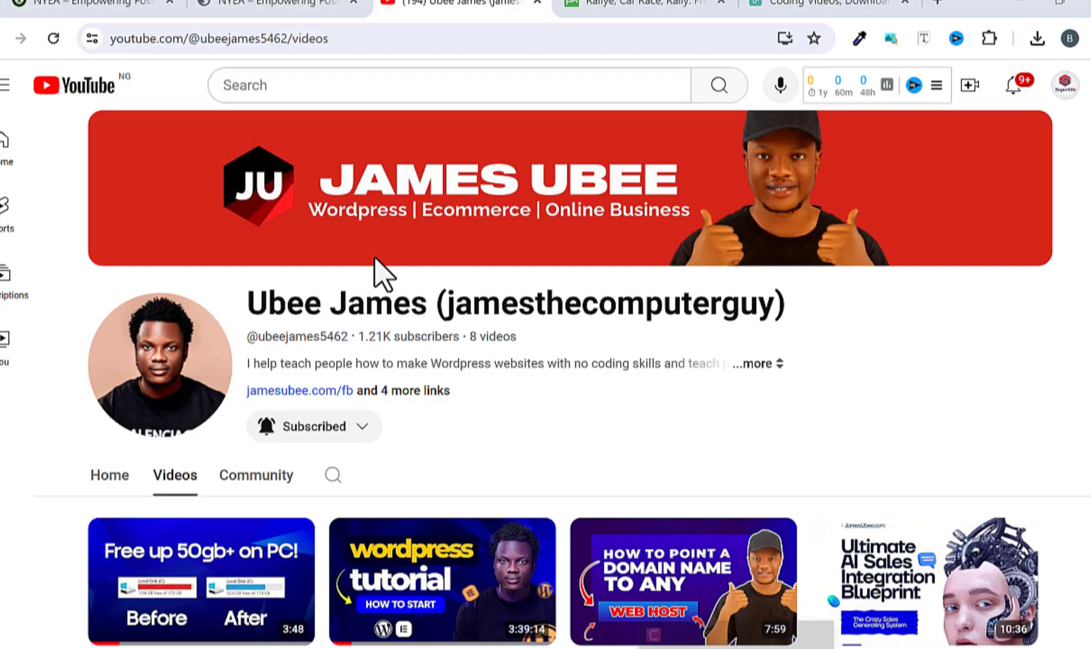
pyautogui.scroll(-5, 379, 274)
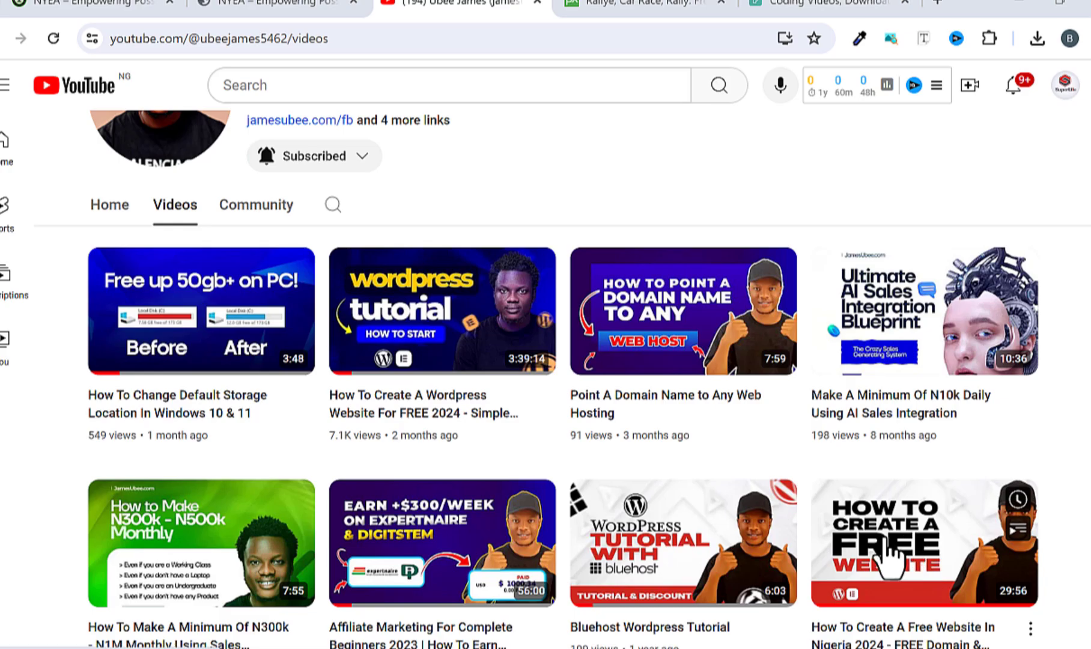
pyautogui.scroll(2, 865, 556)
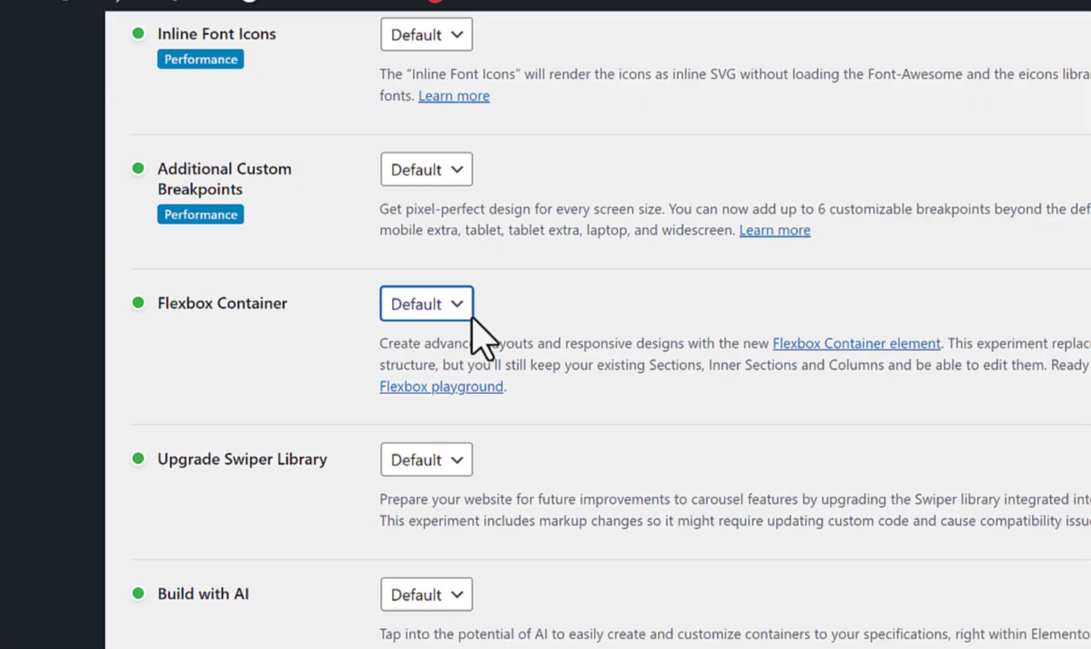
# Set the Flexbox Container feature to Active in the Elementor settings.
pyautogui.click(468, 312)
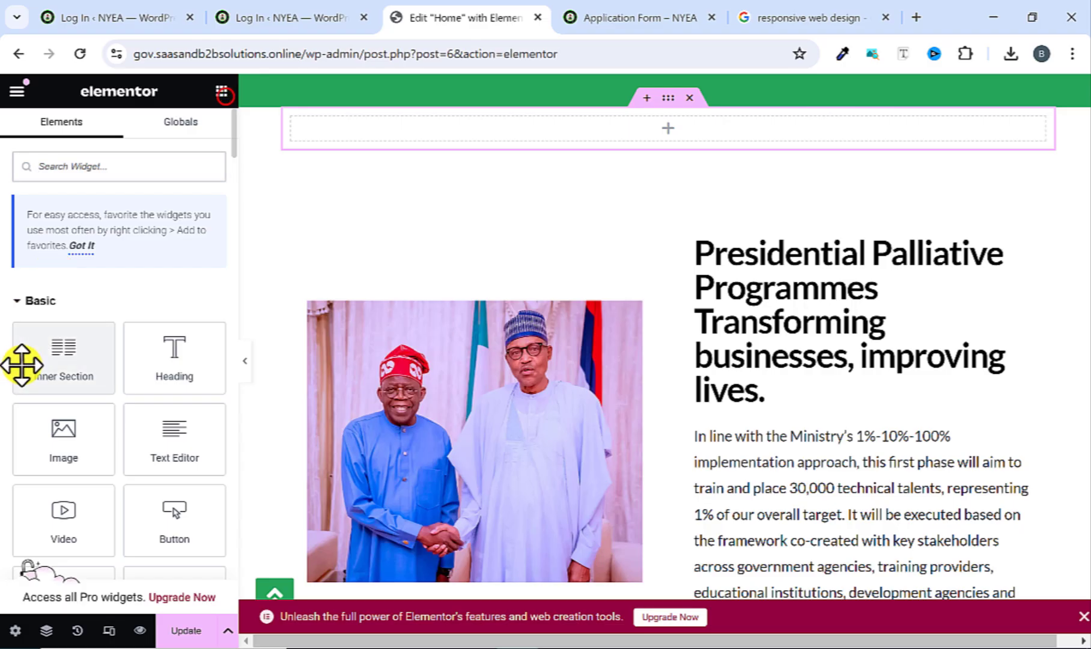
pyautogui.moveTo(27, 362); pyautogui.dragTo(625, 318)
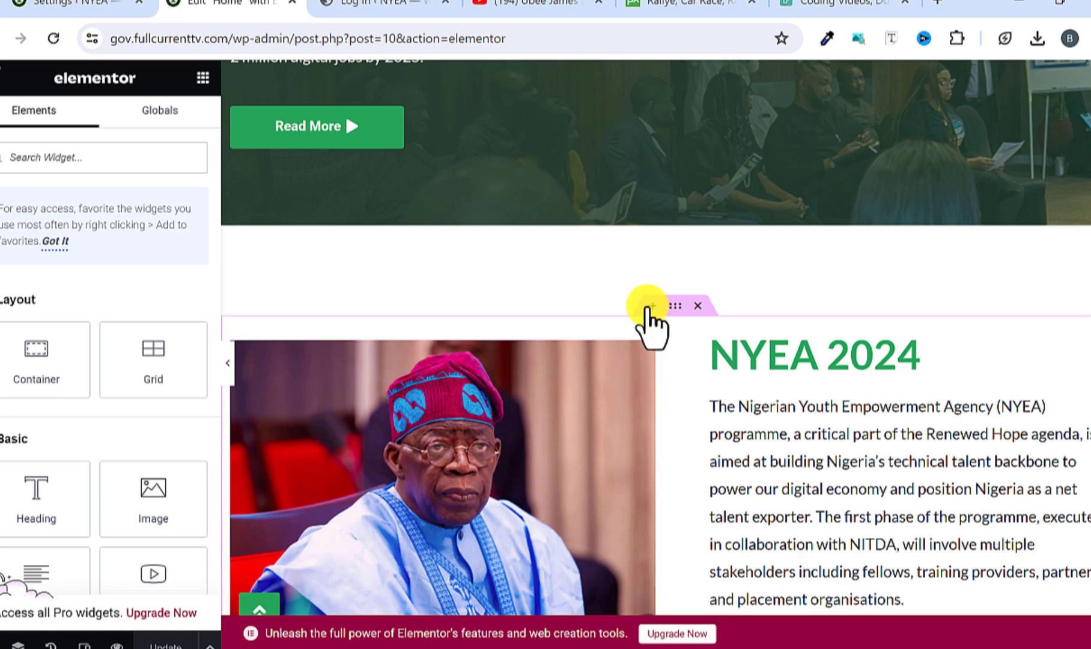
# Insert a flexbox container with the single-column, downward-direction structure above the NYEA 2024 section.
pyautogui.click(651, 306)
pyautogui.click(641, 304)
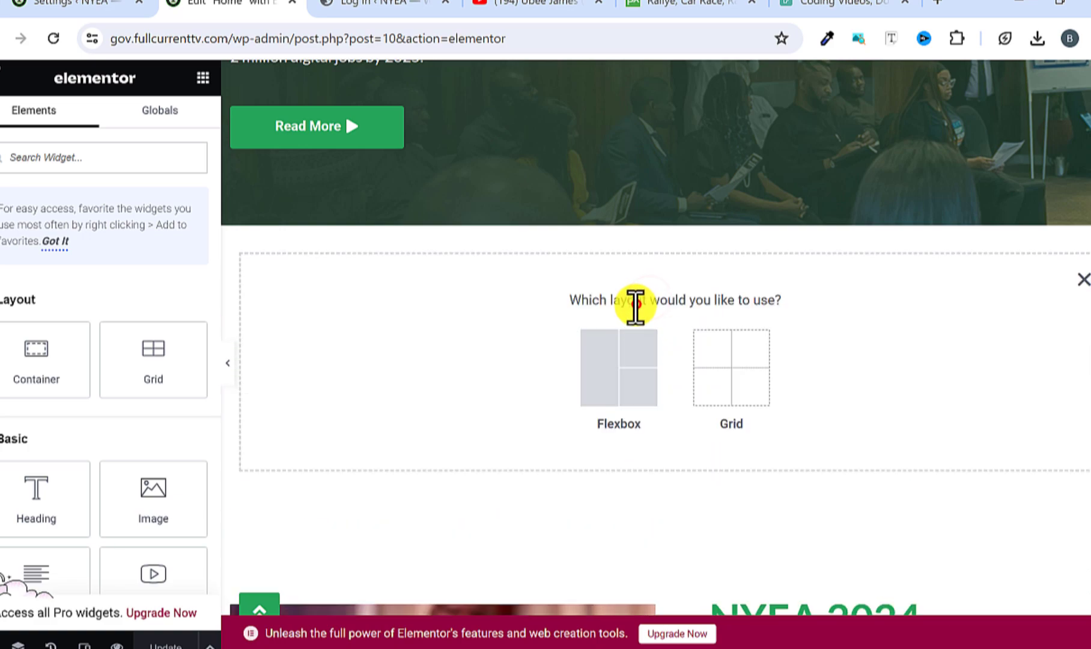
pyautogui.click(617, 390)
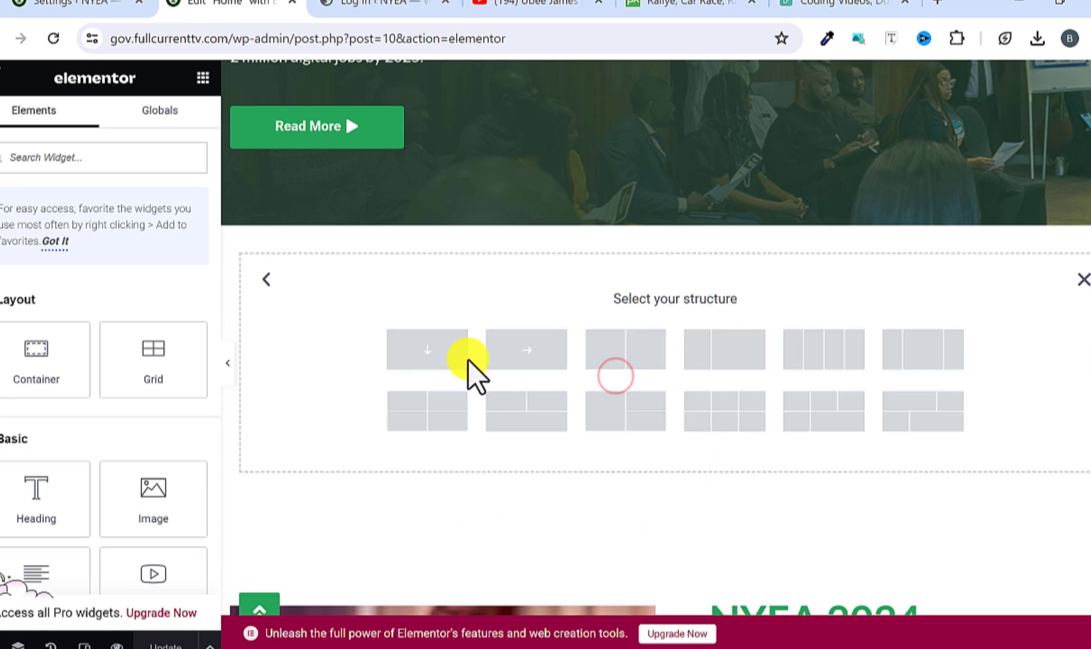
pyautogui.click(415, 359)
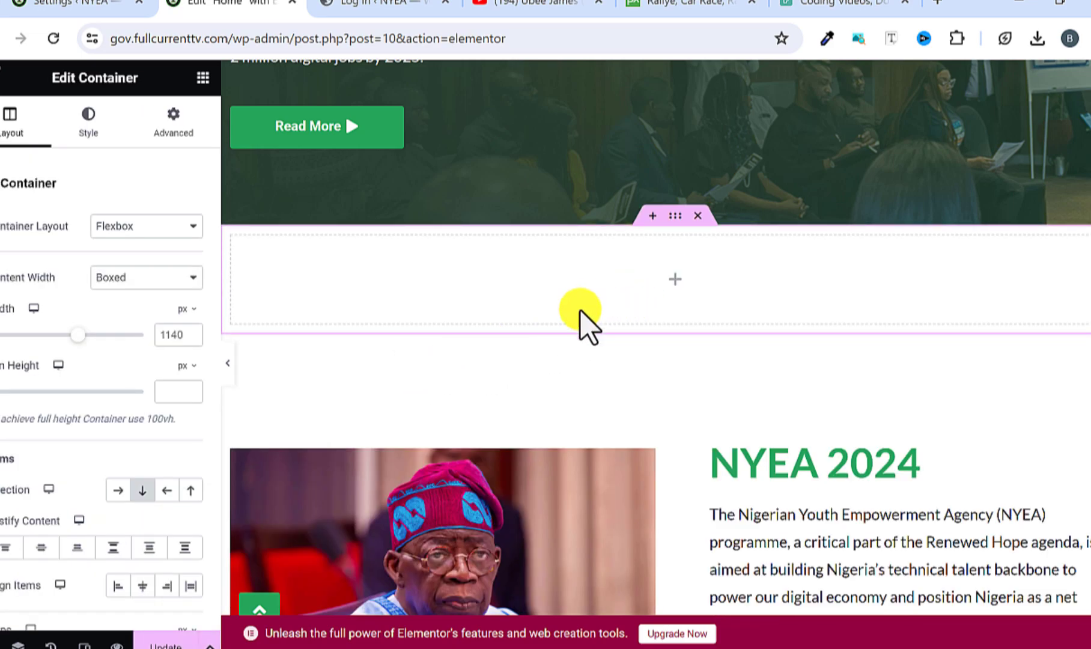
# Lay out the new container with 1323 px width, row direction, content justified to start, items centred and no wrap.
pyautogui.moveTo(78, 335); pyautogui.dragTo(104, 335)
pyautogui.click(118, 490)
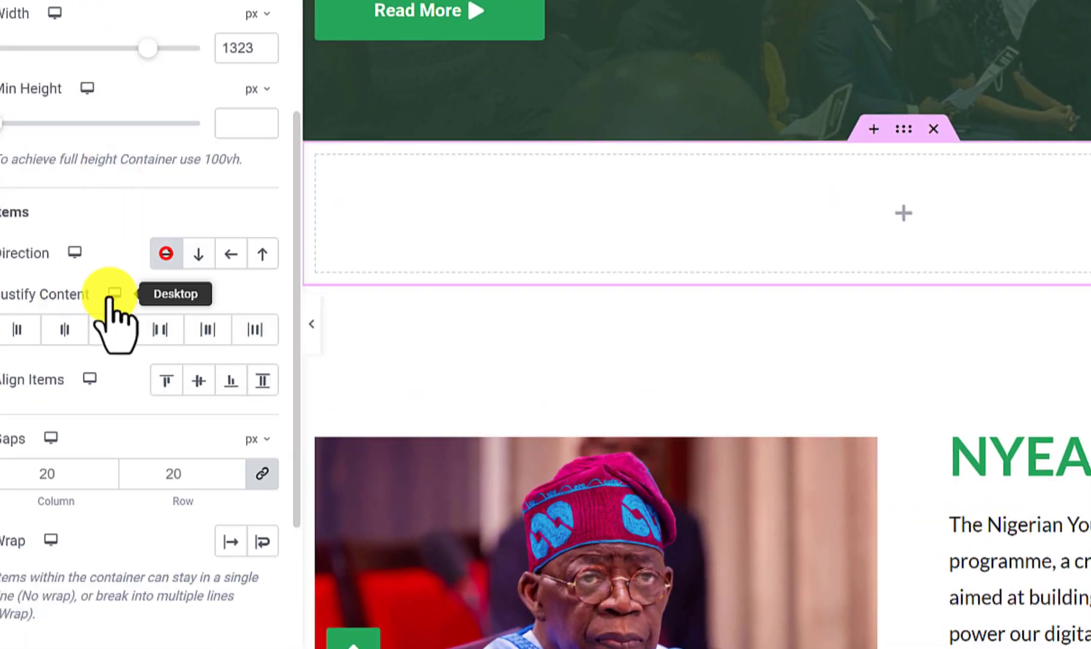
pyautogui.click(31, 329)
pyautogui.scroll(-2, 181, 471)
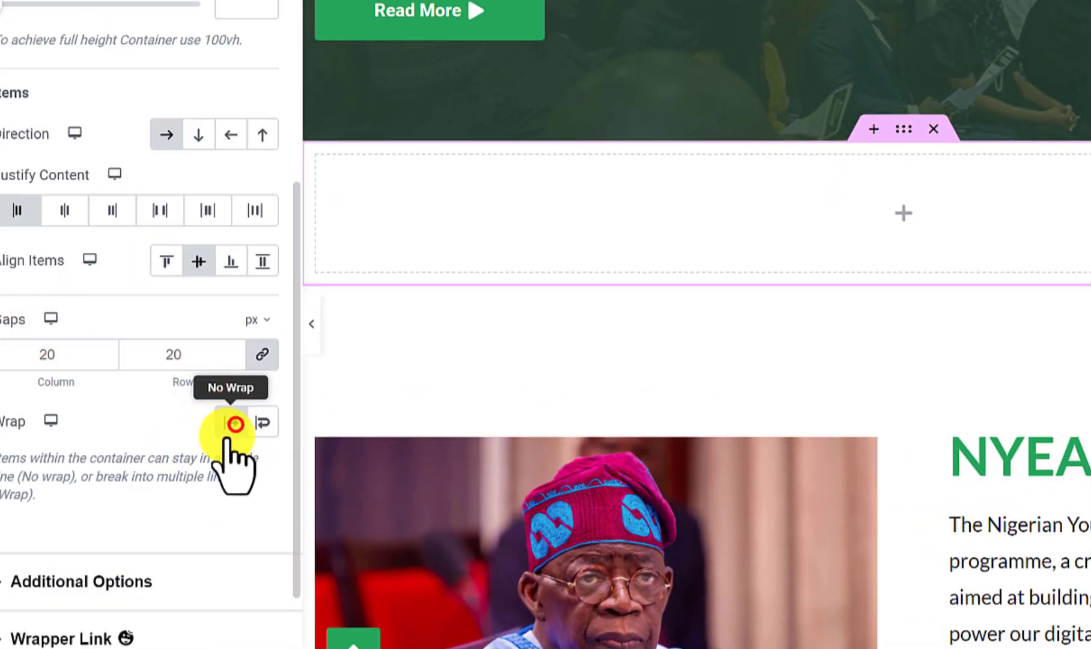
pyautogui.click(235, 424)
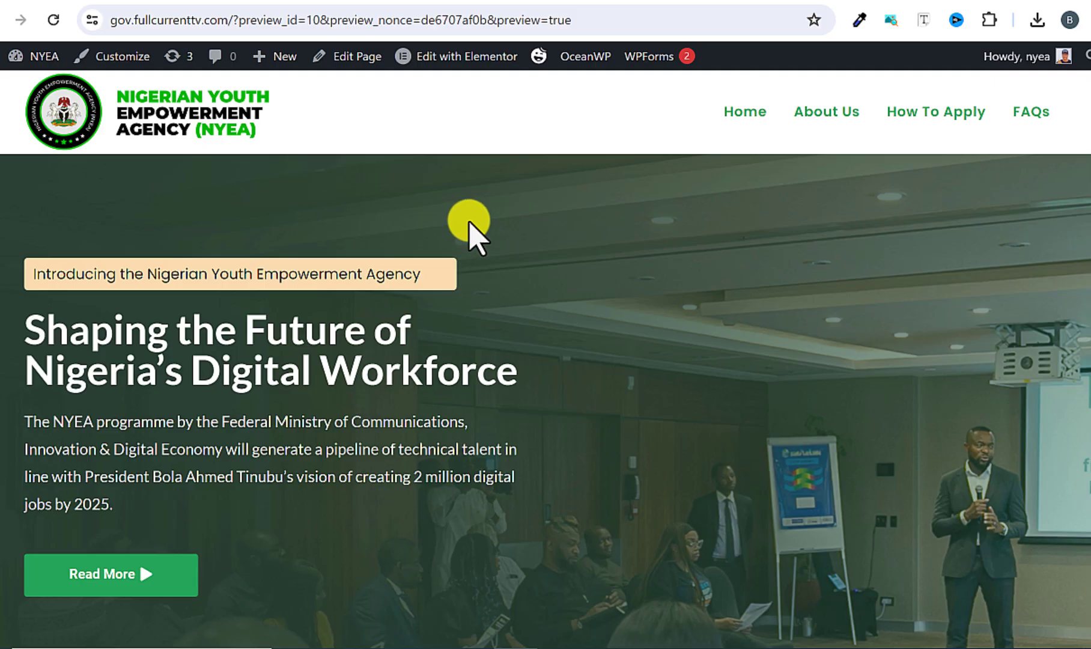
# Review the NYEA home page preview from the hero section through to the FAQs.
pyautogui.scroll(-8, 470, 224)
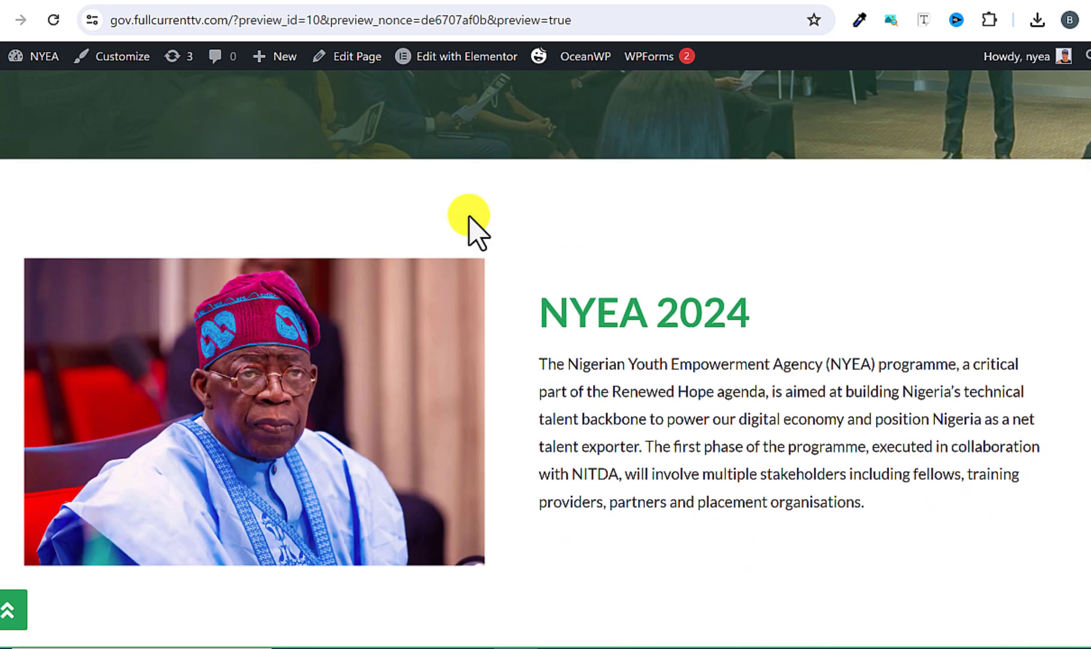
pyautogui.scroll(-10, 469, 223)
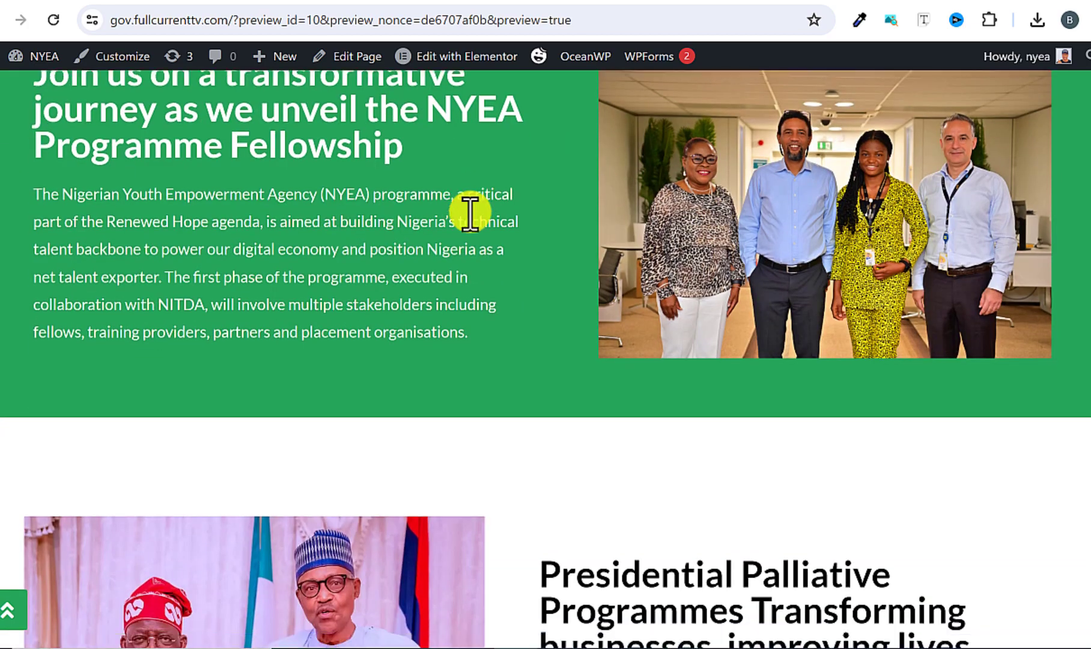
pyautogui.scroll(-12, 469, 223)
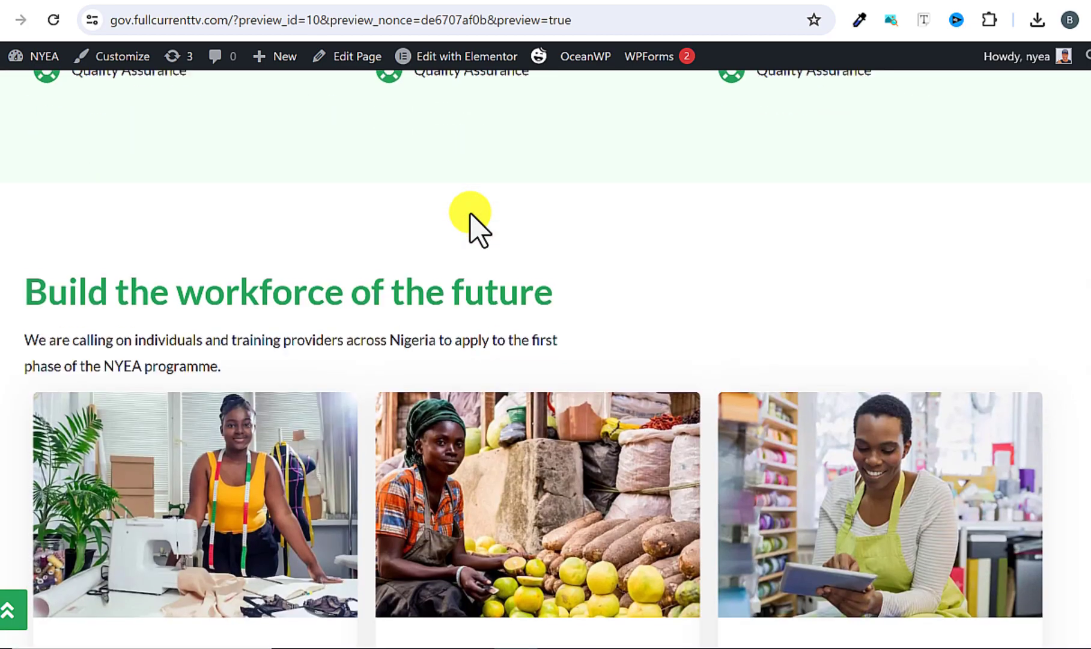
pyautogui.scroll(-12, 469, 224)
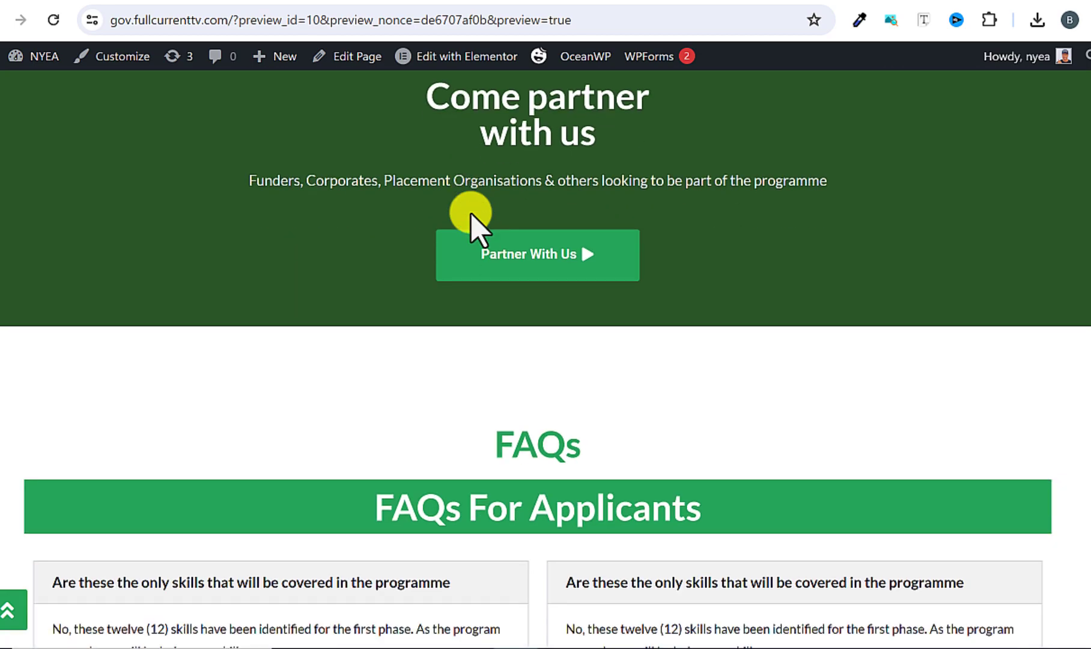
pyautogui.scroll(-5, 470, 224)
pyautogui.scroll(10, 469, 223)
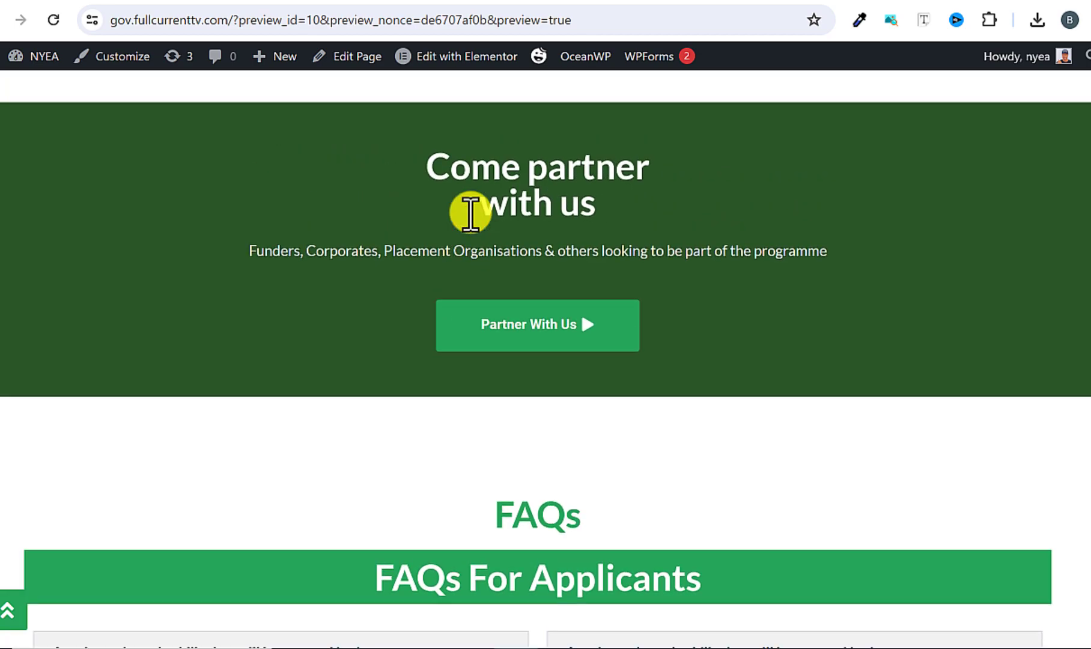
pyautogui.scroll(3, 472, 213)
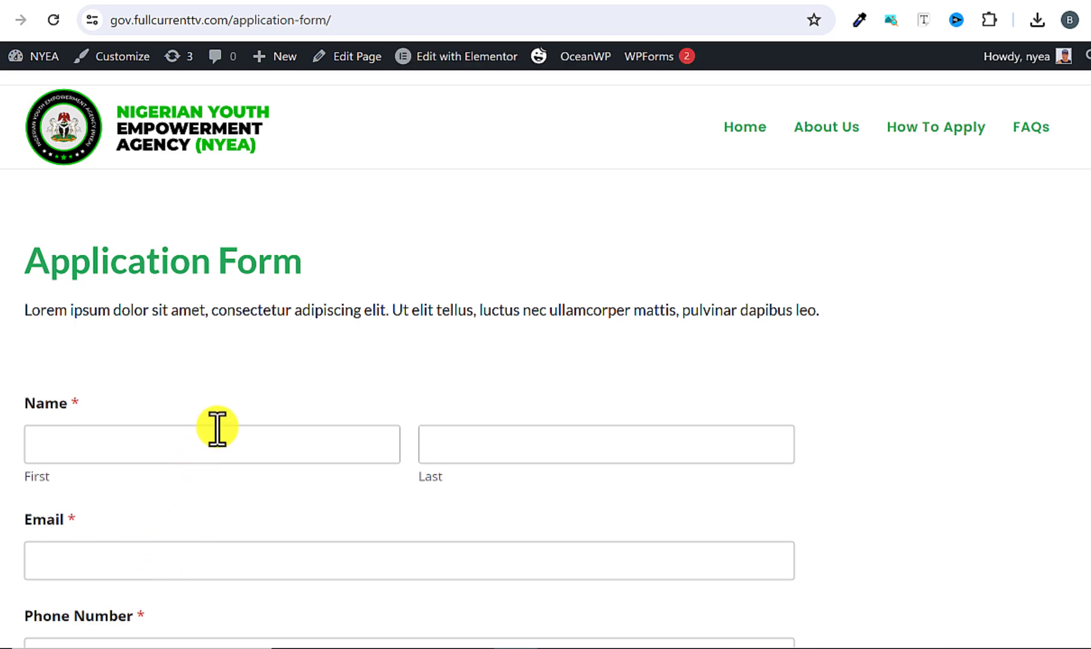
# Look through the Application Form page's fields down to its submit area, and reload the page.
pyautogui.scroll(-9, 217, 428)
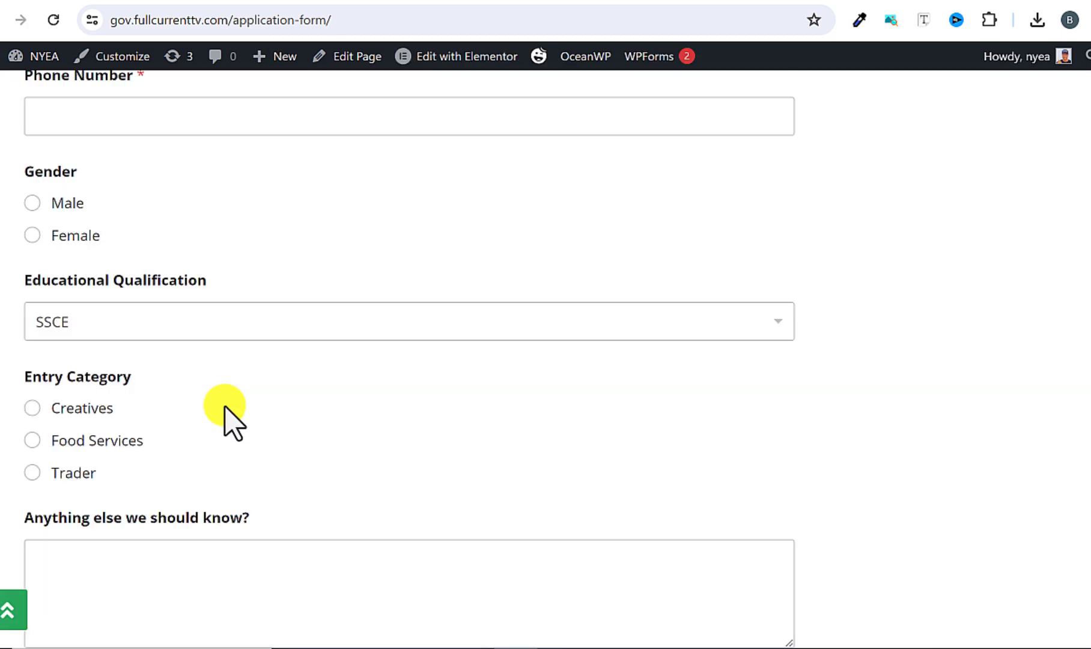
pyautogui.scroll(-2, 225, 407)
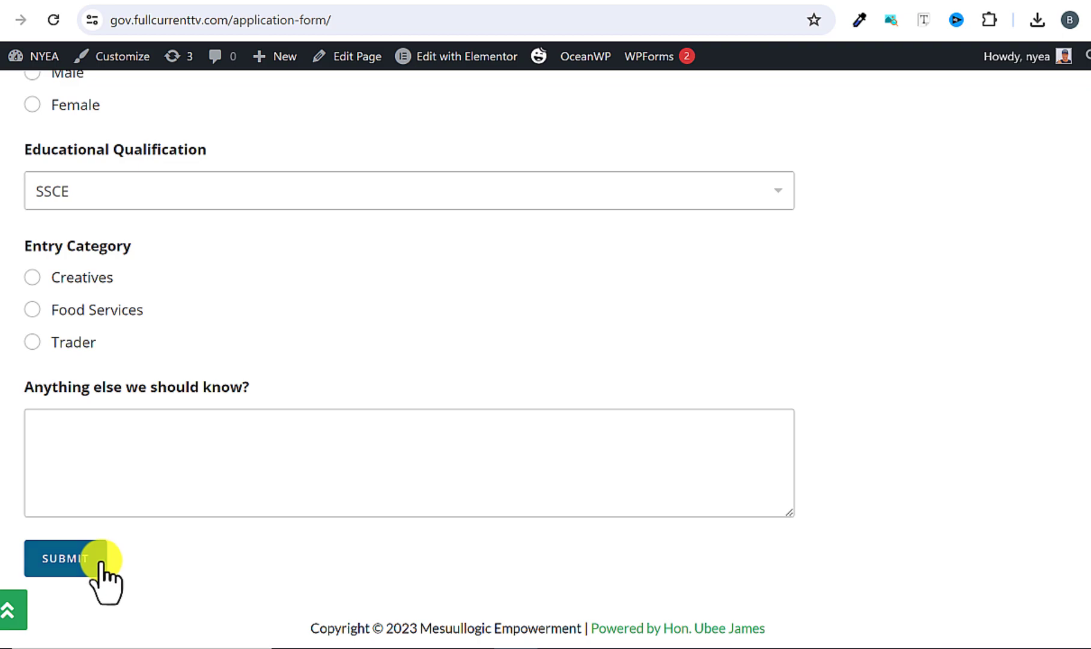
pyautogui.scroll(7, 129, 284)
pyautogui.scroll(-1, 150, 279)
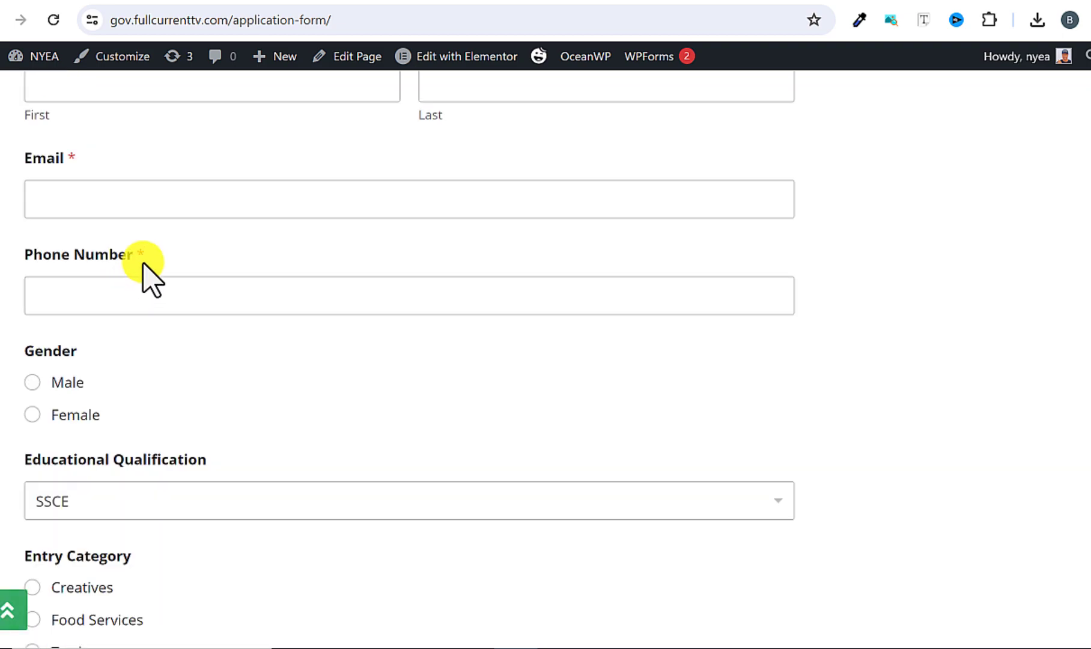
pyautogui.click(47, 22)
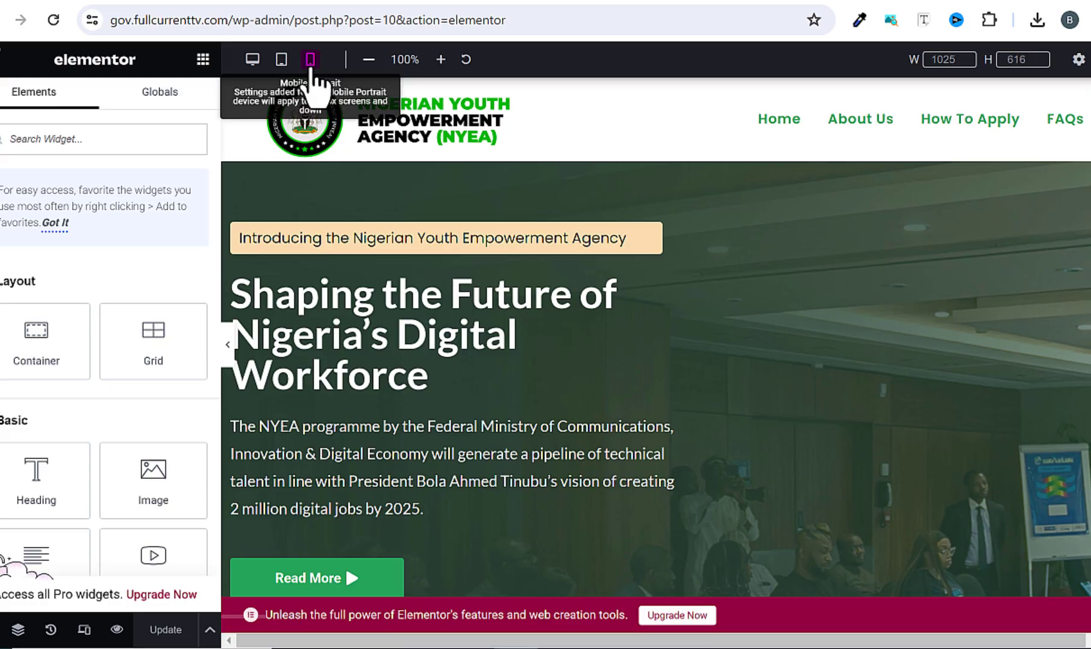
# Preview the home page in the editor at mobile, tablet and desktop sizes, checking its sections in each view.
pyautogui.click(310, 59)
pyautogui.scroll(-10, 730, 311)
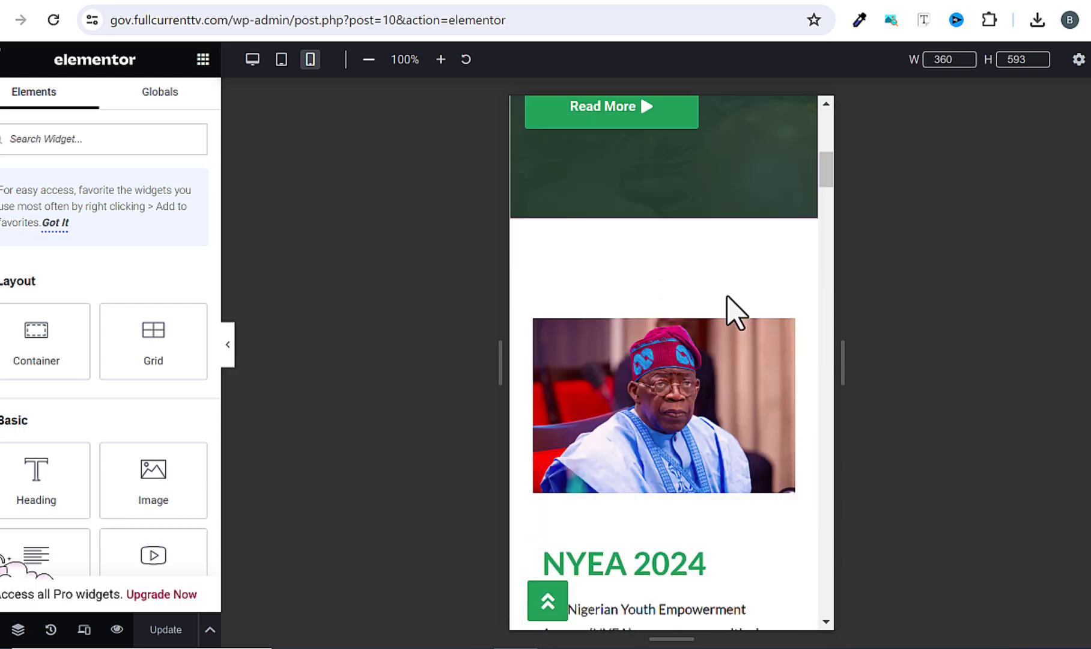
pyautogui.click(282, 59)
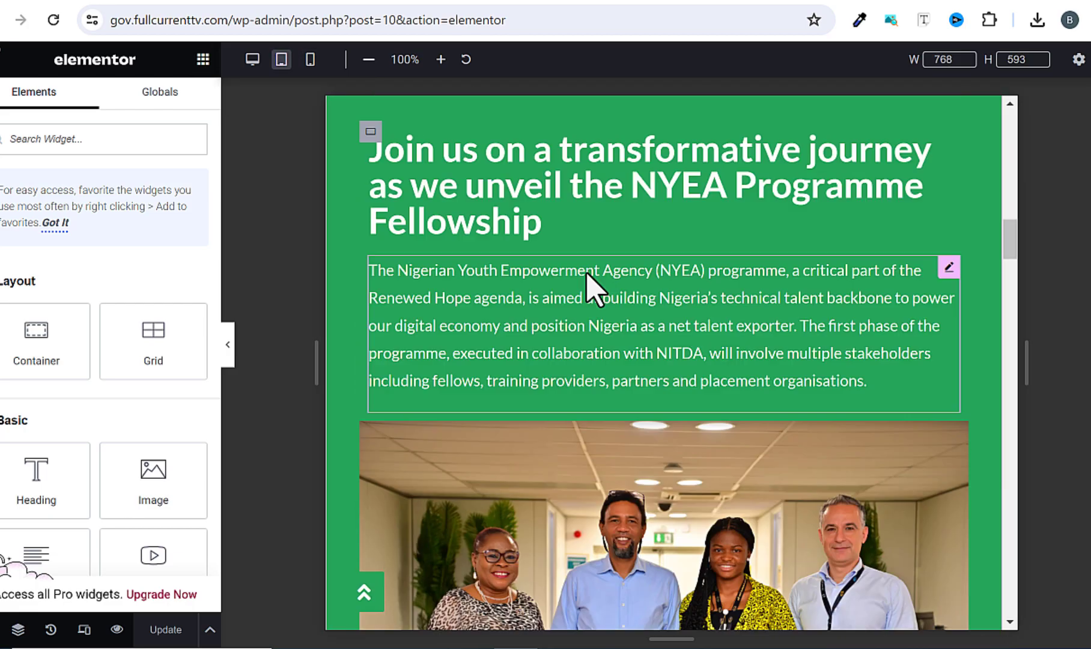
pyautogui.scroll(-5, 589, 287)
pyautogui.scroll(5, 541, 270)
pyautogui.click(252, 59)
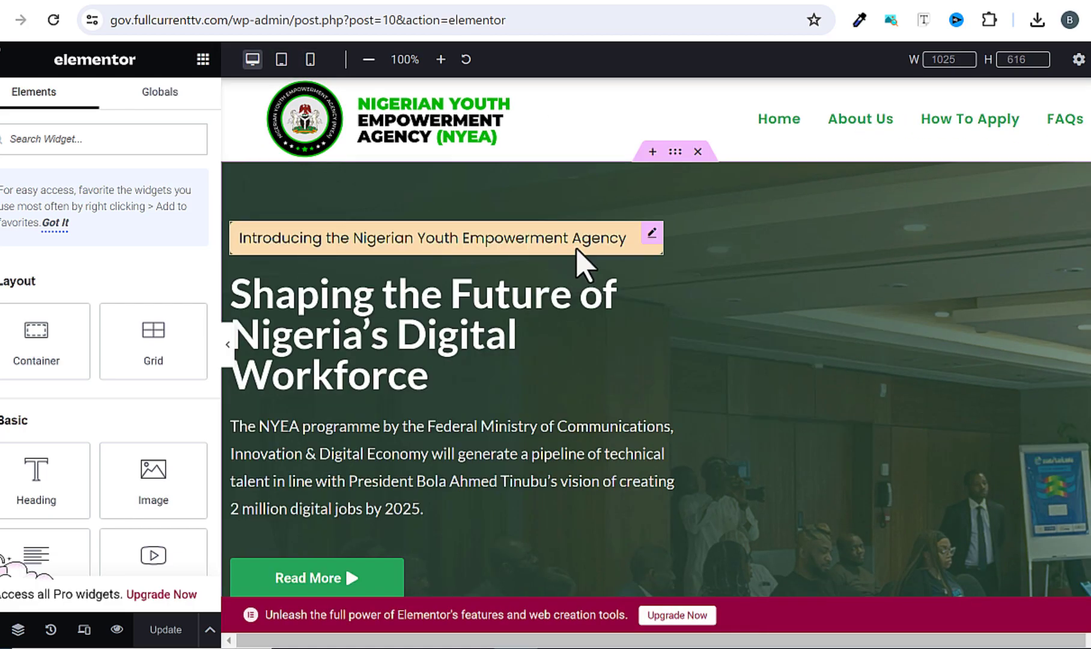
pyautogui.scroll(-5, 585, 261)
pyautogui.scroll(-10, 584, 264)
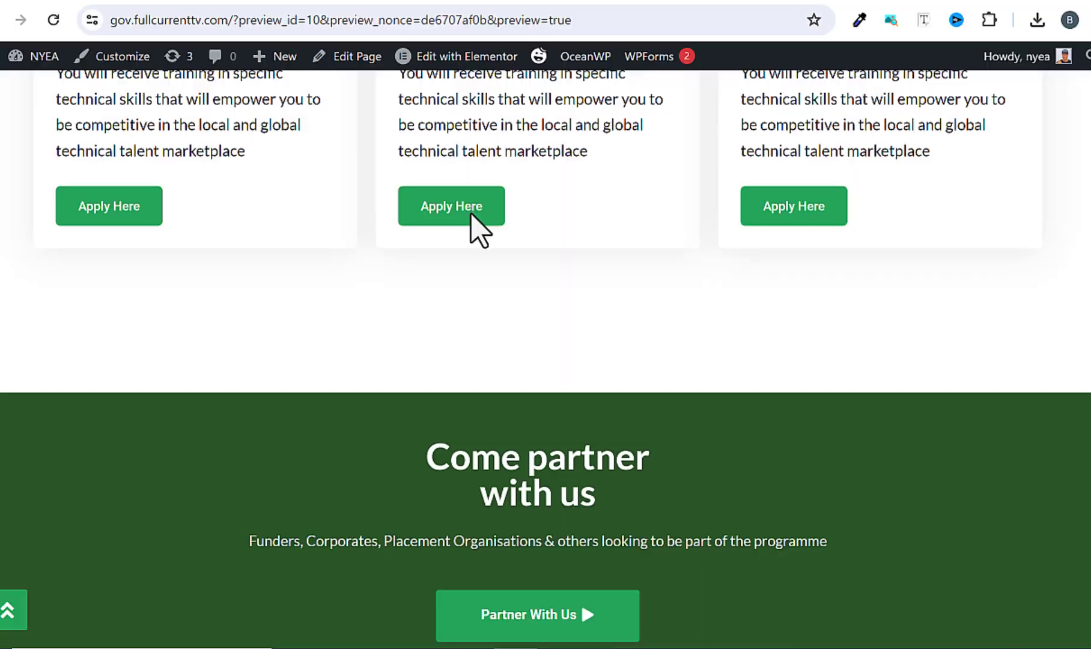
pyautogui.scroll(-10, 478, 229)
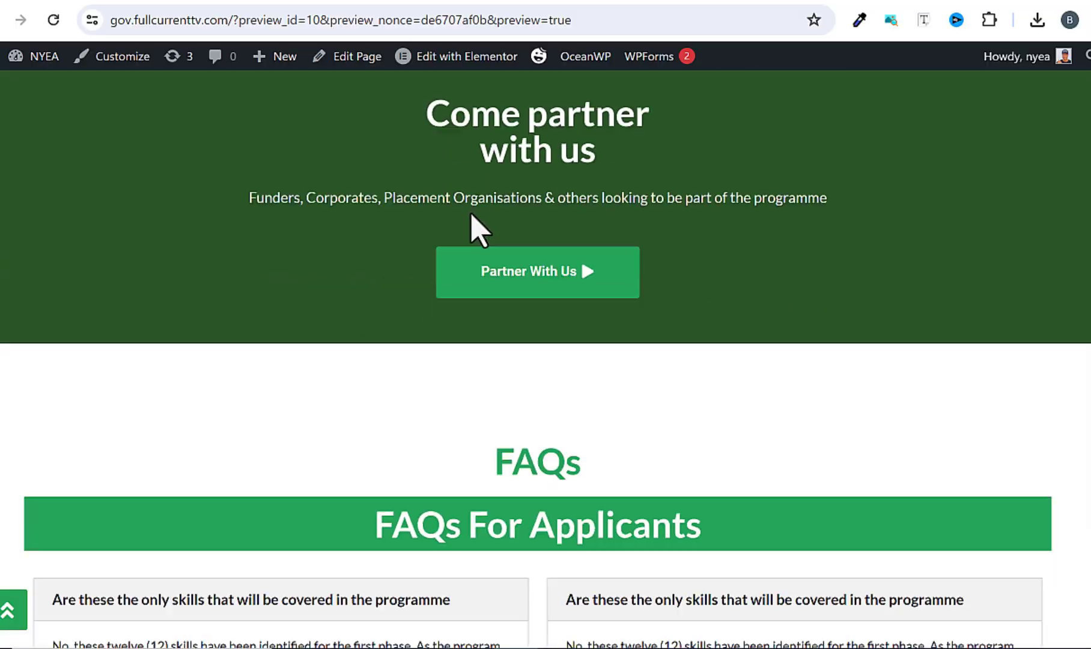
pyautogui.scroll(3, 479, 229)
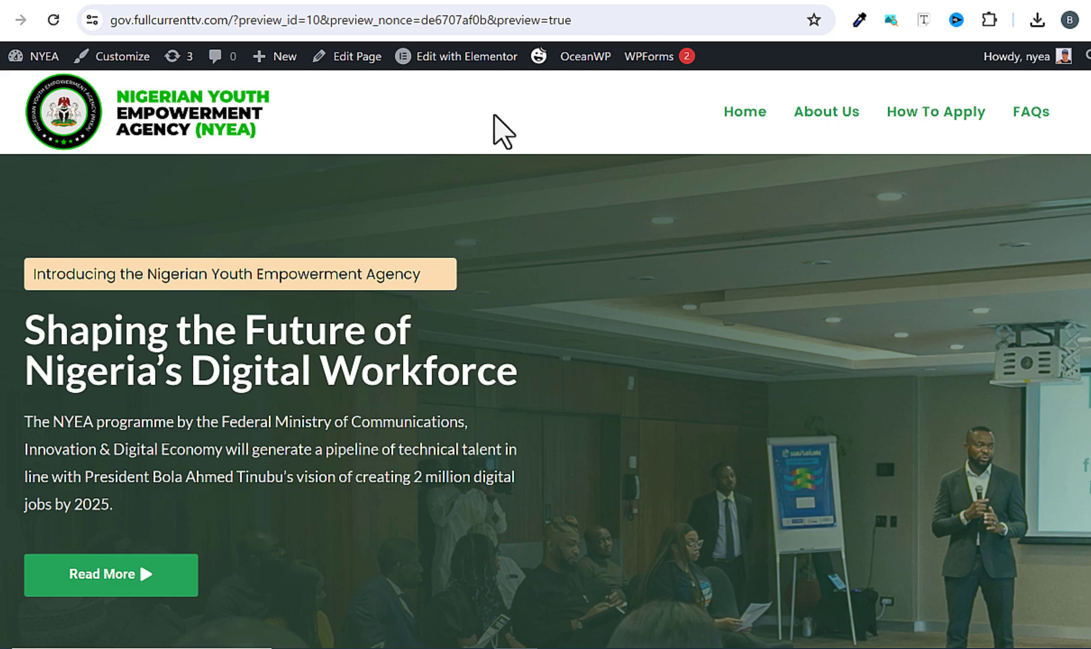
pyautogui.scroll(-1, 475, 236)
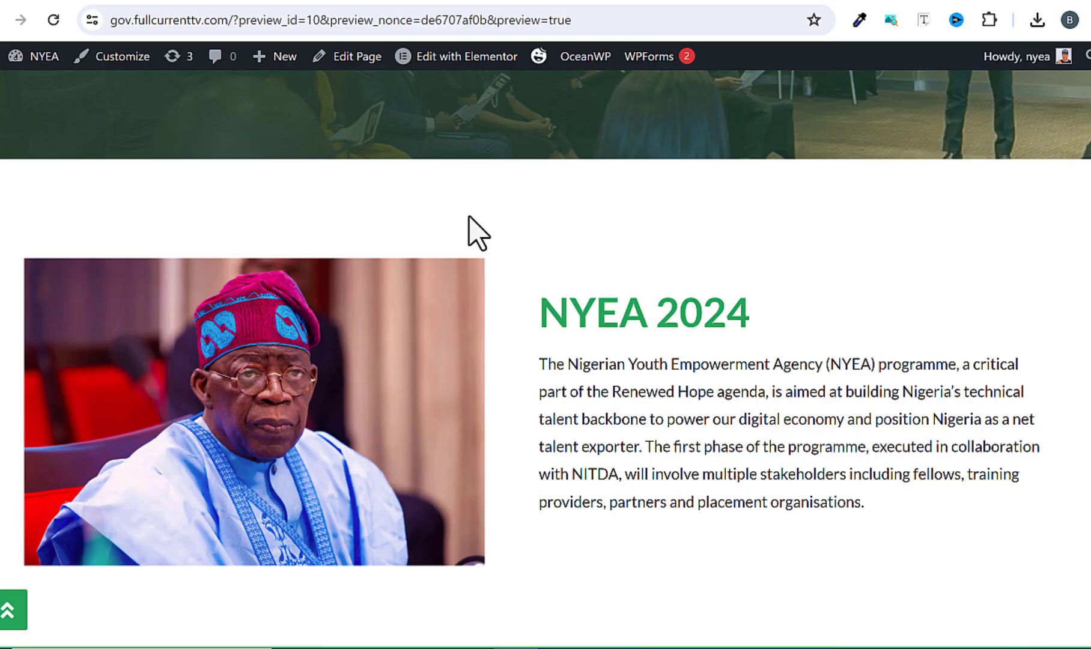
pyautogui.scroll(-12, 470, 222)
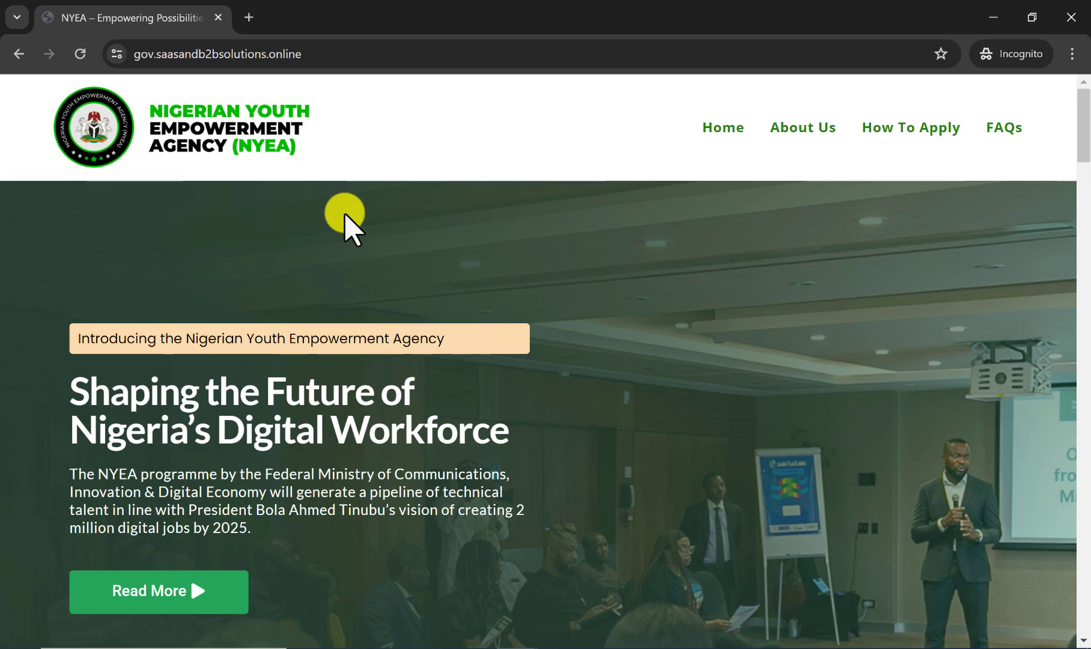
# Look through the live NYEA home page from the header and hero section down to the FAQs, and return to the header.
pyautogui.scroll(-2, 354, 240)
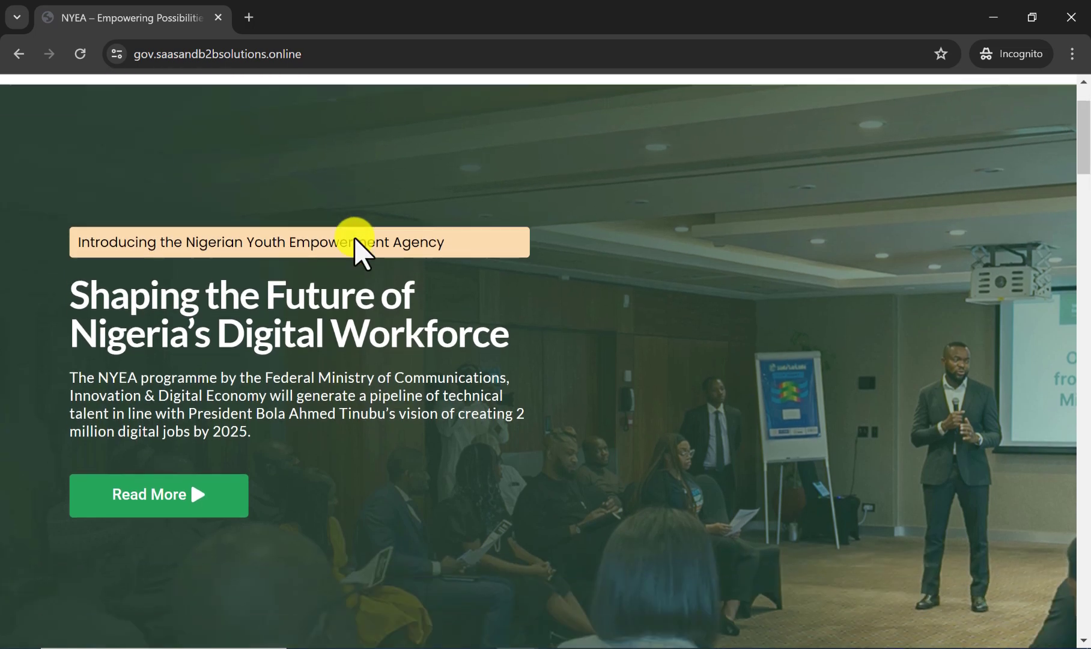
pyautogui.scroll(2, 358, 247)
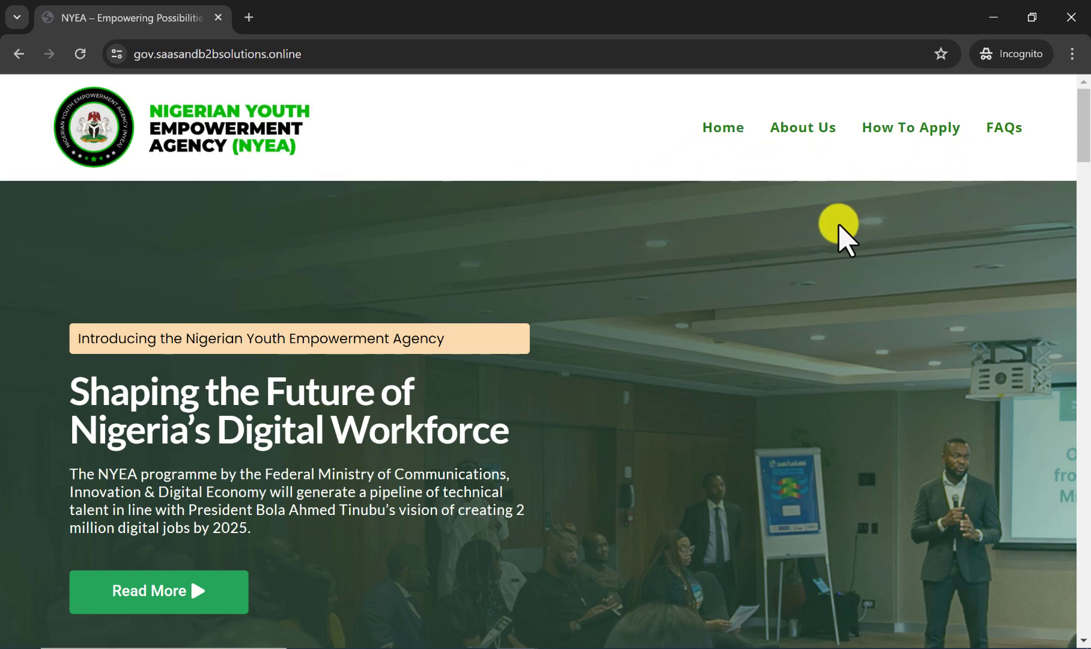
pyautogui.scroll(-5, 547, 275)
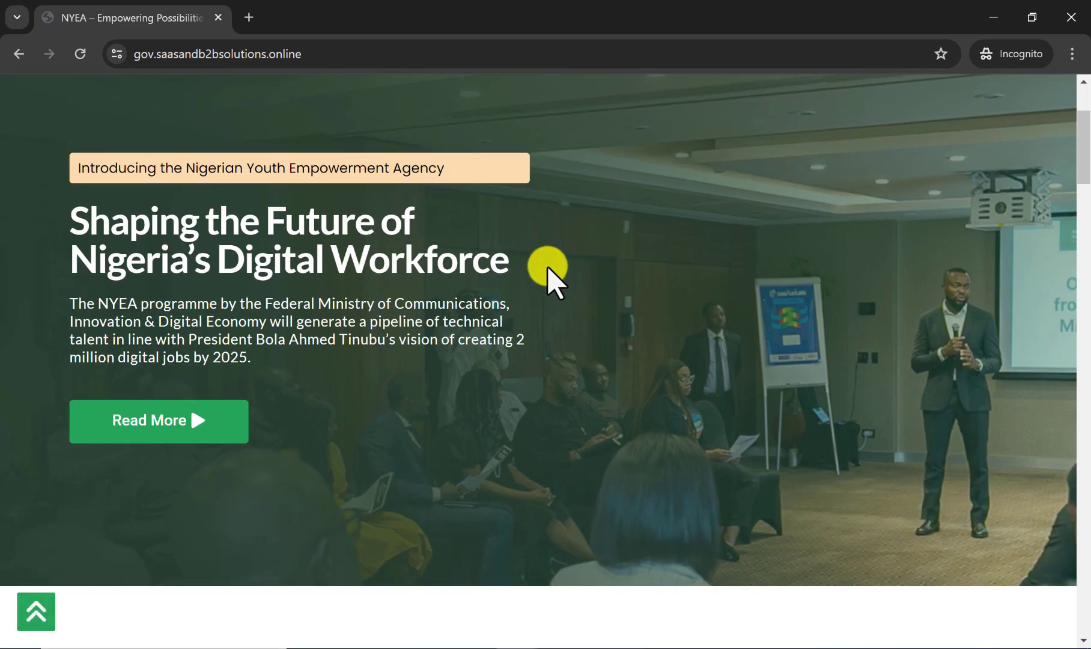
pyautogui.scroll(-8, 548, 271)
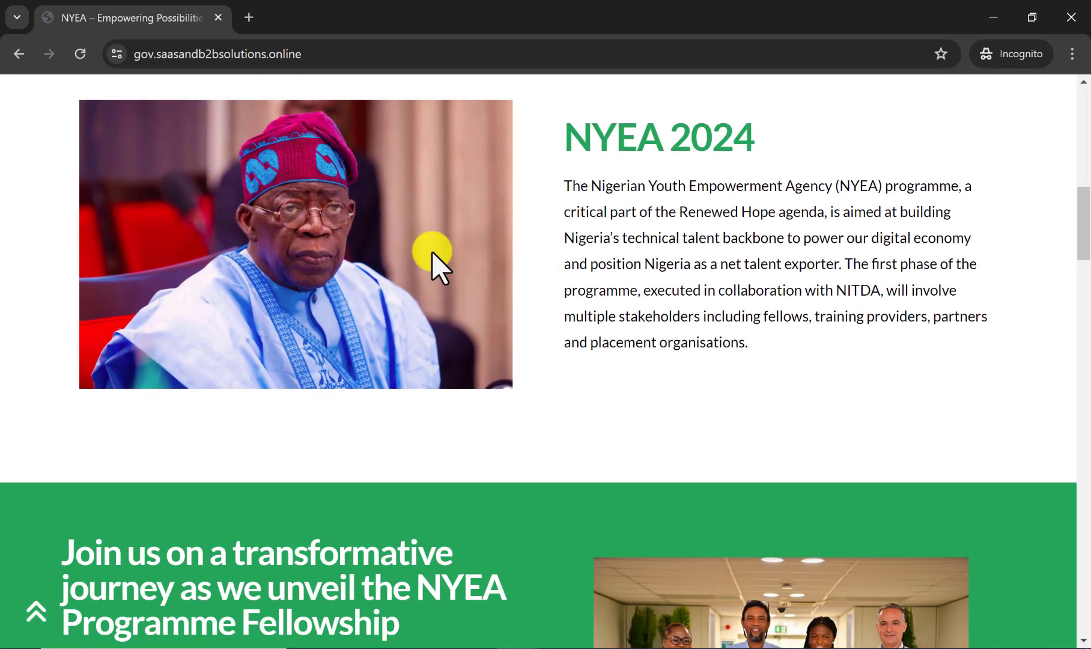
pyautogui.scroll(-4, 432, 252)
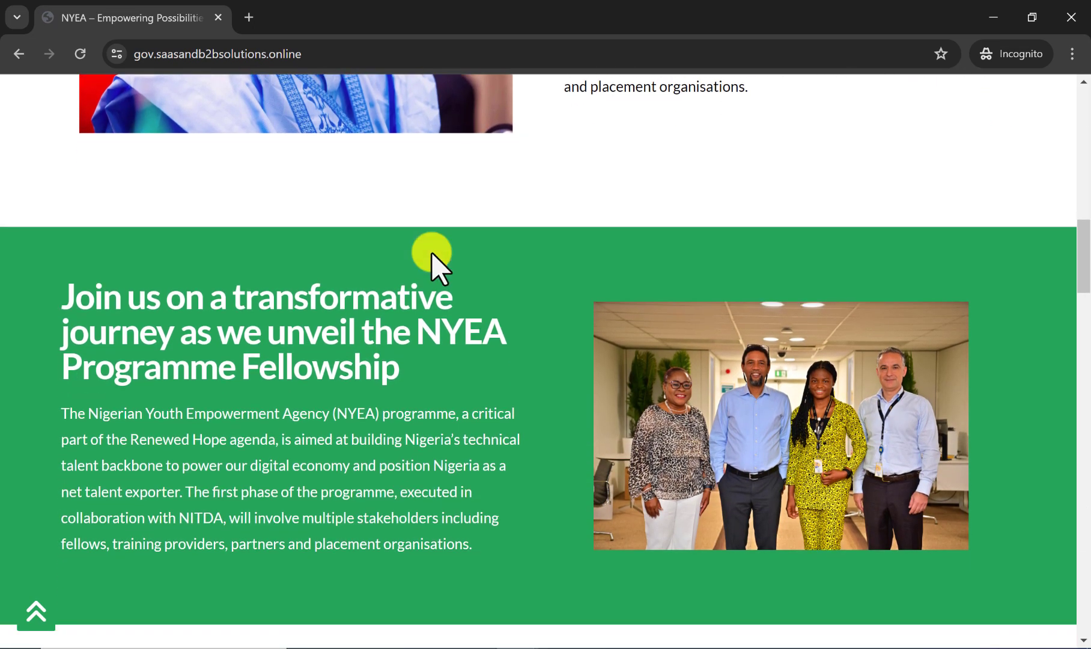
pyautogui.scroll(-10, 468, 344)
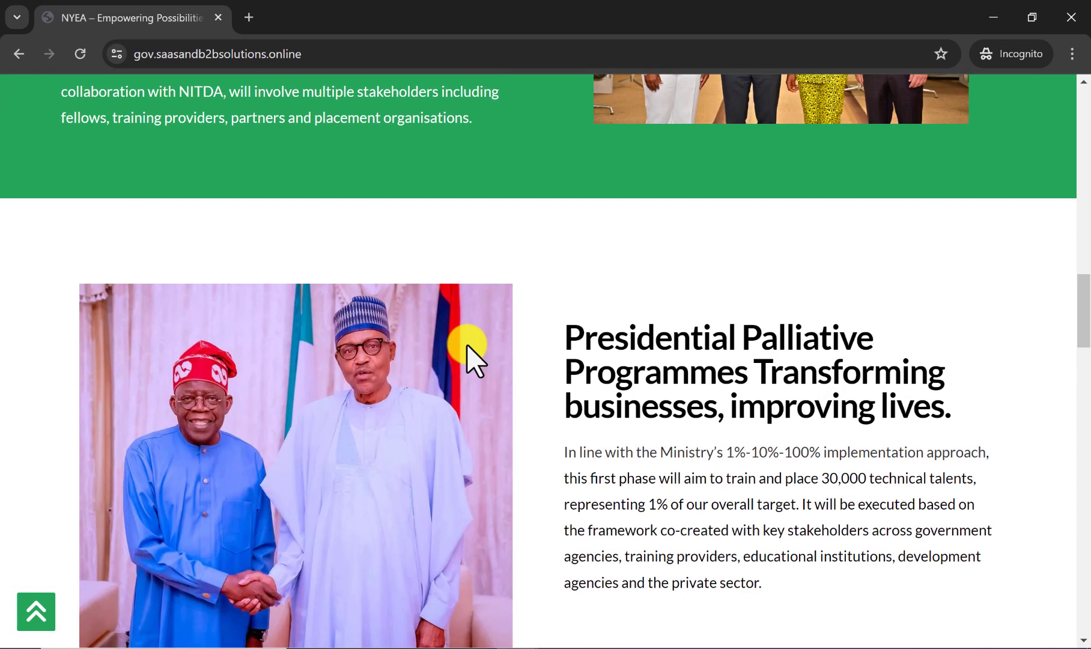
pyautogui.scroll(-3, 467, 343)
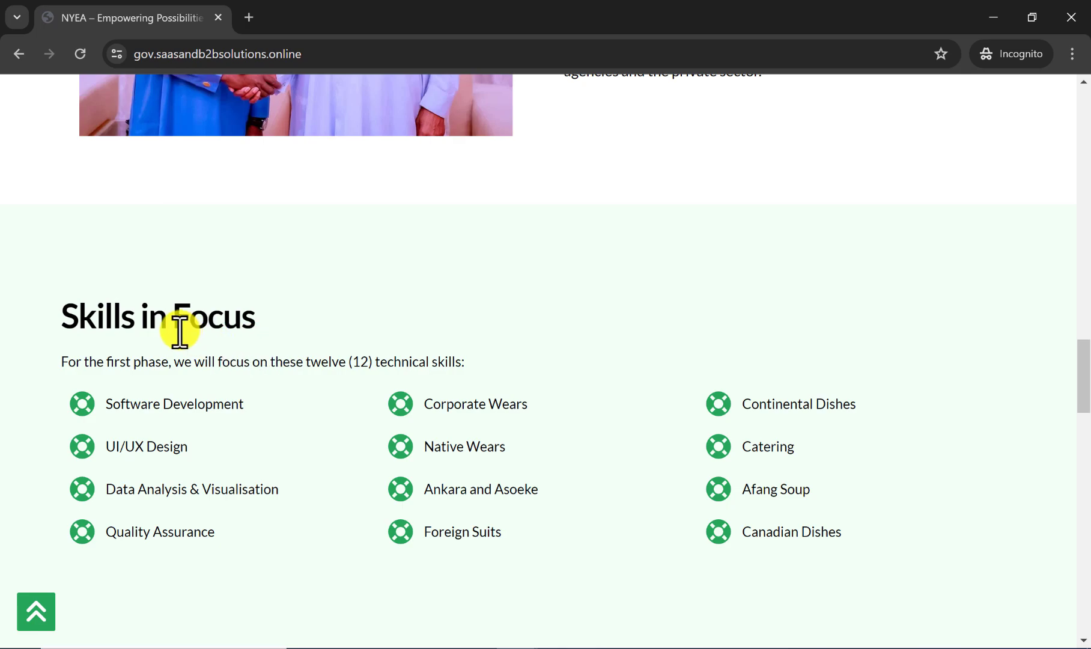
pyautogui.scroll(-8, 204, 336)
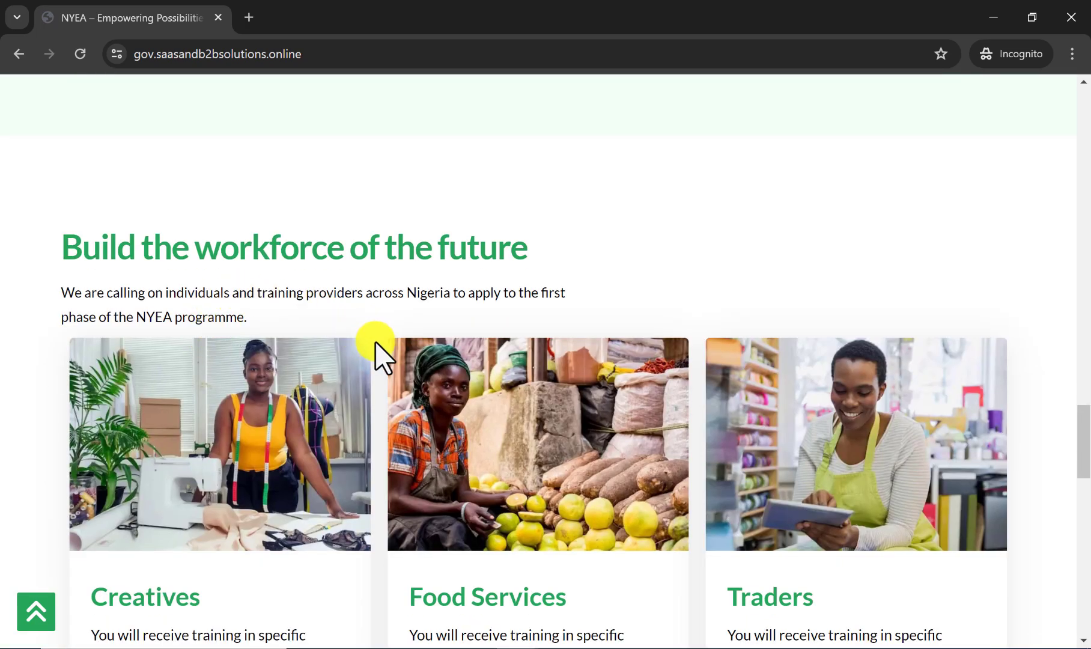
pyautogui.scroll(-5, 377, 348)
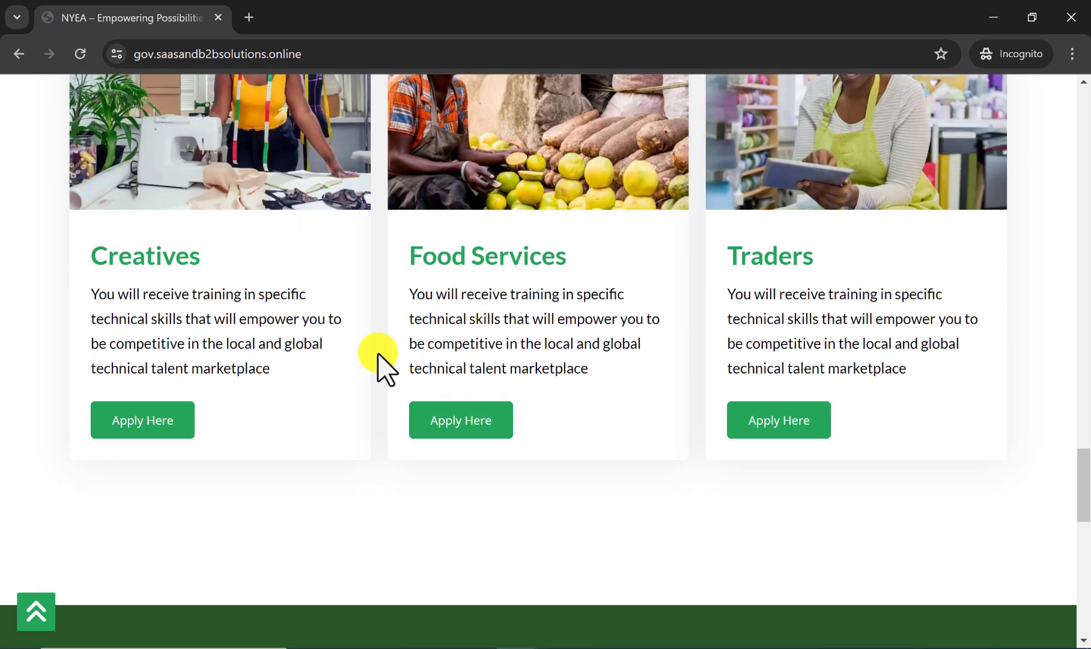
pyautogui.scroll(-12, 377, 353)
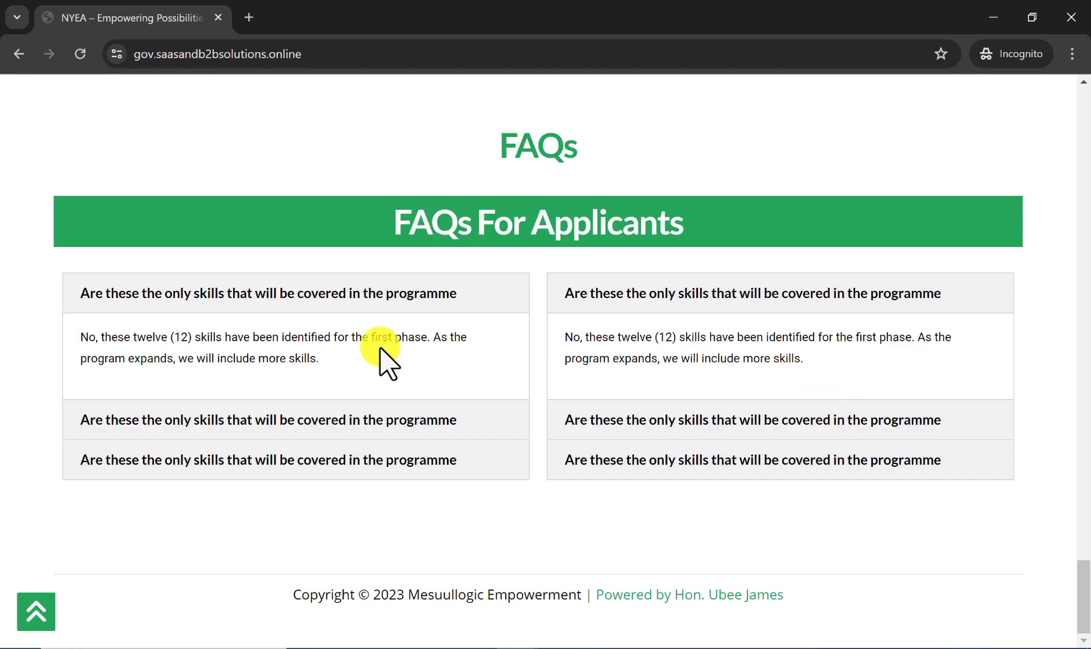
pyautogui.scroll(20, 380, 348)
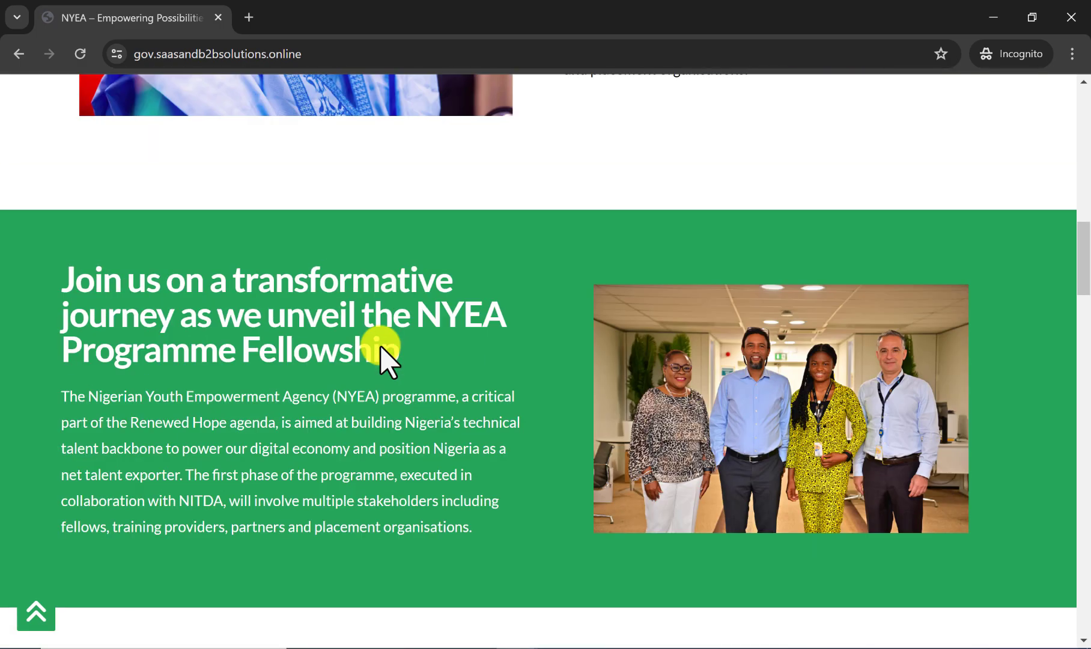
pyautogui.scroll(15, 380, 346)
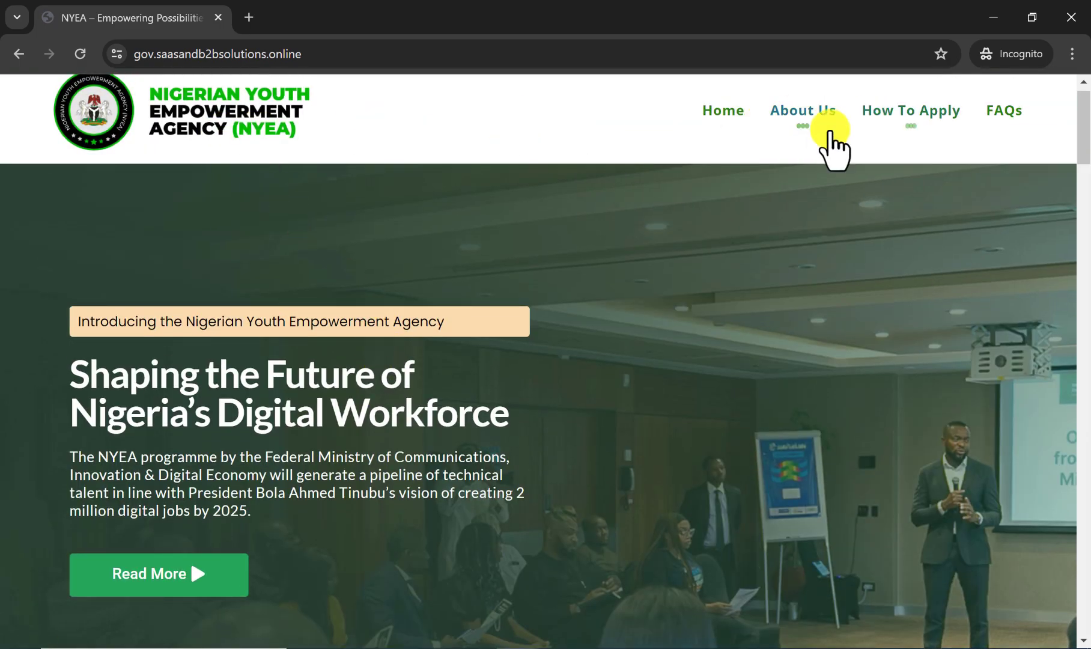
# Examine the hero section and follow its Read More link to the NYEA 2024 about section.
pyautogui.scroll(-1, 494, 371)
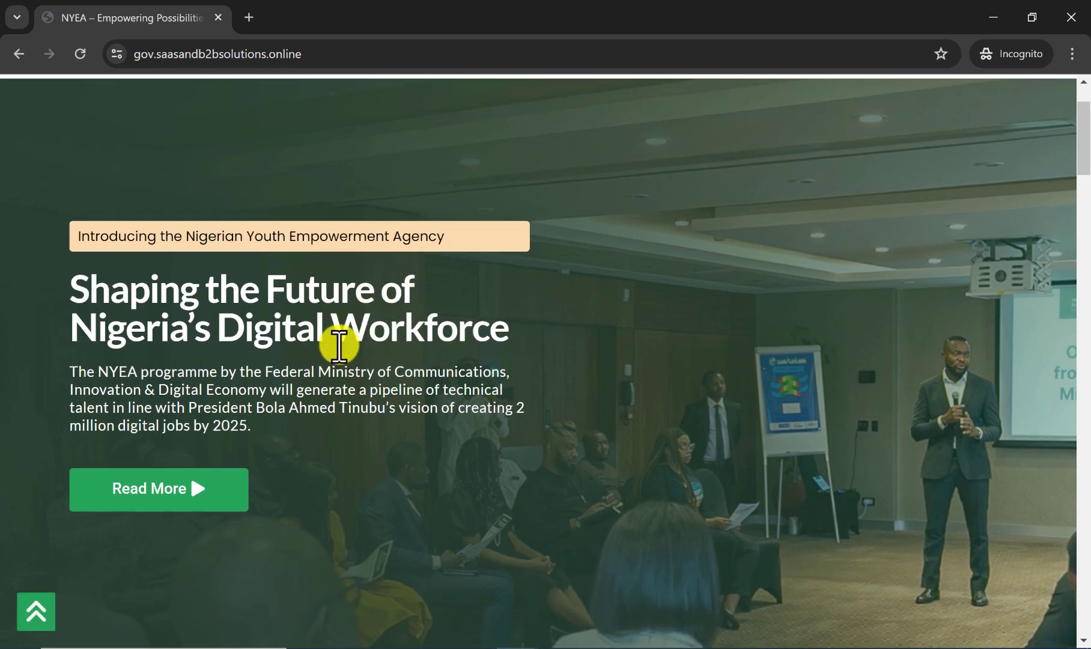
pyautogui.scroll(-1, 344, 431)
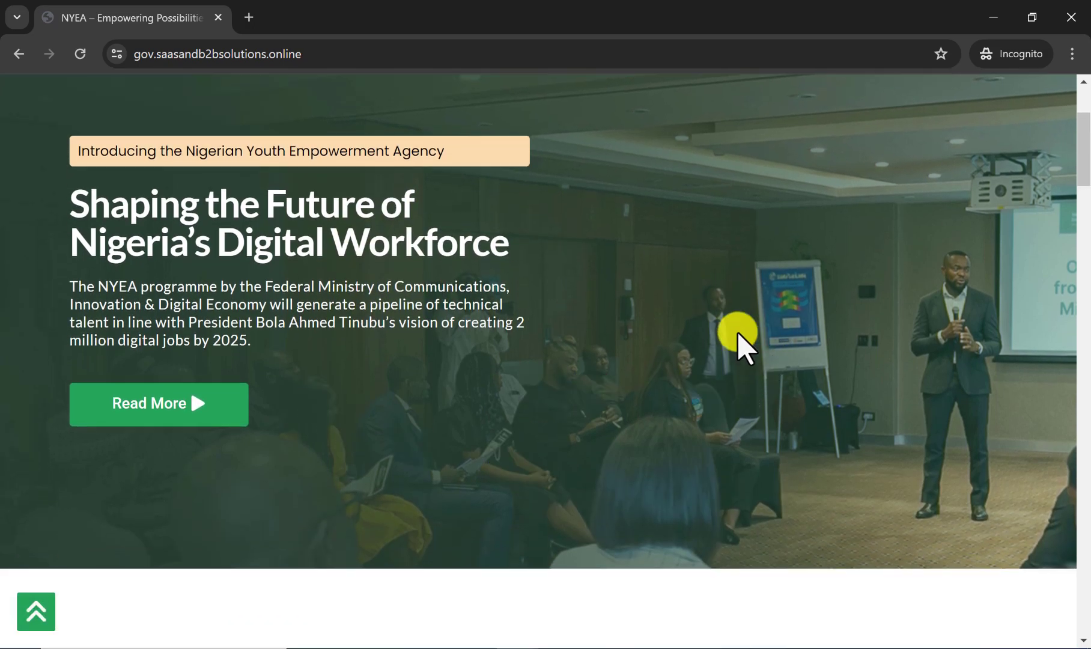
pyautogui.scroll(1, 721, 354)
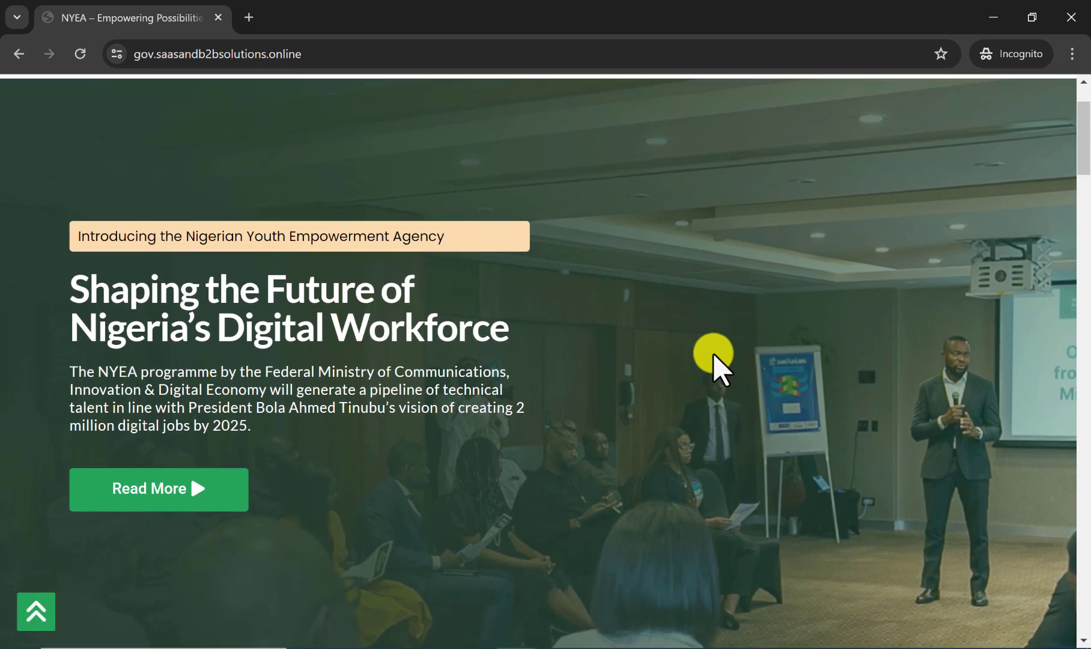
pyautogui.click(181, 505)
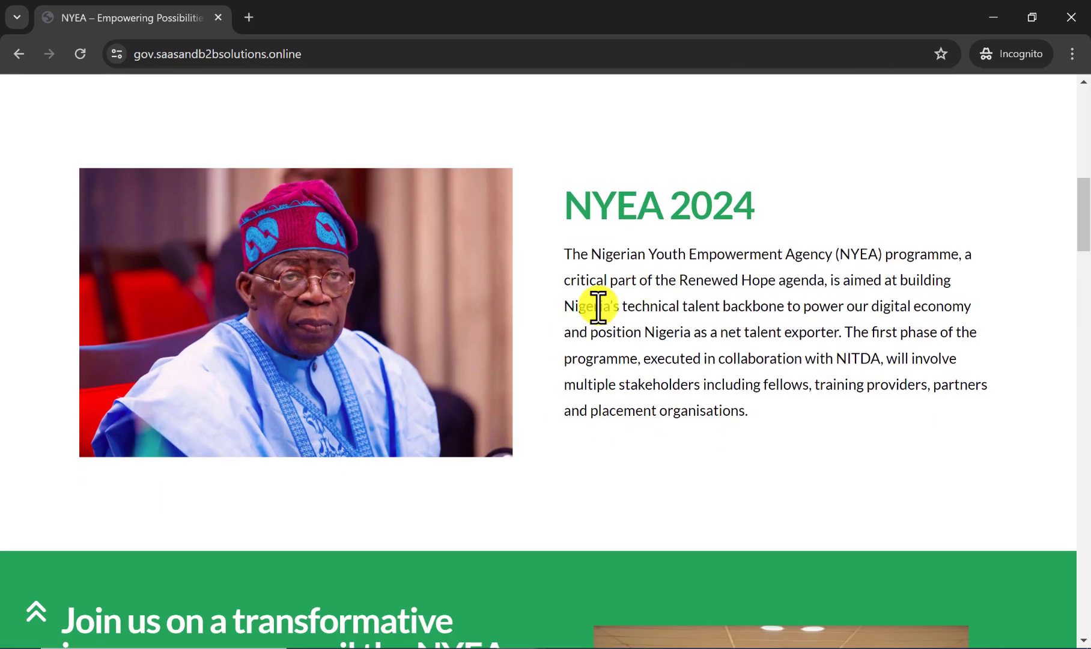
pyautogui.scroll(1, 673, 311)
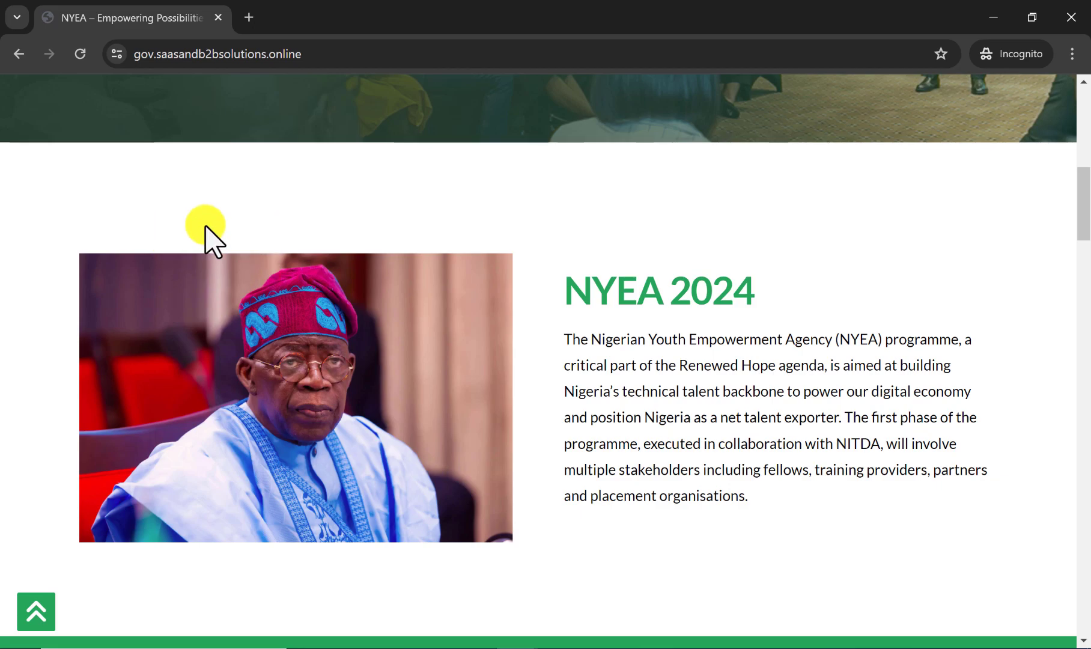
# Examine the home page from the Programme Fellowship section through Skills in Focus, the training cards and partner section to the FAQs and footer.
pyautogui.scroll(-6, 602, 358)
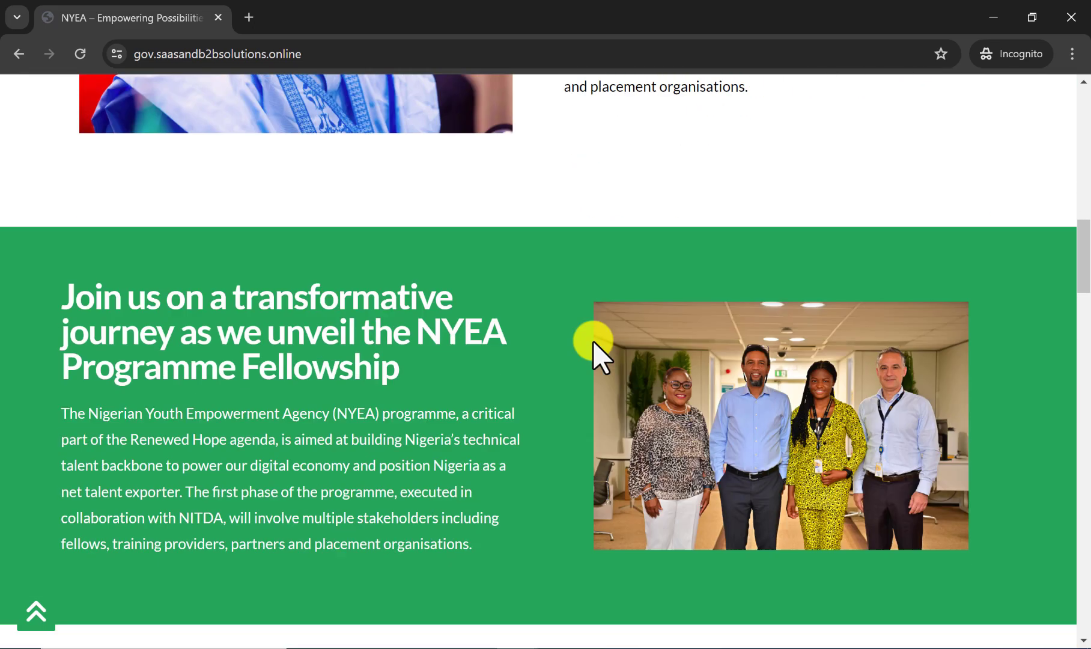
pyautogui.scroll(-2, 586, 339)
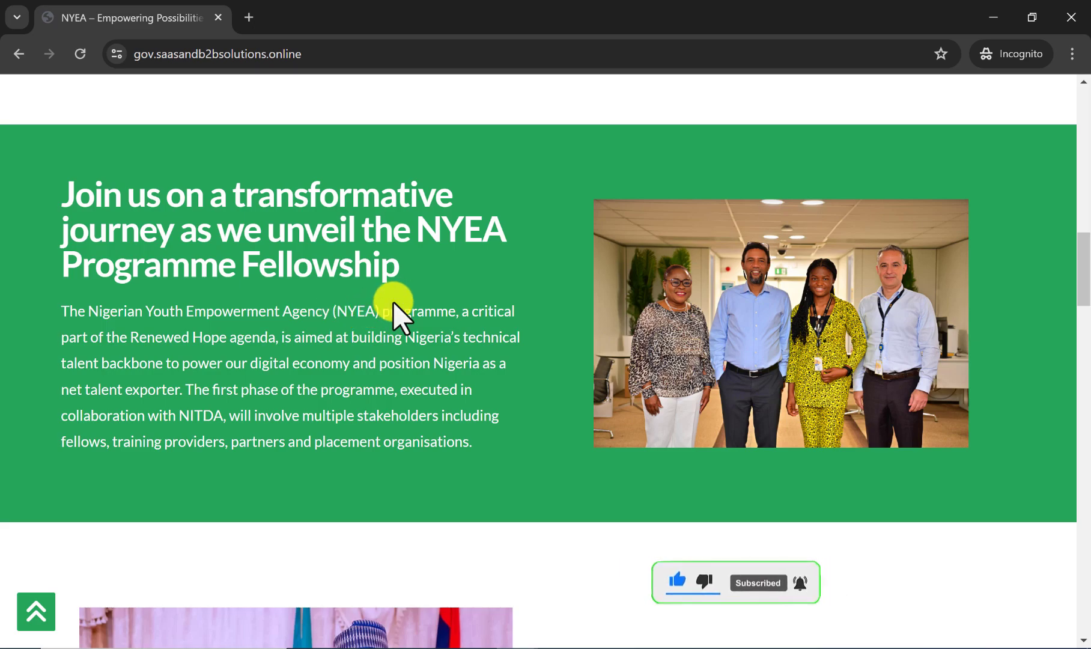
pyautogui.scroll(-7, 390, 306)
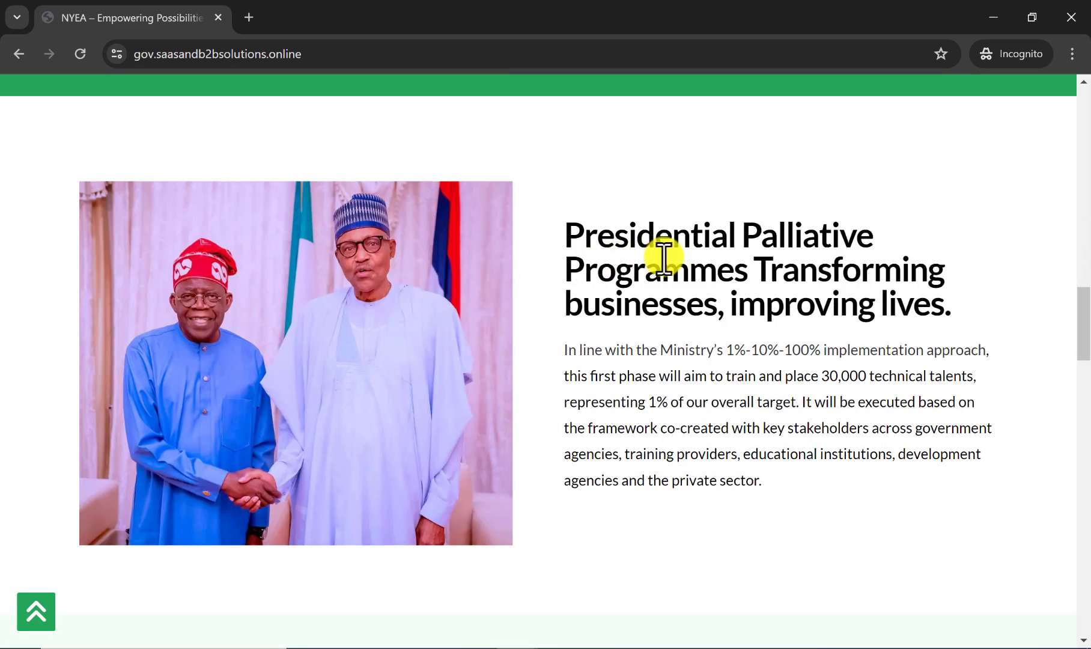
pyautogui.scroll(-7, 419, 301)
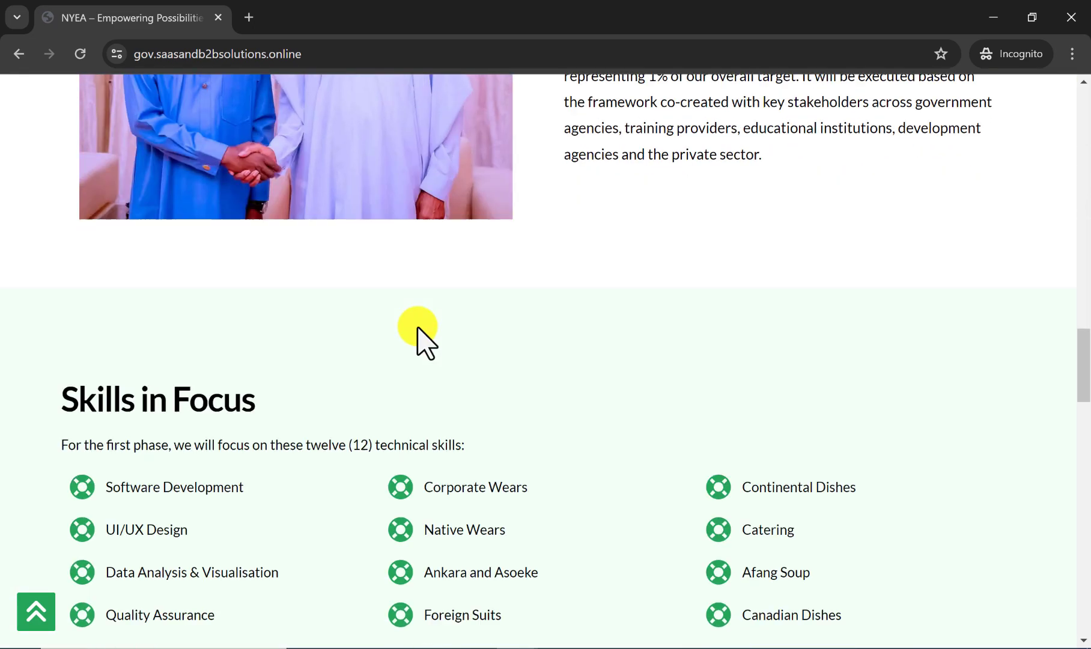
pyautogui.scroll(-1, 127, 336)
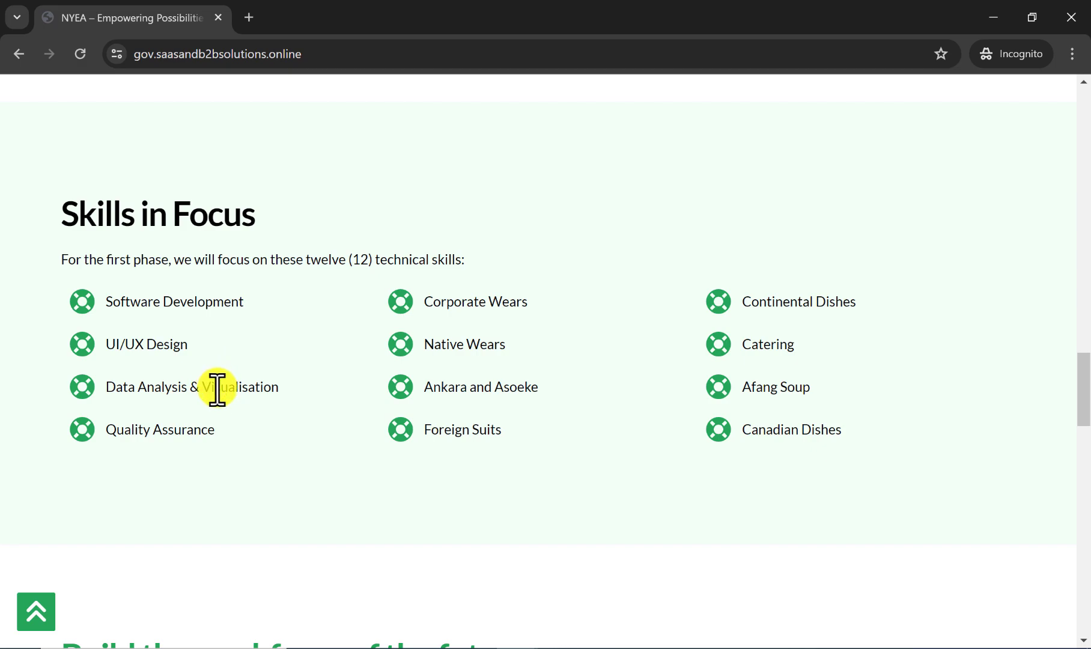
pyautogui.scroll(-7, 220, 408)
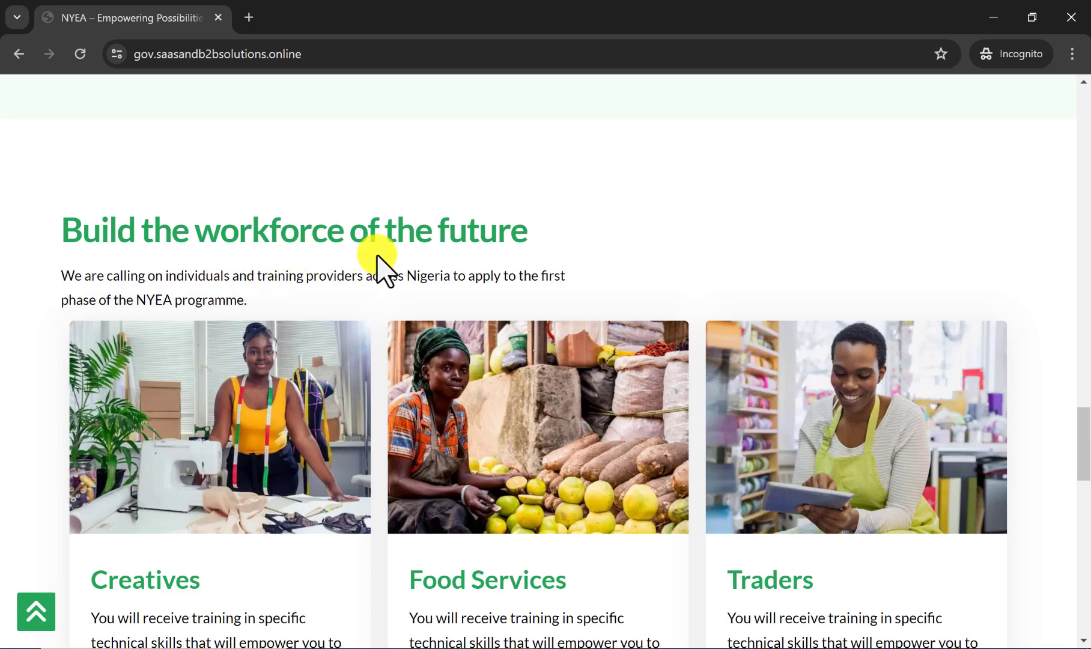
pyautogui.scroll(-2, 446, 252)
pyautogui.scroll(-1, 420, 313)
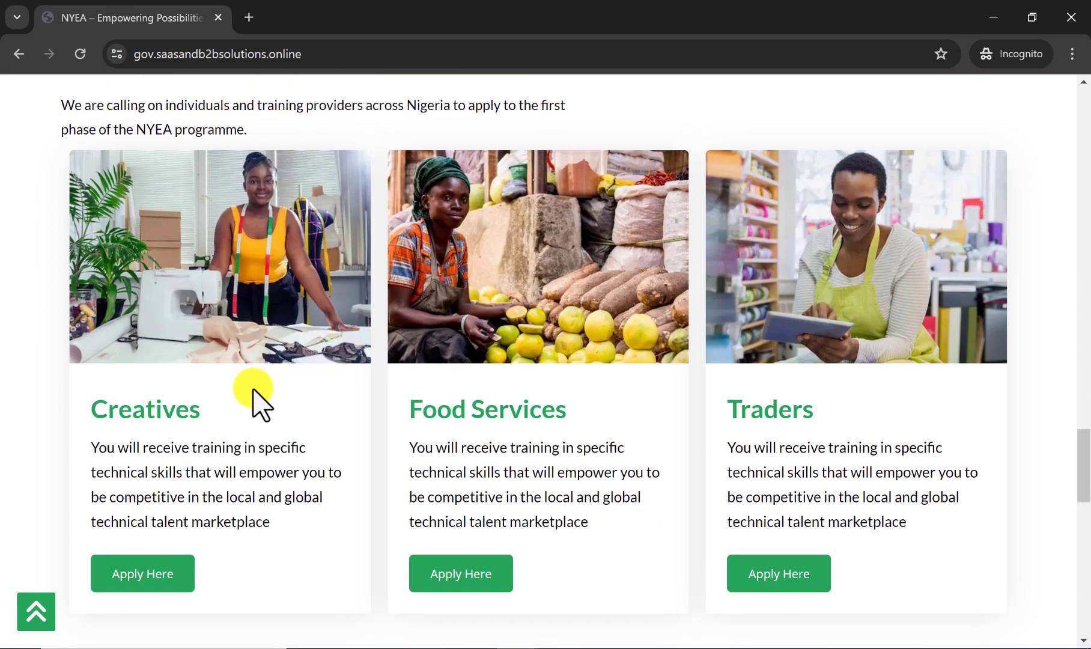
pyautogui.scroll(-3, 256, 398)
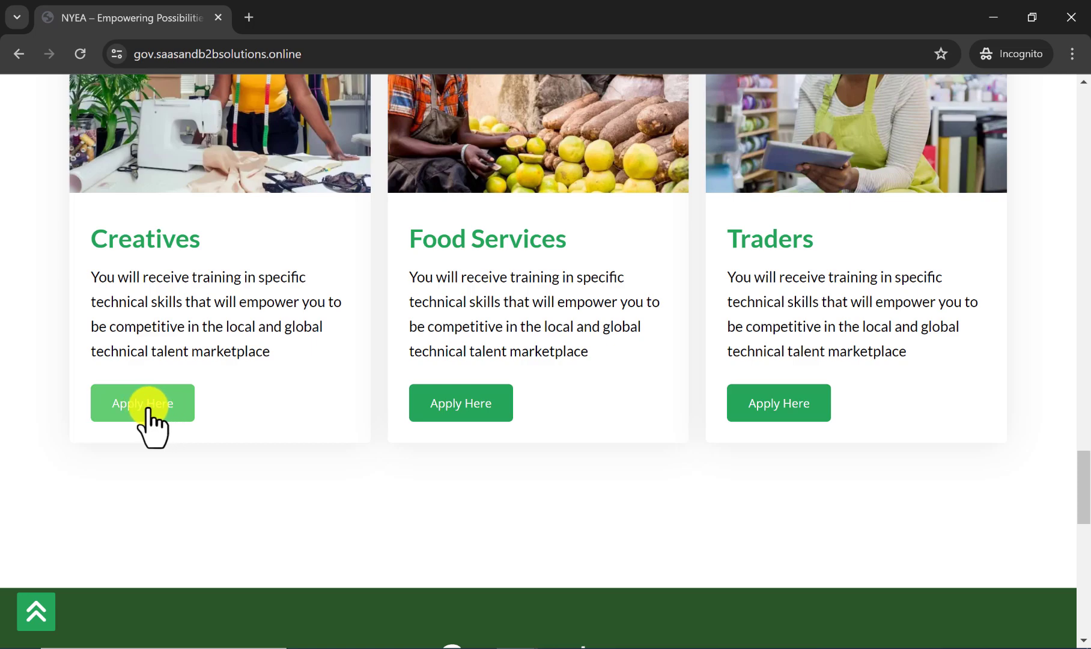
pyautogui.scroll(-5, 166, 431)
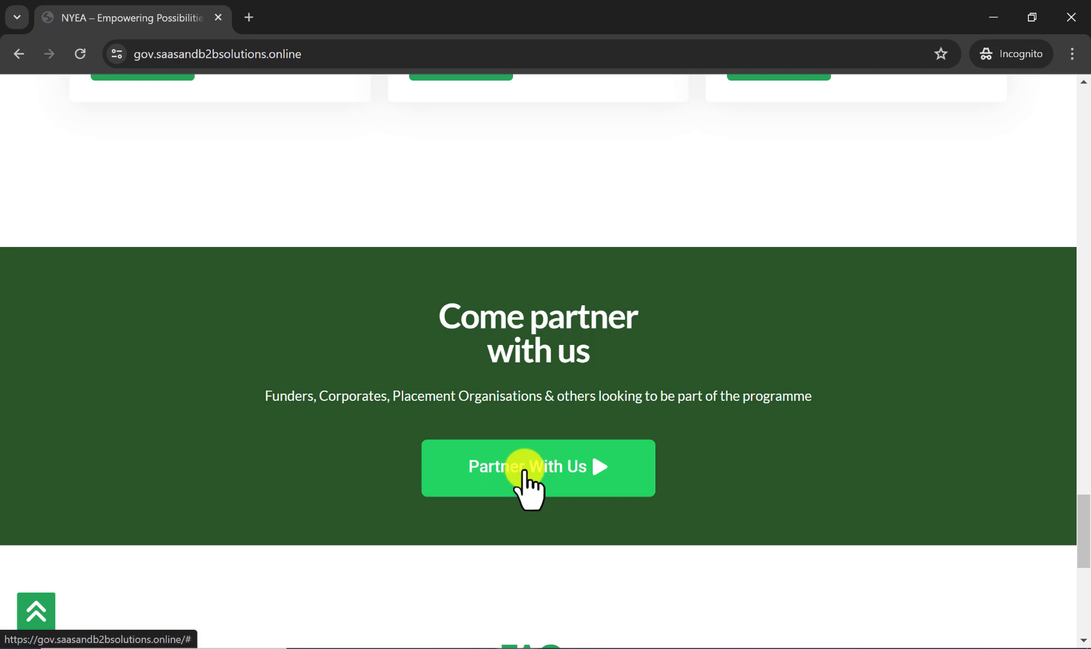
pyautogui.scroll(-1, 509, 470)
pyautogui.scroll(-7, 509, 471)
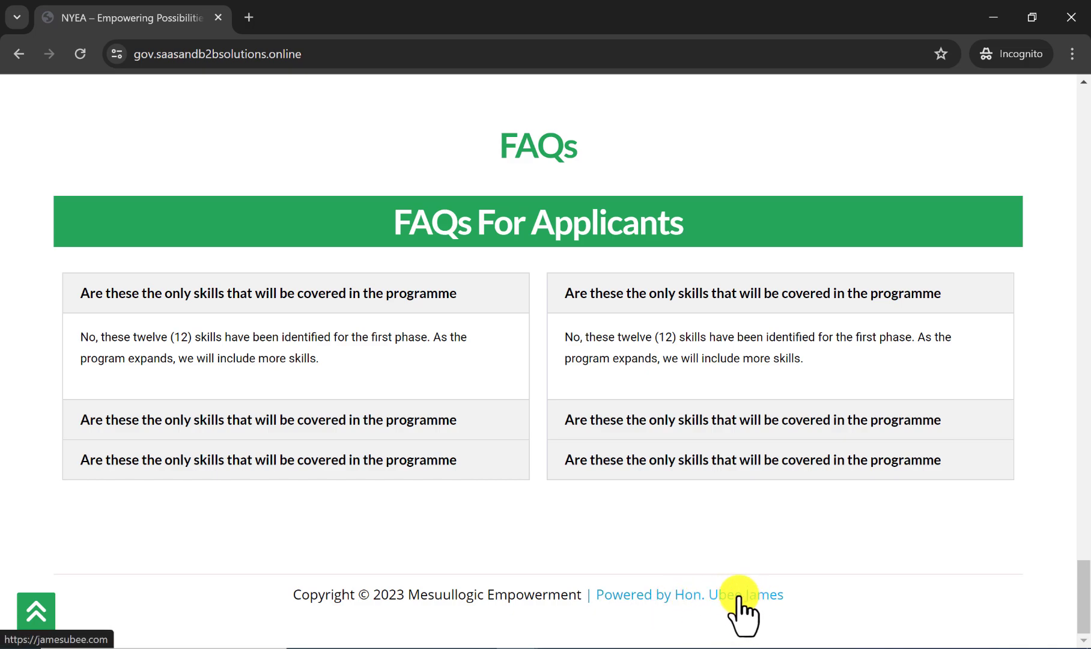
# Return to the Creatives, Food Services and Traders cards and open the Application Form page through an Apply Here link.
pyautogui.scroll(8, 666, 591)
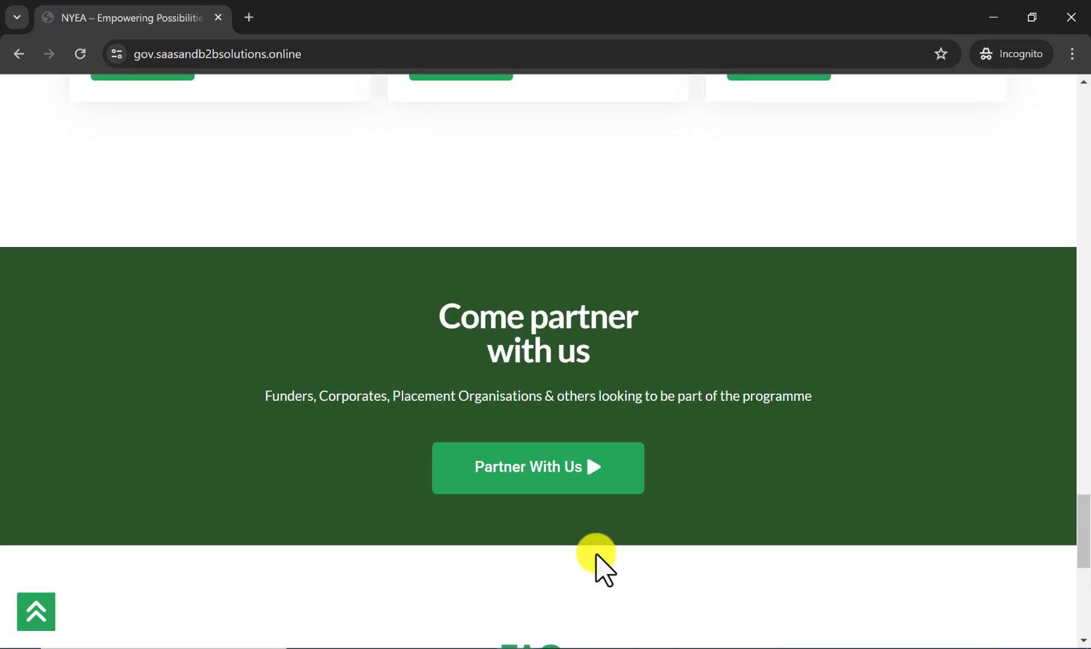
pyautogui.scroll(7, 595, 559)
pyautogui.scroll(-1, 280, 465)
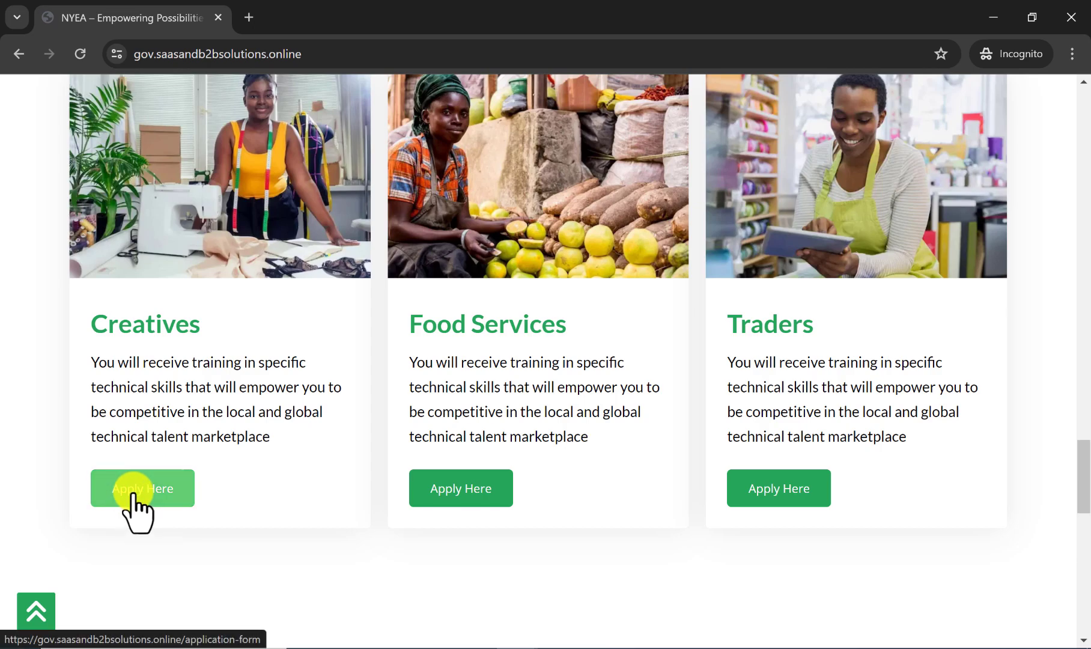
pyautogui.scroll(1, 178, 367)
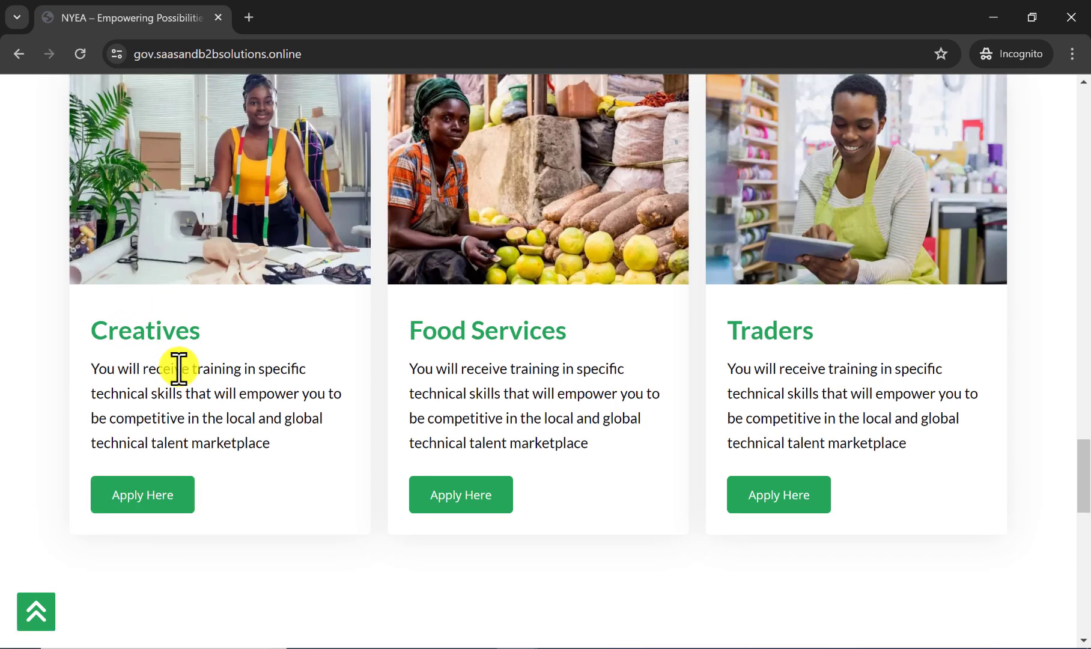
pyautogui.scroll(-1, 158, 389)
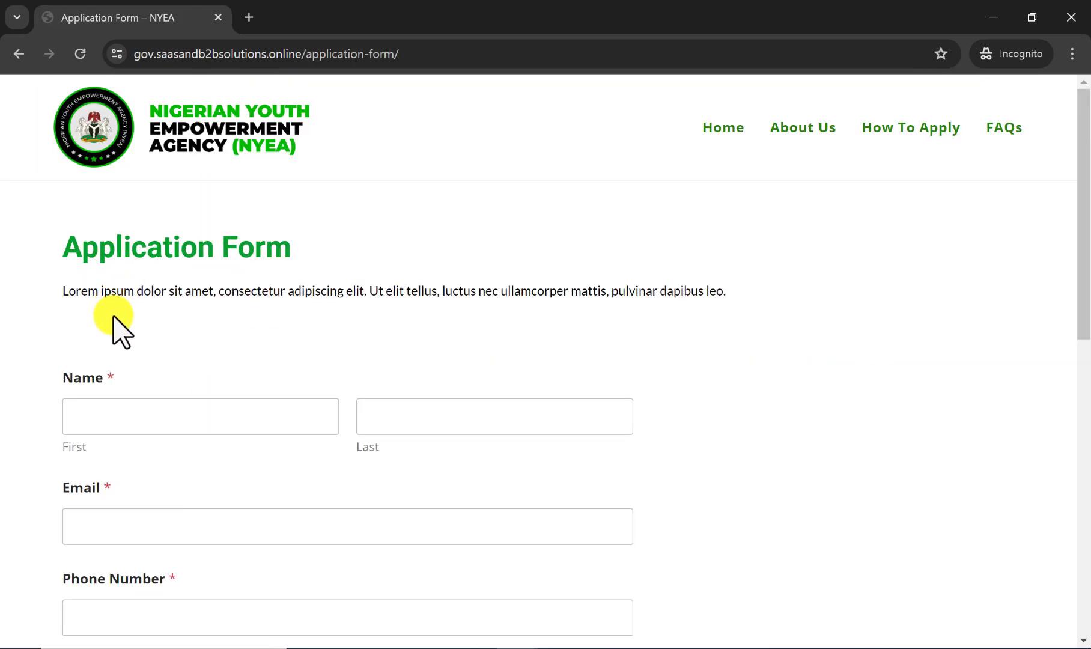
# Check the Application Form page's fields from Name down to the comment box and submit area, and return to its heading.
pyautogui.scroll(-2, 185, 312)
pyautogui.scroll(2, 155, 285)
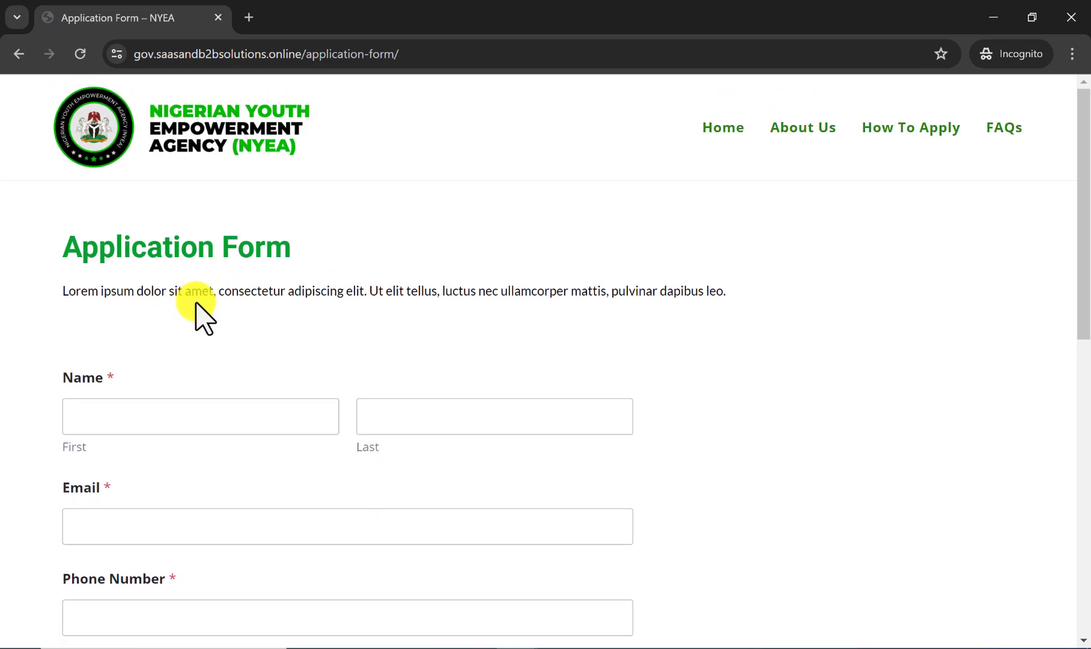
pyautogui.scroll(-3, 294, 273)
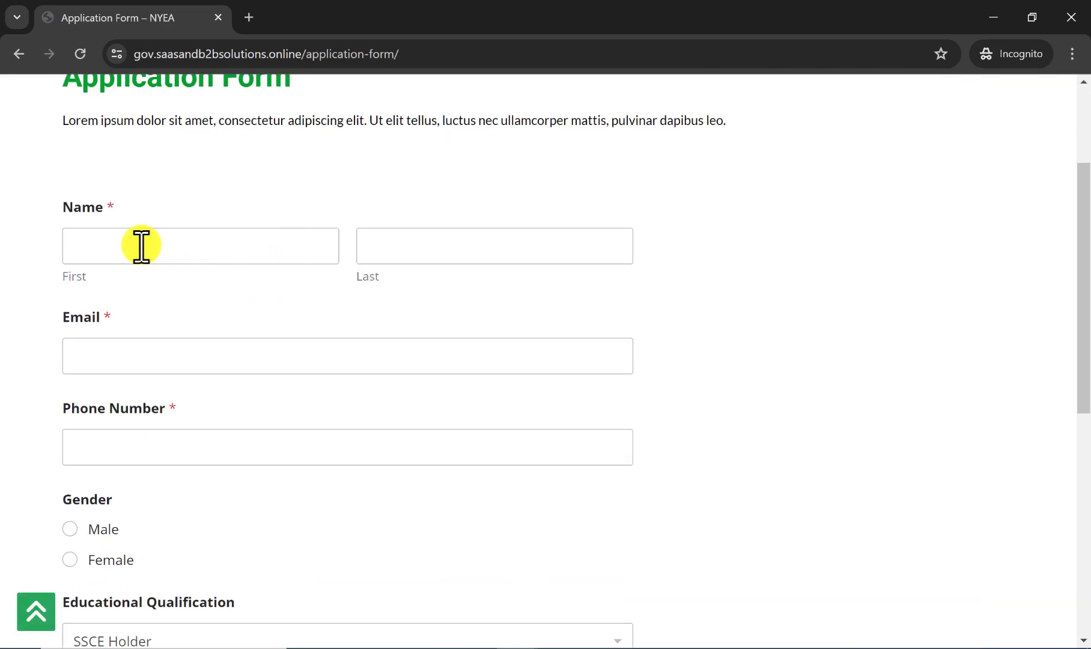
pyautogui.scroll(-8, 156, 249)
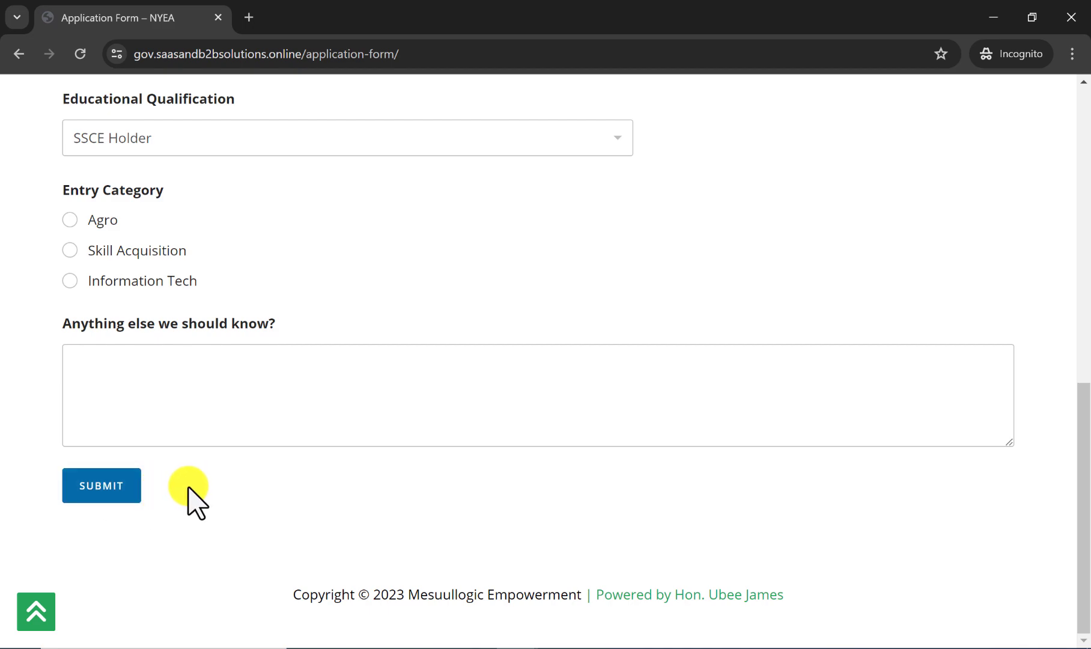
pyautogui.scroll(11, 188, 487)
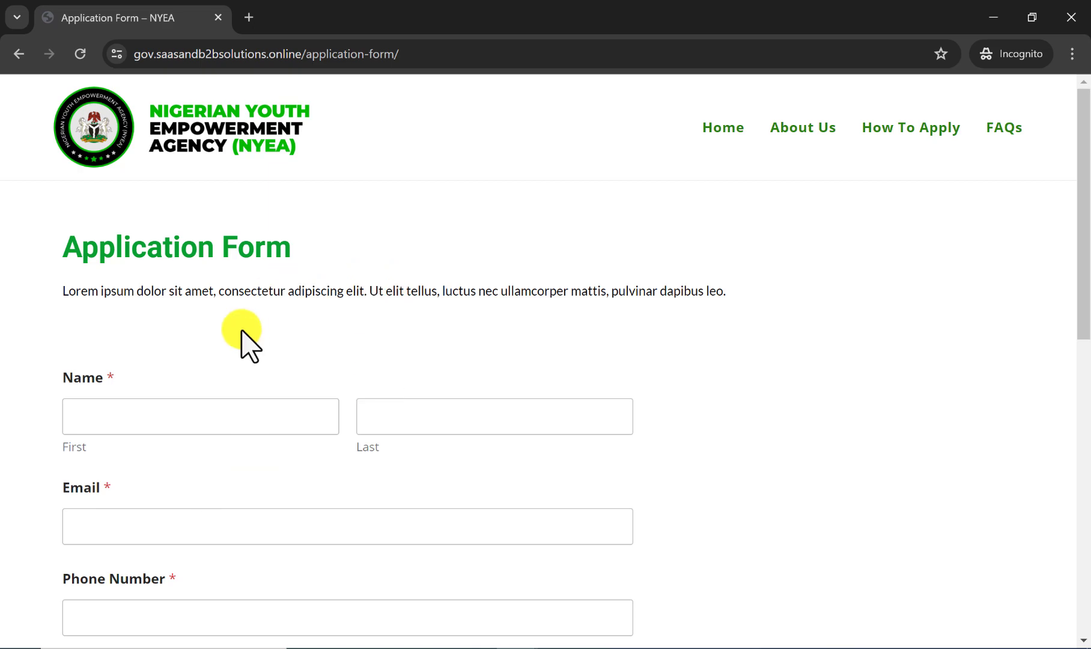
# Return to the home page through the site logo and test the About Us link to the NYEA 2024 section.
pyautogui.click(215, 144)
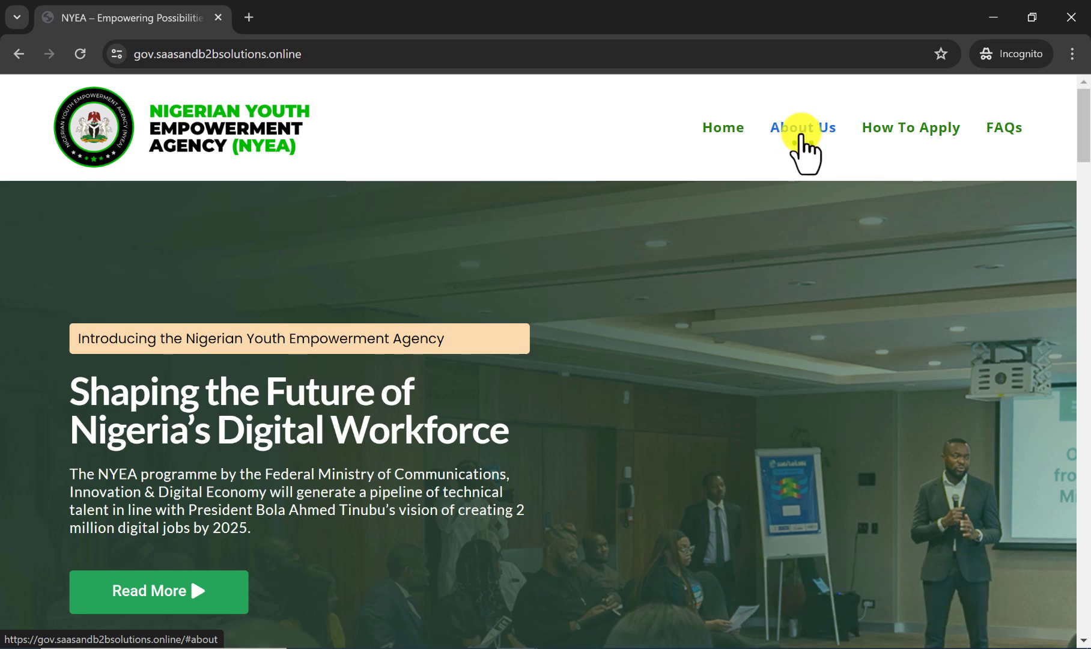
pyautogui.click(805, 131)
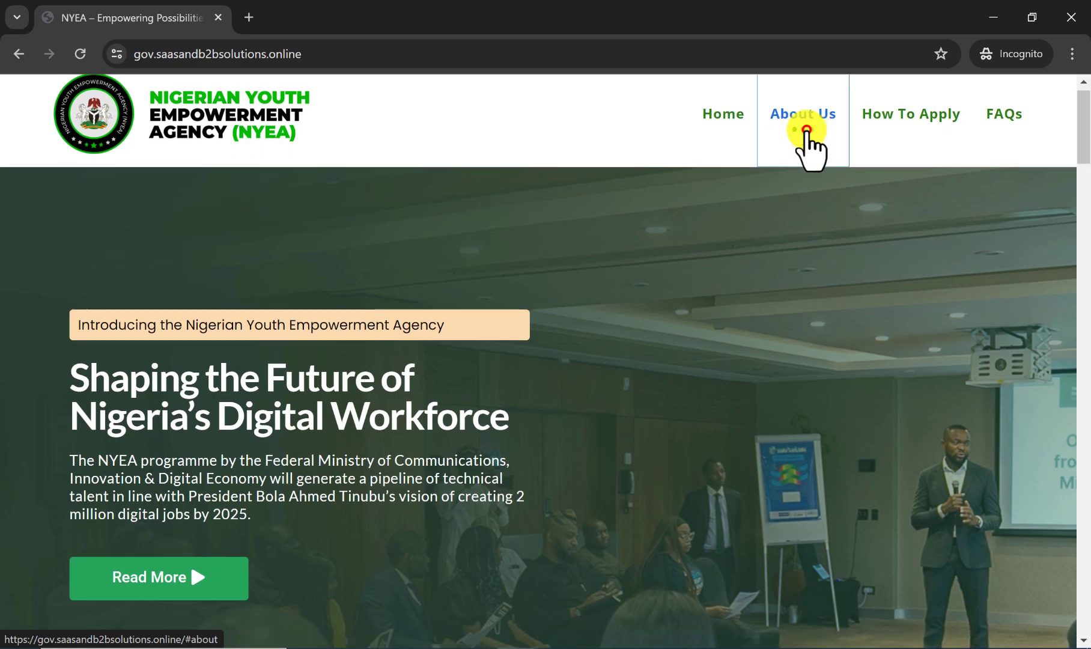
pyautogui.scroll(3, 438, 223)
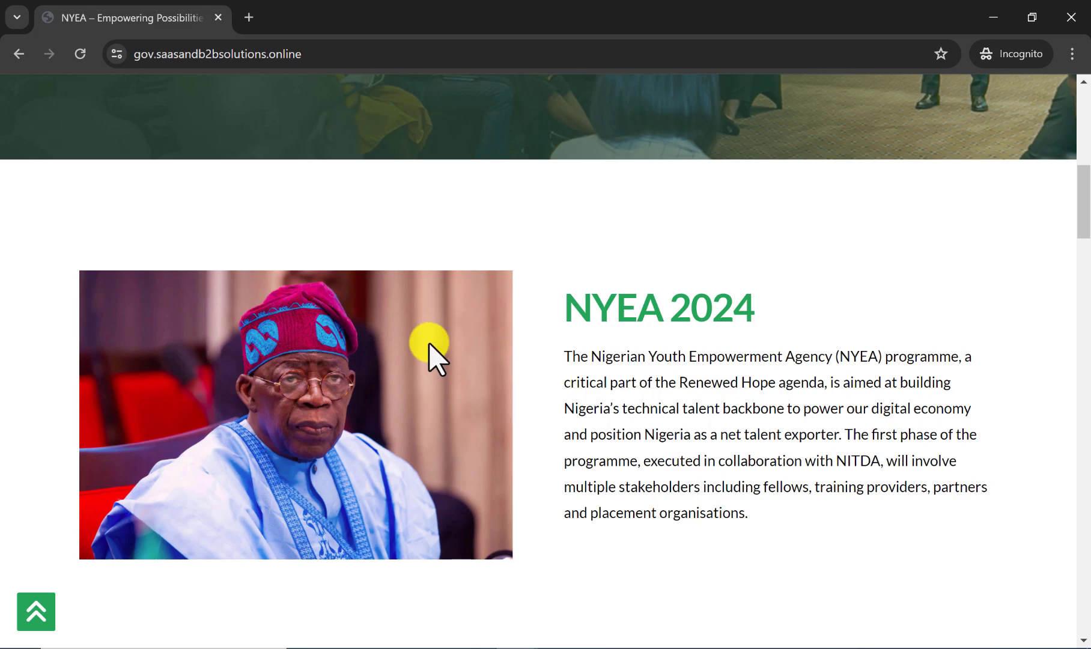
pyautogui.scroll(10, 429, 343)
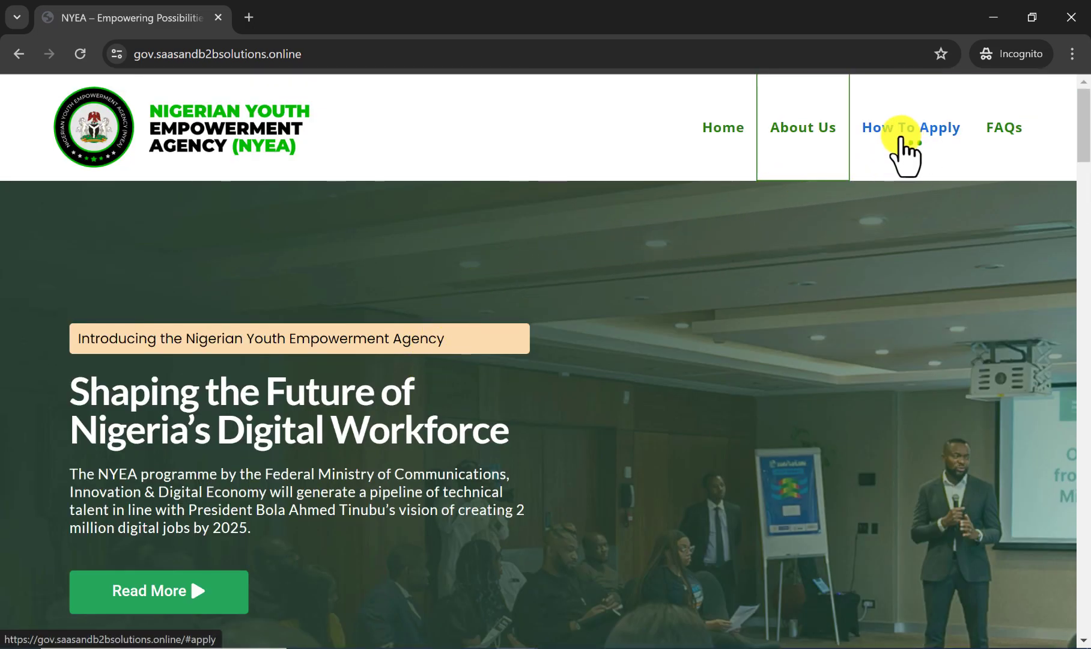
# Follow the How To Apply link and view the training cards, their Apply Here links and the Skills in Focus section above.
pyautogui.click(900, 137)
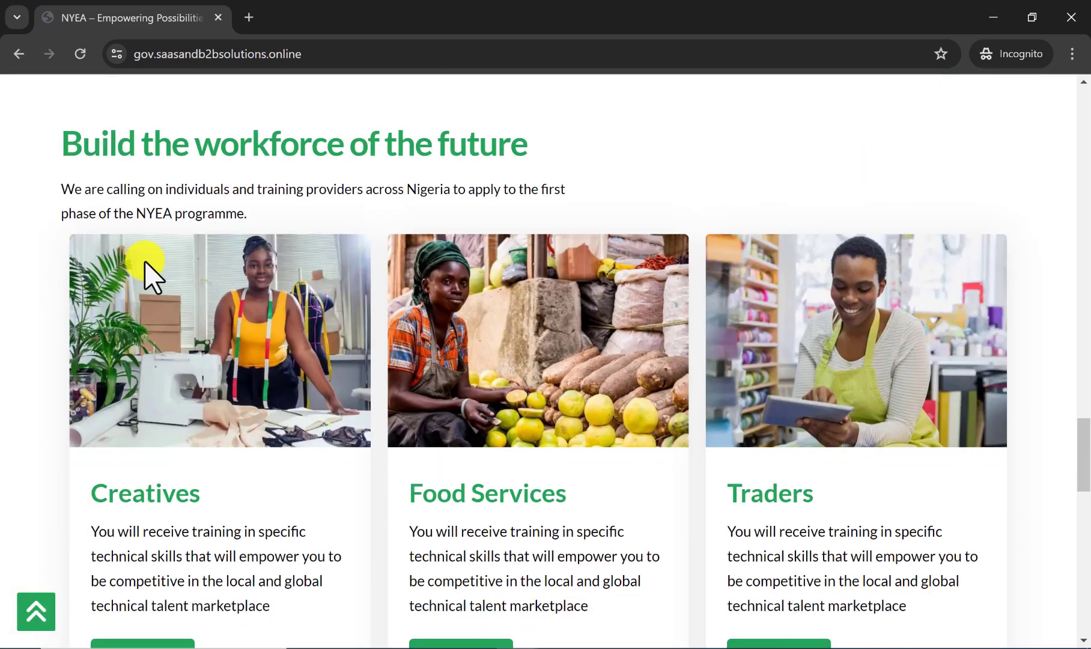
pyautogui.scroll(-1, 283, 252)
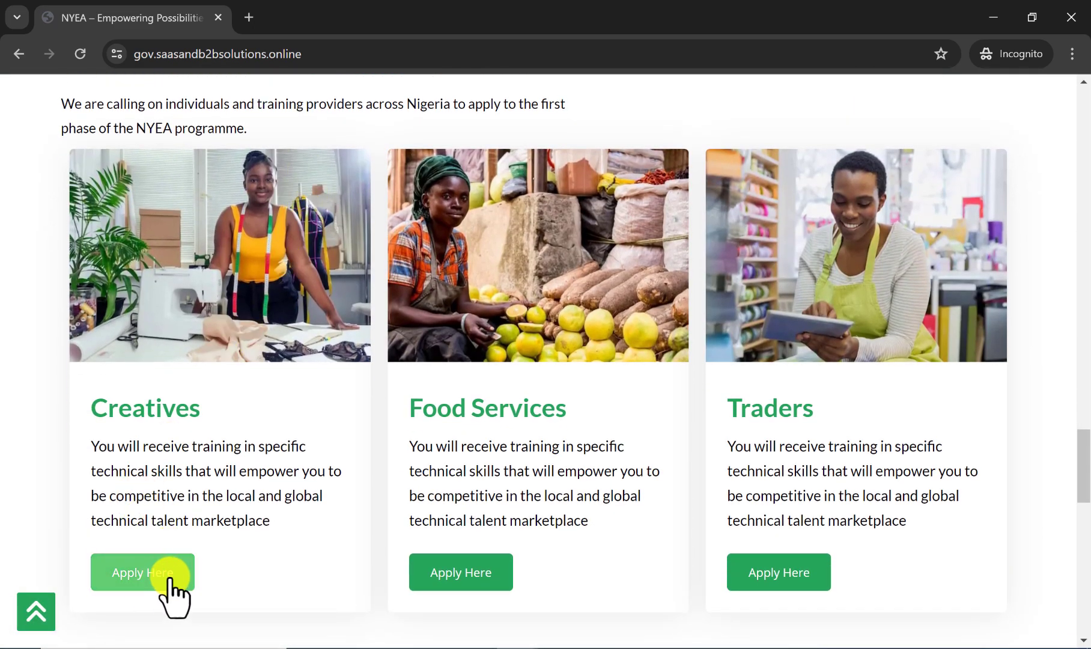
pyautogui.scroll(5, 310, 511)
pyautogui.scroll(-1, 309, 511)
pyautogui.scroll(5, 309, 510)
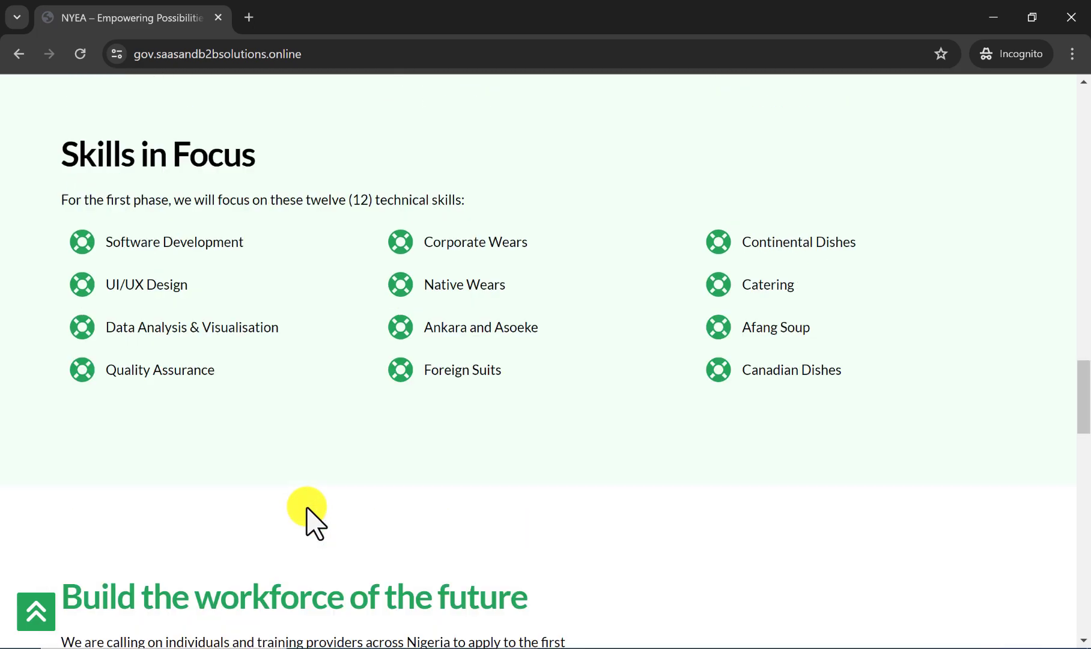
pyautogui.scroll(3, 307, 514)
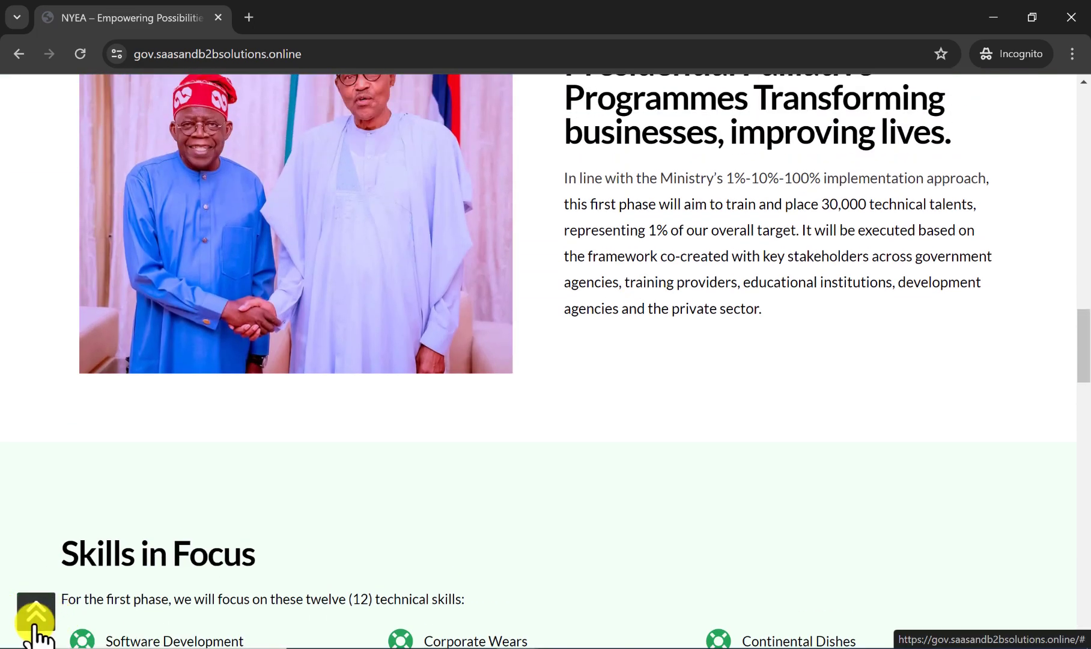
# Test the back-to-top control from the Skills in Focus area and again from just below the hero section.
pyautogui.click(35, 625)
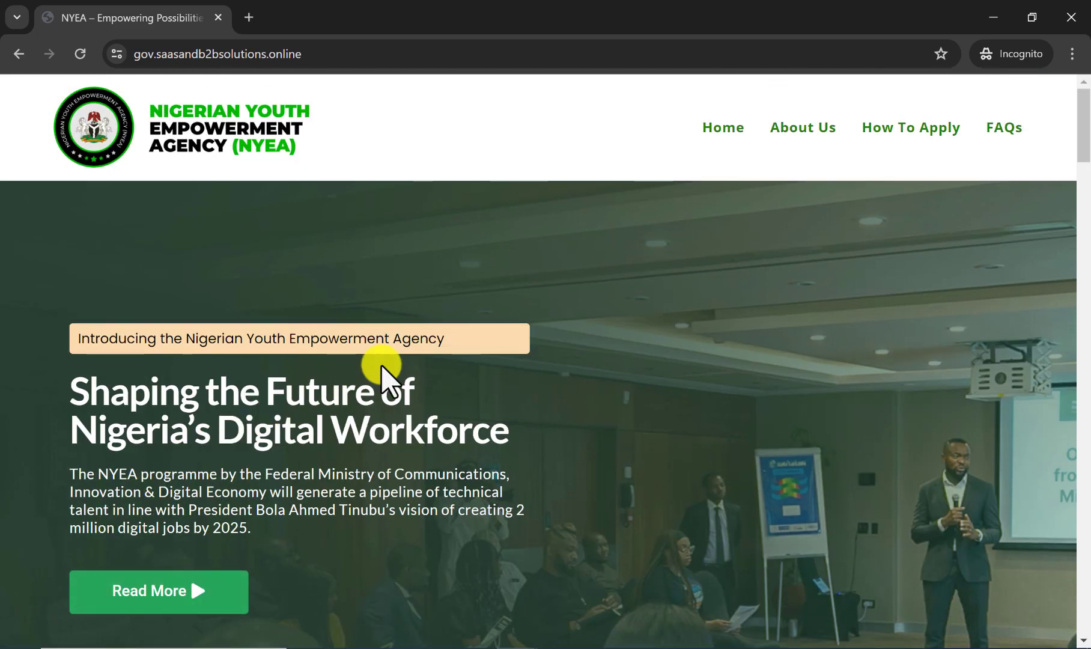
pyautogui.scroll(-4, 275, 434)
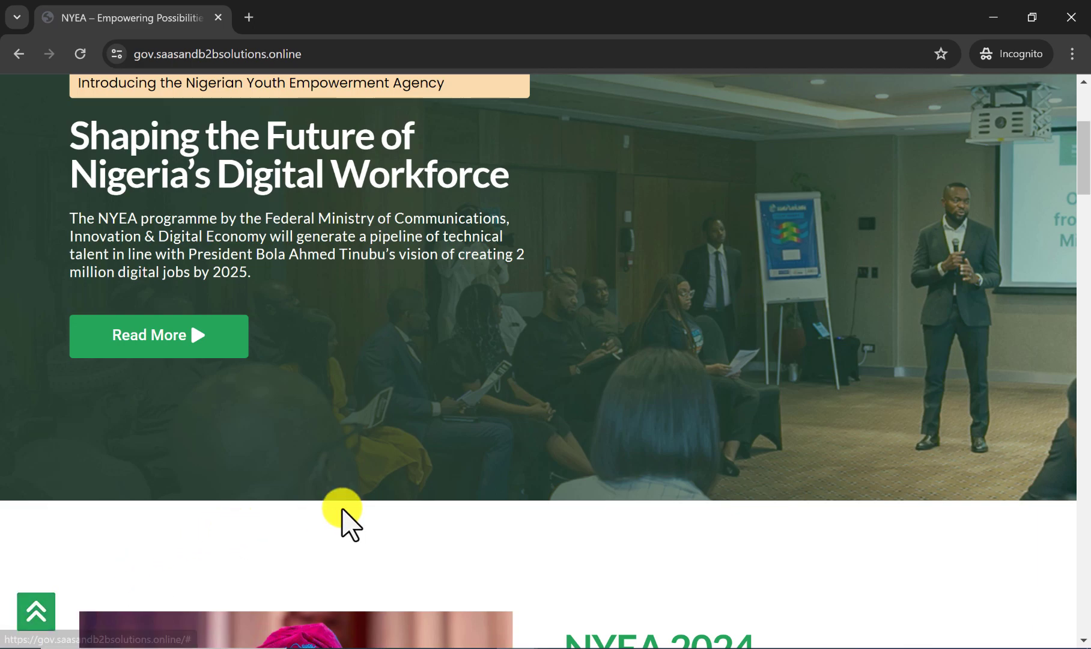
pyautogui.scroll(2, 346, 519)
pyautogui.click(39, 628)
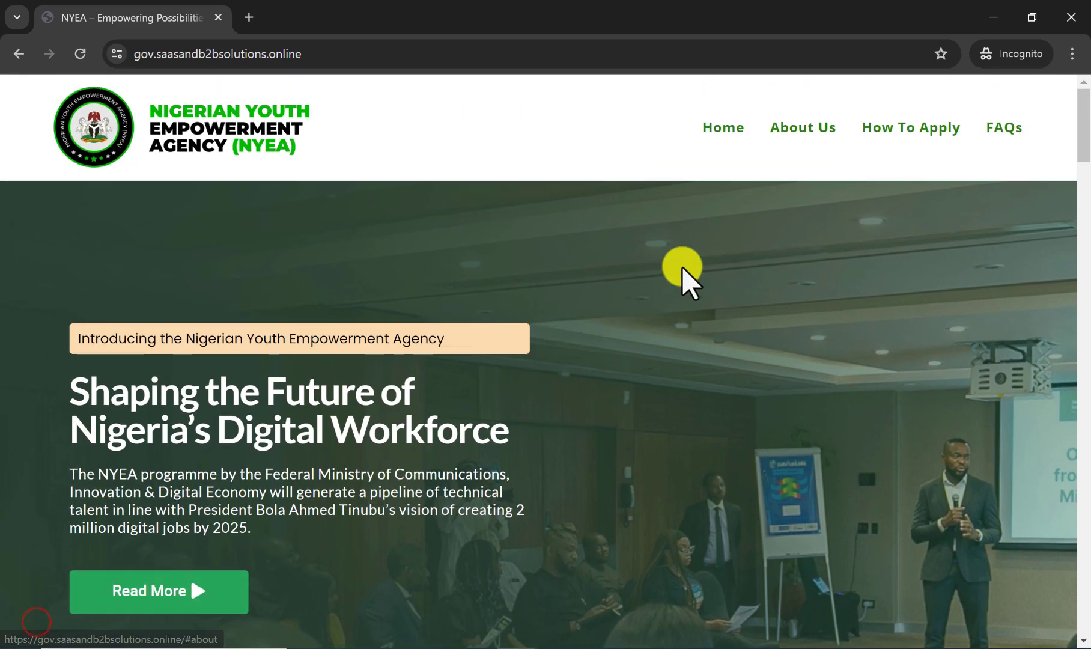
# Follow the FAQs link to the FAQs For Applicants section and return to the home page header.
pyautogui.click(998, 129)
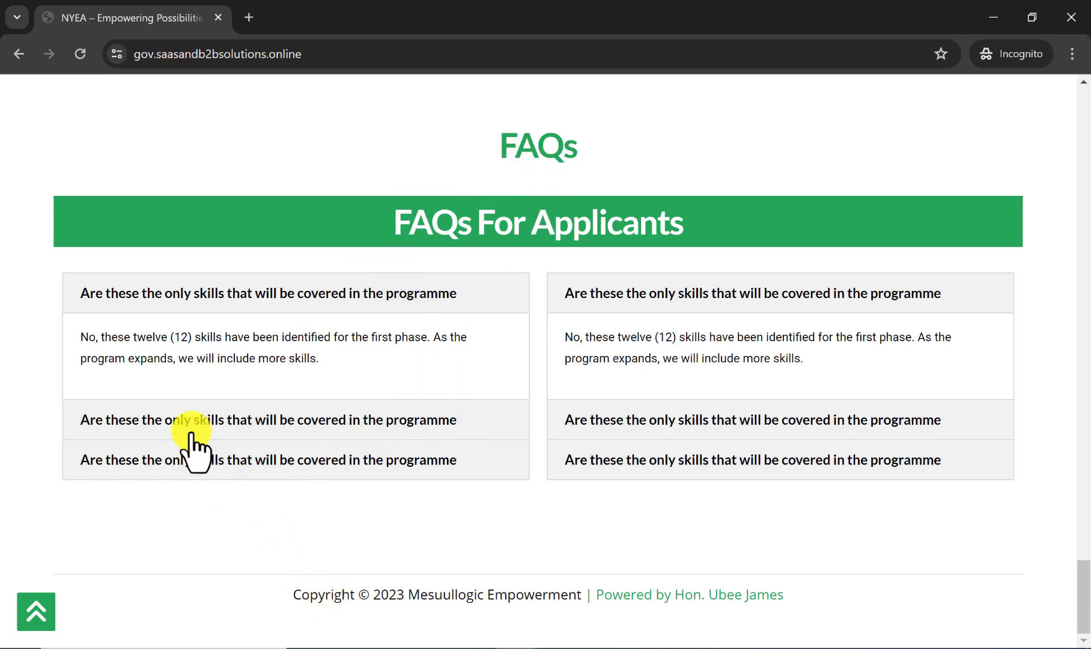
pyautogui.scroll(20, 163, 462)
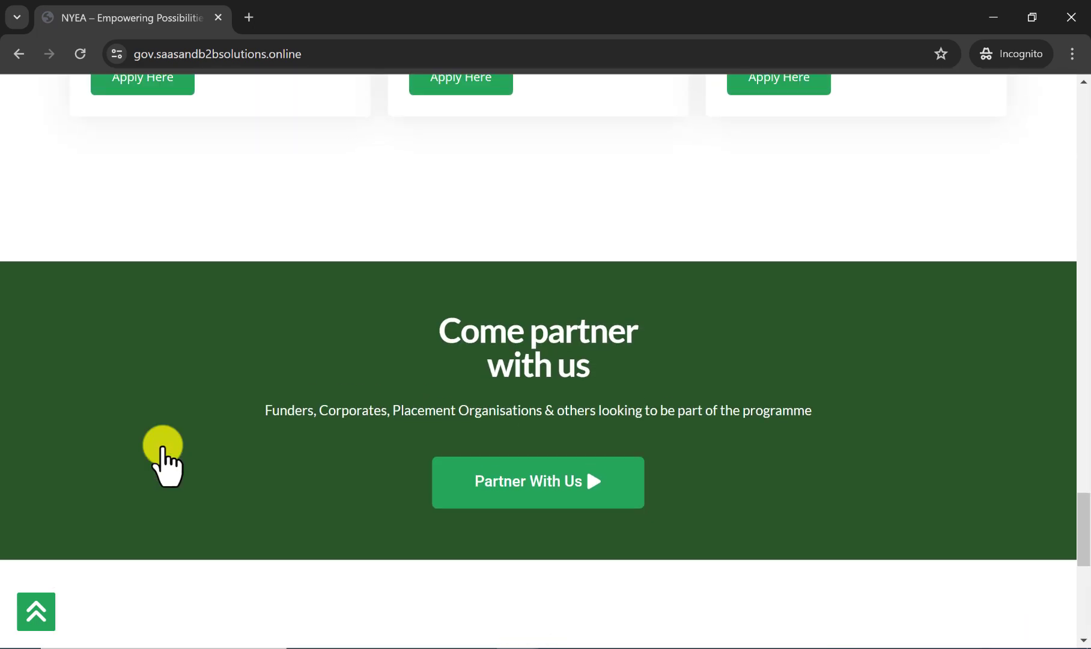
pyautogui.scroll(12, 164, 463)
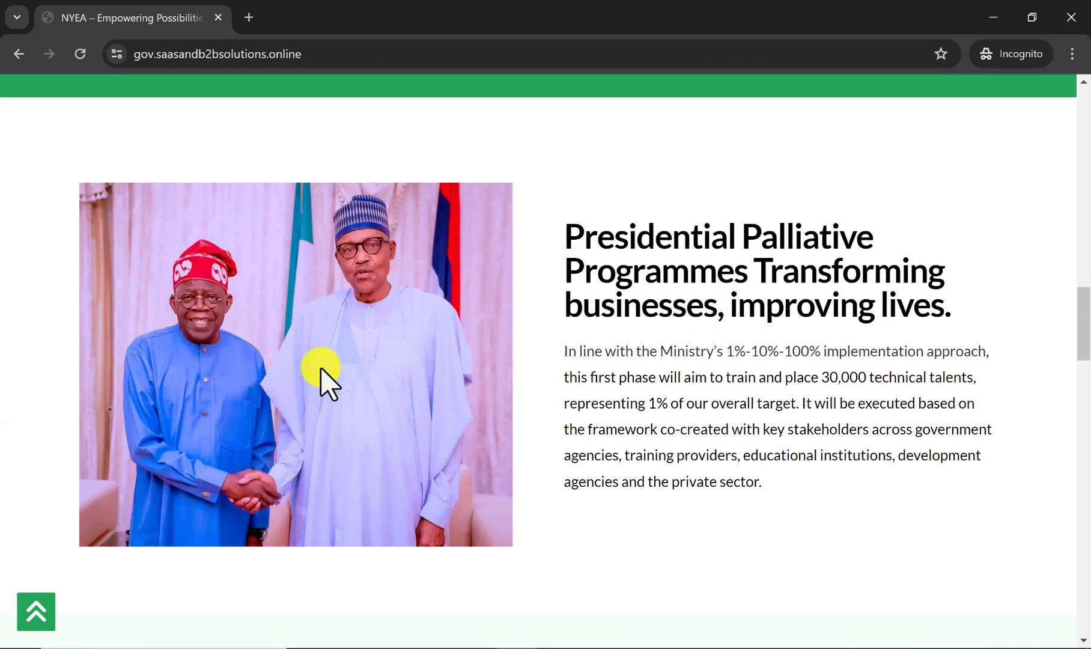
pyautogui.scroll(15, 287, 367)
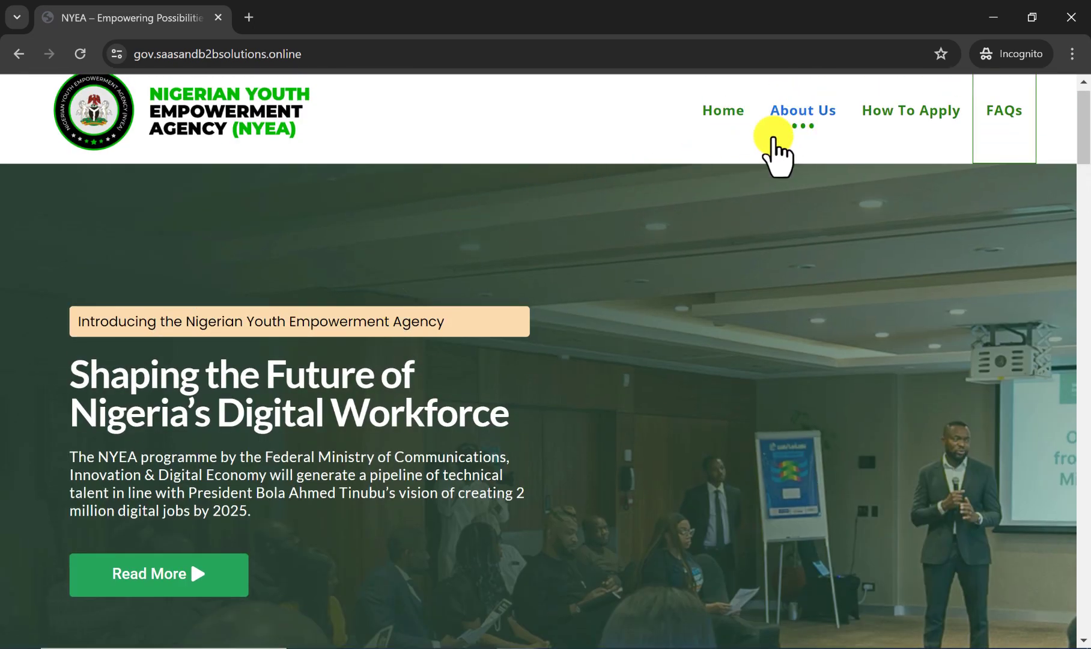
# Review the home page once more from the hero section down to the partner section, and return to the header.
pyautogui.scroll(-5, 250, 542)
pyautogui.scroll(-20, 250, 542)
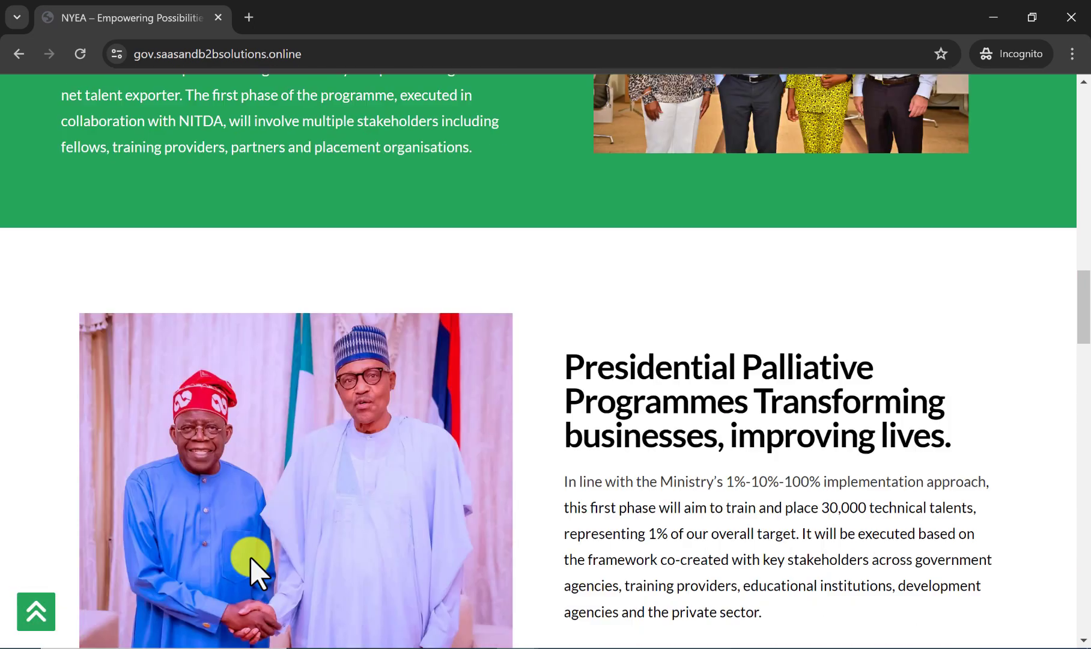
pyautogui.scroll(-7, 243, 562)
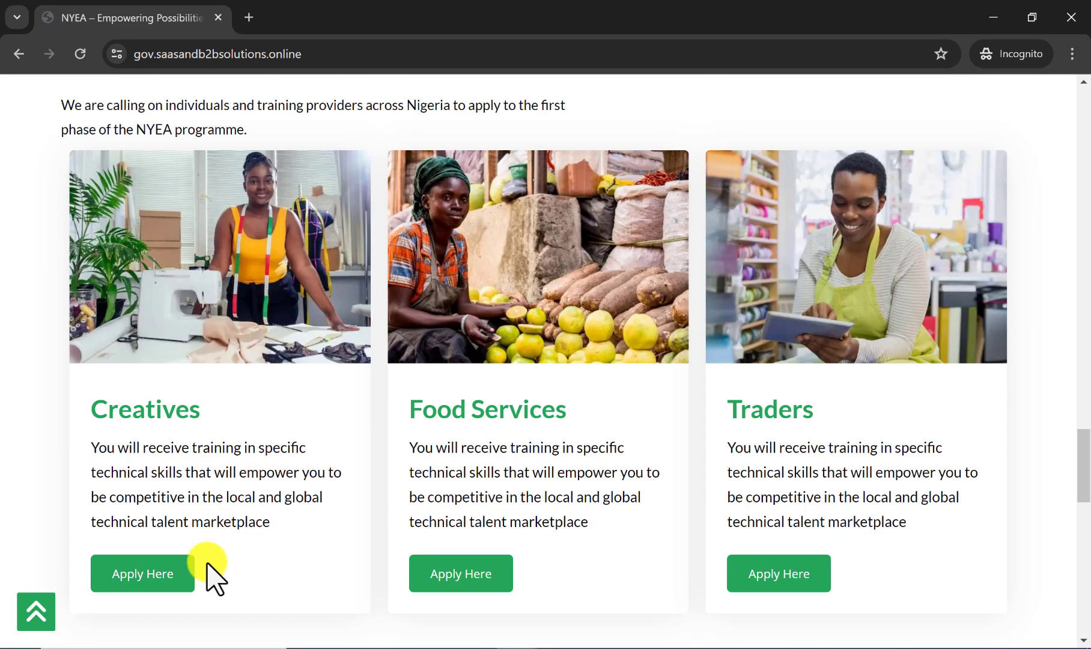
pyautogui.scroll(-4, 300, 523)
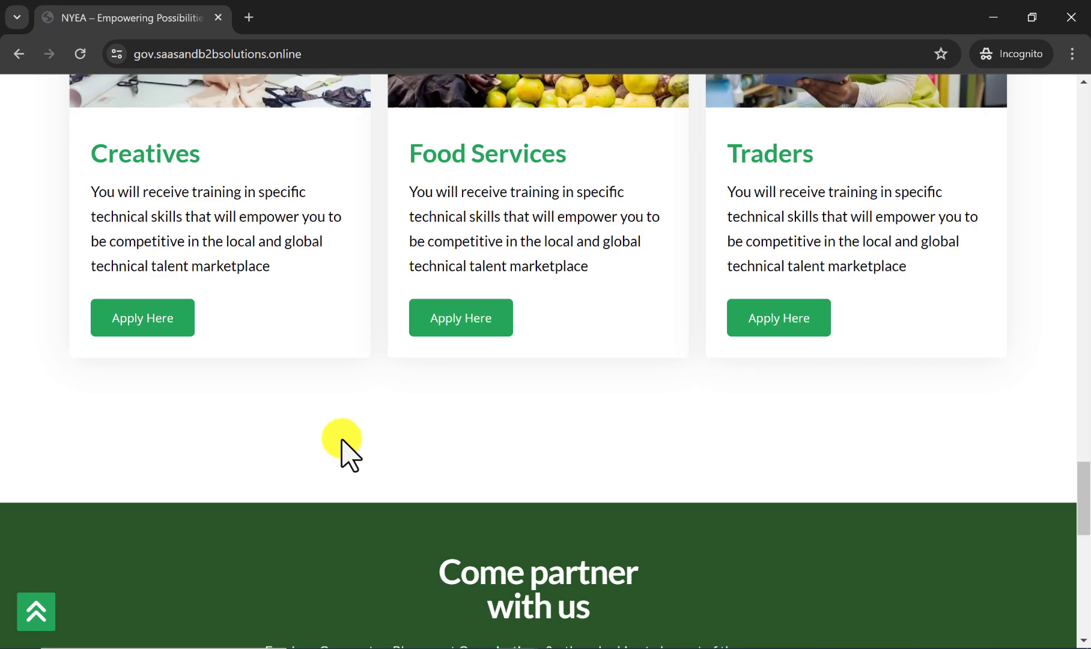
pyautogui.scroll(15, 309, 458)
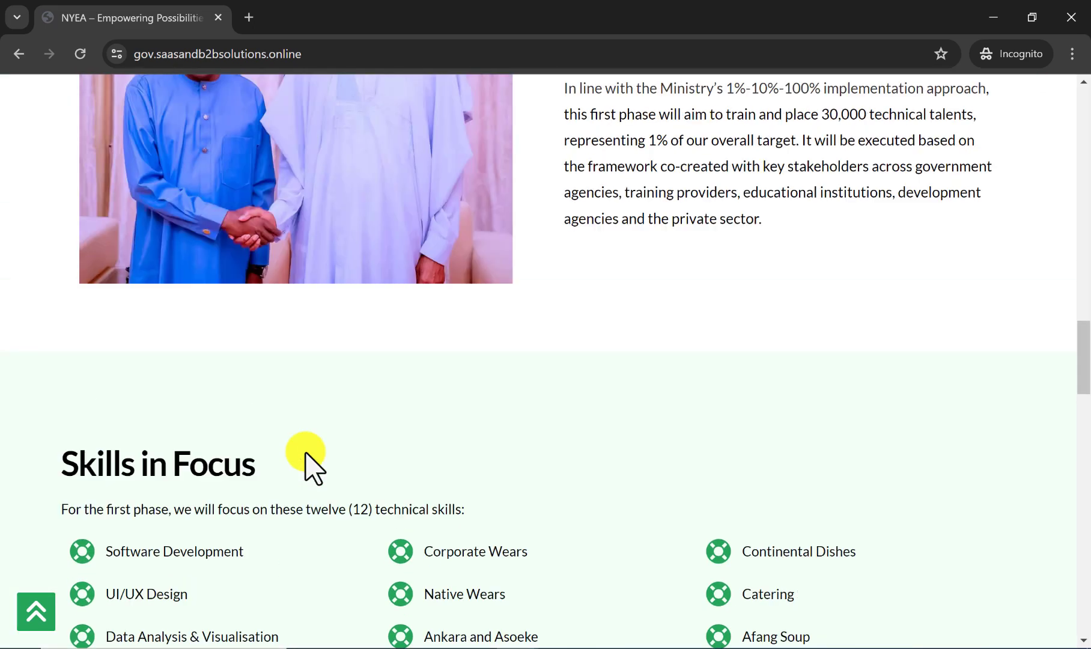
pyautogui.scroll(20, 305, 452)
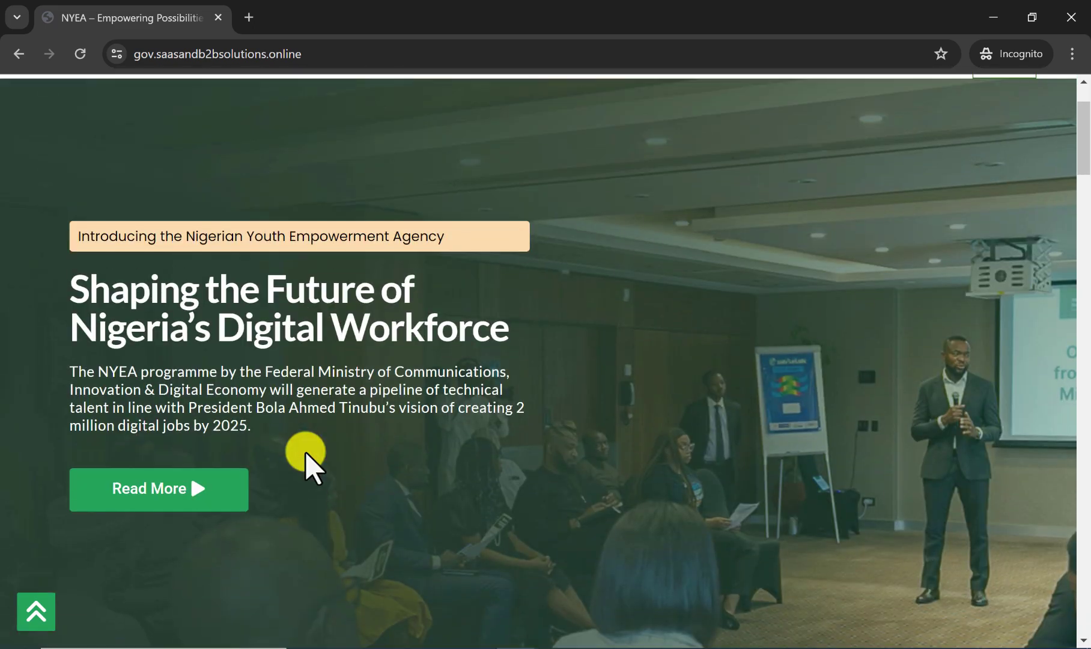
pyautogui.scroll(2, 438, 414)
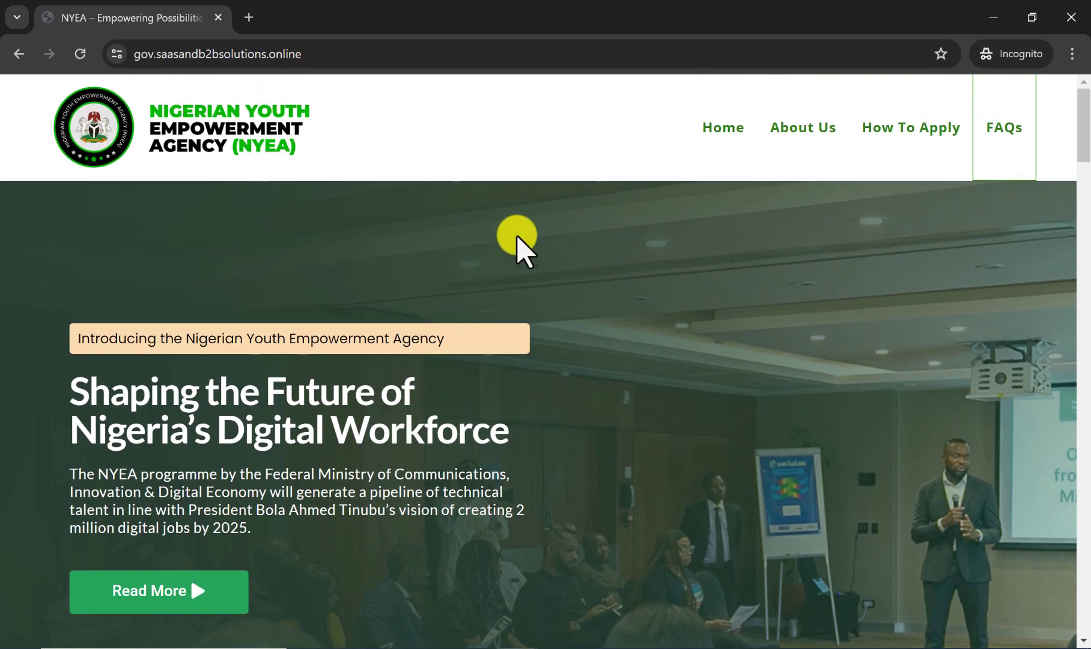
pyautogui.click(499, 161)
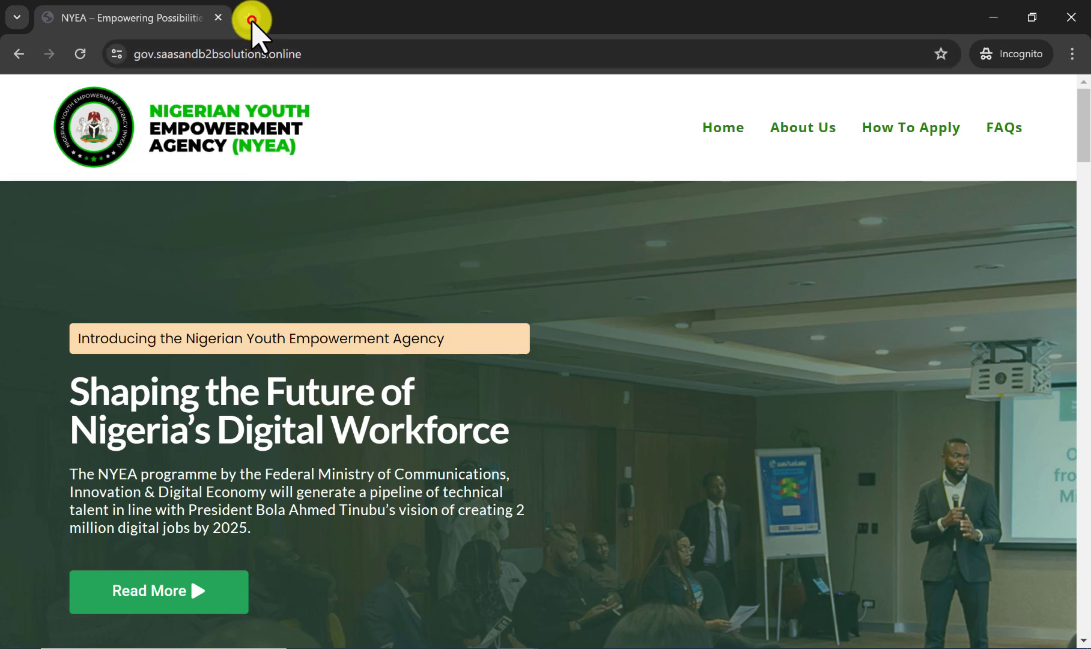
# Open webhosting22.com in a new browser tab and follow its link to the DreamHost website.
pyautogui.click(251, 19)
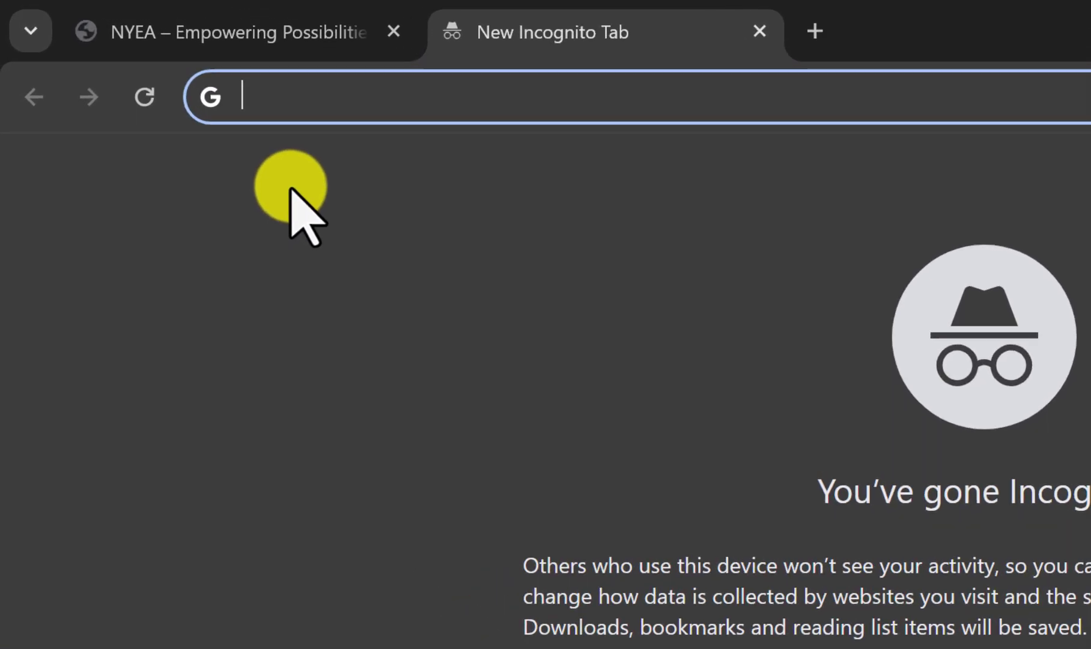
pyautogui.write('web')
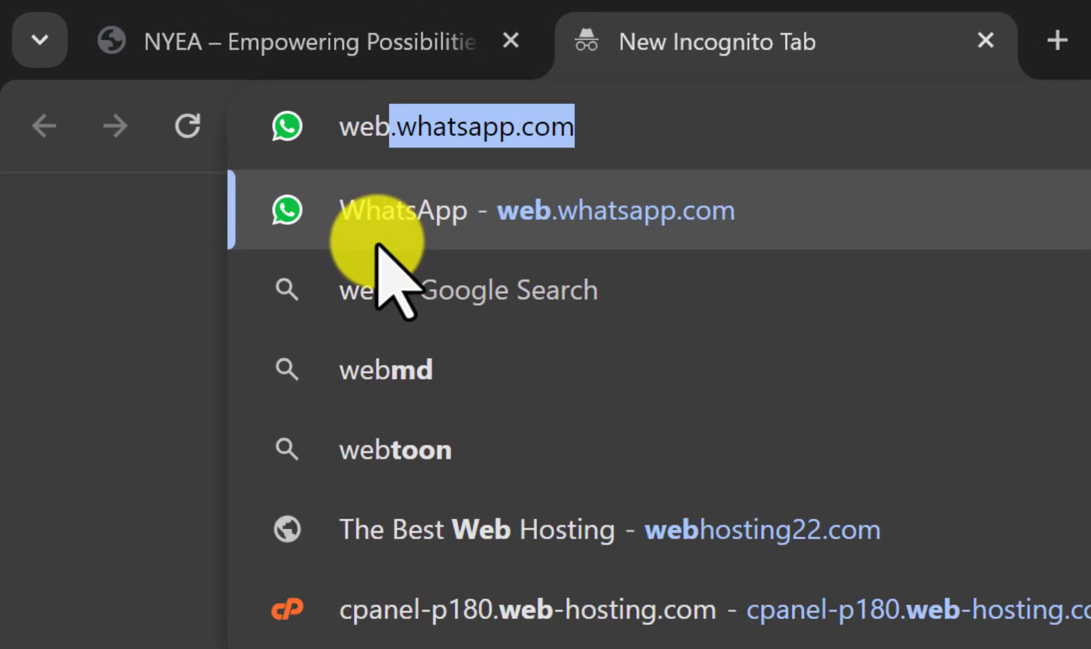
pyautogui.write('ho')
pyautogui.press('Right')
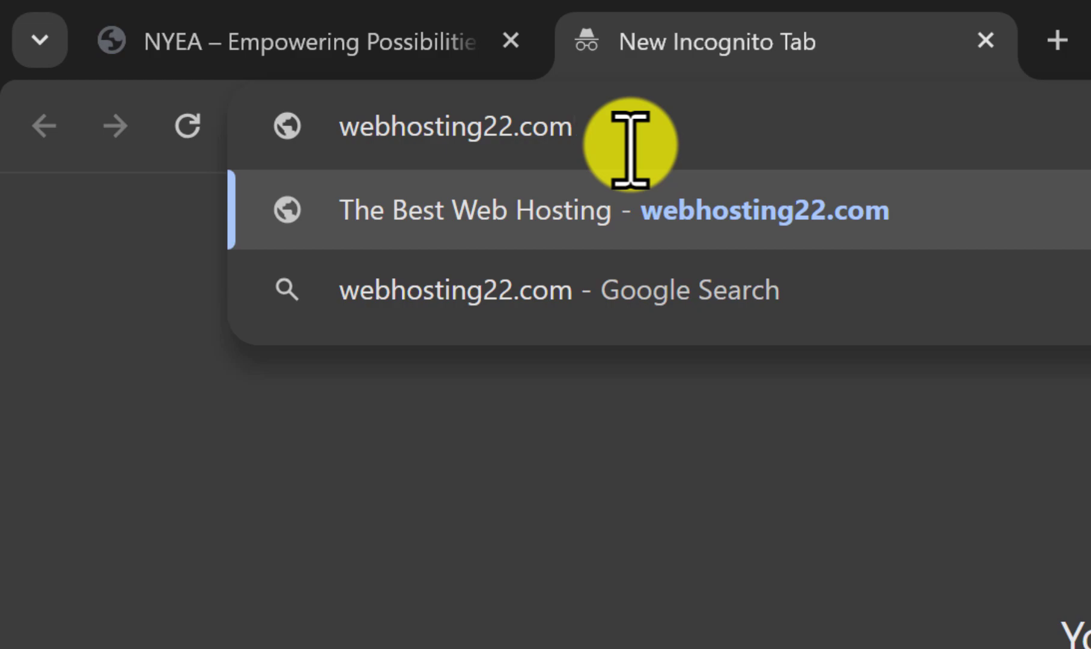
pyautogui.press('Return')
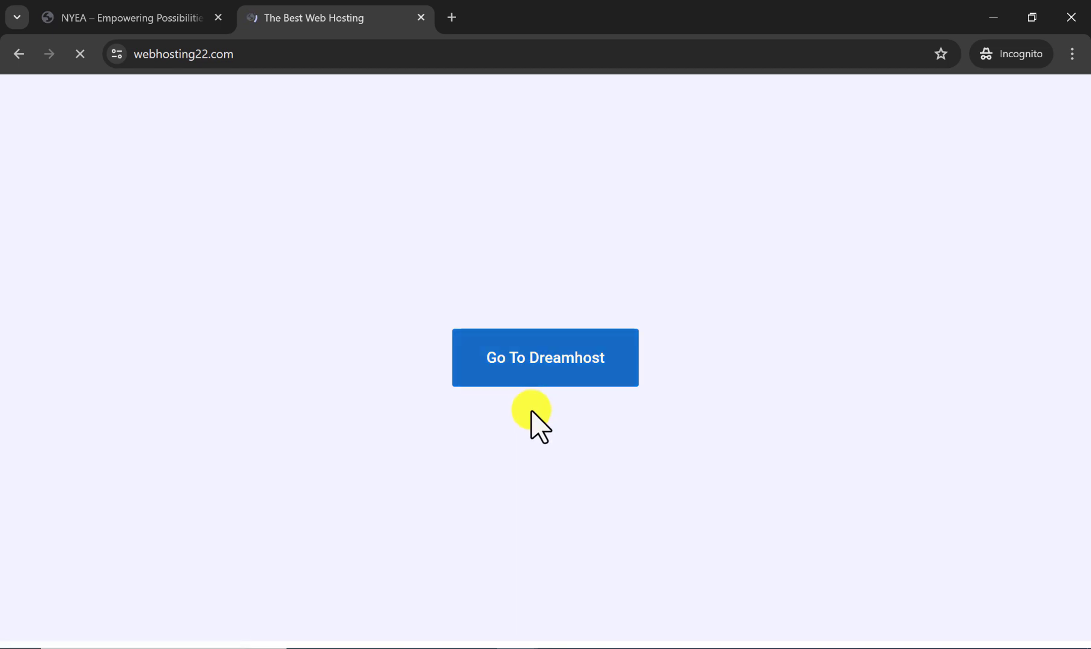
pyautogui.click(527, 380)
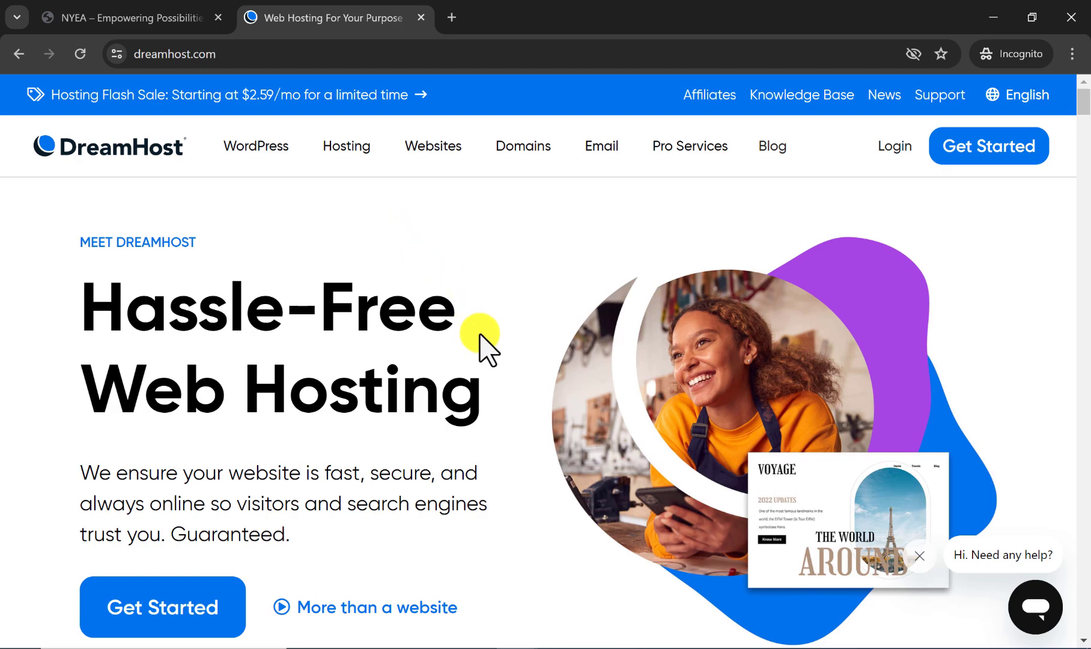
# Look over the DreamHost home page, open its support chat to view the help options, and close the chat.
pyautogui.scroll(-2, 489, 343)
pyautogui.scroll(2, 496, 343)
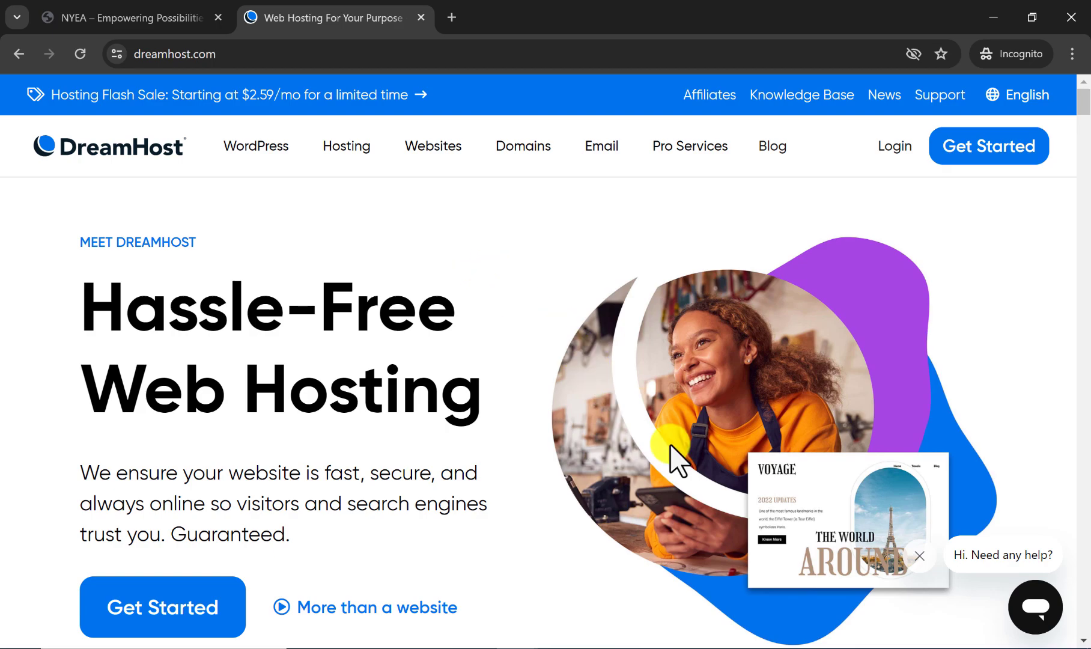
pyautogui.click(1027, 606)
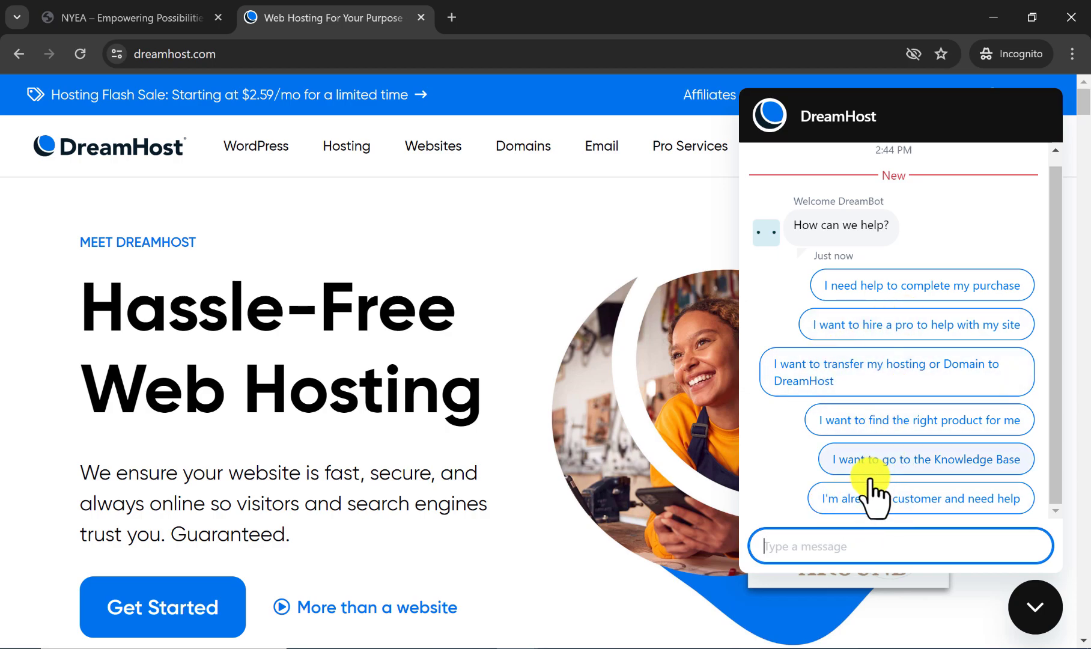
pyautogui.click(787, 546)
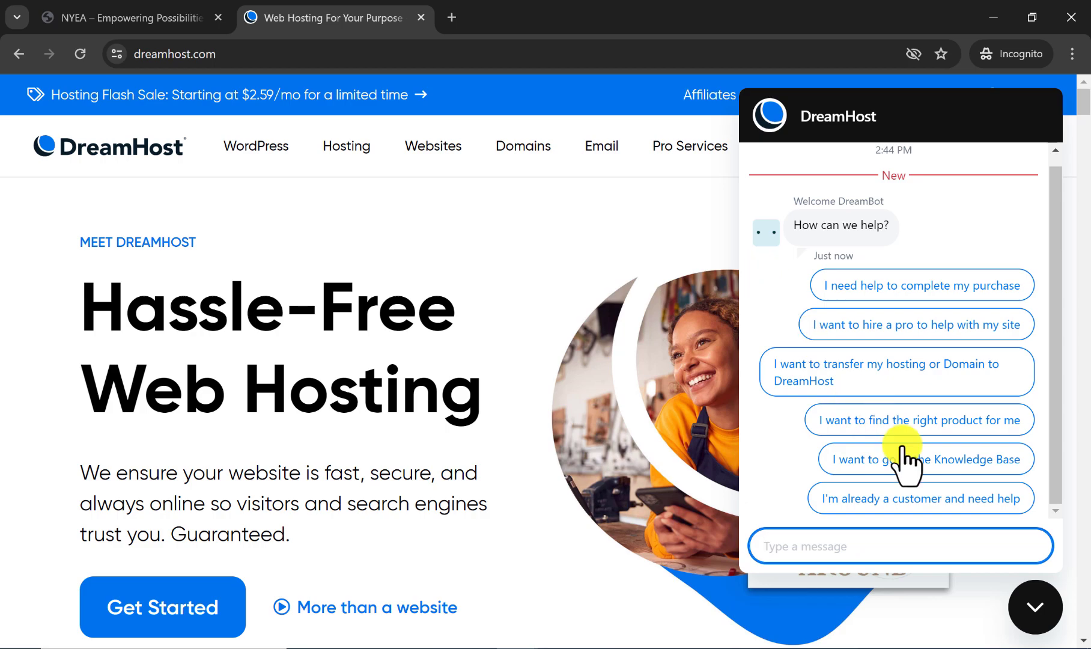
pyautogui.click(1021, 598)
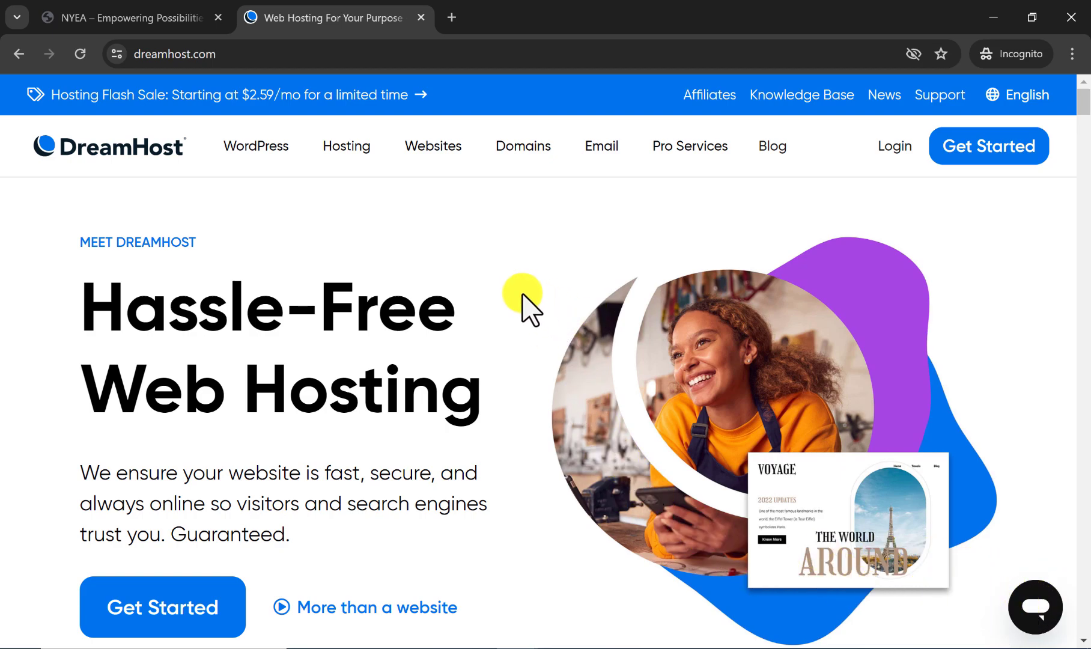
# Go from DreamHost's Get Started link to the Choose Your Hosting Plan page and view the yearly plan cards.
pyautogui.scroll(-1, 522, 288)
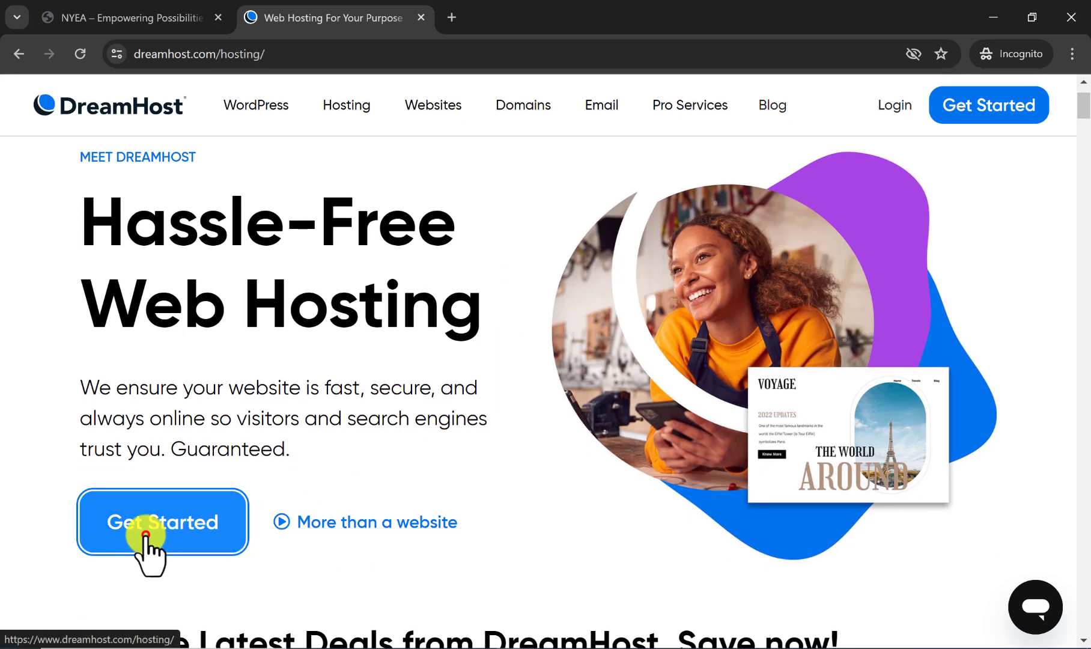
pyautogui.click(146, 534)
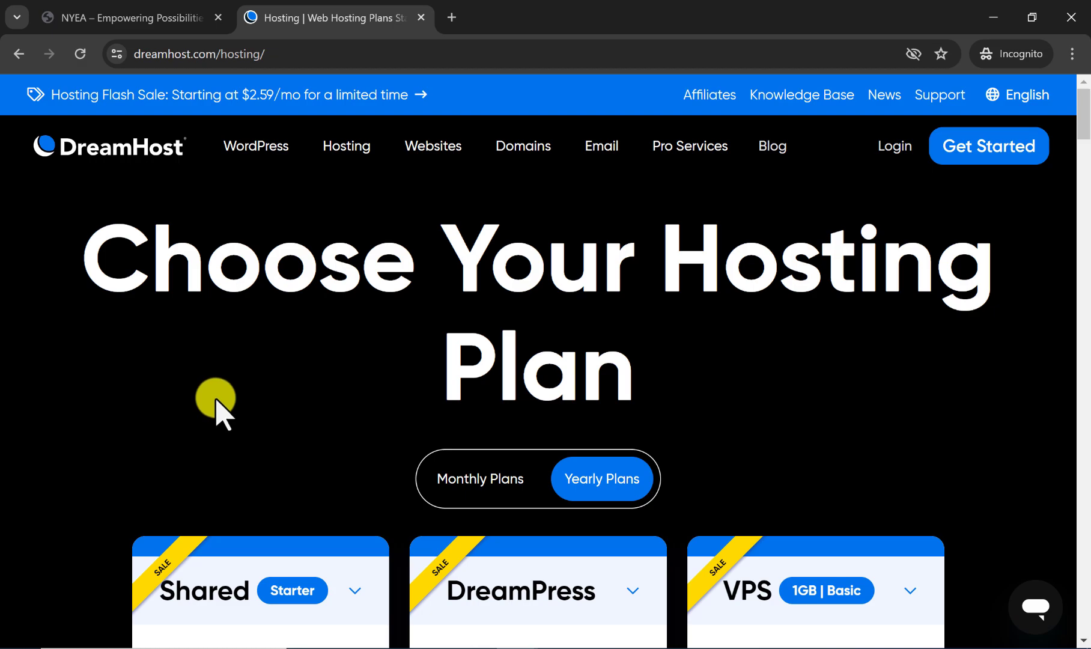
pyautogui.scroll(-1, 324, 356)
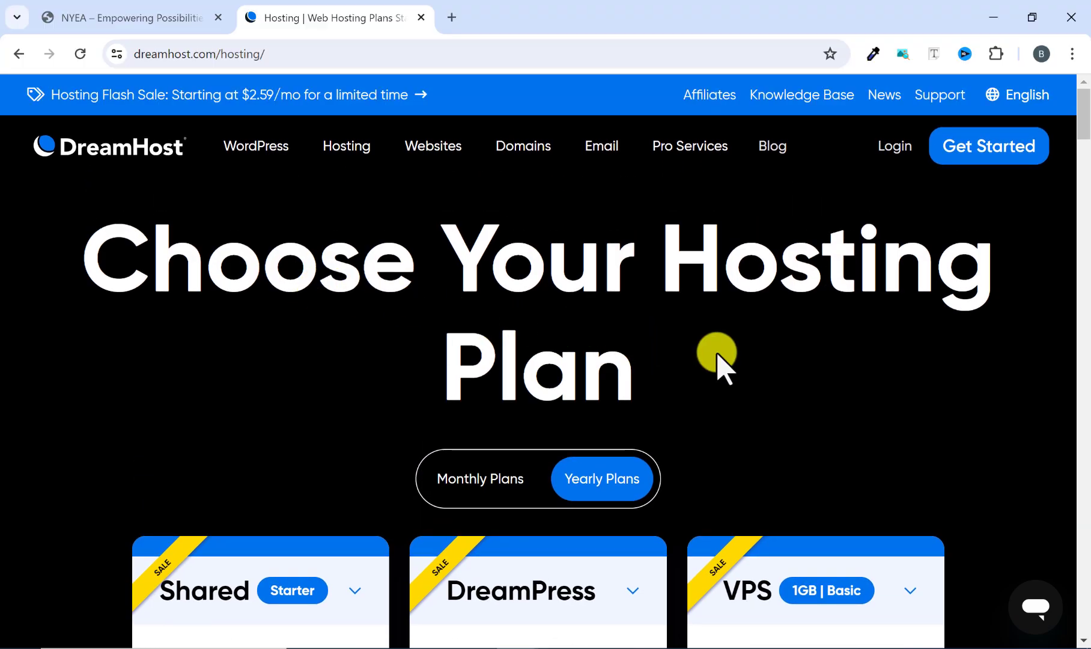
pyautogui.scroll(-5, 719, 343)
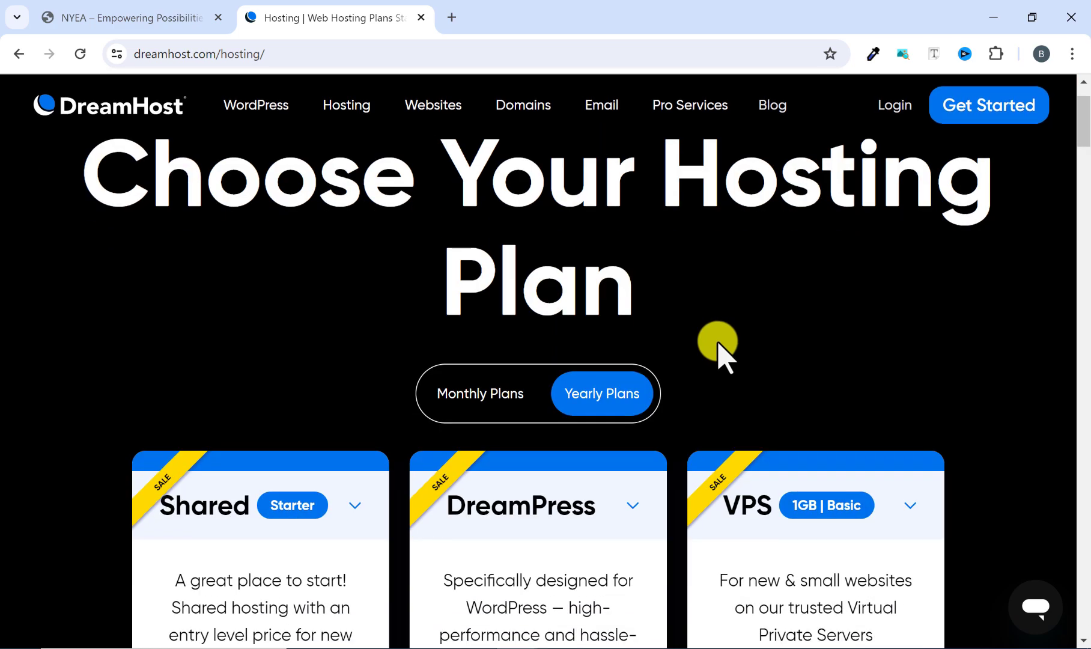
# Compare the yearly Shared, DreamPress and VPS plan cards, looking at their descriptions, starting prices and savings.
pyautogui.scroll(2, 690, 373)
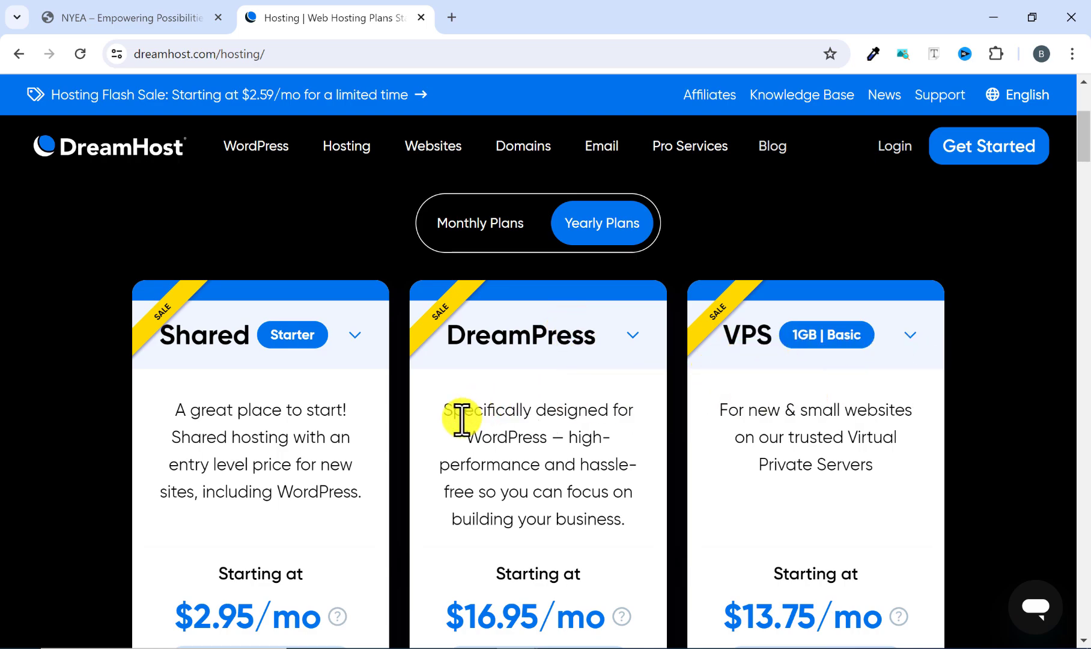
pyautogui.scroll(3, 445, 427)
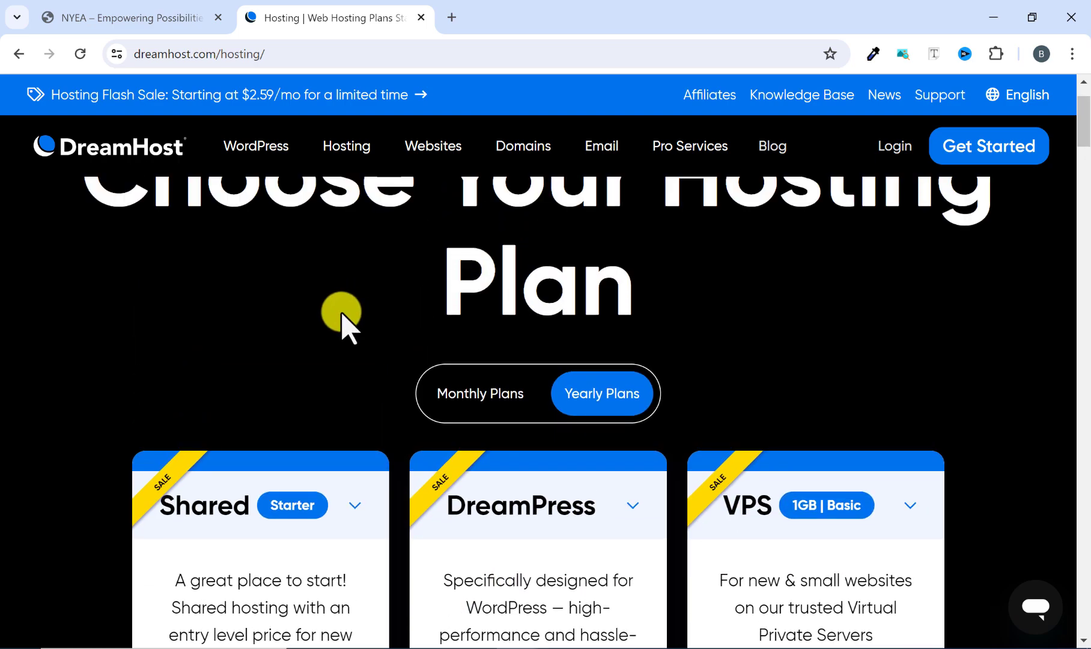
pyautogui.scroll(1, 341, 313)
pyautogui.scroll(-1, 348, 314)
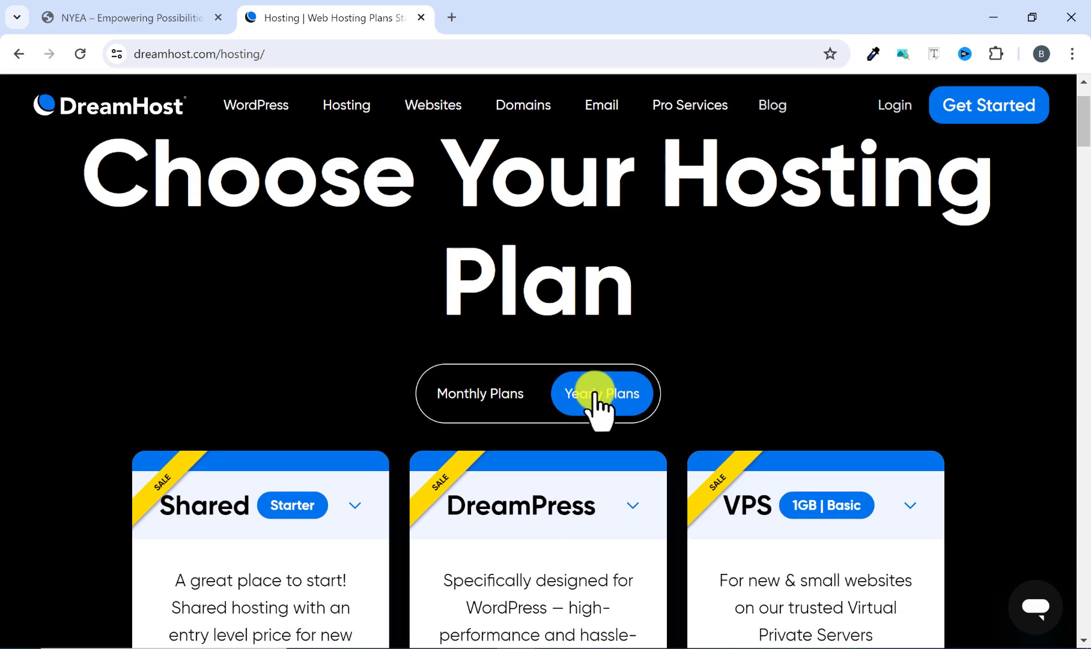
pyautogui.scroll(-3, 624, 354)
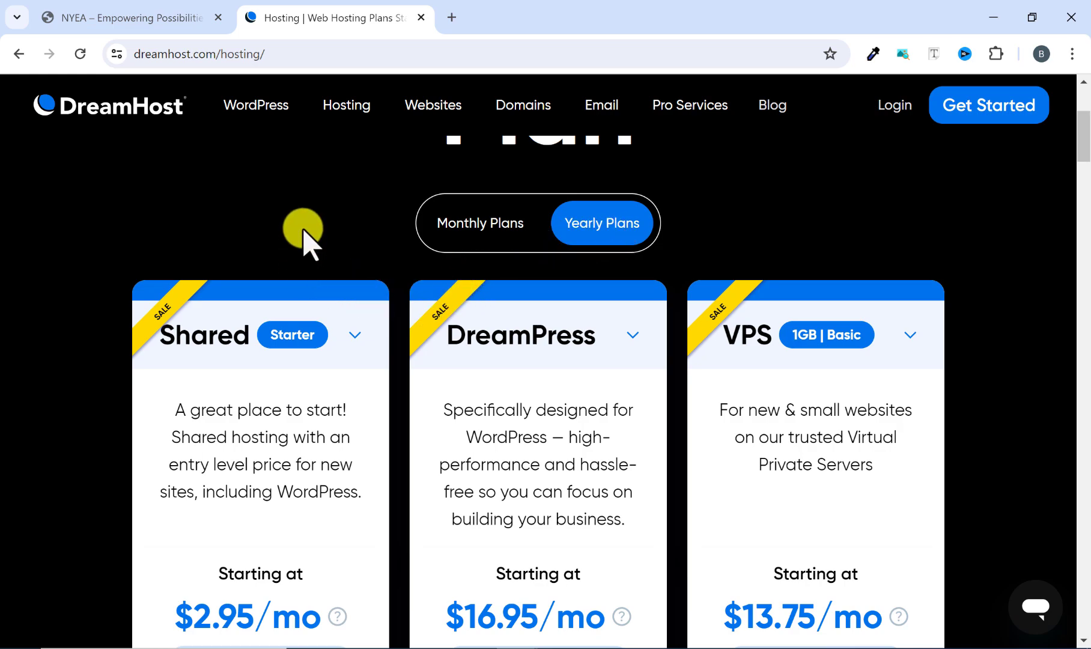
pyautogui.scroll(-2, 319, 216)
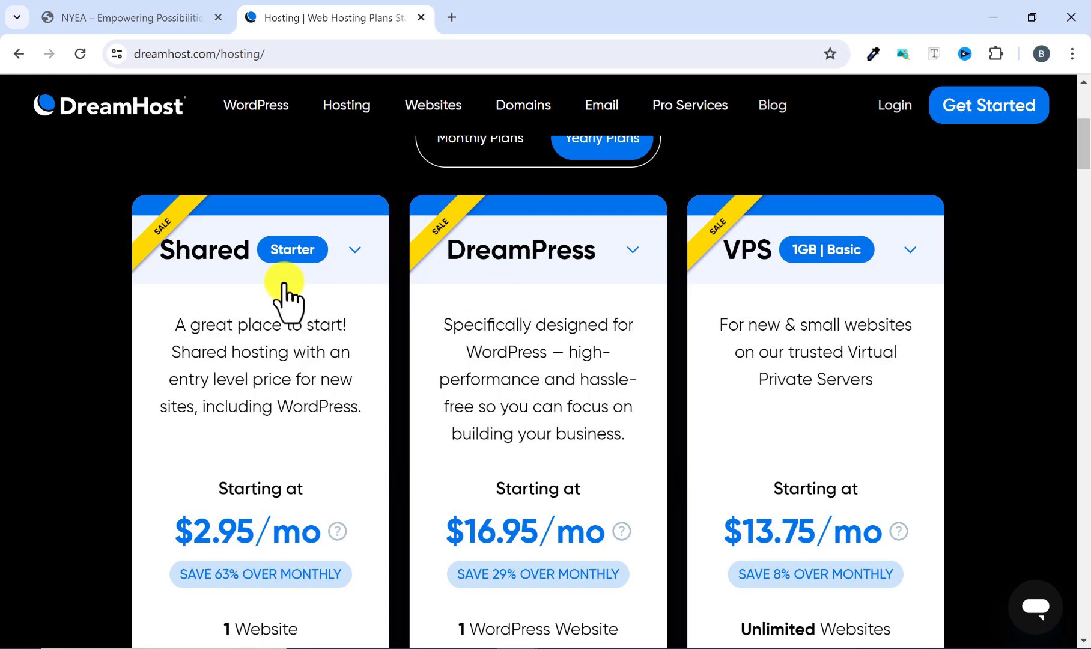
pyautogui.scroll(-2, 709, 325)
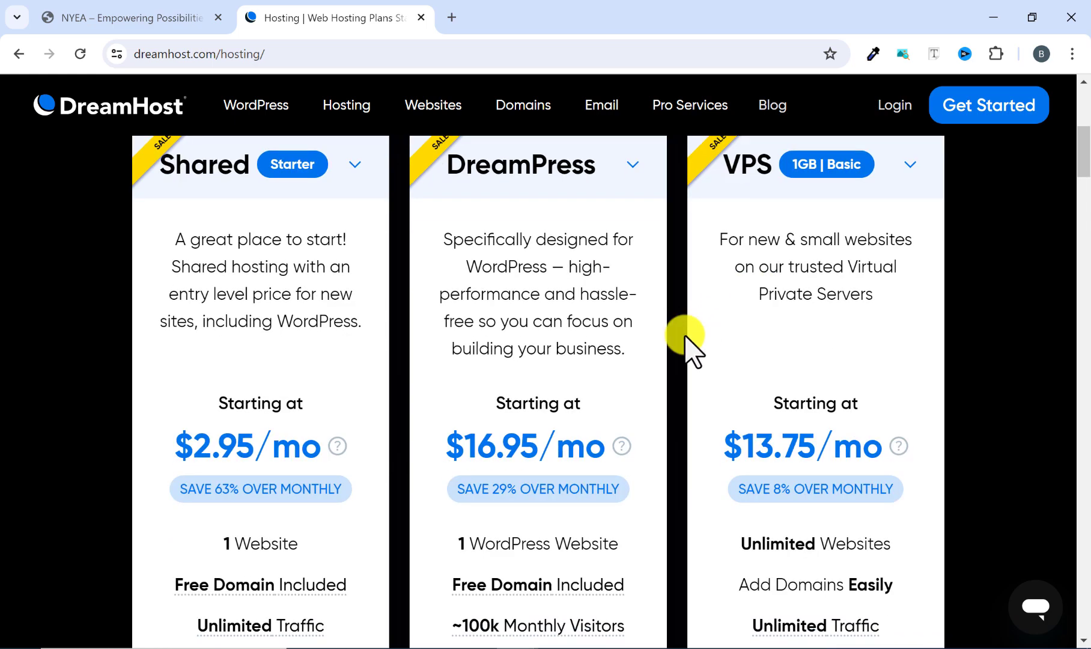
pyautogui.scroll(-2, 682, 339)
pyautogui.scroll(4, 257, 357)
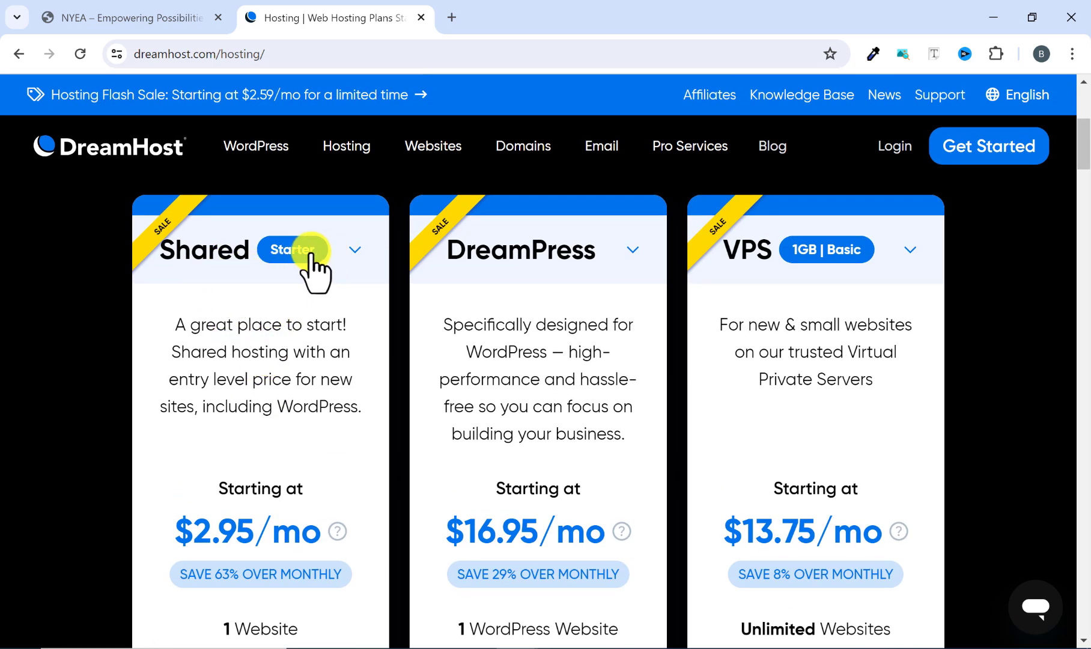
# View the Shared plan variants, keep Starter selected, and read through the card's feature list down to the sign-up link.
pyautogui.click(353, 251)
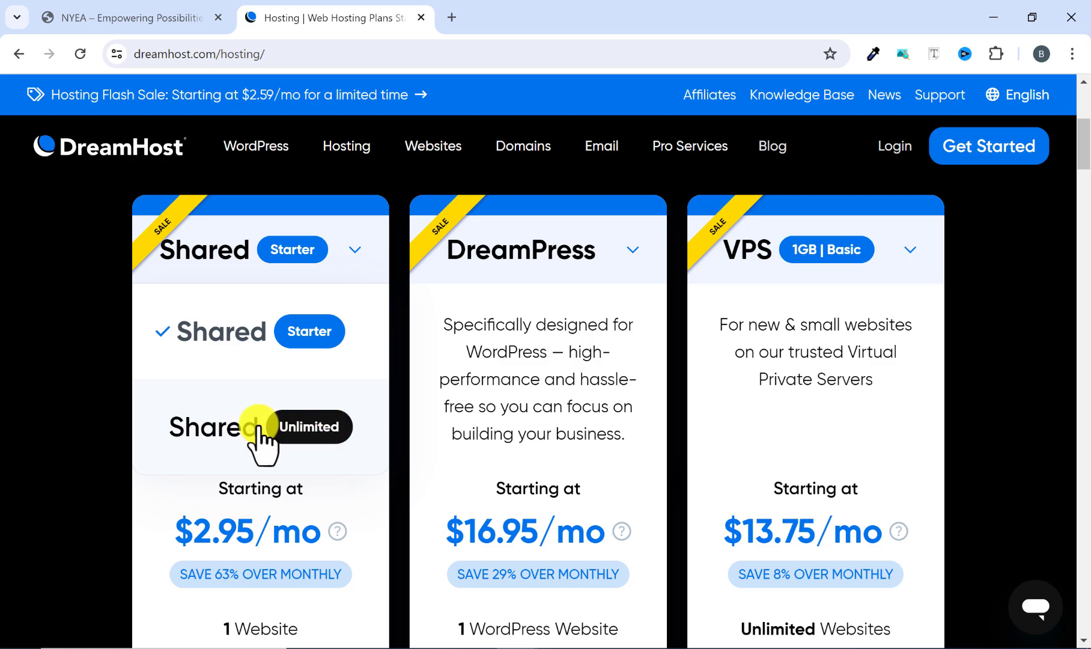
pyautogui.click(257, 349)
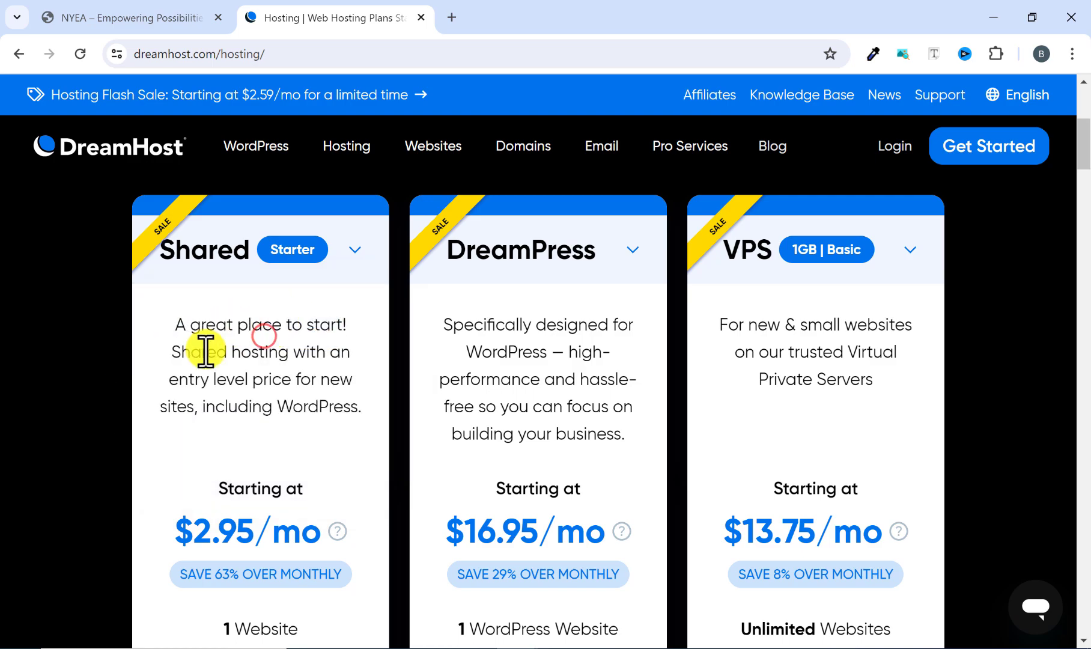
pyautogui.scroll(-3, 208, 396)
pyautogui.scroll(-2, 228, 343)
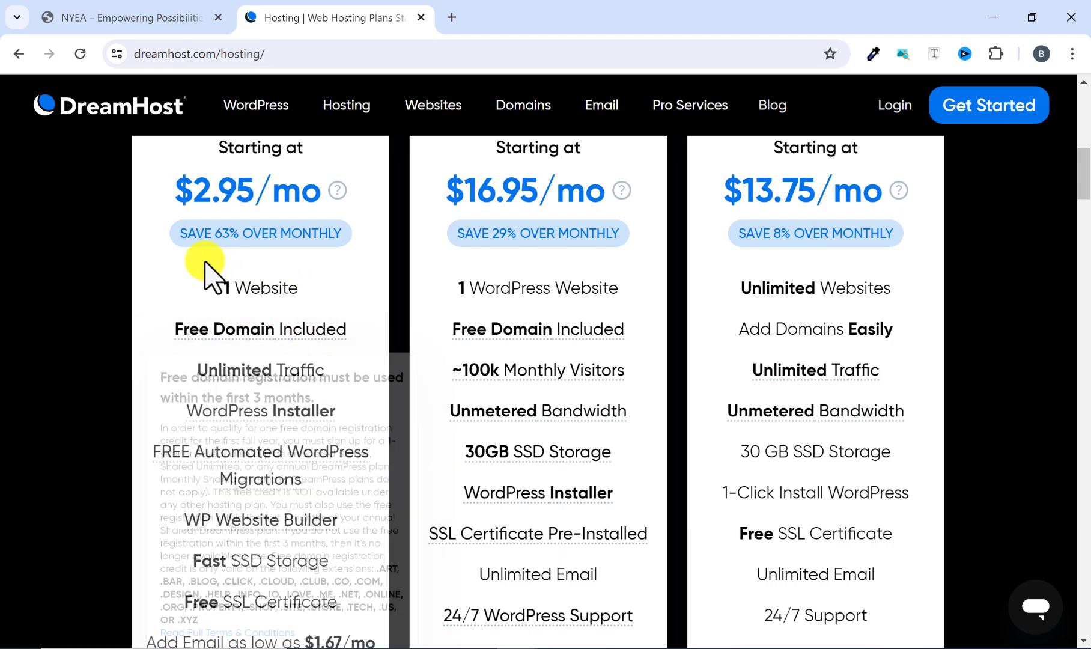
pyautogui.moveTo(336, 374)
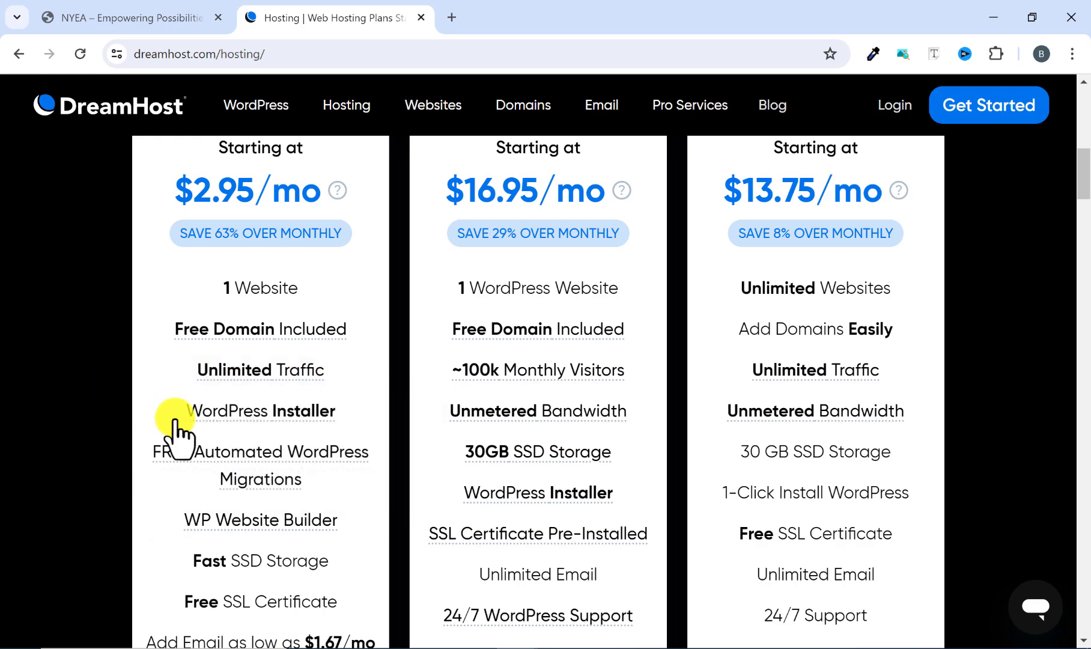
pyautogui.scroll(-3, 138, 415)
pyautogui.moveTo(146, 321)
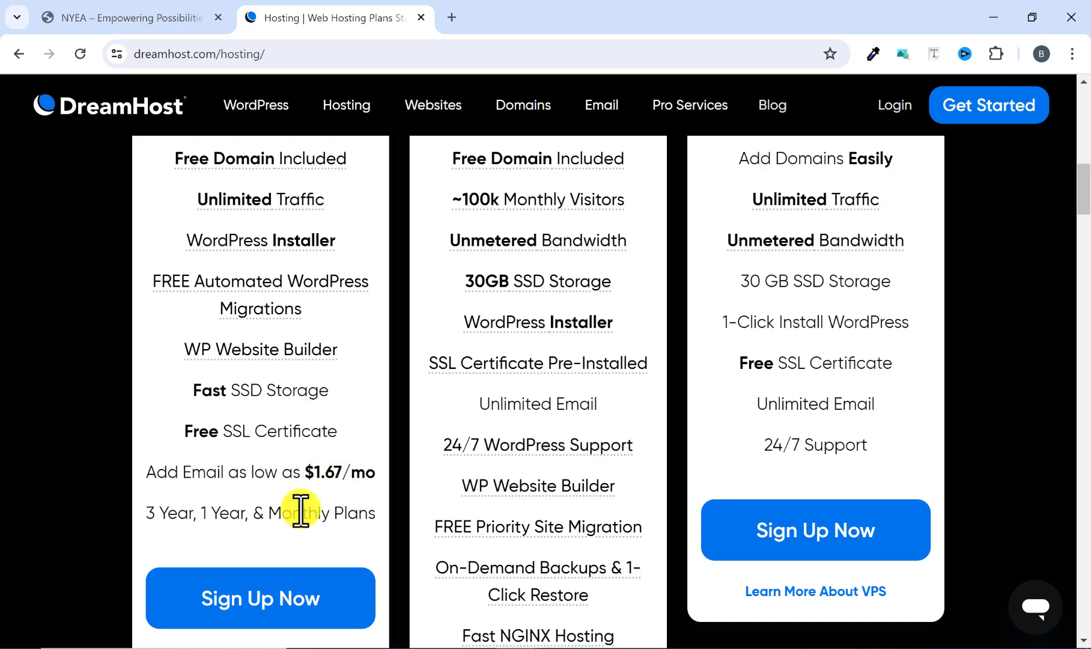
pyautogui.scroll(6, 296, 510)
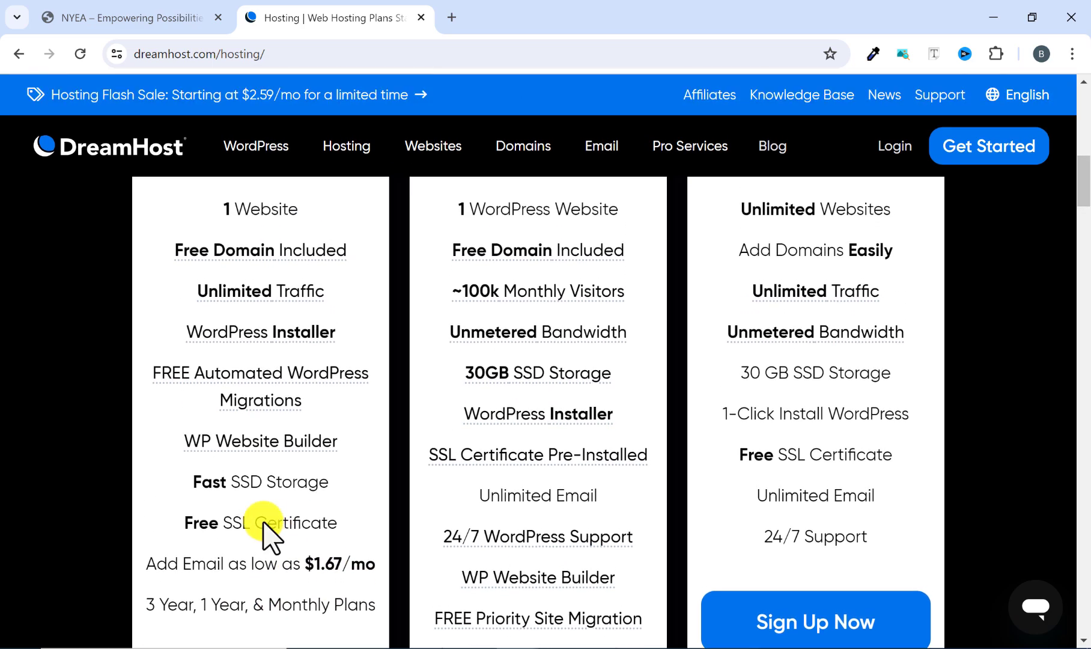
pyautogui.scroll(2, 97, 409)
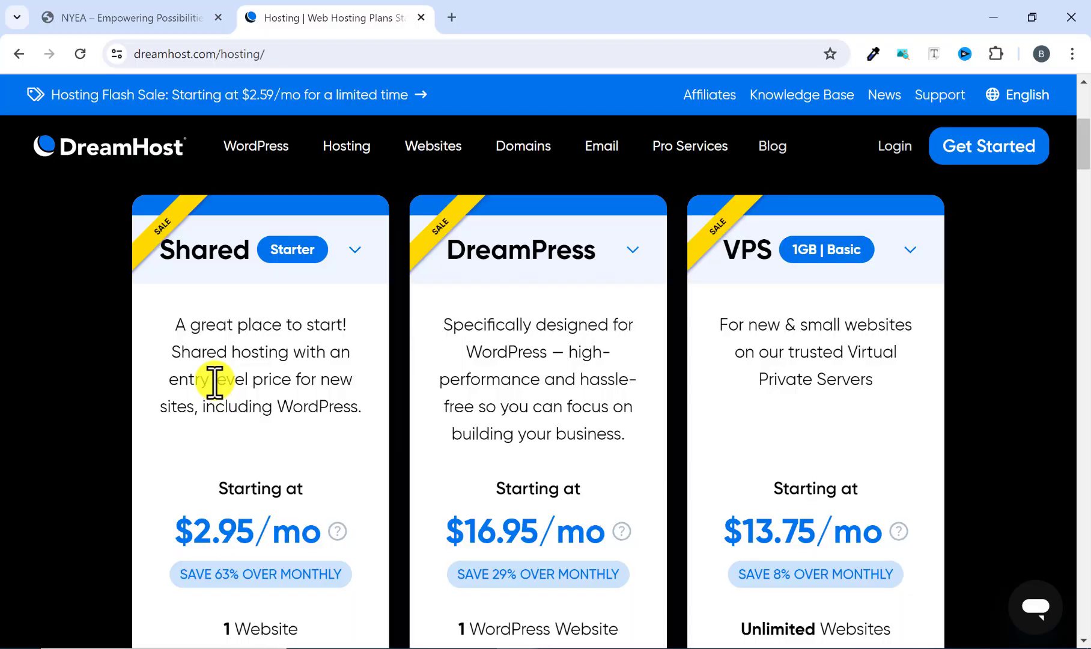
# Switch the Shared plan card to Unlimited for a brief comparison and return it to Starter.
pyautogui.click(356, 253)
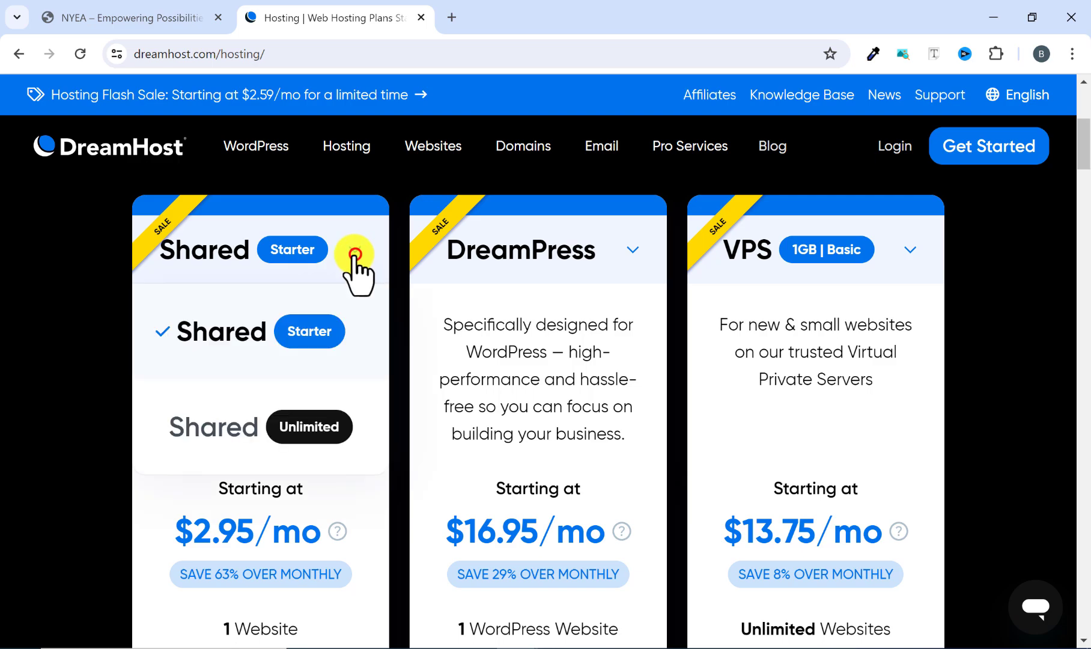
pyautogui.click(237, 428)
pyautogui.scroll(-2, 231, 406)
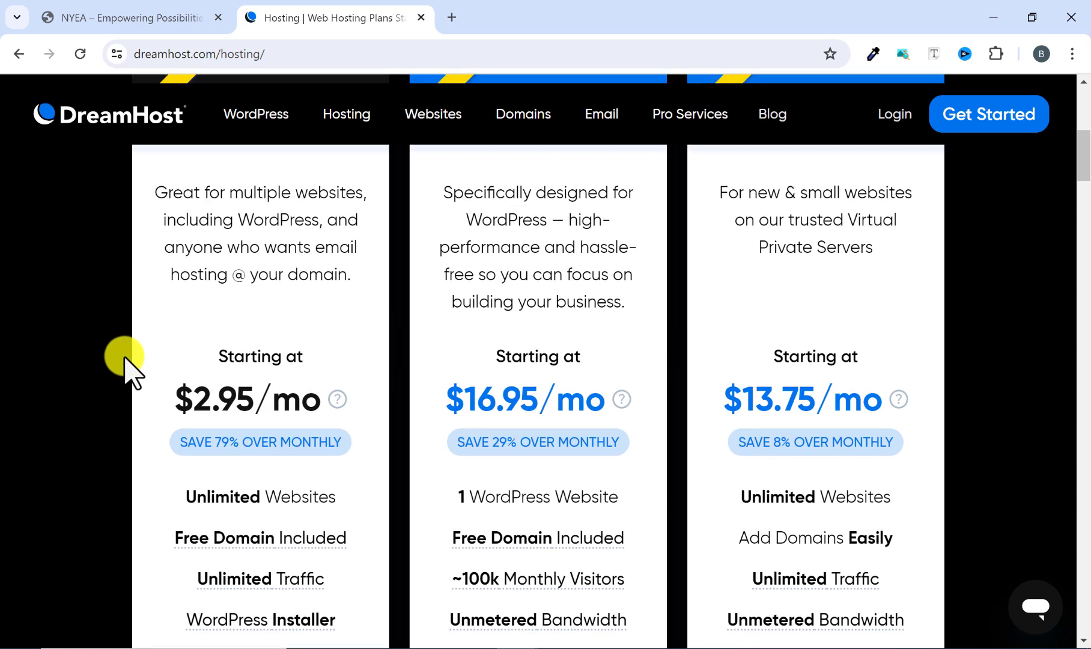
pyautogui.scroll(2, 127, 367)
pyautogui.click(338, 260)
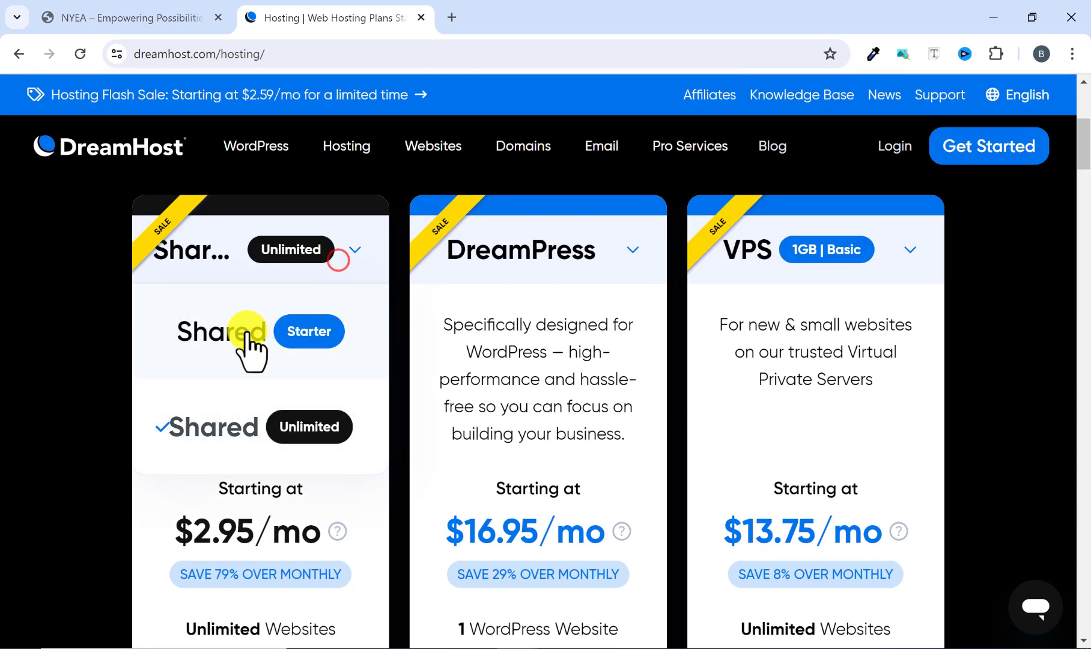
pyautogui.click(248, 335)
# Examine the Shared Starter plan's monthly price, website allowance, email add-on and billing terms.
pyautogui.scroll(-1, 180, 414)
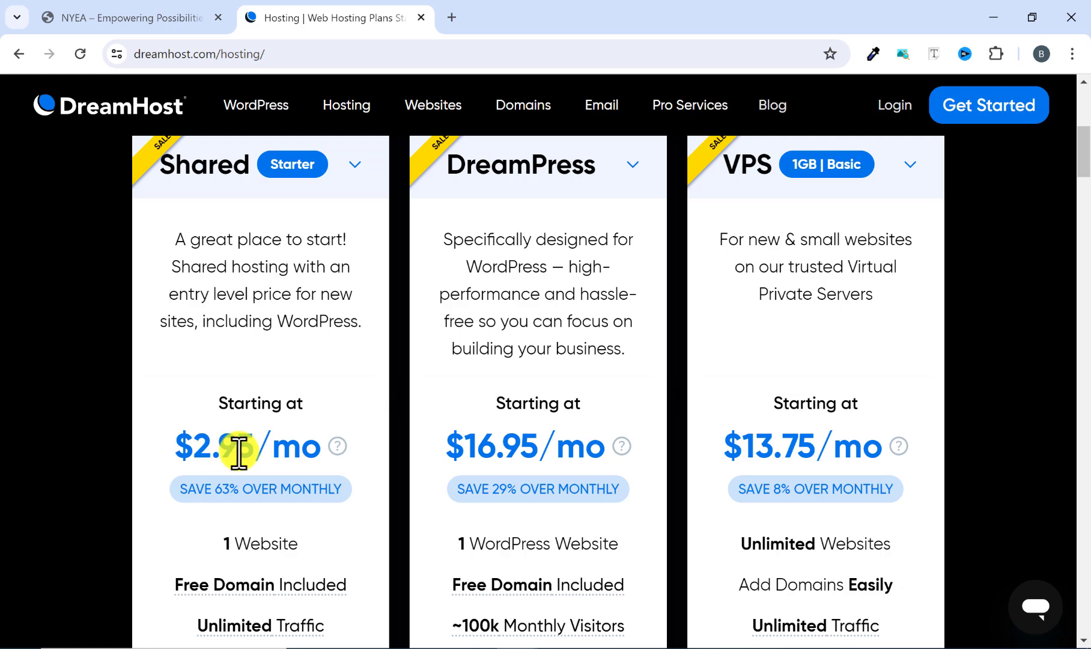
pyautogui.scroll(-1, 313, 437)
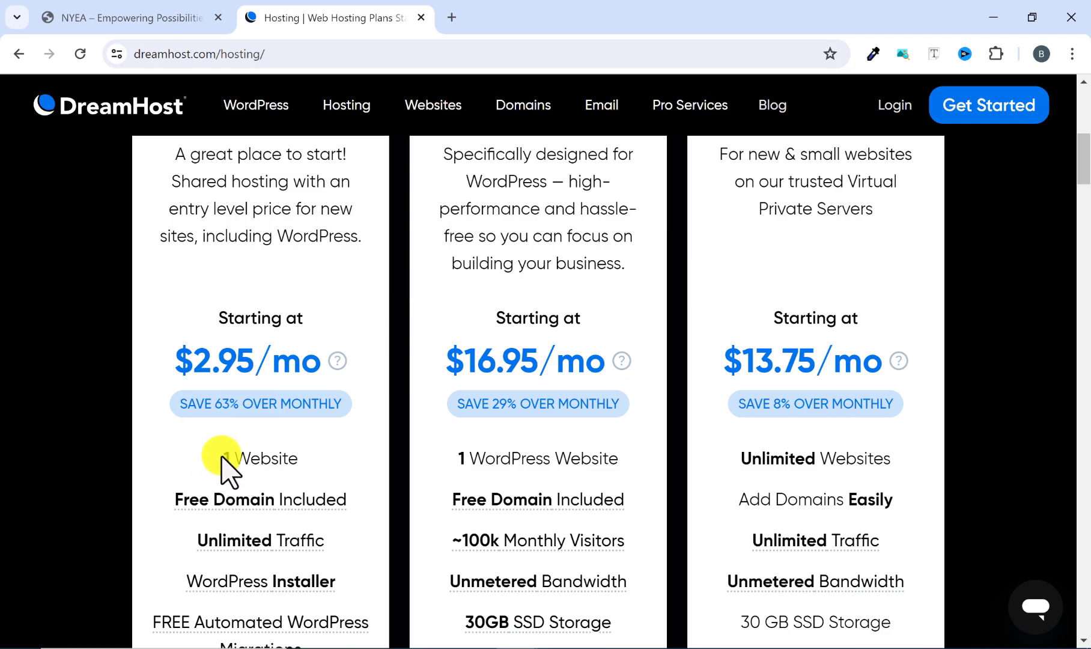
pyautogui.moveTo(214, 458); pyautogui.dragTo(288, 454)
pyautogui.click(287, 458)
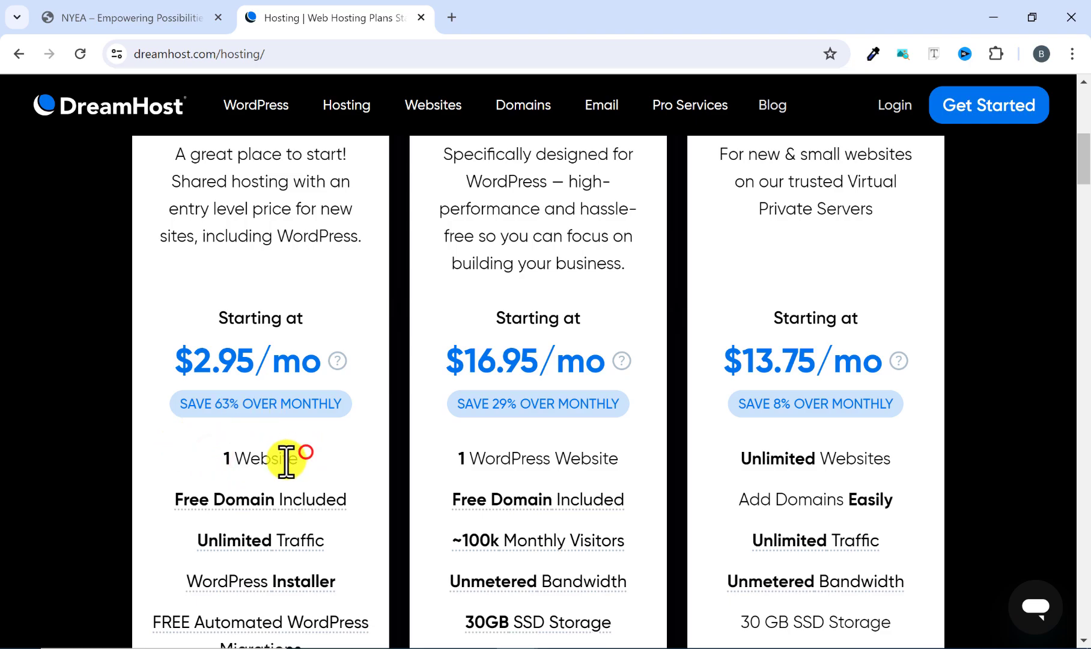
pyautogui.scroll(-5, 275, 460)
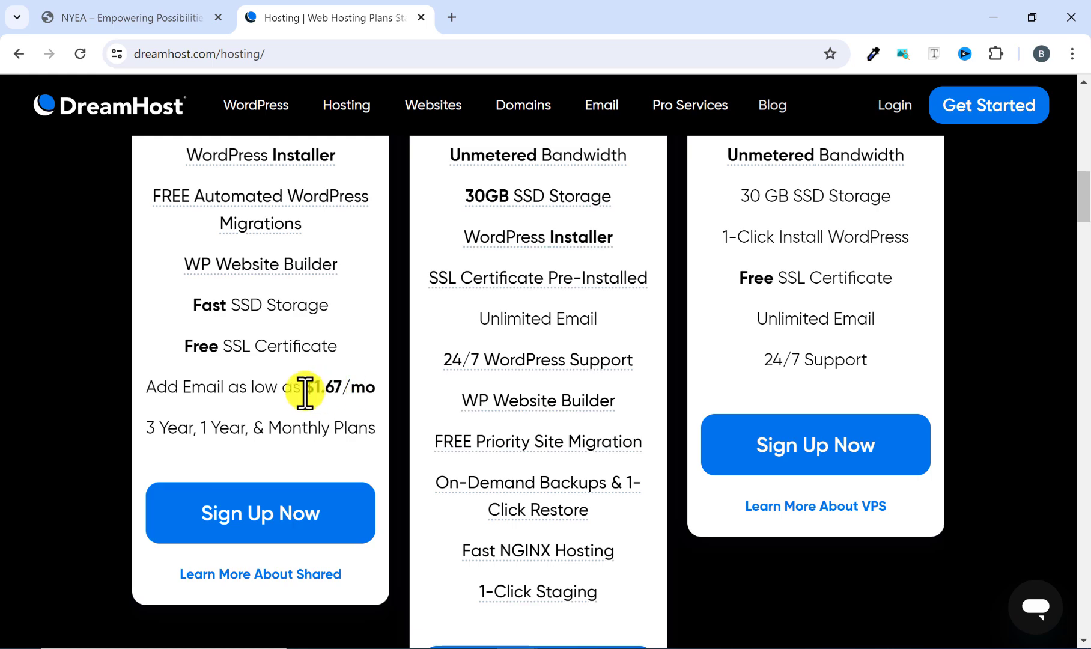
pyautogui.scroll(5, 210, 396)
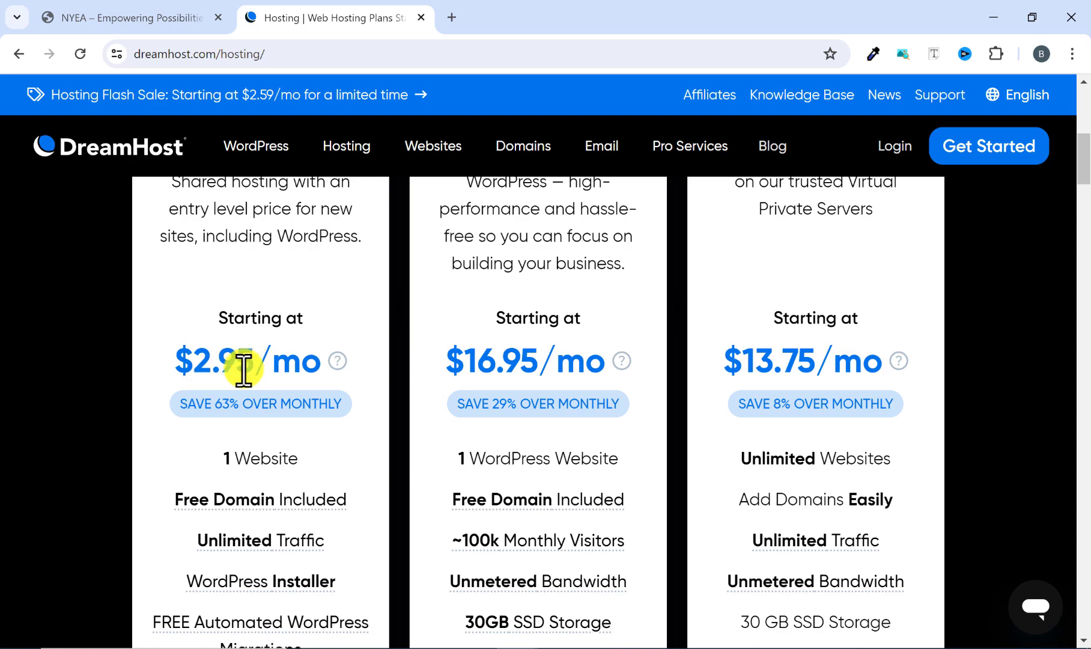
pyautogui.scroll(4, 276, 368)
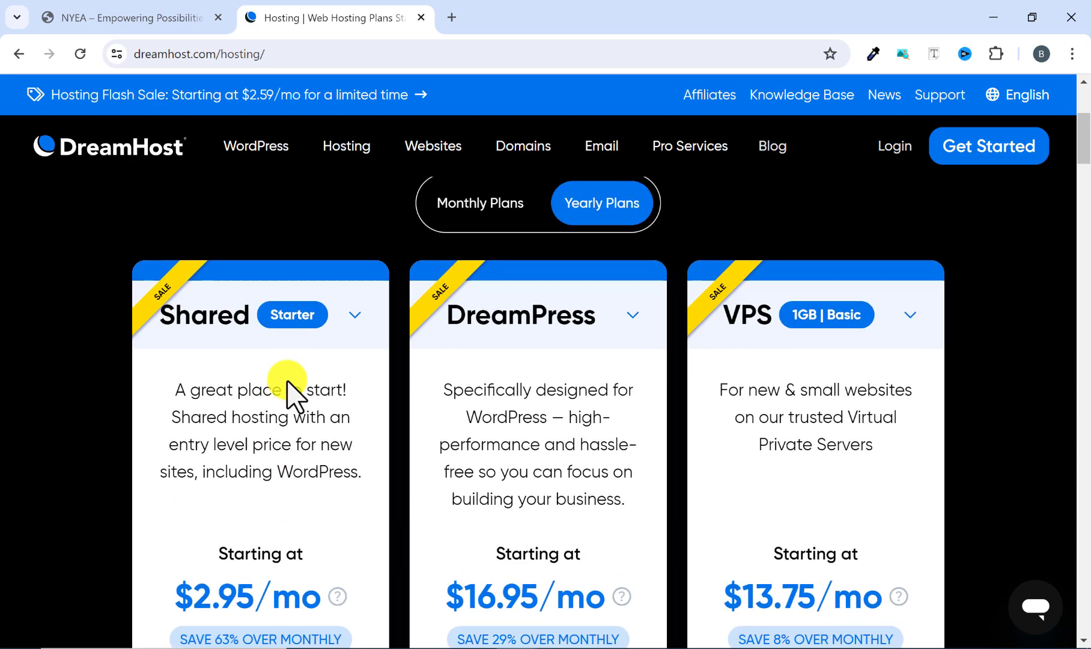
# Switch the Shared plan card to Unlimited and examine its website allowance, included features and email hosting.
pyautogui.click(357, 333)
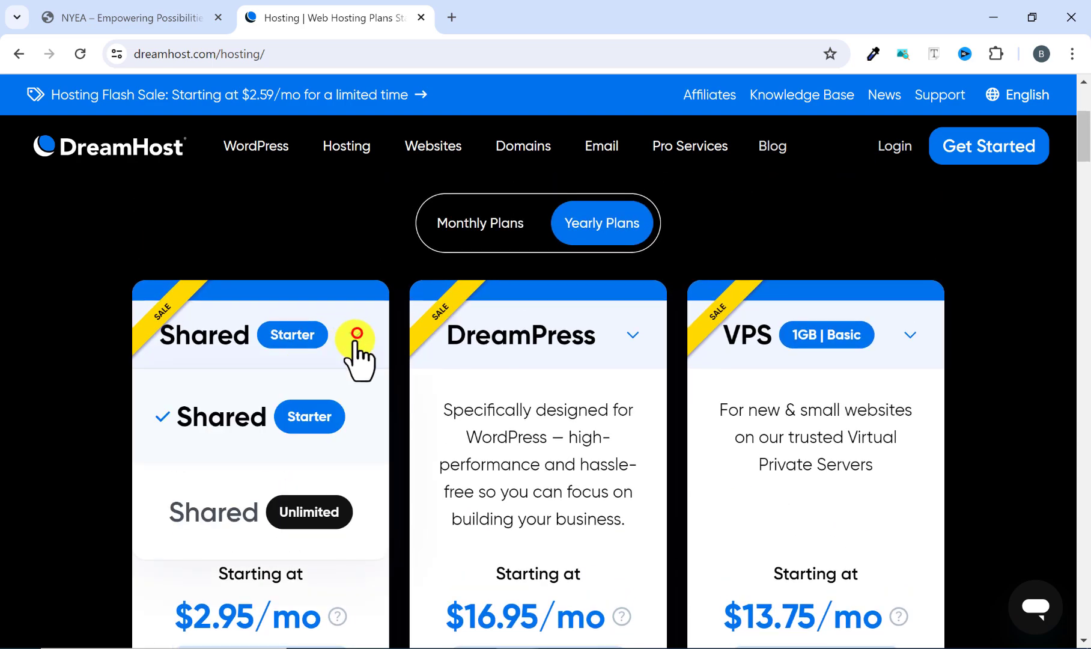
pyautogui.click(239, 510)
pyautogui.scroll(-4, 239, 469)
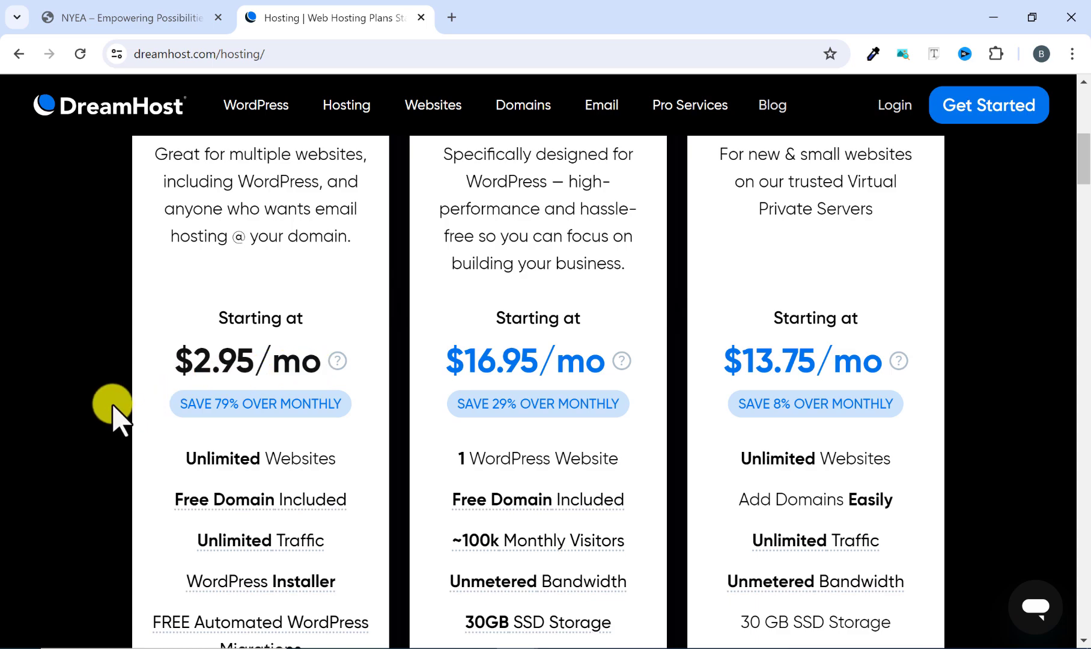
pyautogui.scroll(-1, 113, 409)
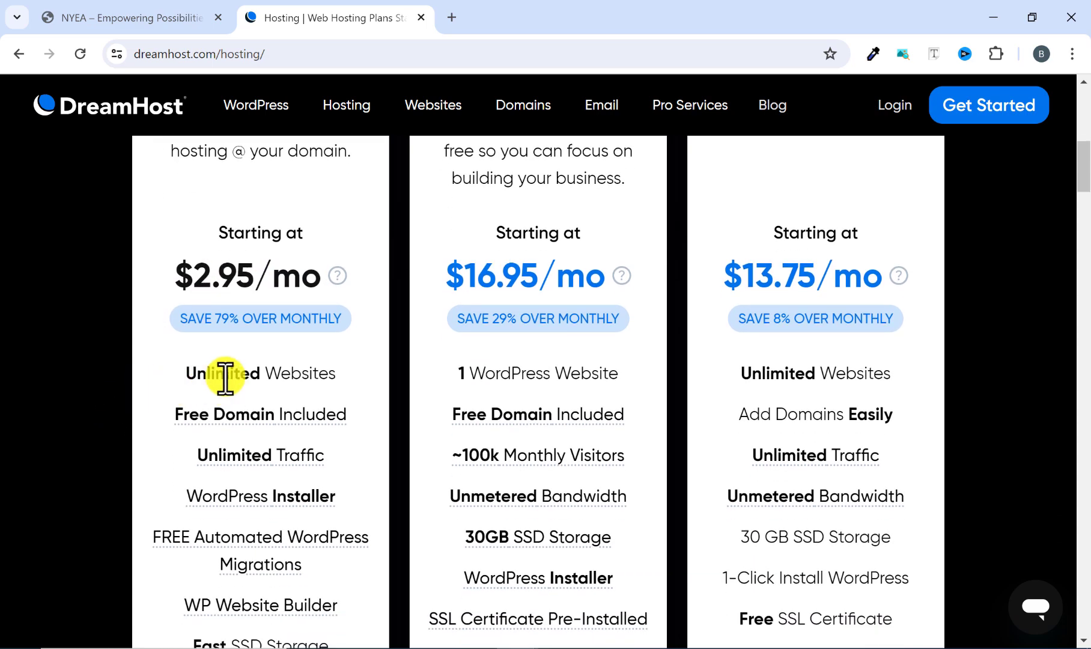
pyautogui.moveTo(338, 374)
pyautogui.mouseDown()
pyautogui.moveTo(159, 383)
pyautogui.moveTo(312, 370)
pyautogui.moveTo(353, 382)
pyautogui.mouseUp()
pyautogui.click(158, 382)
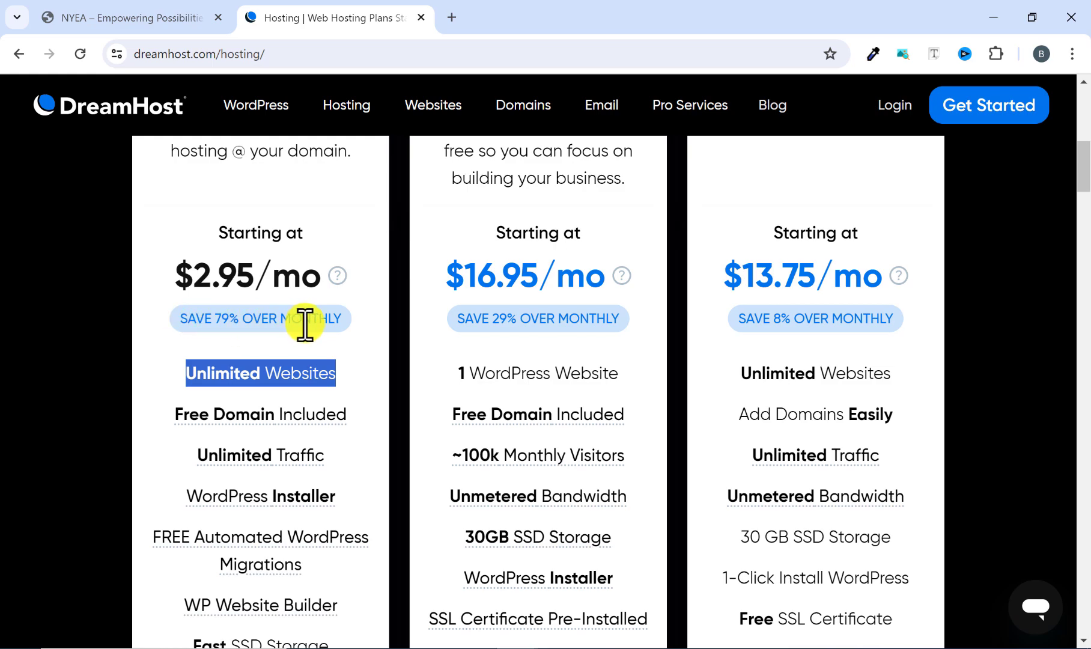
pyautogui.click(174, 376)
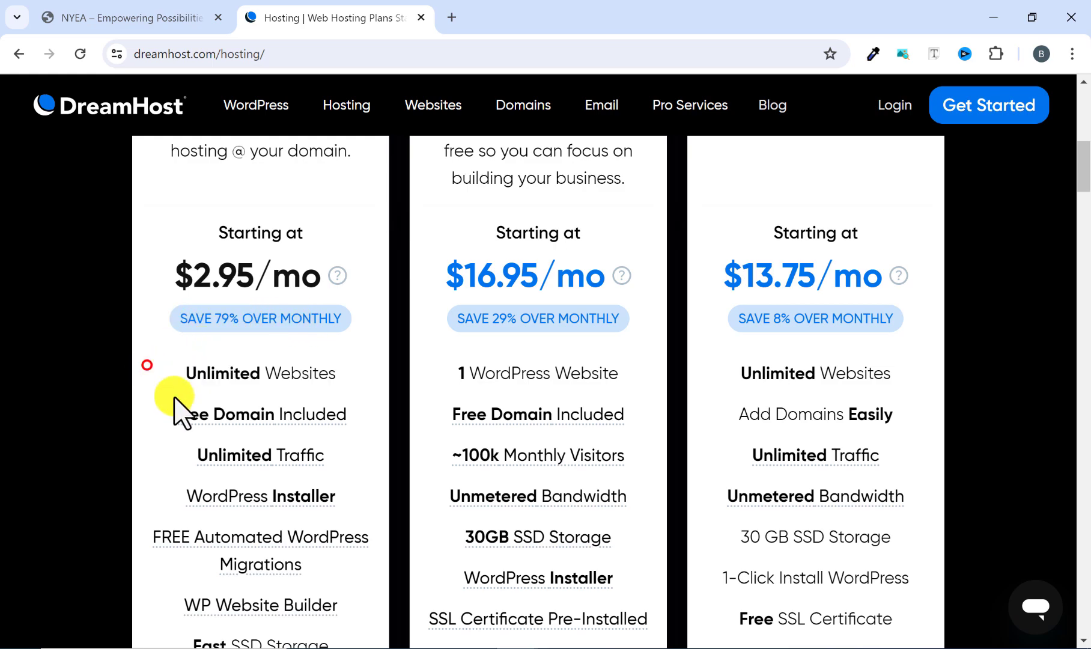
pyautogui.scroll(-3, 205, 379)
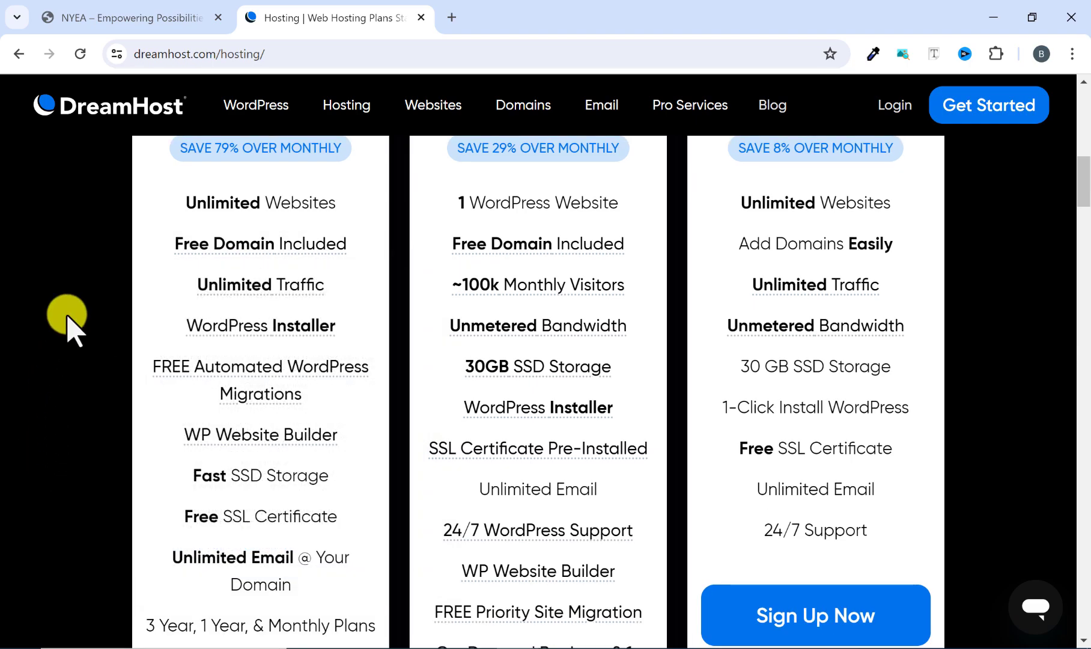
pyautogui.scroll(-2, 86, 505)
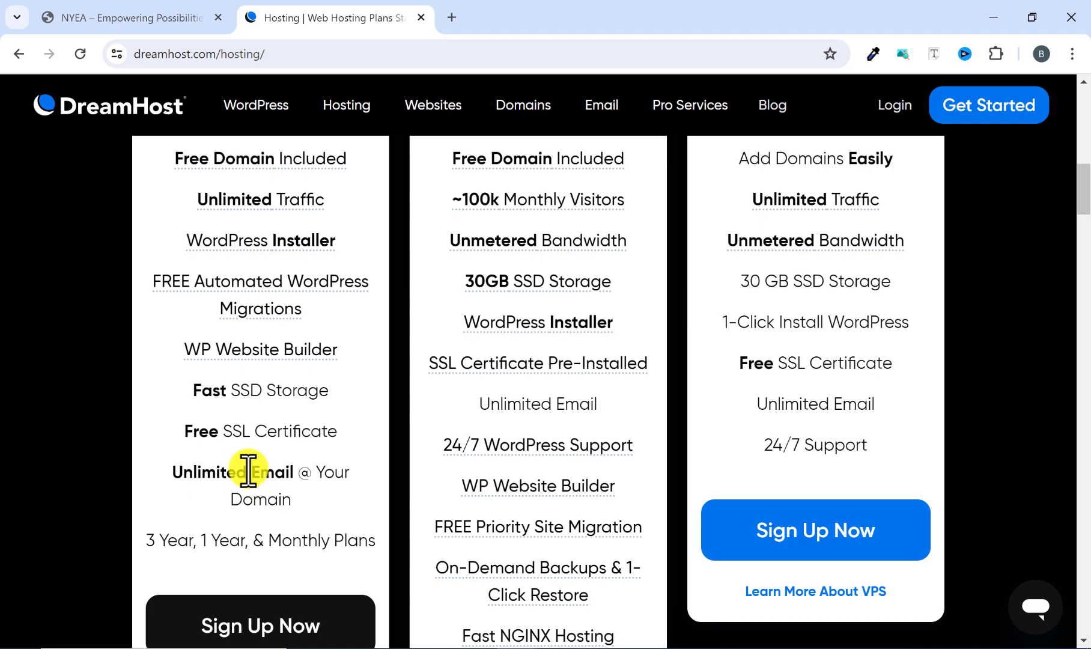
pyautogui.scroll(8, 220, 480)
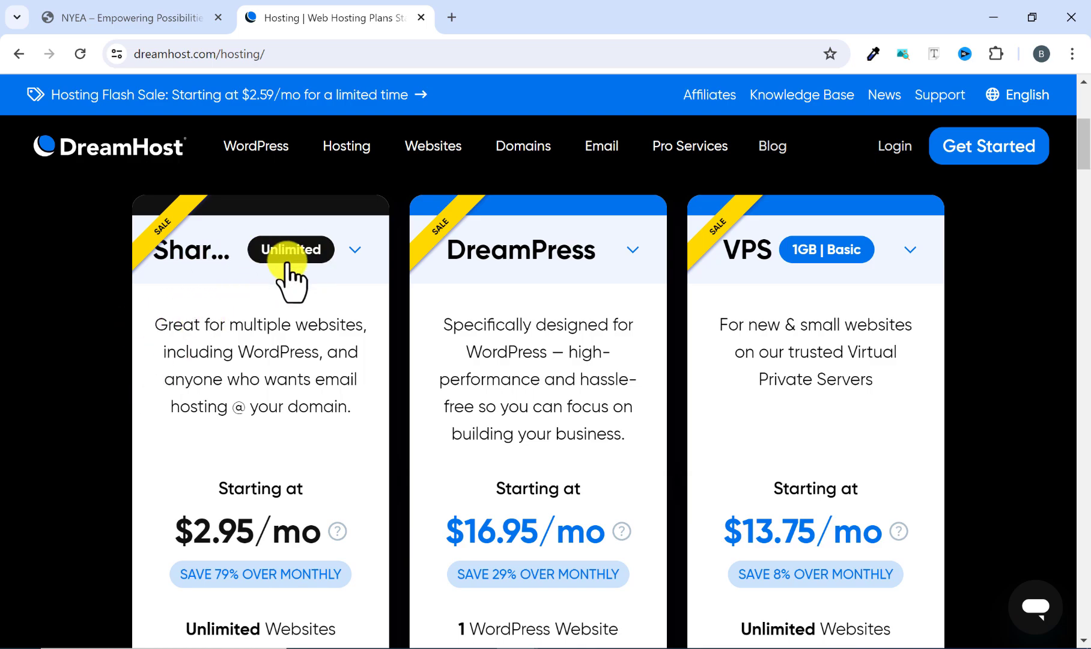
# Compare the two Shared variants again by showing Starter and returning the card to Unlimited.
pyautogui.scroll(-2, 256, 358)
pyautogui.click(332, 174)
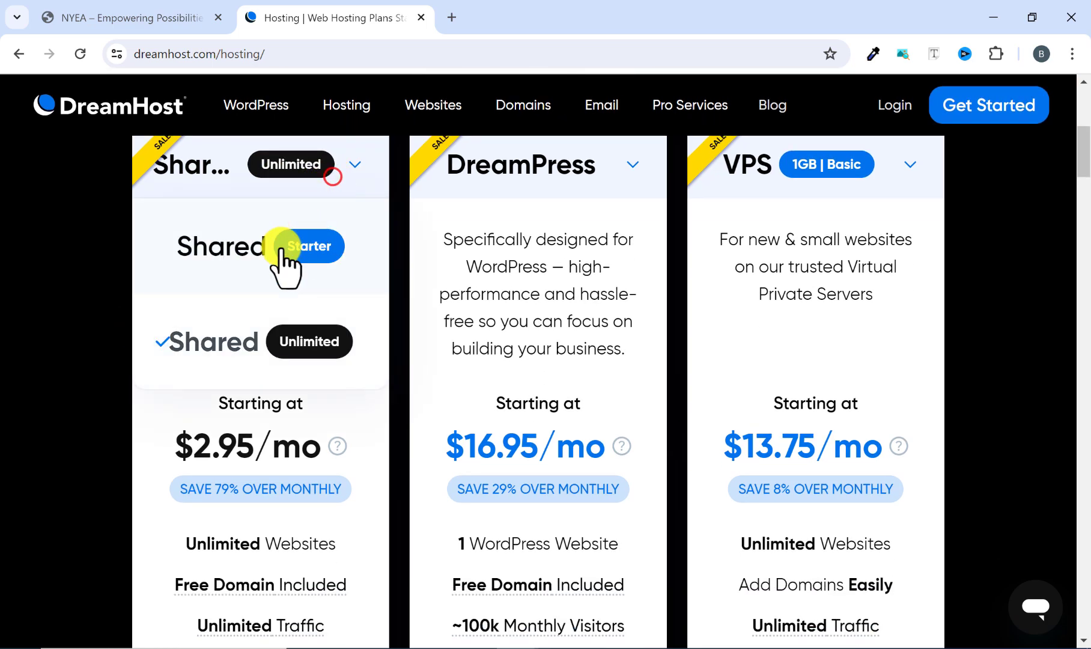
pyautogui.click(233, 256)
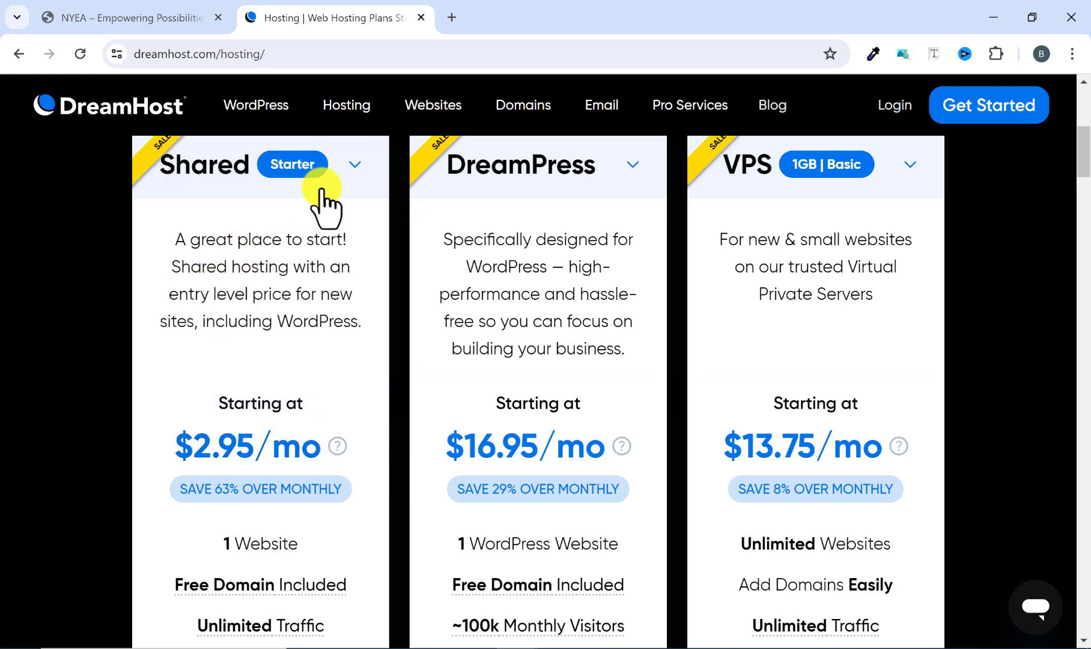
pyautogui.click(336, 167)
pyautogui.click(274, 340)
pyautogui.scroll(-3, 36, 409)
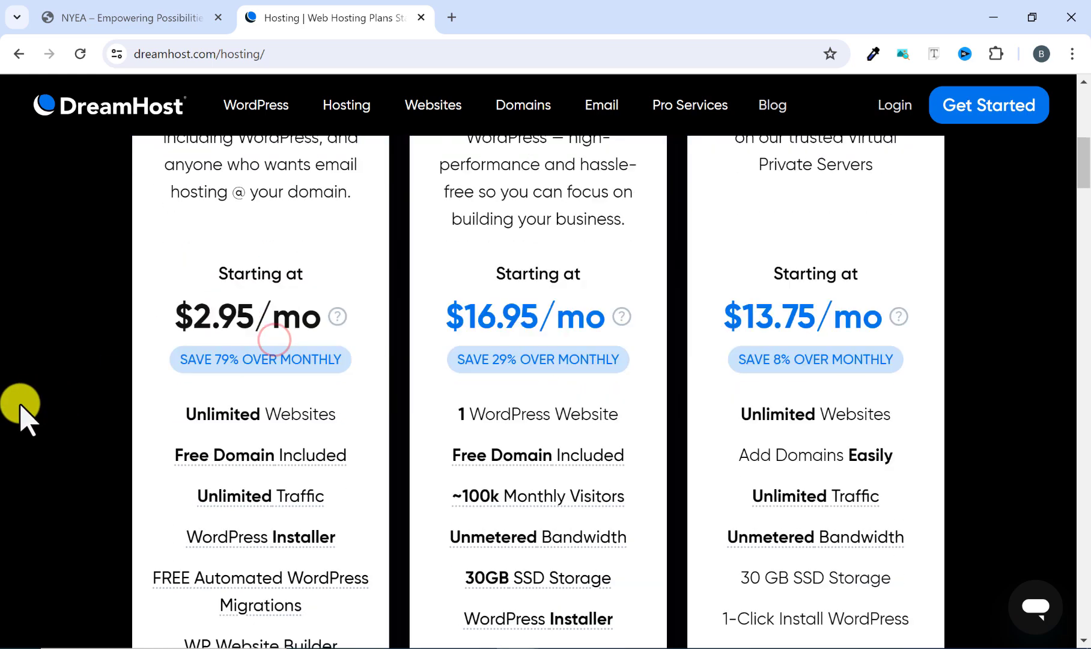
pyautogui.scroll(3, 174, 289)
pyautogui.scroll(2, 179, 369)
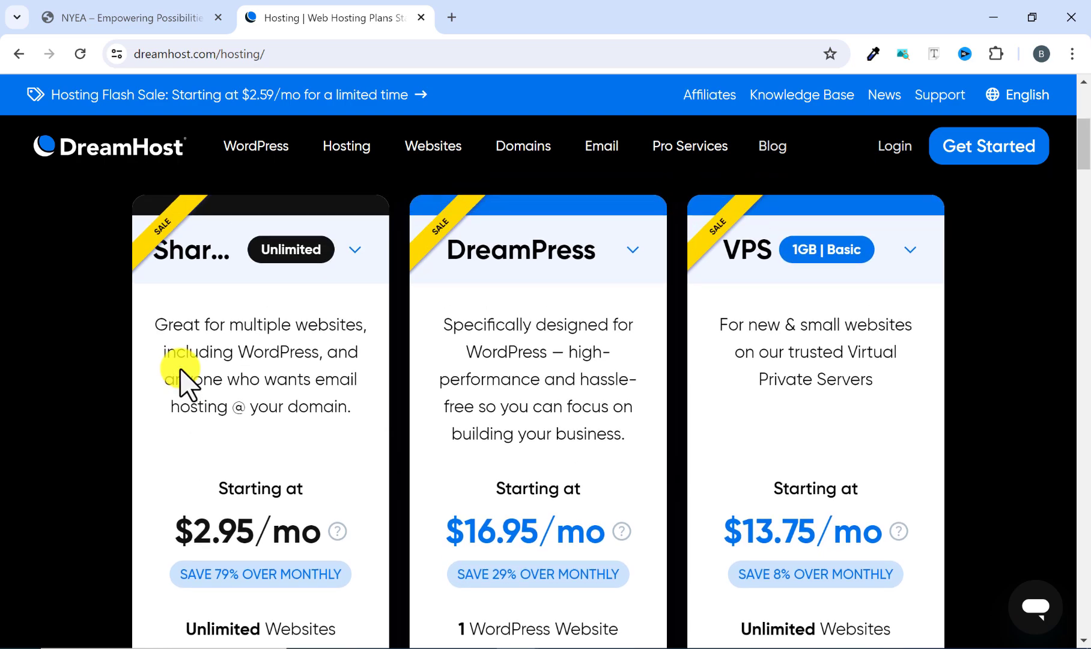
# Compare the Shared Unlimited and DreamPress plans' intended use, starting prices, website allowances and monthly visitor limits.
pyautogui.scroll(-3, 181, 385)
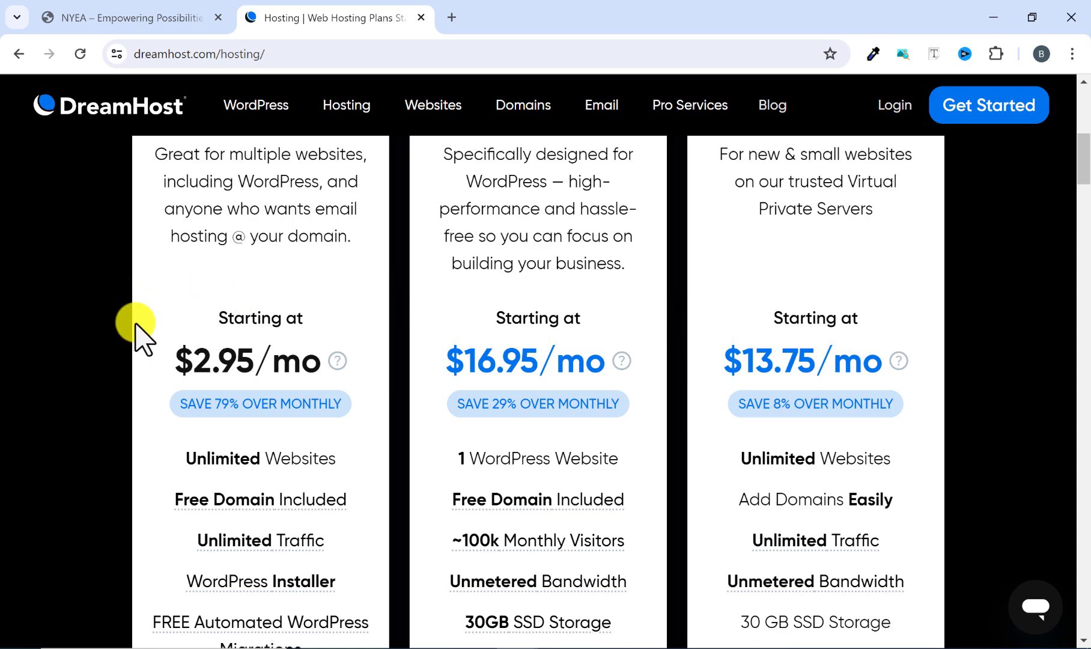
pyautogui.scroll(3, 144, 333)
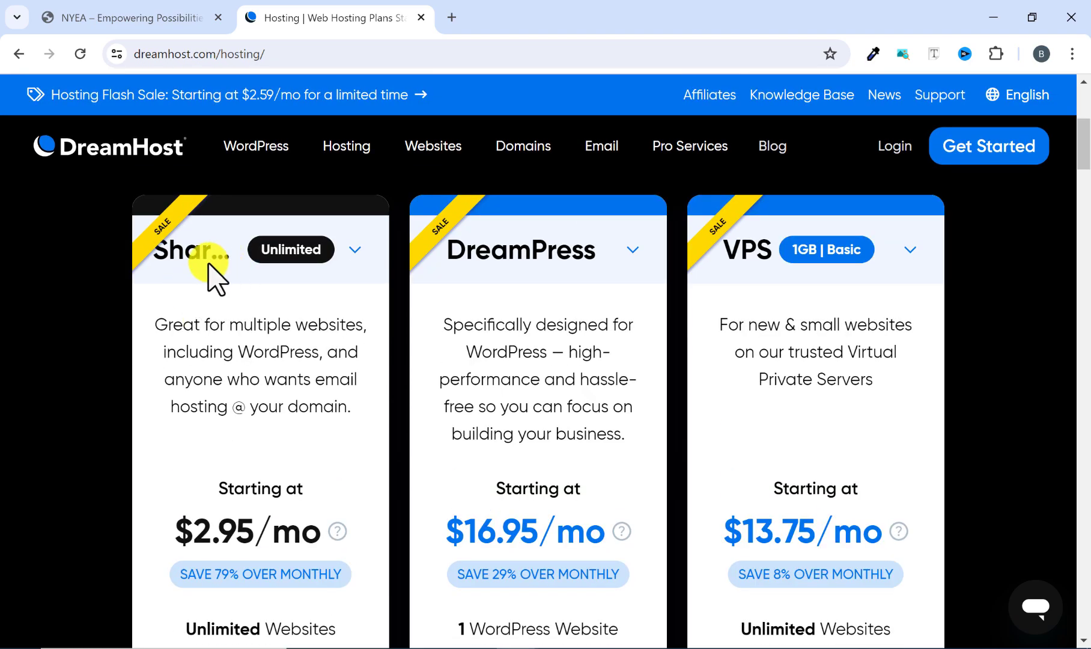
pyautogui.scroll(-4, 181, 352)
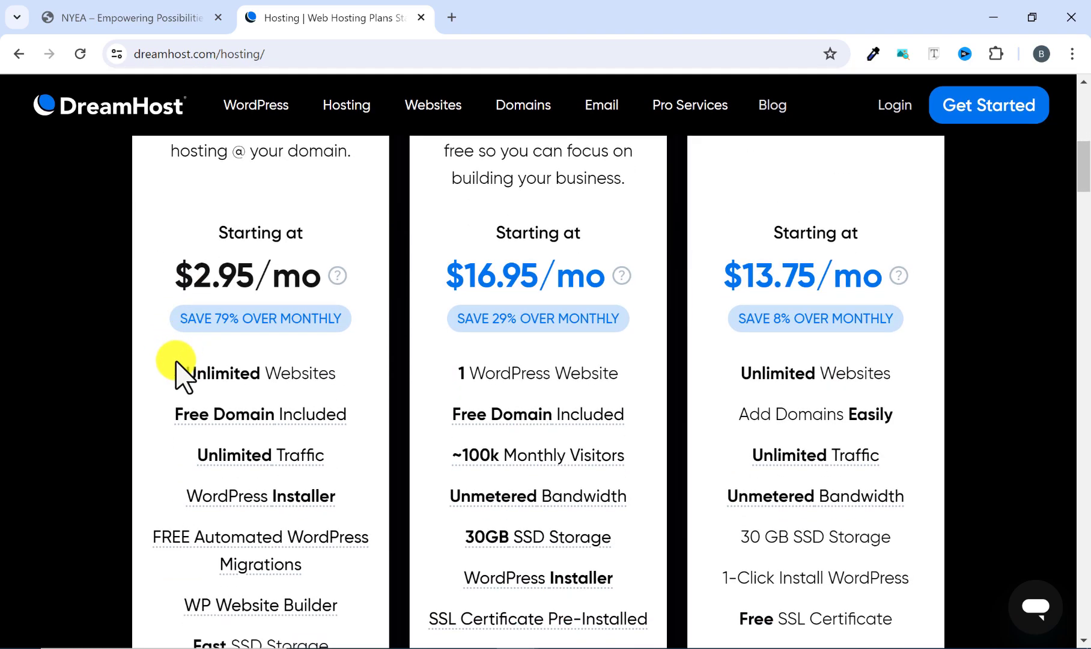
pyautogui.scroll(4, 176, 366)
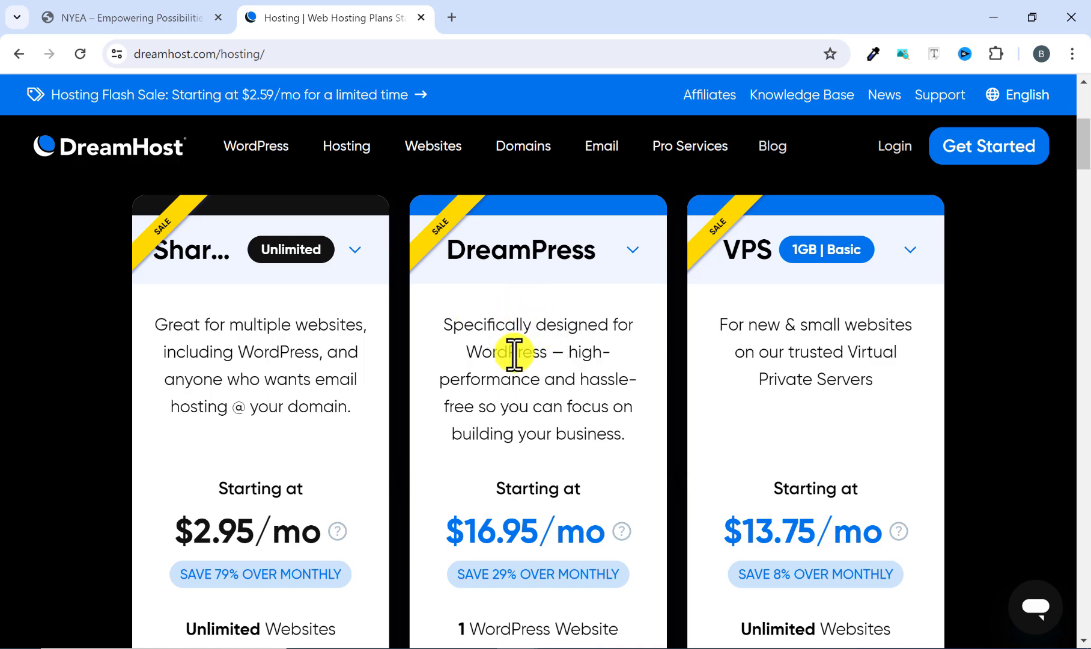
pyautogui.scroll(-4, 536, 344)
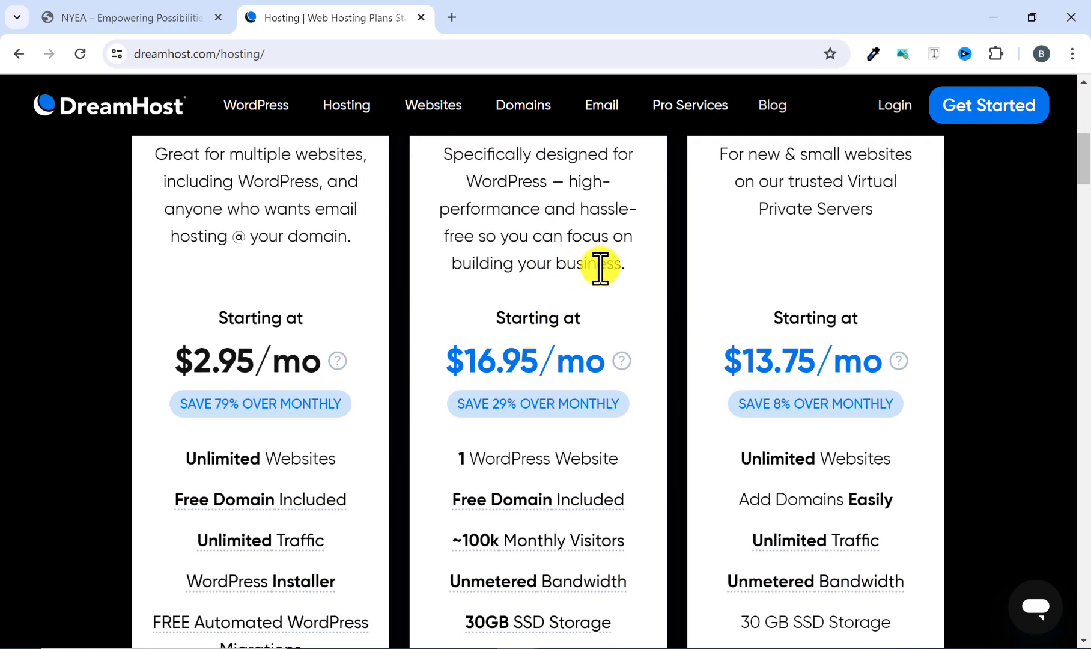
pyautogui.scroll(4, 558, 247)
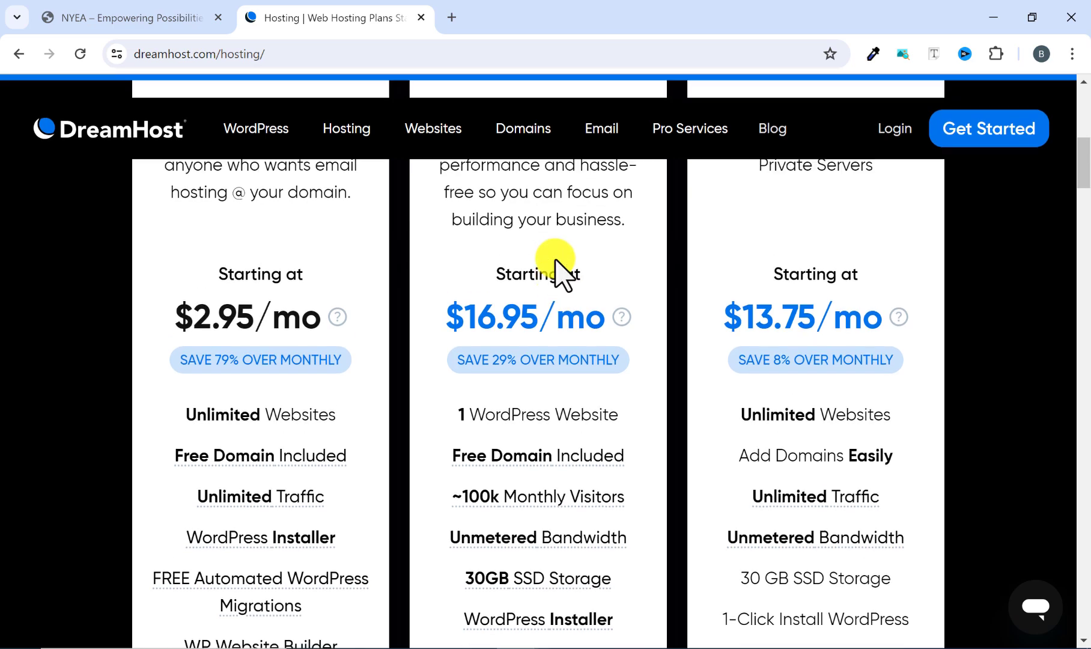
pyautogui.scroll(-3, 546, 351)
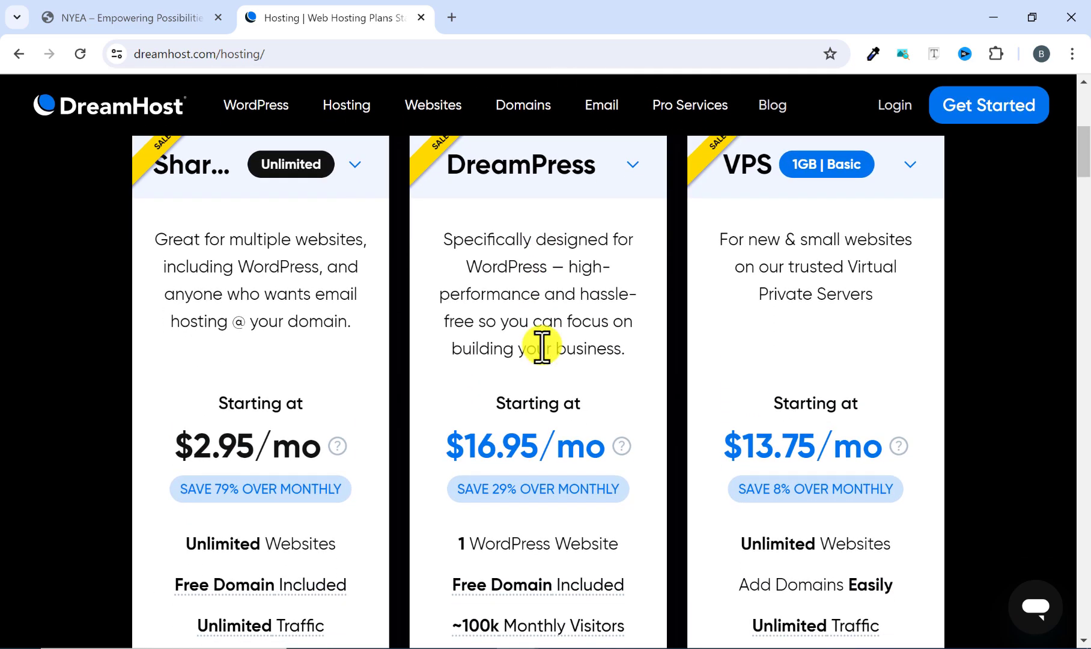
pyautogui.scroll(-2, 568, 306)
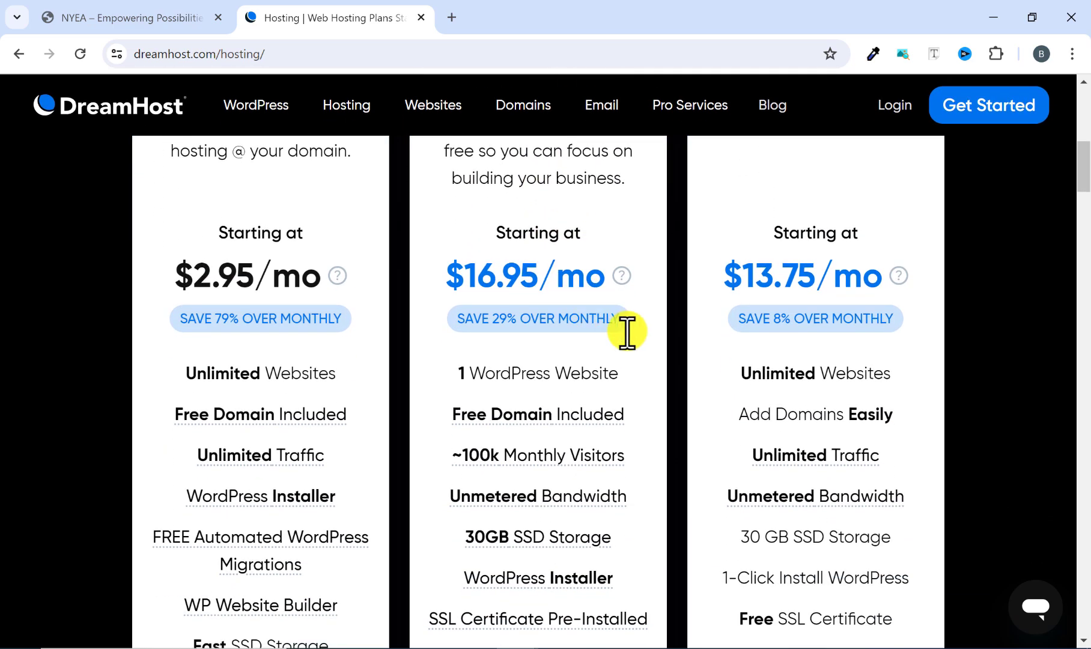
pyautogui.moveTo(579, 457)
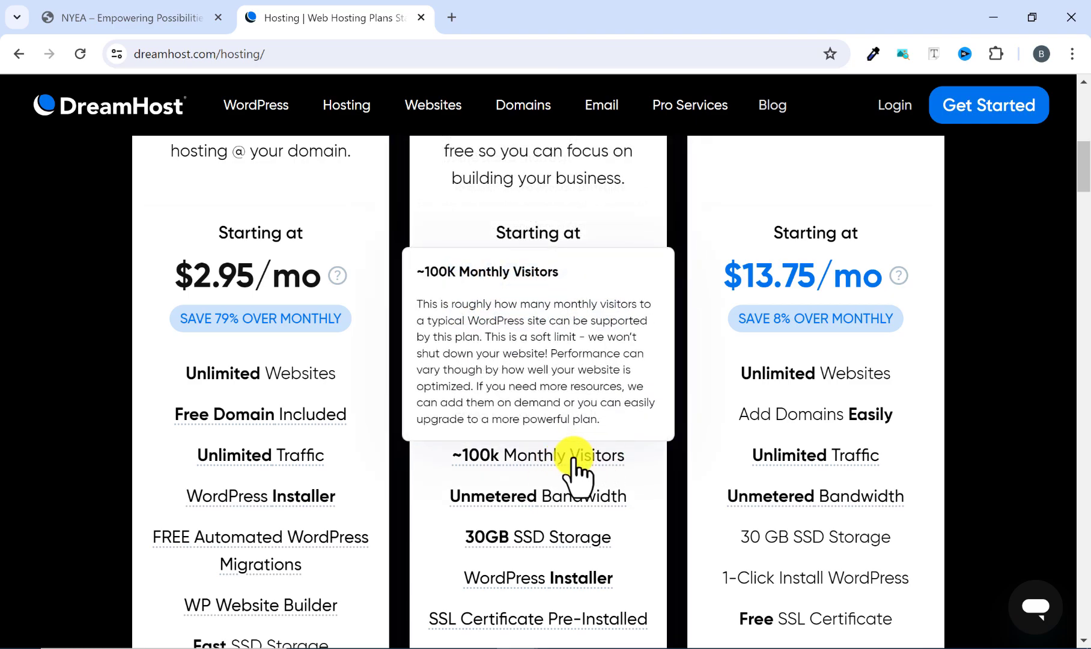
pyautogui.scroll(3, 860, 298)
pyautogui.scroll(3, 860, 299)
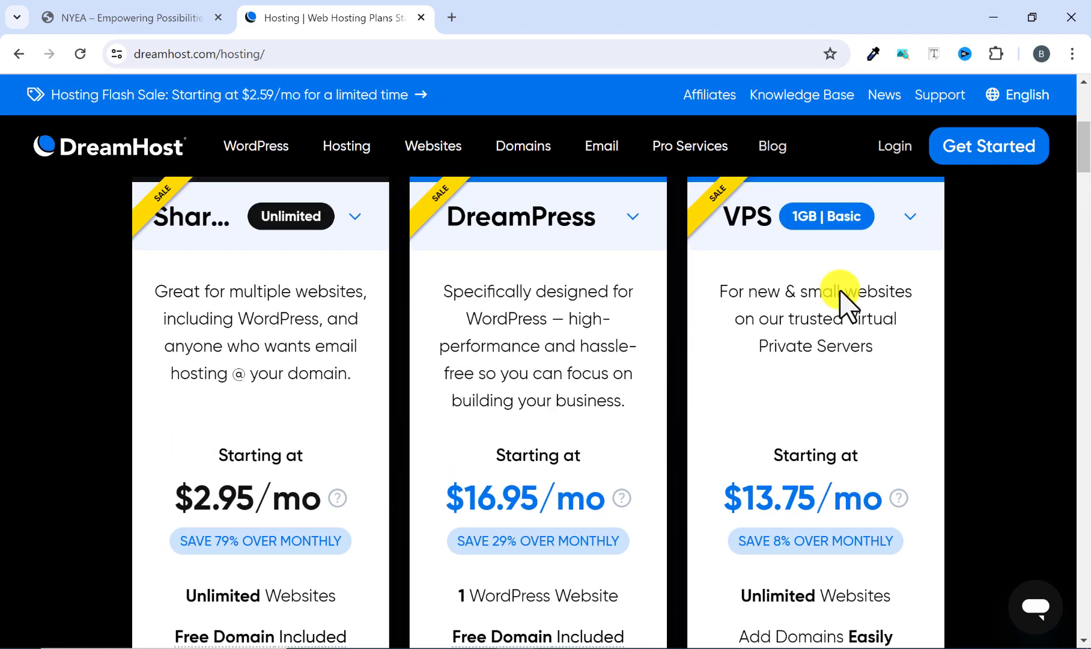
# Examine the VPS plan's intended use, starting price, website allowance, bandwidth, storage, email and support features.
pyautogui.scroll(-4, 834, 323)
pyautogui.scroll(4, 843, 312)
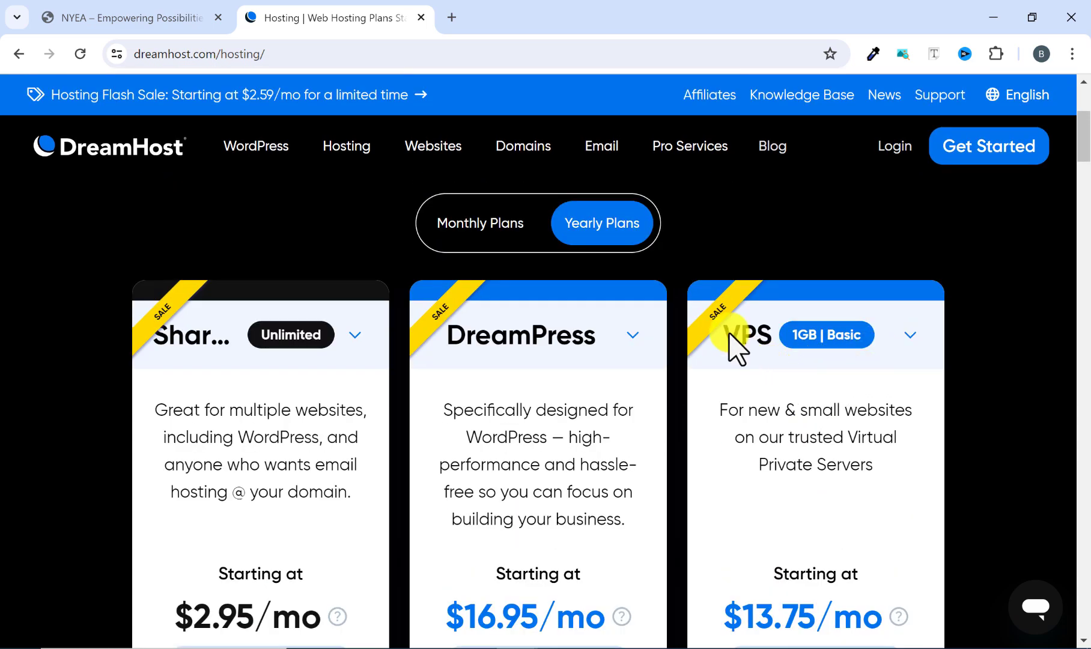
pyautogui.scroll(-3, 837, 487)
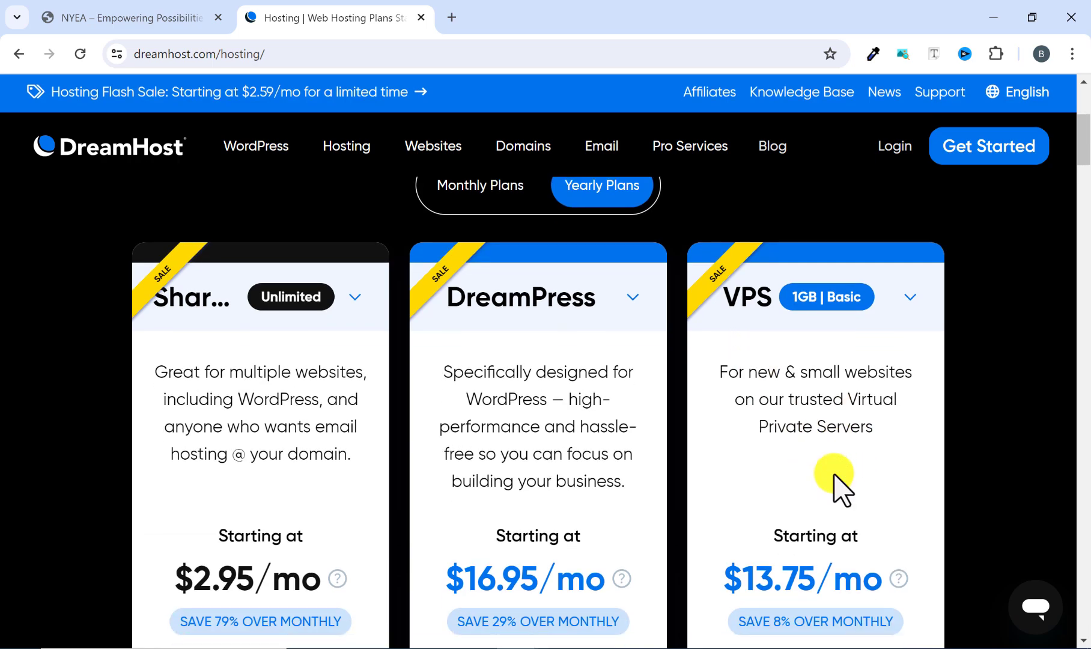
pyautogui.scroll(-3, 925, 420)
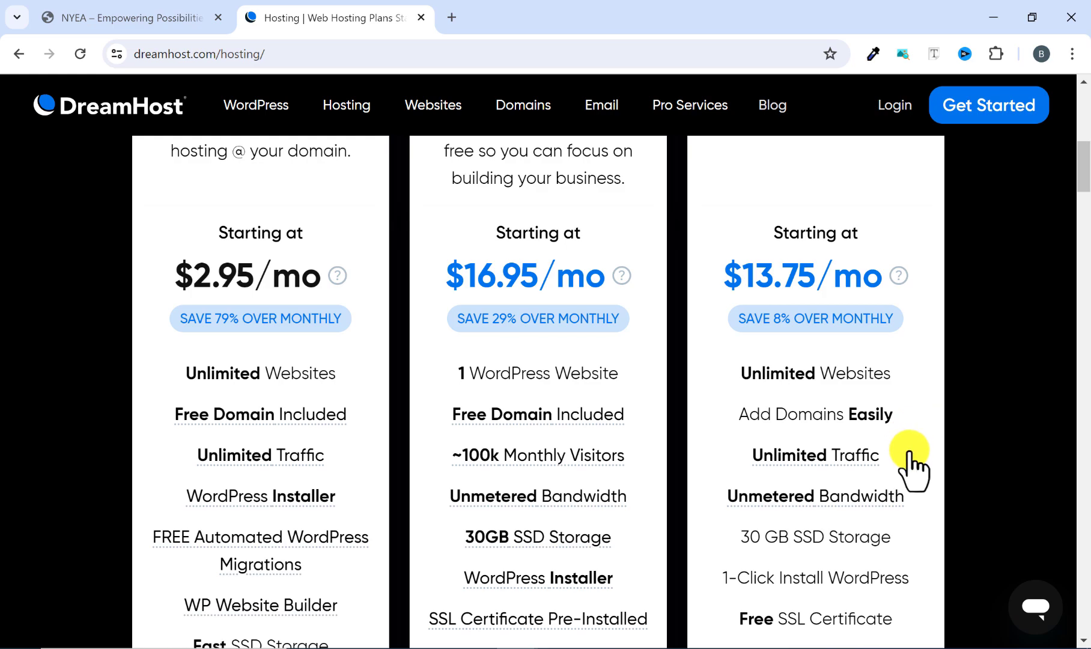
pyautogui.scroll(-2, 924, 456)
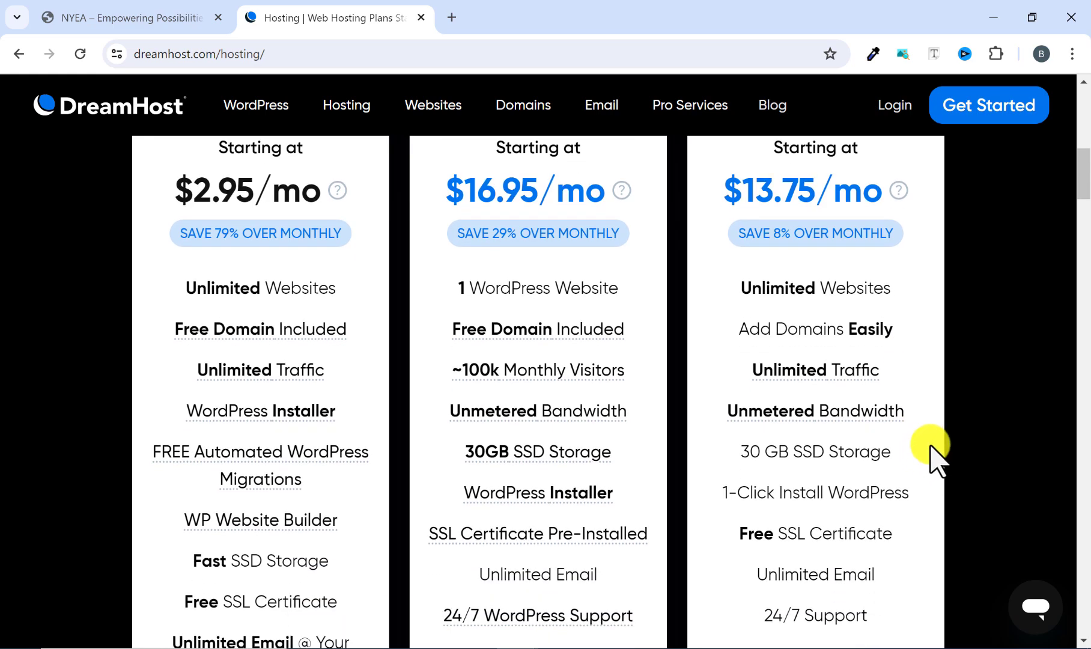
pyautogui.scroll(-2, 904, 433)
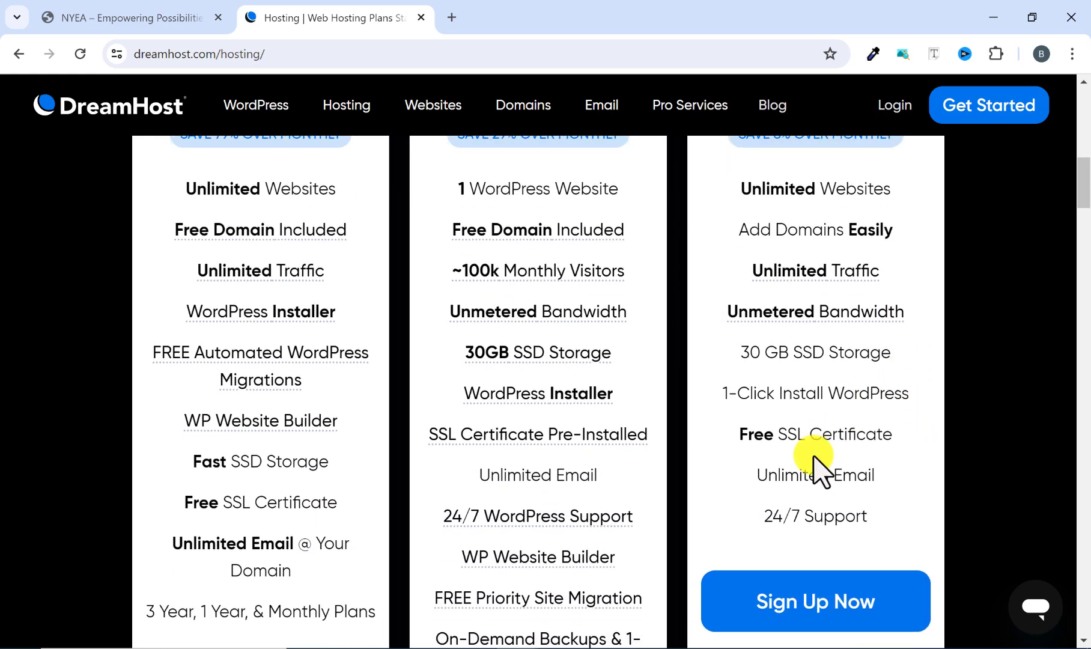
pyautogui.scroll(-1, 847, 481)
pyautogui.scroll(4, 942, 474)
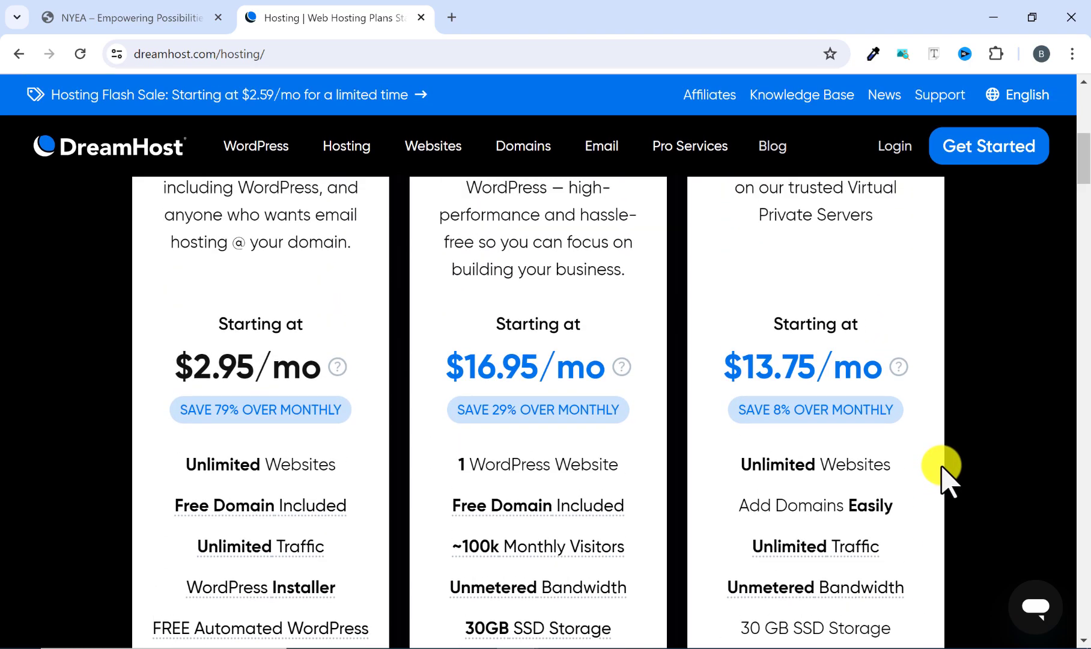
pyautogui.scroll(3, 946, 478)
pyautogui.scroll(-8, 945, 475)
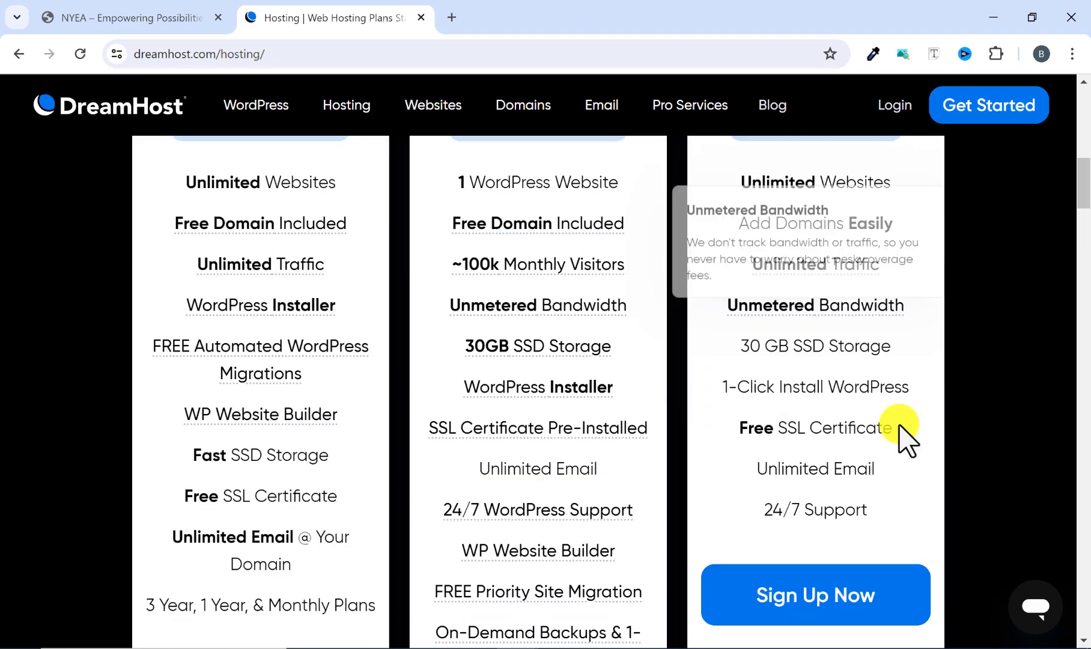
pyautogui.scroll(-2, 799, 487)
pyautogui.scroll(7, 114, 377)
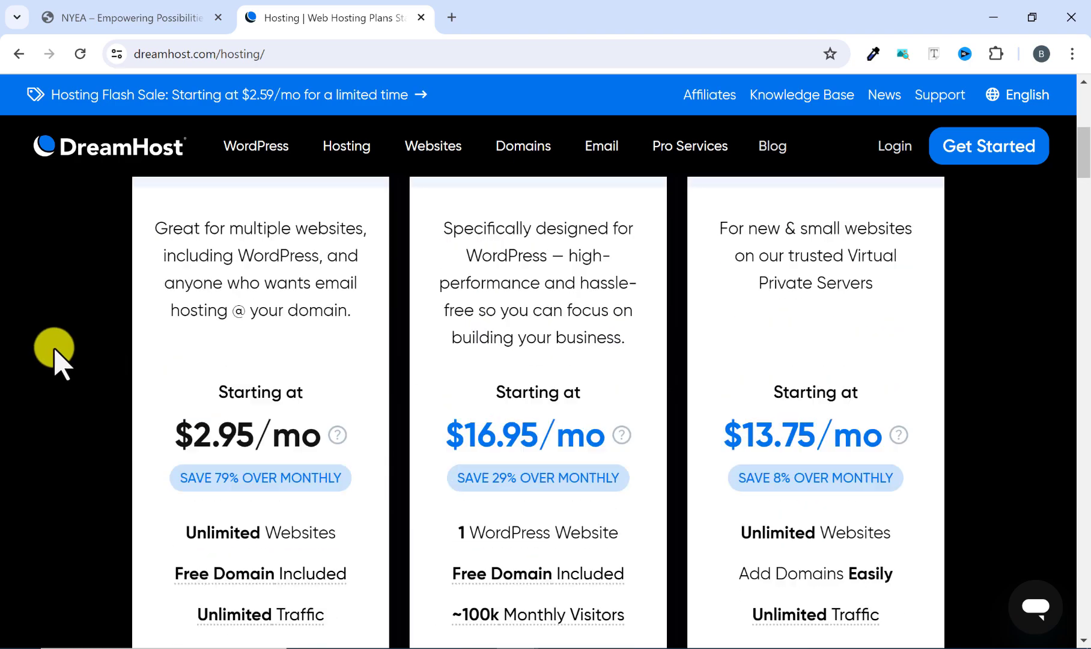
# Keep the Unlimited variant selected for the yearly Shared plan and start its sign-up.
pyautogui.scroll(3, 55, 359)
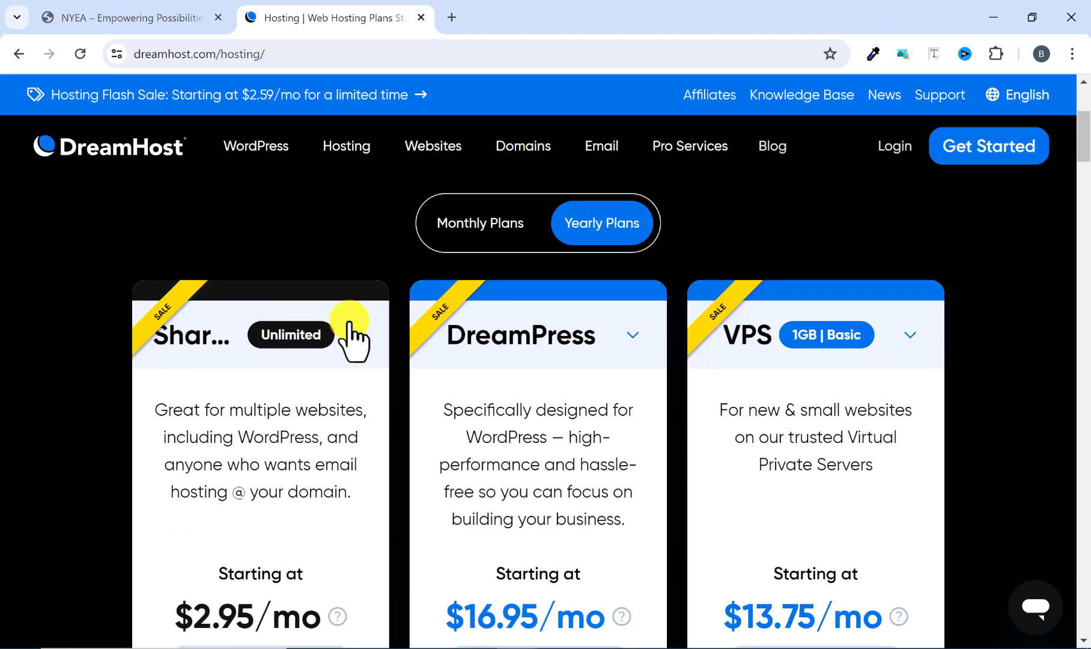
pyautogui.click(350, 332)
pyautogui.click(262, 507)
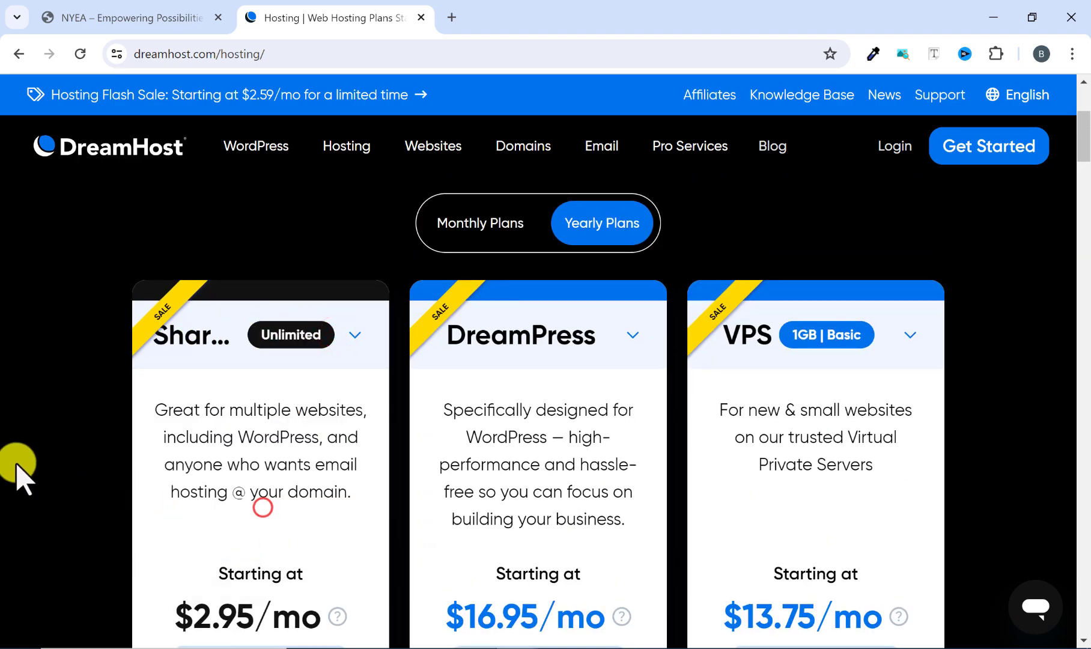
pyautogui.scroll(-4, 214, 348)
pyautogui.scroll(3, 234, 328)
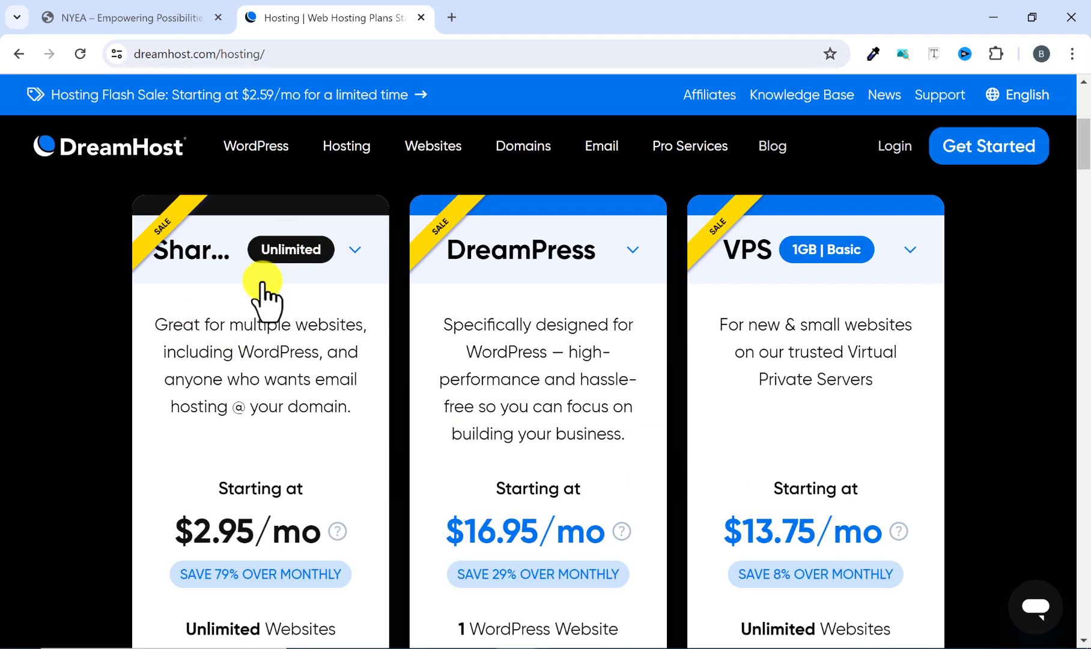
pyautogui.scroll(-10, 262, 288)
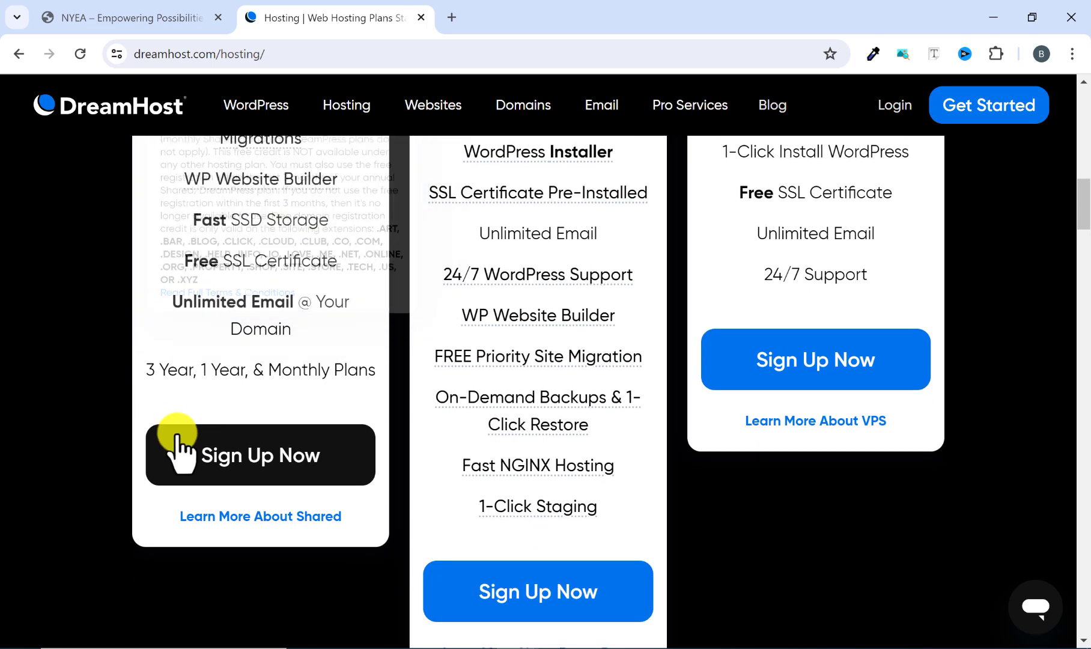
pyautogui.click(229, 459)
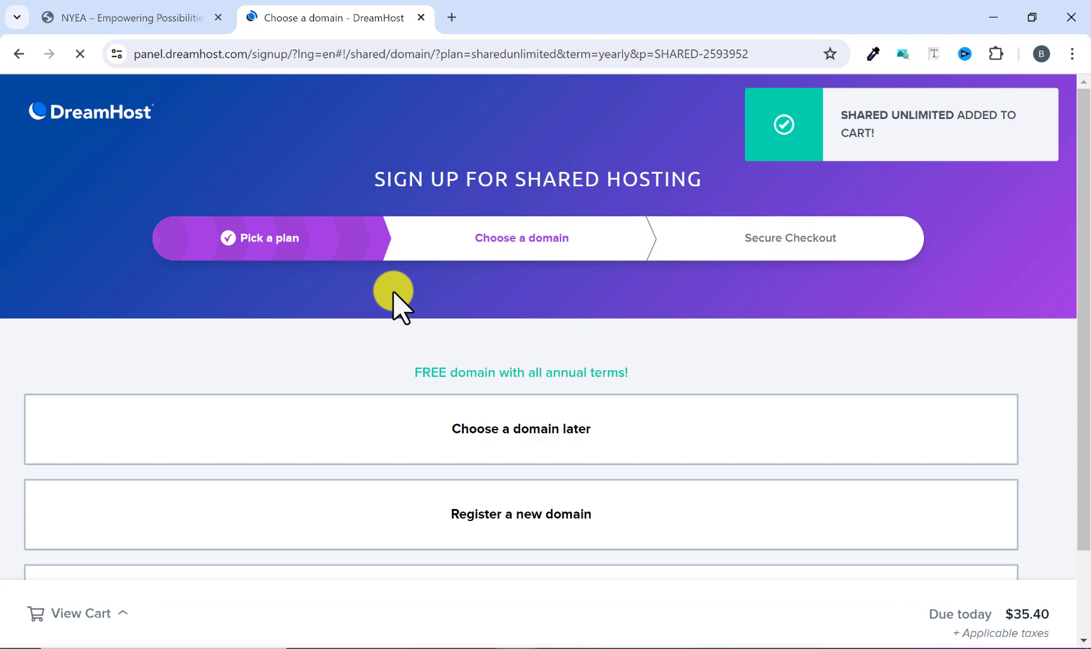
# Choose to register a new domain, check the availability of nigyea.com and add it to the cart.
pyautogui.scroll(-2, 395, 294)
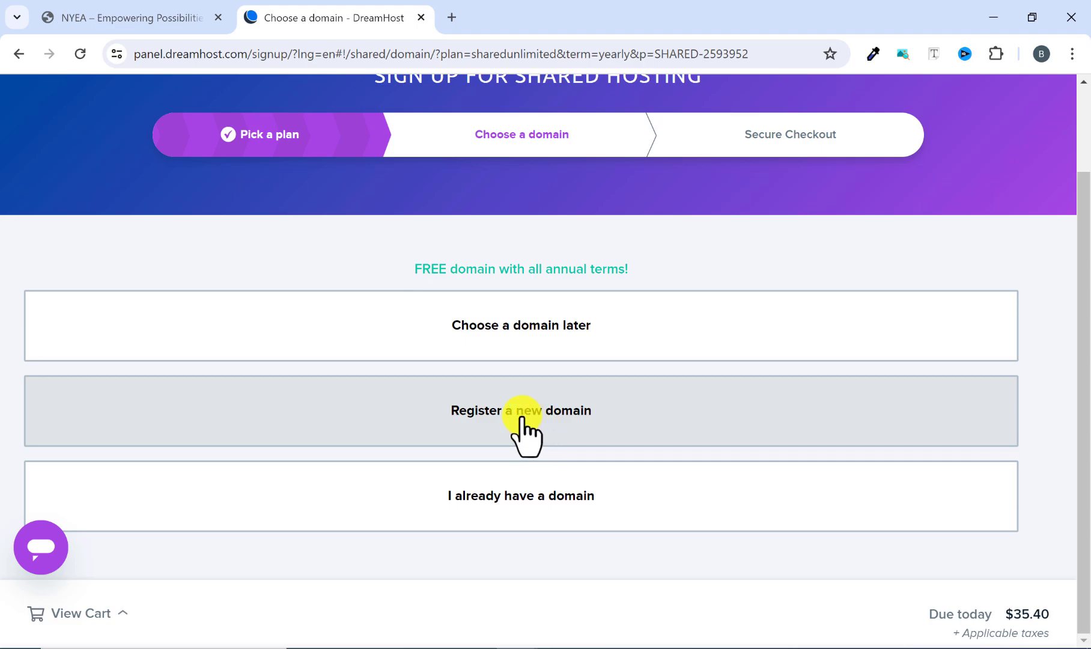
pyautogui.click(503, 415)
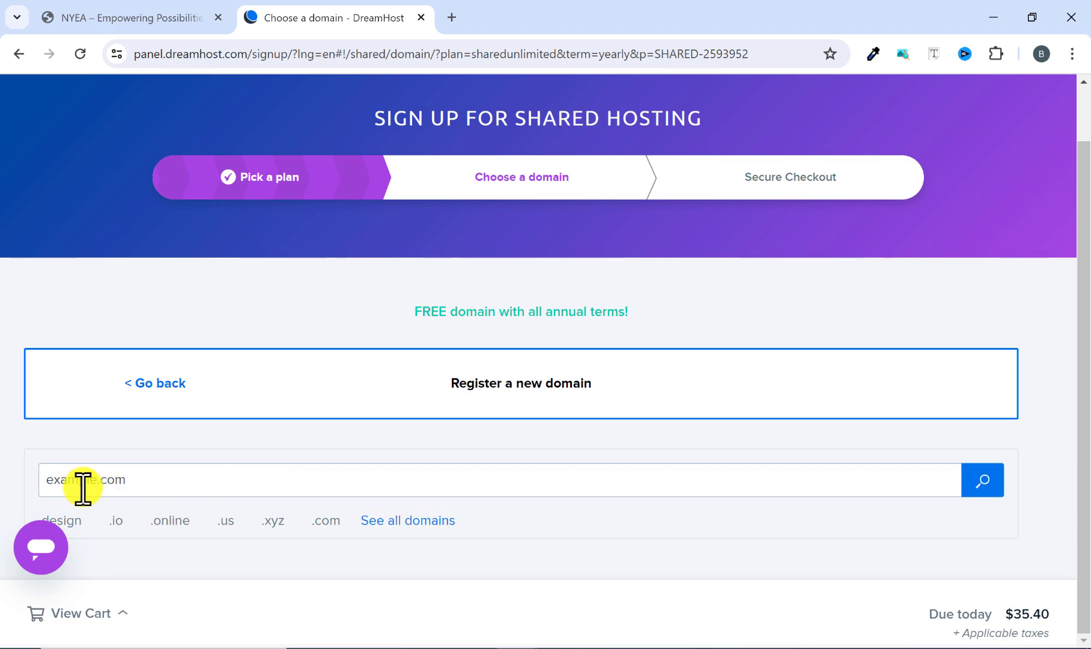
pyautogui.click(110, 483)
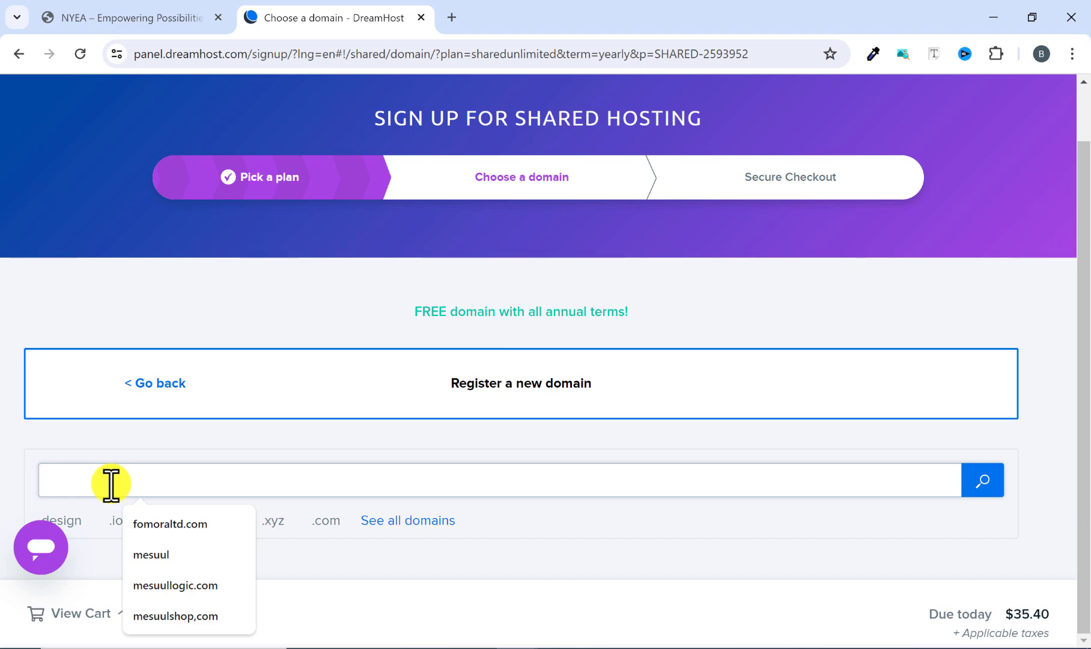
pyautogui.write('nigyea.com')
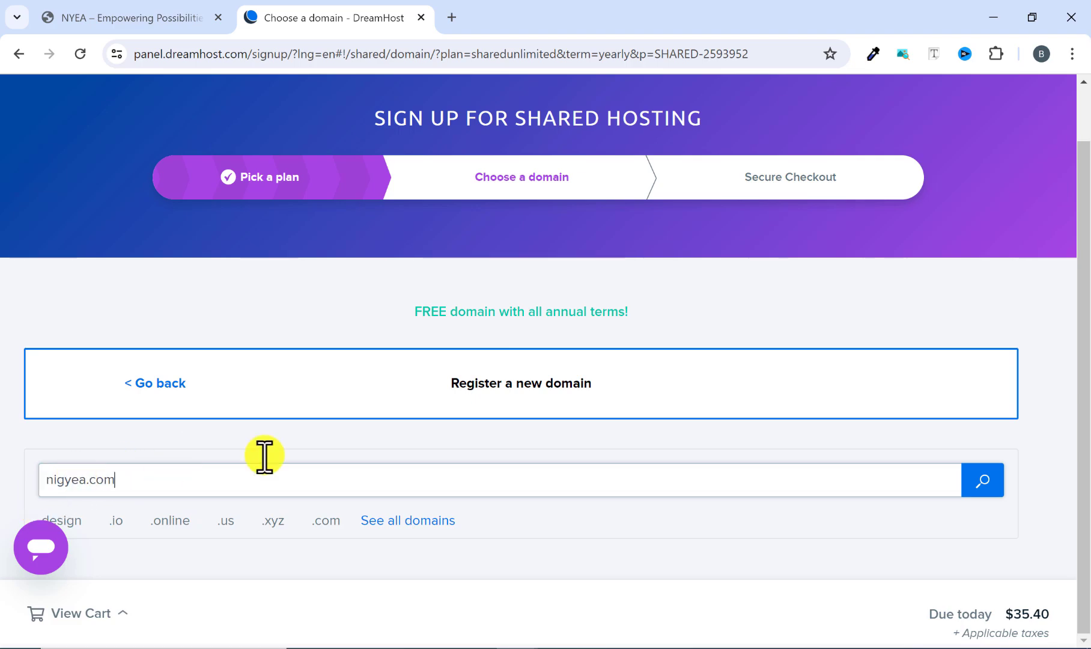
pyautogui.click(976, 479)
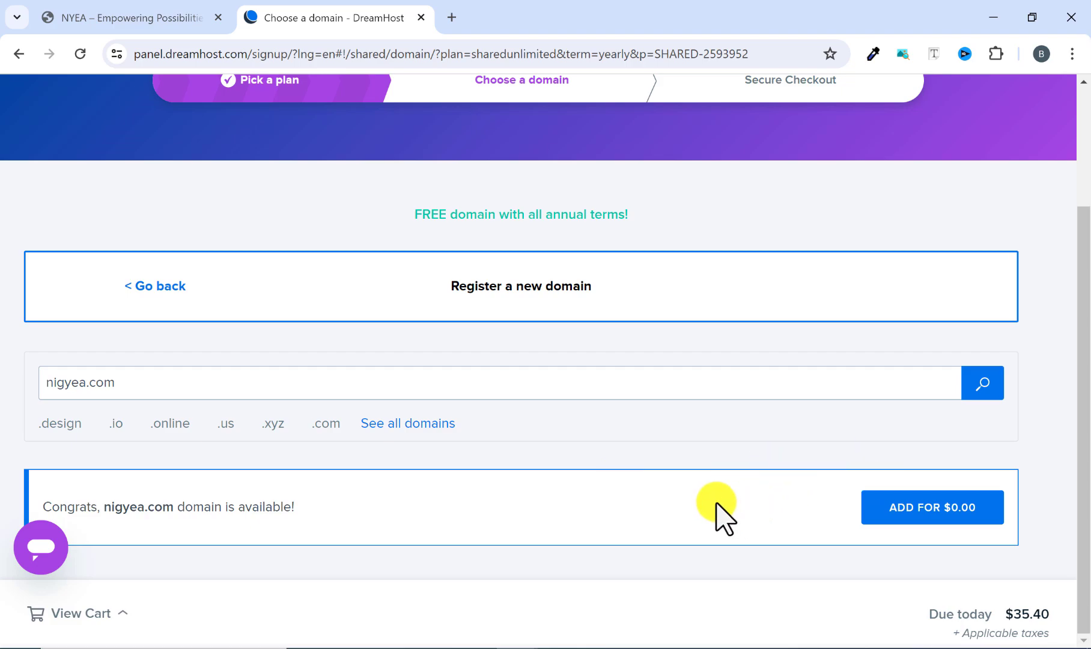
pyautogui.click(912, 515)
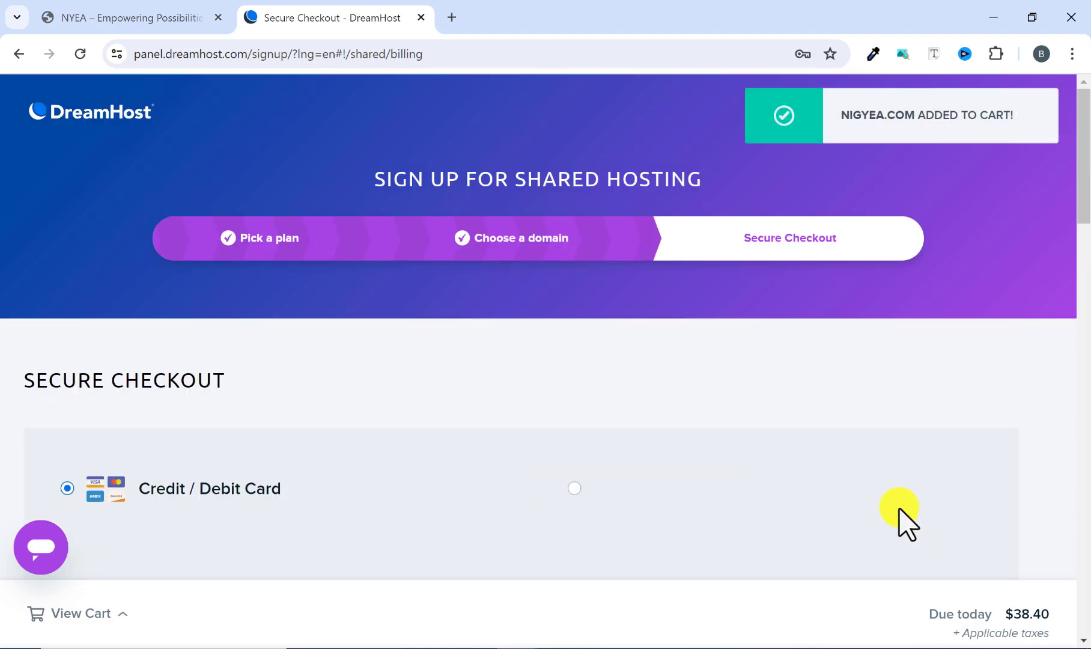
# Review the checkout's payment methods, card details, billing information and image verification fields.
pyautogui.scroll(-1, 415, 360)
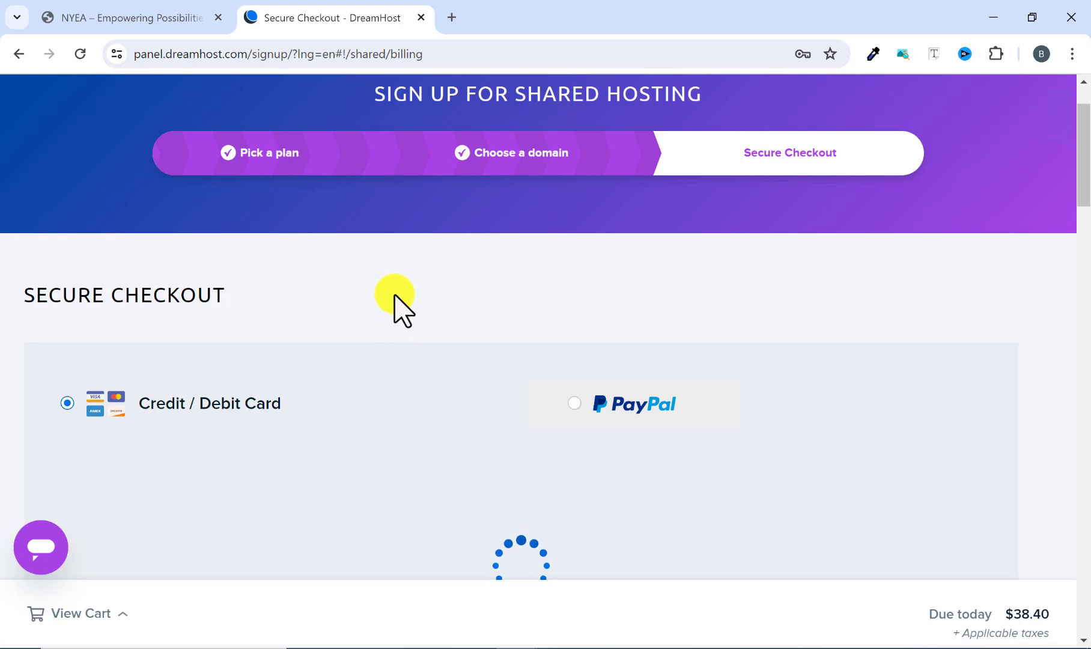
pyautogui.scroll(-3, 397, 300)
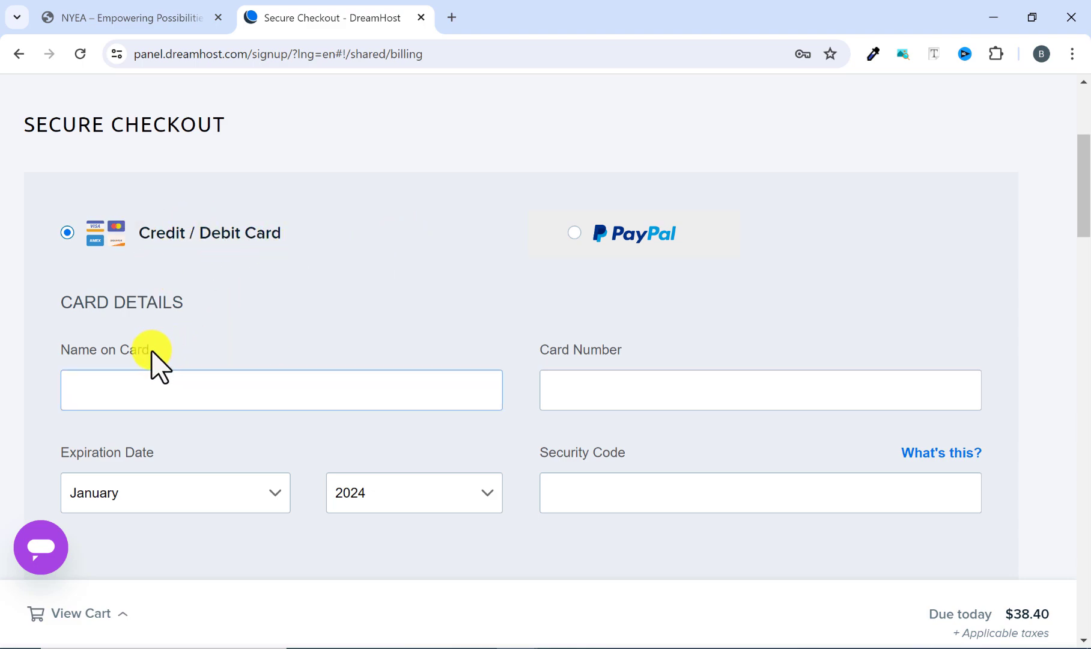
pyautogui.scroll(-2, 152, 360)
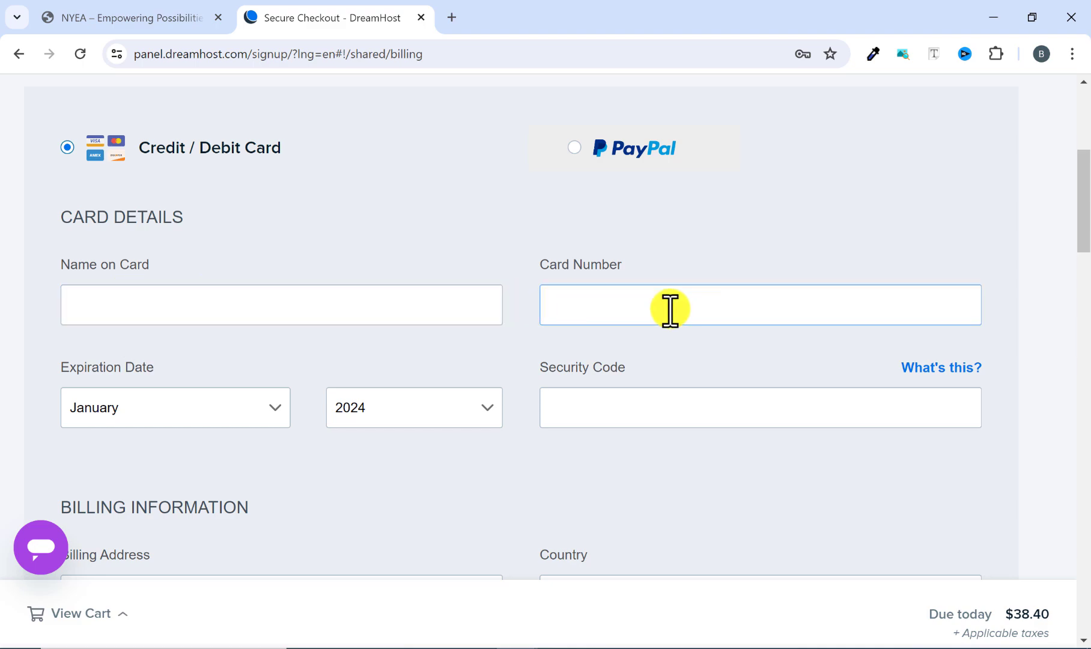
pyautogui.scroll(-2, 180, 402)
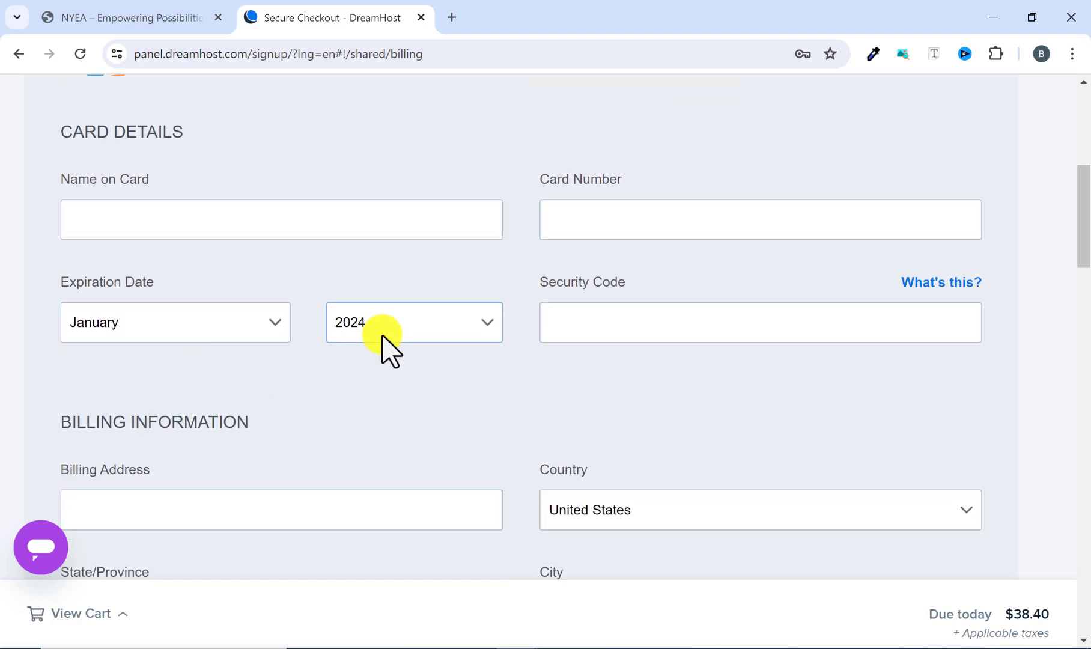
pyautogui.scroll(-2, 613, 325)
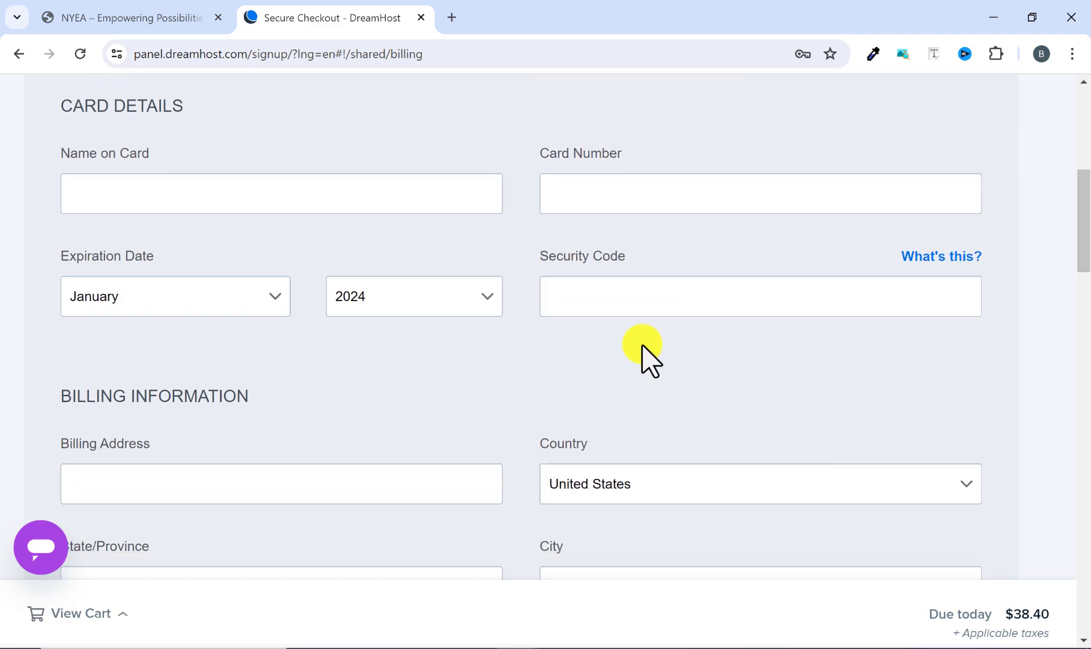
pyautogui.scroll(-2, 419, 317)
pyautogui.scroll(-2, 419, 220)
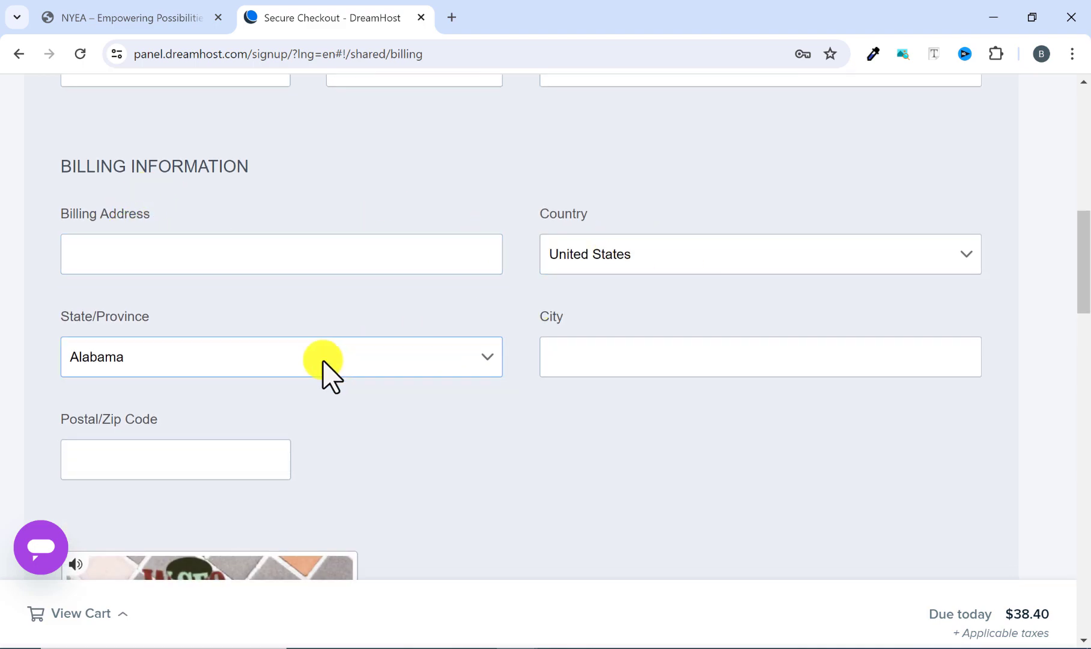
pyautogui.scroll(-2, 661, 373)
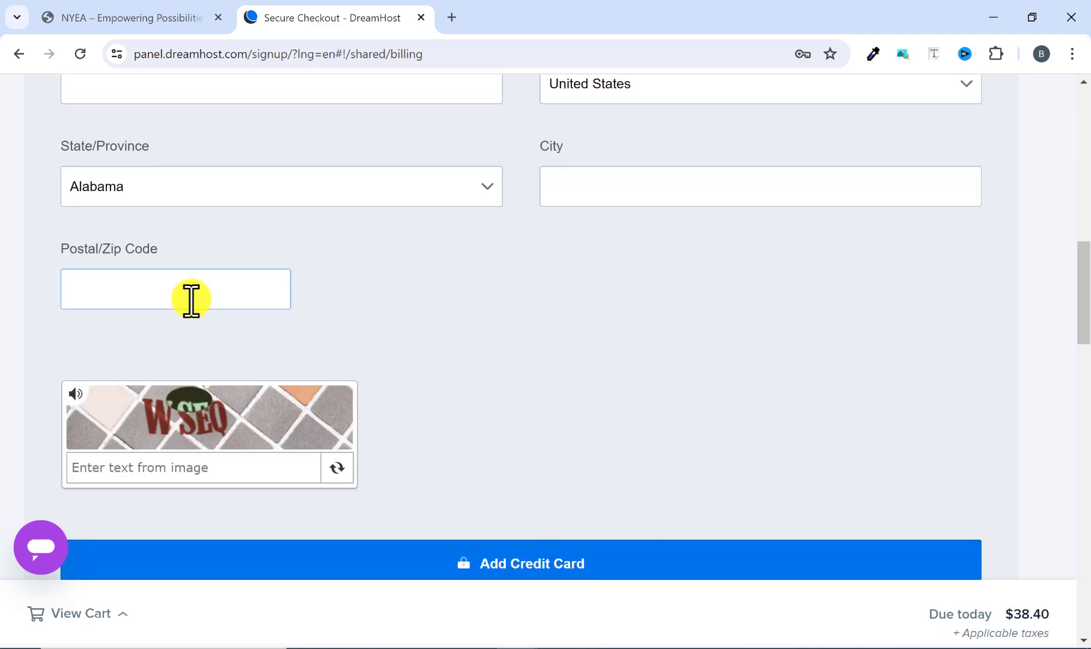
pyautogui.scroll(-1, 191, 298)
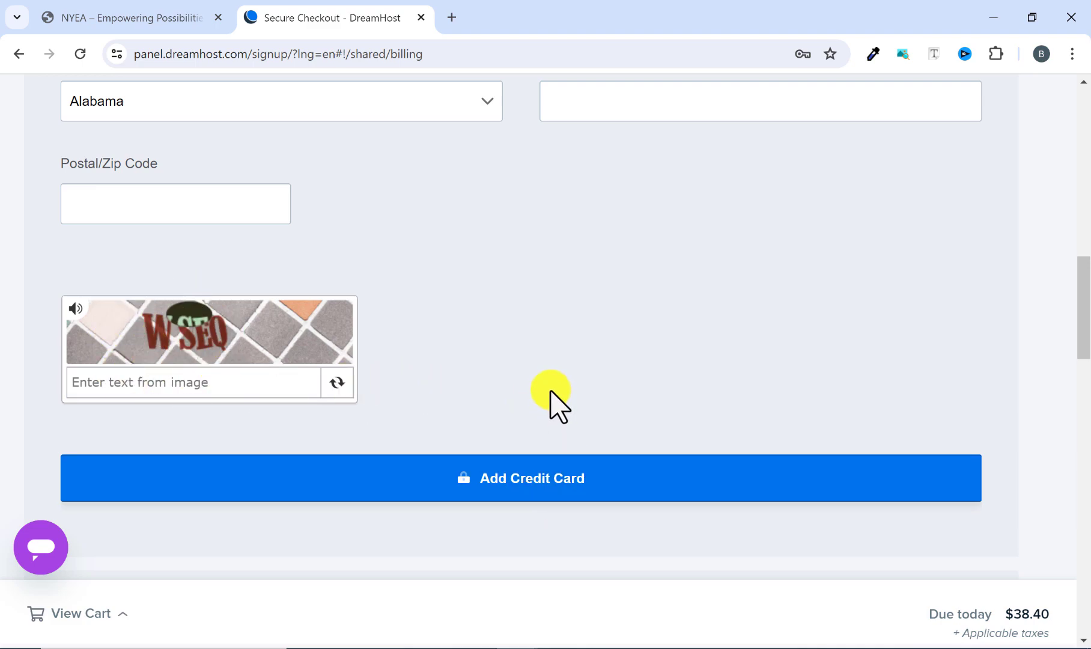
pyautogui.scroll(3, 551, 385)
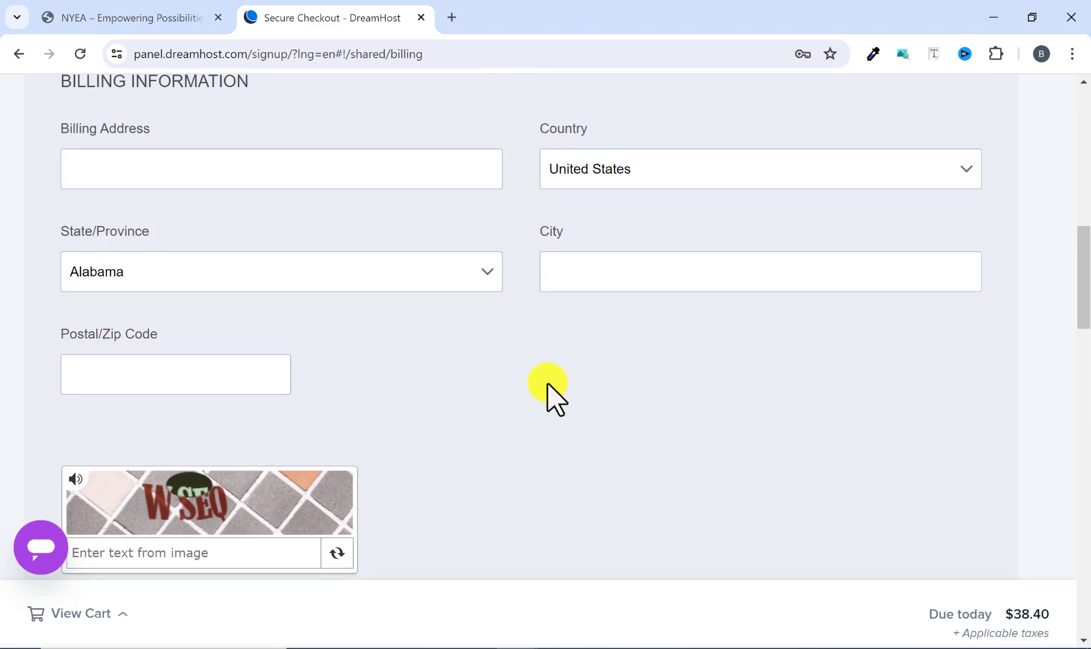
pyautogui.scroll(5, 512, 312)
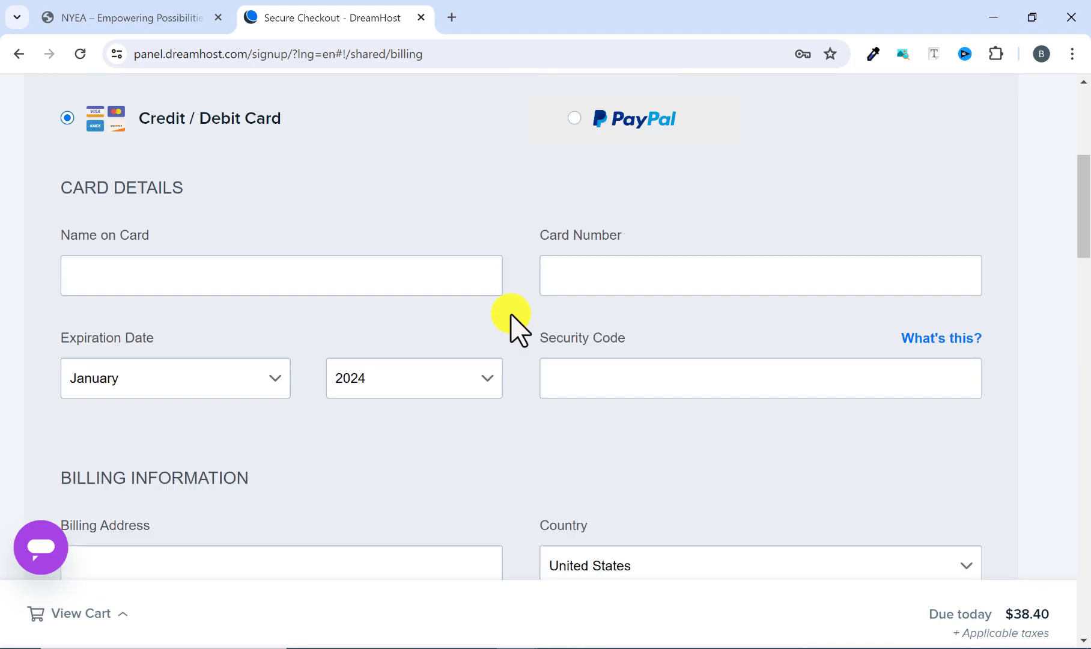
pyautogui.scroll(-4, 511, 319)
pyautogui.scroll(-6, 511, 327)
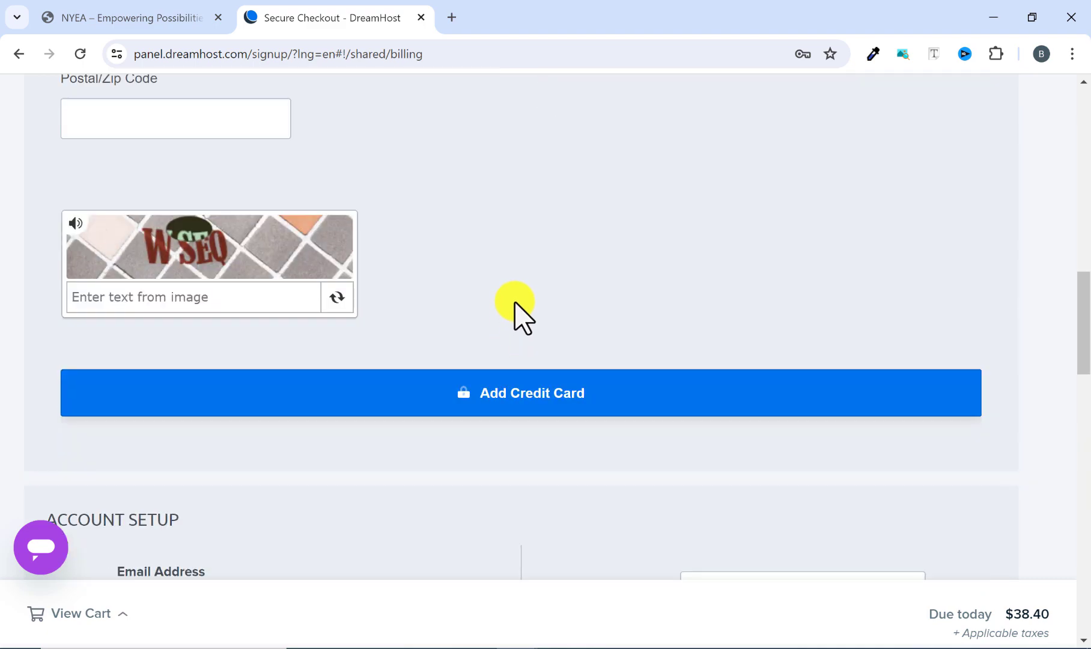
# Clear the prefilled email address in the account setup section.
pyautogui.scroll(-4, 515, 302)
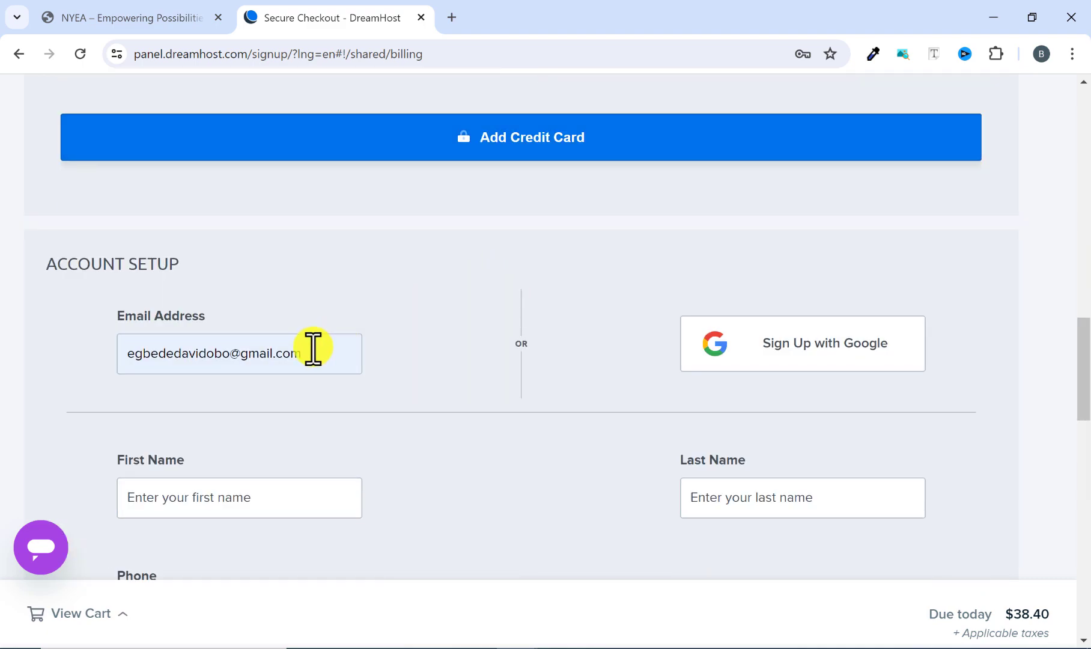
pyautogui.moveTo(313, 349); pyautogui.dragTo(98, 371)
pyautogui.press('BackSpace')
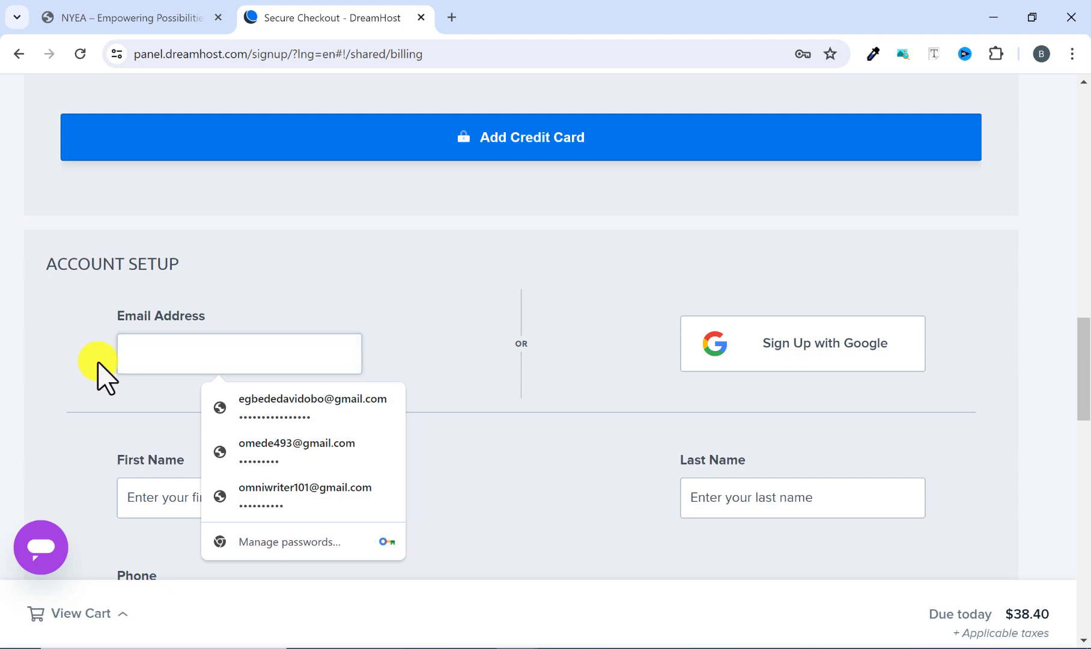
pyautogui.click(97, 362)
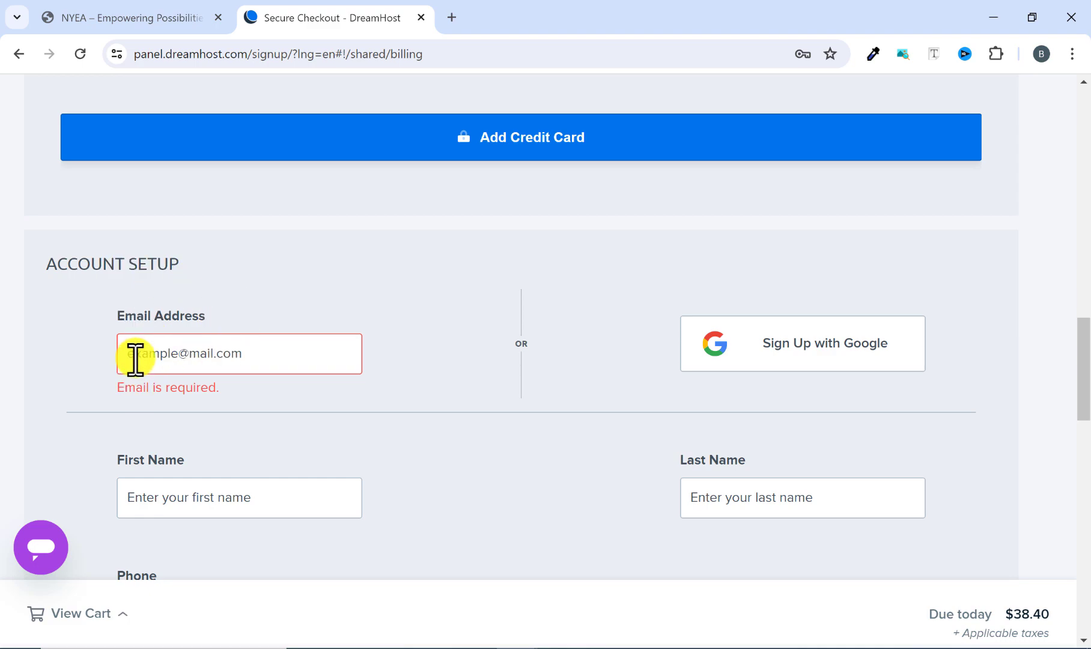
# Examine the name, phone, business and VAT fields of the account setup, including the available account use options.
pyautogui.scroll(-3, 427, 360)
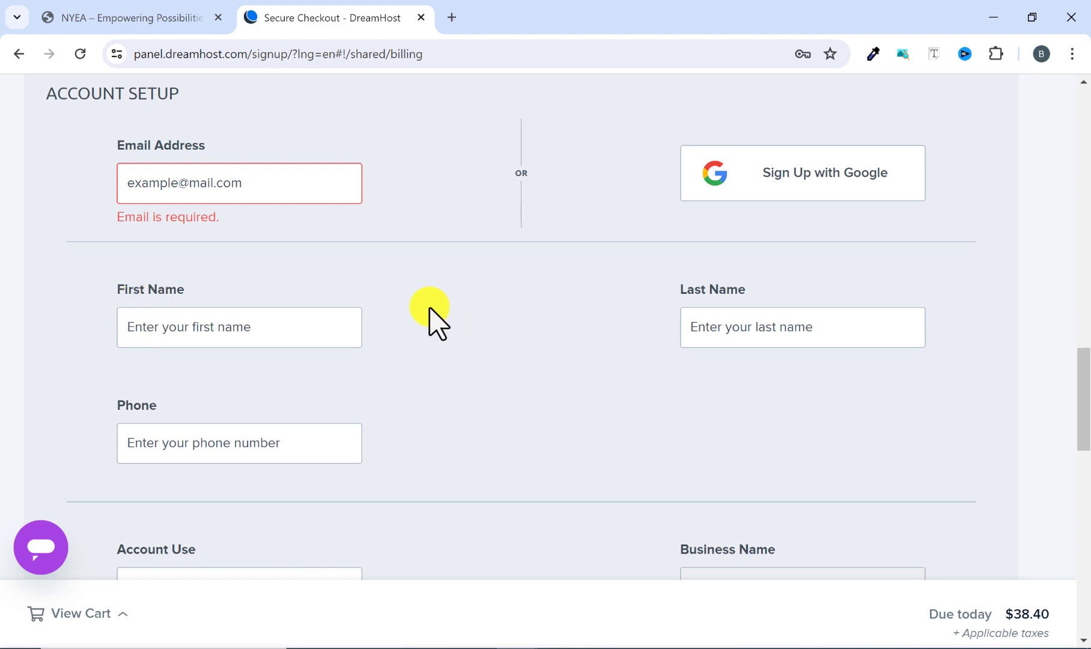
pyautogui.scroll(-3, 451, 373)
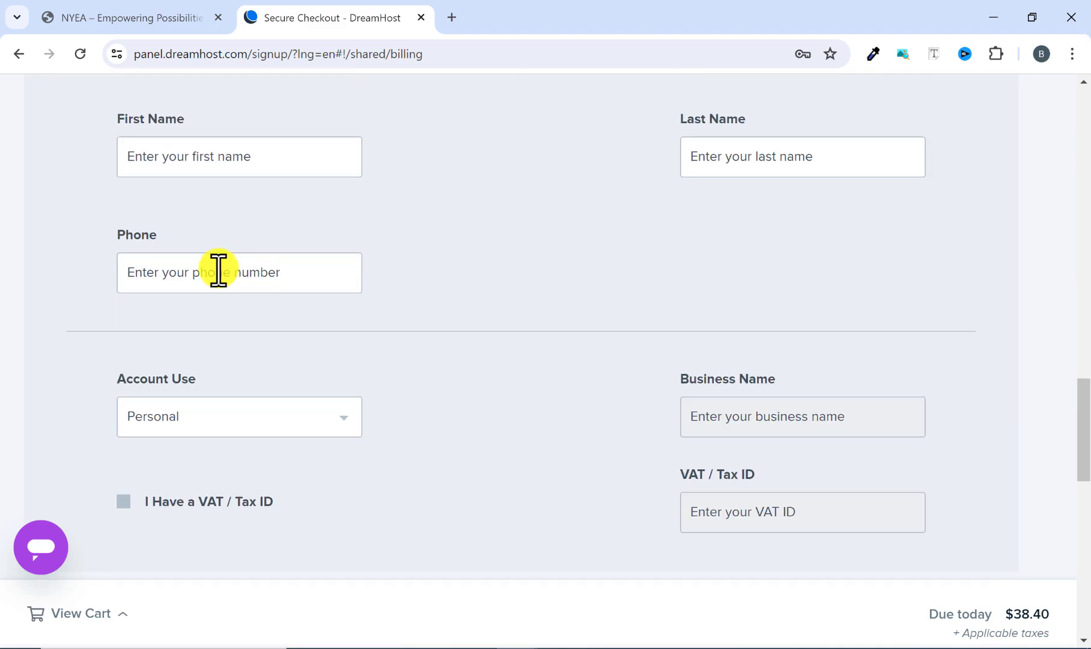
pyautogui.scroll(-1, 360, 363)
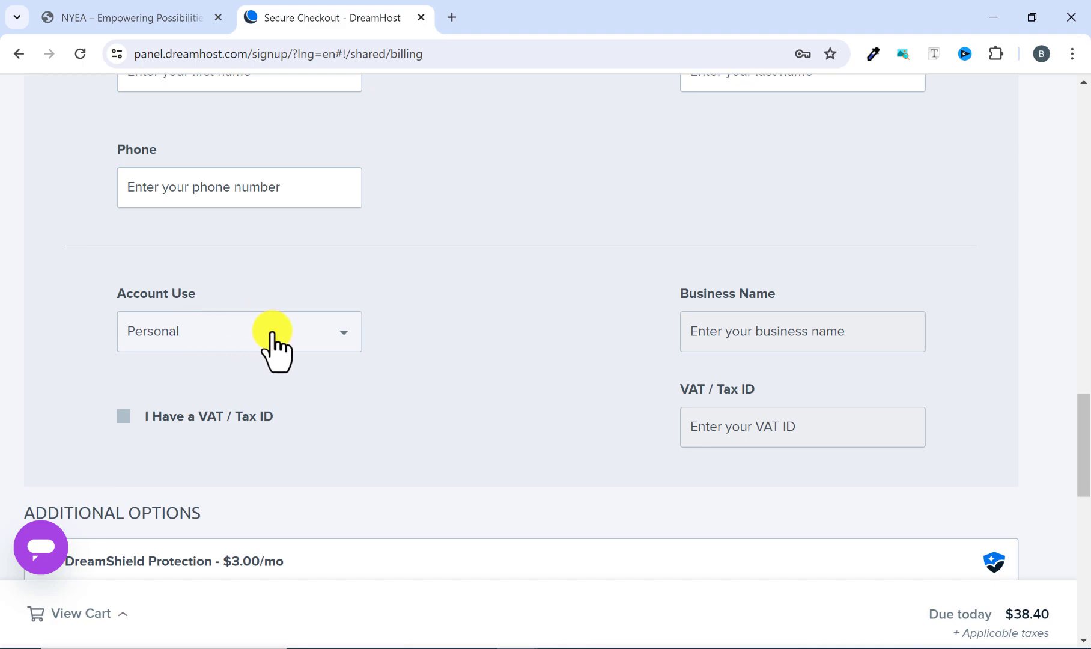
pyautogui.click(332, 332)
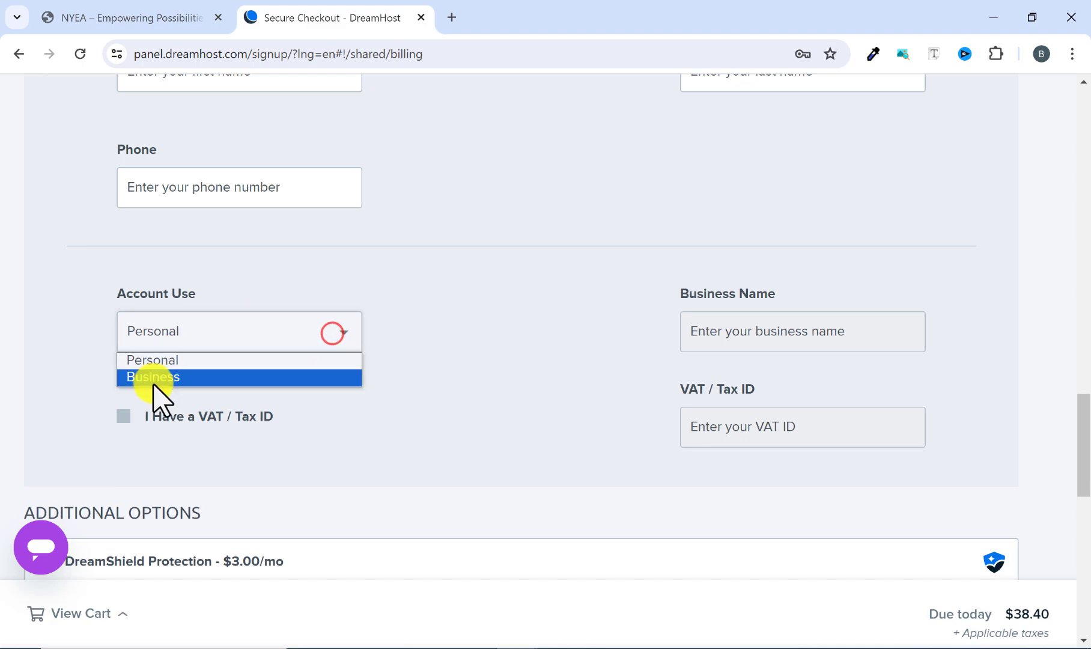
pyautogui.click(527, 294)
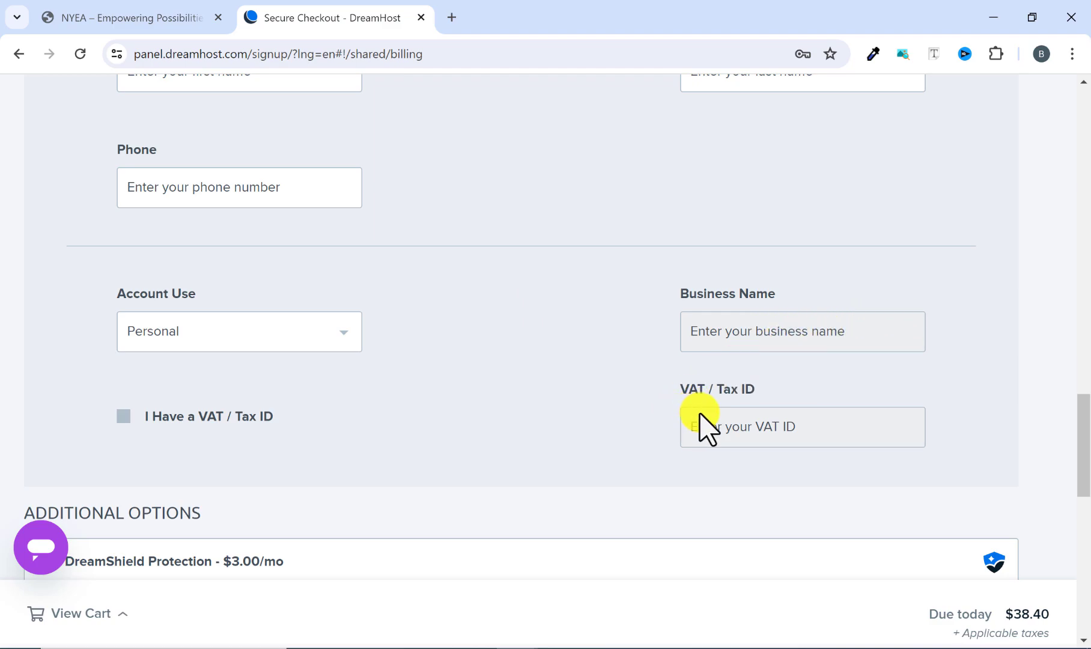
pyautogui.scroll(-3, 380, 421)
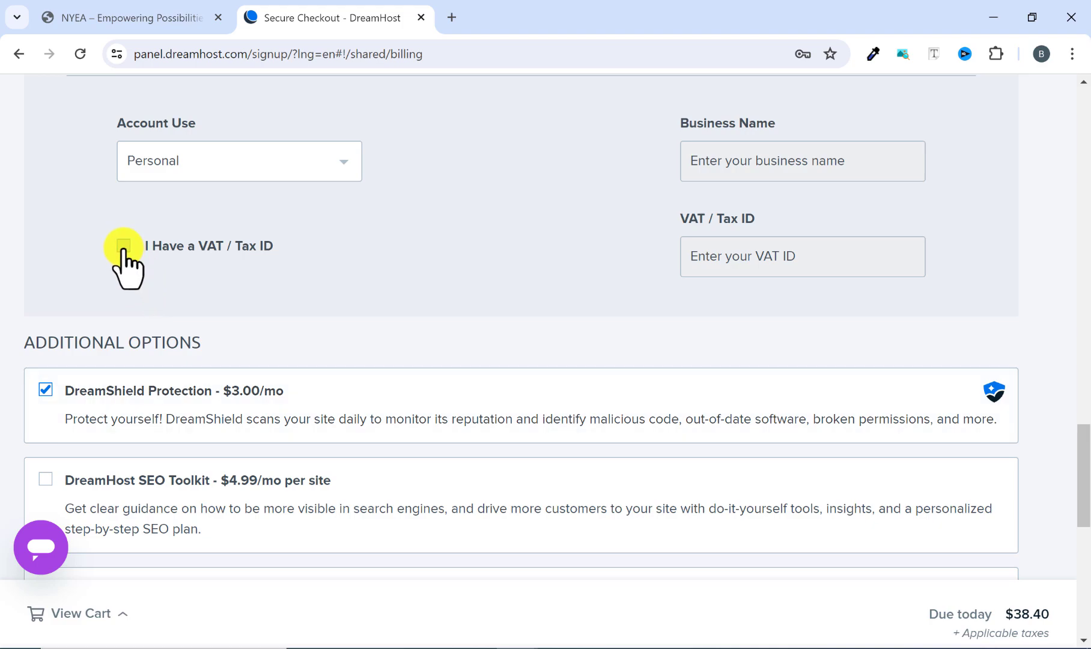
pyautogui.scroll(3, 445, 264)
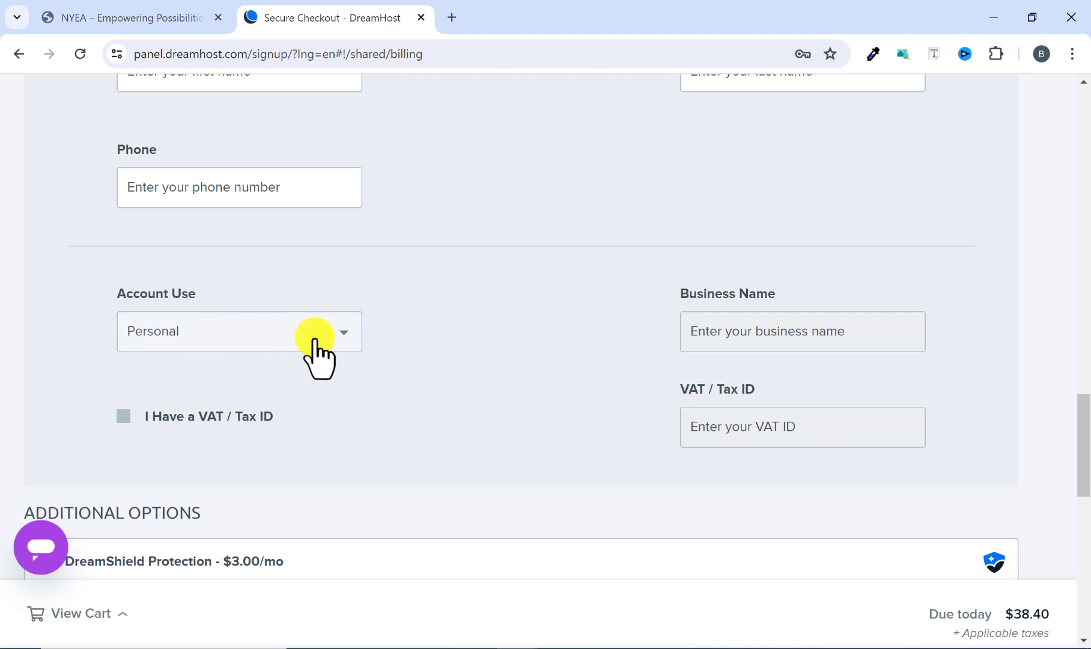
# Review the additional options and deselect DreamShield Protection for the order.
pyautogui.scroll(-3, 550, 310)
pyautogui.scroll(-2, 547, 300)
pyautogui.scroll(-3, 545, 289)
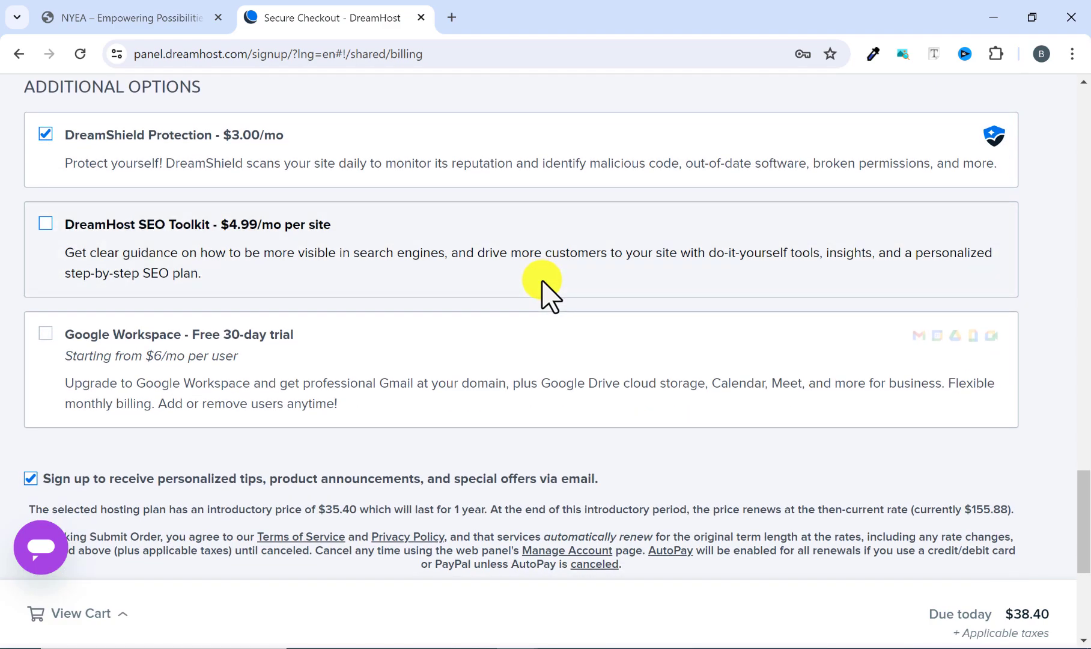
pyautogui.scroll(2, 545, 288)
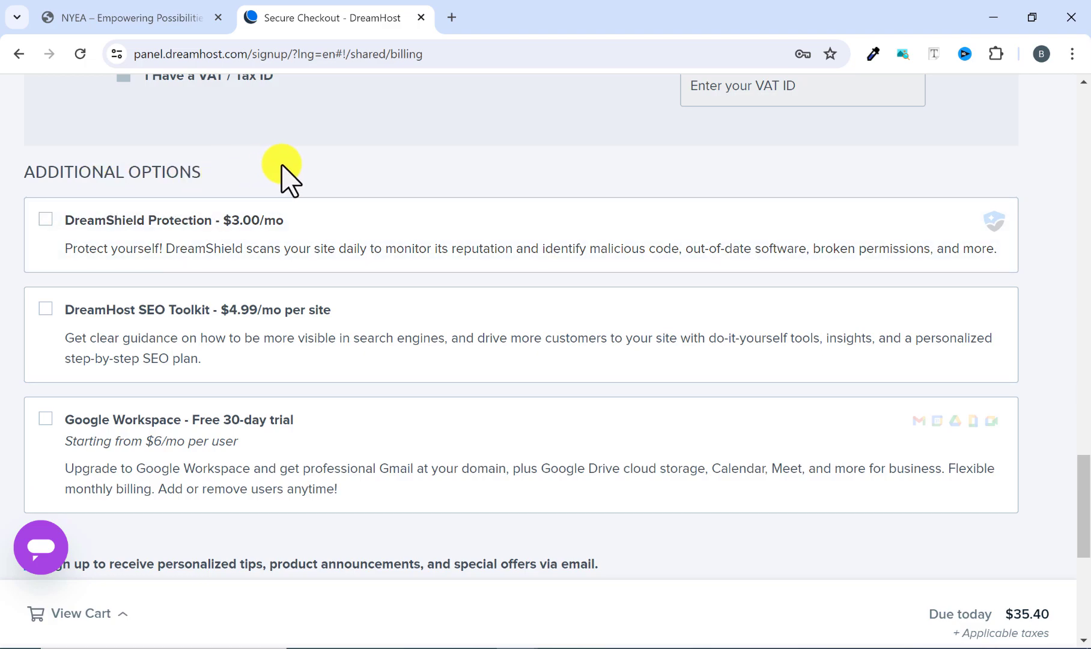
# Recheck the account setup, card and billing fields and try to submit the order.
pyautogui.scroll(12, 249, 205)
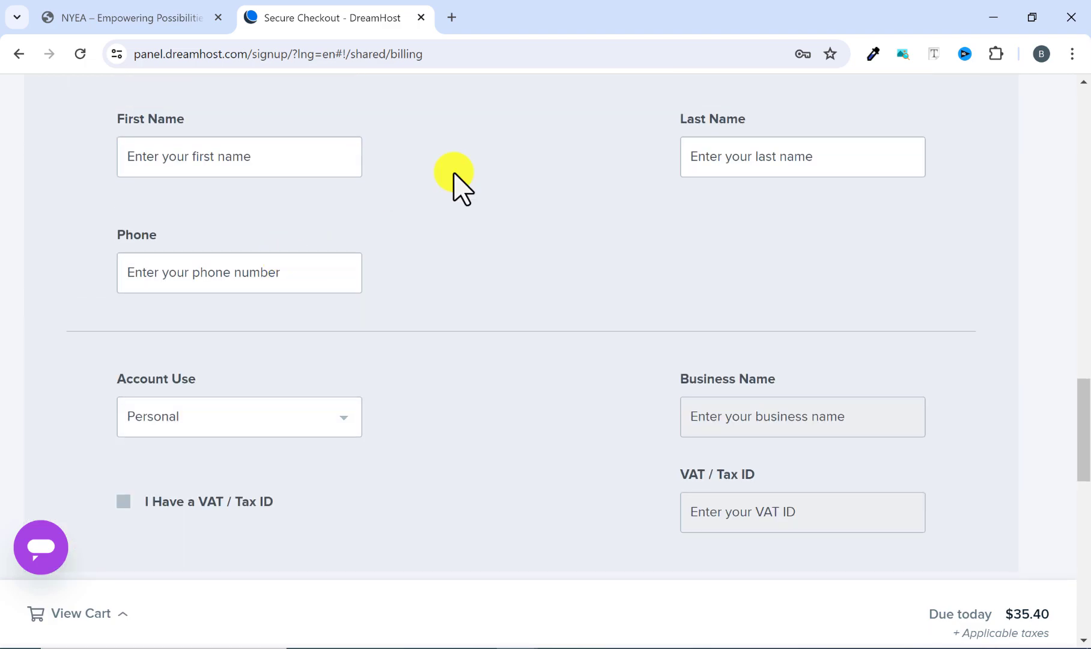
pyautogui.scroll(-1, 336, 271)
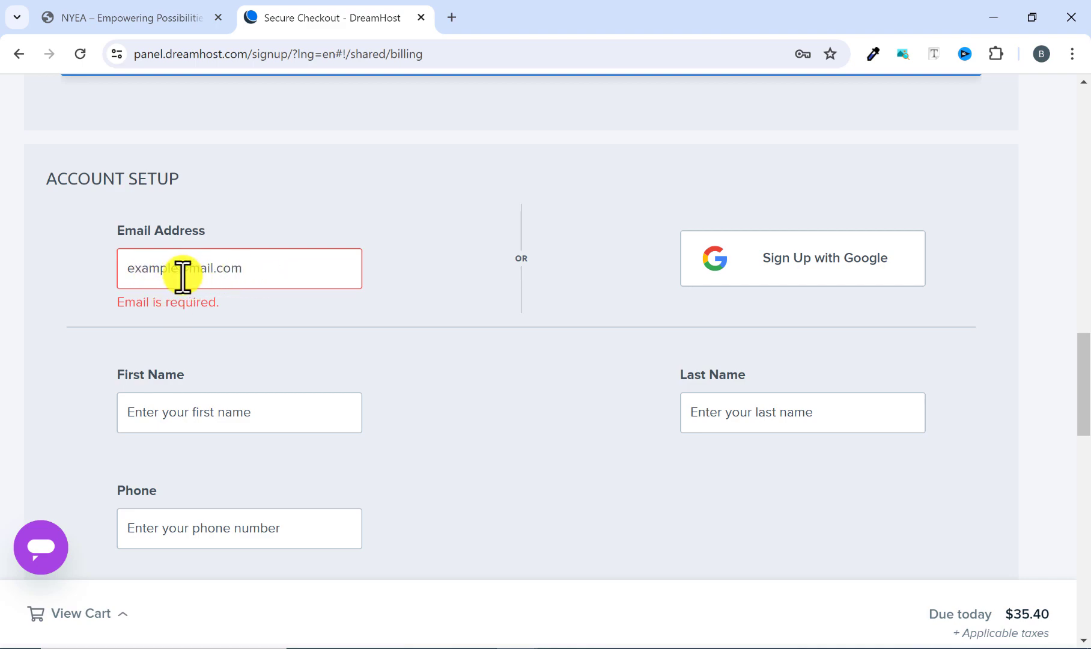
pyautogui.click(297, 233)
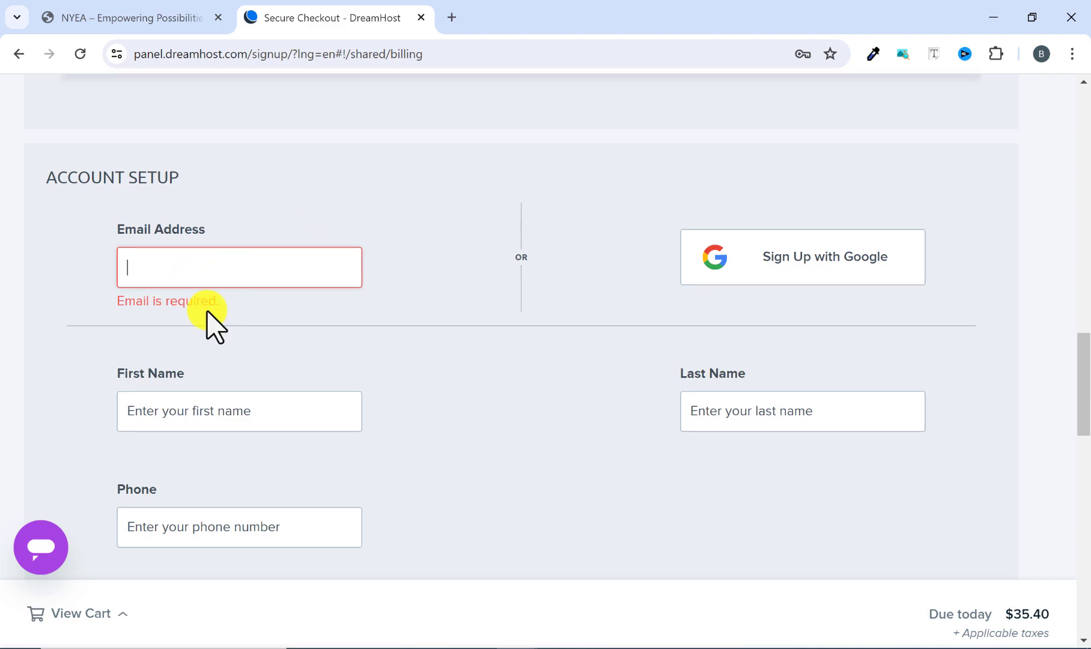
pyautogui.scroll(12, 214, 321)
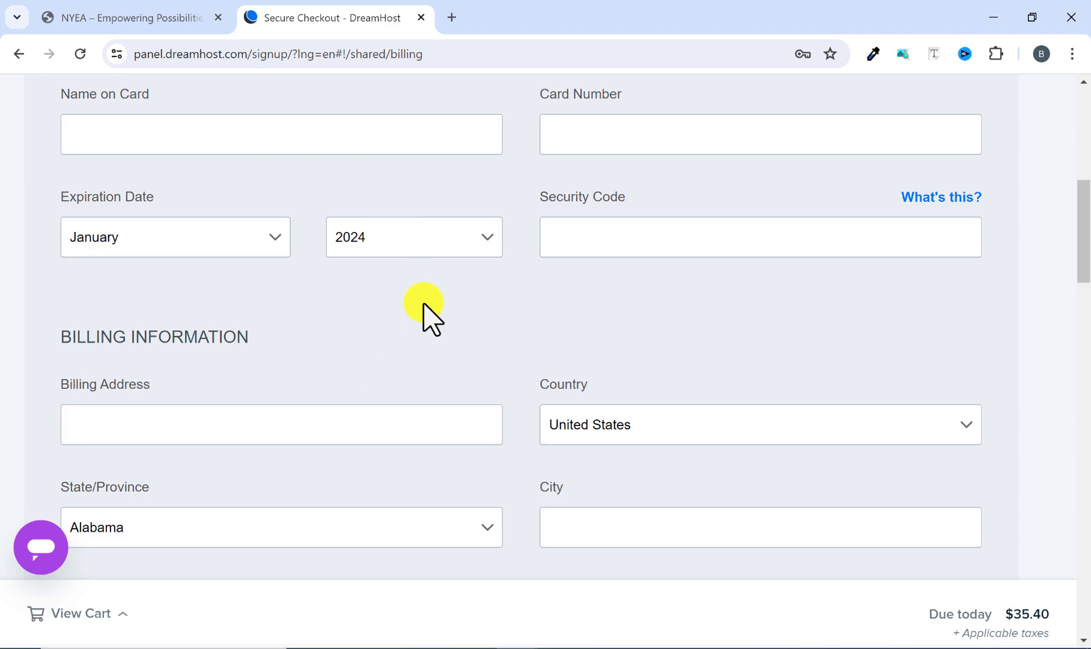
pyautogui.scroll(-15, 424, 308)
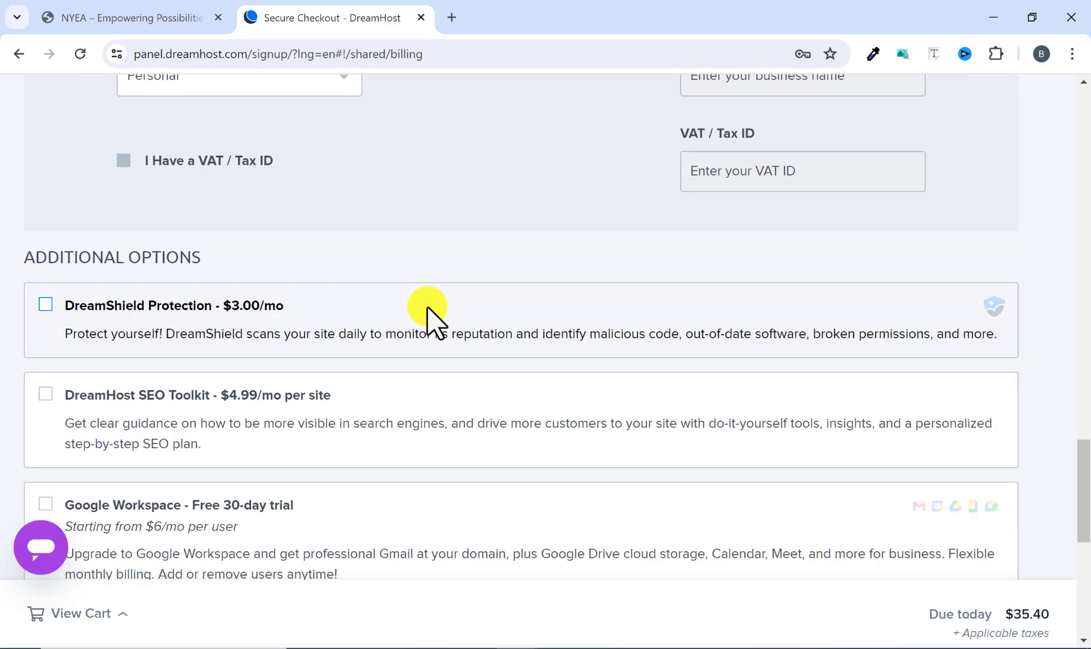
pyautogui.scroll(-8, 426, 309)
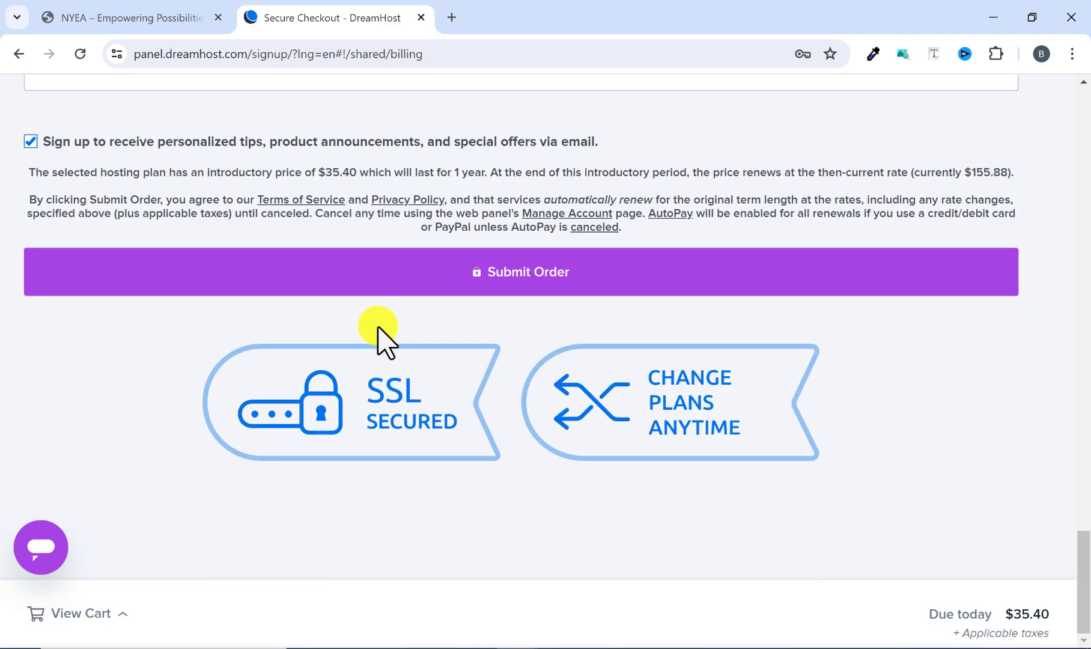
pyautogui.click(505, 287)
# Leave the secure checkout and return to the DreamHost homepage.
pyautogui.scroll(1, 494, 390)
pyautogui.scroll(3, 327, 282)
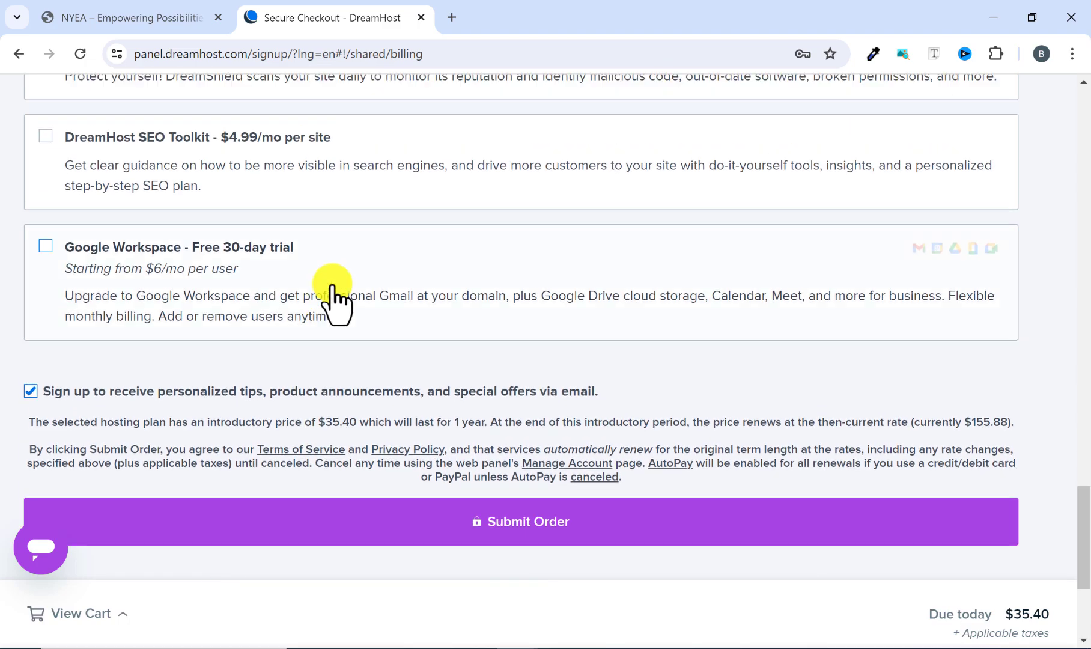
pyautogui.scroll(1, 432, 294)
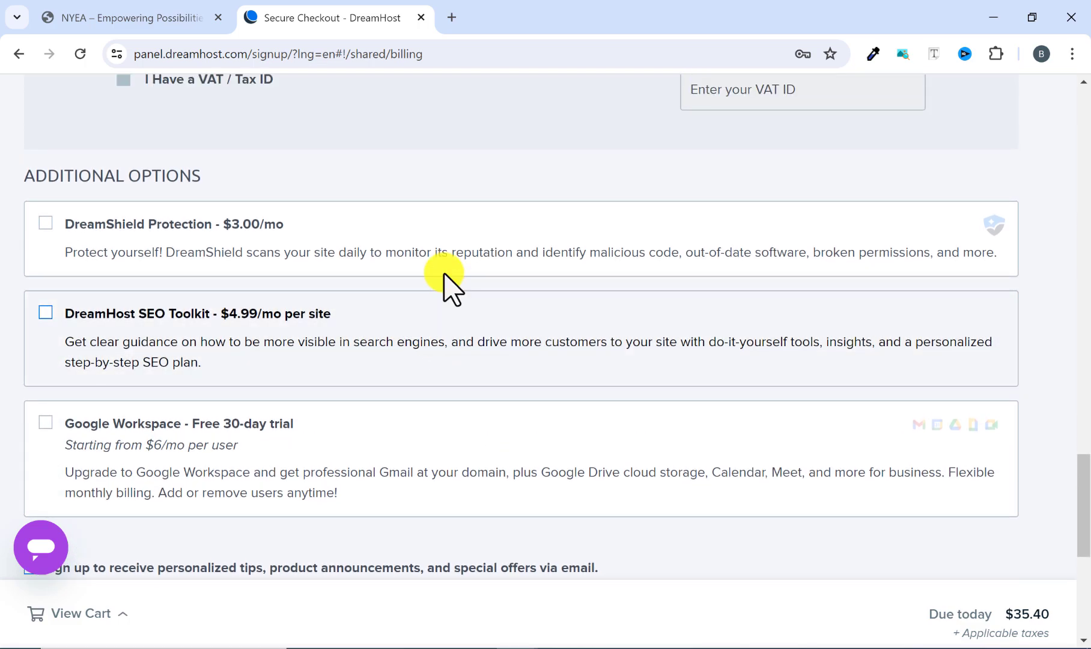
pyautogui.scroll(2, 448, 287)
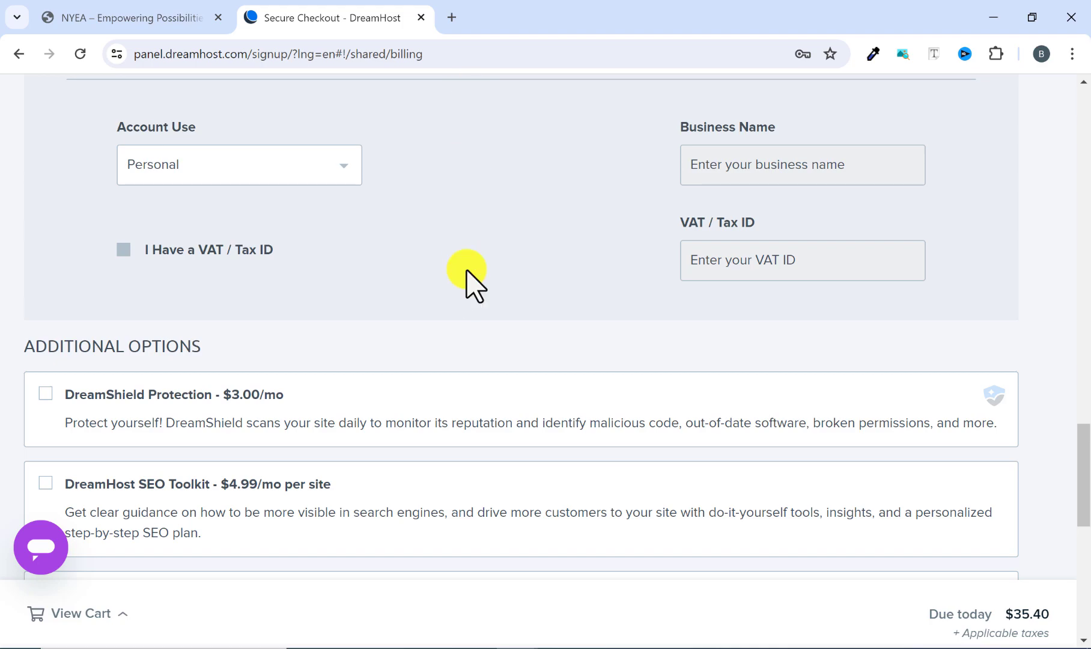
pyautogui.scroll(20, 467, 282)
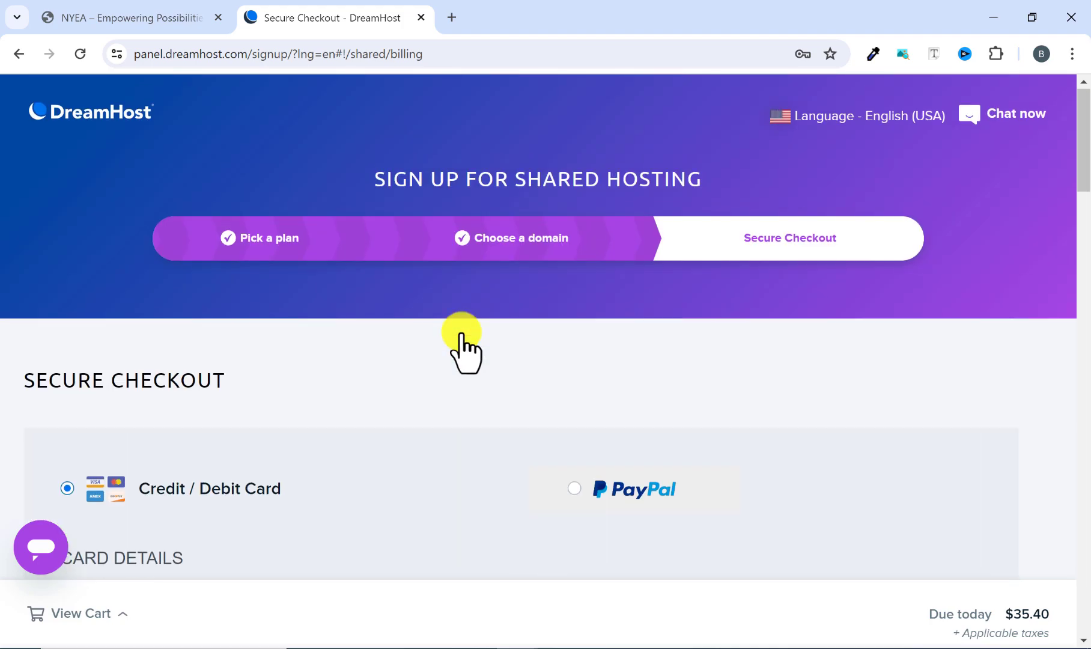
pyautogui.click(102, 114)
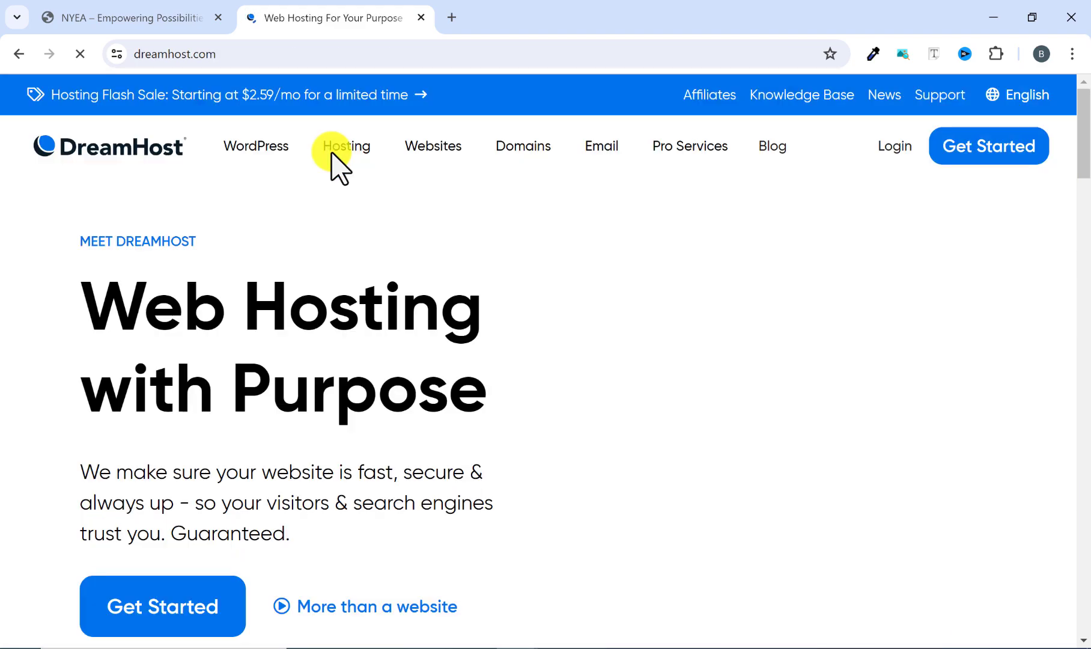
# Sign in to the existing DreamHost account with the saved credentials and start a WordPress installation for the domain gov.fullcurrenttv.com.
pyautogui.click(887, 153)
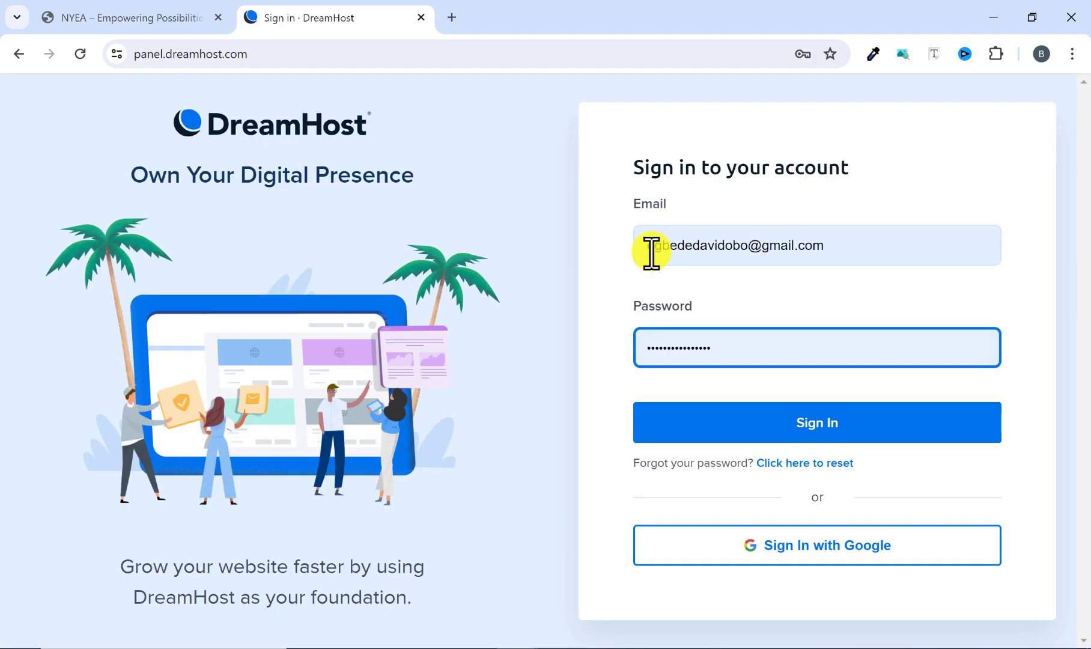
pyautogui.click(797, 424)
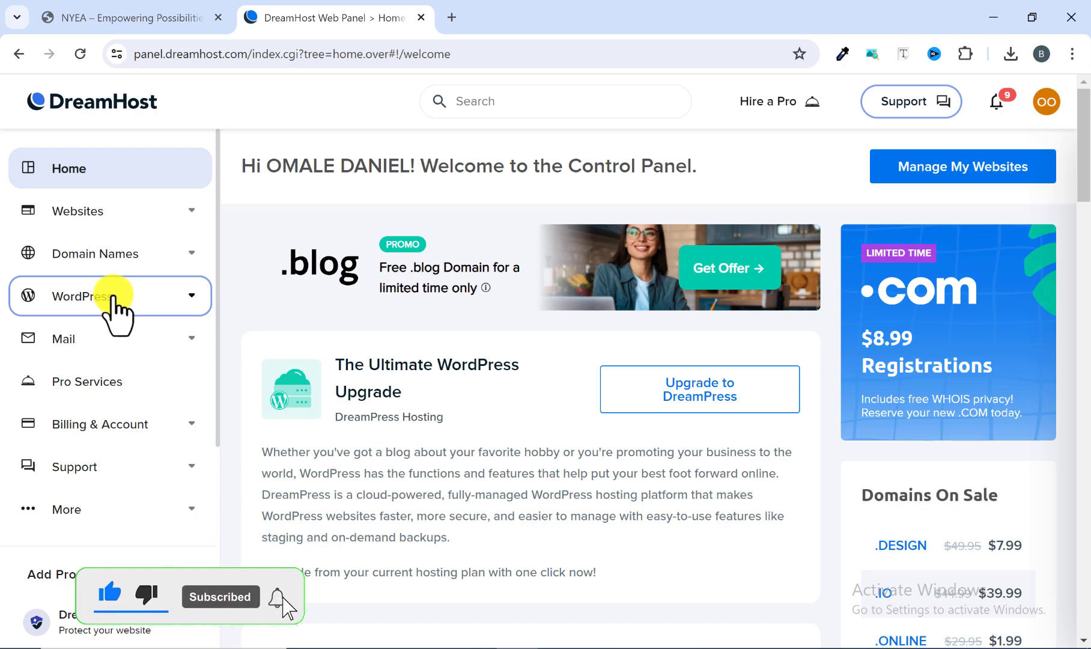
pyautogui.click(191, 294)
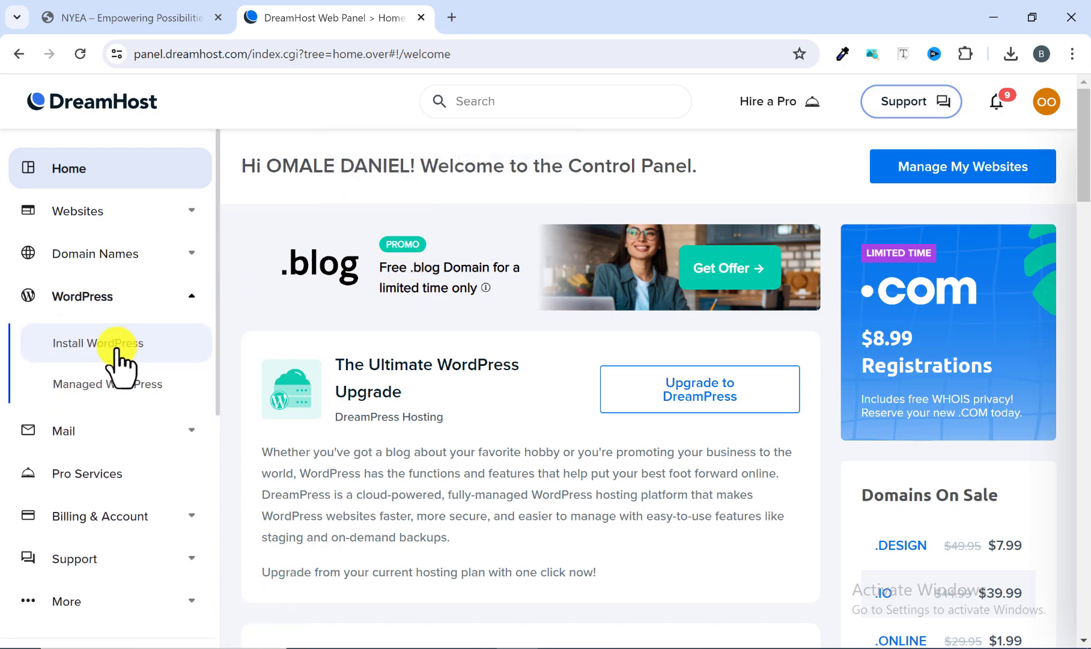
pyautogui.click(115, 345)
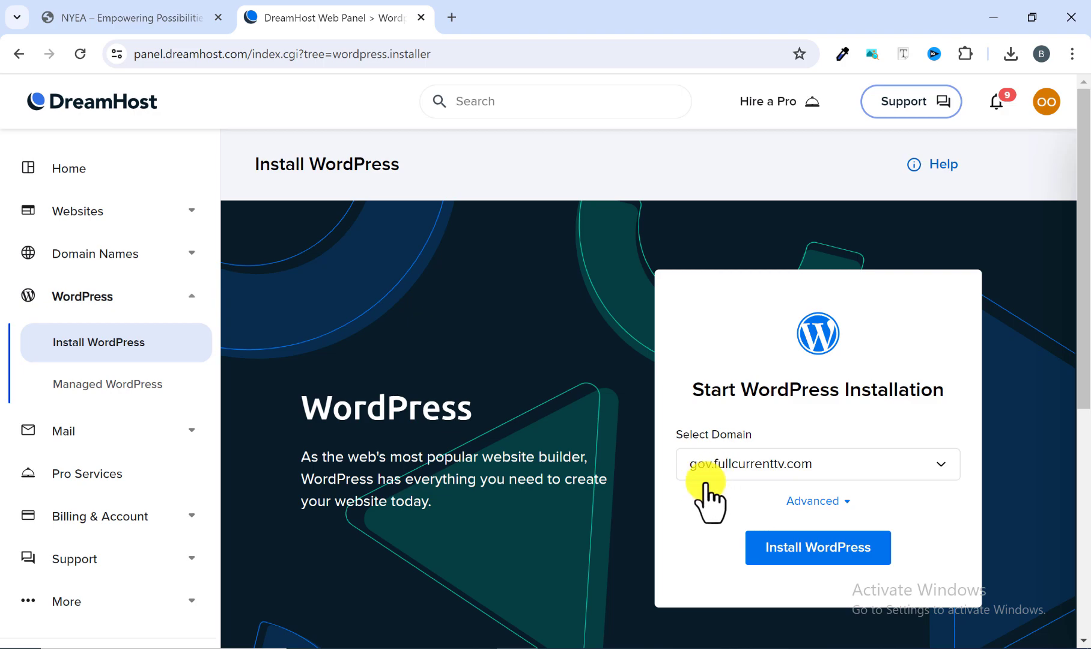
pyautogui.click(808, 550)
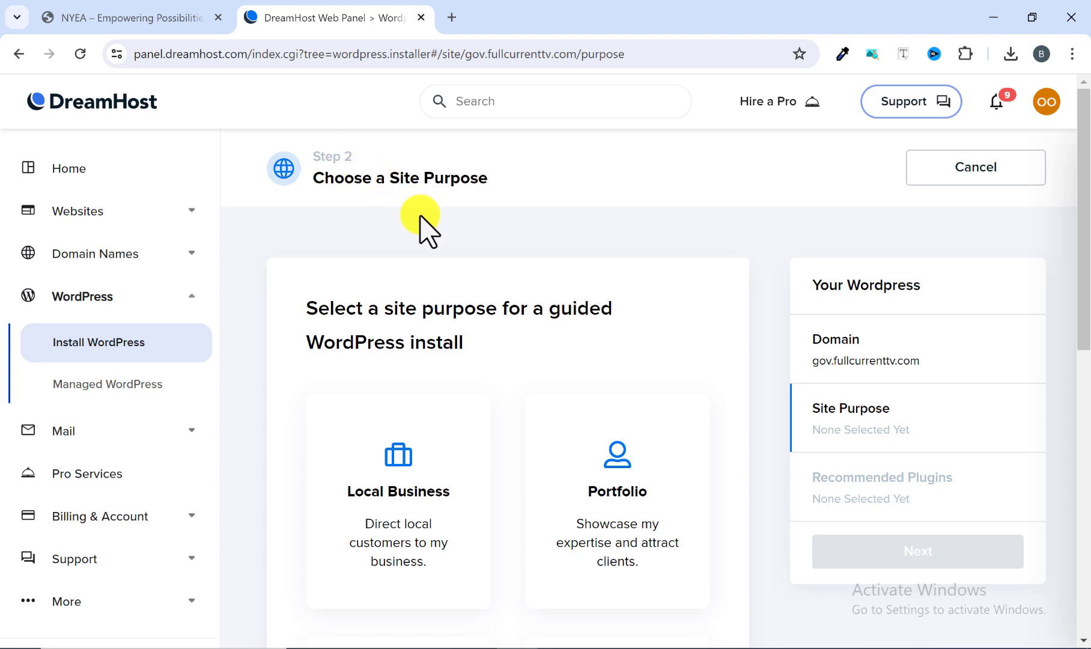
# Examine the available site purposes for the guided WordPress install, from Local Business and Portfolio to Other and None.
pyautogui.scroll(-3, 441, 273)
pyautogui.scroll(2, 441, 258)
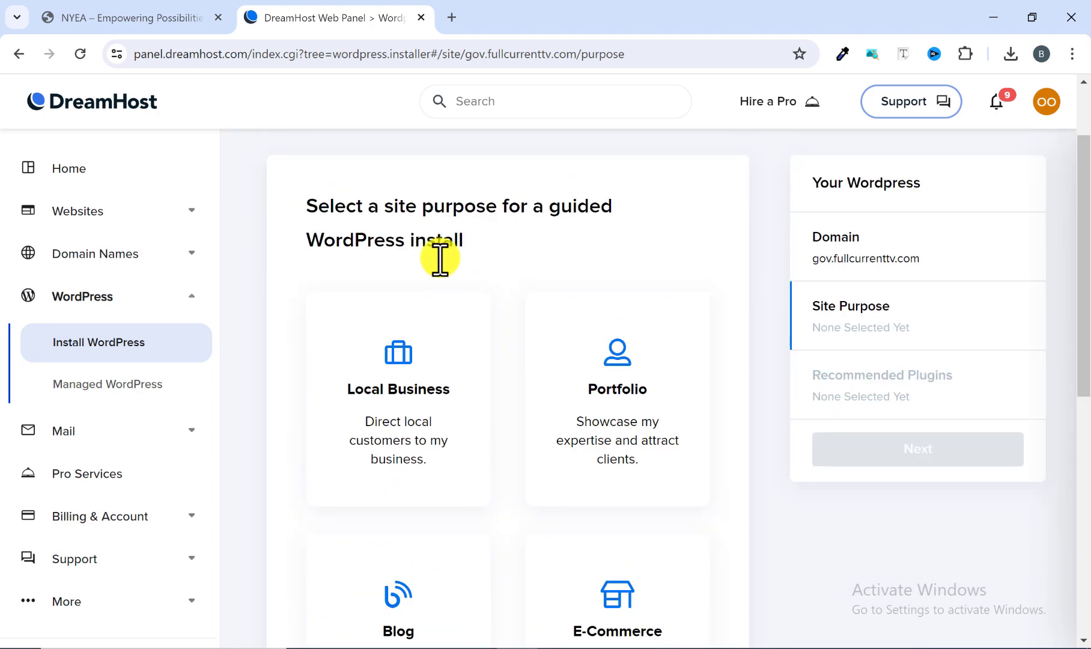
pyautogui.scroll(1, 440, 258)
pyautogui.scroll(-3, 430, 276)
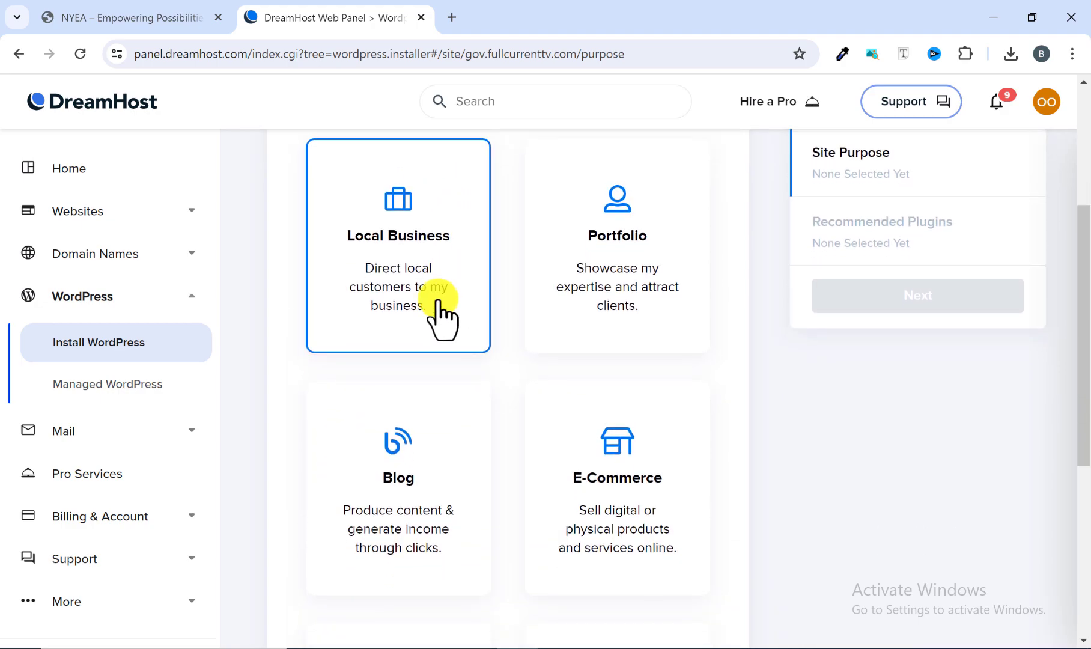
pyautogui.scroll(4, 458, 418)
pyautogui.scroll(-3, 432, 397)
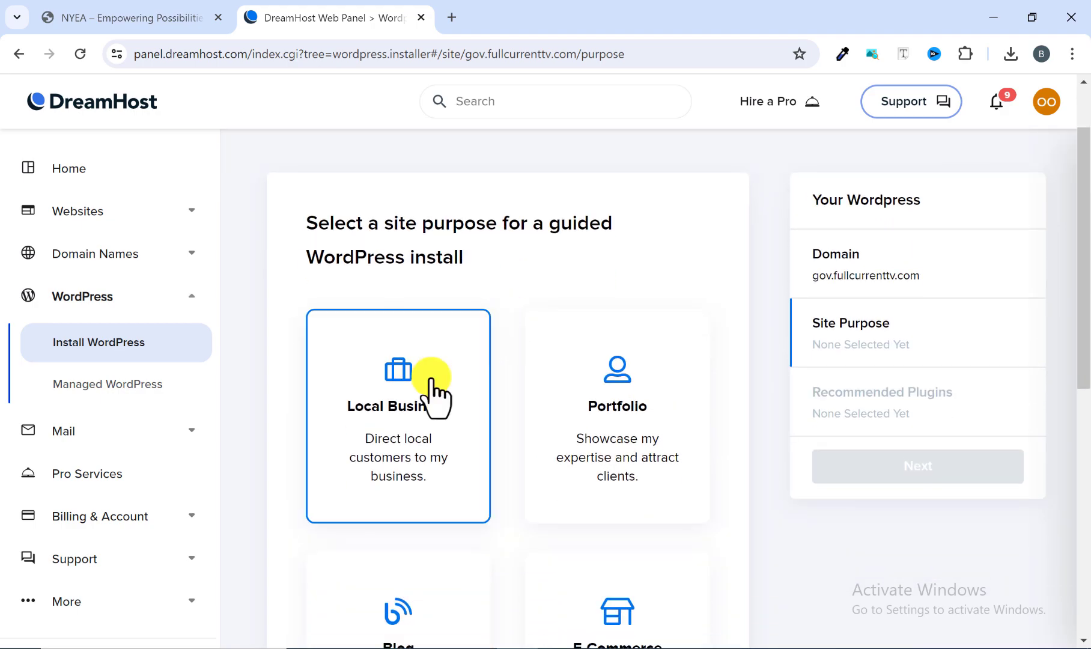
pyautogui.scroll(-3, 456, 373)
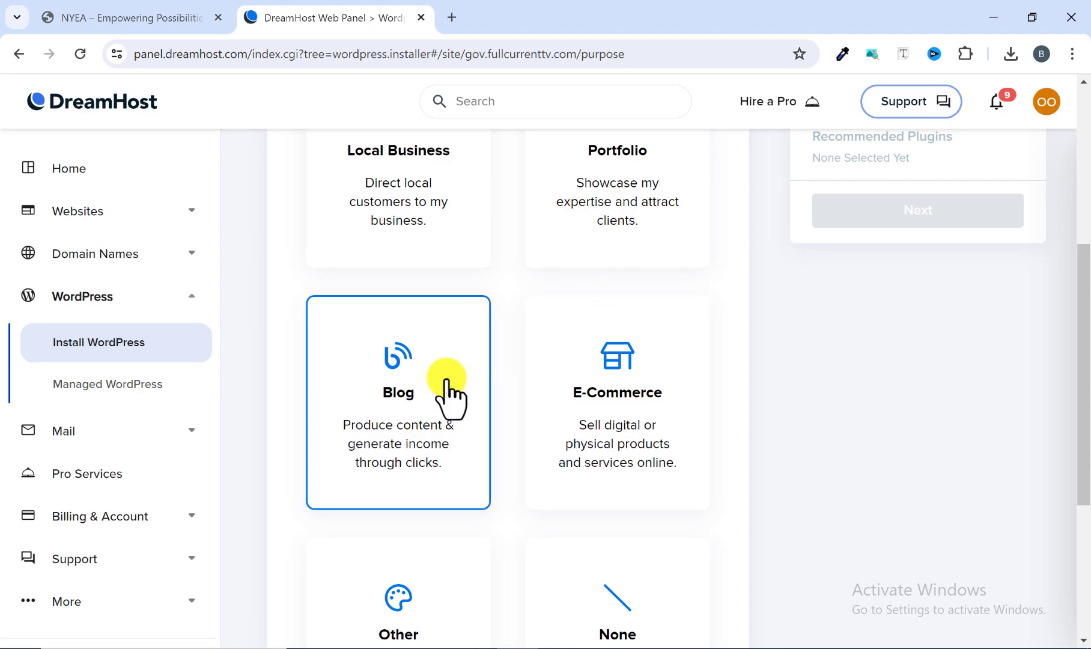
pyautogui.scroll(-1, 509, 403)
pyautogui.scroll(-2, 510, 403)
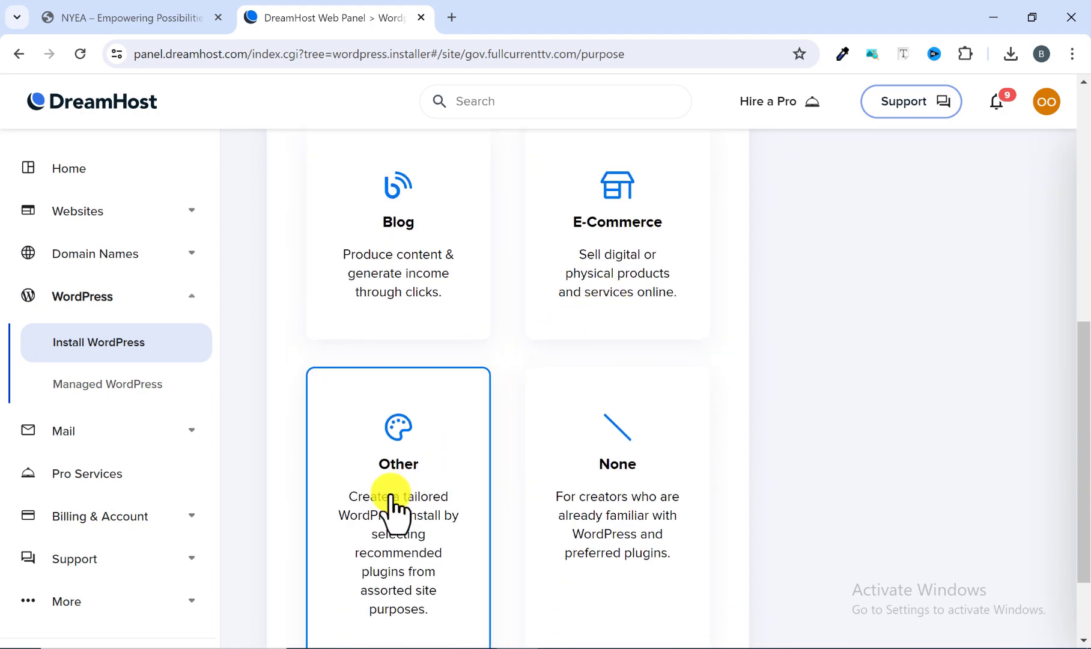
pyautogui.scroll(7, 590, 483)
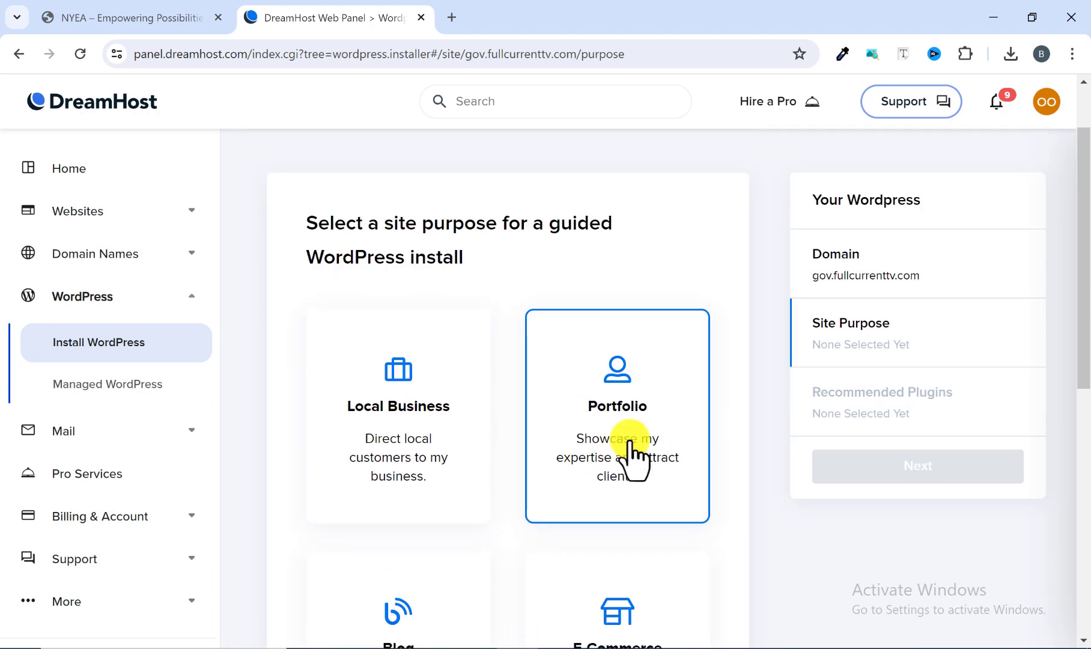
pyautogui.scroll(-3, 748, 360)
pyautogui.scroll(-2, 748, 363)
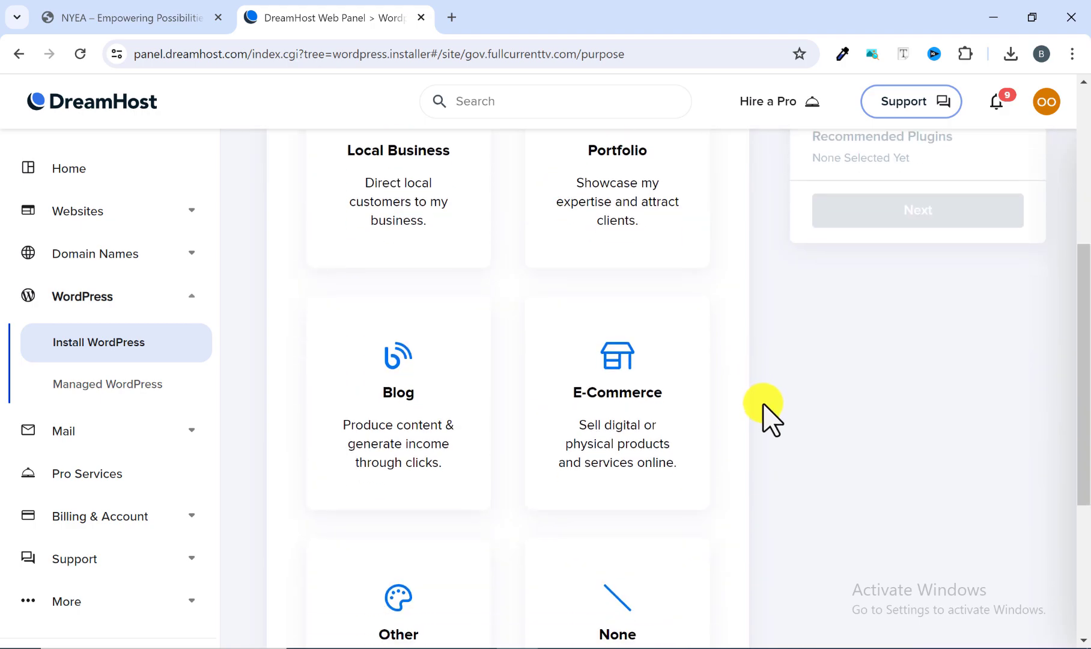
pyautogui.scroll(-3, 763, 415)
pyautogui.scroll(1, 768, 419)
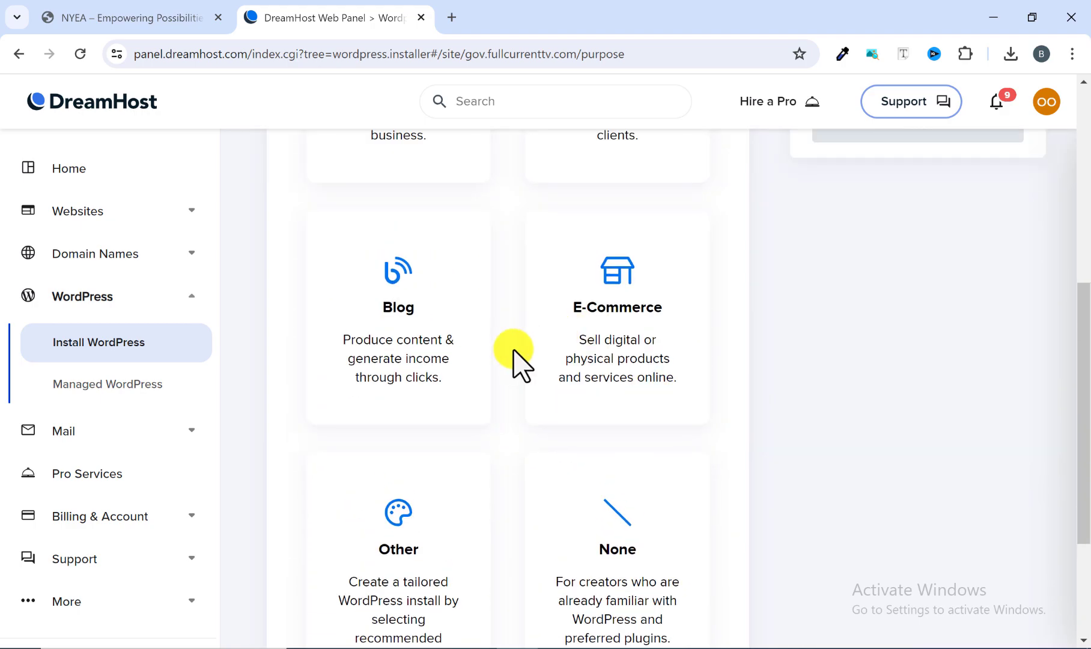
# Choose None as the site purpose and continue to the plugin selection.
pyautogui.scroll(-1, 731, 402)
pyautogui.click(658, 465)
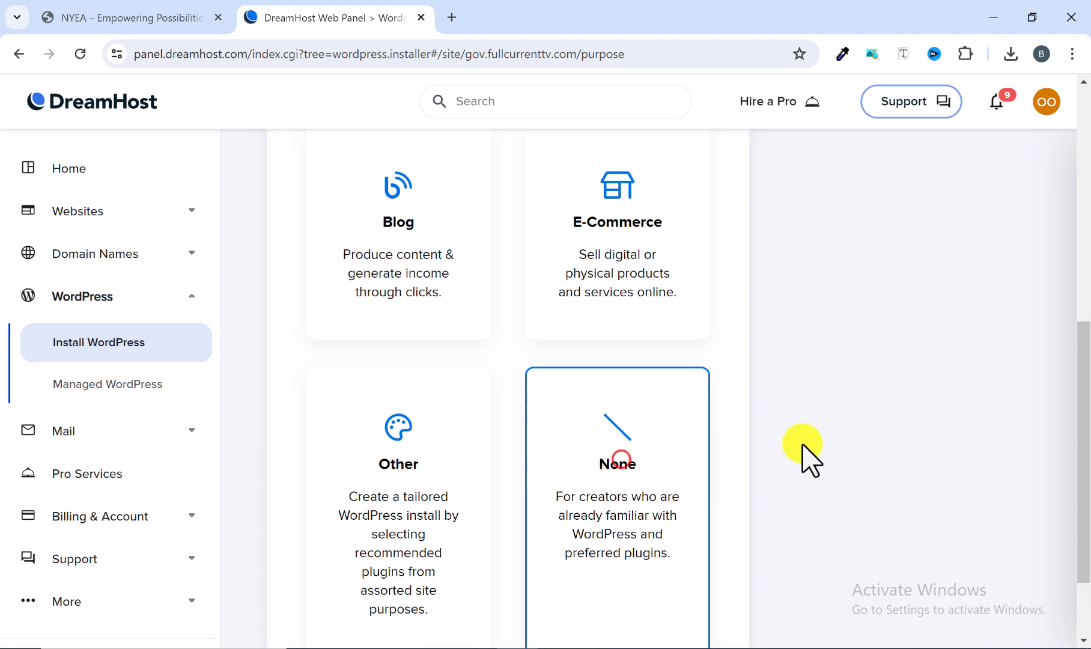
pyautogui.scroll(8, 828, 451)
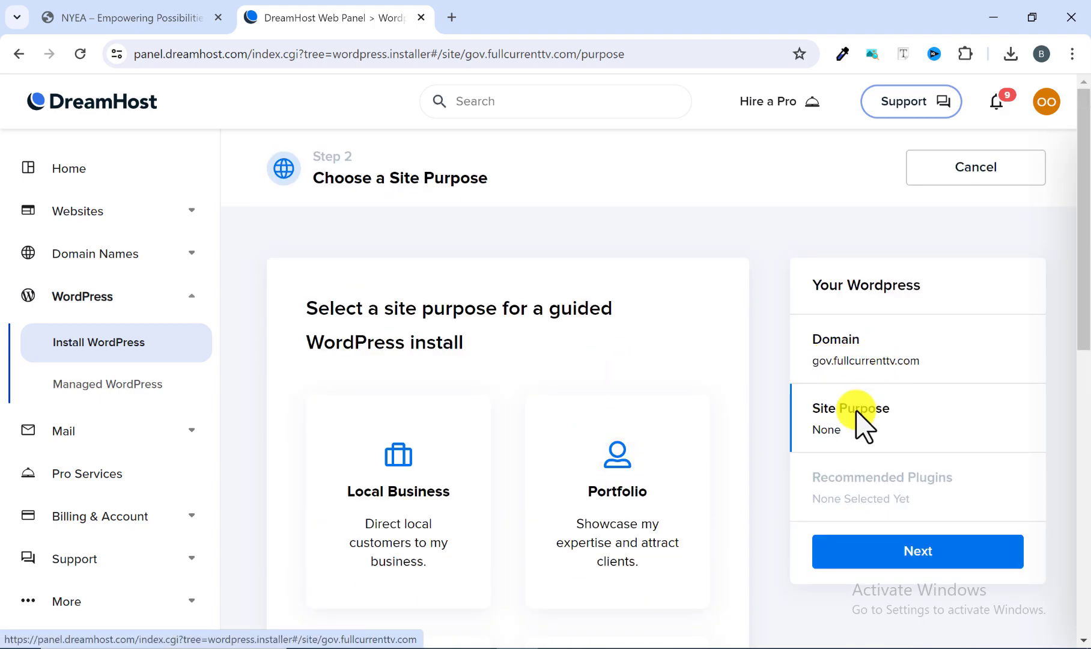
pyautogui.scroll(-2, 841, 463)
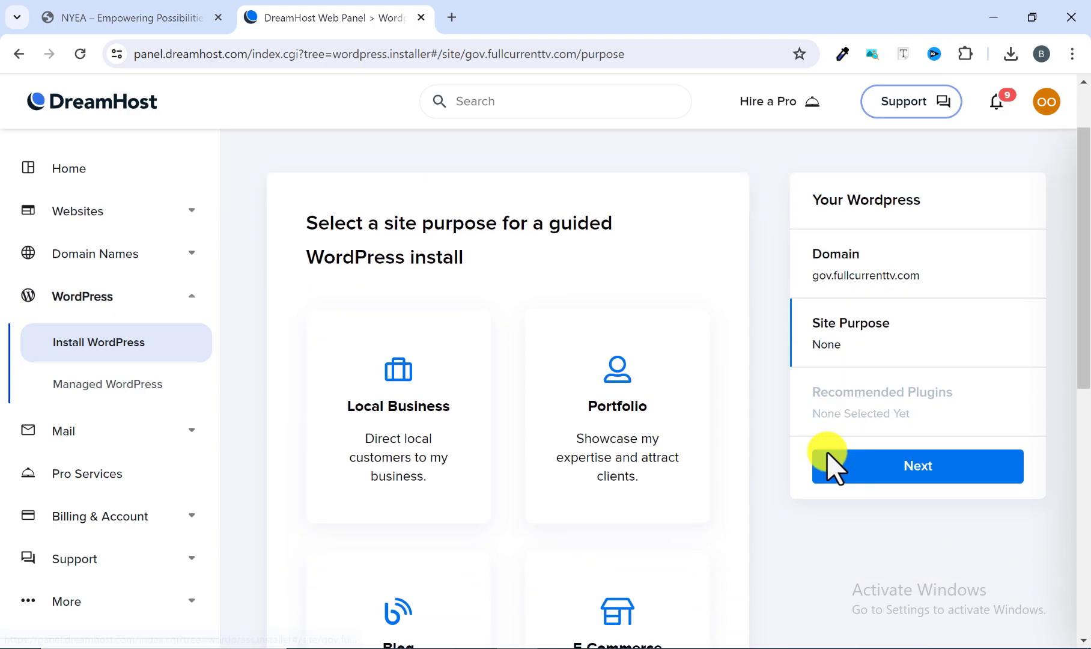
pyautogui.click(869, 462)
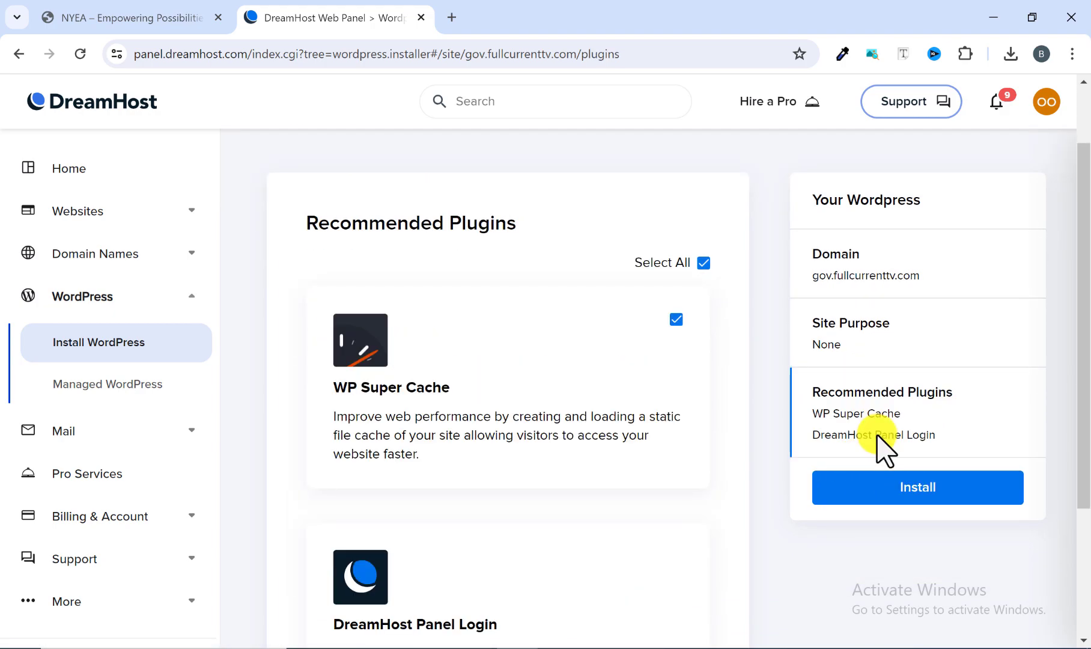
# Review the recommended plugins and deselect WP Super Cache for the WordPress installation.
pyautogui.scroll(-1, 462, 286)
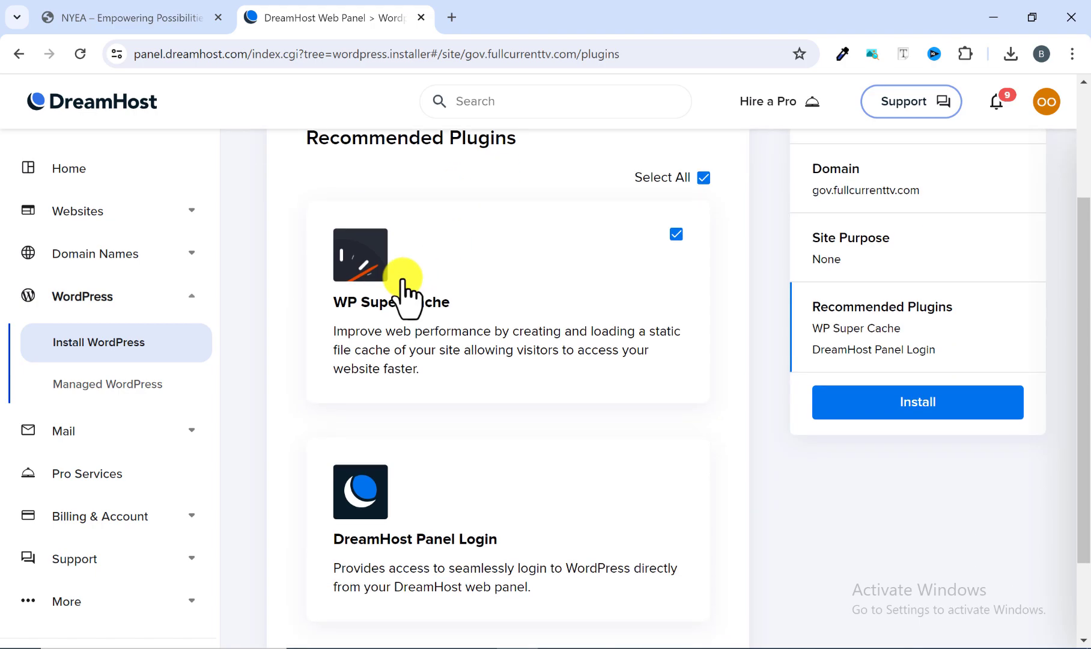
pyautogui.scroll(2, 407, 294)
pyautogui.scroll(-2, 460, 340)
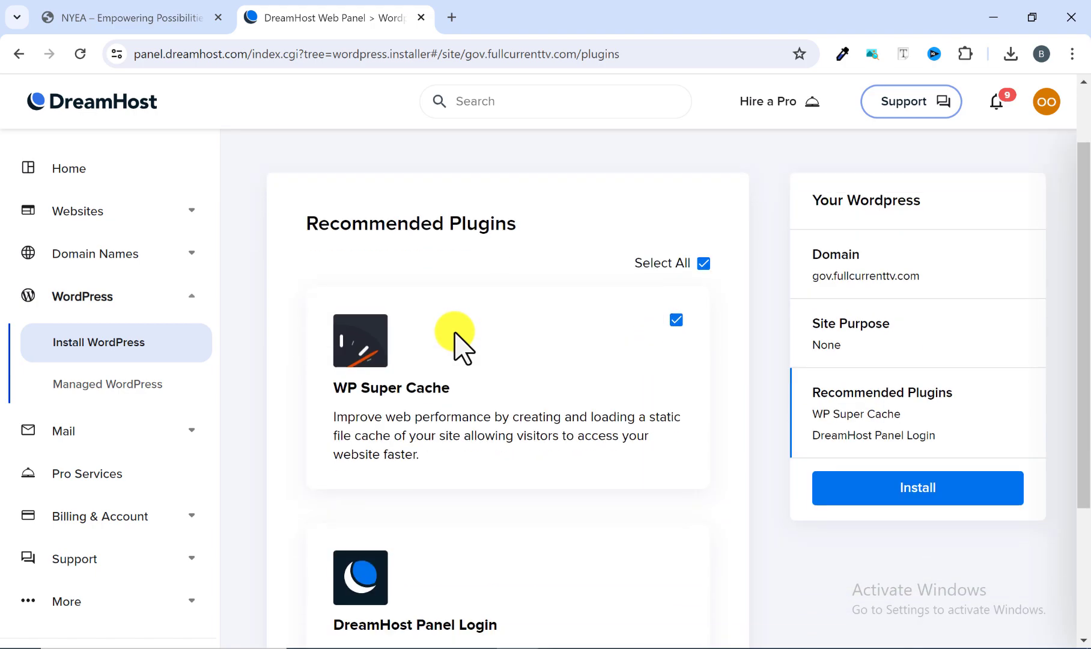
pyautogui.scroll(-2, 442, 346)
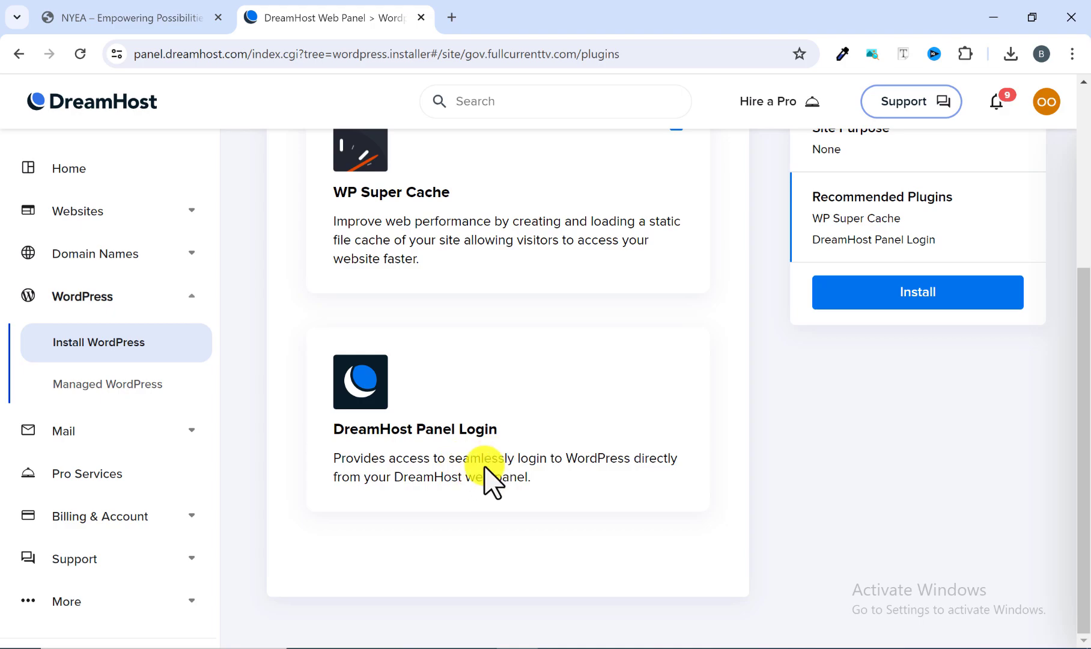
pyautogui.scroll(5, 451, 468)
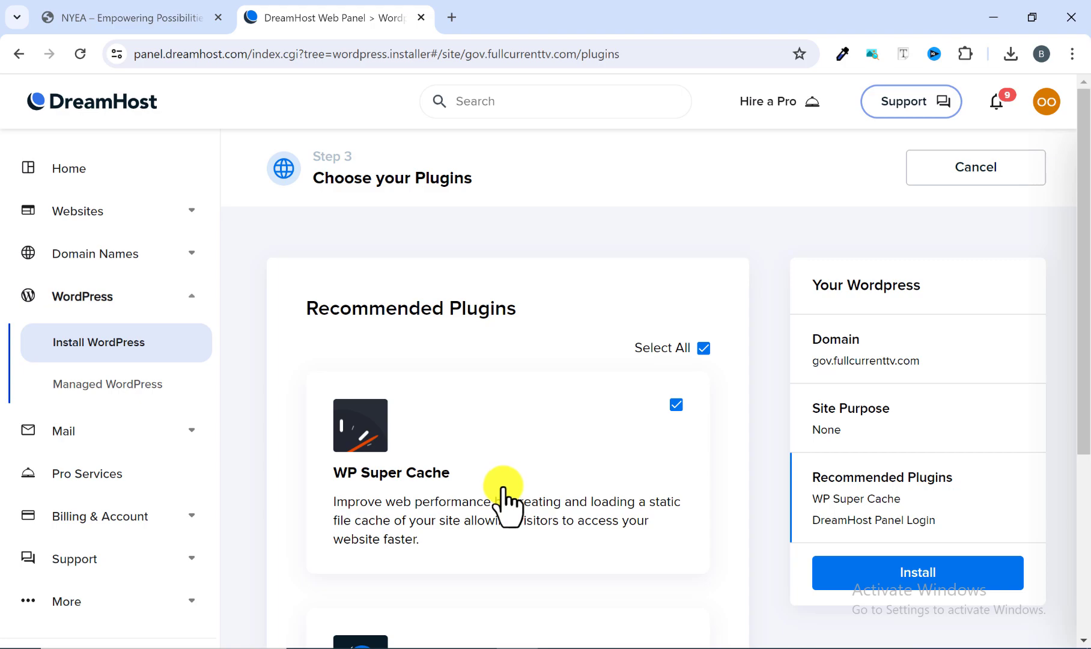
pyautogui.click(676, 404)
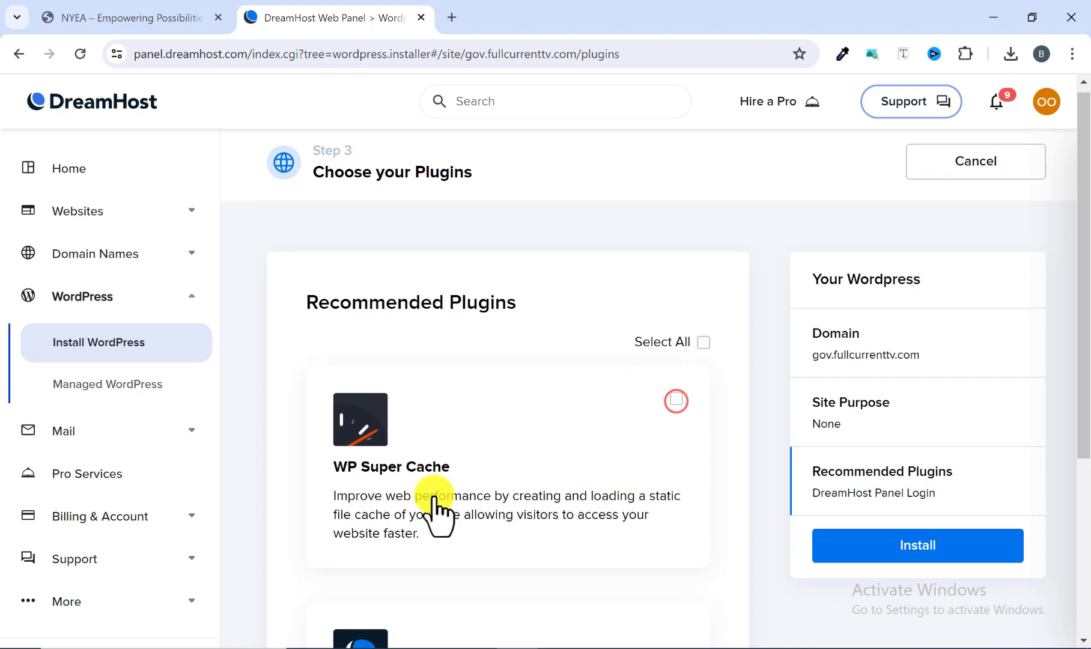
# Check the DreamHost Panel Login plugin's description and launch the WordPress installation on gov.fullcurrenttv.com with that plugin only.
pyautogui.scroll(-1, 433, 497)
pyautogui.scroll(-3, 445, 445)
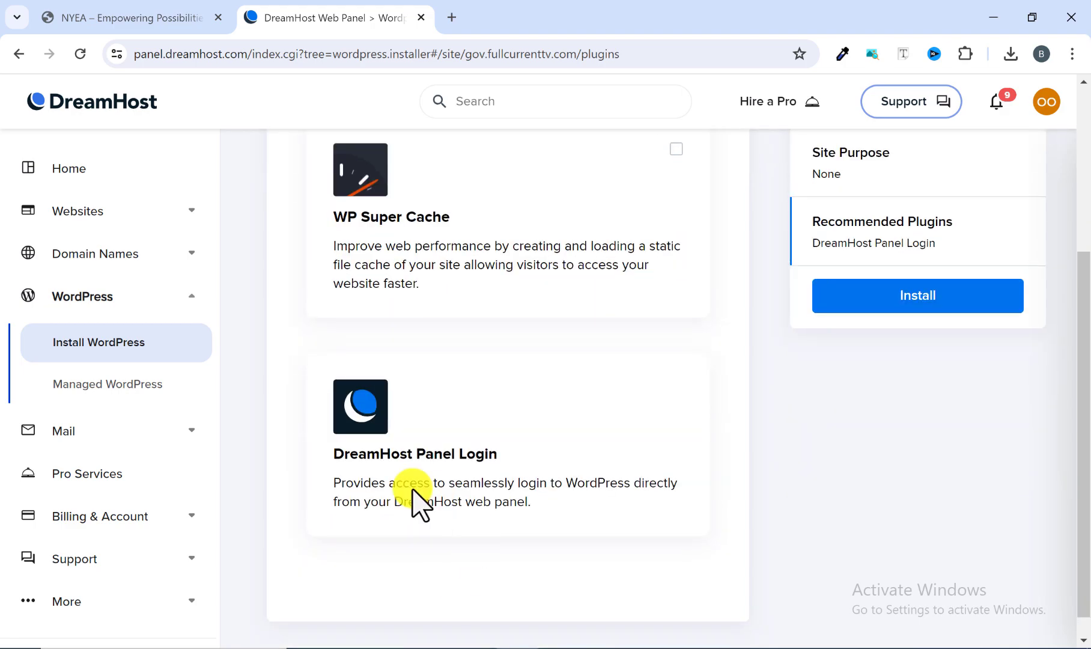
pyautogui.scroll(2, 443, 480)
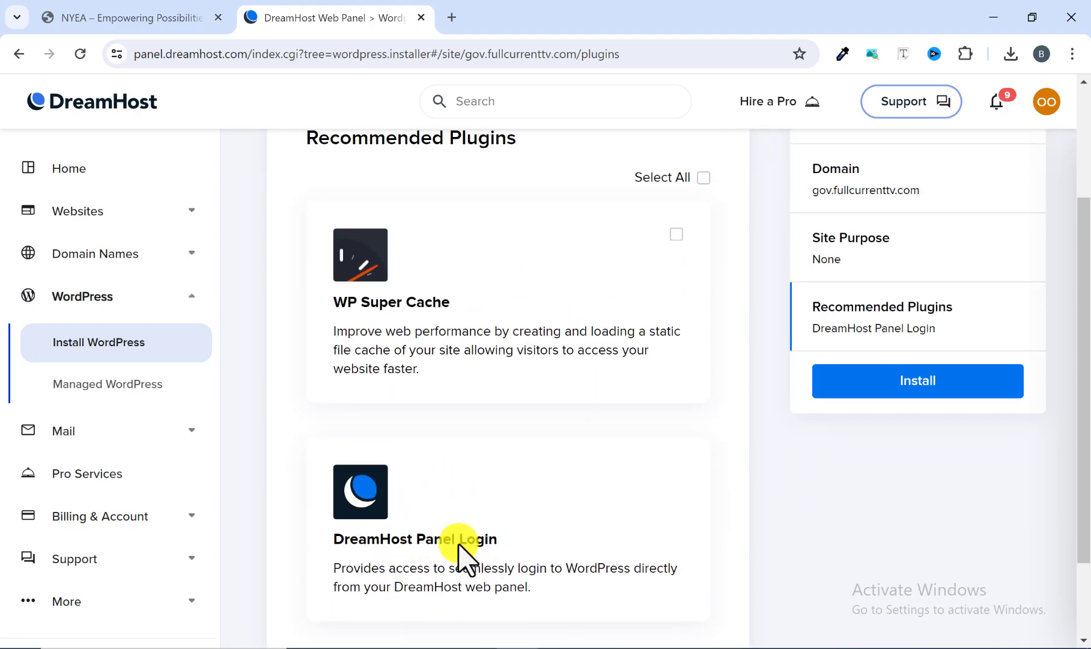
pyautogui.scroll(3, 540, 565)
pyautogui.scroll(-2, 607, 565)
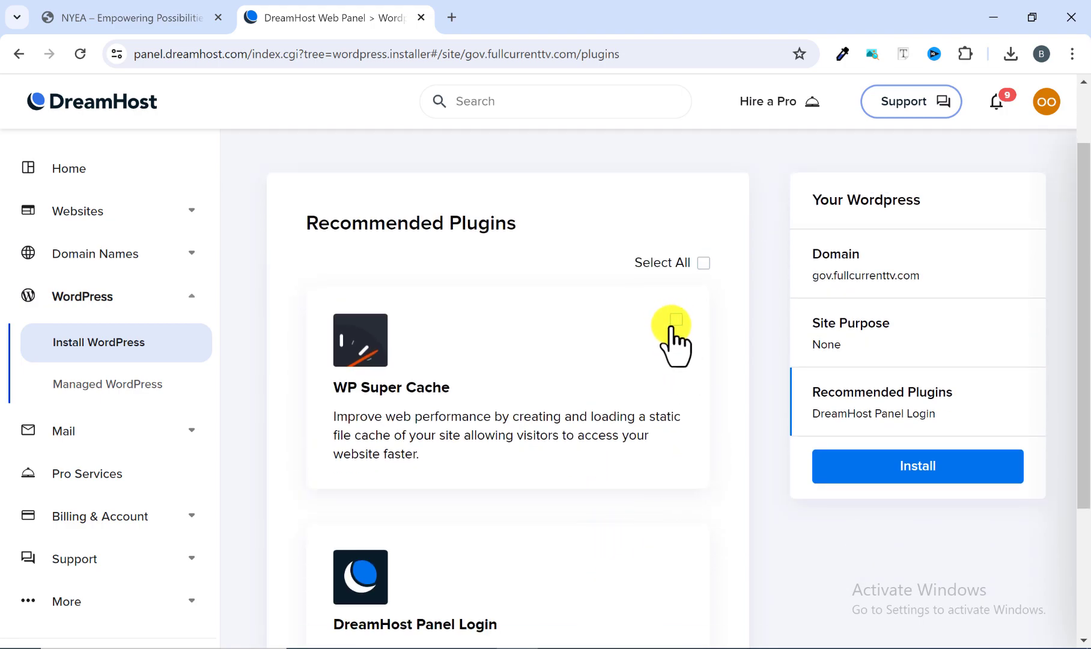
pyautogui.scroll(1, 715, 390)
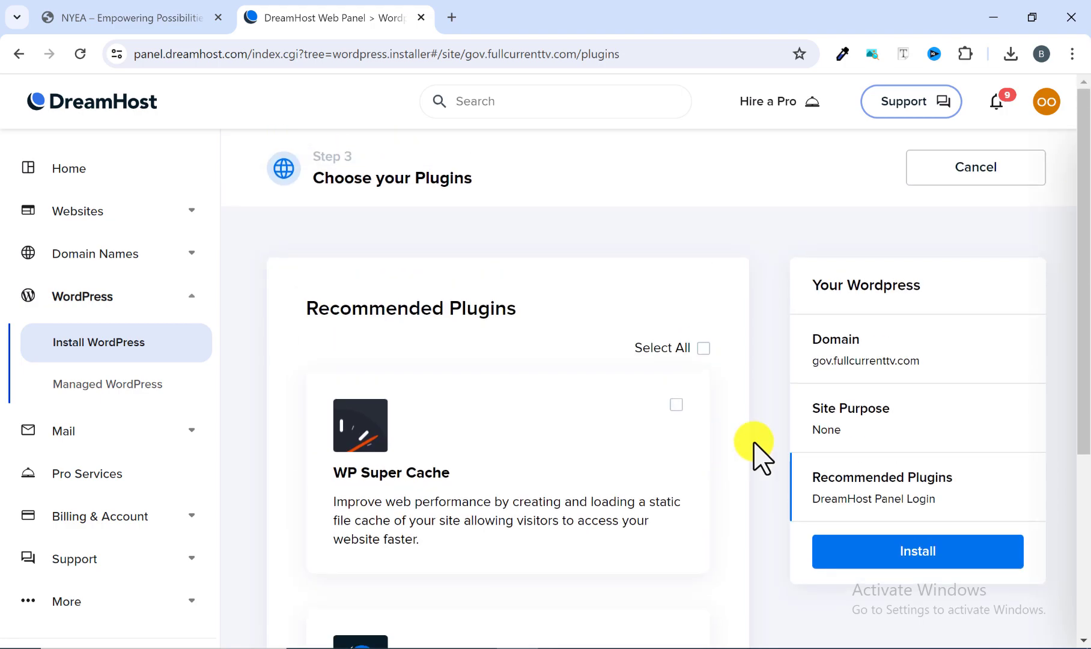
pyautogui.click(873, 547)
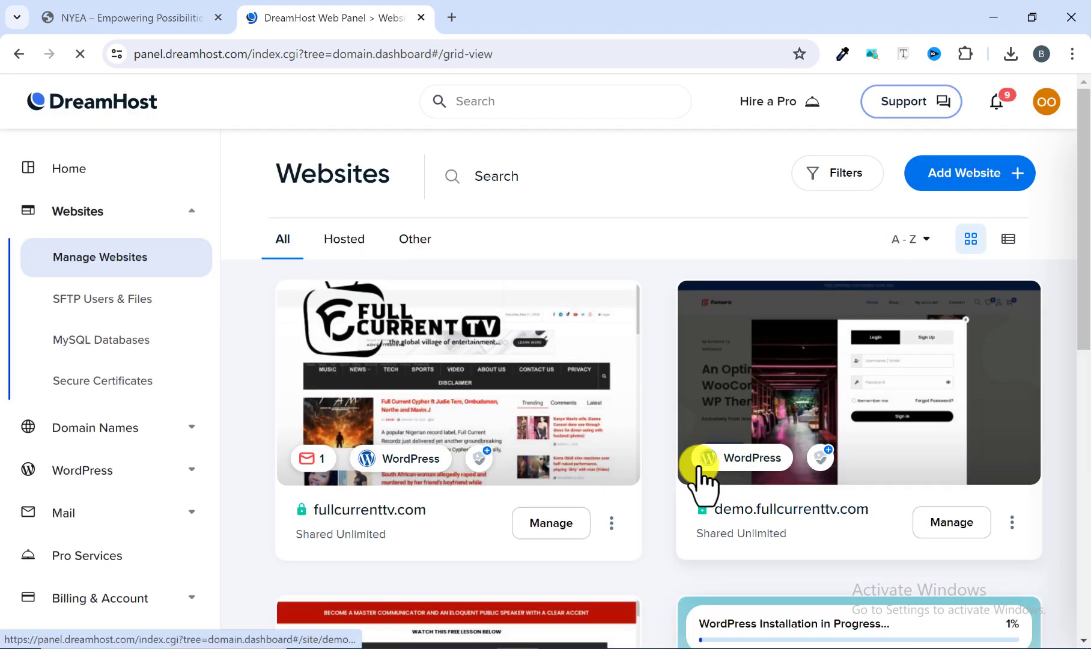
# Check the progress of the WordPress installation for gov.fullcurrenttv.com in the list of websites.
pyautogui.scroll(-10, 659, 464)
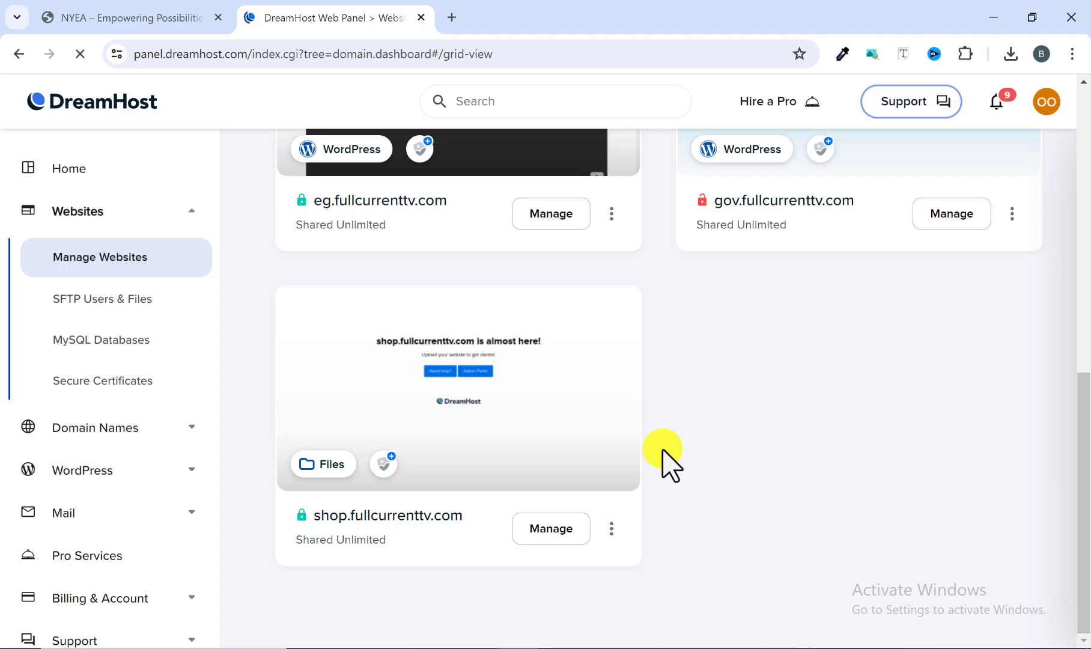
pyautogui.scroll(6, 706, 463)
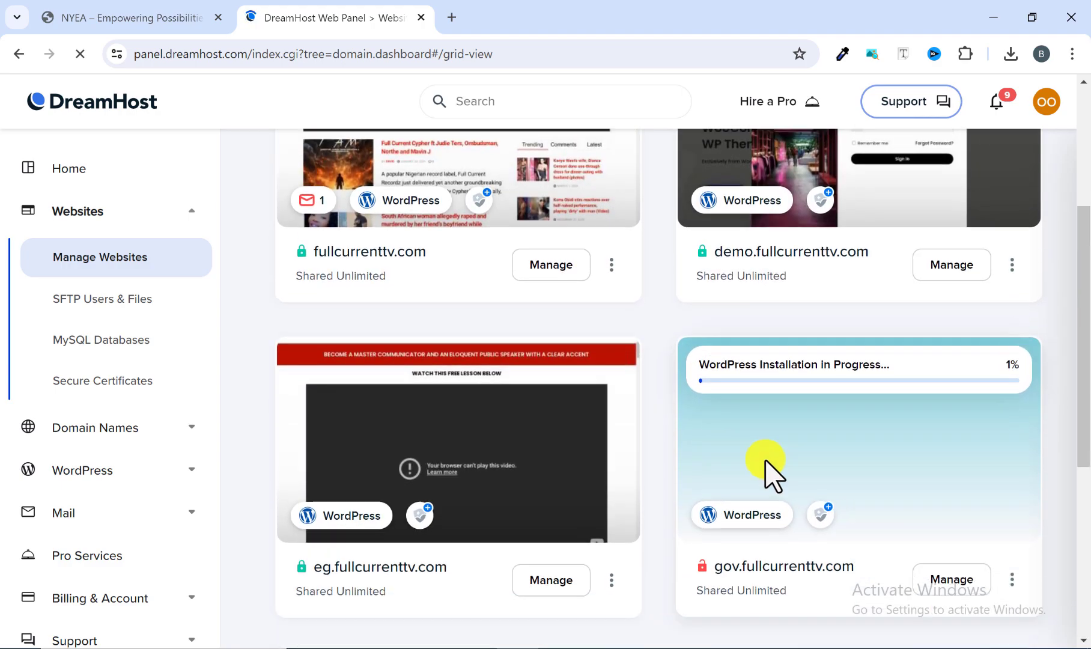
pyautogui.scroll(-1, 766, 464)
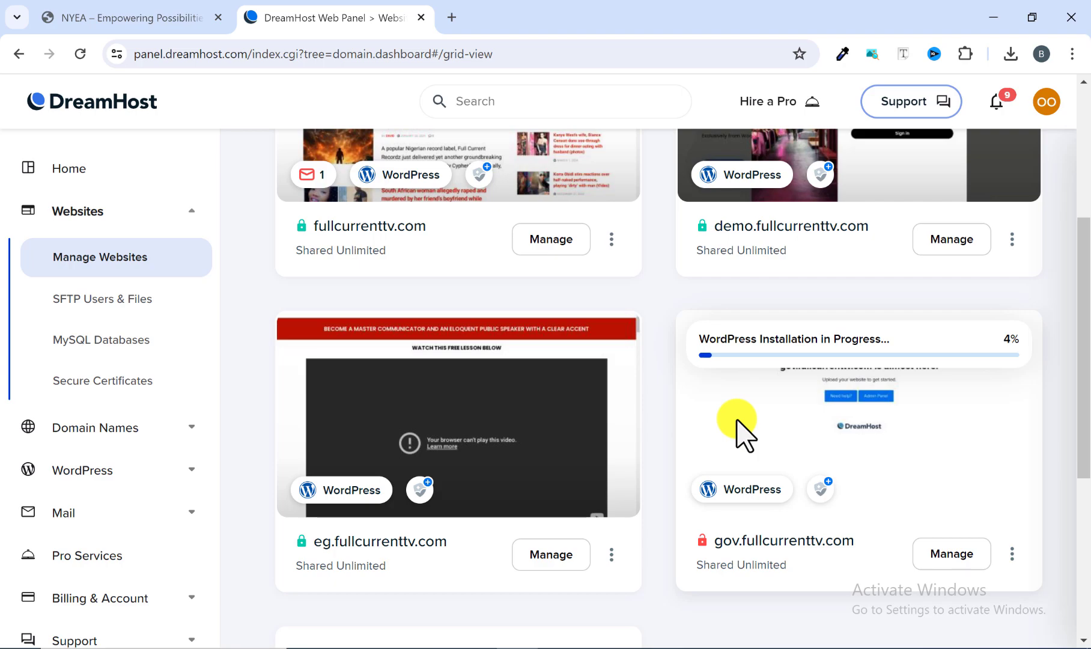
pyautogui.scroll(-4, 691, 541)
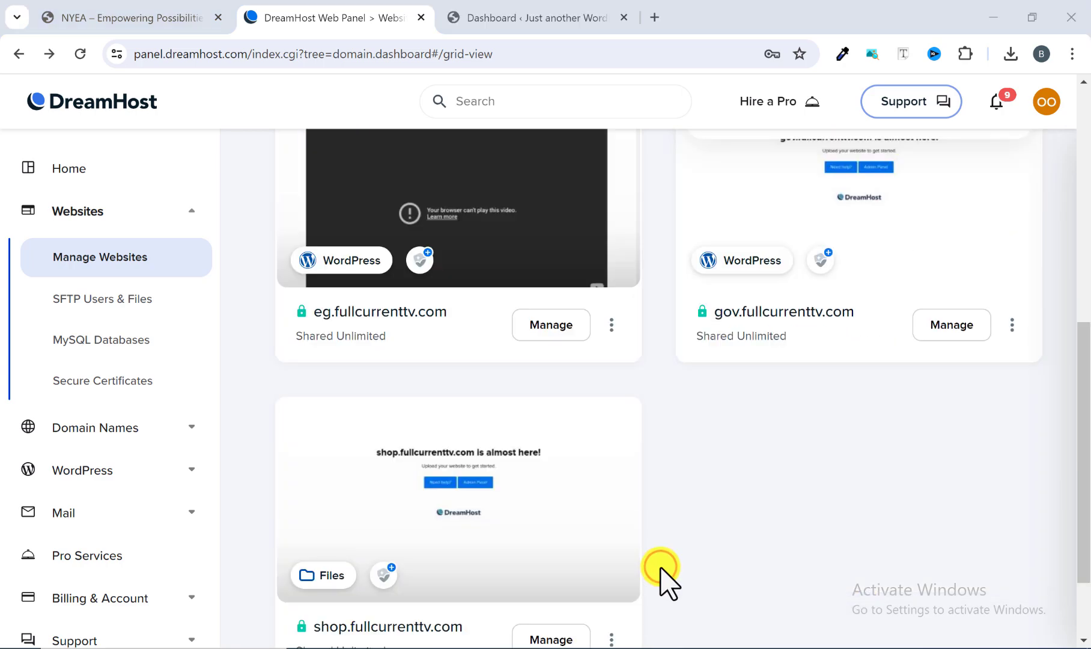
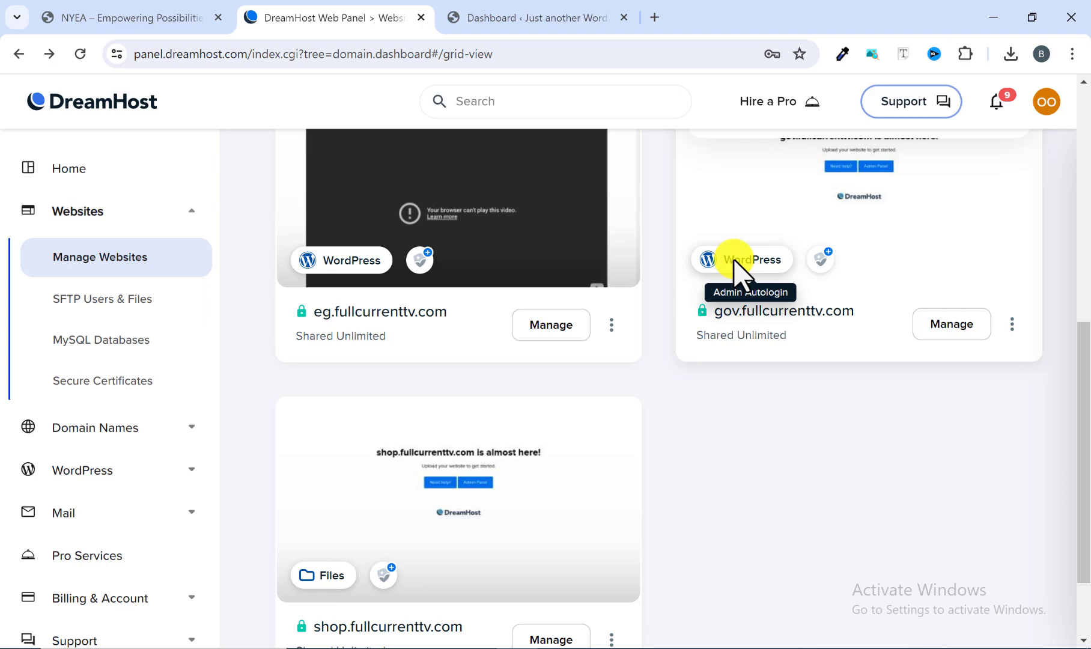
# Open the WordPress admin of gov.fullcurrenttv.com through its admin autologin and close the duplicate dashboard tab.
pyautogui.click(742, 274)
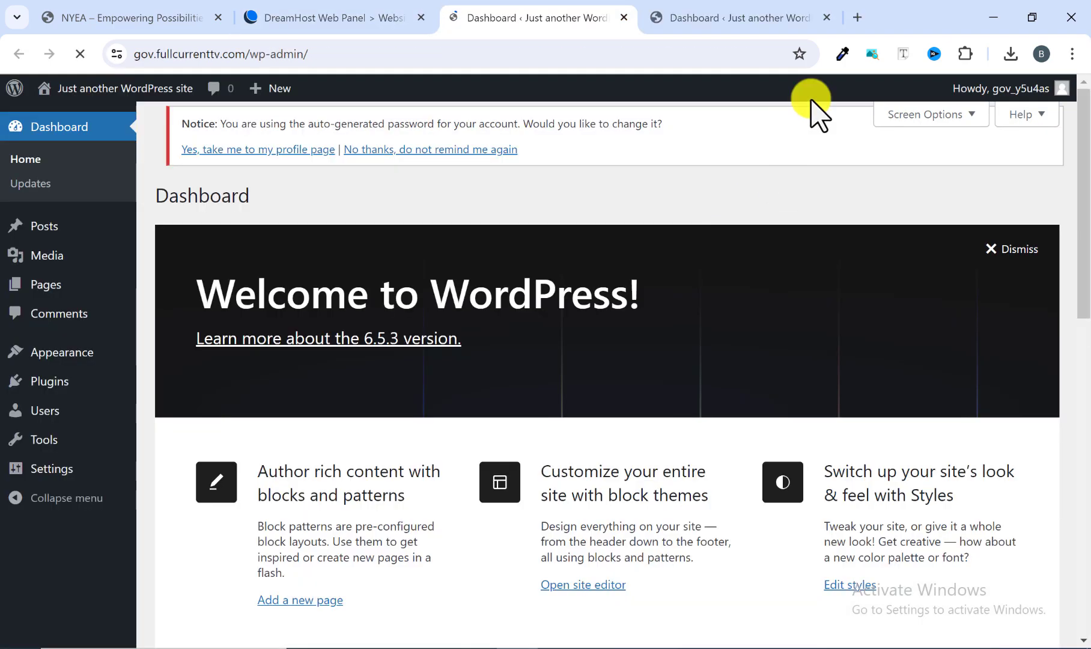
pyautogui.click(828, 19)
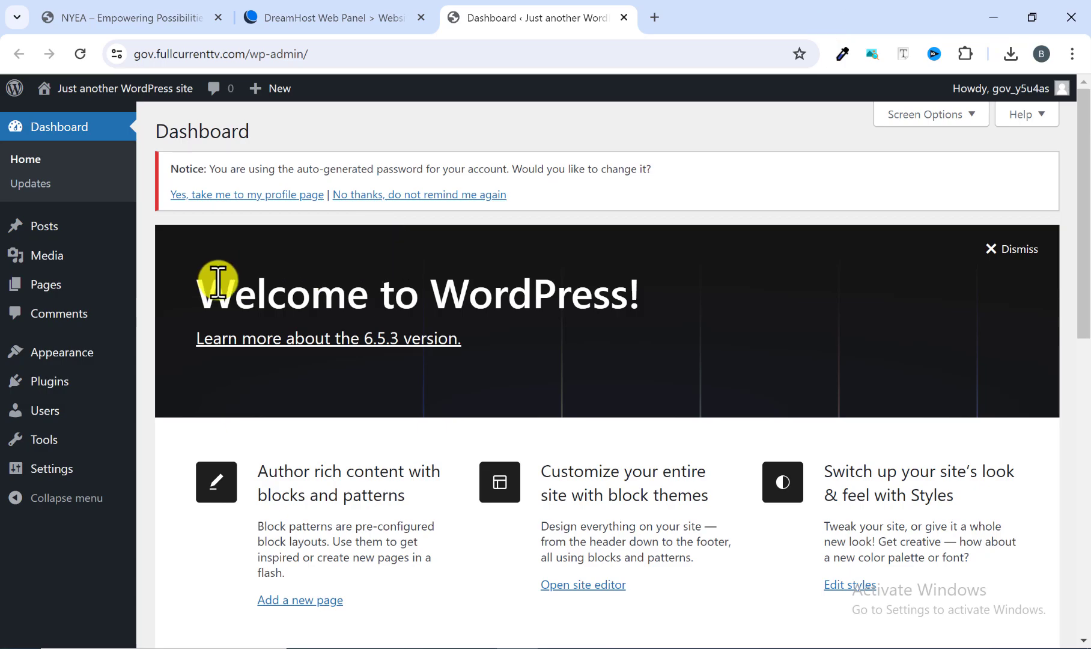
# Look through the WordPress dashboard, from the welcome panel to the site health, activity, quick draft and news boxes.
pyautogui.scroll(-5, 227, 302)
pyautogui.scroll(5, 233, 312)
pyautogui.scroll(-2, 349, 360)
pyautogui.scroll(2, 367, 349)
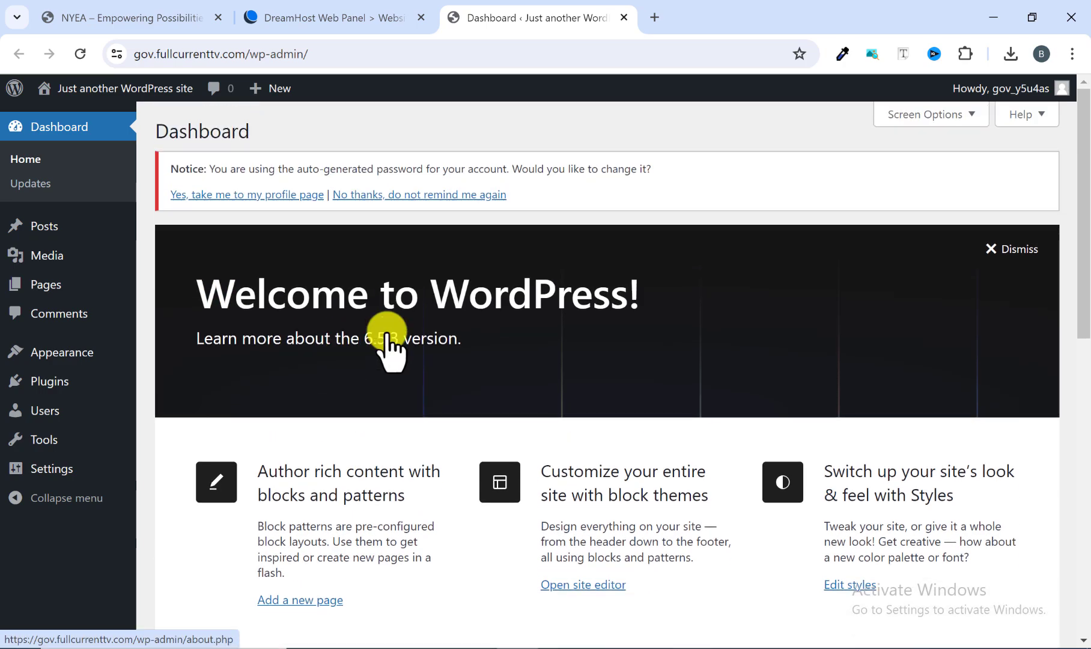
pyautogui.scroll(-6, 609, 333)
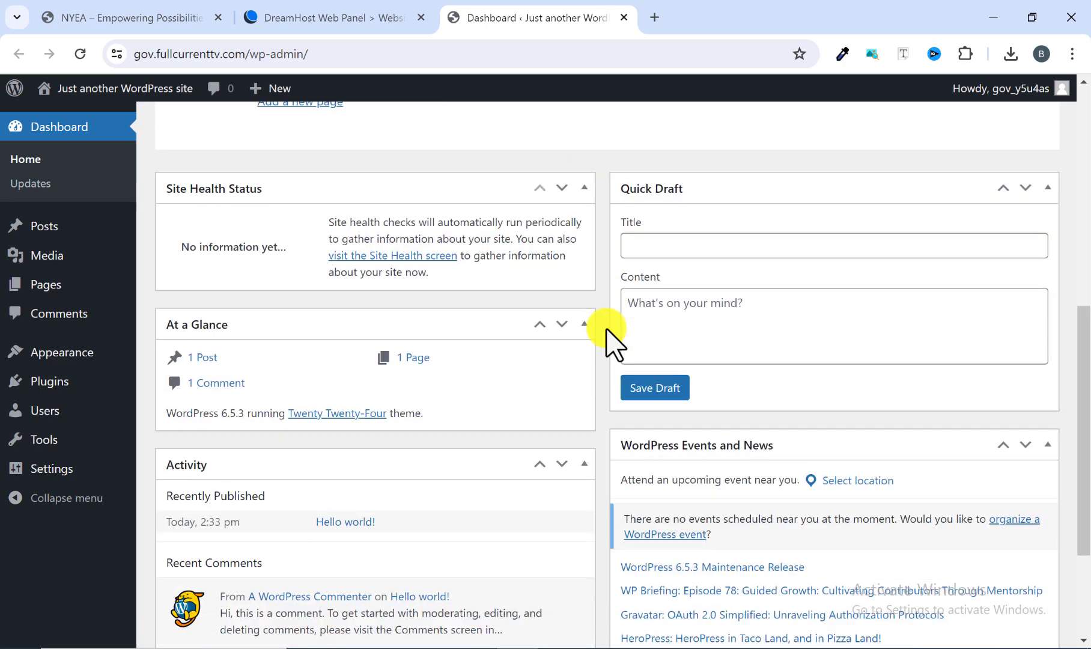
pyautogui.scroll(-3, 653, 329)
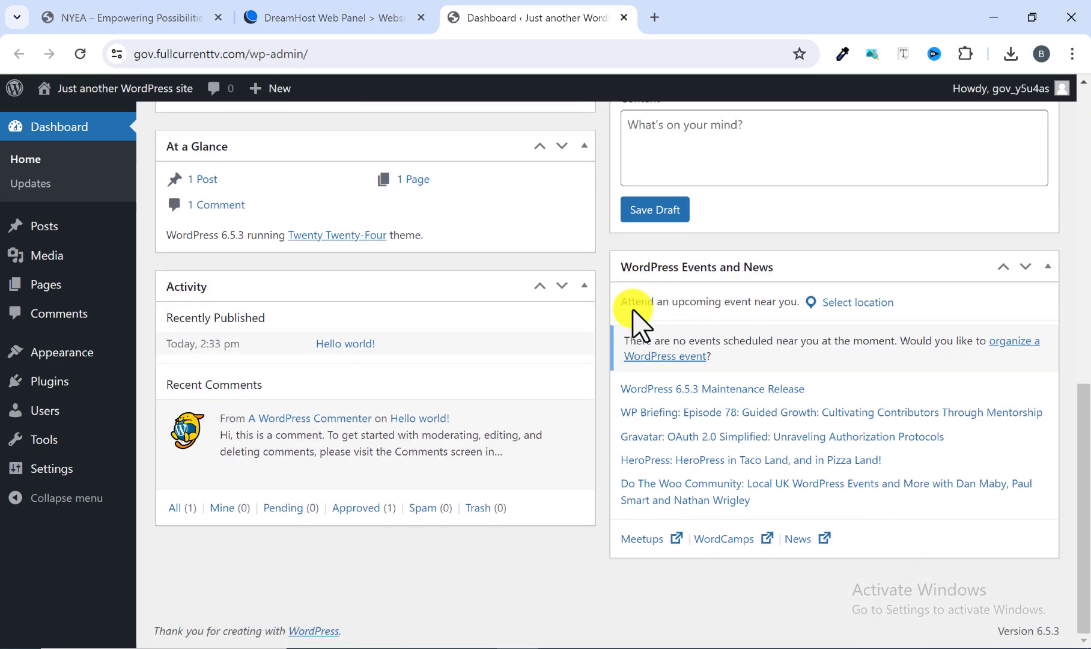
pyautogui.scroll(10, 414, 343)
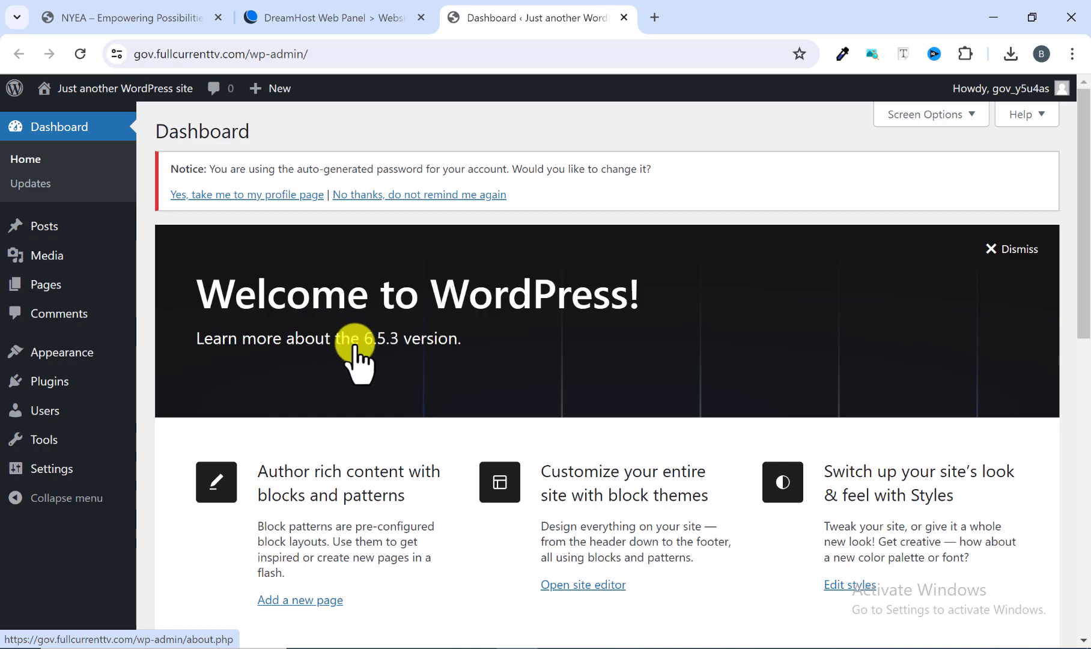
pyautogui.scroll(-2, 447, 428)
pyautogui.scroll(2, 445, 408)
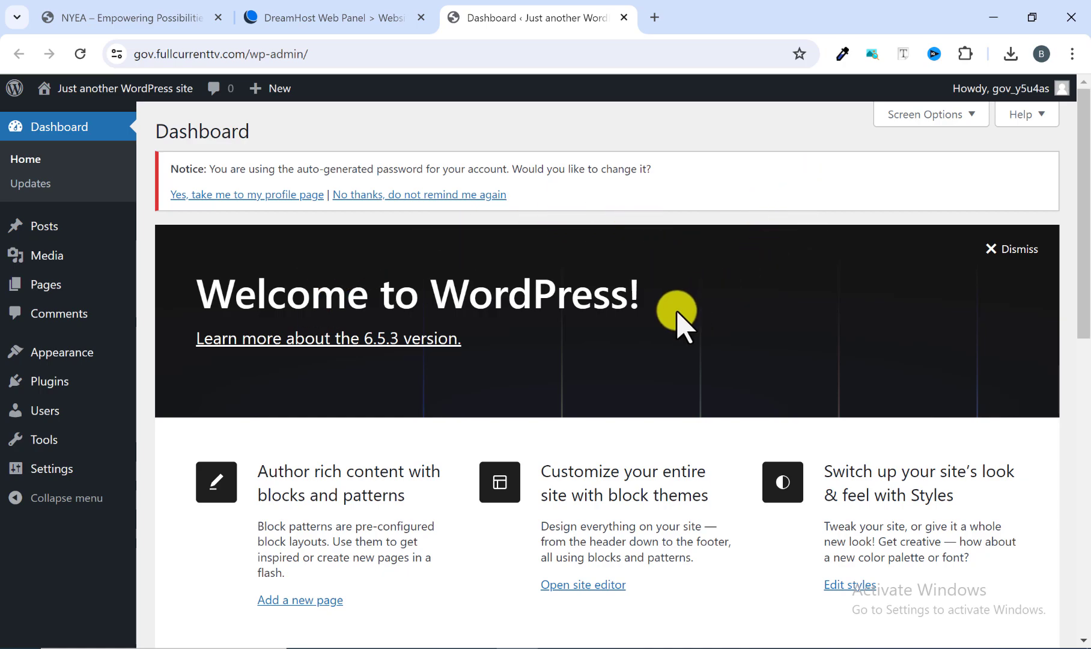
pyautogui.scroll(-1, 677, 324)
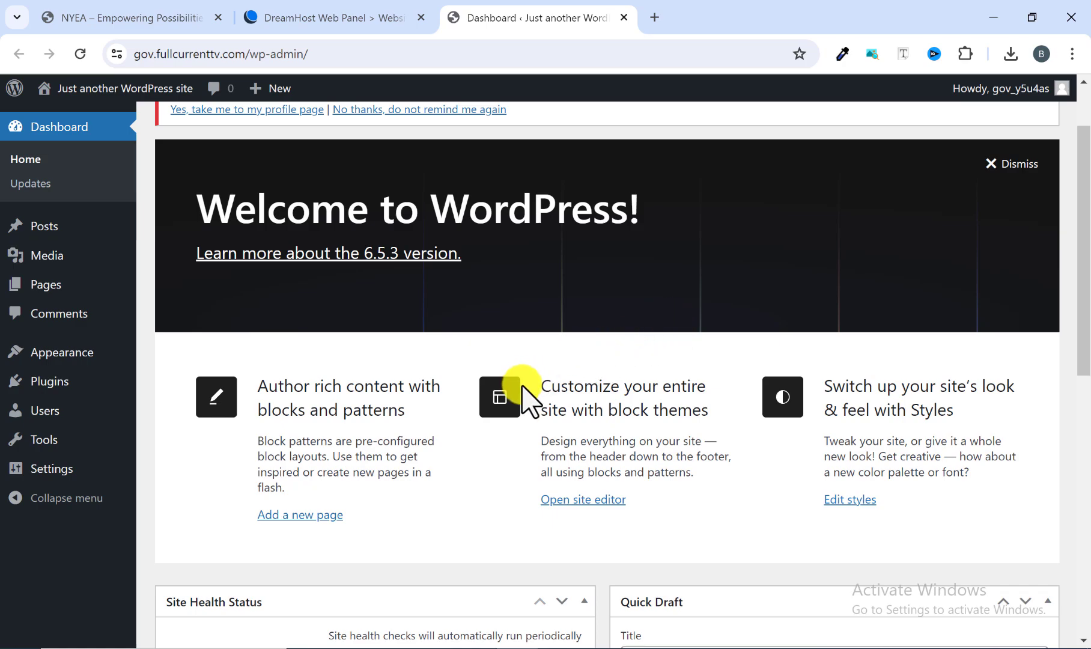
pyautogui.scroll(1, 522, 388)
pyautogui.scroll(-2, 522, 387)
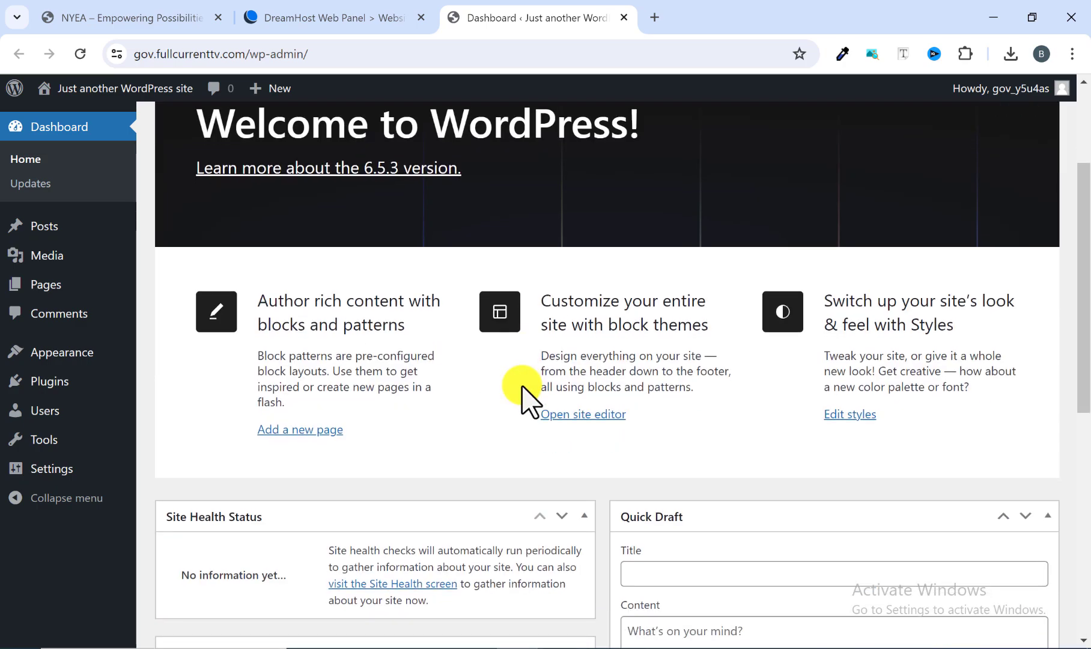
pyautogui.scroll(1, 522, 388)
pyautogui.scroll(1, 522, 387)
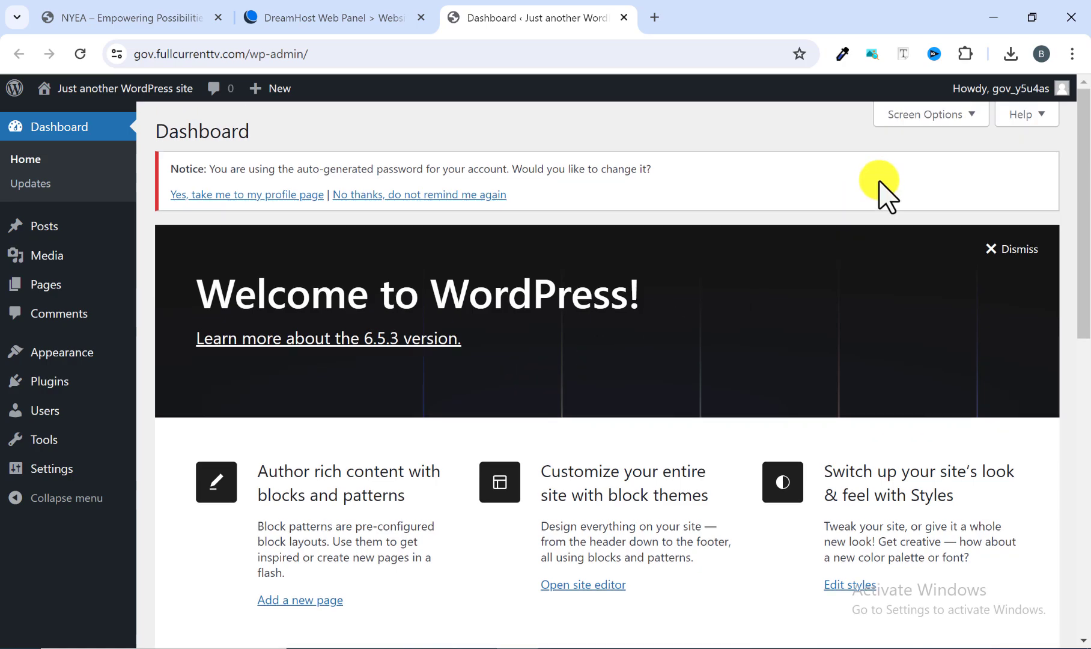
# Hide Site Health Status, At a Glance, Activity, Quick Draft, WordPress Events and News, and Welcome from the dashboard through Screen Options.
pyautogui.click(968, 115)
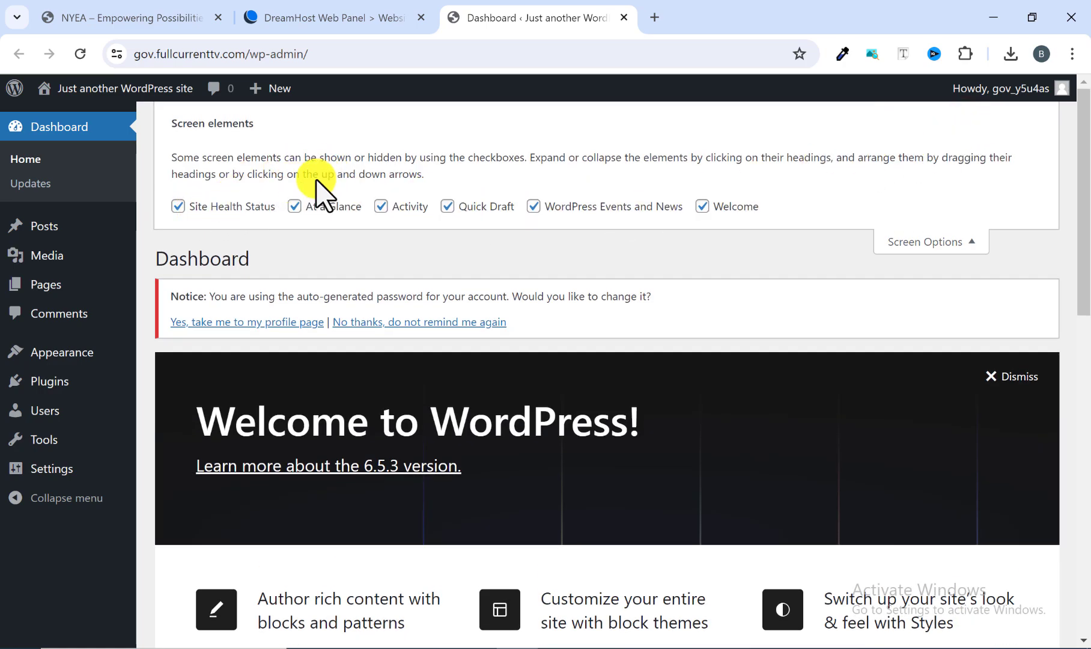
pyautogui.click(177, 206)
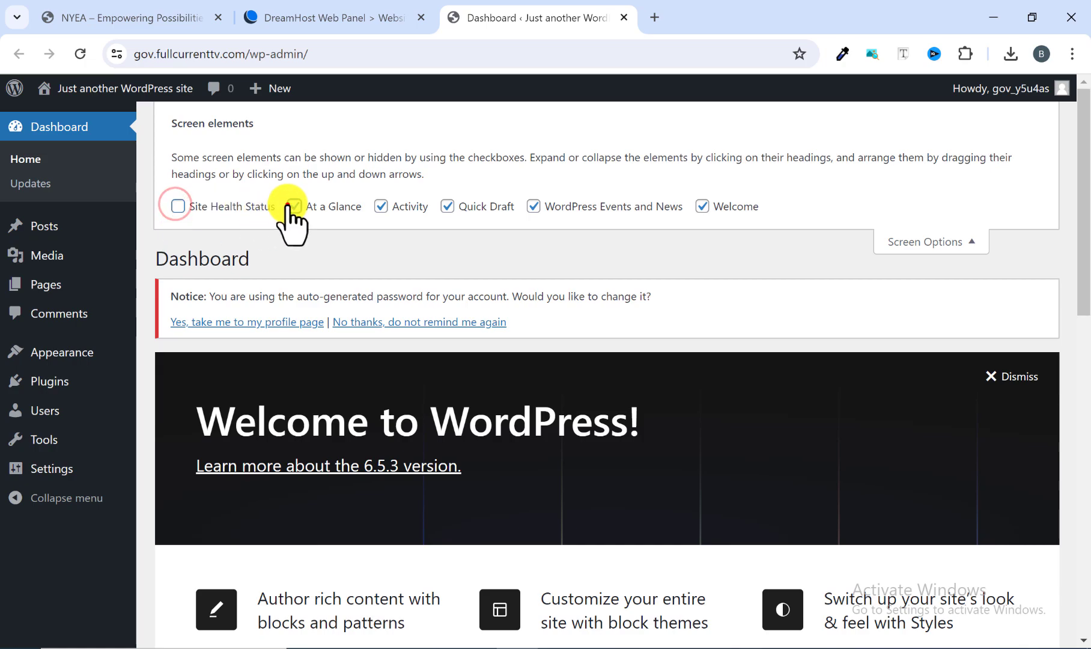
pyautogui.click(293, 206)
pyautogui.click(379, 207)
pyautogui.click(447, 206)
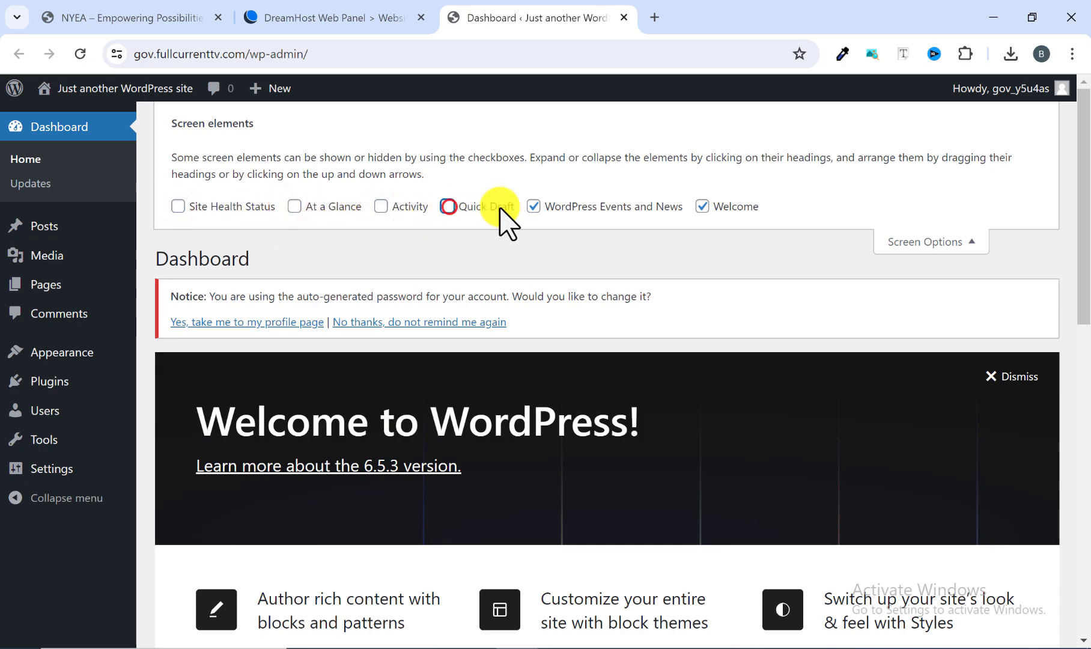
pyautogui.click(534, 206)
pyautogui.click(702, 206)
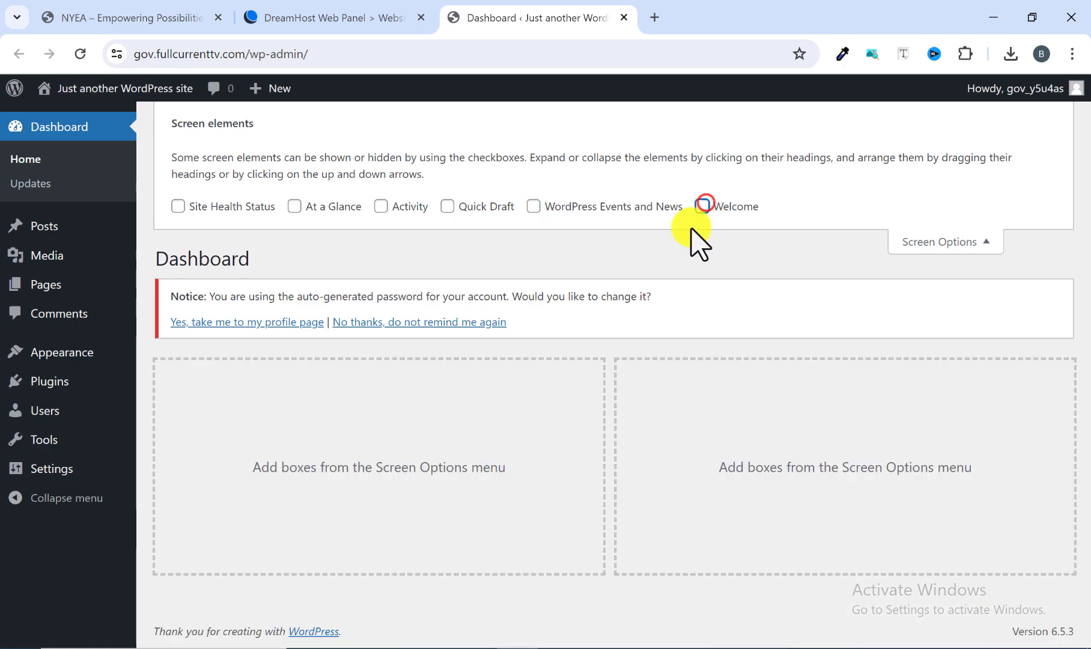
pyautogui.click(980, 241)
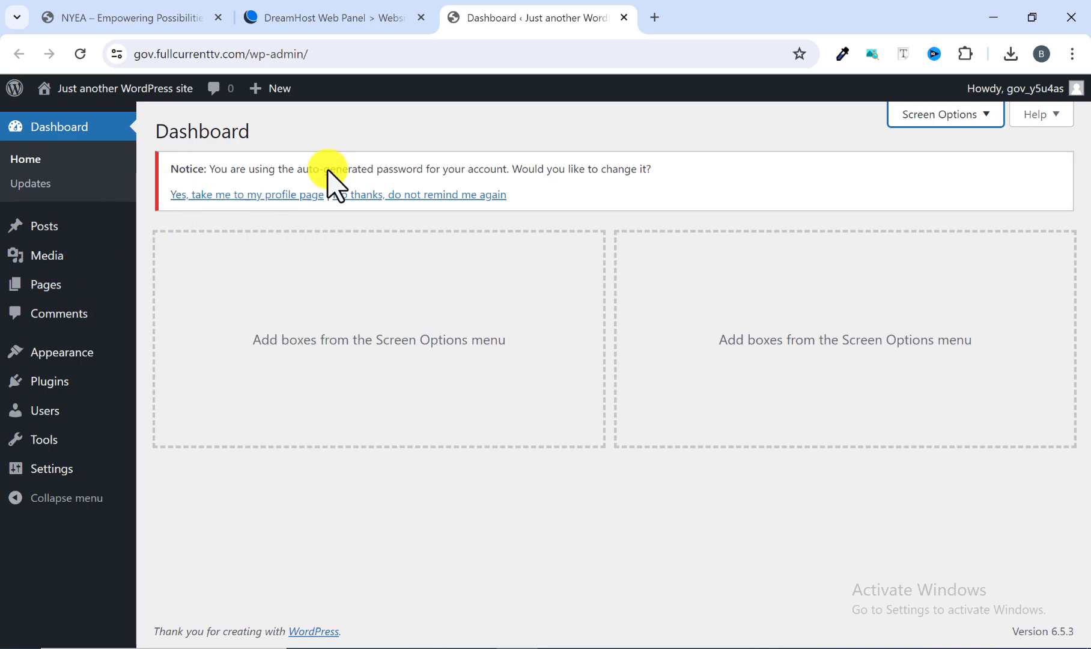
# Switch to the DreamHost panel to view its Home page and return to the WordPress dashboard.
pyautogui.click(325, 35)
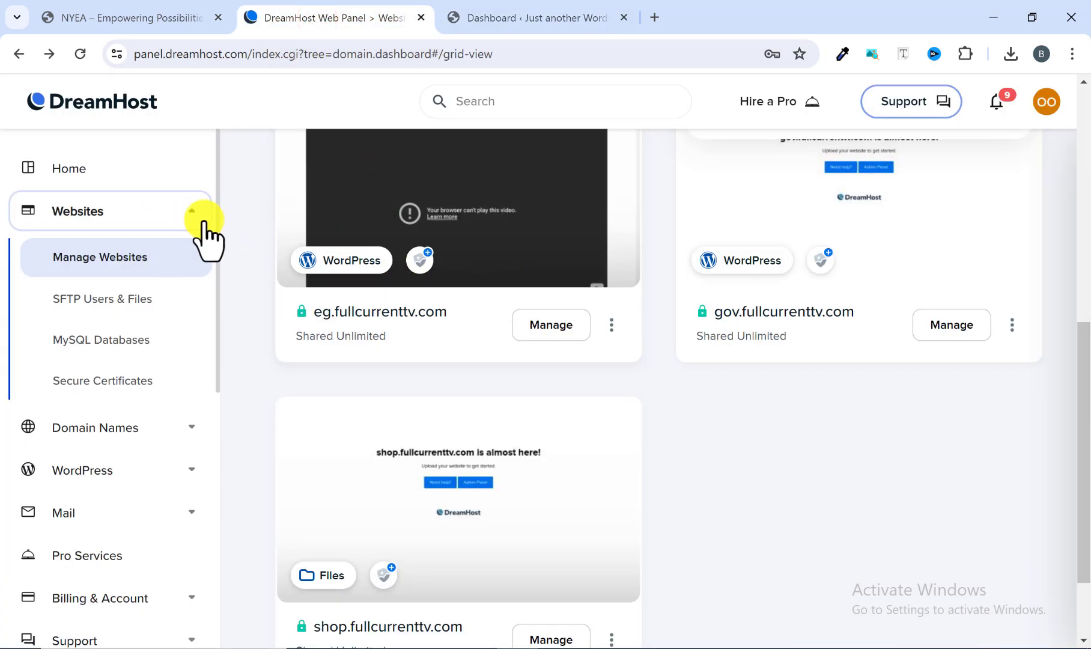
pyautogui.click(120, 176)
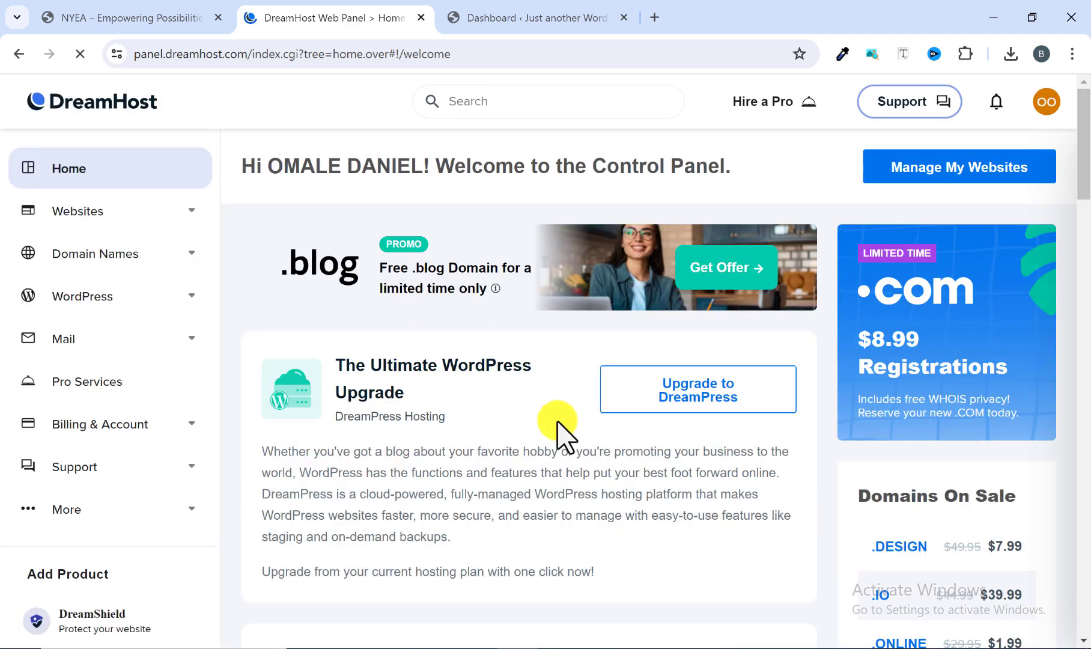
pyautogui.click(494, 17)
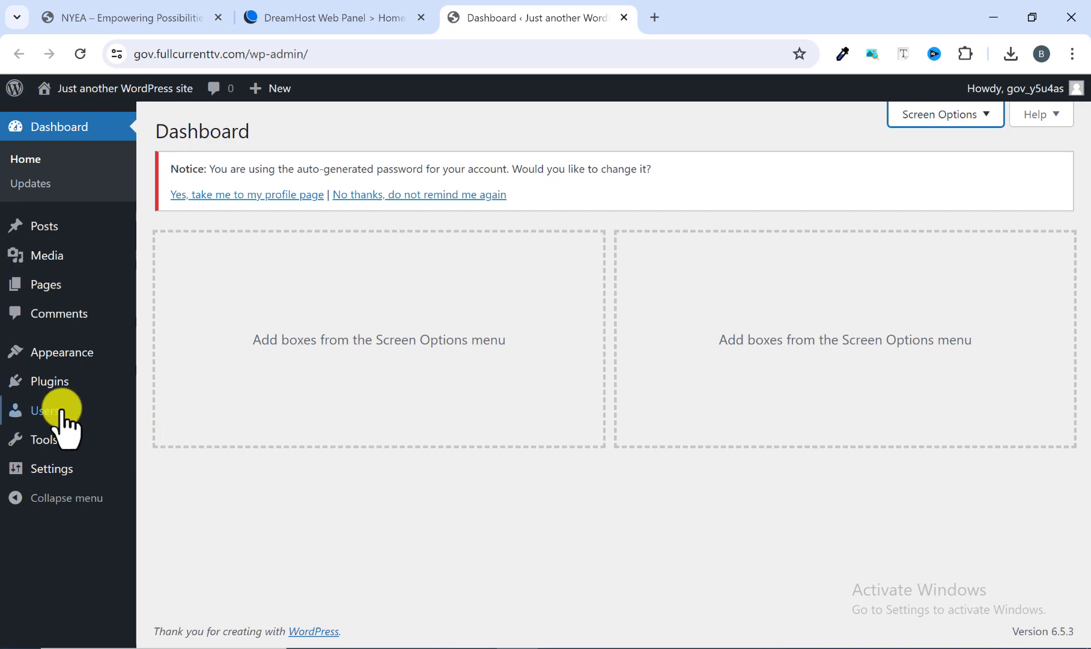
# Open the list of WordPress users and check the role of the existing account.
pyautogui.moveTo(54, 421)
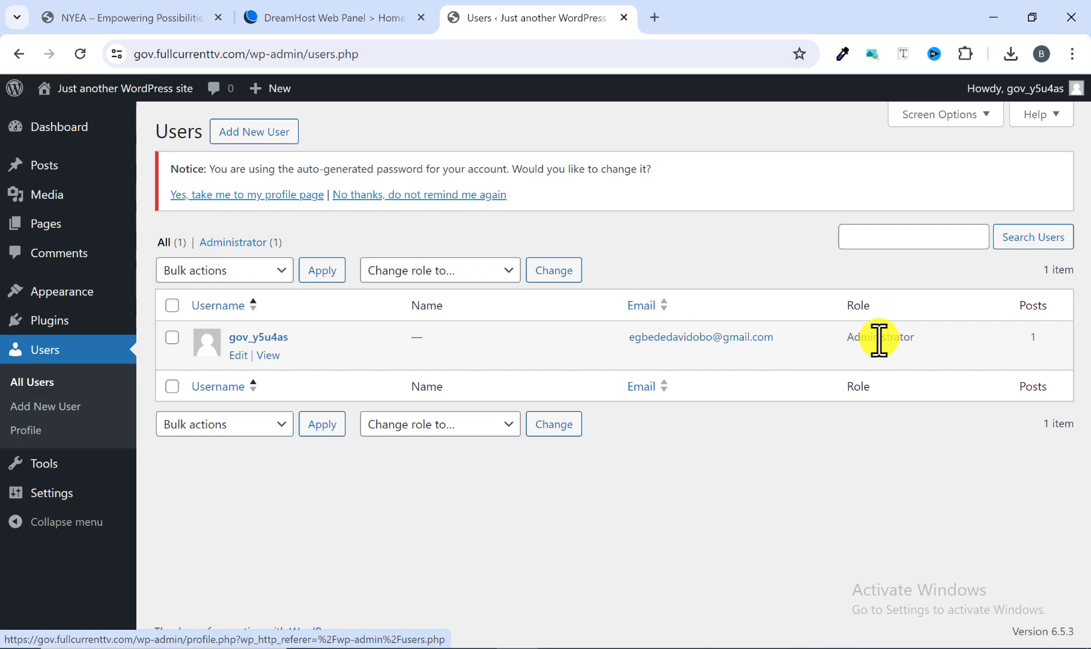
pyautogui.moveTo(915, 337); pyautogui.dragTo(847, 340)
pyautogui.click(805, 467)
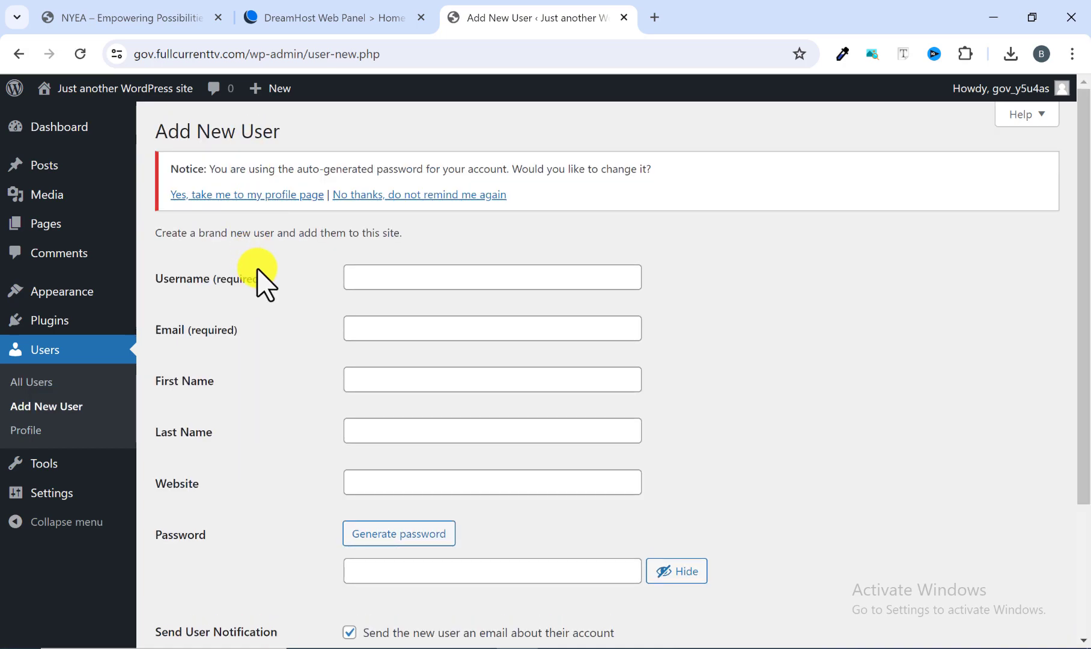
# Enter nyea as the new user's username and fill in the user's email address.
pyautogui.click(365, 275)
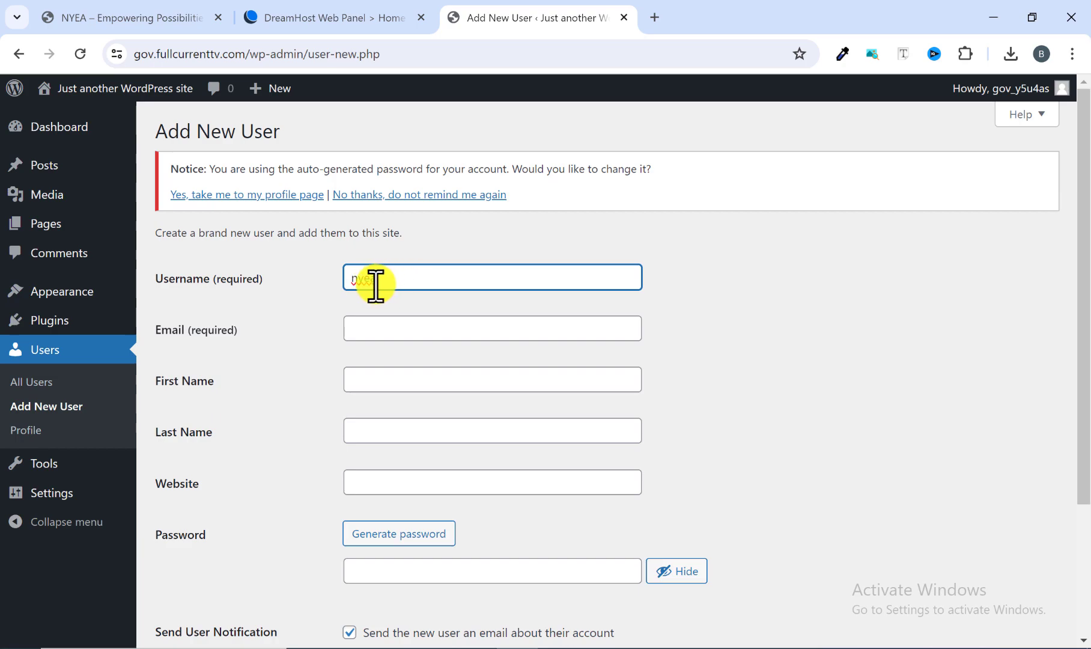
pyautogui.click(390, 324)
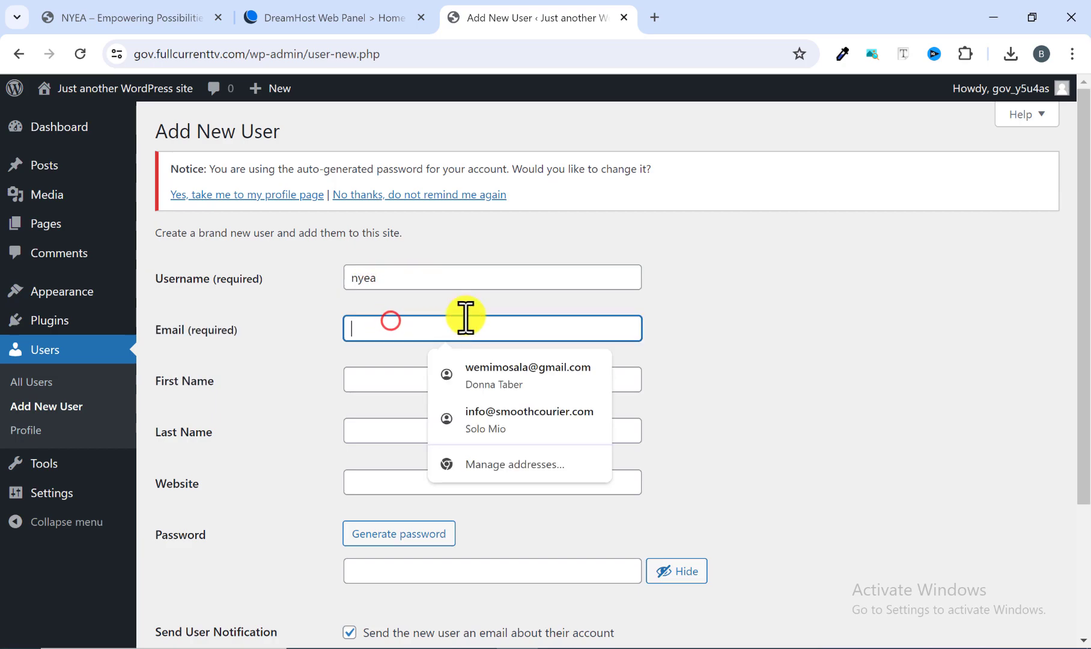
pyautogui.click(478, 302)
pyautogui.click(424, 331)
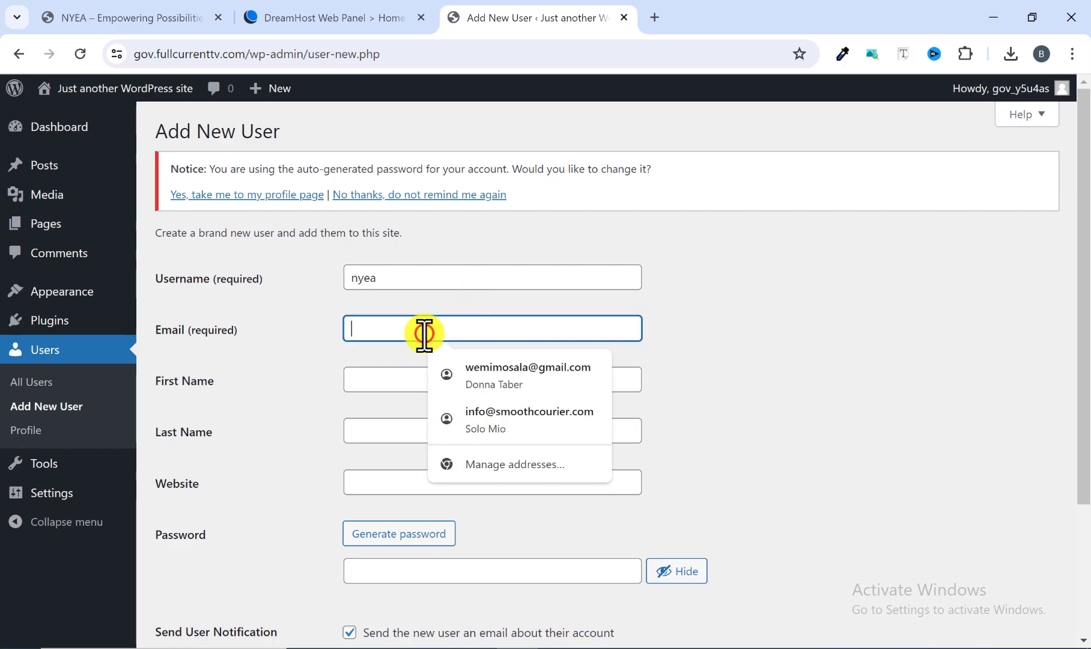
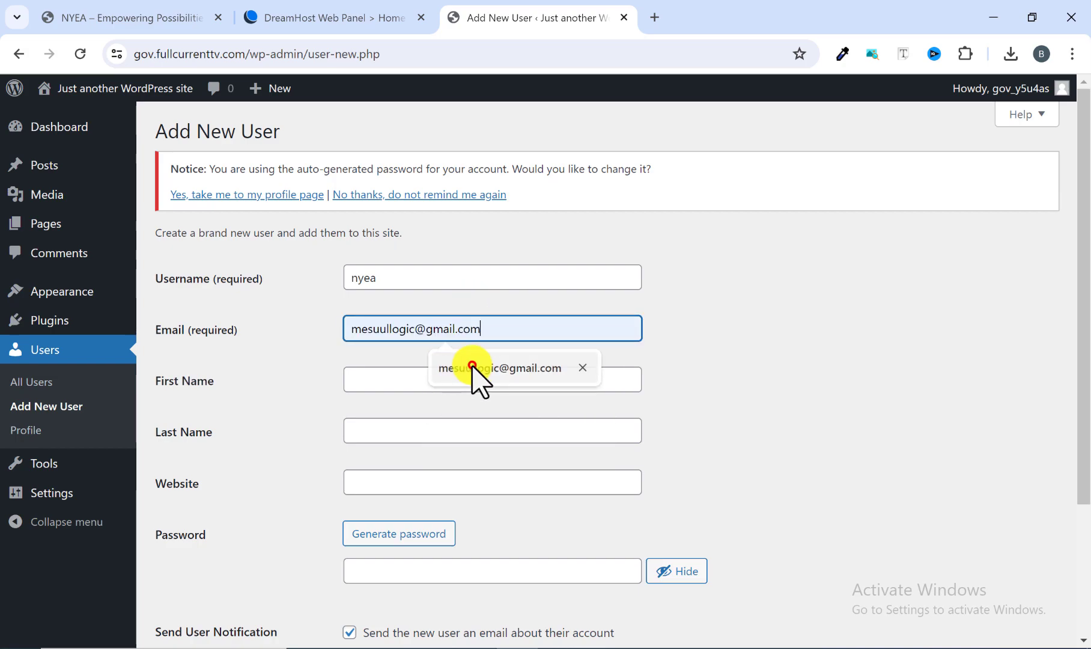
pyautogui.click(474, 369)
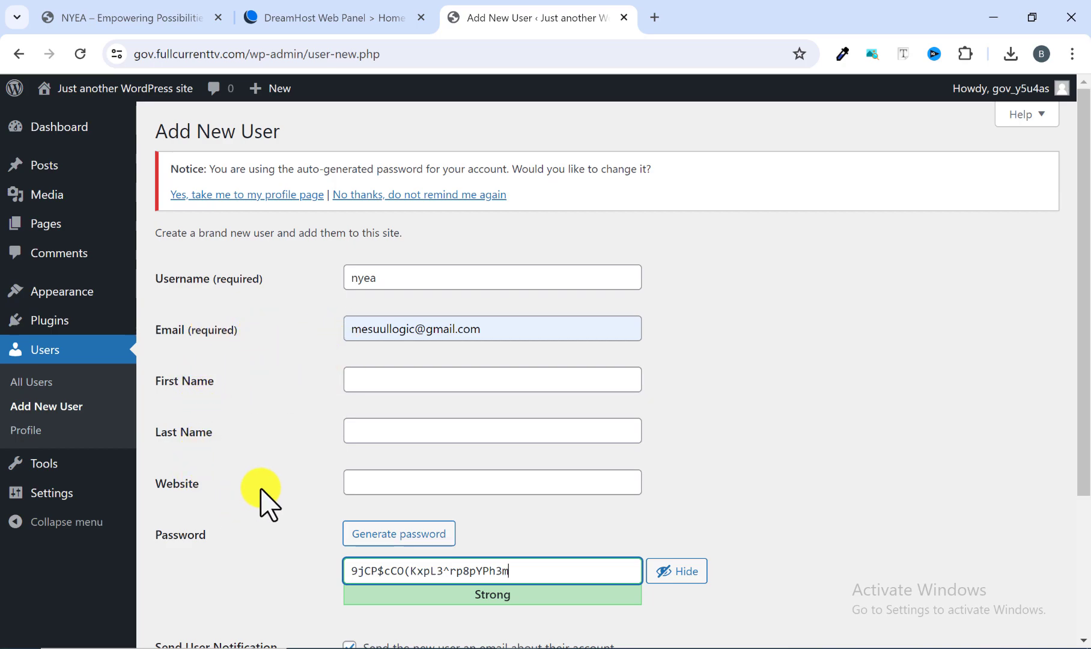
# Inspect the suggested password for the new user and try to generate another one.
pyautogui.scroll(-3, 262, 500)
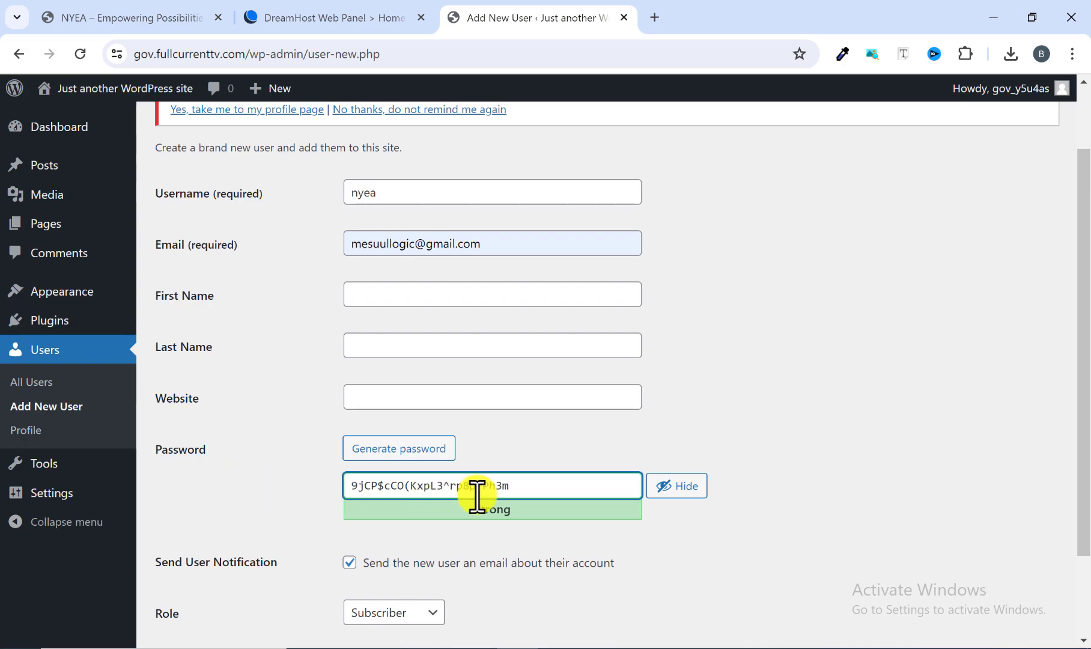
pyautogui.moveTo(524, 485); pyautogui.dragTo(361, 485)
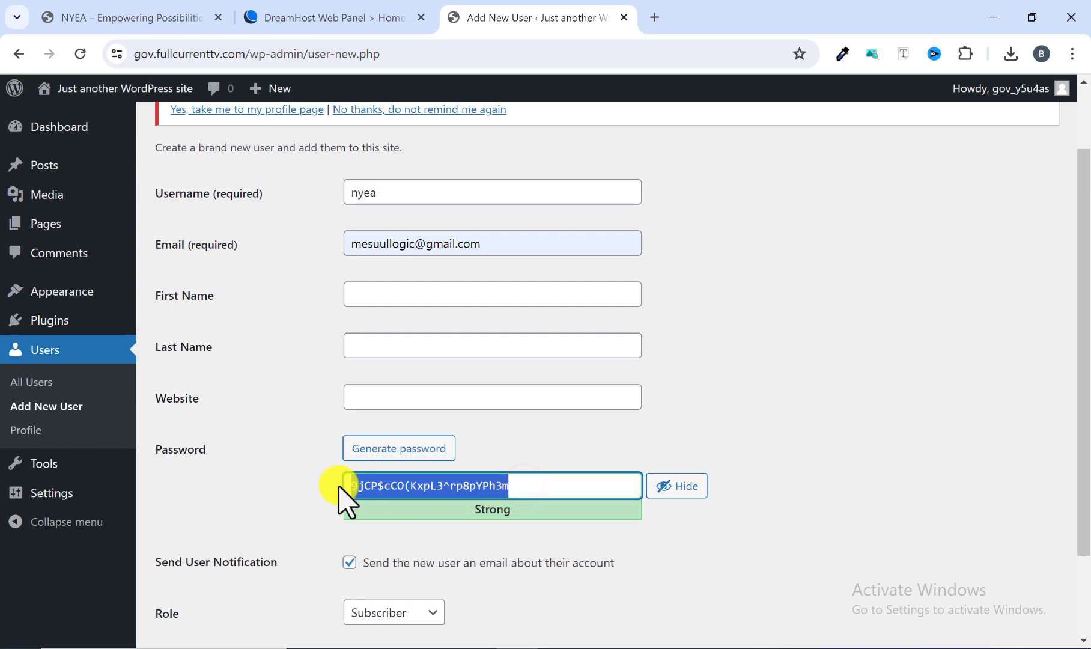
pyautogui.scroll(-3, 575, 523)
pyautogui.scroll(-1, 575, 523)
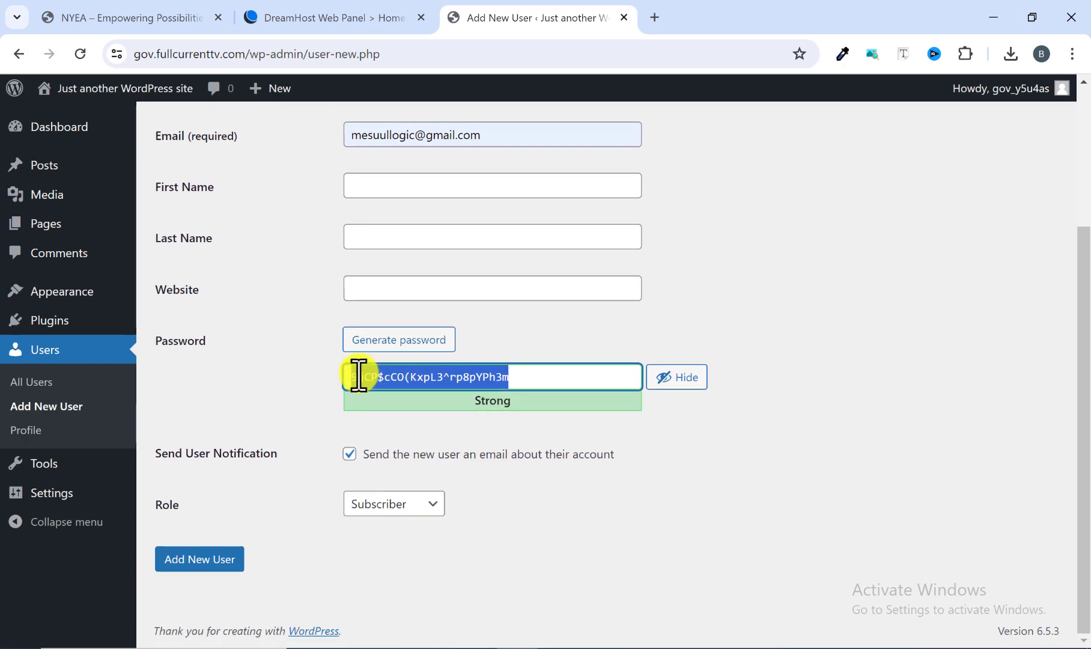
pyautogui.click(311, 375)
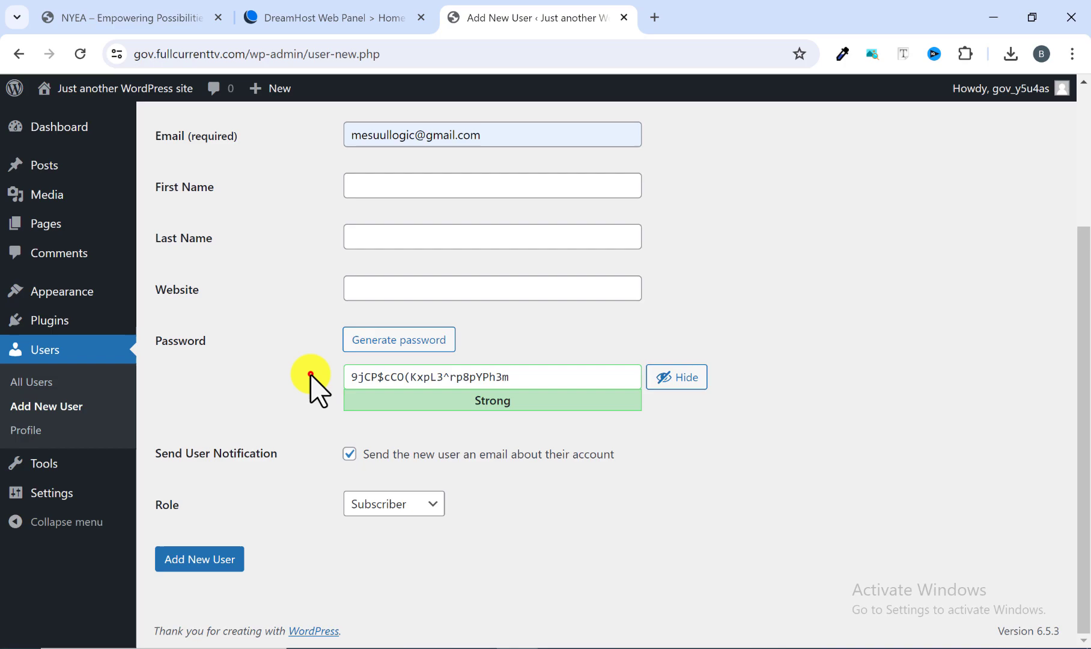
pyautogui.click(401, 347)
pyautogui.click(400, 348)
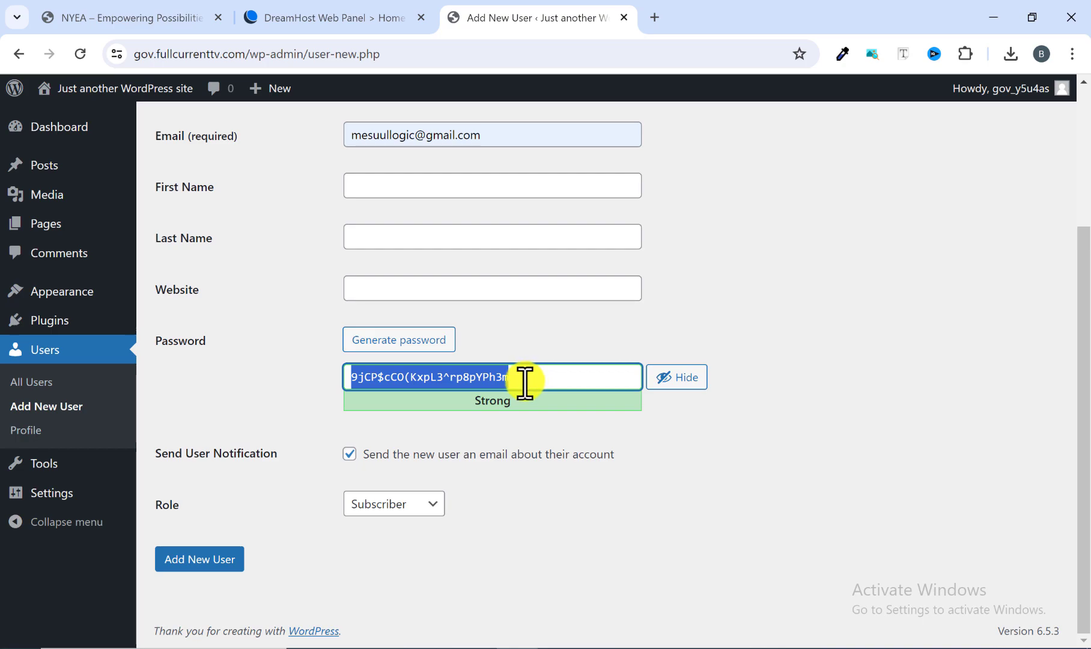
# Remove the generated password, mask the password field and enter a custom account password for the new user.
pyautogui.moveTo(527, 378); pyautogui.dragTo(343, 376)
pyautogui.press('BackSpace')
pyautogui.click(682, 377)
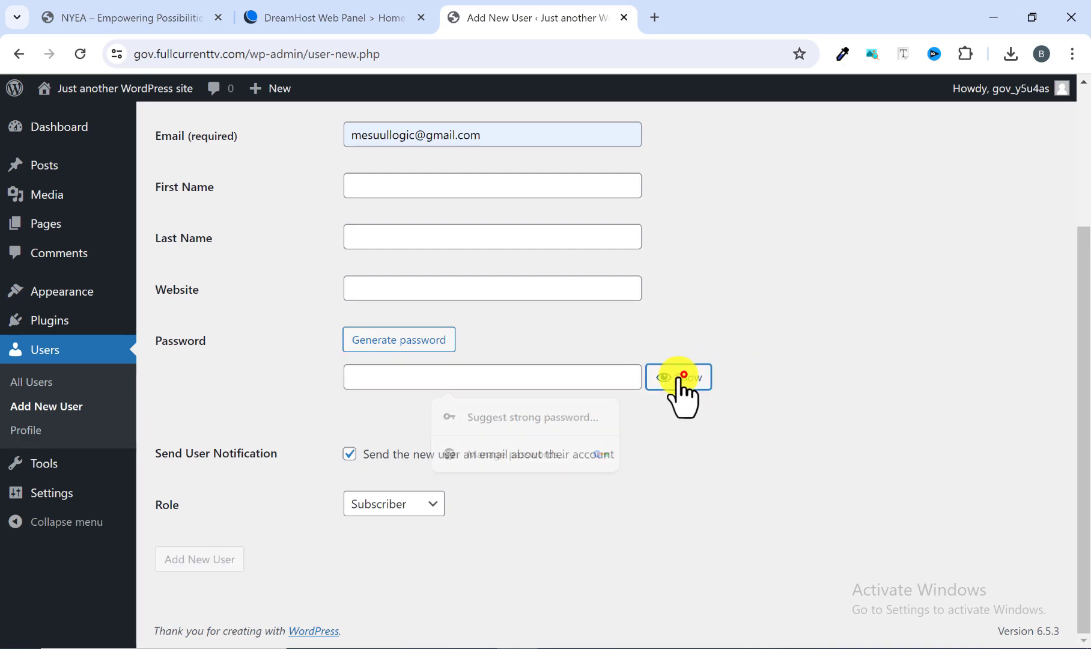
pyautogui.write('12')
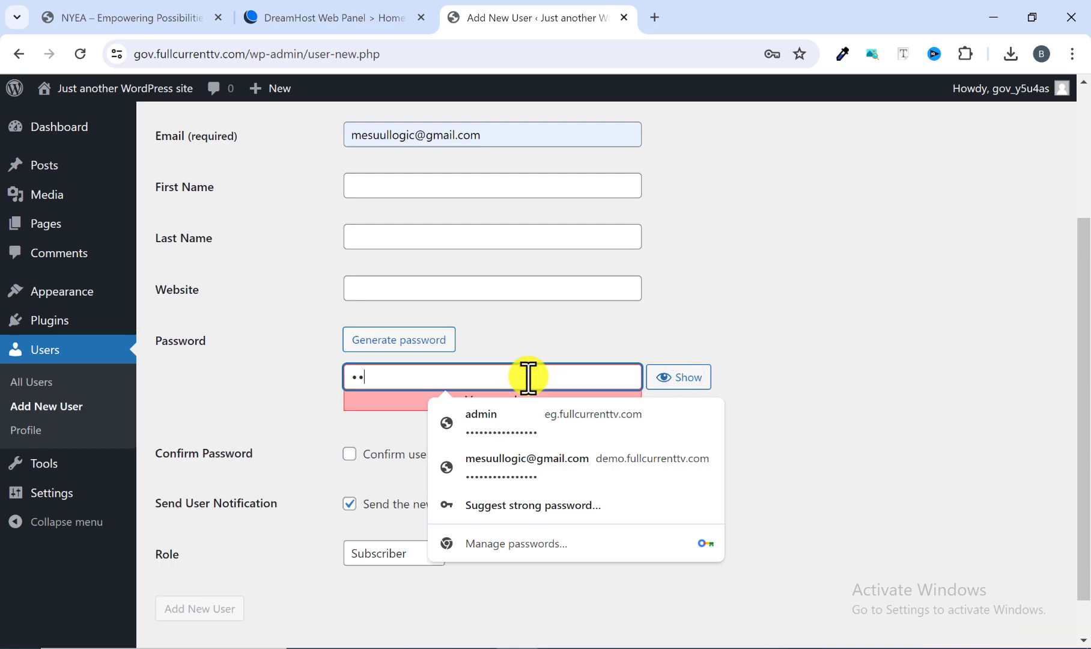
pyautogui.write('••••••')
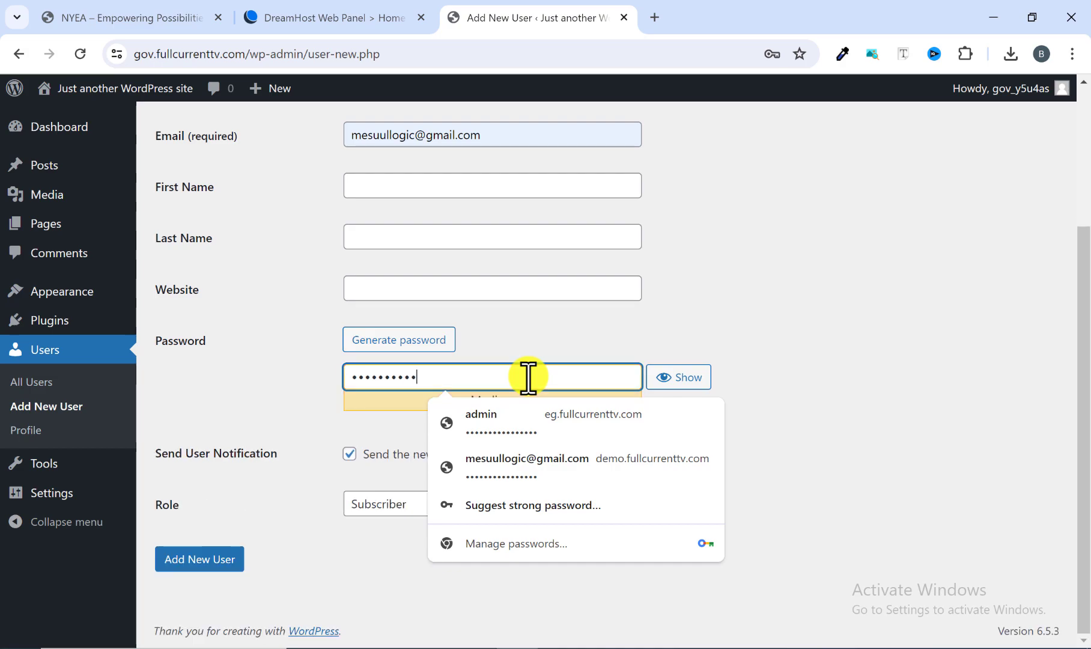
pyautogui.write('•')
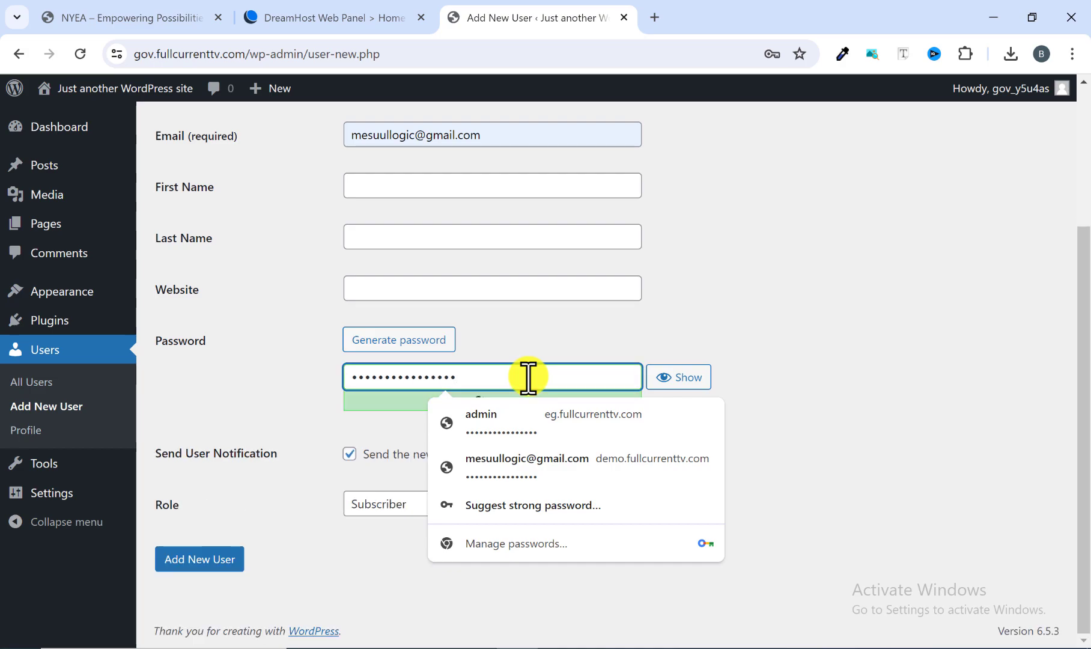
pyautogui.click(519, 340)
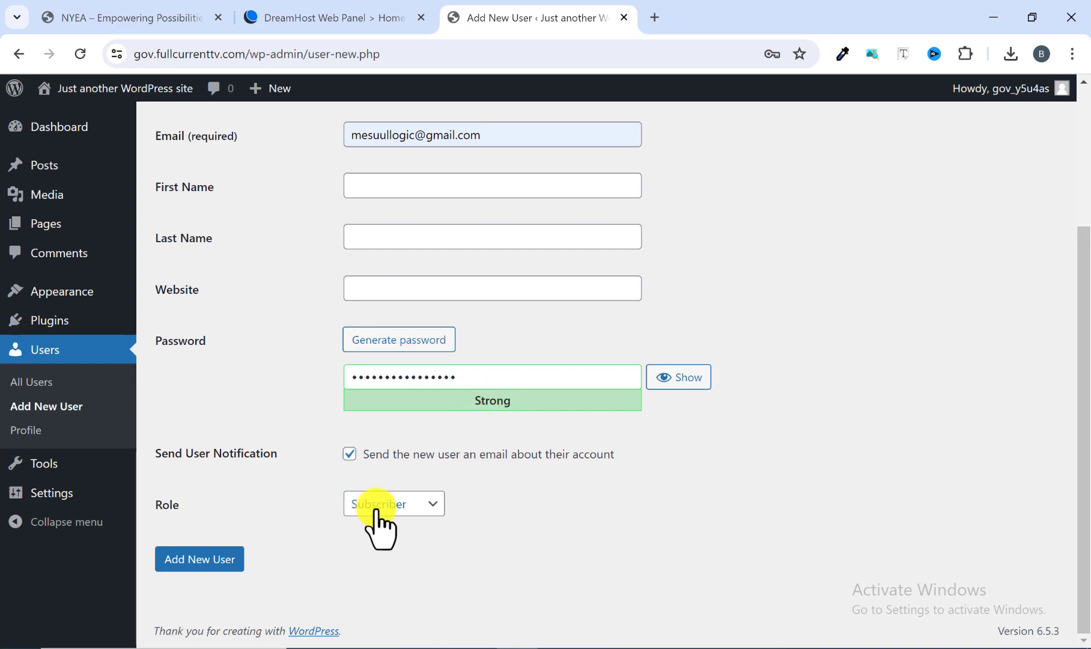
# Assign the Administrator role to the new user, review the other available roles and create the account.
pyautogui.click(404, 506)
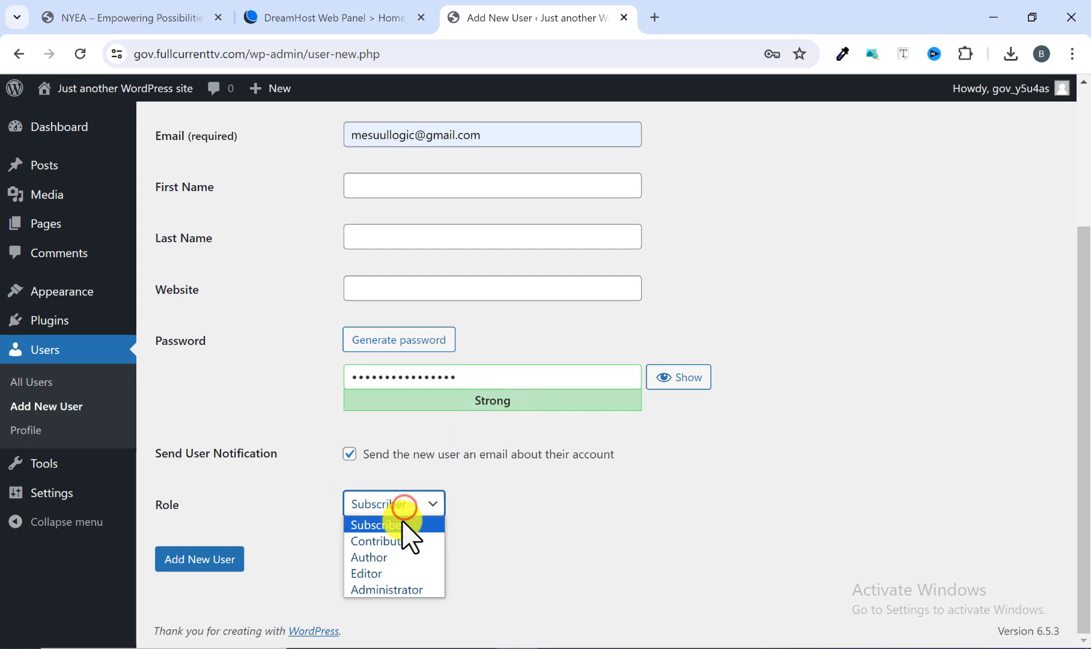
pyautogui.click(389, 591)
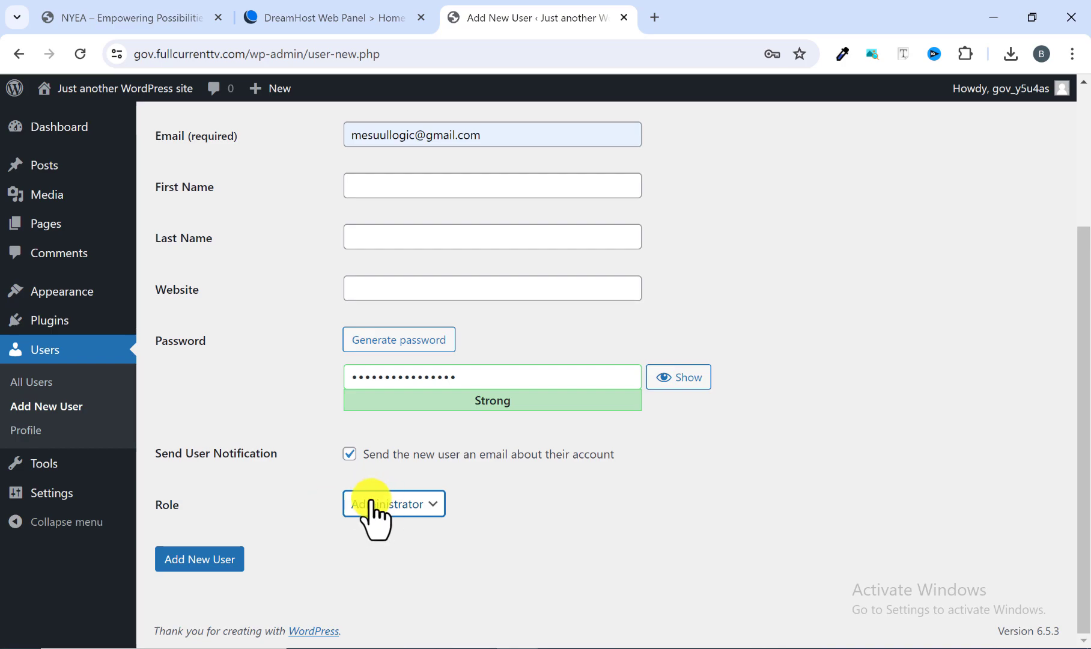
pyautogui.click(430, 526)
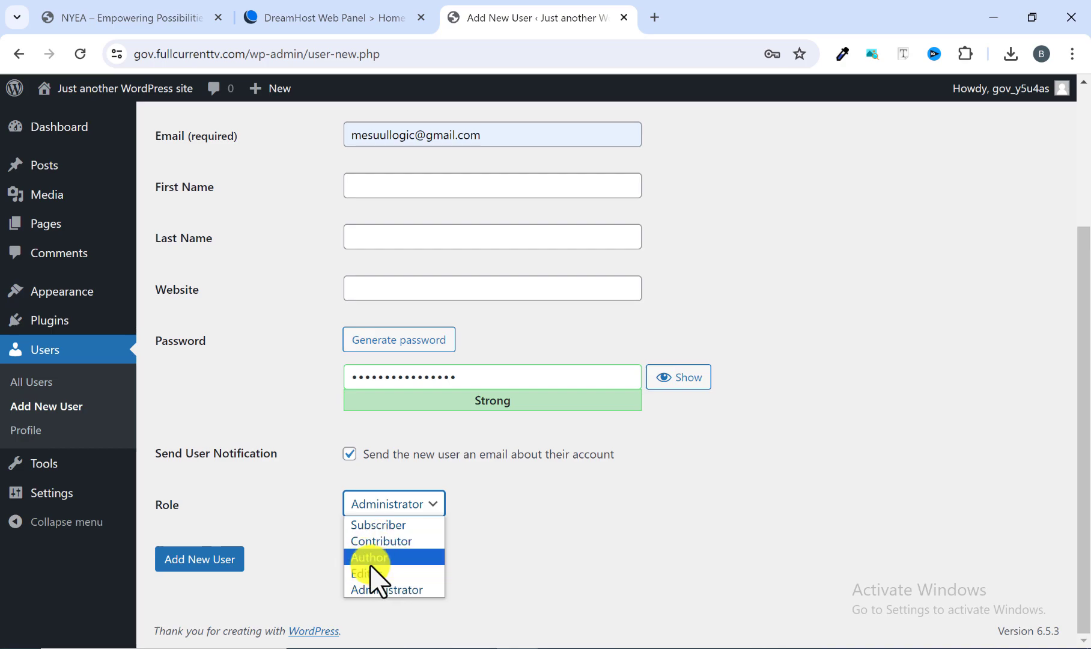
pyautogui.scroll(1, 397, 297)
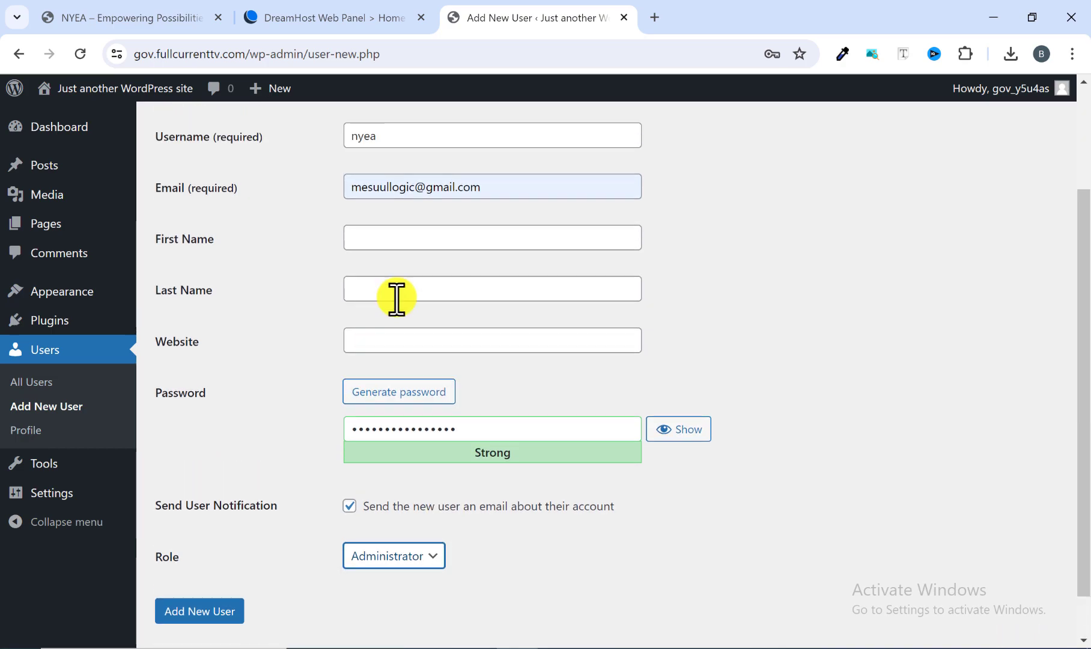
pyautogui.scroll(-1, 420, 295)
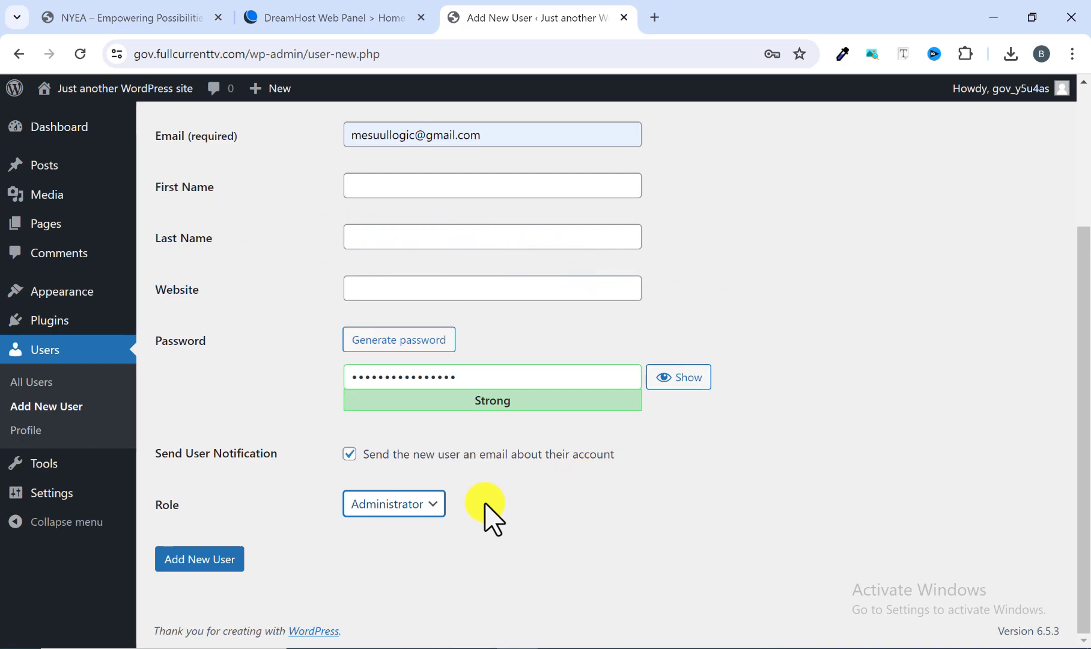
pyautogui.click(435, 508)
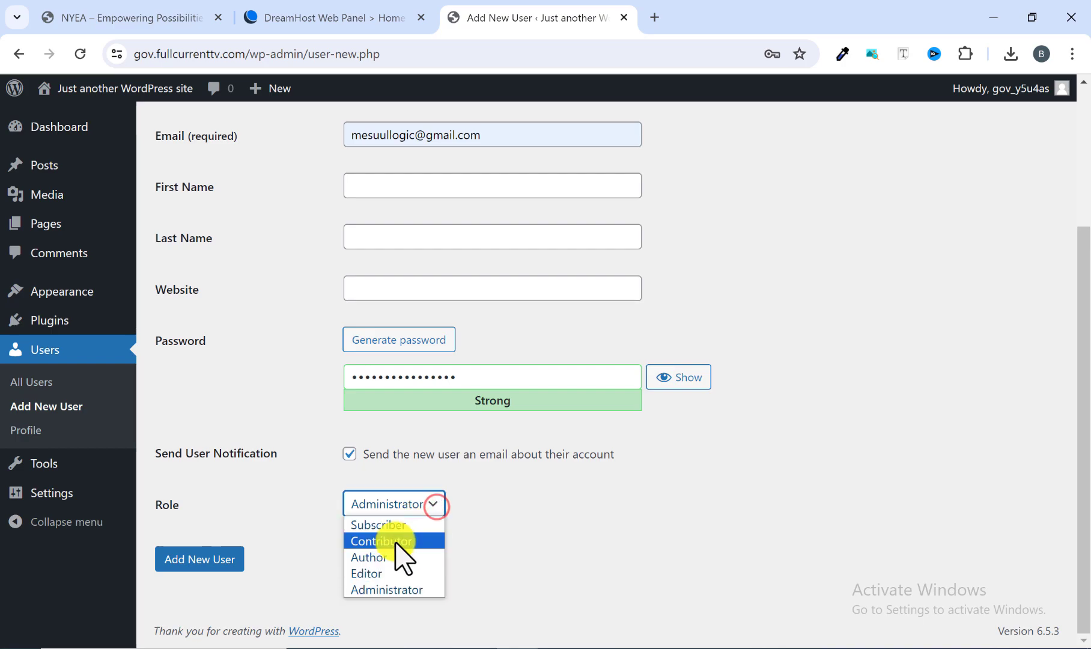
pyautogui.click(489, 537)
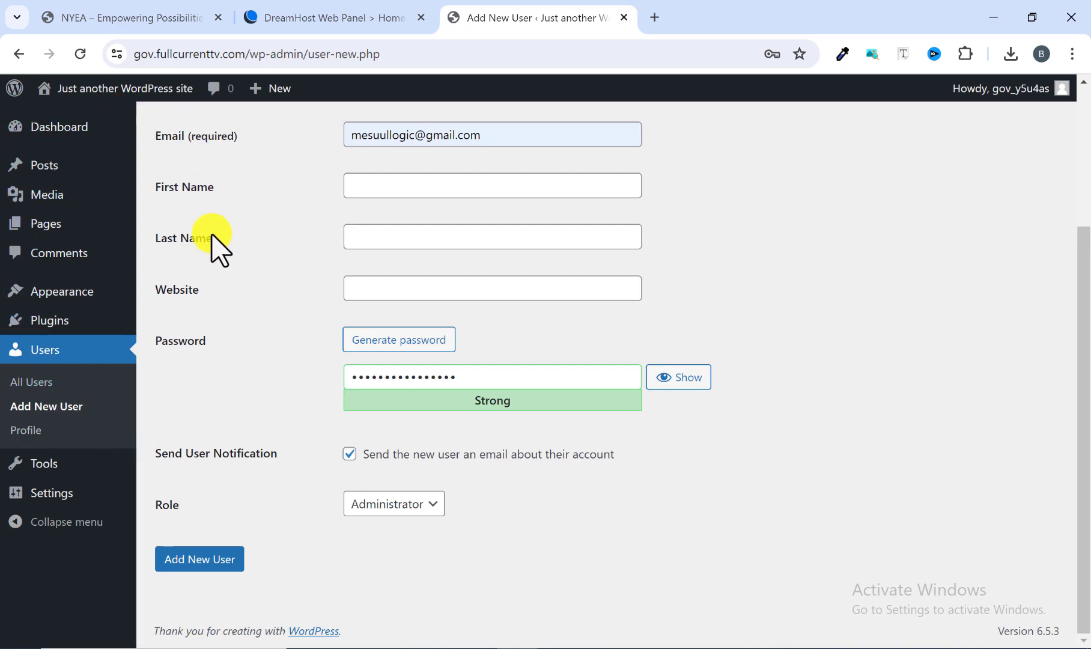
pyautogui.click(430, 505)
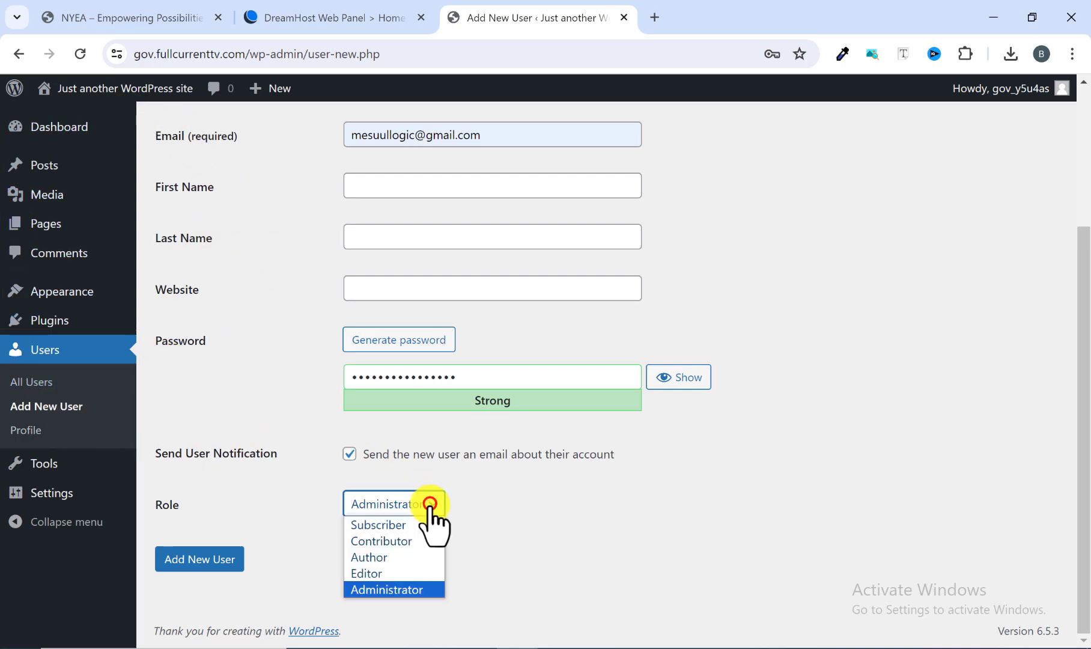
pyautogui.click(506, 548)
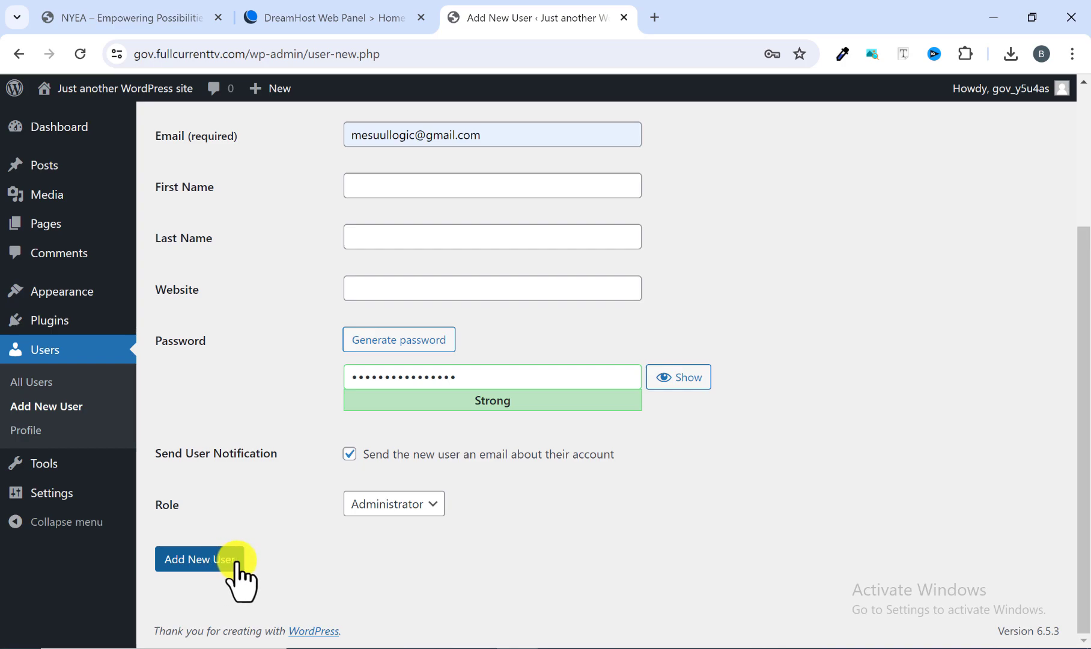
pyautogui.click(216, 559)
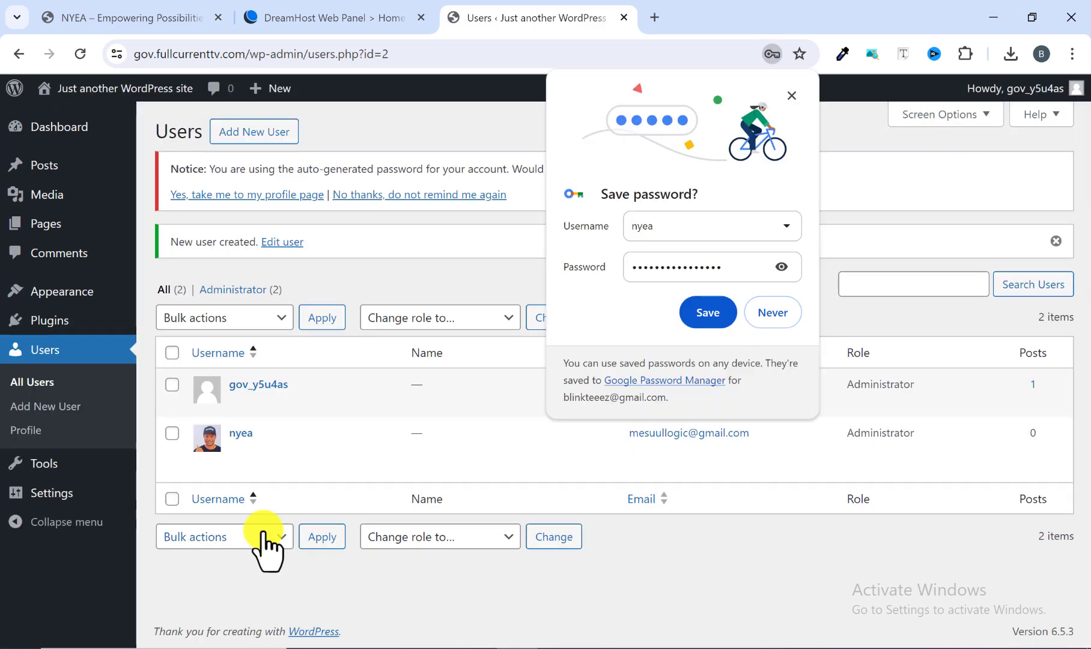
# Check the two accounts in the user list and log out of the current WordPress account.
pyautogui.moveTo(261, 454)
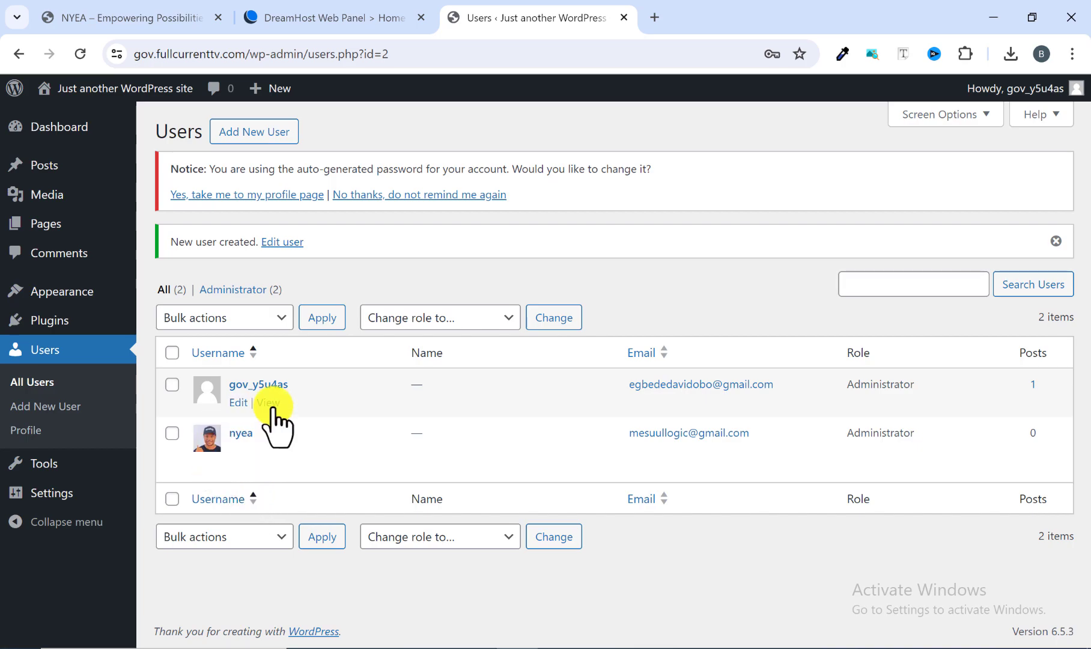
pyautogui.moveTo(246, 428)
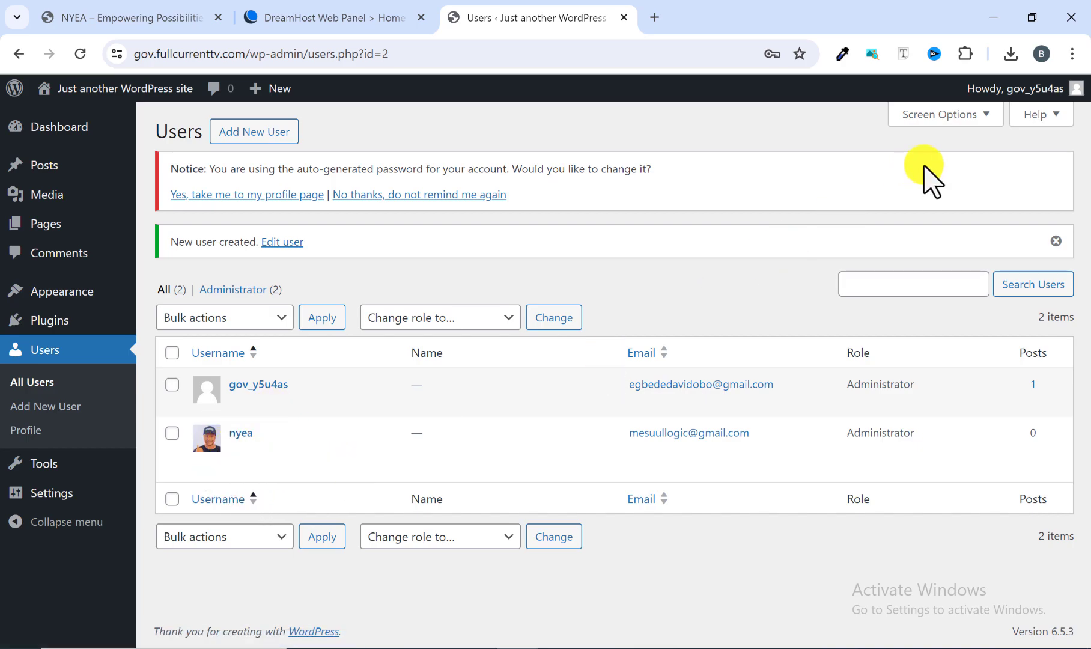
pyautogui.moveTo(1015, 96)
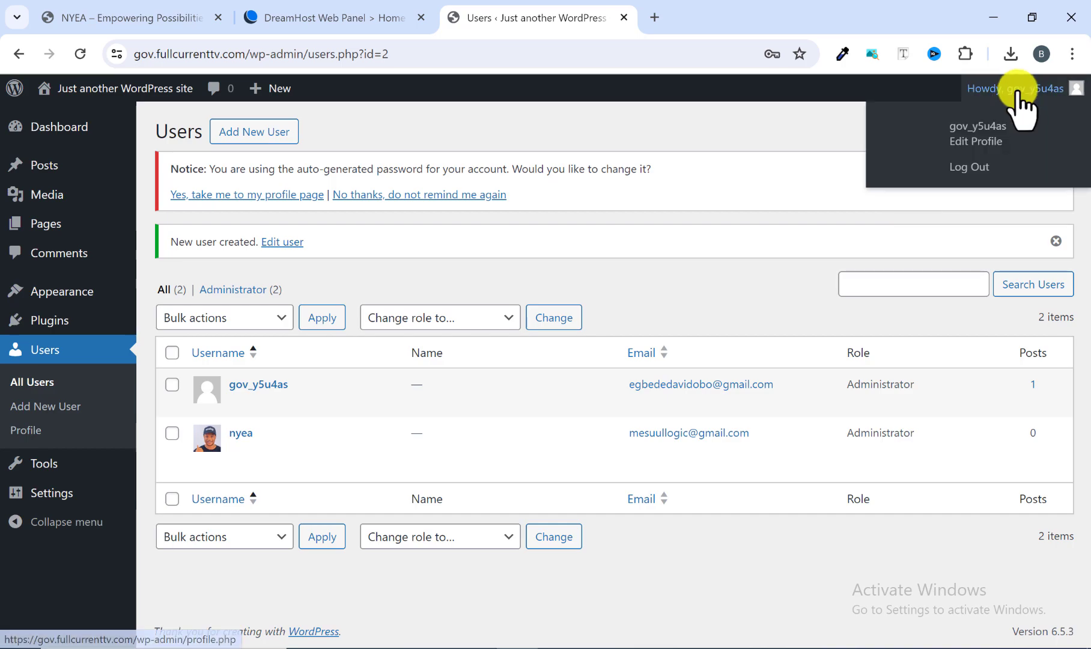
pyautogui.click(970, 167)
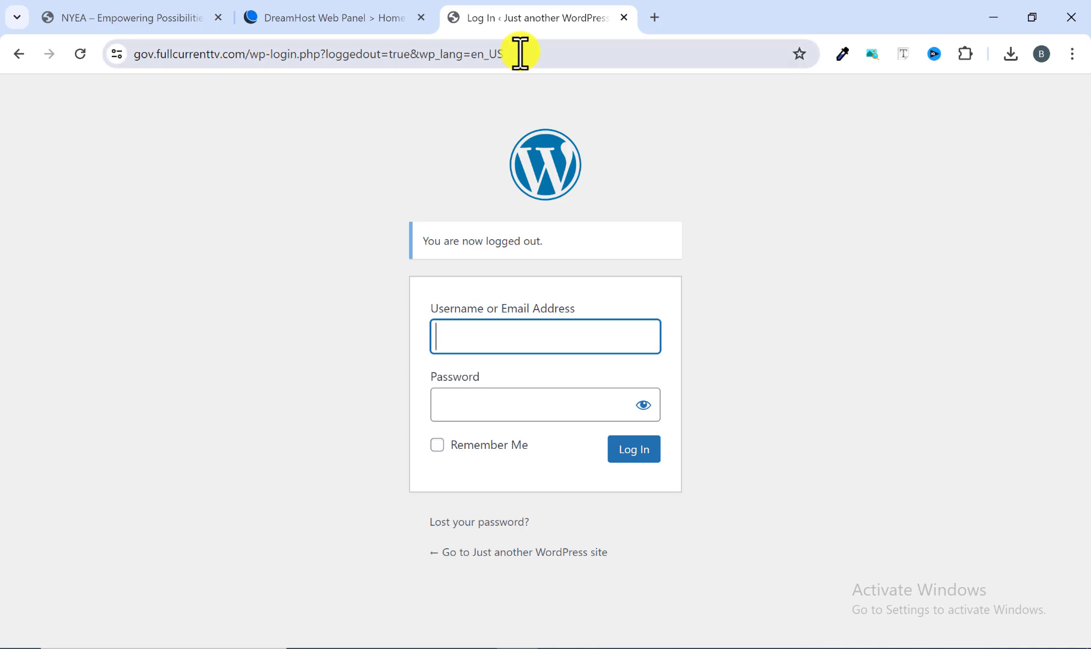
# Load the WordPress admin login page at gov.fullcurrenttv.com/wp-admin.
pyautogui.moveTo(520, 54); pyautogui.dragTo(256, 62)
pyautogui.press('BackSpace')
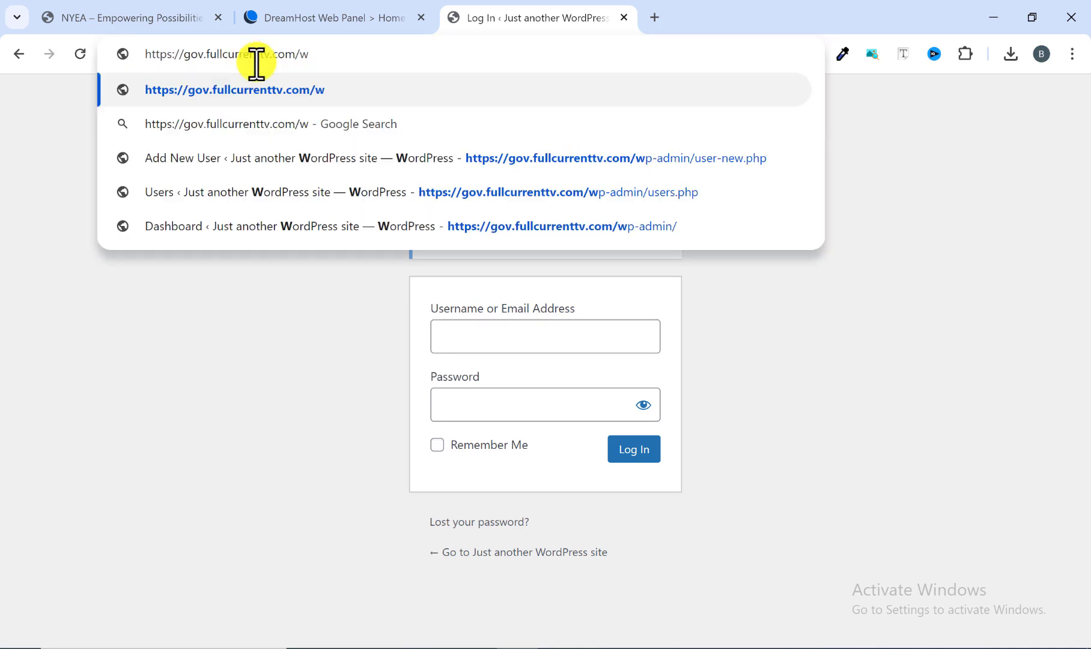
pyautogui.press('BackSpace')
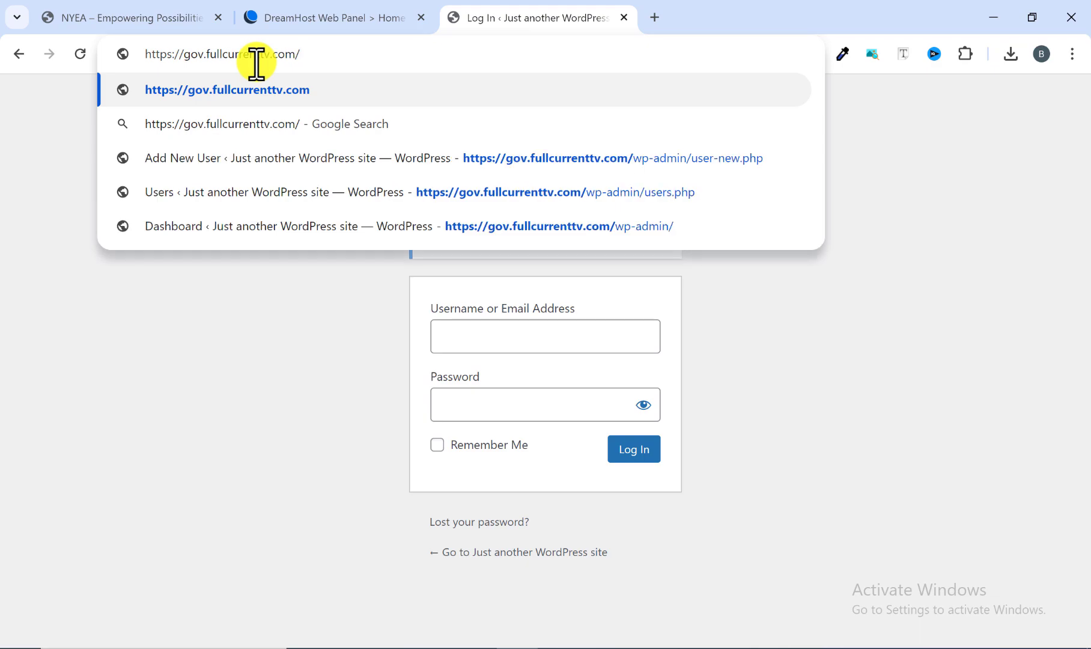
pyautogui.write('w')
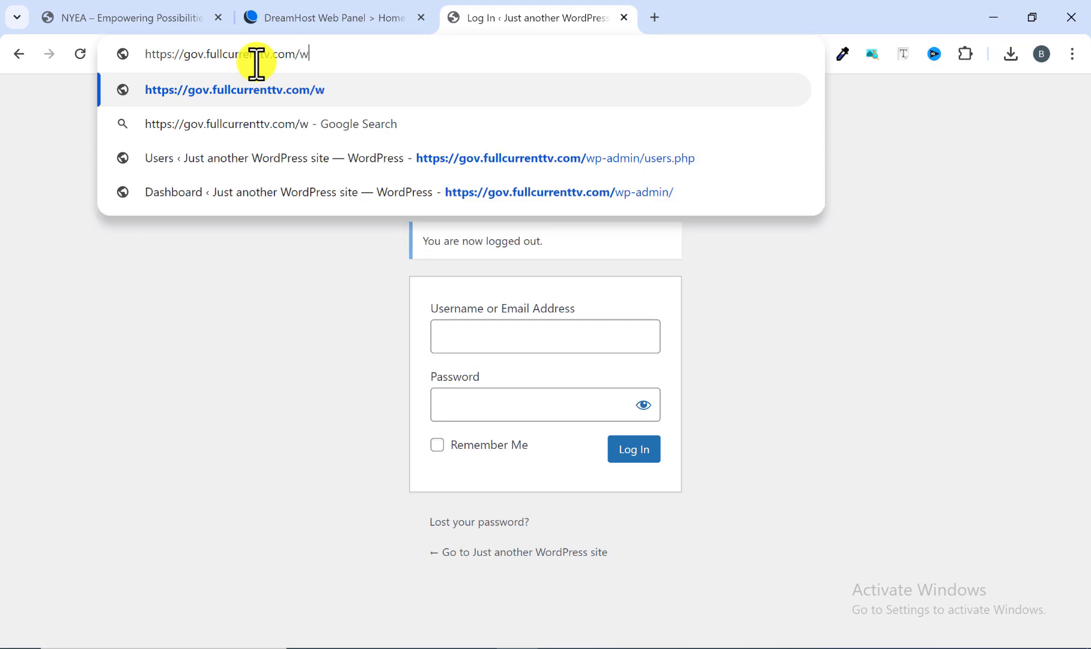
pyautogui.write('p-admin')
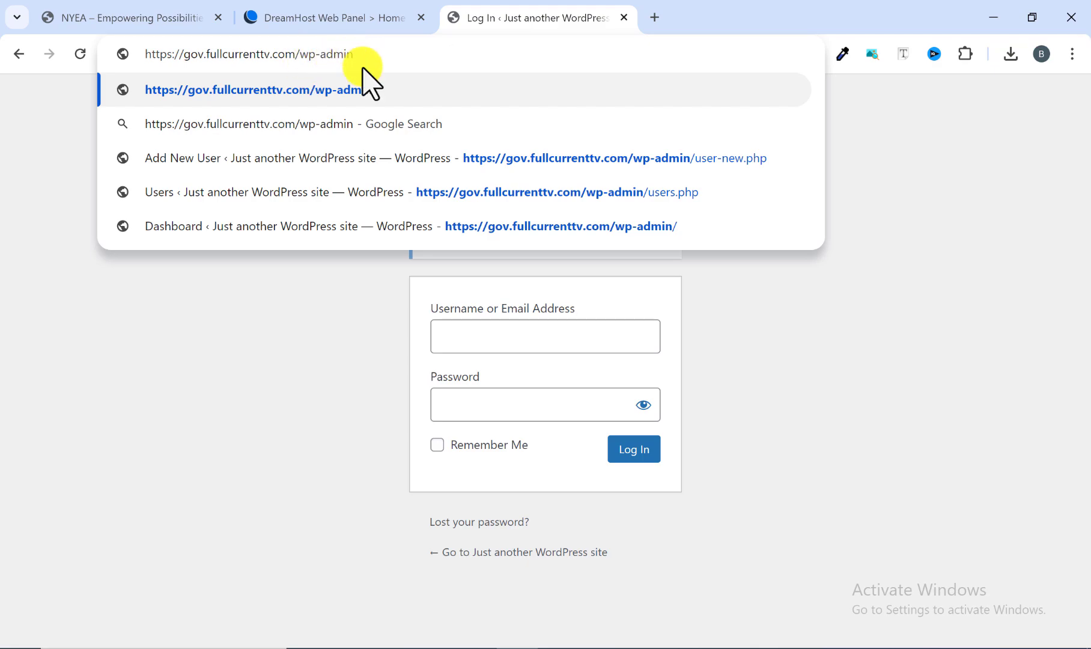
pyautogui.press('Return')
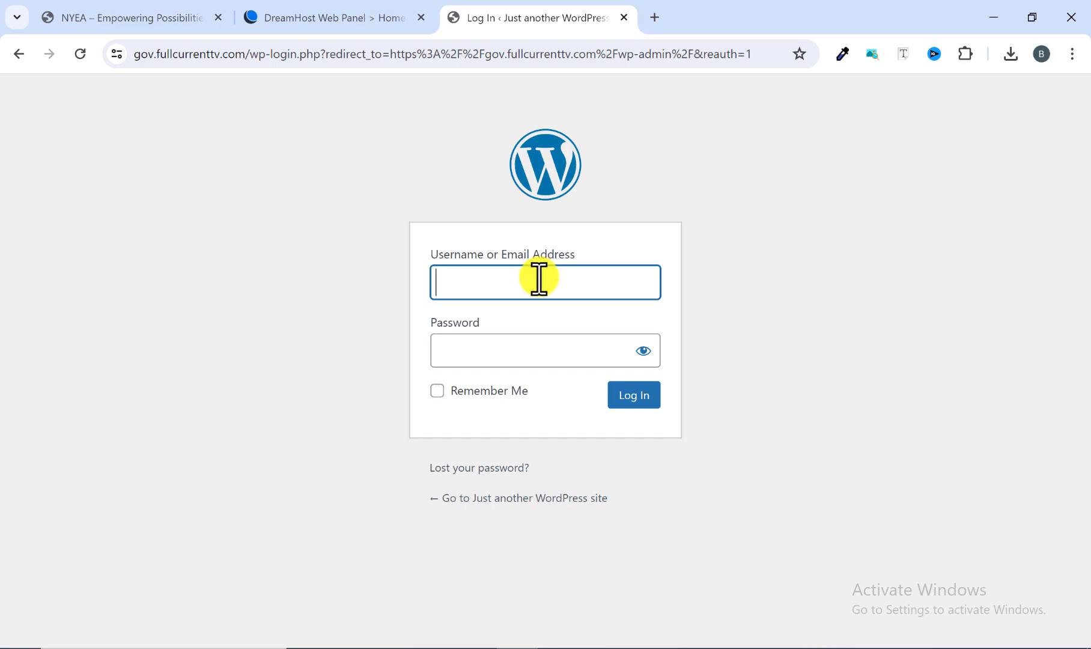
# Log in as nyea with the account password and dismiss the browser's offer to save it.
pyautogui.write('nyea')
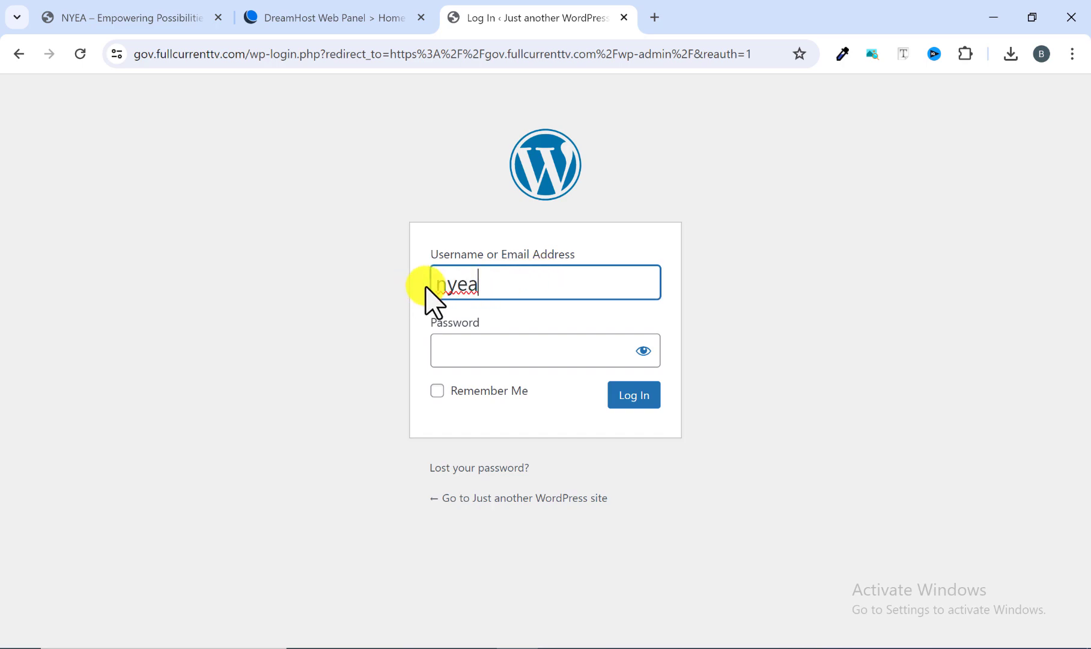
pyautogui.click(464, 348)
pyautogui.write('••')
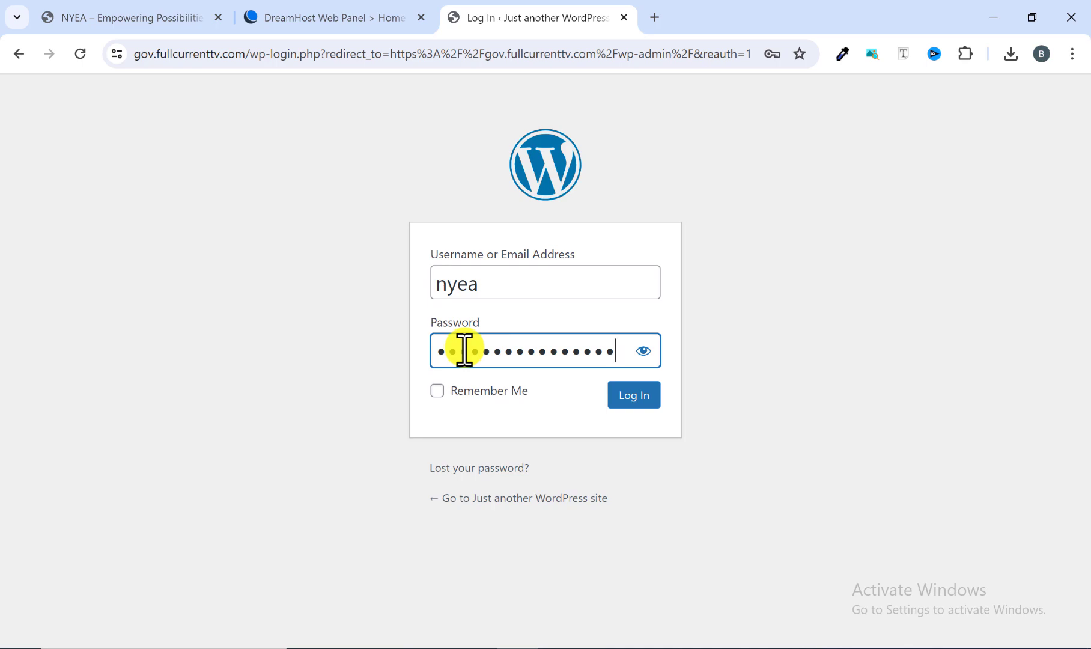
pyautogui.click(636, 398)
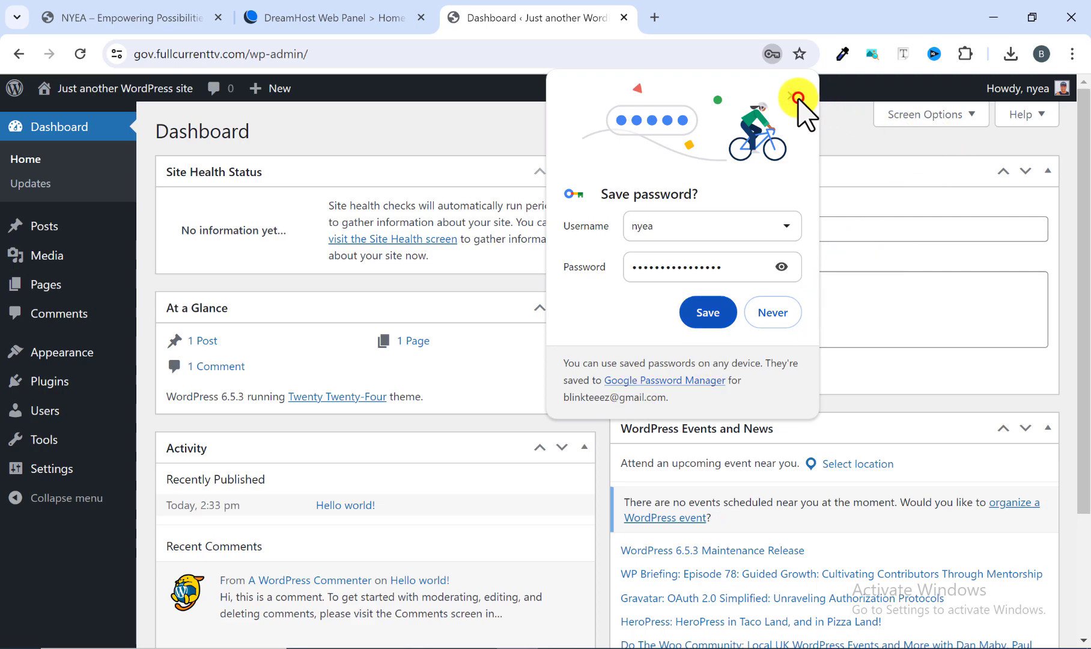
pyautogui.click(798, 97)
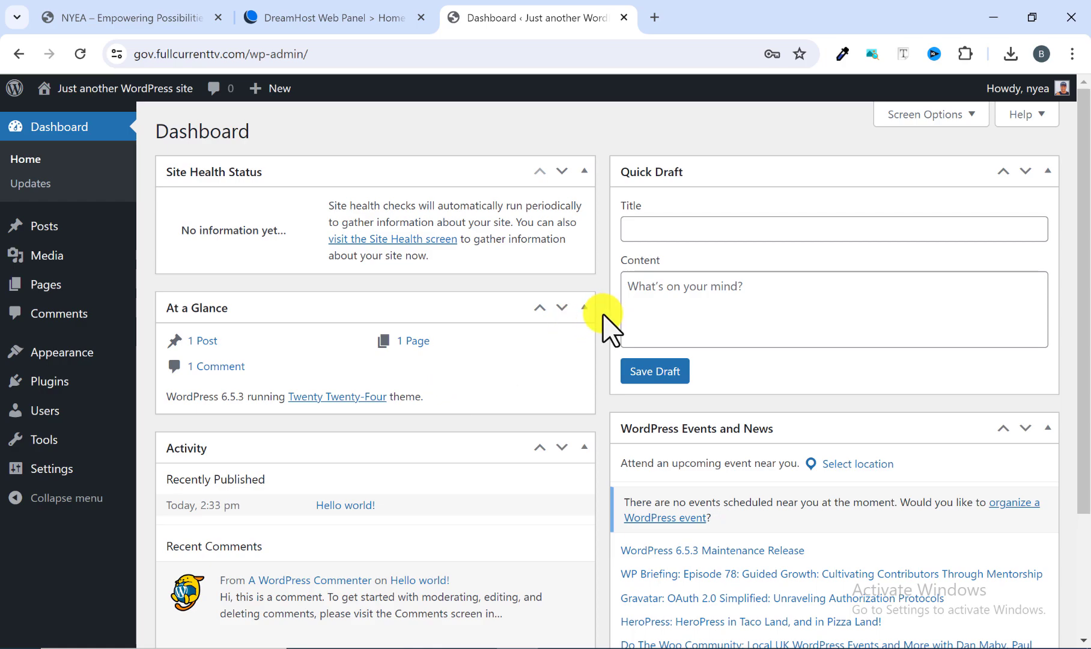
# Hide the Site Health Status, At a Glance, Activity, Quick Draft and WordPress Events and News boxes on the dashboard.
pyautogui.scroll(-3, 608, 330)
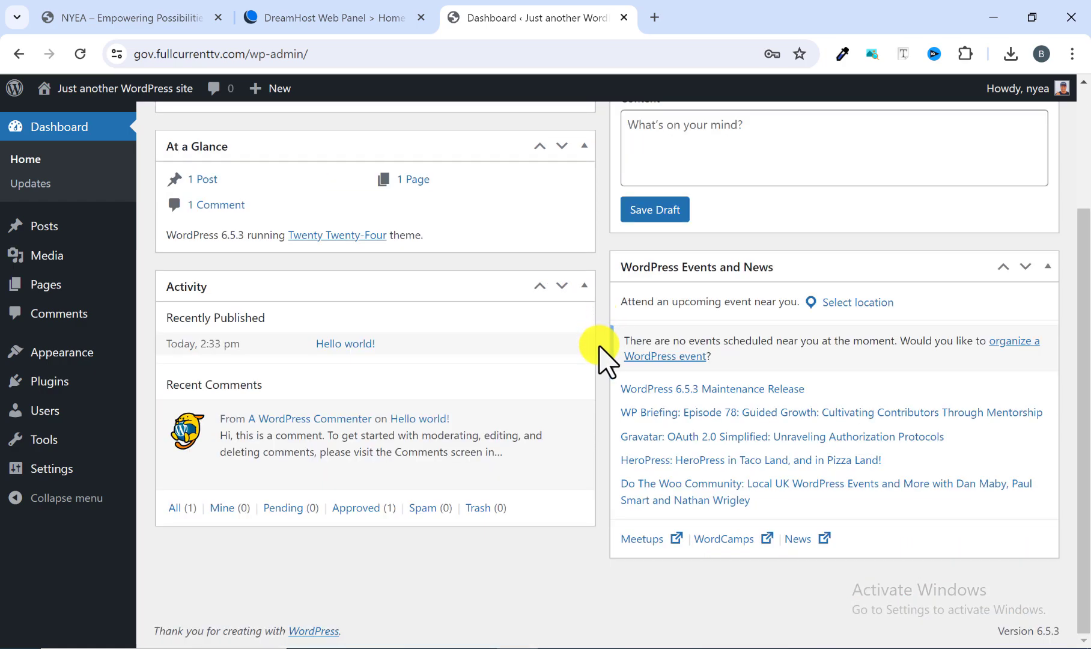
pyautogui.scroll(3, 599, 347)
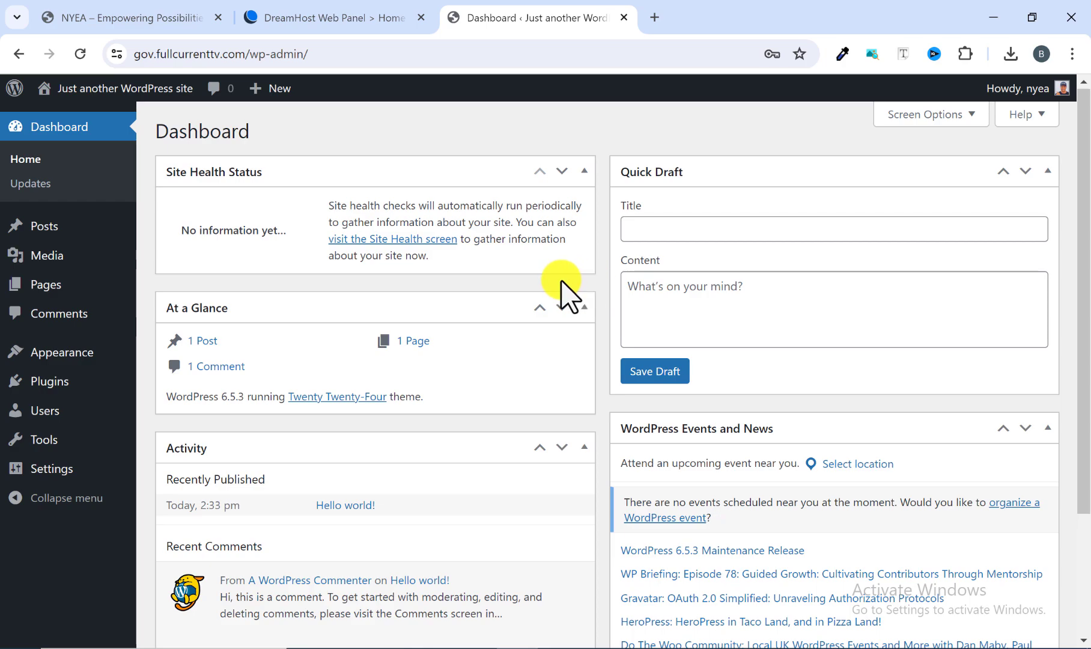
pyautogui.scroll(-3, 702, 365)
pyautogui.scroll(3, 628, 342)
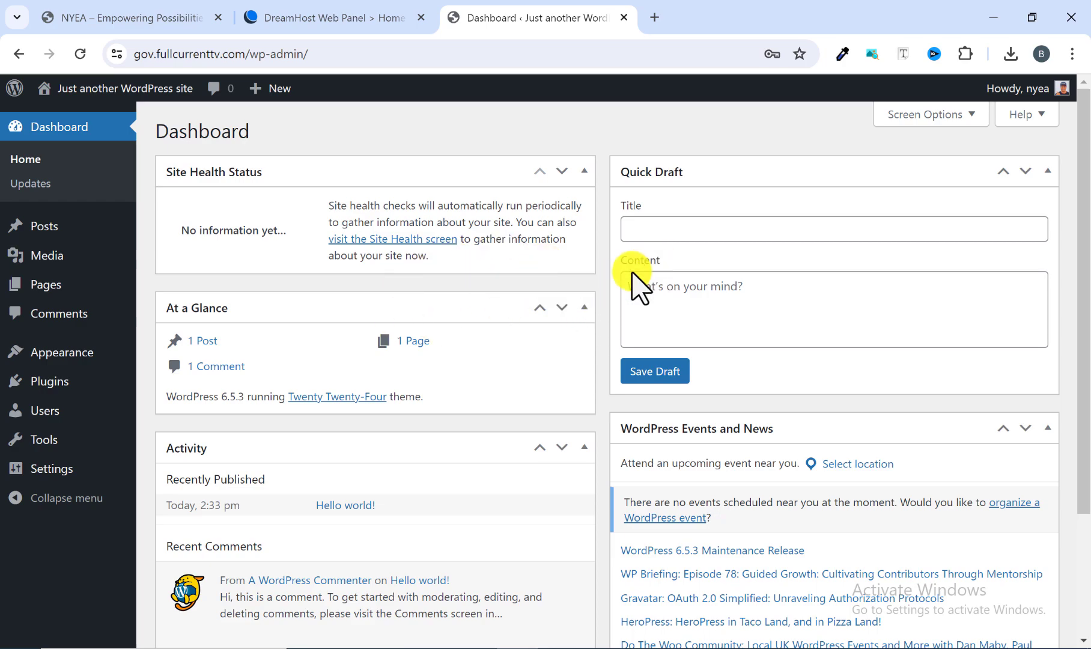
pyautogui.click(969, 123)
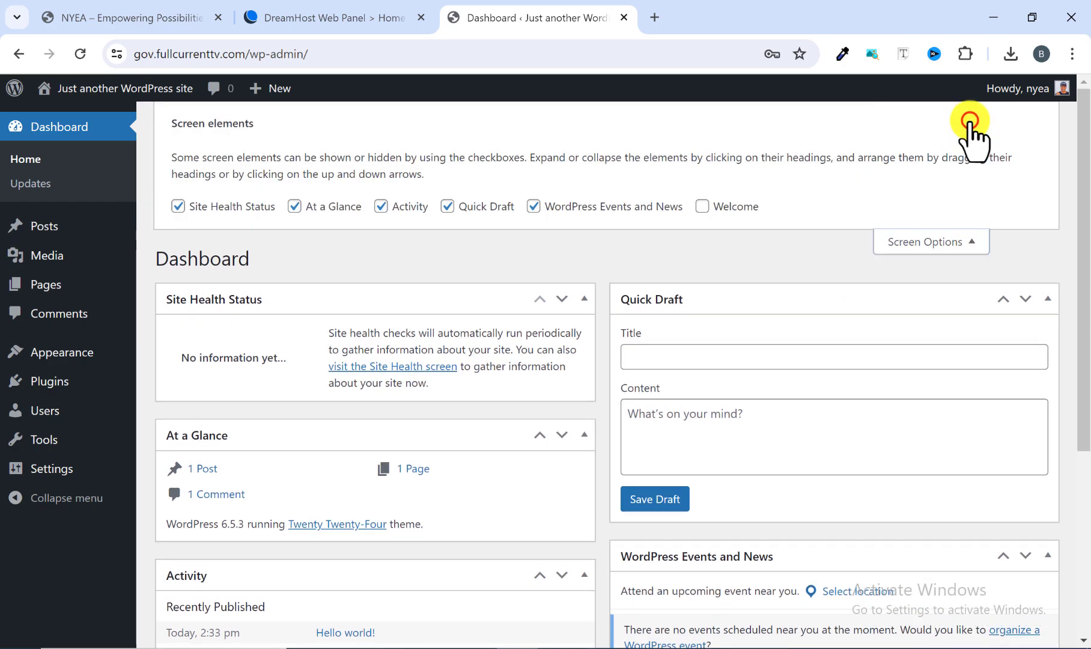
pyautogui.click(178, 207)
pyautogui.click(296, 206)
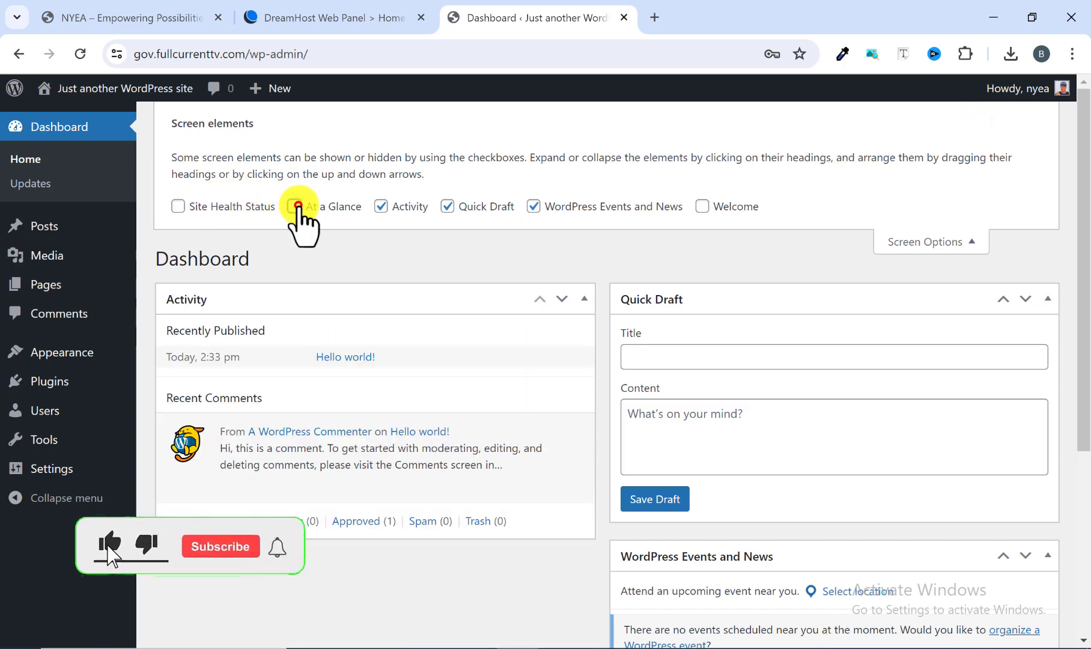
pyautogui.click(381, 206)
pyautogui.click(446, 206)
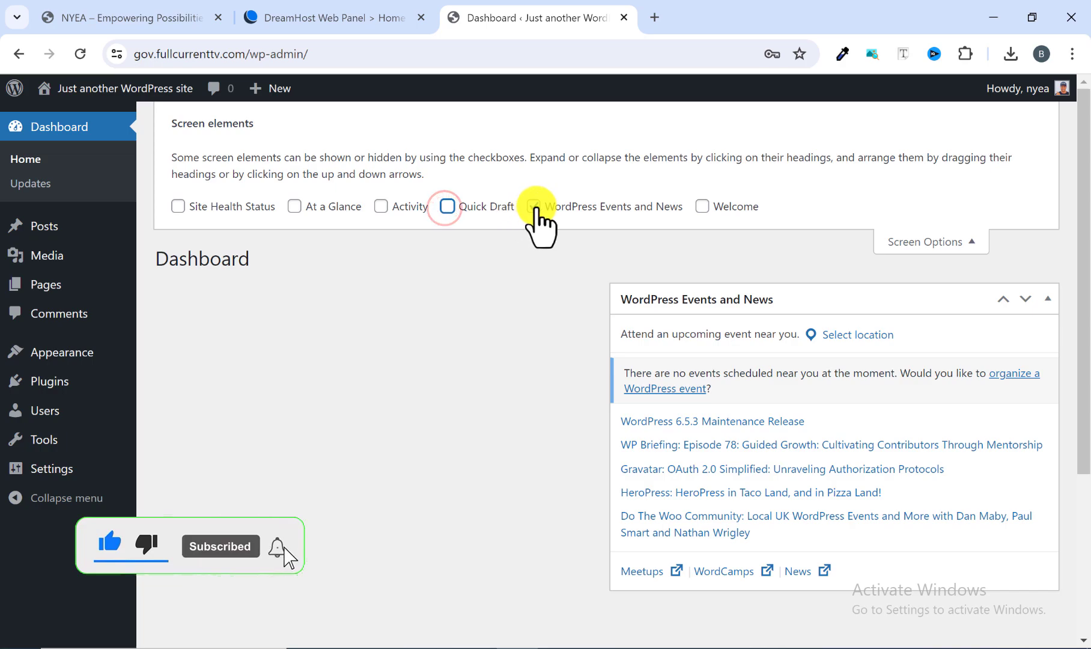
pyautogui.click(533, 206)
pyautogui.click(966, 242)
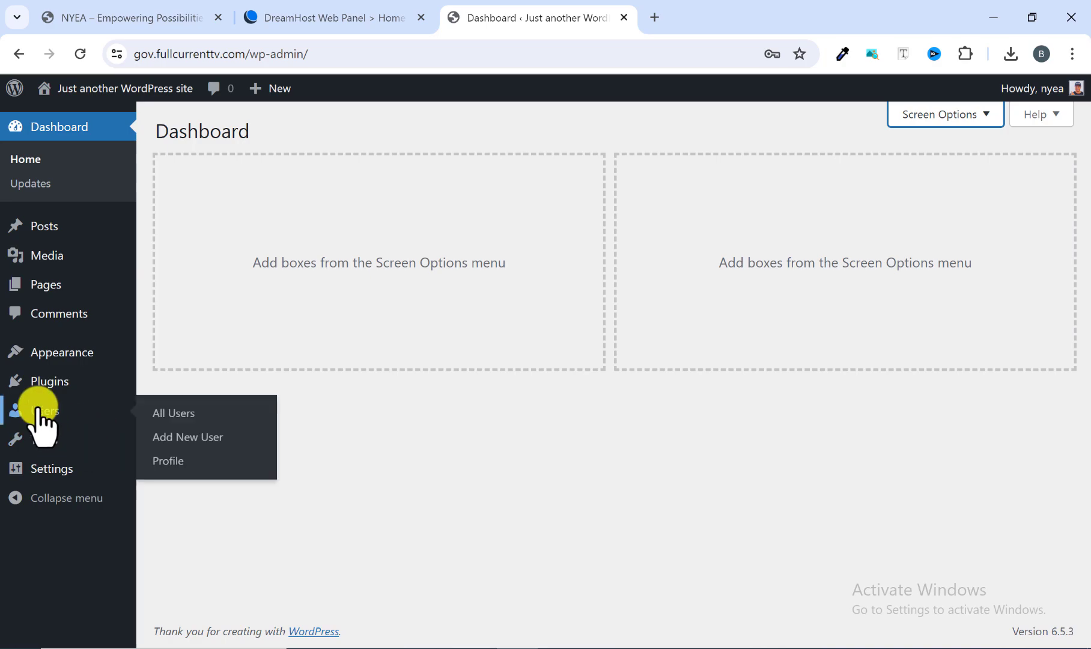
# Open the list of all users and compare the actions available for the two administrator accounts.
pyautogui.click(264, 413)
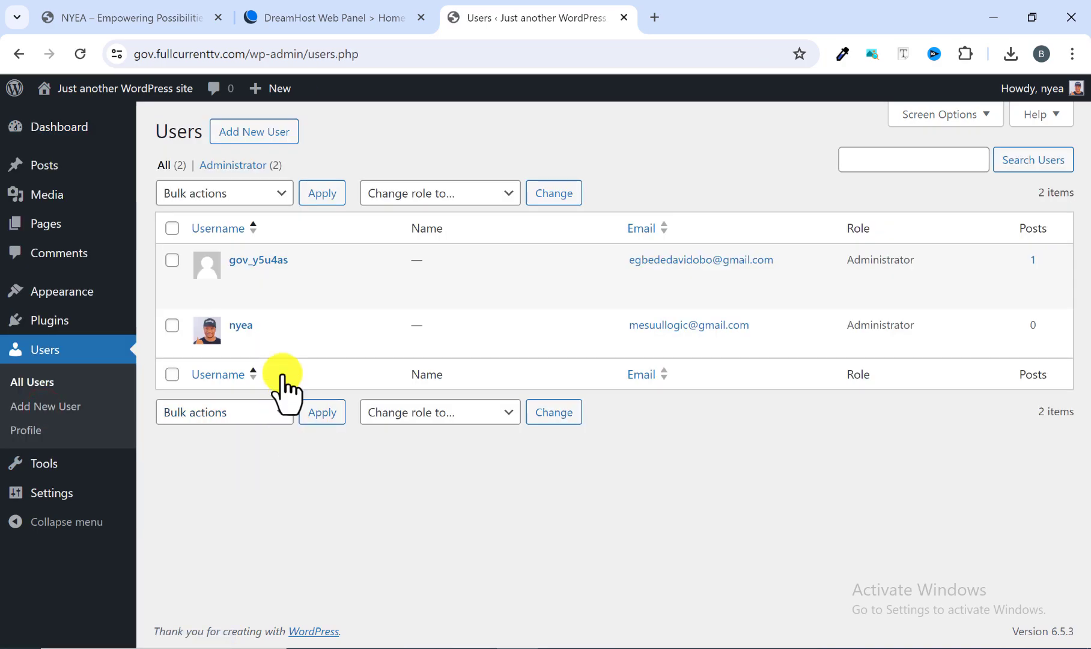
pyautogui.moveTo(263, 356)
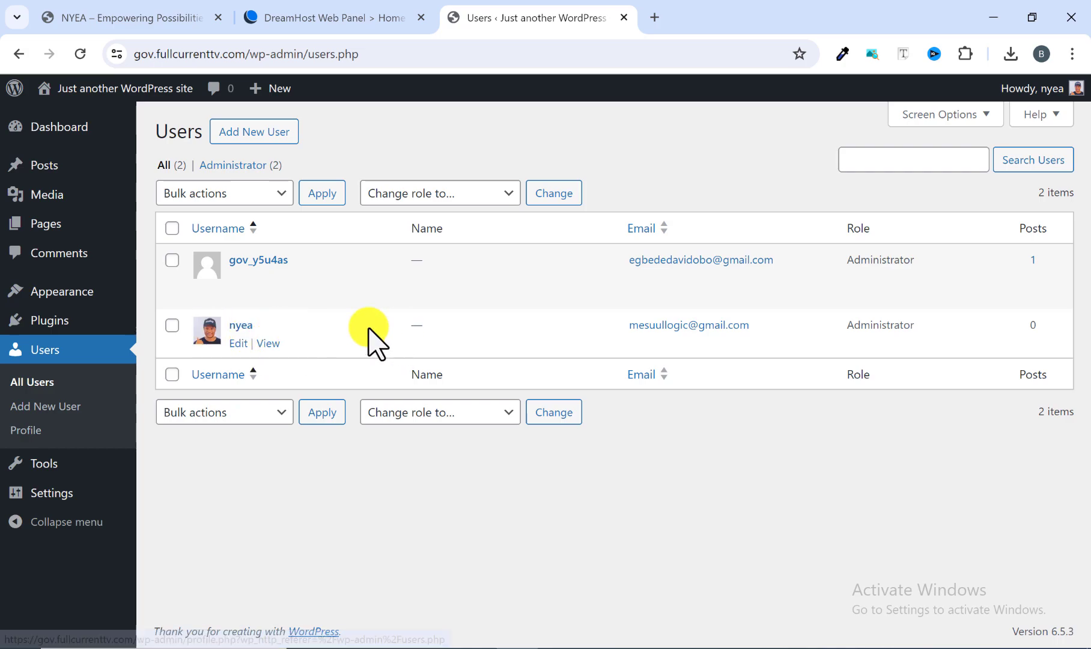
pyautogui.moveTo(283, 291)
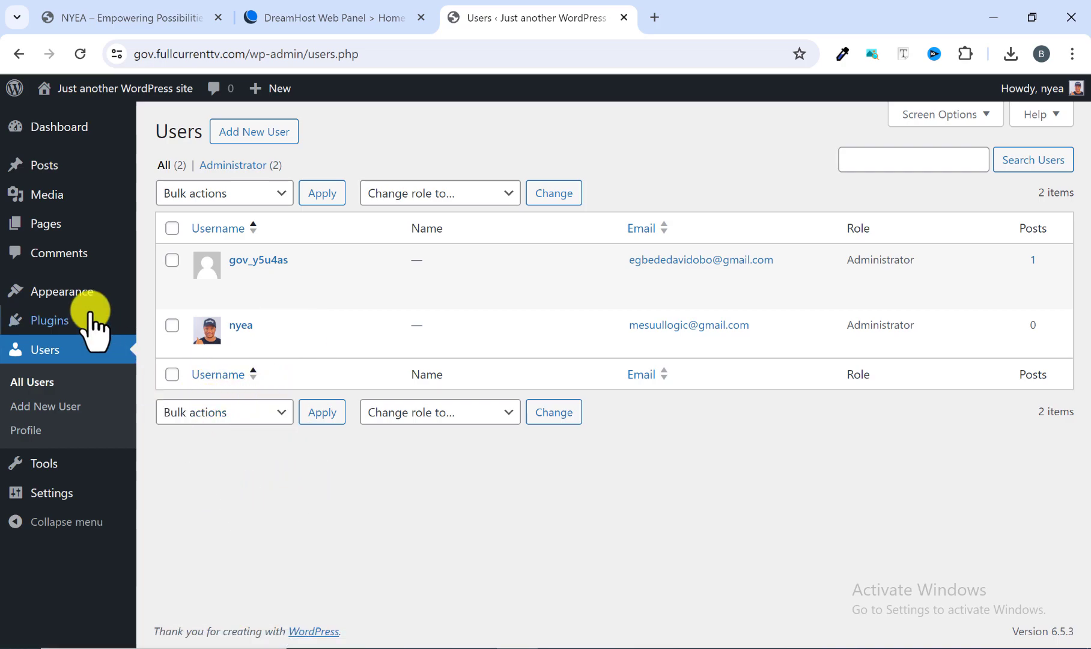
# Open the installed themes page, load the live site in a new browser tab and look through its default homepage.
pyautogui.moveTo(78, 289)
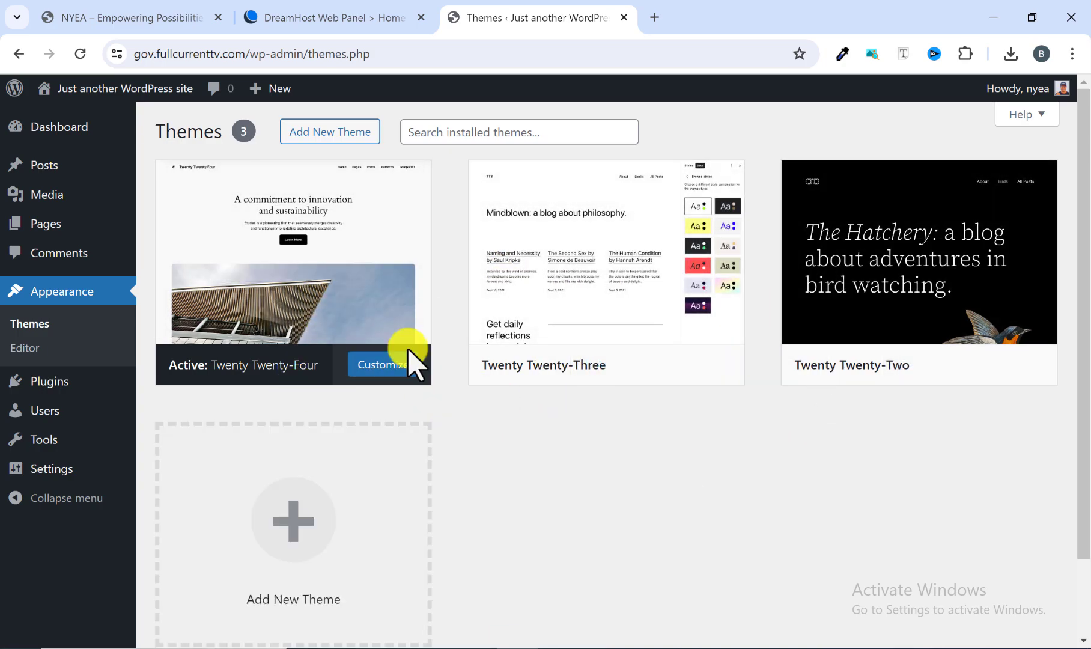
pyautogui.moveTo(81, 102)
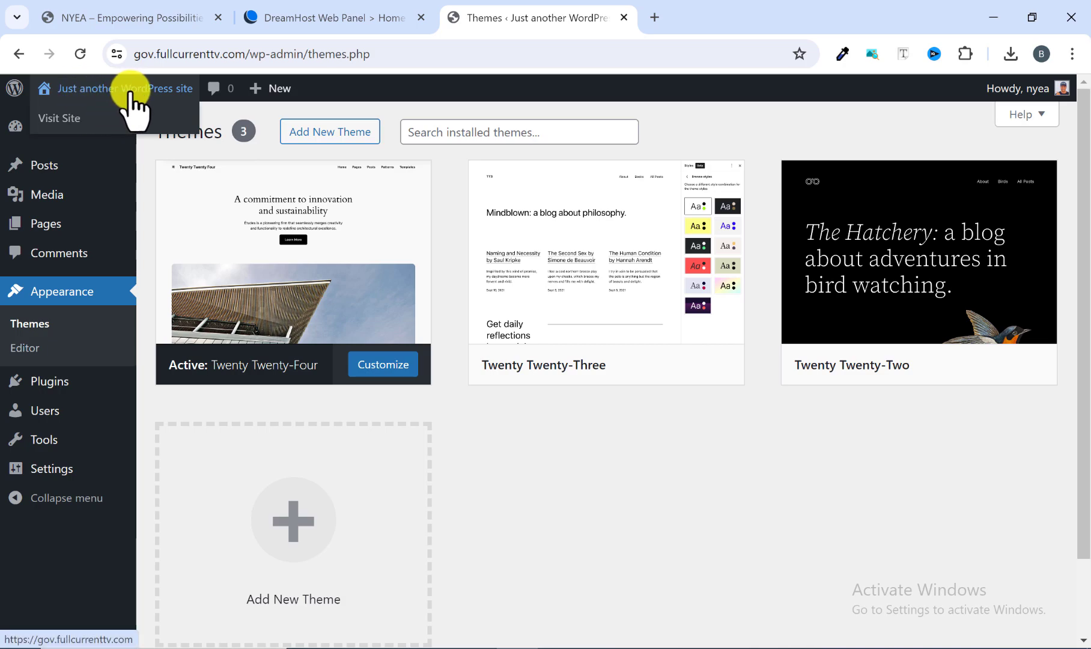
pyautogui.rightClick(61, 118)
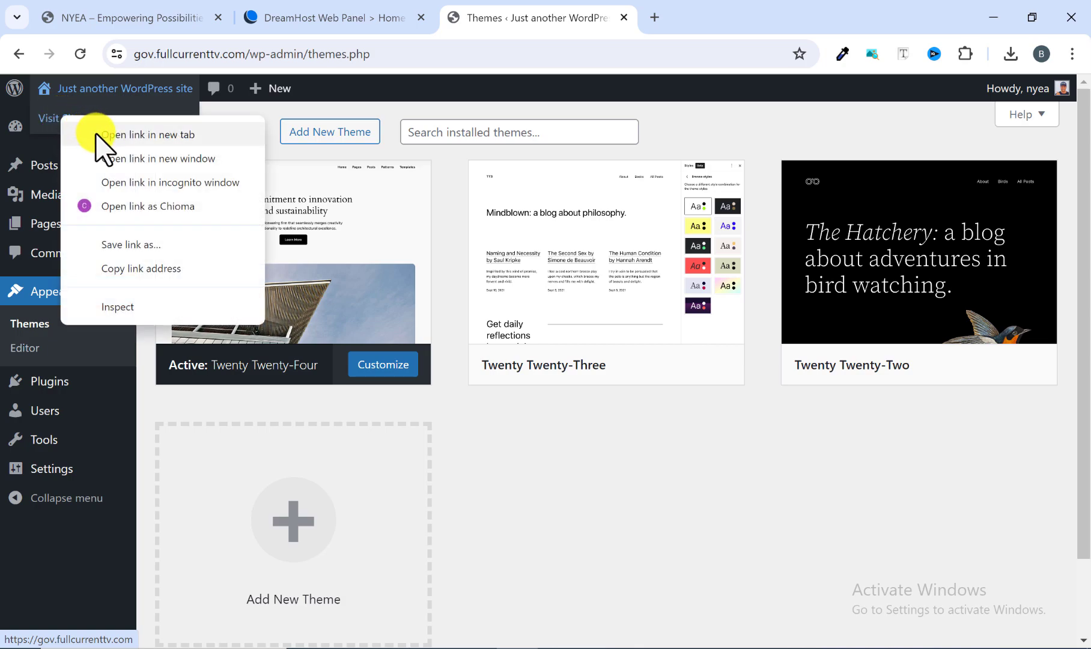
pyautogui.click(96, 135)
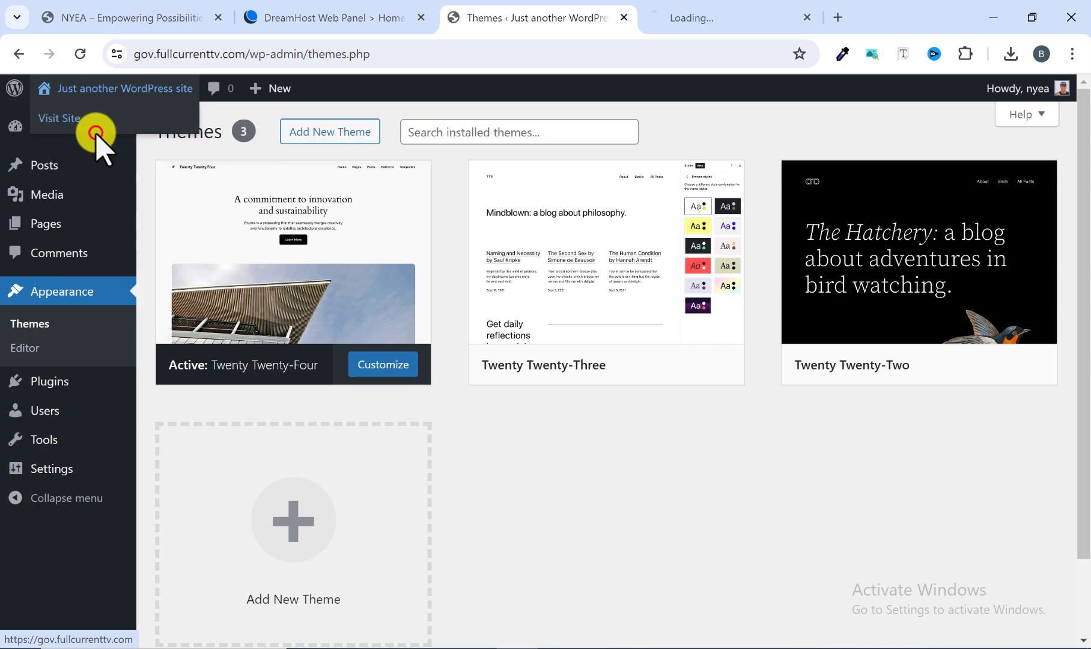
pyautogui.click(716, 13)
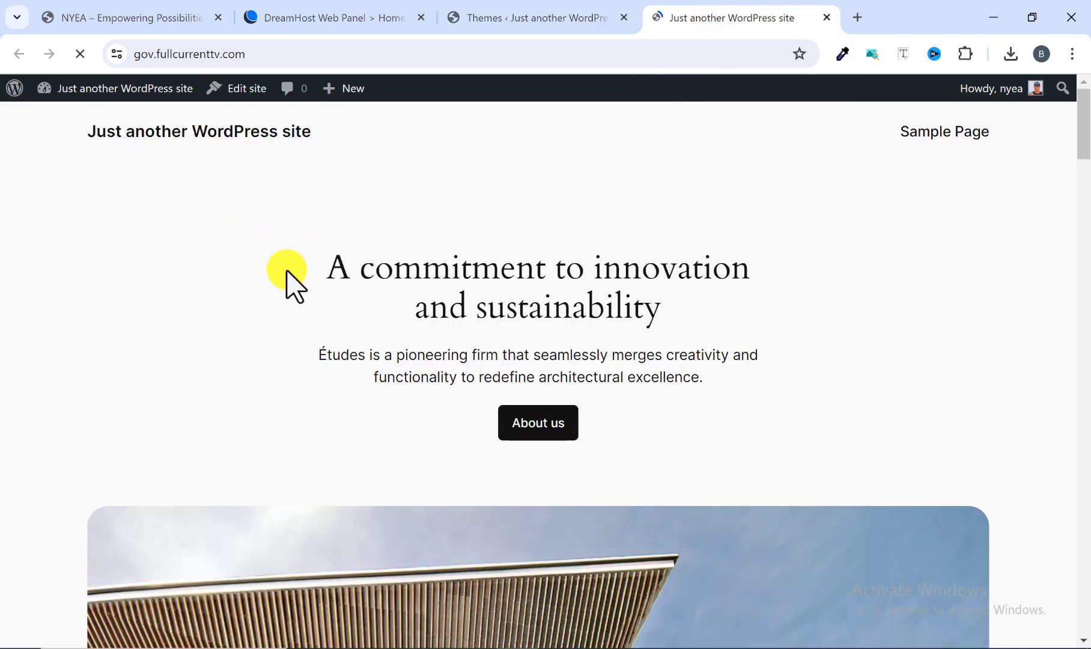
pyautogui.scroll(-2, 288, 281)
pyautogui.scroll(-20, 289, 278)
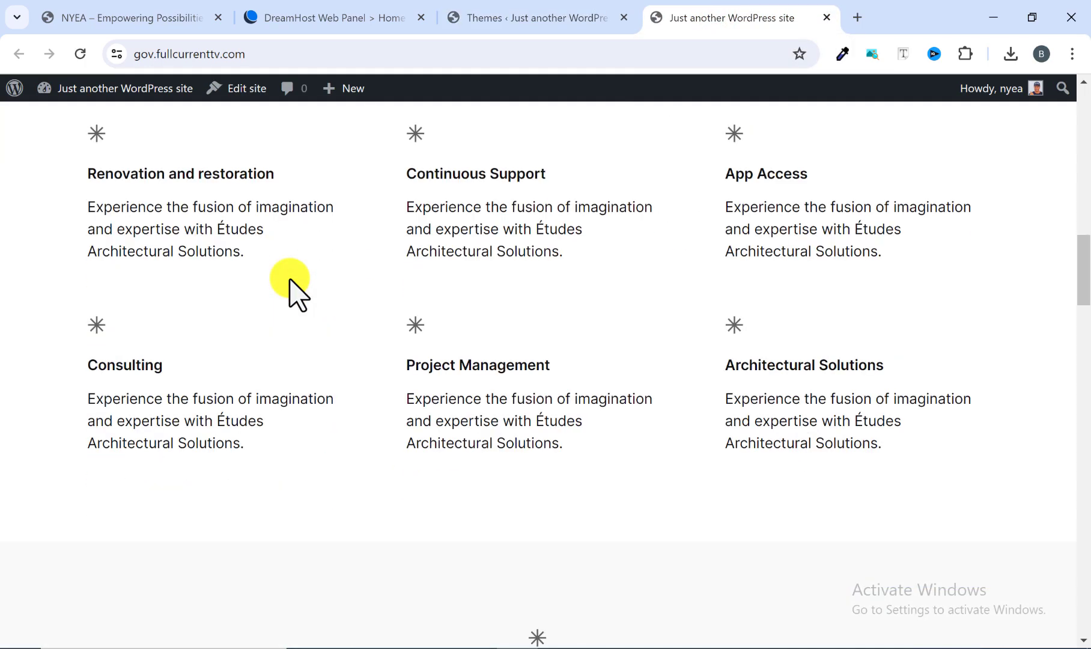
pyautogui.scroll(-5, 290, 283)
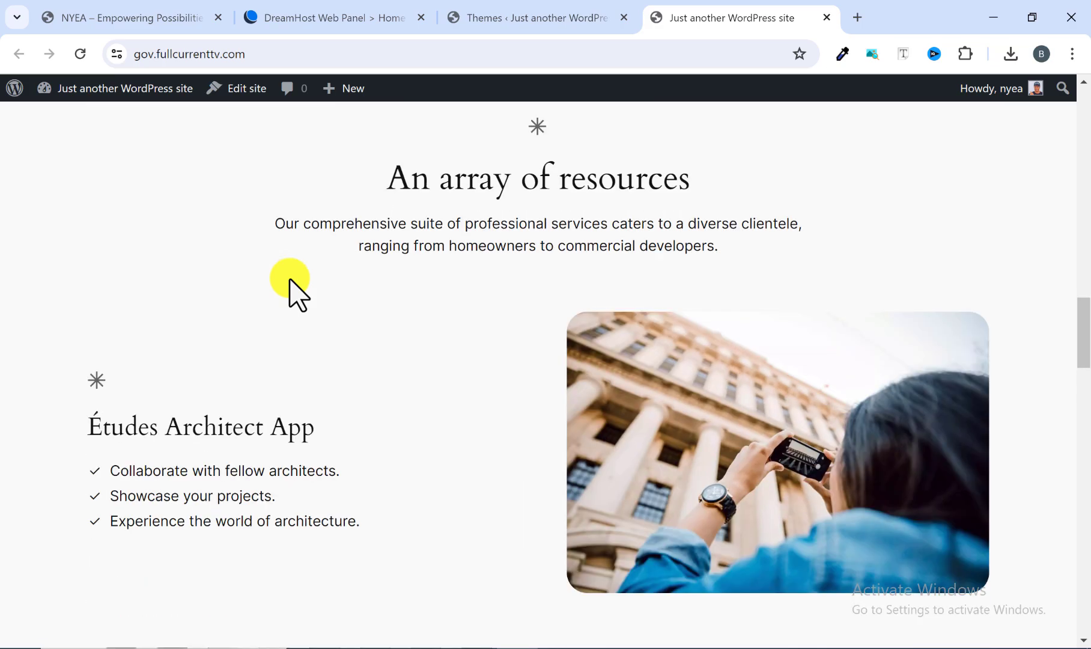
pyautogui.scroll(-15, 291, 283)
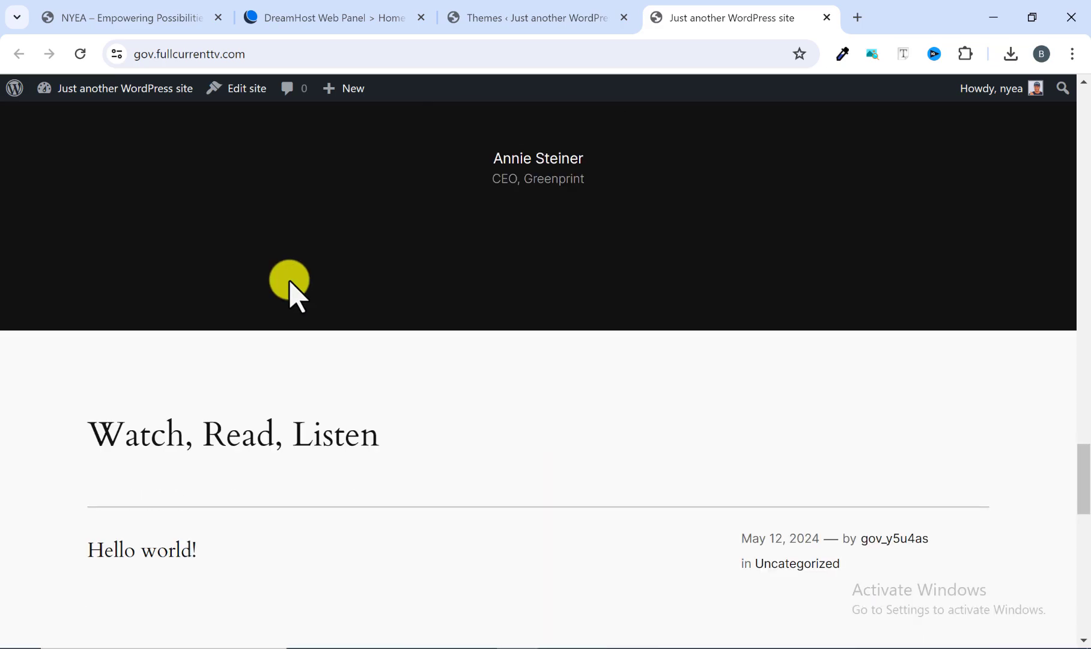
pyautogui.scroll(18, 289, 283)
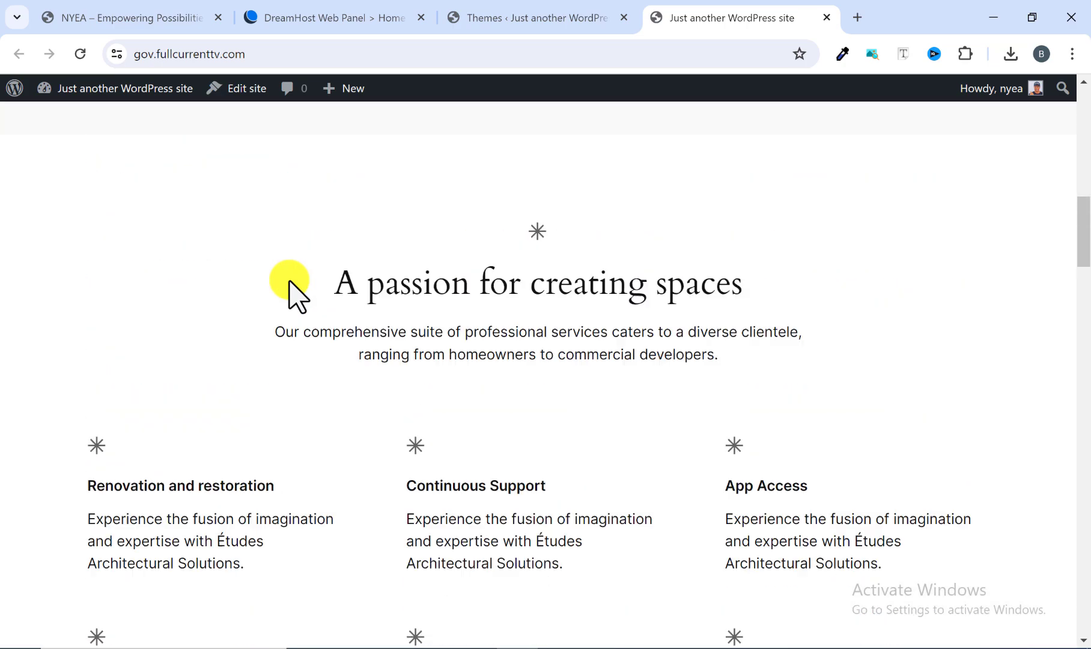
pyautogui.scroll(10, 289, 282)
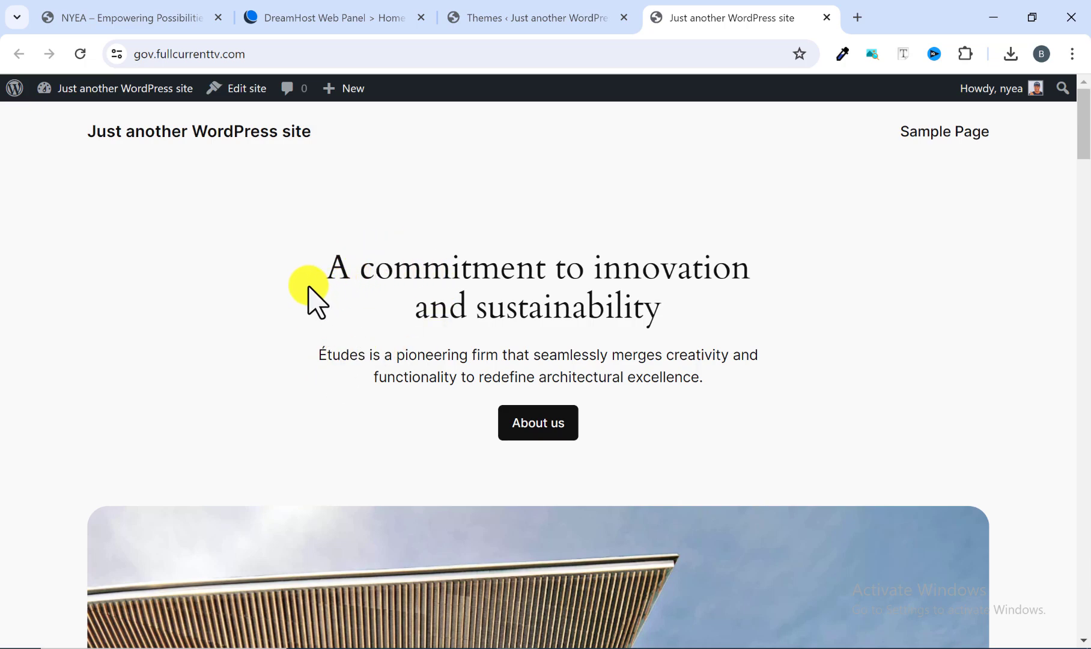
# Return to theme management, open the page for adding new themes and browse the popular ones, examining OceanWP.
pyautogui.click(521, 28)
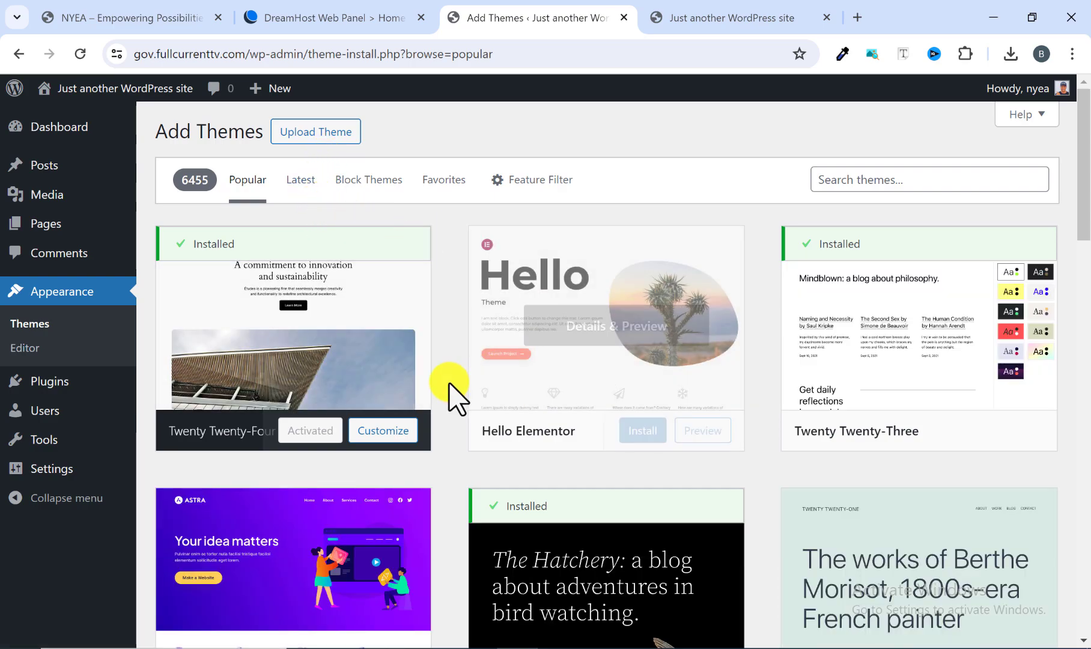
pyautogui.scroll(-3, 448, 397)
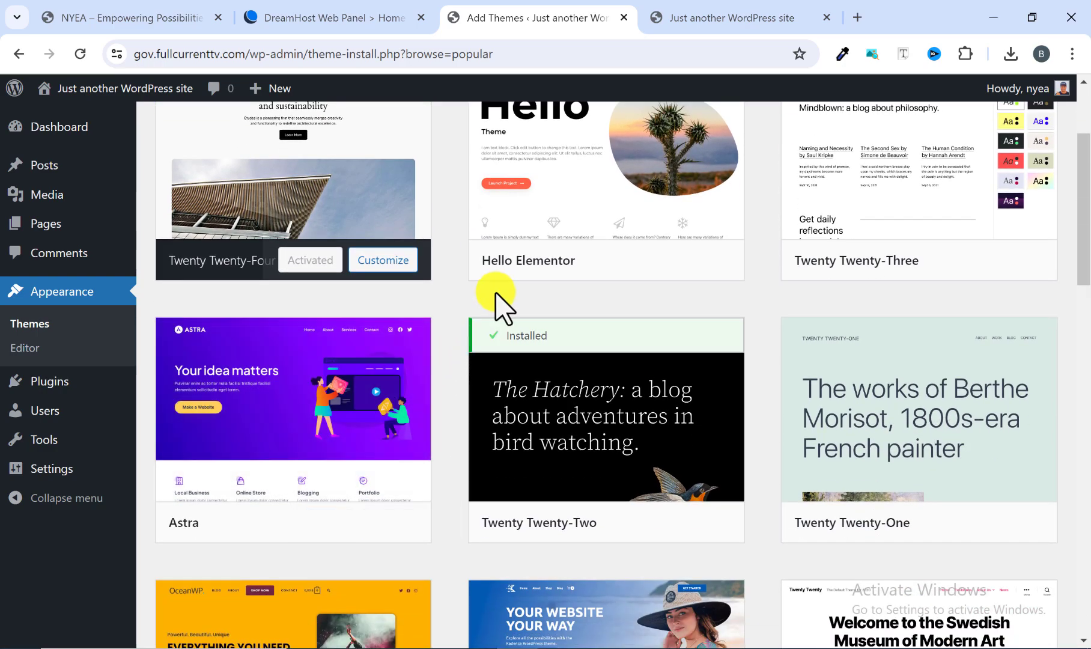
pyautogui.scroll(3, 499, 304)
pyautogui.scroll(-3, 799, 457)
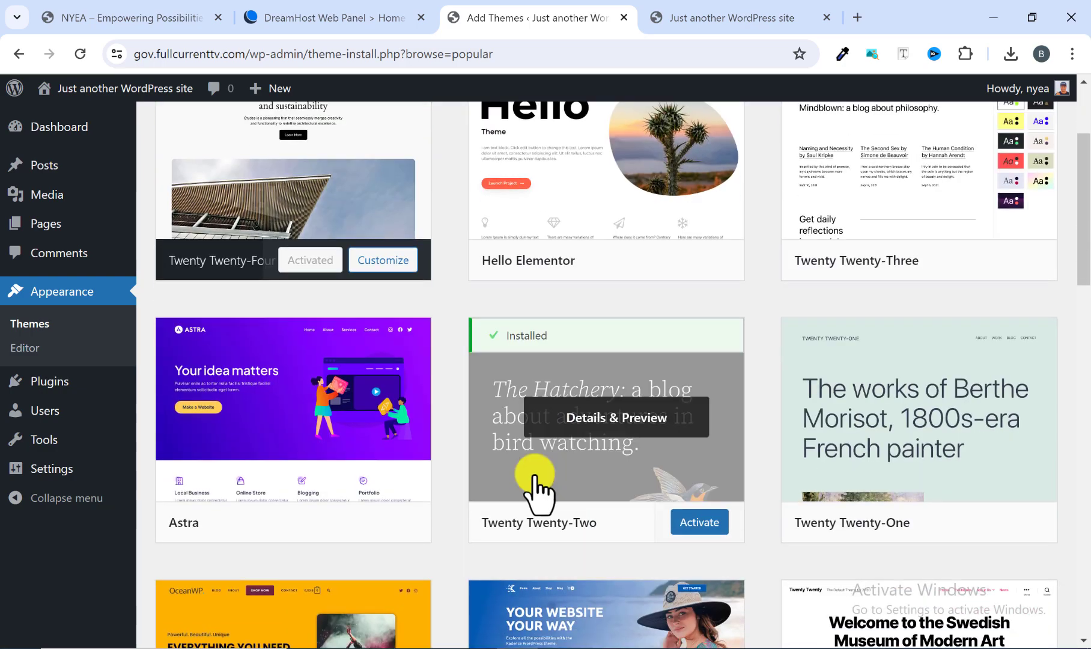
pyautogui.scroll(-6, 377, 522)
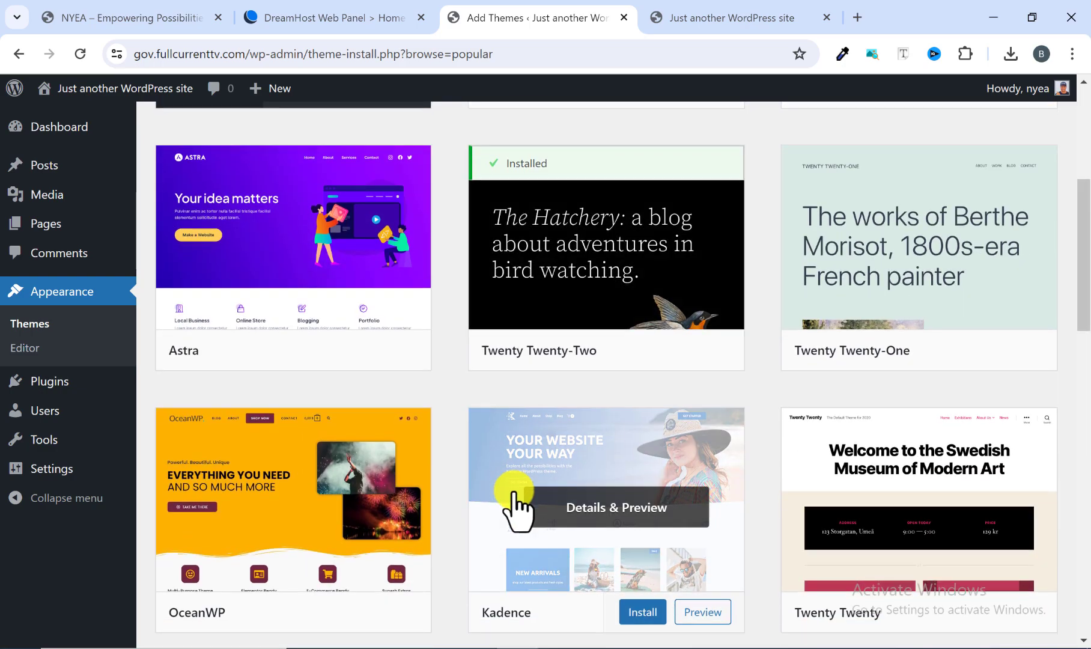
pyautogui.scroll(-3, 539, 456)
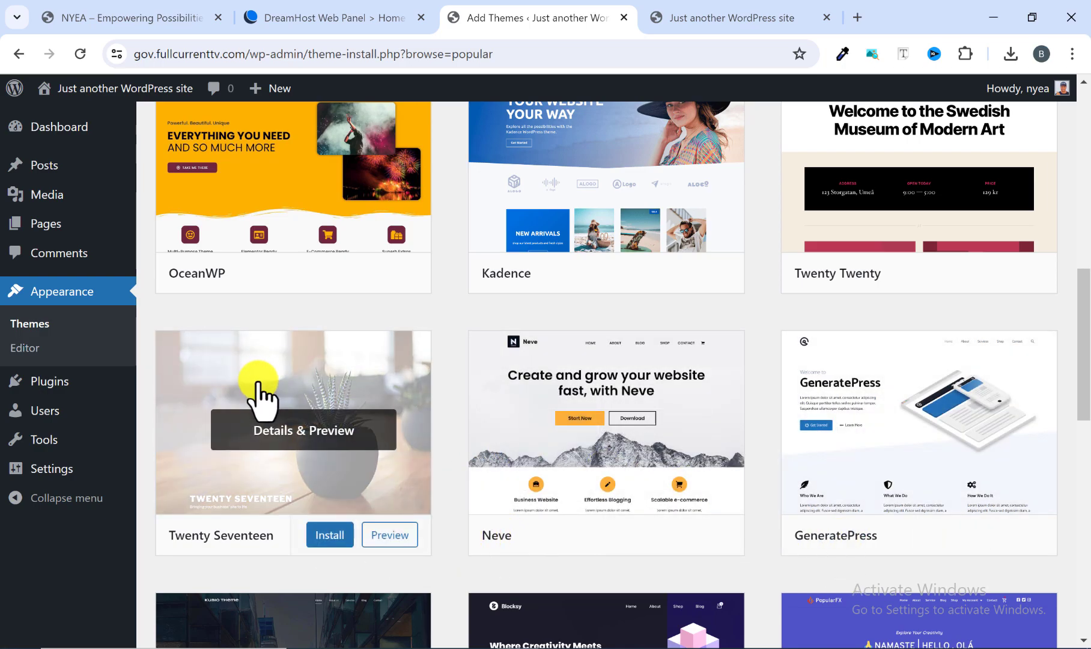
pyautogui.scroll(-8, 373, 398)
pyautogui.scroll(4, 384, 415)
pyautogui.scroll(9, 388, 414)
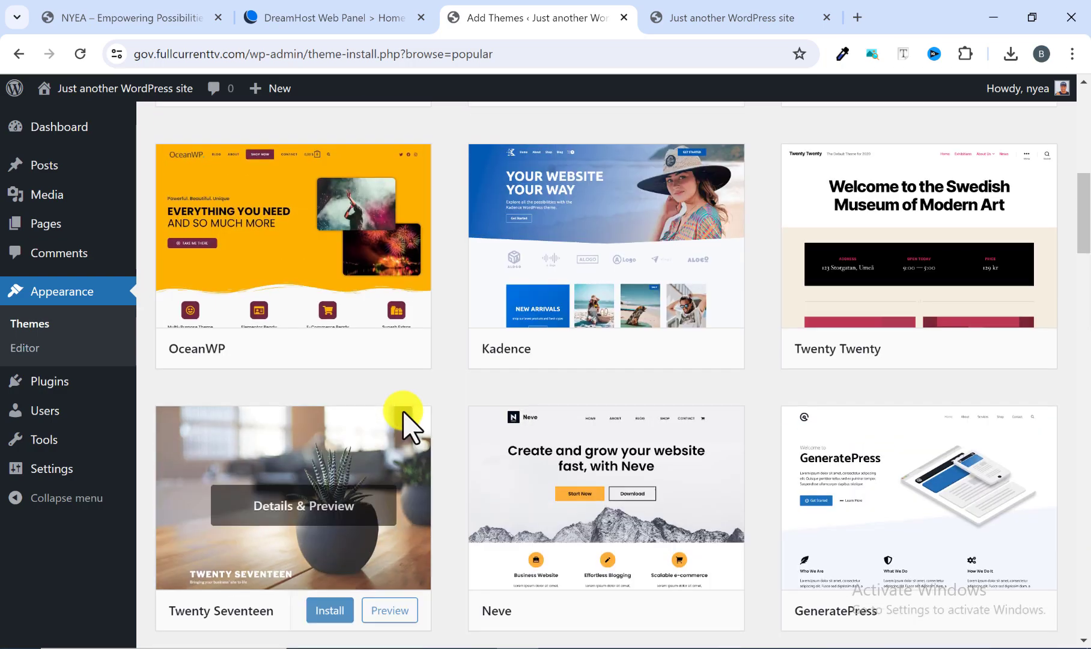
pyautogui.scroll(-2, 447, 415)
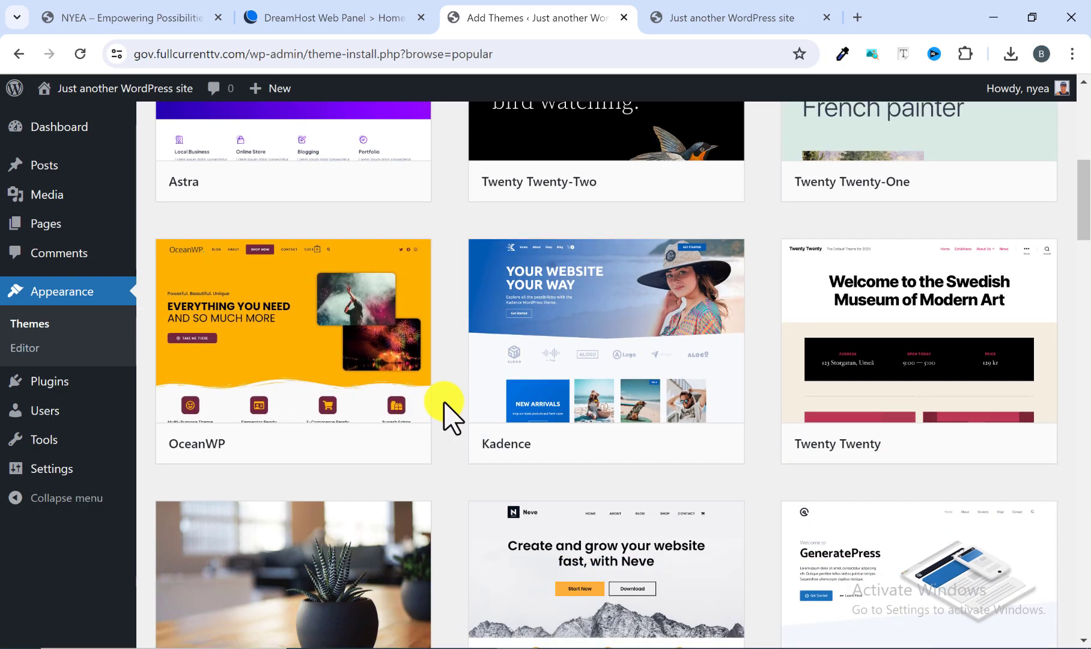
pyautogui.moveTo(225, 443)
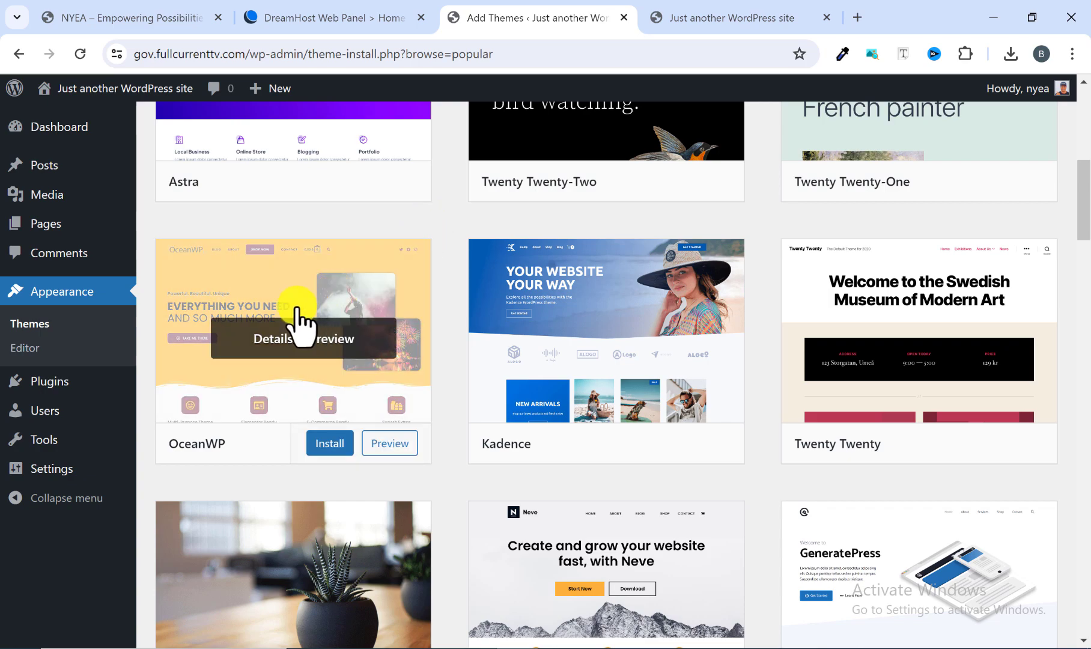
pyautogui.moveTo(292, 292)
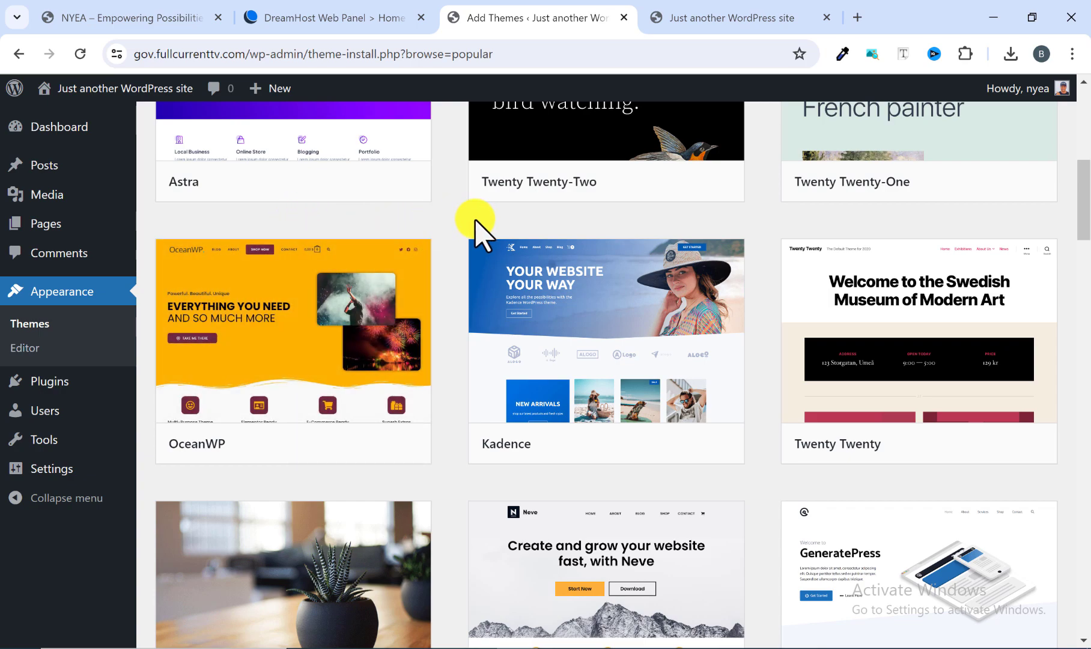
pyautogui.moveTo(287, 373)
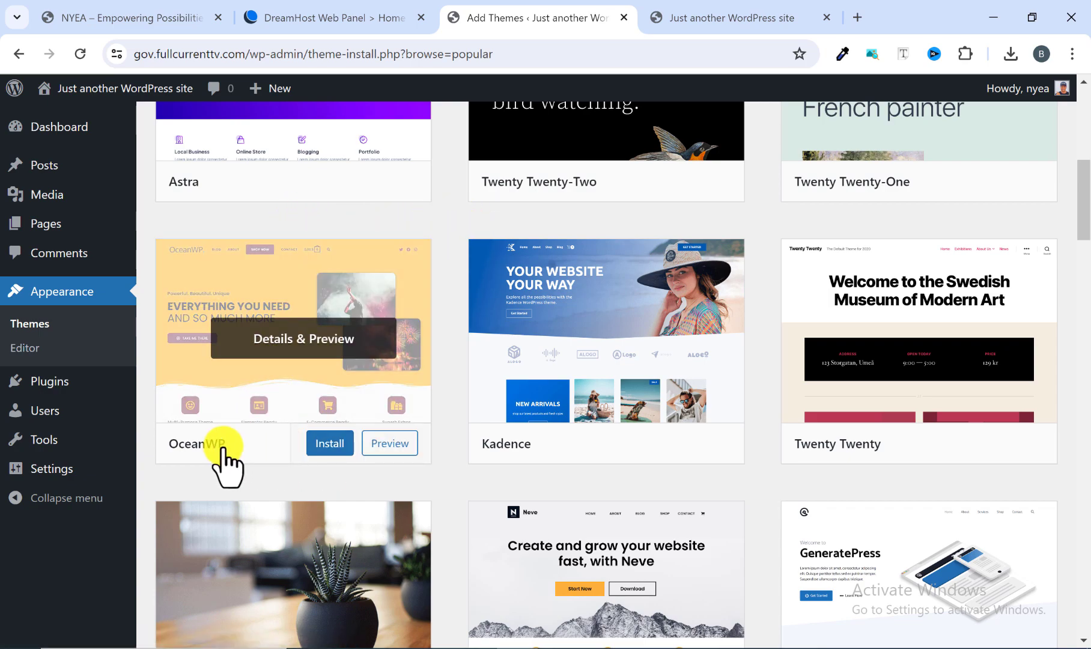
# Install the OceanWP theme from the popular themes and activate it.
pyautogui.scroll(1, 282, 464)
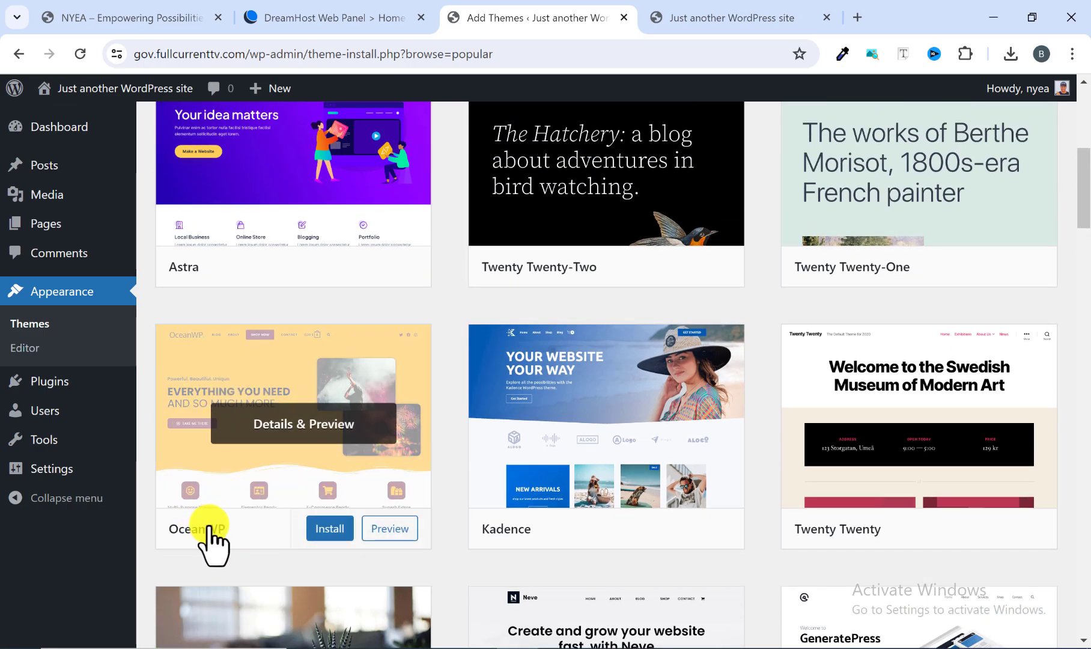
pyautogui.scroll(1, 354, 493)
pyautogui.scroll(6, 355, 480)
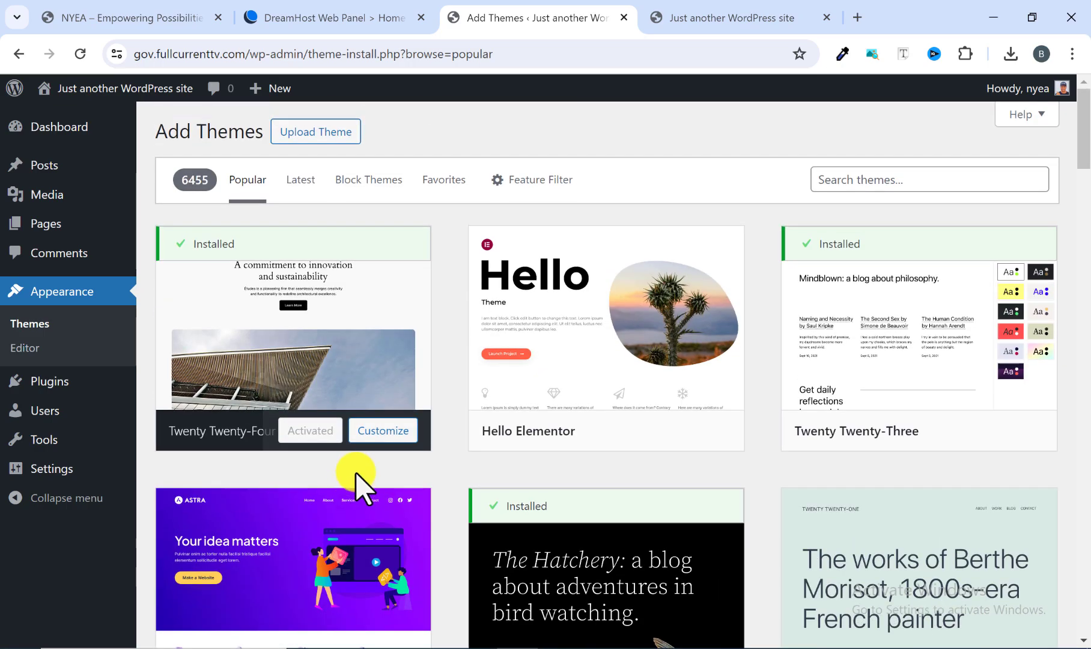
pyautogui.click(874, 179)
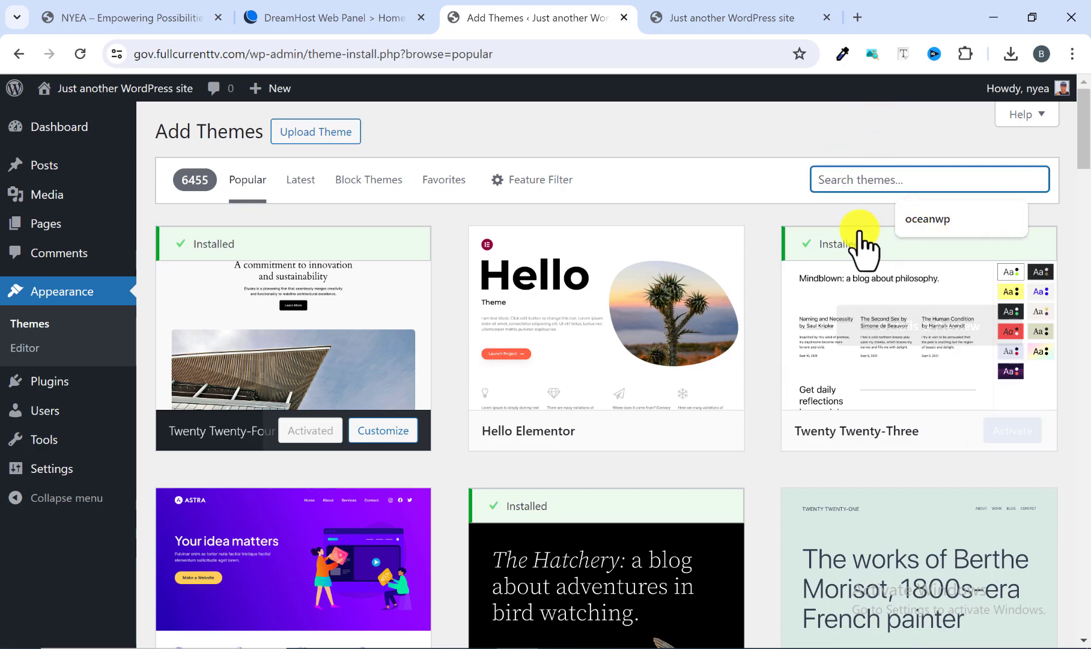
pyautogui.scroll(-6, 360, 406)
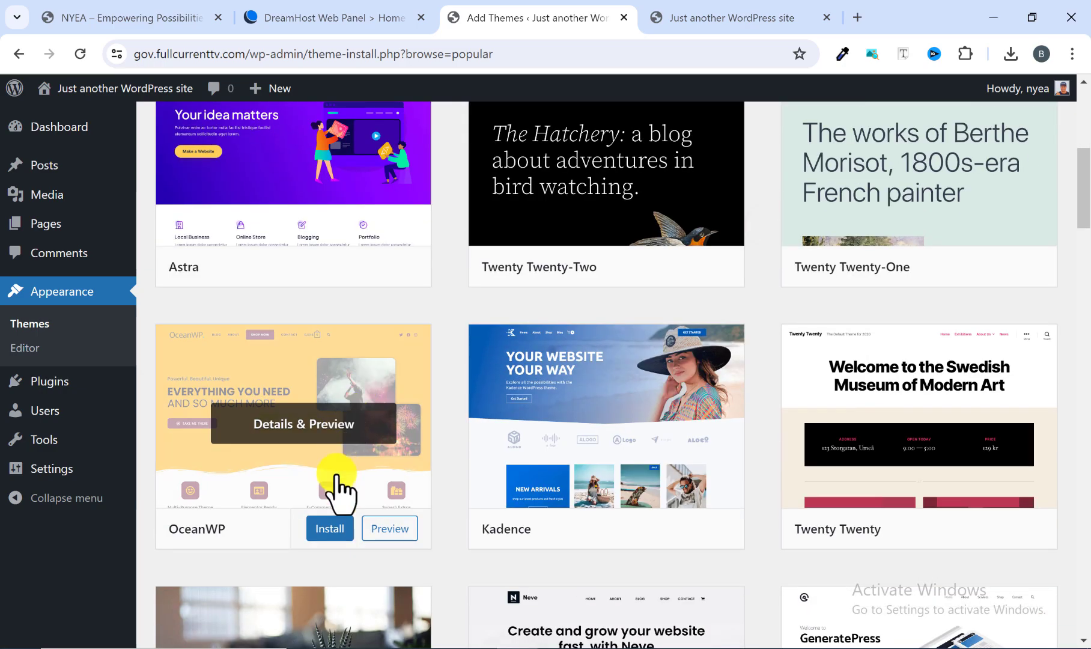
pyautogui.click(330, 528)
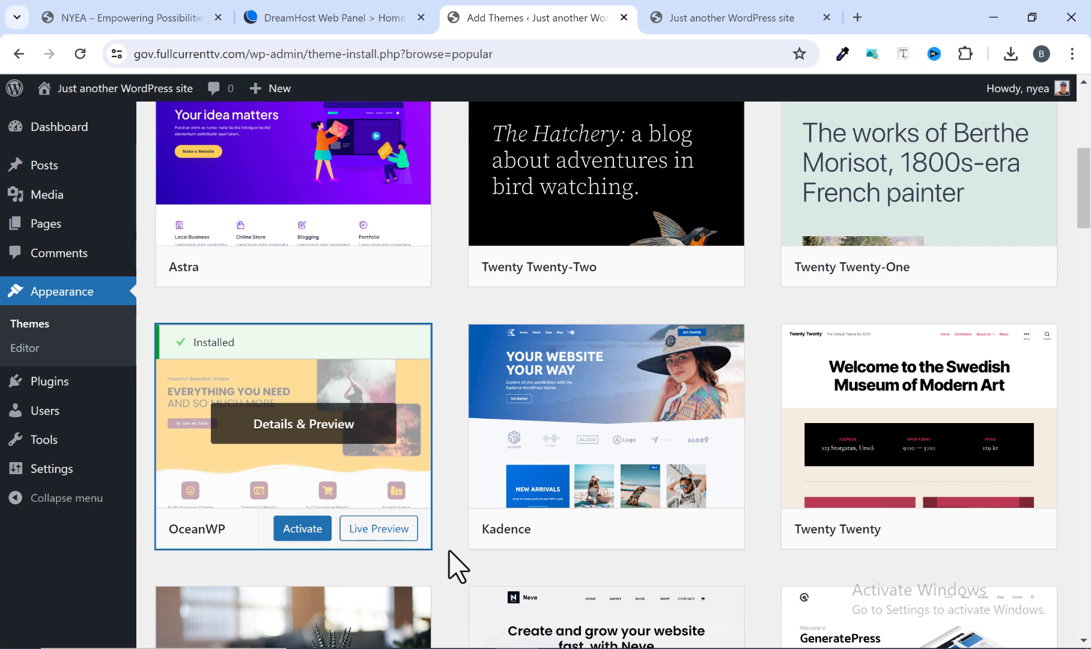
pyautogui.scroll(-3, 319, 571)
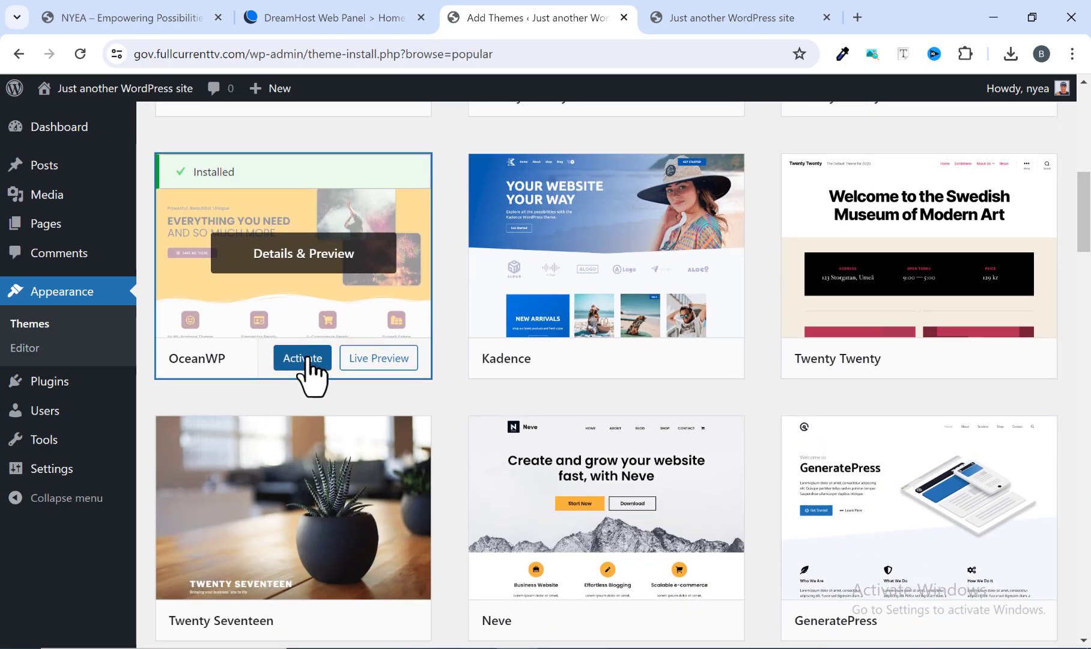
pyautogui.click(307, 360)
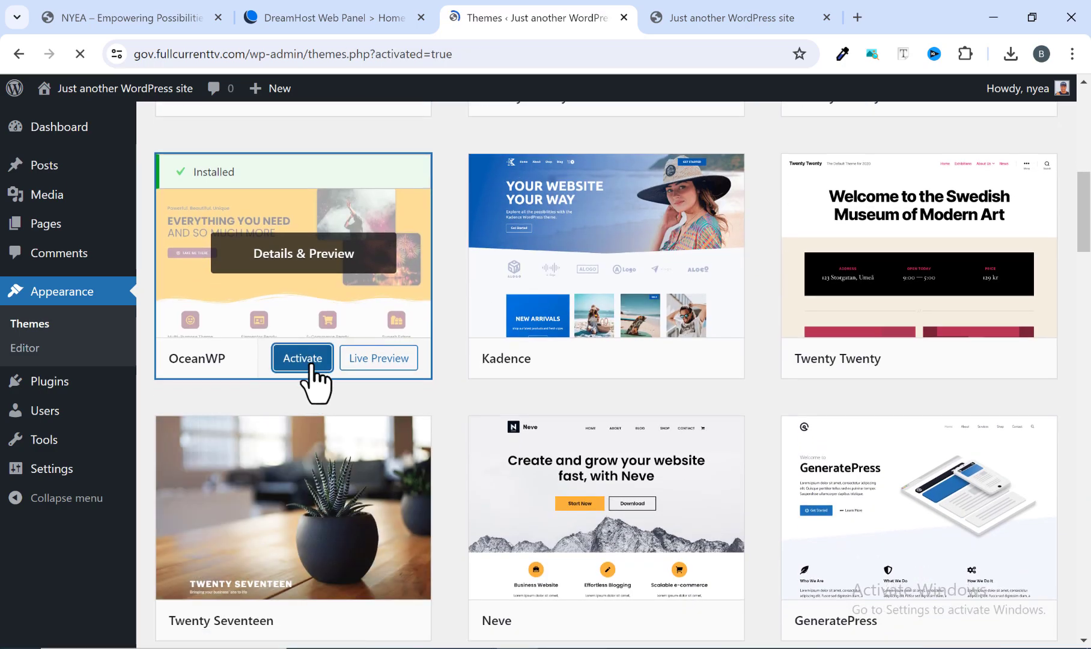
pyautogui.scroll(-4, 391, 453)
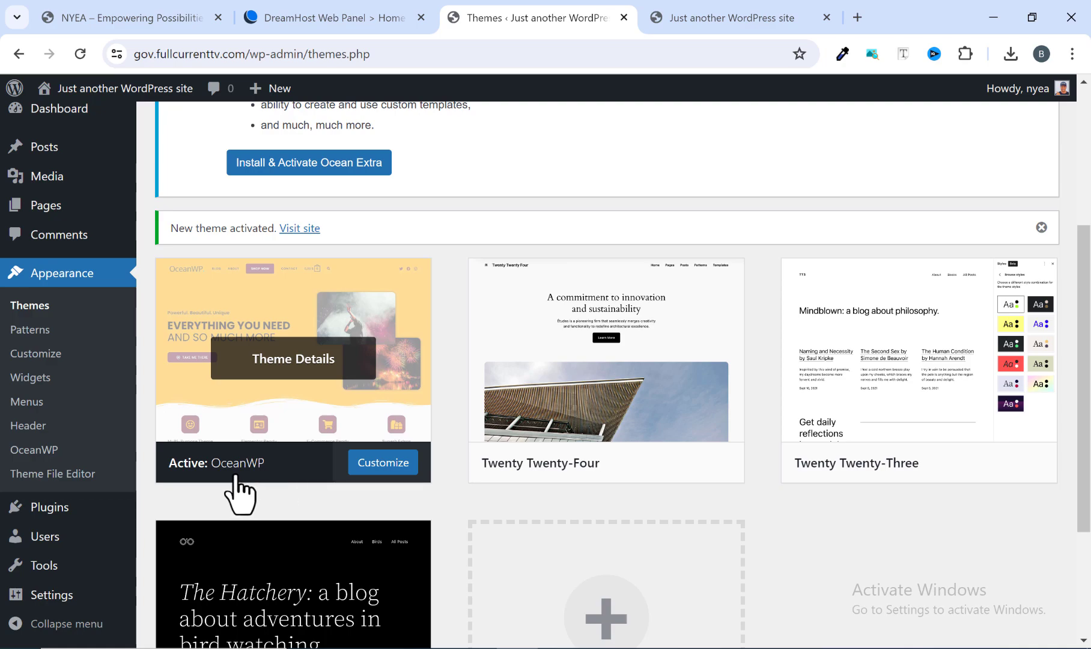
# Reload the live site's homepage to view it with the newly activated theme.
pyautogui.click(743, 25)
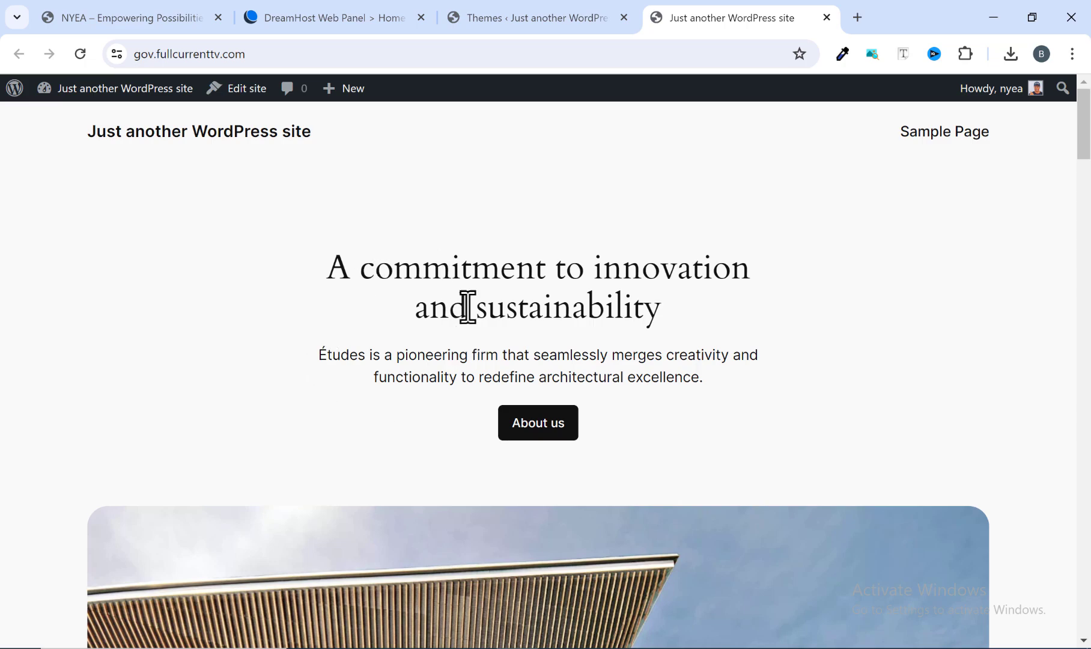
pyautogui.scroll(-4, 451, 346)
pyautogui.scroll(-1, 451, 355)
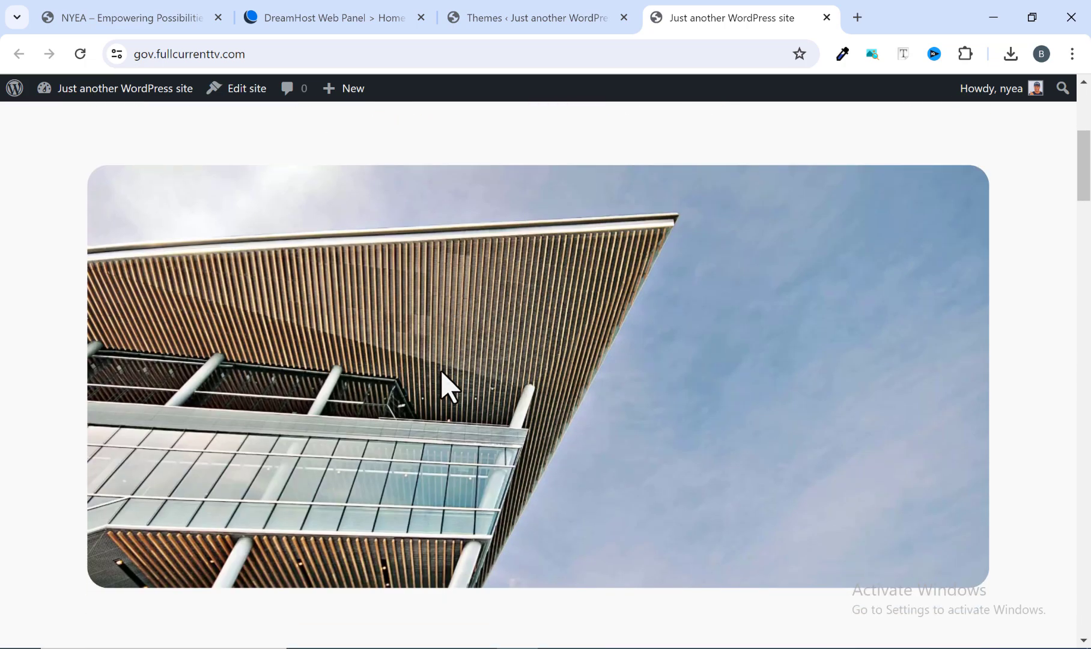
pyautogui.scroll(5, 392, 409)
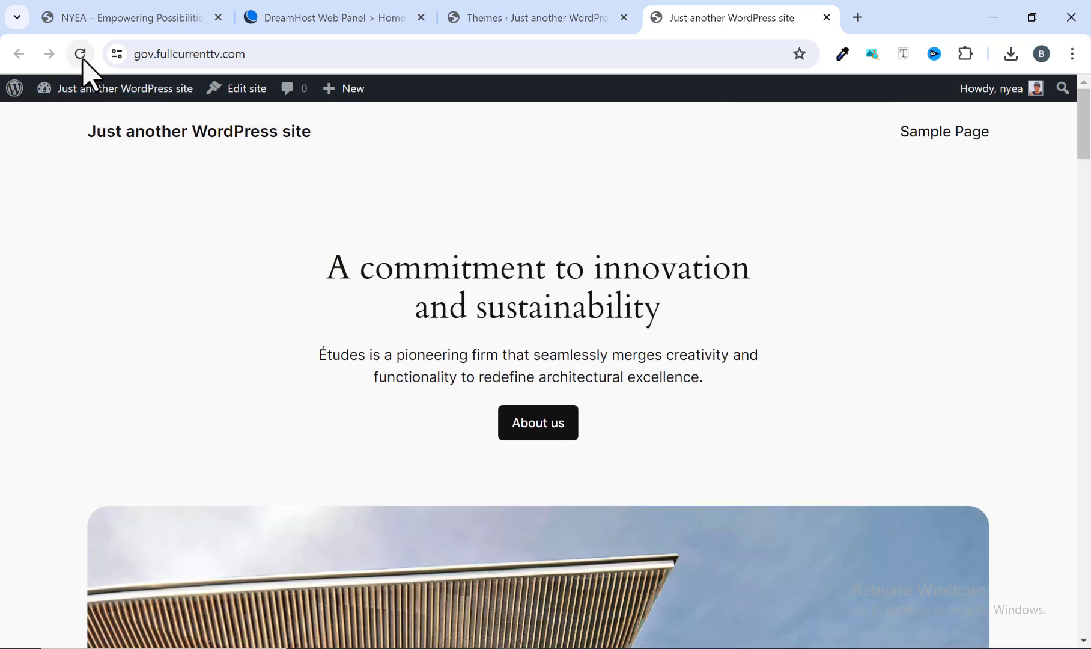
pyautogui.click(82, 56)
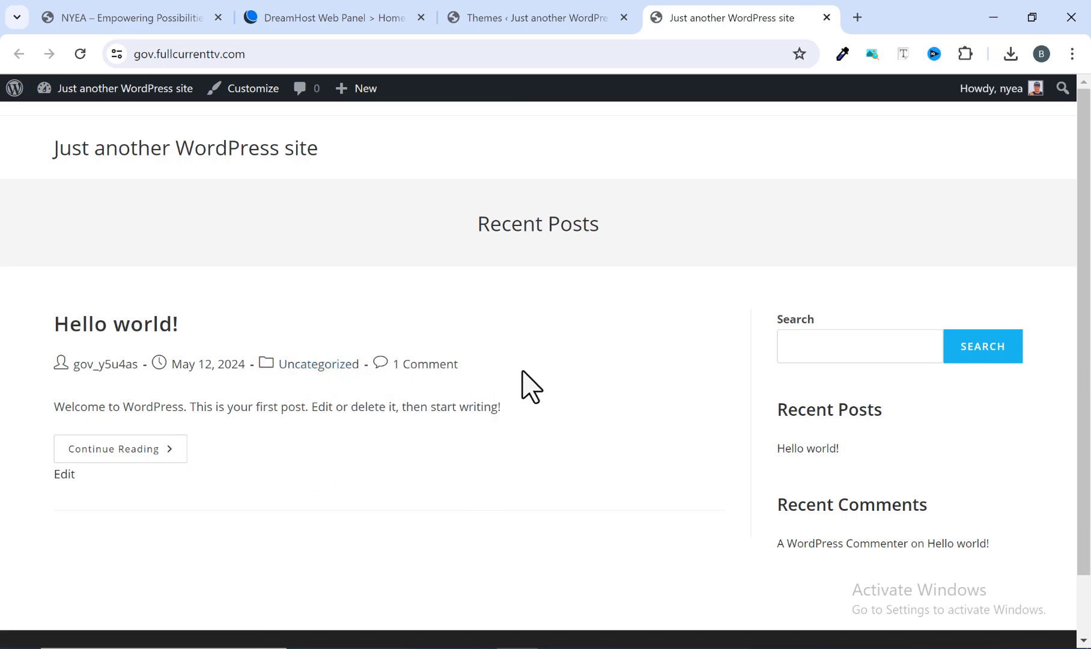
# Check the OceanWP activation page in theme management and look through the sections of the reference NYEA homepage.
pyautogui.click(522, 20)
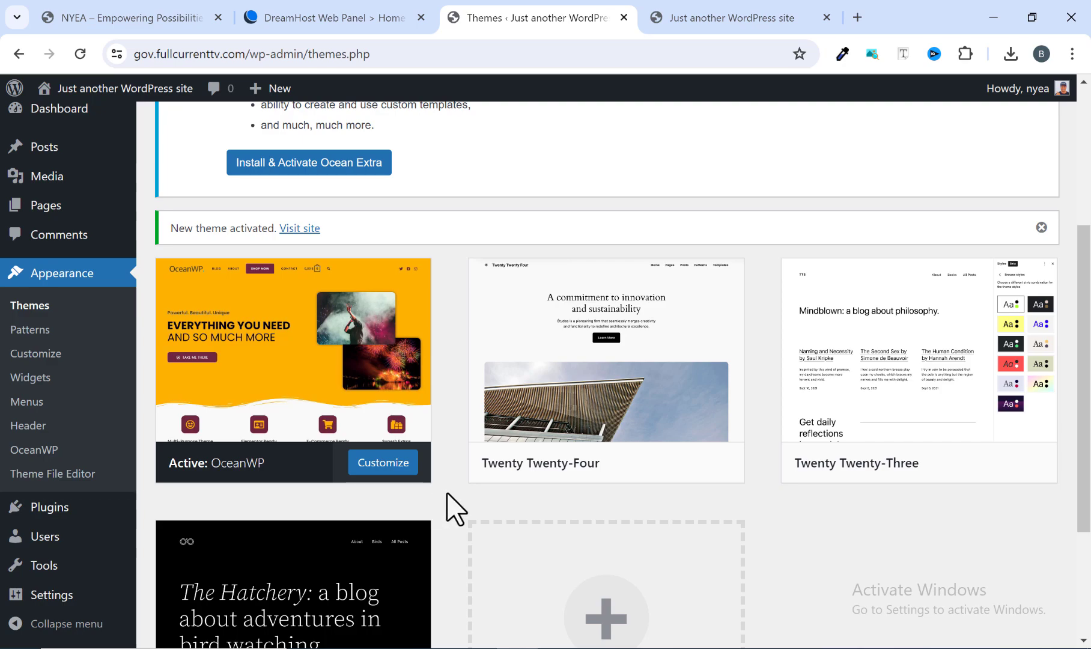
pyautogui.scroll(5, 447, 494)
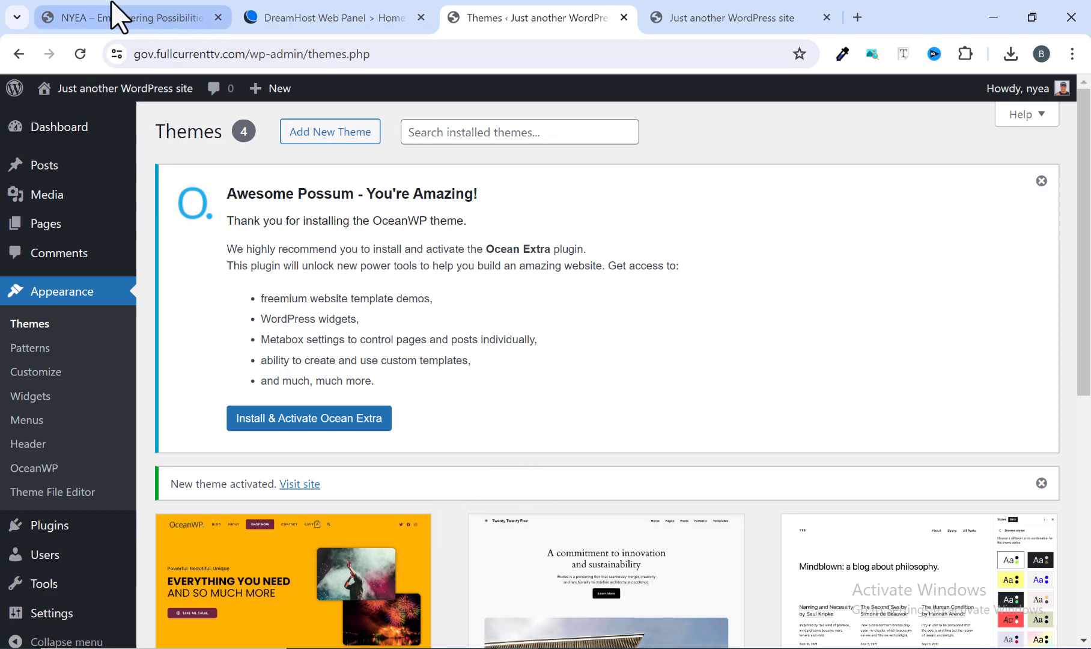
pyautogui.click(119, 16)
pyautogui.scroll(-15, 322, 335)
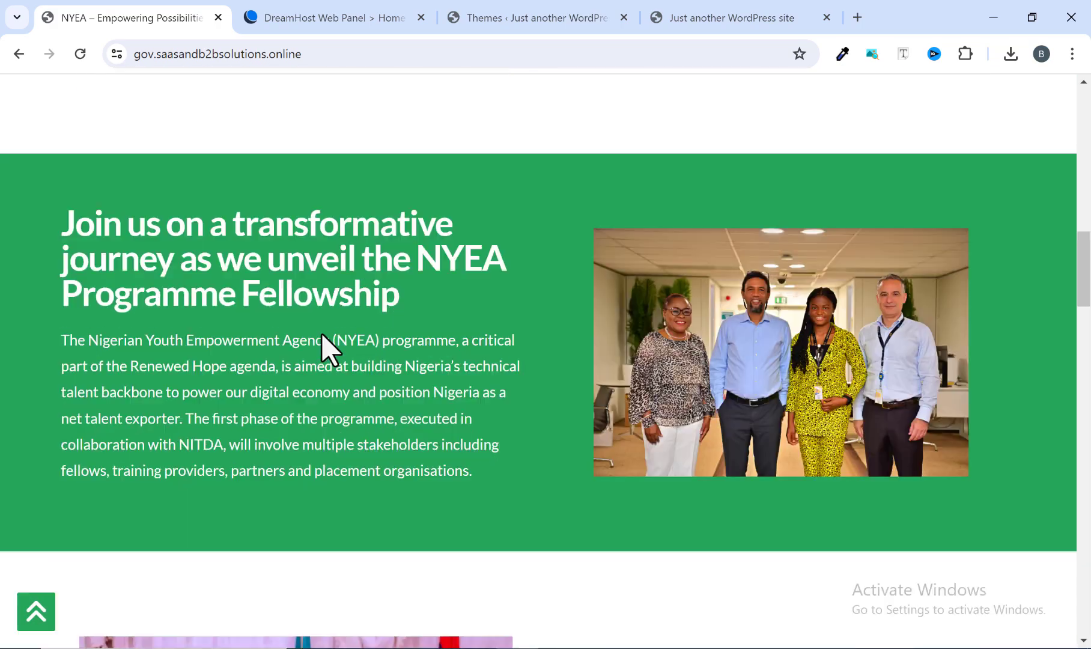
pyautogui.scroll(-20, 323, 334)
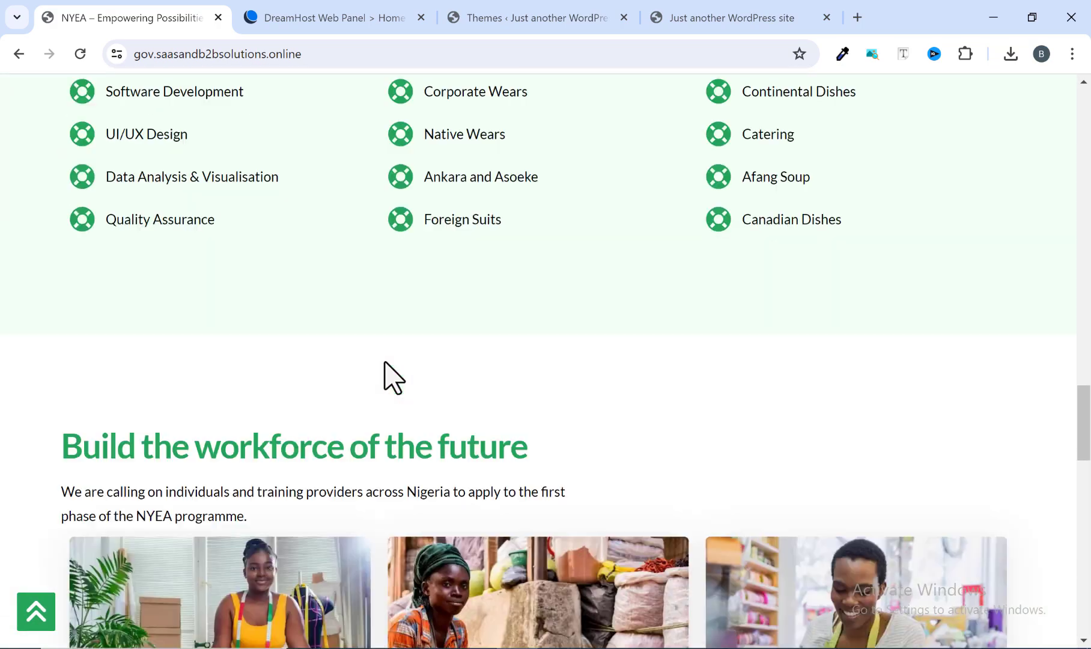
pyautogui.scroll(-7, 385, 363)
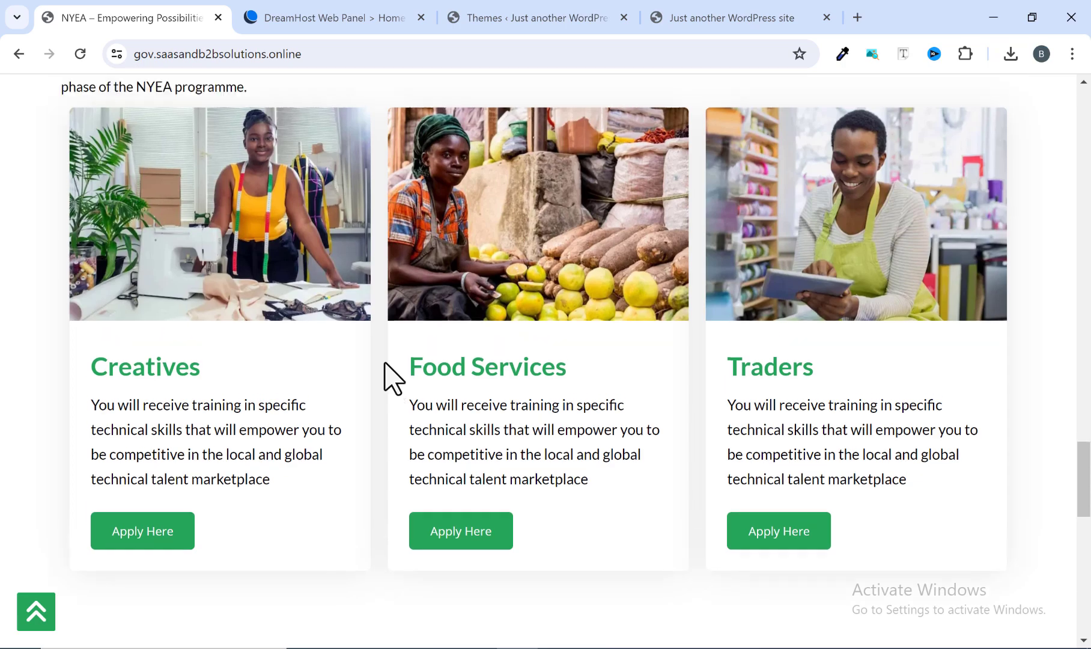
pyautogui.scroll(1, 388, 370)
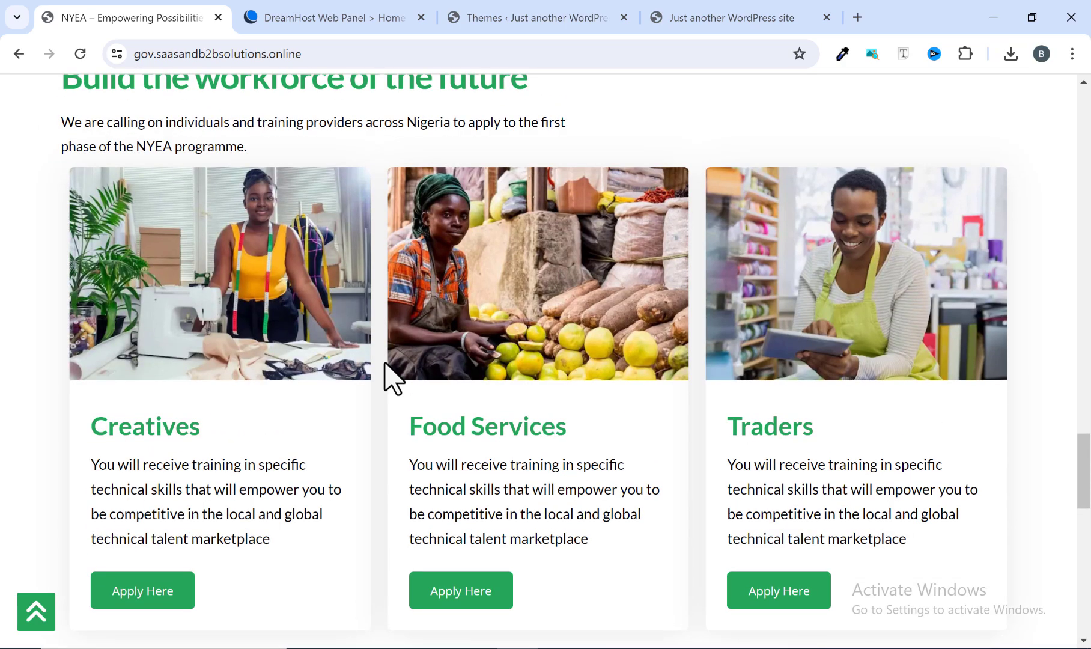
# Return to the WordPress admin of the new site and open the installed plugins page to review the default plugins.
pyautogui.click(684, 18)
pyautogui.click(557, 24)
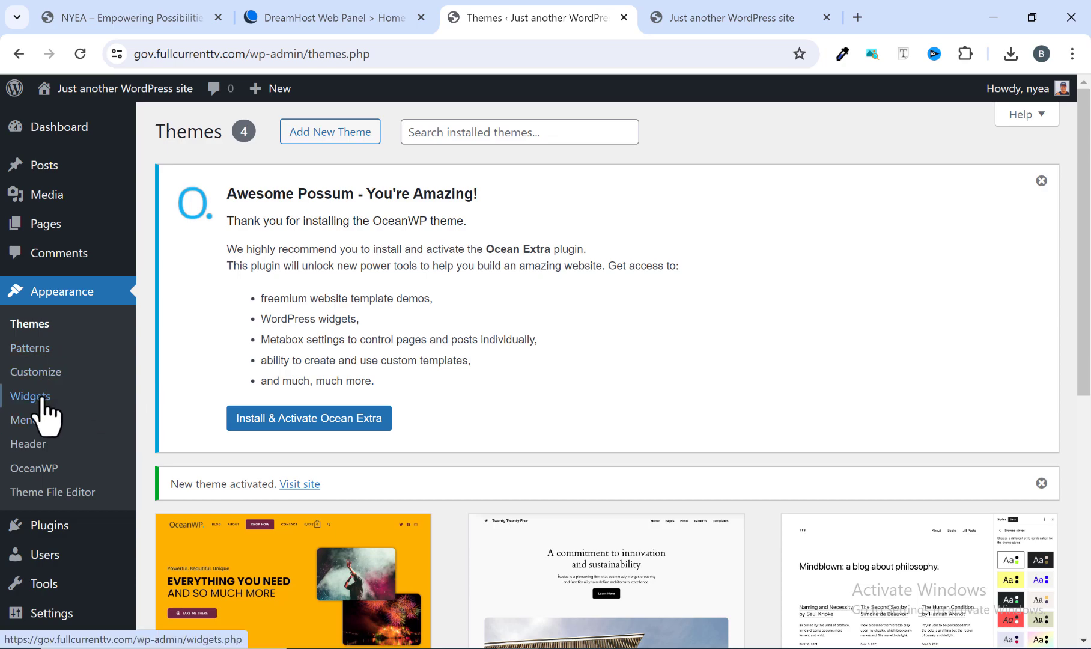
pyautogui.moveTo(41, 524)
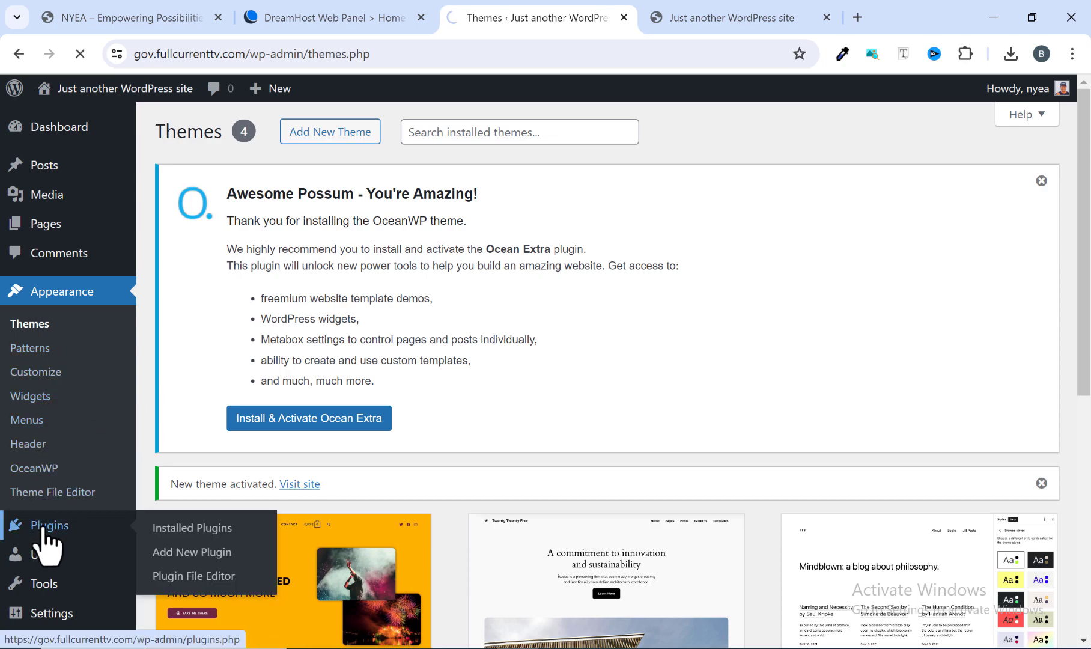
pyautogui.scroll(-4, 438, 490)
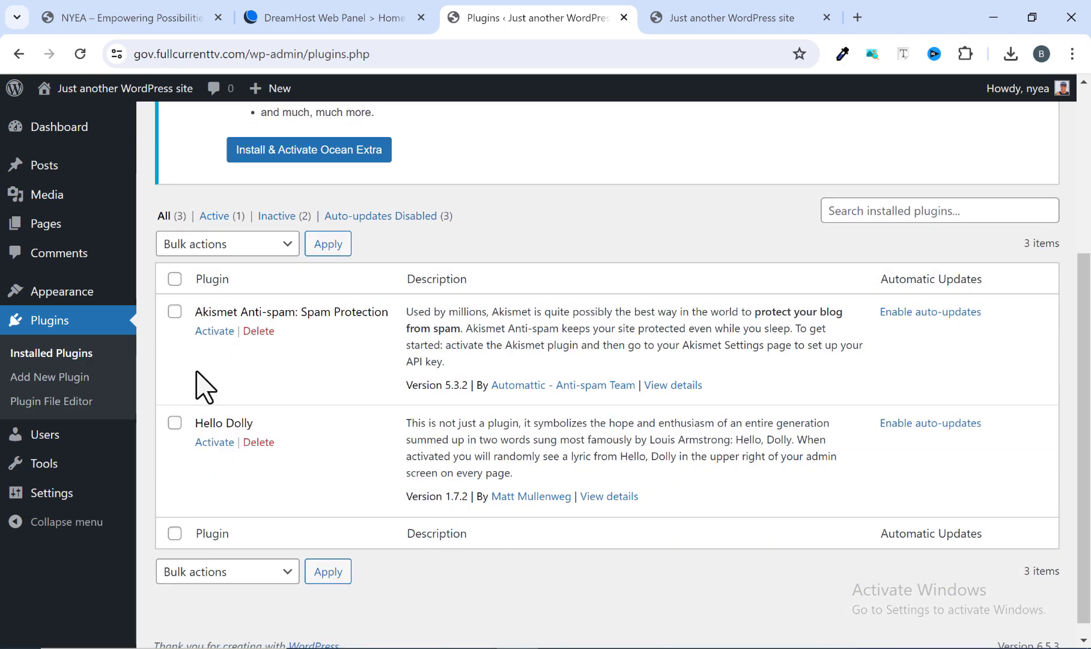
pyautogui.scroll(1, 249, 420)
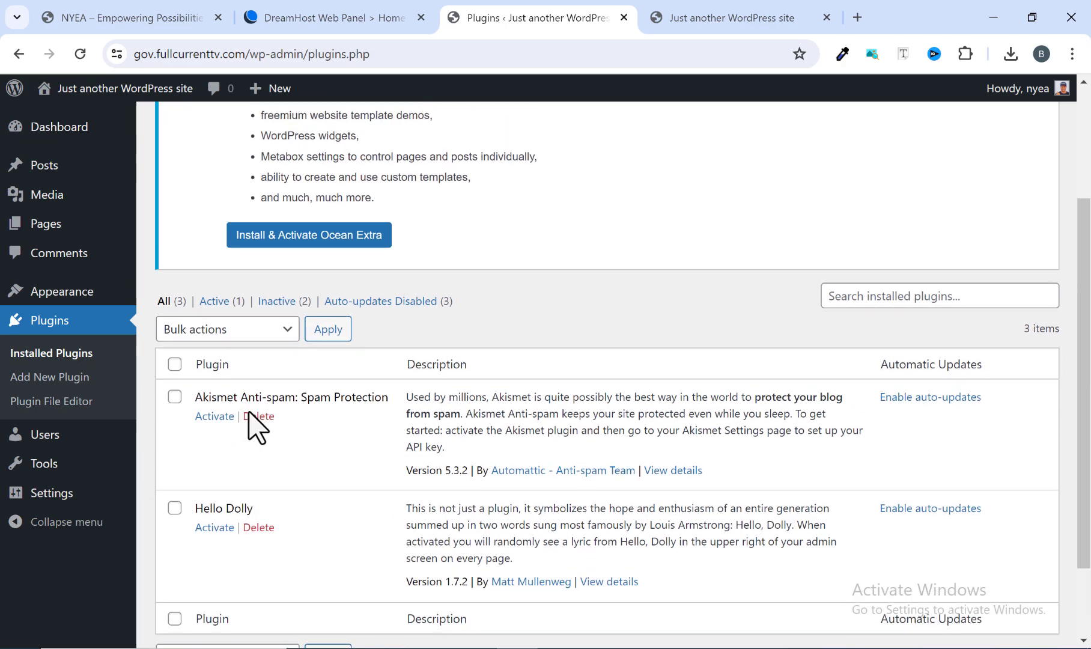
pyautogui.scroll(-1, 252, 441)
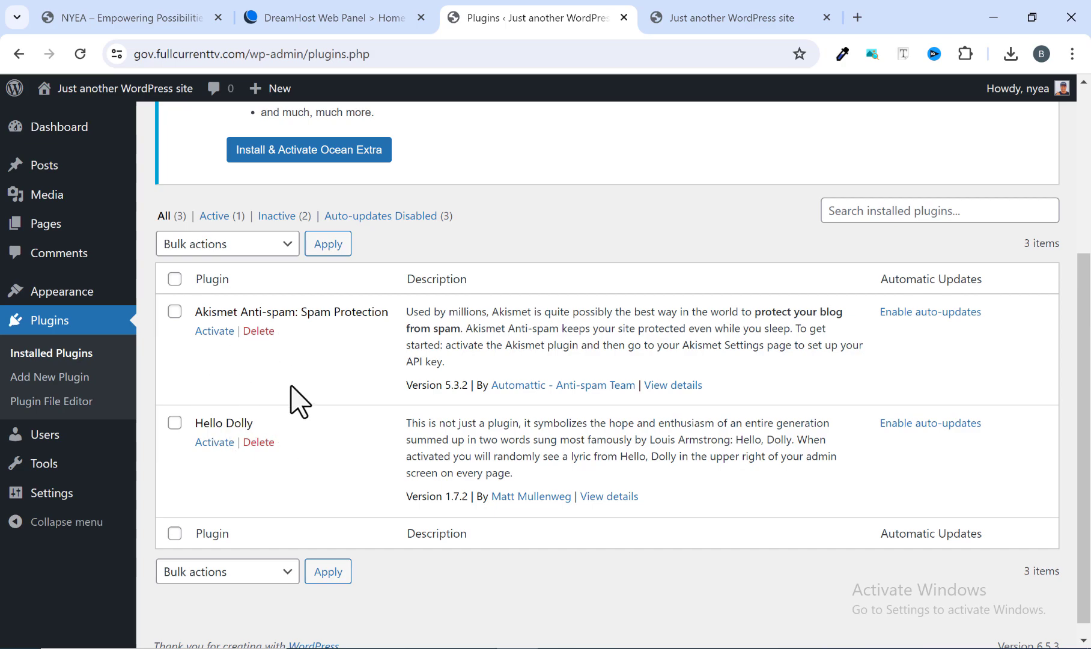
# Delete the Akismet Anti-spam and Hello Dolly plugins together with a bulk action and confirm the deletion.
pyautogui.click(174, 311)
pyautogui.click(174, 423)
pyautogui.click(238, 247)
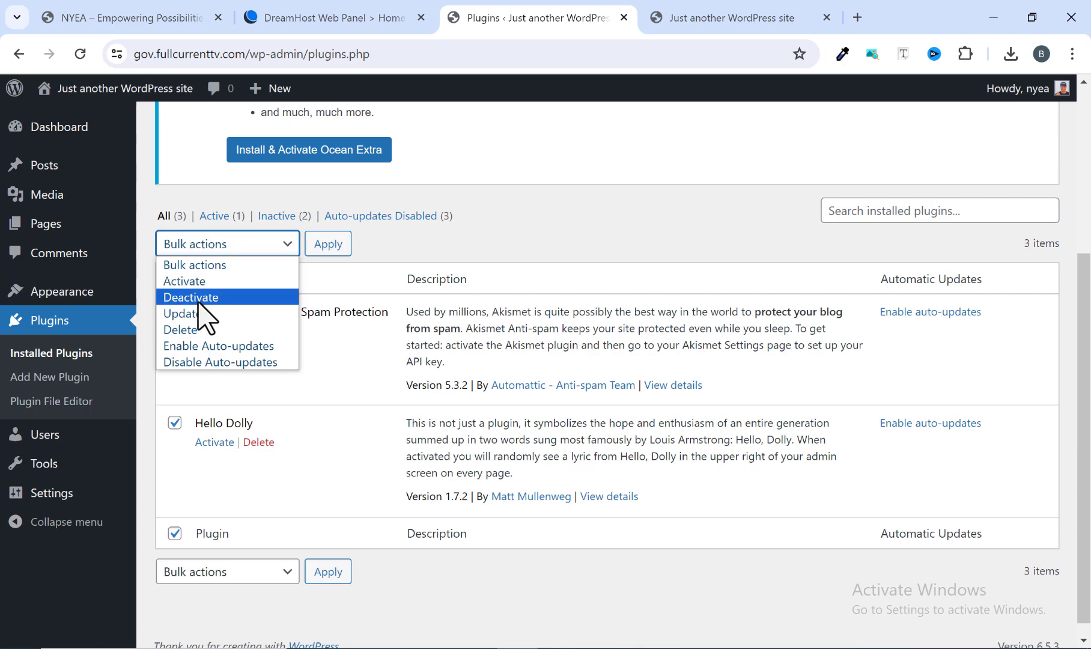
pyautogui.click(194, 331)
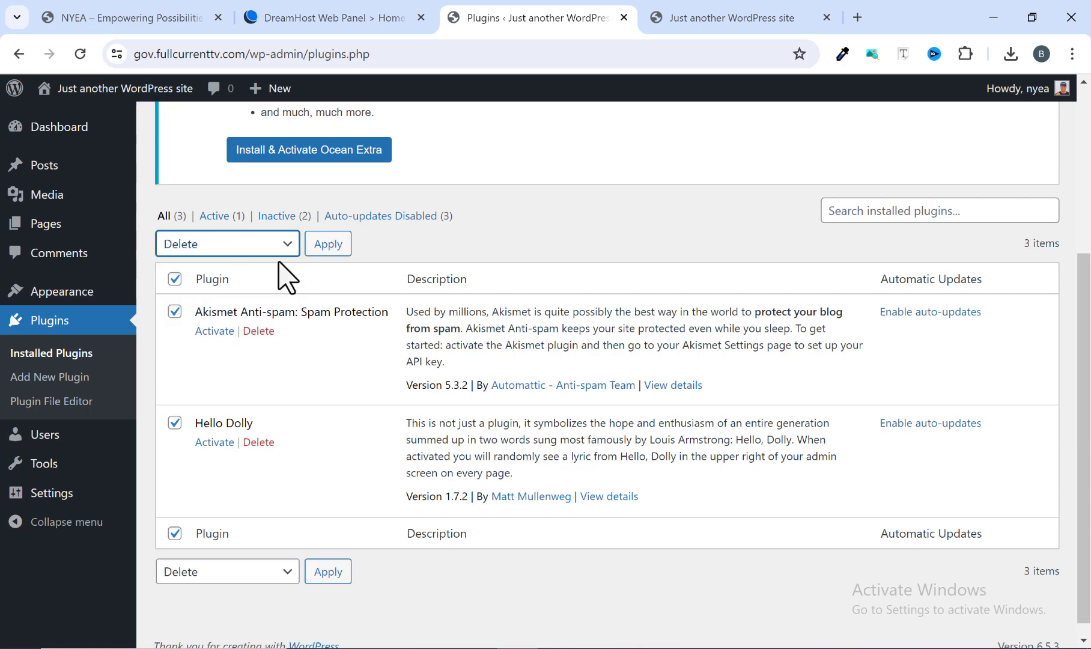
pyautogui.click(329, 244)
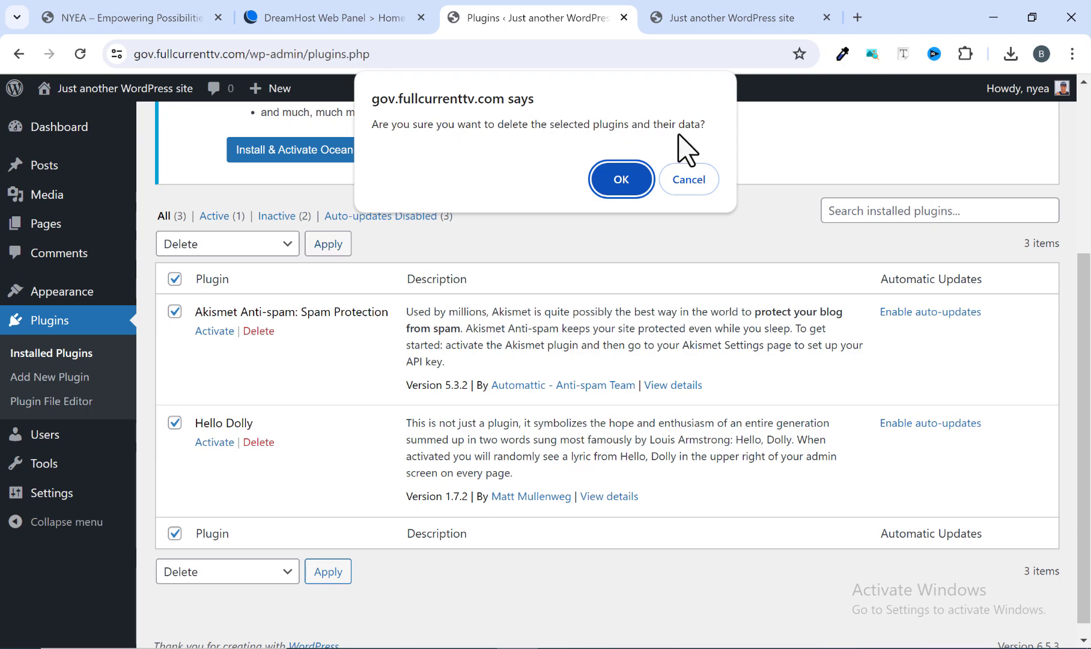
pyautogui.click(626, 179)
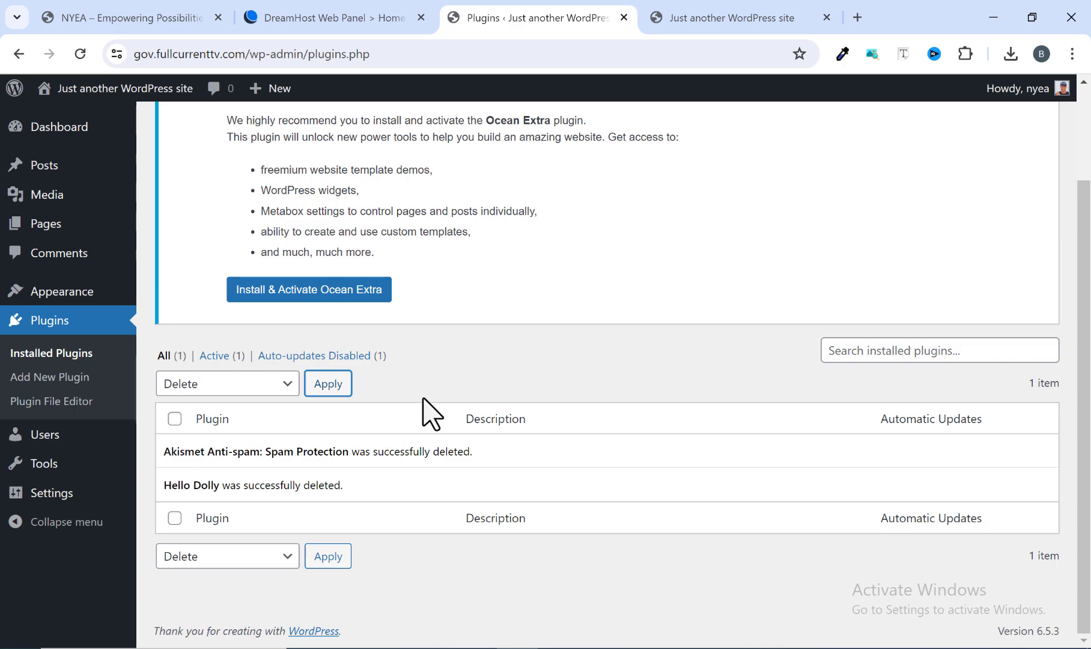
# Open the page for adding new plugins and look over the Ocean Extra recommendation and the featured plugins.
pyautogui.scroll(2, 428, 421)
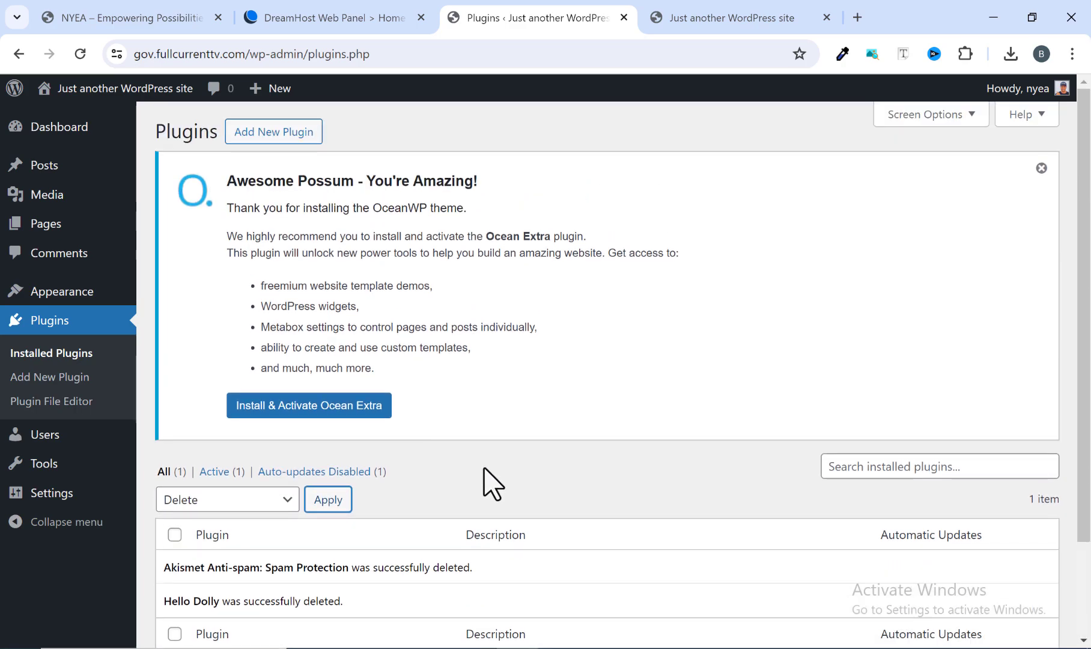
pyautogui.click(264, 133)
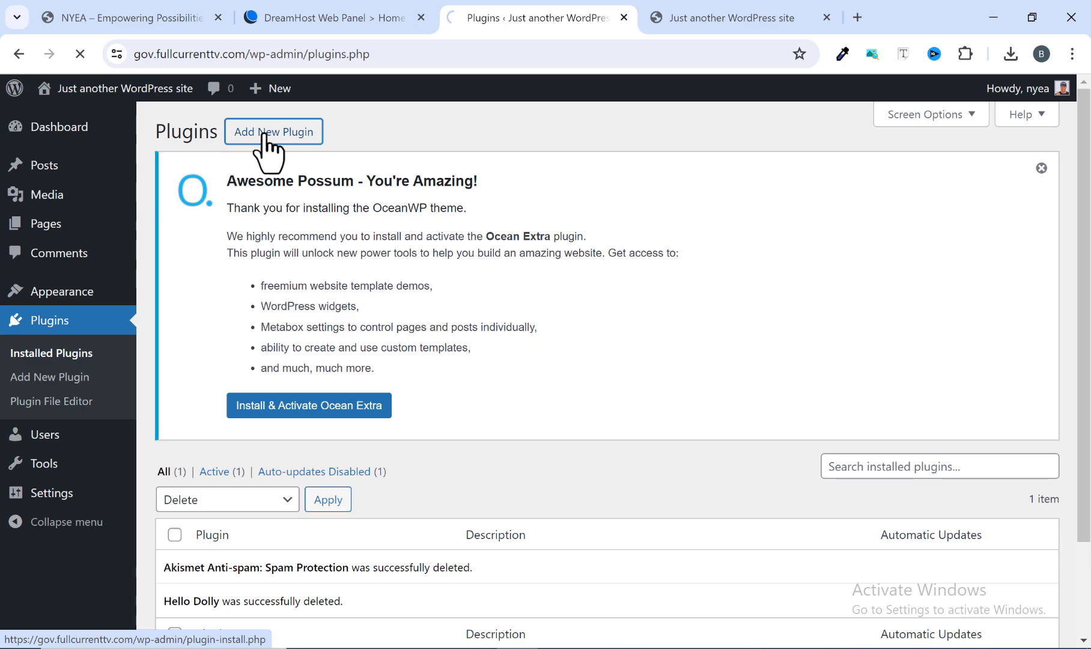
pyautogui.scroll(-3, 535, 336)
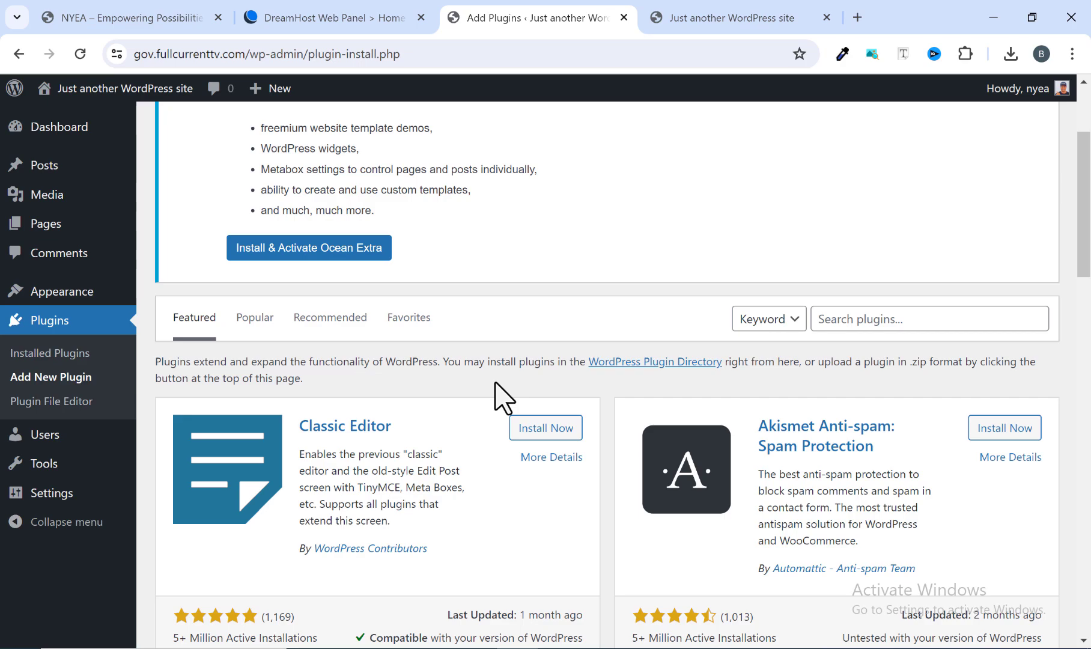
pyautogui.scroll(3, 418, 366)
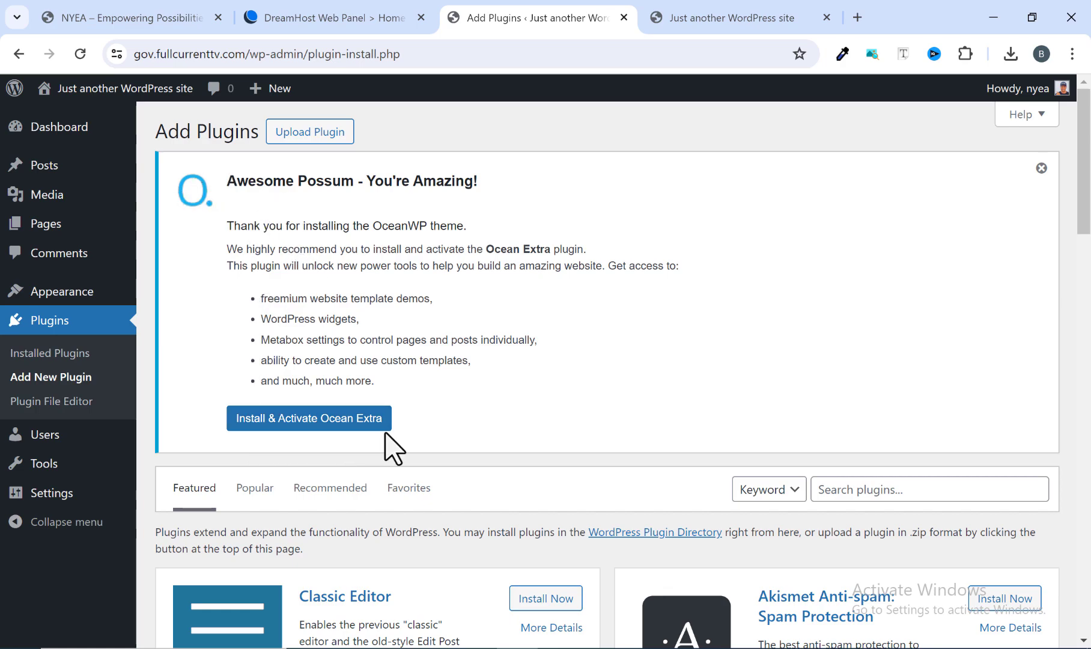
pyautogui.scroll(-1, 372, 444)
pyautogui.scroll(1, 358, 441)
pyautogui.scroll(-2, 372, 433)
# Search the plugin directory for "oceanwp" and install the Ocean Extra plugin.
pyautogui.click(841, 319)
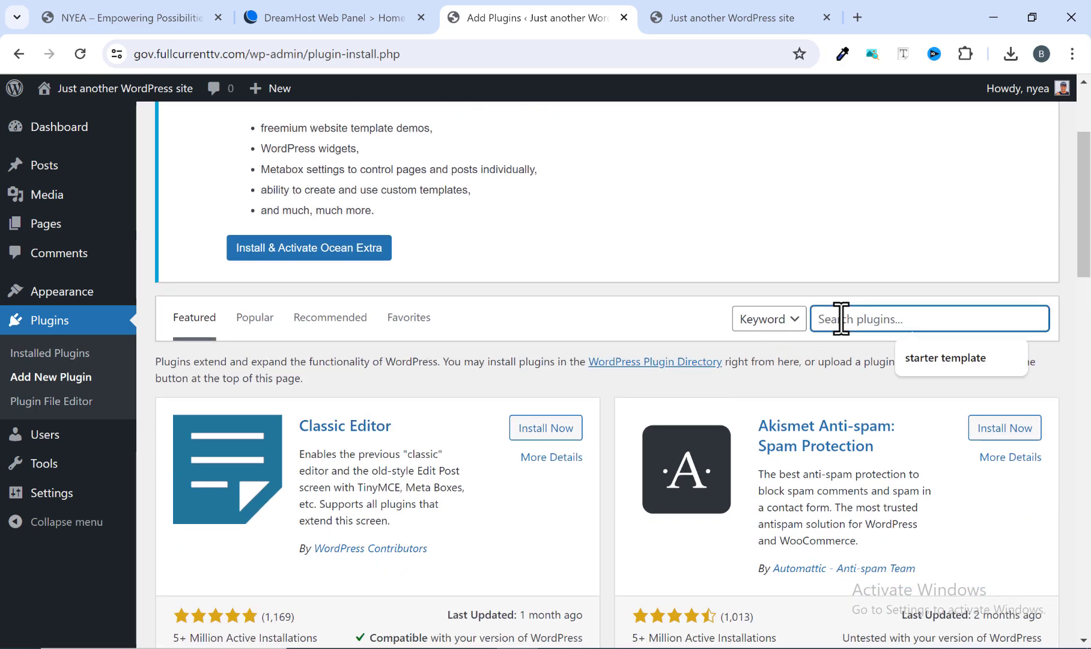
pyautogui.write('o')
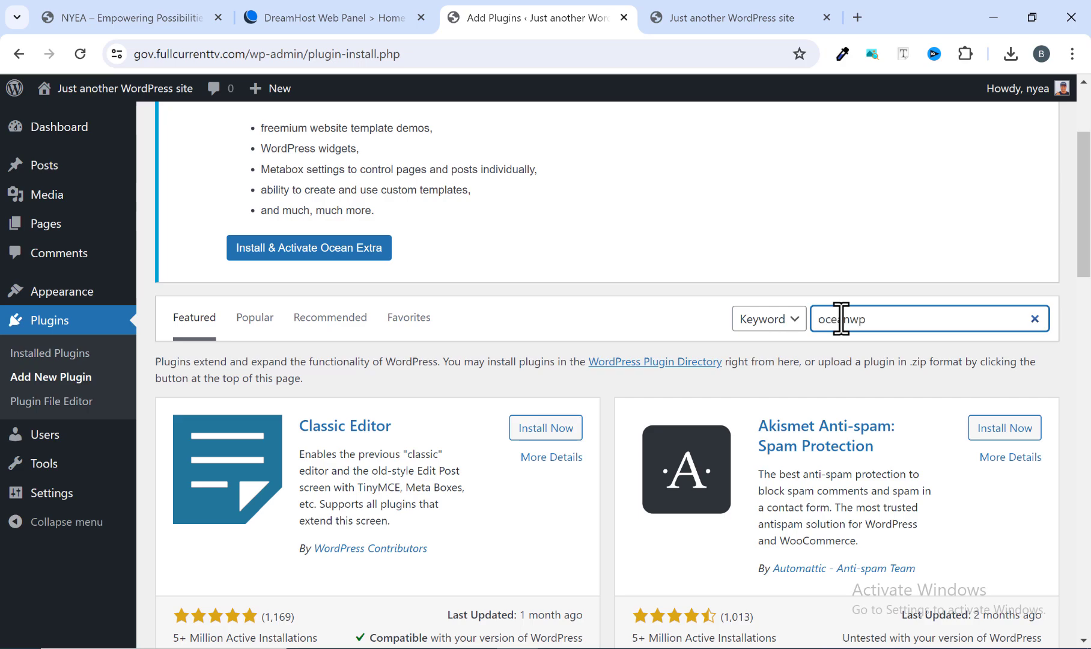
pyautogui.write('ceanwp')
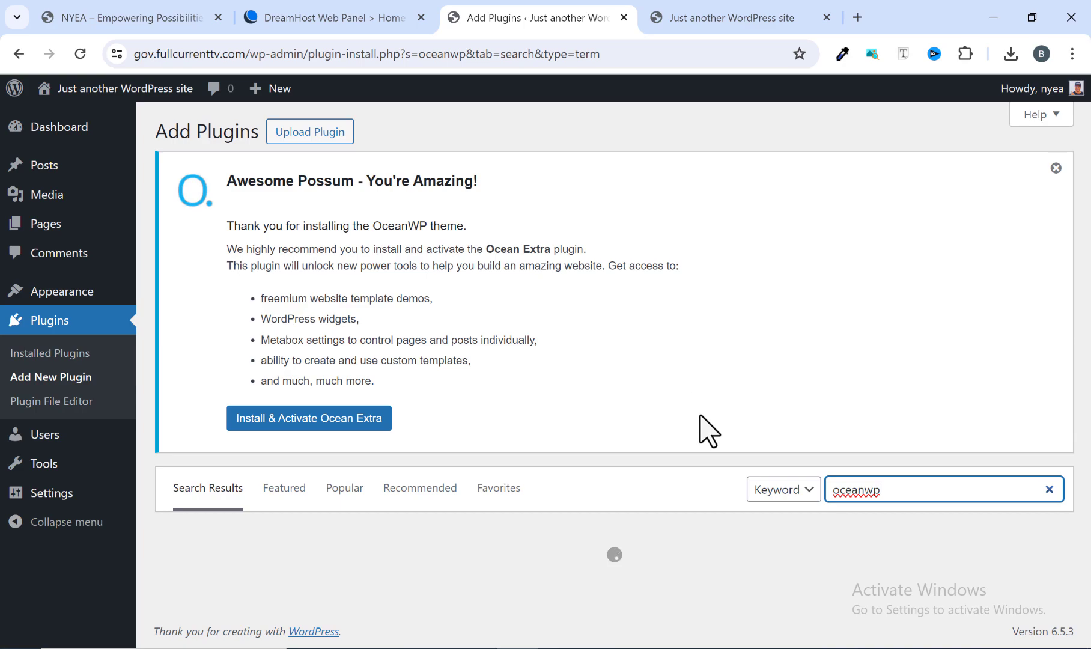
pyautogui.scroll(-2, 742, 415)
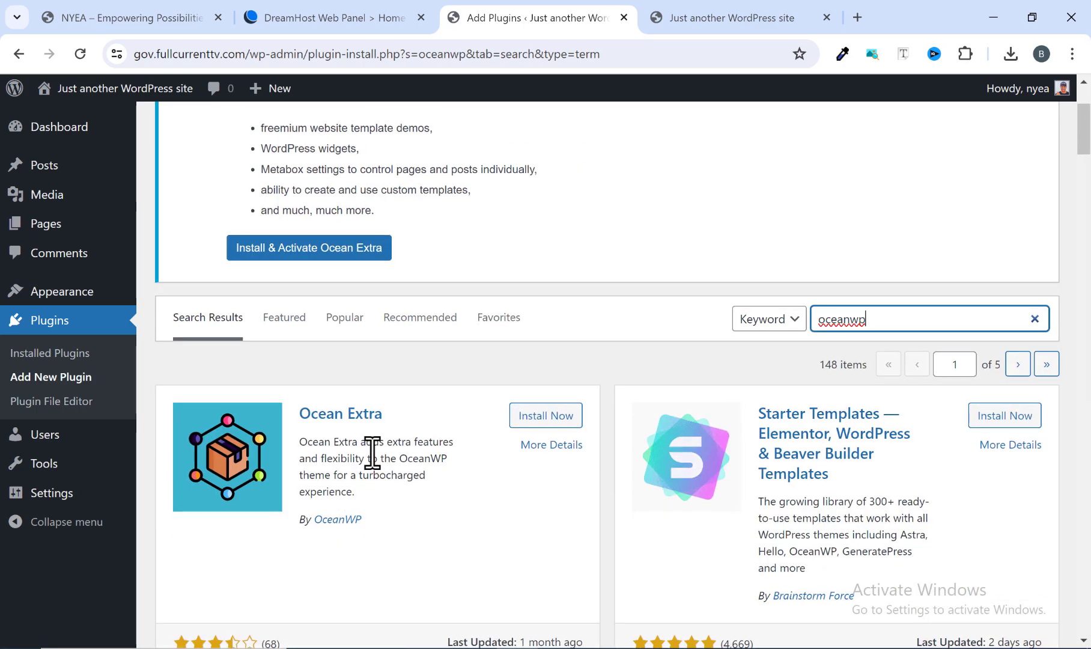
pyautogui.scroll(-1, 418, 415)
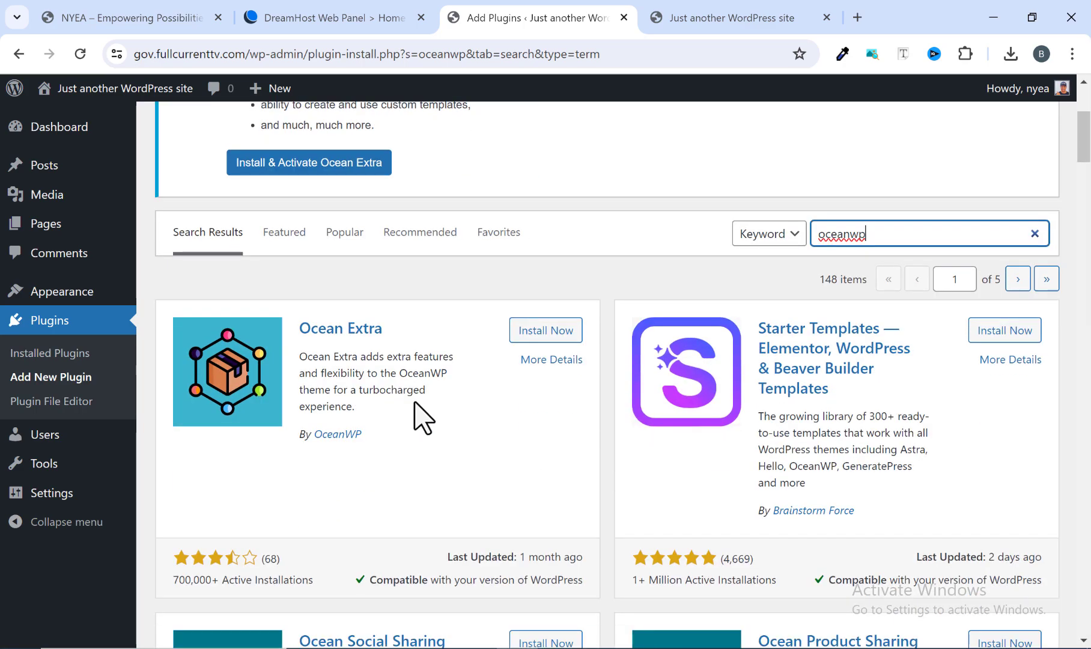
pyautogui.click(541, 332)
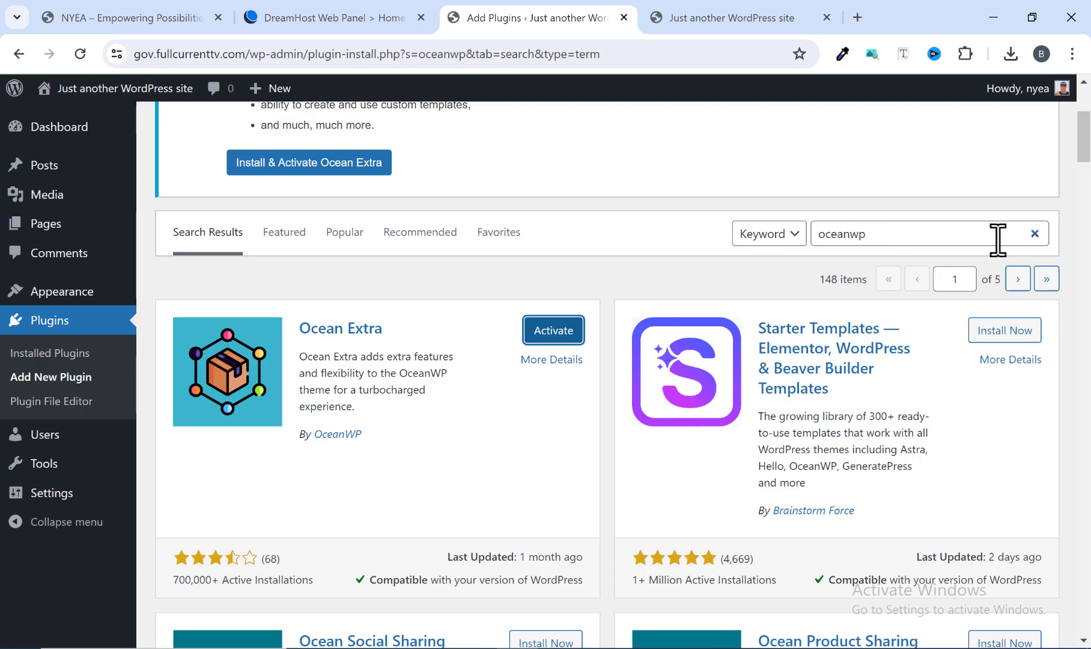
# Replace the plugin search with "elementor" and install the Elementor Website Builder plugin.
pyautogui.click(1034, 234)
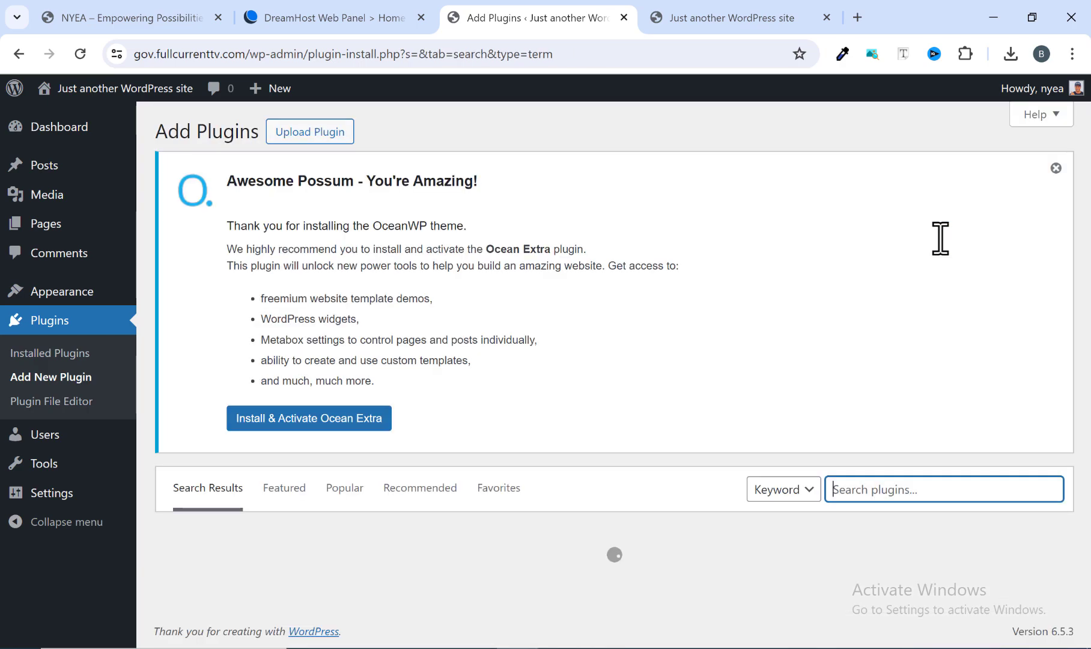
pyautogui.write('elementor')
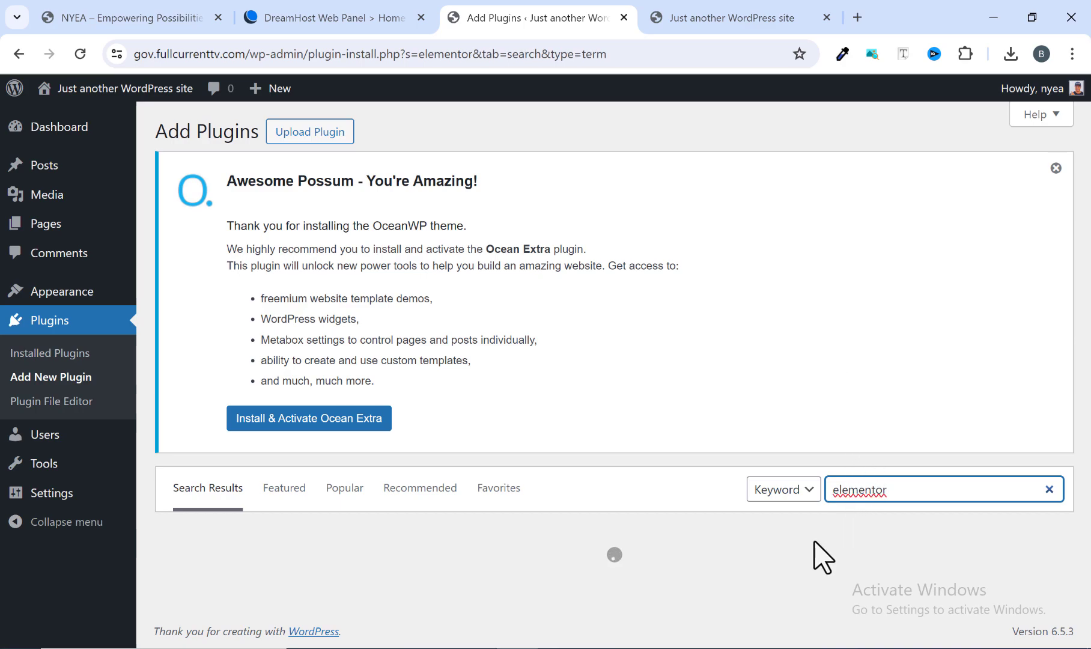
pyautogui.scroll(-4, 619, 564)
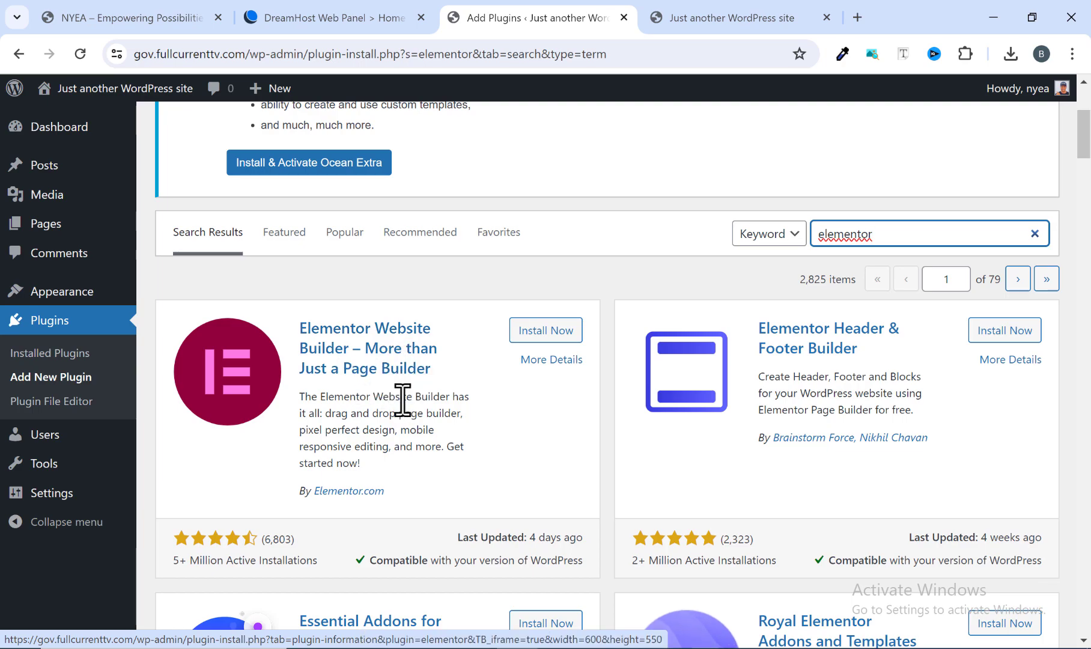
pyautogui.scroll(-3, 405, 408)
pyautogui.scroll(2, 399, 366)
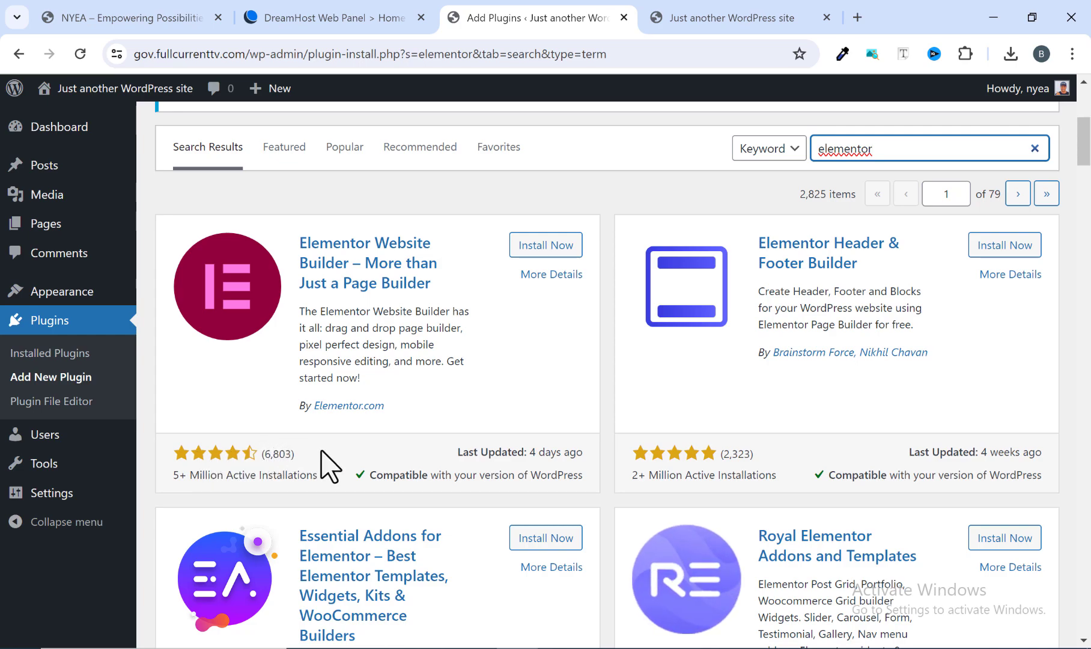
pyautogui.scroll(1, 415, 428)
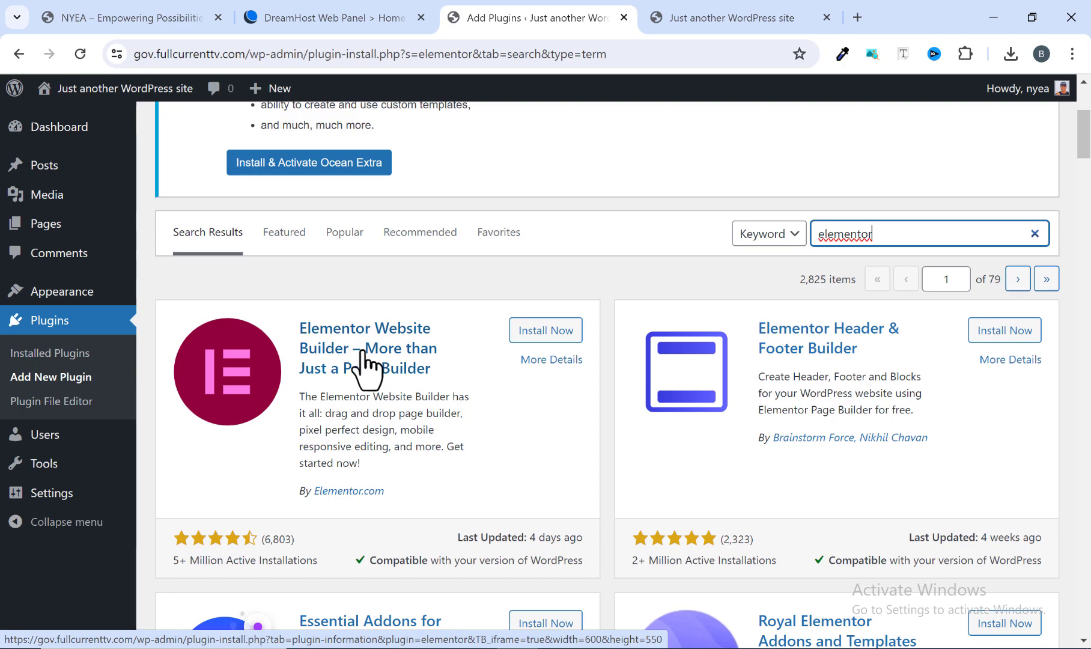
pyautogui.click(535, 330)
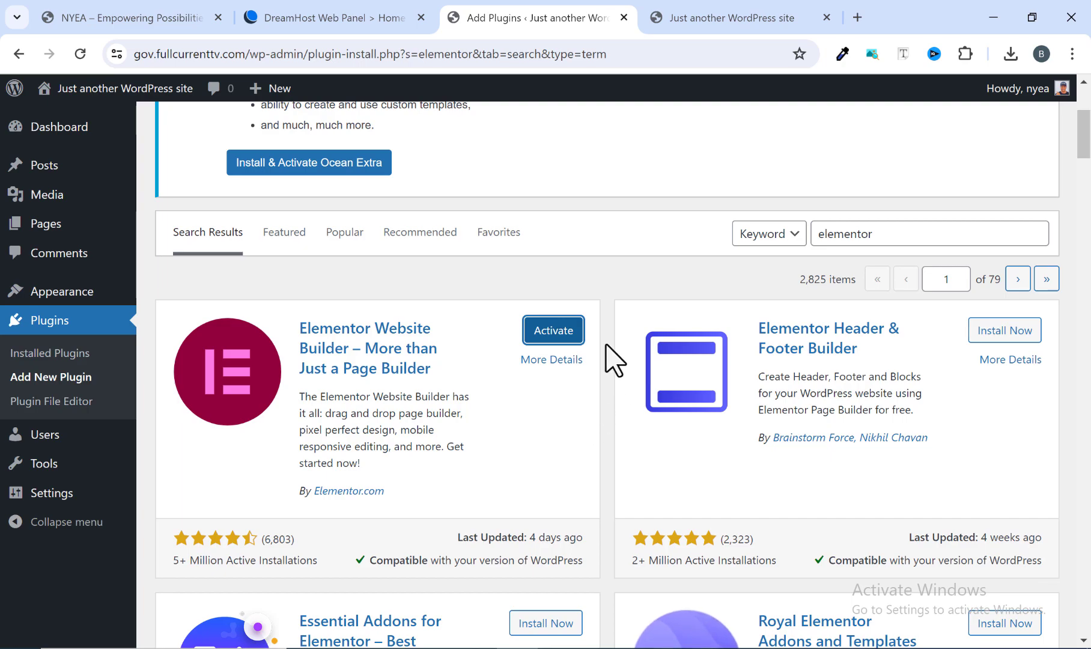
# Look through the Elementor search results to examine the add-on plugins offered for the page builder.
pyautogui.scroll(-3, 613, 360)
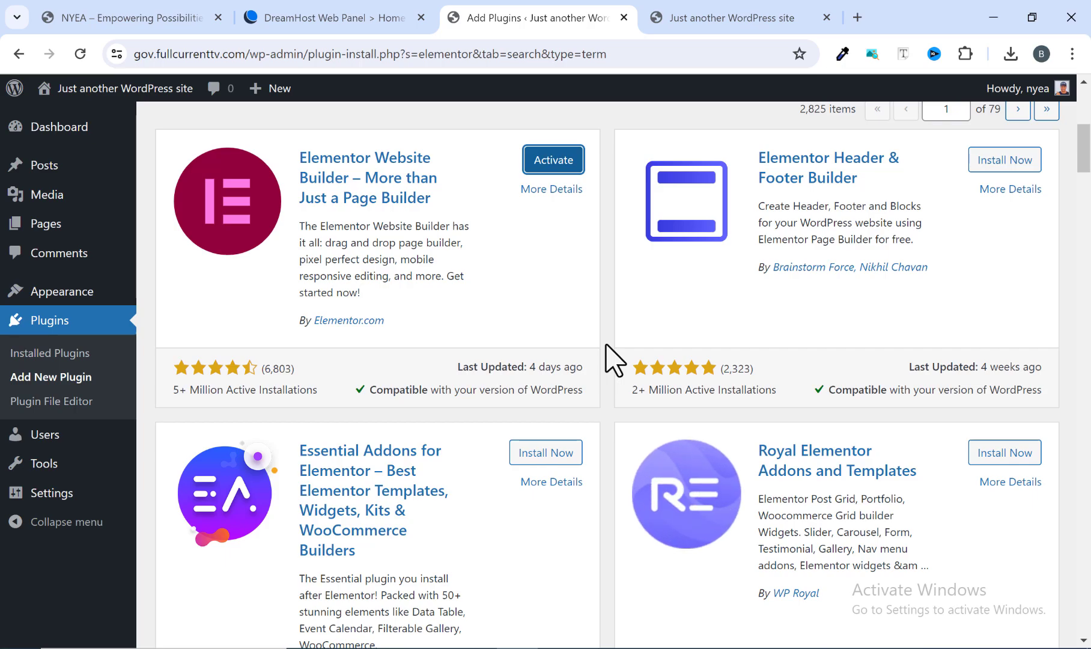
pyautogui.scroll(1, 605, 344)
pyautogui.scroll(-4, 613, 360)
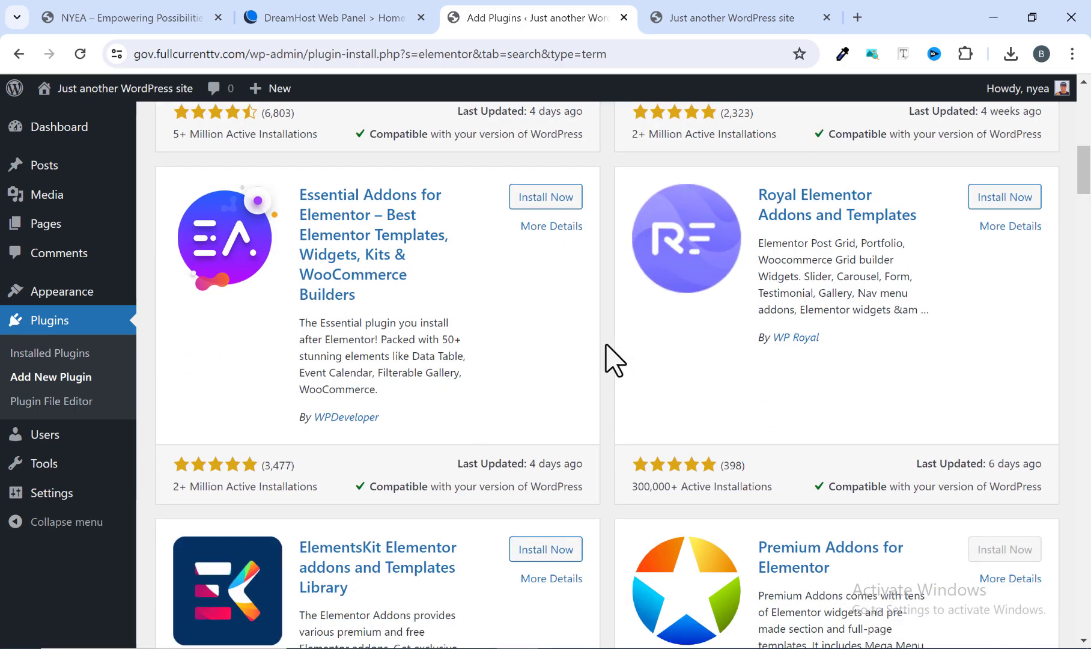
pyautogui.scroll(-1, 613, 361)
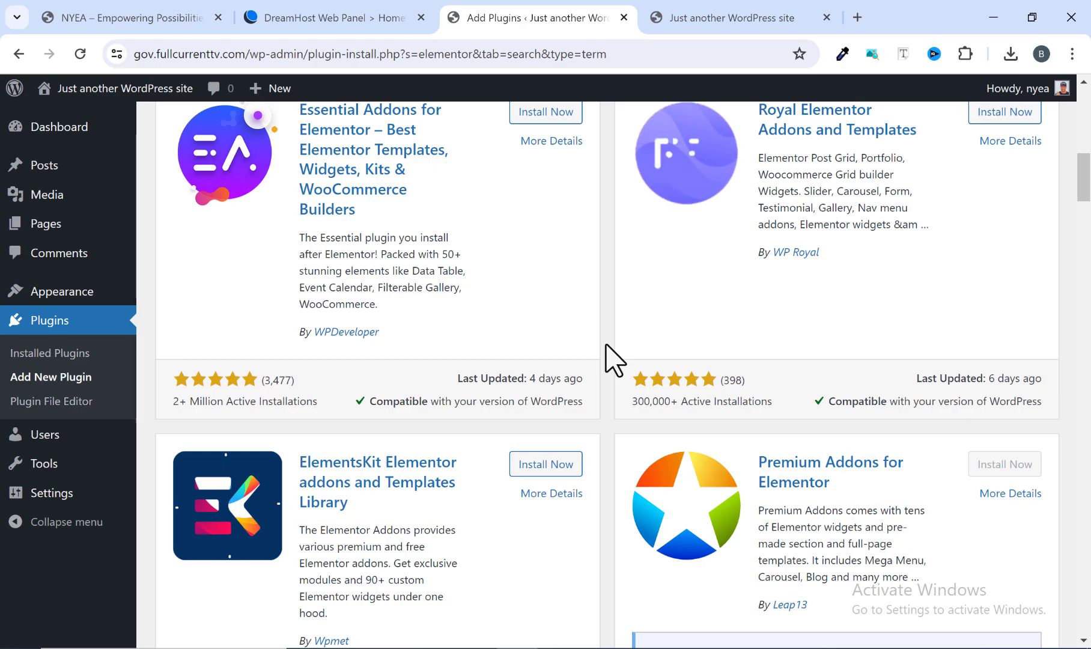
pyautogui.scroll(4, 614, 361)
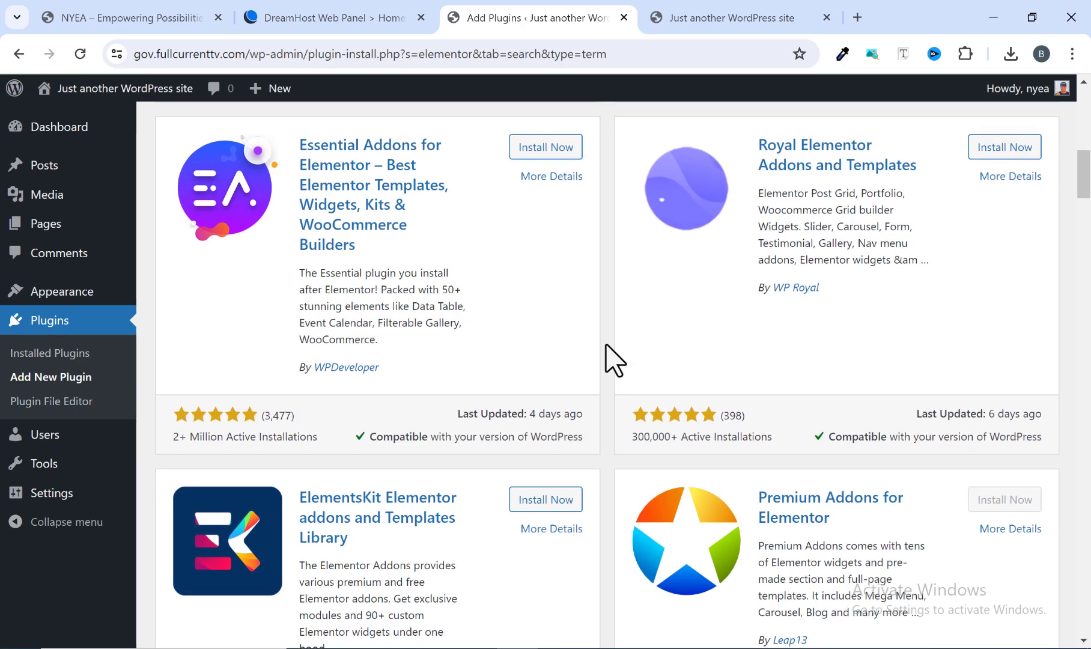
pyautogui.scroll(-8, 616, 352)
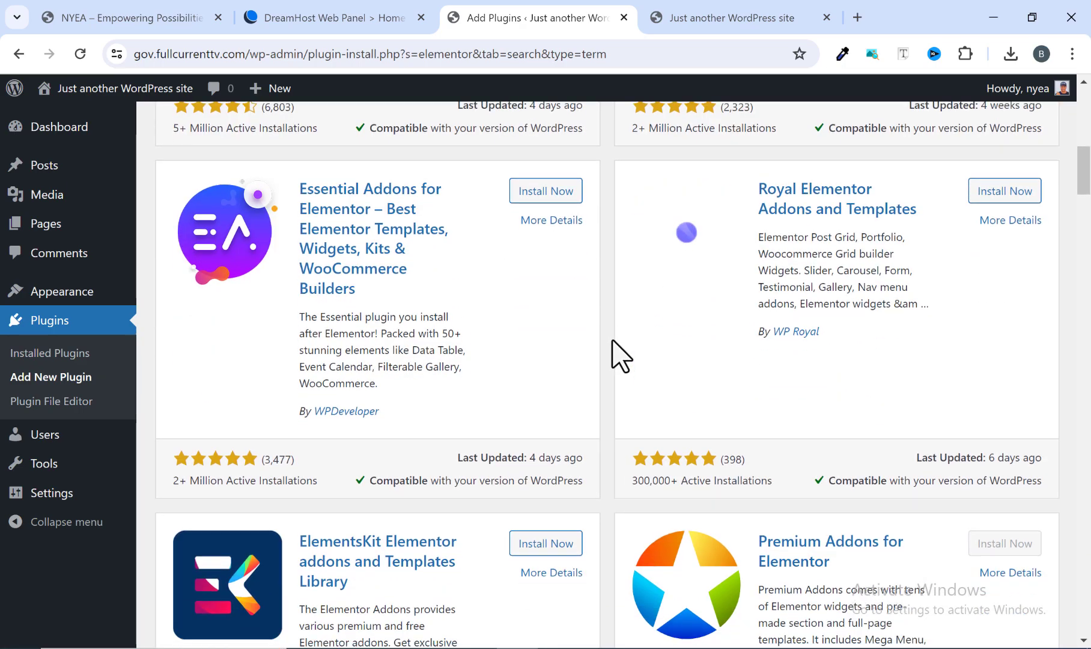
pyautogui.scroll(-7, 621, 359)
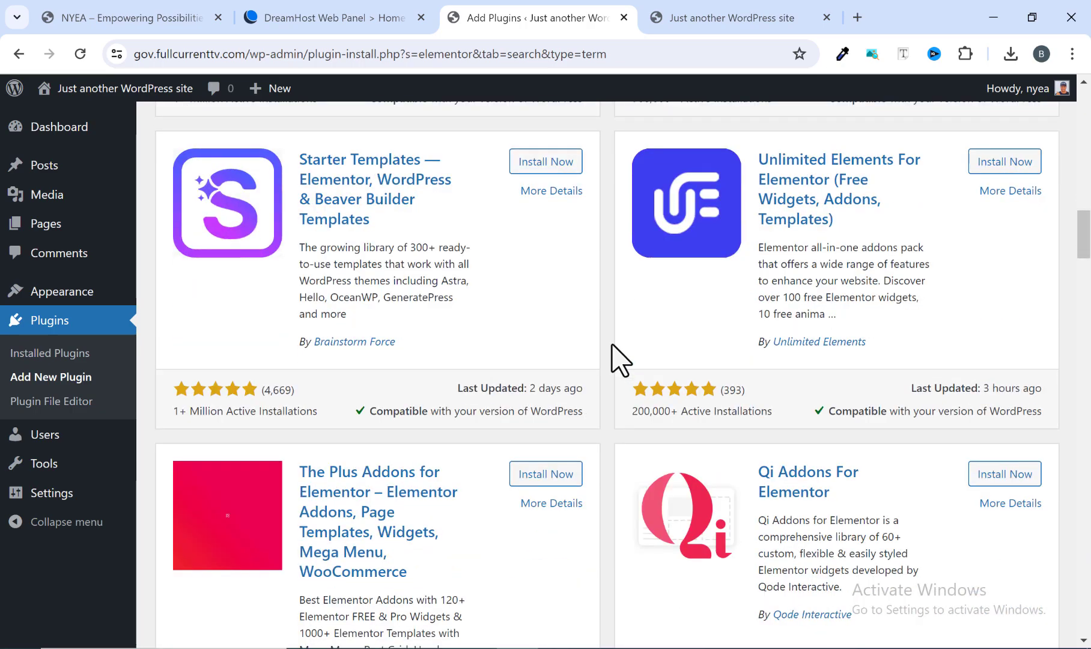
pyautogui.scroll(-8, 620, 360)
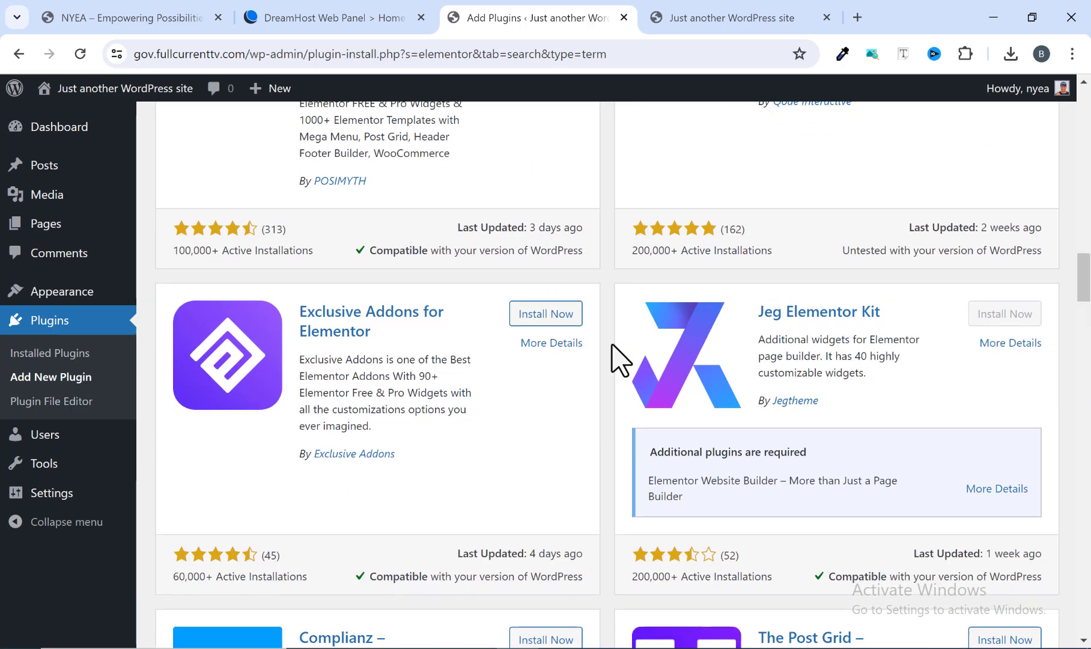
pyautogui.scroll(-7, 620, 360)
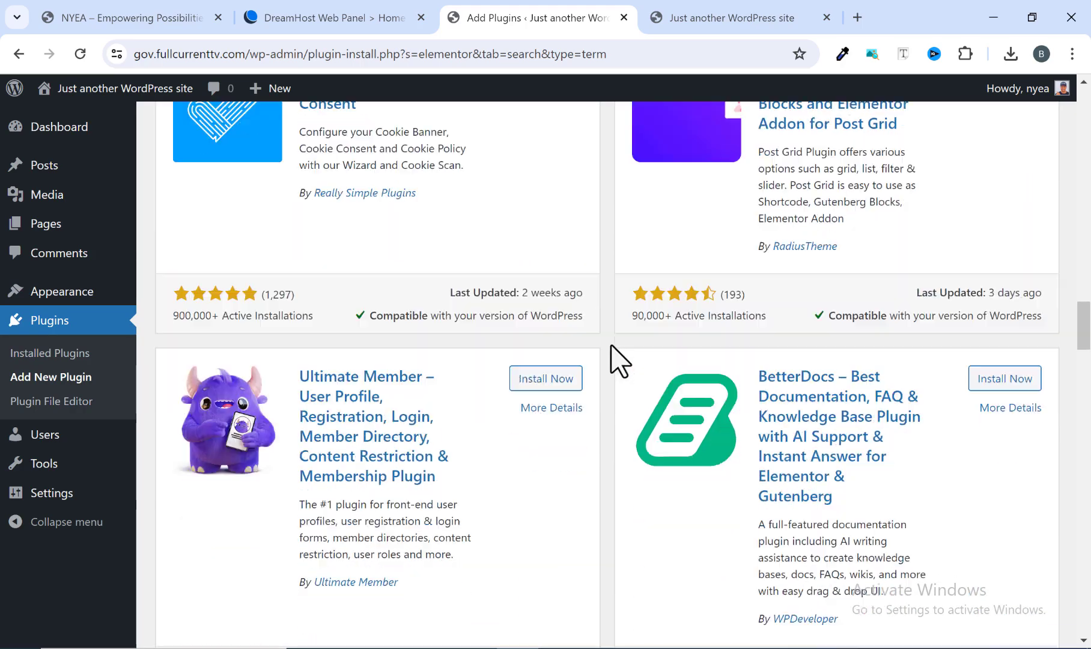
pyautogui.scroll(-9, 621, 360)
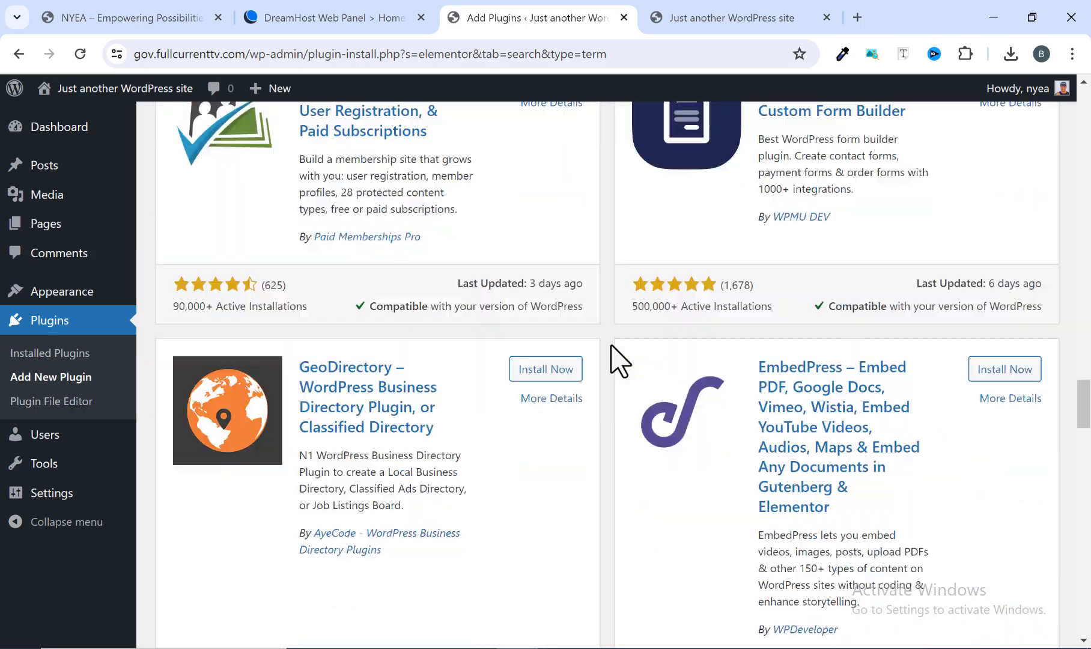
pyautogui.scroll(13, 621, 360)
pyautogui.scroll(12, 621, 360)
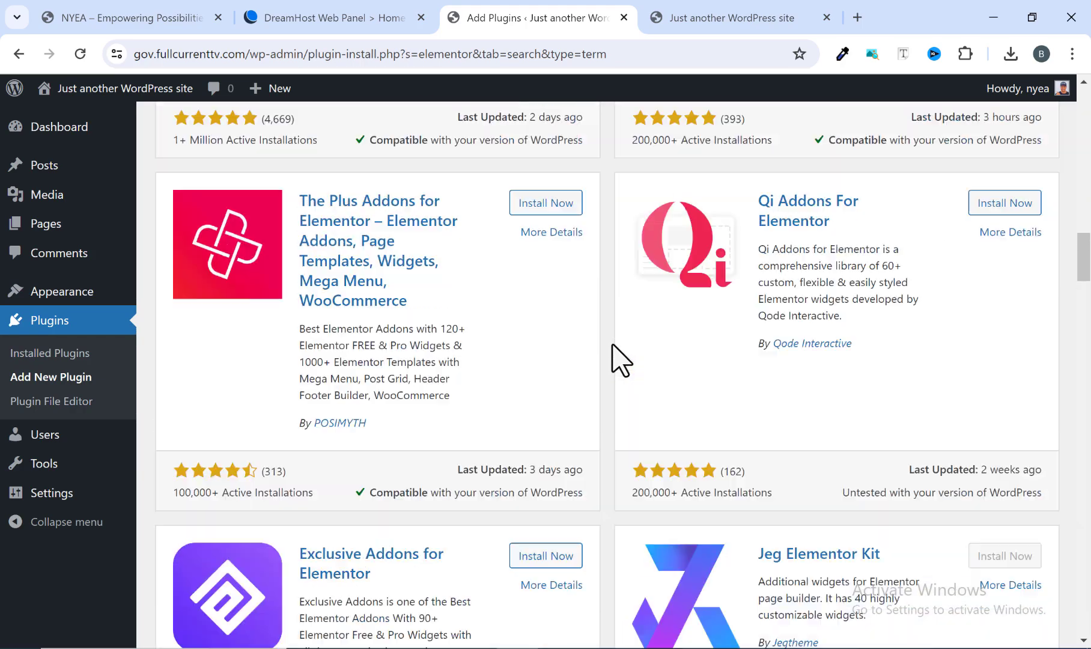
pyautogui.scroll(9, 620, 361)
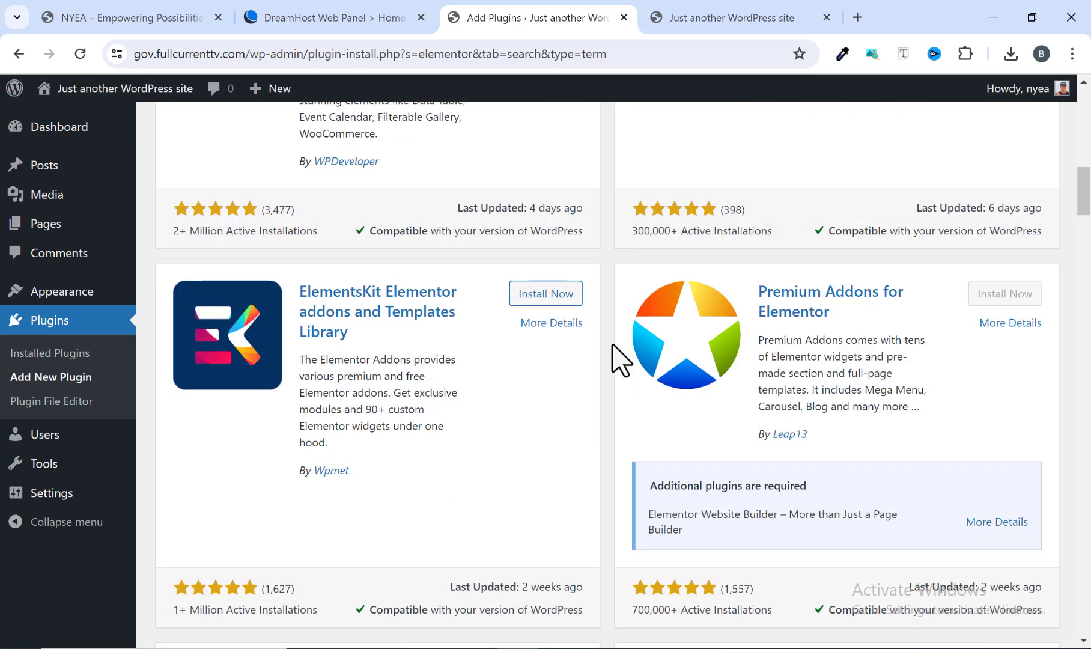
pyautogui.scroll(6, 631, 367)
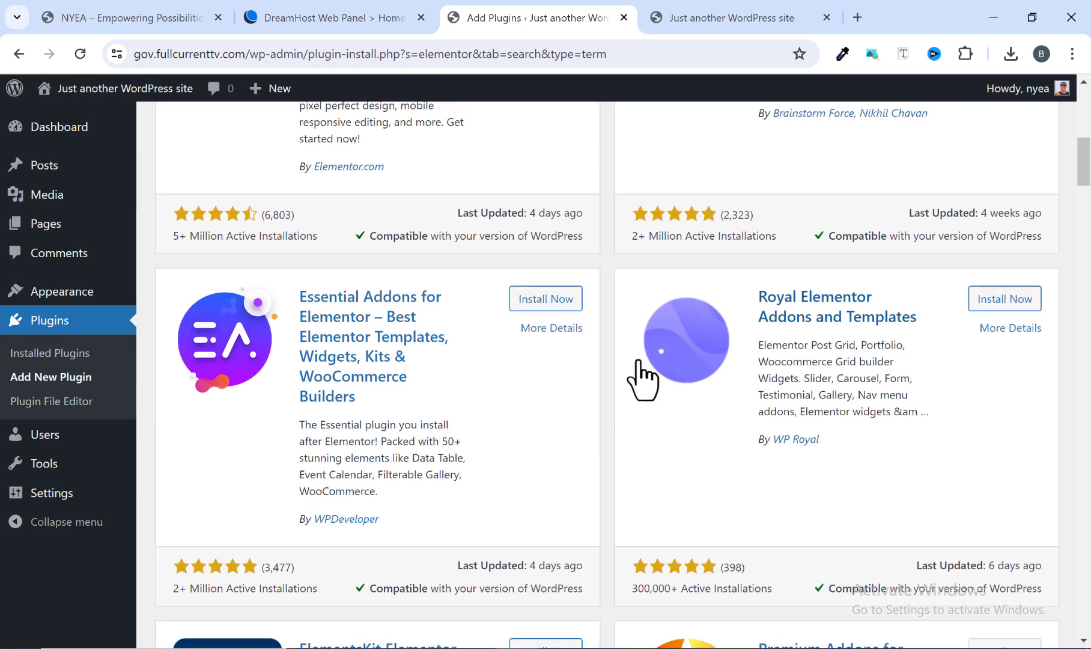
# Replace the plugin search with "happy" and install the Happy Addons for Elementor plugin.
pyautogui.moveTo(878, 240); pyautogui.dragTo(721, 244)
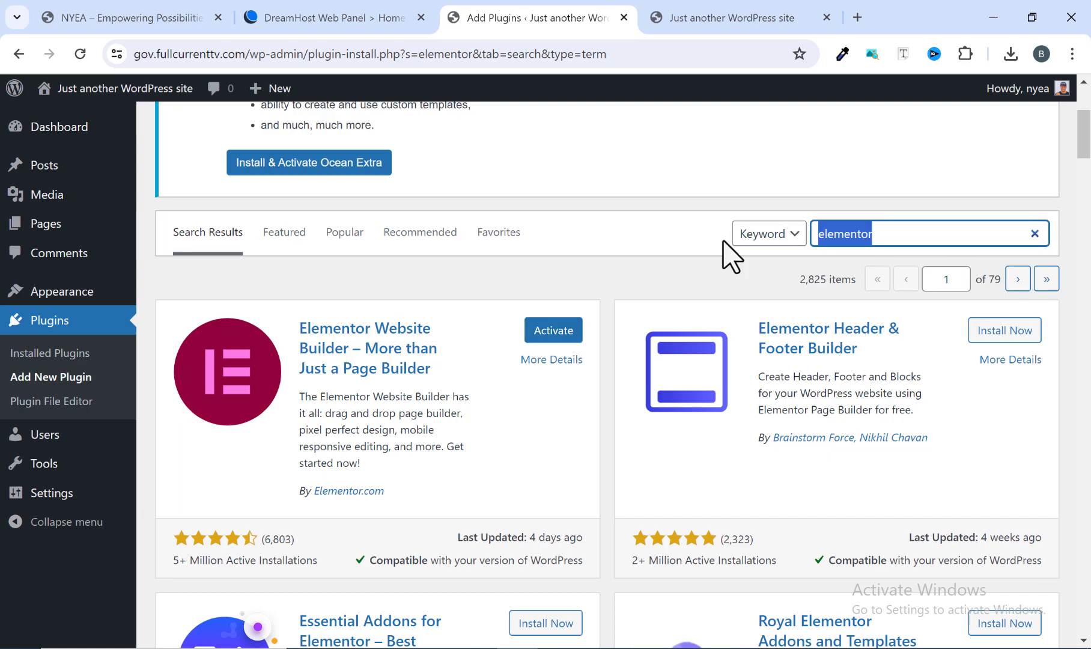
pyautogui.write('hap')
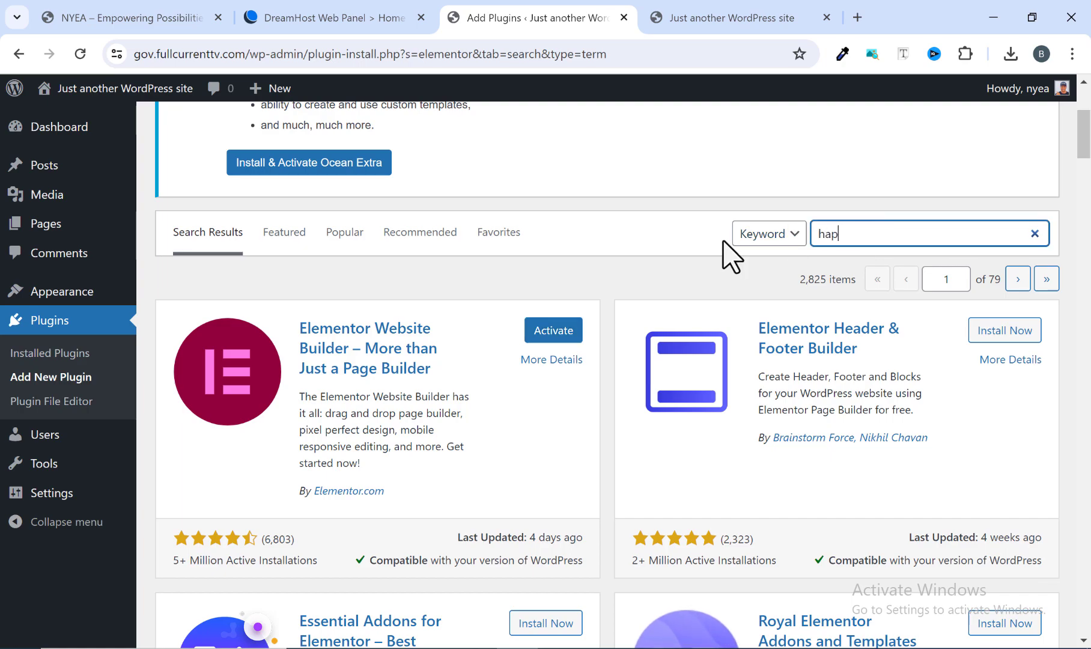
pyautogui.write('py')
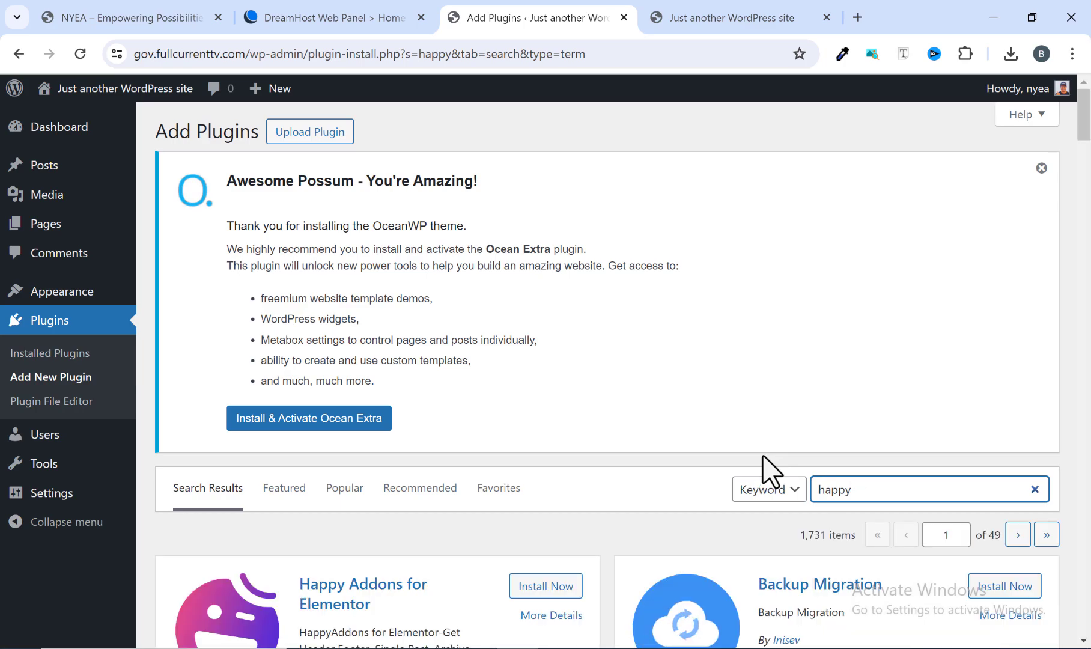
pyautogui.scroll(-4, 505, 460)
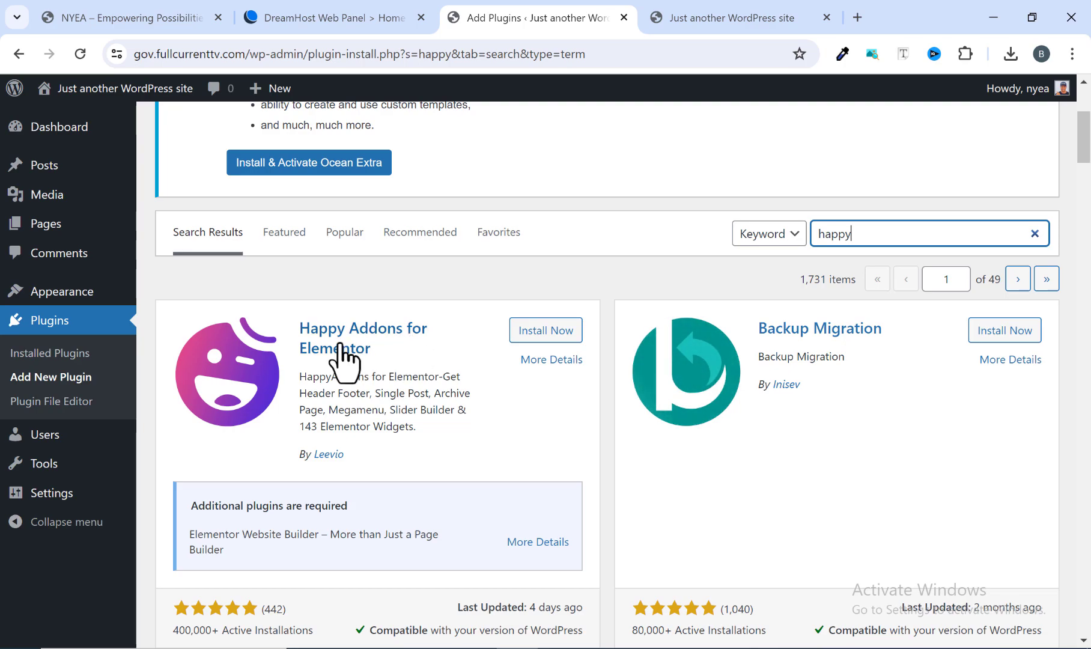
pyautogui.click(554, 356)
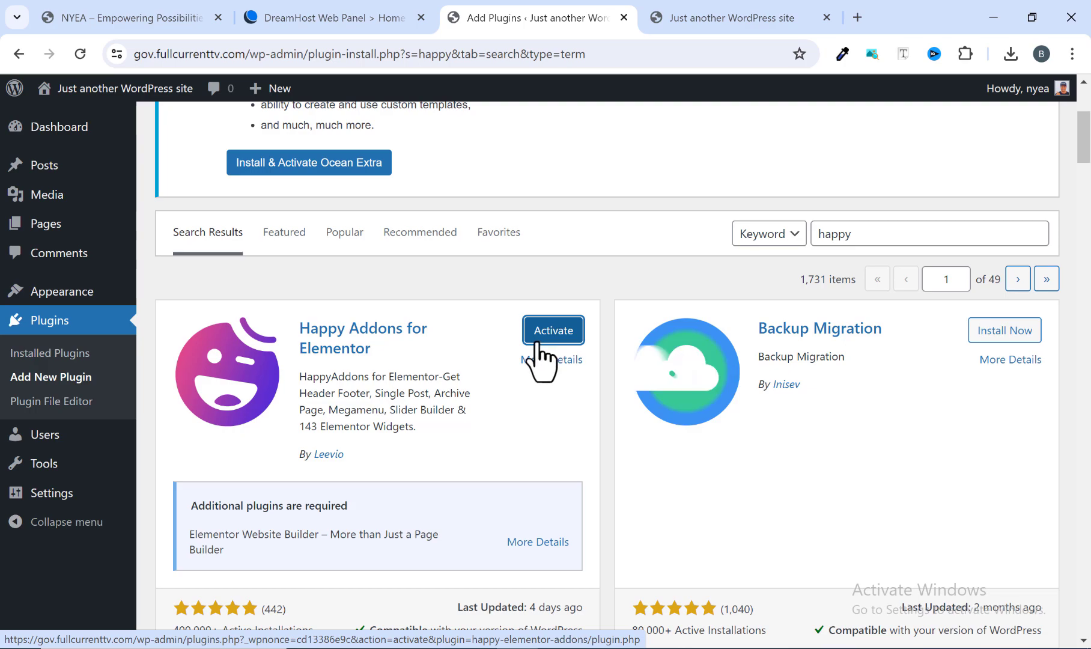
# Open the Application Form page from the Creatives card on the reference NYEA site and examine its form fields.
pyautogui.click(150, 18)
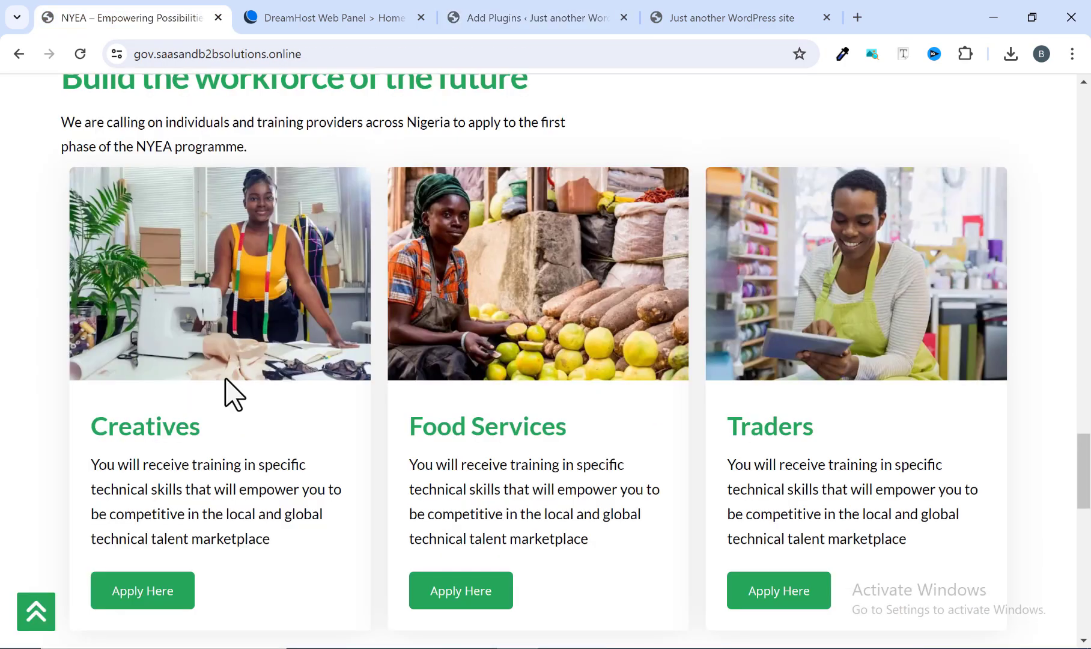
pyautogui.scroll(-2, 231, 390)
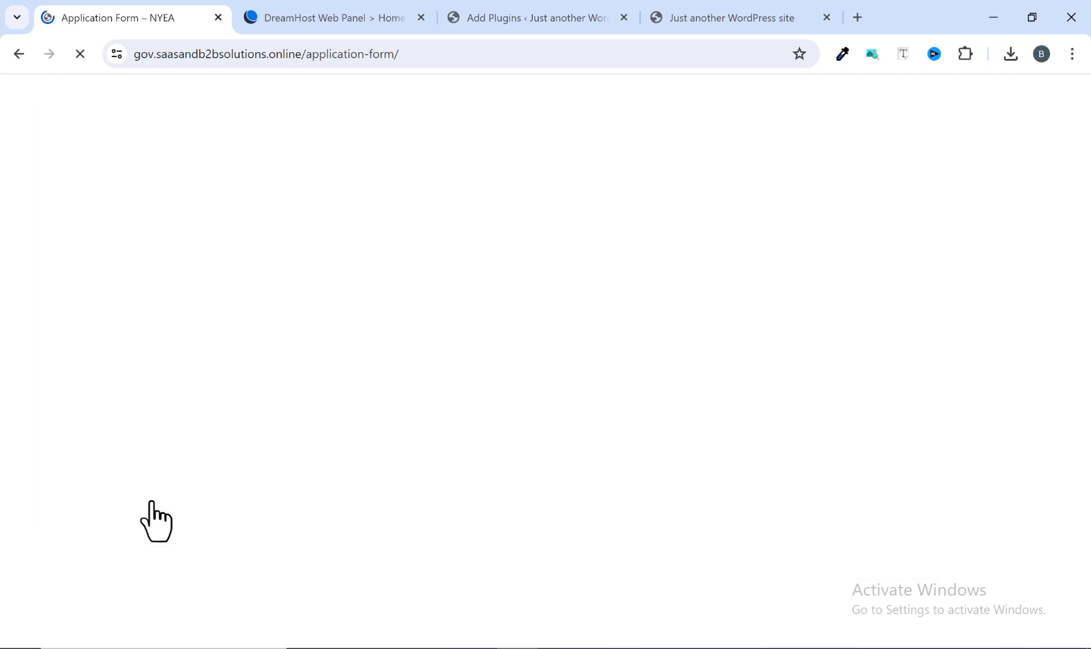
pyautogui.scroll(-5, 195, 287)
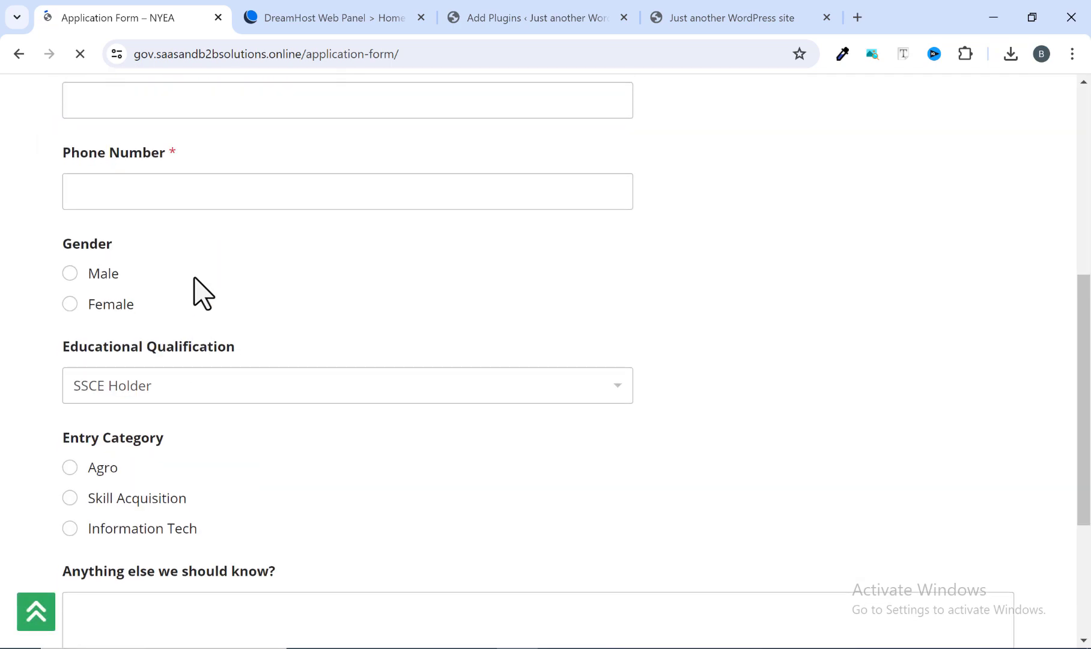
pyautogui.scroll(4, 185, 318)
pyautogui.scroll(1, 180, 330)
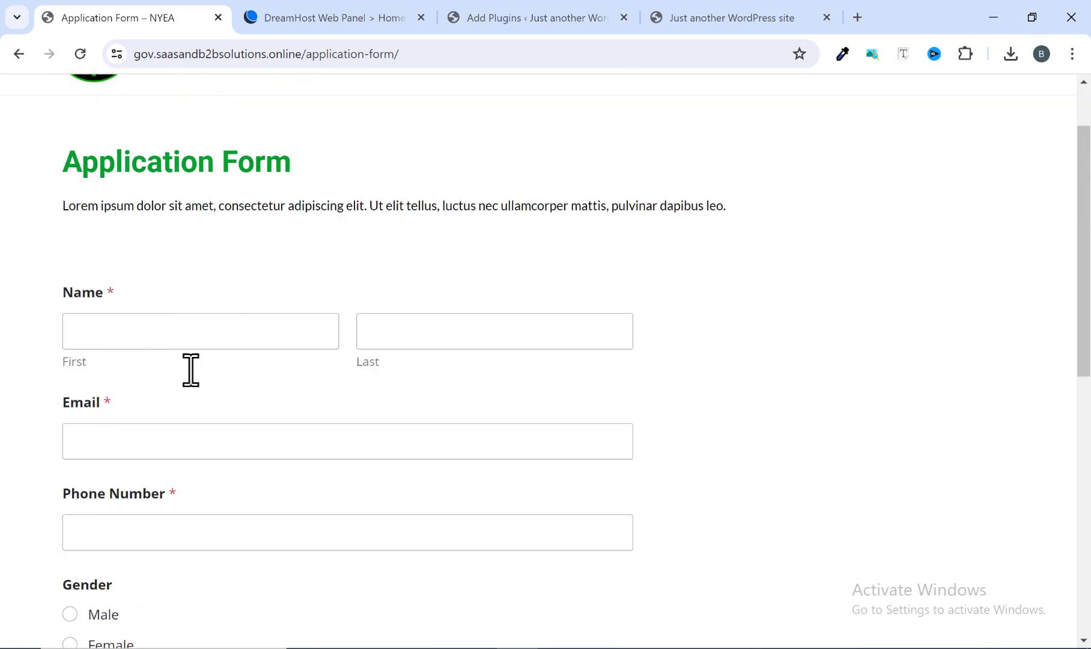
# Back on the Add Plugins page, replace the plugin search with "form" and install the Contact Form by WPForms plugin.
pyautogui.click(750, 20)
pyautogui.click(560, 21)
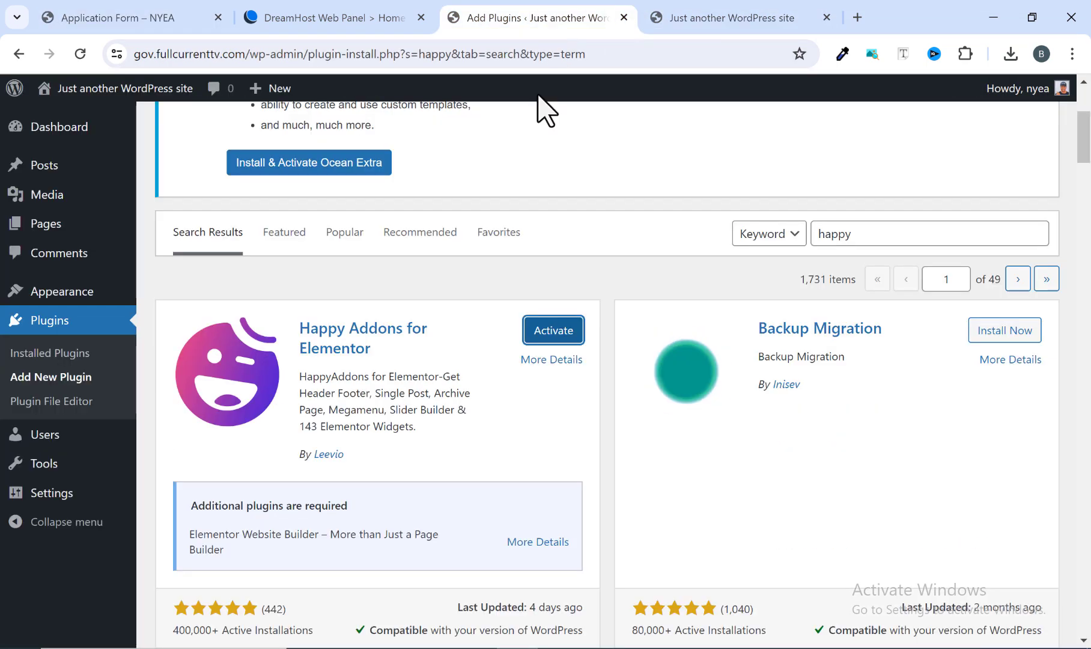
pyautogui.doubleClick(844, 235)
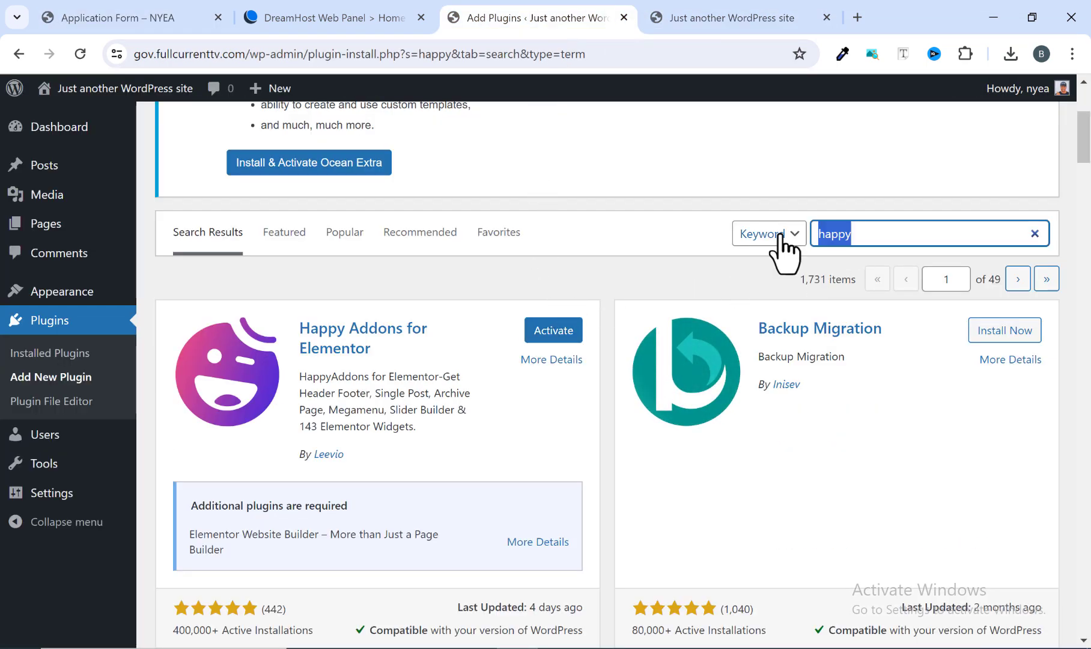
pyautogui.write('form')
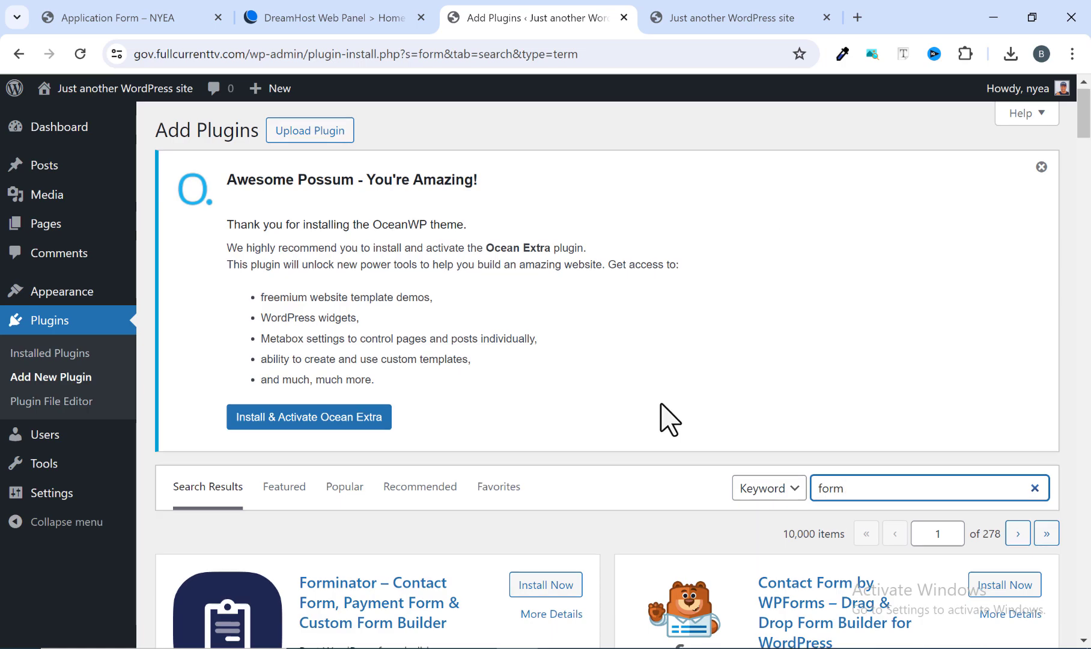
pyautogui.scroll(-1, 659, 409)
pyautogui.scroll(-1, 670, 391)
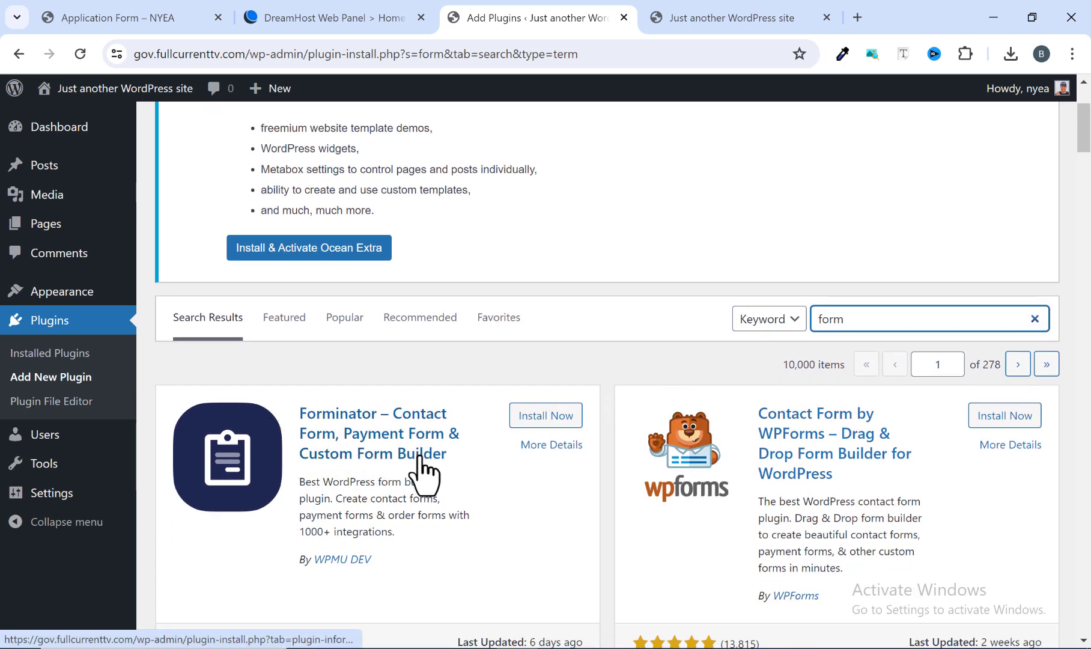
pyautogui.scroll(-2, 457, 467)
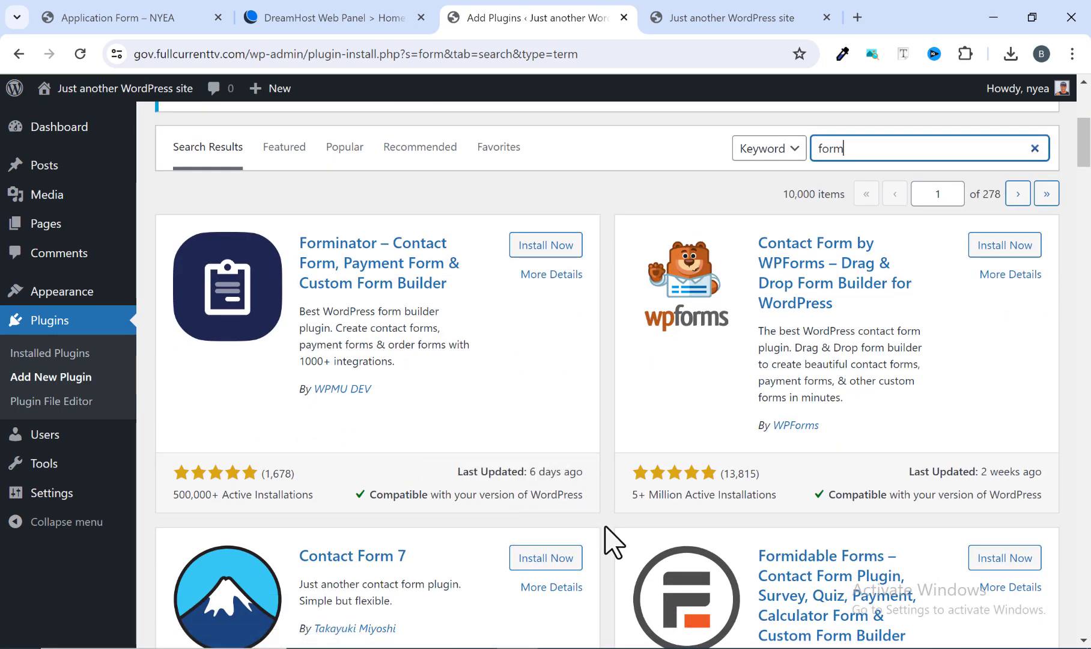
pyautogui.scroll(-2, 604, 529)
pyautogui.scroll(3, 601, 532)
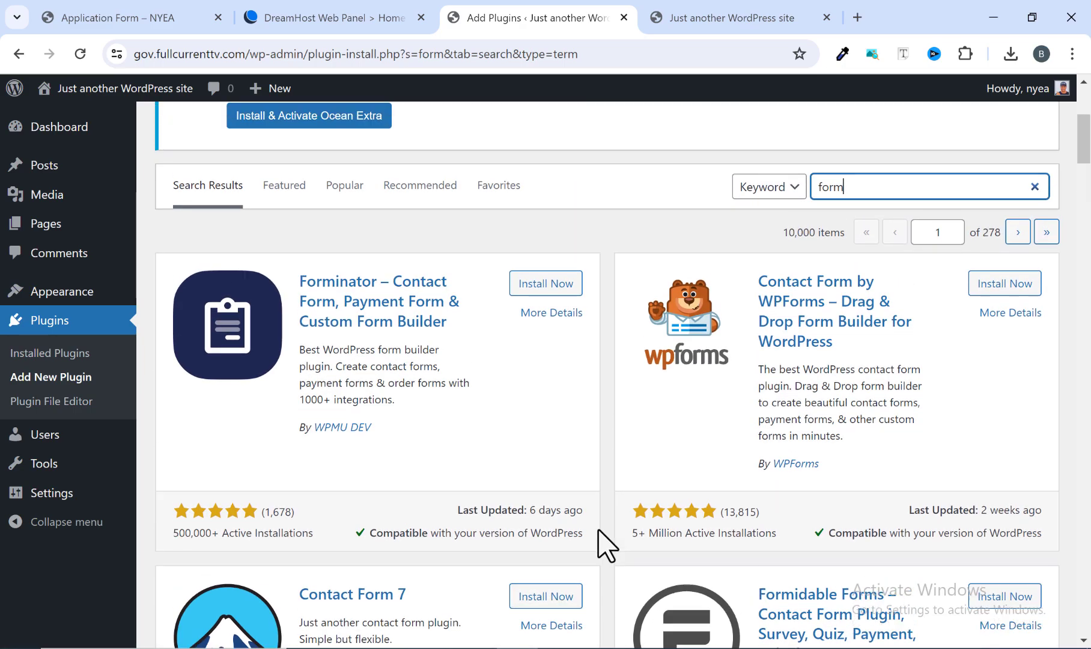
pyautogui.scroll(2, 606, 544)
pyautogui.scroll(-1, 605, 543)
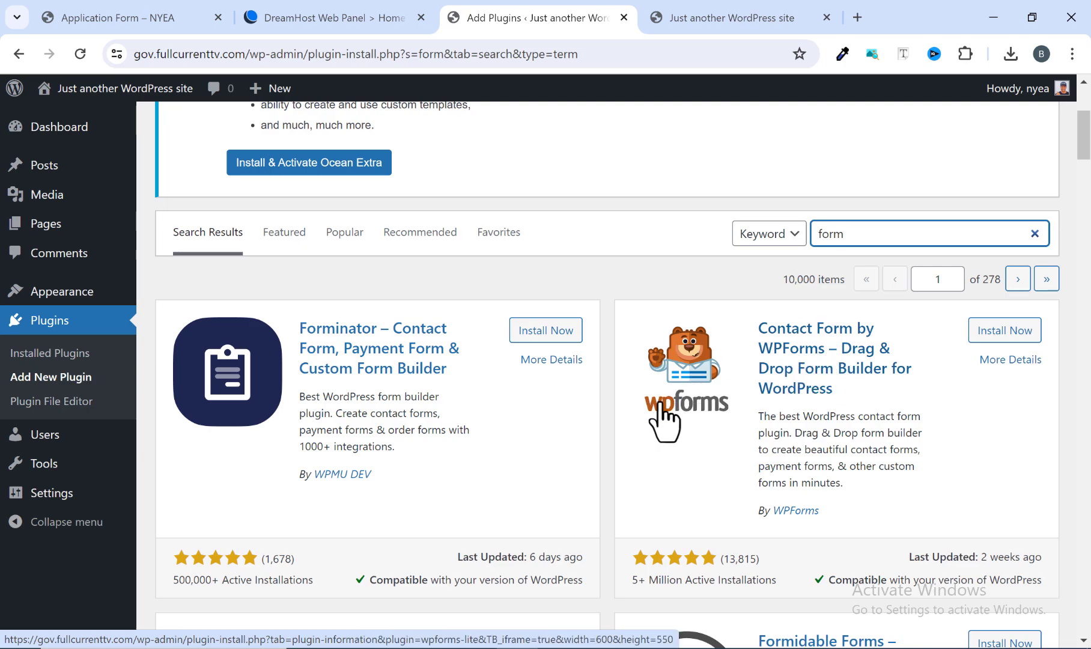
pyautogui.scroll(-1, 703, 418)
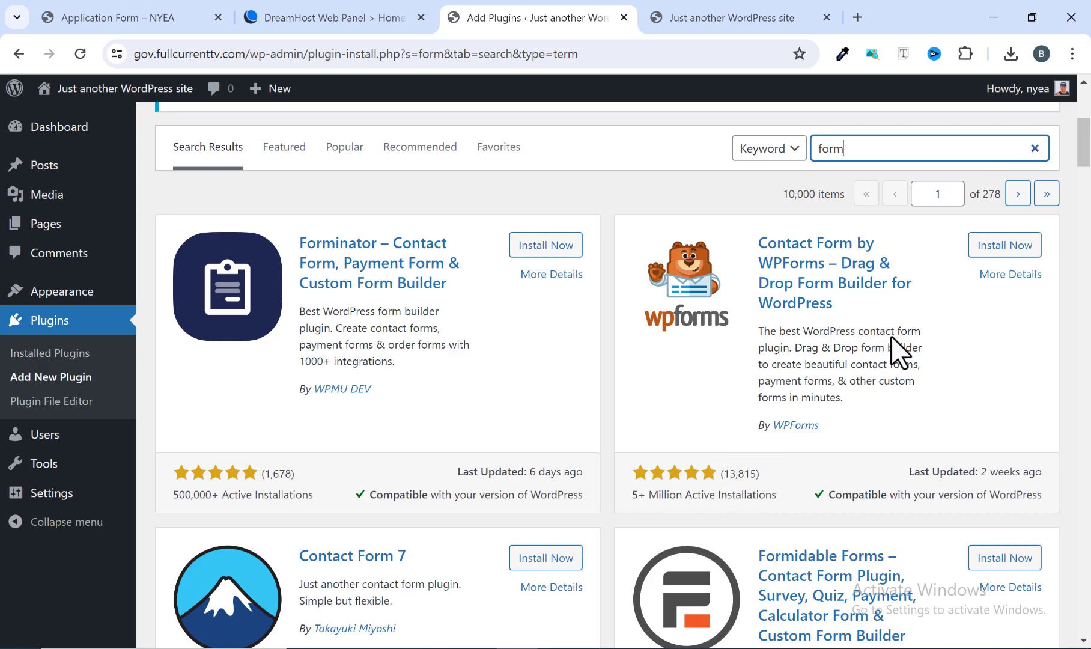
pyautogui.click(988, 248)
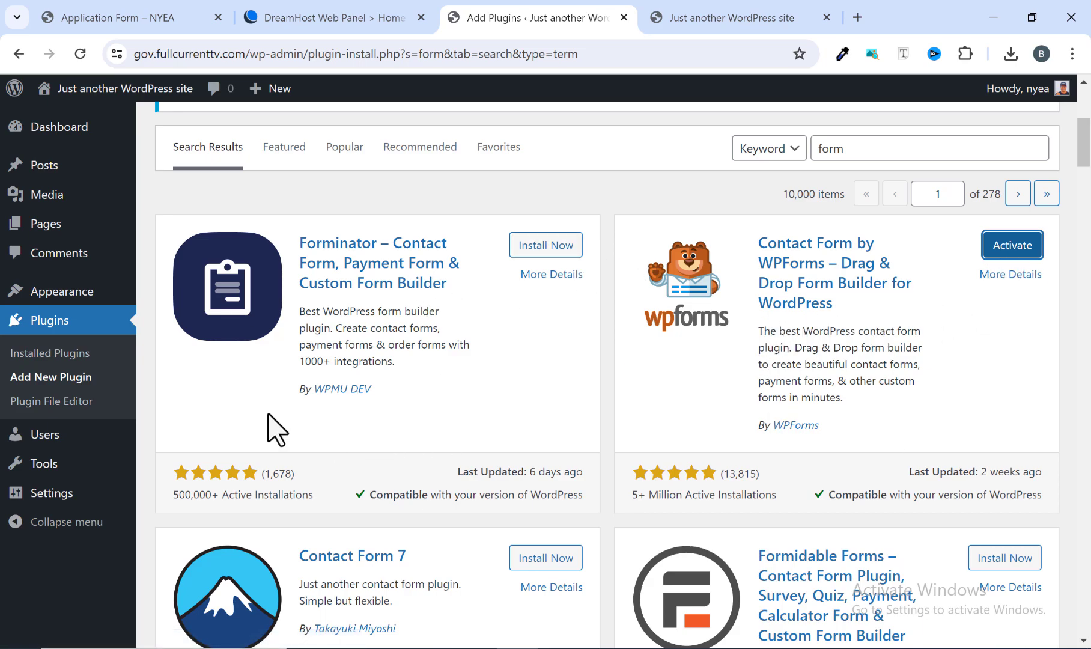
# Open the list of installed plugins and review the entries with their activation options and requirements.
pyautogui.click(52, 325)
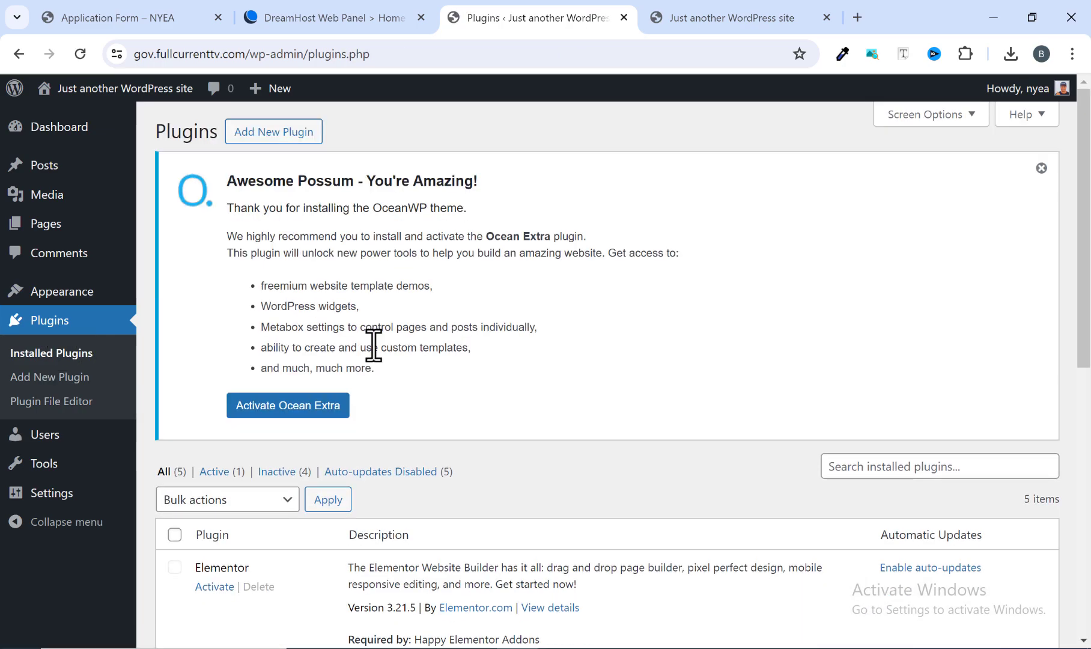
pyautogui.scroll(-4, 404, 351)
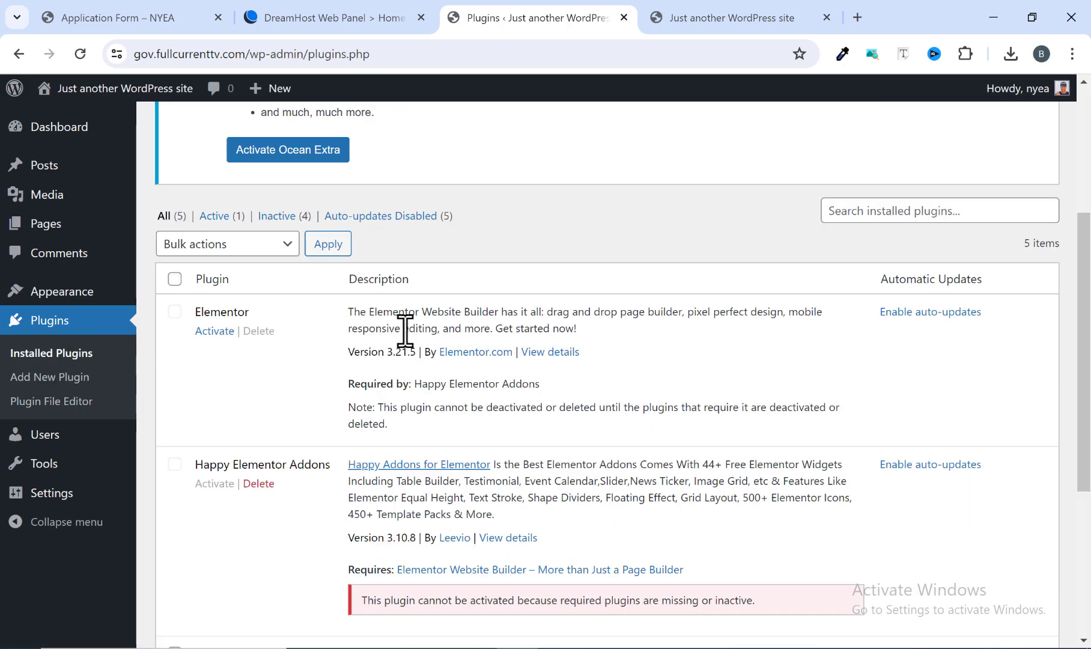
pyautogui.scroll(-4, 408, 339)
pyautogui.scroll(4, 247, 447)
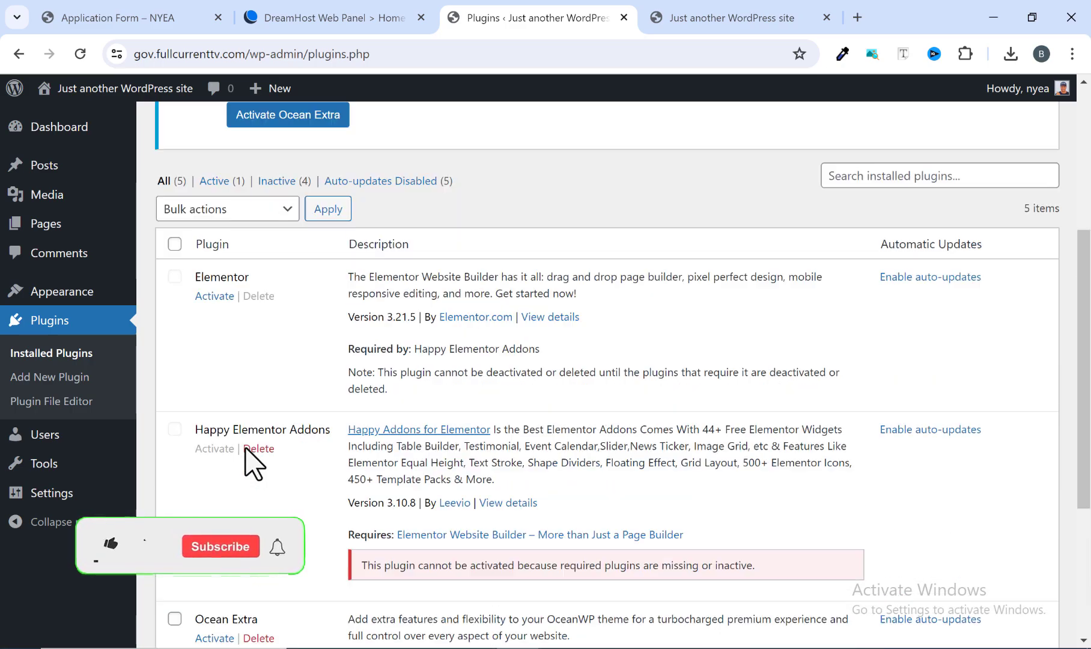
pyautogui.scroll(-3, 258, 372)
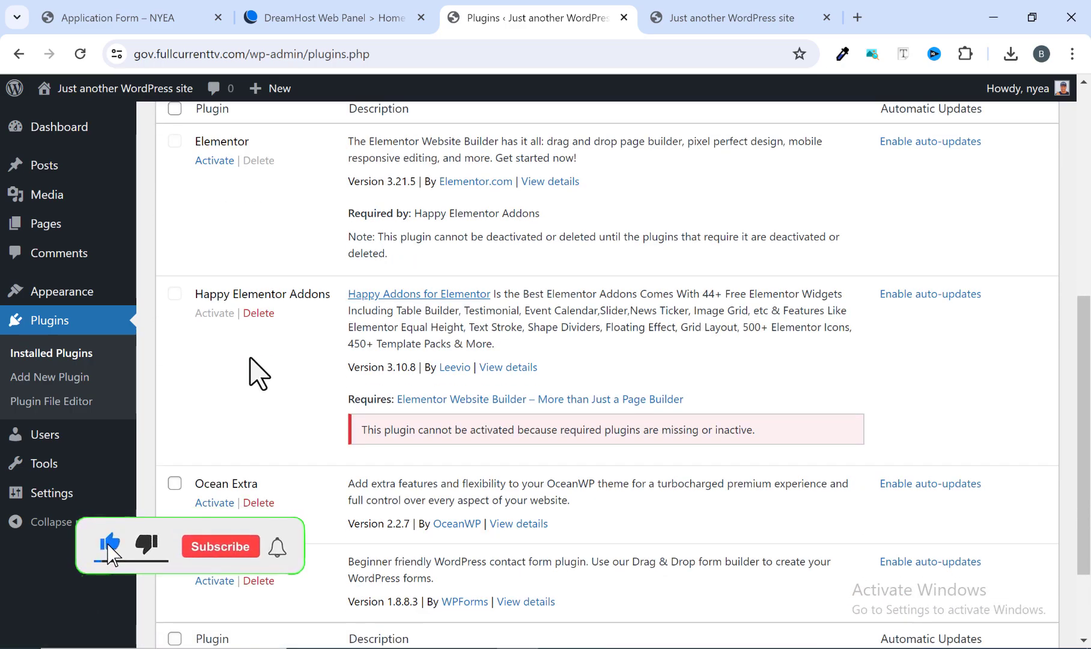
pyautogui.scroll(-2, 307, 397)
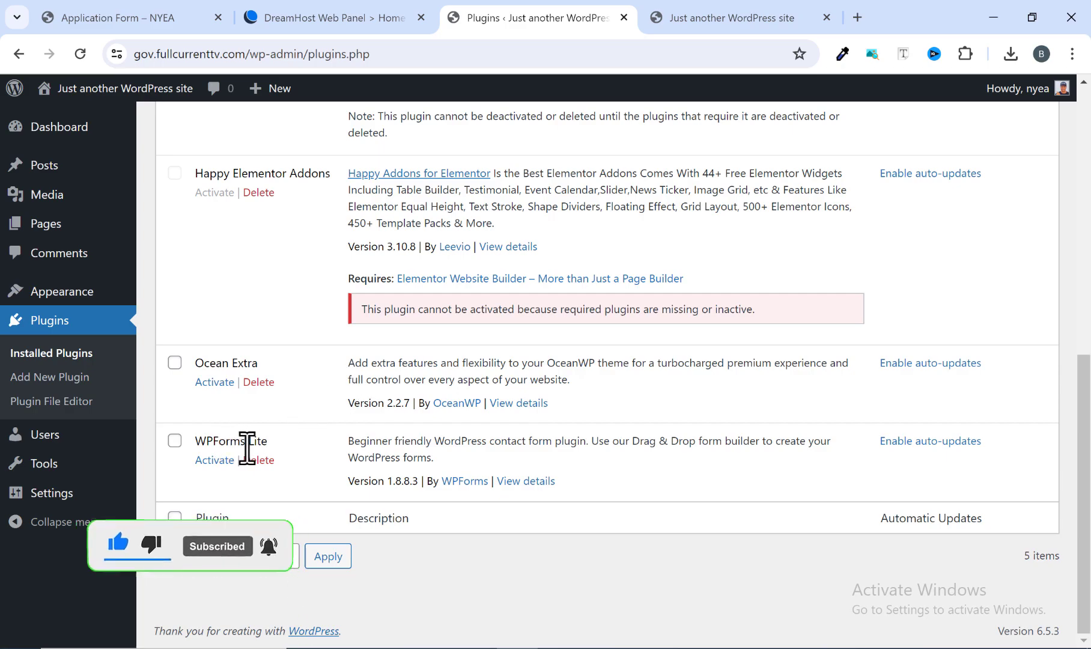
# Select all selectable plugins in the list and bulk-activate Ocean Extra and WPForms Lite.
pyautogui.scroll(7, 241, 450)
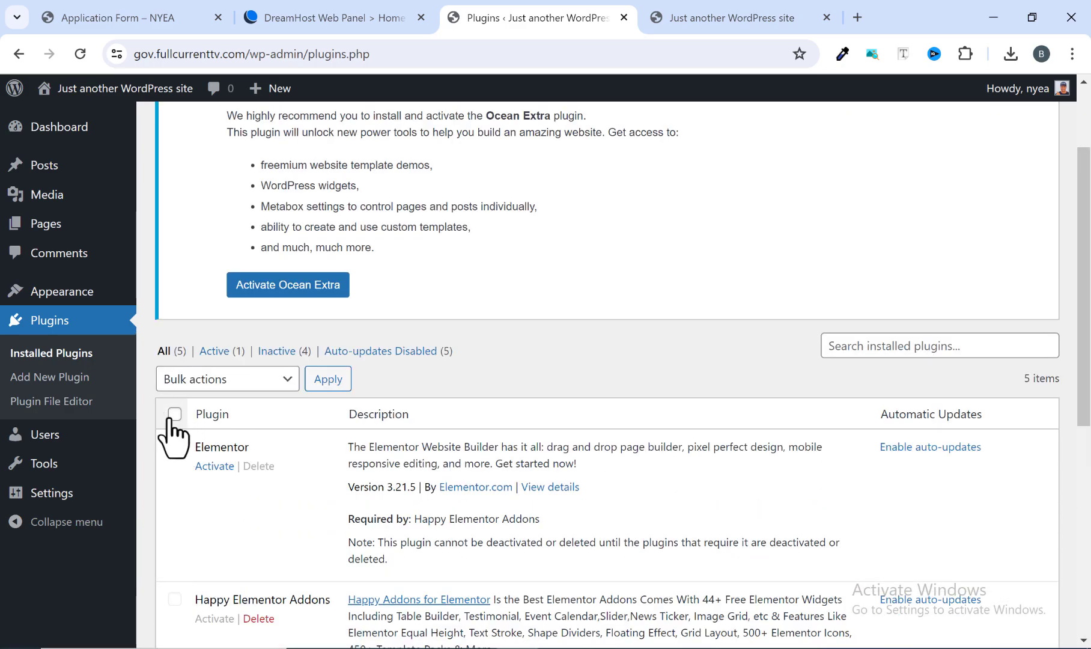
pyautogui.scroll(-3, 186, 420)
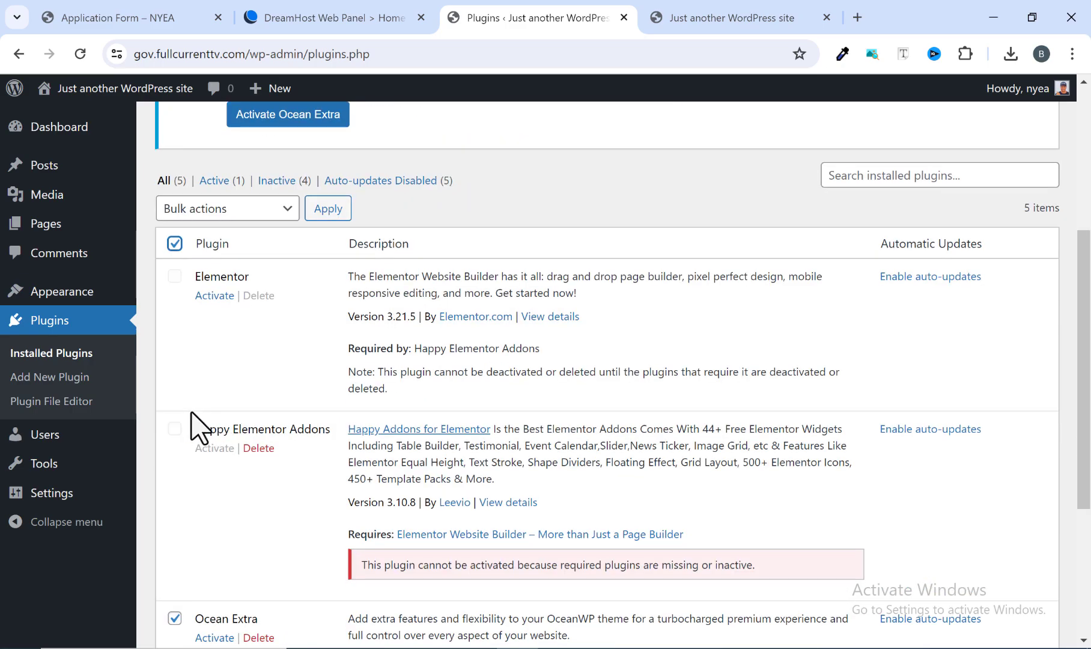
pyautogui.scroll(-3, 195, 414)
pyautogui.scroll(7, 234, 432)
pyautogui.click(263, 467)
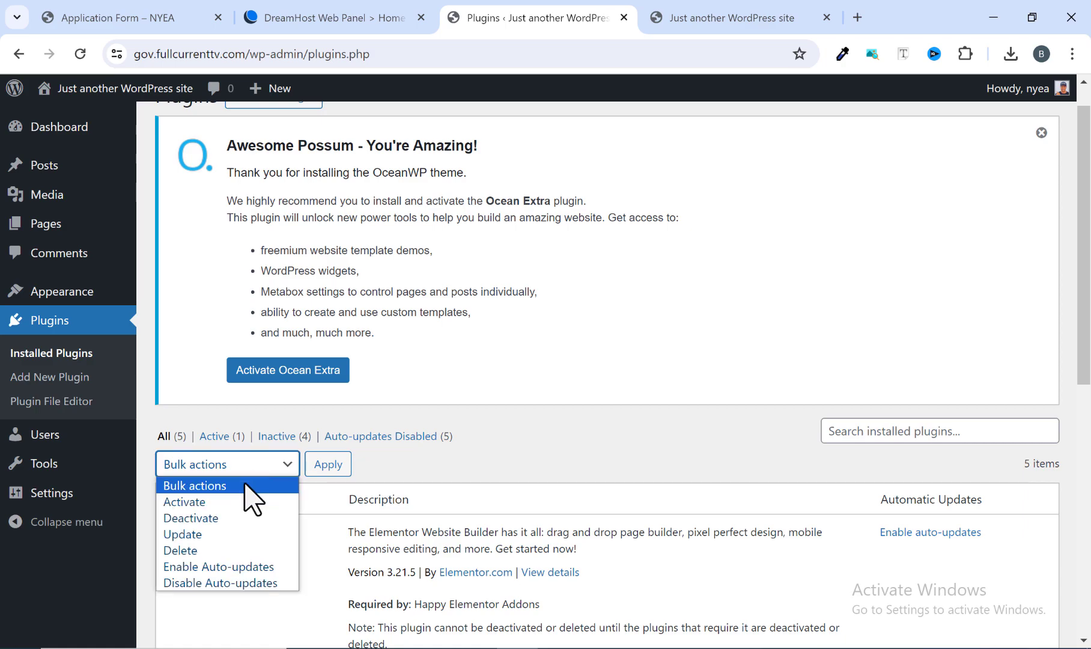
pyautogui.click(221, 501)
pyautogui.click(319, 466)
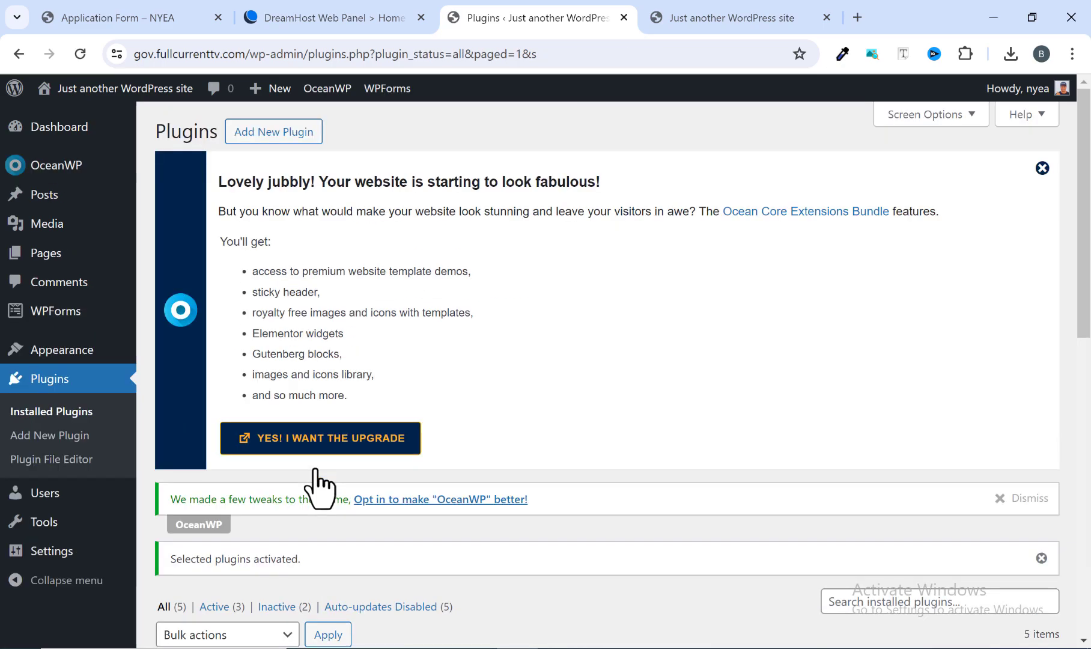
# Activate the Elementor plugin and close its onboarding wizard without connecting an account.
pyautogui.scroll(-10, 318, 486)
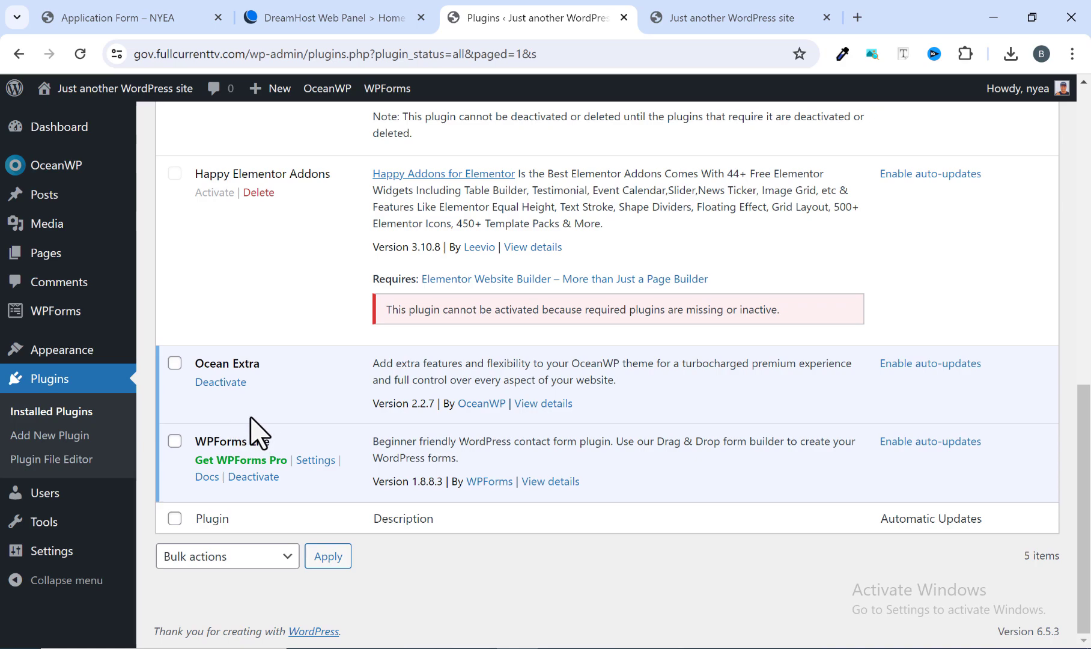
pyautogui.scroll(3, 253, 421)
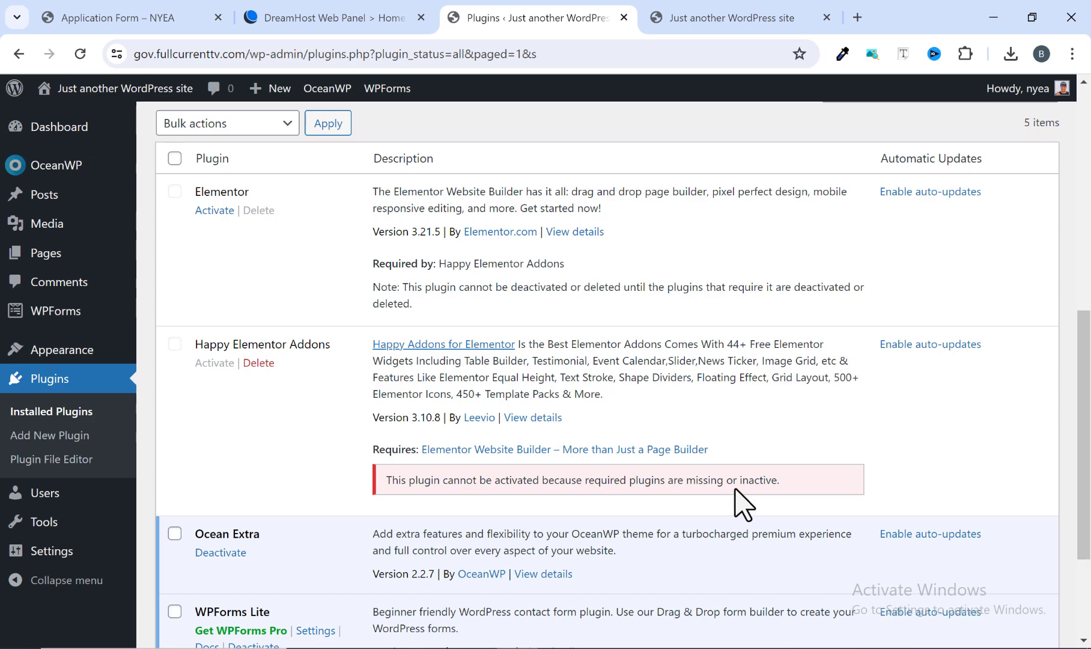
pyautogui.scroll(2, 354, 488)
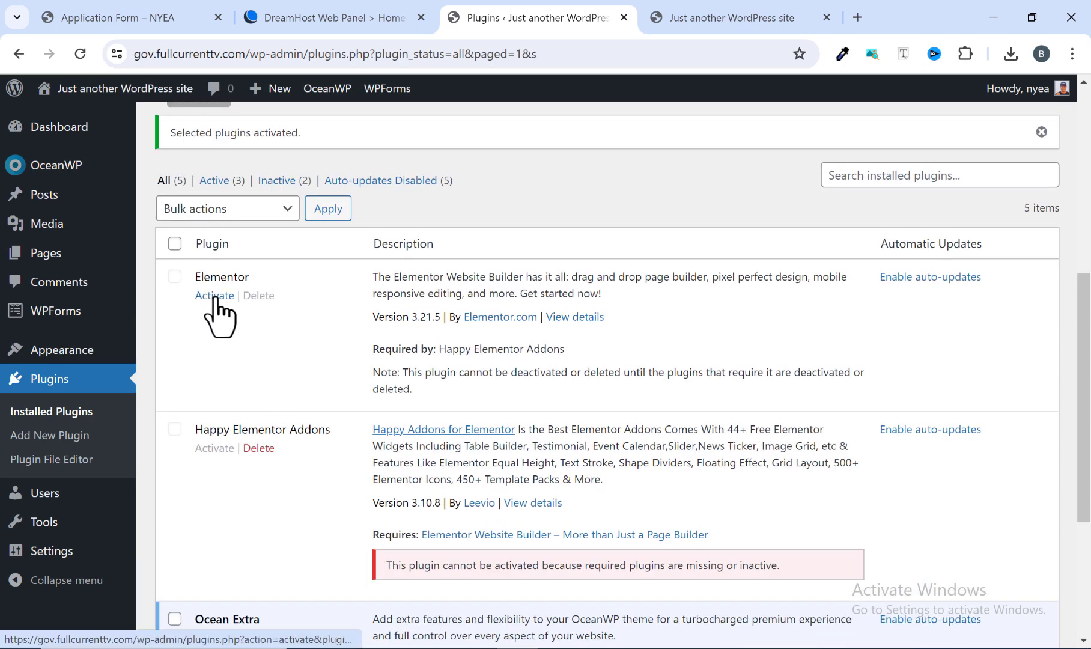
pyautogui.click(214, 297)
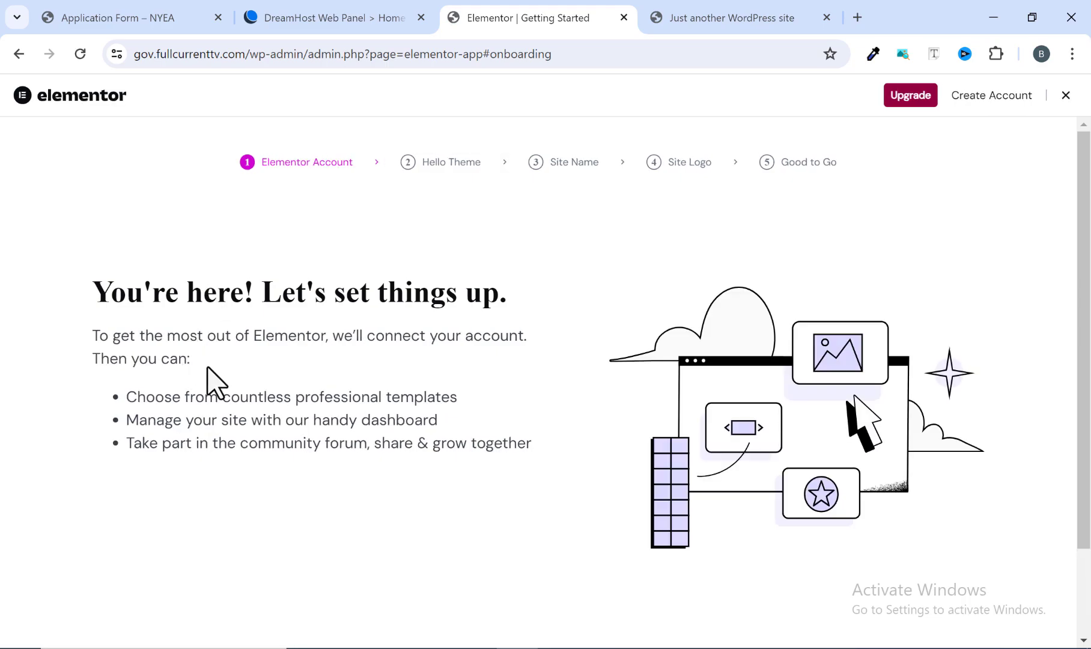
pyautogui.scroll(-2, 215, 383)
pyautogui.scroll(2, 217, 385)
pyautogui.scroll(-2, 300, 351)
pyautogui.scroll(2, 669, 463)
pyautogui.click(1066, 96)
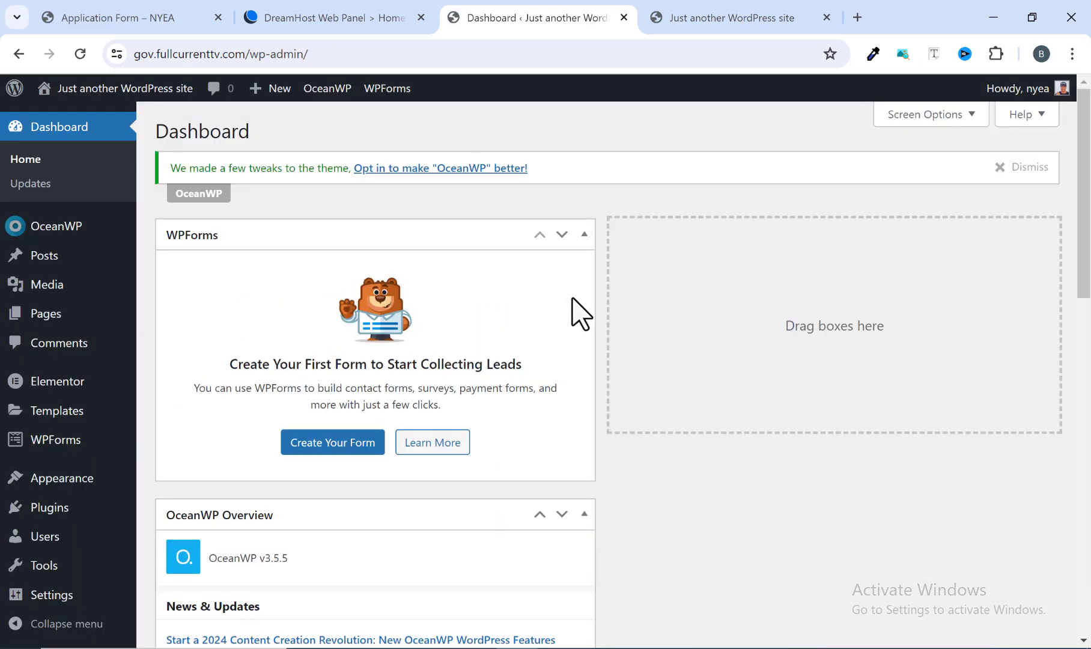
# Return to the installed plugins, activate Happy Elementor Addons, and skip its setup wizard, accepting that this is not reversible.
pyautogui.scroll(-1, 608, 354)
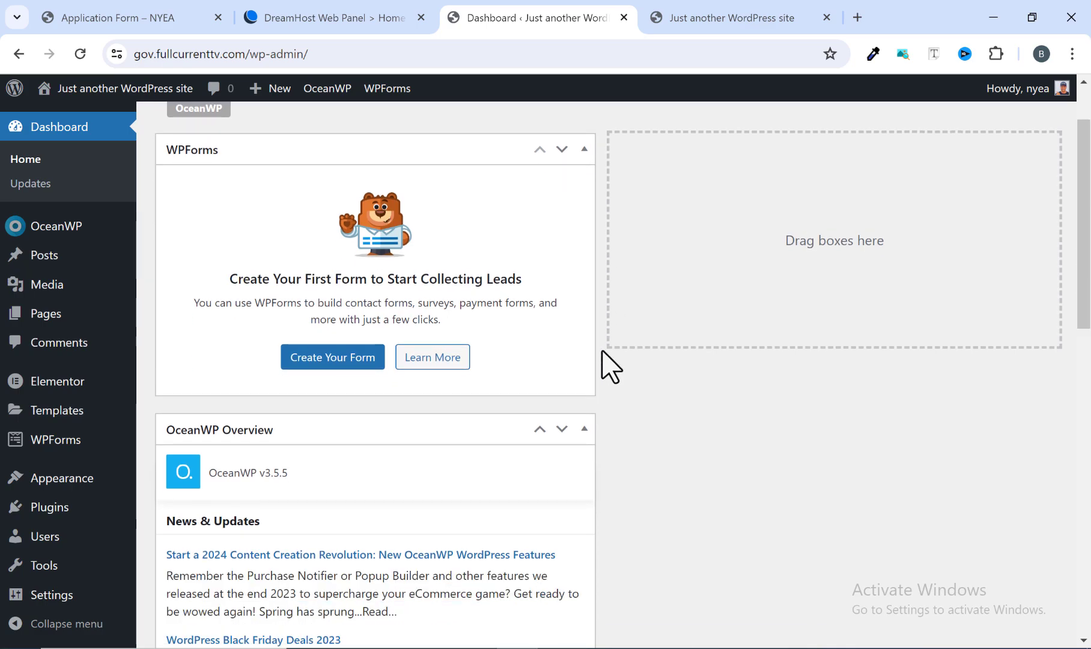
pyautogui.moveTo(53, 510)
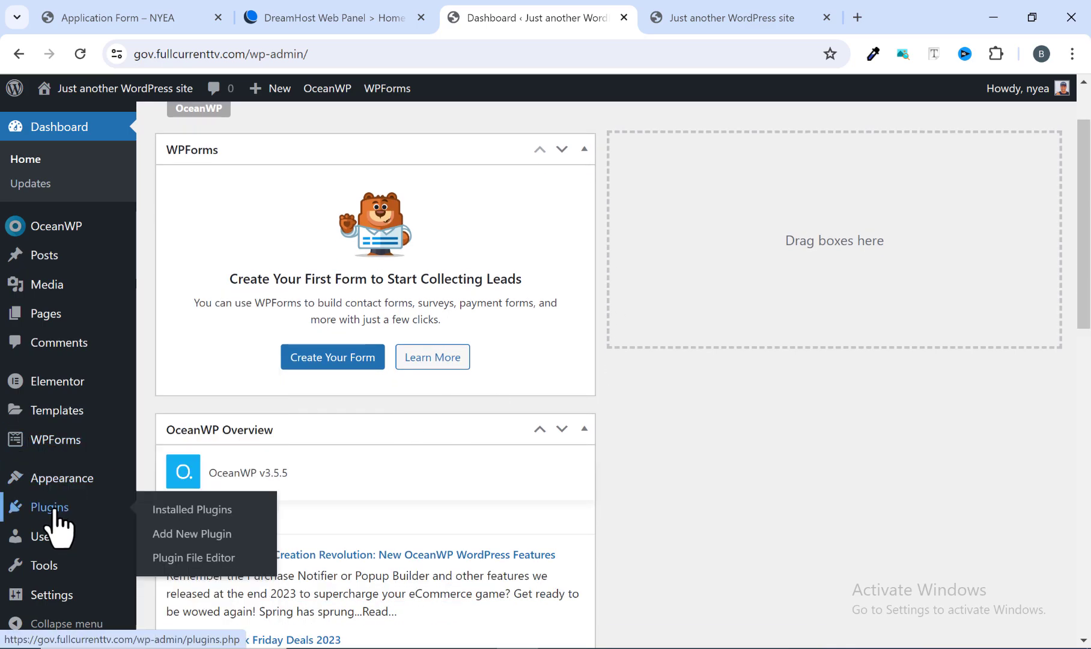
pyautogui.scroll(-1, 49, 520)
pyautogui.click(49, 518)
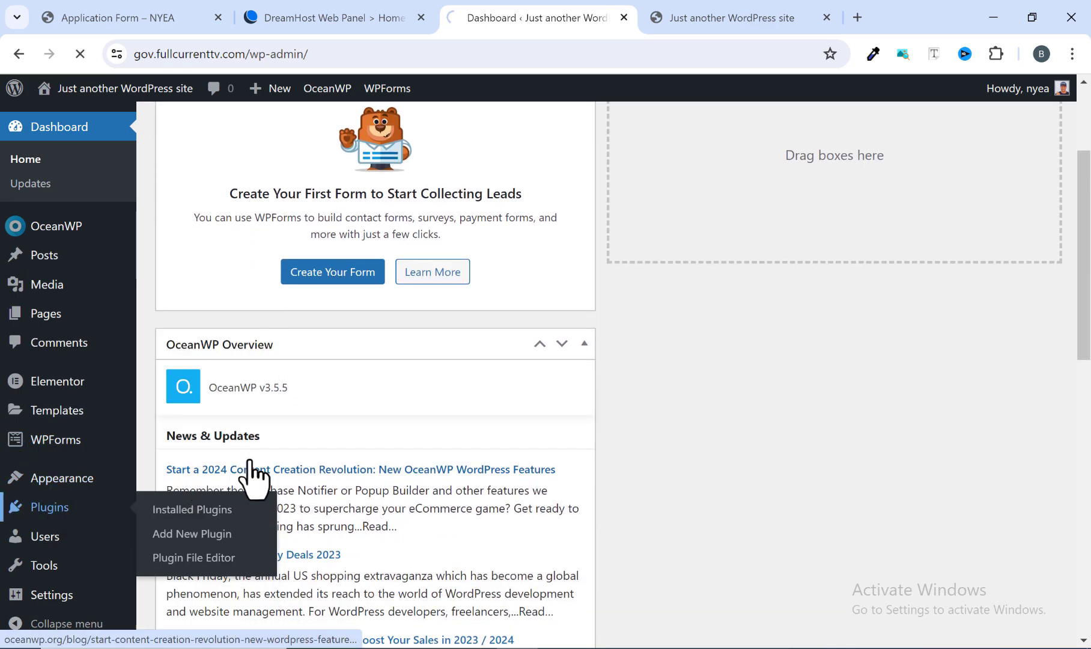
pyautogui.scroll(-5, 361, 411)
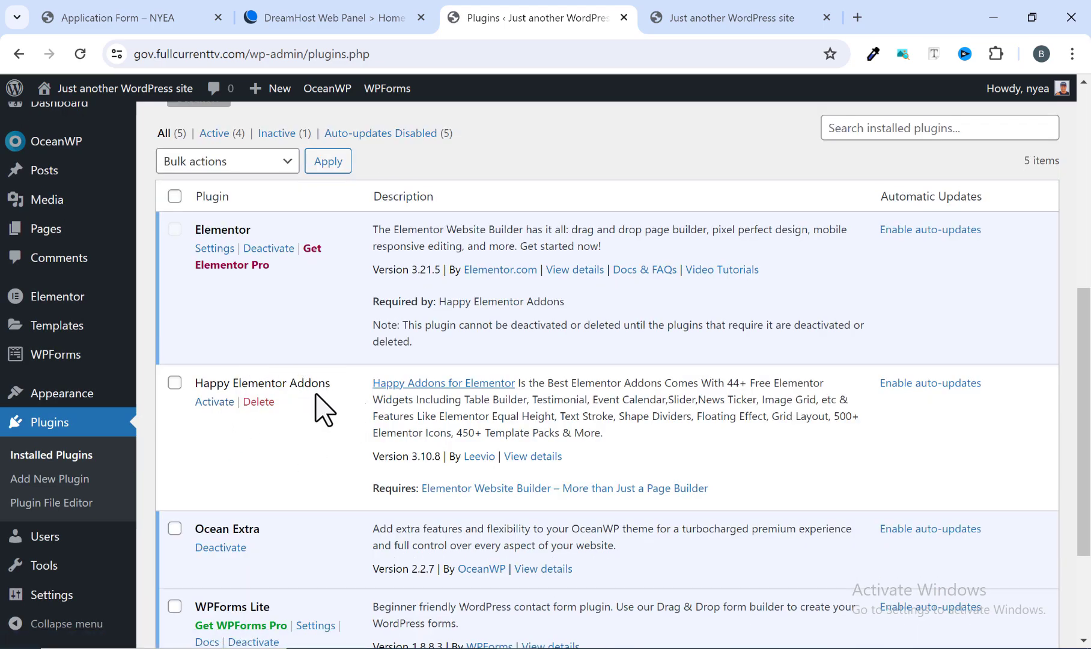
pyautogui.click(228, 402)
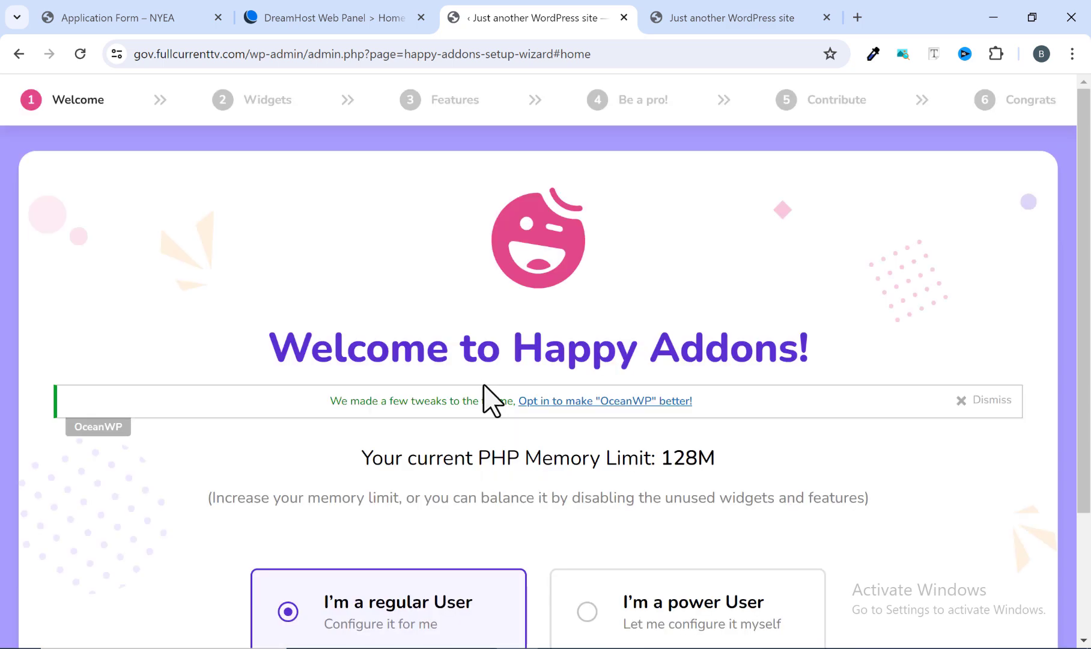
pyautogui.scroll(-3, 456, 385)
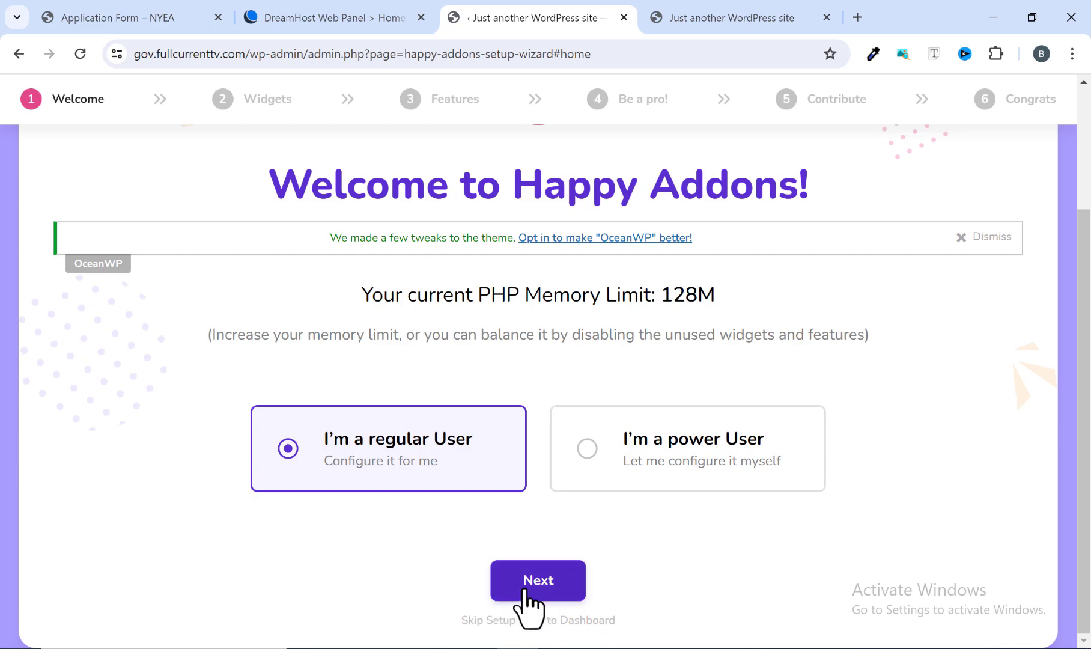
pyautogui.click(515, 621)
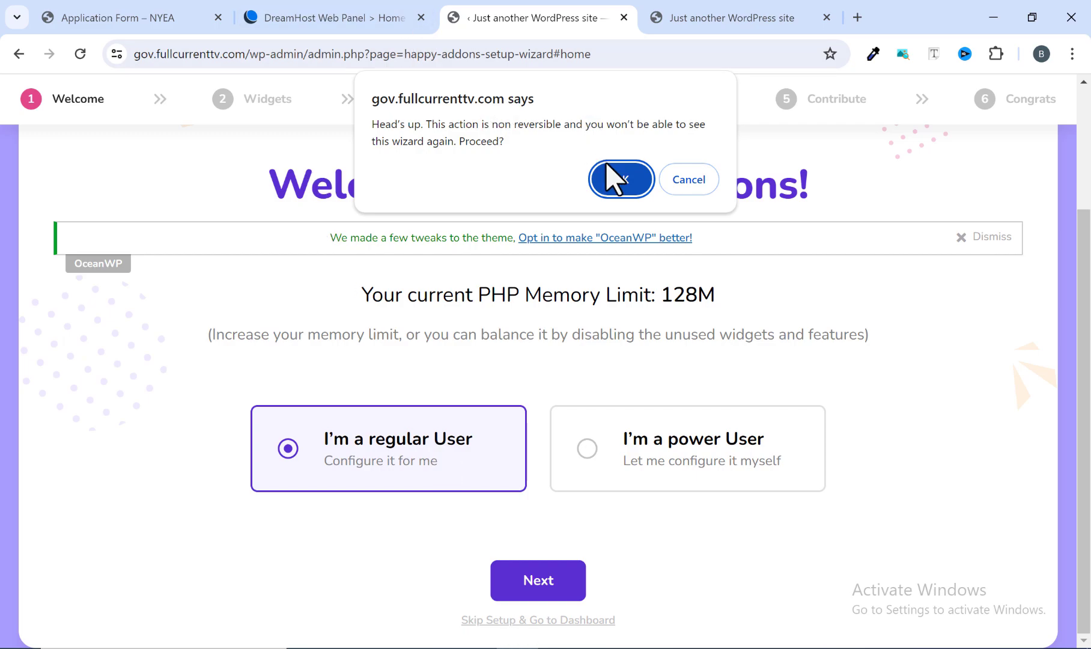
pyautogui.click(621, 180)
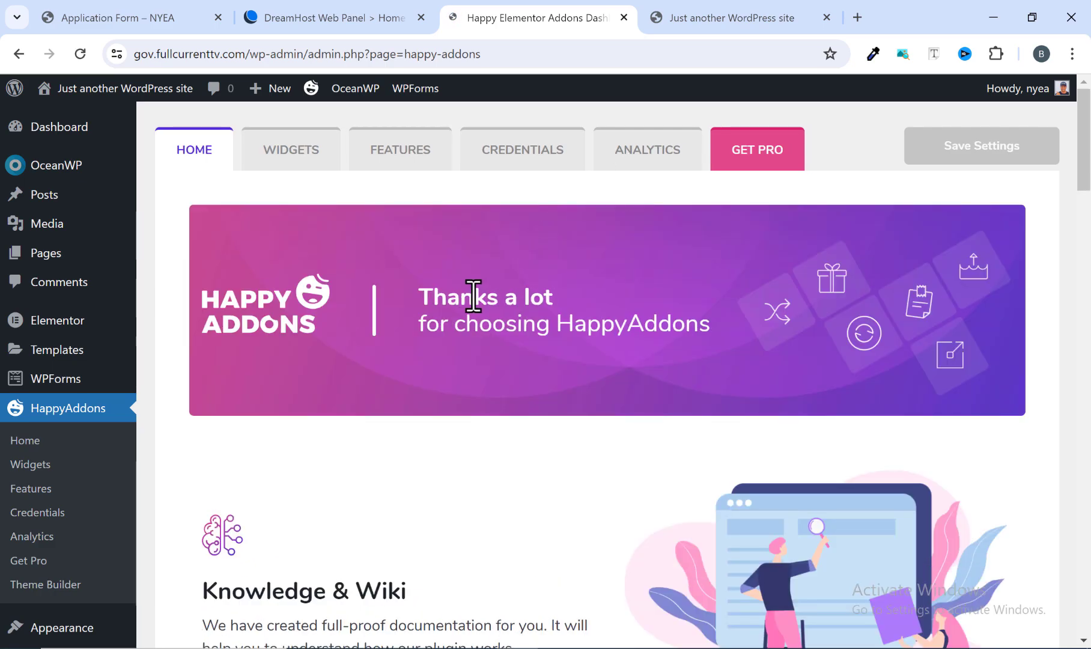
# Reopen the list of installed plugins and review the activation state of each entry.
pyautogui.scroll(-3, 450, 313)
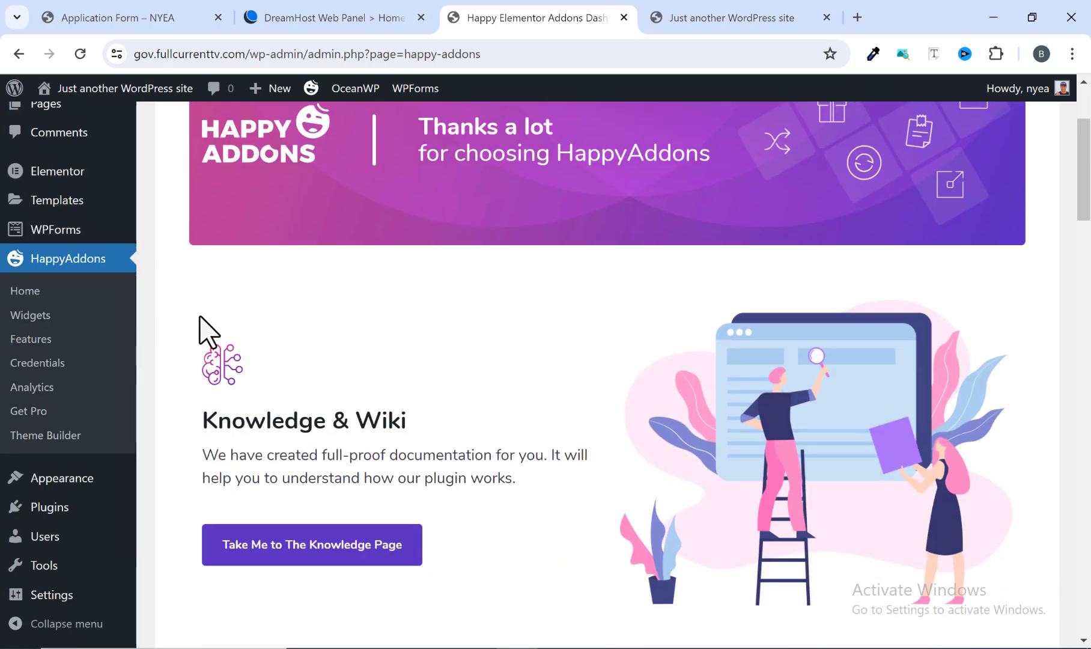
pyautogui.scroll(3, 204, 324)
pyautogui.scroll(-4, 51, 502)
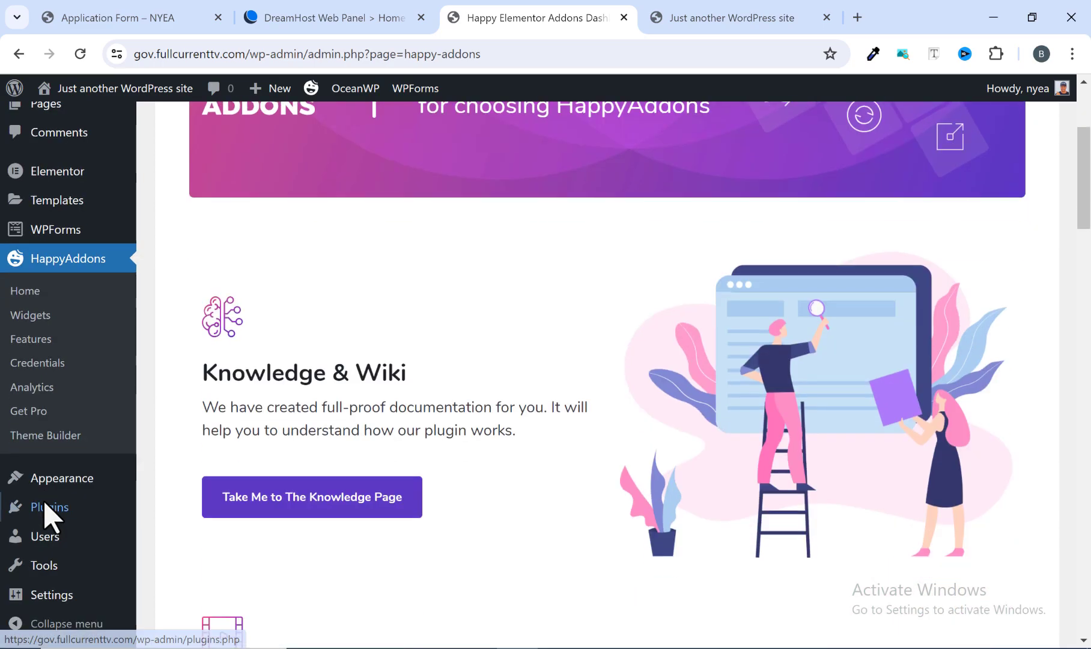
pyautogui.click(45, 508)
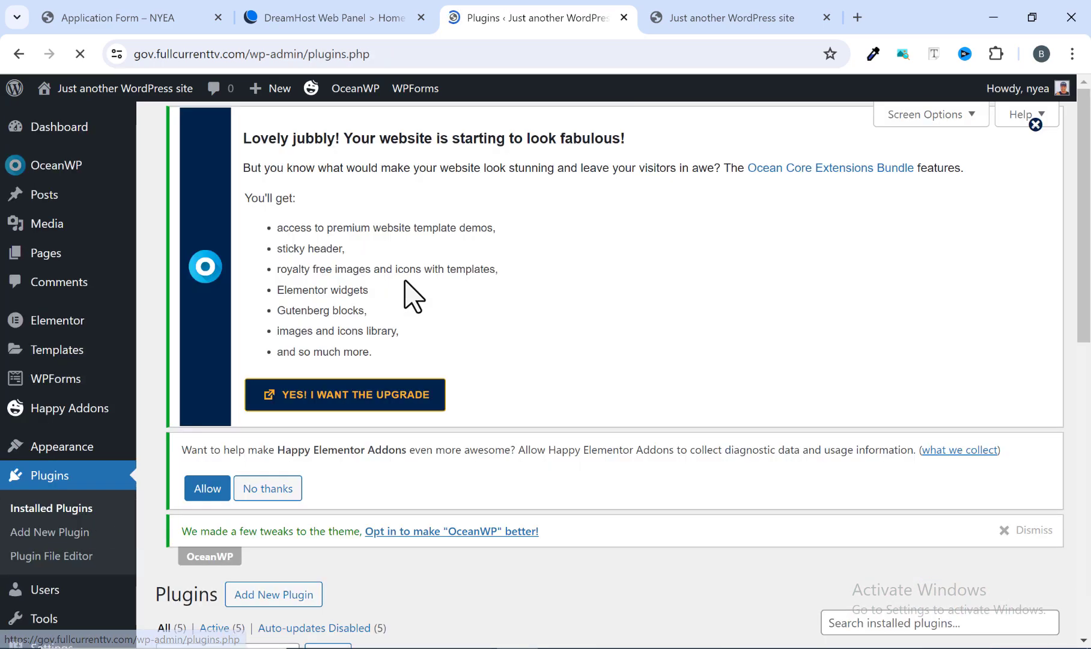
pyautogui.scroll(-10, 287, 390)
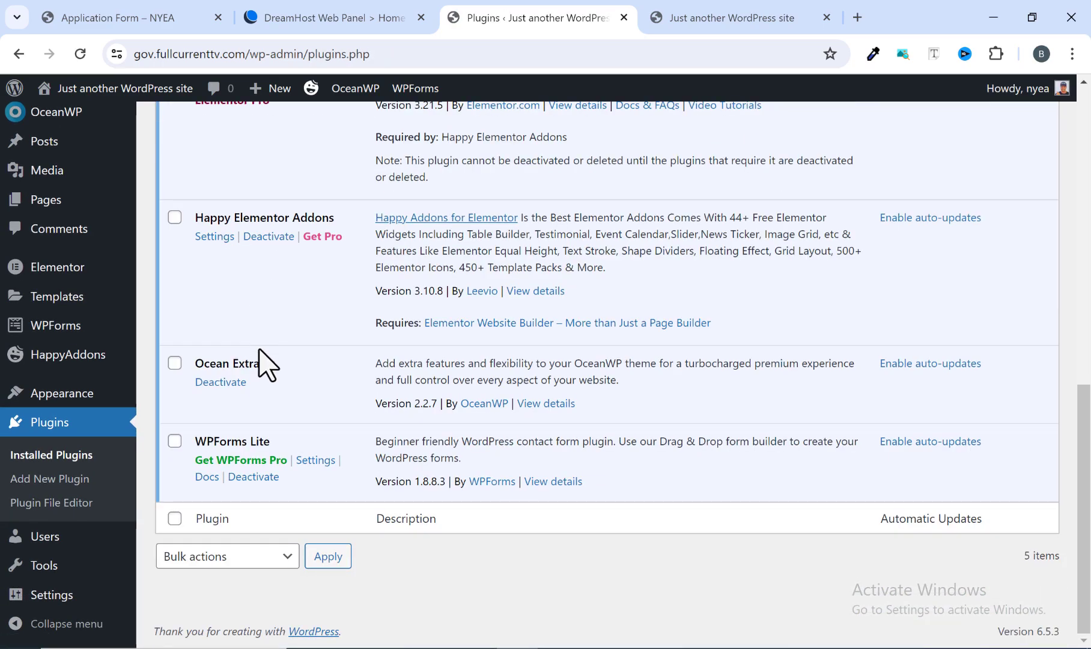
pyautogui.scroll(4, 261, 347)
pyautogui.scroll(-3, 260, 347)
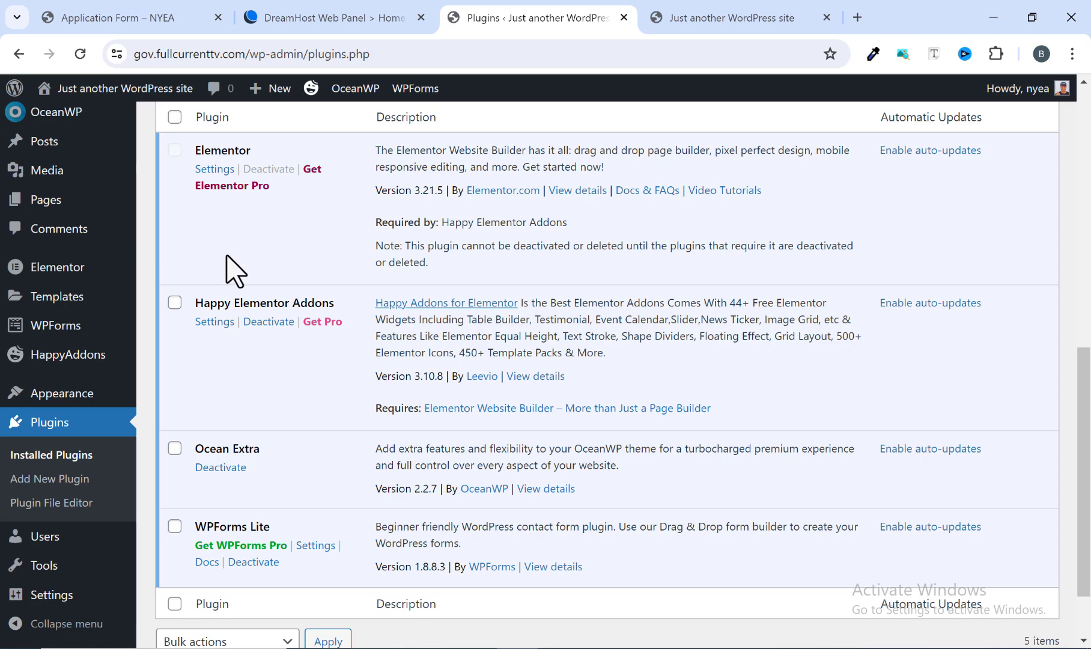
pyautogui.scroll(2, 234, 260)
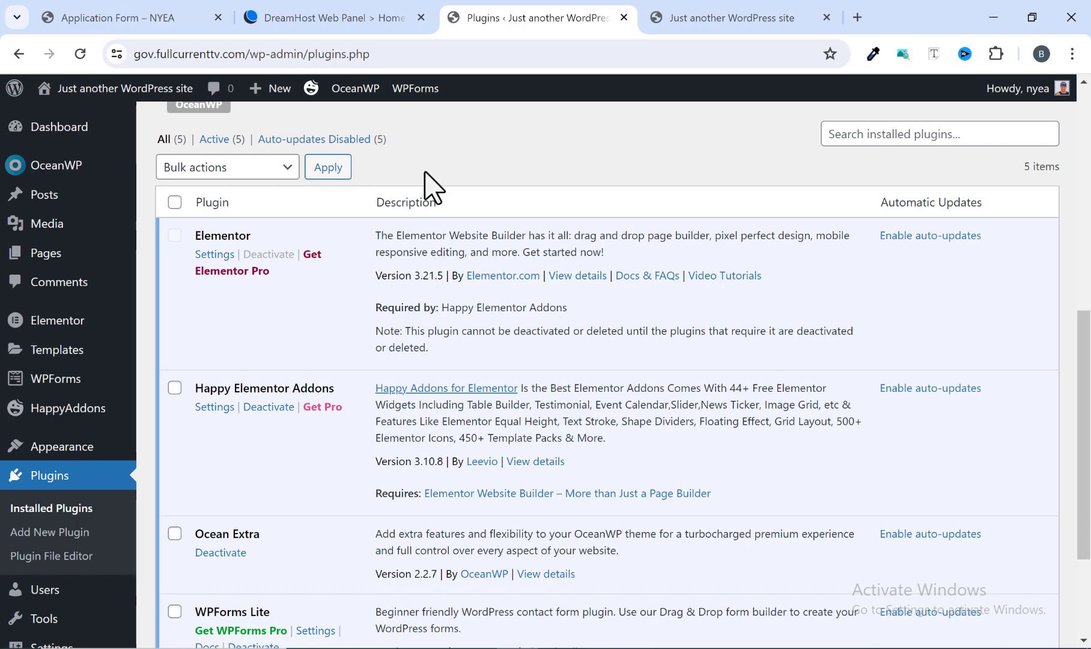
pyautogui.scroll(-3, 432, 188)
pyautogui.scroll(5, 353, 294)
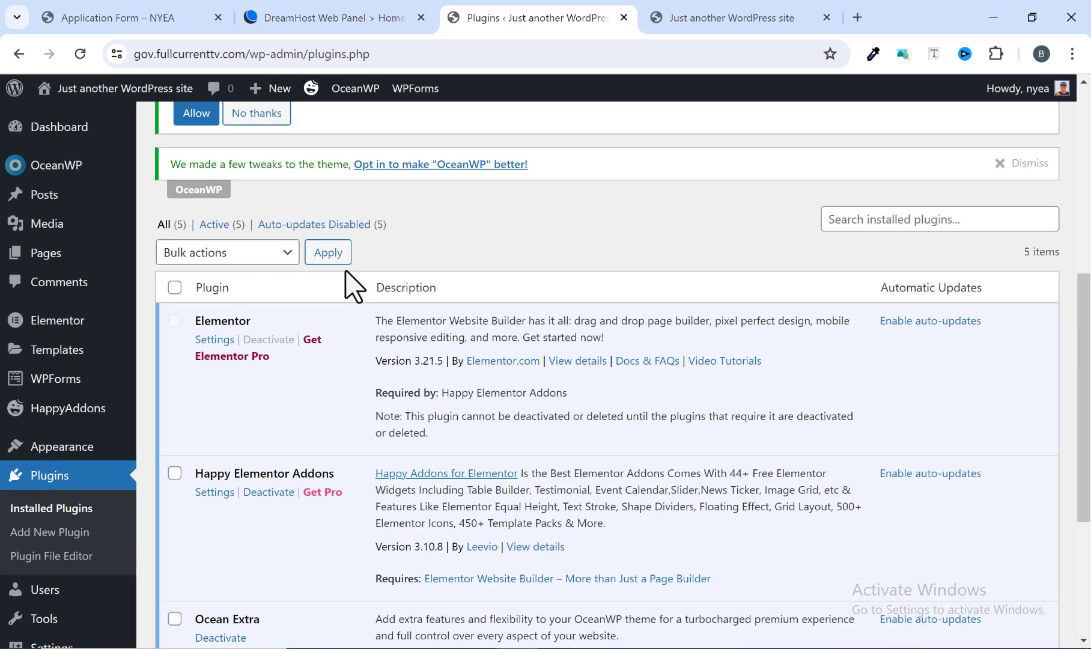
pyautogui.scroll(-2, 324, 318)
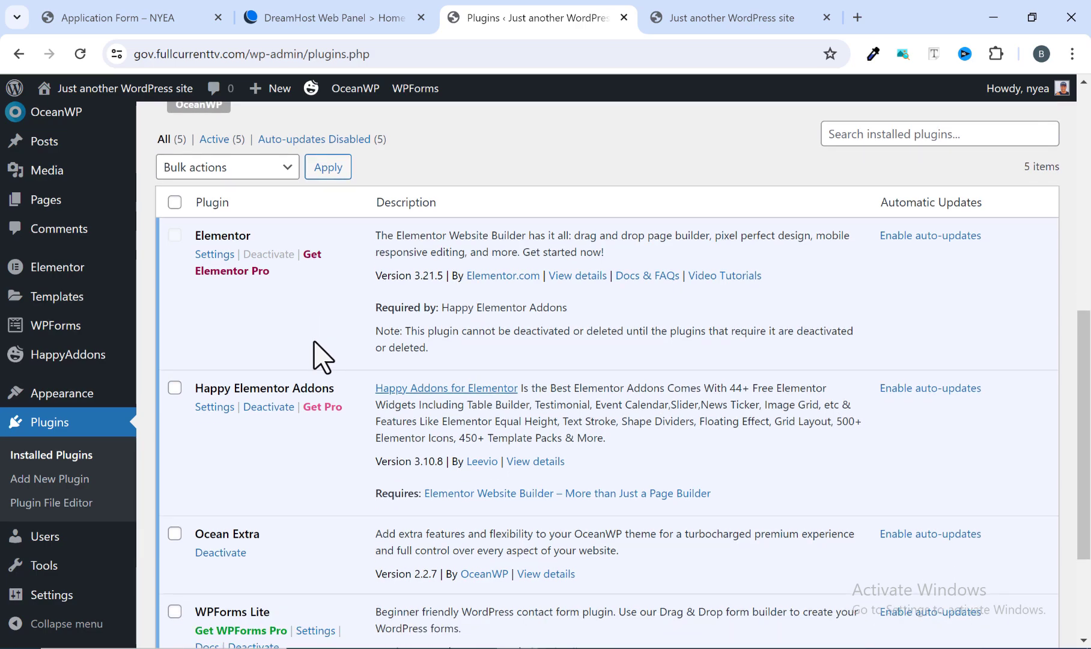
pyautogui.click(318, 342)
pyautogui.scroll(1, 544, 315)
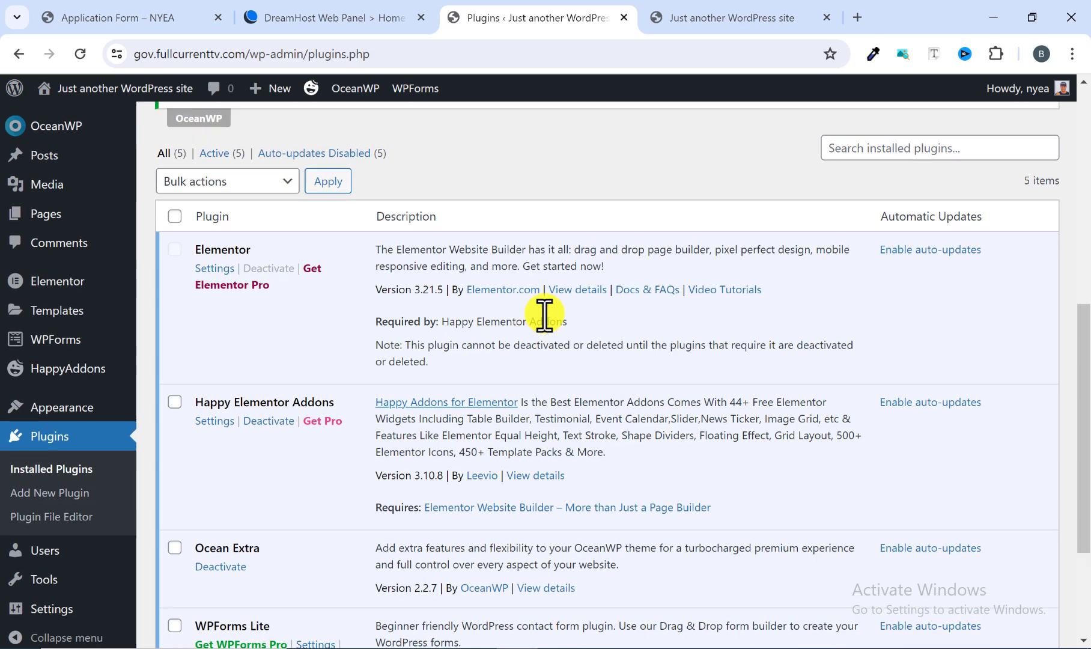
pyautogui.scroll(3, 545, 314)
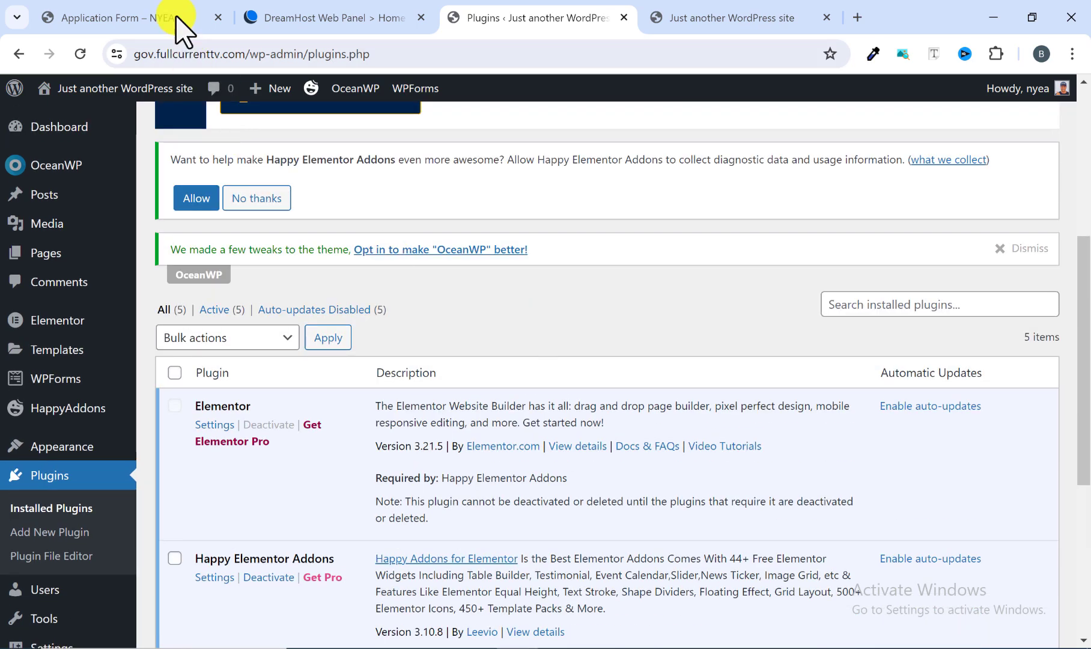
# Switch to the reference NYEA site, open its home page and examine the sections from the hero banner to the FAQs.
pyautogui.click(137, 13)
pyautogui.scroll(2, 182, 206)
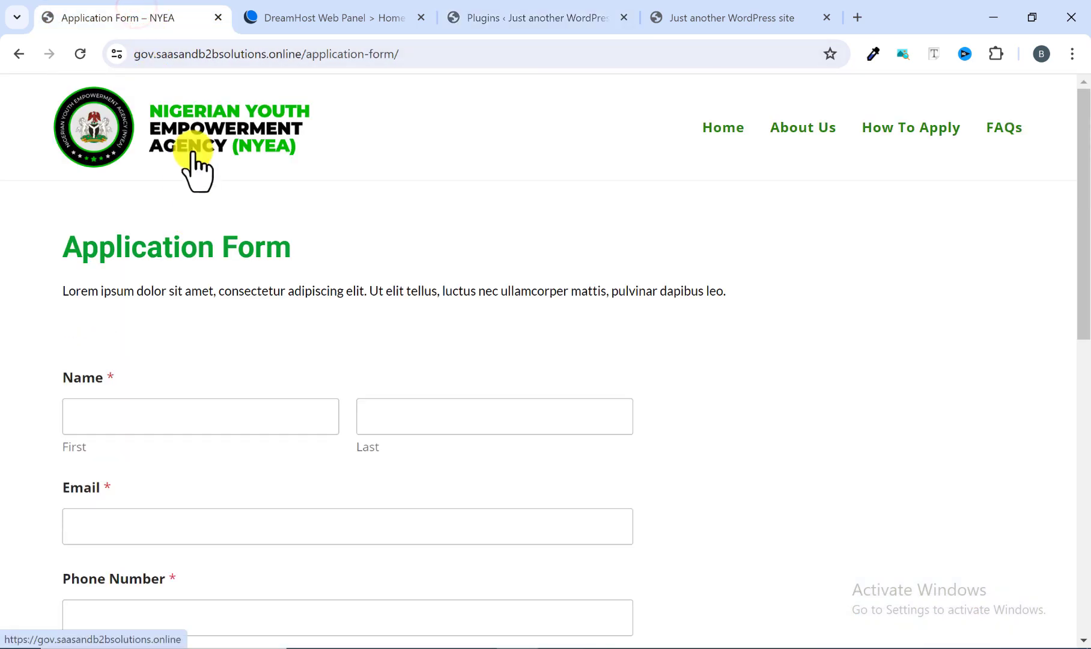
pyautogui.click(199, 159)
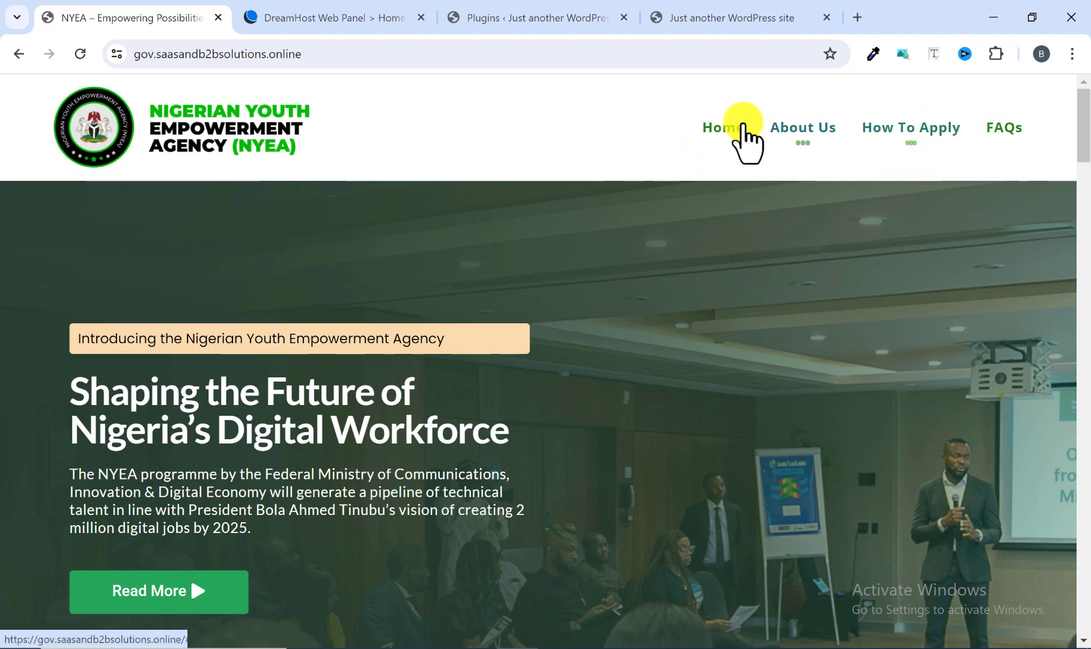
pyautogui.scroll(-8, 306, 285)
pyautogui.scroll(-7, 461, 289)
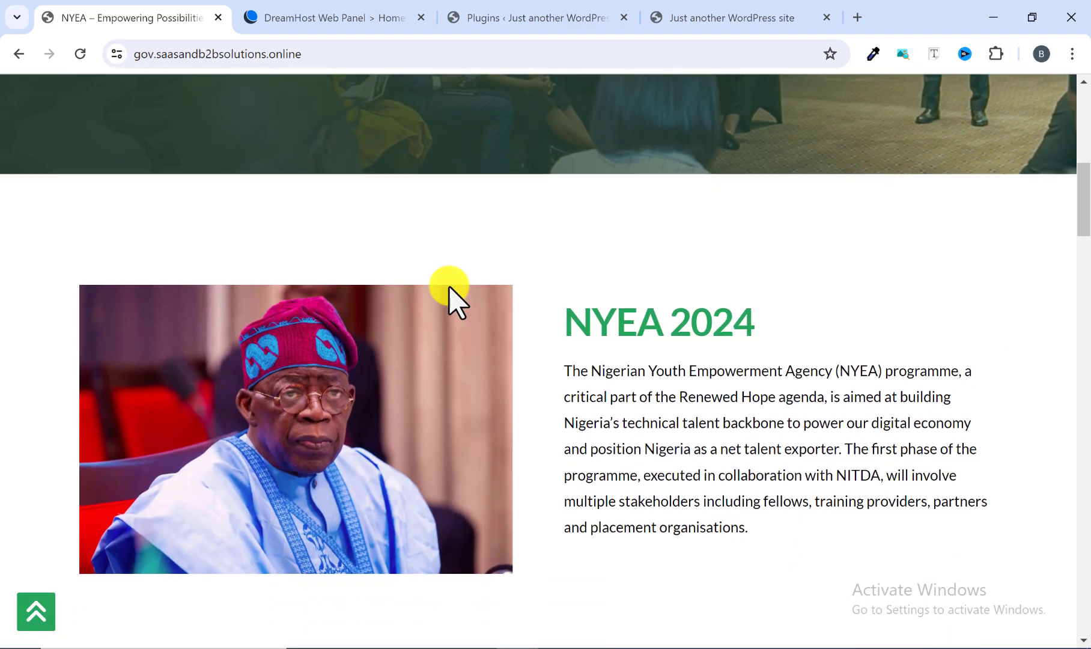
pyautogui.scroll(-9, 490, 255)
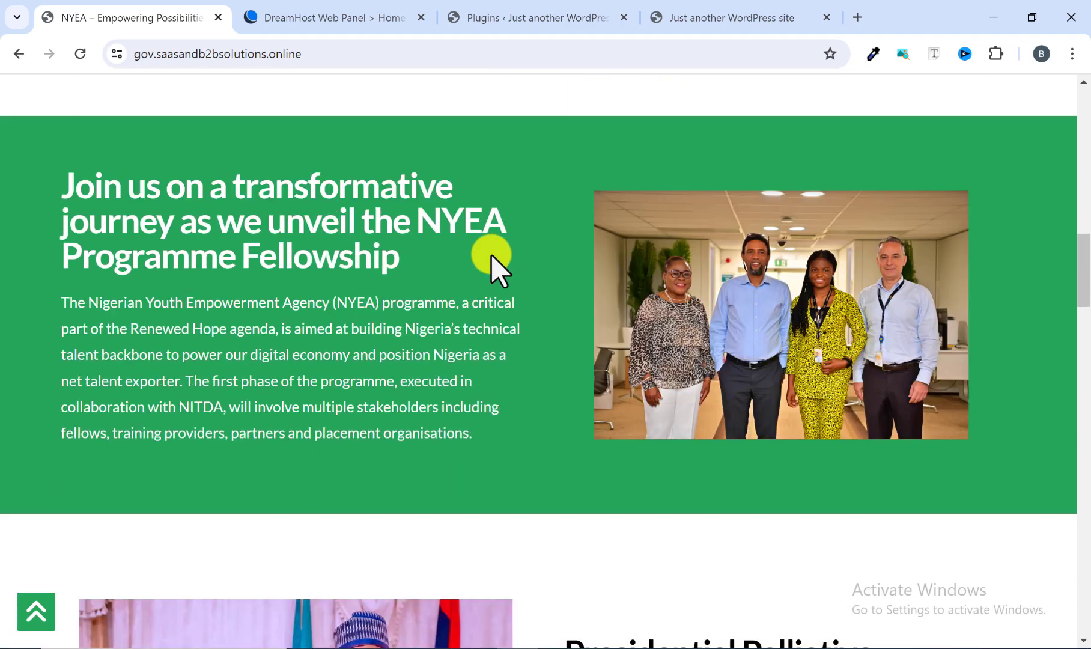
pyautogui.scroll(-8, 496, 282)
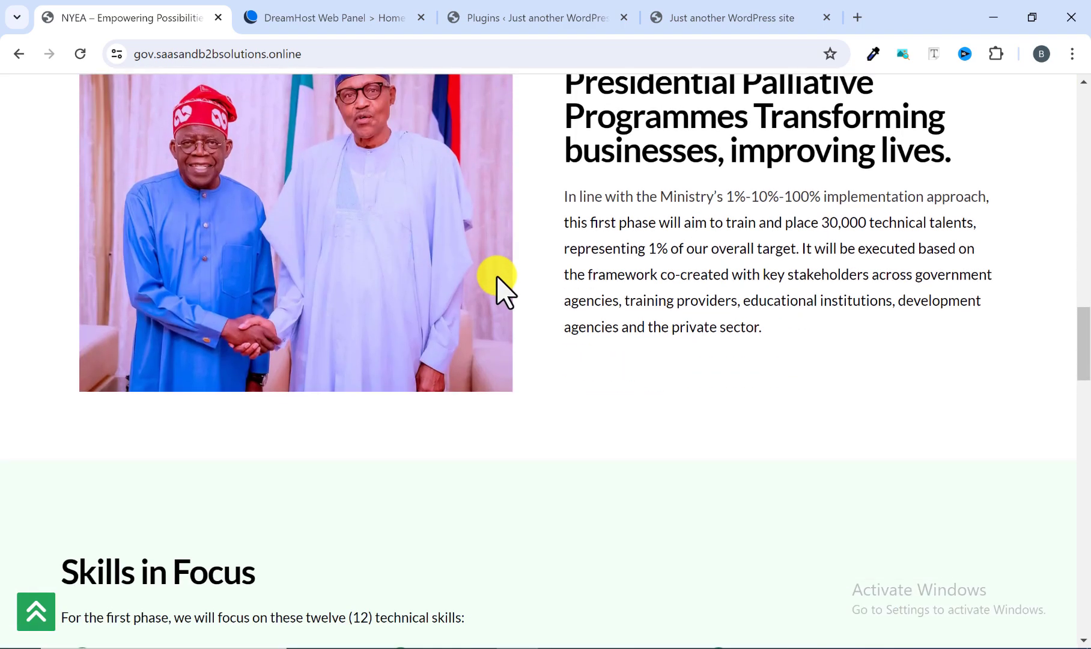
pyautogui.scroll(-10, 435, 269)
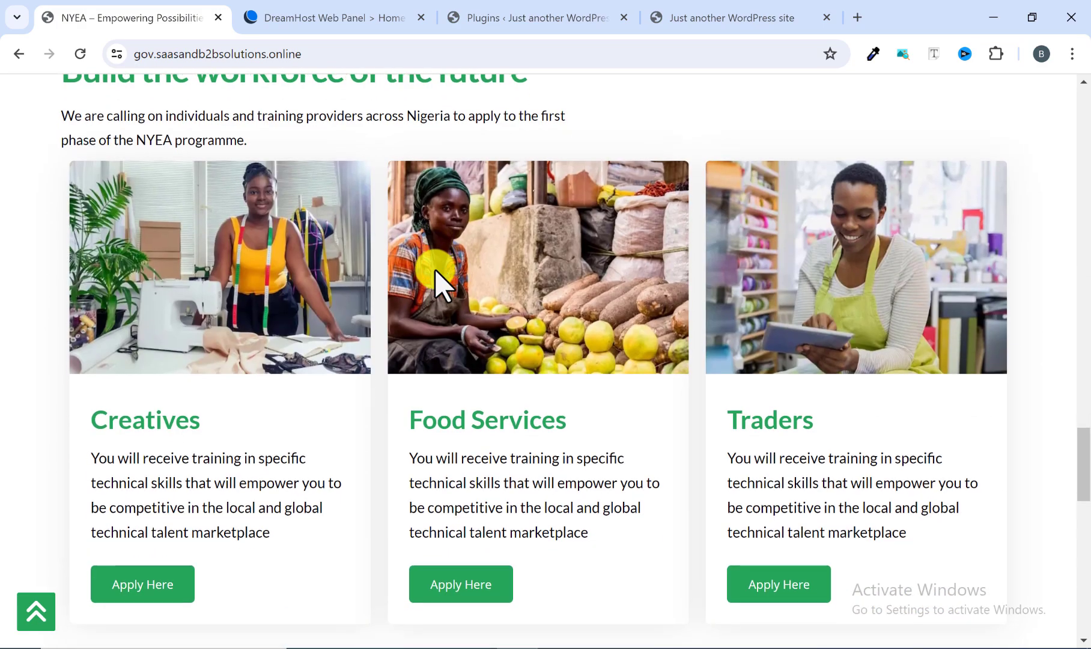
pyautogui.scroll(-3, 435, 269)
pyautogui.scroll(-1, 229, 326)
pyautogui.scroll(-12, 230, 343)
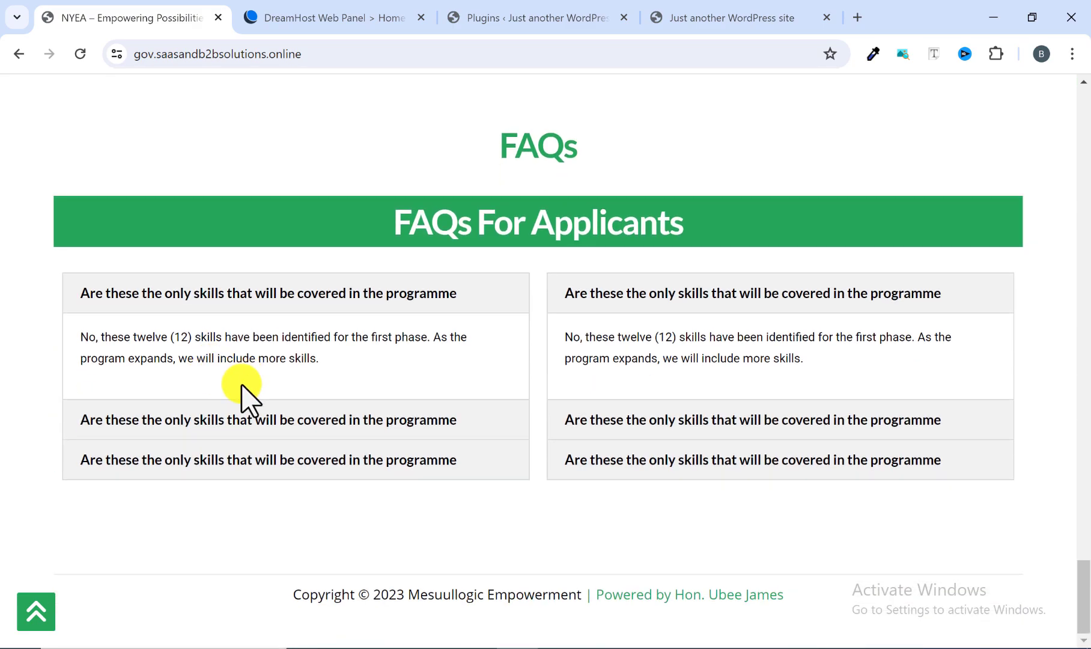
pyautogui.scroll(6, 242, 393)
pyautogui.scroll(20, 241, 394)
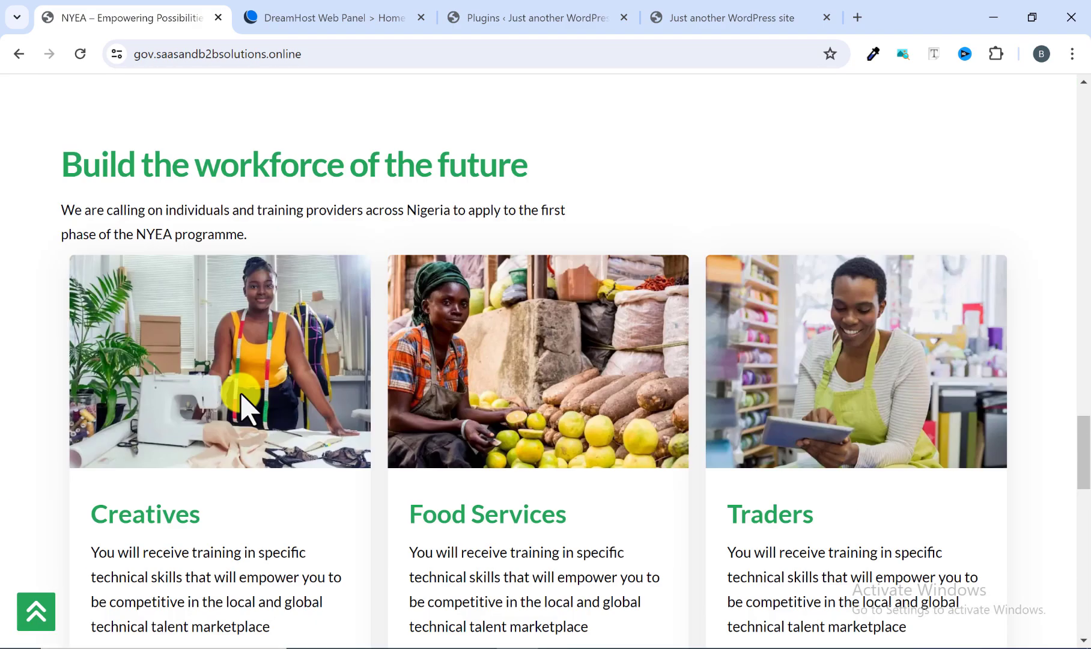
# Return to the WordPress admin, list all pages, and move the Privacy Policy and Sample Page entries to the trash.
pyautogui.scroll(15, 240, 392)
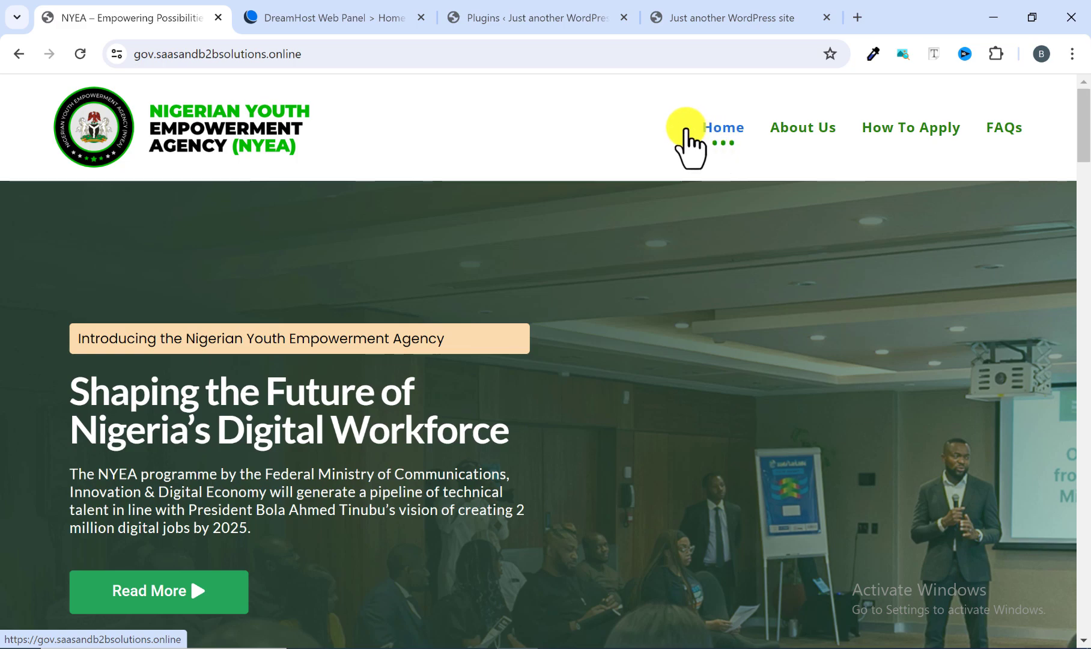
pyautogui.click(531, 17)
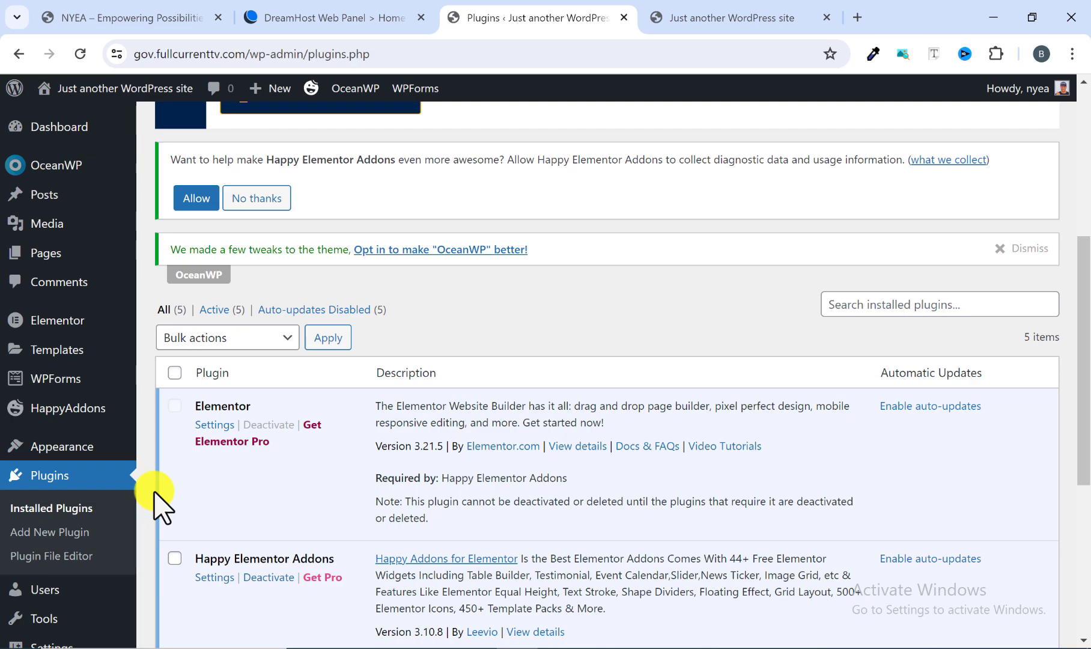
pyautogui.moveTo(54, 257)
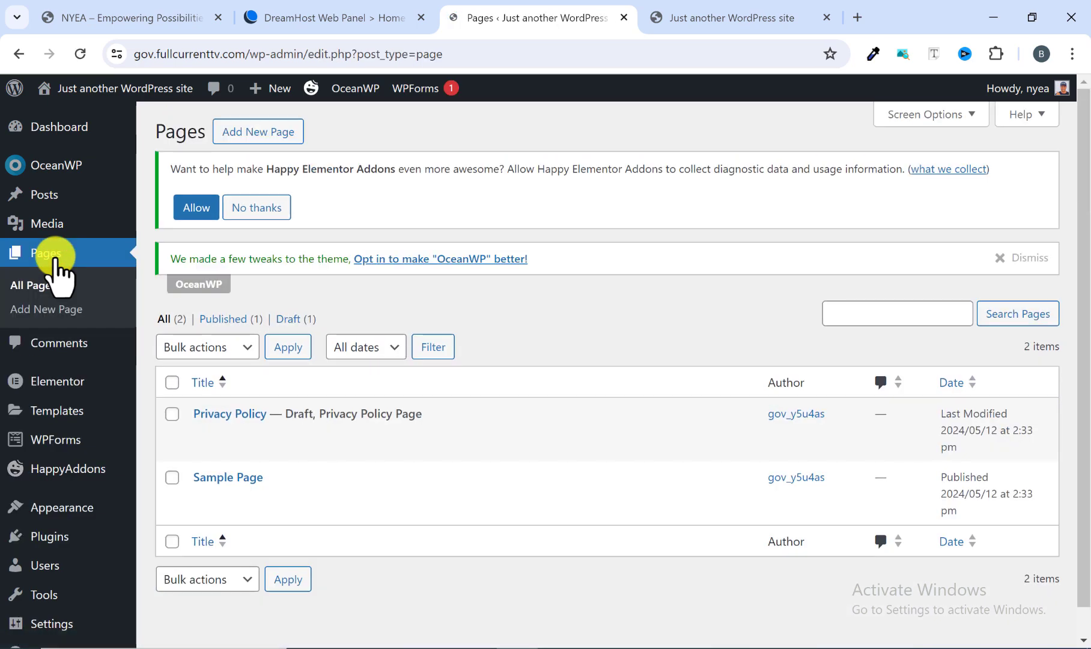
pyautogui.scroll(-1, 231, 450)
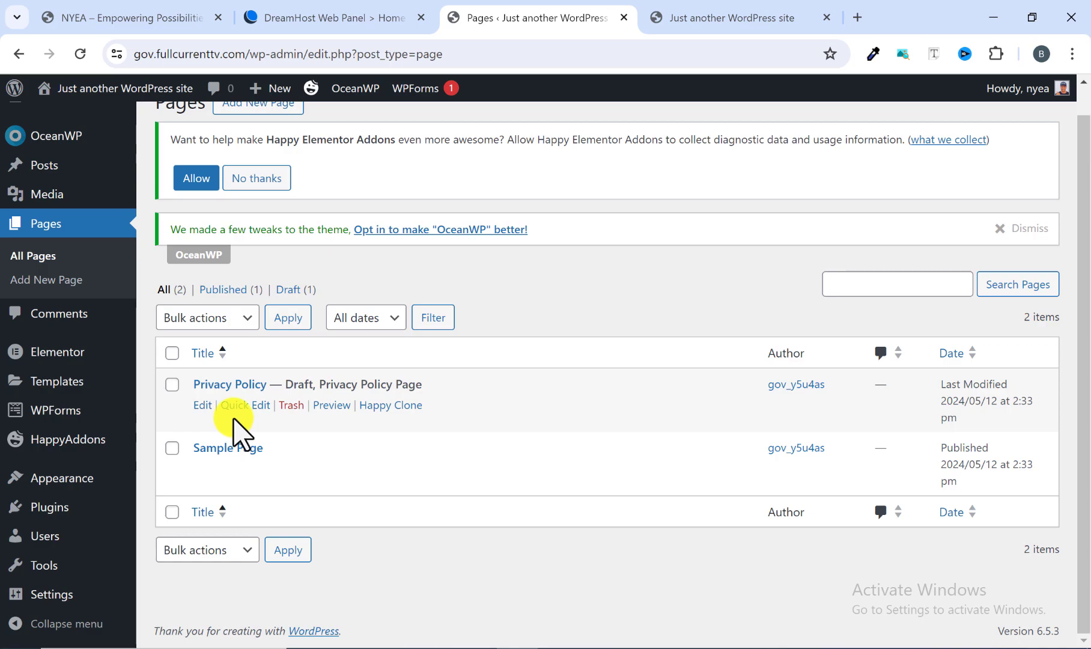
pyautogui.click(172, 353)
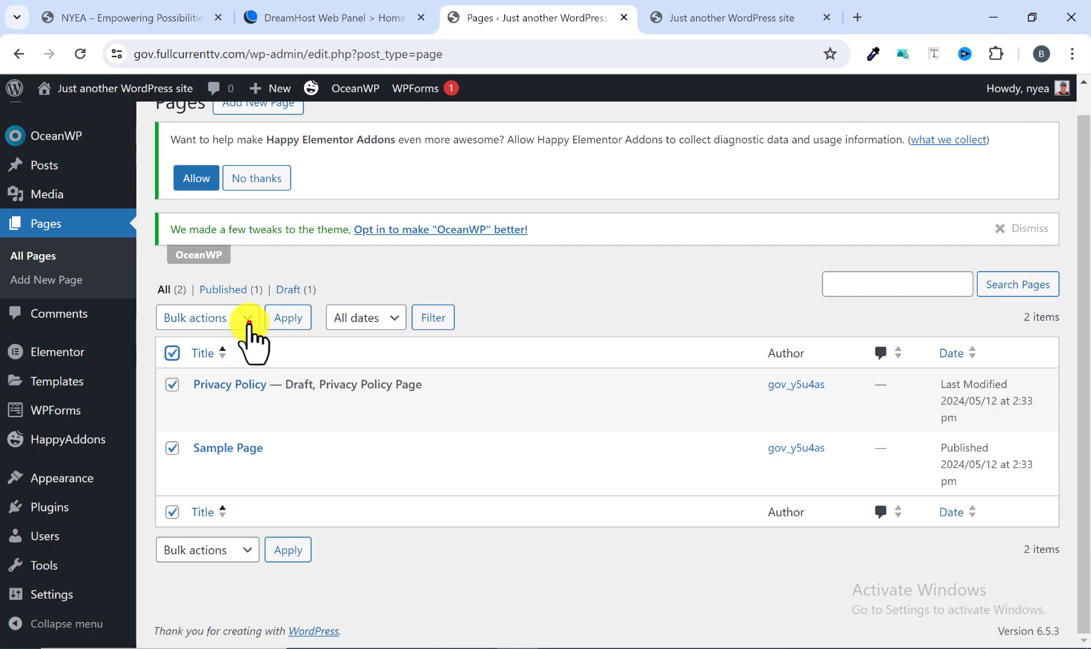
pyautogui.click(249, 322)
pyautogui.click(204, 371)
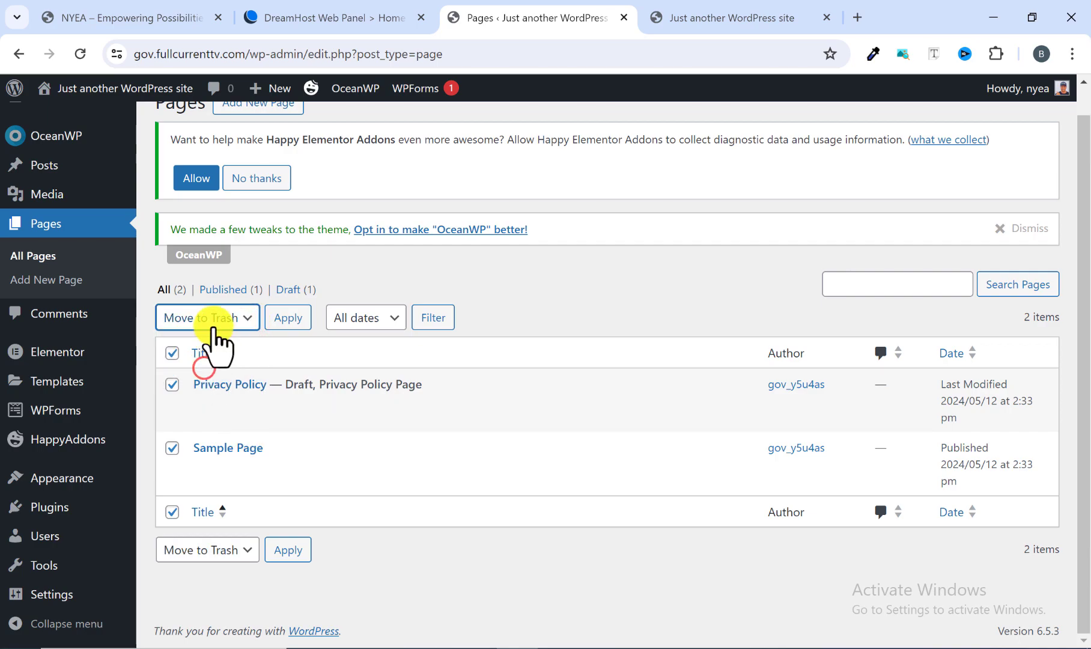
pyautogui.click(287, 318)
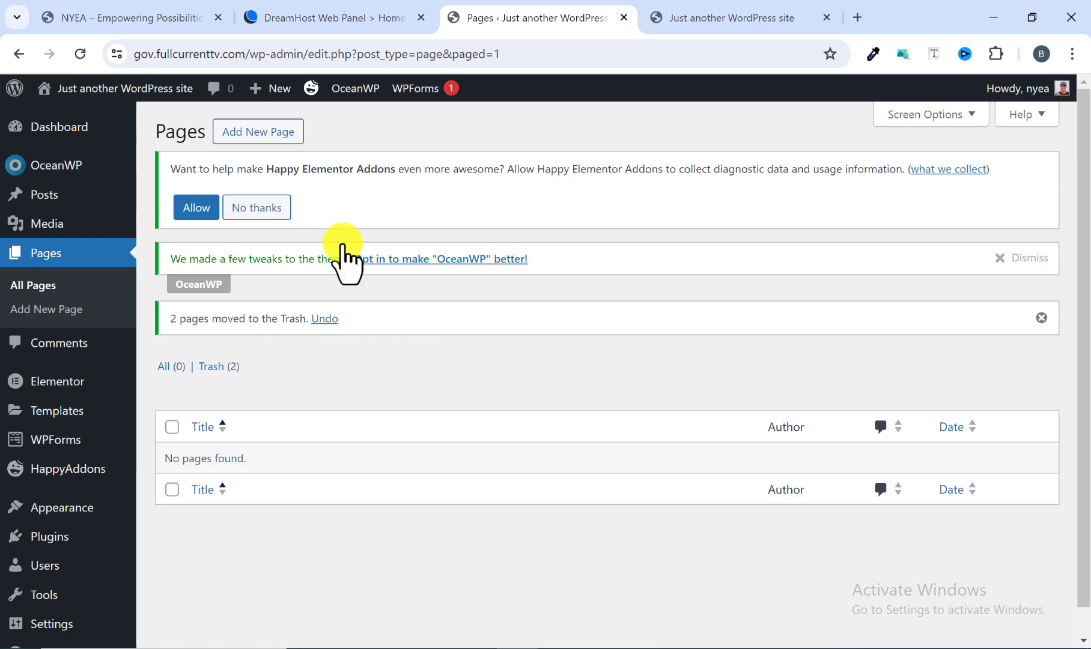
# Add a new page, dismiss the block editor's welcome guide, and title the page Home.
pyautogui.click(252, 133)
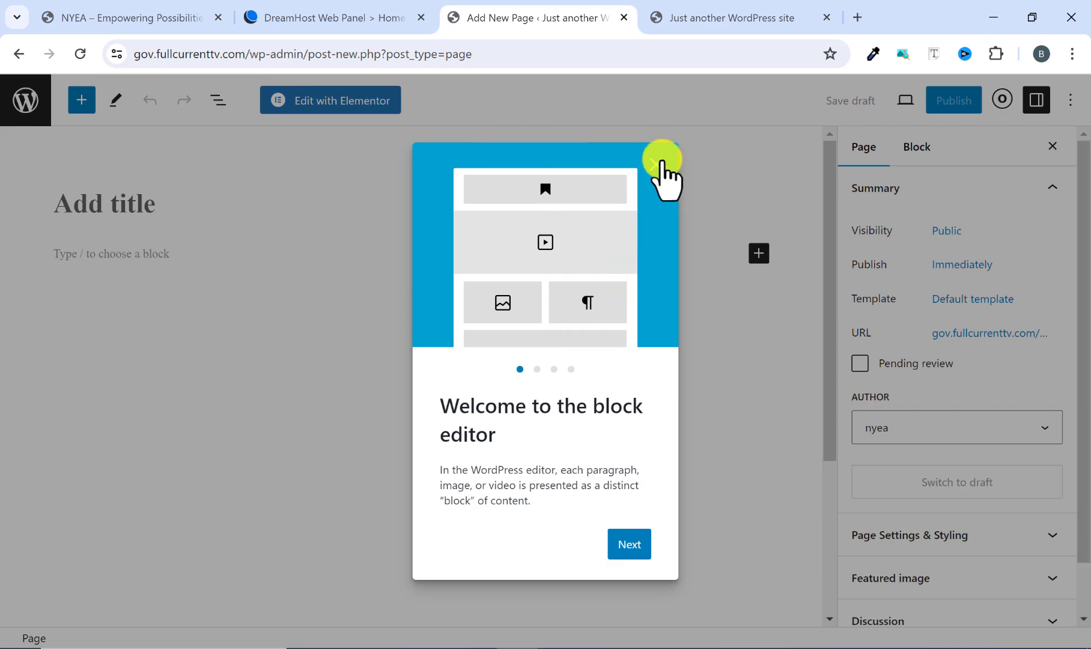
pyautogui.click(661, 161)
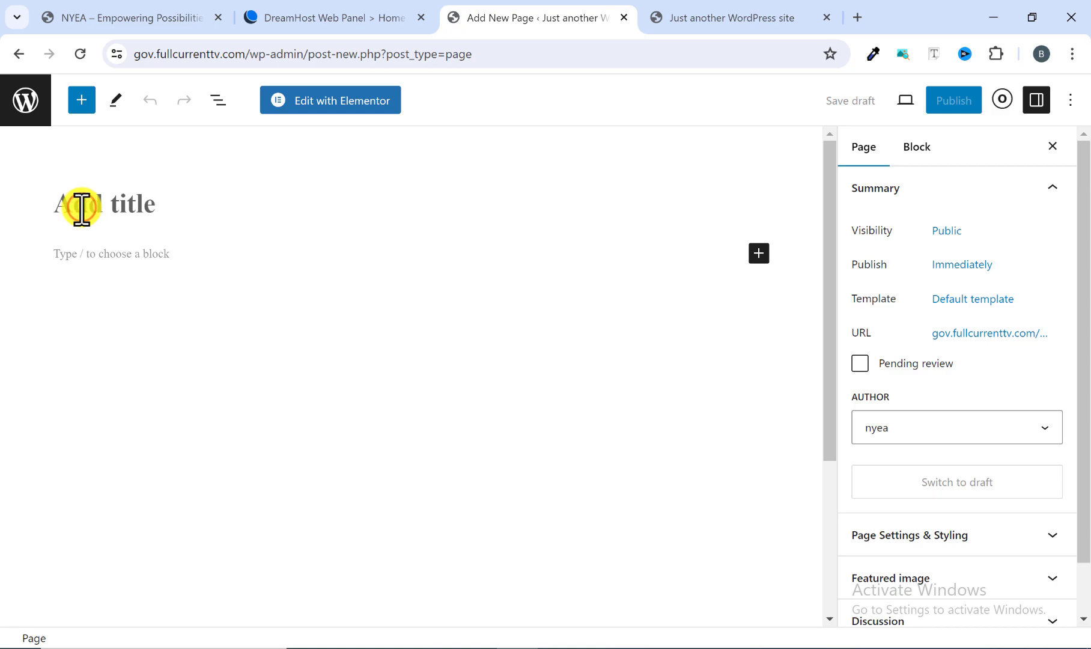
pyautogui.write('Home')
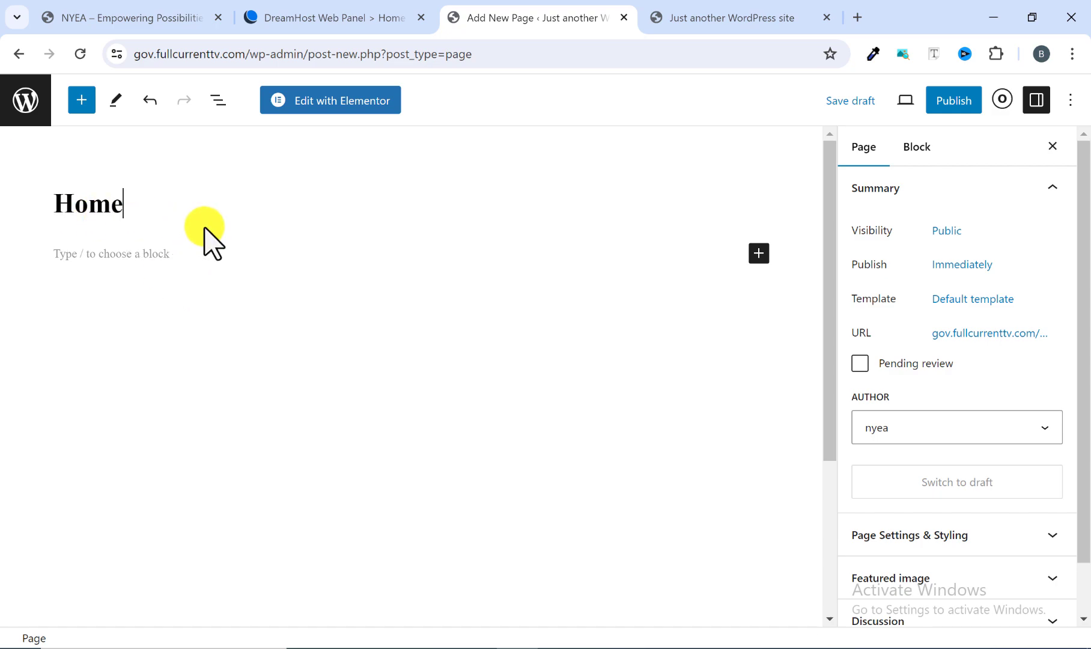
# In the Home page's general styling settings, set the content layout to Full Width and disable padding.
pyautogui.click(1002, 100)
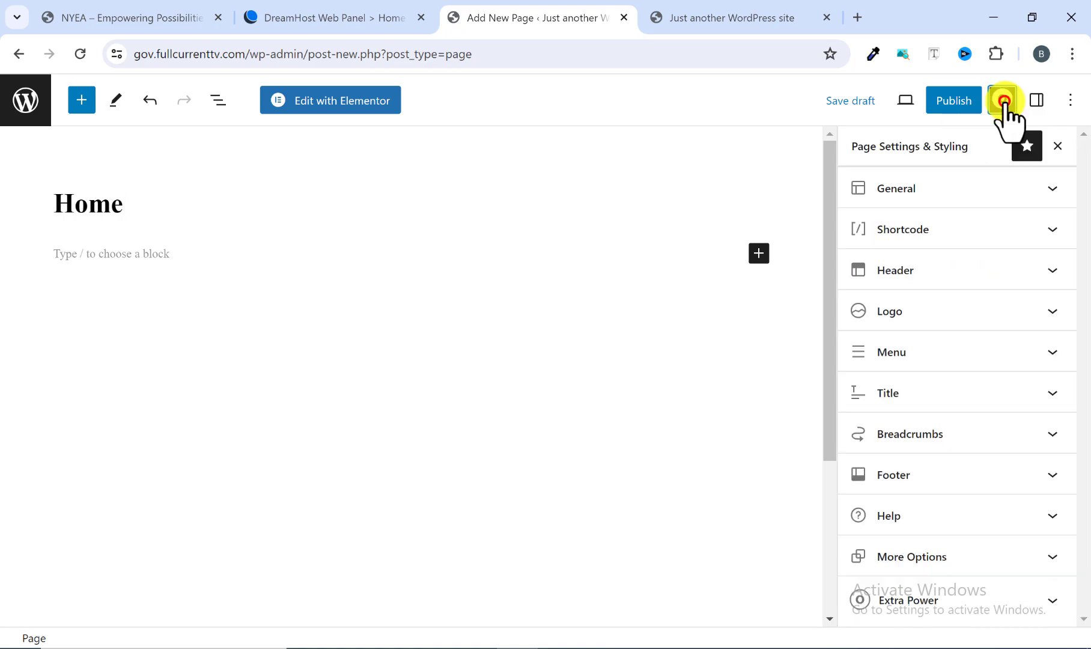
pyautogui.click(968, 190)
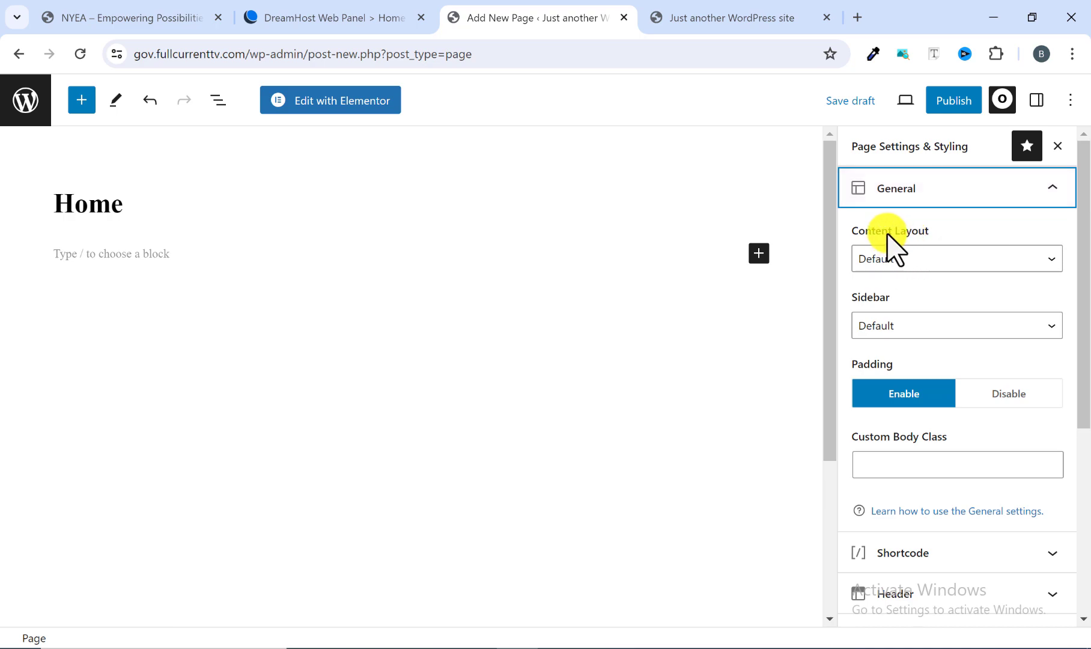
pyautogui.click(893, 259)
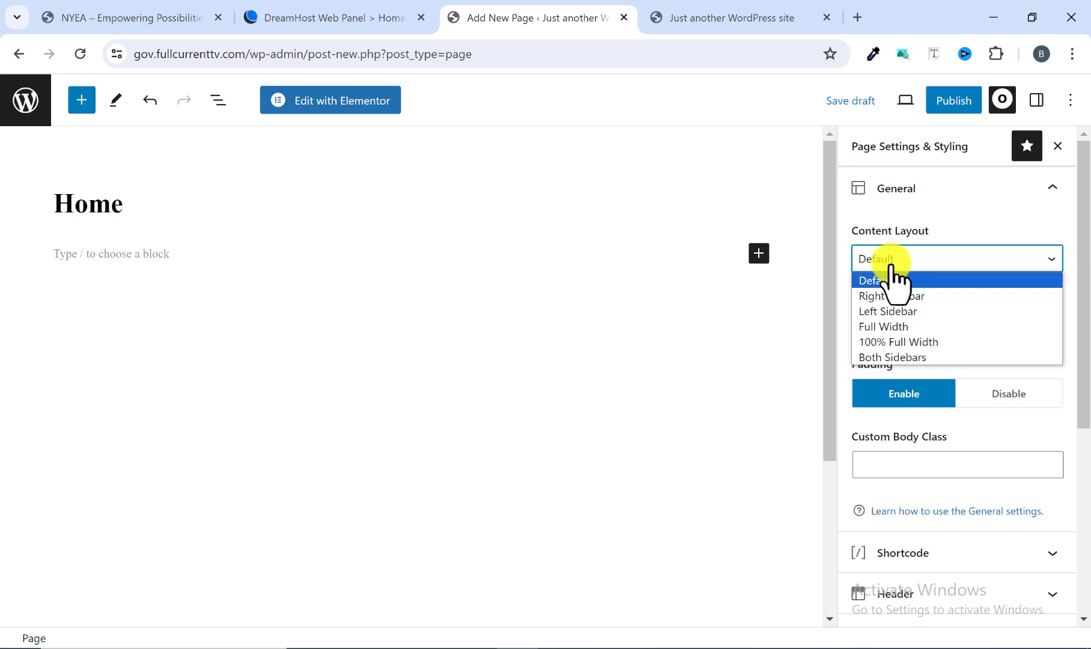
pyautogui.click(880, 327)
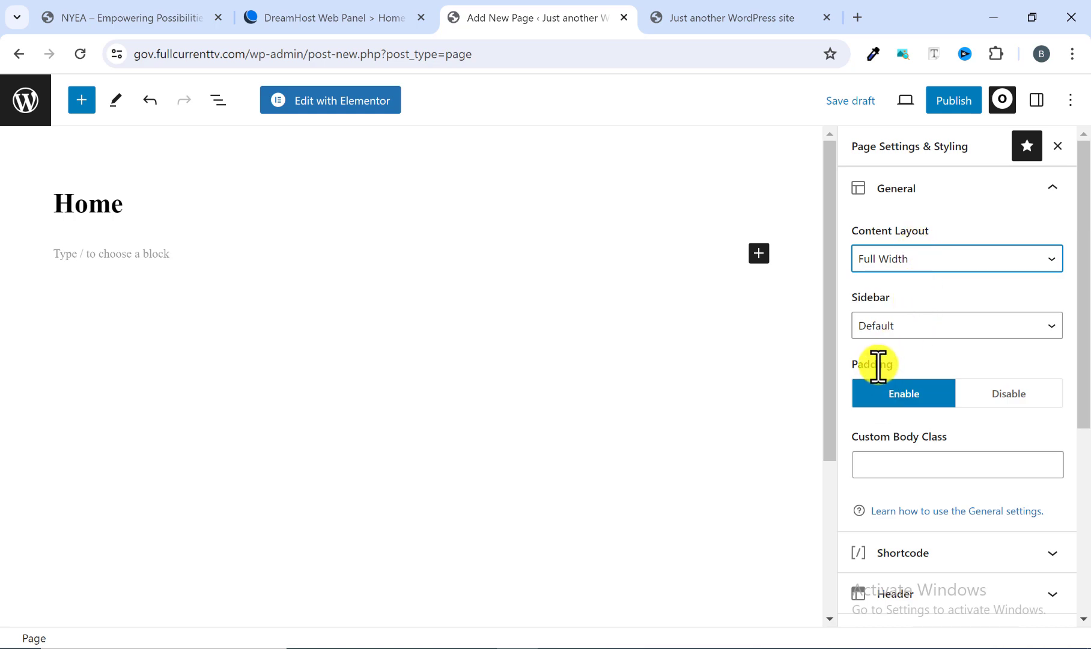
pyautogui.click(989, 396)
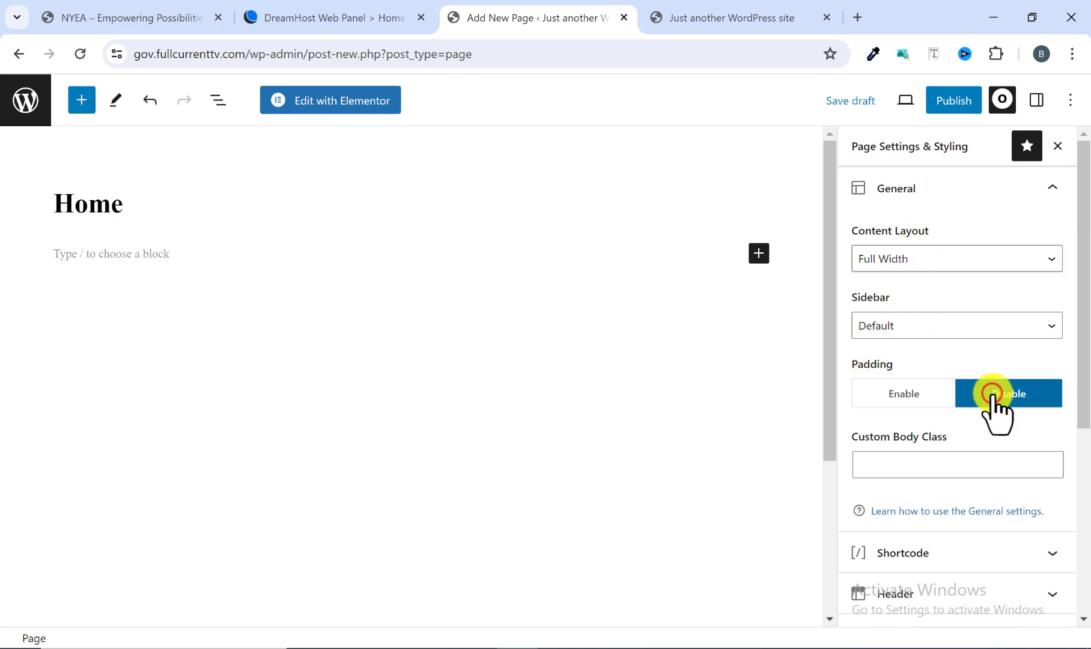
# Disable the top bar display and the page title display for the Home page.
pyautogui.scroll(-4, 949, 415)
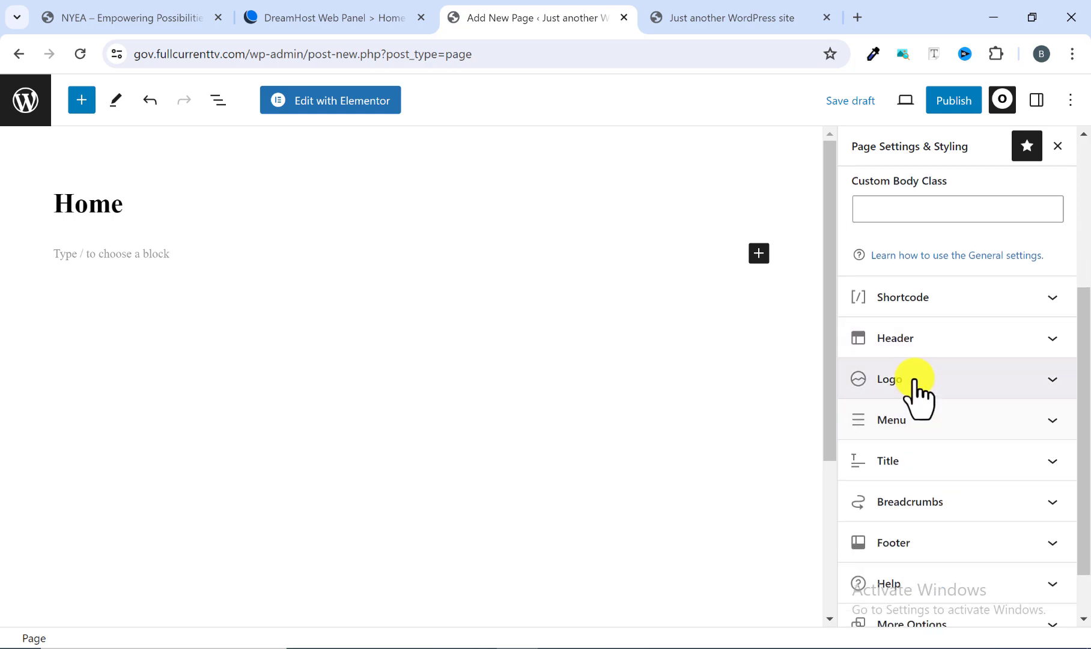
pyautogui.click(1045, 338)
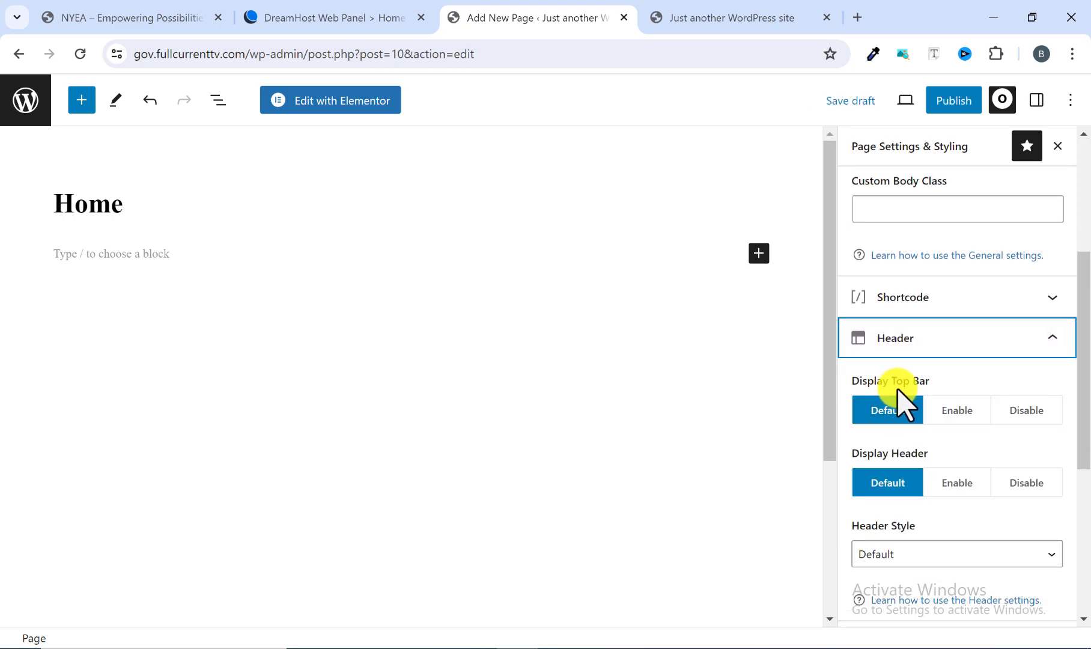
pyautogui.click(1017, 409)
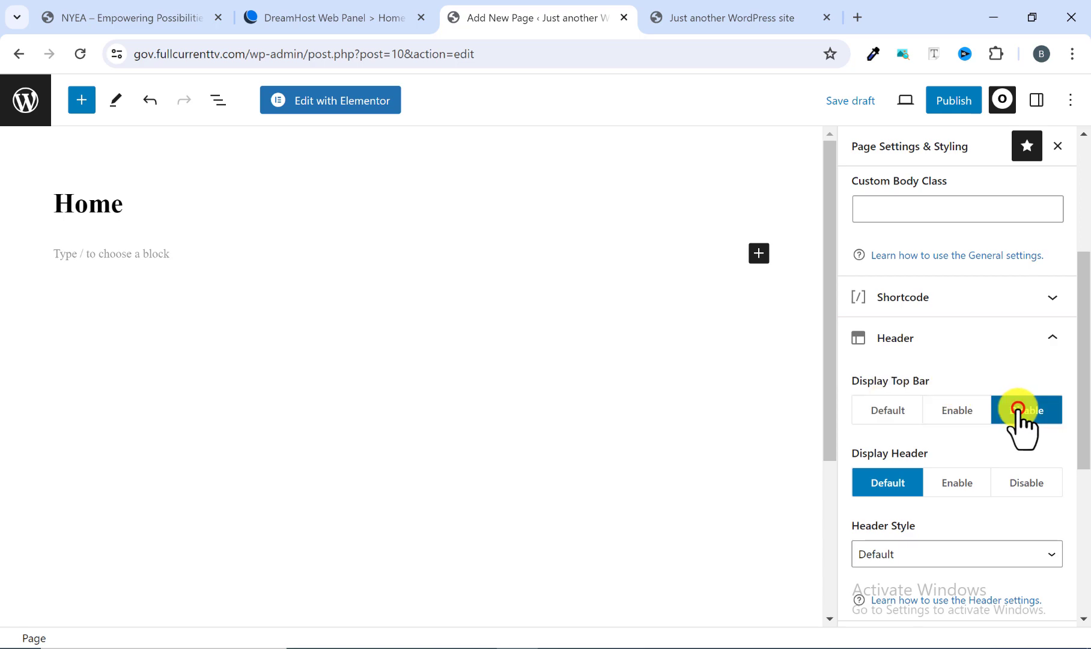
pyautogui.scroll(-5, 967, 414)
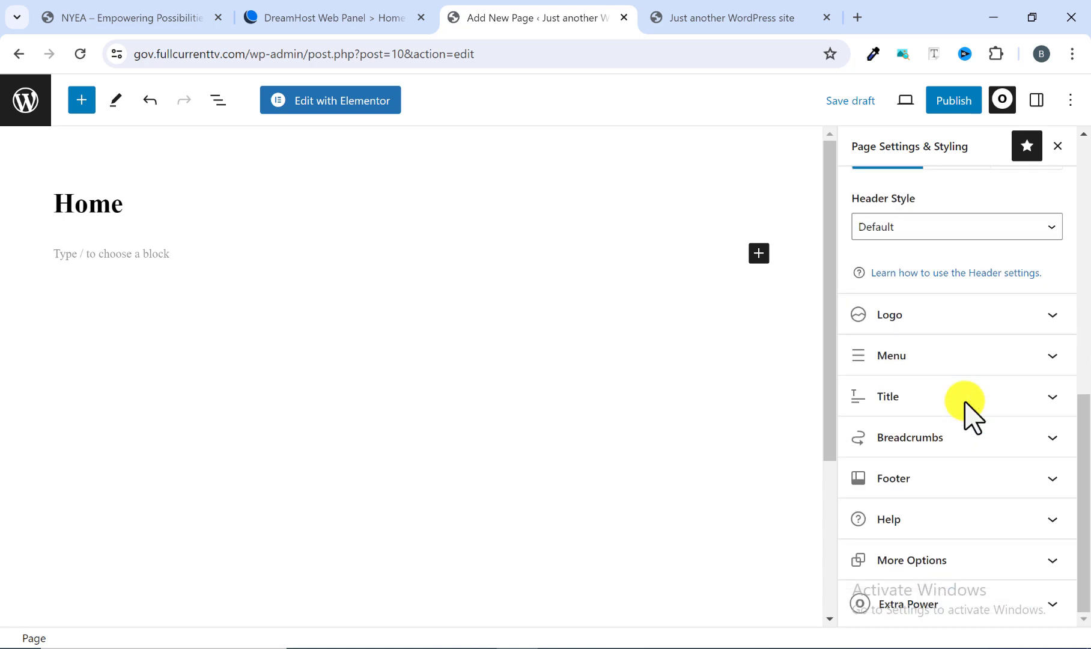
pyautogui.click(988, 409)
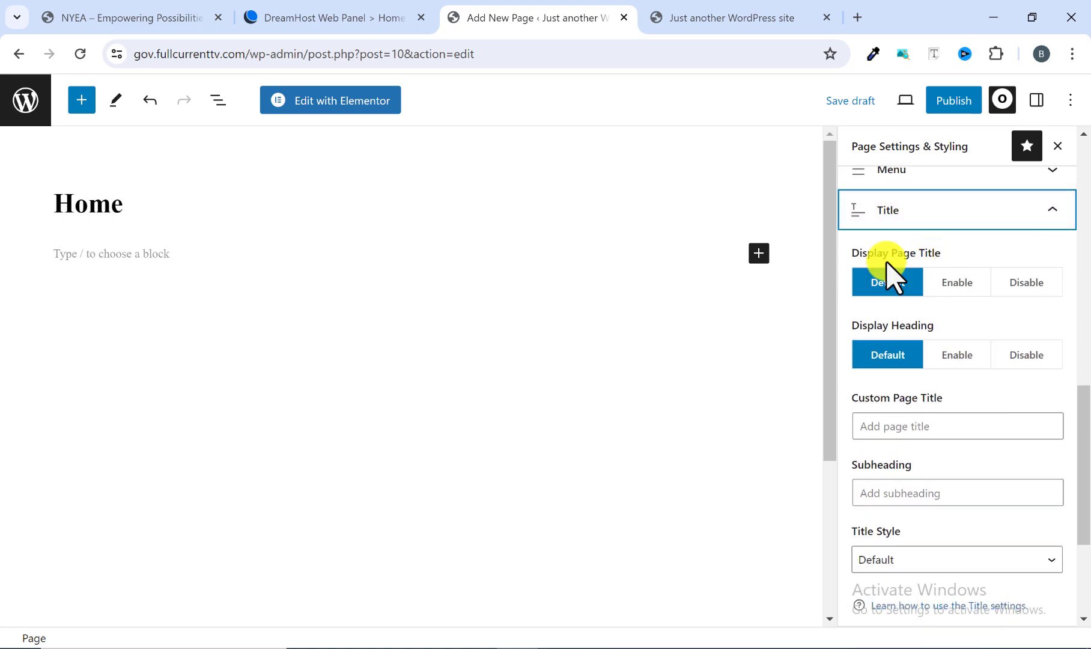
pyautogui.click(1012, 280)
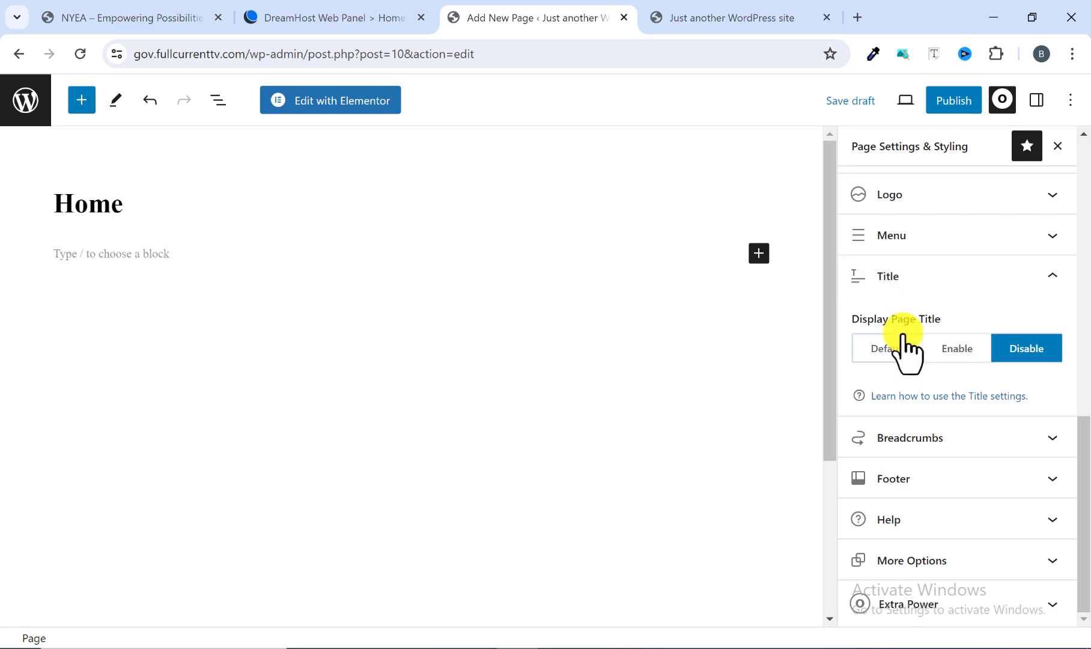
# Publish the Home page and view the live page in a new browser tab.
pyautogui.click(941, 104)
pyautogui.click(940, 104)
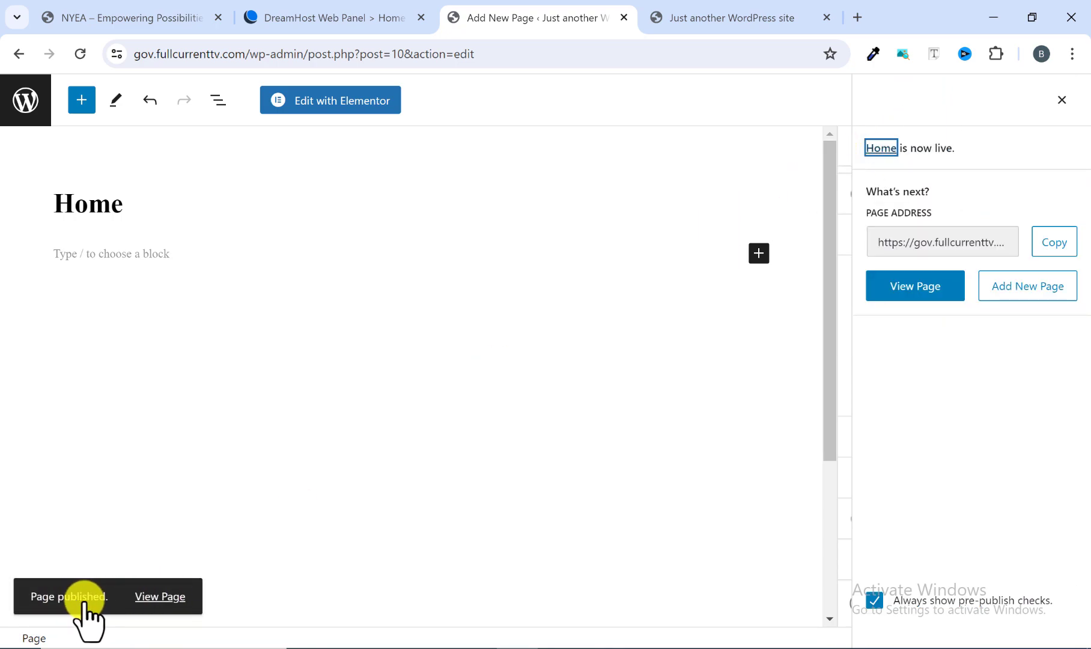
pyautogui.rightClick(158, 601)
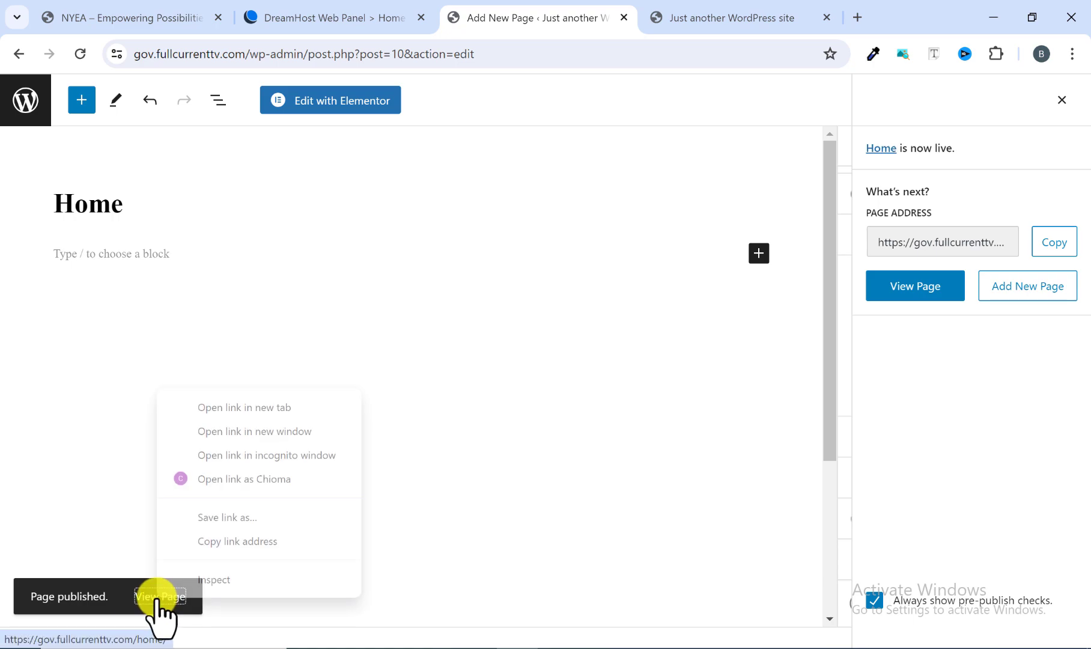
pyautogui.click(246, 408)
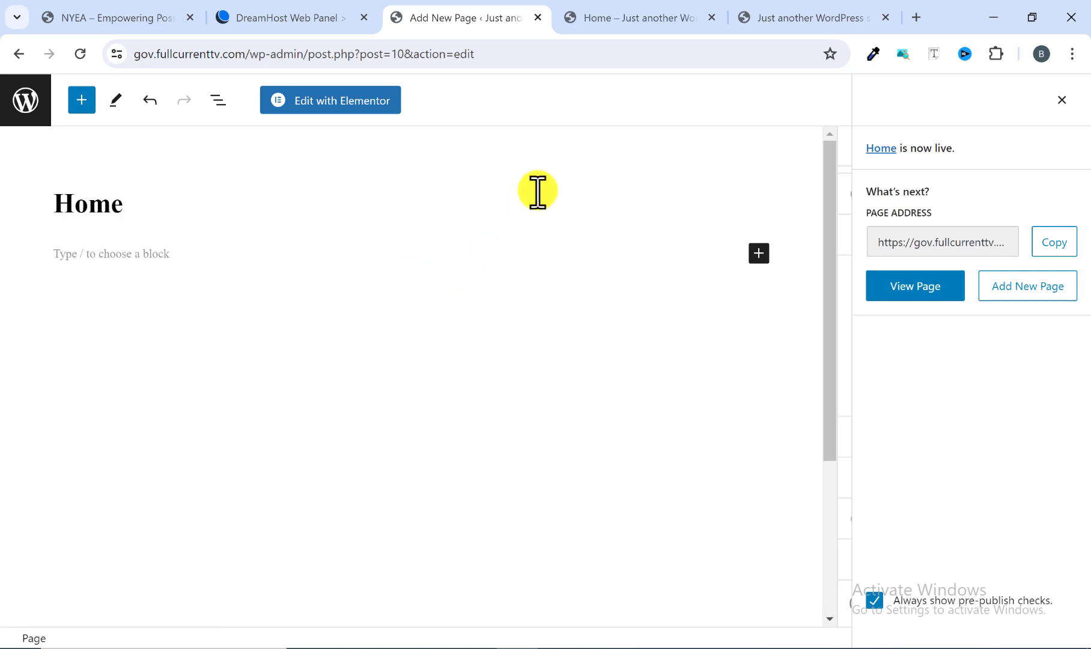
pyautogui.click(616, 20)
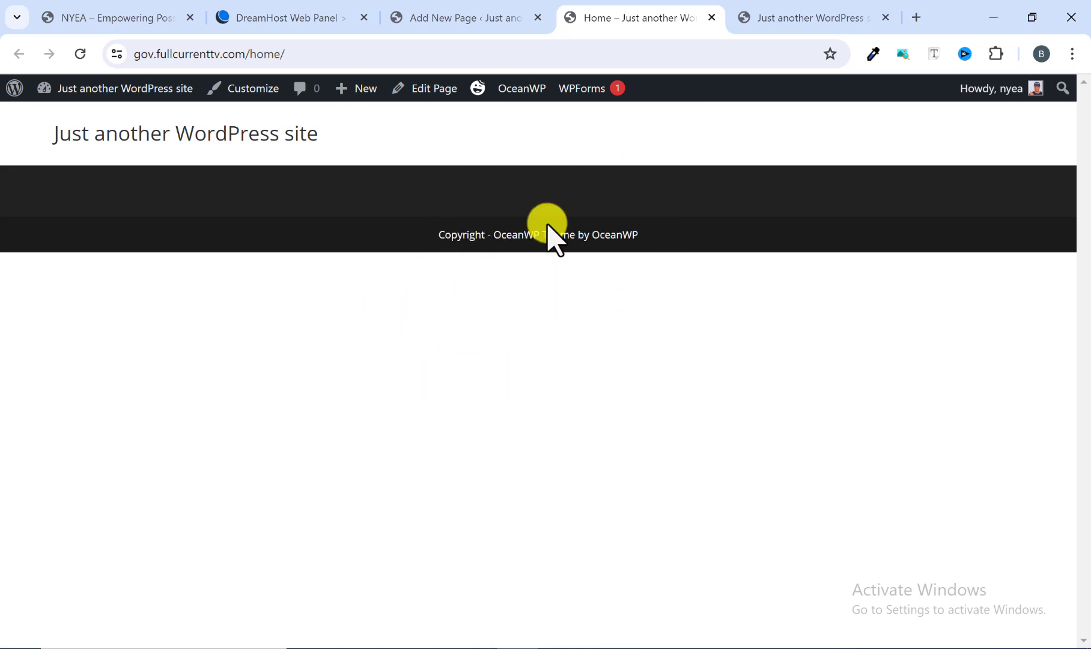
# Compare the reference NYEA home page with the new site's front page and published Home page, ending at the page editor.
pyautogui.click(103, 7)
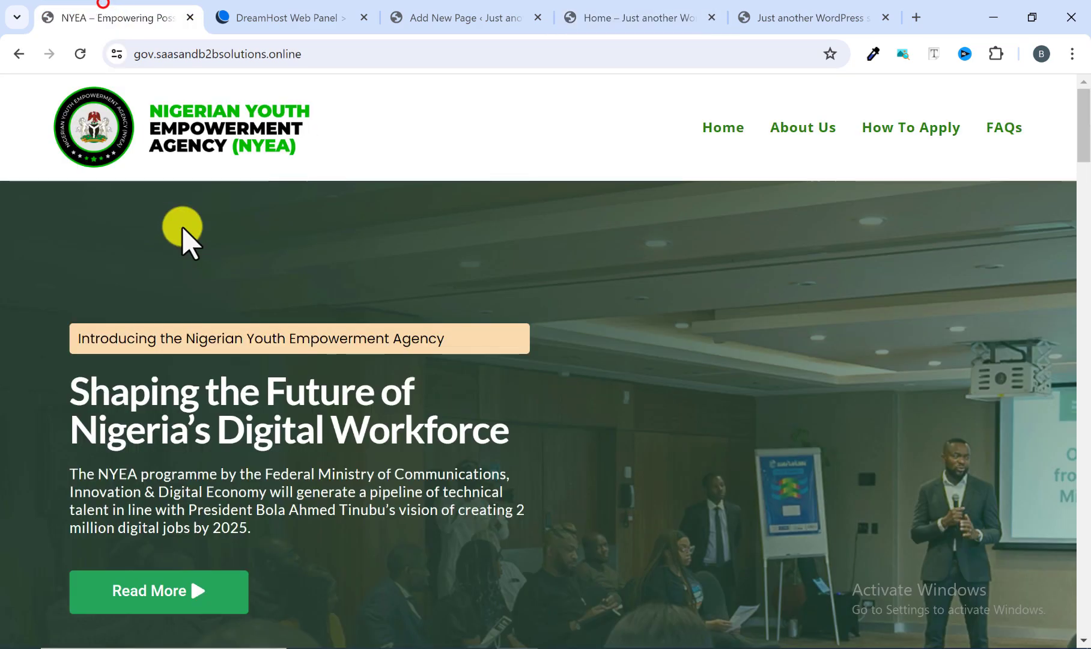
pyautogui.scroll(-6, 237, 361)
pyautogui.scroll(6, 236, 361)
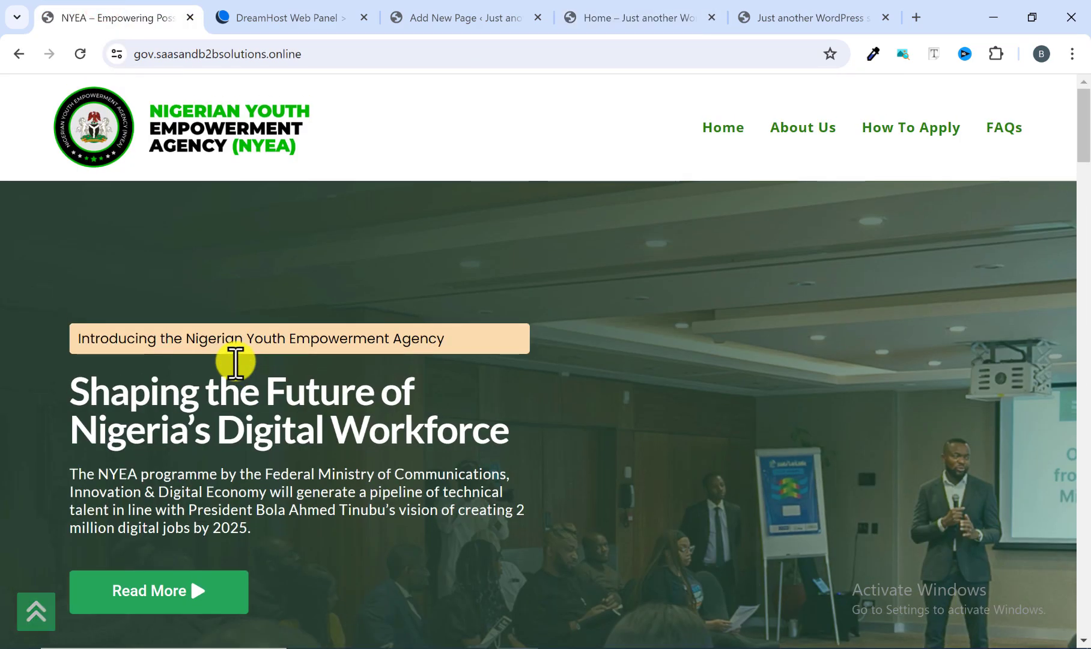
pyautogui.click(792, 18)
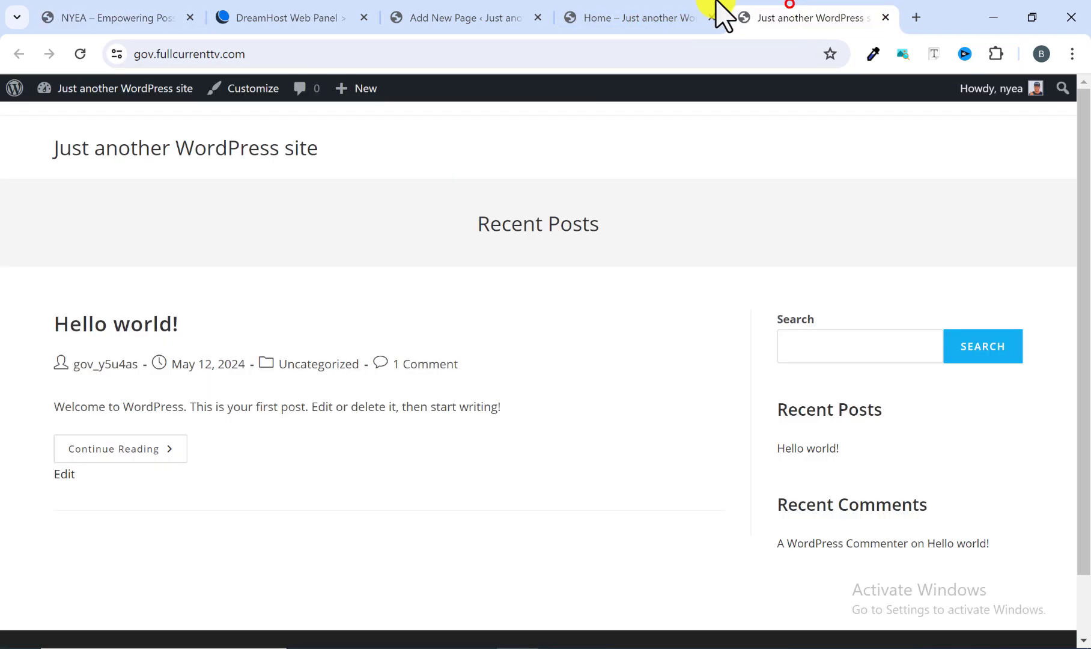
pyautogui.click(626, 18)
pyautogui.click(493, 18)
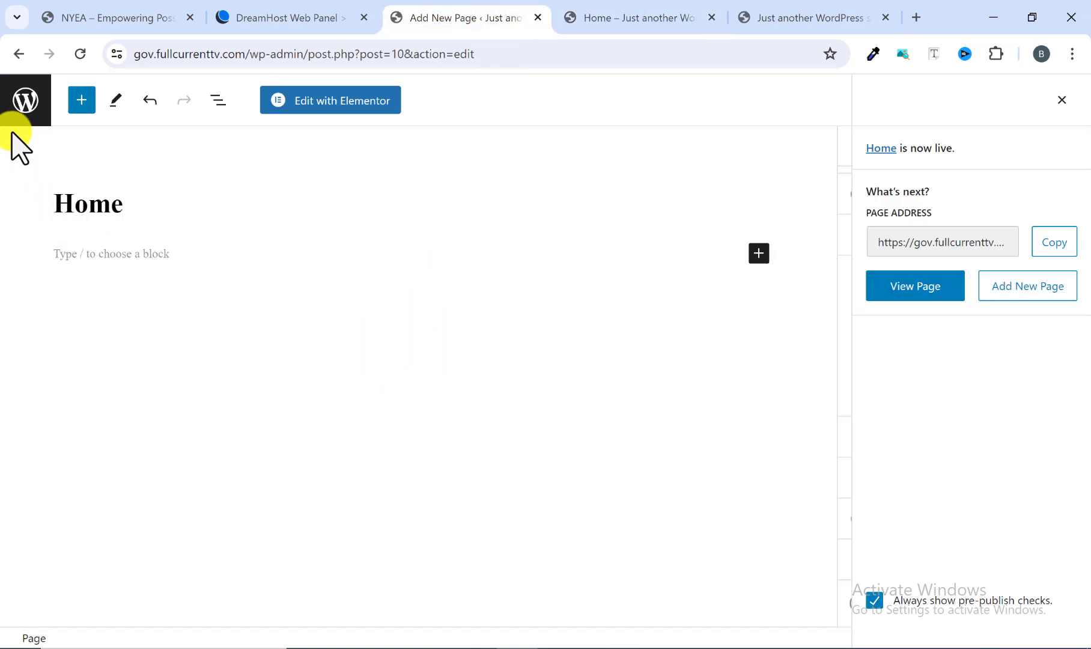
# Leave the editor for the list of pages, and check the live Home page against the reference NYEA site.
pyautogui.click(25, 103)
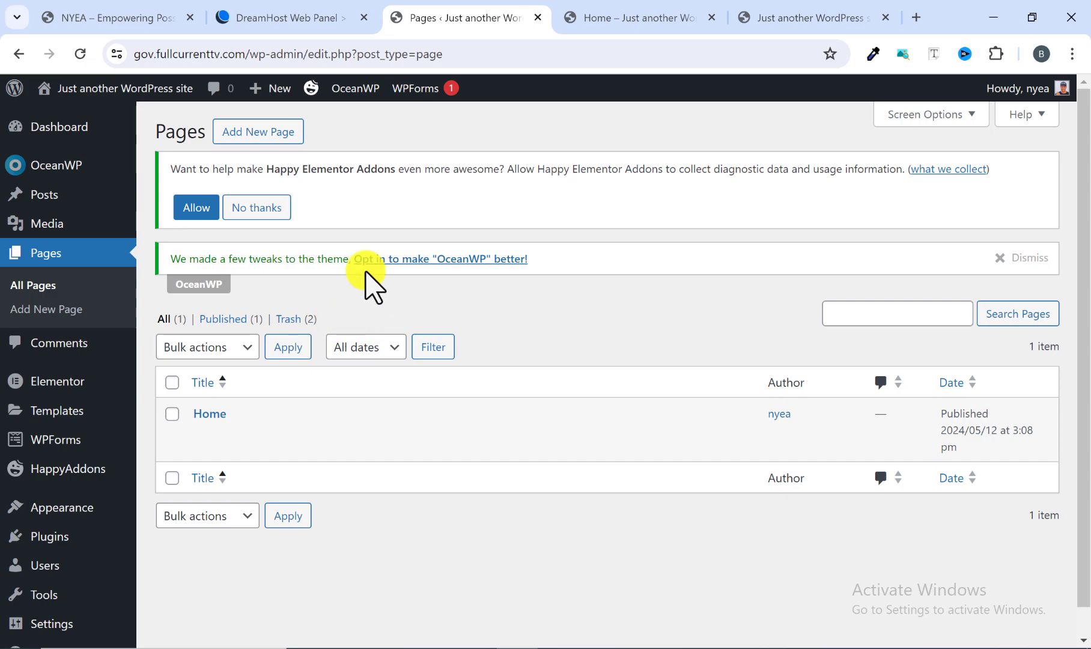
pyautogui.click(595, 18)
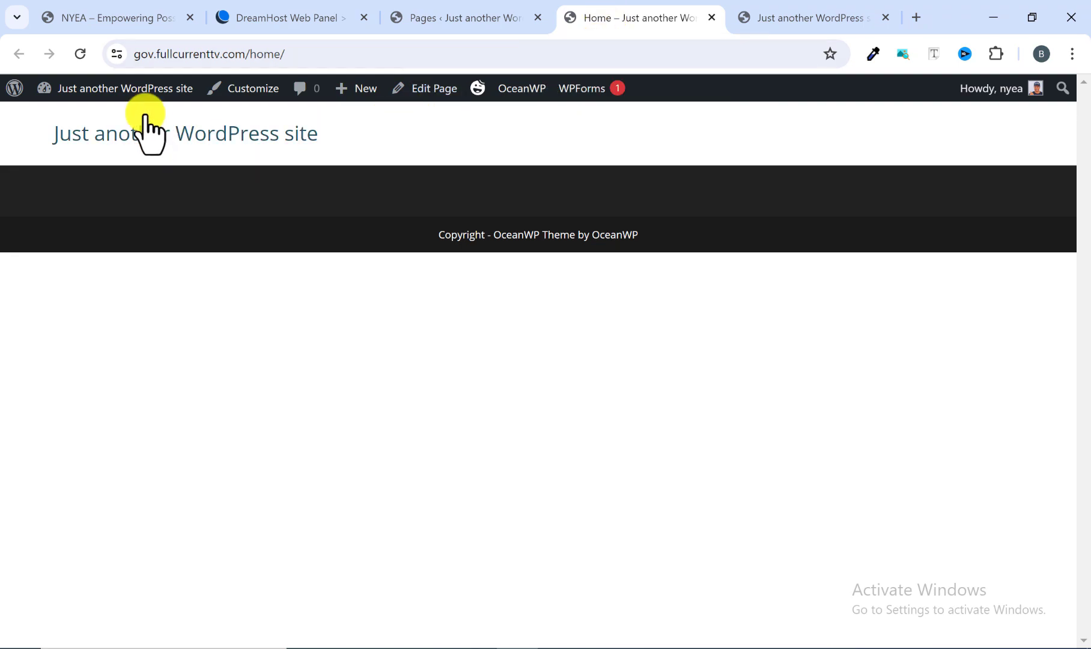
pyautogui.click(118, 17)
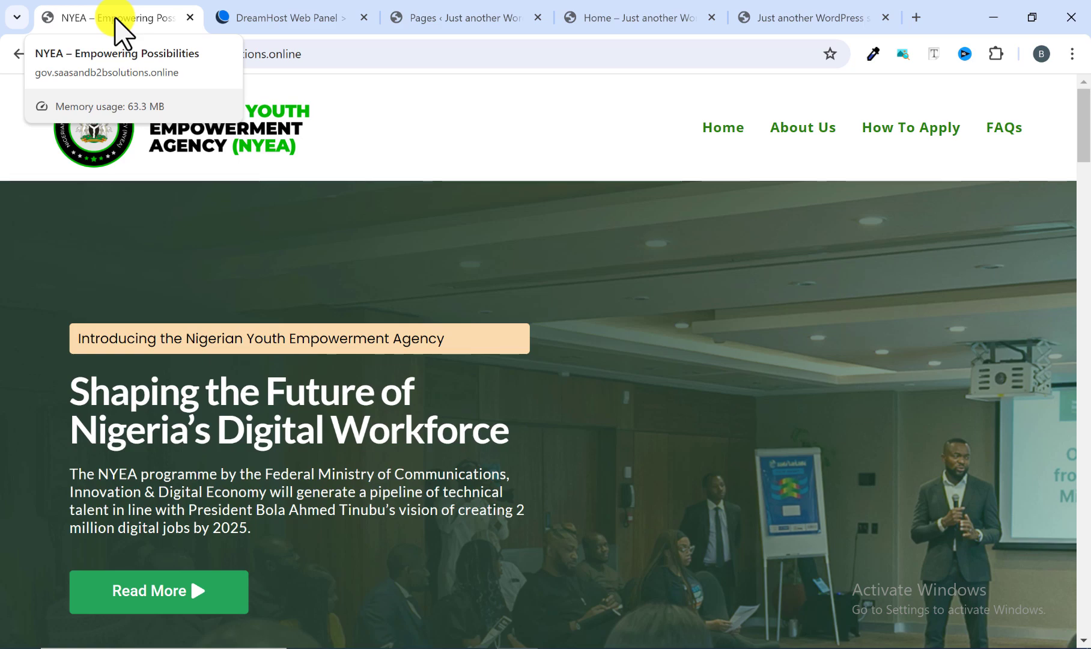
# Open the site's General Settings from the WordPress admin and set the site title to NYEA.
pyautogui.click(453, 14)
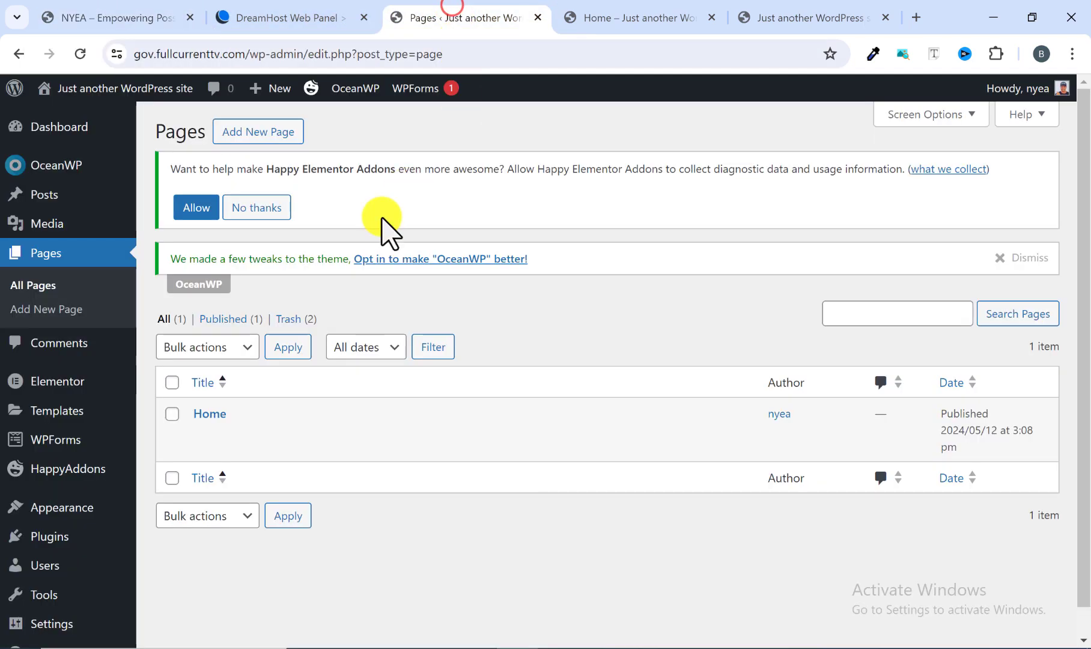
pyautogui.scroll(-1, 129, 456)
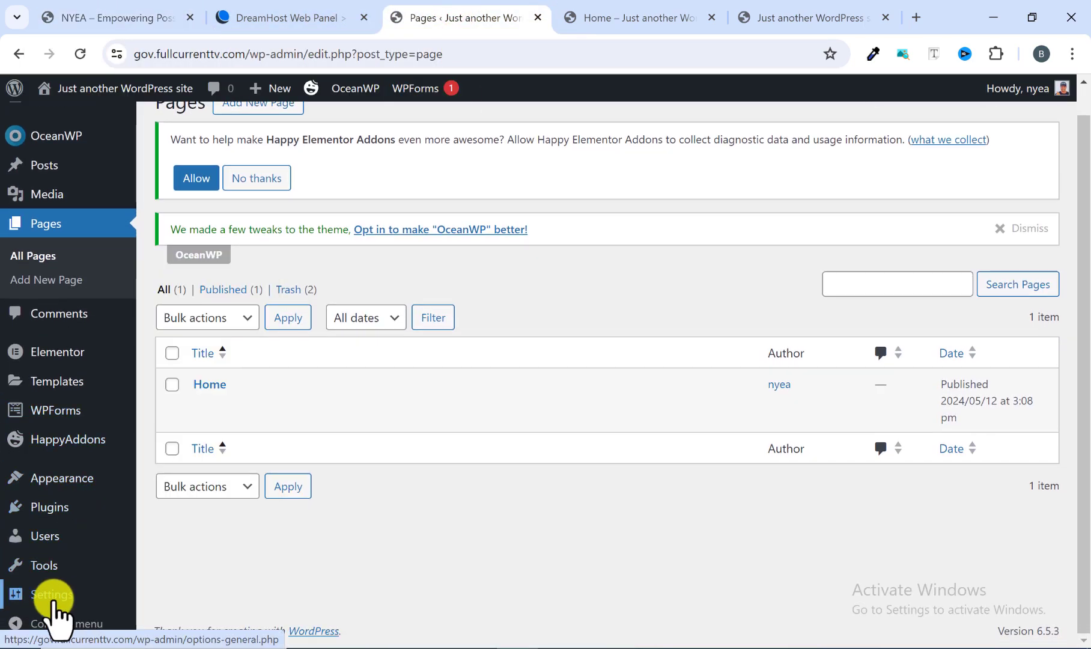
pyautogui.moveTo(49, 599)
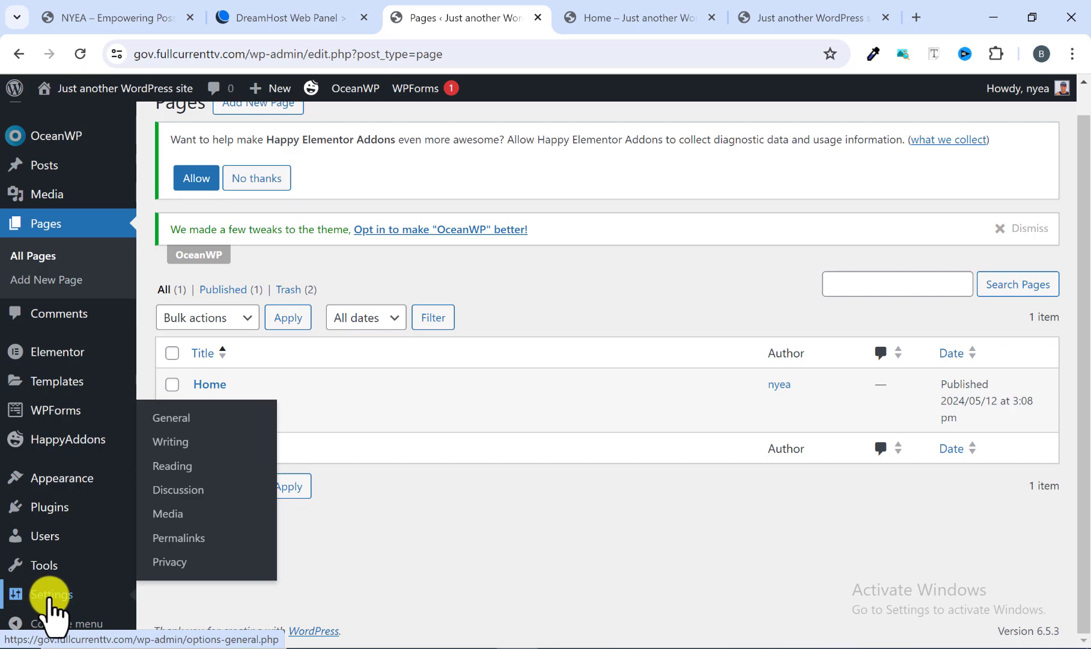
pyautogui.click(49, 594)
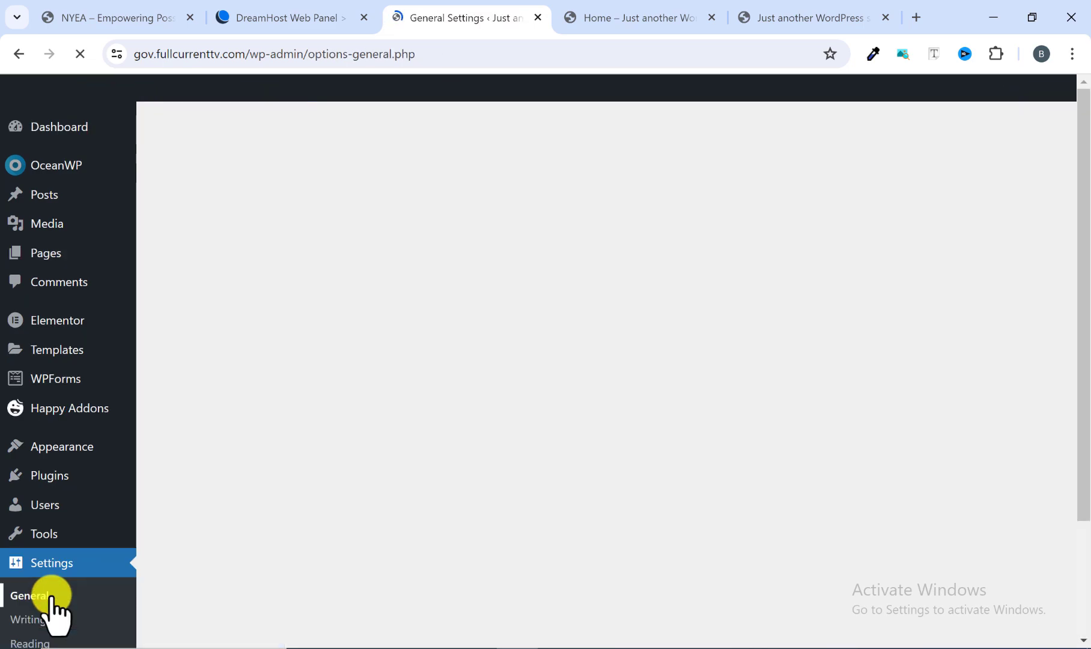
pyautogui.scroll(-3, 51, 598)
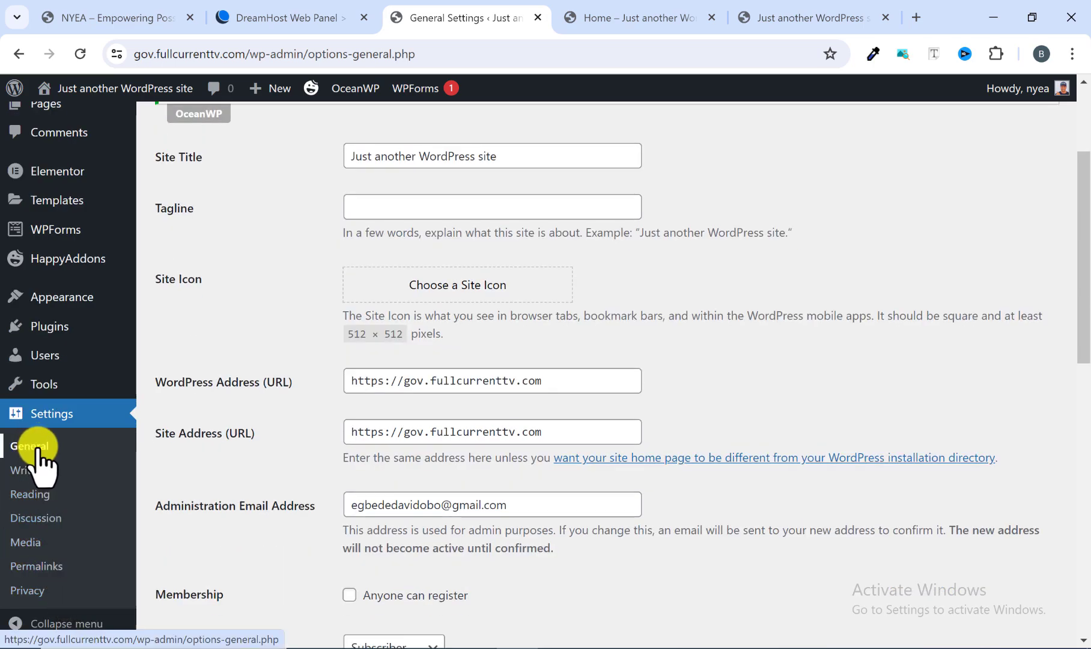
pyautogui.scroll(1, 264, 413)
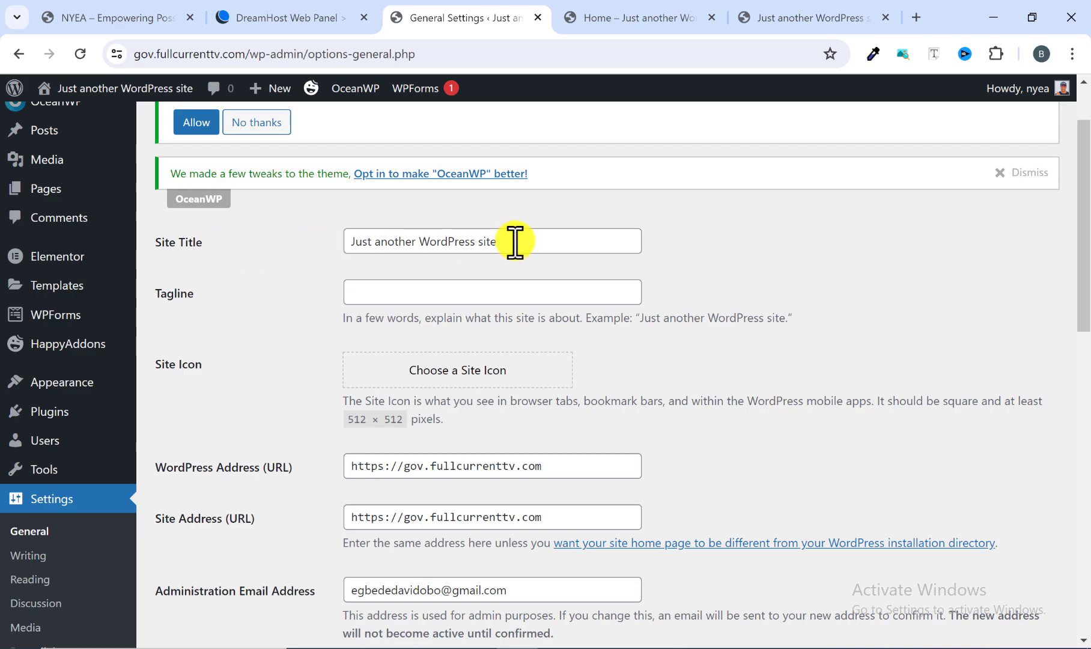
pyautogui.moveTo(515, 241); pyautogui.dragTo(338, 252)
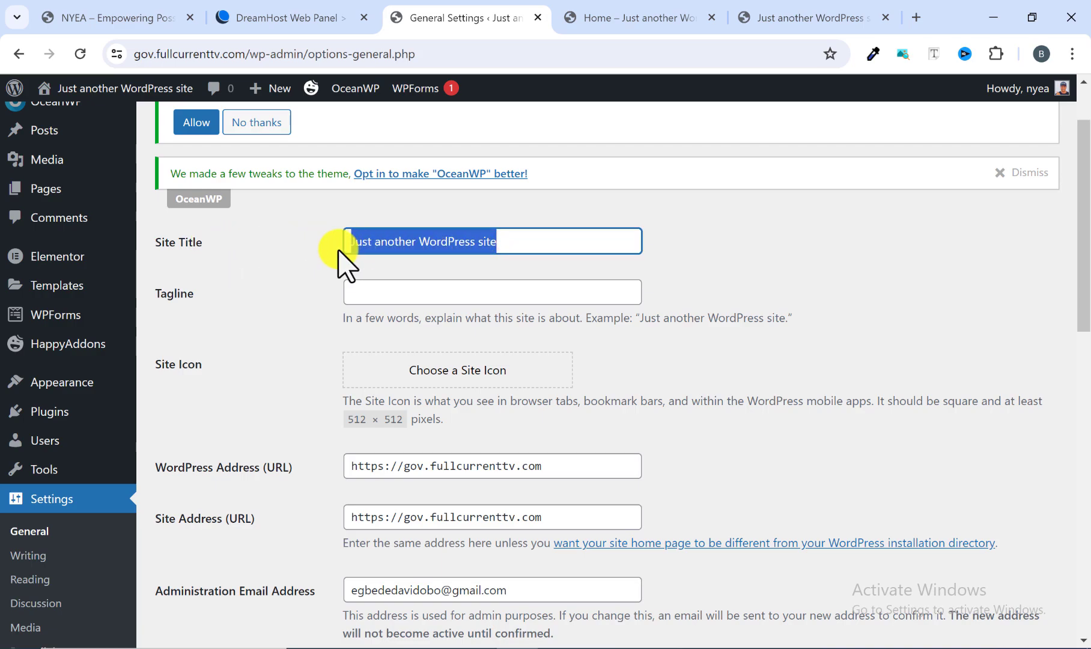
pyautogui.press('BackSpace')
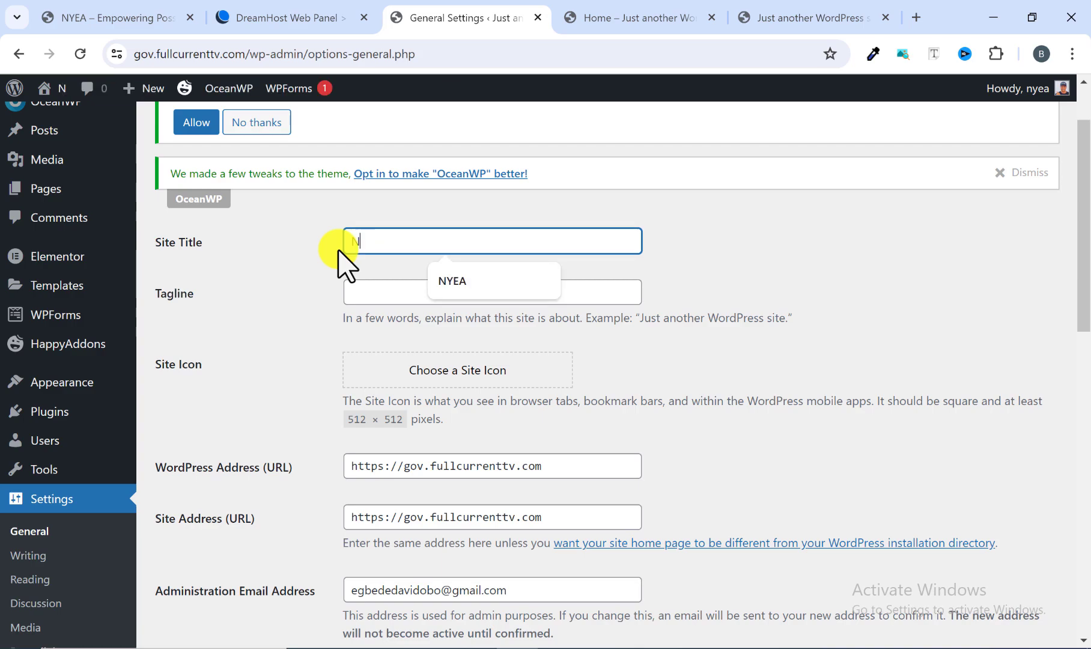
pyautogui.write('NYEA')
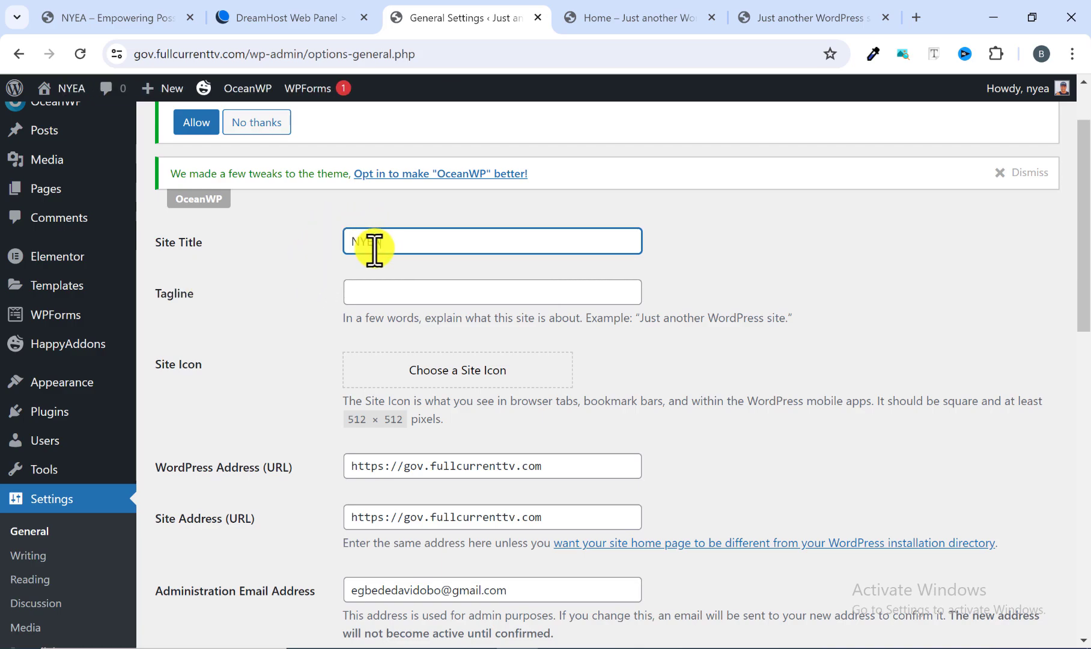
# Set the tagline to "Empowering Possibilities" and save the general settings.
pyautogui.click(368, 288)
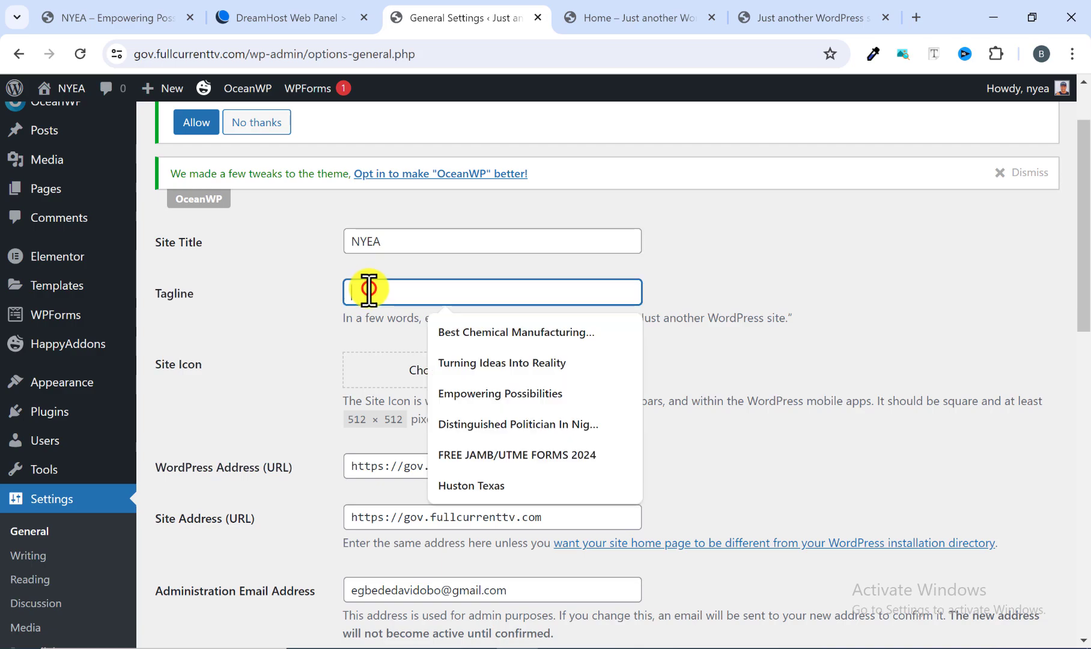
pyautogui.click(472, 394)
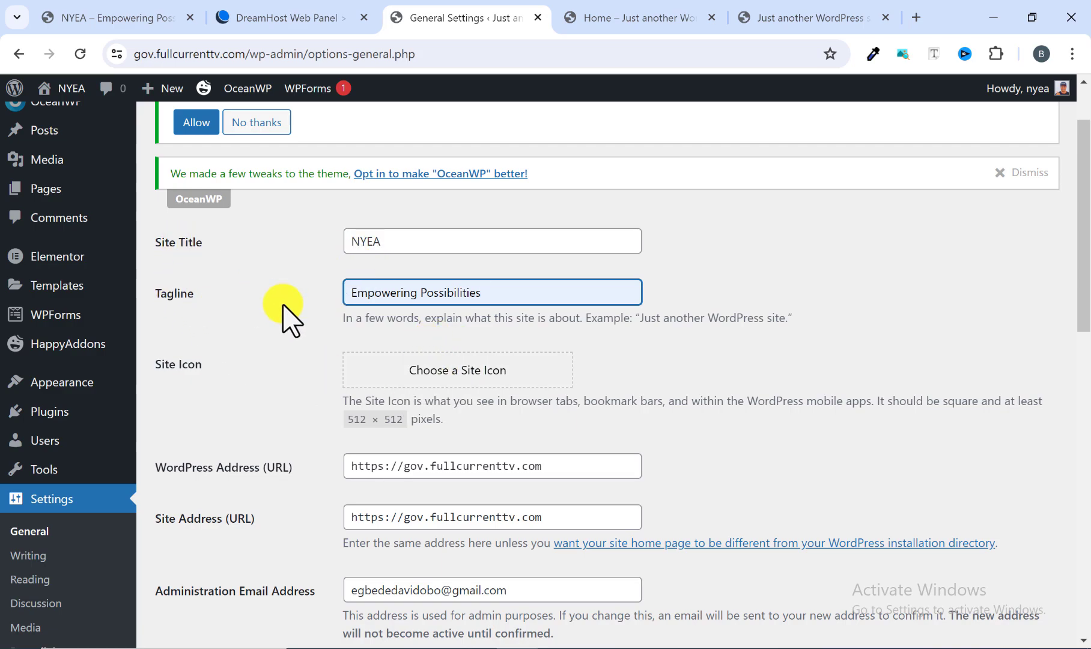
pyautogui.scroll(-5, 518, 352)
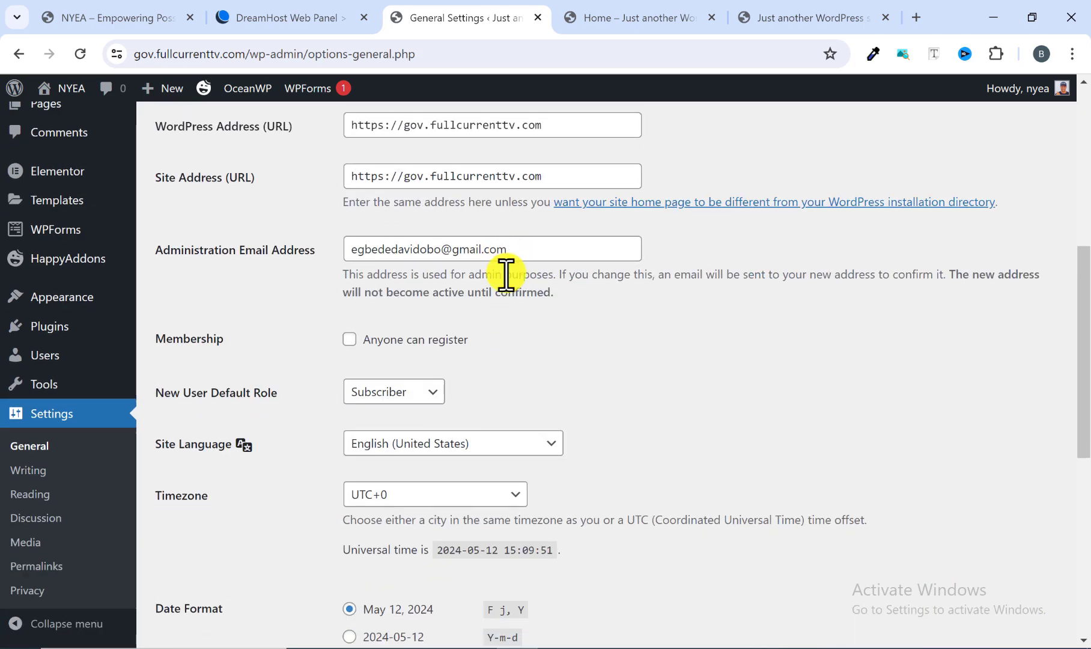
pyautogui.scroll(-7, 506, 275)
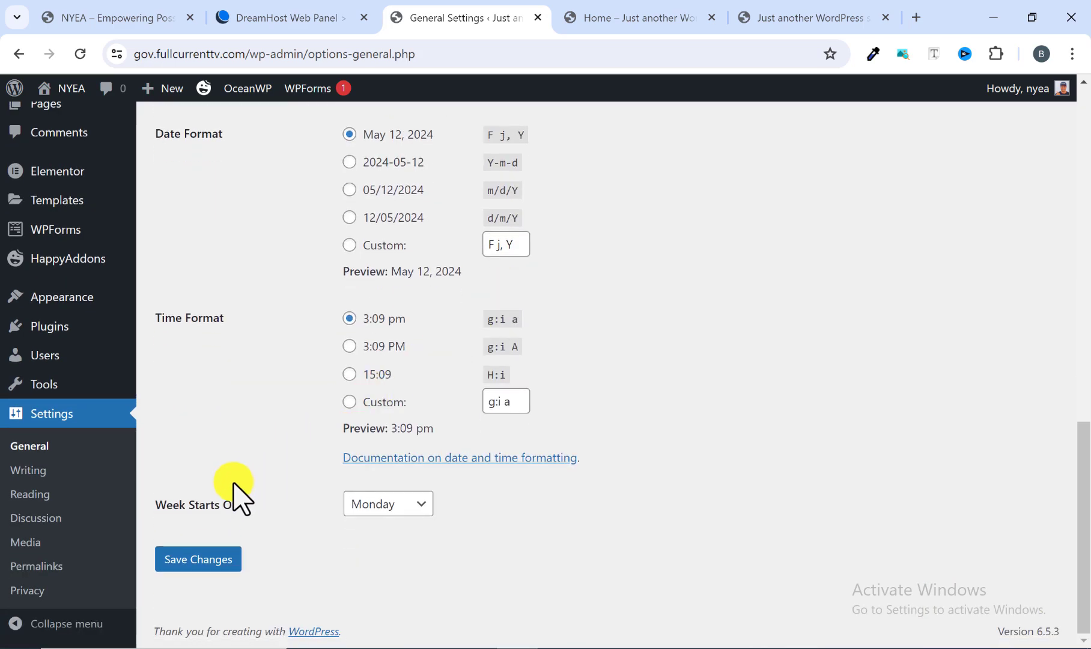
pyautogui.click(213, 555)
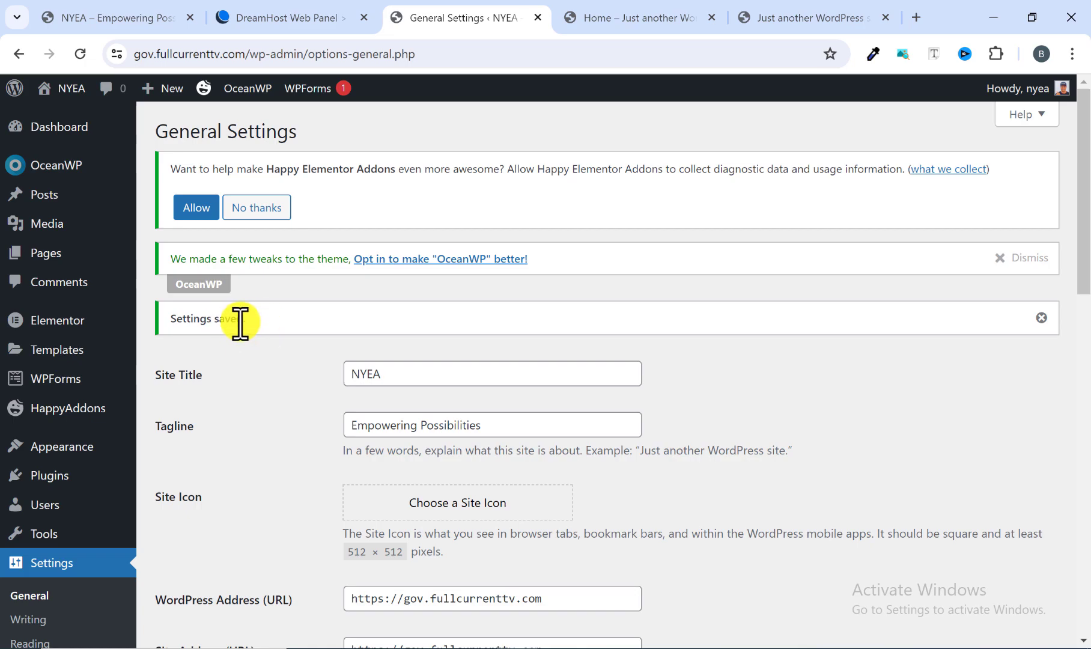
# Load the site's root address gov.fullcurrenttv.com instead of its /home/ page to check the front page.
pyautogui.click(633, 16)
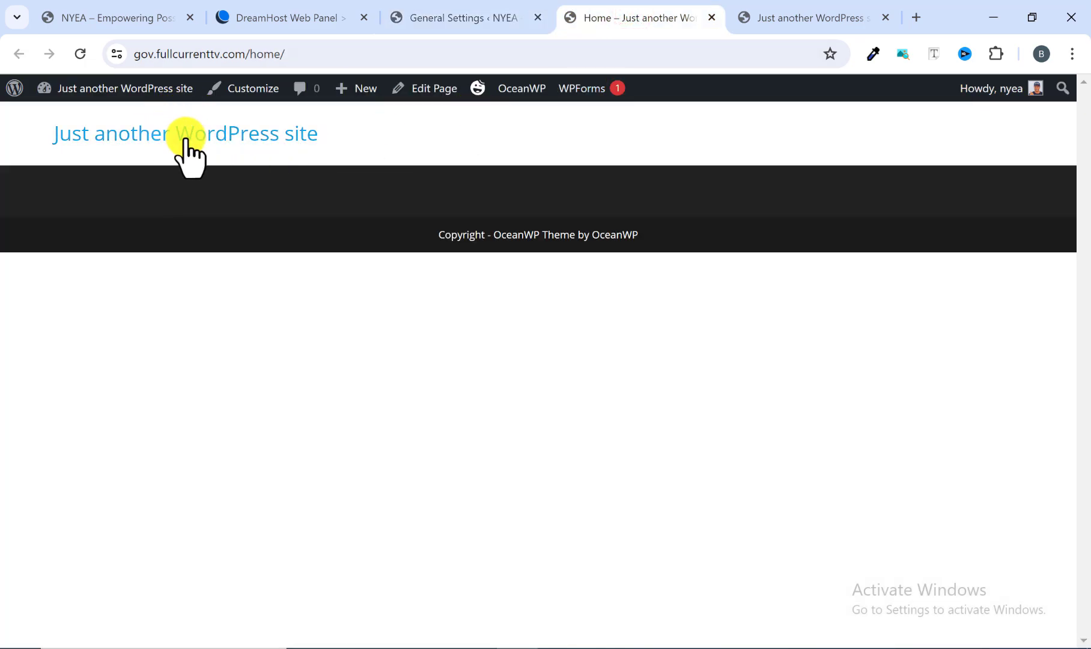
pyautogui.moveTo(300, 54); pyautogui.dragTo(252, 58)
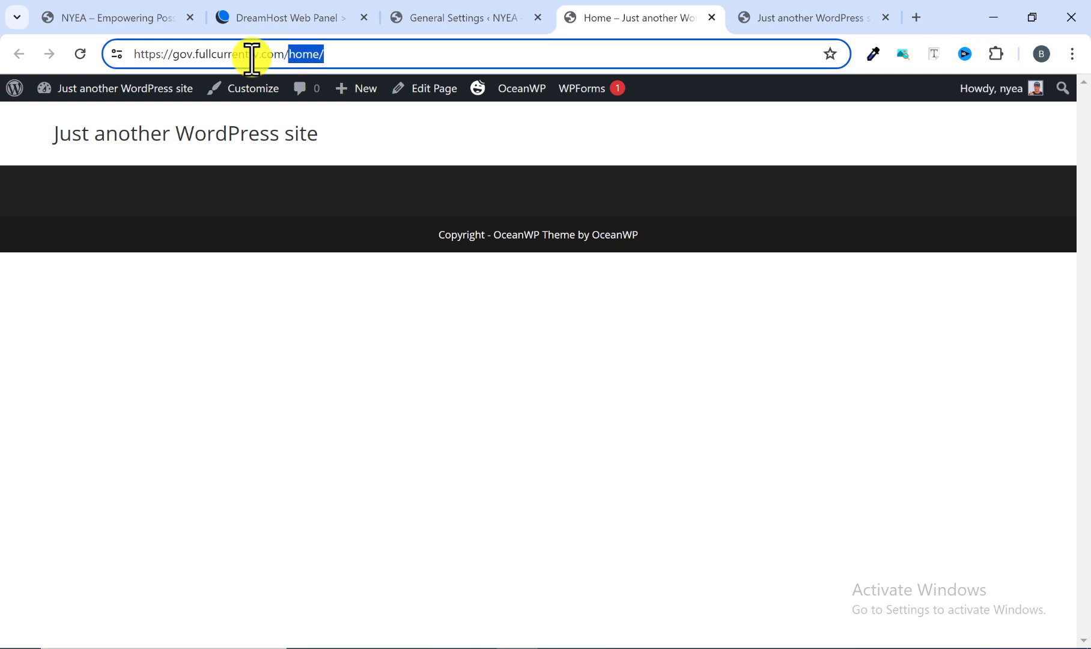
pyautogui.press('BackSpace')
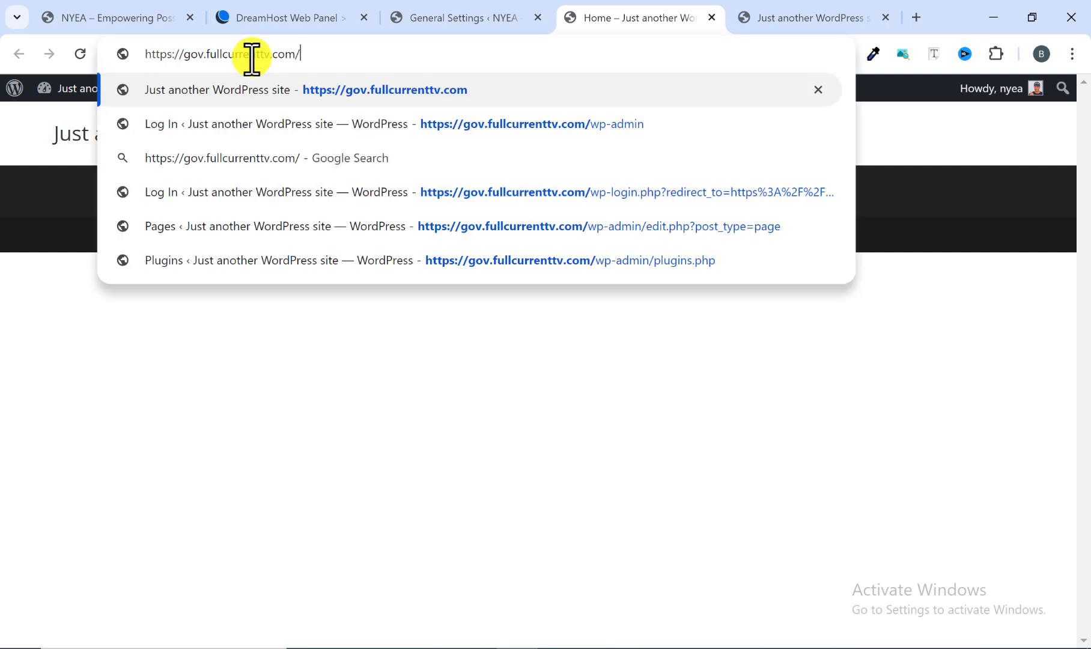
pyautogui.press('Return')
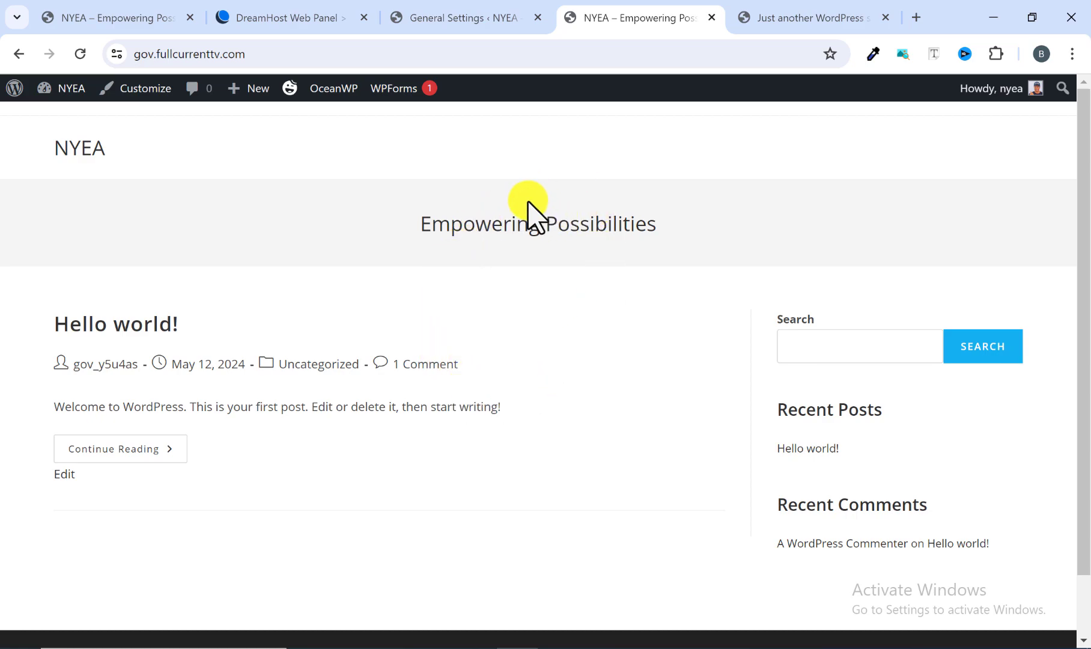
# In the site's Reading Settings, make the homepage display a static page and choose Home as the homepage.
pyautogui.click(462, 18)
pyautogui.scroll(-3, 36, 457)
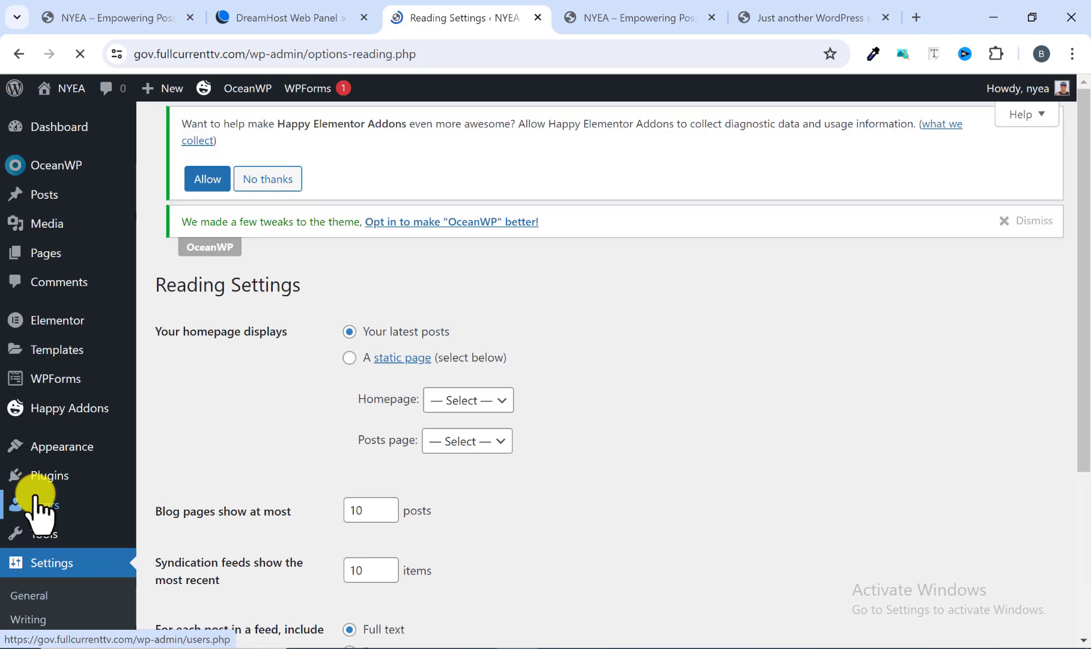
pyautogui.scroll(-2, 177, 421)
pyautogui.scroll(2, 186, 426)
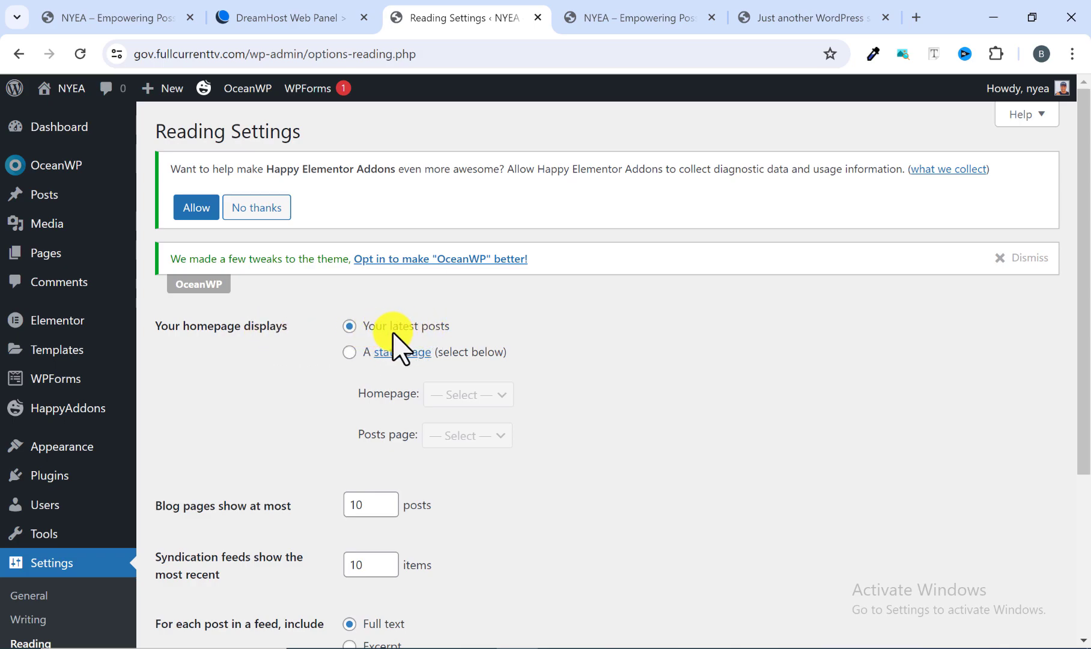
pyautogui.click(350, 354)
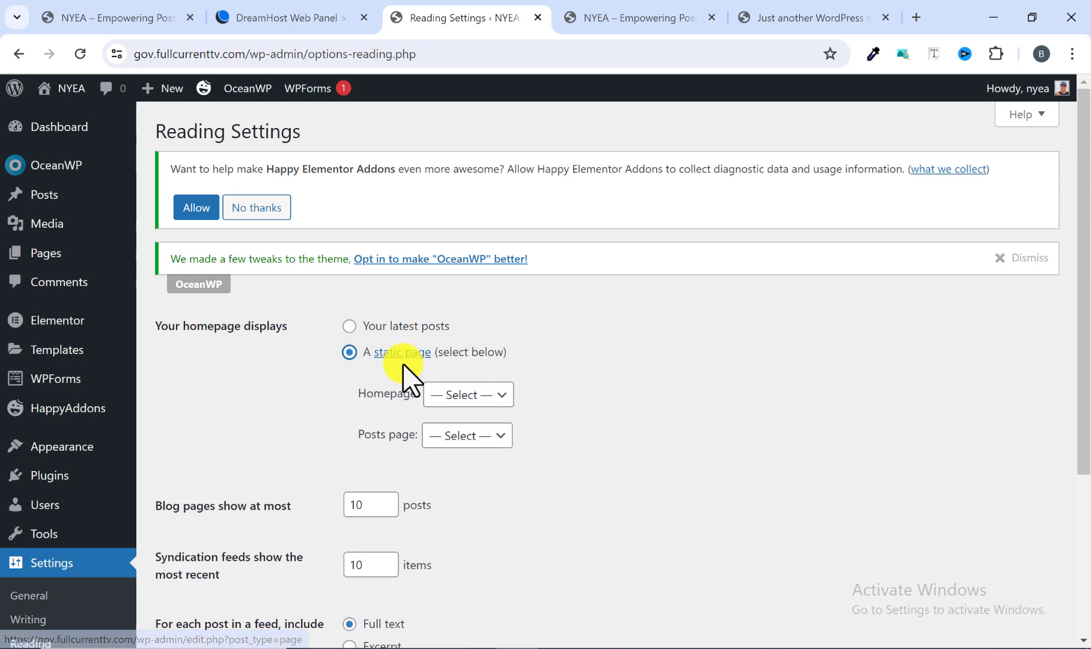
pyautogui.click(460, 400)
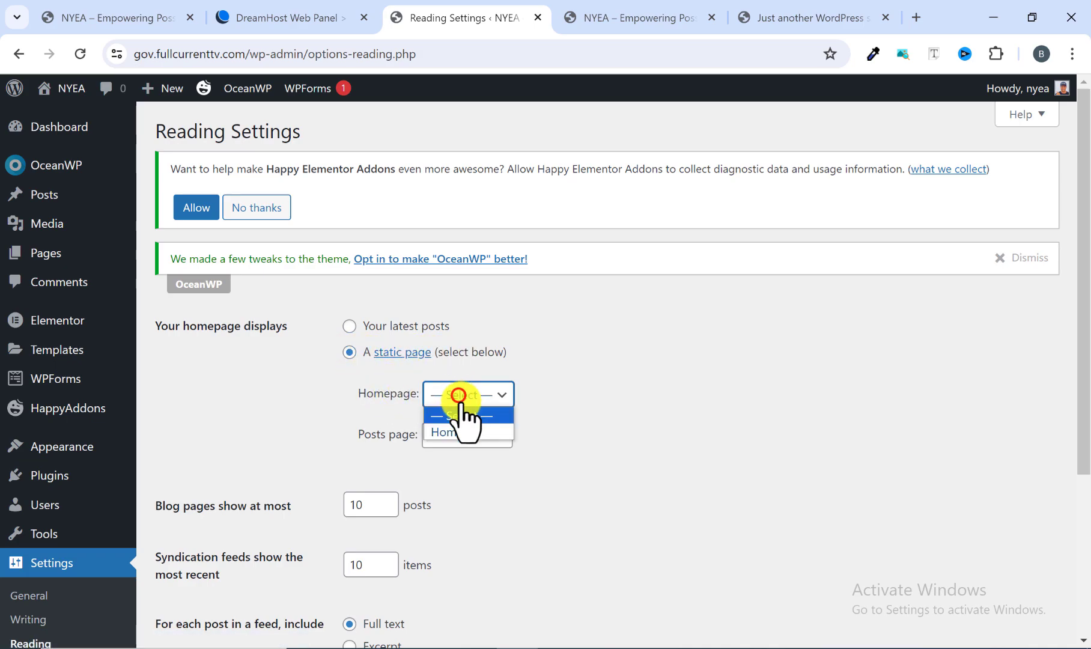
pyautogui.click(458, 432)
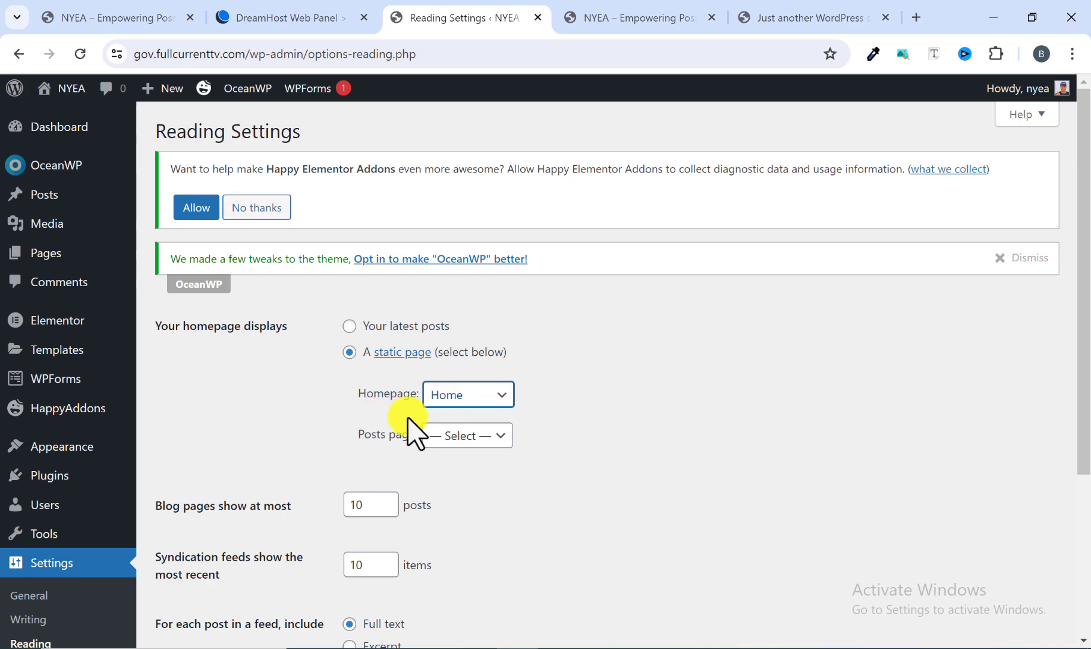
# Check the posts page choices without picking one, and save the reading settings.
pyautogui.click(443, 437)
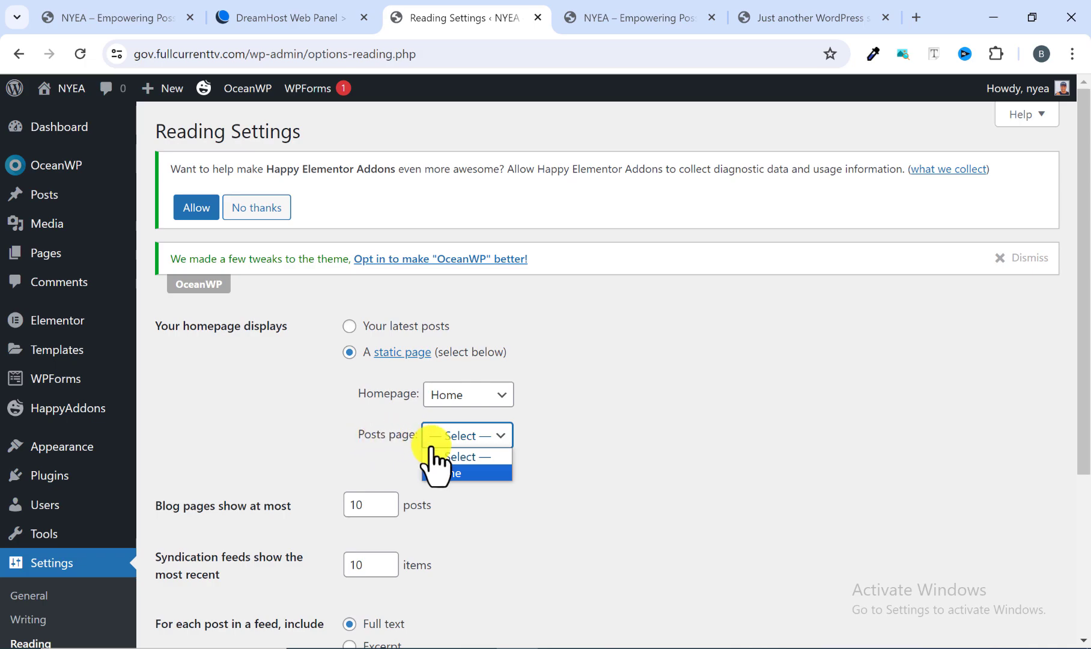
pyautogui.click(335, 413)
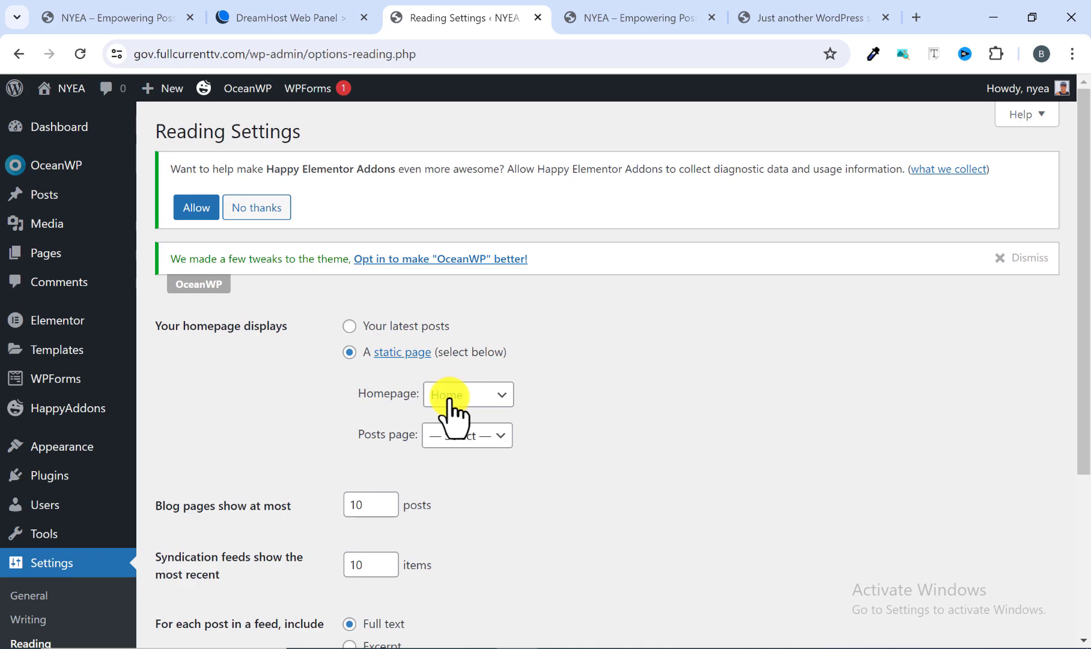
pyautogui.click(609, 14)
pyautogui.click(463, 14)
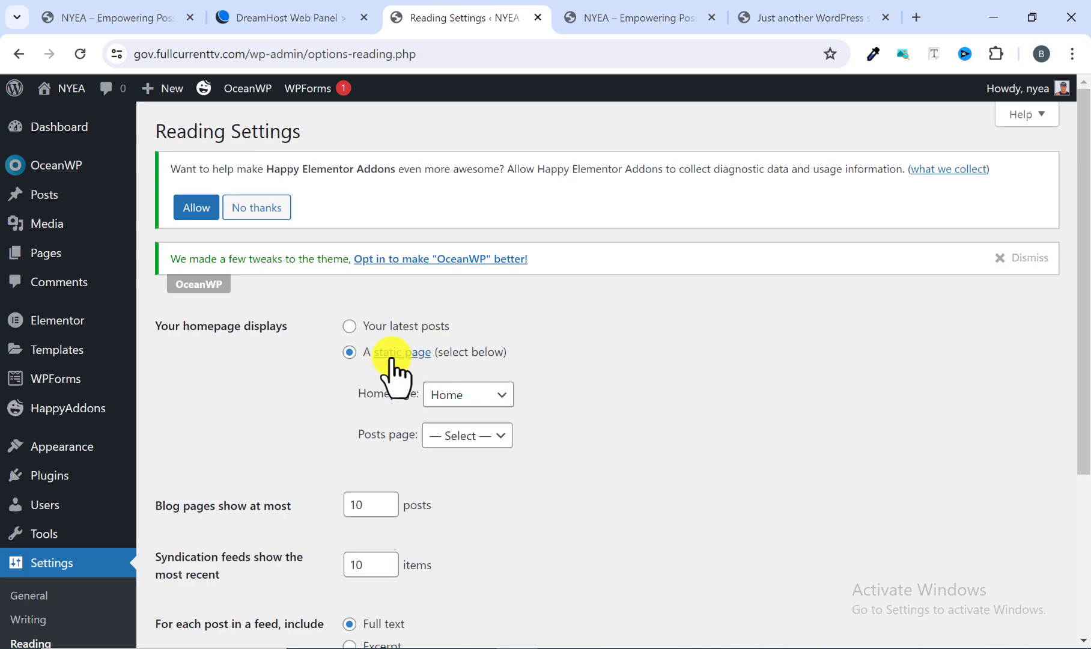
pyautogui.click(323, 384)
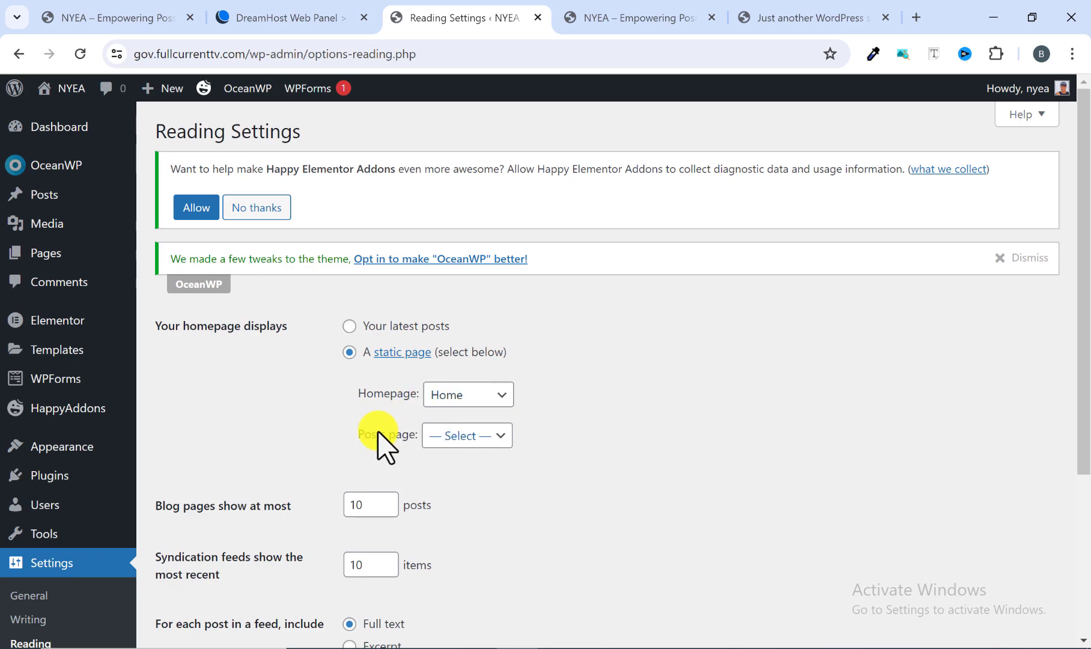
pyautogui.scroll(-4, 377, 439)
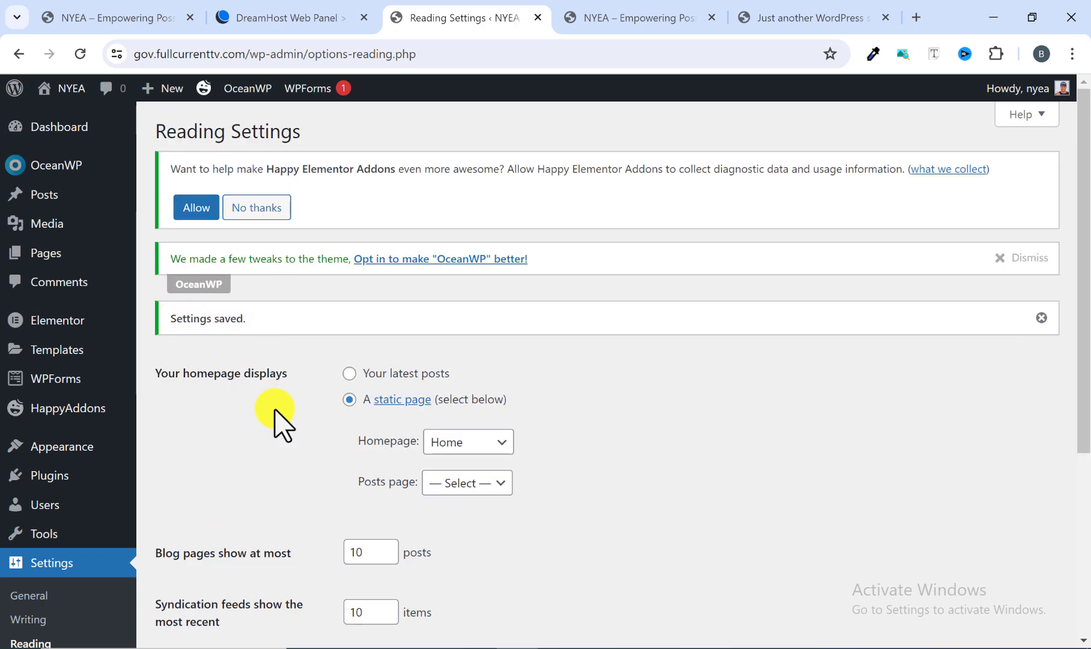
# Open the site's Permalink Settings and choose Post name as the permalink structure.
pyautogui.scroll(-1, 278, 432)
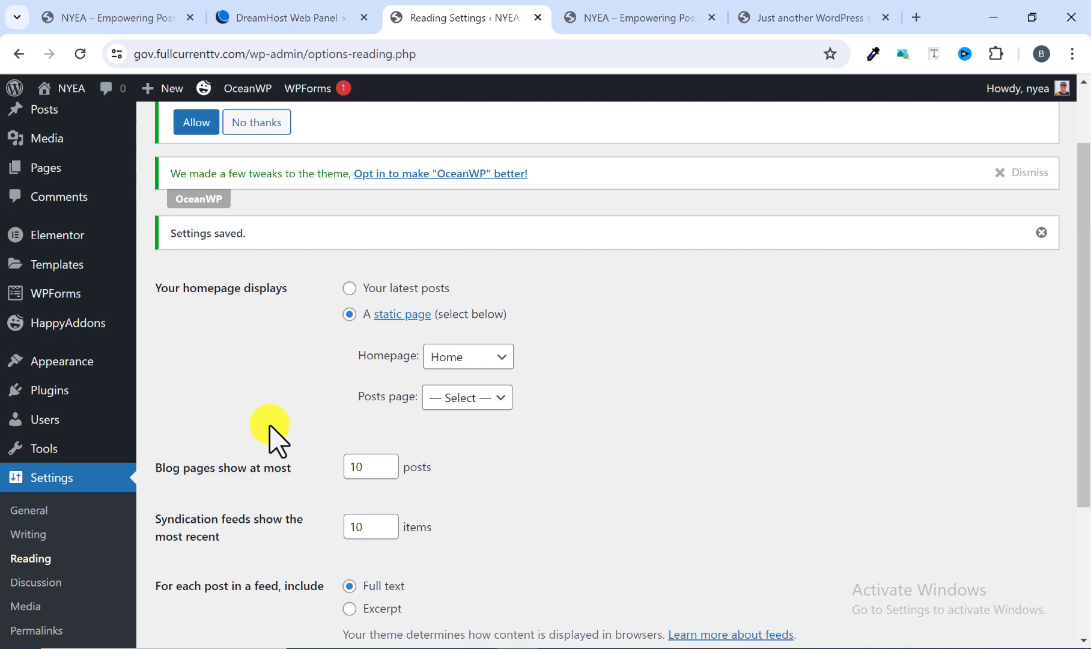
pyautogui.scroll(-2, 273, 415)
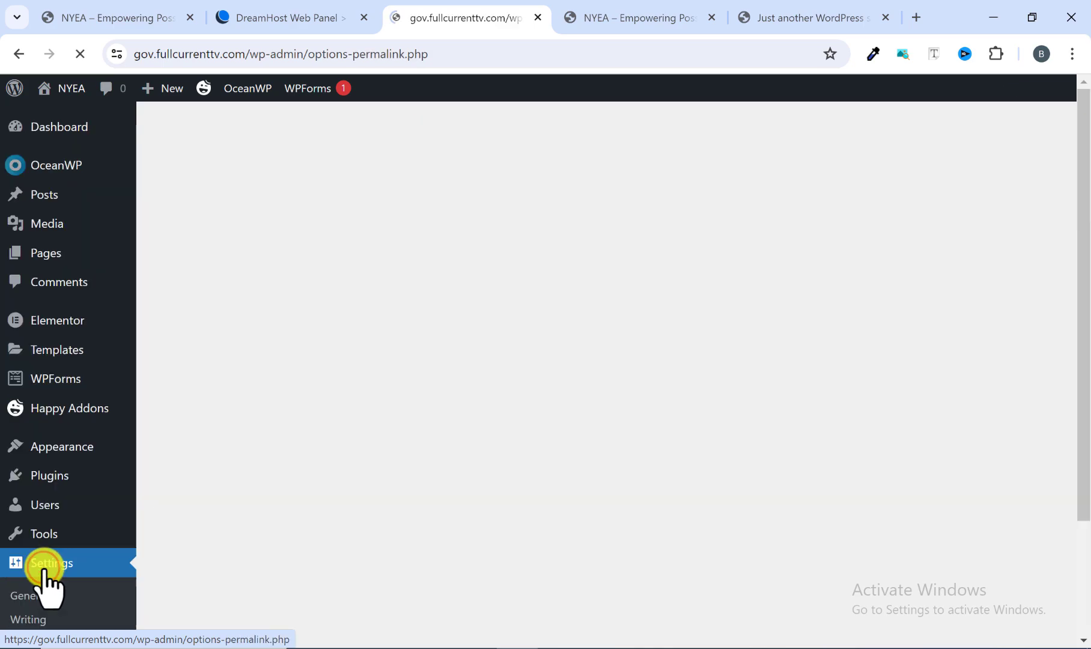
pyautogui.scroll(-1, 225, 501)
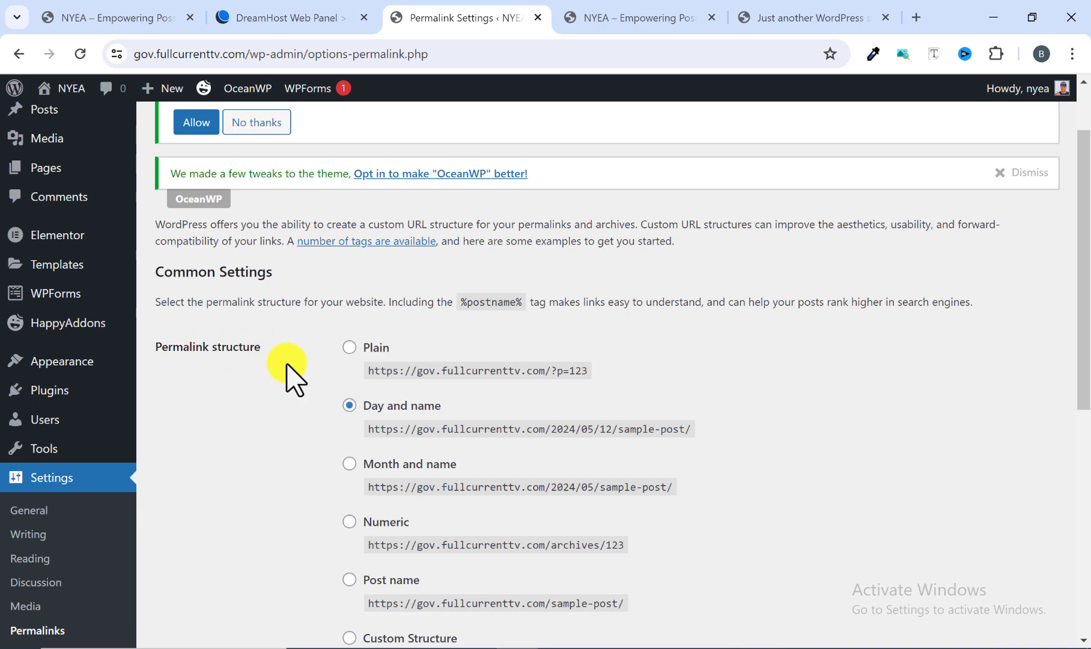
pyautogui.scroll(-1, 285, 390)
pyautogui.scroll(-1, 284, 391)
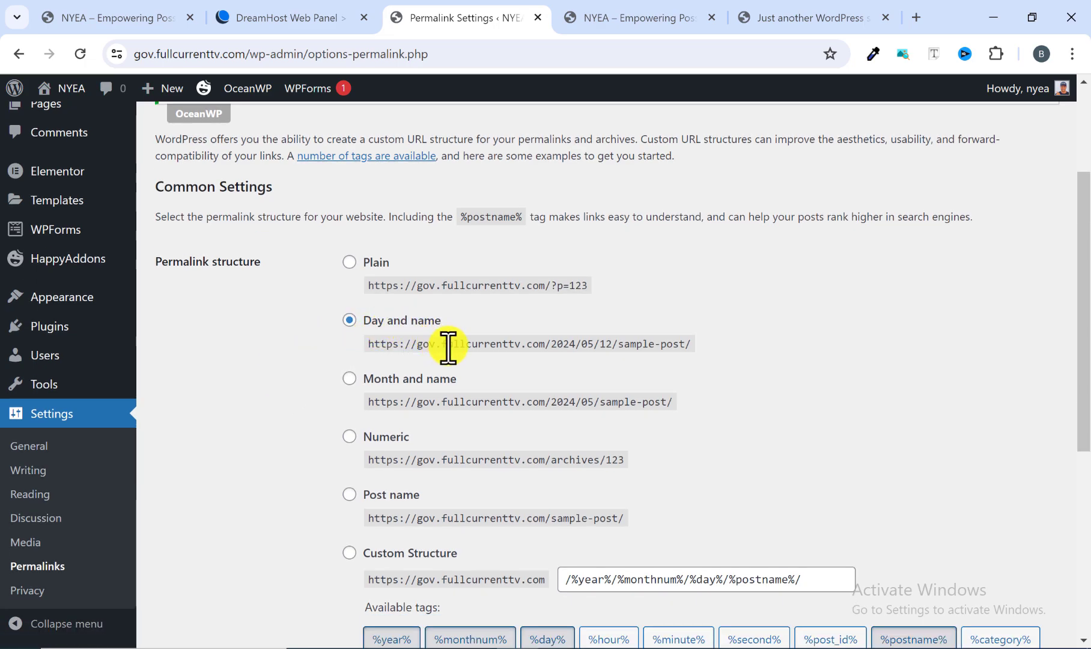
pyautogui.scroll(-2, 438, 354)
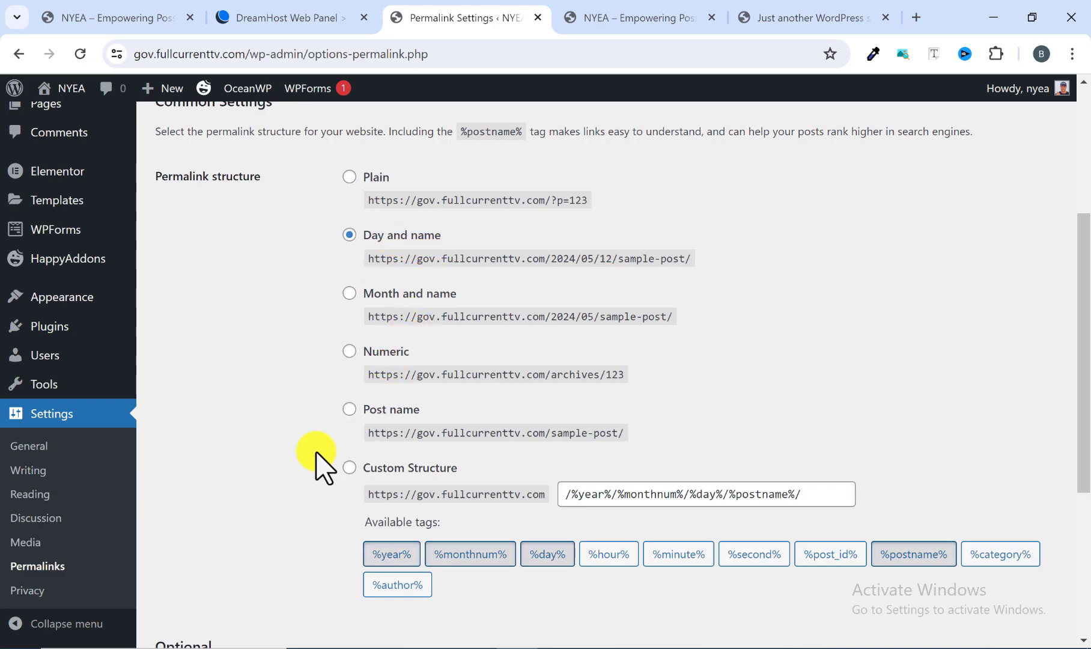
pyautogui.click(349, 410)
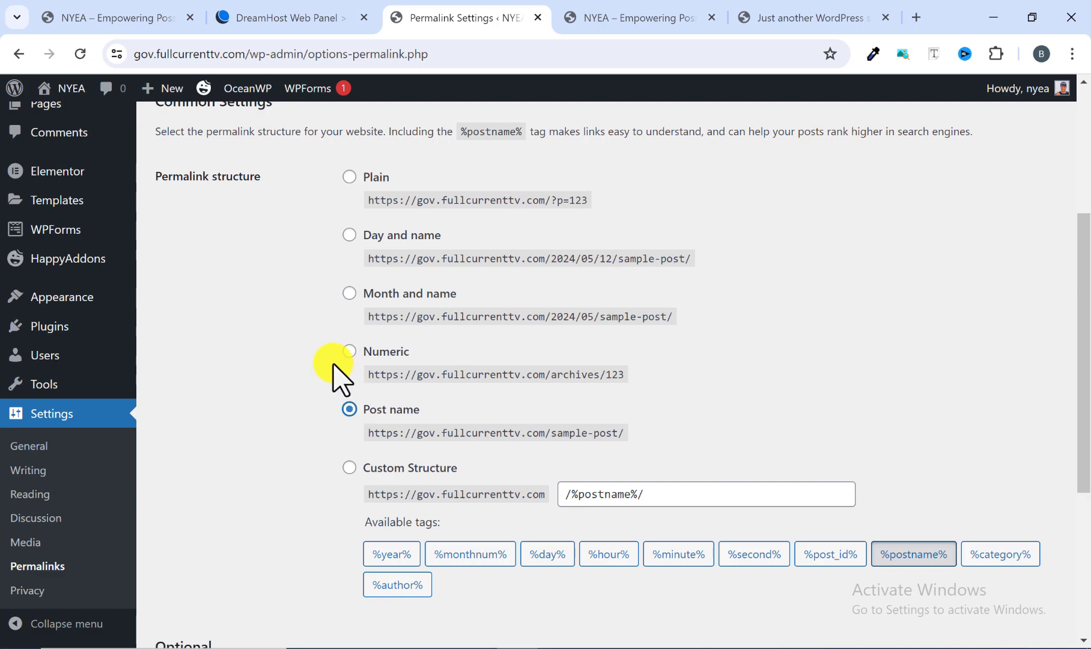
# Check the remaining permalink options and save the permalink settings.
pyautogui.scroll(3, 250, 401)
pyautogui.scroll(-1, 336, 409)
pyautogui.scroll(-1, 333, 401)
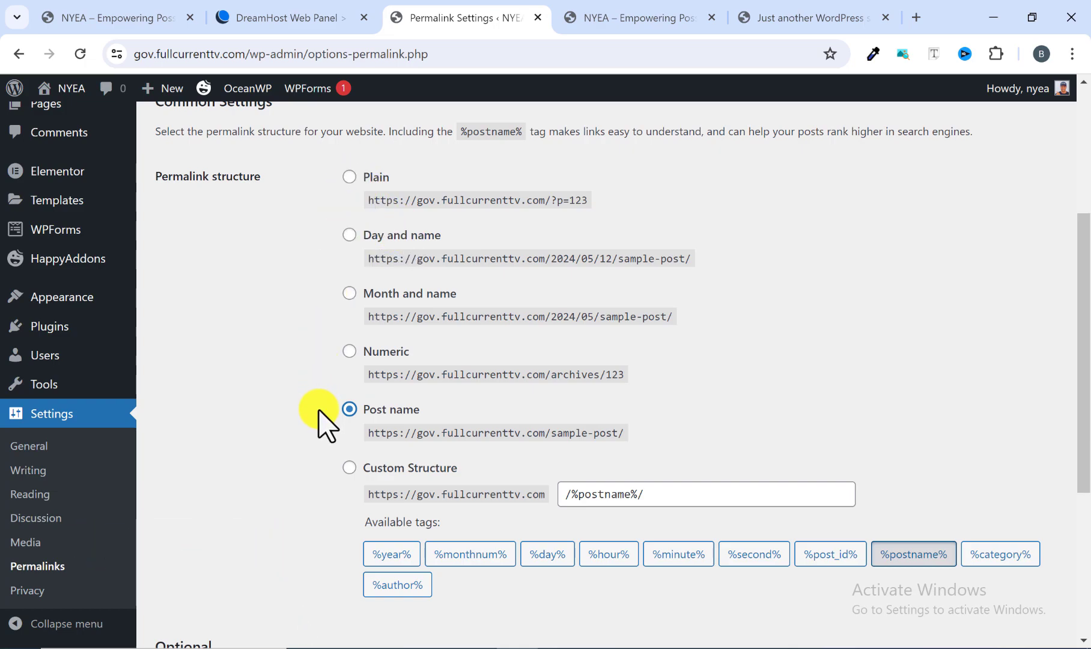
pyautogui.scroll(-5, 360, 426)
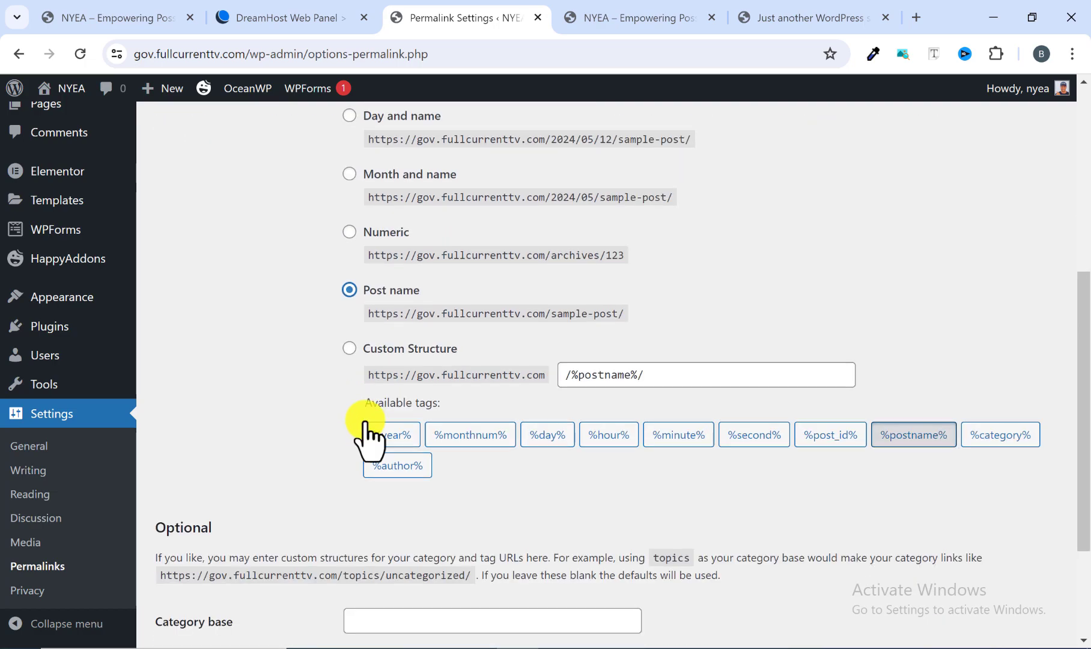
pyautogui.click(192, 560)
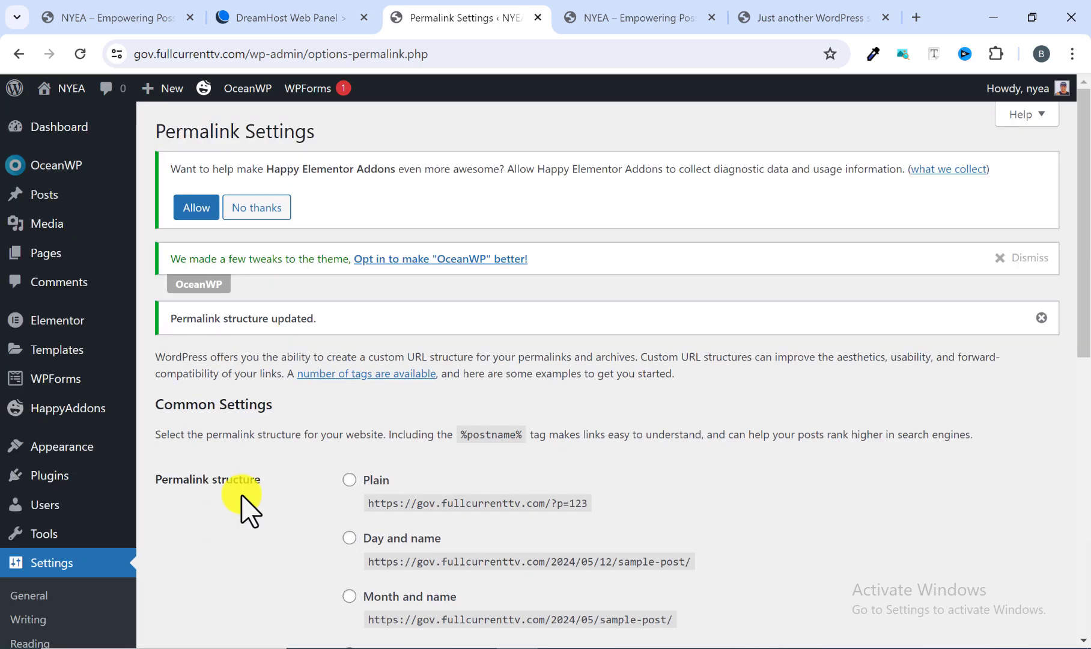
# Review the saved permalink settings, from the permalink structure down to the optional category and tag bases.
pyautogui.scroll(-3, 207, 385)
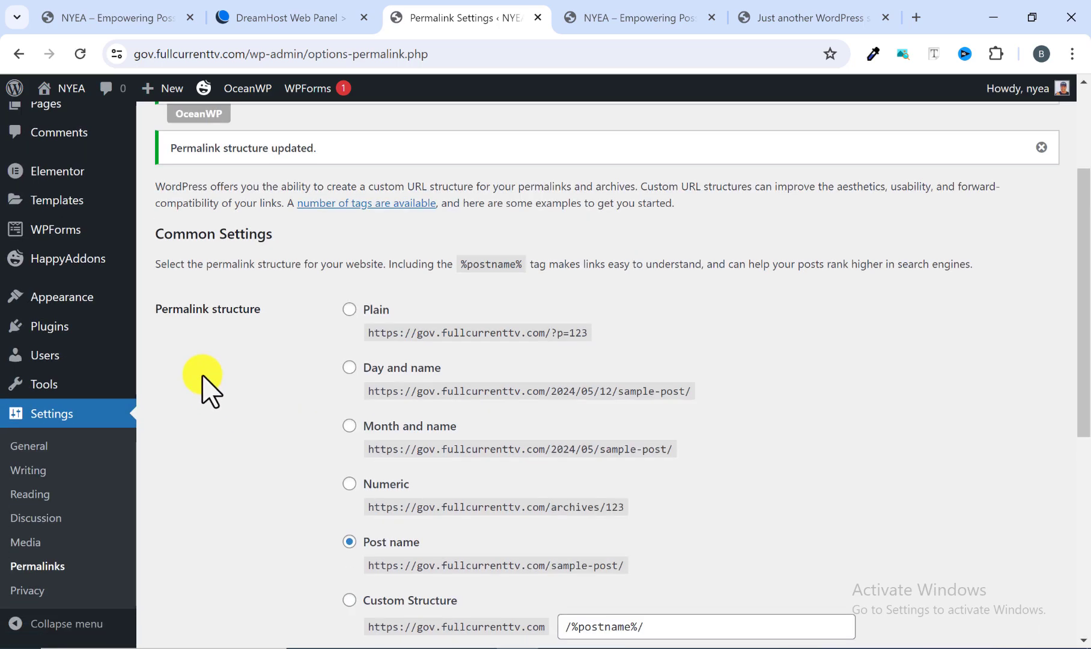
pyautogui.scroll(3, 200, 305)
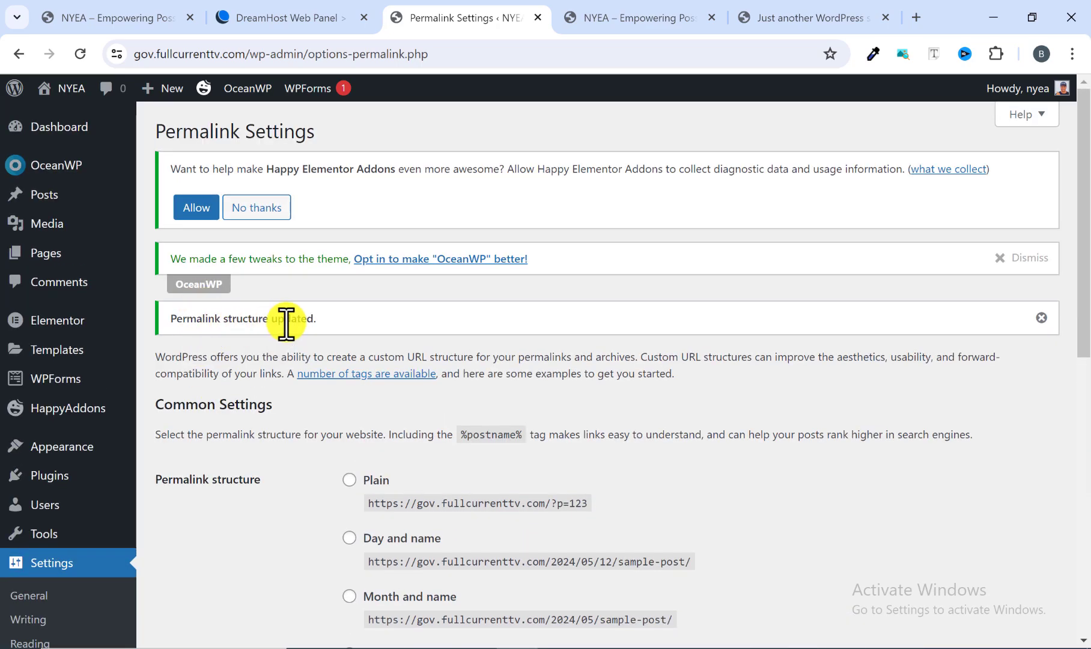
pyautogui.scroll(-10, 317, 351)
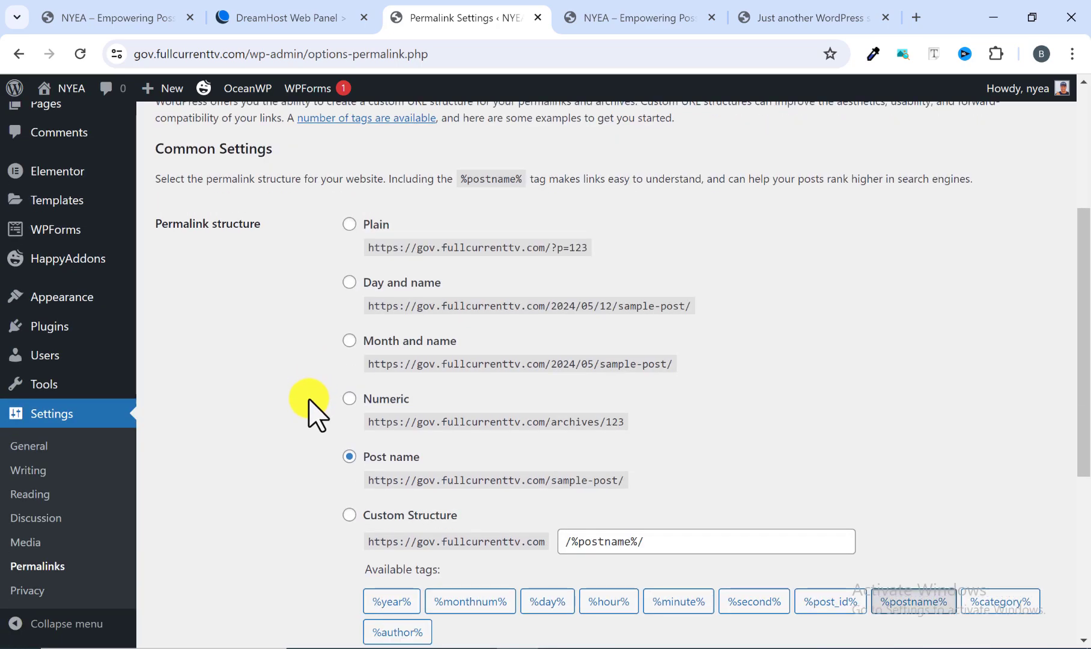
pyautogui.scroll(4, 243, 453)
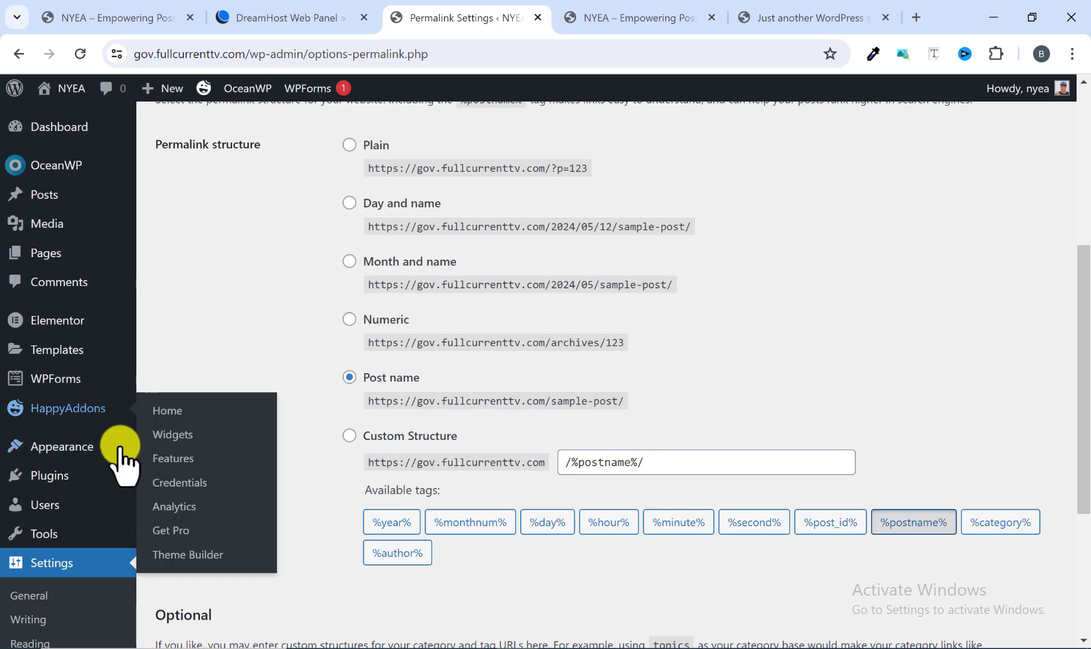
pyautogui.scroll(-4, 263, 378)
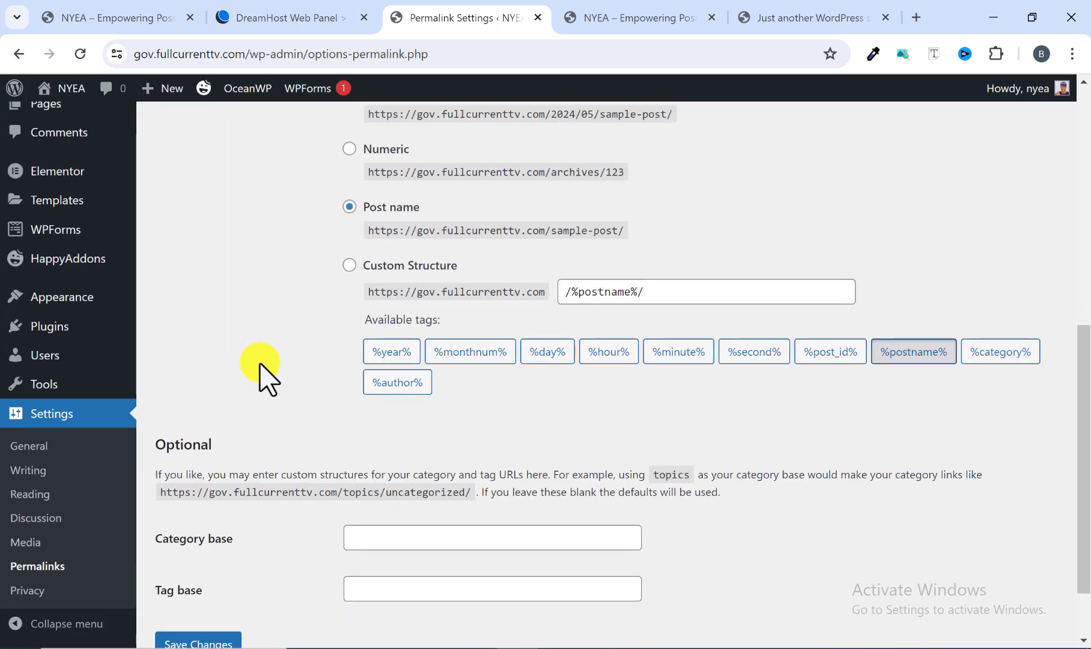
pyautogui.scroll(1, 259, 370)
pyautogui.scroll(-2, 204, 462)
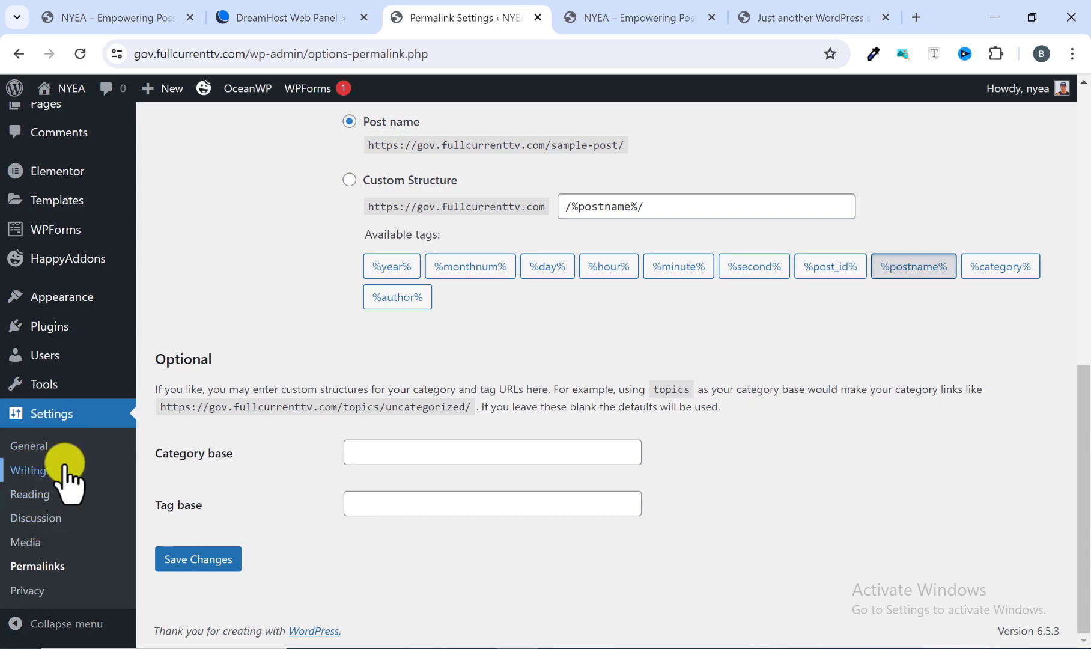
pyautogui.click(34, 486)
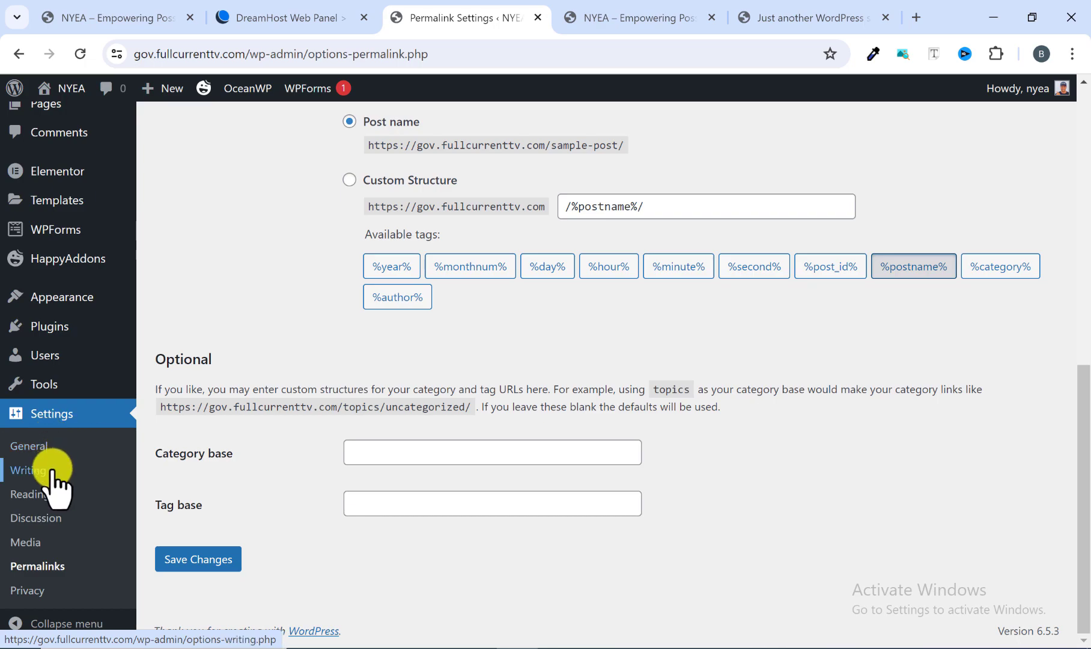
# Find Home in the site's pages list, glance at the reference NYEA homepage, and open the Home page in the Elementor editor.
pyautogui.scroll(3, 49, 474)
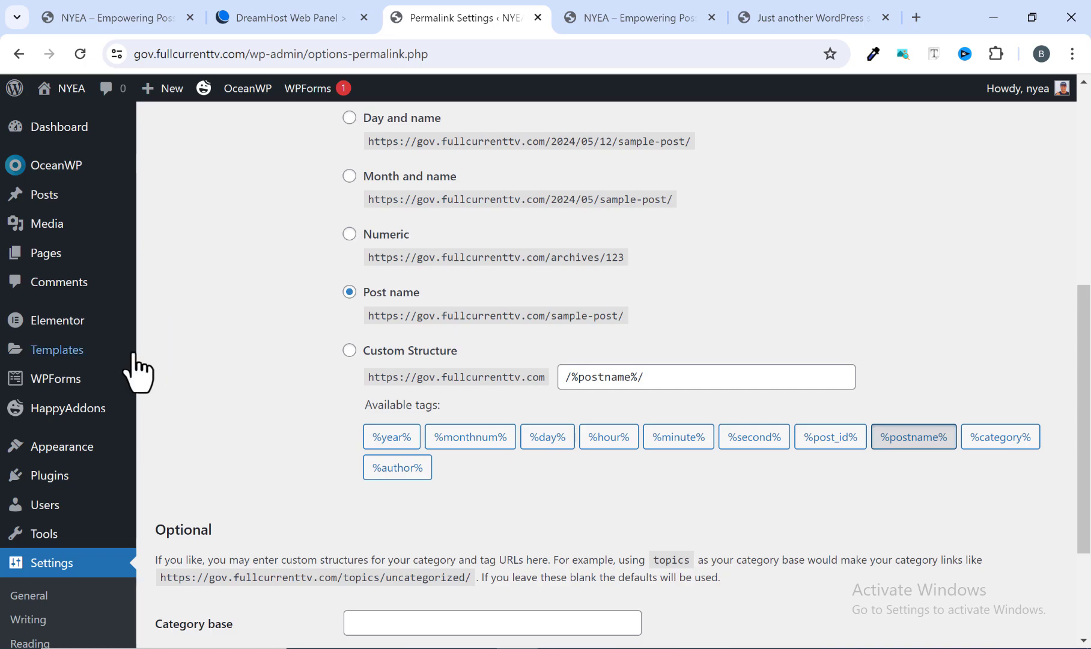
pyautogui.scroll(3, 48, 311)
pyautogui.click(50, 264)
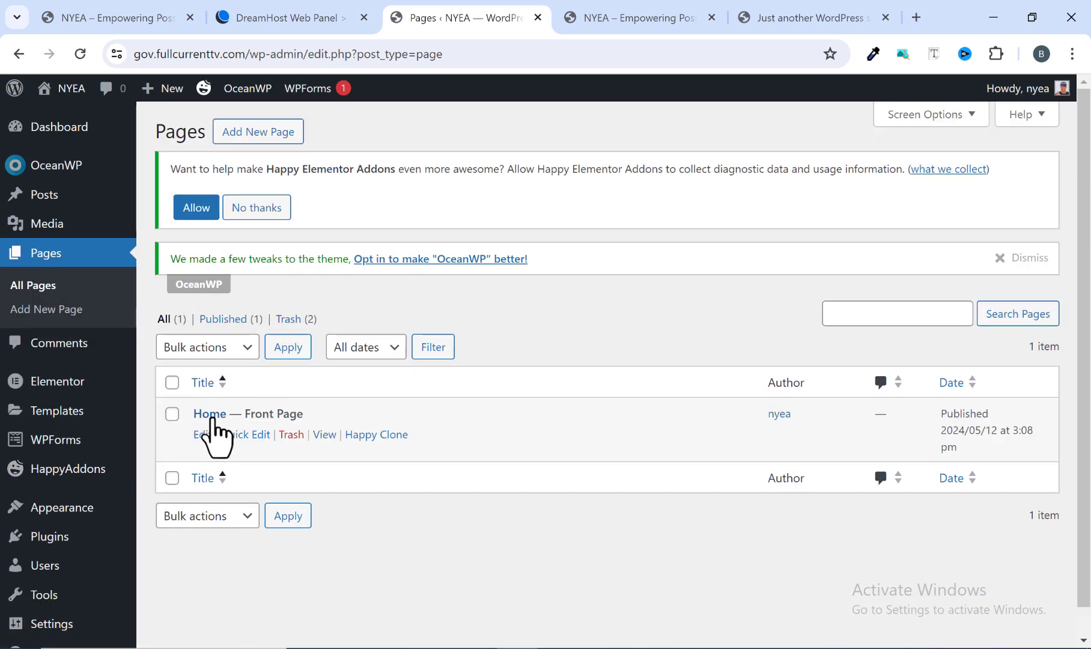
pyautogui.click(128, 20)
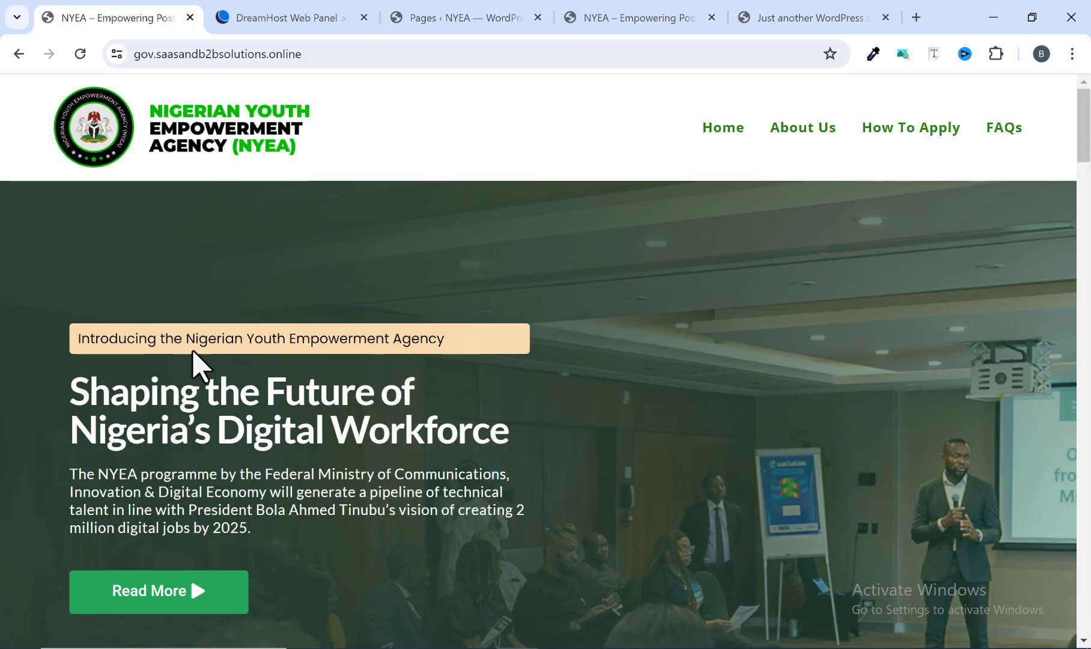
pyautogui.click(497, 20)
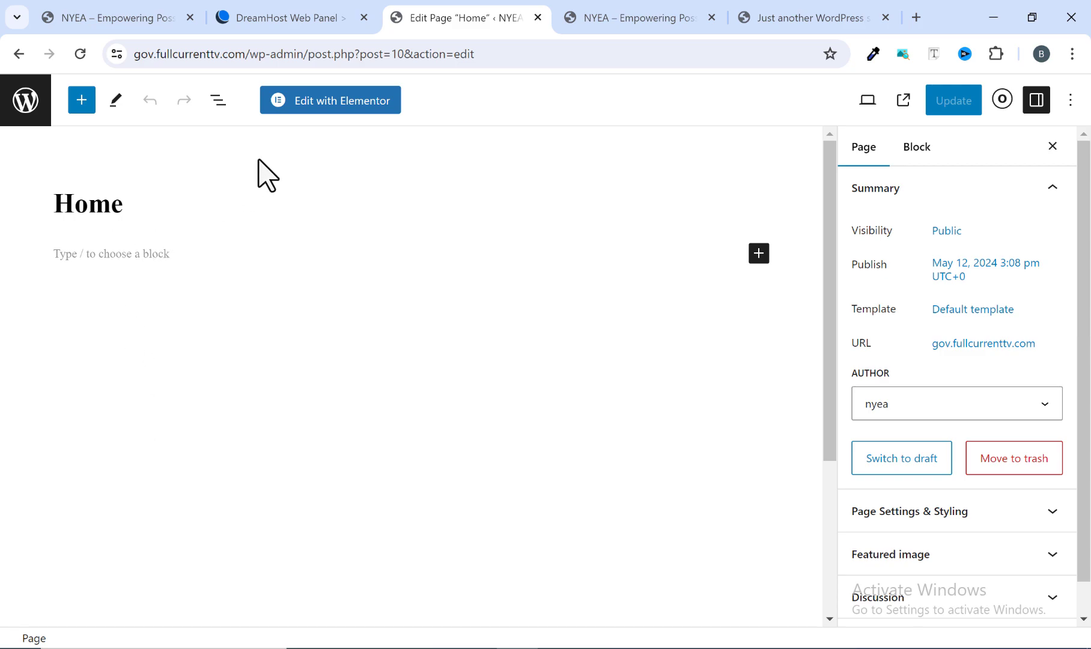
pyautogui.click(332, 102)
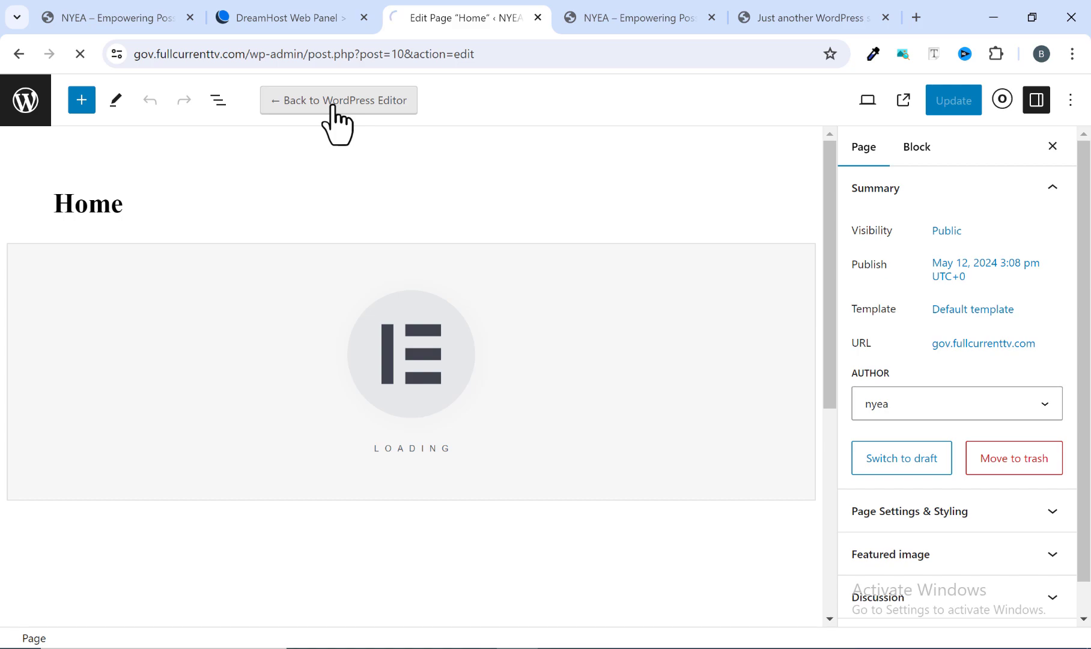
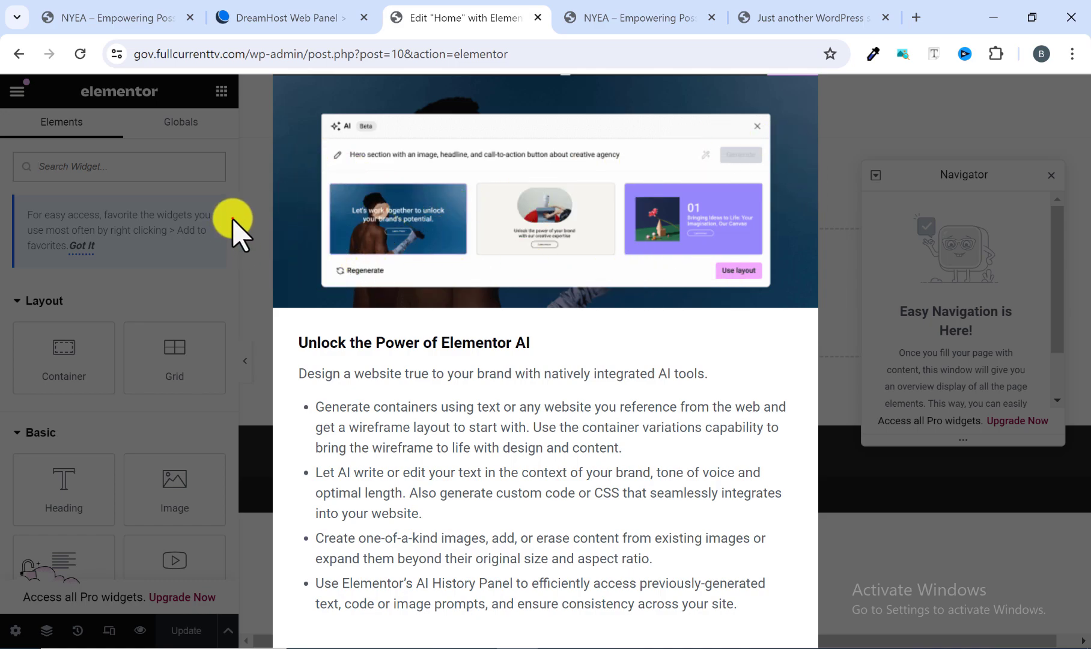
pyautogui.moveTo(233, 219); pyautogui.dragTo(343, 205)
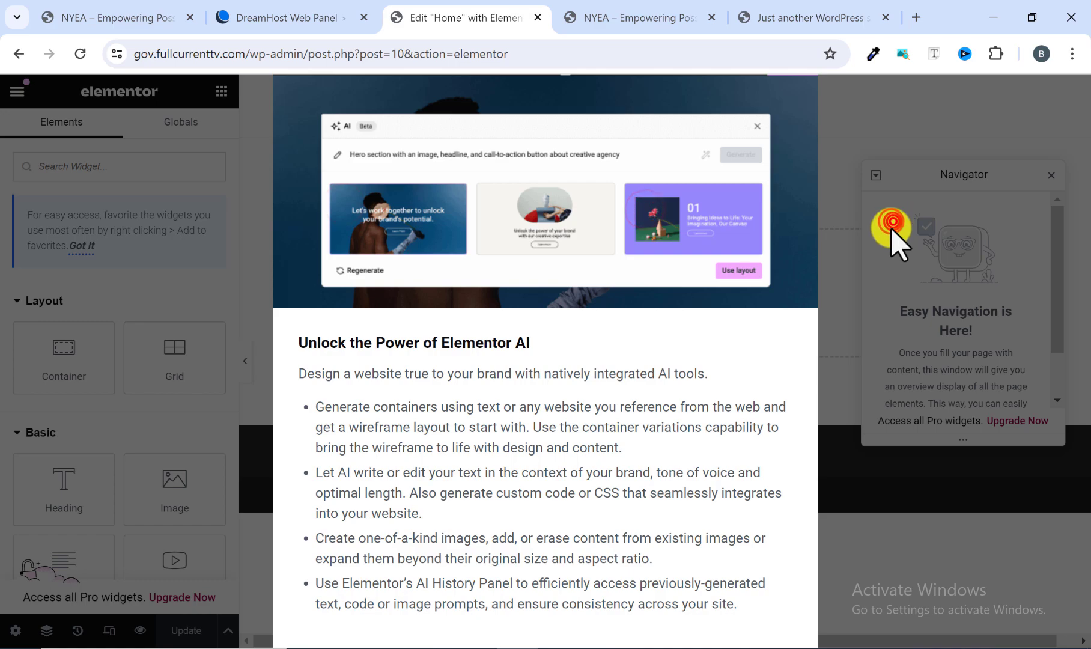
pyautogui.click(848, 363)
pyautogui.click(225, 458)
pyautogui.click(258, 361)
pyautogui.click(385, 293)
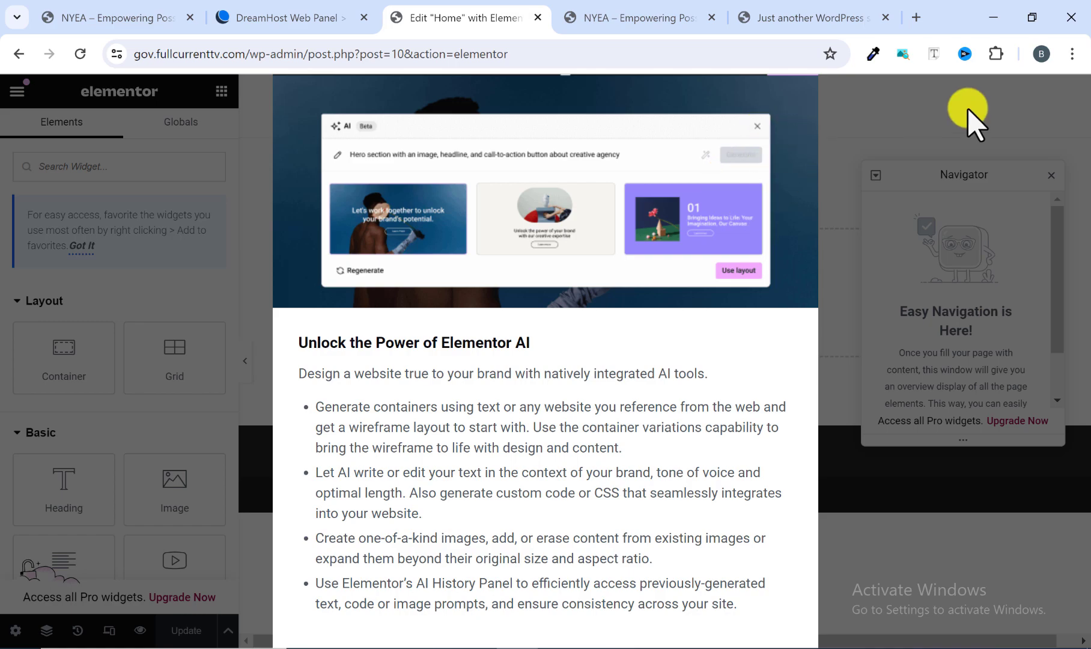
# Reduce the browser zoom to 80% to reach and dismiss the Elementor AI notification, and restore the zoom to 100%.
pyautogui.click(1072, 54)
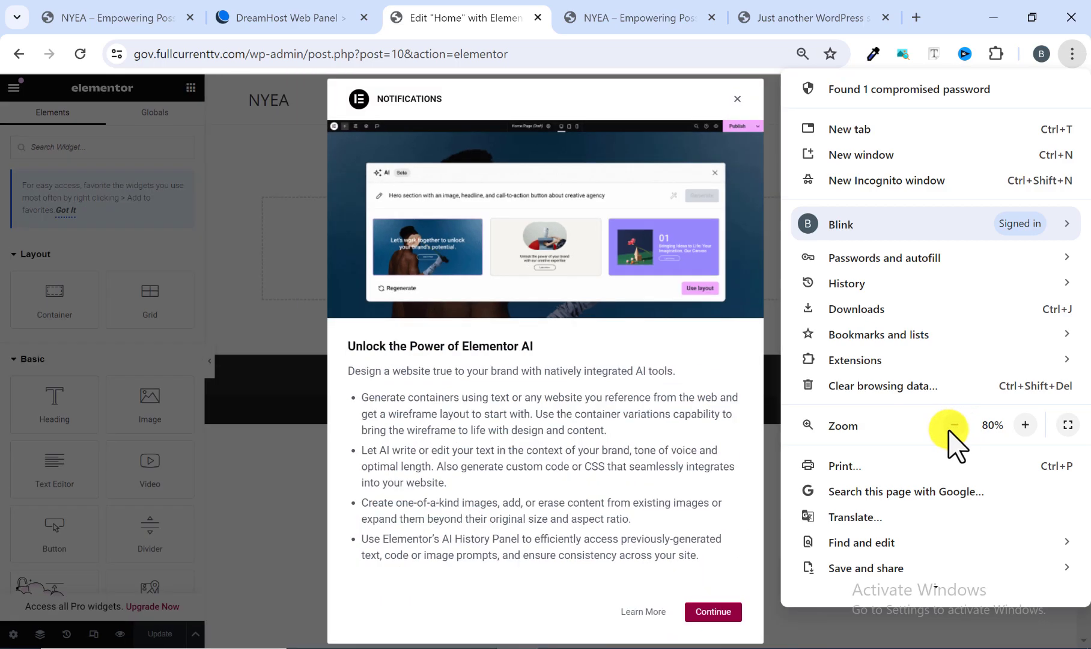
pyautogui.click(737, 100)
pyautogui.click(737, 100)
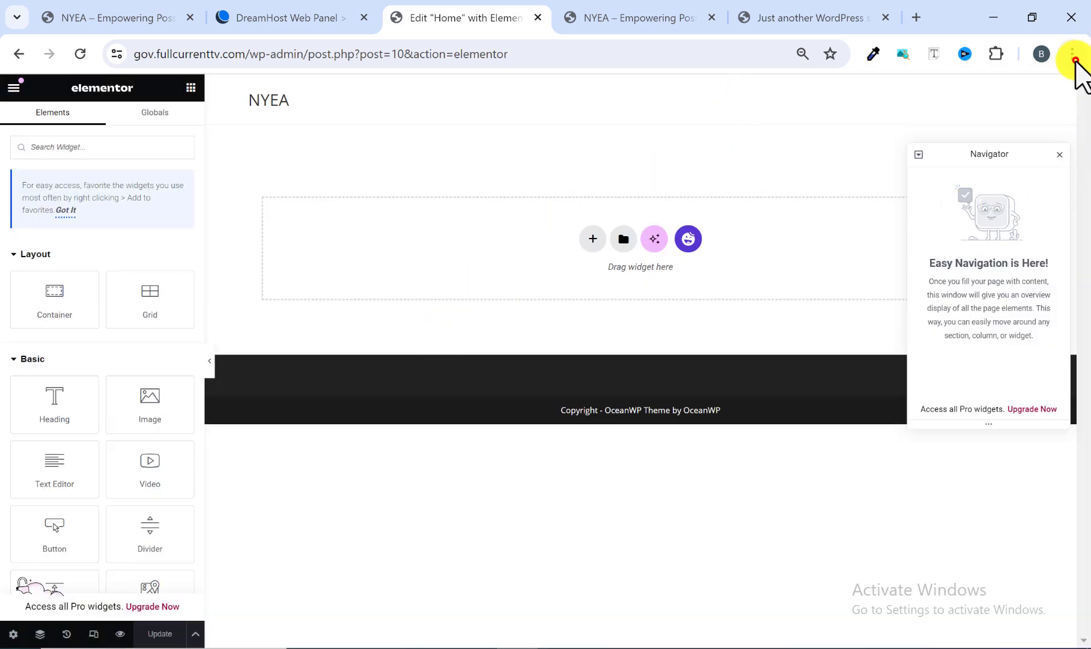
pyautogui.click(1073, 55)
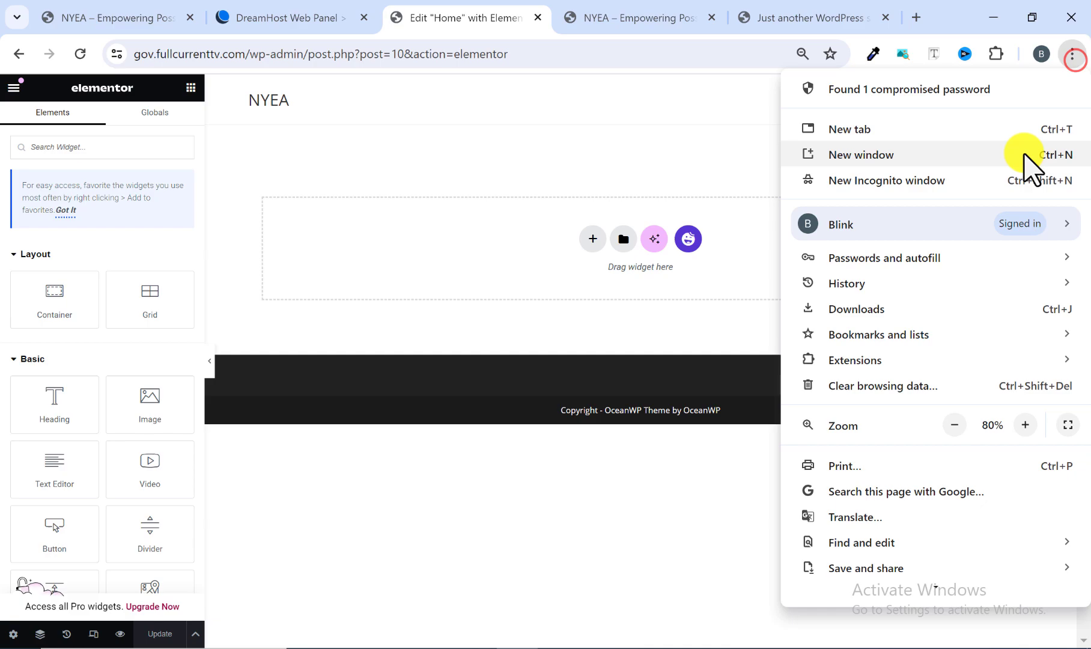
pyautogui.click(1025, 425)
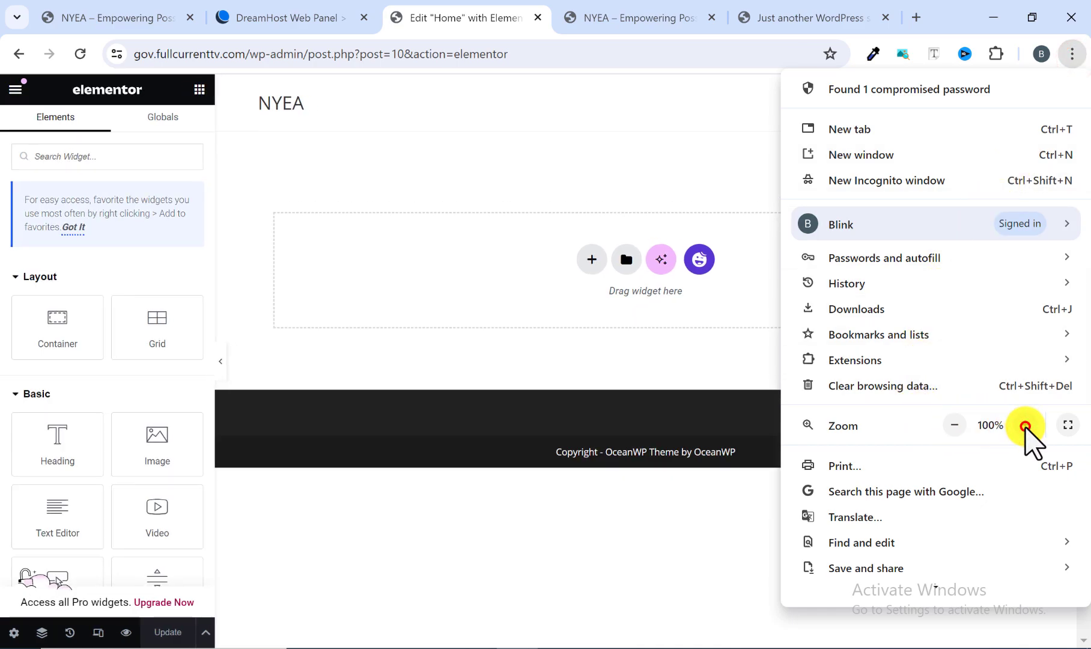
pyautogui.click(545, 168)
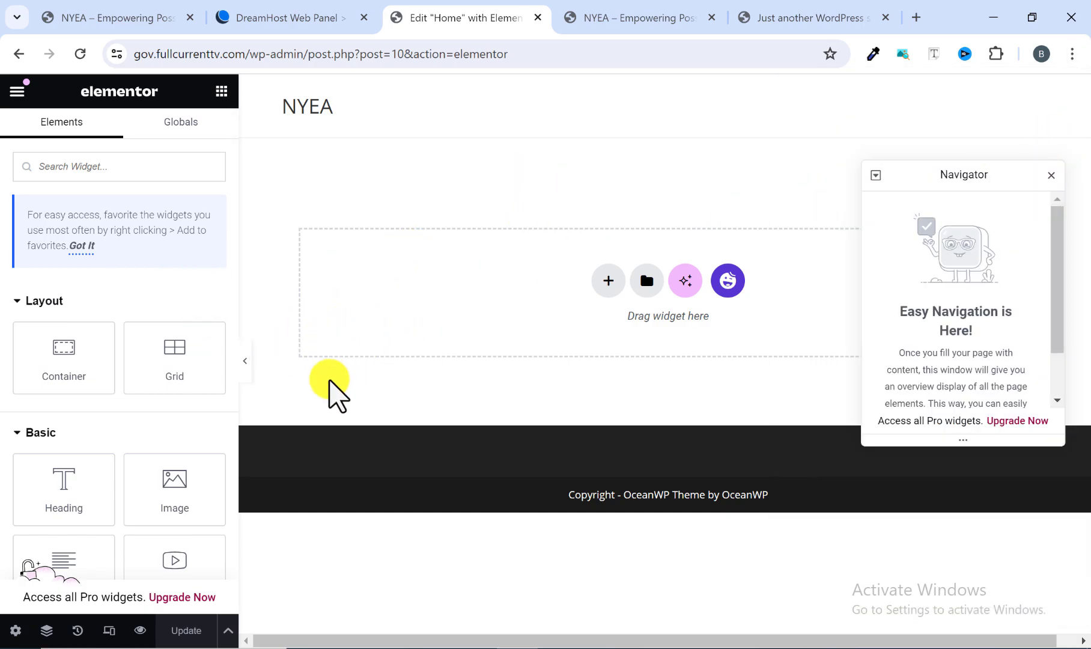
# Examine the reference NYEA homepage's sections from the hero down to the workforce section, and return to the Home page editor.
pyautogui.click(147, 10)
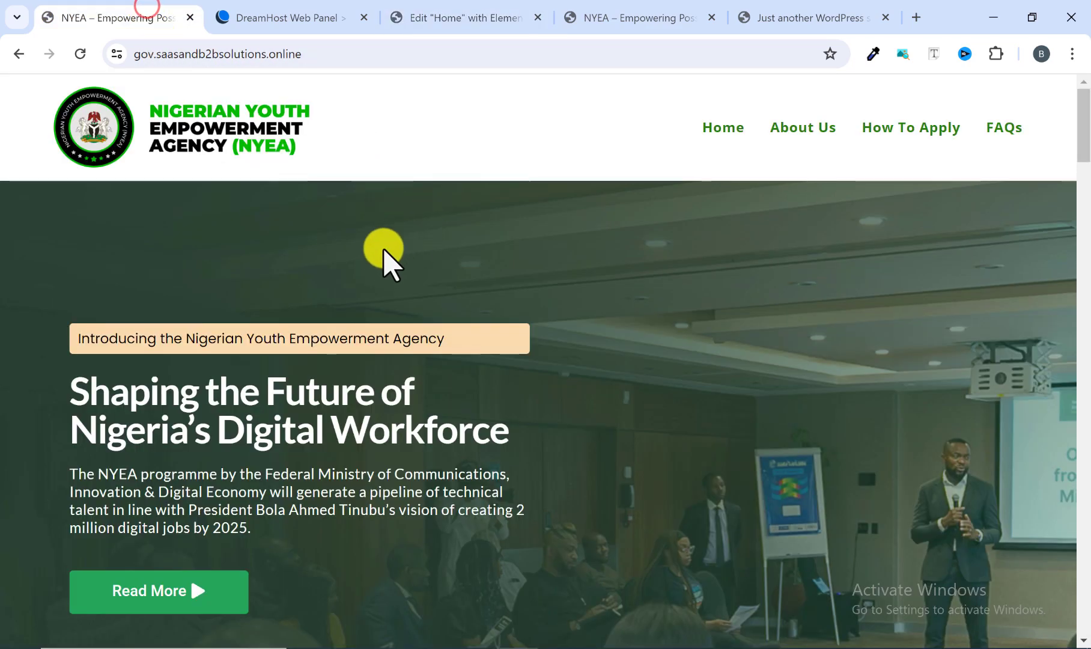
pyautogui.scroll(-10, 383, 249)
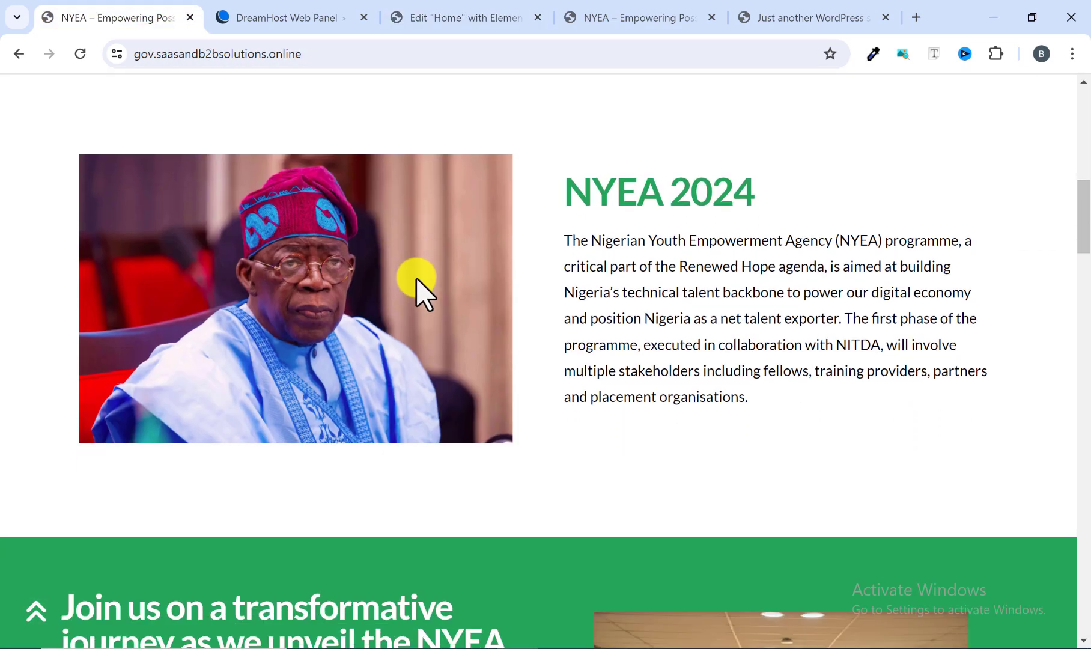
pyautogui.scroll(-20, 416, 278)
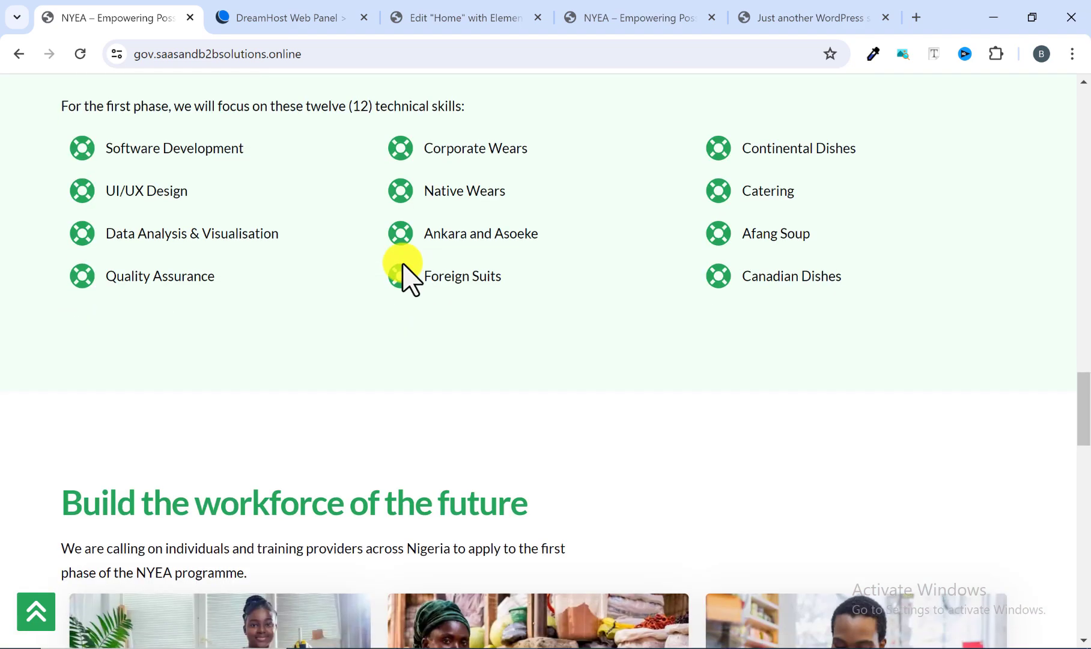
pyautogui.click(435, 16)
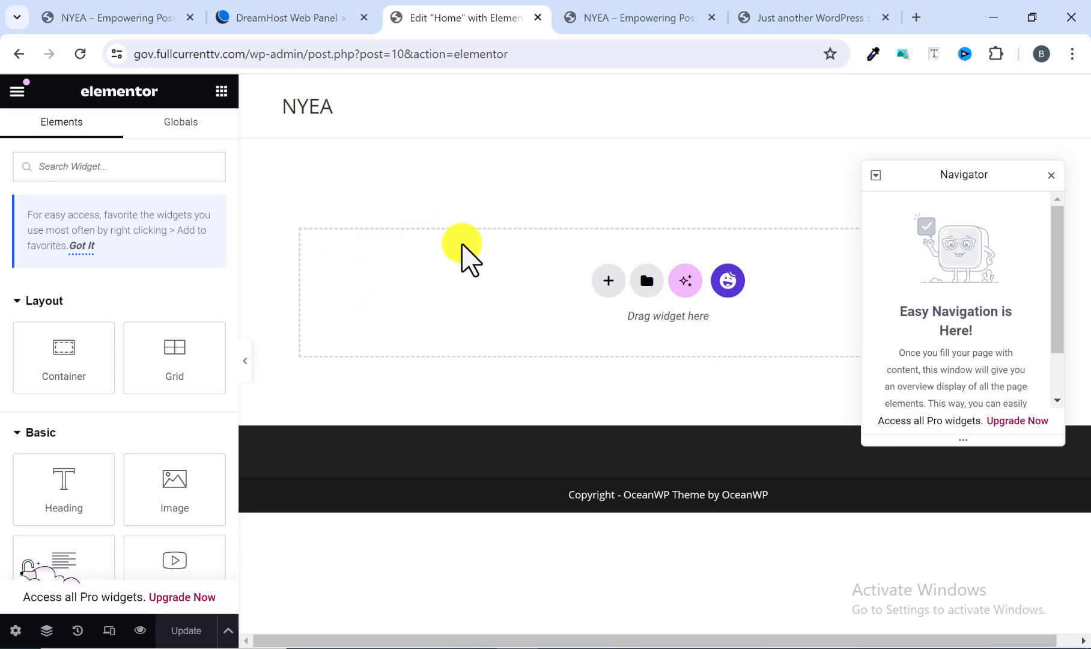
pyautogui.click(139, 12)
pyautogui.scroll(10, 228, 330)
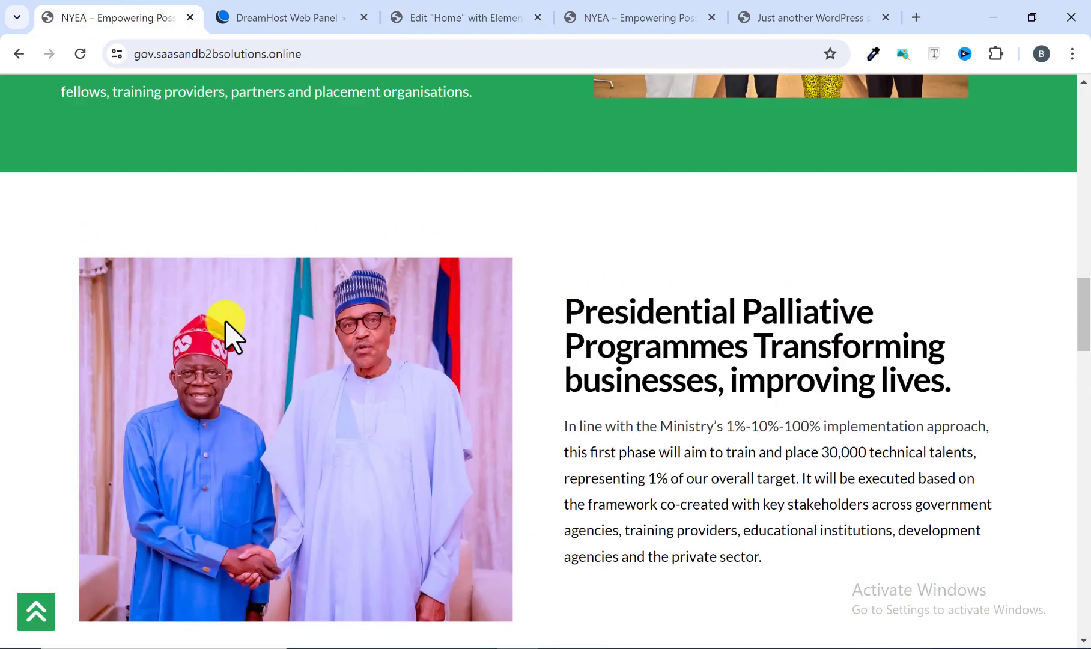
pyautogui.scroll(15, 227, 324)
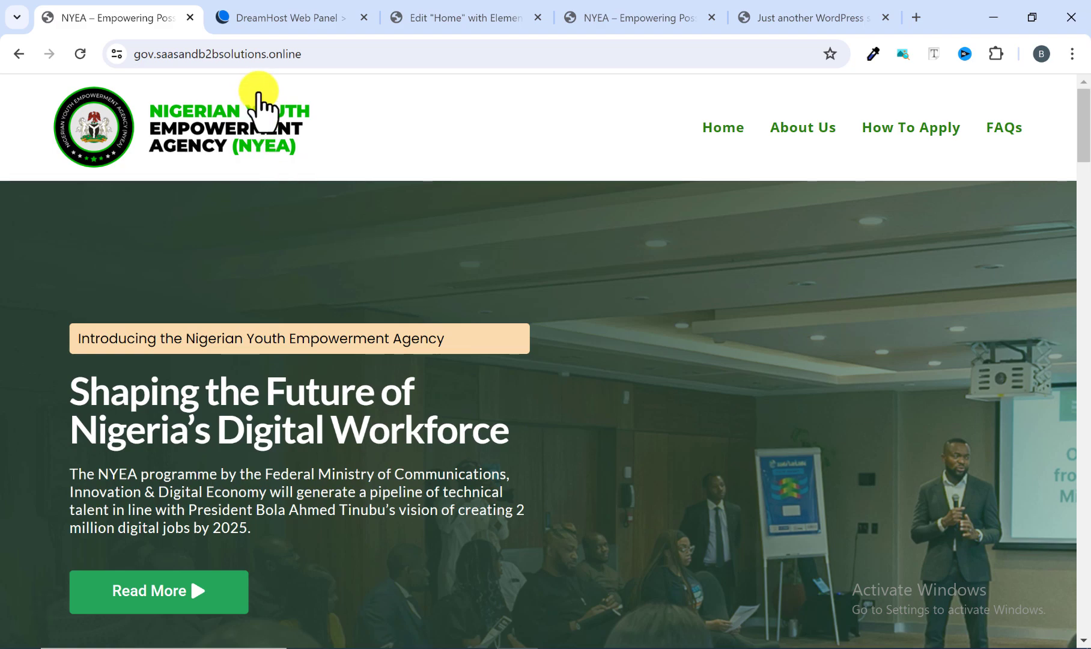
pyautogui.click(451, 19)
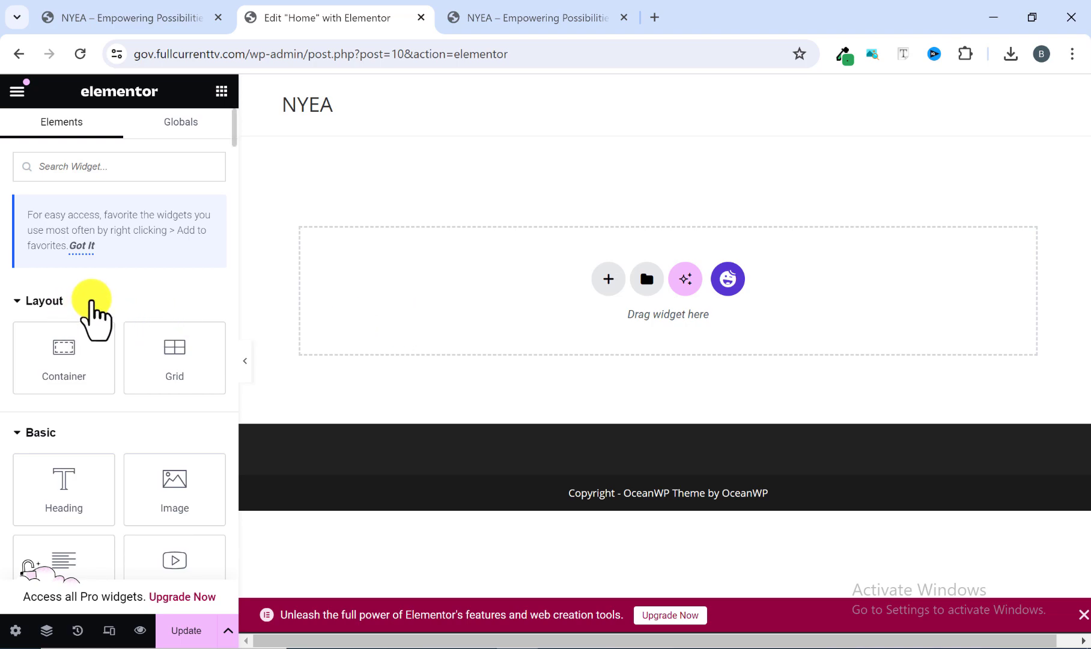
# Look through Elementor's layout and basic widgets, compare them with the content on the reference homepage, and return to the editor.
pyautogui.scroll(-2, 92, 312)
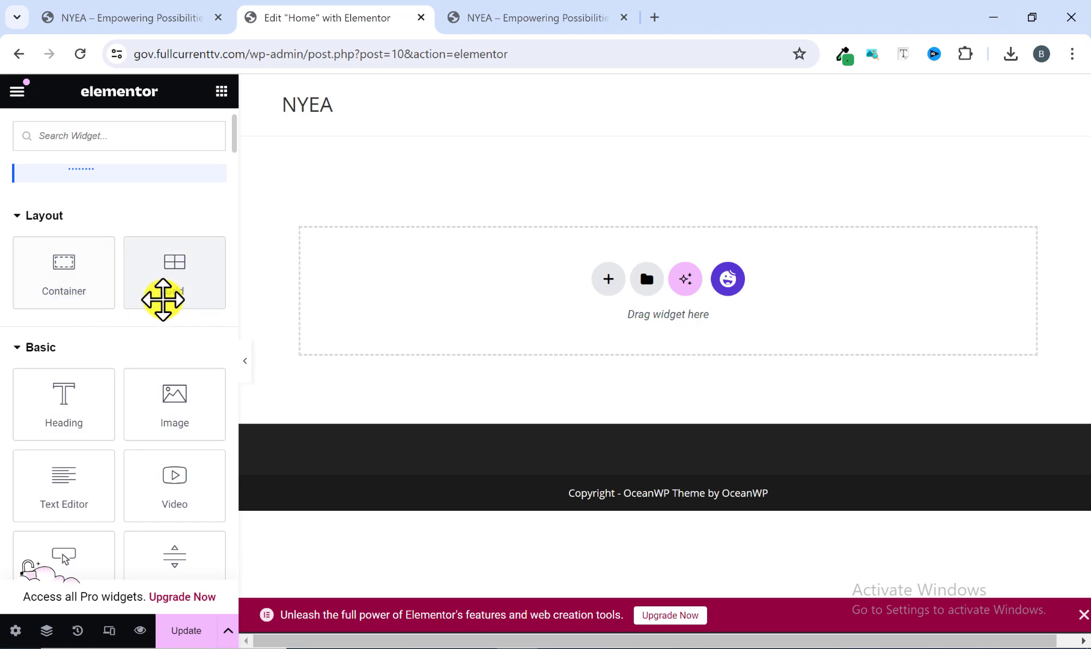
pyautogui.scroll(-2, 112, 320)
pyautogui.scroll(1, 109, 324)
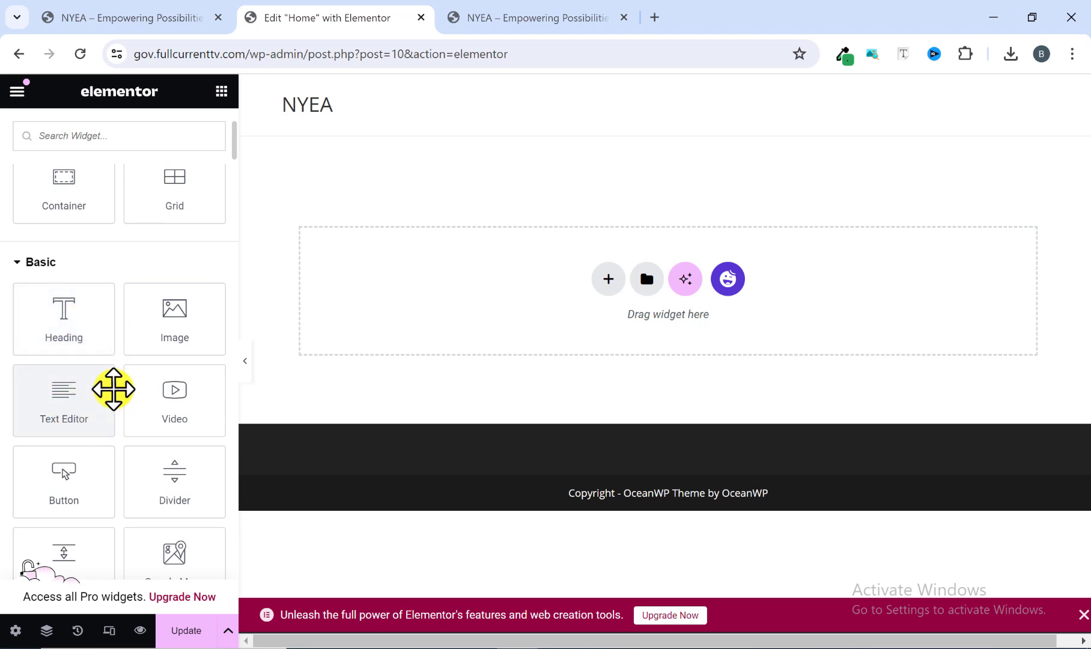
pyautogui.click(187, 17)
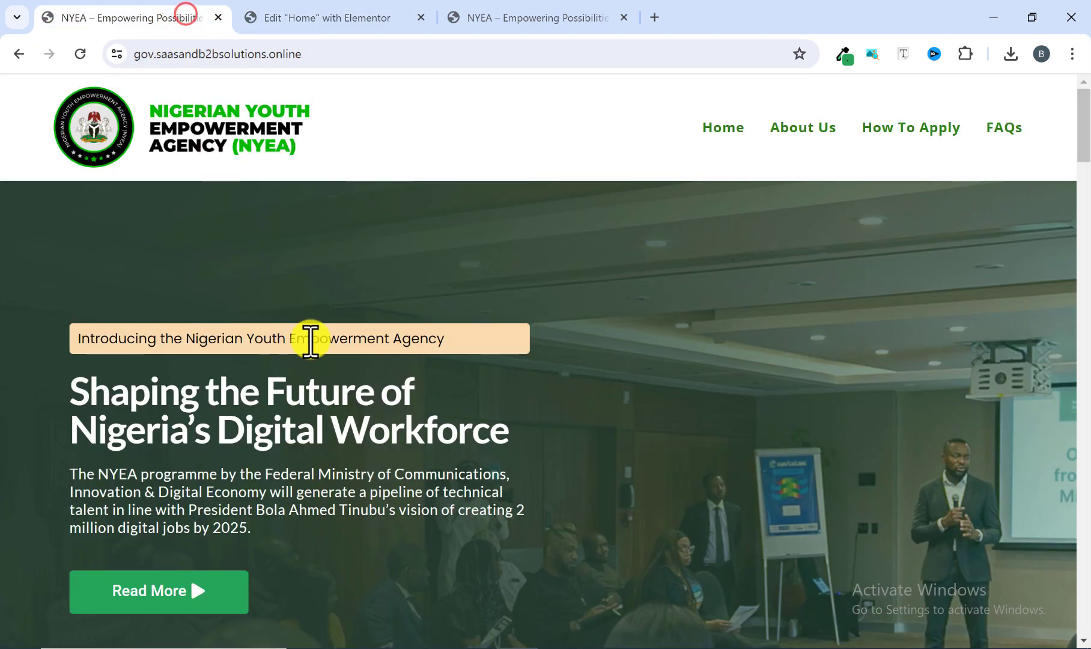
pyautogui.scroll(-1, 304, 340)
pyautogui.scroll(1, 309, 342)
pyautogui.click(321, 18)
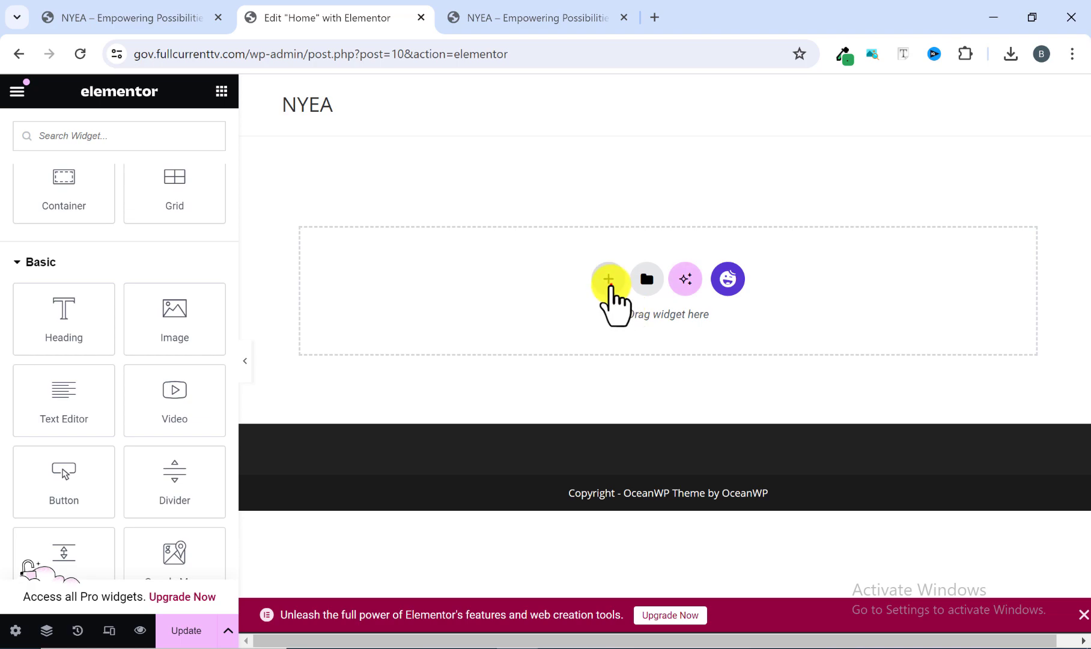
# Examine the flexbox structures offered for a new container and the Elementor AI introduction, closing both without adding anything.
pyautogui.click(610, 283)
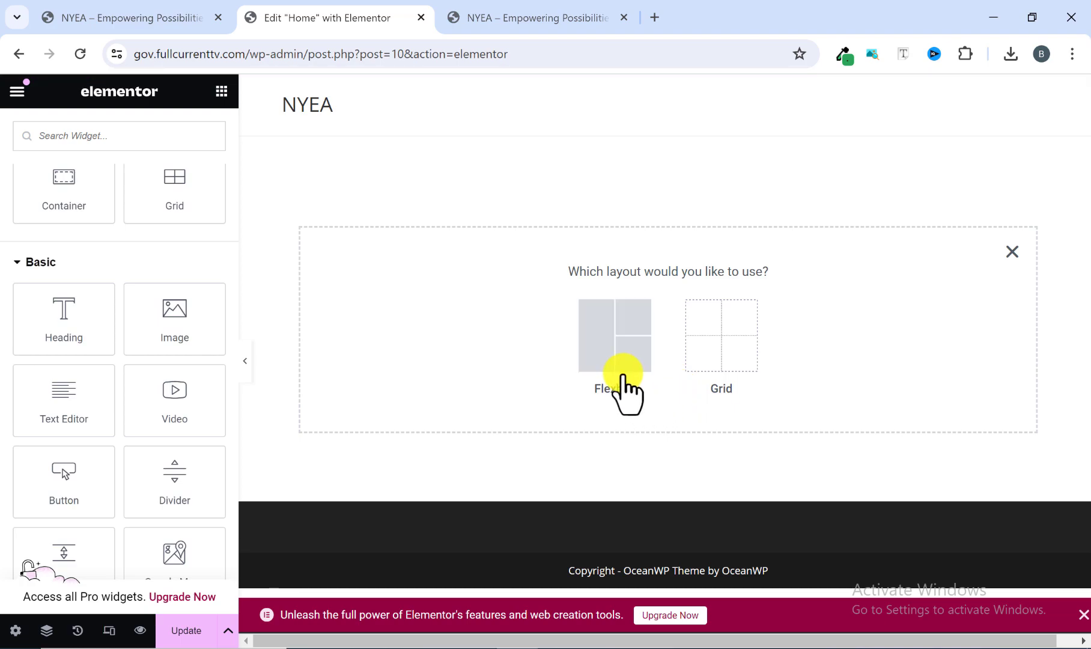
pyautogui.scroll(3, 225, 329)
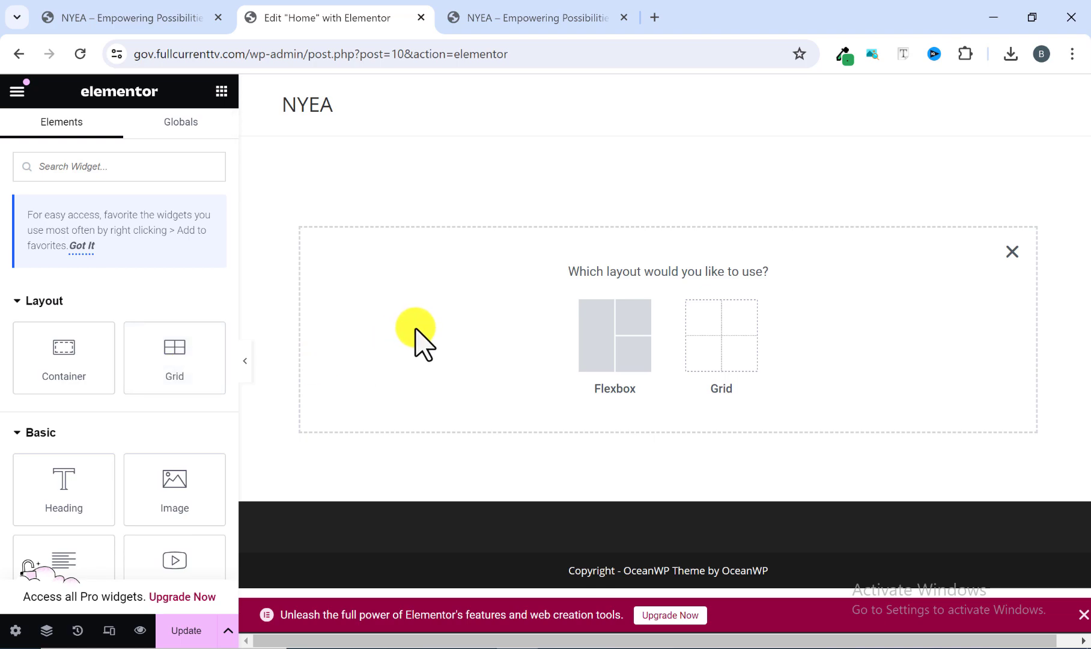
pyautogui.click(596, 365)
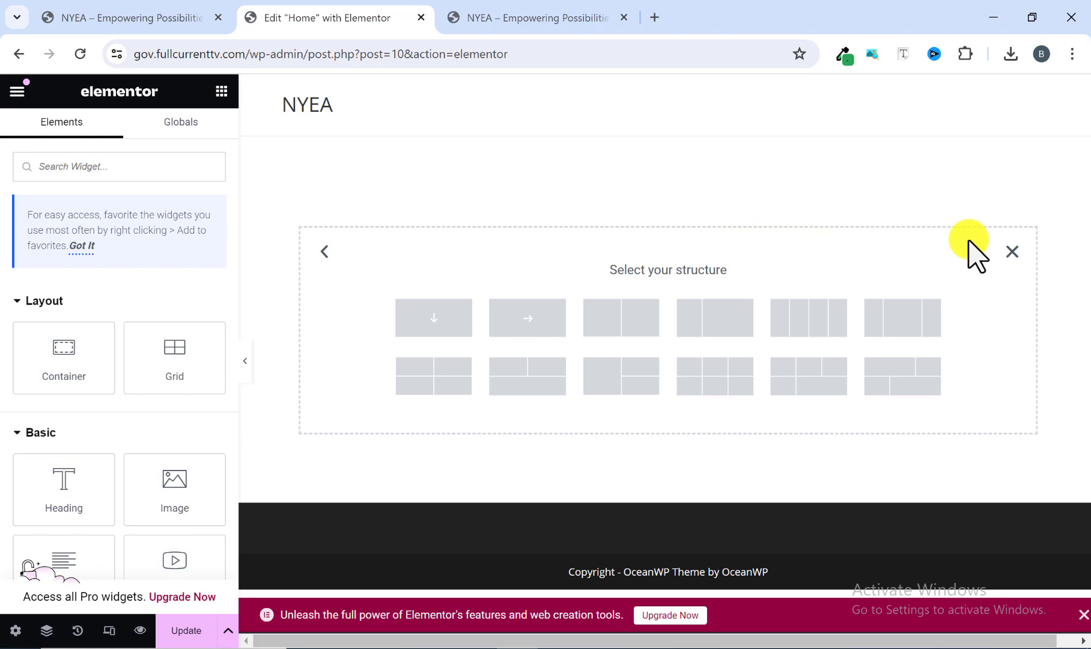
pyautogui.click(1013, 251)
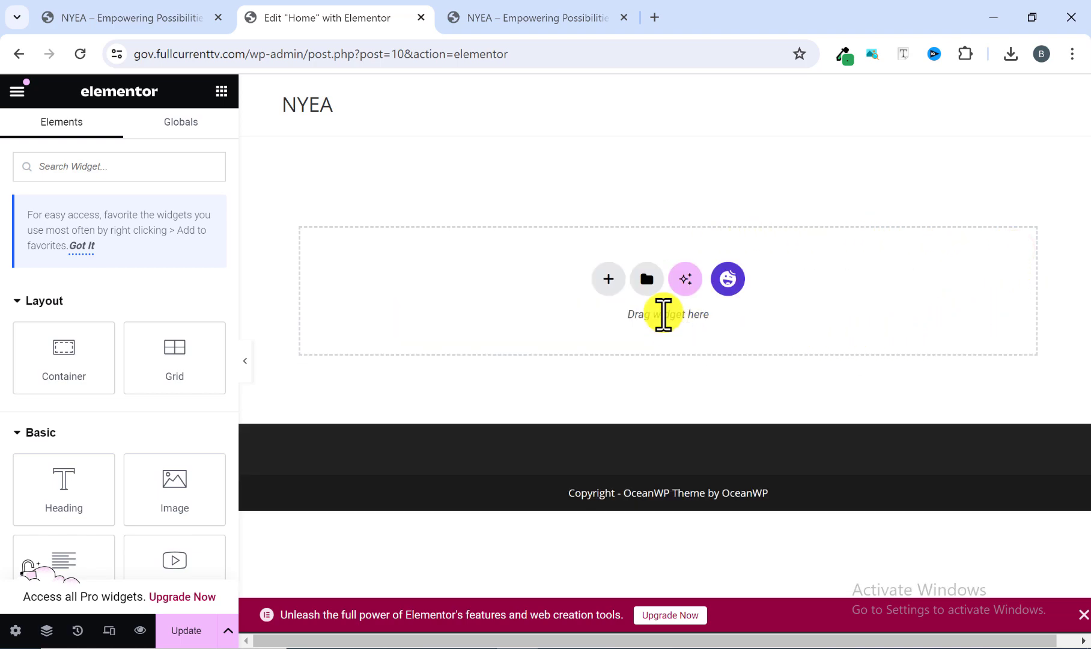
pyautogui.click(686, 286)
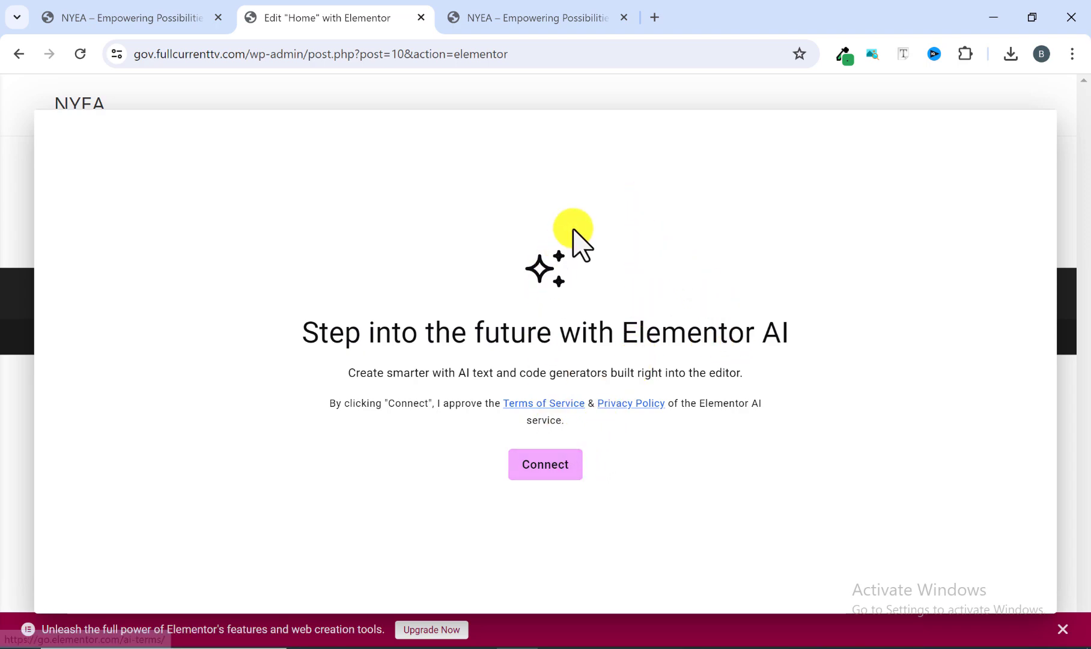
pyautogui.click(628, 99)
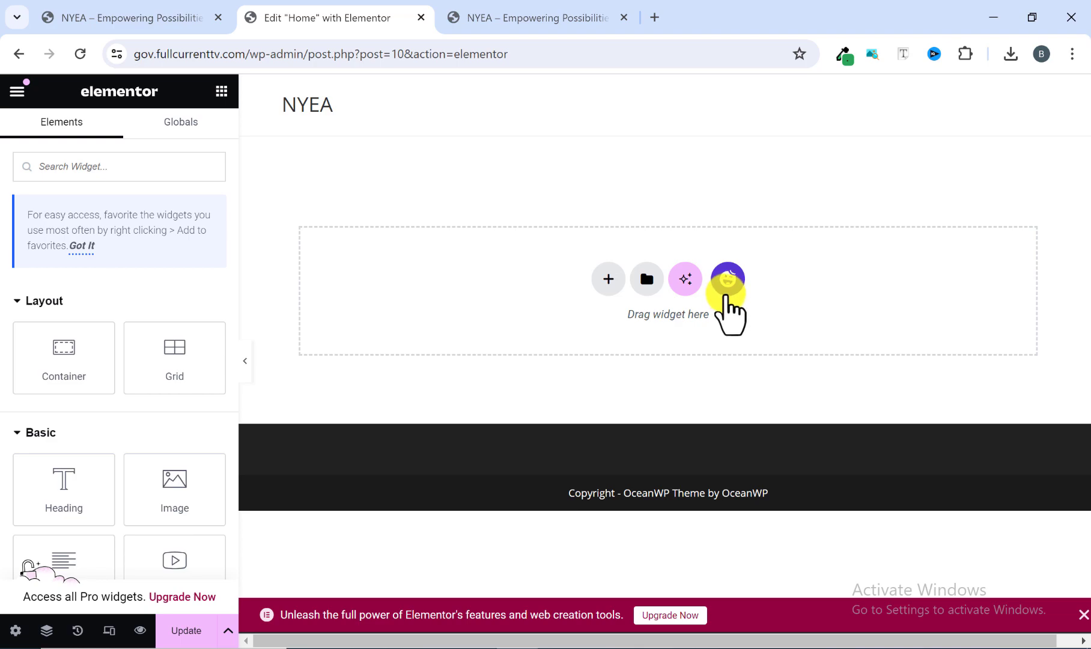
# Browse the Happy Addons template library's pages and blocks, and close it without inserting a template.
pyautogui.click(727, 284)
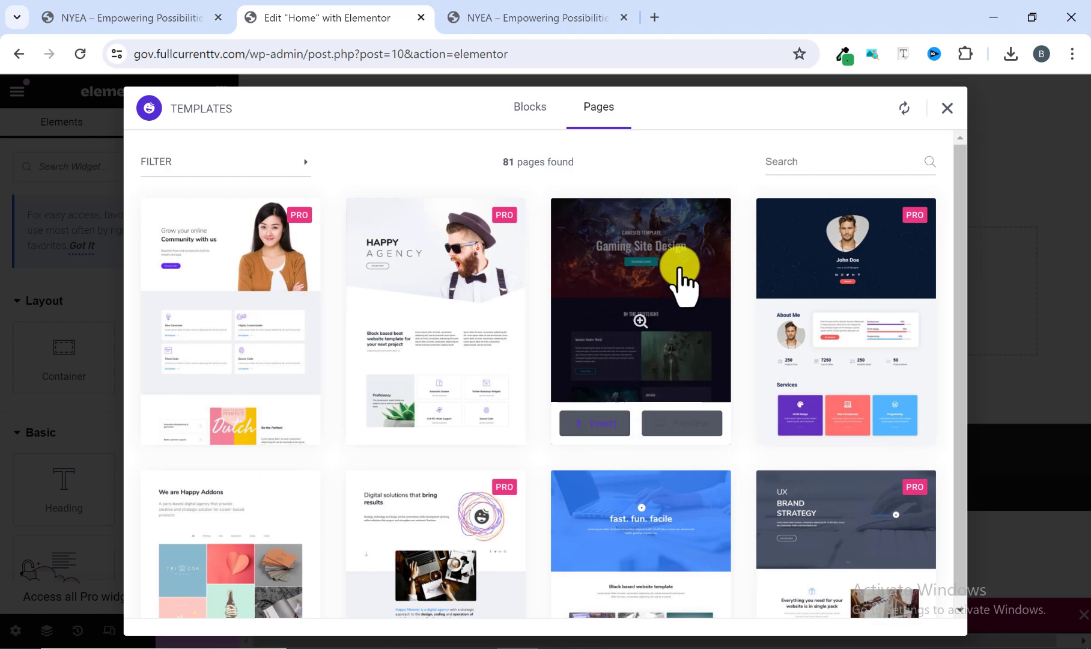
pyautogui.scroll(-4, 628, 289)
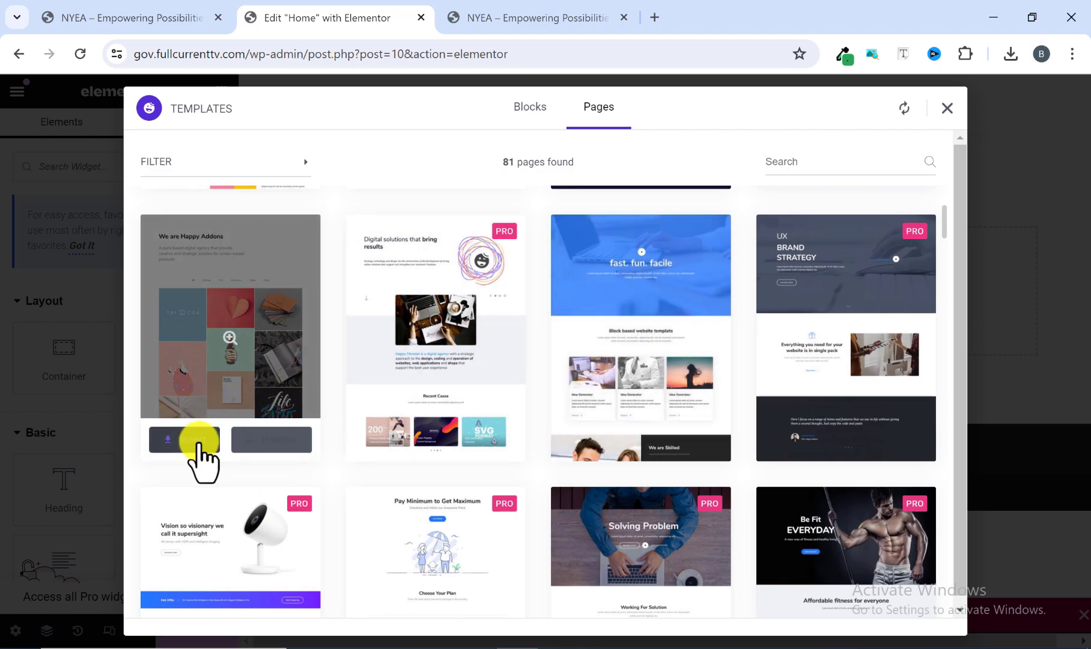
pyautogui.scroll(1, 204, 444)
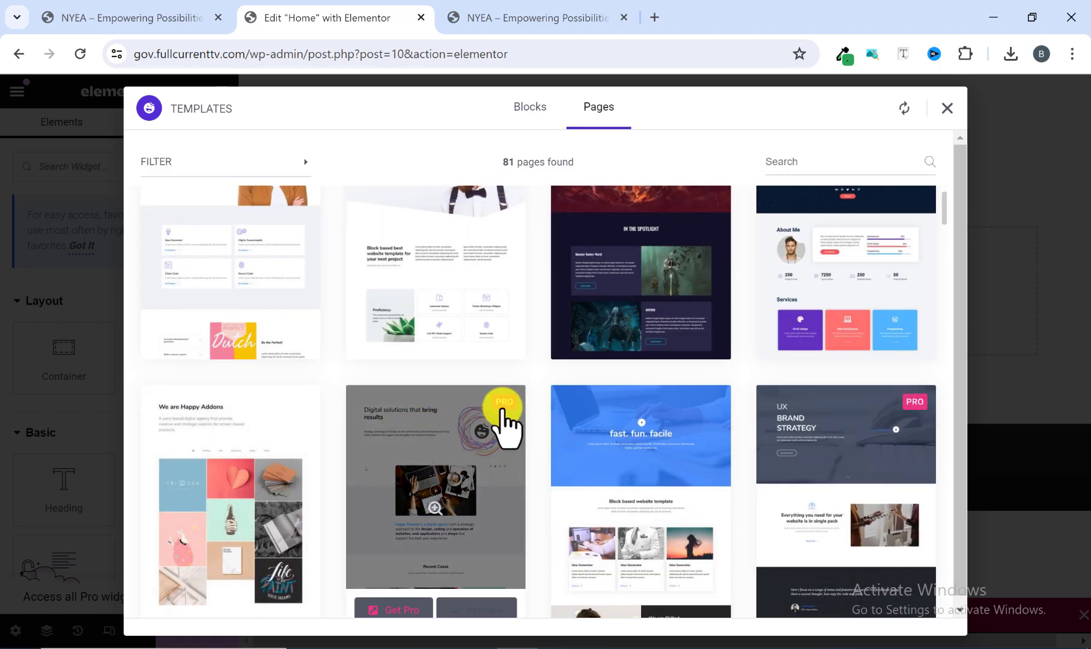
pyautogui.scroll(2, 625, 493)
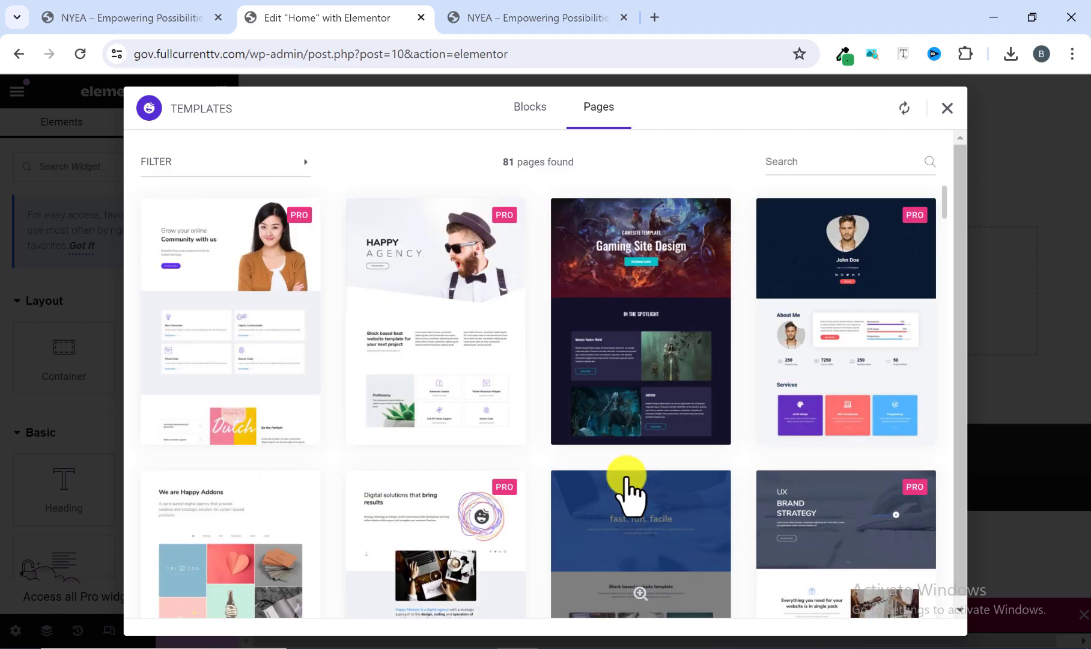
pyautogui.click(528, 114)
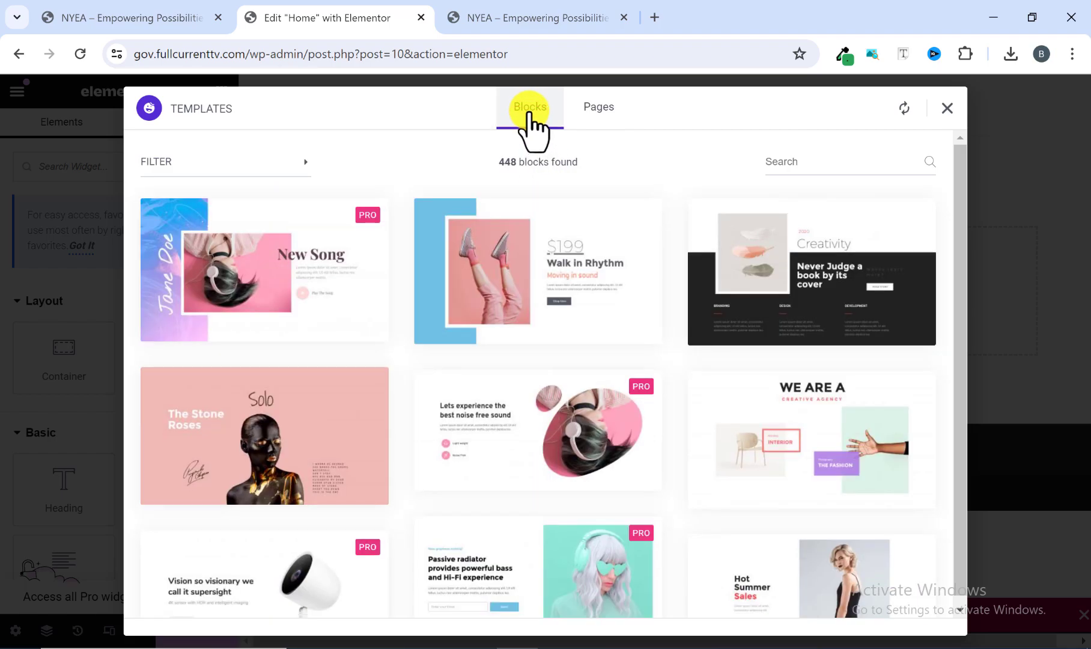
pyautogui.moveTo(633, 236)
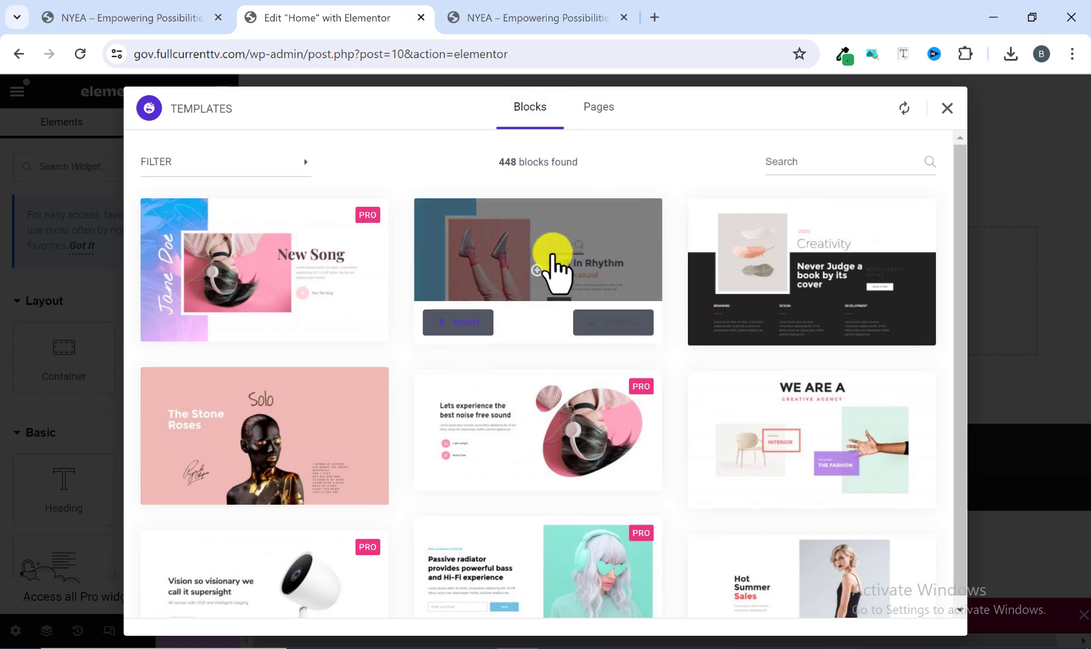
pyautogui.click(947, 108)
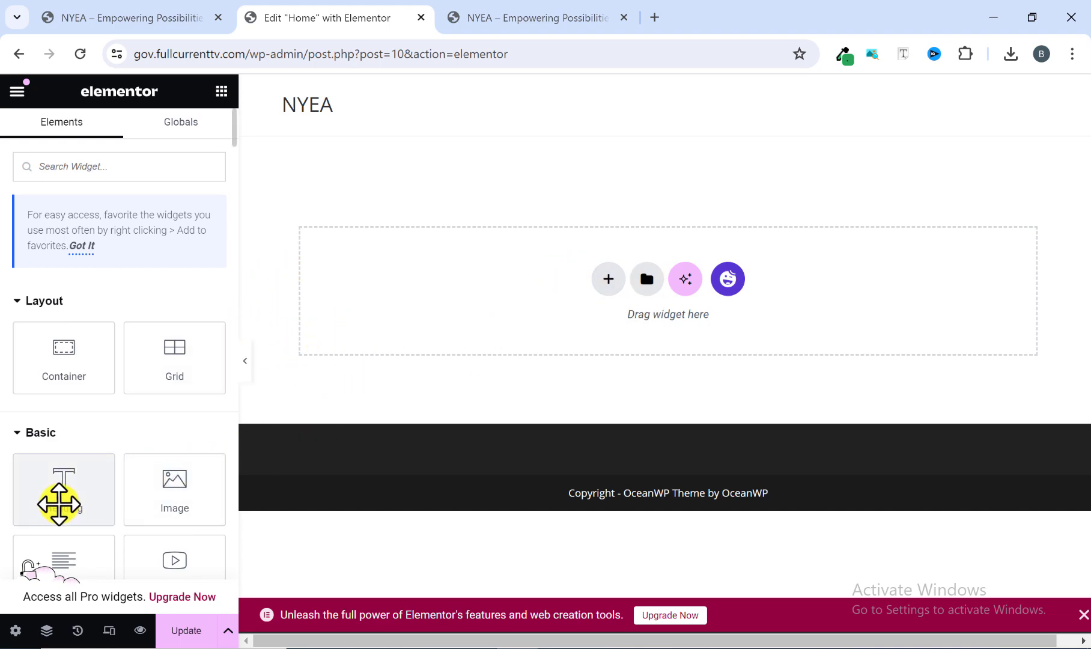
# Add a Heading widget to the empty Home page and set its title to "THIS IS A HEADING".
pyautogui.moveTo(56, 500); pyautogui.dragTo(592, 283)
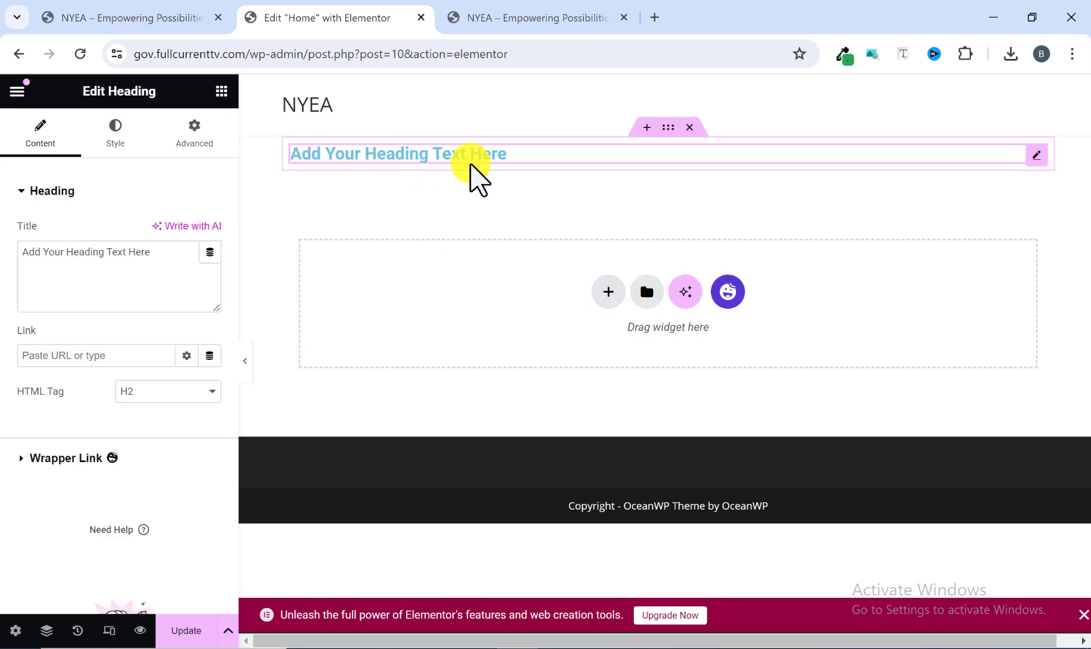
pyautogui.moveTo(157, 261); pyautogui.dragTo(21, 252)
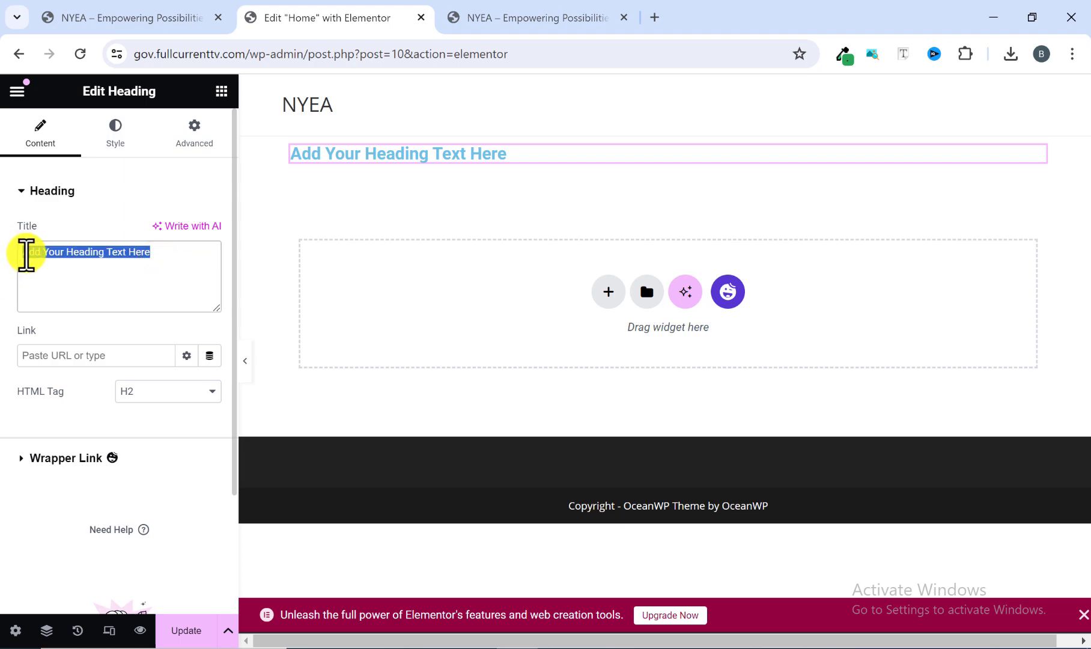
pyautogui.press('BackSpace')
pyautogui.write('tH')
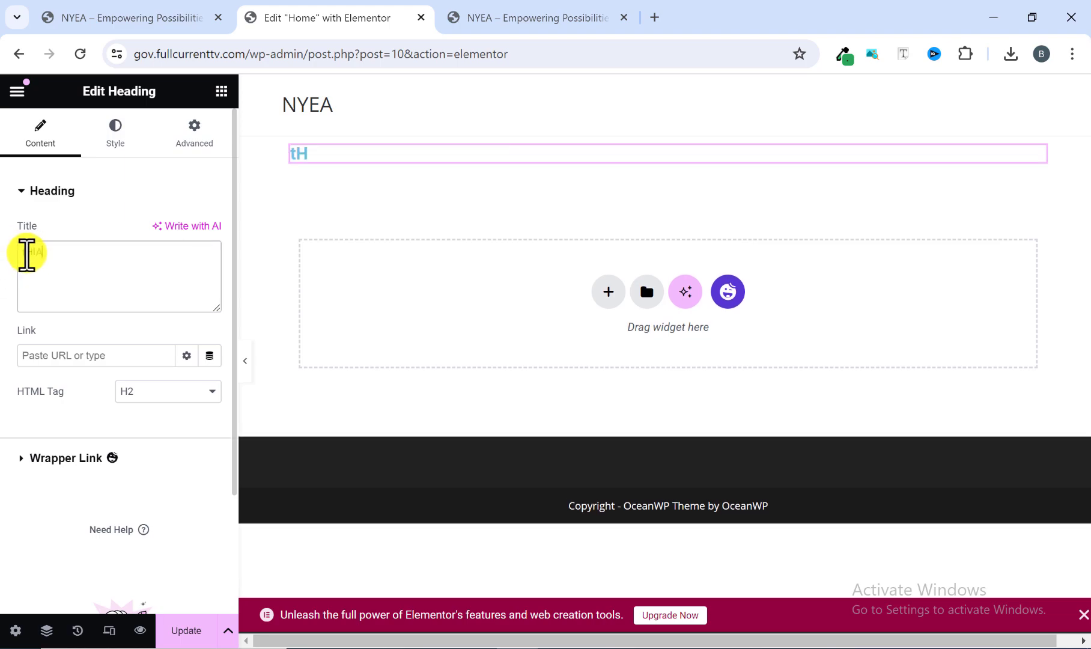
pyautogui.press('BackSpace')
pyautogui.press('BackSpace')
pyautogui.press('BackSpace')
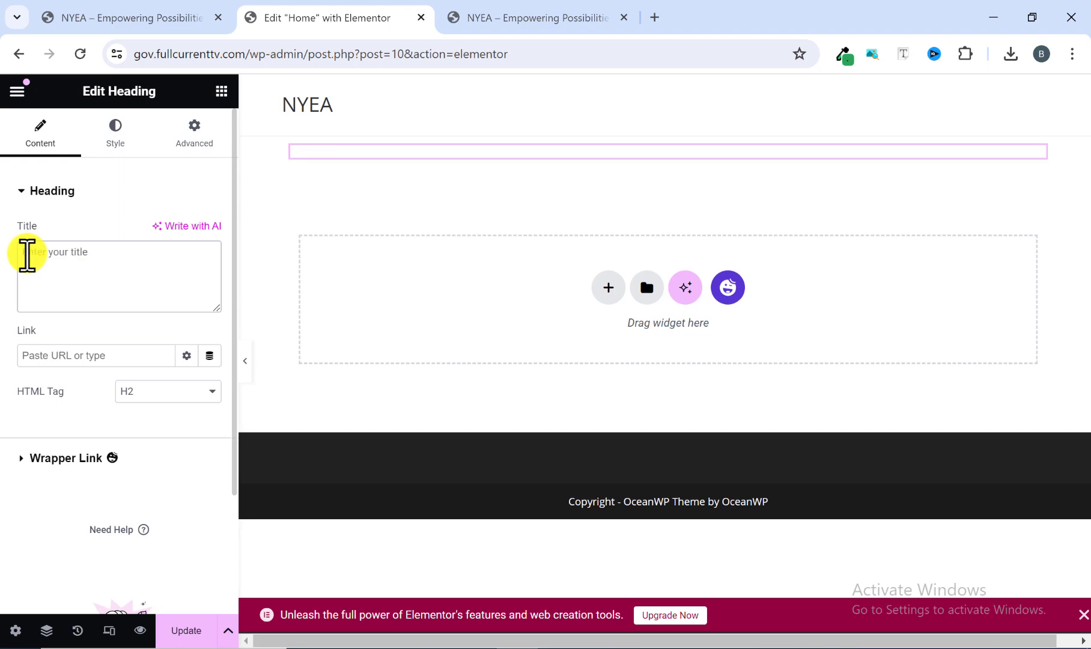
pyautogui.write('THIS IS A HEADING')
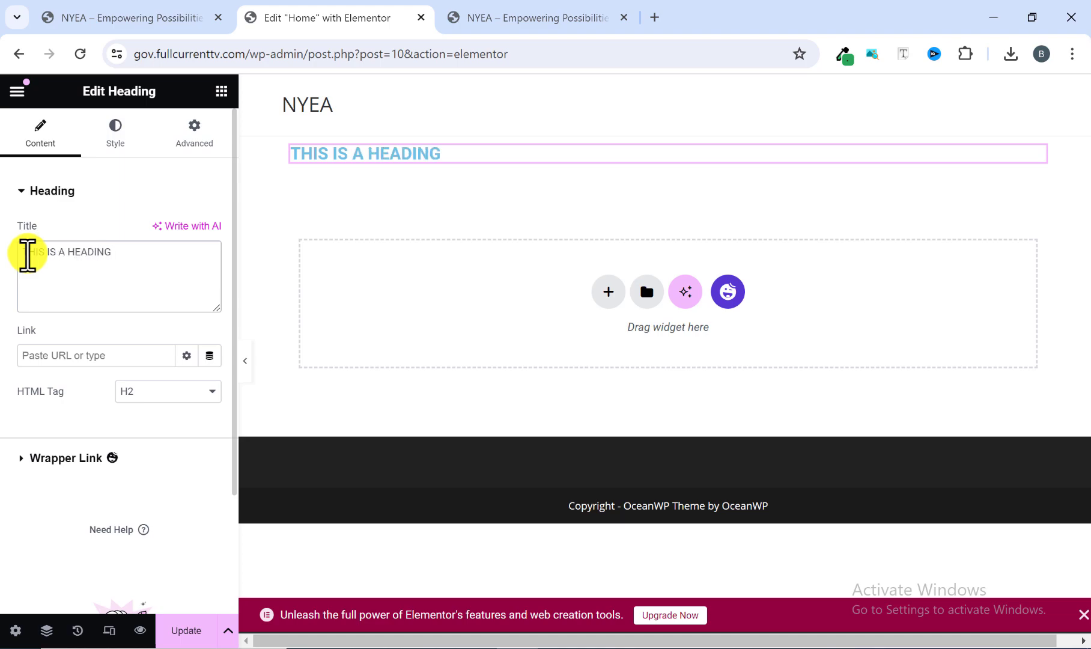
# Add a Text Editor widget with its placeholder paragraph directly below the heading.
pyautogui.click(221, 92)
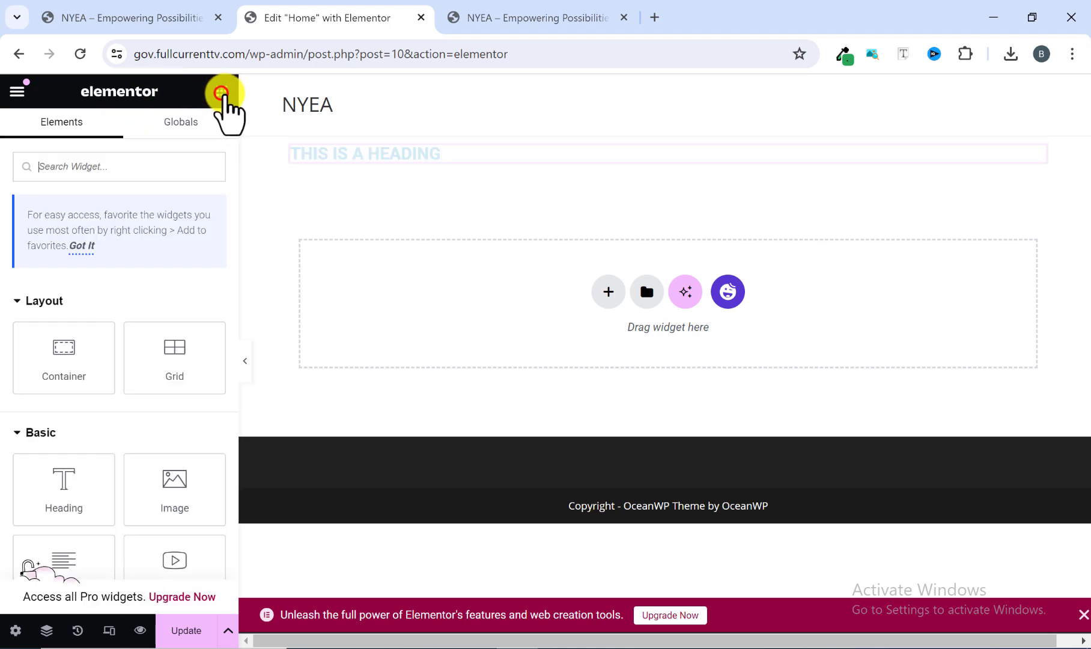
pyautogui.scroll(-2, 90, 481)
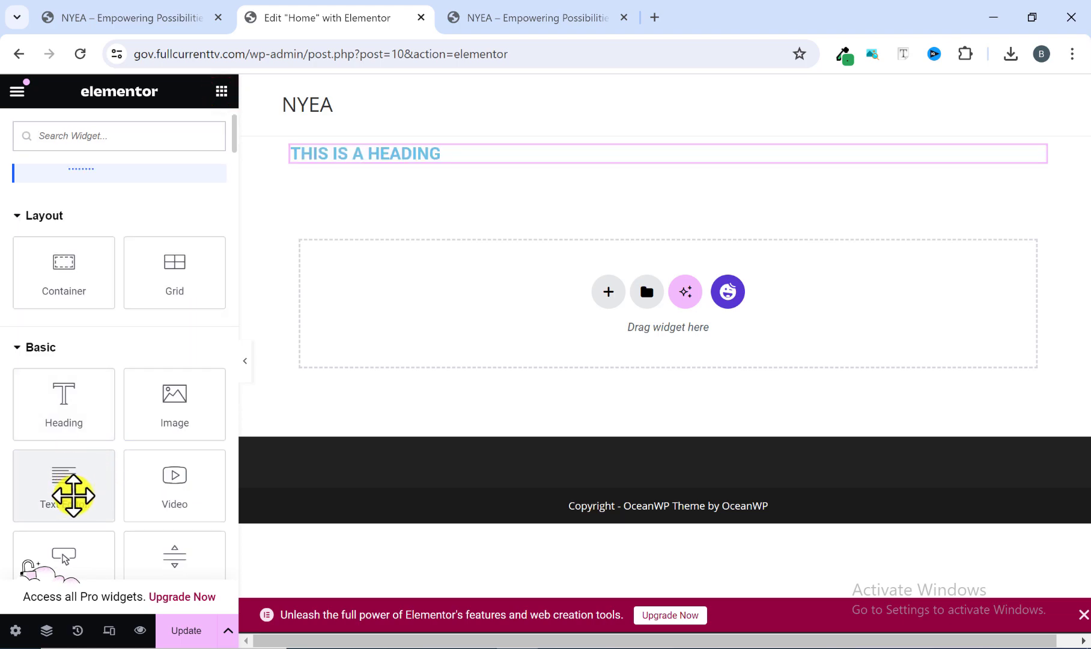
pyautogui.moveTo(72, 495); pyautogui.dragTo(357, 187)
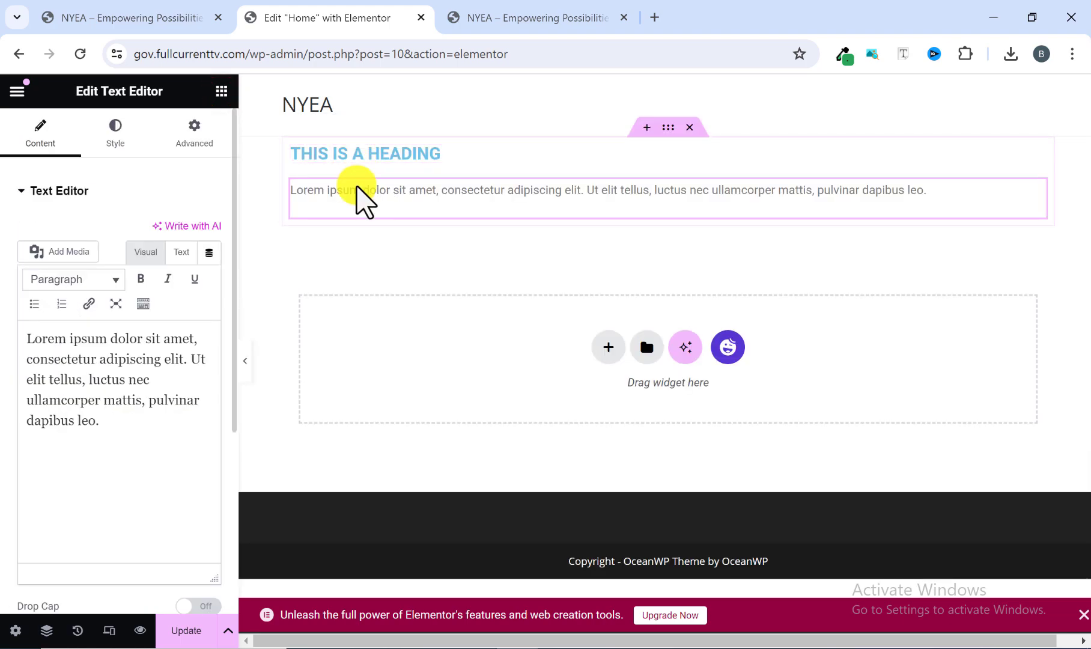
# Try to add a Button widget below the text paragraph.
pyautogui.click(221, 91)
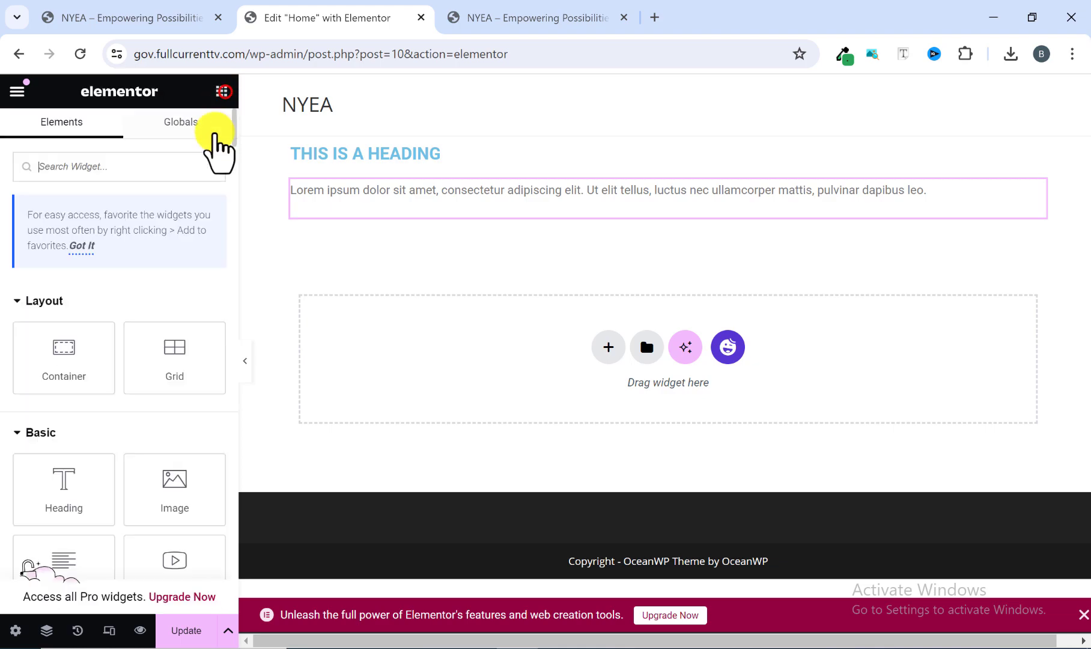
pyautogui.scroll(-2, 129, 433)
pyautogui.scroll(-2, 84, 470)
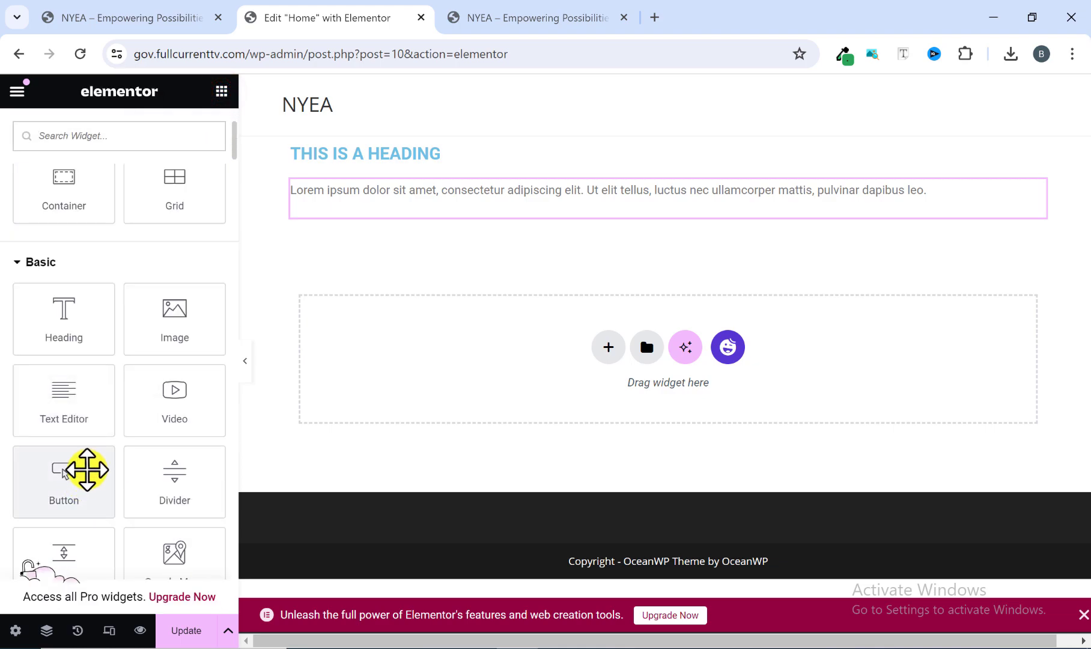
pyautogui.scroll(1, 68, 445)
pyautogui.moveTo(54, 404); pyautogui.dragTo(364, 241)
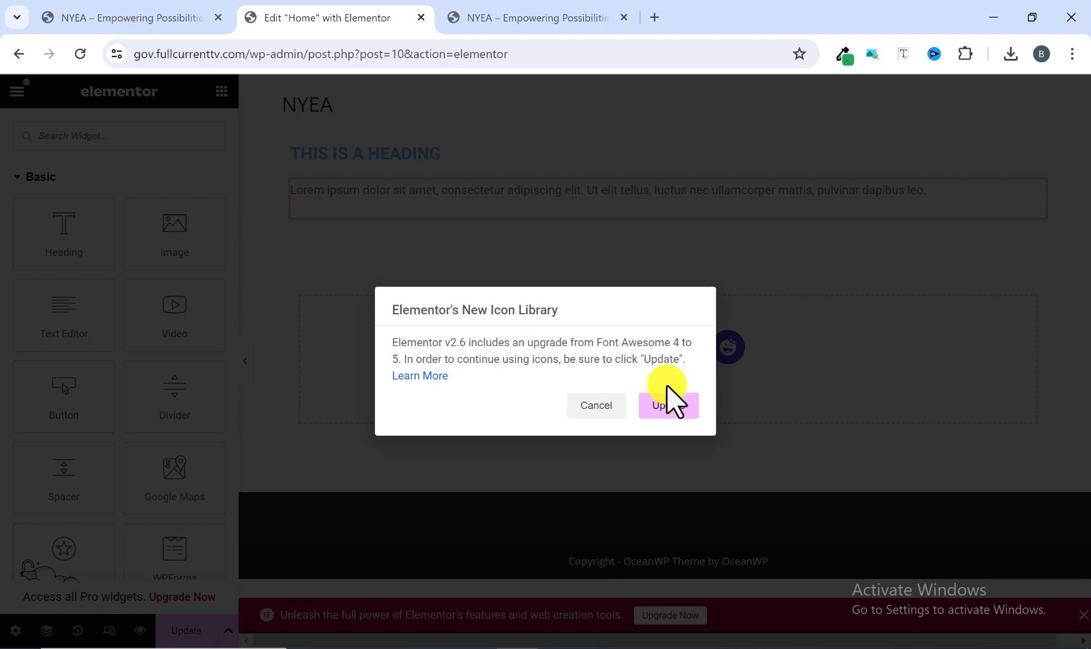
# Upgrade Elementor's icon library to Font Awesome 5, discarding the unsaved page changes, and return to the Home page editor.
pyautogui.click(667, 406)
pyautogui.click(614, 171)
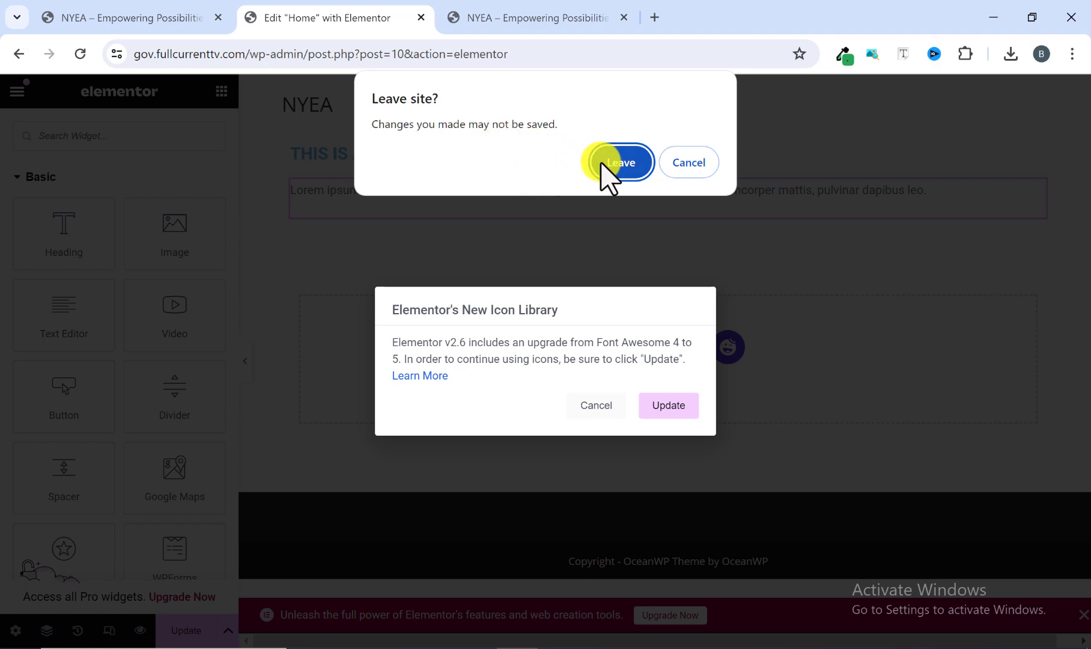
pyautogui.click(607, 165)
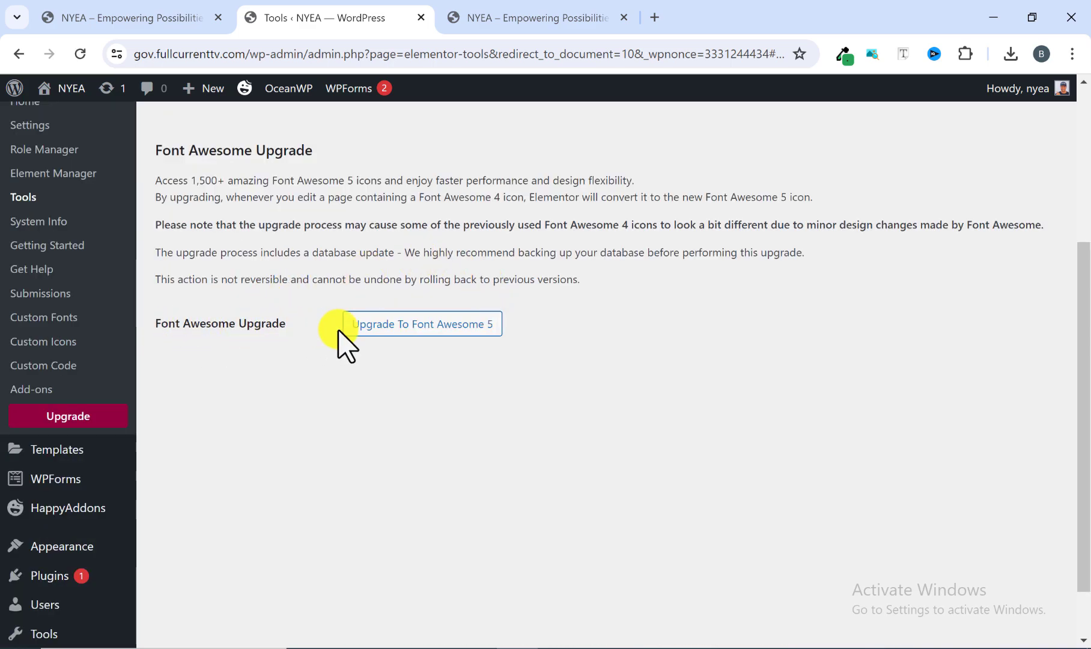
pyautogui.click(419, 325)
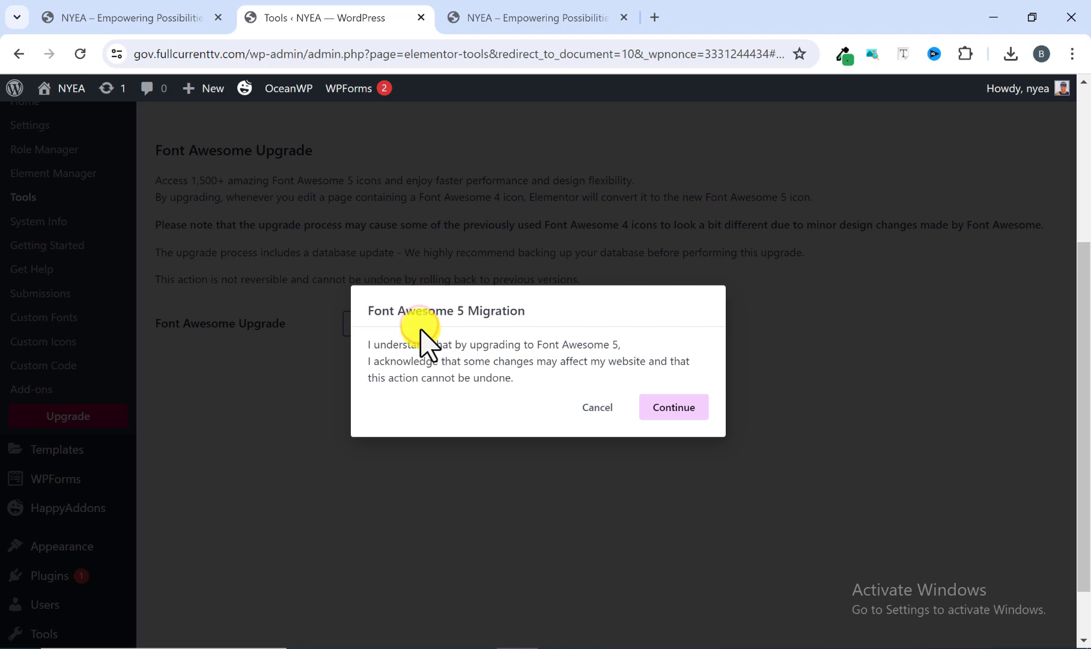
pyautogui.click(671, 407)
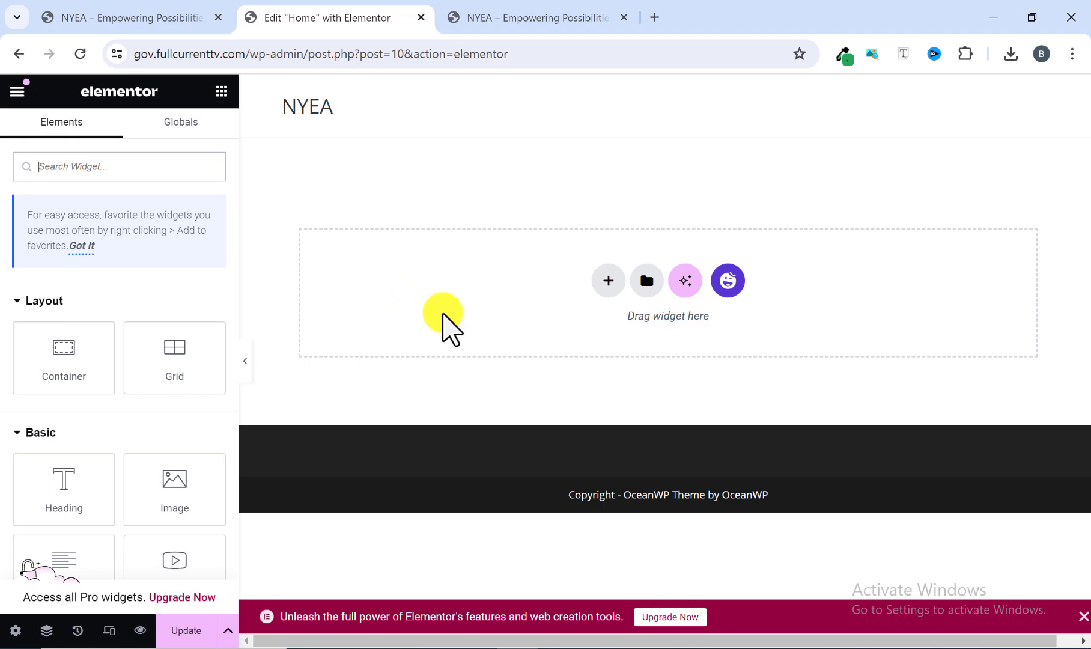
# Review the reference homepage's hero section and add a single-column flexbox container to the Home page.
pyautogui.click(114, 11)
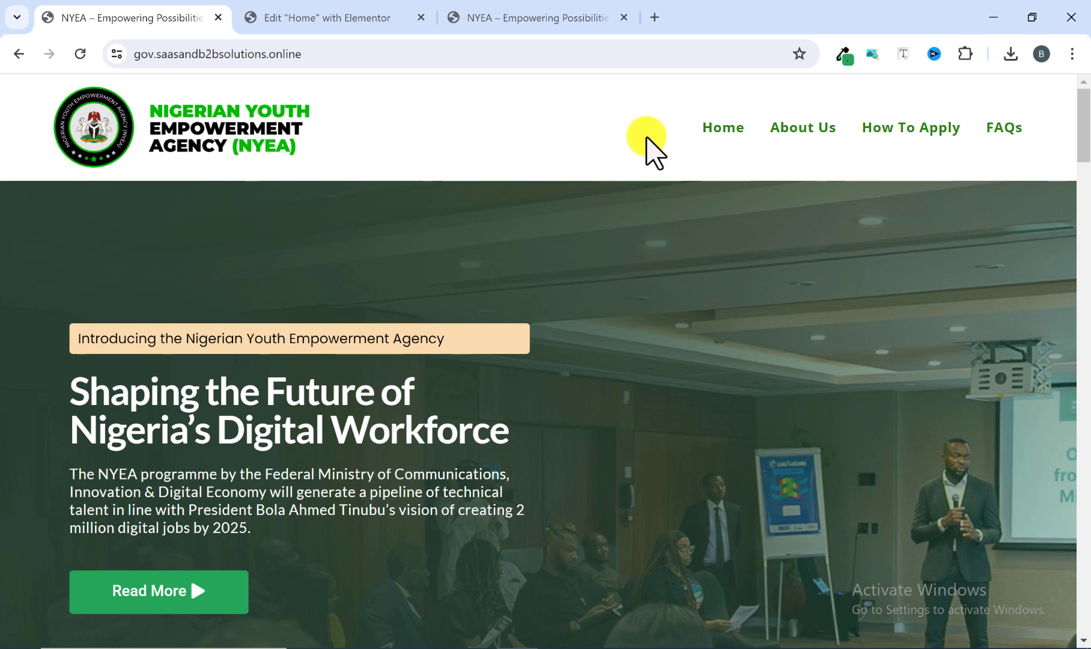
pyautogui.scroll(-3, 289, 202)
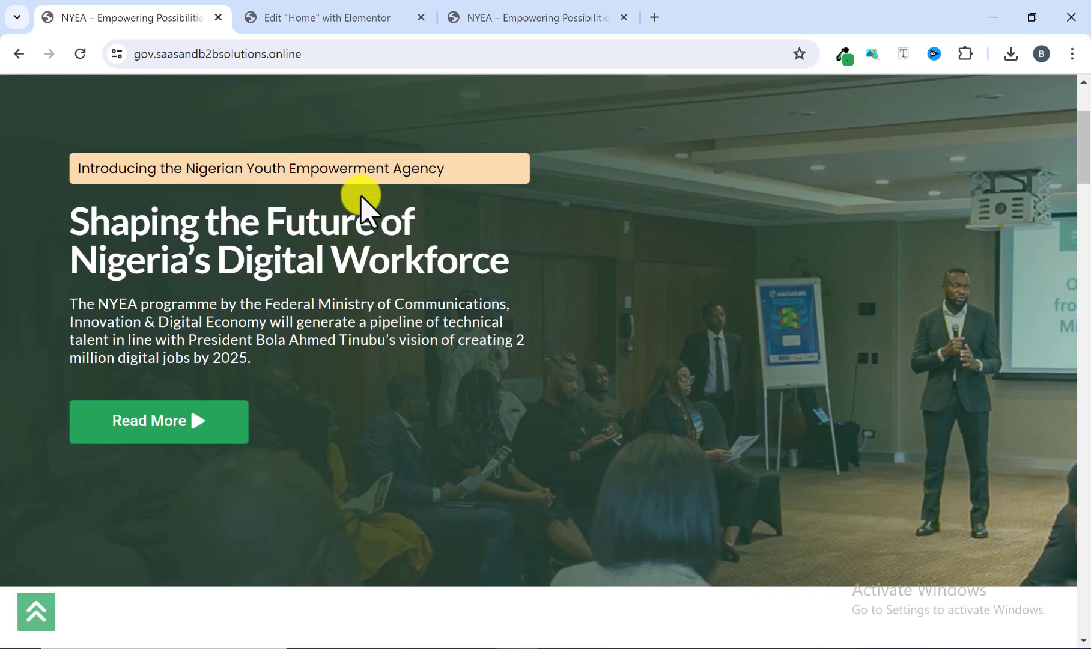
pyautogui.scroll(2, 293, 190)
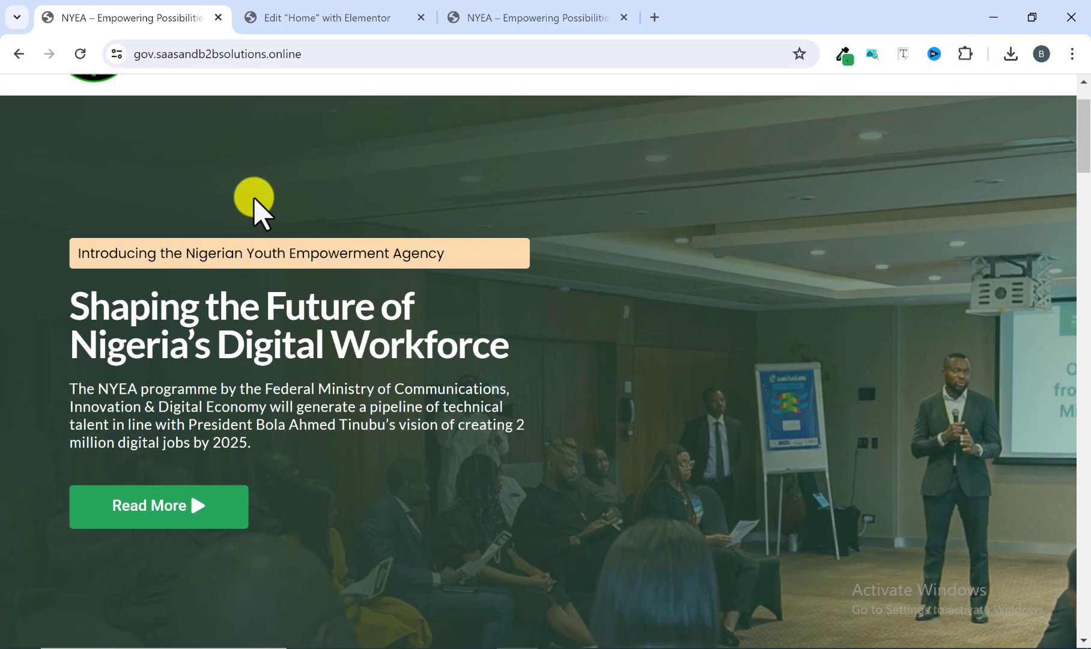
pyautogui.click(302, 19)
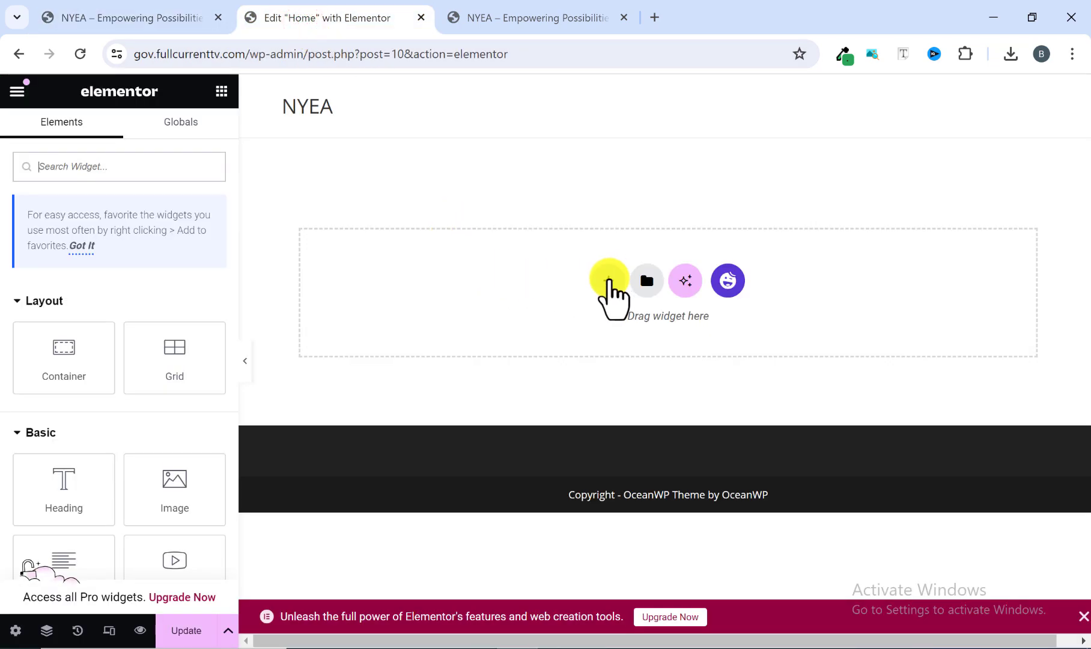
pyautogui.click(608, 280)
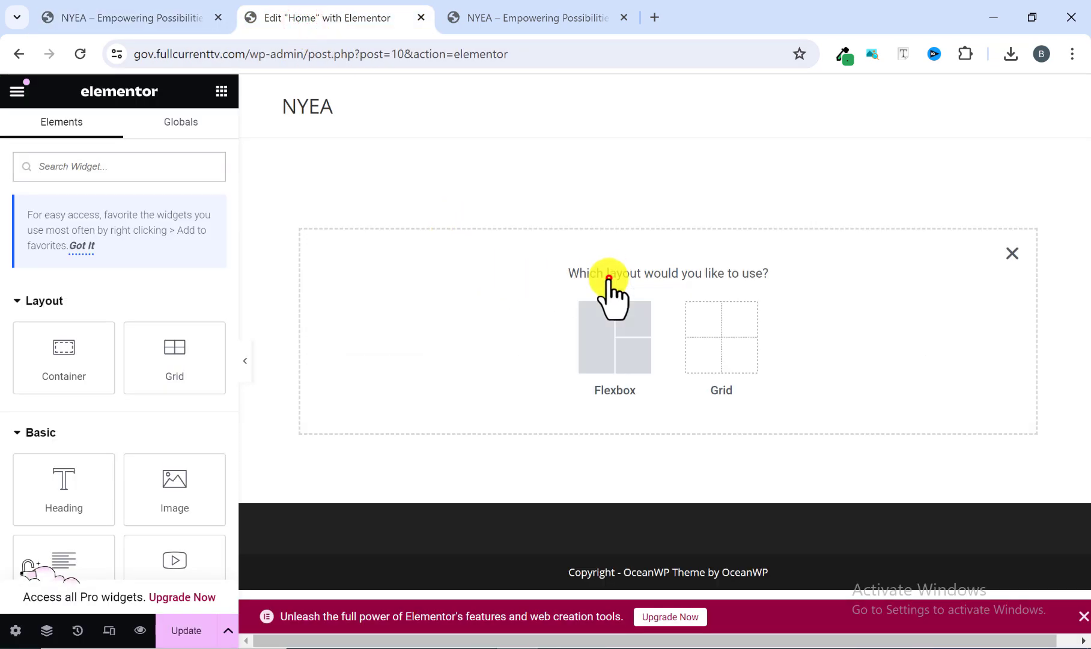
pyautogui.click(615, 343)
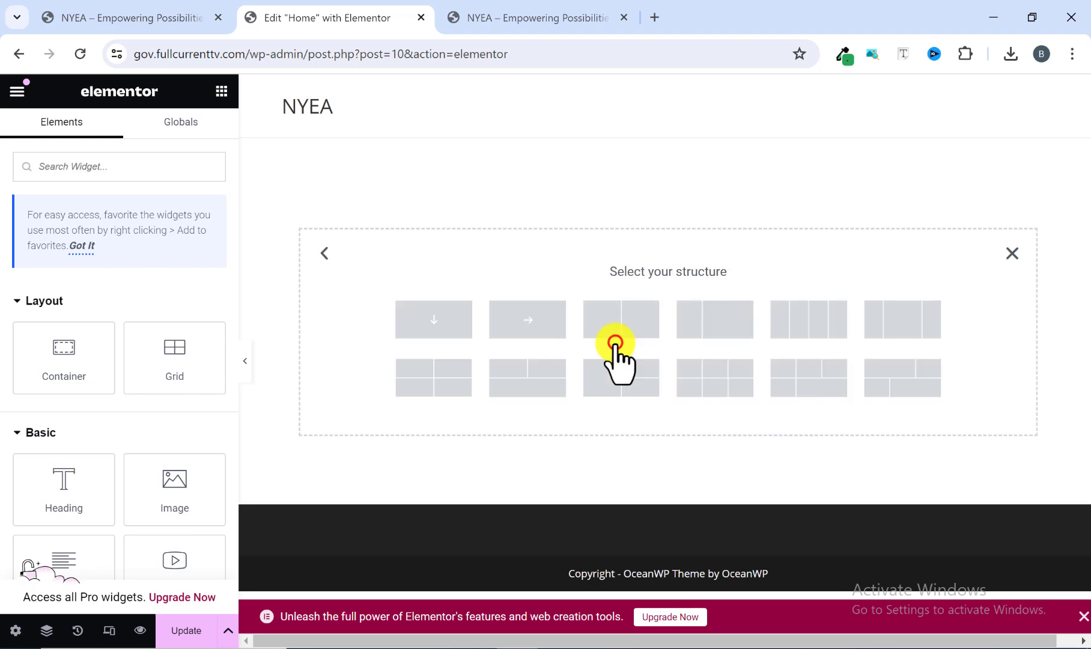
pyautogui.click(434, 324)
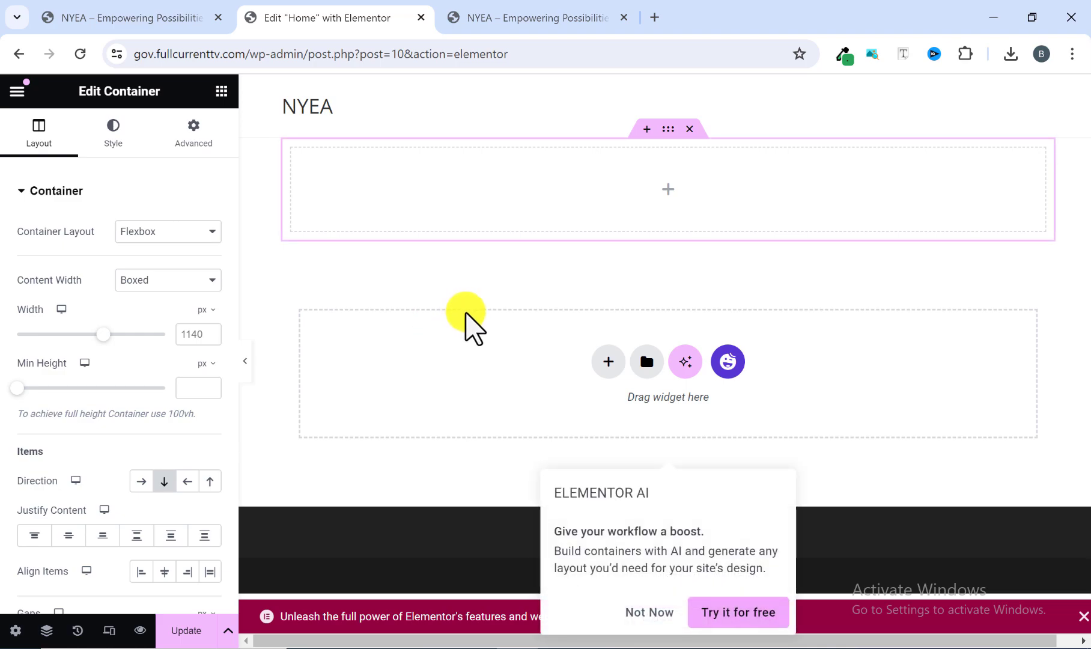
# Check the reference hero's background image and set the new container's background type to Classic.
pyautogui.click(144, 18)
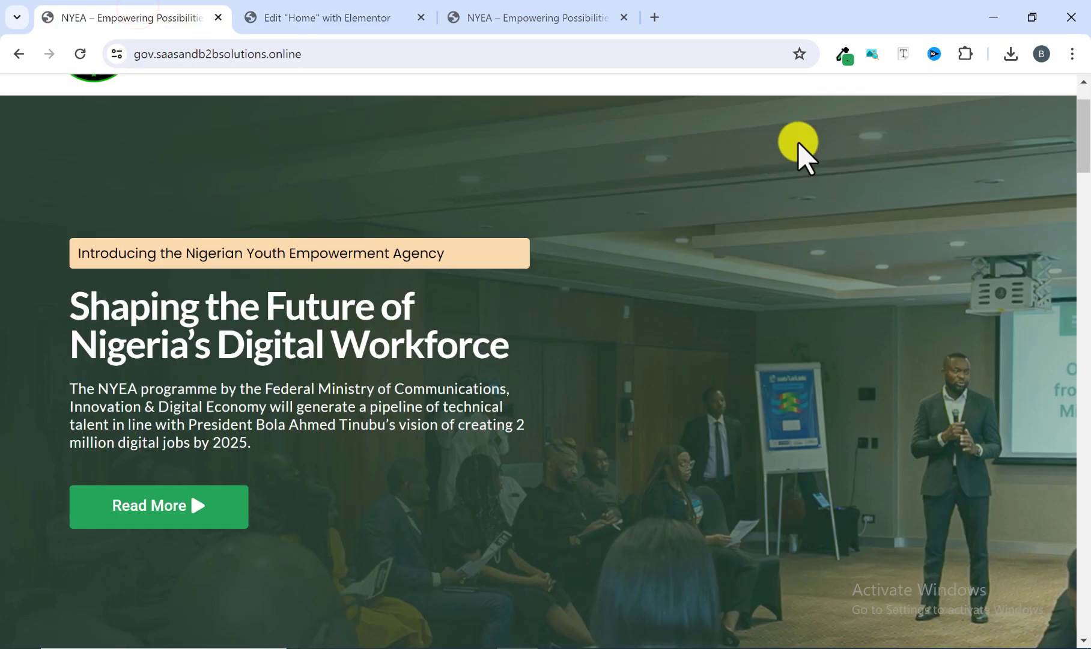
pyautogui.scroll(-1, 976, 448)
pyautogui.scroll(1, 968, 458)
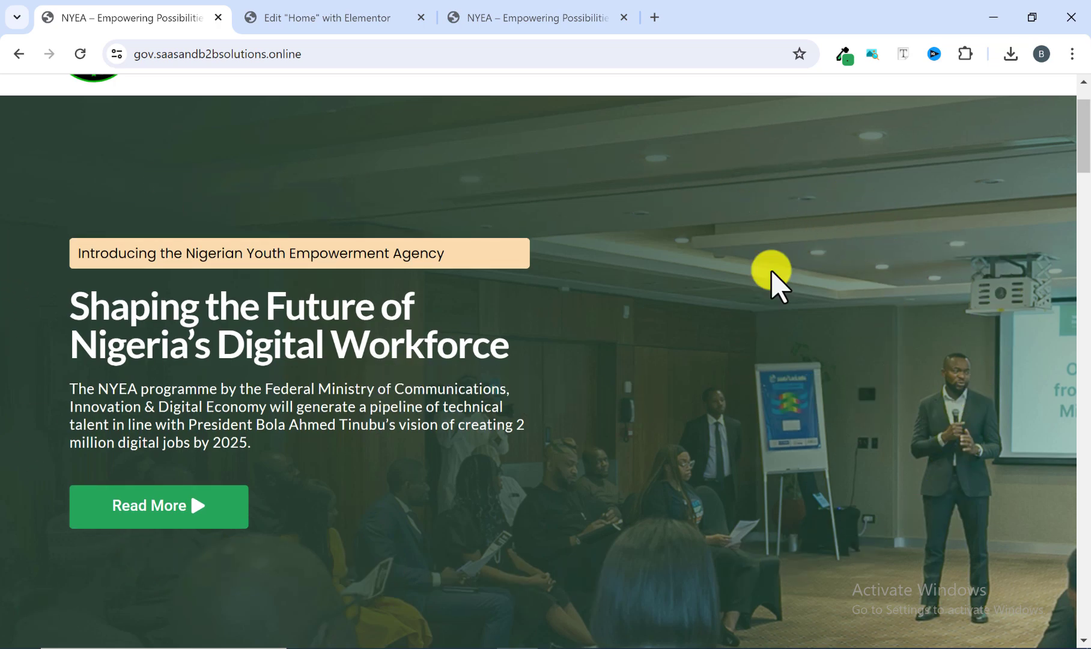
pyautogui.click(317, 16)
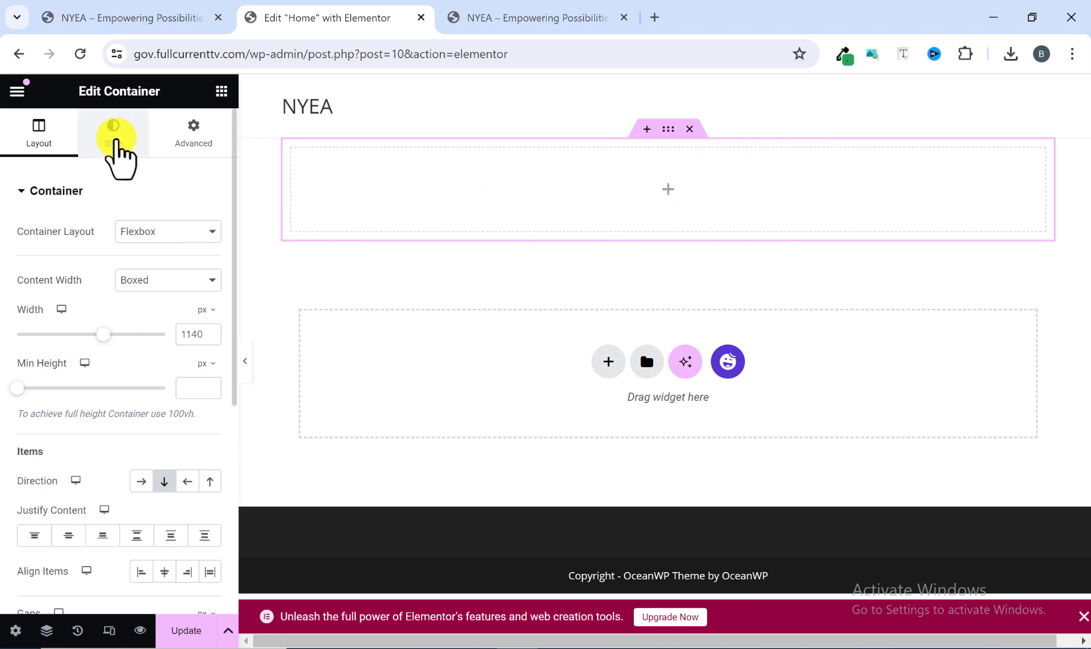
pyautogui.click(115, 138)
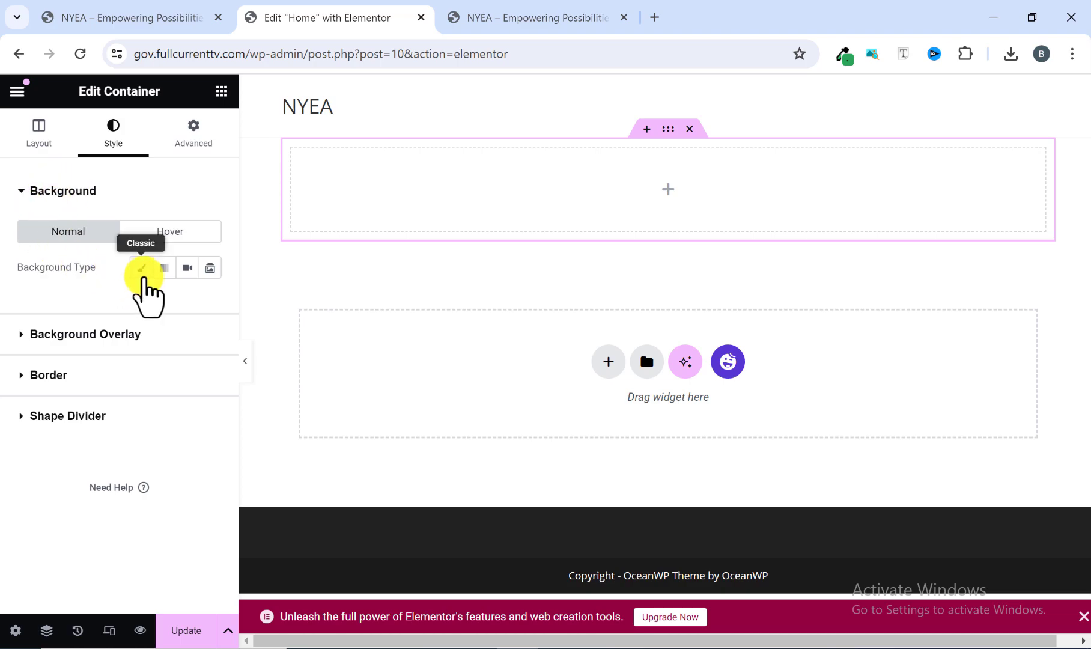
pyautogui.click(140, 268)
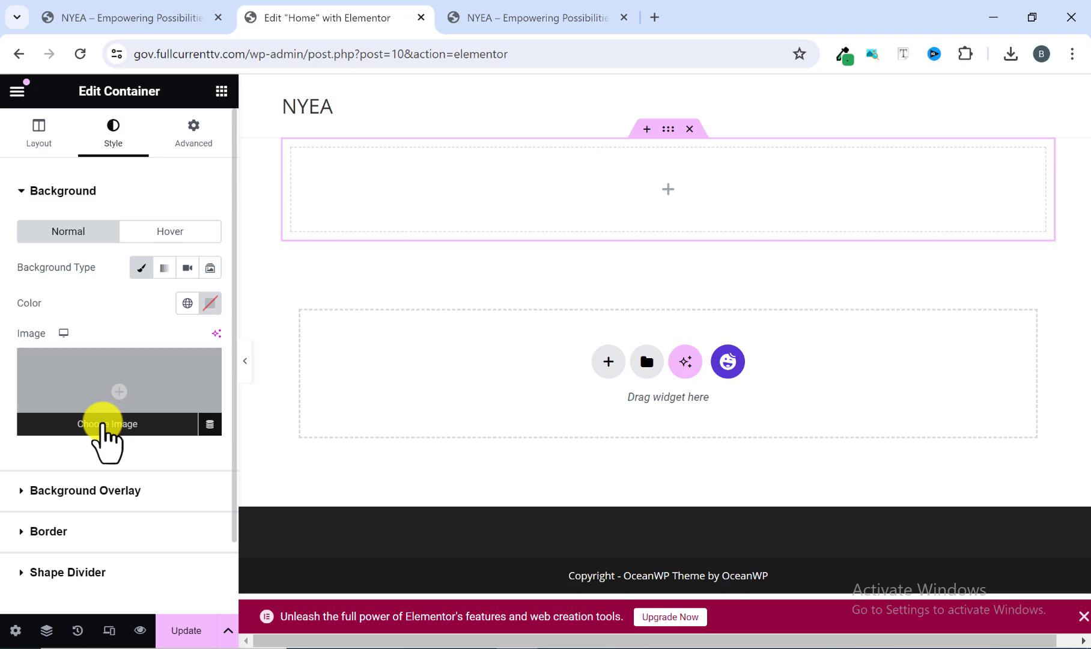
# Upload all images from the Pictures > NYEA folder except the nyea archive, and set the Honorable photo as the container's background image.
pyautogui.click(103, 422)
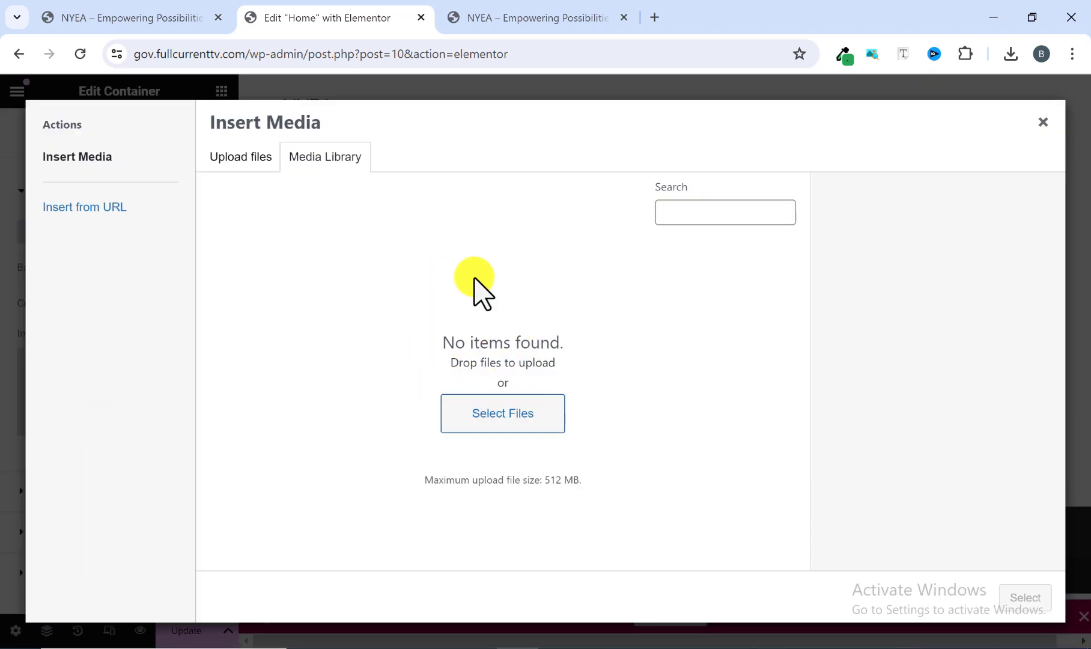
pyautogui.click(230, 155)
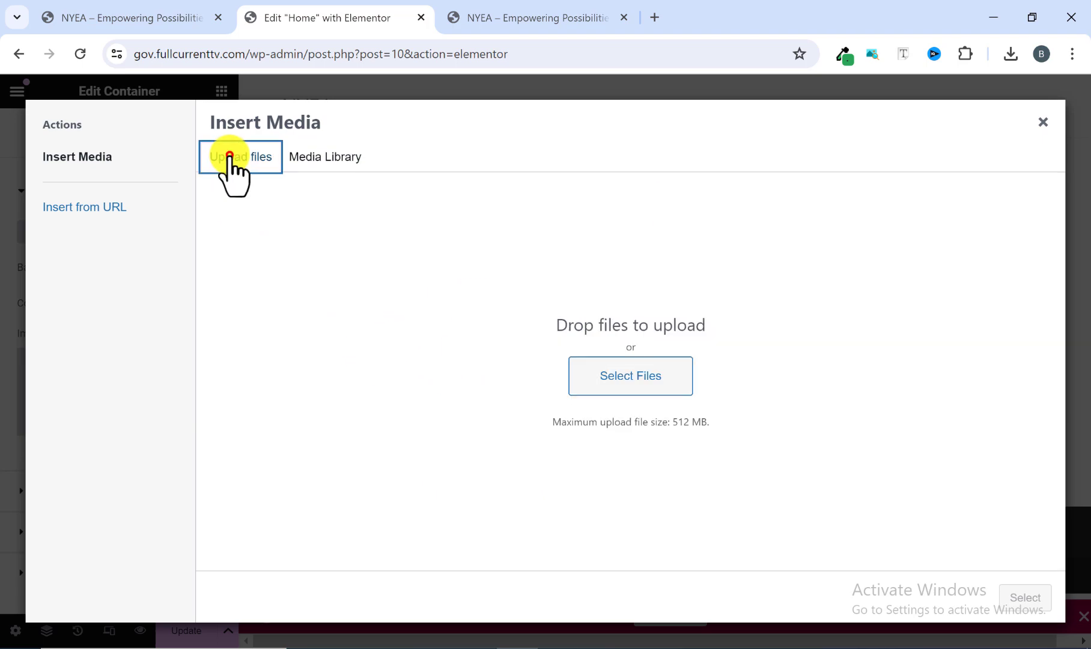
pyautogui.click(618, 382)
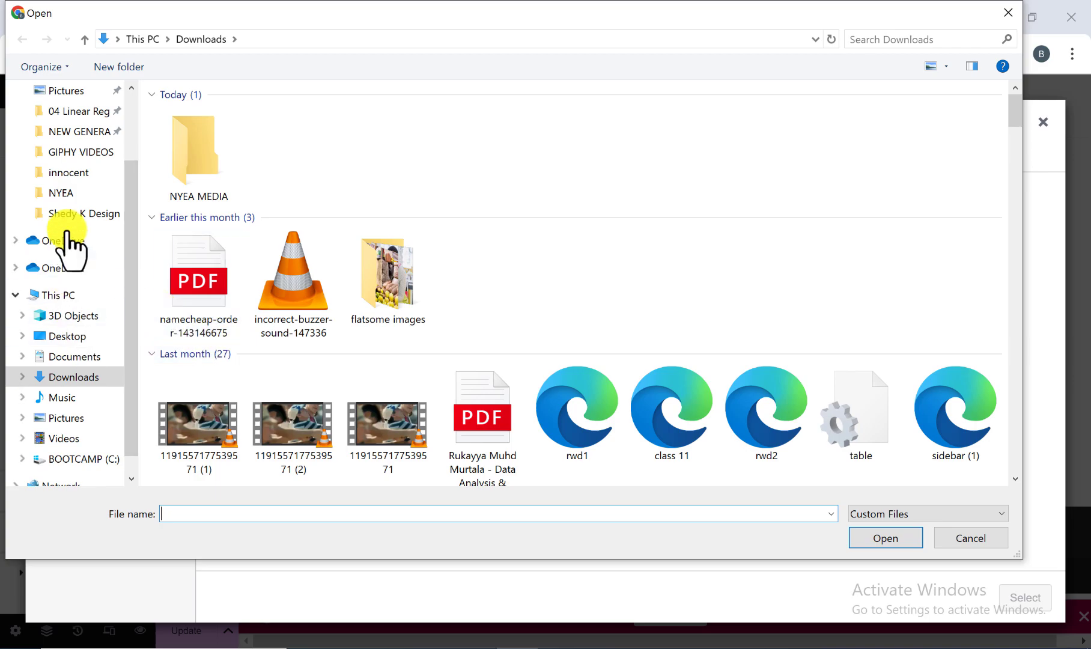
pyautogui.click(68, 417)
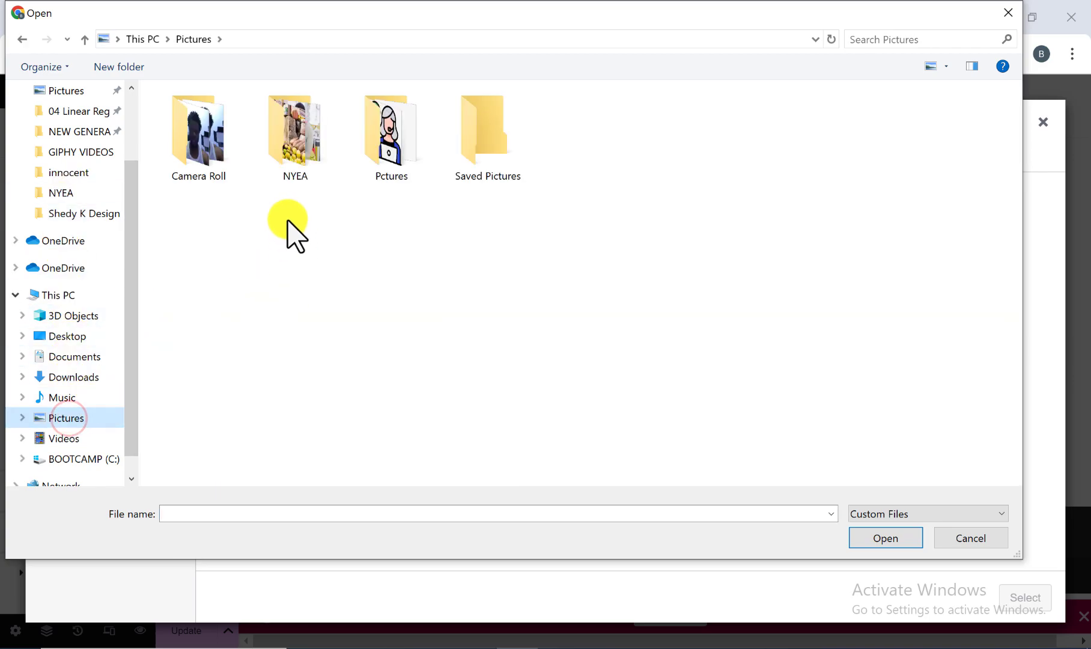
pyautogui.doubleClick(299, 164)
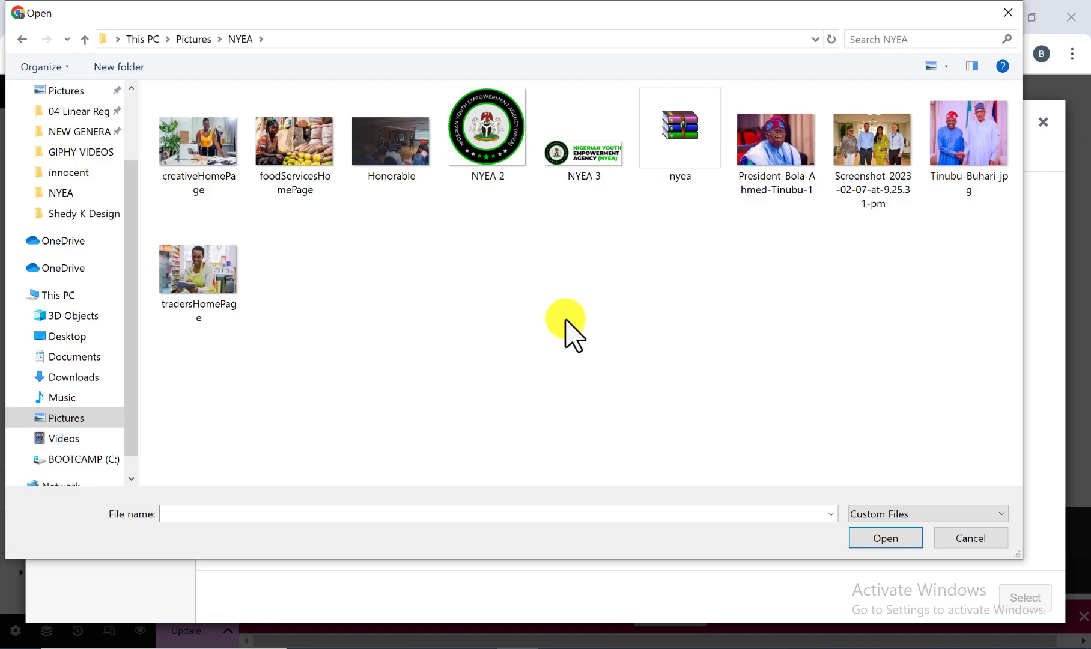
pyautogui.click(210, 168)
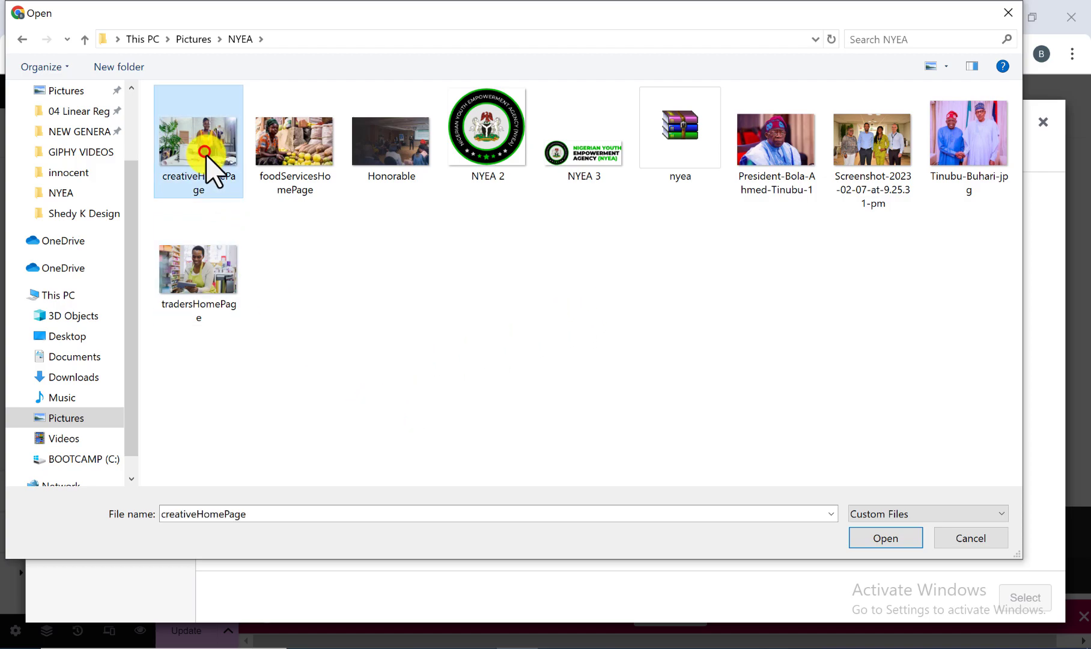
pyautogui.hotkey('ctrl', 'a')
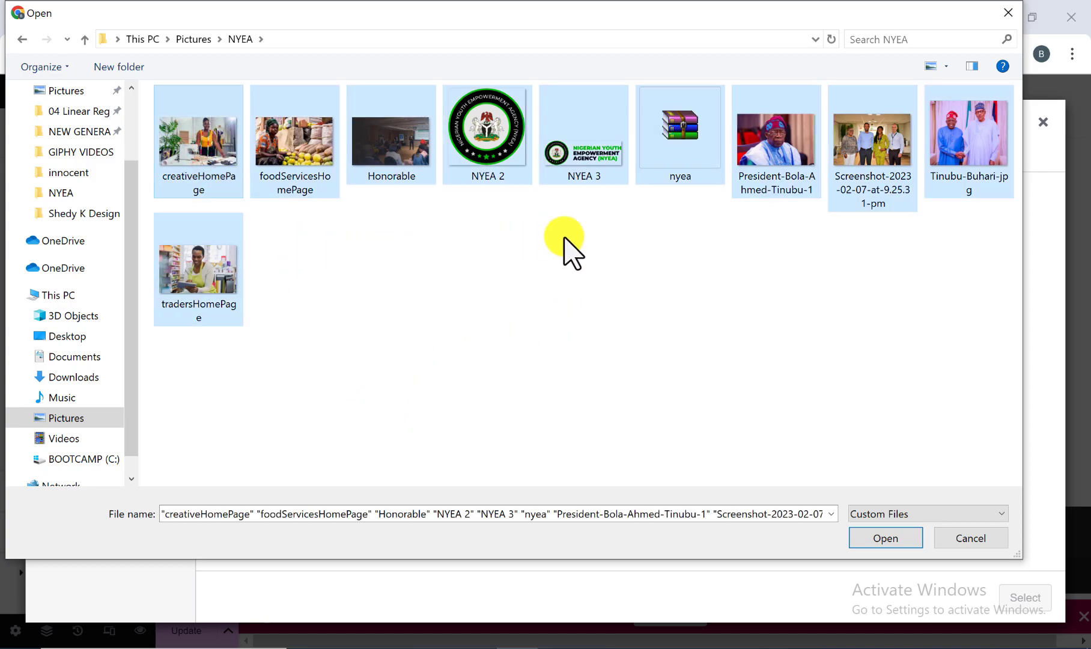
pyautogui.keyDown('ctrl'); pyautogui.click(688, 157); pyautogui.keyUp('ctrl')
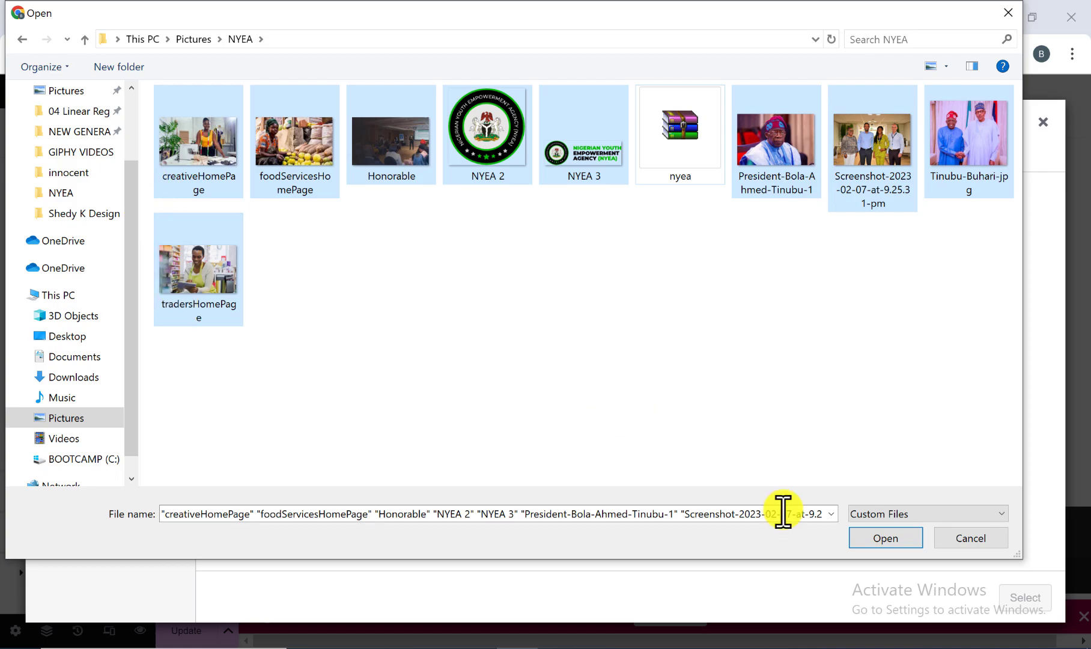
pyautogui.click(878, 539)
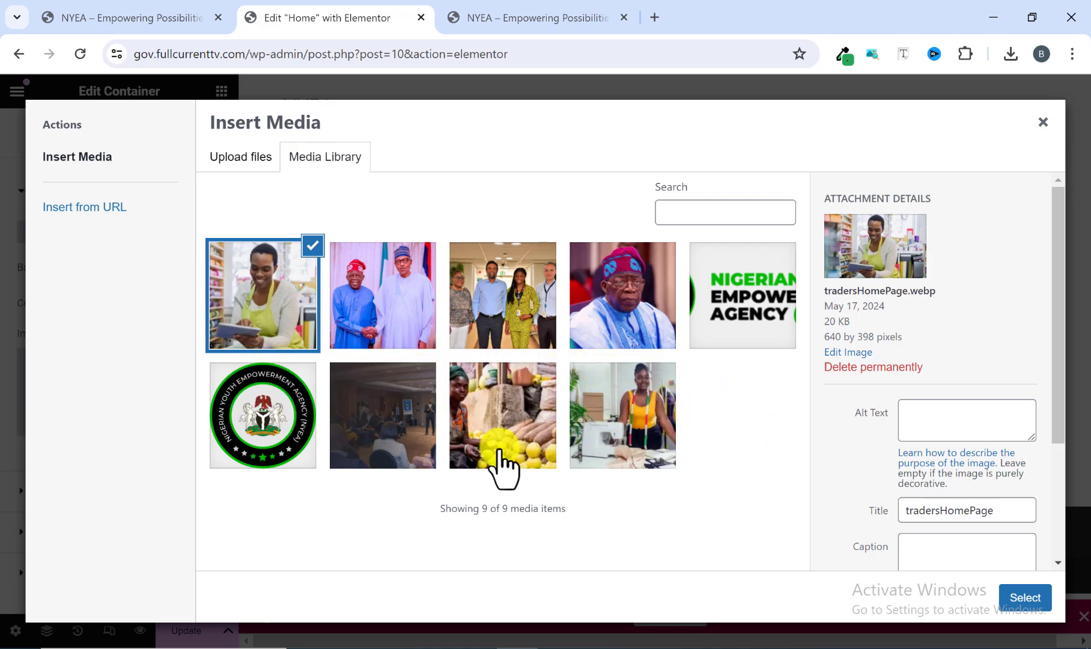
pyautogui.click(391, 428)
pyautogui.click(1027, 597)
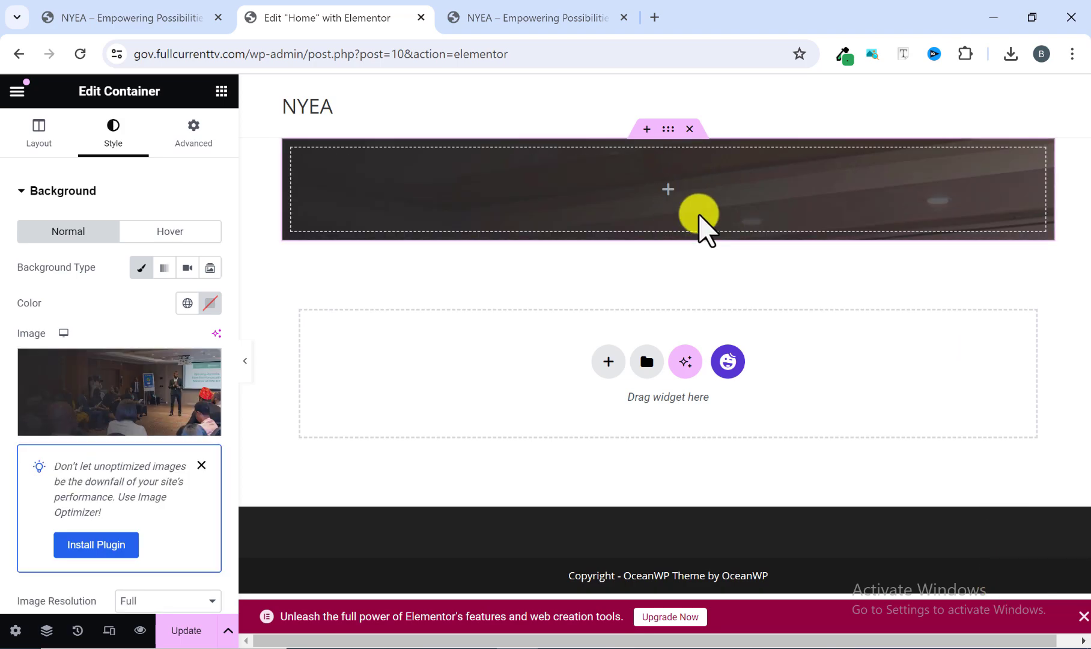
# Compare the height of the reference homepage's hero section with the new container in the editor.
pyautogui.click(149, 17)
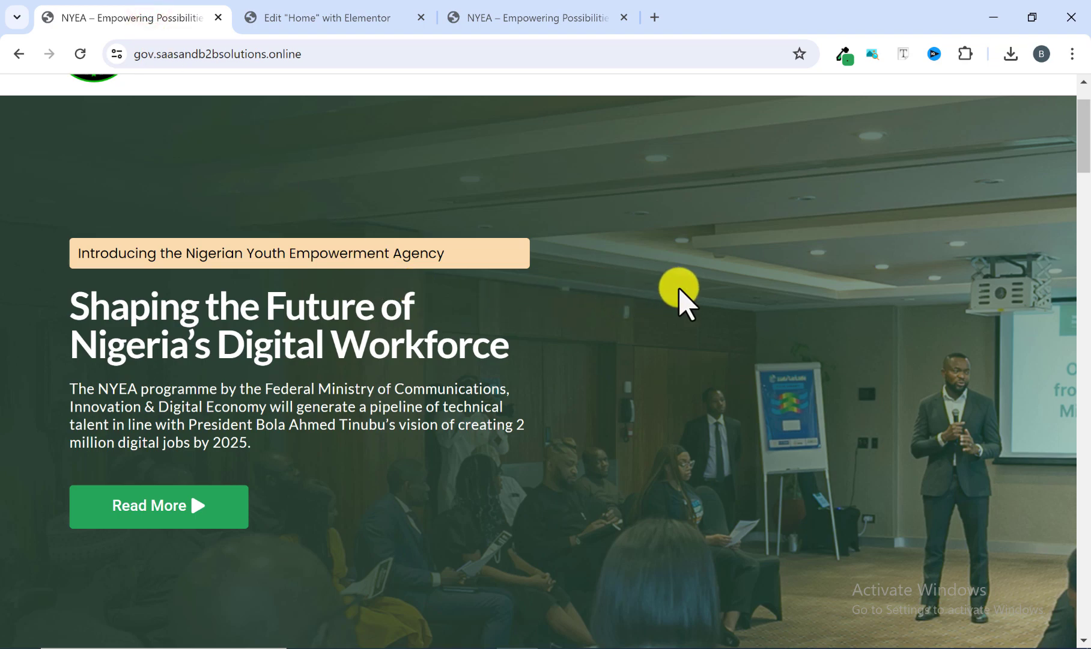
pyautogui.scroll(-2, 711, 360)
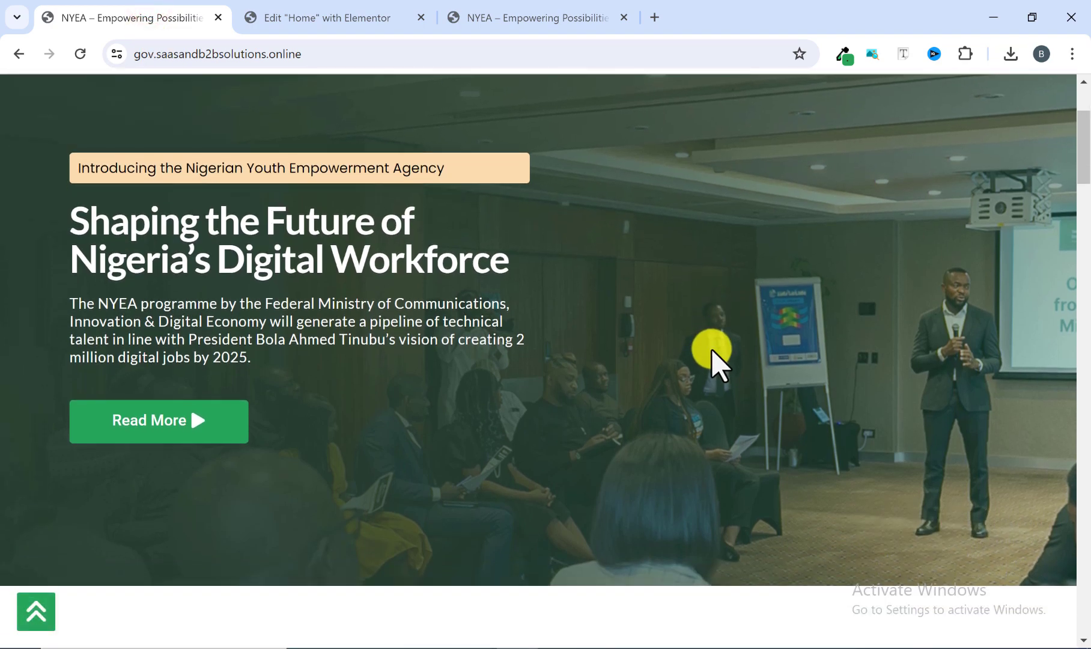
pyautogui.scroll(2, 721, 349)
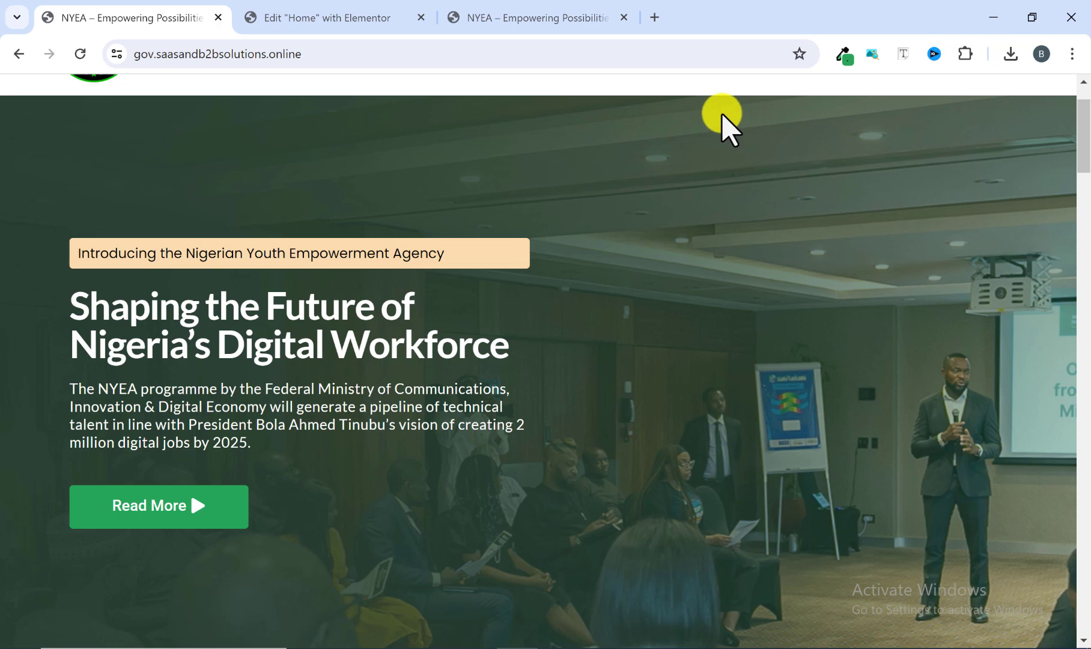
pyautogui.scroll(-1, 721, 120)
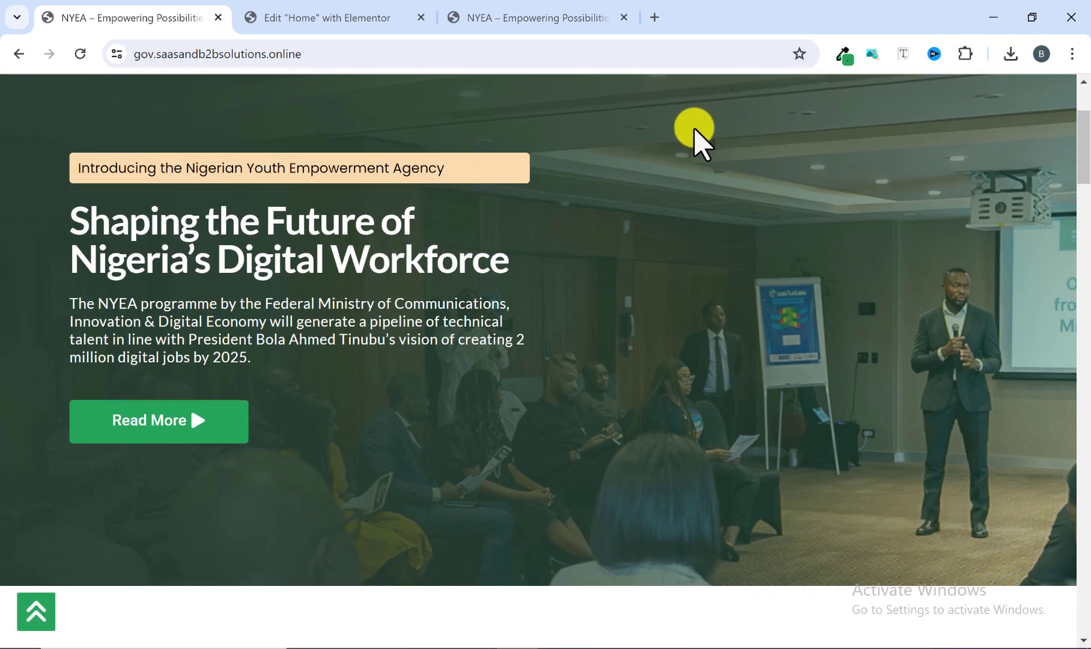
pyautogui.click(357, 11)
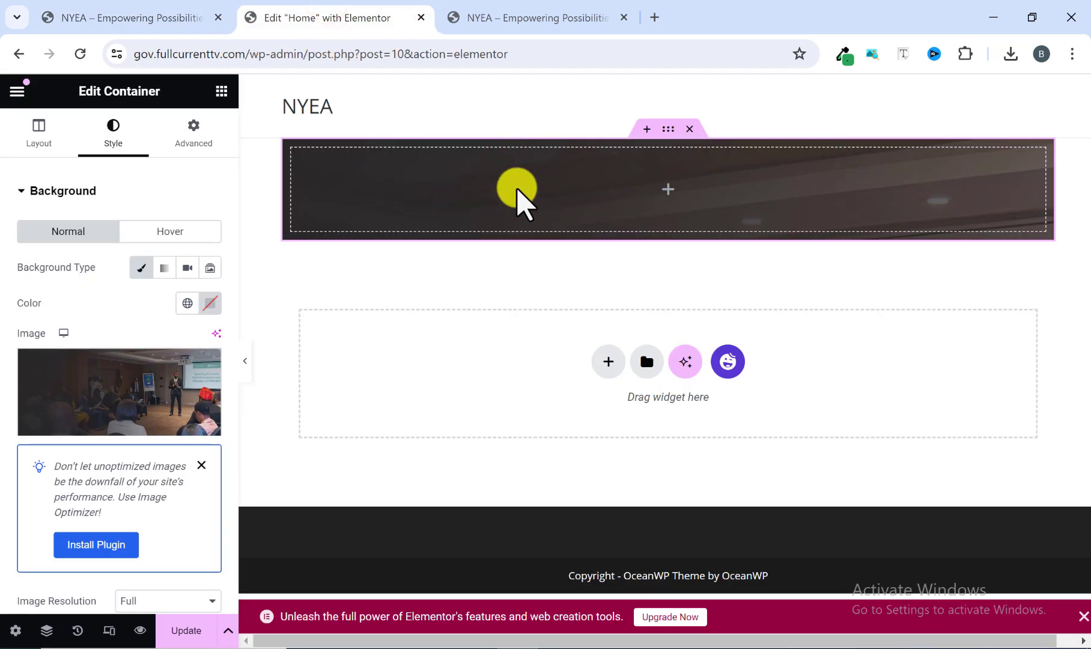
pyautogui.click(157, 20)
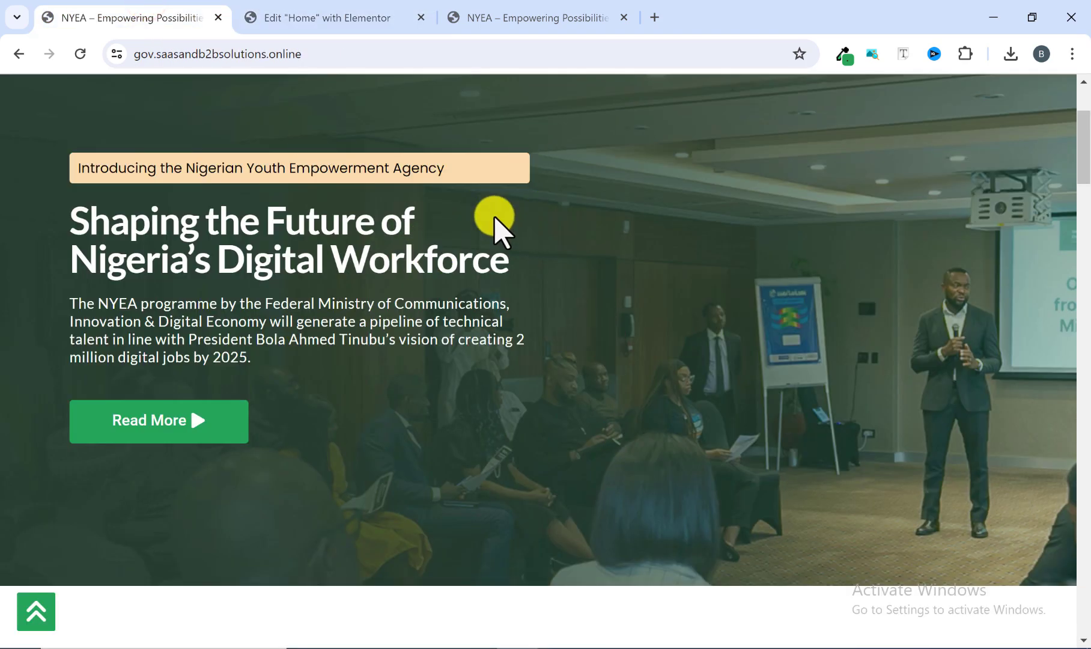
pyautogui.click(311, 18)
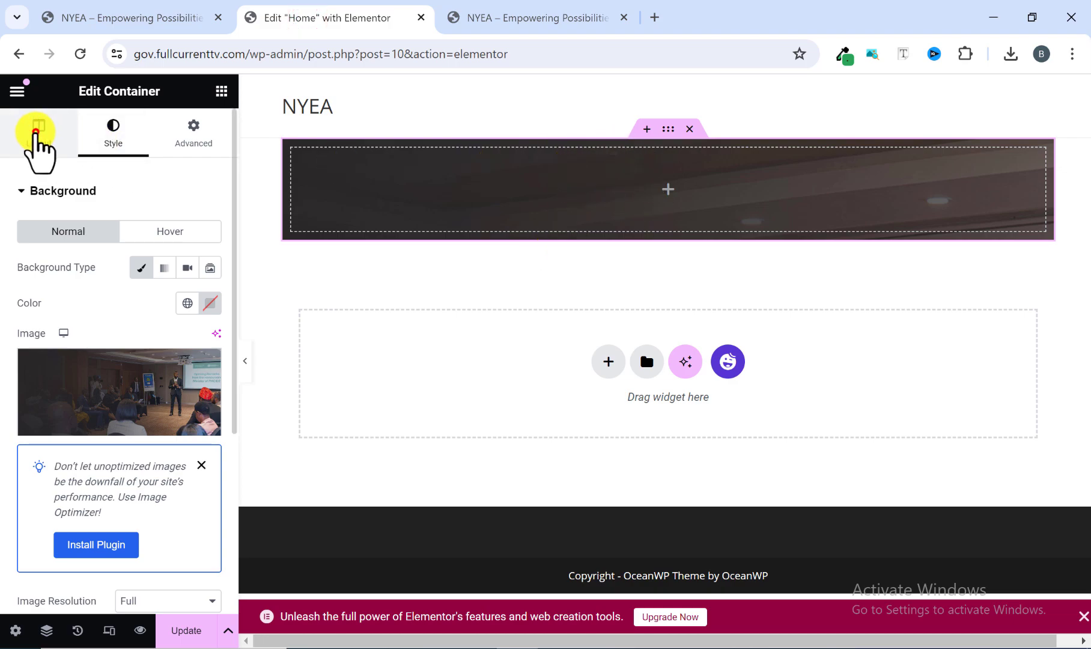
# Set the hero container's minimum height to 90 vh and check its extent on the page.
pyautogui.click(37, 129)
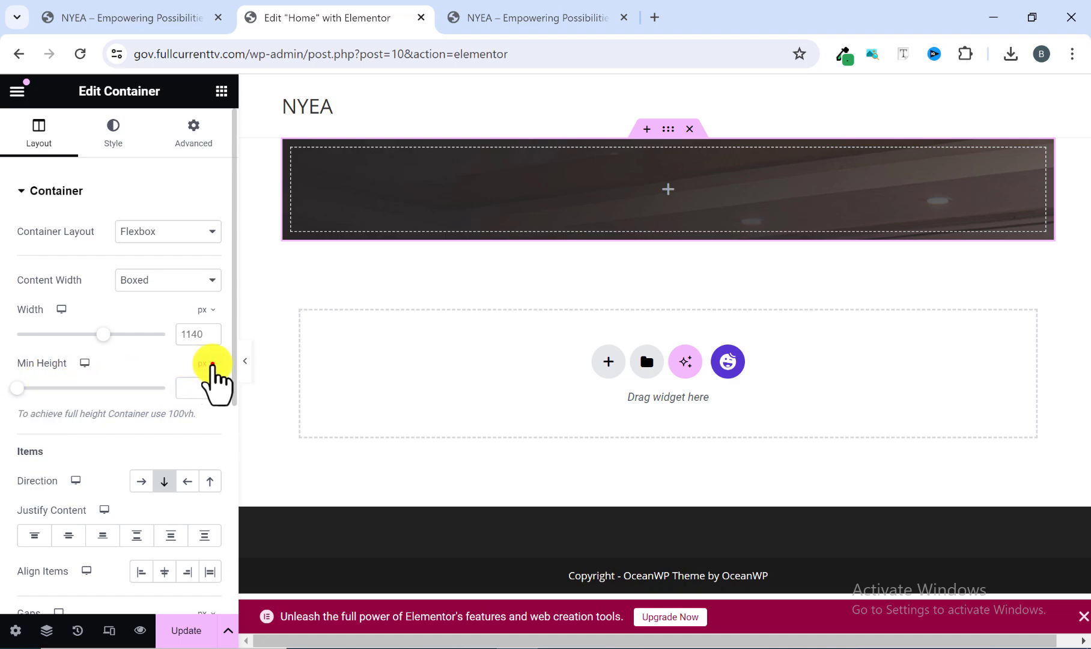
pyautogui.click(205, 442)
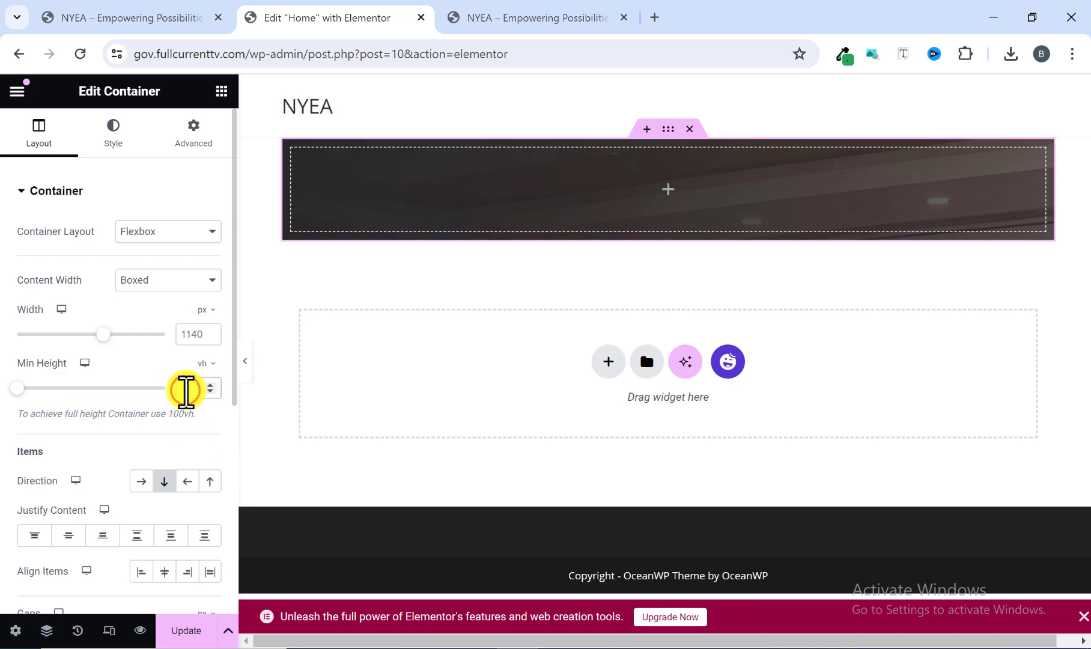
pyautogui.write('90')
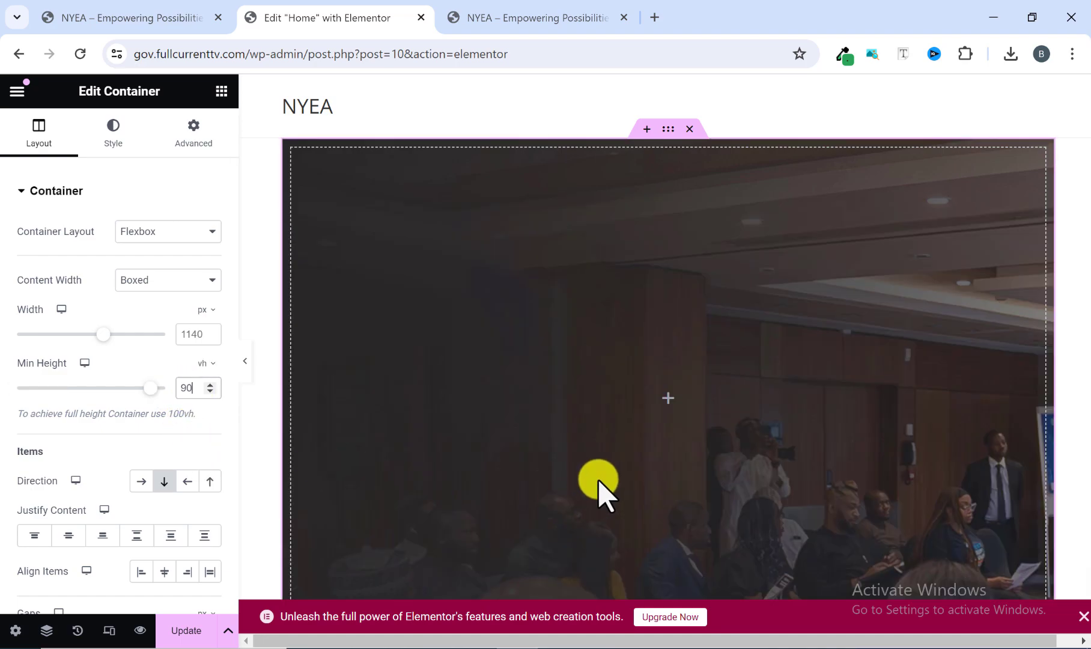
pyautogui.scroll(-3, 598, 424)
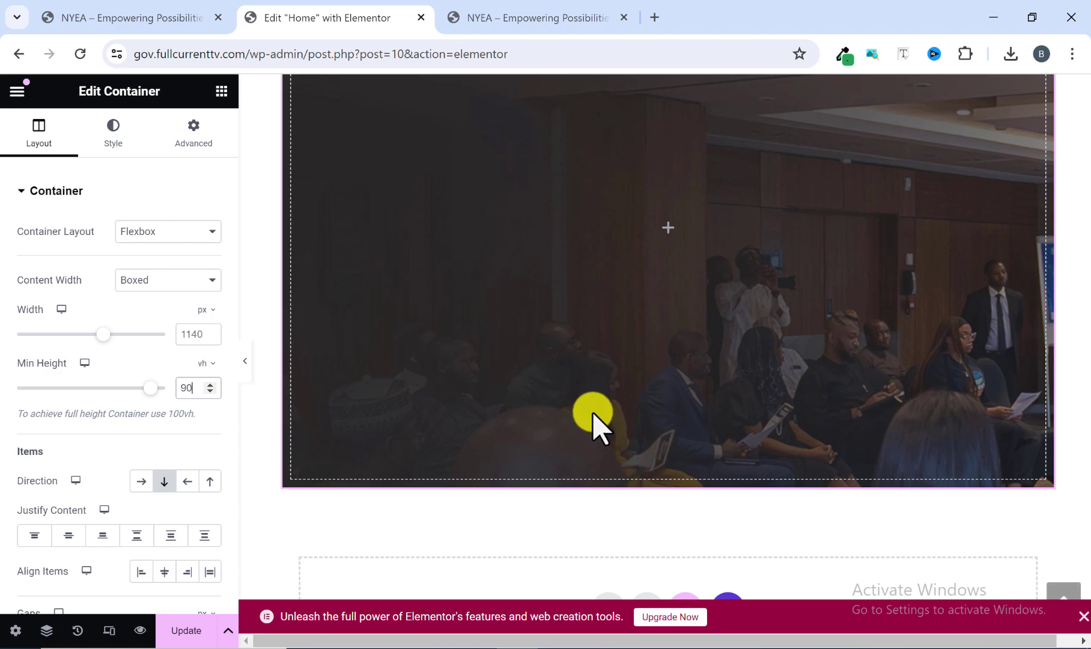
pyautogui.scroll(3, 585, 419)
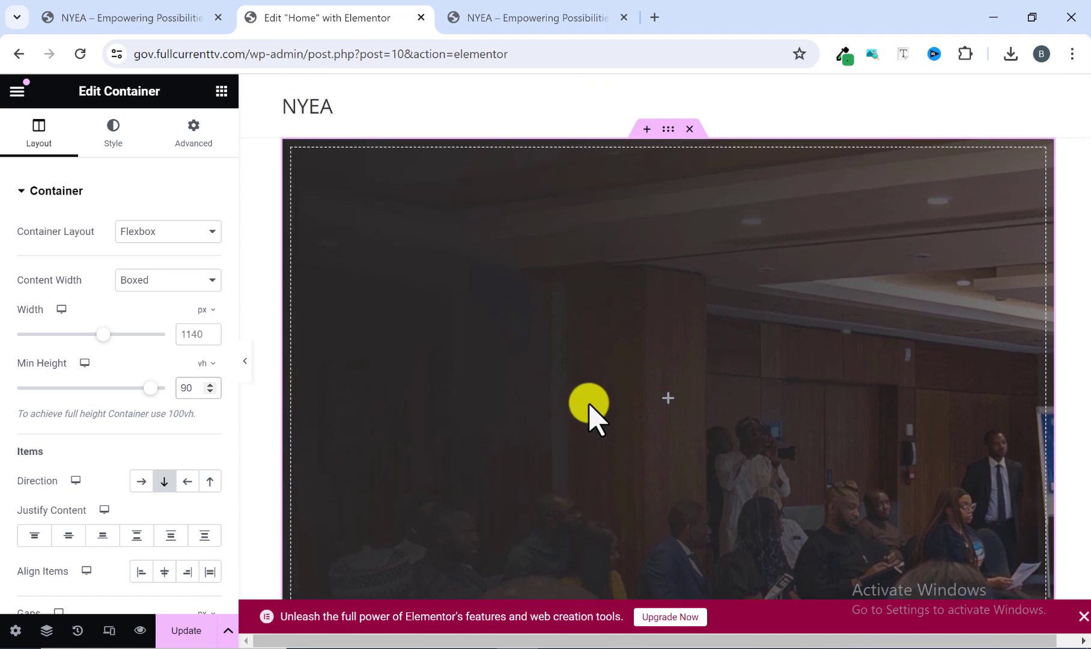
pyautogui.scroll(-1, 587, 410)
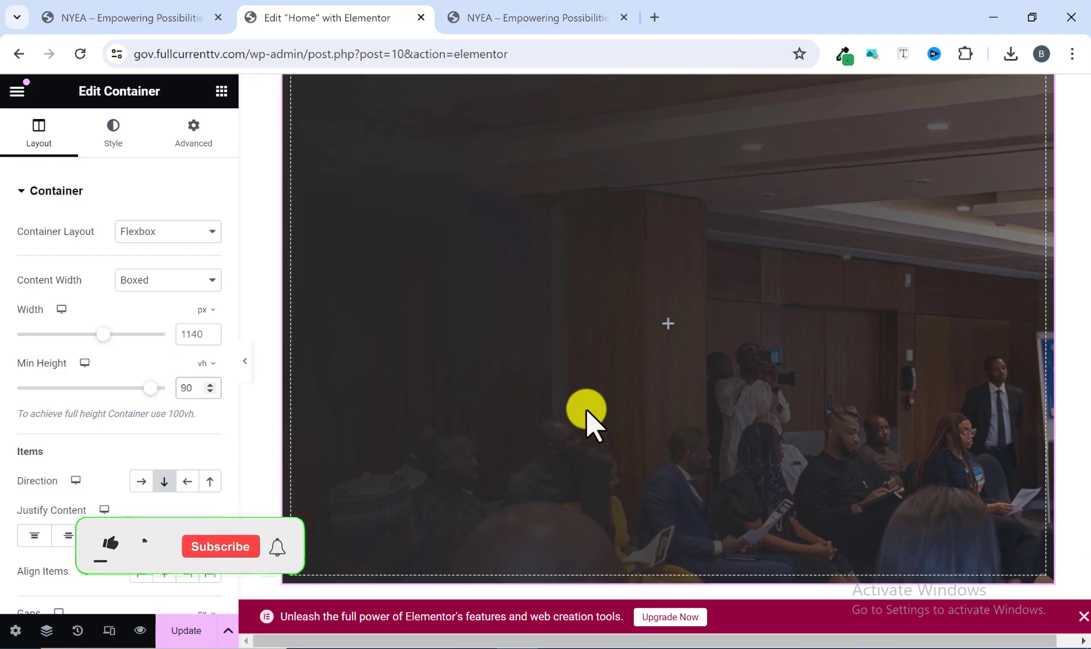
pyautogui.scroll(1, 586, 412)
pyautogui.scroll(-1, 583, 413)
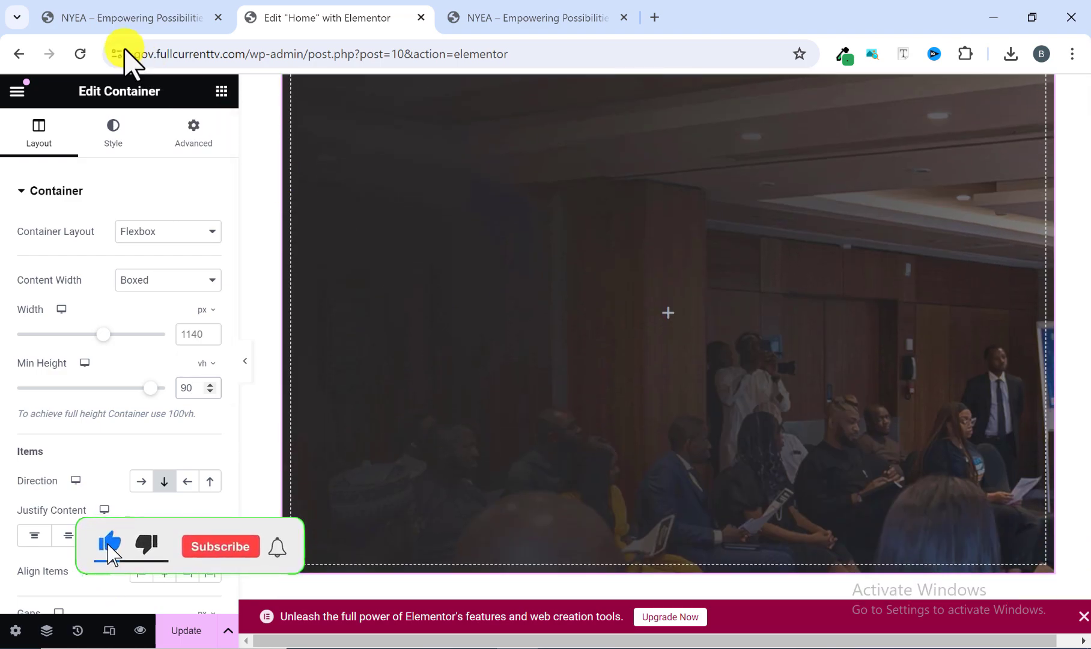
# Examine the reference homepage's header, hero height and green tint over the background image.
pyautogui.click(132, 18)
pyautogui.scroll(2, 307, 238)
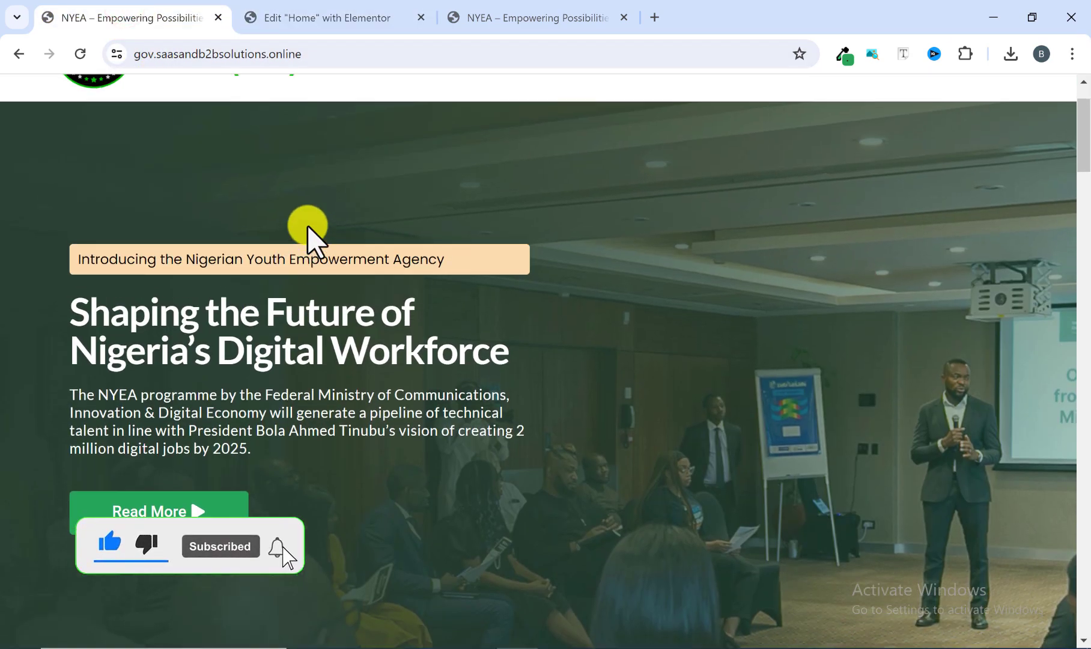
pyautogui.scroll(-3, 331, 244)
pyautogui.scroll(1, 232, 185)
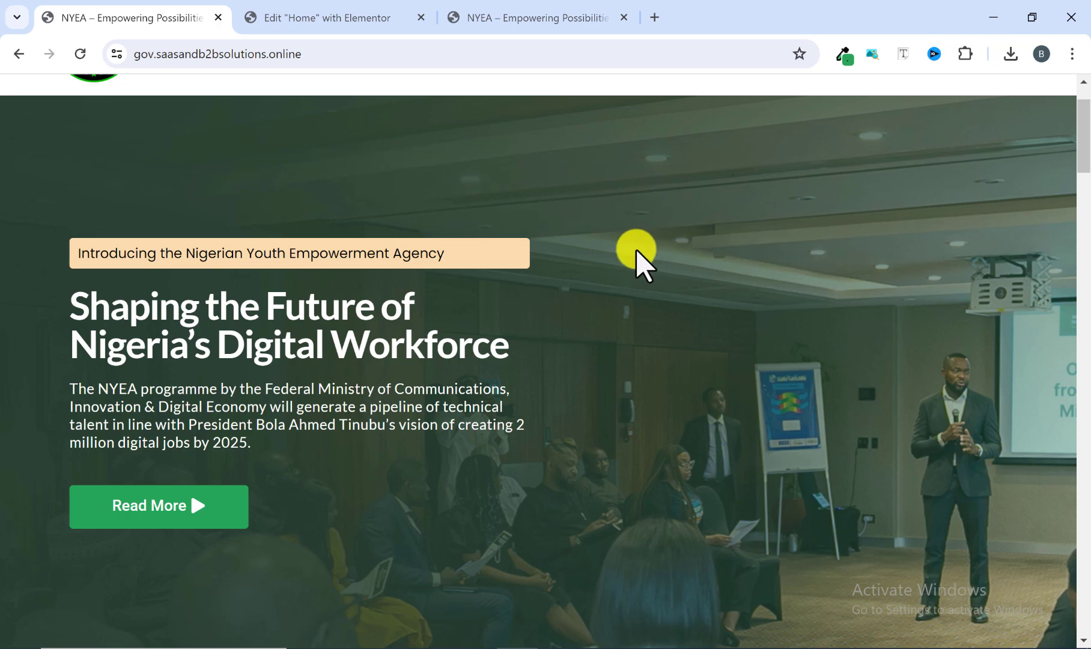
pyautogui.scroll(1, 556, 280)
pyautogui.scroll(1, 560, 283)
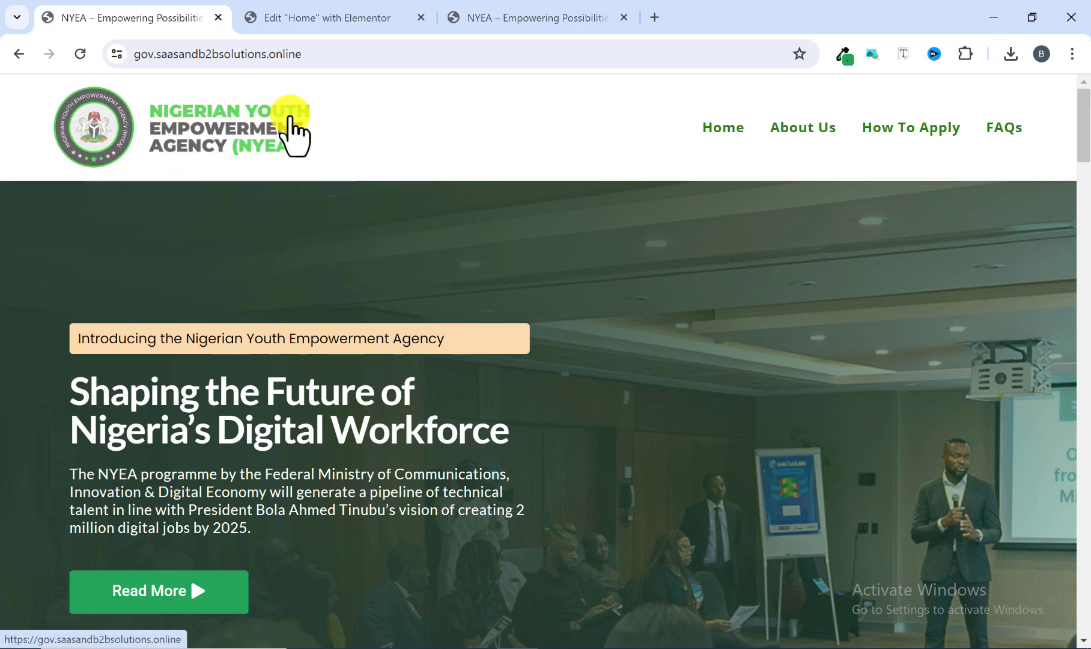
pyautogui.scroll(-2, 302, 239)
pyautogui.scroll(-15, 297, 238)
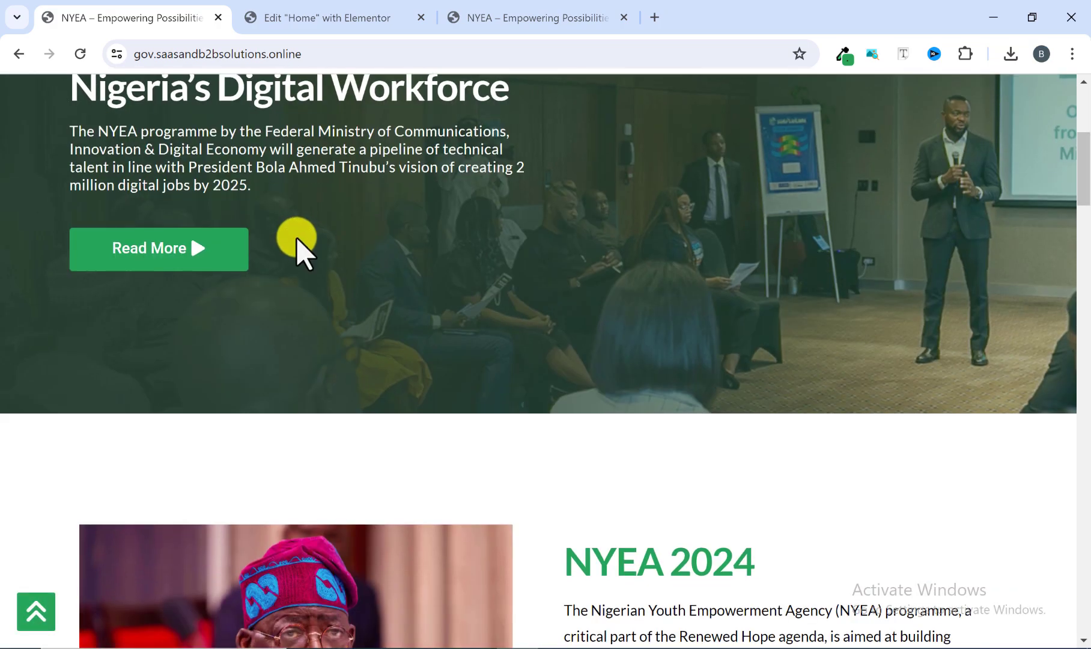
pyautogui.scroll(-8, 519, 352)
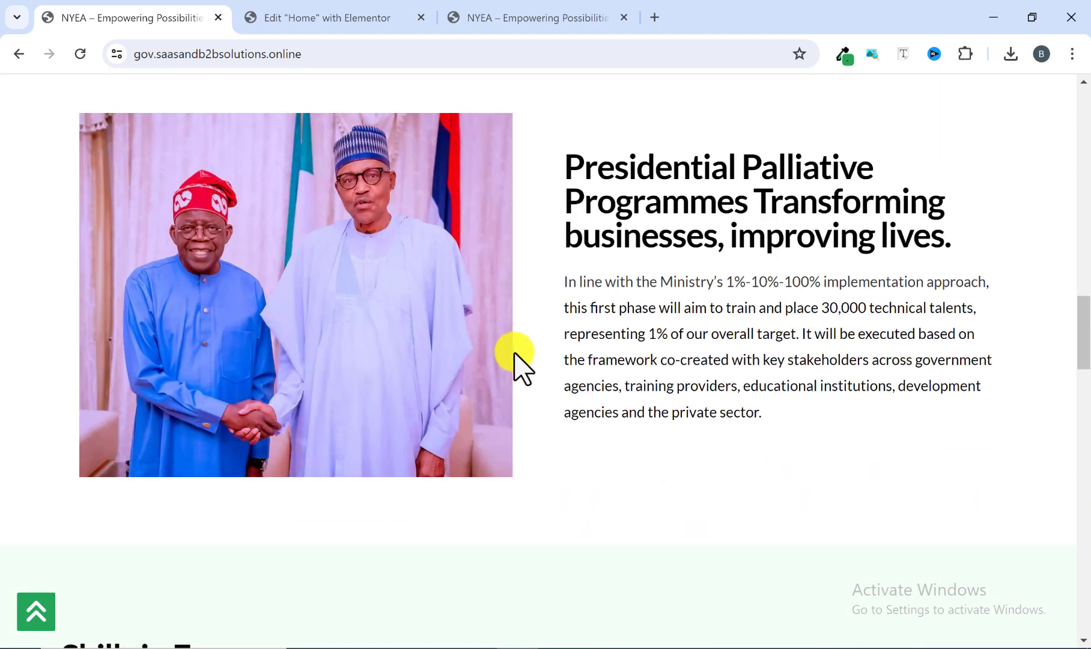
pyautogui.scroll(20, 504, 360)
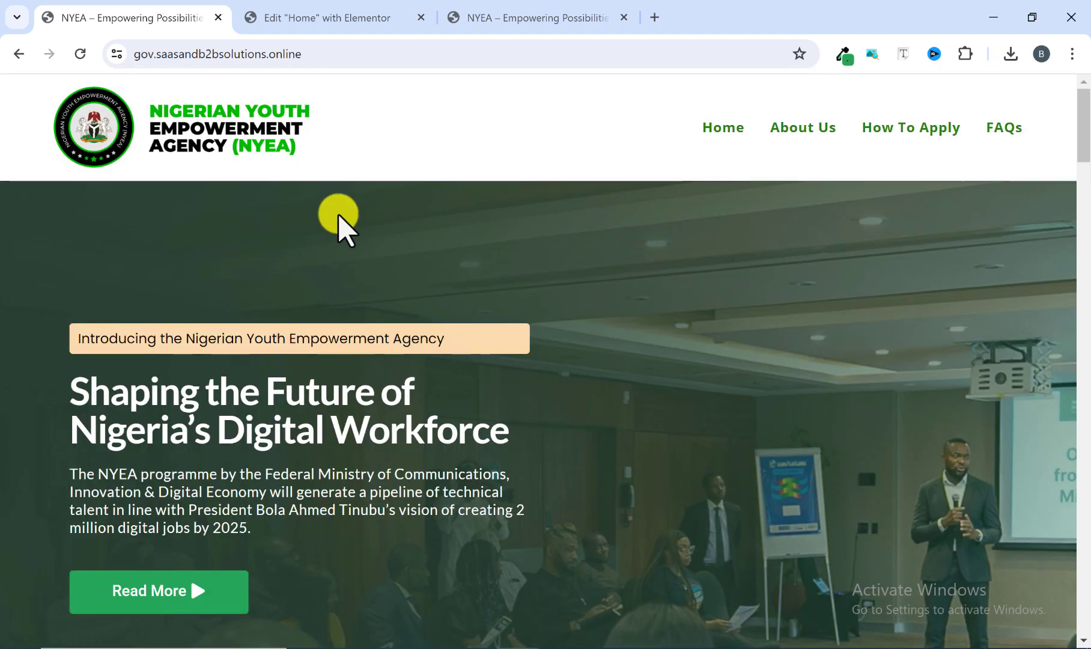
pyautogui.scroll(-2, 858, 263)
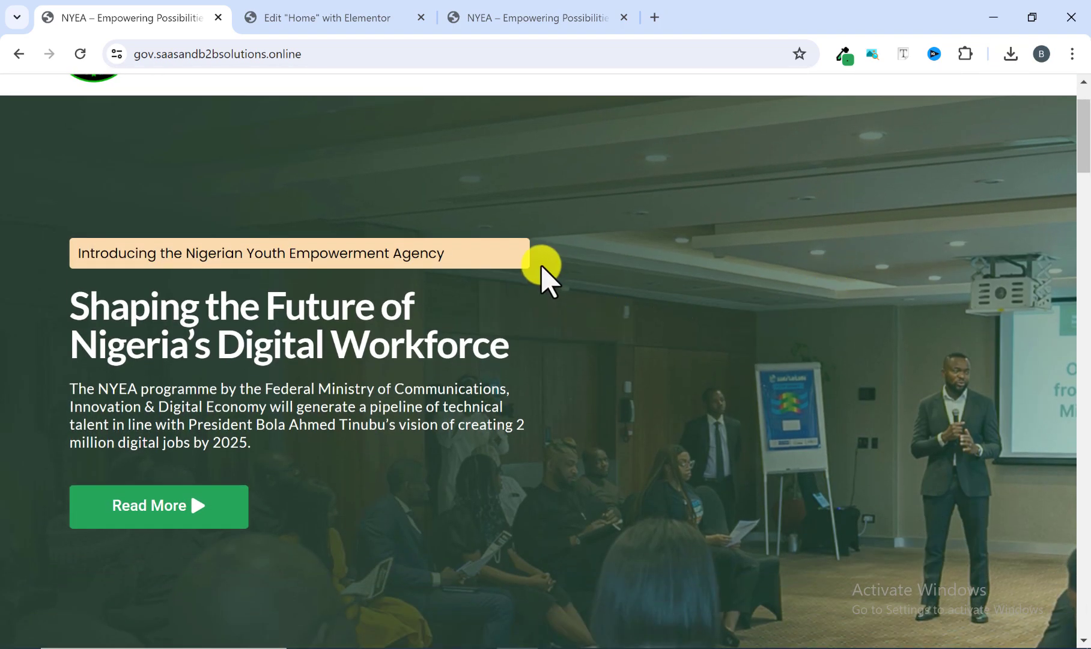
# Return to the Elementor editor for Home and give the hero container a Classic background overlay.
pyautogui.click(294, 18)
pyautogui.scroll(1, 509, 312)
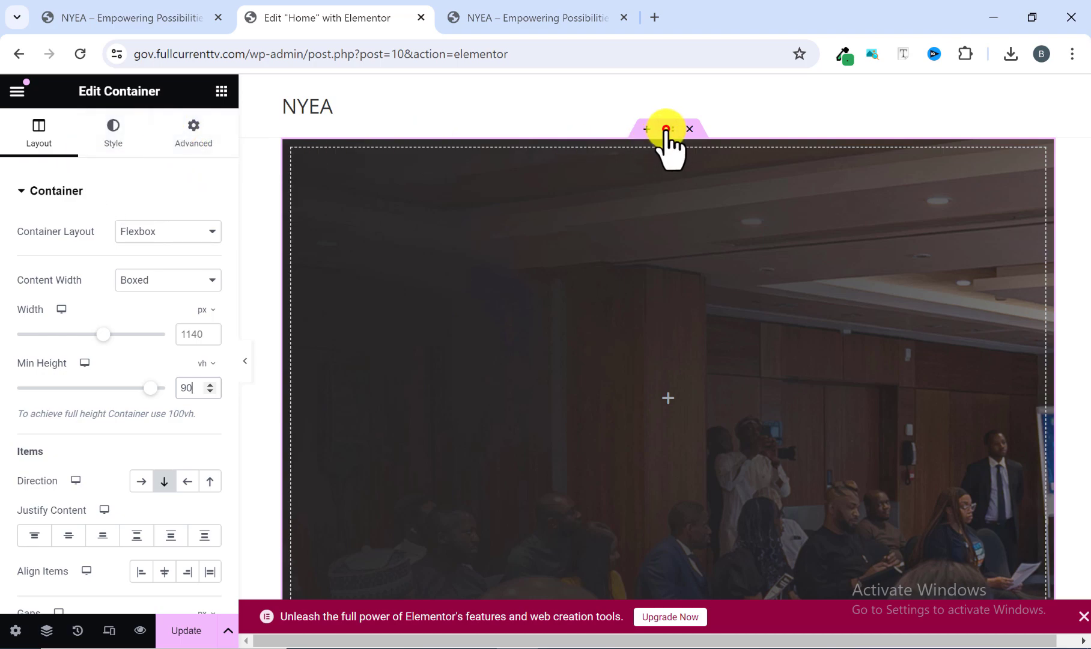
pyautogui.click(116, 141)
pyautogui.scroll(-1, 90, 255)
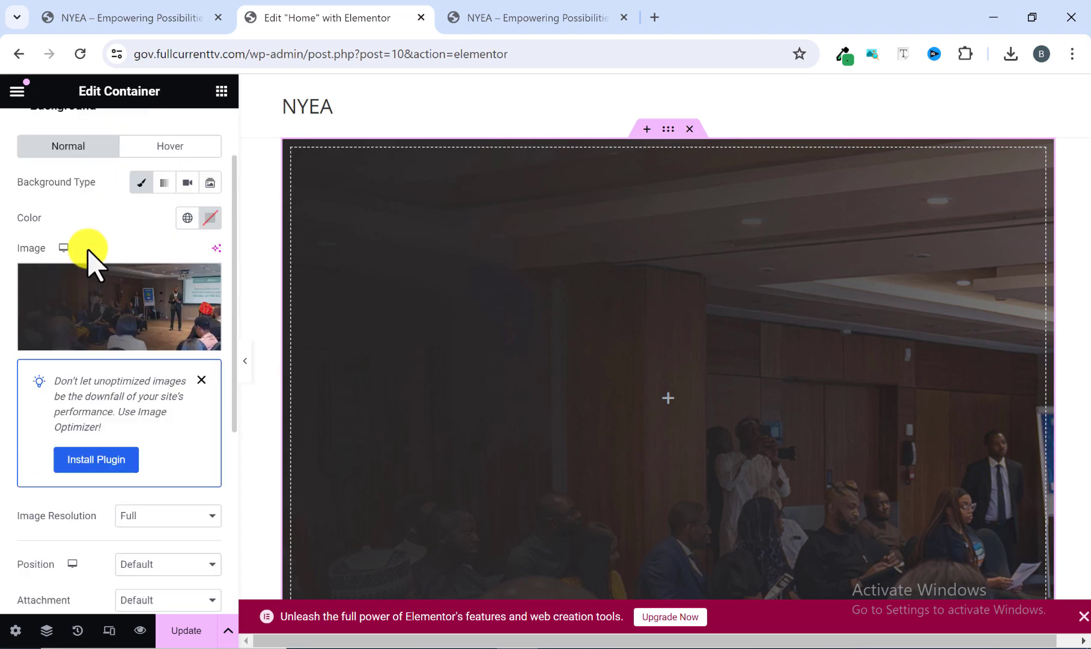
pyautogui.scroll(-3, 87, 250)
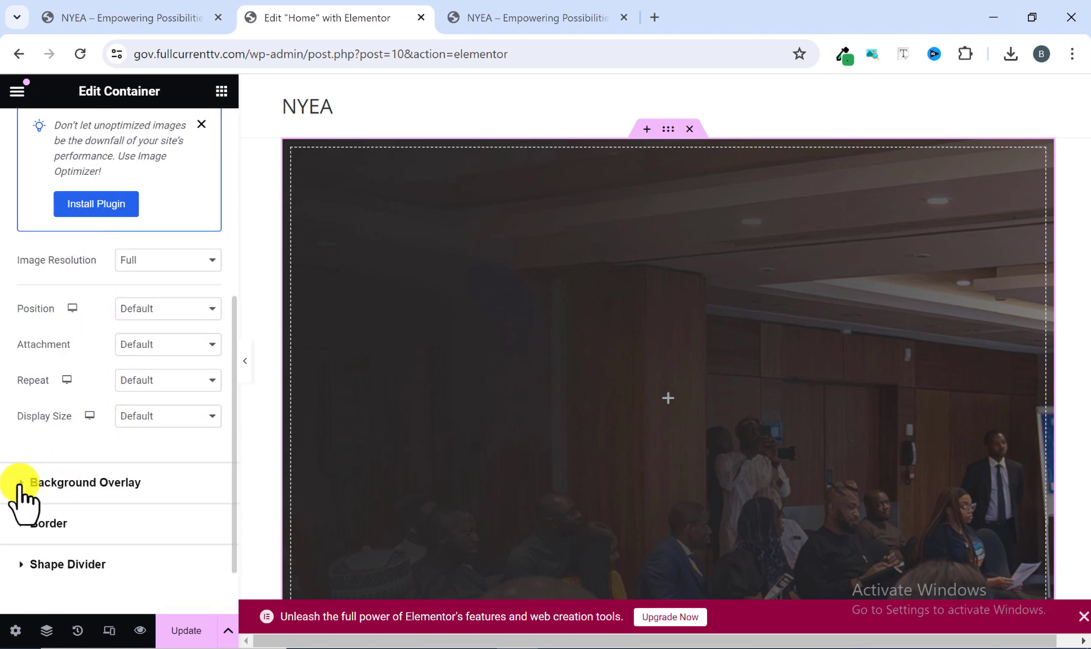
pyautogui.scroll(-1, 21, 488)
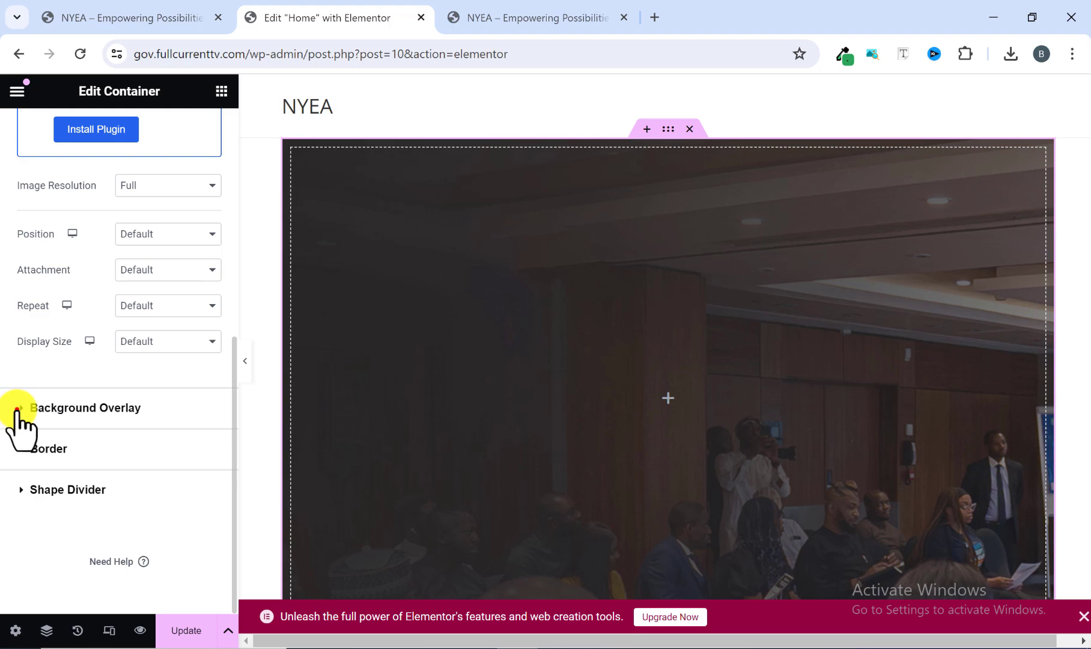
pyautogui.click(18, 409)
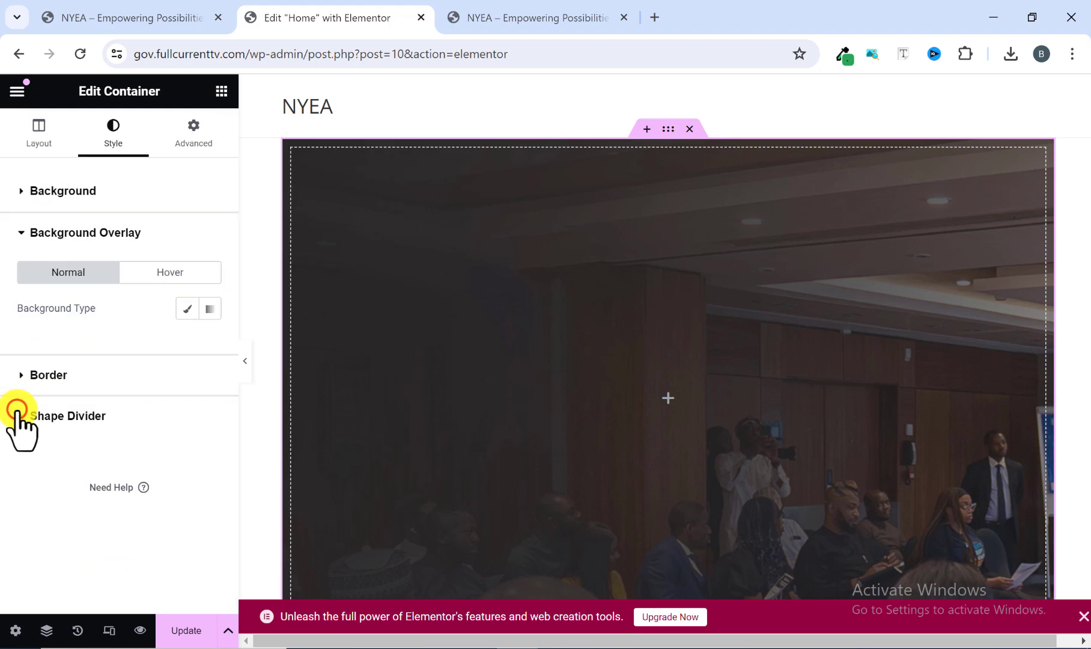
pyautogui.click(185, 307)
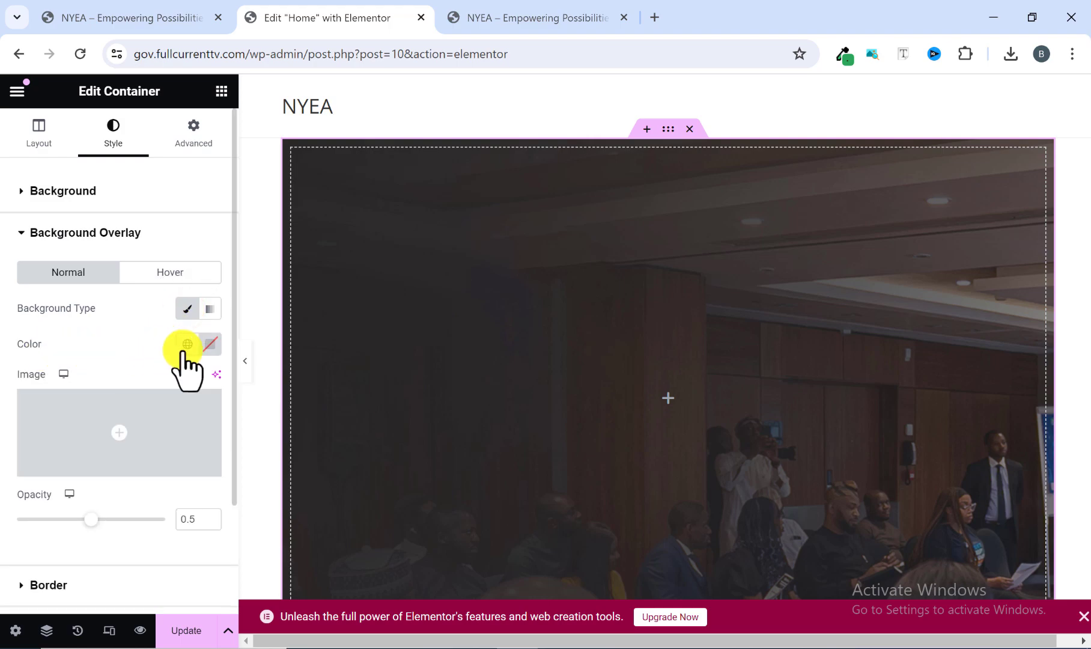
# Set the hero container's background overlay colour to #26A65B.
pyautogui.click(210, 344)
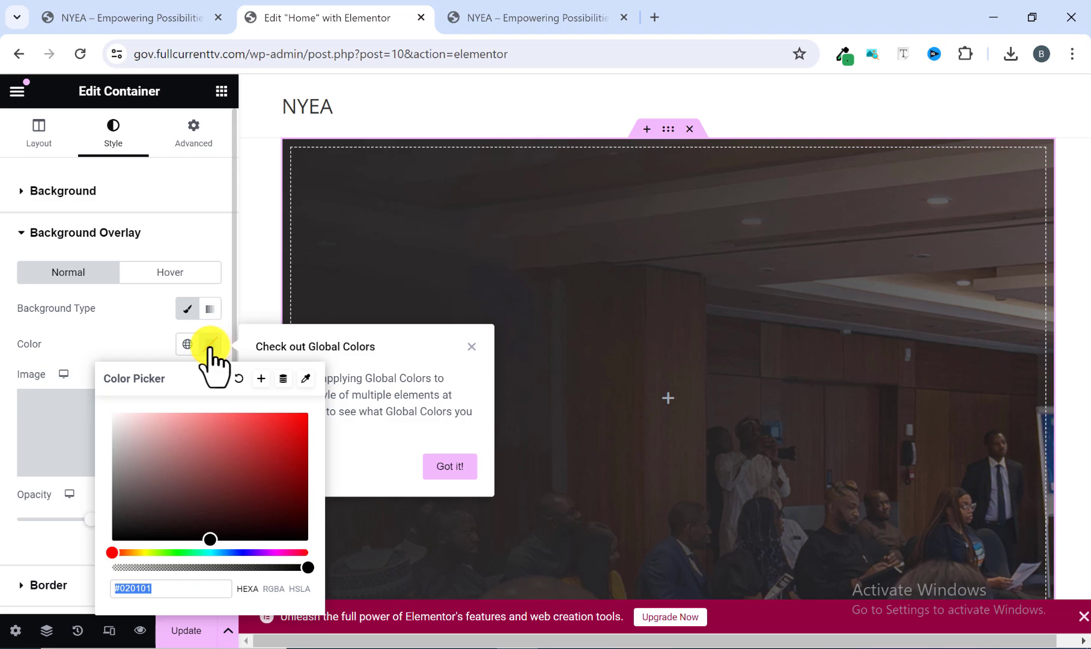
pyautogui.click(165, 588)
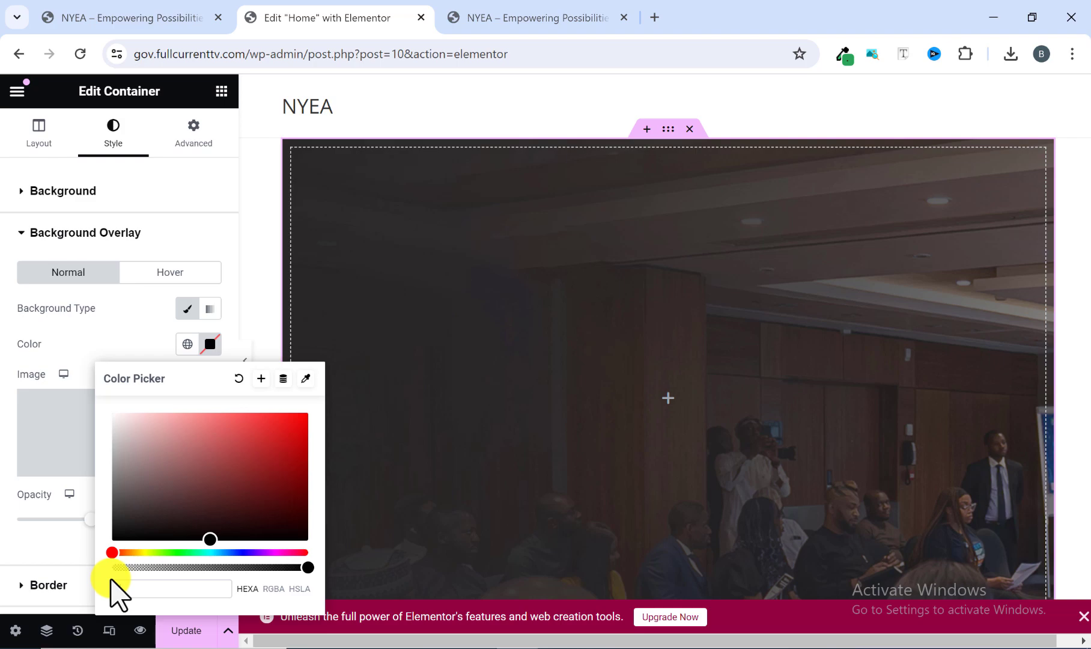
pyautogui.write('26A')
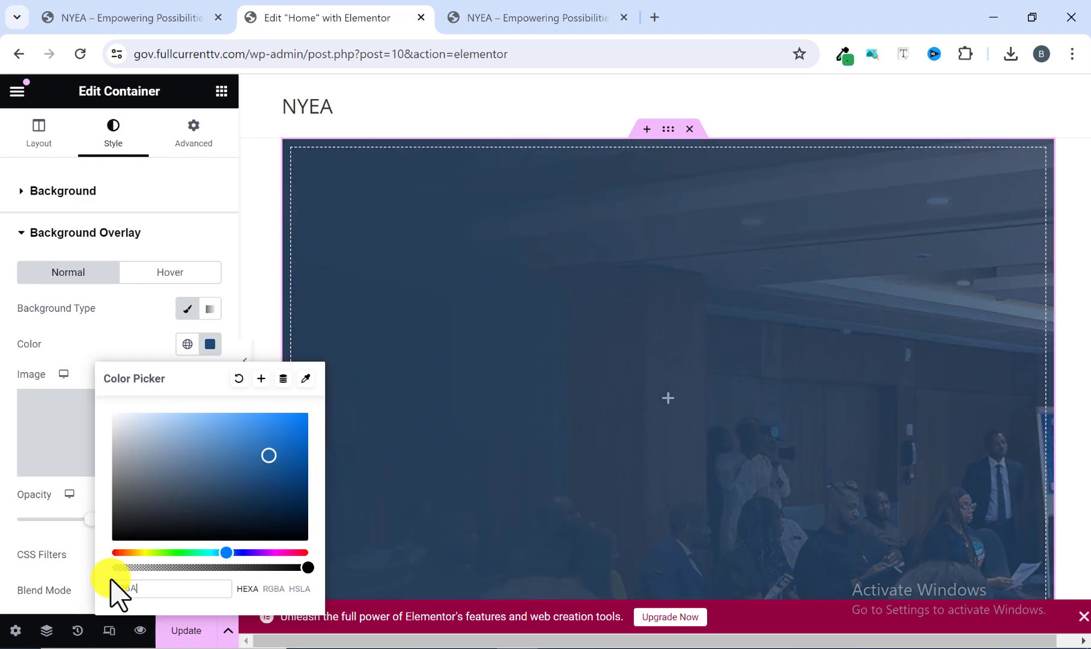
pyautogui.write('65')
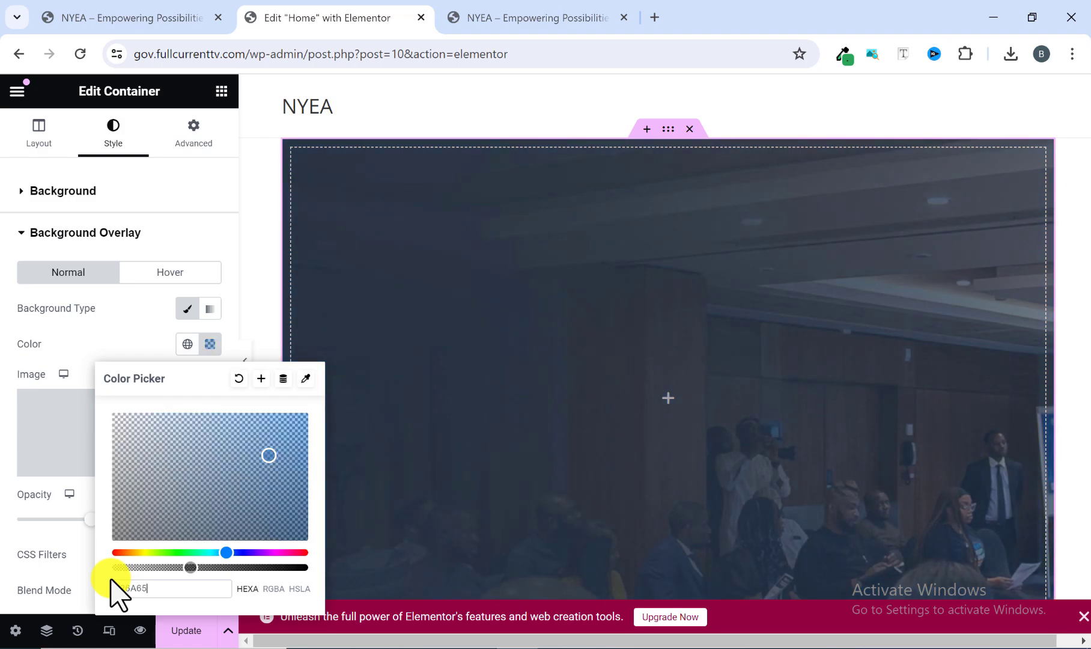
pyautogui.write('B')
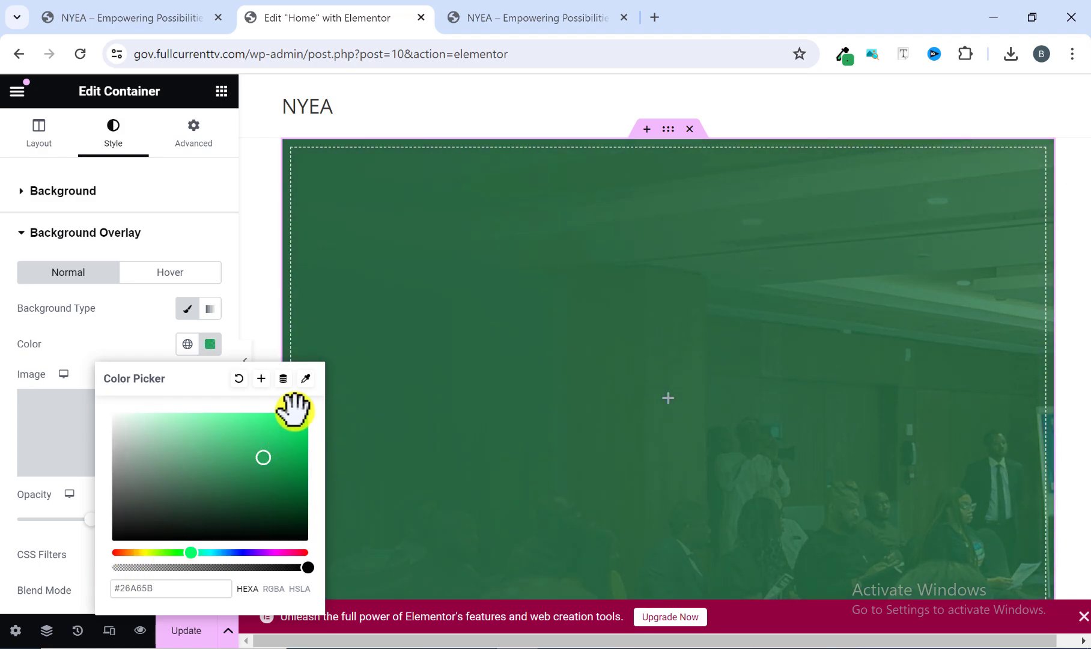
# Save the green overlay colour as a new global color named MyMain1.
pyautogui.click(260, 378)
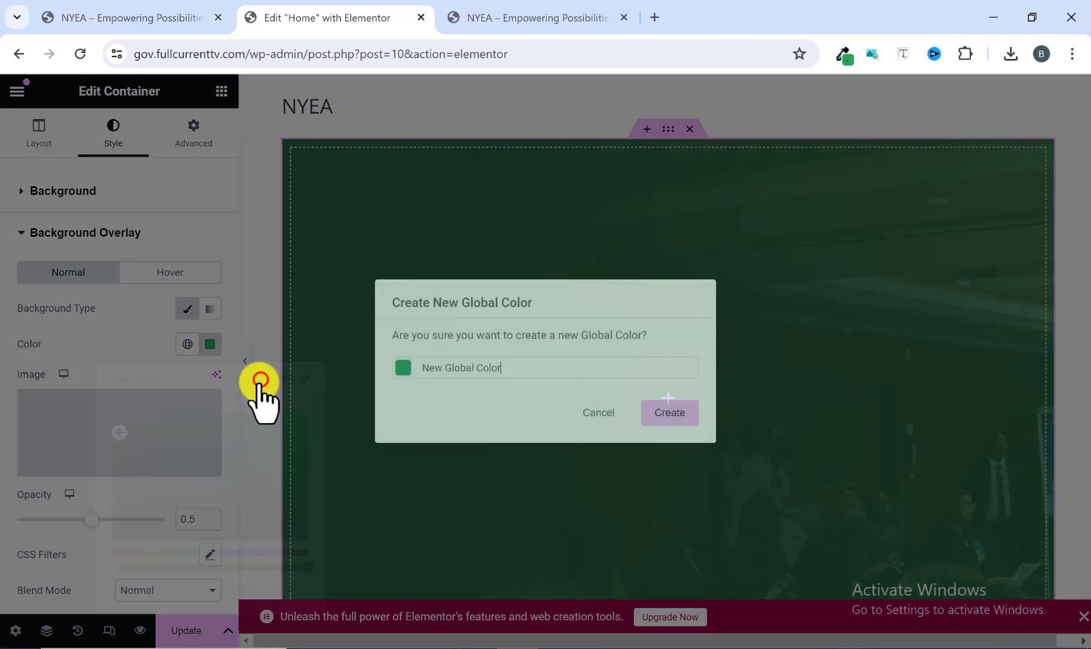
pyautogui.moveTo(502, 369); pyautogui.dragTo(423, 374)
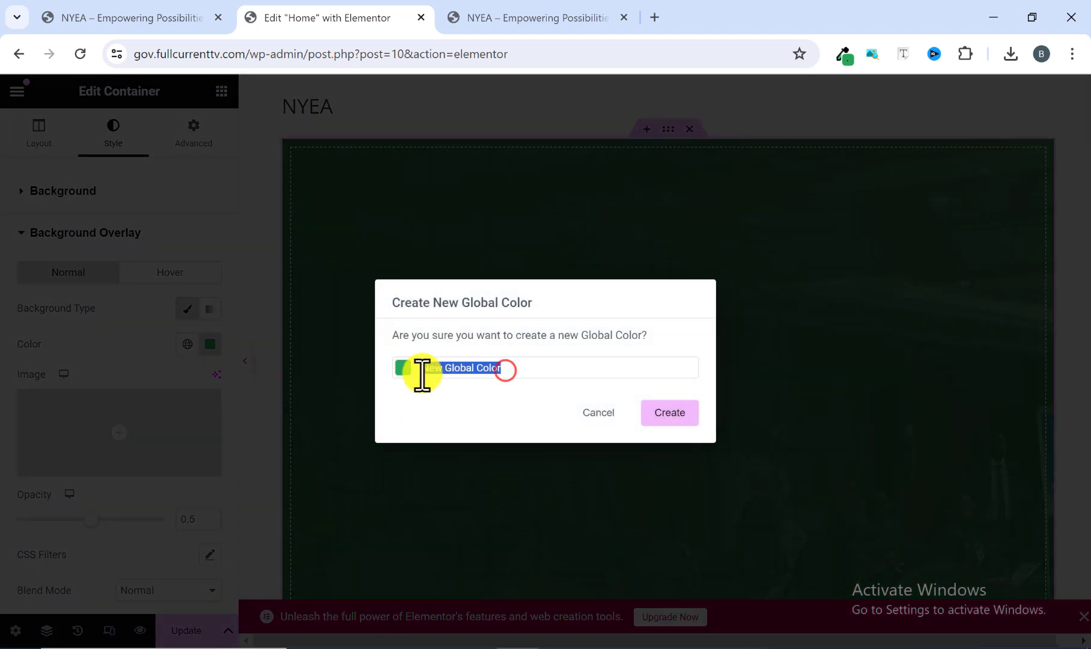
pyautogui.press('BackSpace')
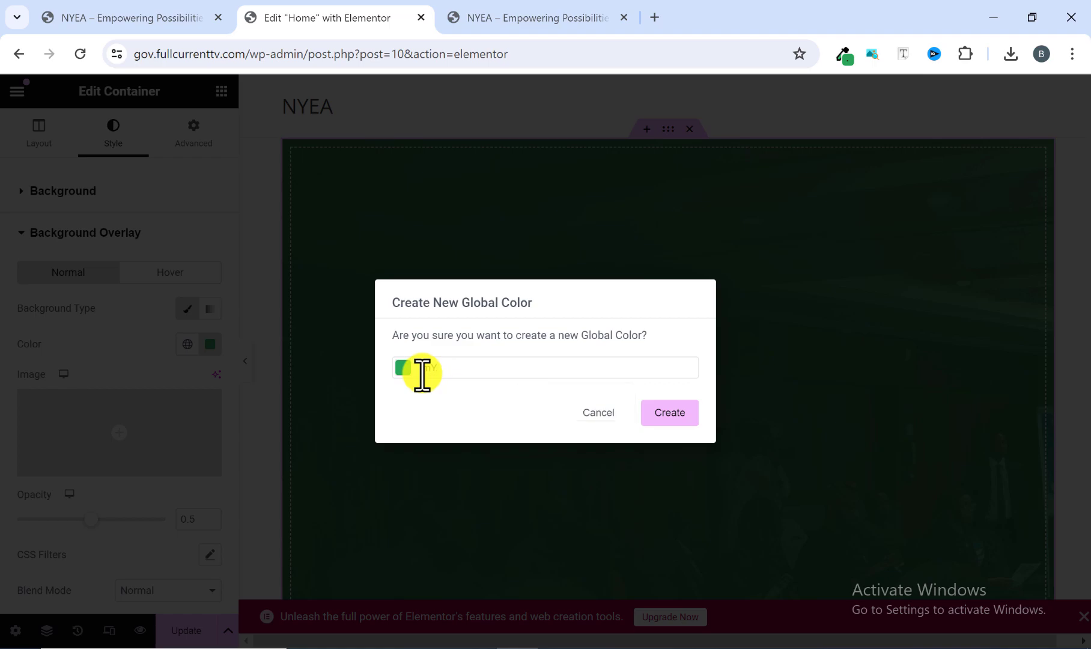
pyautogui.press('BackSpace')
pyautogui.press('BackSpace')
pyautogui.write('MyMain1')
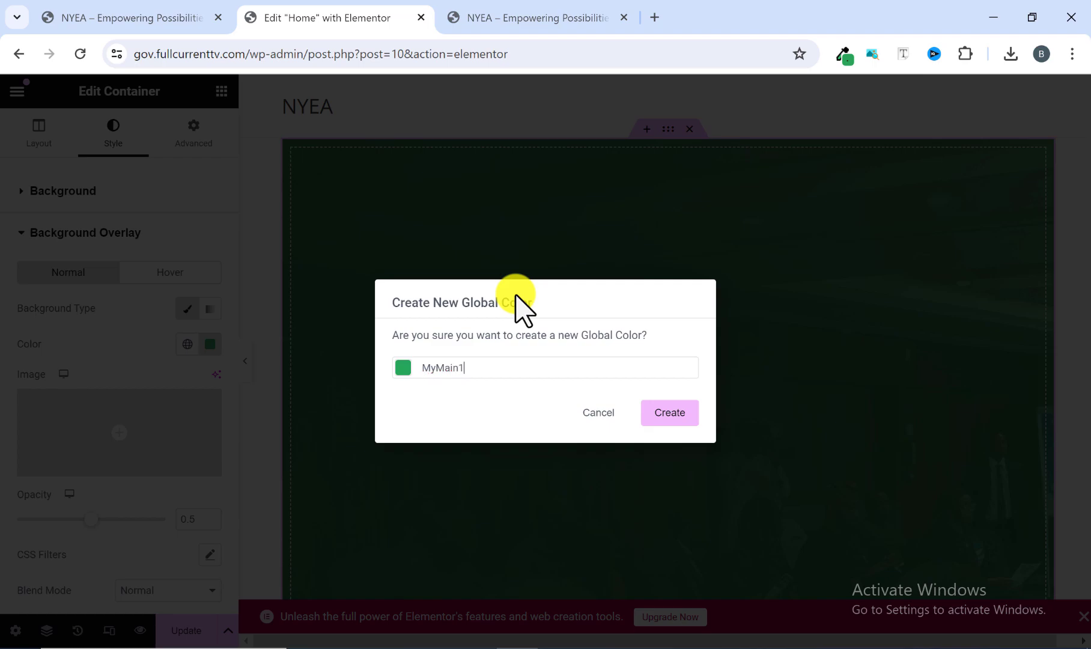
pyautogui.click(668, 411)
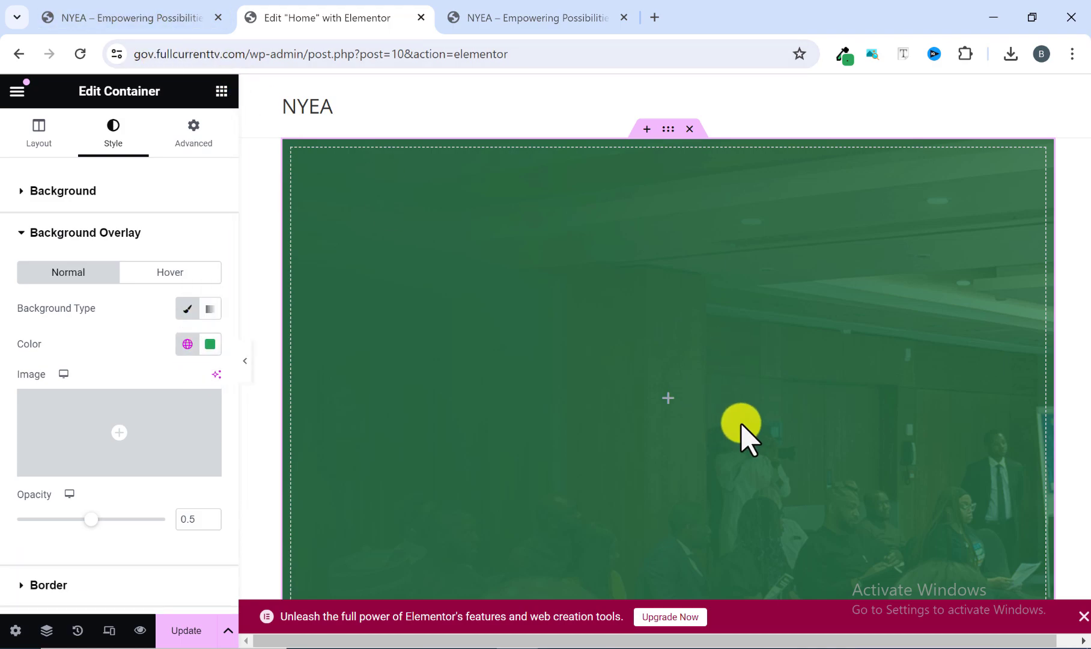
# Lower the hero container's background overlay opacity to 0.2.
pyautogui.scroll(-2, 662, 414)
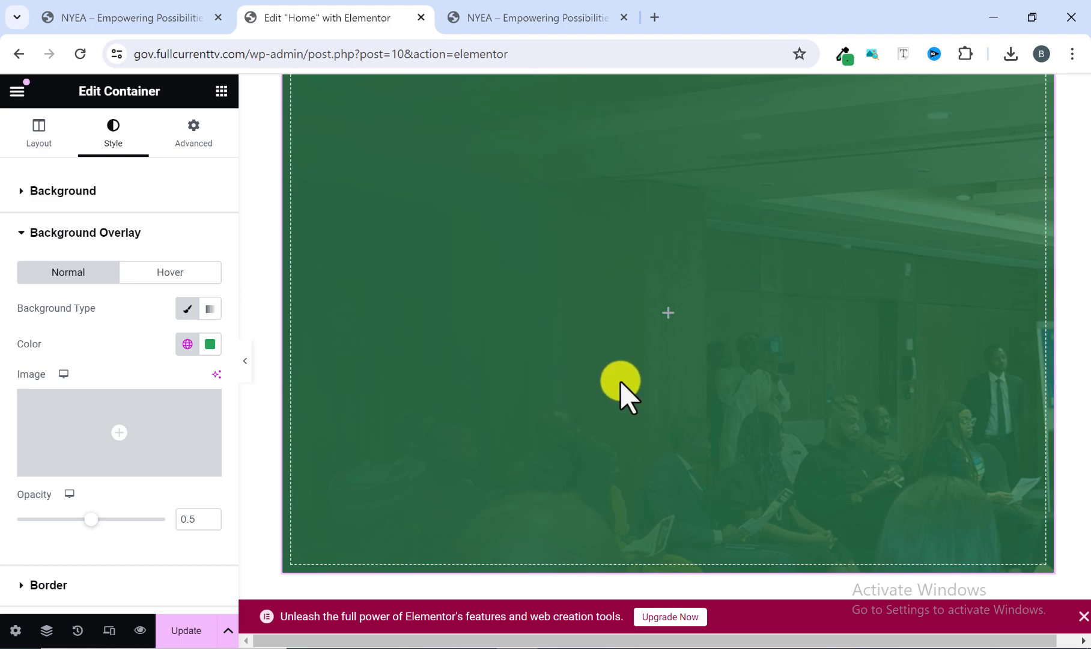
pyautogui.scroll(2, 697, 390)
pyautogui.scroll(-2, 678, 384)
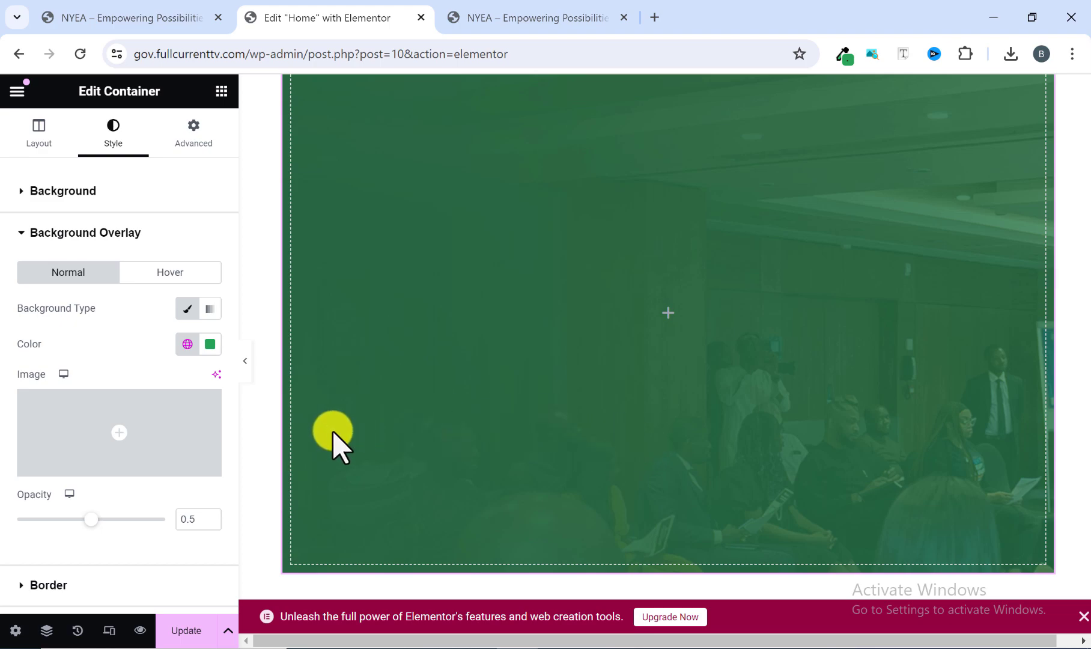
pyautogui.scroll(2, 739, 304)
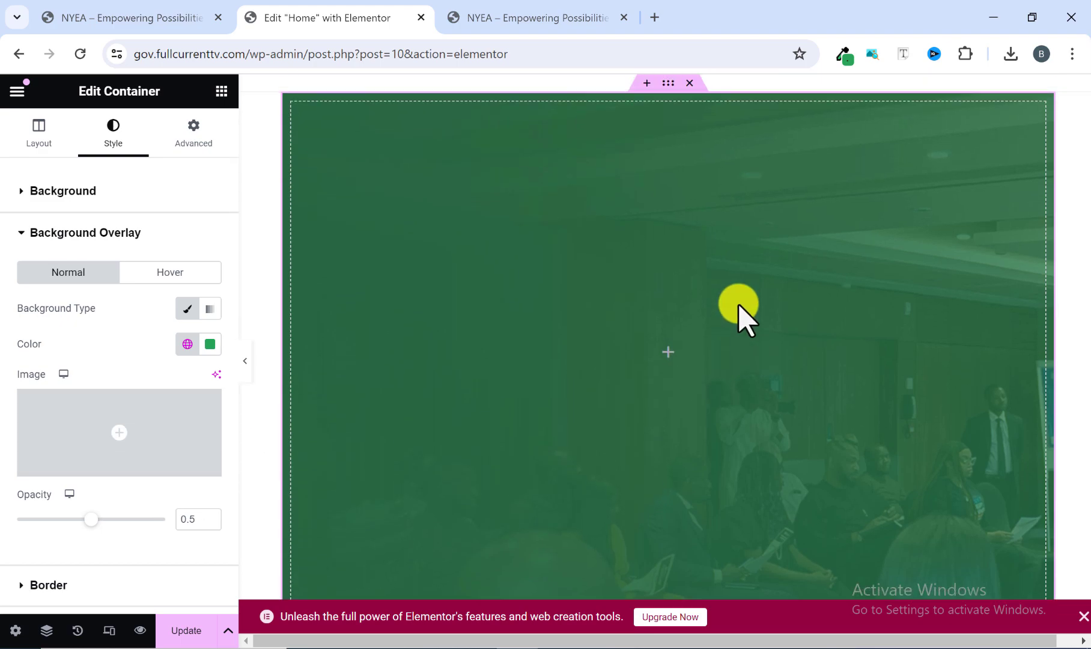
pyautogui.scroll(1, 743, 292)
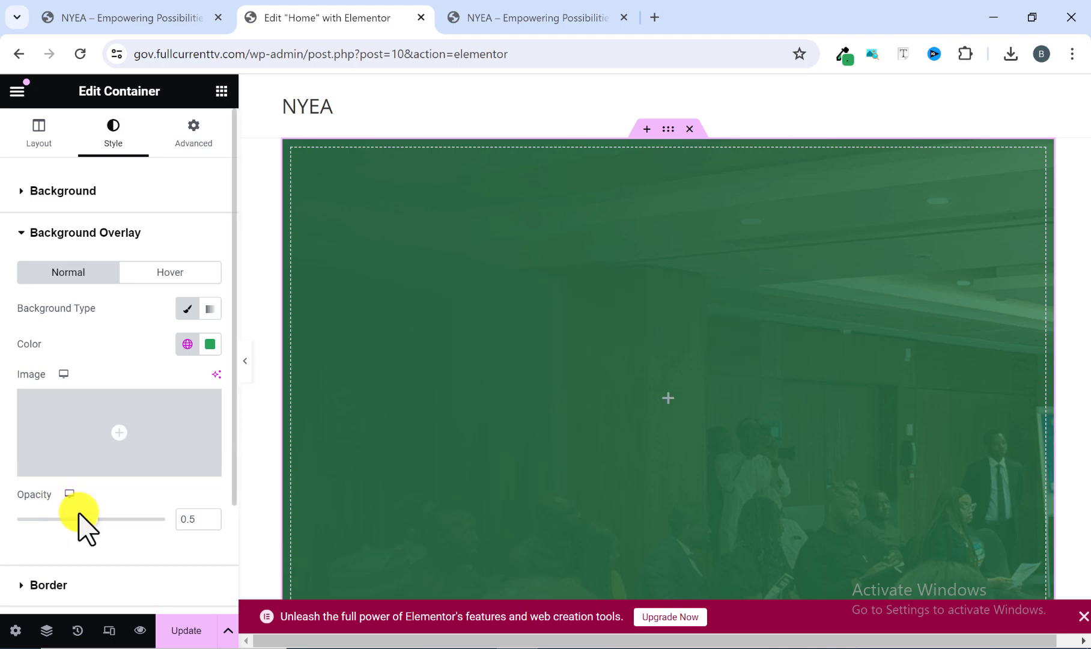
pyautogui.moveTo(87, 520); pyautogui.dragTo(65, 524)
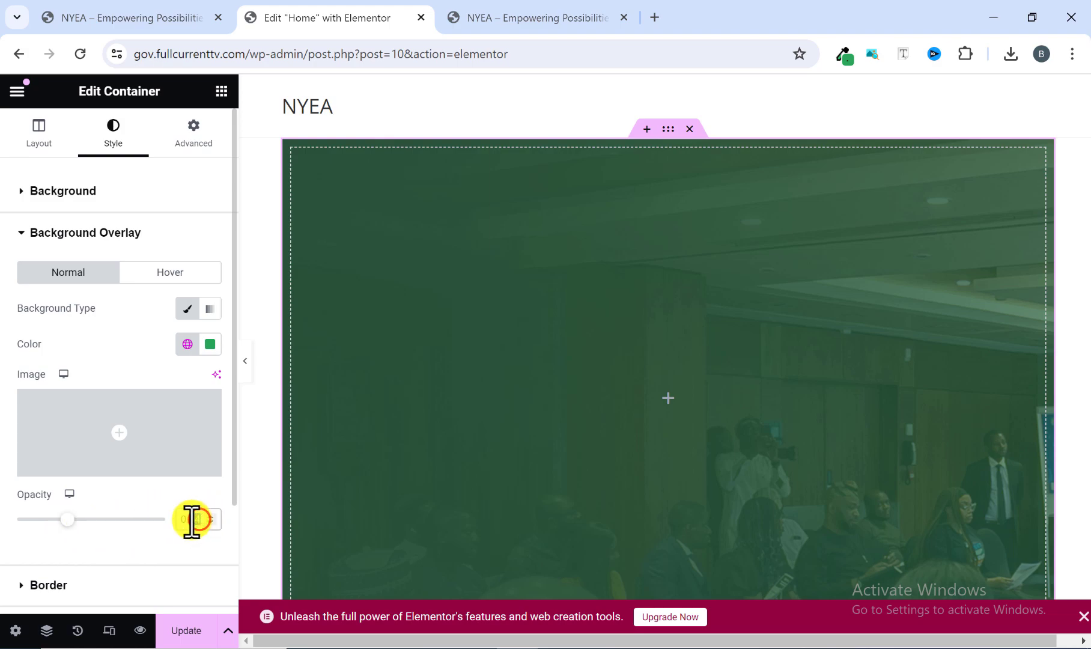
pyautogui.write('2')
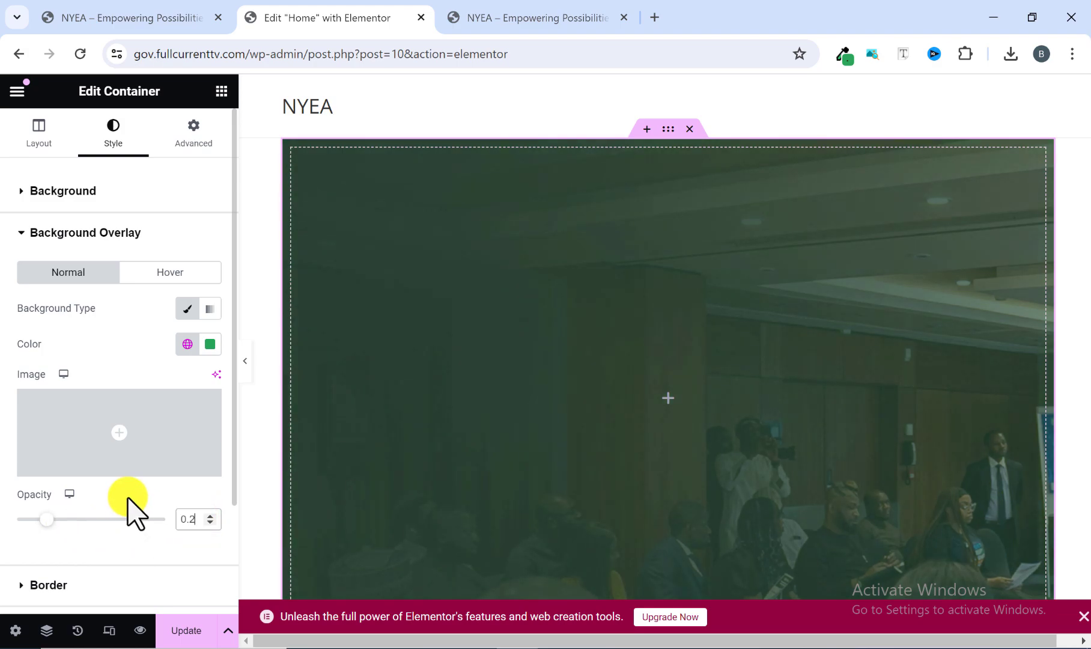
pyautogui.click(130, 502)
# Hide the editing panel and examine the hero's overlay tint and extent across the page.
pyautogui.scroll(-2, 636, 444)
pyautogui.scroll(-2, 710, 374)
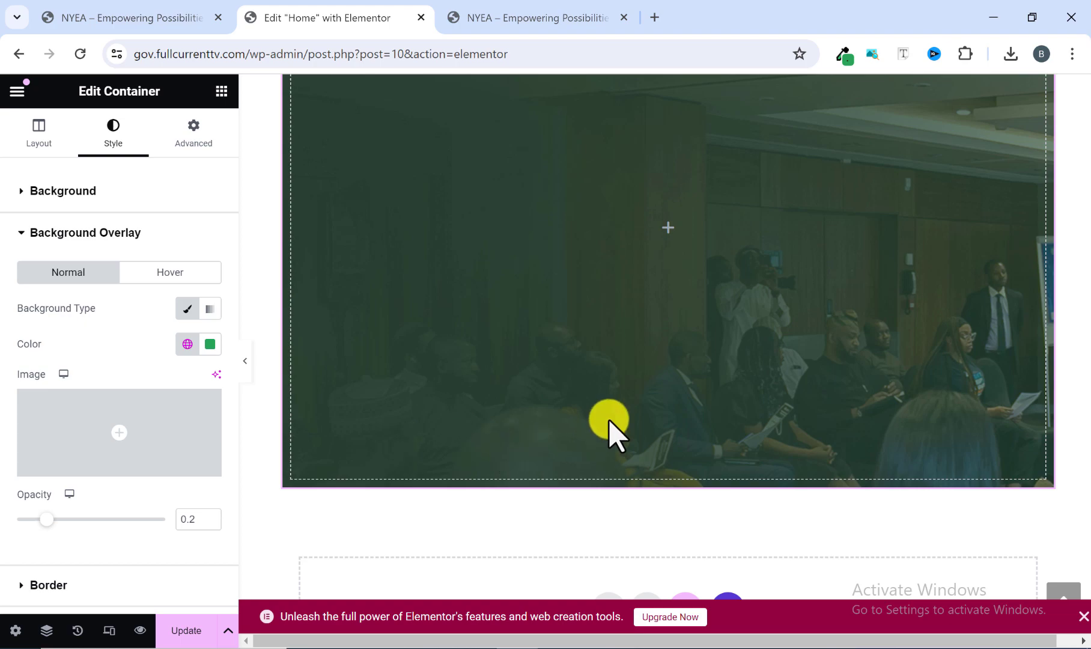
pyautogui.scroll(4, 609, 419)
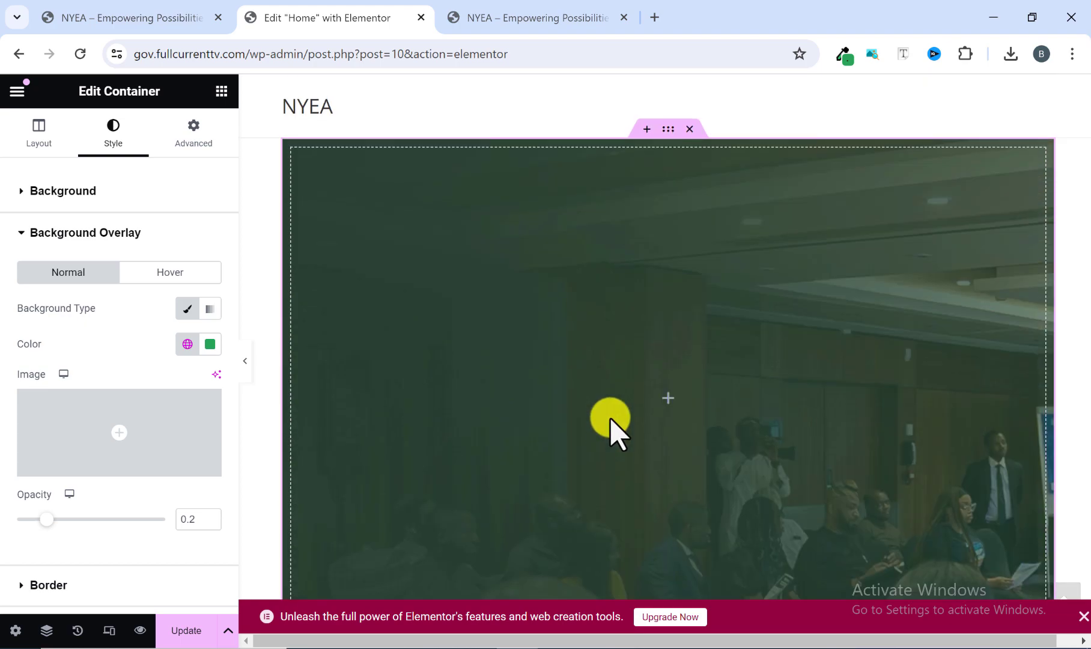
pyautogui.click(246, 371)
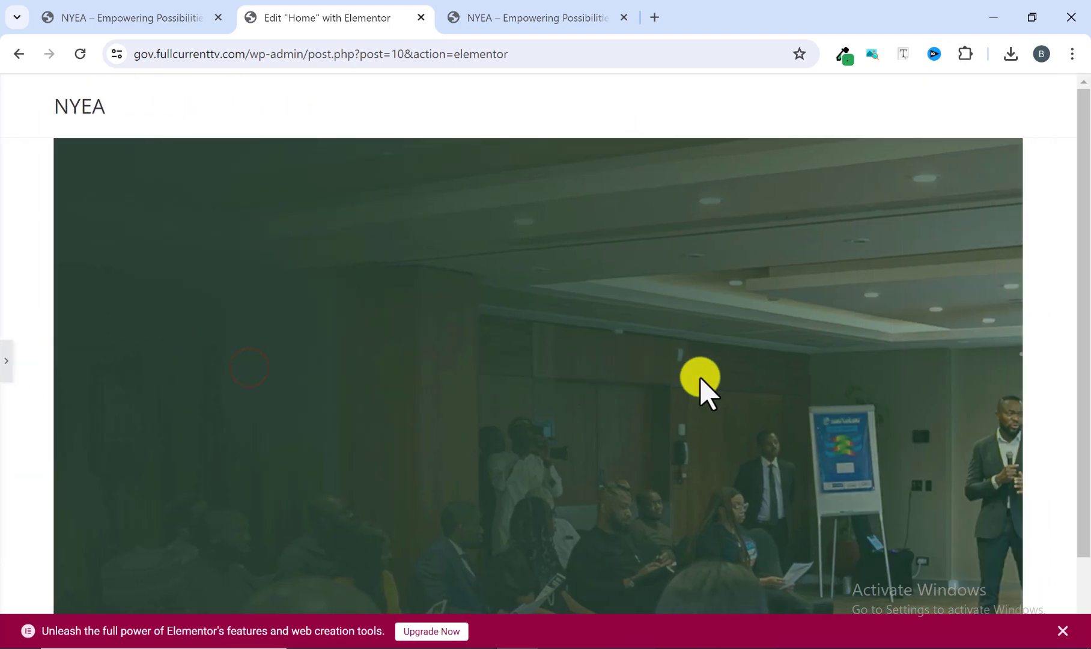
pyautogui.scroll(-1, 703, 384)
pyautogui.scroll(2, 715, 402)
pyautogui.scroll(-2, 709, 400)
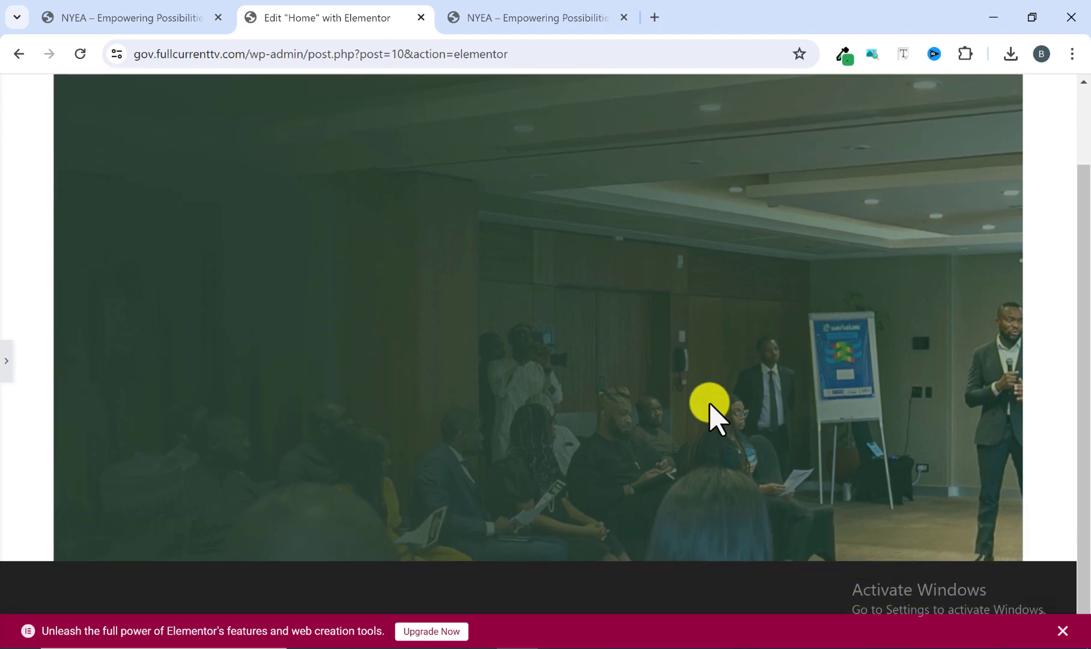
pyautogui.scroll(2, 708, 403)
pyautogui.scroll(-2, 709, 403)
pyautogui.scroll(2, 709, 403)
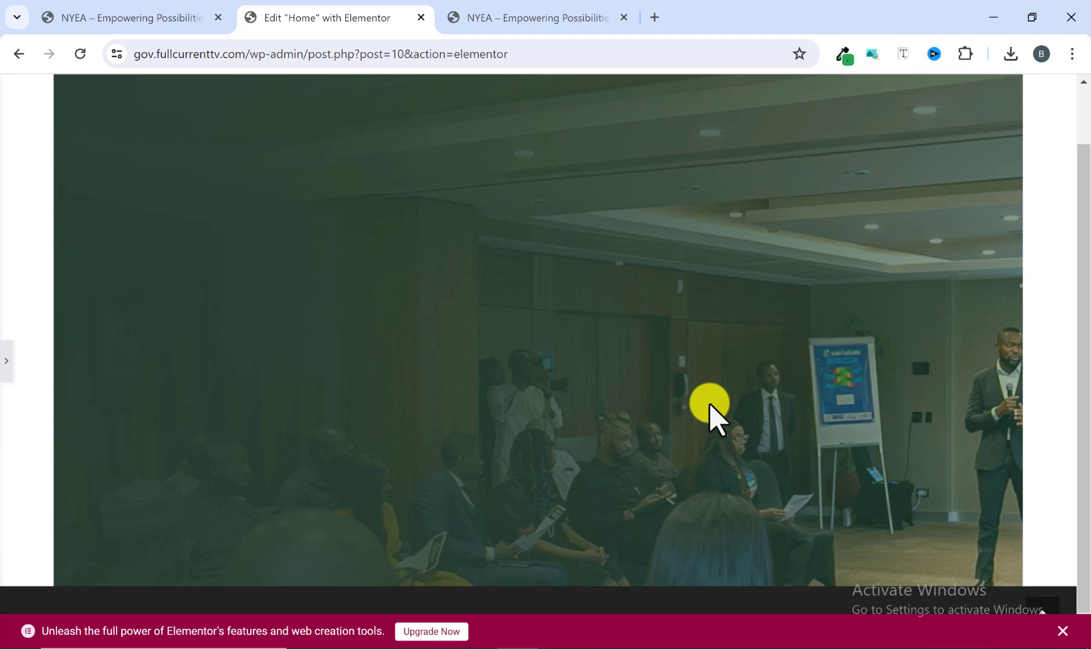
pyautogui.scroll(-1, 709, 403)
pyautogui.scroll(2, 709, 404)
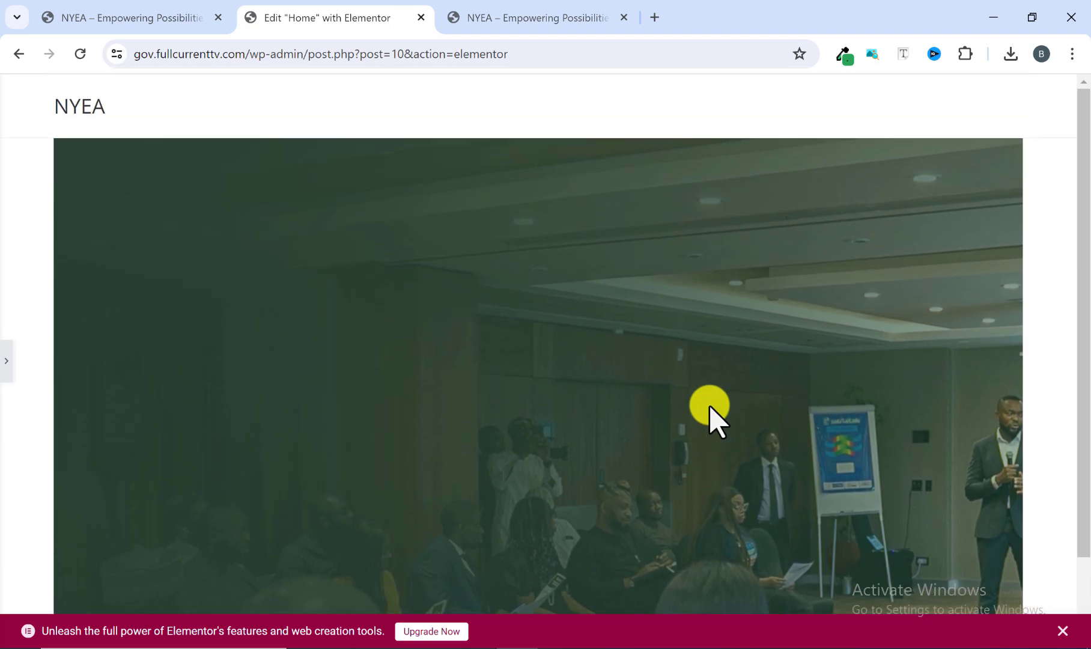
pyautogui.scroll(-2, 709, 404)
pyautogui.scroll(2, 709, 403)
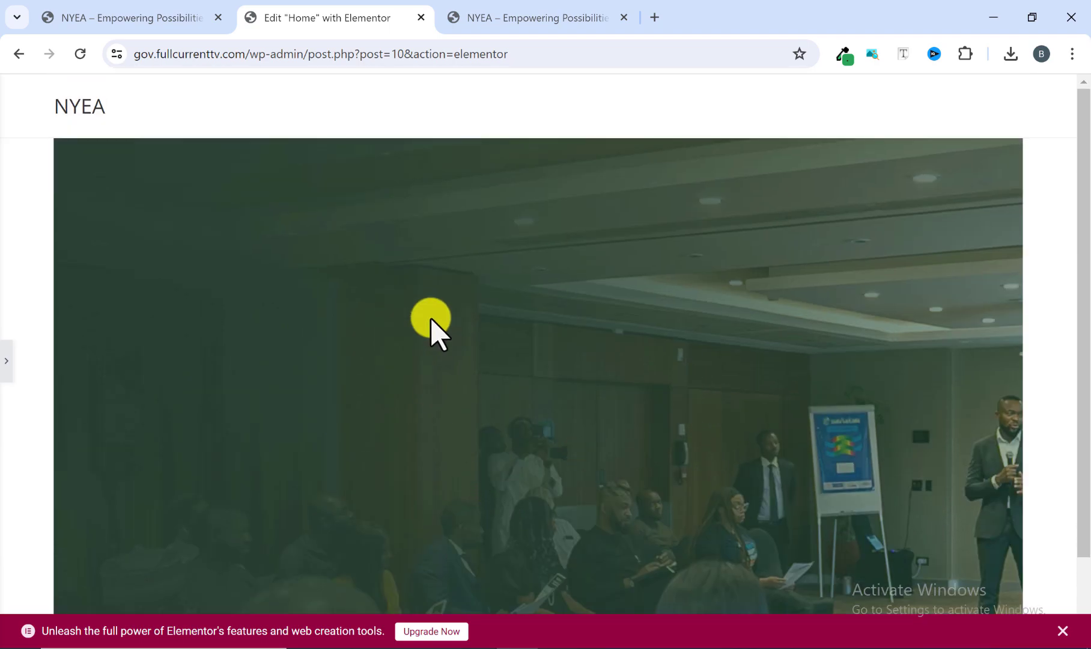
# Compare the hero's side margins on the reference homepage with those in the editor, then restore the editing panel.
pyautogui.click(155, 18)
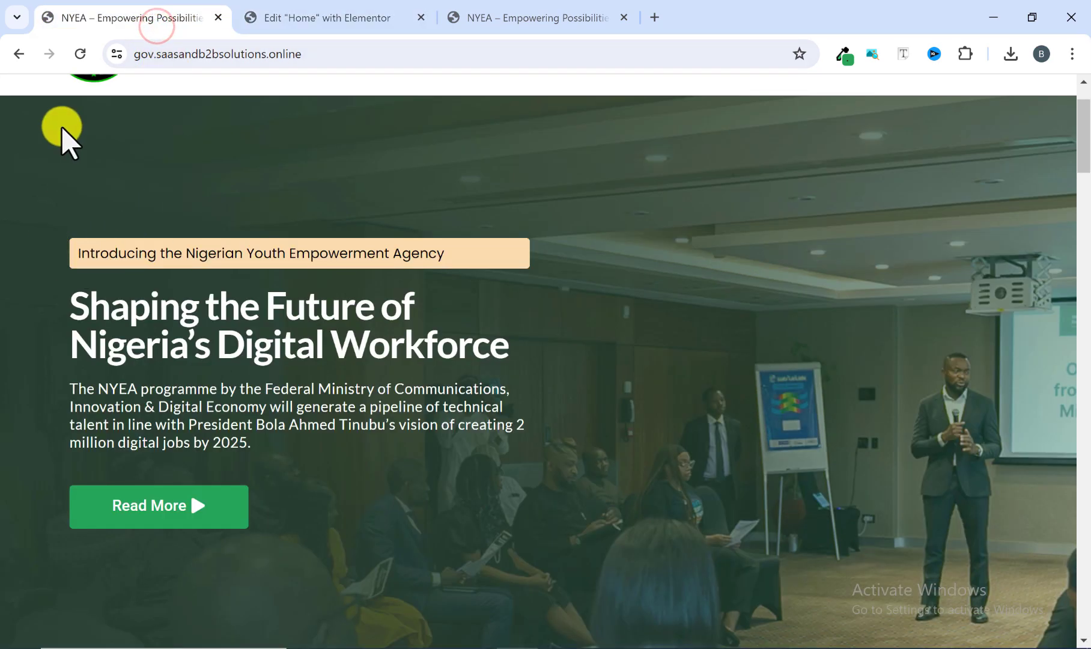
pyautogui.click(275, 20)
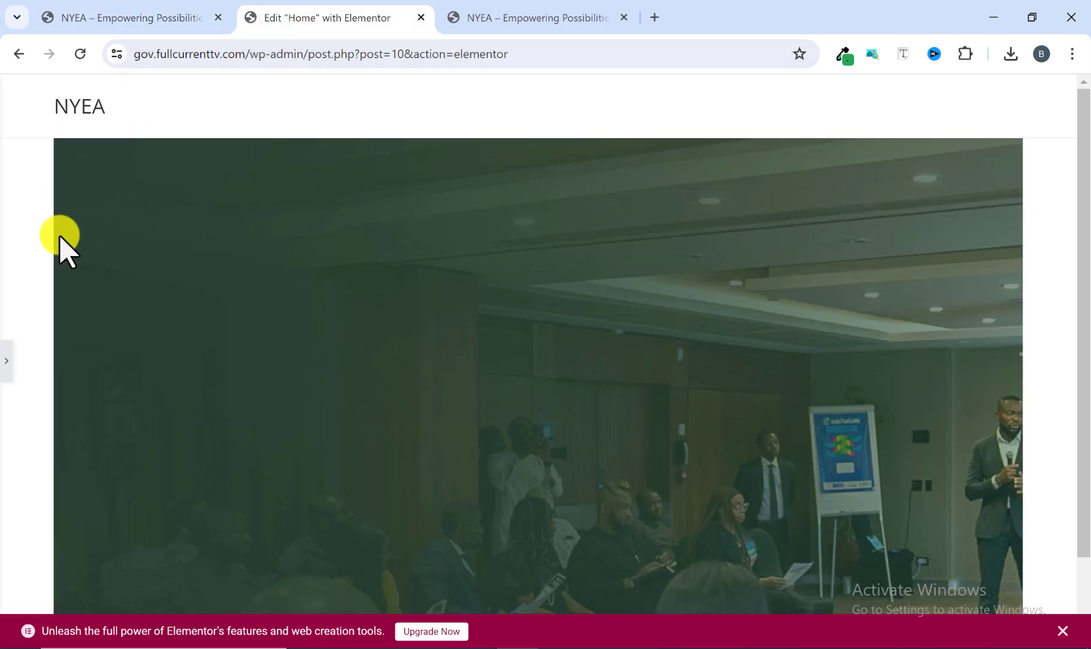
pyautogui.click(108, 17)
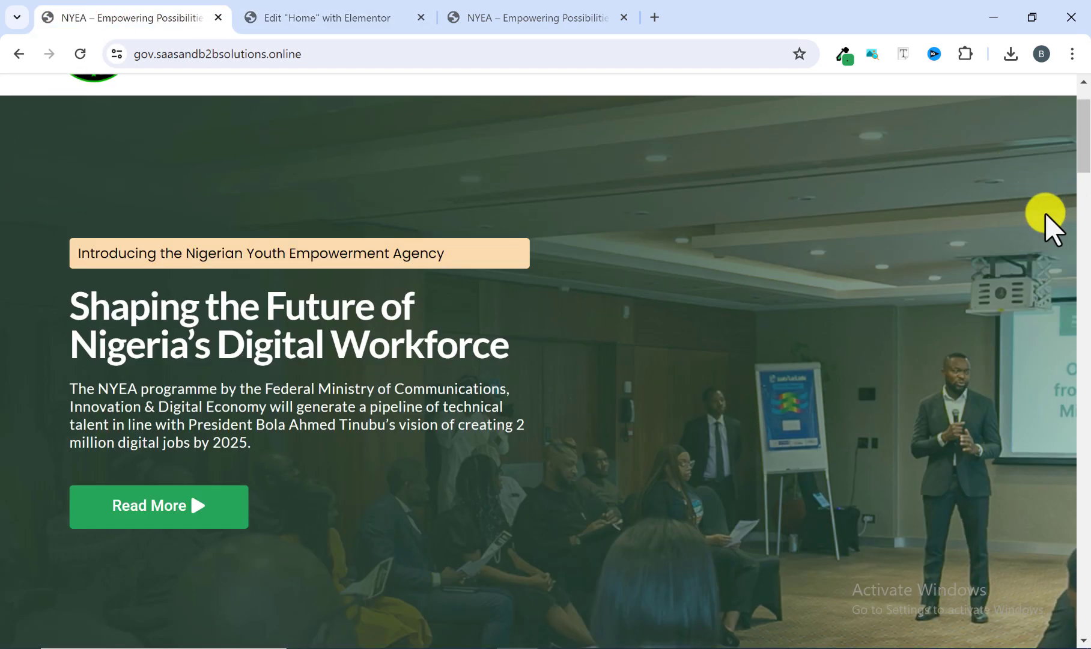
pyautogui.click(318, 19)
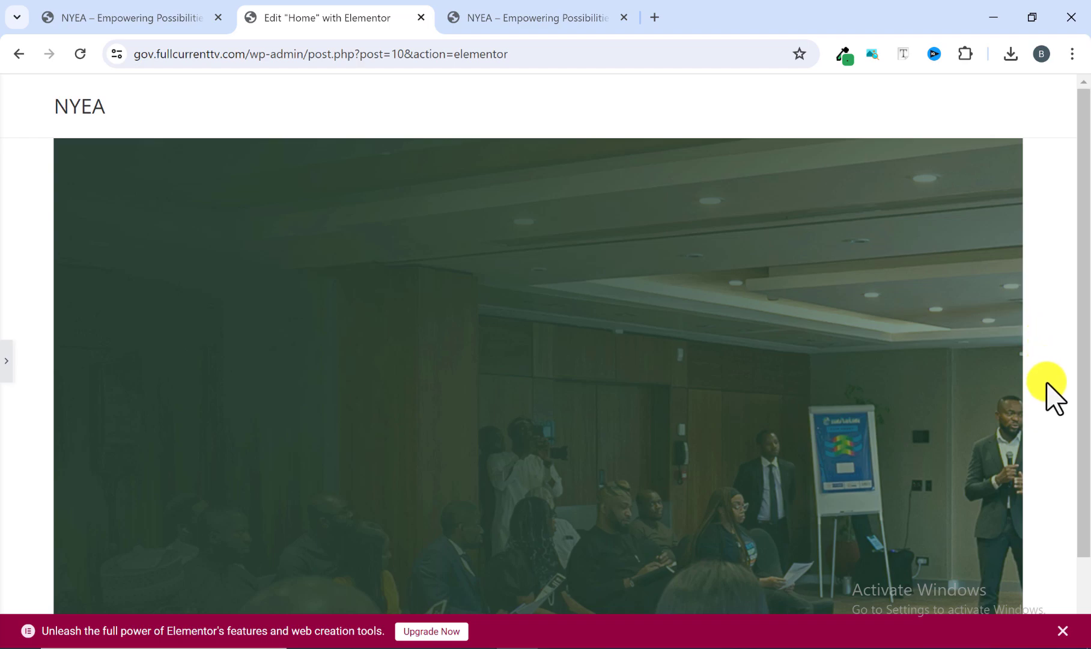
pyautogui.click(5, 363)
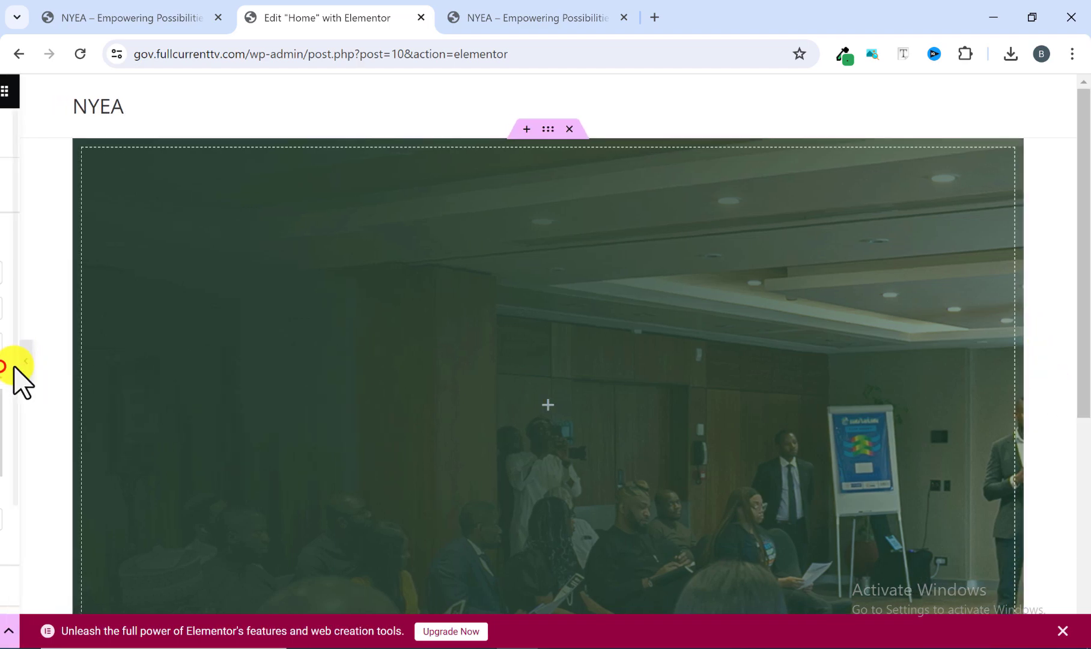
pyautogui.click(660, 479)
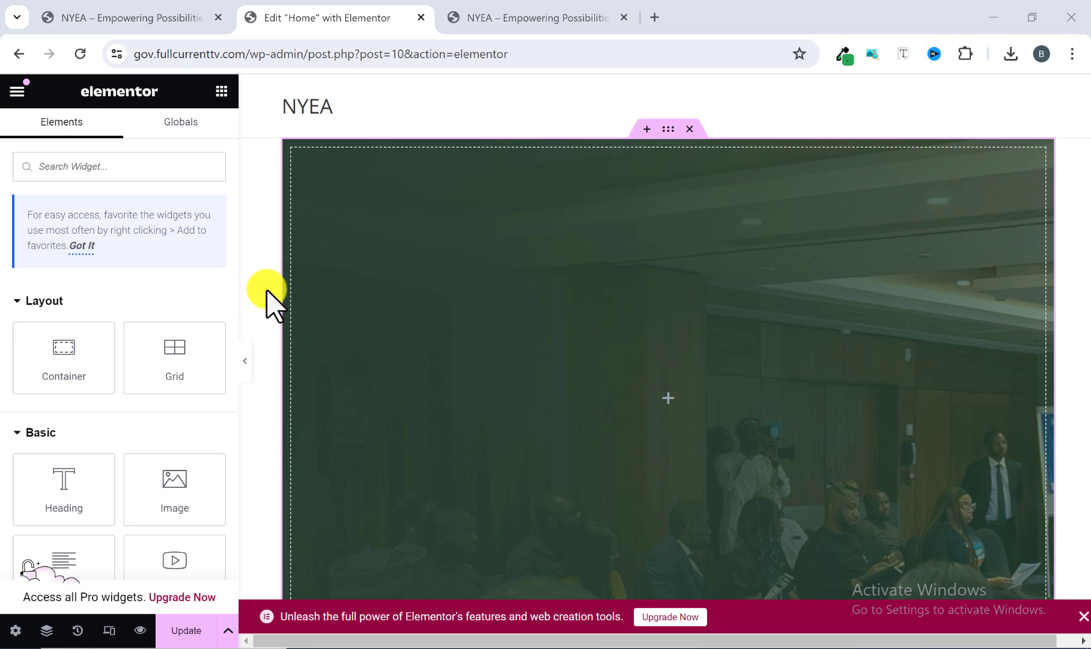
# Set the Home page's layout to Elementor Full Width and update the page.
pyautogui.click(16, 630)
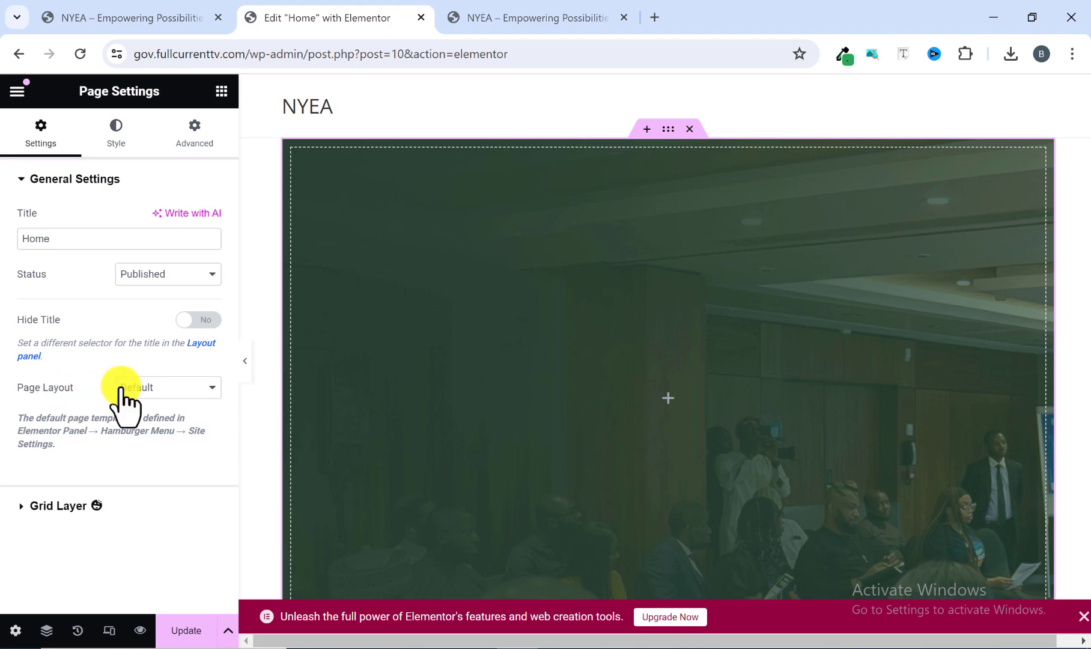
pyautogui.click(184, 389)
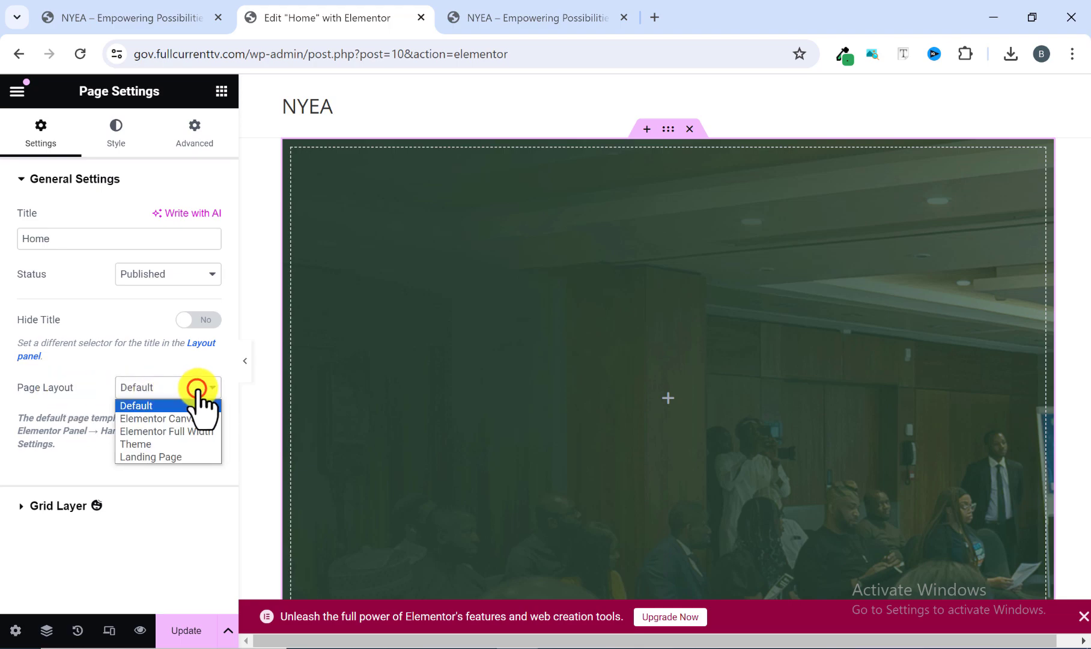
pyautogui.click(183, 432)
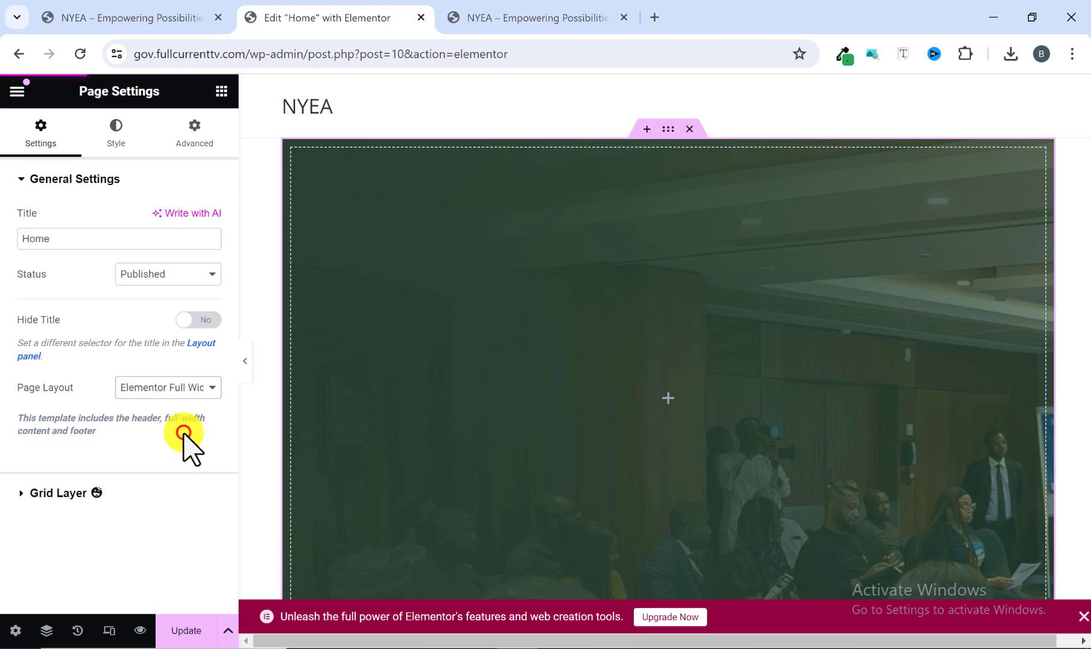
pyautogui.click(191, 629)
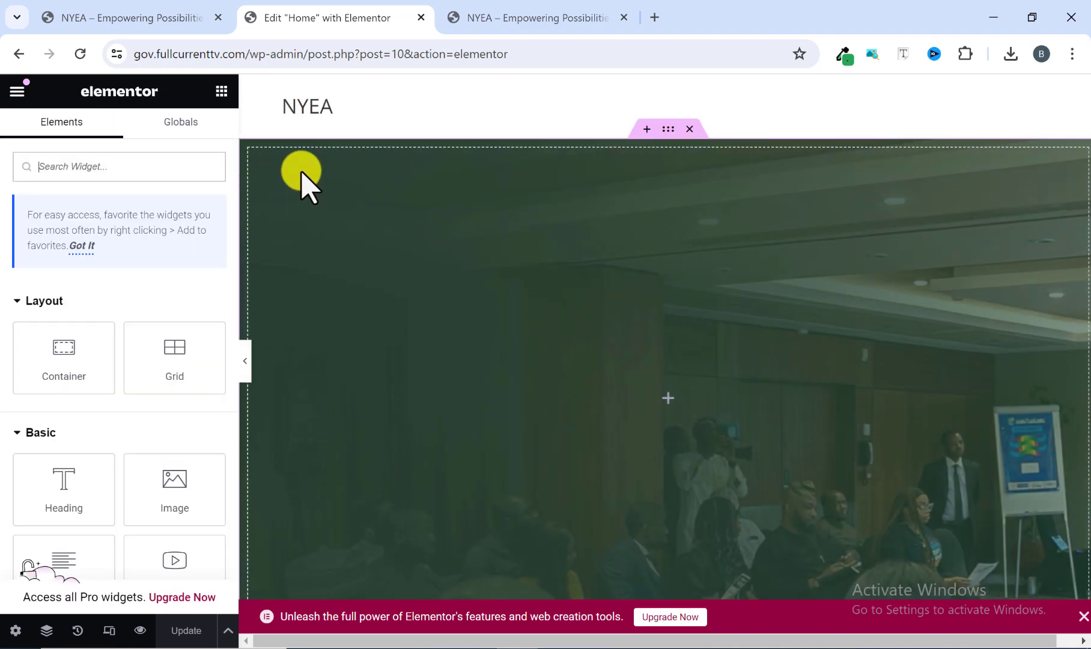
# Compare the full-width hero with the reference homepage's hero, including the introductory banner text above its main heading.
pyautogui.scroll(-3, 551, 312)
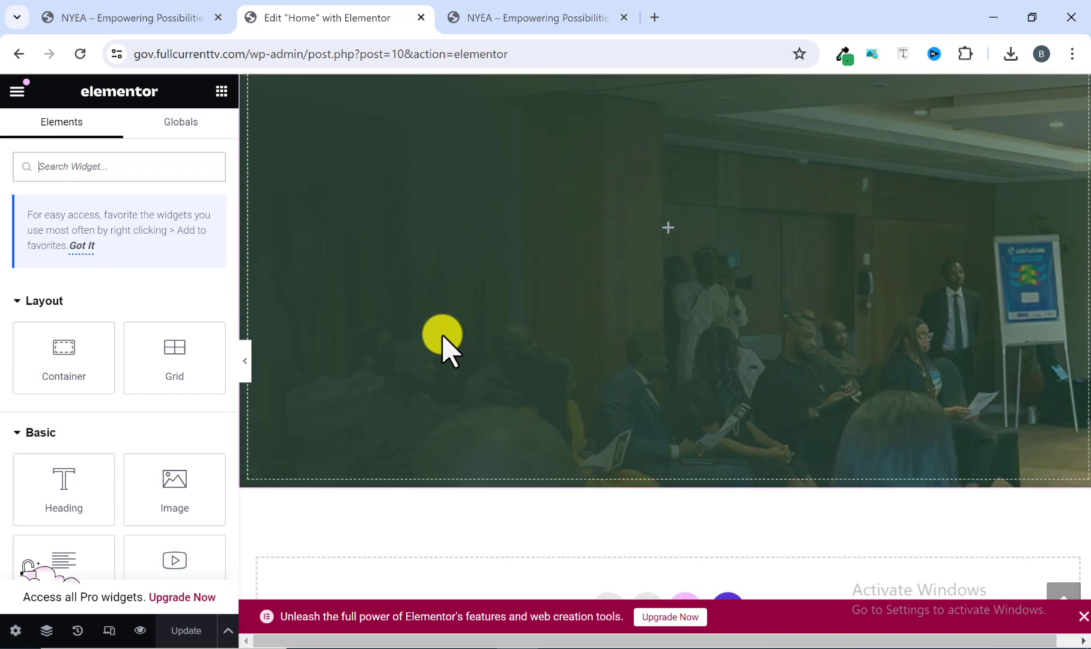
pyautogui.click(246, 360)
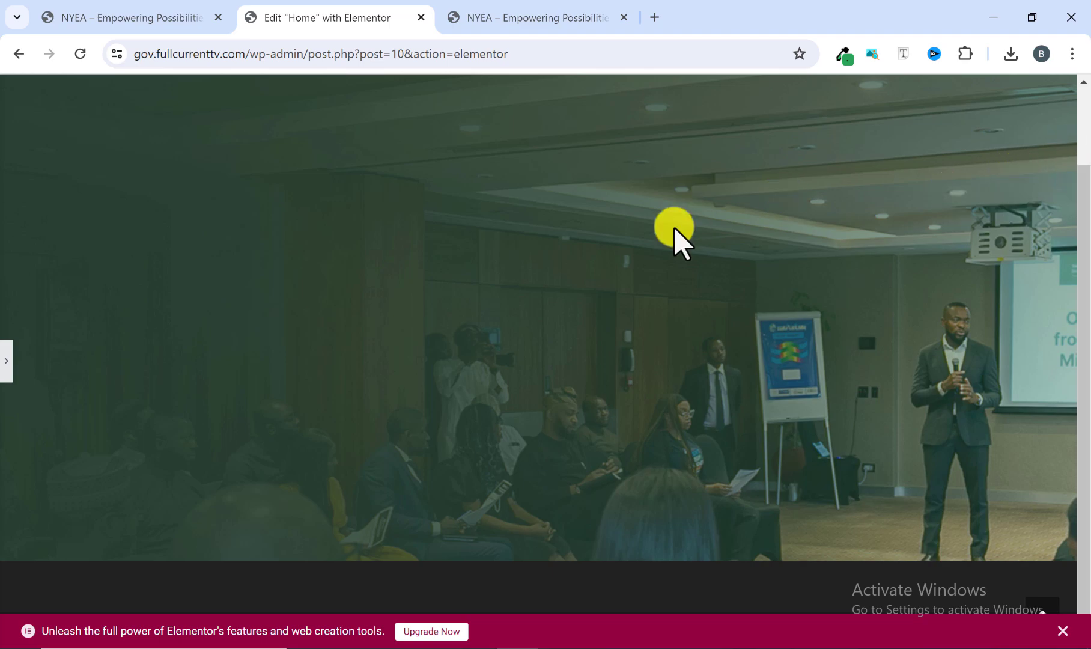
pyautogui.click(211, 9)
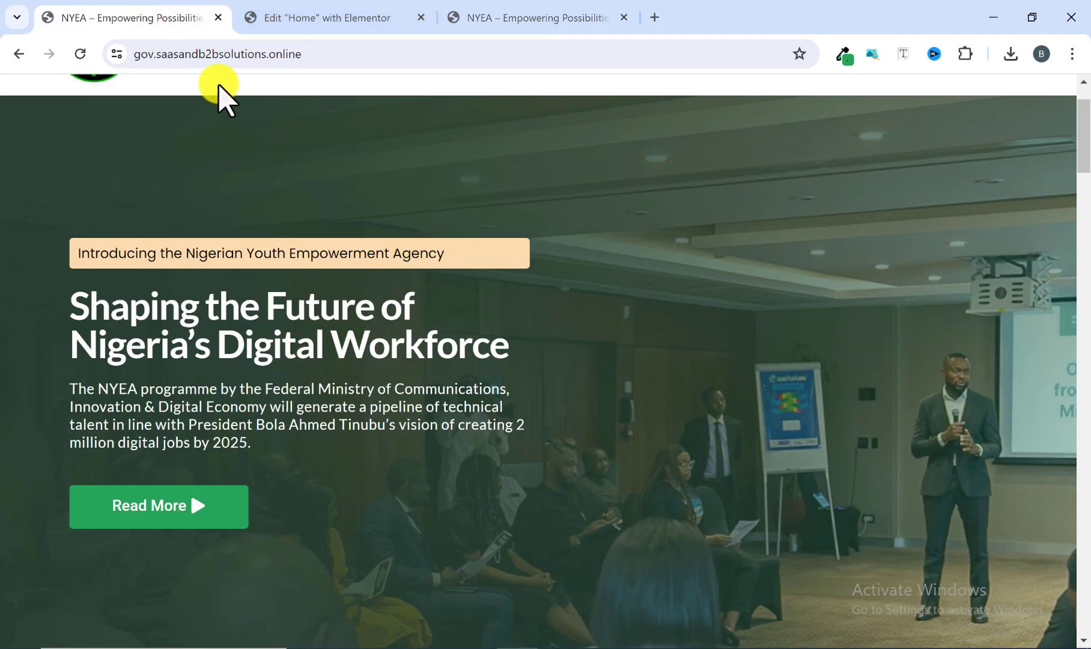
pyautogui.click(278, 17)
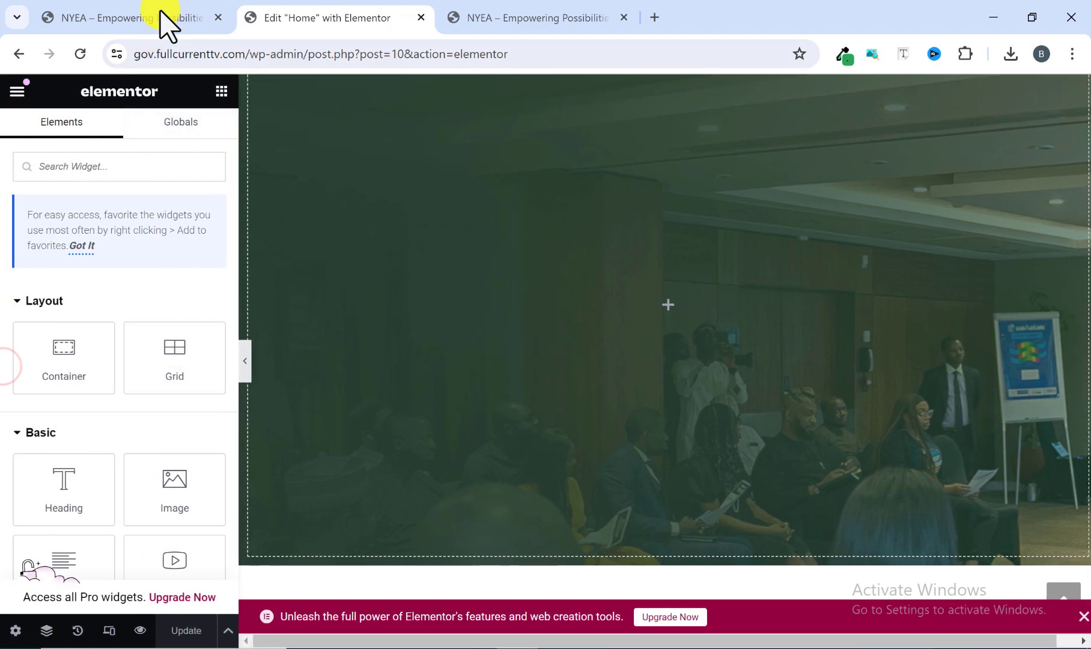
pyautogui.click(164, 20)
pyautogui.click(353, 6)
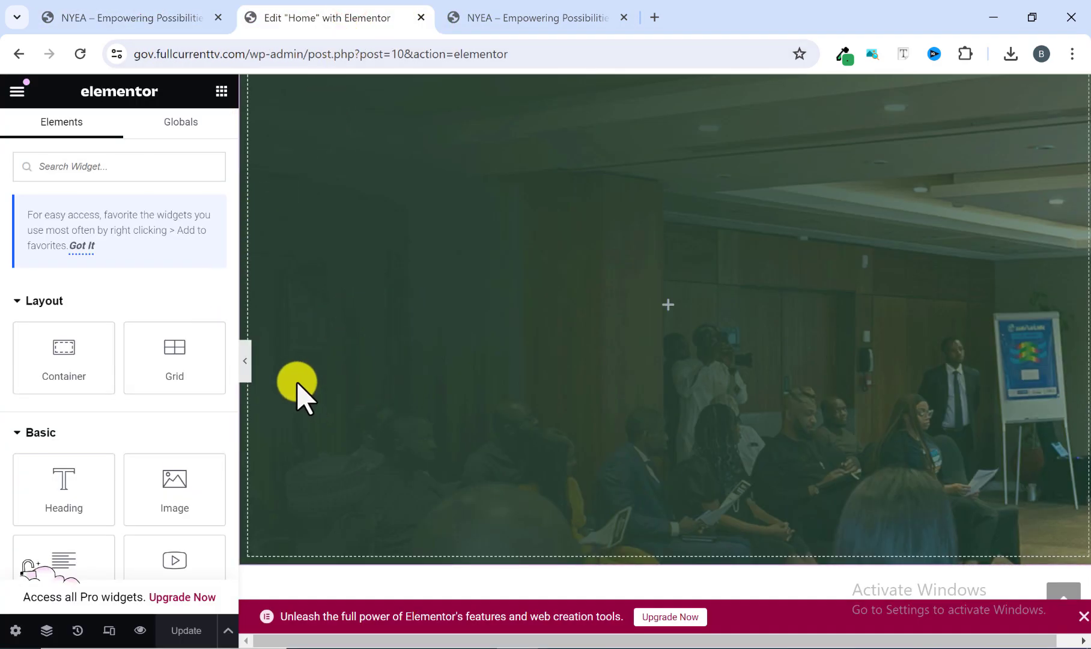
pyautogui.scroll(2, 421, 337)
pyautogui.click(171, 28)
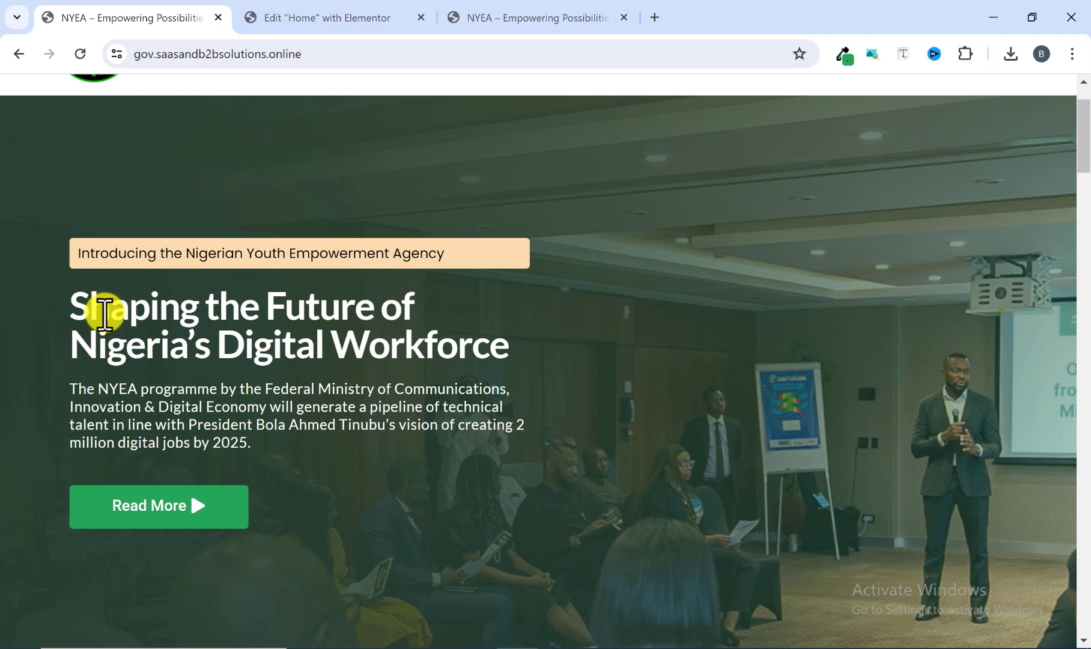
pyautogui.moveTo(75, 256); pyautogui.dragTo(511, 268)
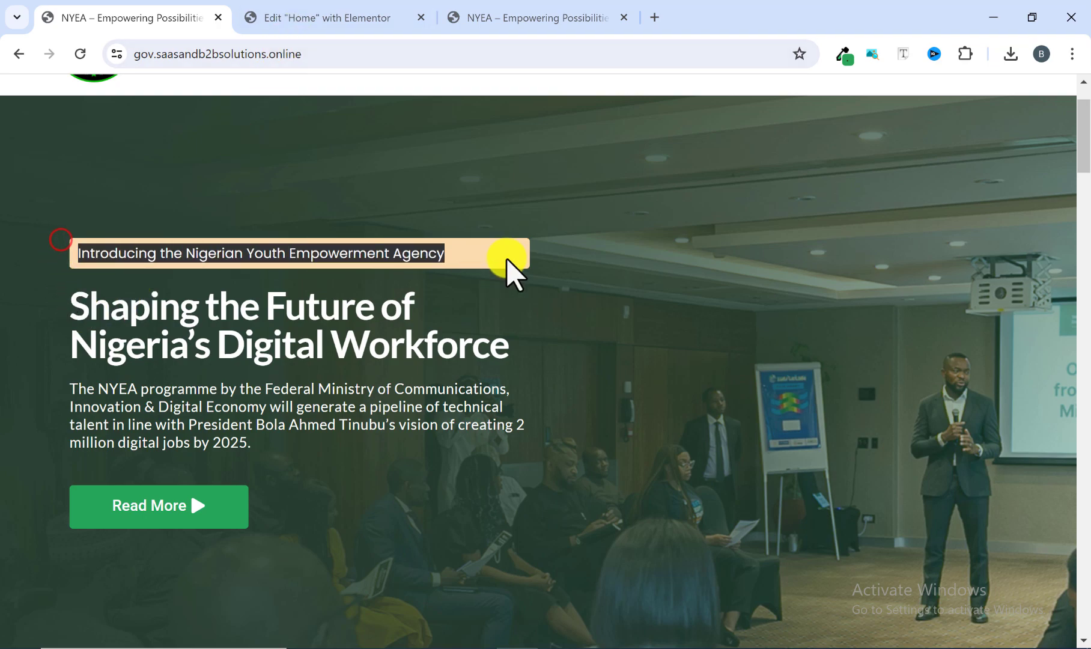
pyautogui.click(554, 251)
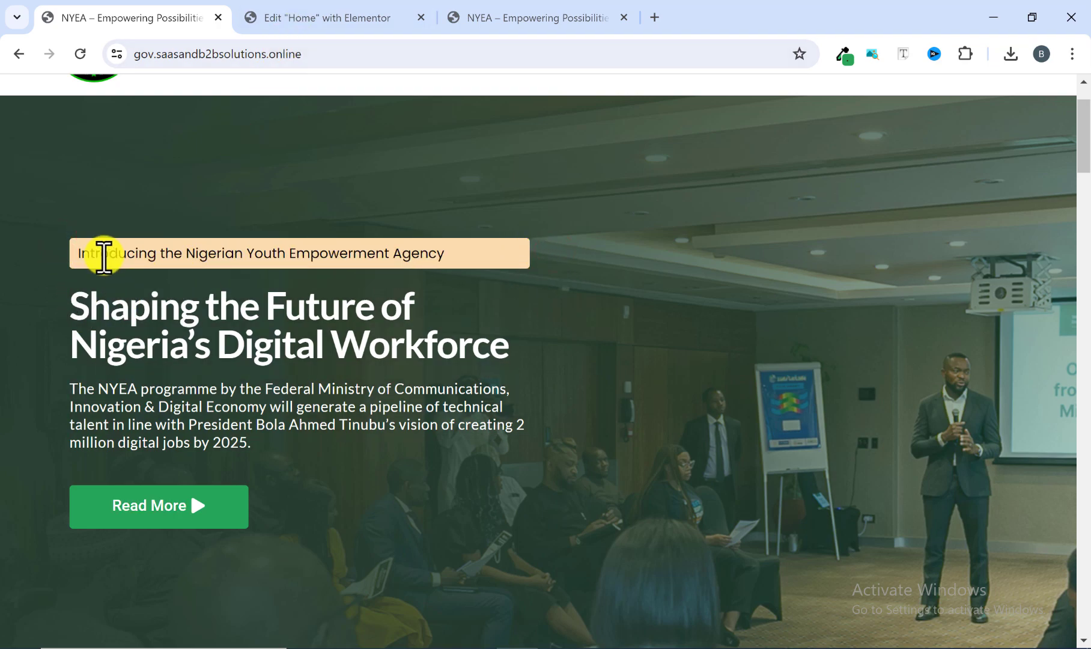
# Return to the Home page editor and add a Heading widget inside the hero container.
pyautogui.click(308, 7)
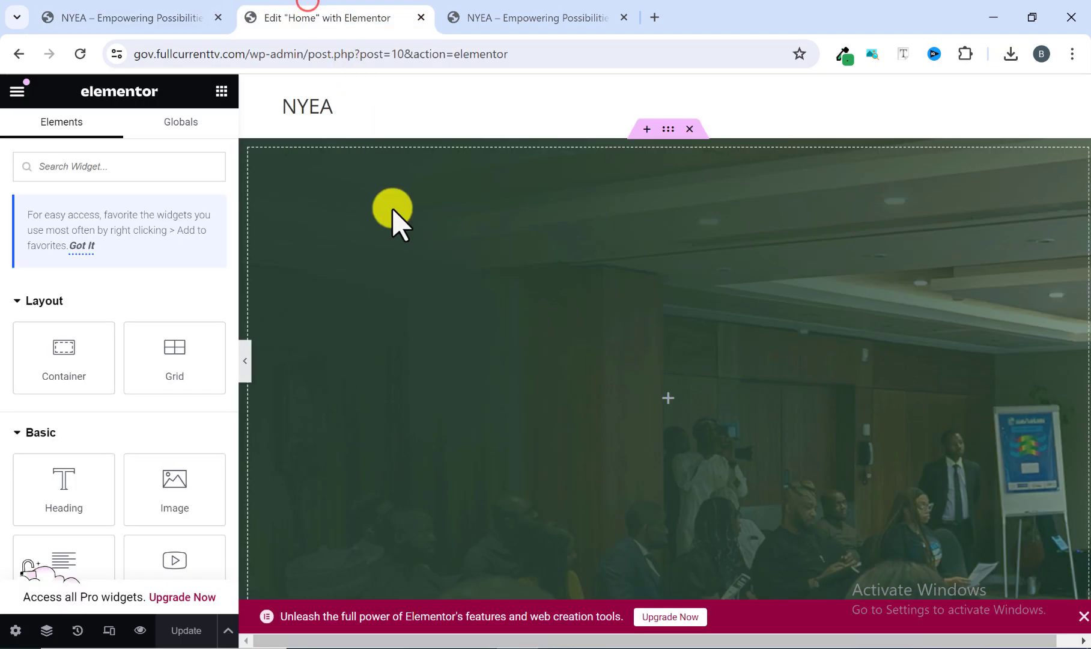
pyautogui.click(222, 93)
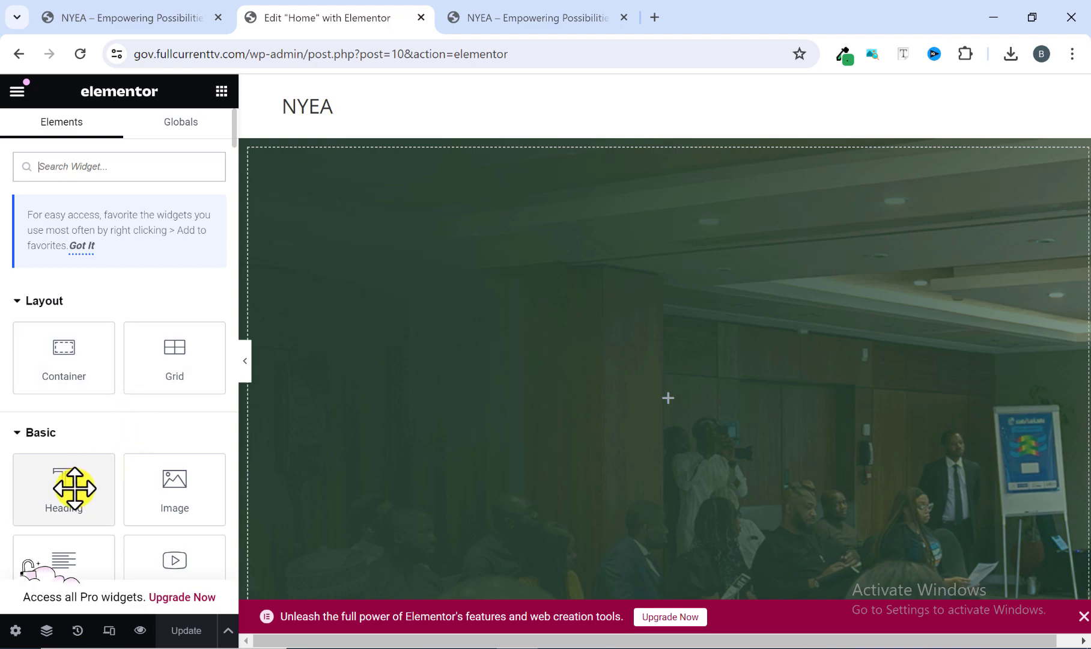
pyautogui.moveTo(66, 496); pyautogui.dragTo(527, 432)
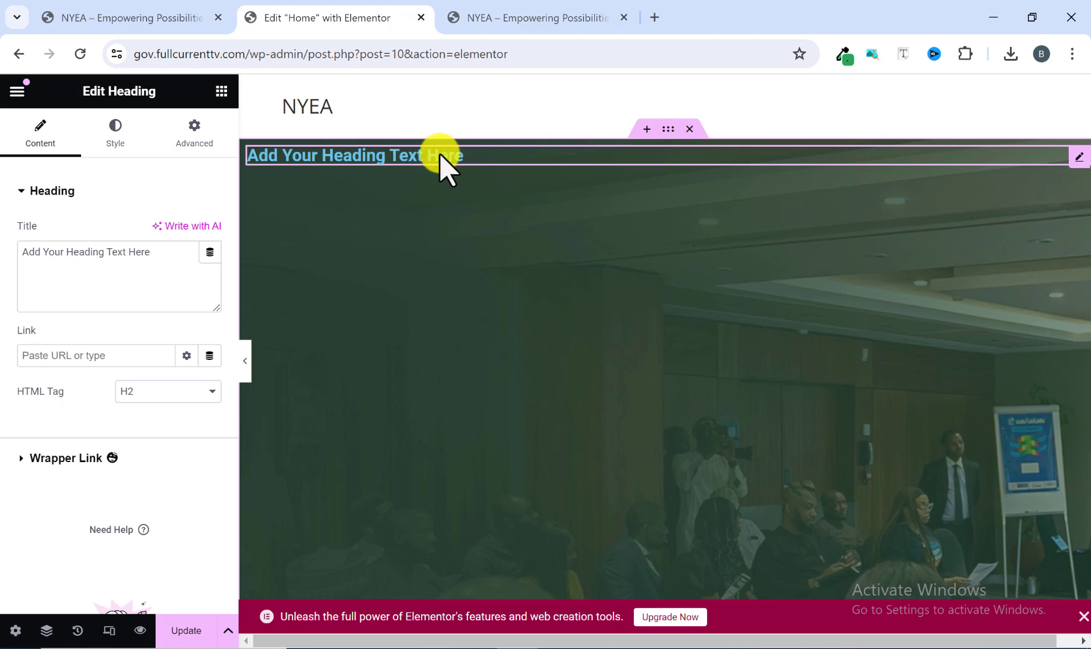
# Set the hero container's Justify Content to Center and its Align Items to Start.
pyautogui.click(160, 11)
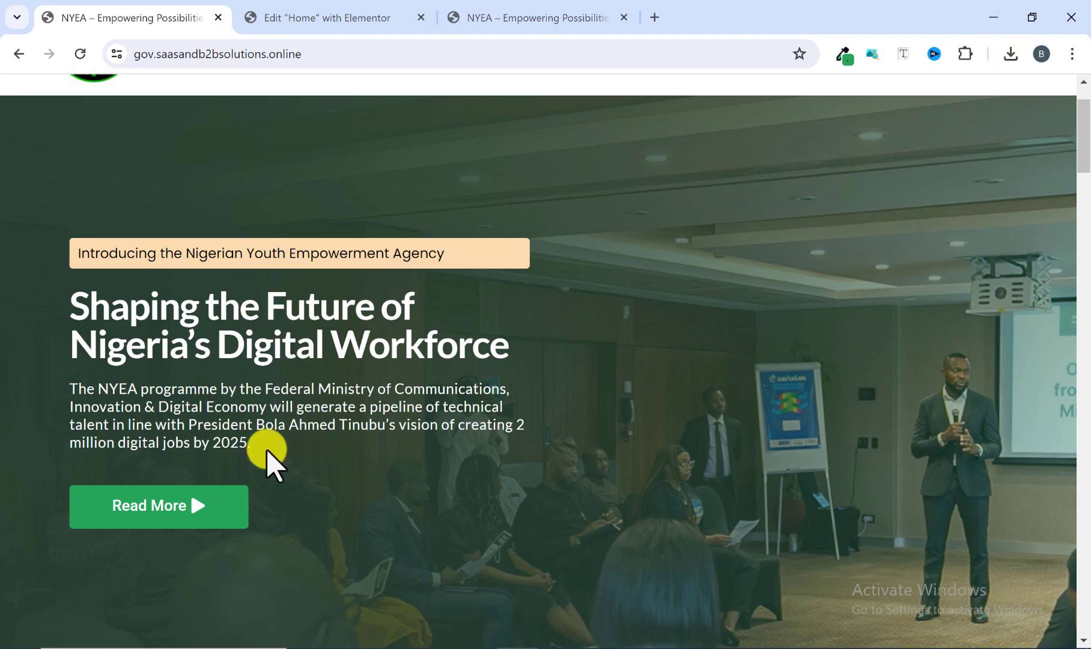
pyautogui.click(325, 19)
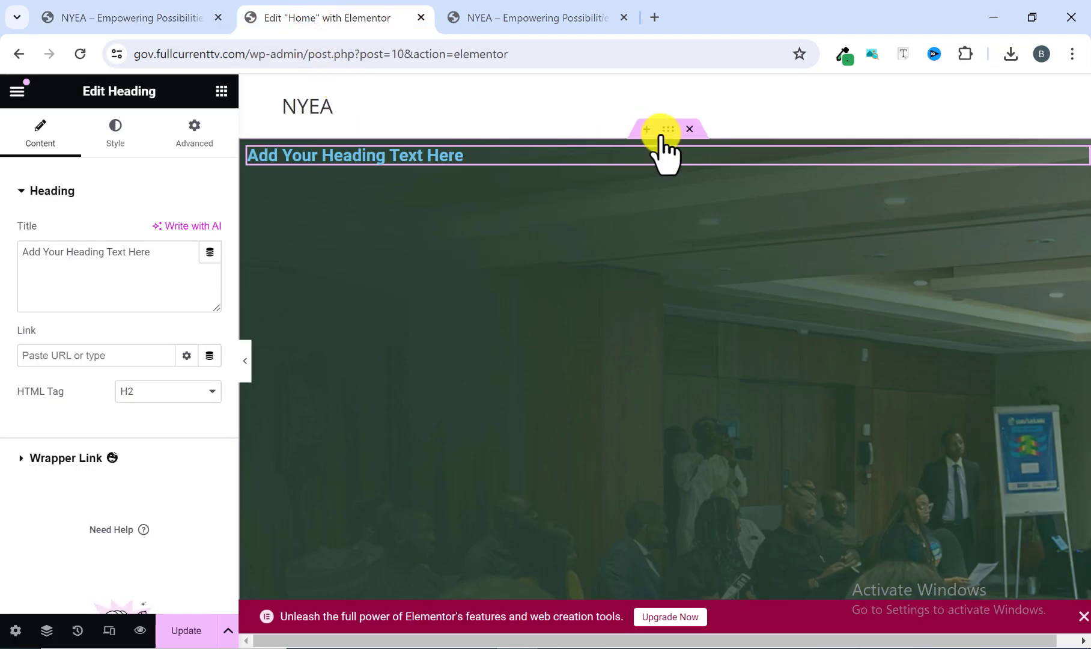
pyautogui.click(664, 128)
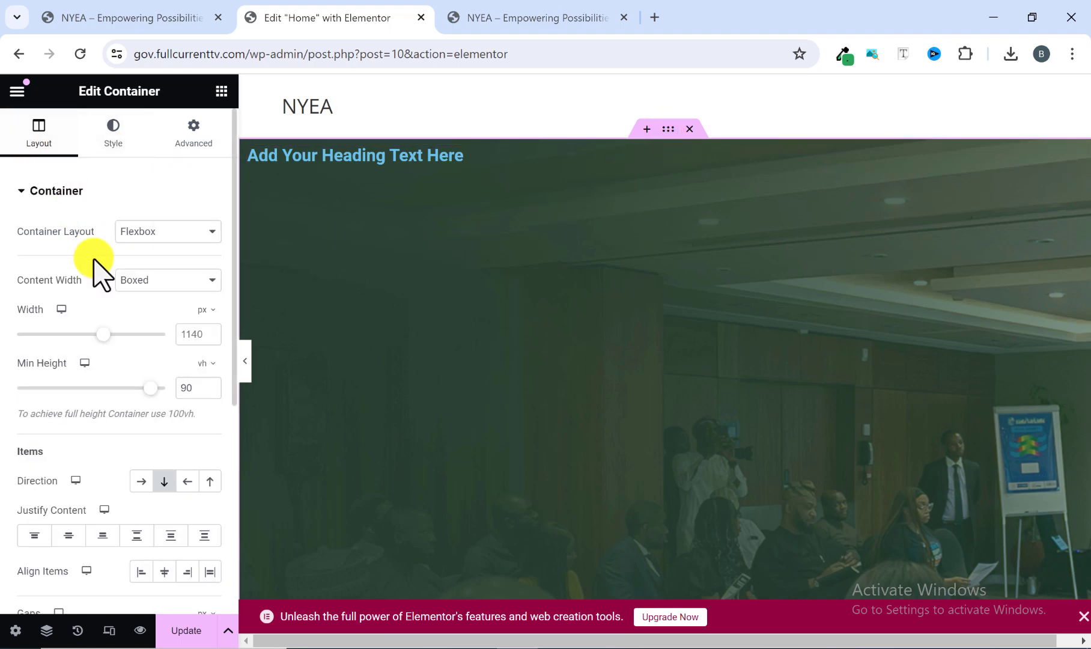
pyautogui.scroll(-1, 109, 346)
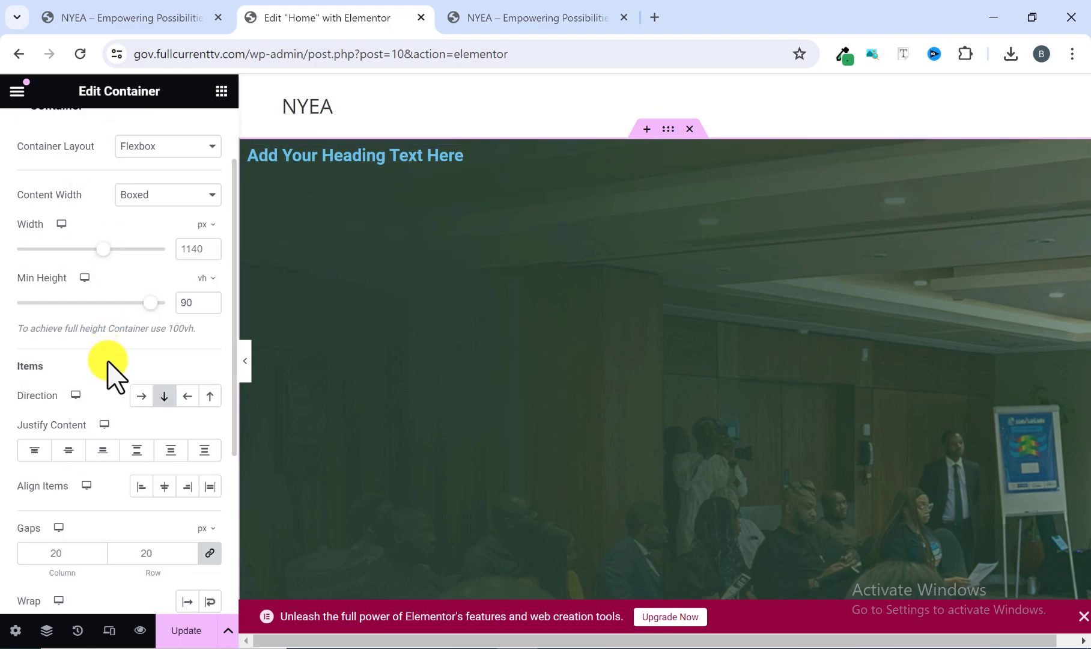
pyautogui.click(69, 451)
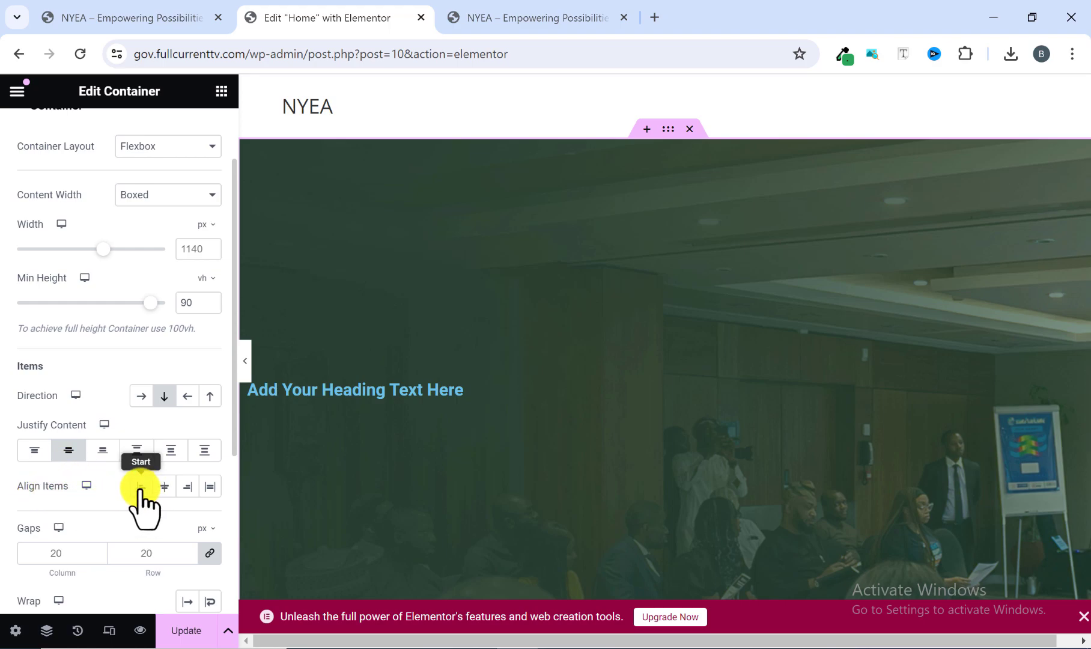
pyautogui.click(140, 488)
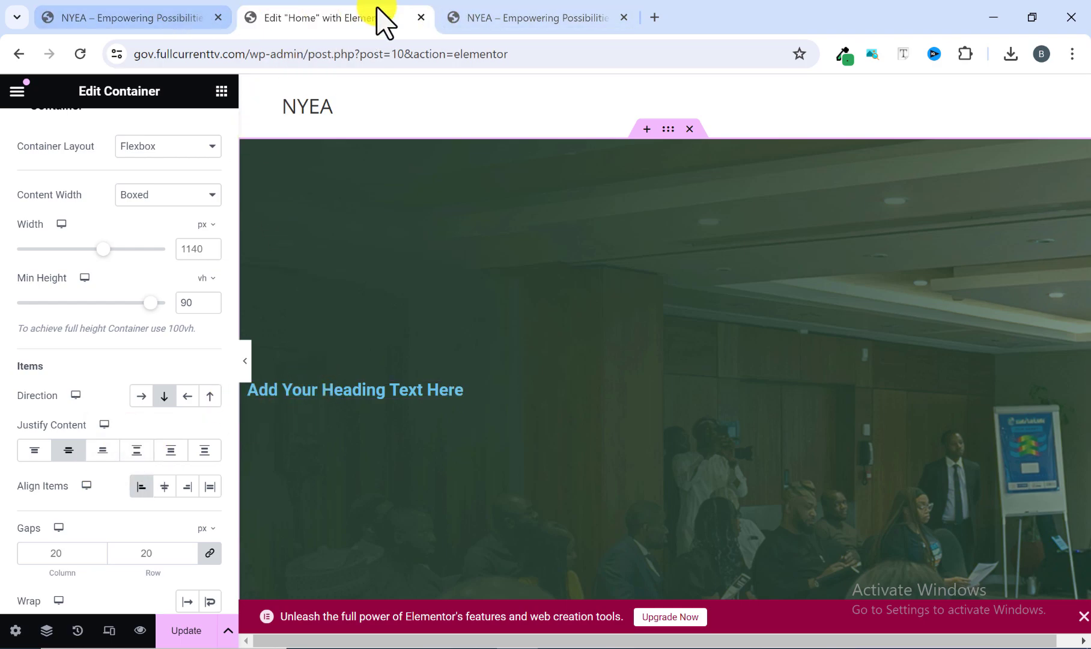
# Replace the hero heading's title with "Introducing the Nigerian Youth Empowerment Agency", copied from the reference homepage.
pyautogui.click(476, 18)
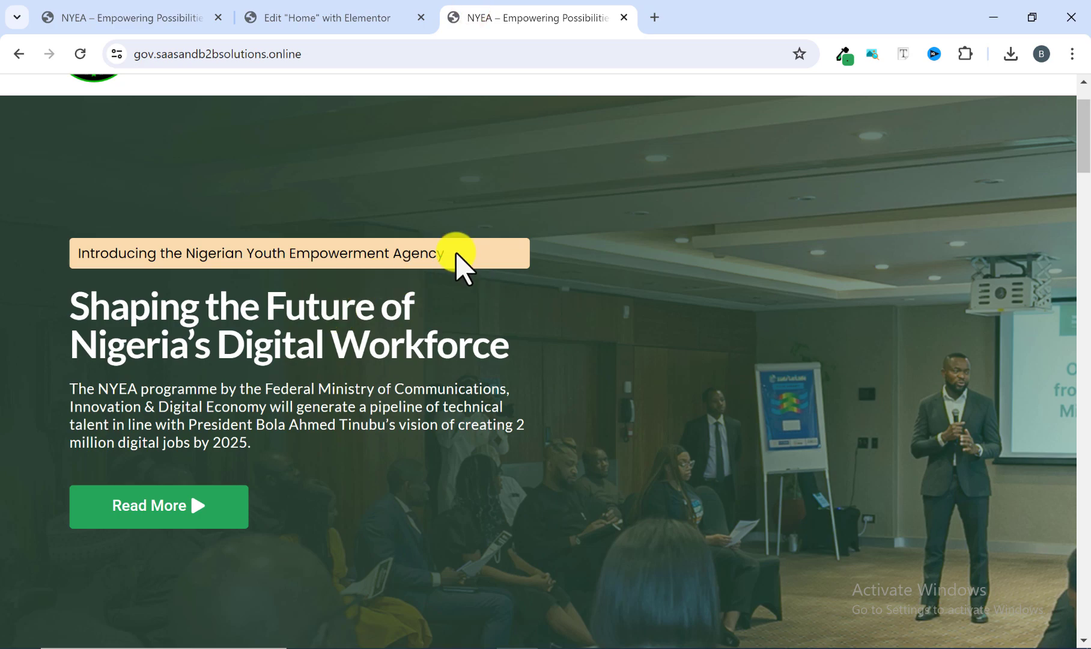
pyautogui.moveTo(447, 253); pyautogui.dragTo(99, 252)
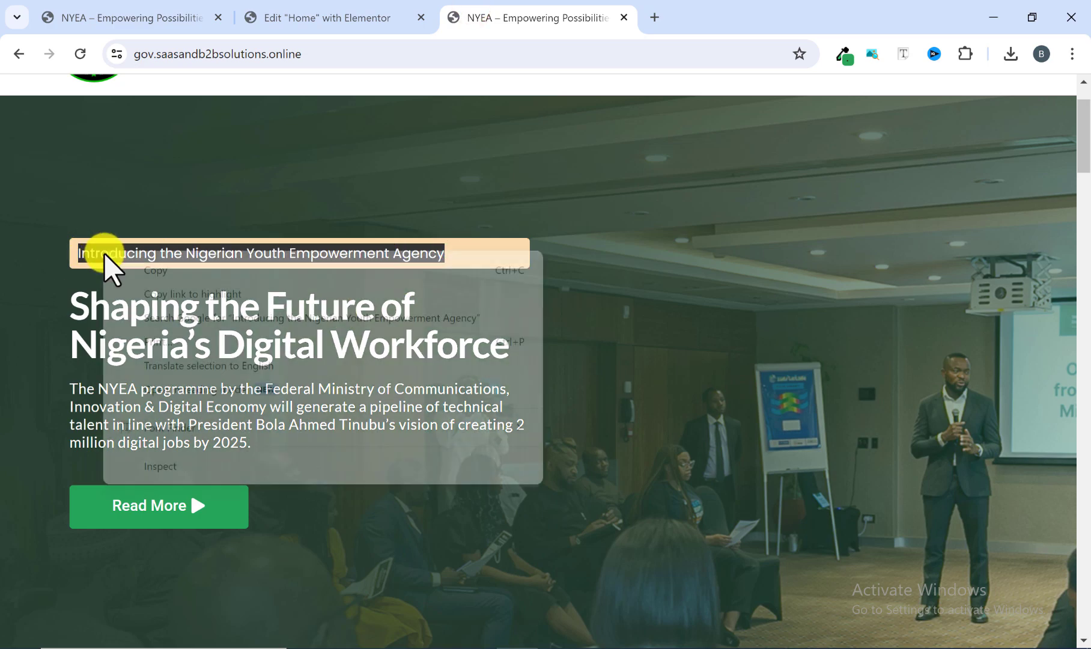
pyautogui.rightClick(107, 256)
pyautogui.click(143, 269)
pyautogui.click(310, 14)
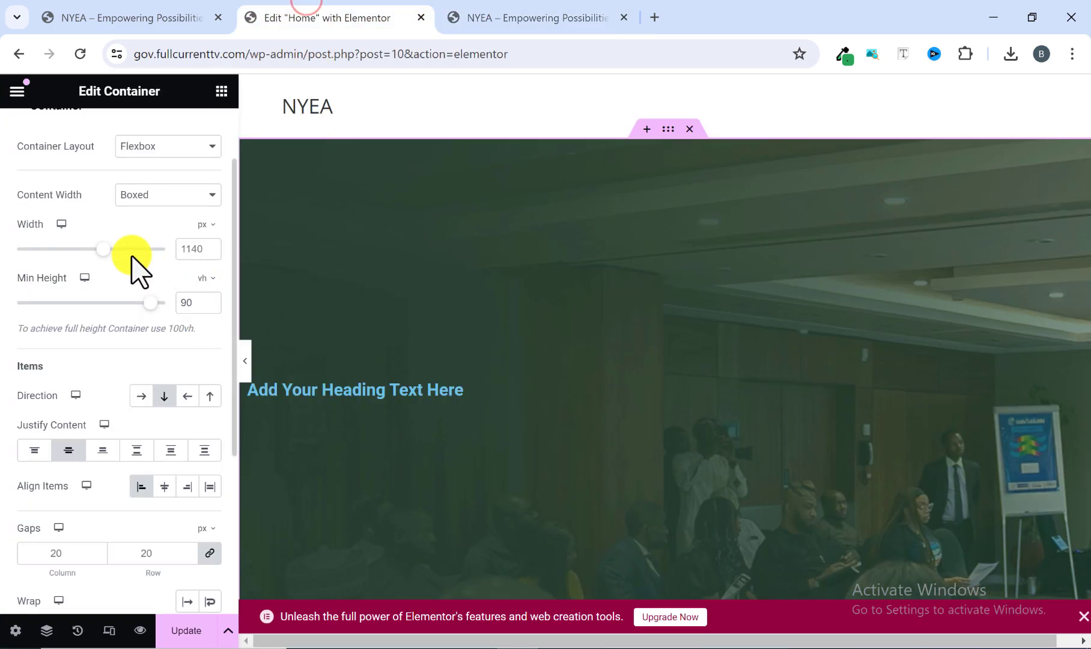
pyautogui.click(324, 389)
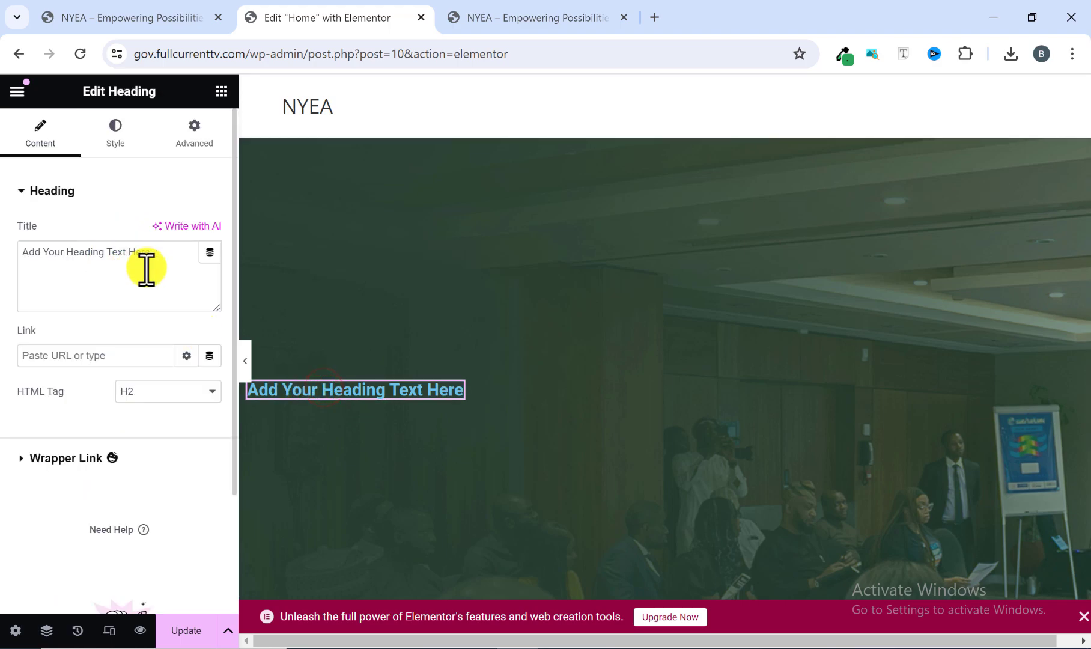
pyautogui.moveTo(160, 257); pyautogui.dragTo(13, 252)
pyautogui.rightClick(53, 259)
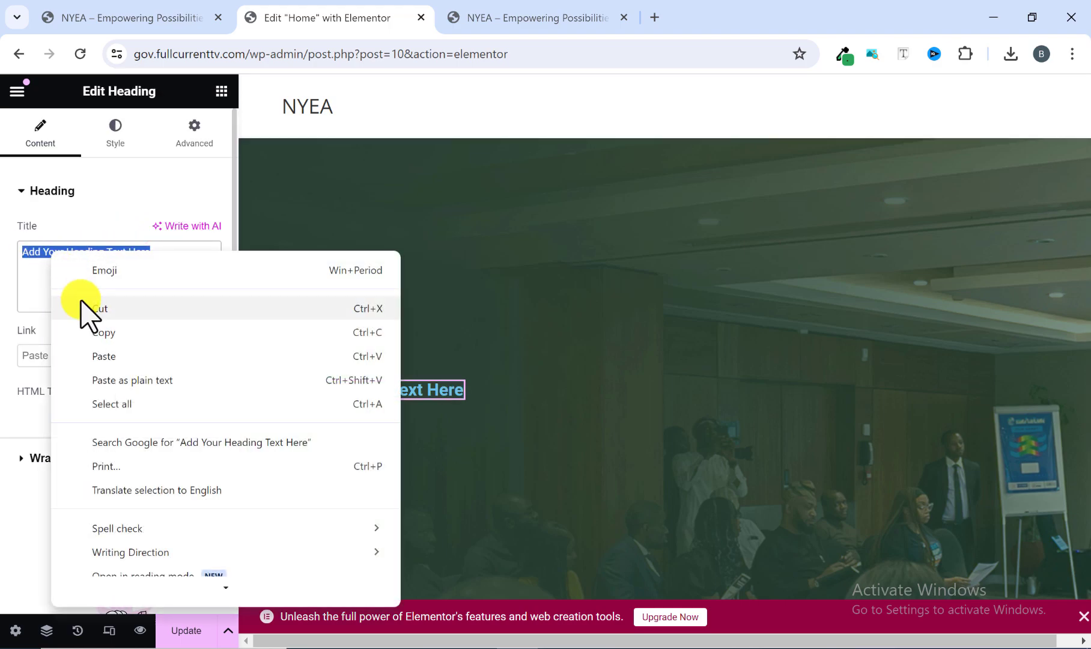
pyautogui.click(106, 355)
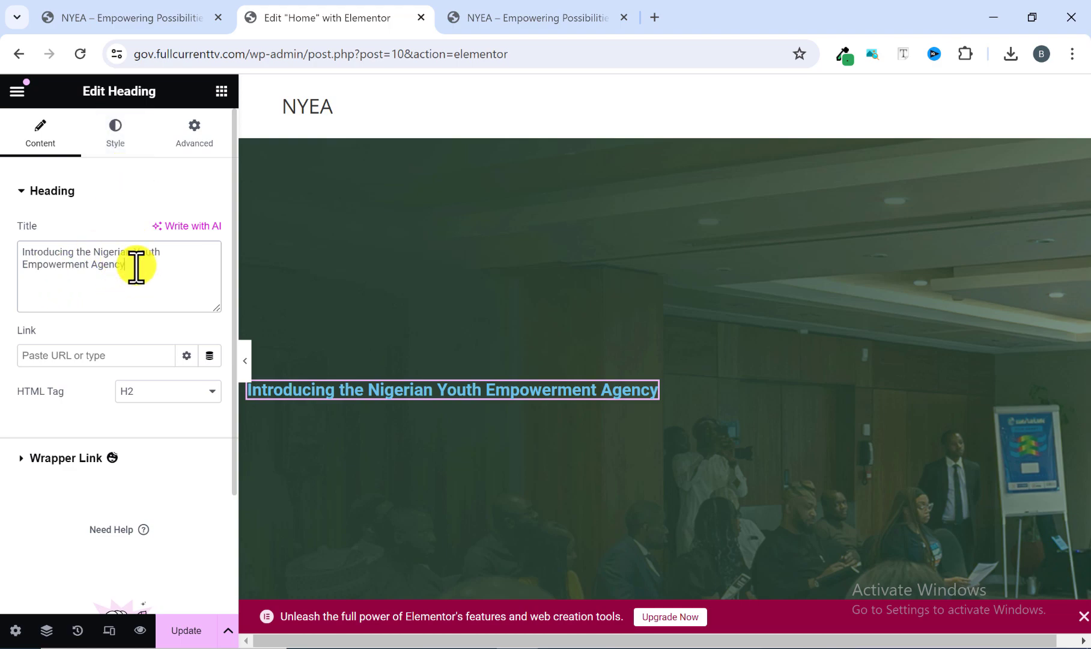
# Set the hero heading's typography font family to Poppins.
pyautogui.click(113, 137)
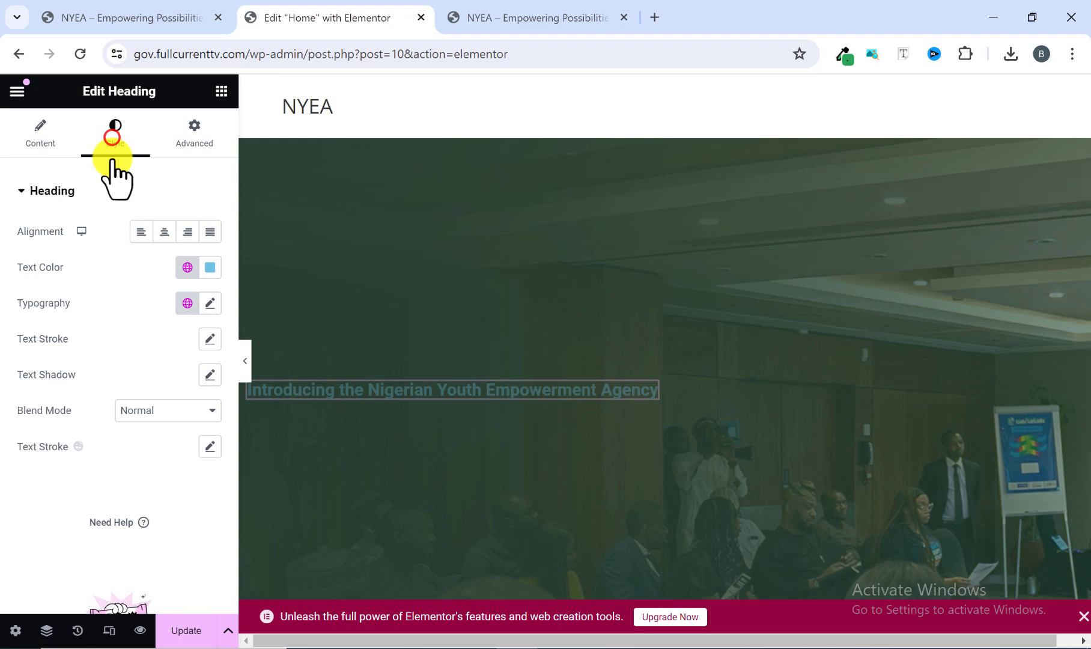
pyautogui.click(210, 267)
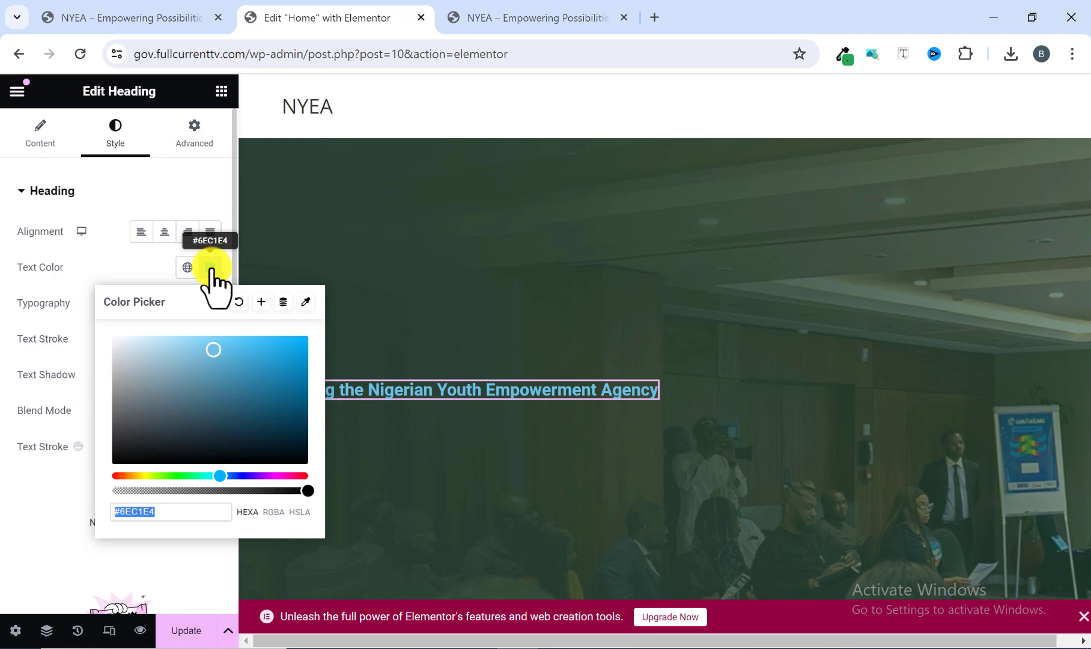
pyautogui.click(210, 268)
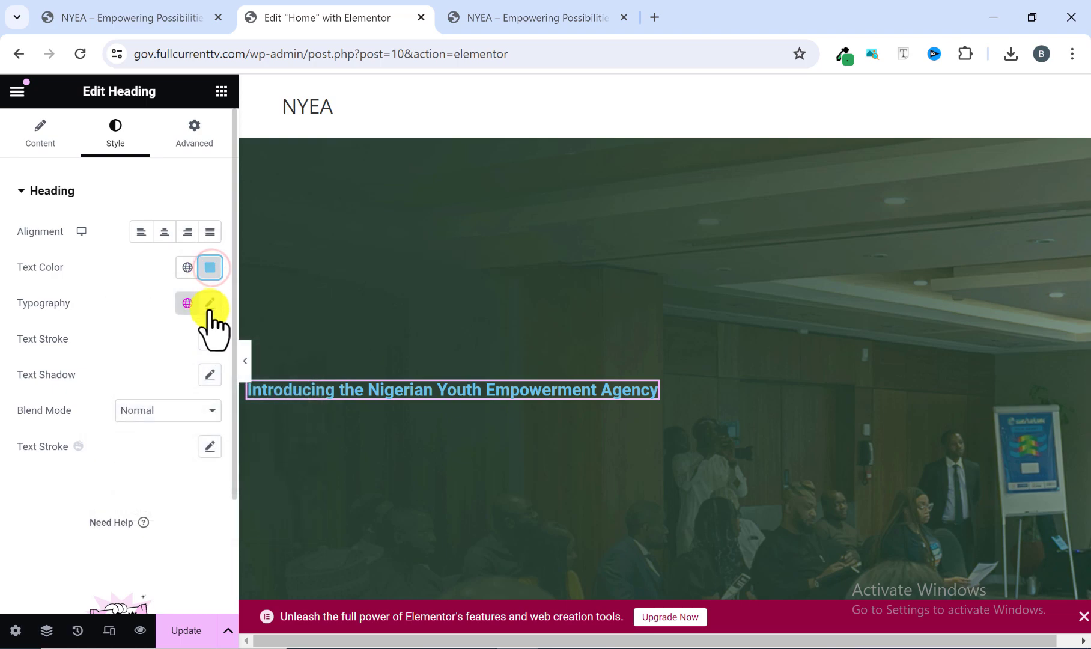
pyautogui.click(210, 303)
pyautogui.scroll(-2, 131, 361)
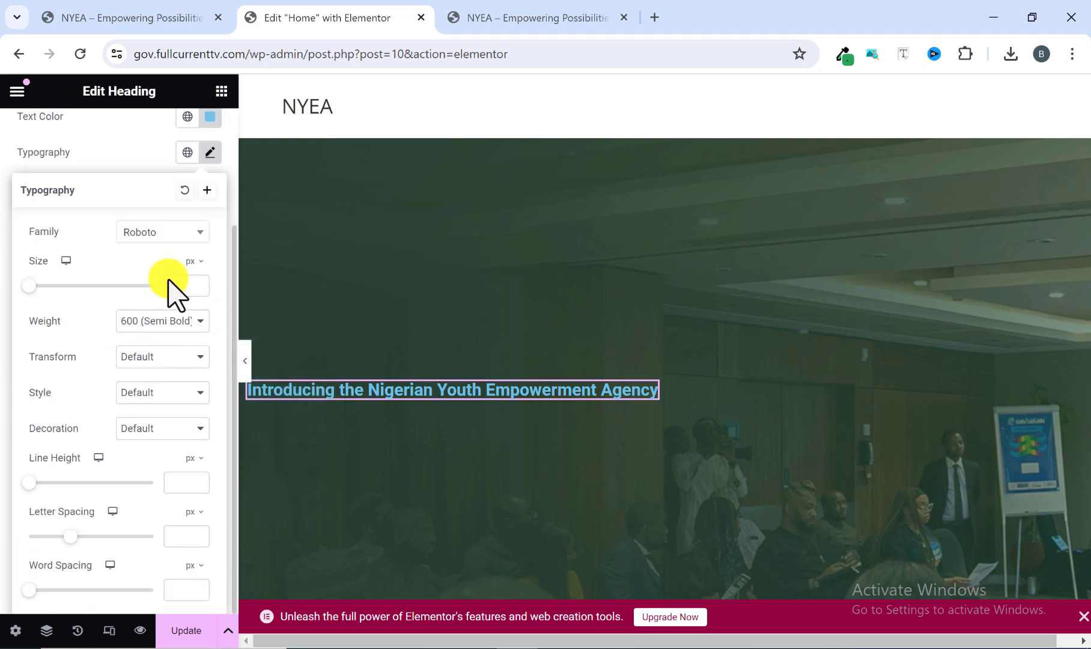
pyautogui.click(184, 237)
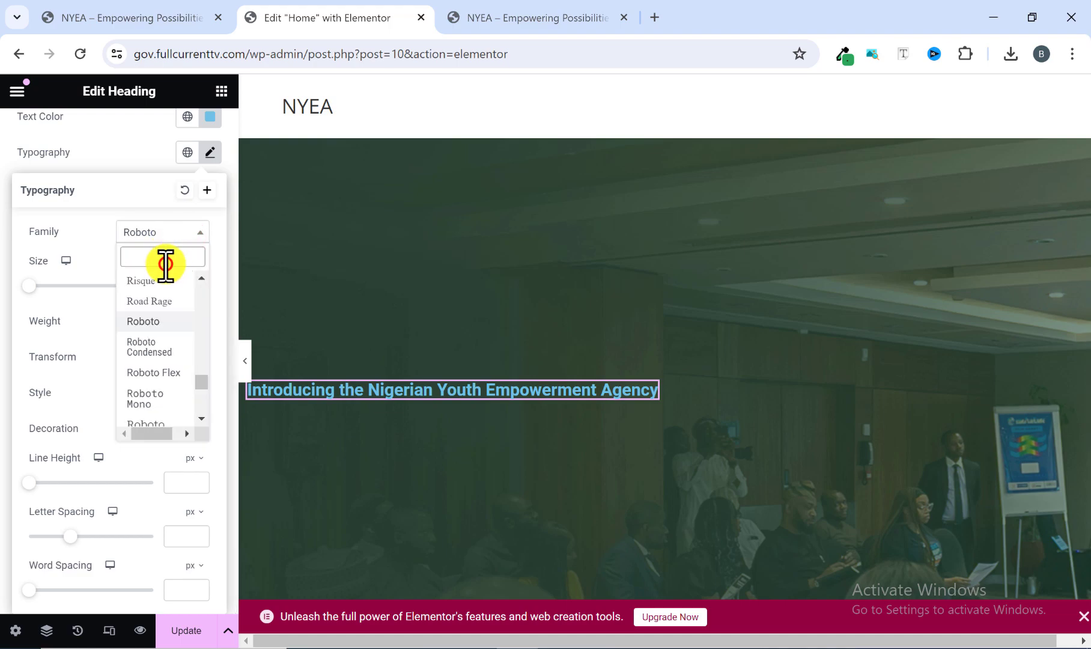
pyautogui.write('poppi')
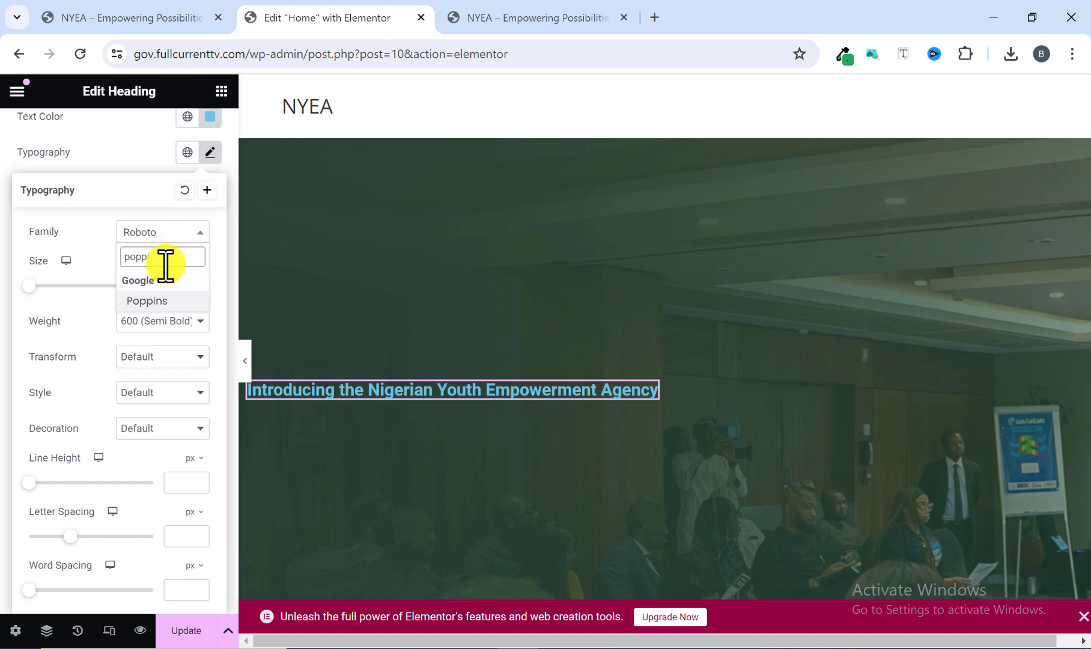
pyautogui.click(148, 302)
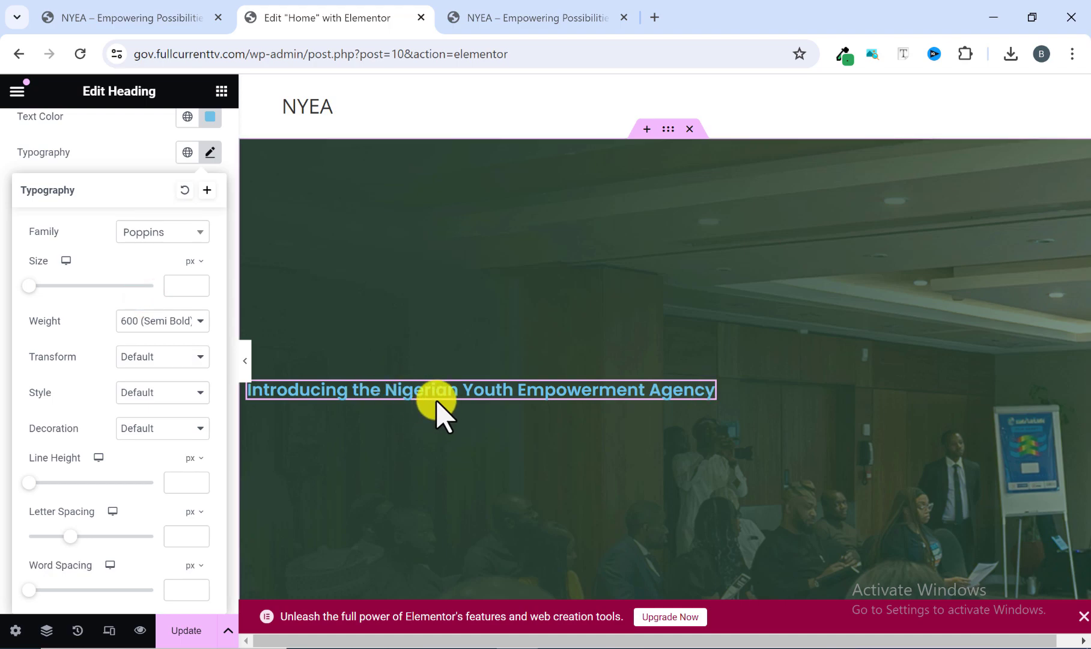
# Set the hero heading's font weight to 400 (Normal) and its font size to 16 px.
pyautogui.click(161, 323)
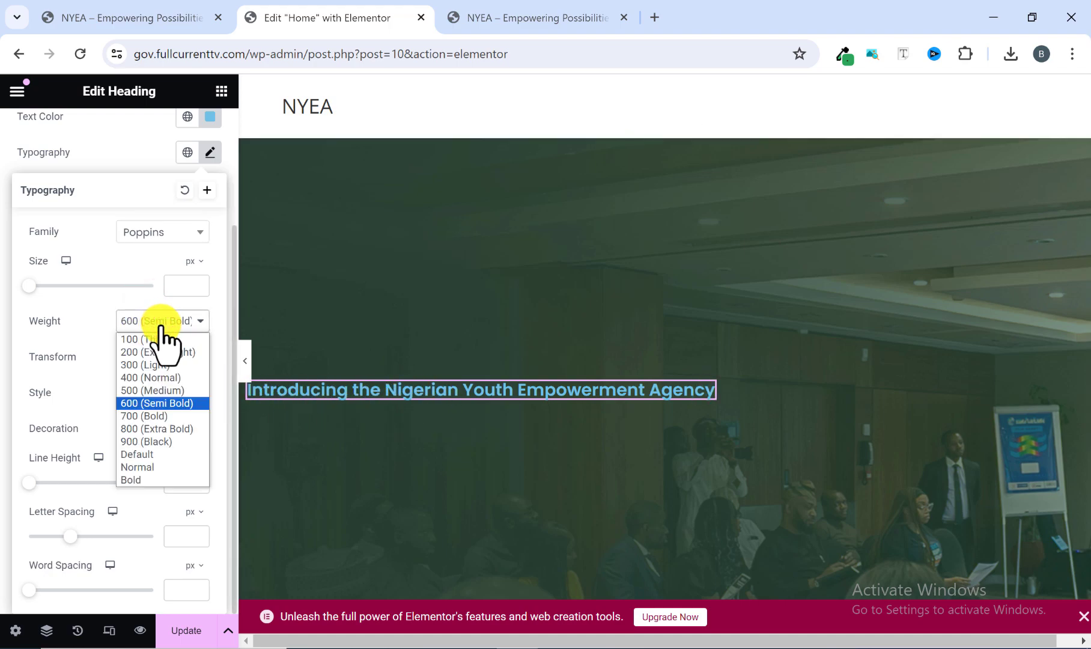
pyautogui.click(143, 378)
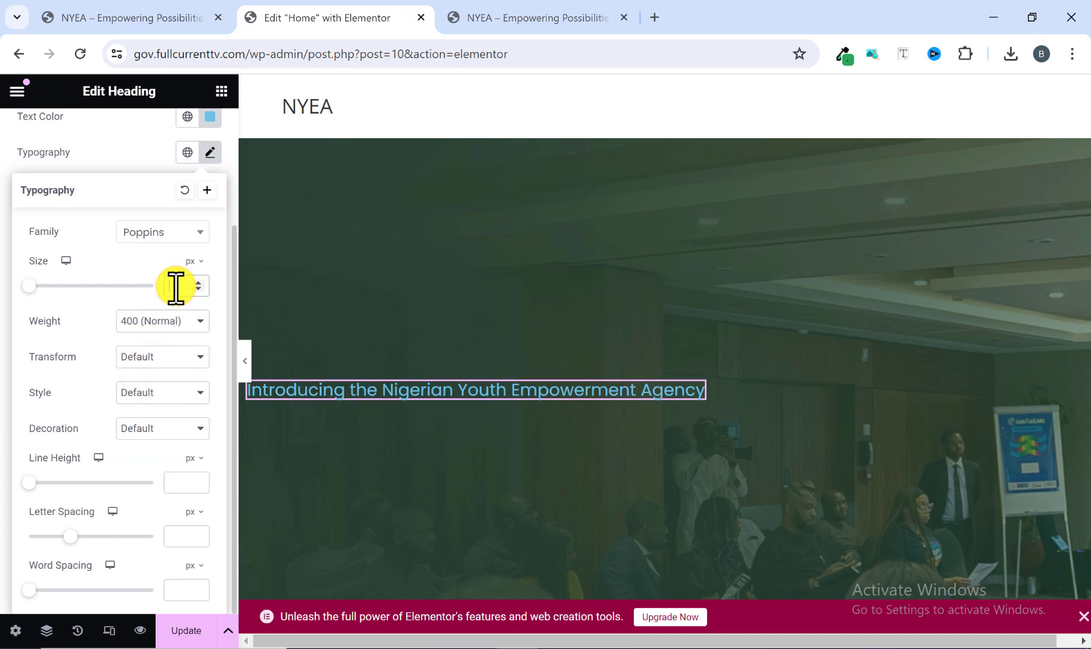
pyautogui.write('16')
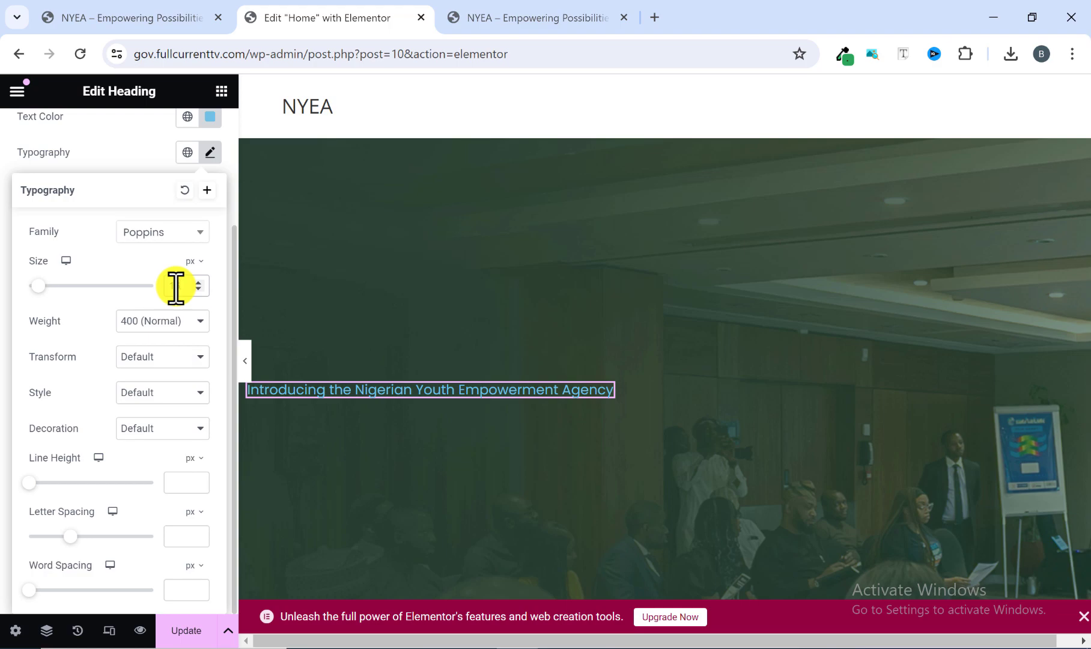
pyautogui.scroll(-1, 319, 384)
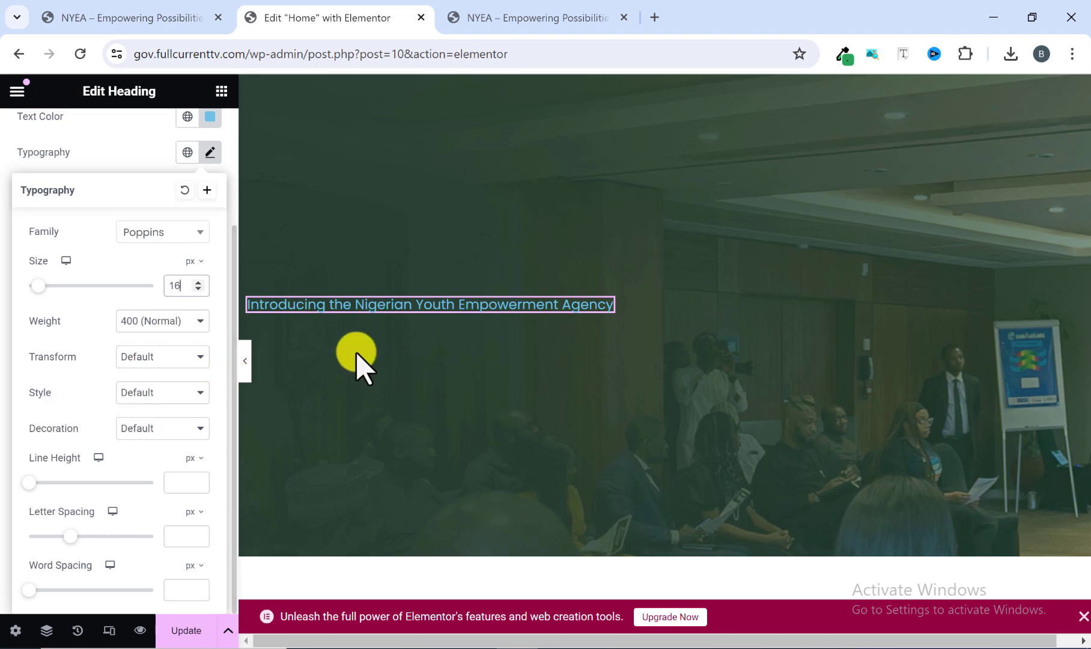
pyautogui.scroll(1, 358, 357)
# Check the introductory heading on the reference homepage and give the hero heading a Classic background type.
pyautogui.click(485, 14)
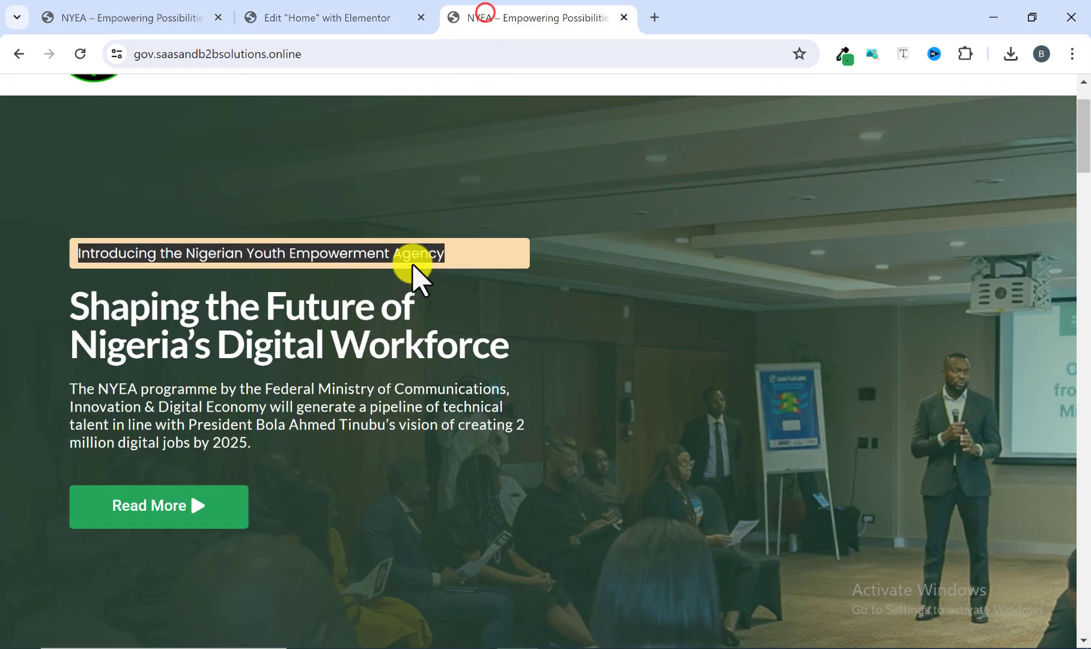
pyautogui.click(473, 253)
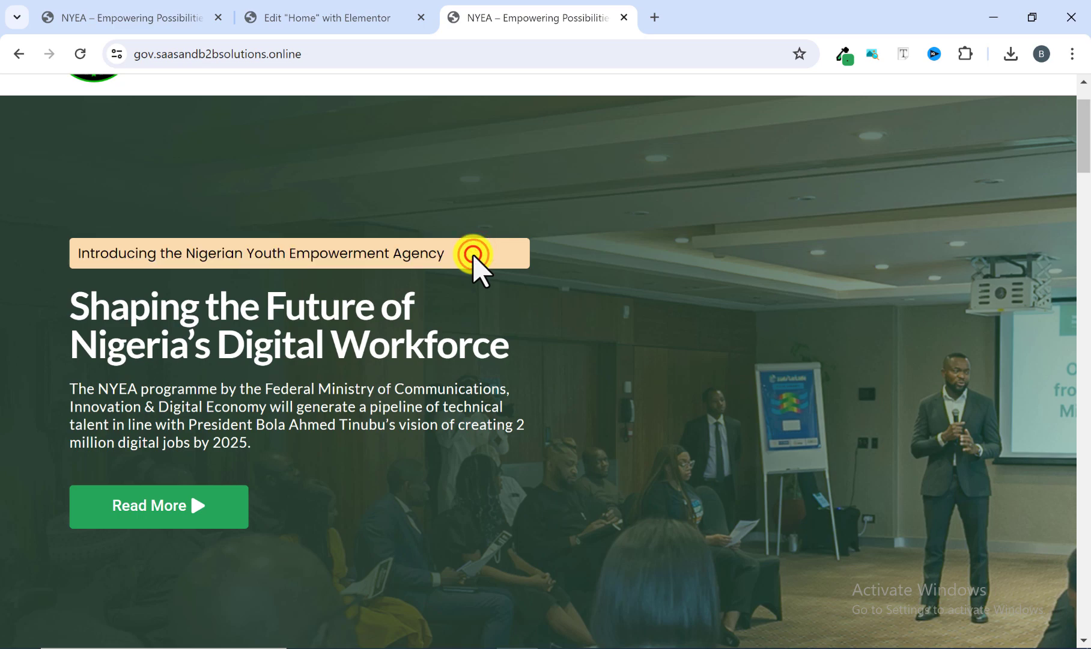
pyautogui.click(359, 18)
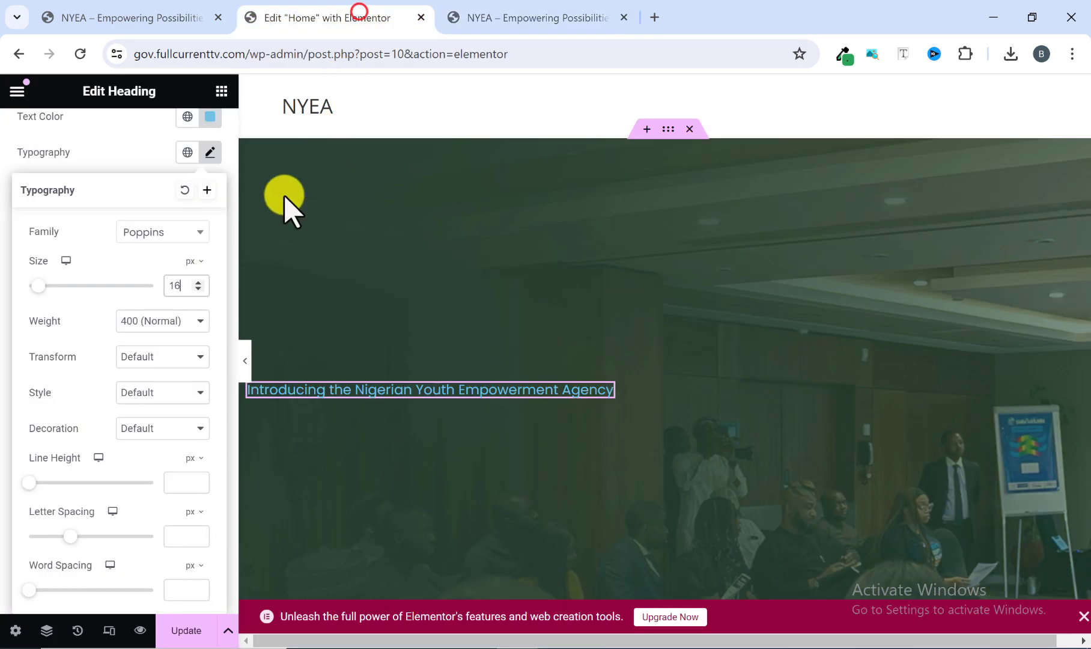
pyautogui.scroll(2, 162, 313)
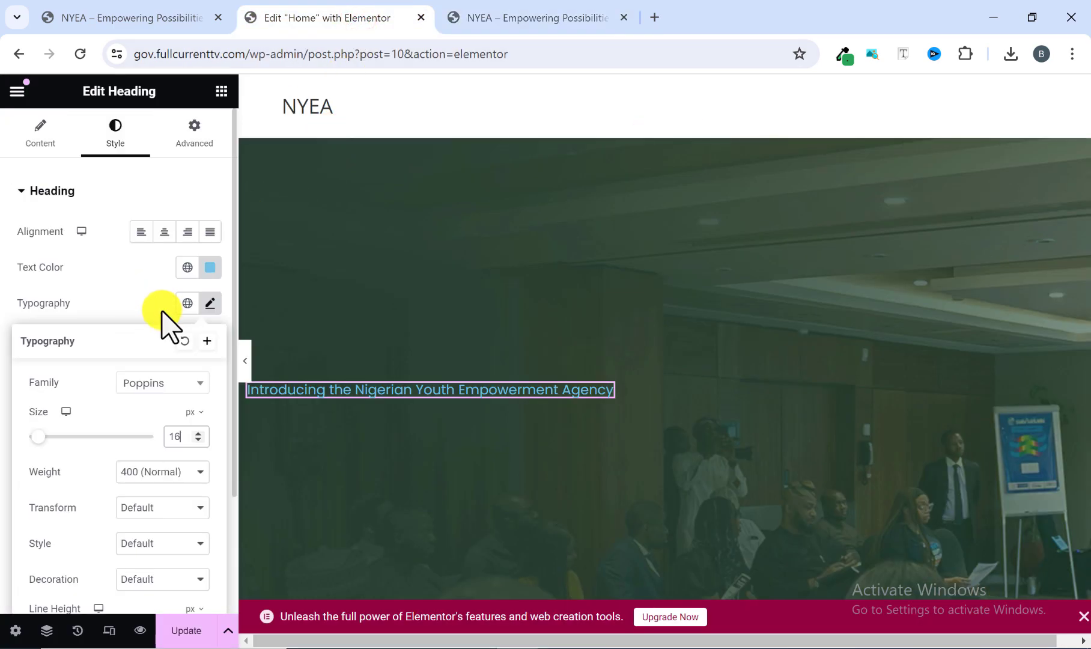
pyautogui.click(197, 141)
pyautogui.scroll(-5, 91, 396)
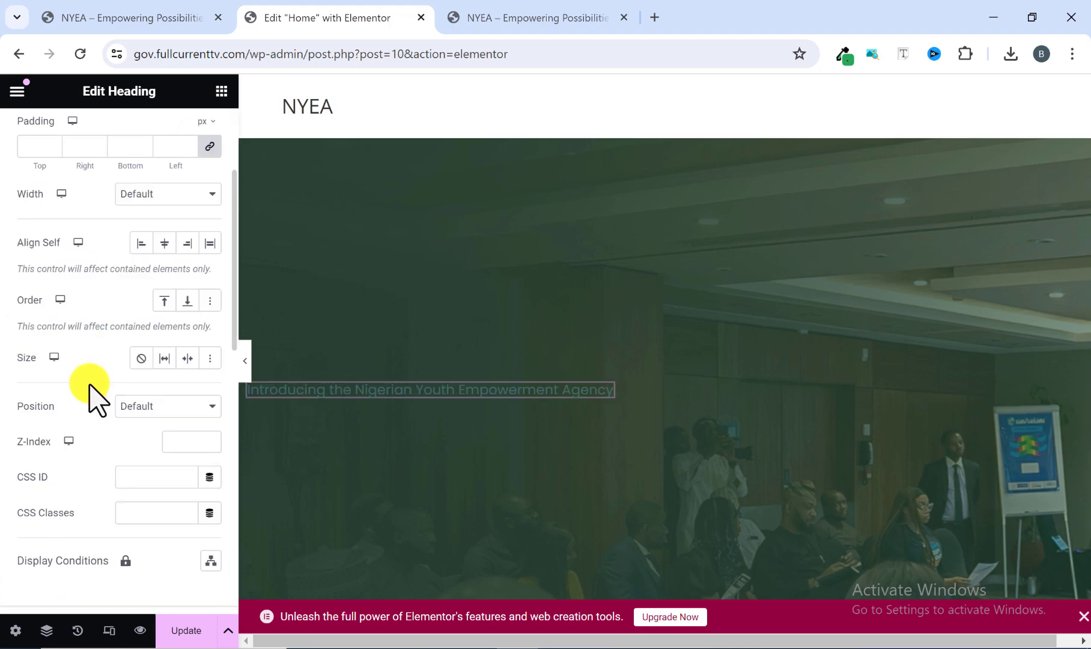
pyautogui.scroll(-4, 93, 403)
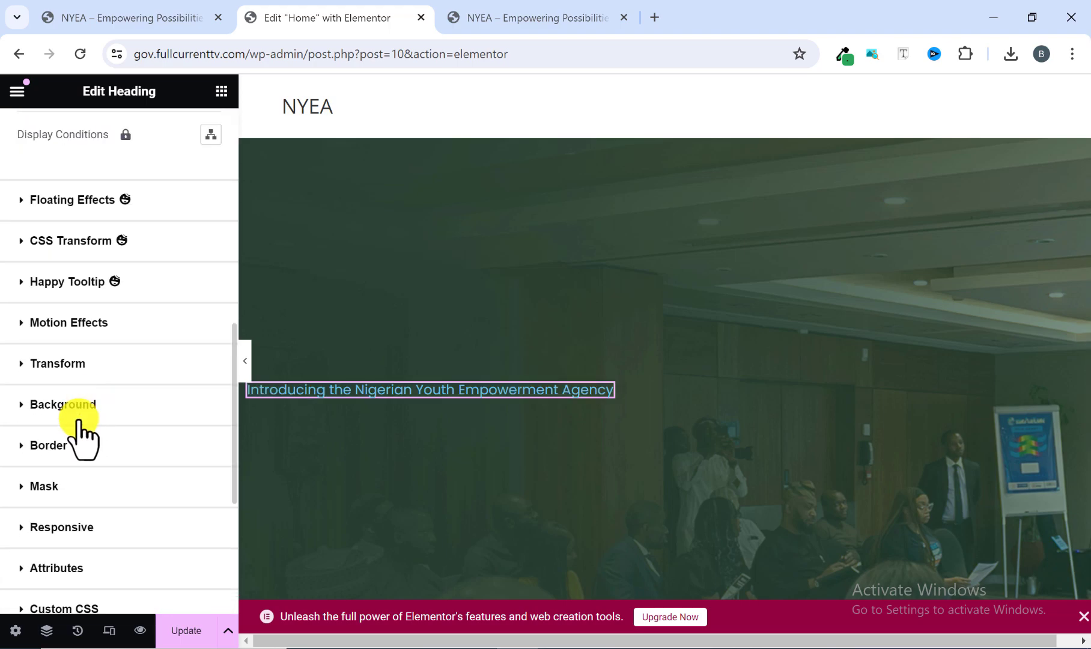
pyautogui.click(22, 406)
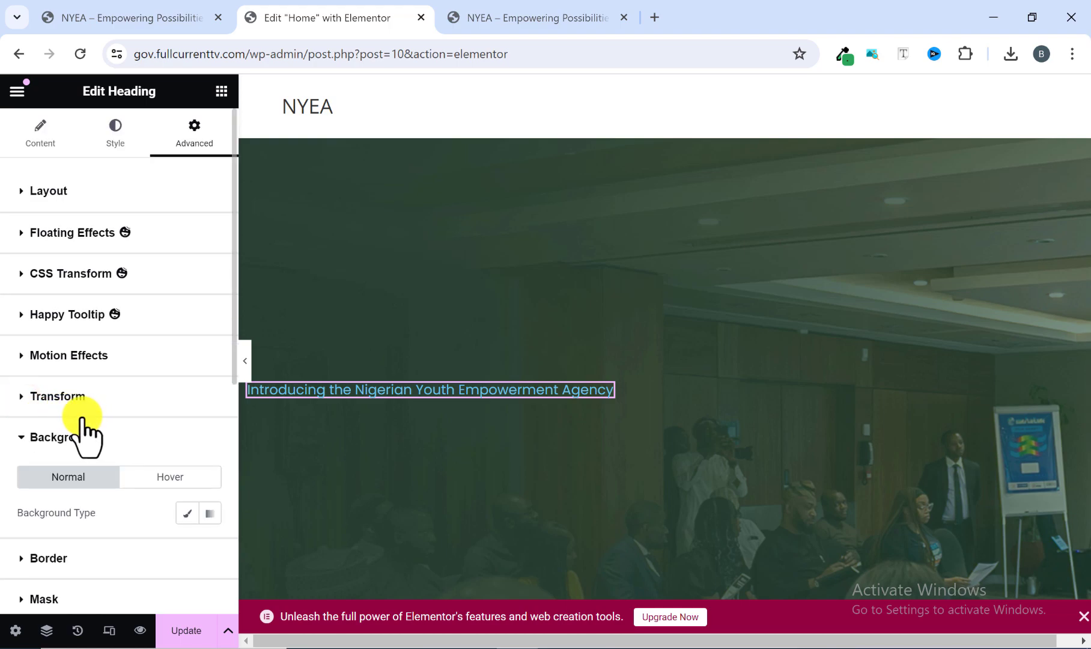
pyautogui.scroll(-1, 90, 512)
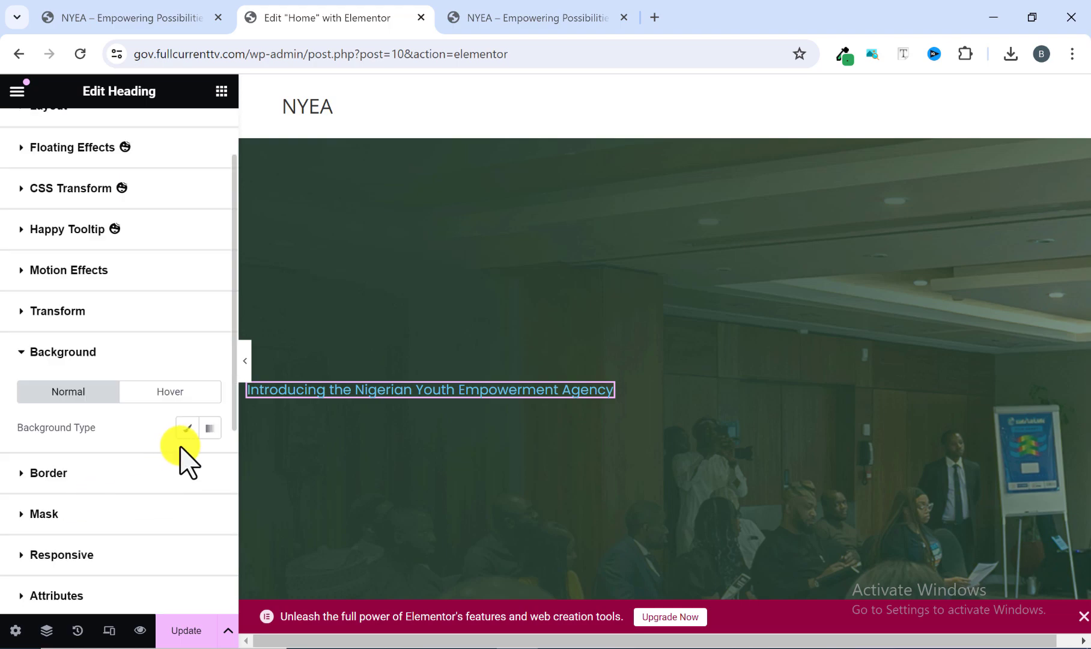
pyautogui.click(187, 428)
pyautogui.scroll(-2, 185, 447)
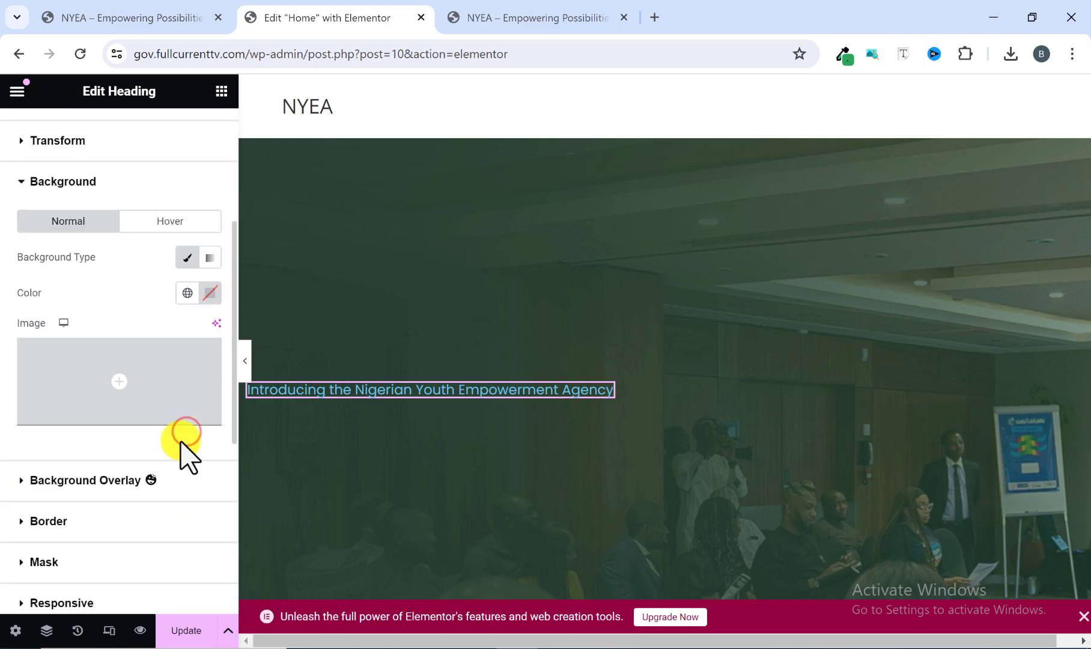
# Set the hero heading's normal background color to #f9dcad.
pyautogui.click(211, 294)
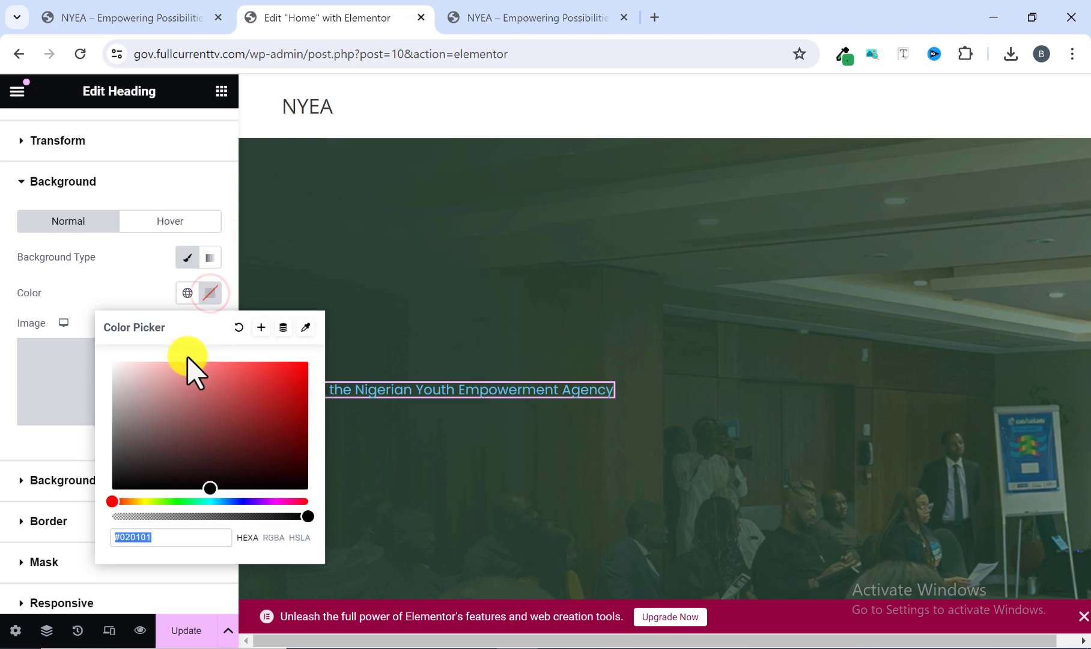
pyautogui.click(161, 532)
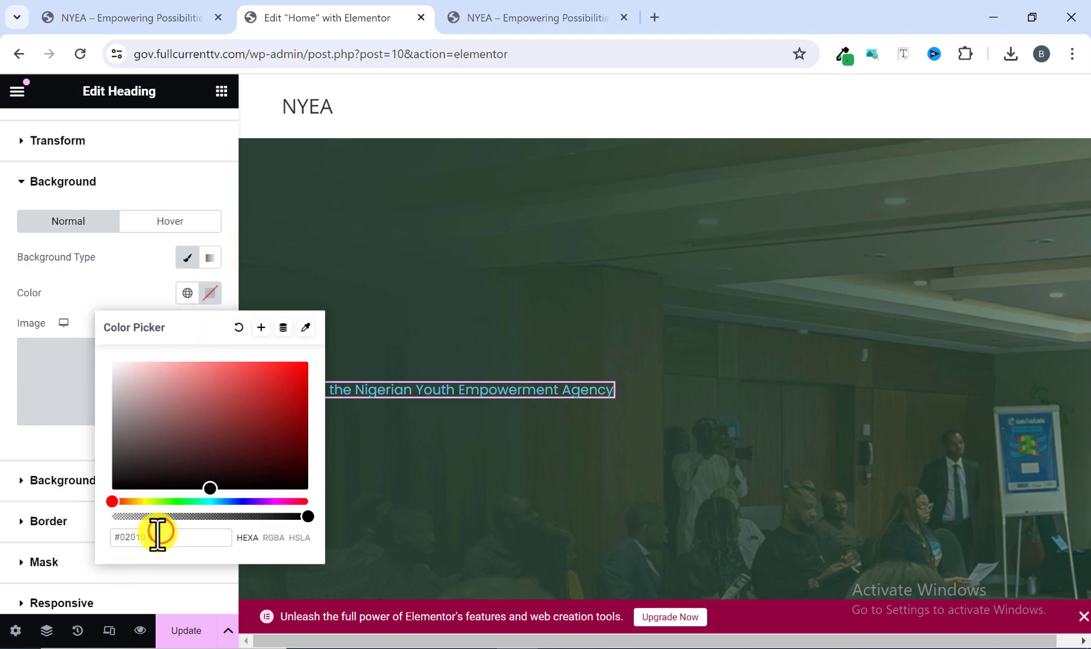
pyautogui.press('BackSpace')
pyautogui.press('BackSpace')
pyautogui.press('BackSpace')
pyautogui.press('BackSpace')
pyautogui.press('BackSpace')
pyautogui.press('BackSpace')
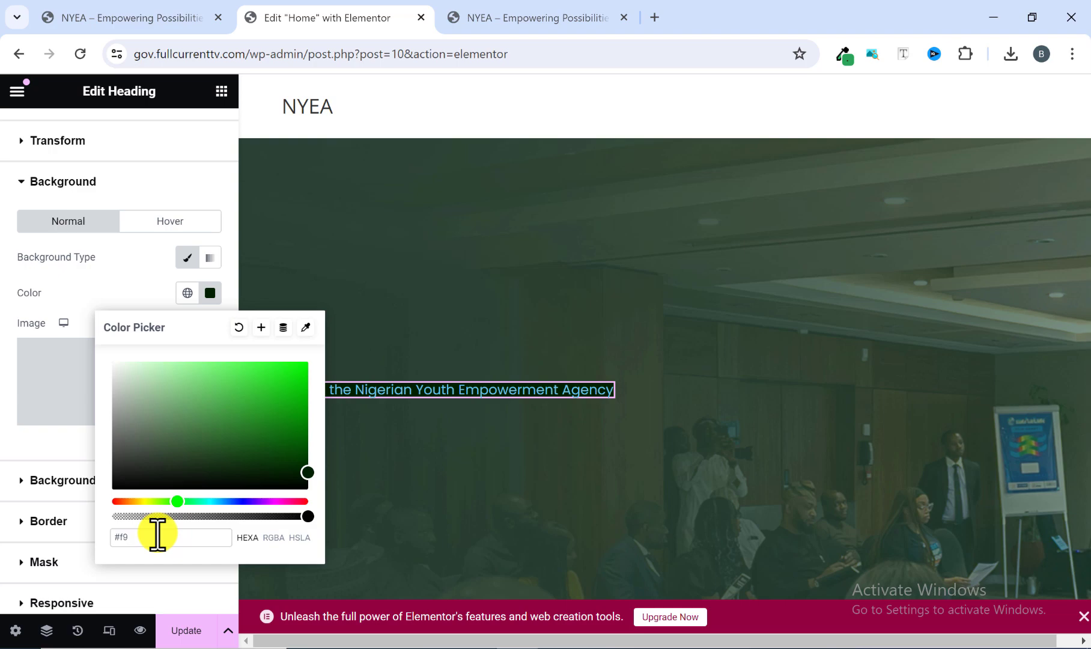
pyautogui.write('#f9dca')
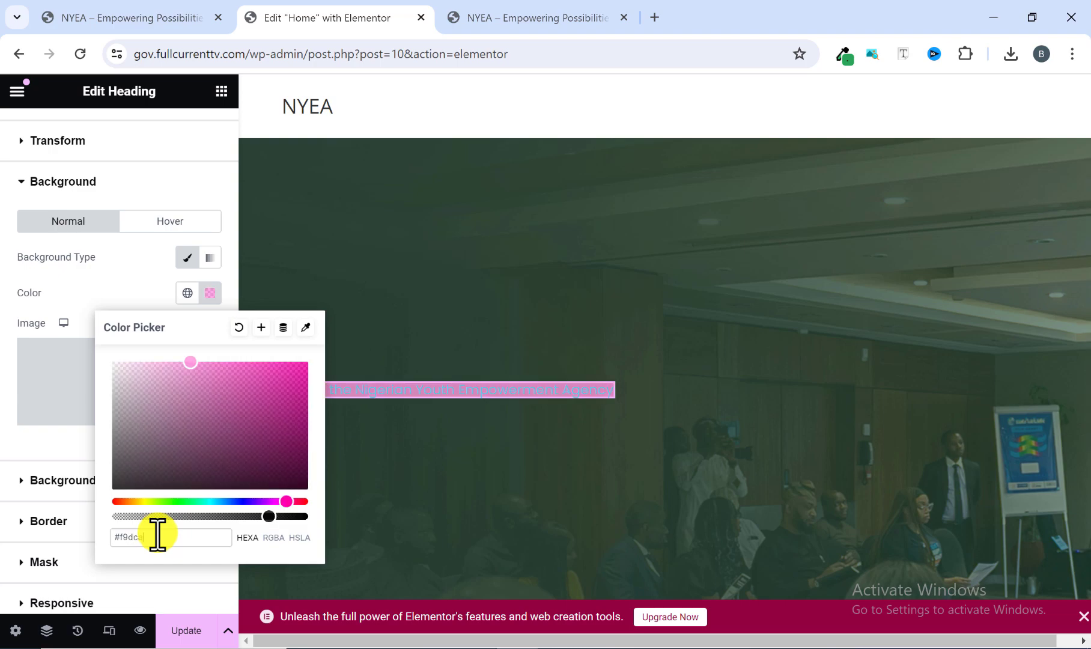
pyautogui.write('d')
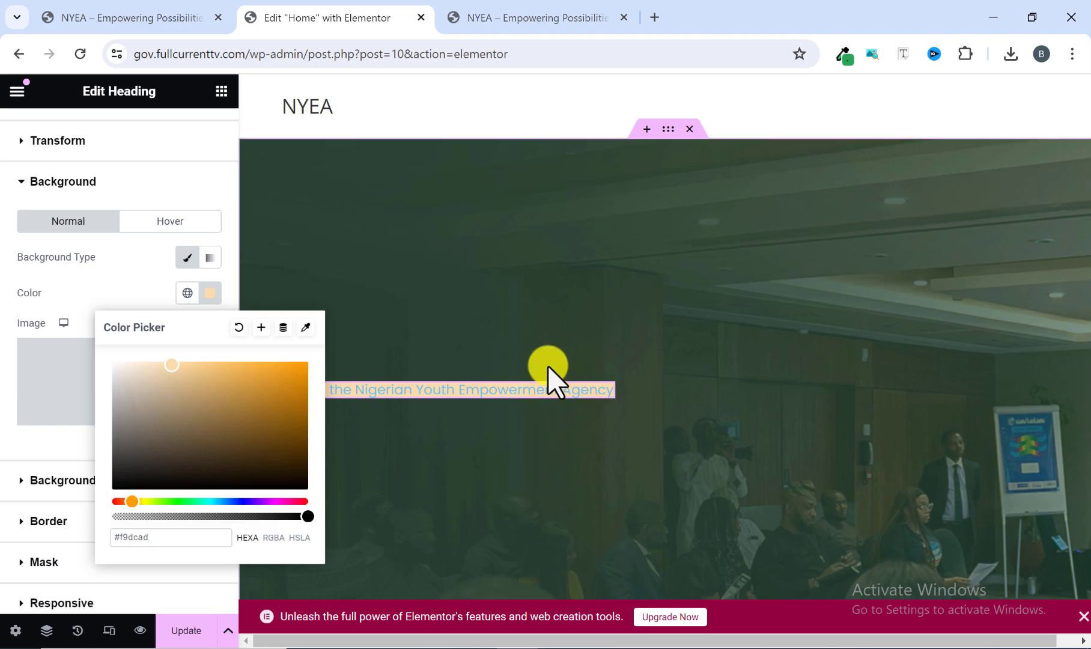
pyautogui.click(210, 294)
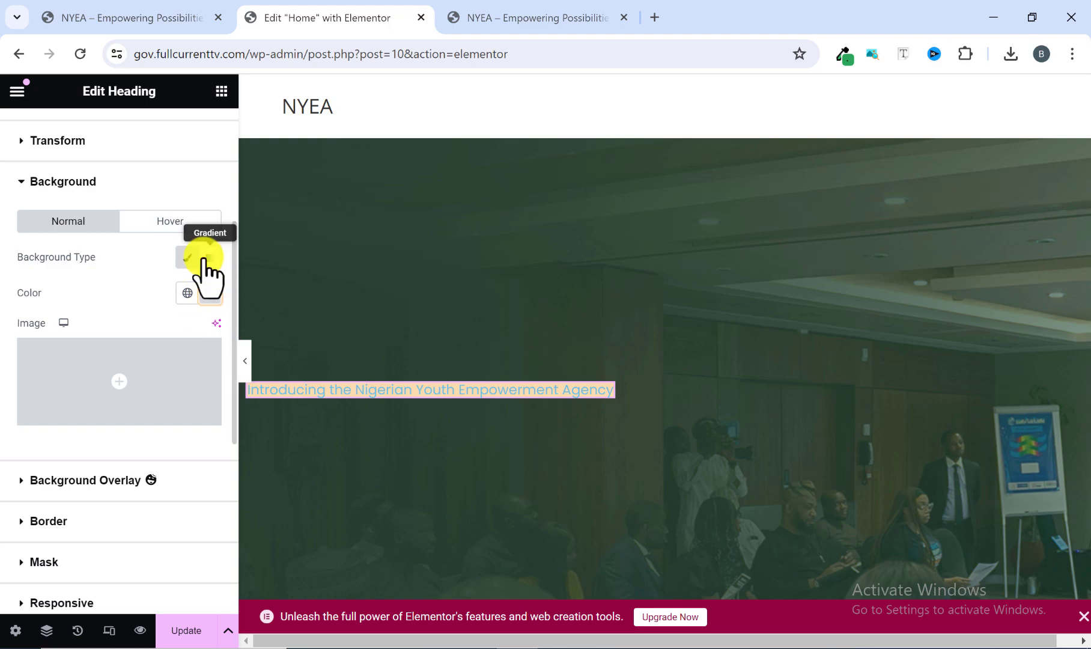
# Compare with the reference homepage and set the hero heading's padding to 10 px on all sides.
pyautogui.scroll(2, 185, 312)
pyautogui.click(505, 15)
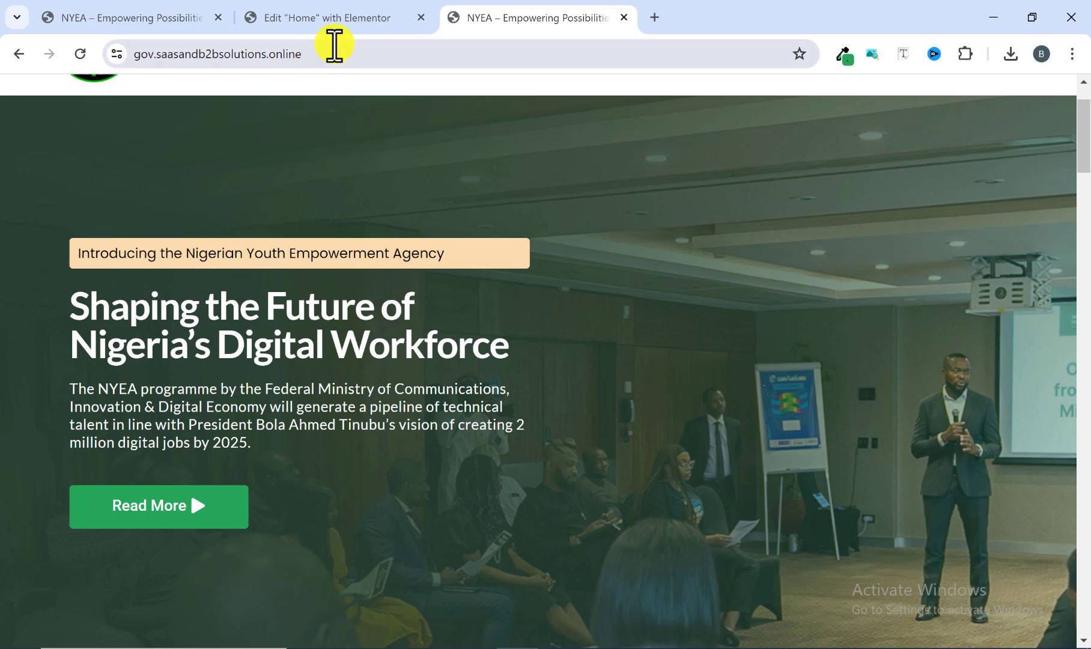
pyautogui.click(352, 17)
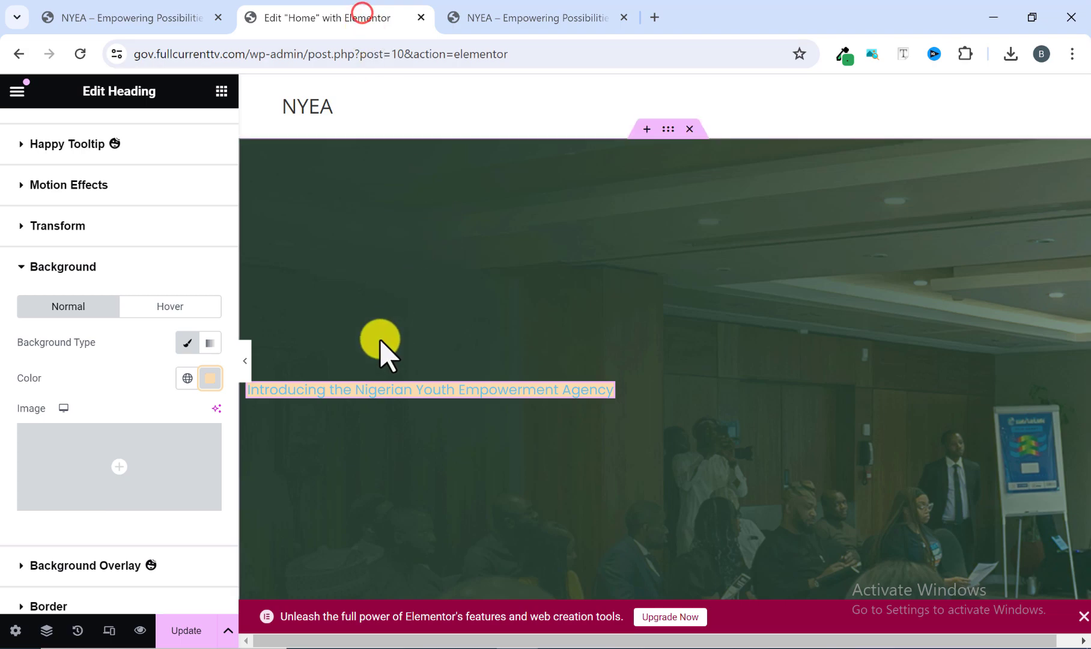
pyautogui.scroll(3, 163, 382)
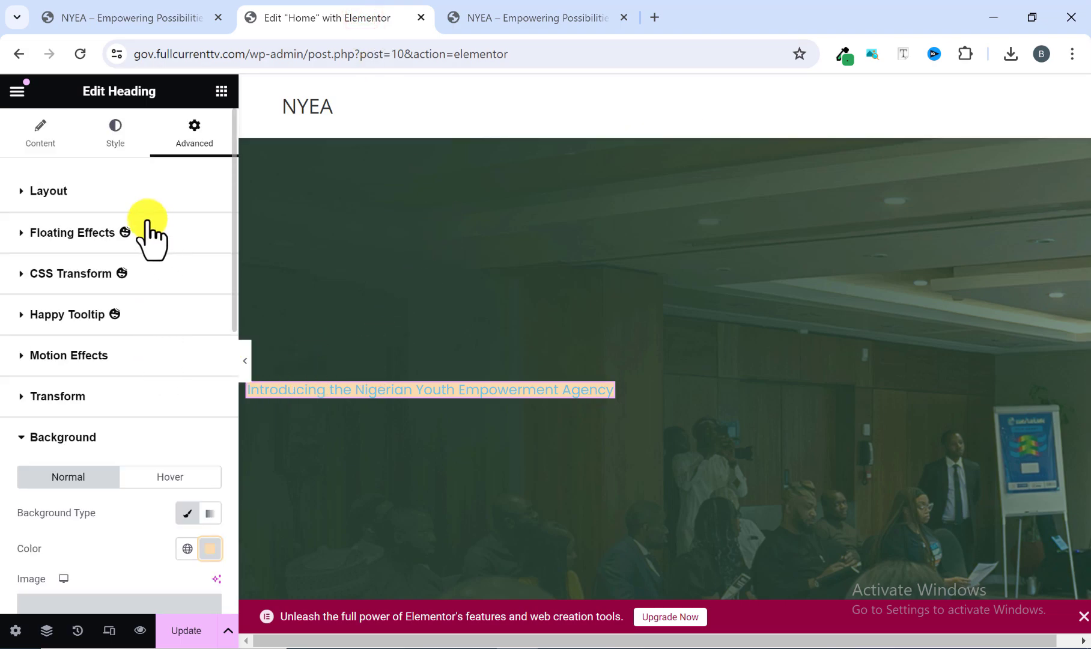
pyautogui.click(24, 191)
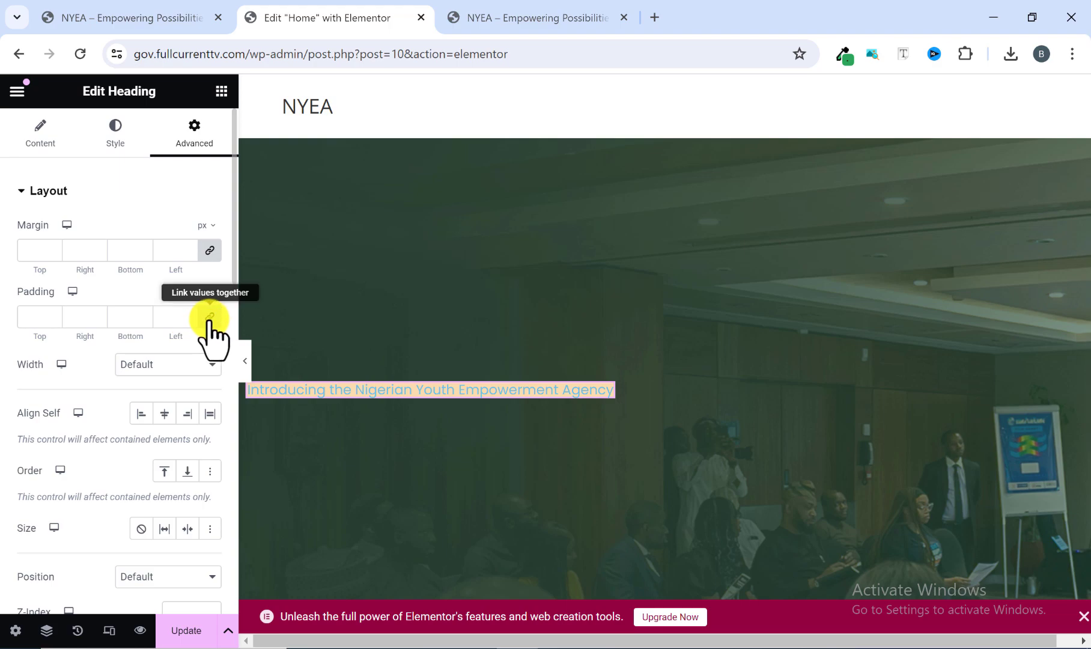
pyautogui.click(26, 315)
pyautogui.write('1')
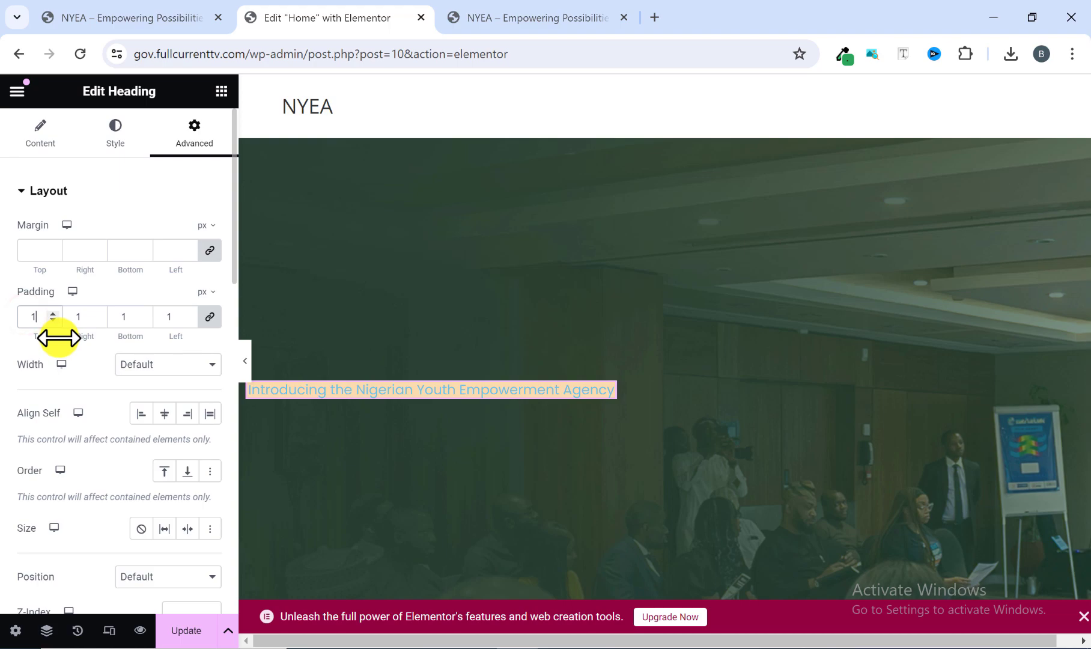
pyautogui.write('0')
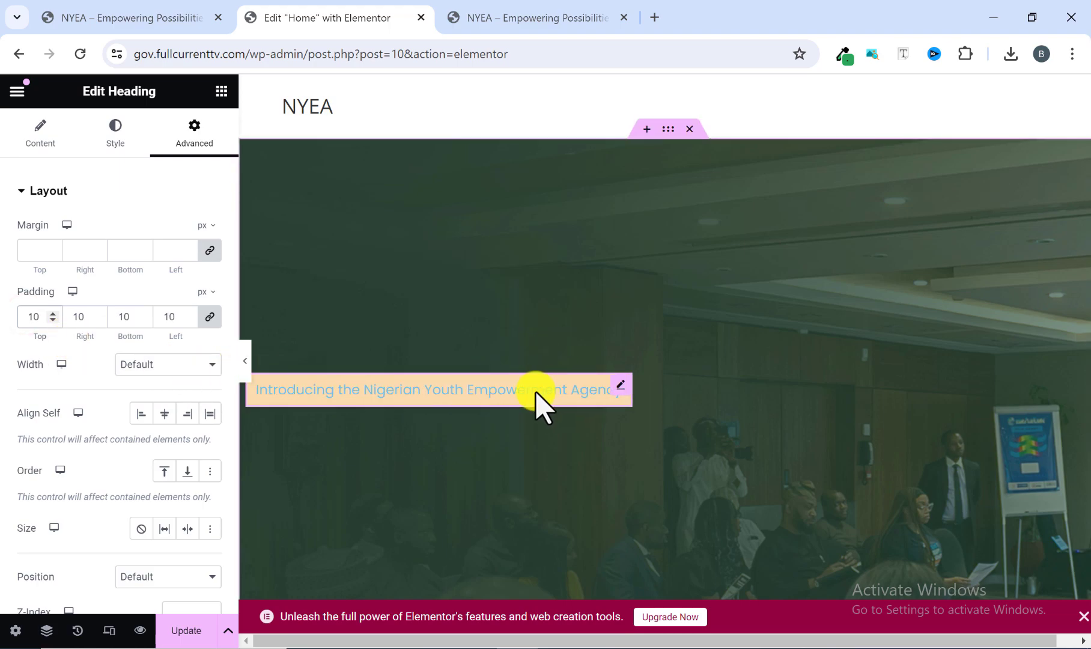
# Check the heading's text on the reference homepage and set the hero heading's text color to black, #000000.
pyautogui.click(514, 17)
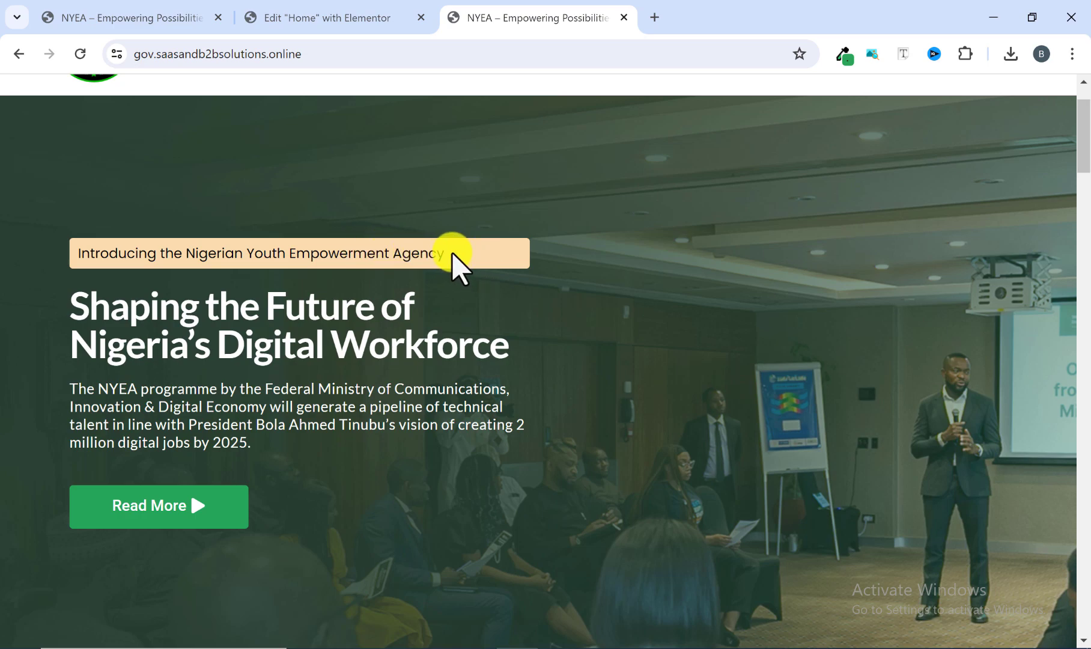
pyautogui.click(317, 15)
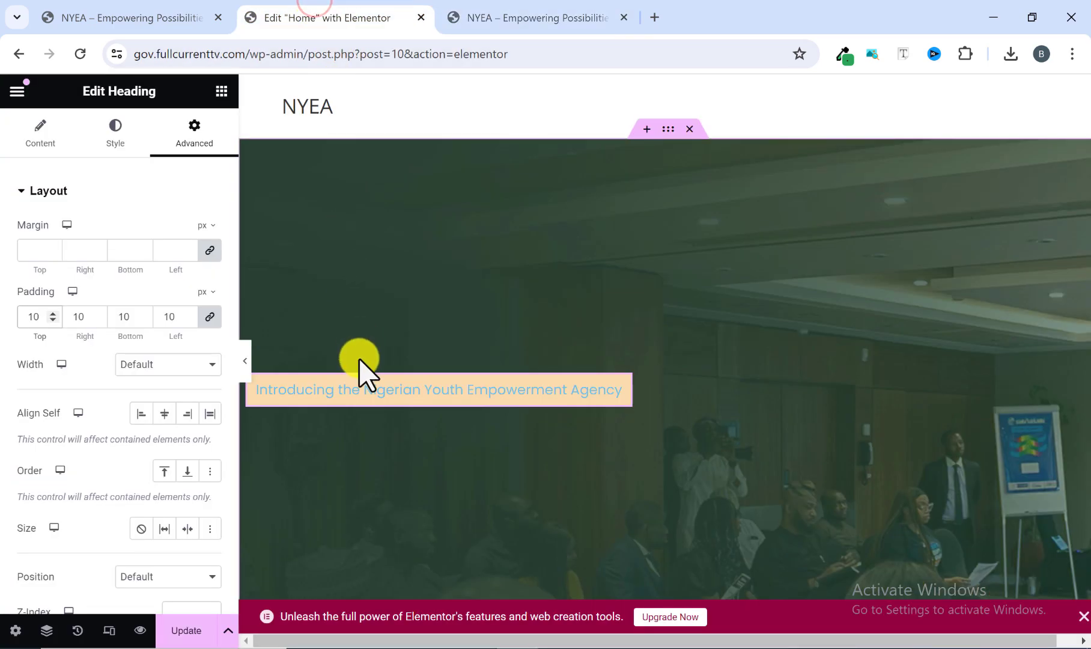
pyautogui.click(122, 138)
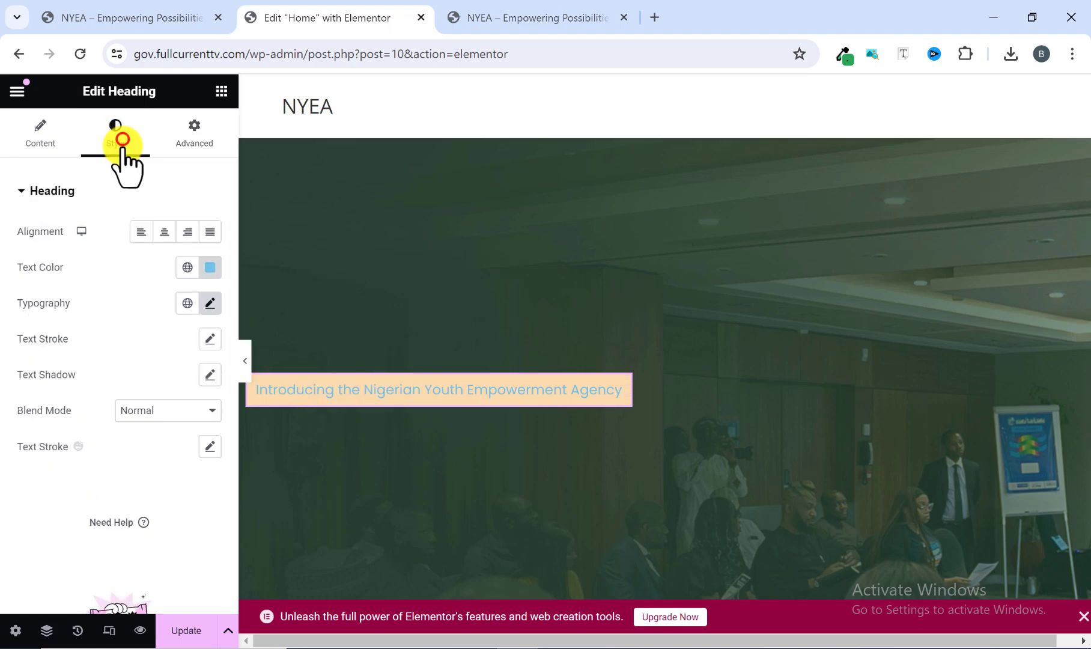
pyautogui.click(209, 271)
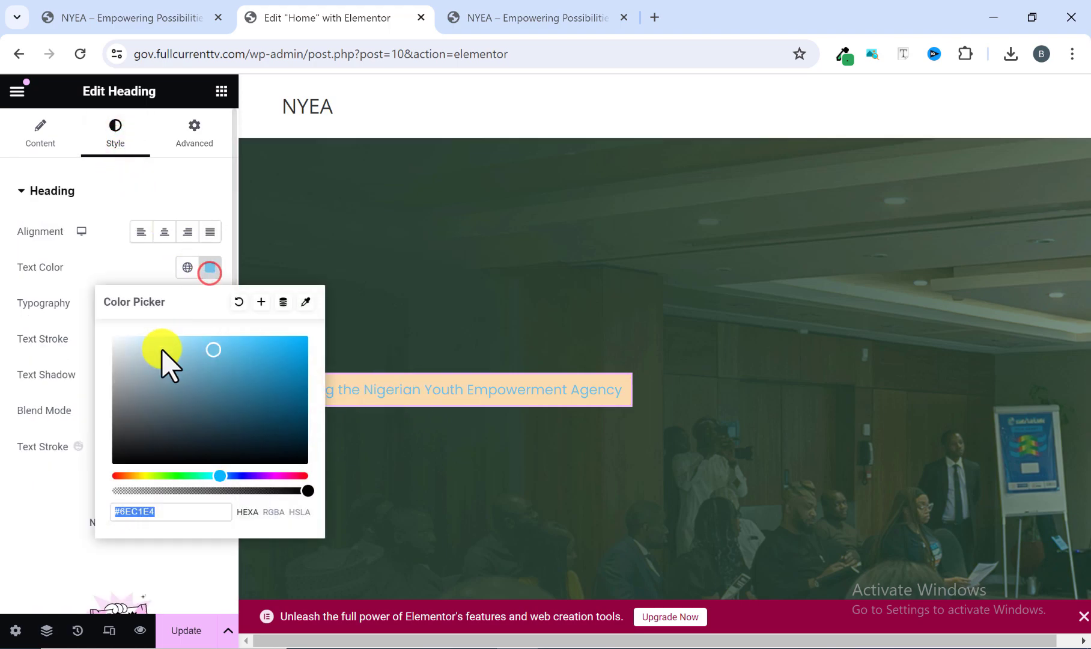
pyautogui.moveTo(114, 458); pyautogui.dragTo(99, 504)
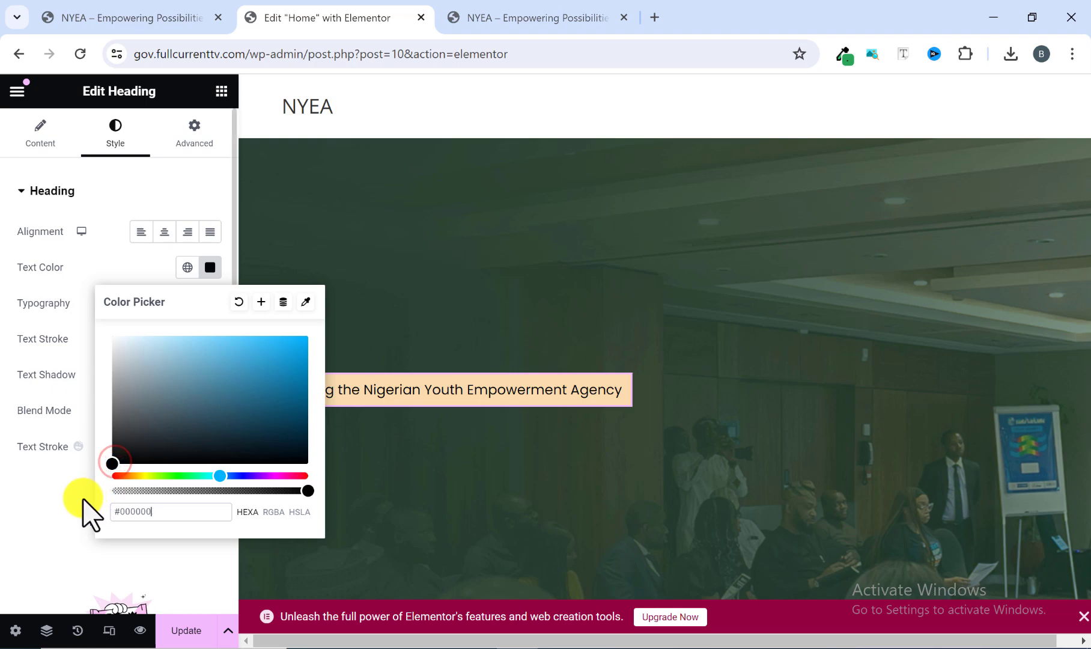
pyautogui.click(210, 267)
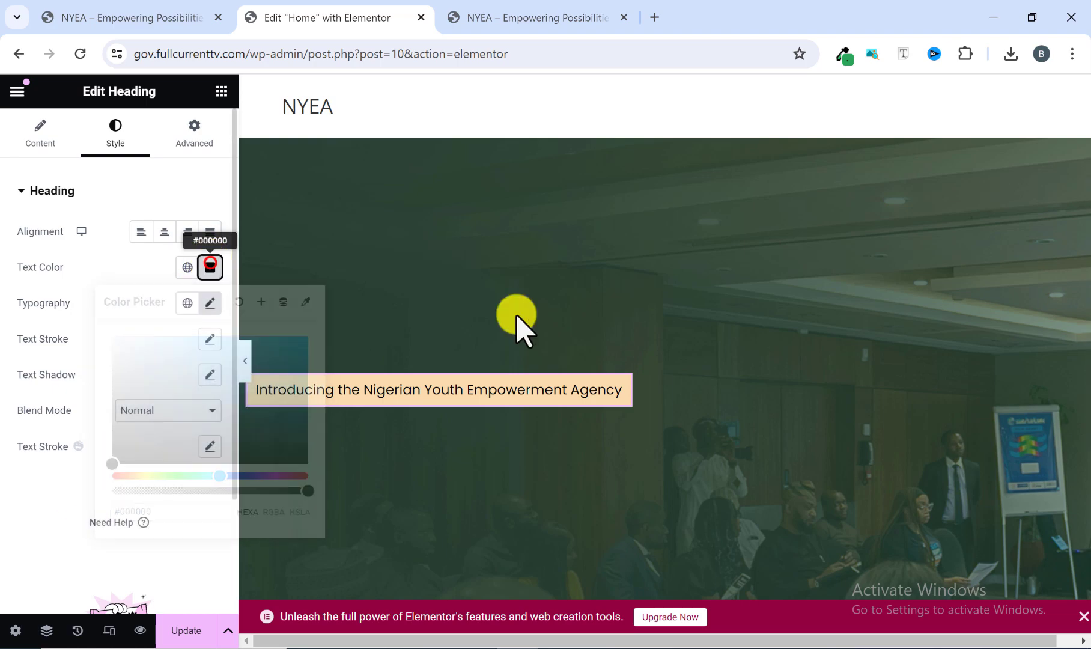
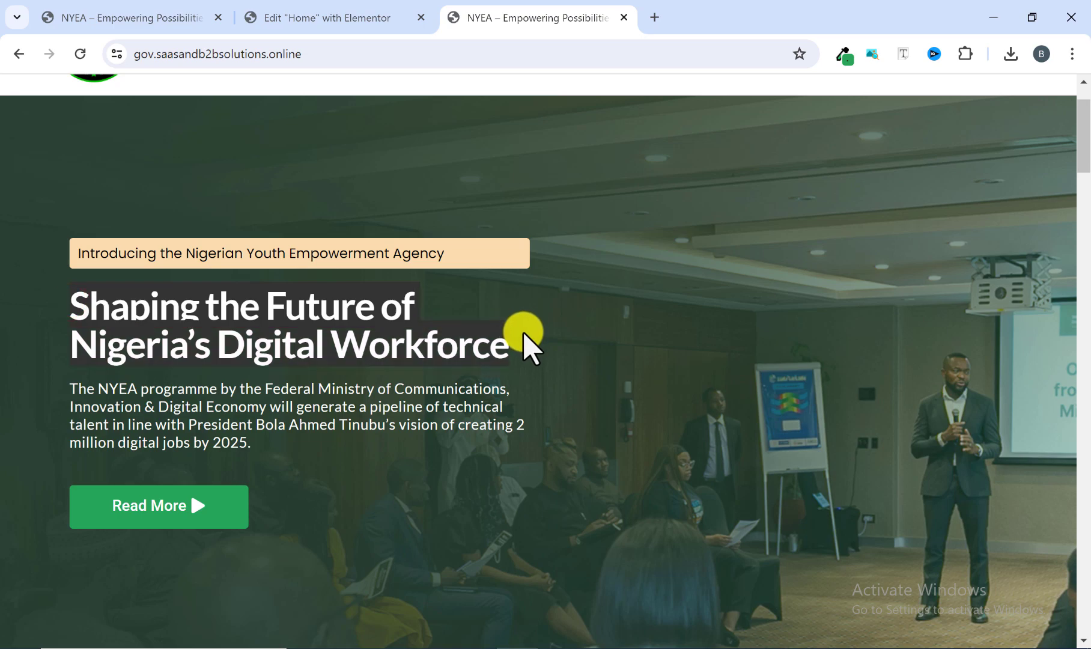
# Copy the main headline text from the reference homepage and add a Heading widget below the hero's introductory heading.
pyautogui.rightClick(445, 340)
pyautogui.click(495, 360)
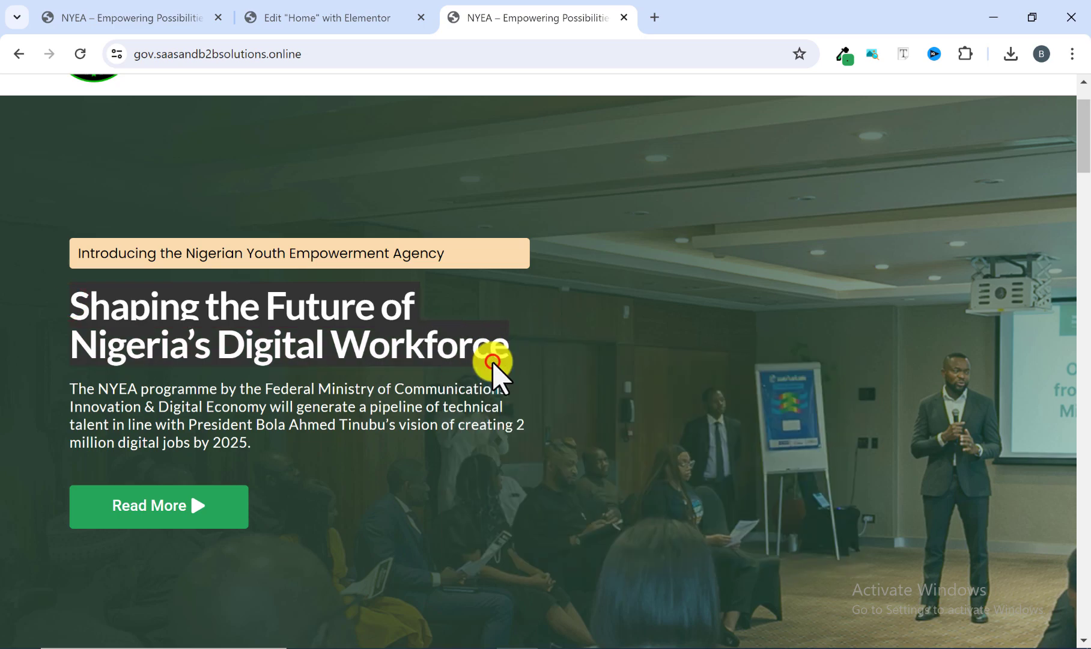
pyautogui.click(330, 18)
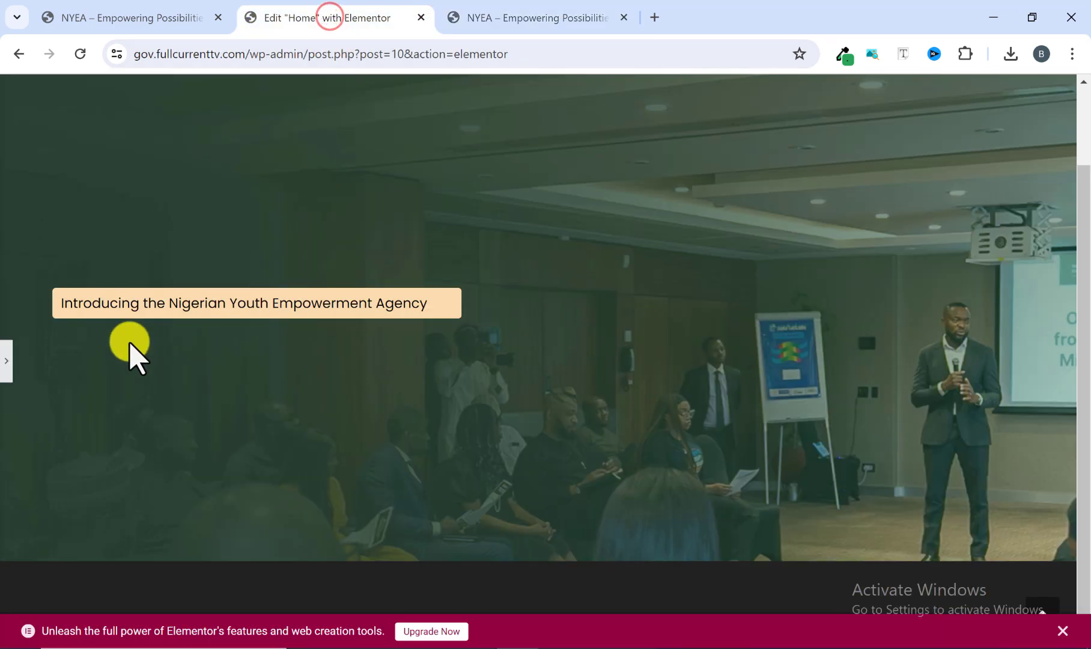
pyautogui.click(6, 362)
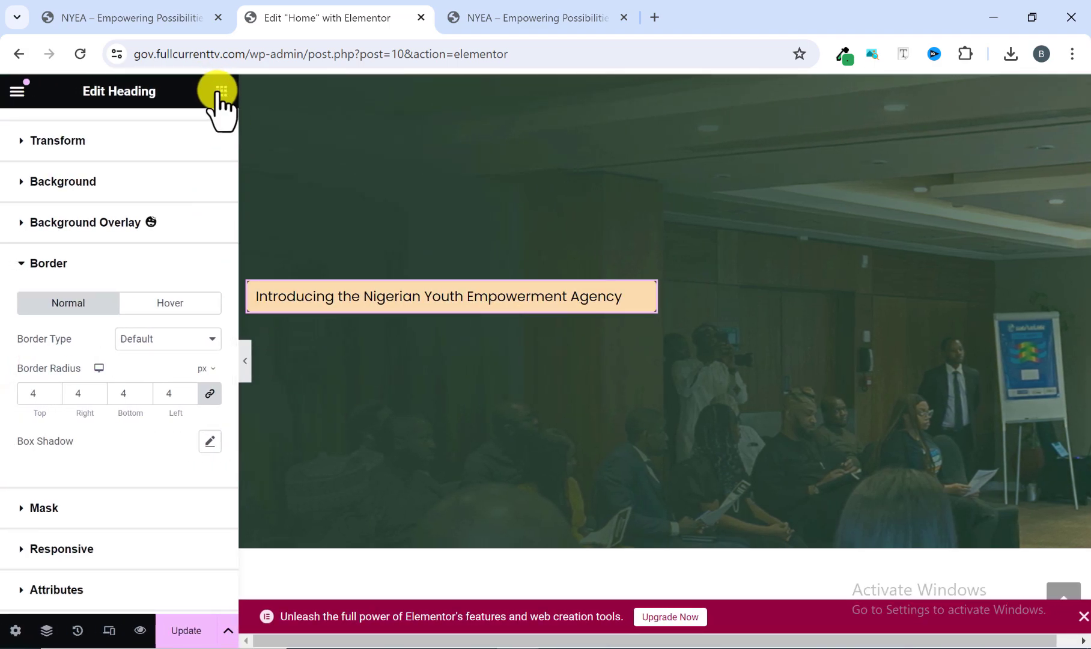
pyautogui.click(221, 91)
pyautogui.scroll(-1, 105, 438)
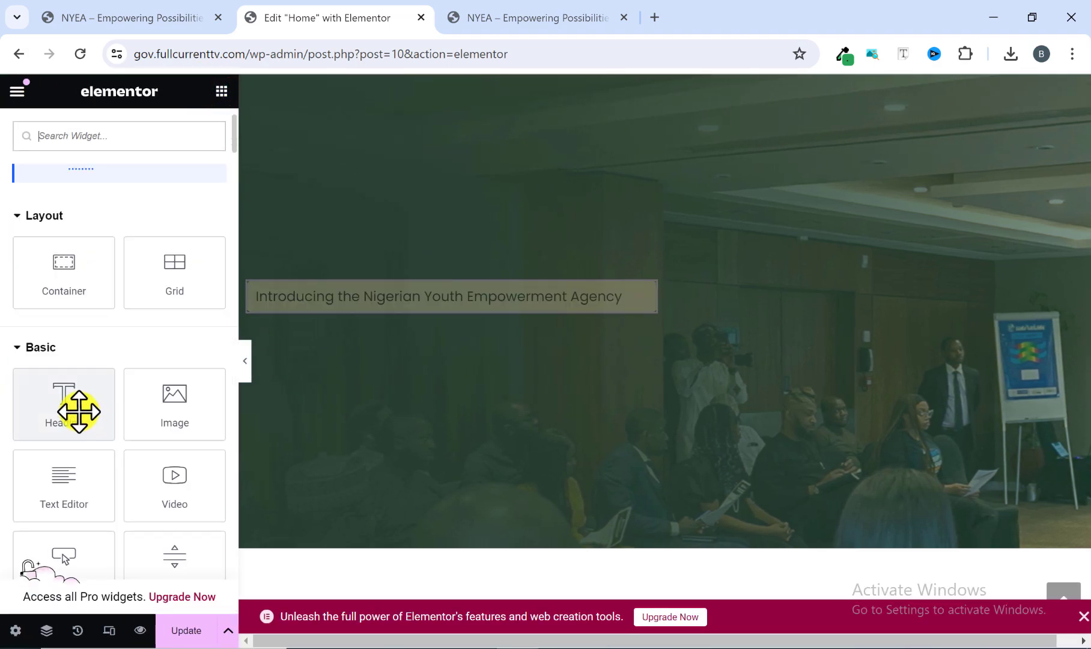
pyautogui.moveTo(65, 408); pyautogui.dragTo(376, 306)
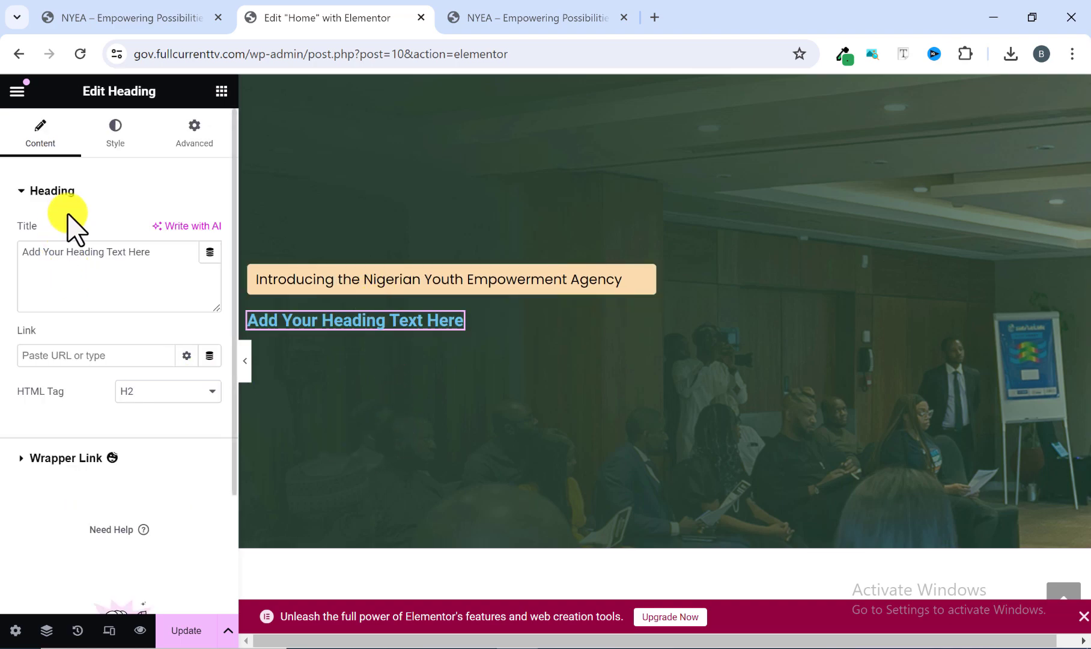
# Replace the new heading's title with the copied text "Shaping the Future of Nigeria's Digital Workforce".
pyautogui.moveTo(146, 256); pyautogui.dragTo(18, 252)
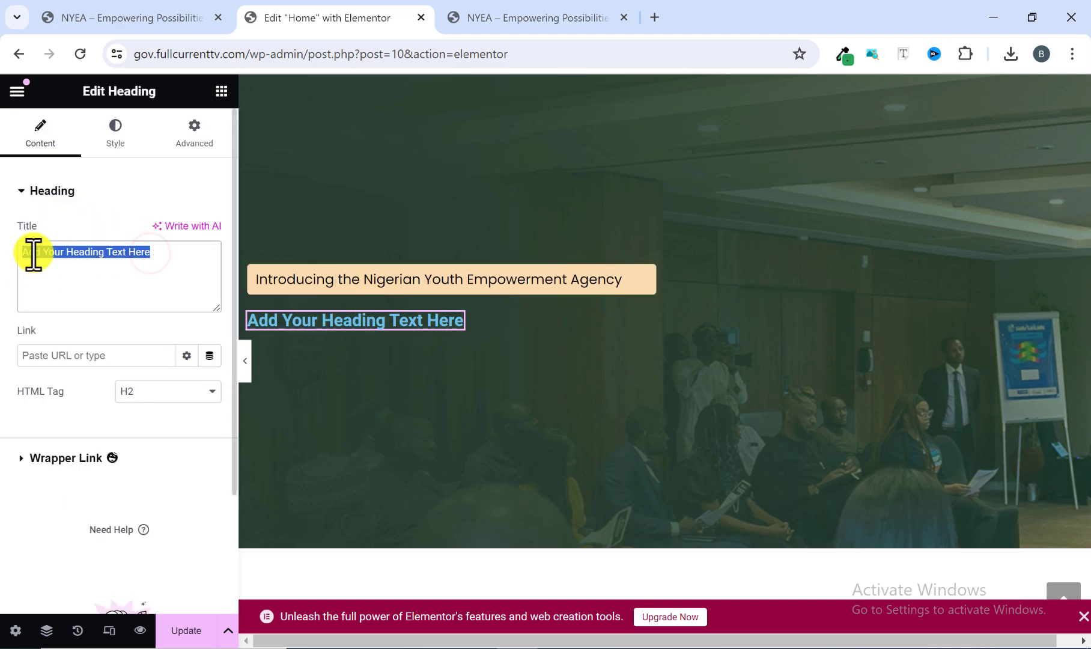
pyautogui.rightClick(34, 251)
pyautogui.click(87, 359)
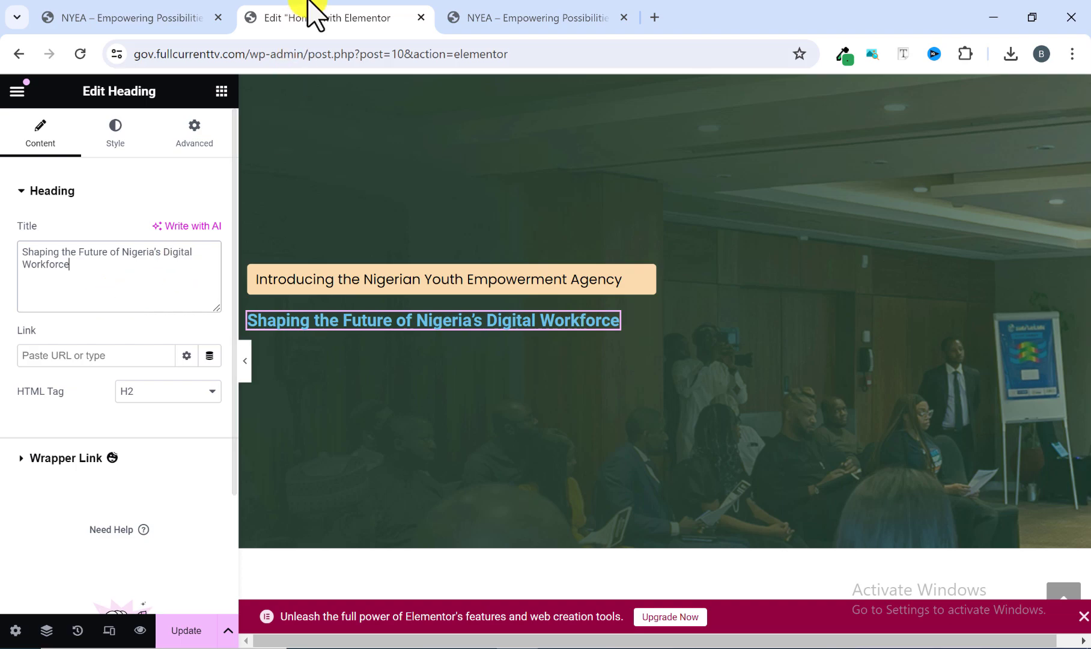
# Check the headline on the reference homepage and set the new heading's text color to white, #FFFFFF.
pyautogui.click(514, 15)
pyautogui.click(300, 325)
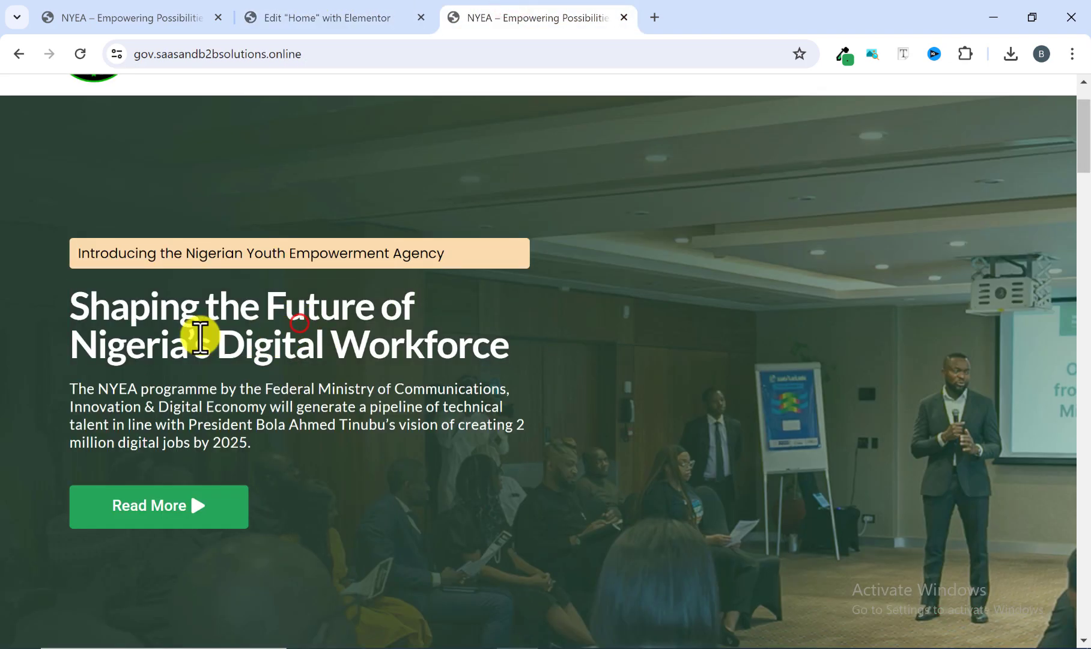
pyautogui.click(347, 18)
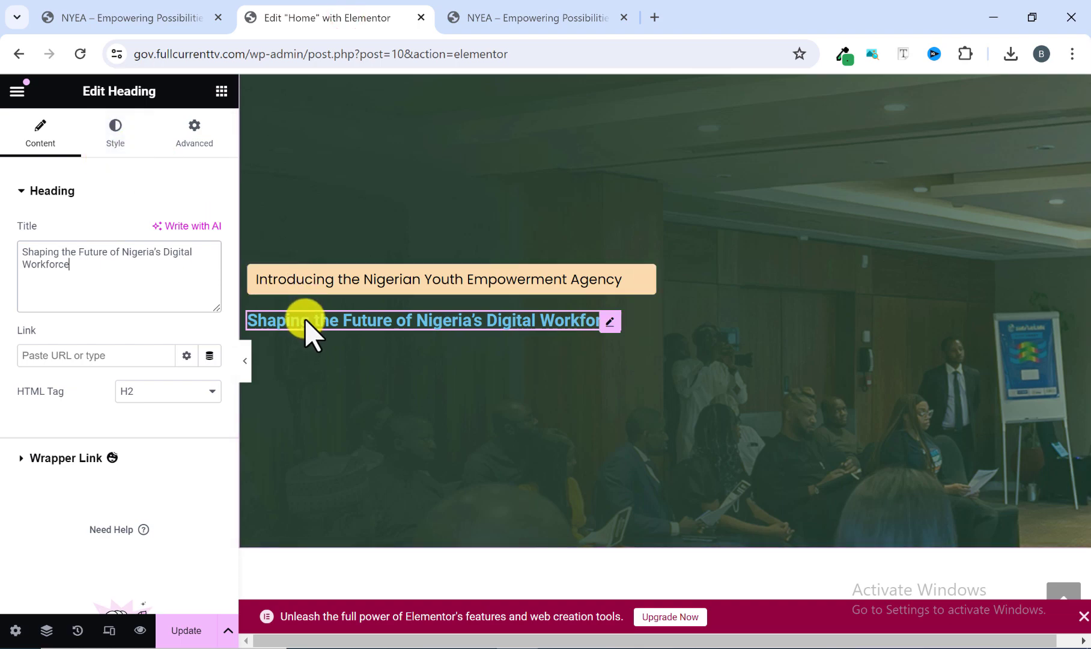
pyautogui.click(114, 137)
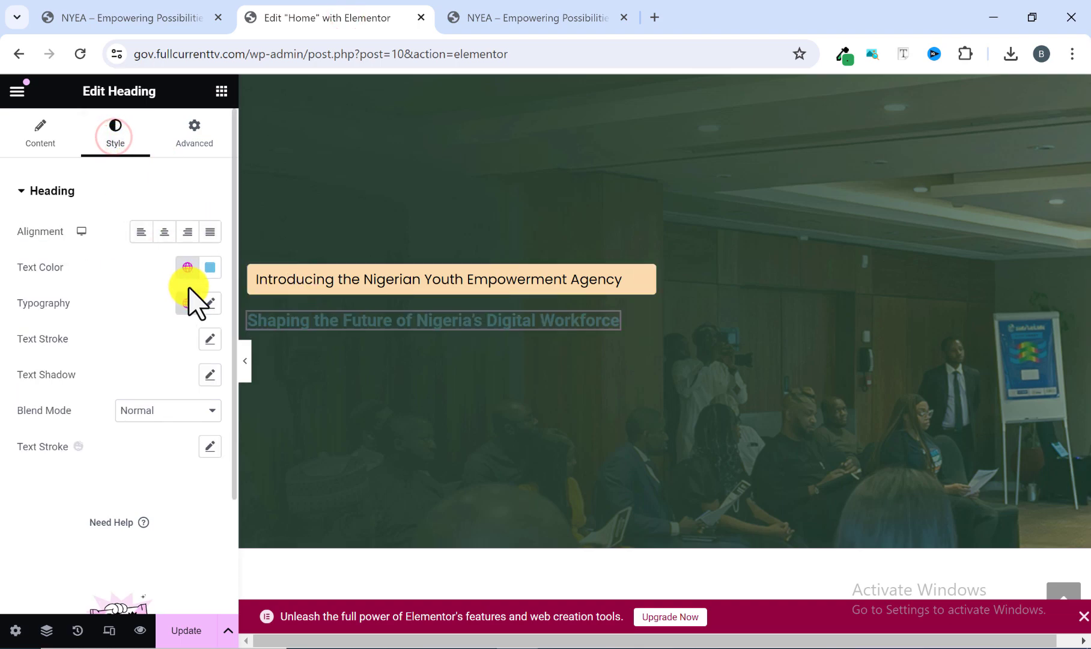
pyautogui.click(210, 269)
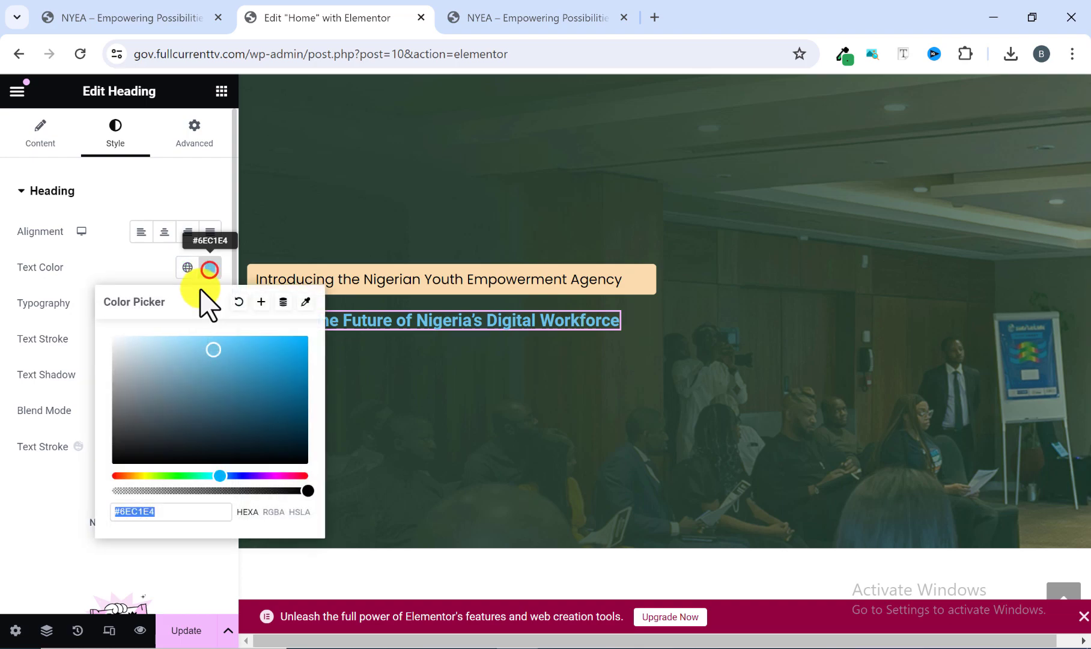
pyautogui.write('#FFFFFF')
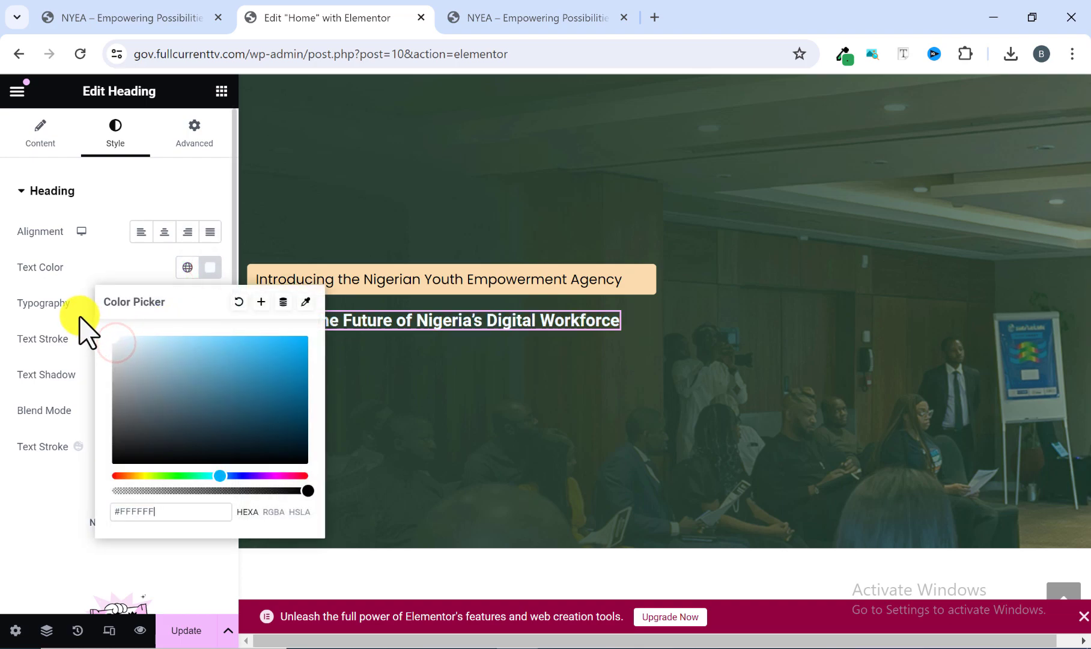
pyautogui.click(210, 268)
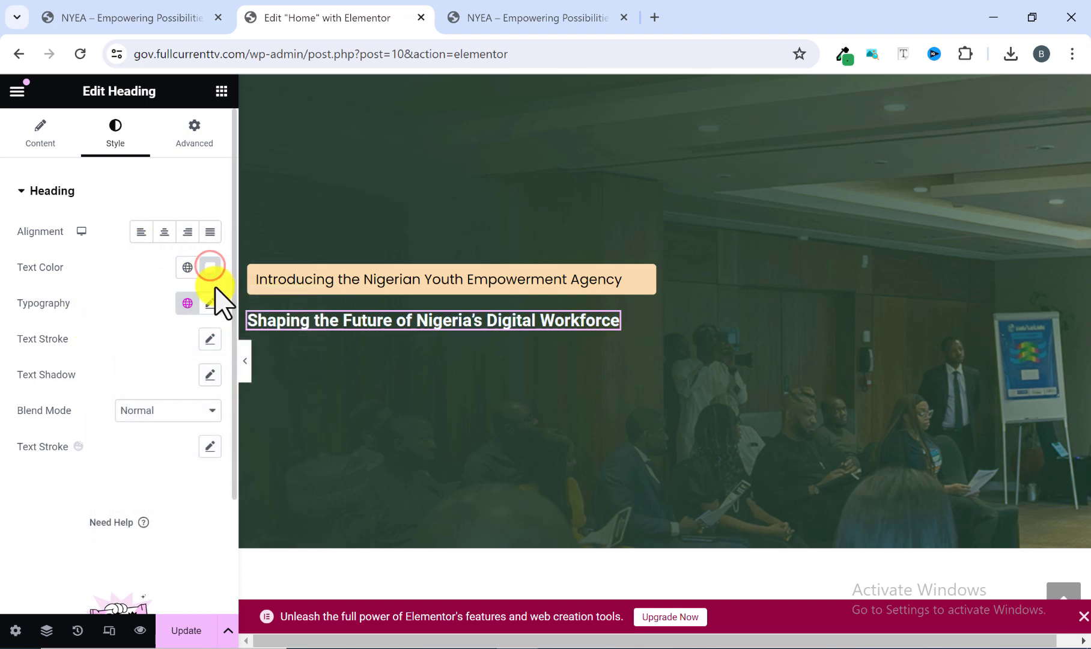
# Set the headline's typography to the Lato family at 45 px and compare it with the reference homepage.
pyautogui.click(211, 303)
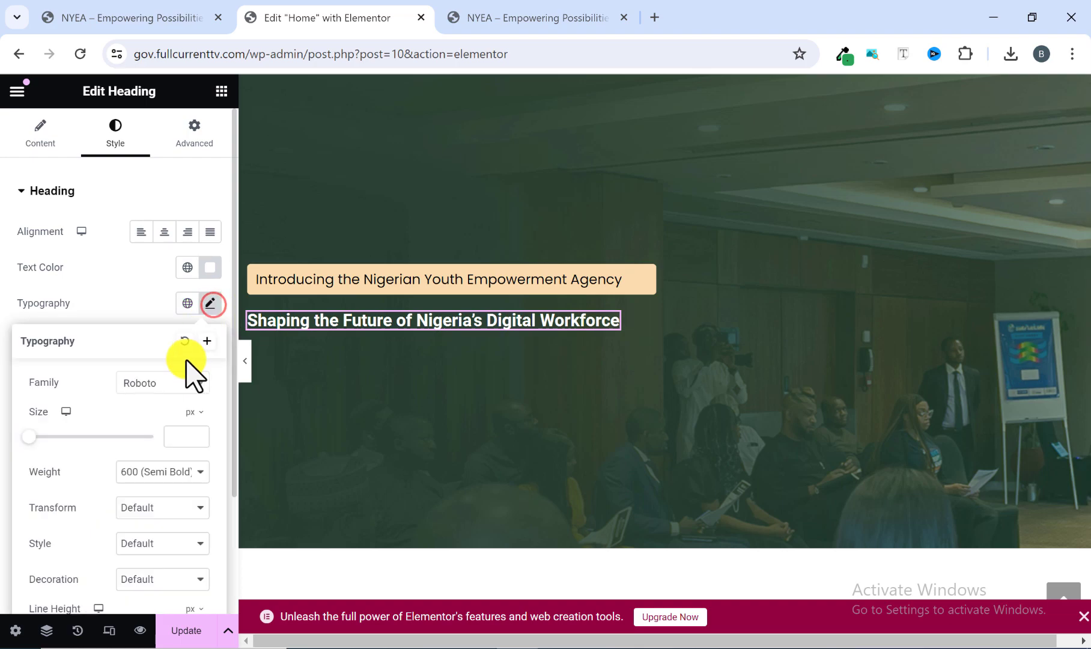
pyautogui.click(171, 383)
pyautogui.click(150, 407)
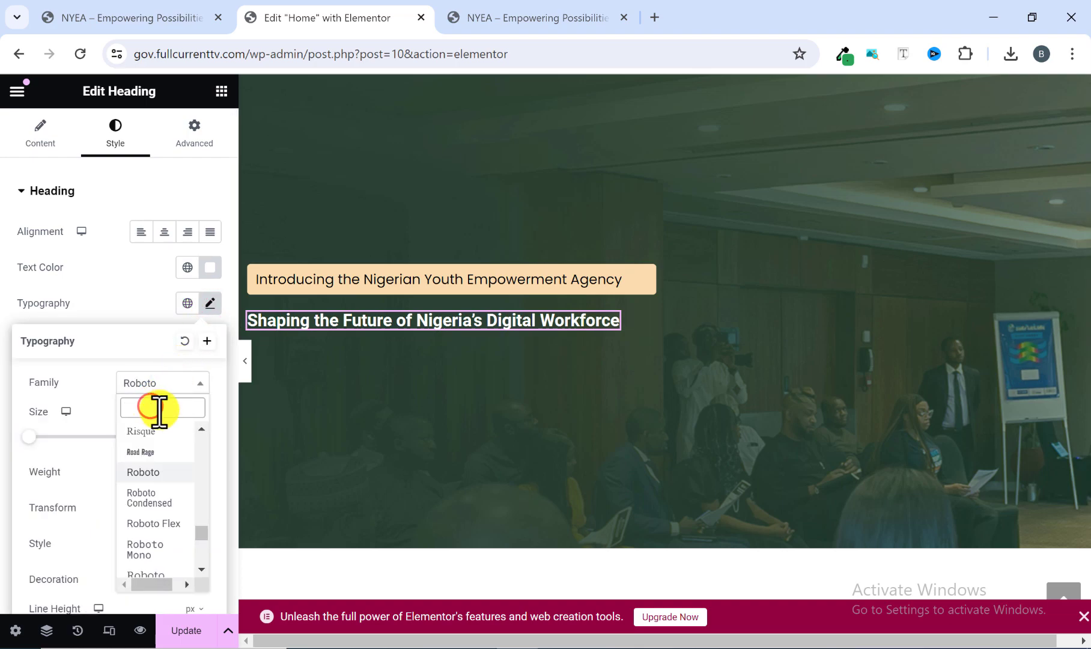
pyautogui.write('lato')
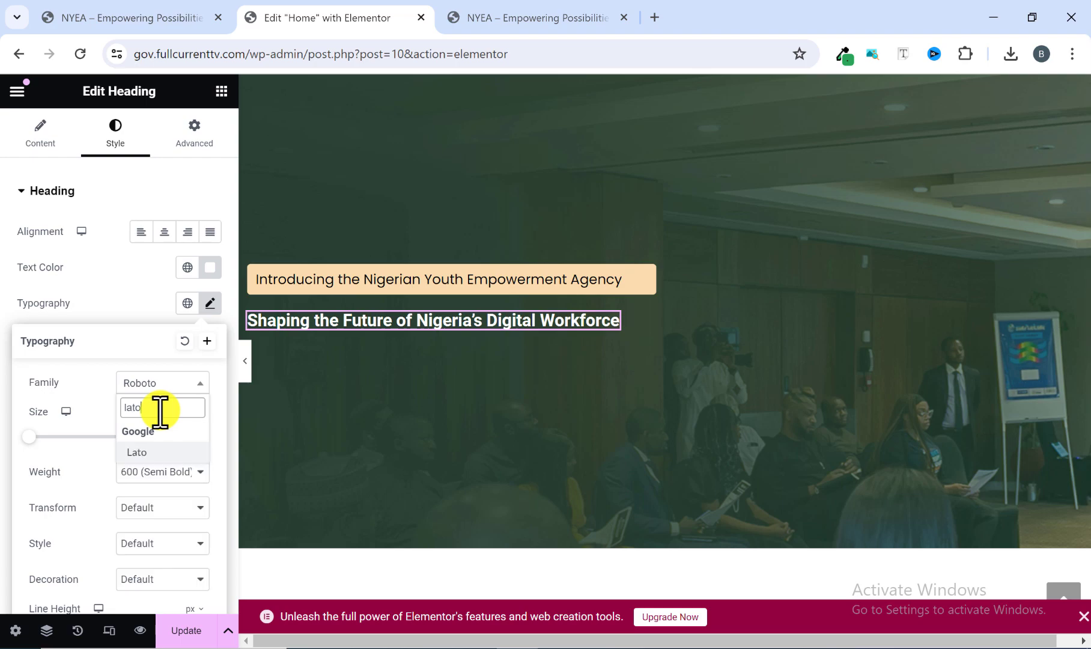
pyautogui.click(160, 454)
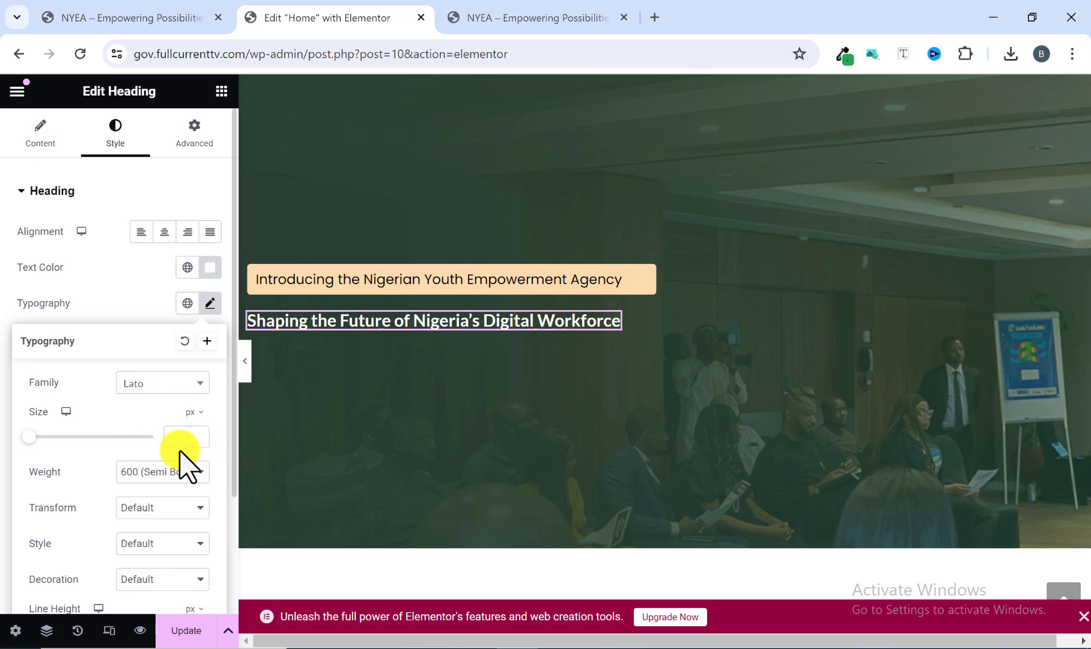
pyautogui.scroll(-1, 181, 457)
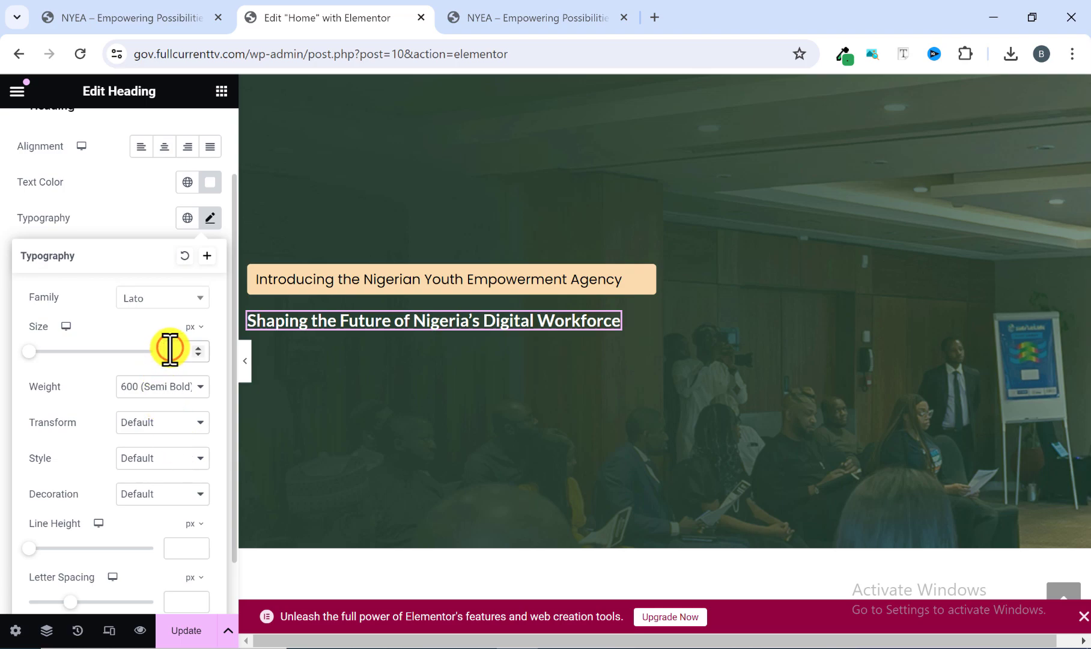
pyautogui.write('45')
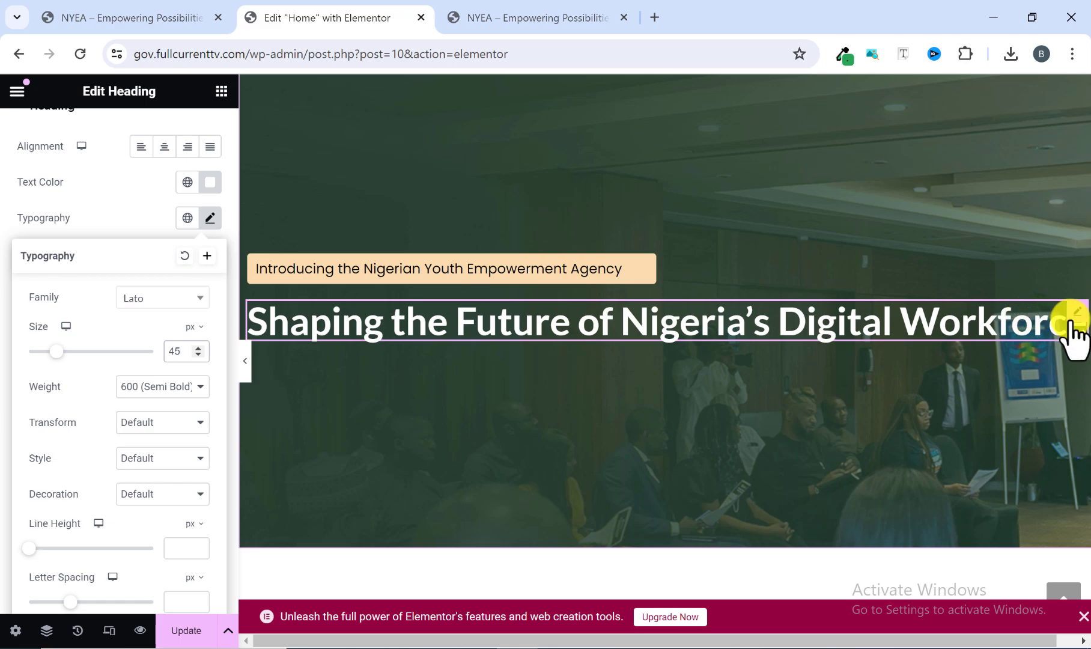
pyautogui.click(531, 18)
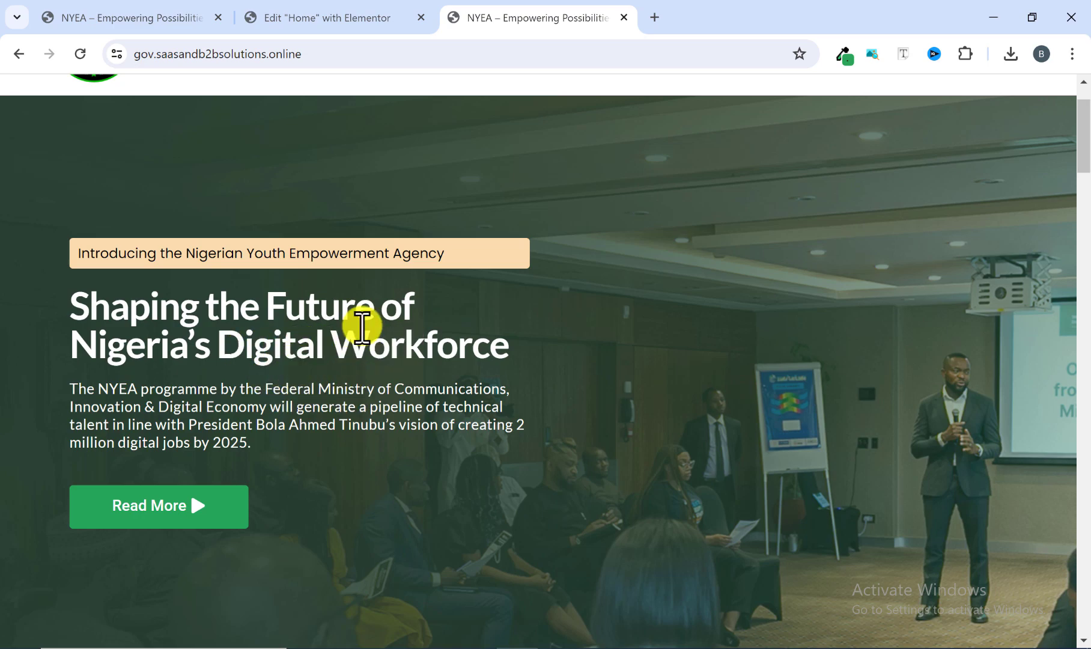
pyautogui.click(344, 18)
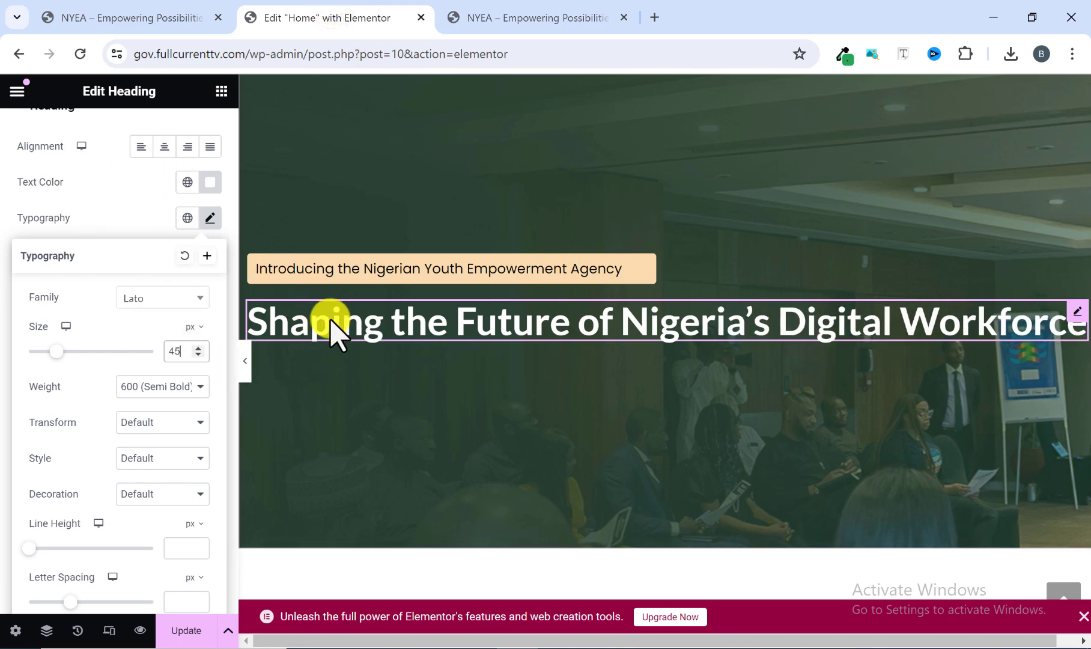
# Give the headline a custom width of 50% and compare the full-width preview with the reference homepage.
pyautogui.click(346, 325)
pyautogui.scroll(2, 175, 353)
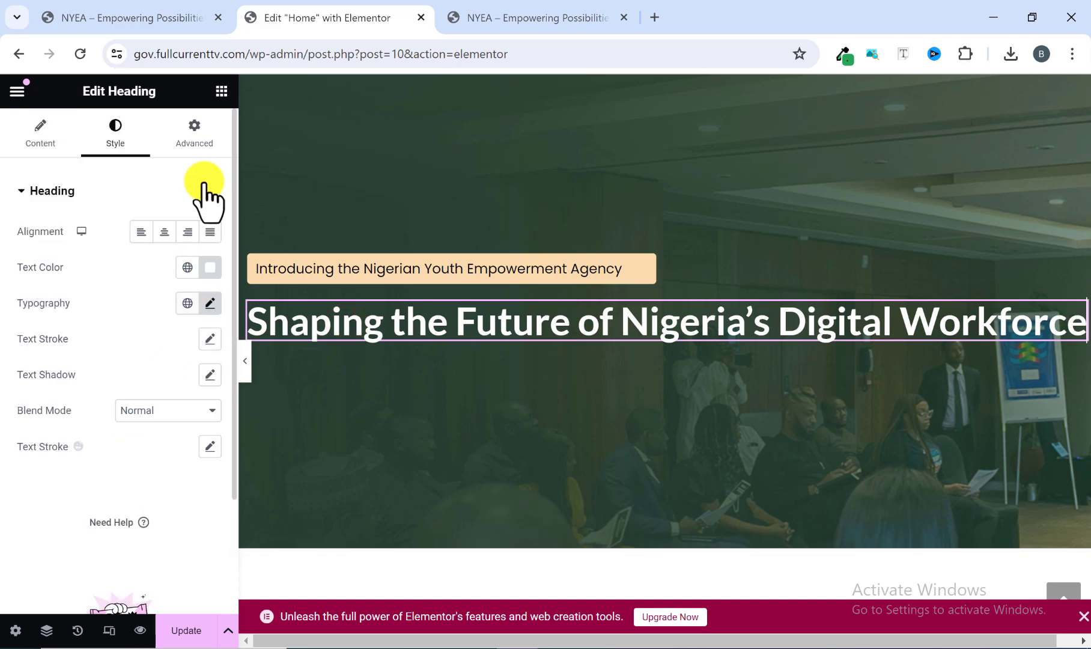
pyautogui.click(195, 145)
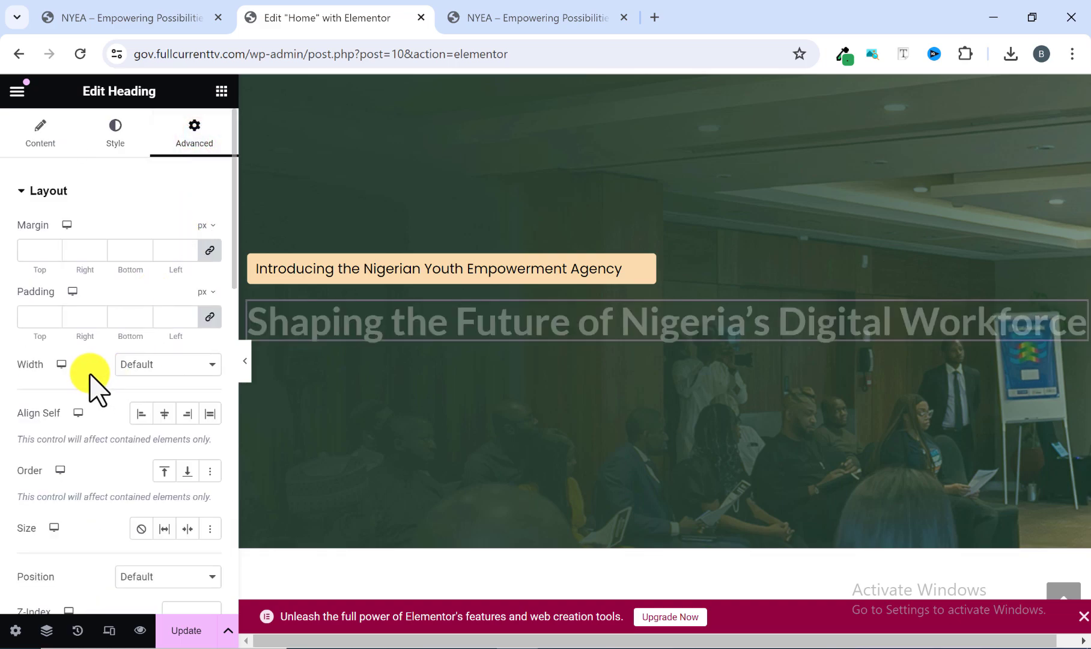
pyautogui.click(152, 365)
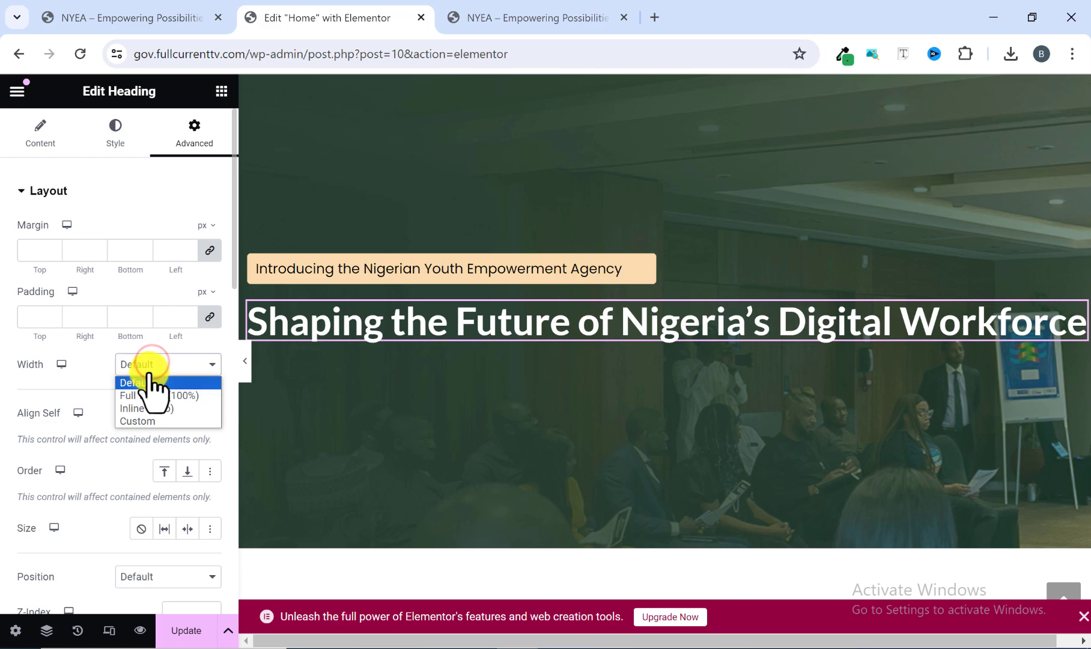
pyautogui.click(150, 421)
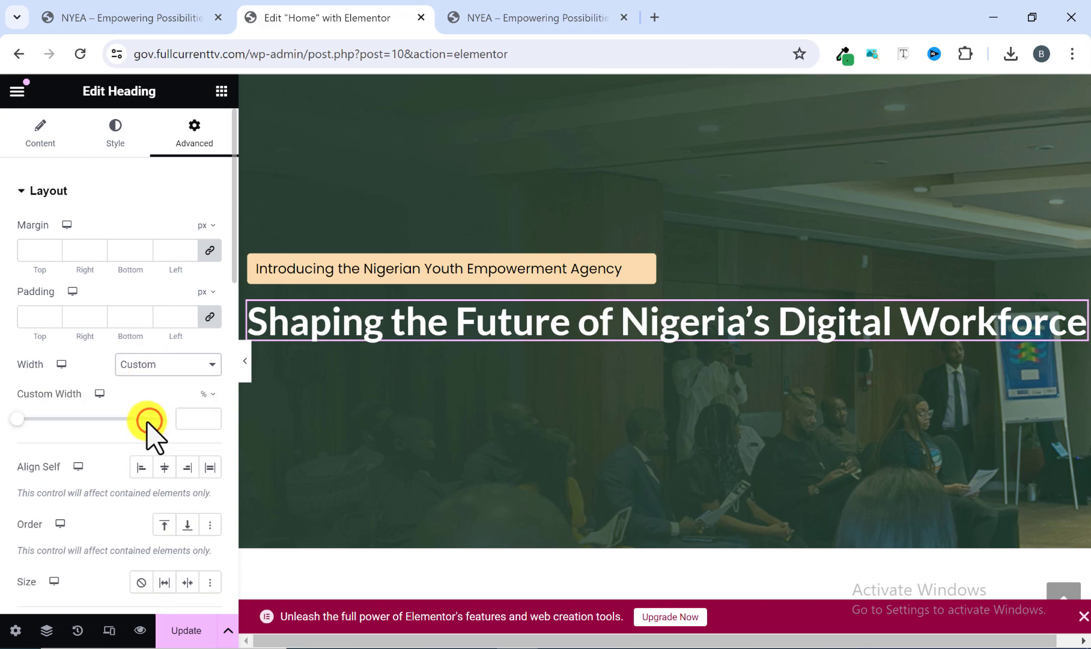
pyautogui.click(186, 416)
pyautogui.write('50')
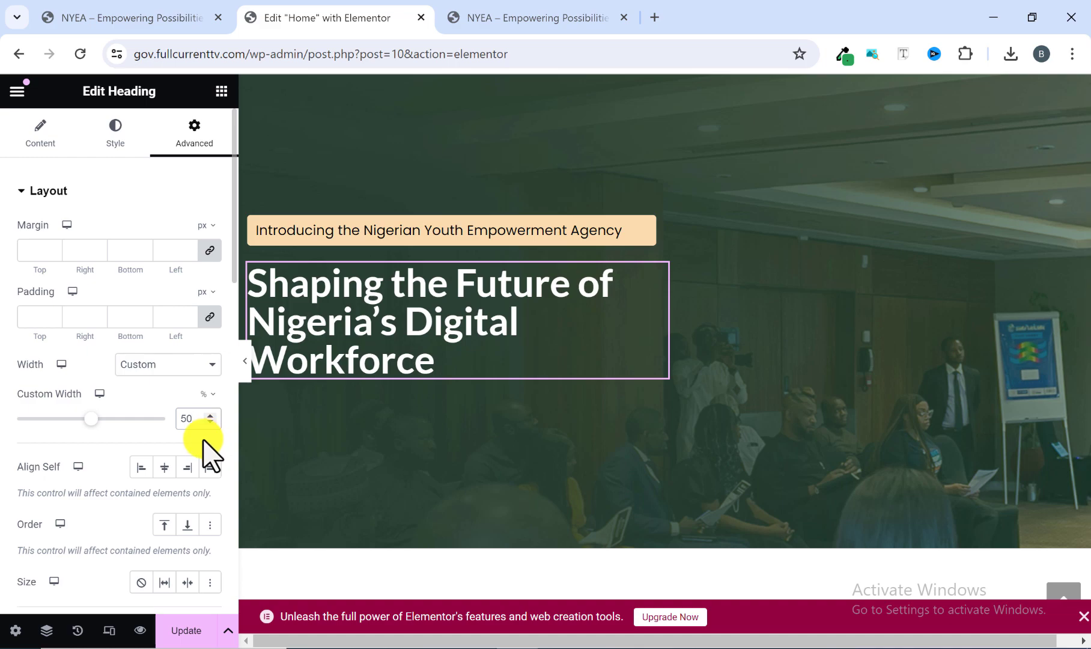
pyautogui.click(244, 360)
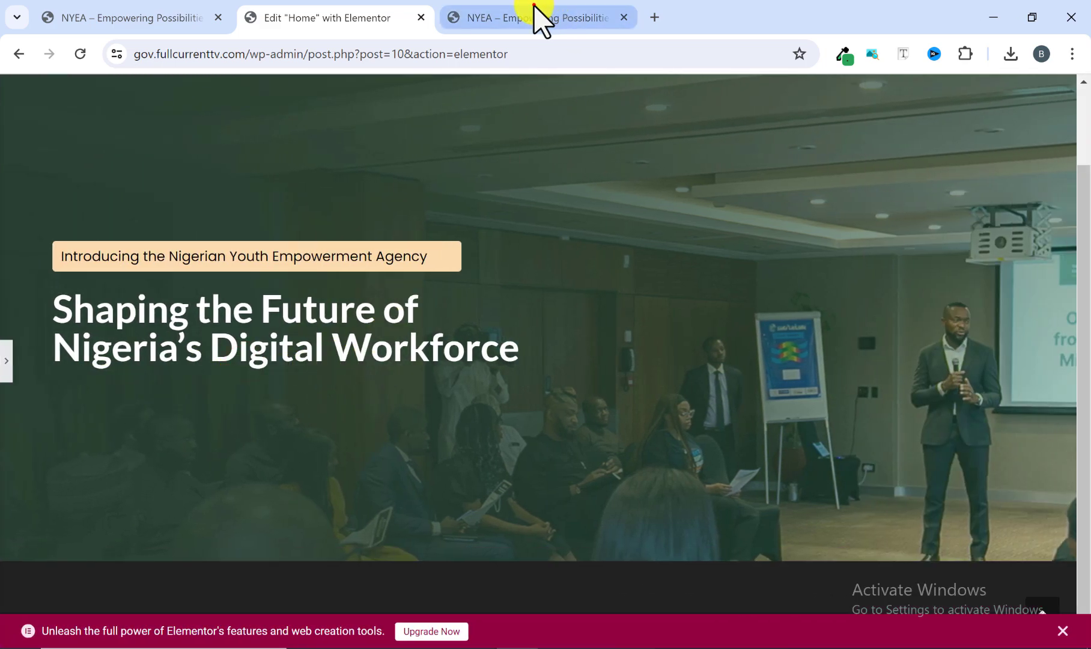
pyautogui.click(536, 18)
pyautogui.click(340, 17)
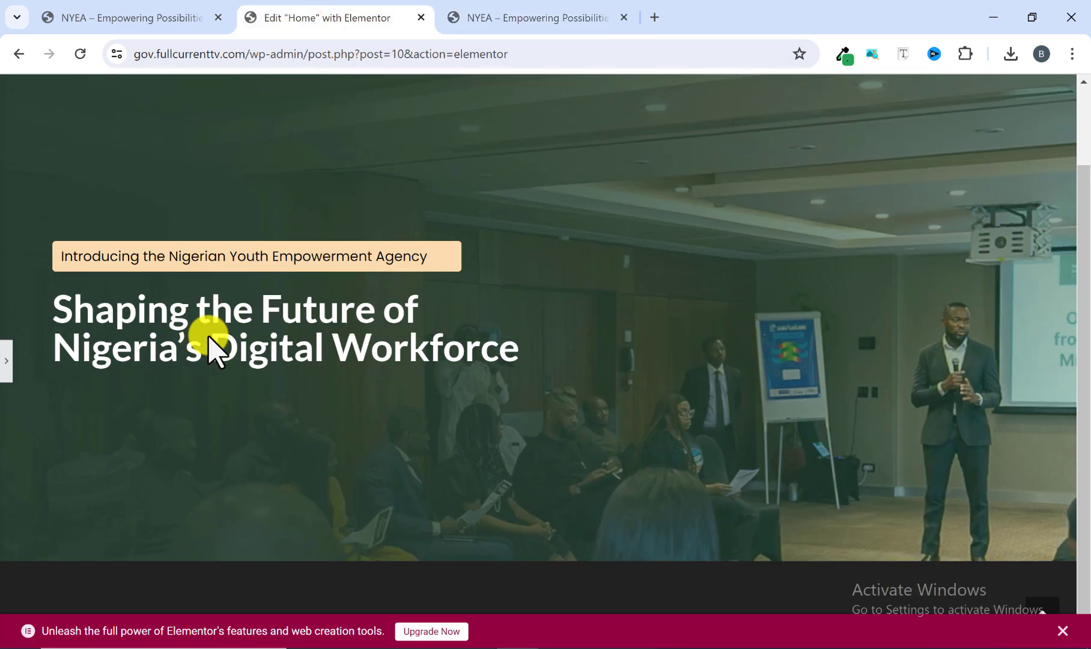
# Copy the NYEA programme paragraph from the reference homepage and add a Text Editor widget below the hero headline.
pyautogui.click(483, 18)
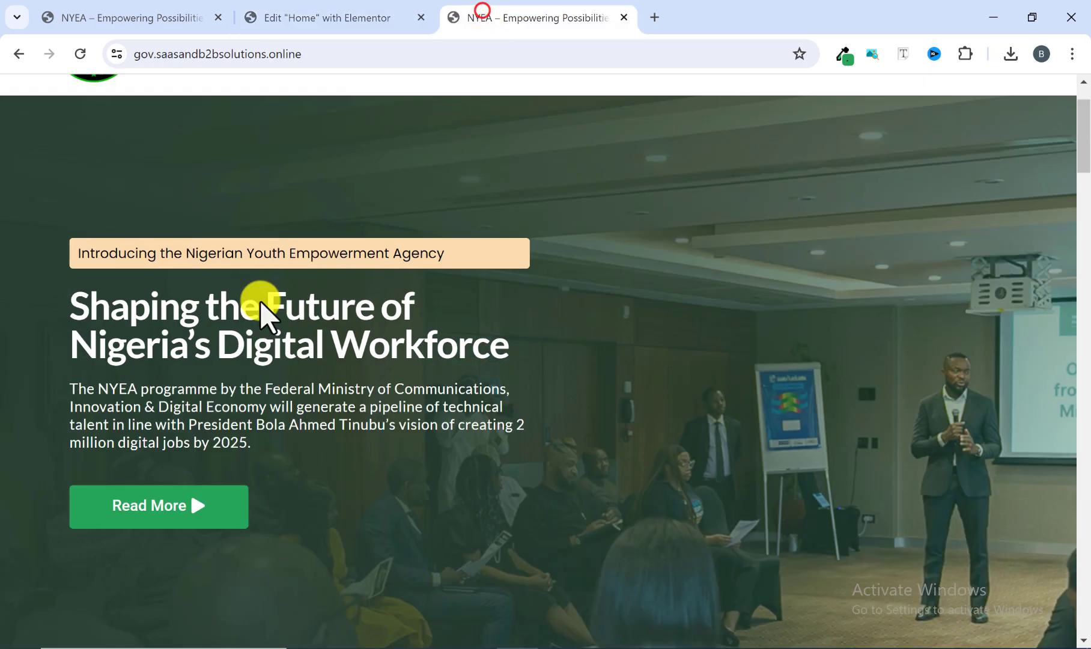
pyautogui.click(66, 385)
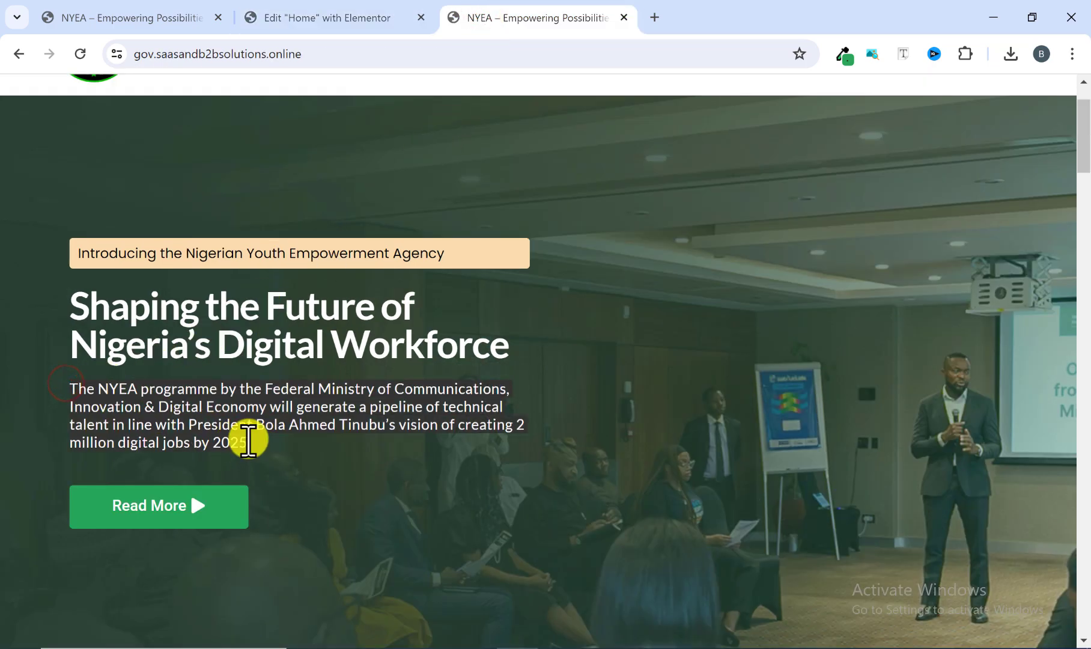
pyautogui.rightClick(224, 424)
pyautogui.click(292, 211)
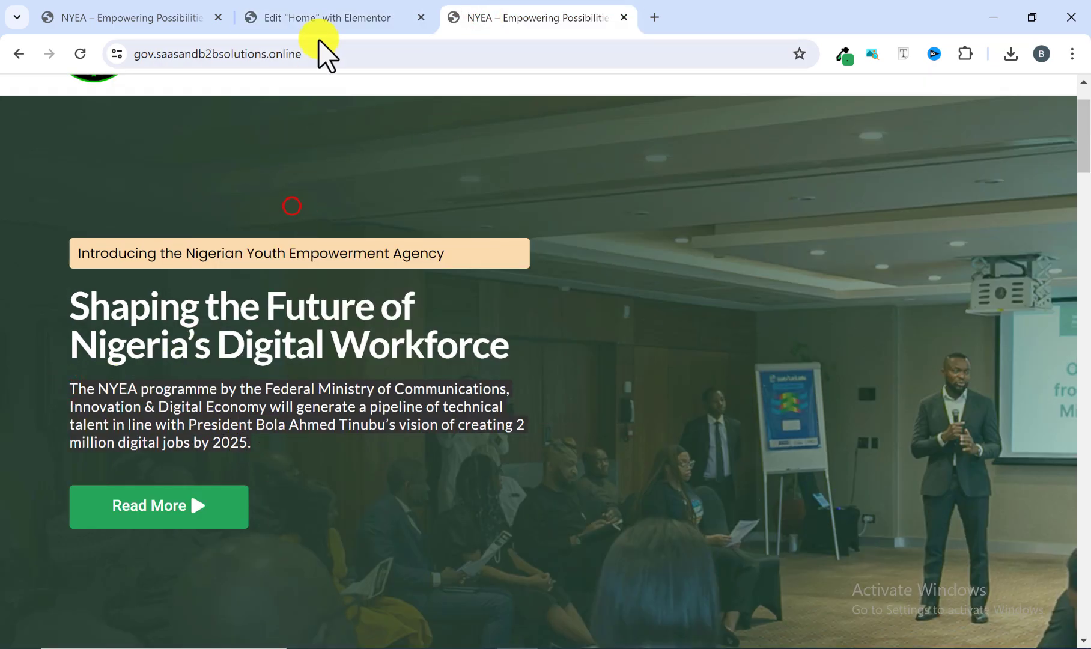
pyautogui.click(329, 17)
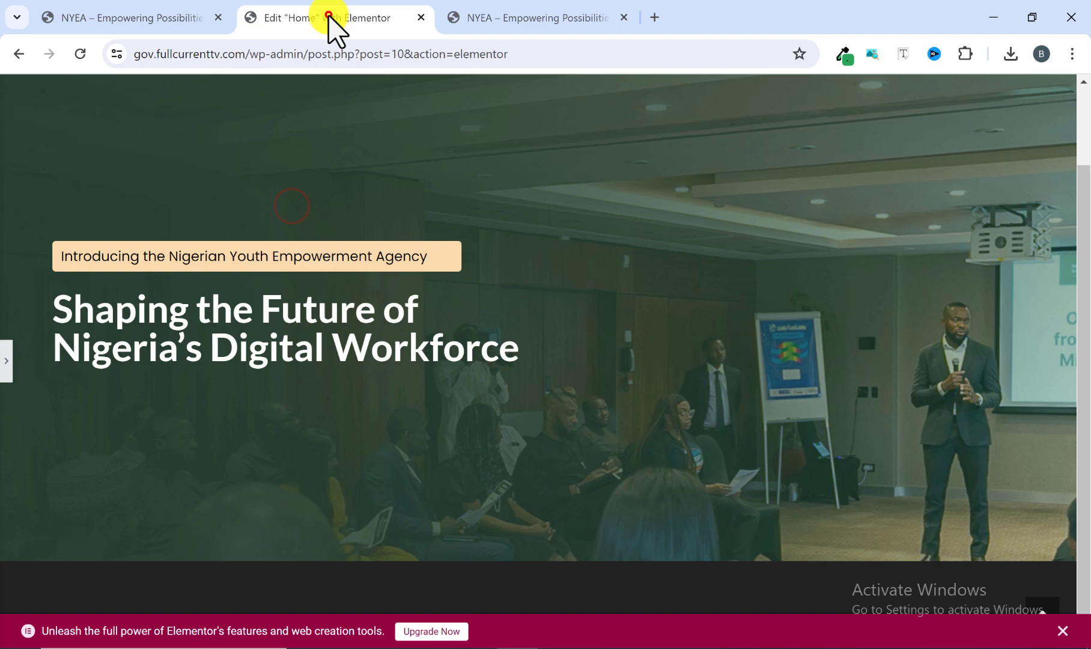
pyautogui.click(8, 363)
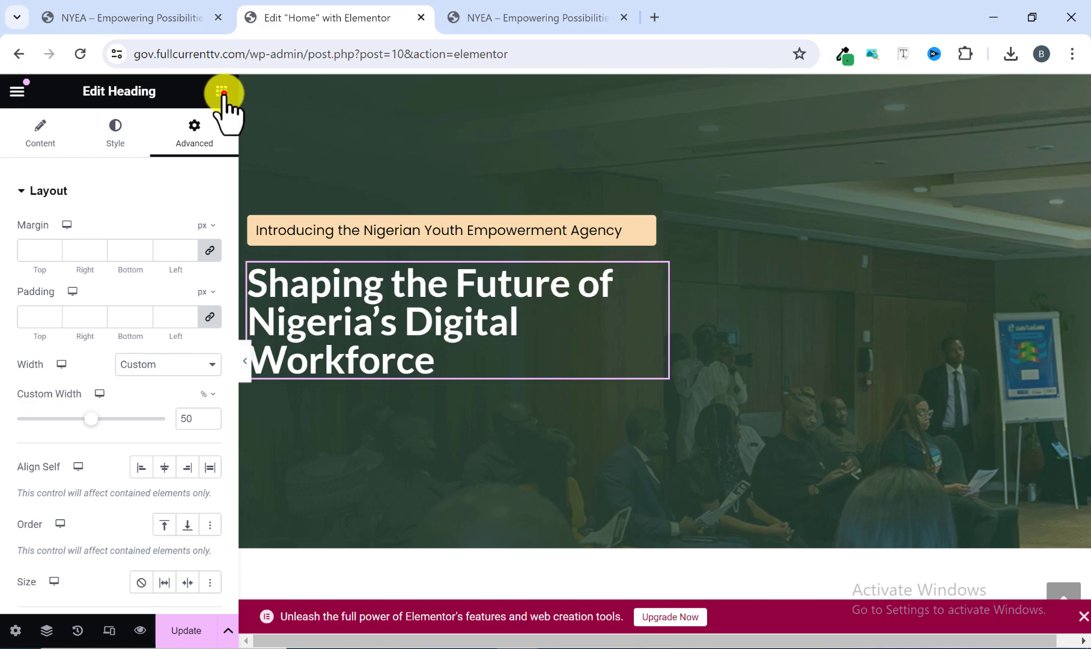
pyautogui.click(221, 91)
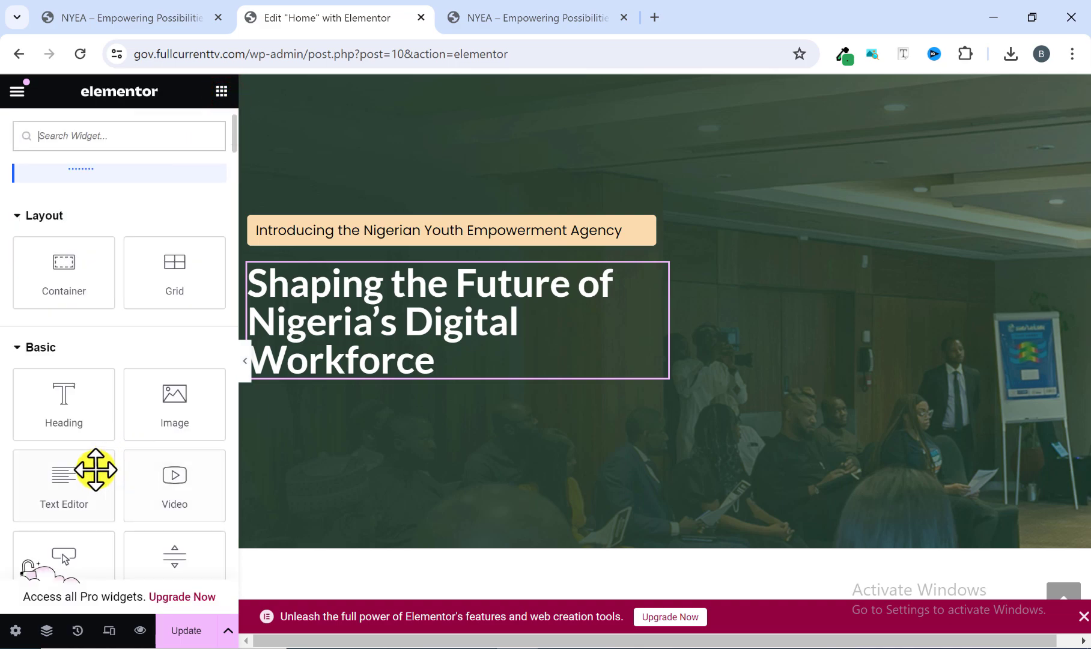
pyautogui.moveTo(60, 495); pyautogui.dragTo(346, 384)
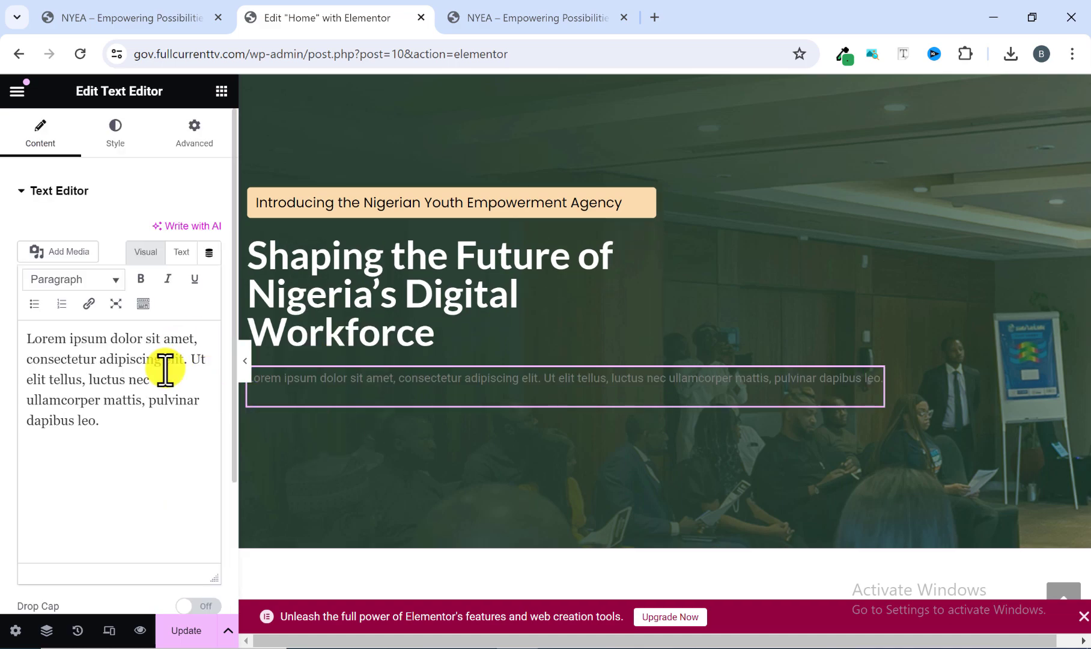
# Replace the placeholder text in the new text block with the copied NYEA programme paragraph.
pyautogui.moveTo(99, 423); pyautogui.dragTo(44, 353)
pyautogui.rightClick(53, 358)
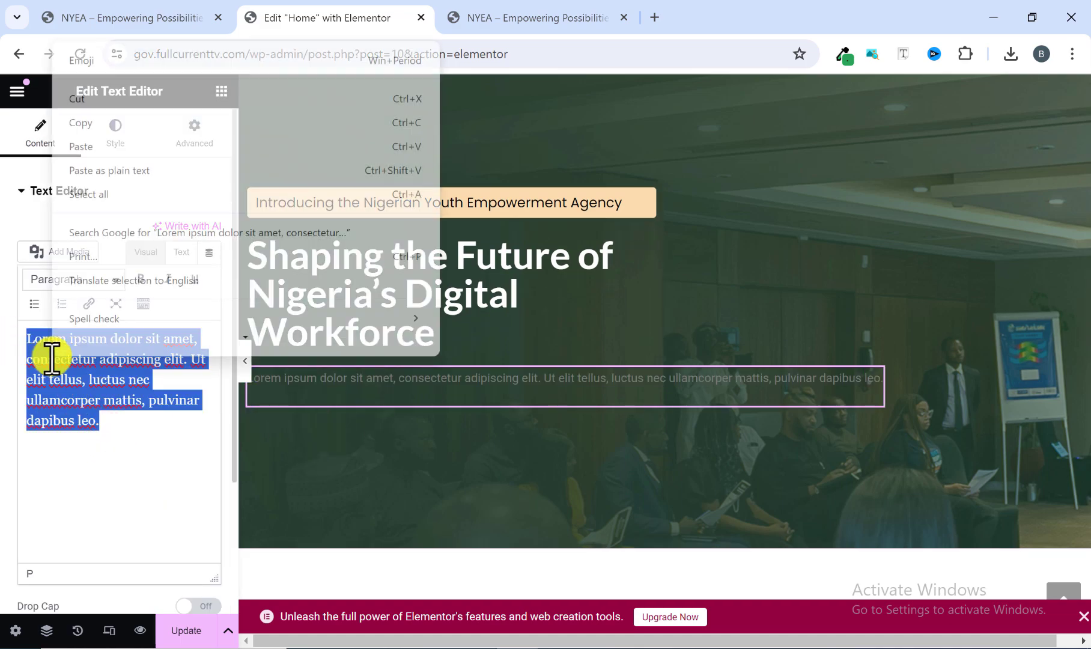
pyautogui.click(110, 138)
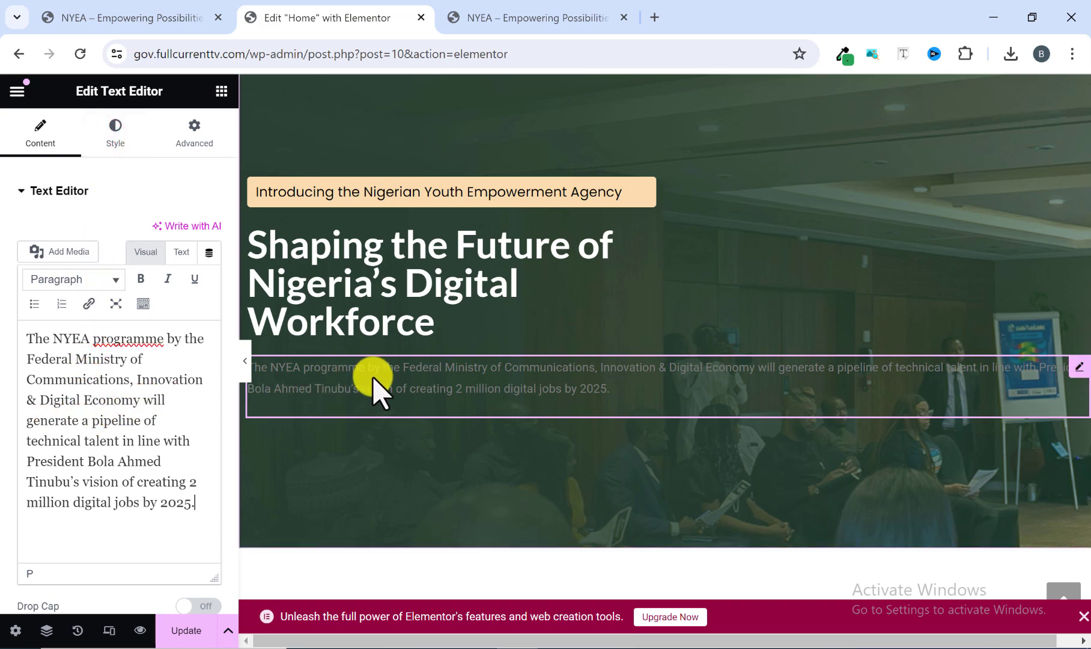
# Set the description paragraph's text color to white, #FFFFFF.
pyautogui.click(116, 143)
pyautogui.click(208, 269)
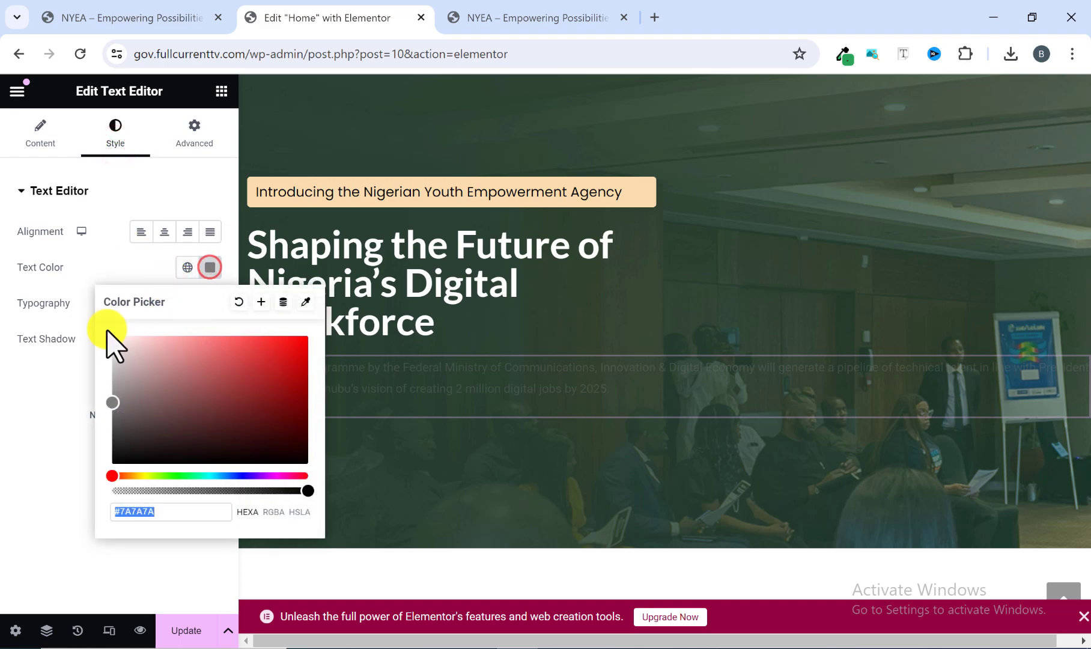
pyautogui.click(5, 437)
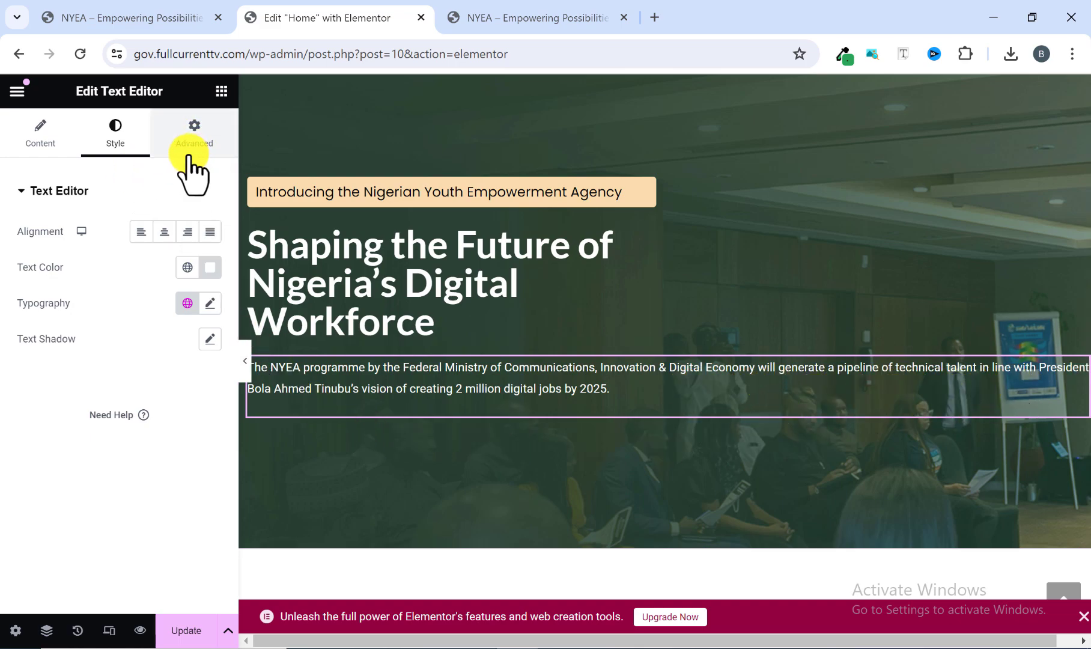
# Set the description paragraph's typography to the Lato family at 17 px.
pyautogui.click(210, 303)
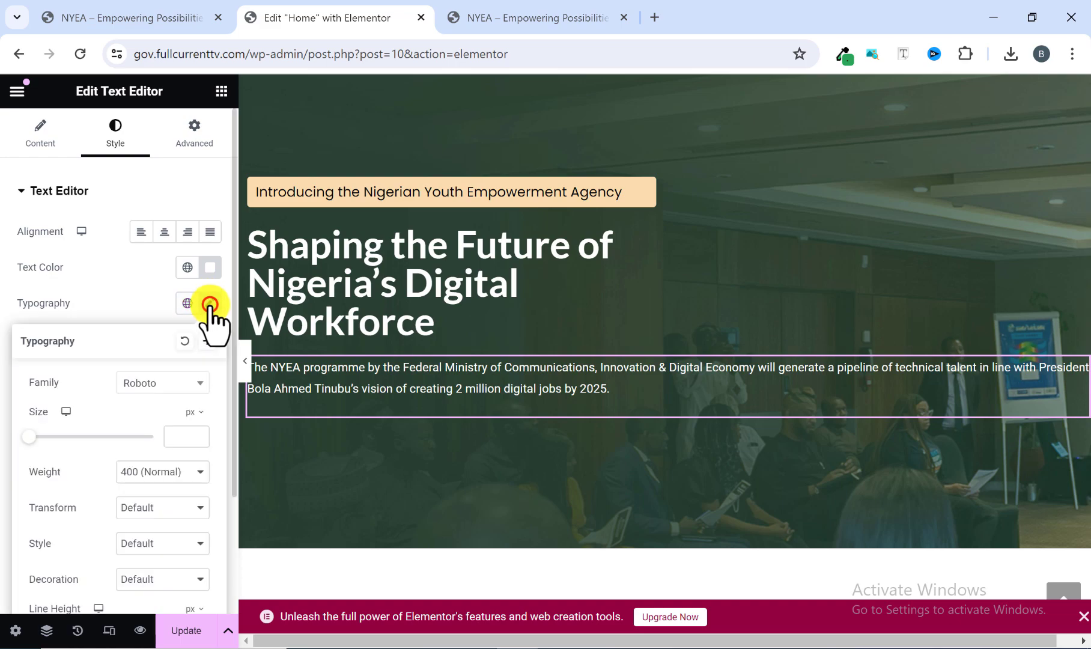
pyautogui.click(170, 380)
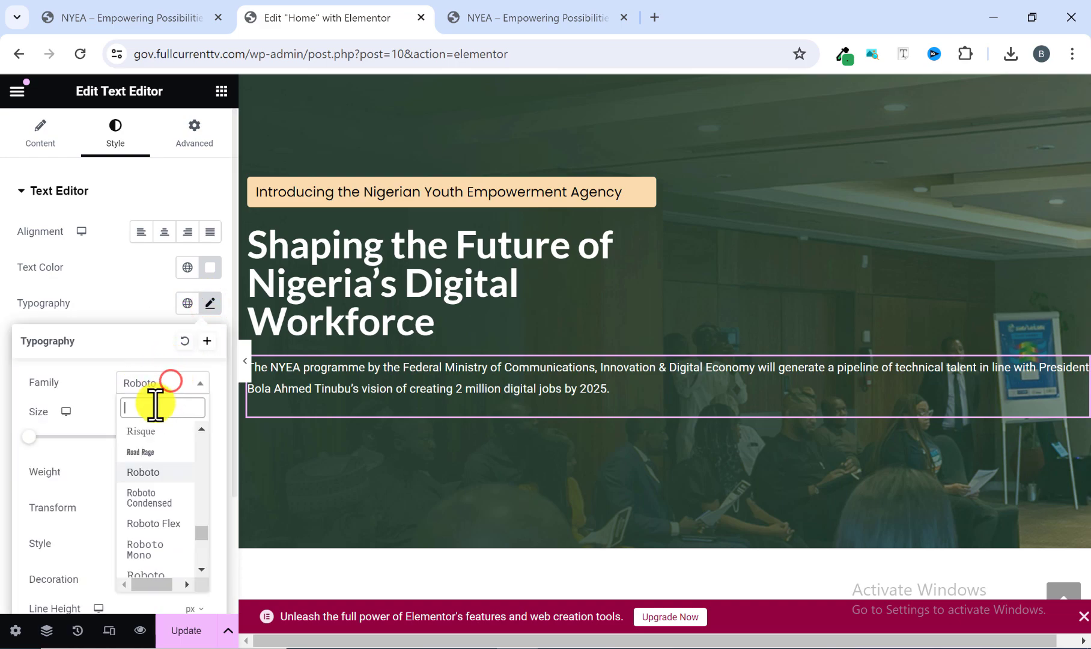
pyautogui.write('lato')
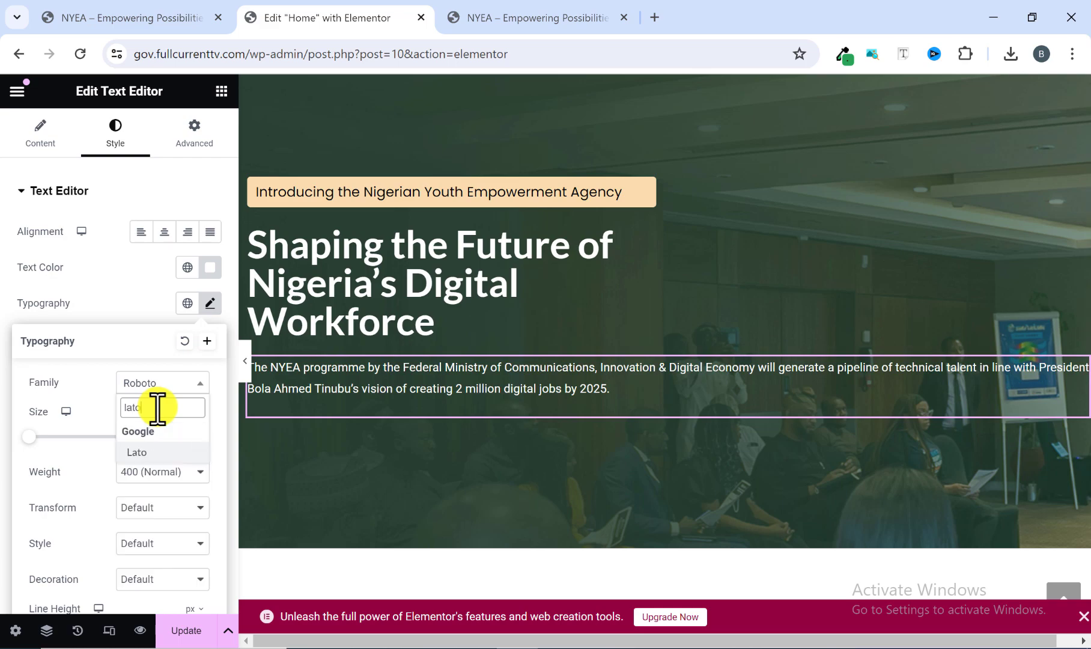
pyautogui.click(146, 449)
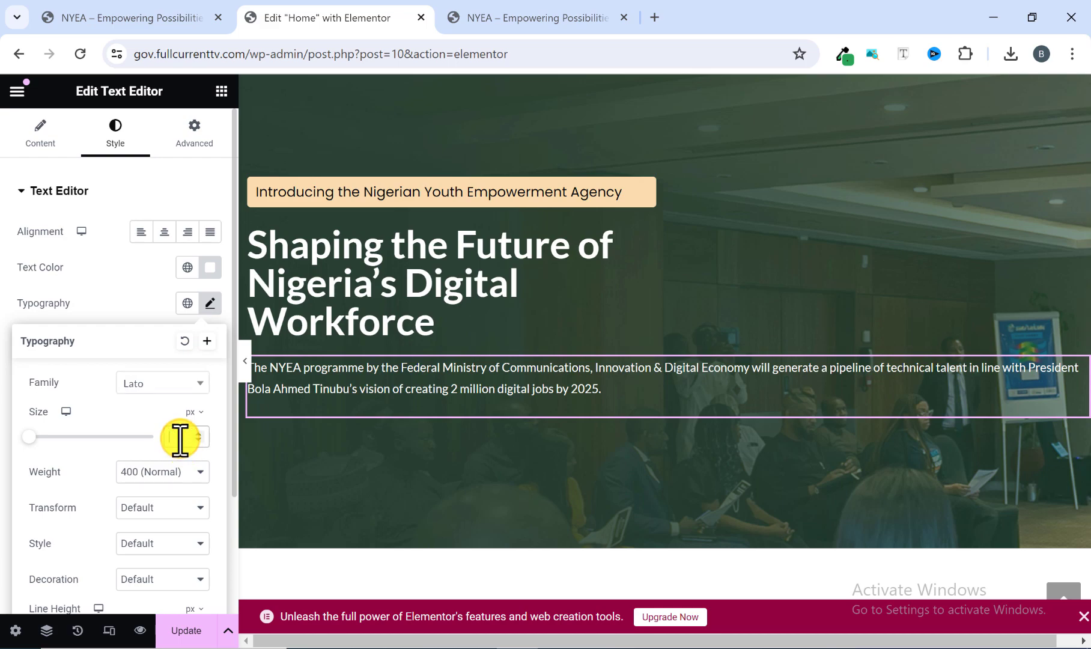
pyautogui.write('17')
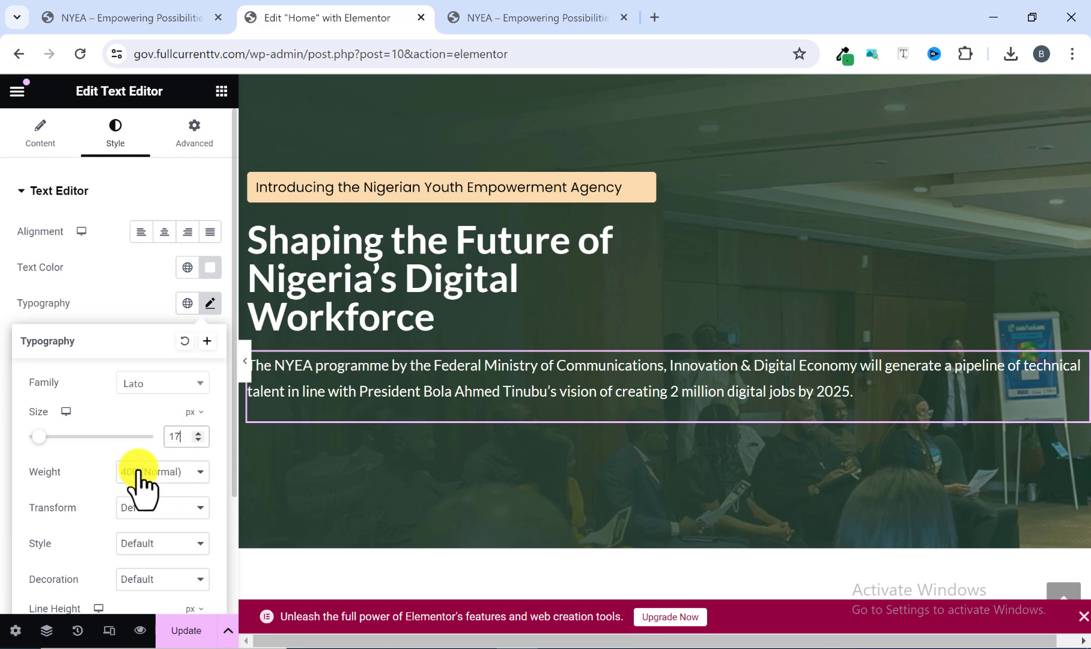
# Give the description paragraph a custom width of 50%.
pyautogui.click(194, 132)
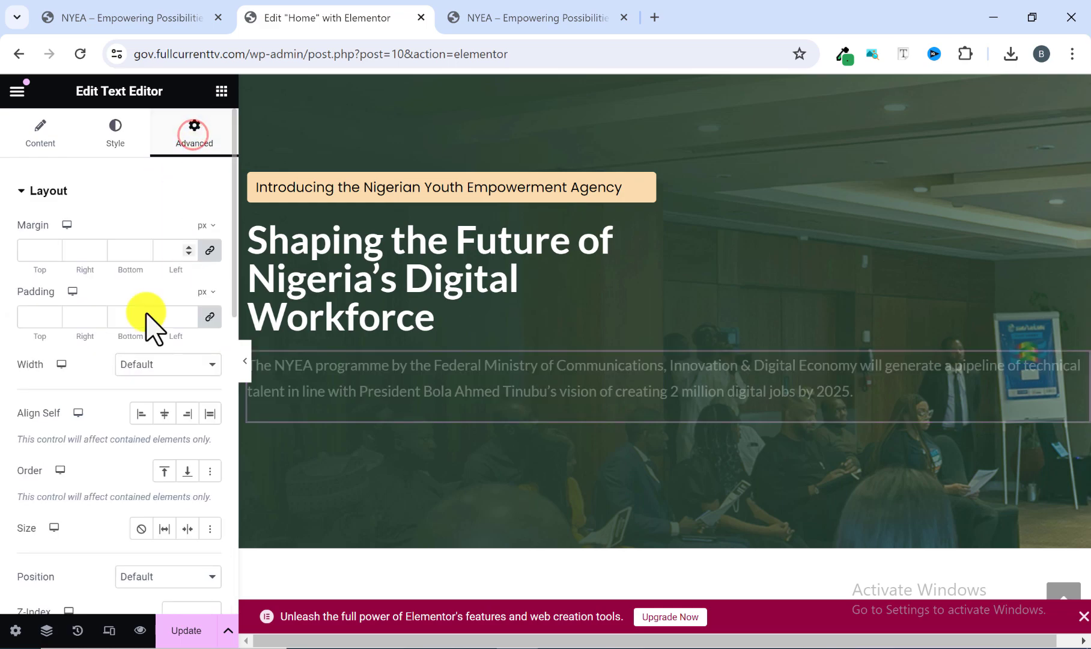
pyautogui.scroll(-1, 84, 421)
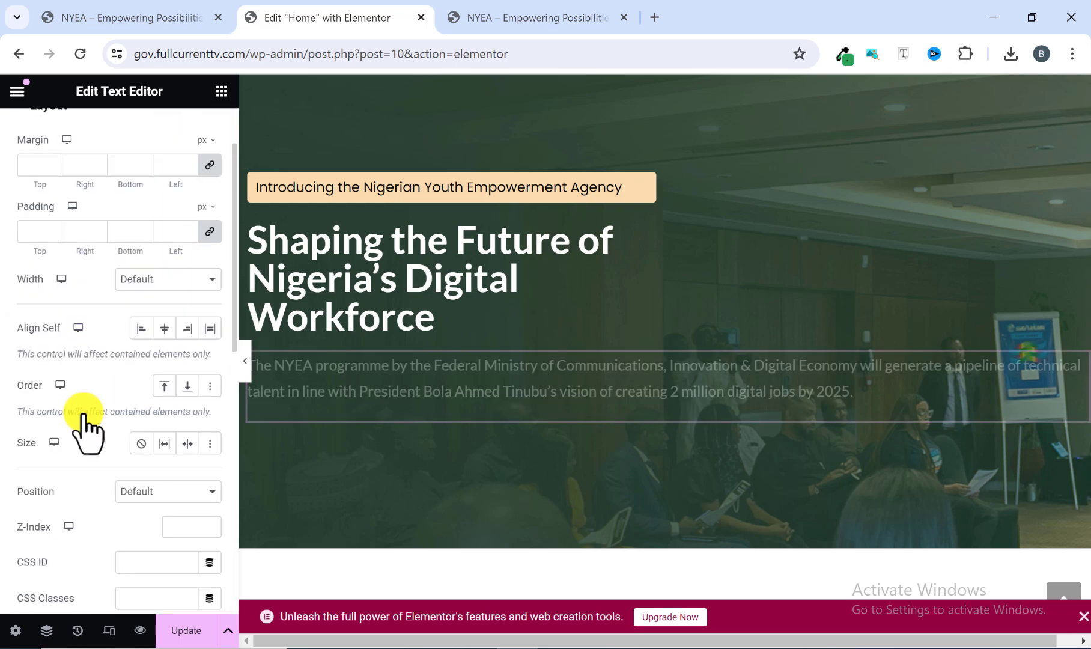
pyautogui.click(142, 279)
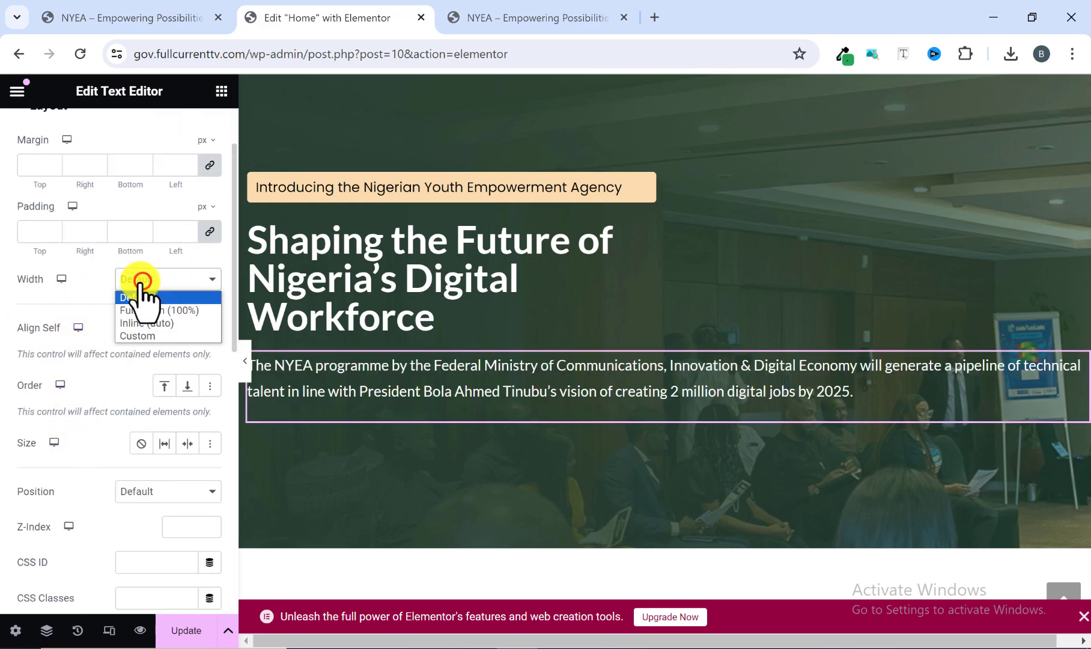
pyautogui.click(150, 337)
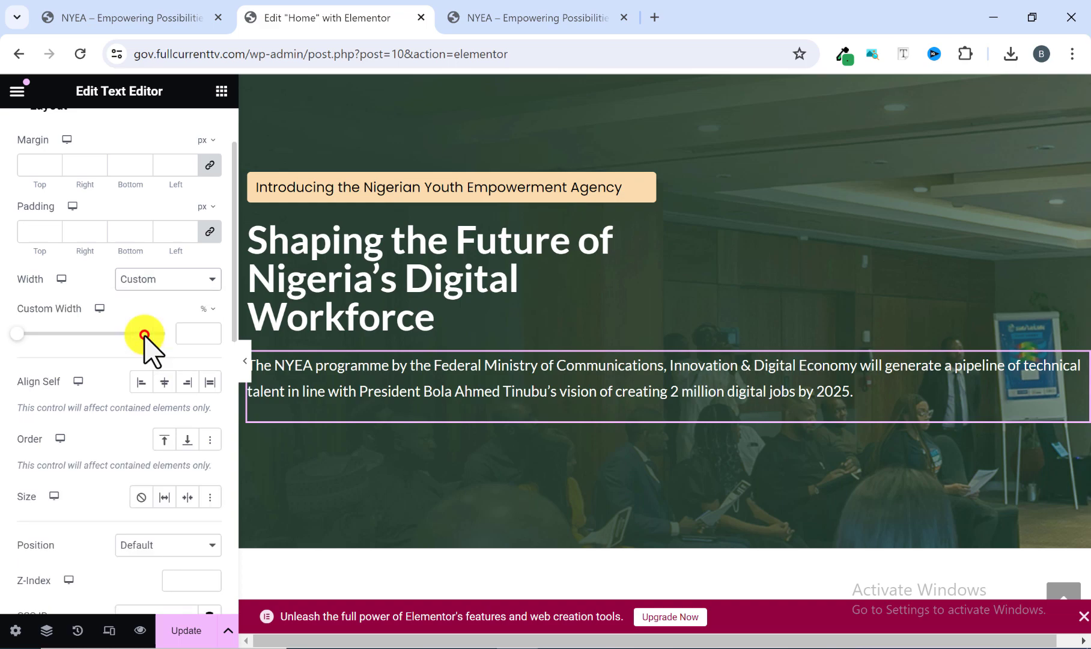
pyautogui.click(191, 327)
pyautogui.write('50')
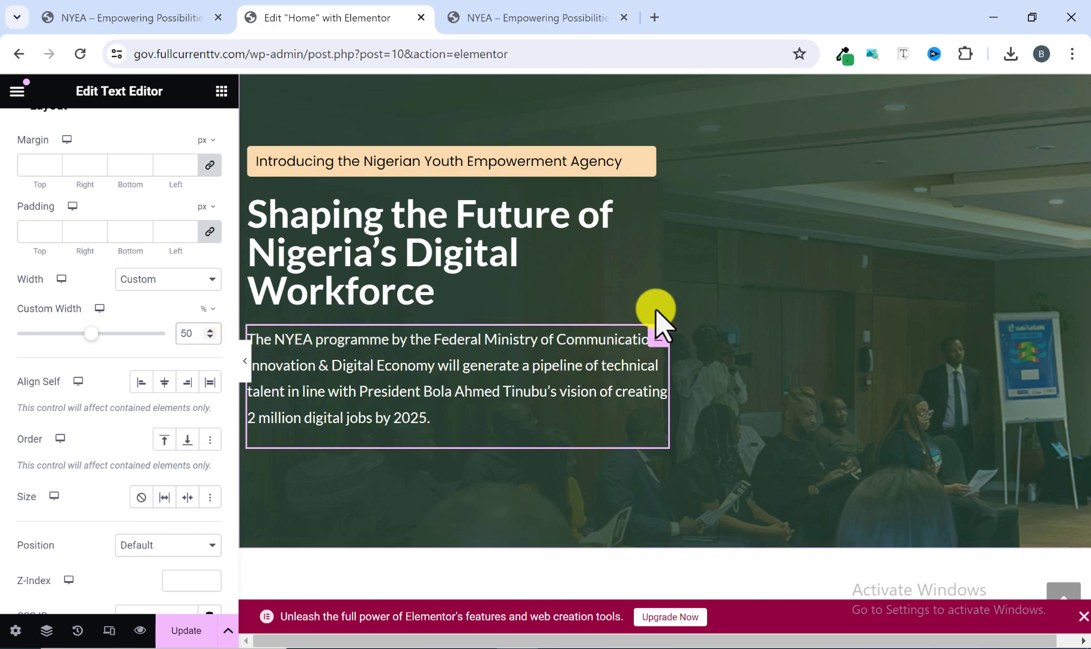
# Preview the hero at full width and compare its paragraph's wrapping and line spacing with the reference homepage.
pyautogui.click(244, 360)
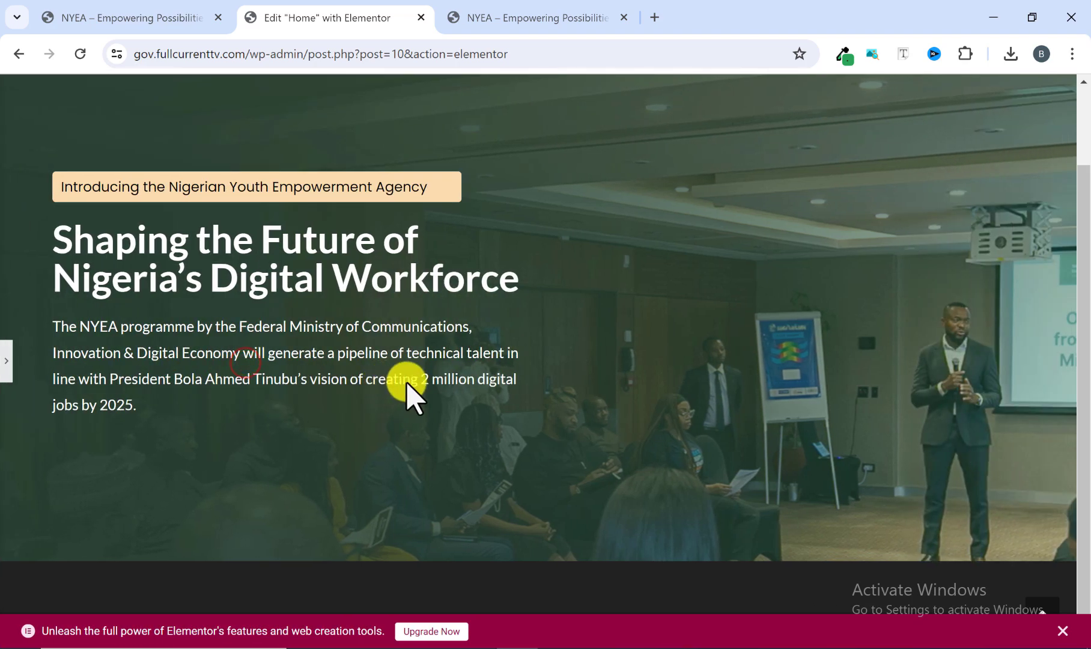
pyautogui.scroll(2, 510, 396)
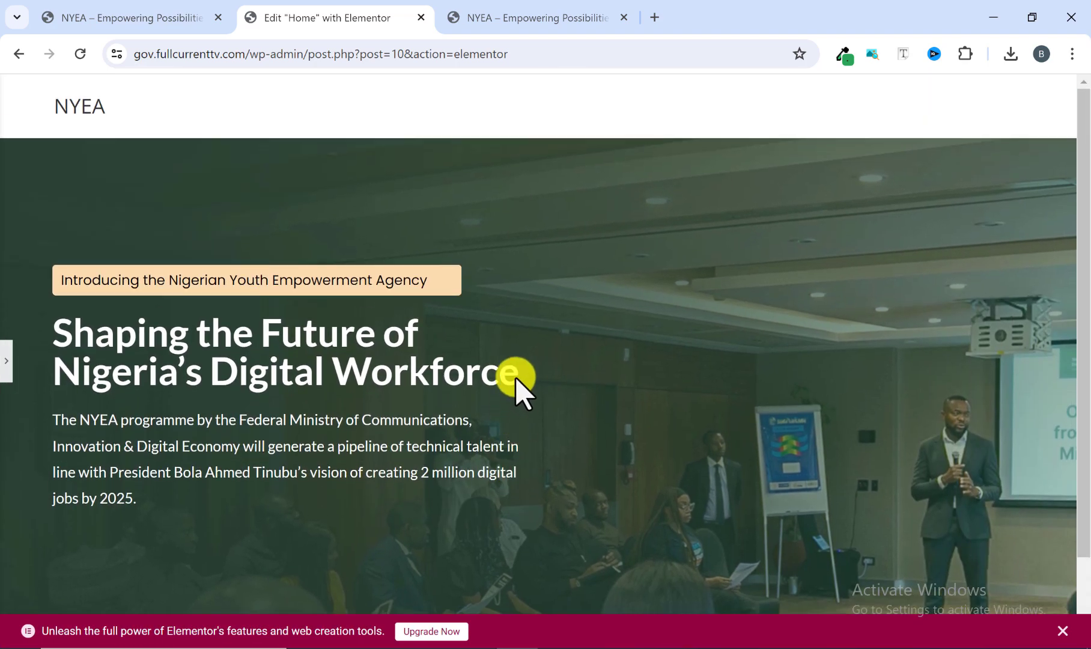
pyautogui.click(526, 18)
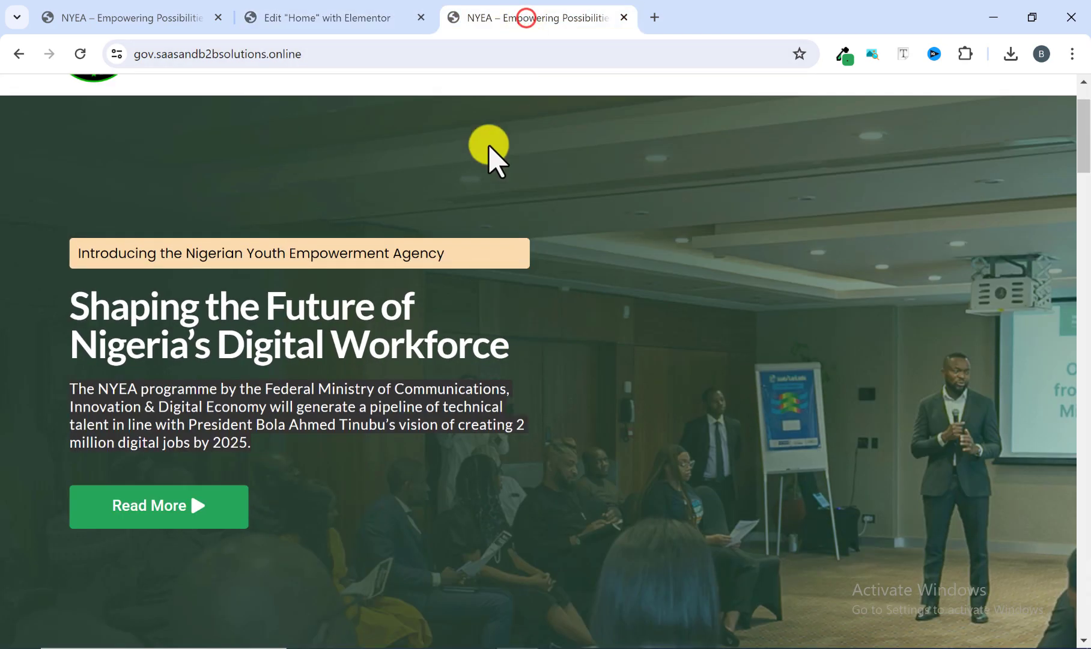
pyautogui.click(521, 439)
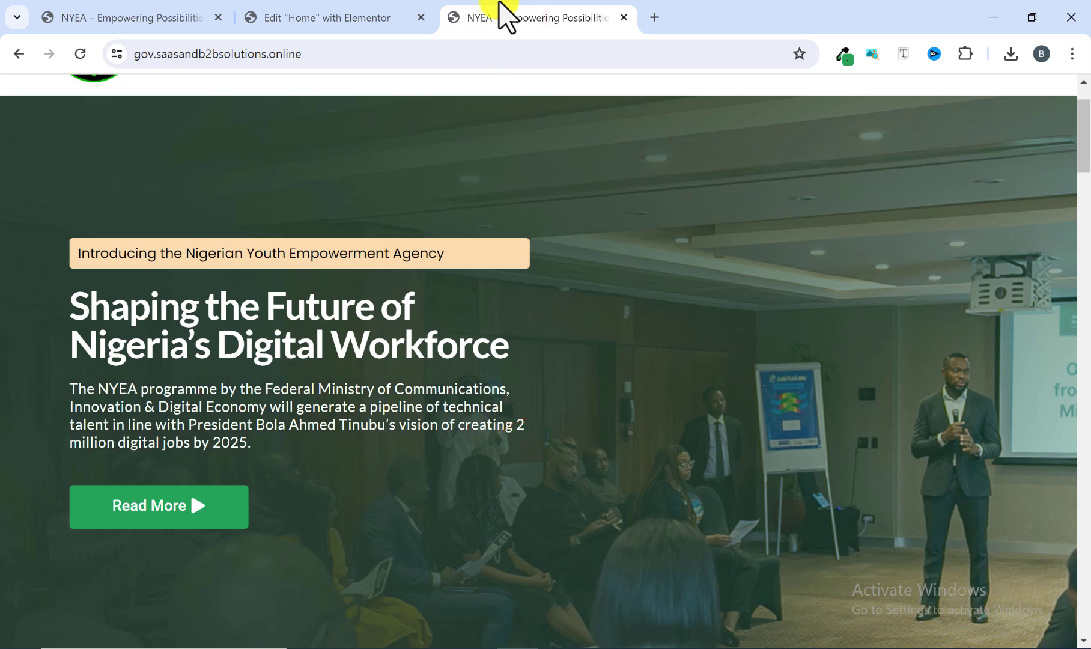
pyautogui.click(374, 18)
pyautogui.scroll(-2, 305, 415)
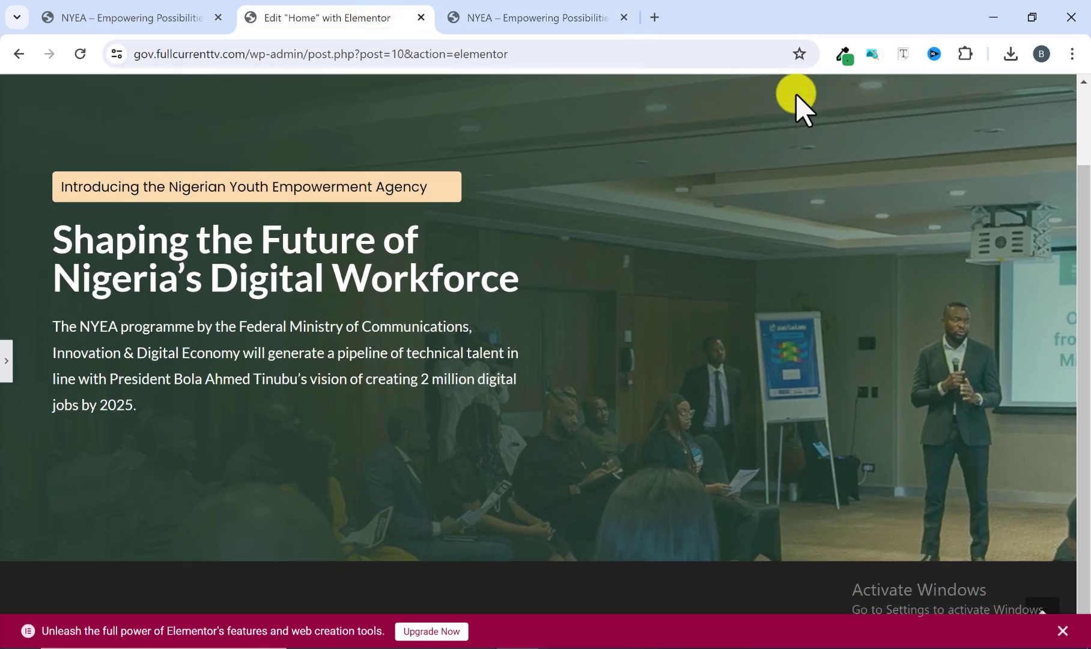
pyautogui.click(533, 13)
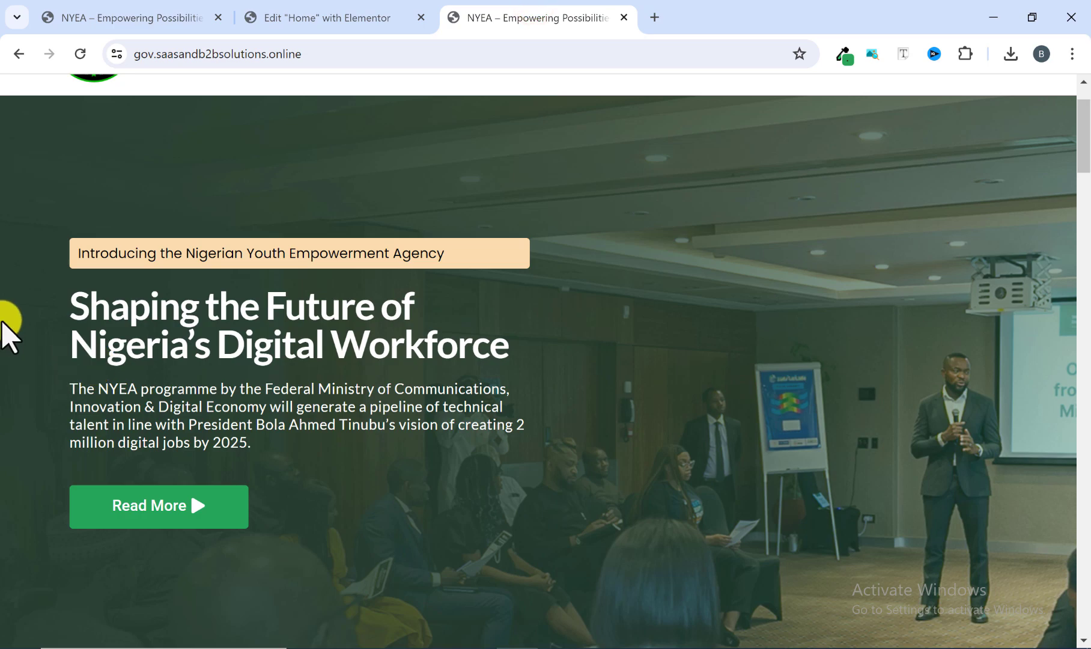
pyautogui.click(357, 15)
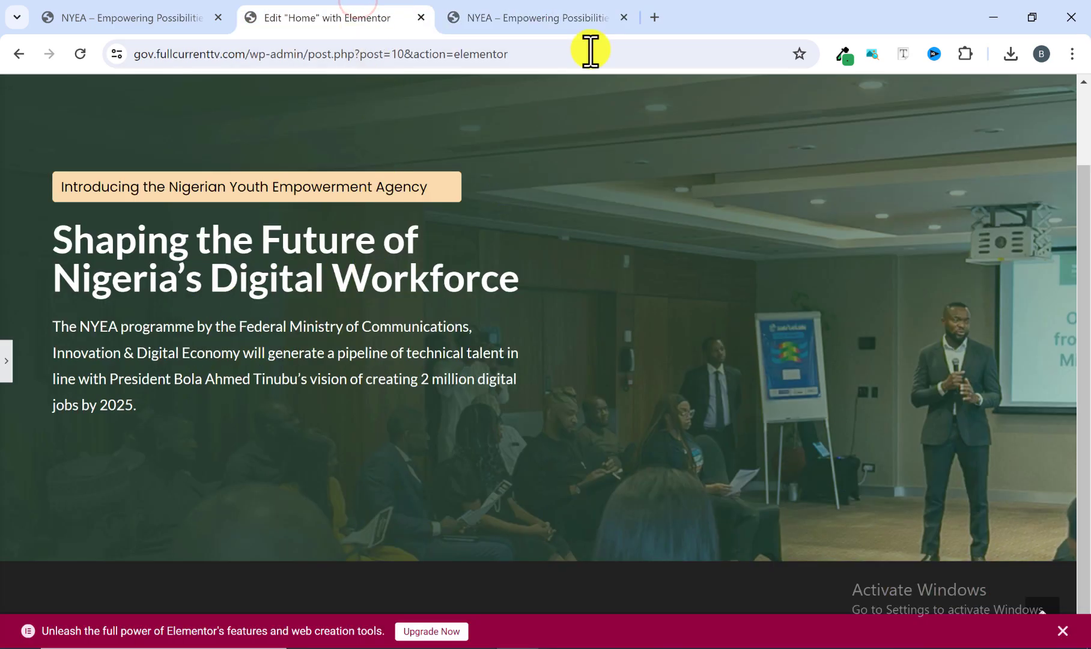
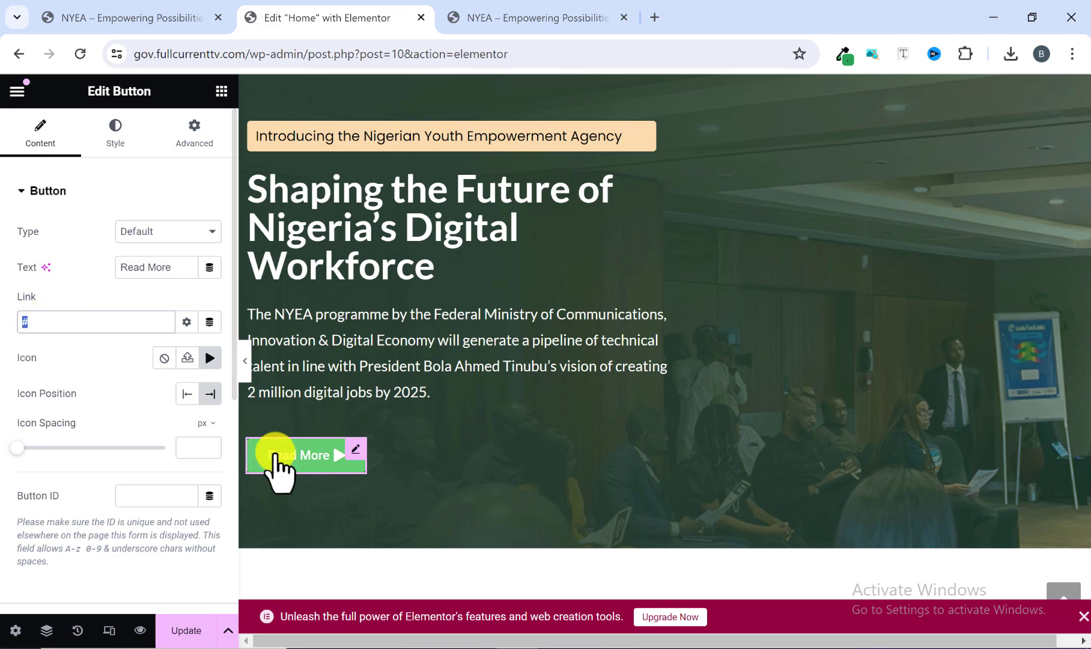
# Check the Read More button against the reference homepage and set its background to the global green color #26A65B.
pyautogui.doubleClick(61, 324)
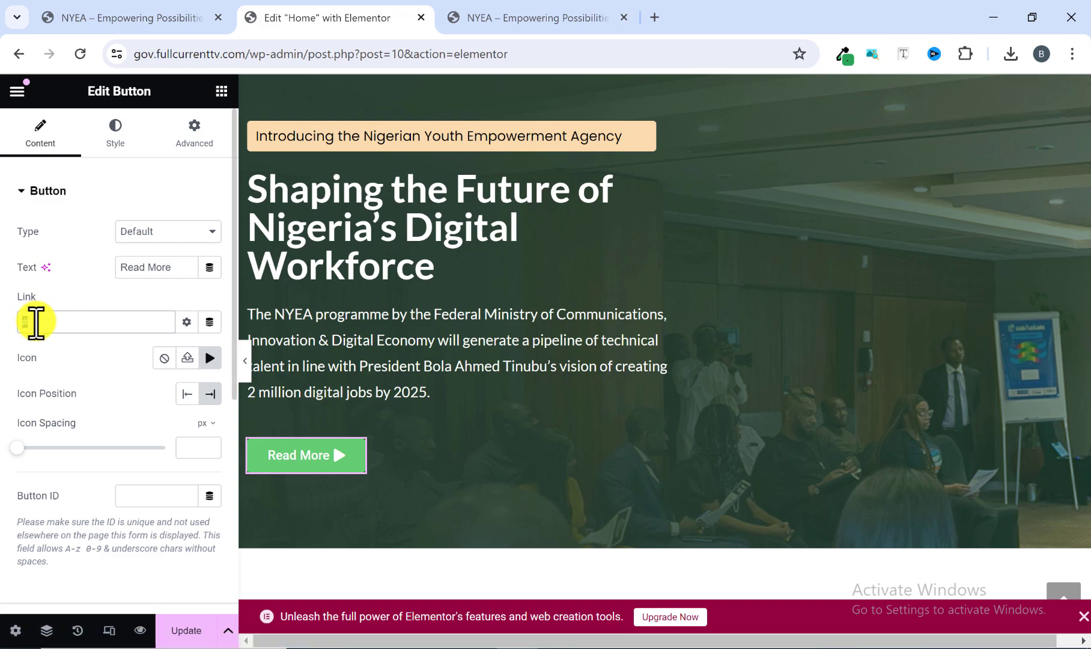
pyautogui.scroll(-2, 90, 421)
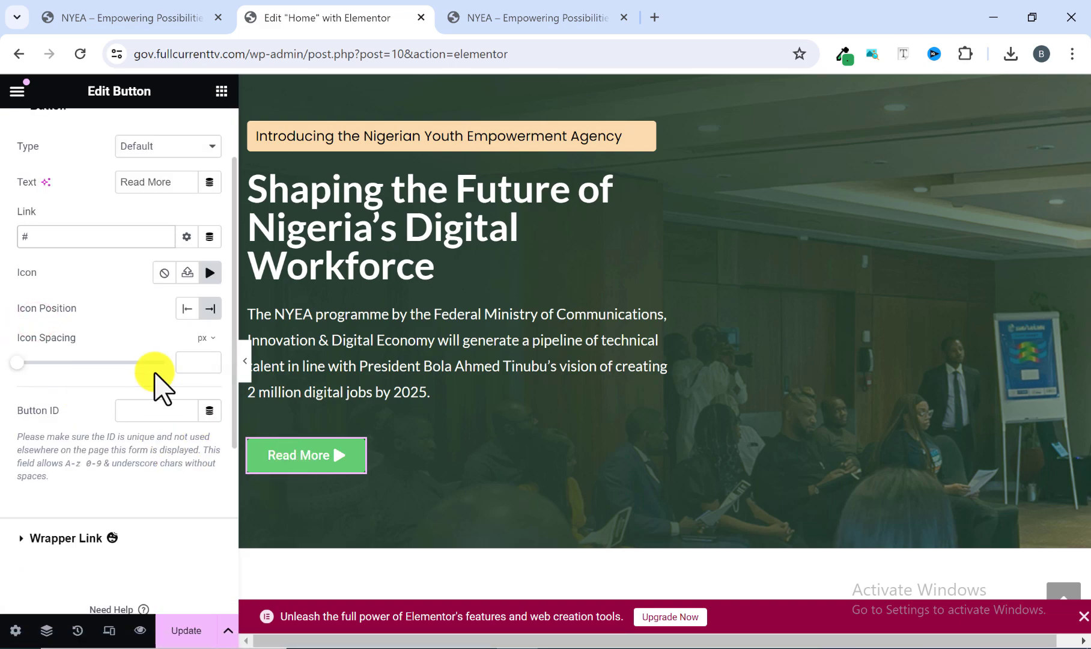
pyautogui.scroll(2, 97, 457)
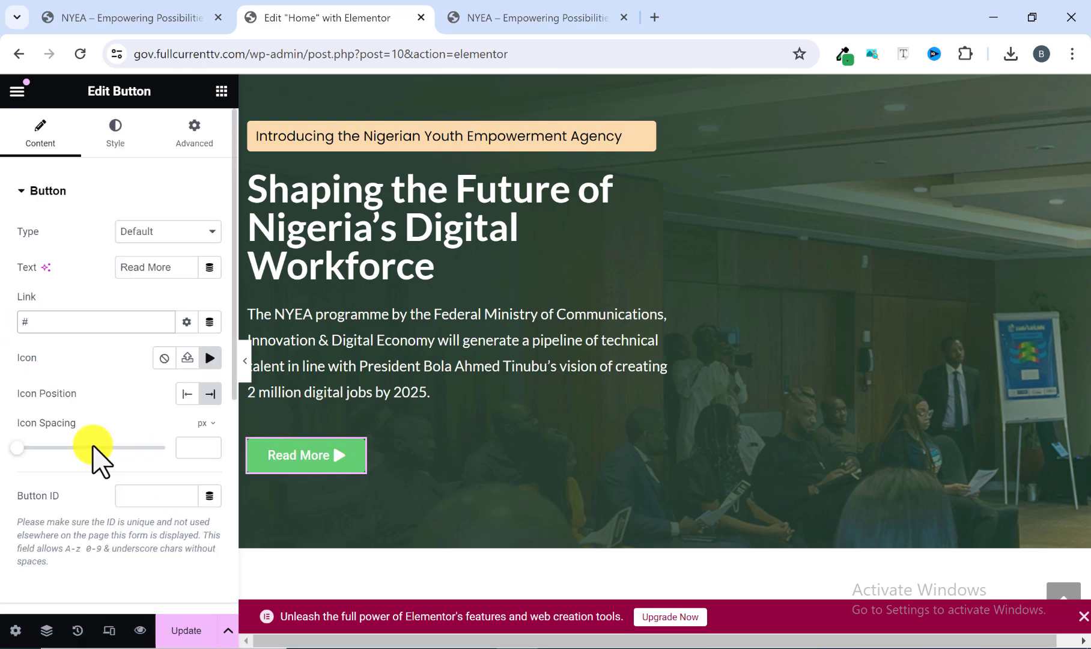
pyautogui.click(508, 18)
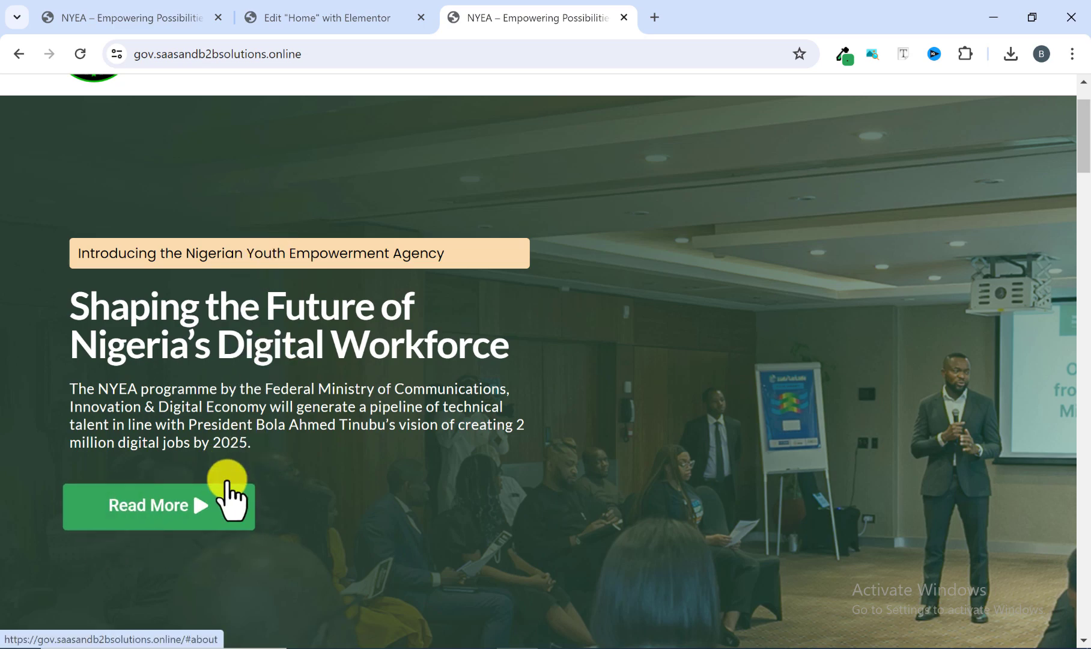
pyautogui.click(370, 18)
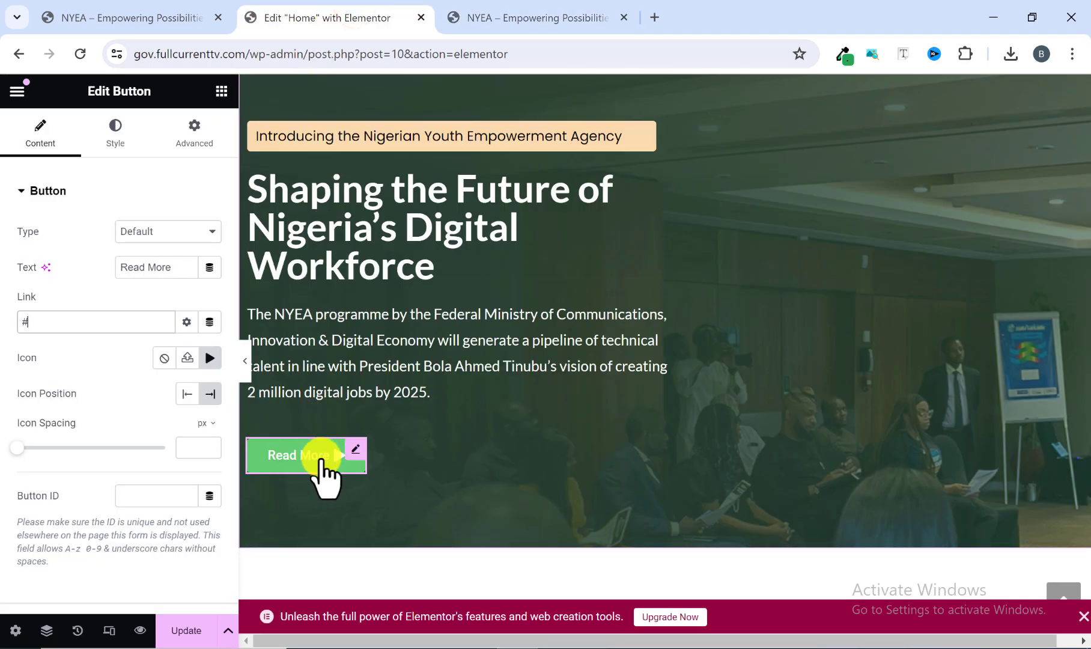
pyautogui.click(114, 144)
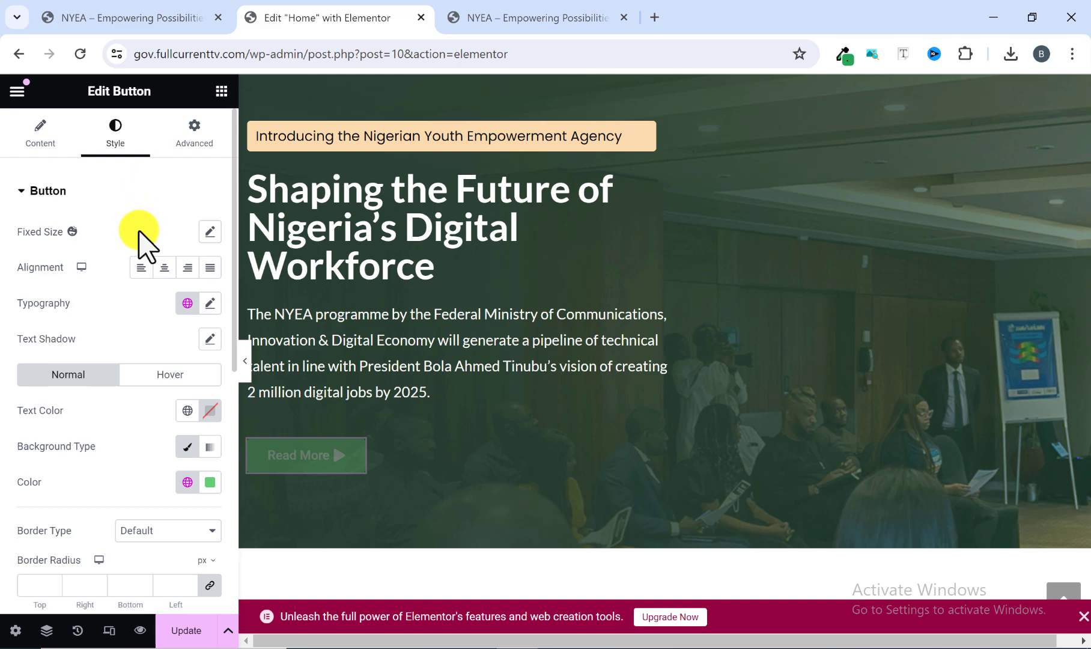
pyautogui.scroll(-2, 123, 289)
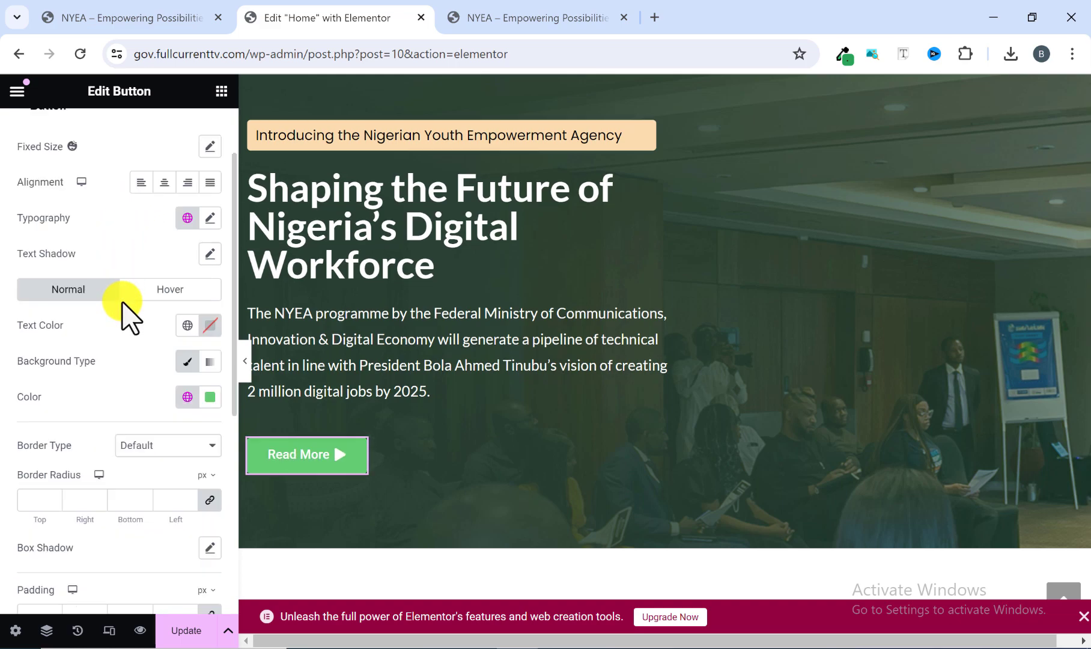
pyautogui.click(186, 399)
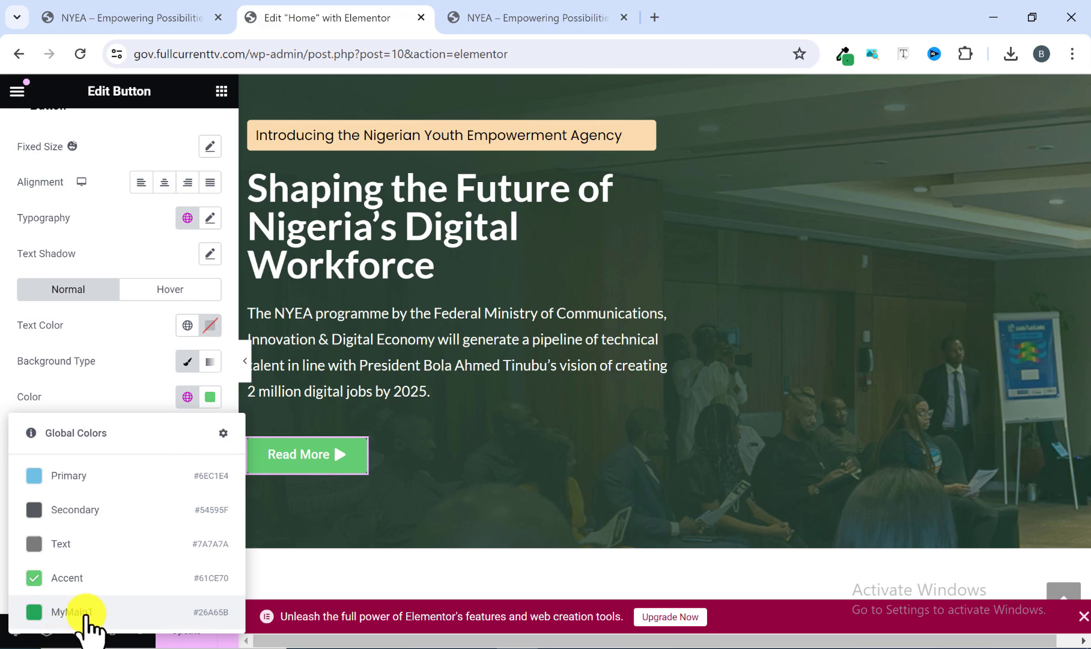
pyautogui.click(76, 616)
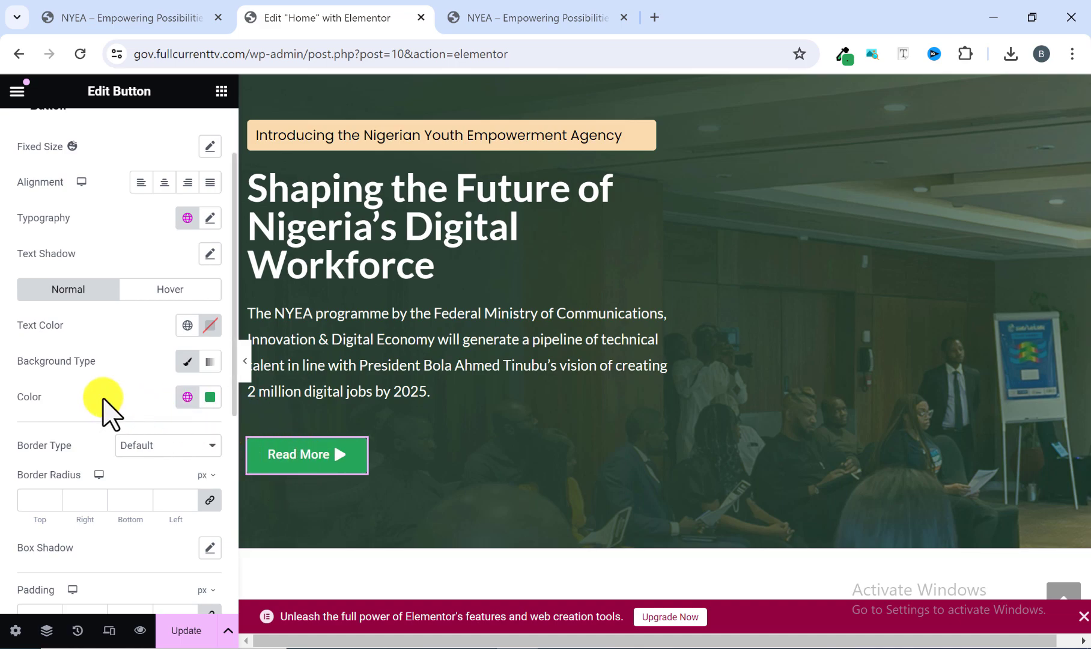
# Unlink the Read More button's padding values and set 15 px for top and bottom, 50 px for right and left.
pyautogui.scroll(-3, 106, 397)
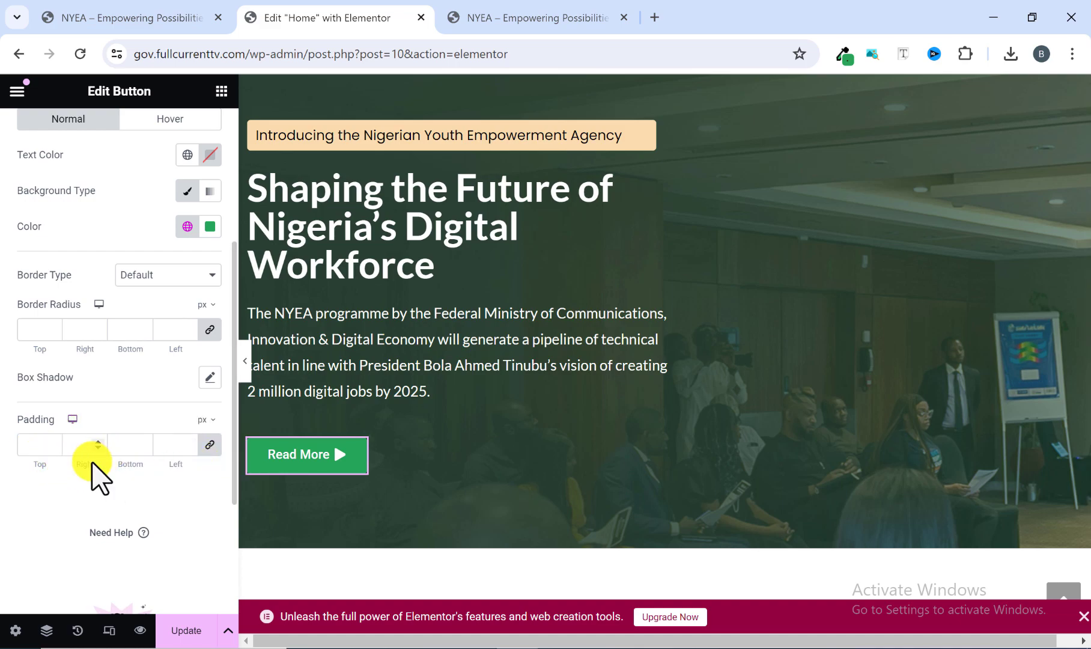
pyautogui.click(210, 445)
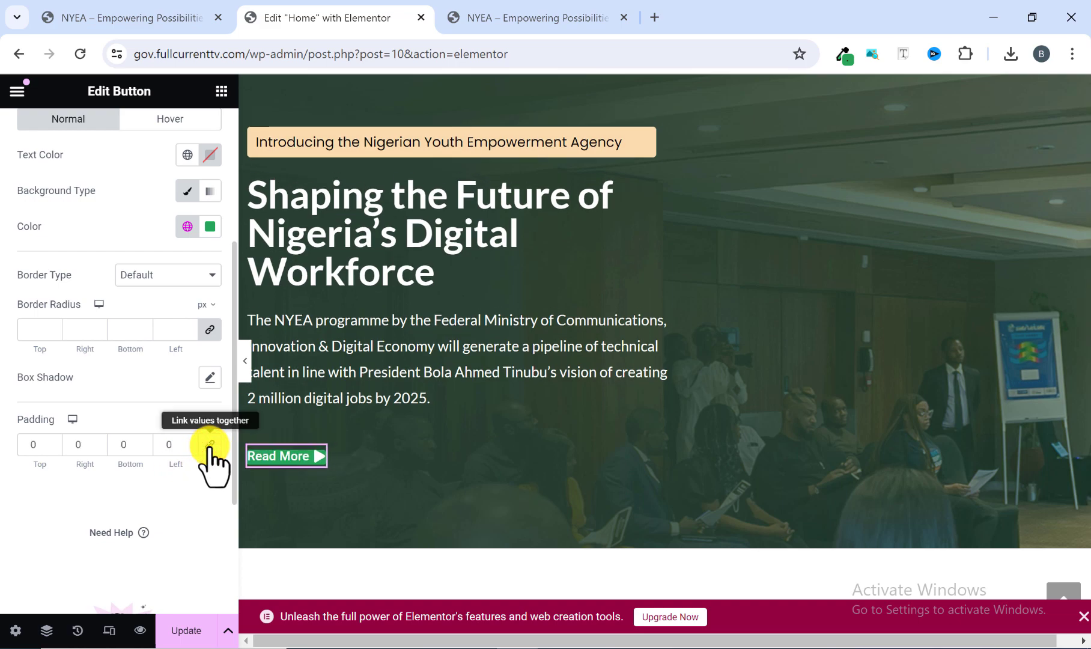
pyautogui.click(30, 452)
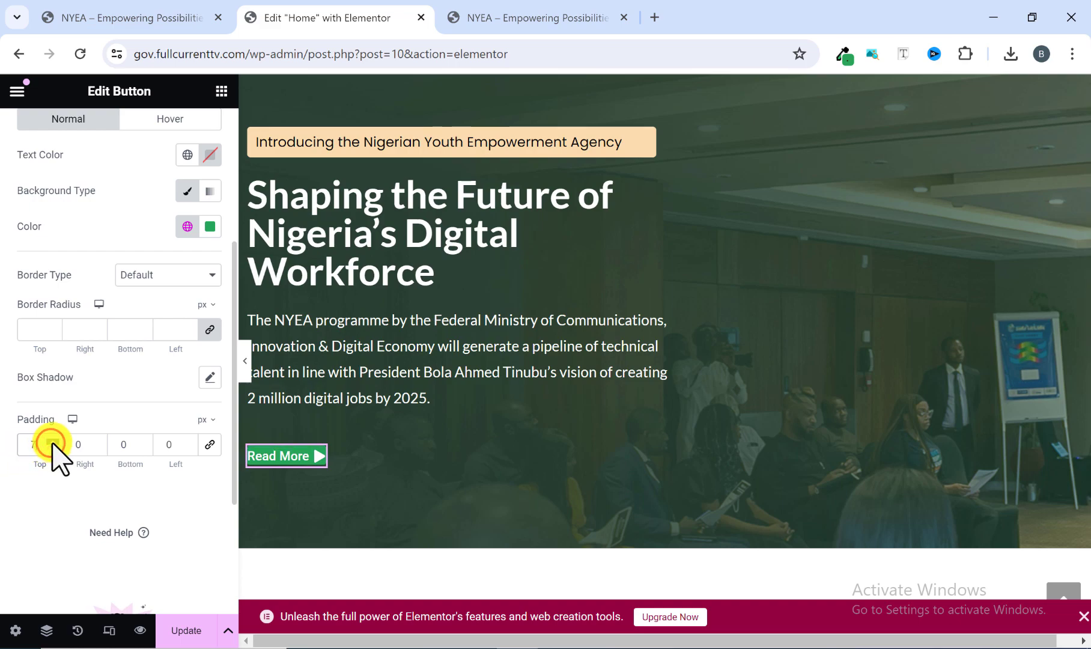
pyautogui.click(53, 444)
pyautogui.click(52, 448)
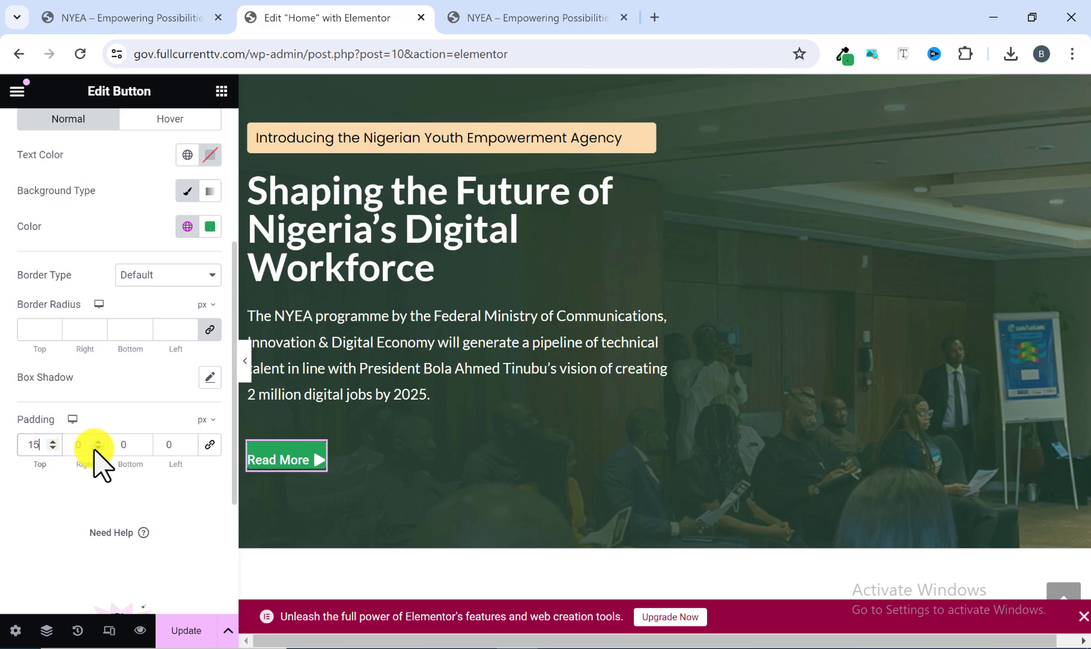
pyautogui.click(74, 447)
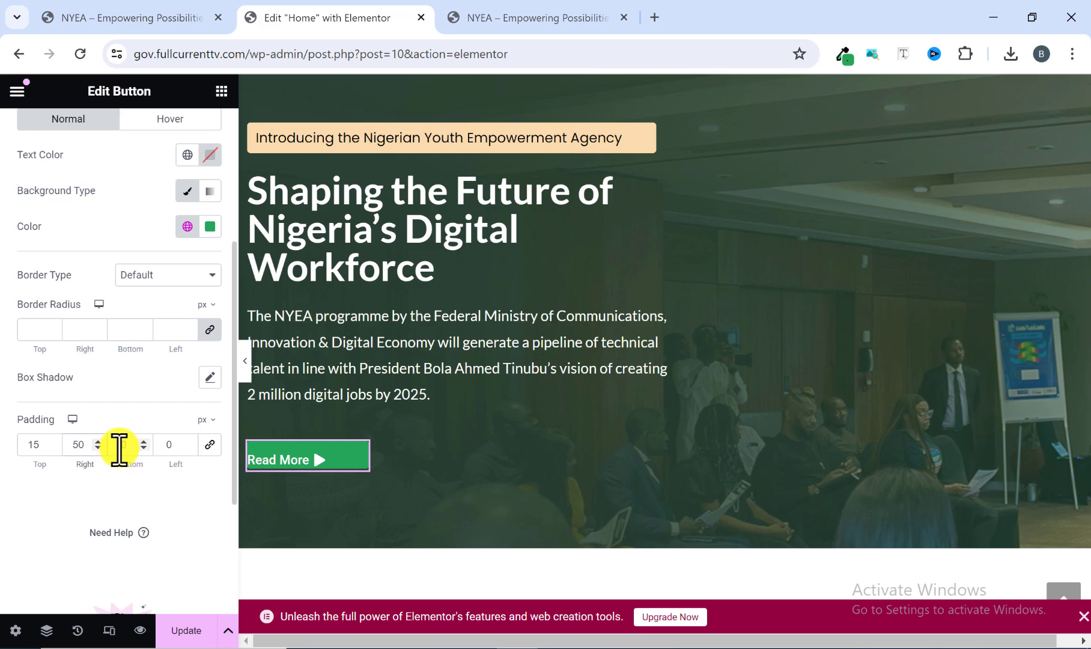
pyautogui.write('10')
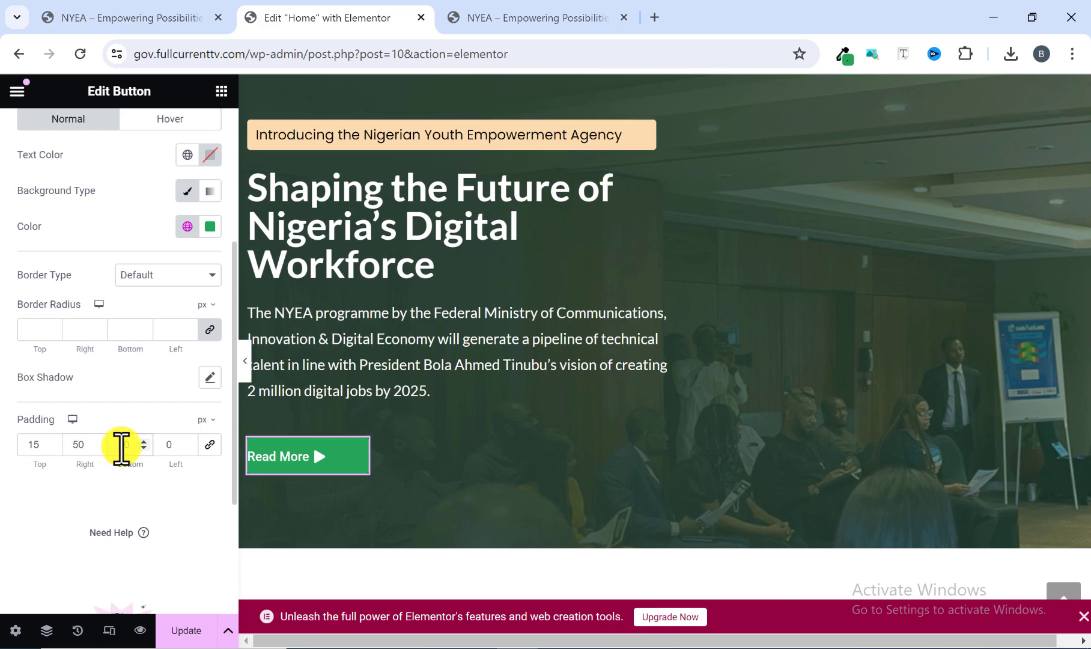
pyautogui.click(143, 444)
pyautogui.click(143, 444)
pyautogui.click(143, 444)
pyautogui.click(143, 444)
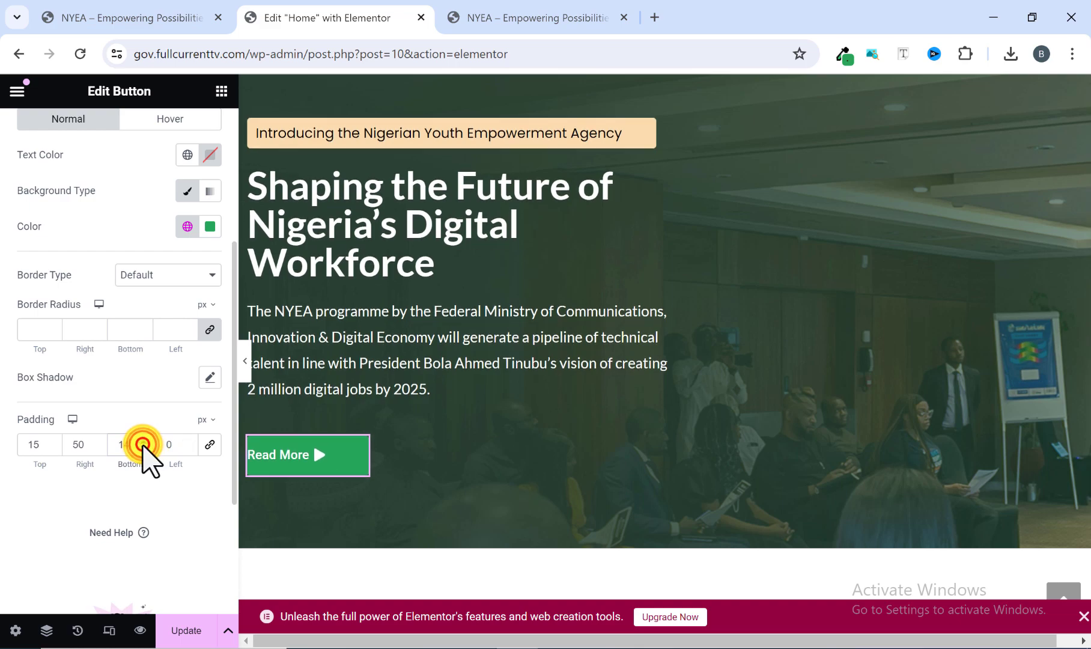
pyautogui.click(143, 444)
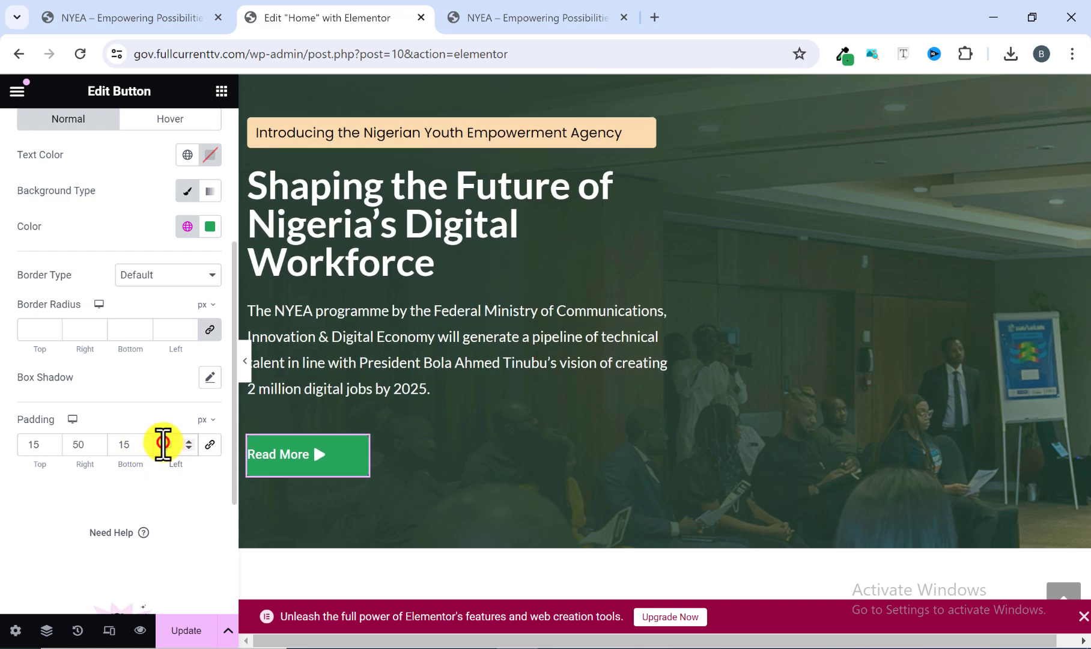
pyautogui.click(163, 444)
pyautogui.write('50')
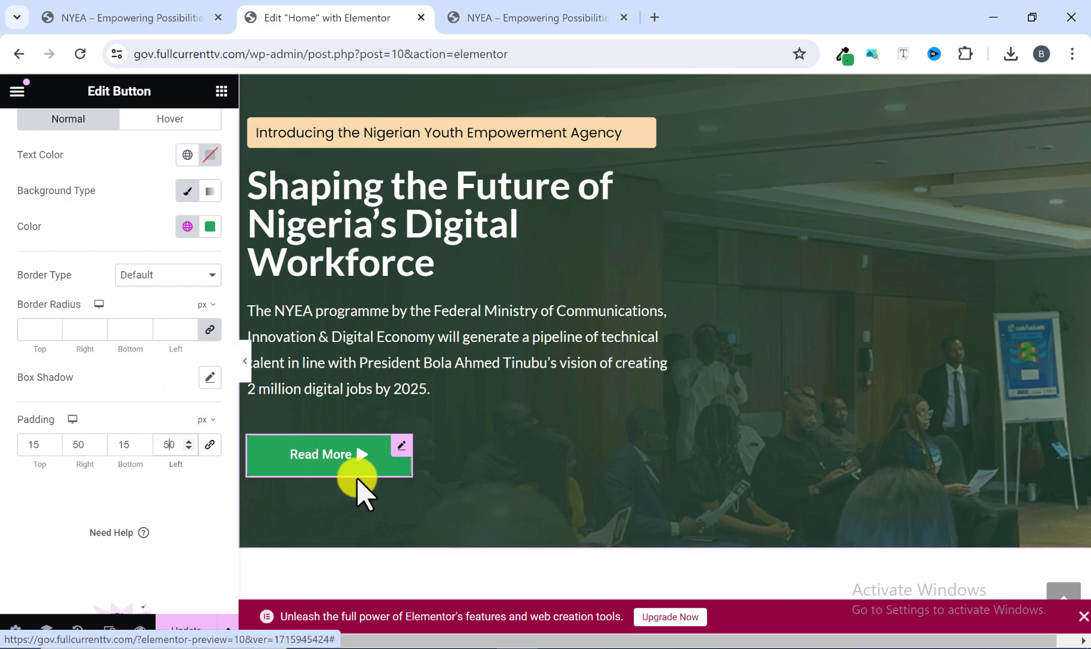
# Set the Read More button's font weight to 600 (Semi Bold), comparing its text with the reference homepage's button.
pyautogui.scroll(4, 126, 382)
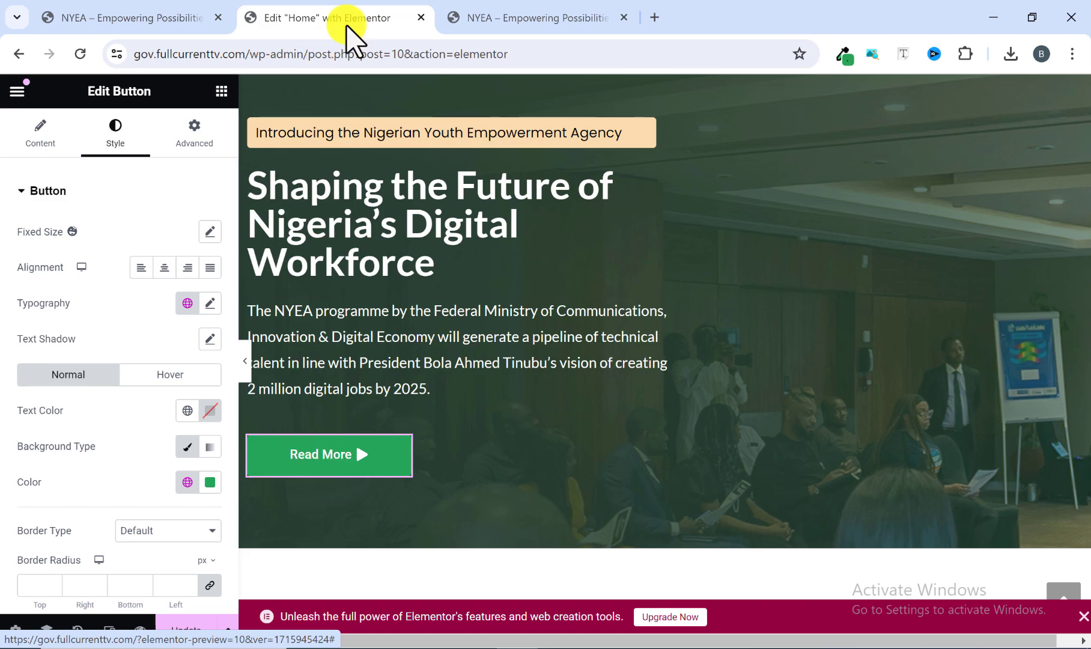
pyautogui.click(528, 18)
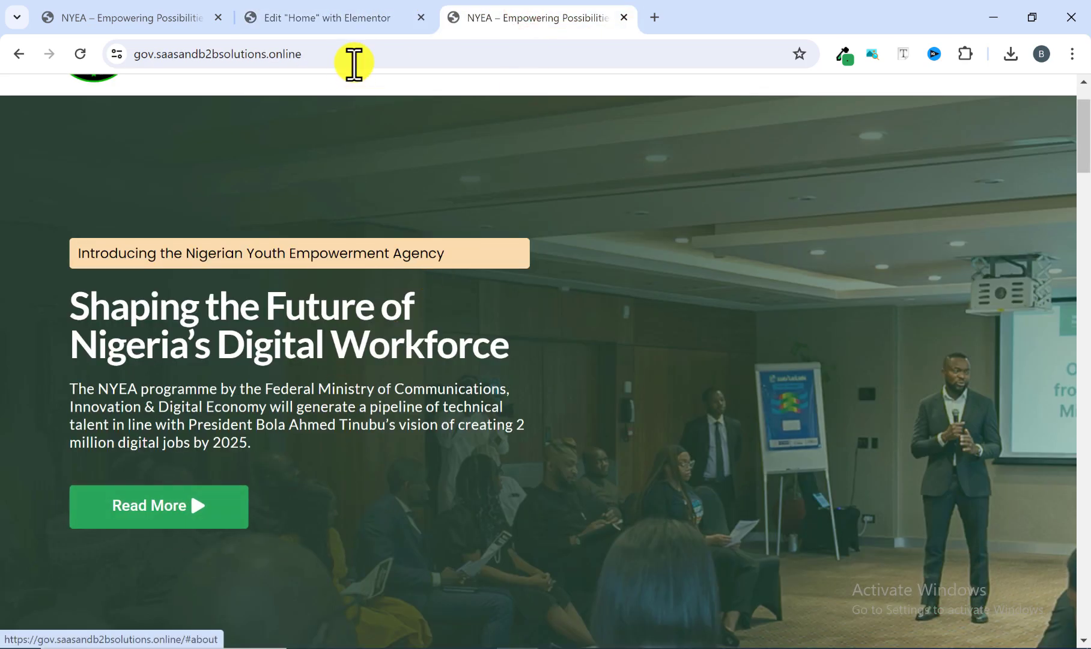
pyautogui.click(336, 18)
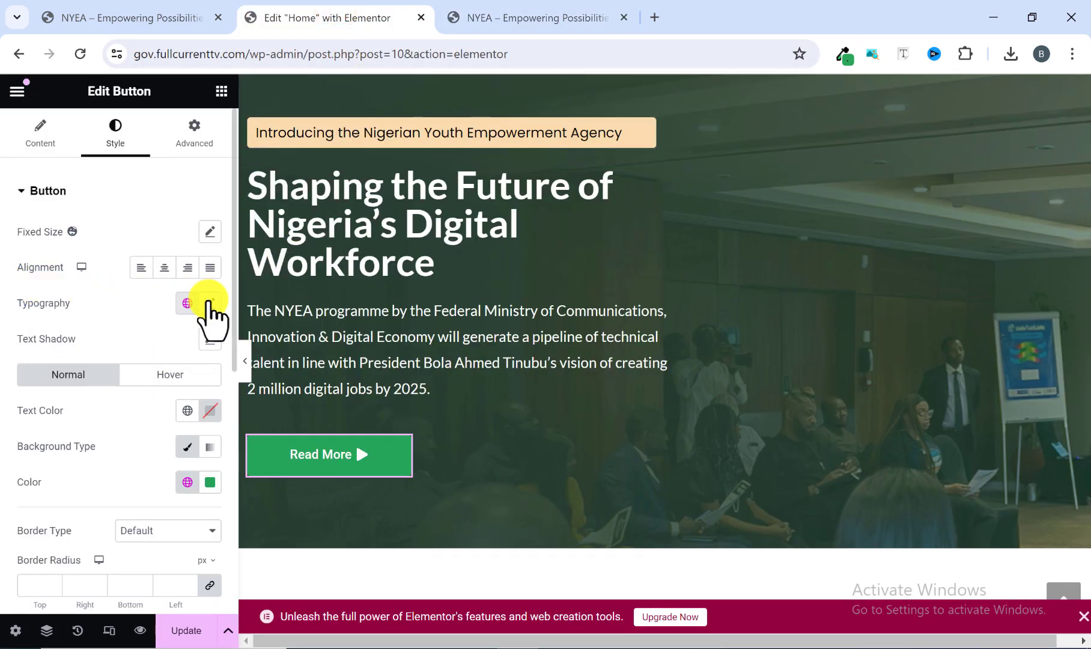
pyautogui.click(209, 303)
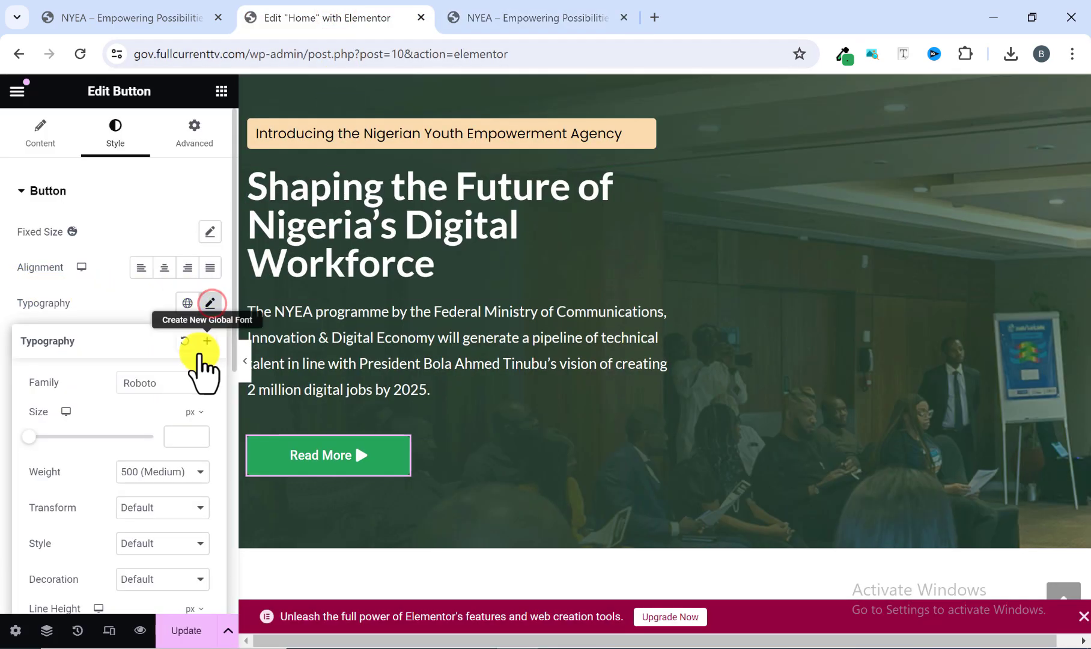
pyautogui.scroll(-1, 169, 391)
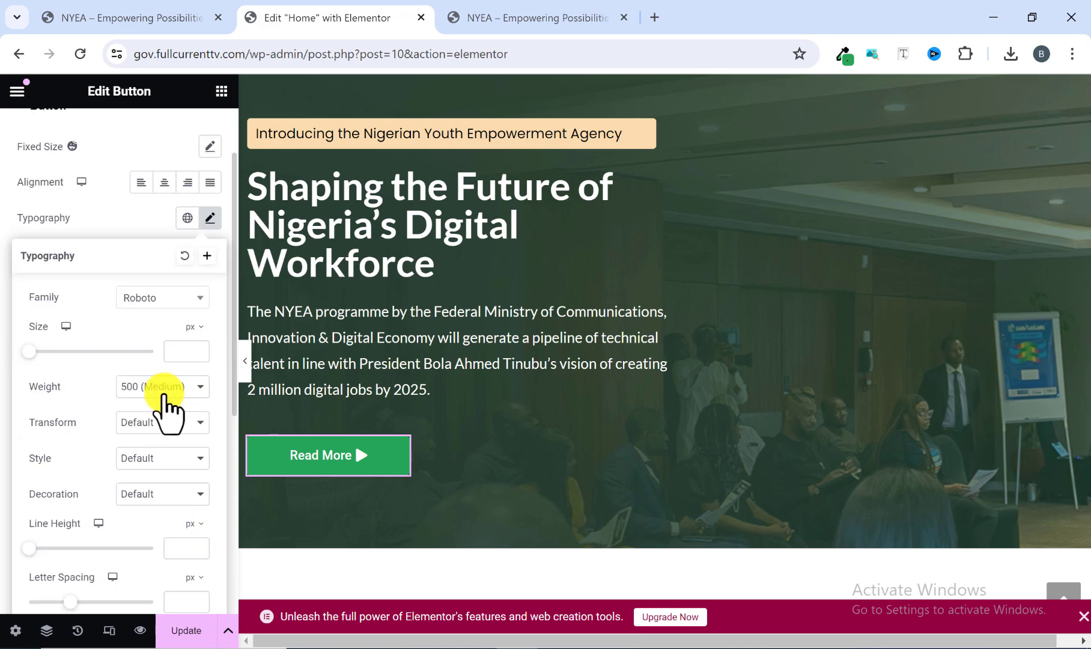
pyautogui.click(166, 388)
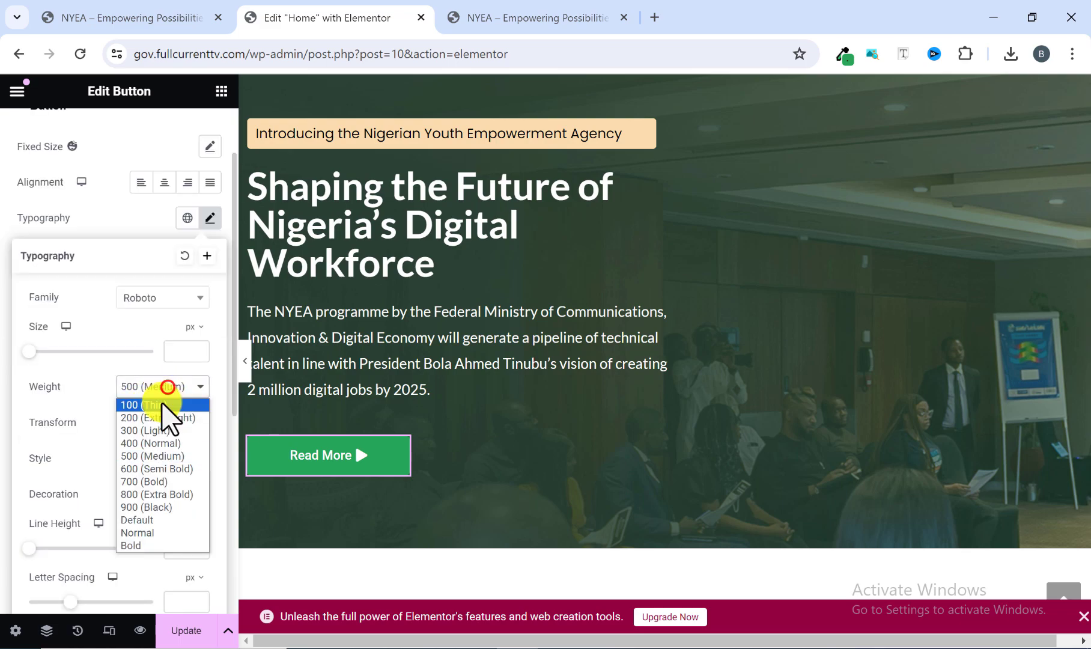
pyautogui.click(145, 469)
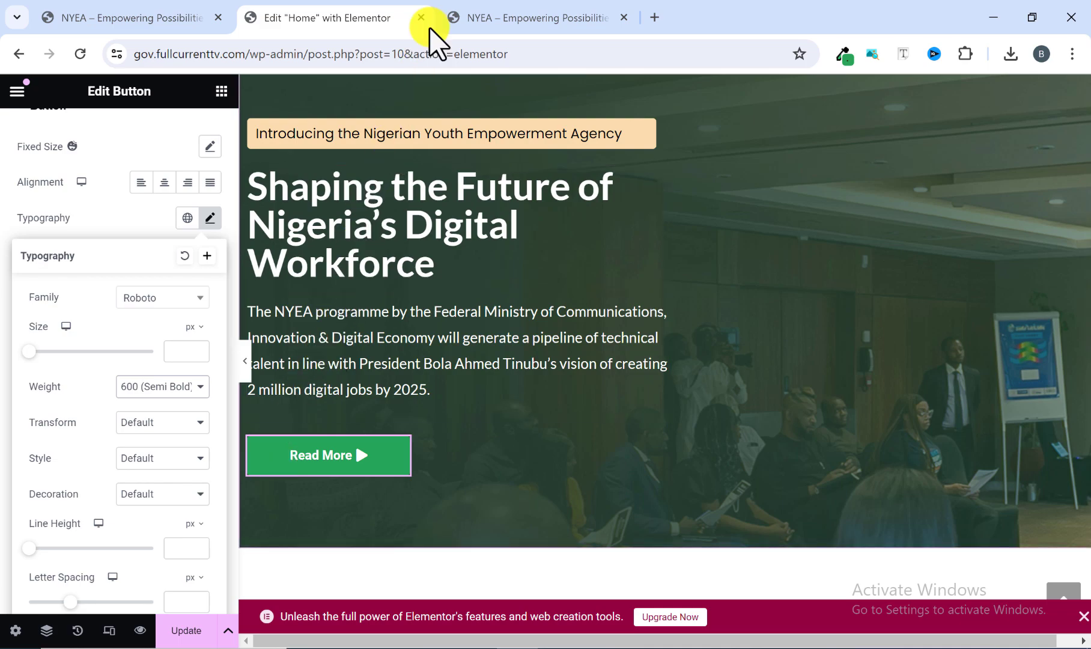
pyautogui.click(484, 19)
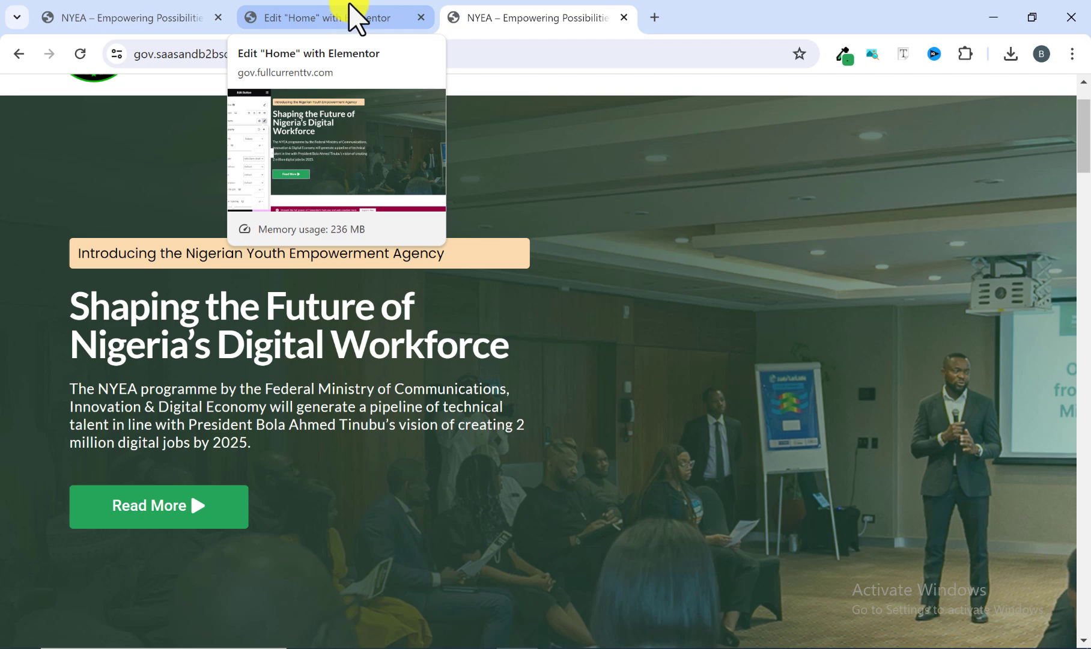
pyautogui.click(357, 21)
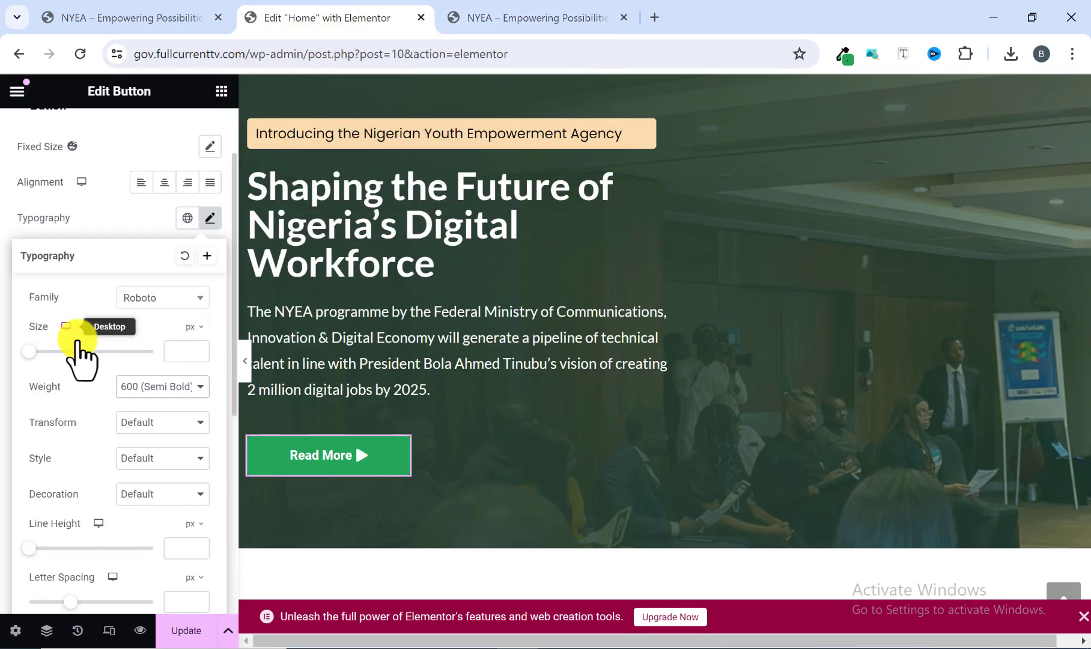
pyautogui.scroll(-3, 82, 354)
pyautogui.scroll(4, 81, 352)
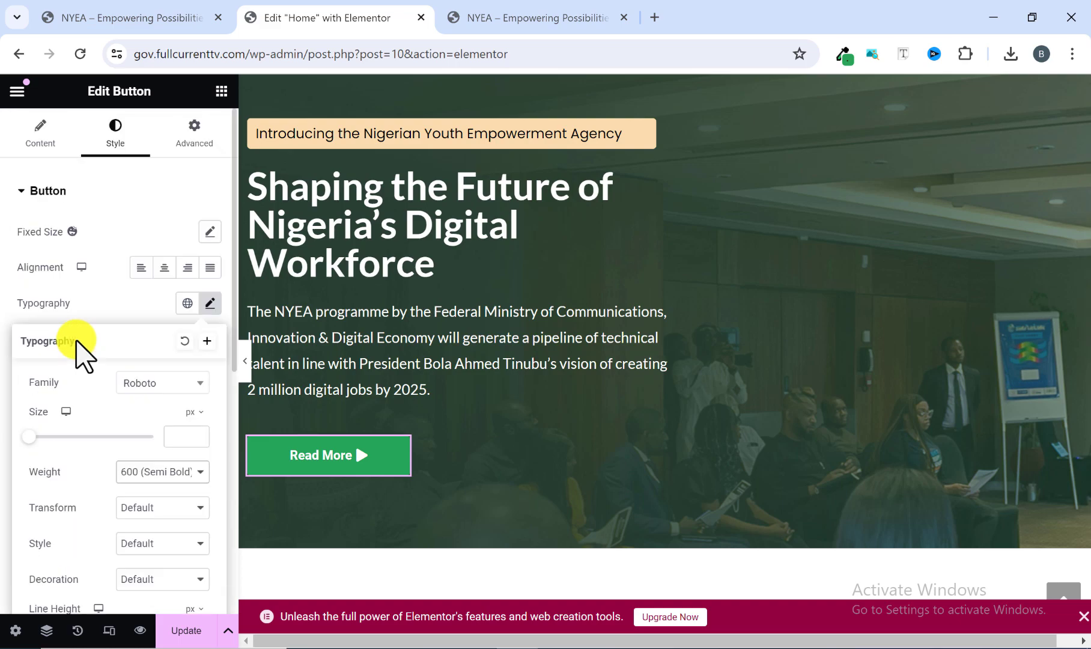
pyautogui.click(99, 309)
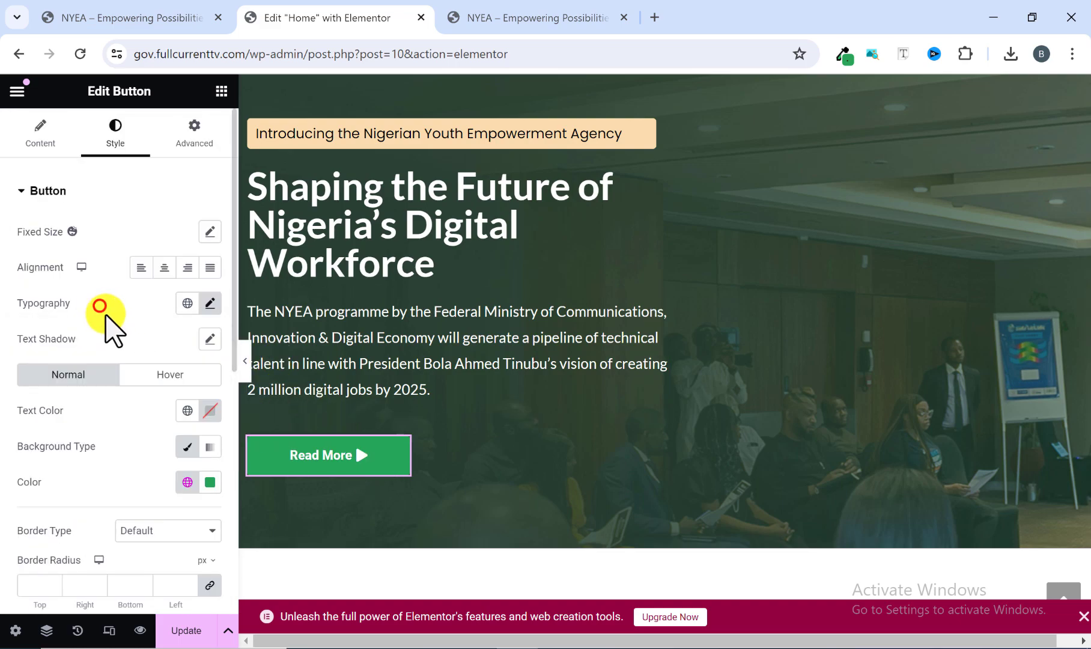
# Give the Read More button the Pulse hover animation and preview the hero at full width.
pyautogui.scroll(-2, 111, 337)
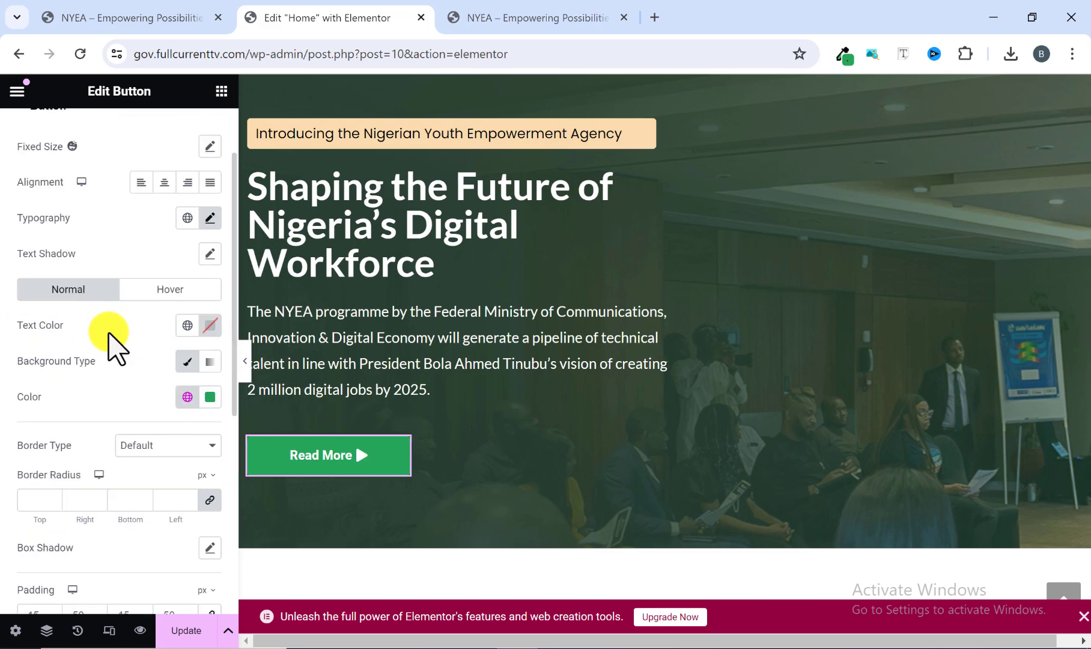
pyautogui.click(163, 293)
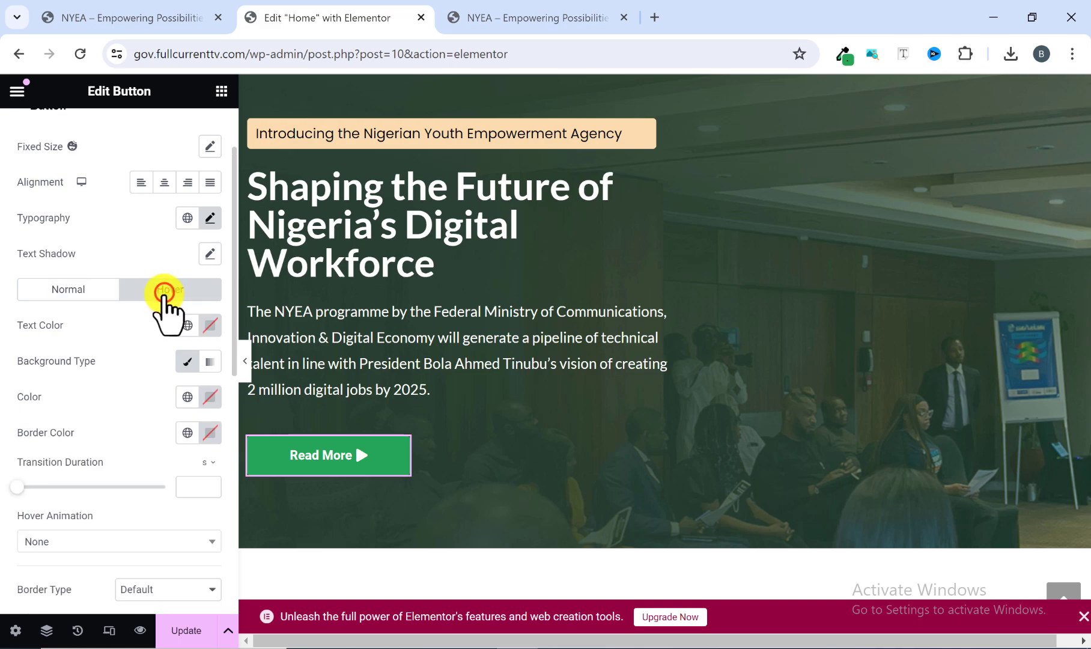
pyautogui.scroll(-4, 111, 353)
pyautogui.scroll(-2, 90, 337)
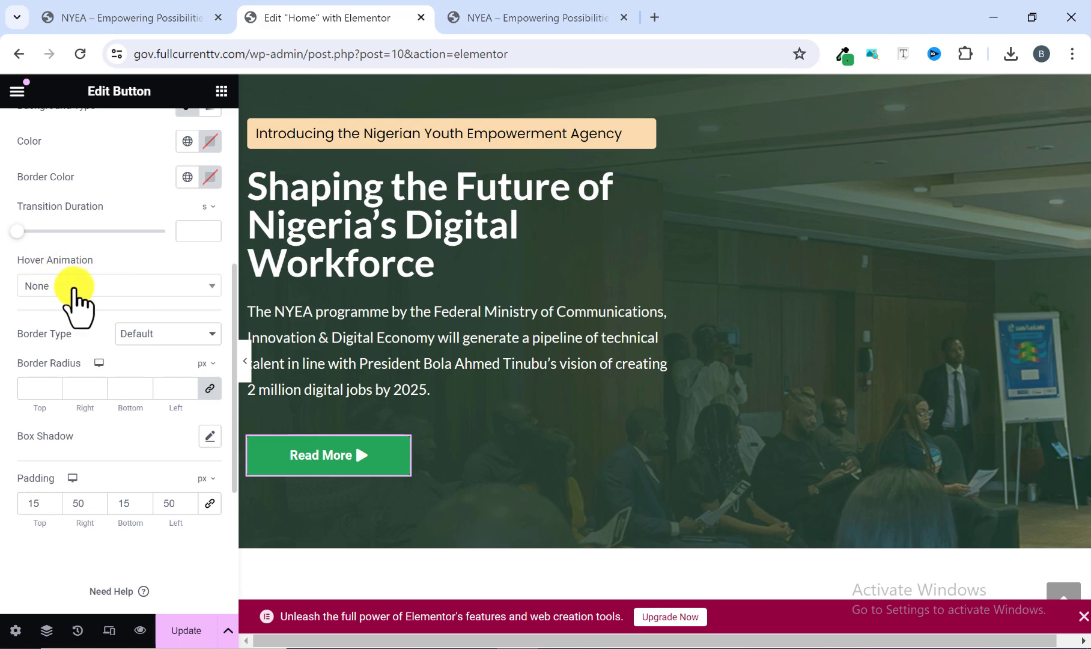
pyautogui.click(73, 289)
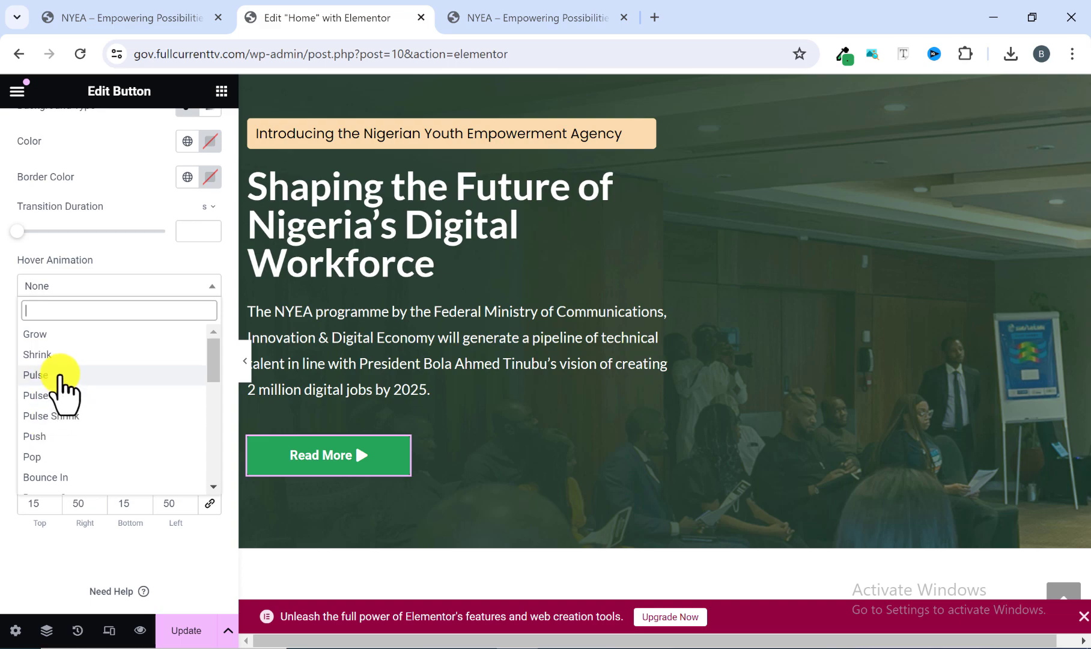
pyautogui.click(53, 375)
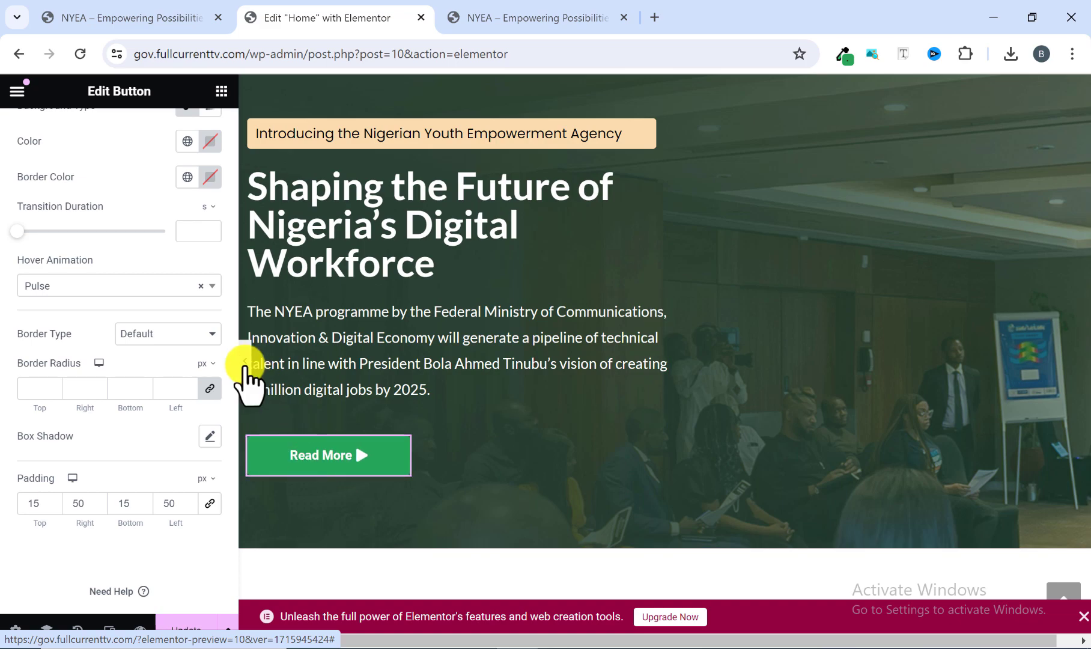
pyautogui.click(244, 363)
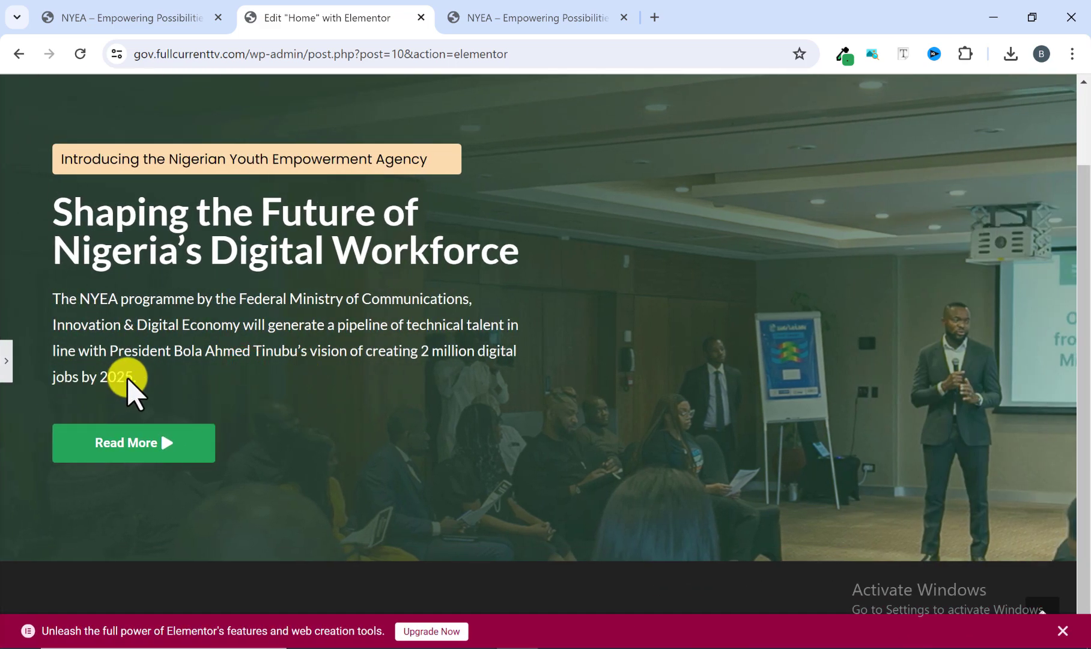
# Compare the full-width preview of the Home hero, including the Read More button's hover effect, with the reference homepage's hero.
pyautogui.scroll(2, 251, 333)
pyautogui.scroll(-1, 224, 411)
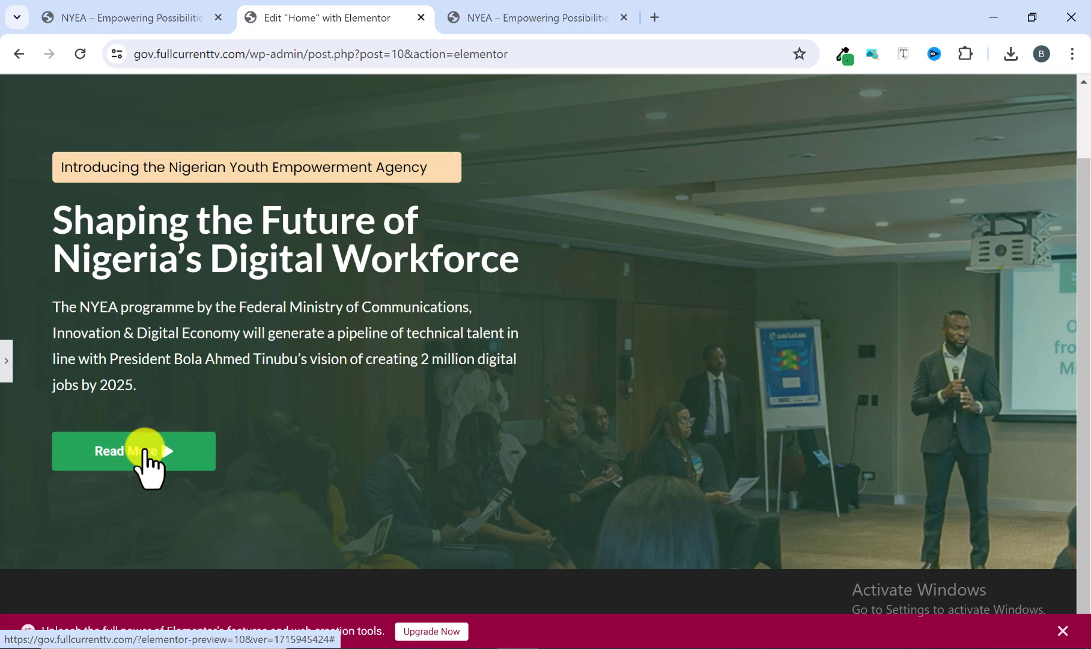
pyautogui.scroll(1, 147, 462)
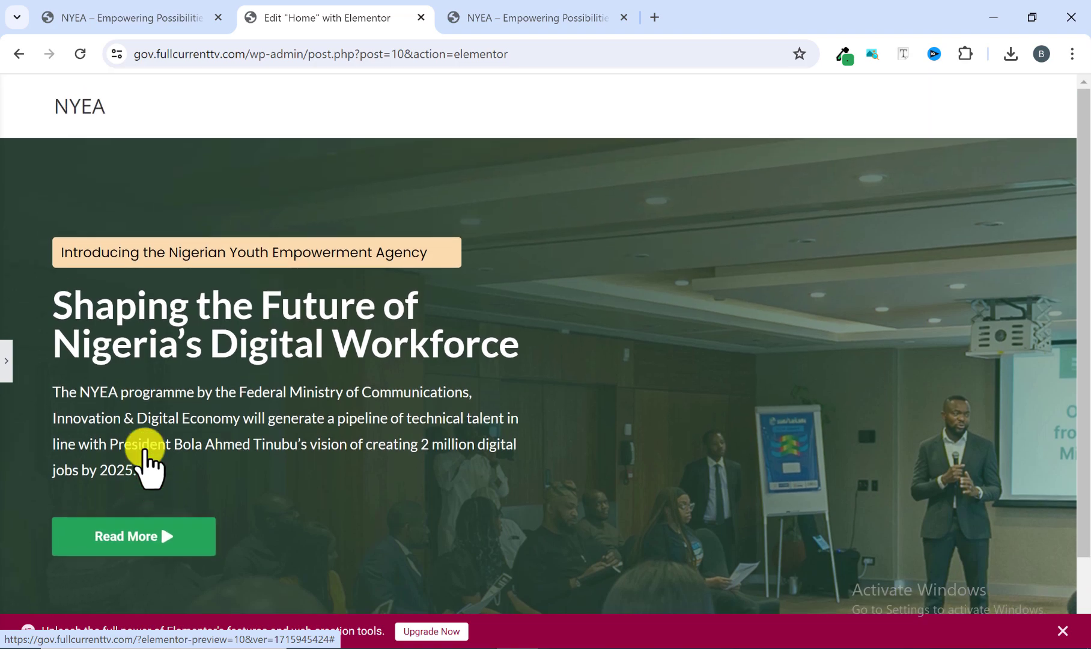
pyautogui.click(519, 14)
pyautogui.scroll(-1, 517, 301)
pyautogui.scroll(2, 515, 303)
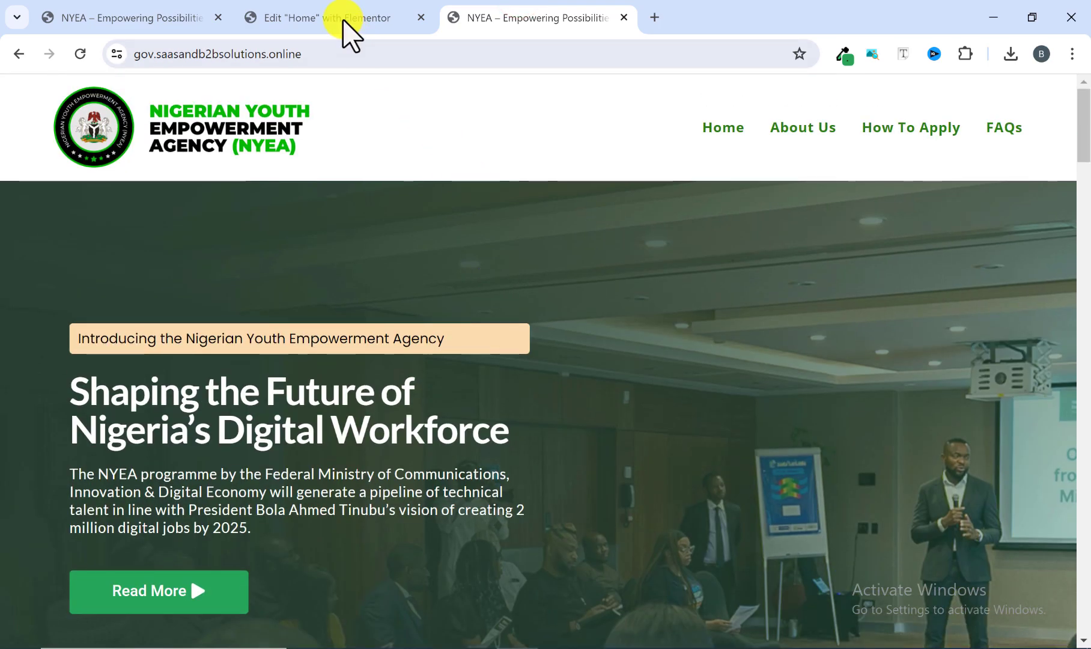
pyautogui.click(345, 18)
pyautogui.scroll(-2, 484, 289)
pyautogui.scroll(2, 497, 282)
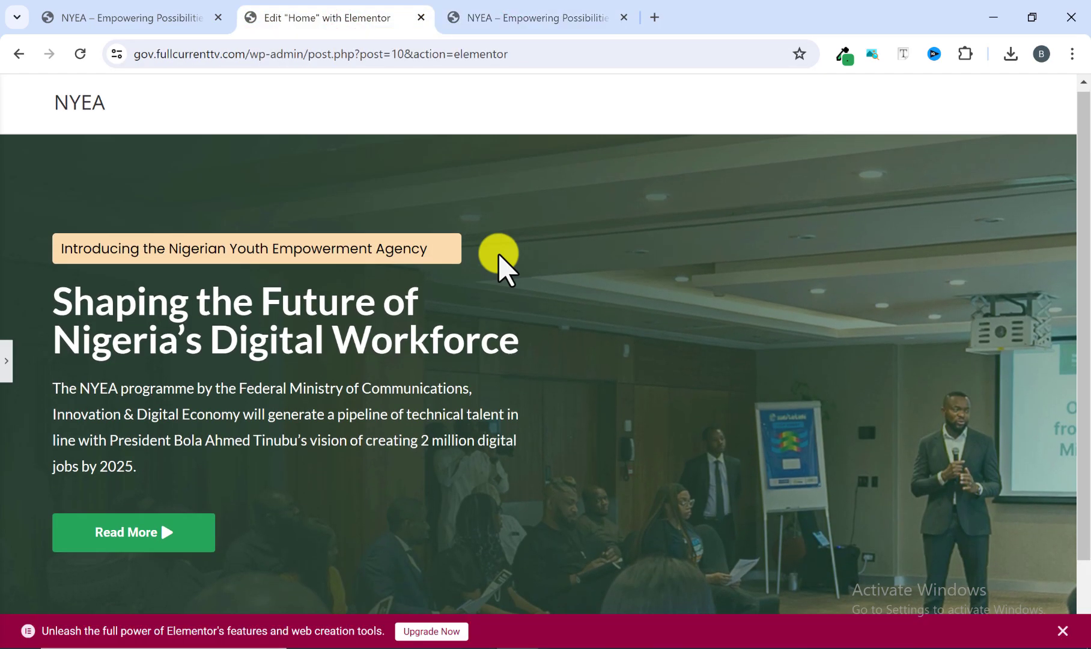
pyautogui.click(539, 14)
pyautogui.scroll(-1, 456, 288)
pyautogui.scroll(-1, 462, 317)
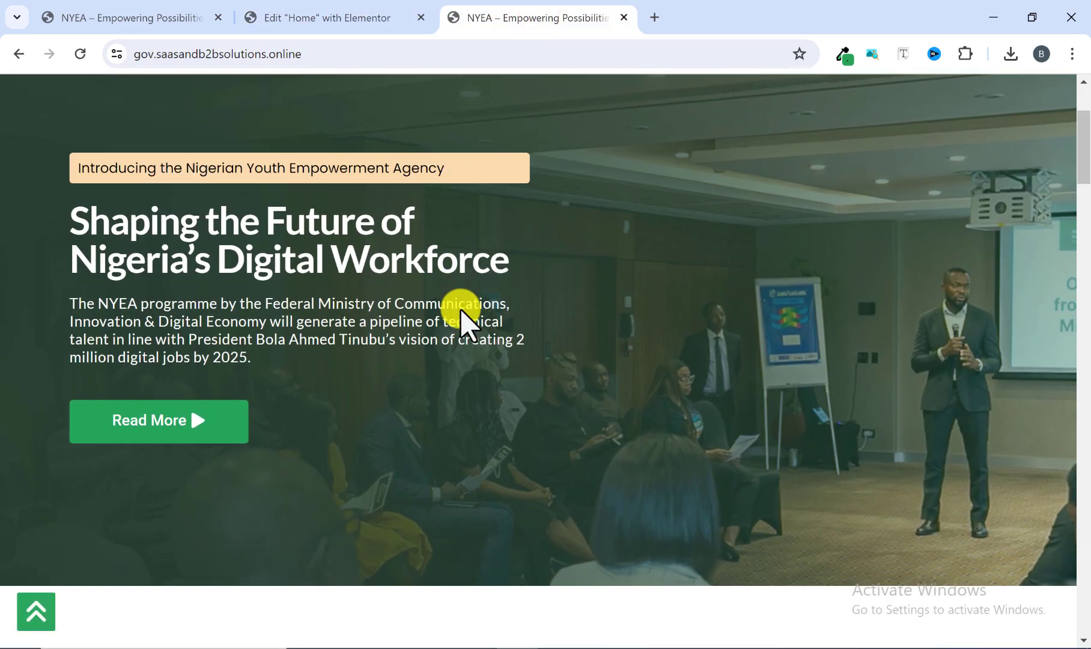
pyautogui.scroll(2, 458, 304)
pyautogui.click(315, 18)
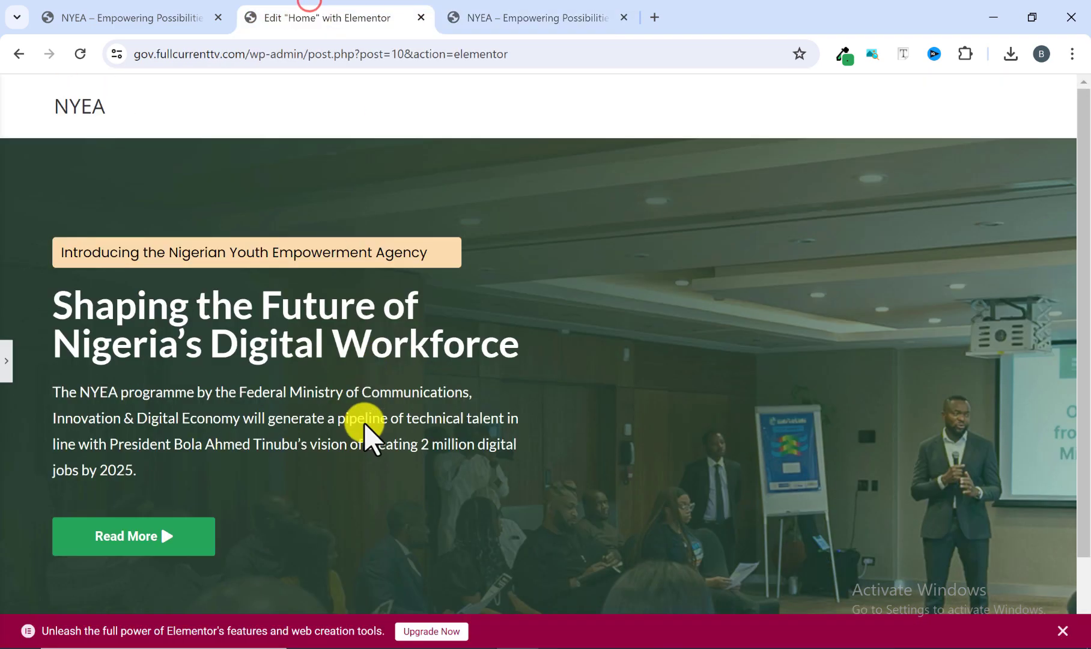
pyautogui.scroll(-2, 367, 429)
pyautogui.scroll(2, 355, 437)
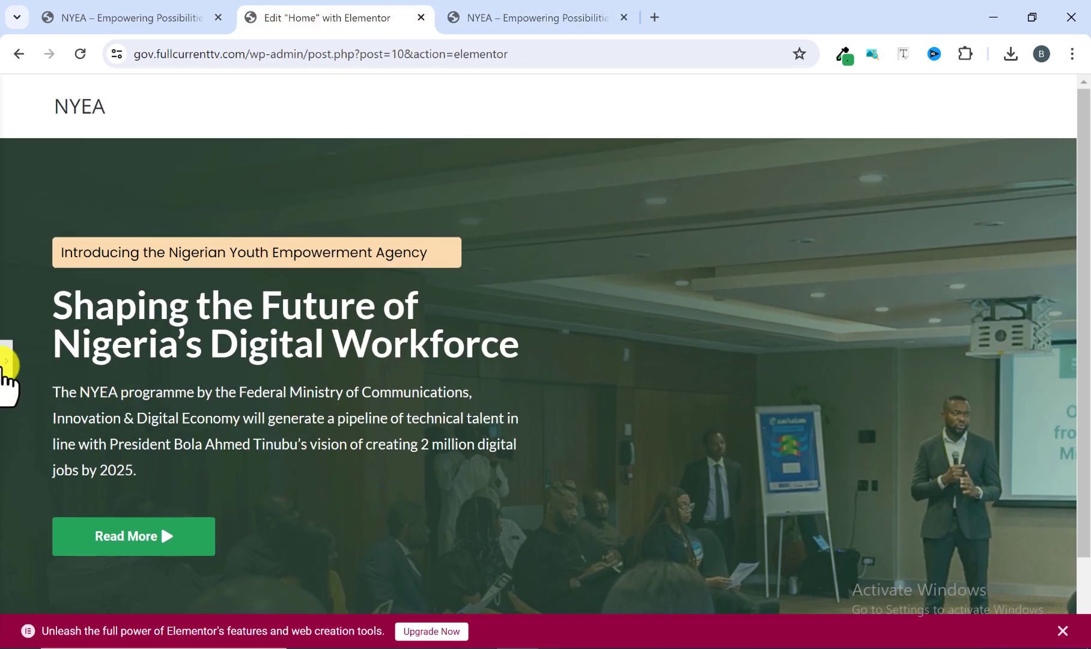
# Restore the editing panel and examine the NYEA 2024 section below the hero on the reference homepage.
pyautogui.click(5, 361)
pyautogui.click(535, 9)
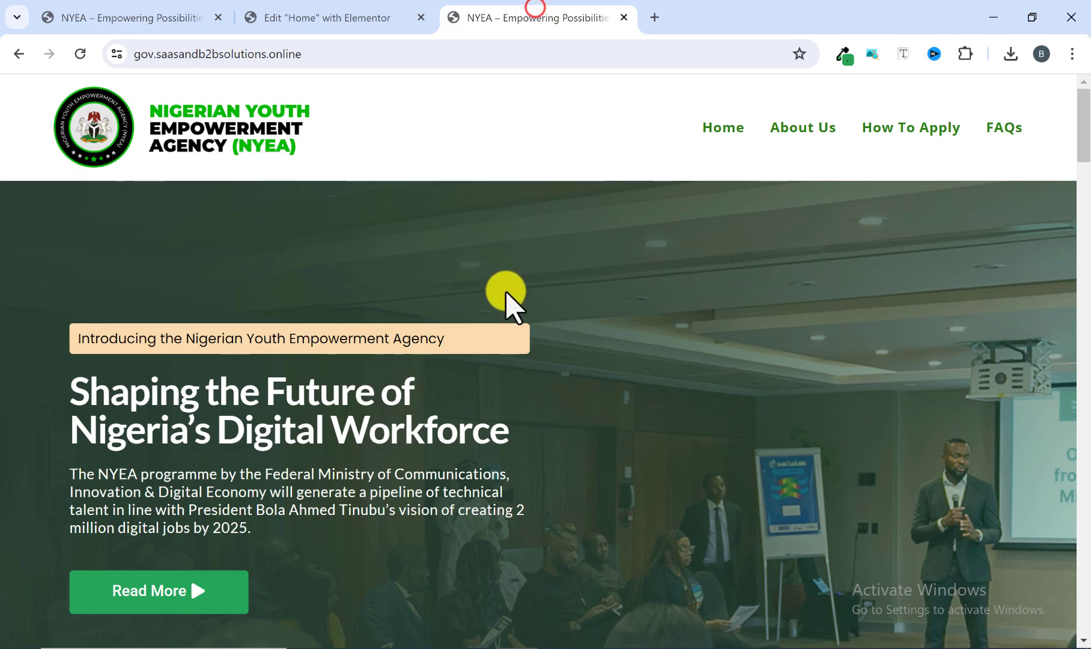
pyautogui.scroll(-10, 499, 334)
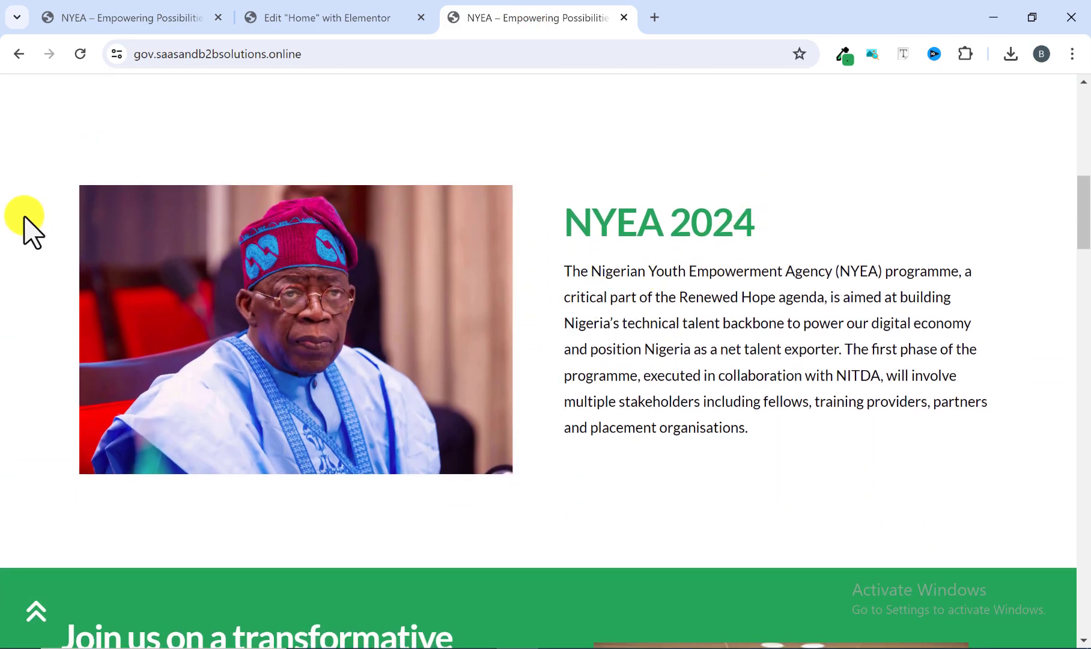
pyautogui.scroll(1, 259, 383)
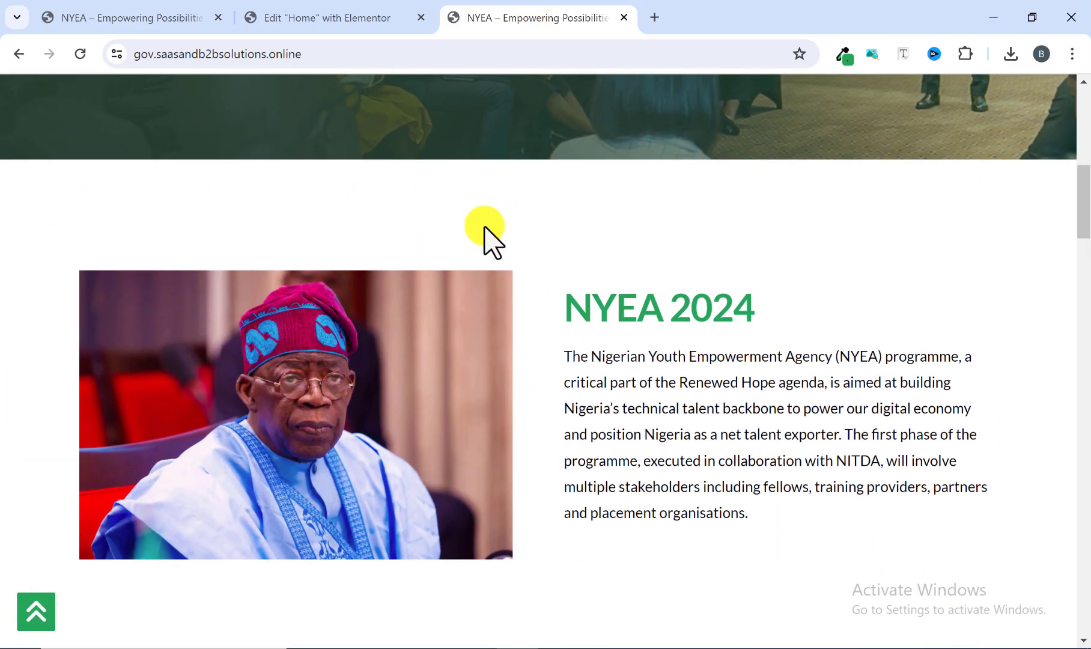
# Return to the Home page editor and save the hero changes.
pyautogui.click(384, 21)
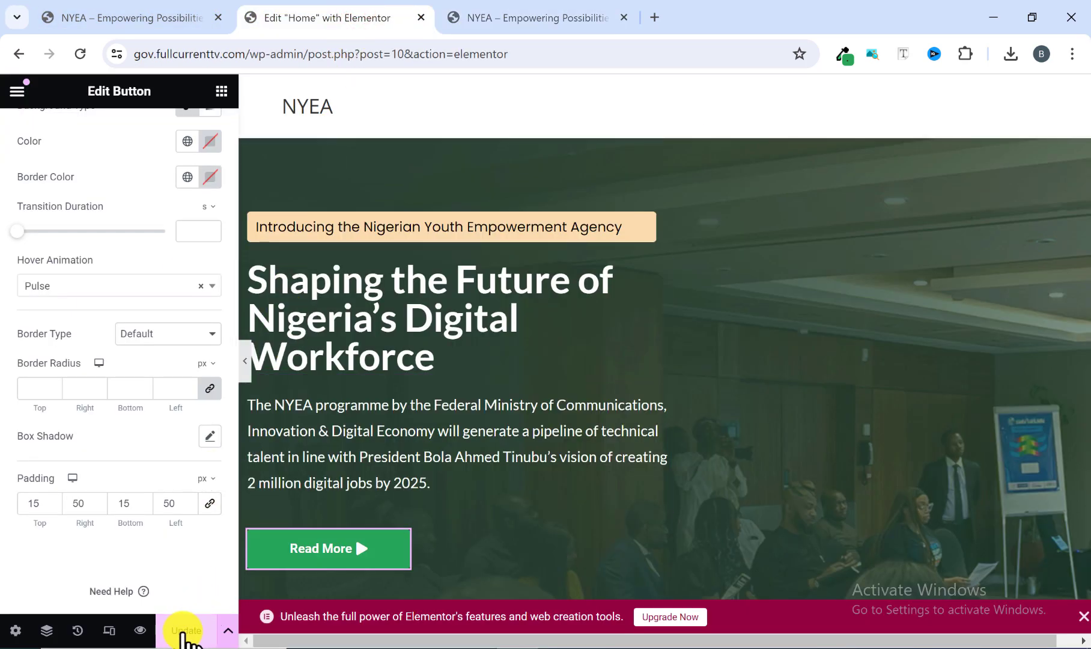
pyautogui.scroll(-1, 502, 359)
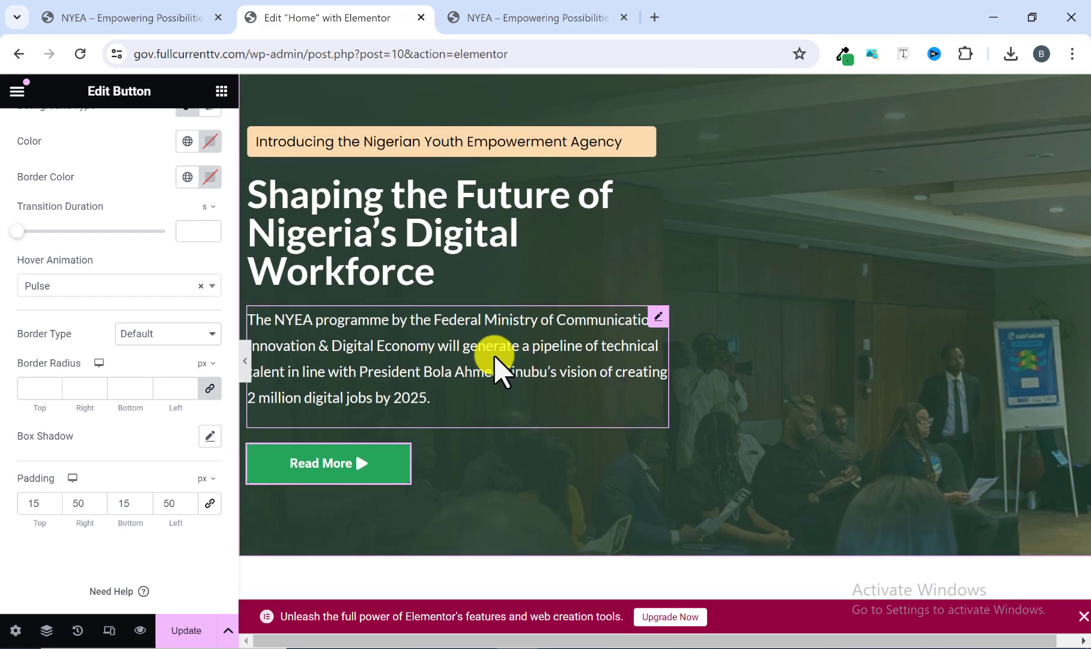
pyautogui.click(183, 631)
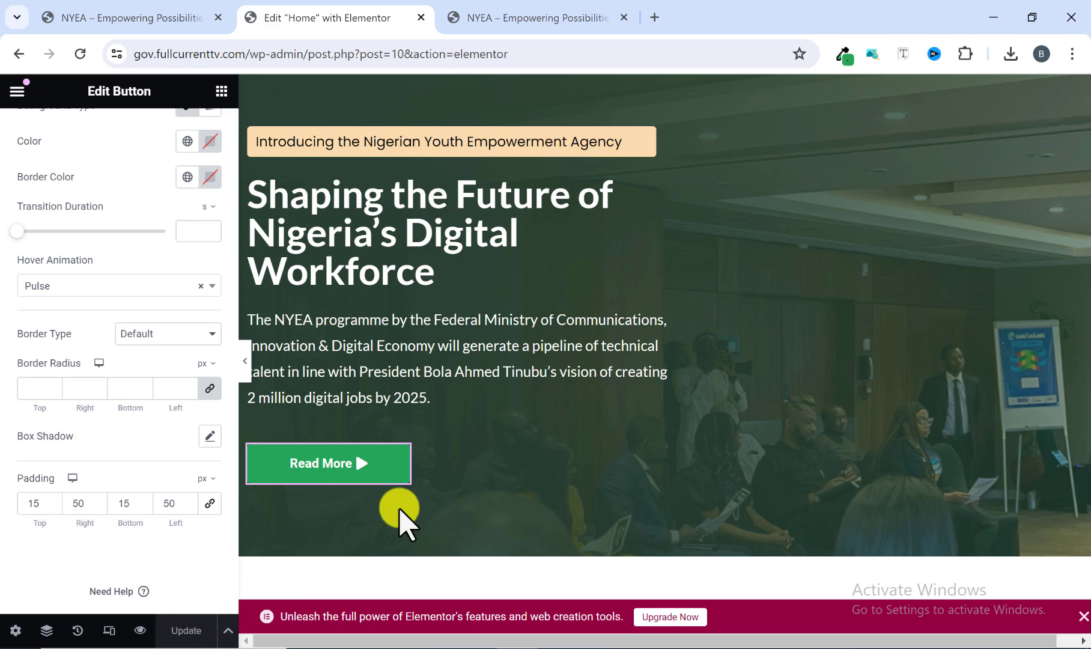
# Add a new single-column Flexbox container below the Home hero, using the reference homepage's next section as a guide.
pyautogui.scroll(-4, 570, 370)
pyautogui.click(550, 15)
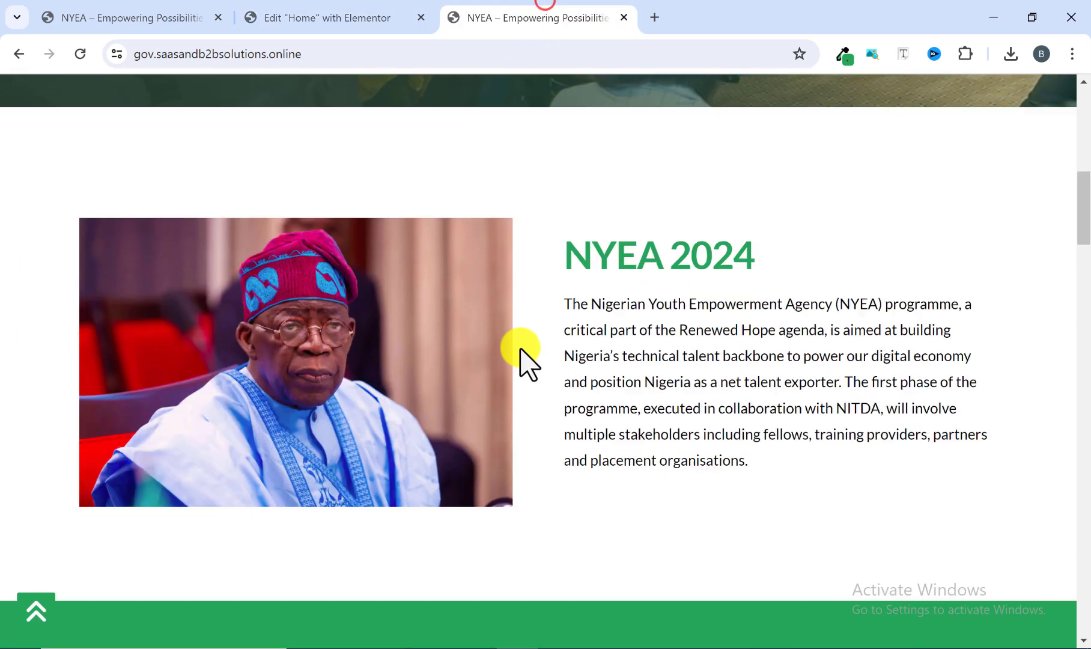
pyautogui.scroll(1, 519, 361)
pyautogui.click(343, 18)
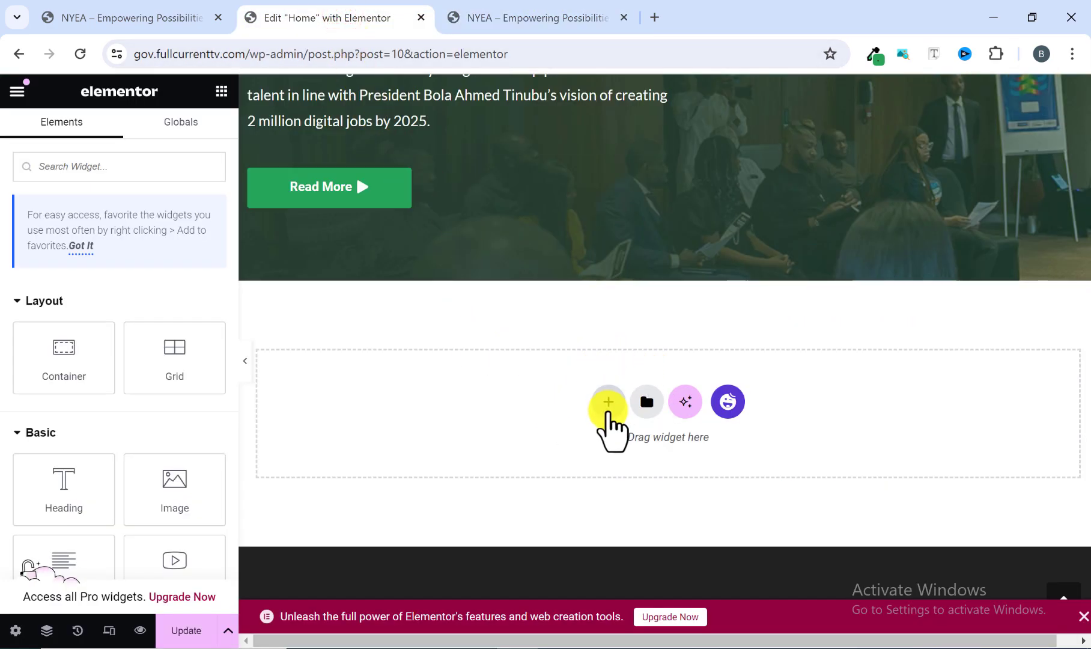
pyautogui.click(608, 401)
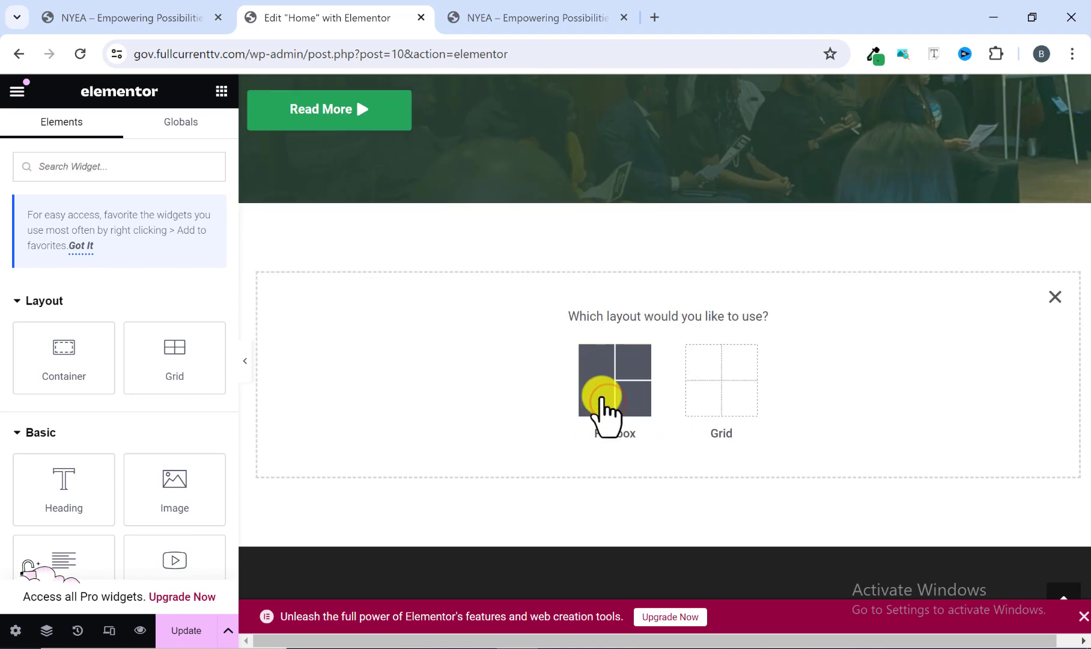
pyautogui.click(604, 399)
pyautogui.click(435, 366)
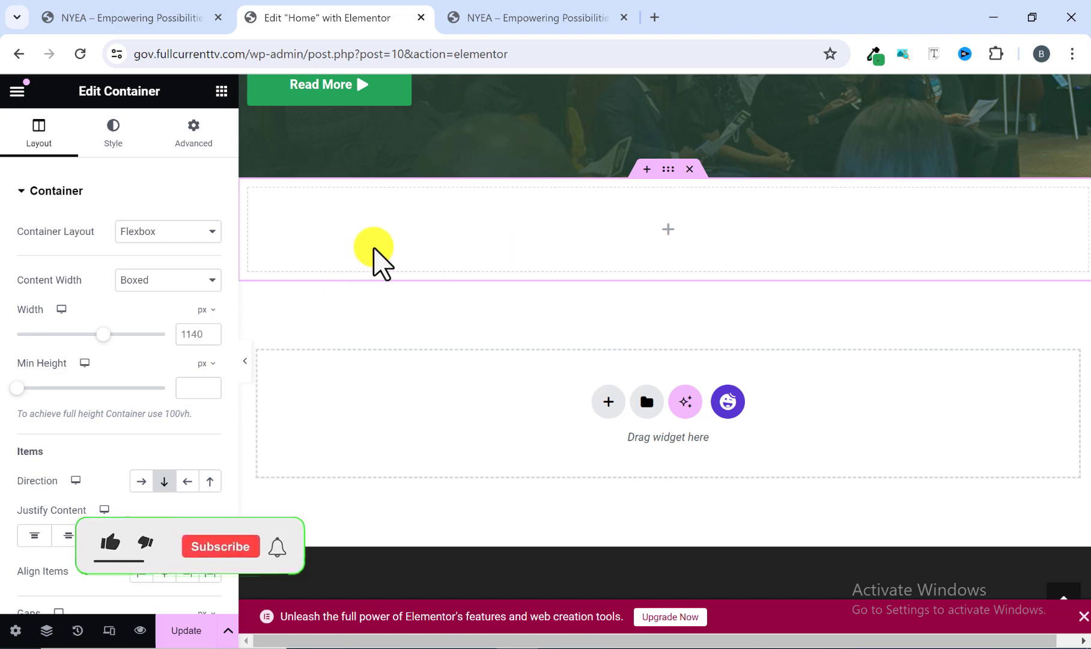
# Check the spacing below the reference hero, unlink the new container's margin values and set its top margin to 100 px.
pyautogui.click(501, 17)
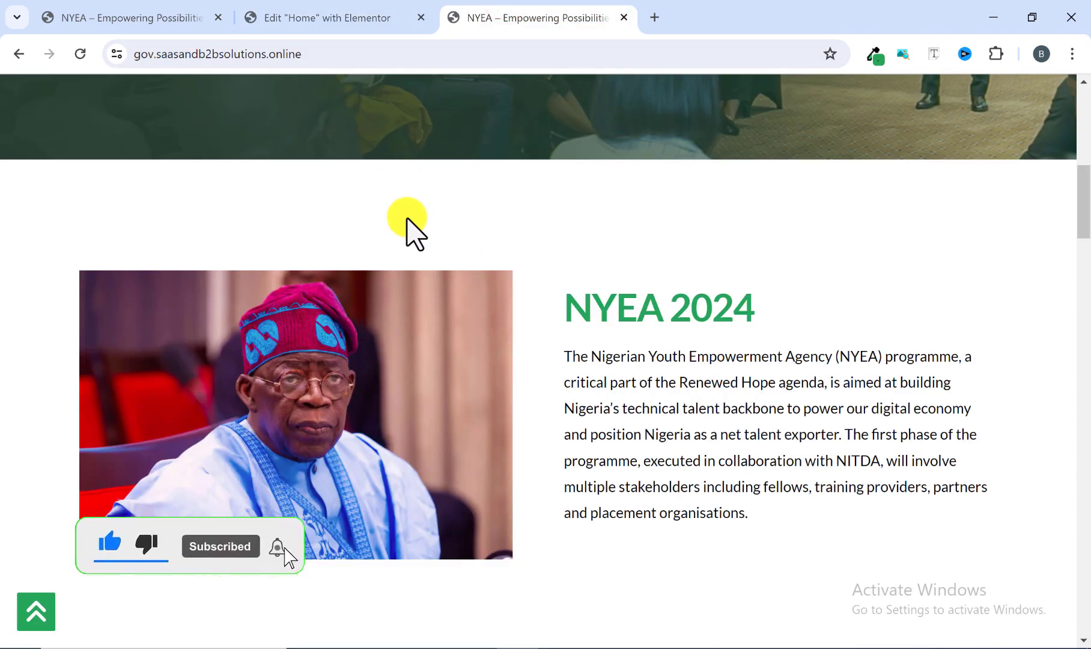
pyautogui.click(359, 27)
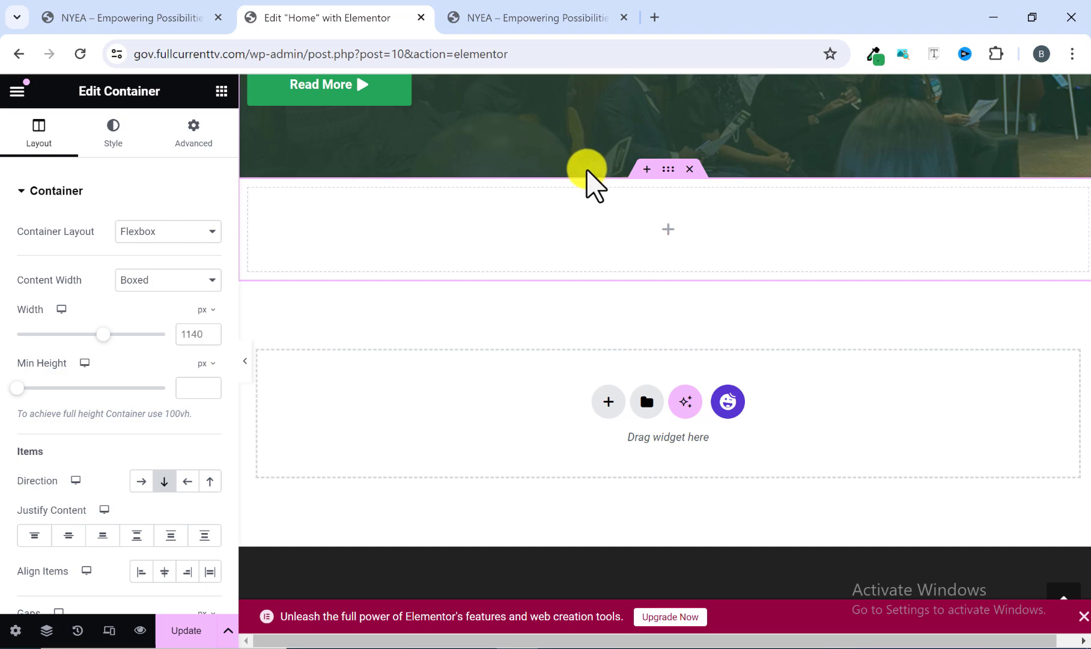
pyautogui.scroll(4, 587, 180)
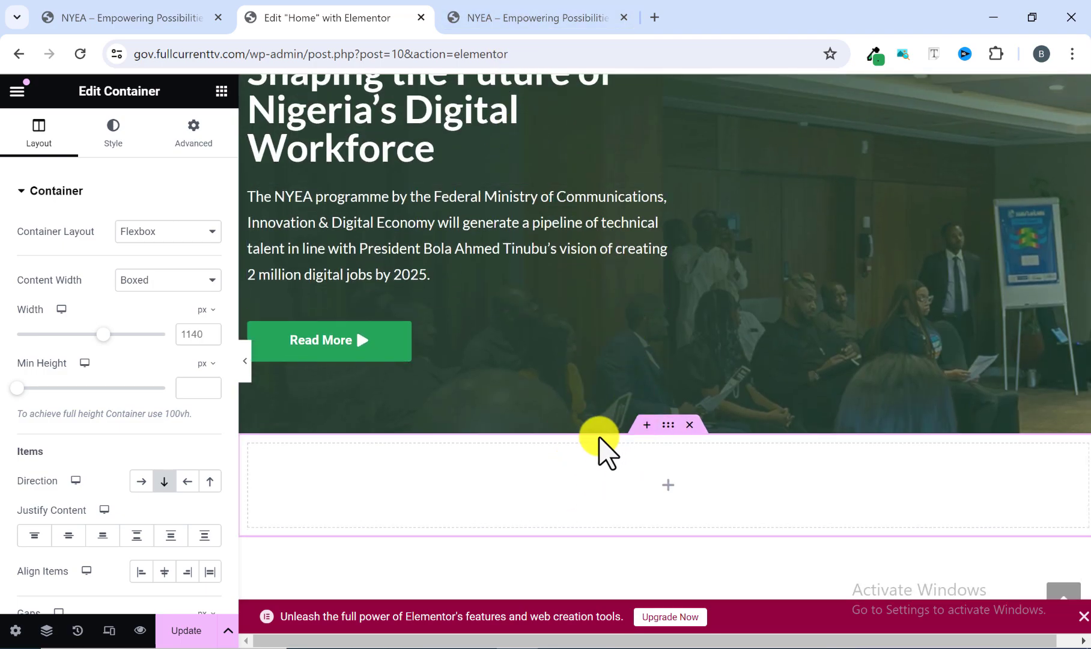
pyautogui.click(531, 19)
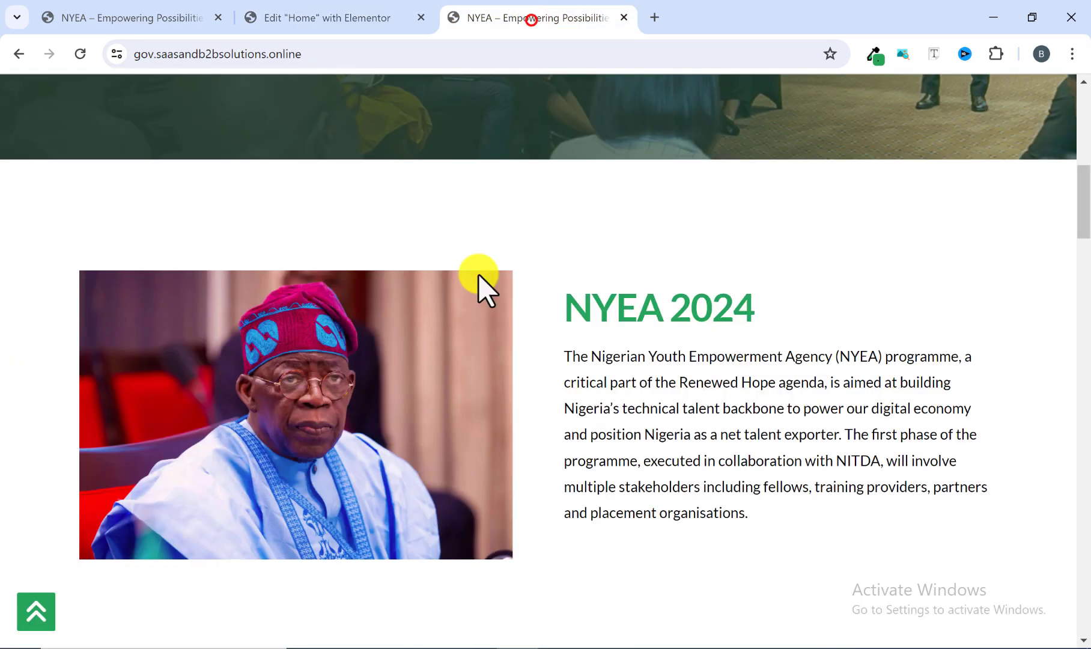
pyautogui.click(360, 22)
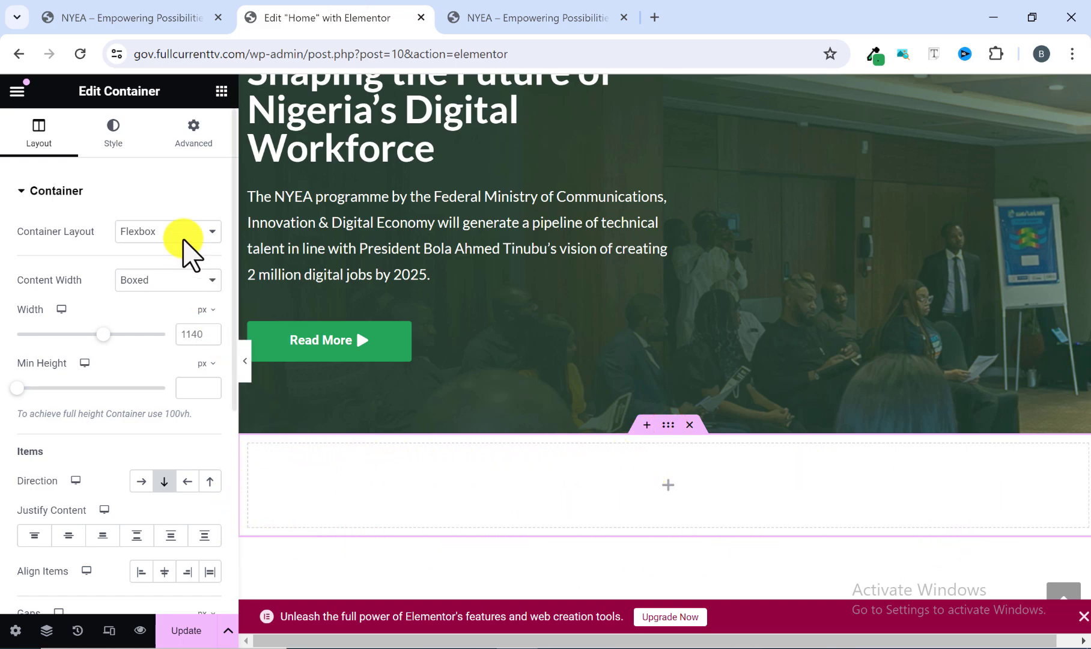
pyautogui.click(192, 143)
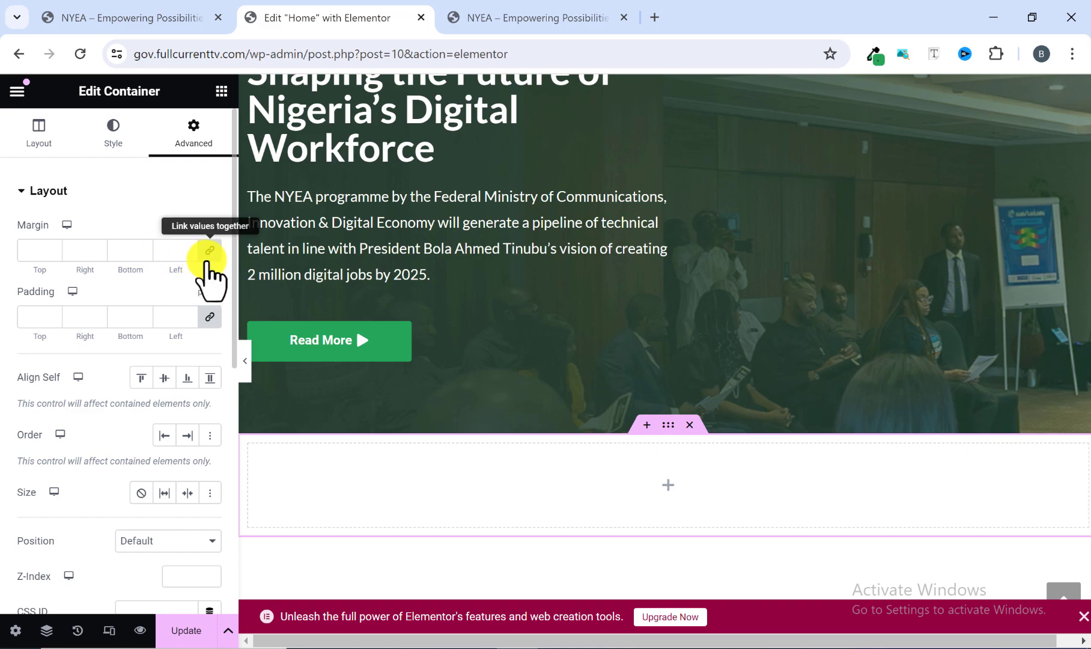
pyautogui.click(209, 250)
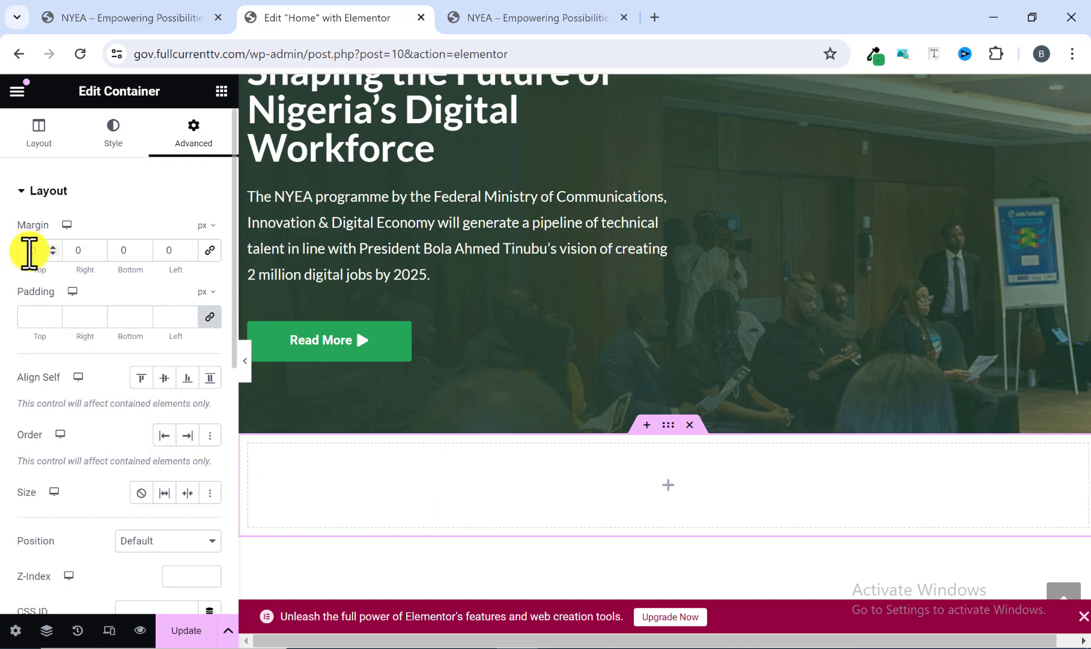
pyautogui.write('100')
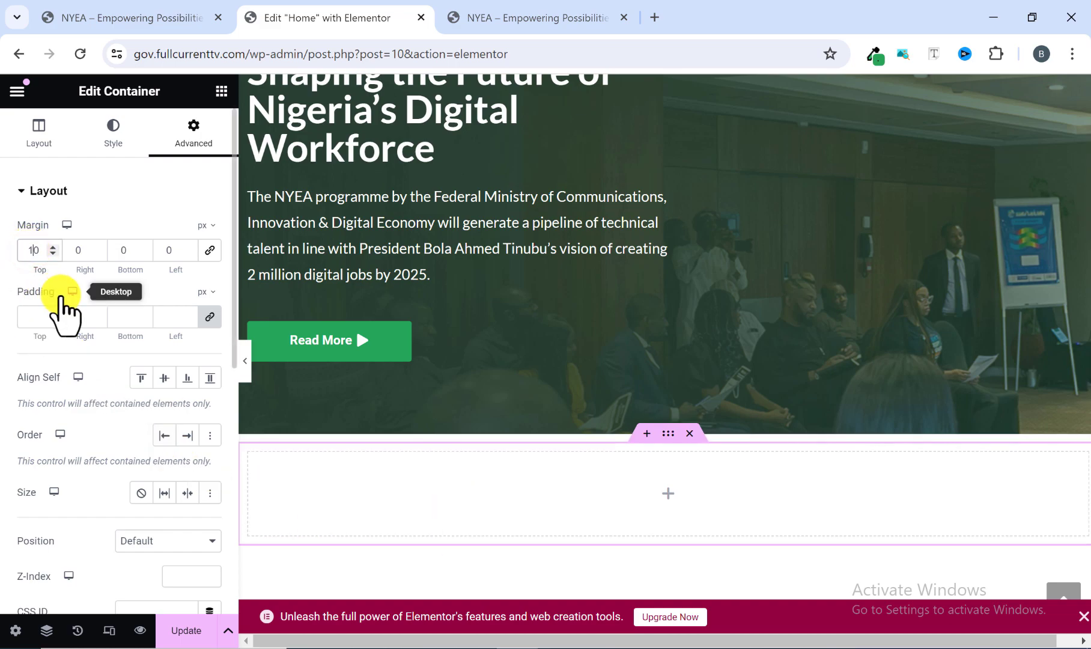
# Compare the gap between the hero and the new container with the spacing above the reference homepage's NYEA 2024 section.
pyautogui.scroll(-1, 227, 361)
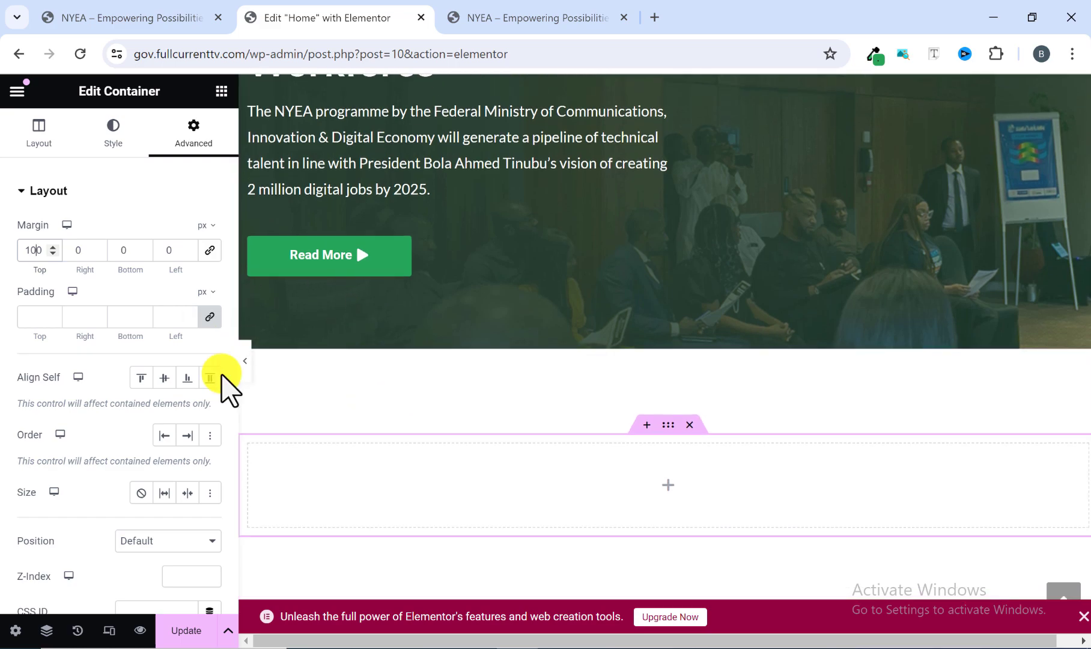
pyautogui.scroll(-1, 534, 363)
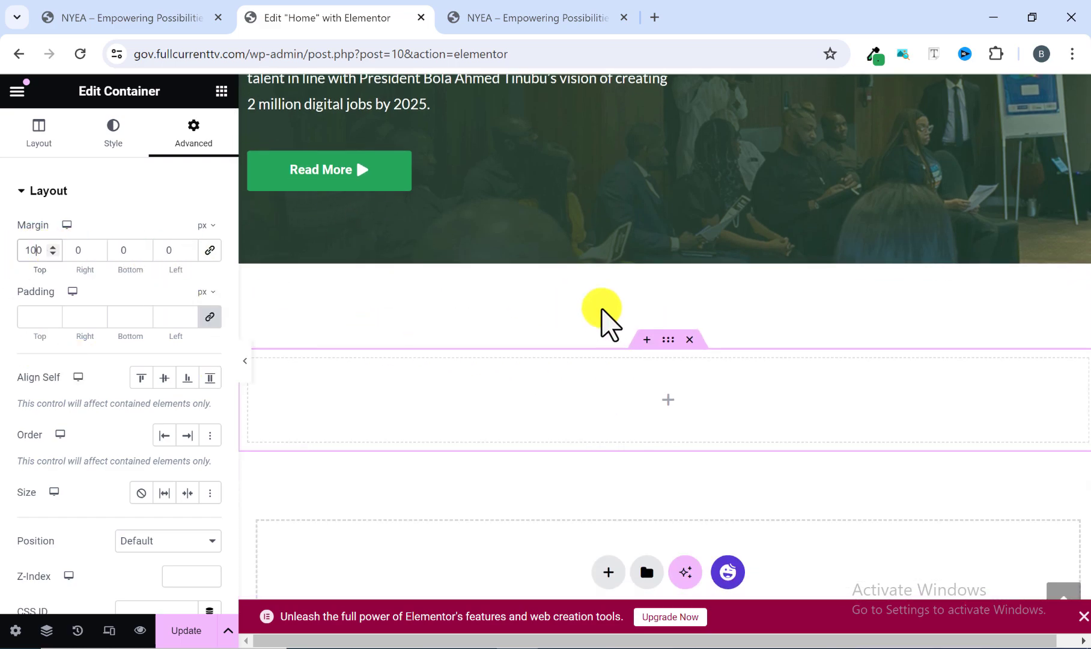
pyautogui.scroll(-1, 630, 398)
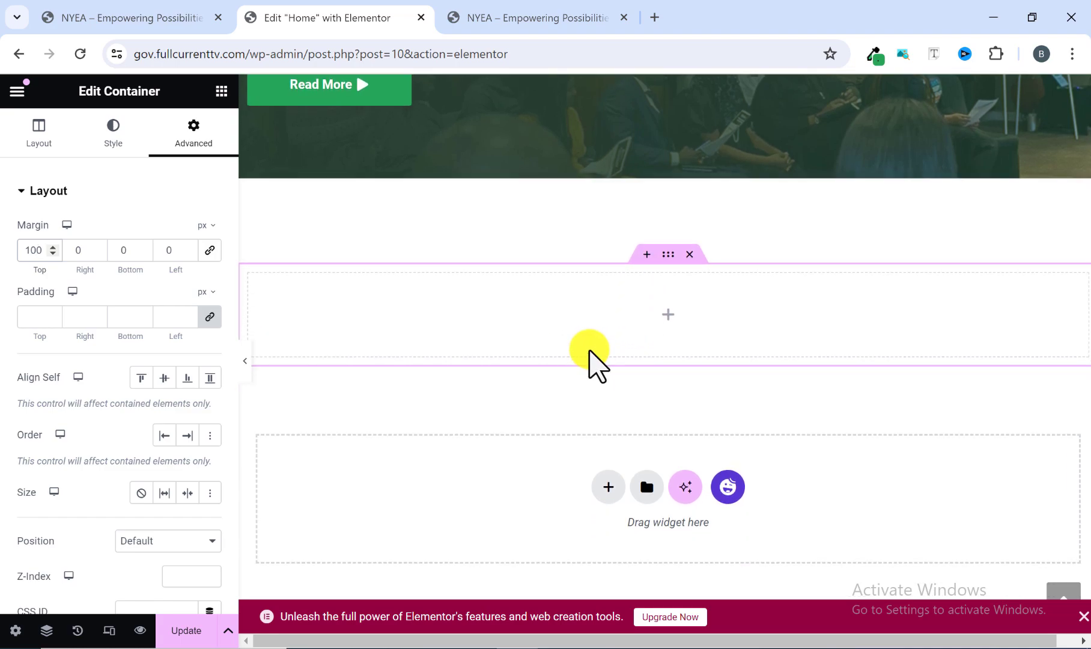
pyautogui.scroll(1, 588, 351)
pyautogui.scroll(-2, 601, 379)
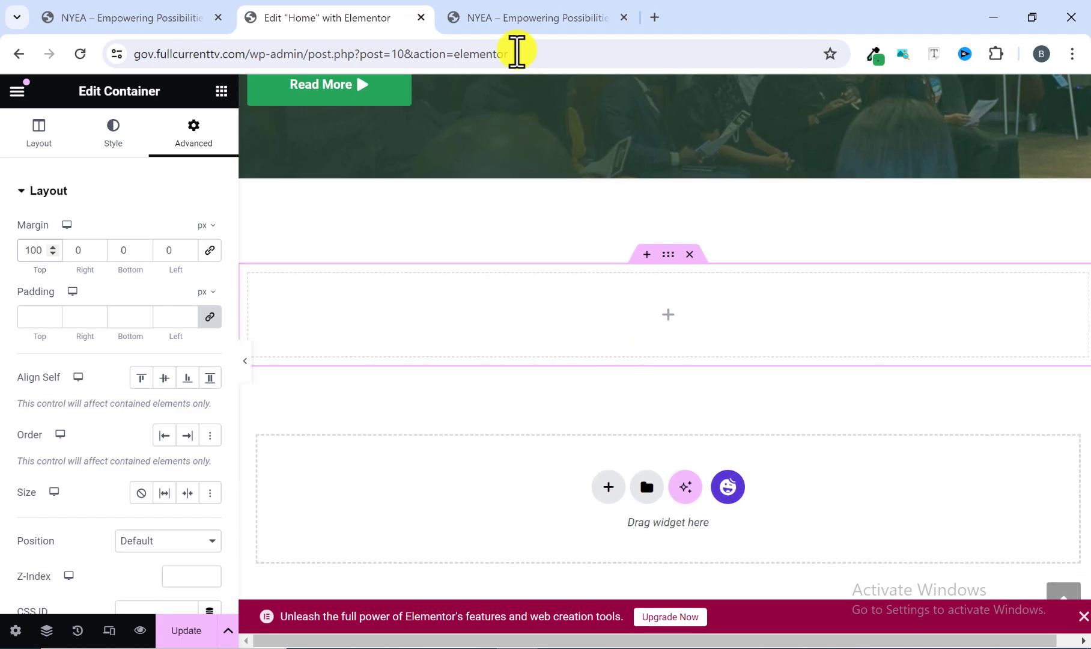
pyautogui.click(516, 12)
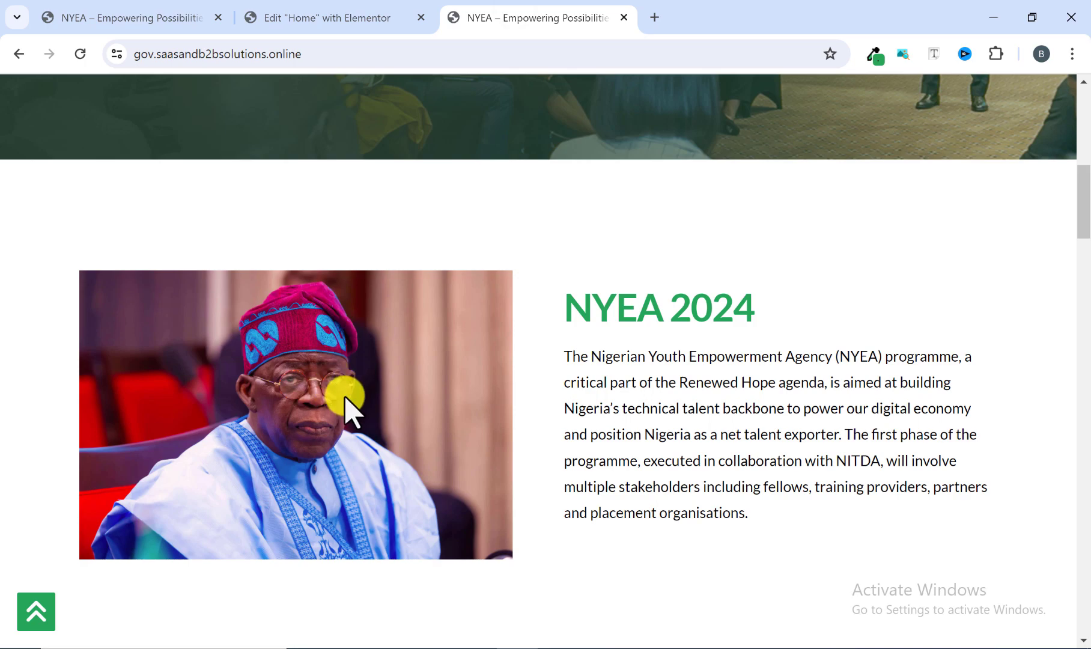
pyautogui.click(364, 9)
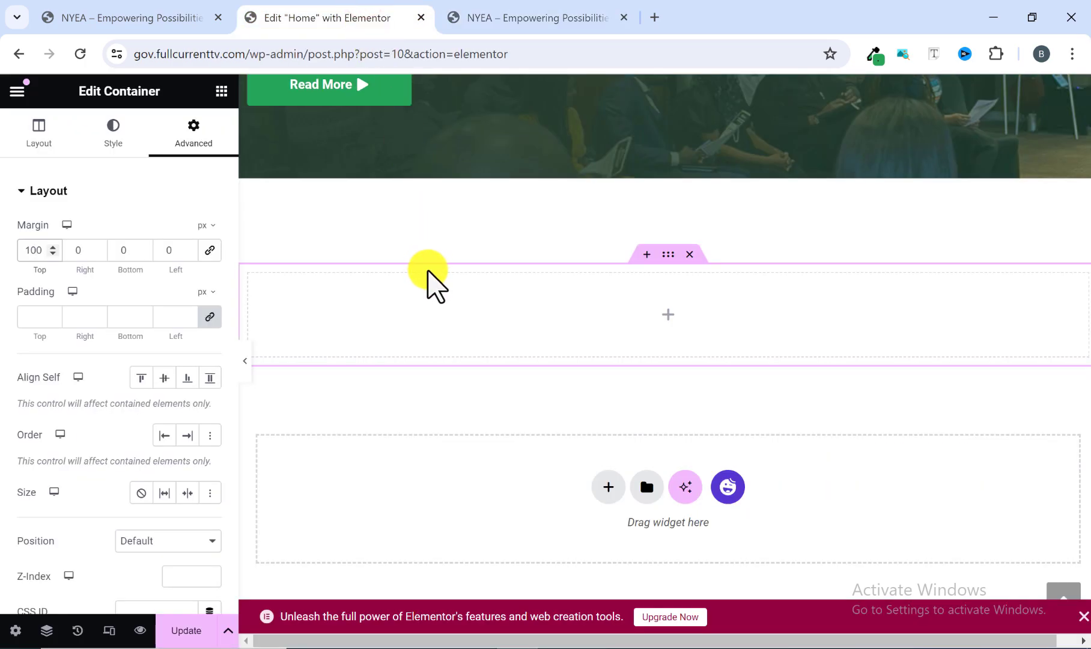
# Add an Image widget to the new container and fill it with President-Bola-Ahmed-Tinubu-1.webp from the media library.
pyautogui.click(221, 90)
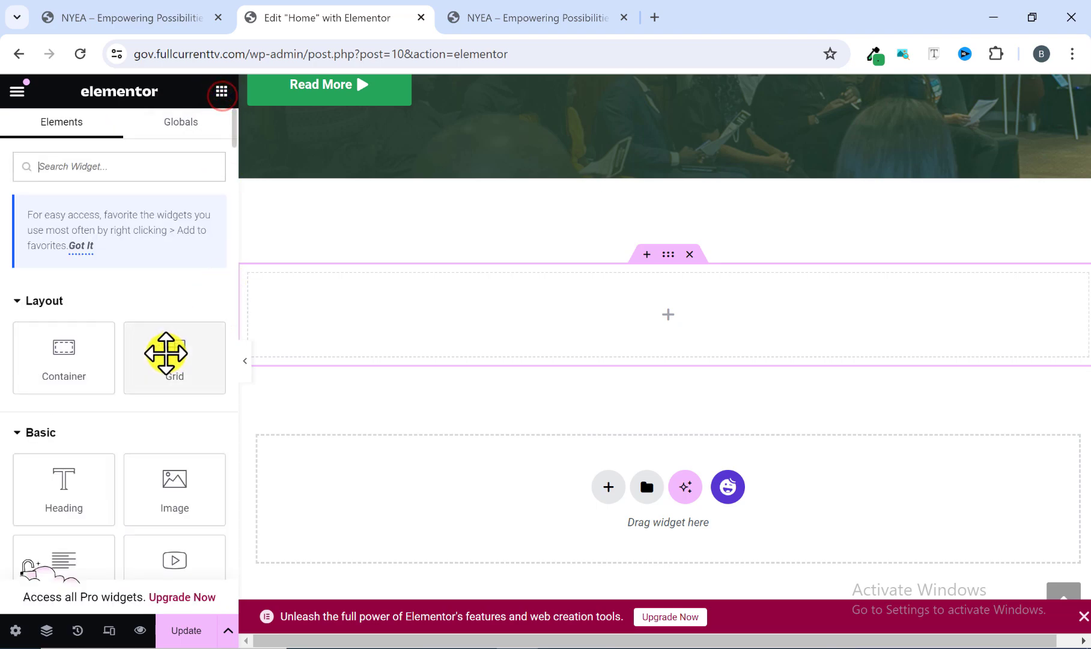
pyautogui.scroll(-1, 166, 353)
pyautogui.moveTo(172, 408); pyautogui.dragTo(395, 316)
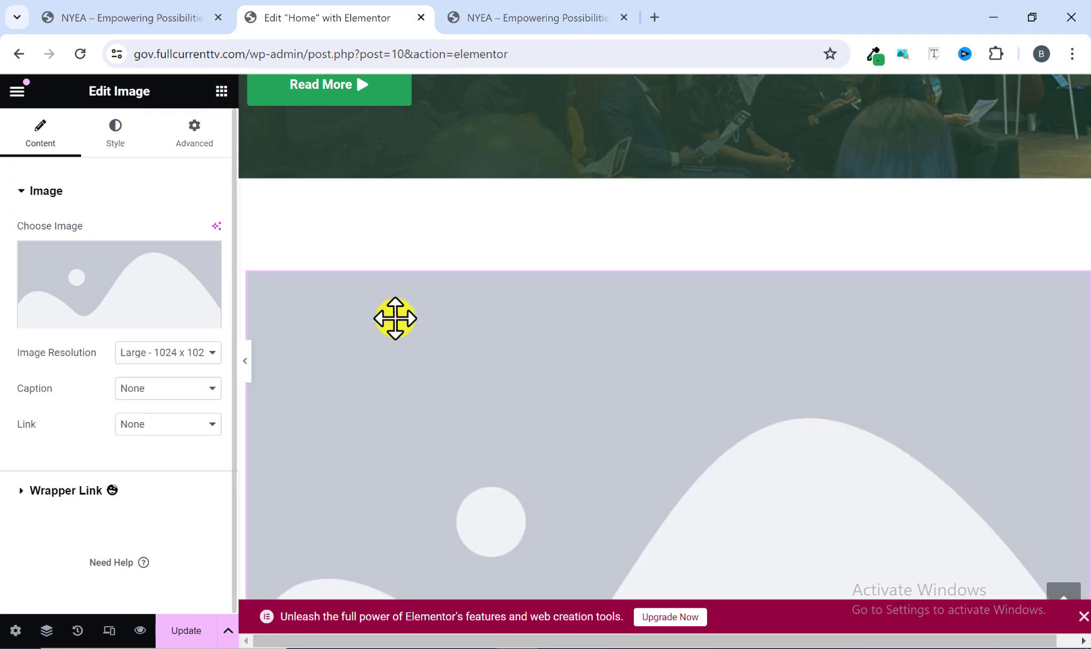
pyautogui.click(88, 318)
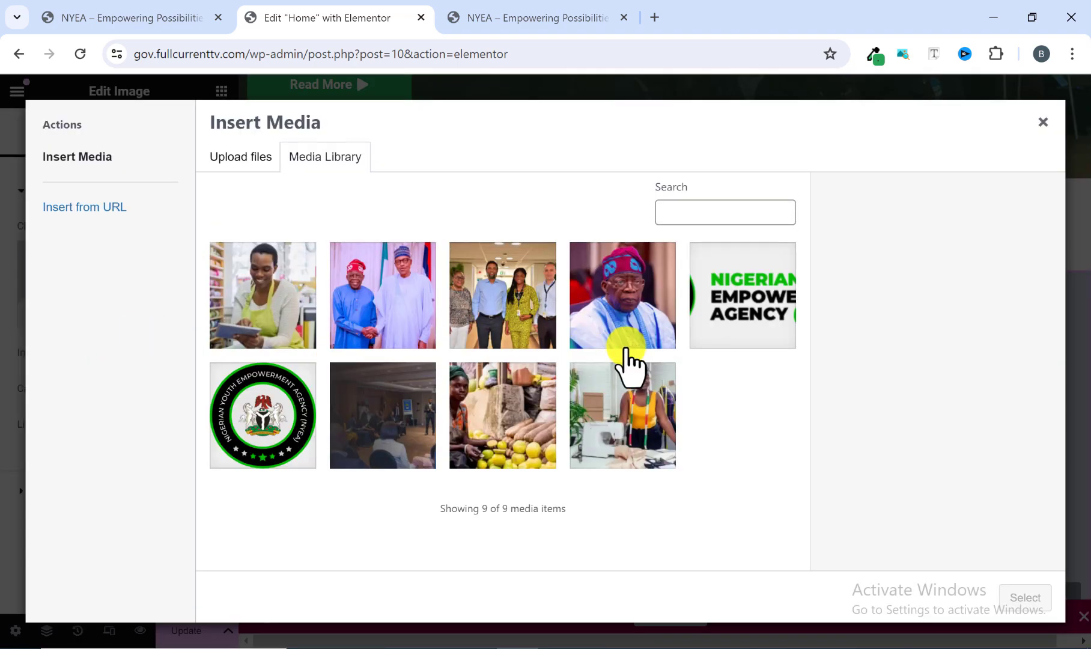
pyautogui.click(622, 313)
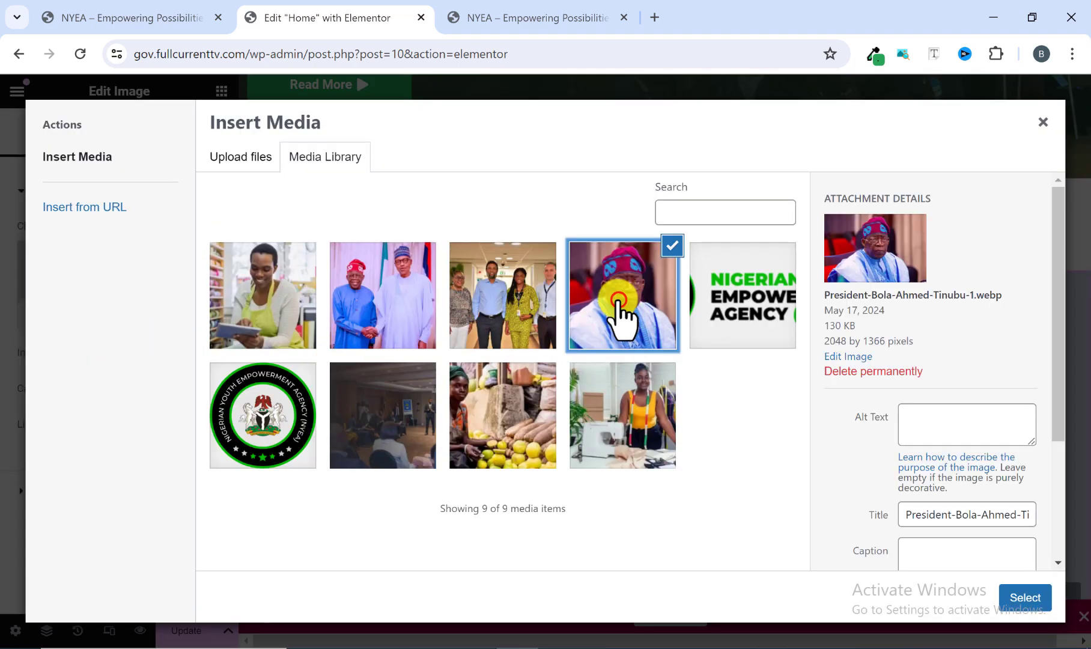
pyautogui.click(1024, 598)
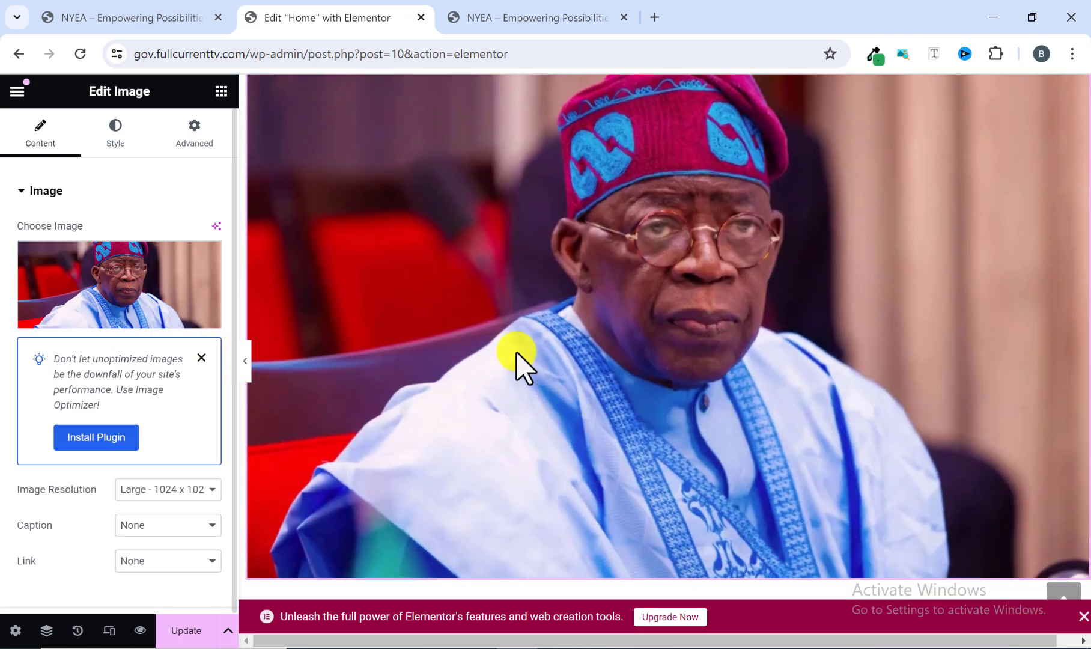
pyautogui.scroll(-2, 658, 309)
pyautogui.scroll(-1, 657, 313)
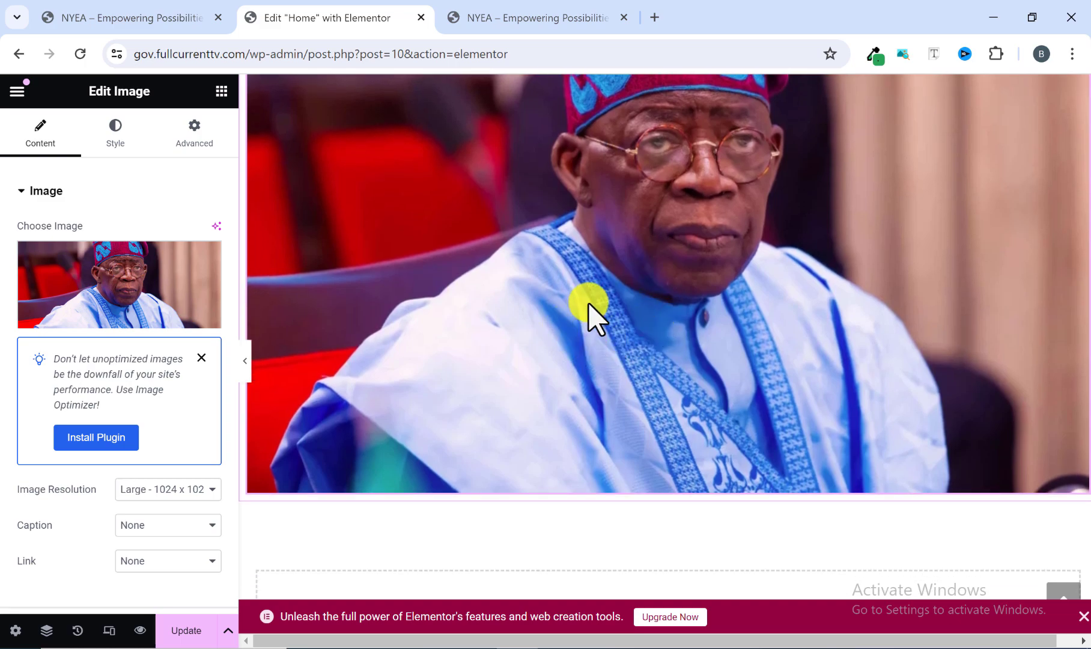
# Copy the "NYEA 2024" heading text from the reference homepage and return to the Home page editor.
pyautogui.click(519, 17)
pyautogui.moveTo(566, 310); pyautogui.dragTo(818, 326)
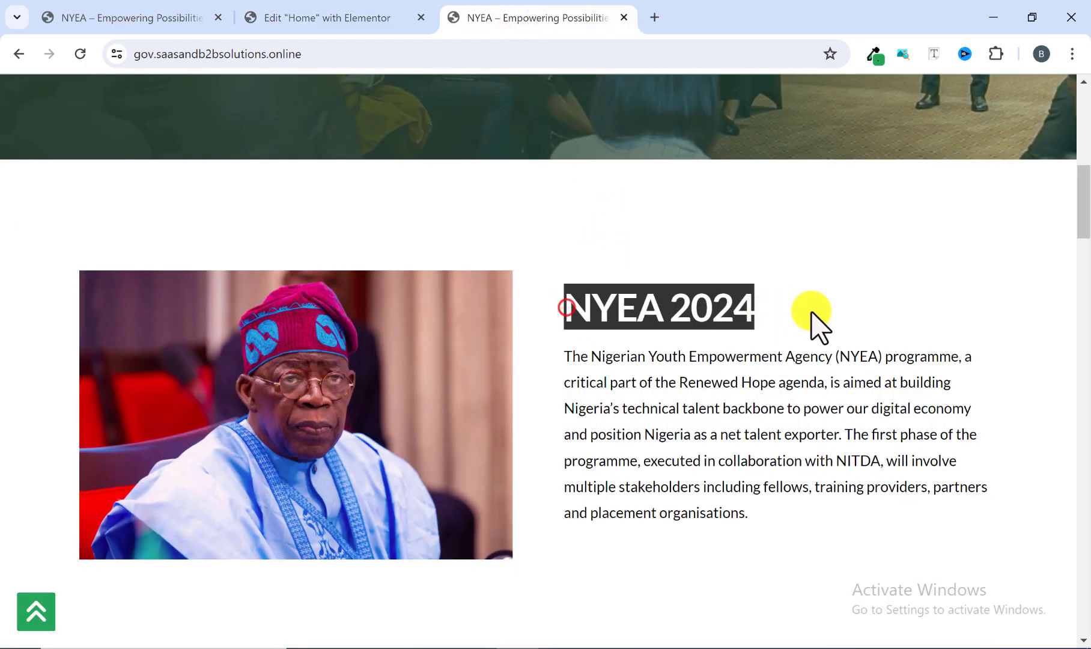
pyautogui.rightClick(734, 308)
pyautogui.click(755, 325)
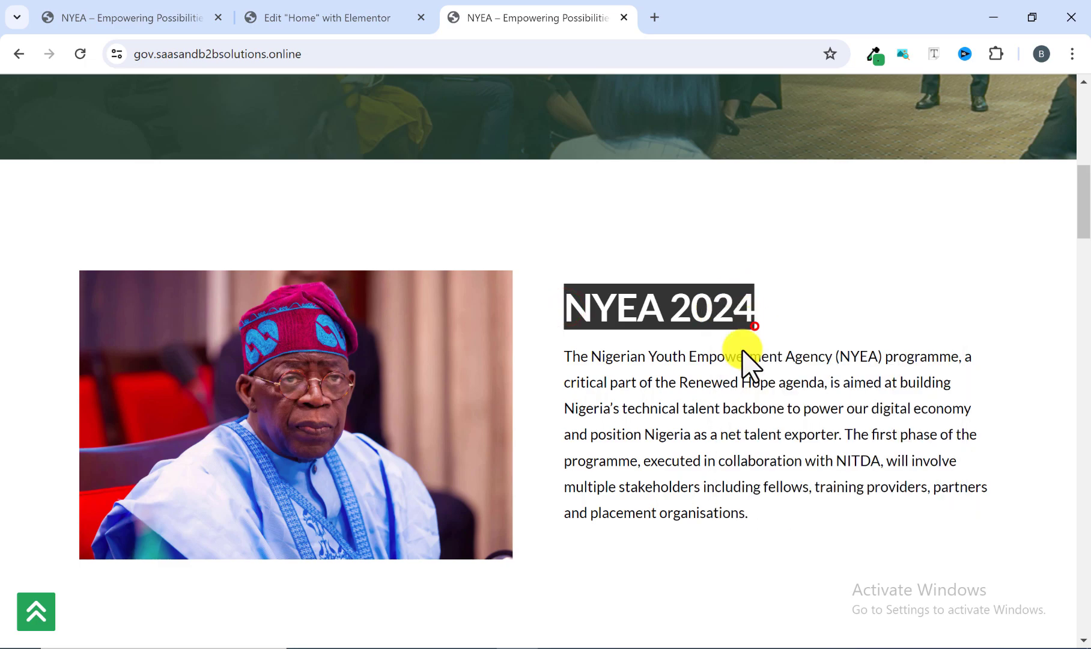
pyautogui.click(684, 410)
pyautogui.click(361, 13)
# Check the reference layout beside the image and add a nested container directly below the image in the section container.
pyautogui.scroll(-2, 626, 336)
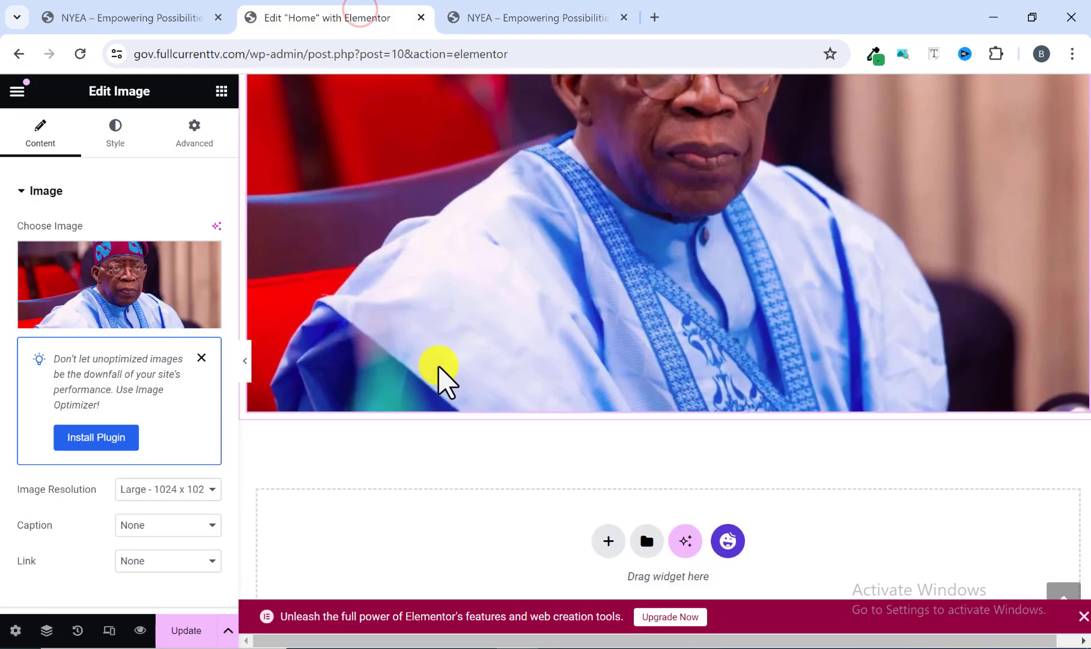
pyautogui.click(223, 90)
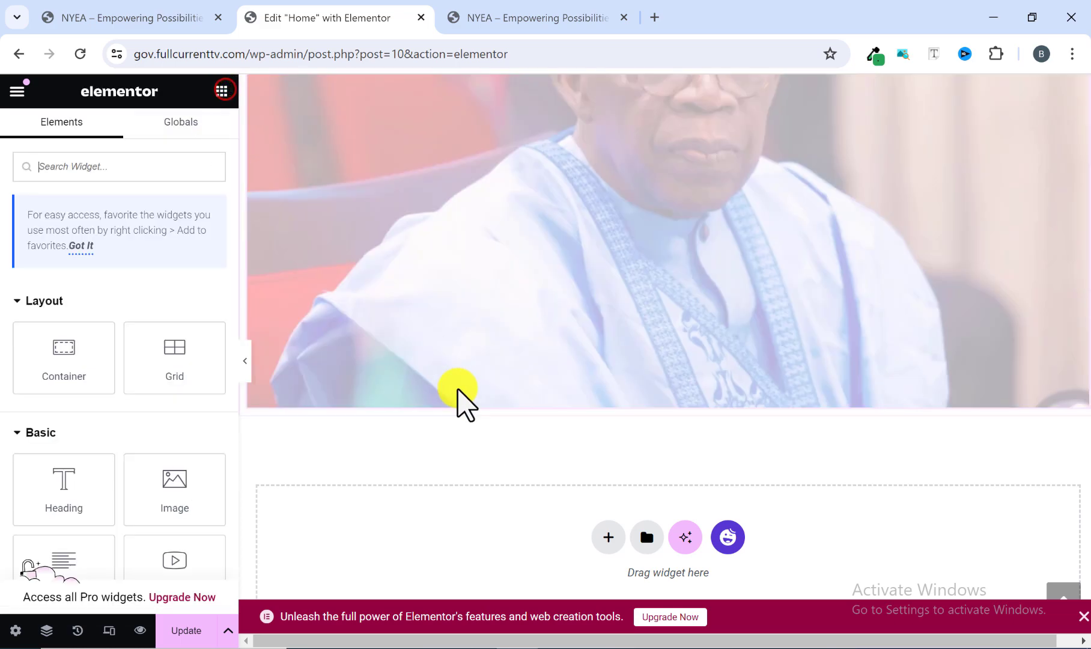
pyautogui.click(523, 20)
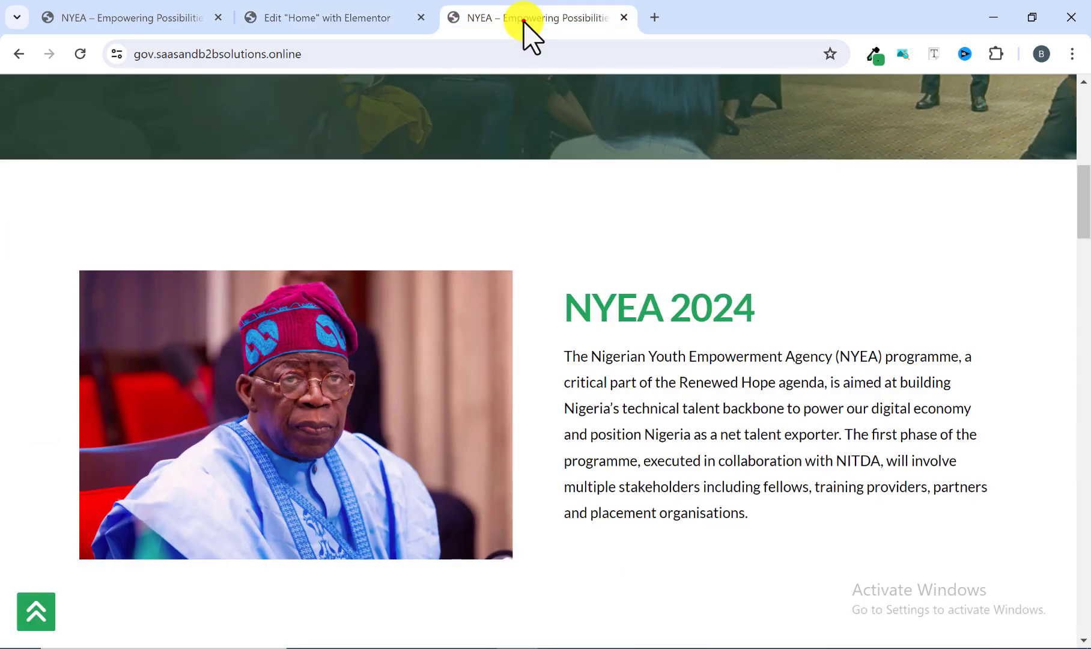
pyautogui.click(361, 18)
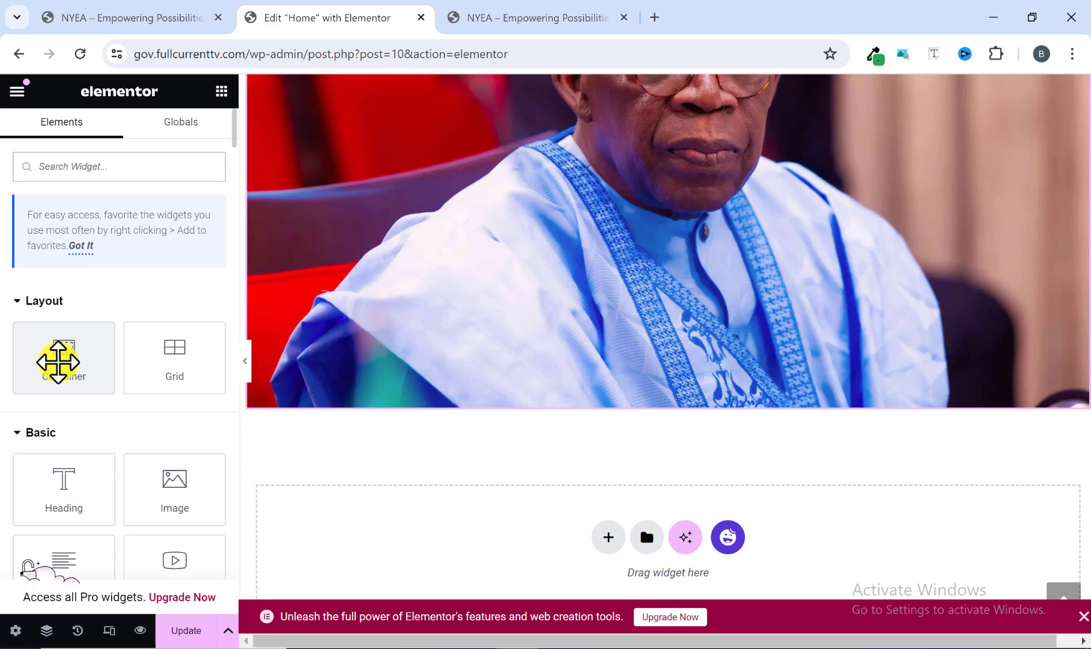
pyautogui.moveTo(58, 361); pyautogui.dragTo(394, 404)
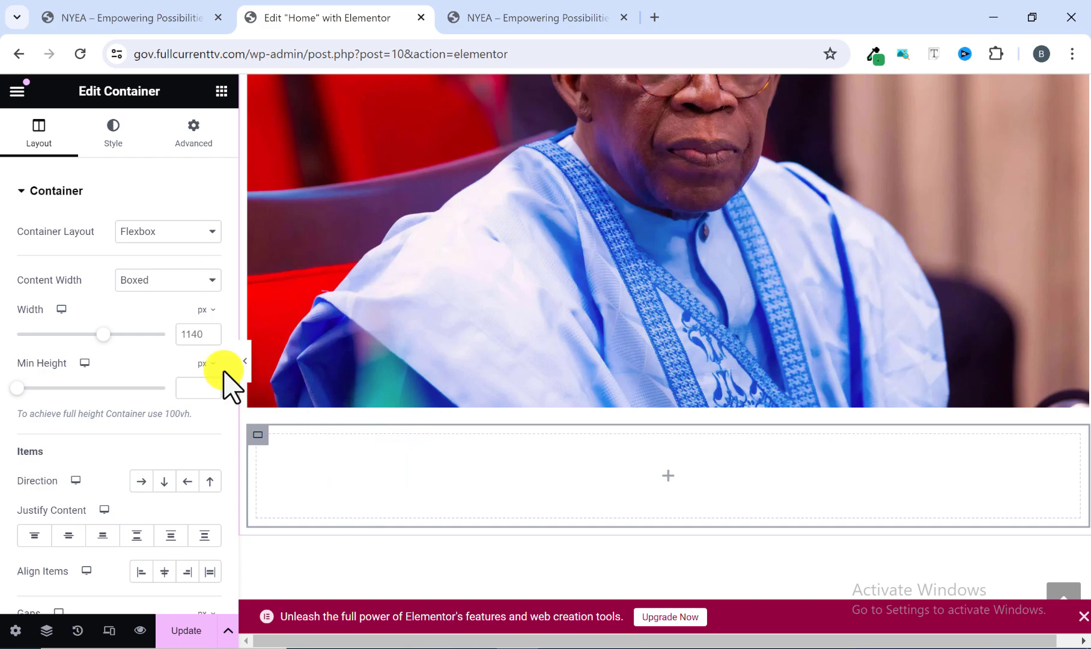
# Add a Heading widget to the nested container and replace its placeholder title with the copied text "NYEA 2024".
pyautogui.click(221, 92)
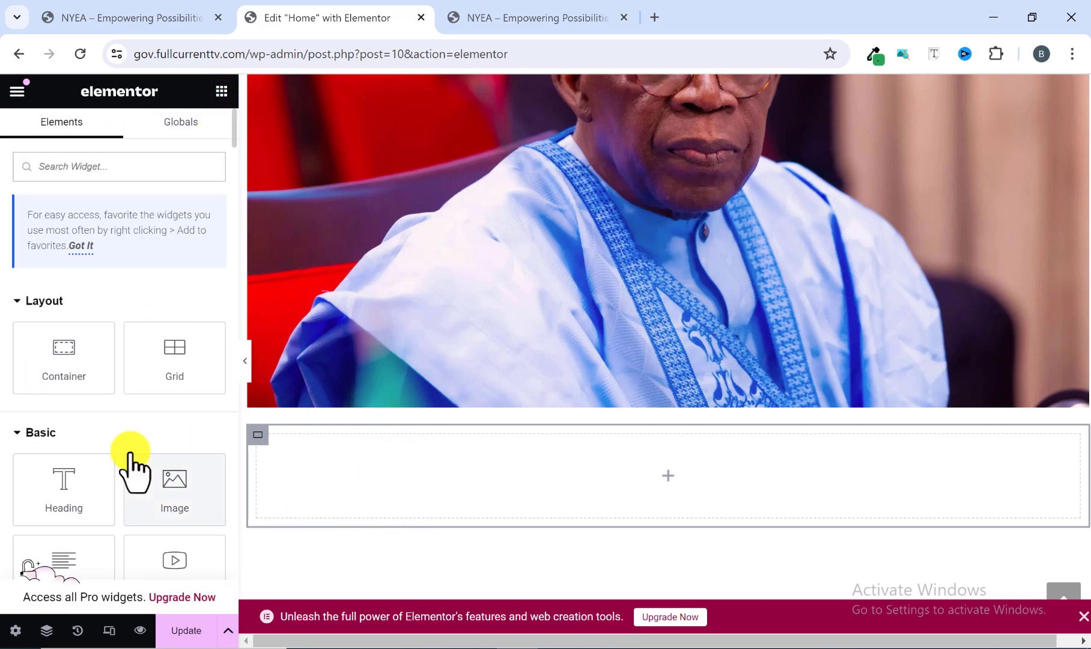
pyautogui.scroll(-1, 126, 462)
pyautogui.moveTo(66, 422); pyautogui.dragTo(443, 499)
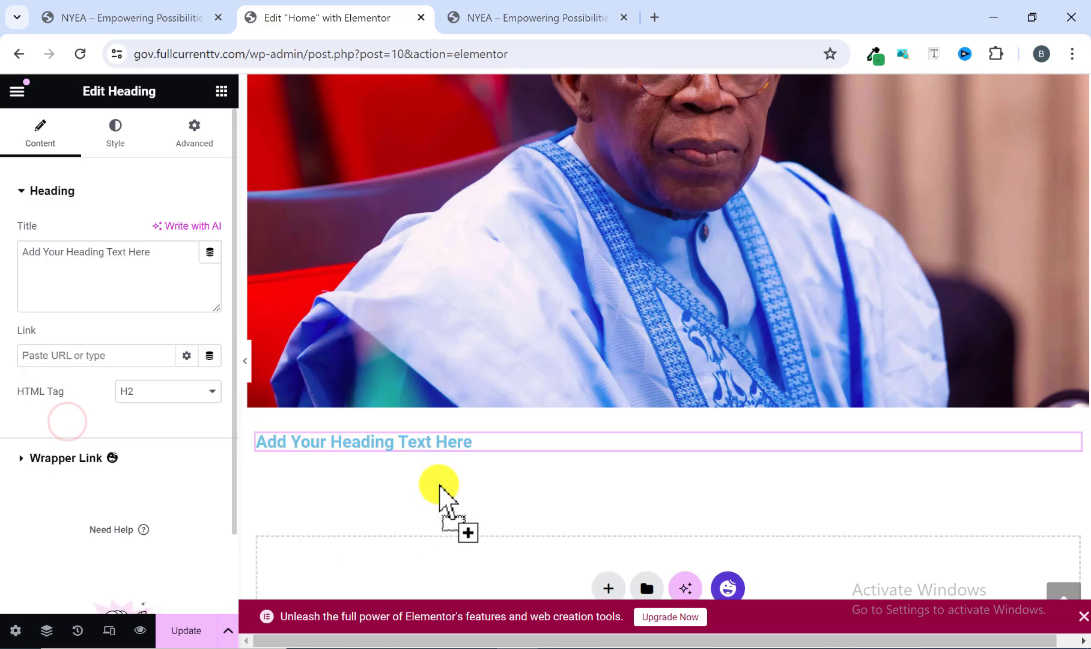
pyautogui.moveTo(165, 264); pyautogui.dragTo(7, 256)
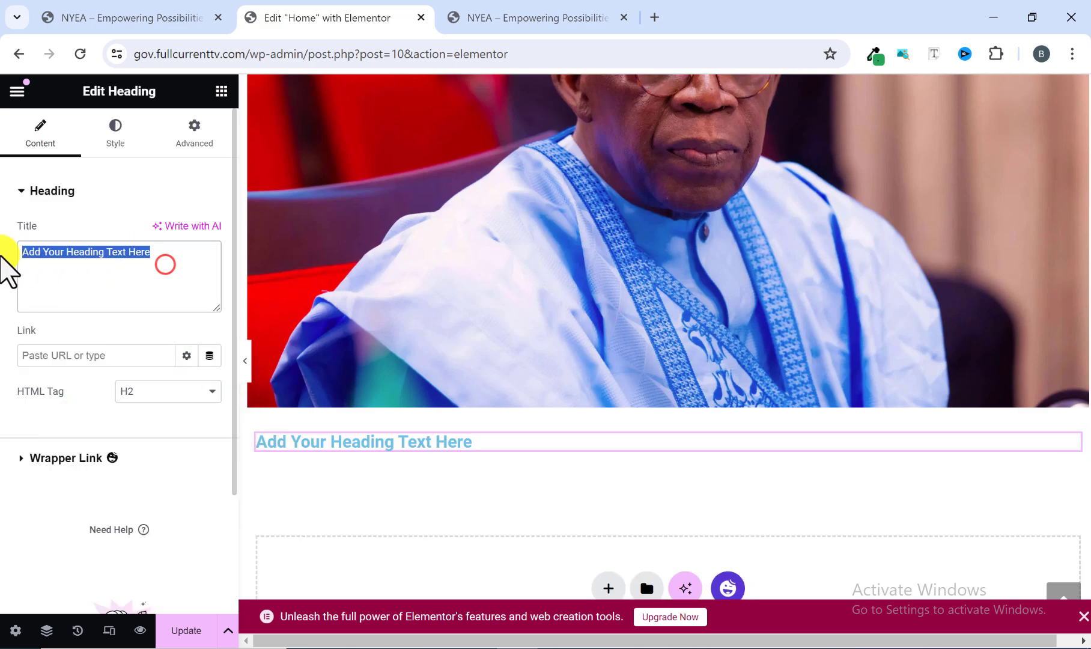
pyautogui.rightClick(44, 251)
pyautogui.click(120, 357)
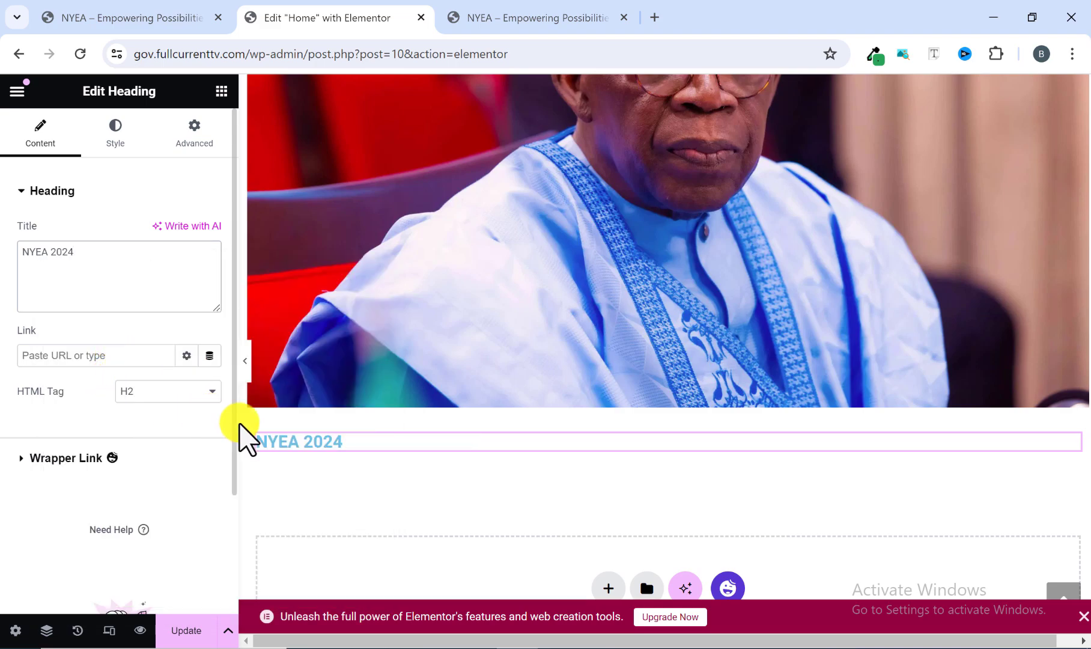
# Check the reference heading's colour and set the NYEA 2024 heading's text colour to the global colour MyMain1.
pyautogui.click(541, 21)
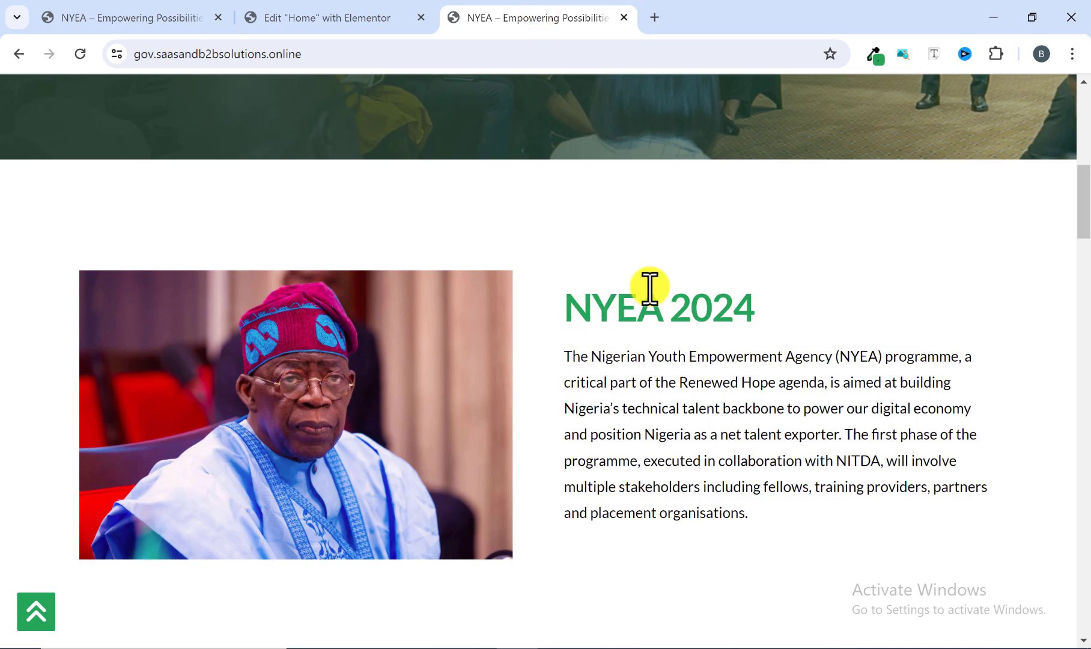
pyautogui.click(354, 18)
pyautogui.click(110, 133)
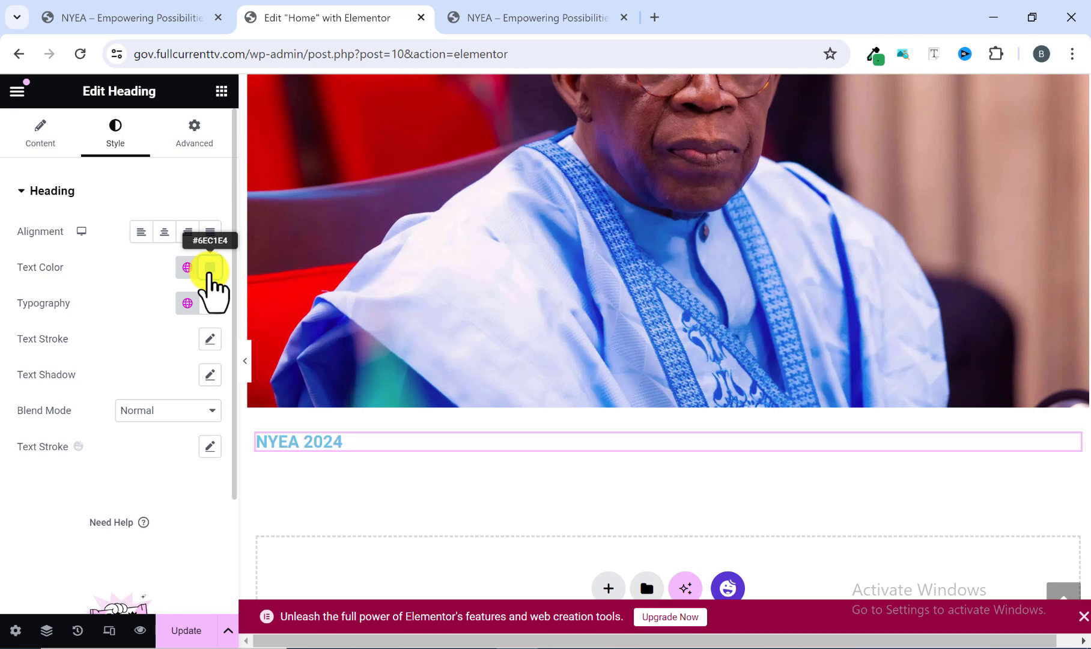
pyautogui.click(208, 268)
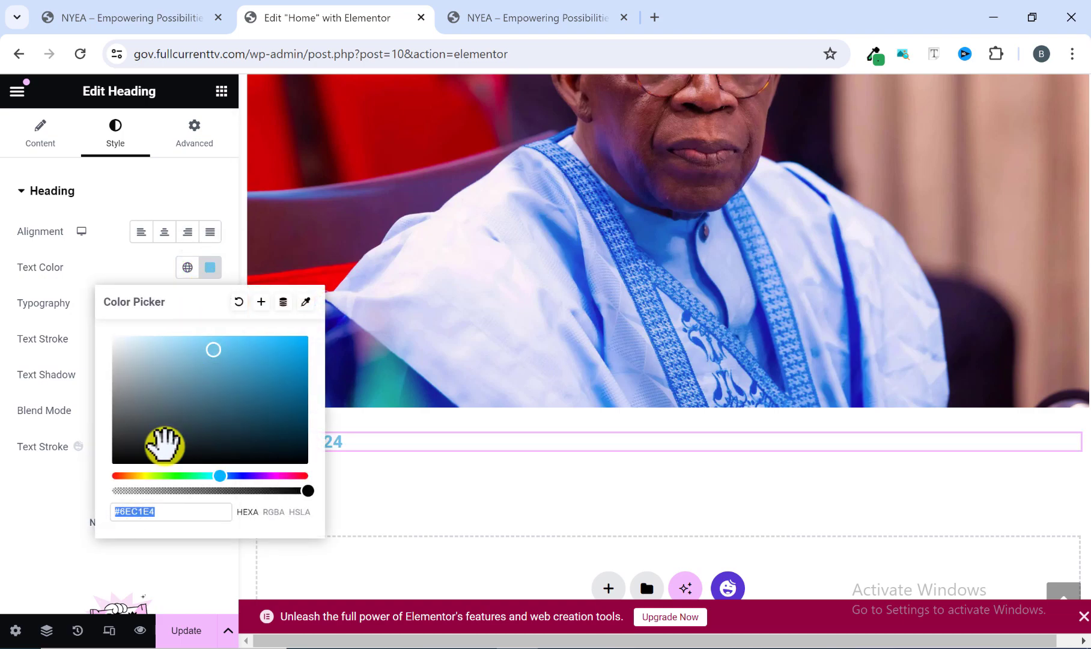
pyautogui.click(209, 269)
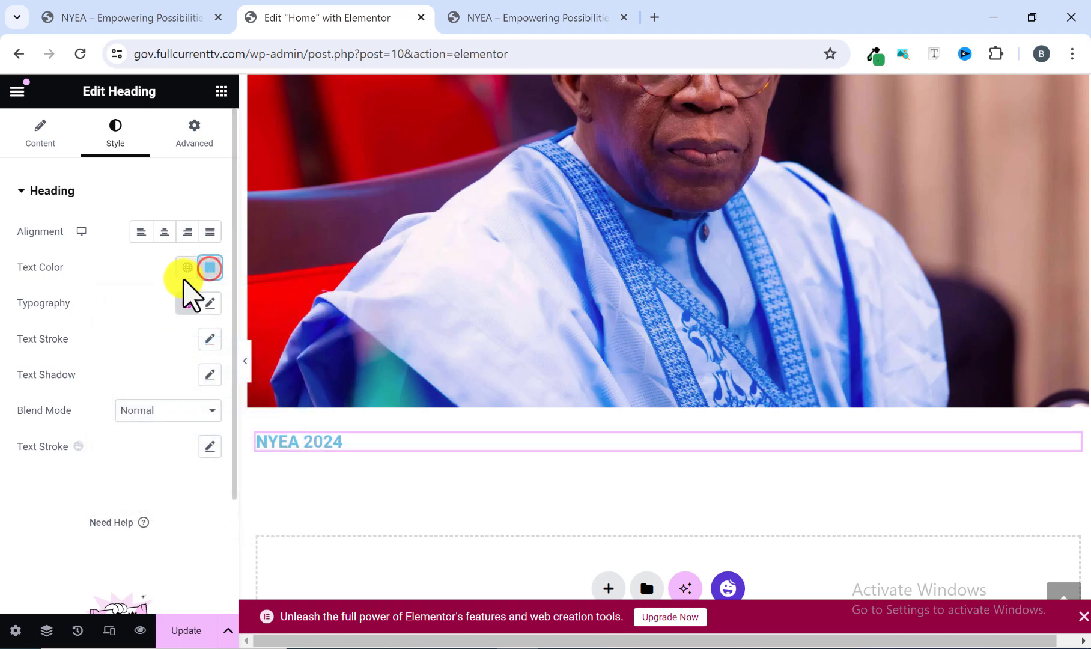
pyautogui.click(187, 268)
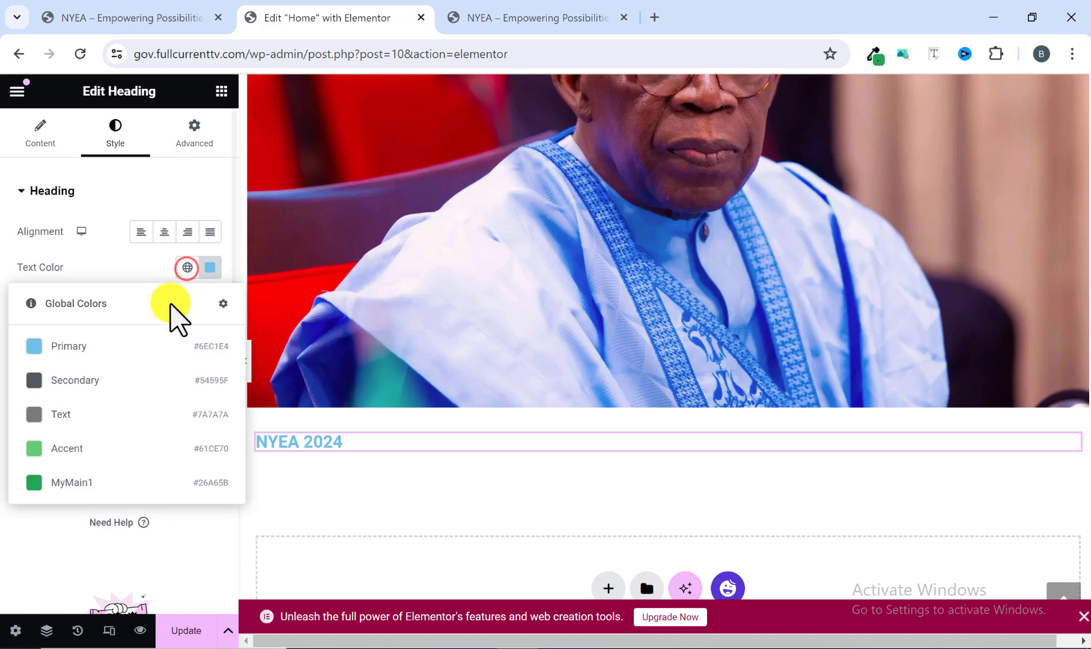
pyautogui.click(76, 483)
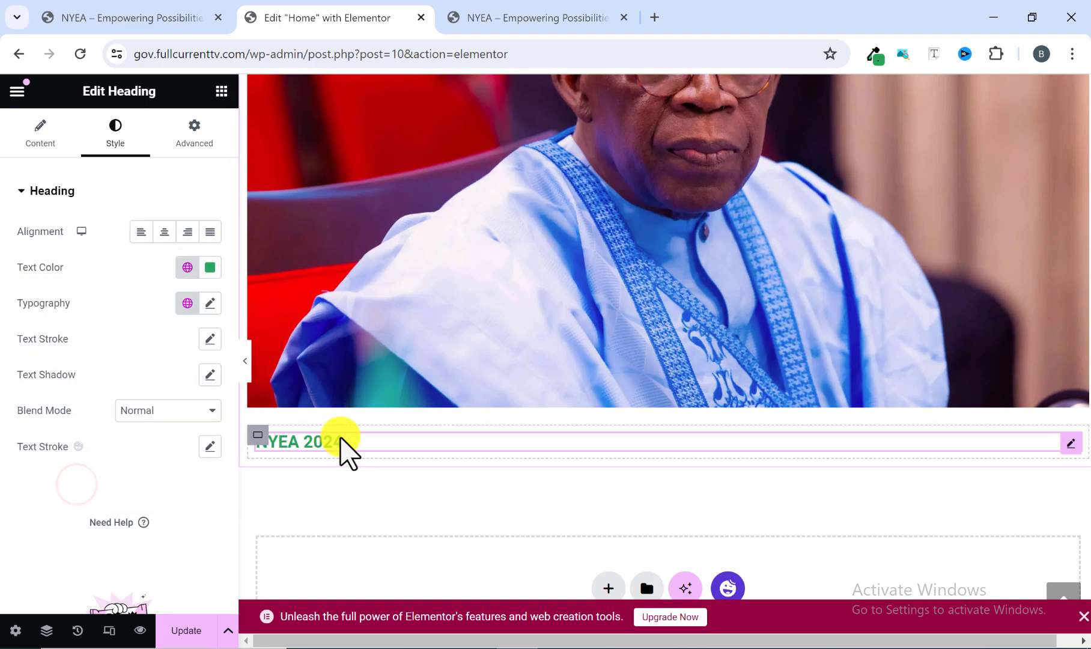
# Set the NYEA 2024 heading's typography to Lato, weight 700 (Bold) and size 45 px.
pyautogui.click(210, 304)
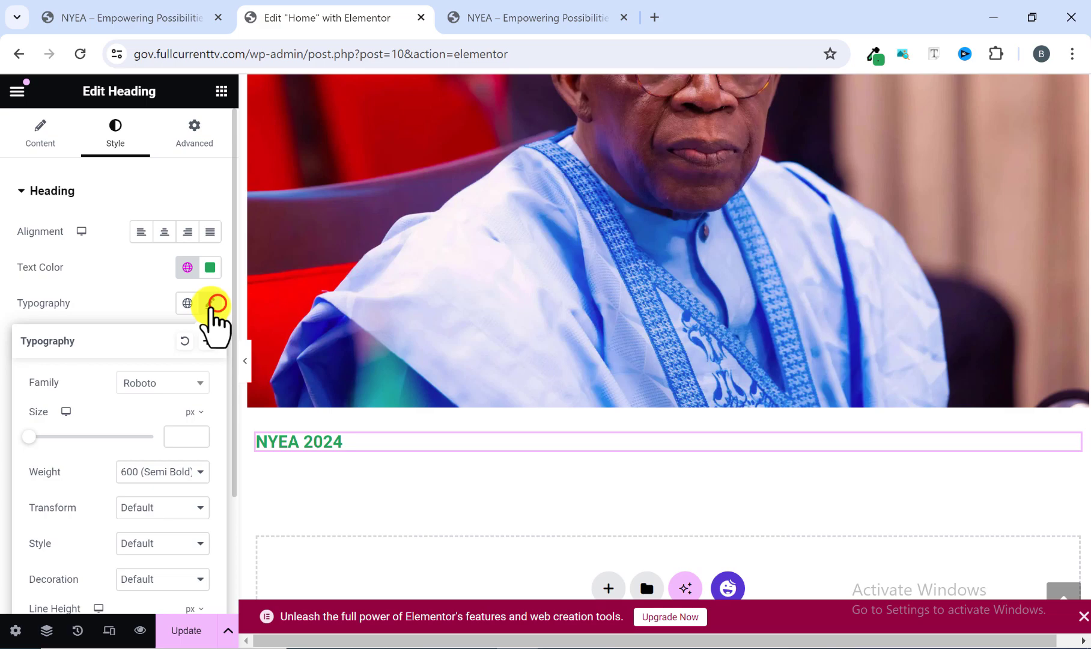
pyautogui.click(154, 383)
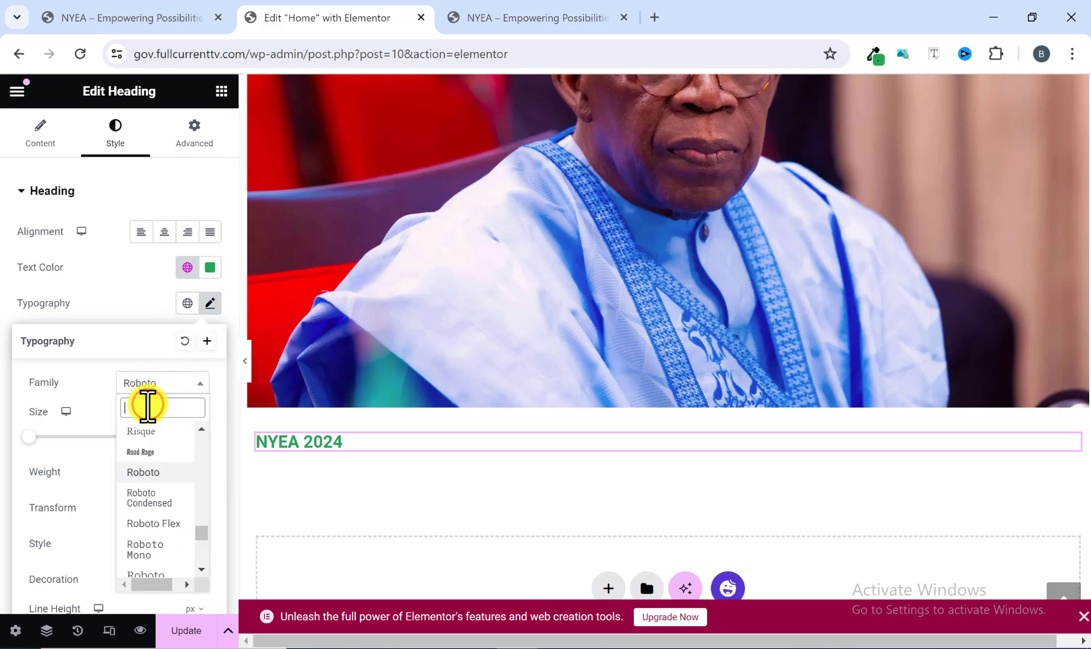
pyautogui.write('lato')
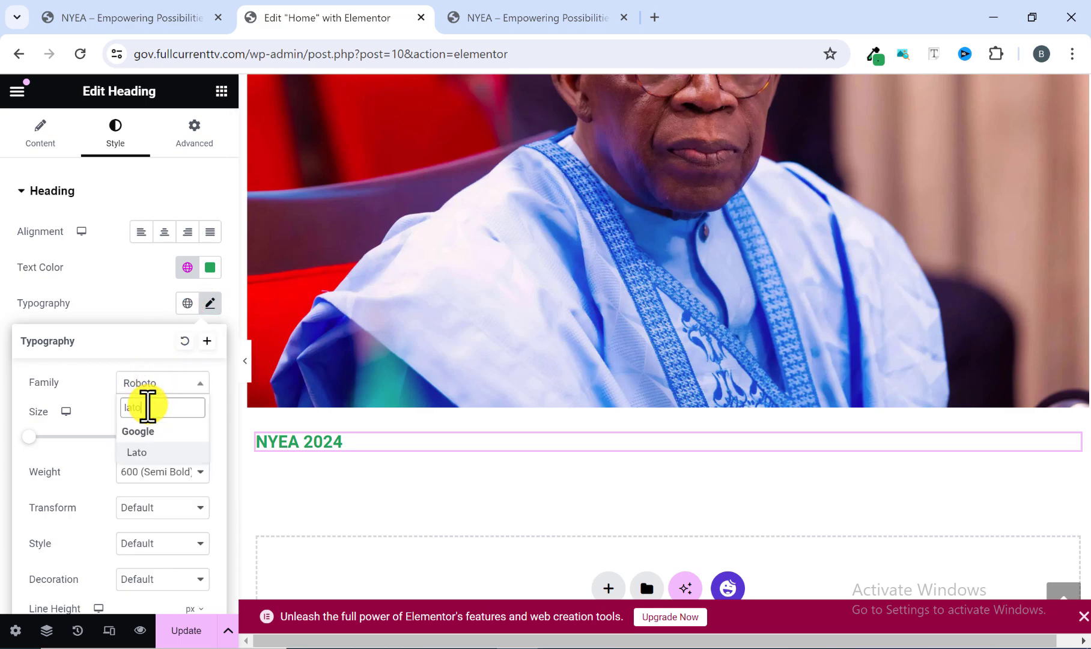
pyautogui.click(142, 451)
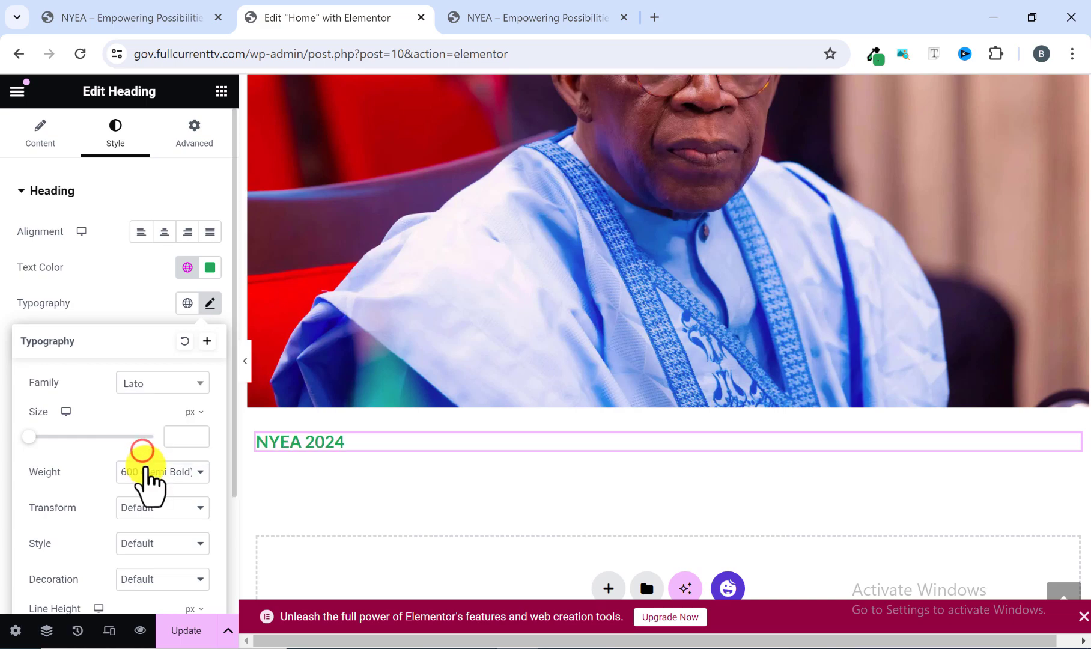
pyautogui.click(142, 475)
pyautogui.click(145, 568)
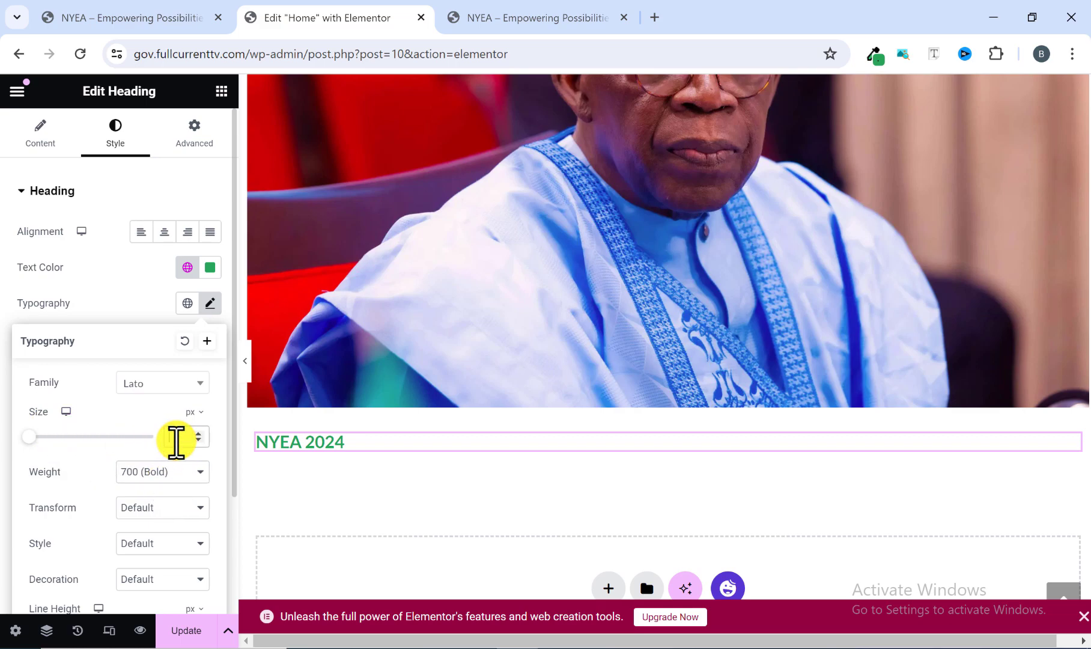
pyautogui.write('45')
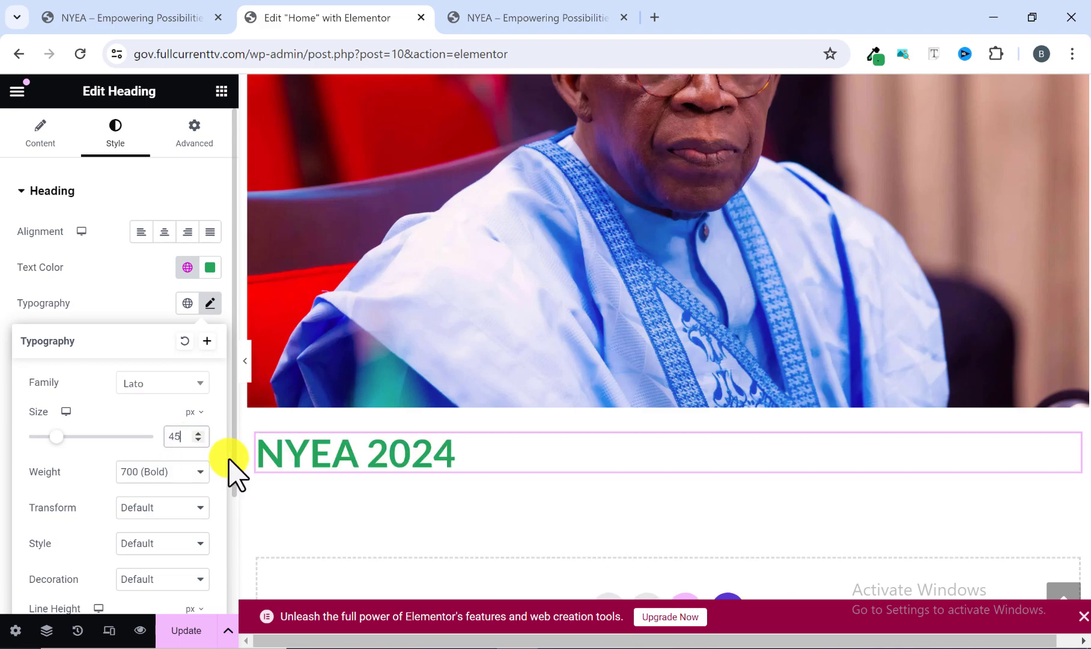
# Compare the placement of the image and text block with the reference homepage's NYEA 2024 section.
pyautogui.scroll(-1, 361, 451)
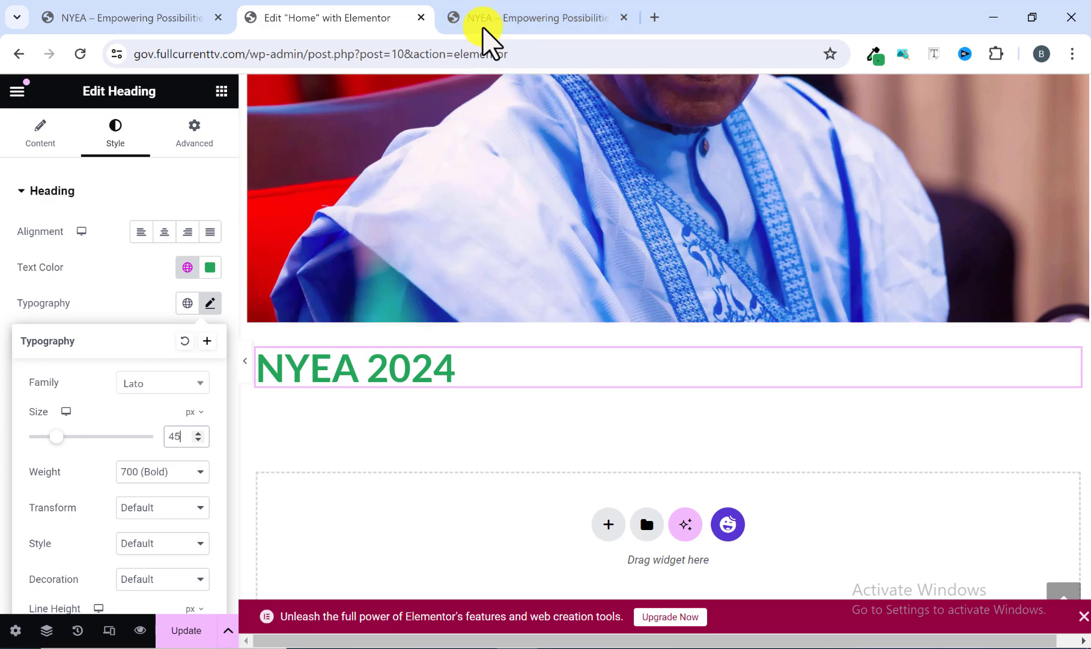
pyautogui.click(485, 5)
pyautogui.moveTo(572, 298); pyautogui.dragTo(751, 517)
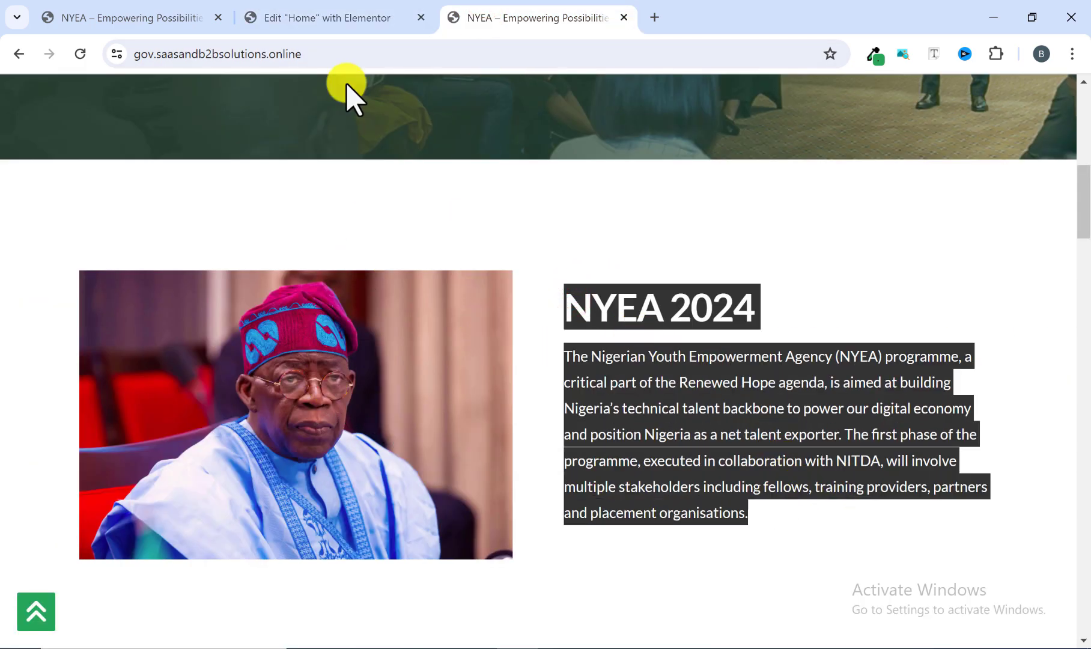
pyautogui.click(334, 17)
pyautogui.scroll(5, 395, 315)
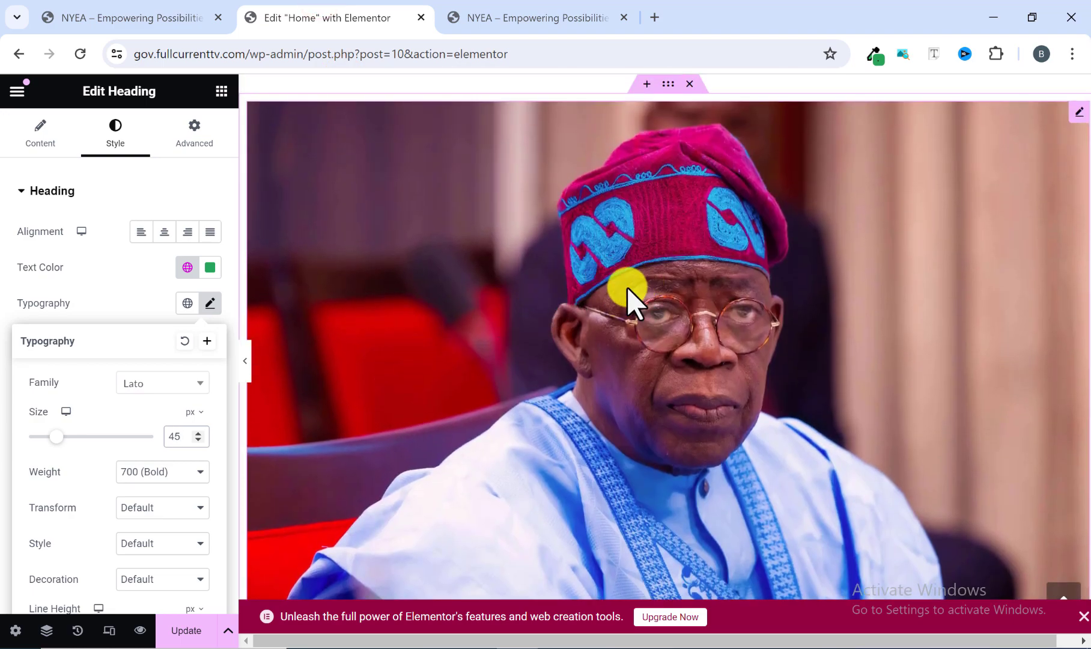
pyautogui.scroll(-4, 614, 301)
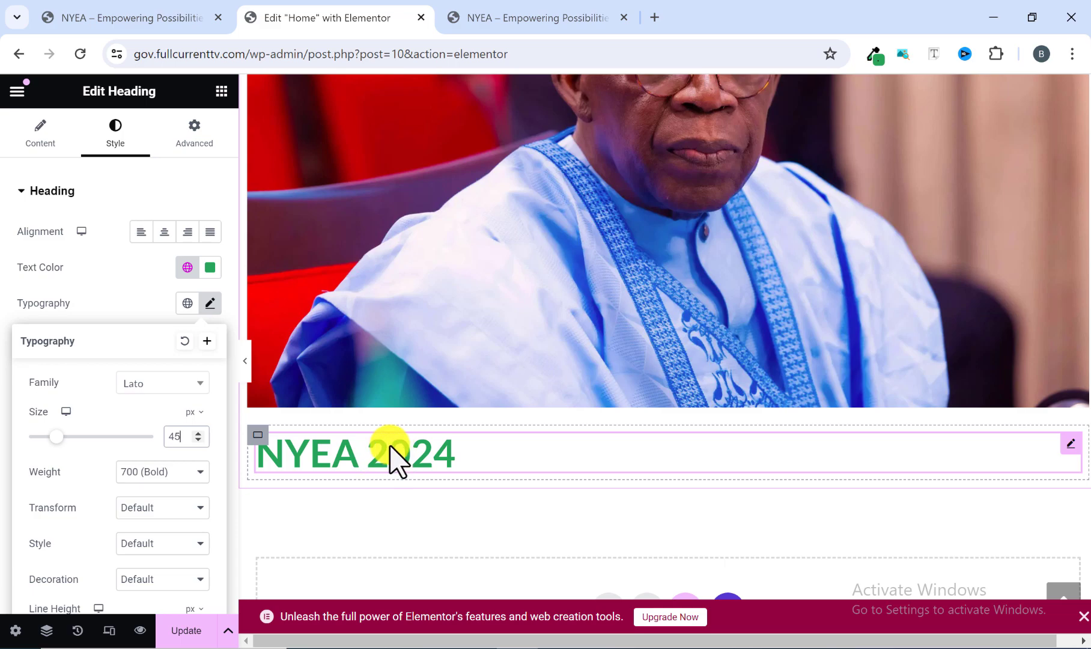
pyautogui.scroll(3, 275, 470)
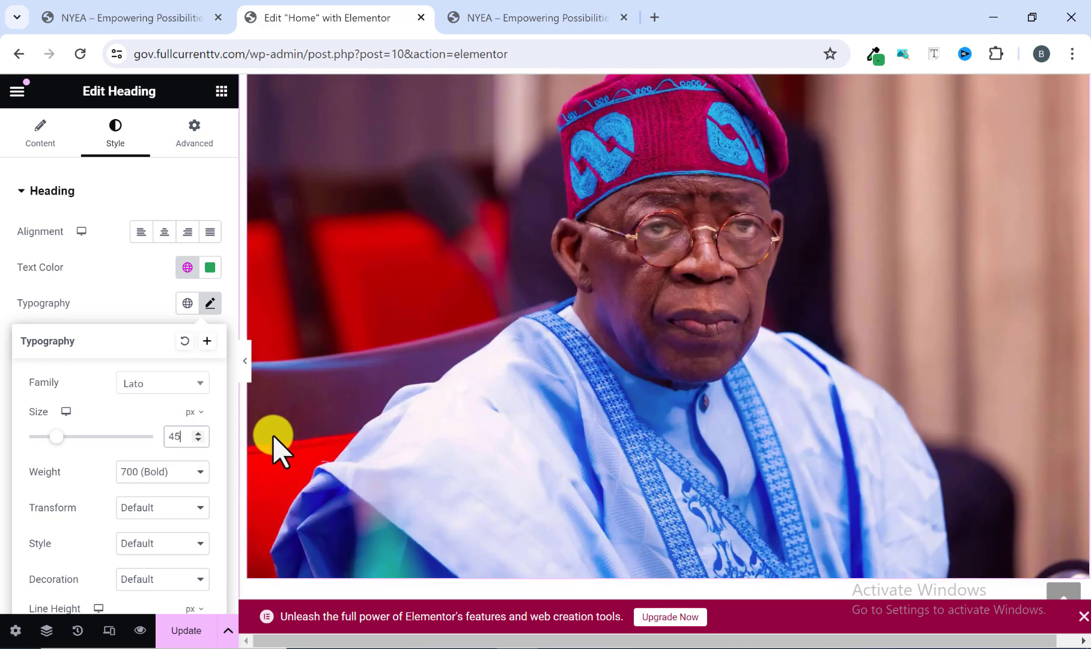
pyautogui.scroll(2, 272, 430)
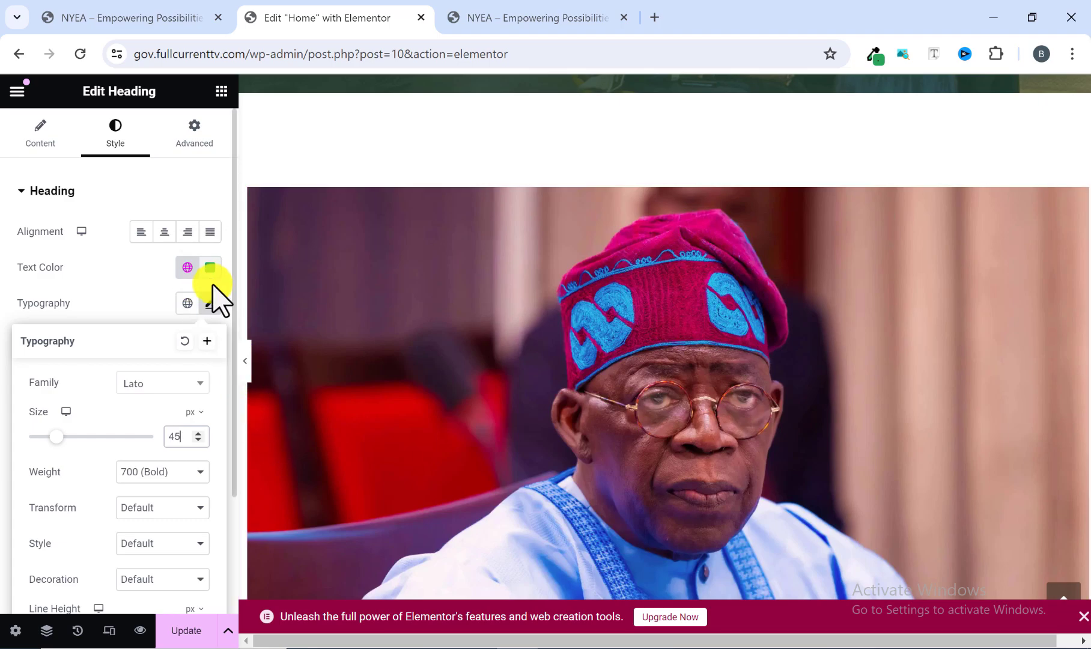
# Set the direction of the container holding the image and the NYEA 2024 heading to Row - horizontal.
pyautogui.click(214, 302)
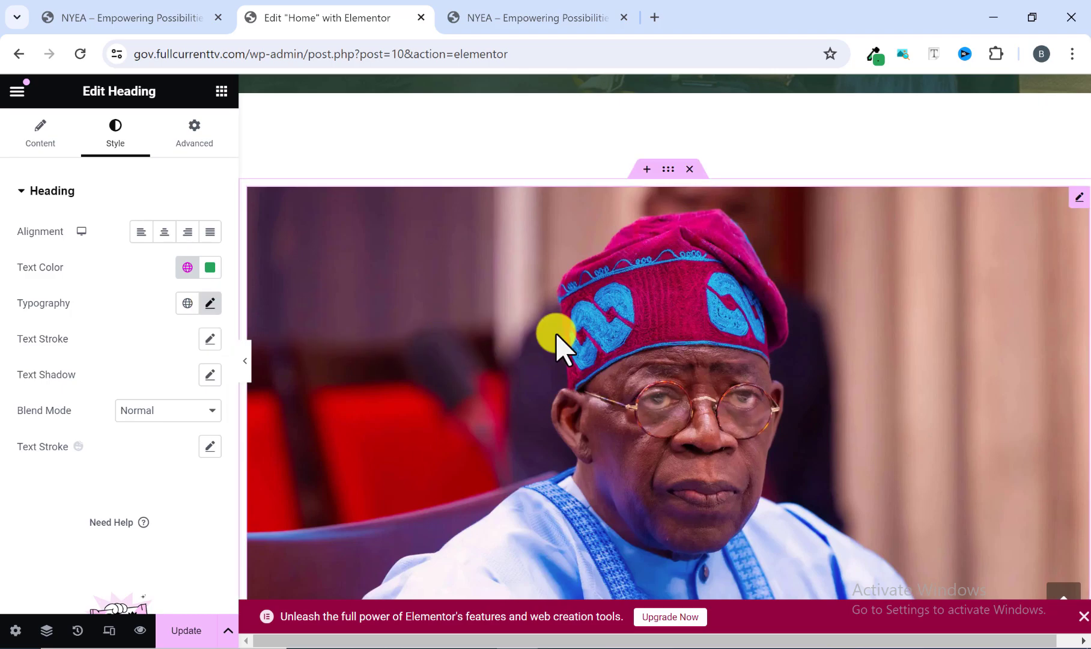
pyautogui.scroll(-8, 635, 313)
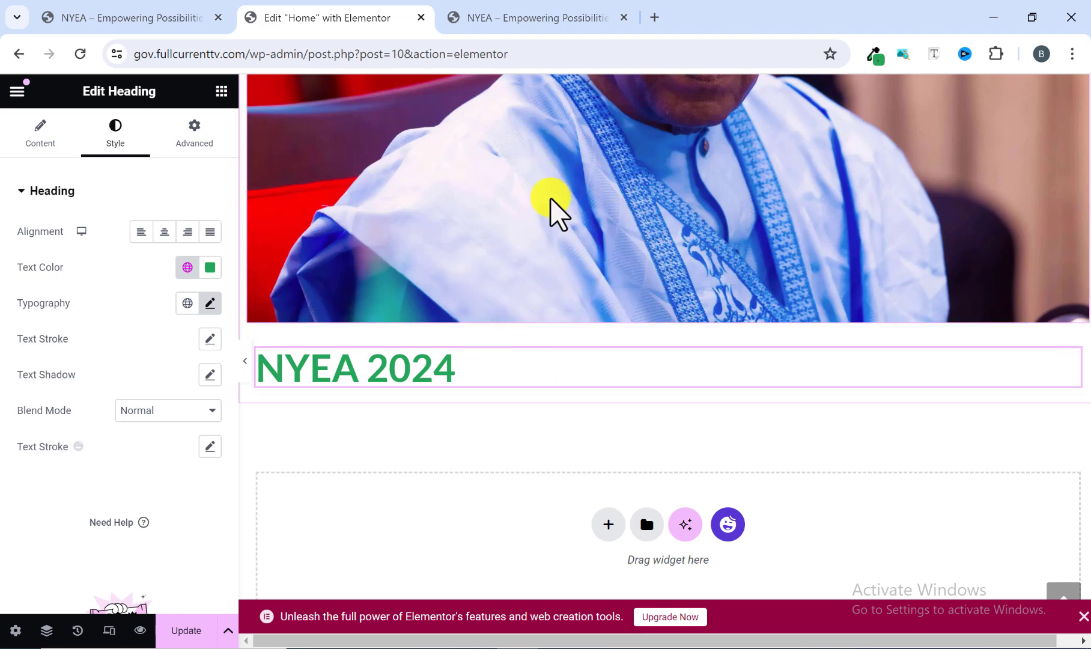
pyautogui.scroll(8, 479, 292)
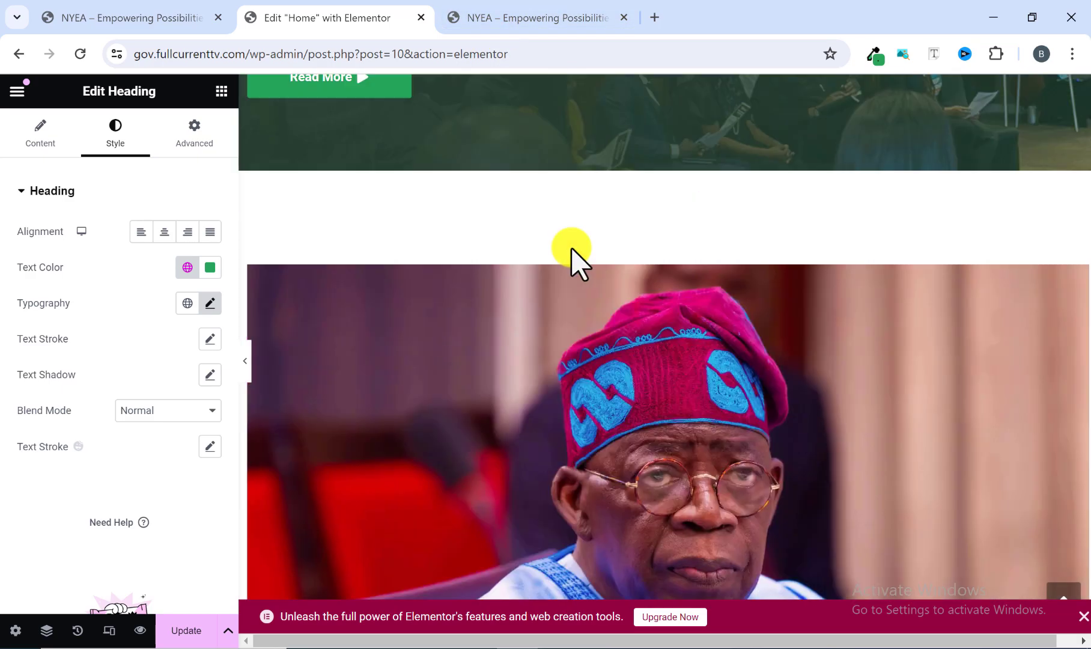
pyautogui.click(665, 253)
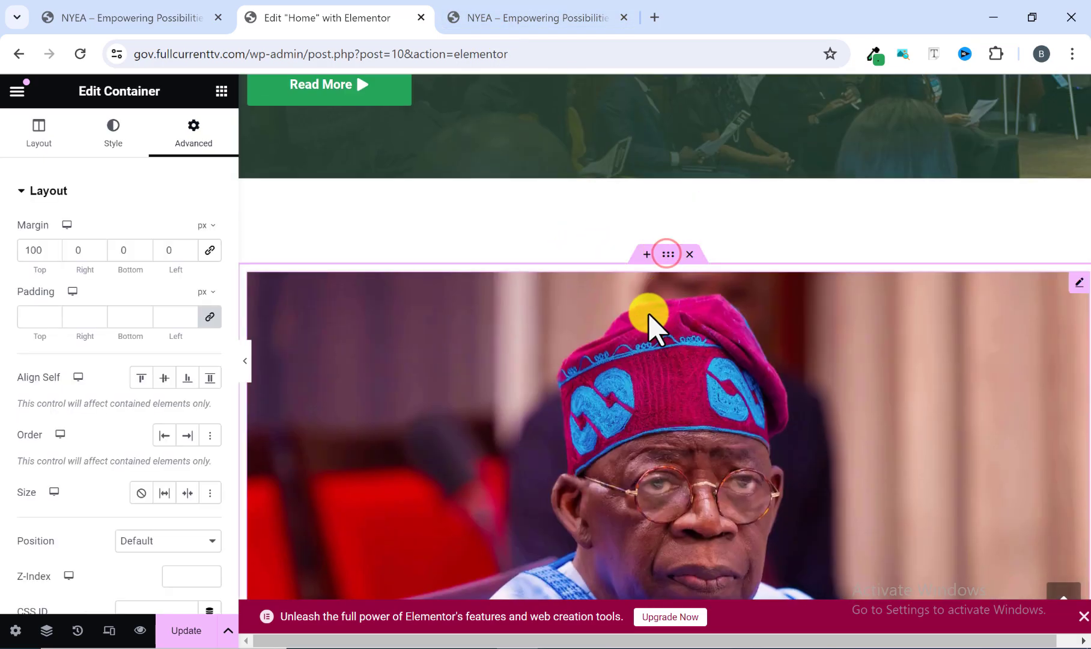
pyautogui.scroll(-6, 649, 324)
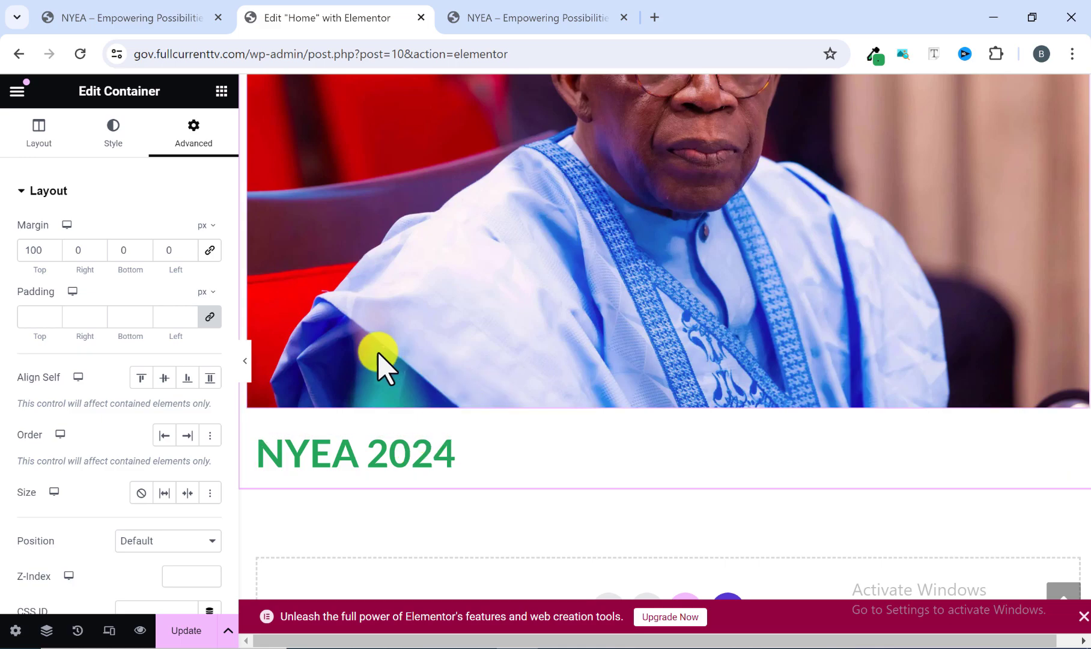
pyautogui.click(33, 144)
pyautogui.scroll(-2, 72, 282)
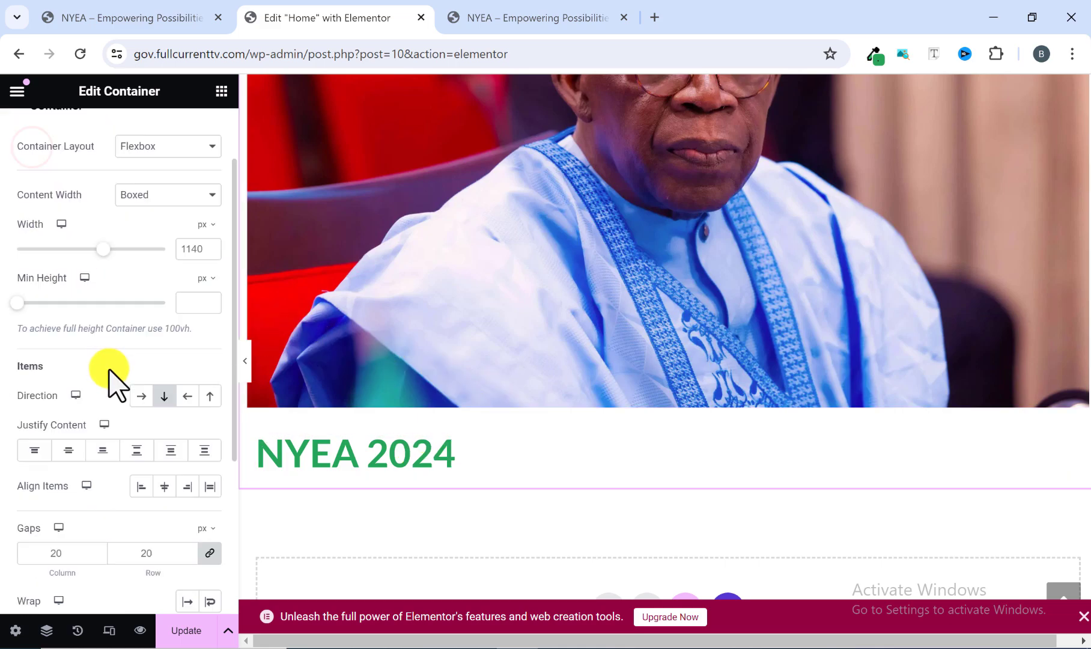
pyautogui.click(163, 398)
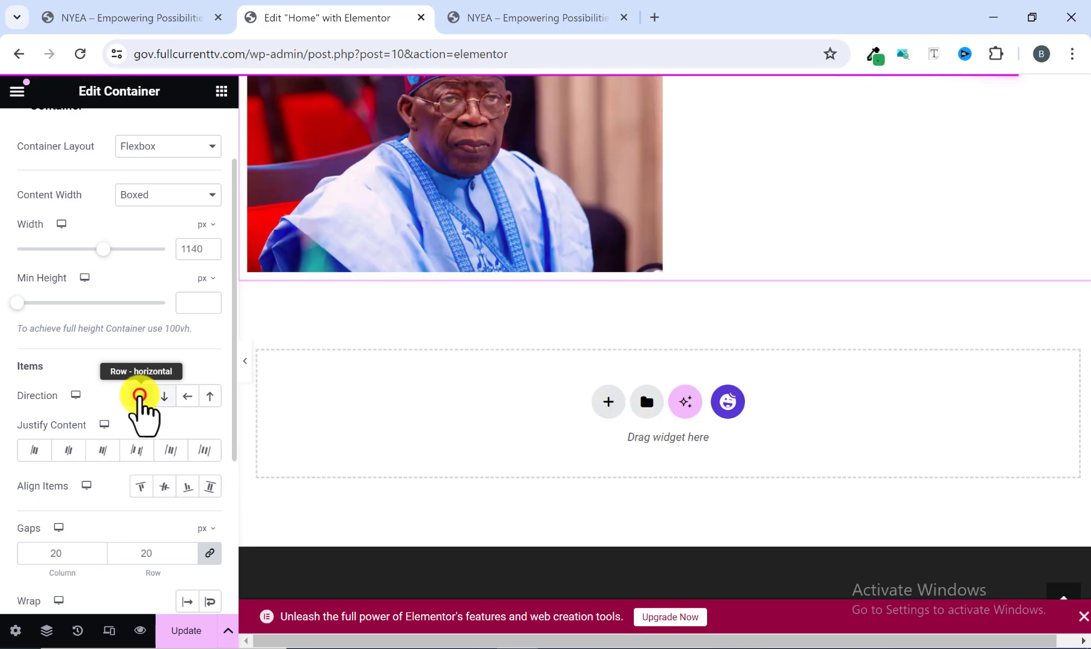
pyautogui.click(141, 396)
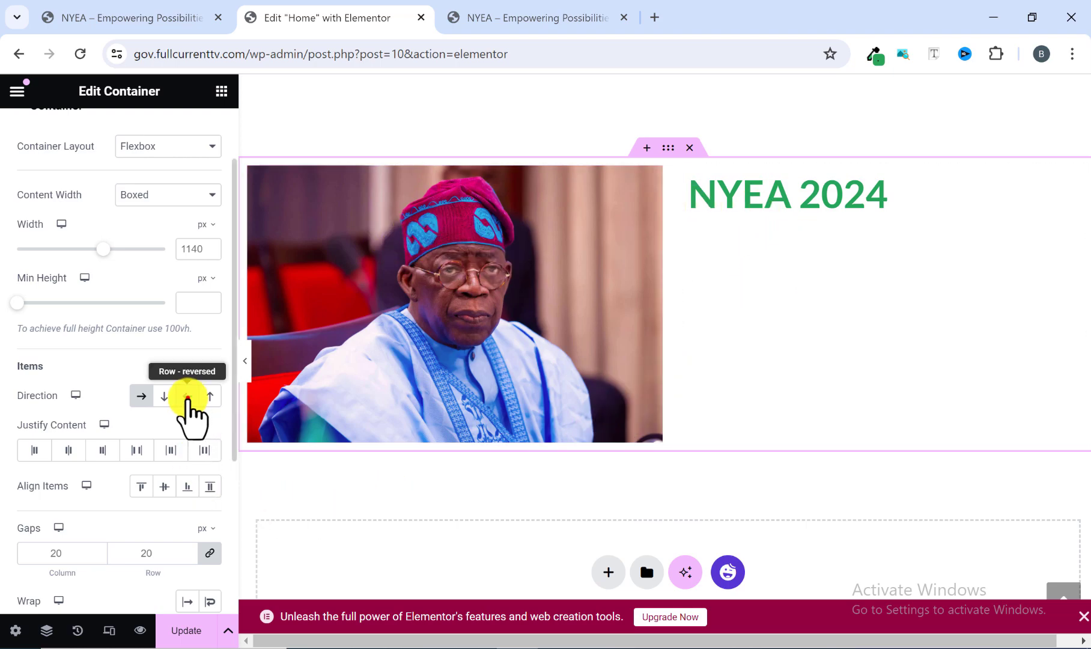
# Try the Row - reversed direction on the section container and restore Row - horizontal.
pyautogui.click(188, 396)
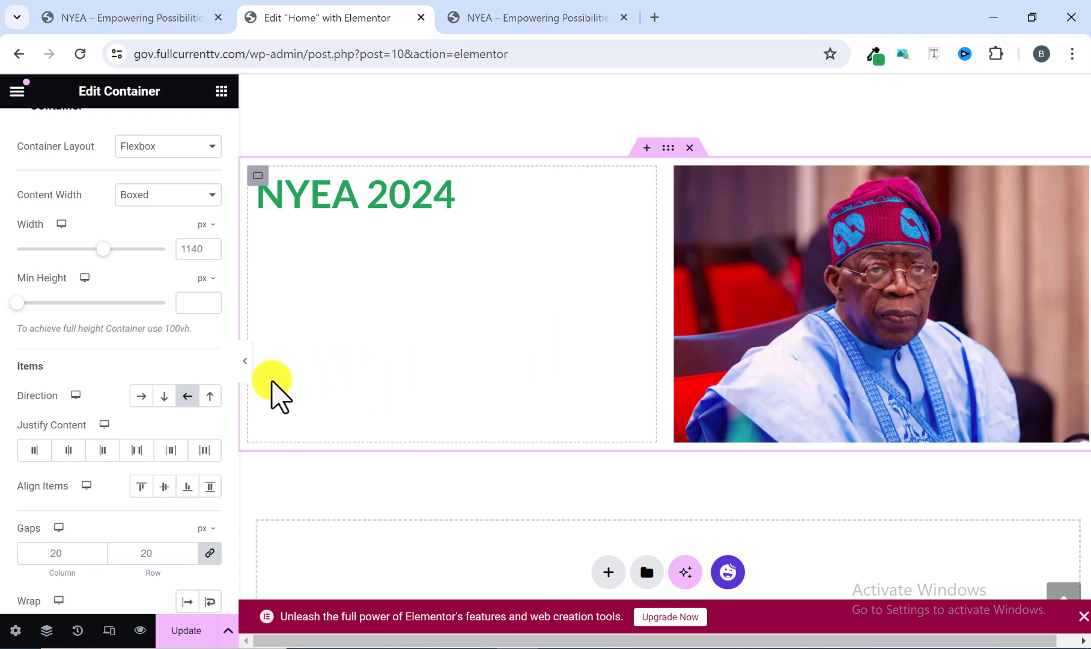
pyautogui.click(187, 398)
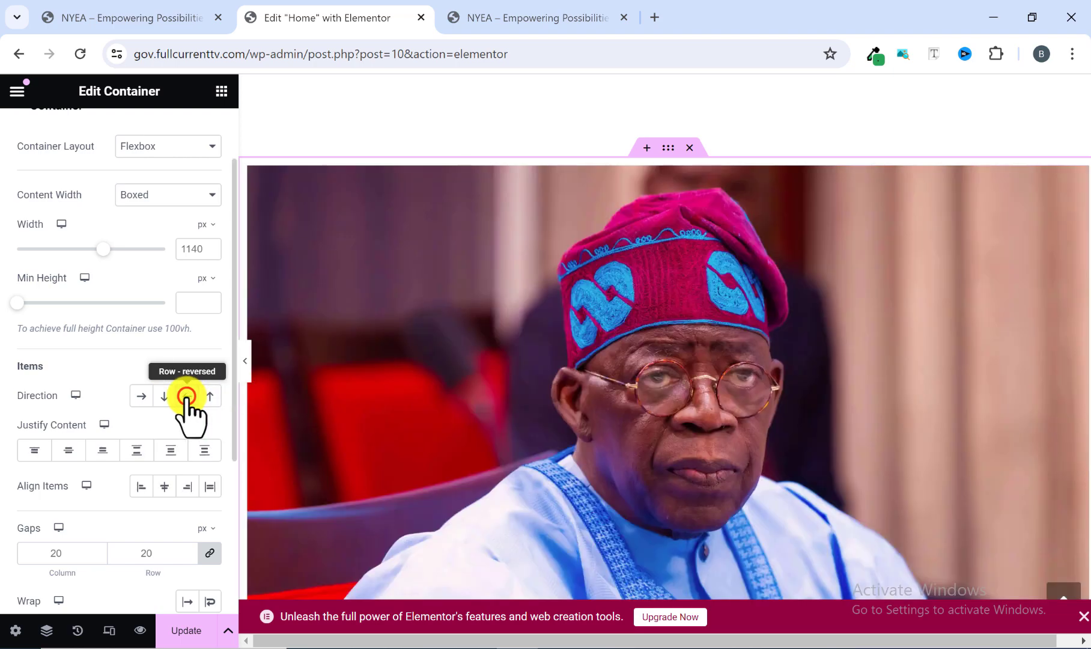
pyautogui.click(142, 397)
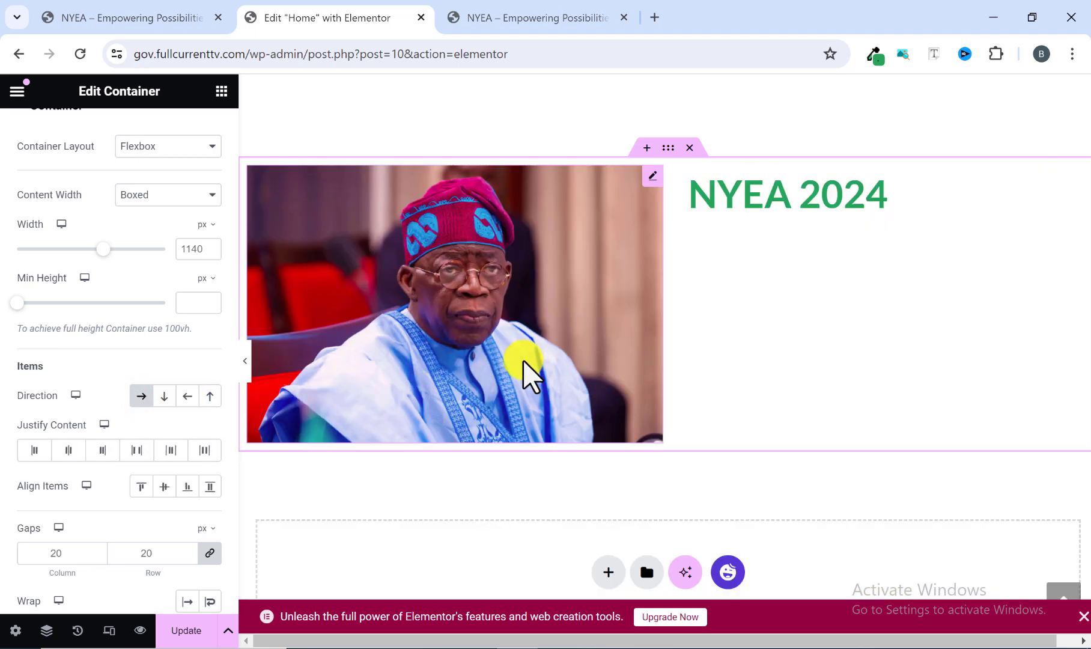
# Copy the description paragraph beneath the NYEA 2024 heading on the reference homepage.
pyautogui.click(519, 19)
pyautogui.rightClick(683, 444)
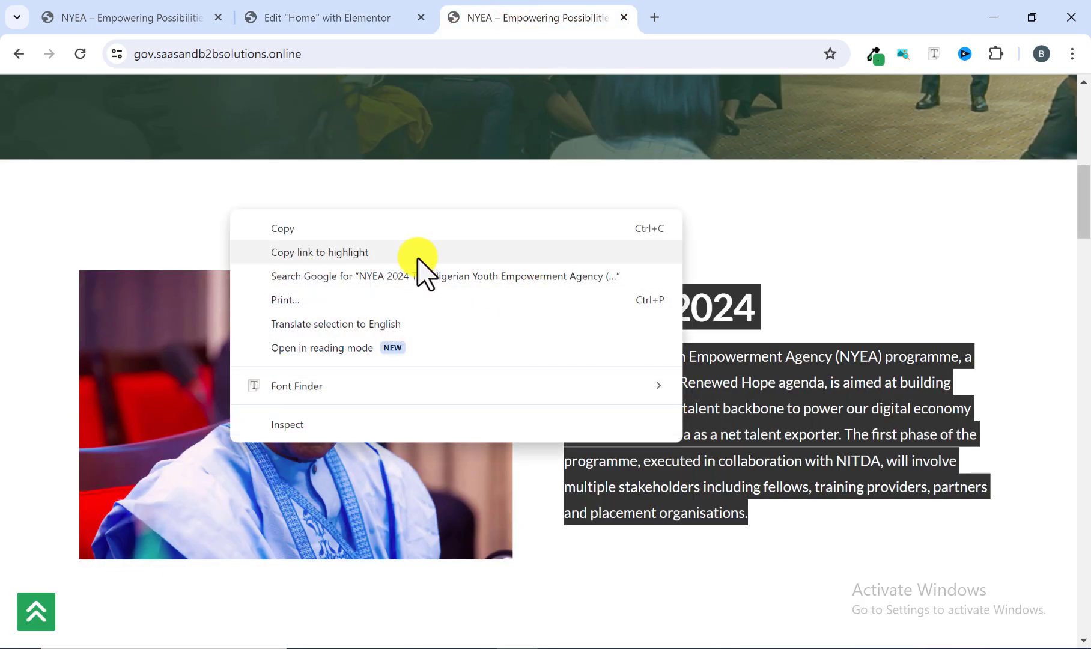
pyautogui.click(392, 236)
pyautogui.click(802, 280)
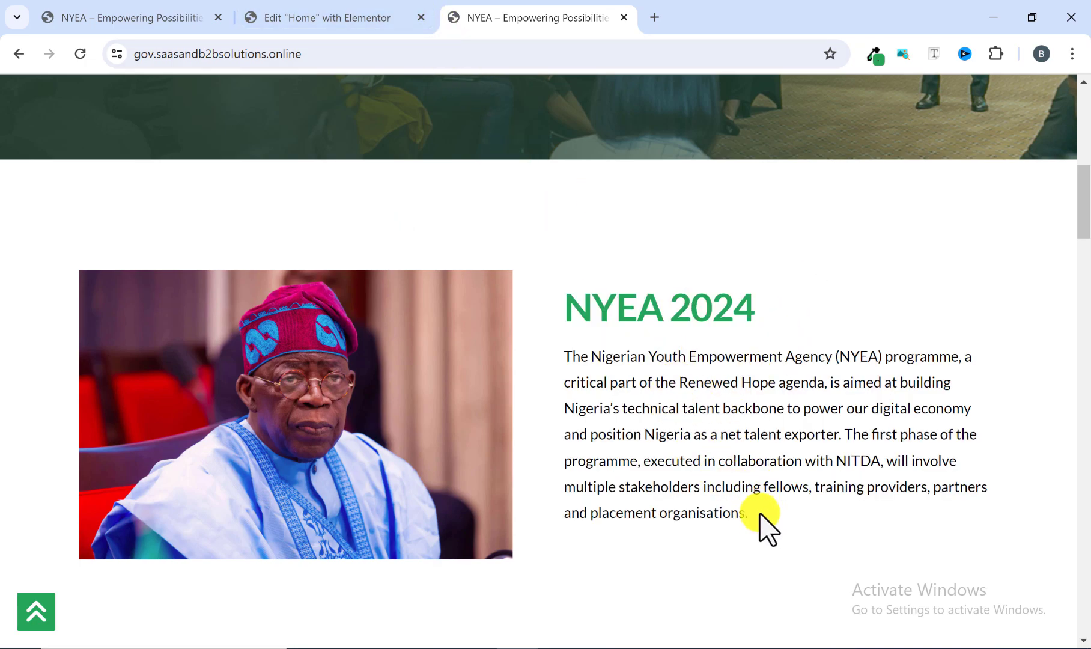
pyautogui.moveTo(762, 521); pyautogui.dragTo(560, 367)
pyautogui.rightClick(605, 375)
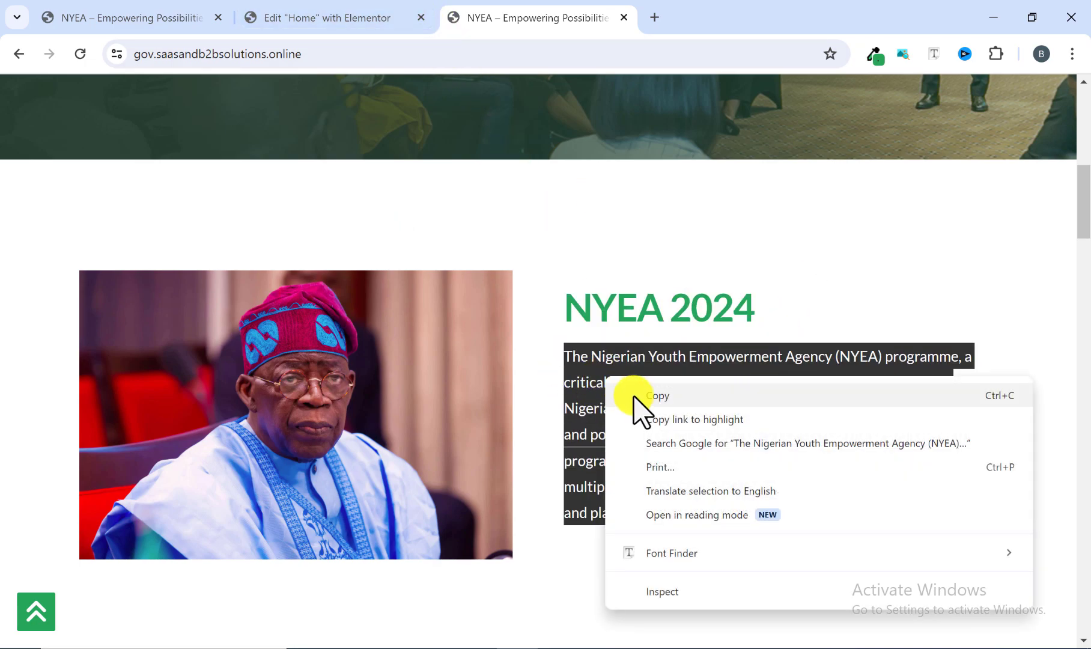
pyautogui.click(643, 394)
# Add a Text Editor widget under the NYEA 2024 heading and replace its placeholder text with the copied paragraph.
pyautogui.click(336, 13)
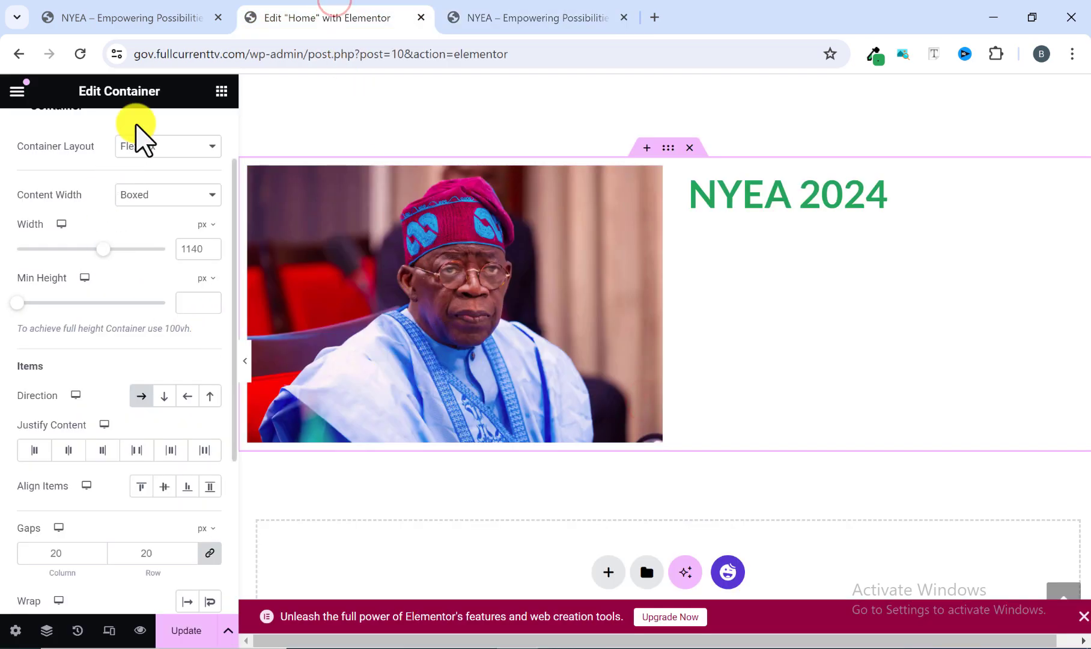
pyautogui.click(221, 90)
pyautogui.scroll(-2, 146, 461)
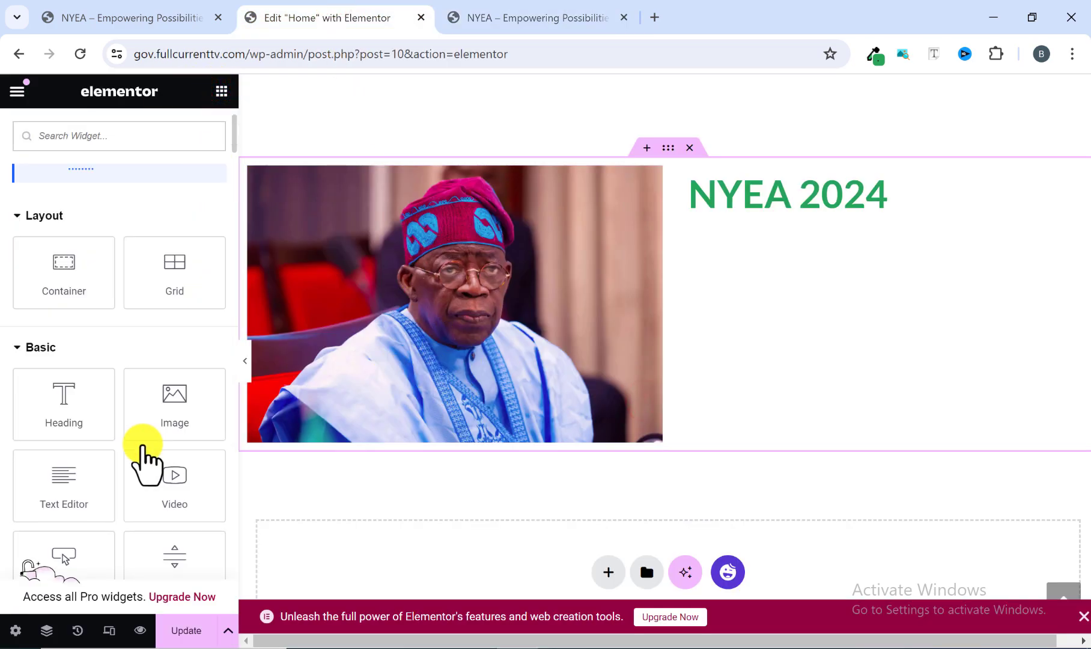
pyautogui.scroll(-2, 69, 451)
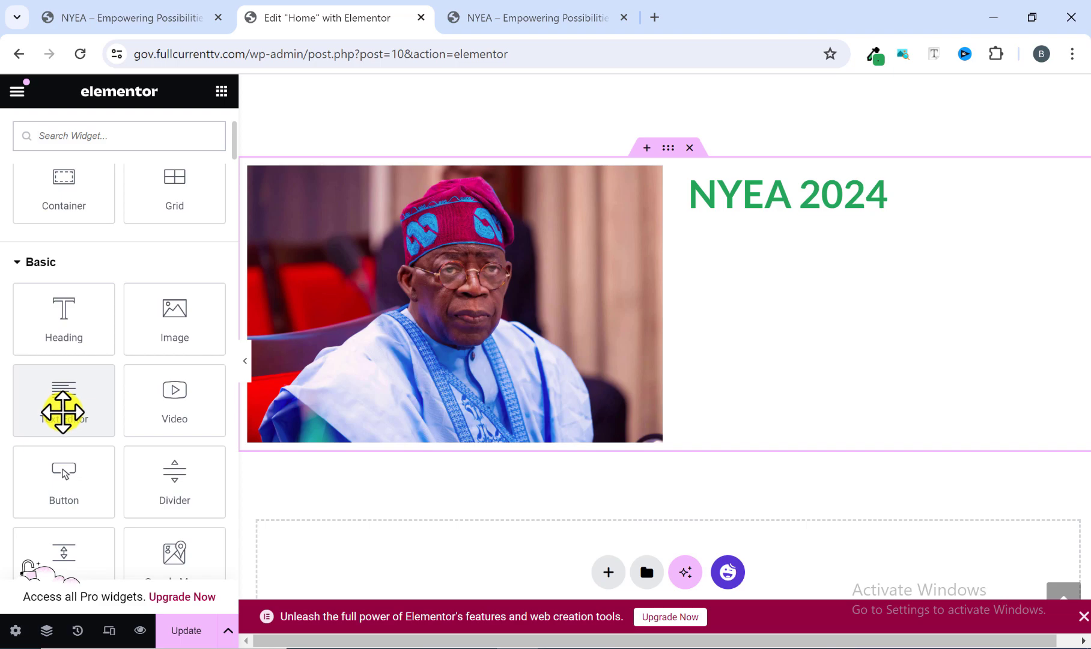
pyautogui.moveTo(62, 412); pyautogui.dragTo(821, 225)
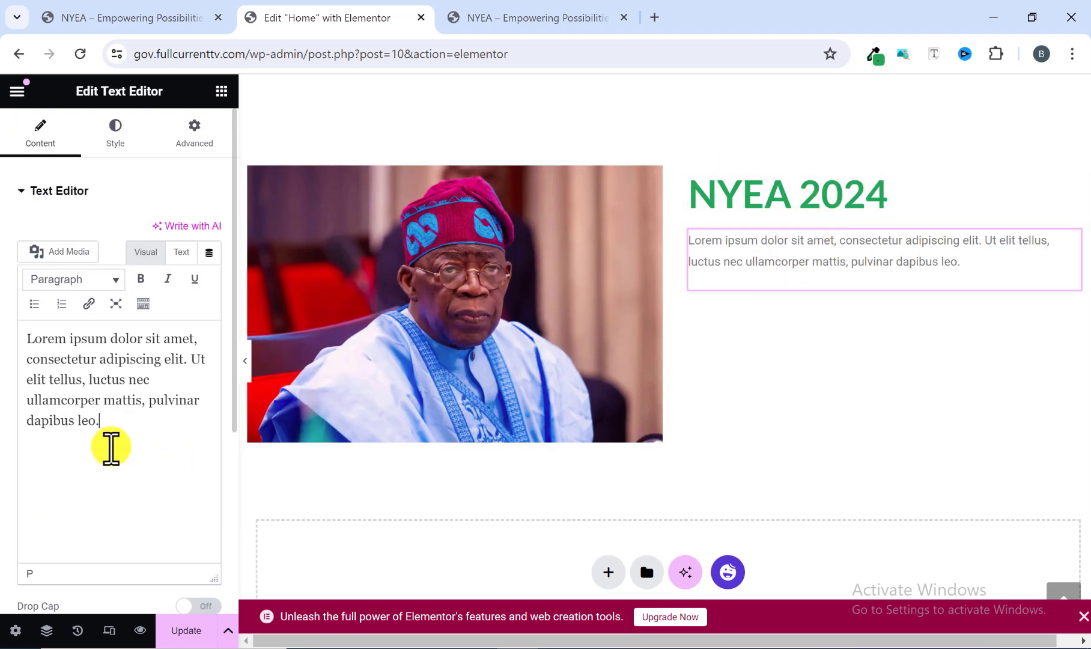
pyautogui.moveTo(111, 446); pyautogui.dragTo(29, 324)
pyautogui.rightClick(47, 353)
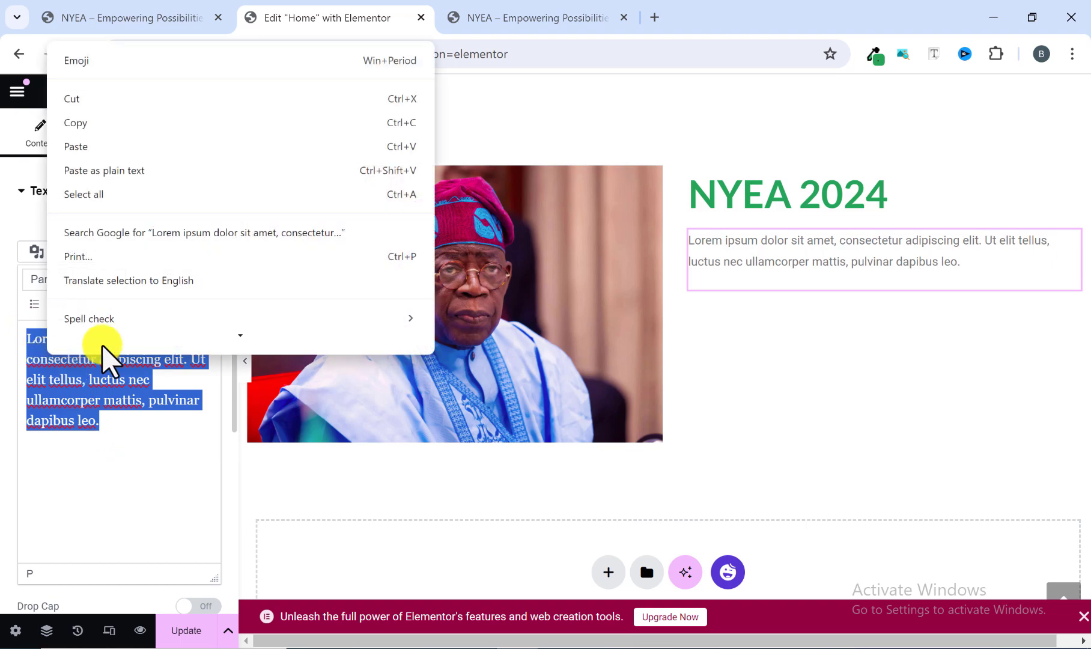
pyautogui.click(102, 147)
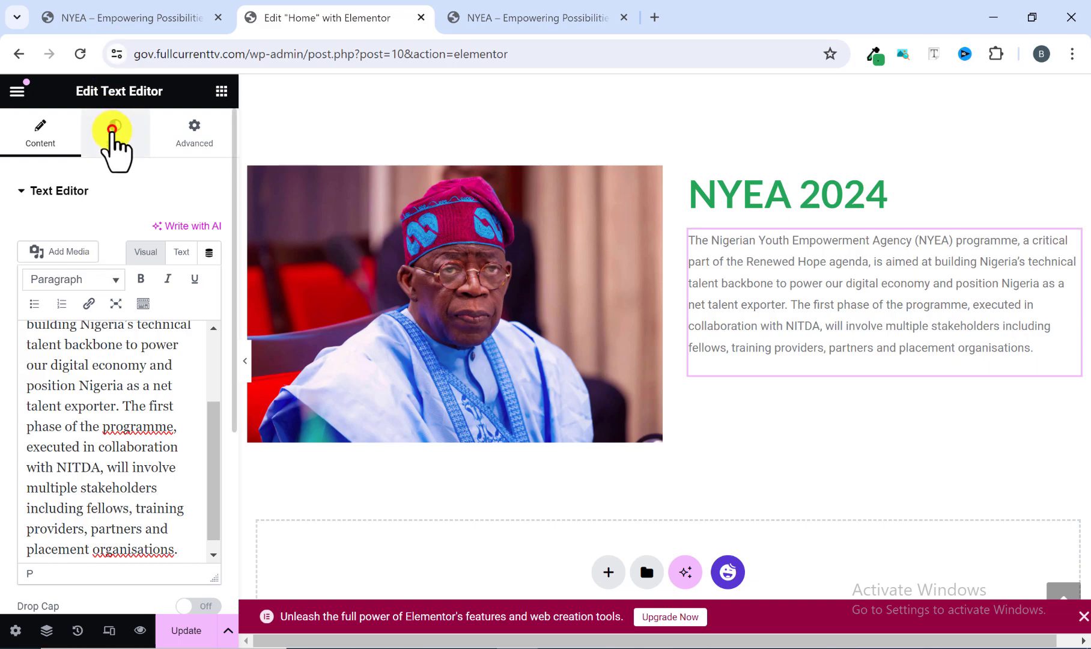
# Set the NYEA 2024 paragraph's text colour to black, #000000.
pyautogui.click(114, 141)
pyautogui.click(204, 269)
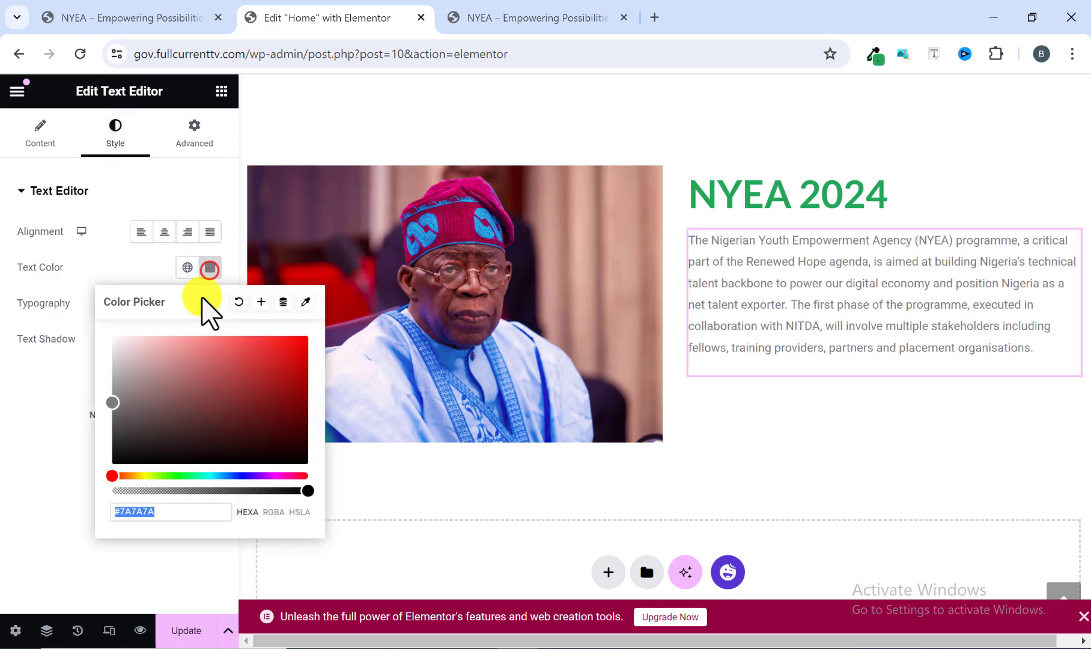
pyautogui.moveTo(113, 455); pyautogui.dragTo(98, 499)
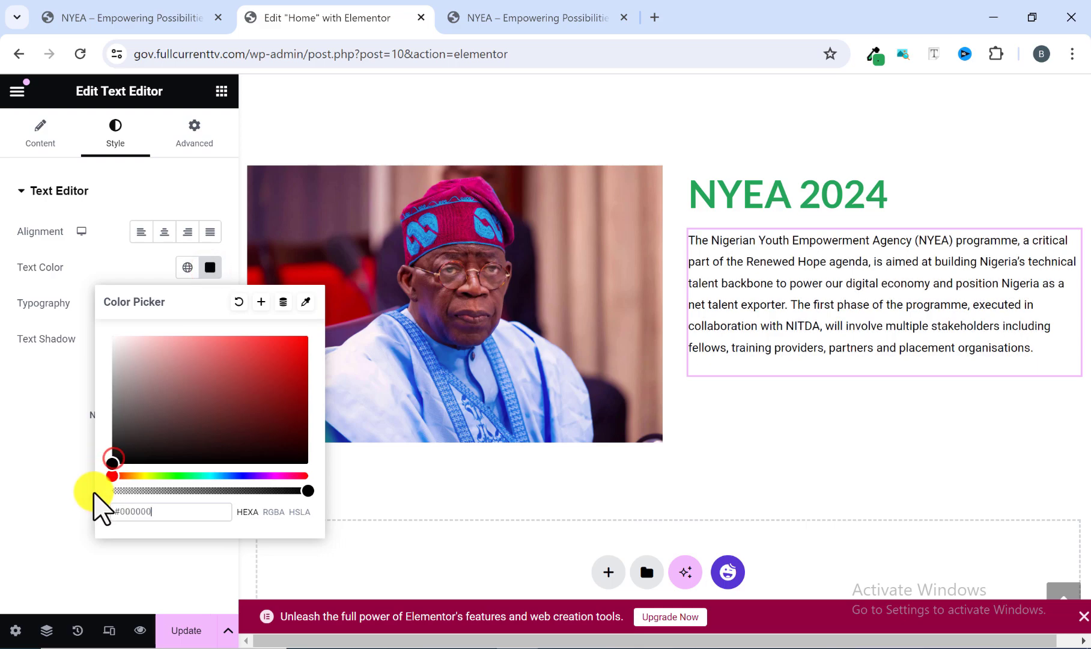
pyautogui.click(62, 502)
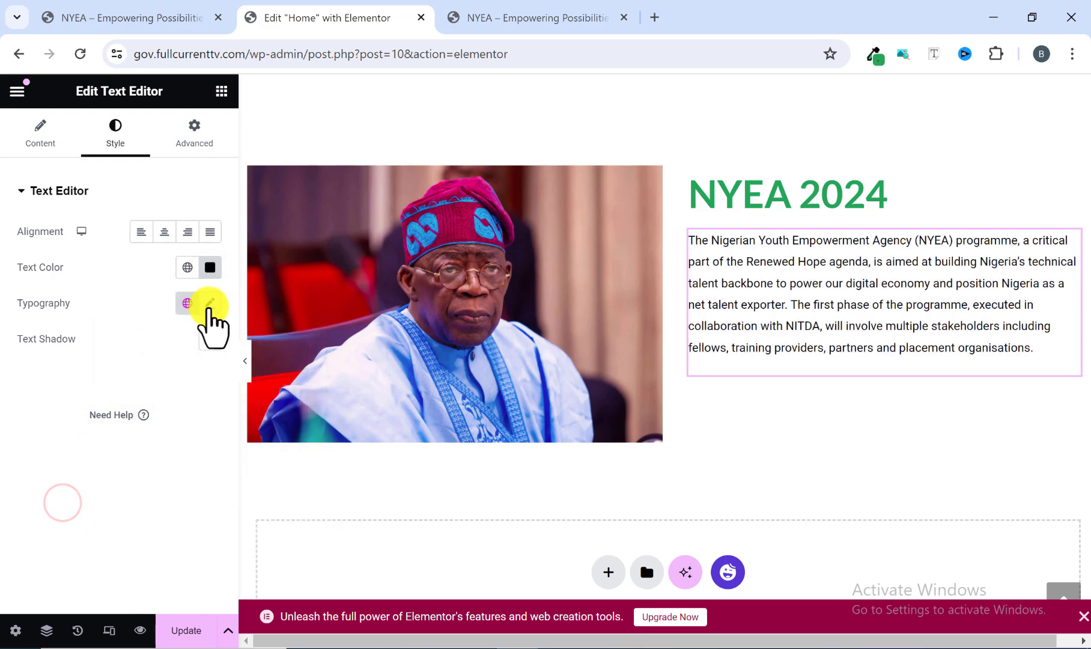
# Set the NYEA 2024 paragraph's typography to Lato at 17 px and preview the section at full width.
pyautogui.click(210, 304)
pyautogui.click(166, 383)
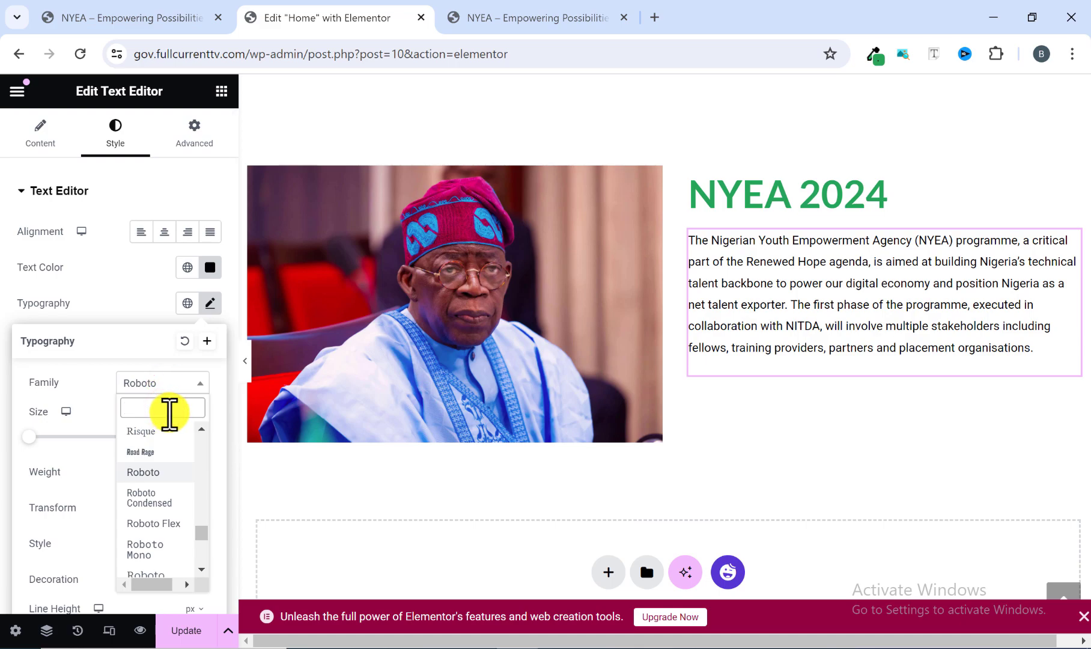
pyautogui.write('lato')
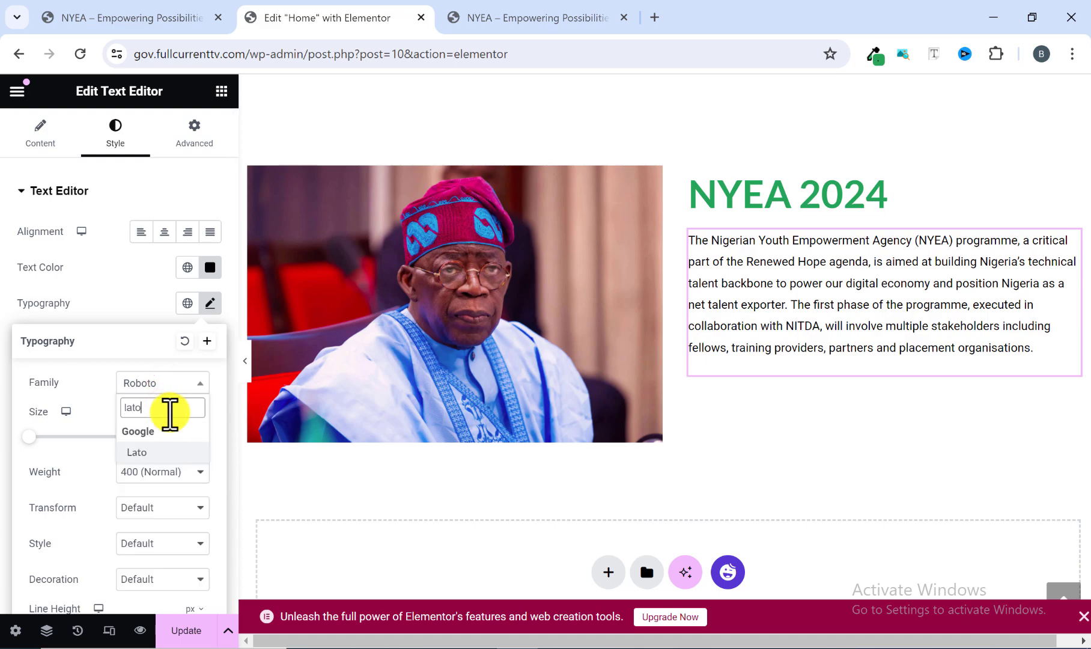
pyautogui.click(155, 454)
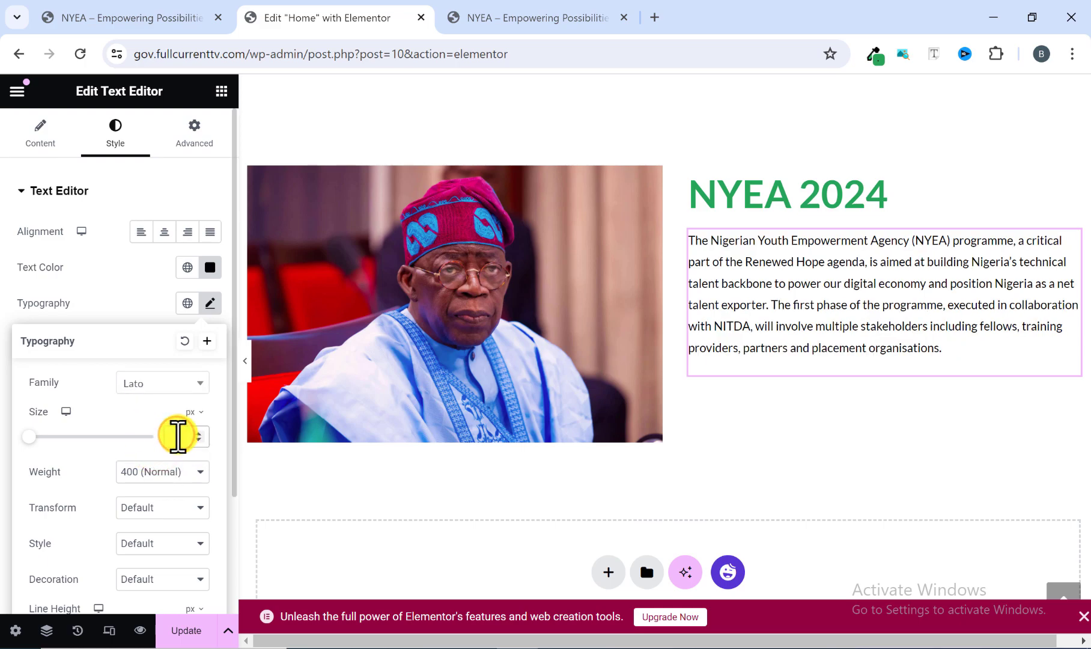
pyautogui.click(178, 433)
pyautogui.write('16')
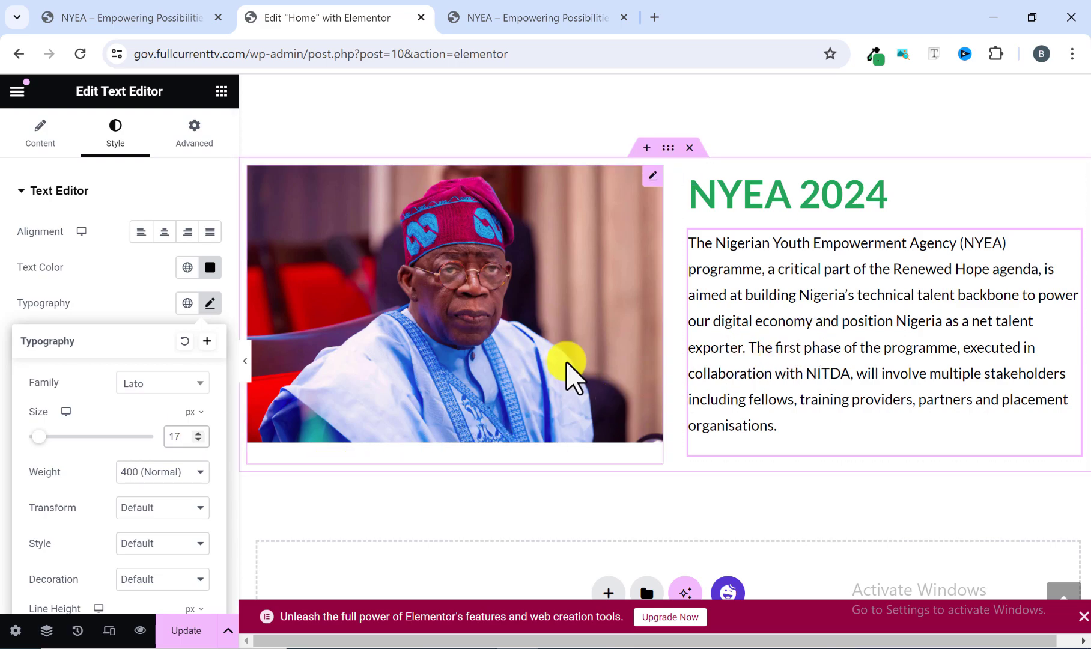
pyautogui.click(249, 366)
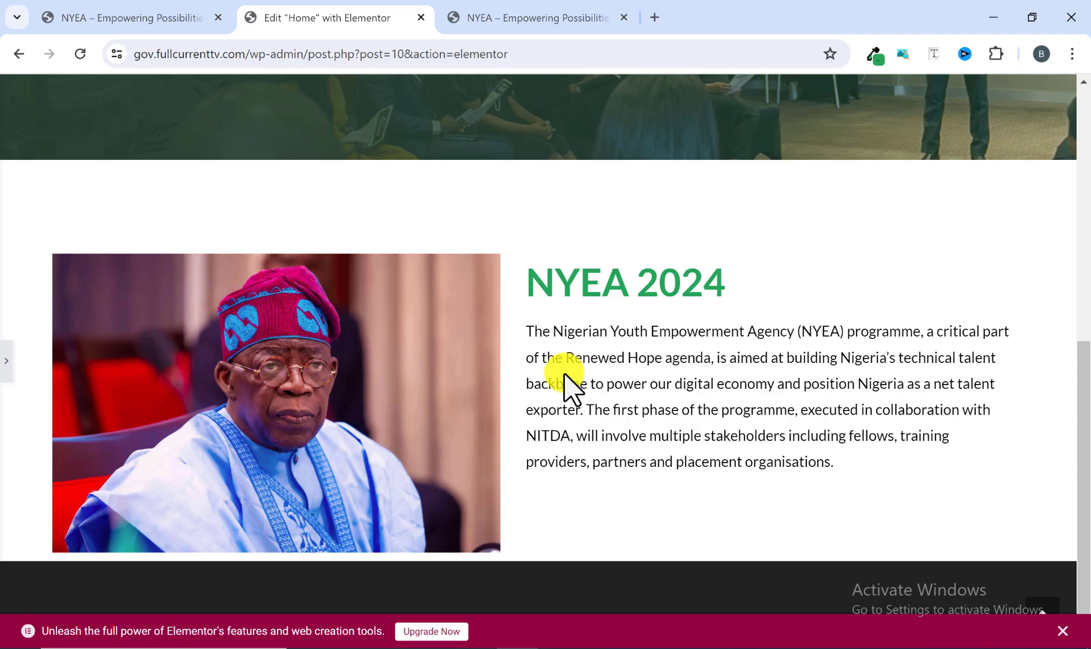
pyautogui.click(6, 360)
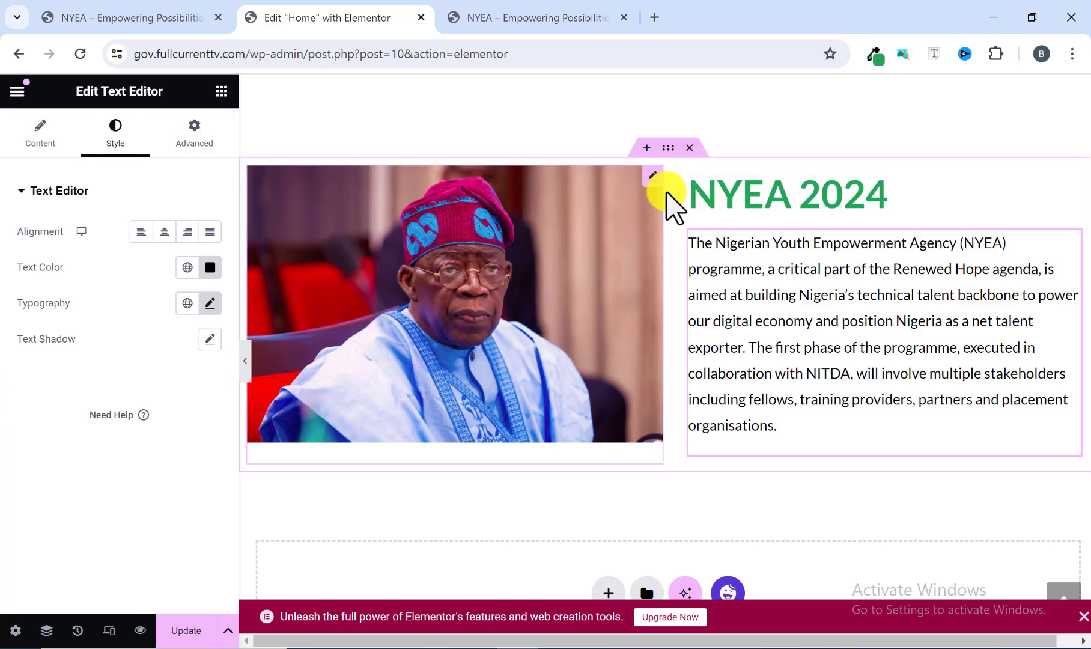
# Set Align Items to Center for the container holding the image and text block.
pyautogui.click(666, 149)
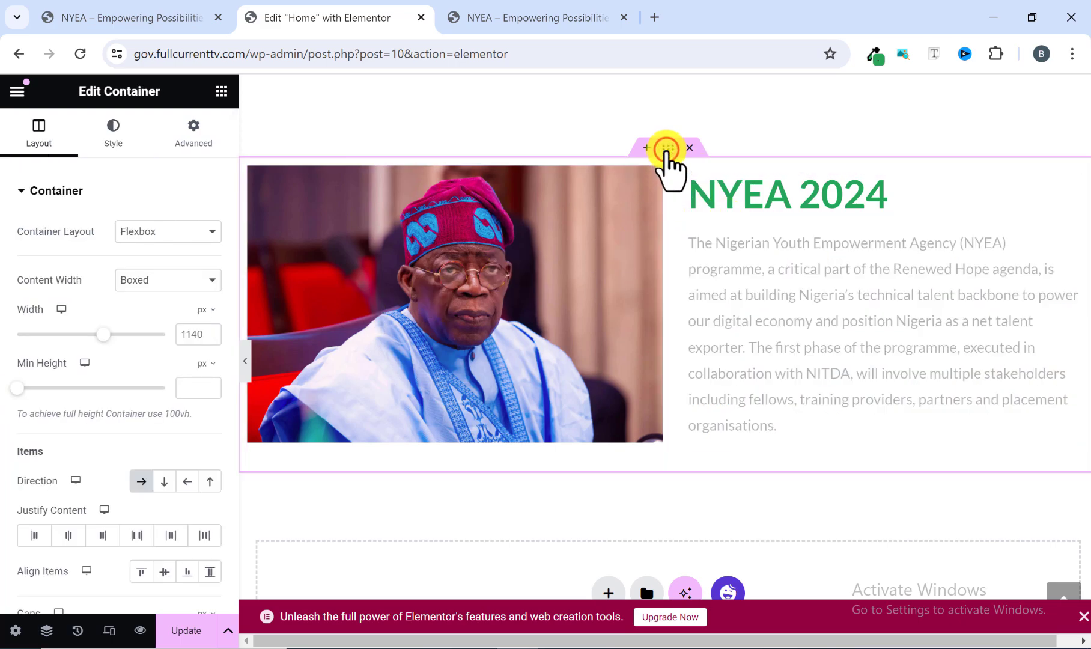
pyautogui.scroll(-2, 83, 313)
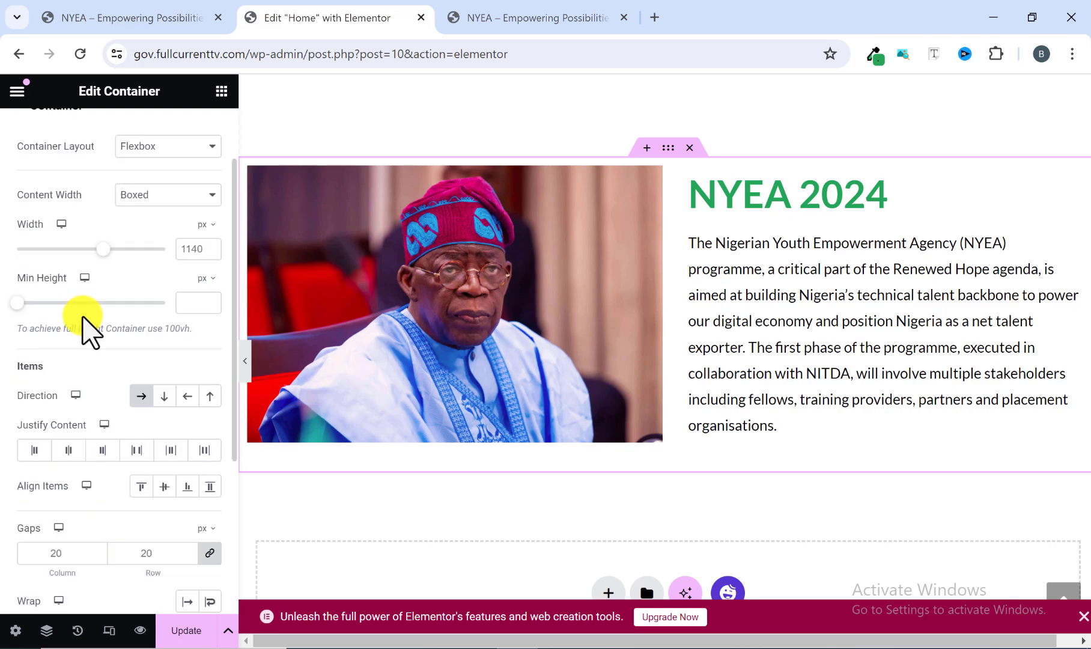
pyautogui.scroll(-2, 84, 337)
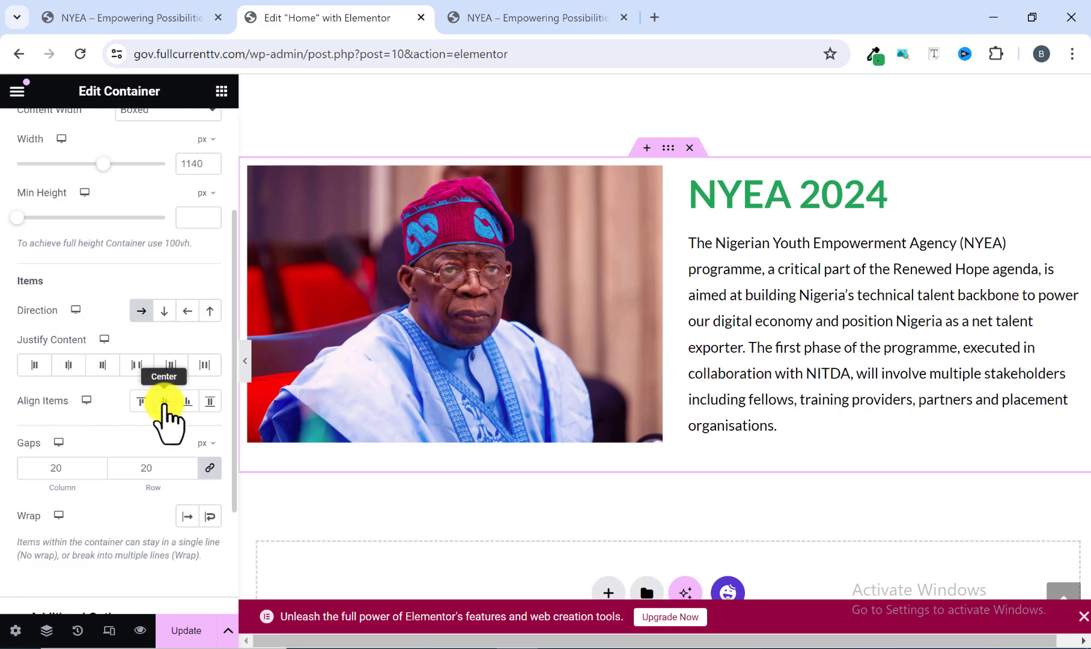
pyautogui.click(164, 400)
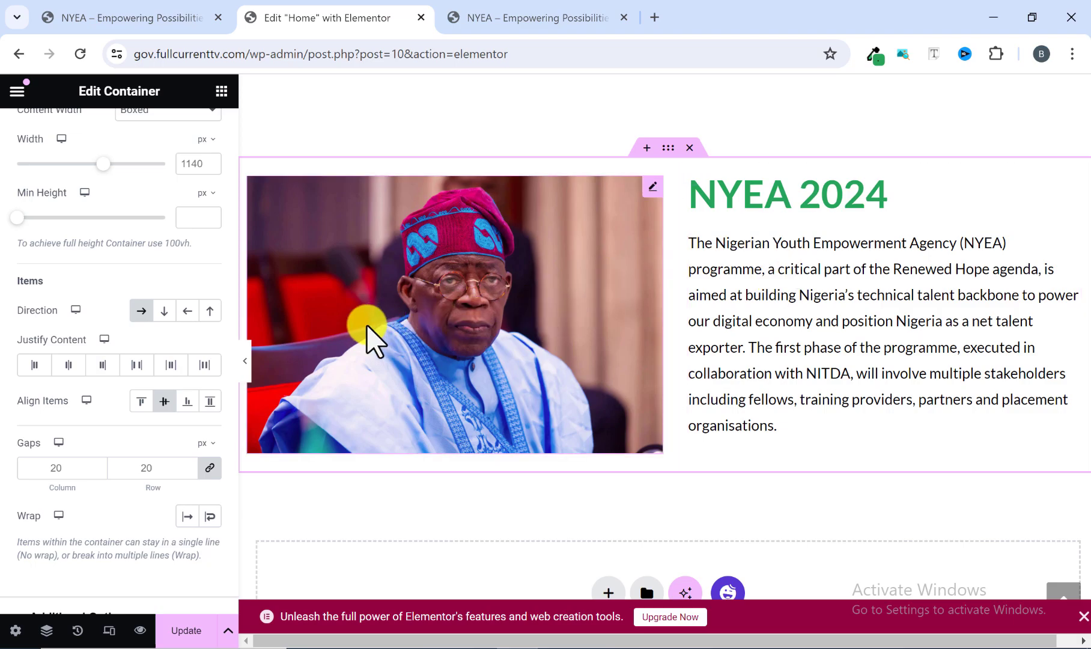
# Compare the NYEA 2024 section's image-to-text spacing with the reference site and set its container's column and row gaps to 50 px.
pyautogui.click(247, 363)
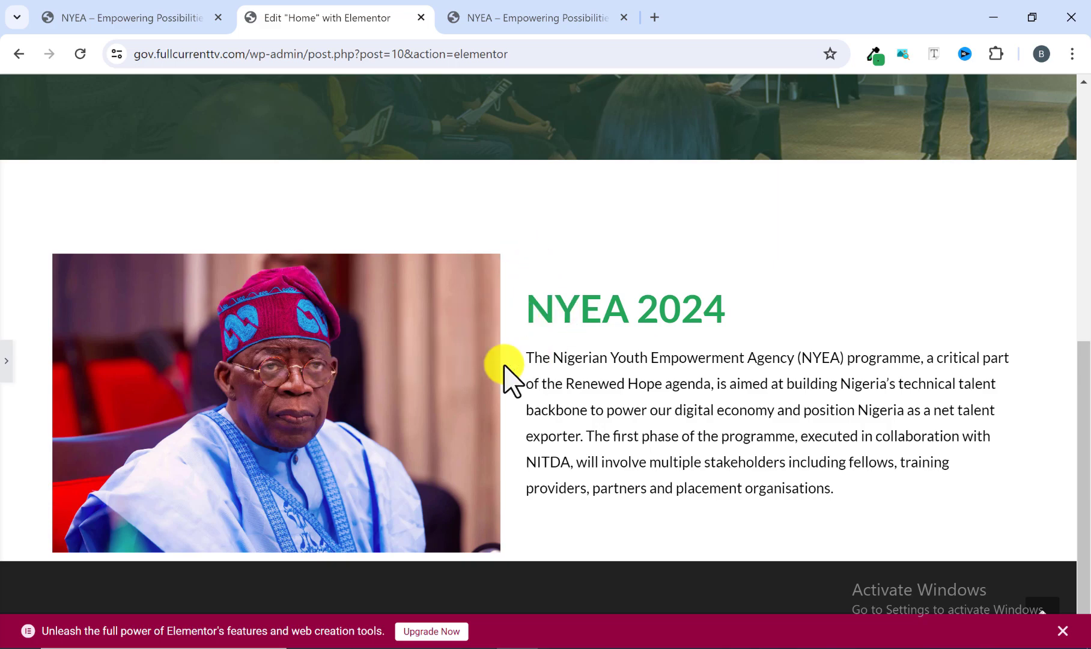
pyautogui.click(512, 18)
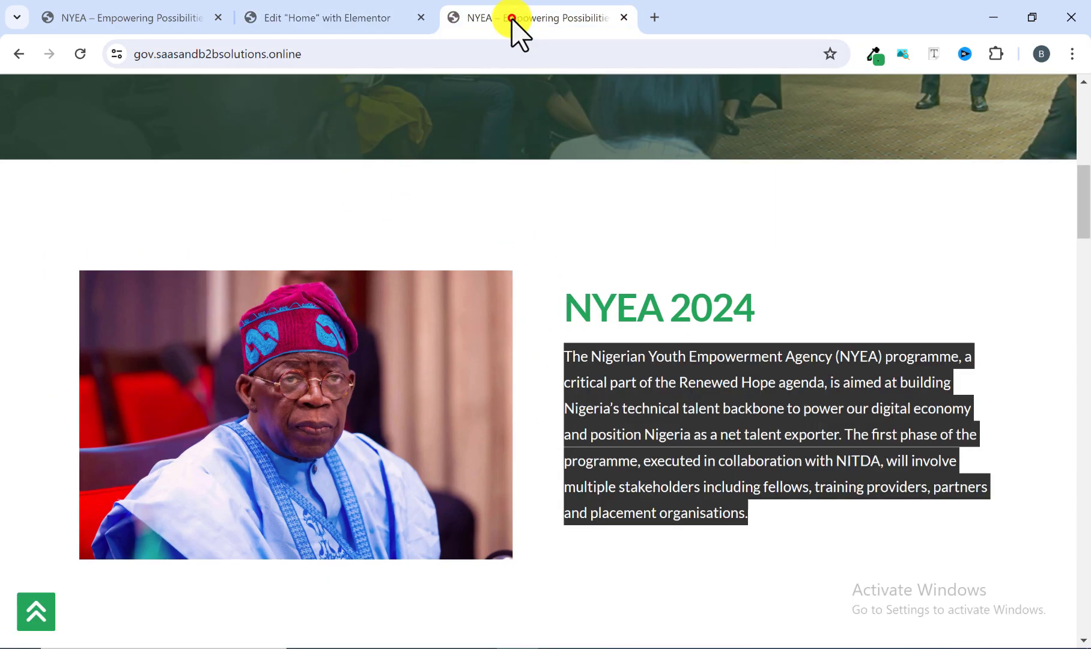
pyautogui.click(533, 368)
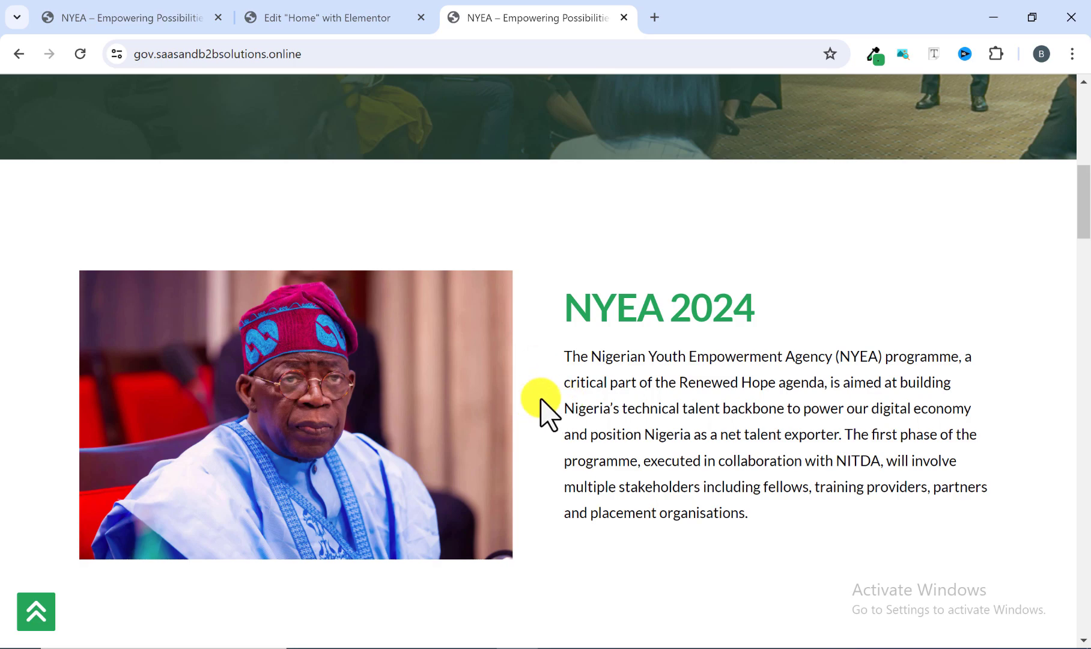
pyautogui.click(351, 19)
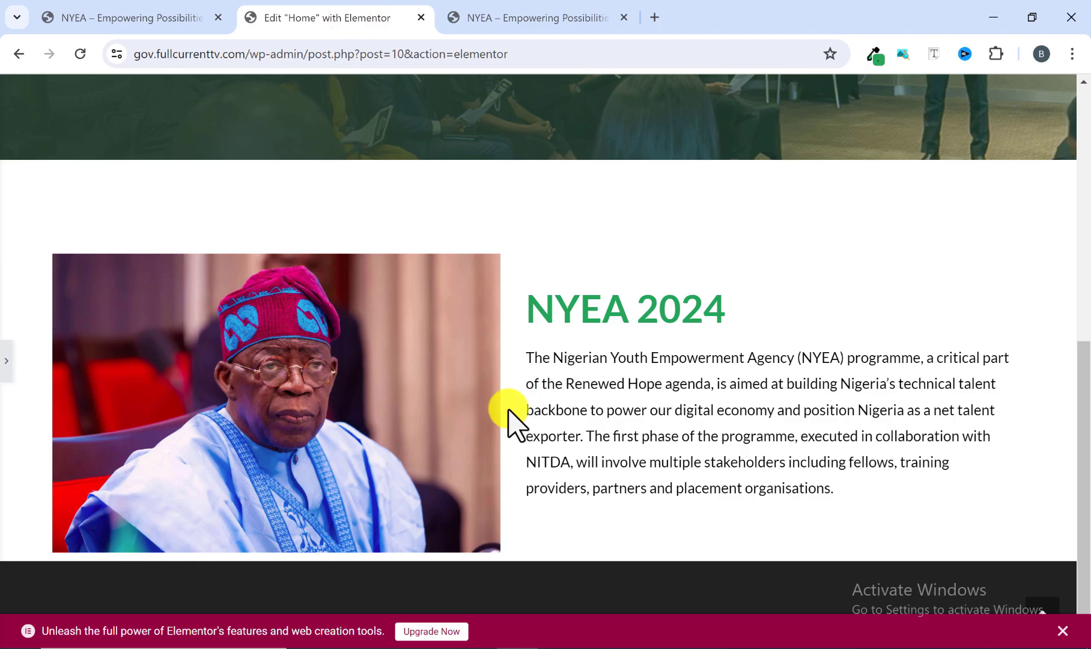
pyautogui.click(6, 360)
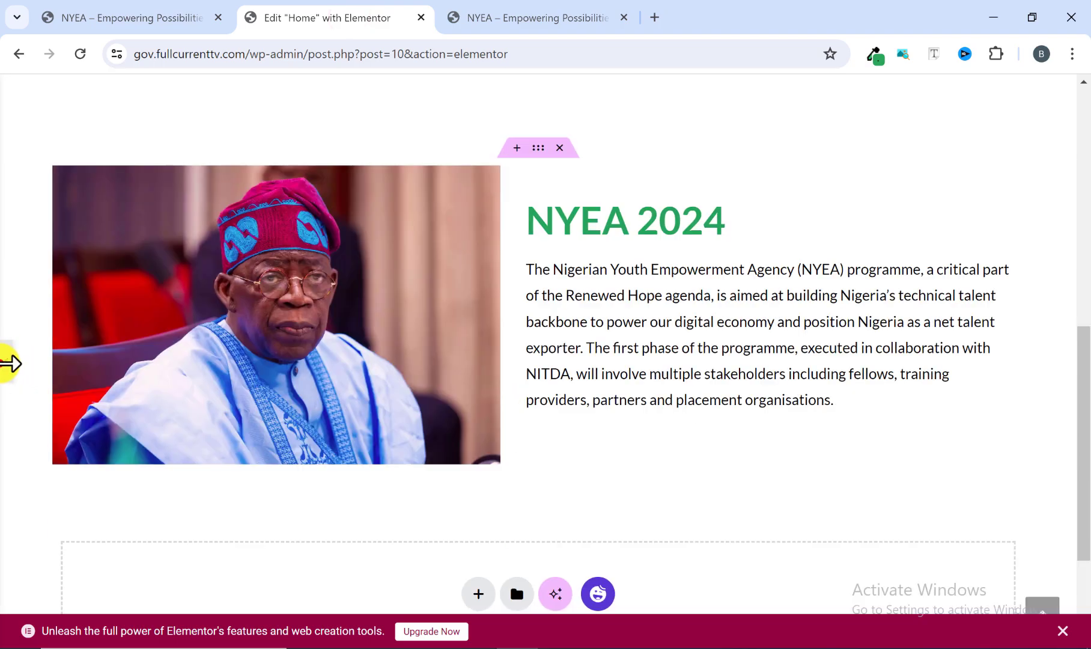
pyautogui.scroll(-3, 131, 393)
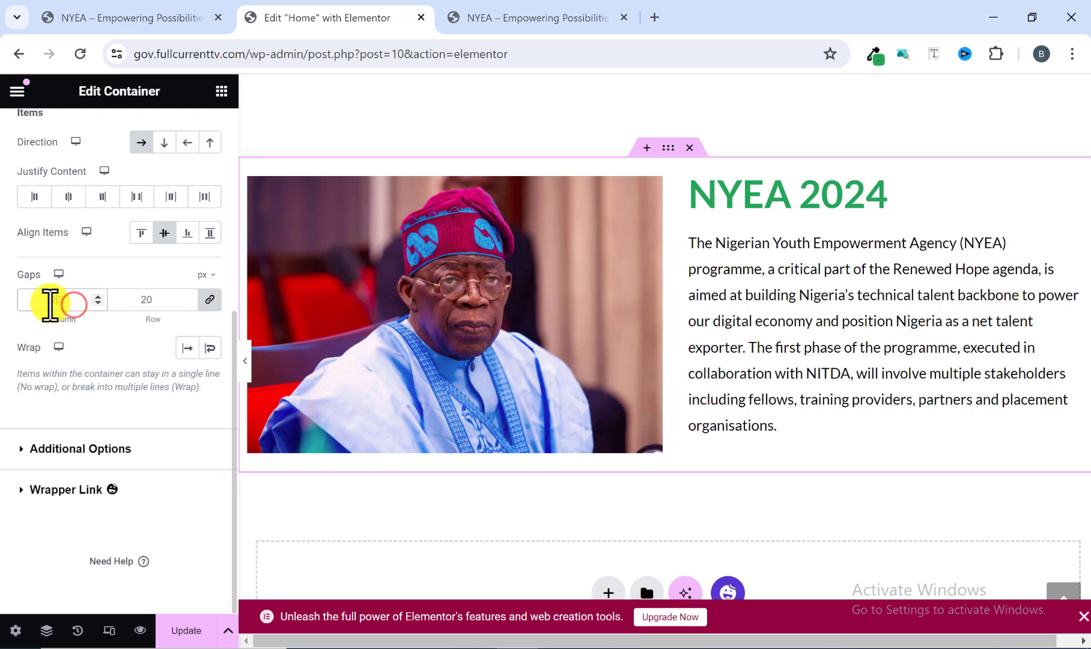
pyautogui.write('5')
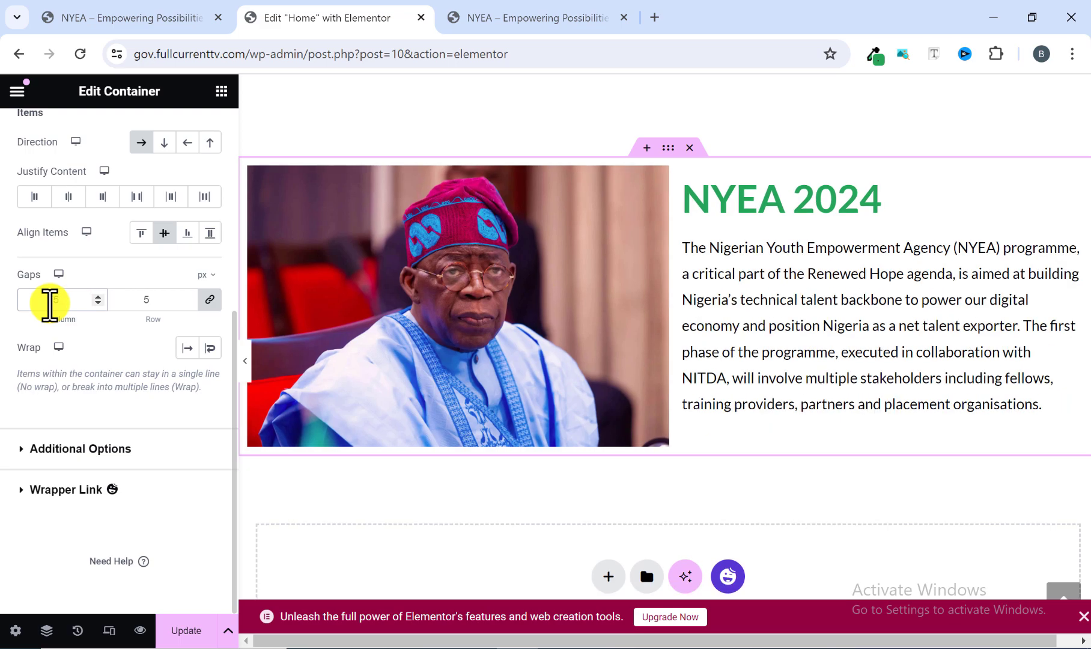
pyautogui.write('0')
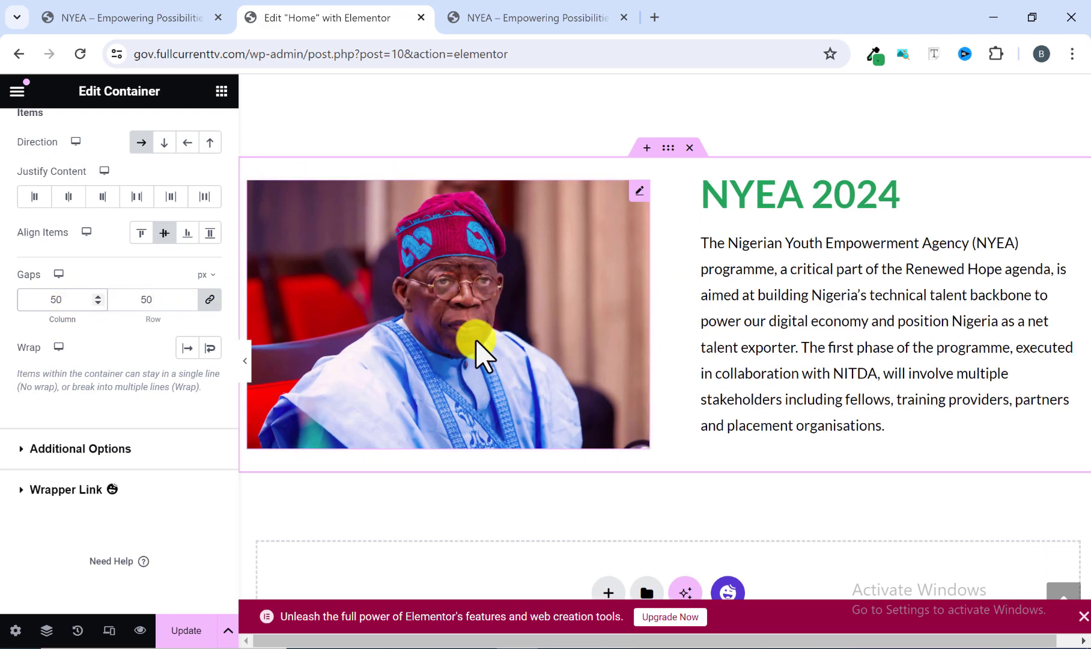
# Preview the Home page at full width, compare it with the reference site, and examine the reference's green fellowship section below NYEA 2024.
pyautogui.click(249, 368)
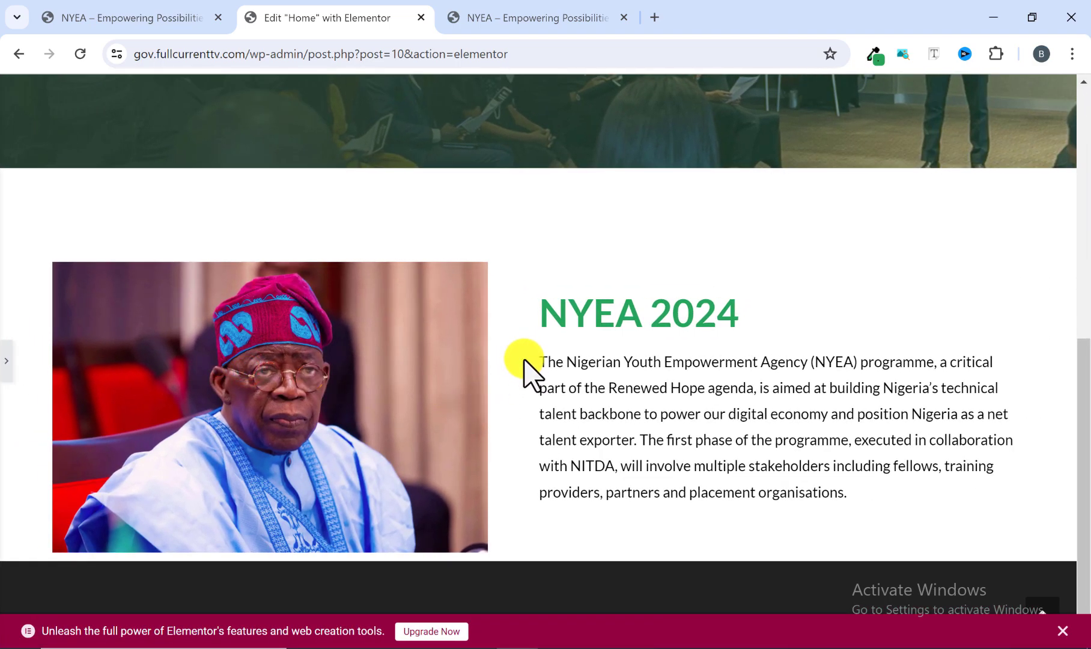
pyautogui.scroll(4, 536, 341)
pyautogui.scroll(-4, 536, 341)
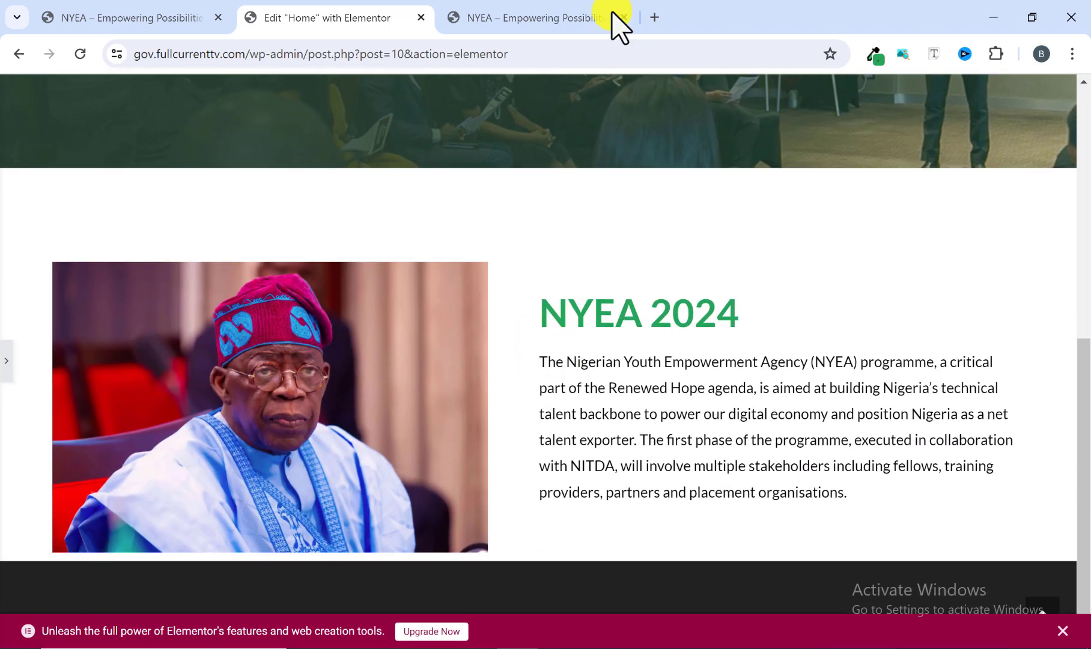
pyautogui.click(528, 15)
pyautogui.scroll(-3, 631, 366)
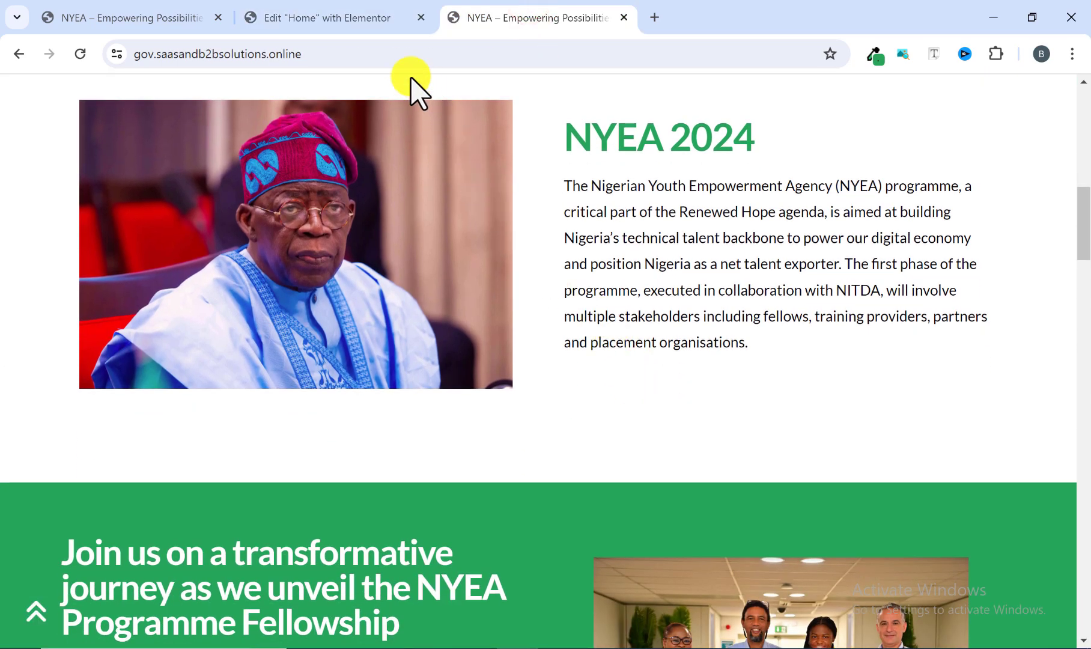
pyautogui.click(353, 13)
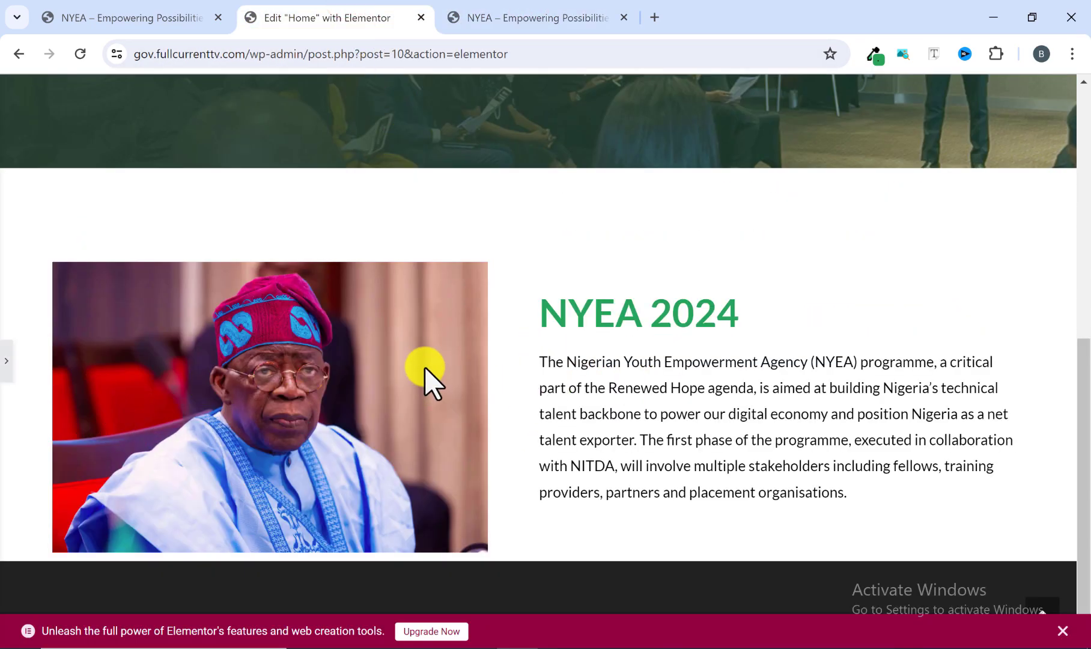
pyautogui.scroll(7, 430, 372)
pyautogui.scroll(-4, 395, 353)
pyautogui.scroll(5, 301, 312)
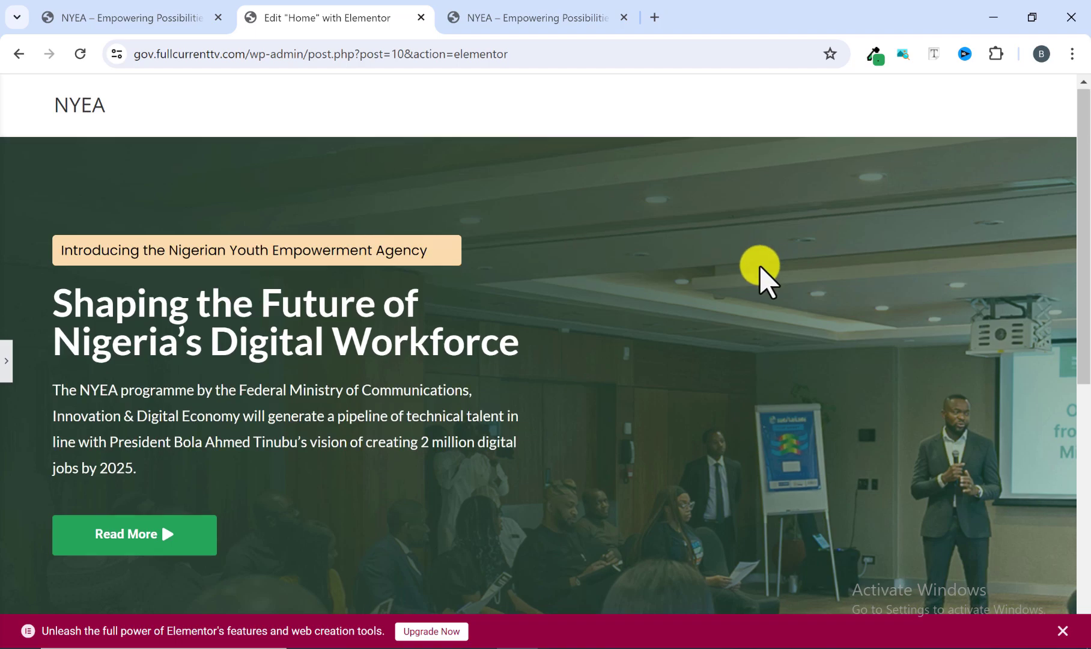
pyautogui.scroll(-8, 759, 273)
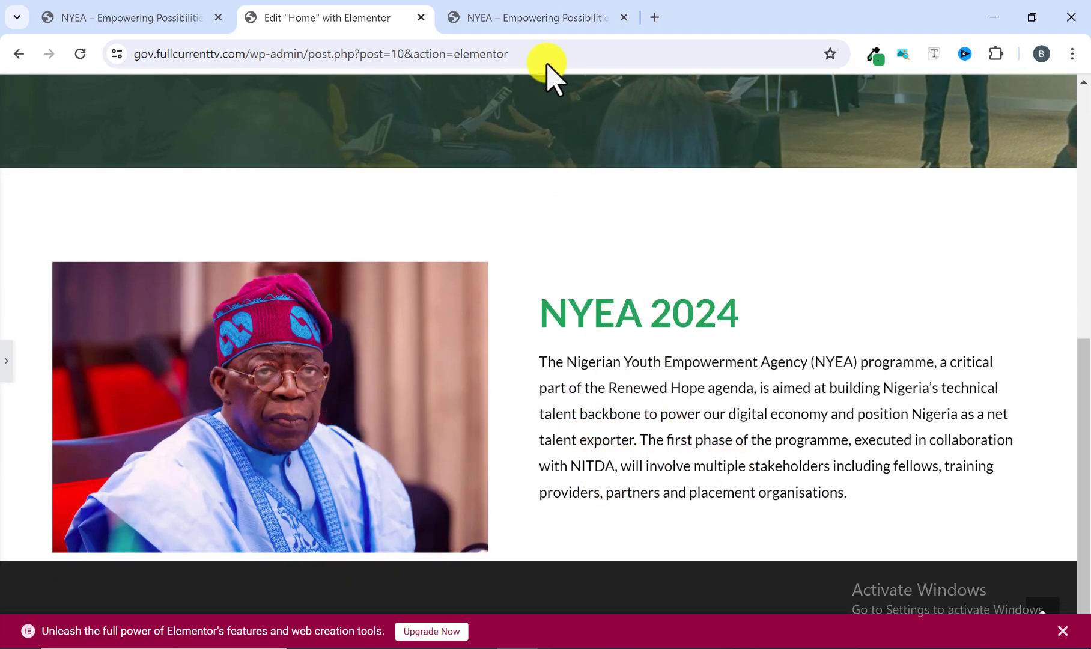
pyautogui.click(516, 18)
pyautogui.scroll(-6, 531, 356)
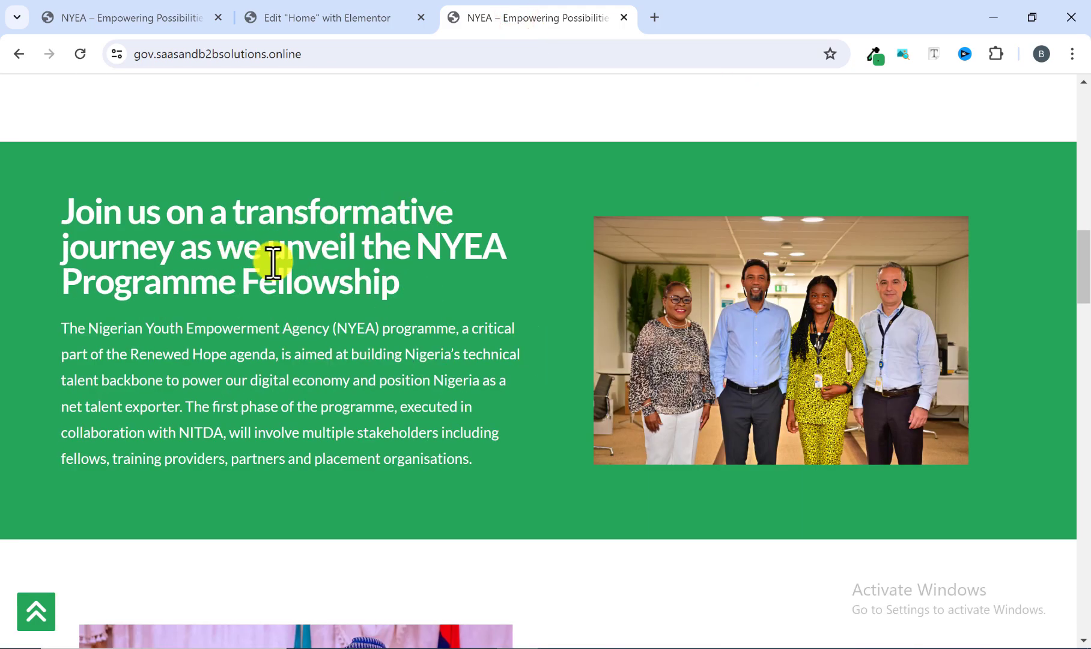
pyautogui.scroll(1, 507, 291)
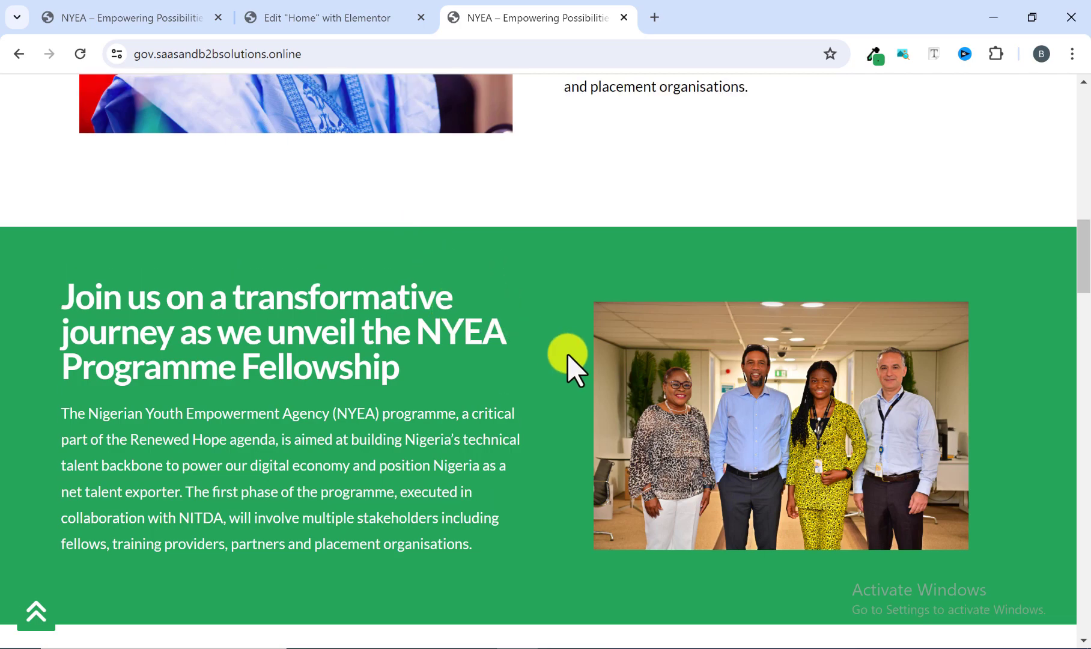
# Return to the Elementor editor and add a single-column Flexbox container with downward direction below the NYEA 2024 section.
pyautogui.click(336, 18)
pyautogui.scroll(-4, 544, 370)
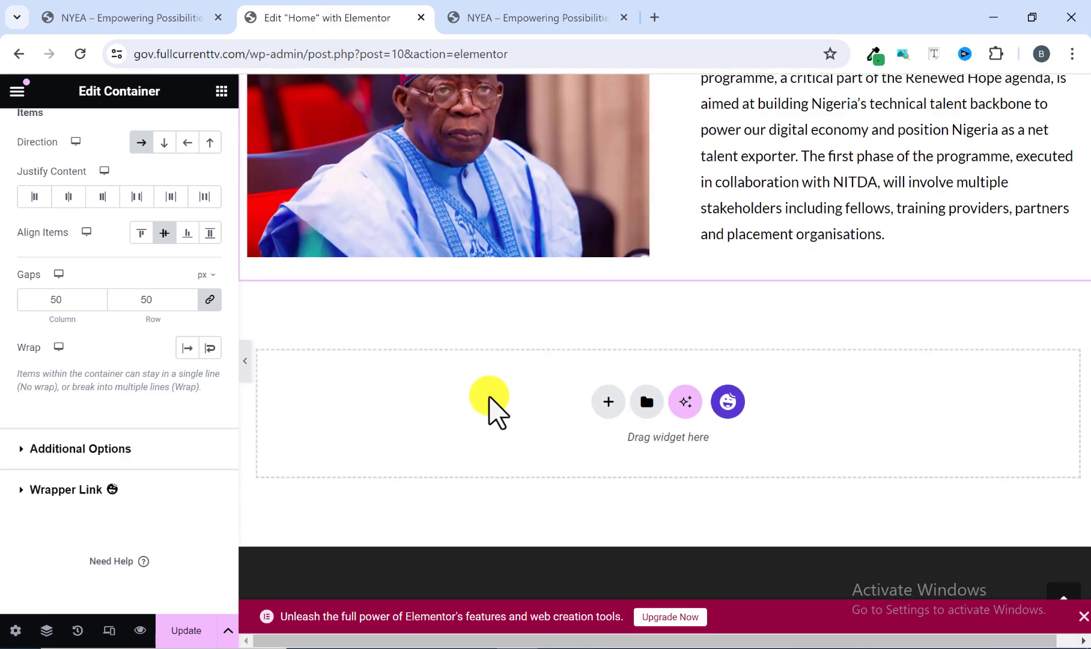
pyautogui.click(607, 406)
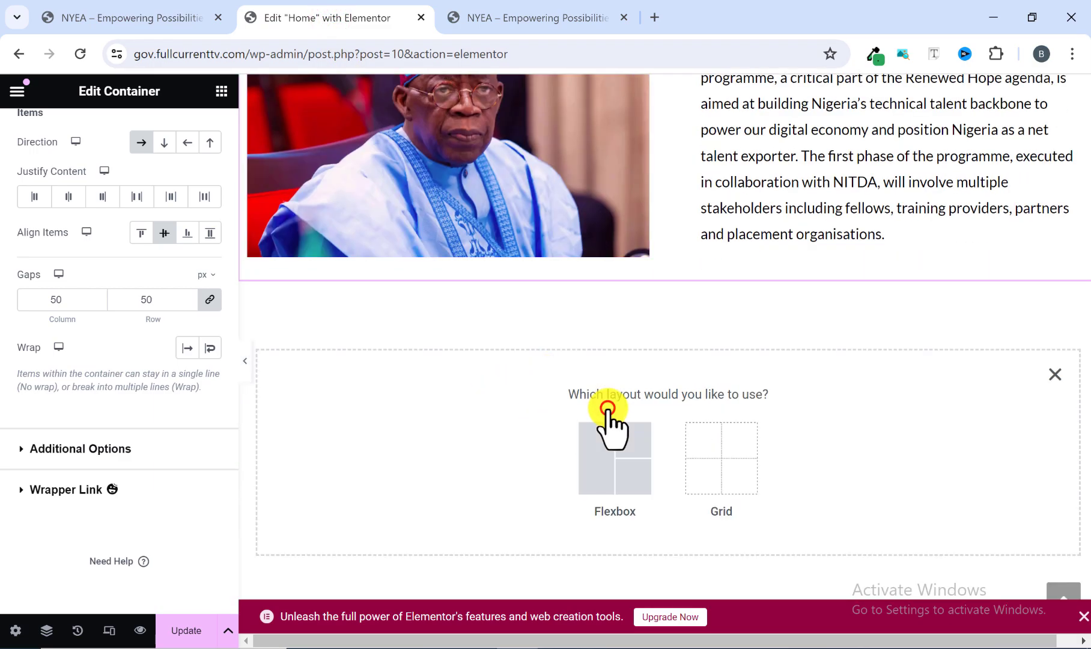
pyautogui.click(612, 467)
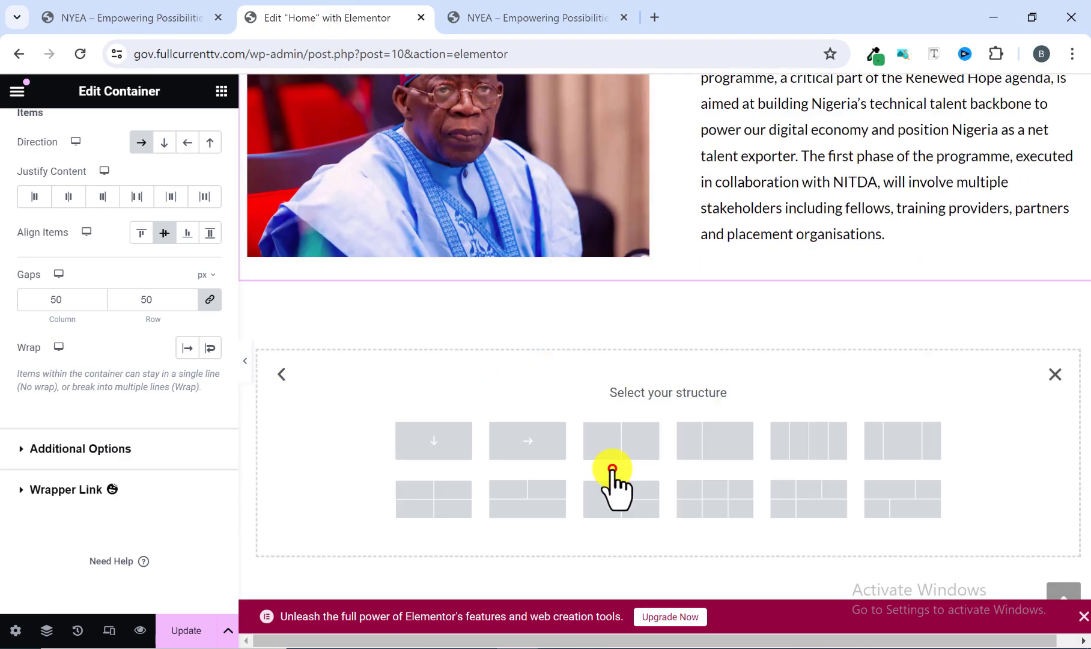
pyautogui.click(440, 441)
pyautogui.scroll(3, 529, 444)
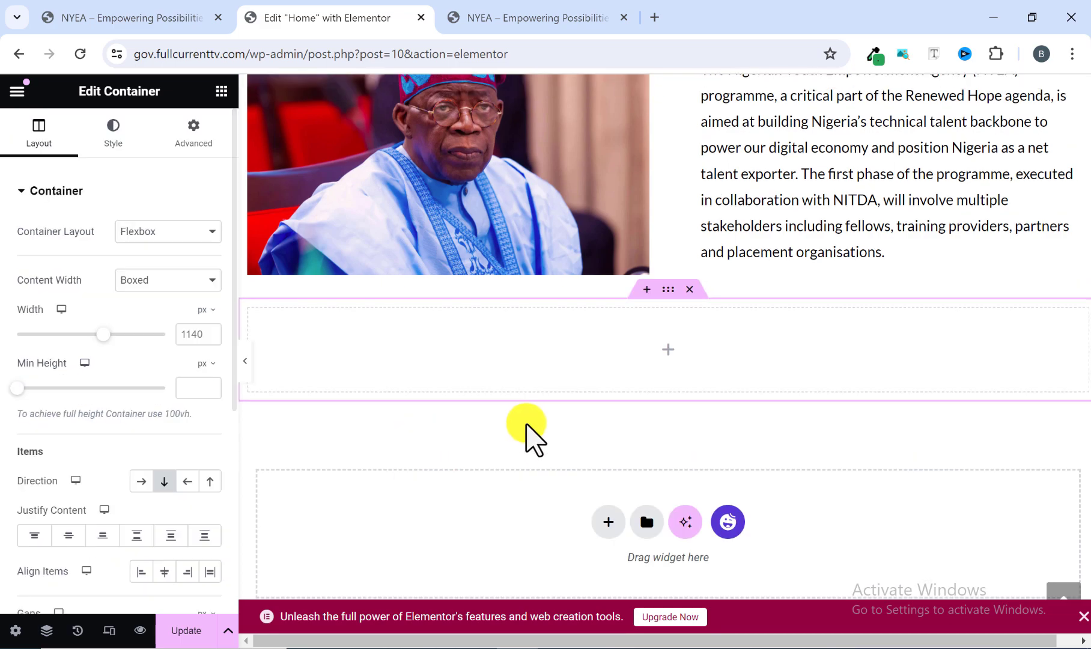
pyautogui.scroll(-2, 566, 463)
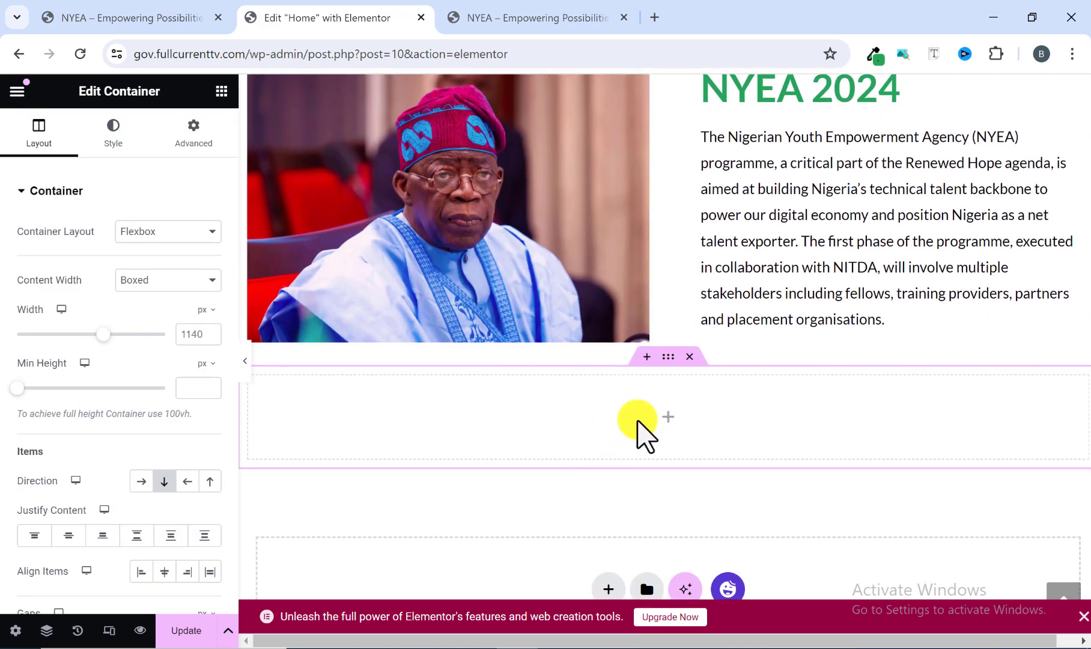
# Check the reference's spacing above the green section, then unlink the new container's margins and set its top margin to 80 px.
pyautogui.click(506, 17)
pyautogui.scroll(1, 505, 261)
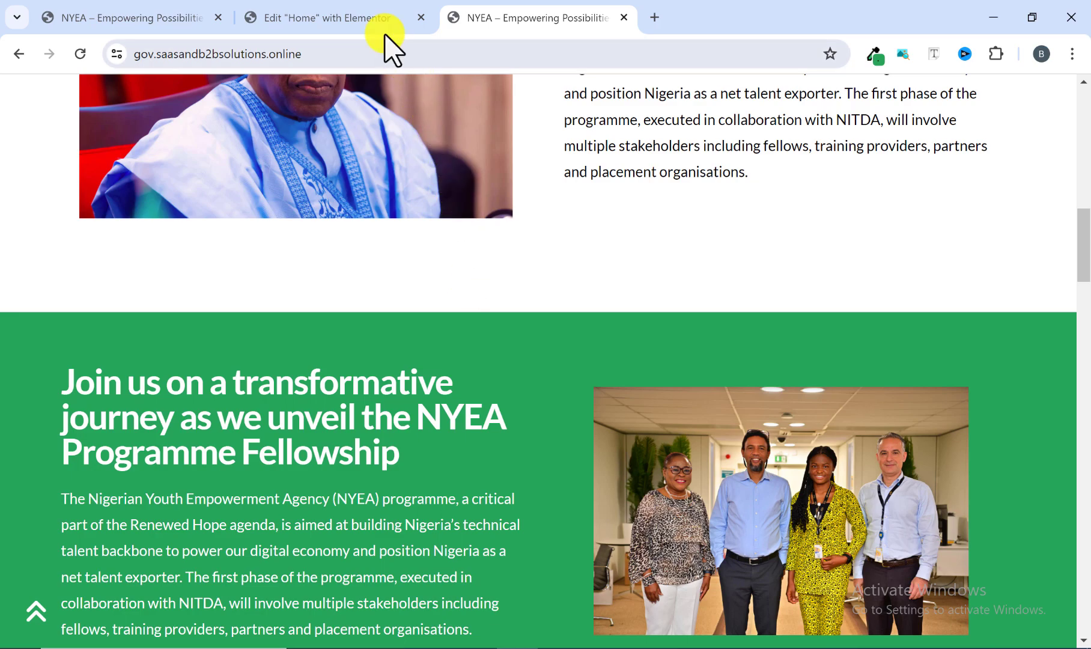
pyautogui.click(374, 15)
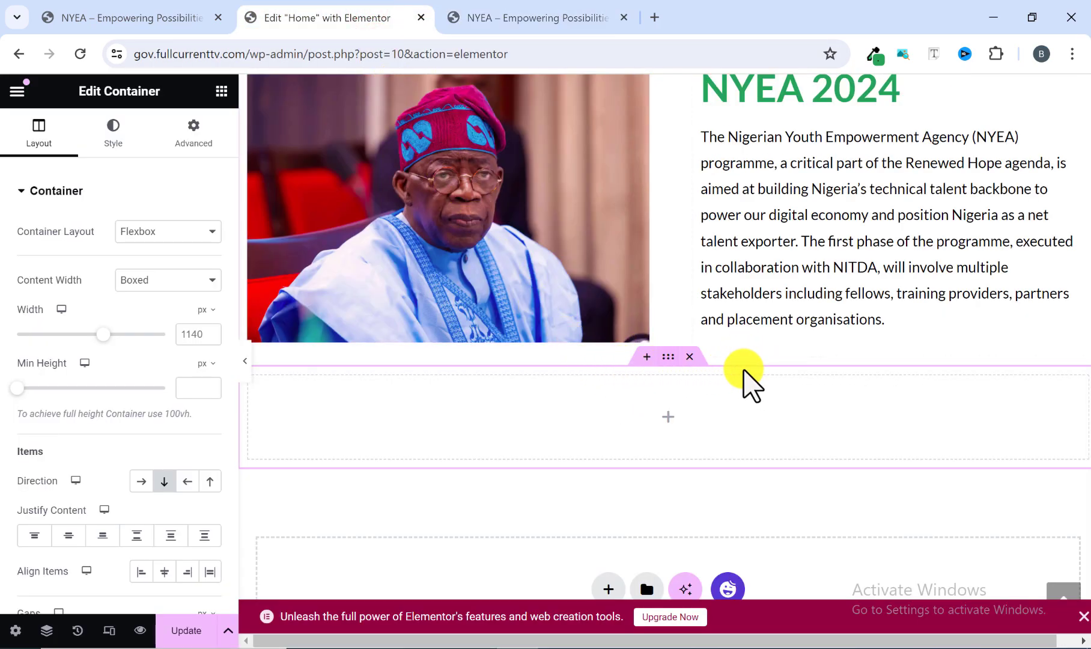
pyautogui.scroll(1, 755, 378)
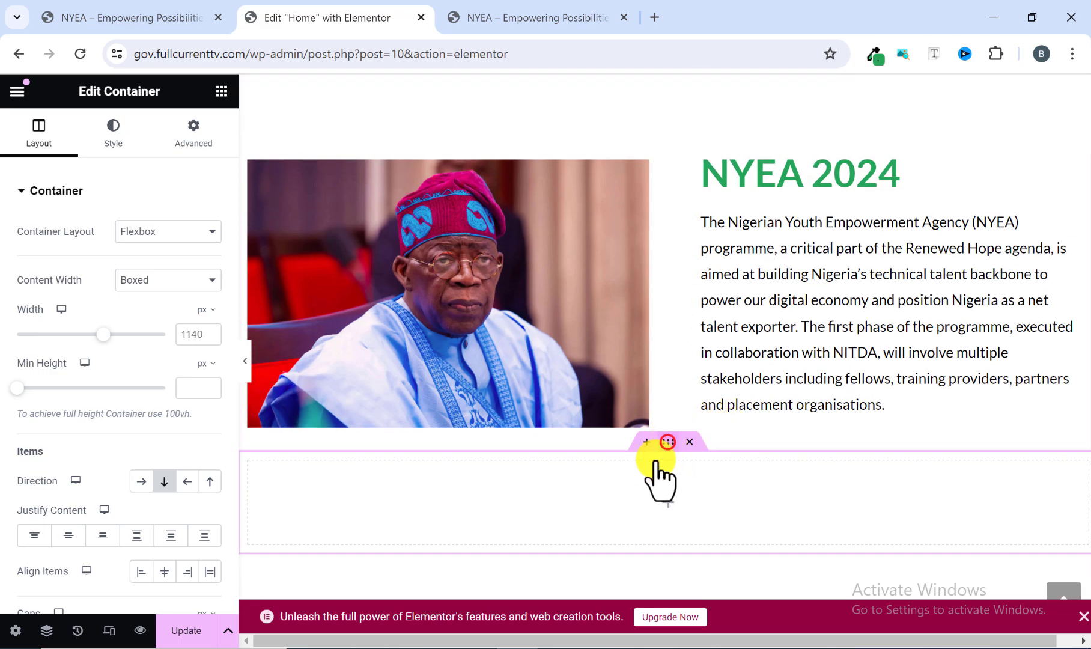
pyautogui.click(192, 147)
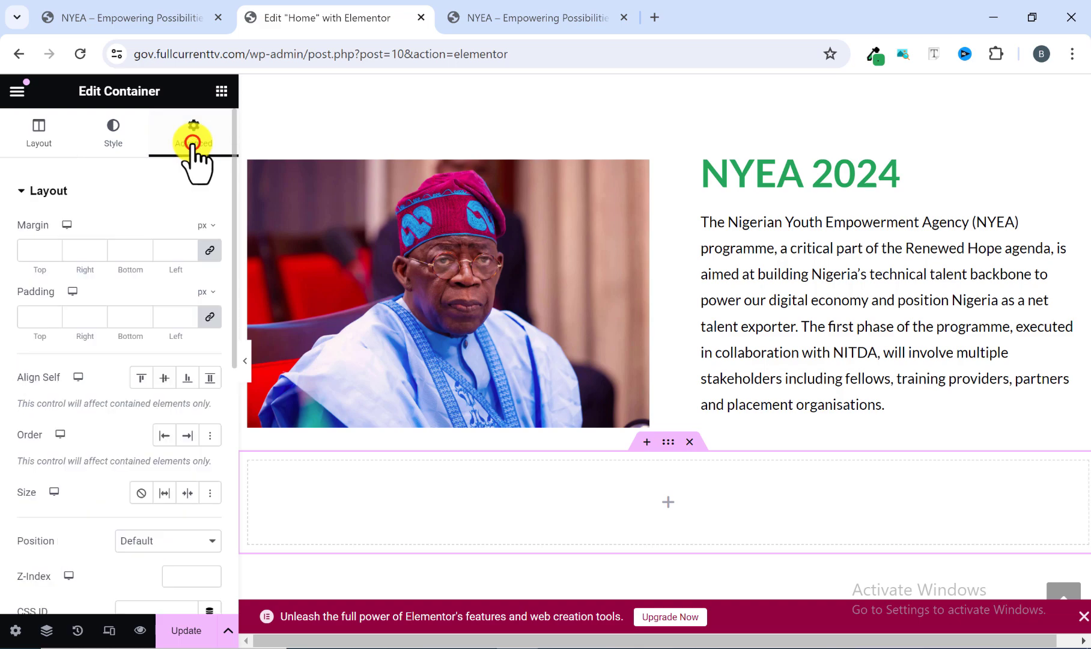
pyautogui.click(208, 254)
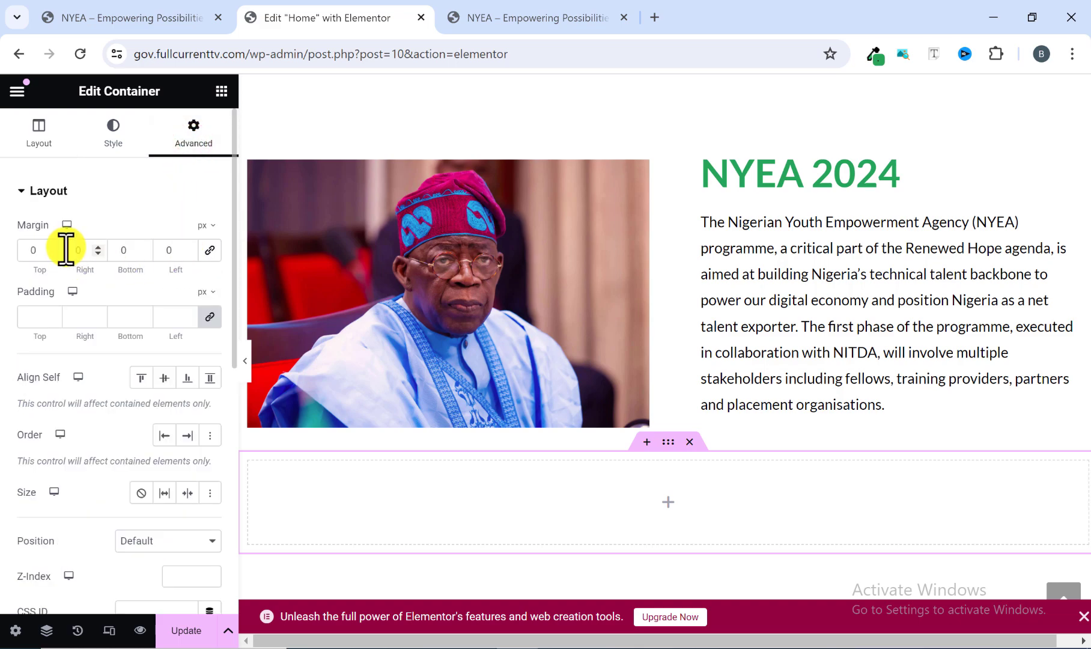
pyautogui.click(27, 250)
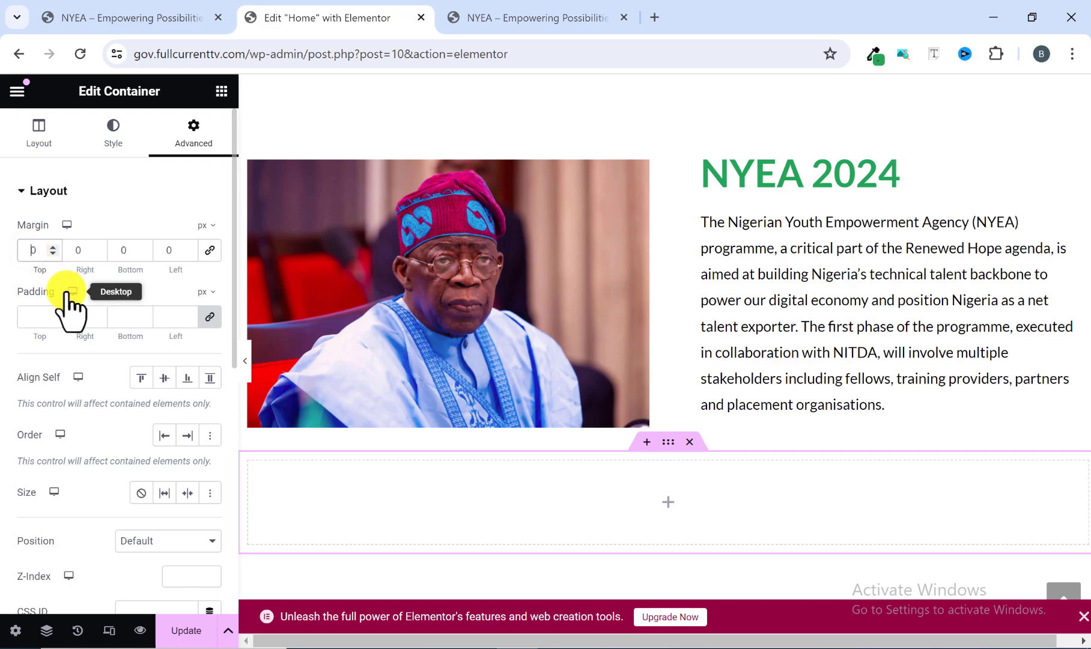
pyautogui.write('8')
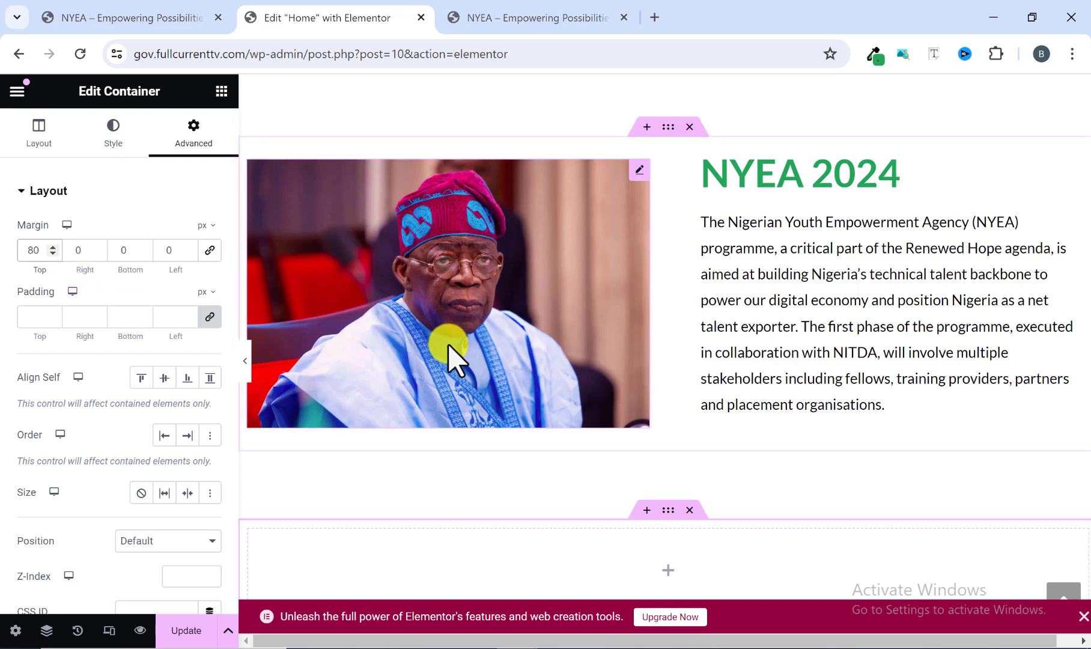
pyautogui.scroll(-1, 448, 349)
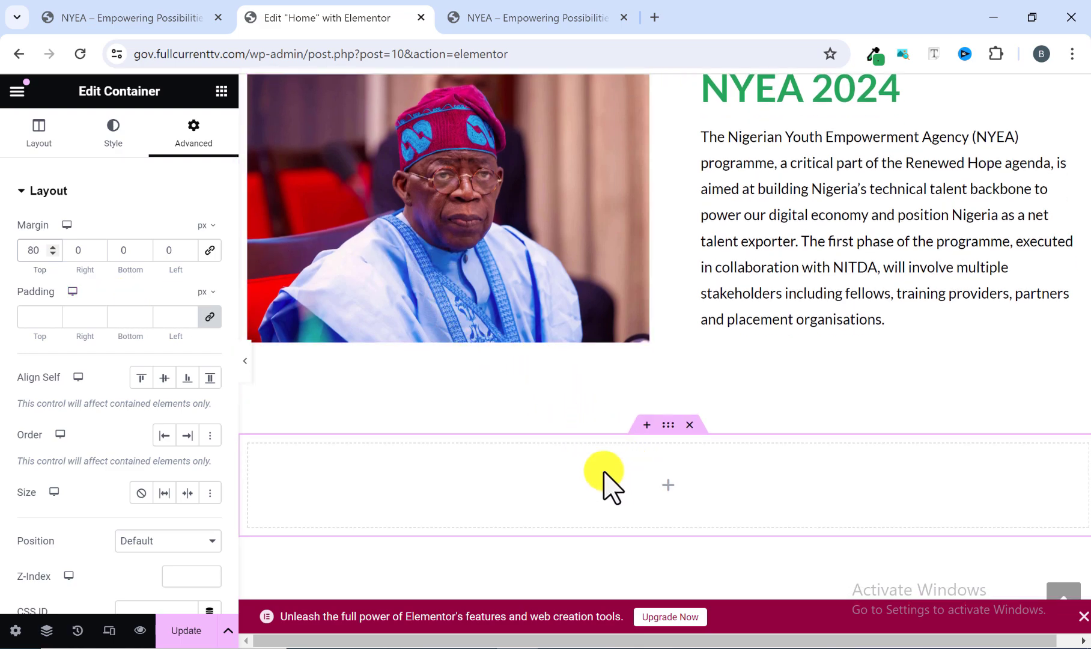
# Examine the text block, image and full-width green background of the reference's "Join us on a transformative journey" section.
pyautogui.click(511, 17)
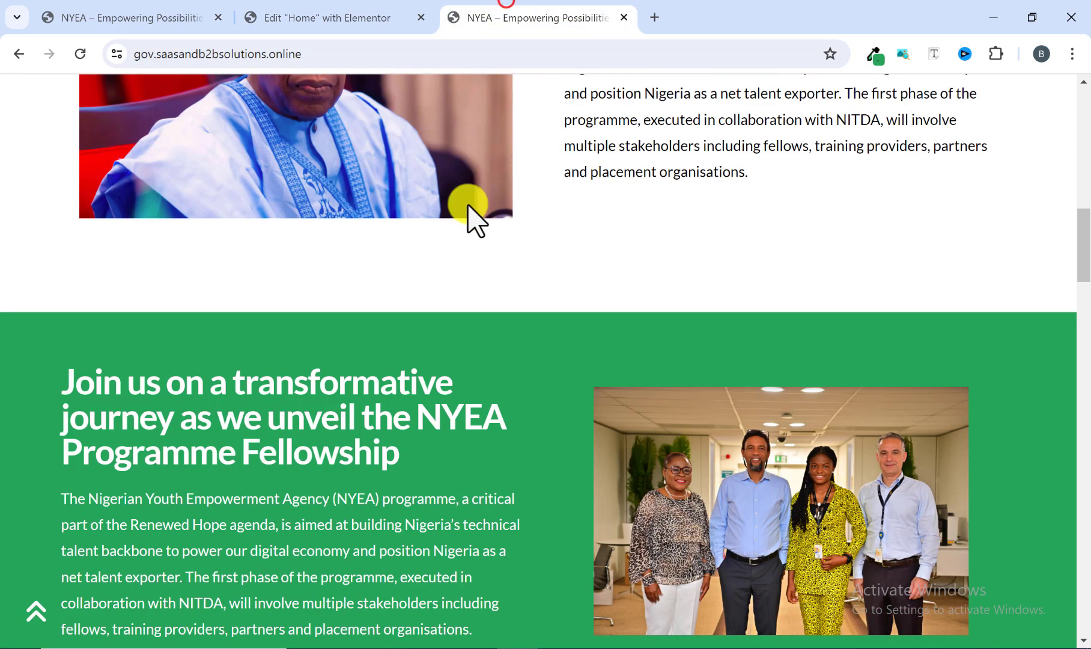
pyautogui.scroll(-3, 437, 309)
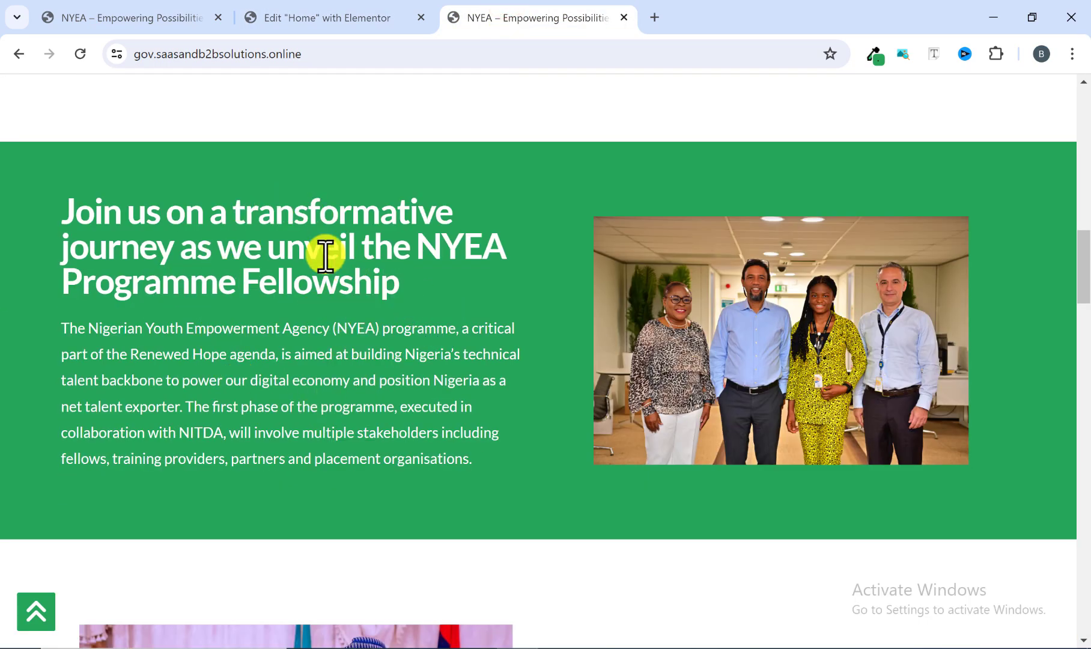
pyautogui.moveTo(65, 199); pyautogui.dragTo(426, 485)
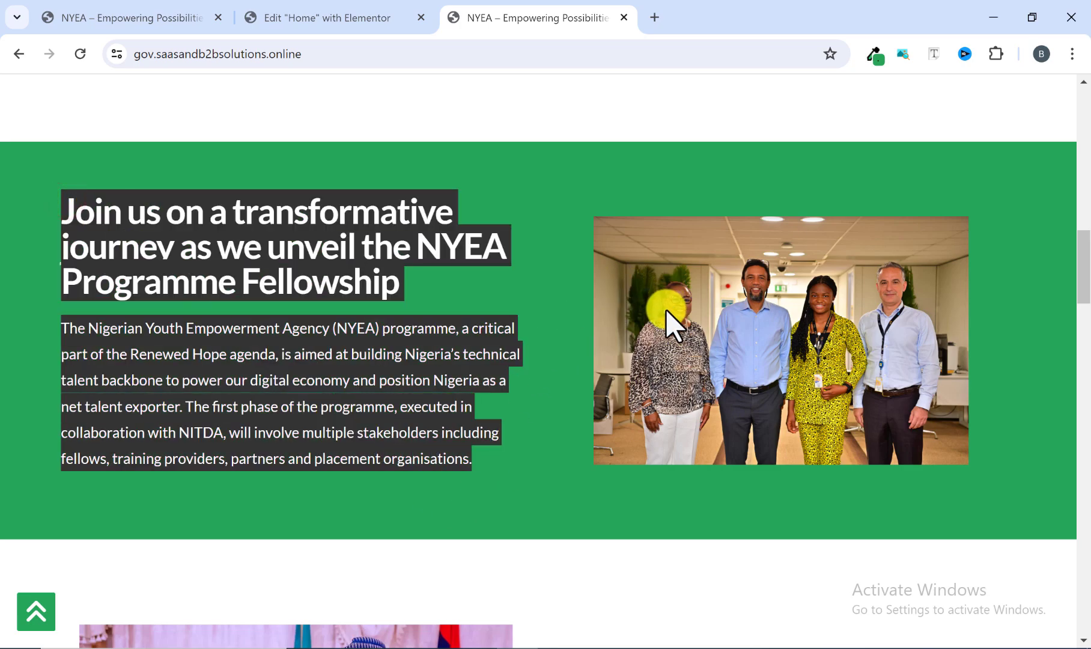
pyautogui.click(317, 16)
pyautogui.scroll(-1, 531, 445)
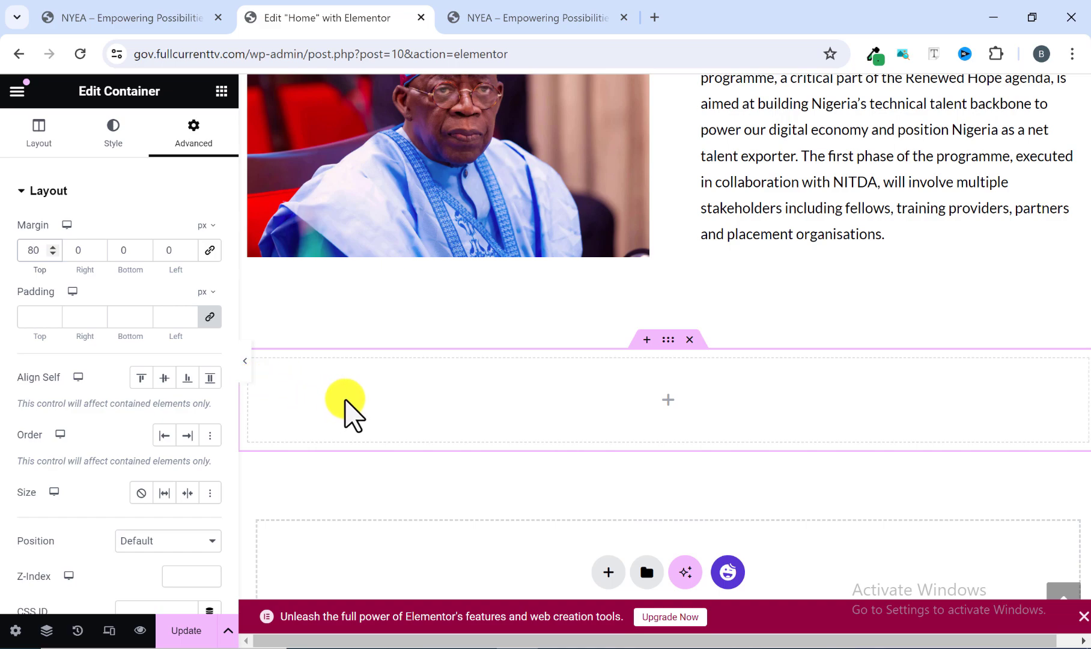
pyautogui.click(533, 9)
pyautogui.click(542, 318)
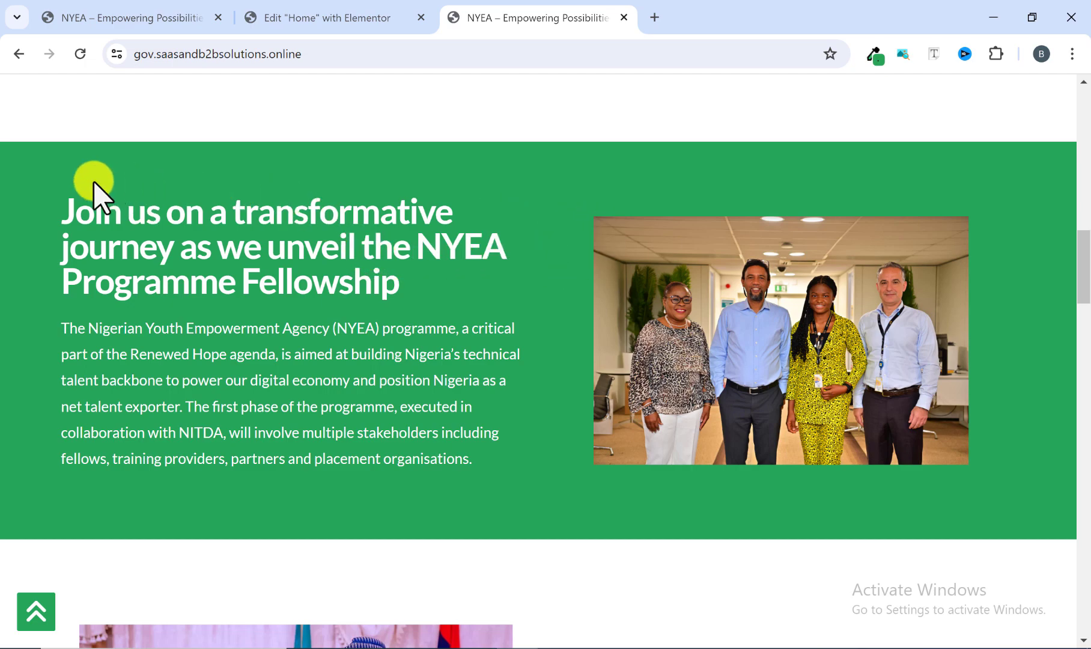
pyautogui.moveTo(4, 141); pyautogui.dragTo(384, 157)
pyautogui.click(453, 155)
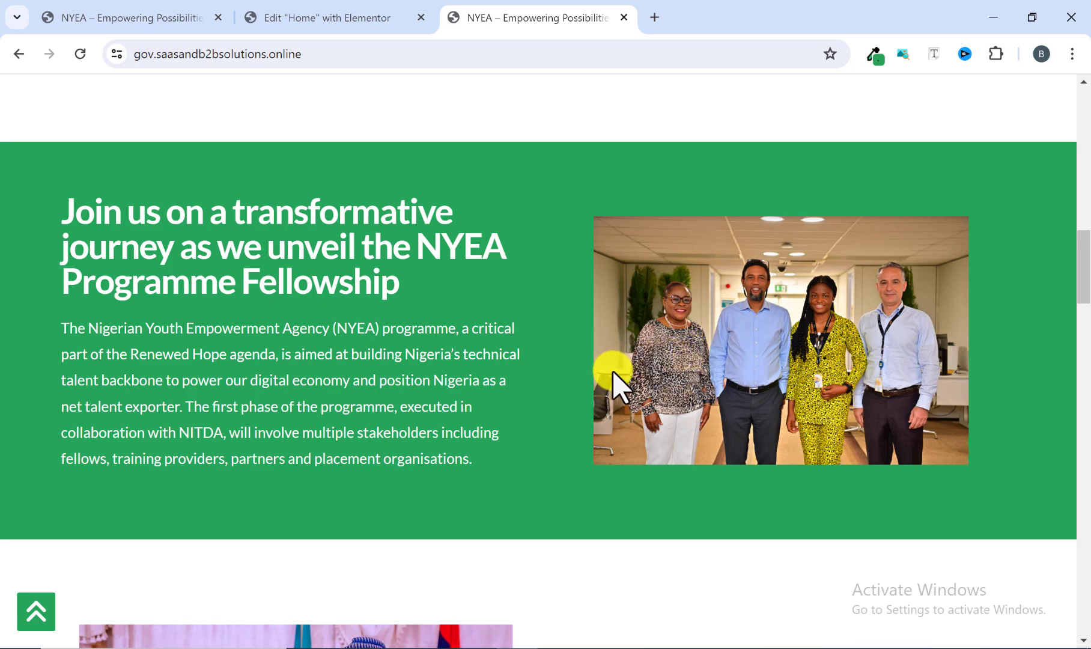
pyautogui.click(341, 17)
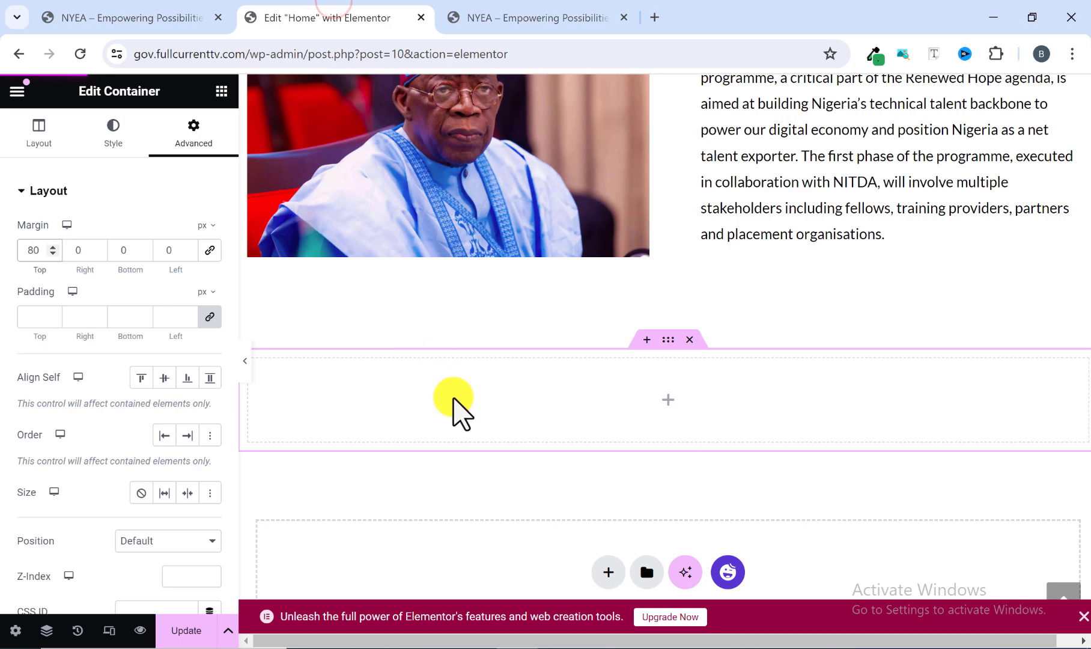
# Check the reference's green section, then nest an inner container inside the new container below NYEA 2024.
pyautogui.click(482, 16)
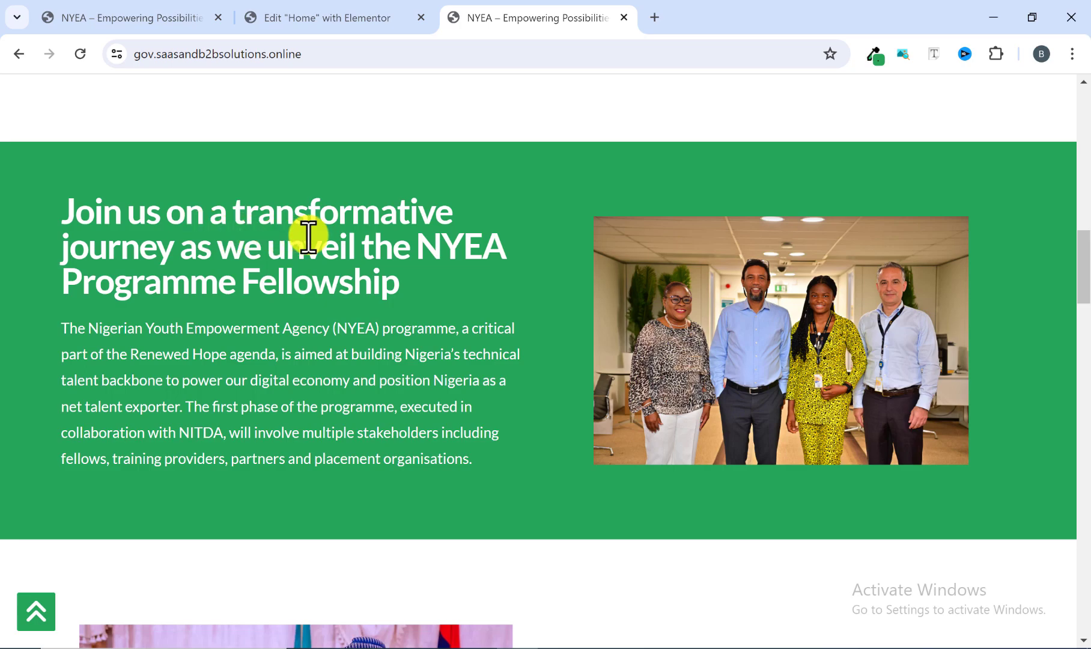
pyautogui.click(335, 18)
pyautogui.scroll(-1, 541, 360)
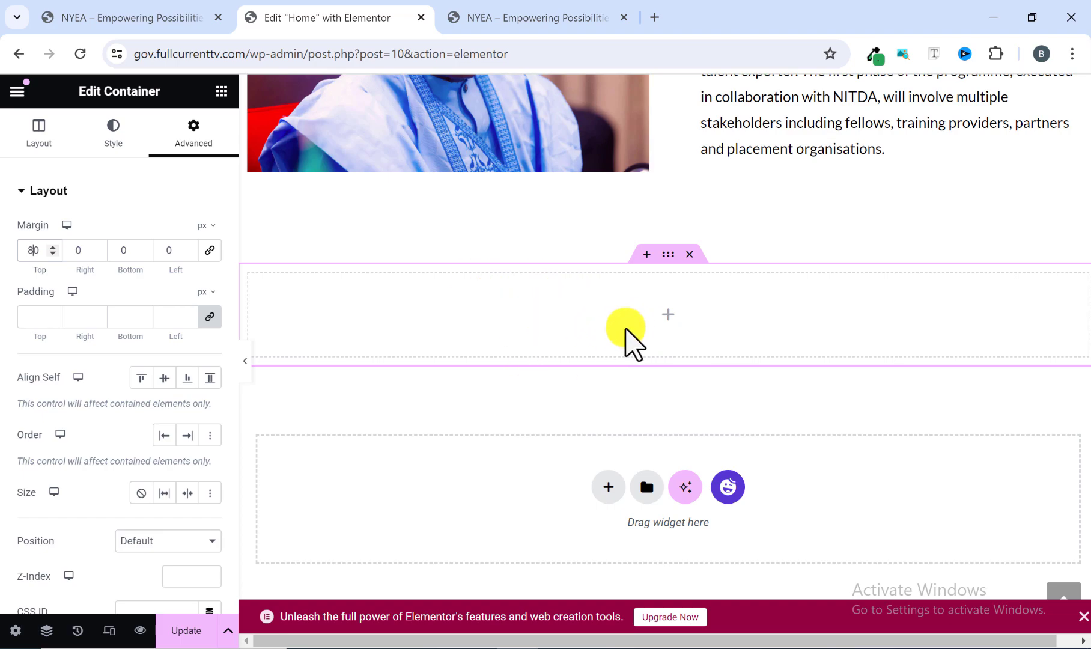
pyautogui.click(221, 91)
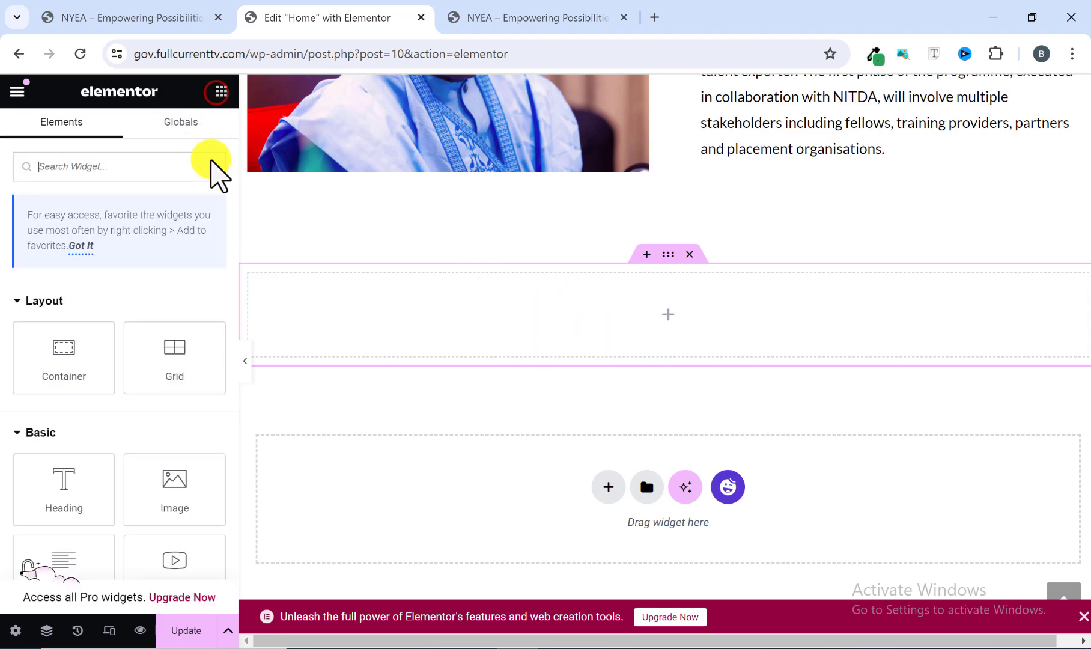
pyautogui.moveTo(59, 363); pyautogui.dragTo(319, 341)
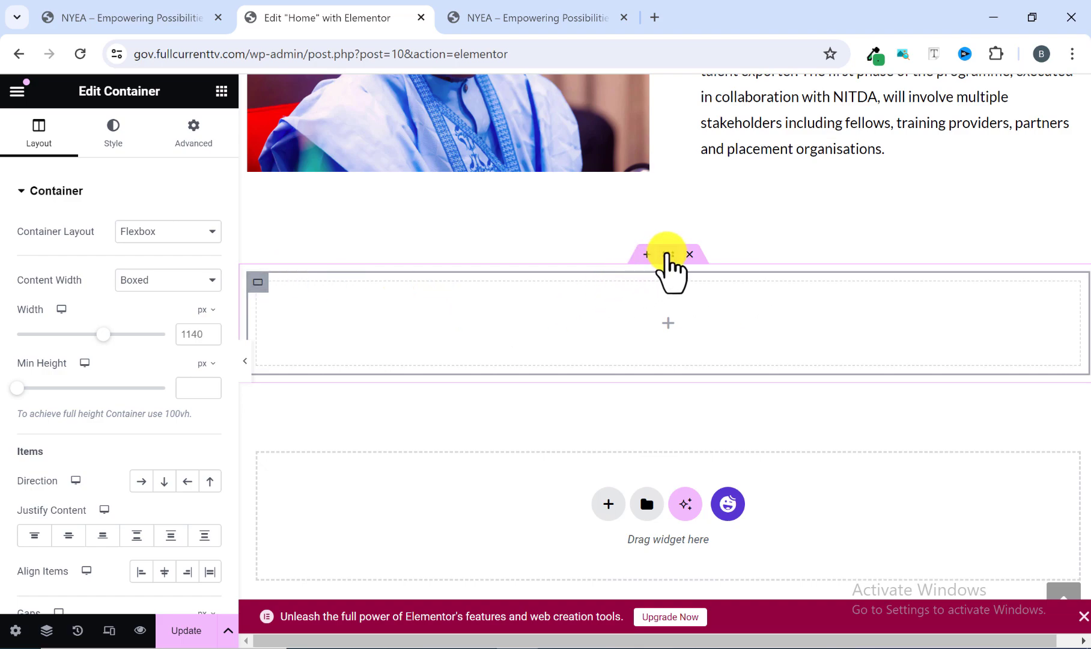
pyautogui.click(668, 254)
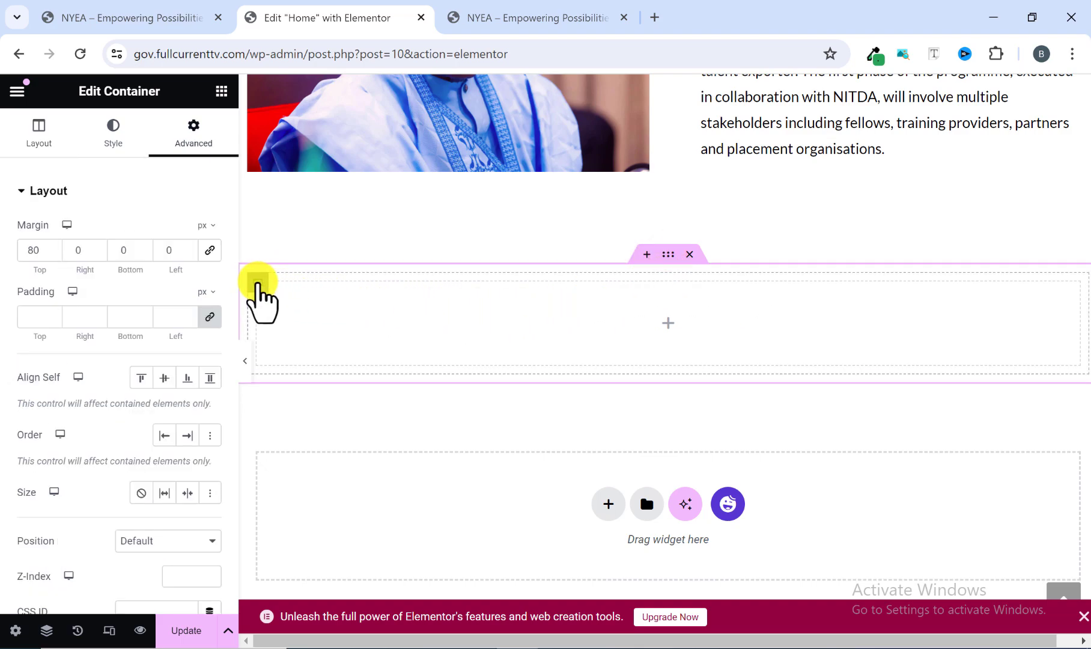
pyautogui.click(258, 281)
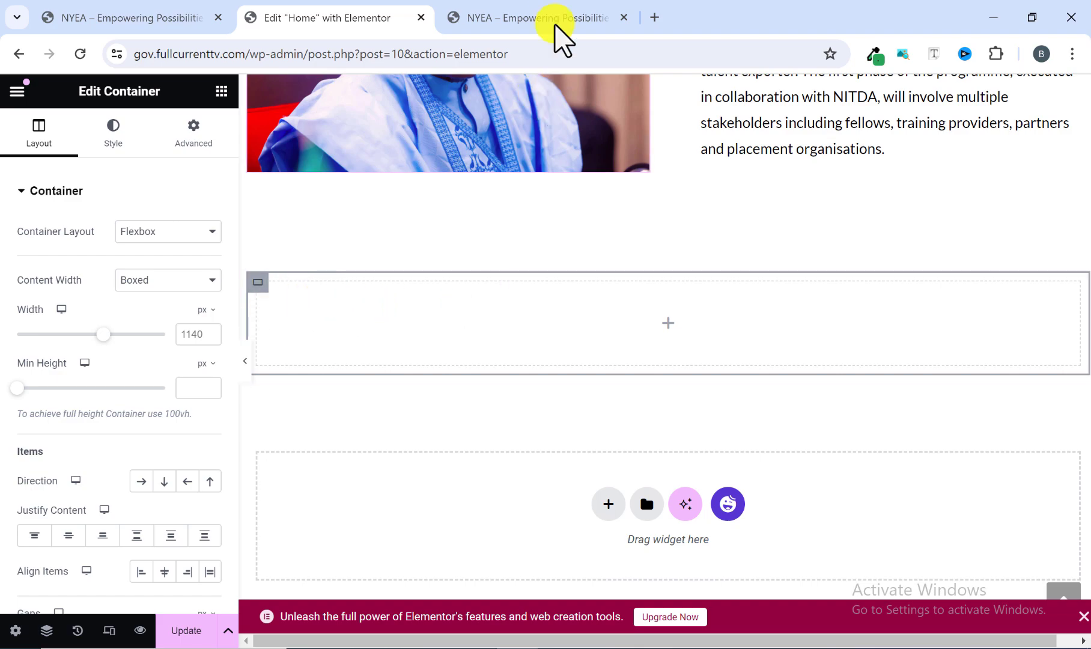
# Check the reference's text-and-image arrangement, then add an Image widget to the outer container after the nested container.
pyautogui.click(540, 18)
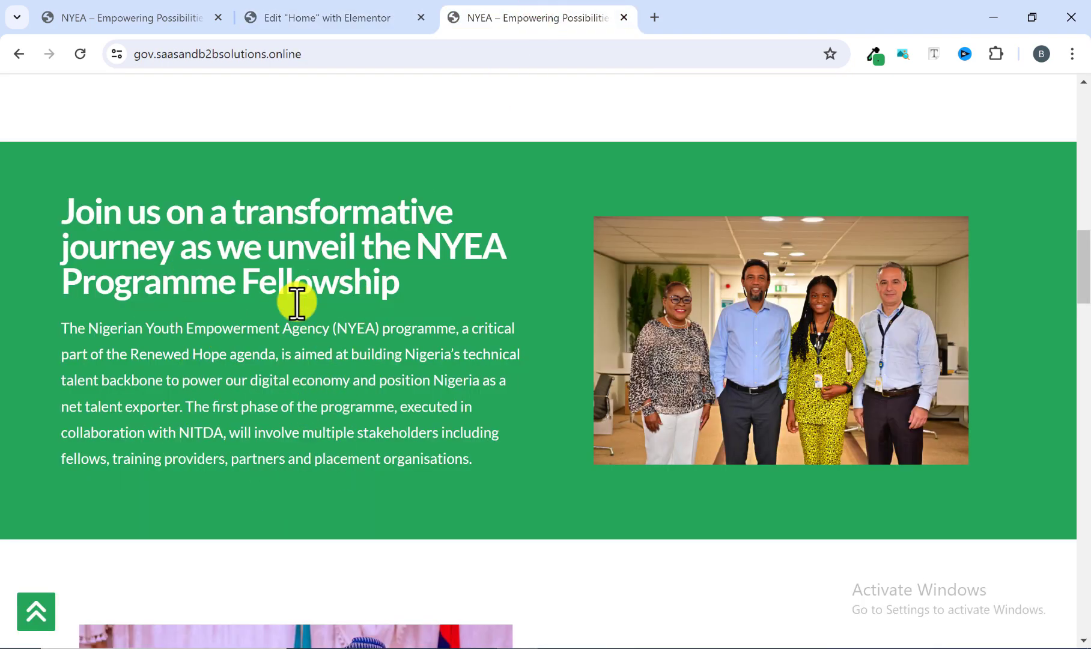
pyautogui.click(360, 18)
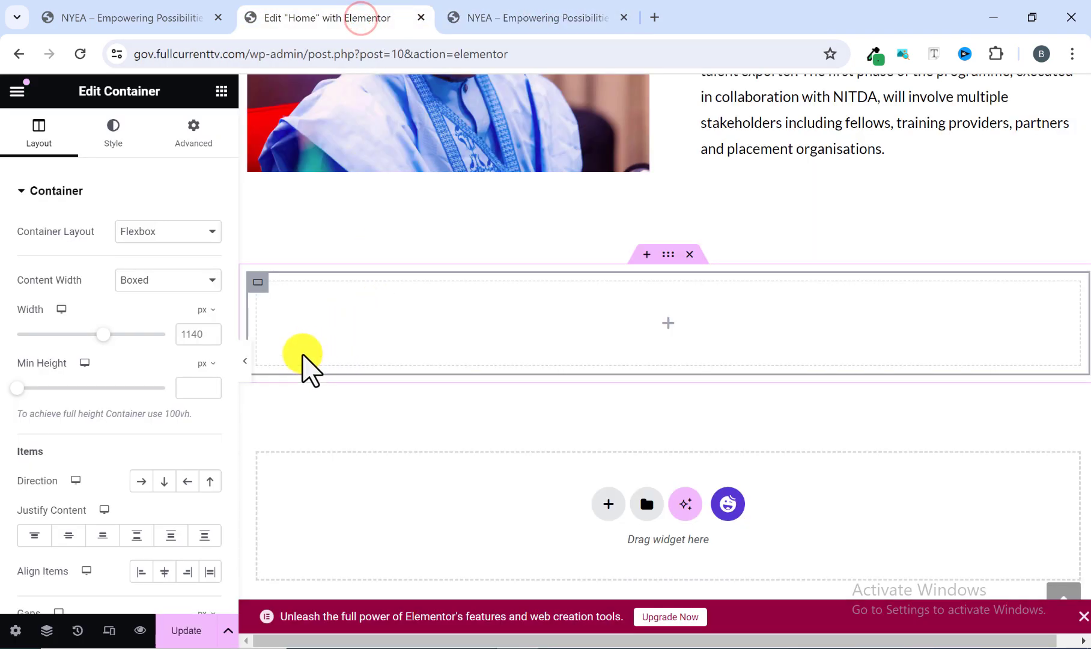
pyautogui.click(222, 91)
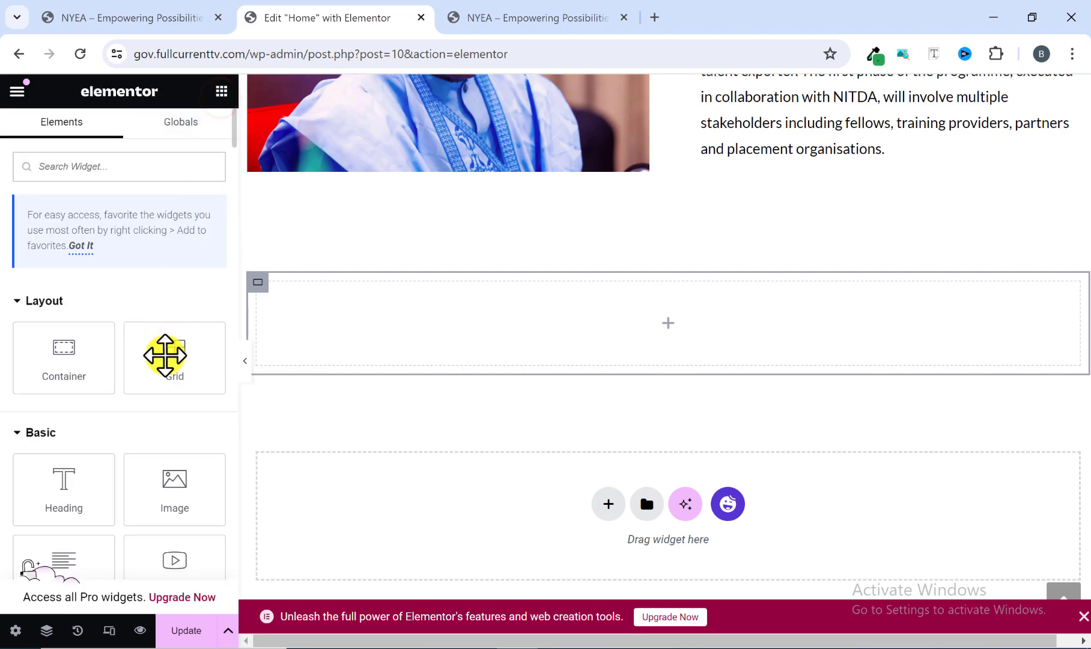
pyautogui.scroll(-1, 162, 360)
pyautogui.moveTo(176, 419); pyautogui.dragTo(356, 376)
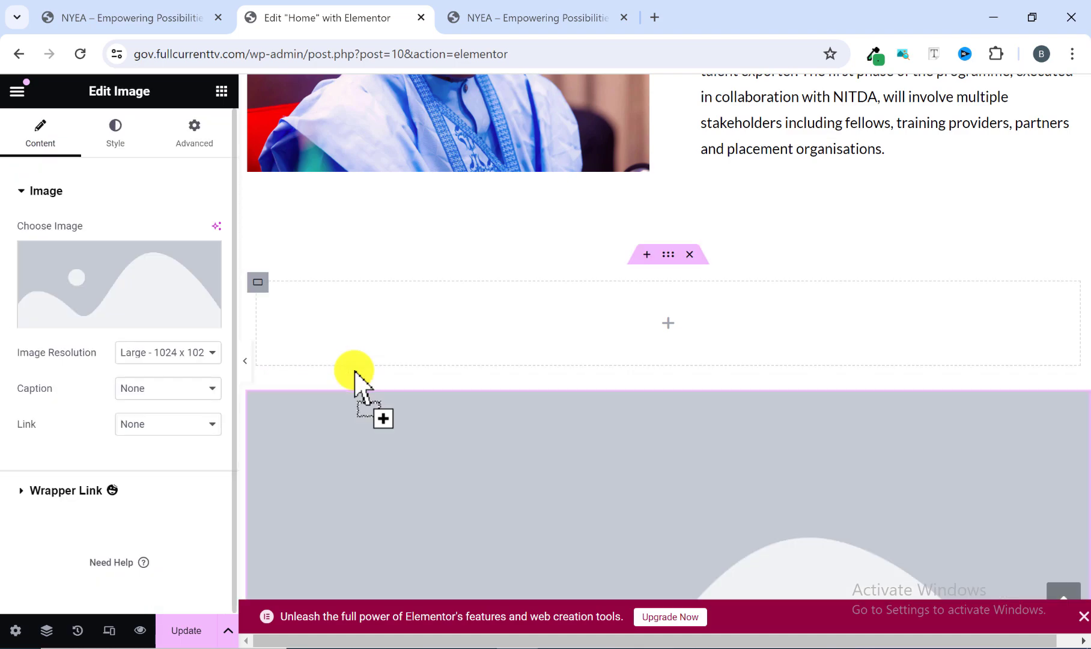
# Set the outer container's direction to horizontal row so the nested container and image sit side by side.
pyautogui.click(258, 282)
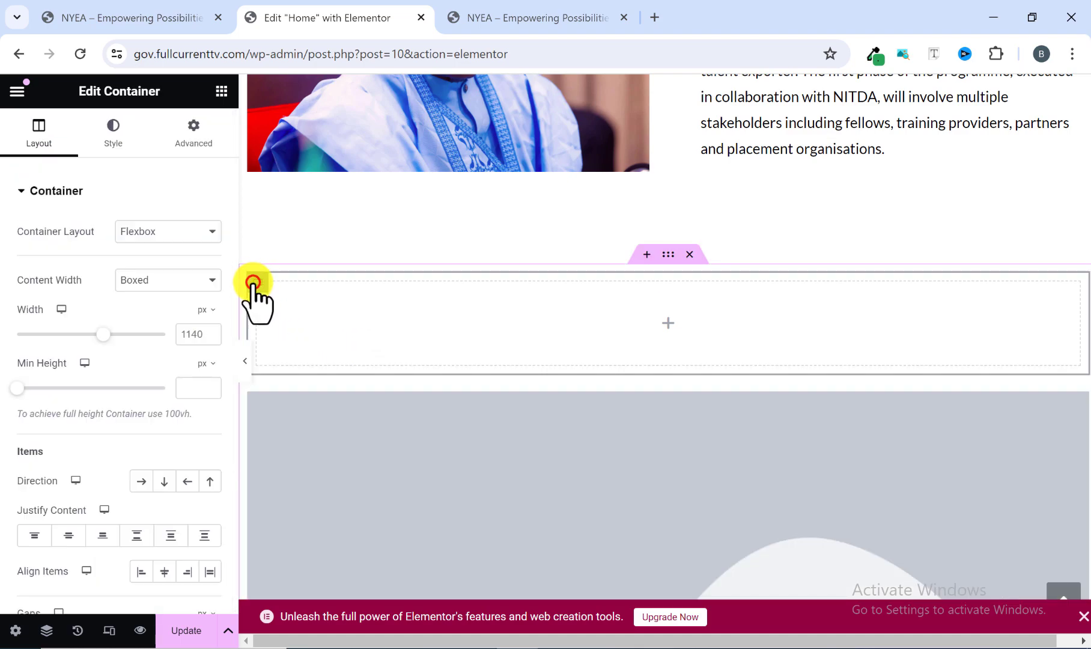
pyautogui.click(257, 401)
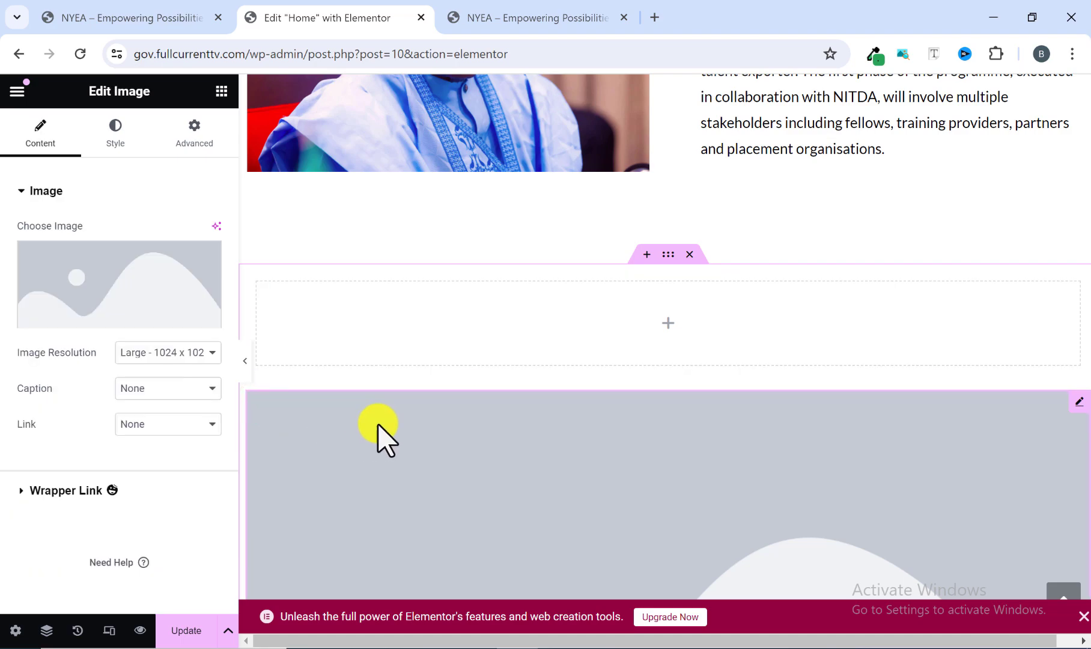
pyautogui.click(668, 255)
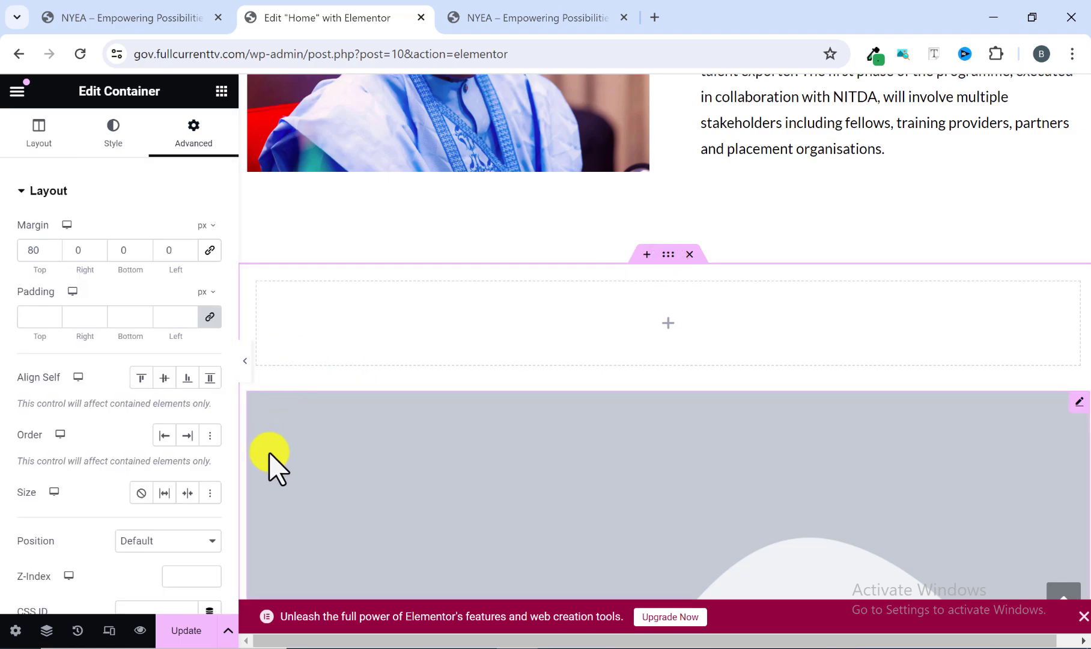
pyautogui.click(38, 141)
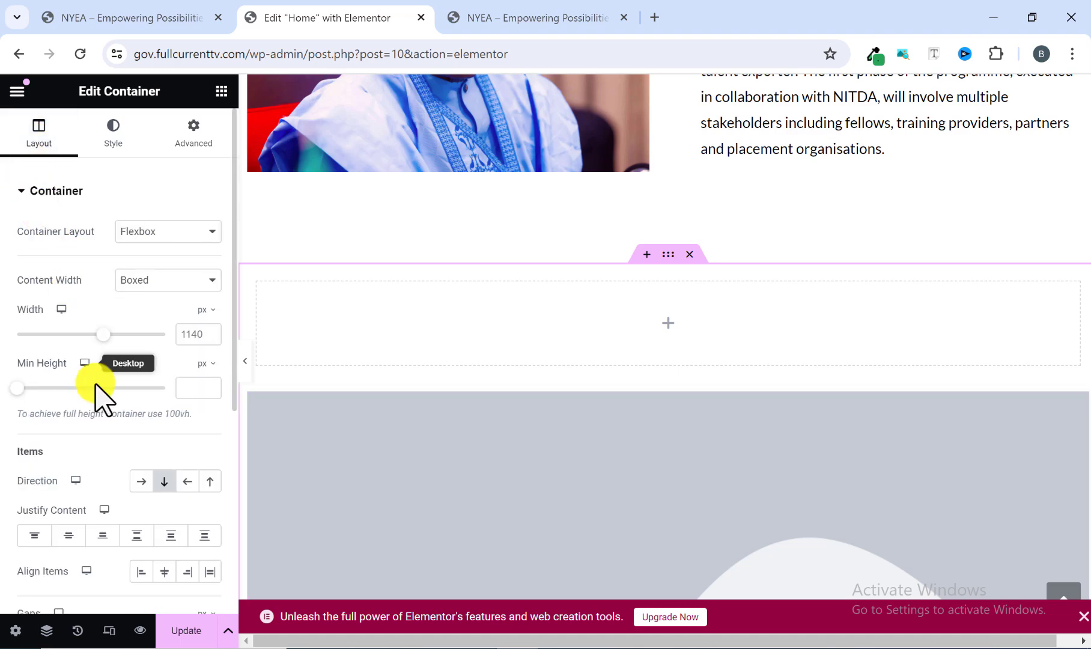
pyautogui.click(138, 481)
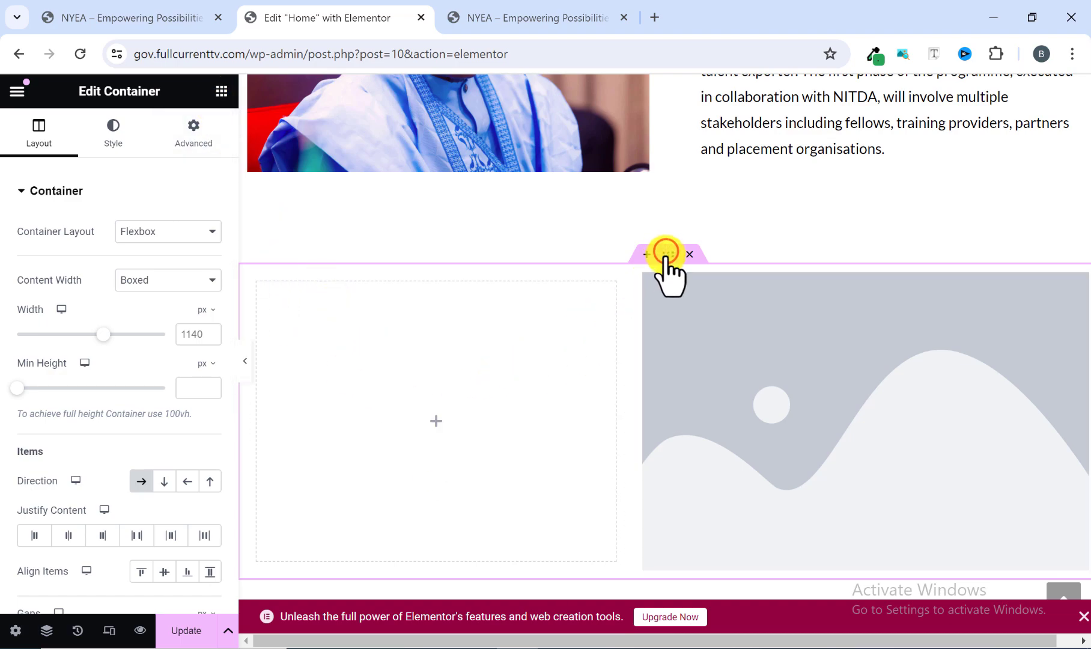
# Give the outer container a classic background in the global green #26A65B and compare it with the reference section.
pyautogui.click(116, 135)
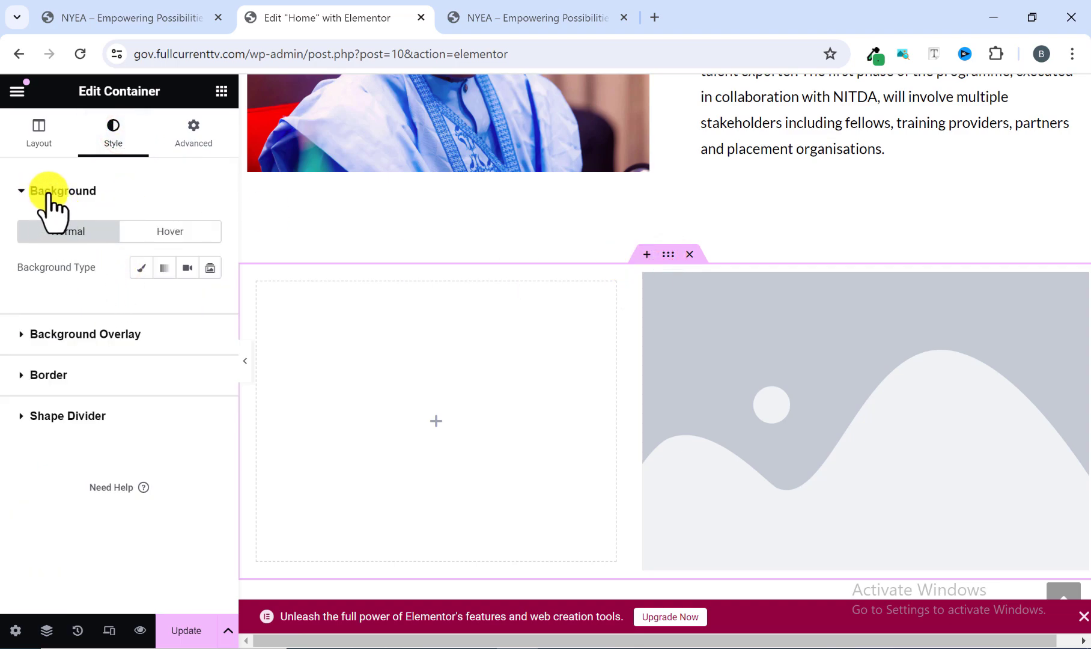
pyautogui.click(138, 268)
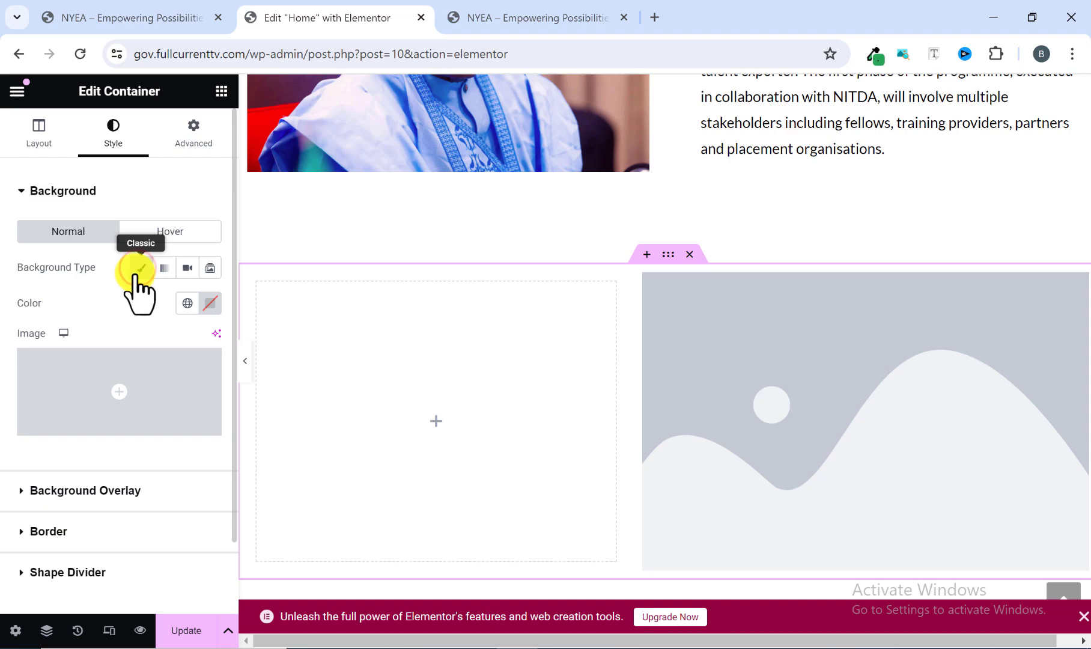
pyautogui.click(188, 302)
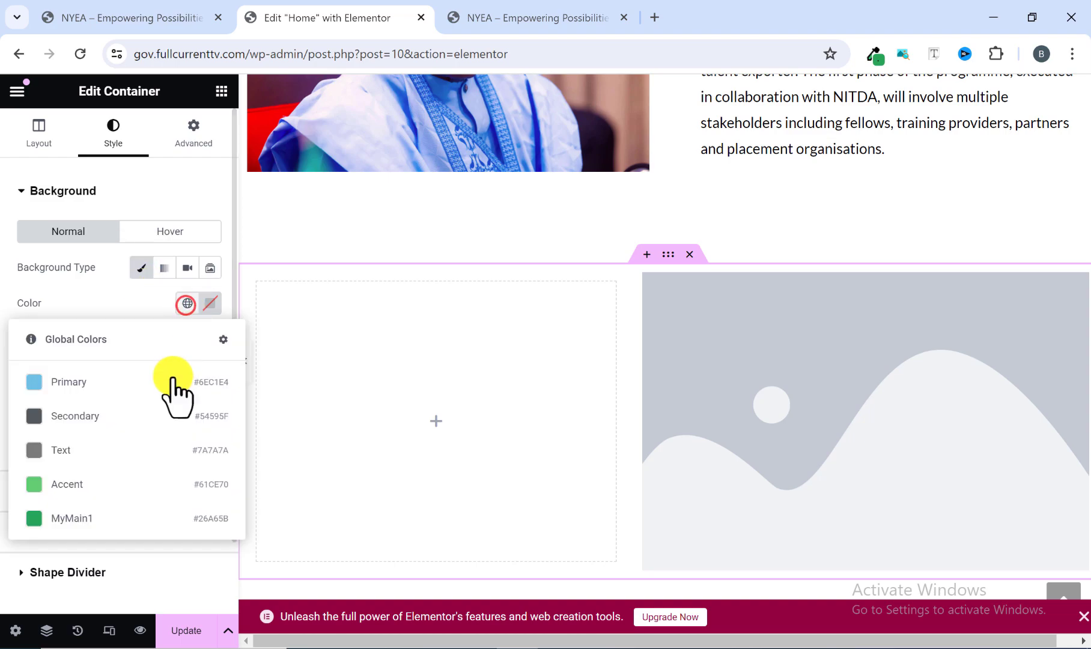
pyautogui.click(94, 518)
pyautogui.click(560, 15)
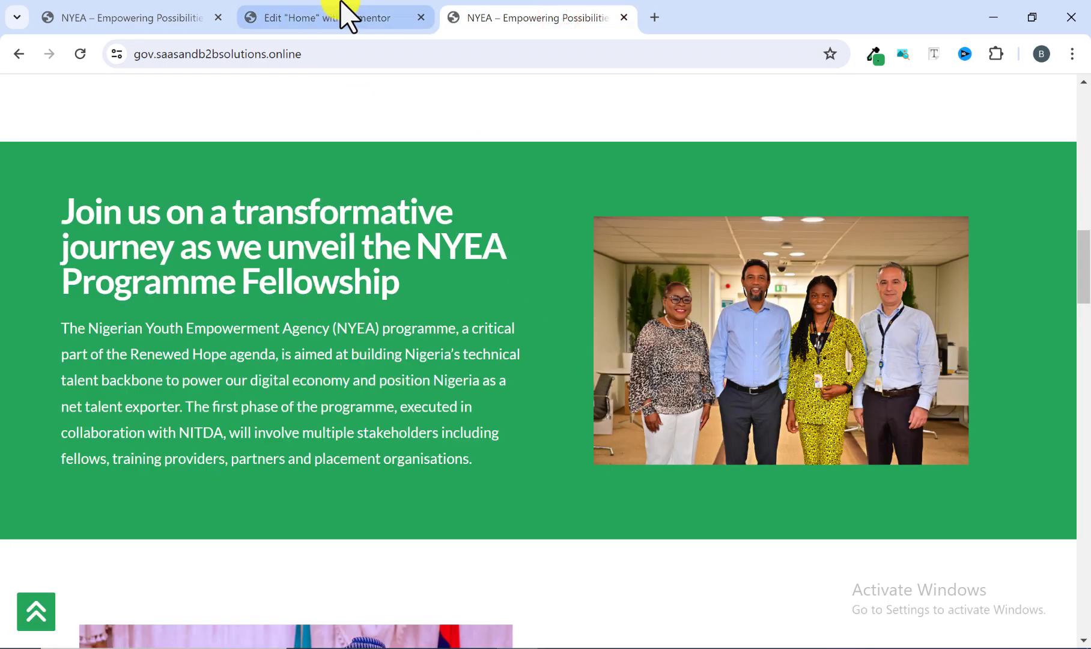
pyautogui.click(361, 6)
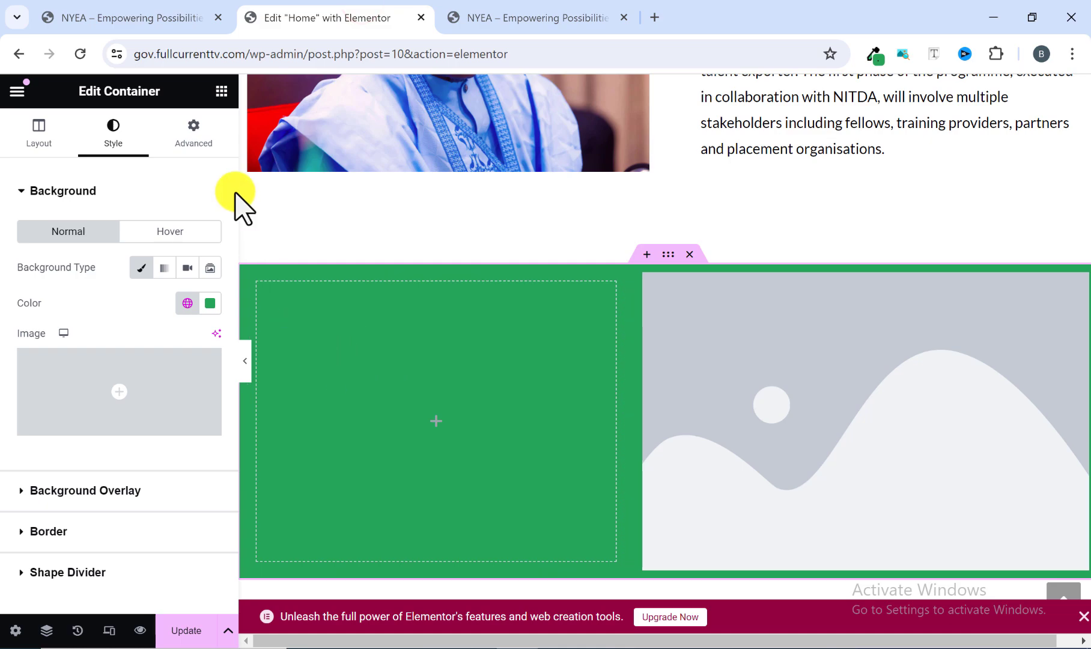
# Add a Heading to the nested container with the reference's title "Join us on a transformative journey as we unveil the NYEA Programme Fellowship".
pyautogui.click(222, 91)
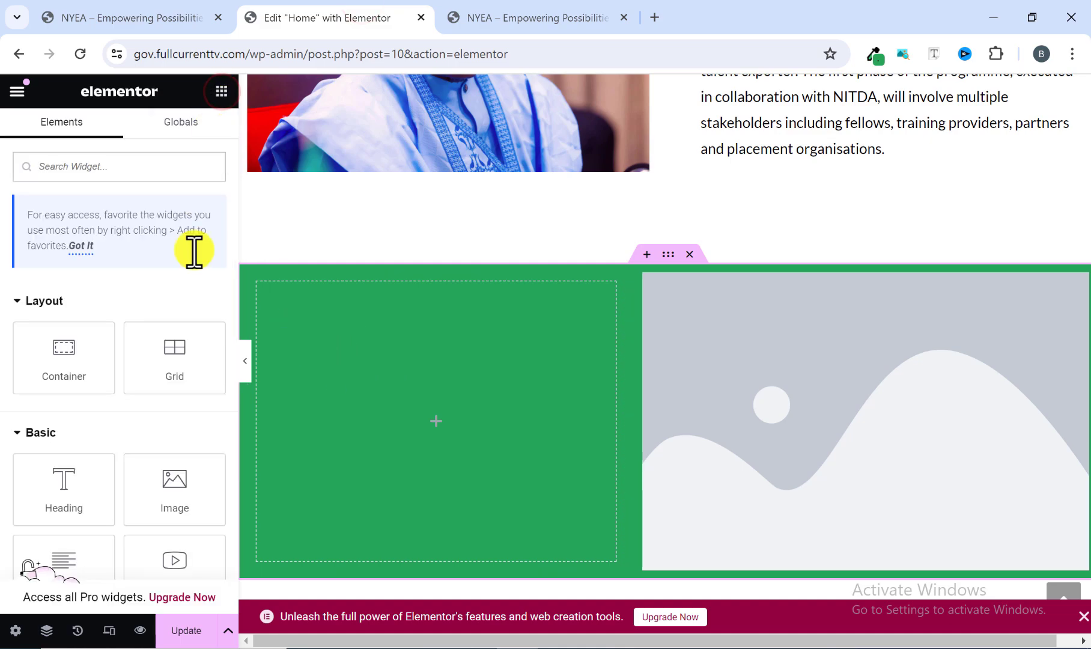
pyautogui.moveTo(68, 493); pyautogui.dragTo(385, 444)
pyautogui.click(540, 17)
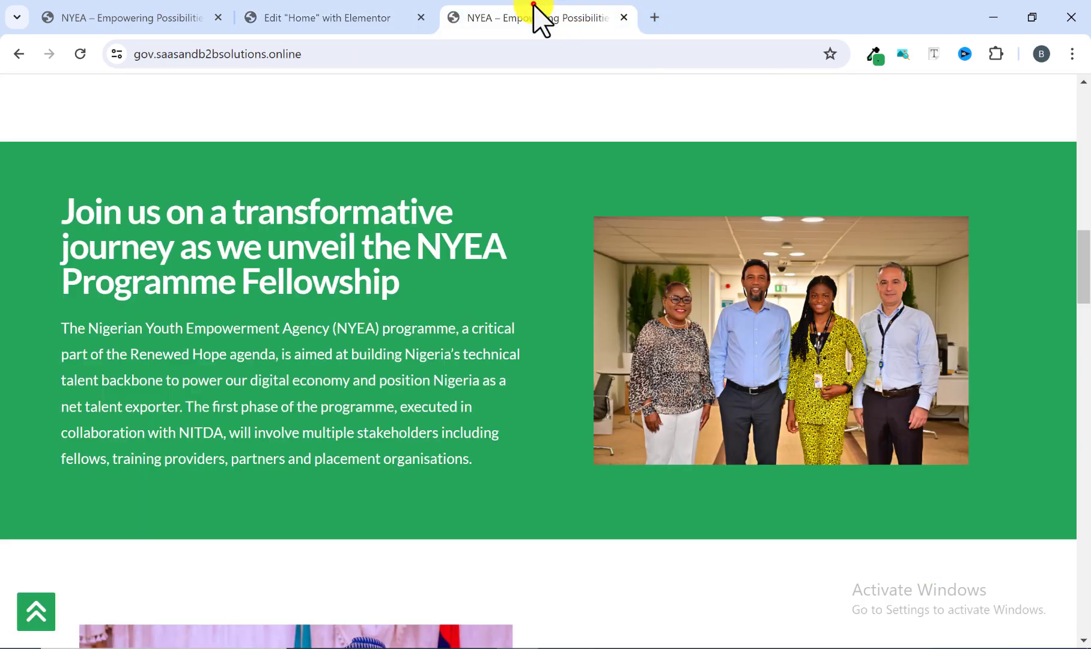
pyautogui.moveTo(54, 205); pyautogui.dragTo(401, 275)
pyautogui.rightClick(375, 278)
pyautogui.click(414, 293)
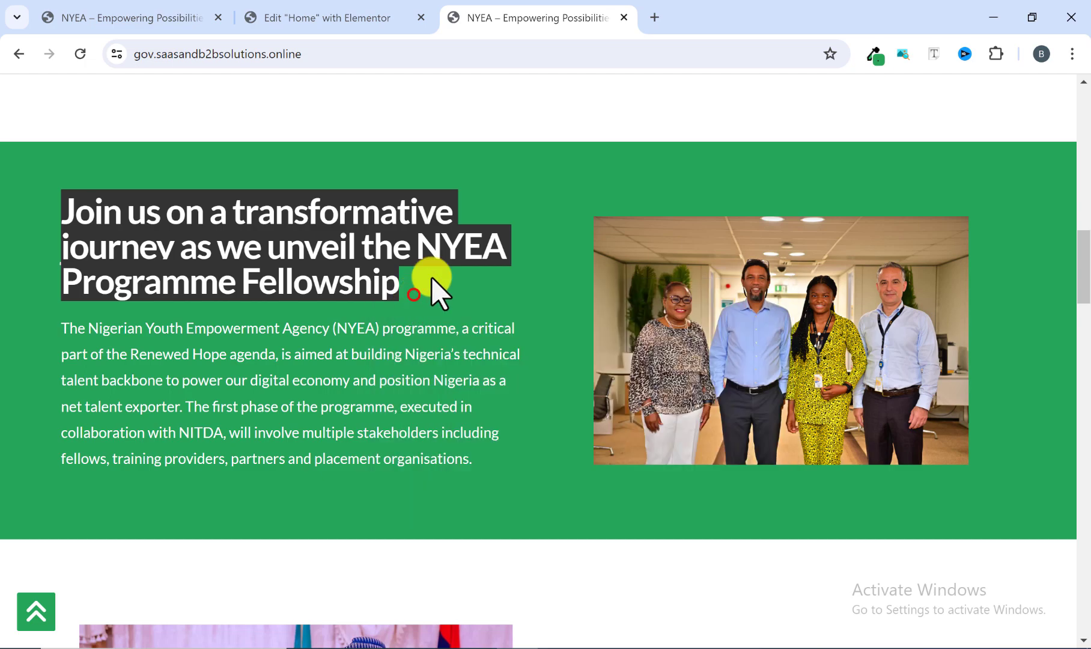
pyautogui.click(354, 27)
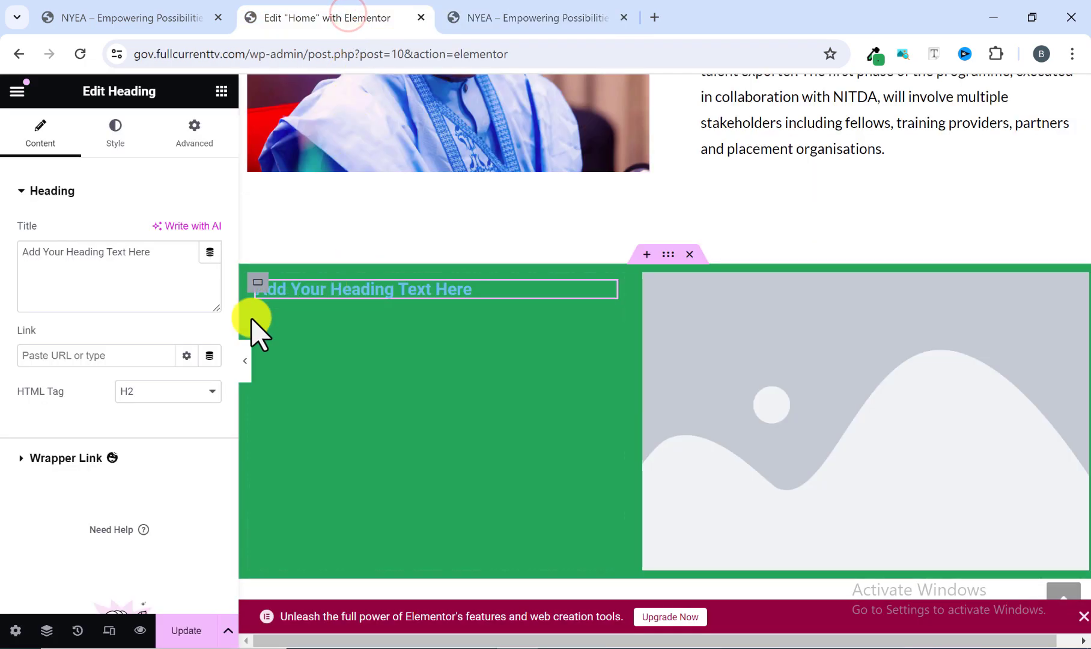
pyautogui.moveTo(161, 260); pyautogui.dragTo(9, 265)
pyautogui.rightClick(58, 283)
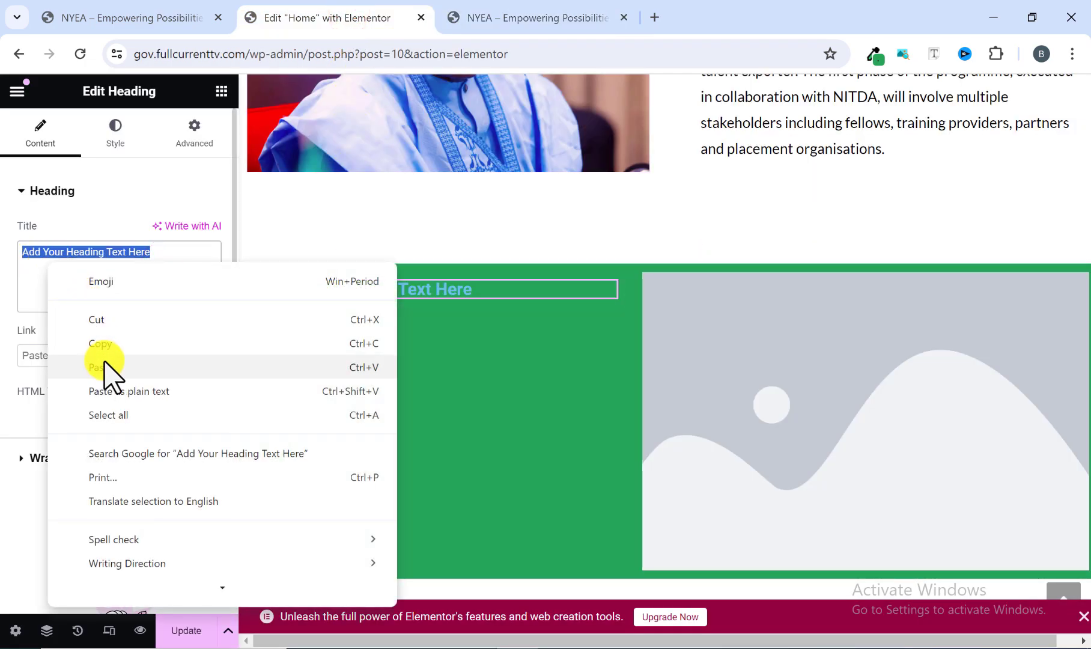
pyautogui.click(104, 363)
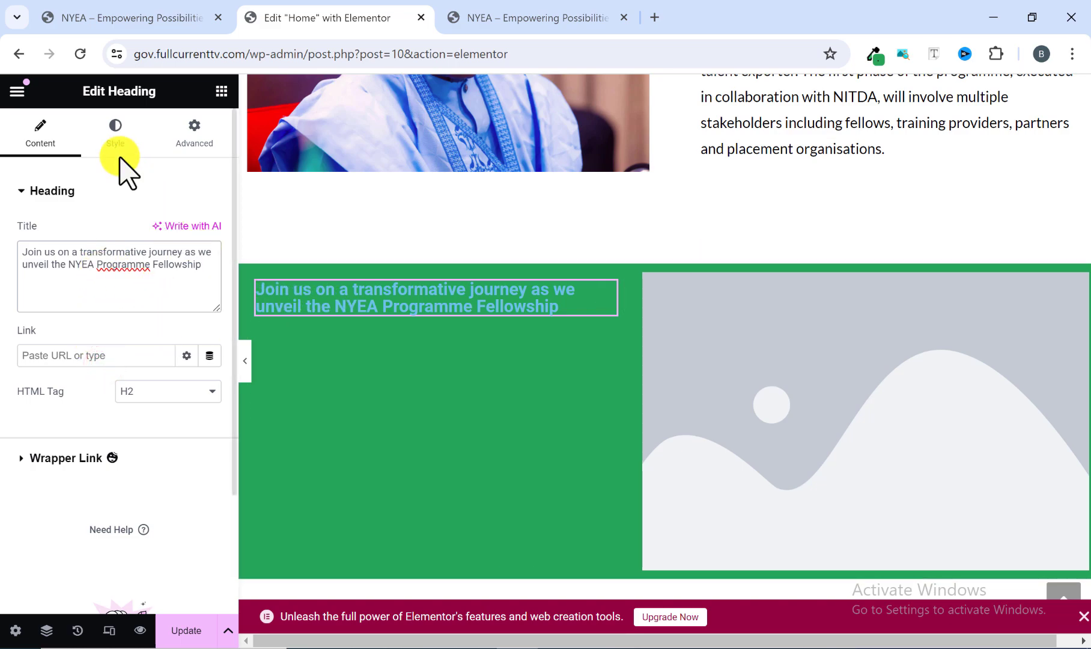
# Set the fellowship heading's text color to white, #FFFFFF.
pyautogui.click(120, 129)
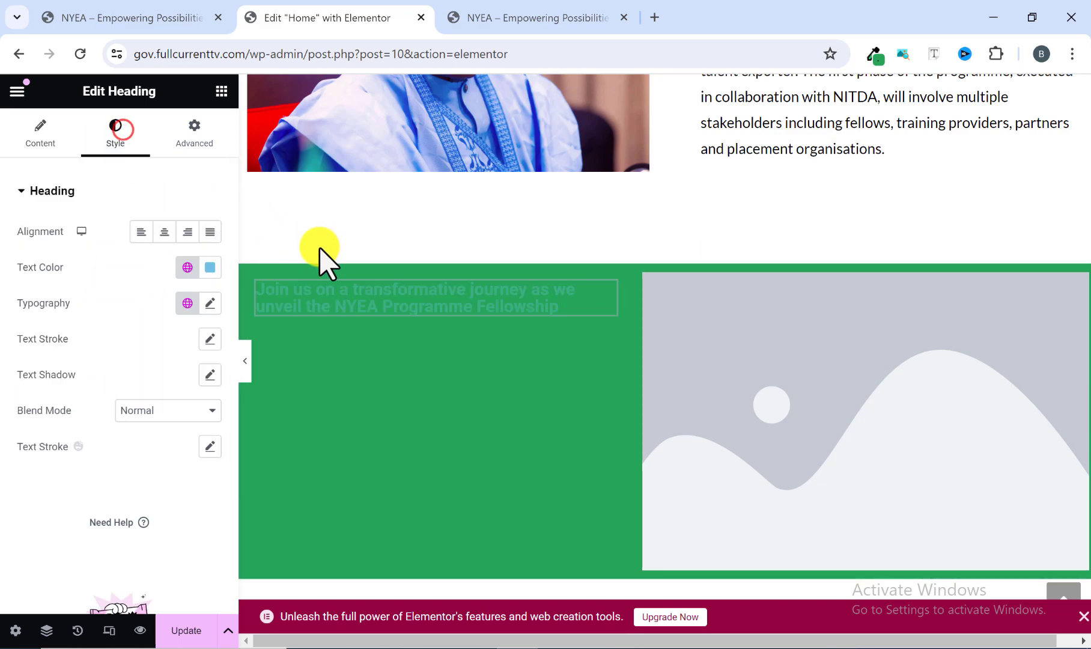
pyautogui.click(210, 267)
pyautogui.click(115, 347)
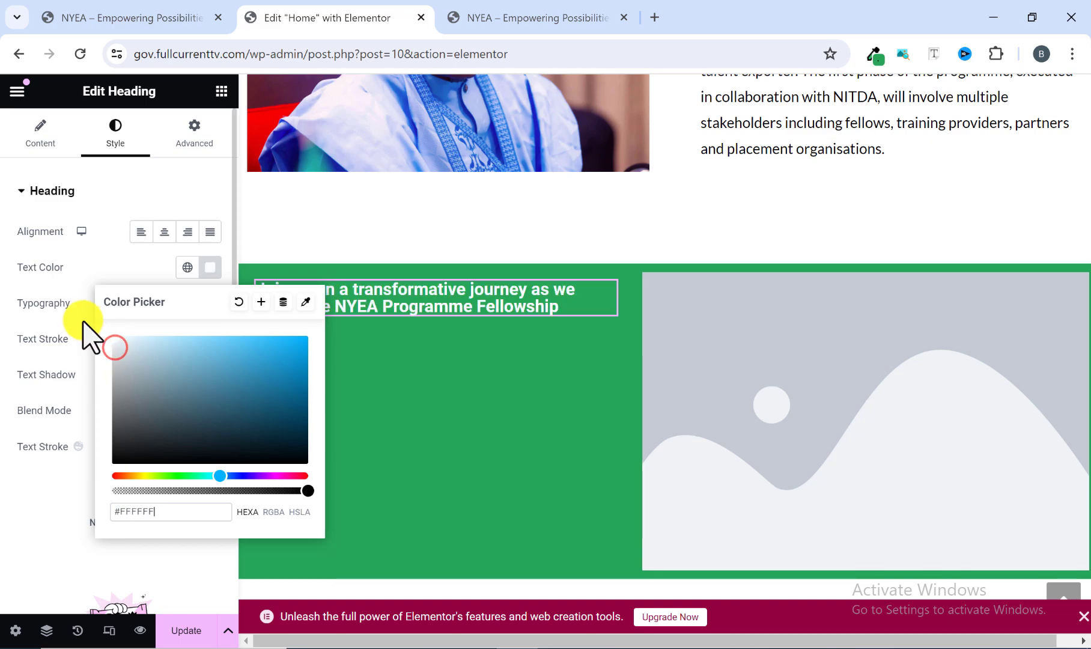
pyautogui.click(74, 271)
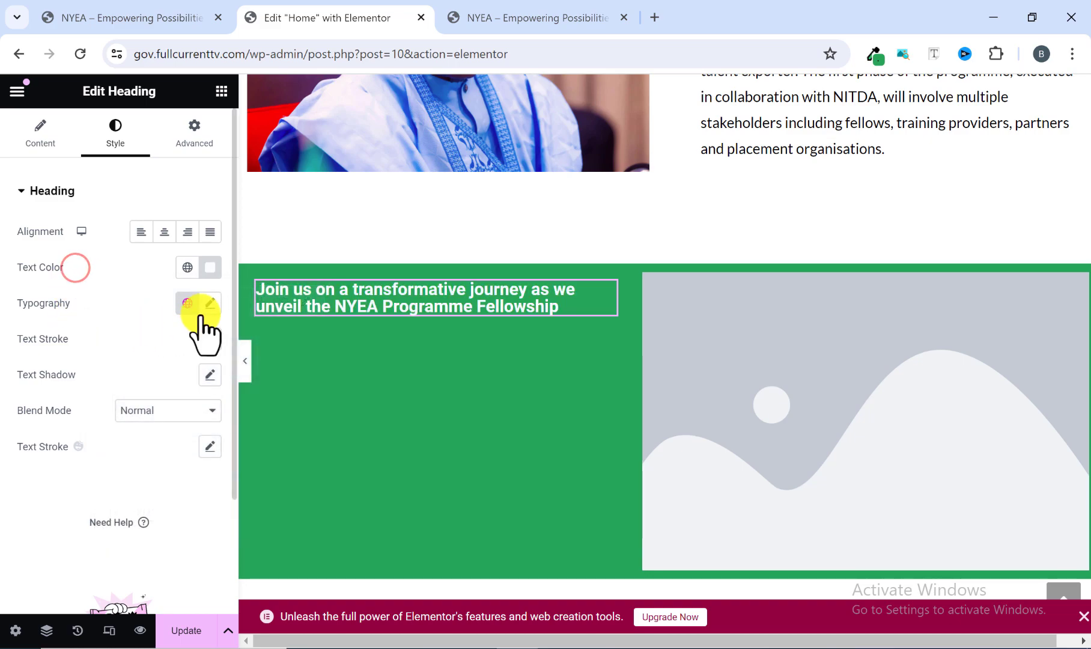
# Set the fellowship heading's font family to Lato.
pyautogui.click(211, 303)
pyautogui.click(178, 387)
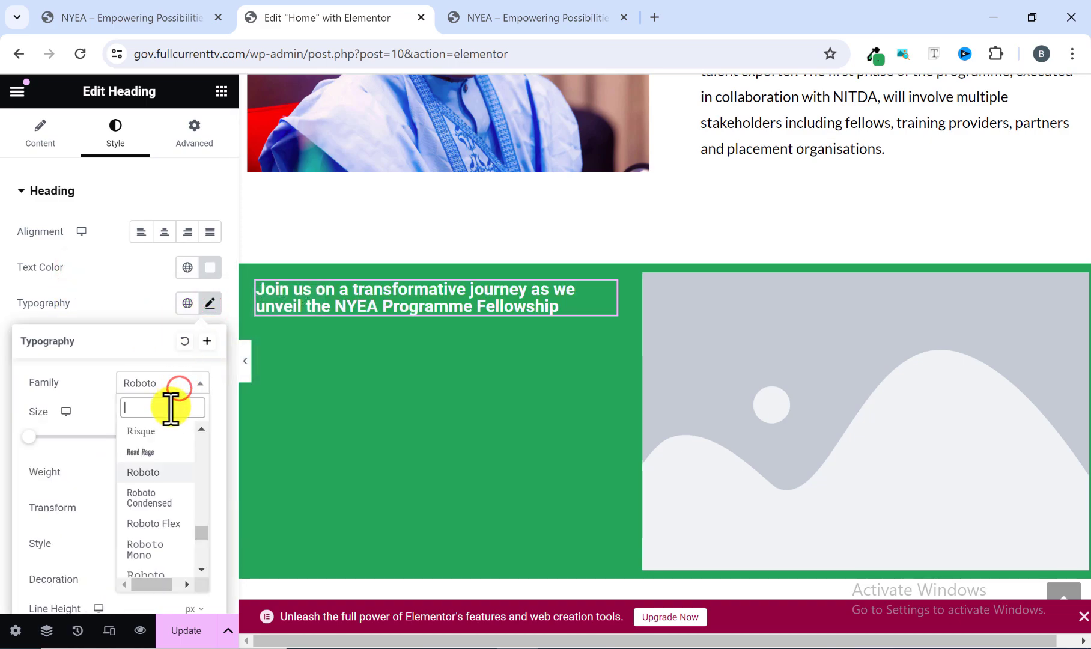
pyautogui.write('lato')
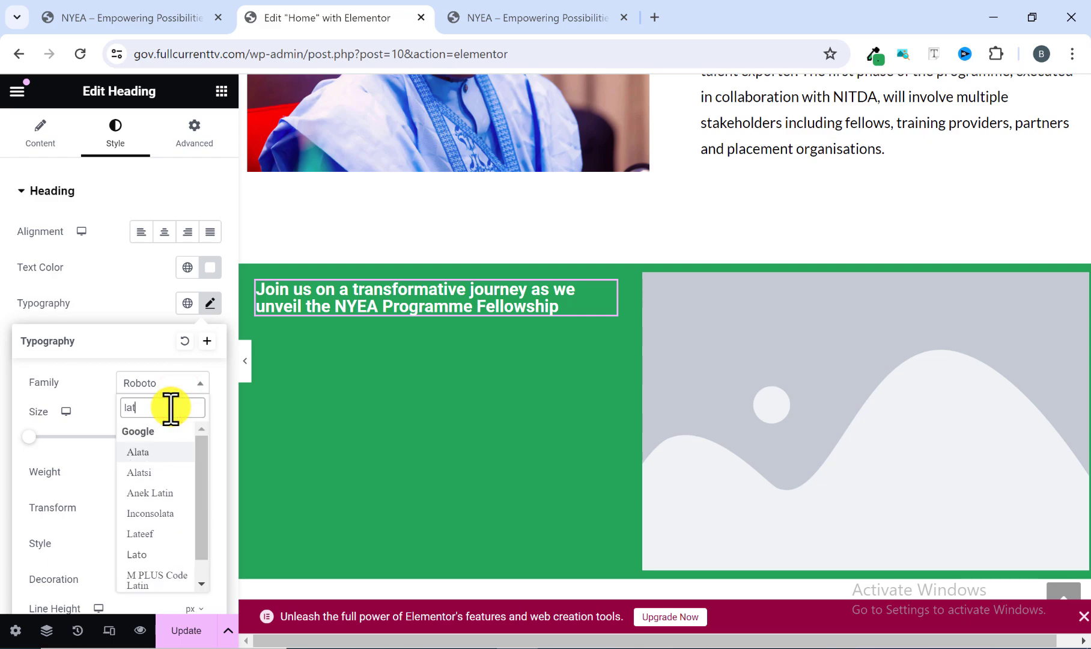
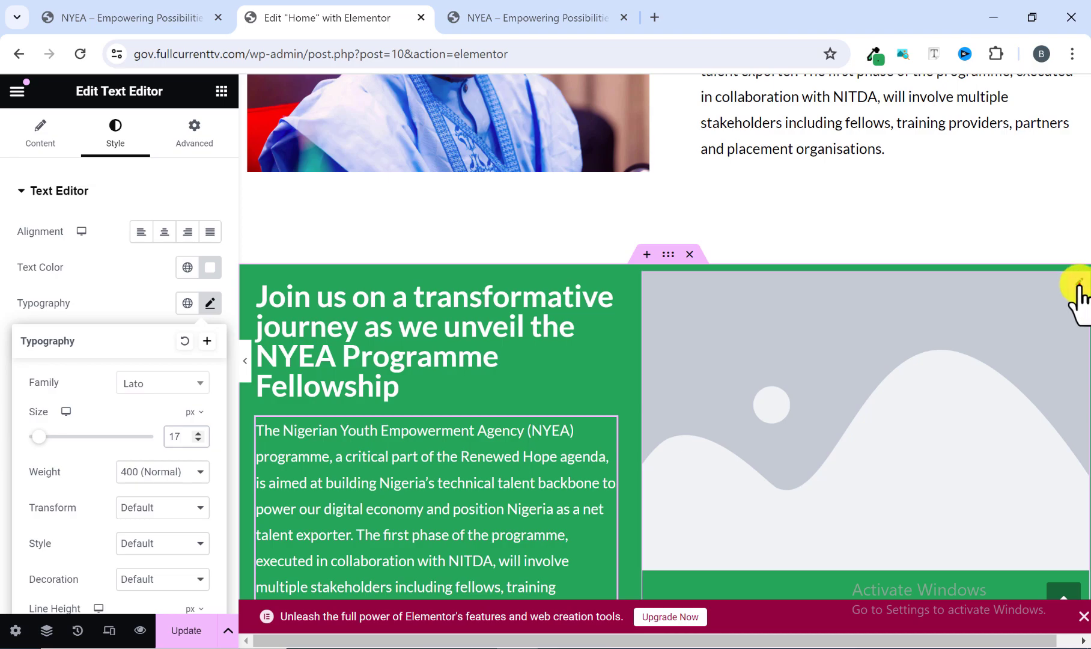
# Replace the placeholder image in the green section with the group photo of four people, Screenshot-2023-02-07-at-9.25.31-pm.png, from the media library.
pyautogui.click(1079, 294)
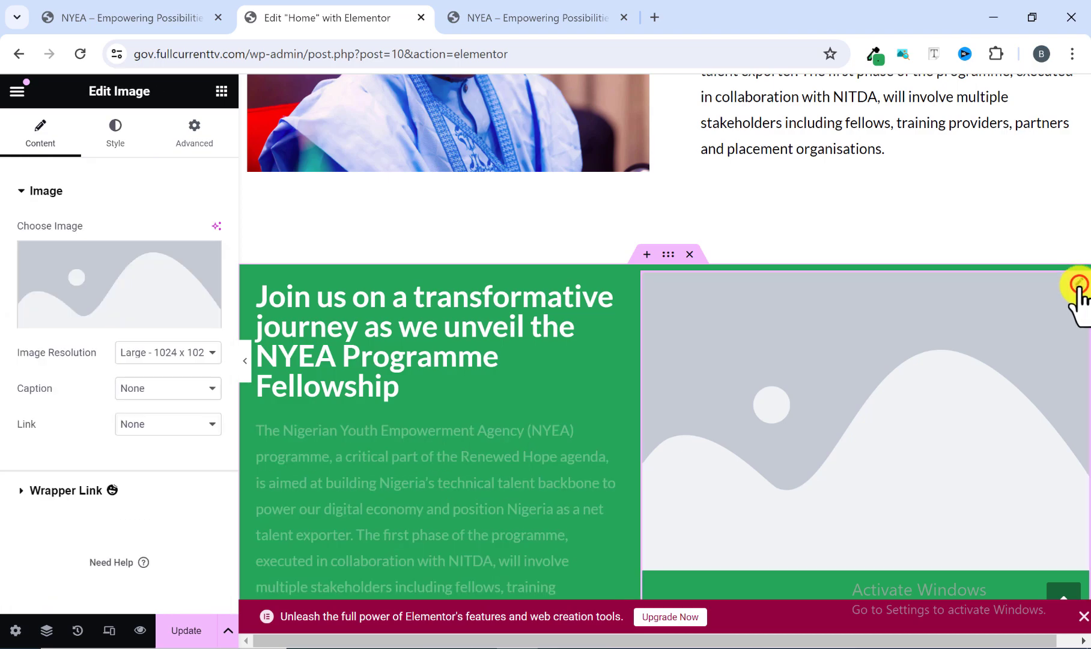
pyautogui.click(108, 320)
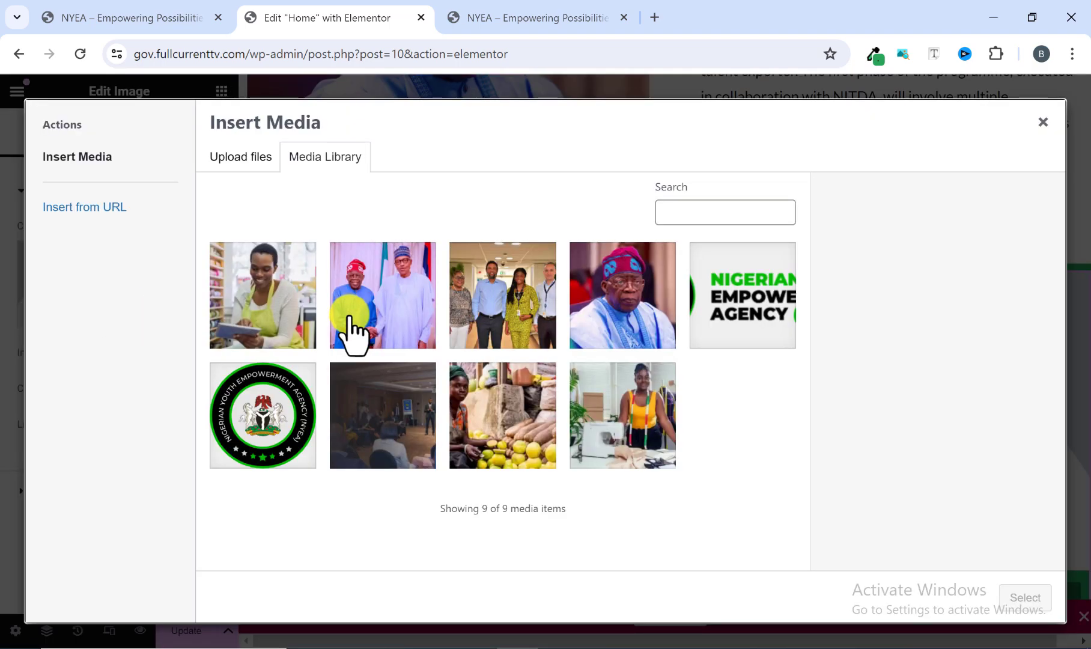
pyautogui.click(505, 322)
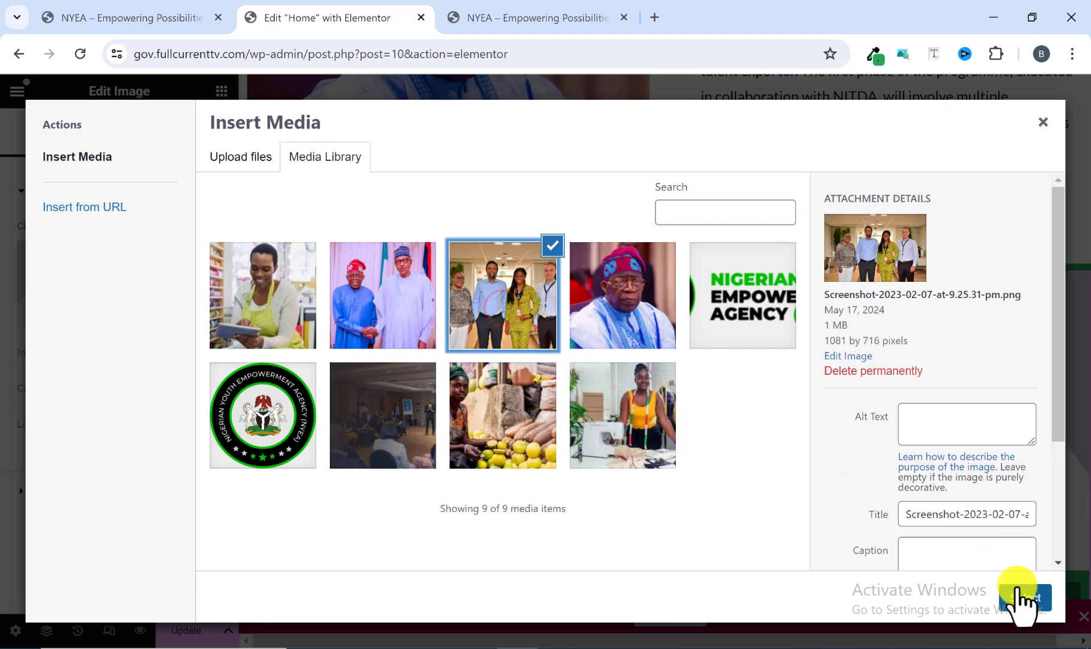
pyautogui.click(1024, 598)
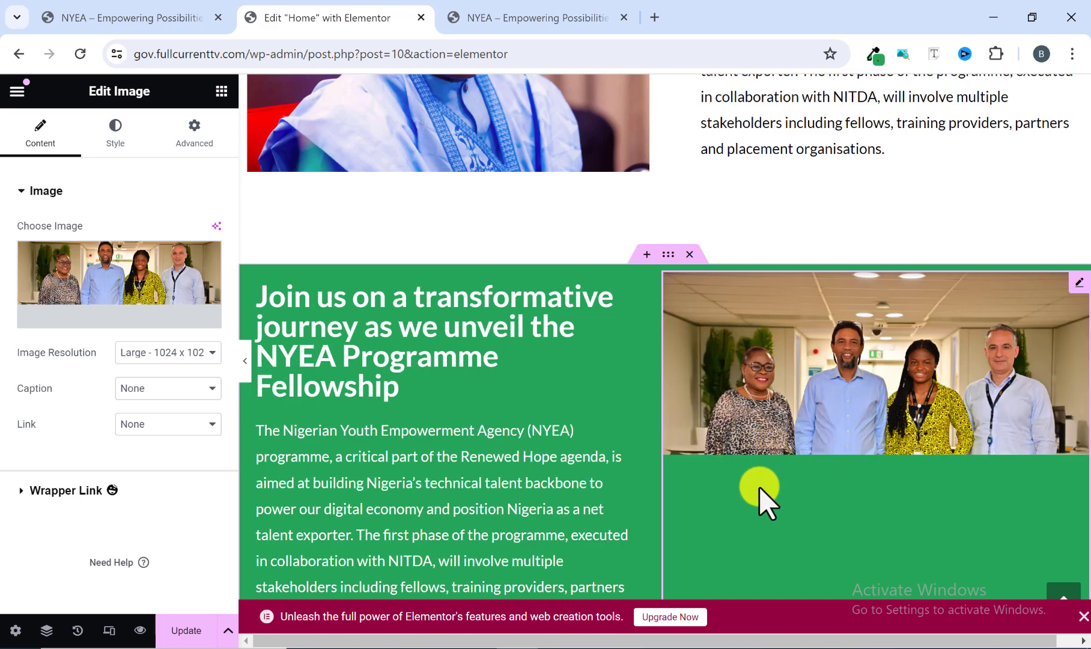
pyautogui.click(243, 366)
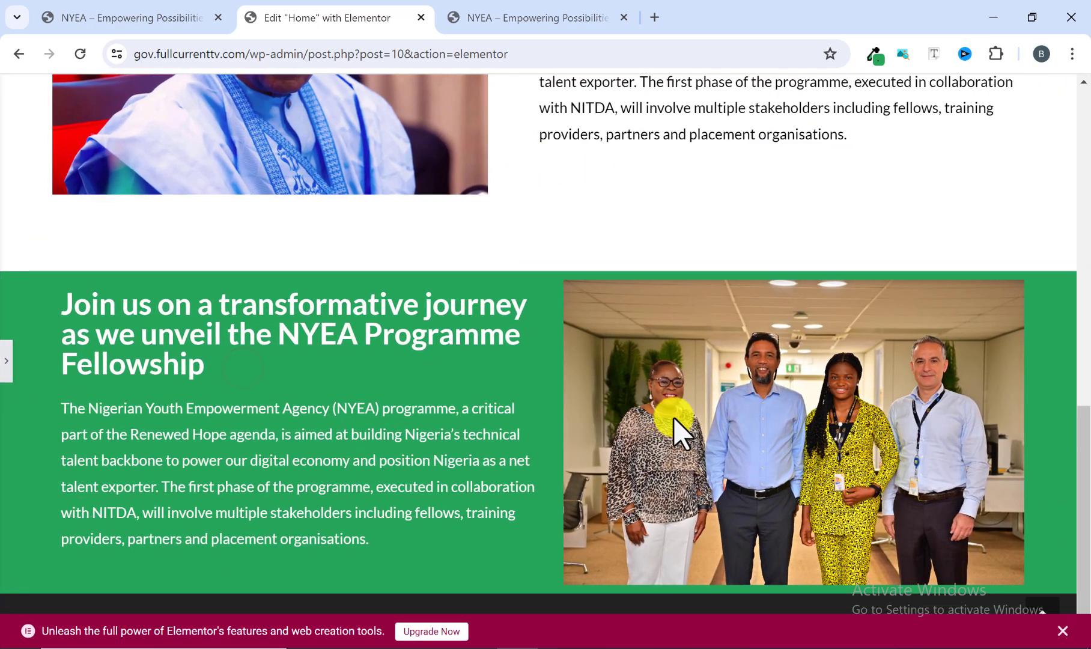
pyautogui.scroll(1, 515, 356)
pyautogui.scroll(-1, 515, 355)
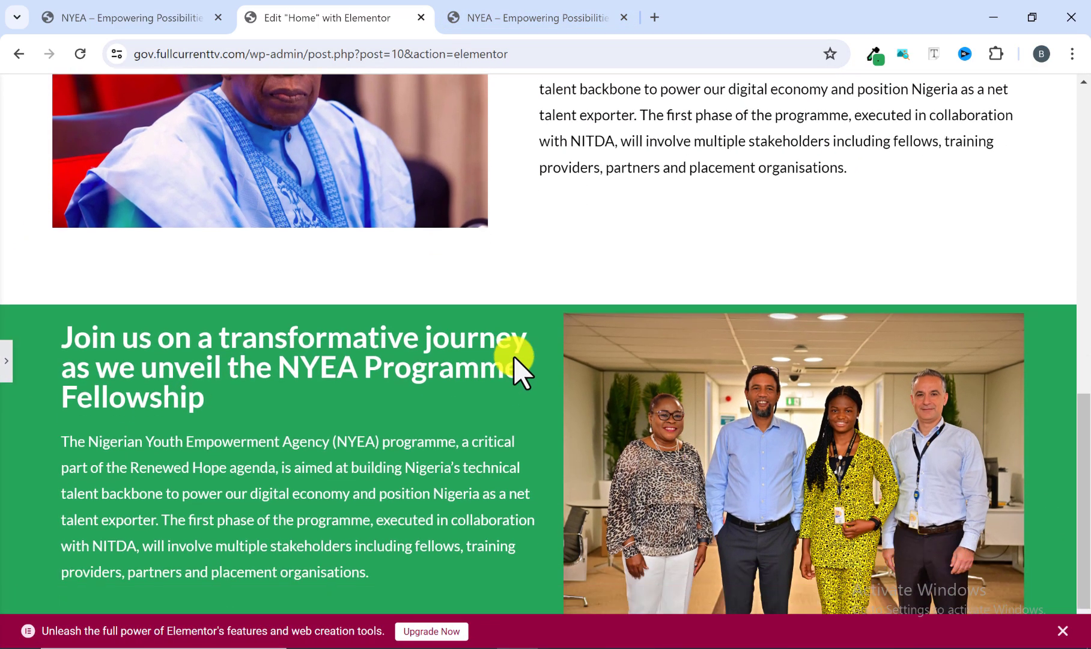
# Compare the green section with the reference site and set its container's unlinked padding to 50 px top and 50 px bottom.
pyautogui.click(564, 13)
pyautogui.click(514, 211)
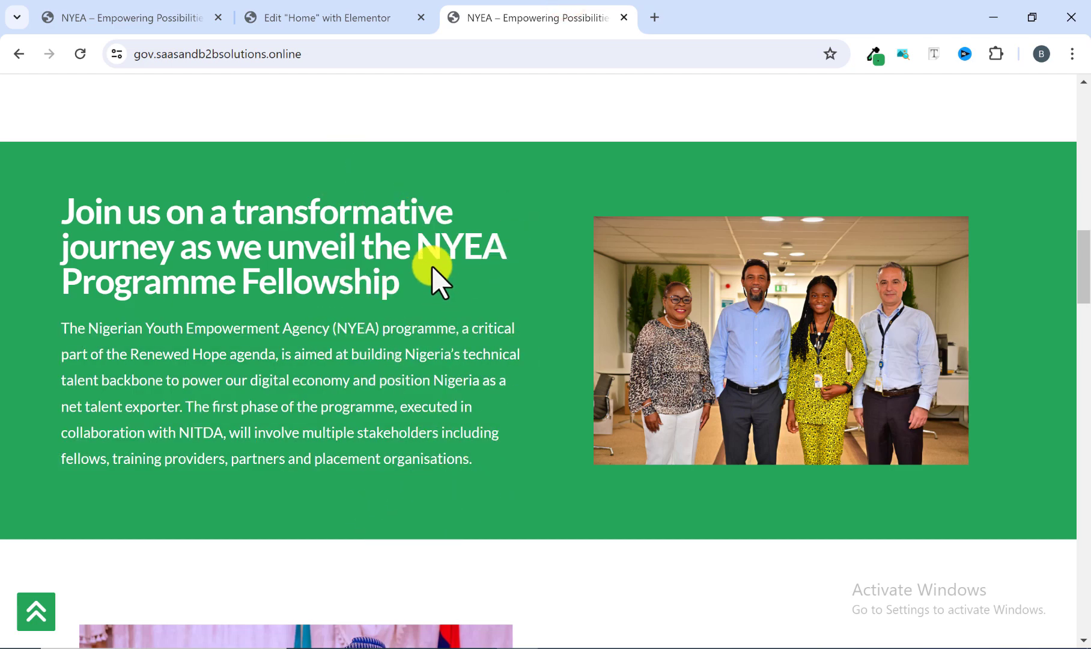
pyautogui.click(360, 14)
pyautogui.click(6, 363)
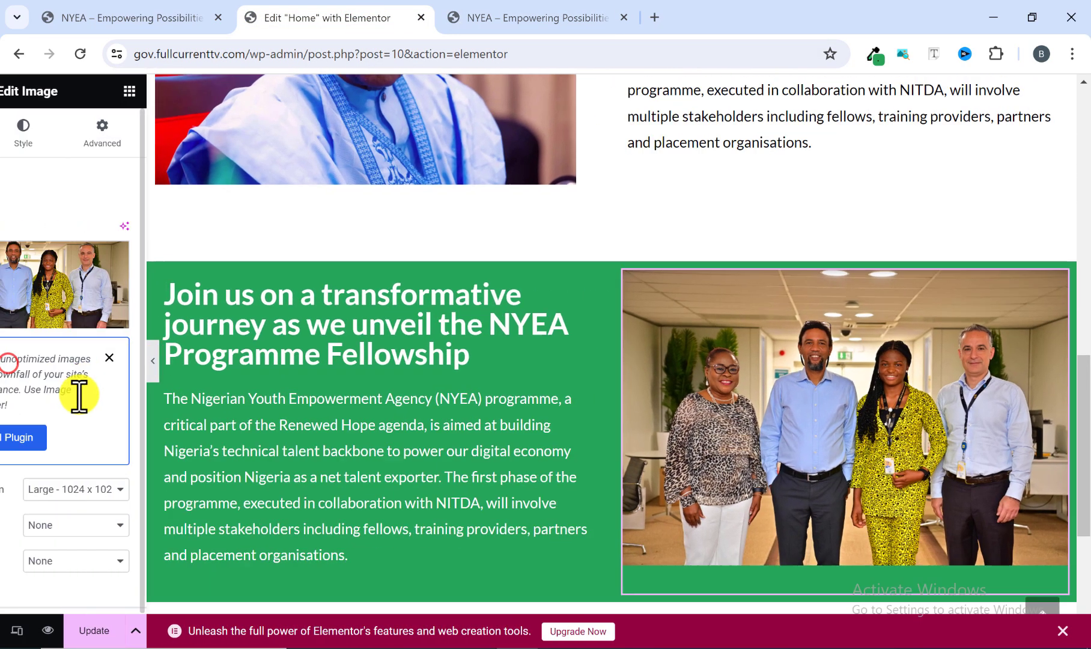
pyautogui.click(667, 254)
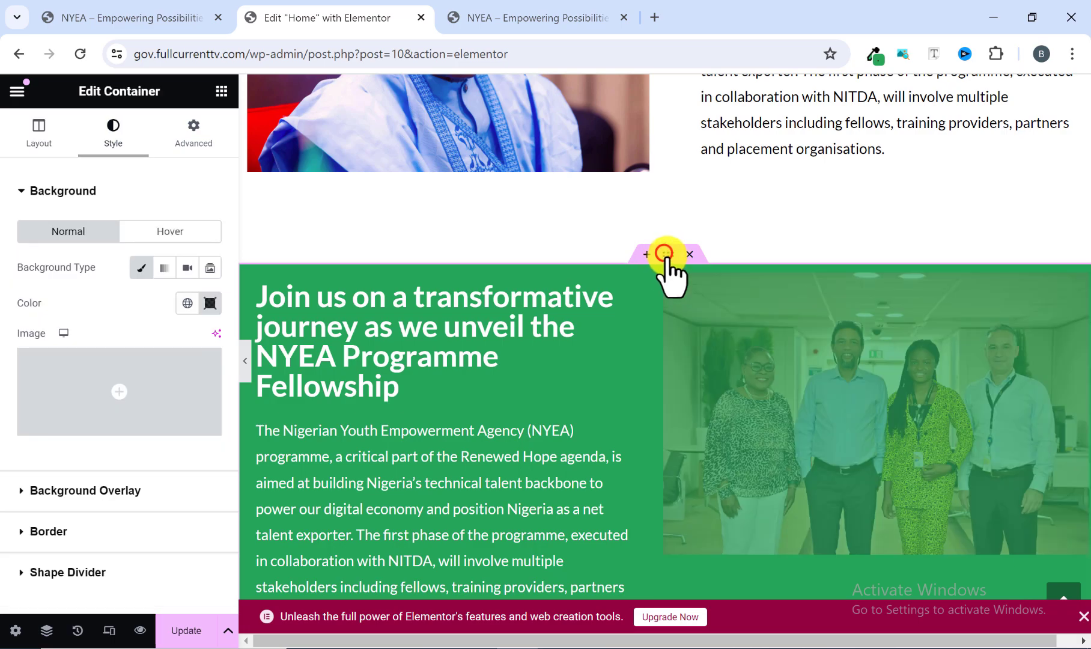
pyautogui.click(199, 135)
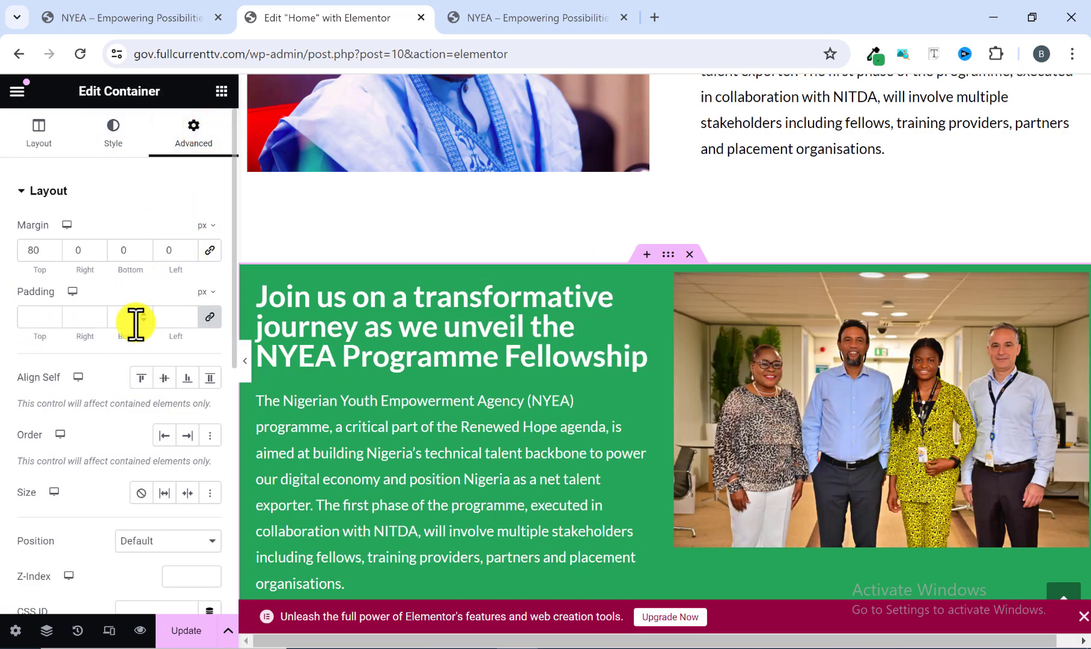
pyautogui.click(212, 318)
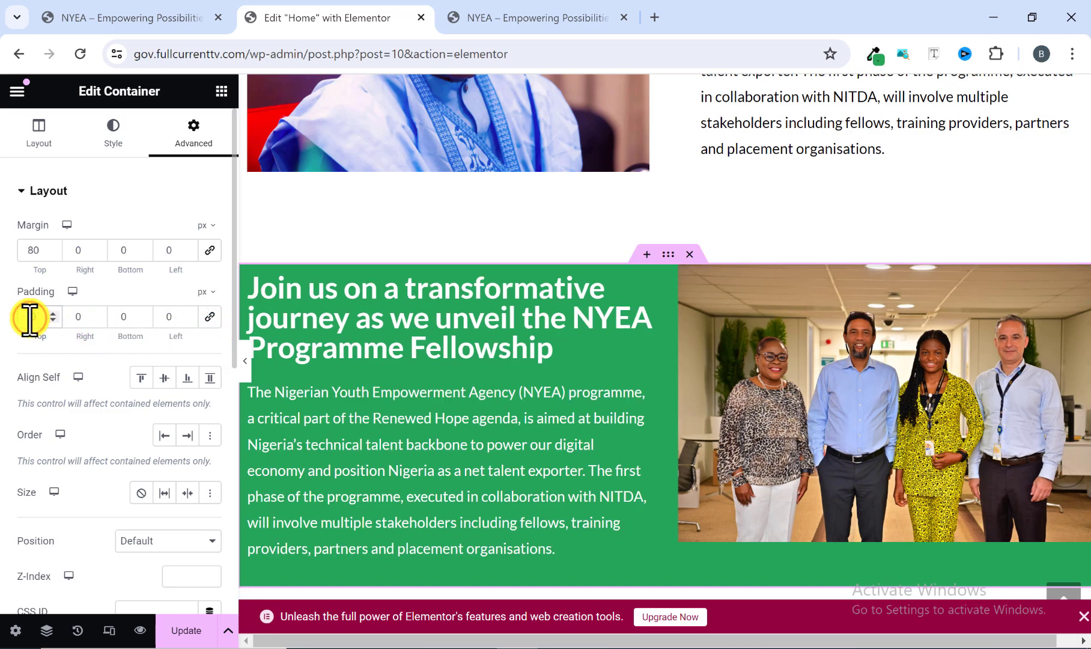
pyautogui.write('70')
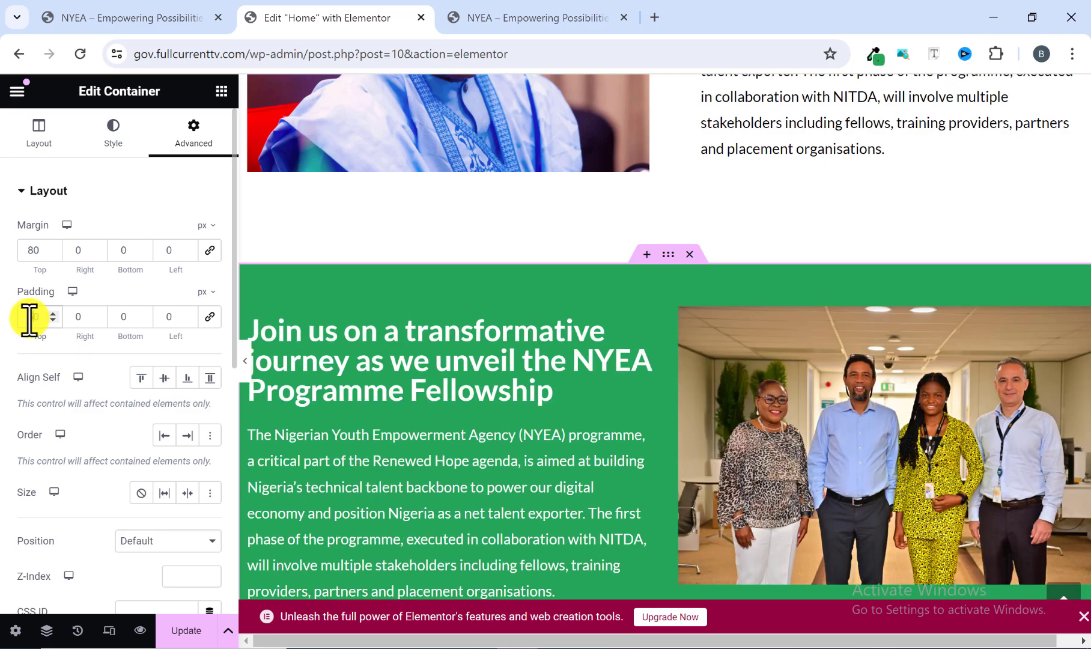
pyautogui.click(115, 318)
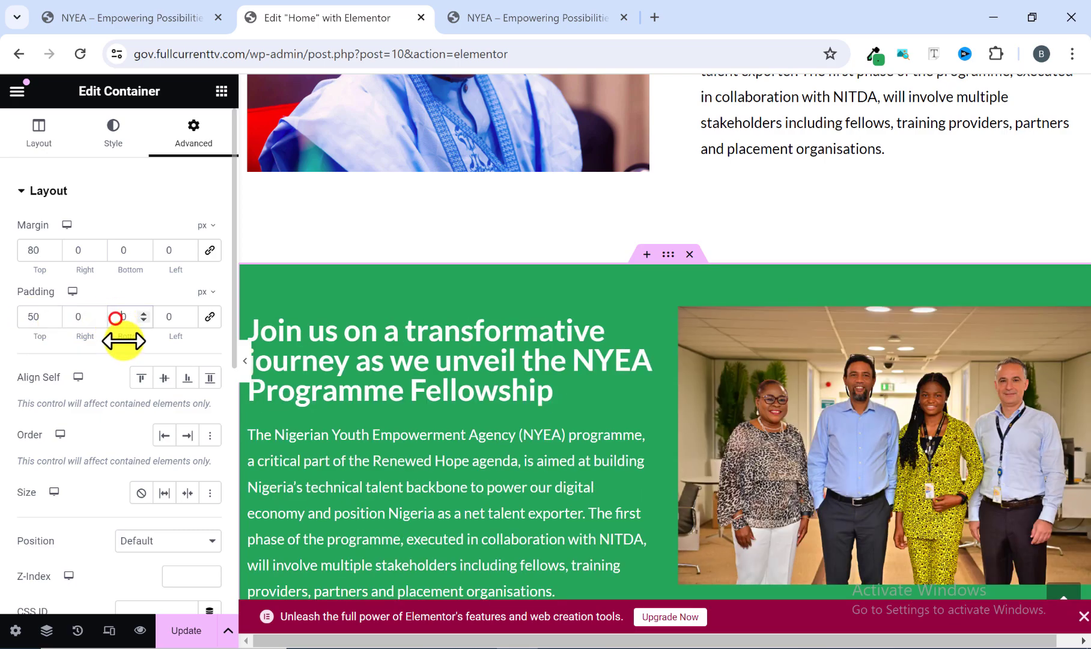
pyautogui.write('5')
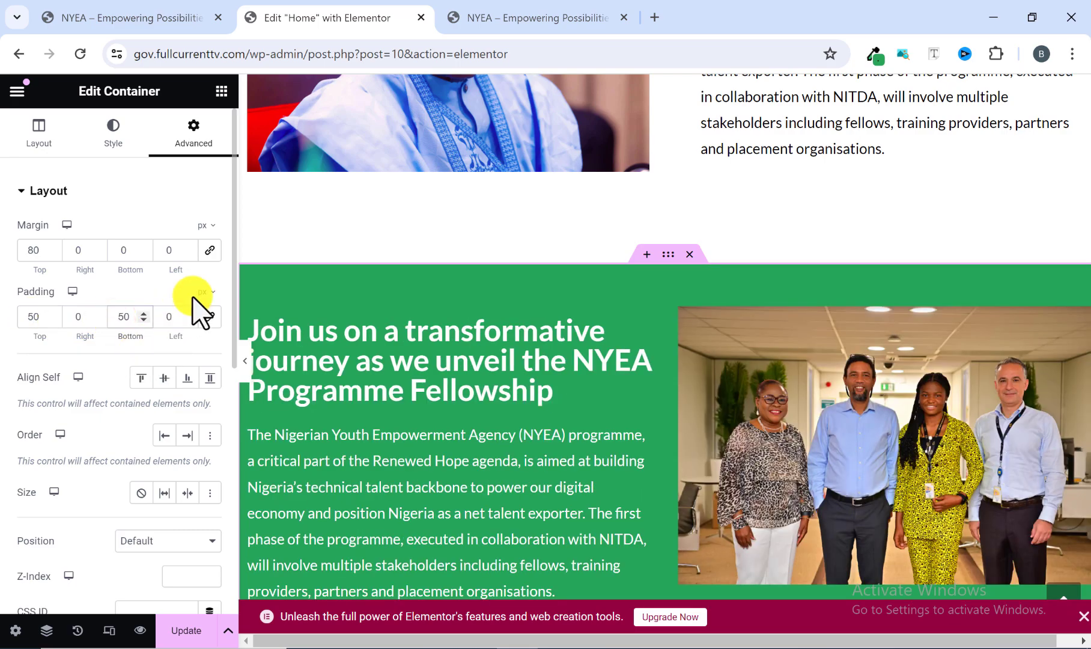
pyautogui.click(245, 365)
pyautogui.scroll(-2, 330, 367)
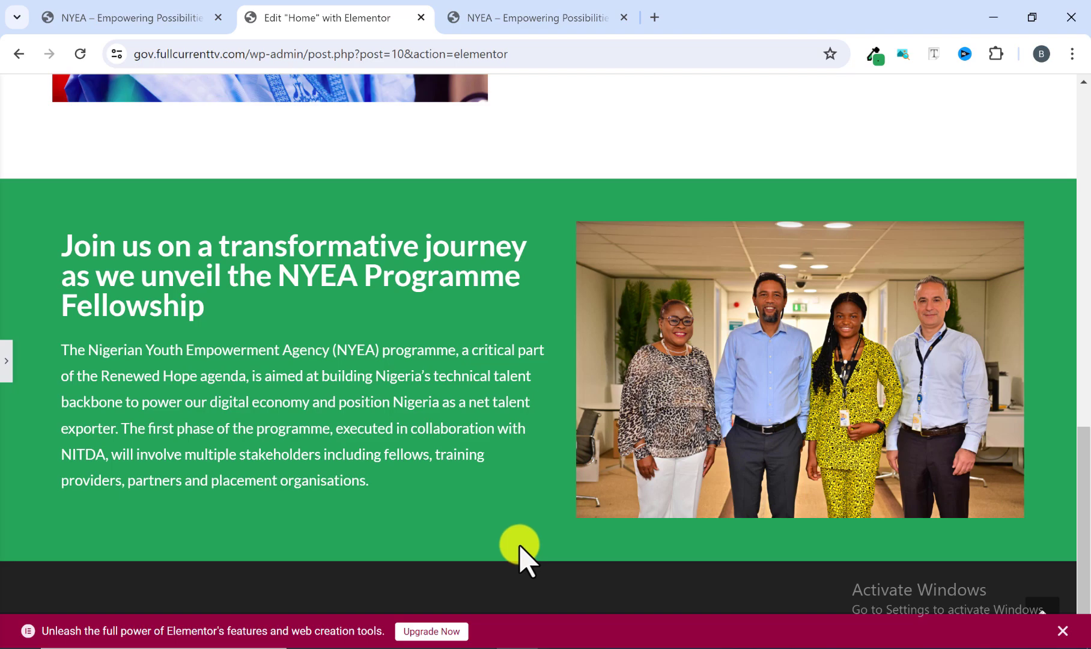
# Check the reference site's image placement and set the green container's item alignment to Center.
pyautogui.click(5, 367)
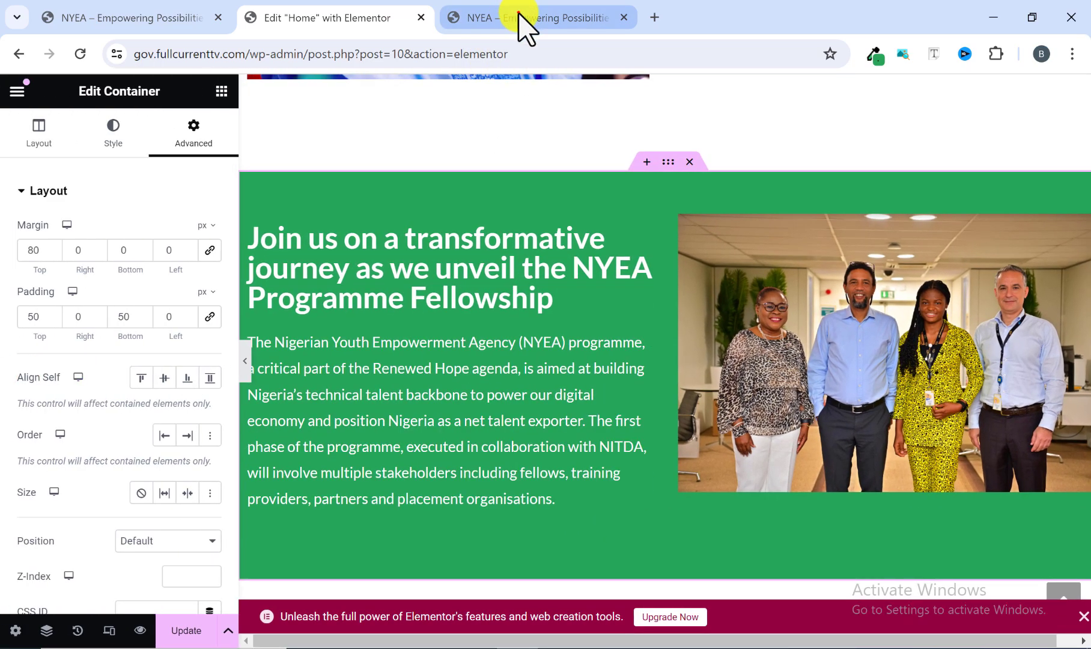
pyautogui.click(519, 14)
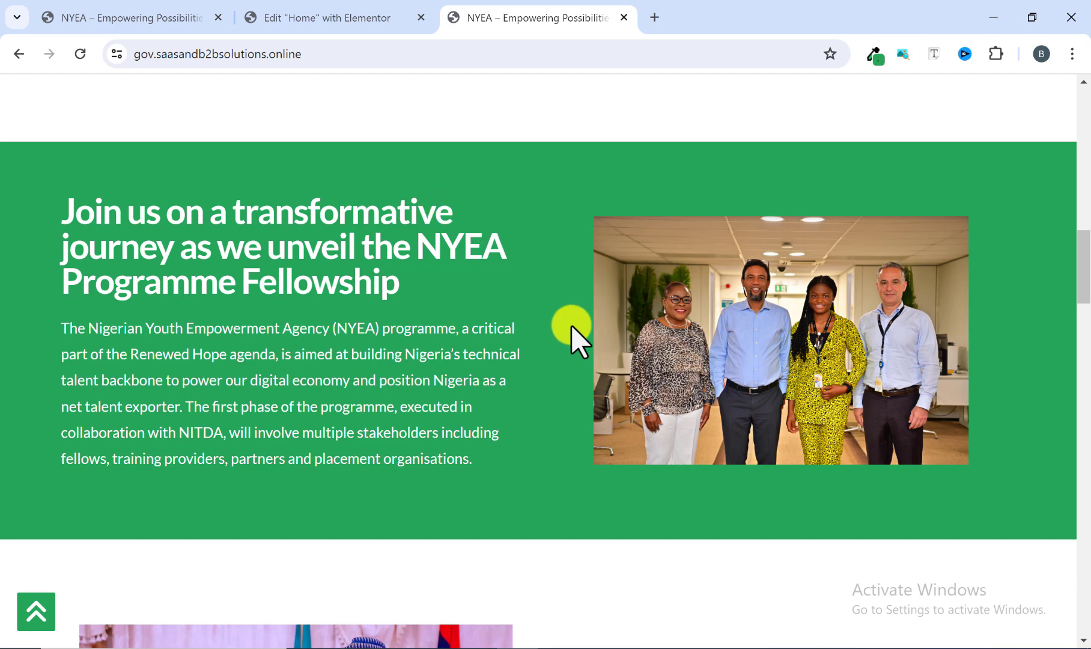
pyautogui.click(361, 18)
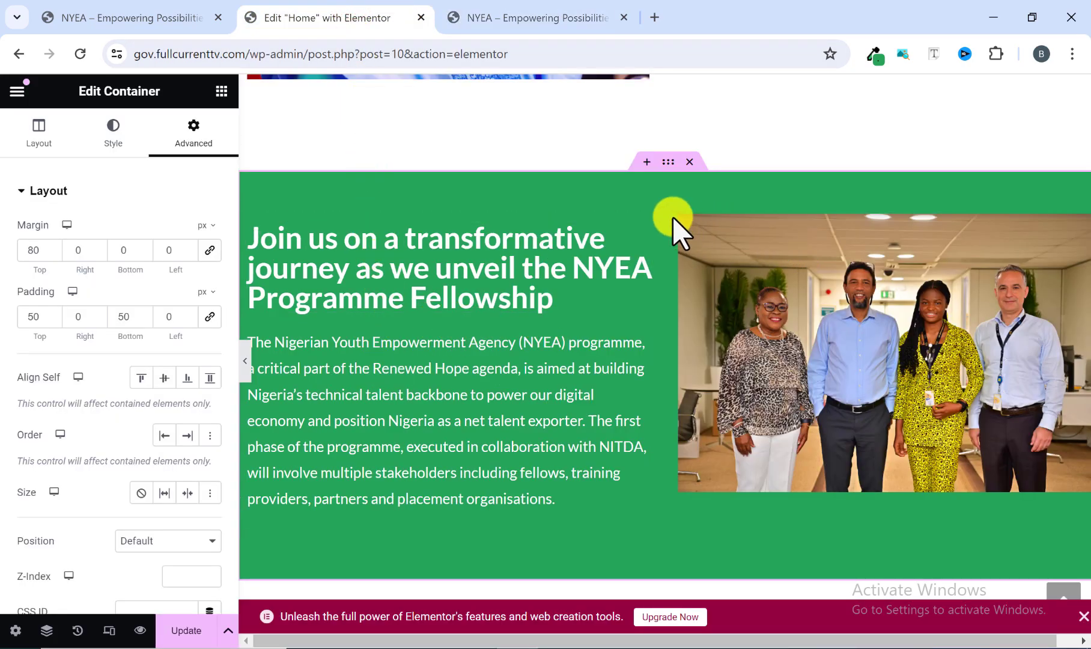
pyautogui.click(666, 161)
pyautogui.click(40, 138)
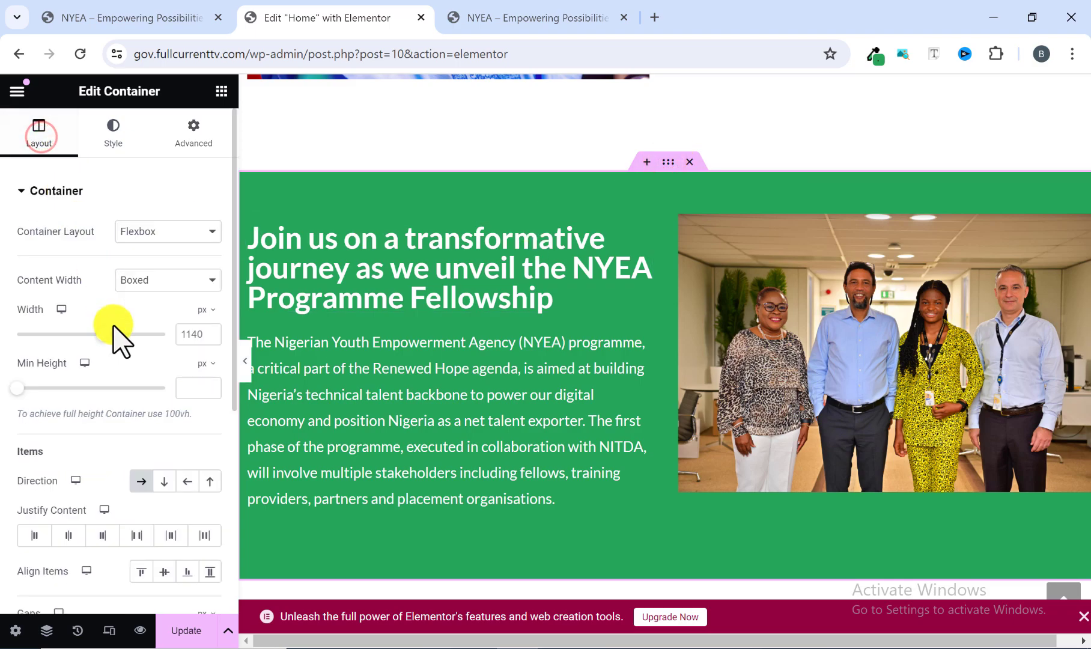
pyautogui.scroll(-2, 133, 424)
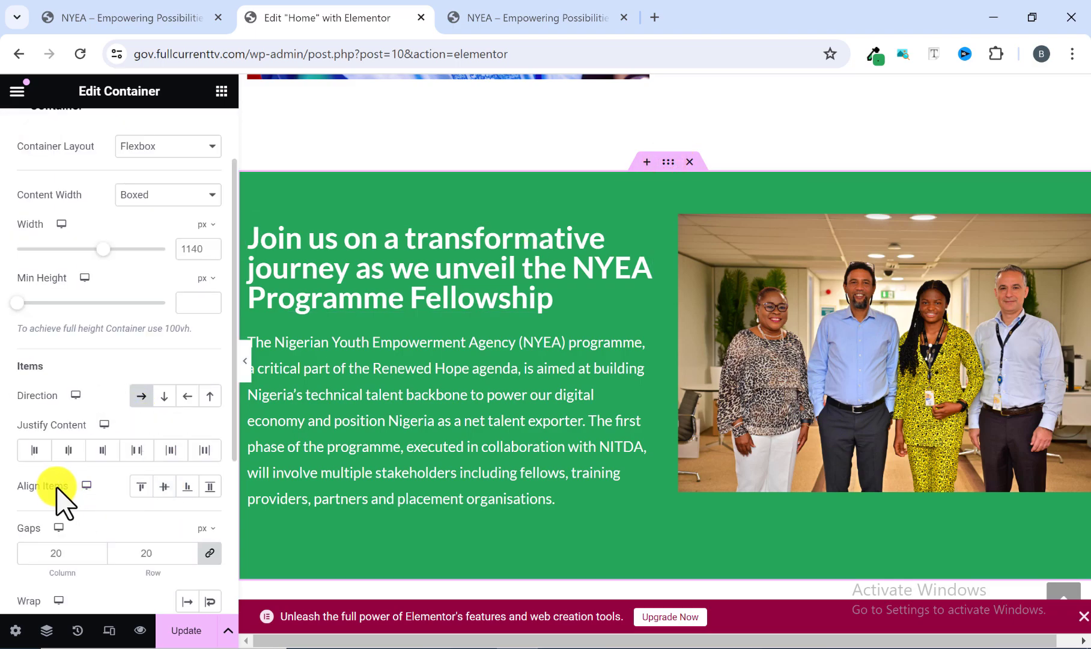
pyautogui.click(164, 485)
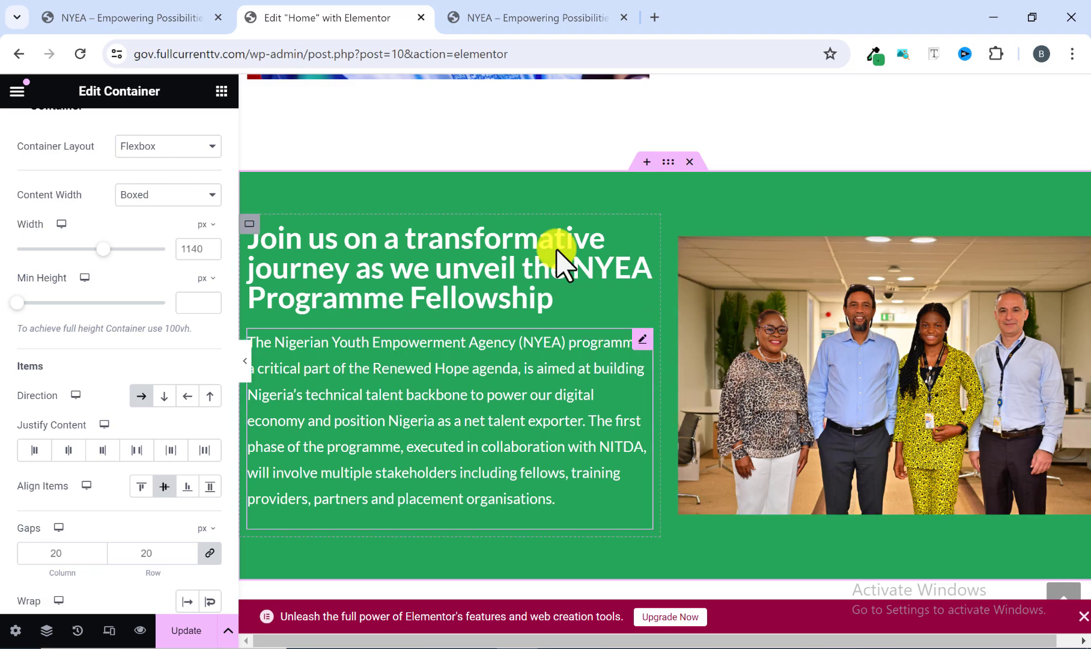
# Switch the green container's gaps unit to % and set the linked column and row gaps to 6.
pyautogui.click(563, 8)
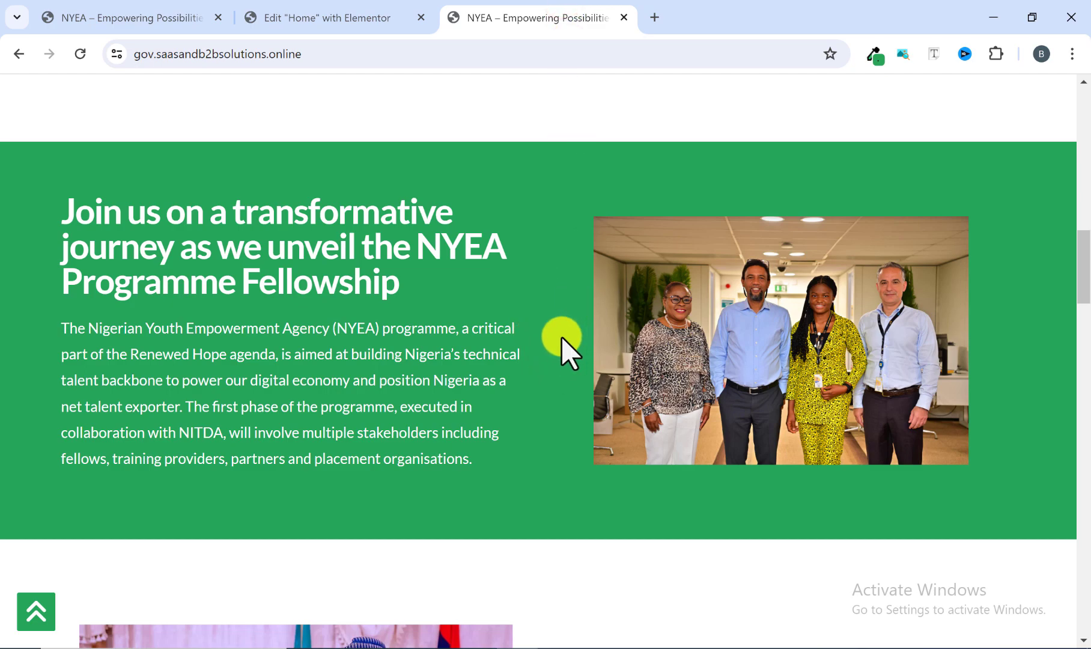
pyautogui.click(317, 15)
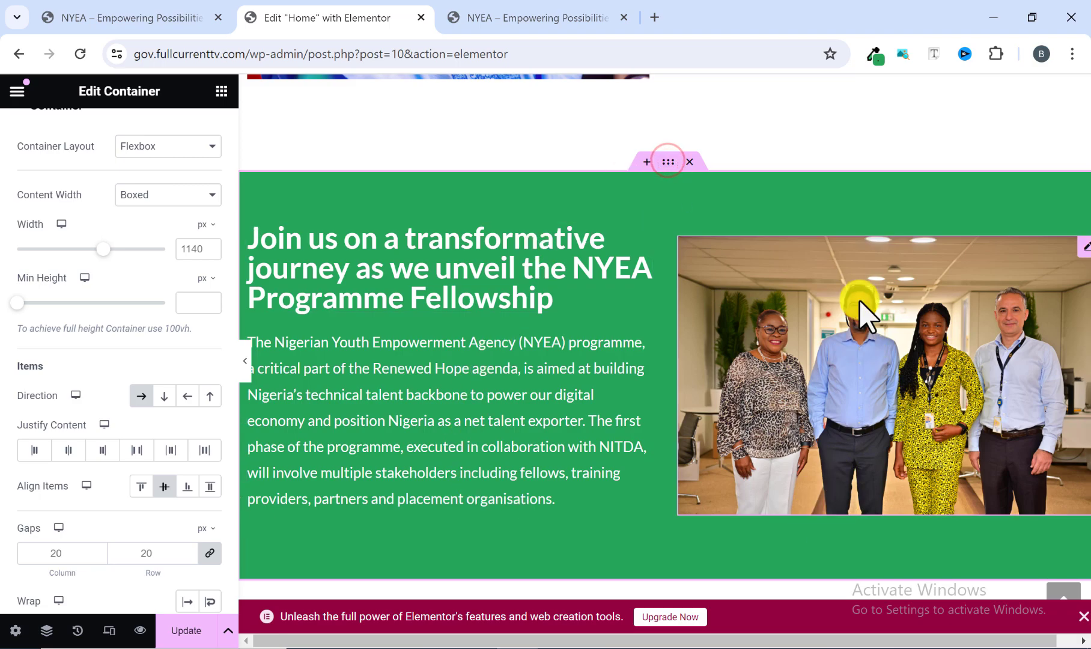
pyautogui.scroll(2, 53, 204)
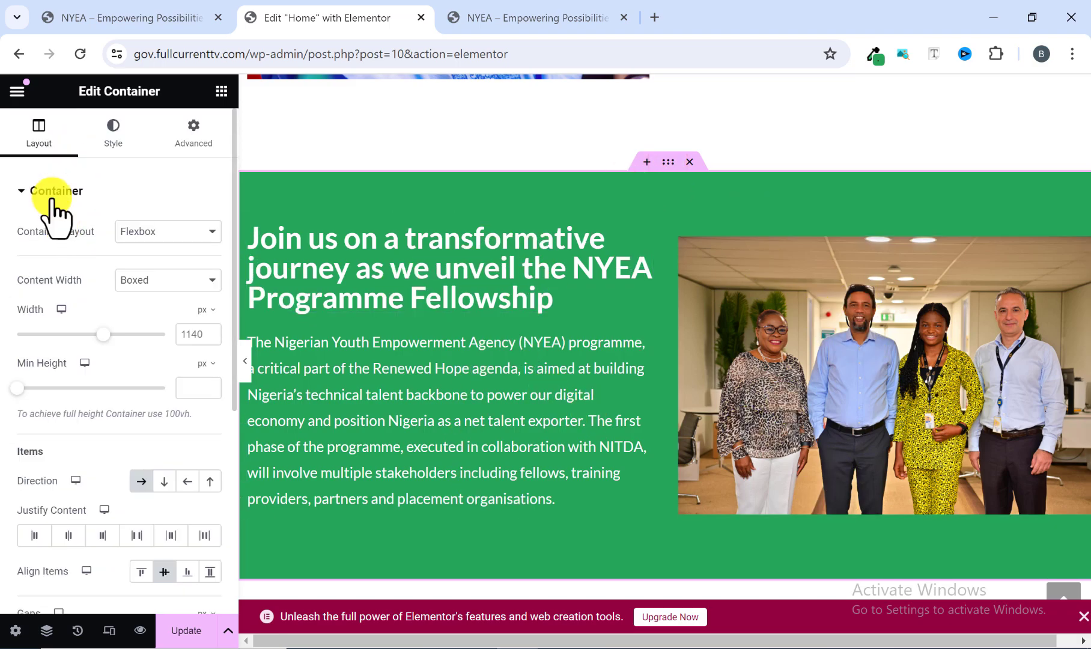
pyautogui.click(28, 144)
pyautogui.scroll(-3, 84, 336)
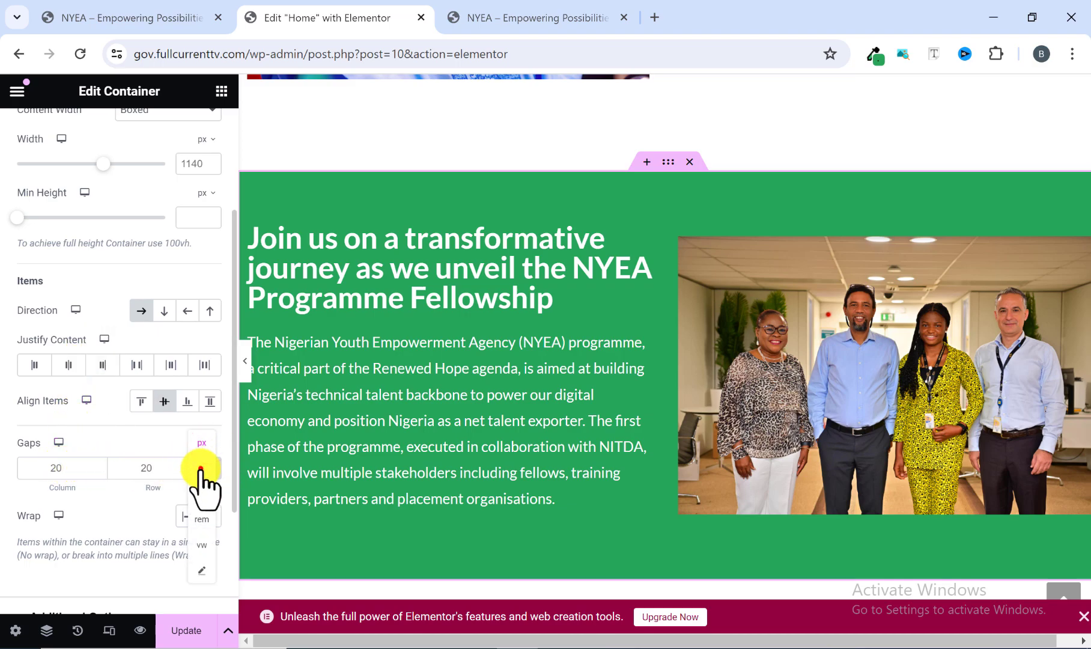
pyautogui.click(201, 469)
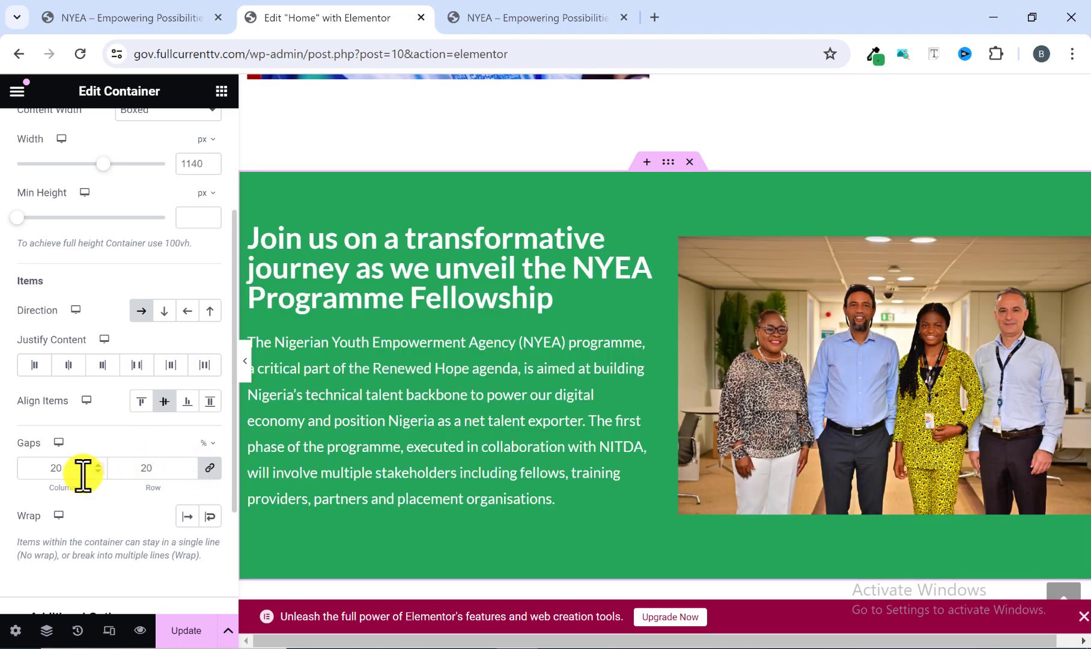
pyautogui.click(63, 471)
pyautogui.write('6')
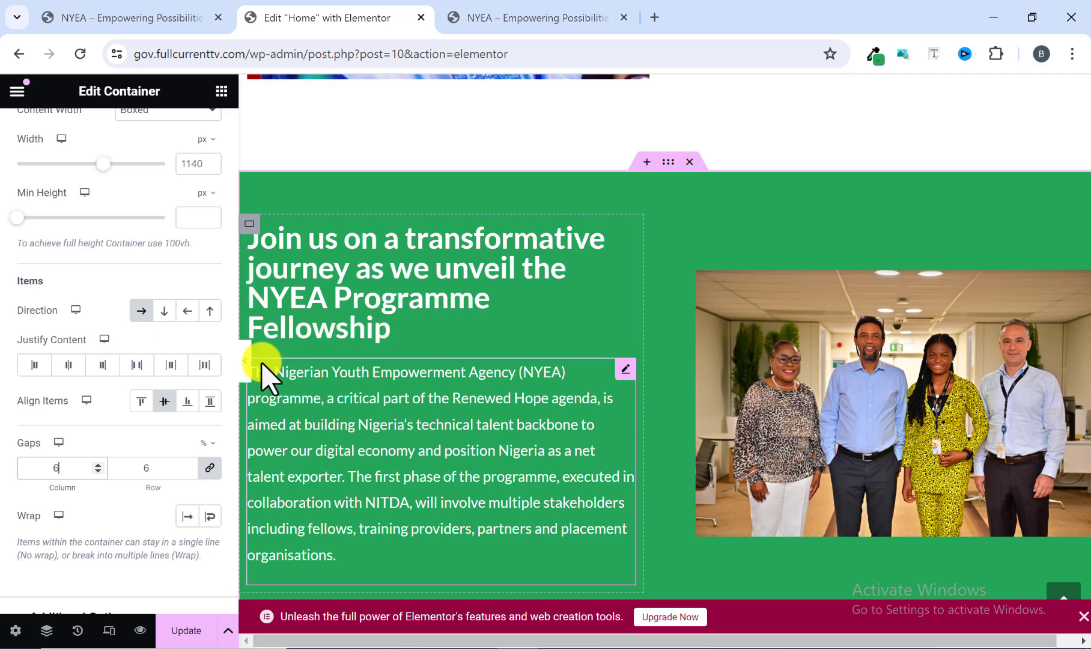
pyautogui.click(246, 363)
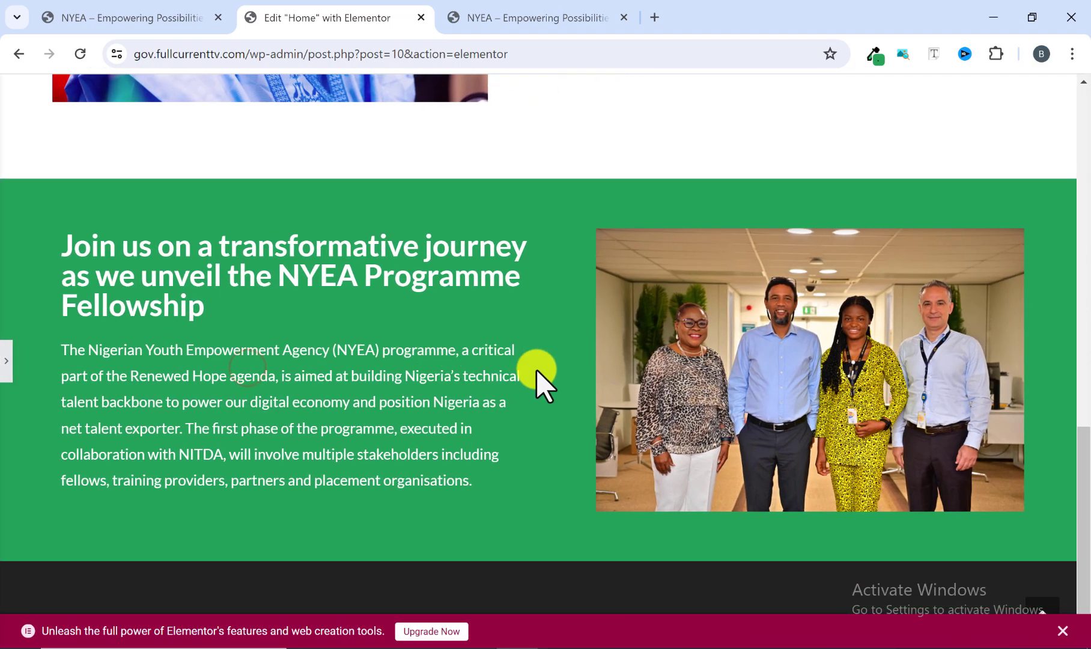
# Compare the green section's heading, text, image size and spacing with the same section on the reference site.
pyautogui.scroll(-2, 549, 367)
pyautogui.scroll(2, 550, 366)
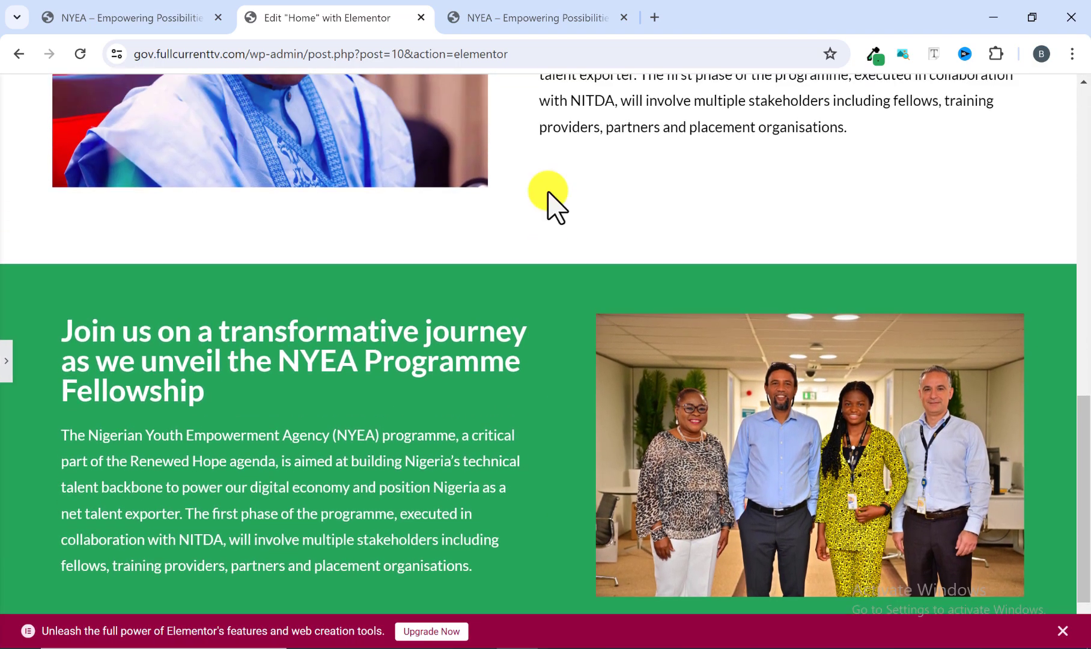
pyautogui.click(562, 9)
pyautogui.scroll(1, 587, 284)
pyautogui.scroll(-1, 570, 304)
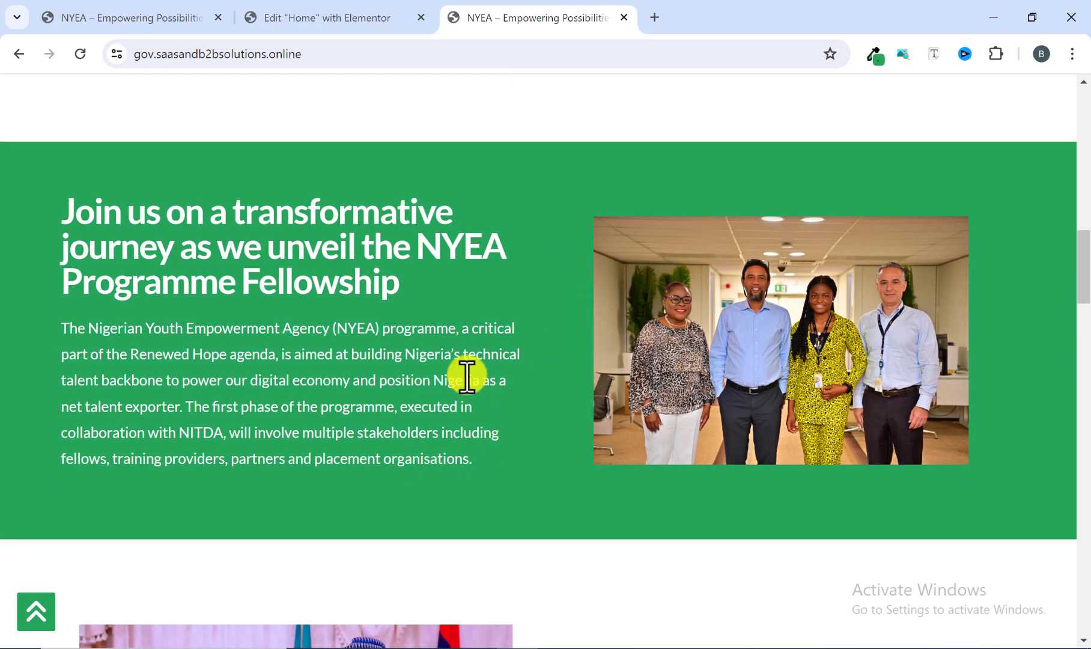
pyautogui.click(372, 9)
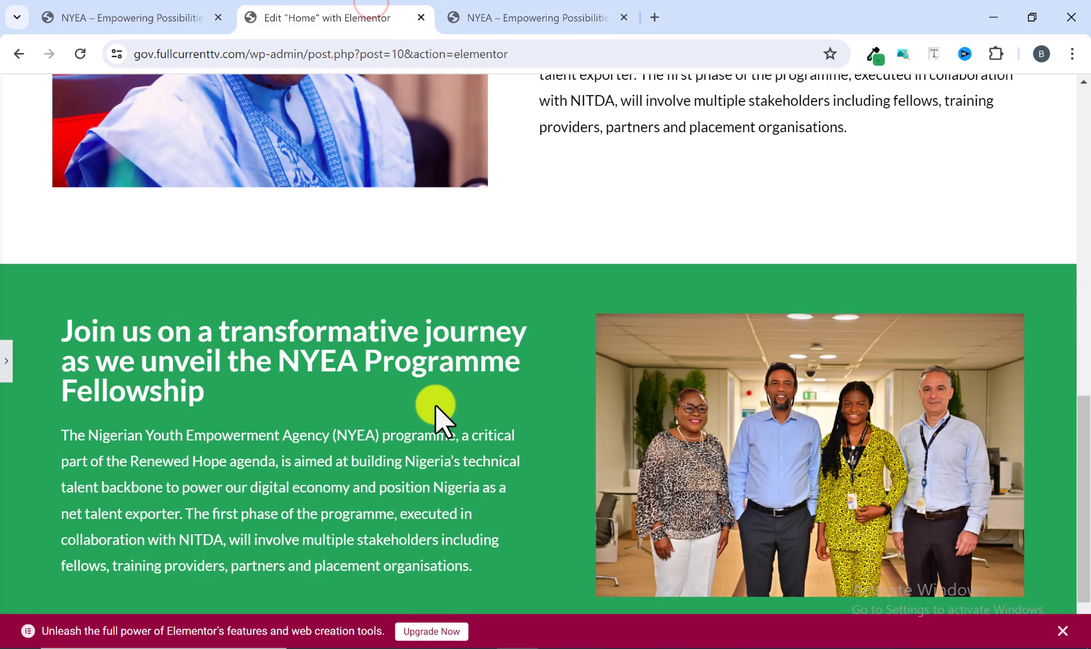
pyautogui.scroll(-1, 433, 402)
pyautogui.click(479, 26)
pyautogui.scroll(1, 514, 301)
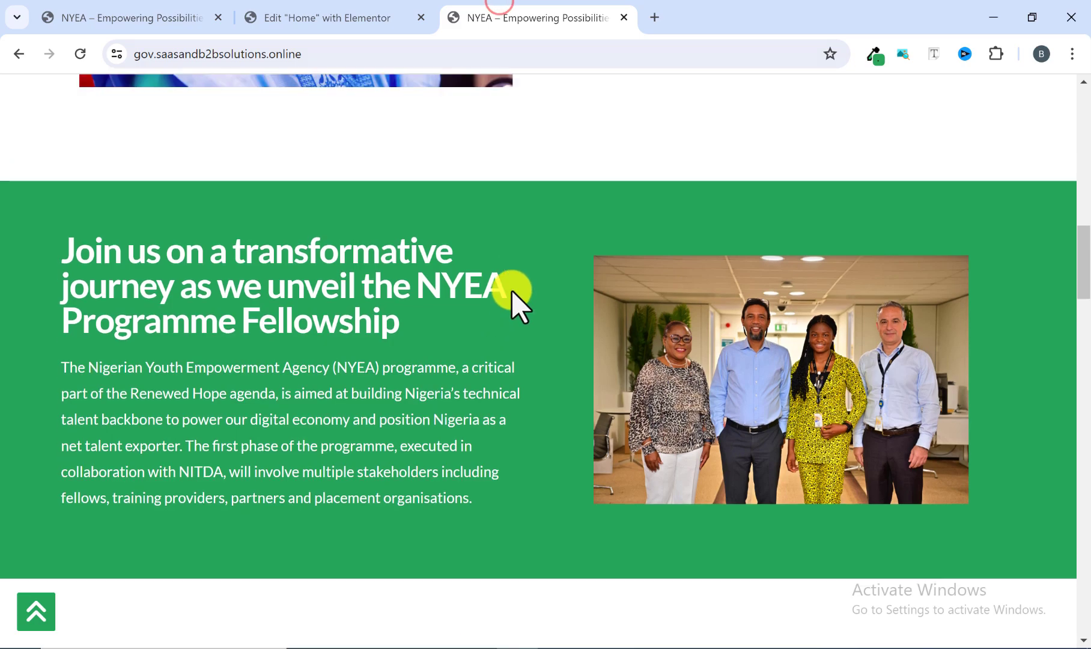
pyautogui.scroll(-1, 509, 318)
pyautogui.click(360, 17)
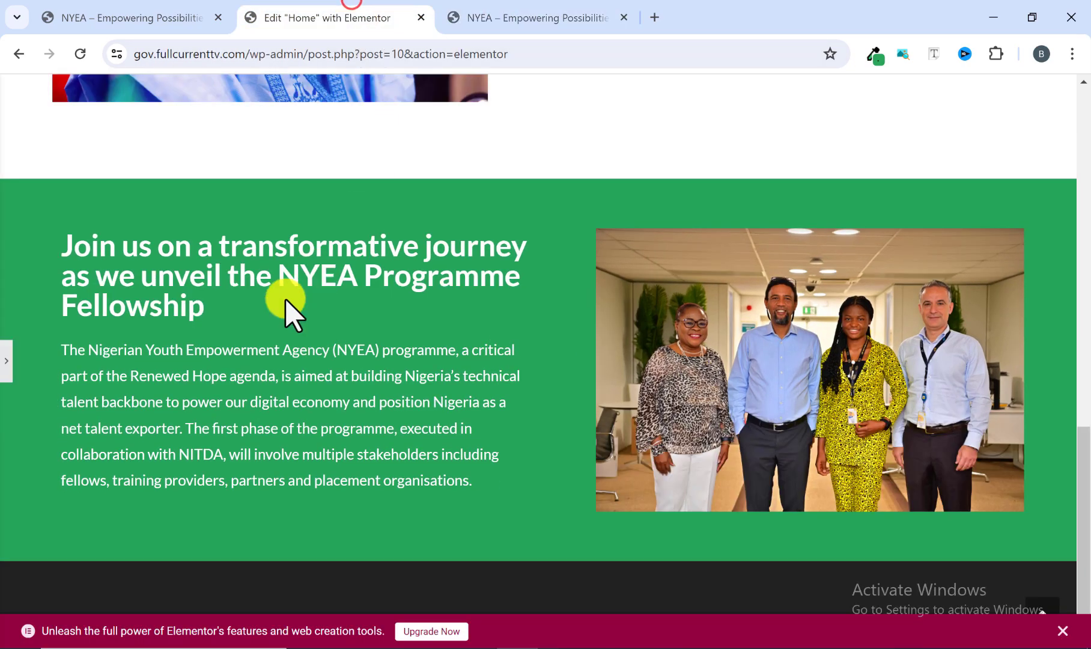
pyautogui.click(554, 13)
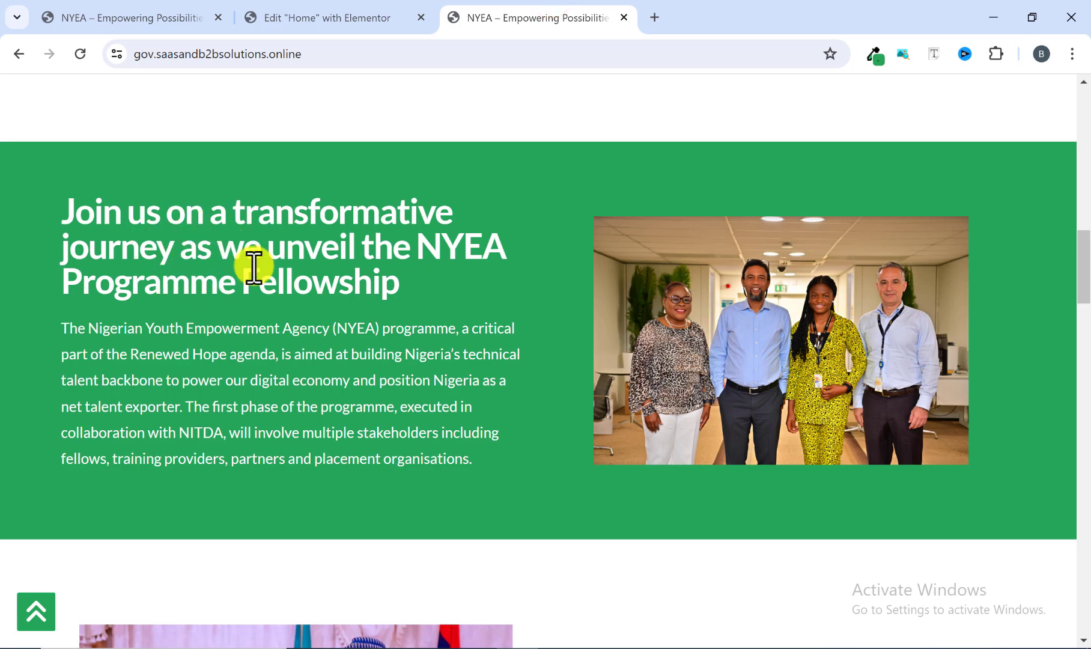
pyautogui.click(344, 17)
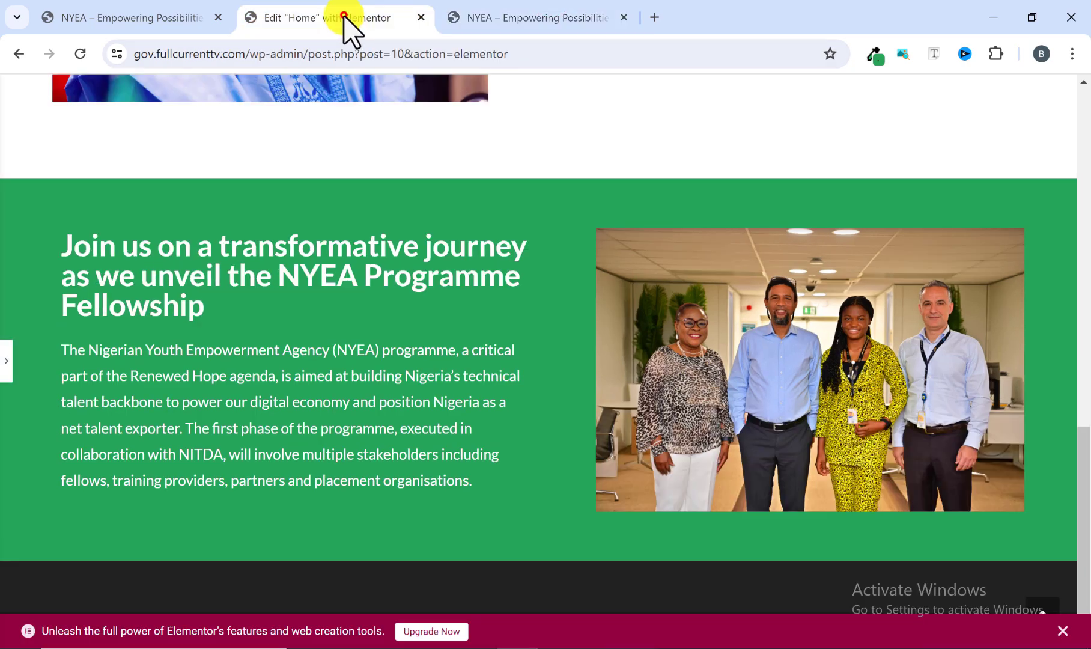
# Set the font size of the green section's Programme Fellowship heading to 40 px.
pyautogui.click(6, 360)
pyautogui.click(433, 263)
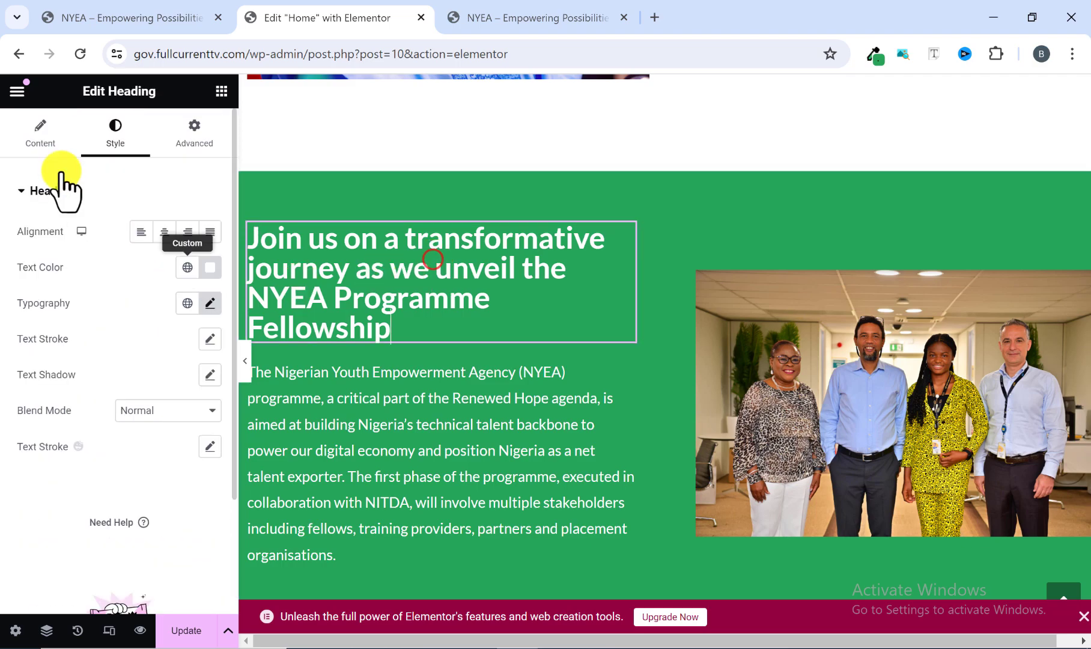
pyautogui.click(209, 305)
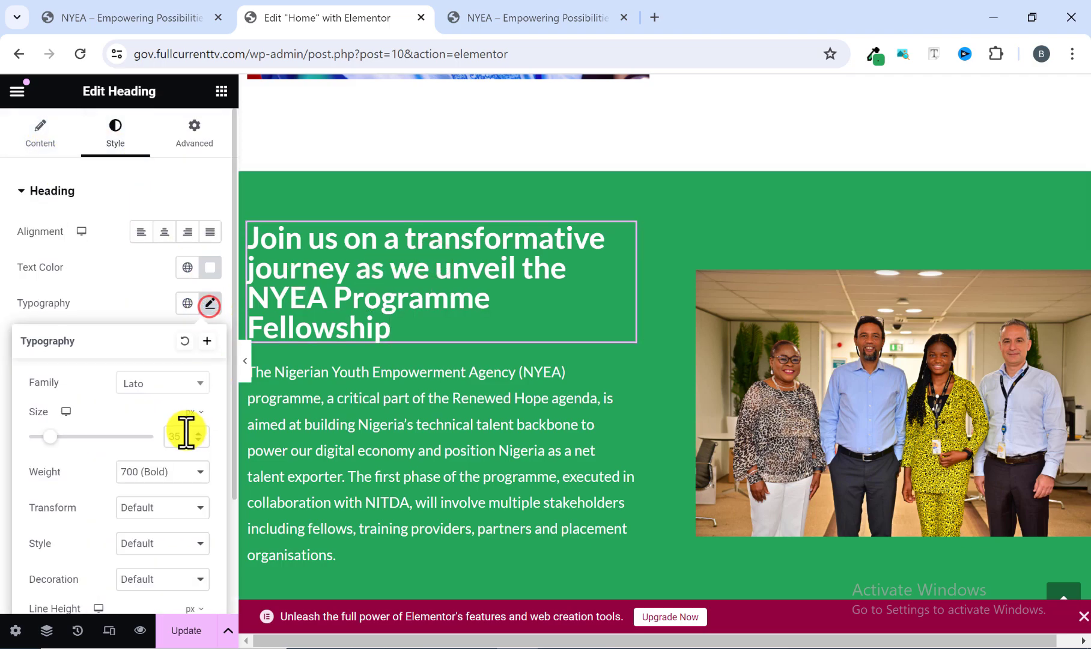
pyautogui.click(183, 437)
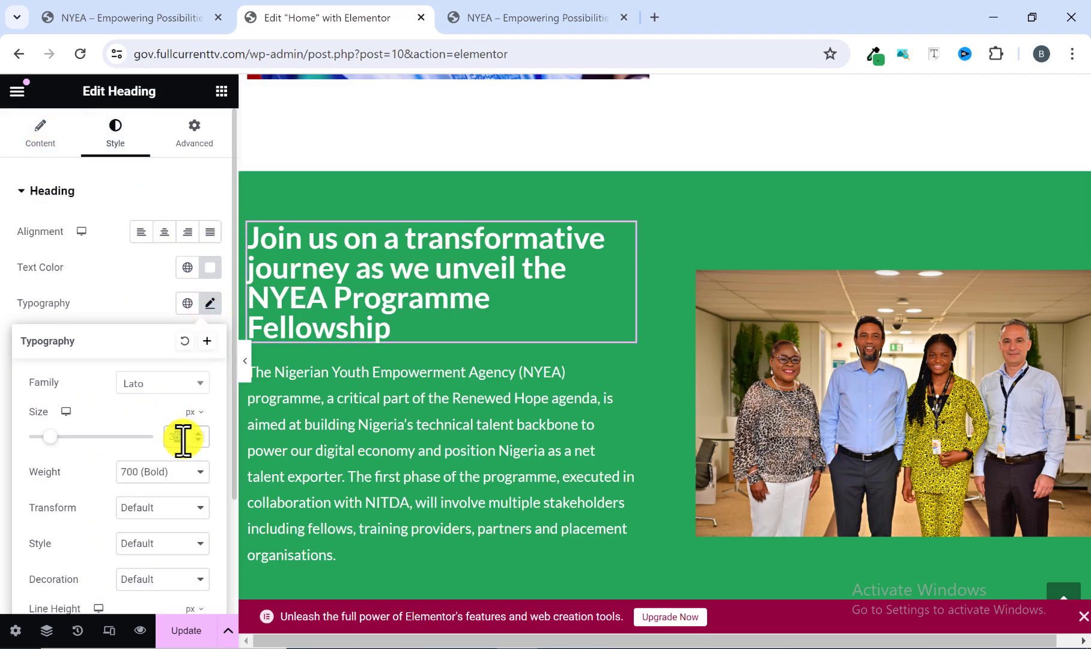
pyautogui.write('40')
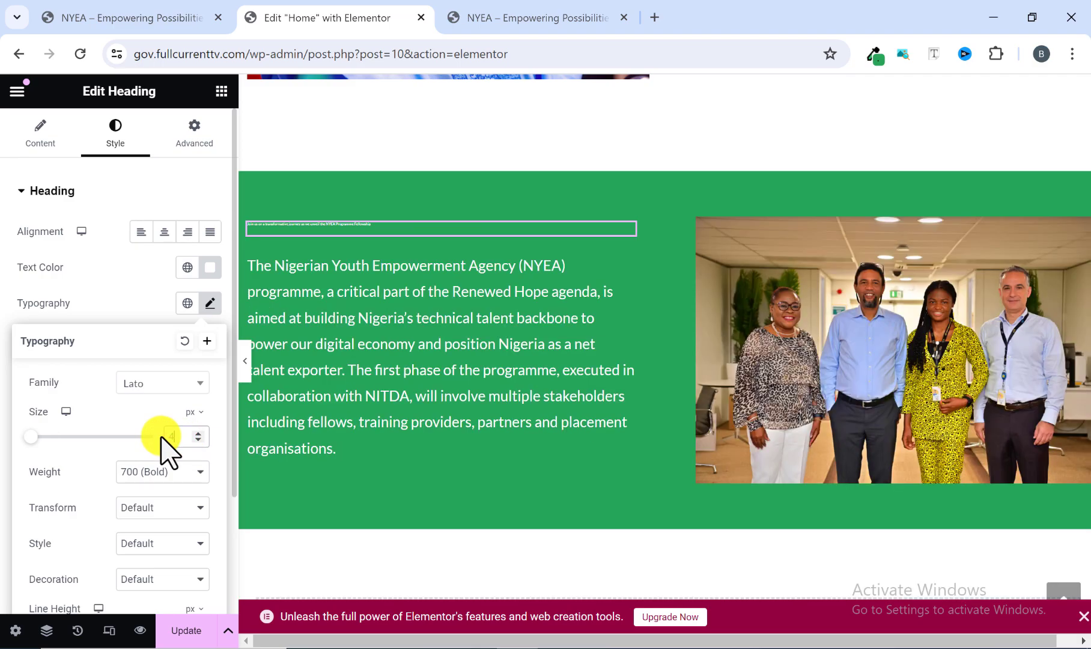
pyautogui.click(246, 367)
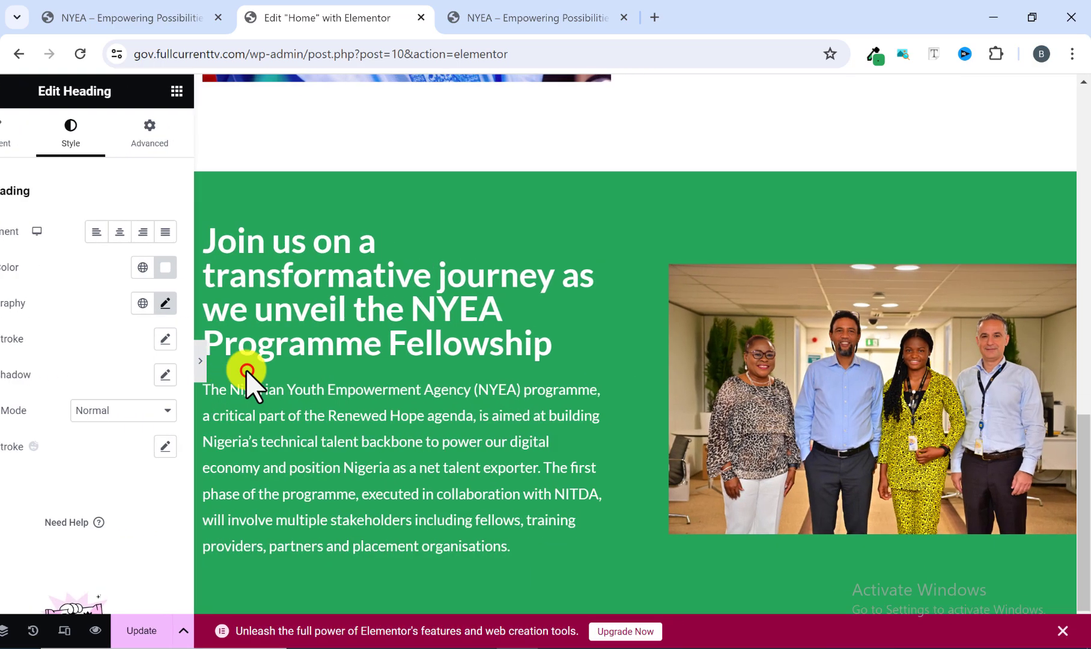
# Compare the green section's heading size and line breaks with the same section on the reference site.
pyautogui.click(532, 18)
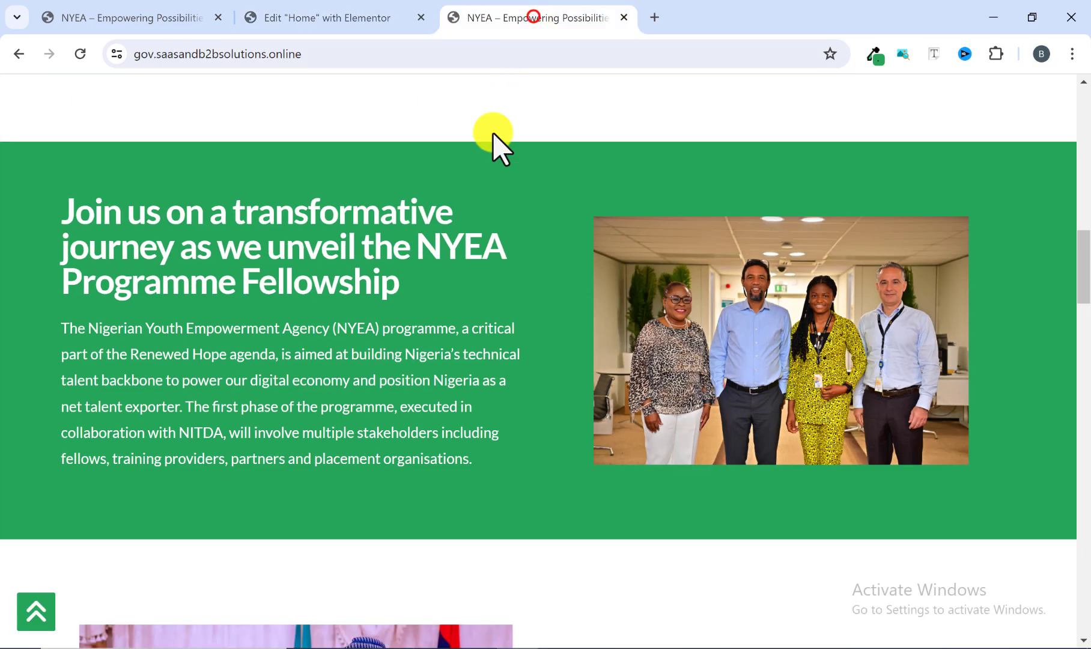
pyautogui.click(335, 11)
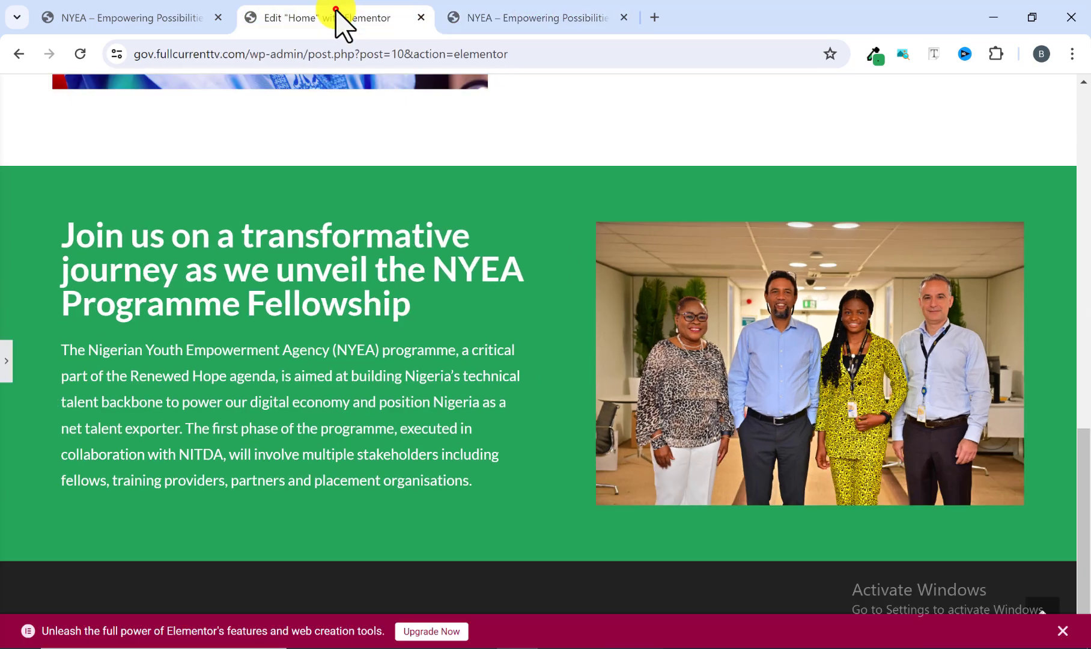
pyautogui.click(504, 9)
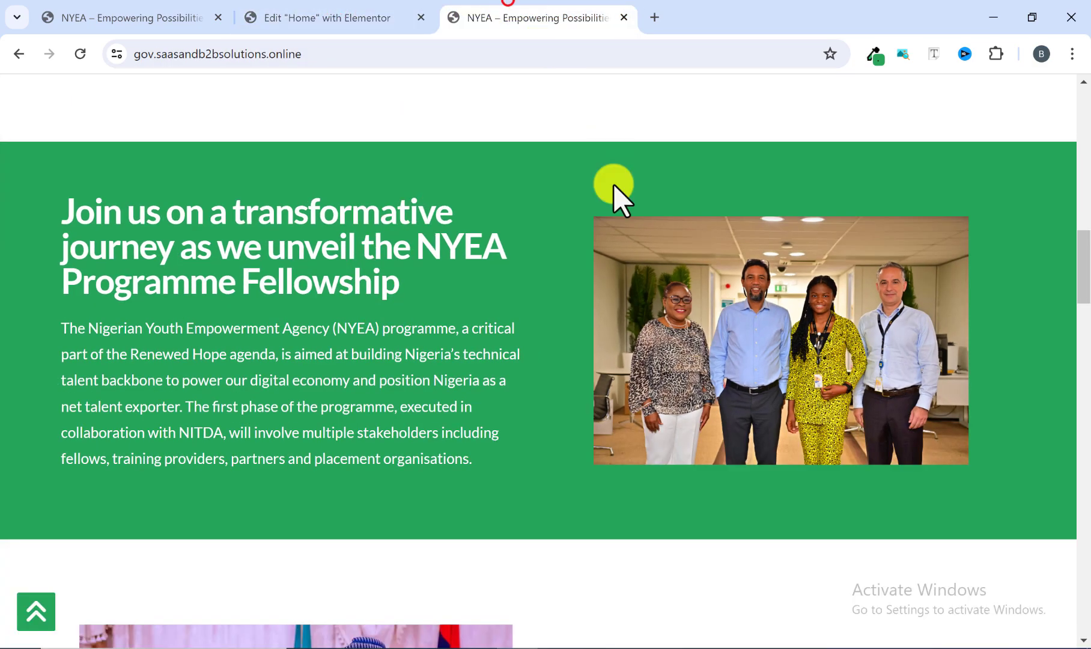
pyautogui.click(360, 18)
pyautogui.click(476, 18)
pyautogui.click(360, 12)
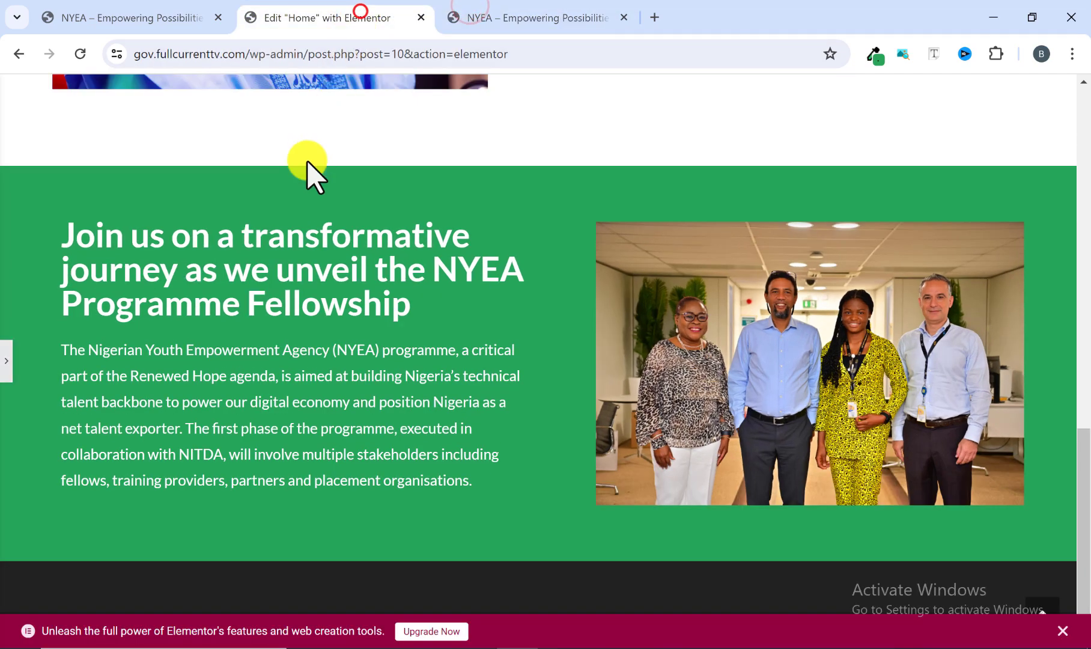
pyautogui.click(6, 370)
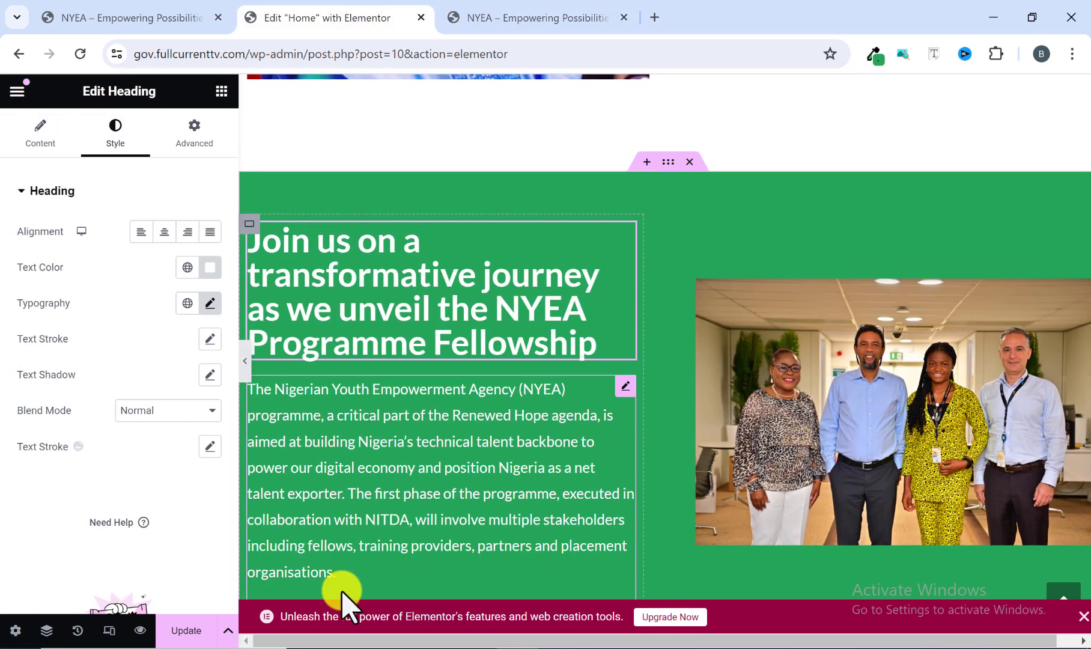
# Examine the Presidential Palliative Programmes section on the reference site and compare its layout with the NYEA 2024 section.
pyautogui.click(555, 18)
pyautogui.scroll(-5, 522, 225)
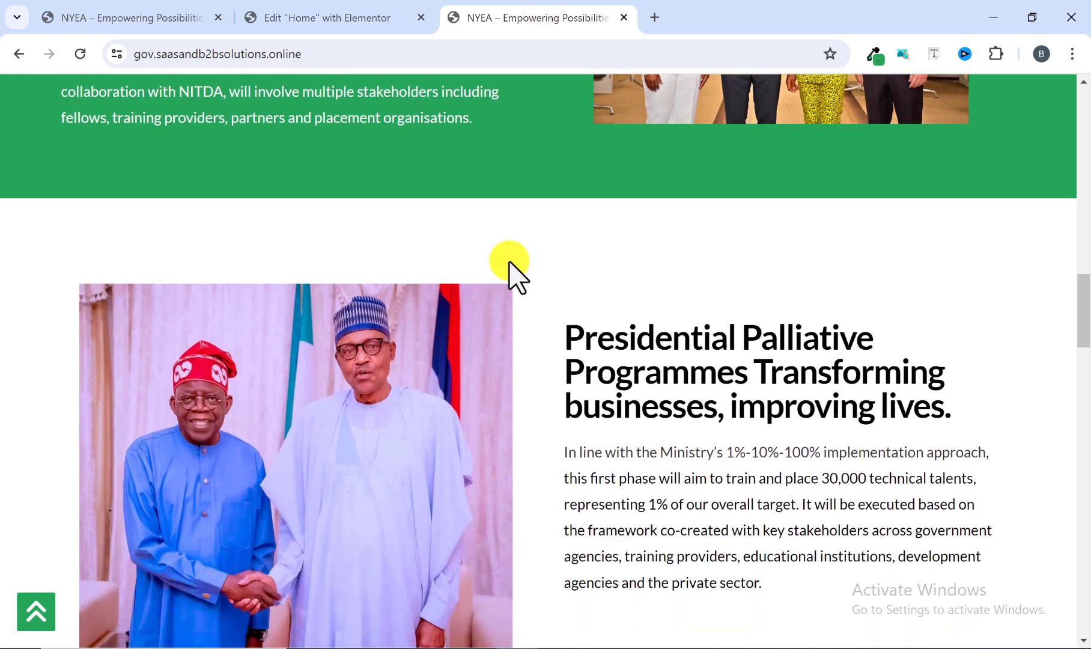
pyautogui.scroll(-1, 509, 261)
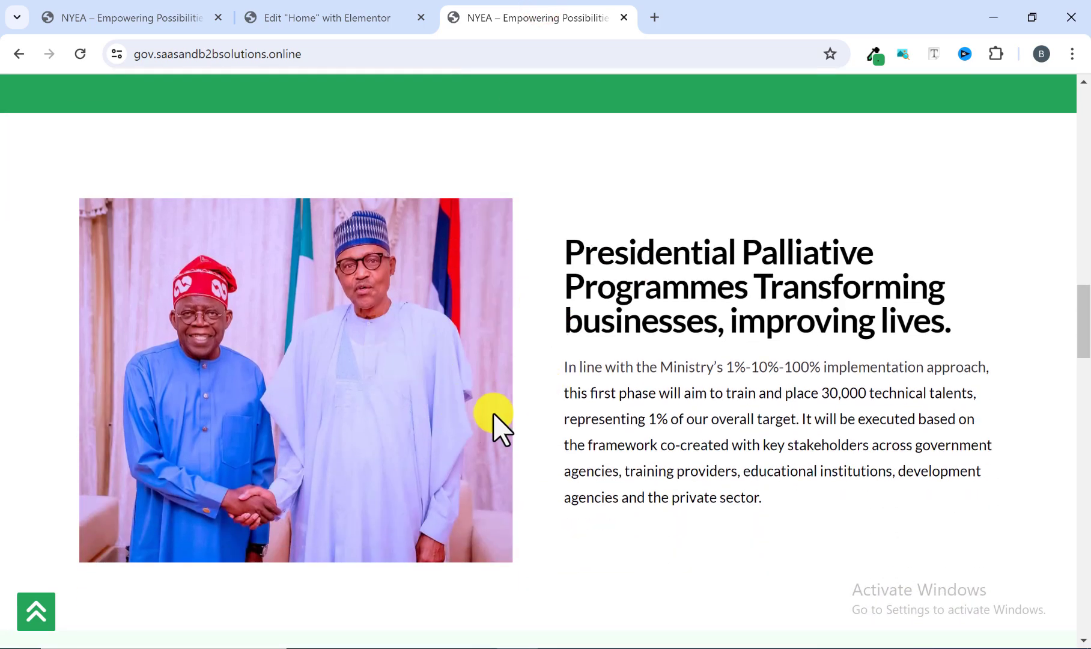
pyautogui.scroll(10, 349, 379)
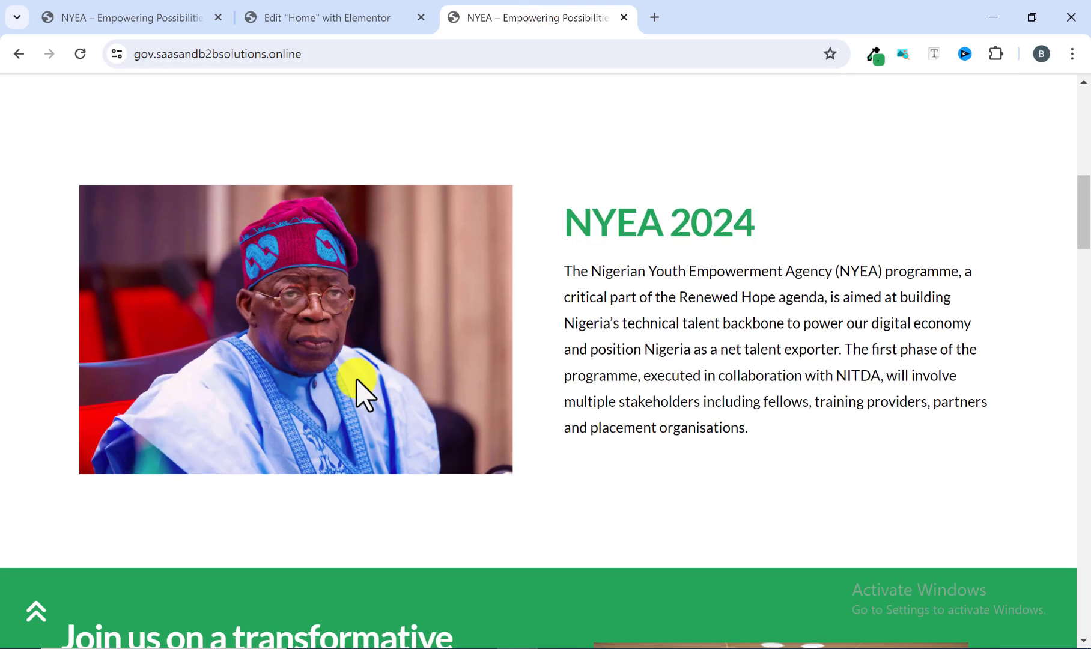
pyautogui.scroll(-10, 433, 303)
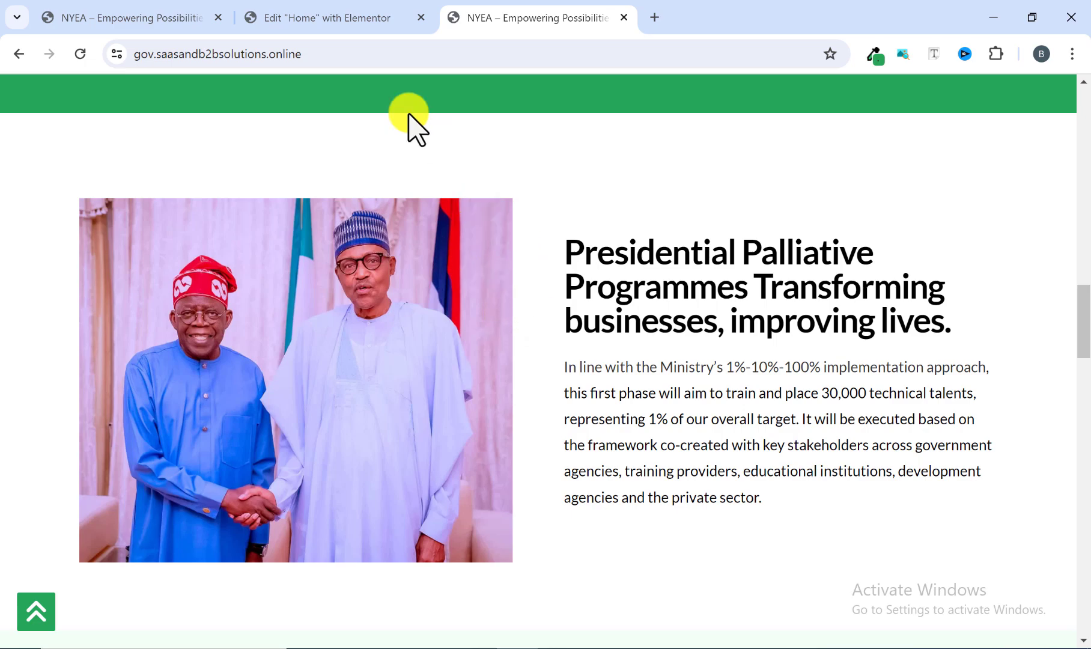
# Return to the Elementor editor and copy the NYEA 2024 section's container.
pyautogui.click(334, 21)
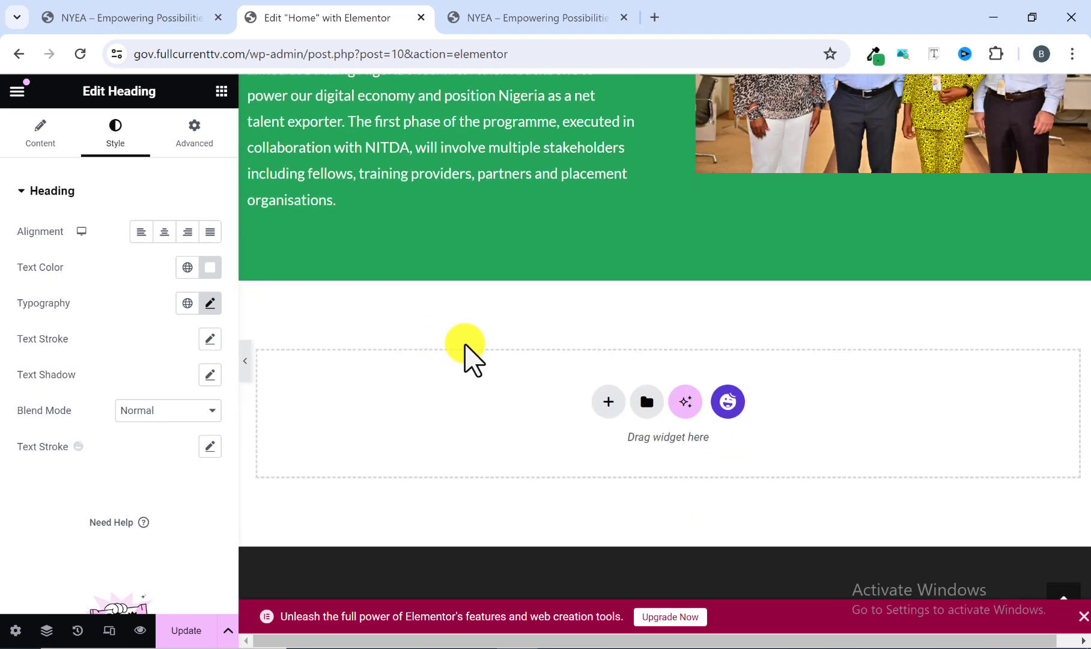
pyautogui.scroll(4, 427, 373)
pyautogui.scroll(-4, 427, 373)
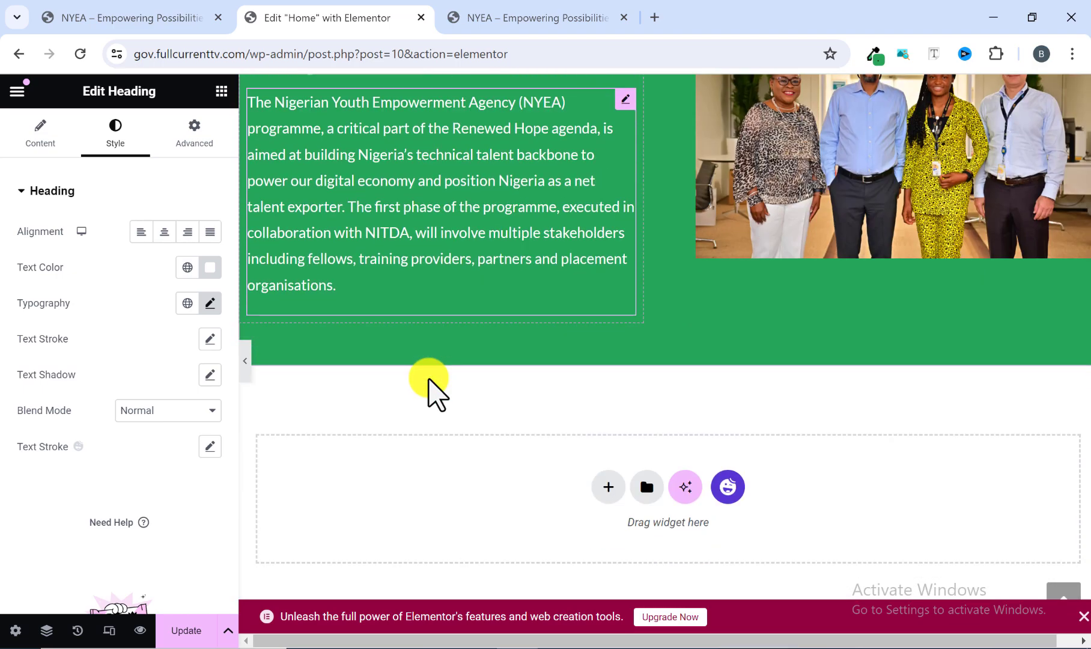
pyautogui.click(604, 401)
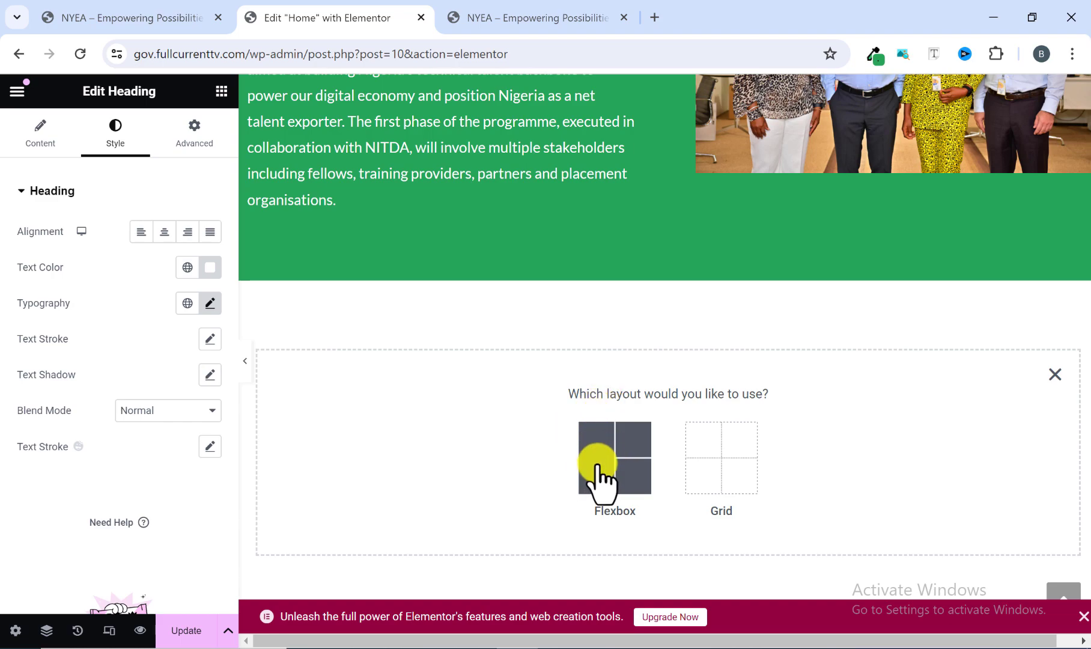
pyautogui.scroll(5, 505, 414)
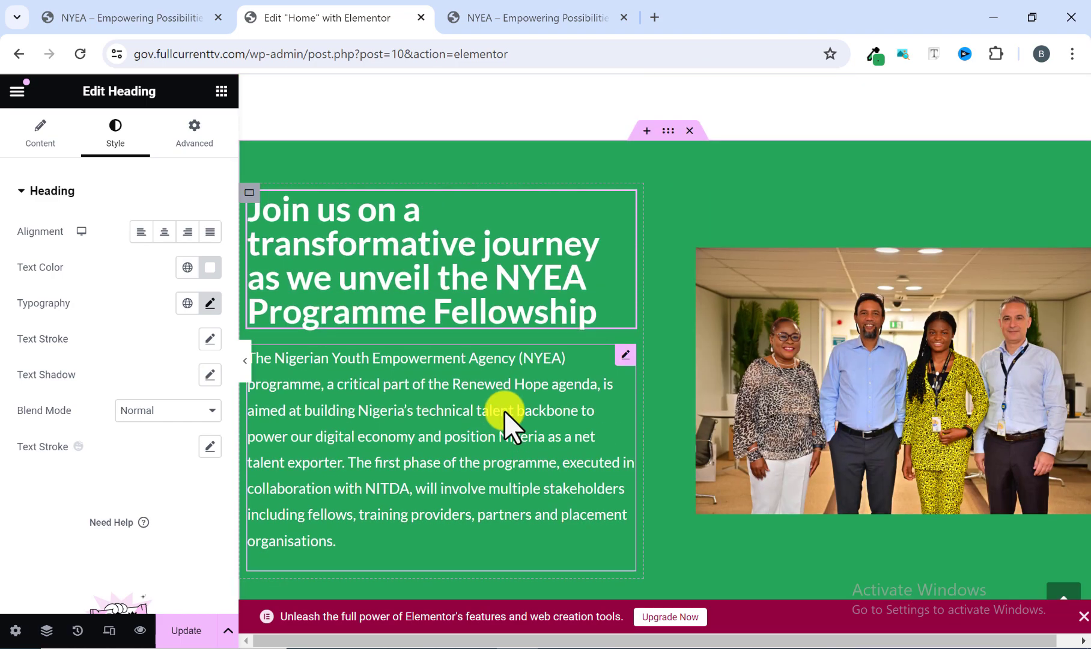
pyautogui.scroll(6, 502, 413)
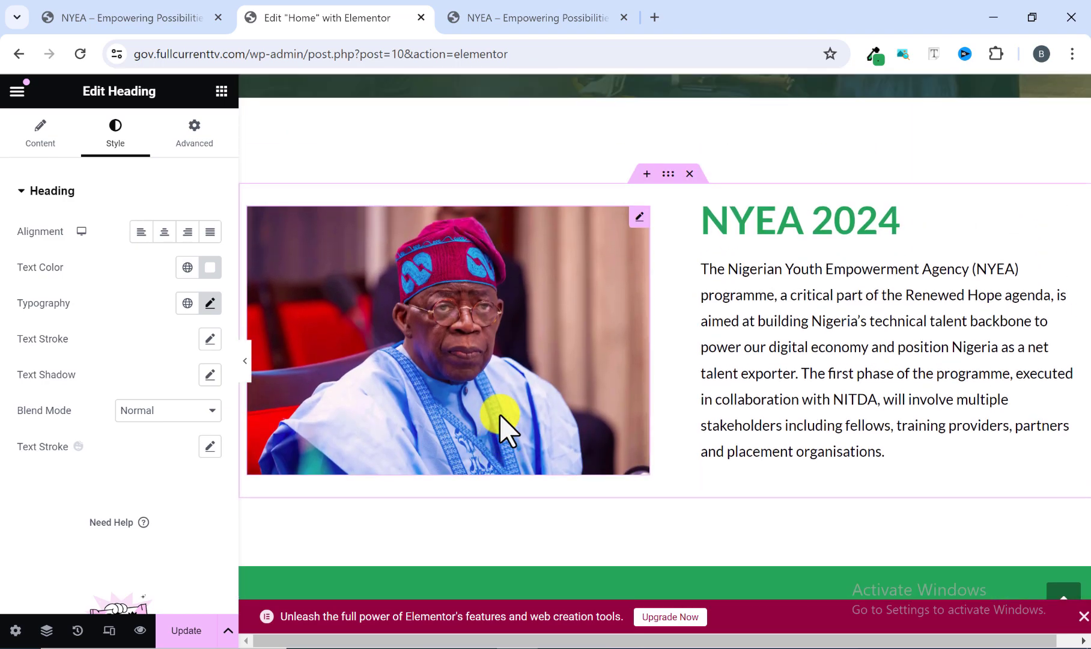
pyautogui.scroll(1, 499, 415)
pyautogui.click(667, 259)
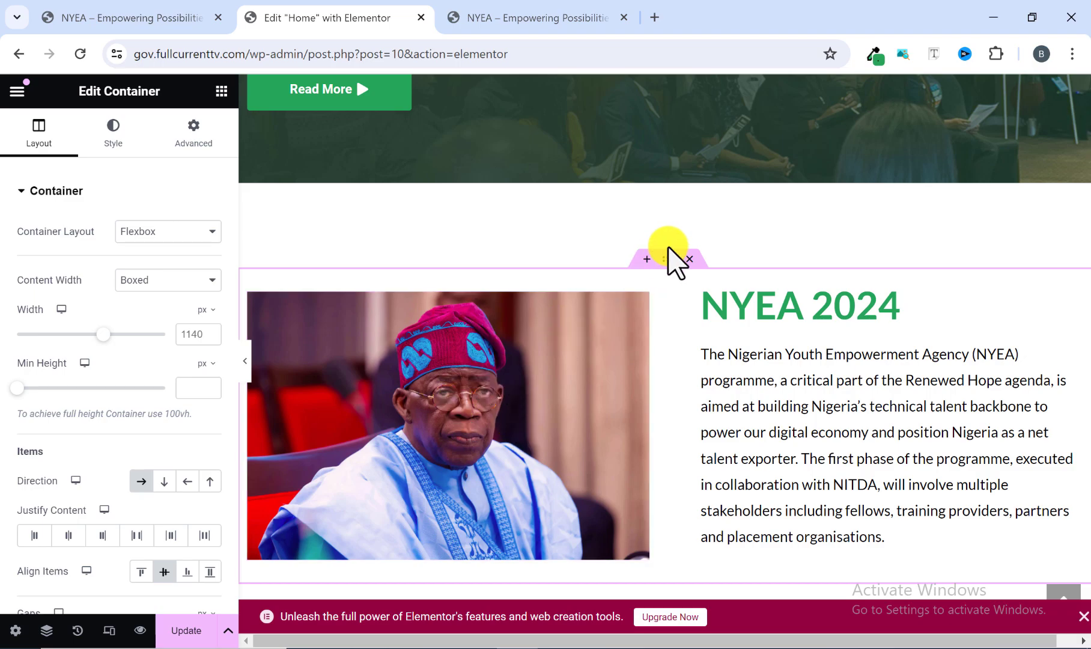
pyautogui.rightClick(668, 262)
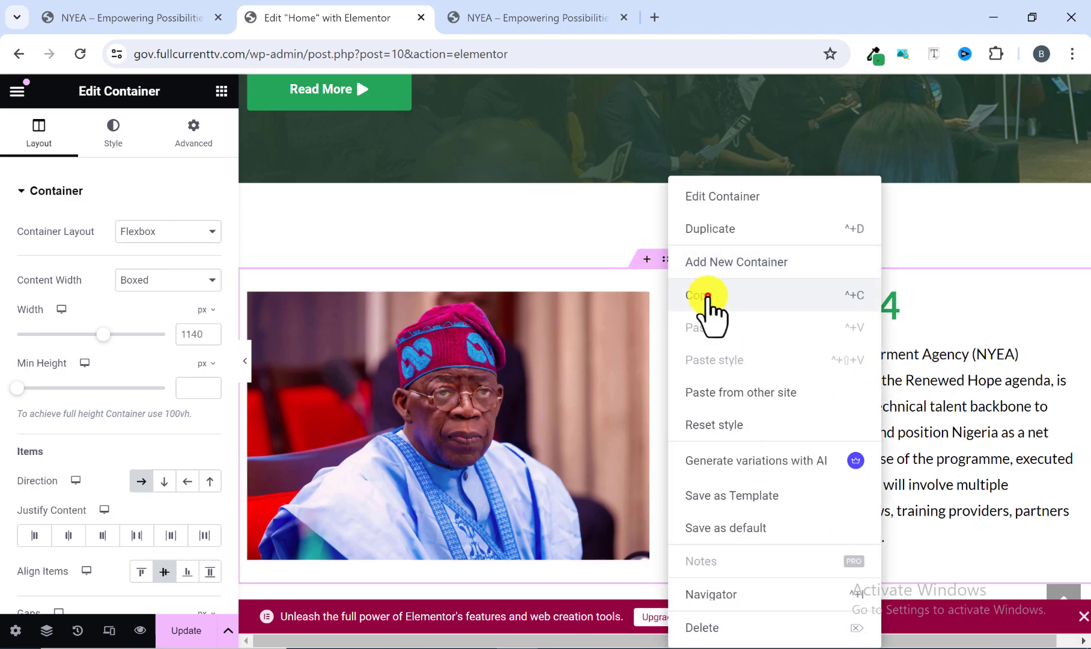
pyautogui.click(708, 295)
# Paste the copied NYEA 2024 container into the empty area below the green section.
pyautogui.scroll(-10, 615, 422)
pyautogui.scroll(-3, 617, 419)
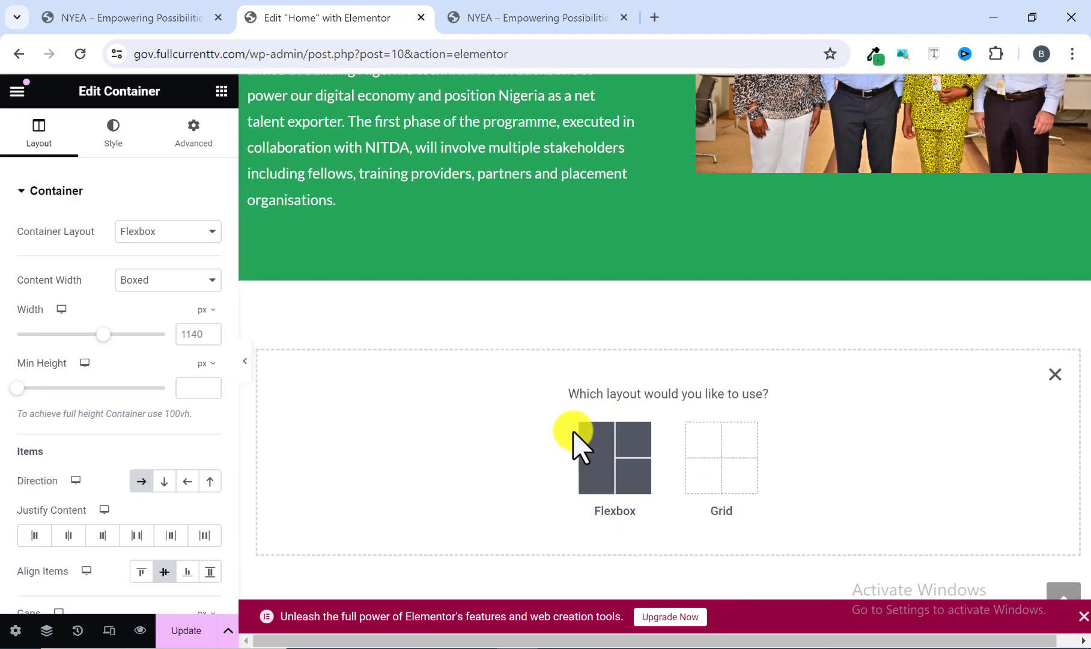
pyautogui.rightClick(536, 426)
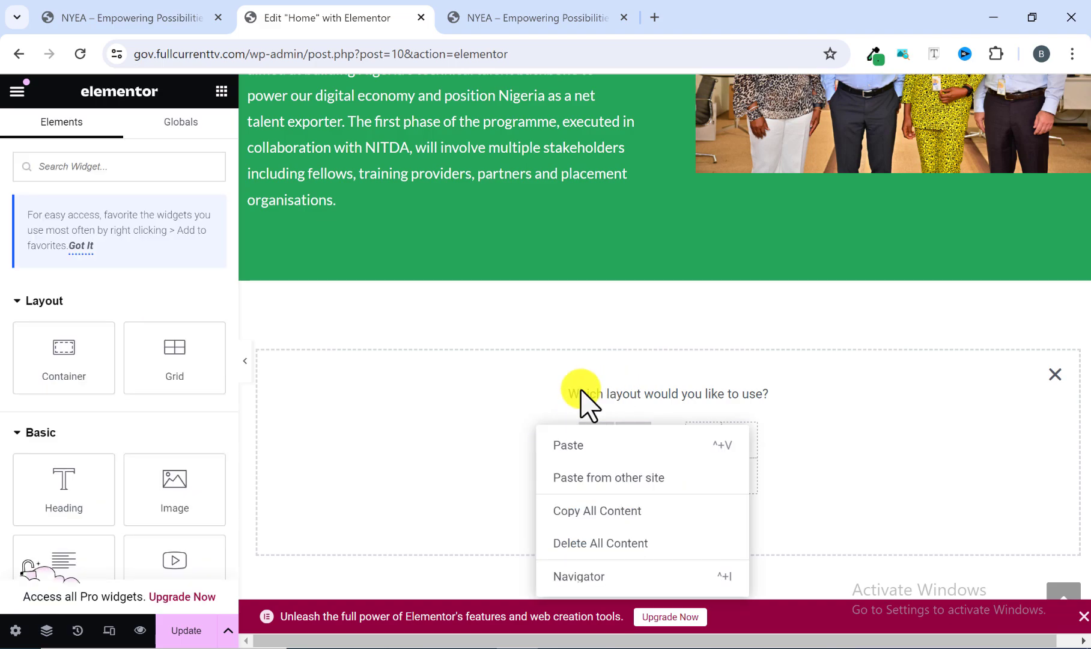
pyautogui.click(573, 445)
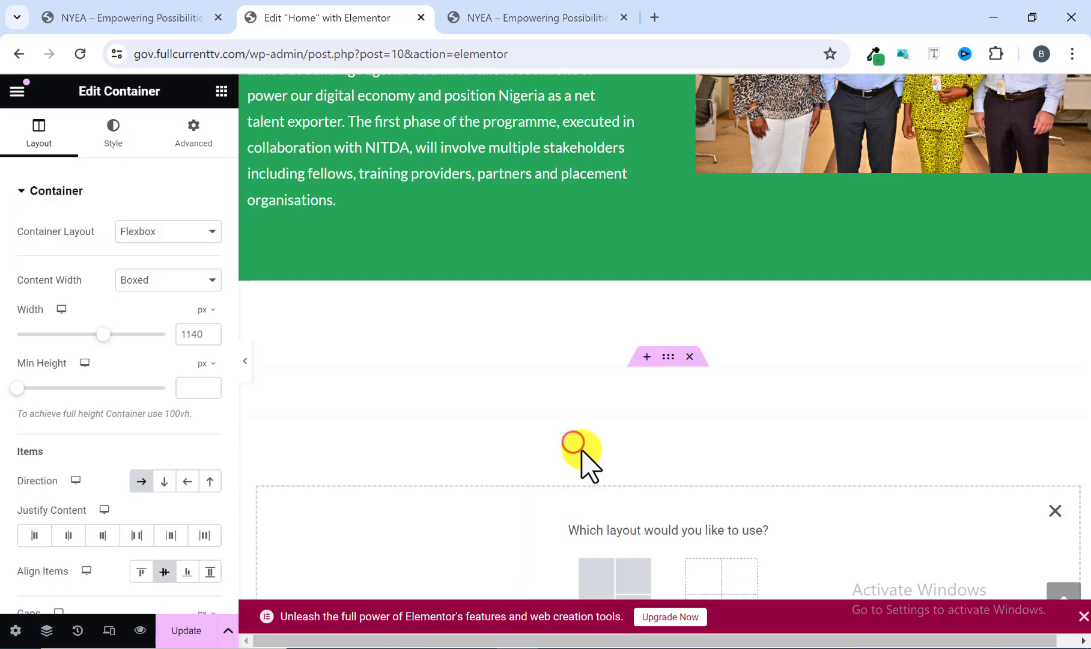
pyautogui.scroll(-4, 592, 441)
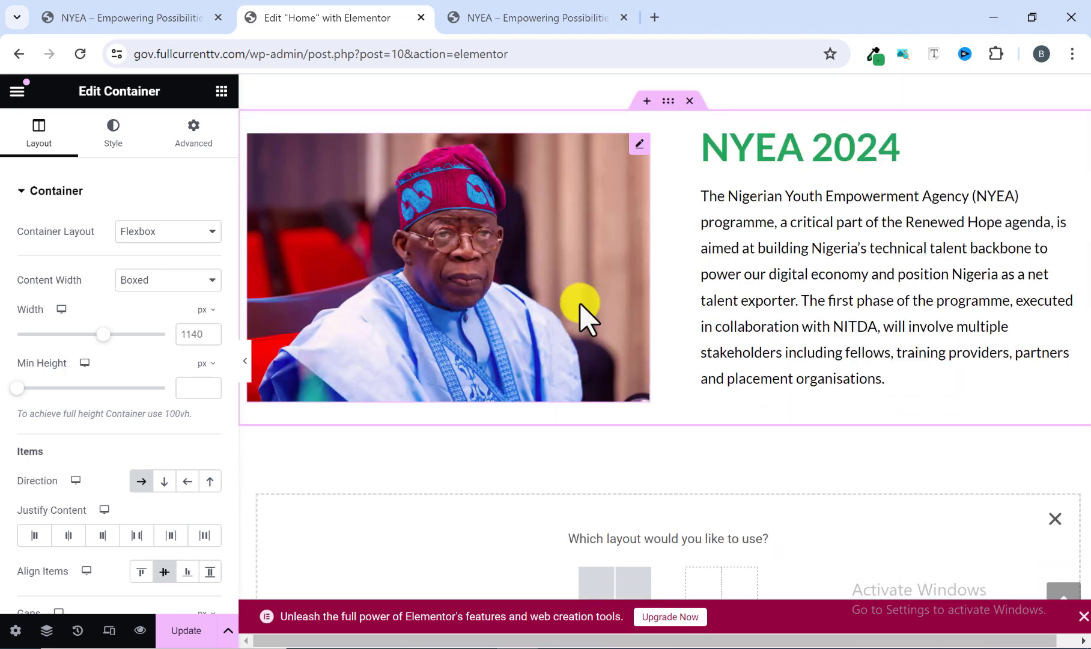
# Check on the reference site how the NYEA 2024 heading and text differ from the Presidential Palliative Programmes section.
pyautogui.click(474, 18)
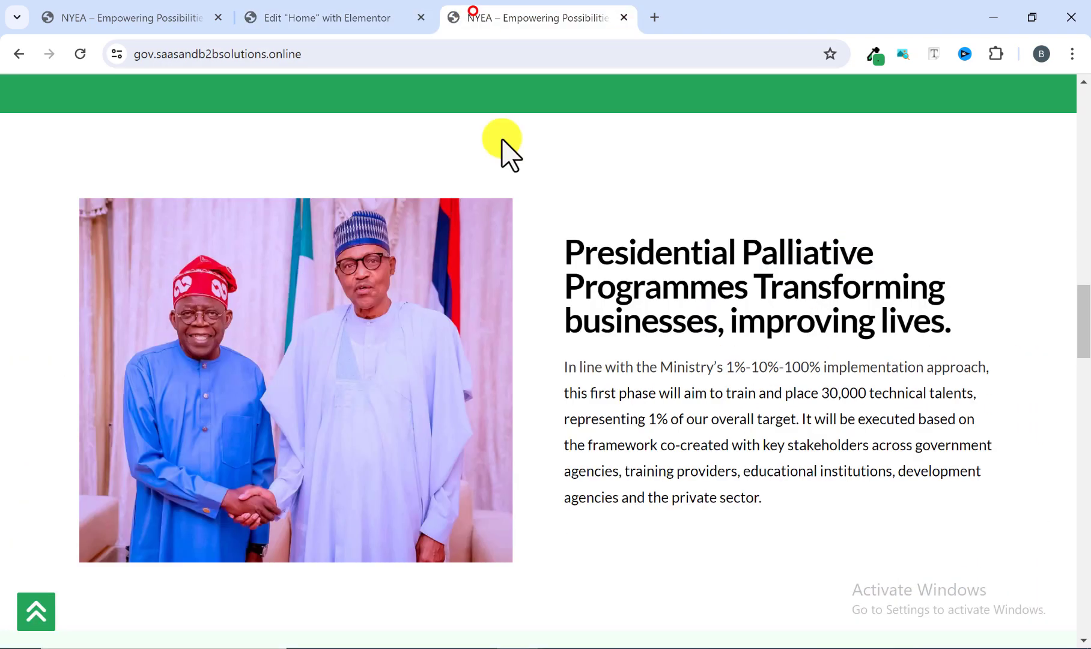
pyautogui.scroll(5, 488, 320)
pyautogui.scroll(10, 486, 319)
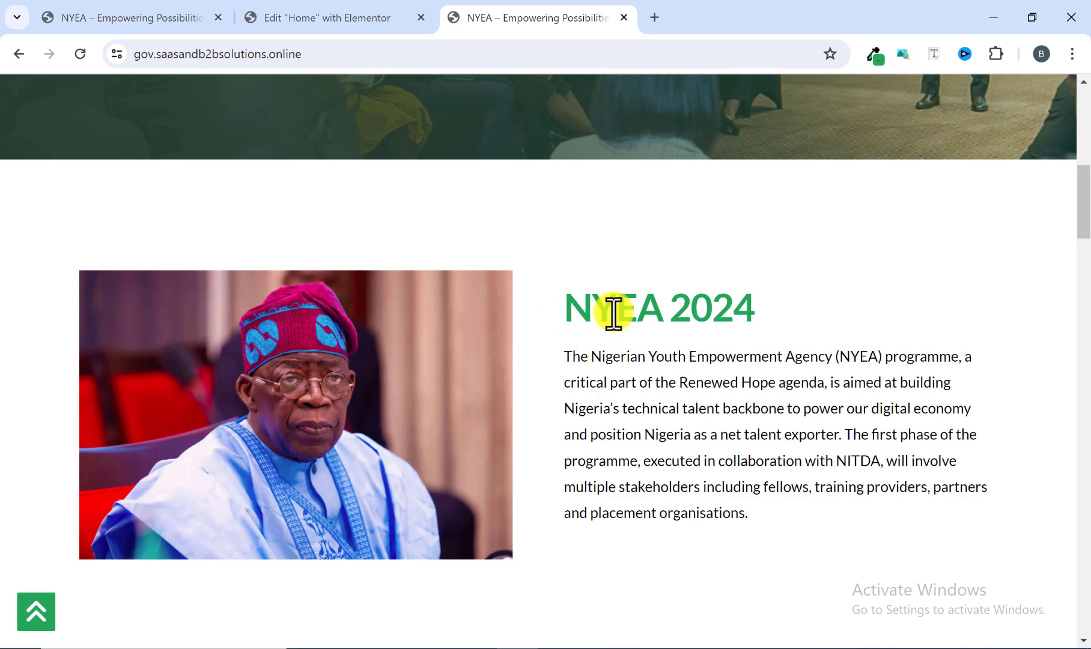
pyautogui.moveTo(571, 306); pyautogui.dragTo(779, 309)
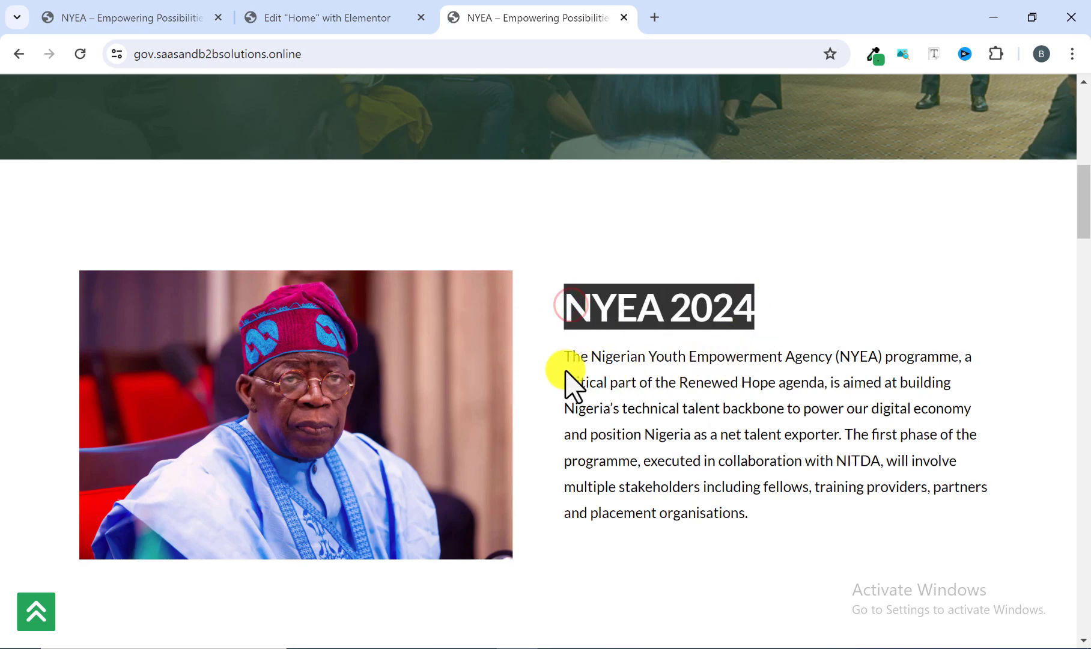
pyautogui.moveTo(554, 354); pyautogui.dragTo(841, 327)
pyautogui.scroll(-12, 809, 290)
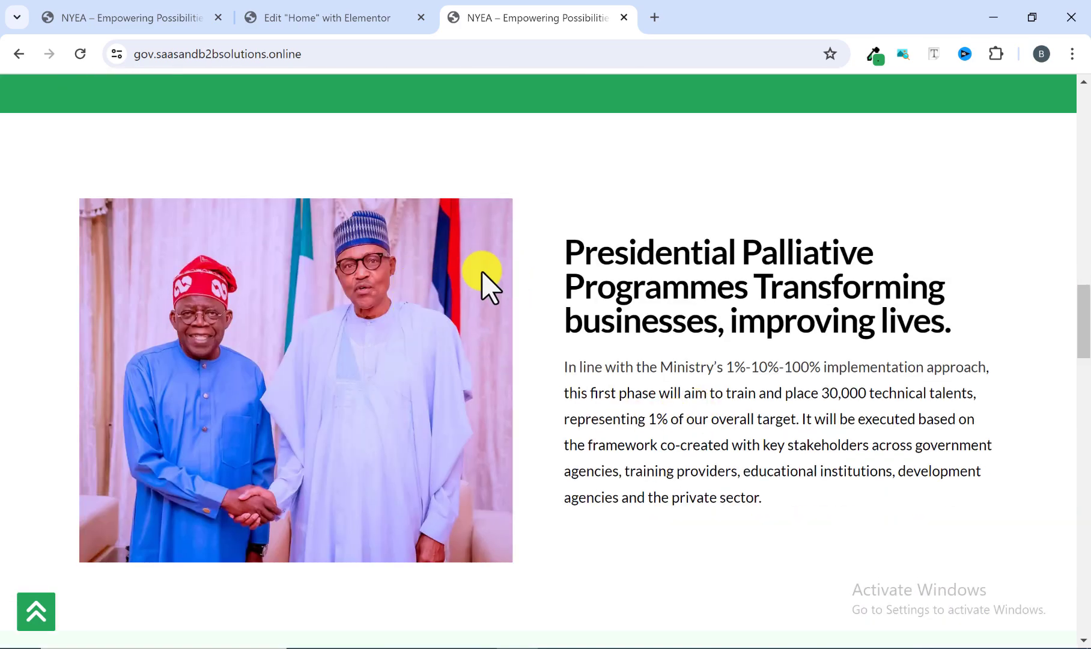
# Replace the pasted section's image with the media library photo of the two men shaking hands.
pyautogui.click(334, 17)
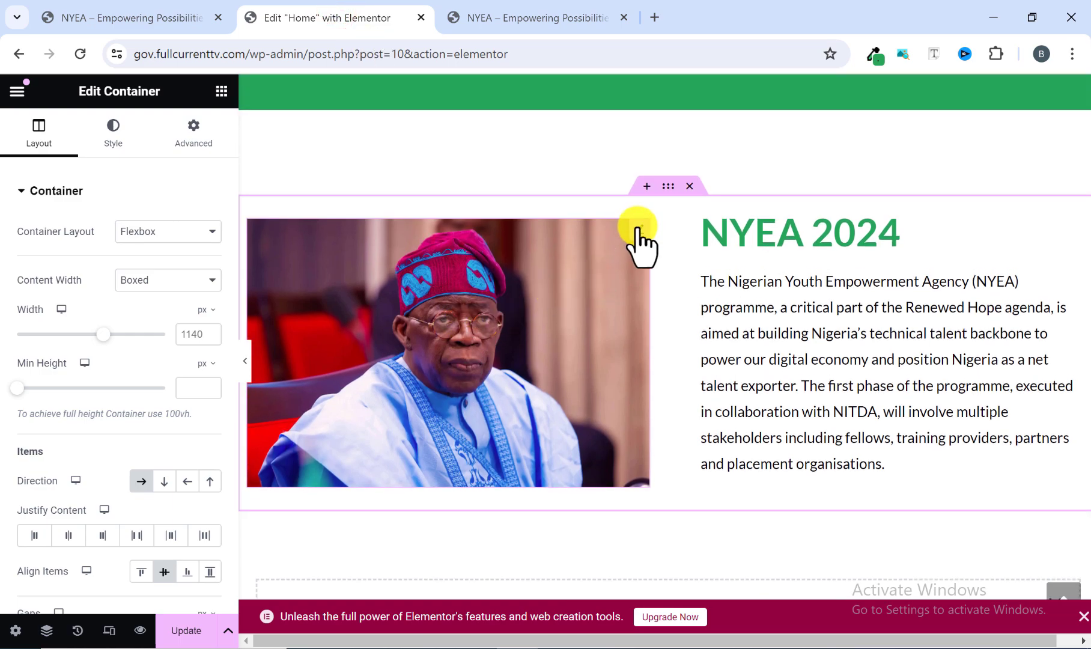
pyautogui.click(638, 227)
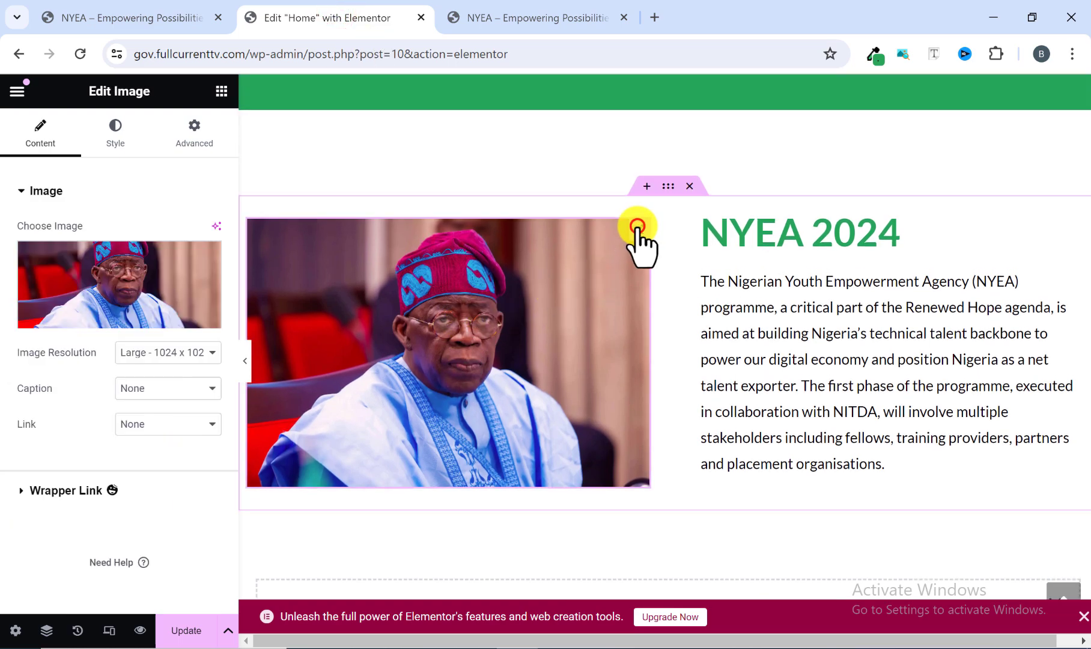
pyautogui.click(114, 317)
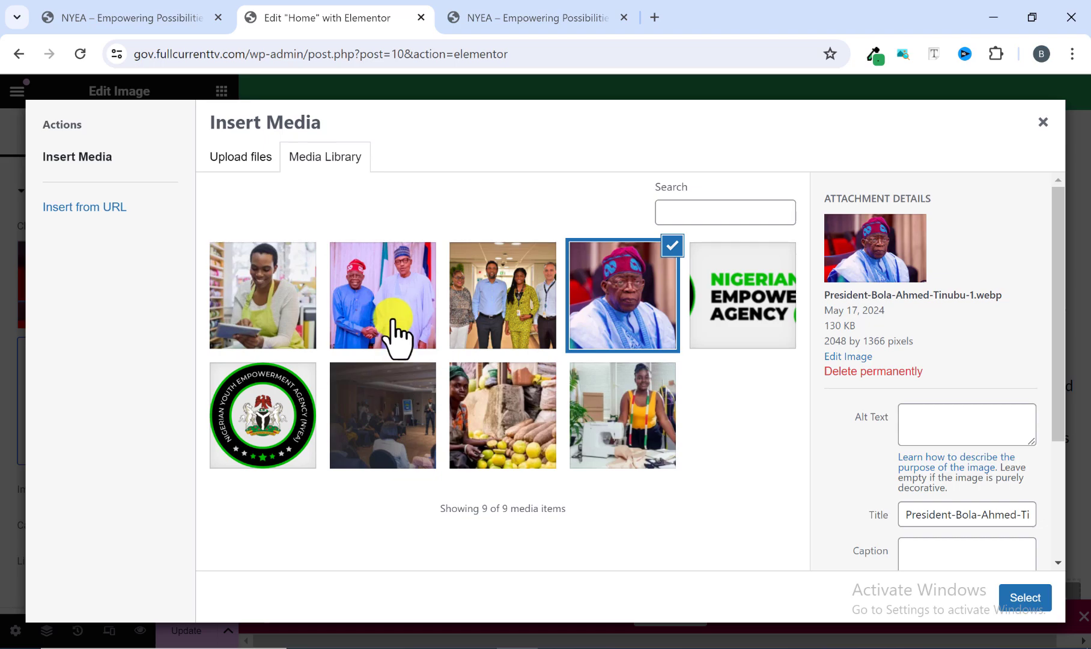
pyautogui.click(394, 336)
pyautogui.click(1015, 597)
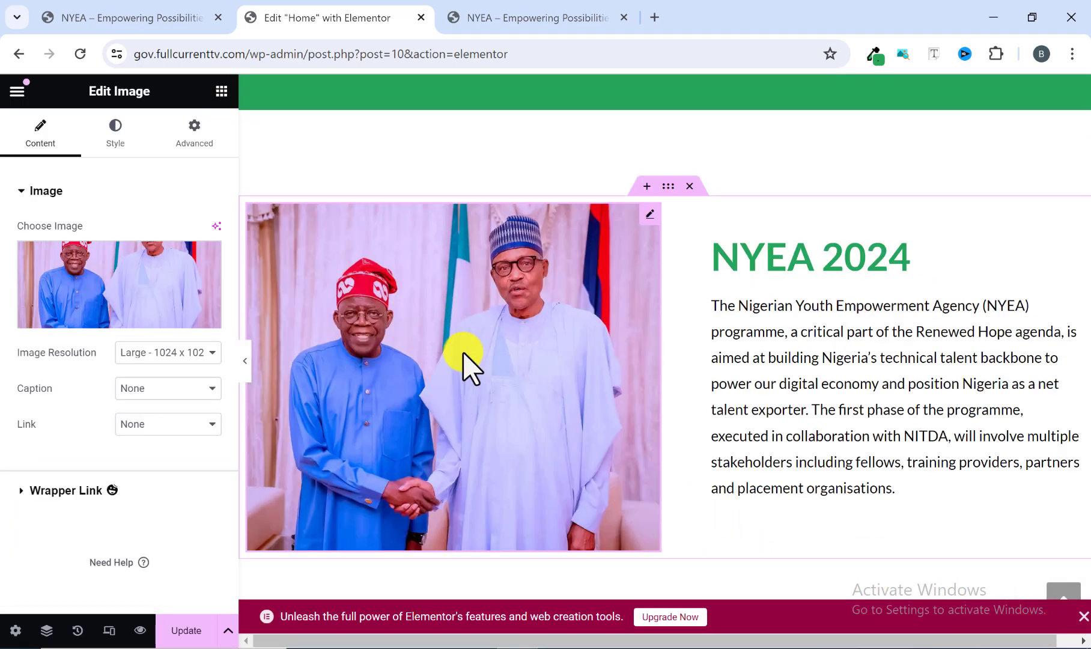
# Select the pasted section's NYEA 2024 heading for editing and copy the Presidential Palliative Programmes heading text from the reference site.
pyautogui.click(858, 254)
pyautogui.click(518, 13)
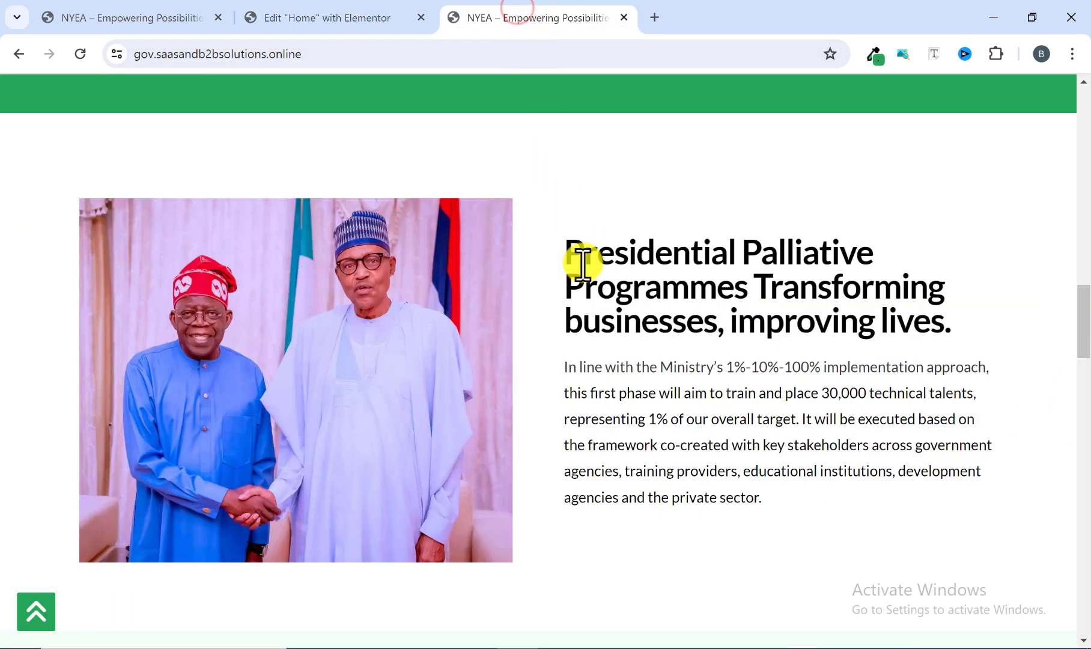
pyautogui.moveTo(565, 252); pyautogui.dragTo(897, 317)
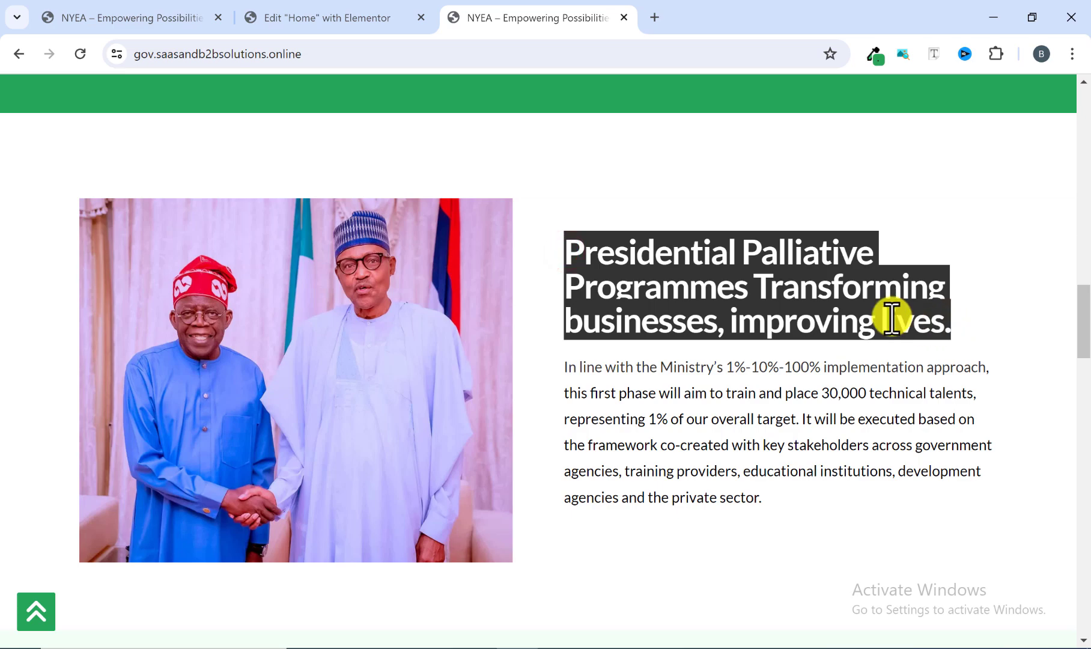
pyautogui.rightClick(892, 318)
pyautogui.click(616, 337)
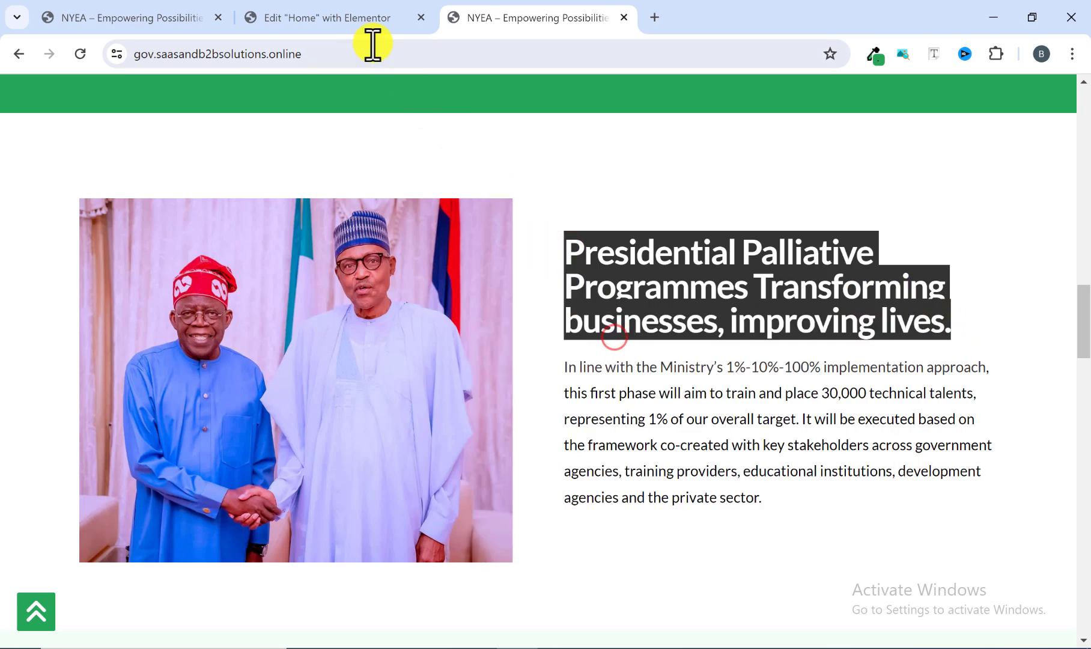
# Back in the Elementor editor, replace the heading title with the copied text "Presidential Palliative Programmes Transforming businesses, improving lives.".
pyautogui.click(353, 26)
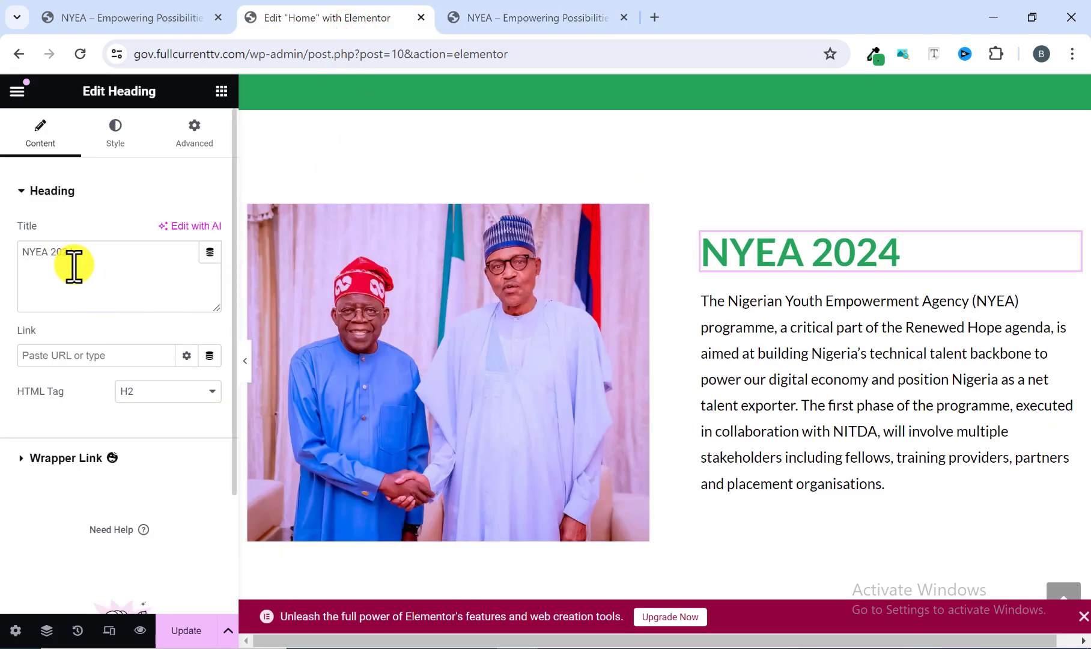
pyautogui.moveTo(75, 252); pyautogui.dragTo(14, 249)
pyautogui.rightClick(23, 256)
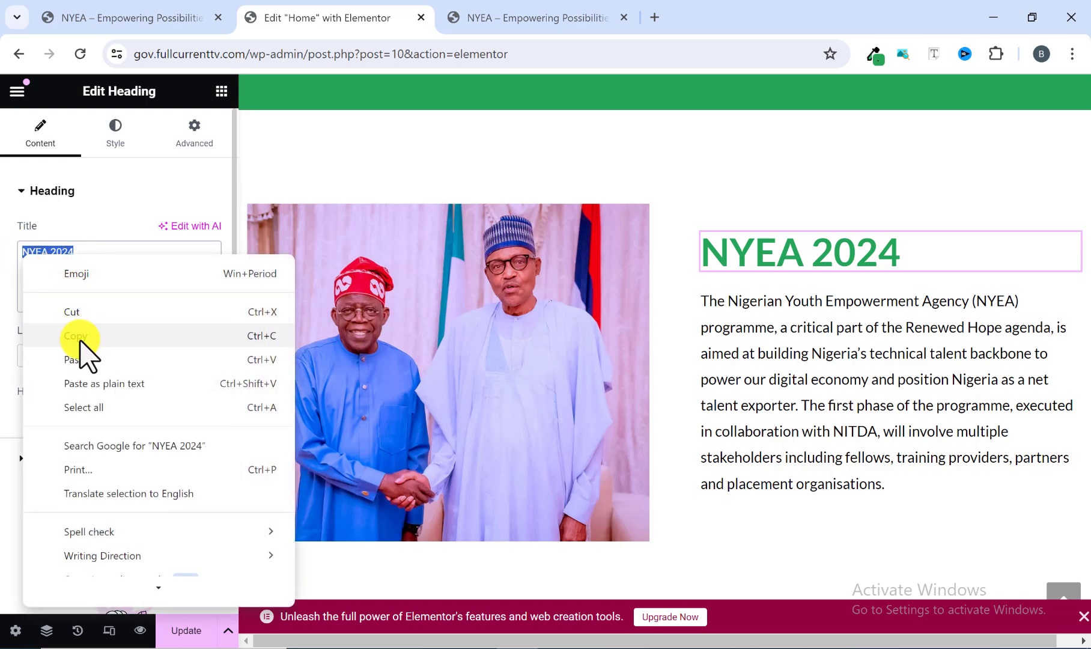
pyautogui.click(88, 358)
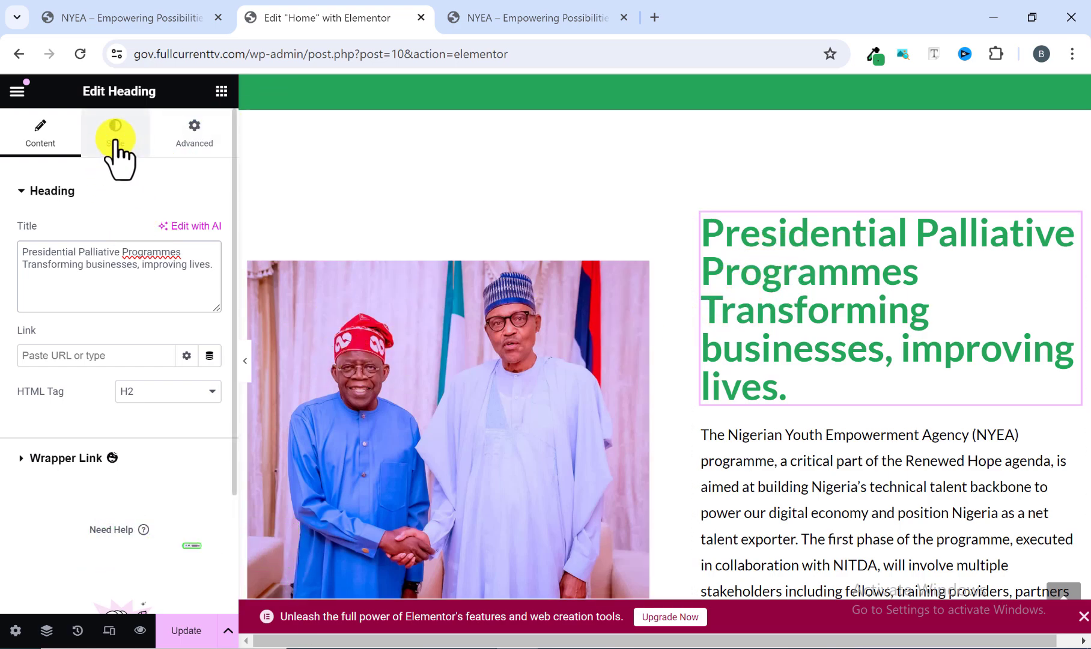
# Check the heading's colour on the reference site and set the new heading's text color to black, #000000.
pyautogui.click(480, 9)
pyautogui.click(619, 196)
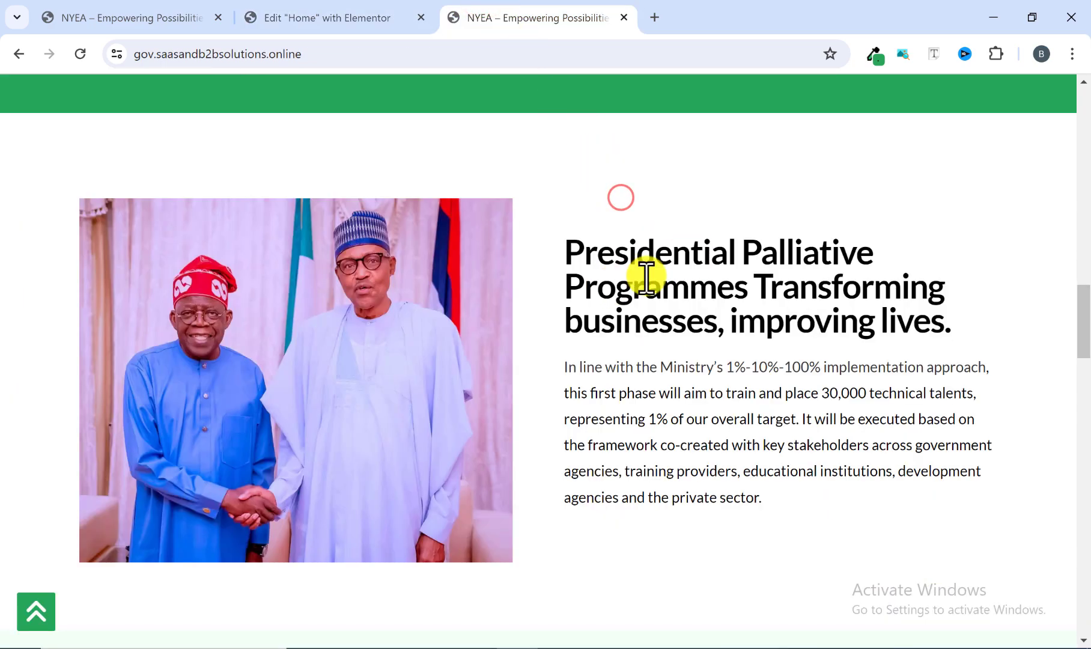
pyautogui.click(335, 18)
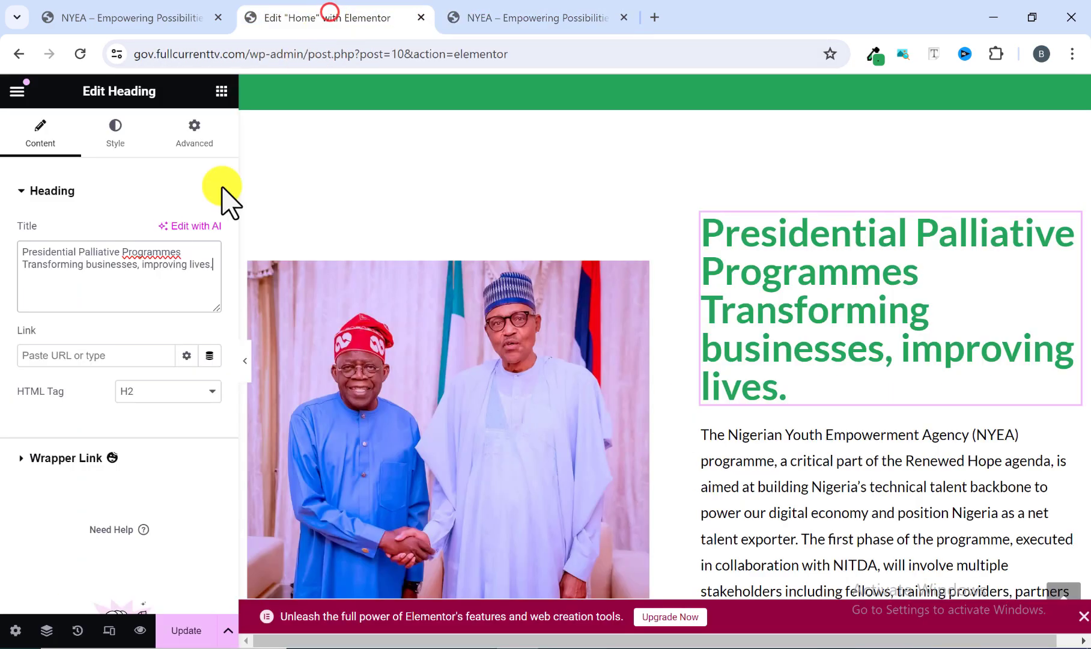
pyautogui.click(116, 136)
pyautogui.click(209, 267)
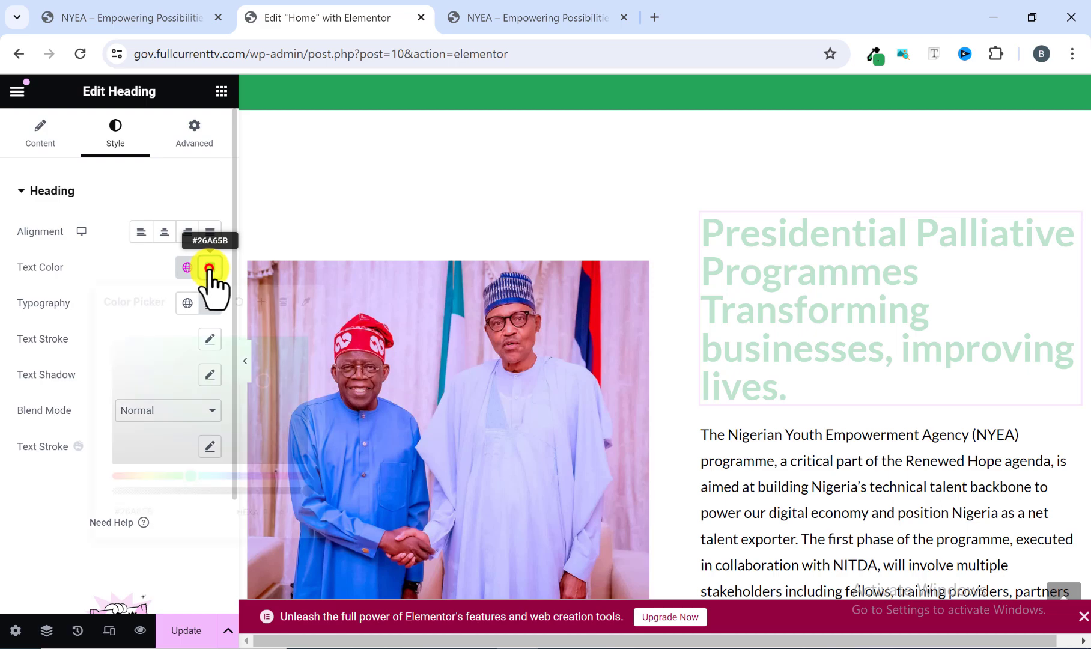
pyautogui.click(115, 461)
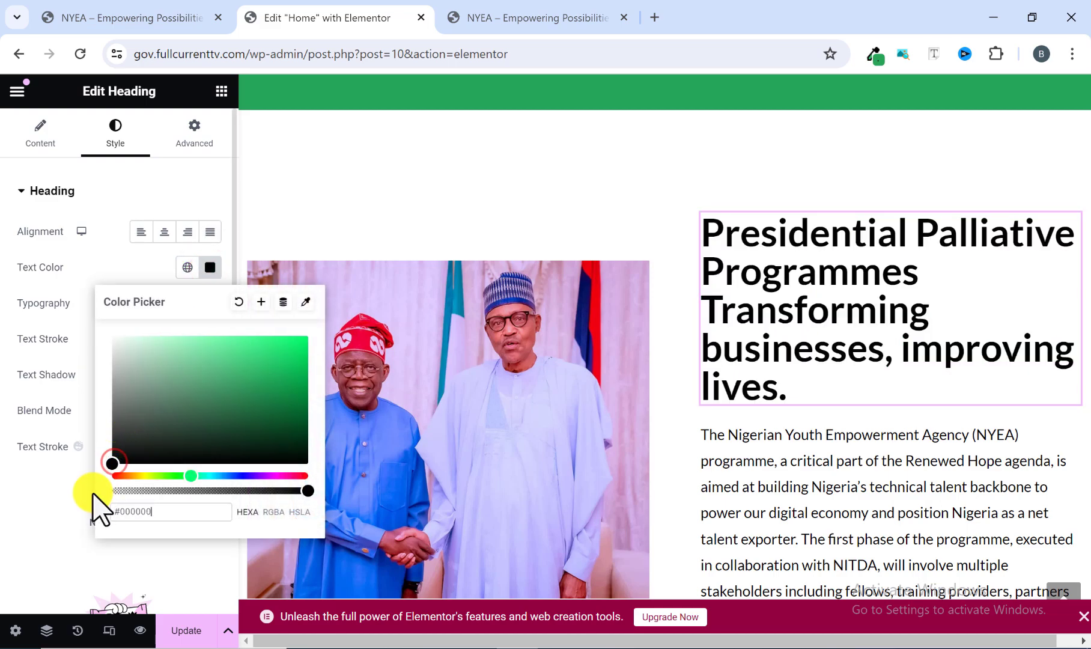
pyautogui.click(51, 477)
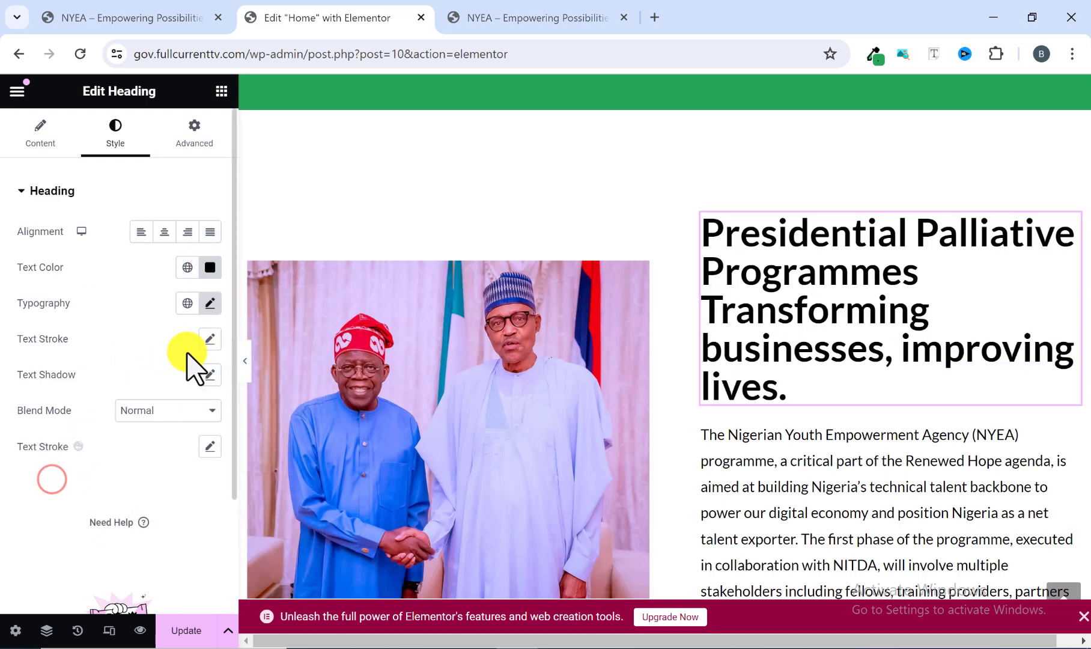
# Set the Presidential Palliative Programmes heading's typography size to 40 px.
pyautogui.click(212, 303)
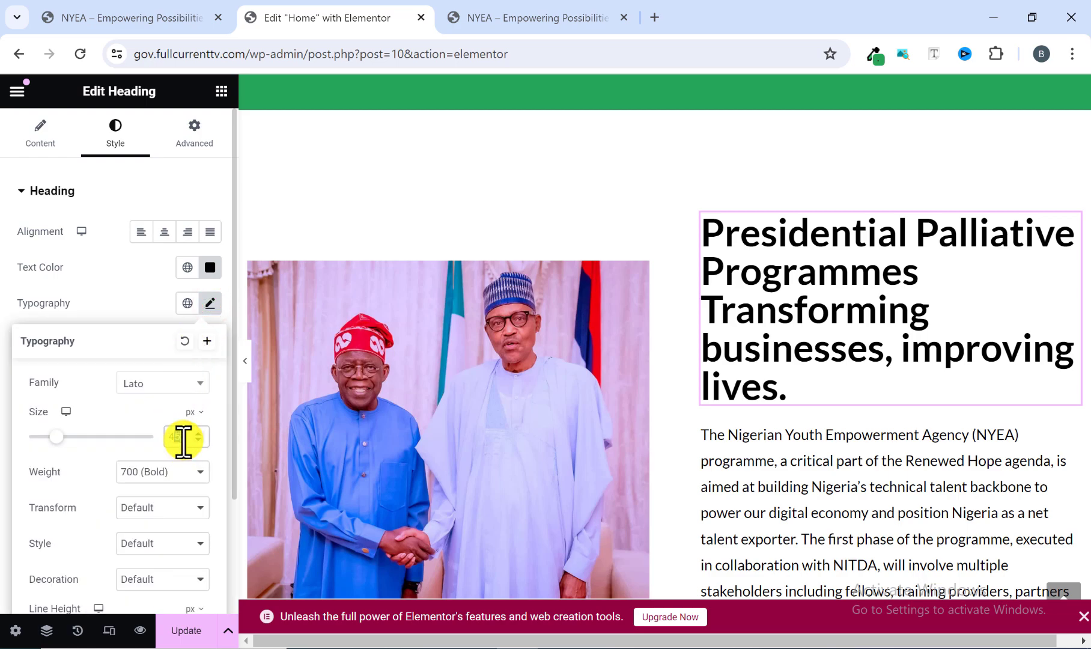
pyautogui.write('0')
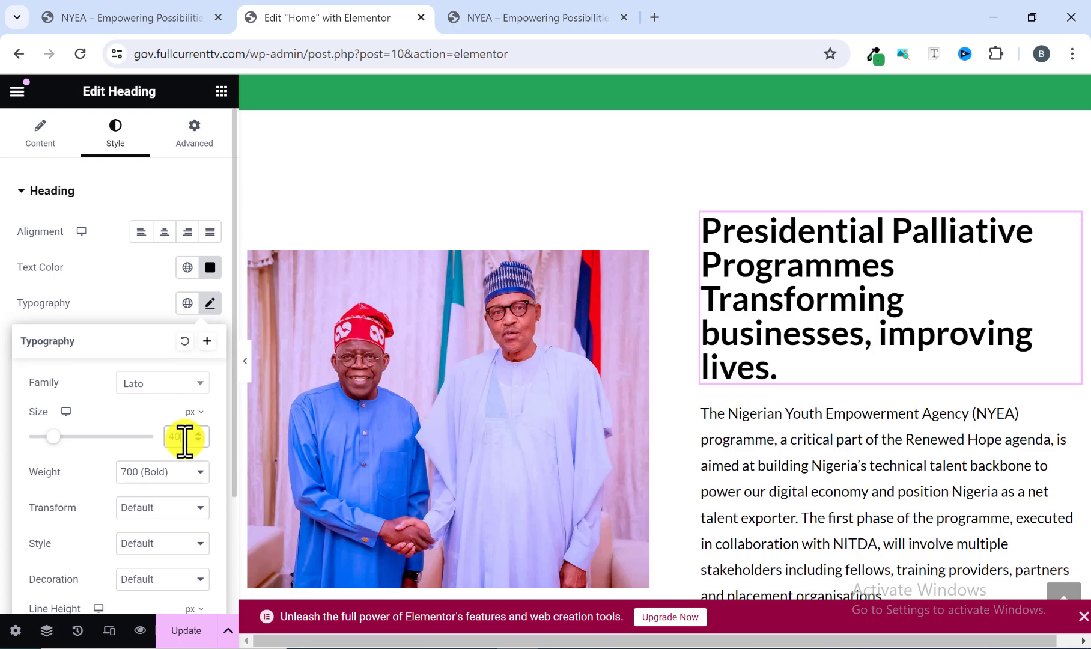
pyautogui.scroll(-2, 586, 383)
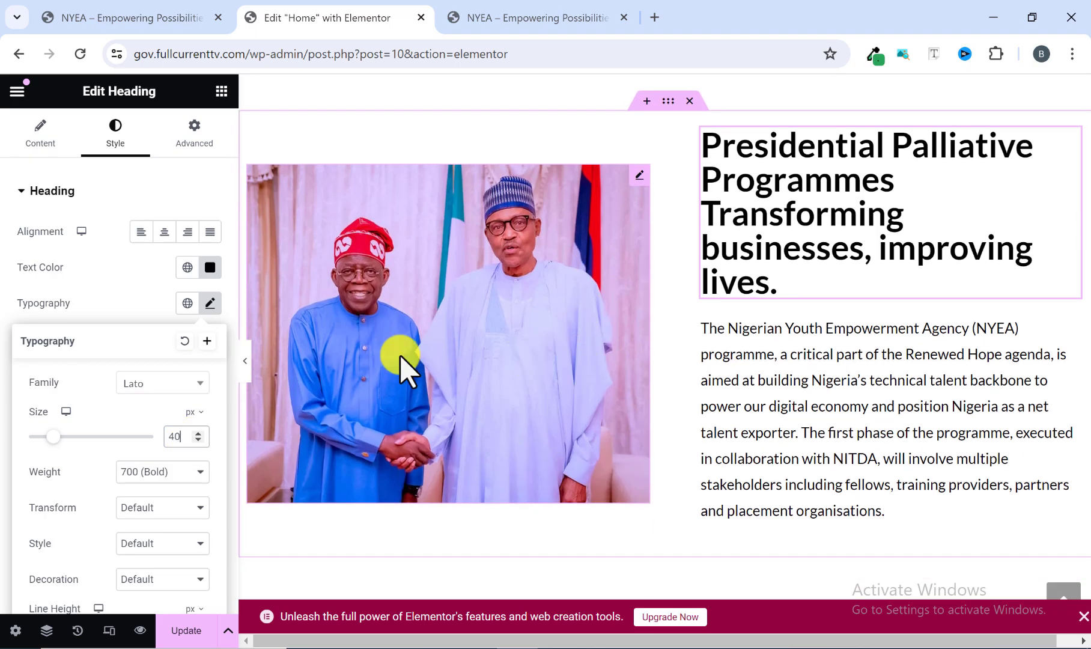
# Compare the rebuilt Presidential Palliative Programmes section at full page width with the same section on the reference site.
pyautogui.click(247, 362)
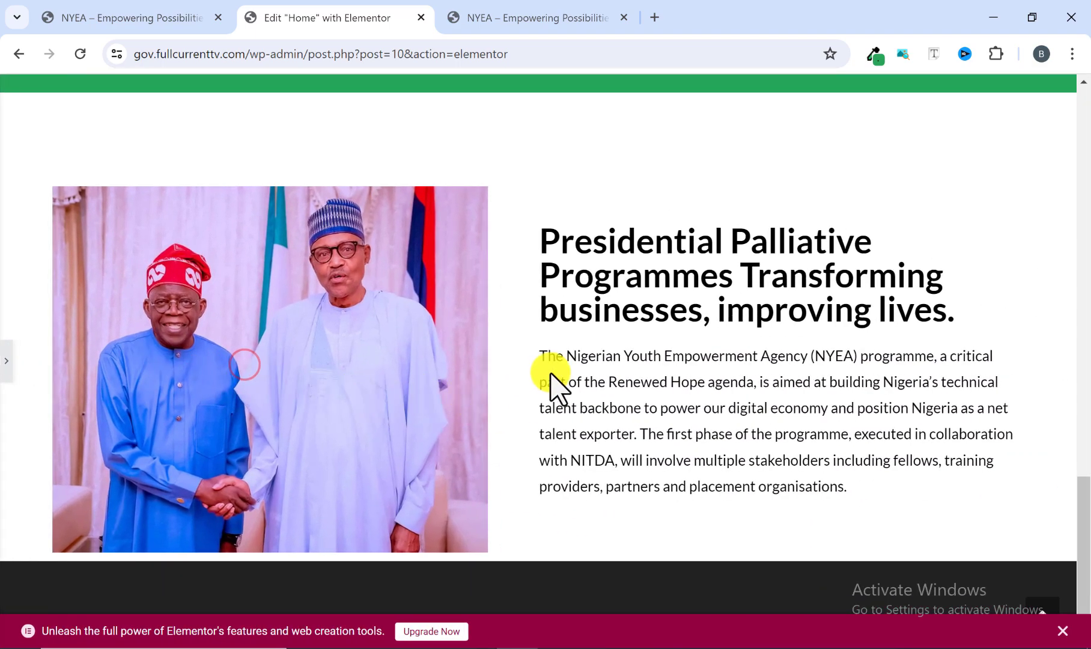
pyautogui.scroll(3, 628, 325)
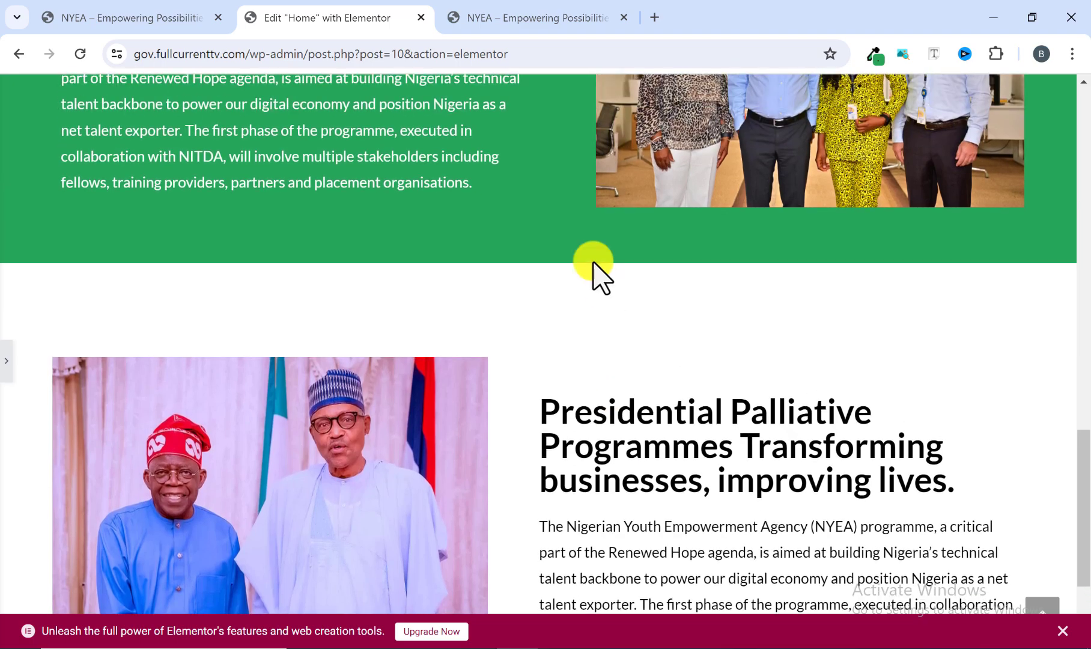
pyautogui.click(503, 18)
pyautogui.scroll(1, 541, 361)
pyautogui.scroll(-3, 589, 402)
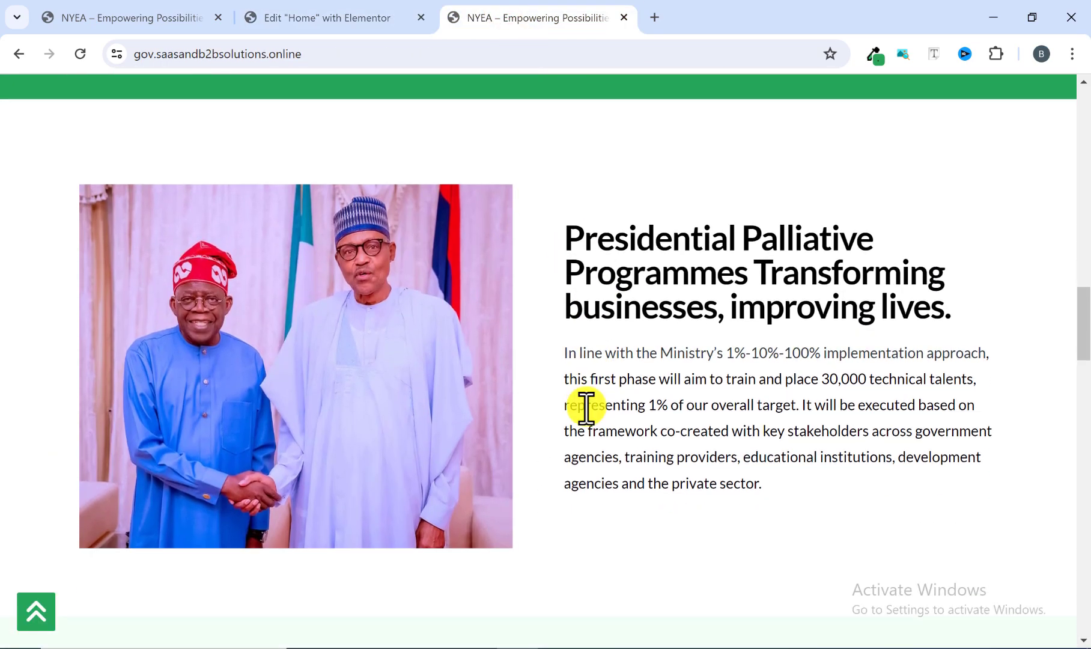
pyautogui.click(346, 28)
pyautogui.scroll(-3, 571, 390)
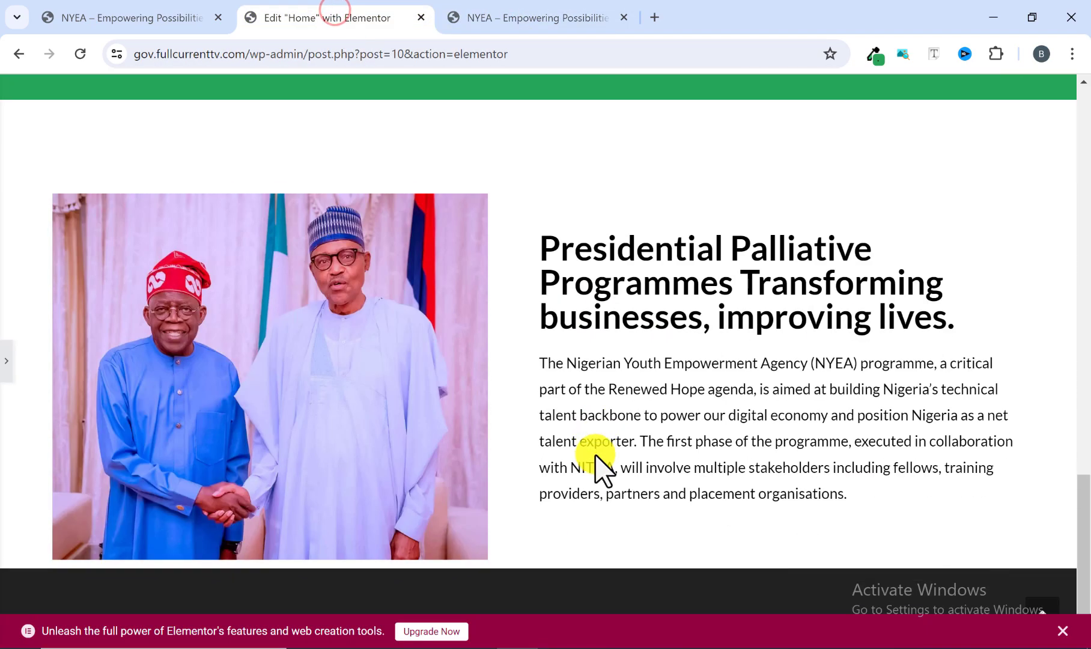
pyautogui.click(480, 18)
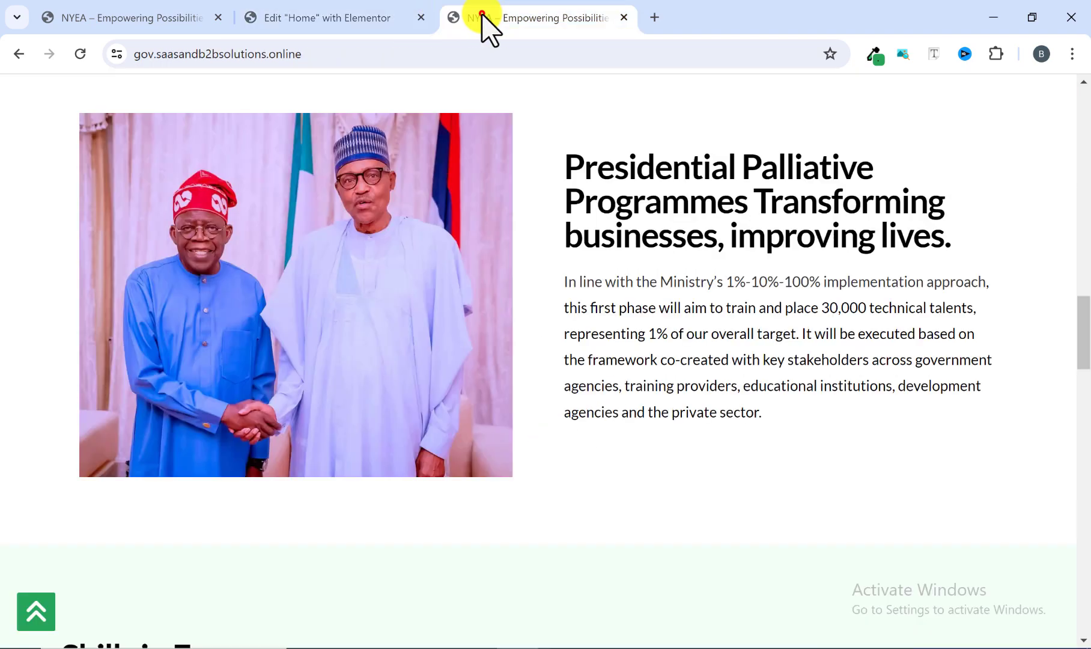
# Examine the reference page's spacing between sections and the layout of the Skills in Focus section.
pyautogui.scroll(4, 457, 234)
pyautogui.scroll(9, 449, 246)
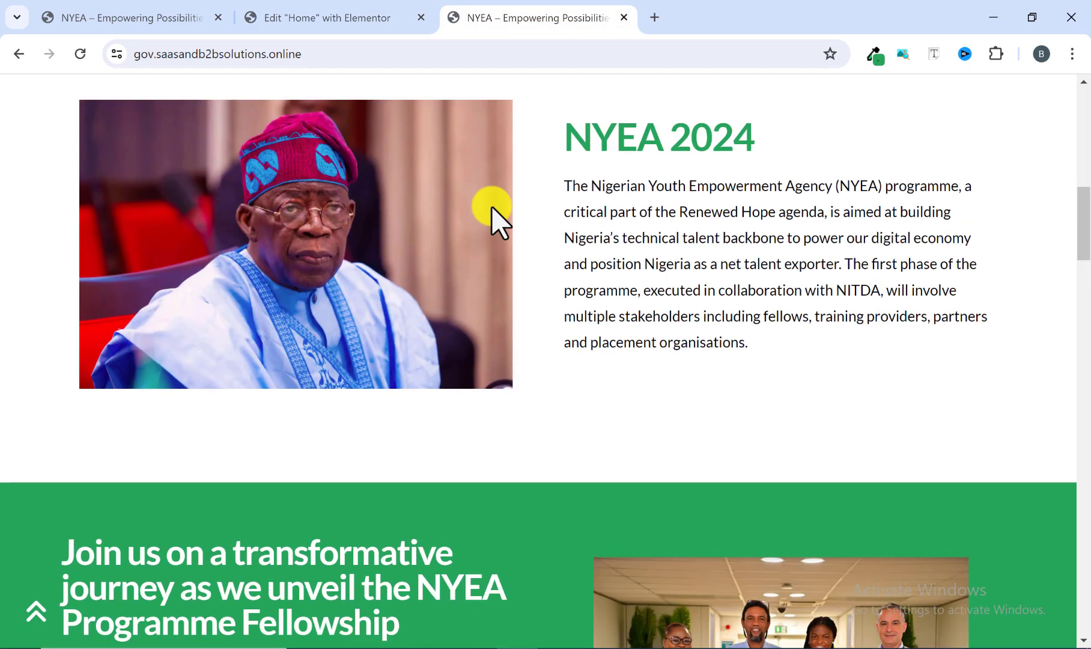
pyautogui.scroll(-12, 494, 219)
pyautogui.scroll(-5, 503, 246)
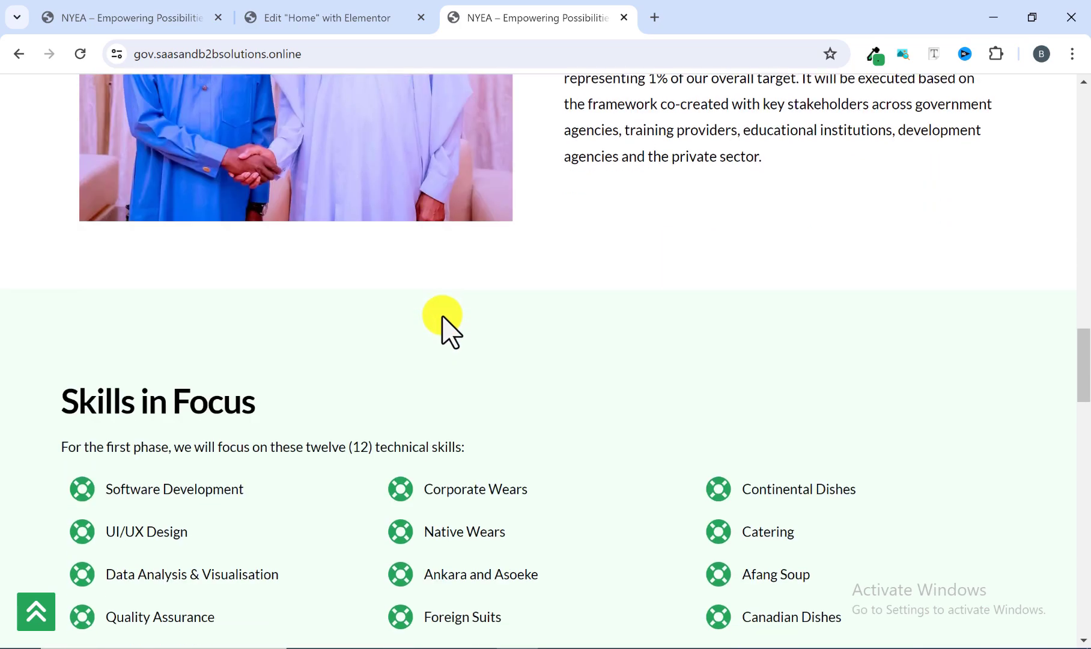
pyautogui.click(358, 12)
pyautogui.click(469, 17)
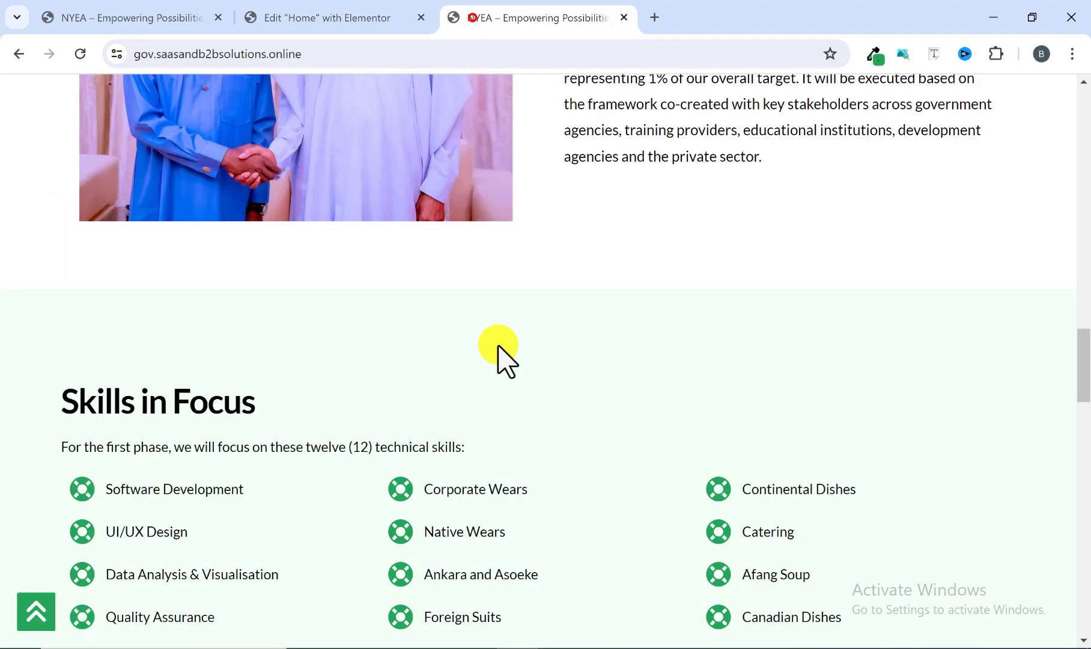
pyautogui.scroll(7, 584, 280)
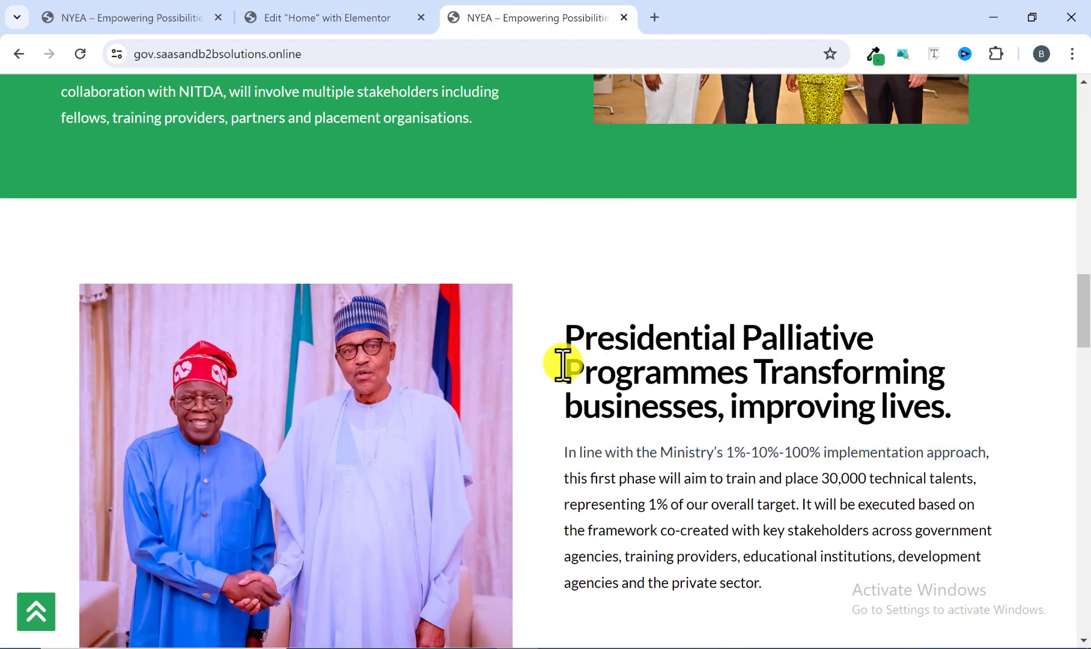
pyautogui.scroll(-8, 562, 366)
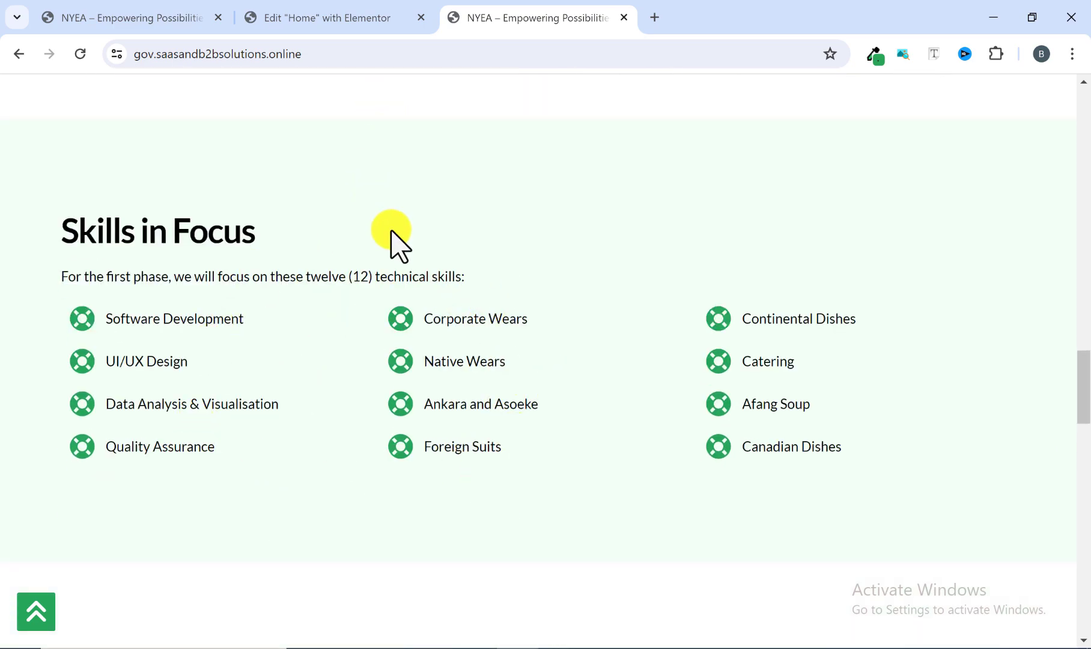
pyautogui.scroll(3, 692, 426)
pyautogui.scroll(-1, 692, 426)
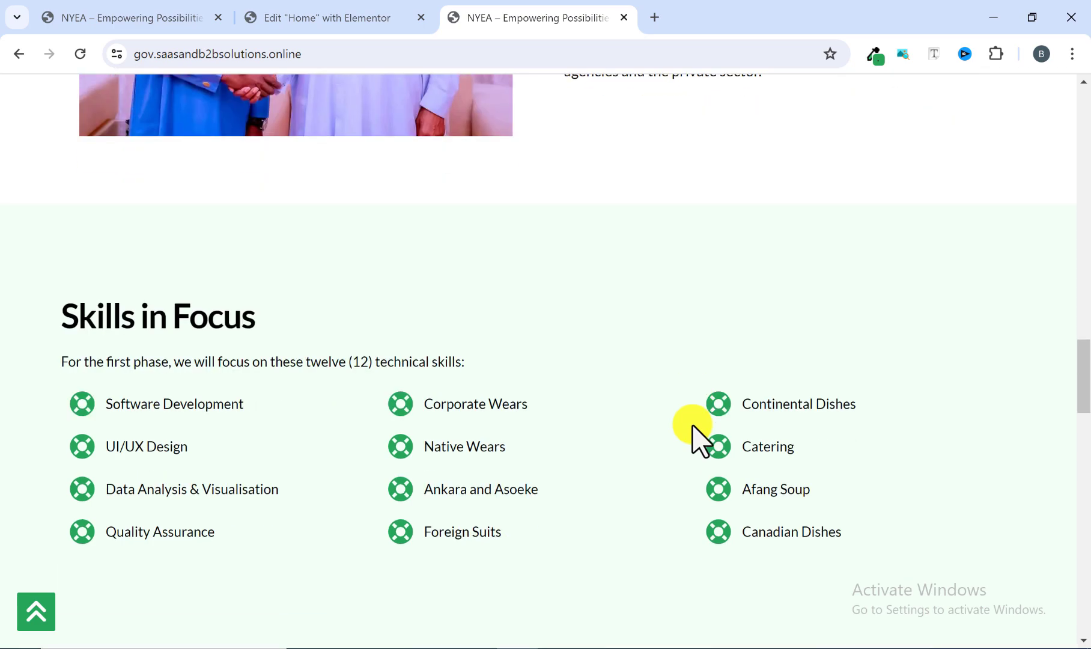
# In the Elementor editor, add a Flexbox container with the single-column vertical structure below the Presidential Palliative Programmes section.
pyautogui.click(341, 17)
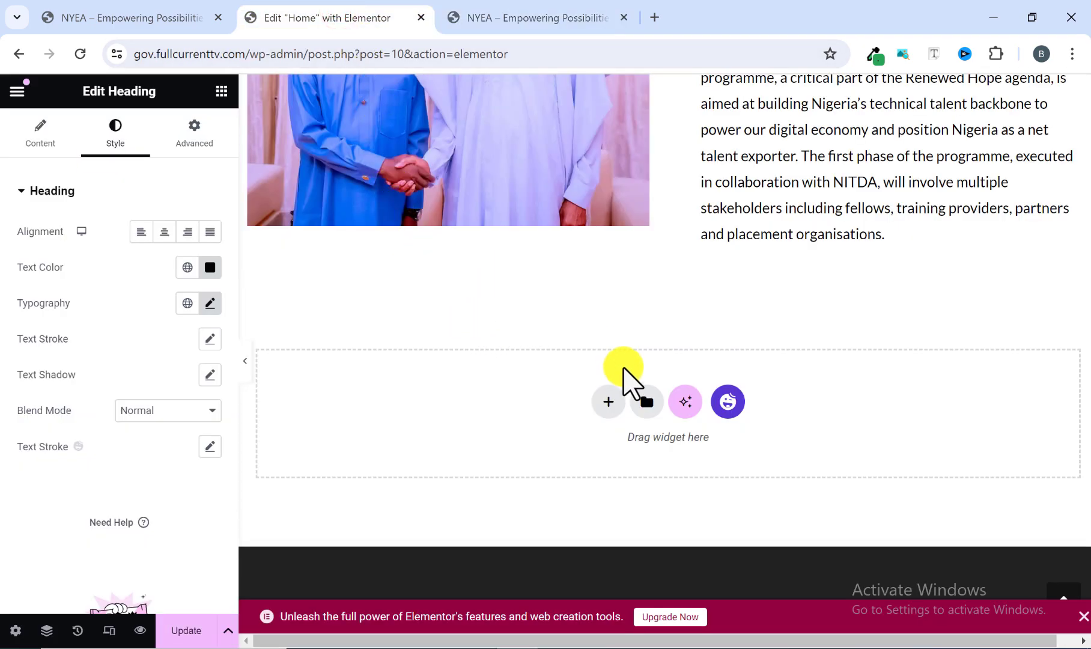
pyautogui.click(610, 401)
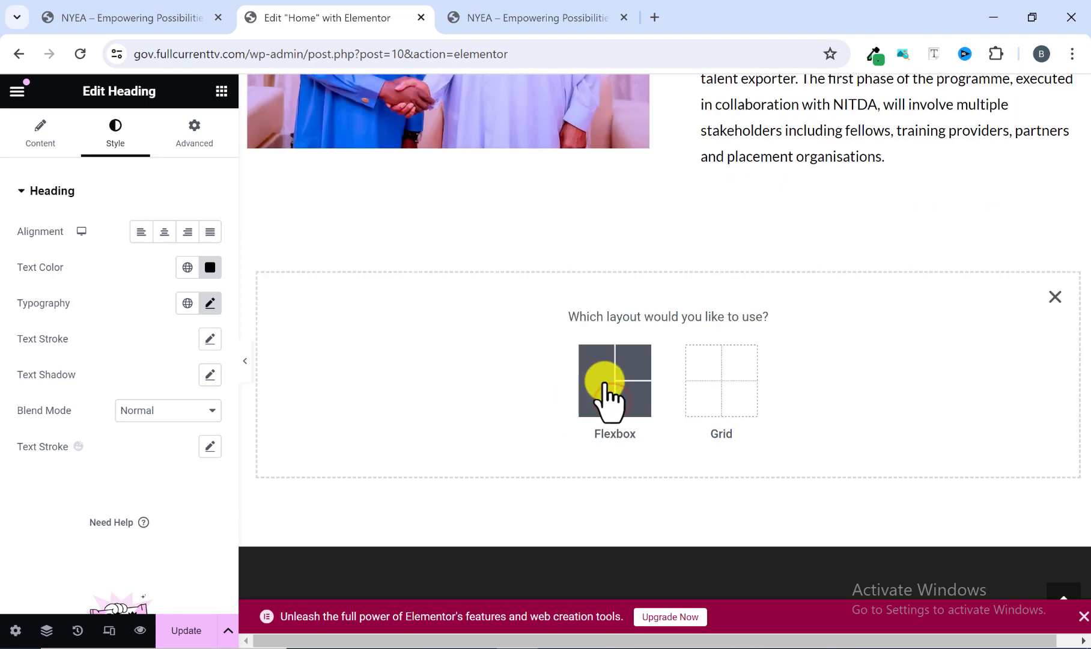
pyautogui.click(607, 385)
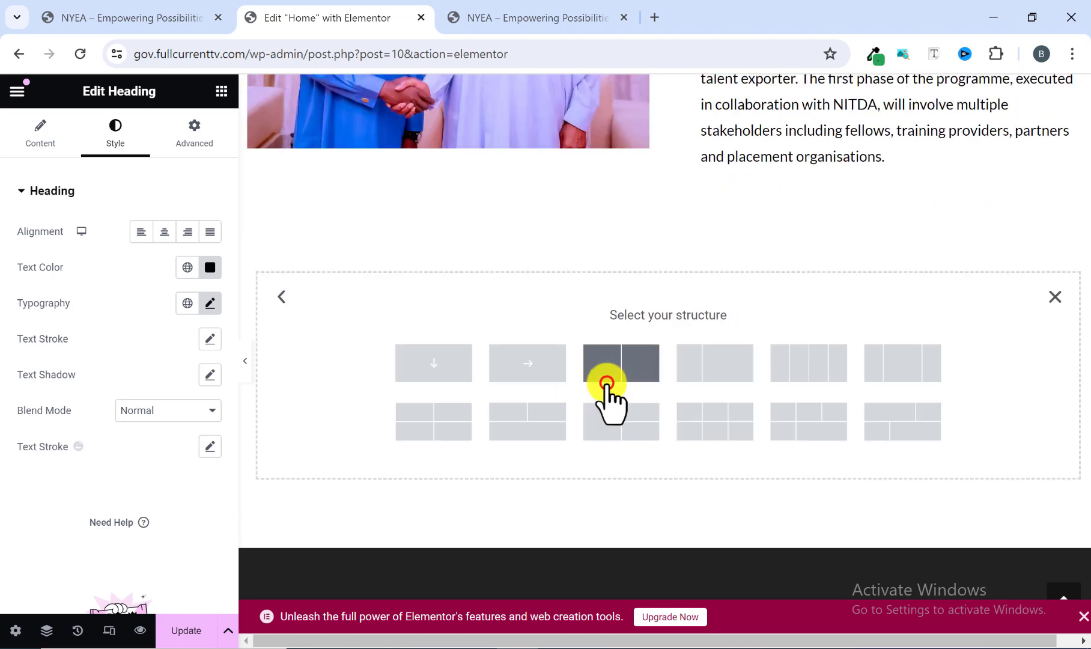
pyautogui.click(427, 360)
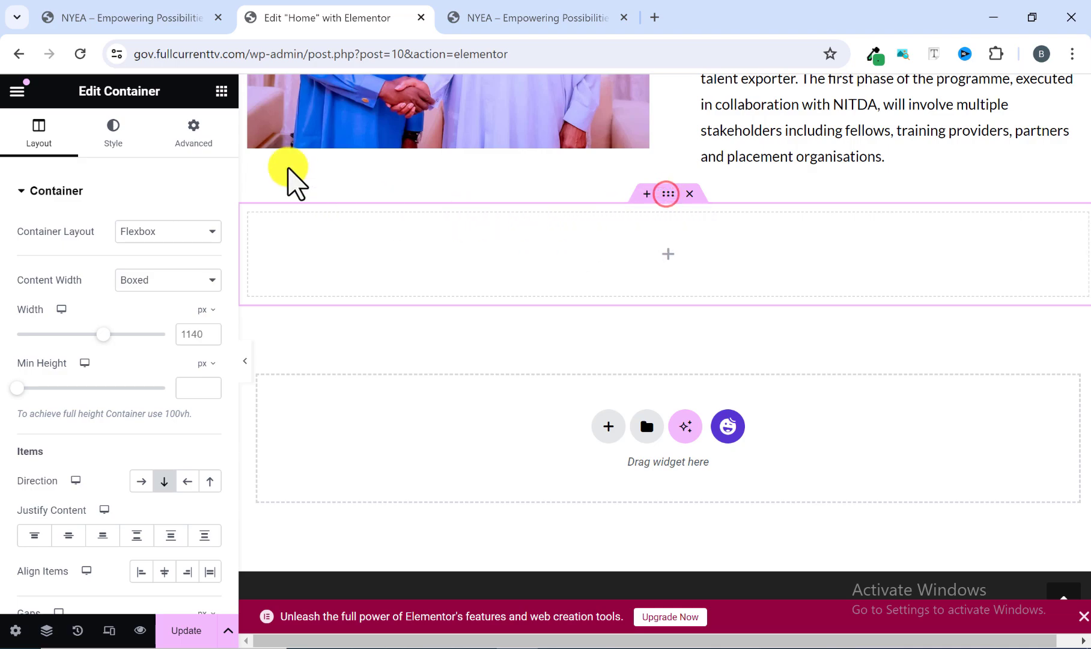
# Unlink the new container's margin values and set its top margin to 70 px.
pyautogui.click(214, 135)
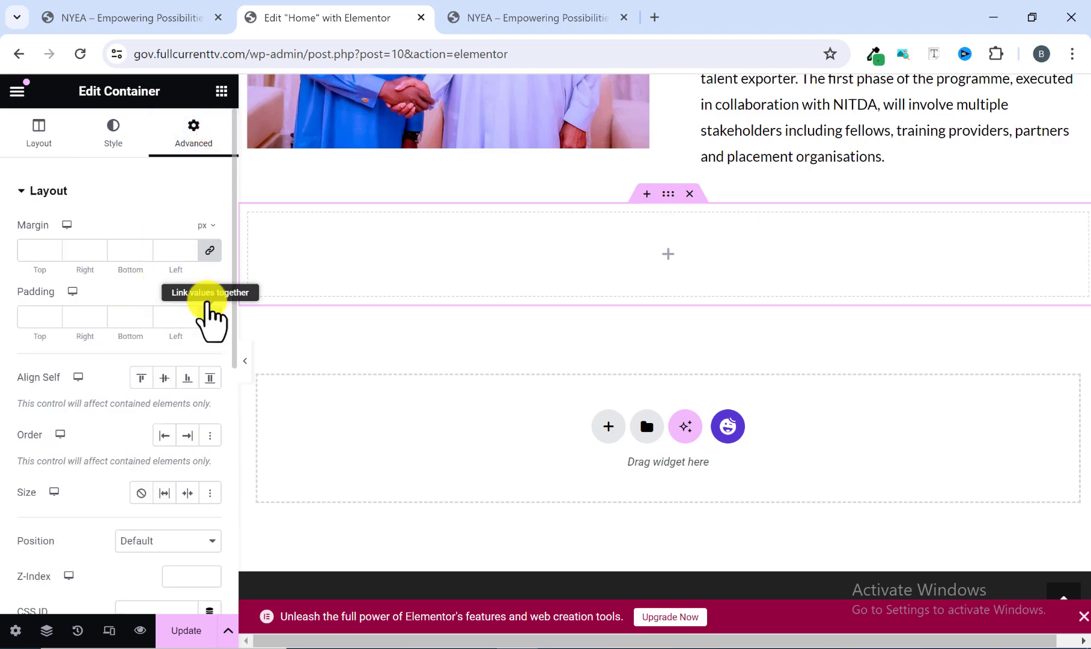
pyautogui.click(212, 249)
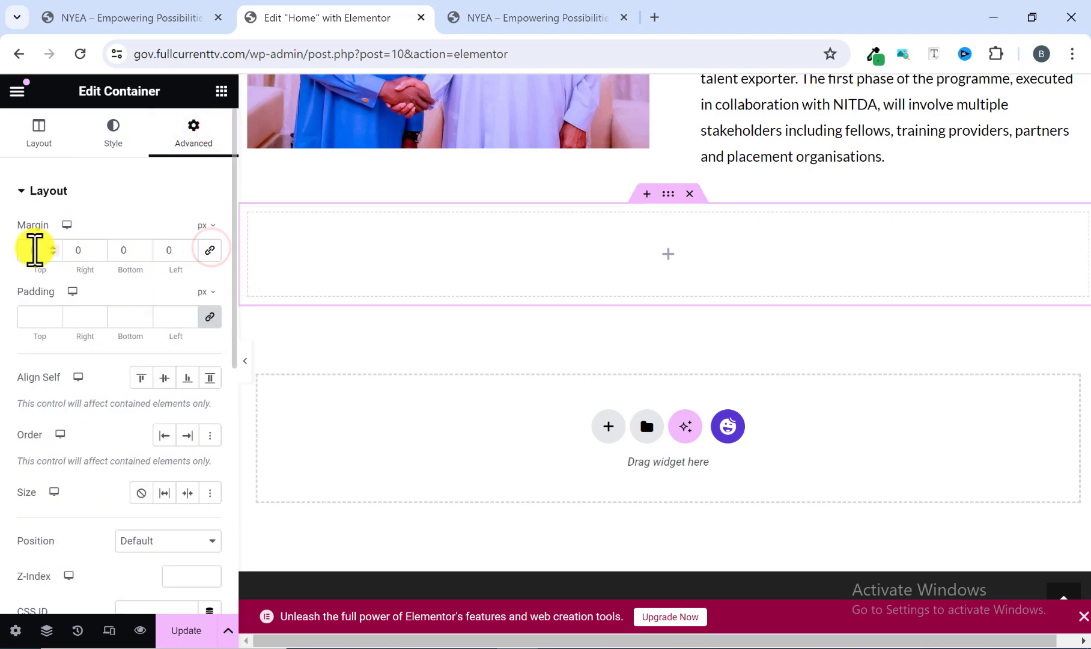
pyautogui.click(26, 252)
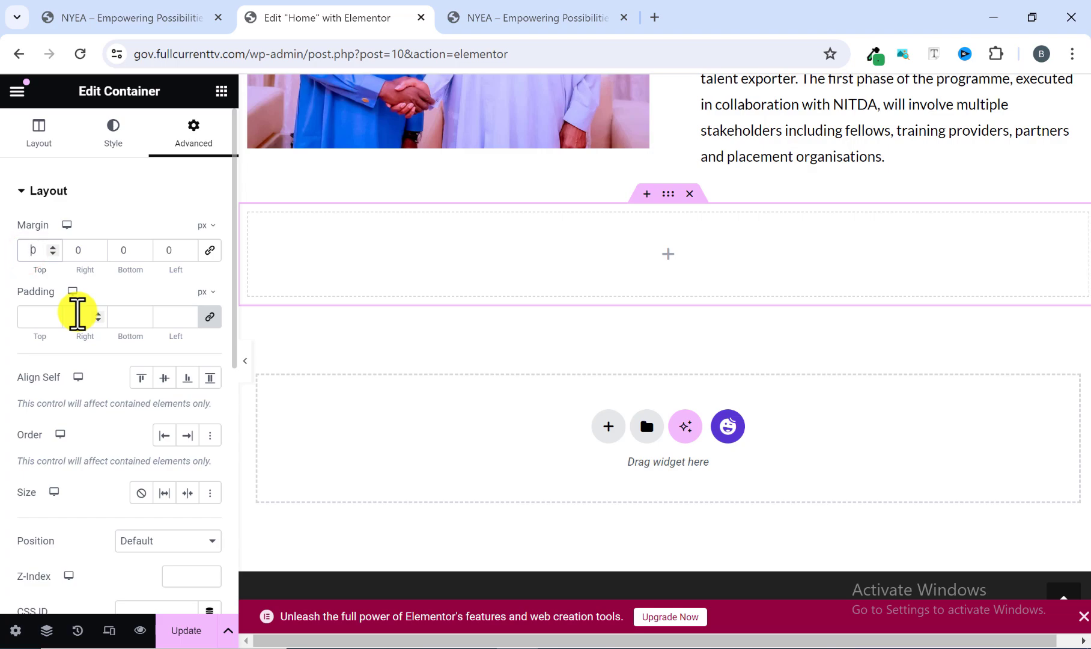
pyautogui.write('7')
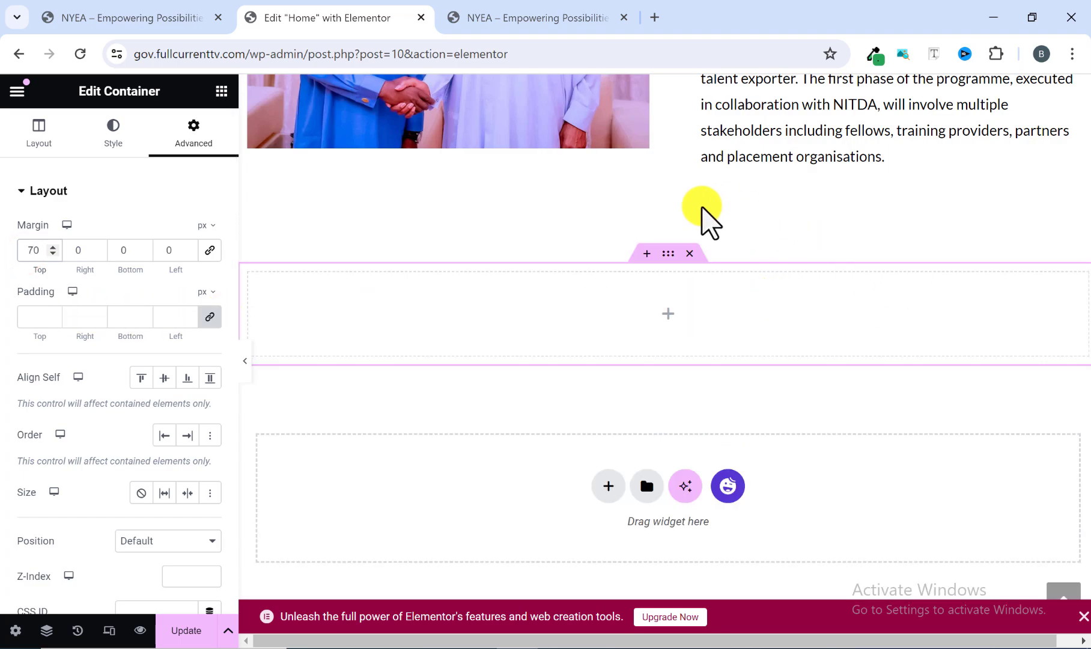
# Check the Skills in Focus section's background on the reference site and set the new container's background colour to #f2fff7 in Elementor.
pyautogui.click(545, 21)
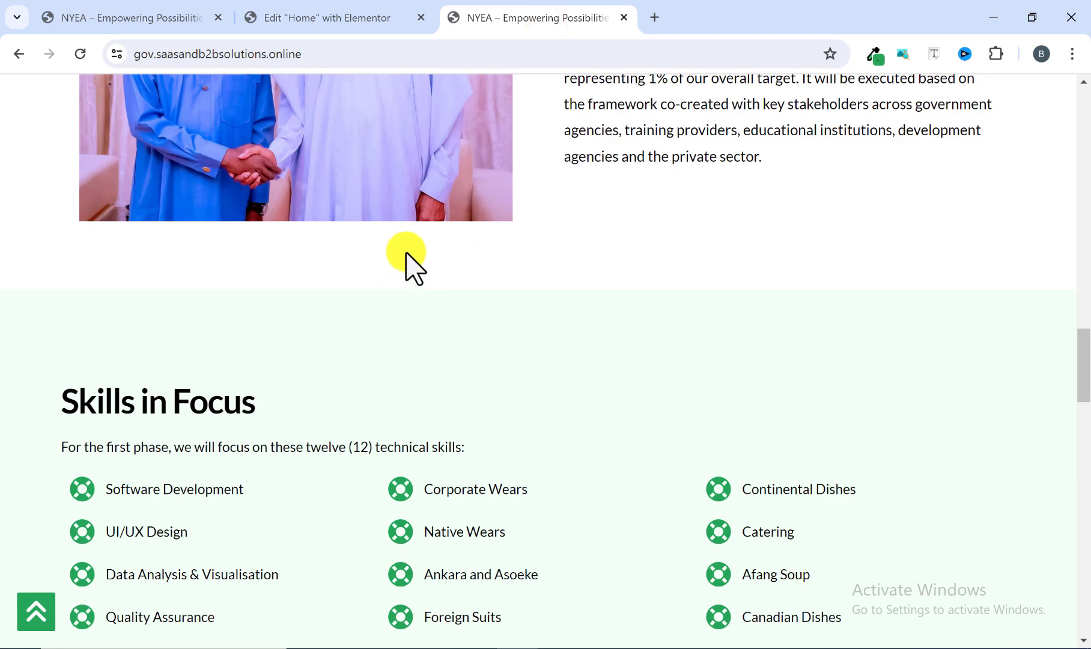
pyautogui.scroll(-3, 406, 255)
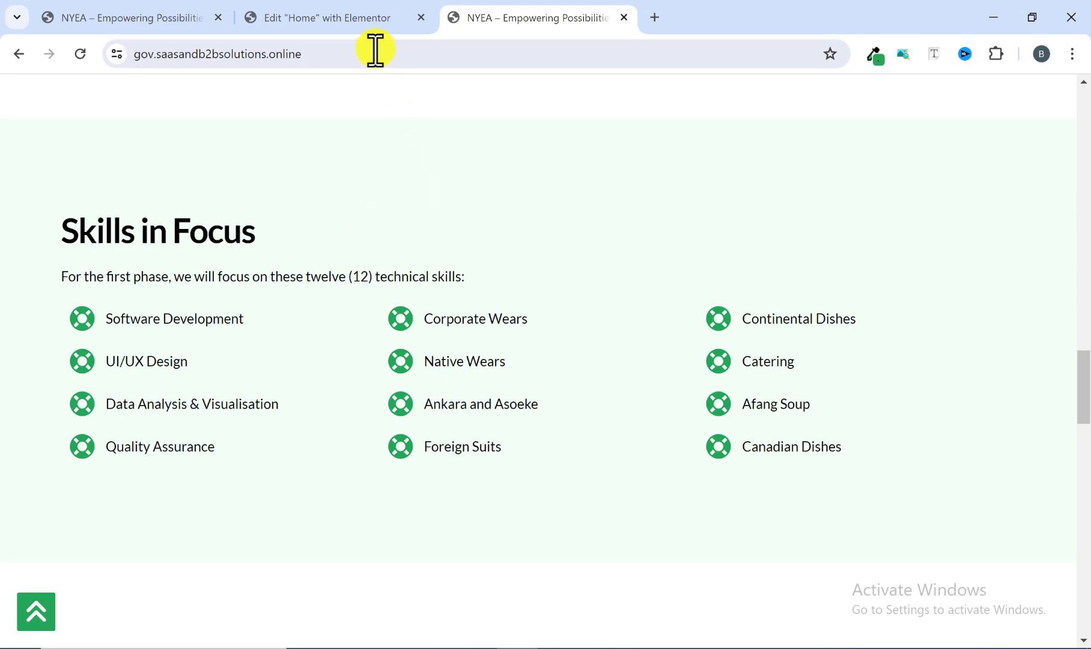
pyautogui.click(342, 18)
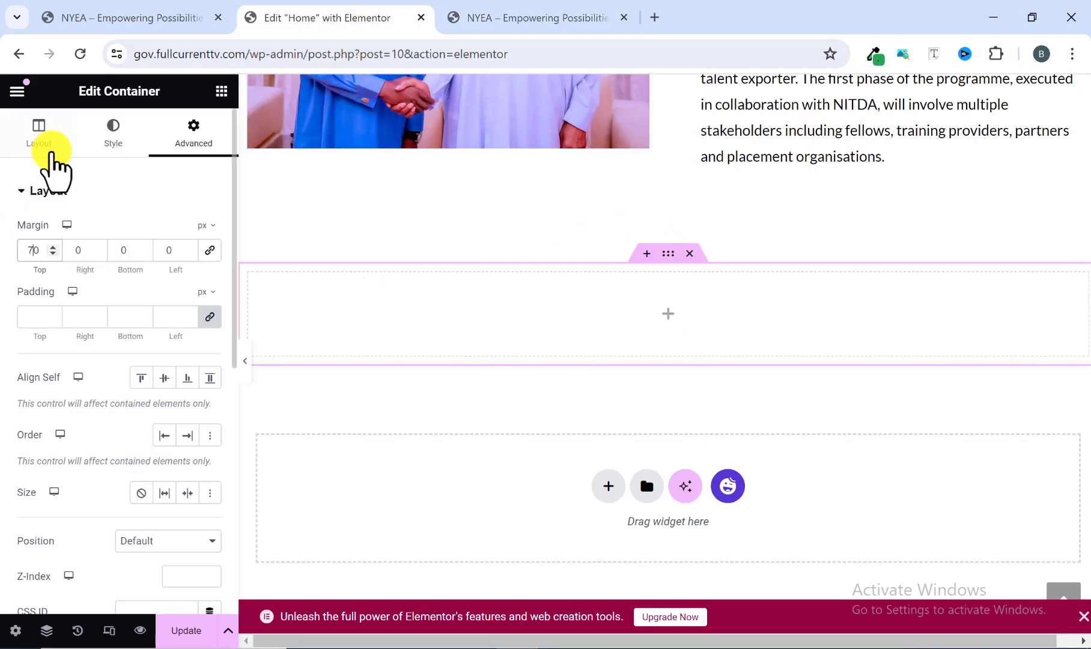
pyautogui.click(106, 138)
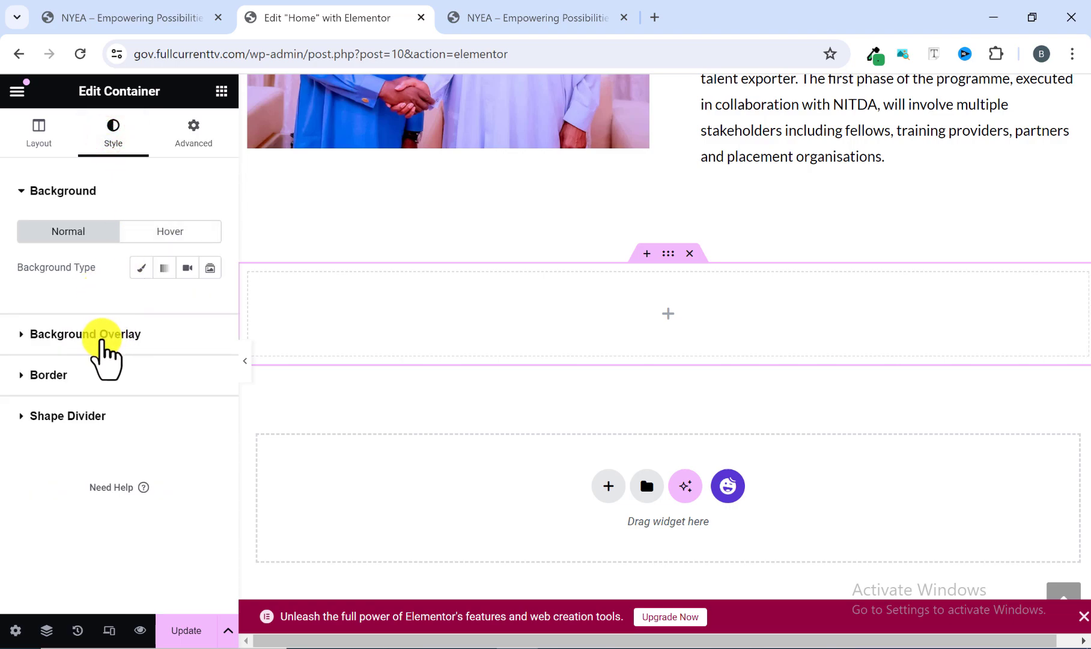
pyautogui.click(143, 269)
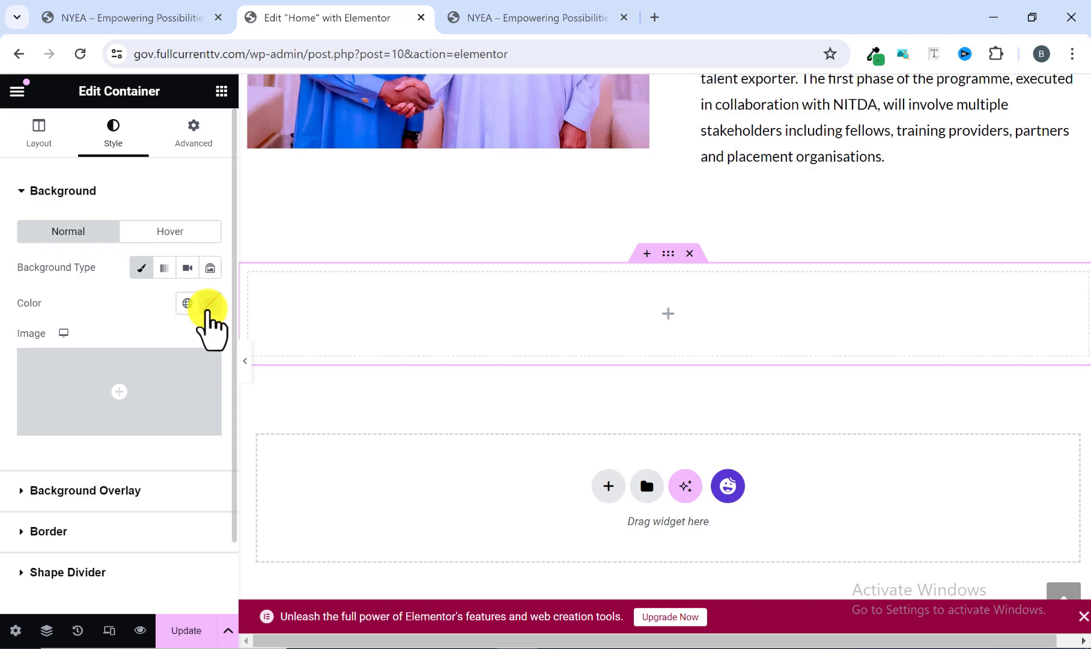
pyautogui.click(209, 304)
pyautogui.click(153, 546)
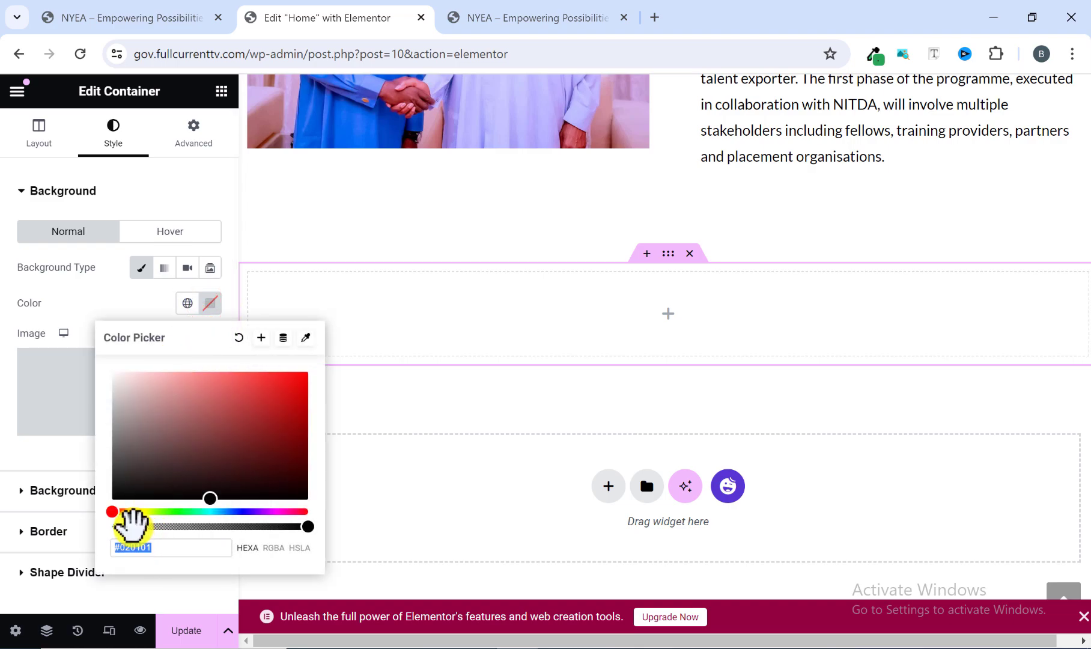
pyautogui.hotkey('ctrl', 'Tab')
pyautogui.click(305, 15)
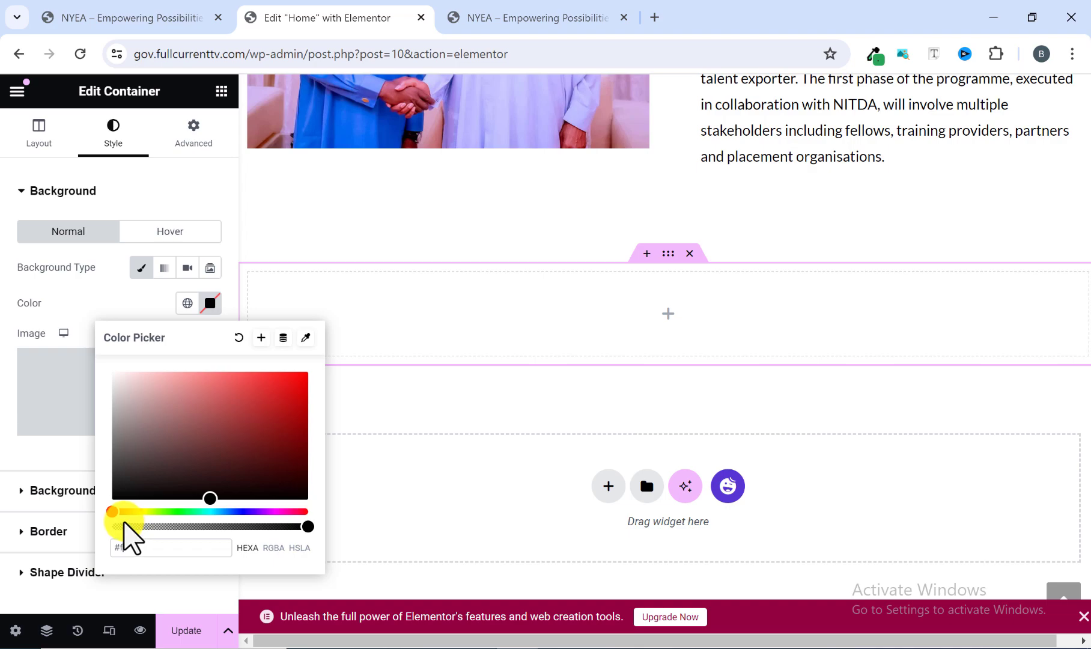
pyautogui.write('#f2f')
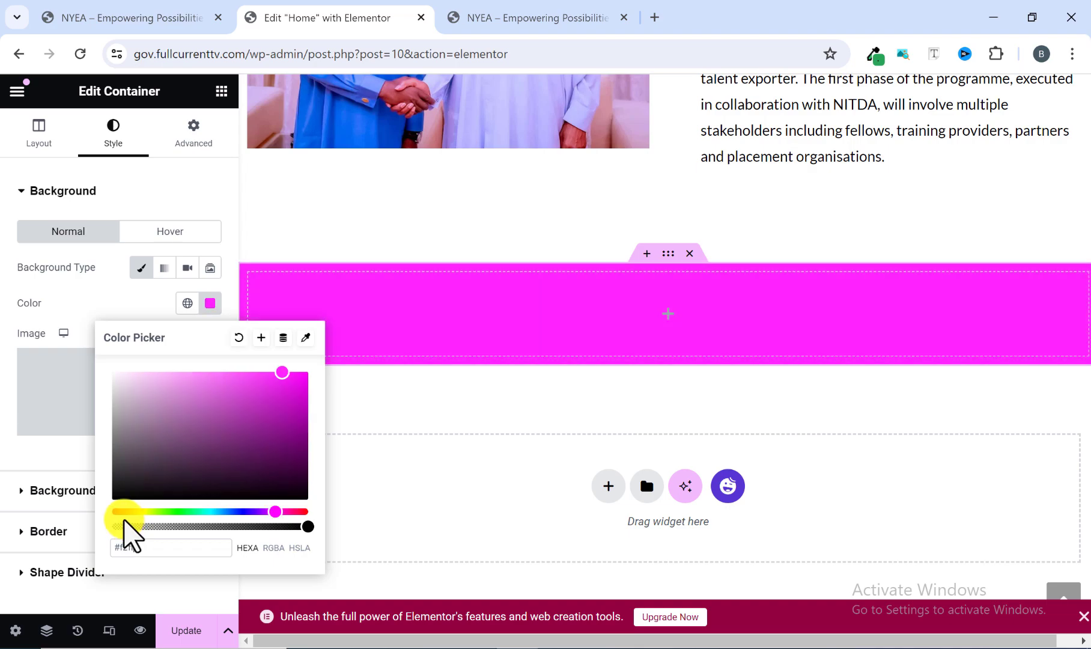
pyautogui.write('ff7')
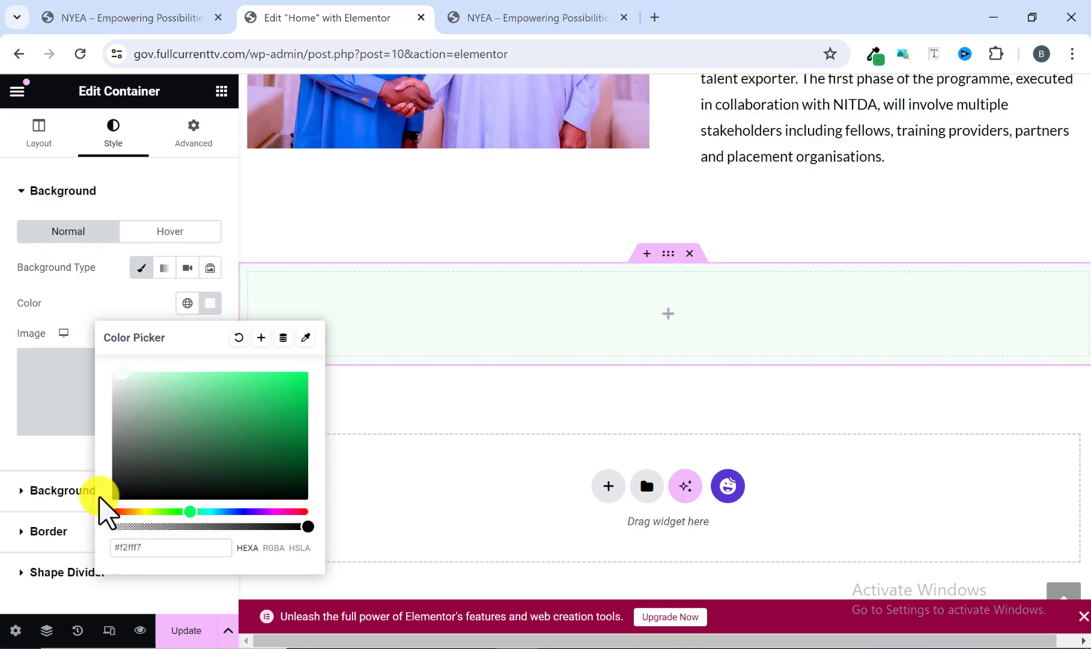
pyautogui.click(52, 456)
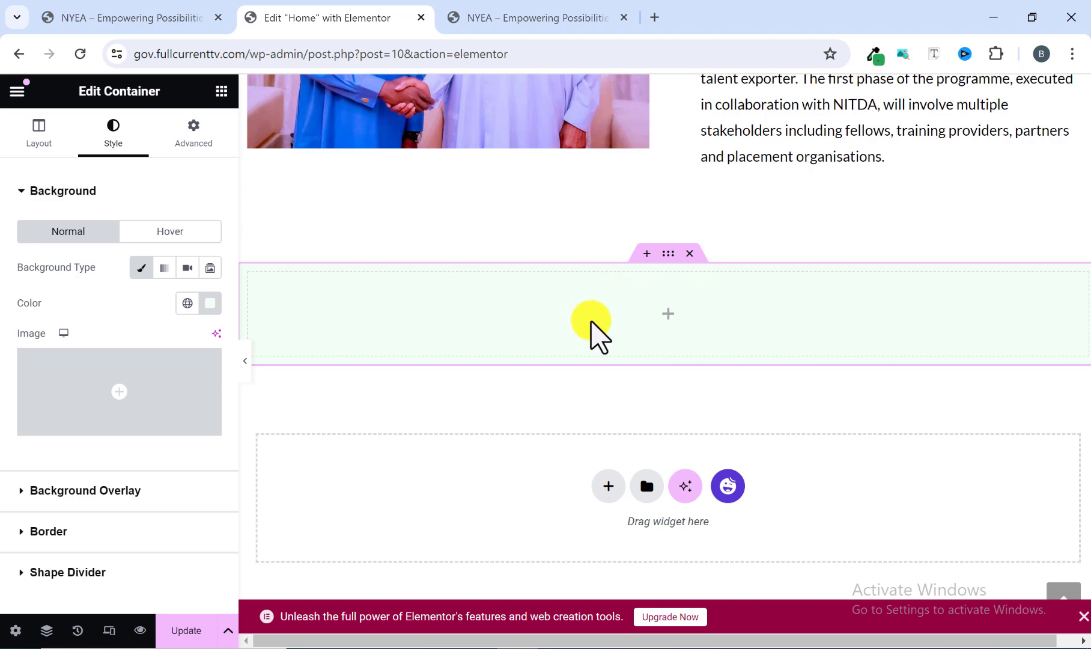
# Copy the "Skills in Focus" heading text from the reference site and return to the Elementor editor.
pyautogui.click(493, 12)
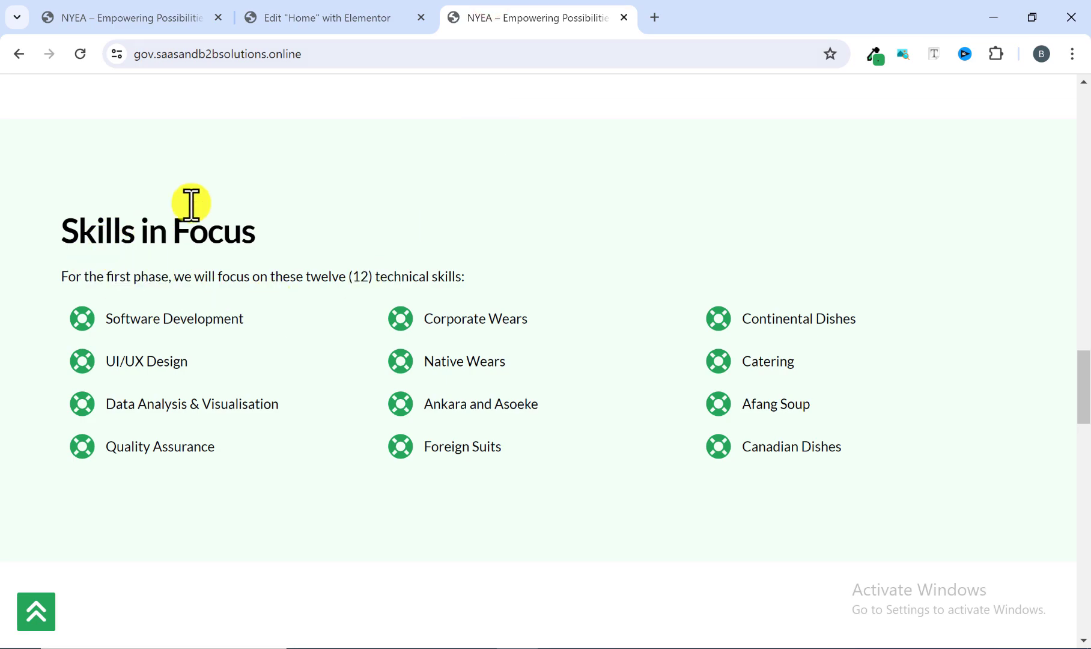
pyautogui.moveTo(45, 235); pyautogui.dragTo(257, 241)
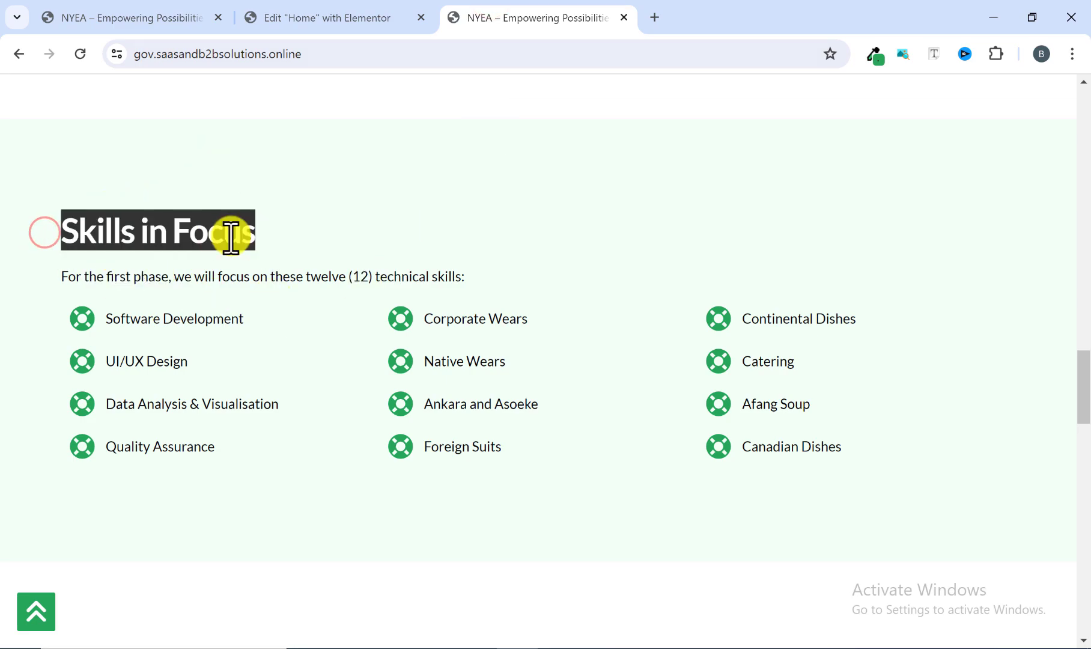
pyautogui.rightClick(231, 235)
pyautogui.click(250, 247)
pyautogui.click(357, 12)
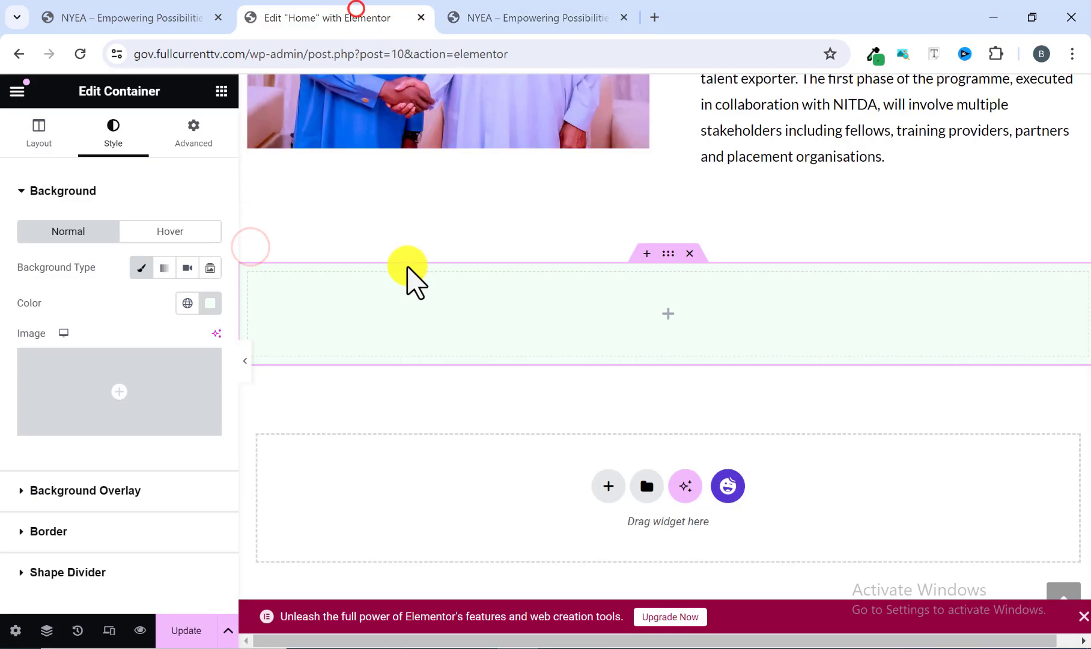
# Add a Heading widget to the pale green container and replace its title with the copied text "Skills in Focus".
pyautogui.click(222, 90)
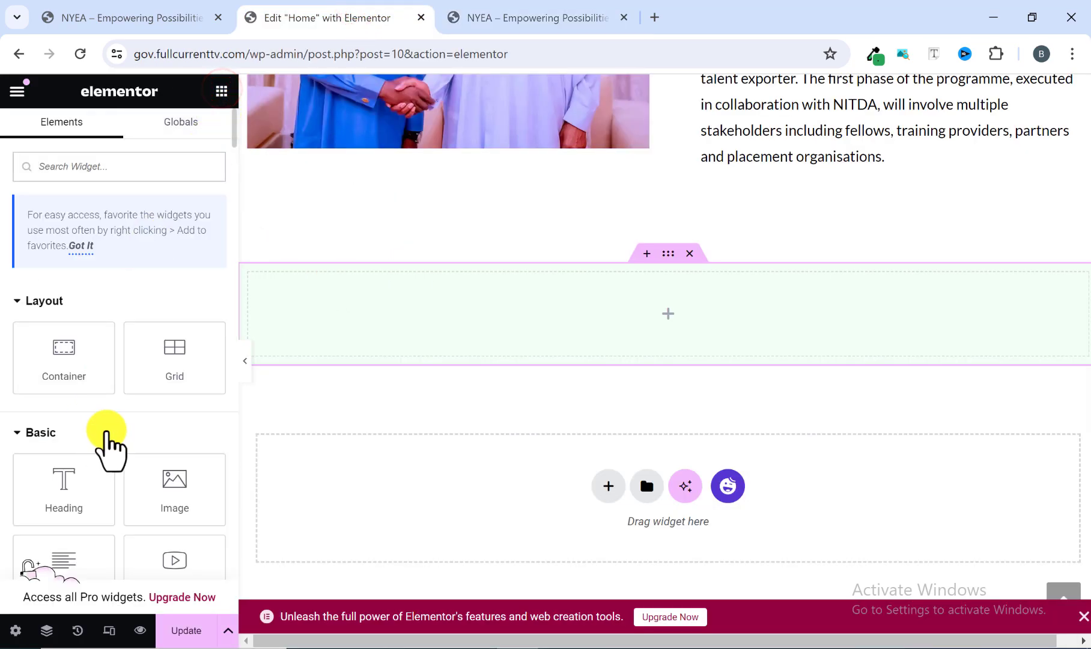
pyautogui.scroll(-5, 102, 403)
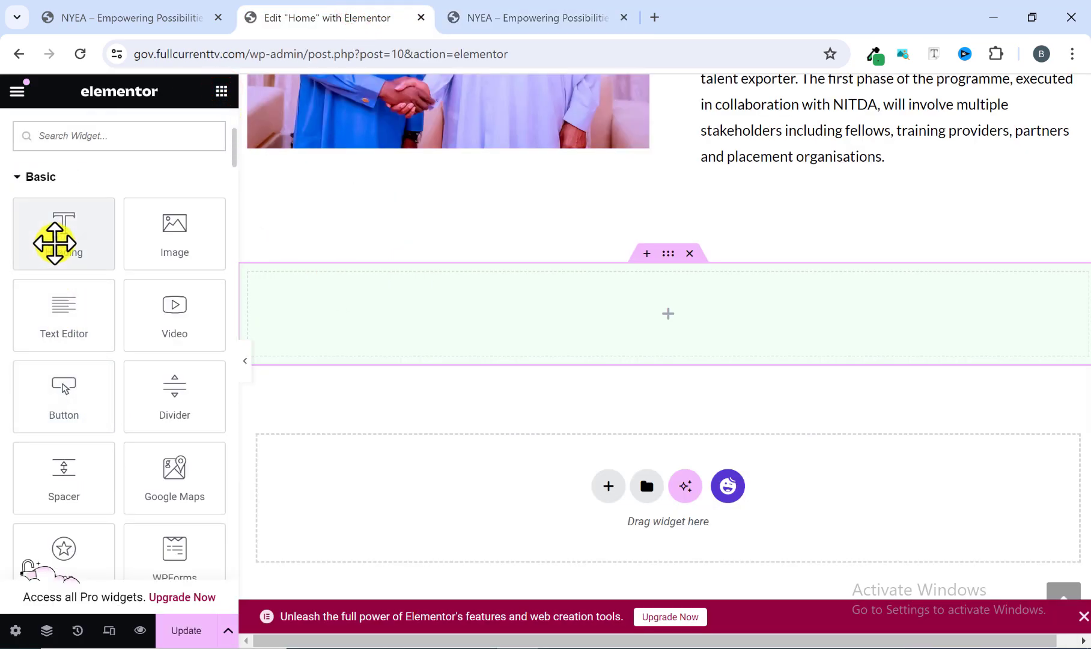
pyautogui.moveTo(55, 244); pyautogui.dragTo(478, 312)
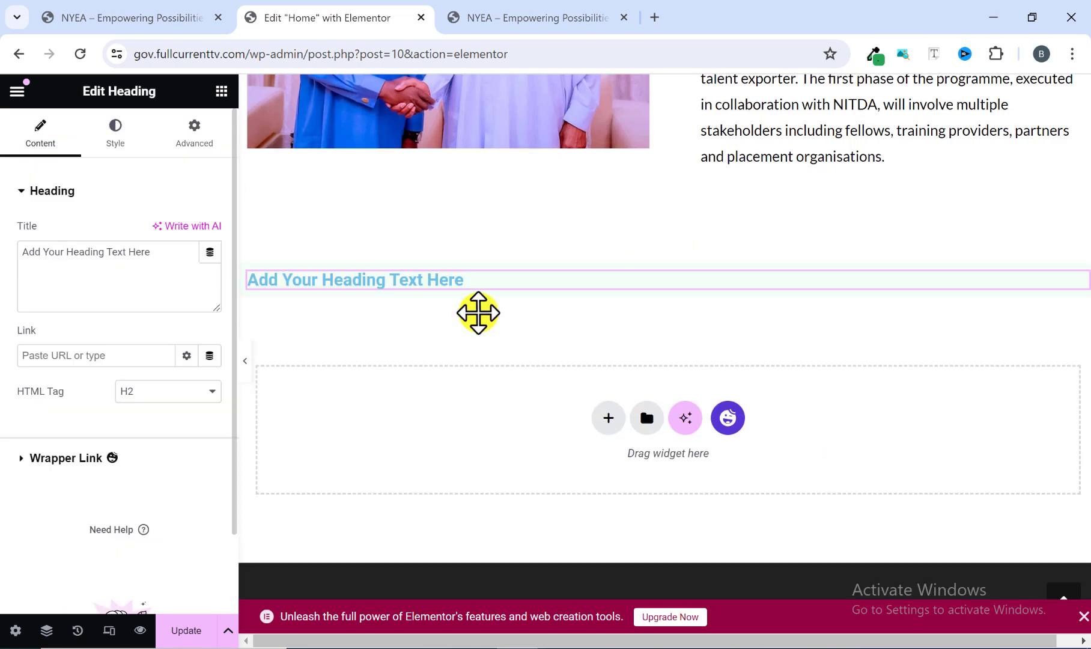
pyautogui.moveTo(168, 254); pyautogui.dragTo(53, 248)
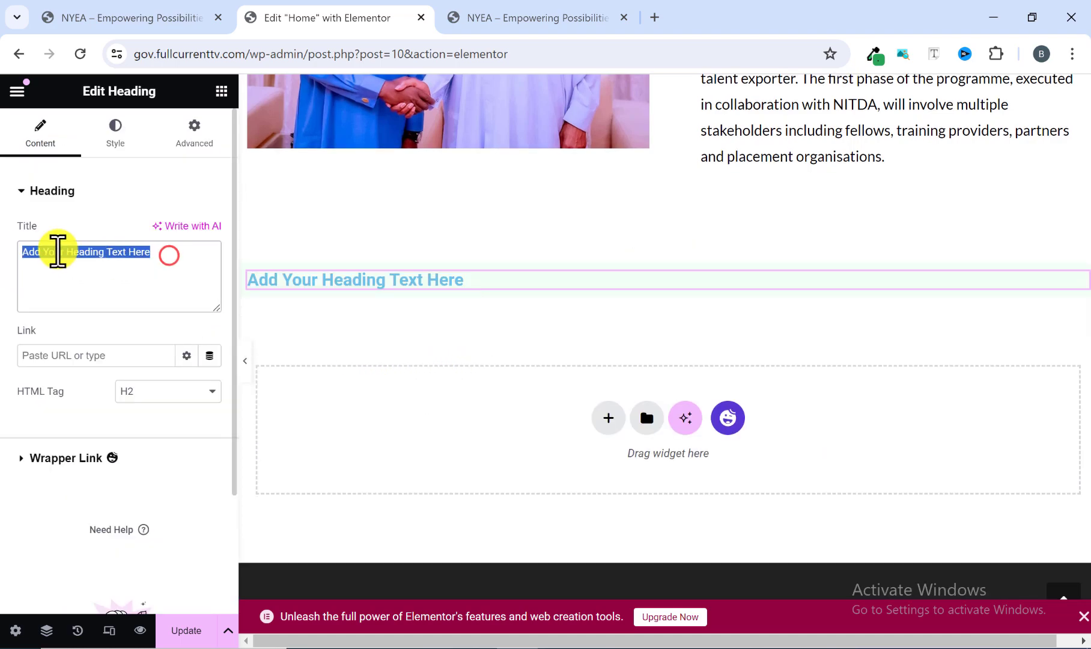
pyautogui.rightClick(67, 251)
pyautogui.click(122, 335)
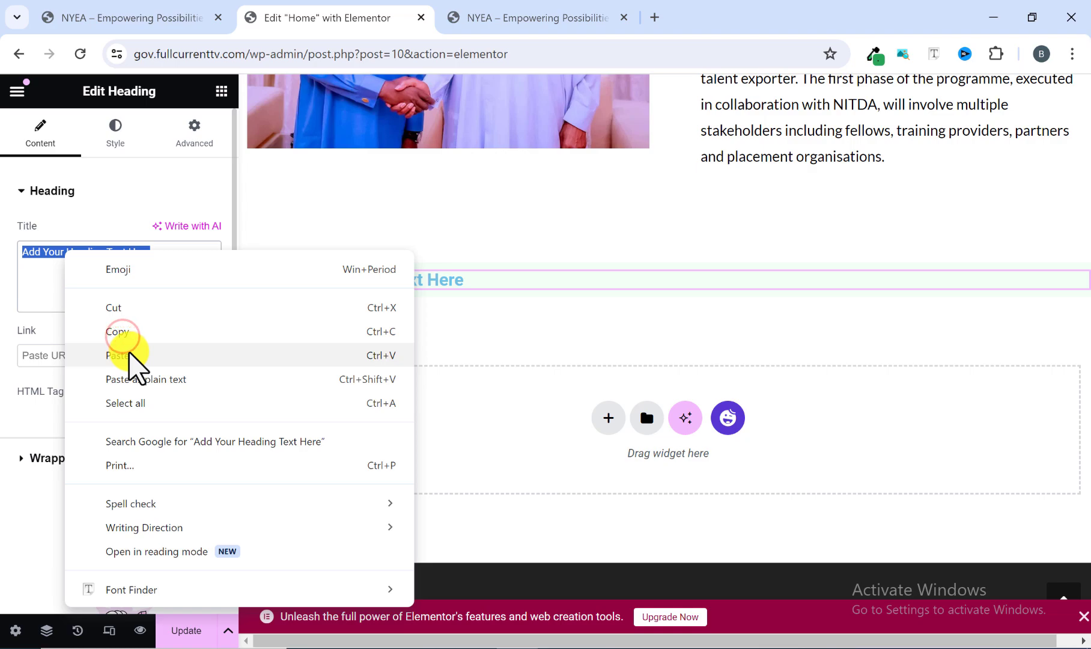
pyautogui.click(131, 354)
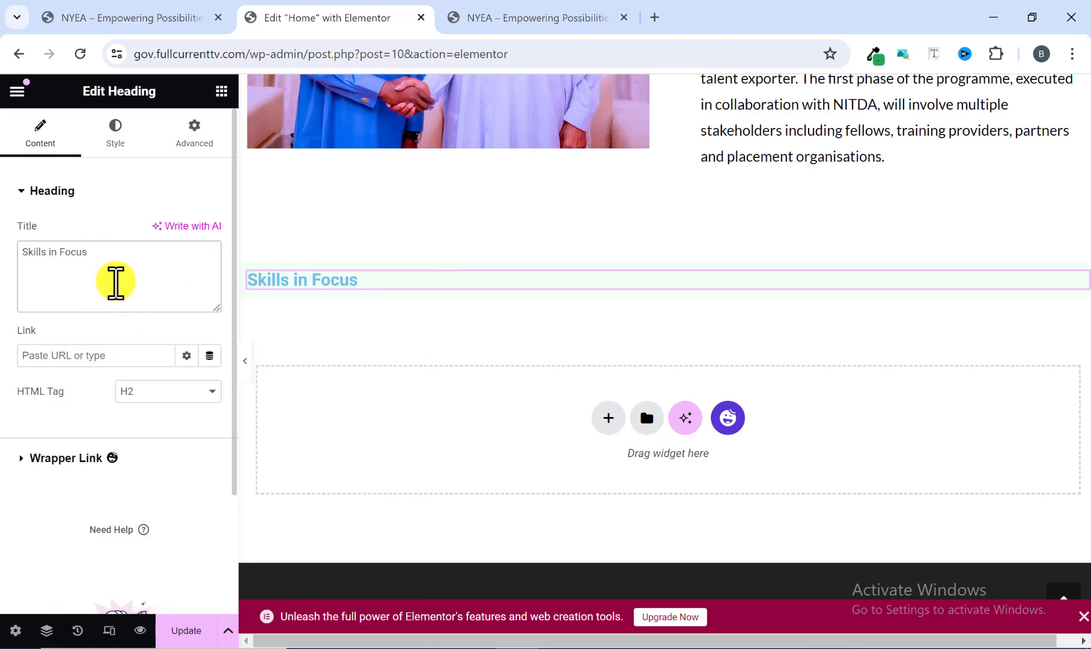
# Set the Skills in Focus heading's typography to Lato, weight 700 (Bold), size 40 px.
pyautogui.click(115, 127)
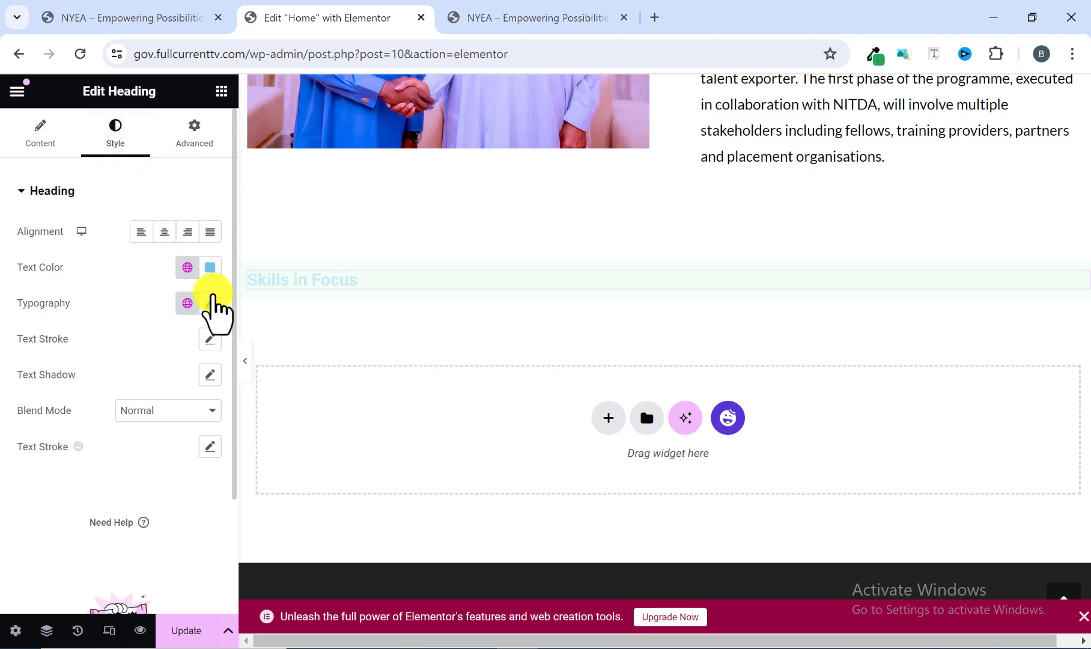
pyautogui.click(211, 302)
pyautogui.click(159, 385)
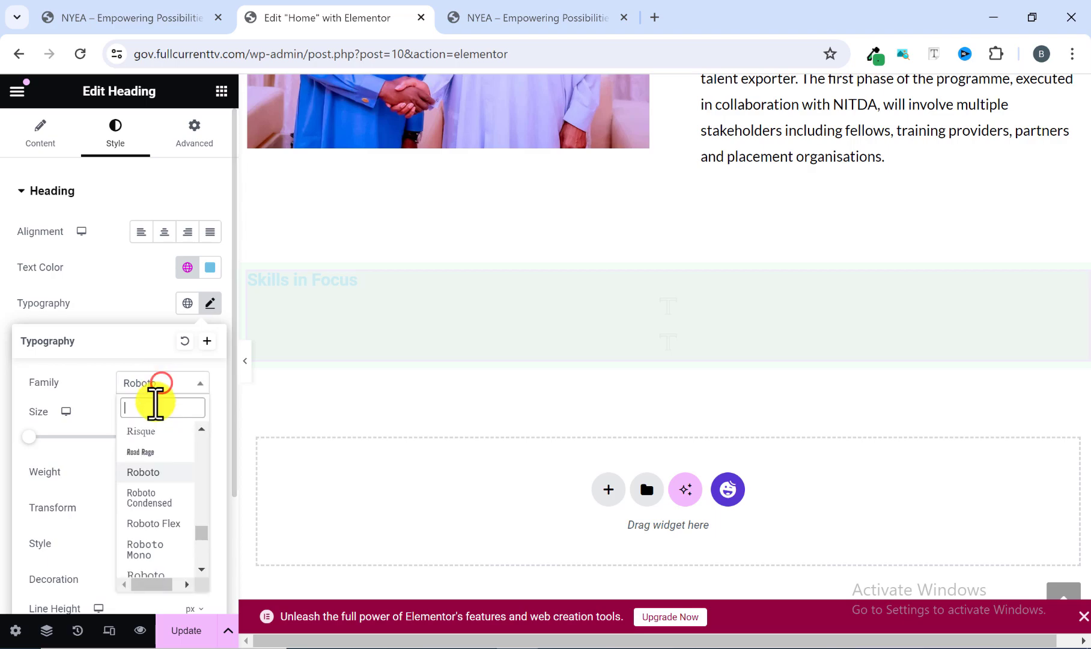
pyautogui.click(155, 407)
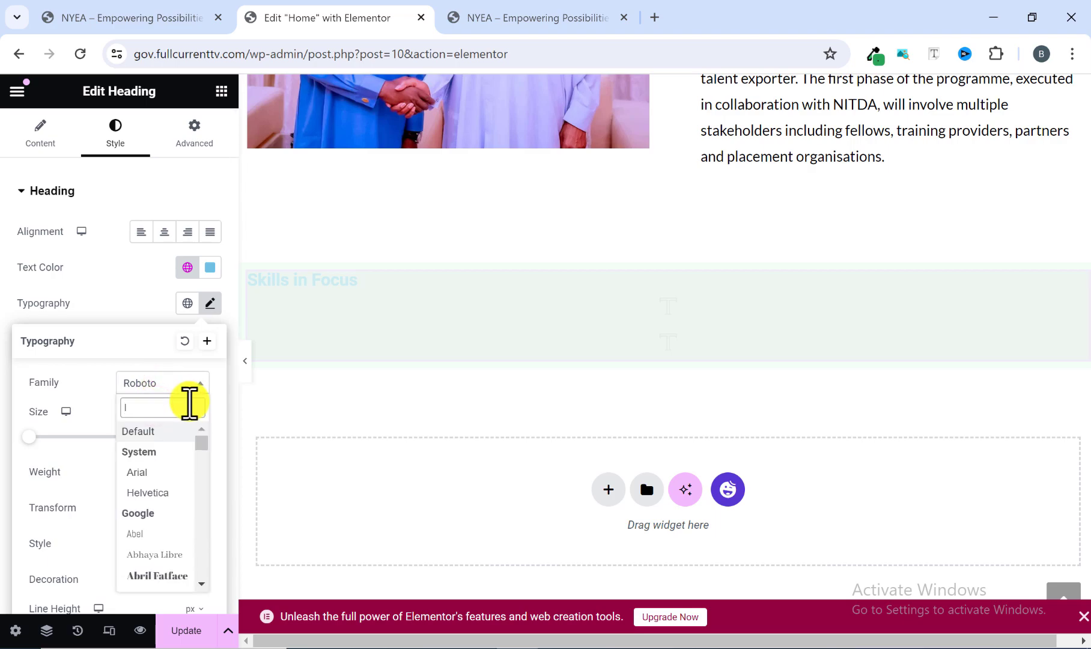
pyautogui.write('lato')
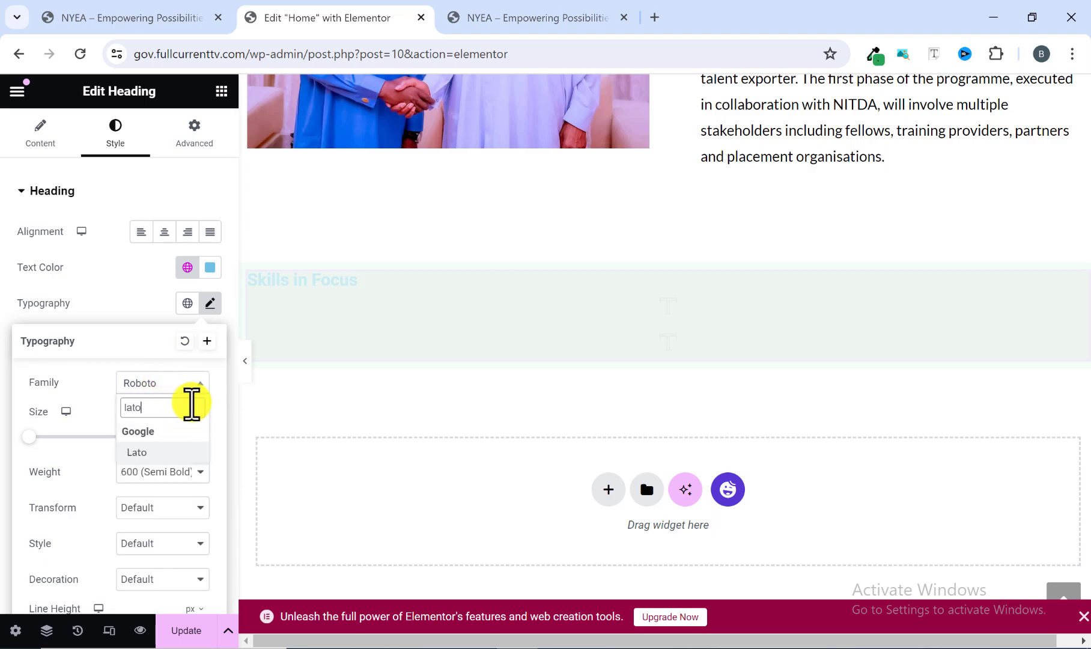
pyautogui.click(154, 452)
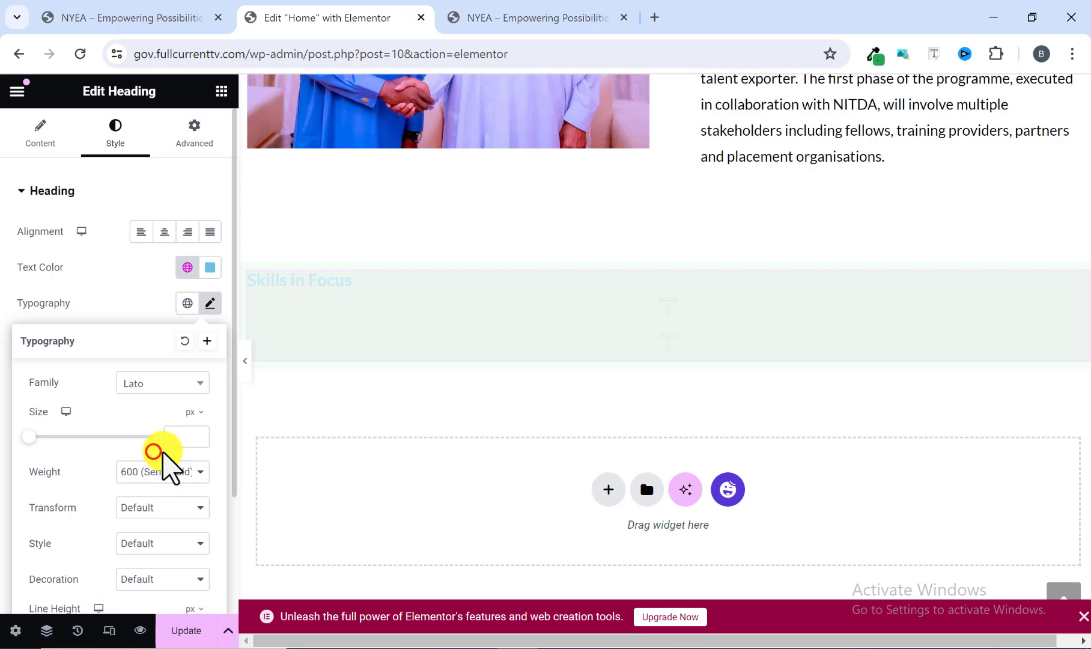
pyautogui.click(172, 476)
pyautogui.click(127, 566)
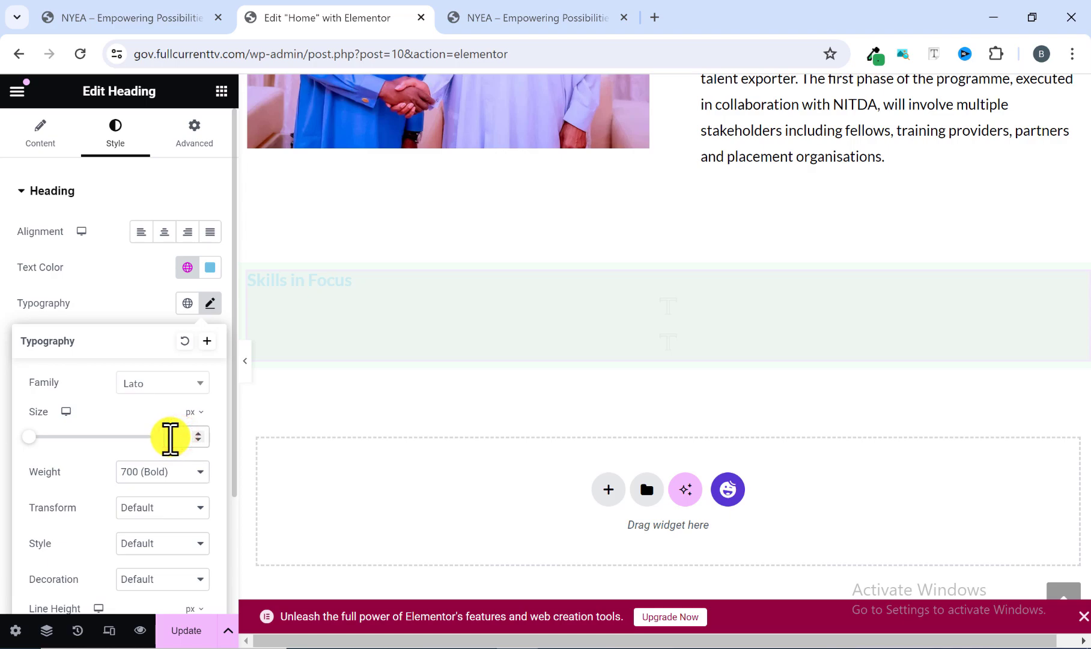
pyautogui.write('40')
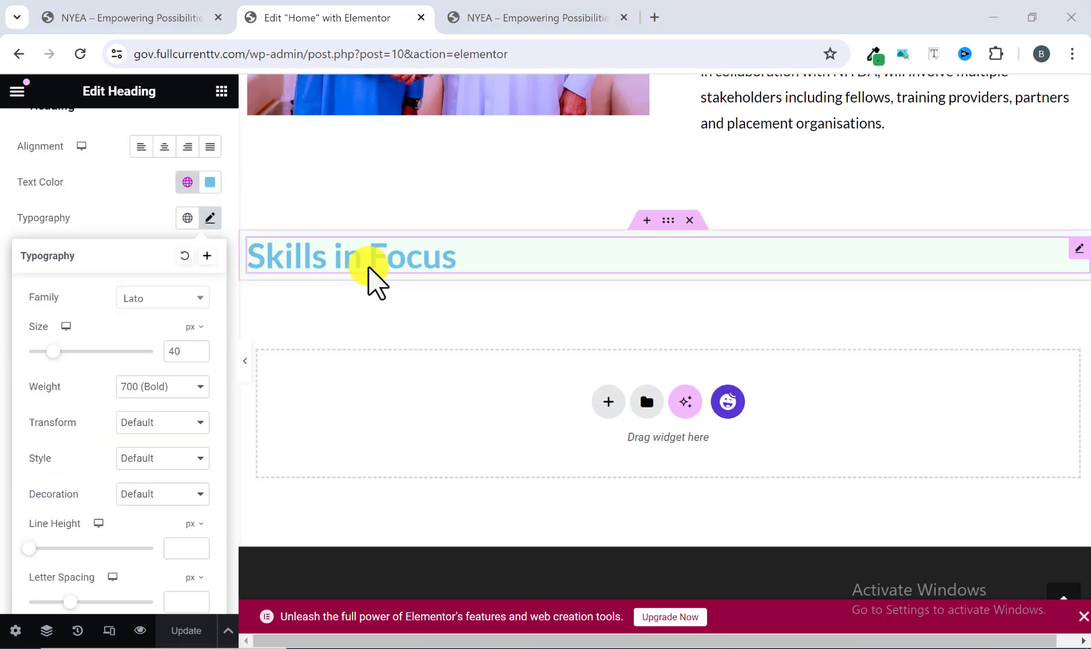
# Compare the heading's colour with the reference site and set the Skills in Focus heading's text colour to #000000.
pyautogui.click(491, 18)
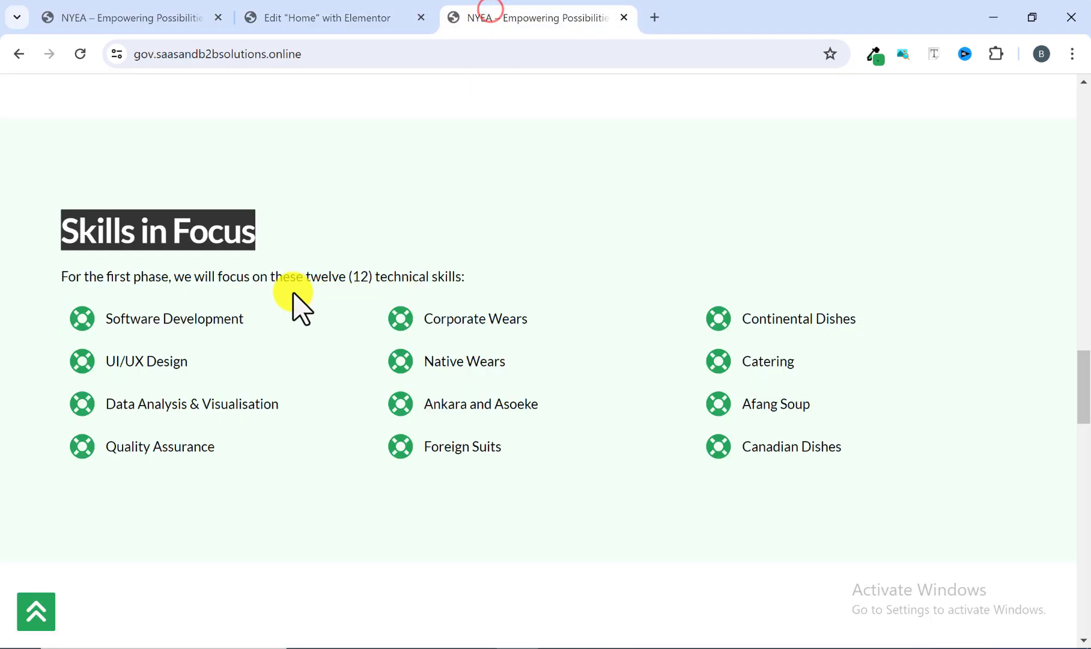
pyautogui.click(312, 224)
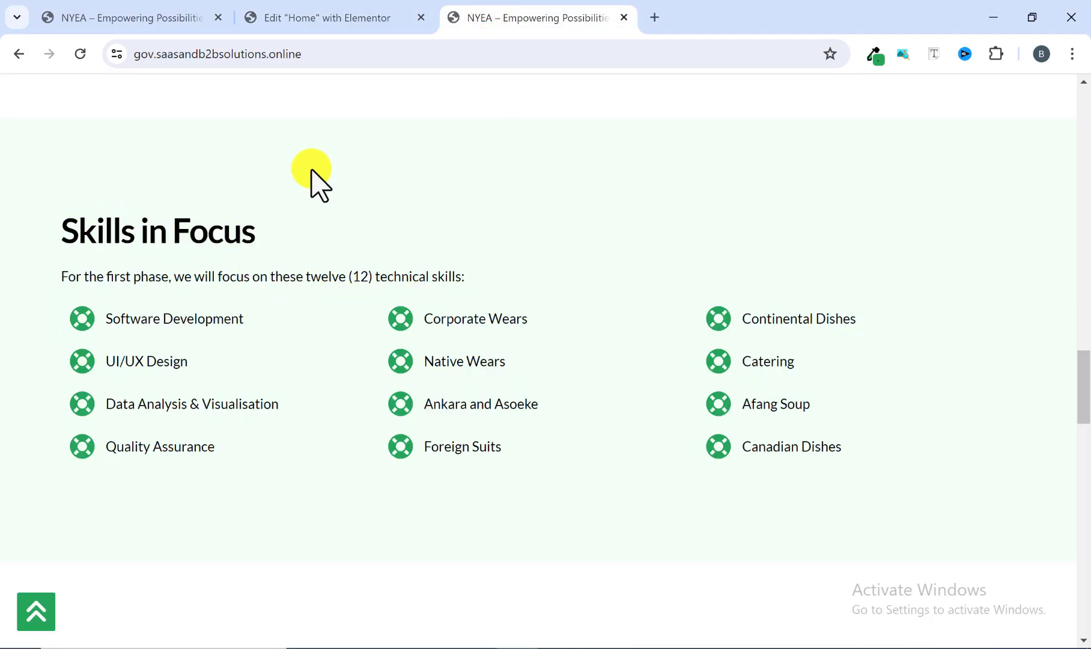
pyautogui.click(348, 27)
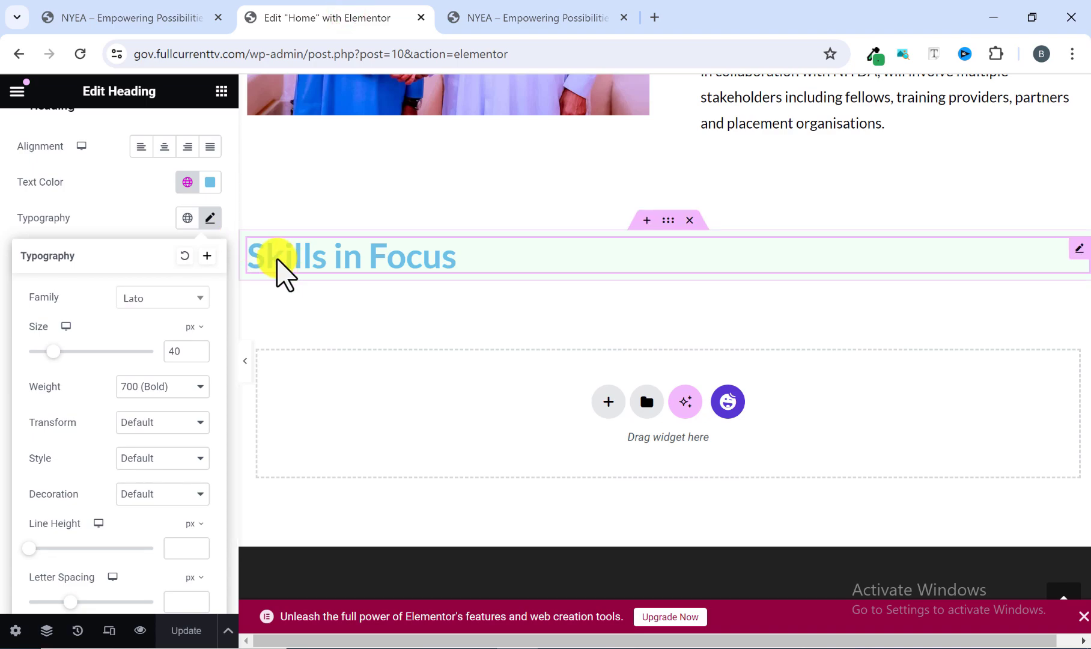
pyautogui.click(212, 180)
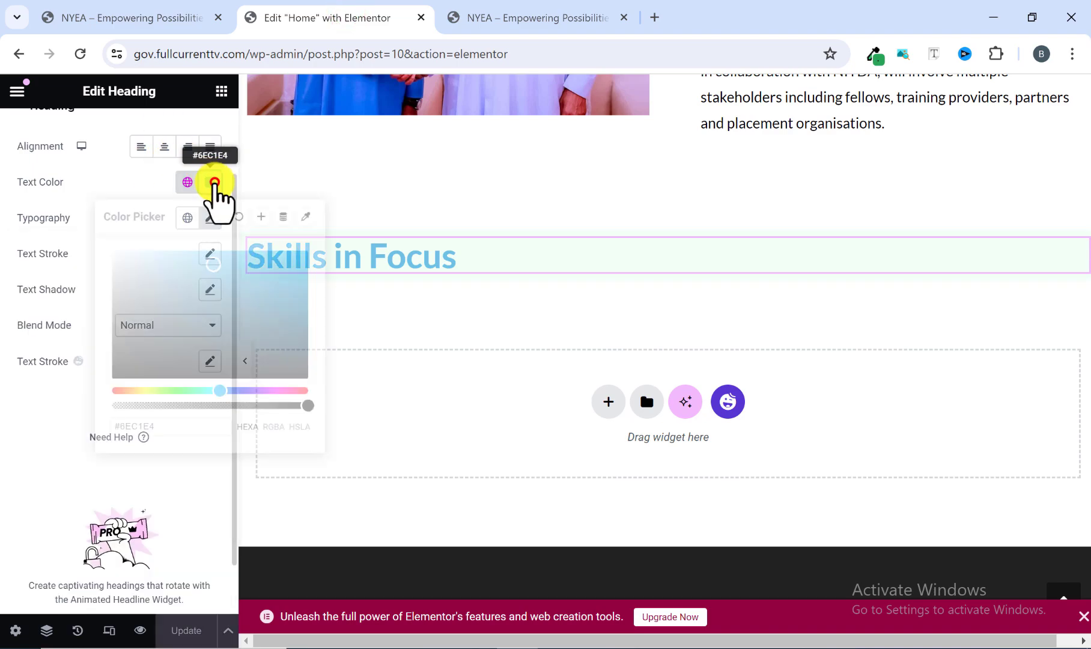
pyautogui.click(115, 371)
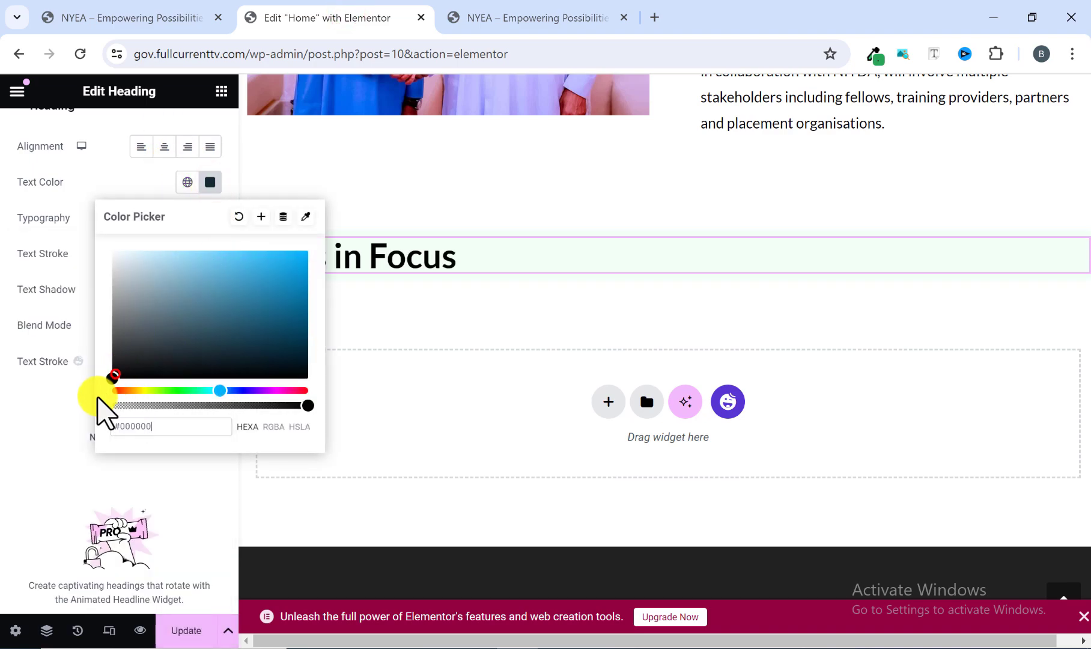
pyautogui.click(46, 416)
# Copy "For the first phase, we will focus on these twelve (12) technical skills:" from the reference site, then display Elementor's available widgets.
pyautogui.click(524, 16)
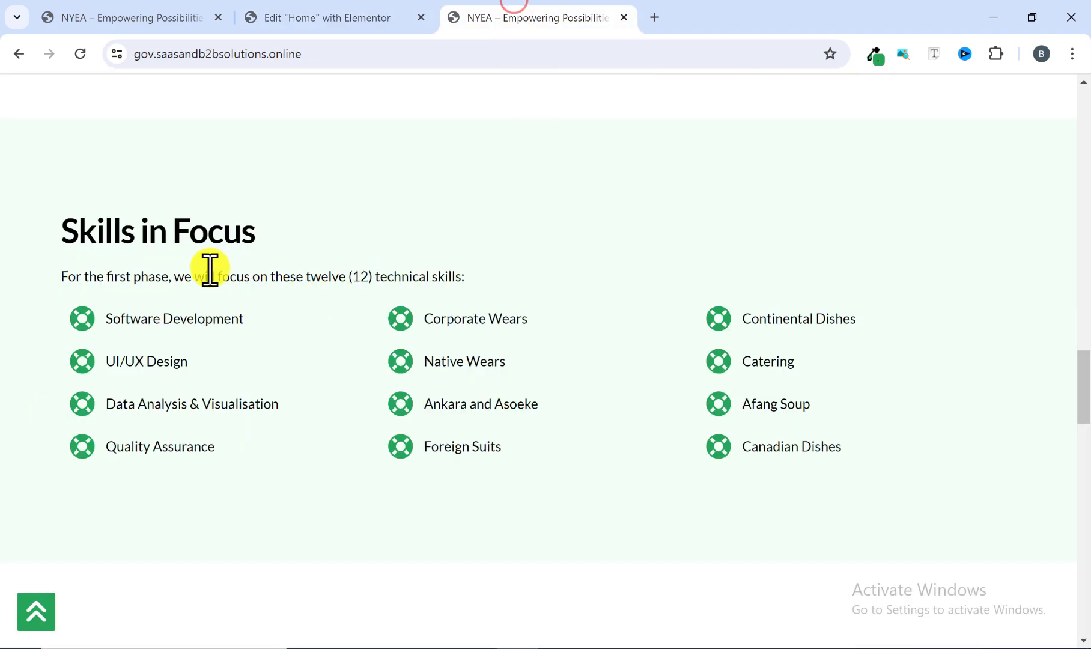
pyautogui.moveTo(54, 276); pyautogui.dragTo(455, 277)
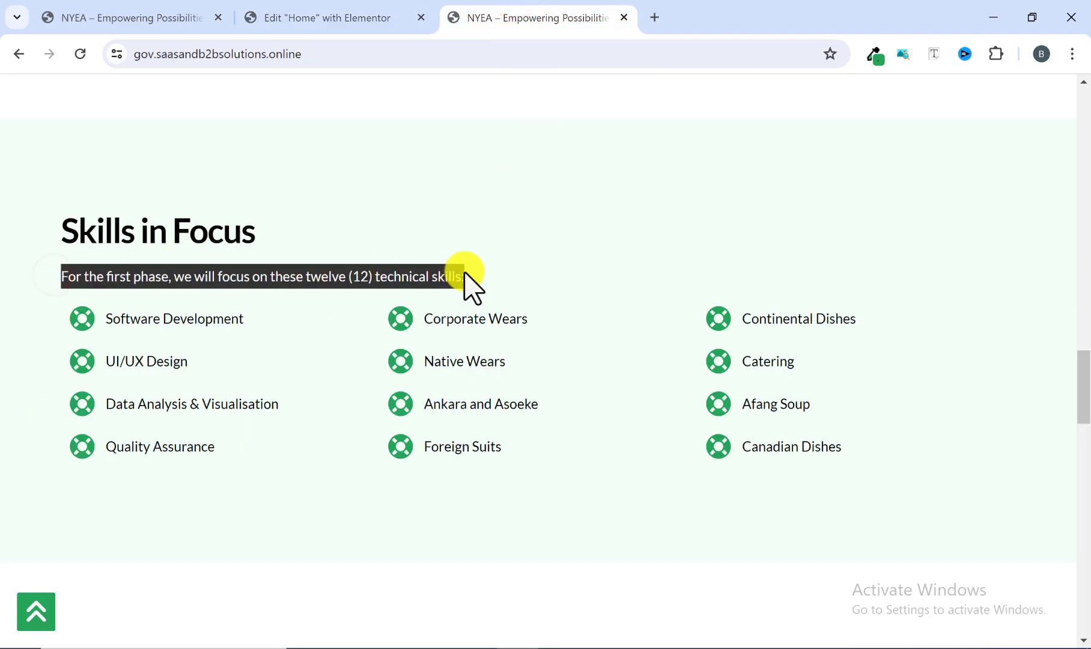
pyautogui.rightClick(465, 277)
pyautogui.click(463, 298)
pyautogui.click(380, 9)
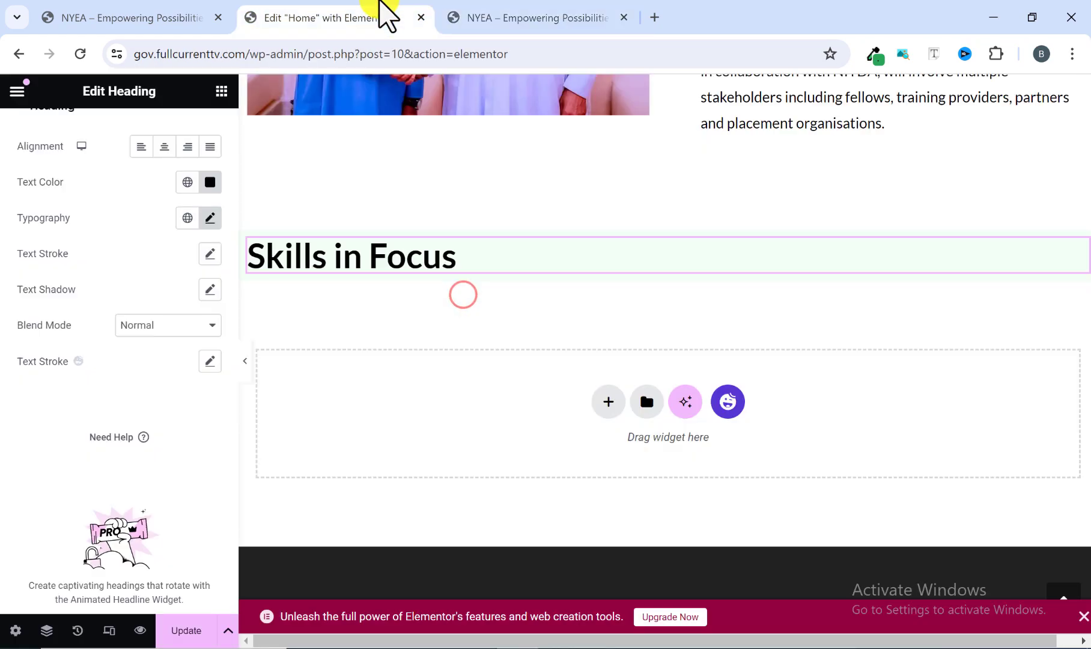
pyautogui.click(222, 91)
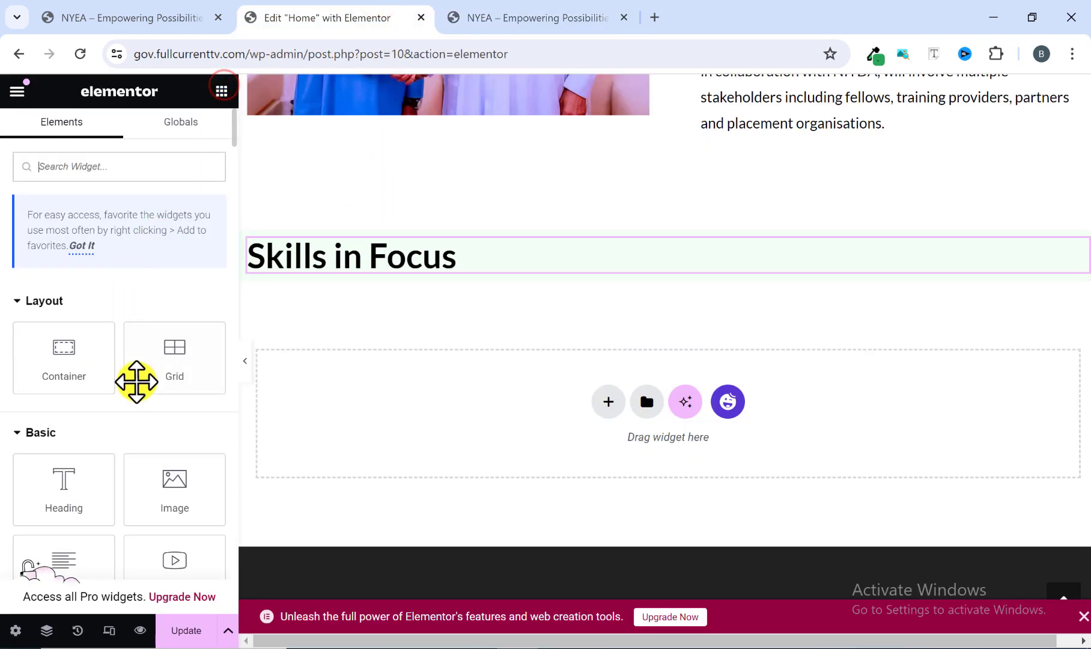
# Add a Text Editor widget below the Skills in Focus heading and replace its placeholder with the copied text "For the first phase, we will focus on these twelve (12) technical skills:".
pyautogui.scroll(-3, 129, 390)
pyautogui.moveTo(51, 395); pyautogui.dragTo(336, 263)
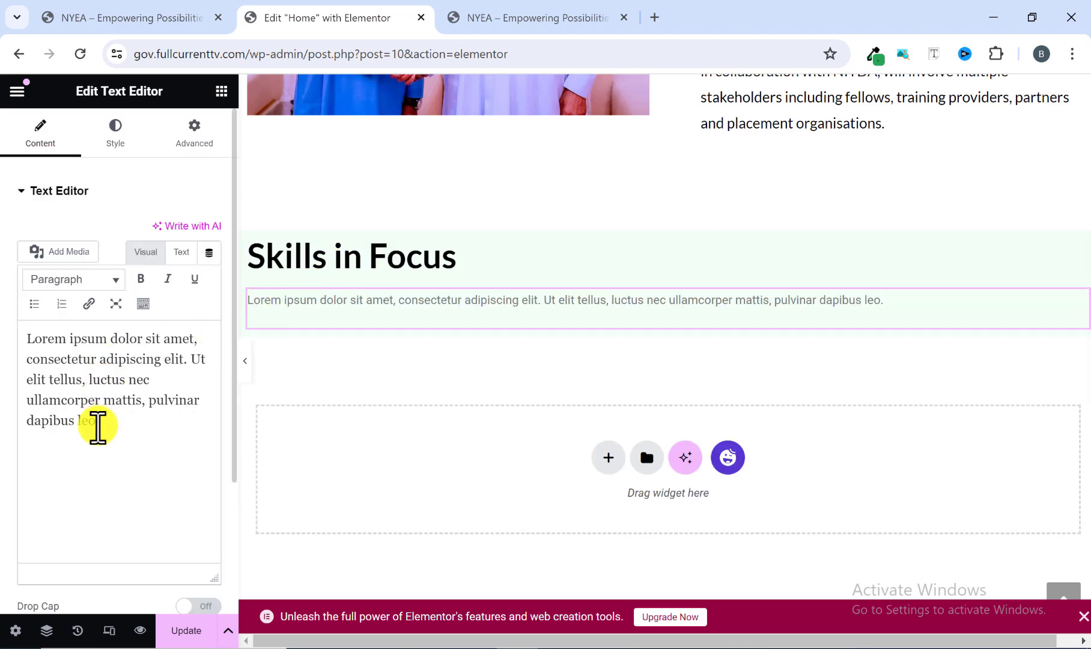
pyautogui.moveTo(98, 424); pyautogui.dragTo(10, 348)
pyautogui.rightClick(99, 374)
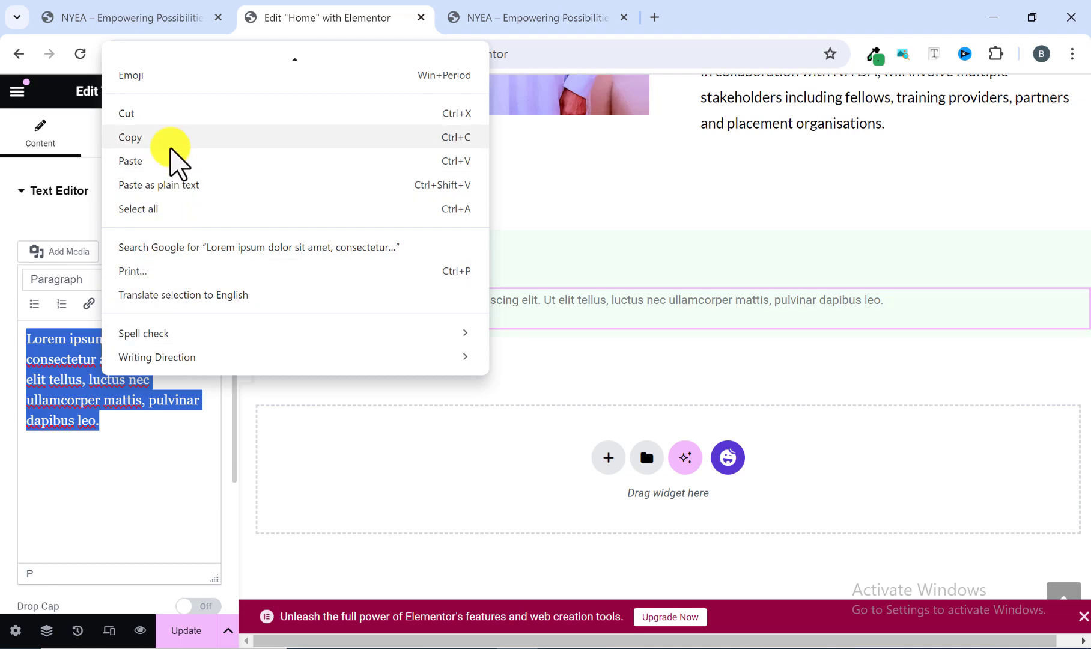
pyautogui.click(166, 164)
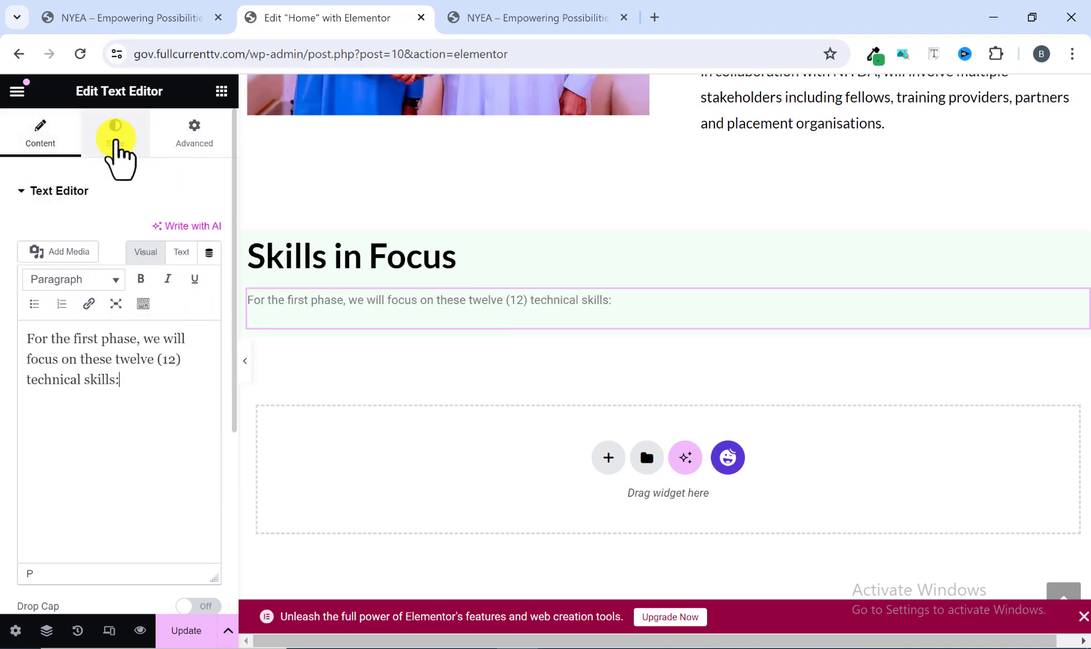
# Set the intro paragraph's text colour to #000000.
pyautogui.click(116, 137)
pyautogui.click(211, 268)
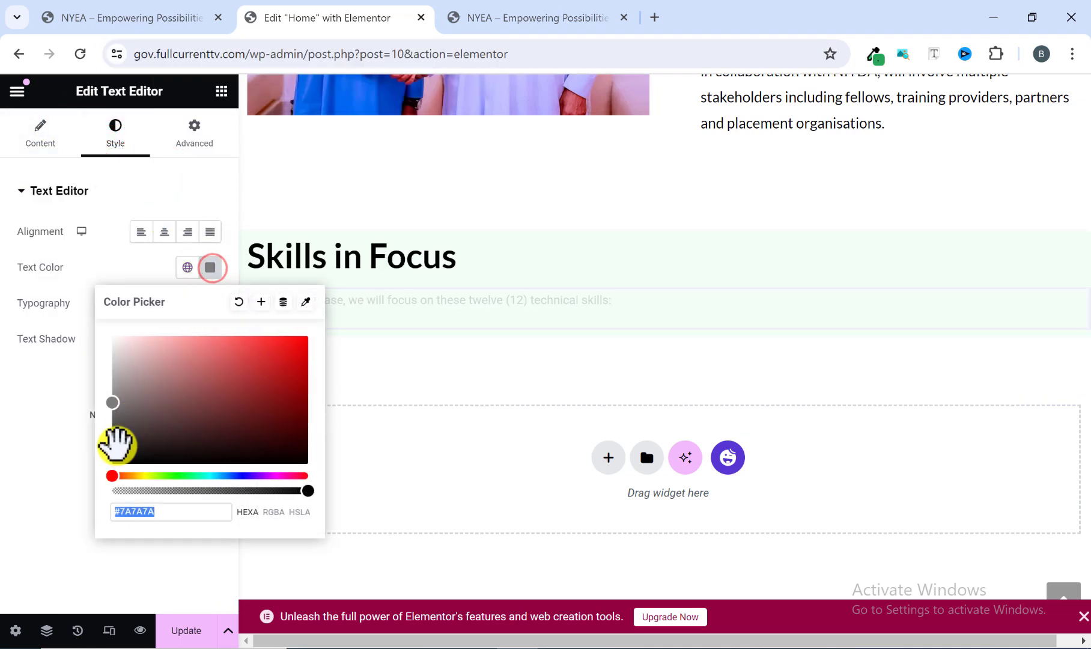
pyautogui.moveTo(112, 465); pyautogui.dragTo(109, 485)
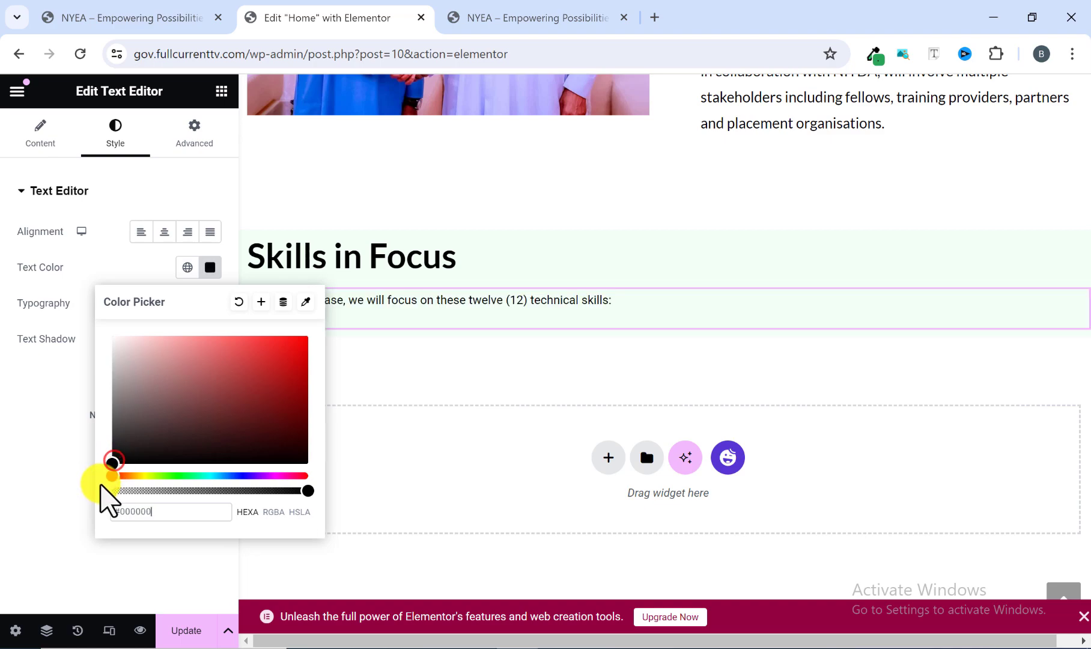
pyautogui.click(33, 471)
# Set the intro paragraph's typography to the Lato font family with a size of 16 px.
pyautogui.click(211, 302)
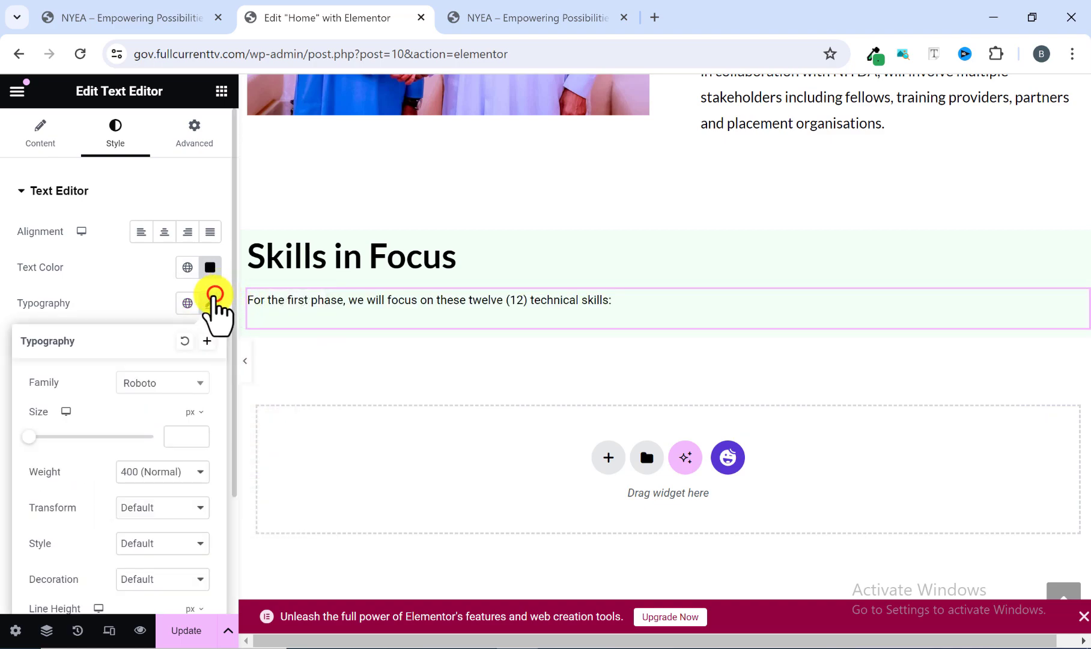
pyautogui.click(163, 384)
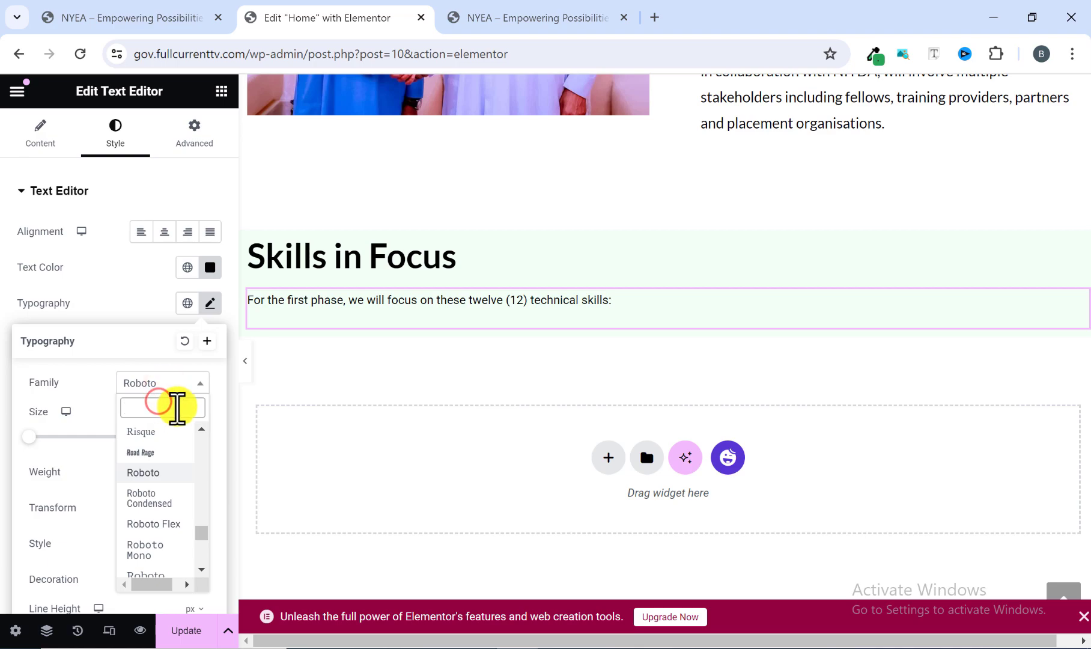
pyautogui.write('lato')
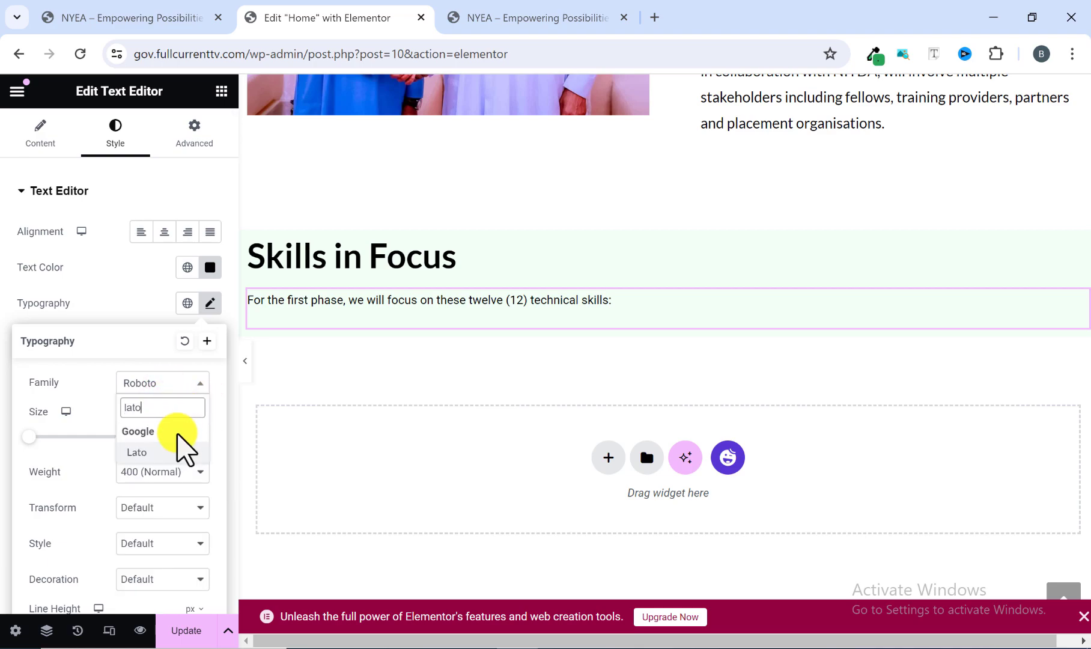
pyautogui.click(163, 452)
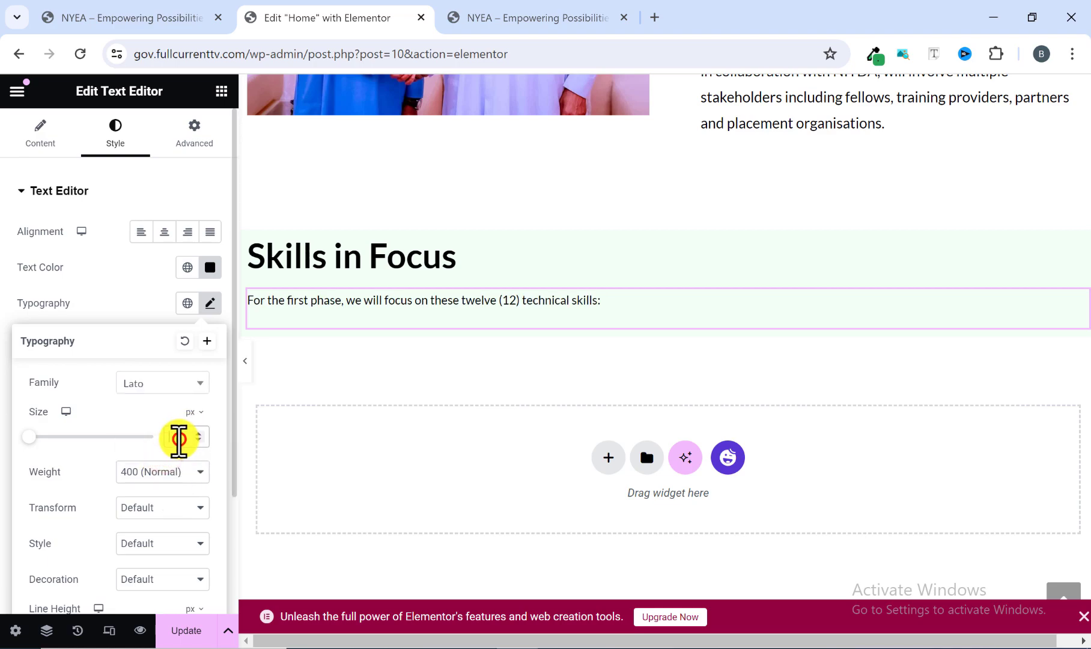
pyautogui.write('16')
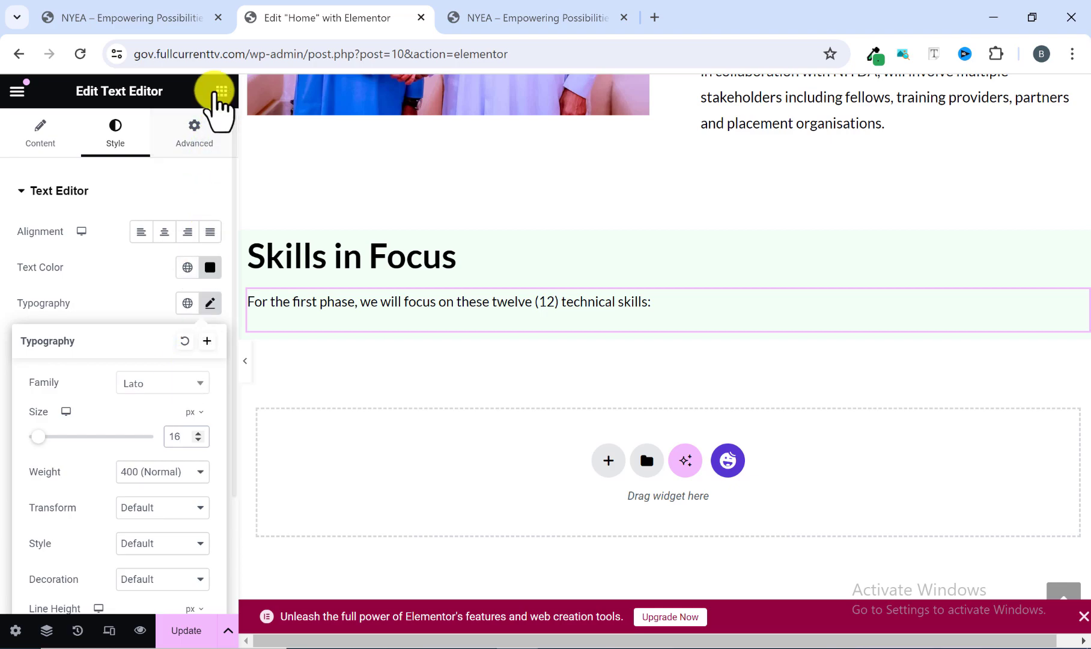
# Check the skills layout on the reference site, then add a grid below the intro paragraph and set it to 1 row.
pyautogui.click(219, 91)
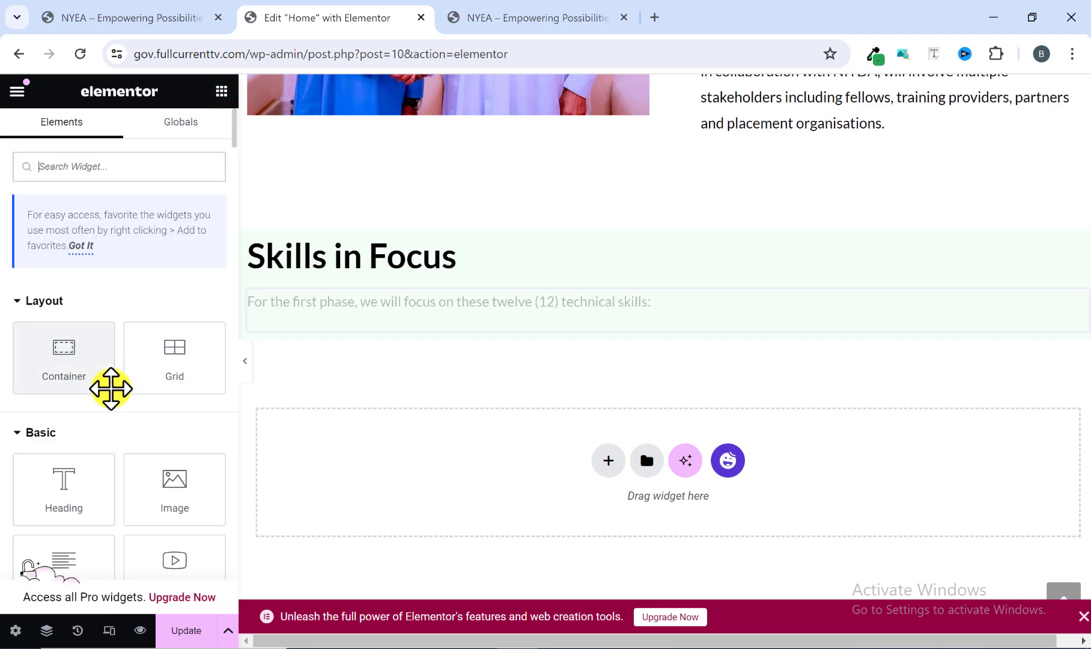
pyautogui.click(481, 16)
pyautogui.click(139, 327)
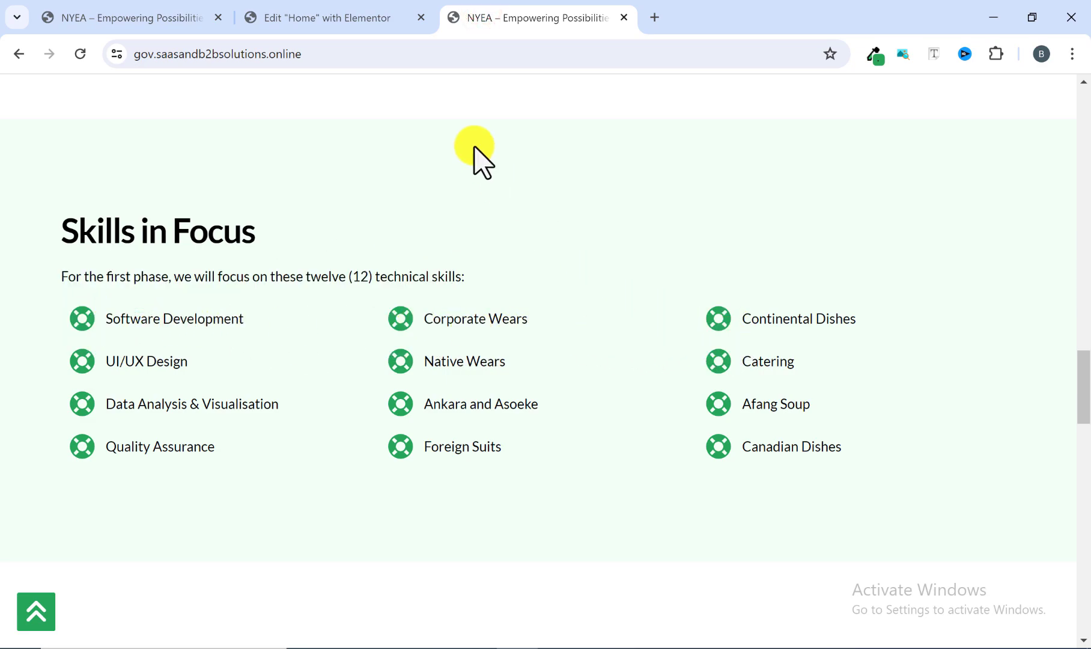
pyautogui.click(340, 17)
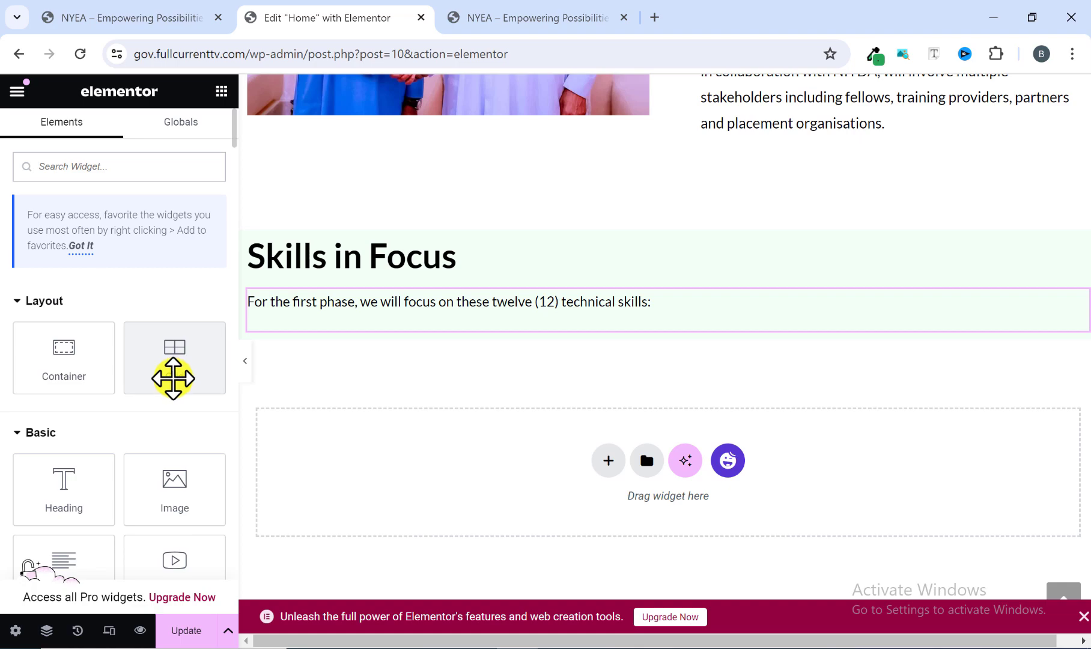
pyautogui.moveTo(173, 378); pyautogui.dragTo(344, 331)
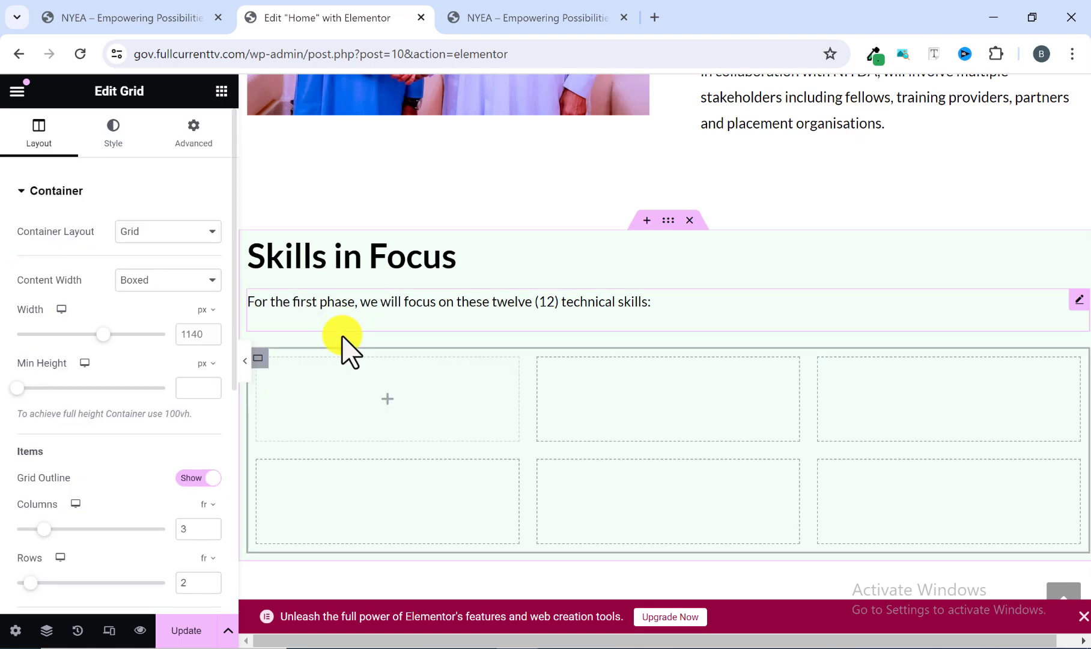
pyautogui.scroll(-1, 357, 424)
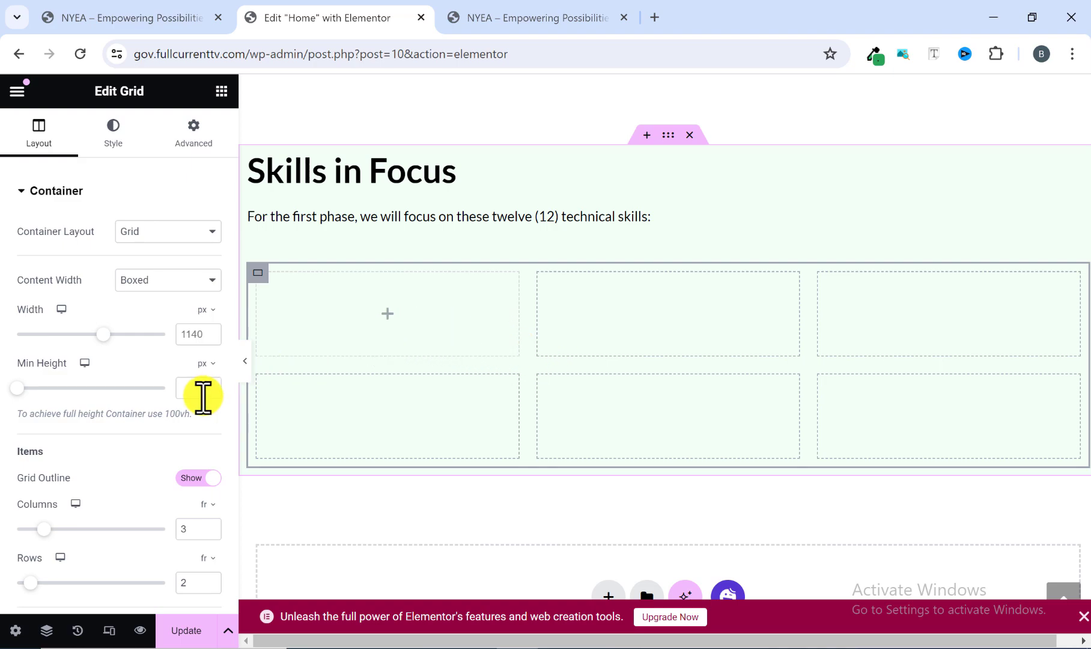
pyautogui.scroll(-1, 180, 433)
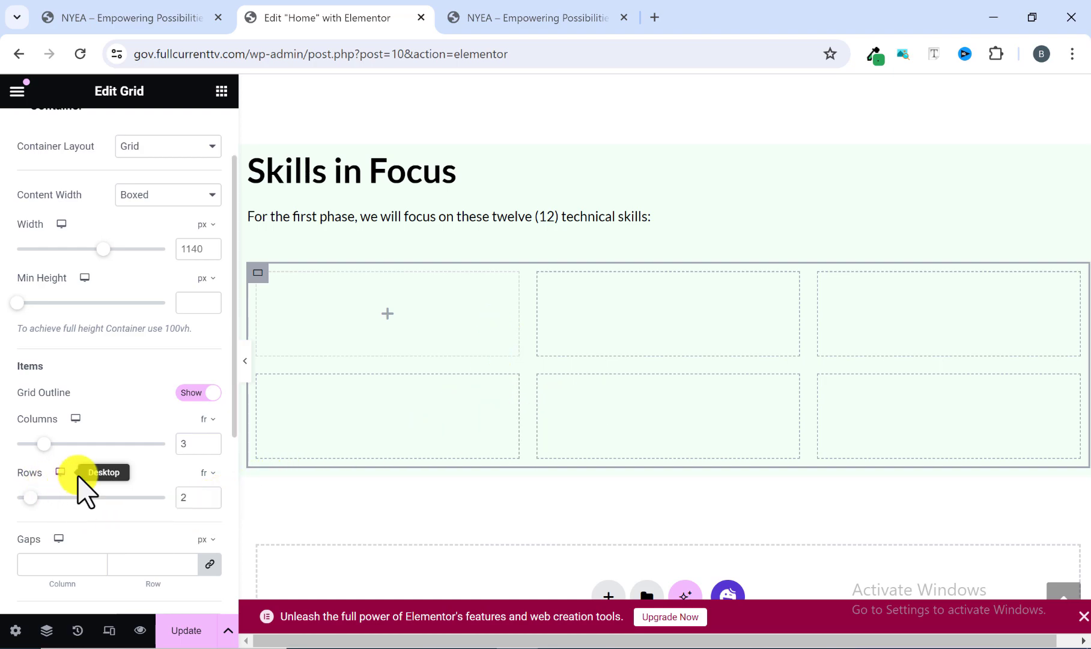
pyautogui.click(210, 501)
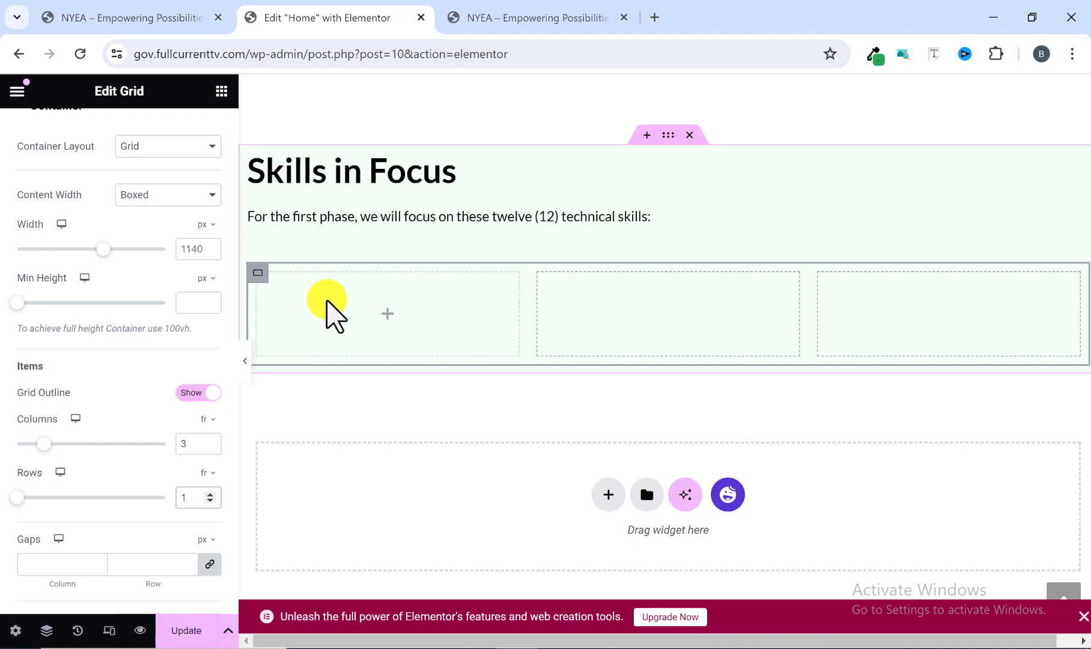
# Copy the first skill name, "Software Development", from the Skills in Focus section of the reference site.
pyautogui.click(498, 17)
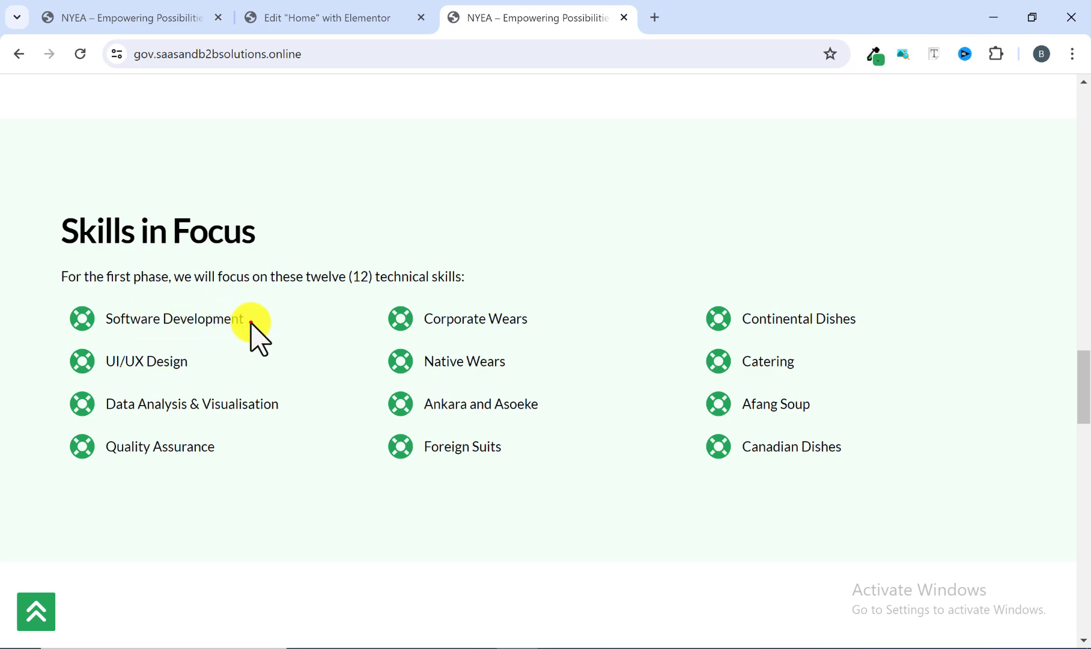
pyautogui.moveTo(251, 322); pyautogui.dragTo(115, 328)
pyautogui.rightClick(122, 324)
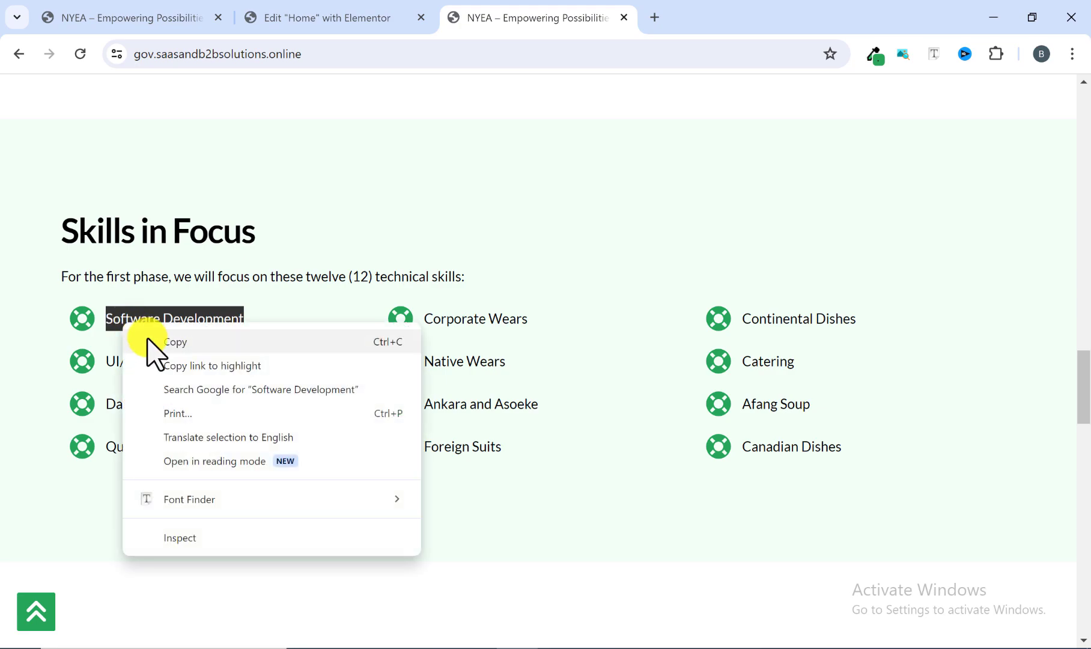
pyautogui.click(147, 338)
# Return to the Elementor editor and add an Icon List widget to the first cell of the Skills in Focus grid.
pyautogui.click(367, 23)
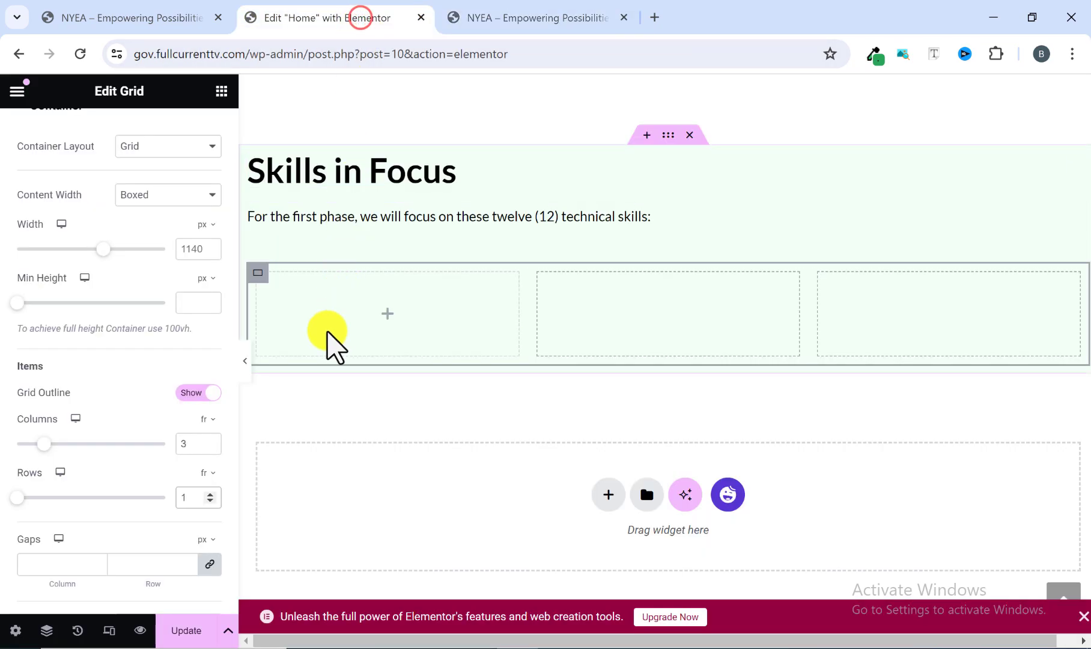
pyautogui.click(222, 91)
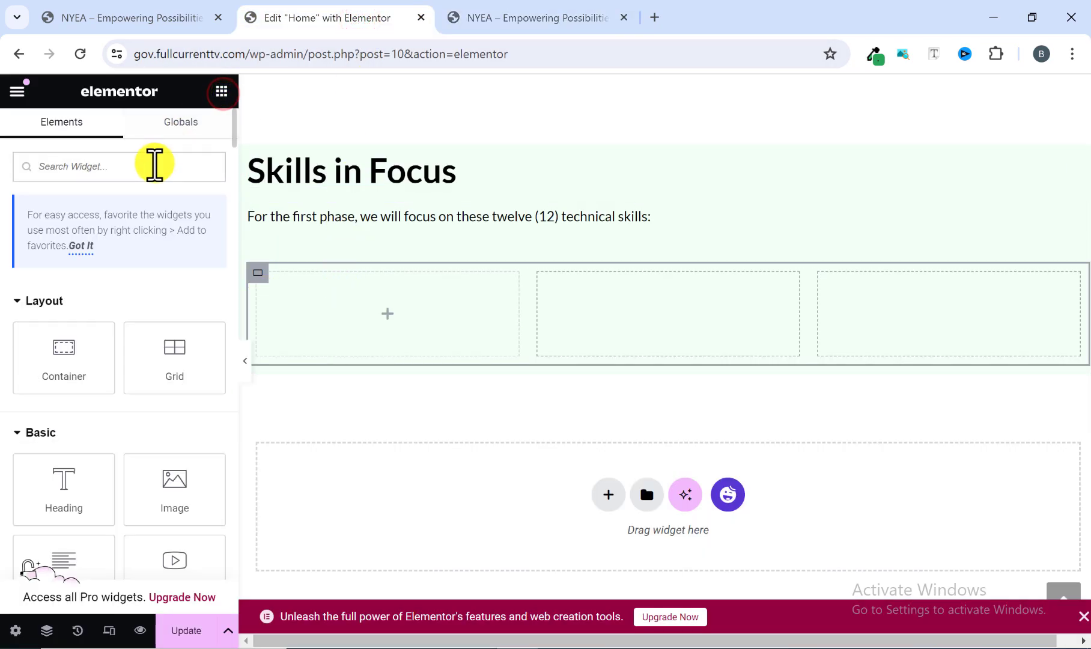
pyautogui.scroll(-3, 163, 361)
pyautogui.scroll(-10, 159, 392)
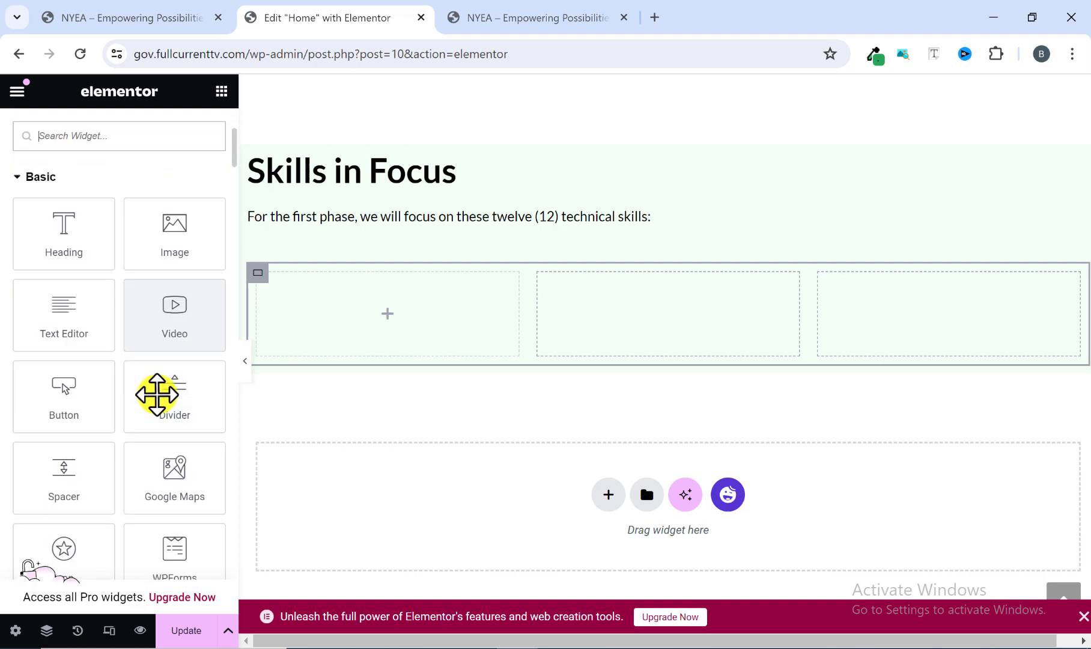
pyautogui.scroll(-12, 158, 409)
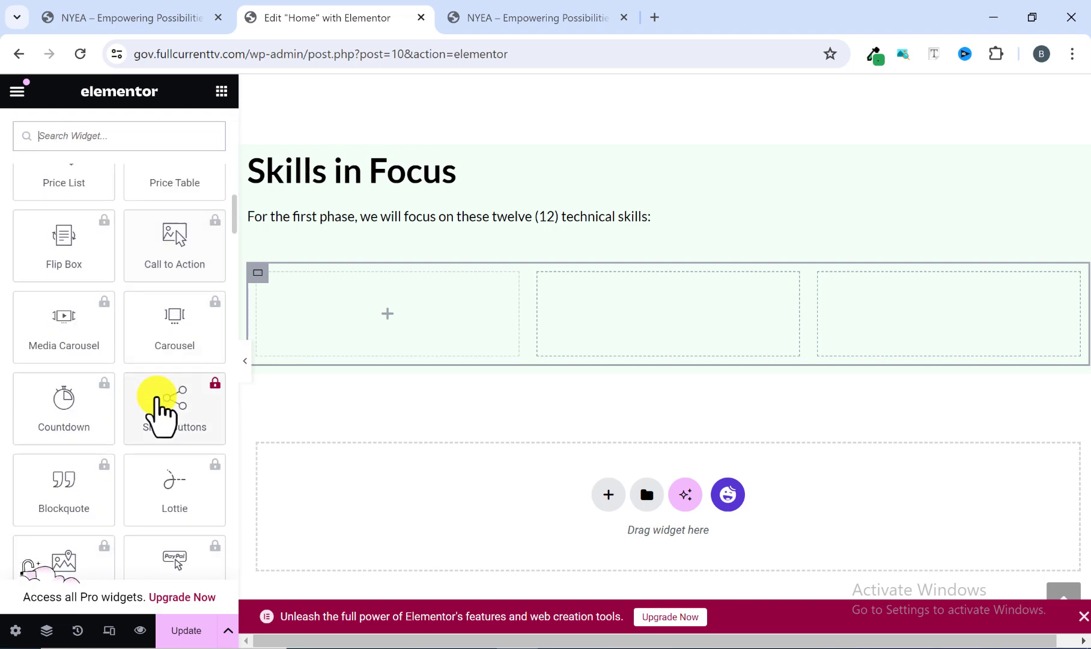
pyautogui.scroll(-5, 157, 403)
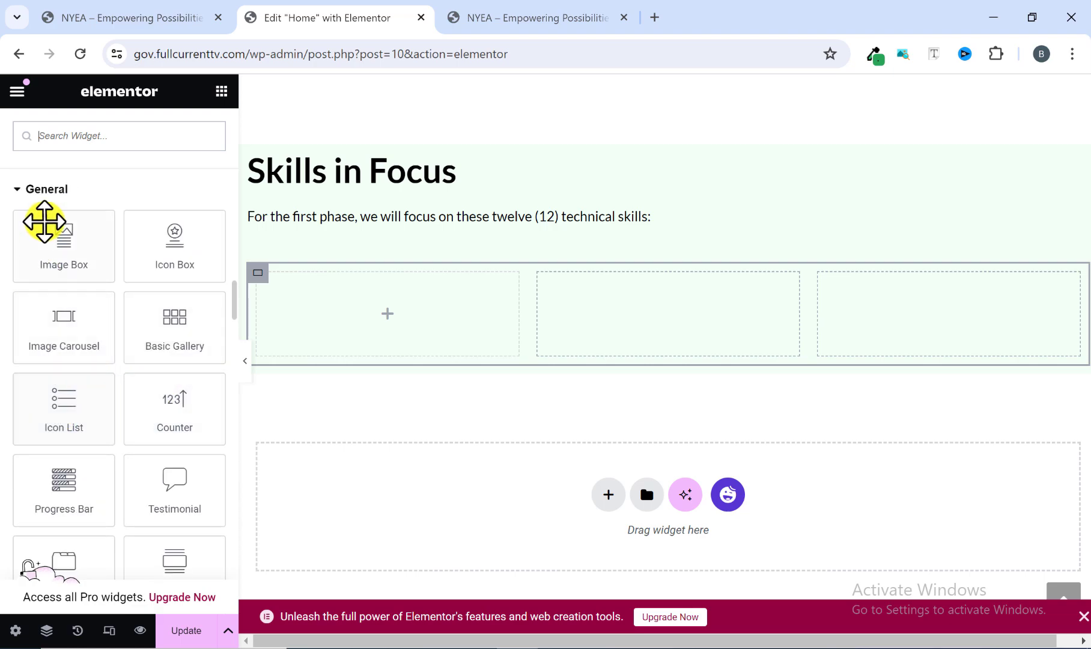
pyautogui.moveTo(61, 426); pyautogui.dragTo(346, 341)
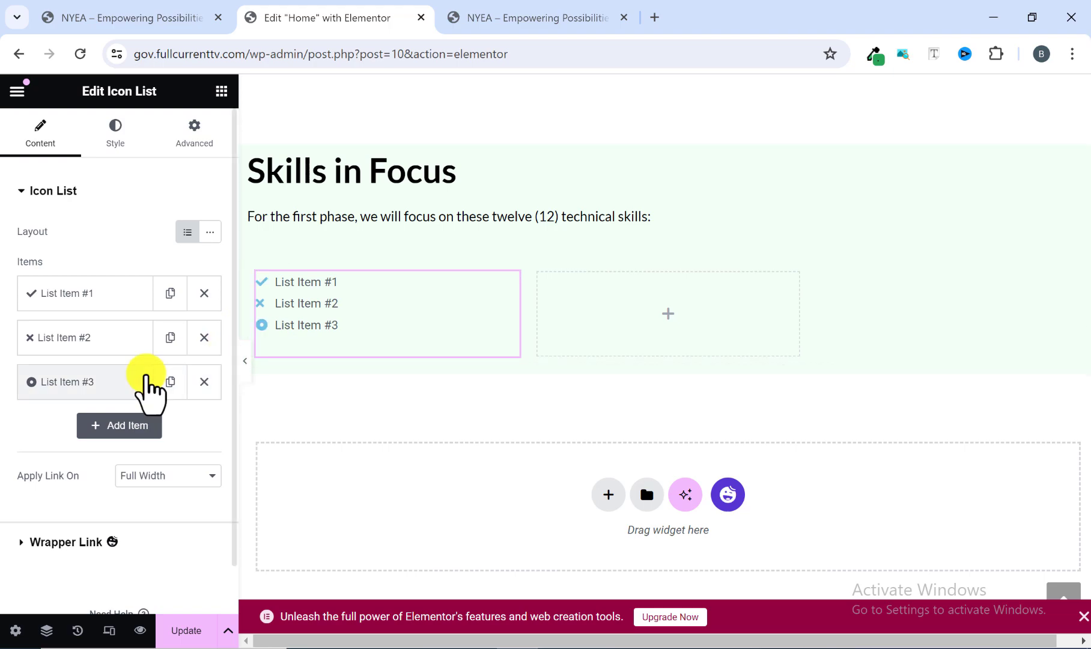
# Delete the icon list's third and second items and replace the remaining item's text with the copied "Software Development".
pyautogui.click(203, 383)
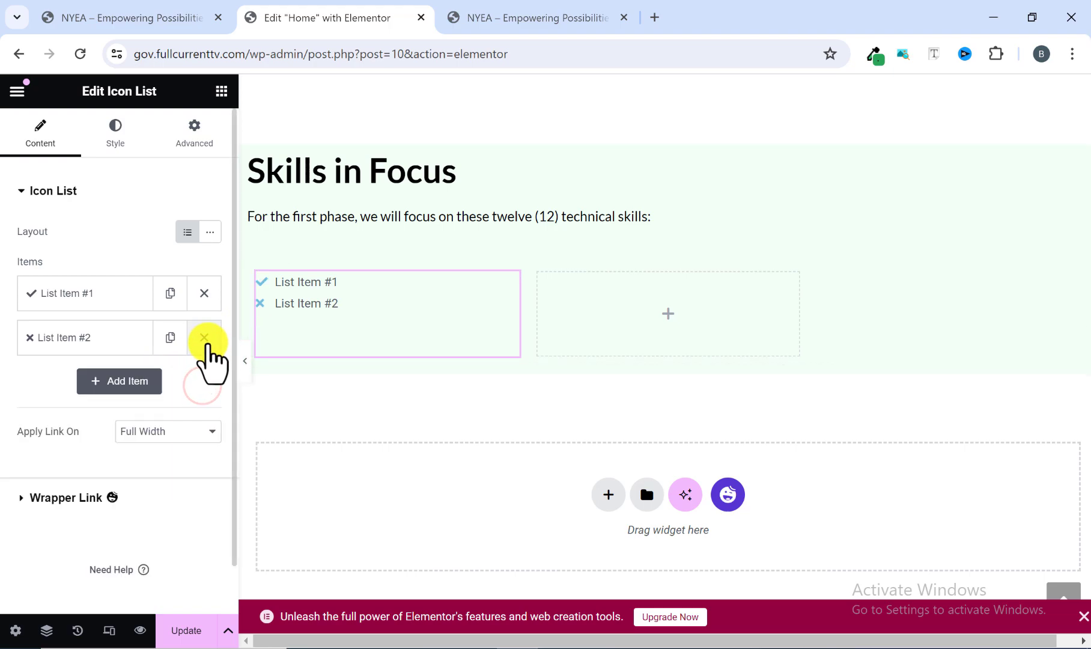
pyautogui.click(204, 338)
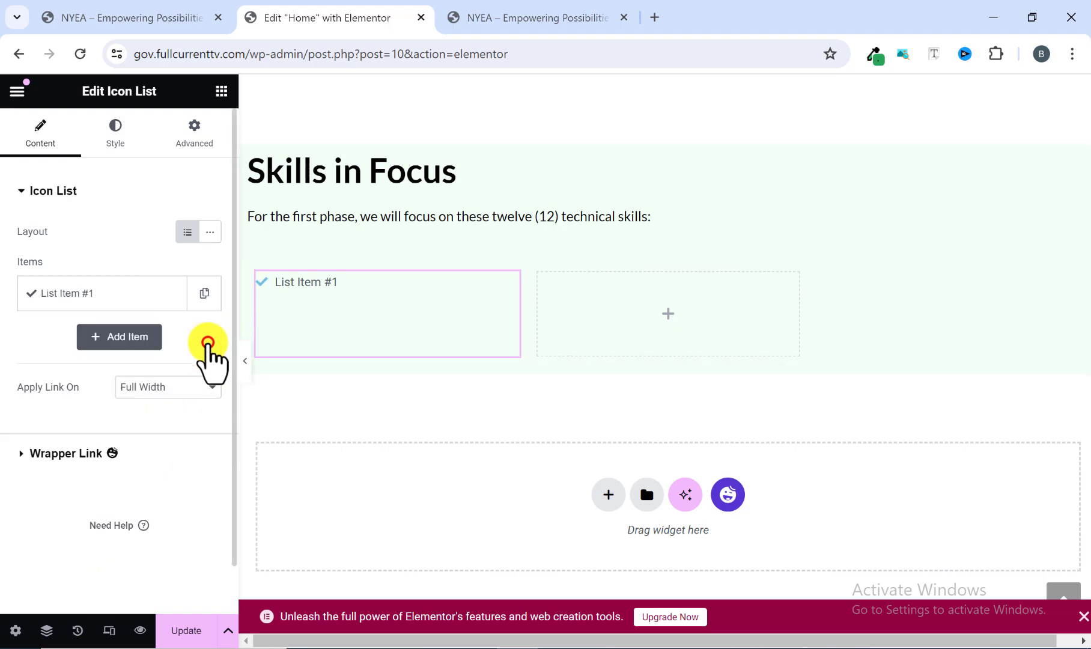
pyautogui.click(80, 298)
pyautogui.moveTo(102, 360); pyautogui.dragTo(17, 366)
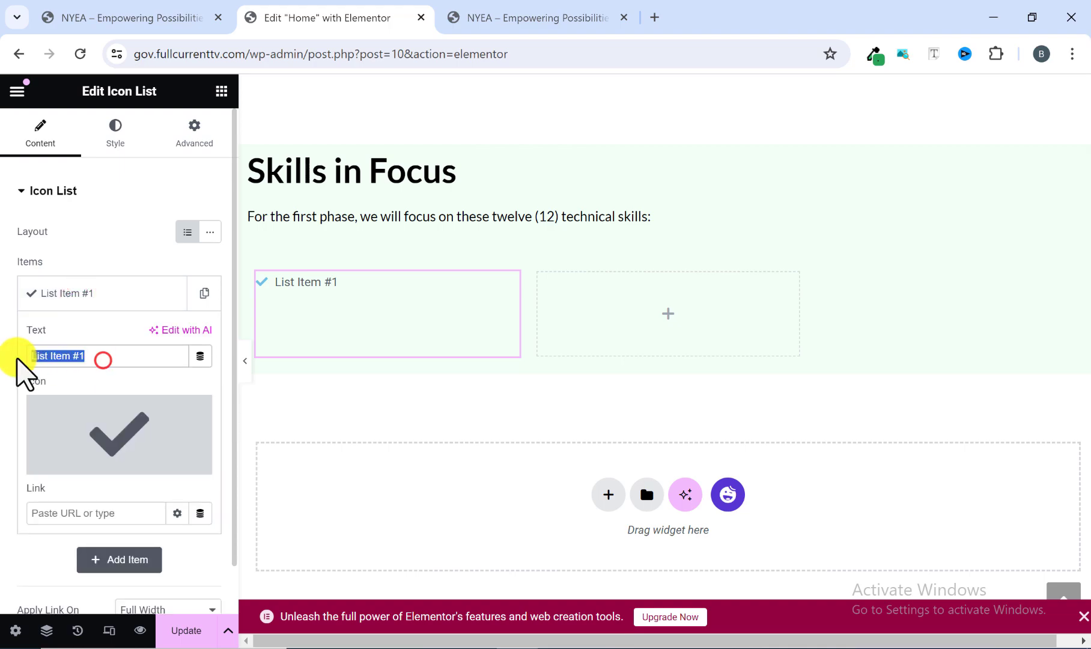
pyautogui.rightClick(50, 364)
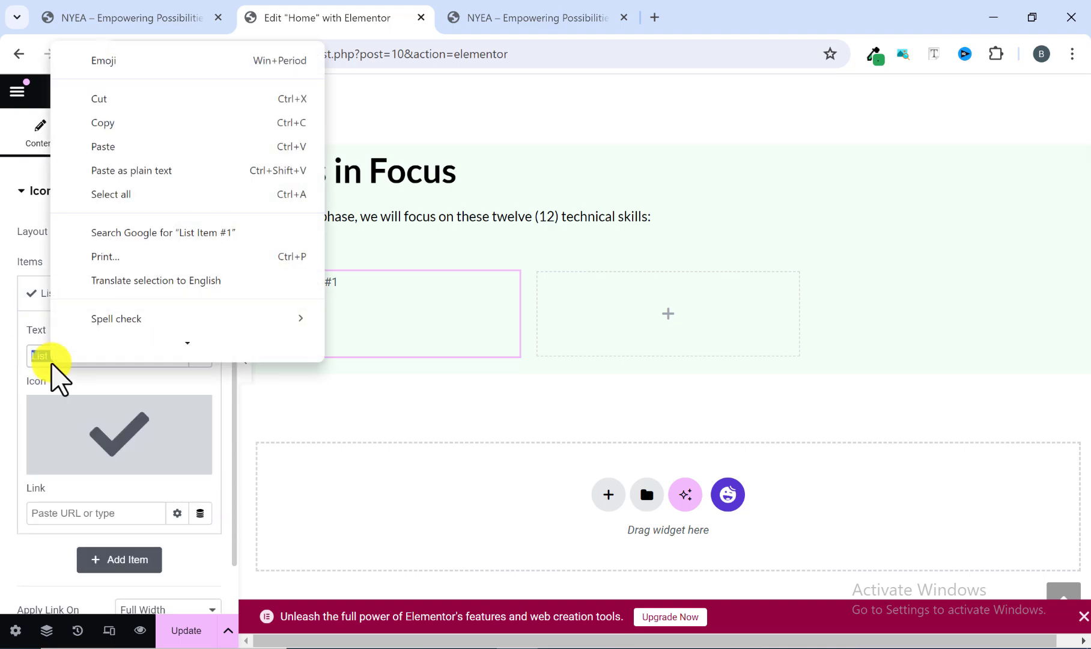
pyautogui.click(119, 151)
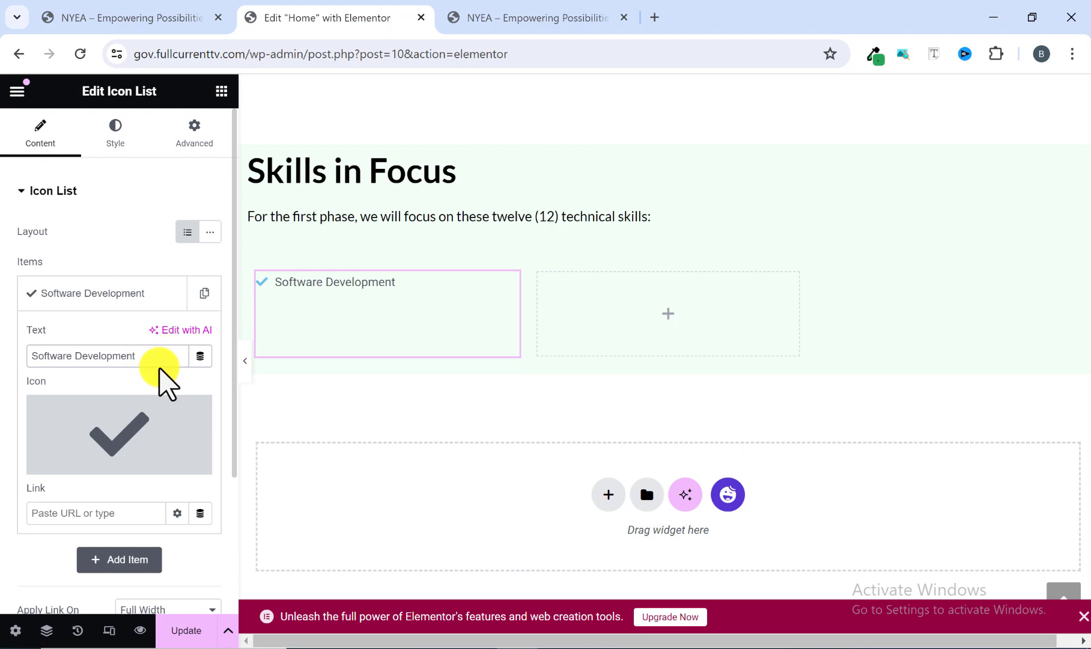
# Check the skill icons on the reference site, then replace the Software Development item's icon with the second Life ring icon found by searching "ring".
pyautogui.click(496, 13)
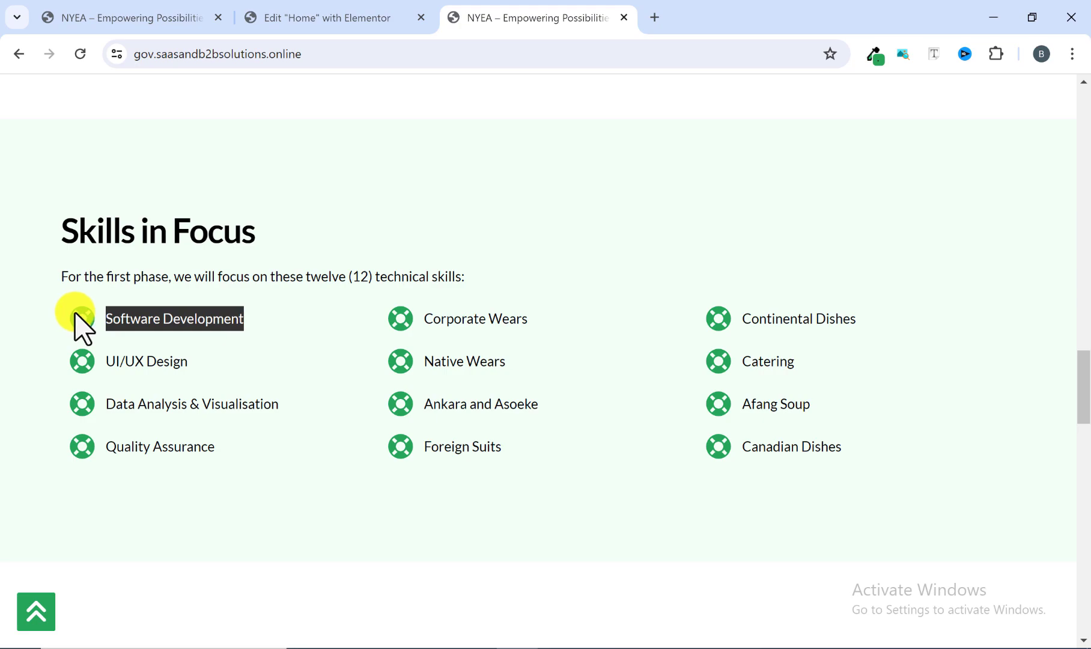
pyautogui.click(369, 13)
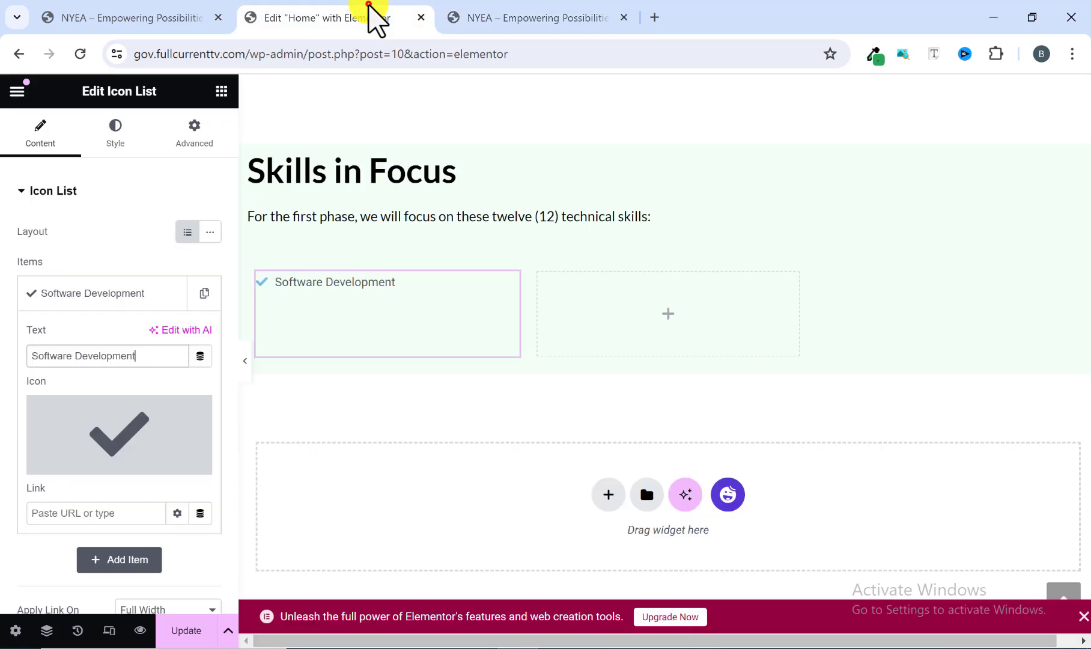
pyautogui.click(518, 18)
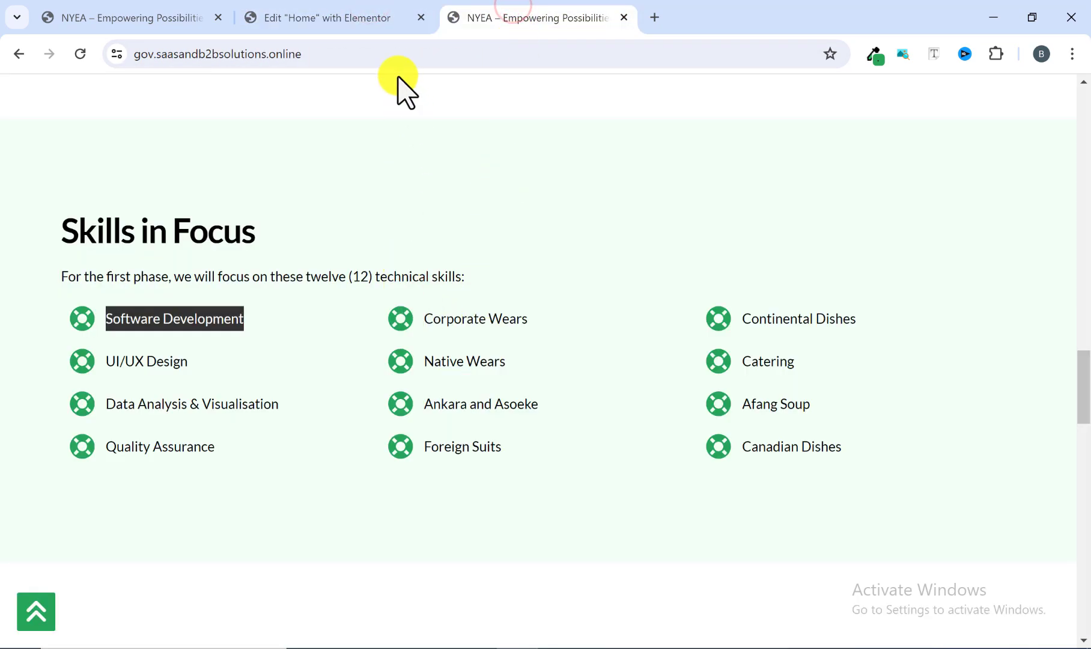
pyautogui.click(367, 21)
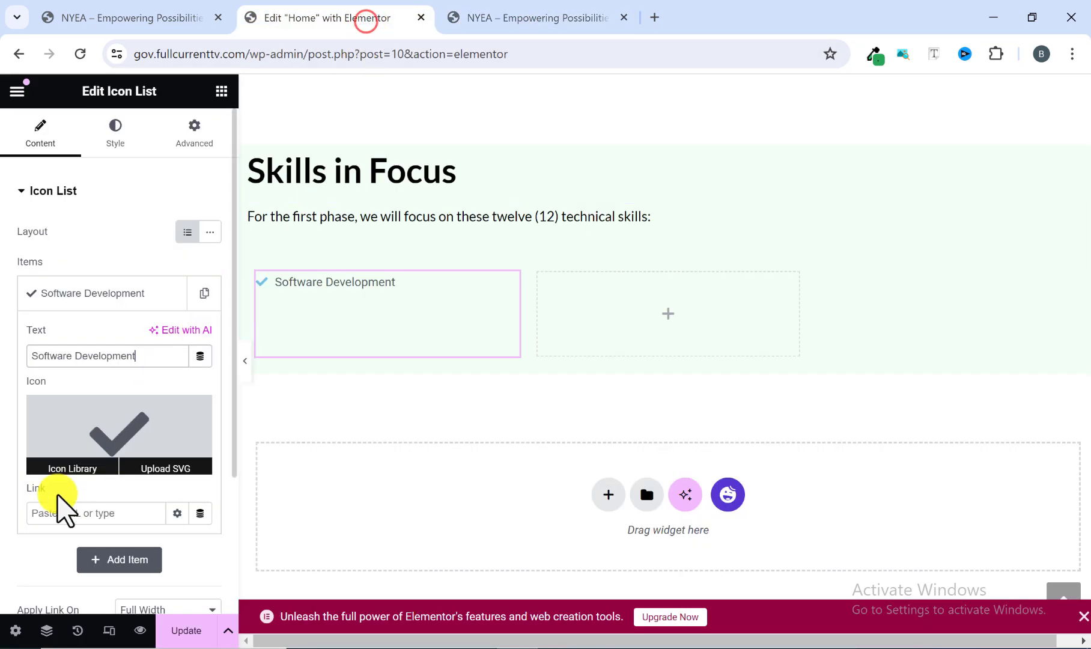
pyautogui.click(74, 466)
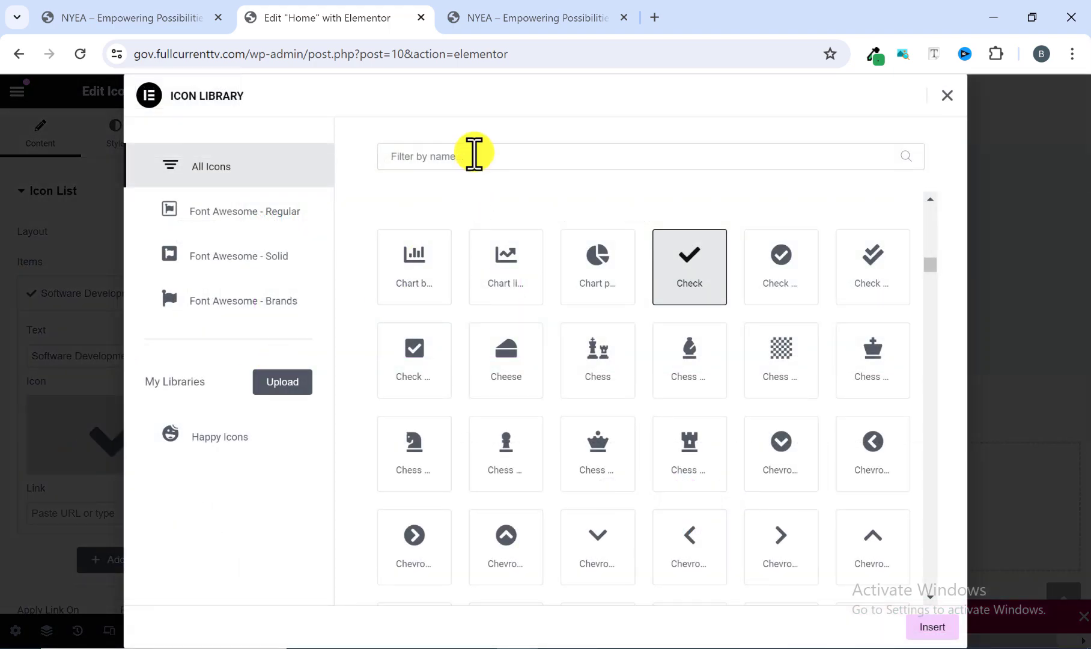
pyautogui.write('ring')
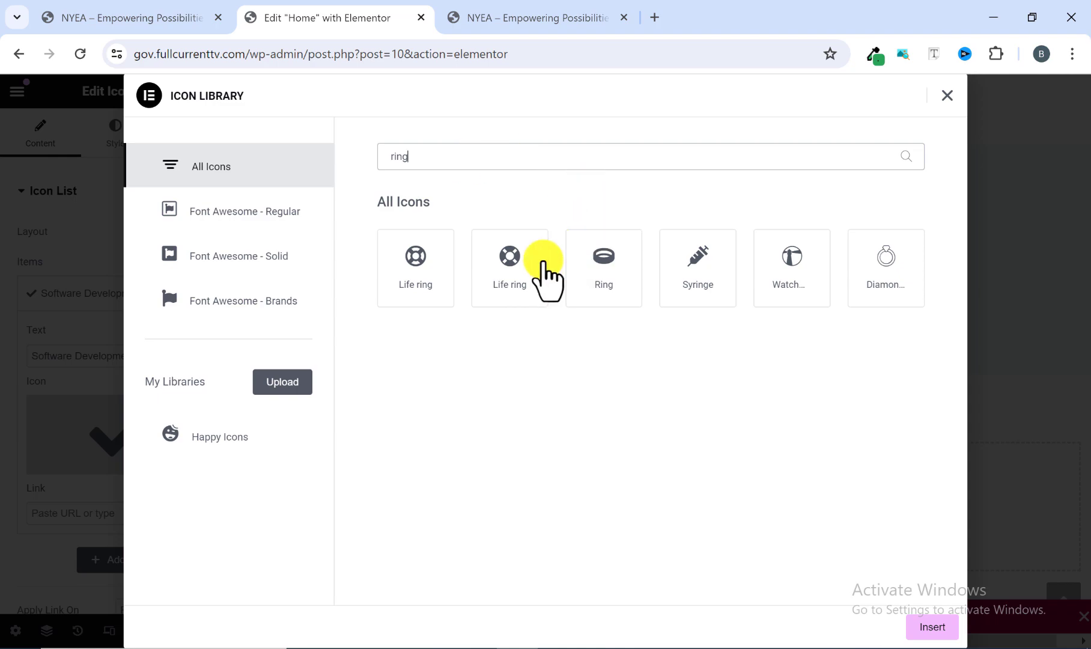
pyautogui.click(493, 298)
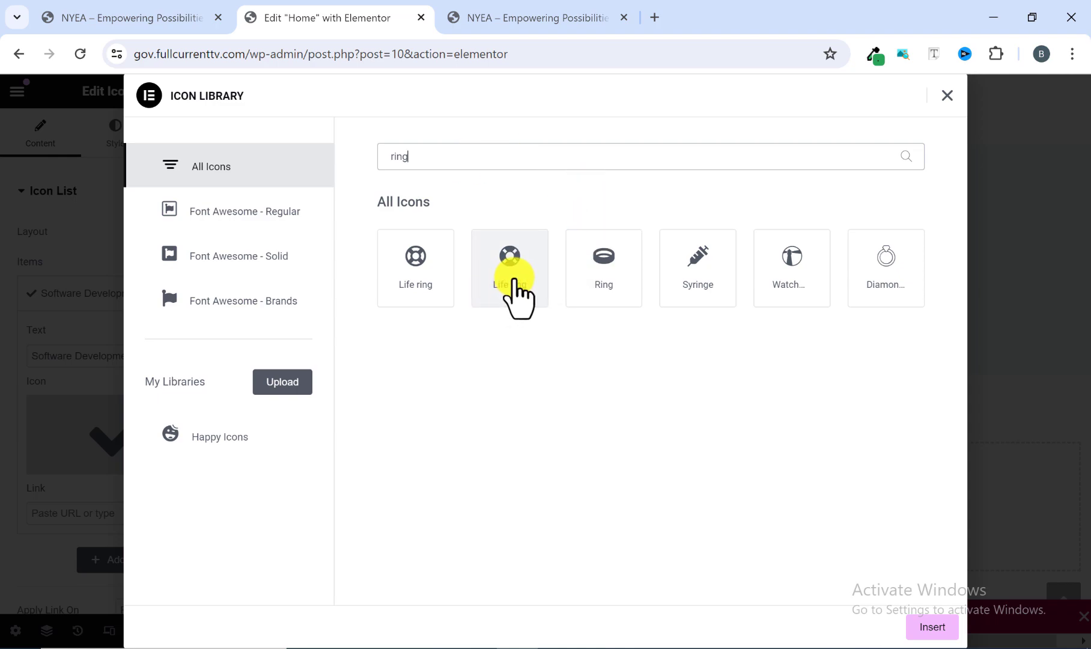
pyautogui.click(928, 628)
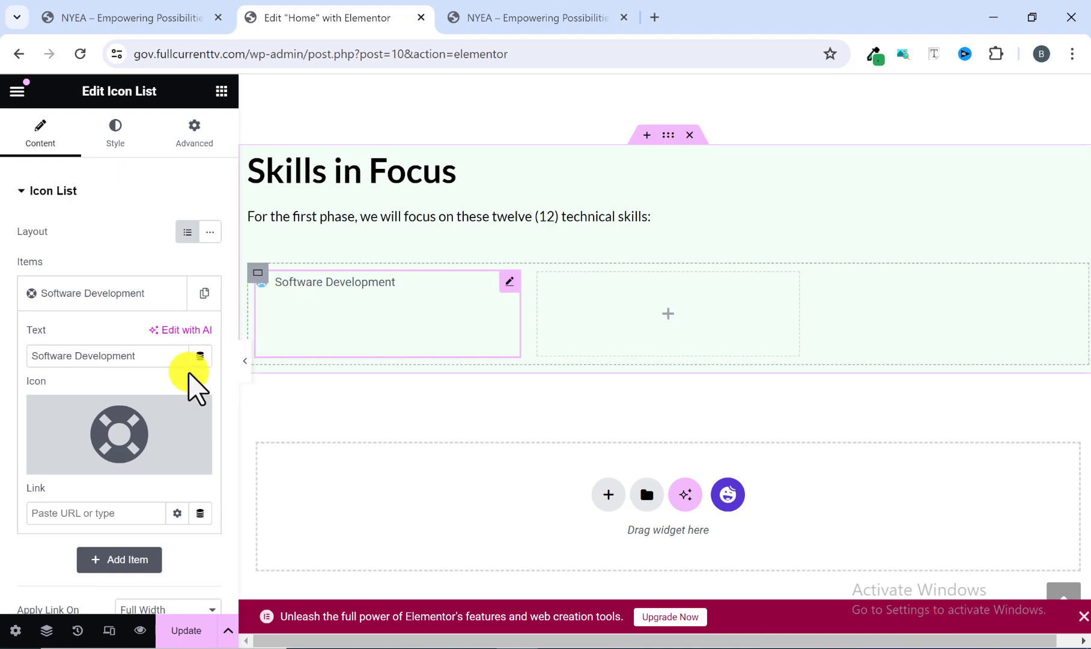
# Style the list icon to match the reference site, using the global green color #26A65B and a size of 30 px.
pyautogui.scroll(-3, 151, 391)
pyautogui.scroll(3, 114, 382)
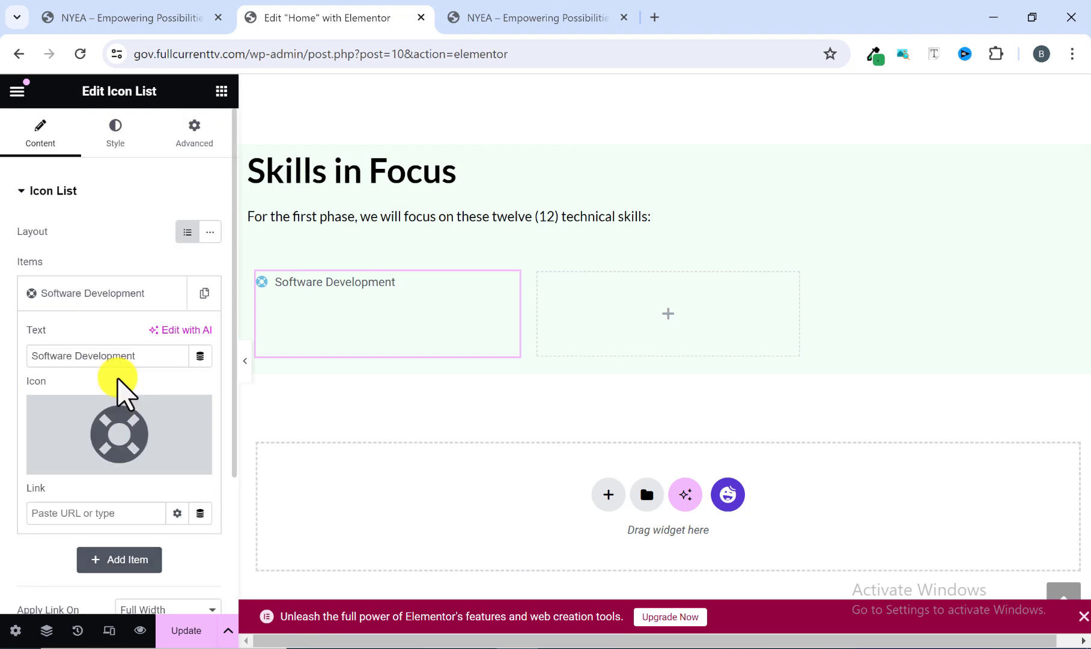
pyautogui.click(113, 140)
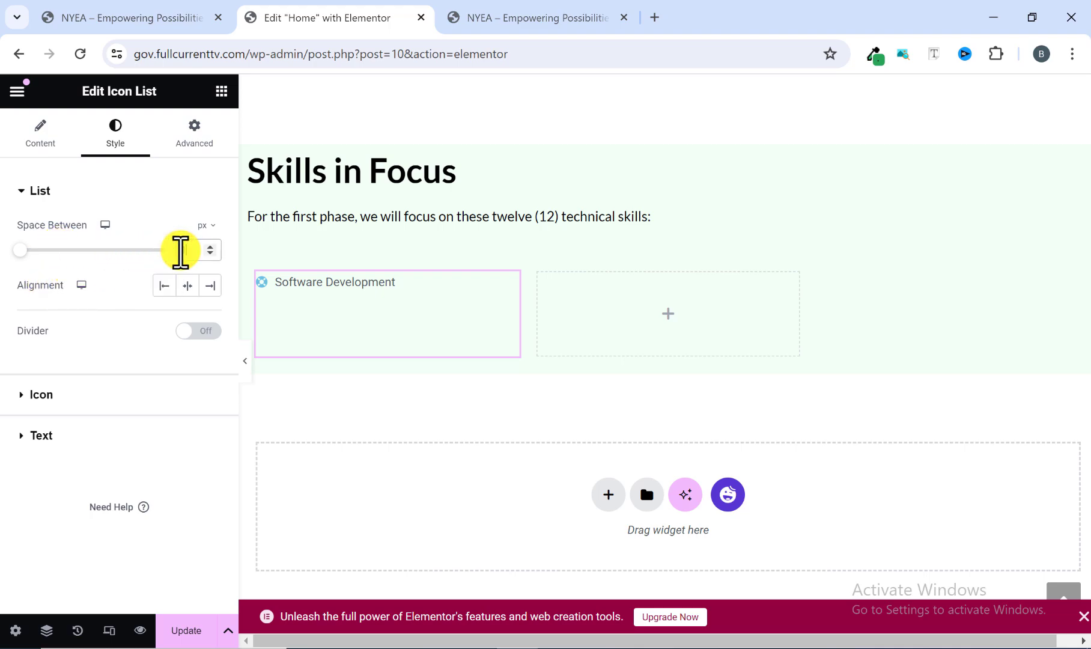
pyautogui.click(530, 11)
pyautogui.click(129, 318)
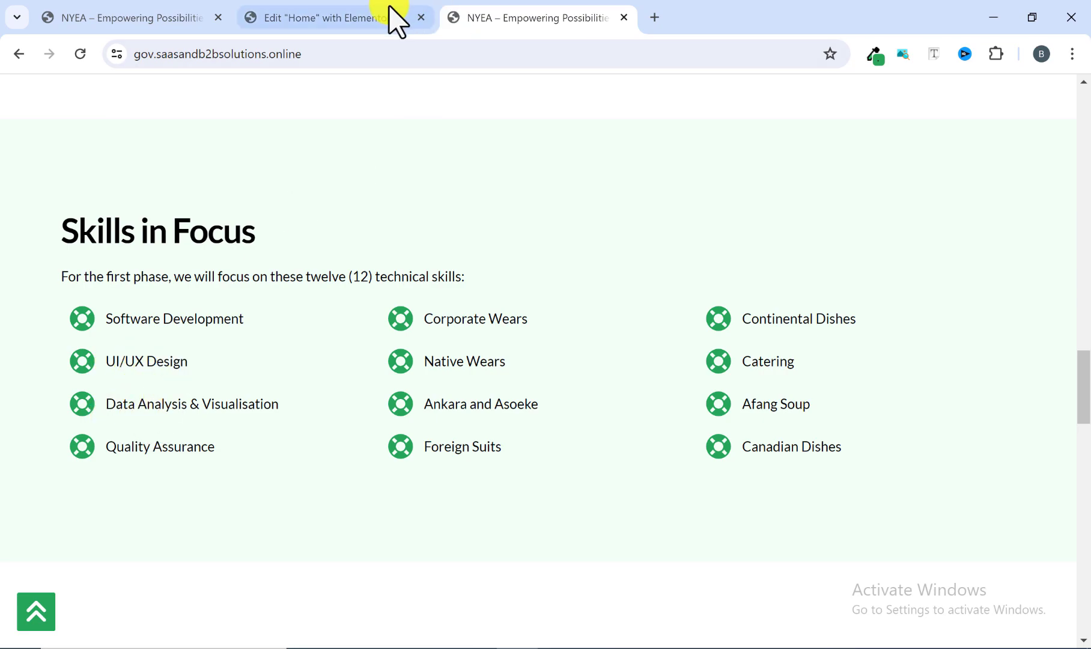
pyautogui.click(363, 13)
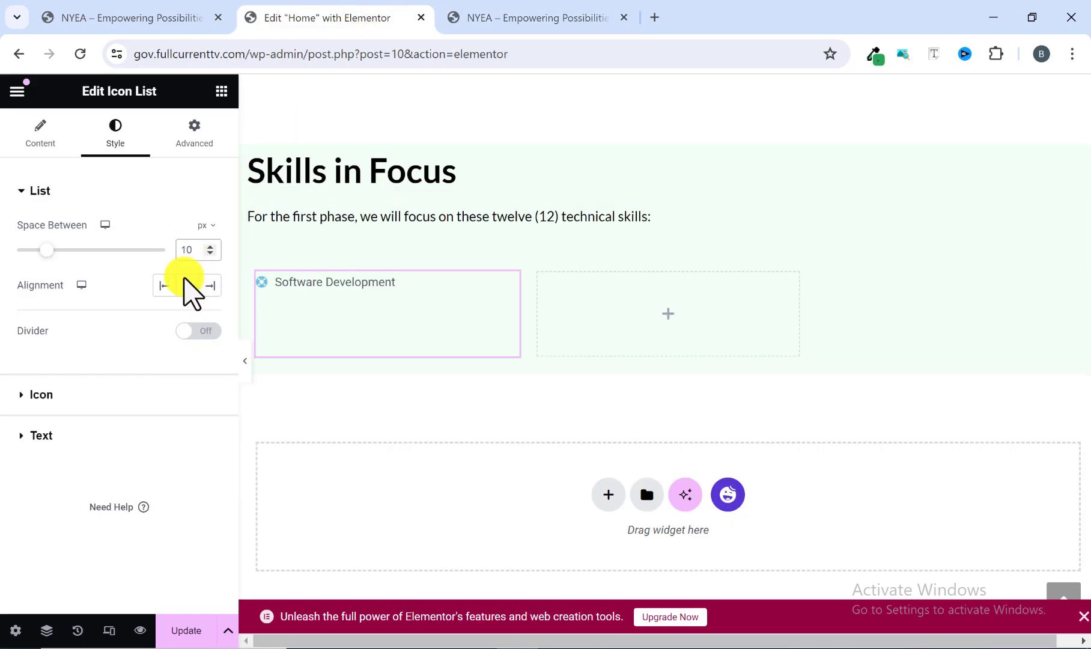
pyautogui.click(23, 396)
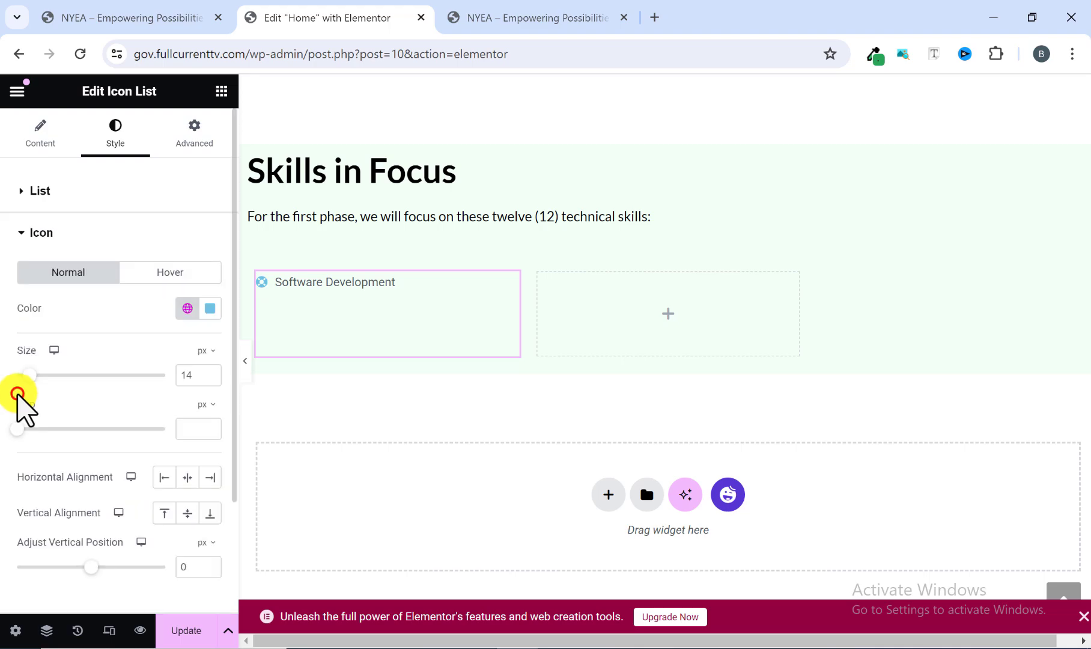
pyautogui.click(187, 309)
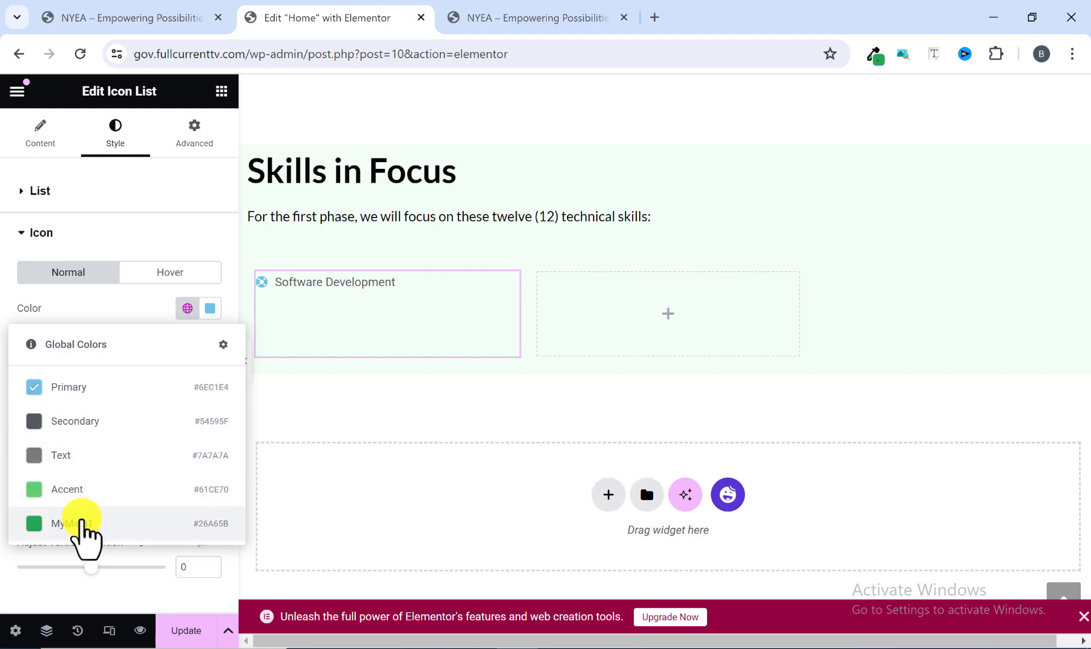
pyautogui.click(82, 521)
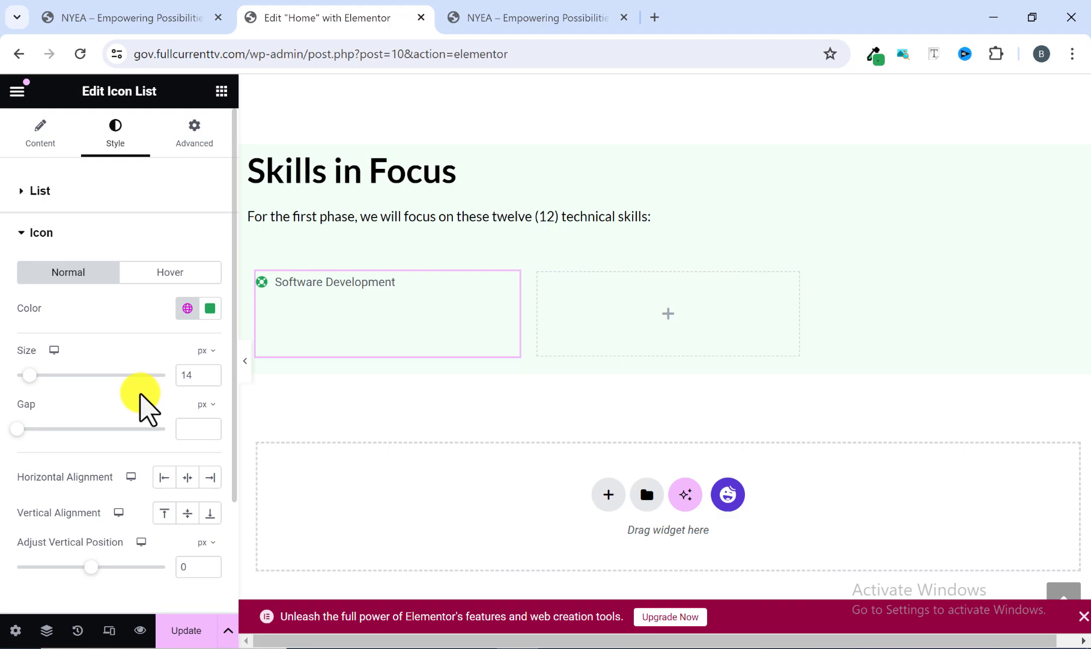
pyautogui.moveTo(192, 374); pyautogui.dragTo(161, 385)
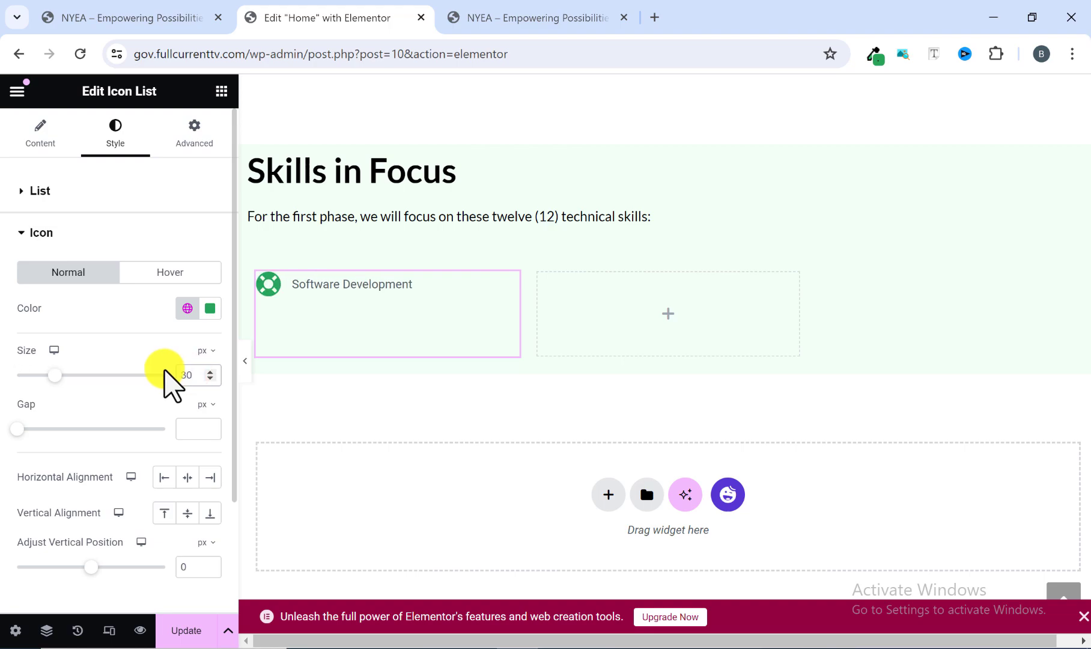
# Set the icon list's text typography to the Lato font family at 16 px.
pyautogui.scroll(-1, 125, 401)
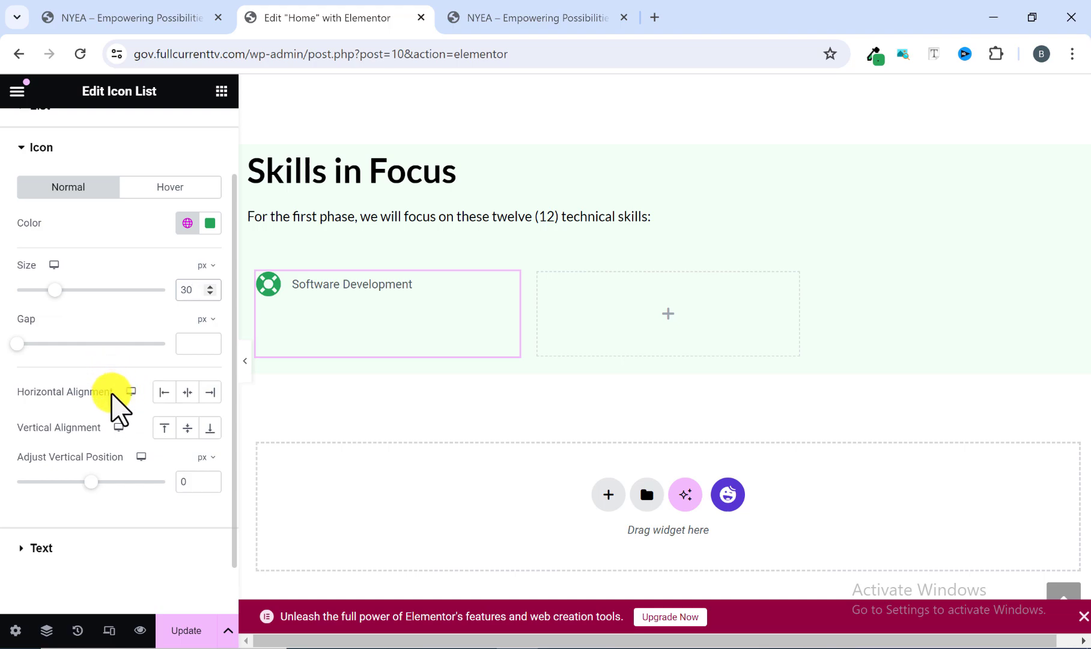
pyautogui.scroll(-1, 109, 399)
pyautogui.scroll(1, 90, 397)
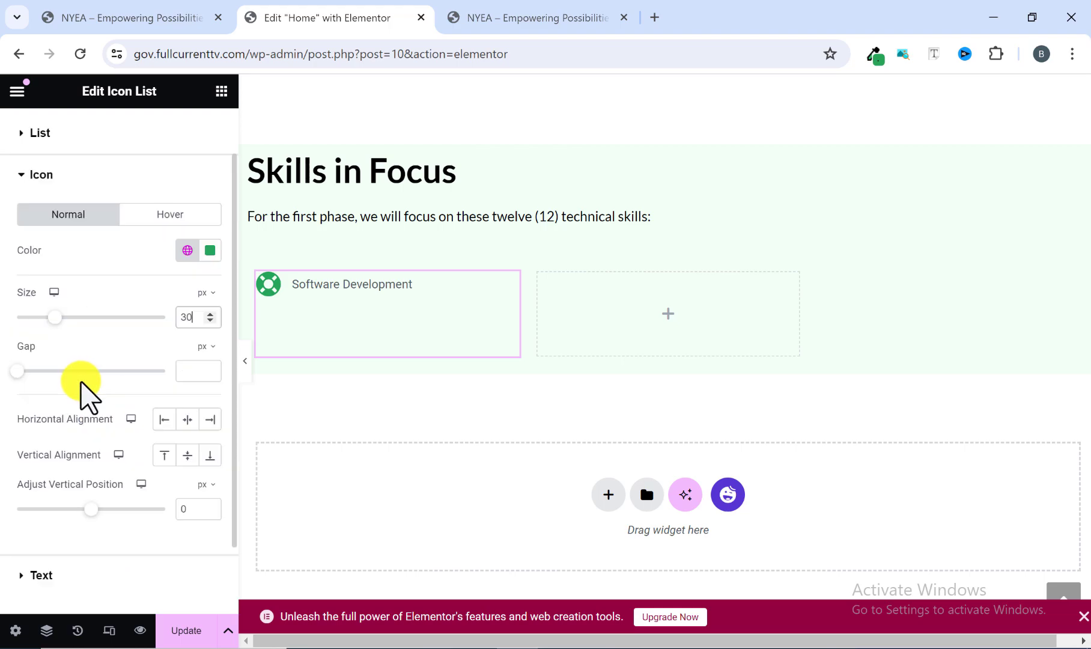
pyautogui.scroll(1, 130, 292)
pyautogui.scroll(-2, 129, 312)
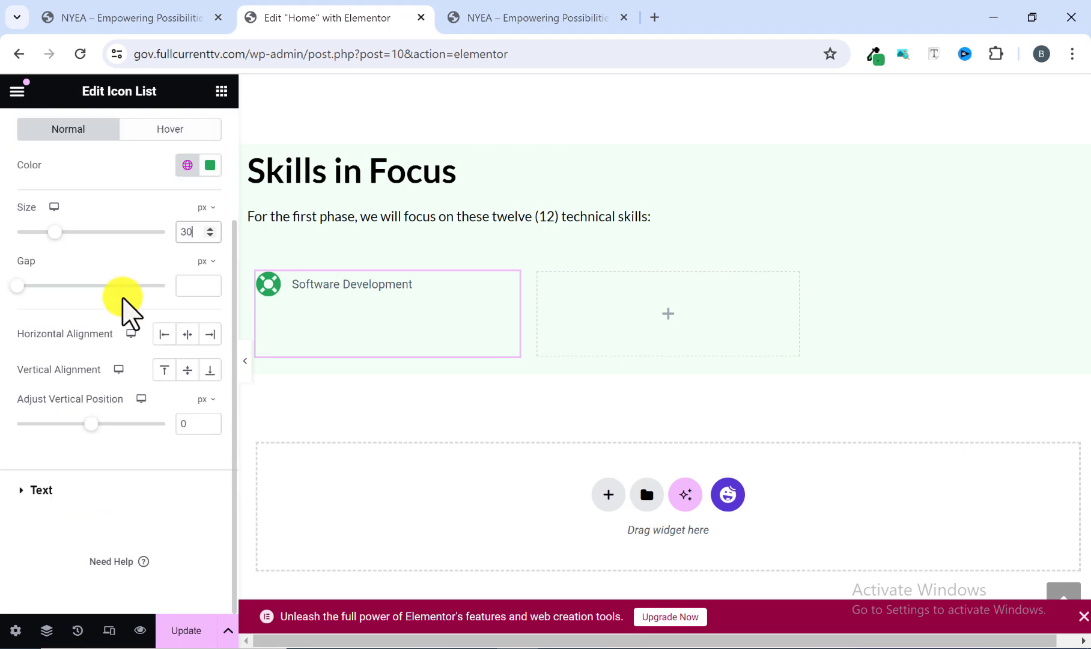
pyautogui.click(23, 484)
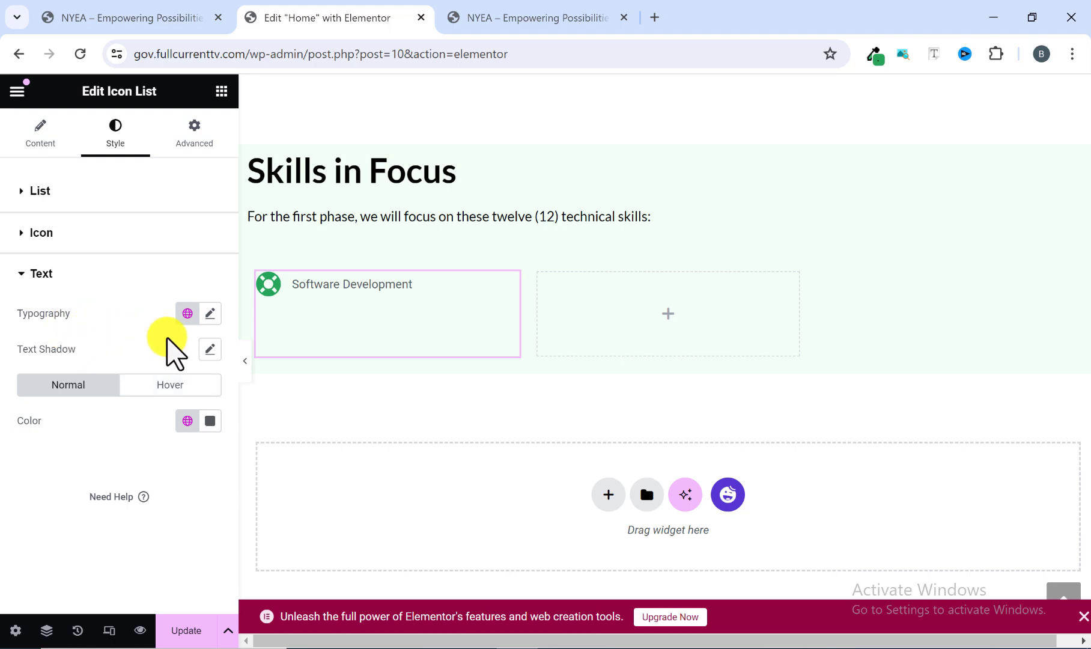
pyautogui.click(209, 314)
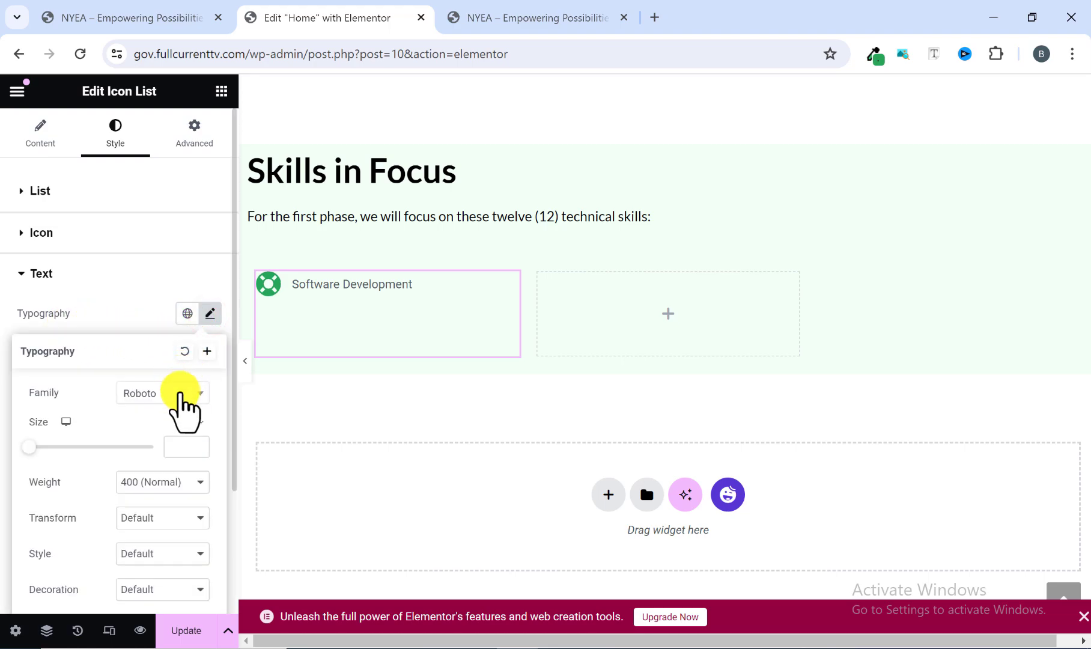
pyautogui.click(180, 392)
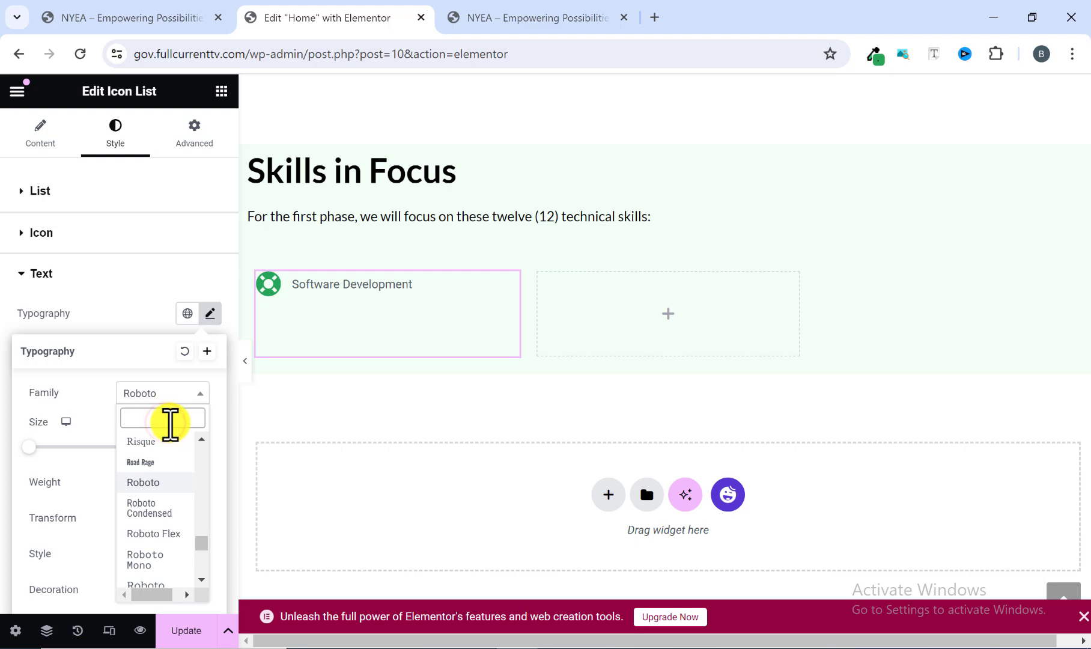
pyautogui.write('lato')
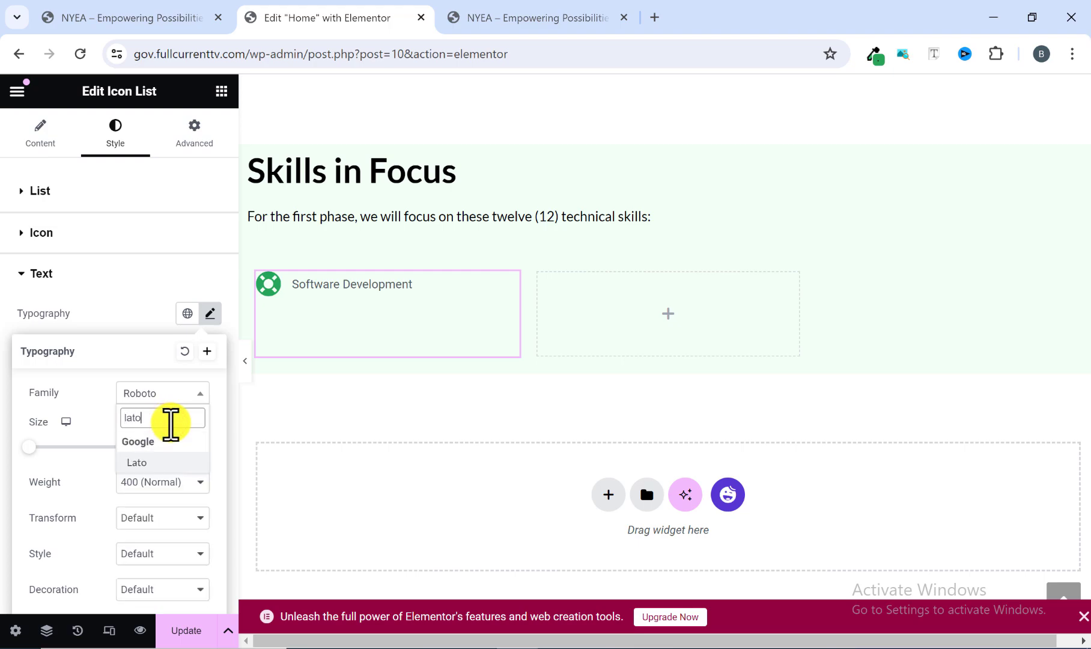
pyautogui.click(157, 467)
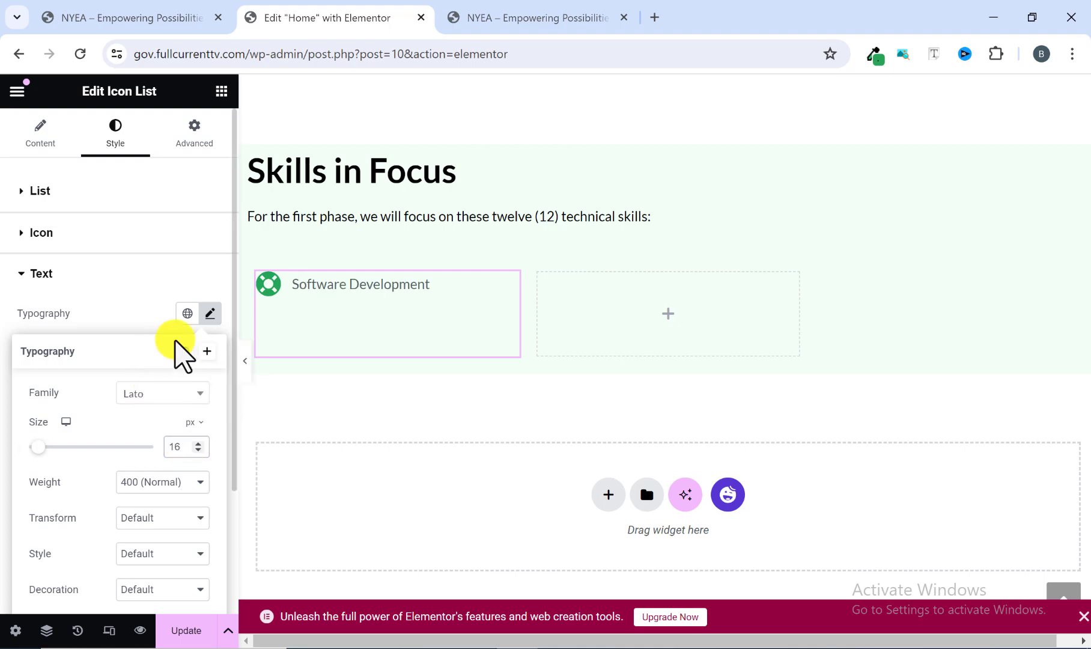
pyautogui.click(205, 313)
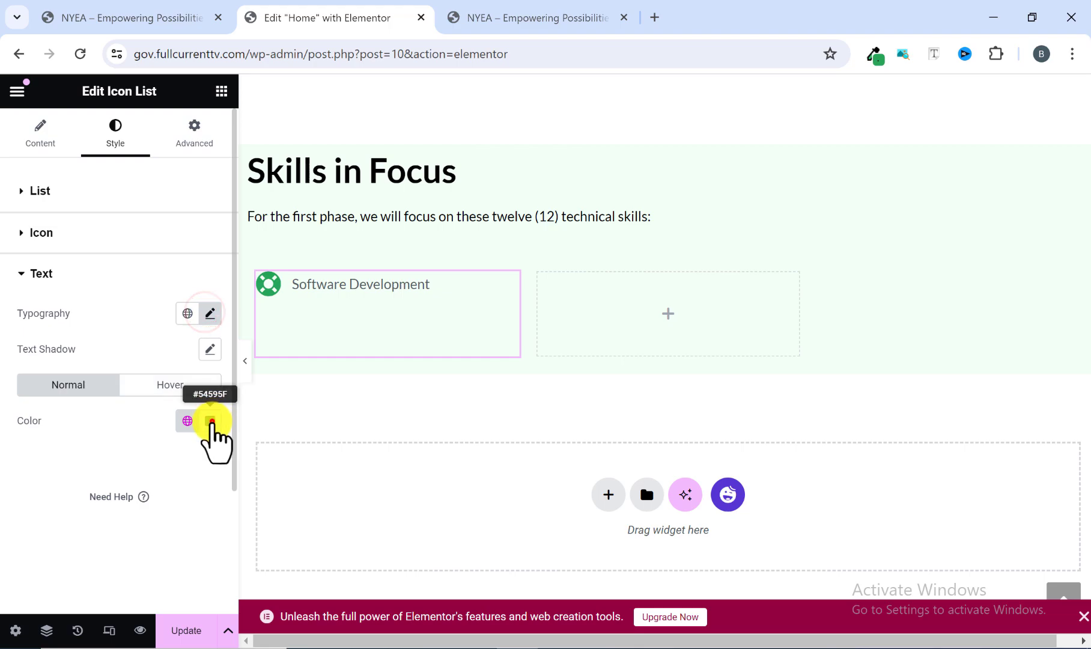
# Change the icon list's normal text color to black, #000000.
pyautogui.click(210, 421)
pyautogui.moveTo(116, 320); pyautogui.dragTo(88, 363)
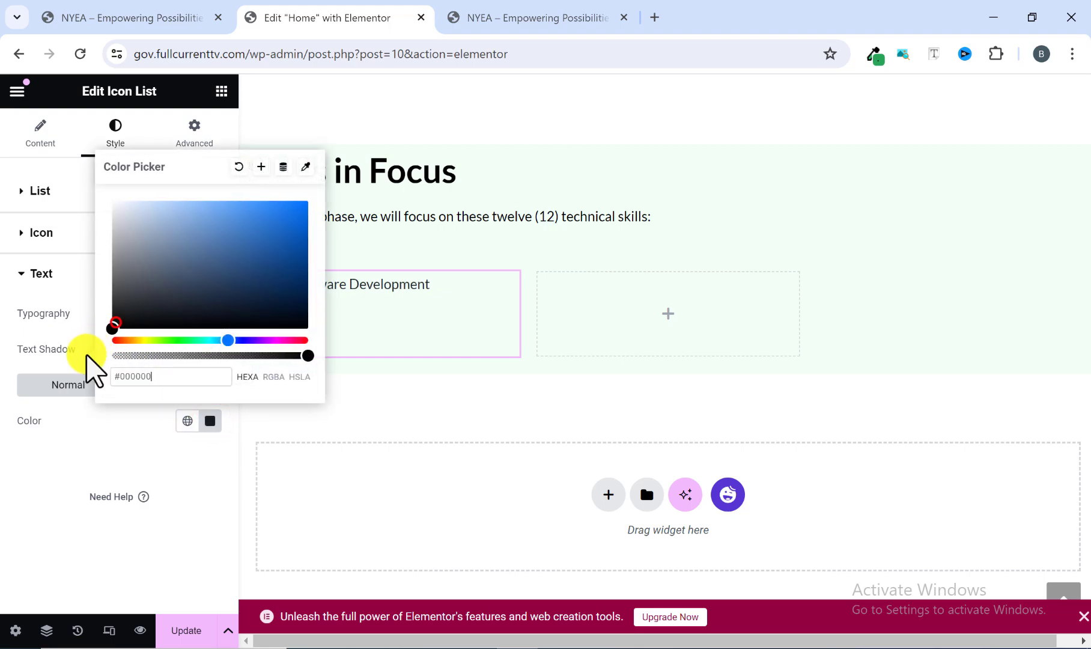
pyautogui.click(210, 420)
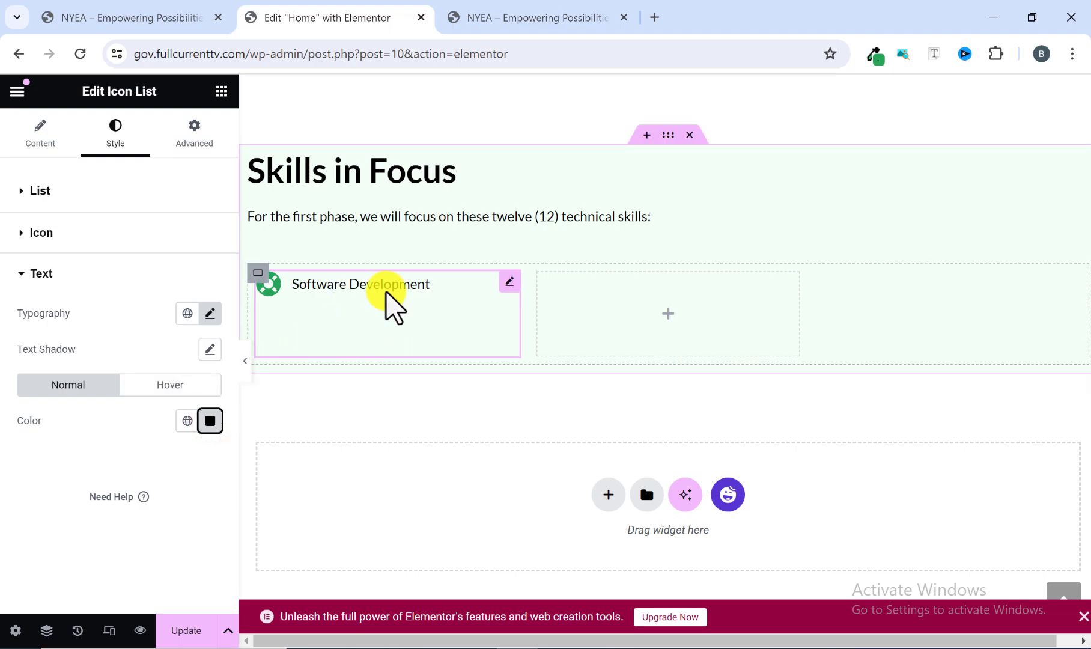
# Compare the list with the reference site, then duplicate the Software Development item until the icon list has four items.
pyautogui.click(513, 16)
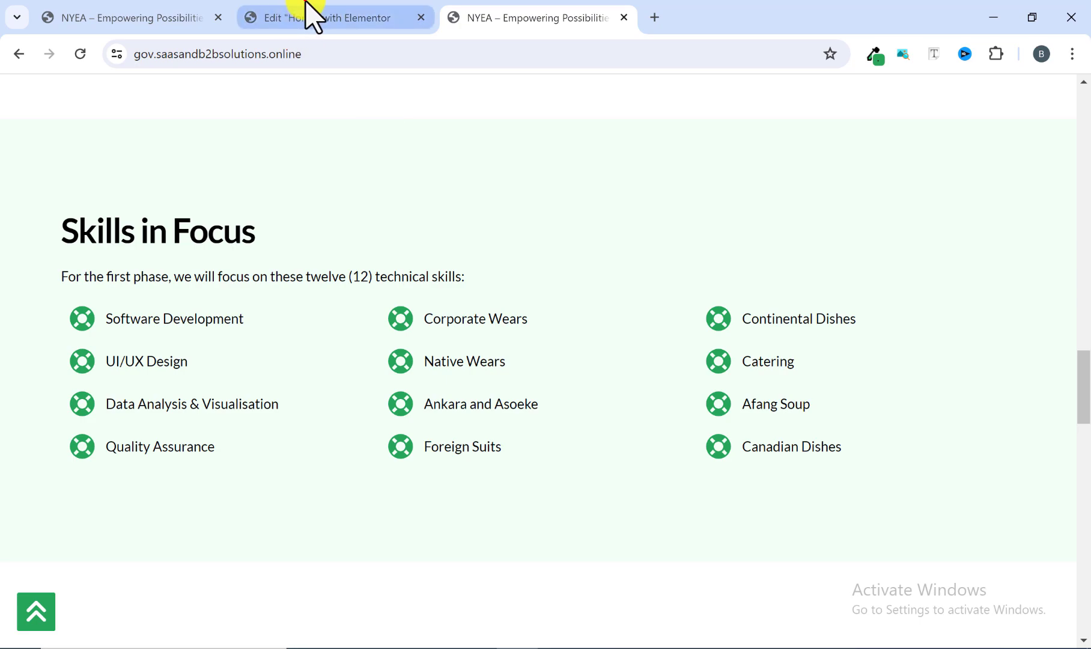
pyautogui.click(312, 14)
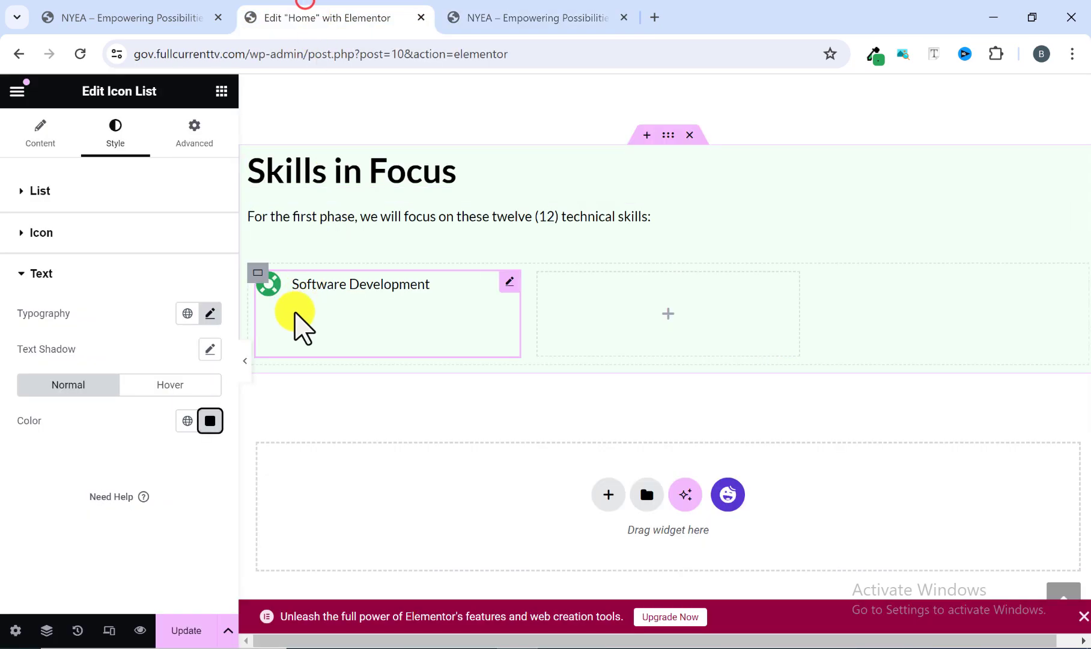
pyautogui.click(504, 13)
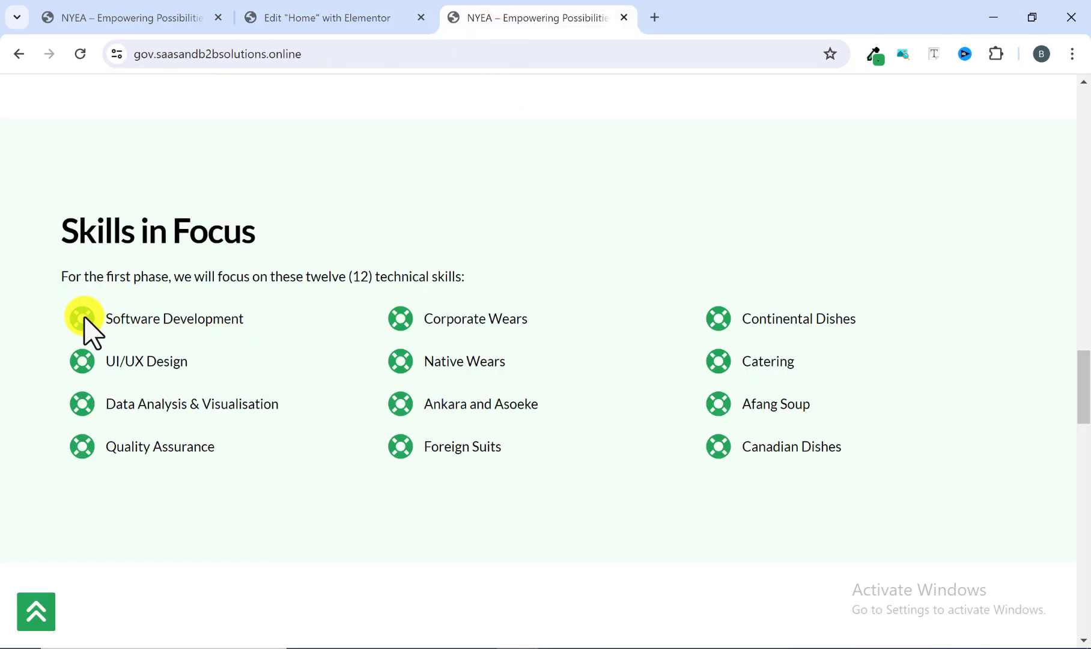
pyautogui.click(319, 15)
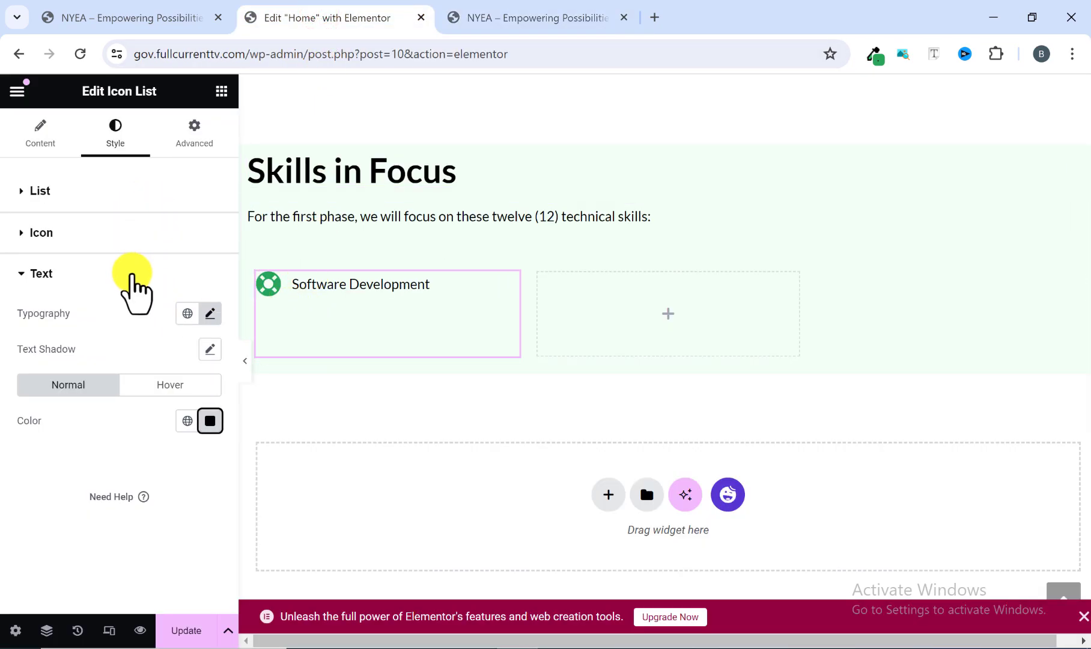
pyautogui.click(33, 143)
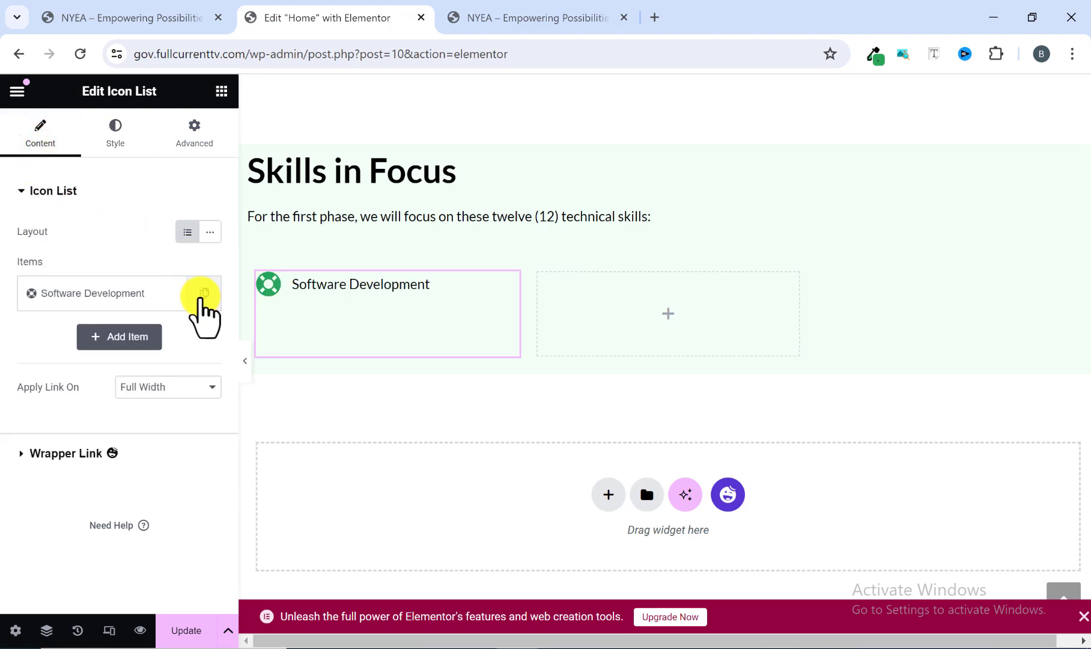
pyautogui.click(201, 294)
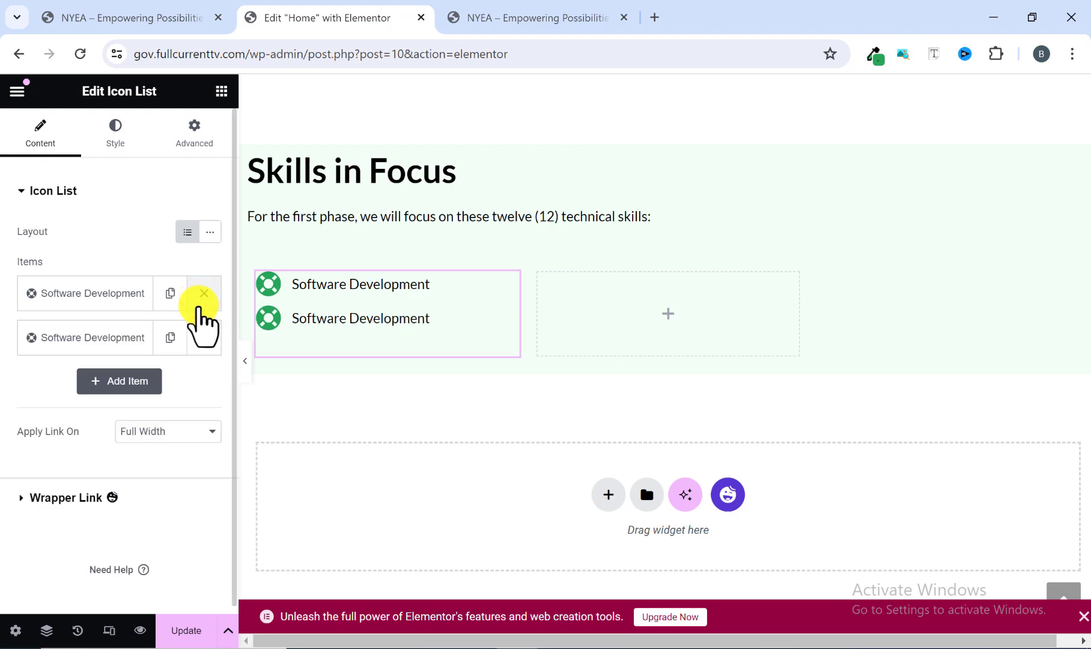
pyautogui.click(169, 336)
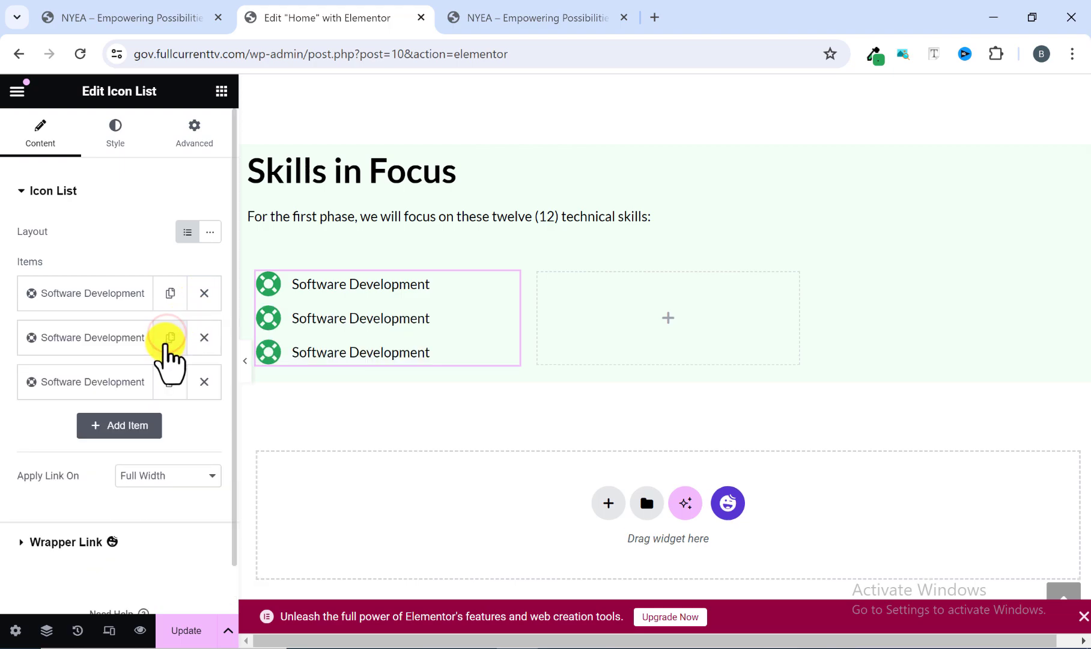
pyautogui.click(165, 342)
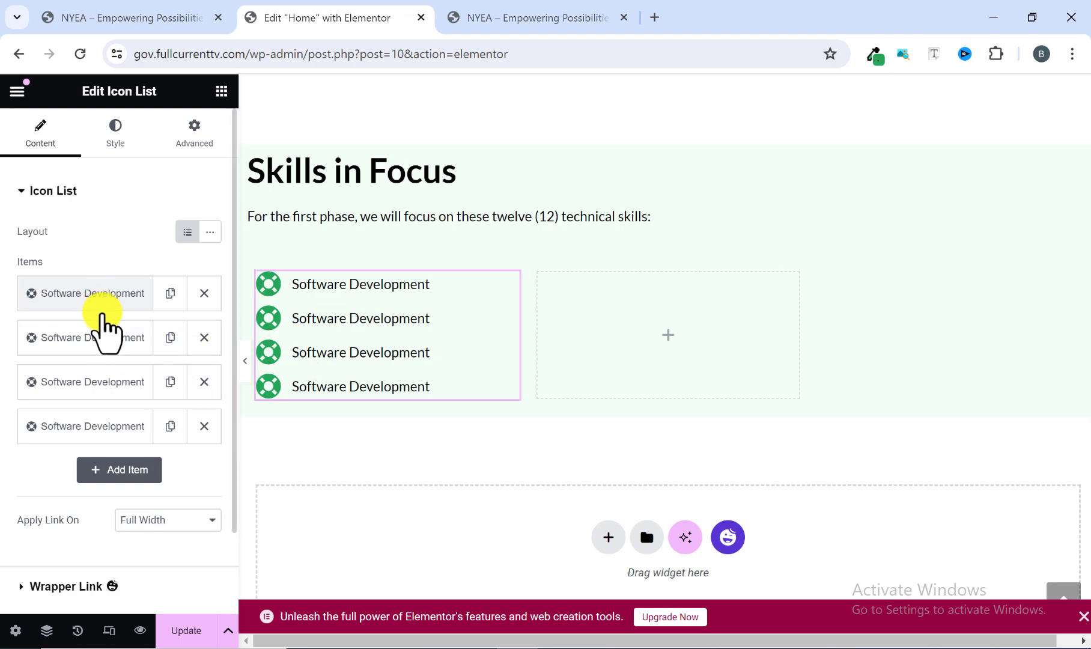
# Replace the second list item's text with "UI/UX Design", copied from the reference site.
pyautogui.click(93, 335)
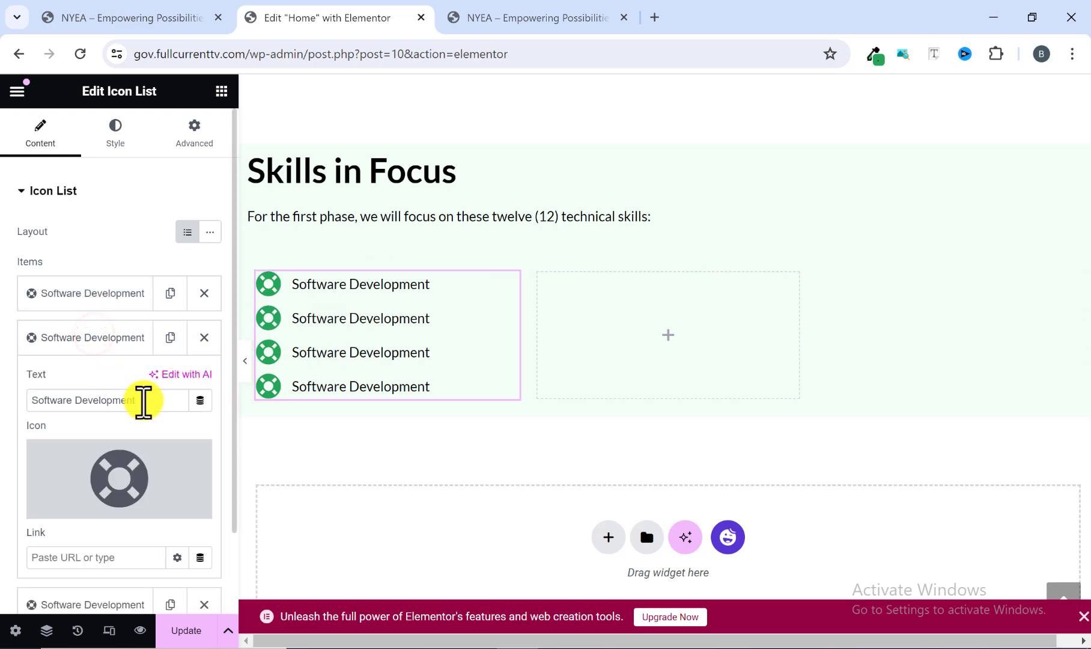
pyautogui.moveTo(146, 401); pyautogui.dragTo(57, 407)
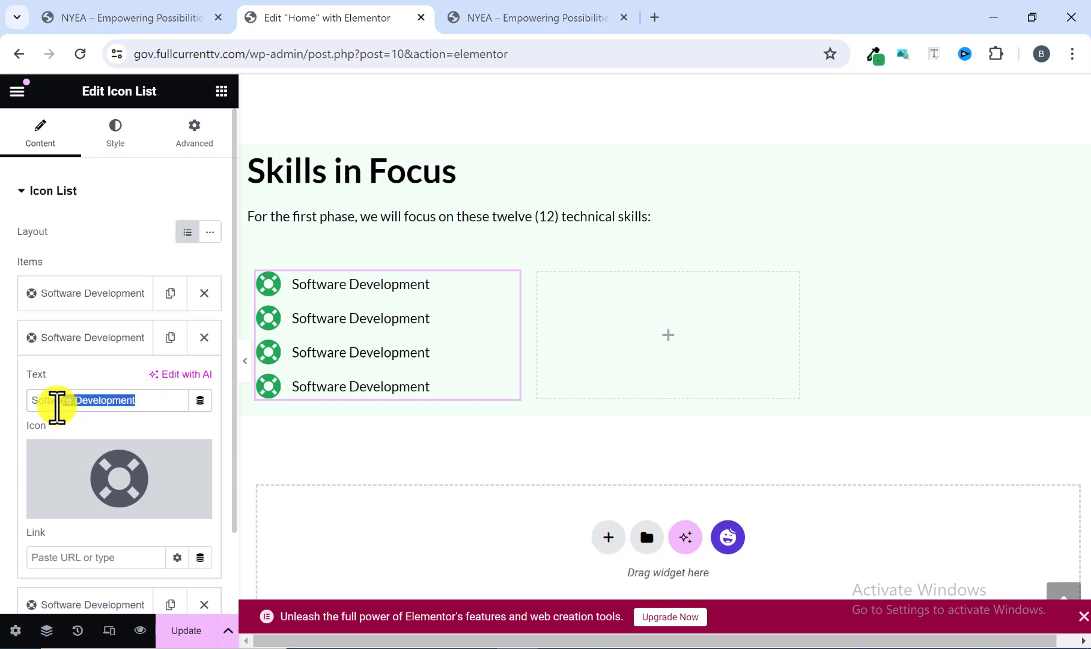
pyautogui.click(492, 20)
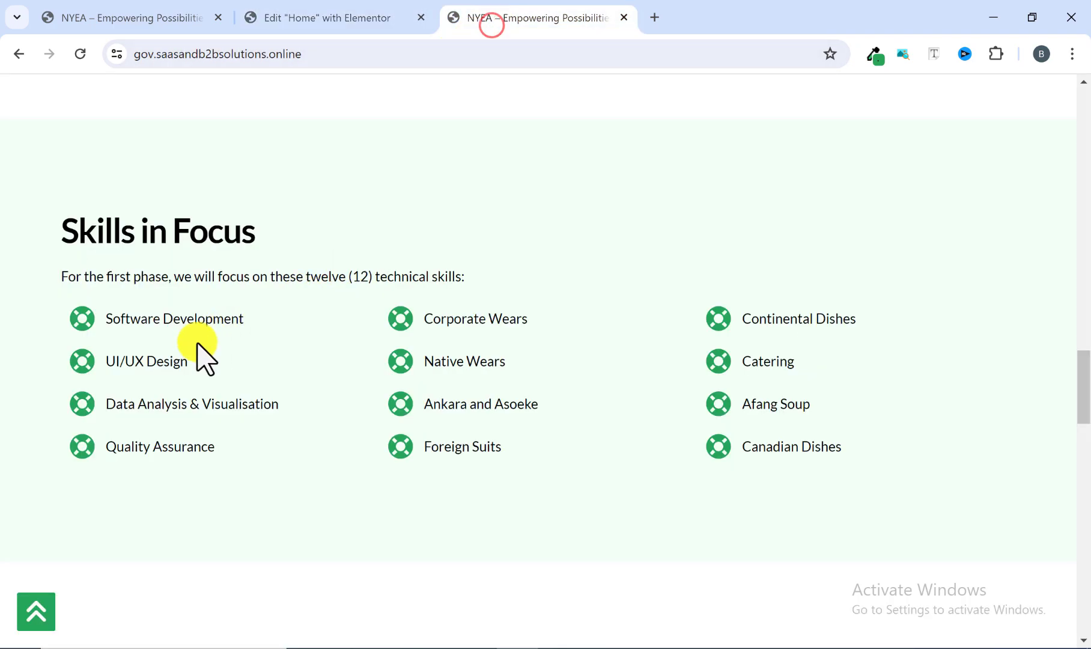
pyautogui.moveTo(189, 363); pyautogui.dragTo(123, 375)
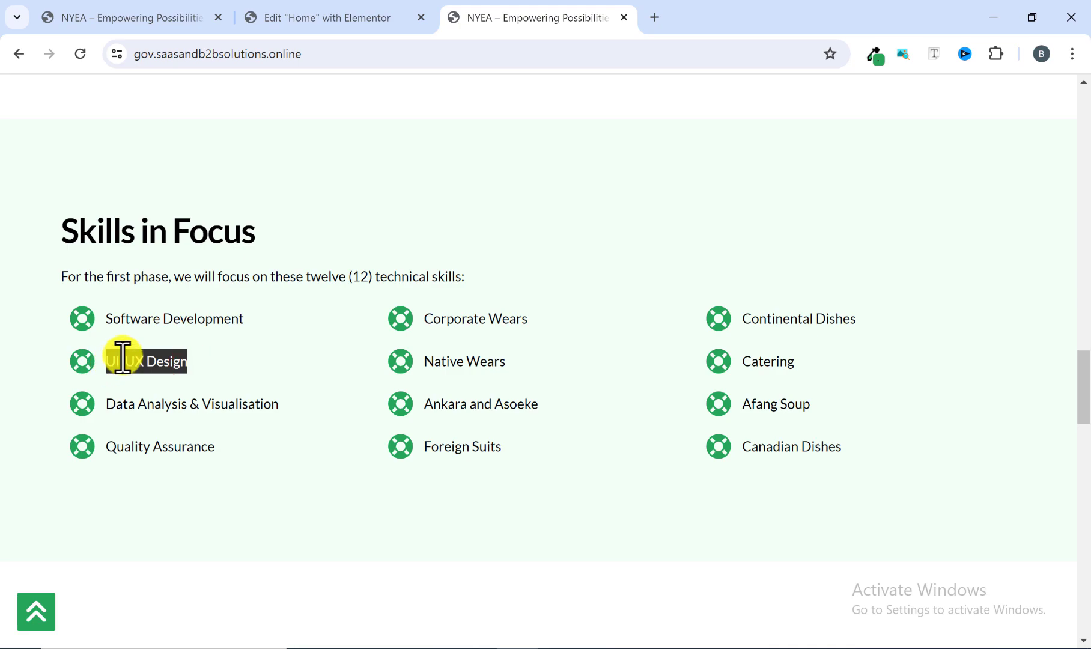
pyautogui.rightClick(123, 360)
pyautogui.click(160, 373)
pyautogui.click(357, 8)
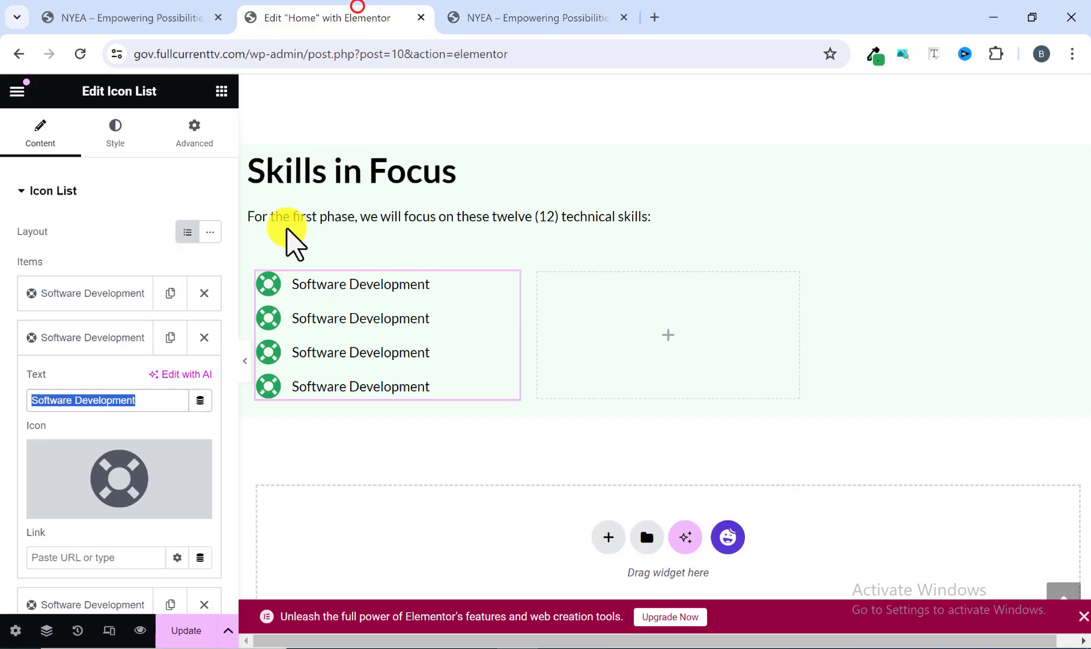
pyautogui.rightClick(66, 391)
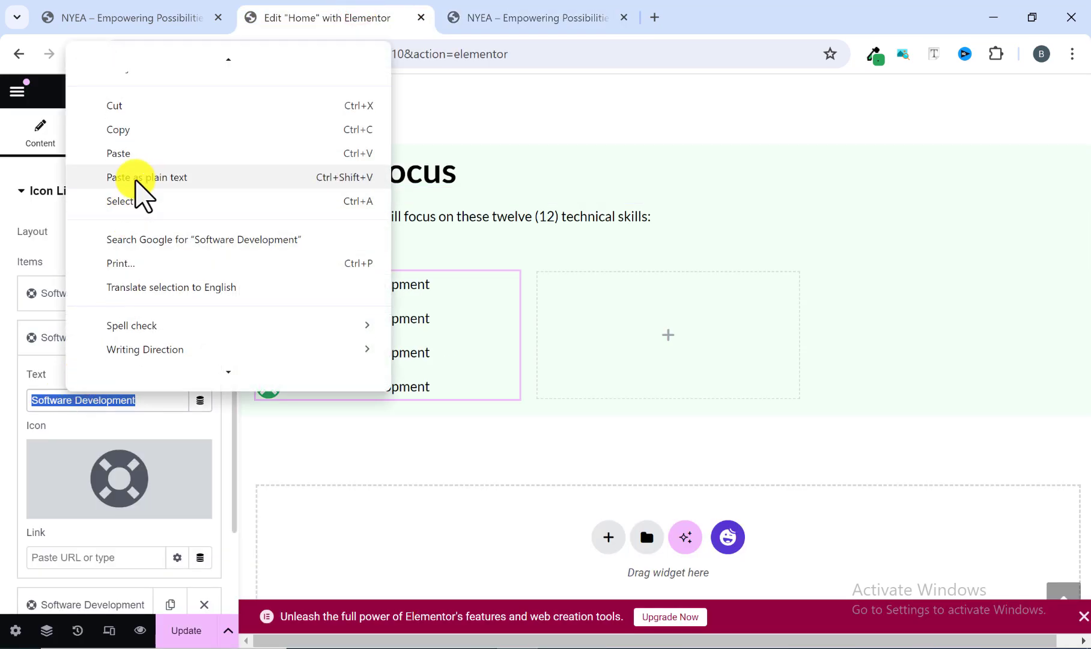
pyautogui.click(130, 160)
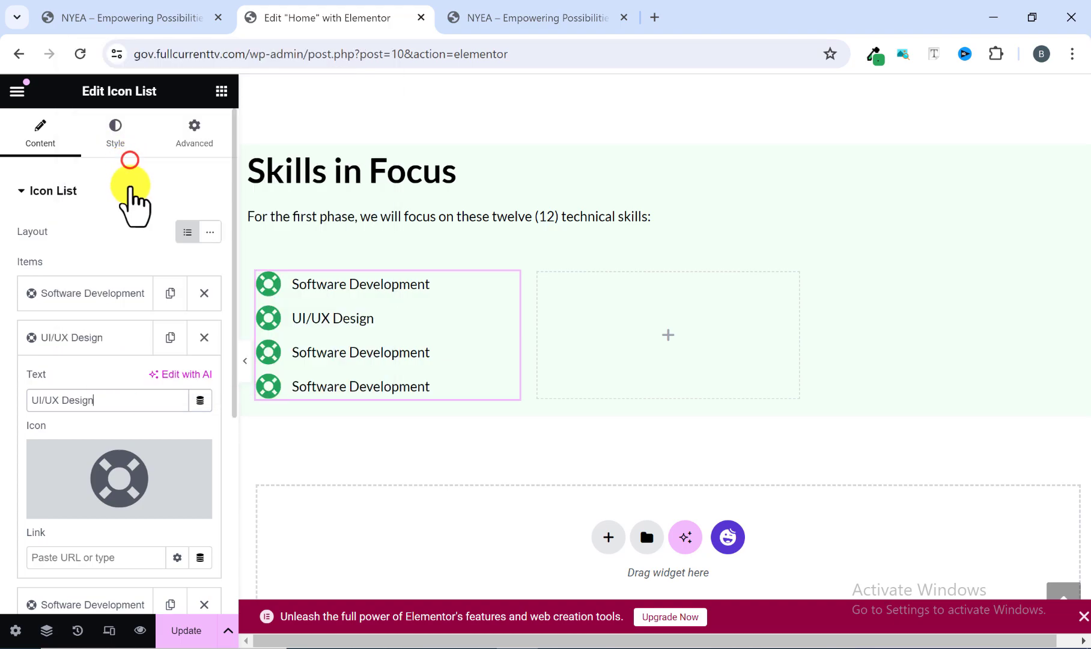
# Replace the third list item's text with "Data Analysis & Visualisation", copied from the reference site.
pyautogui.click(518, 13)
pyautogui.moveTo(297, 393); pyautogui.dragTo(78, 418)
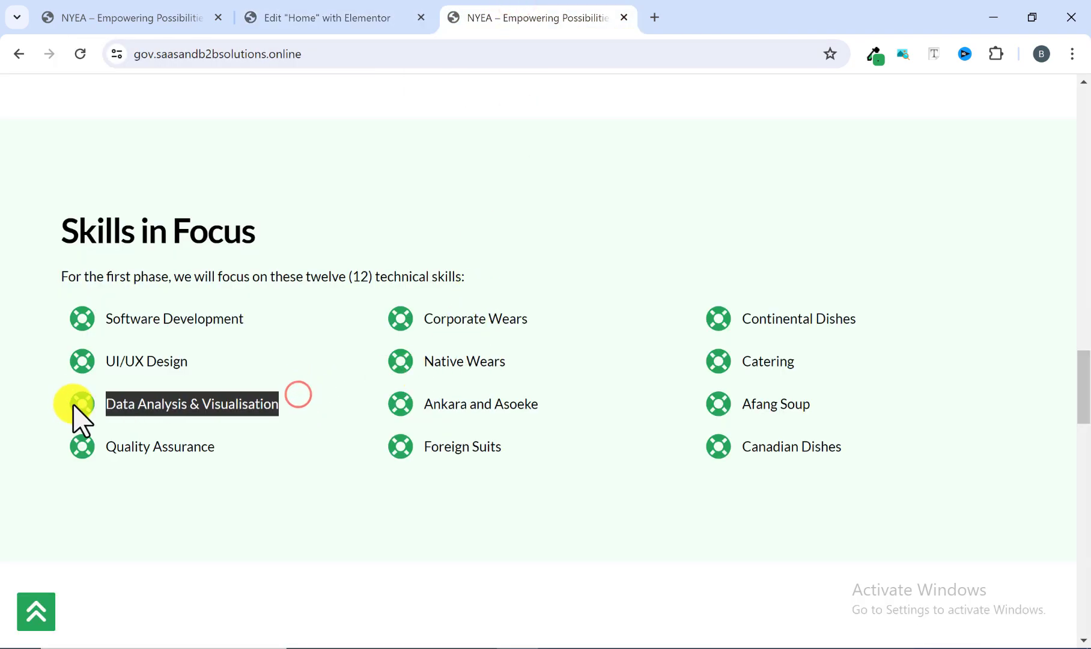
pyautogui.rightClick(144, 407)
pyautogui.click(246, 192)
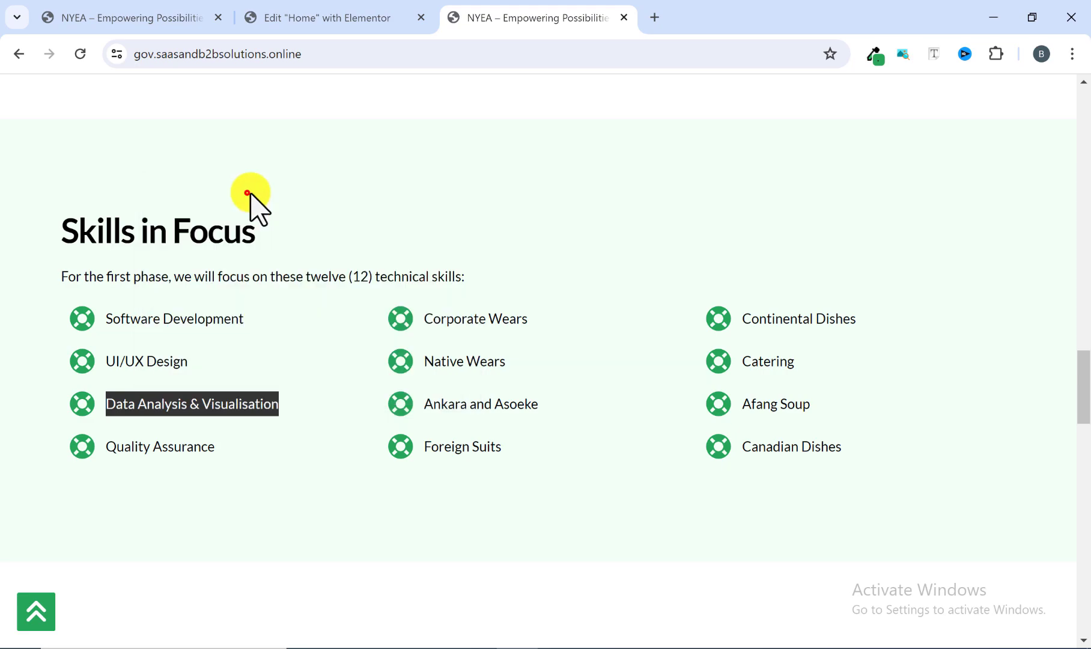
pyautogui.click(314, 16)
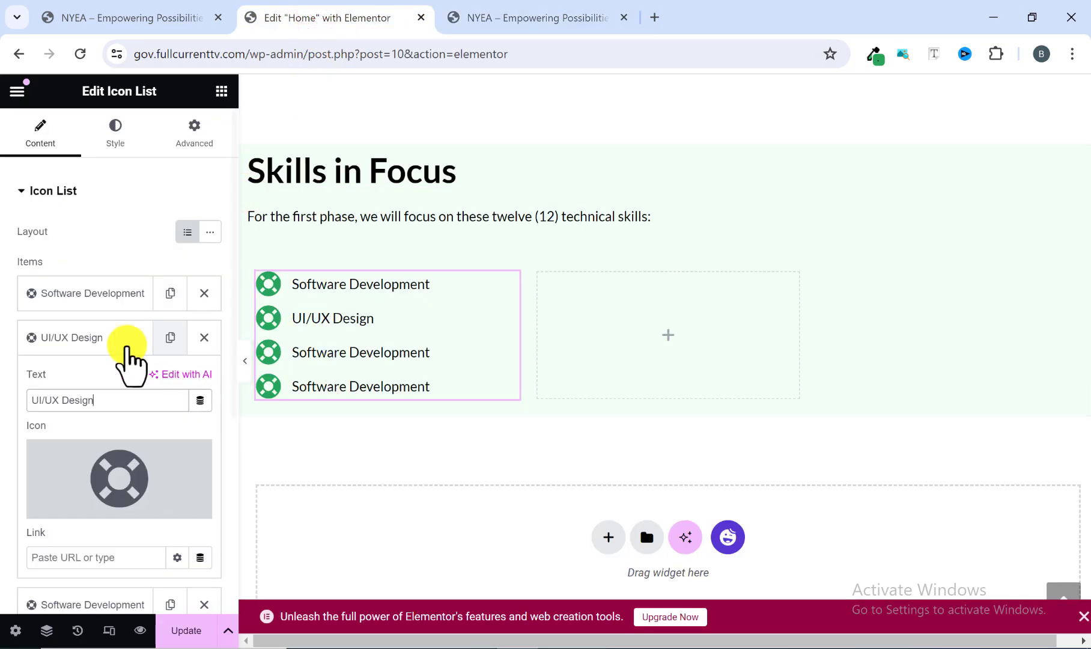
pyautogui.click(84, 332)
pyautogui.click(92, 335)
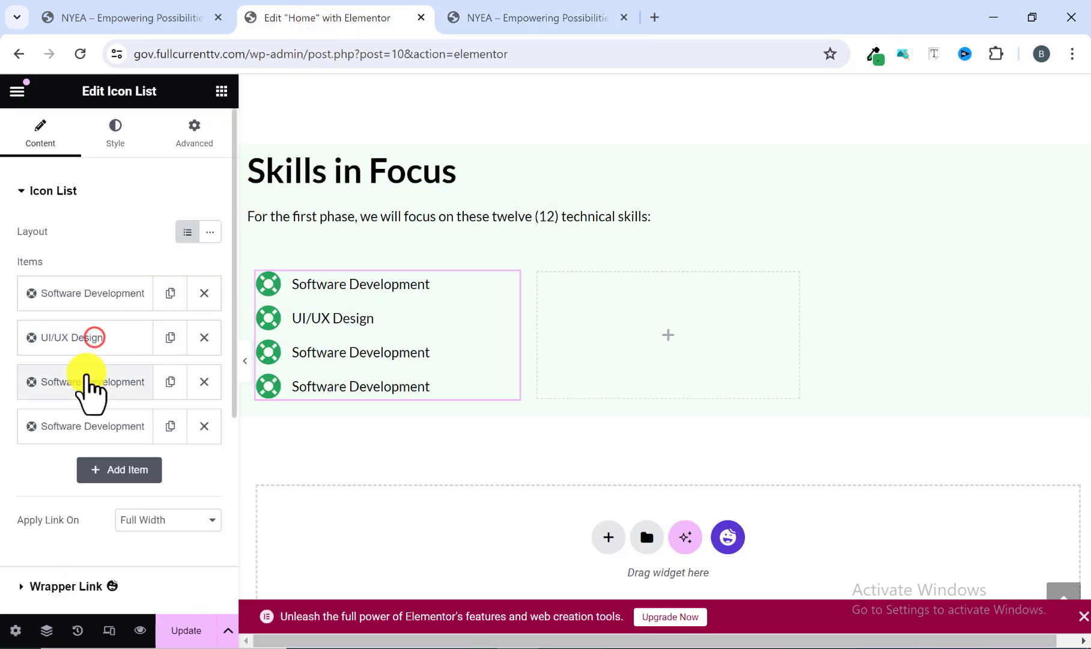
pyautogui.click(80, 382)
pyautogui.moveTo(137, 444); pyautogui.dragTo(32, 444)
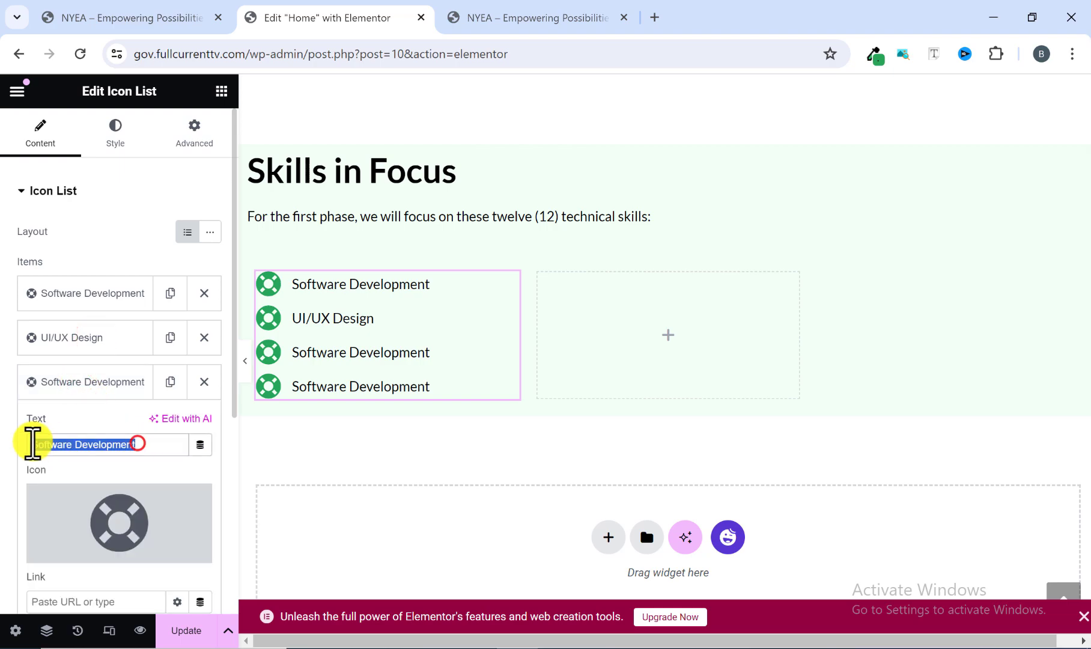
pyautogui.rightClick(50, 443)
pyautogui.click(104, 156)
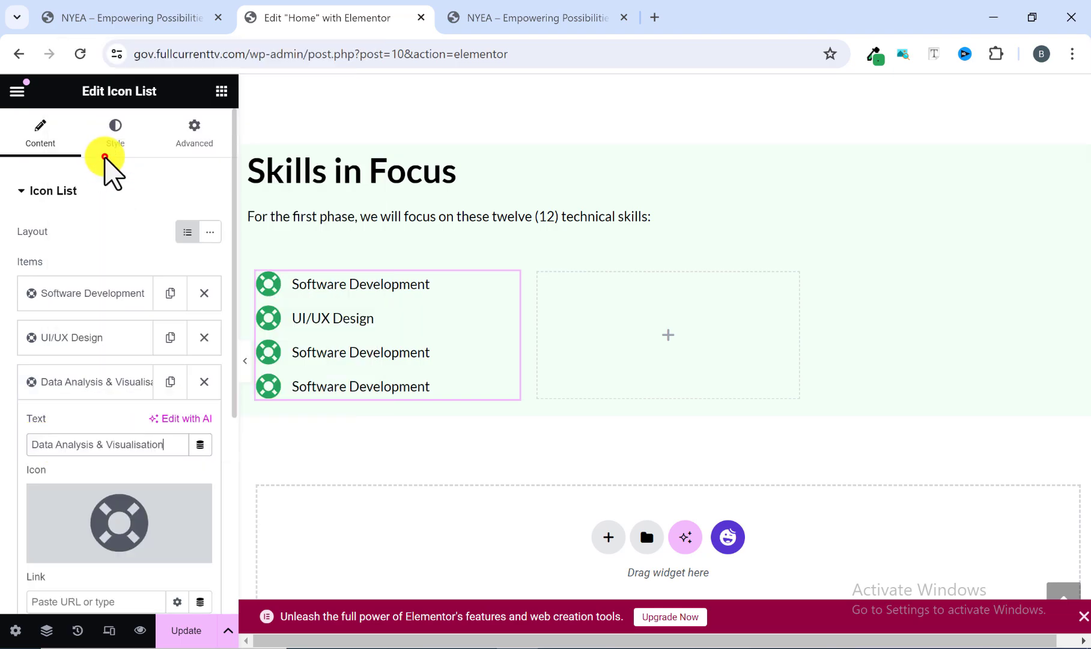
# Replace the fourth list item's text with "Quality Assurance", copied from the reference site, and collapse the item.
pyautogui.click(480, 17)
pyautogui.moveTo(249, 456); pyautogui.dragTo(116, 451)
pyautogui.rightClick(109, 454)
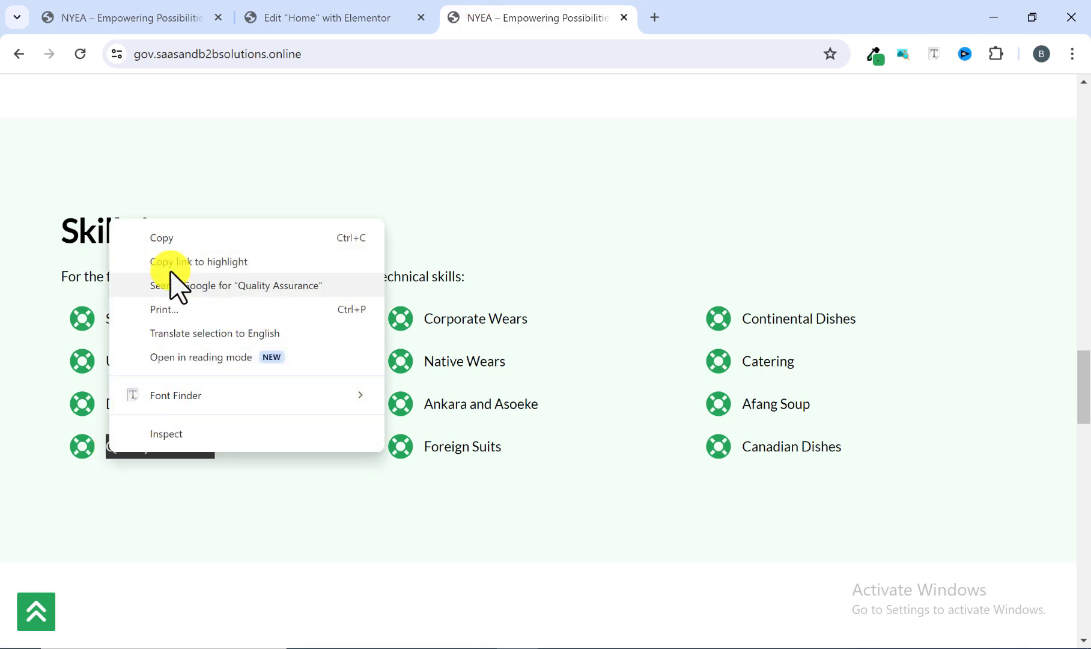
pyautogui.click(176, 238)
pyautogui.click(357, 19)
pyautogui.scroll(-1, 68, 475)
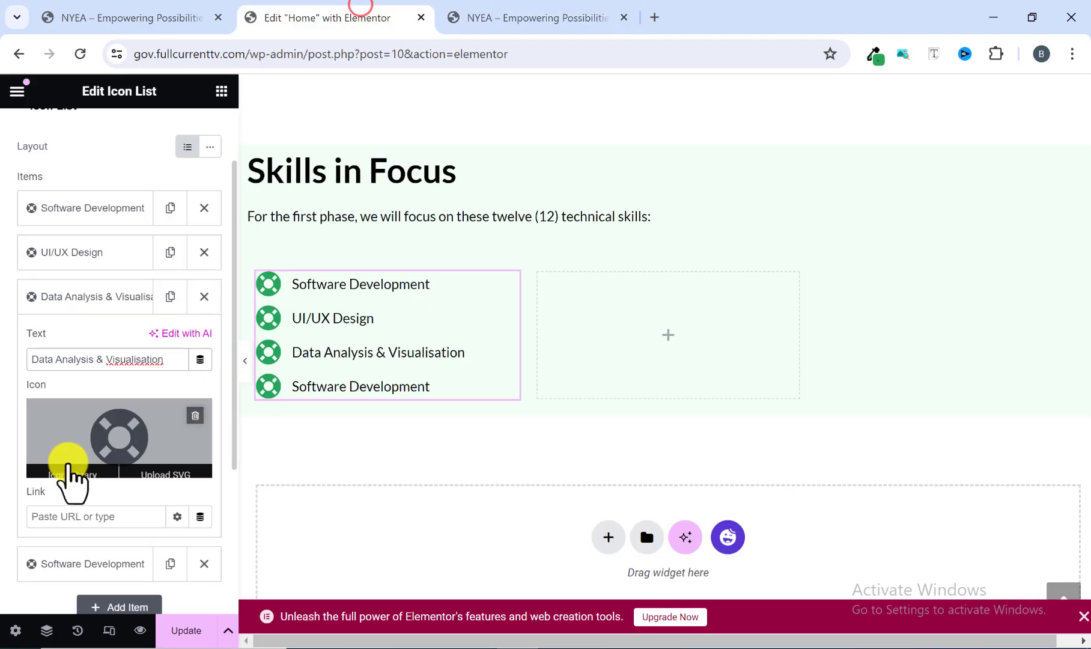
pyautogui.click(86, 303)
pyautogui.click(80, 342)
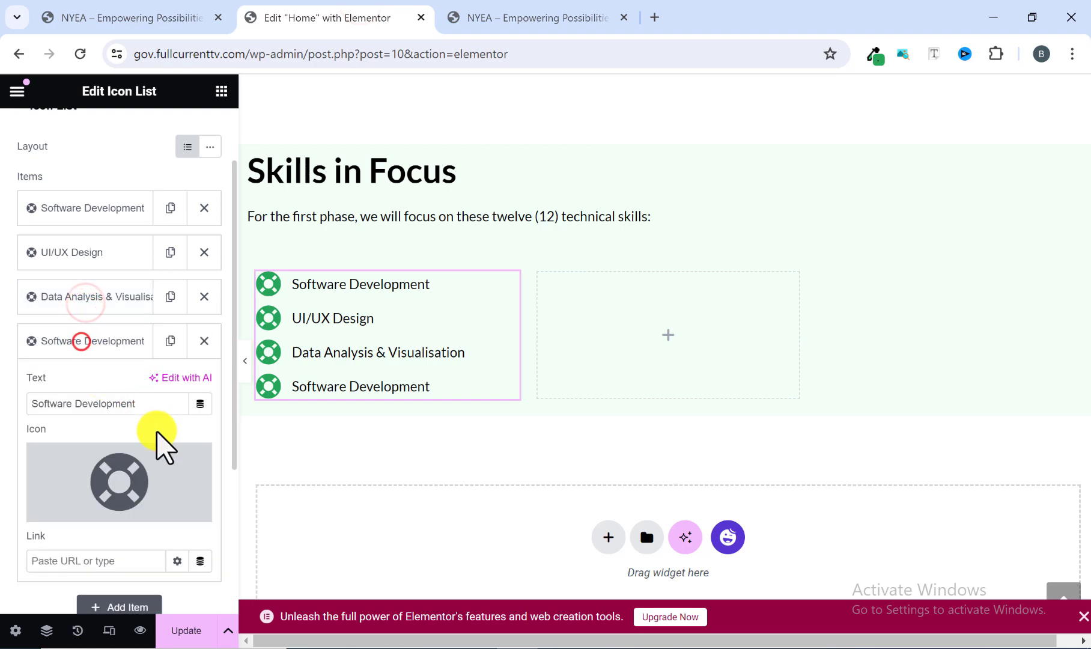
pyautogui.moveTo(155, 401); pyautogui.dragTo(50, 406)
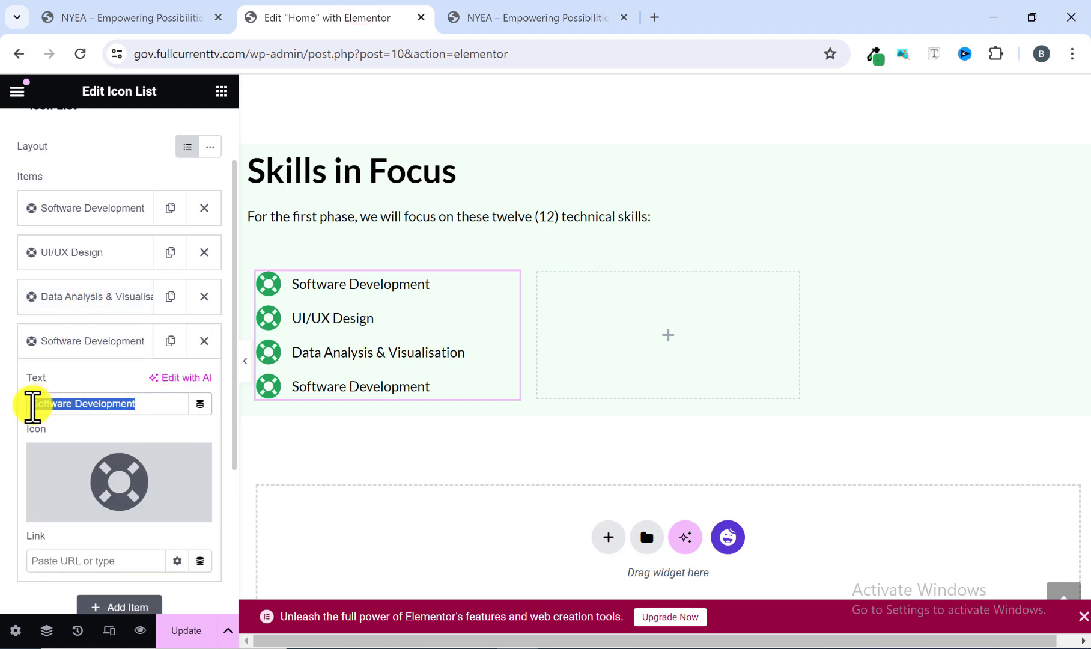
pyautogui.rightClick(31, 407)
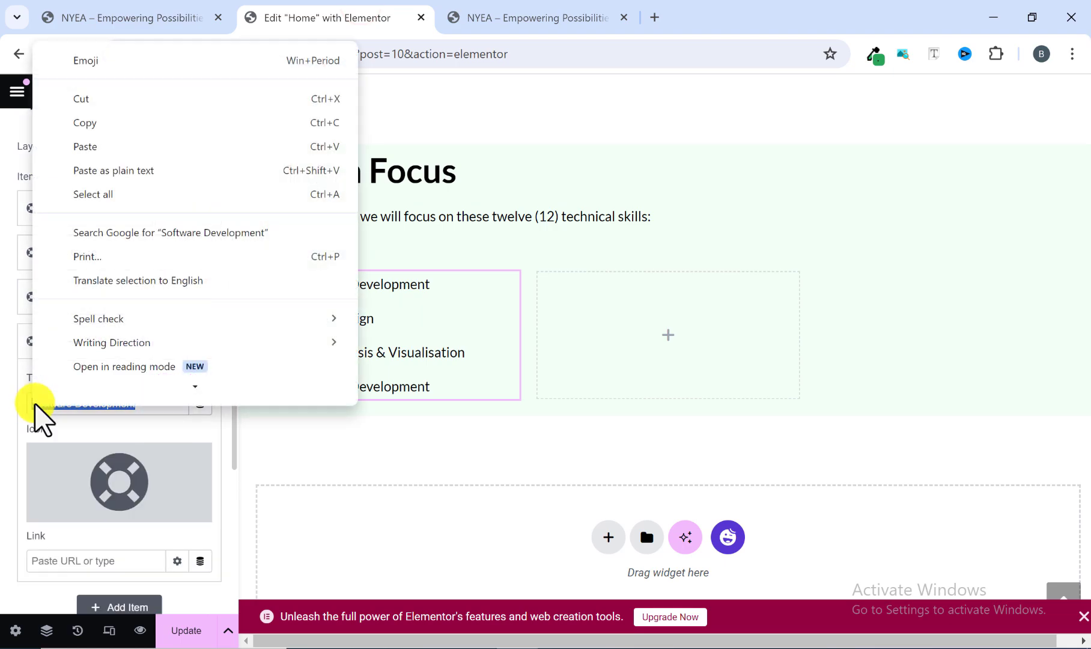
pyautogui.click(145, 147)
pyautogui.click(105, 332)
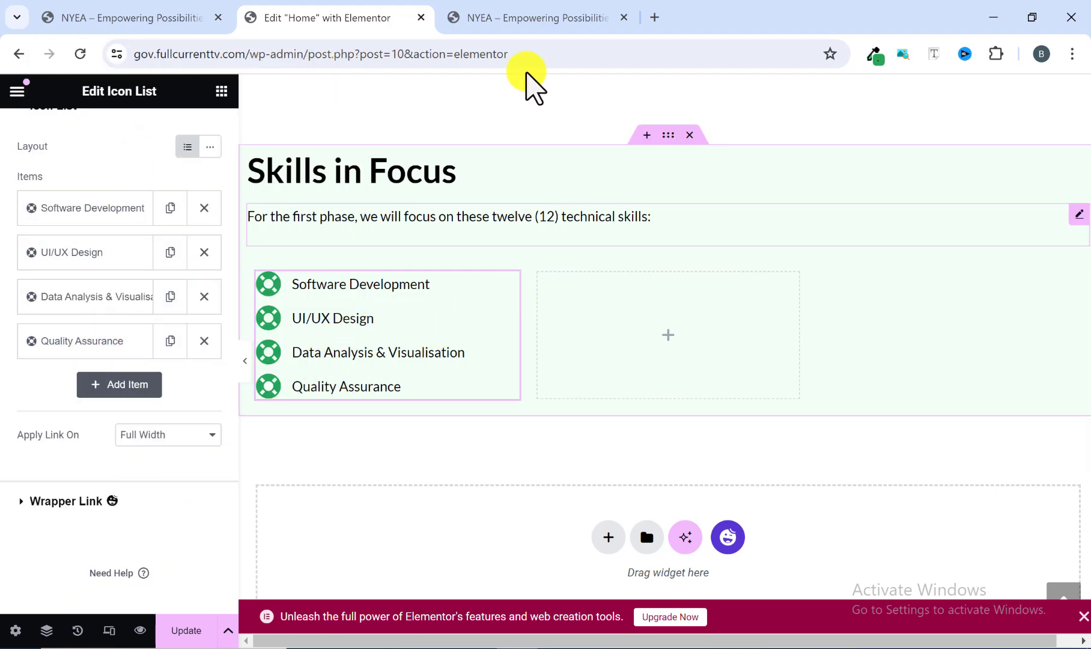
# Copy the first column's icon list and paste it into the second and third columns of the Skills in Focus grid.
pyautogui.click(551, 17)
pyautogui.click(349, 13)
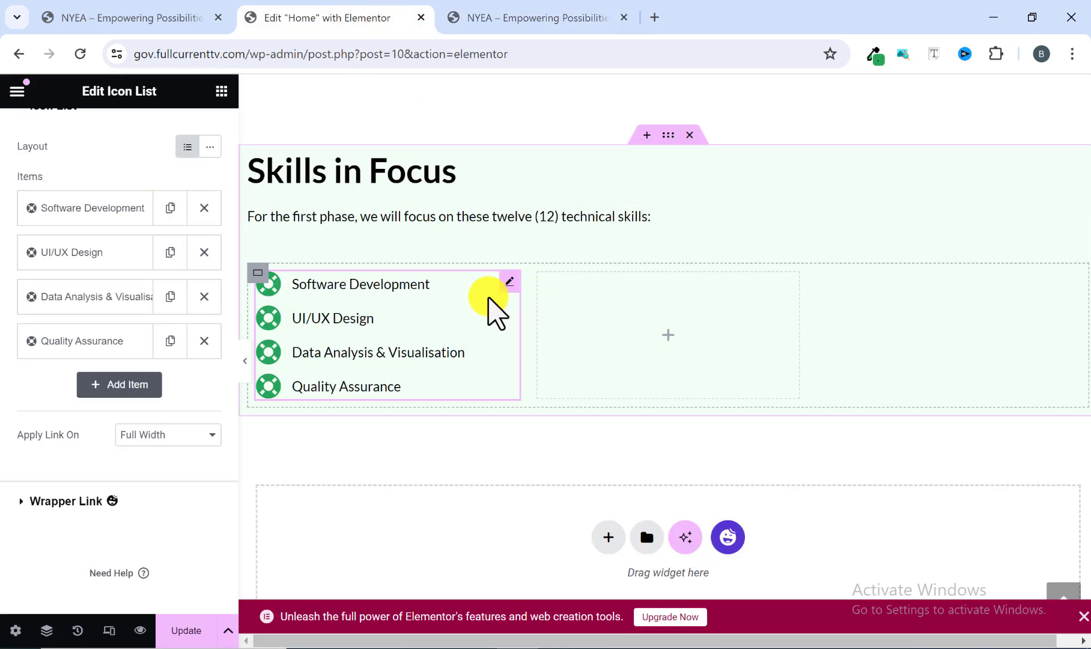
pyautogui.rightClick(503, 294)
pyautogui.click(537, 335)
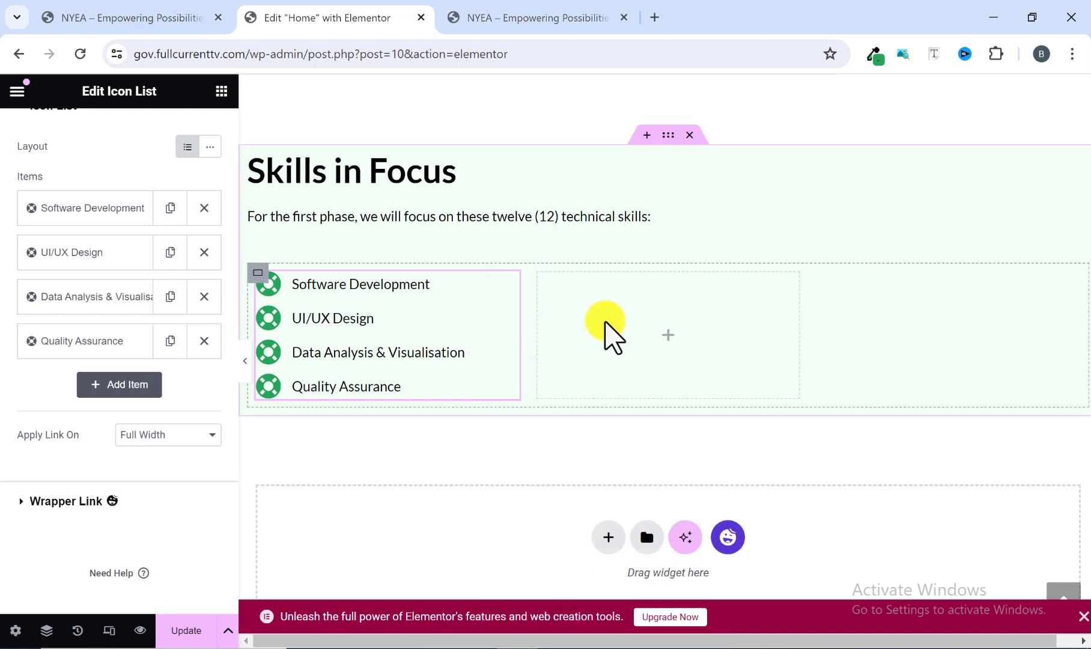
pyautogui.rightClick(603, 325)
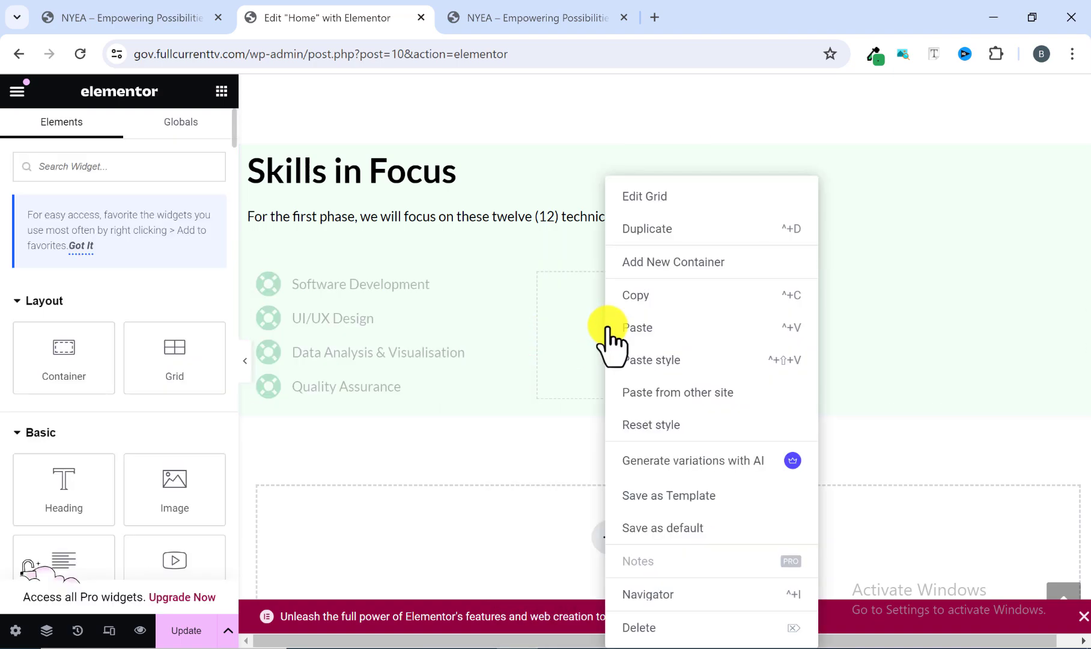
pyautogui.click(638, 327)
pyautogui.rightClick(908, 336)
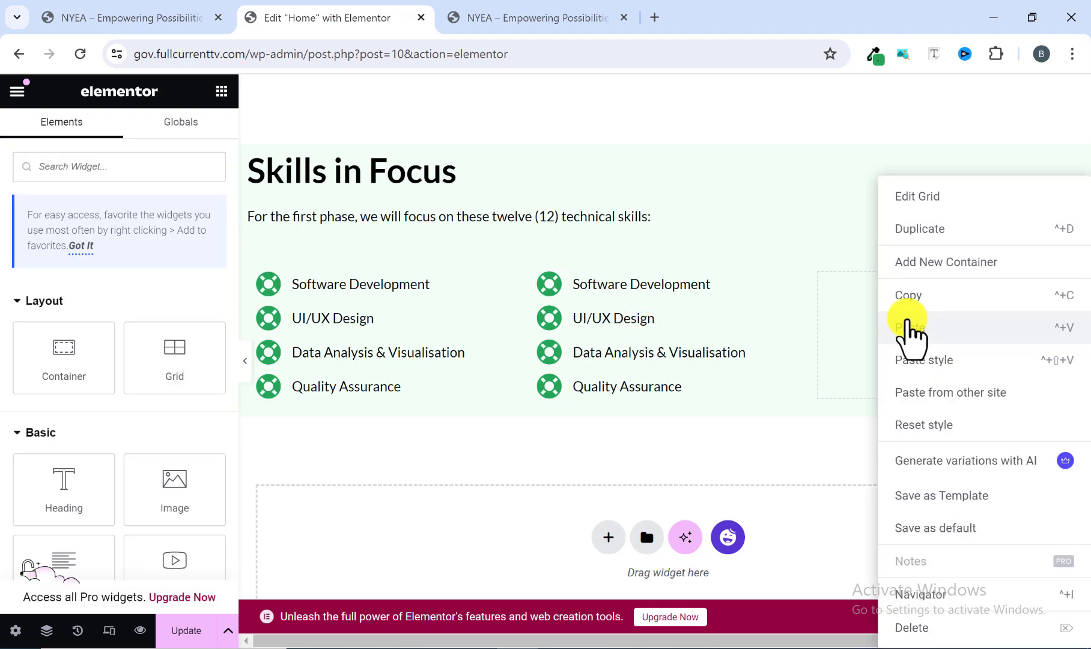
pyautogui.click(906, 327)
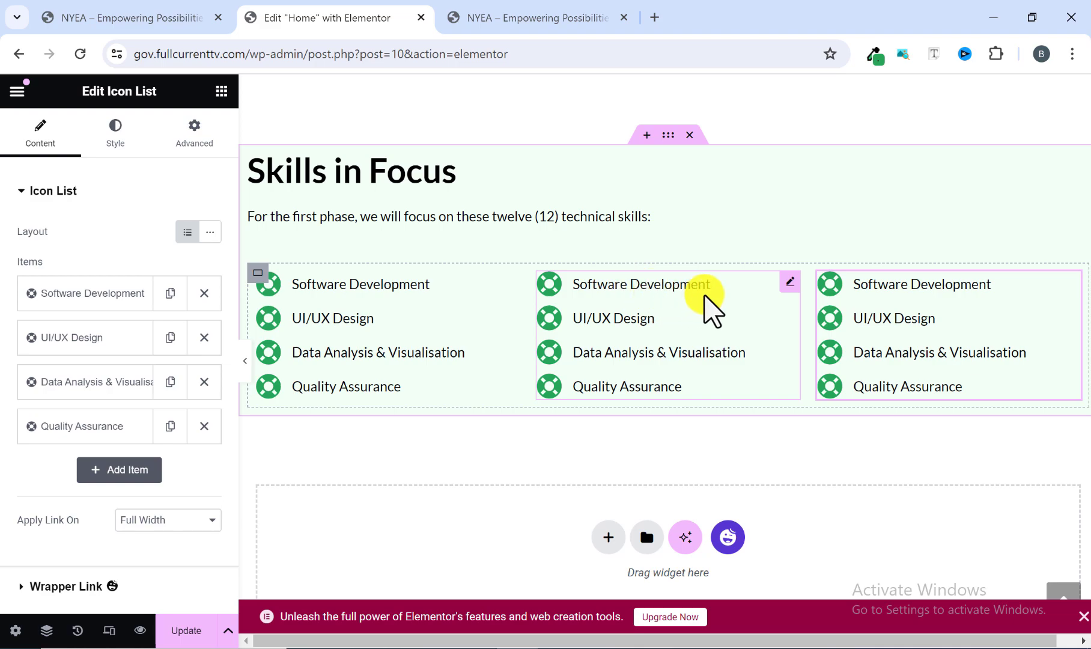
# Change the middle icon list's first item to "Corporate Wears", copied from the reference site, and collapse the item.
pyautogui.click(789, 283)
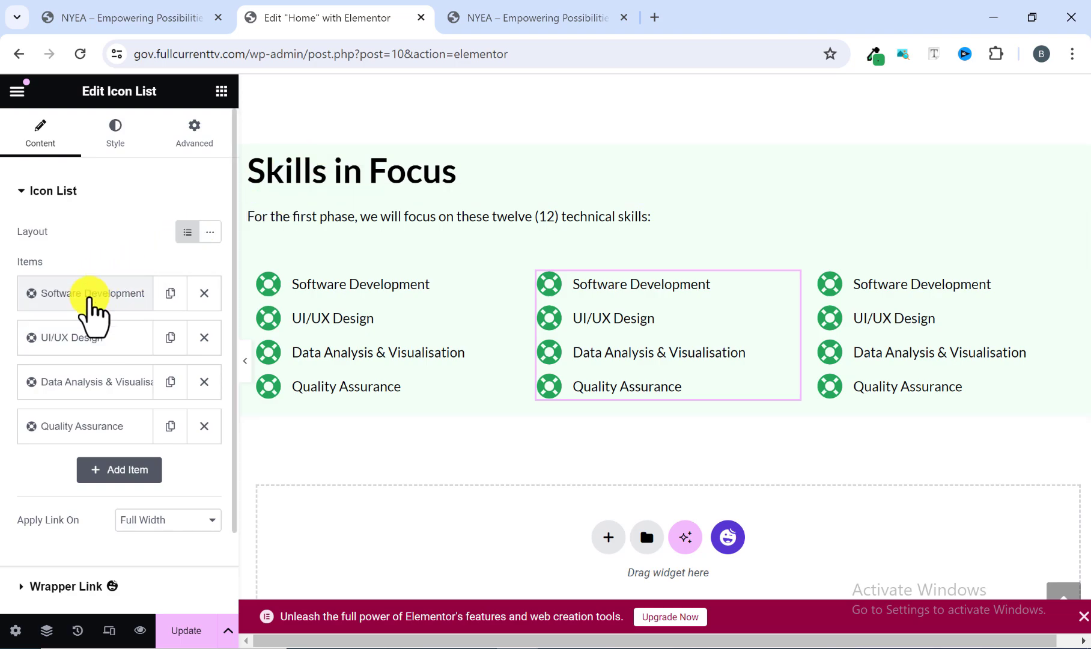
pyautogui.click(89, 294)
pyautogui.click(478, 23)
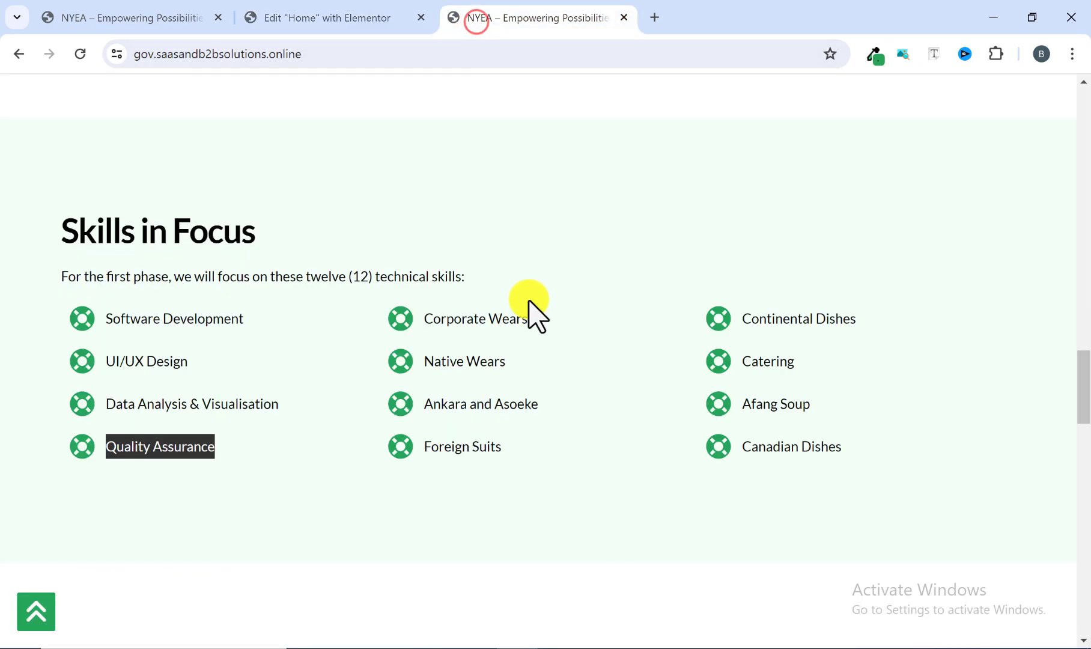
pyautogui.moveTo(534, 320); pyautogui.dragTo(420, 325)
pyautogui.rightClick(446, 318)
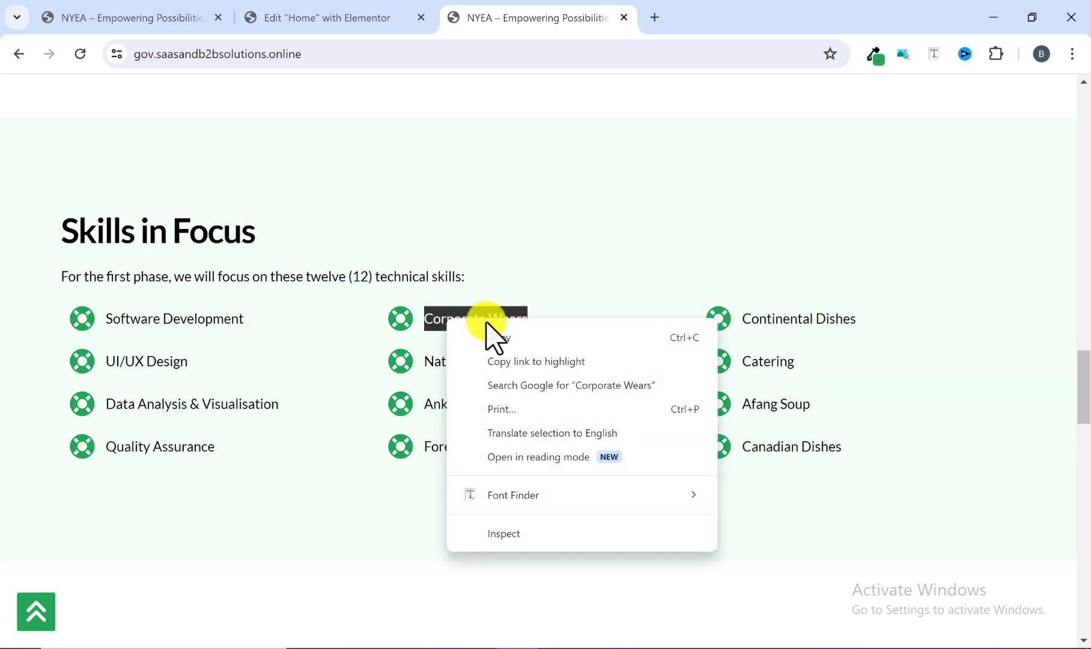
pyautogui.click(489, 335)
pyautogui.click(364, 14)
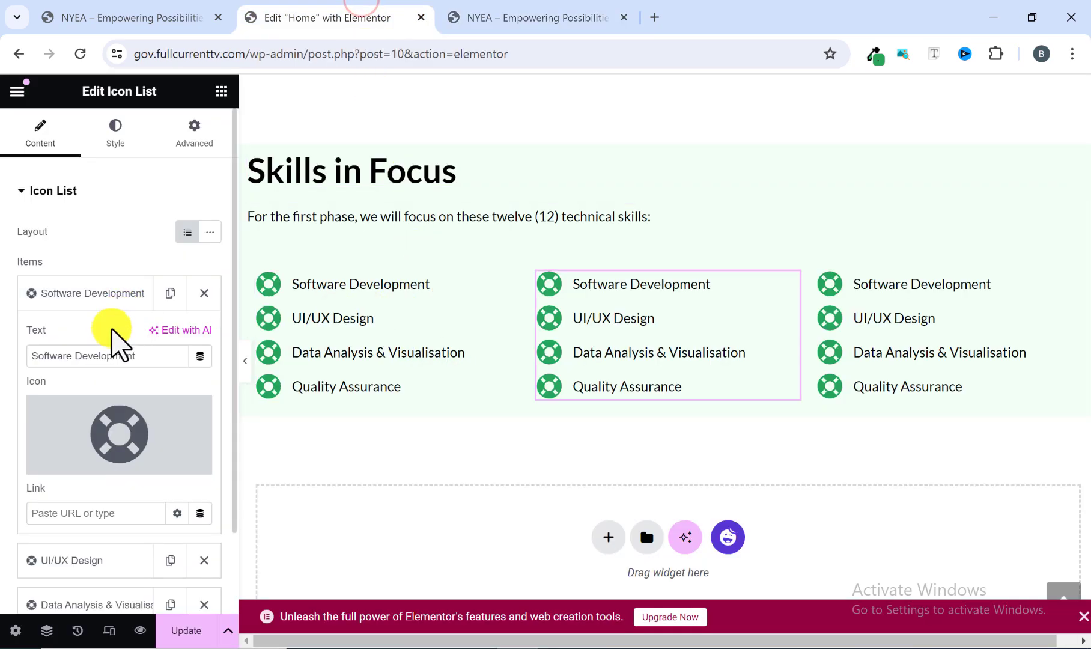
pyautogui.moveTo(150, 354); pyautogui.dragTo(15, 357)
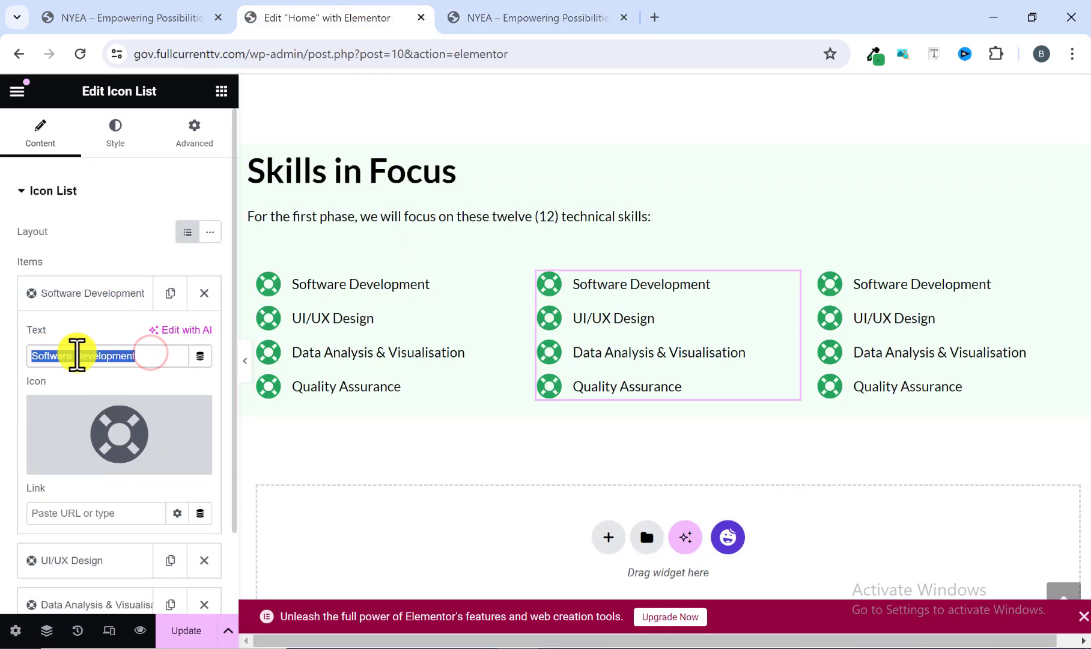
pyautogui.rightClick(78, 353)
pyautogui.click(136, 162)
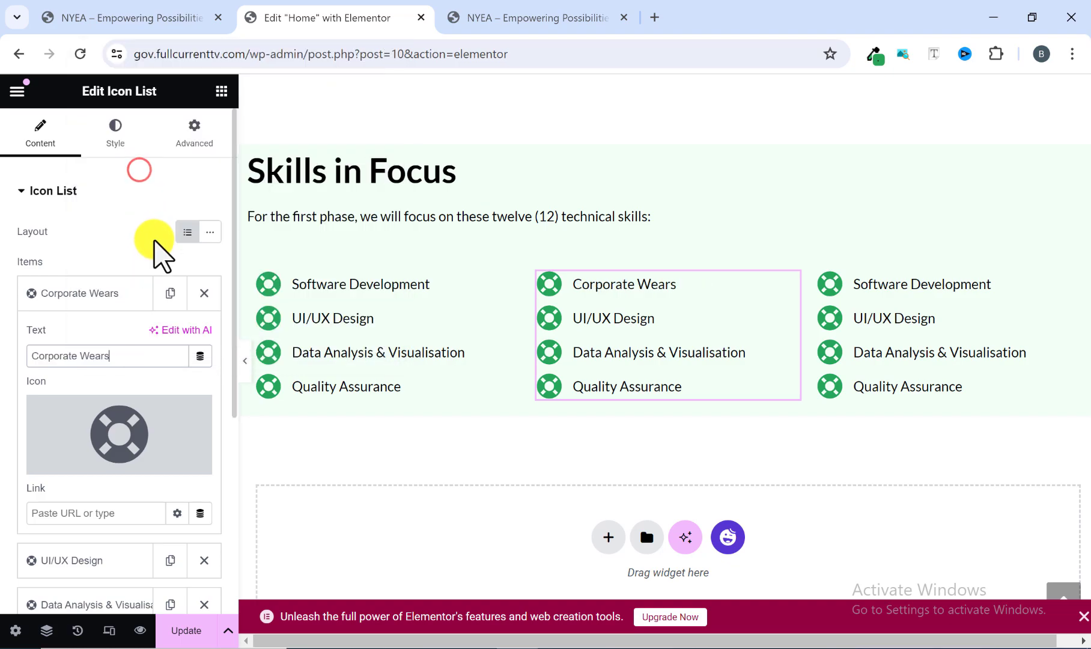
pyautogui.click(96, 297)
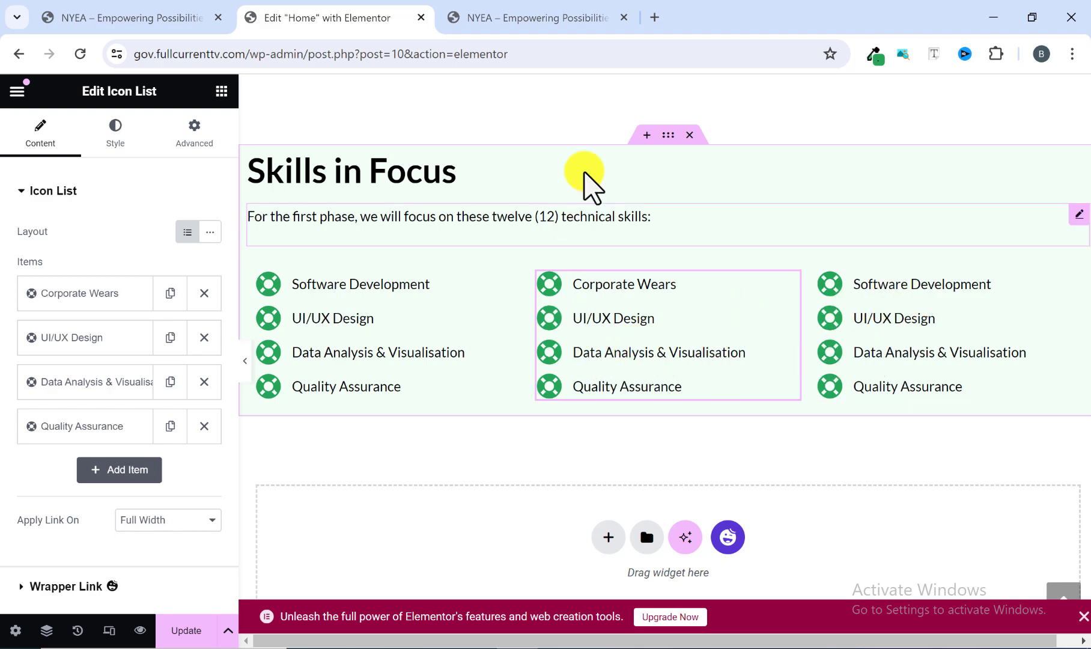
# Unlink the Skills in Focus container's padding values and set the top and bottom padding to 100 px.
pyautogui.click(538, 15)
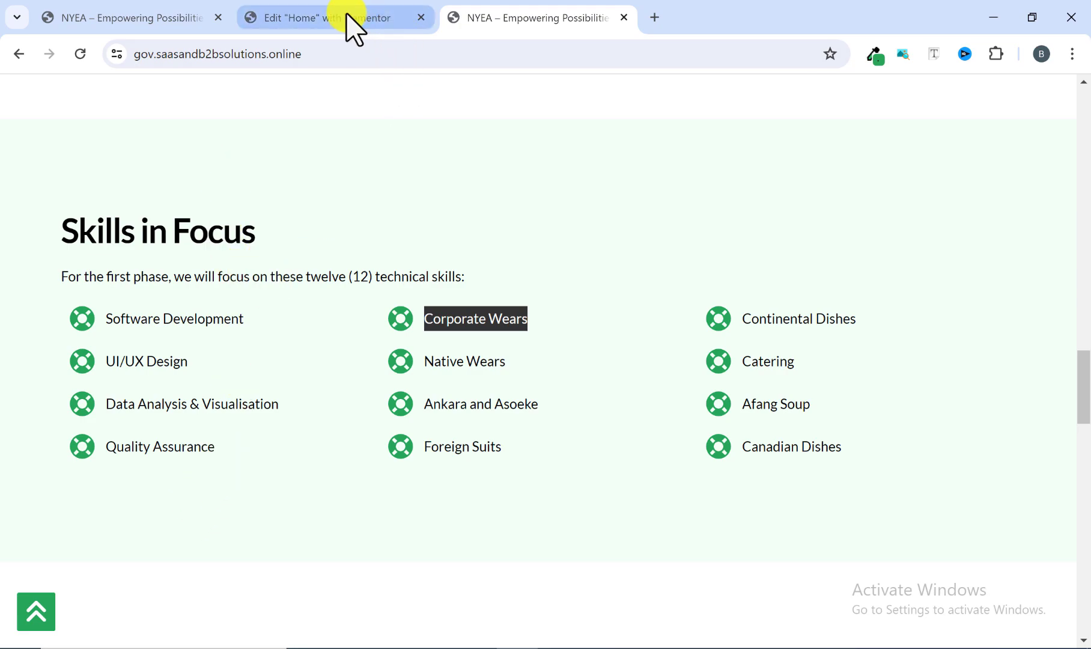
pyautogui.click(354, 27)
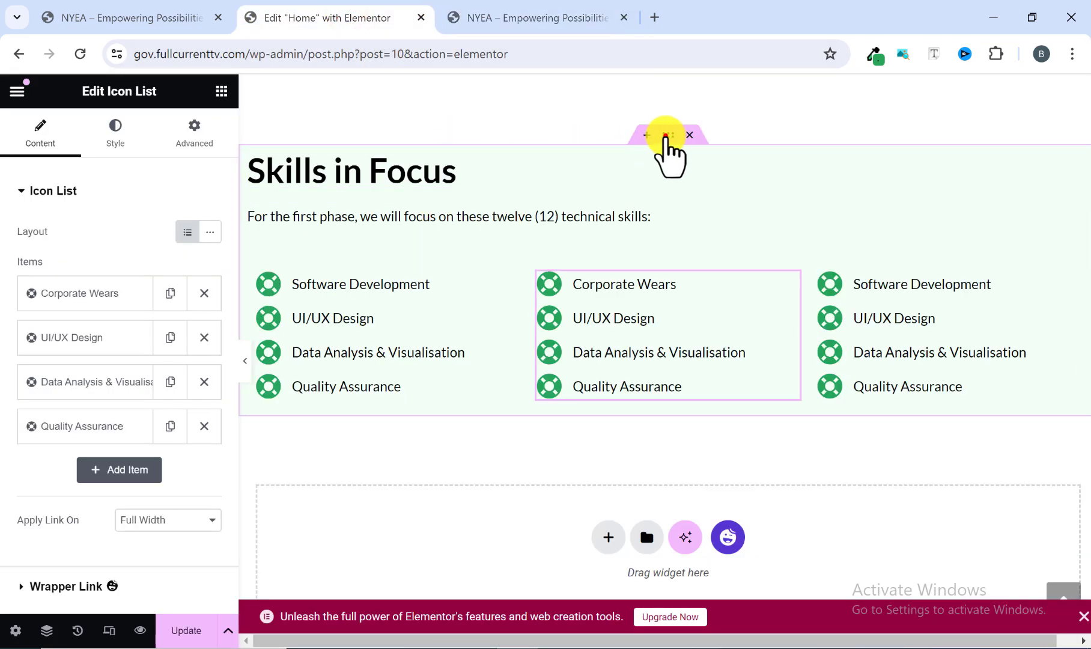
pyautogui.click(666, 134)
pyautogui.click(197, 138)
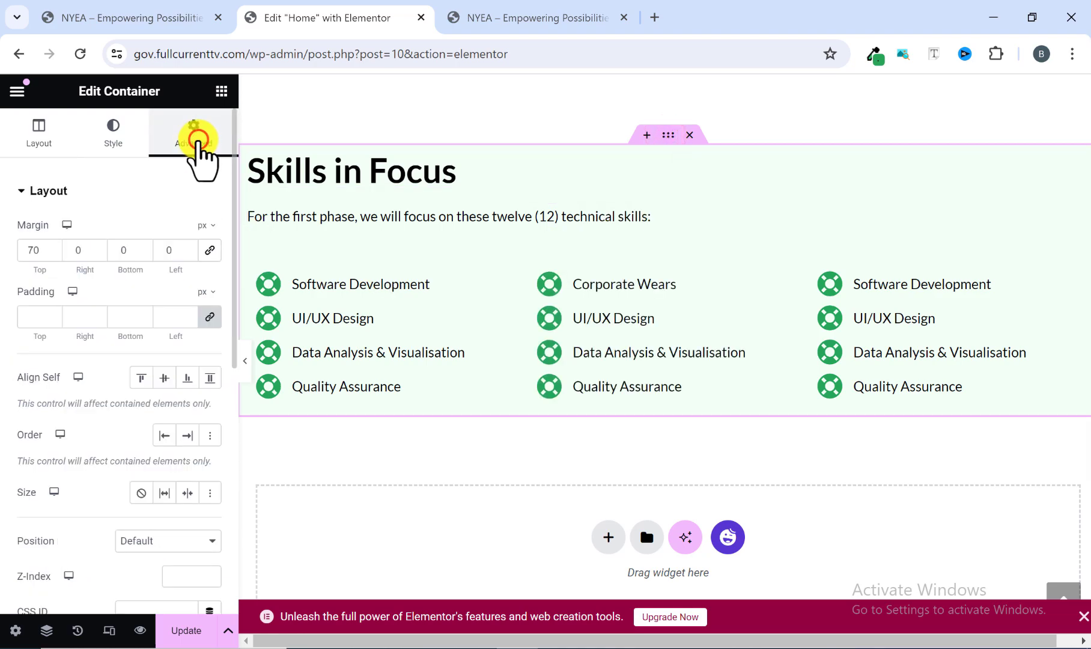
pyautogui.click(210, 317)
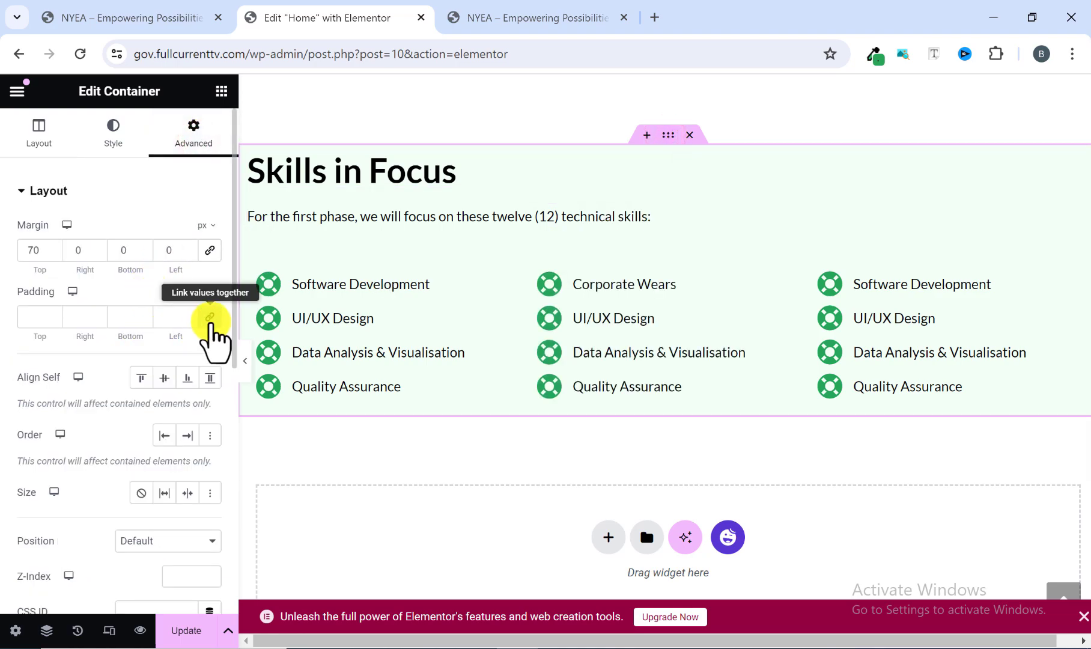
pyautogui.click(209, 317)
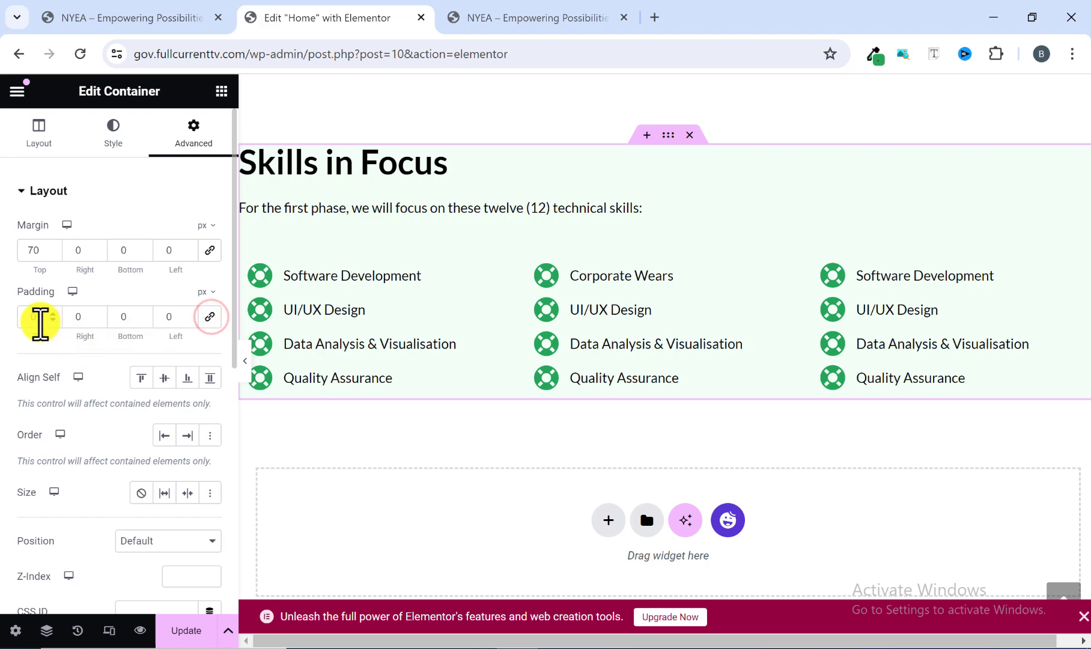
pyautogui.write('100')
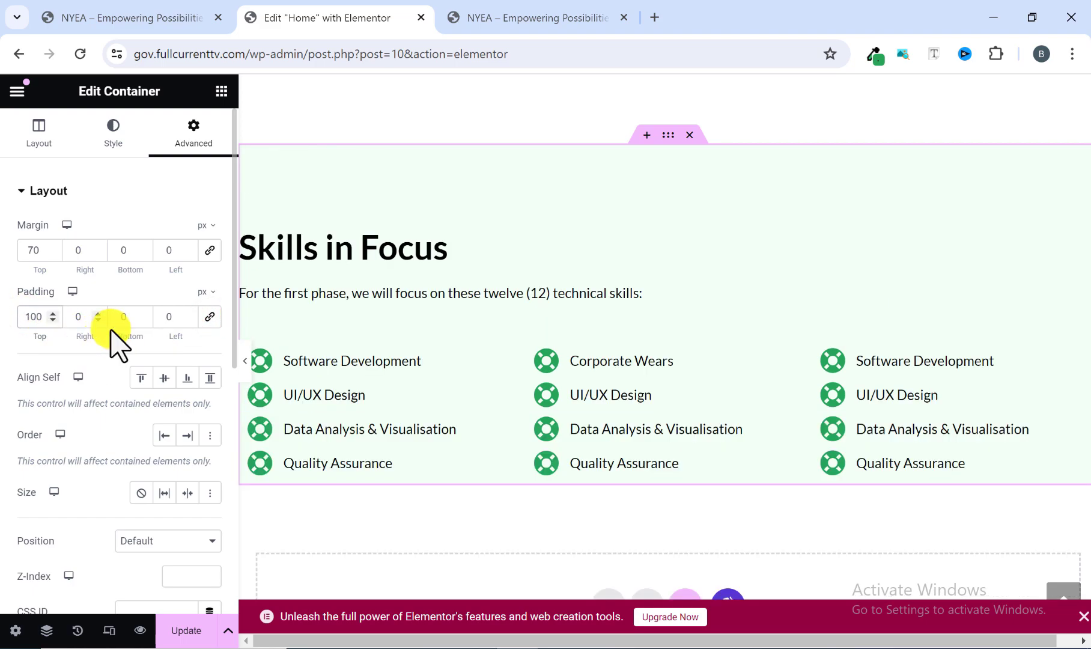
pyautogui.write('1')
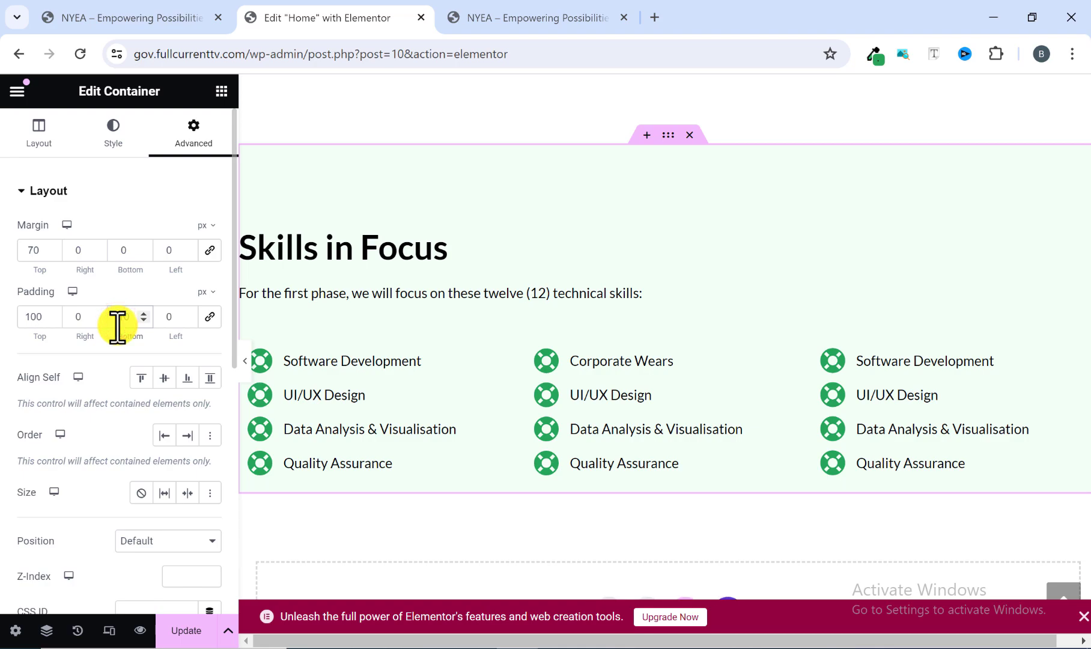
pyautogui.write('00')
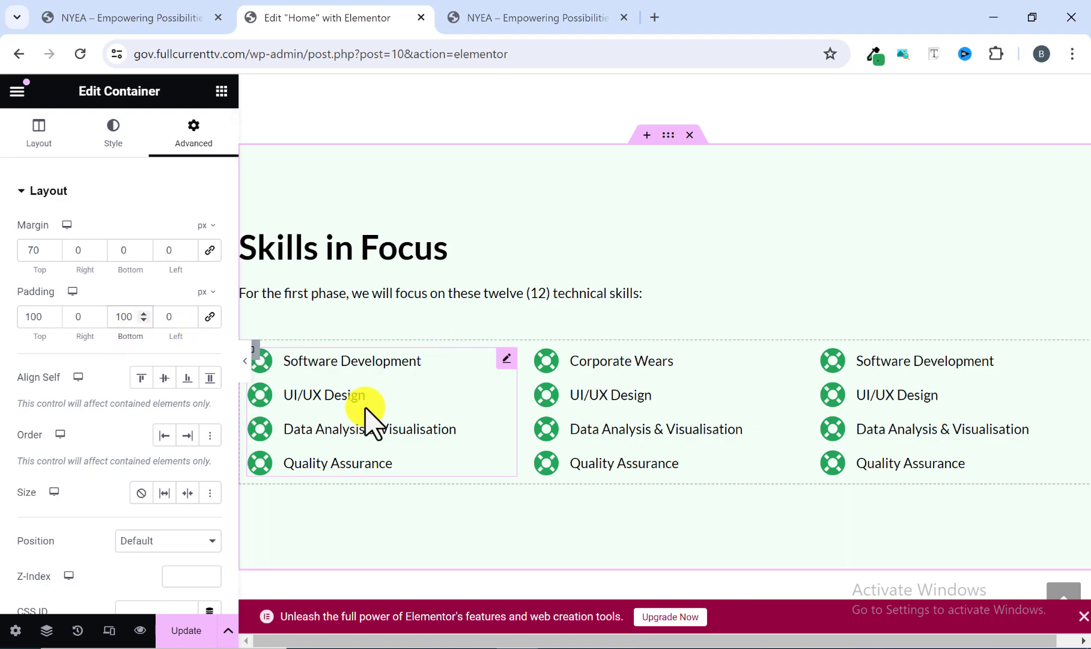
# Preview the Skills in Focus section at full width and compare its layout and spacing with the reference site.
pyautogui.click(245, 368)
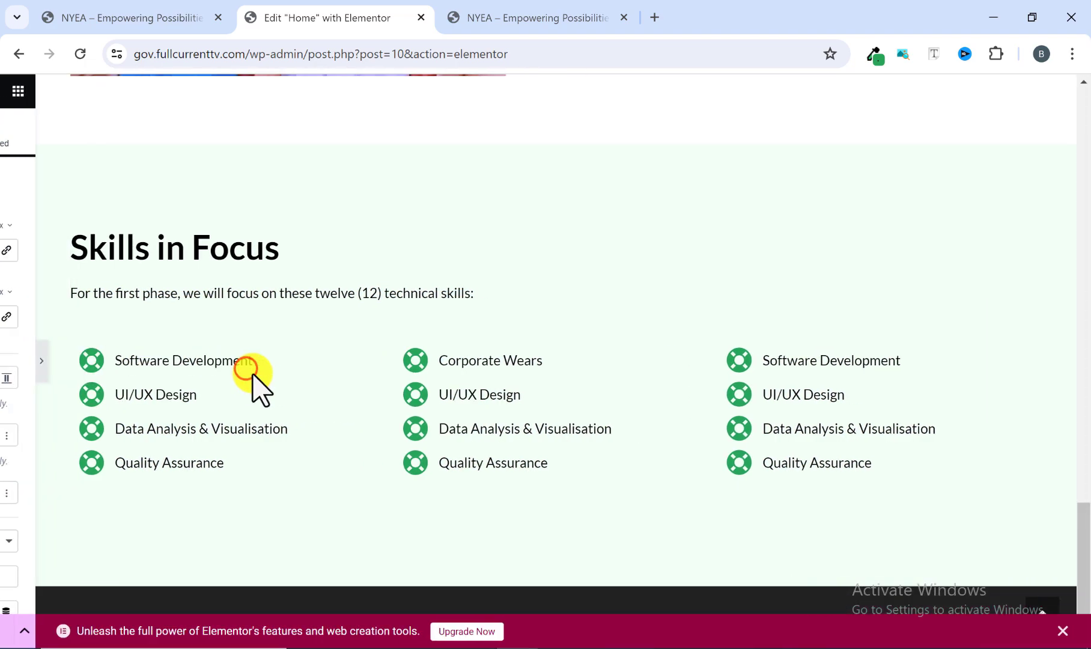
pyautogui.scroll(4, 540, 401)
pyautogui.scroll(-4, 544, 409)
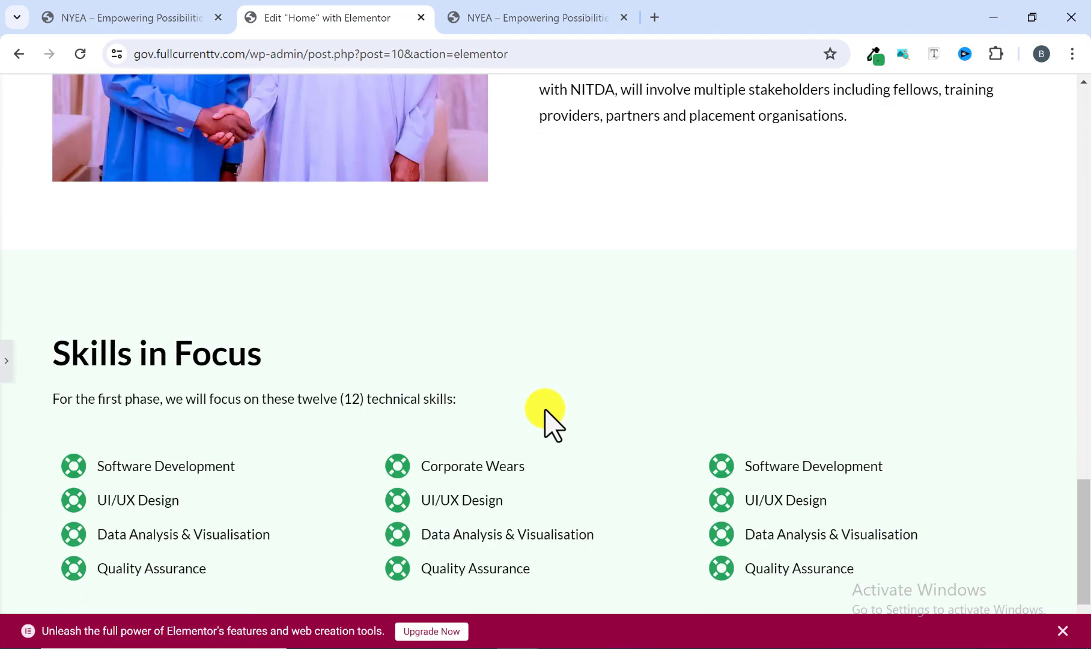
pyautogui.click(508, 15)
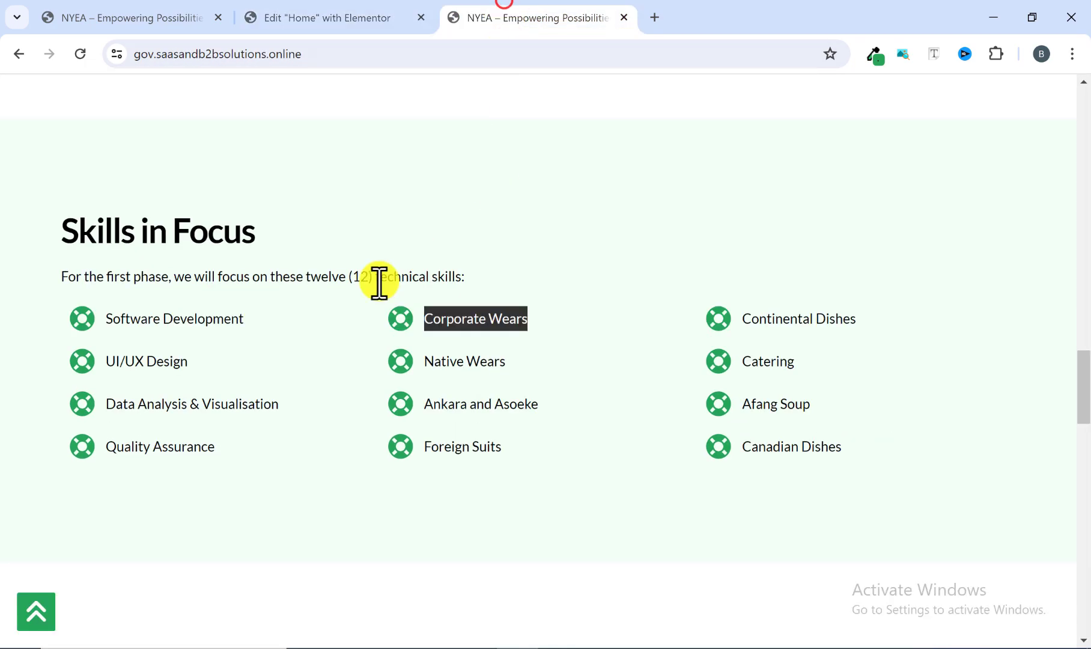
pyautogui.scroll(-2, 406, 274)
pyautogui.click(536, 237)
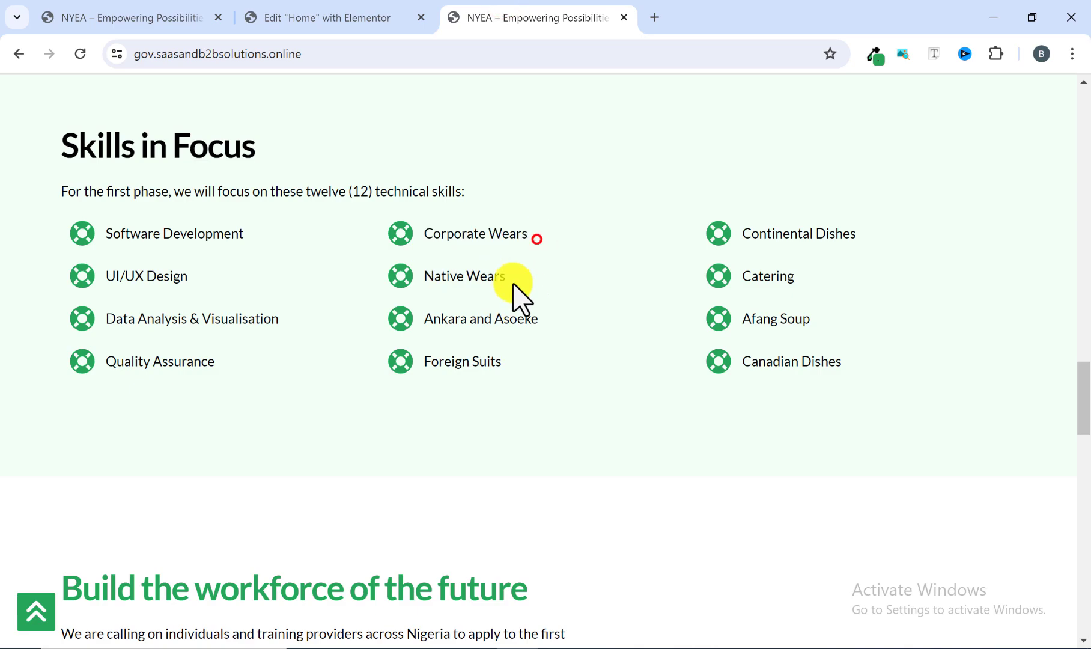
pyautogui.click(385, 16)
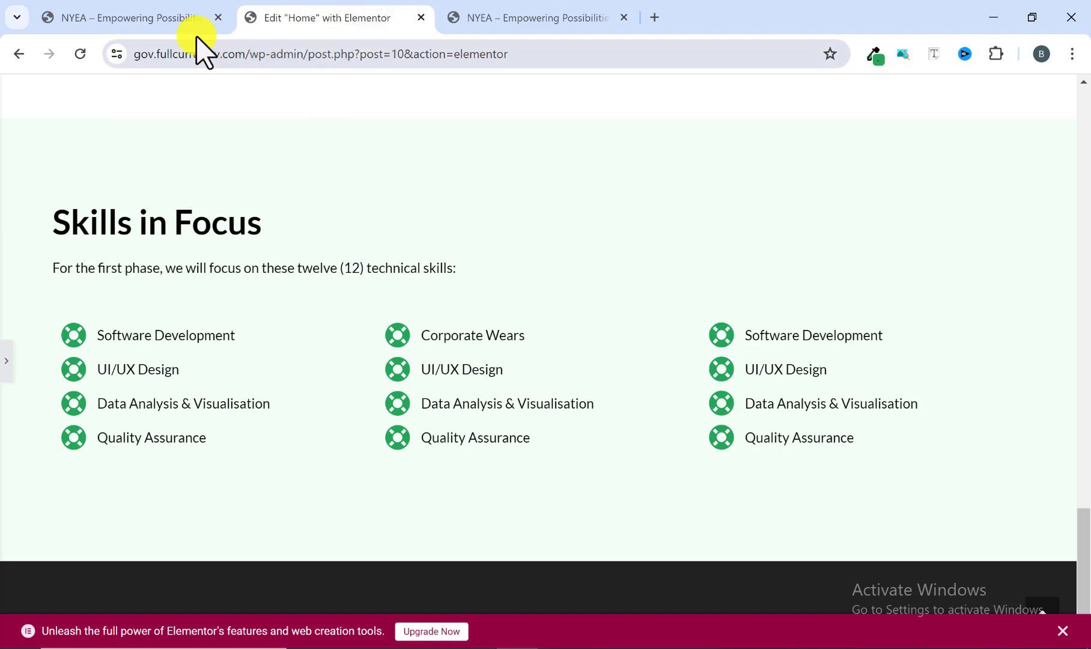
pyautogui.click(494, 17)
pyautogui.scroll(-1, 424, 370)
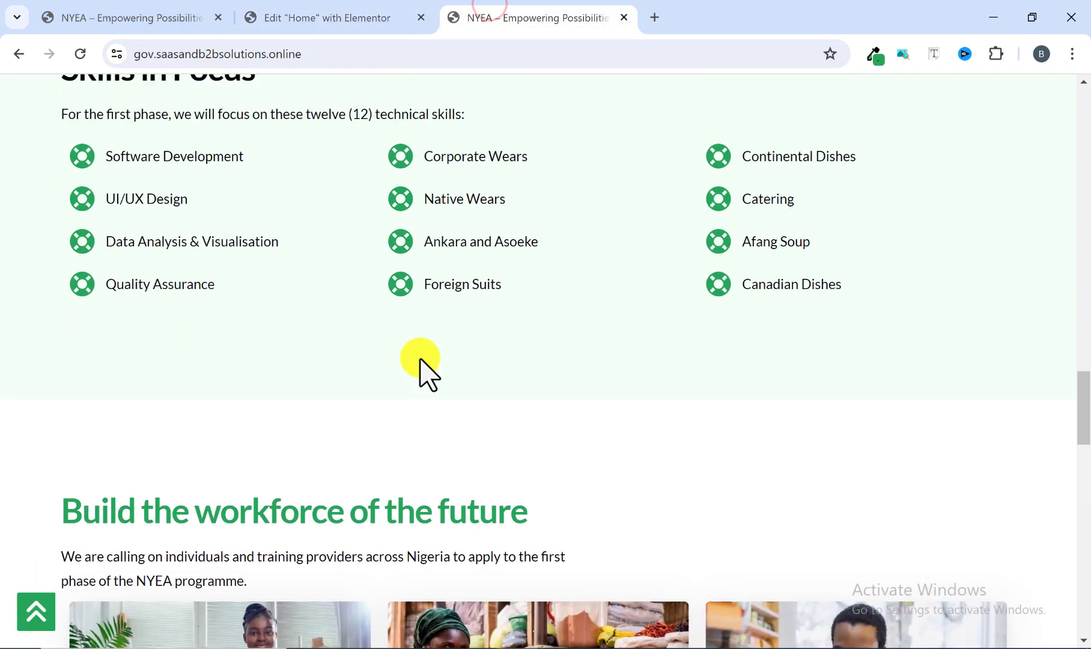
pyautogui.scroll(2, 420, 360)
pyautogui.scroll(1, 424, 373)
pyautogui.scroll(-1, 421, 361)
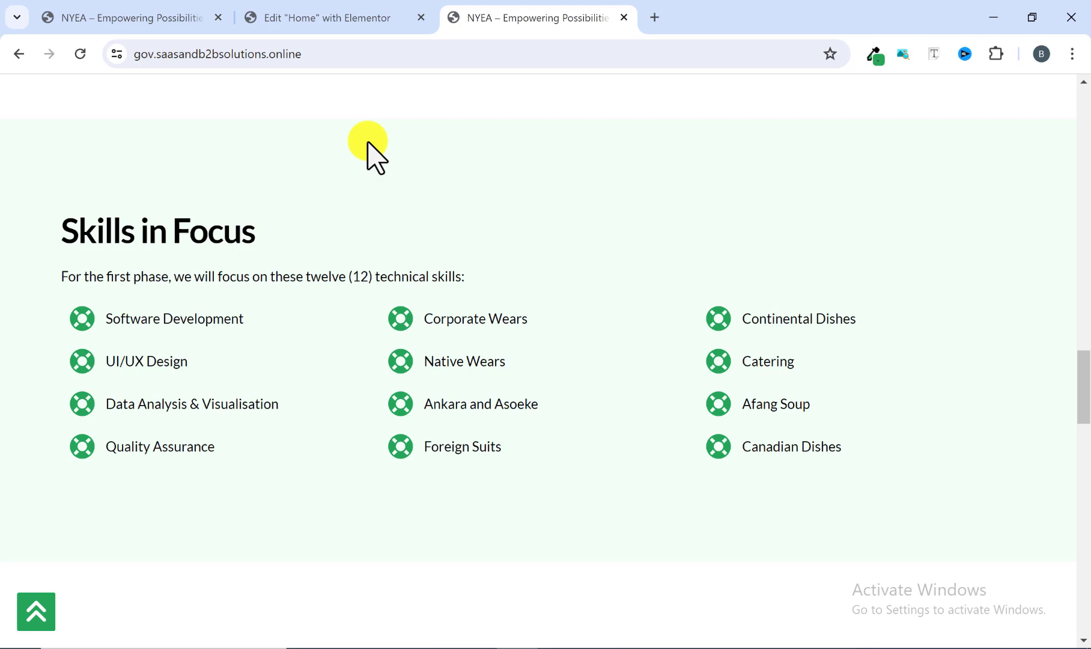
pyautogui.click(334, 17)
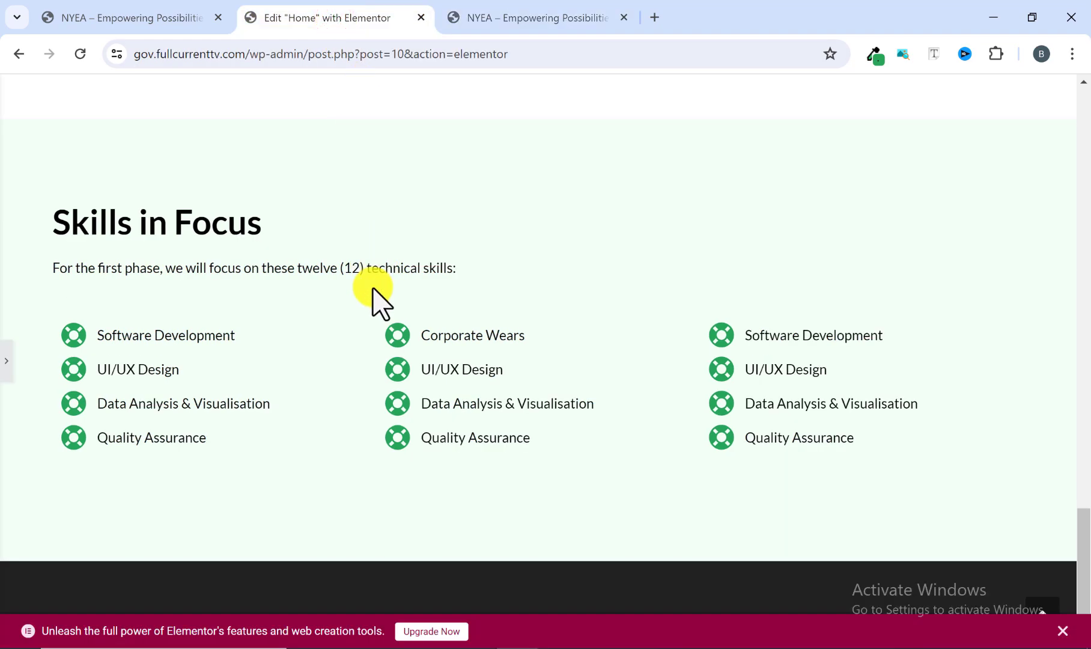
pyautogui.scroll(3, 373, 294)
pyautogui.scroll(-4, 373, 297)
pyautogui.scroll(2, 372, 297)
# Examine the "Build the workforce of the future" section on the reference site, including its intro text, three image cards and buttons.
pyautogui.click(508, 15)
pyautogui.scroll(-7, 421, 389)
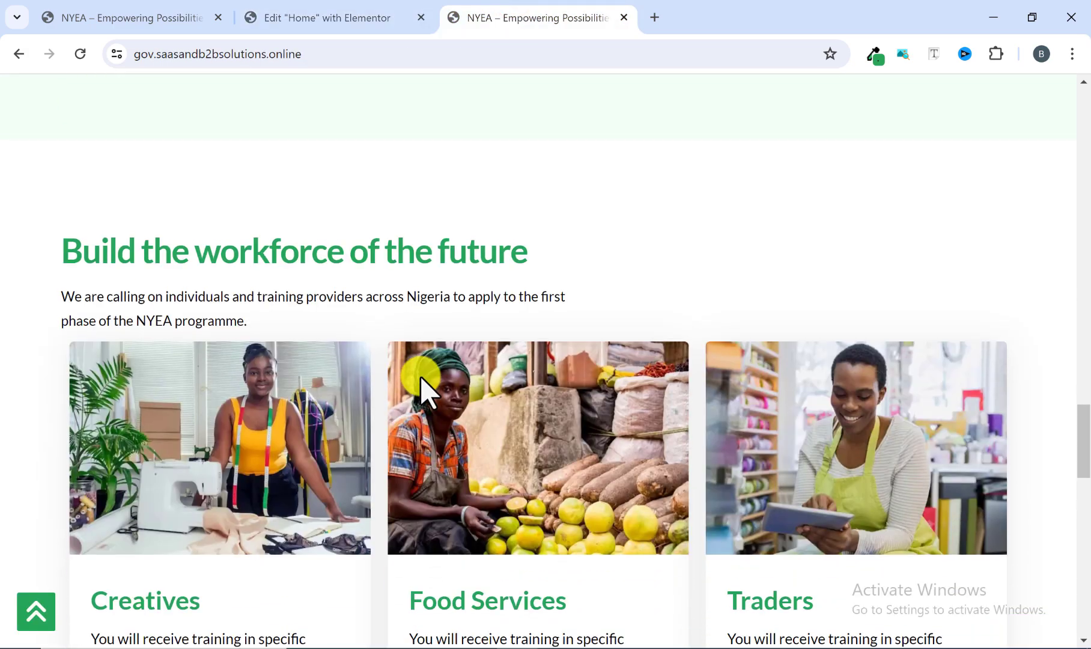
pyautogui.scroll(-3, 162, 251)
pyautogui.scroll(1, 109, 220)
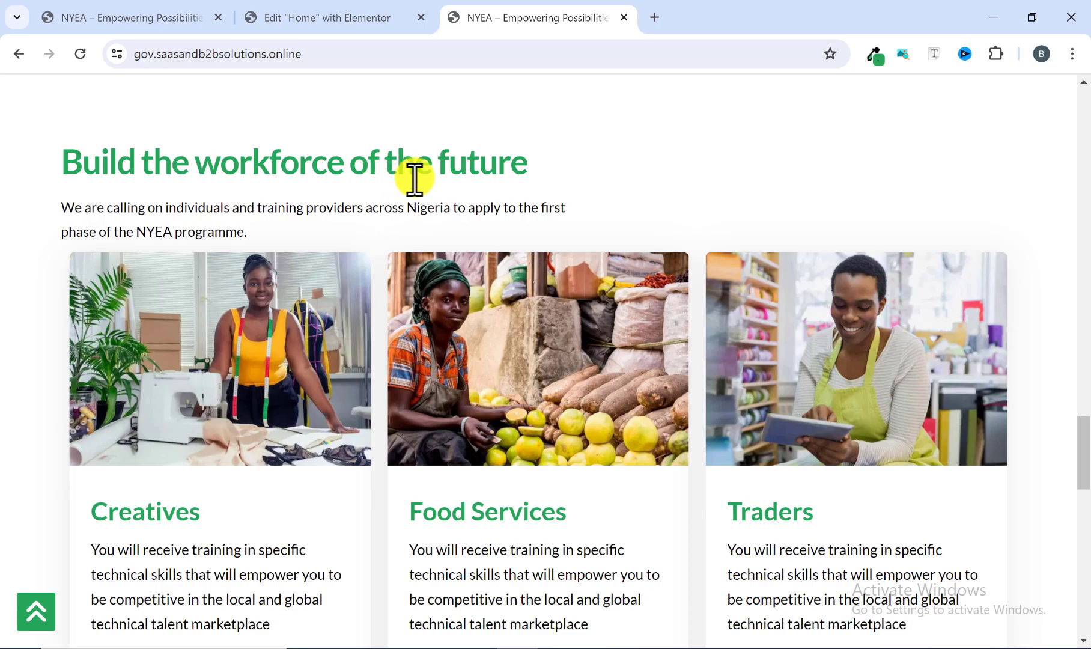
pyautogui.scroll(-2, 426, 240)
pyautogui.scroll(-3, 468, 432)
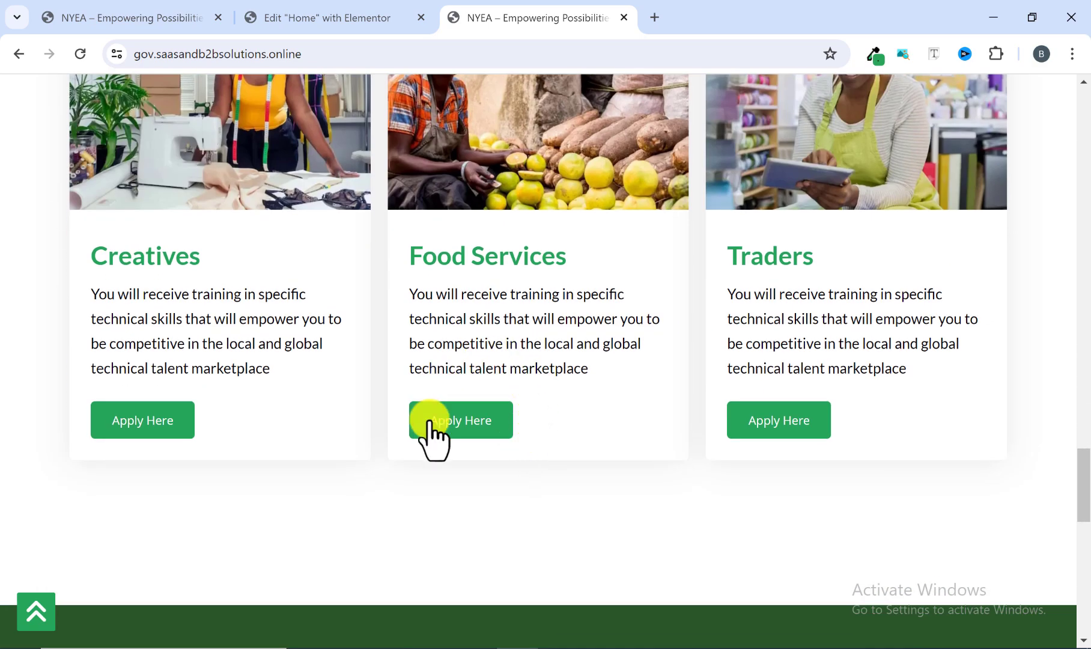
pyautogui.scroll(2, 415, 375)
pyautogui.scroll(1, 409, 361)
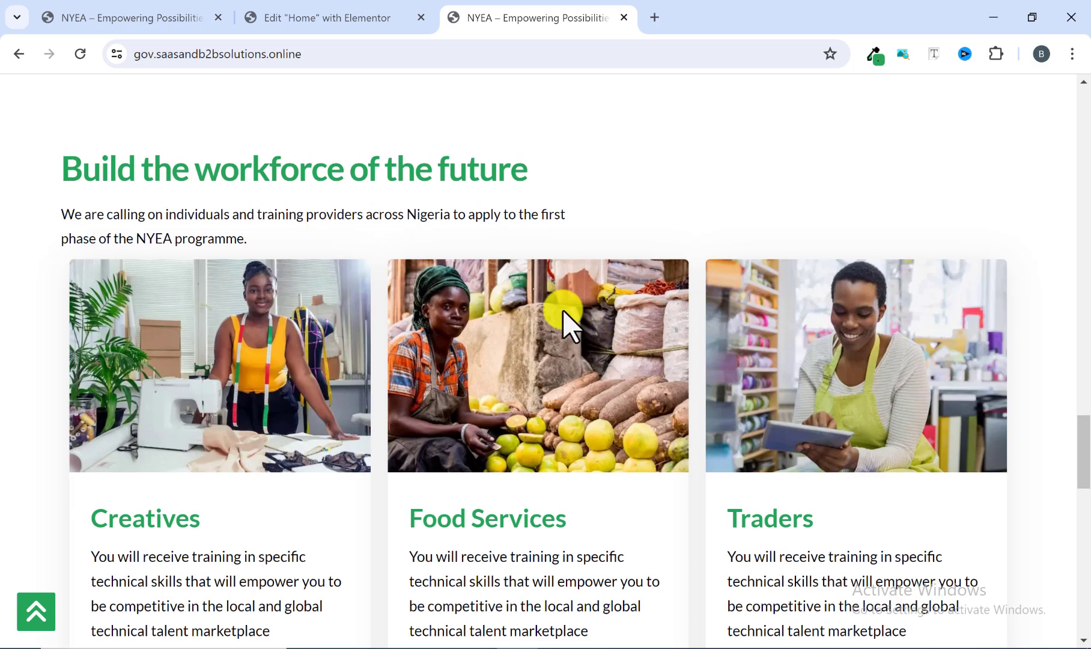
# Add a single-column flexbox container below the Skills in Focus section and set its top margin to 50 px with the margin values unlinked.
pyautogui.click(343, 23)
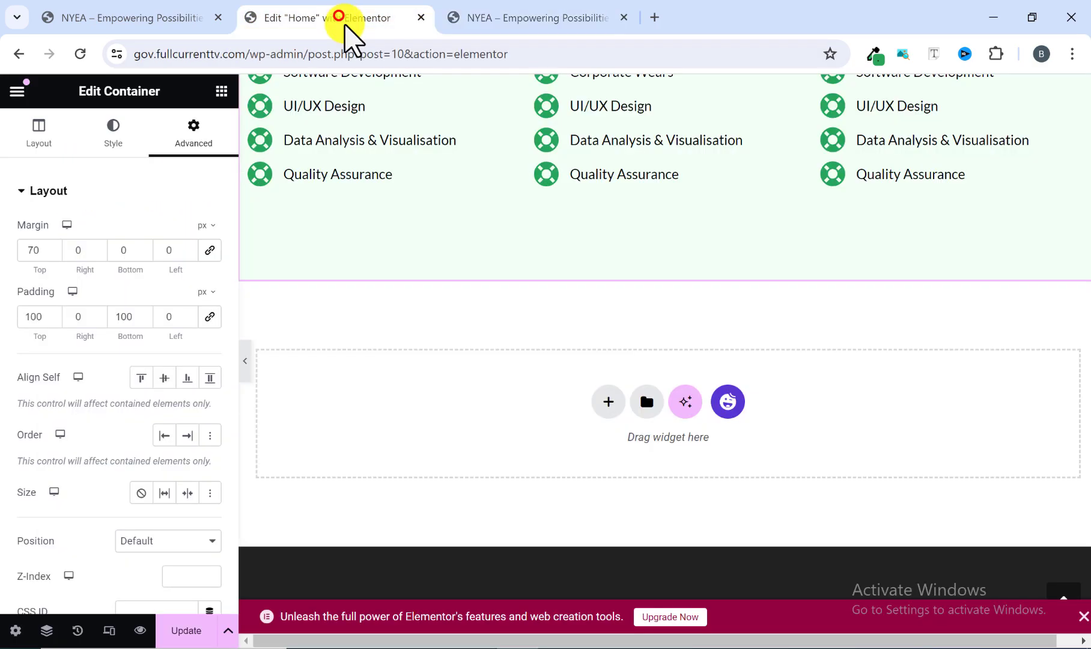
pyautogui.click(607, 409)
pyautogui.click(596, 450)
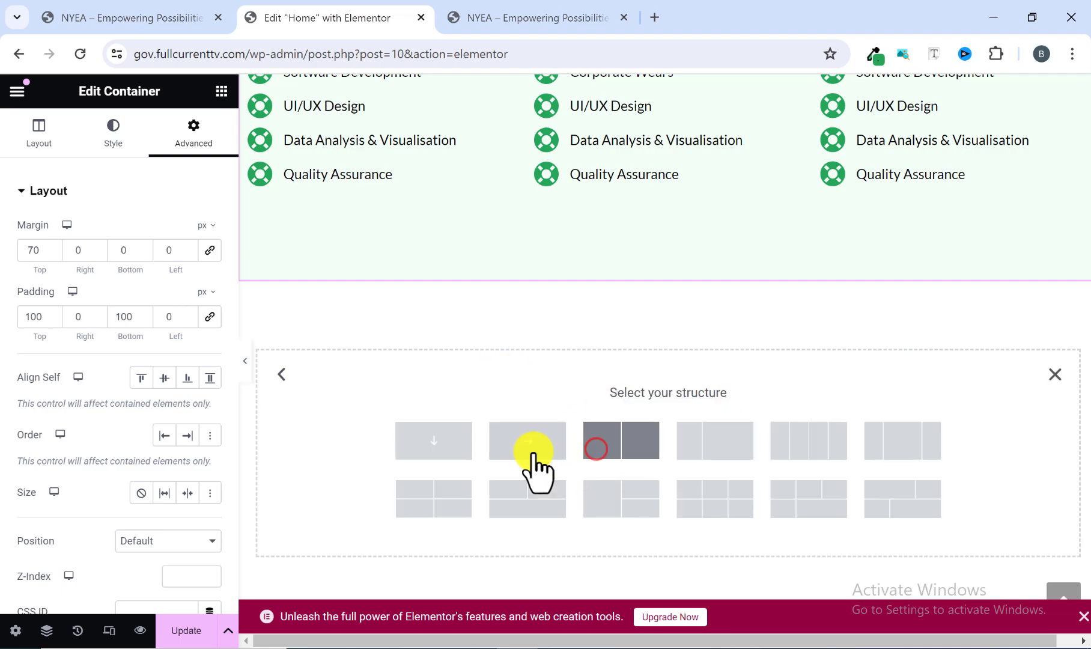
pyautogui.click(428, 444)
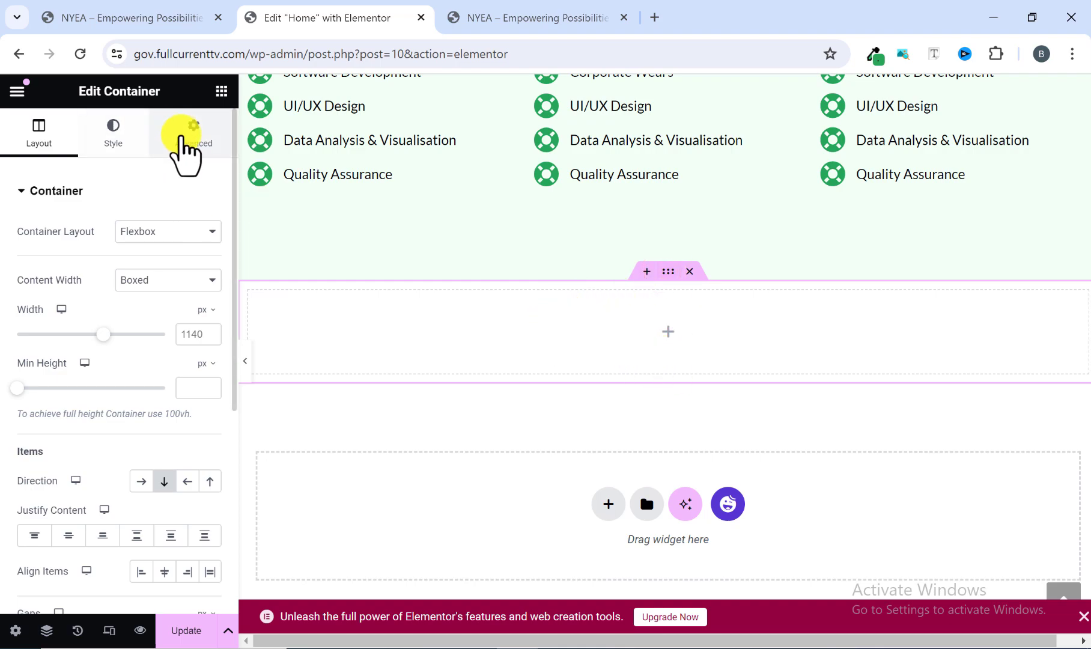
pyautogui.click(186, 136)
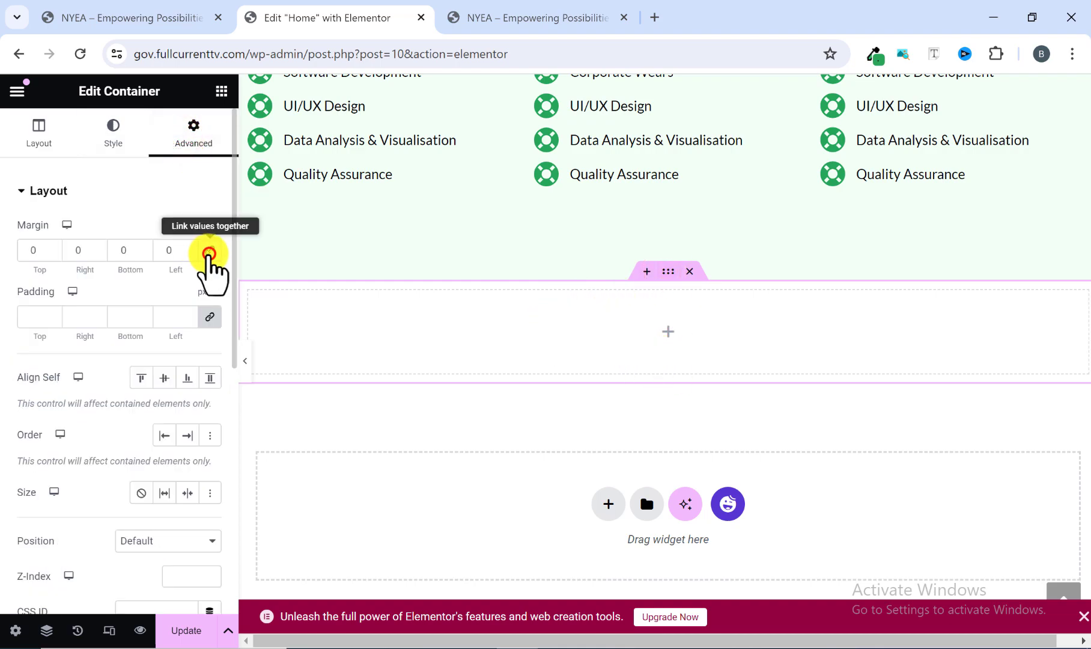
pyautogui.click(209, 252)
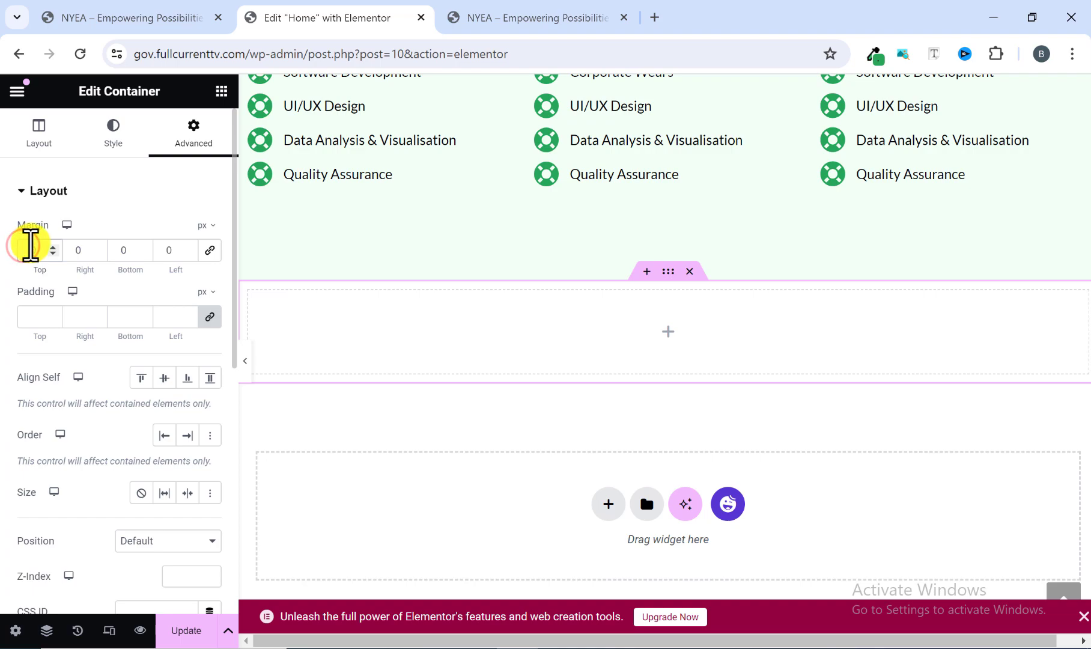
pyautogui.write('50')
pyautogui.scroll(-1, 499, 271)
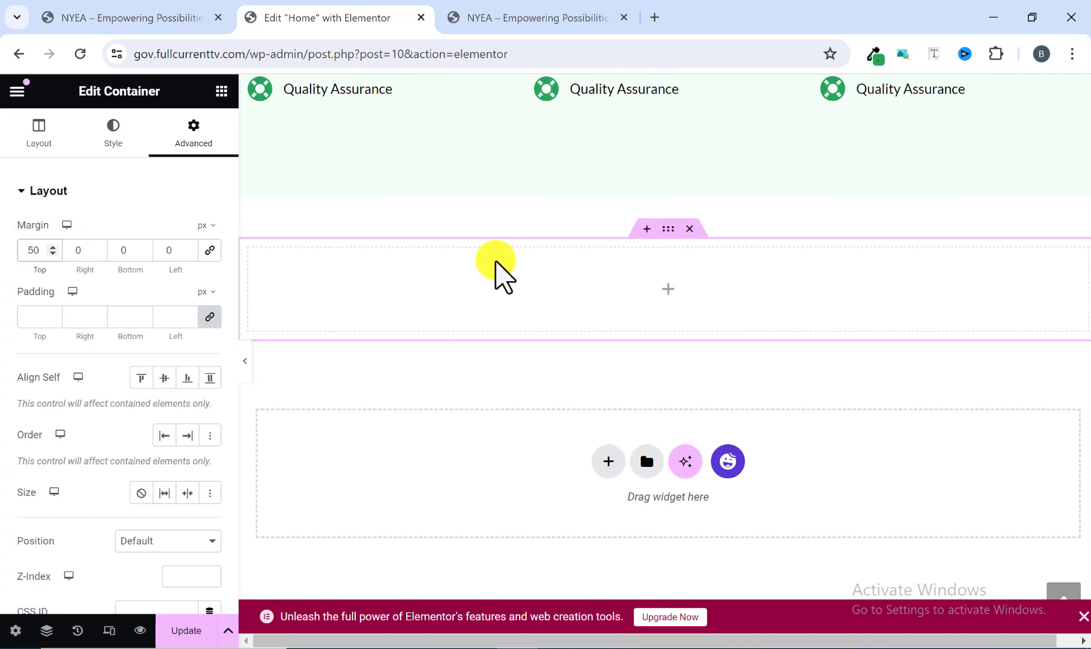
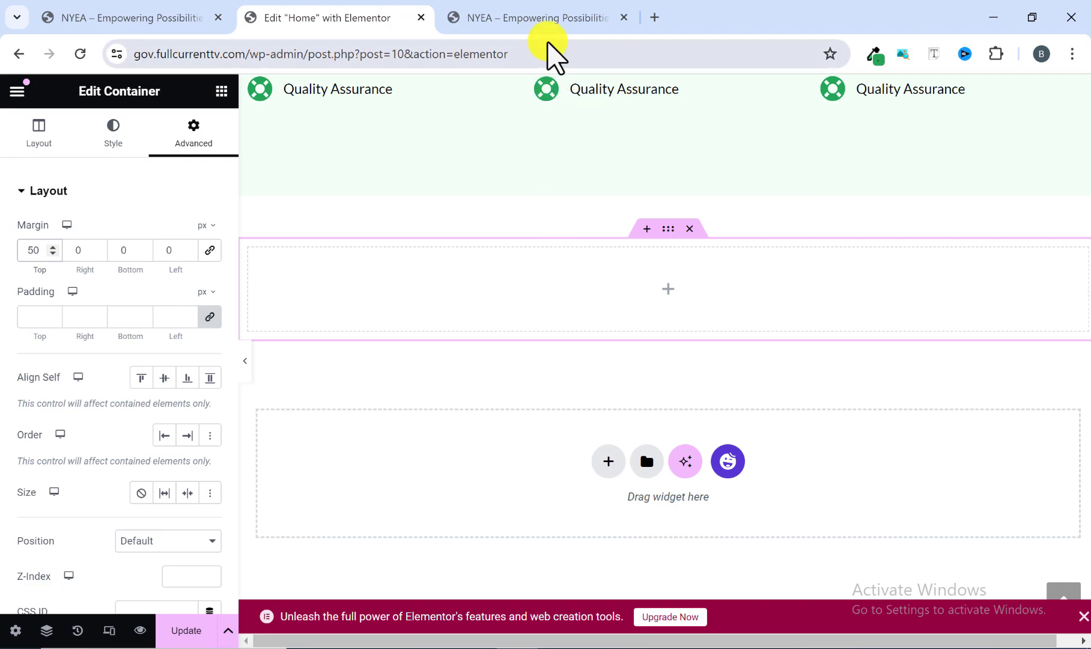
# Copy the "Skills in Focus" heading and paste it into the empty container below that section, using the reference site as a guide.
pyautogui.click(545, 23)
pyautogui.moveTo(66, 167); pyautogui.dragTo(349, 251)
pyautogui.click(334, 245)
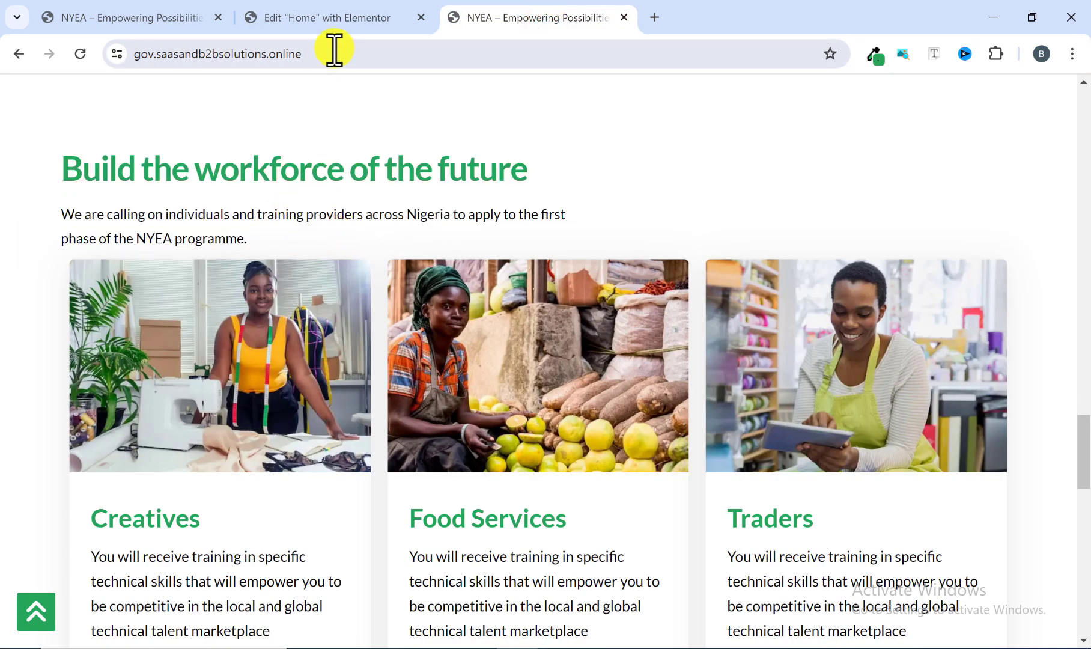
pyautogui.click(334, 14)
pyautogui.scroll(4, 386, 300)
pyautogui.scroll(-3, 382, 336)
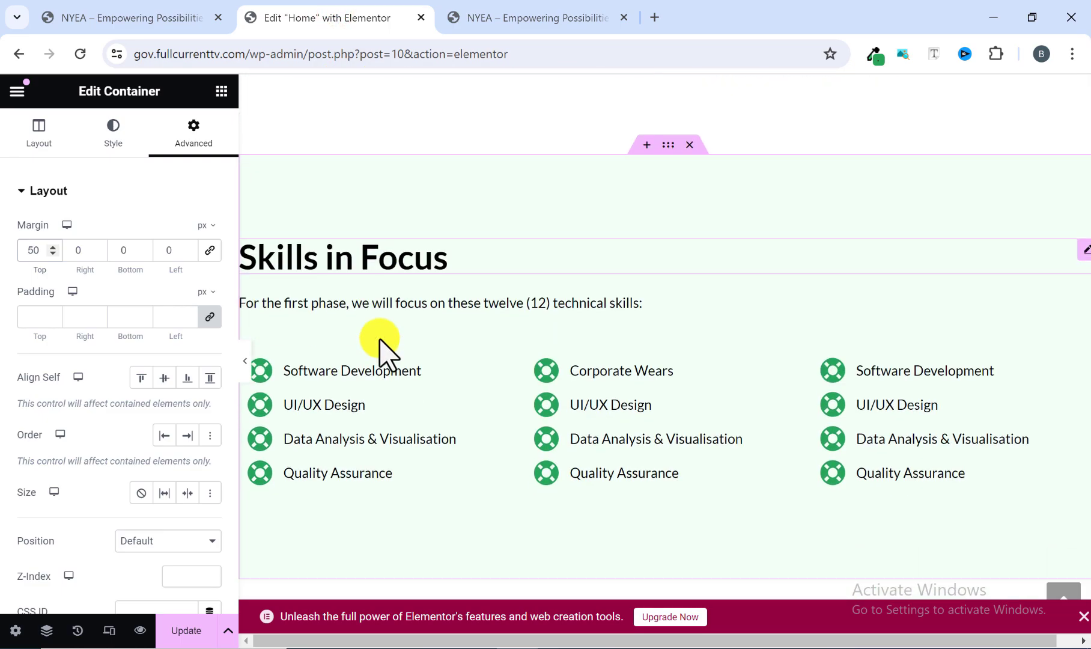
pyautogui.rightClick(378, 222)
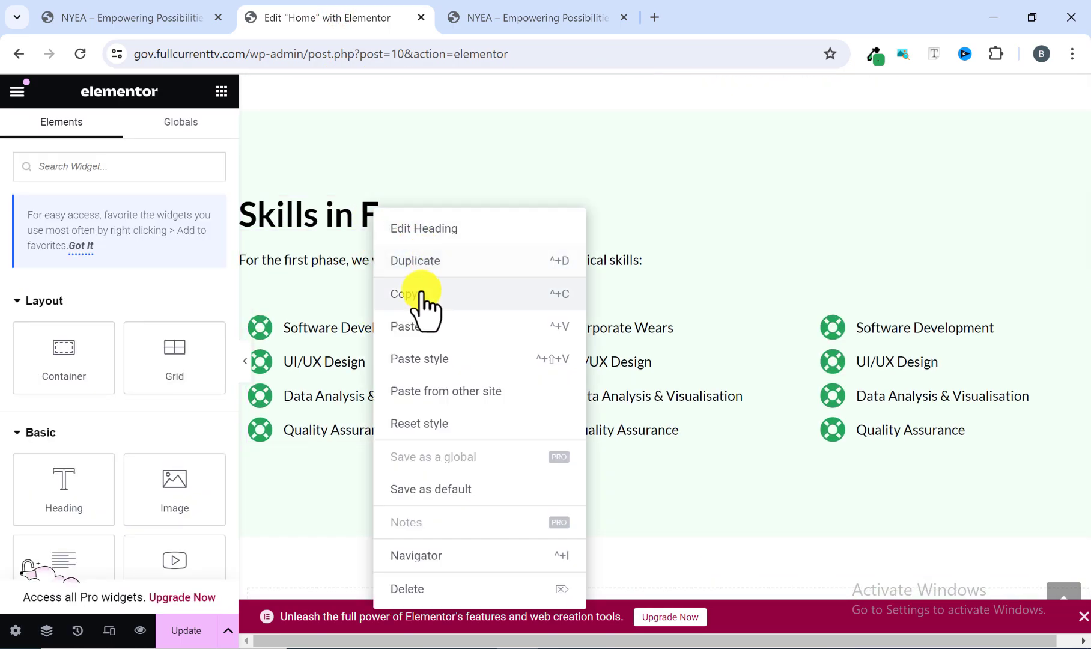
pyautogui.click(422, 292)
pyautogui.scroll(-1, 497, 339)
pyautogui.scroll(-5, 493, 318)
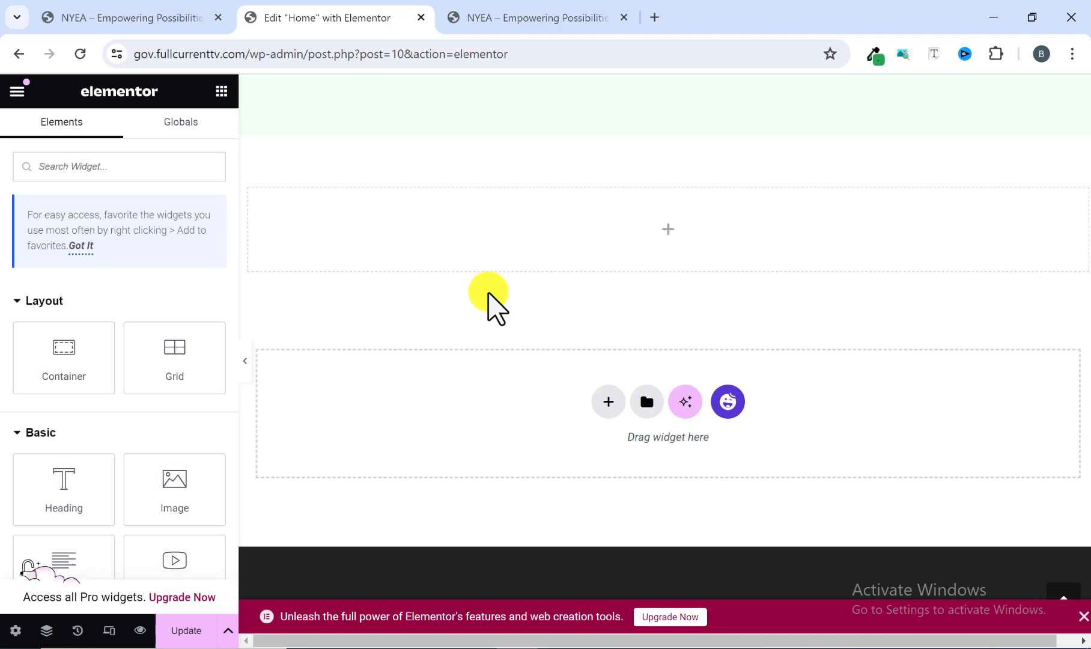
pyautogui.rightClick(489, 231)
pyautogui.click(537, 328)
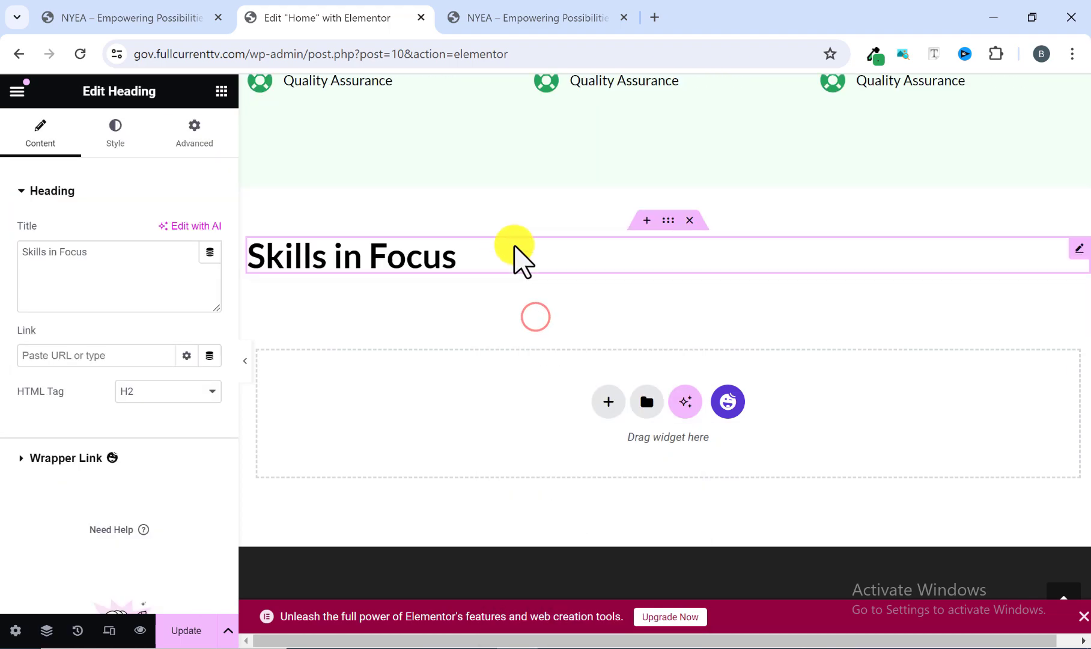
# Copy the Skills in Focus intro text and paste it below the duplicated heading in the new container.
pyautogui.scroll(4, 418, 220)
pyautogui.rightClick(402, 183)
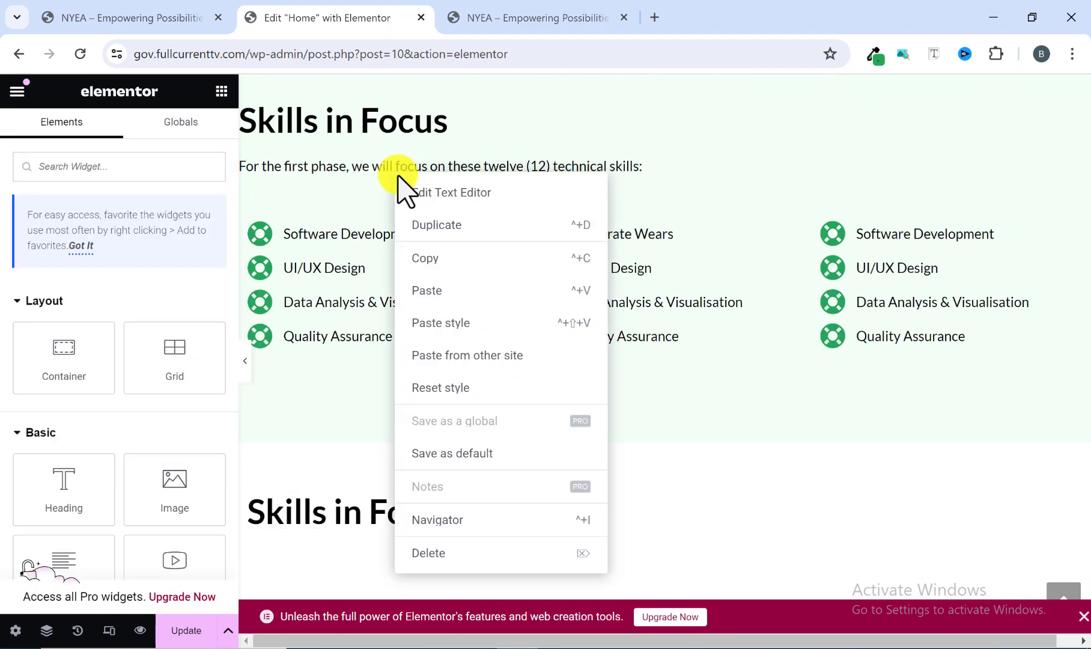
pyautogui.click(437, 258)
pyautogui.scroll(-4, 421, 282)
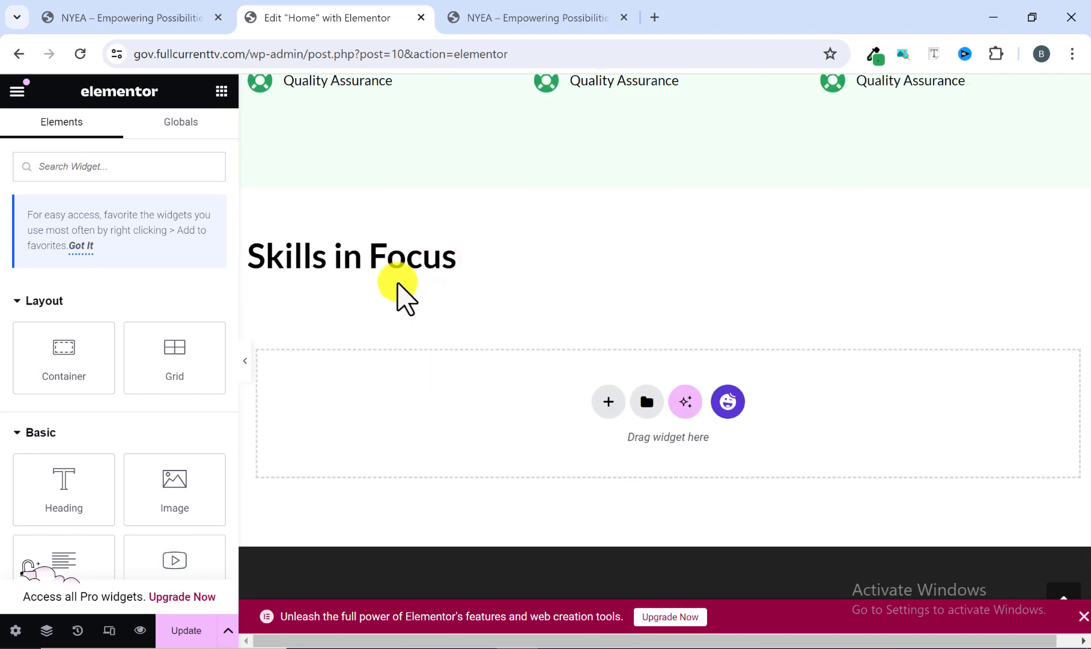
pyautogui.rightClick(396, 264)
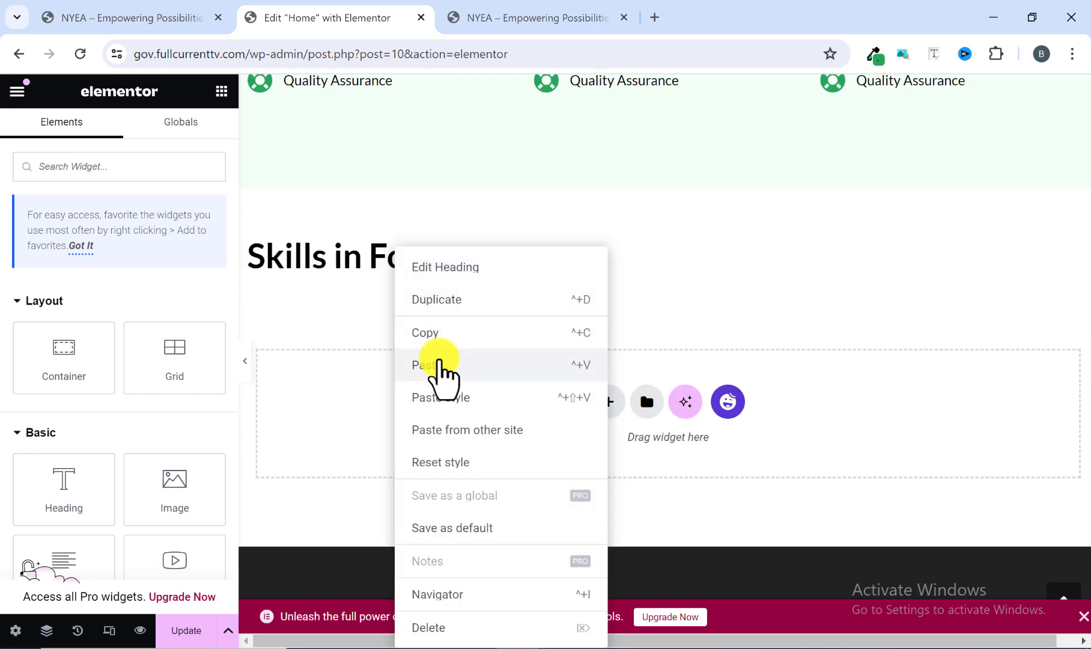
pyautogui.click(439, 358)
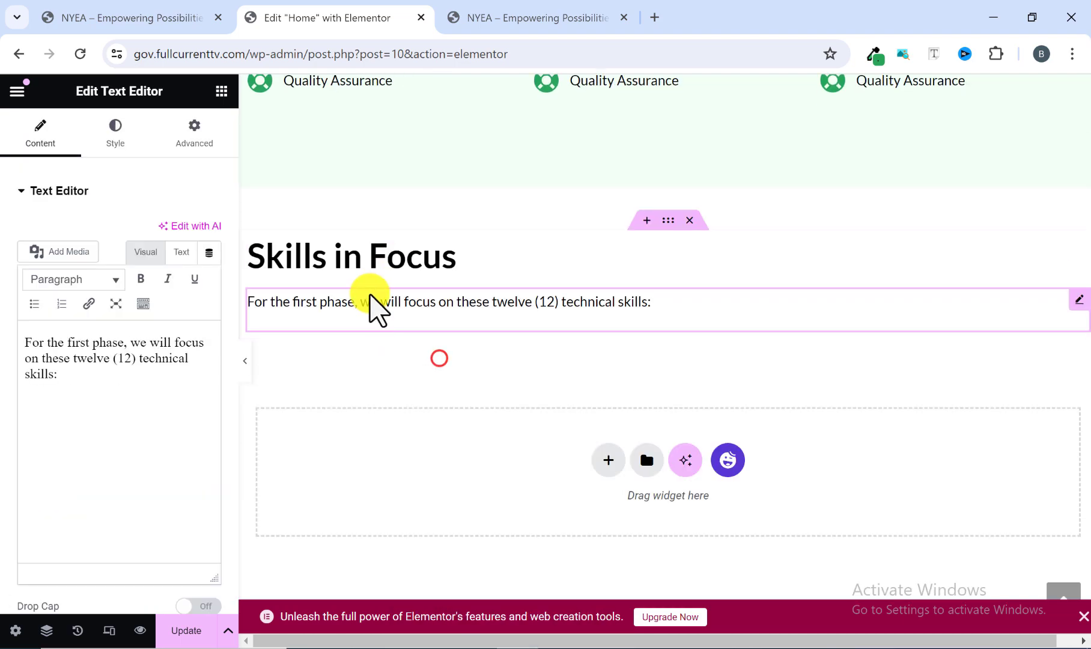
# Replace the duplicated heading's title with "Build the workforce of the future", copied from the reference site.
pyautogui.click(408, 258)
pyautogui.moveTo(107, 258); pyautogui.dragTo(5, 275)
pyautogui.click(530, 16)
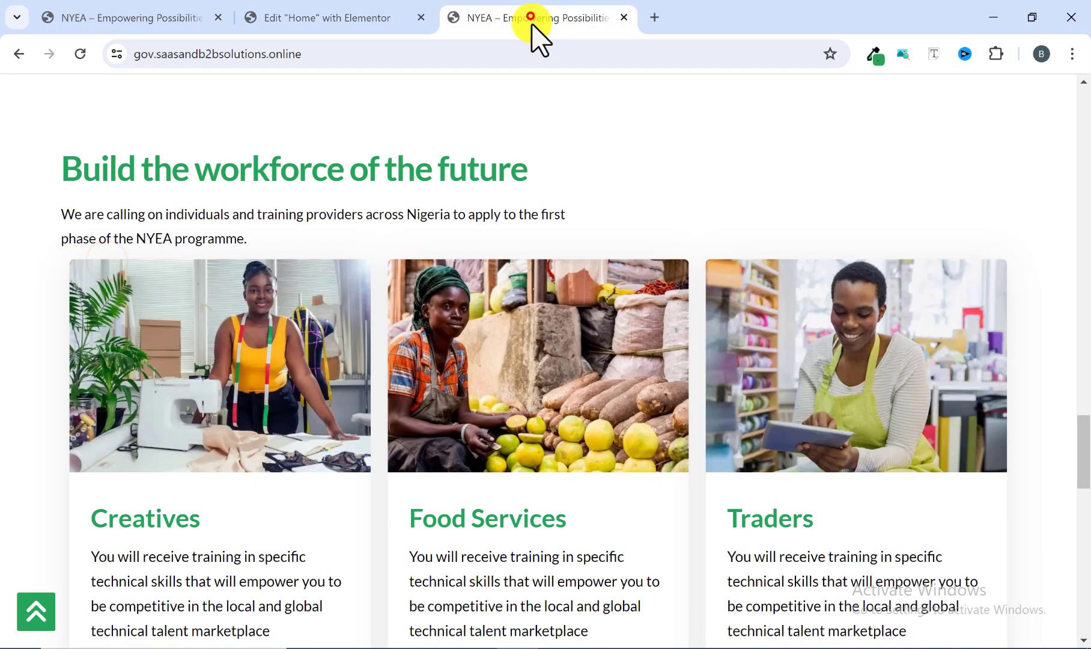
pyautogui.moveTo(545, 170); pyautogui.dragTo(68, 190)
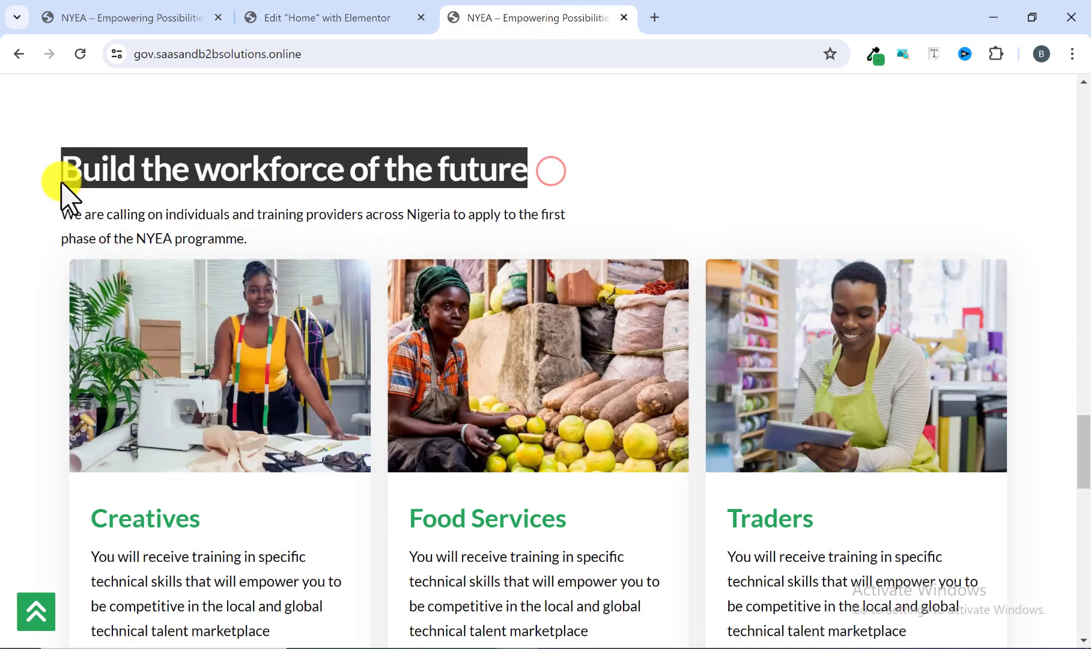
pyautogui.rightClick(127, 179)
pyautogui.click(188, 200)
pyautogui.click(378, 18)
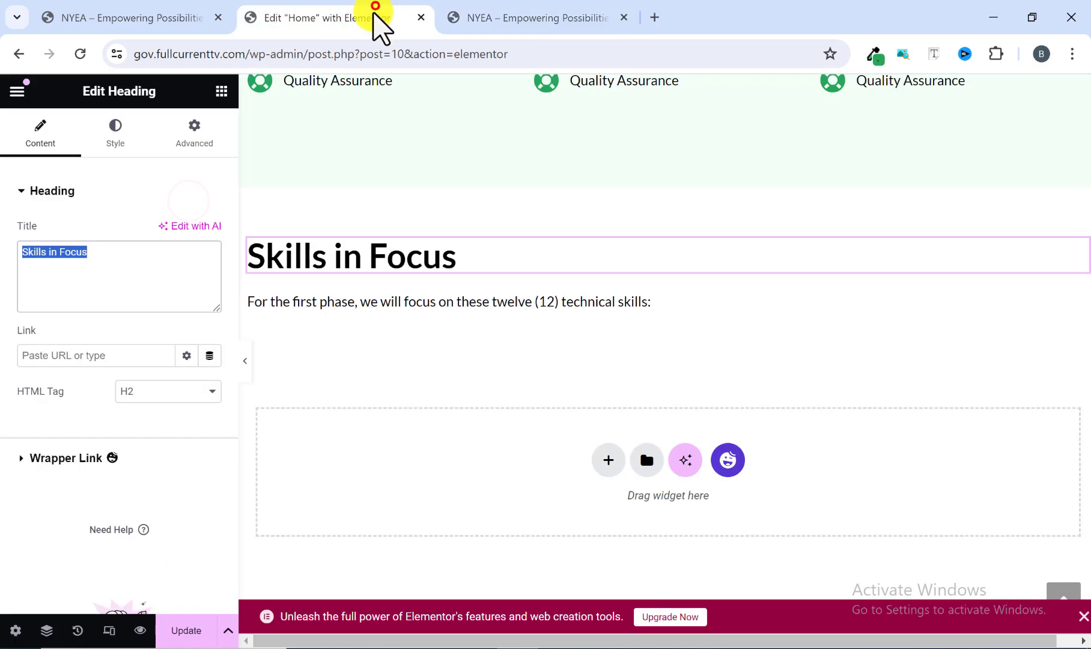
pyautogui.rightClick(157, 265)
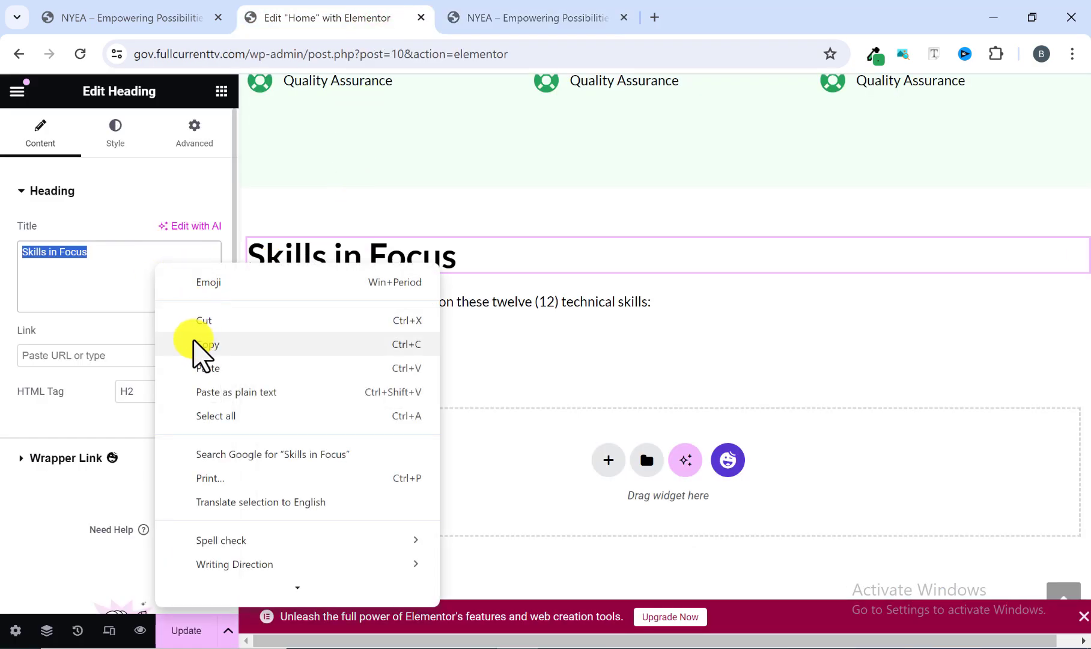
pyautogui.click(202, 367)
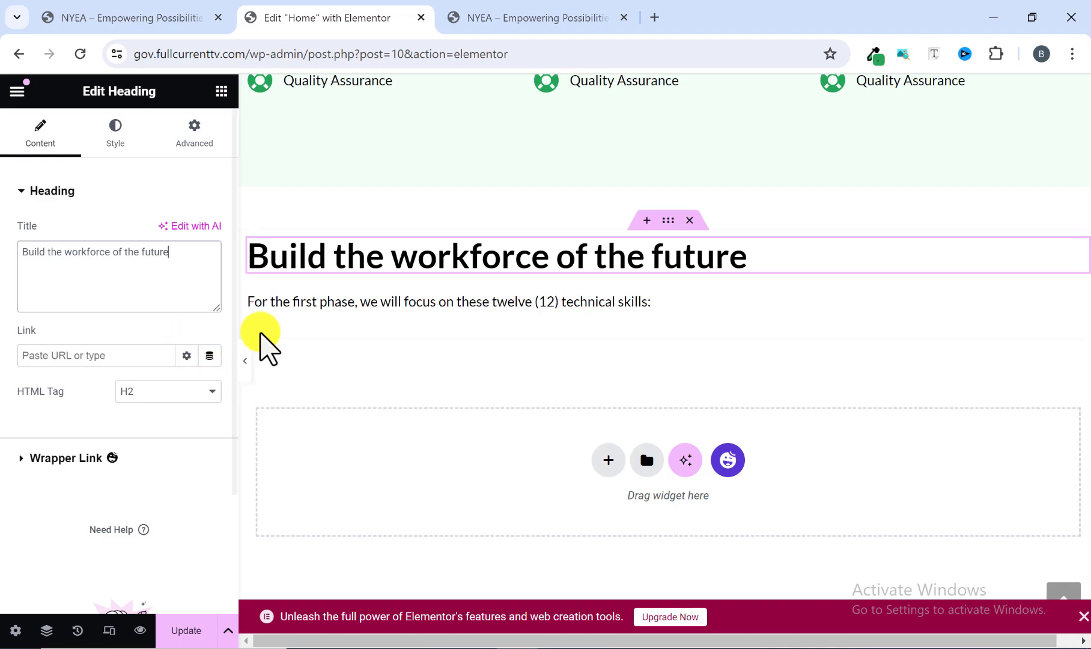
# Replace the duplicated intro text with the reference site's paragraph "We are calling on individuals and training providers across Nigeria to apply to the first phase of the NYEA programme.".
pyautogui.click(352, 306)
pyautogui.click(505, 21)
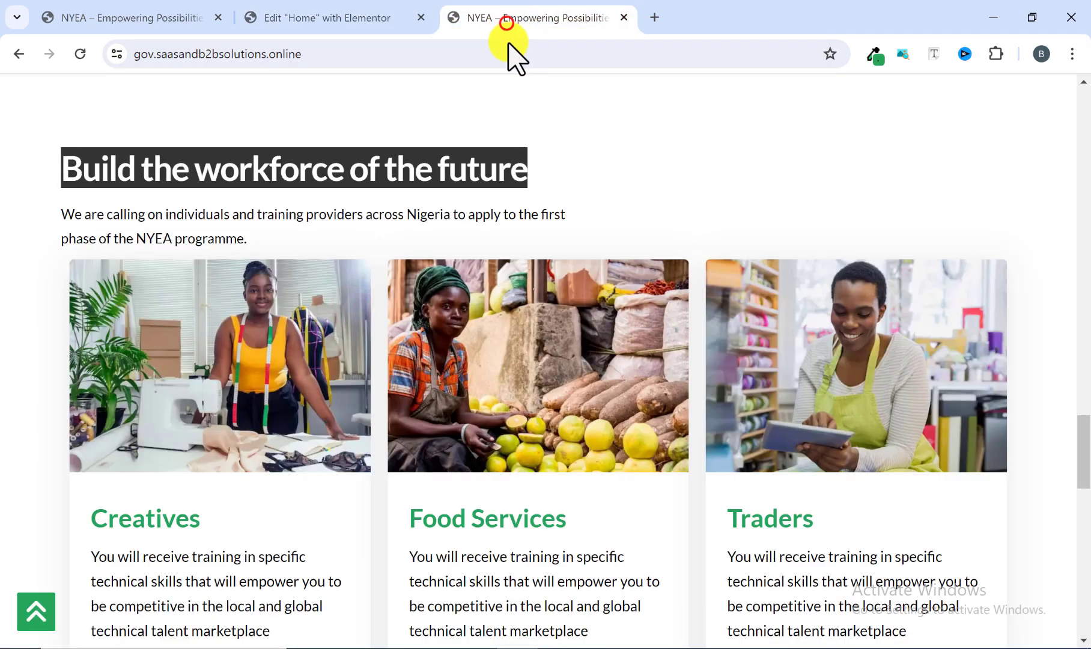
pyautogui.moveTo(245, 240); pyautogui.dragTo(66, 221)
pyautogui.rightClick(68, 221)
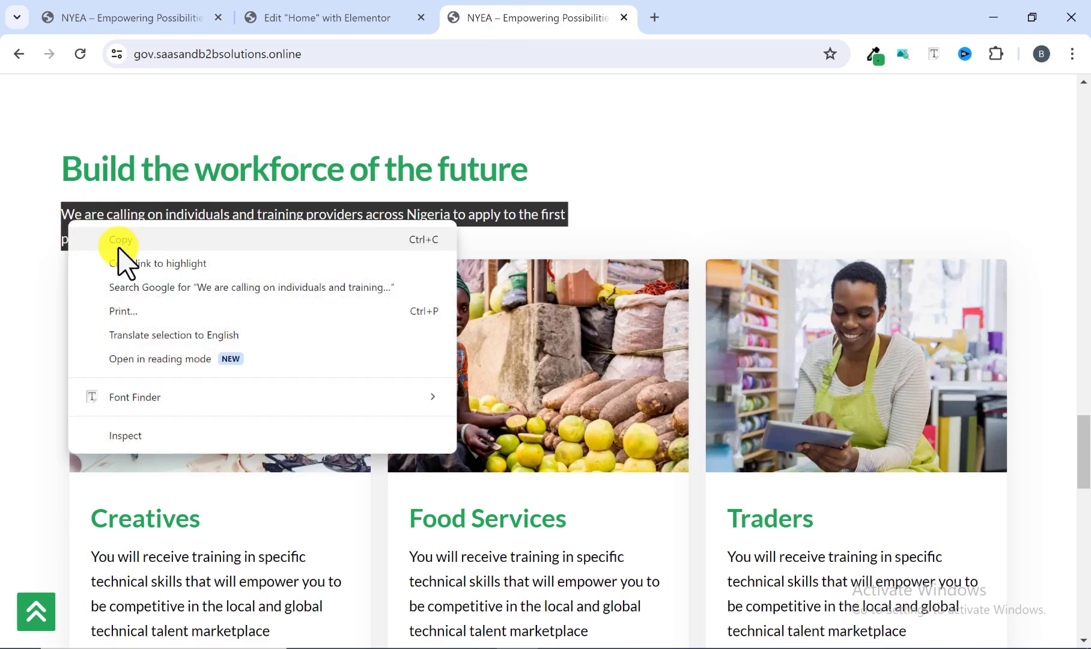
pyautogui.click(120, 236)
pyautogui.click(314, 15)
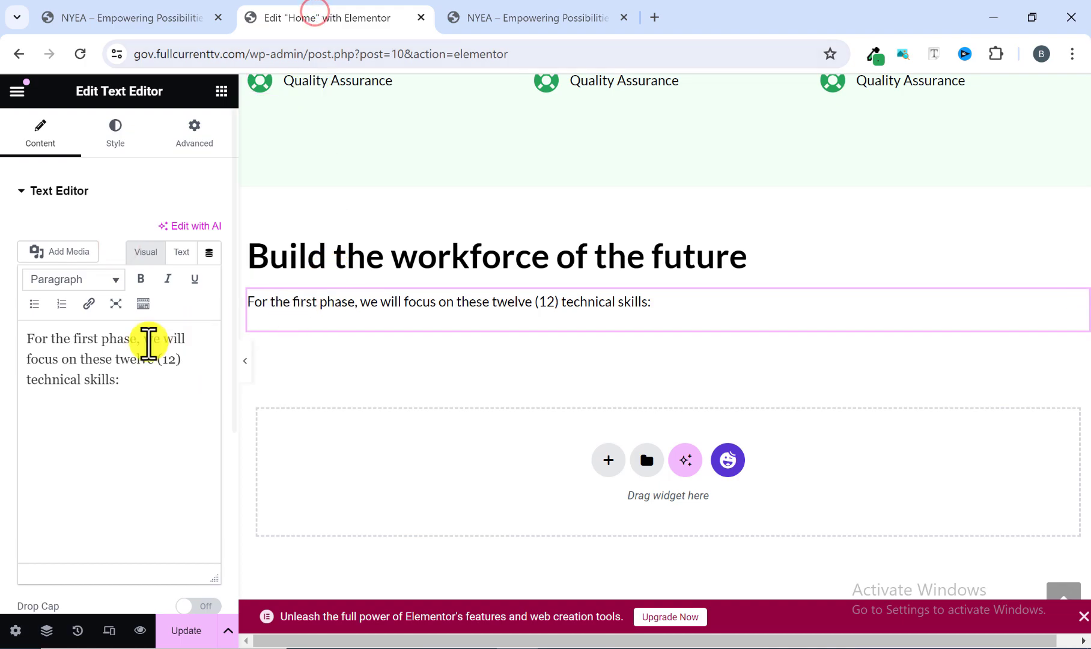
pyautogui.moveTo(138, 384); pyautogui.dragTo(14, 331)
pyautogui.rightClick(45, 356)
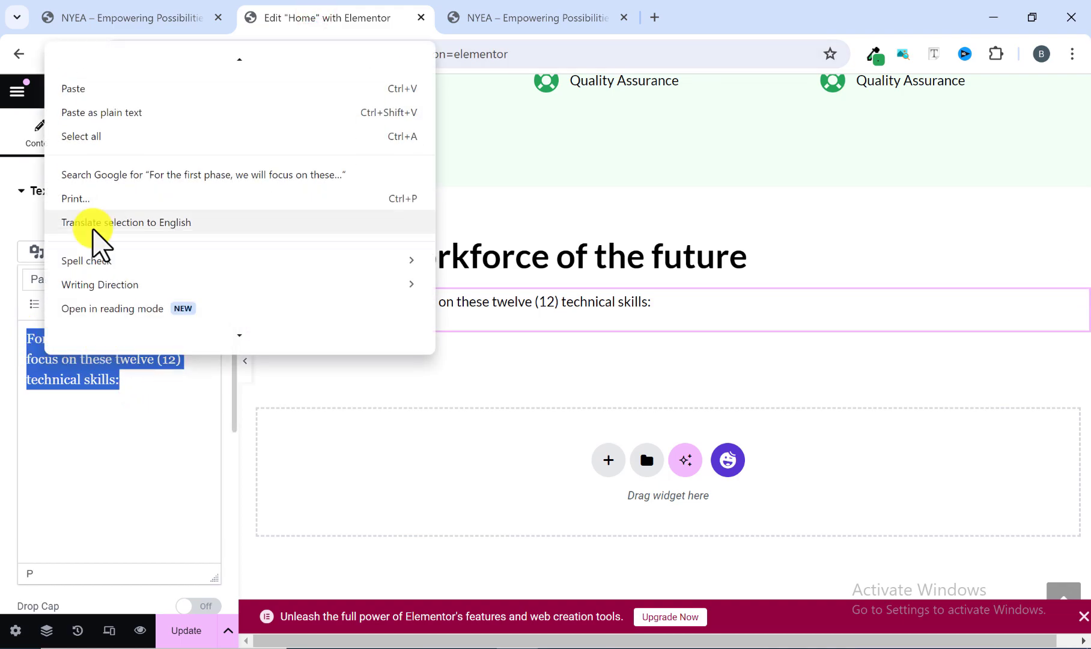
pyautogui.click(99, 88)
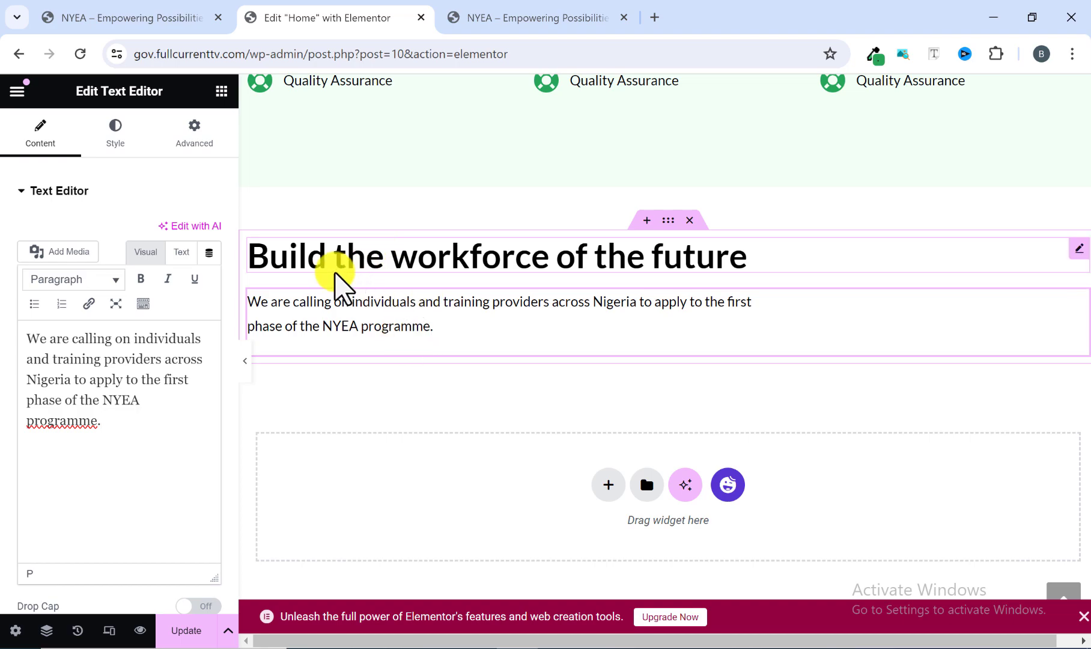
# Set the "Build the workforce of the future" heading's text color to the global color MyMain1, matching the reference site.
pyautogui.click(509, 17)
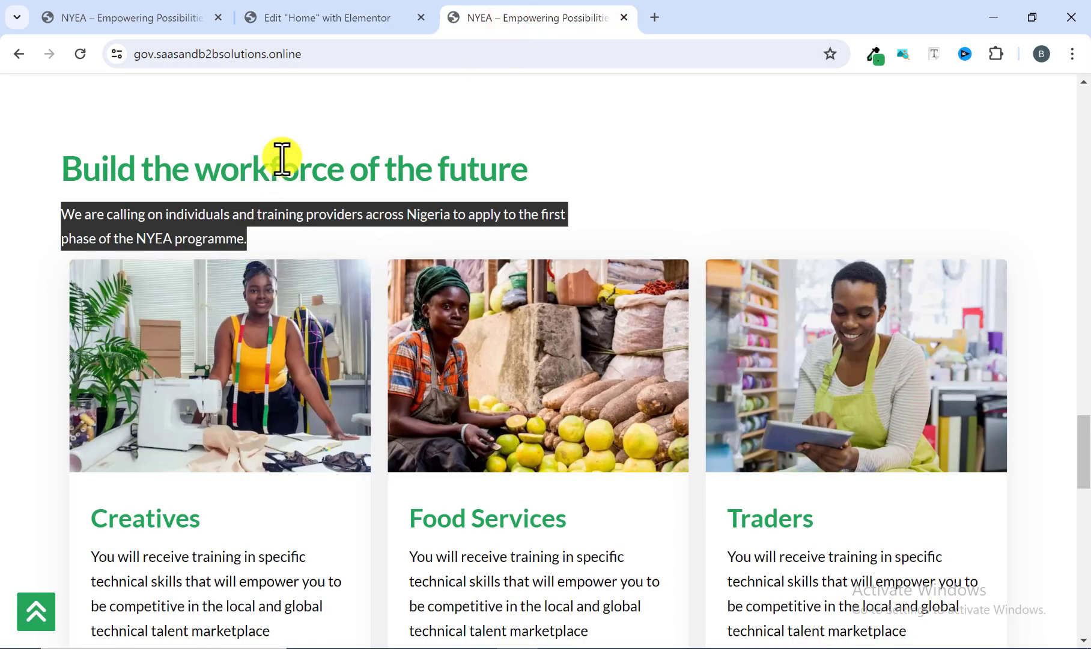
pyautogui.click(321, 9)
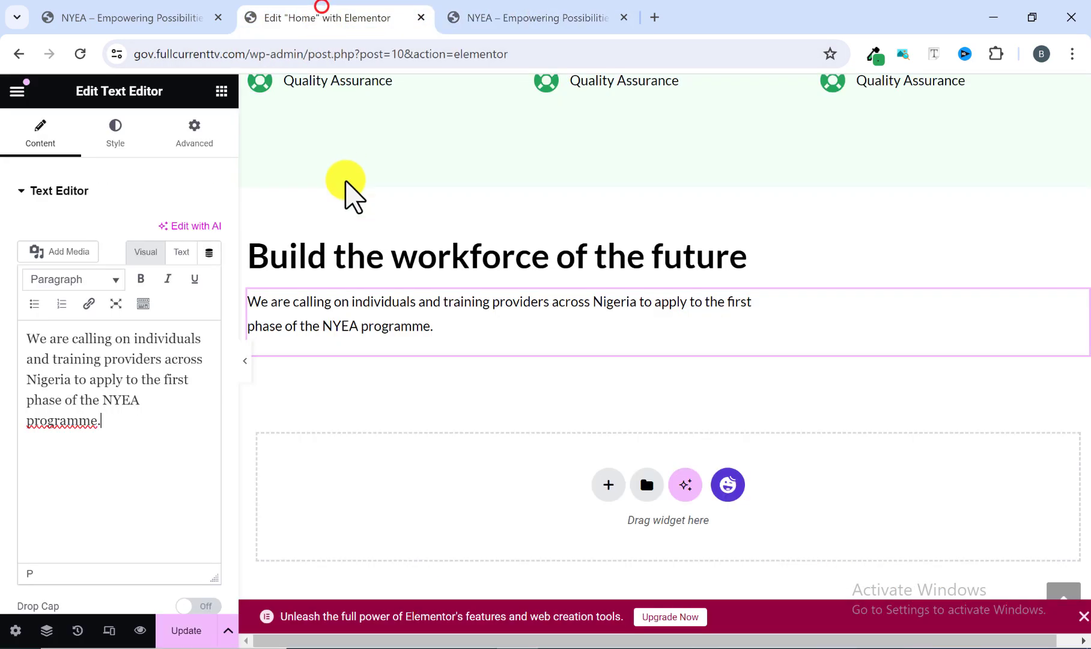
pyautogui.click(322, 258)
pyautogui.click(120, 141)
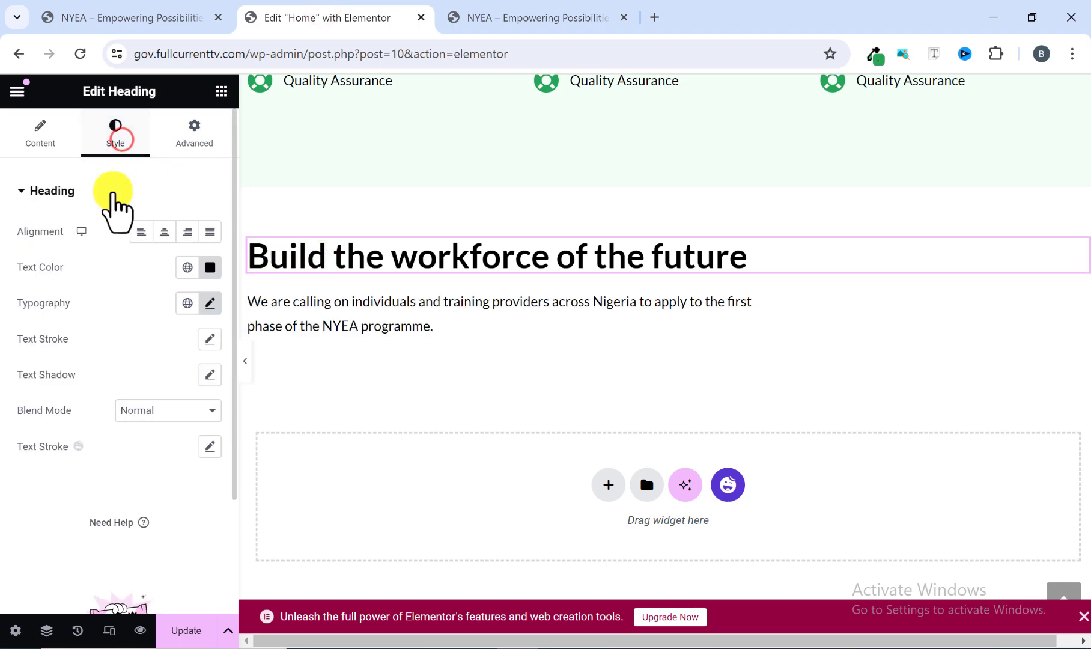
pyautogui.click(188, 268)
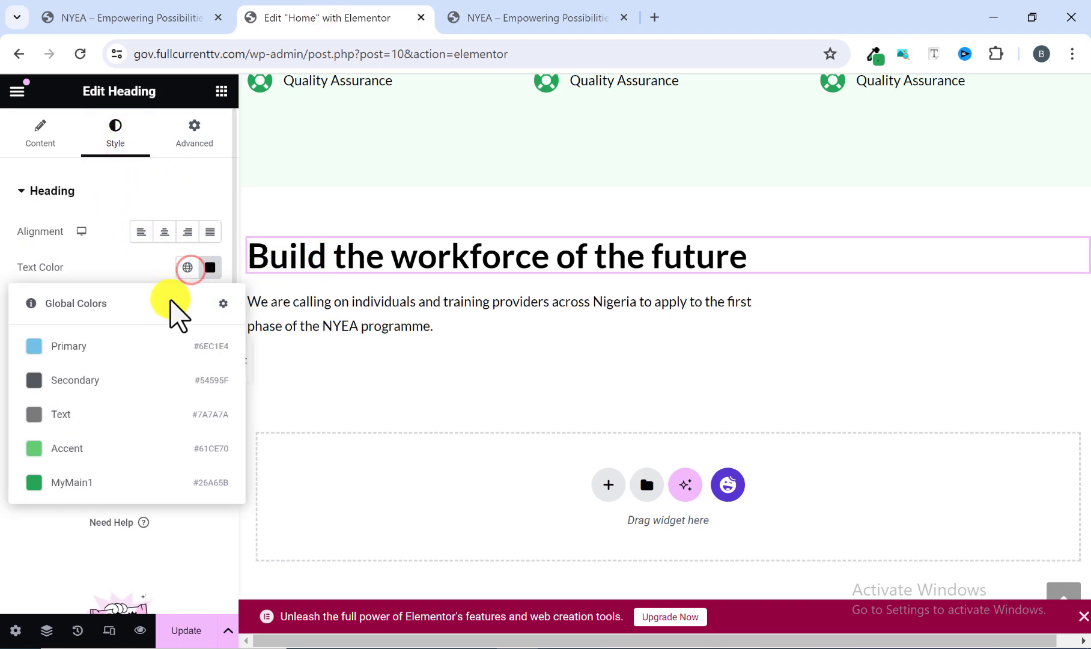
pyautogui.click(125, 489)
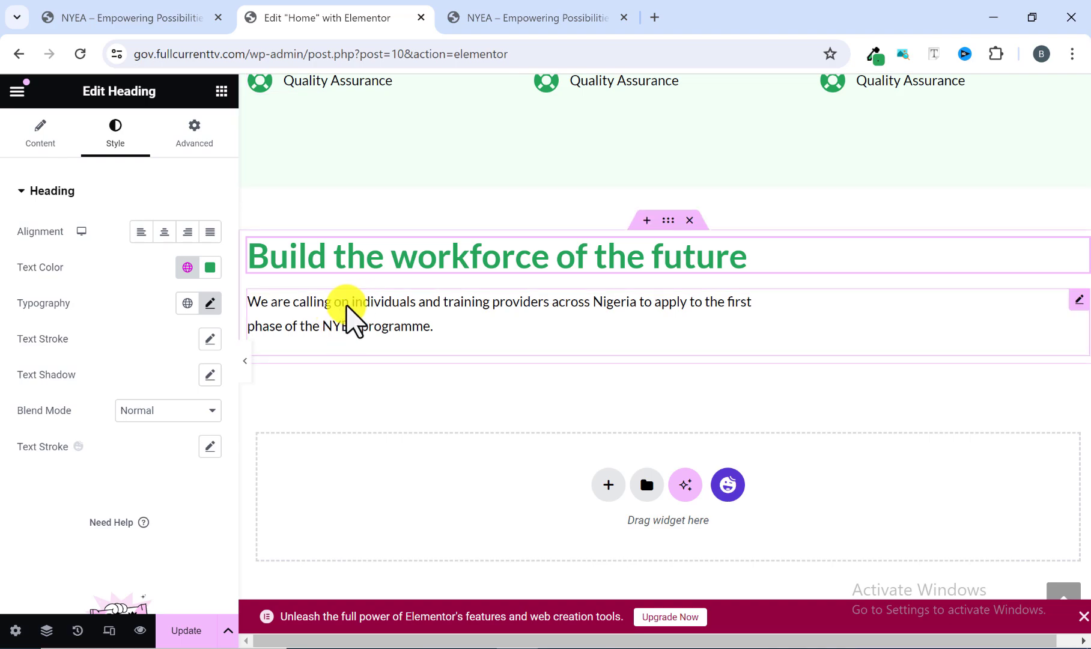
# Check the card row on the reference site and add a nested container below the intro text in the new section.
pyautogui.click(501, 18)
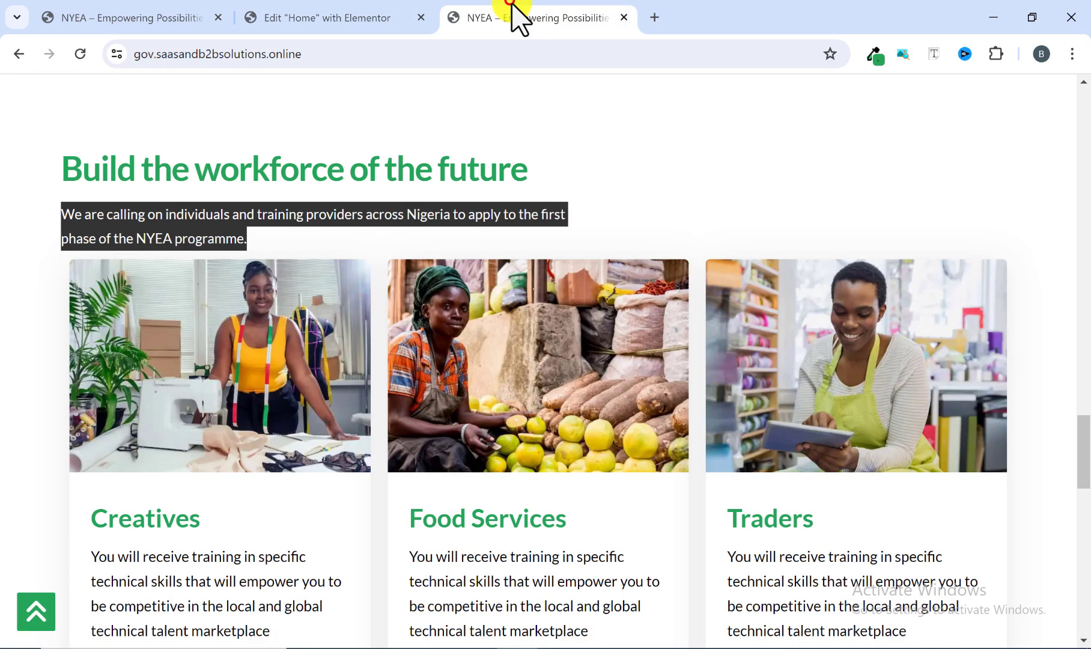
pyautogui.click(575, 178)
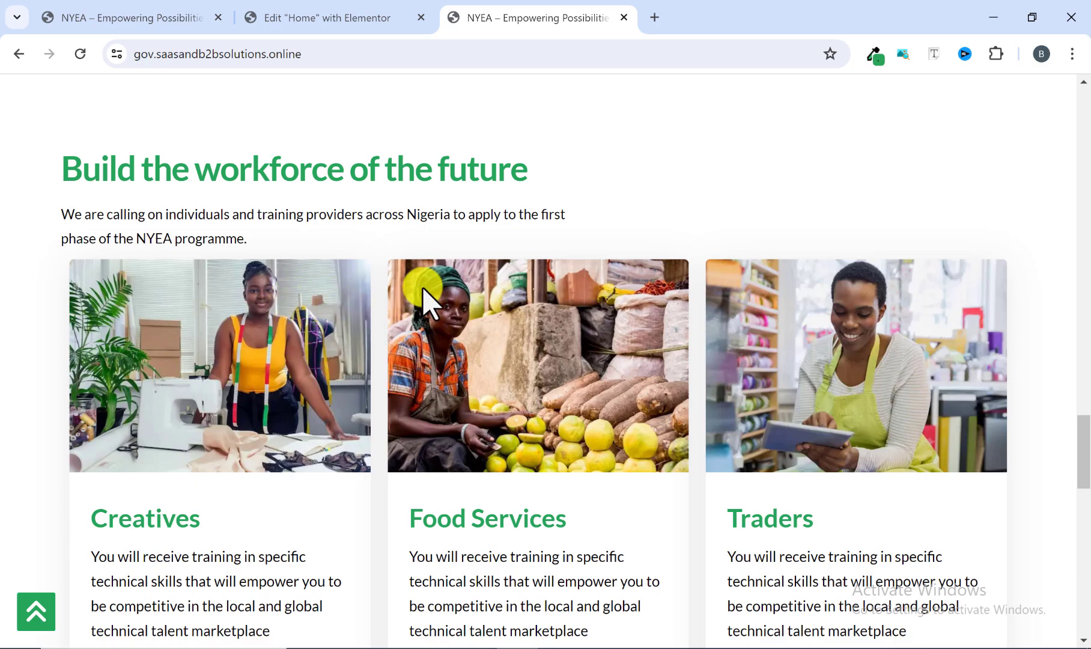
pyautogui.click(368, 18)
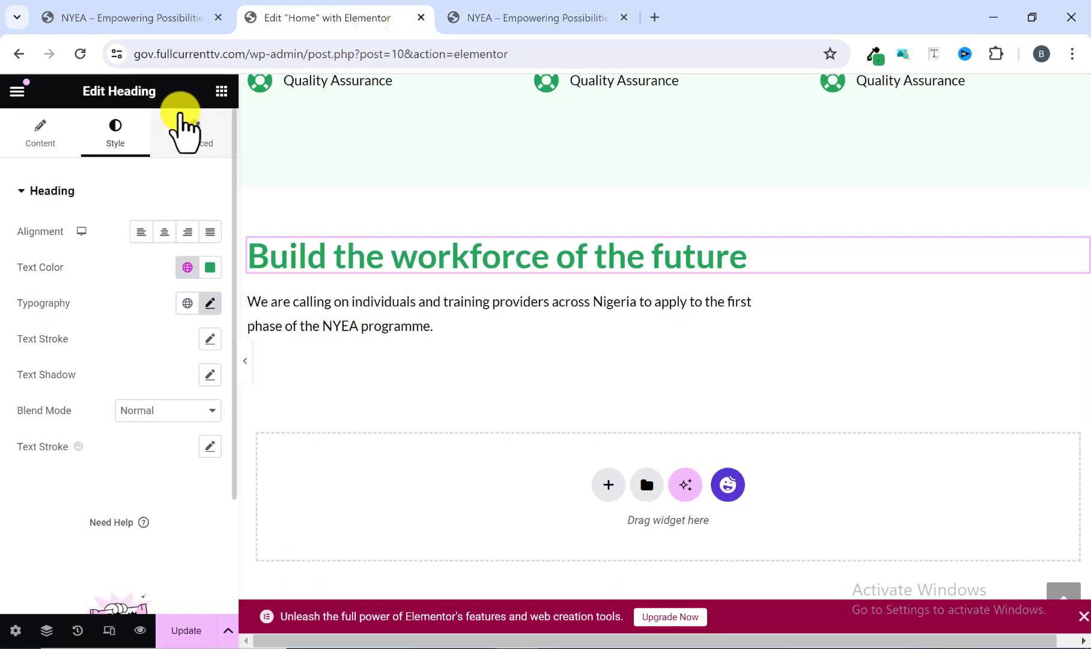
pyautogui.click(221, 92)
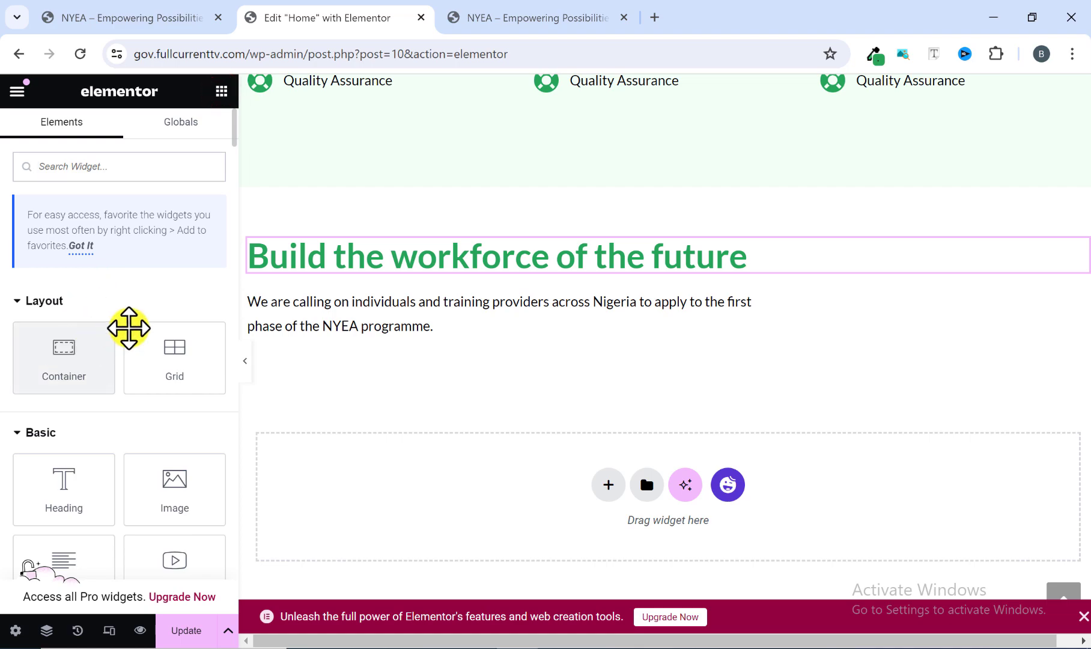
pyautogui.moveTo(60, 379); pyautogui.dragTo(314, 334)
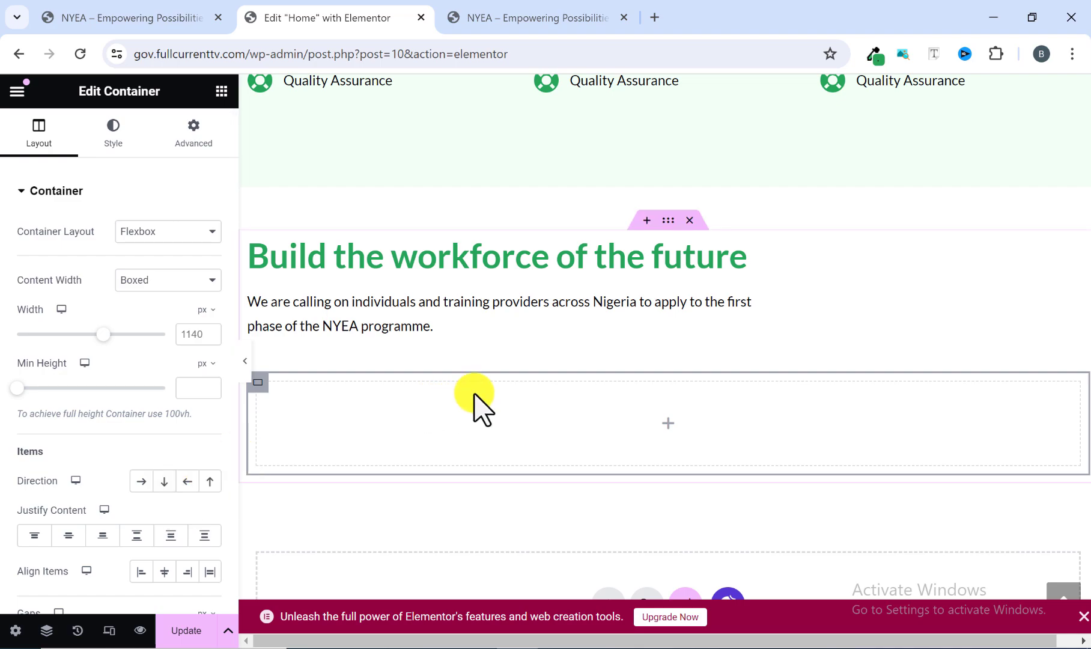
# Compare with the reference site's card row and set the new nested container's direction to Row - horizontal.
pyautogui.scroll(-2, 115, 370)
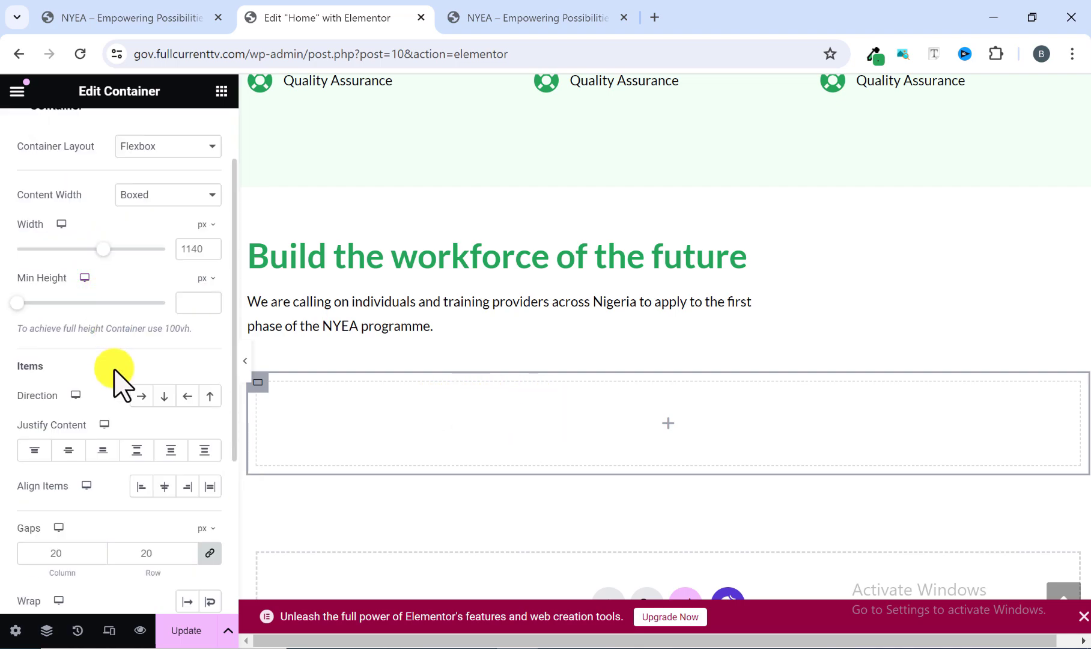
pyautogui.scroll(-1, 135, 421)
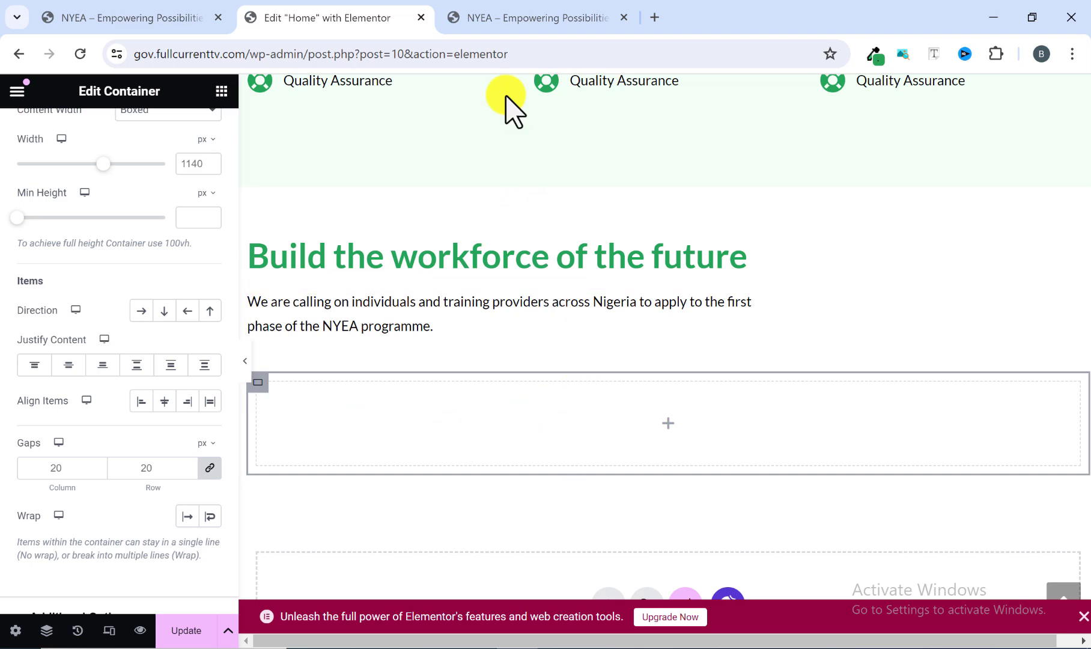
pyautogui.click(487, 13)
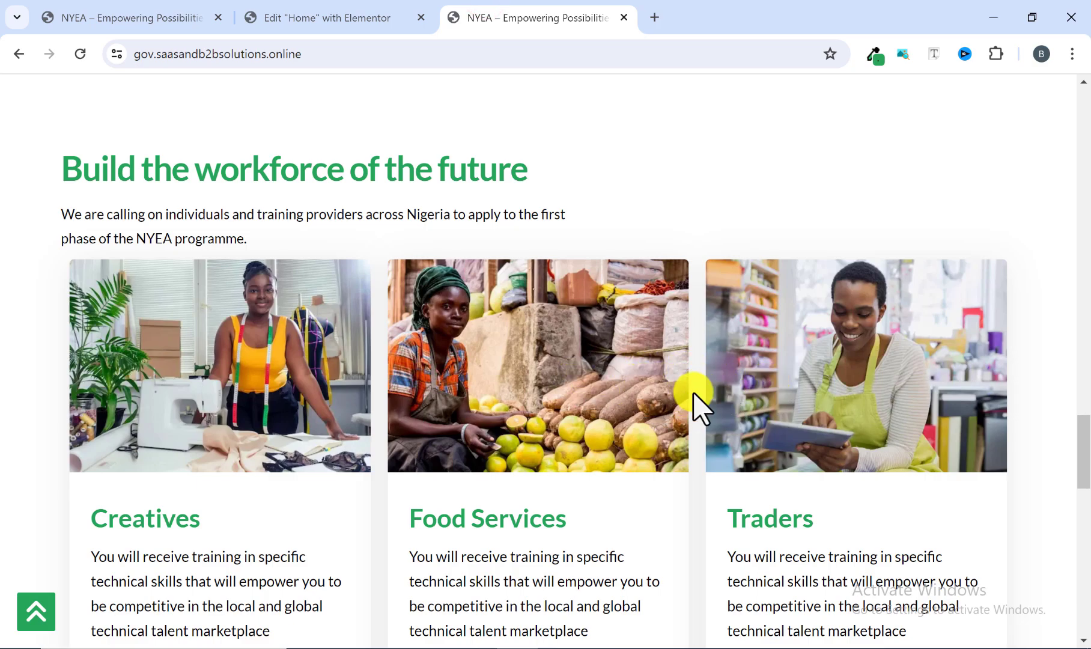
pyautogui.click(364, 18)
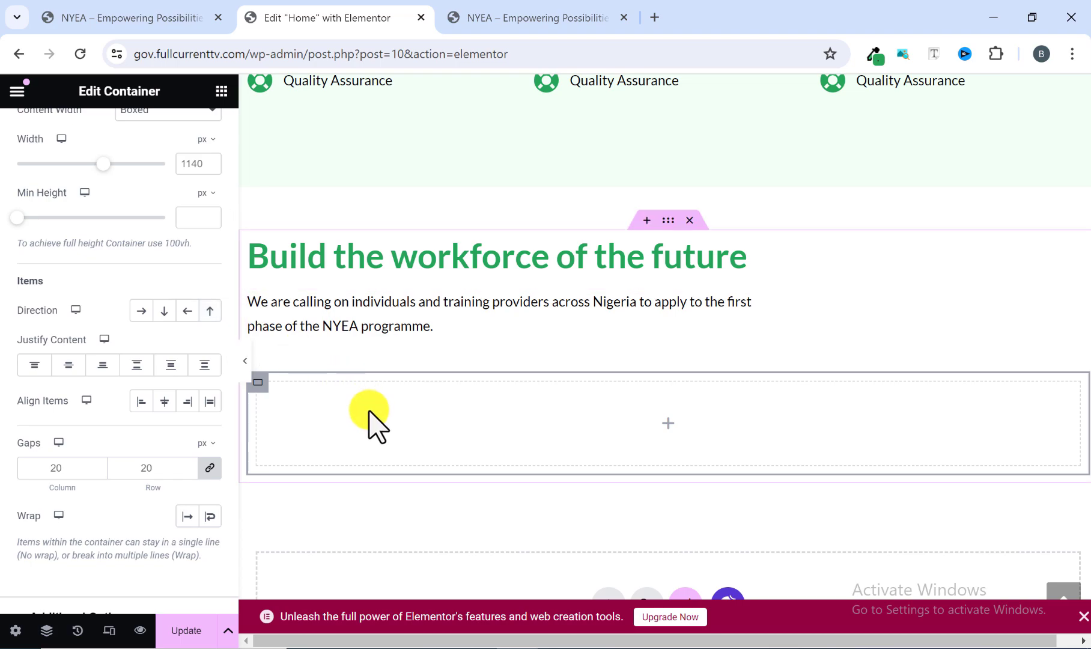
pyautogui.click(535, 18)
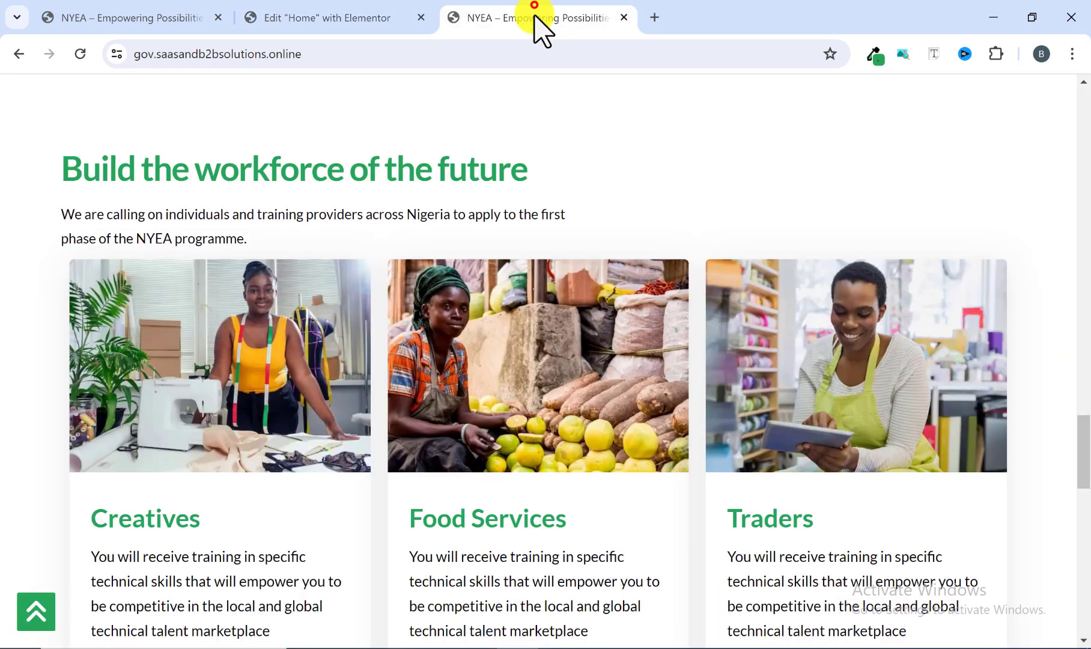
pyautogui.click(338, 20)
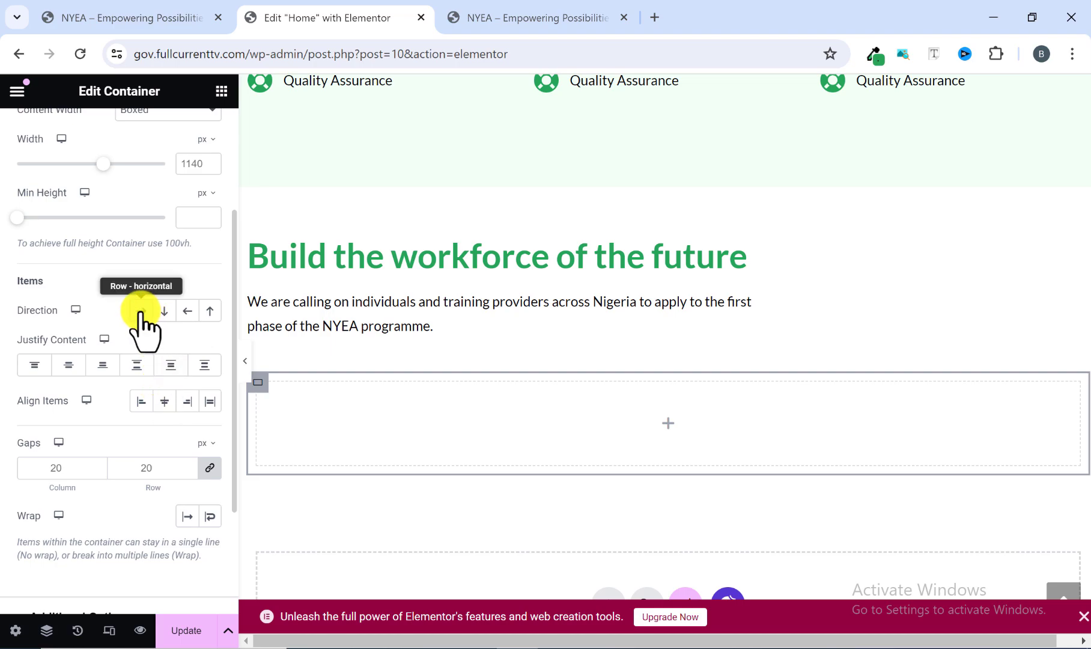
pyautogui.click(140, 310)
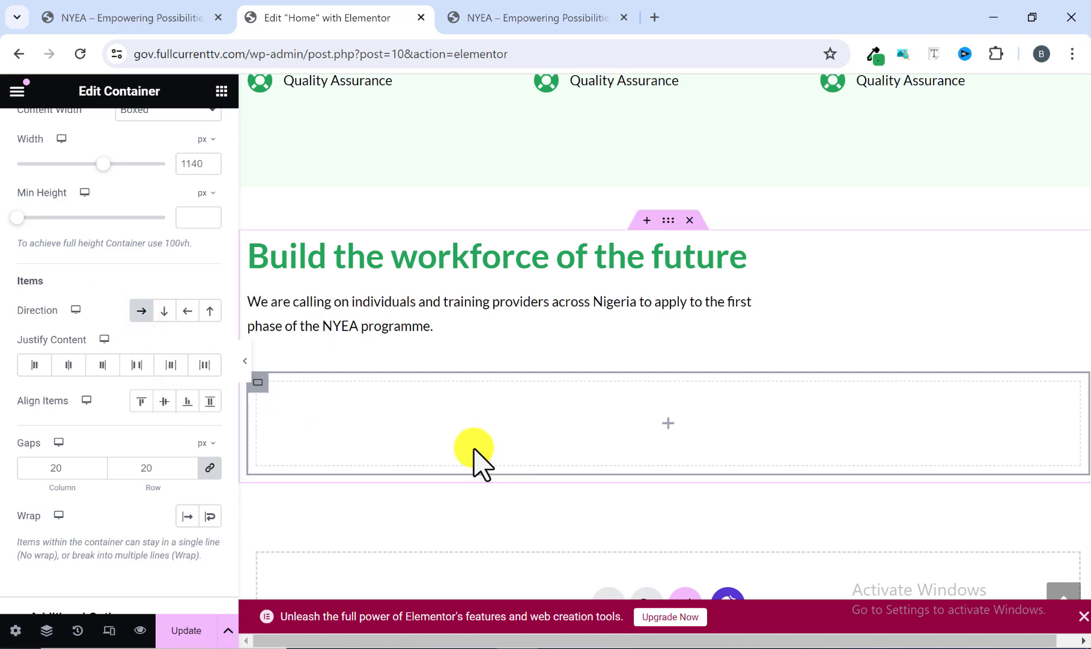
# Search the widgets for "card", examine the reference site's cards and look through the available basic and Pro widgets.
pyautogui.click(220, 92)
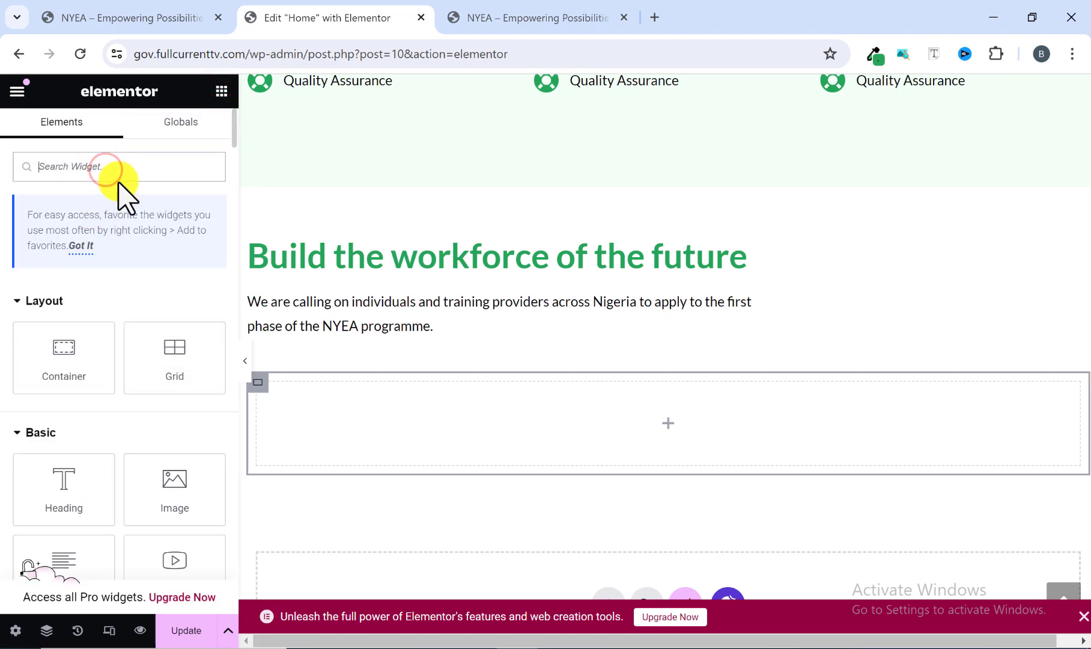
pyautogui.write('card')
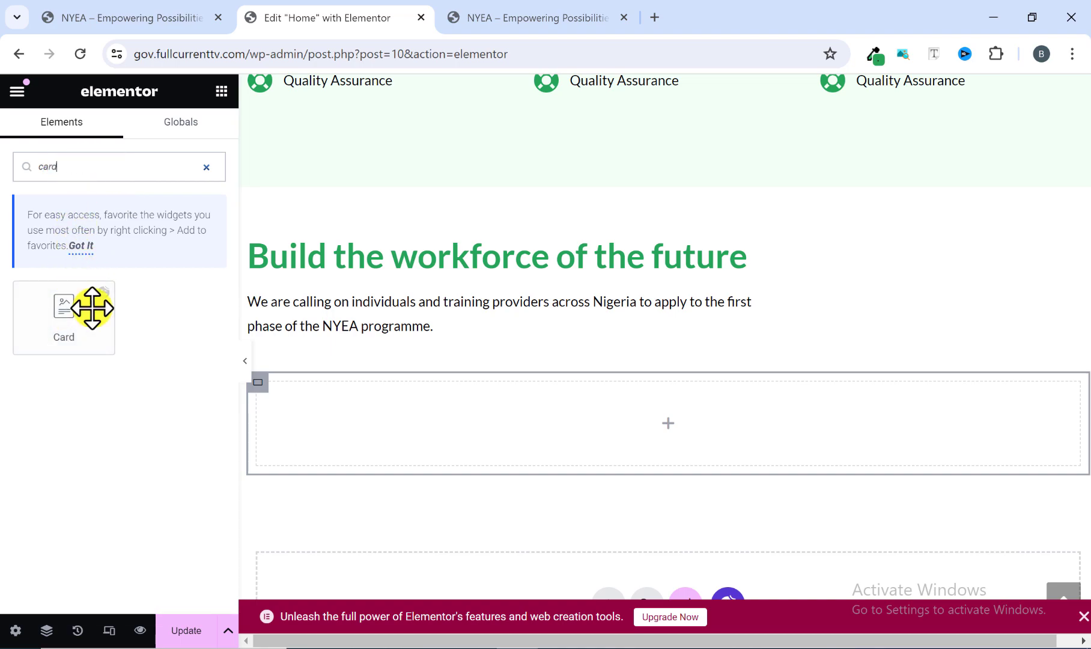
pyautogui.click(484, 24)
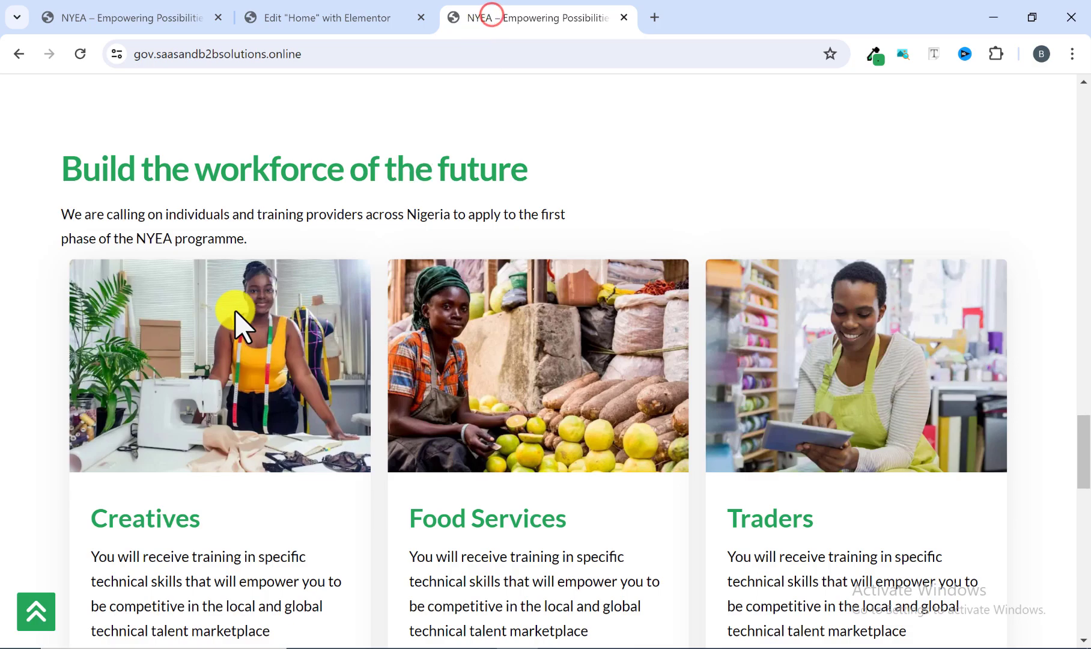
pyautogui.scroll(-1, 236, 310)
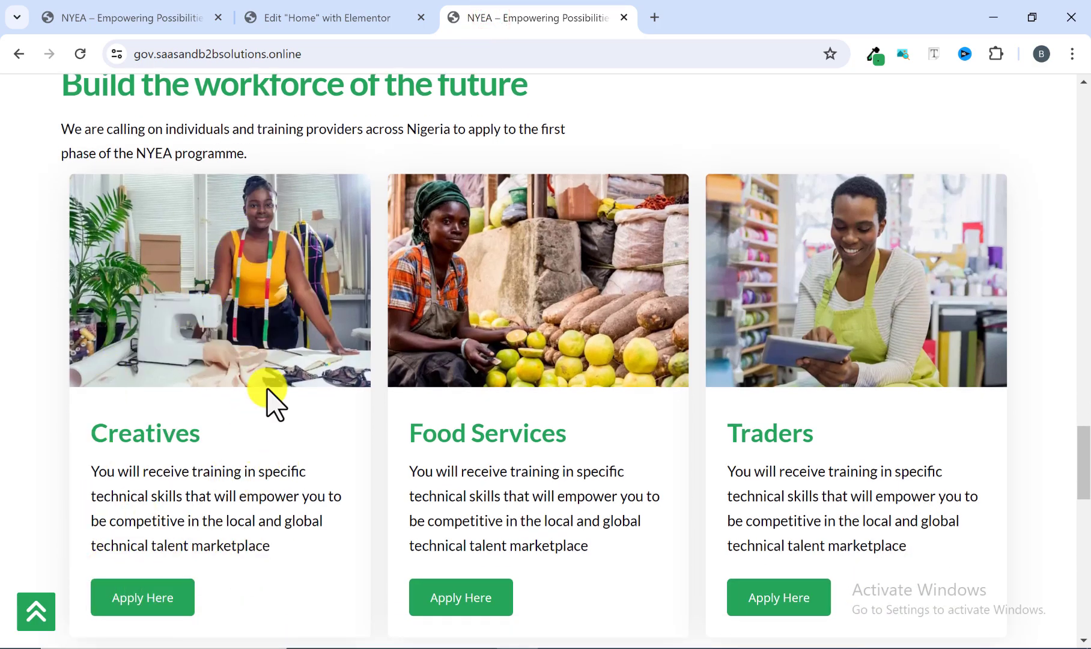
pyautogui.click(358, 18)
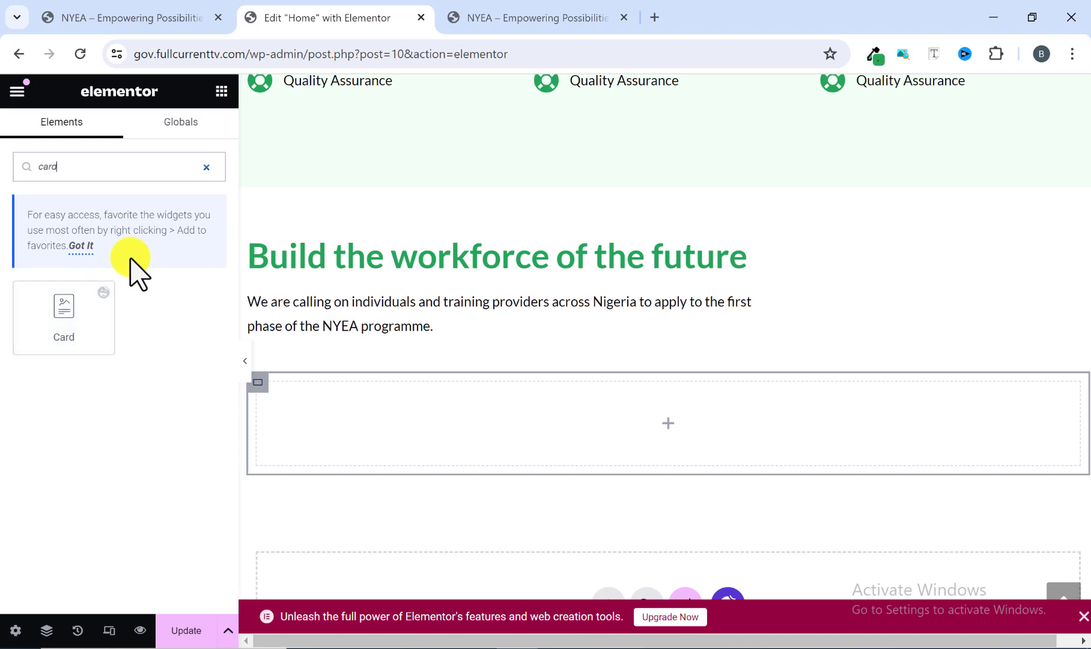
pyautogui.click(208, 169)
pyautogui.scroll(-5, 98, 354)
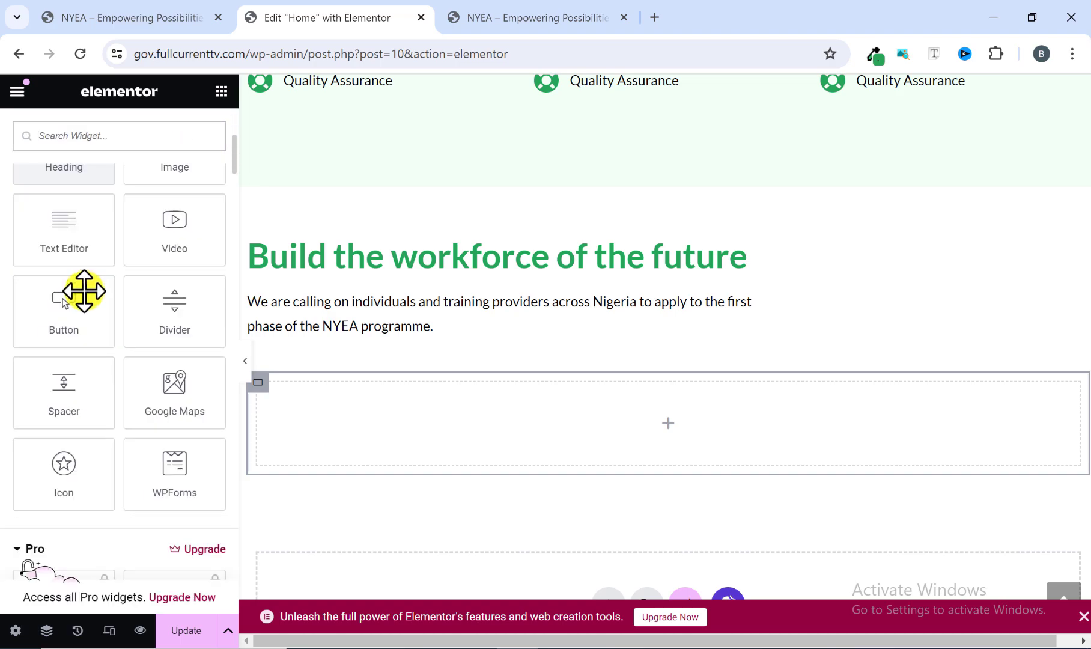
pyautogui.scroll(-4, 84, 292)
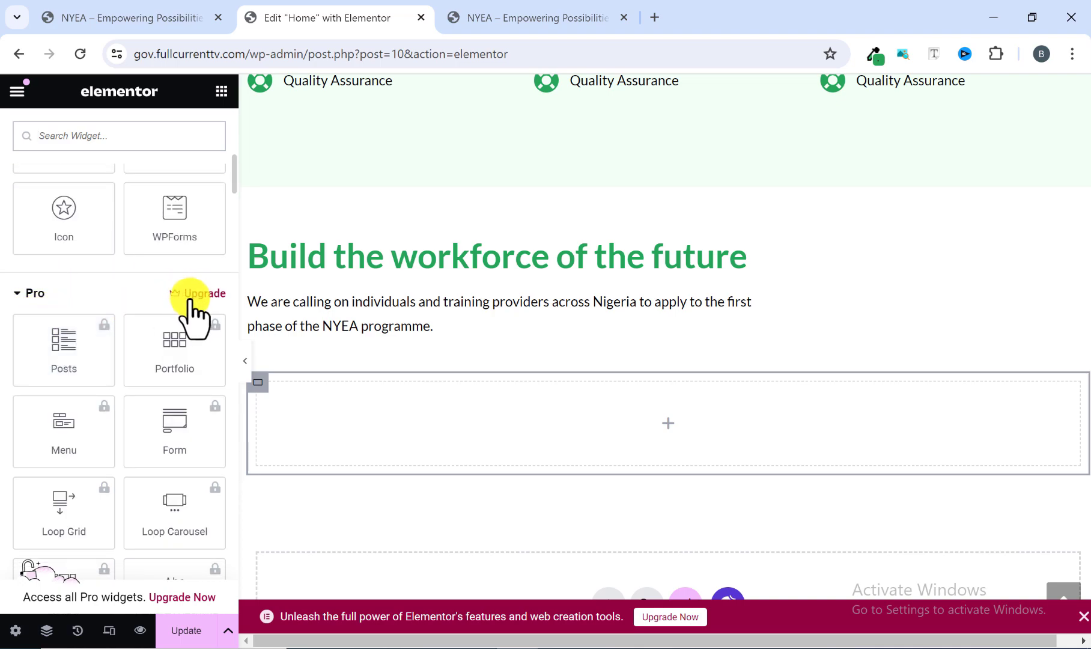
pyautogui.scroll(-2, 180, 327)
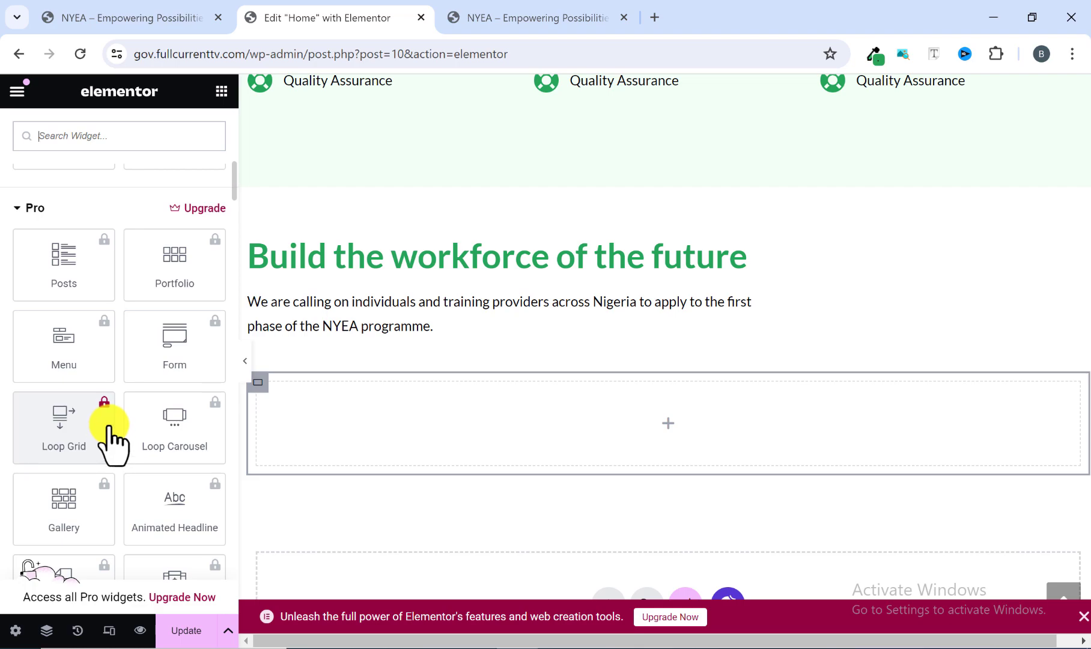
pyautogui.scroll(8, 109, 428)
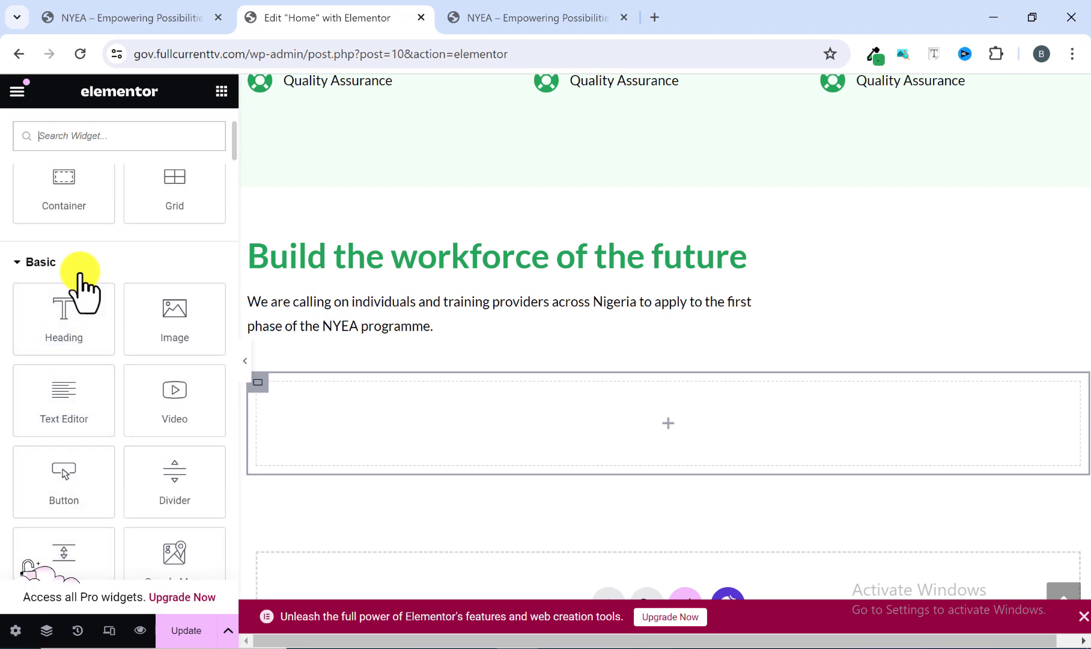
pyautogui.scroll(3, 80, 283)
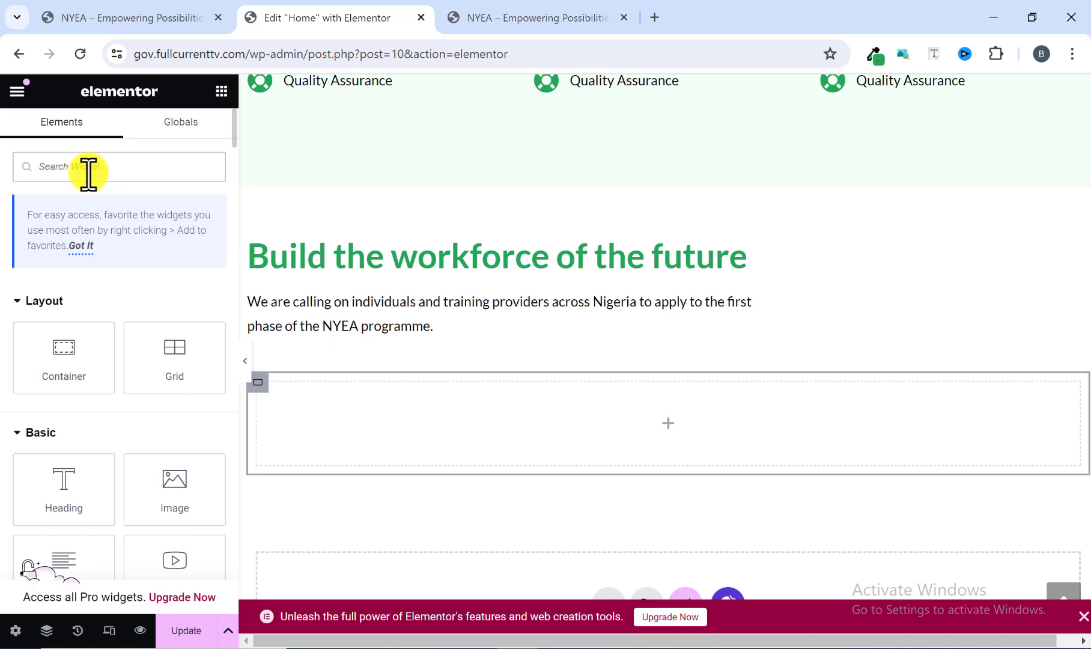
# Find the Card widget by searching for "card" and add it to the nested container below the intro text.
pyautogui.click(88, 168)
pyautogui.write('card')
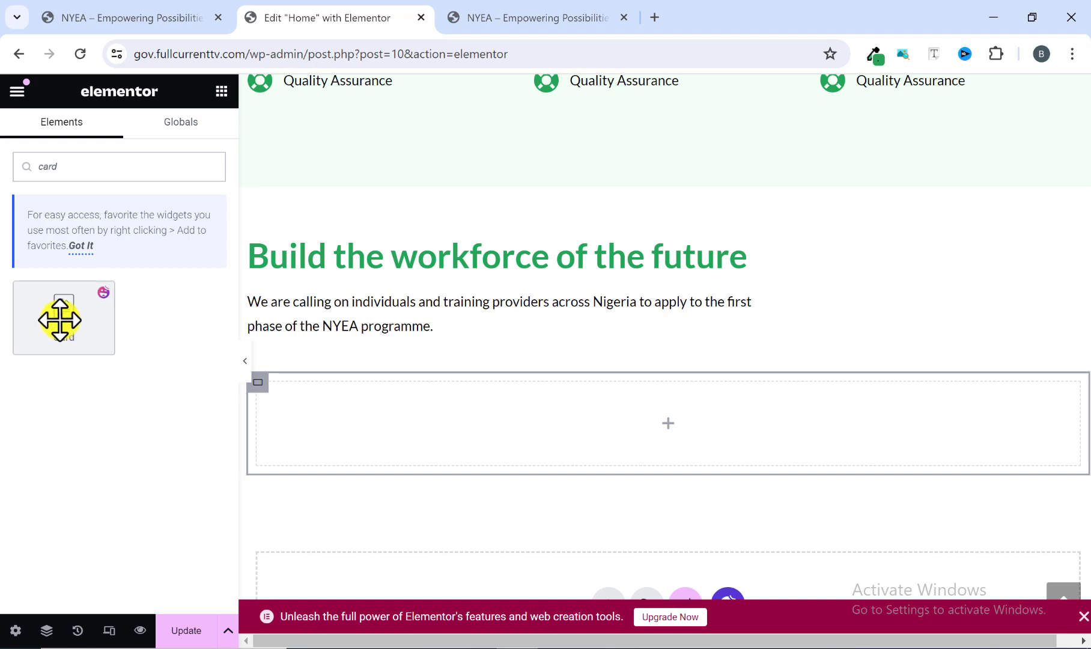
pyautogui.moveTo(61, 320); pyautogui.dragTo(311, 399)
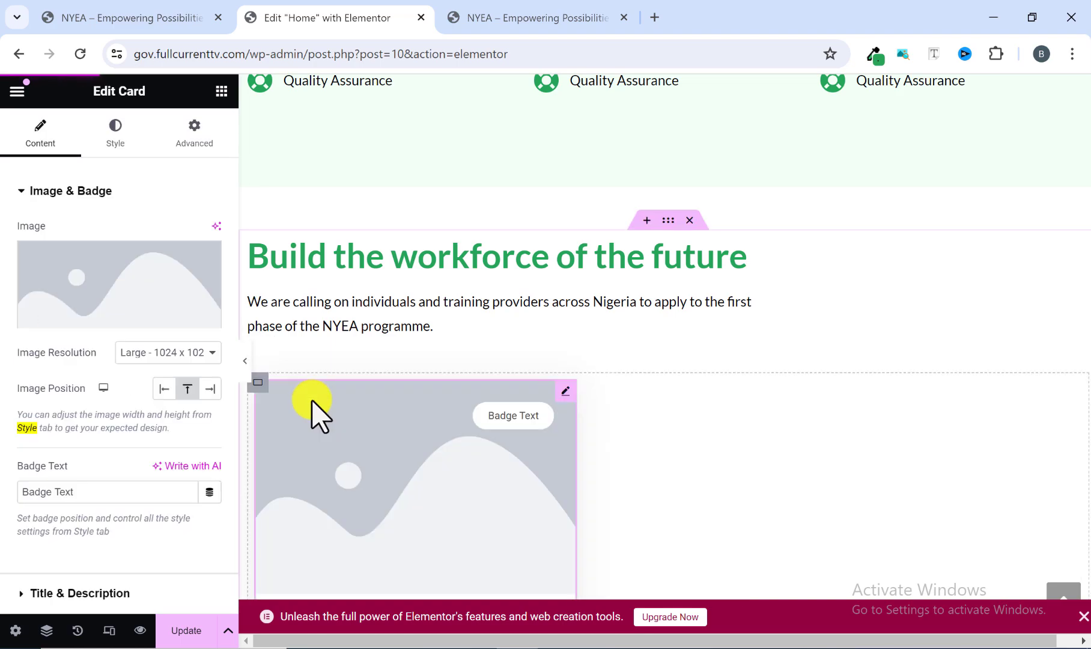
pyautogui.scroll(-5, 455, 434)
pyautogui.scroll(1, 385, 318)
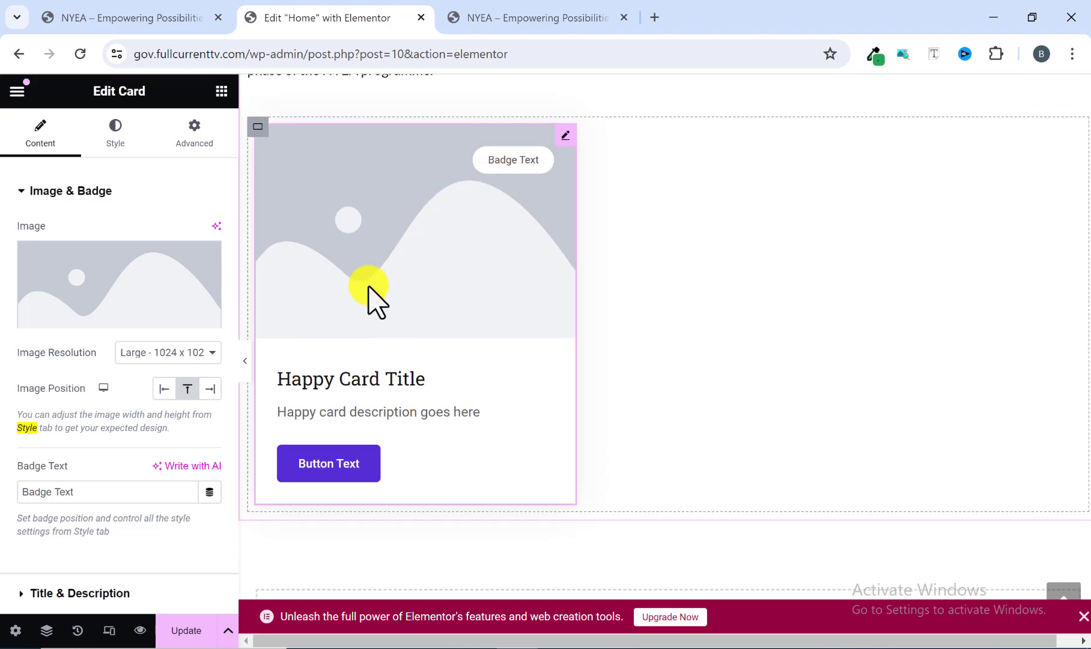
# Set the card's image to the media library photo of the woman at the sewing machine, matching the reference site's first card.
pyautogui.click(100, 313)
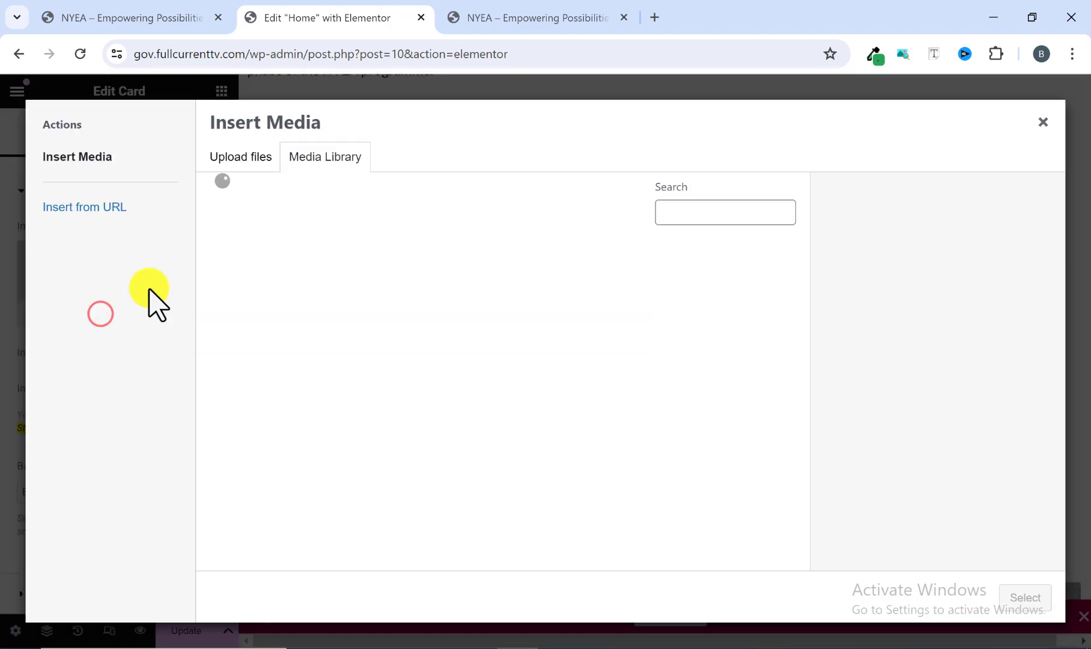
pyautogui.click(541, 13)
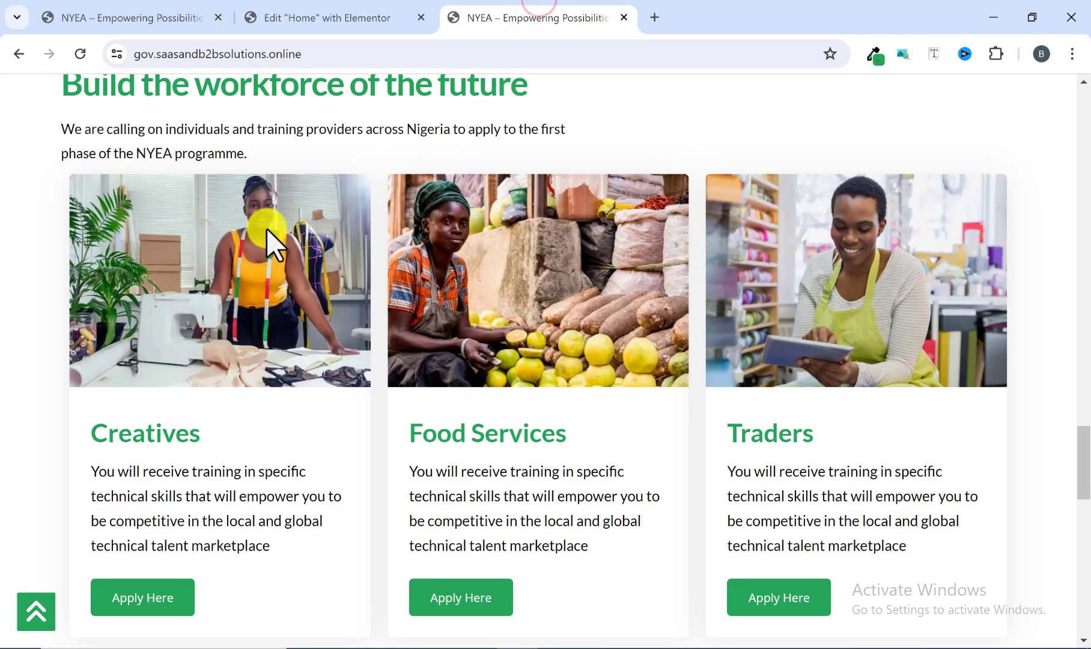
pyautogui.click(268, 18)
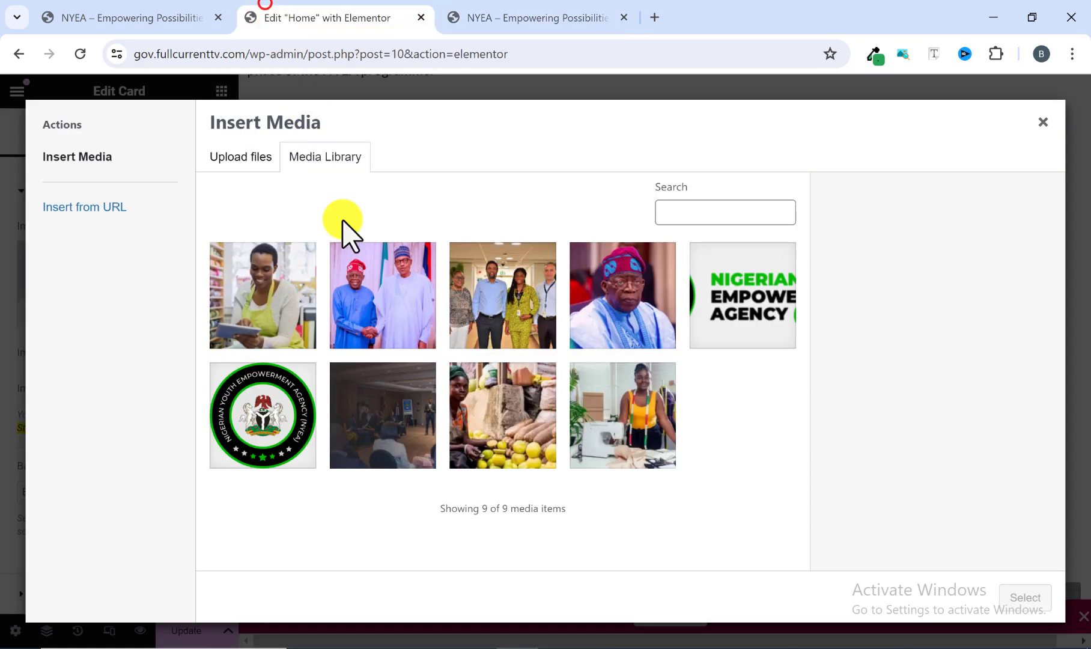
pyautogui.click(636, 401)
pyautogui.click(1025, 597)
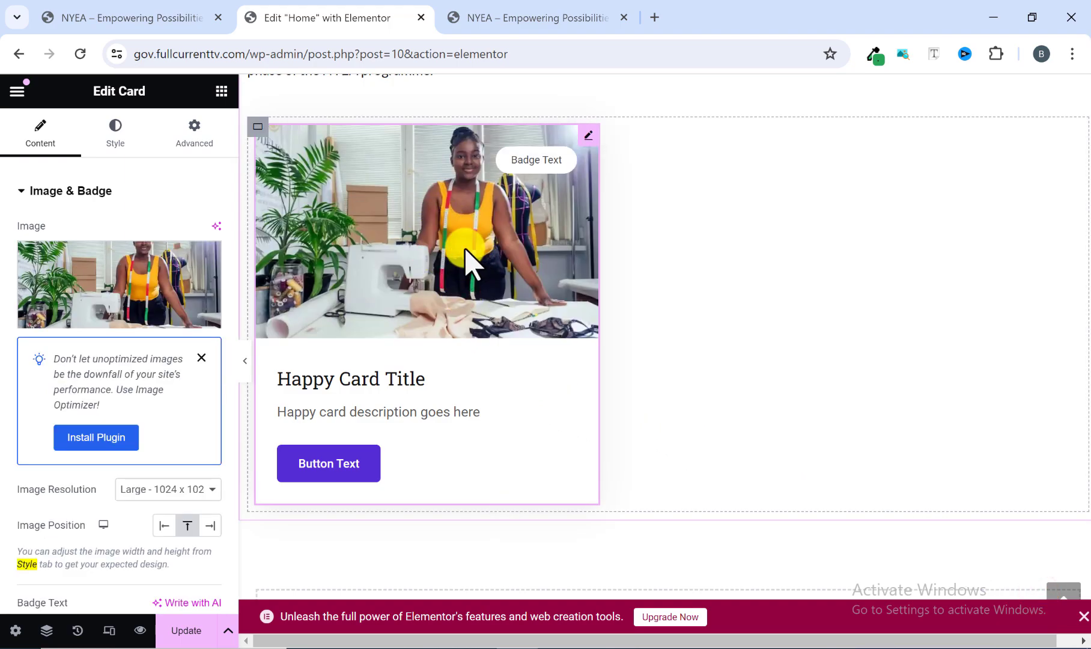
# Remove the badge text from the card's image.
pyautogui.scroll(-5, 107, 421)
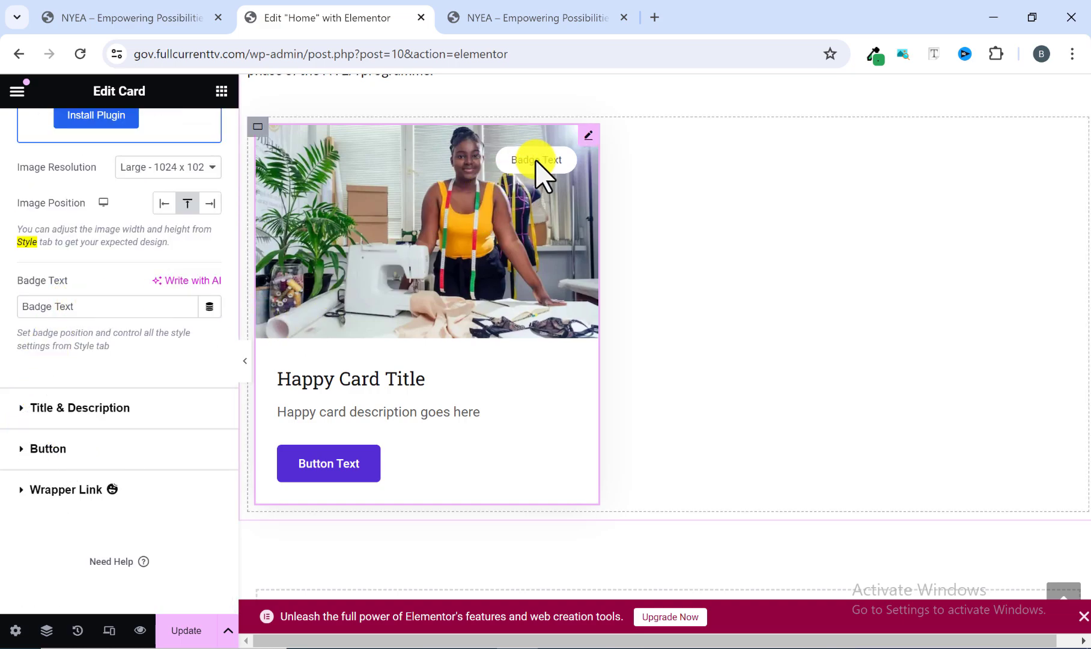
pyautogui.moveTo(79, 308); pyautogui.dragTo(3, 317)
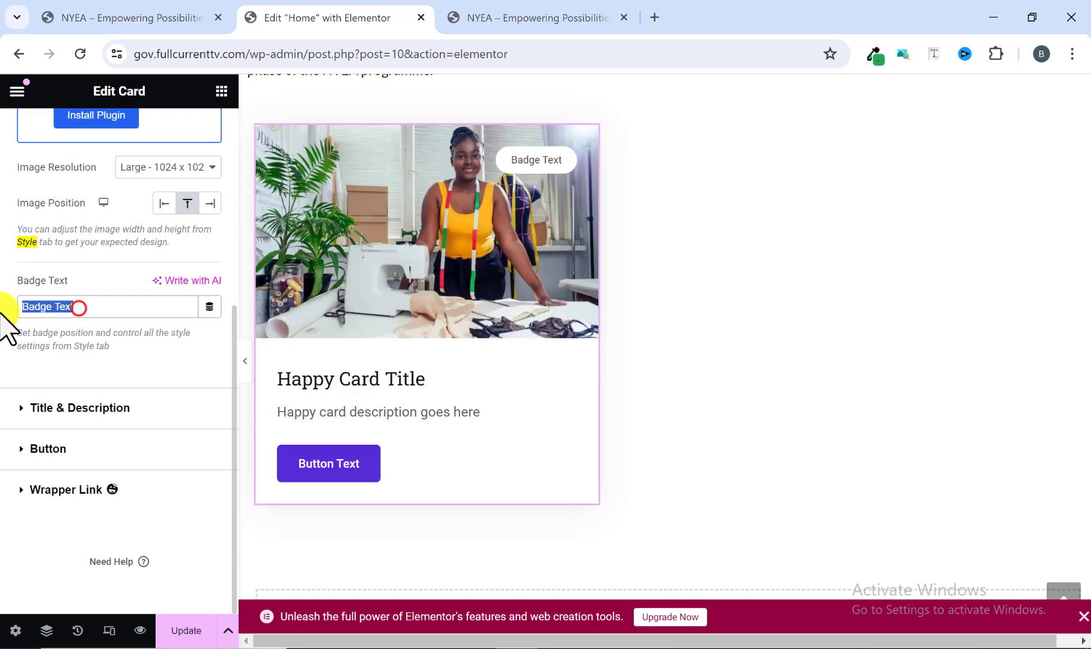
pyautogui.press('BackSpace')
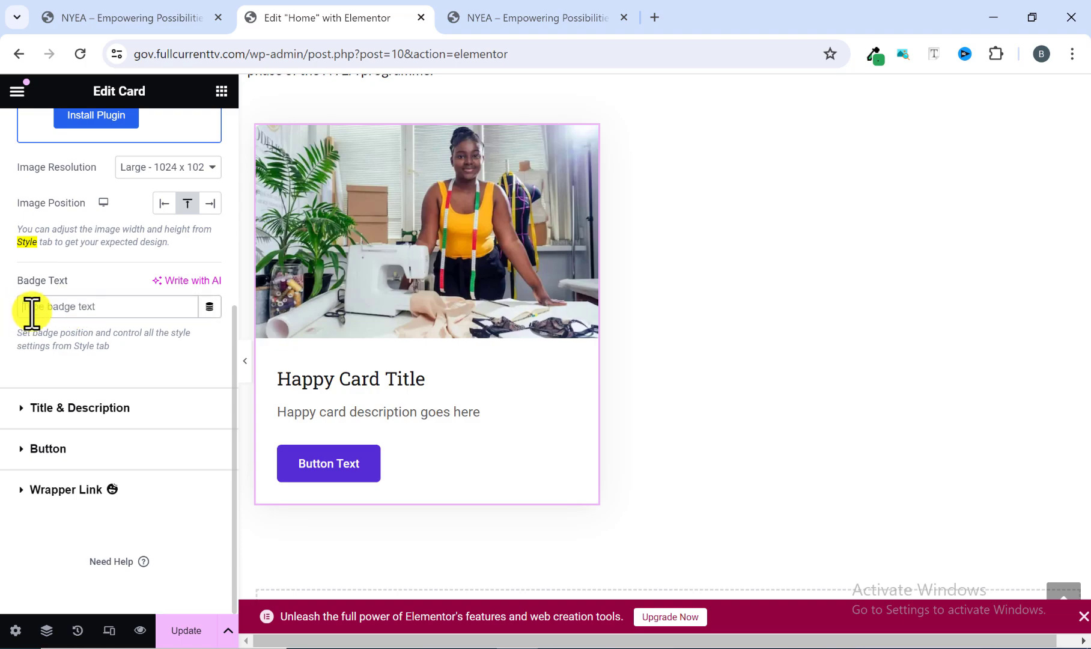
# Replace the card's placeholder title with "Creatives", copied from the reference site.
pyautogui.click(23, 406)
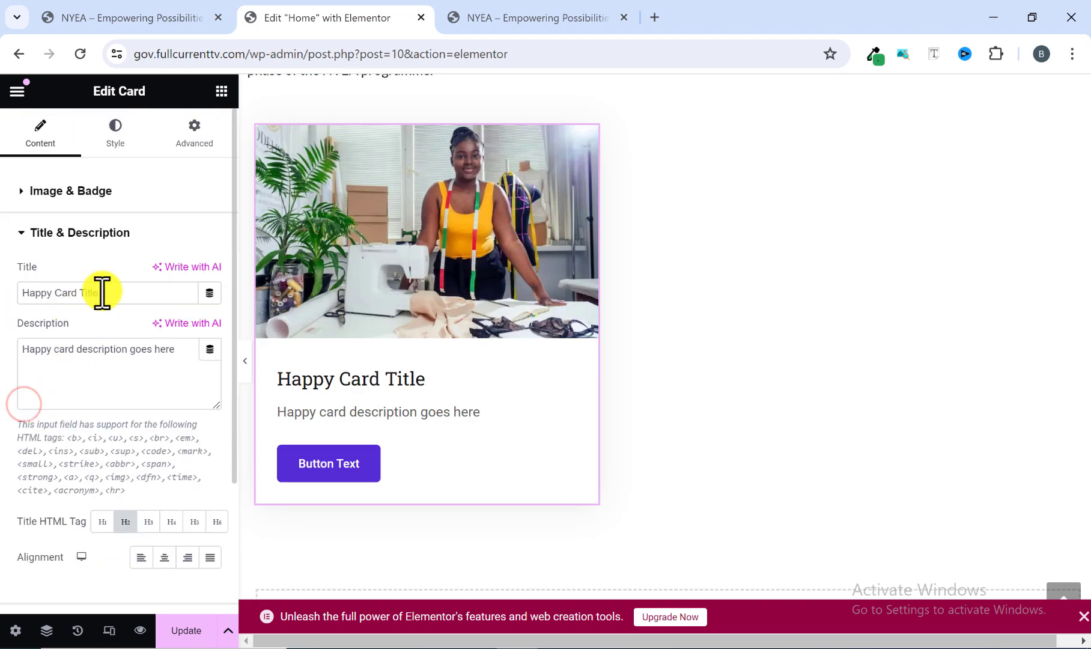
pyautogui.moveTo(102, 292); pyautogui.dragTo(5, 293)
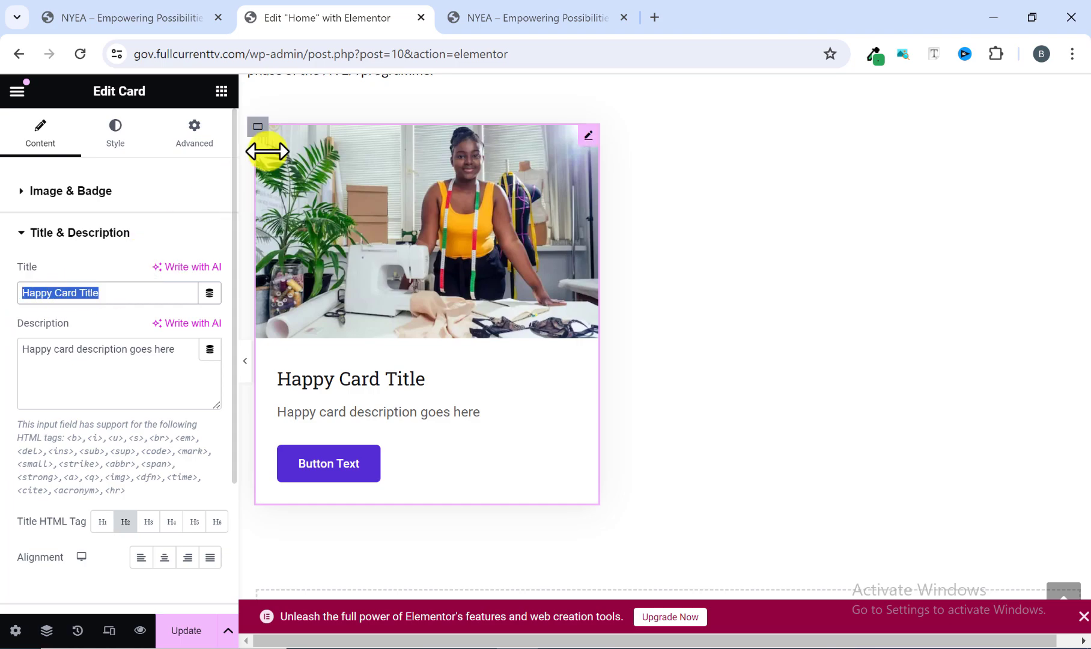
pyautogui.click(495, 19)
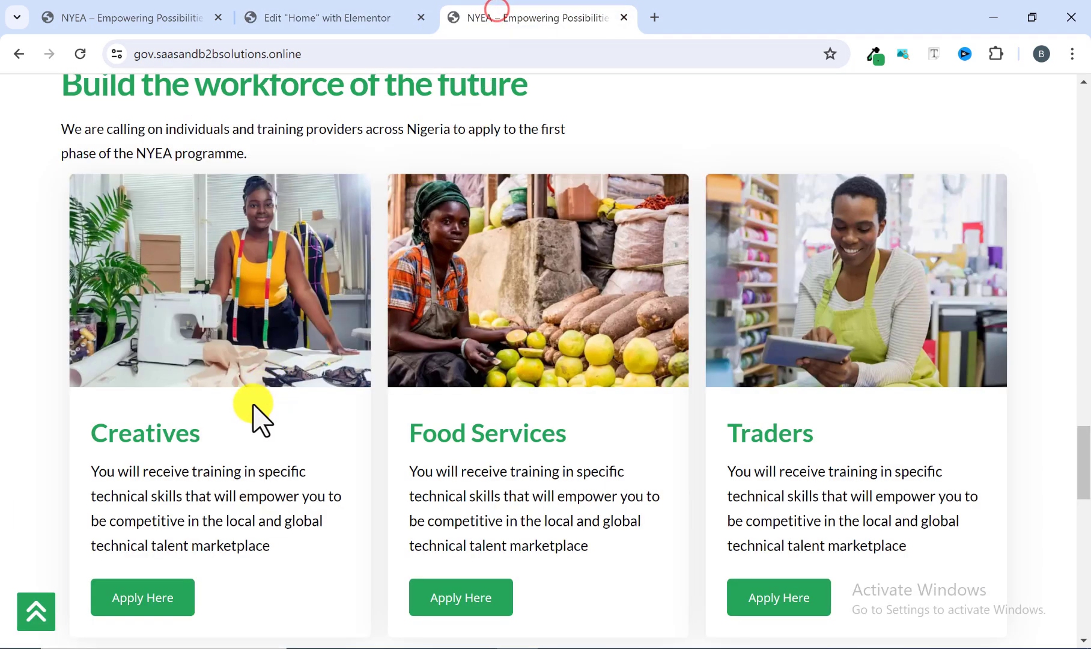
pyautogui.moveTo(213, 434); pyautogui.dragTo(90, 436)
pyautogui.rightClick(135, 442)
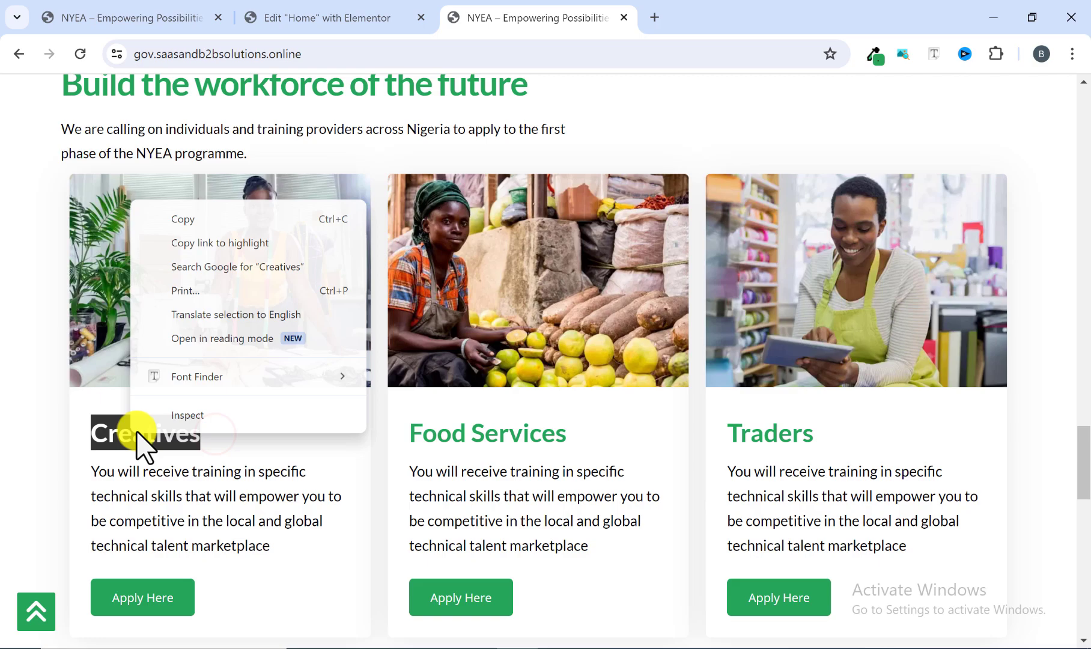
pyautogui.click(184, 221)
pyautogui.click(303, 18)
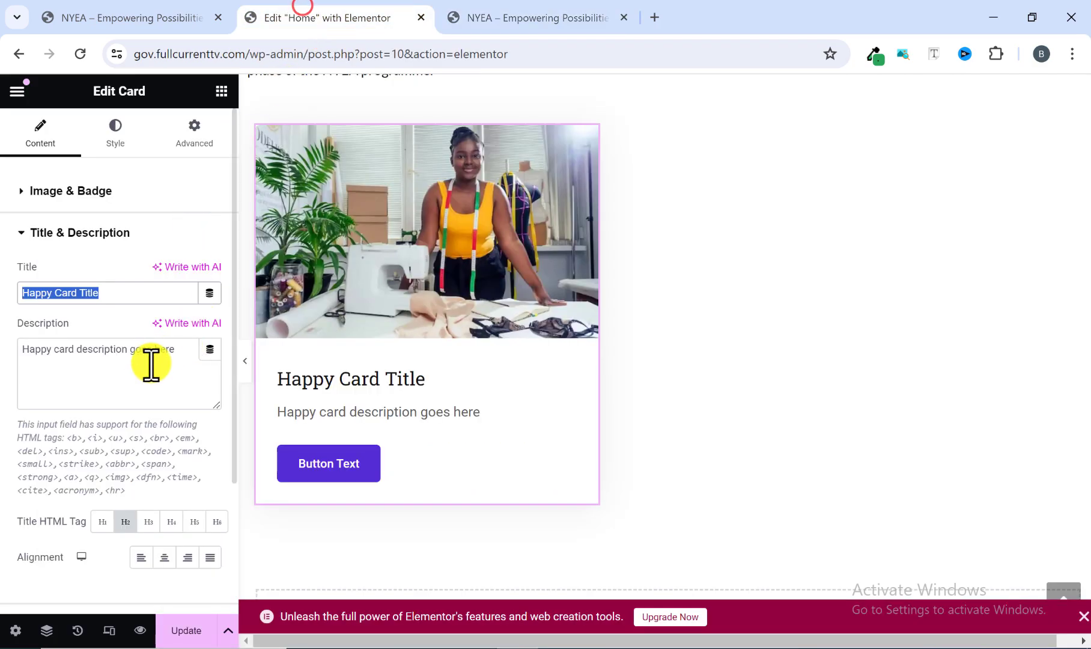
pyautogui.rightClick(106, 293)
pyautogui.click(164, 391)
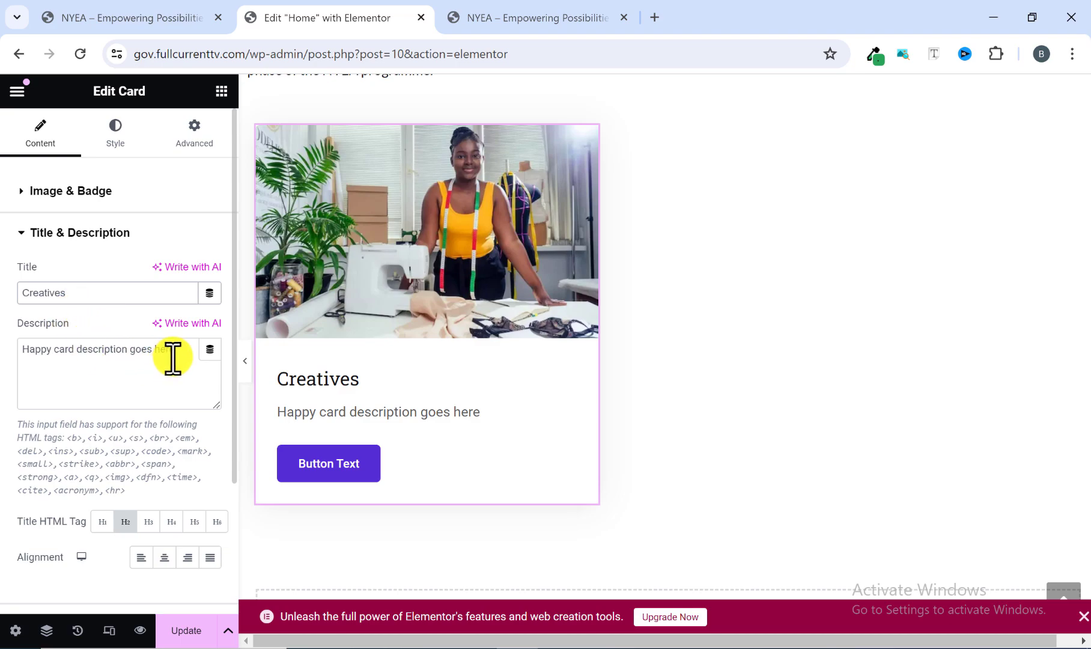
# Replace the card's placeholder description with the Creatives training paragraph copied from the reference site's first card.
pyautogui.moveTo(178, 354); pyautogui.dragTo(19, 354)
pyautogui.click(481, 17)
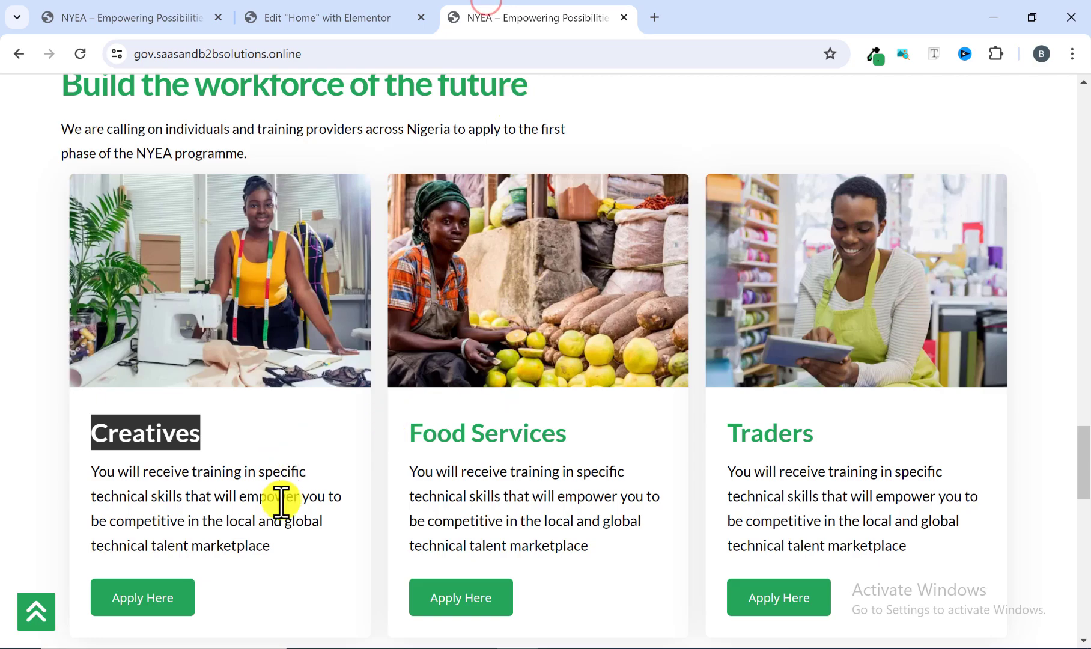
pyautogui.moveTo(294, 549); pyautogui.dragTo(91, 472)
pyautogui.rightClick(153, 458)
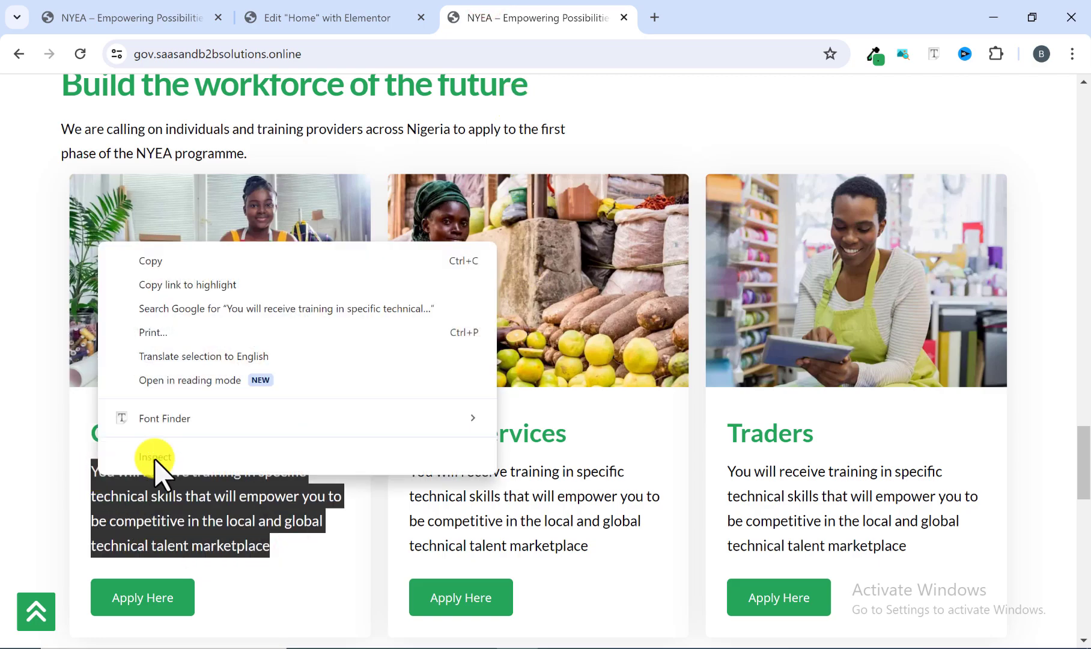
pyautogui.click(169, 264)
pyautogui.click(332, 27)
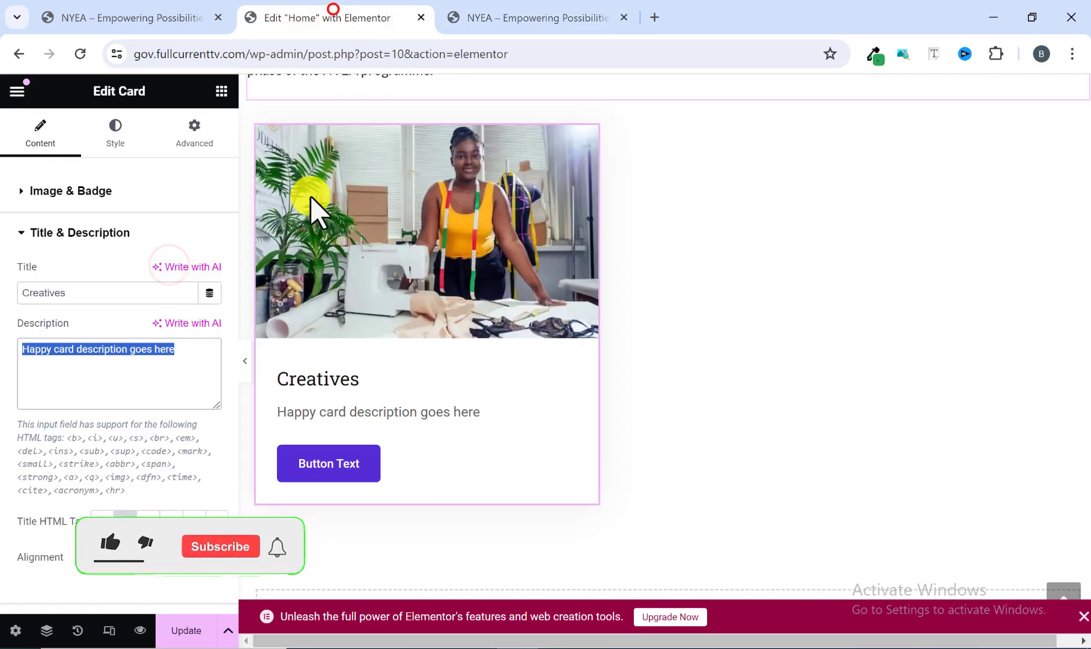
pyautogui.rightClick(139, 359)
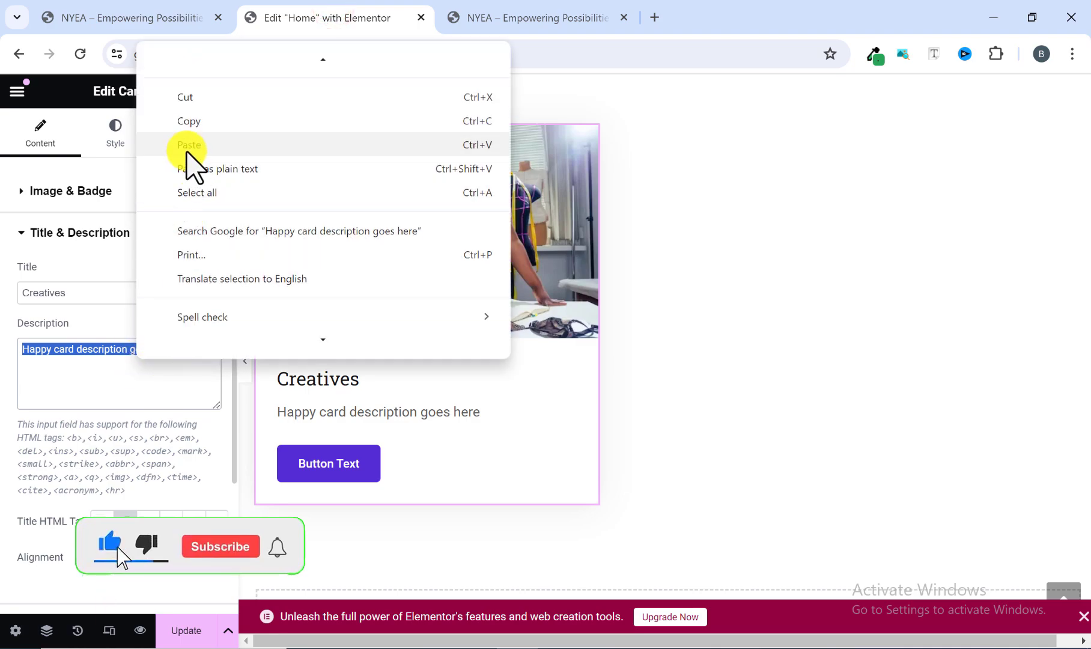
pyautogui.click(191, 170)
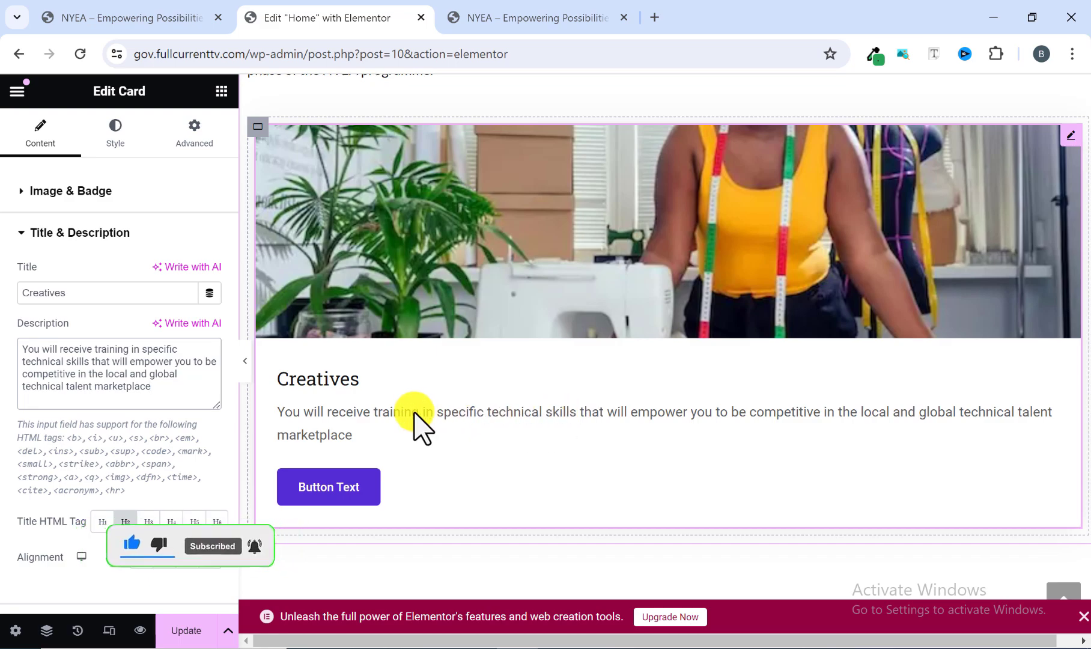
# Set the card's button text to "Apply Here", matching the button on the reference site's Creatives card.
pyautogui.scroll(-1, 135, 402)
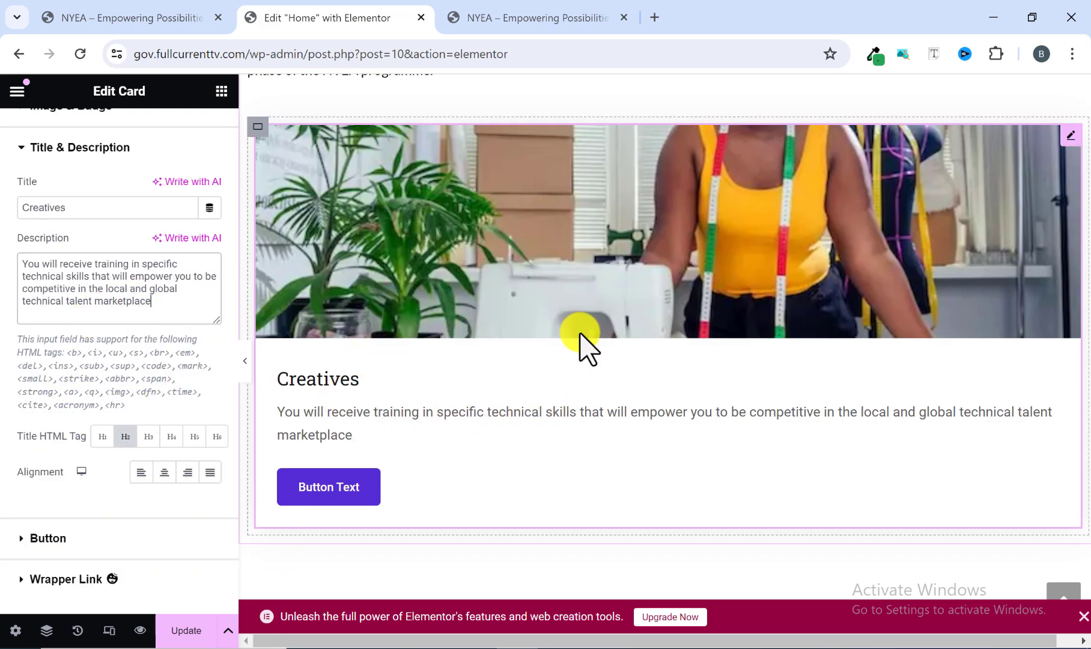
pyautogui.click(531, 9)
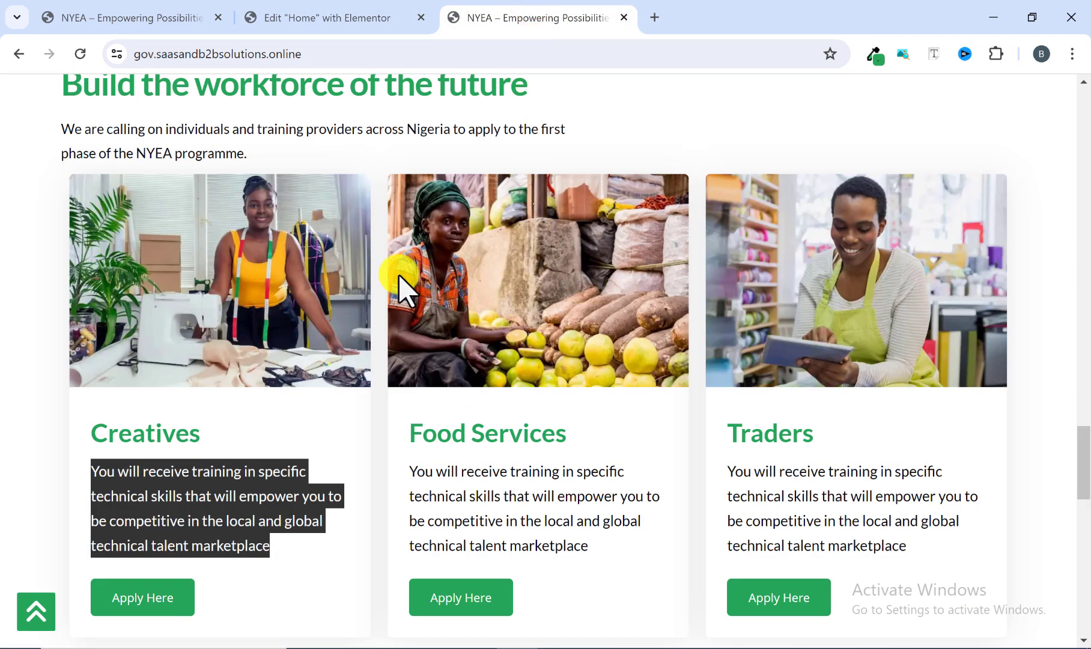
pyautogui.click(384, 281)
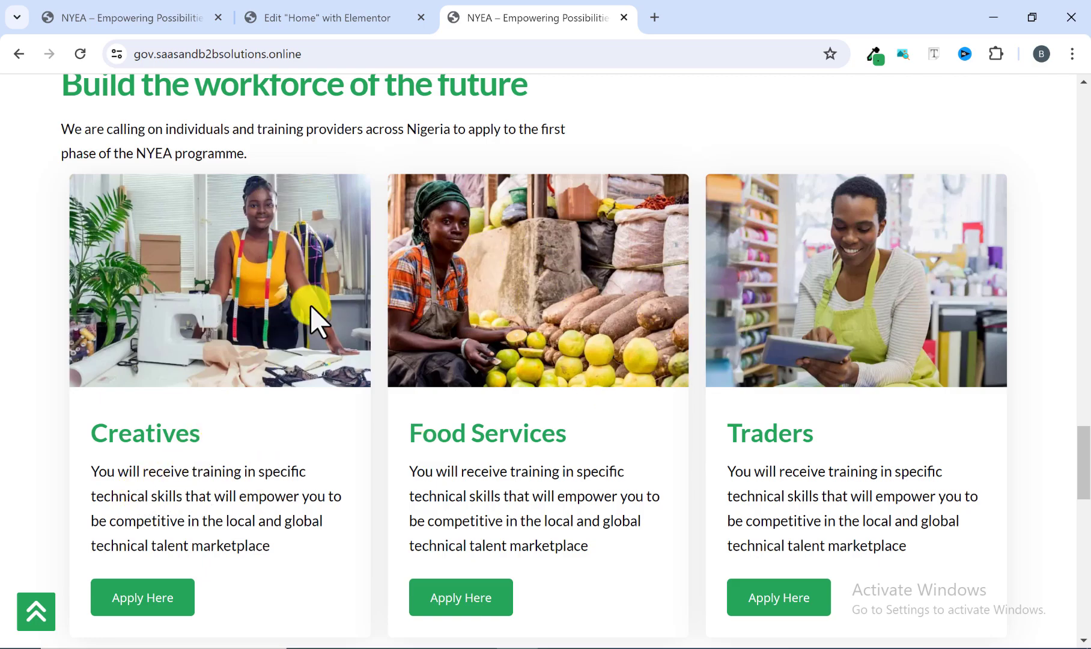
pyautogui.click(340, 17)
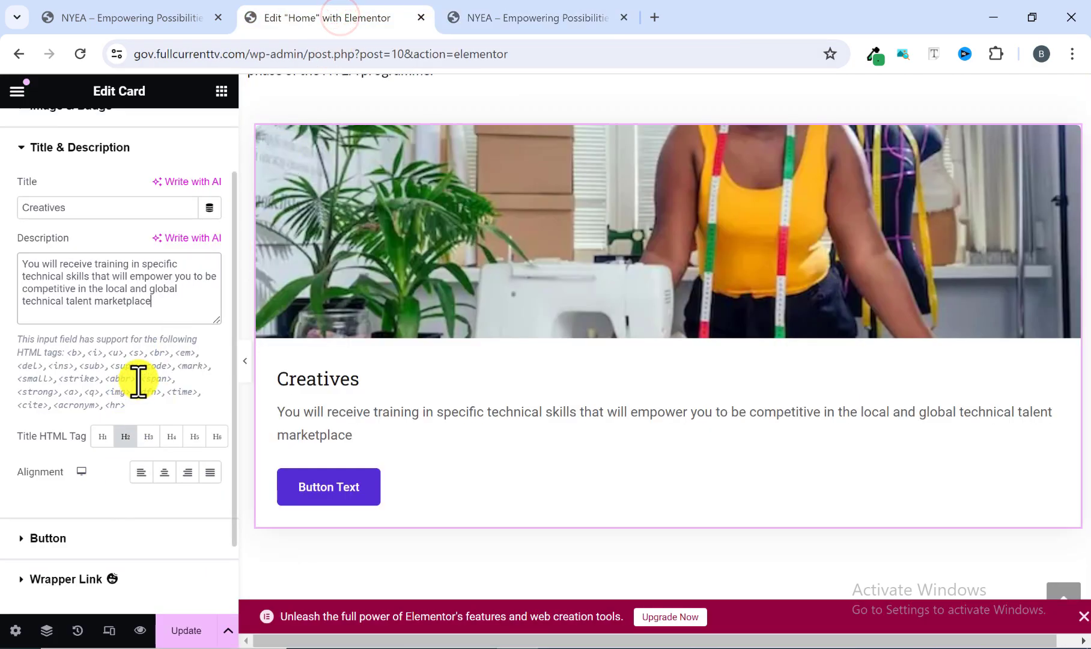
pyautogui.click(572, 18)
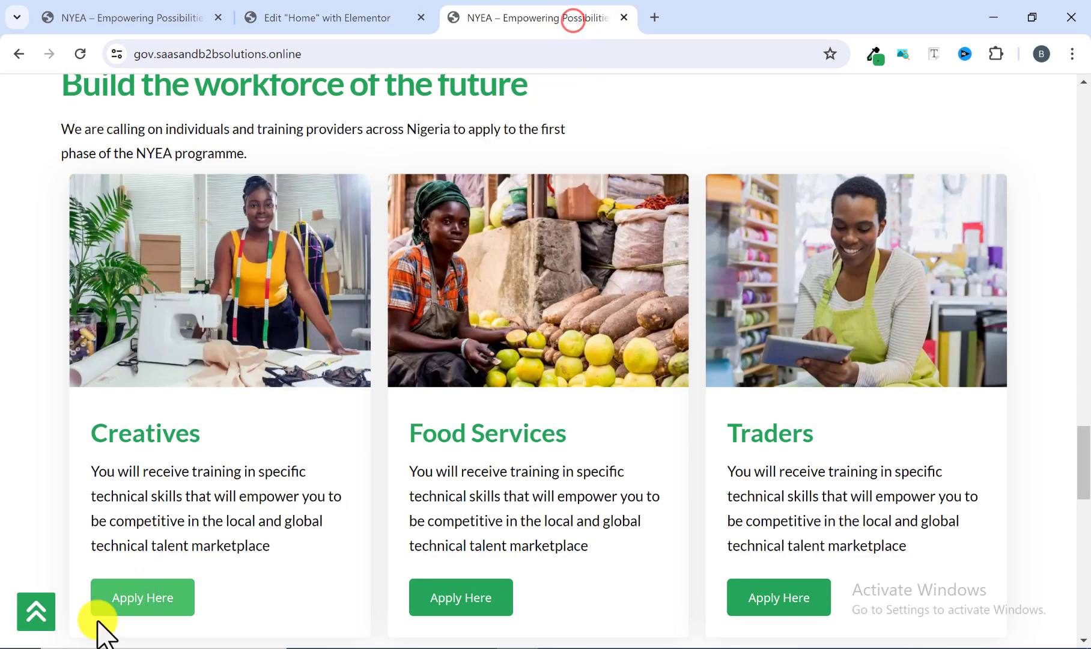
pyautogui.click(359, 24)
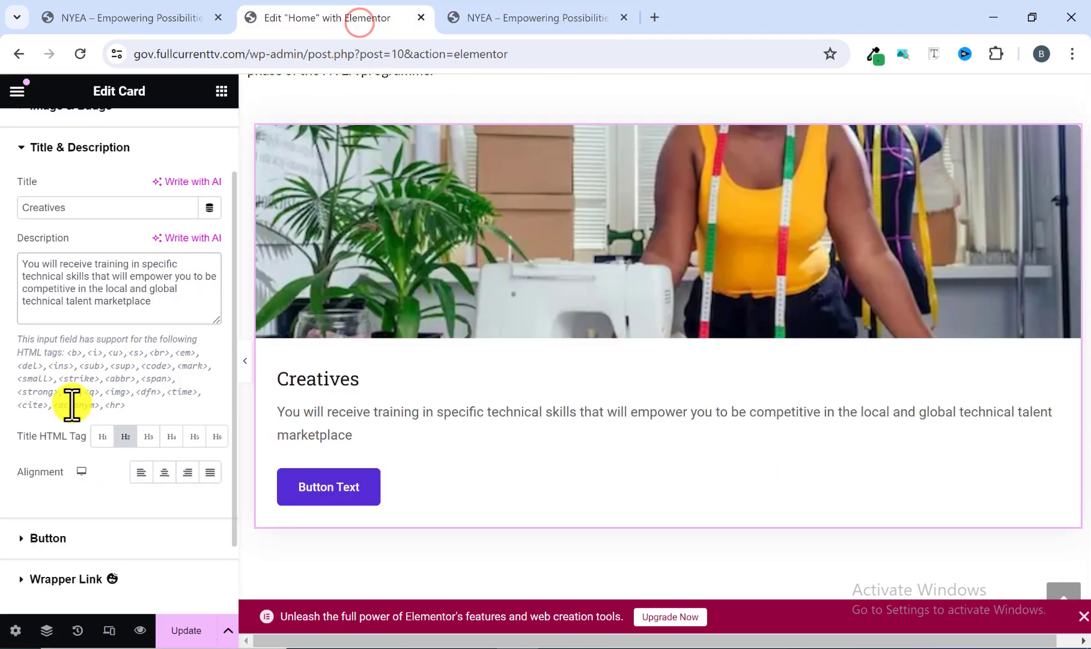
pyautogui.scroll(-2, 66, 505)
pyautogui.click(18, 452)
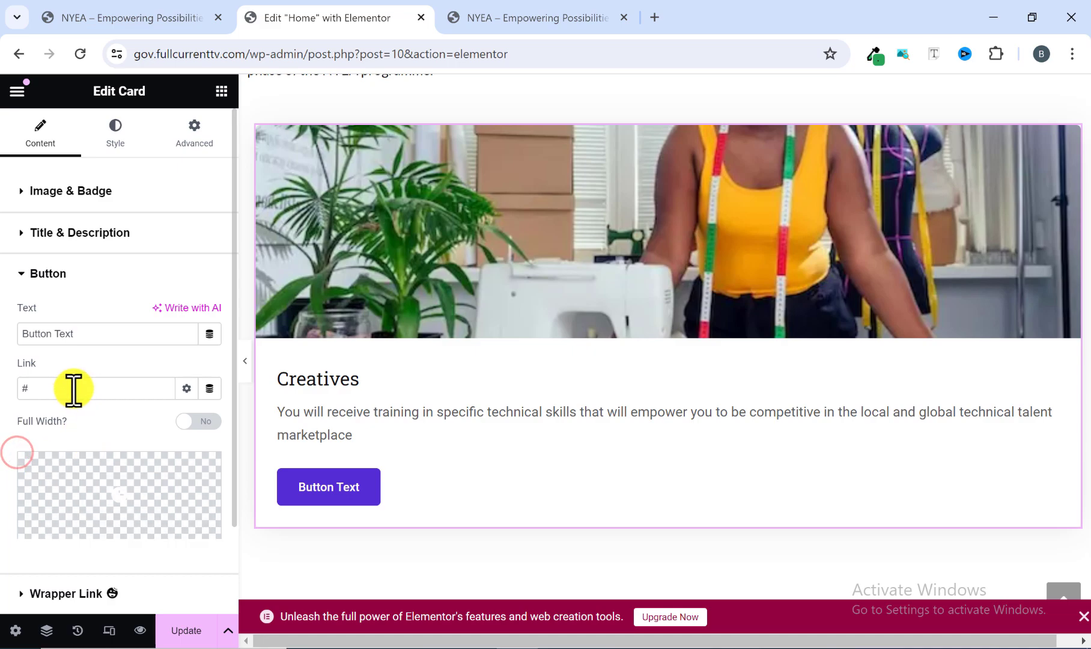
pyautogui.moveTo(78, 334); pyautogui.dragTo(2, 341)
pyautogui.write('Apply Here')
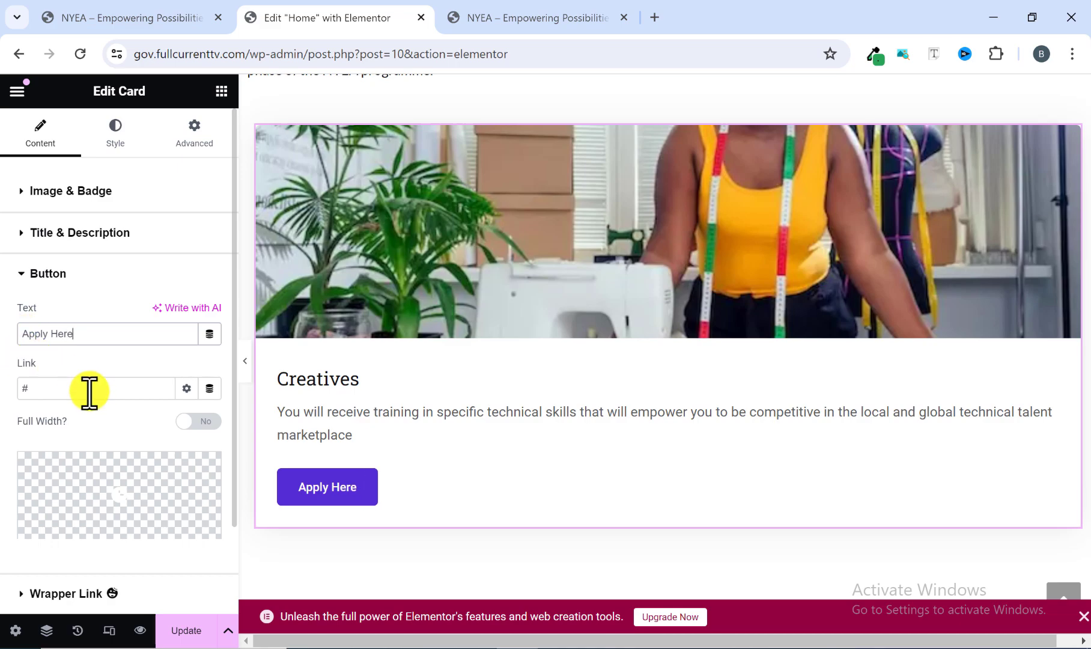
pyautogui.scroll(-2, 88, 389)
pyautogui.click(39, 302)
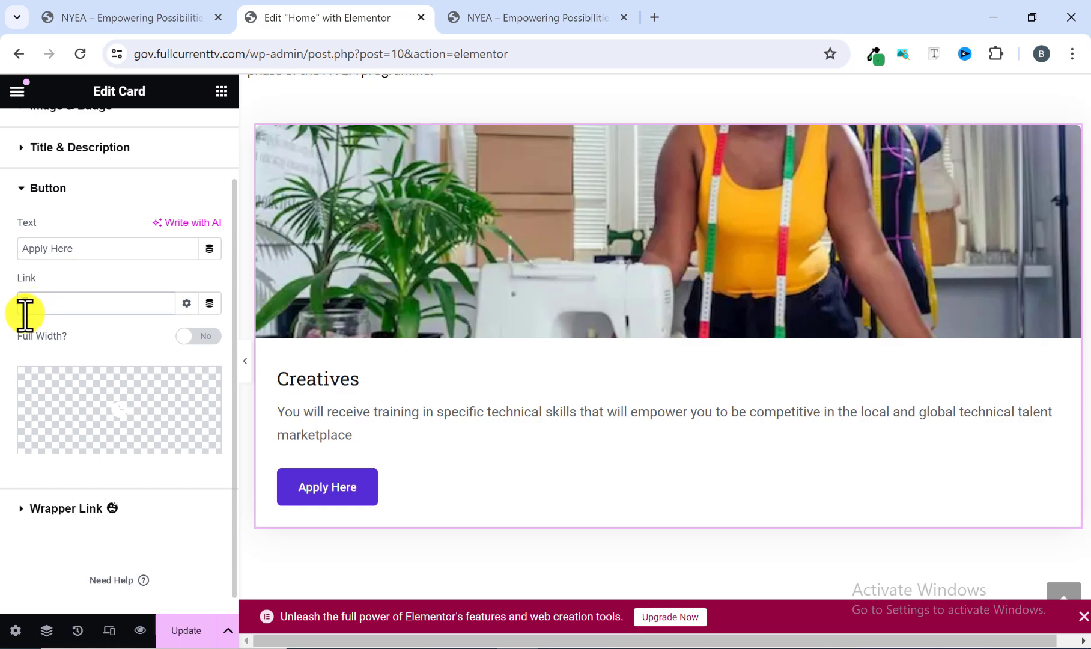
pyautogui.scroll(2, 73, 352)
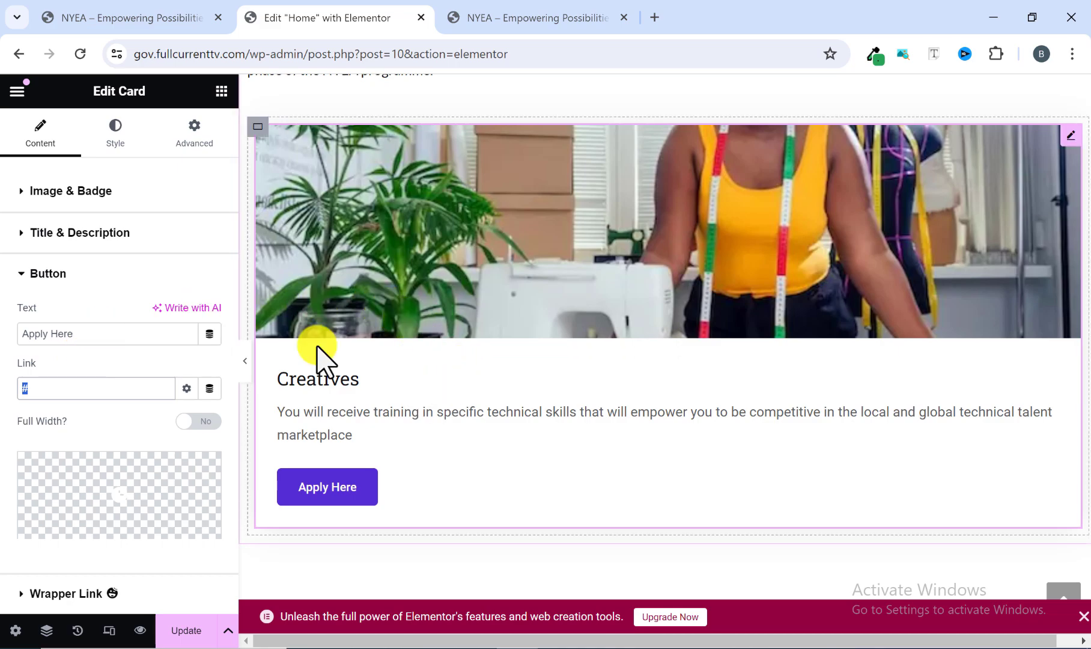
# Set the text color of the card's title to the green global color, matching the reference site.
pyautogui.click(112, 139)
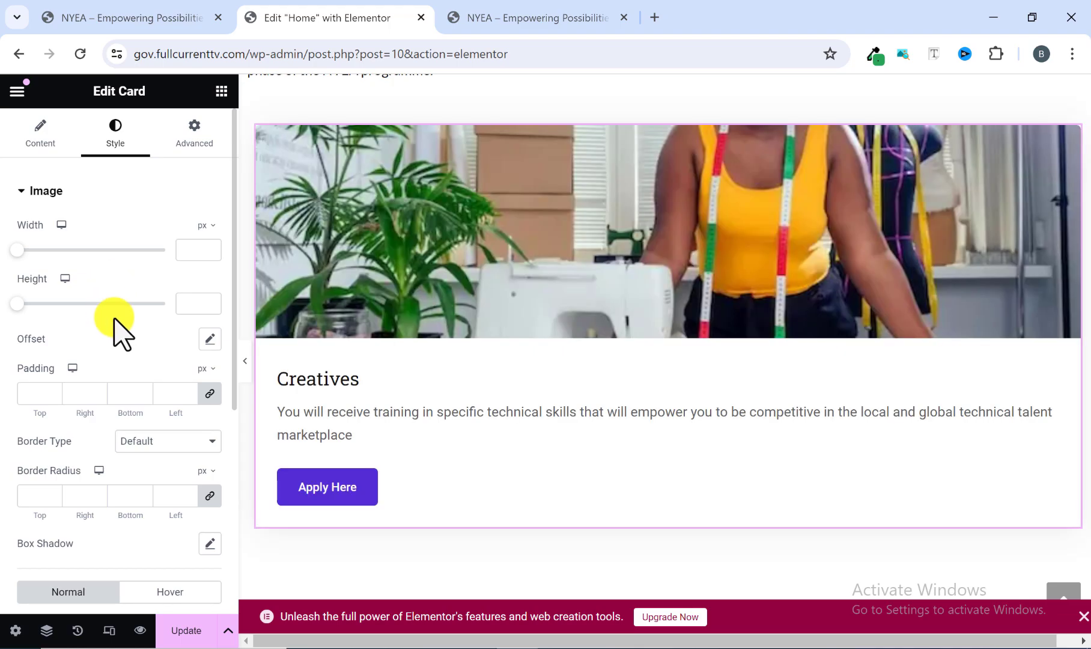
pyautogui.scroll(-6, 114, 336)
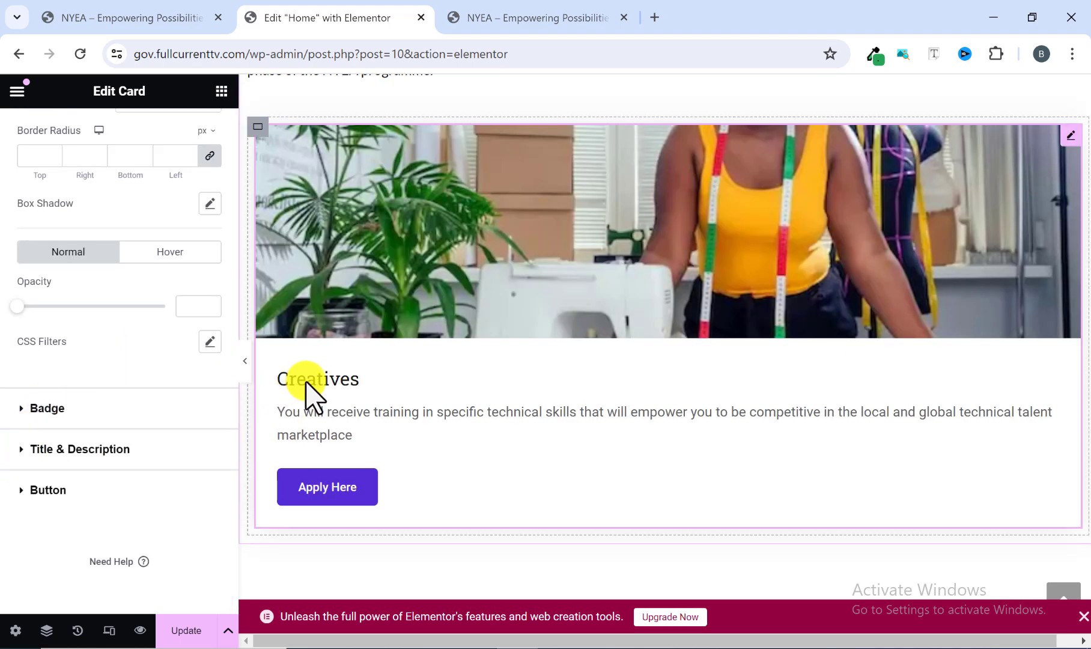
pyautogui.click(21, 451)
pyautogui.scroll(-3, 107, 408)
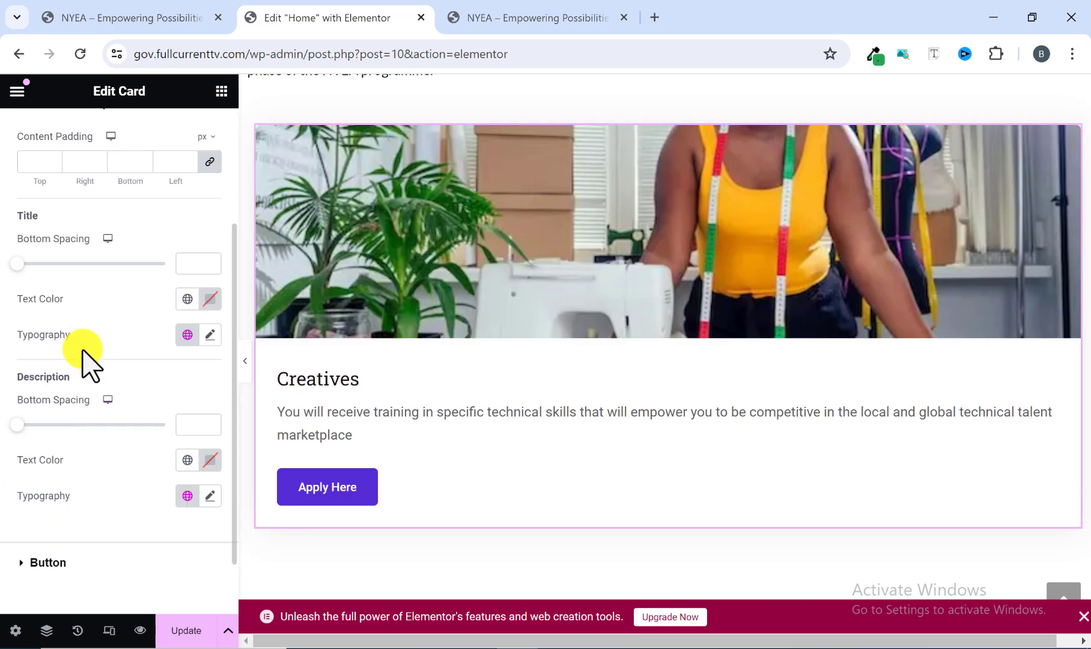
pyautogui.click(498, 17)
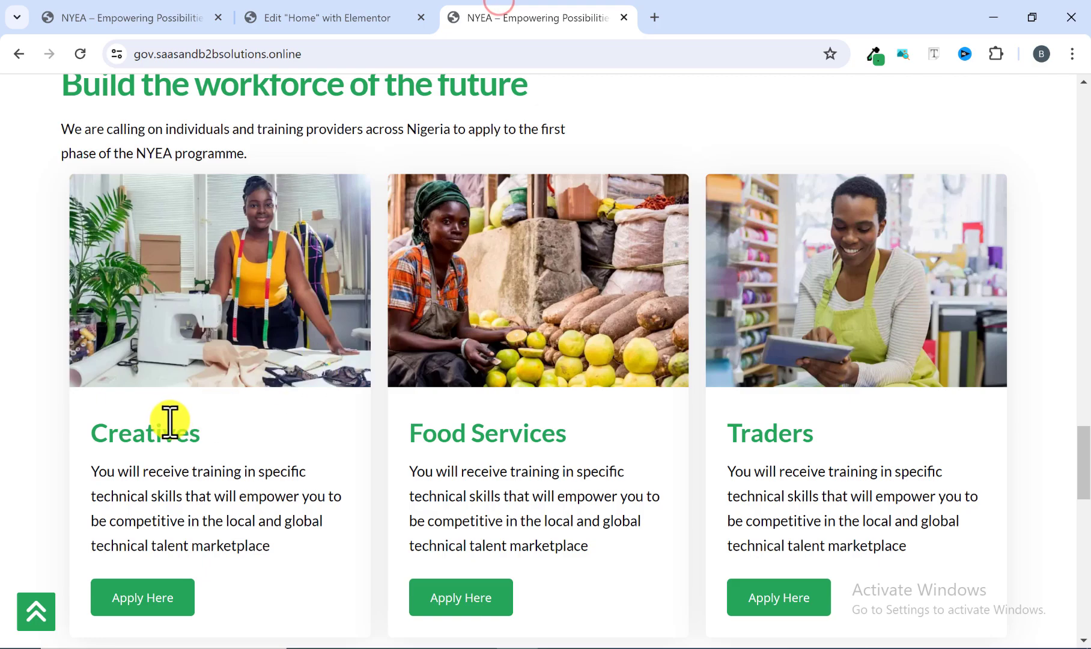
pyautogui.click(390, 18)
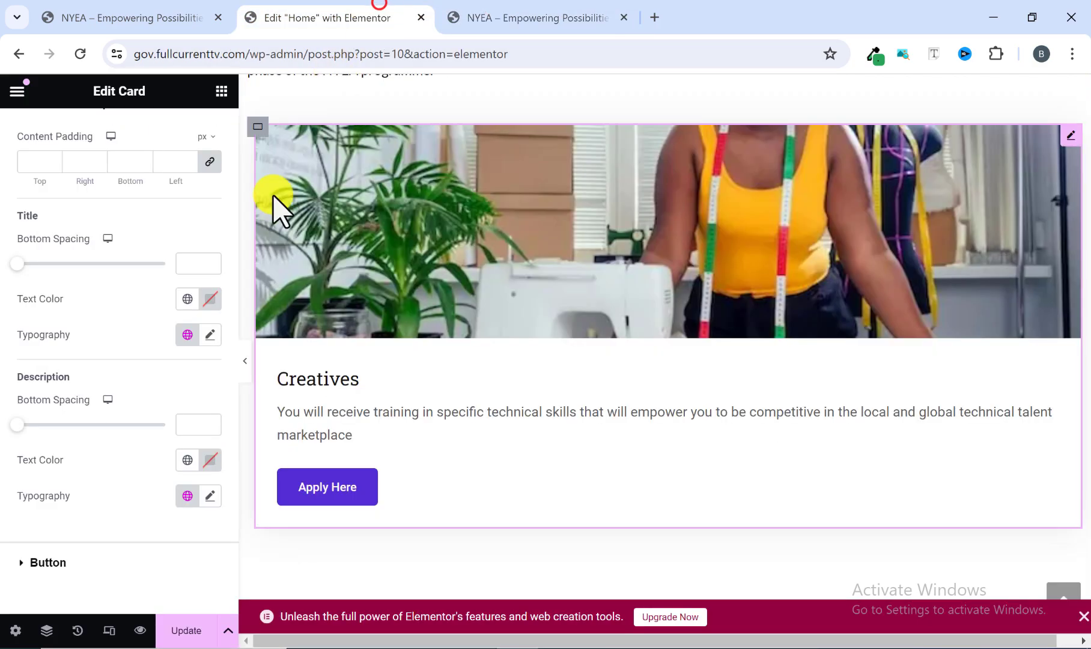
pyautogui.scroll(-1, 148, 368)
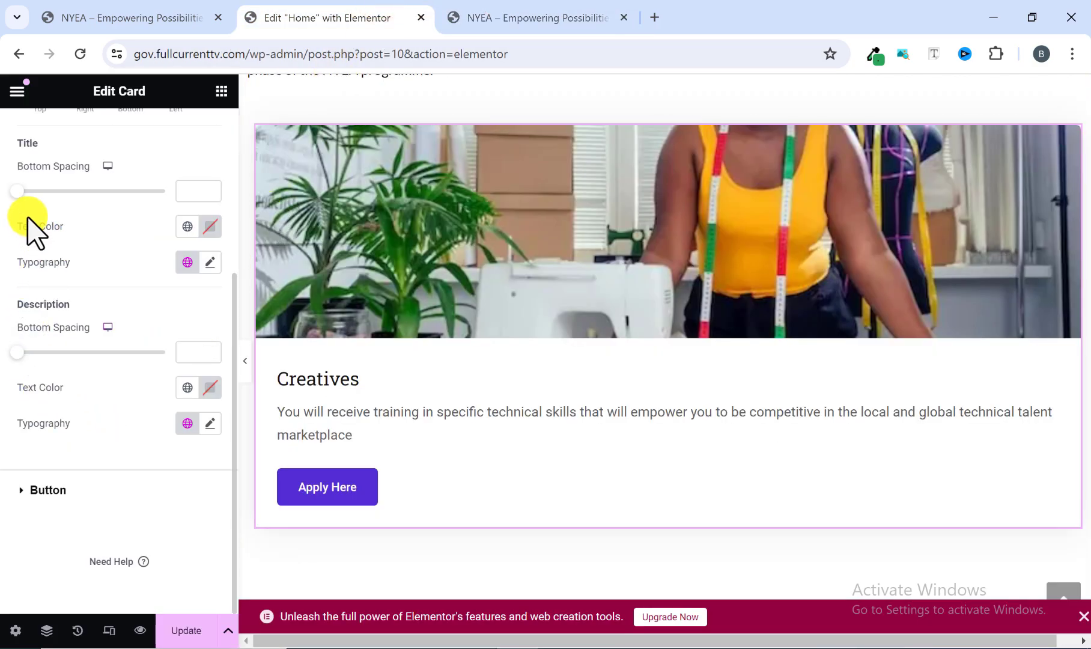
pyautogui.click(209, 225)
pyautogui.click(187, 225)
pyautogui.click(65, 448)
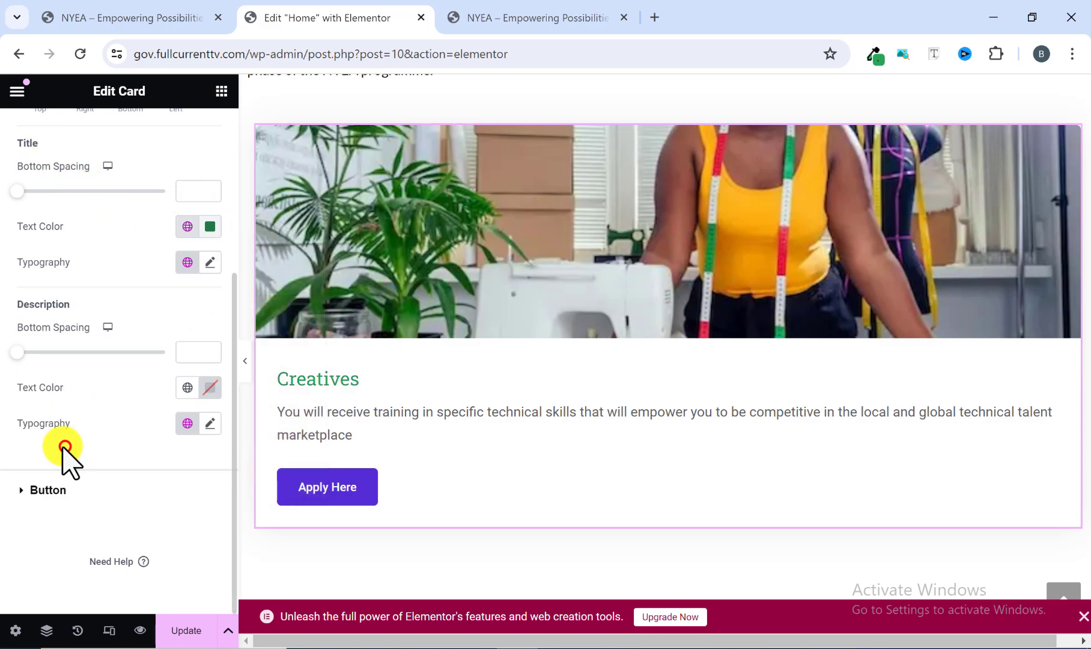
# Set the card title's typography to the Lato family at 30 px with weight 600 (Semi Bold).
pyautogui.click(209, 263)
pyautogui.click(154, 343)
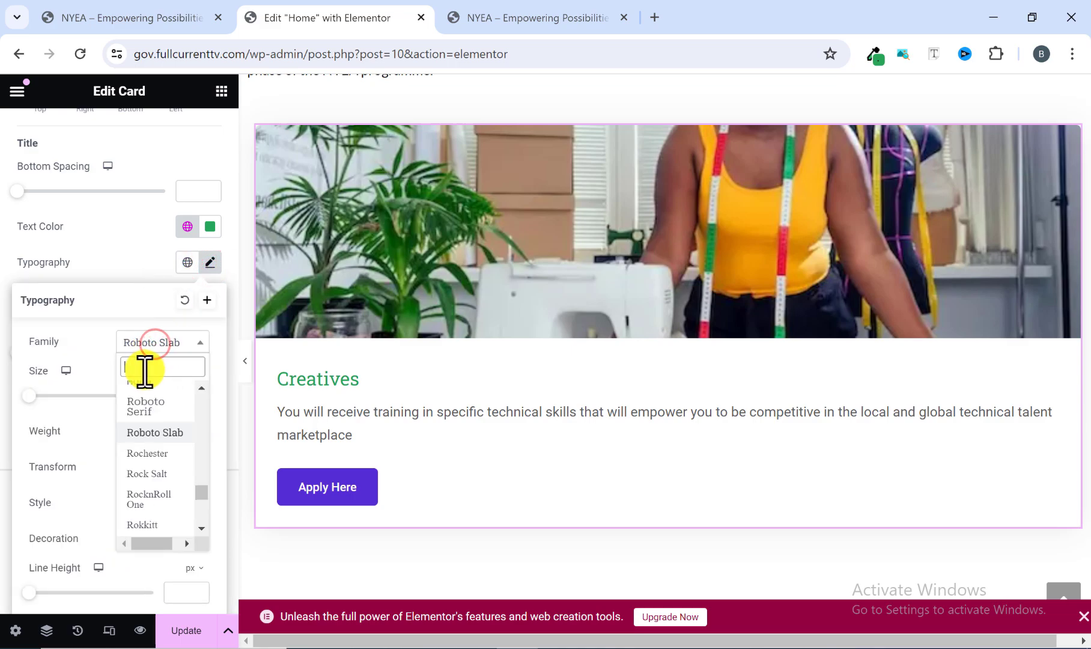
pyautogui.write('lato')
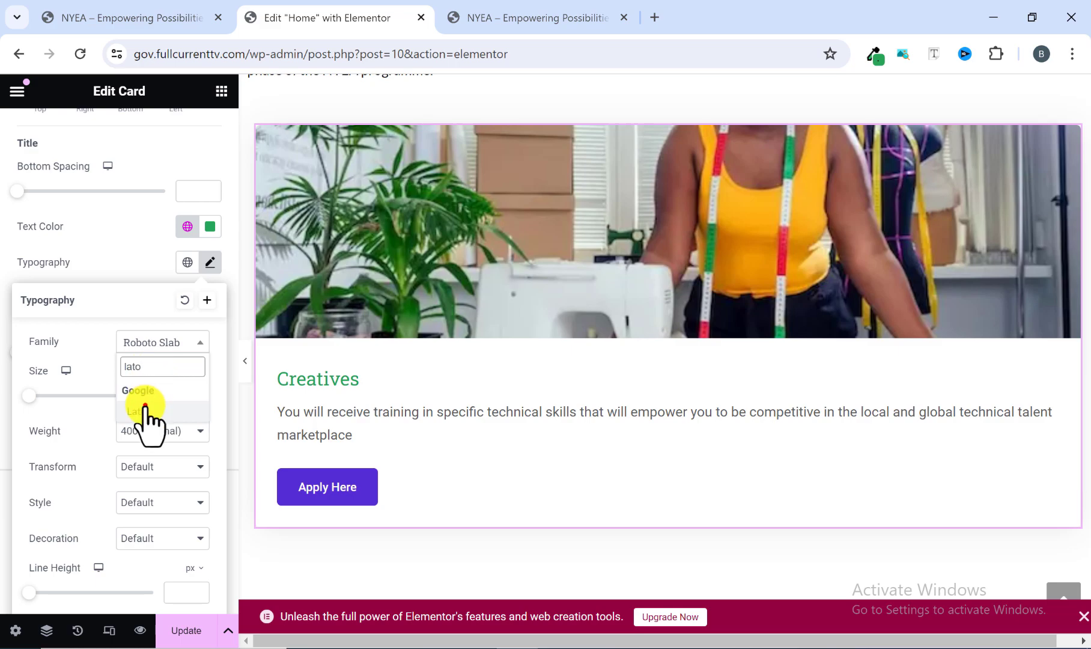
pyautogui.click(144, 410)
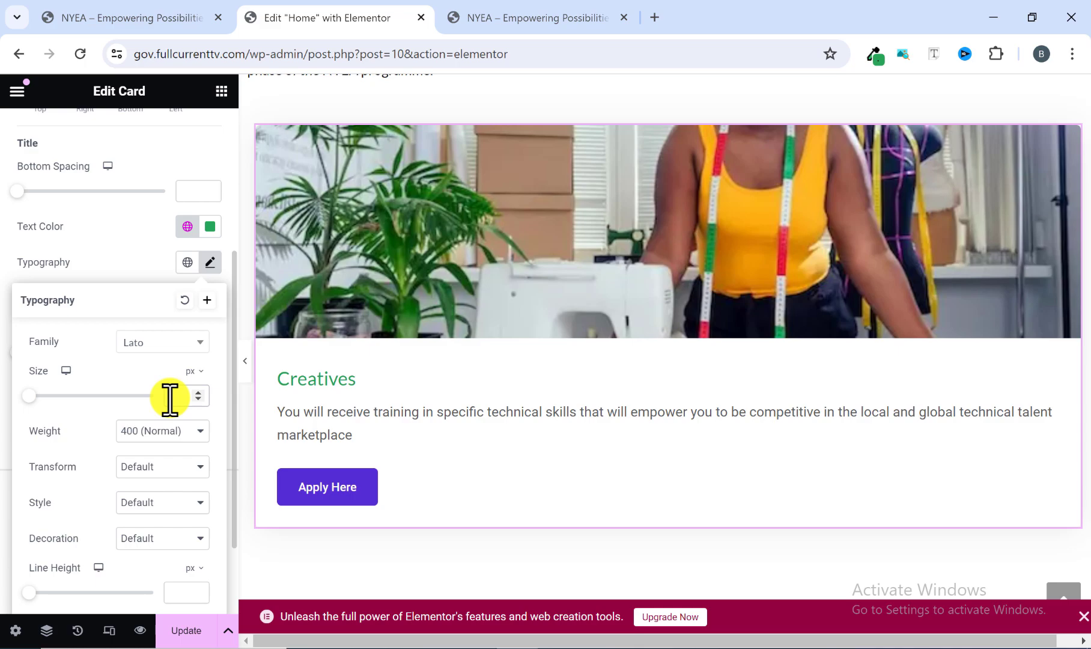
pyautogui.write('3')
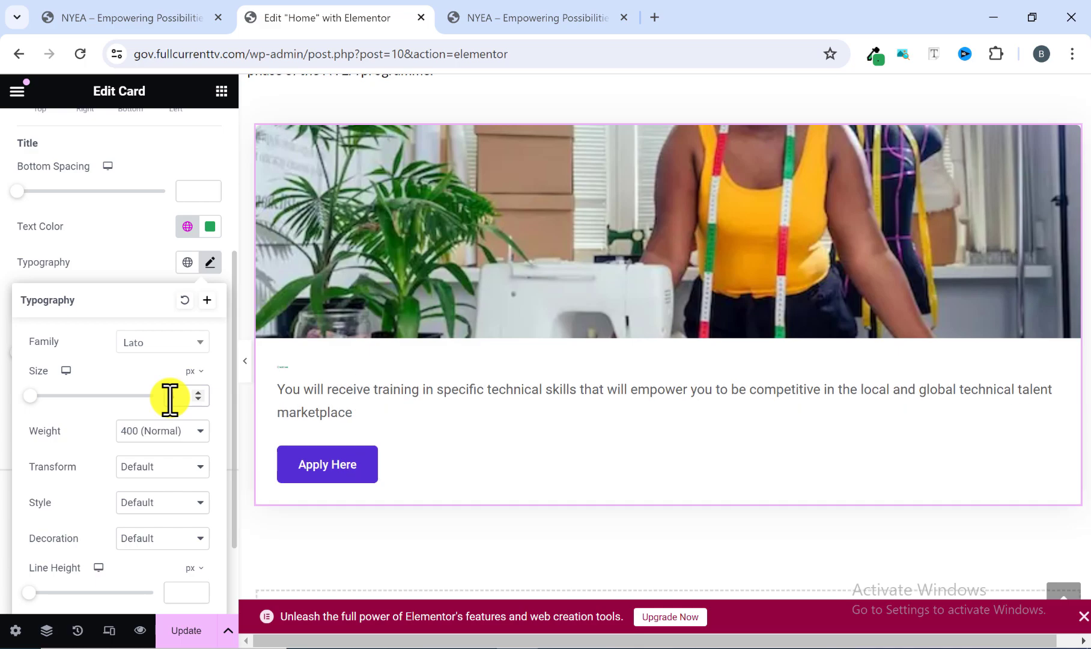
pyautogui.write('5')
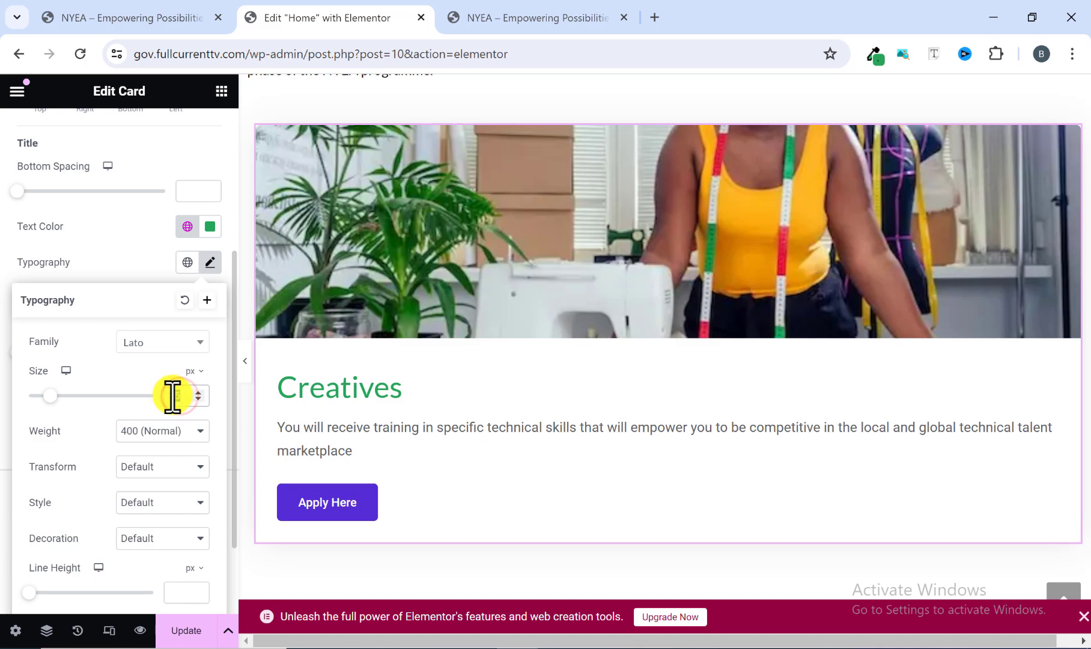
pyautogui.write('0')
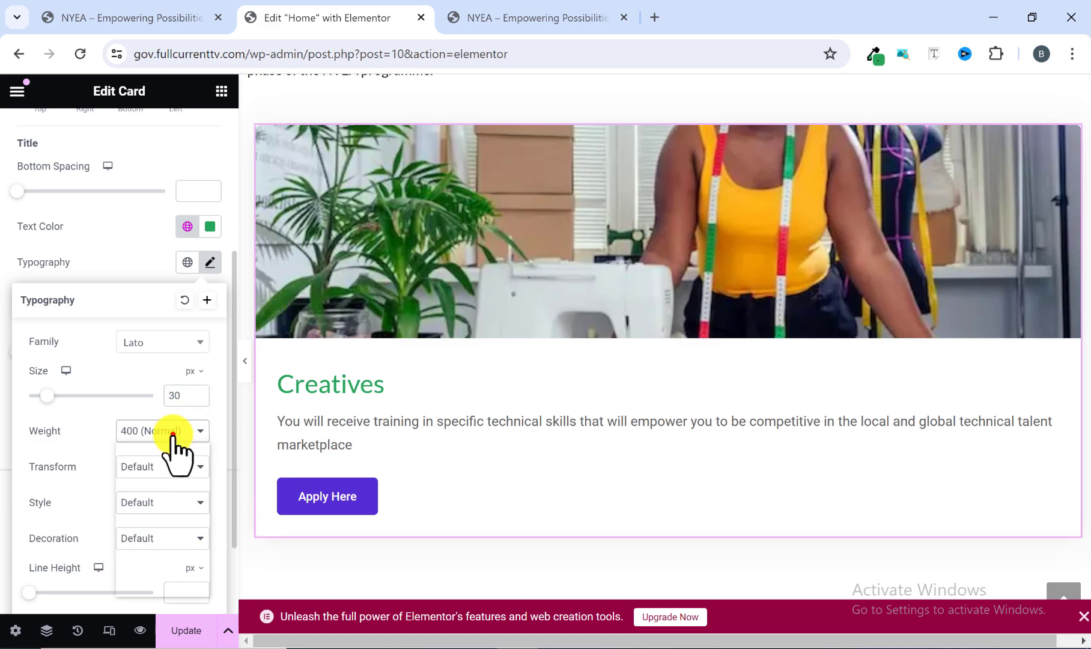
pyautogui.click(171, 430)
pyautogui.click(144, 513)
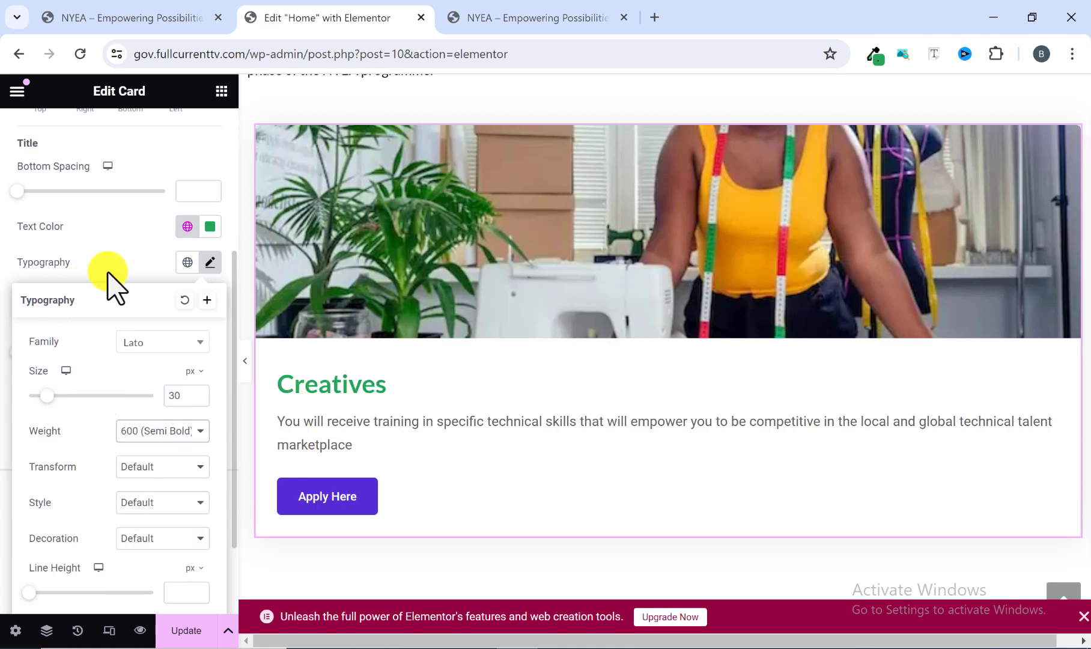
pyautogui.click(211, 262)
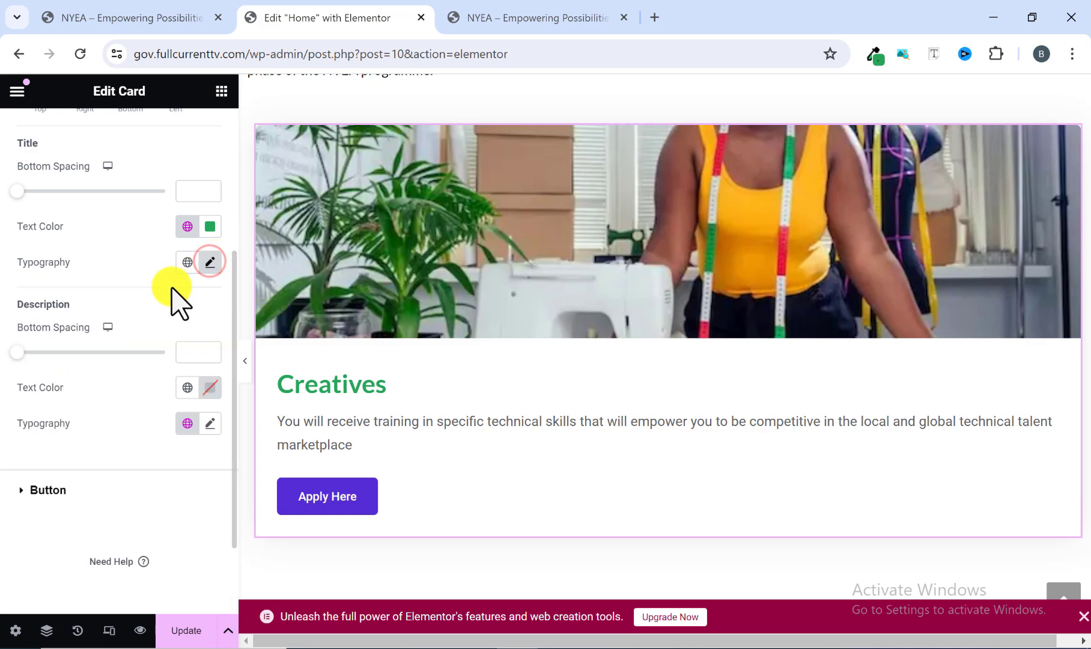
# Set the card description's text color to black (#000000) and its font family to Lato.
pyautogui.click(210, 388)
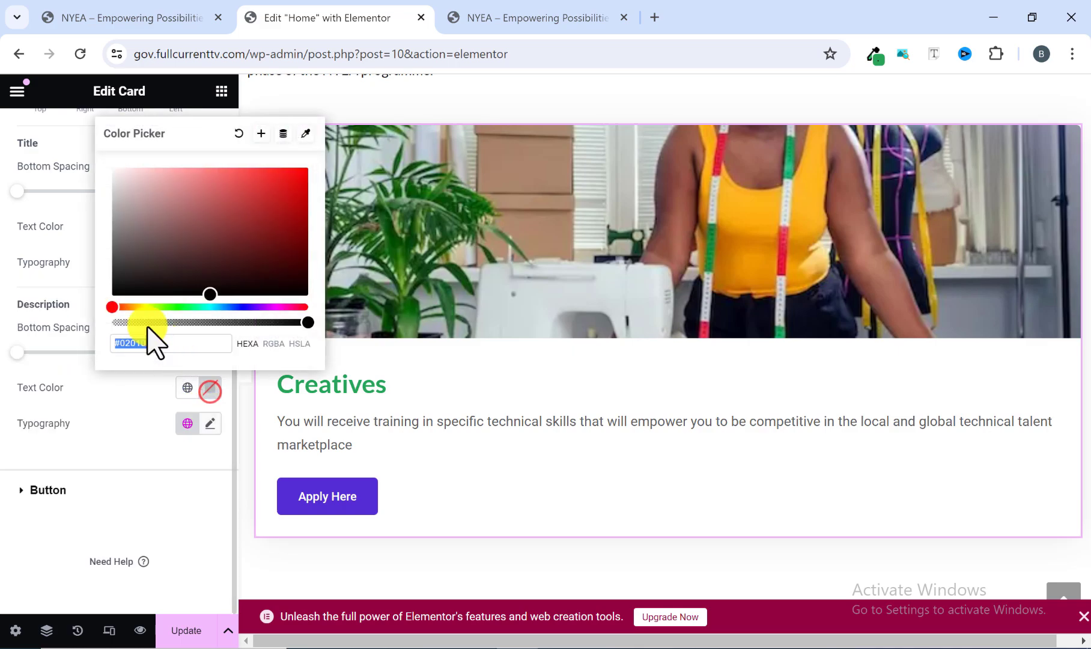
pyautogui.moveTo(116, 283); pyautogui.dragTo(102, 311)
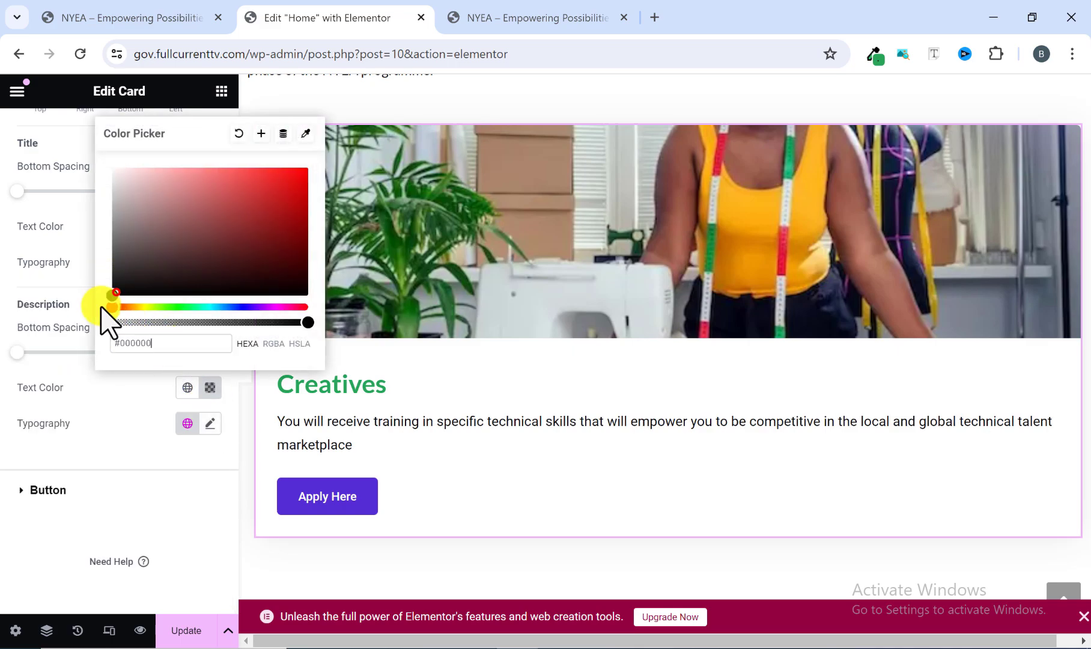
pyautogui.click(207, 424)
pyautogui.click(168, 505)
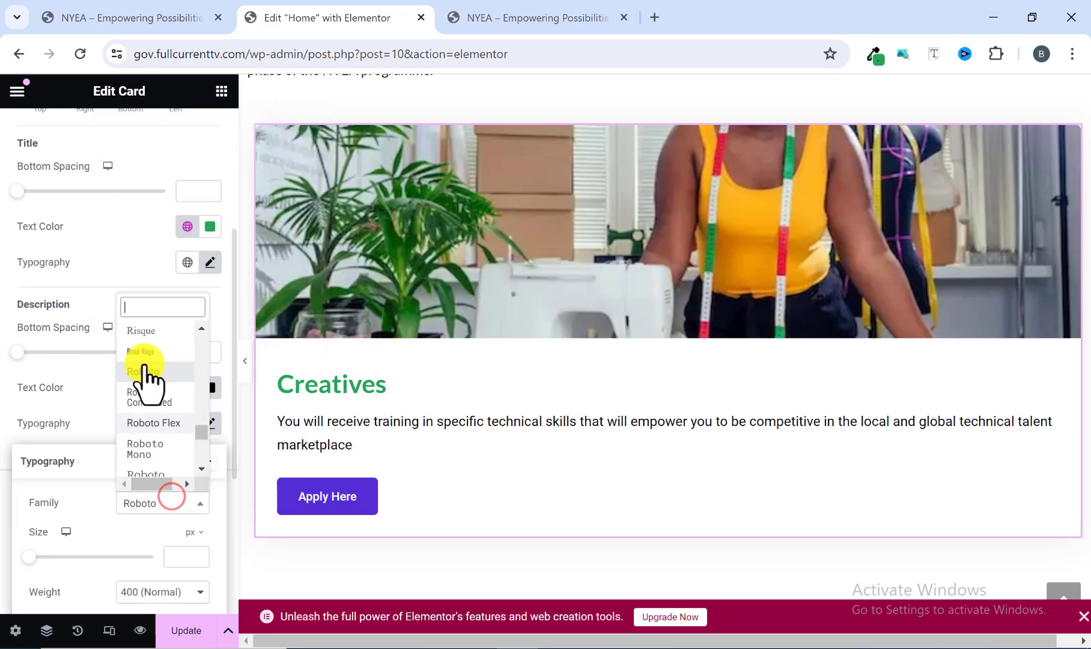
pyautogui.write('lato')
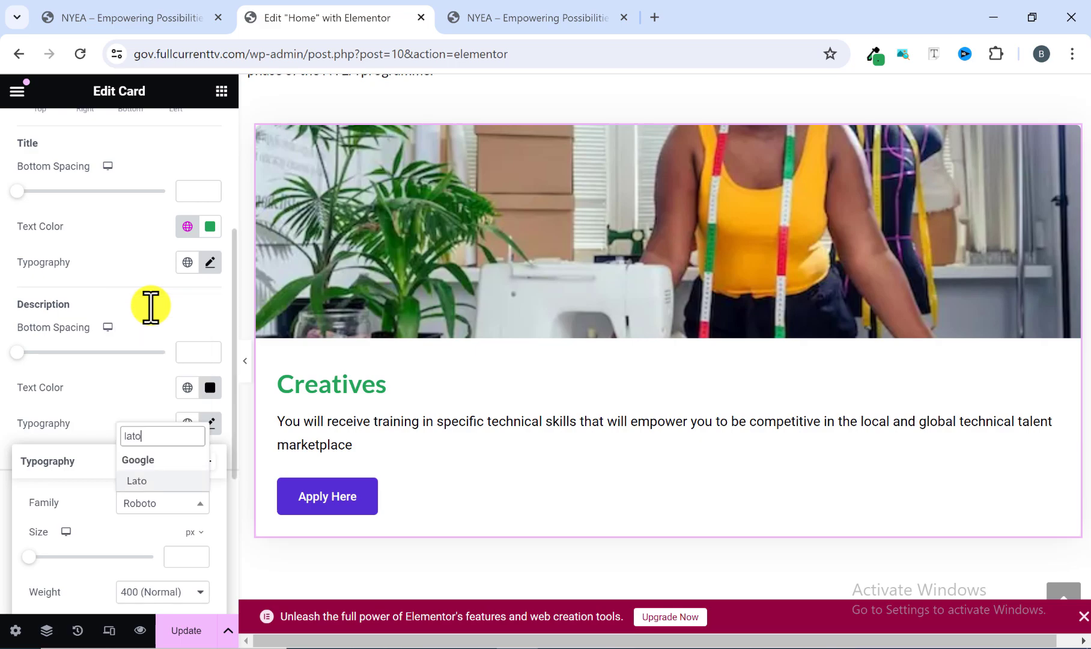
pyautogui.click(159, 482)
pyautogui.scroll(-2, 163, 481)
pyautogui.scroll(-2, 163, 482)
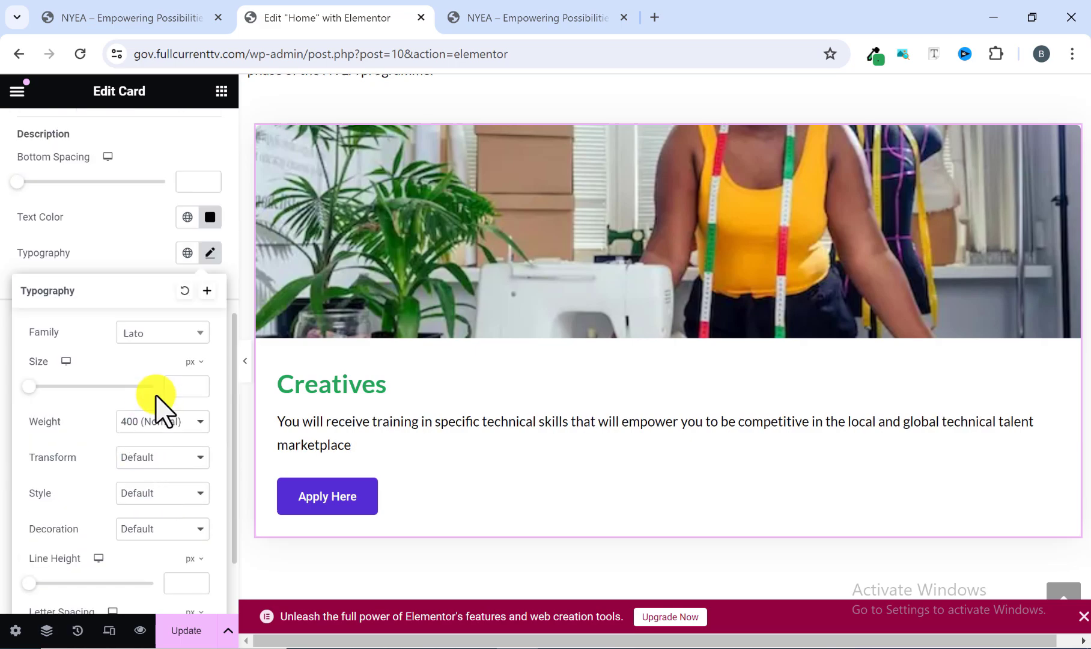
# Set the card description's font size to 17 px and close its typography settings.
pyautogui.click(174, 387)
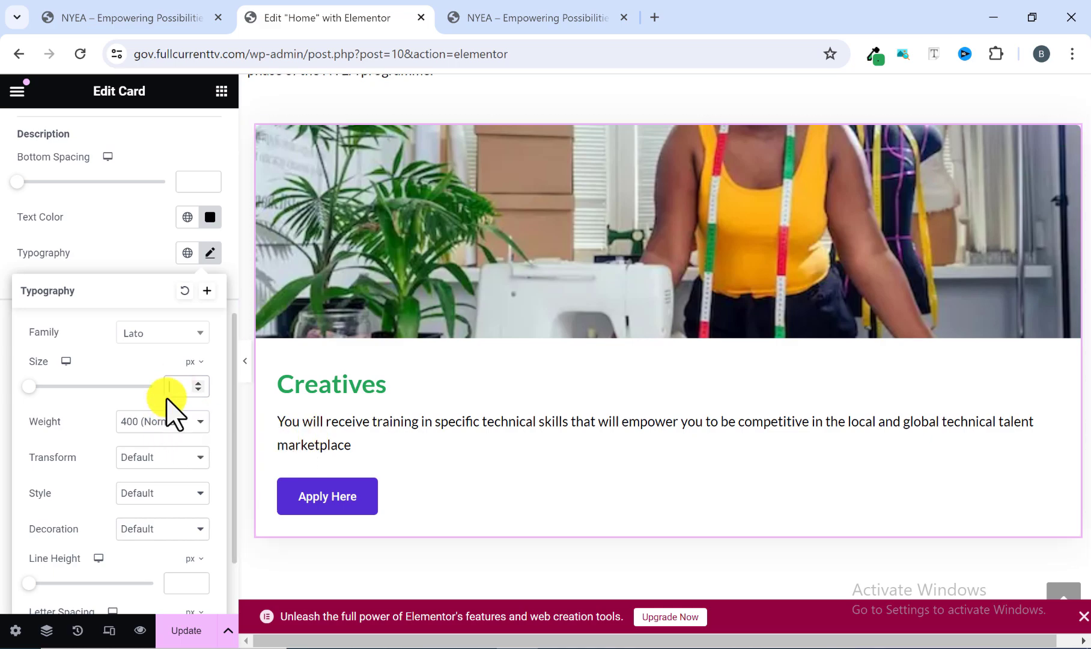
pyautogui.write('17')
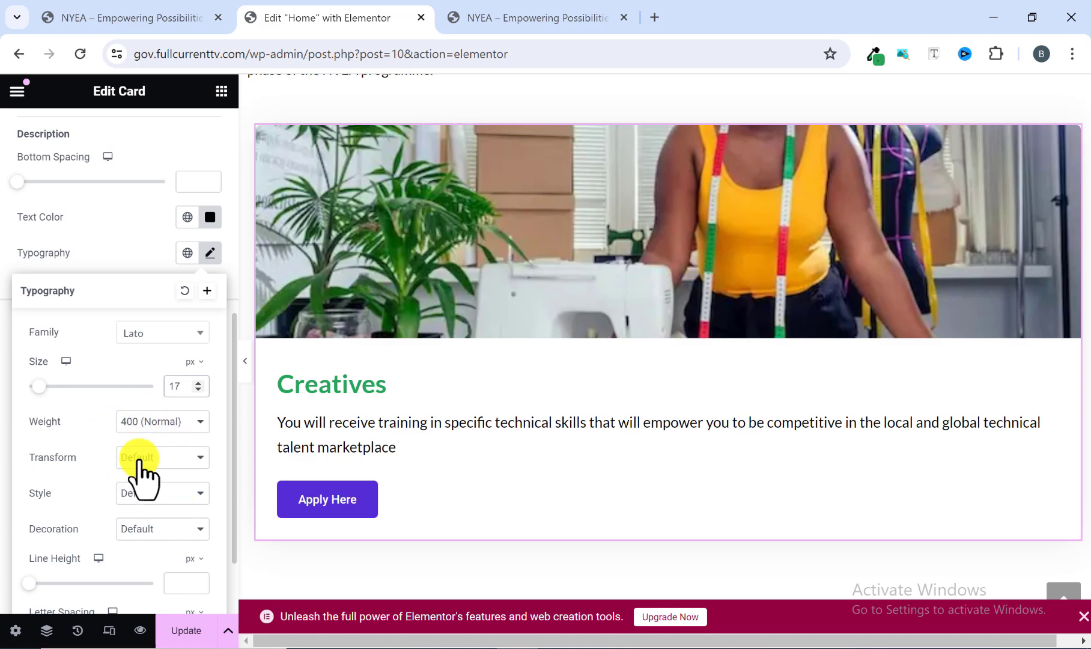
pyautogui.scroll(-2, 139, 474)
pyautogui.scroll(-1, 144, 363)
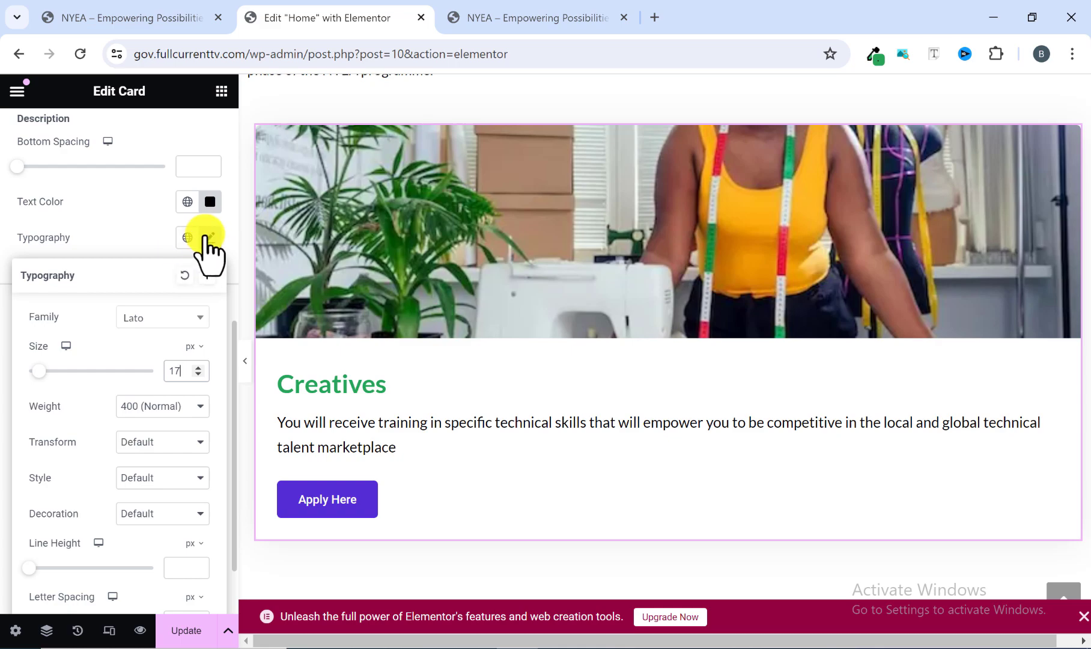
pyautogui.click(208, 238)
# Set the background color of the card's "Apply Here" button to the MyMain1 global color (#26A65B).
pyautogui.click(24, 303)
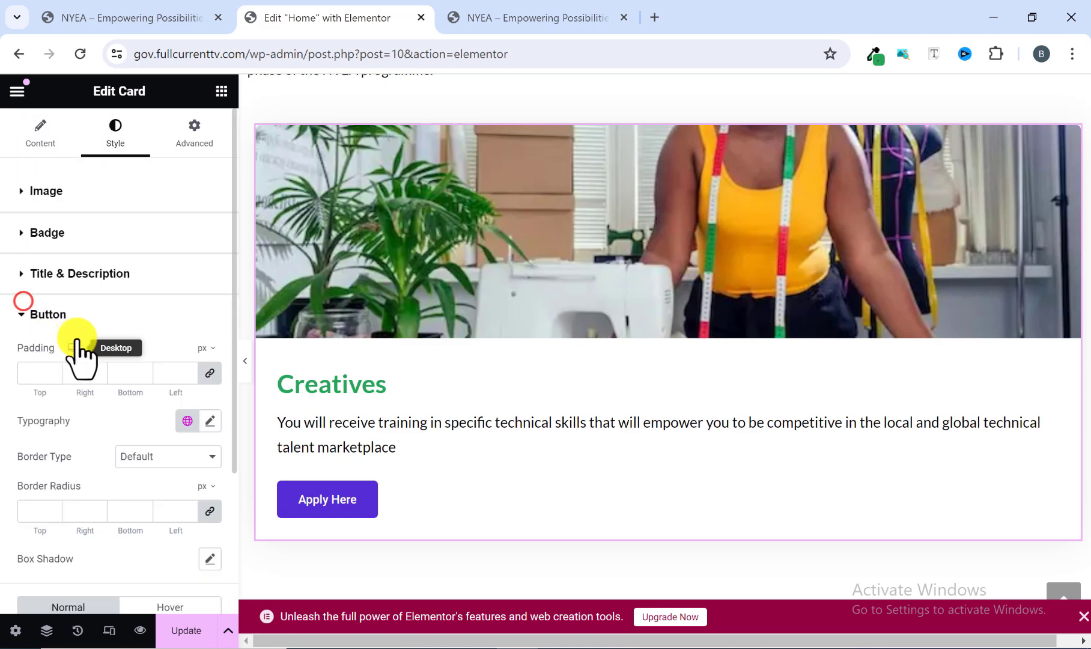
pyautogui.scroll(-2, 96, 384)
pyautogui.scroll(-2, 102, 404)
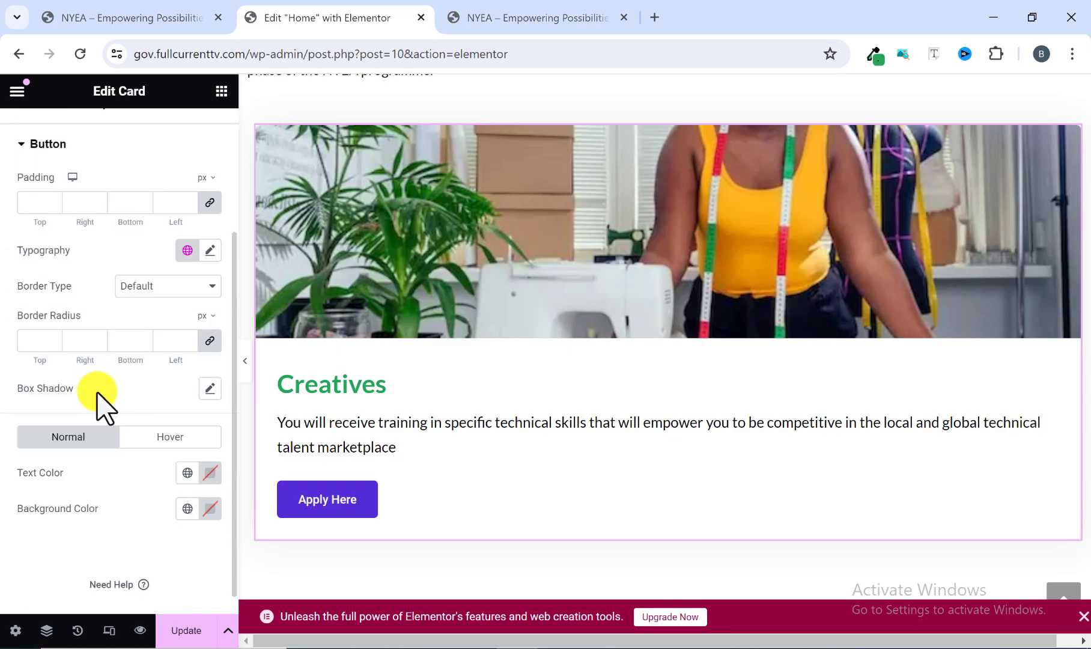
pyautogui.scroll(2, 87, 330)
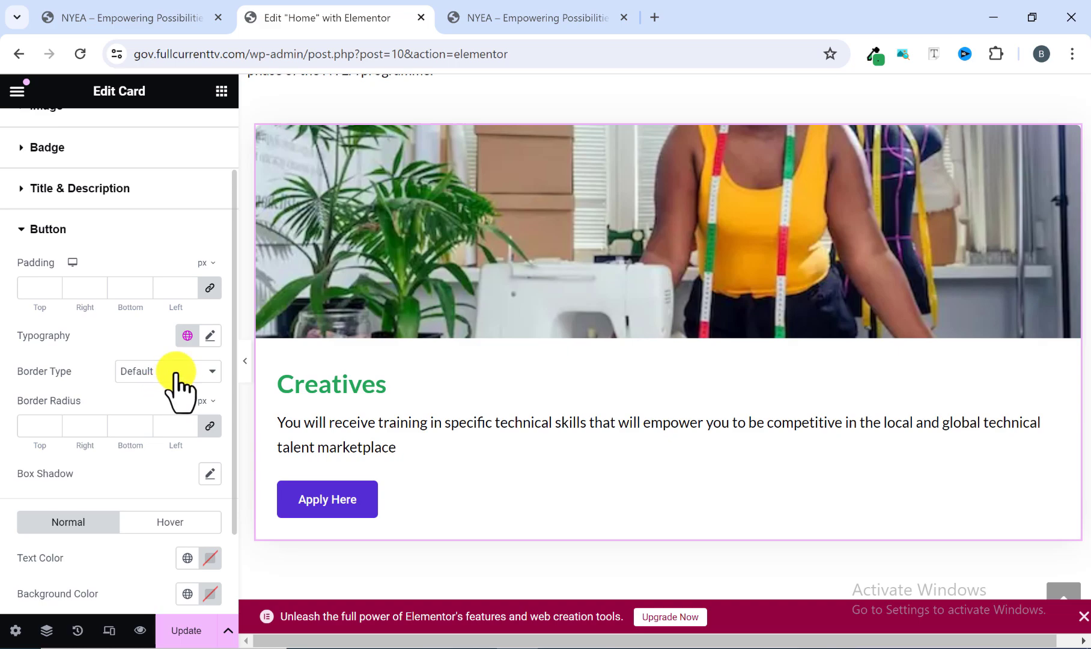
pyautogui.scroll(-2, 138, 421)
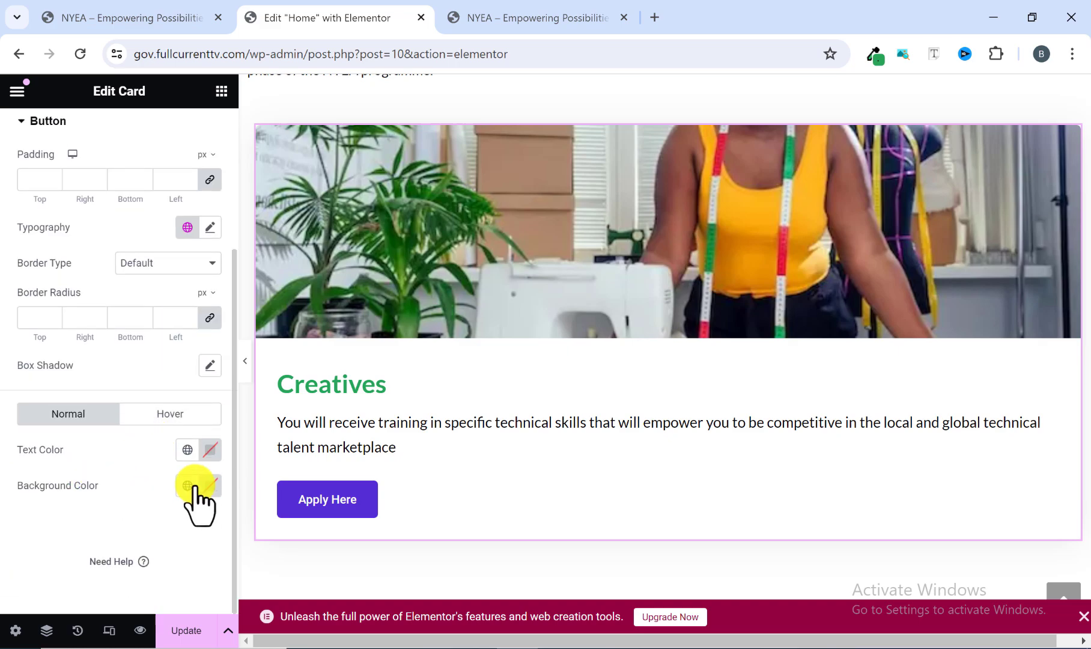
pyautogui.click(187, 486)
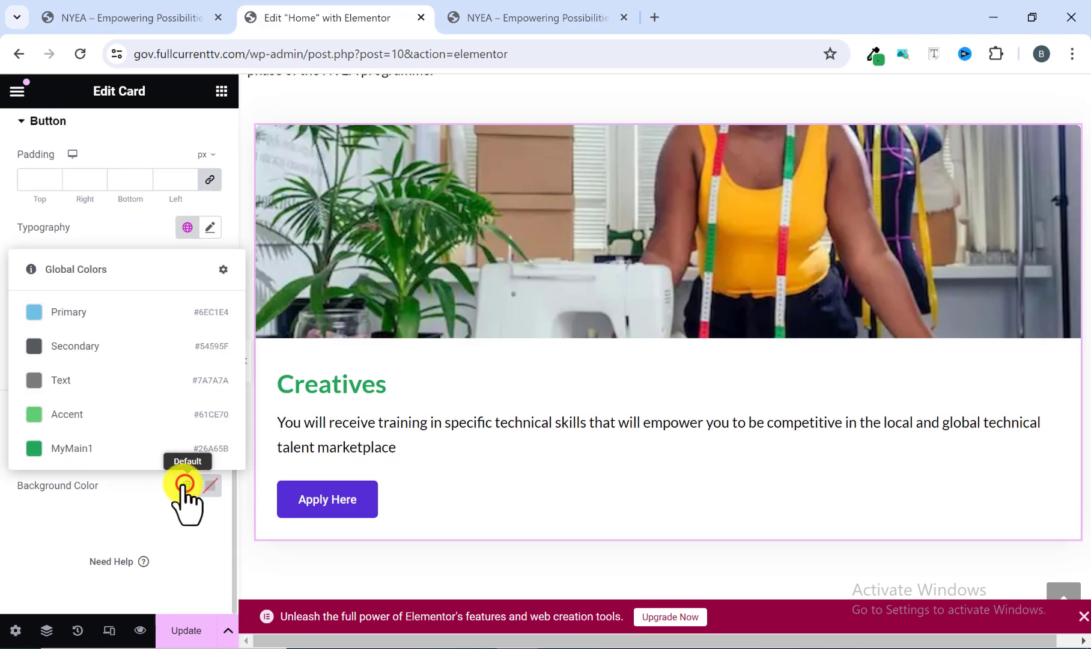
pyautogui.click(89, 451)
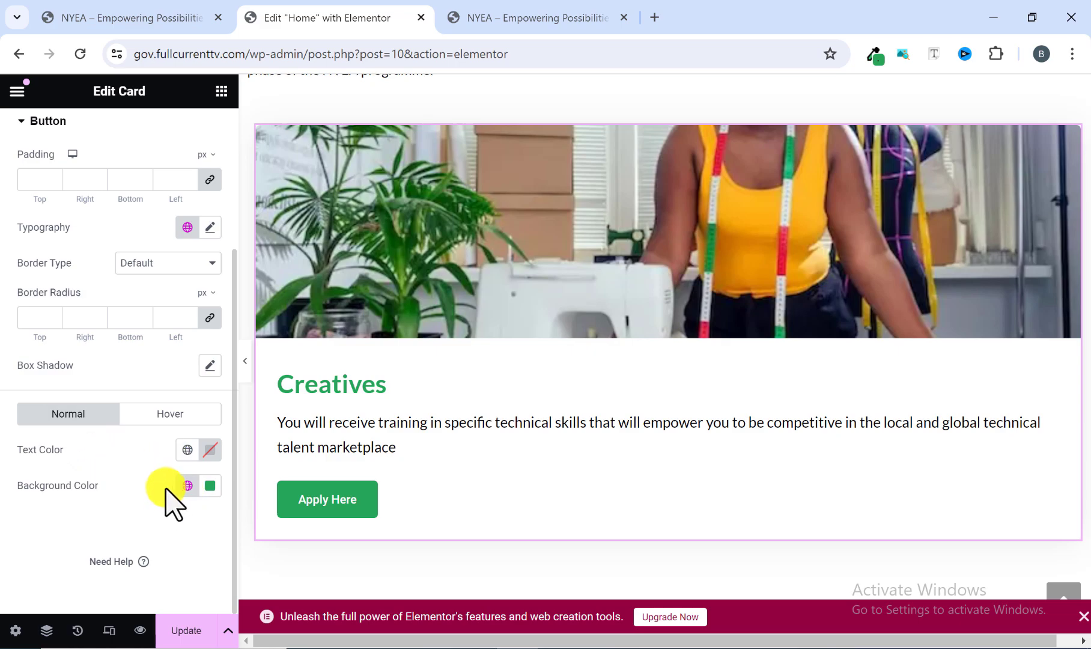
pyautogui.scroll(1, 415, 447)
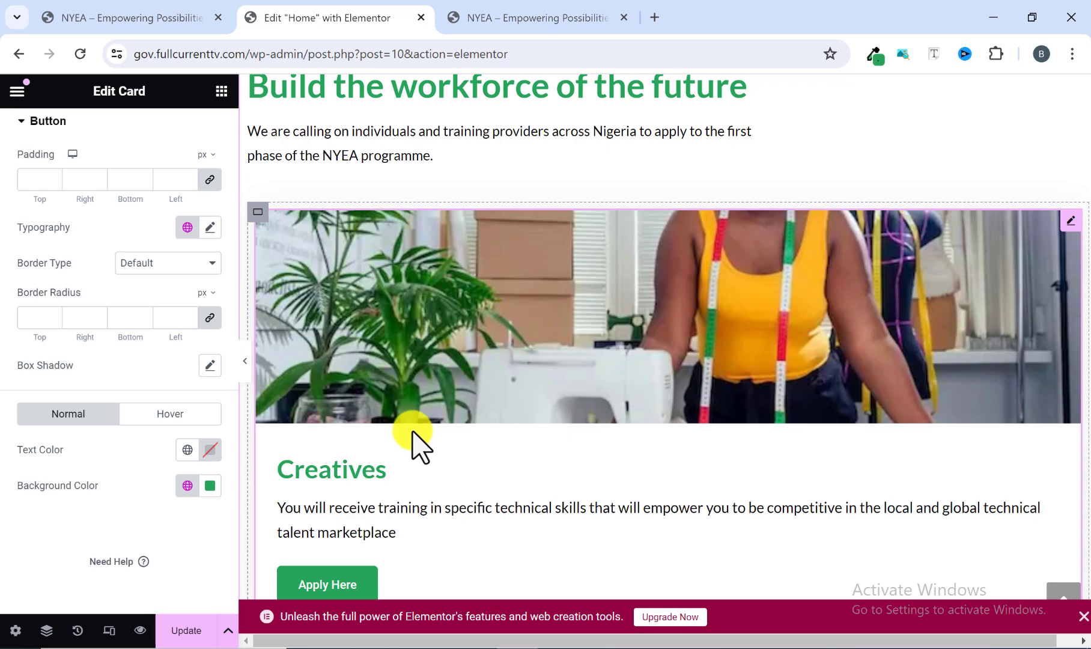
pyautogui.scroll(-1, 404, 444)
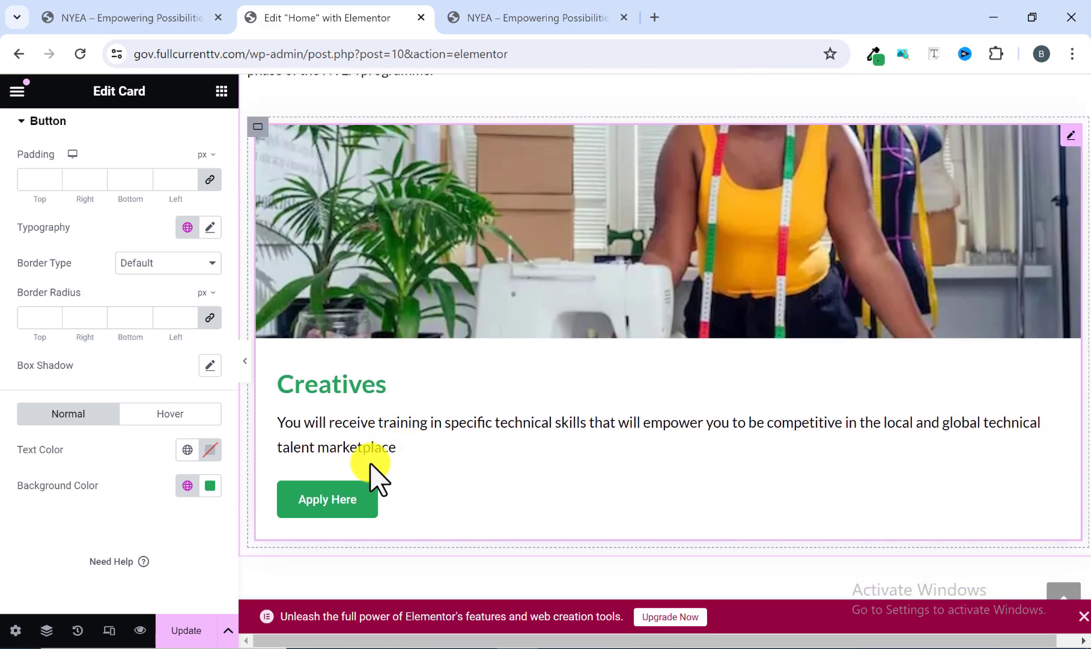
# Check the reference site's card row and duplicate the Creatives card twice to make a row of three cards.
pyautogui.scroll(1, 371, 464)
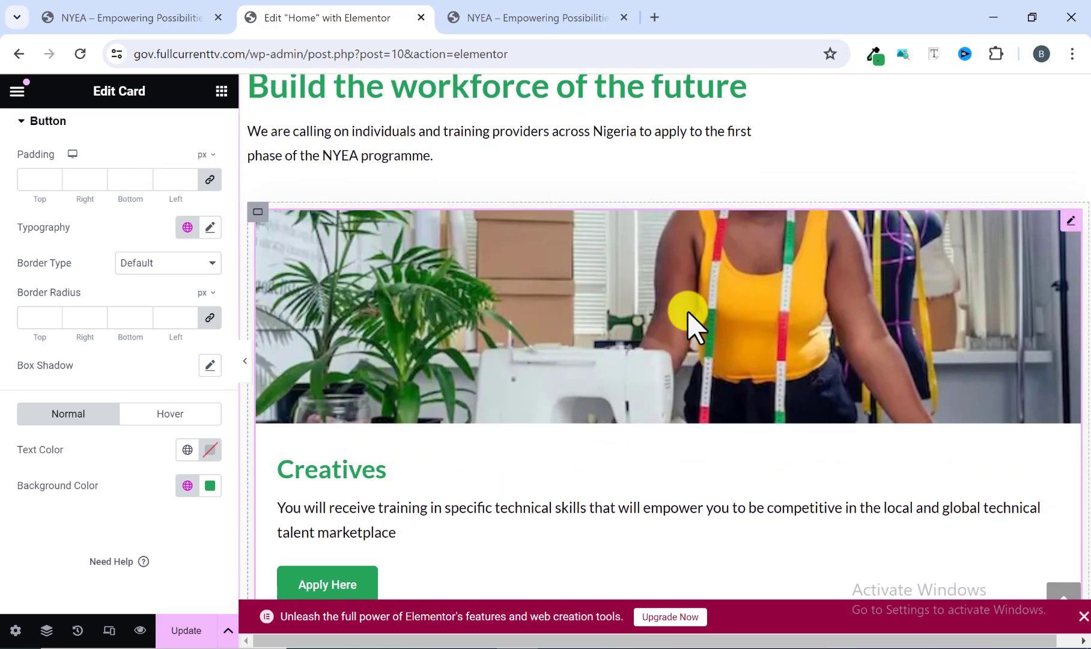
pyautogui.click(480, 18)
pyautogui.scroll(1, 540, 264)
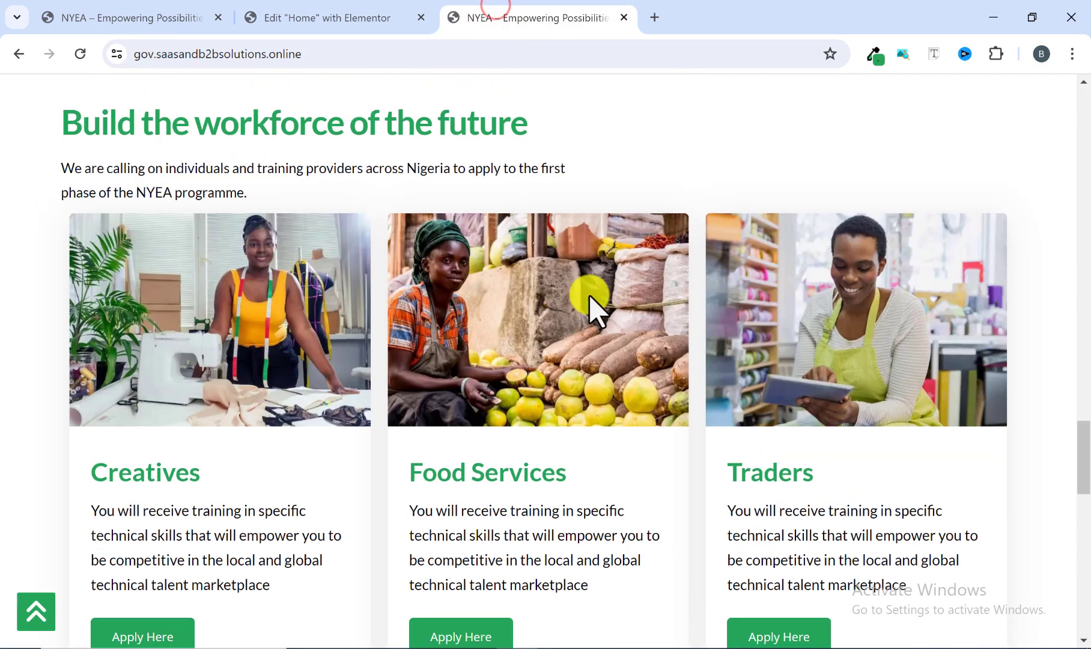
pyautogui.scroll(-1, 507, 417)
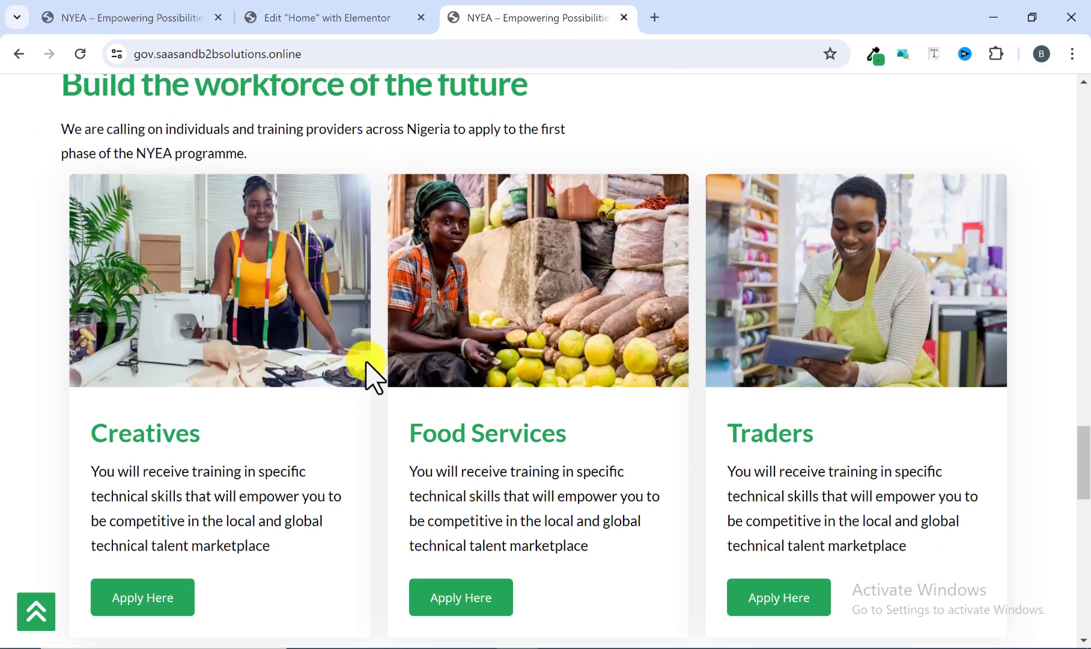
pyautogui.click(319, 18)
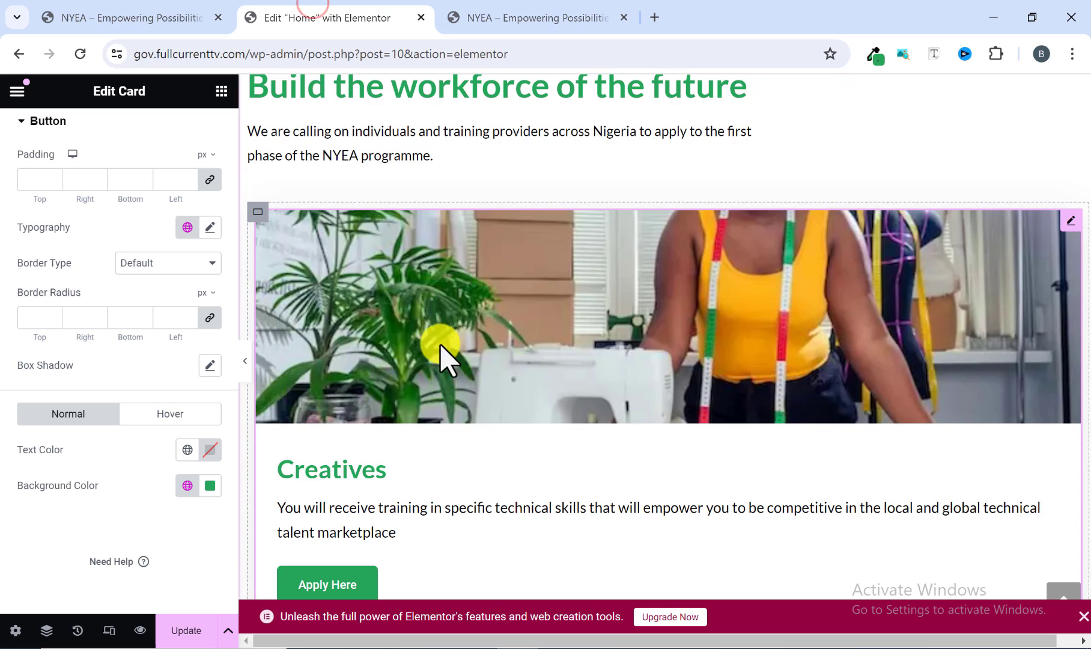
pyautogui.rightClick(1067, 237)
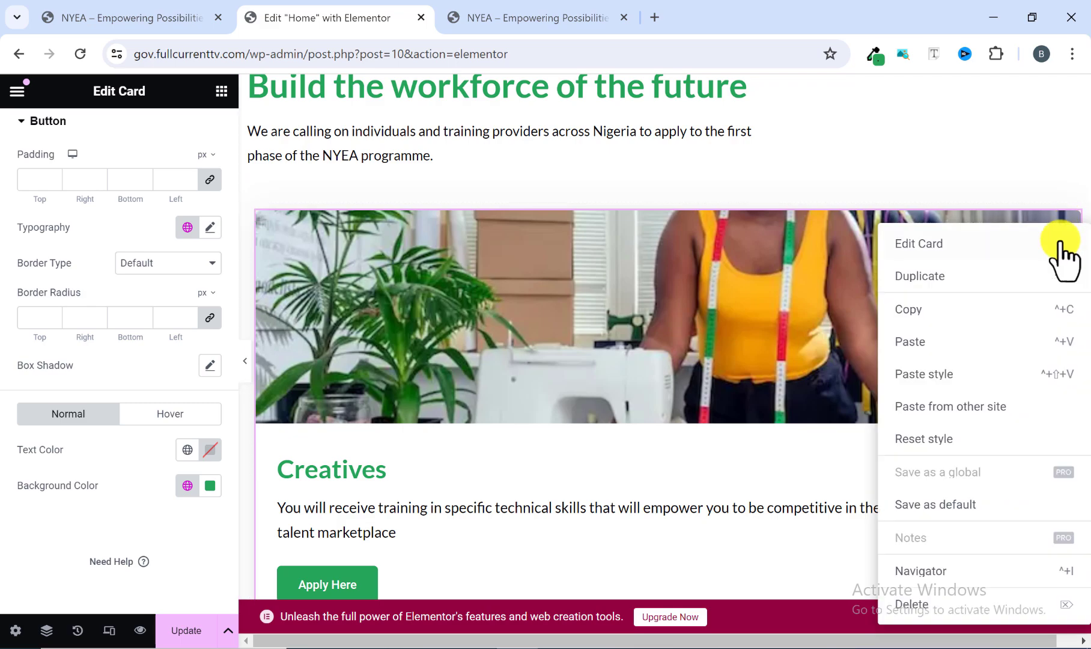
pyautogui.click(946, 282)
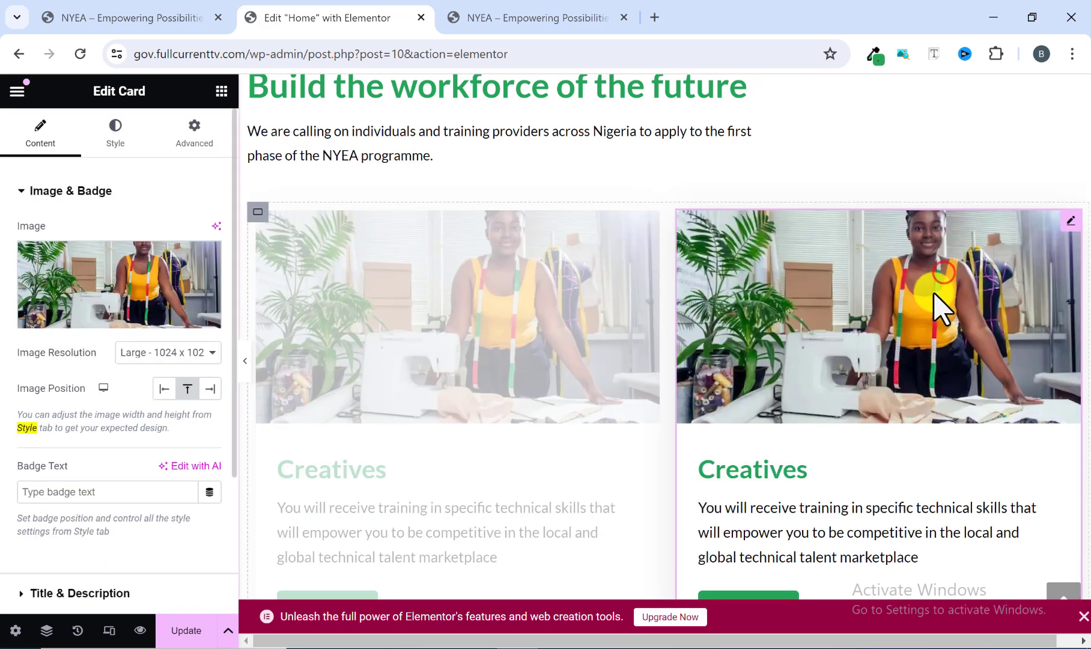
pyautogui.rightClick(1069, 233)
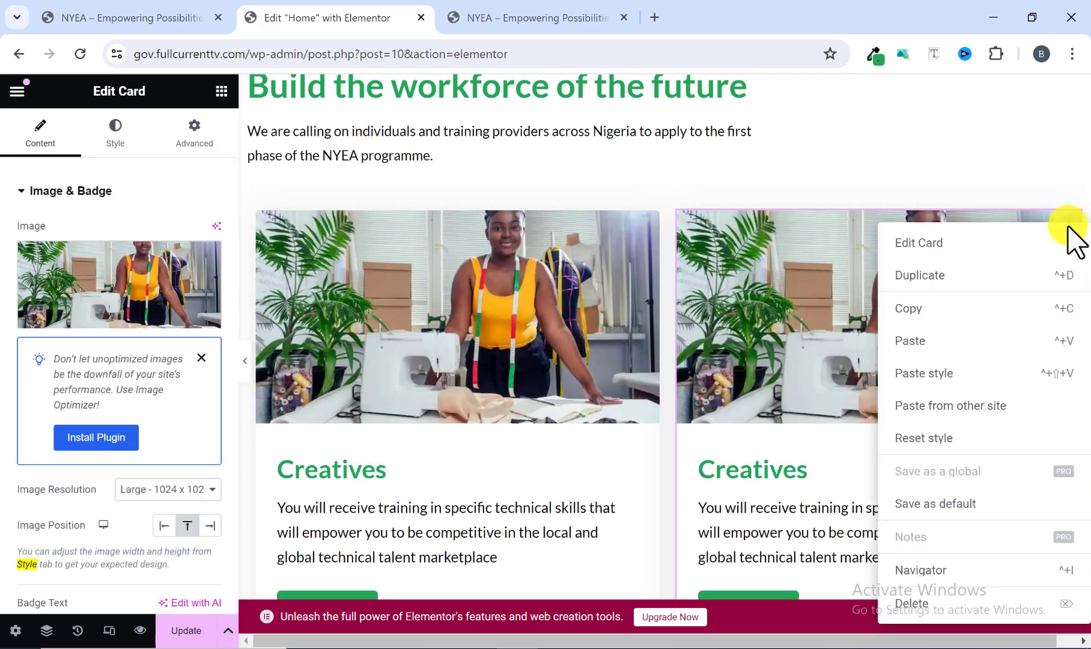
pyautogui.click(983, 285)
pyautogui.scroll(-4, 702, 421)
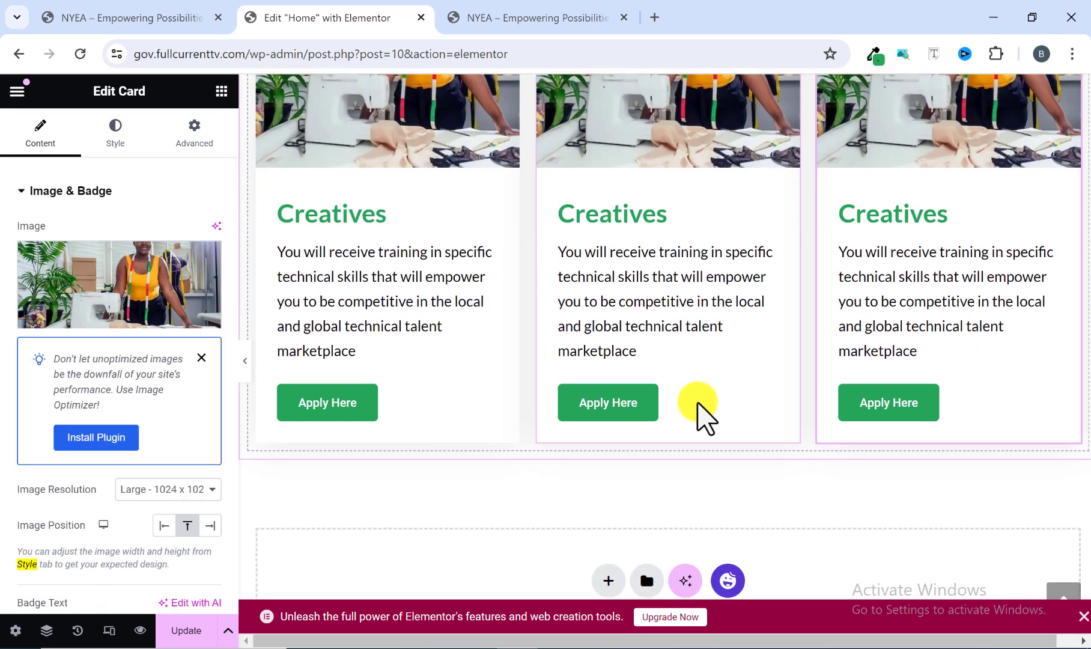
pyautogui.scroll(5, 691, 399)
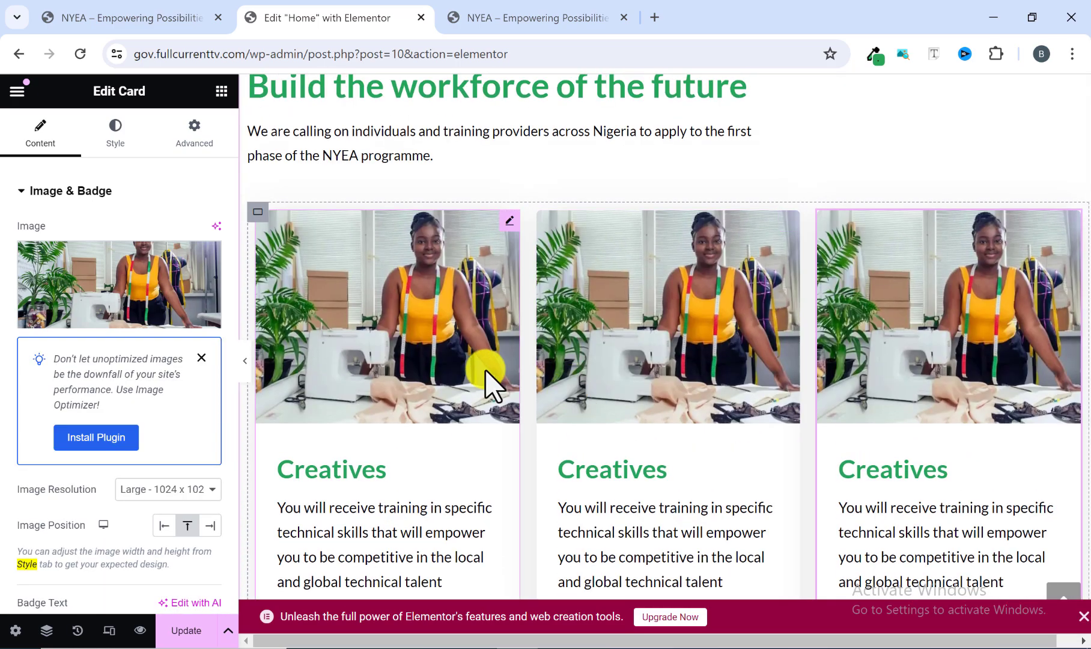
# Select the container holding the three cards and examine its layout settings alongside the card row.
pyautogui.click(258, 212)
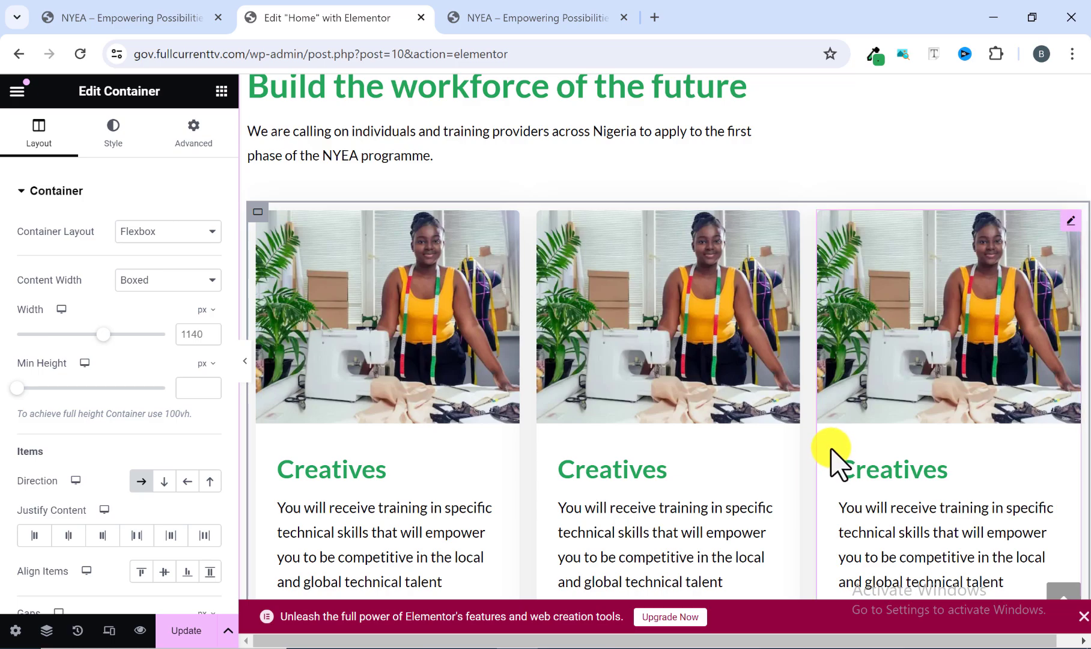
pyautogui.scroll(-1, 838, 463)
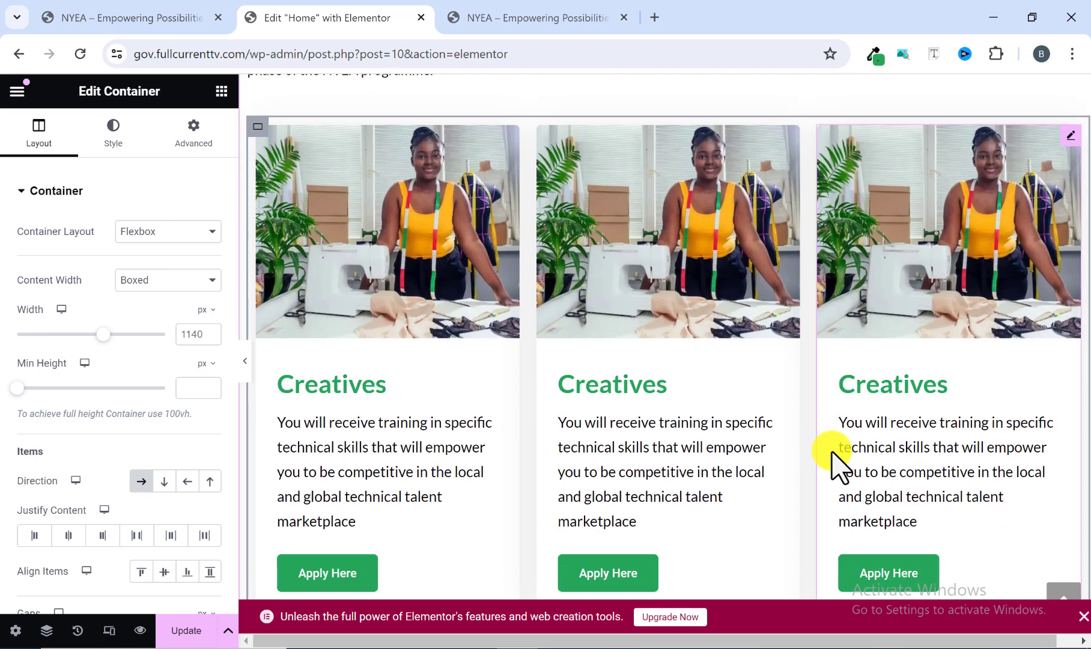
pyautogui.scroll(2, 832, 452)
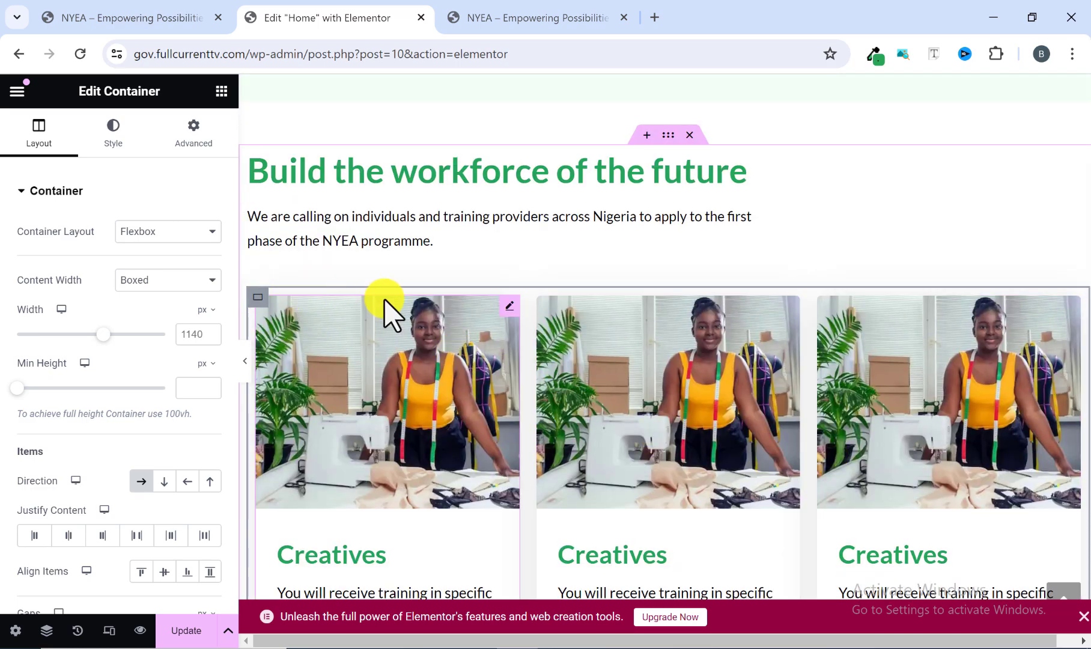
pyautogui.scroll(-3, 811, 408)
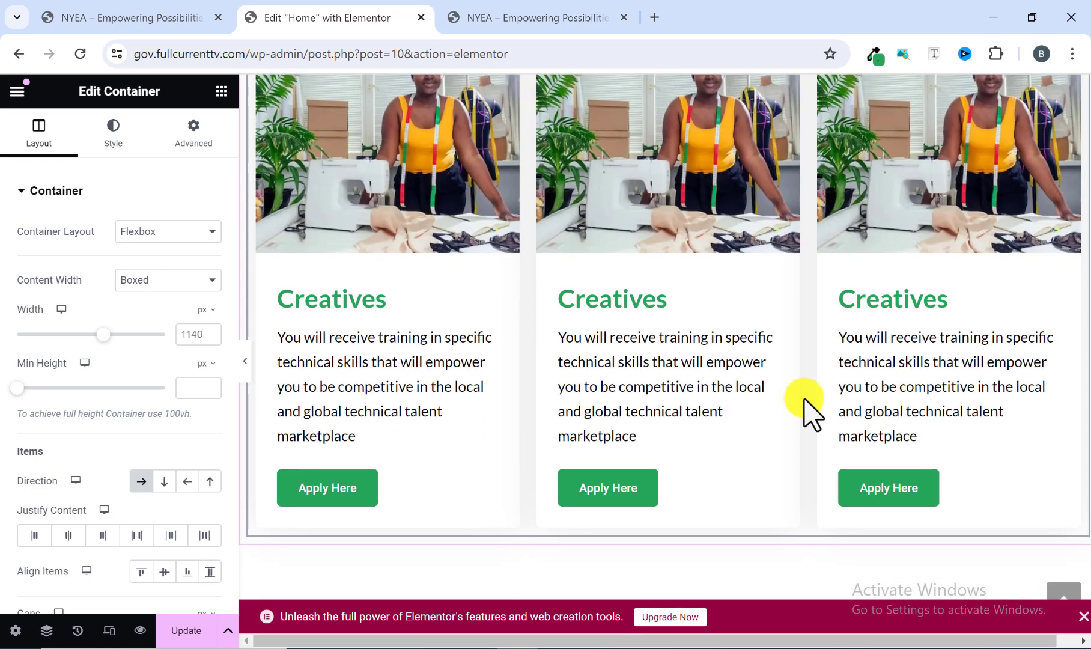
pyautogui.scroll(1, 760, 401)
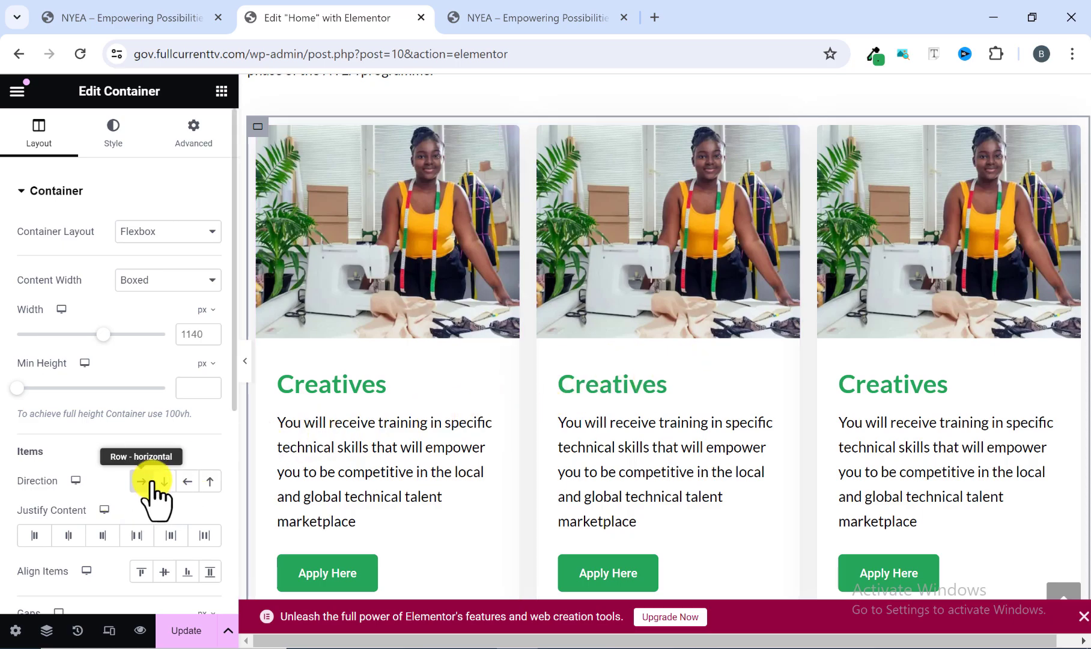
pyautogui.scroll(-1, 559, 446)
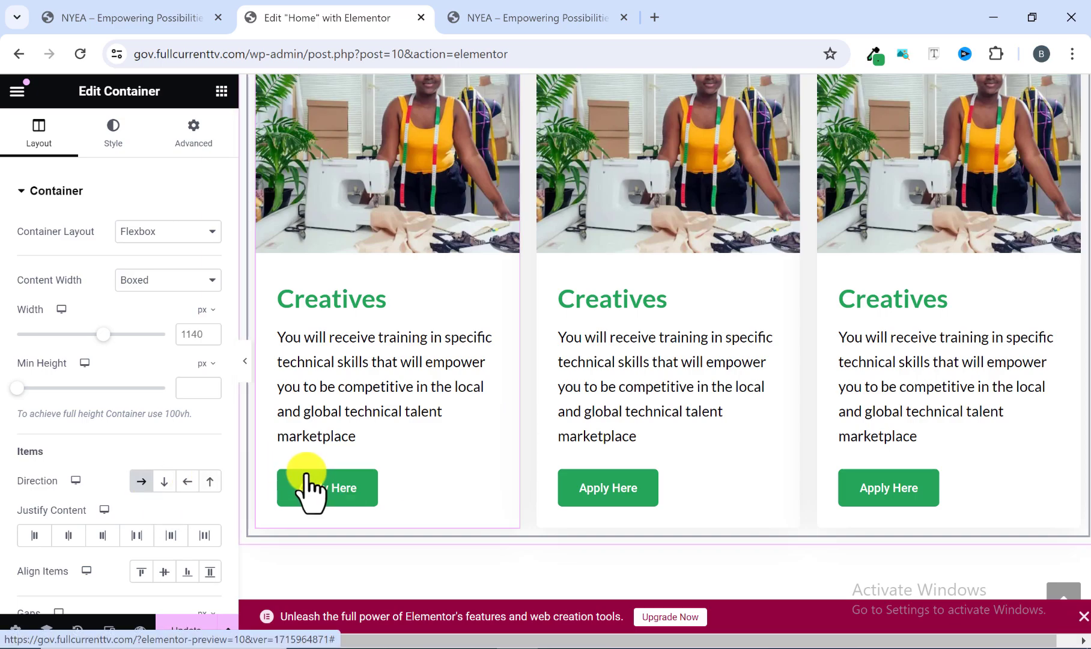
pyautogui.scroll(2, 531, 444)
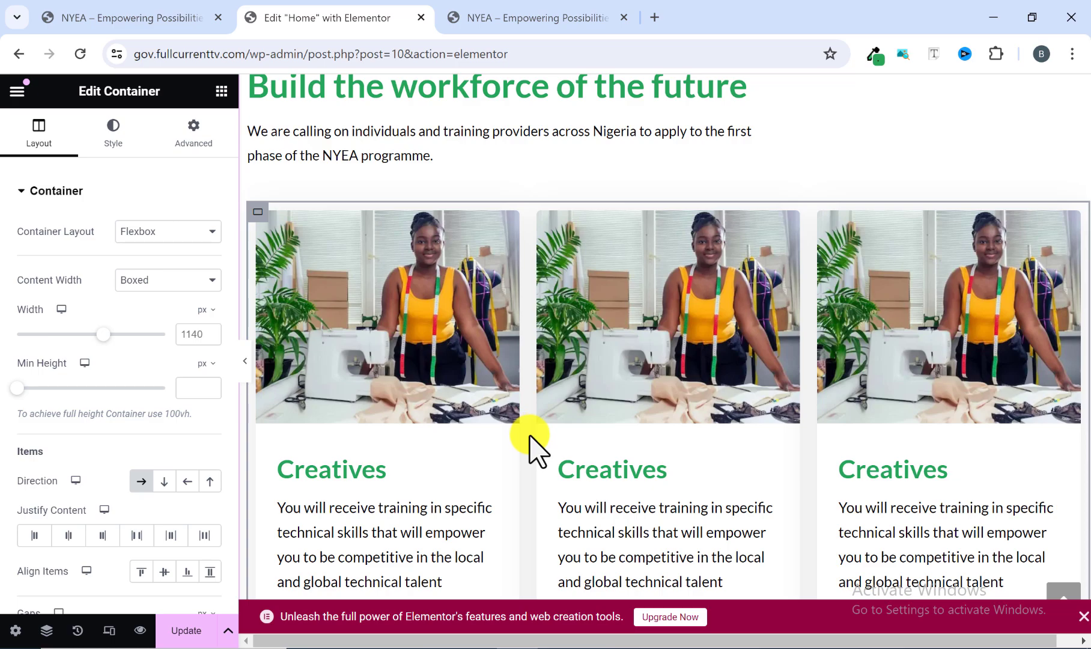
pyautogui.scroll(-2, 531, 445)
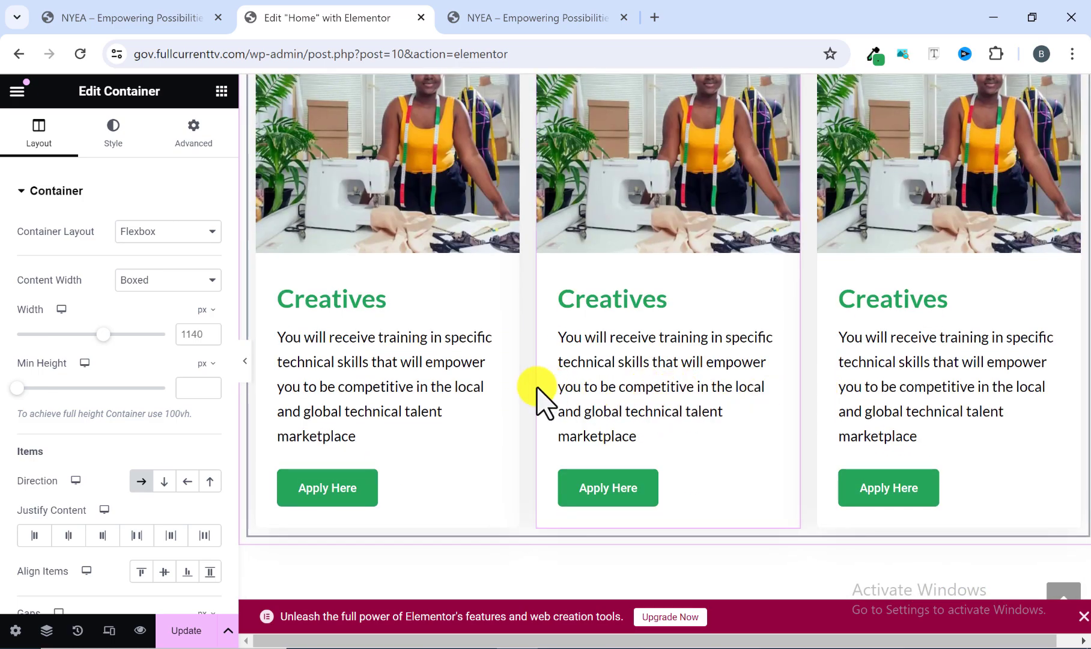
pyautogui.scroll(2, 456, 400)
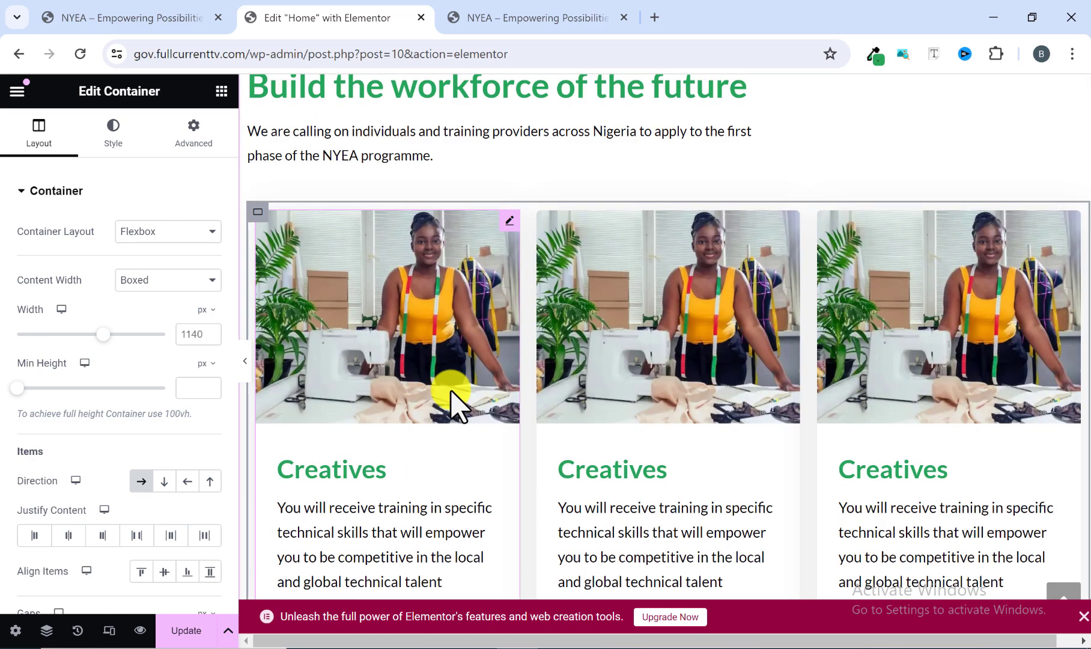
pyautogui.scroll(-2, 451, 396)
pyautogui.scroll(2, 450, 399)
# Copy the "Food Services" title from the second card on the reference site.
pyautogui.click(524, 15)
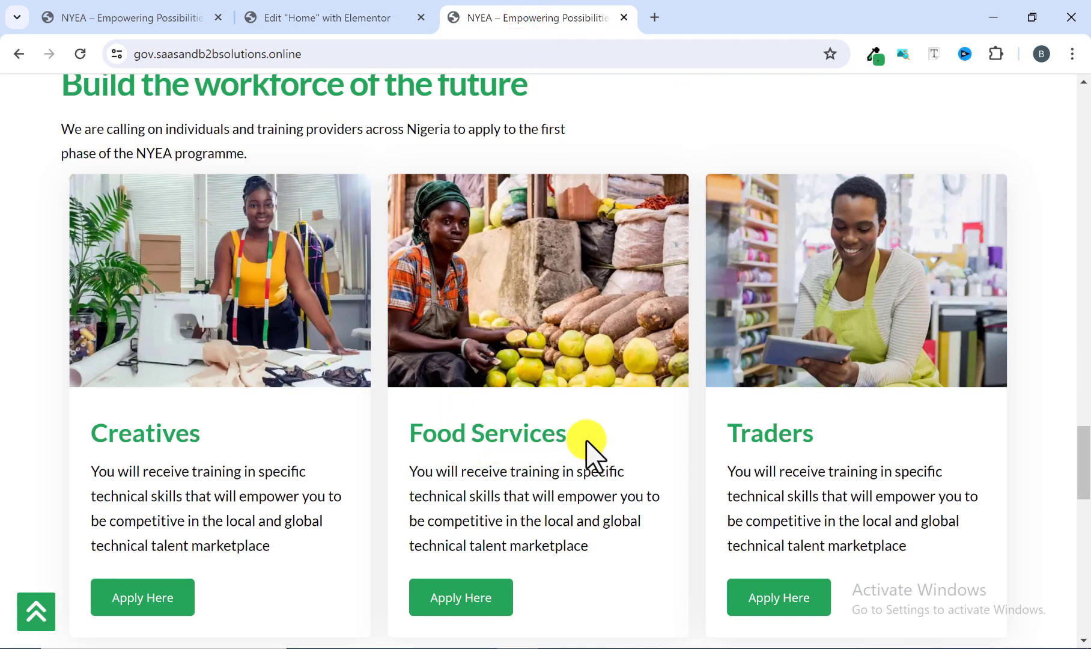
pyautogui.moveTo(587, 438); pyautogui.dragTo(420, 432)
pyautogui.rightClick(412, 432)
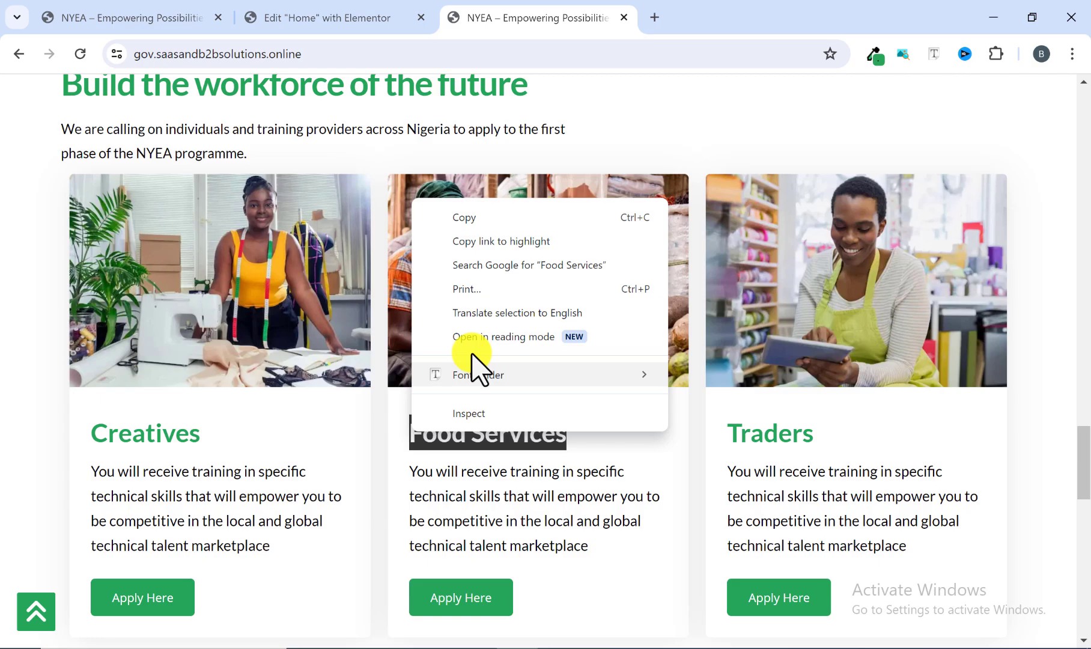
pyautogui.click(489, 217)
# In the Elementor editor, replace the second card's title with the copied text "Food Services".
pyautogui.click(358, 13)
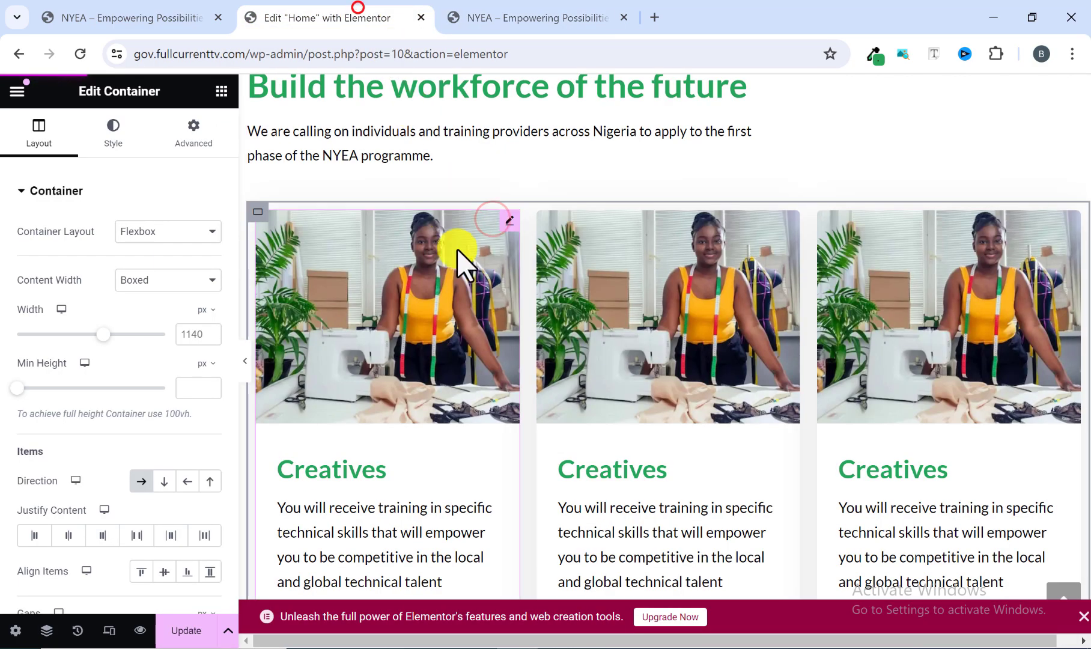
pyautogui.click(608, 483)
pyautogui.scroll(-3, 48, 511)
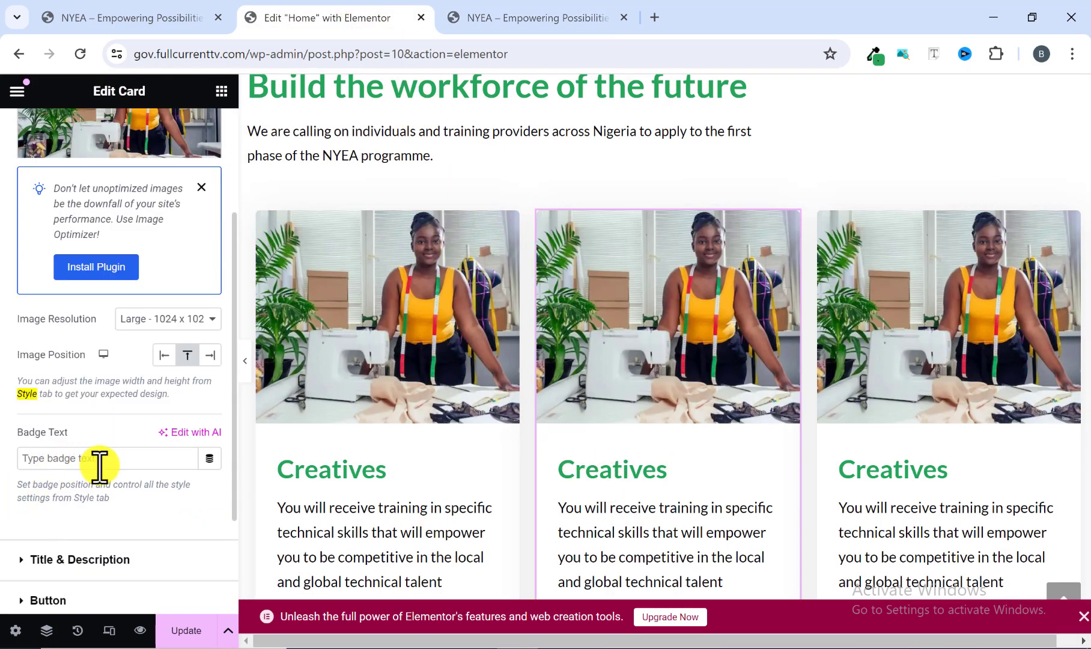
pyautogui.scroll(-3, 99, 464)
pyautogui.click(69, 407)
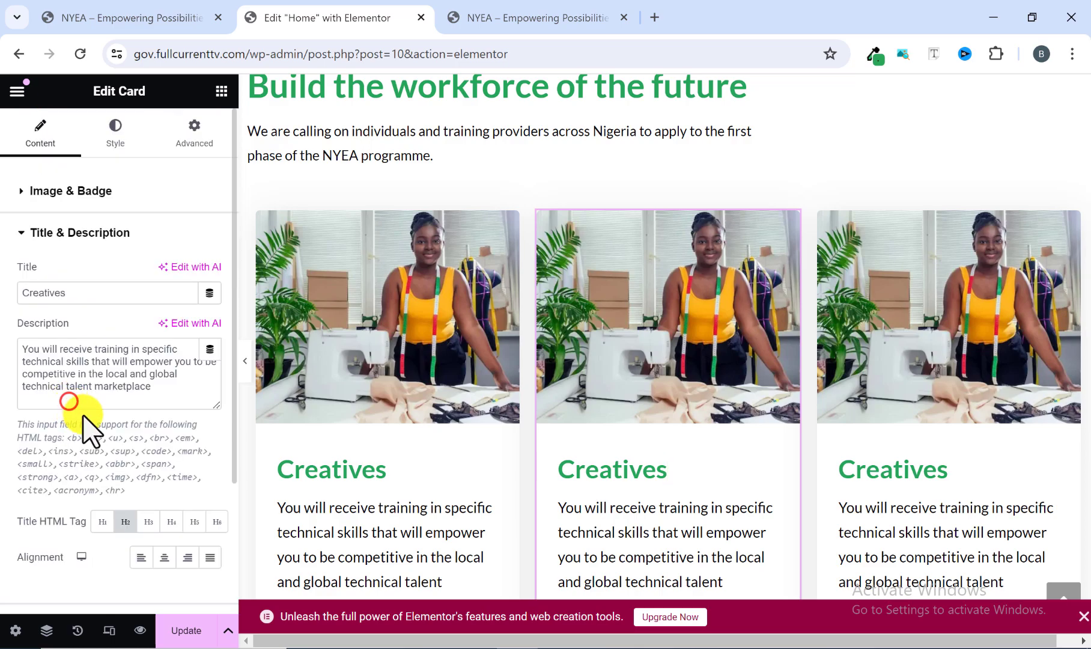
pyautogui.moveTo(83, 295); pyautogui.dragTo(10, 280)
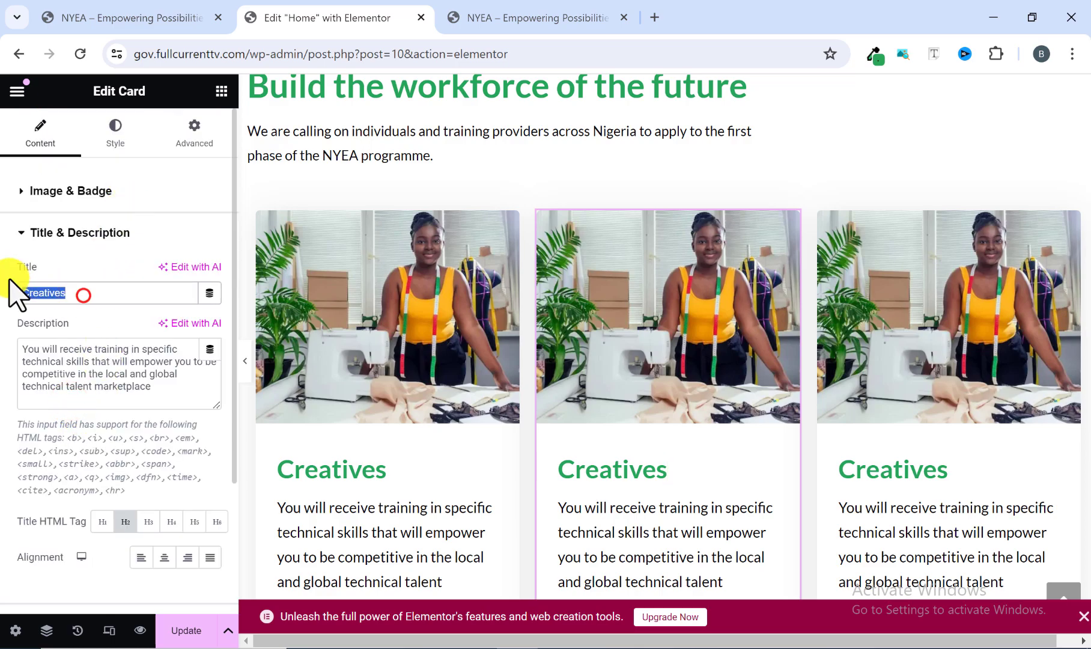
pyautogui.rightClick(36, 292)
pyautogui.click(103, 387)
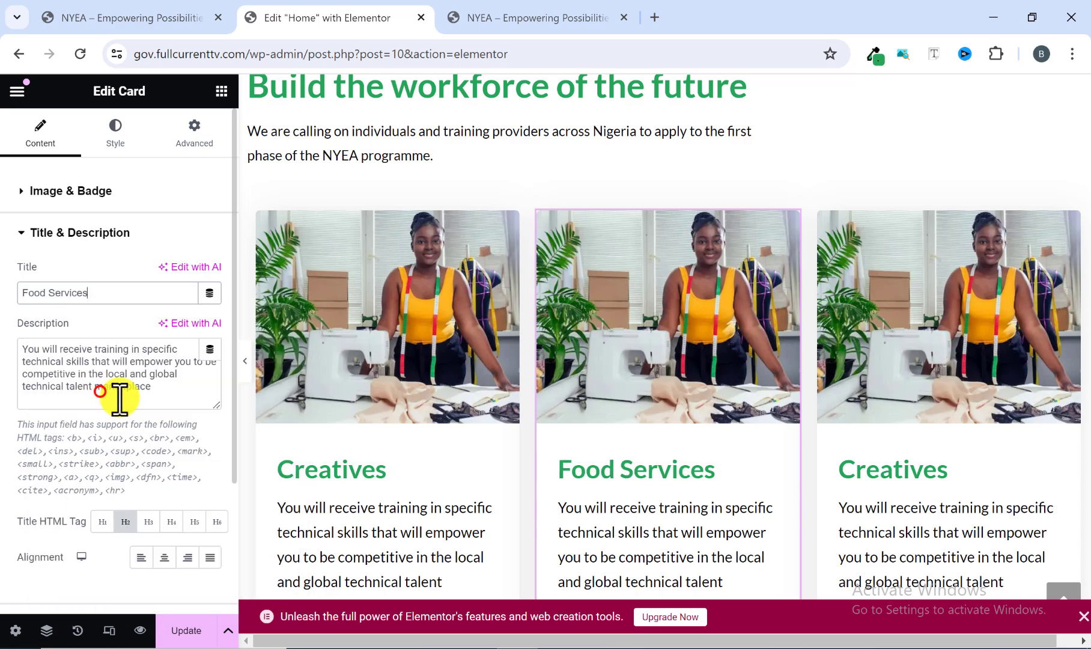
# Copy the "Traders" title from the third card on the reference site.
pyautogui.click(539, 18)
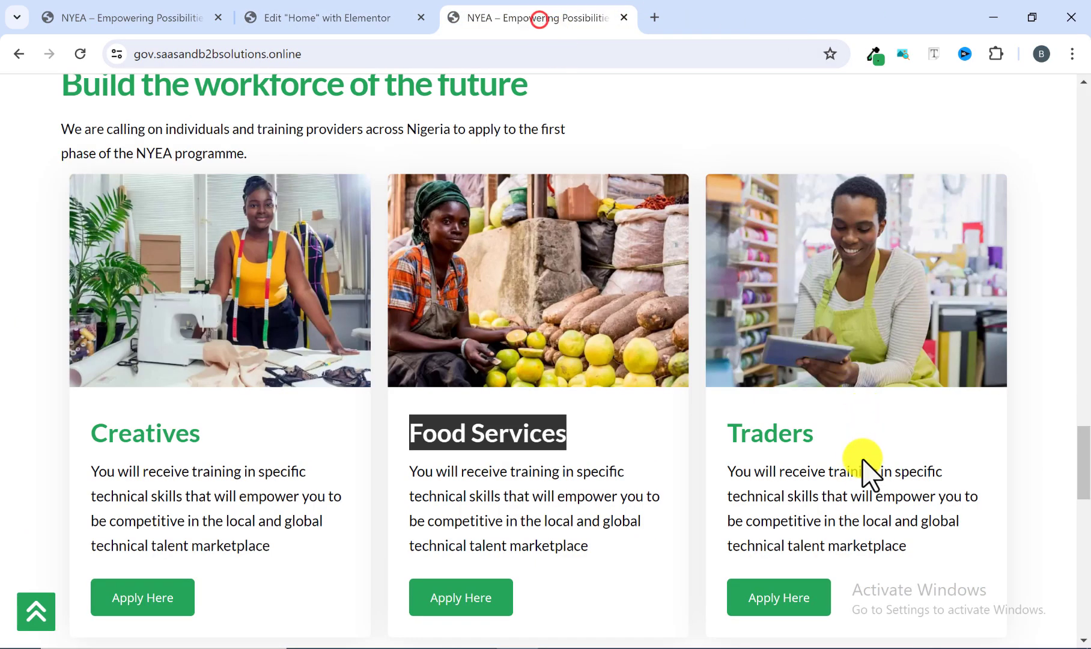
pyautogui.moveTo(822, 449); pyautogui.dragTo(739, 437)
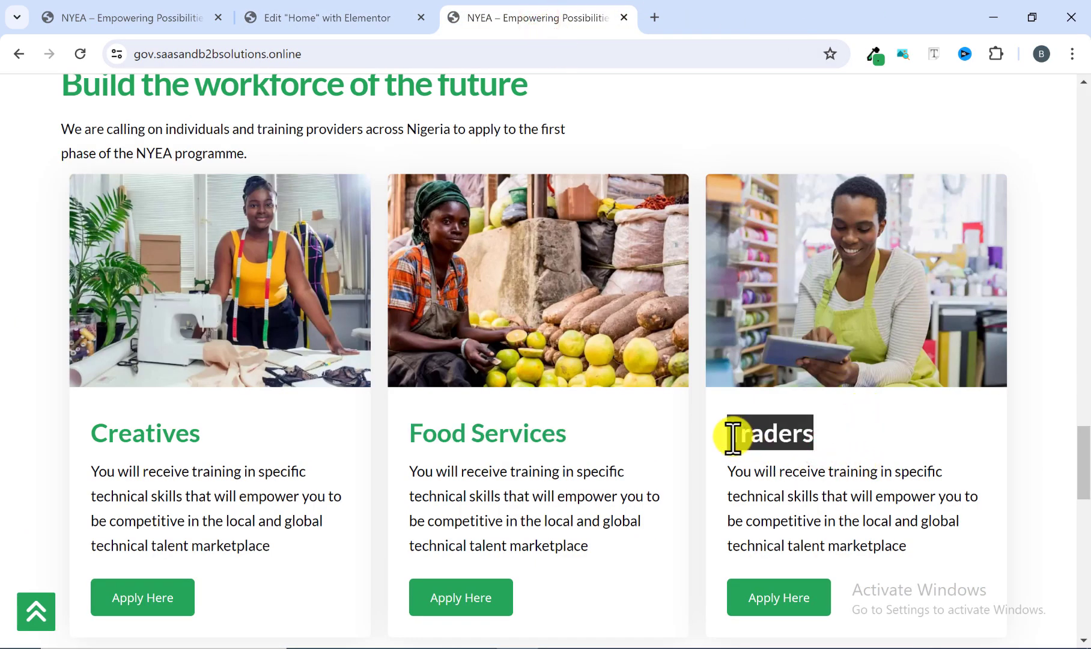
pyautogui.rightClick(731, 436)
pyautogui.click(772, 222)
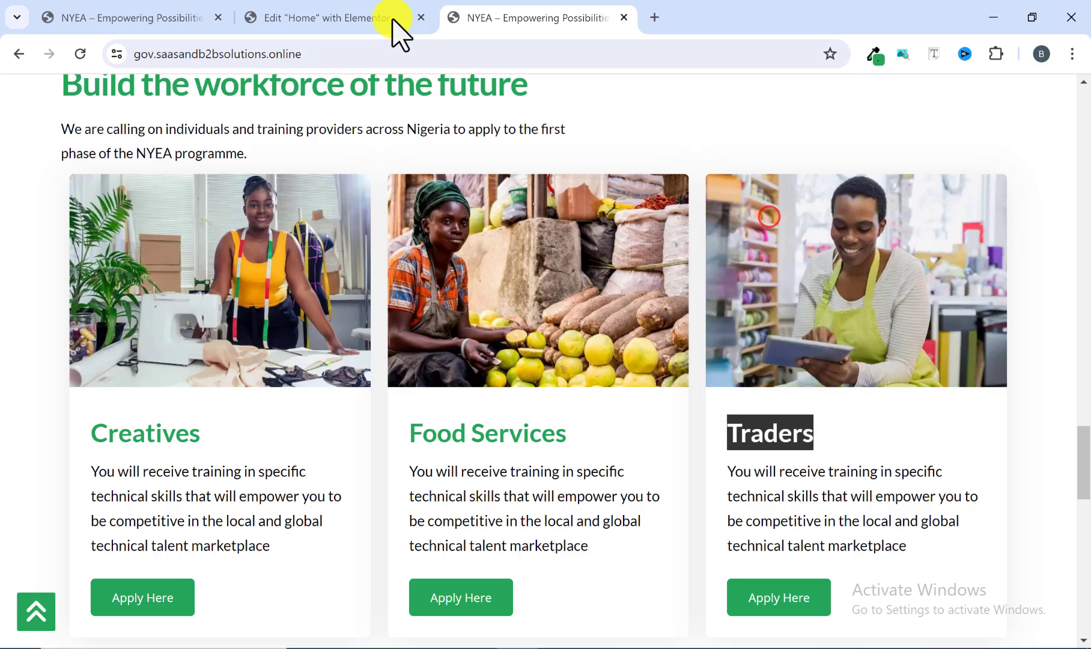
# Back in the Elementor editor, replace the third card's title with the copied text "Traders".
pyautogui.click(368, 7)
pyautogui.click(927, 463)
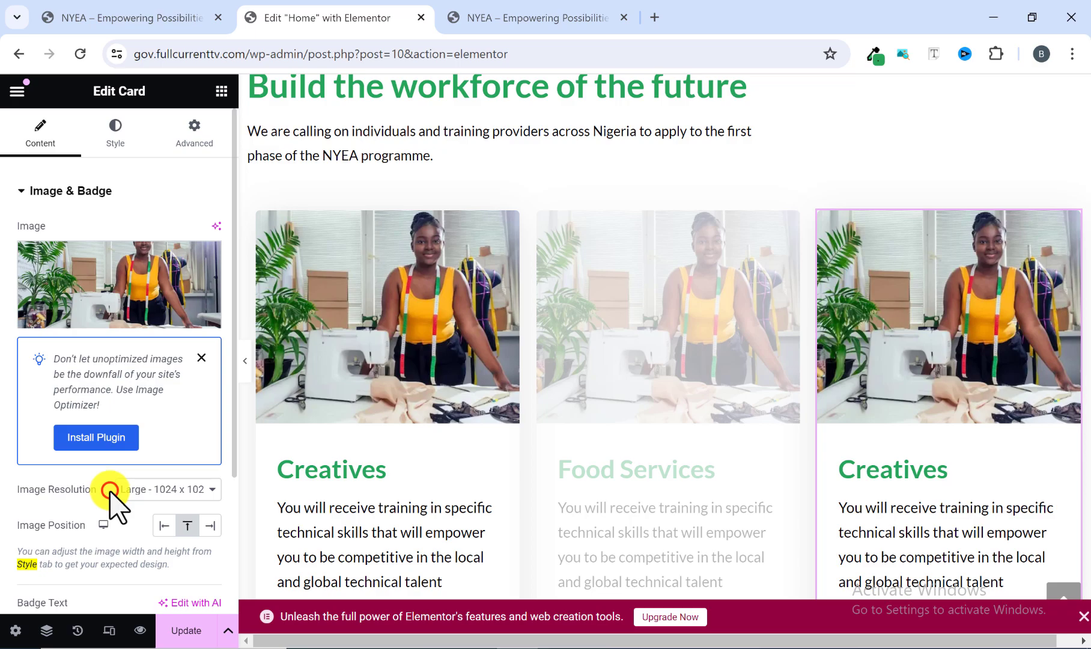
pyautogui.scroll(-3, 102, 523)
pyautogui.click(54, 458)
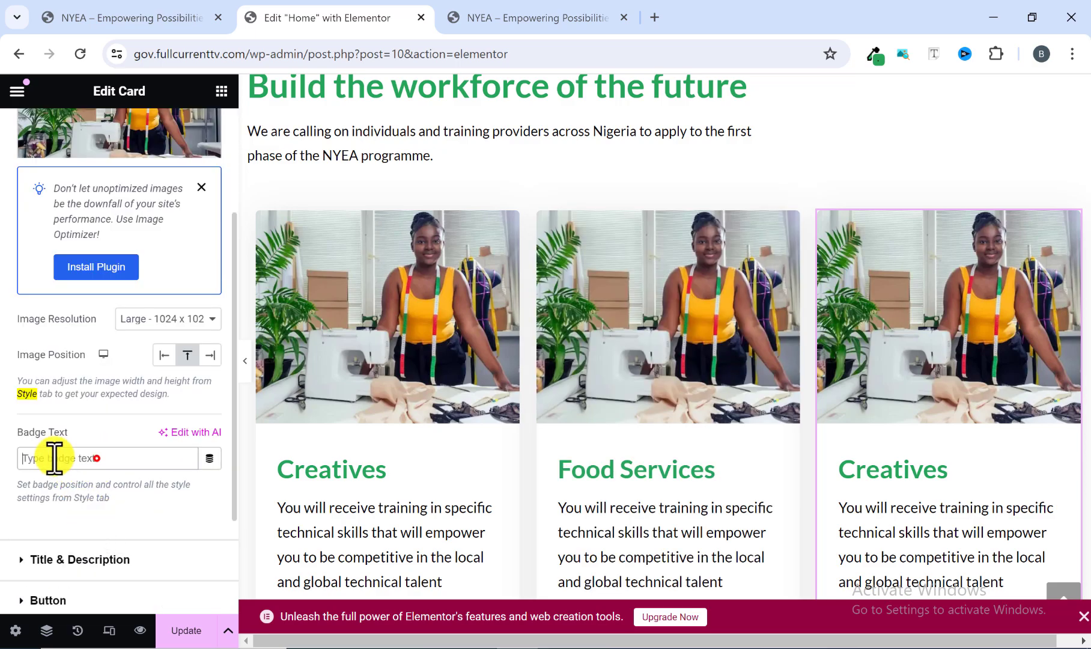
pyautogui.scroll(-3, 74, 467)
pyautogui.click(77, 409)
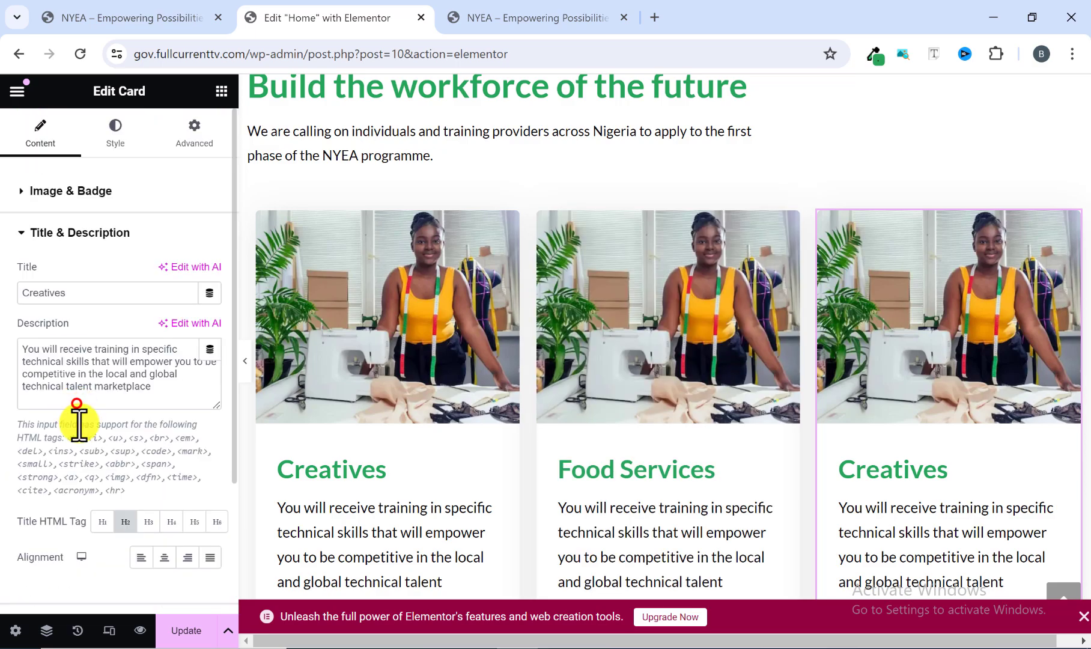
pyautogui.moveTo(74, 294); pyautogui.dragTo(22, 298)
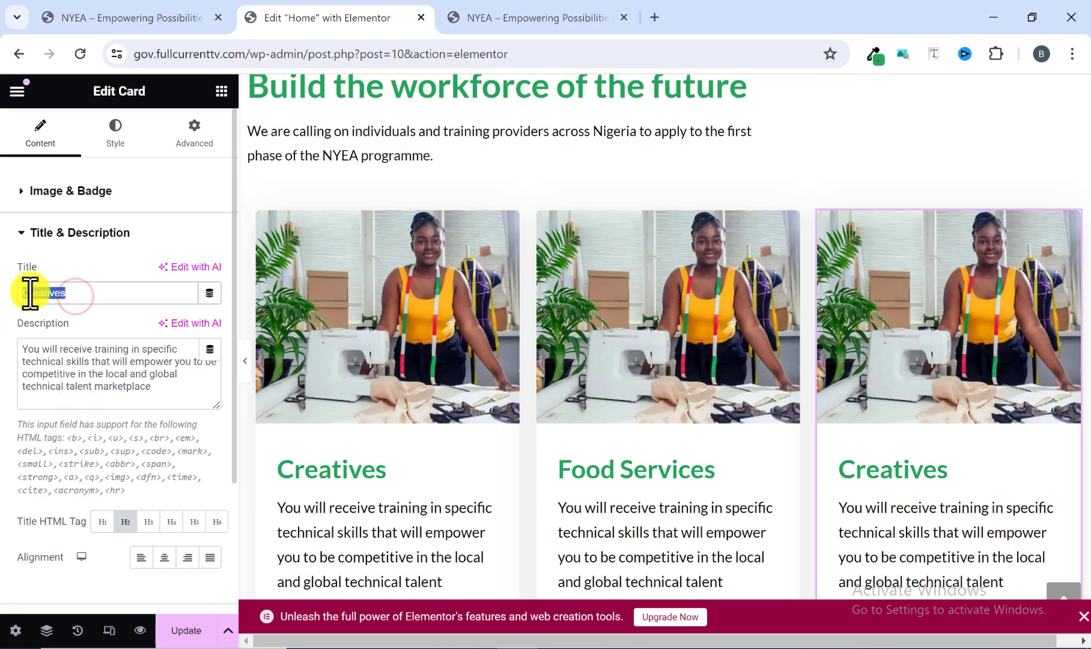
pyautogui.rightClick(30, 293)
pyautogui.click(92, 396)
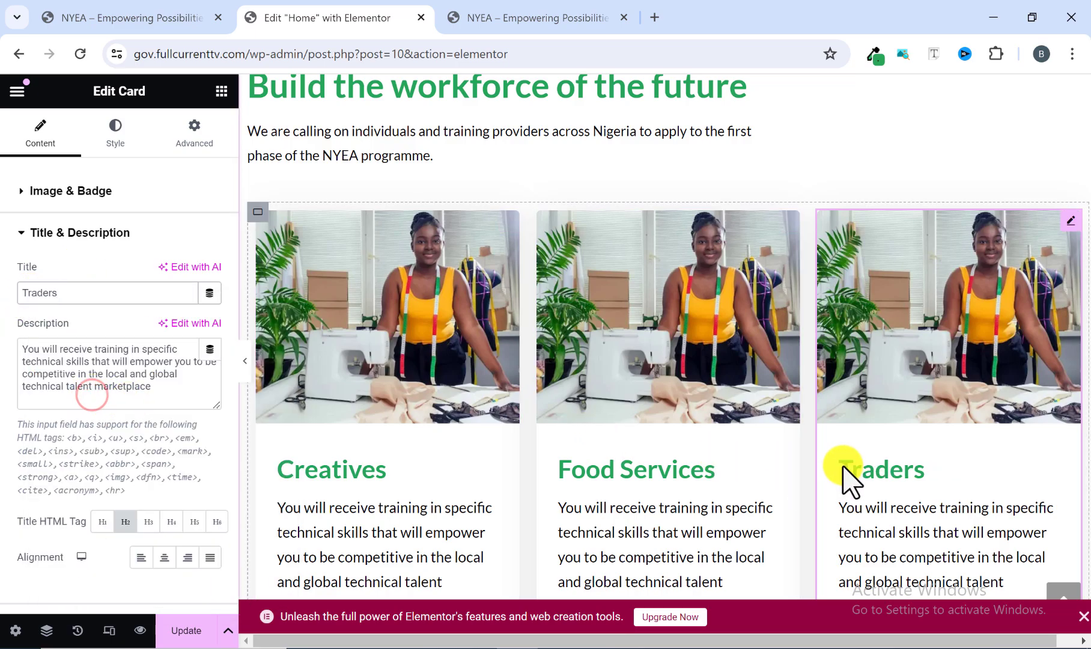
pyautogui.scroll(-2, 835, 476)
pyautogui.scroll(2, 779, 512)
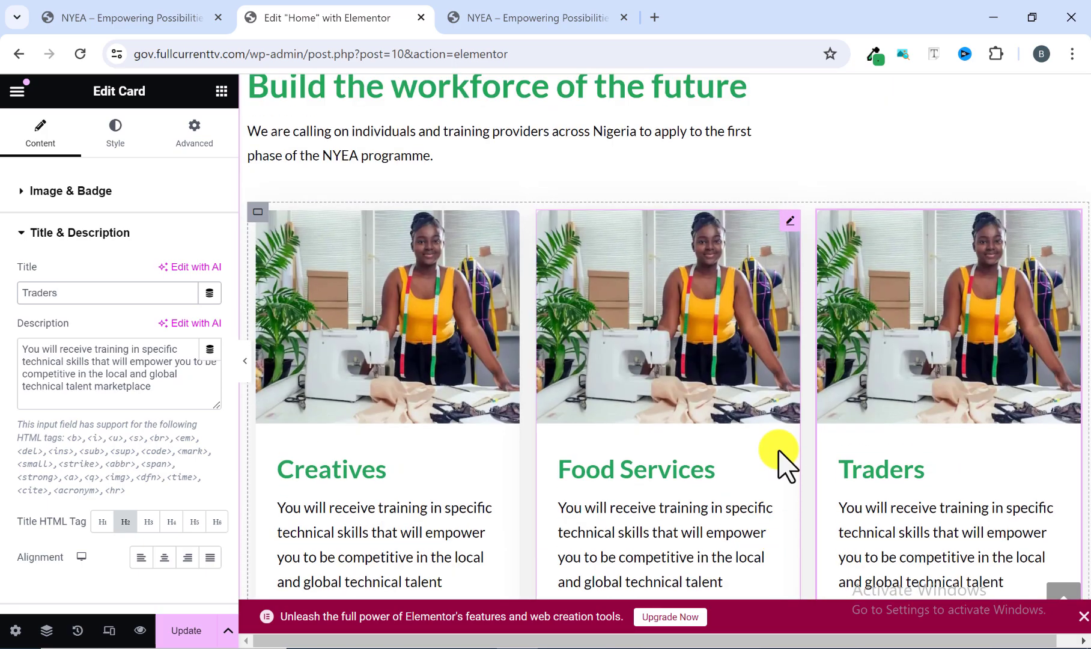
# Change the Food Services card's image to foodServicesHomePage.webp from the media library, matching the reference site.
pyautogui.click(788, 224)
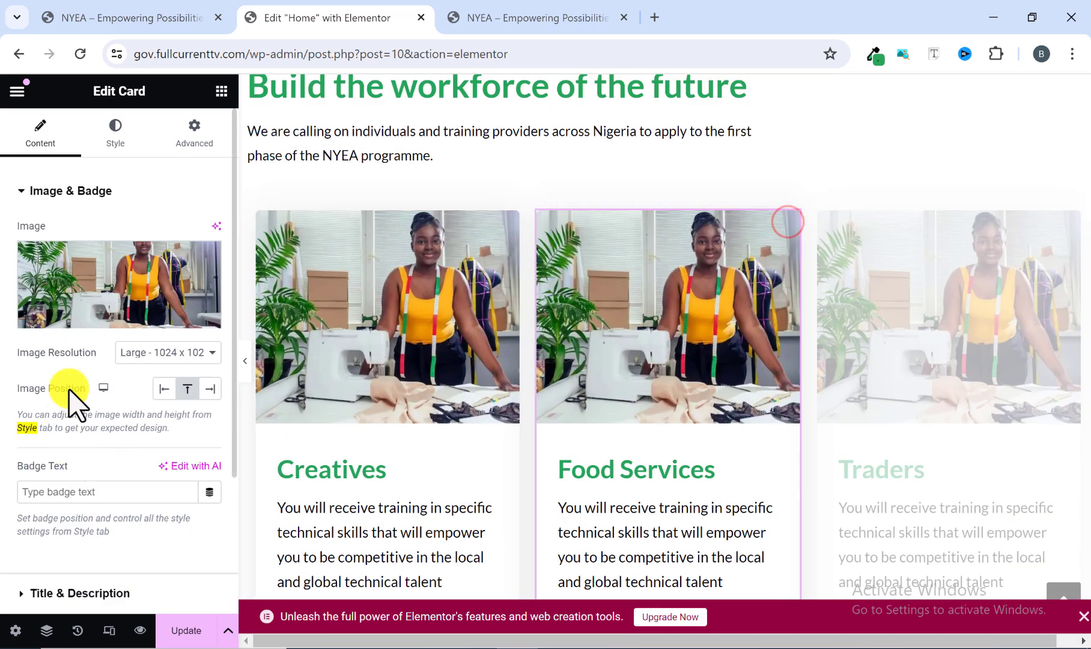
pyautogui.click(101, 314)
pyautogui.click(586, 17)
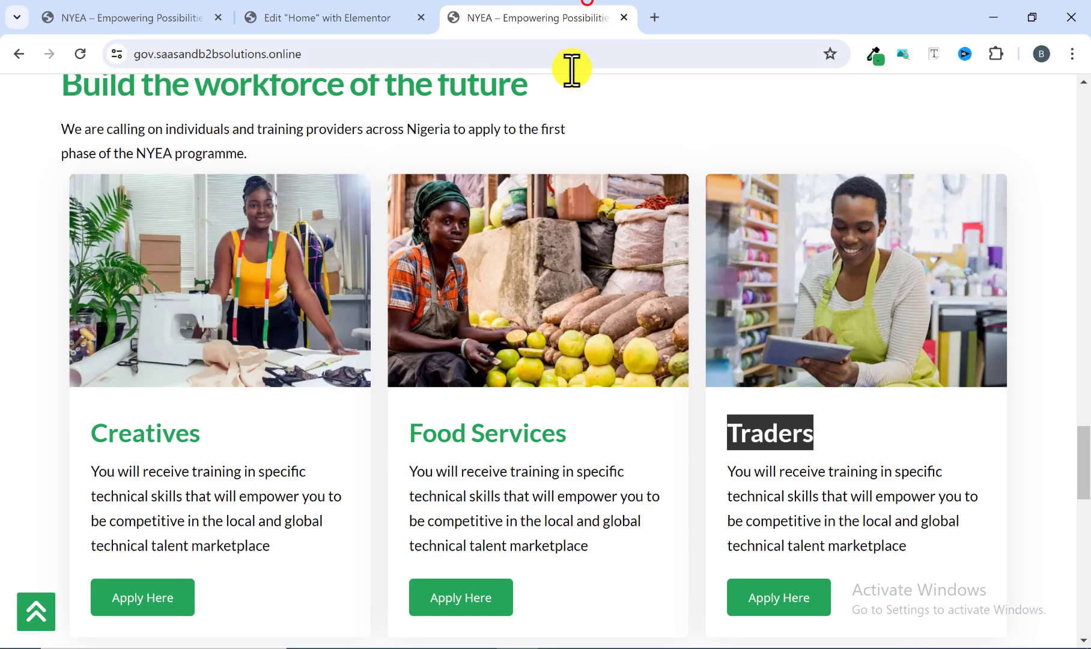
pyautogui.click(371, 18)
pyautogui.click(499, 401)
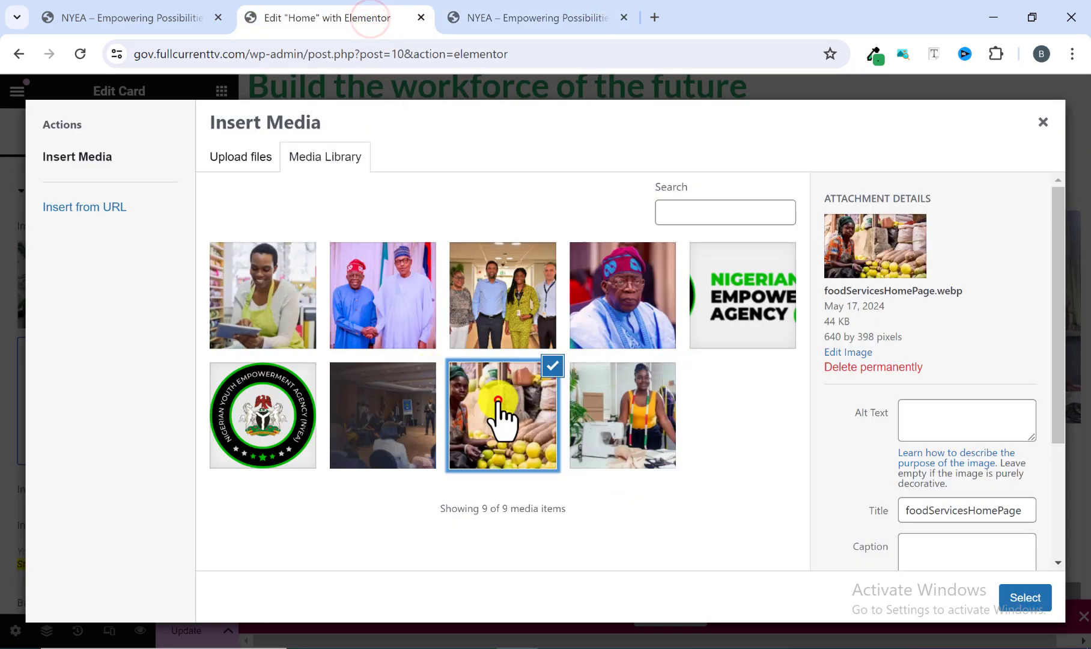
pyautogui.click(1016, 600)
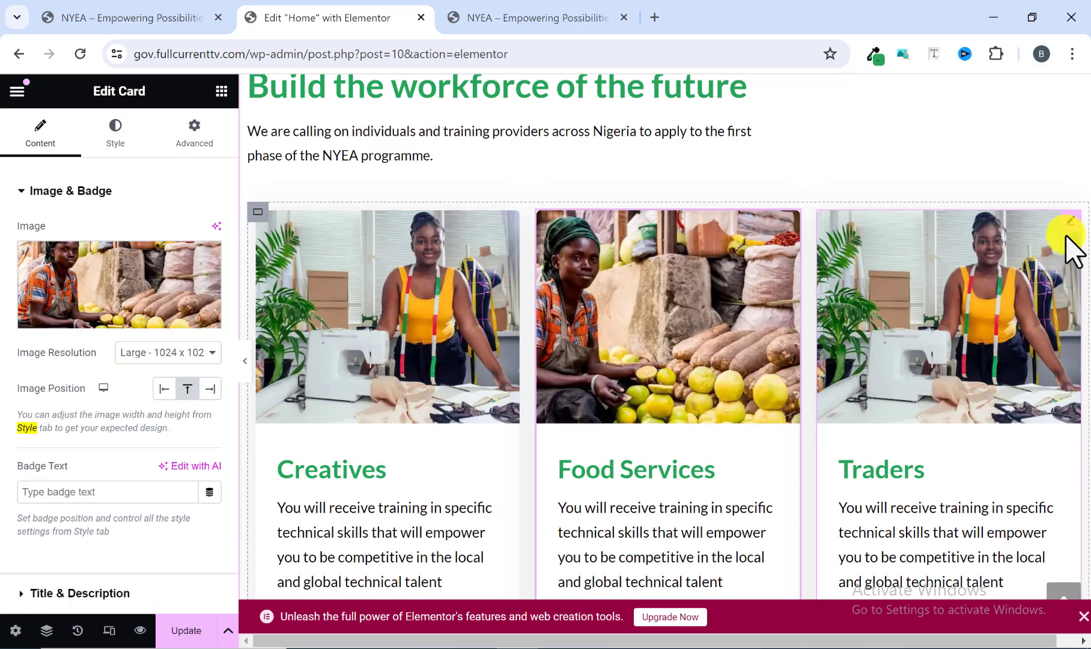
# Change the Traders card's image to tradersHomePage.webp from the media library and update the page.
pyautogui.click(1074, 231)
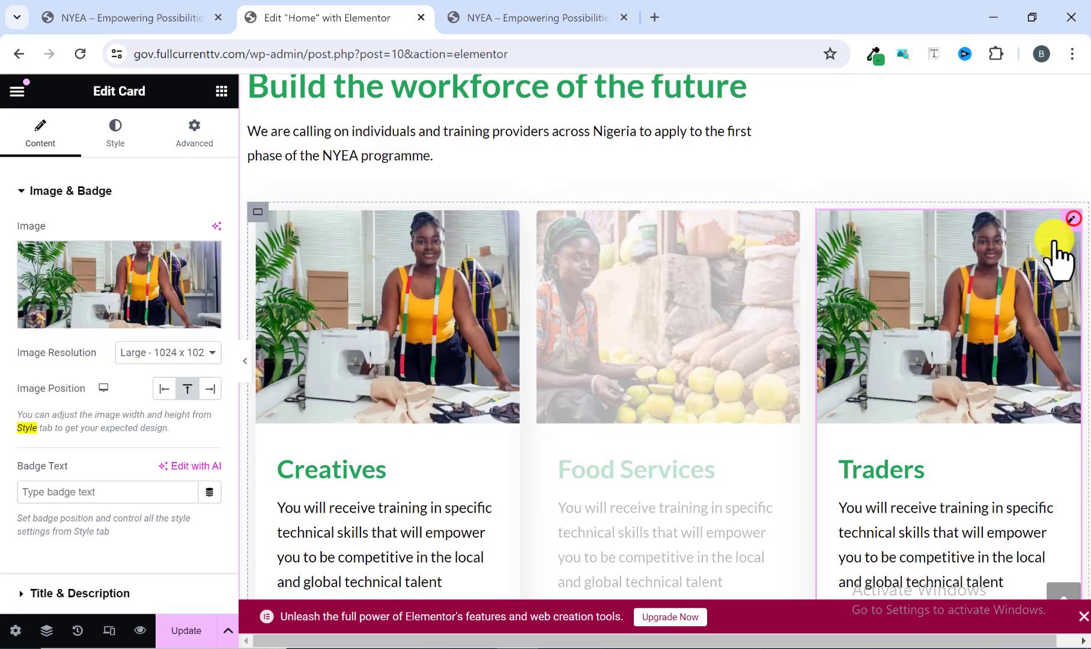
pyautogui.click(100, 317)
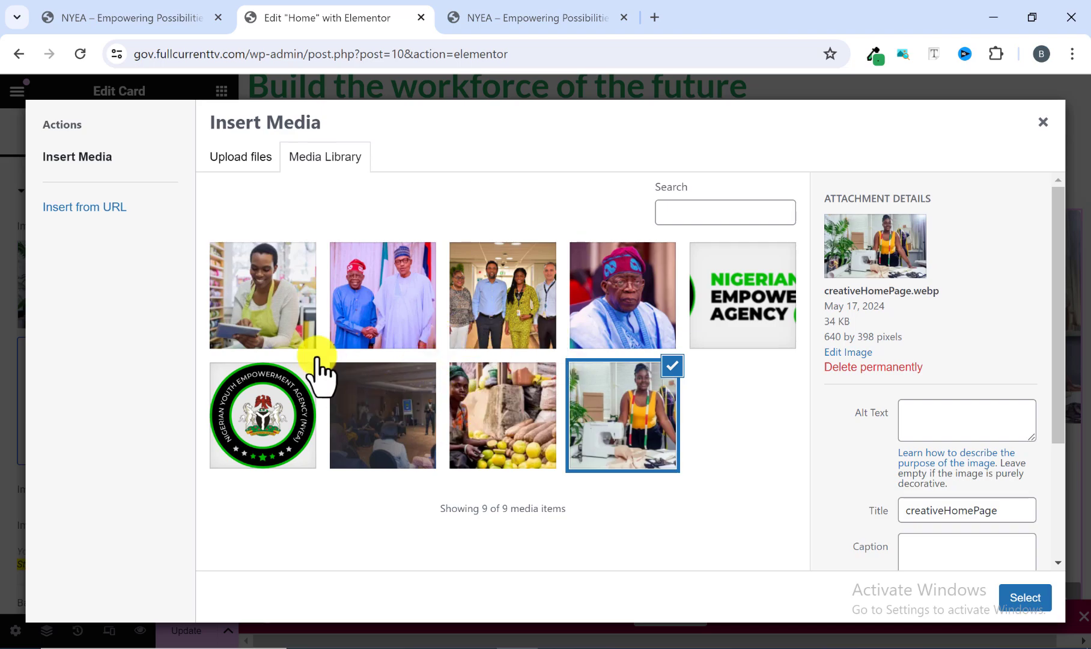
pyautogui.click(277, 324)
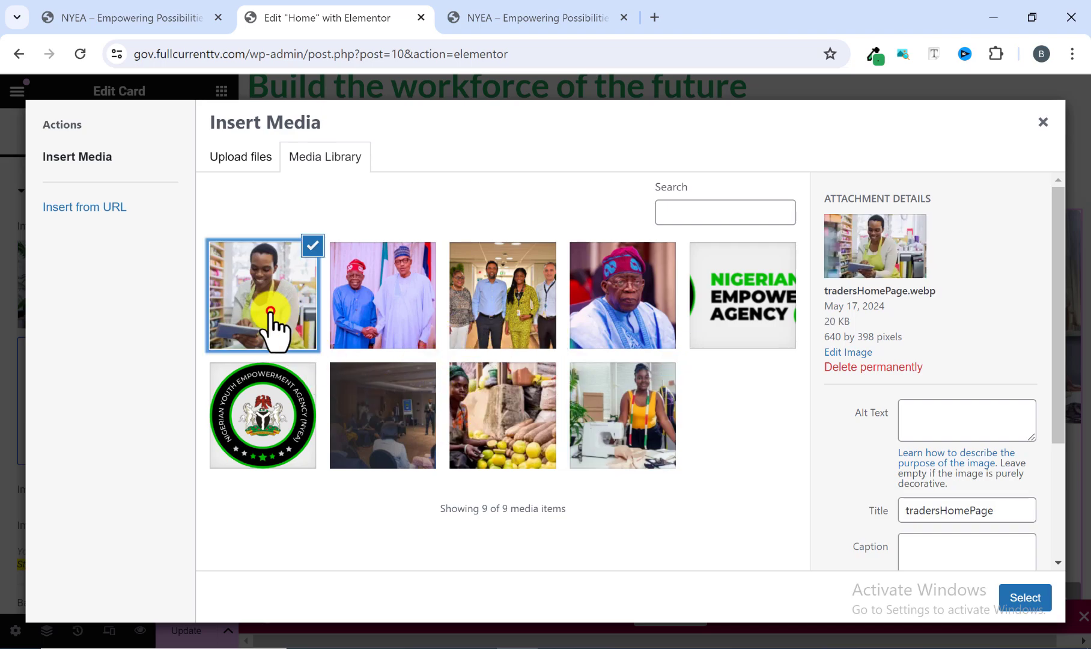
pyautogui.click(1019, 596)
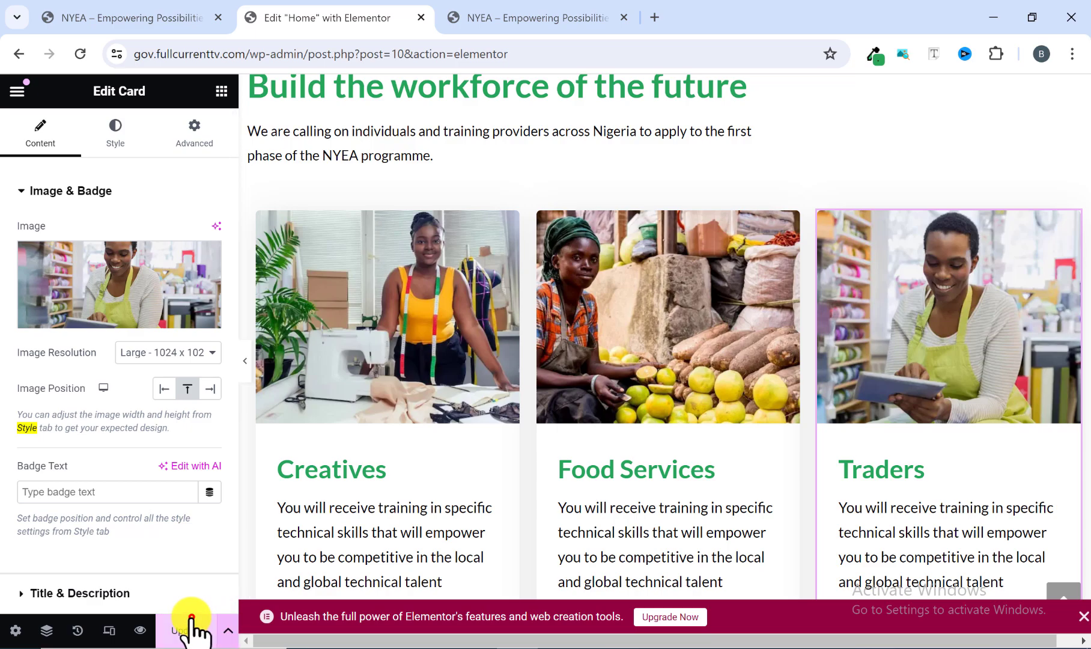
pyautogui.click(191, 628)
# Examine the three-card section at full width with the editing panel collapsed, and compare its layout and spacing with the reference site.
pyautogui.scroll(-4, 433, 463)
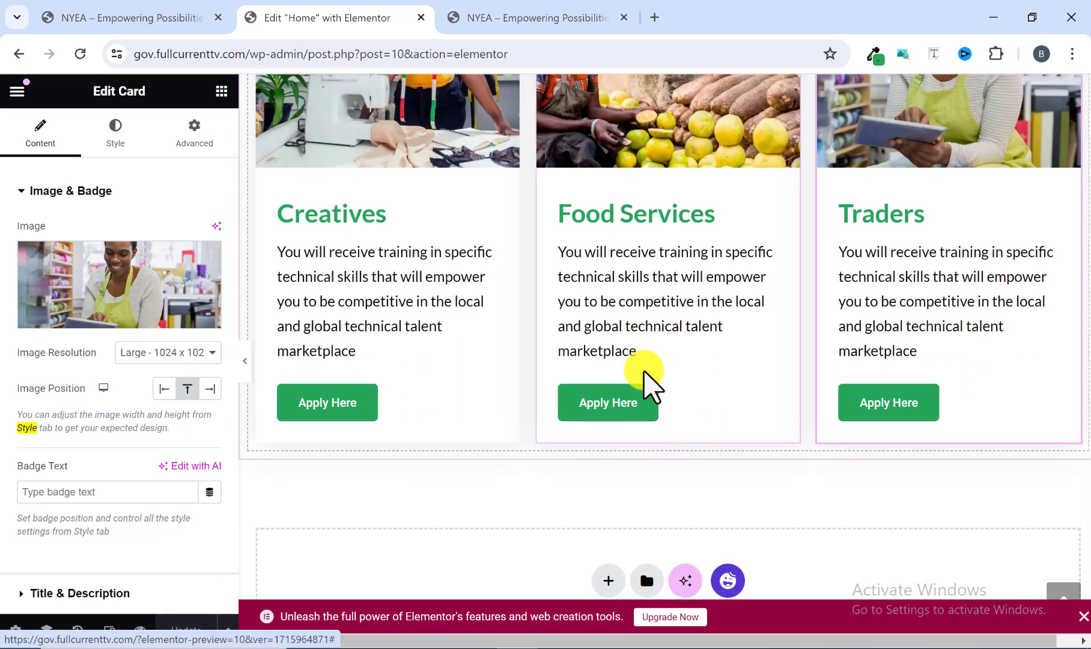
pyautogui.scroll(3, 368, 358)
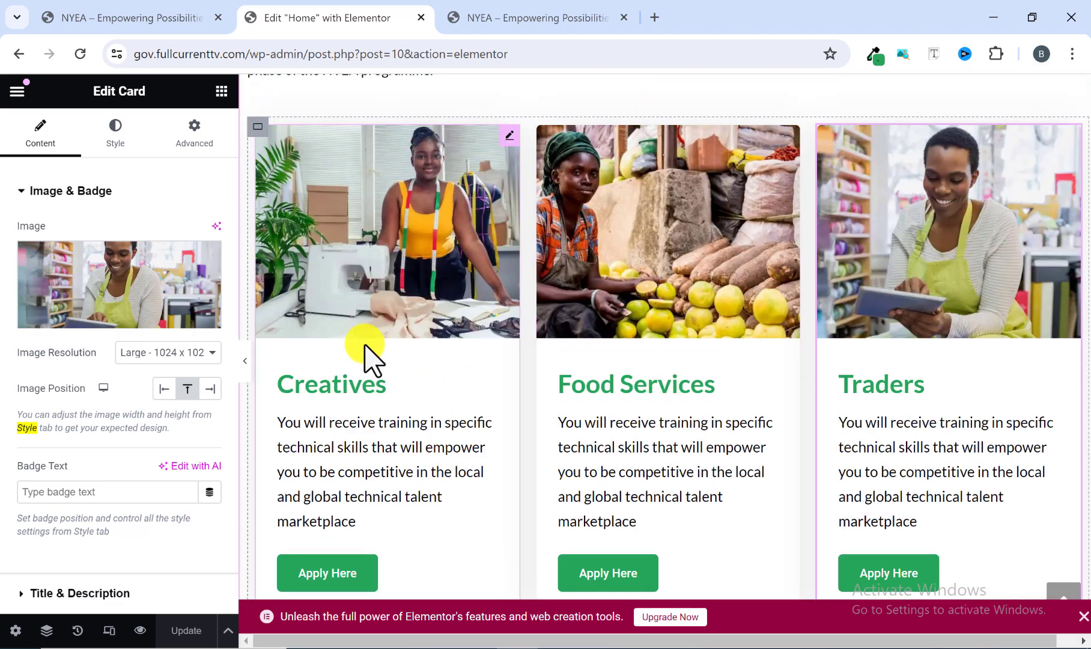
pyautogui.click(243, 361)
pyautogui.scroll(3, 662, 430)
pyautogui.scroll(-1, 662, 430)
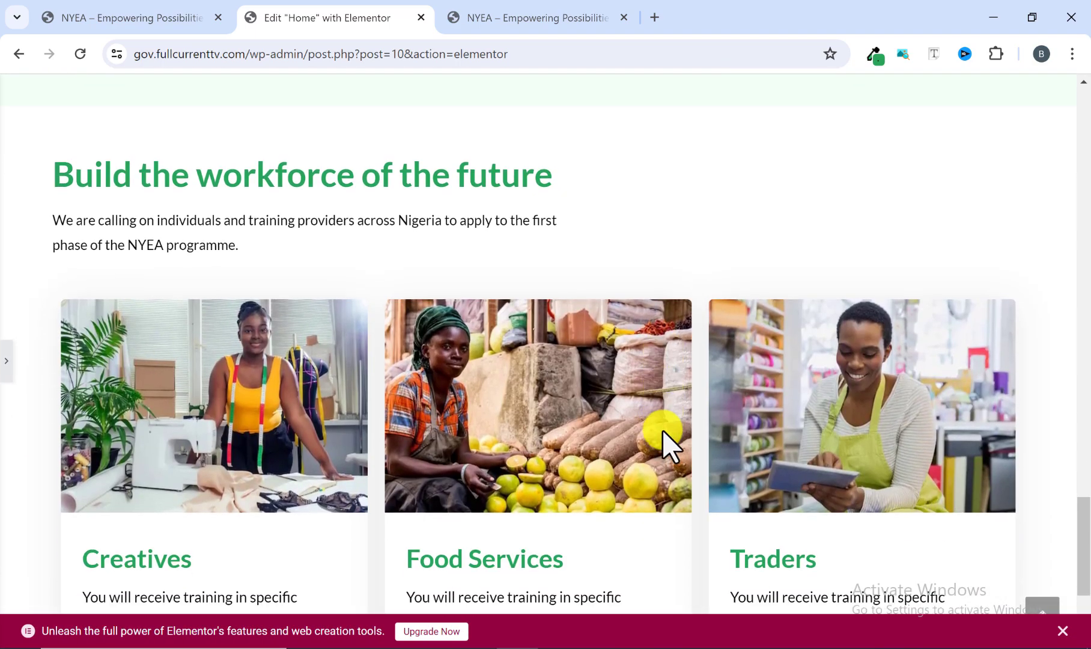
pyautogui.scroll(-4, 662, 432)
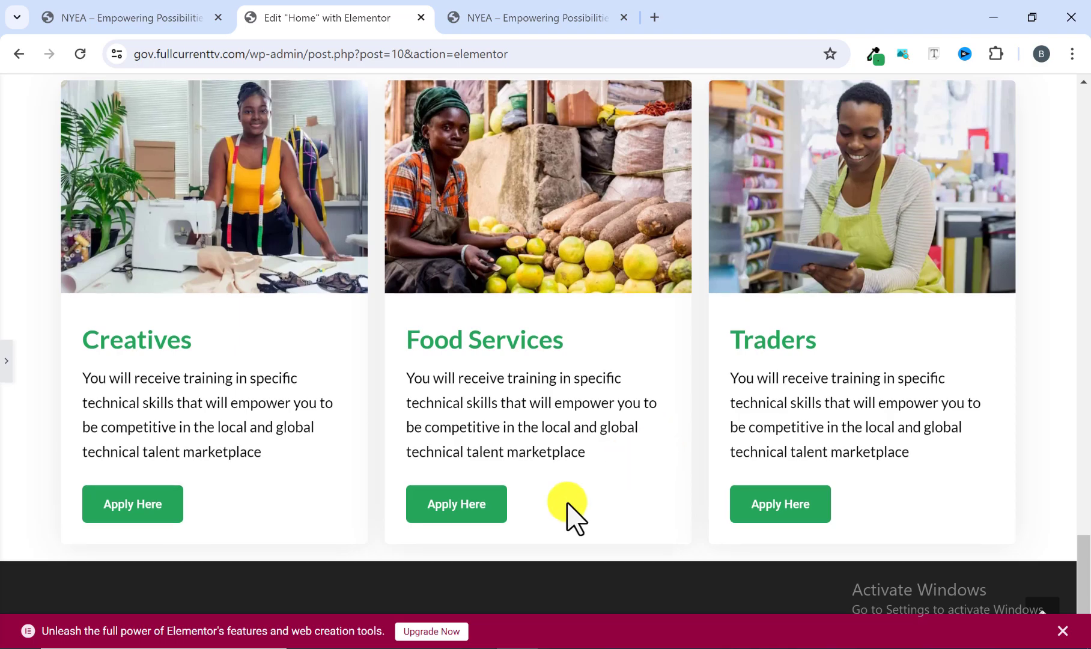
pyautogui.scroll(1, 568, 488)
pyautogui.scroll(-1, 603, 451)
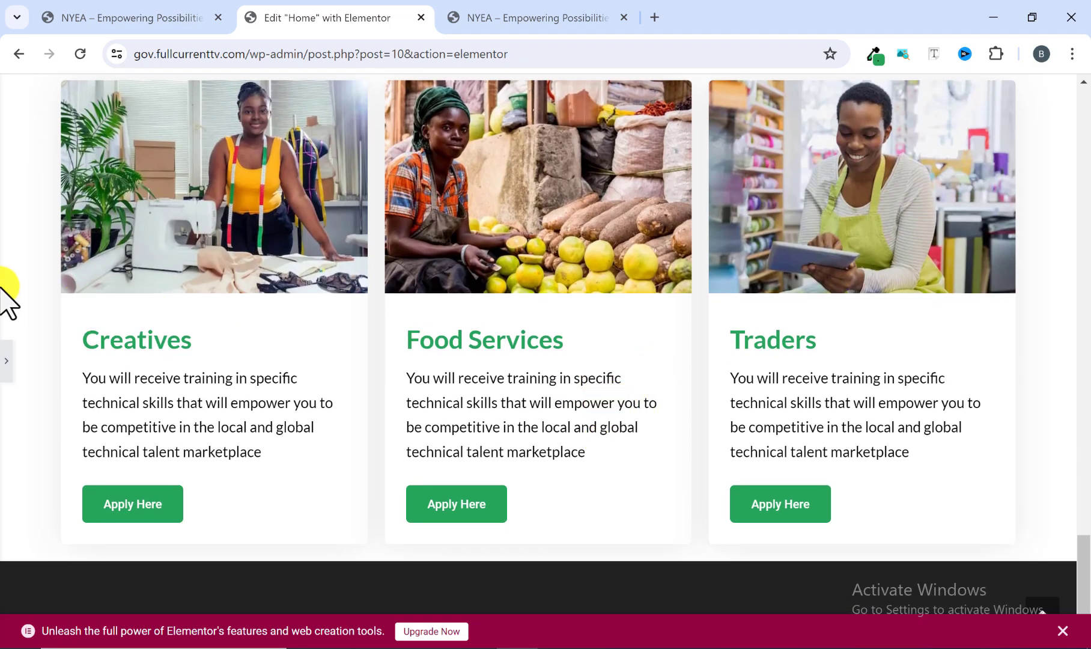
pyautogui.scroll(3, 161, 370)
pyautogui.scroll(-3, 220, 478)
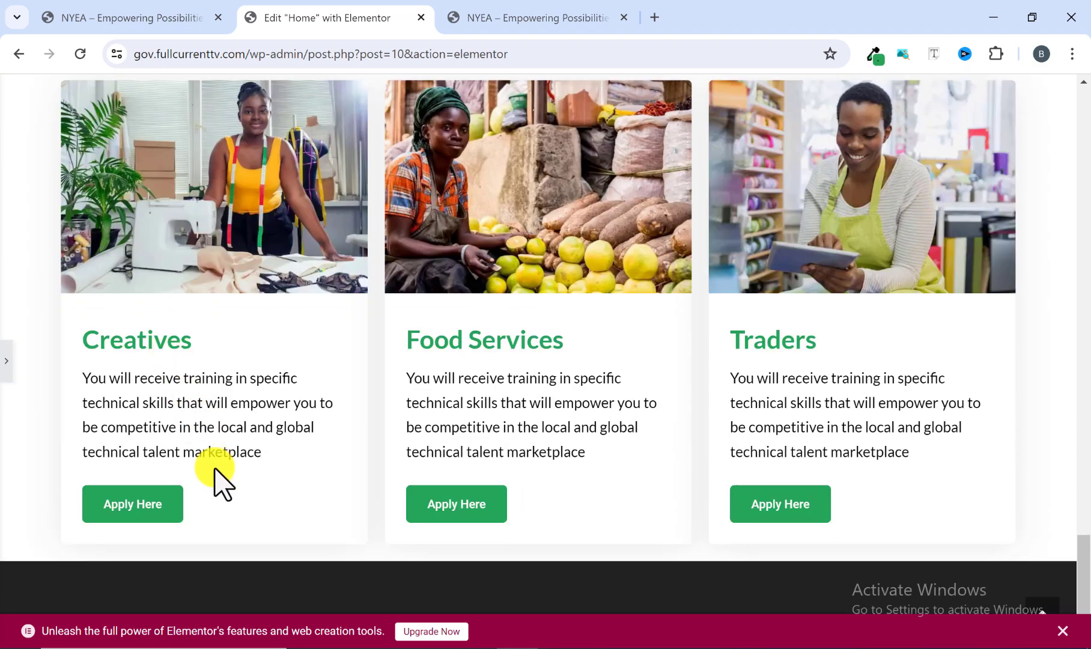
pyautogui.click(579, 12)
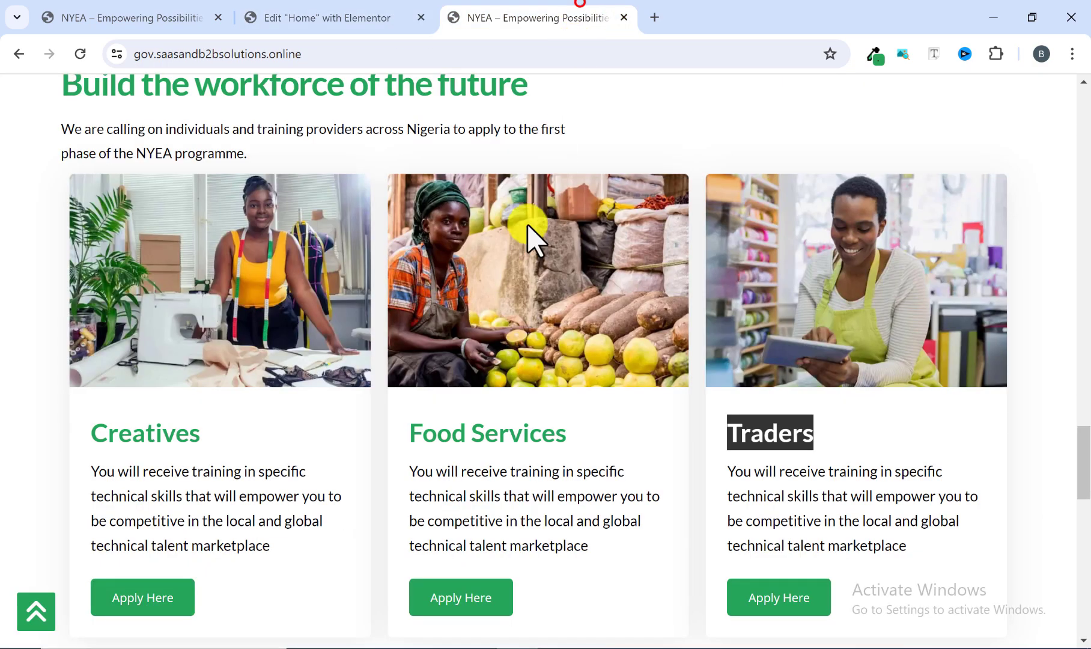
pyautogui.scroll(-3, 476, 402)
pyautogui.scroll(5, 312, 450)
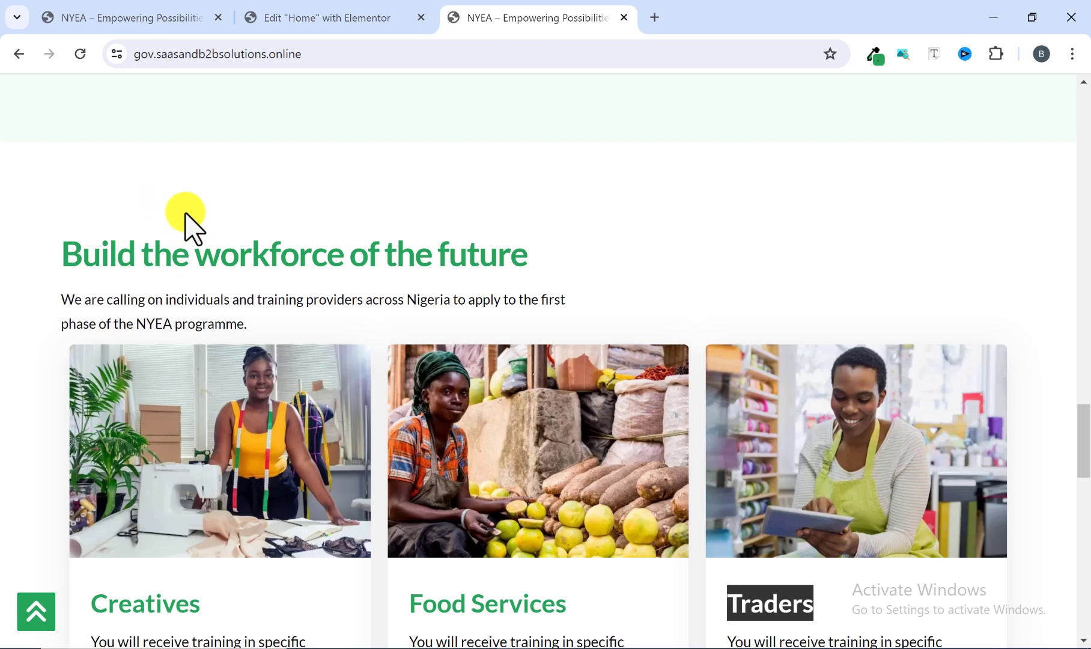
# In the Elementor editor, unlink the padding of the "Build the workforce of the future" container and set its top padding to 50 px.
pyautogui.click(295, 12)
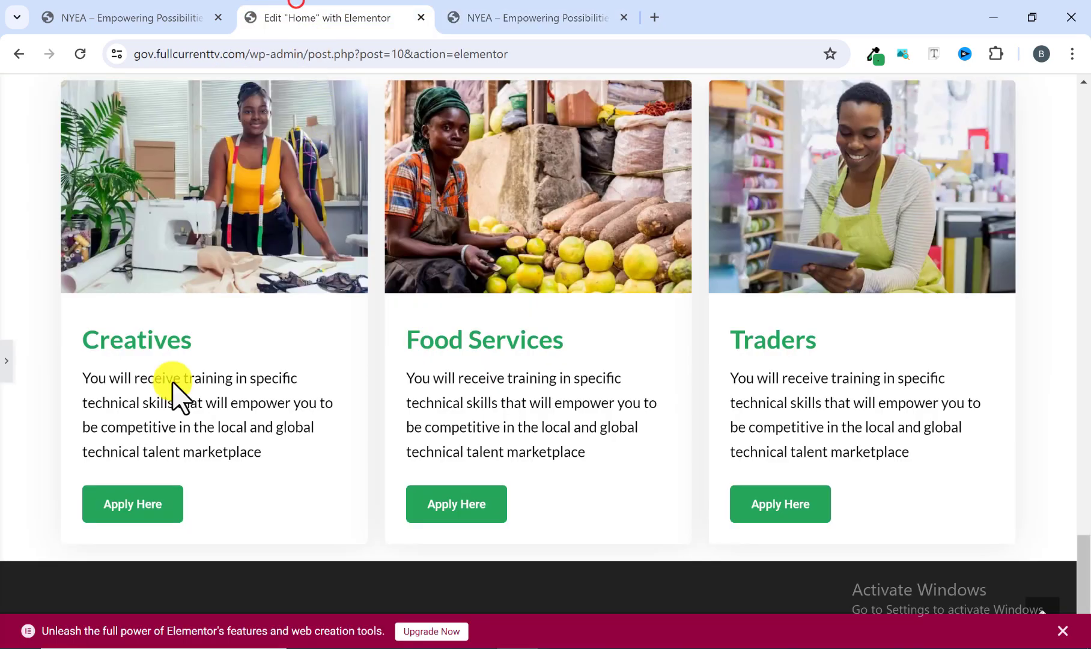
pyautogui.click(6, 363)
pyautogui.scroll(4, 490, 399)
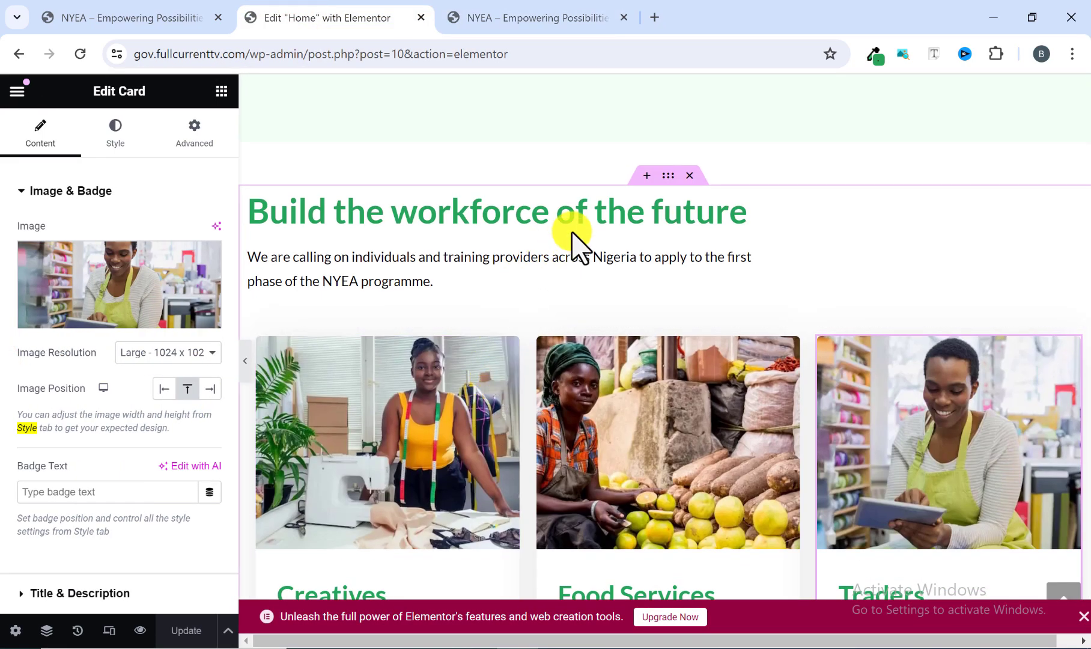
pyautogui.click(664, 175)
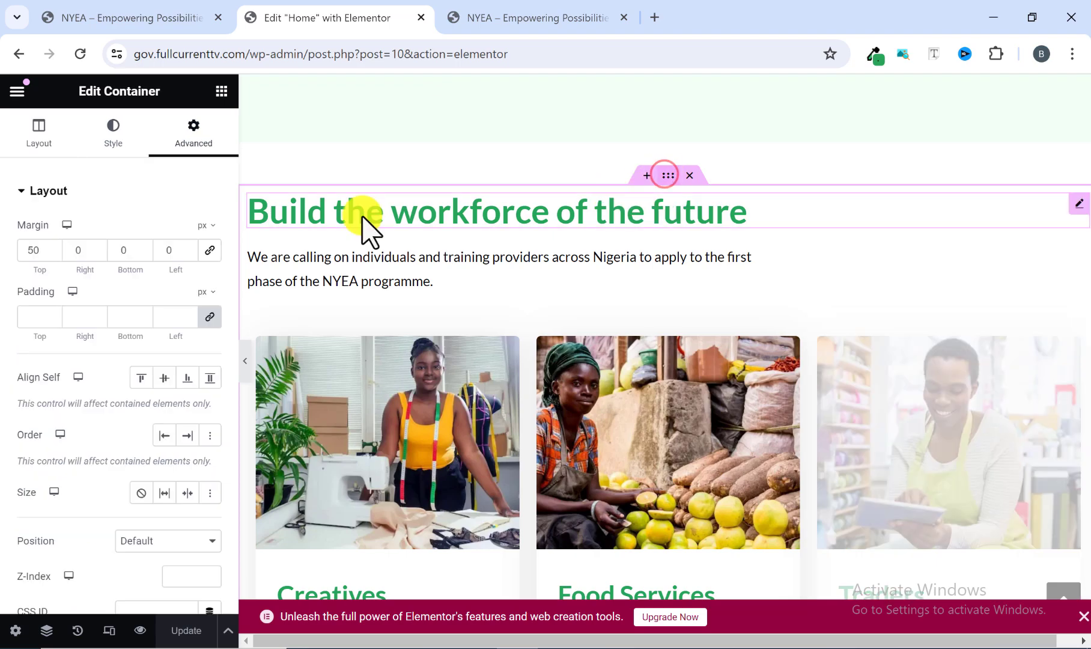
pyautogui.click(208, 316)
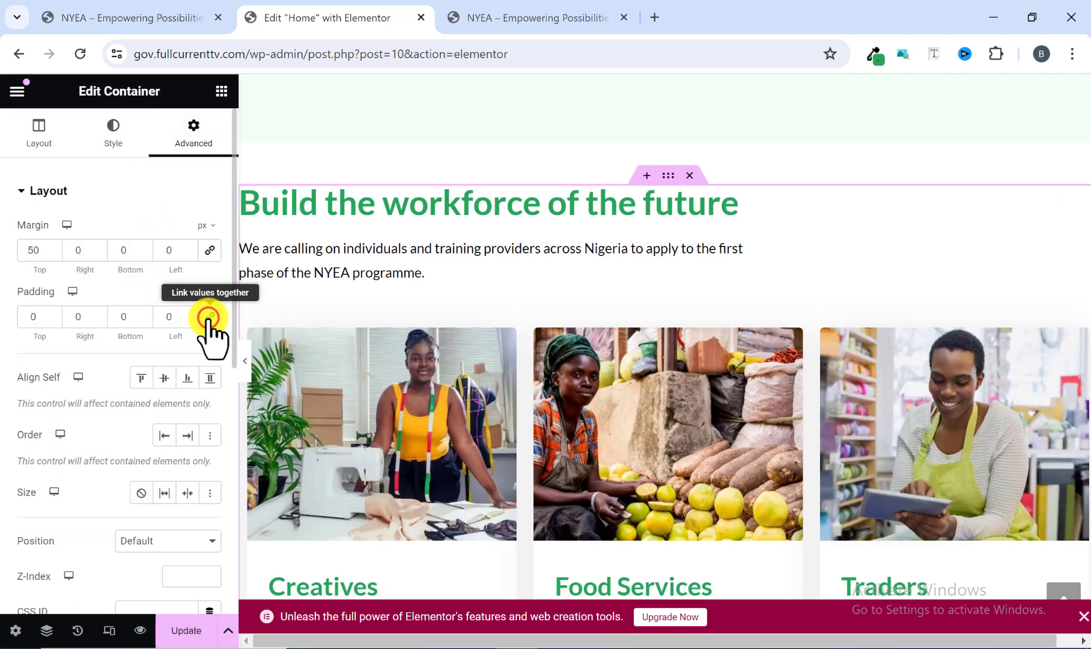
pyautogui.click(39, 316)
pyautogui.write('50')
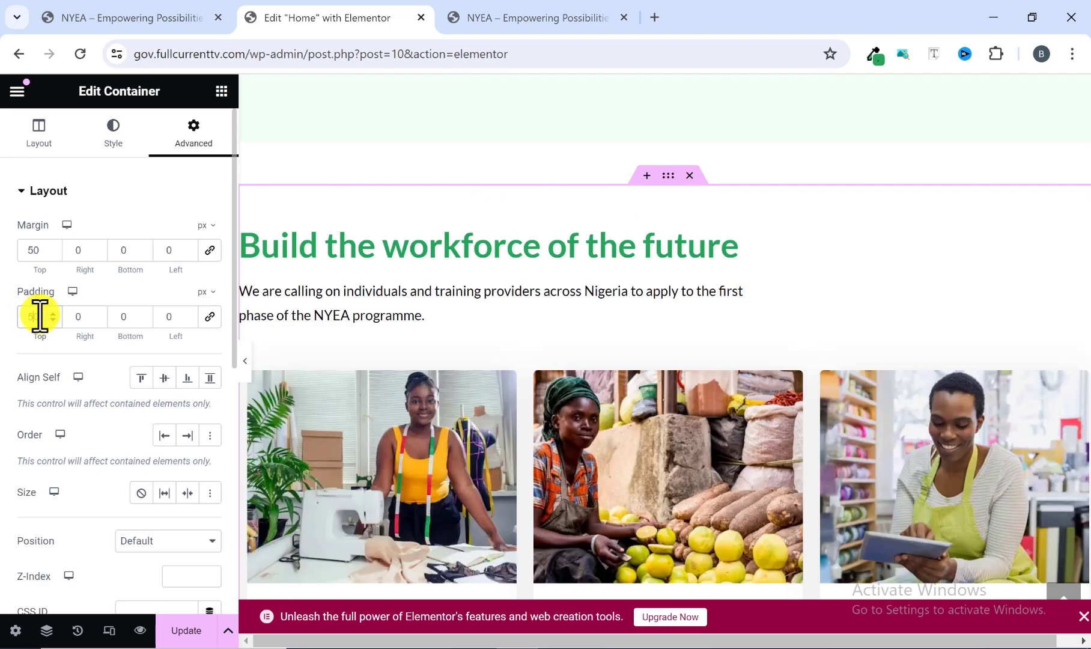
# Set the bottom padding of the "Build the workforce of the future" container to 50 px and update the page.
pyautogui.click(118, 316)
pyautogui.write('50')
pyautogui.scroll(-8, 426, 419)
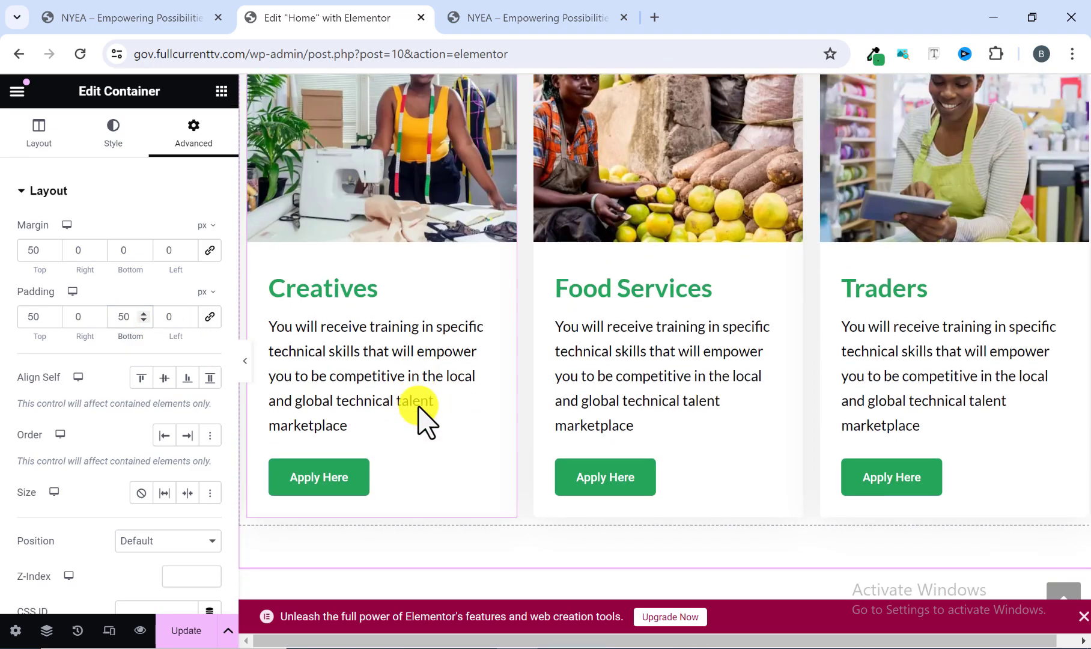
pyautogui.scroll(8, 559, 390)
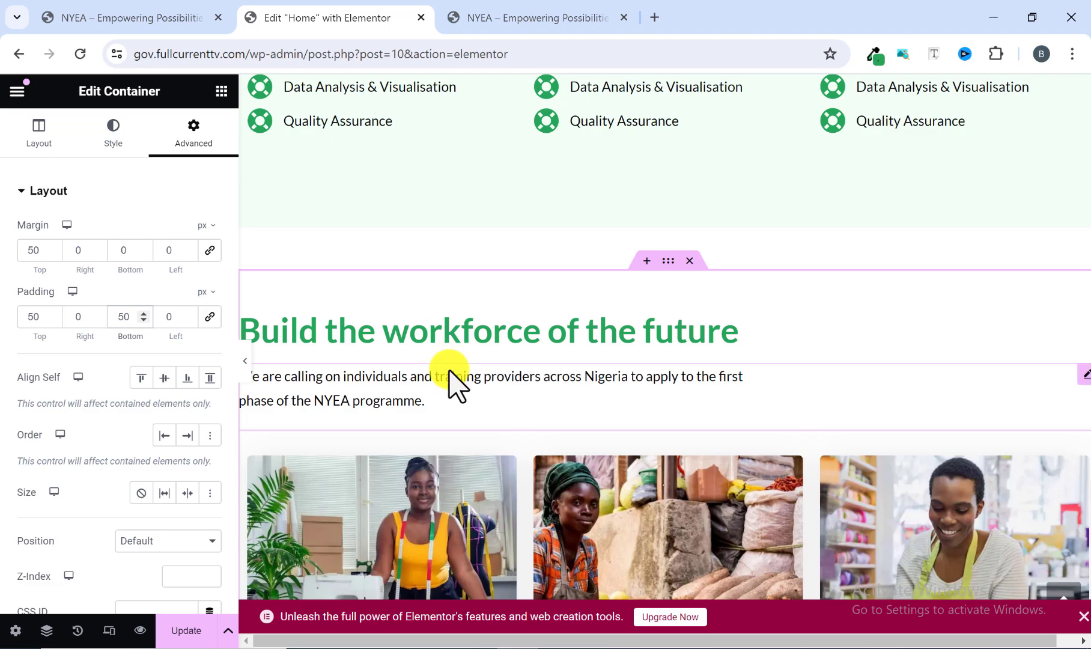
pyautogui.scroll(-5, 447, 364)
pyautogui.scroll(-3, 460, 391)
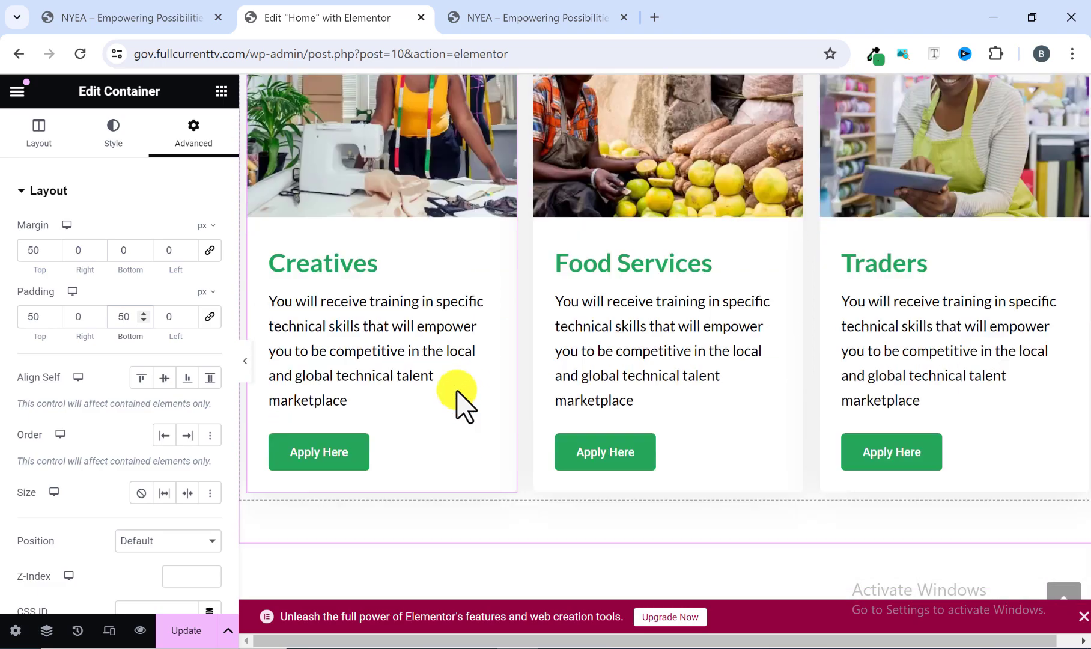
pyautogui.scroll(3, 456, 393)
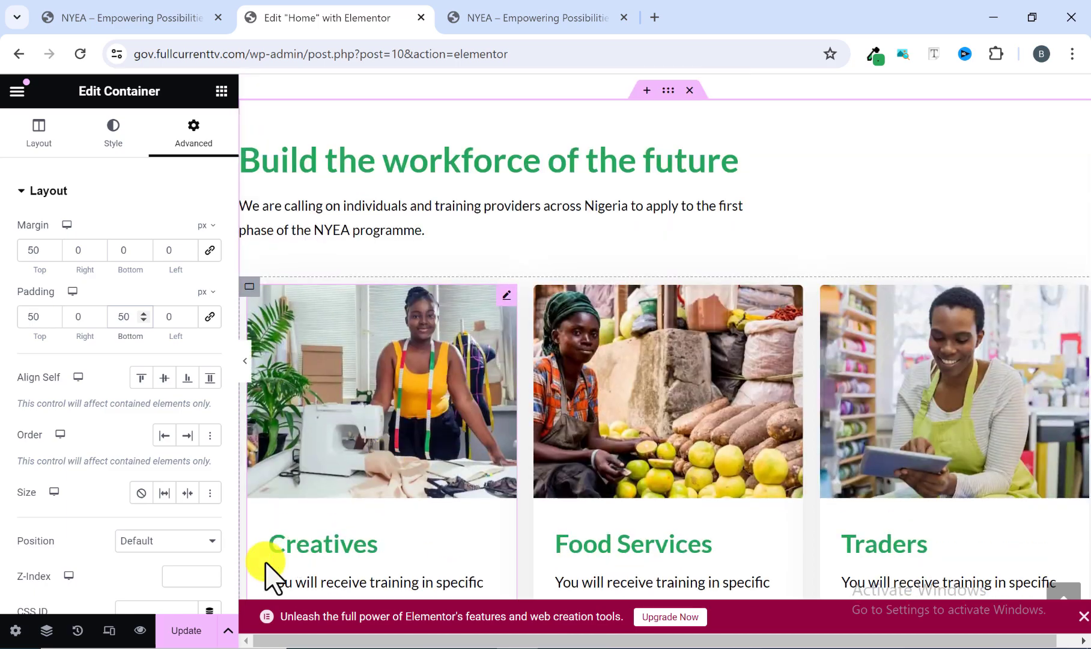
pyautogui.click(190, 629)
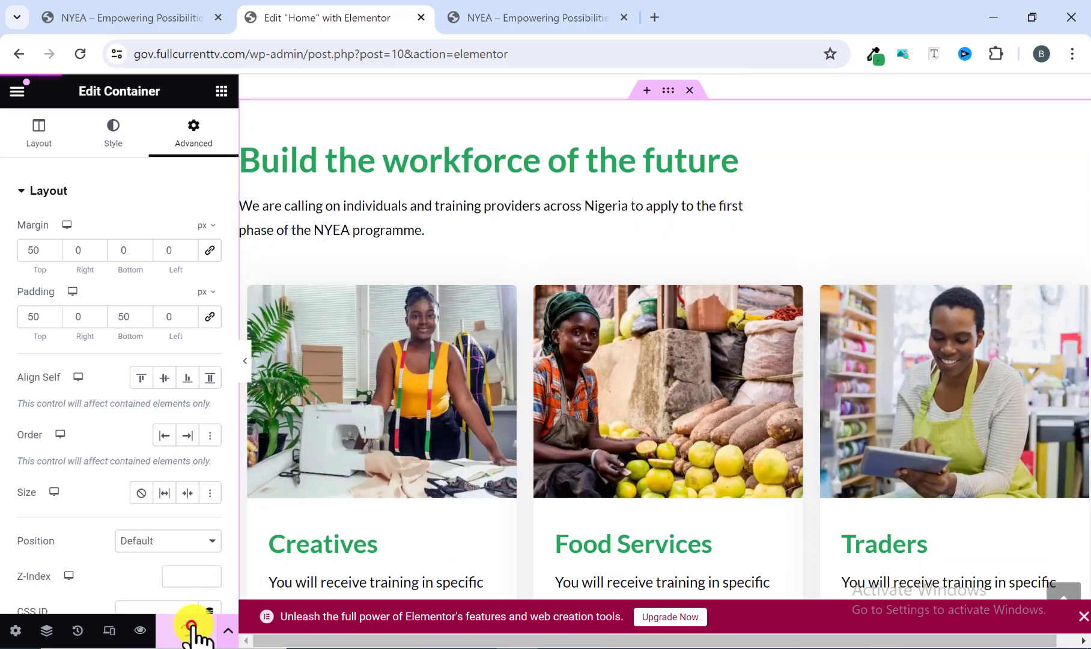
# Examine the three-card section at full width, and compare its spacing and Apply Here buttons with the reference site.
pyautogui.click(245, 363)
pyautogui.scroll(4, 518, 310)
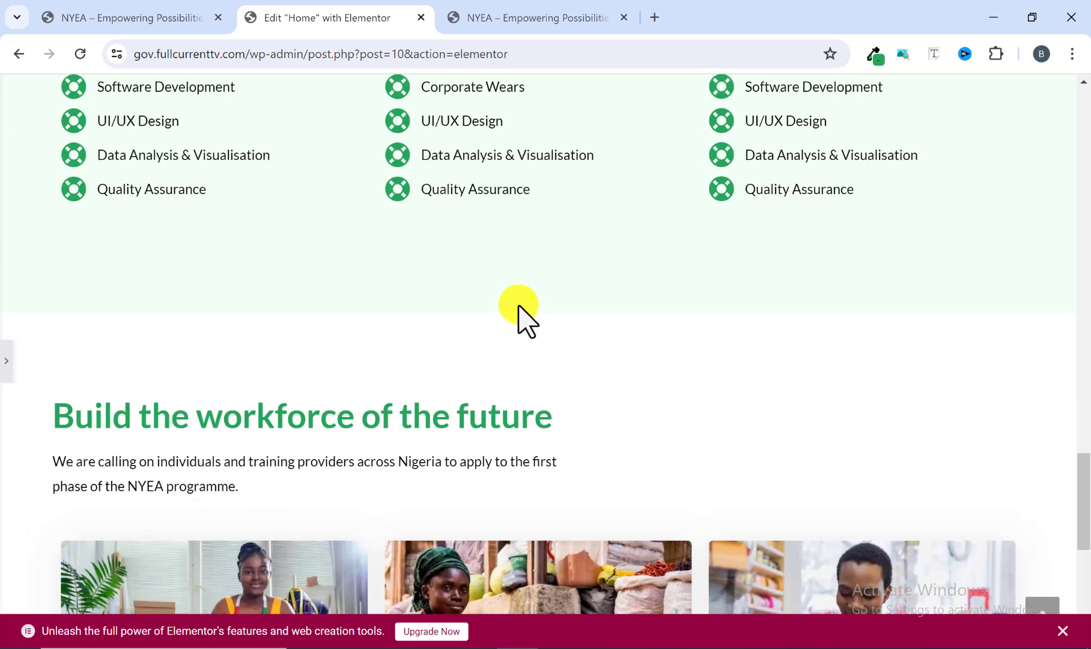
pyautogui.scroll(-8, 519, 309)
pyautogui.scroll(6, 518, 313)
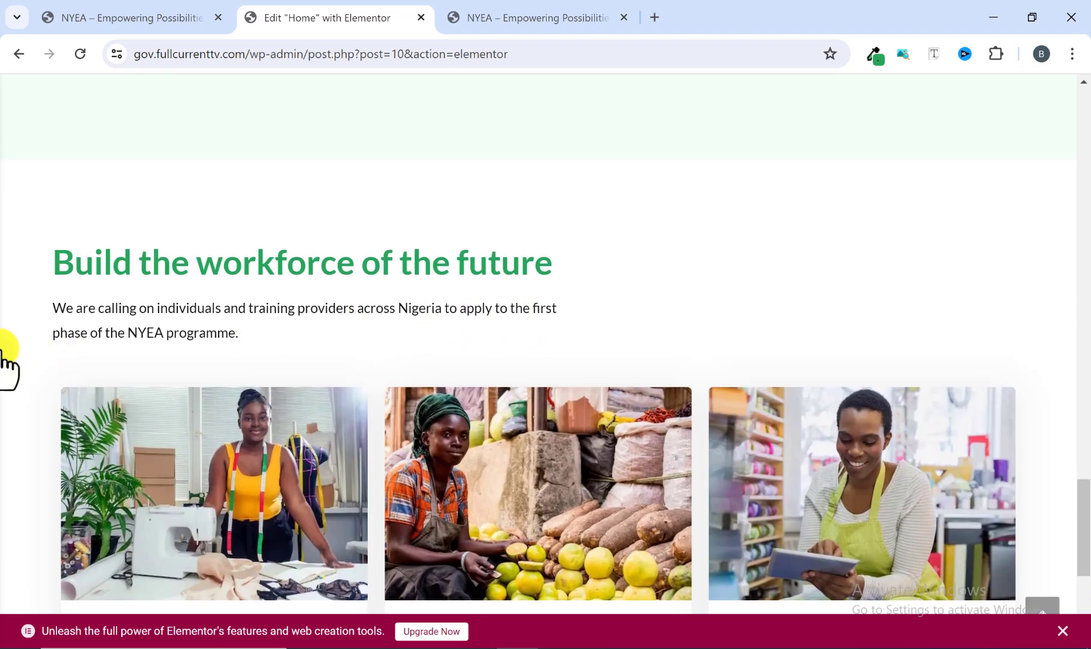
pyautogui.click(1, 349)
pyautogui.scroll(-10, 146, 290)
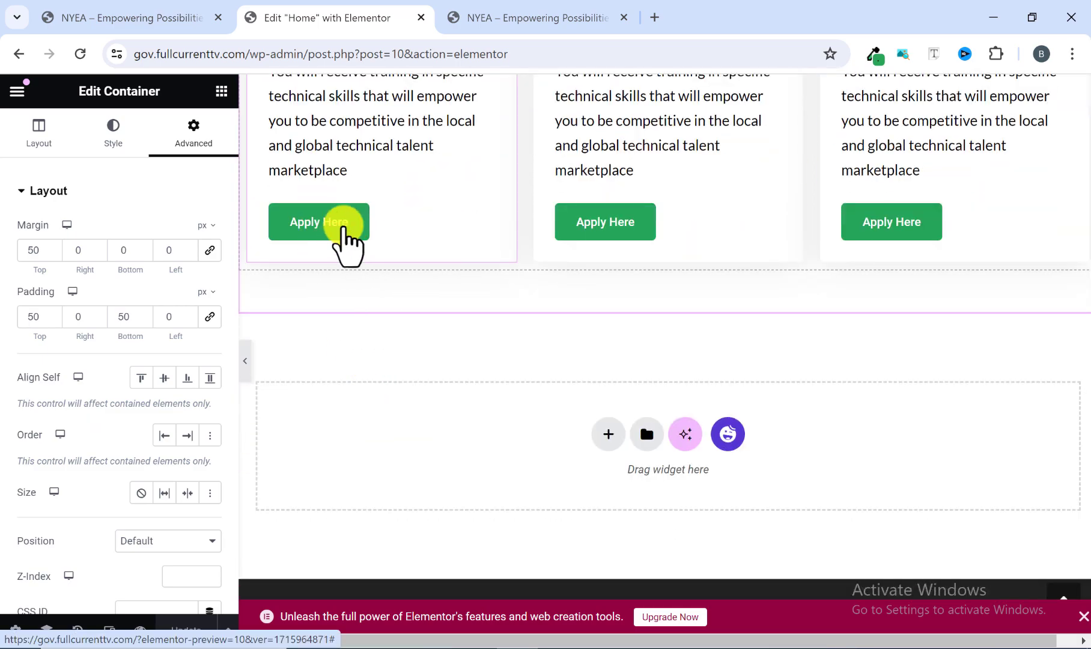
pyautogui.click(461, 21)
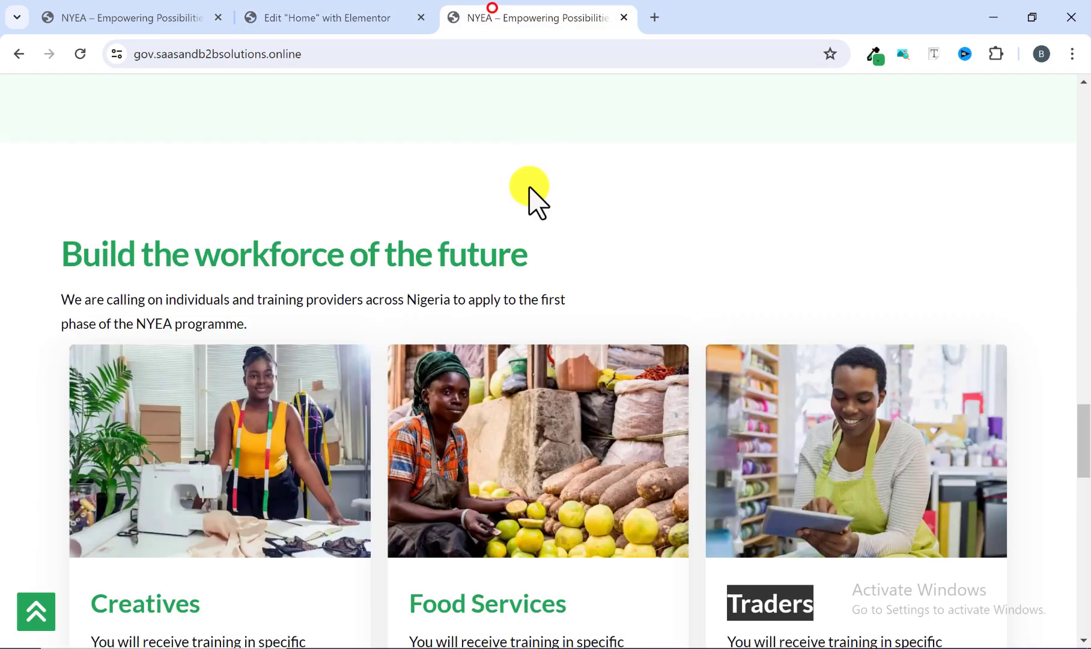
pyautogui.scroll(-6, 525, 190)
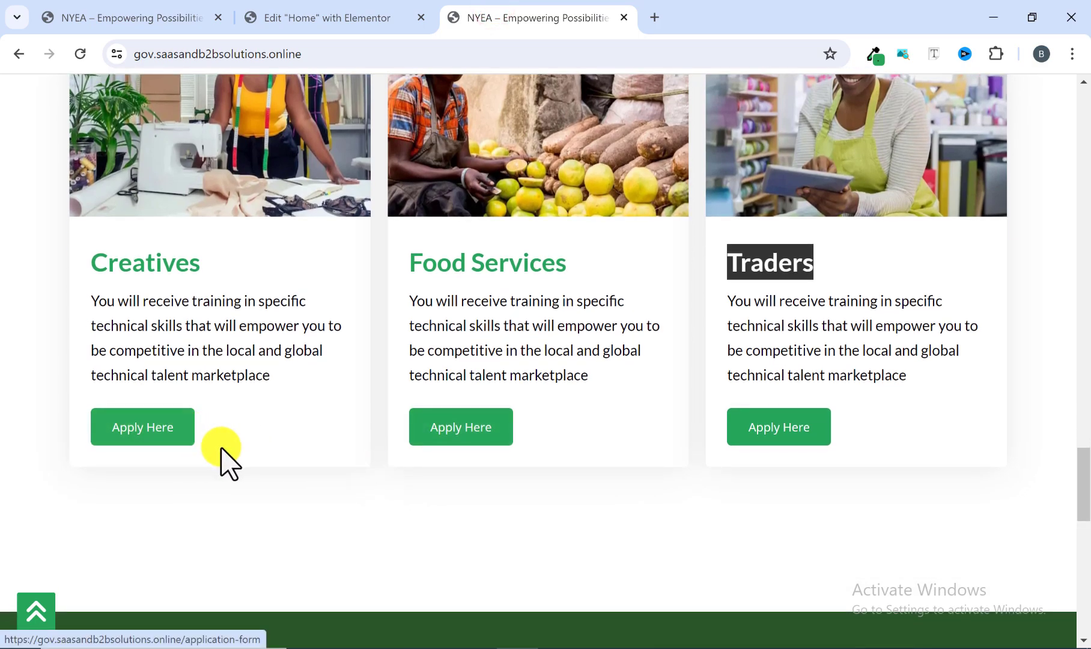
pyautogui.click(340, 20)
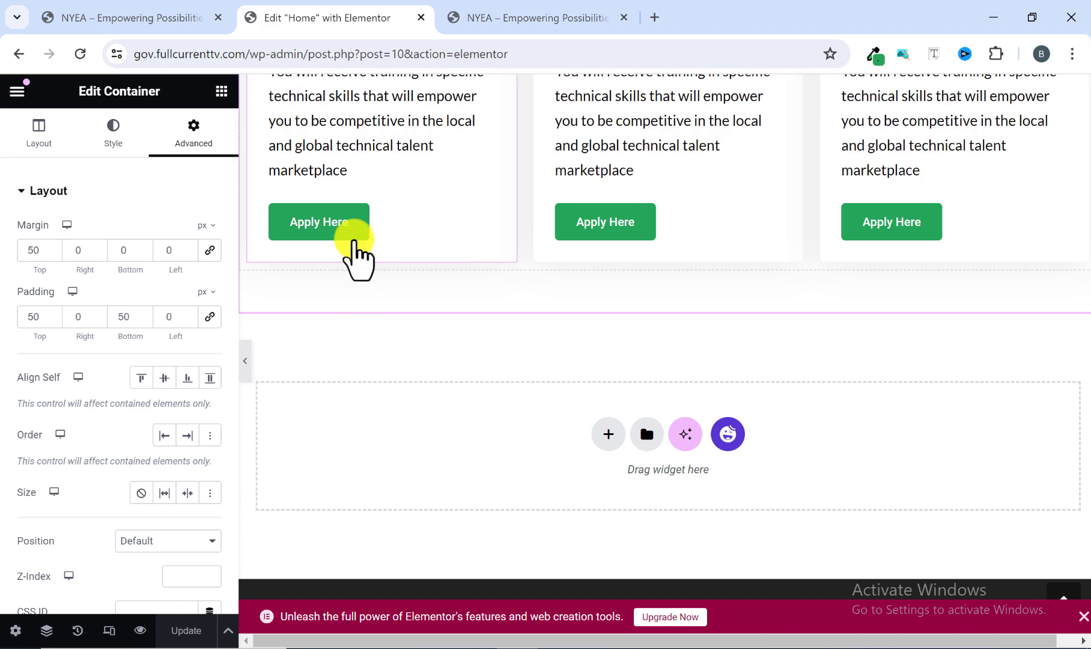
# Set the hover background color of the Creatives card's Apply Here button to #21B53F.
pyautogui.click(354, 231)
pyautogui.scroll(-5, 155, 297)
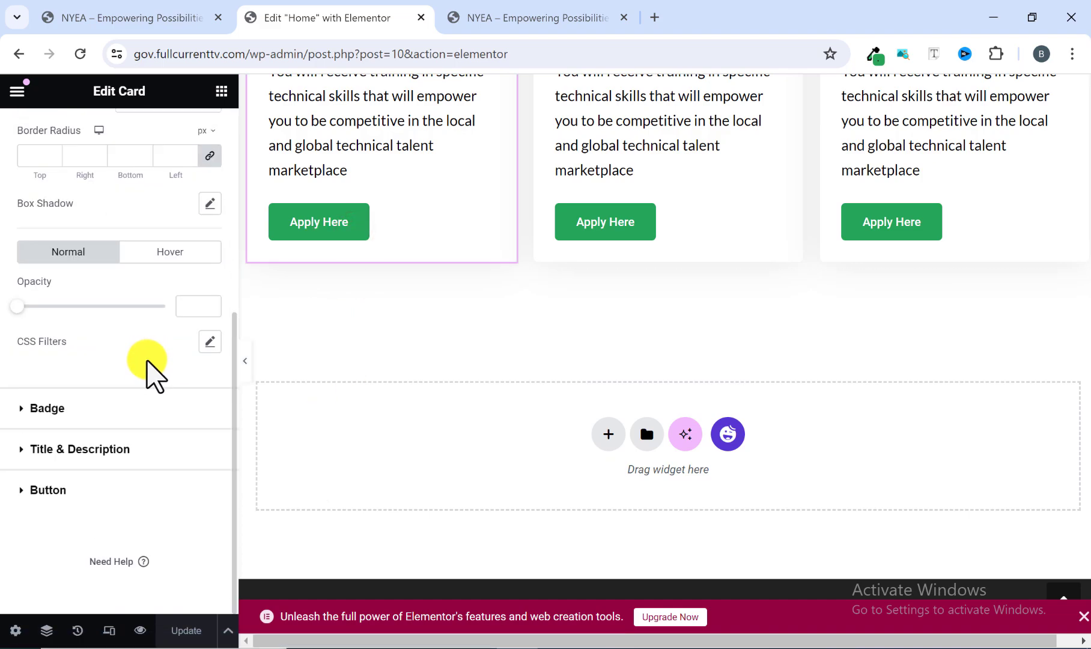
pyautogui.scroll(5, 139, 236)
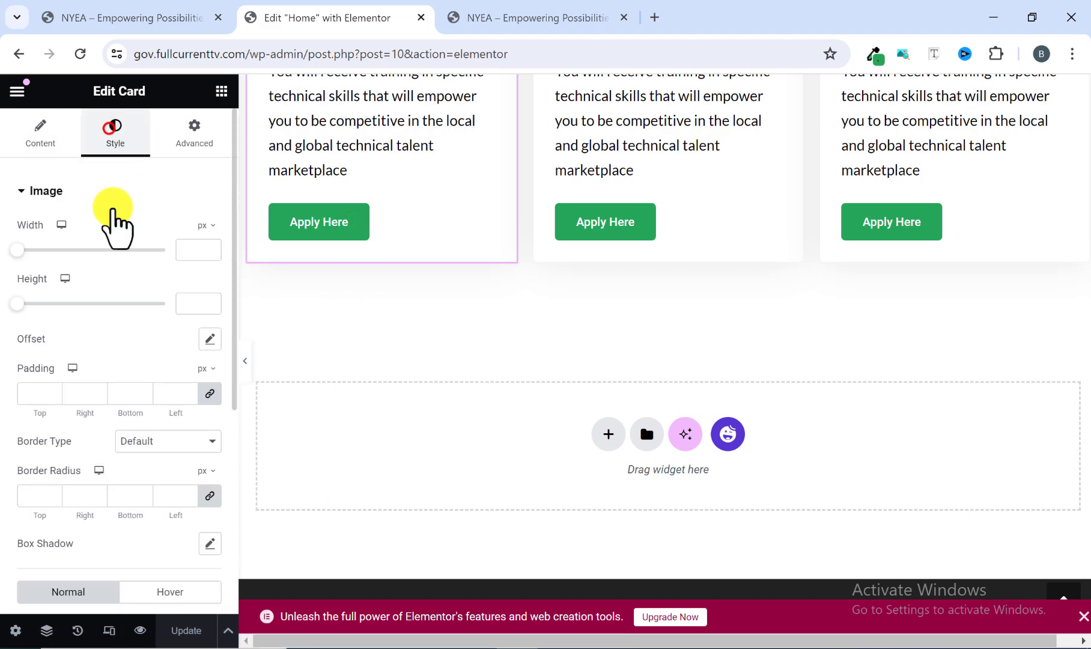
pyautogui.scroll(-5, 111, 288)
pyautogui.click(22, 490)
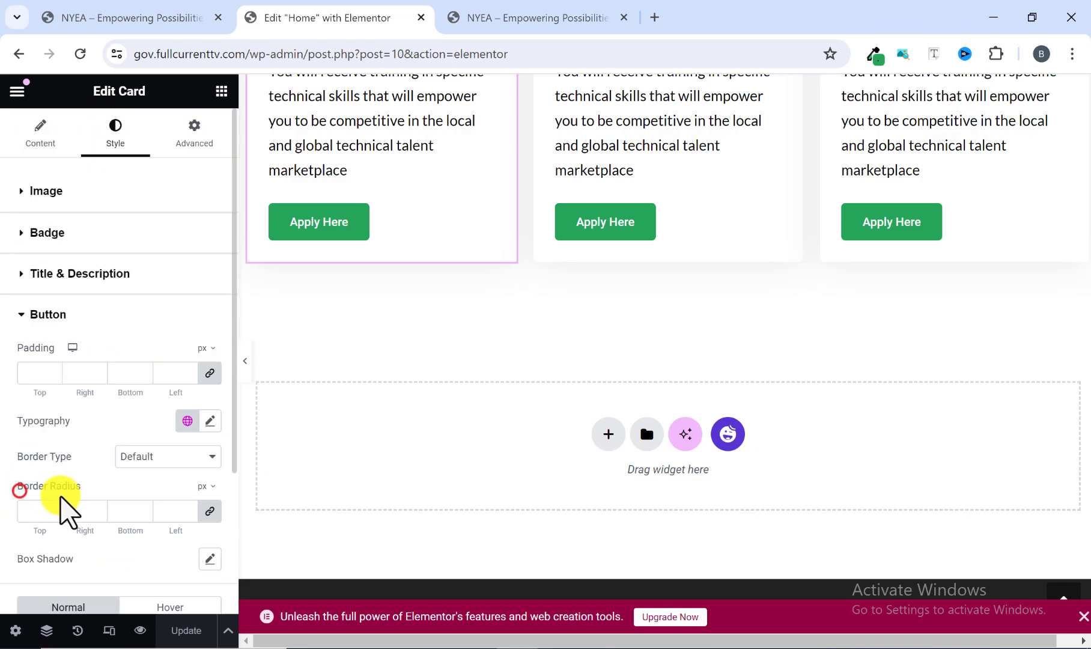
pyautogui.scroll(-3, 66, 511)
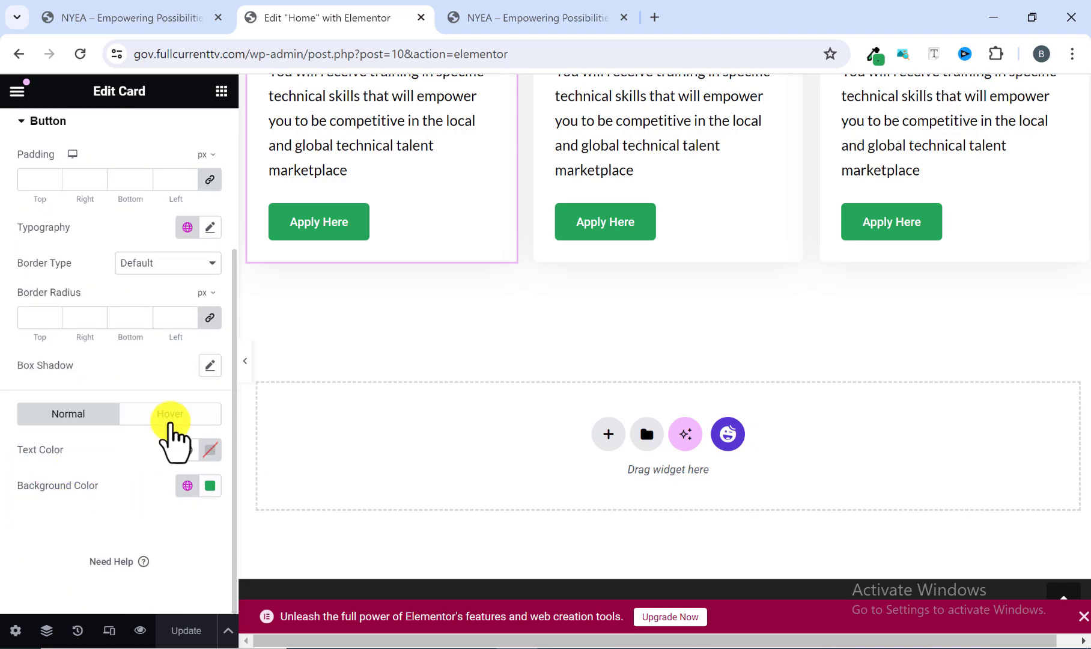
pyautogui.click(173, 414)
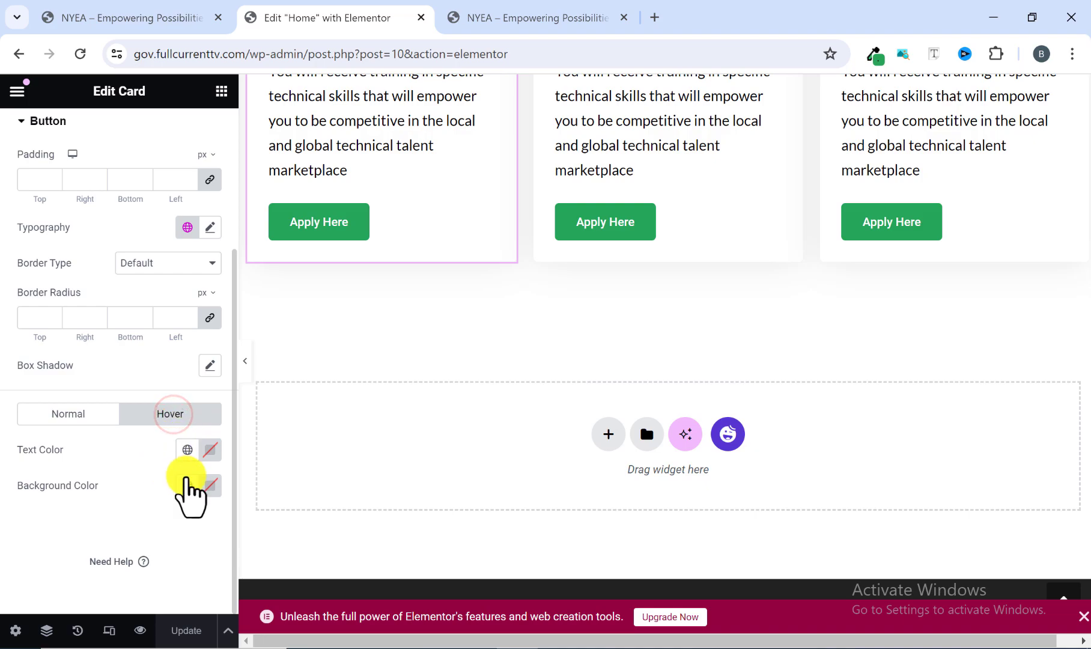
pyautogui.click(211, 486)
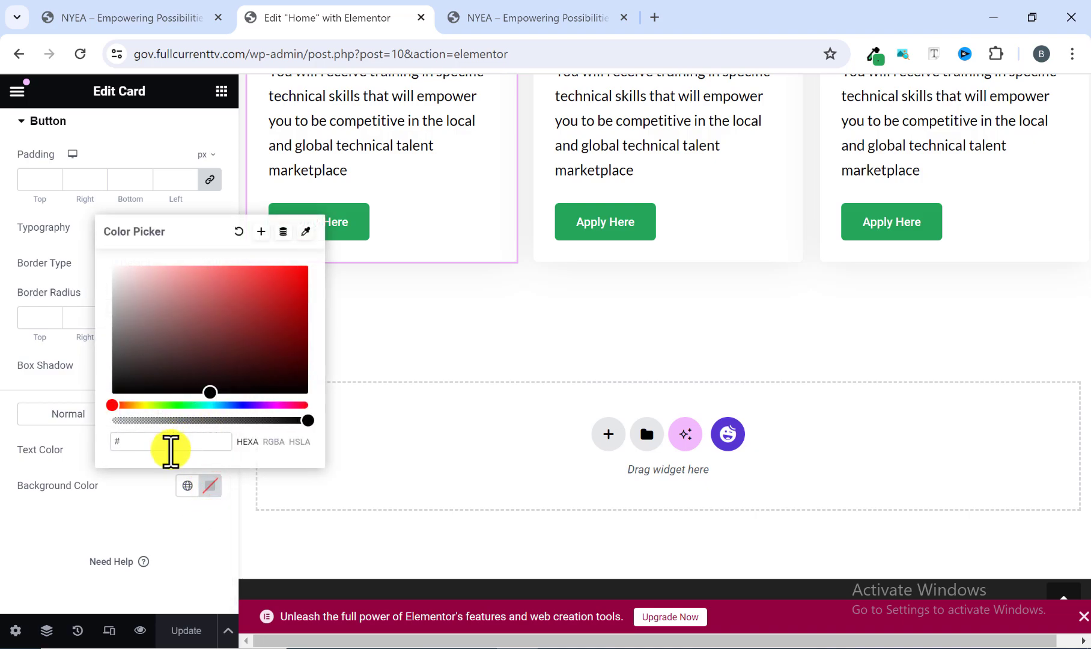
pyautogui.write('#21b')
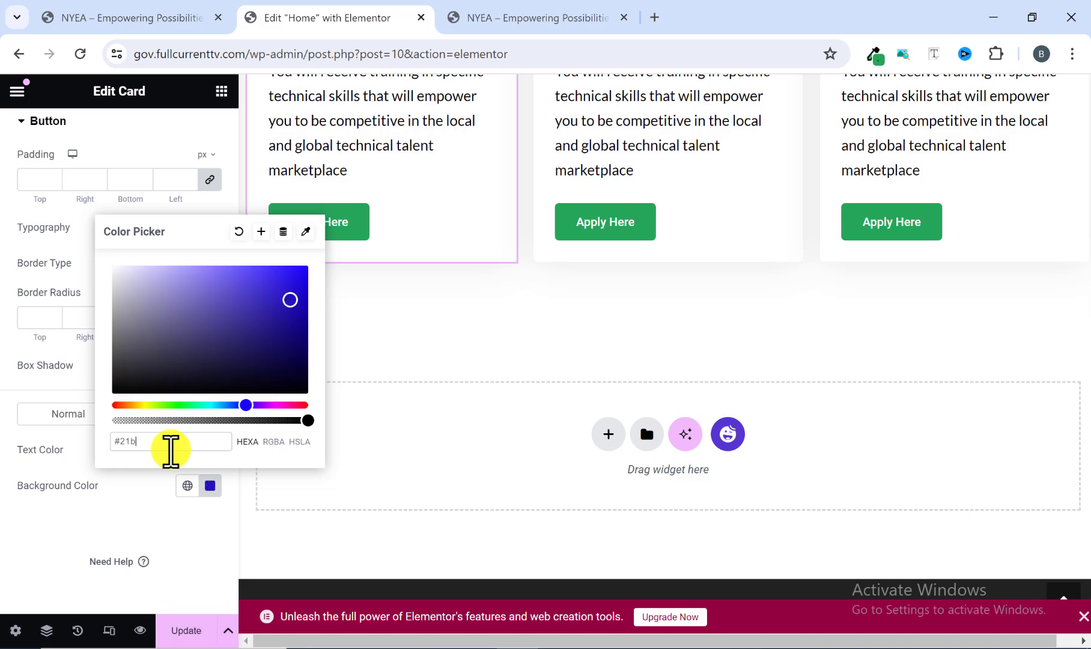
pyautogui.write('53')
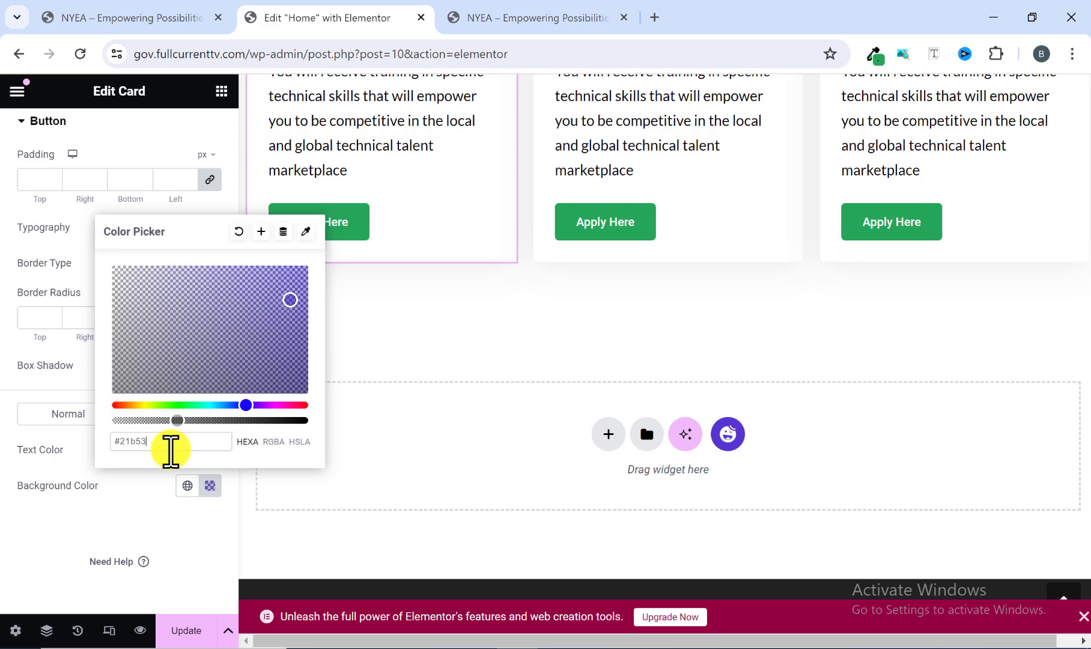
pyautogui.write('f')
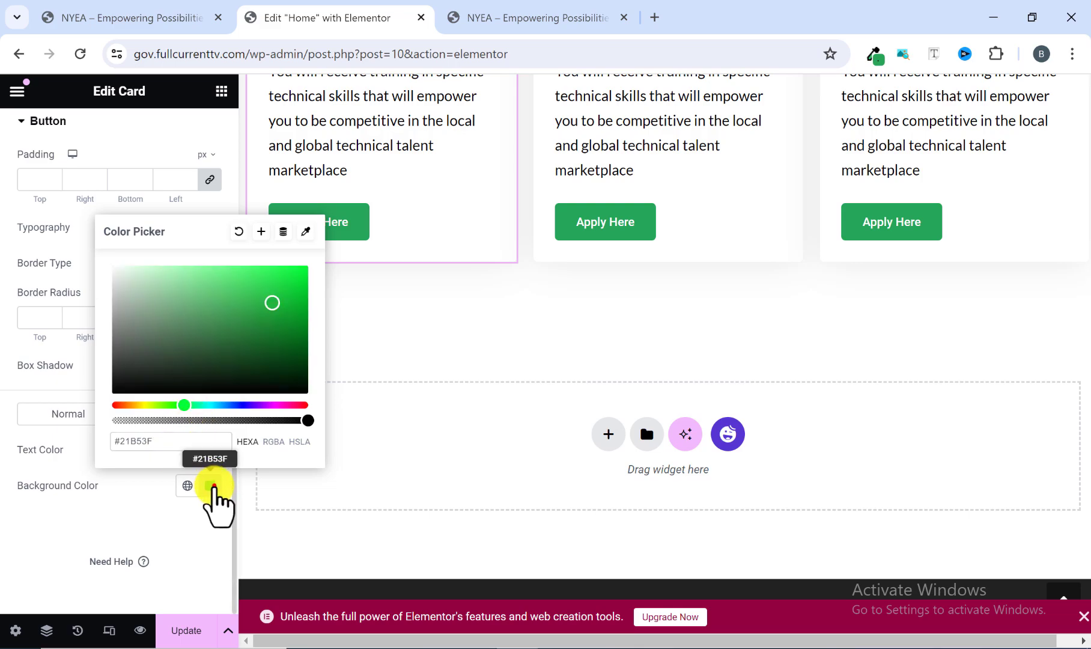
pyautogui.click(214, 486)
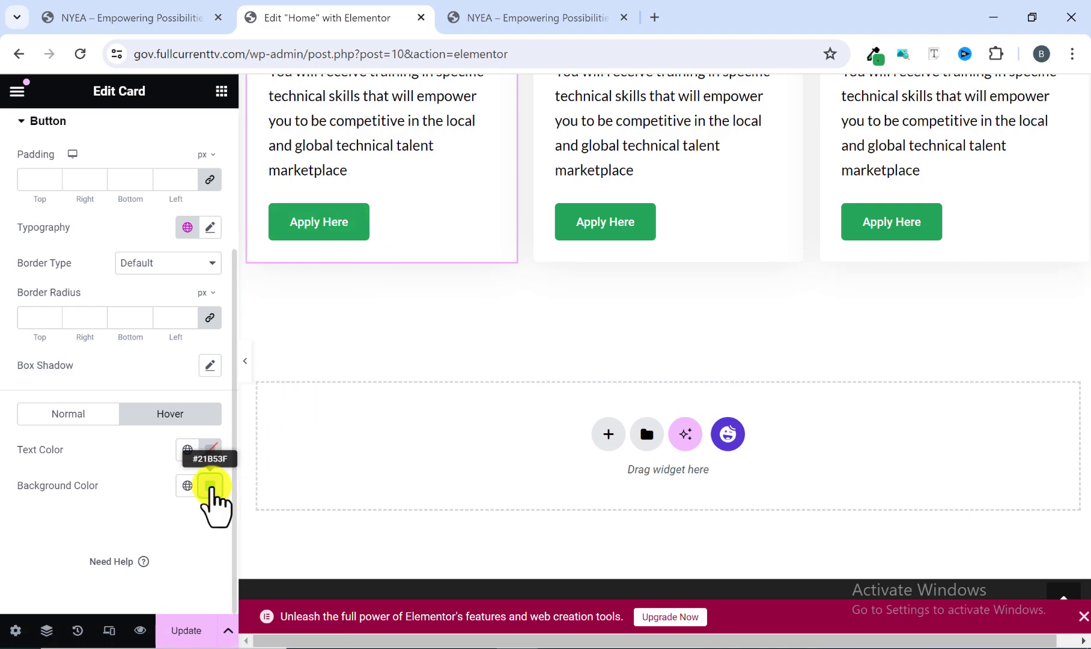
# Copy the Creatives card, paste its style onto the Food Services card, and check that card's button hover color.
pyautogui.scroll(1, 595, 369)
pyautogui.scroll(1, 604, 359)
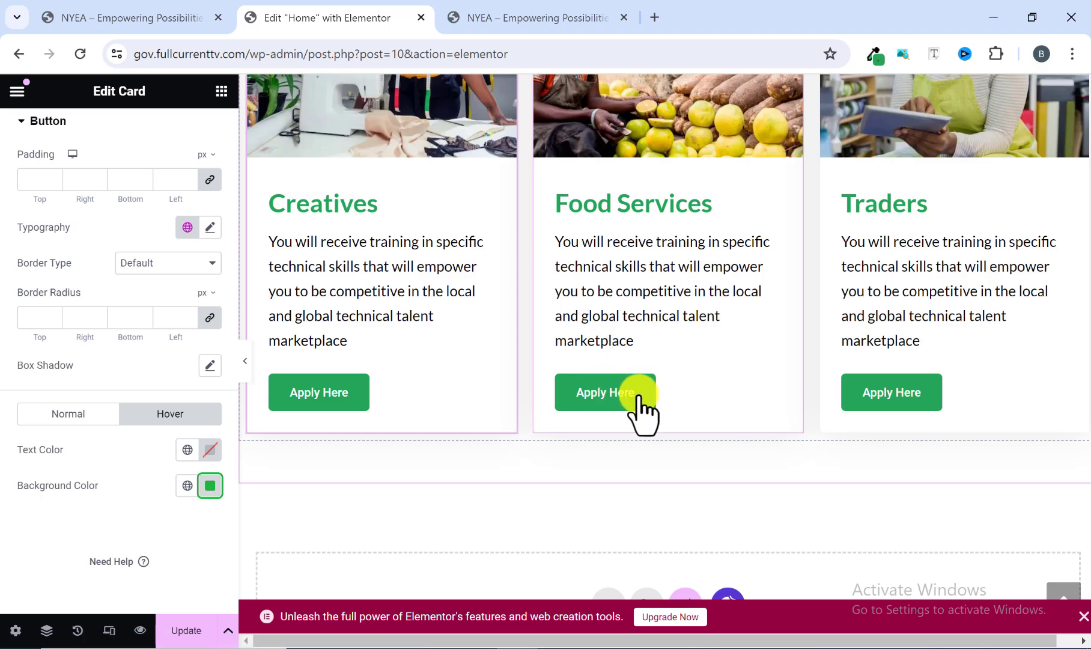
pyautogui.scroll(2, 455, 466)
pyautogui.scroll(-1, 532, 525)
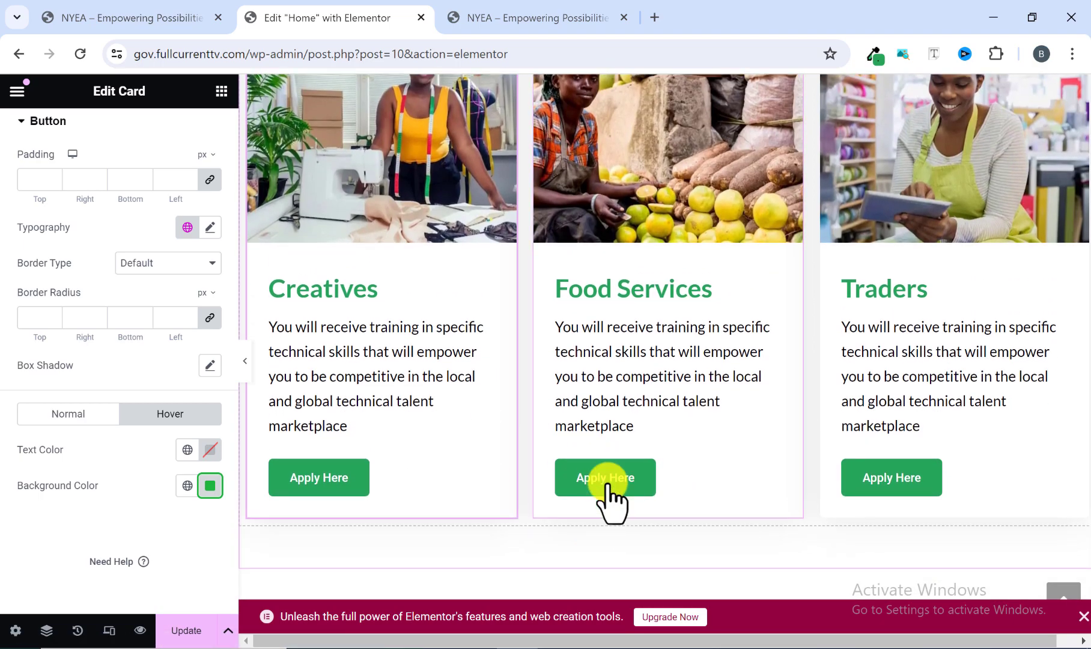
pyautogui.scroll(2, 609, 499)
pyautogui.rightClick(506, 216)
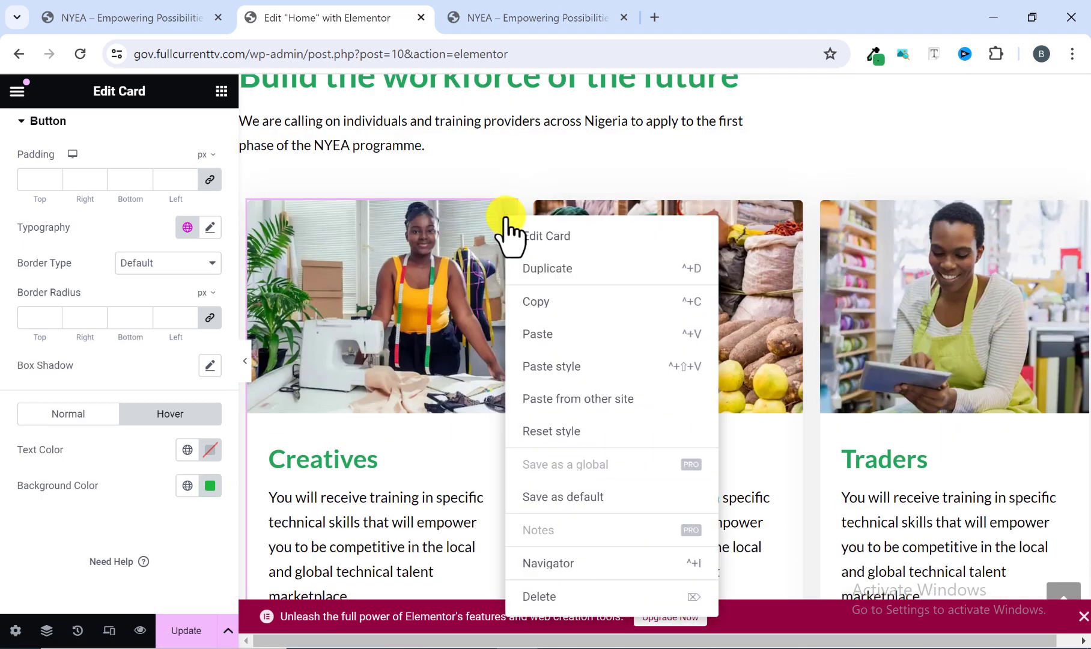
pyautogui.click(543, 305)
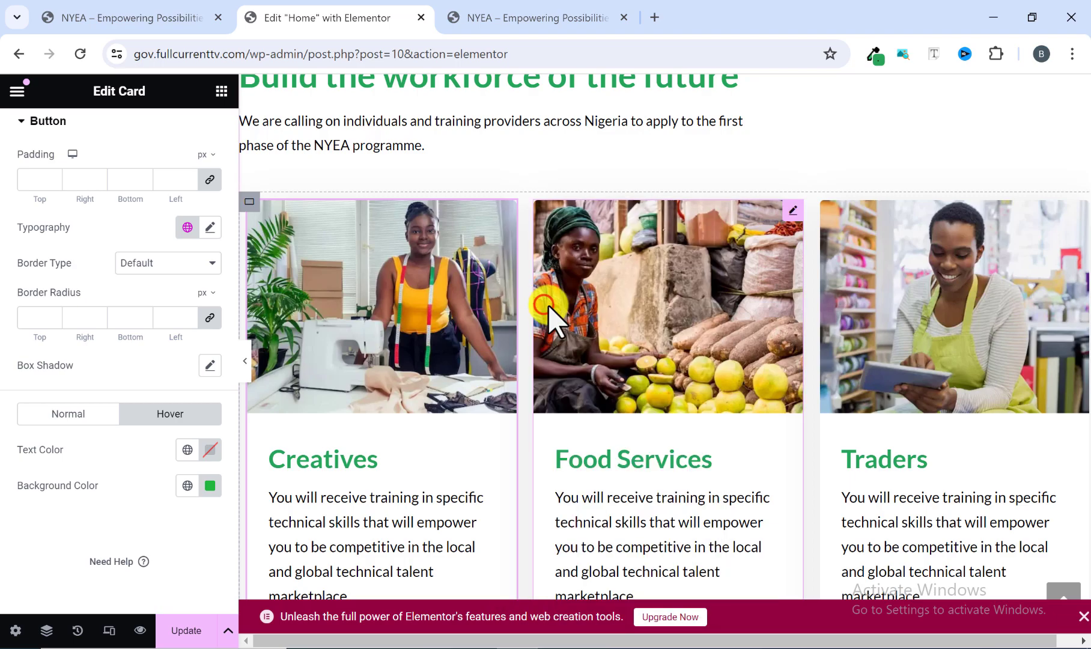
pyautogui.rightClick(794, 229)
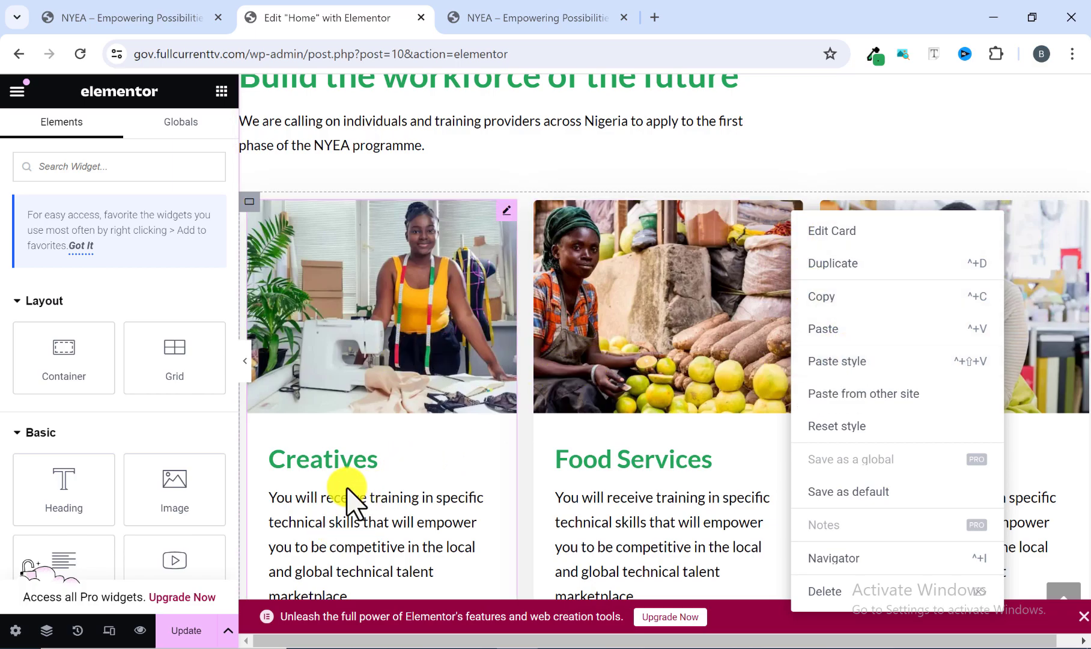
pyautogui.click(849, 361)
pyautogui.scroll(-4, 711, 409)
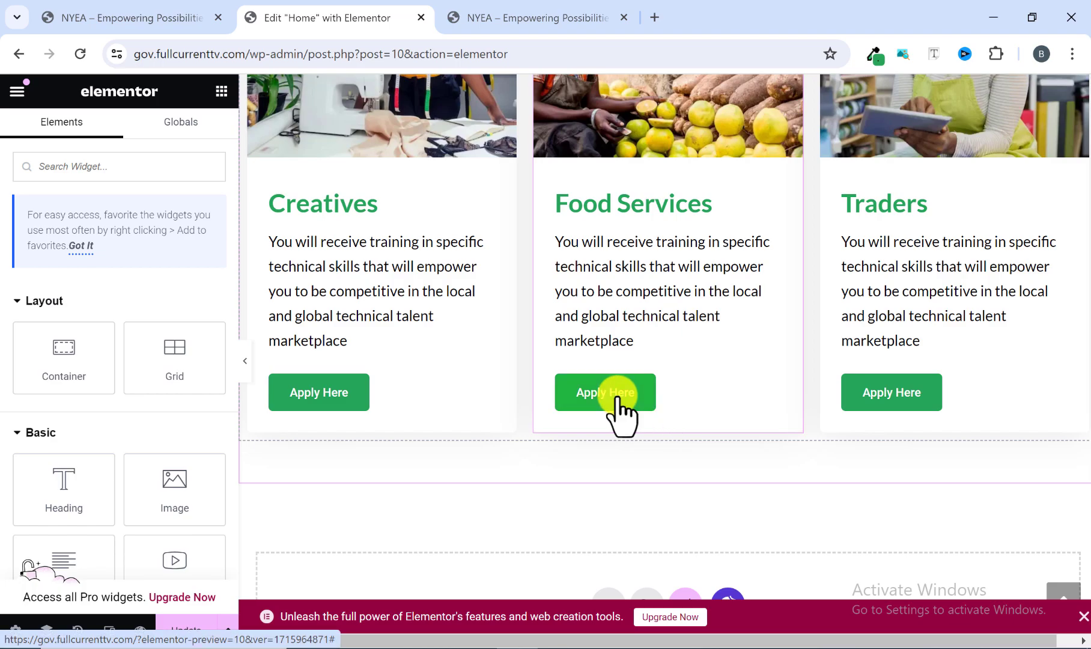
pyautogui.scroll(4, 1003, 298)
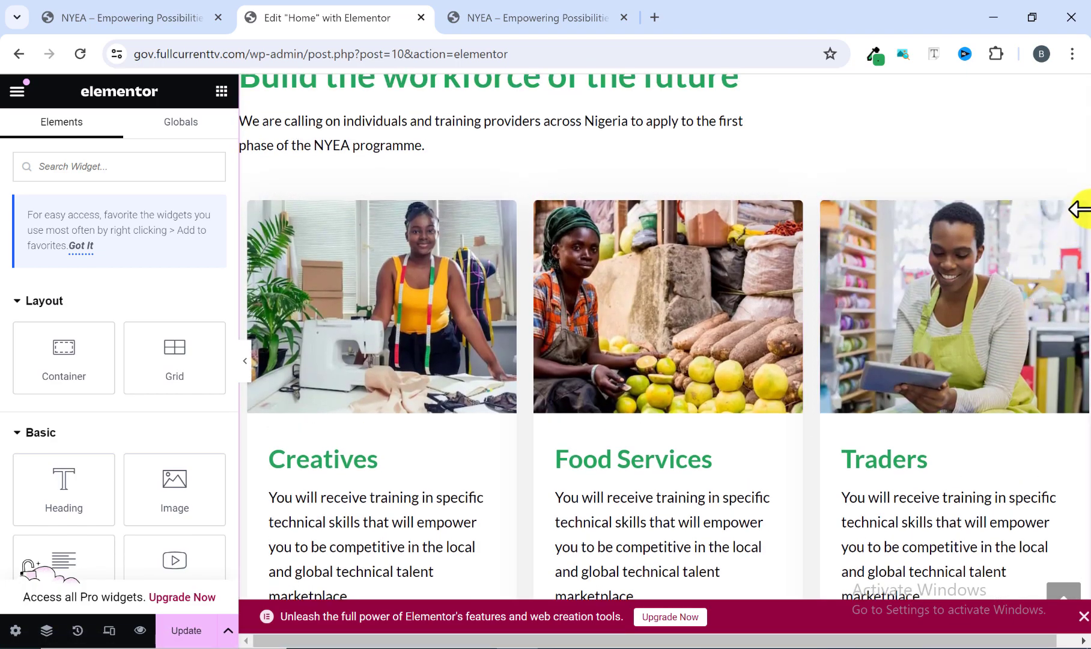
# Paste the copied Creatives card style onto the Traders card.
pyautogui.rightClick(1077, 227)
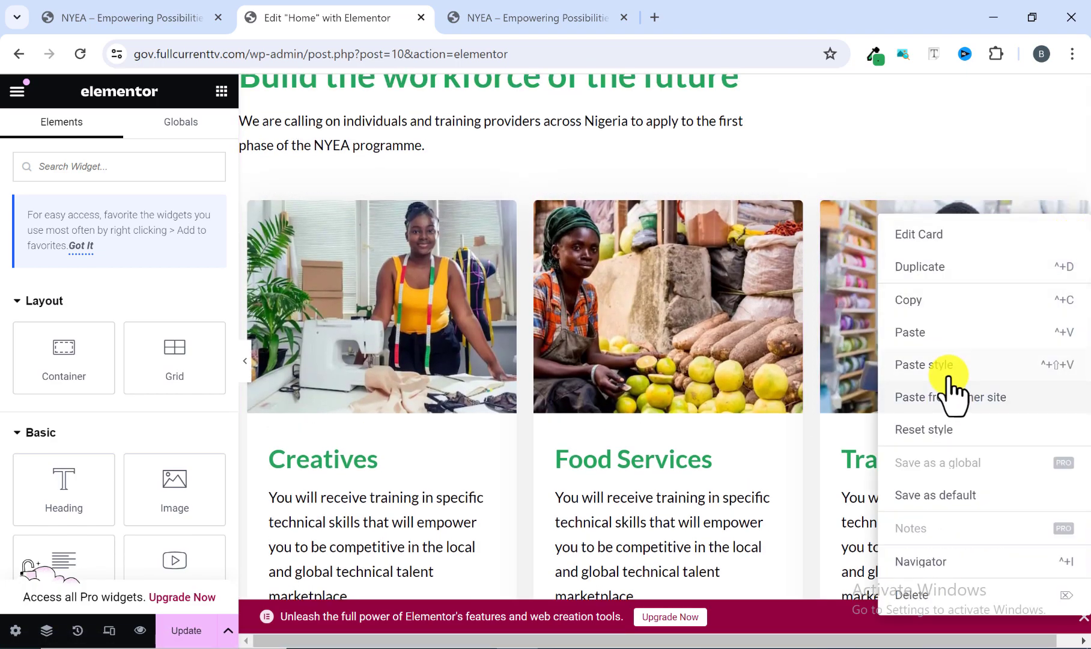
pyautogui.click(945, 372)
pyautogui.scroll(-5, 913, 439)
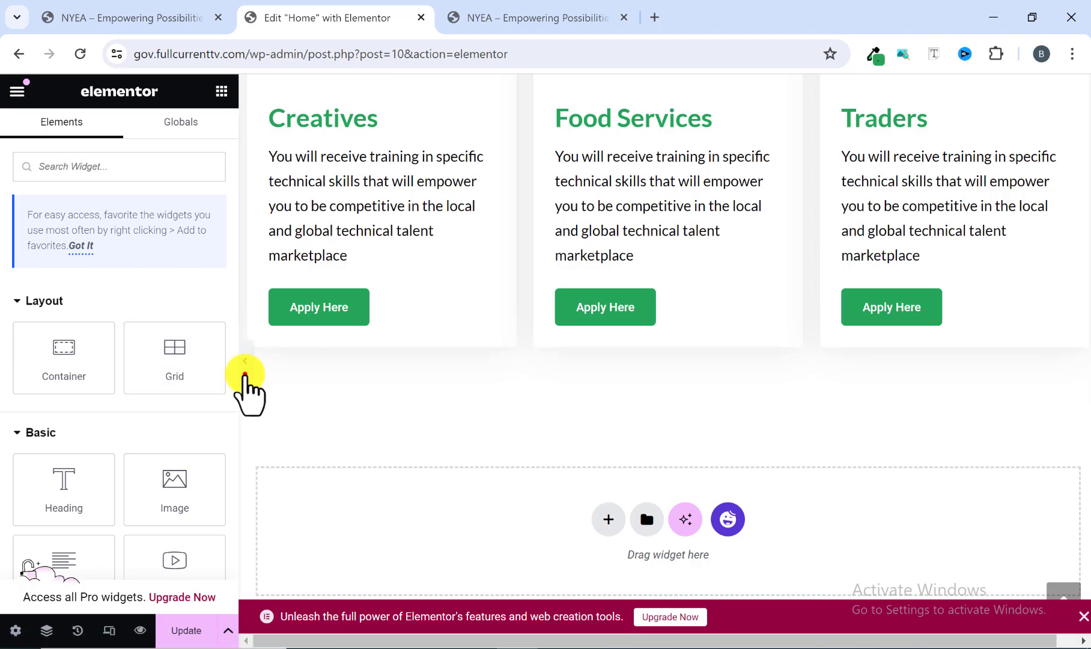
# Review the home page at full width, from the hero section down to the three cards.
pyautogui.scroll(2, 245, 375)
pyautogui.click(245, 372)
pyautogui.scroll(7, 275, 385)
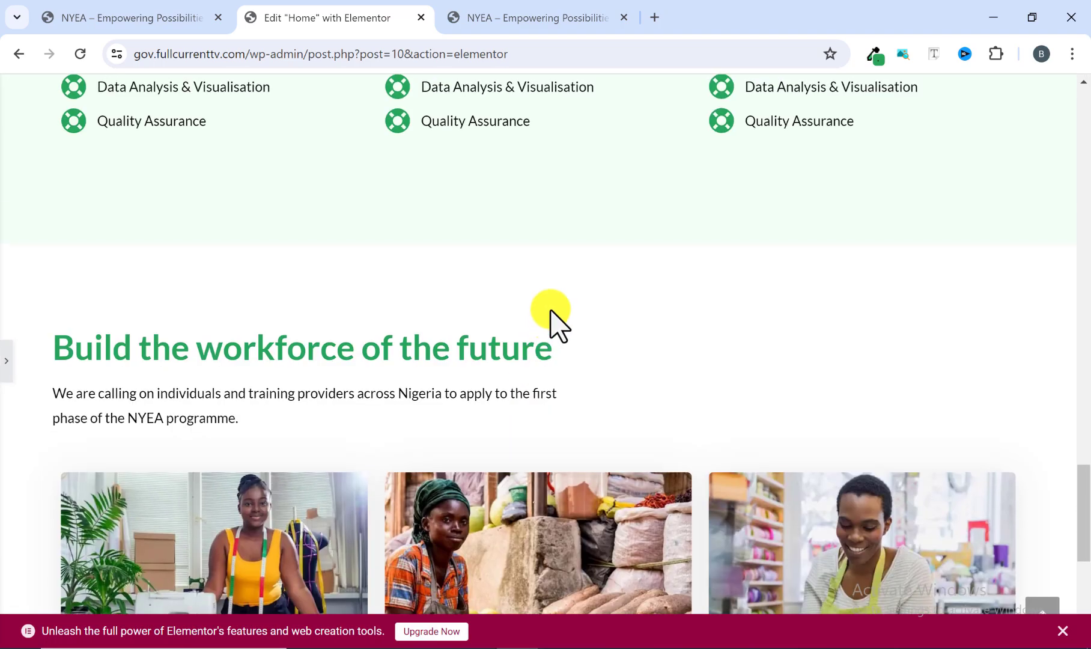
pyautogui.scroll(-7, 551, 311)
pyautogui.scroll(15, 551, 311)
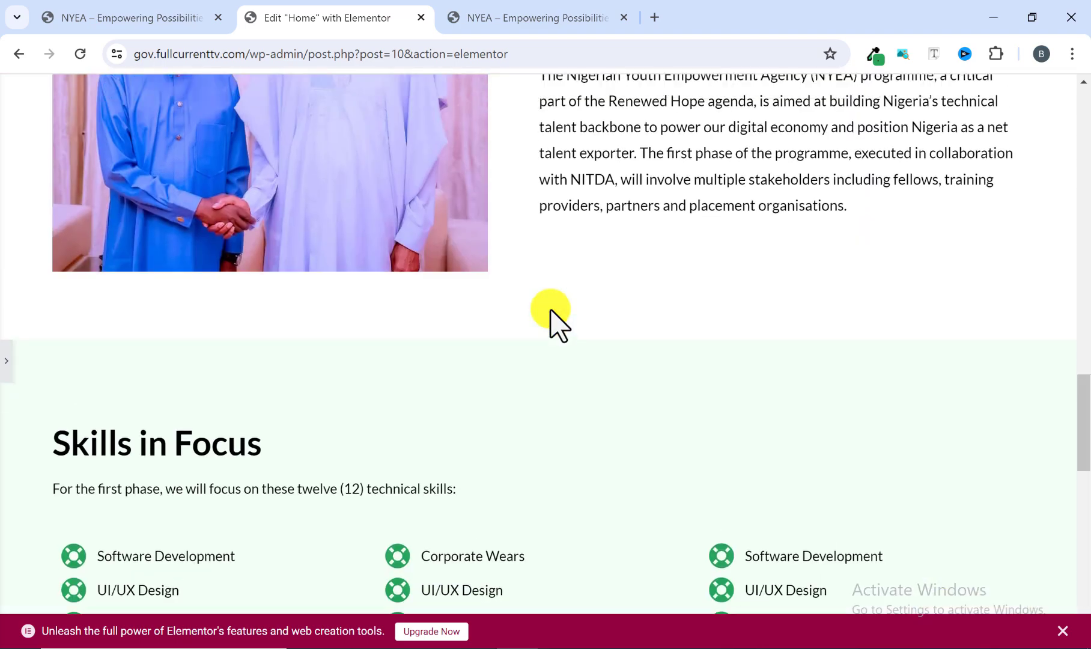
pyautogui.scroll(10, 550, 311)
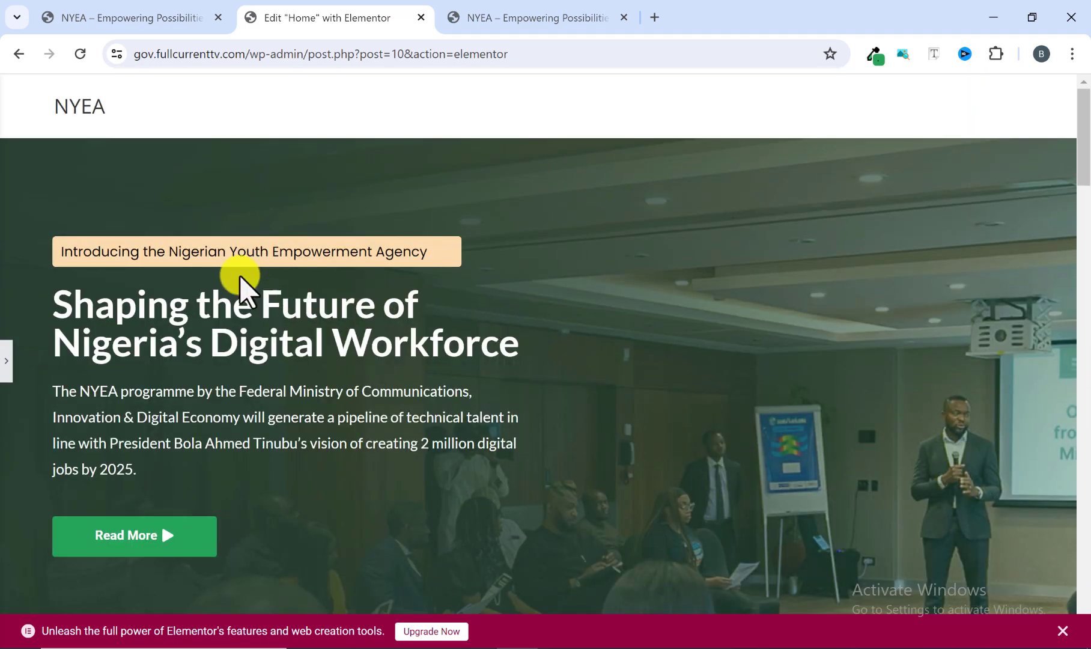
pyautogui.scroll(-13, 329, 286)
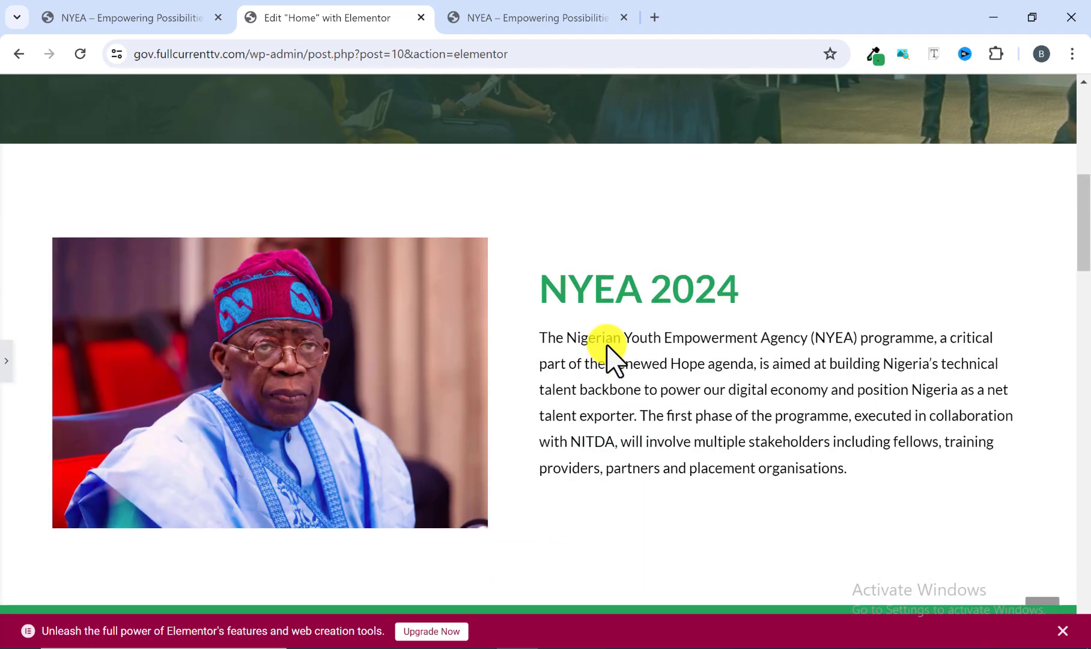
pyautogui.scroll(3, 494, 251)
pyautogui.scroll(-6, 758, 300)
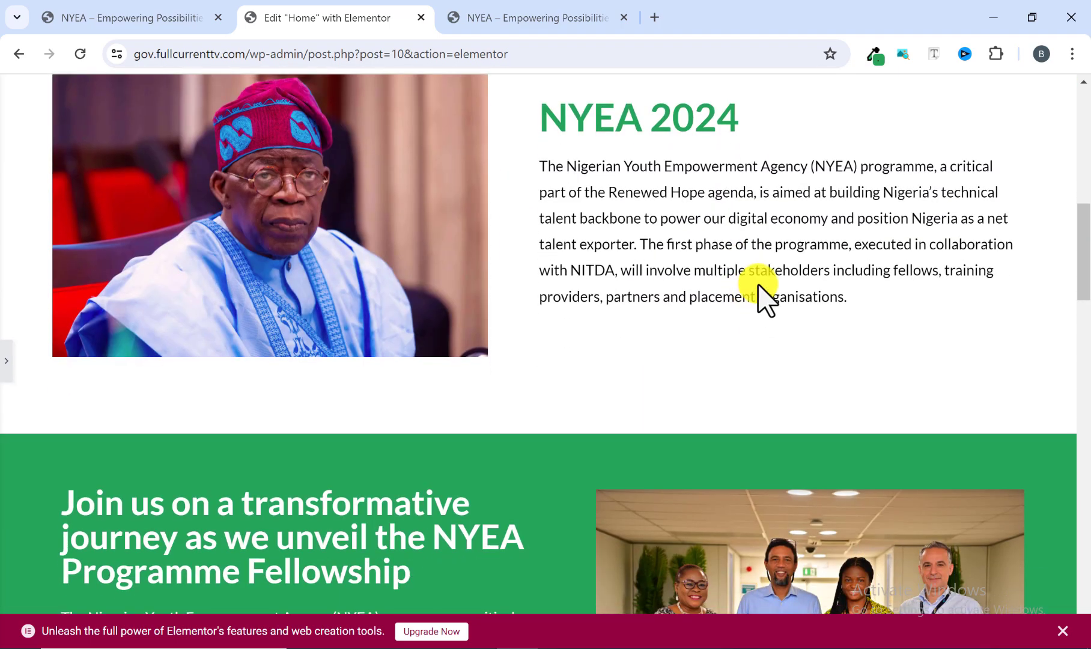
pyautogui.scroll(-3, 758, 284)
pyautogui.scroll(-6, 541, 282)
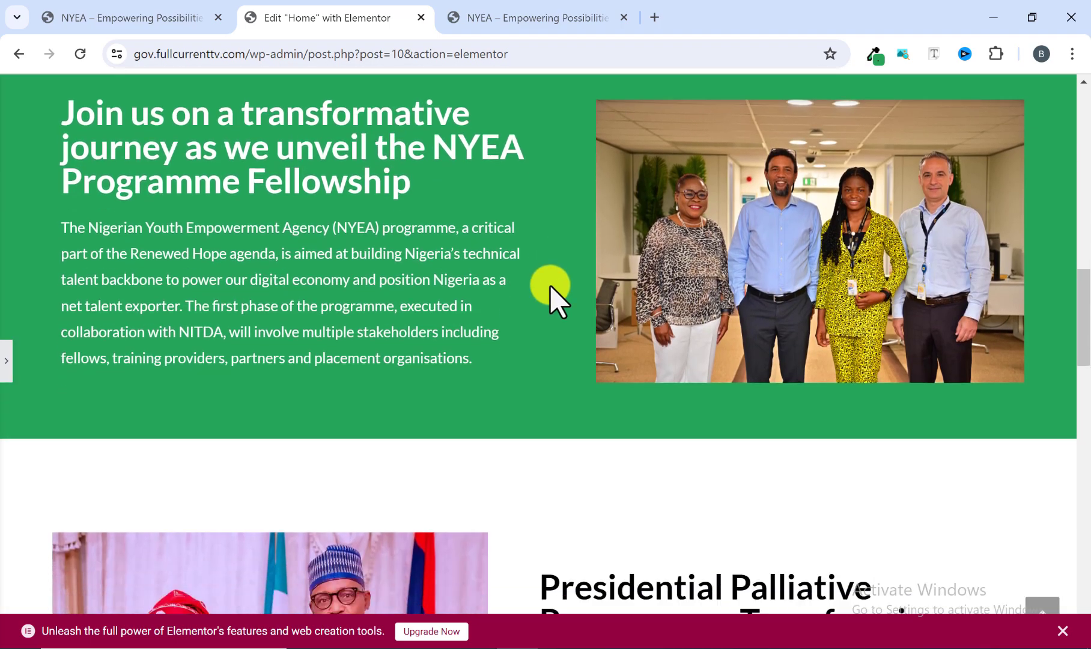
pyautogui.scroll(-8, 645, 309)
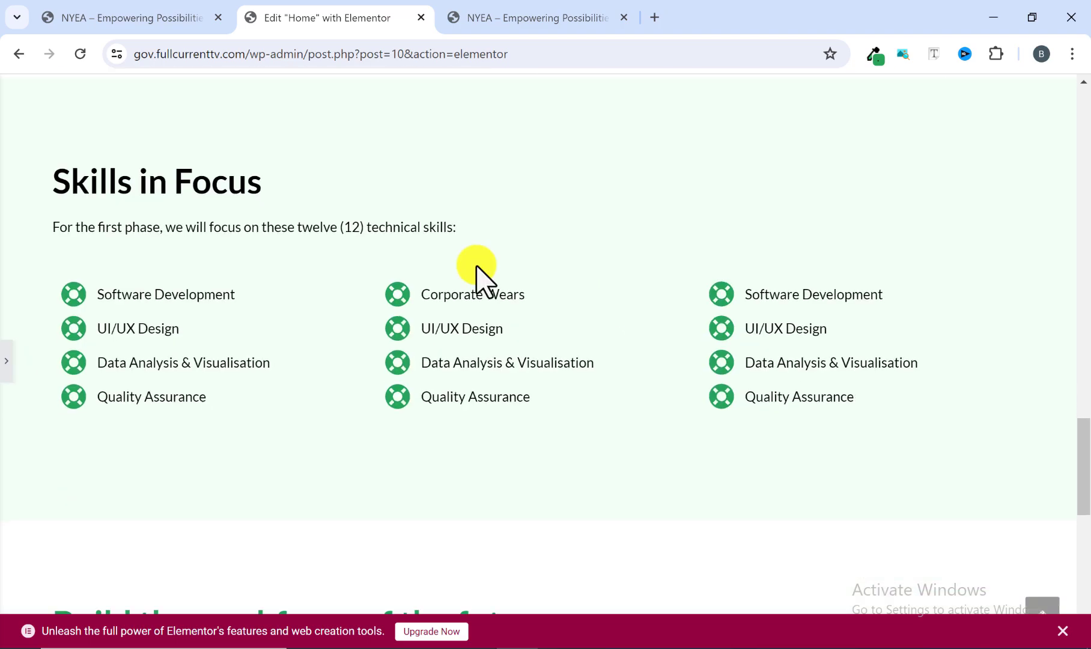
pyautogui.scroll(-10, 586, 279)
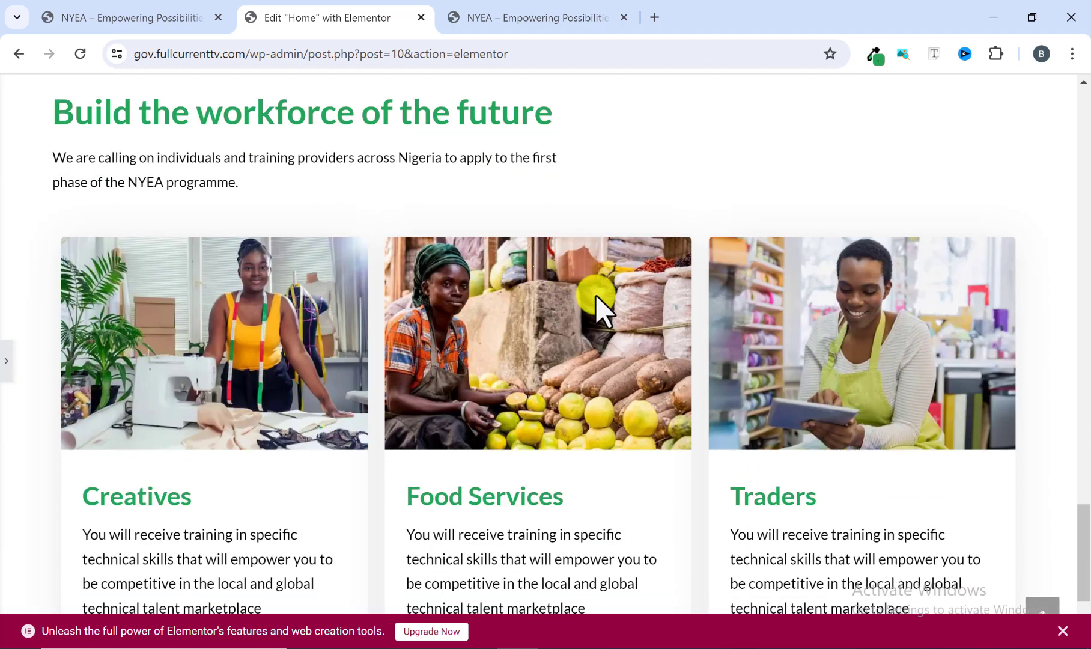
pyautogui.scroll(7, 585, 322)
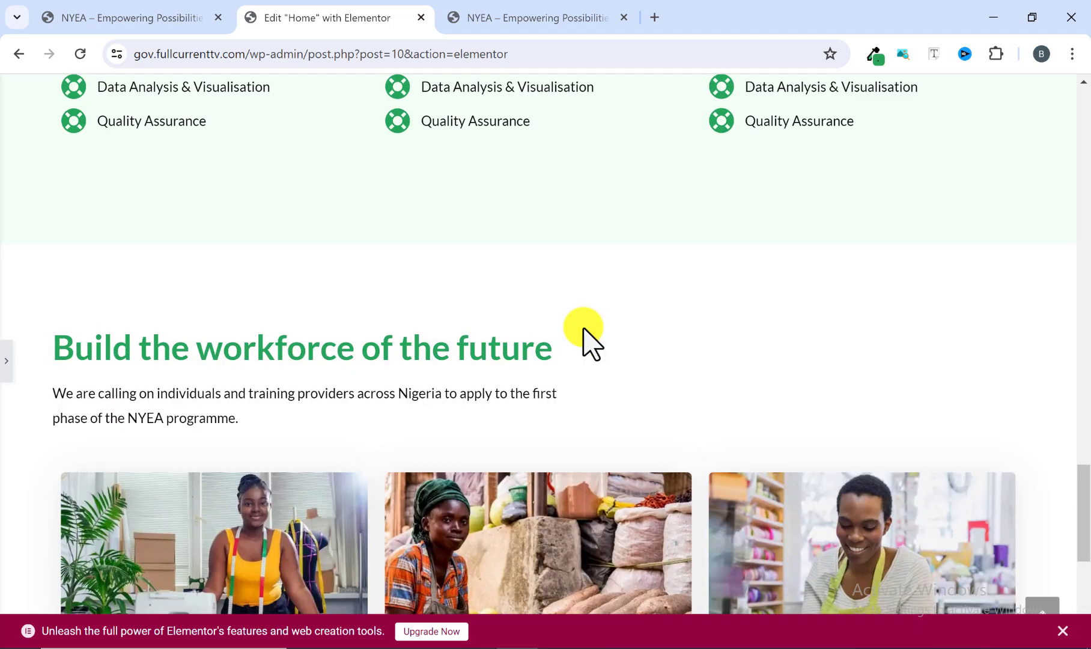
# Switch to the reference site and examine the "Come partner with us" section between the cards and the FAQs.
pyautogui.click(515, 15)
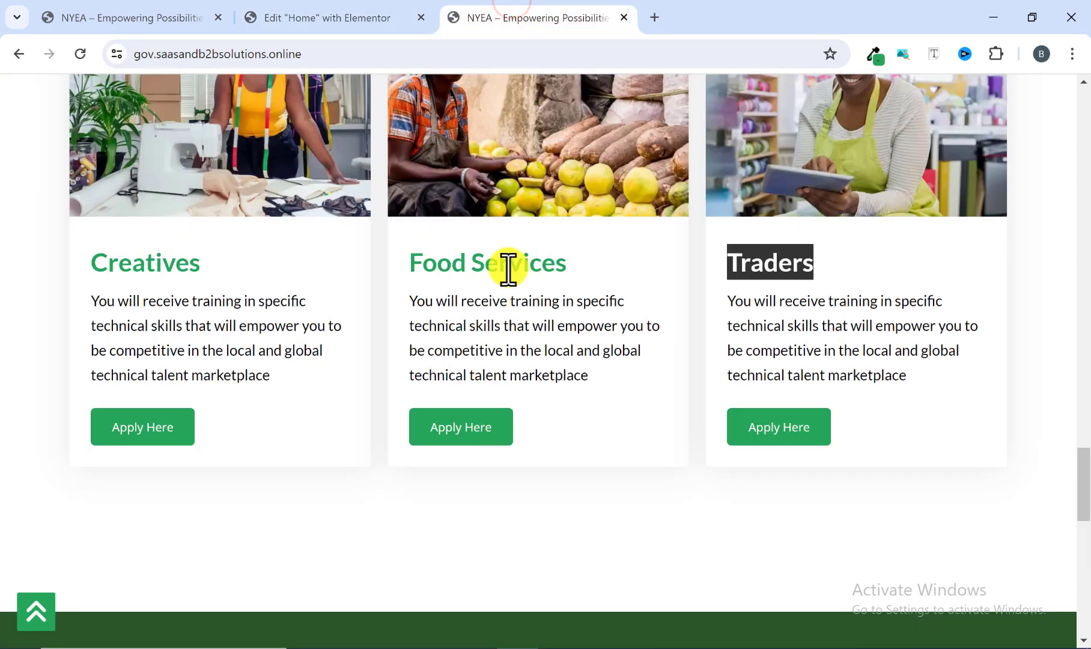
pyautogui.scroll(-8, 522, 360)
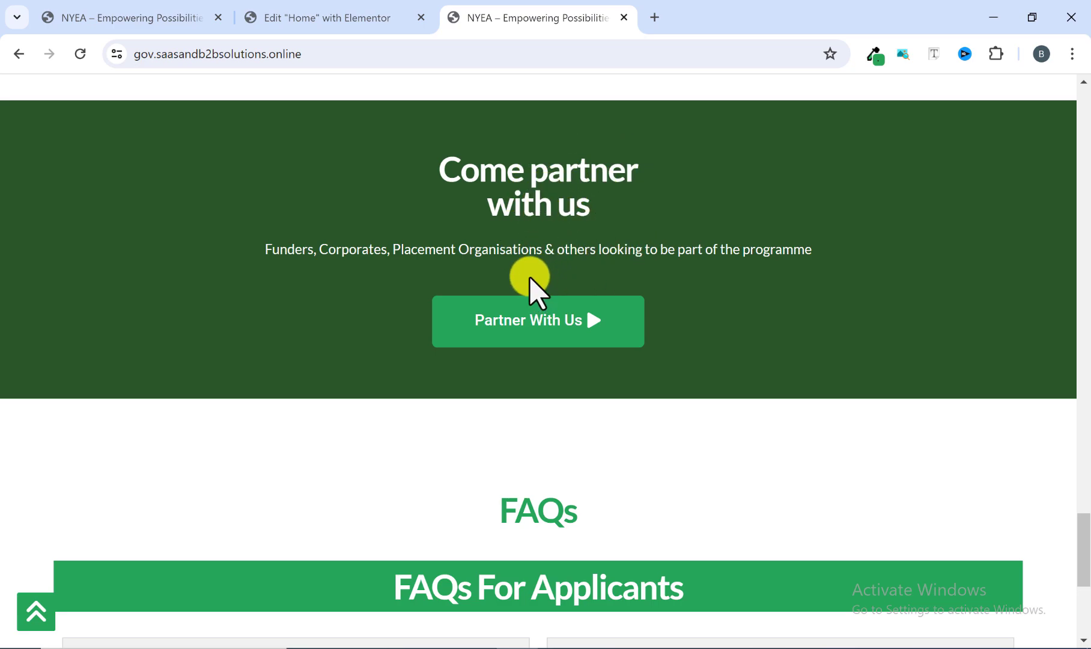
pyautogui.scroll(-1, 618, 243)
pyautogui.scroll(2, 618, 251)
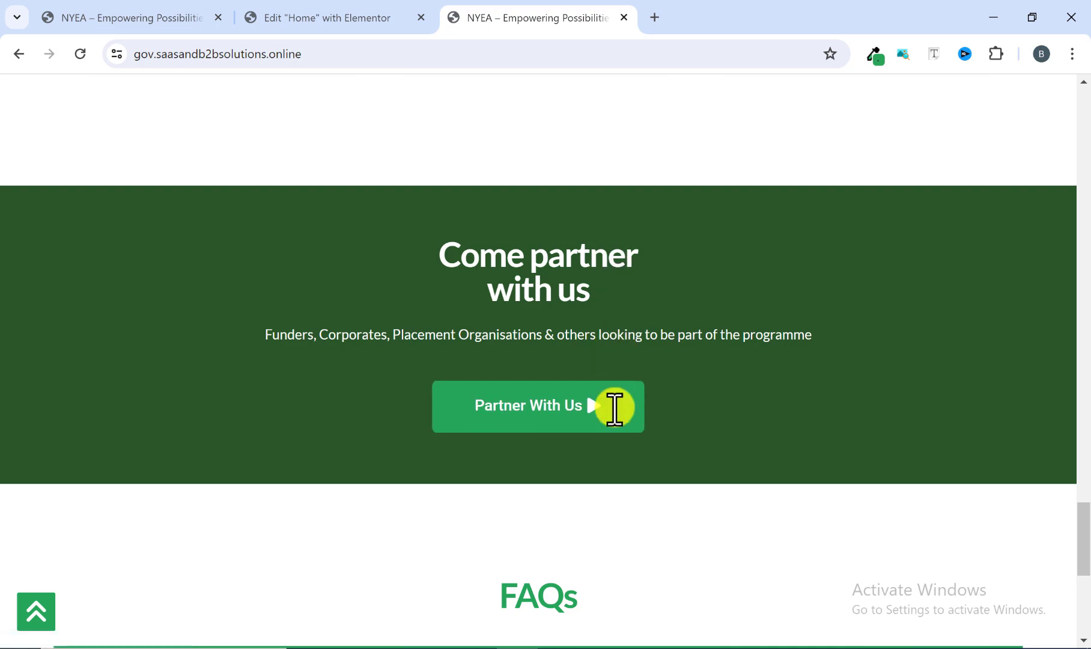
pyautogui.scroll(10, 607, 415)
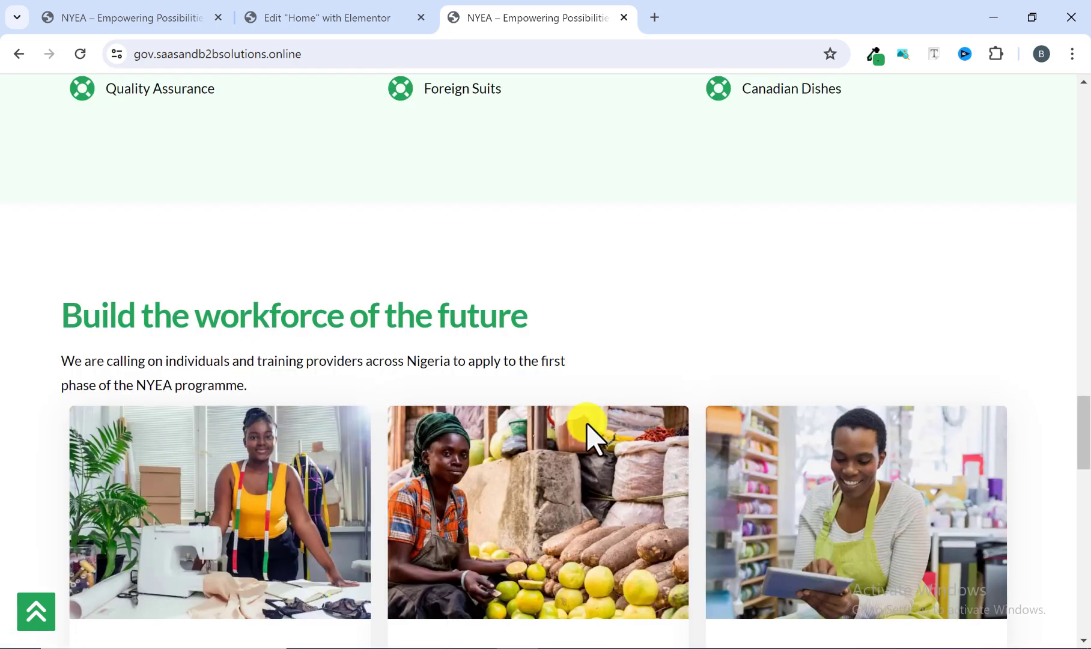
# Compare the gap between the "Build the workforce of the future" intro text and the cards on the Elementor page and the reference site.
pyautogui.click(354, 13)
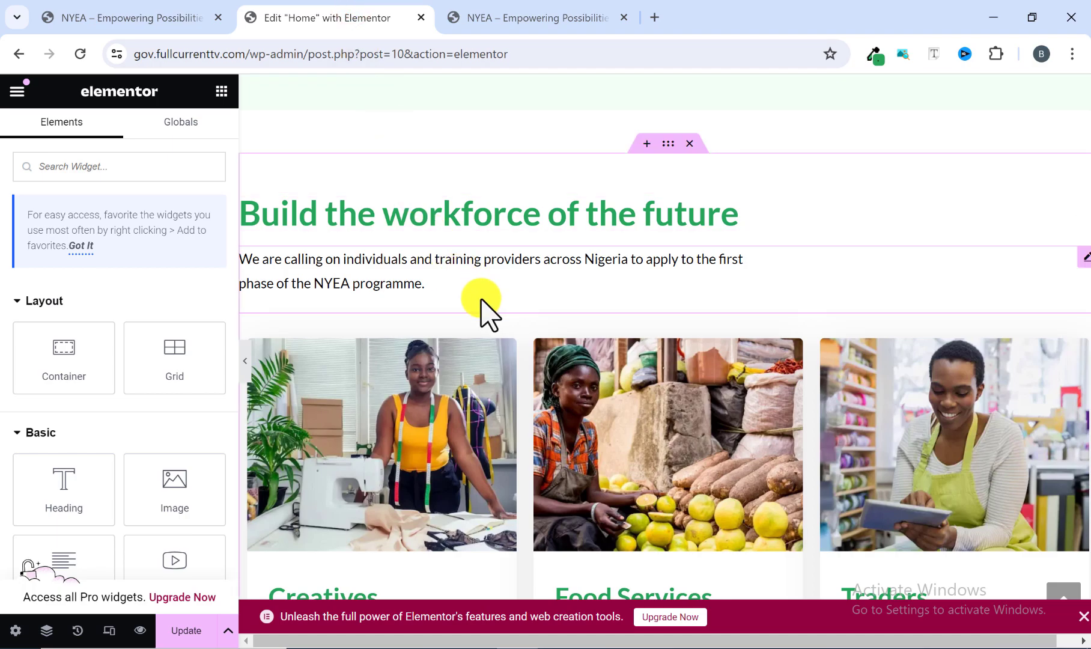
pyautogui.scroll(-10, 484, 309)
pyautogui.scroll(3, 559, 348)
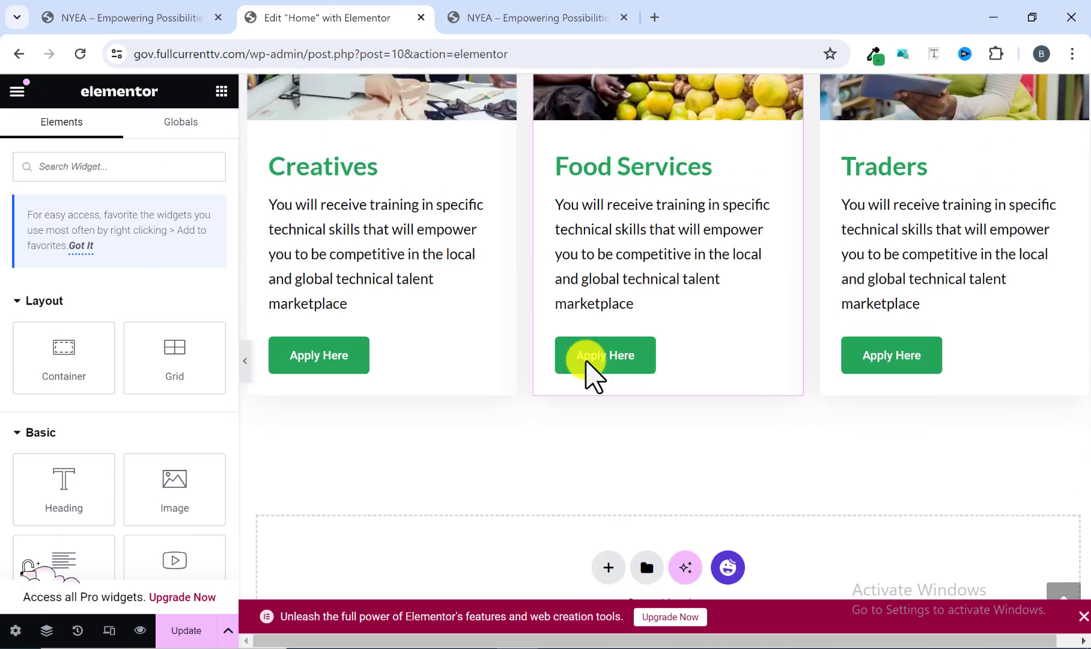
pyautogui.scroll(5, 591, 375)
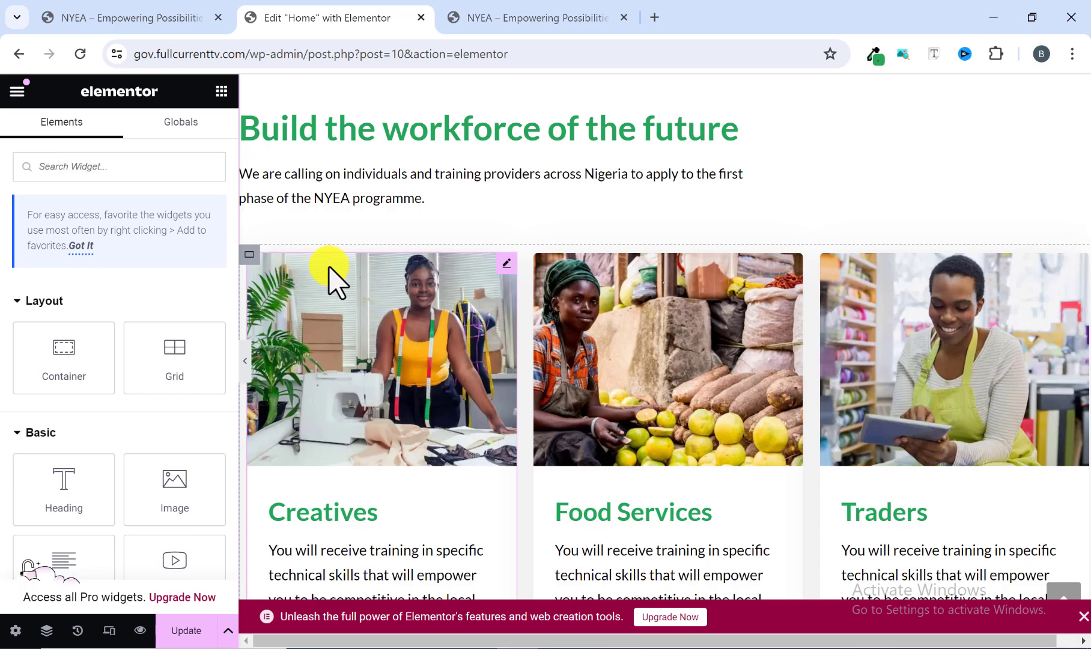
pyautogui.click(499, 17)
pyautogui.scroll(-3, 352, 304)
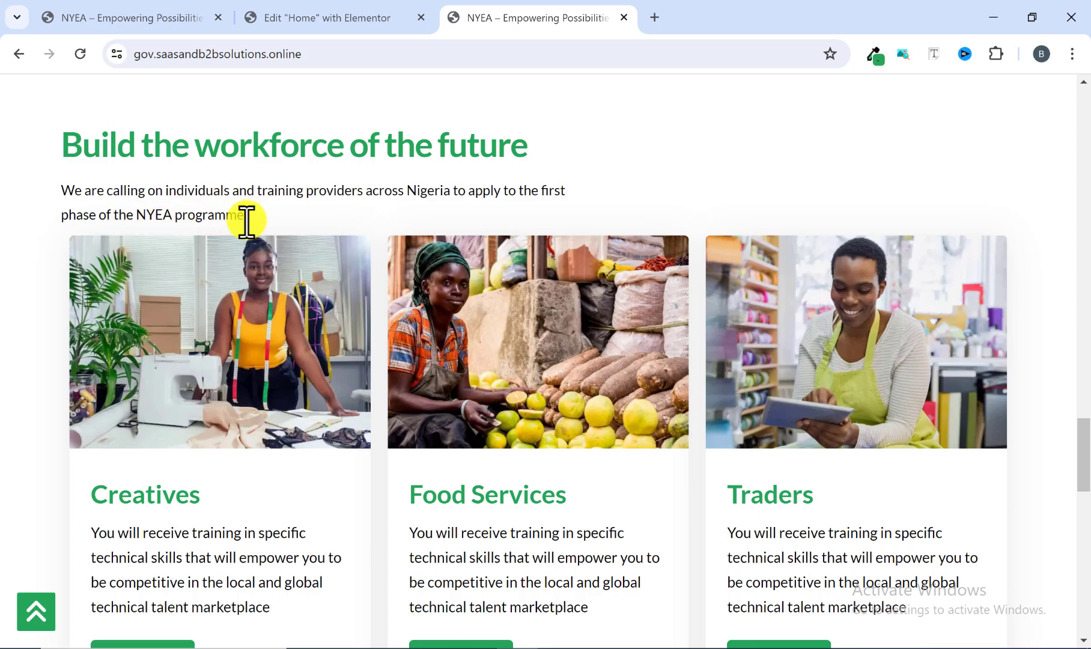
pyautogui.moveTo(248, 221); pyautogui.dragTo(163, 207)
# Back in the Elementor editor, unlink the margins of the container holding the three cards and set its top margin to -35 px.
pyautogui.click(337, 27)
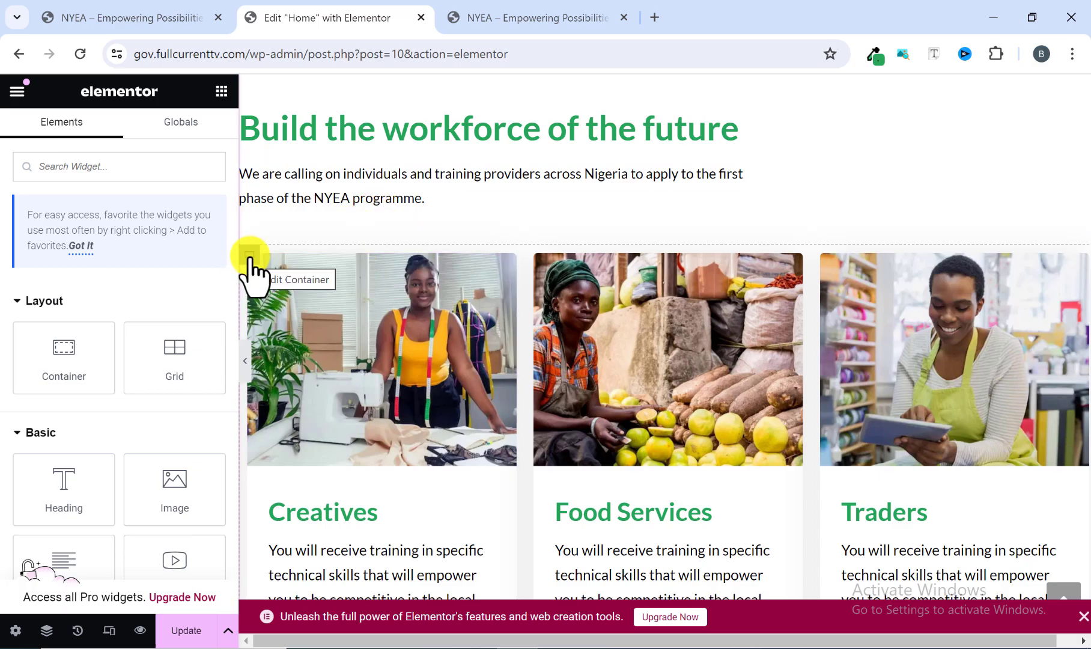
pyautogui.click(250, 257)
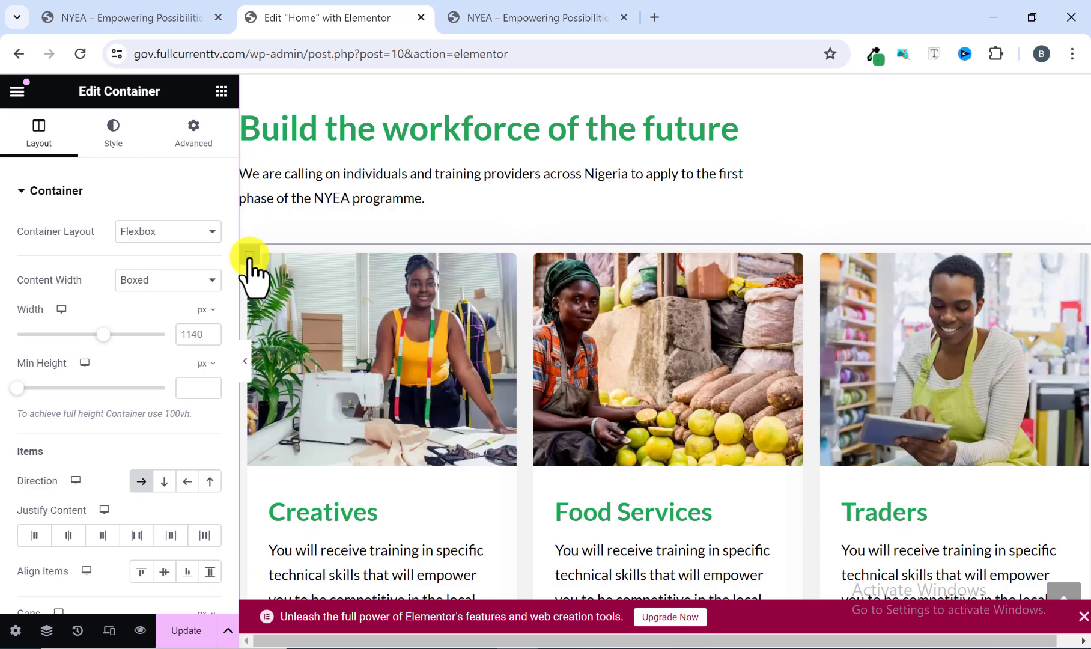
pyautogui.click(205, 137)
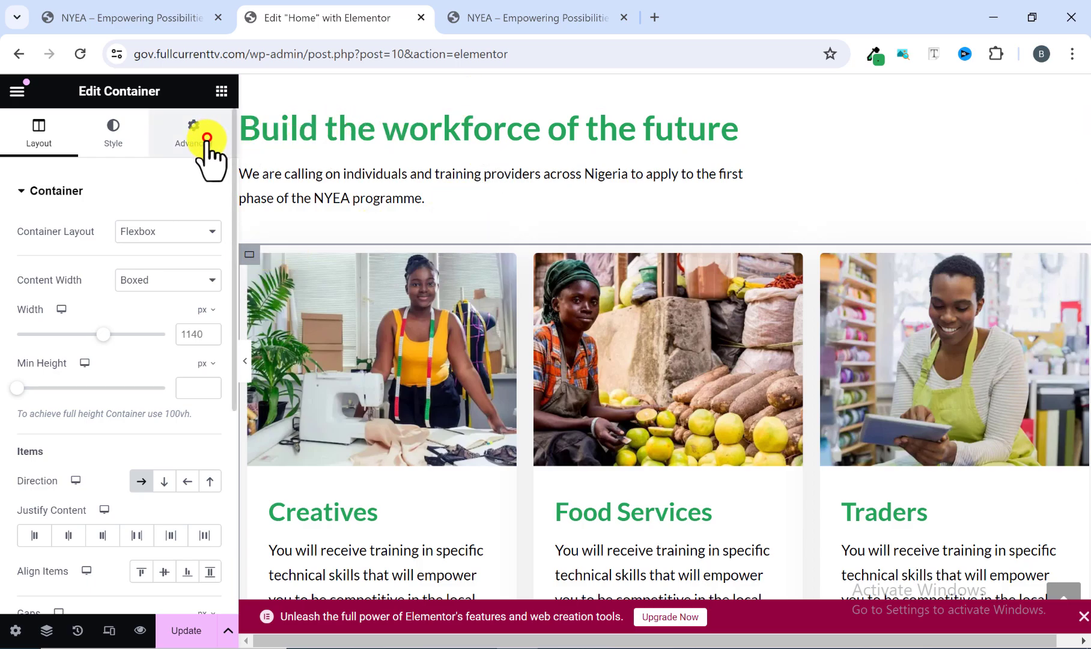
pyautogui.click(207, 250)
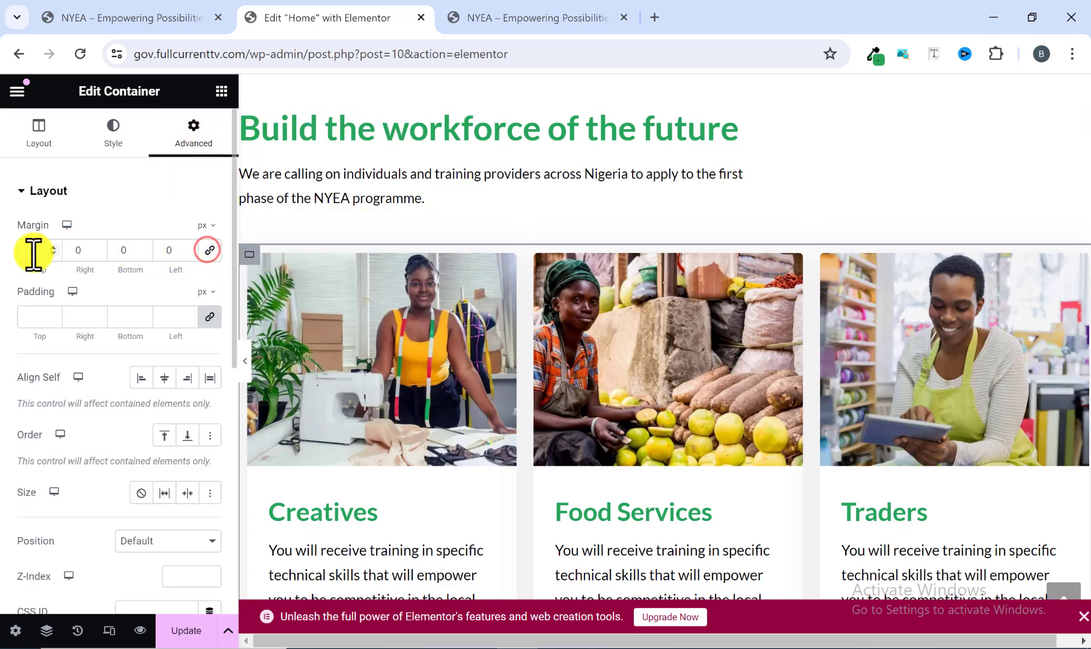
pyautogui.click(50, 249)
pyautogui.write('10')
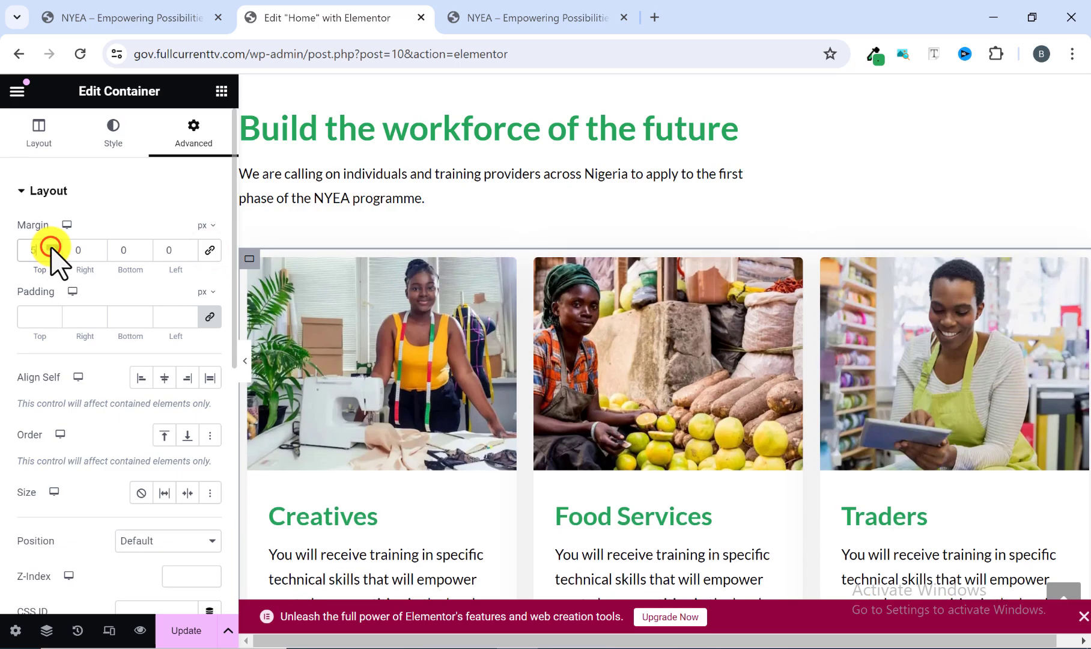
pyautogui.click(52, 252)
pyautogui.moveTo(53, 253); pyautogui.dragTo(53, 252)
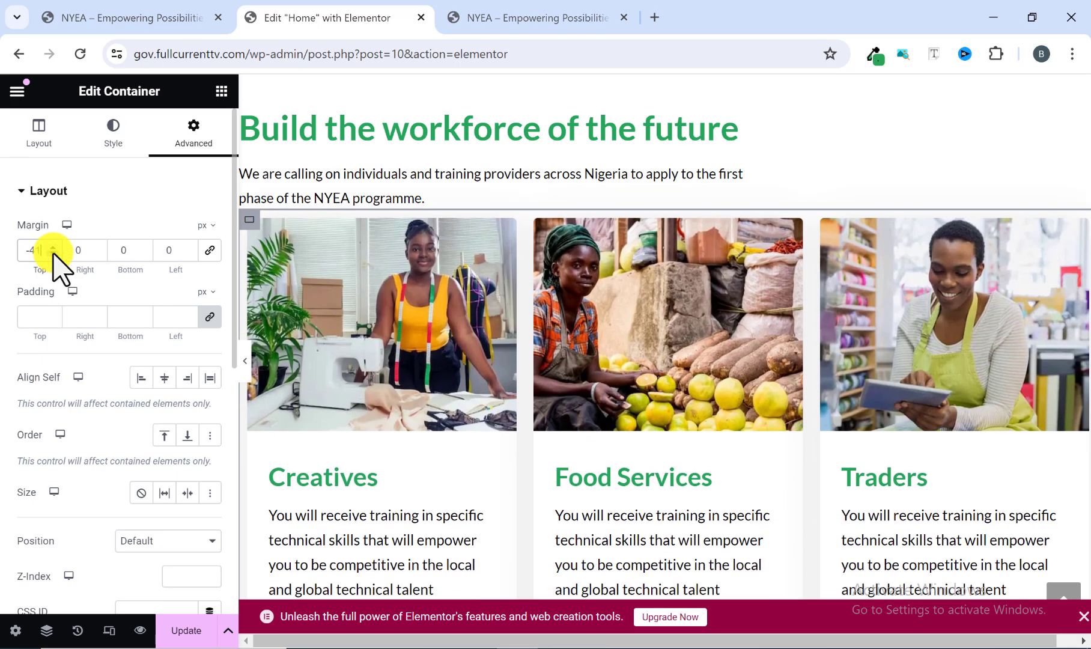
pyautogui.click(53, 246)
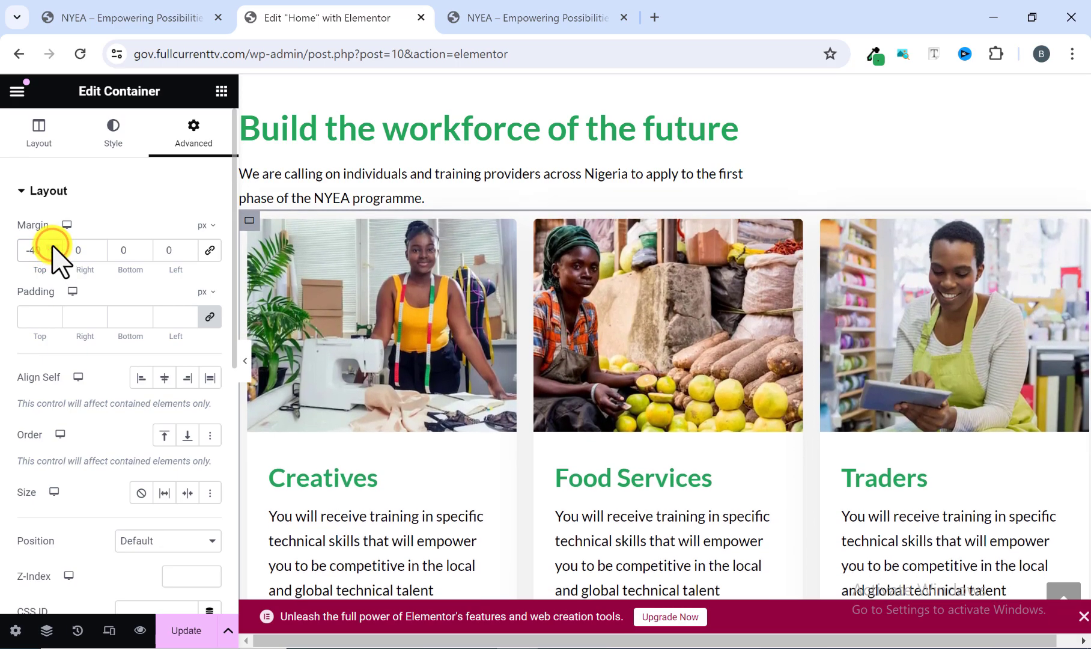
pyautogui.click(53, 246)
pyautogui.click(53, 246)
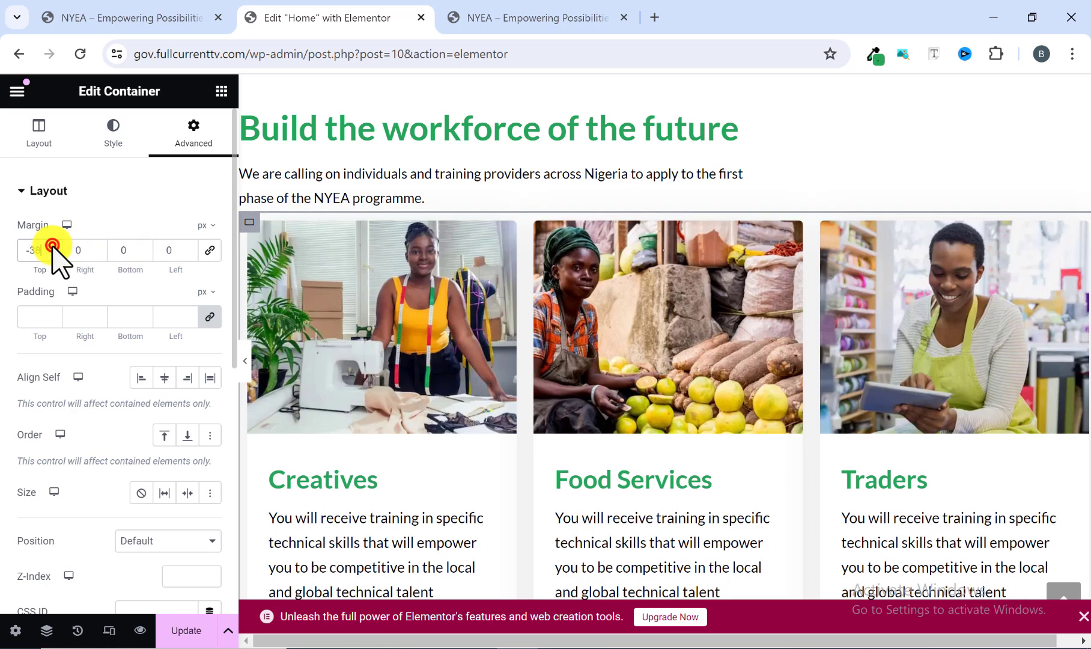
pyautogui.click(53, 247)
pyautogui.click(53, 246)
pyautogui.click(53, 246)
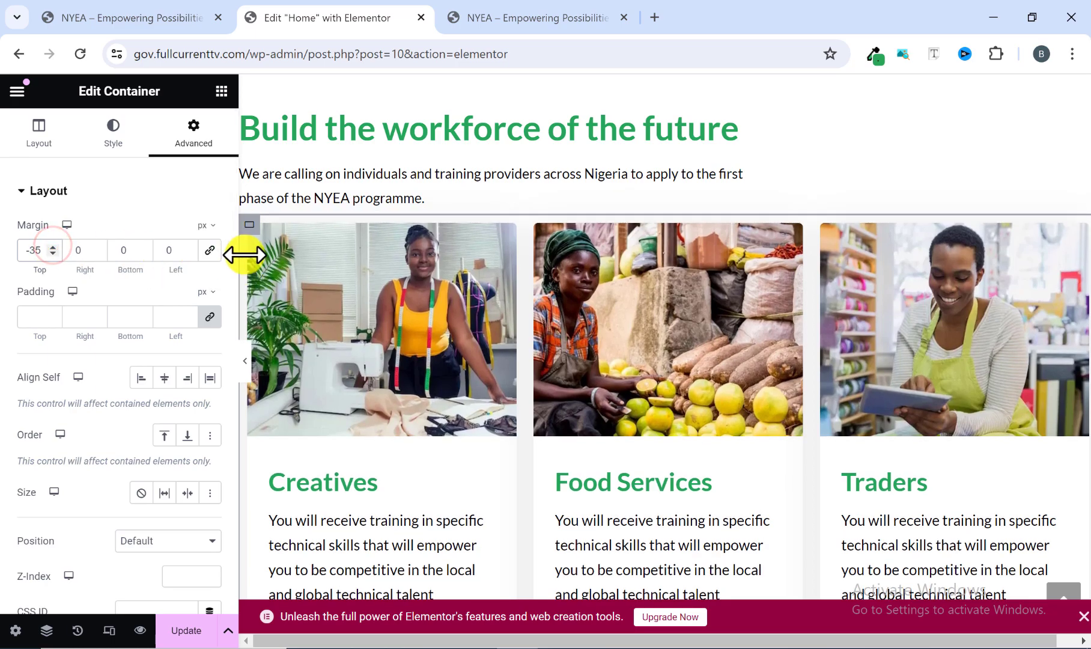
# Check the card section's spacing at full width and save the page.
pyautogui.click(244, 360)
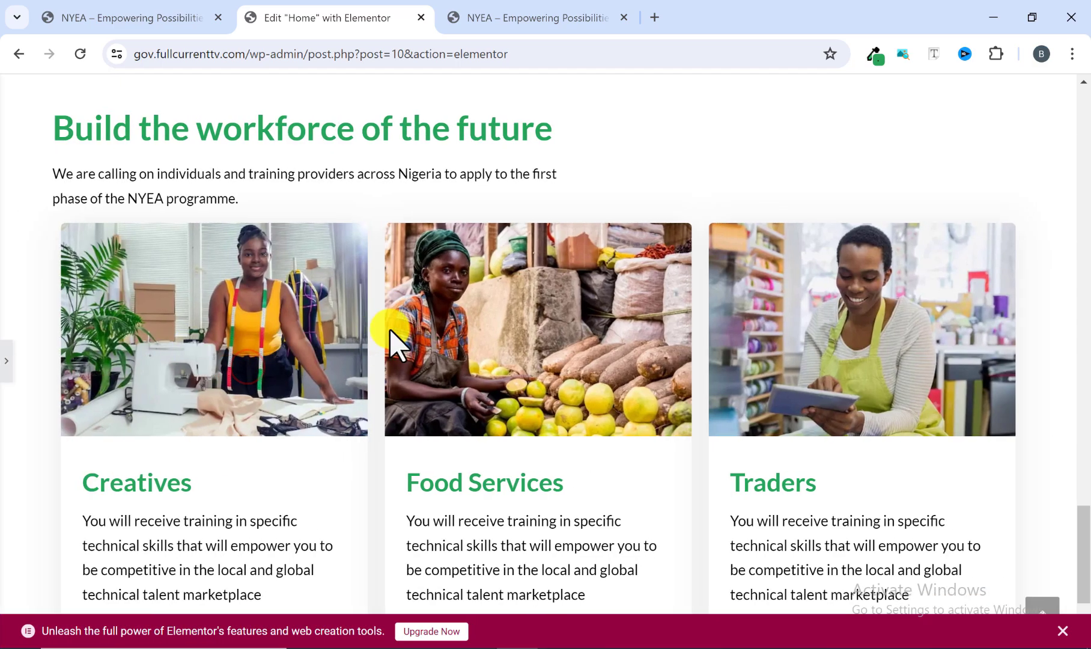
pyautogui.scroll(2, 361, 333)
pyautogui.scroll(-4, 363, 337)
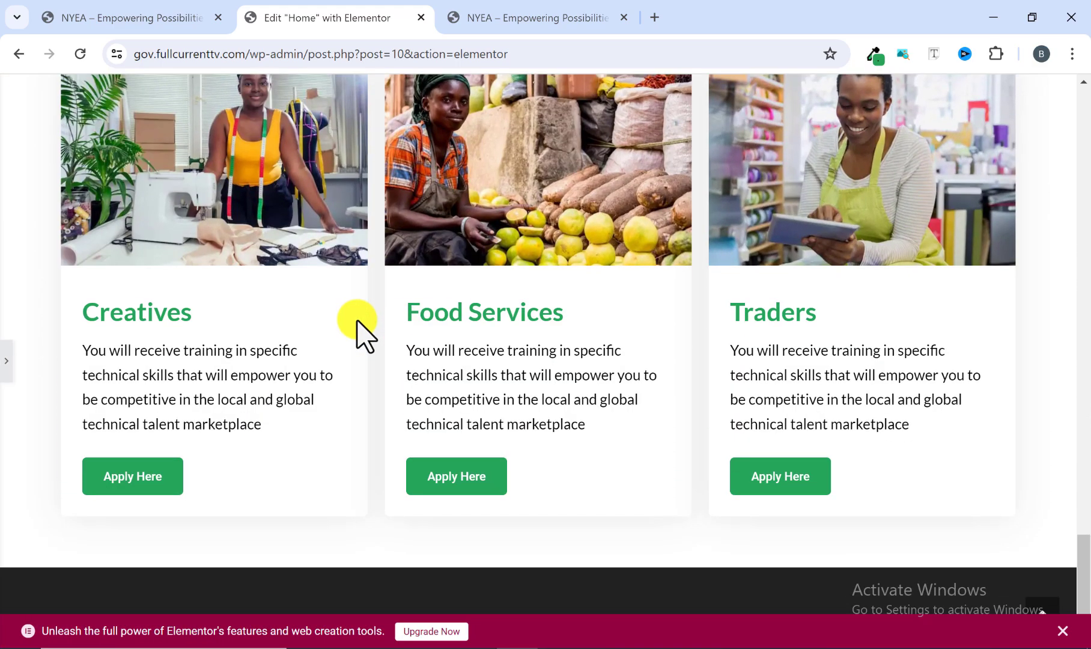
pyautogui.scroll(1, 359, 333)
pyautogui.click(6, 363)
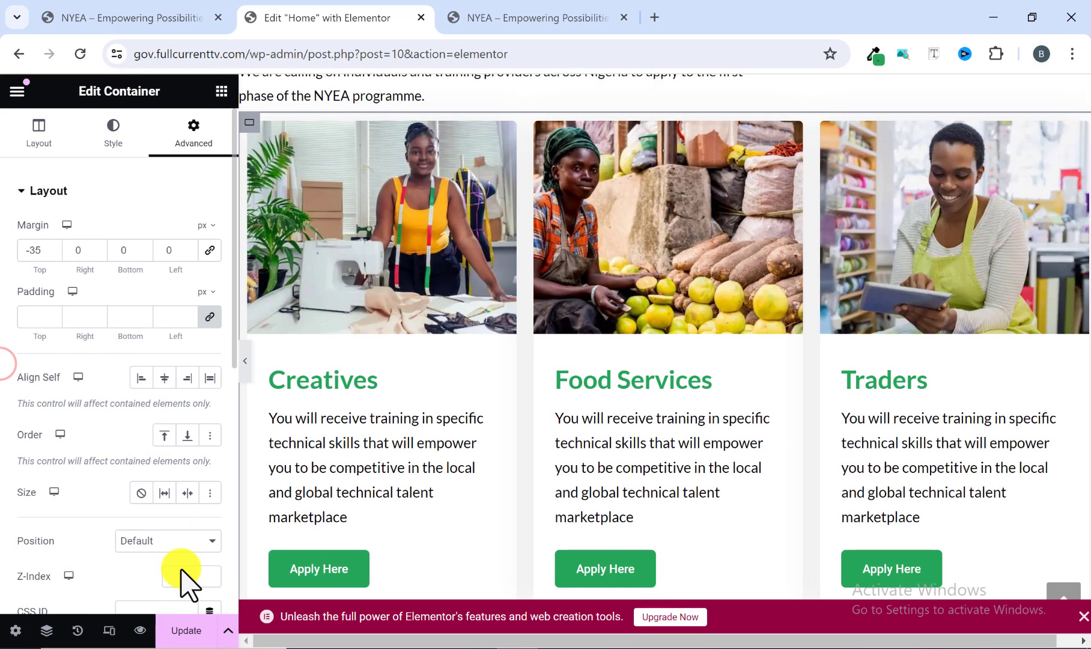
pyautogui.click(191, 629)
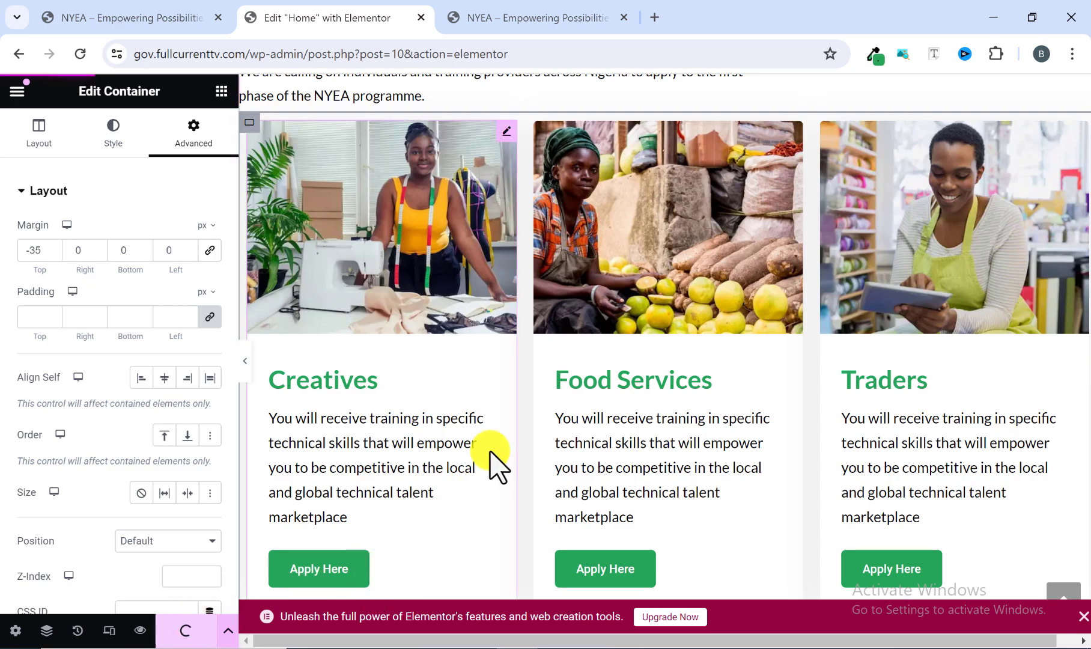
# Check the reference site's "Come partner with us" section and add a single-column flexbox container below the three-card section.
pyautogui.scroll(-6, 508, 444)
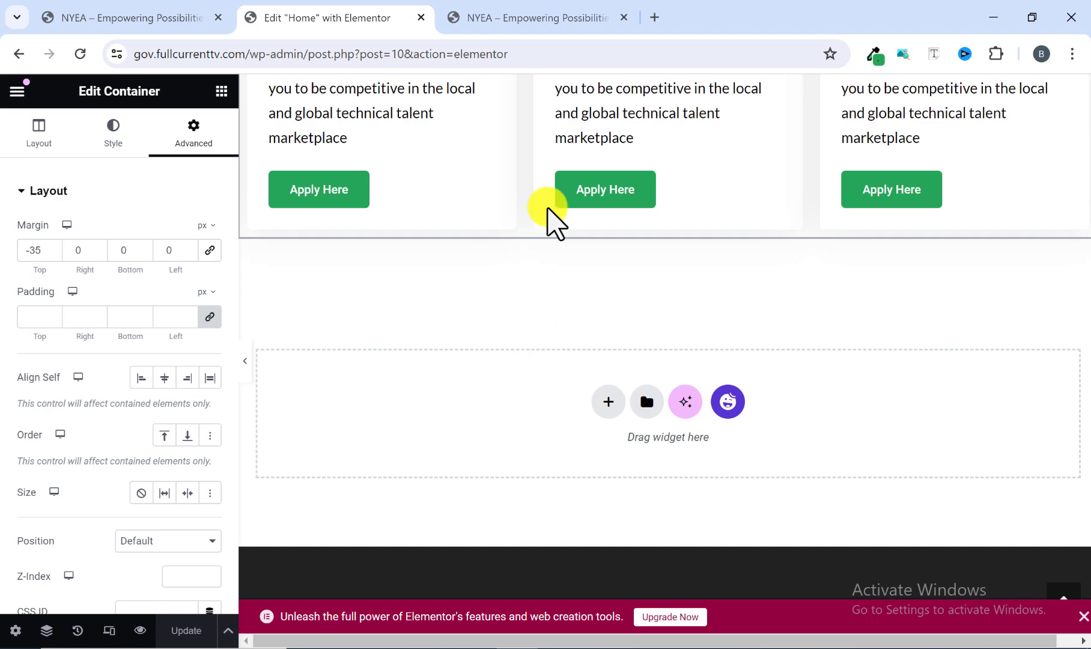
pyautogui.click(555, 18)
pyautogui.scroll(-9, 529, 366)
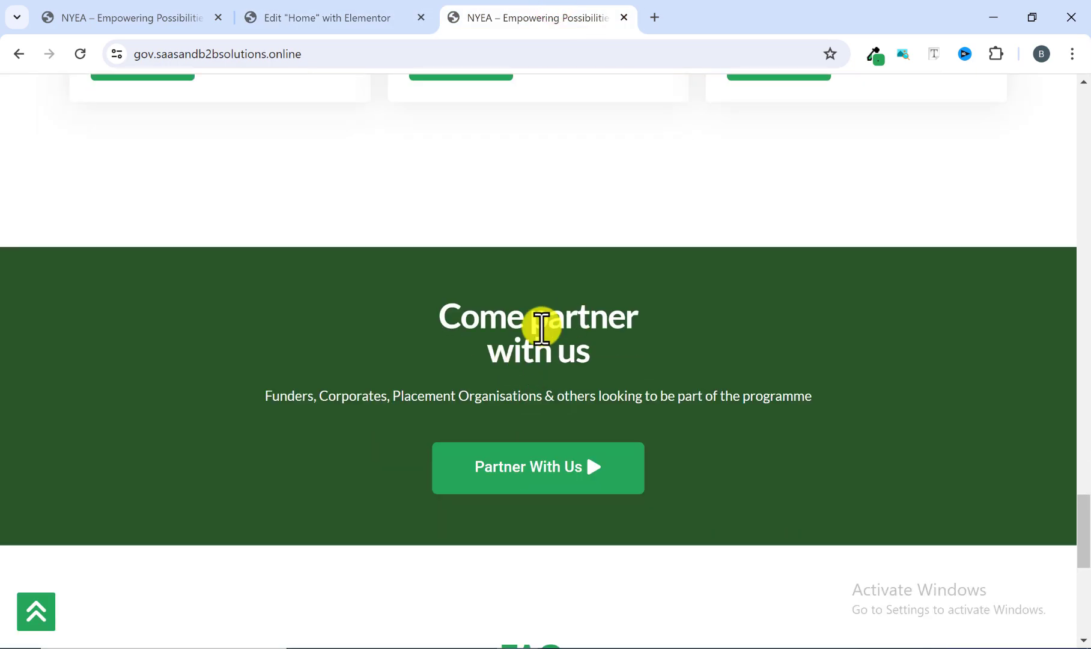
pyautogui.click(374, 8)
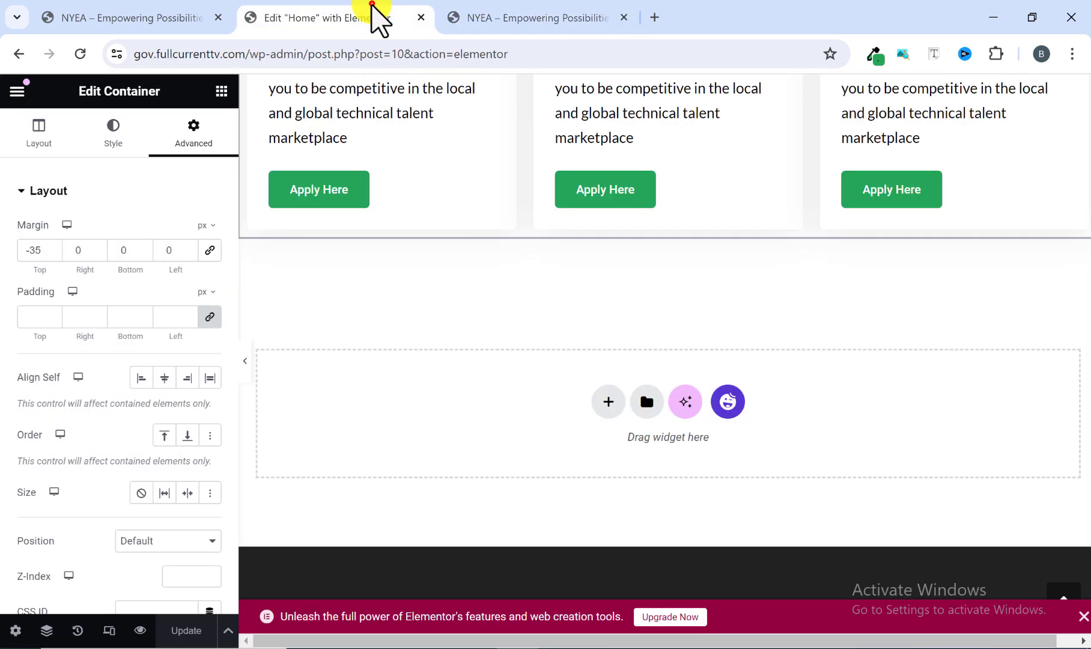
pyautogui.click(604, 402)
pyautogui.click(598, 457)
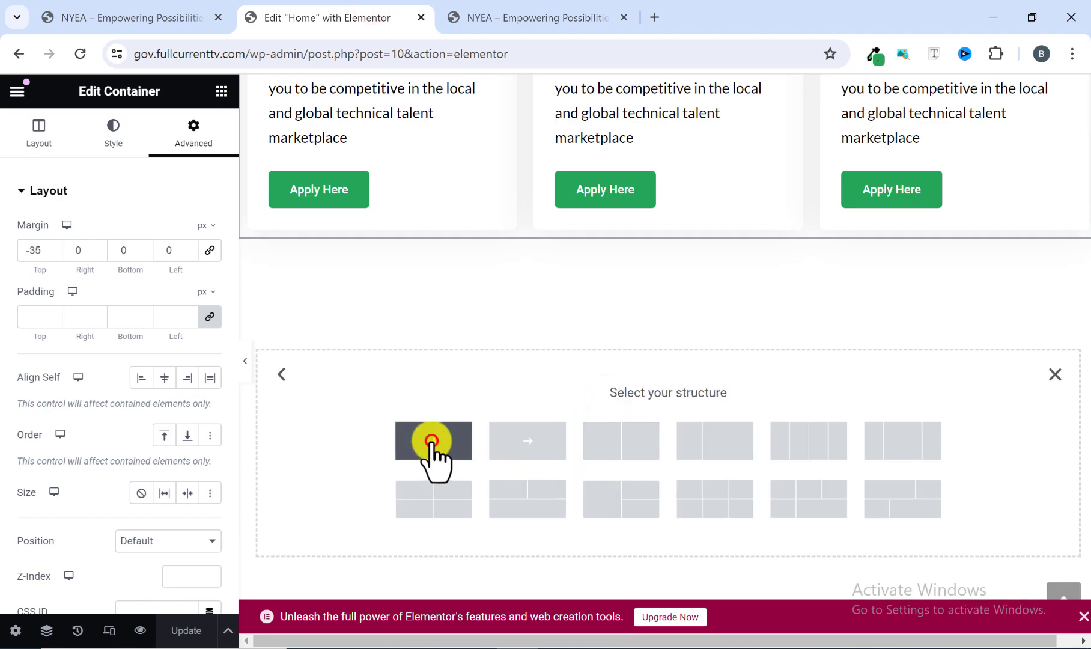
pyautogui.click(432, 441)
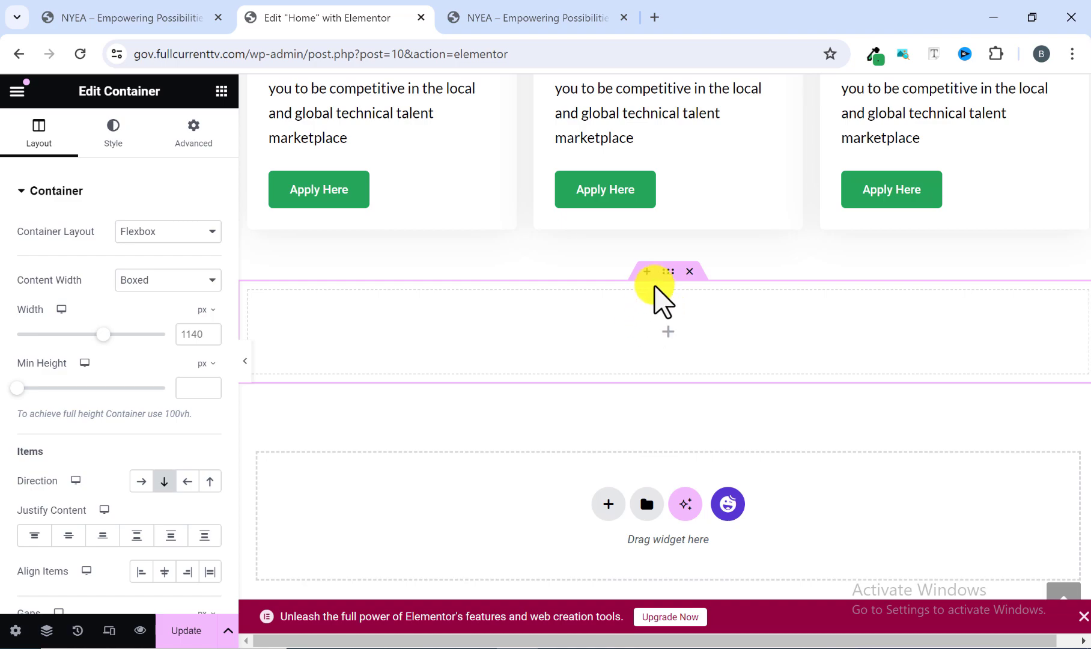
# Check the spacing above the reference site's green section, then unlink the new container's margins and set its top margin to 100 px.
pyautogui.click(497, 18)
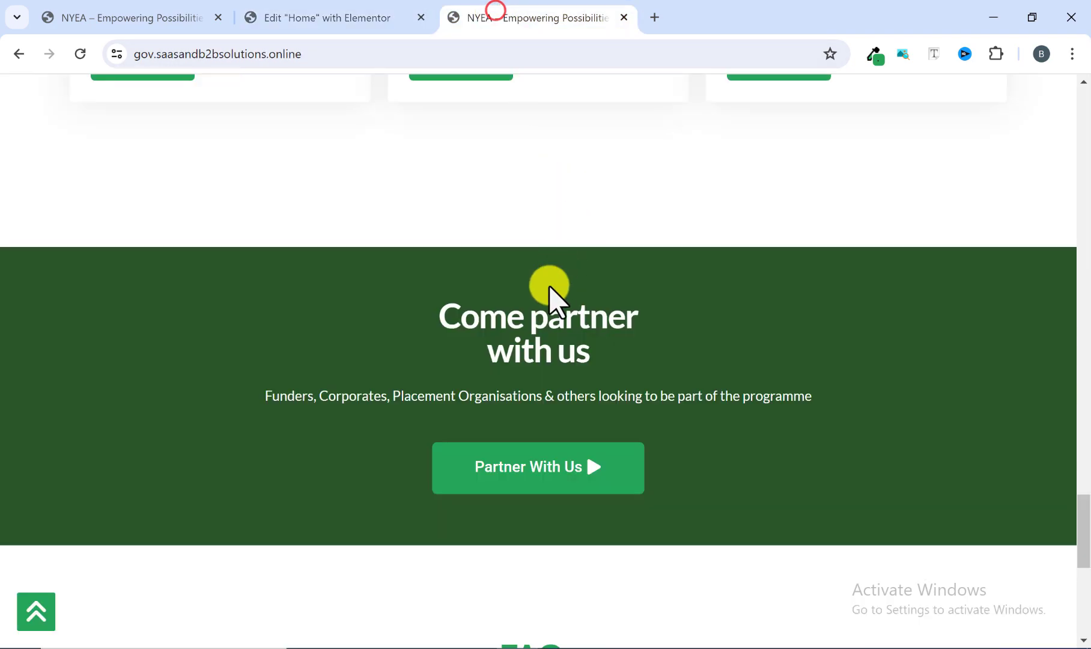
pyautogui.click(339, 16)
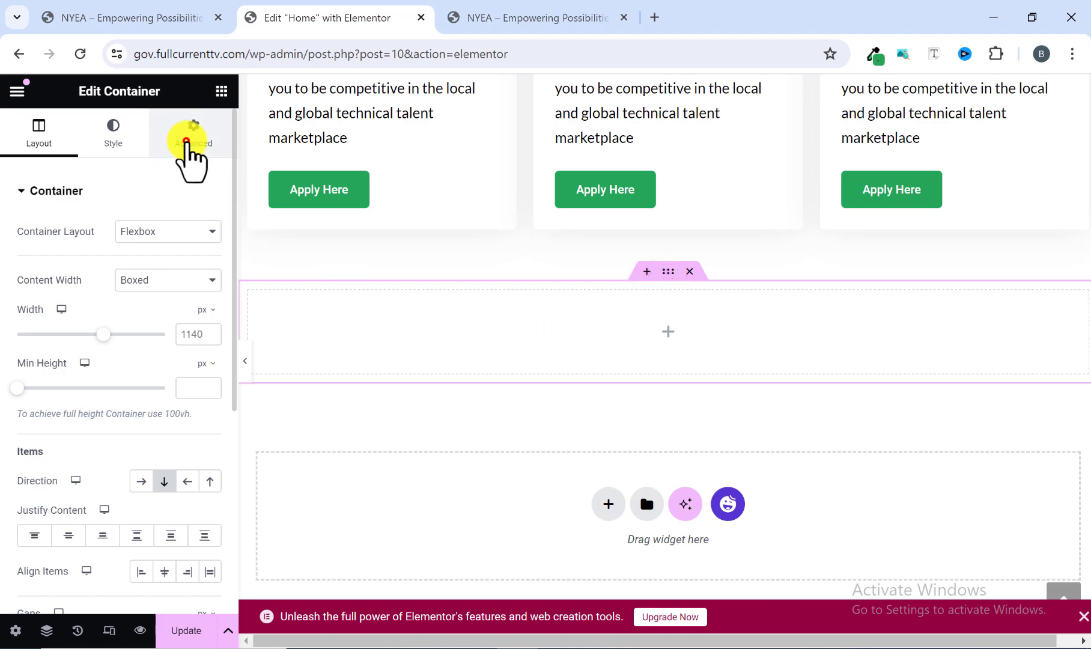
pyautogui.click(187, 137)
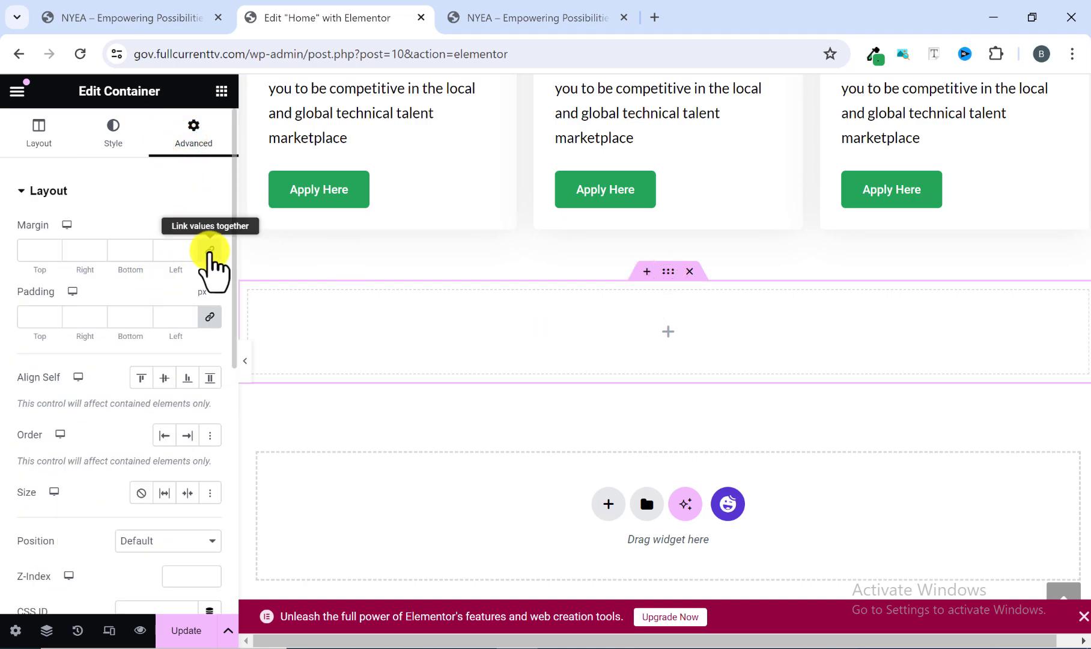
pyautogui.click(209, 250)
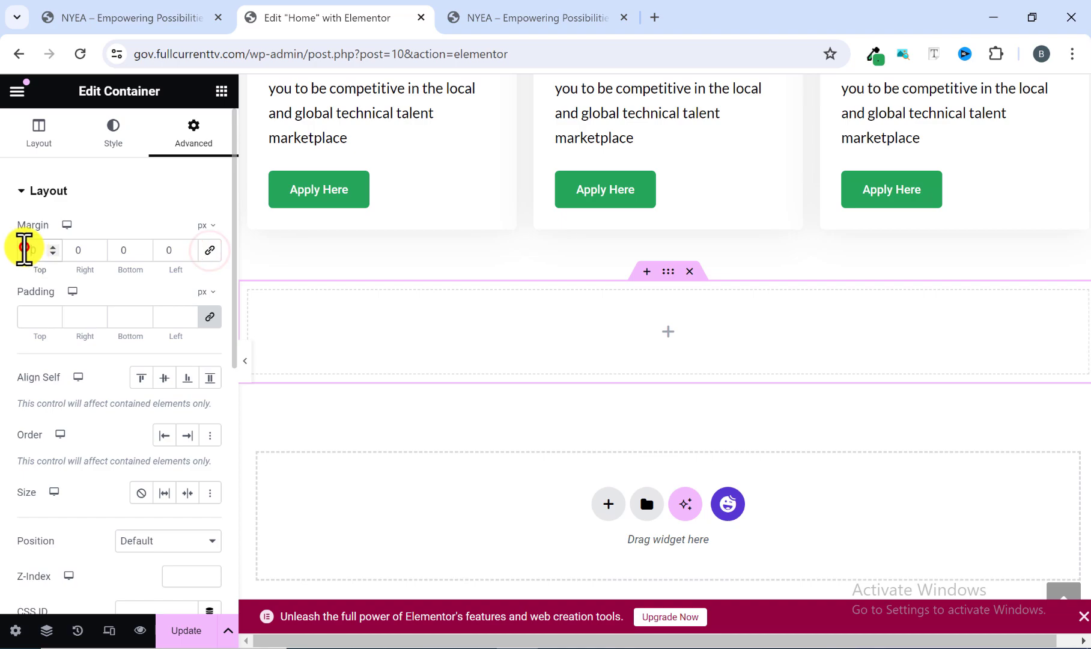
pyautogui.click(24, 248)
pyautogui.write('140')
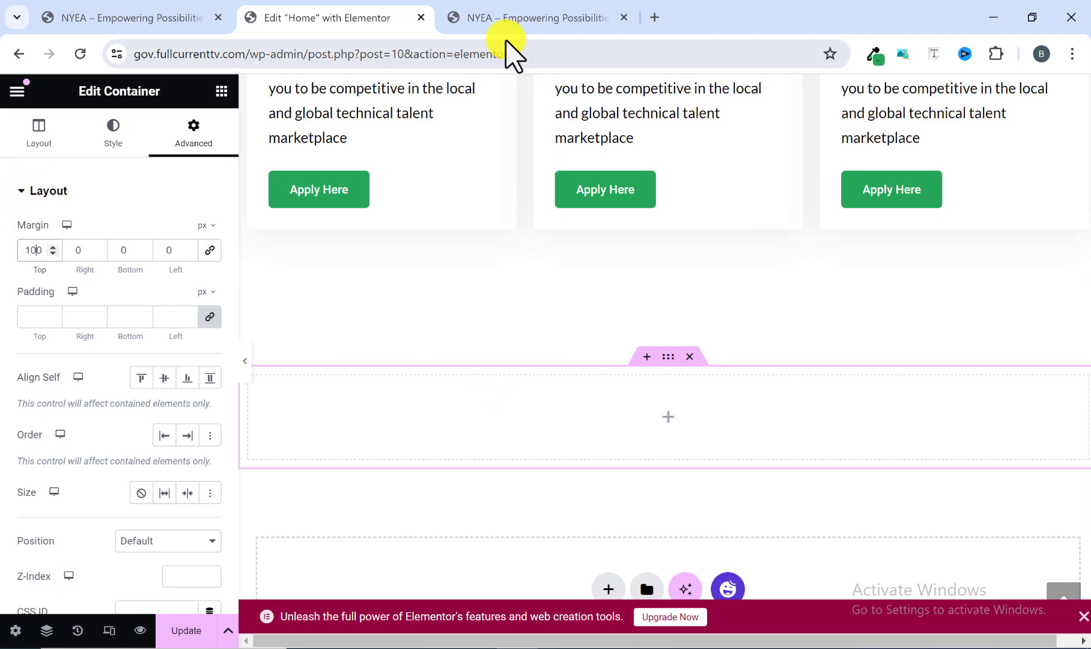
# Compare with the reference section and give the new container a classic background with the color #295628.
pyautogui.click(499, 13)
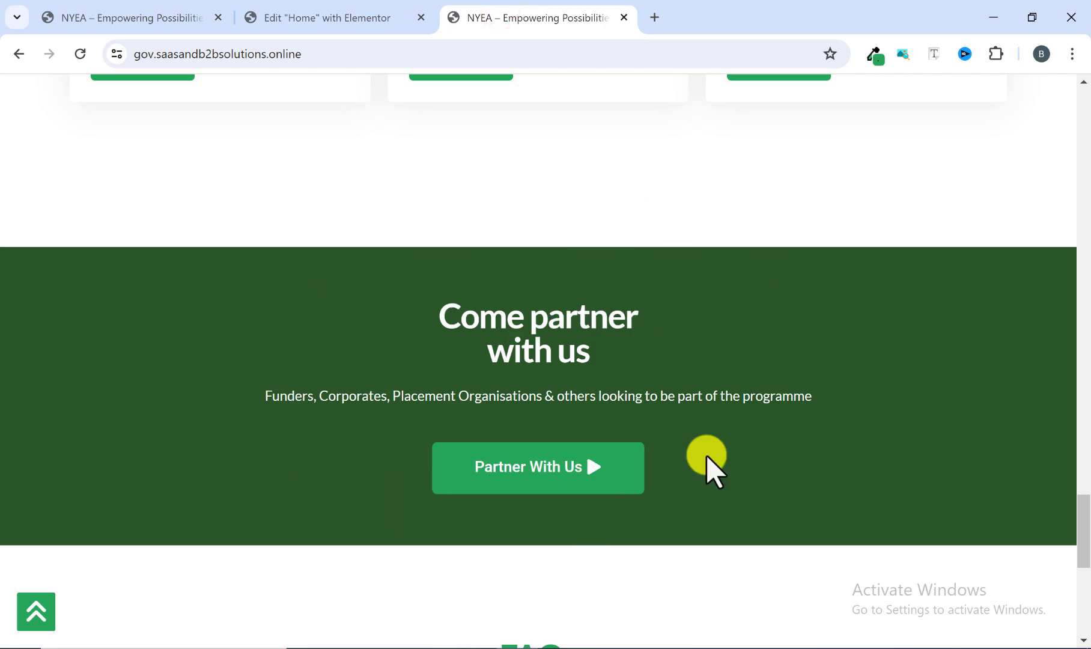
pyautogui.click(310, 13)
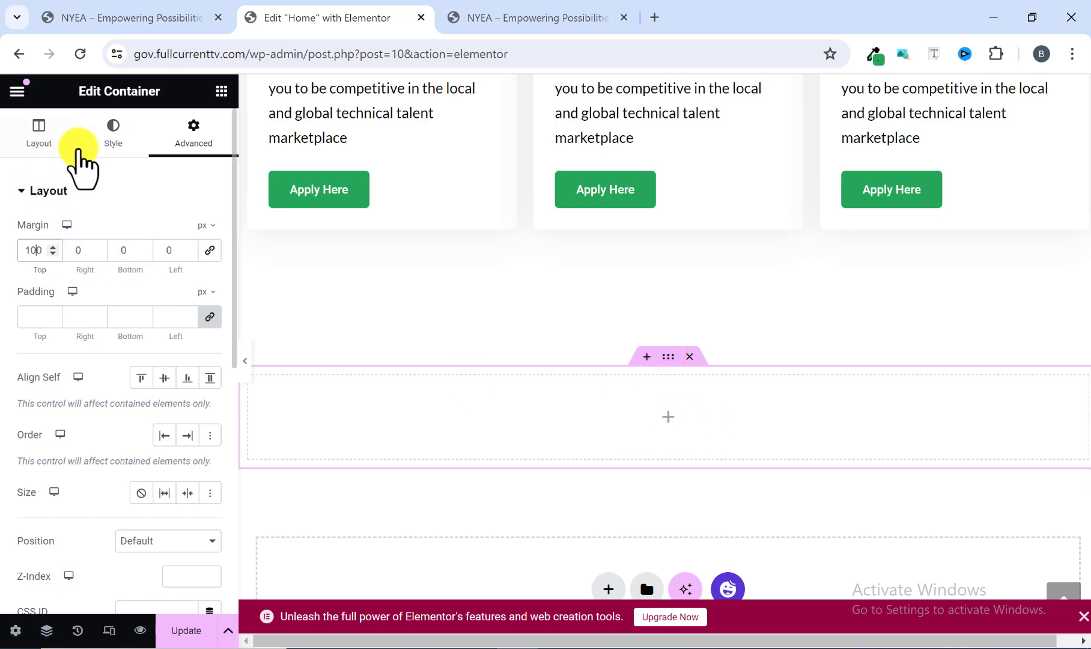
pyautogui.click(114, 139)
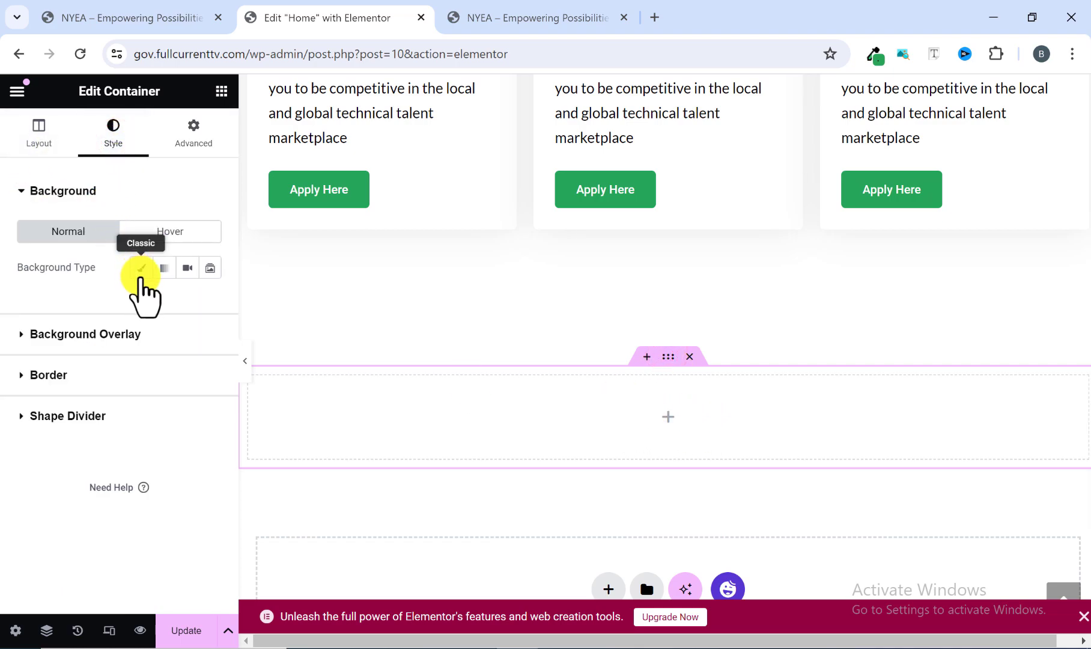
pyautogui.click(143, 269)
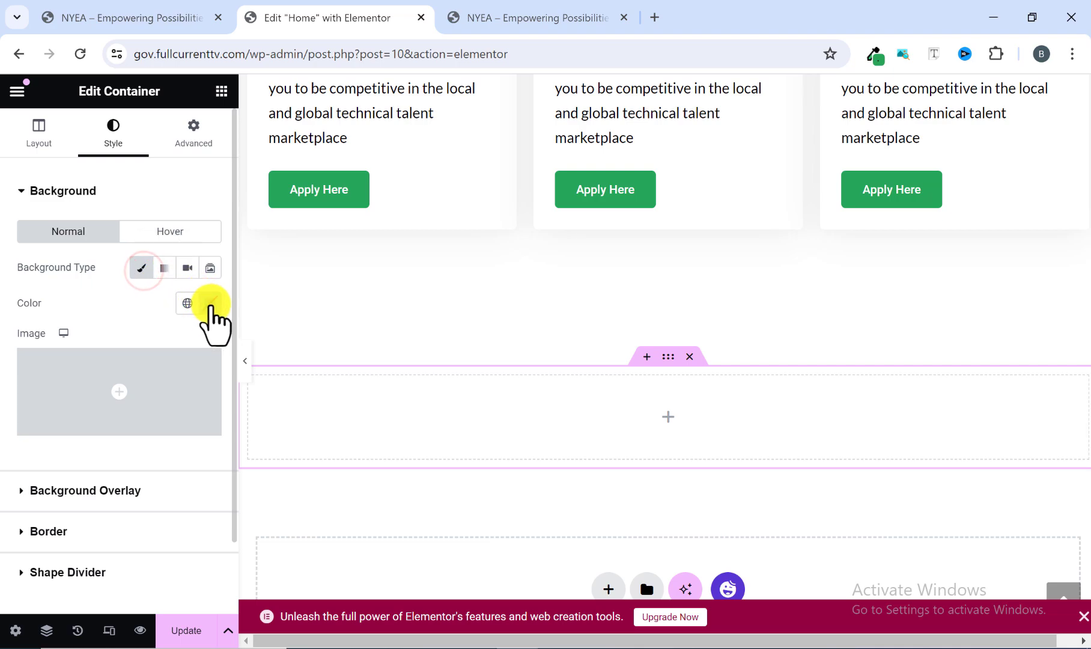
pyautogui.click(210, 303)
pyautogui.click(159, 548)
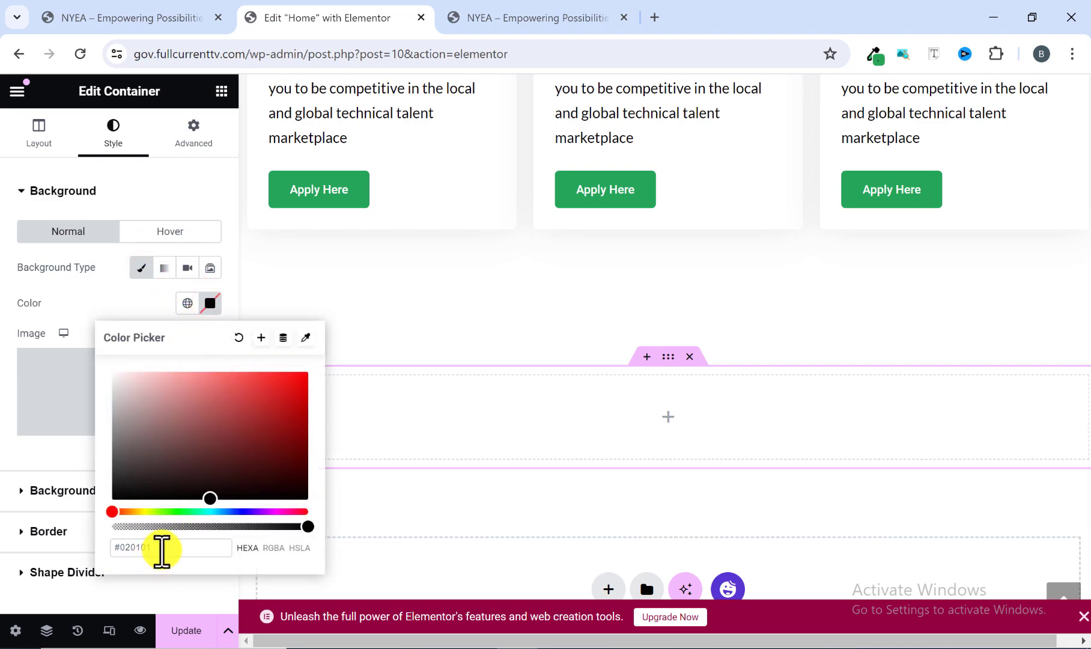
pyautogui.moveTo(158, 548); pyautogui.dragTo(90, 544)
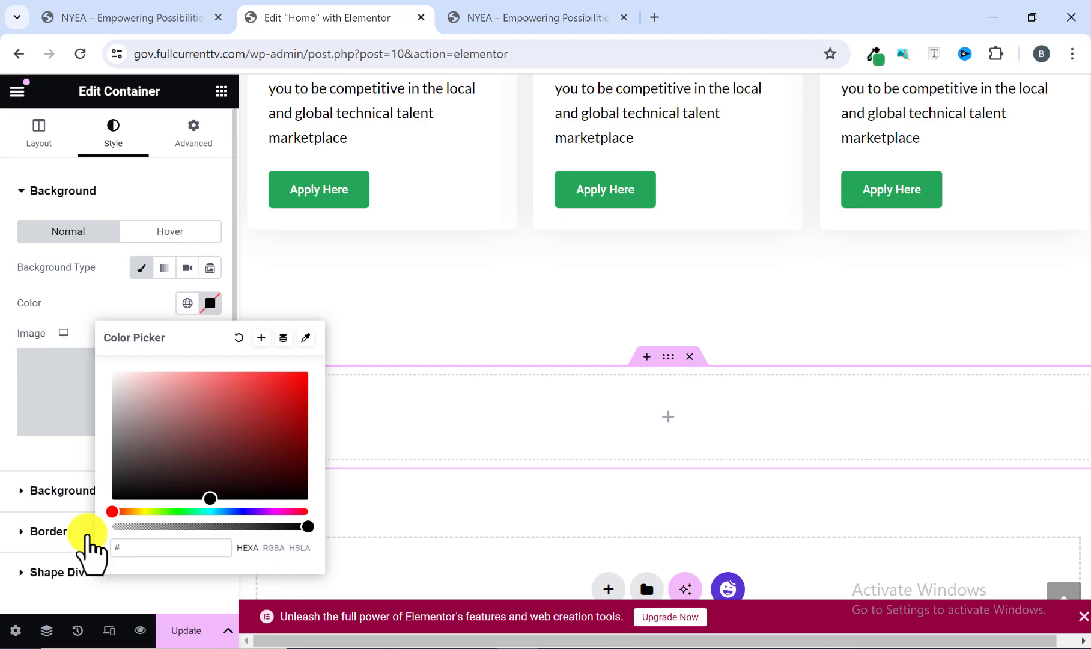
pyautogui.write('#295')
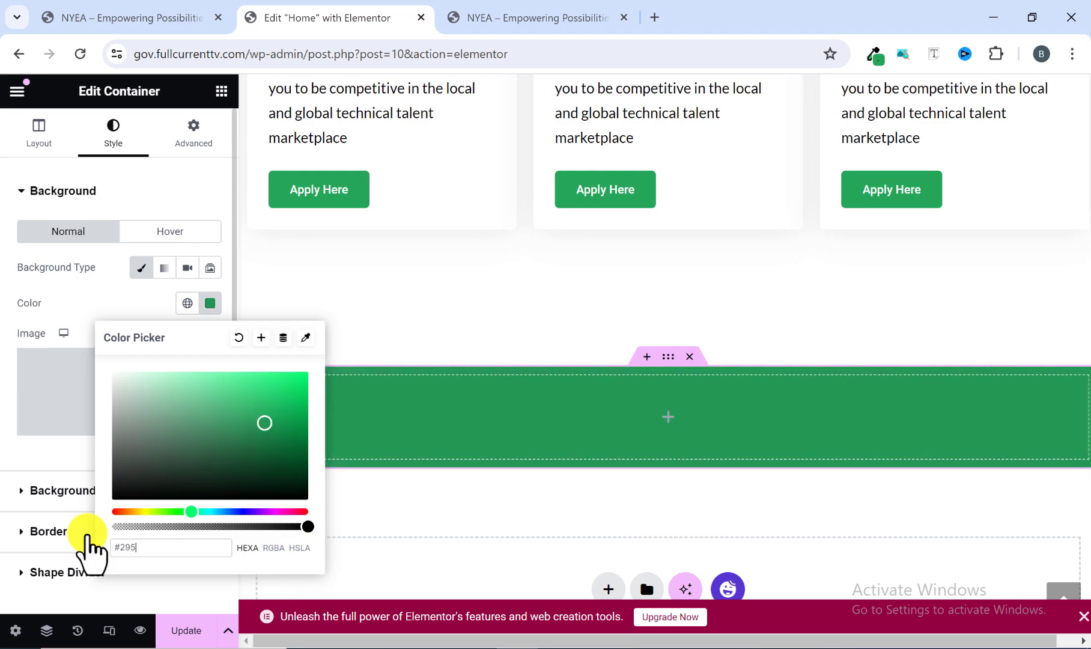
pyautogui.write('62')
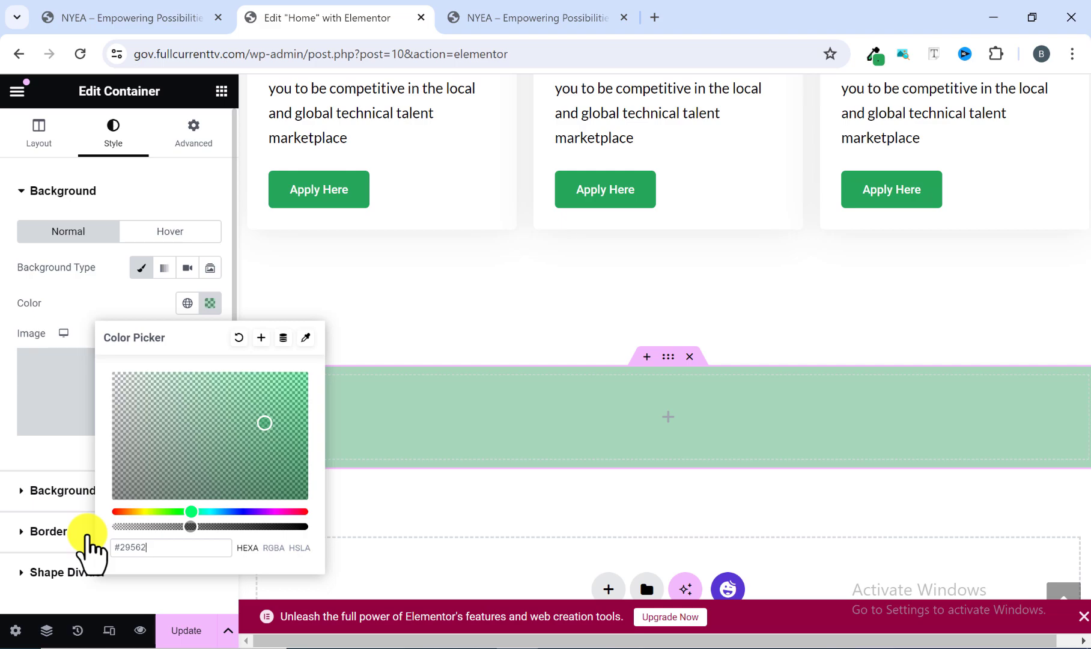
pyautogui.write('8')
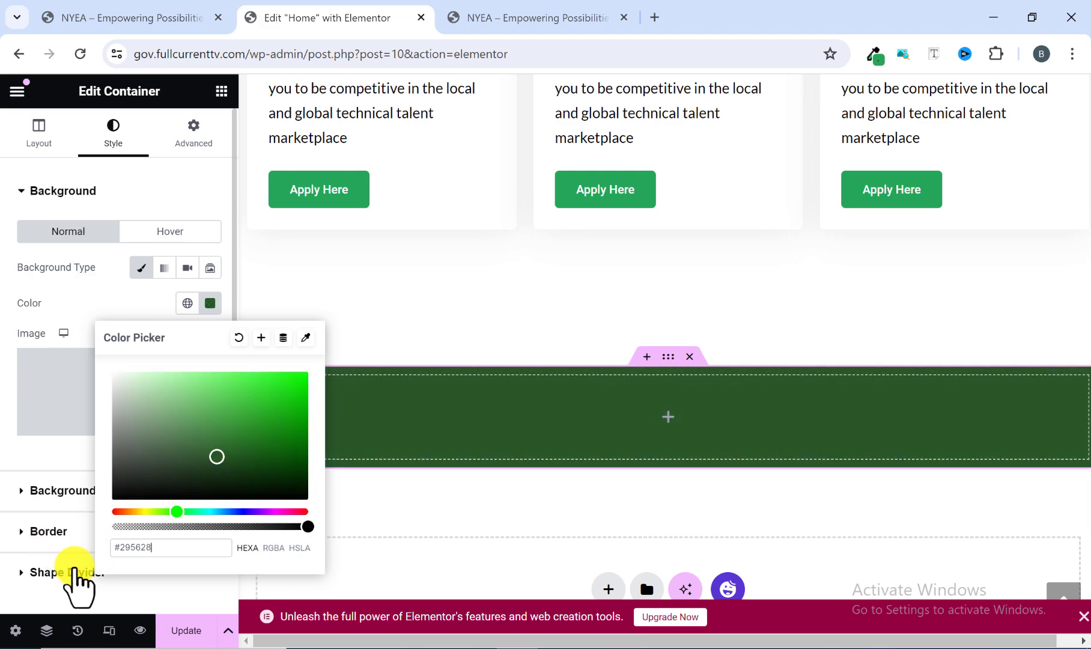
pyautogui.click(210, 302)
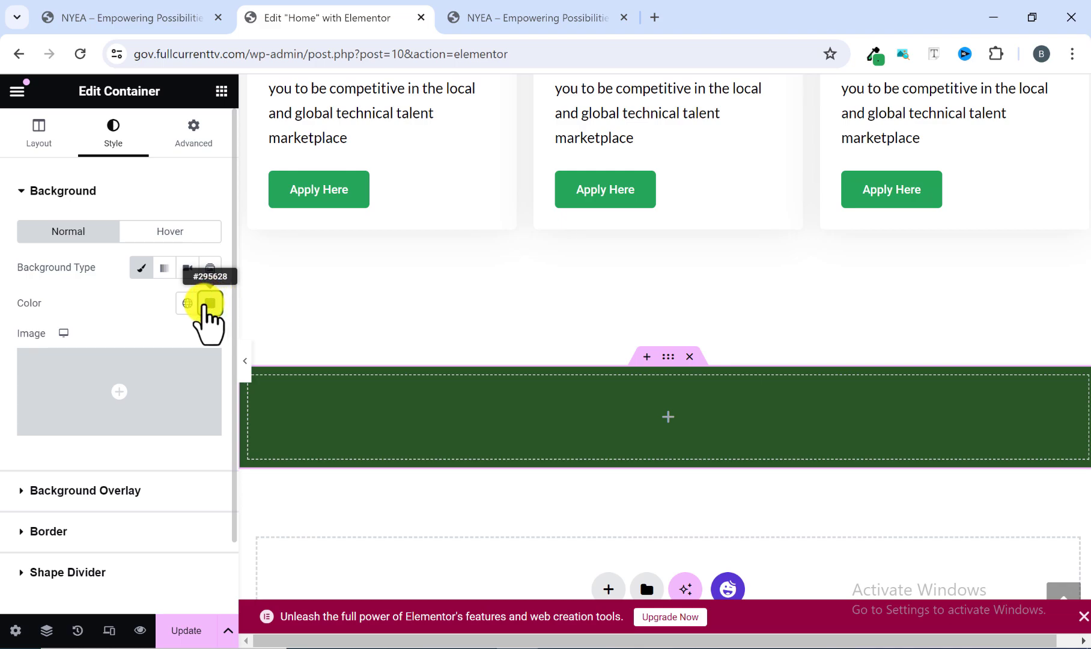
# Check the reference section's content and add a Heading widget inside the dark green container.
pyautogui.click(501, 16)
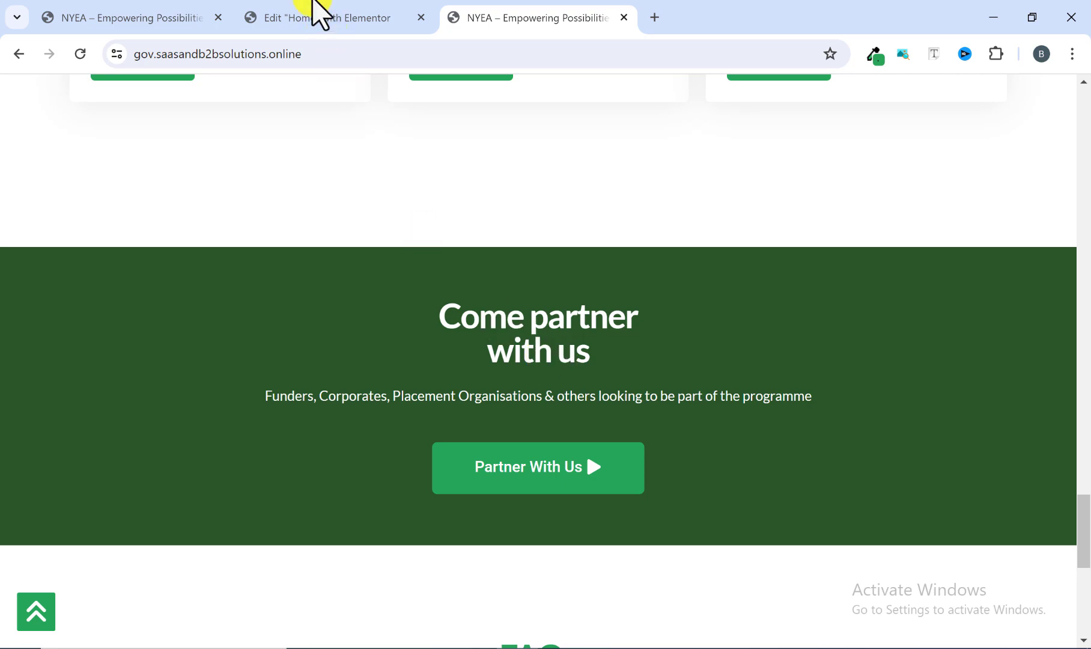
pyautogui.click(317, 13)
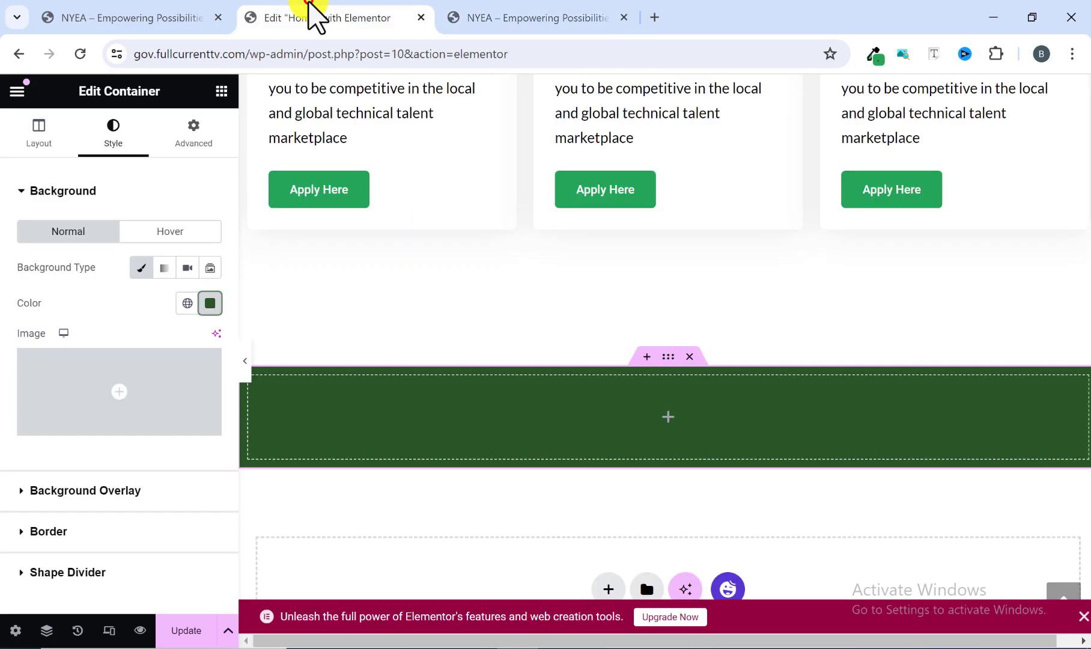
pyautogui.click(217, 95)
pyautogui.scroll(-2, 69, 439)
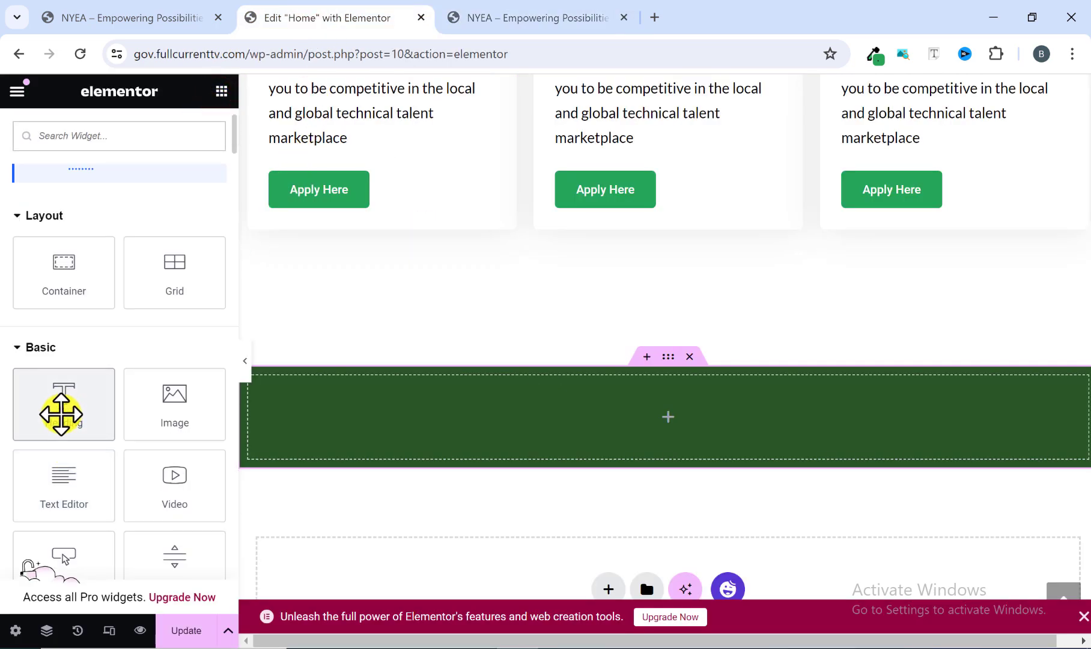
pyautogui.moveTo(61, 414); pyautogui.dragTo(356, 418)
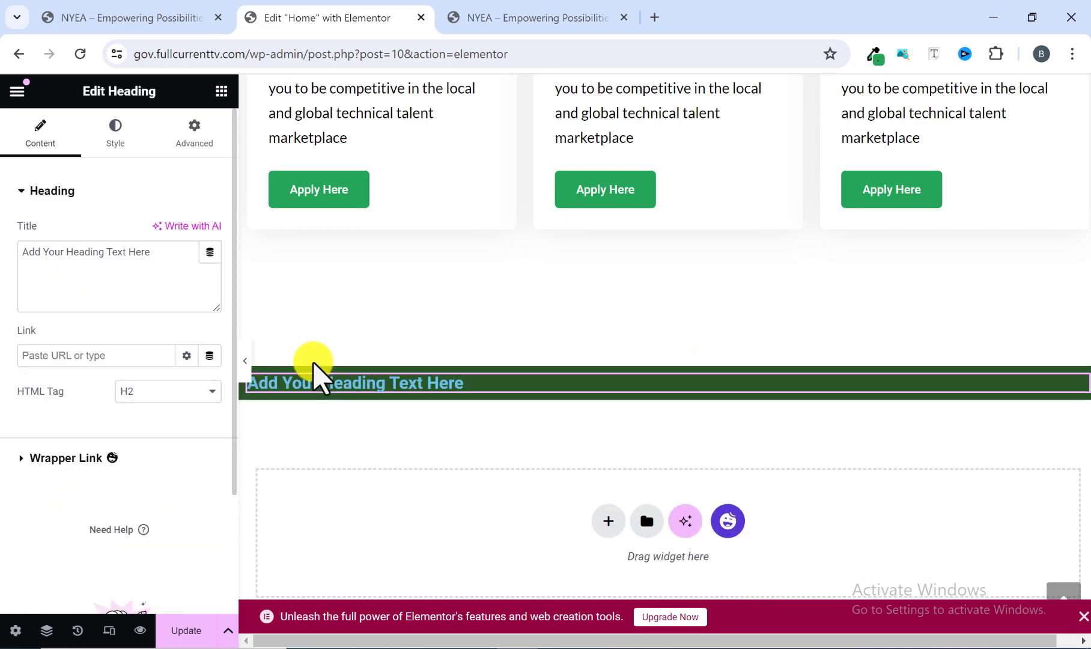
# Replace the new heading's placeholder title with "Come partner with us", copied from the reference site.
pyautogui.moveTo(153, 258); pyautogui.dragTo(18, 260)
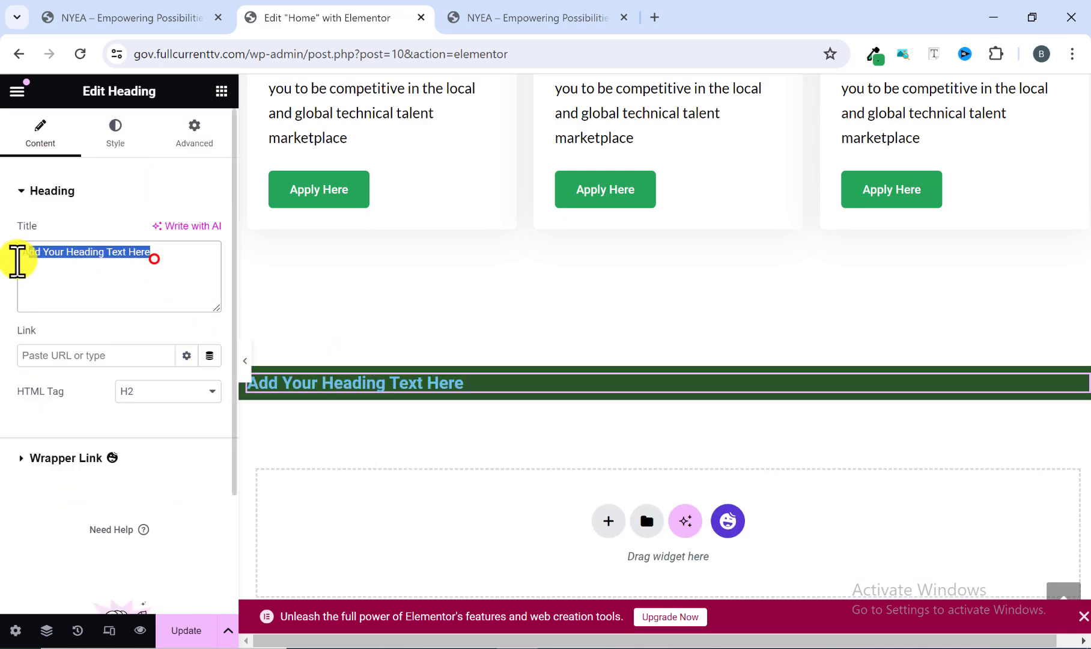
pyautogui.click(532, 6)
pyautogui.moveTo(602, 354); pyautogui.dragTo(441, 319)
pyautogui.rightClick(485, 330)
pyautogui.click(538, 370)
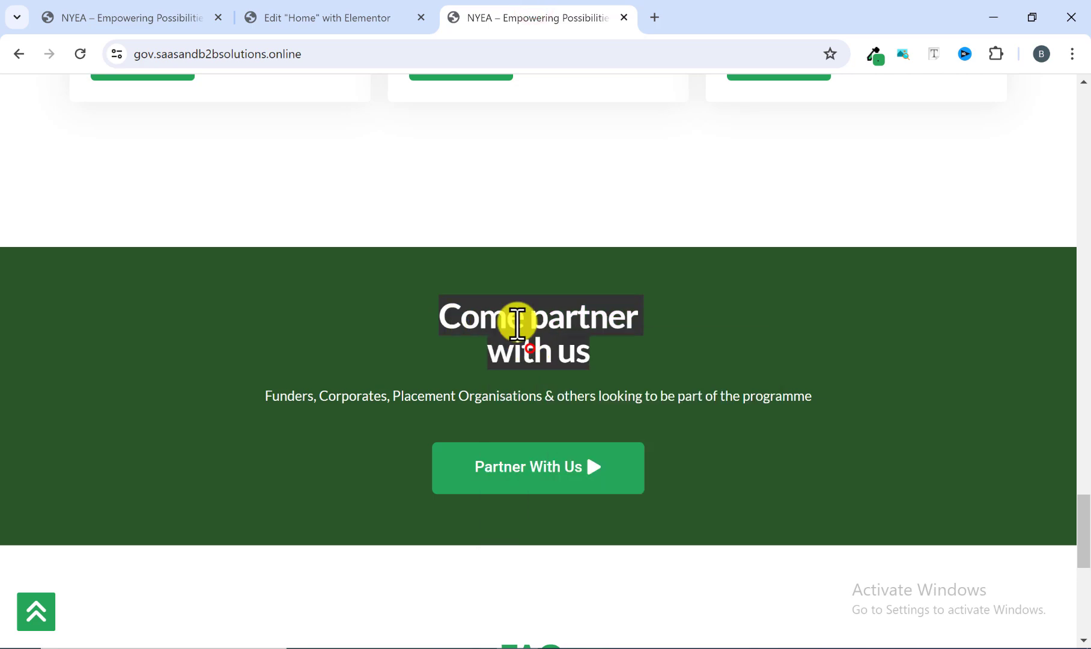
pyautogui.click(398, 13)
pyautogui.rightClick(146, 269)
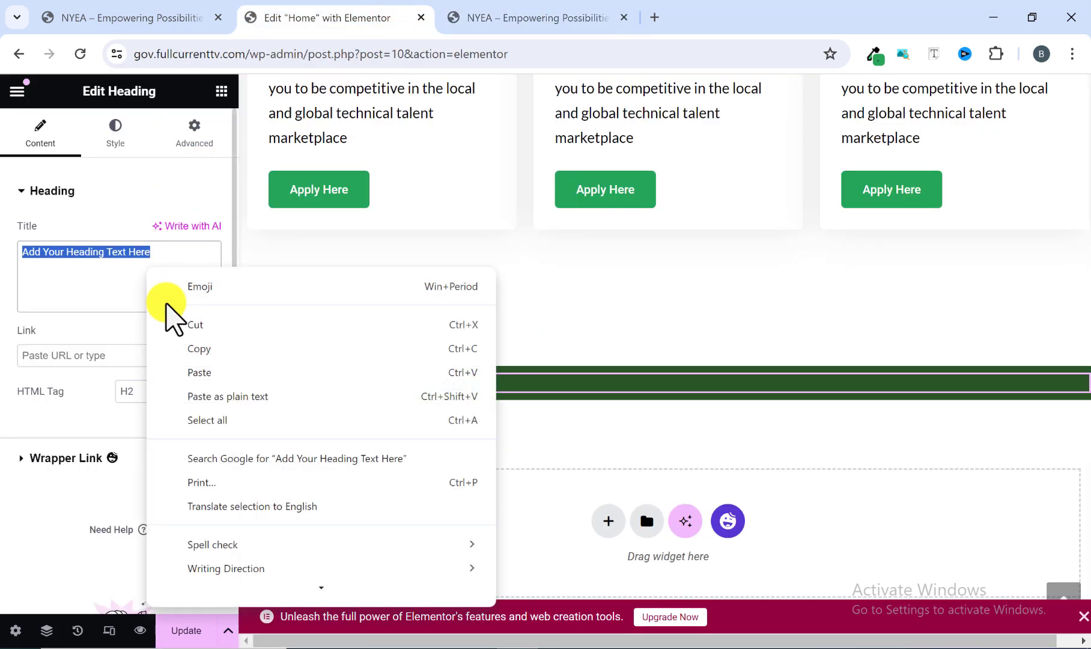
pyautogui.click(199, 372)
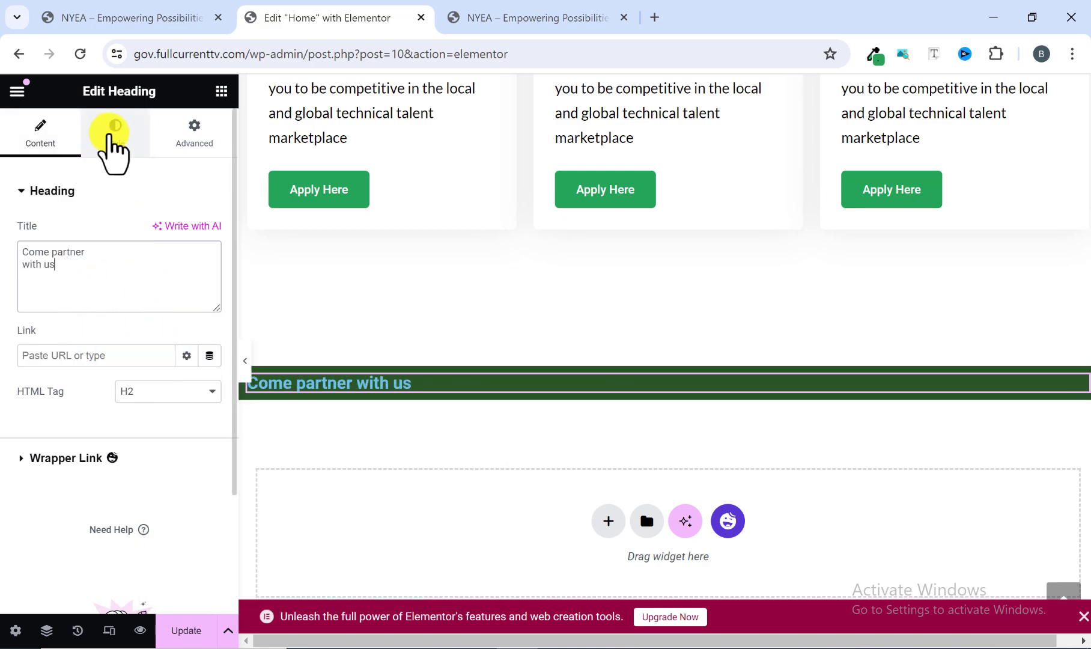
# Set the "Come partner with us" heading's text color to white (#FFFFFF).
pyautogui.click(113, 135)
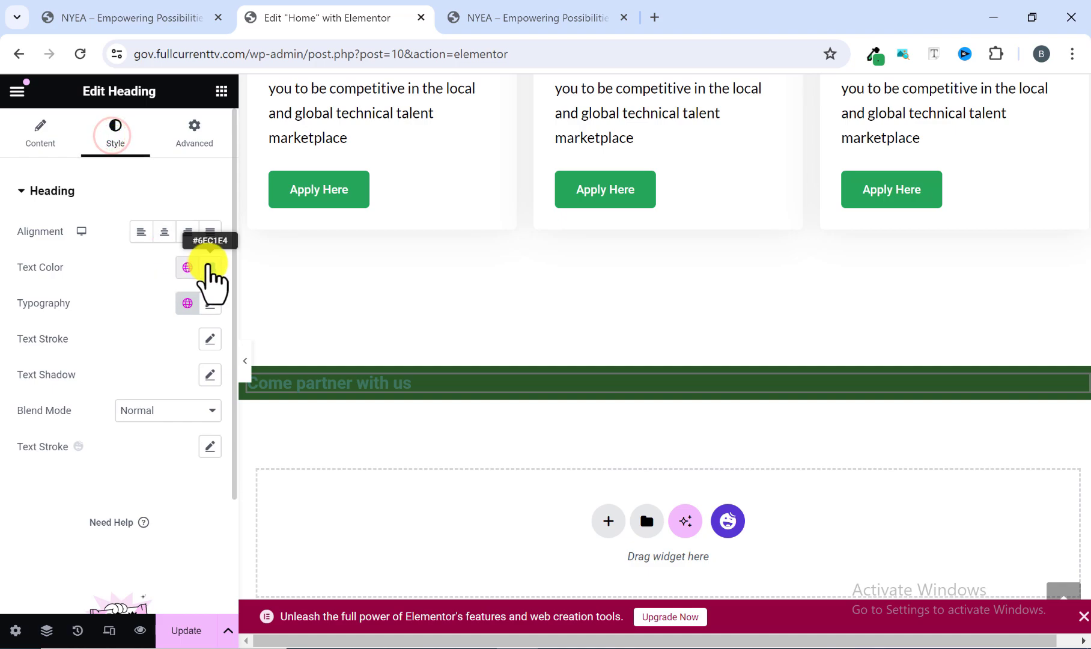
pyautogui.click(210, 267)
pyautogui.moveTo(116, 344); pyautogui.dragTo(91, 346)
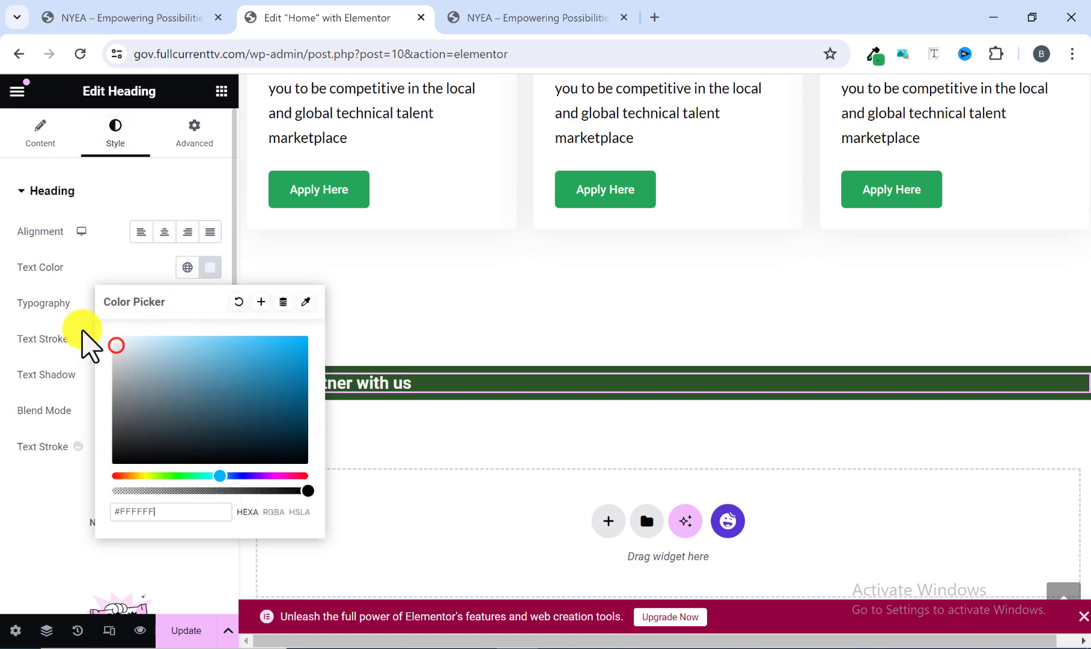
pyautogui.click(206, 263)
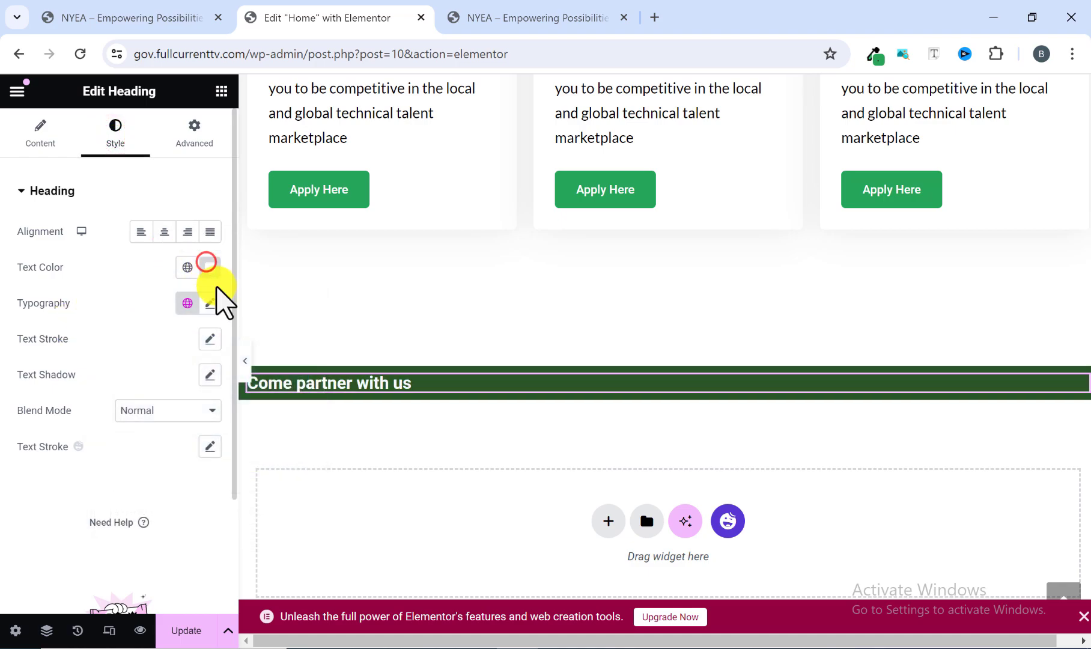
# Set the "Come partner with us" heading's typography to the Lato font family at 40 px.
pyautogui.click(211, 303)
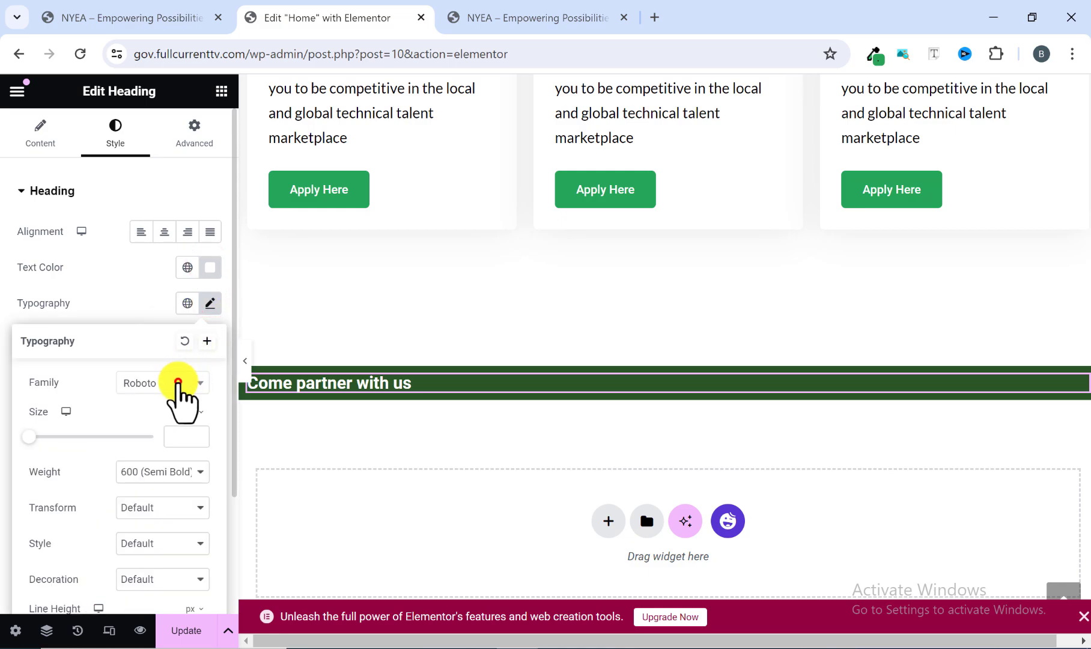
pyautogui.click(177, 382)
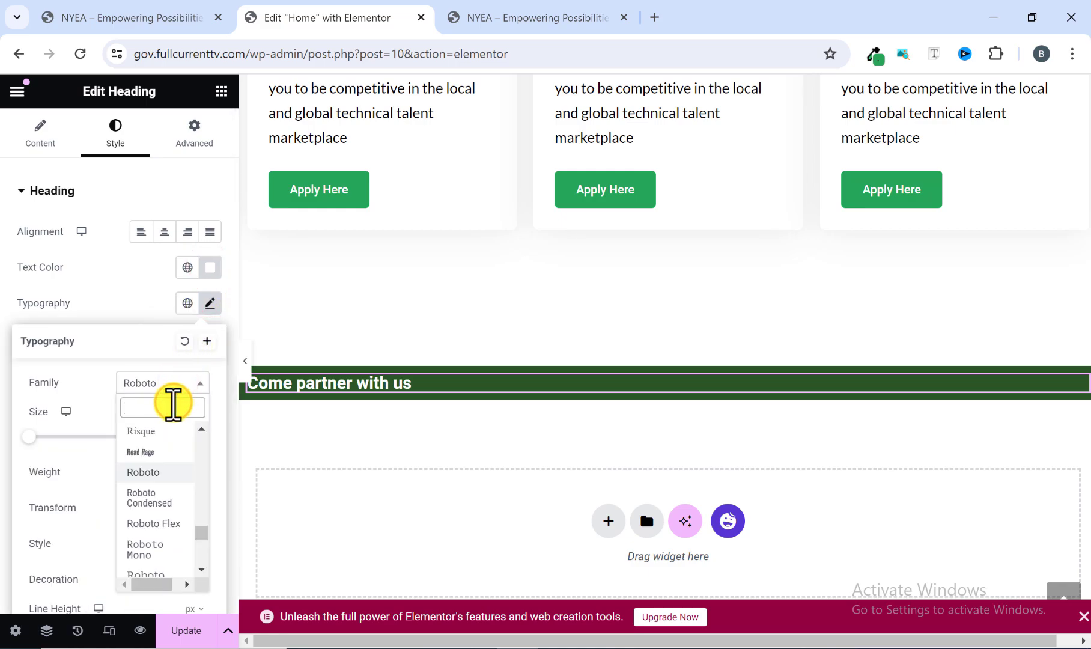
pyautogui.write('lato')
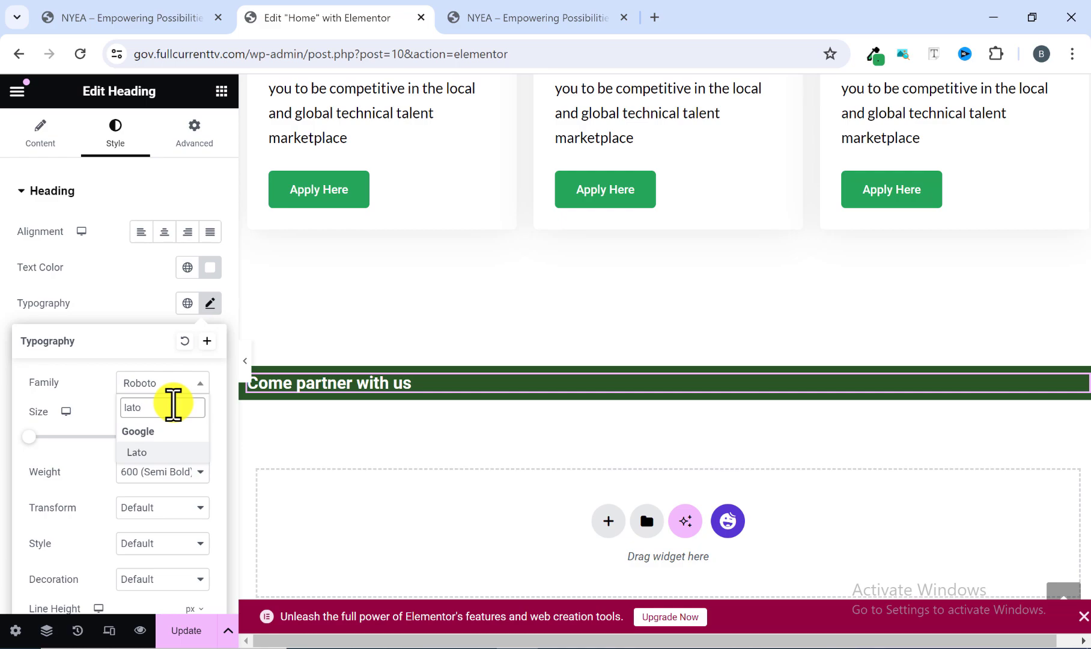
pyautogui.click(158, 451)
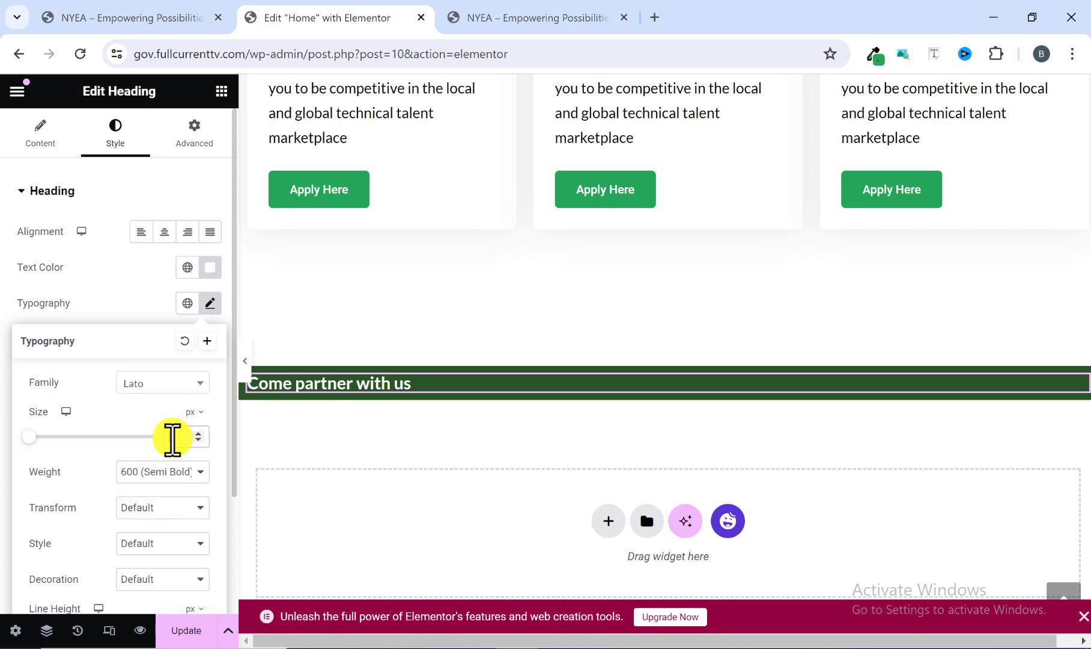
pyautogui.write('40')
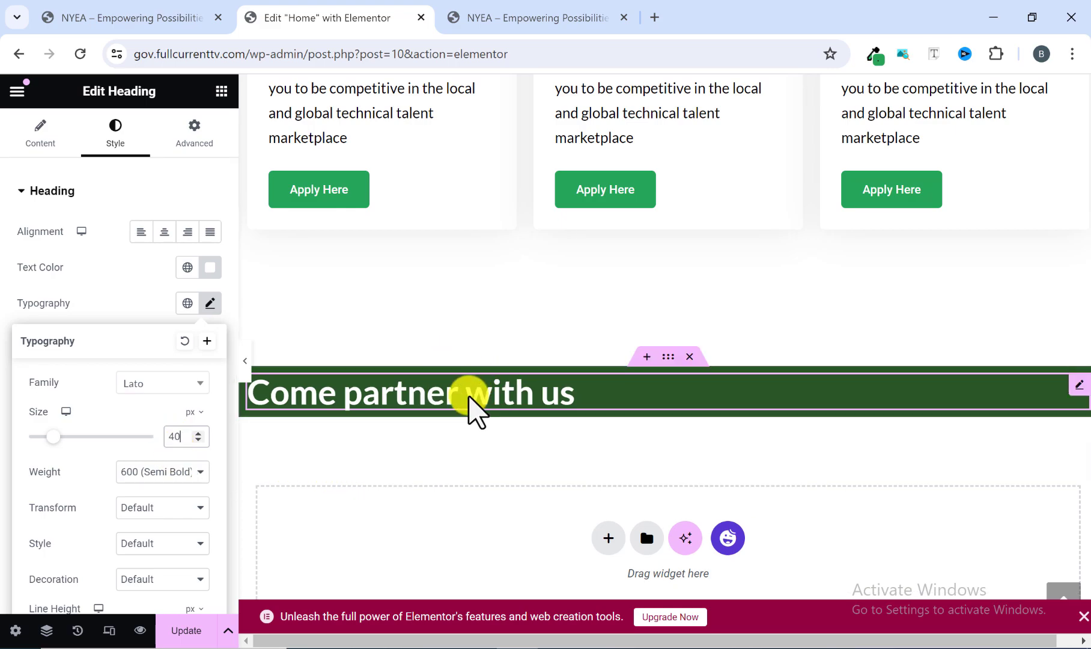
# Copy the "Funders, Corporates, Placement Organisations…" line from the reference site and add a Text Editor widget below the "Come partner with us" heading.
pyautogui.click(540, 20)
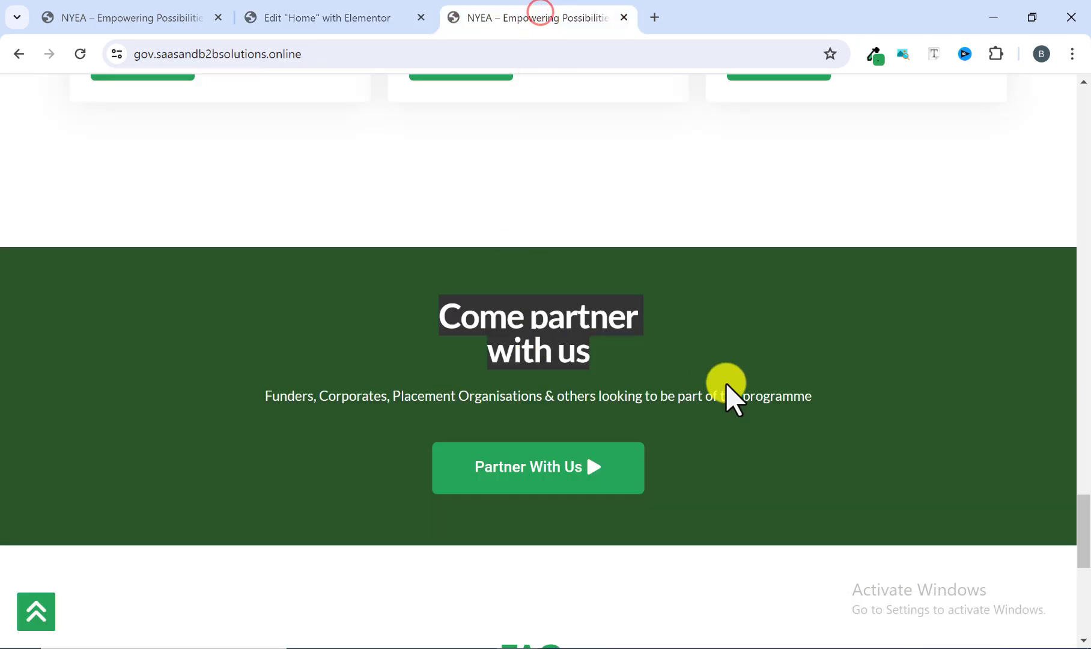
pyautogui.moveTo(826, 396); pyautogui.dragTo(243, 398)
pyautogui.rightClick(285, 391)
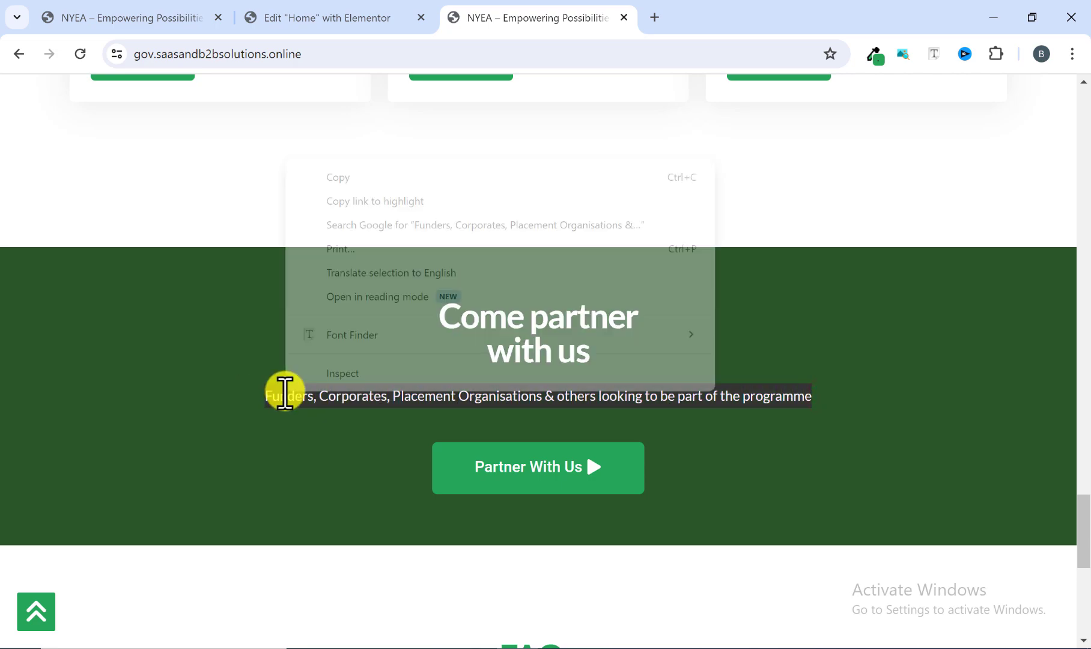
pyautogui.click(352, 178)
pyautogui.click(337, 13)
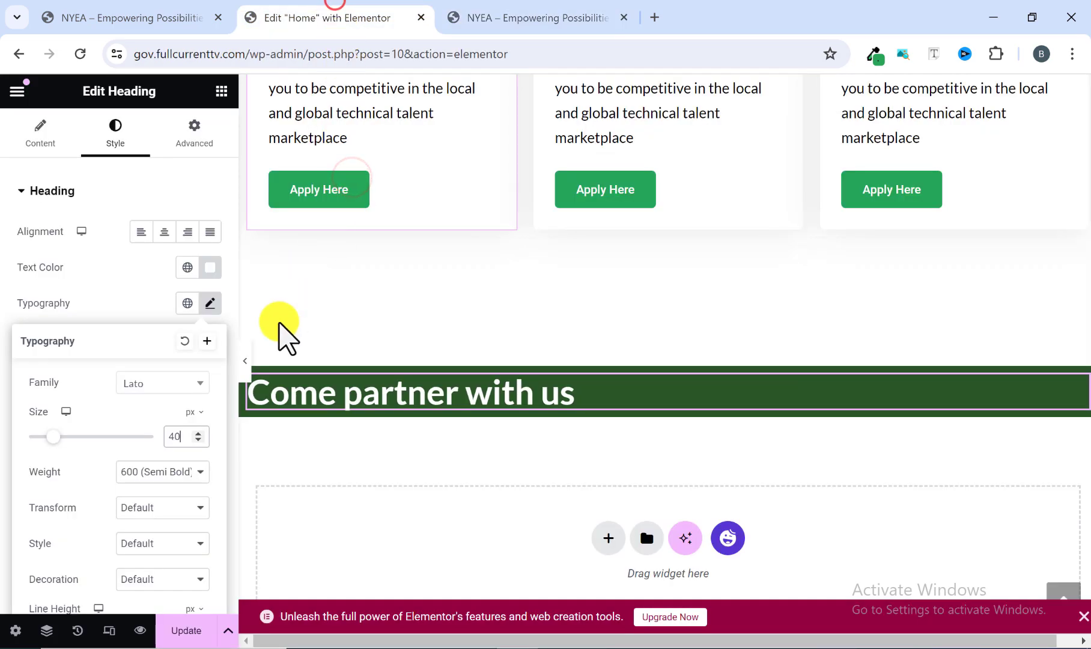
pyautogui.click(221, 90)
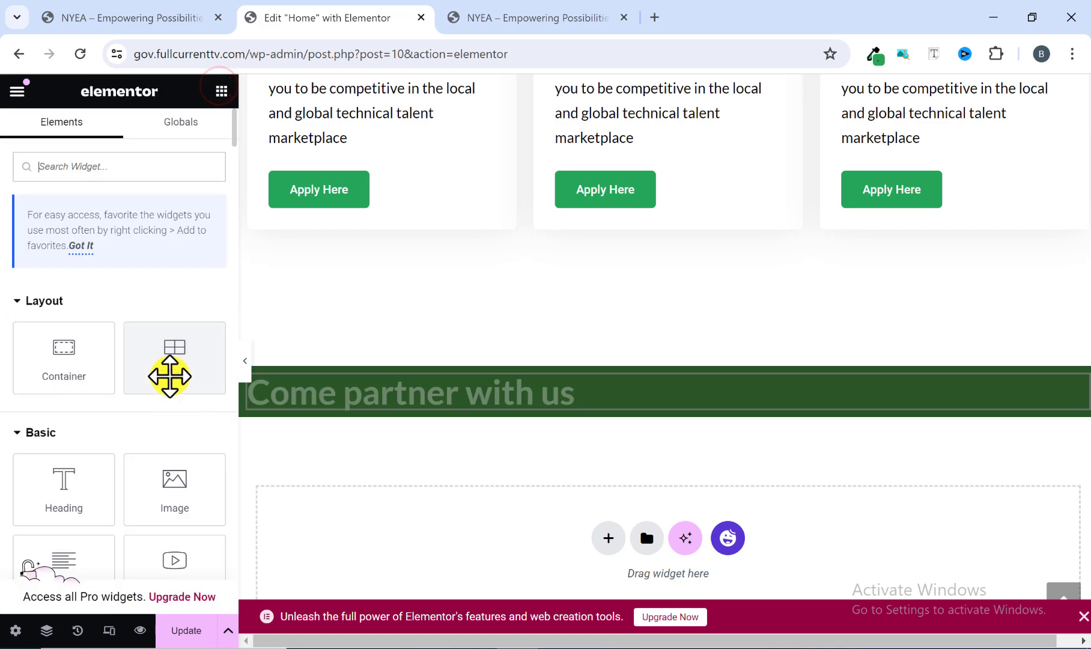
pyautogui.moveTo(75, 487); pyautogui.dragTo(318, 416)
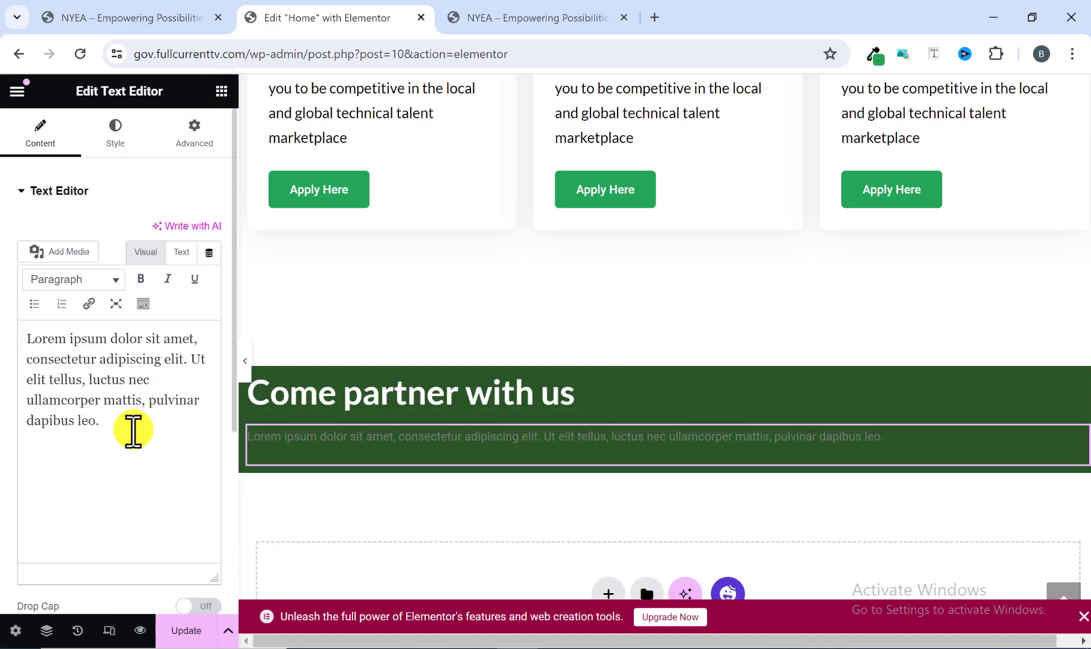
# Replace the new text widget's placeholder with "Funders, Corporates, Placement Organisations & others looking to be part of the programme".
pyautogui.moveTo(130, 431); pyautogui.dragTo(12, 359)
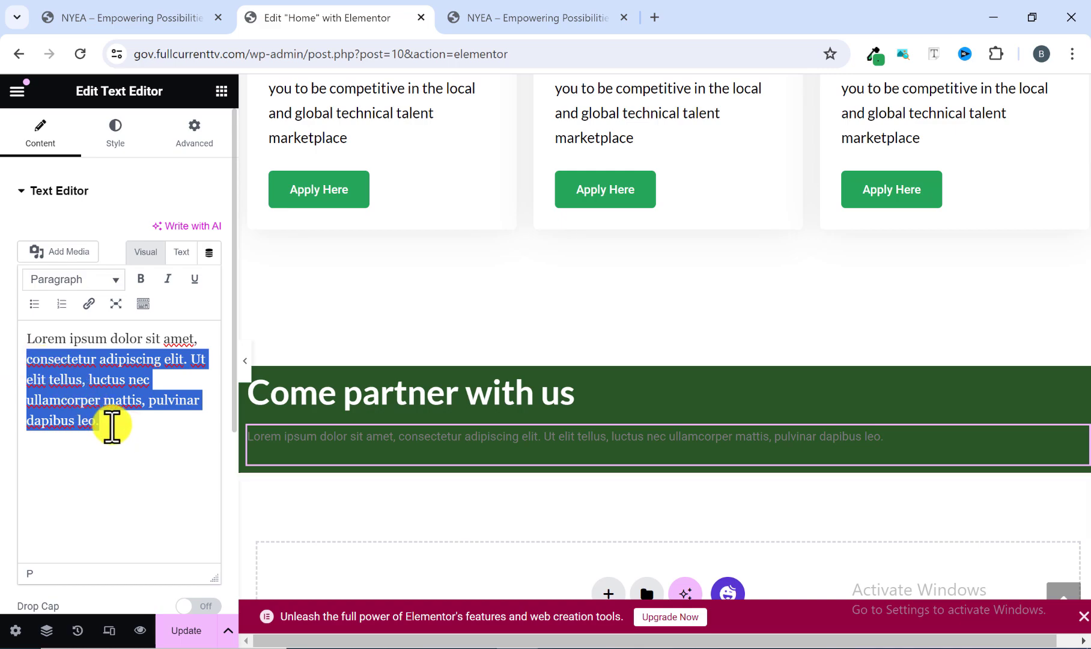
pyautogui.click(131, 434)
pyautogui.hotkey('ctrl', 'a')
pyautogui.hotkey('ctrl', 'v')
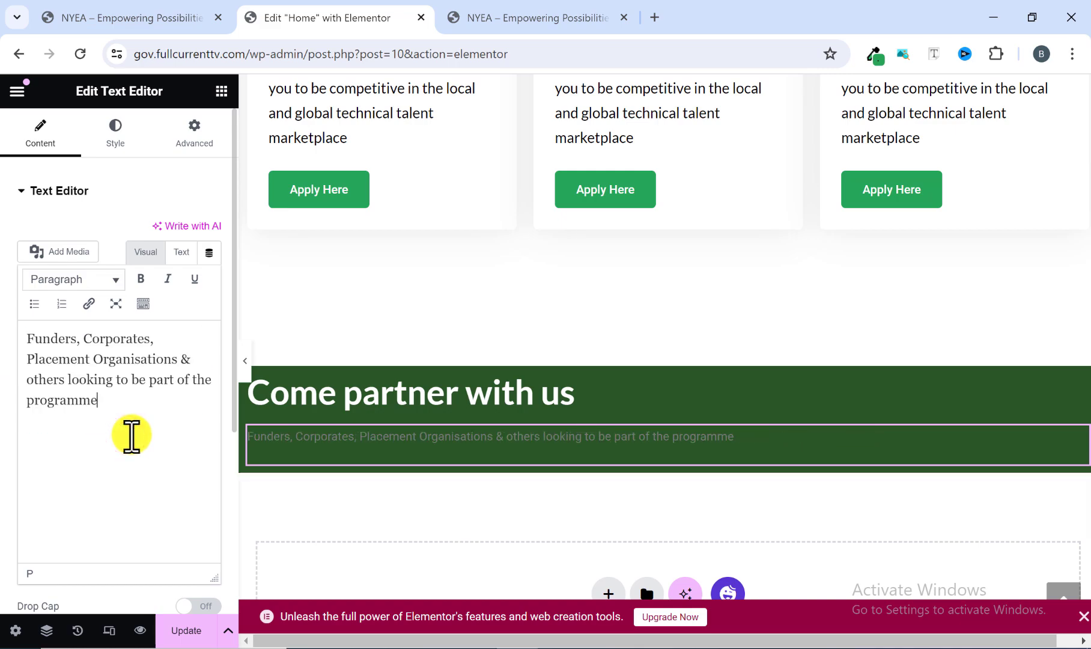
# Set the text color of the "Funders, Corporates…" paragraph to white (#FFFFFF).
pyautogui.click(123, 133)
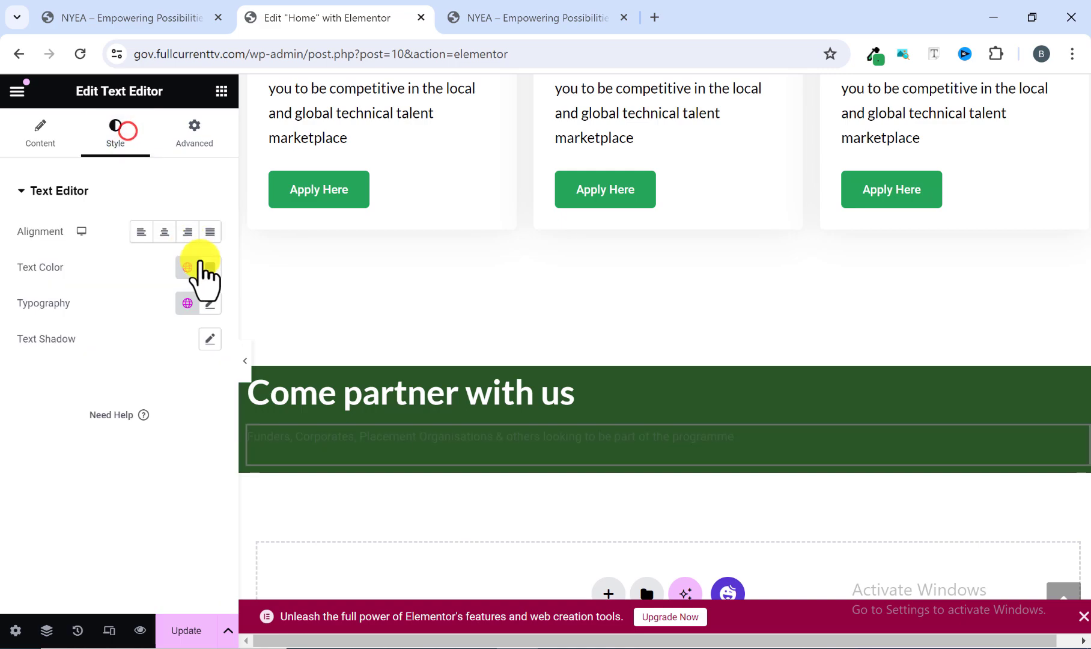
pyautogui.click(207, 267)
pyautogui.write('#FFFFFF')
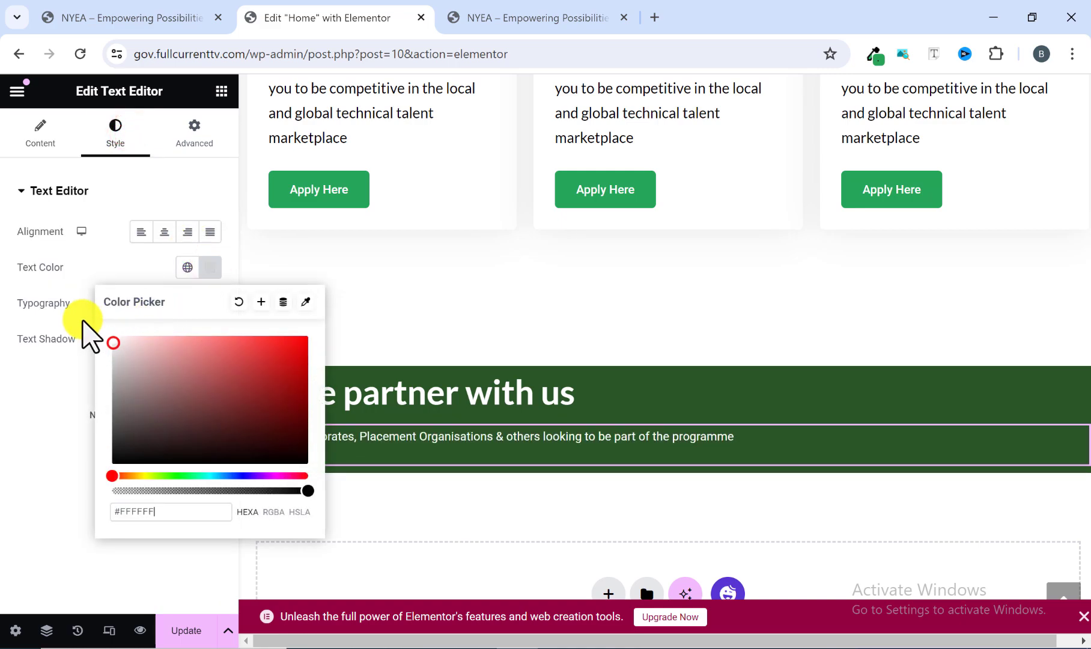
pyautogui.click(78, 349)
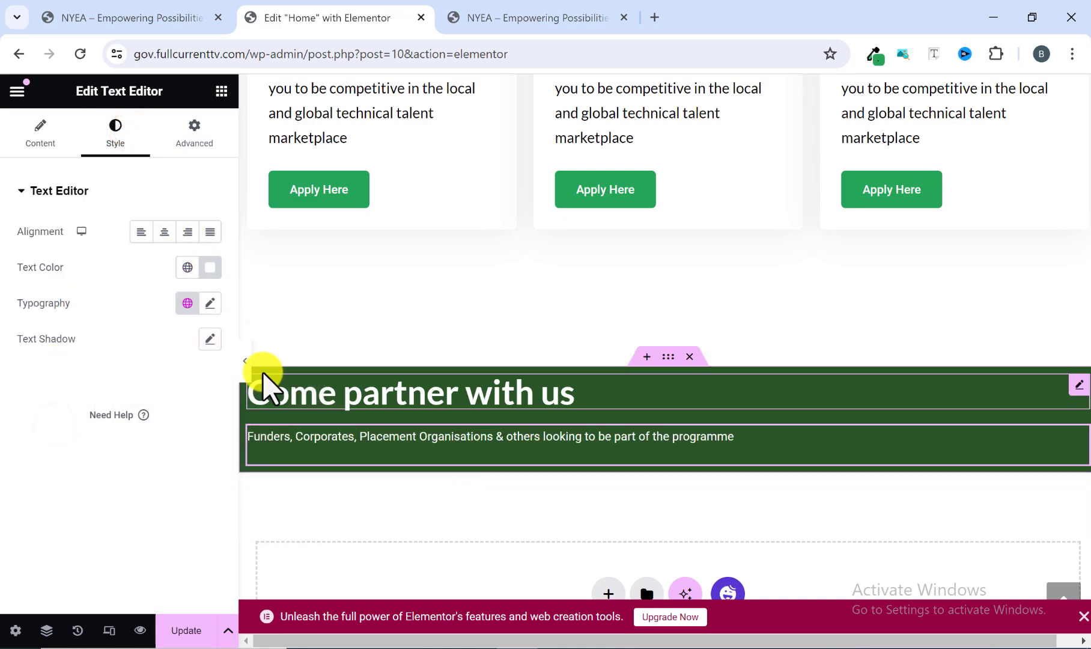
# Set the "Funders, Corporates…" paragraph's typography to Lato at 16 px and update the page.
pyautogui.click(212, 305)
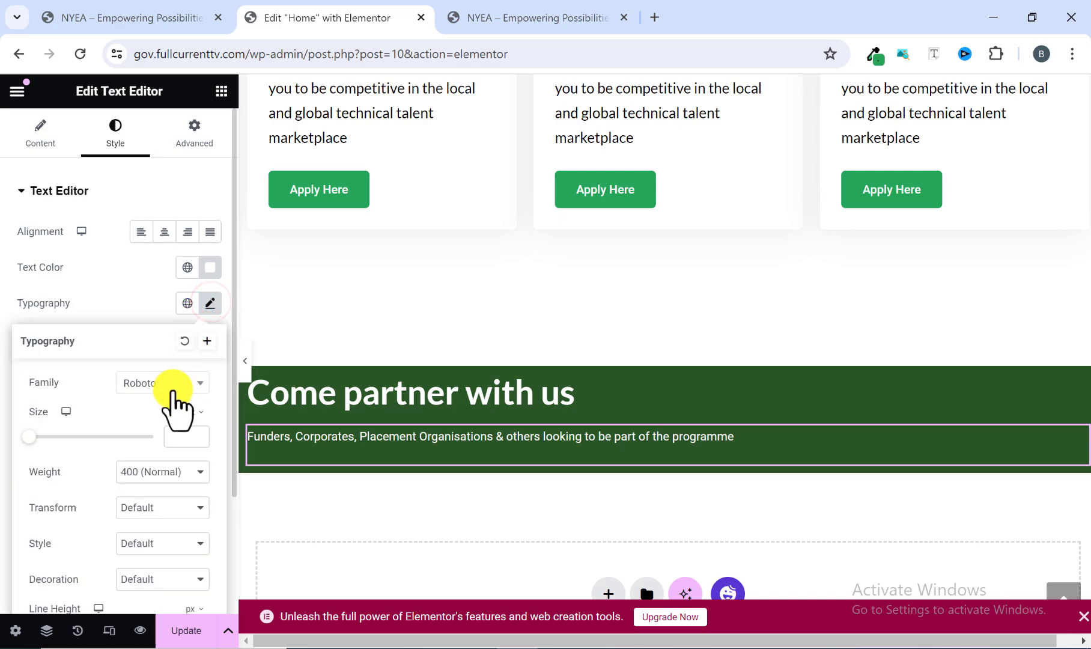
pyautogui.click(174, 388)
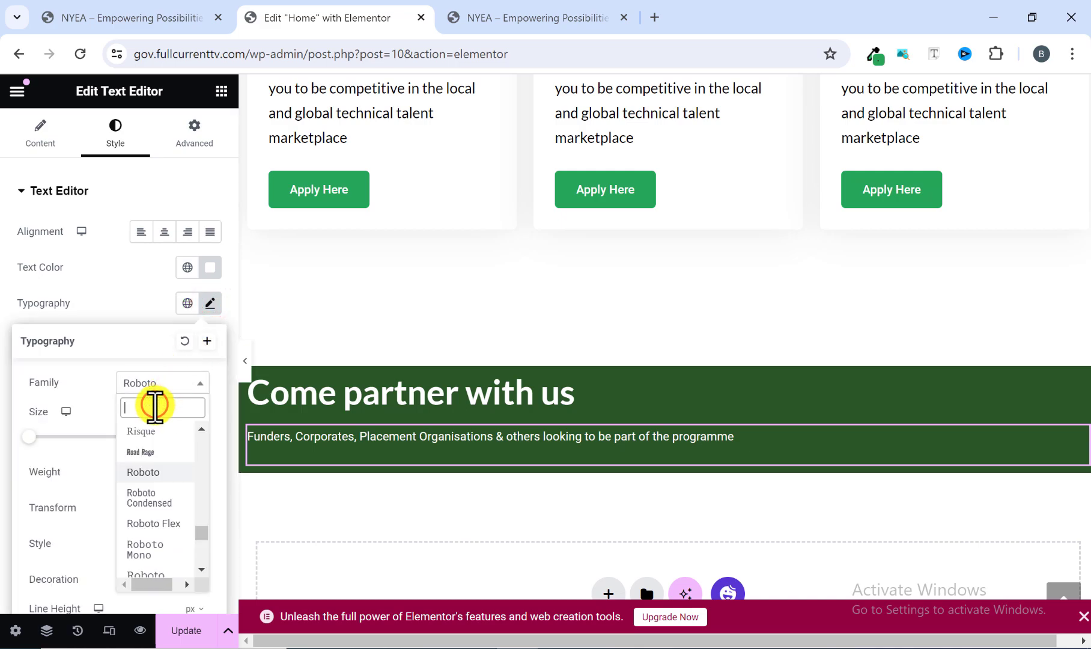
pyautogui.write('lato')
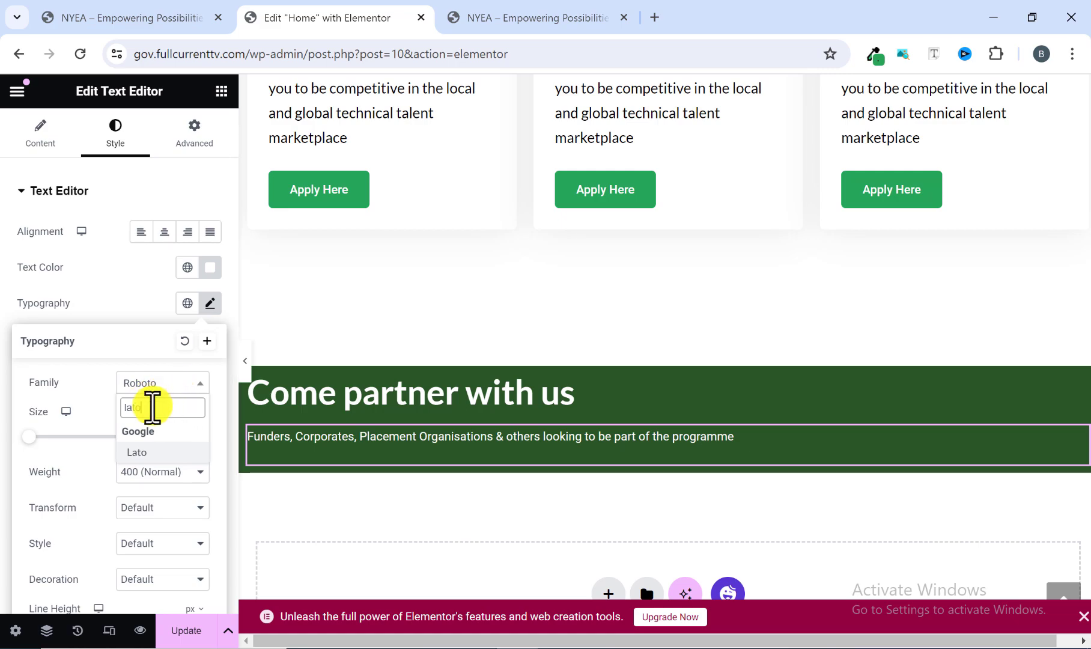
pyautogui.click(151, 457)
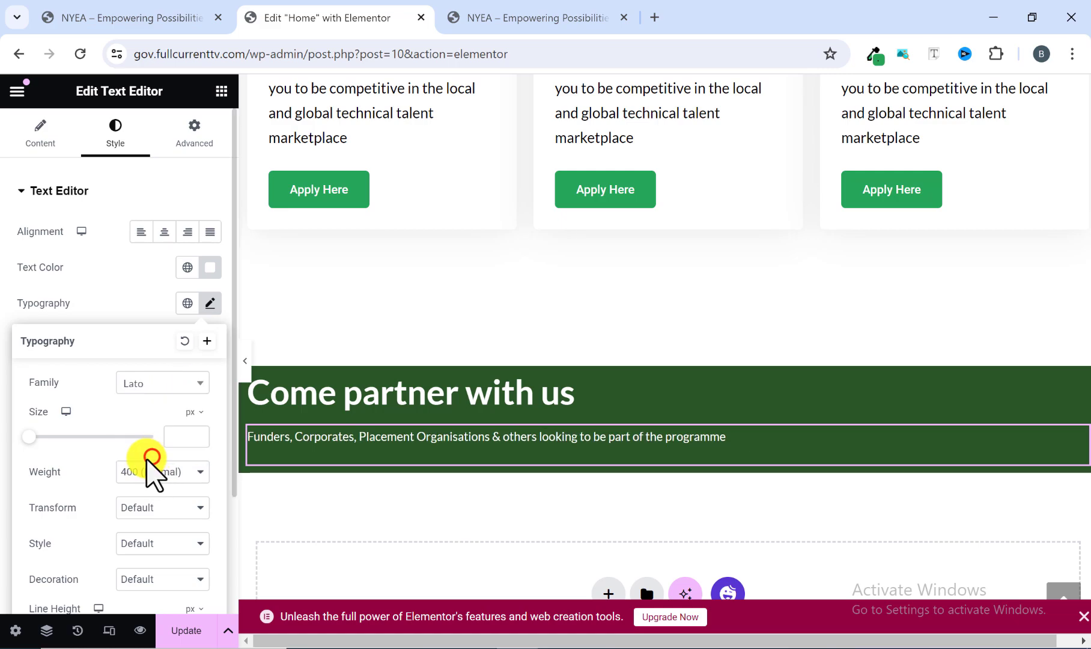
pyautogui.scroll(-1, 152, 462)
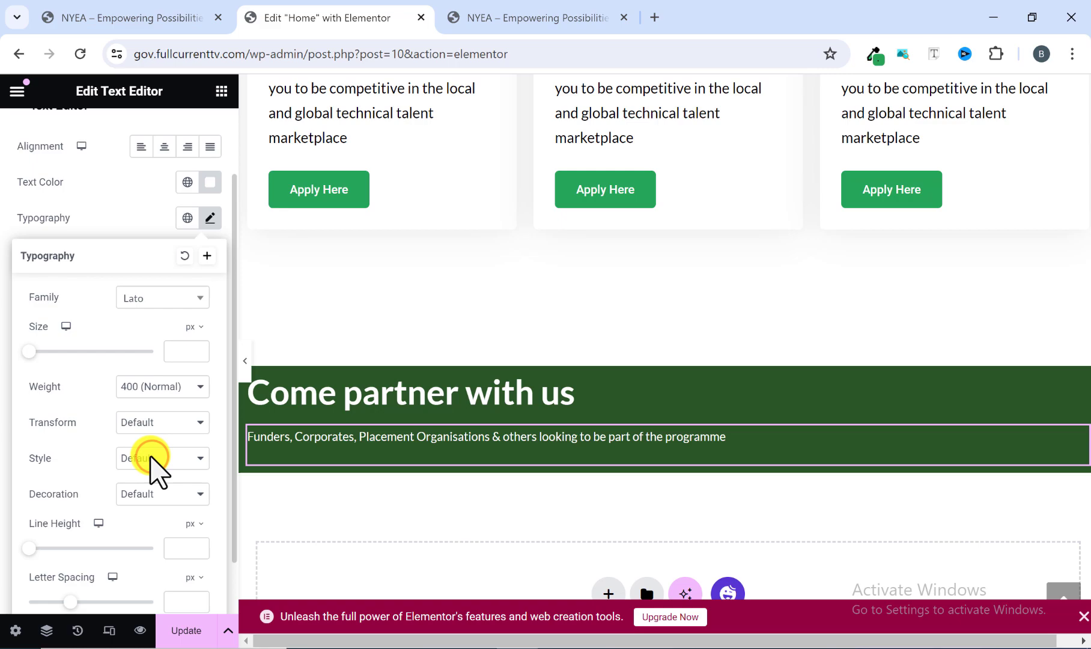
pyautogui.click(167, 346)
pyautogui.write('16')
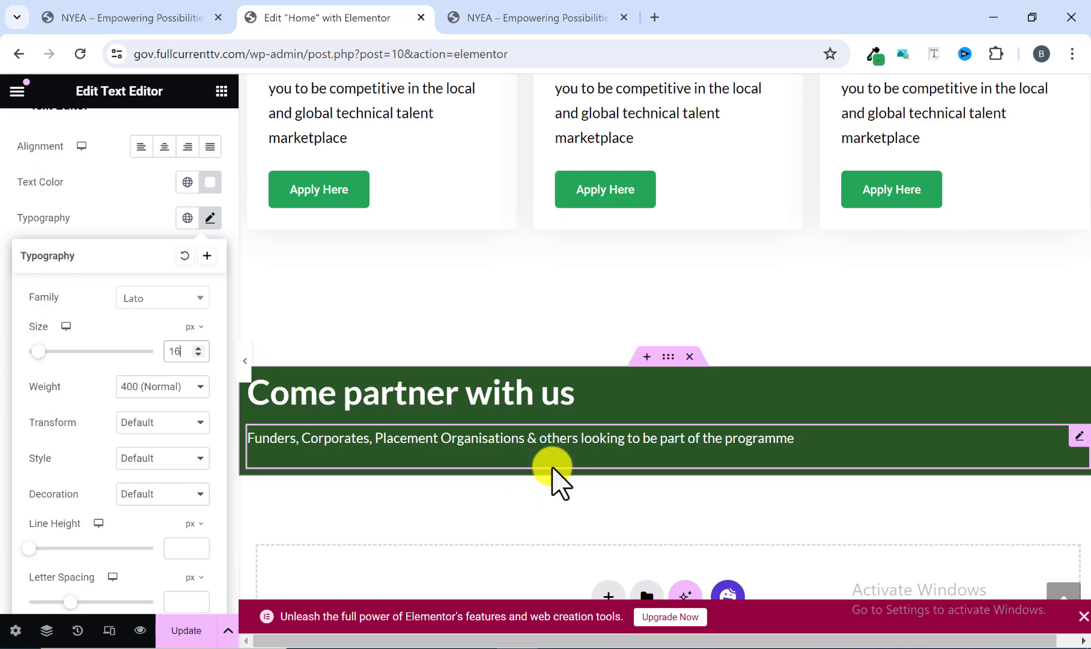
pyautogui.click(192, 631)
# Check the reference section's "Partner With Us" button and copy the hero section's "Read More" button for reuse.
pyautogui.click(568, 12)
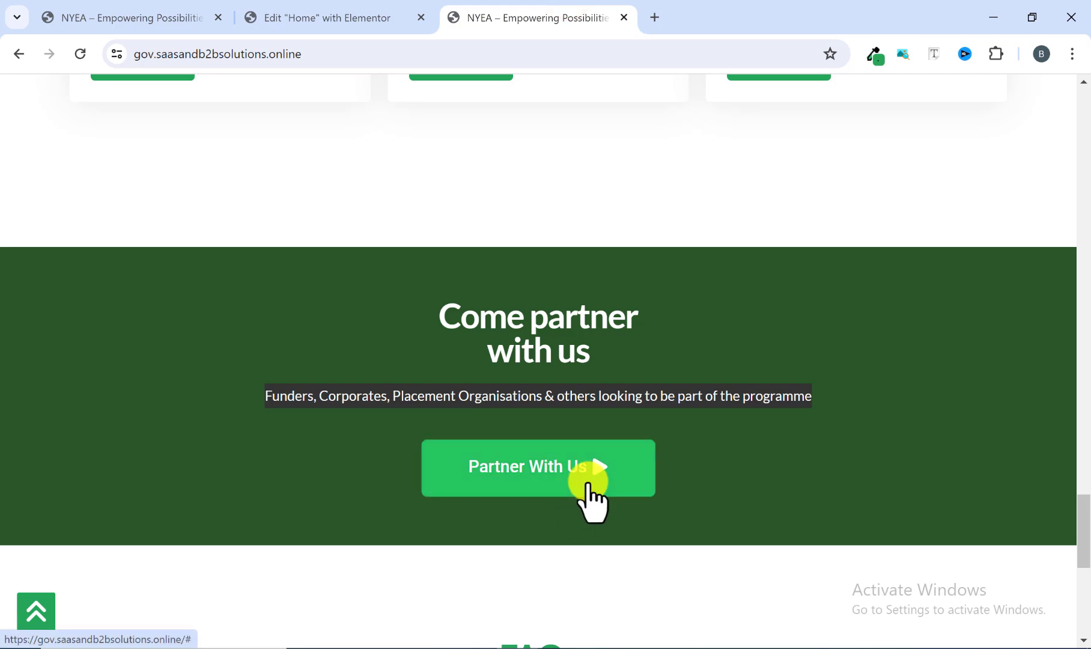
pyautogui.click(361, 12)
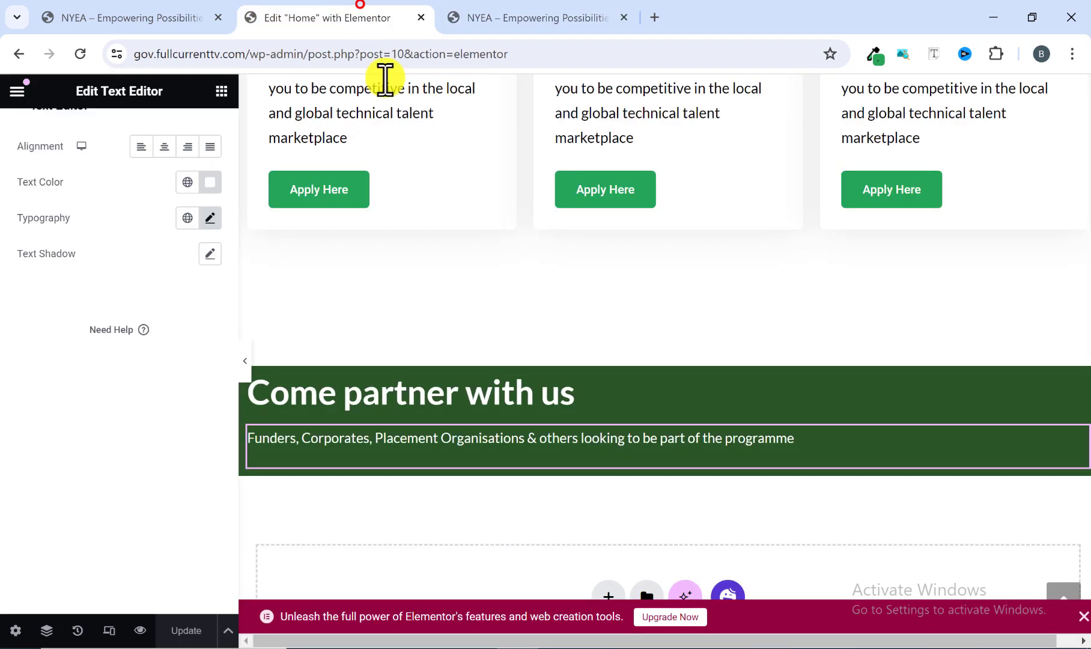
pyautogui.scroll(20, 460, 404)
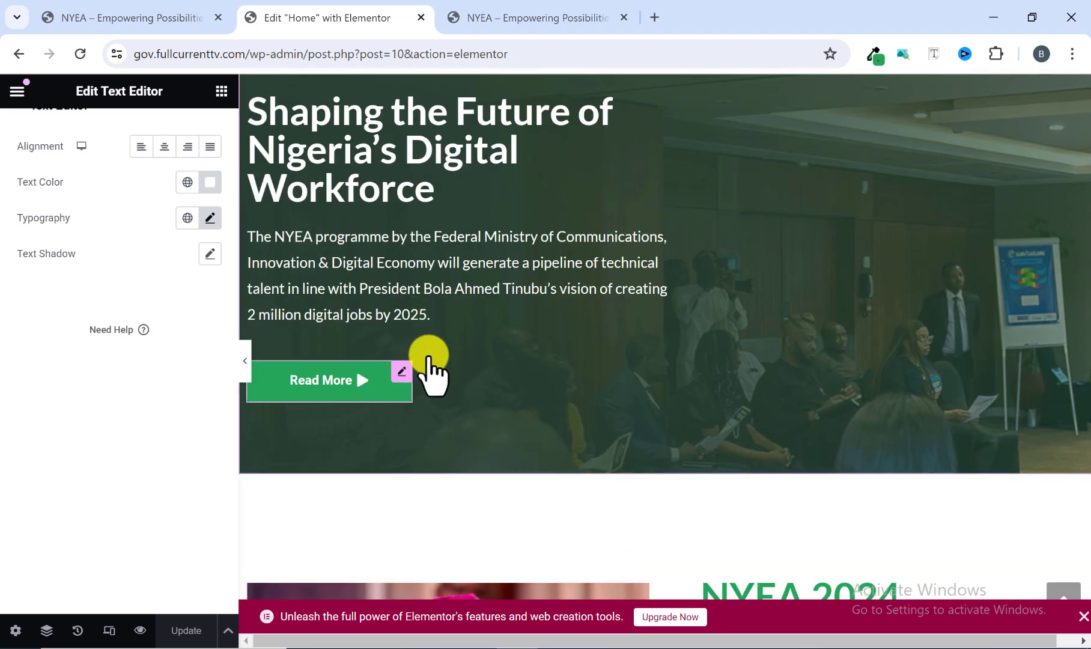
pyautogui.rightClick(399, 369)
pyautogui.click(441, 332)
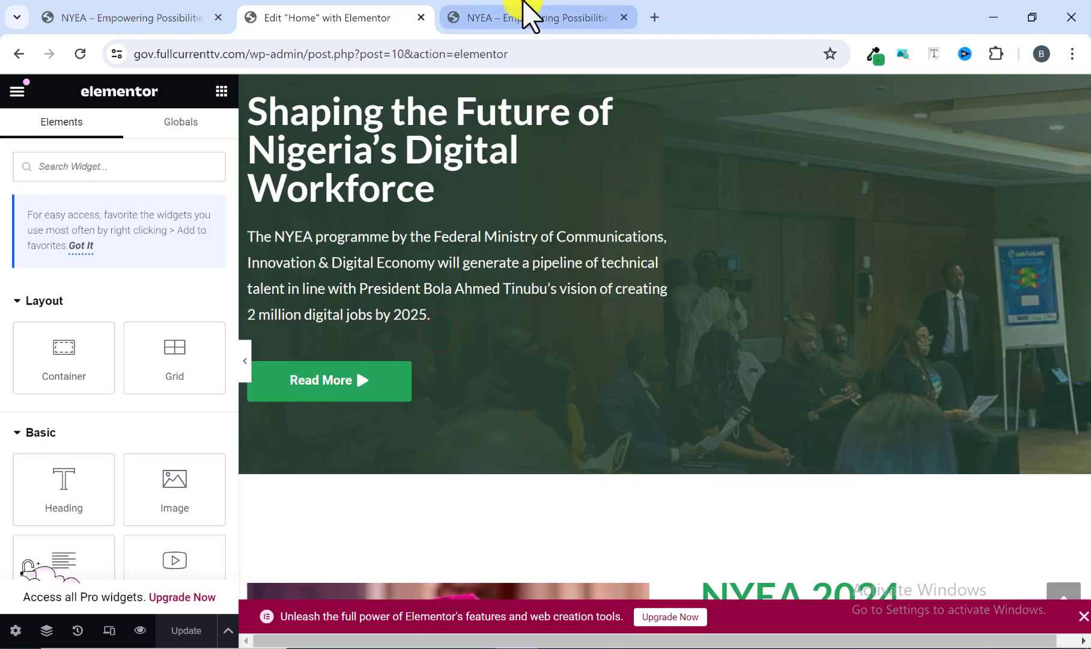
pyautogui.click(524, 12)
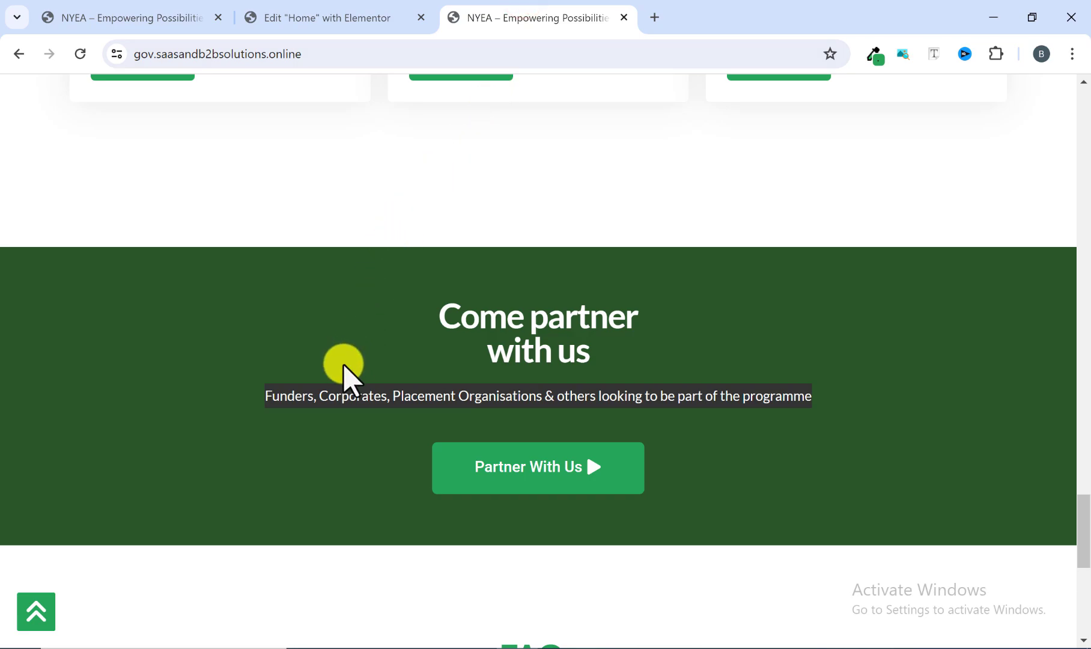
pyautogui.click(316, 12)
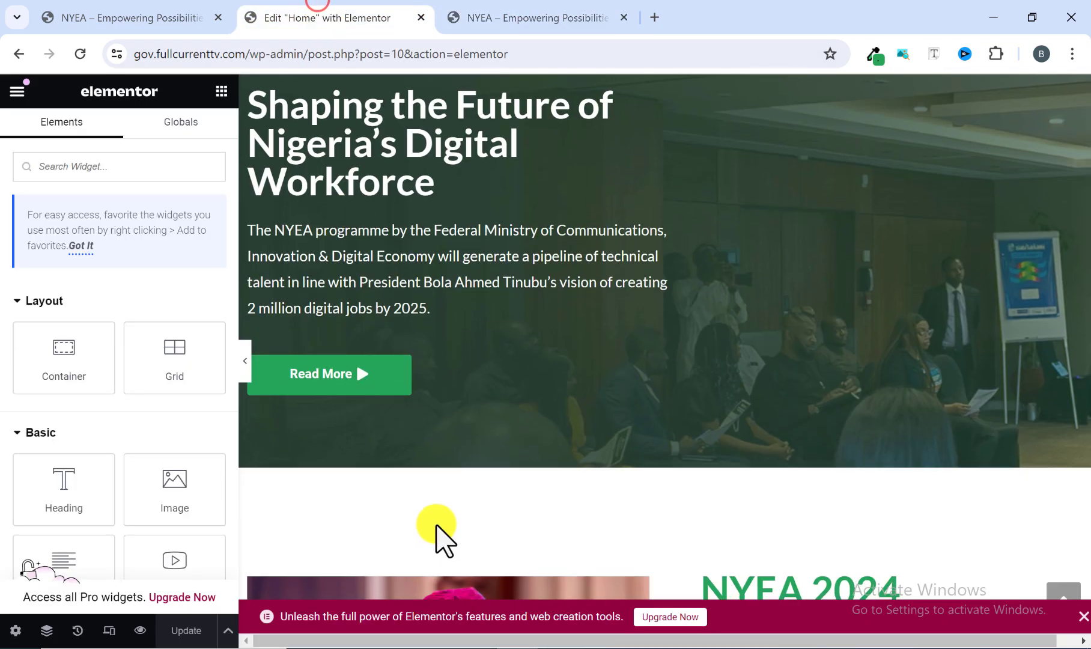
# Paste the copied button below the "Funders, Corporates…" paragraph in the dark green section.
pyautogui.scroll(-5, 420, 490)
pyautogui.scroll(-15, 421, 490)
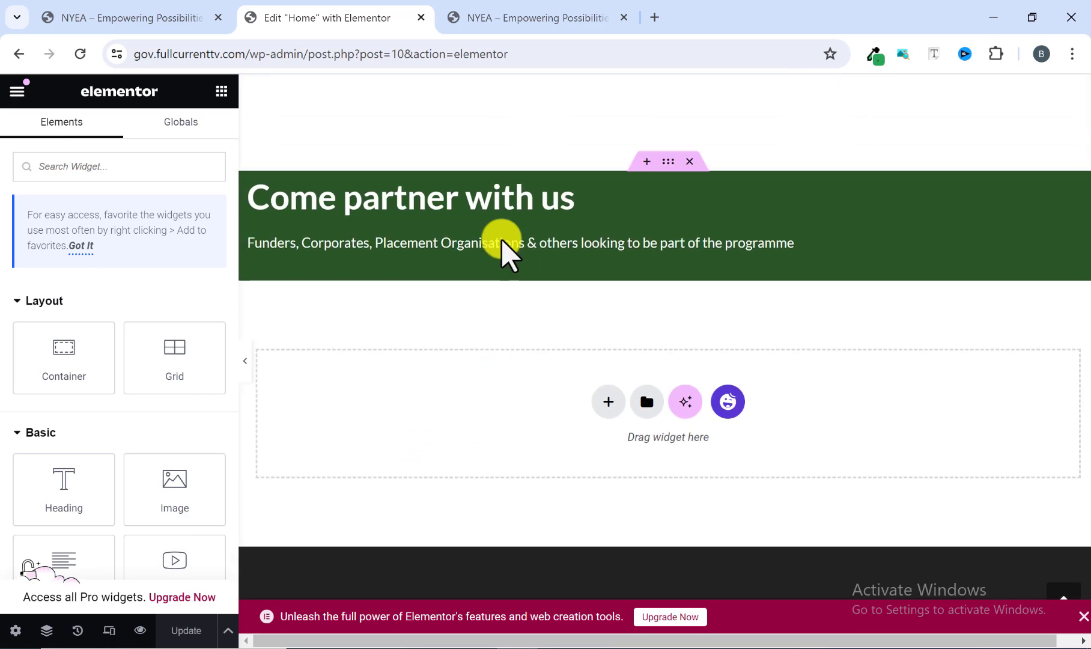
pyautogui.rightClick(324, 246)
pyautogui.click(359, 363)
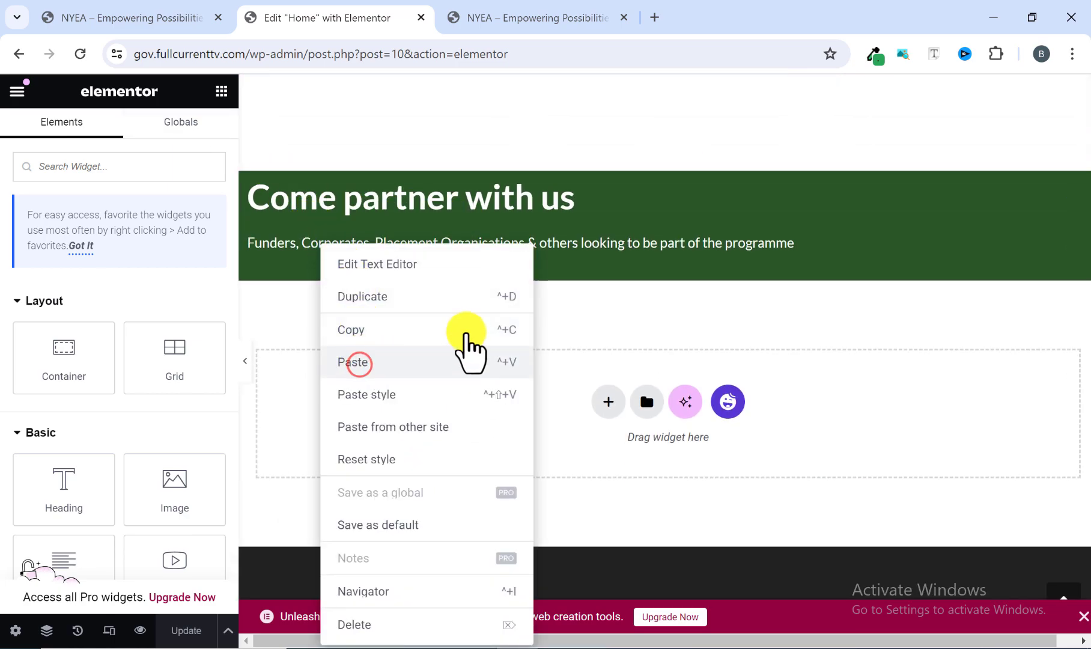
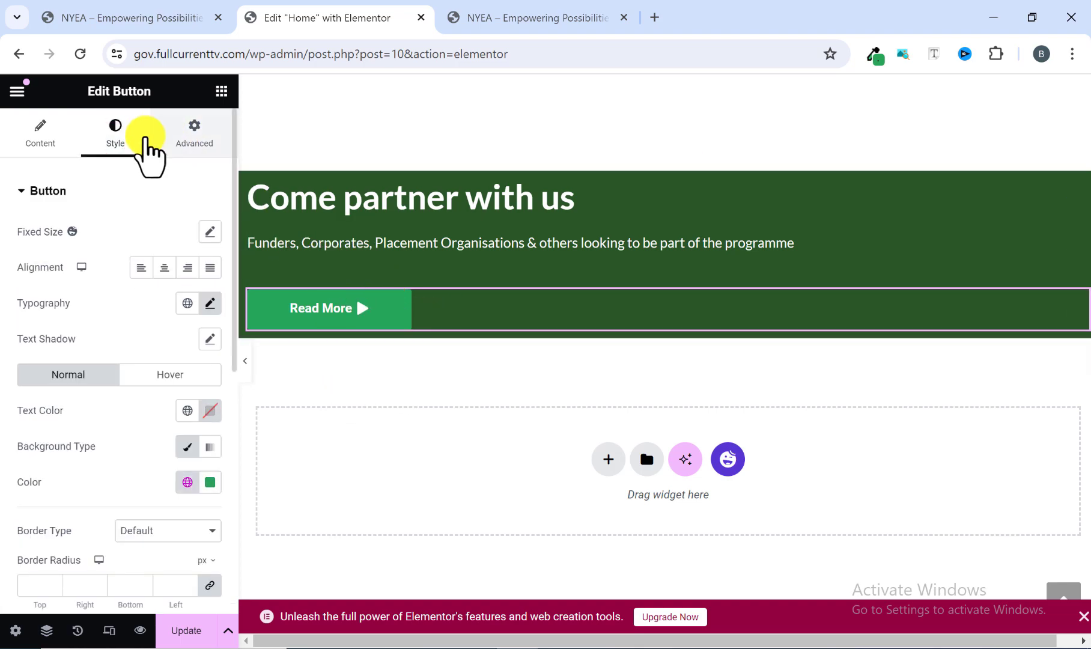
# Set the pasted button's top and bottom padding to 20 px, comparing its height with the reference button.
pyautogui.scroll(-5, 93, 362)
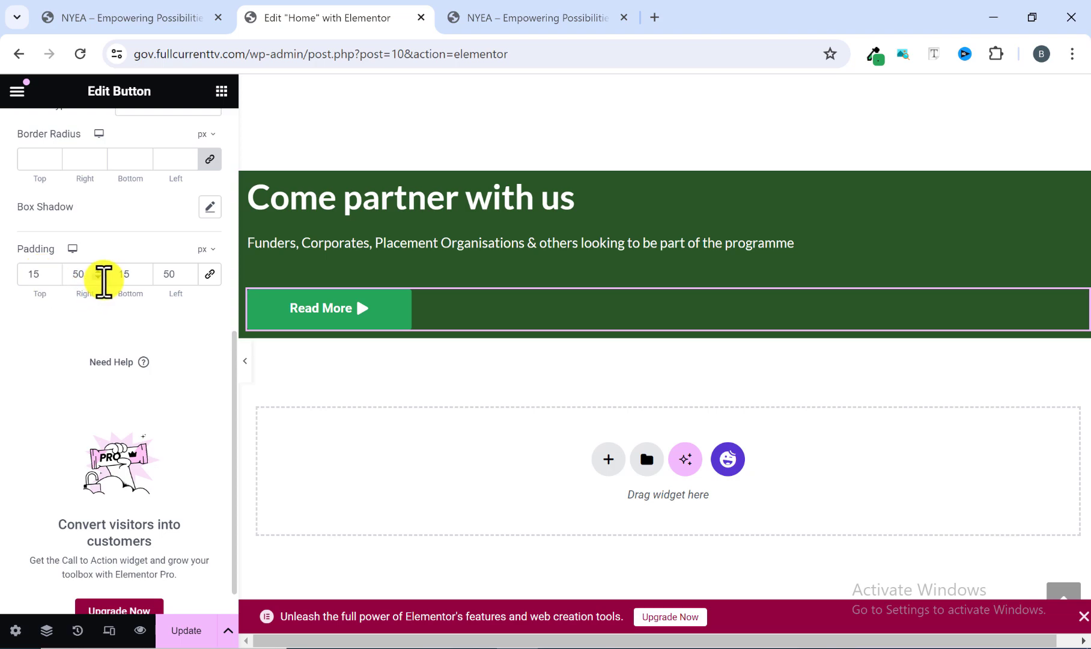
pyautogui.click(481, 13)
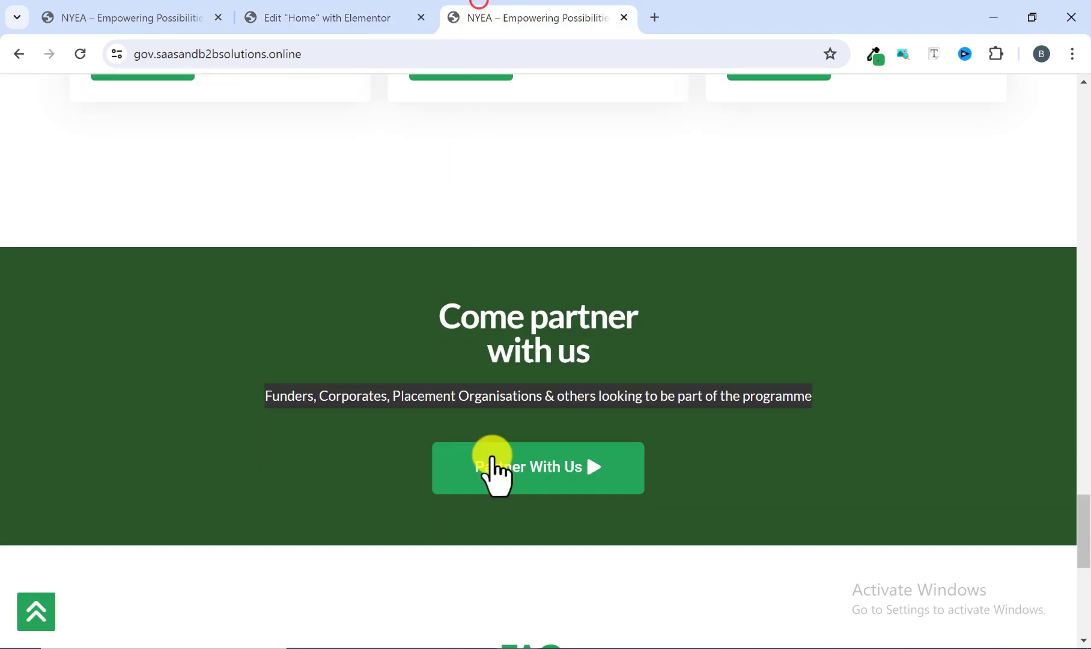
pyautogui.click(346, 13)
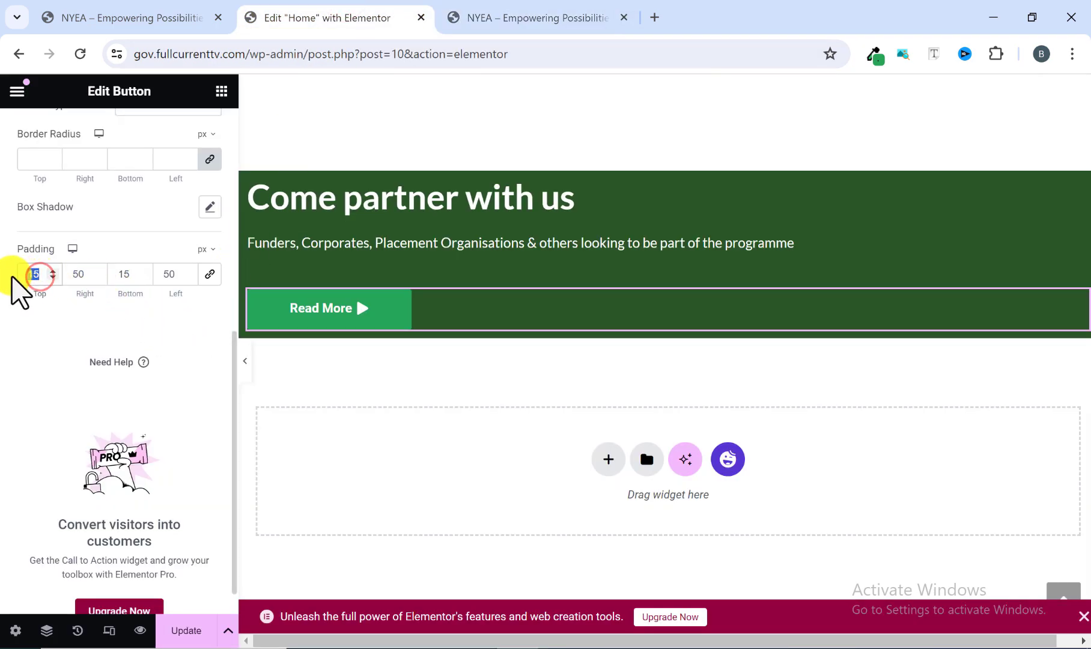
pyautogui.write('20')
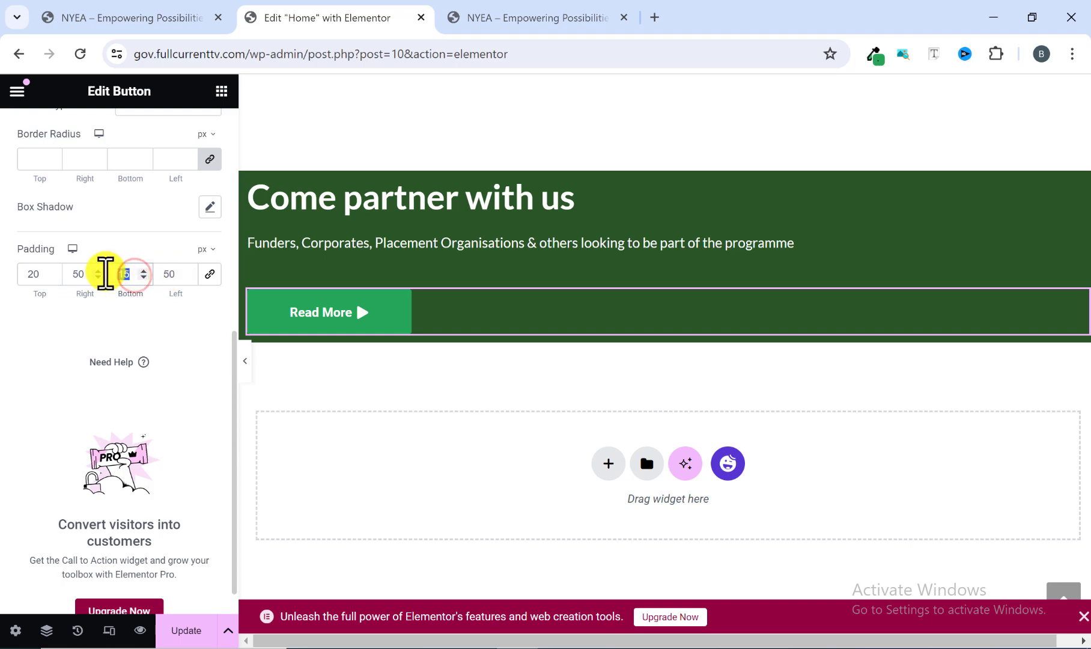
pyautogui.write('20')
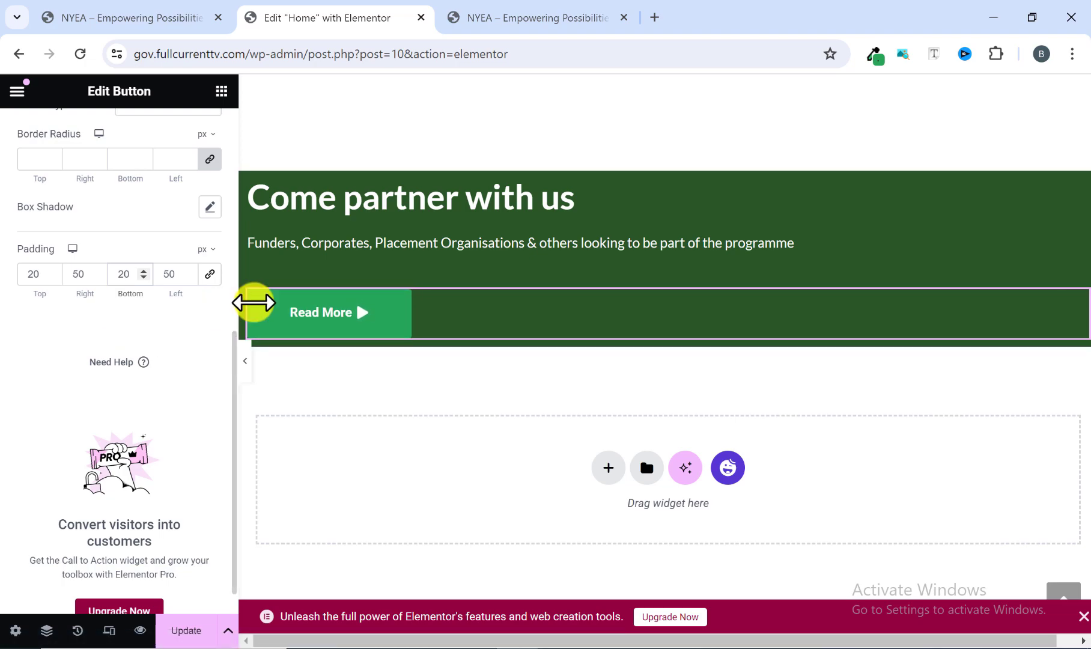
# Copy the "Partner With Us" label from the button in the reference site's "Come partner with us" section.
pyautogui.click(523, 14)
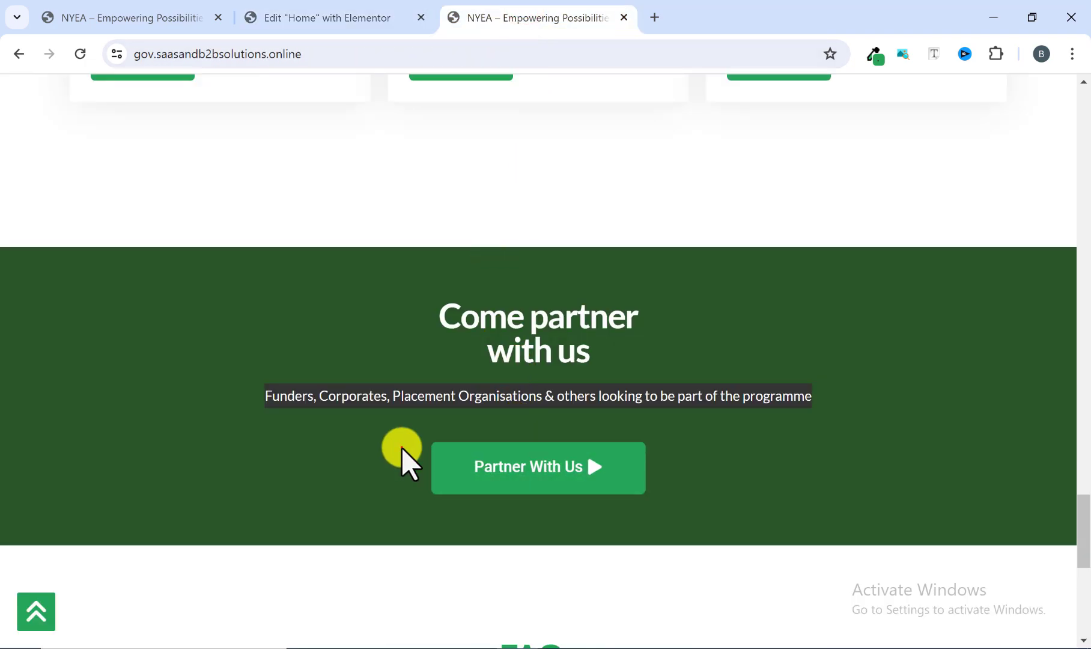
pyautogui.moveTo(402, 447); pyautogui.dragTo(584, 492)
pyautogui.rightClick(575, 472)
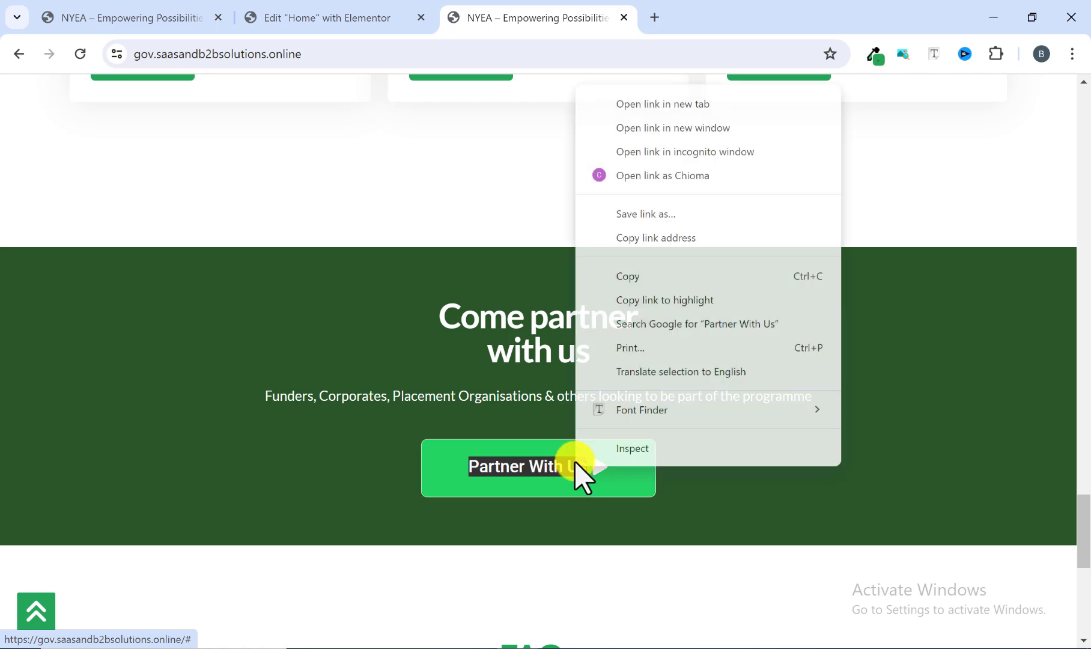
pyautogui.click(650, 276)
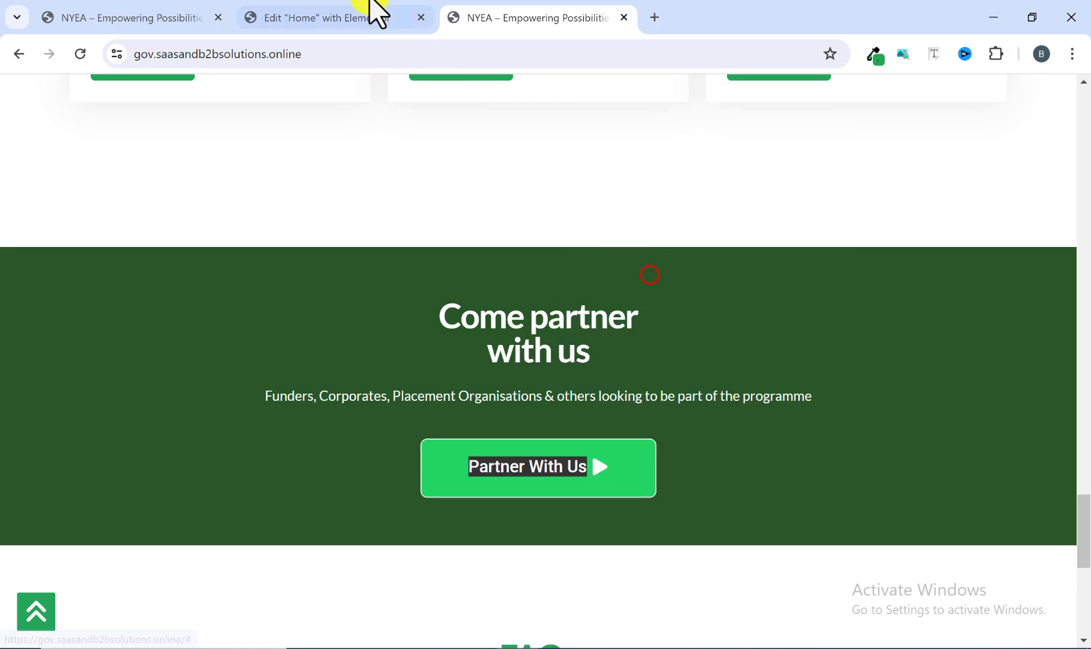
# Replace the "Read More" button's text in the dark green section with the copied "Partner With Us" label.
pyautogui.click(358, 17)
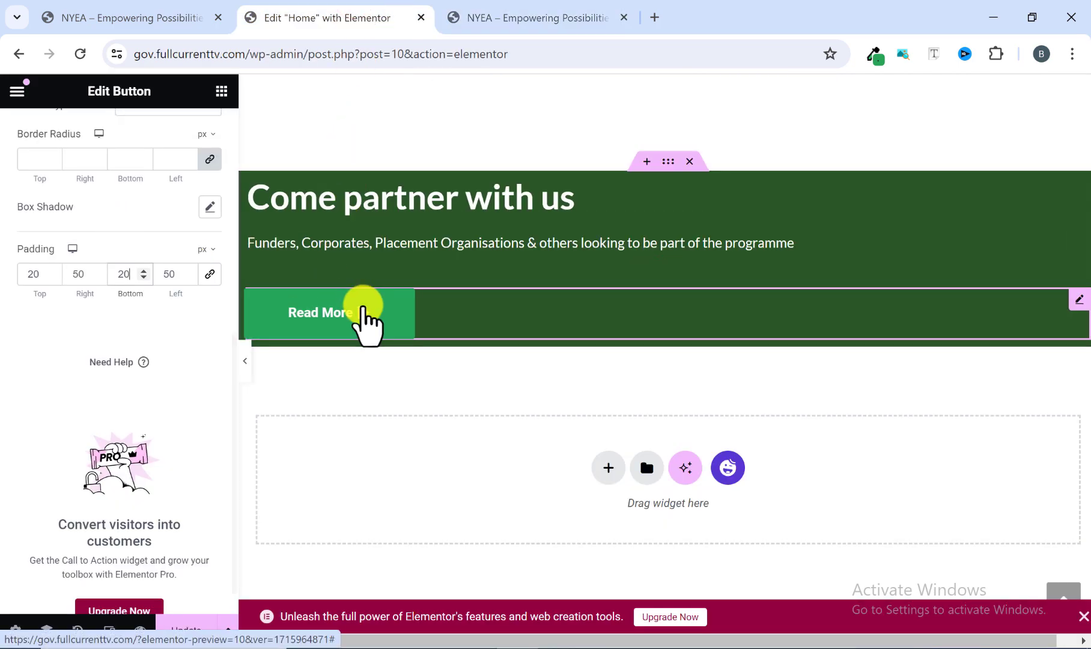
pyautogui.click(349, 312)
pyautogui.scroll(3, 46, 208)
pyautogui.scroll(3, 45, 207)
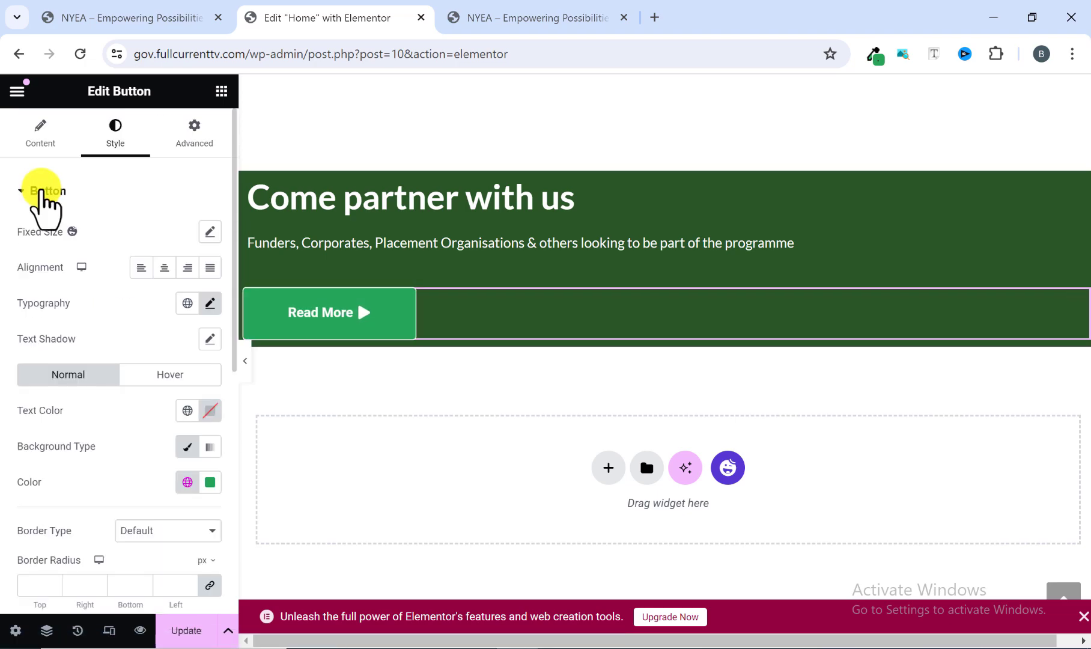
pyautogui.click(37, 135)
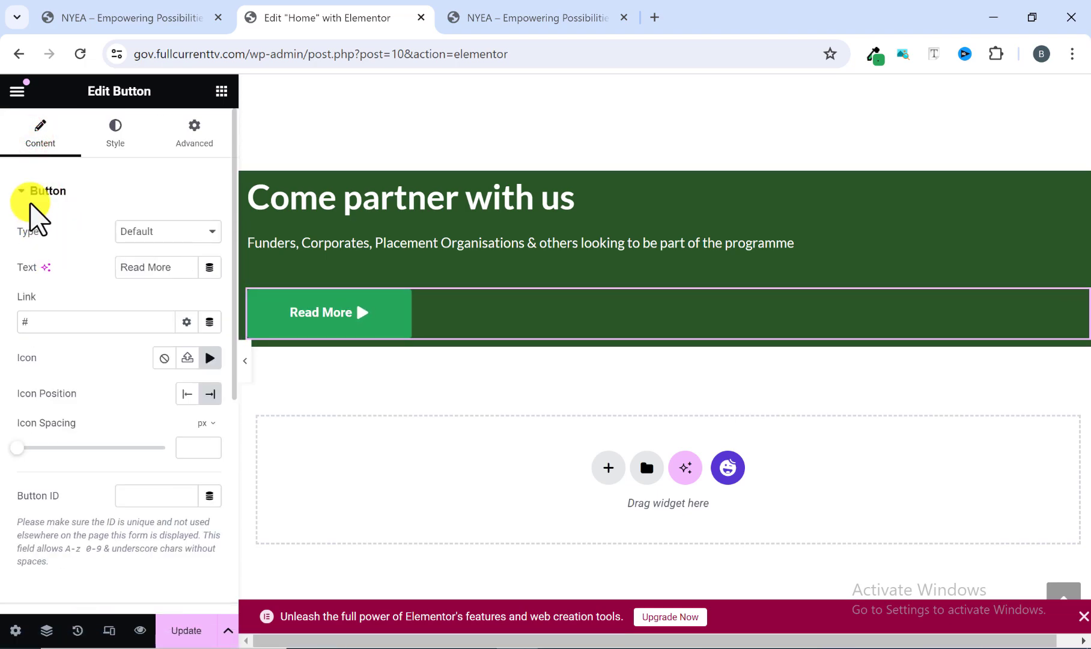
pyautogui.click(34, 142)
pyautogui.moveTo(173, 271); pyautogui.dragTo(109, 285)
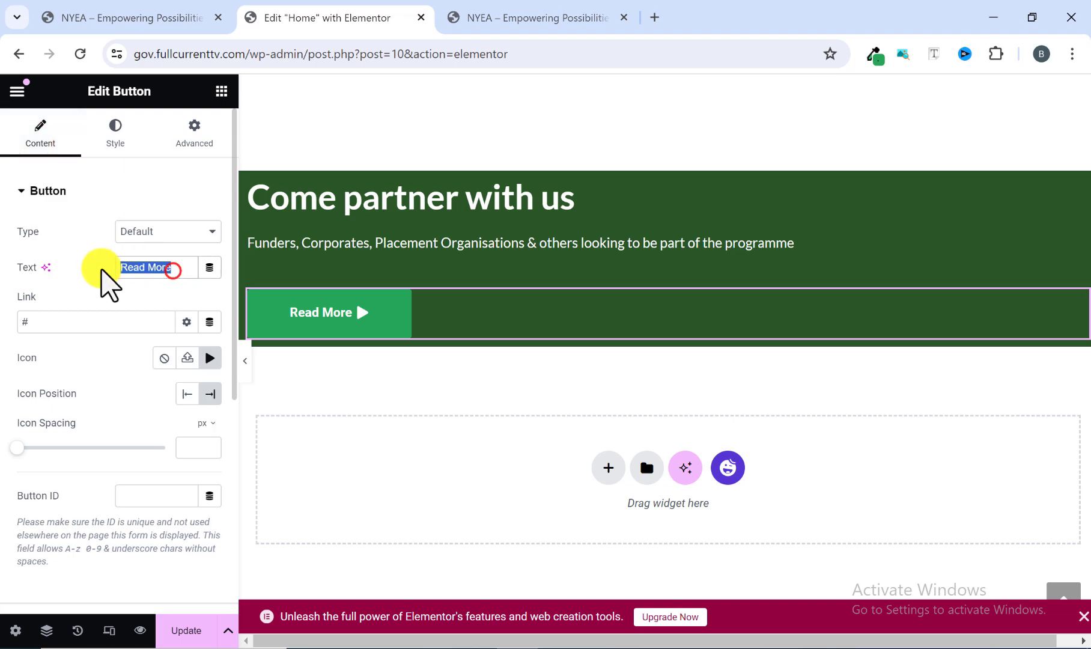
pyautogui.hotkey('ctrl', 'v')
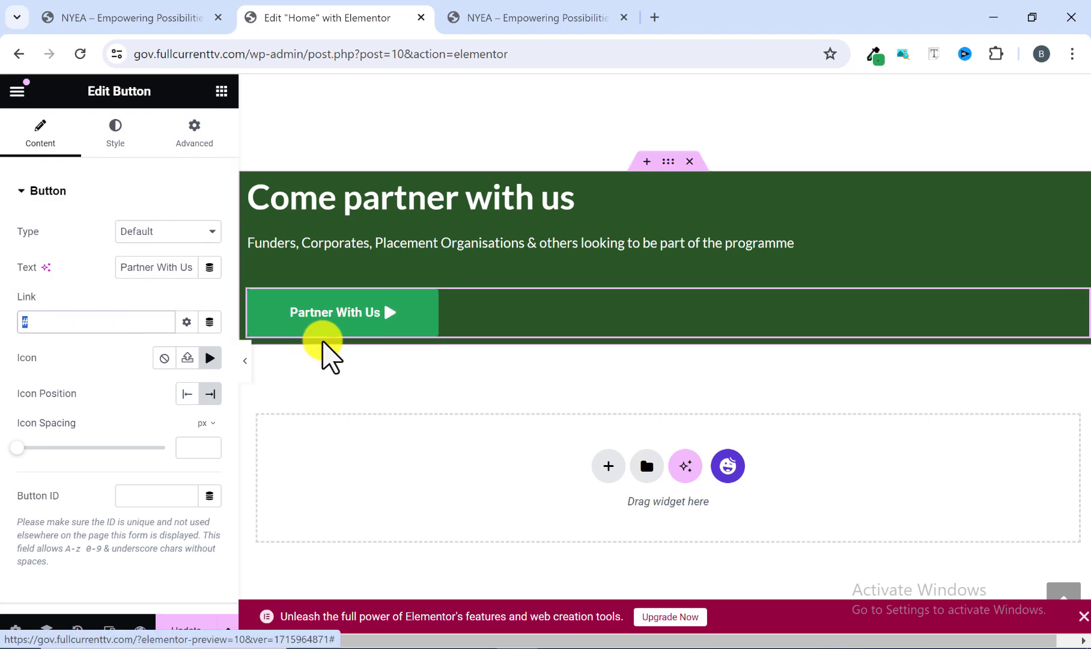
# Examine the hover effect of the "Partner With Us" button on the reference site.
pyautogui.click(519, 18)
pyautogui.click(719, 462)
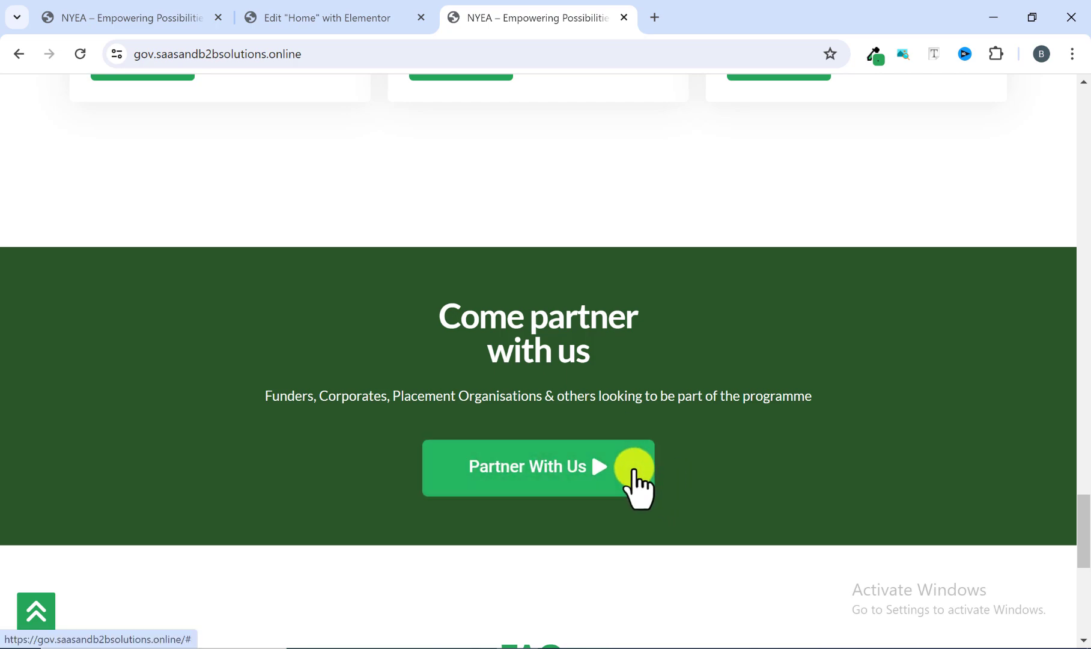
pyautogui.click(324, 13)
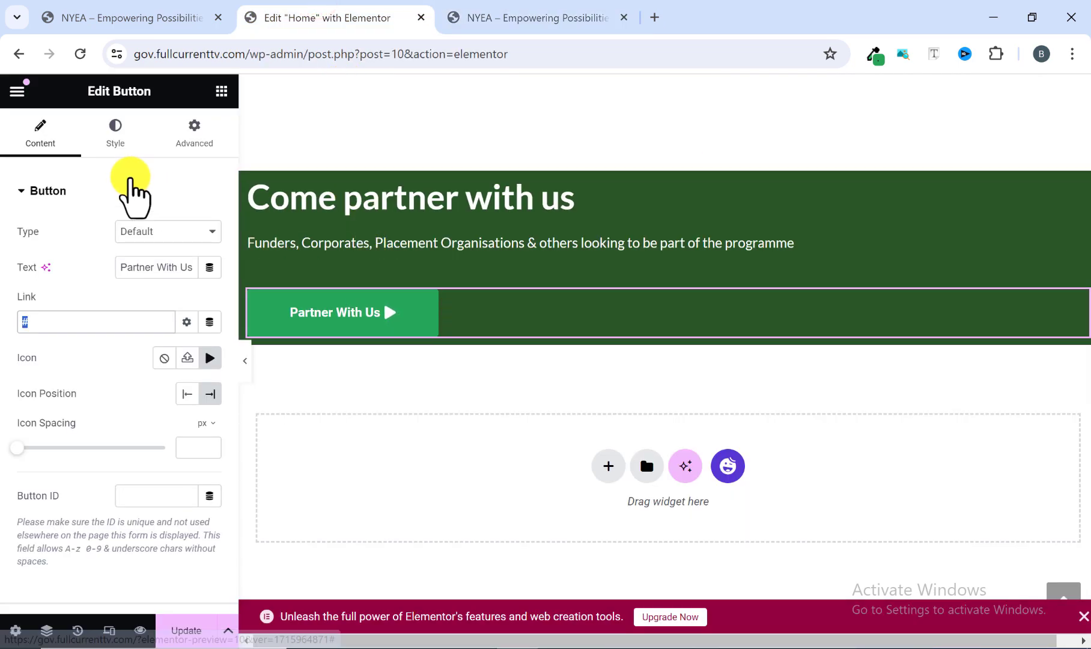
# Set the "Partner With Us" button's hover background color to #24d563.
pyautogui.click(115, 137)
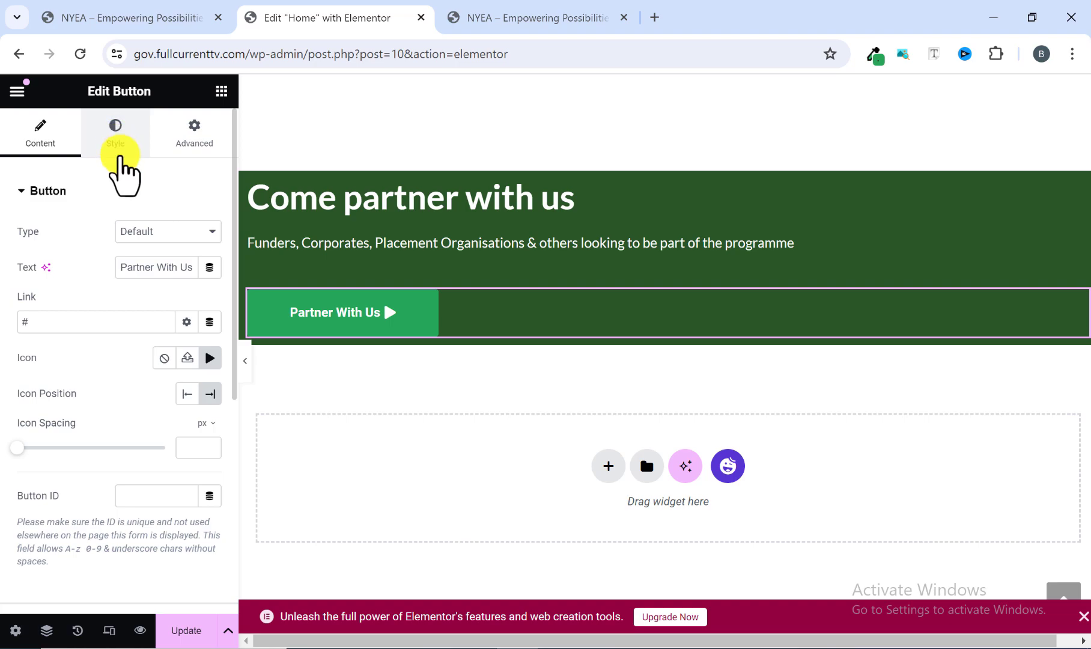
pyautogui.click(120, 139)
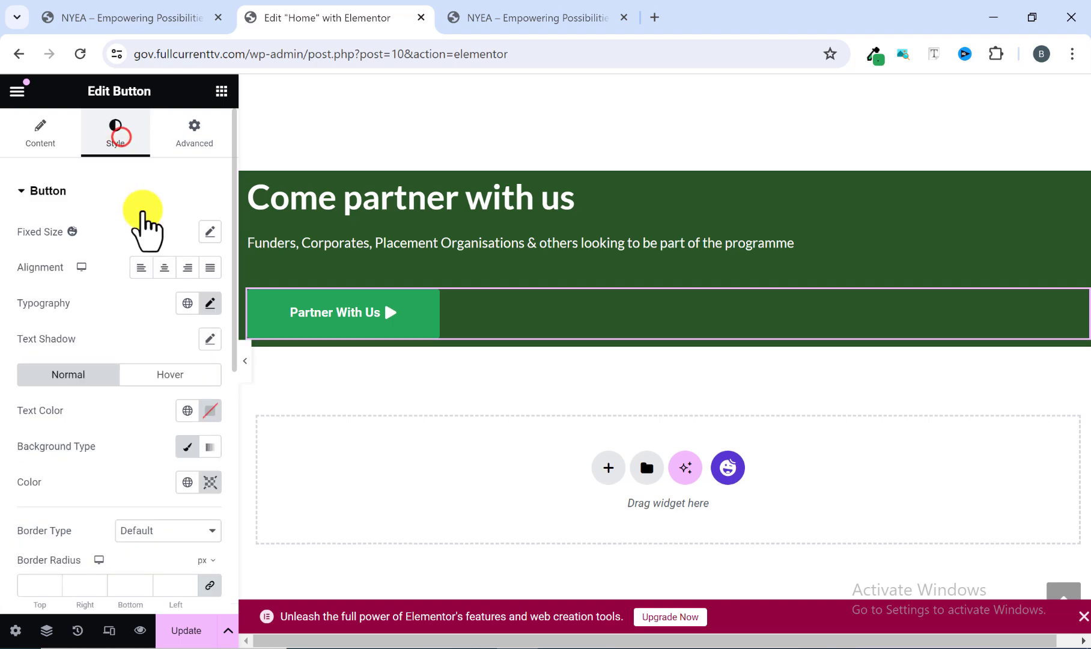
pyautogui.scroll(-8, 134, 302)
pyautogui.scroll(2, 132, 250)
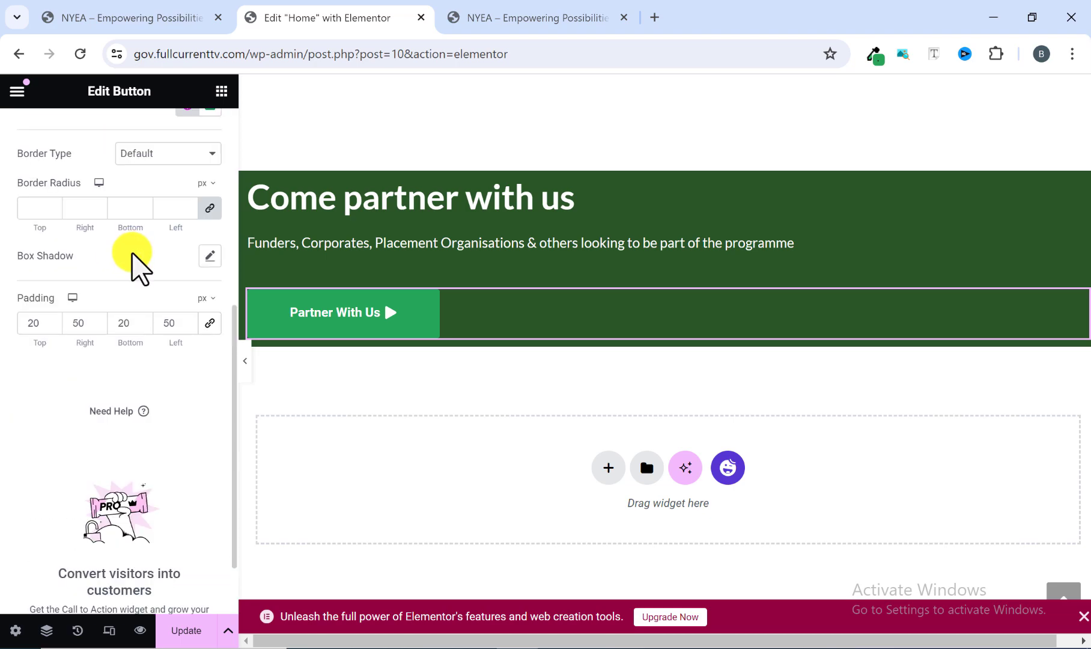
pyautogui.scroll(3, 131, 253)
pyautogui.scroll(2, 103, 258)
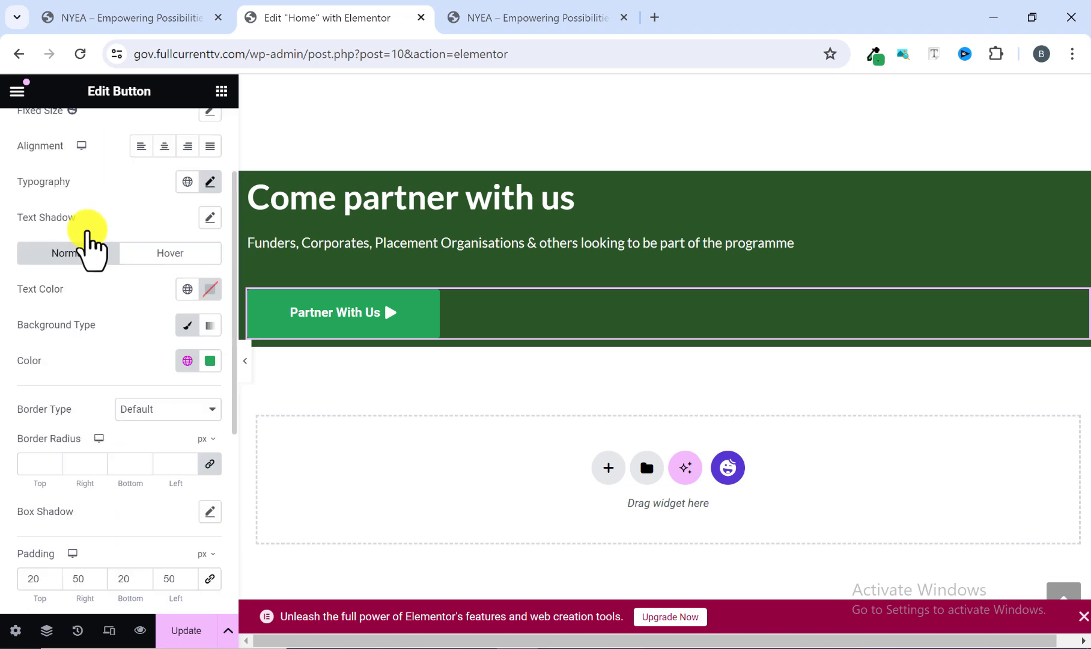
pyautogui.scroll(2, 87, 237)
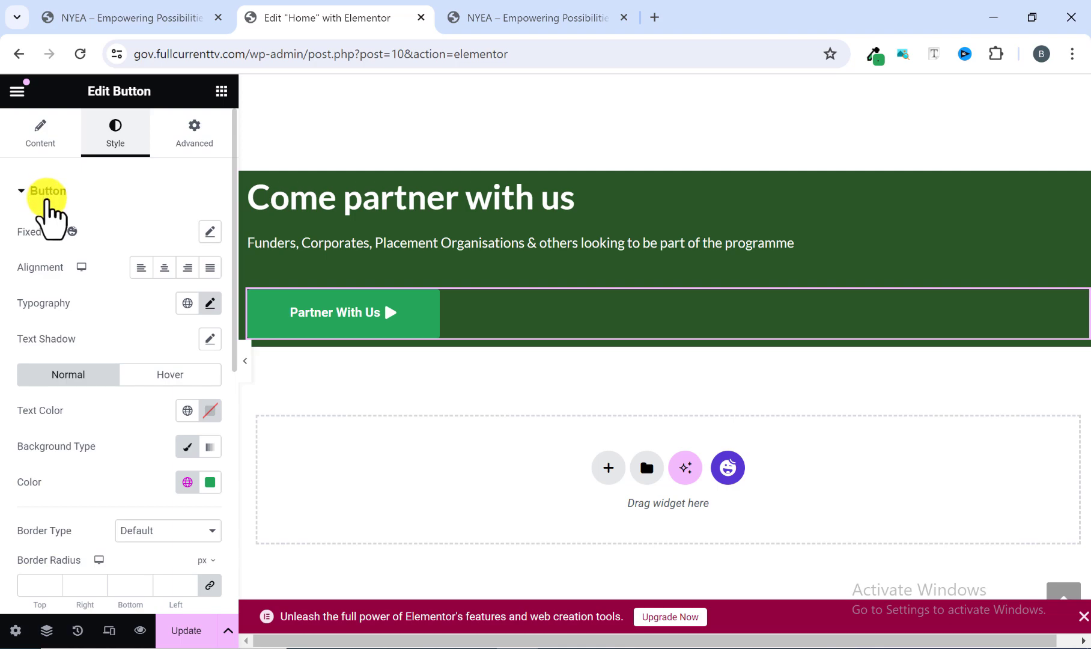
pyautogui.scroll(-2, 47, 203)
pyautogui.scroll(-2, 51, 225)
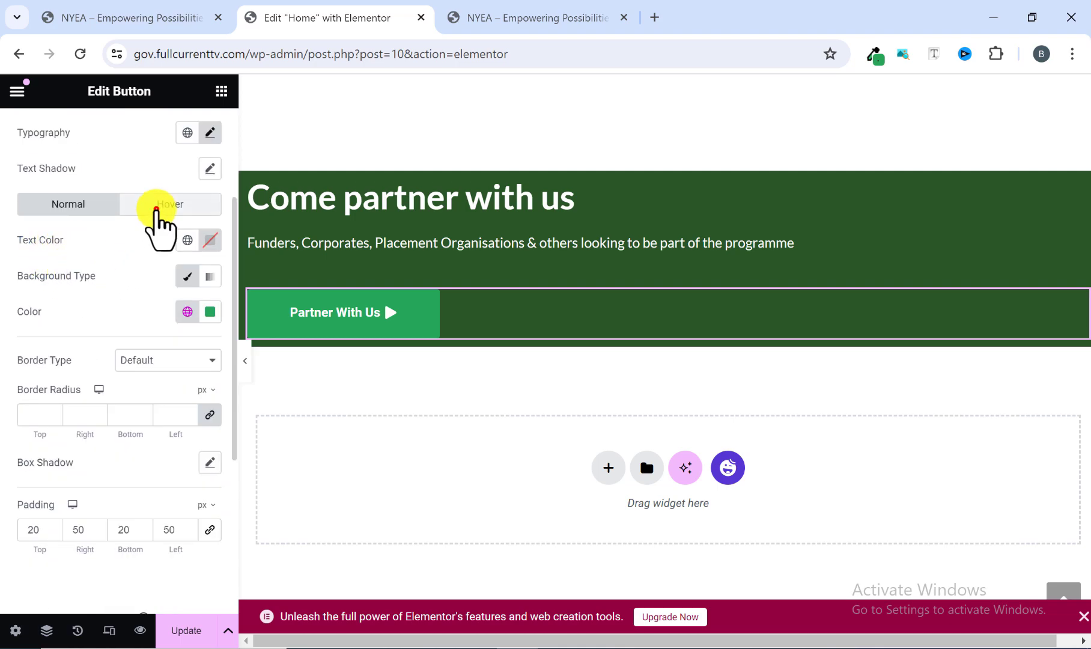
pyautogui.click(156, 209)
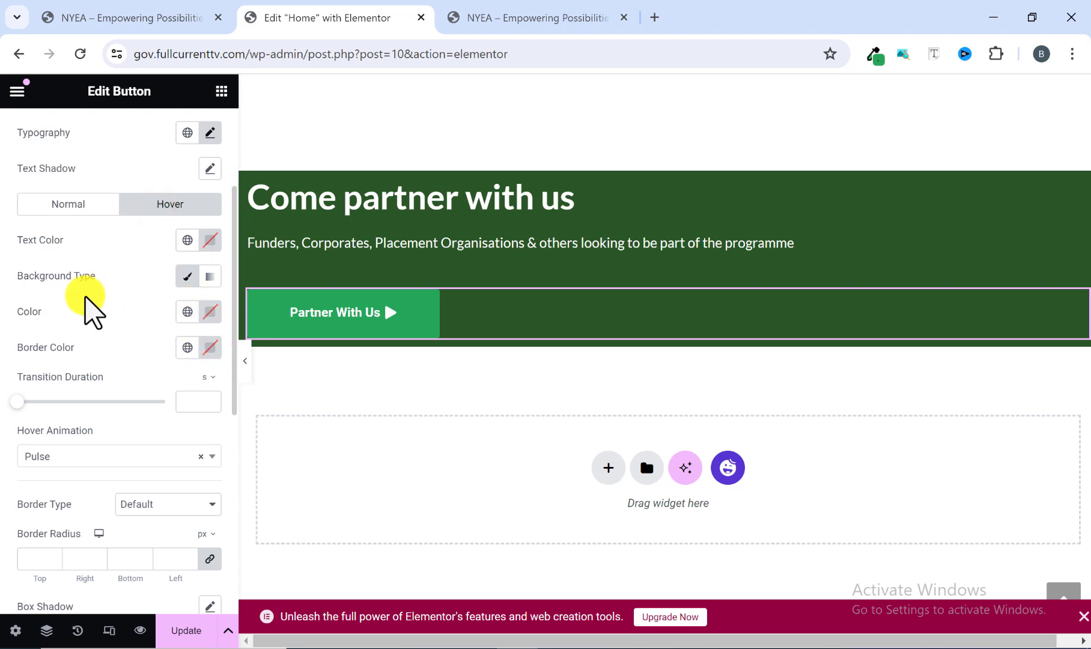
pyautogui.click(207, 309)
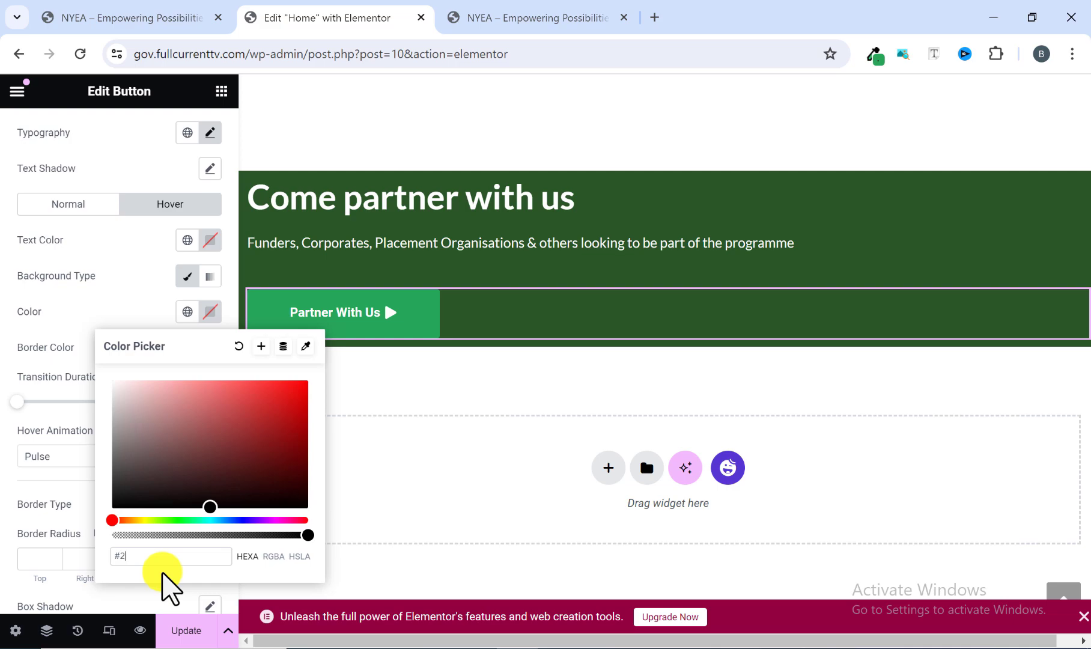
pyautogui.write('#24d')
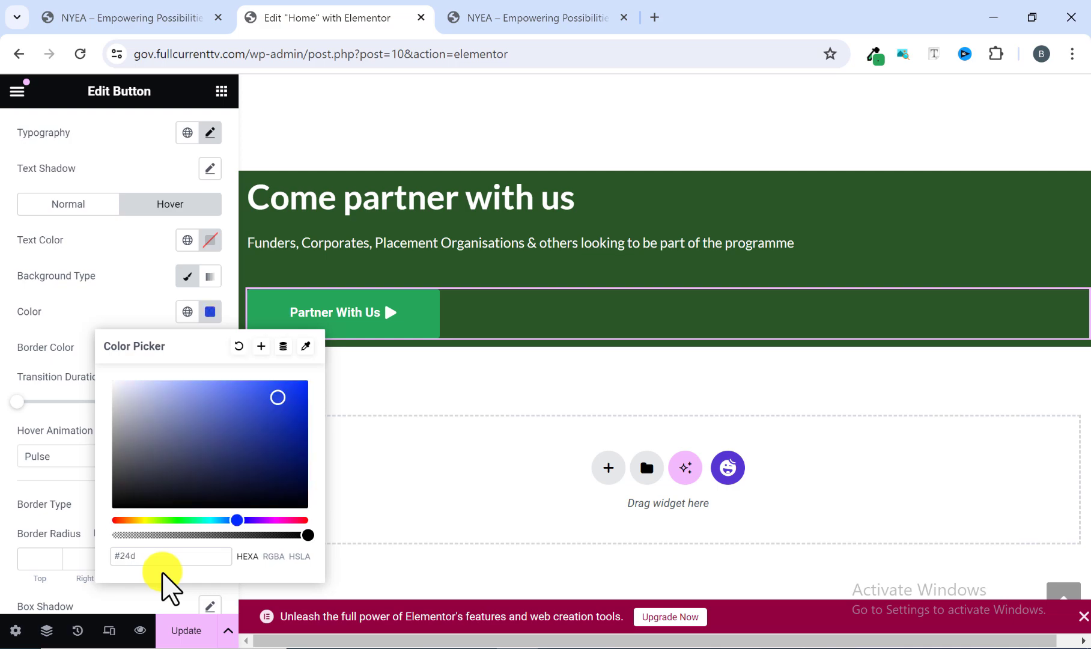
pyautogui.write('563')
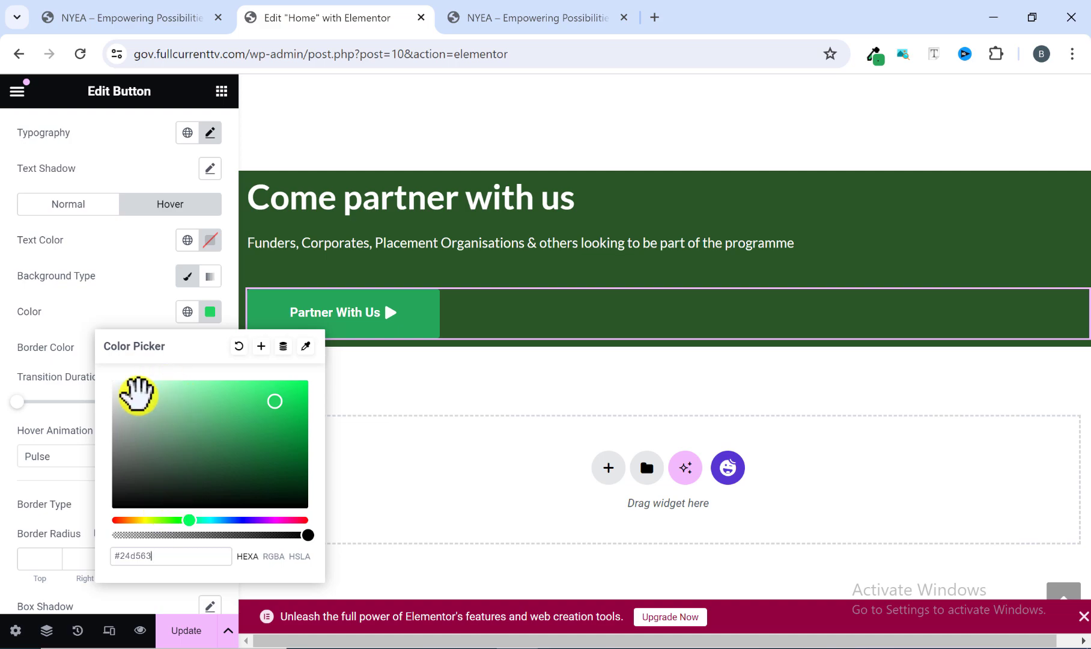
pyautogui.click(82, 312)
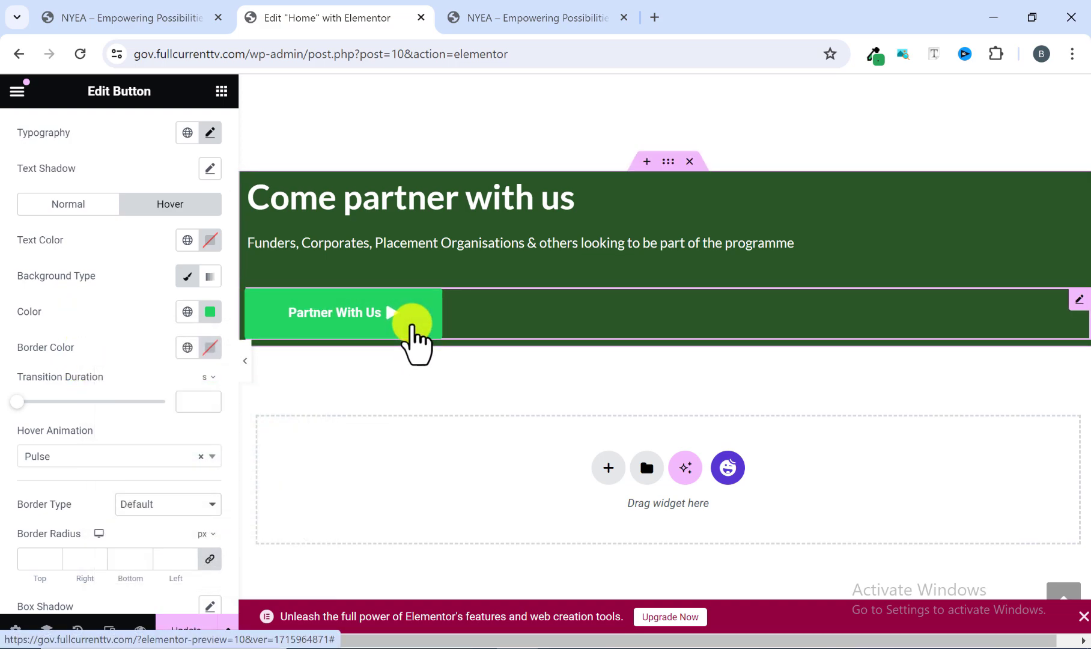
# Compare the rebuilt "Partner With Us" button's hover color and animation with the reference button.
pyautogui.click(565, 8)
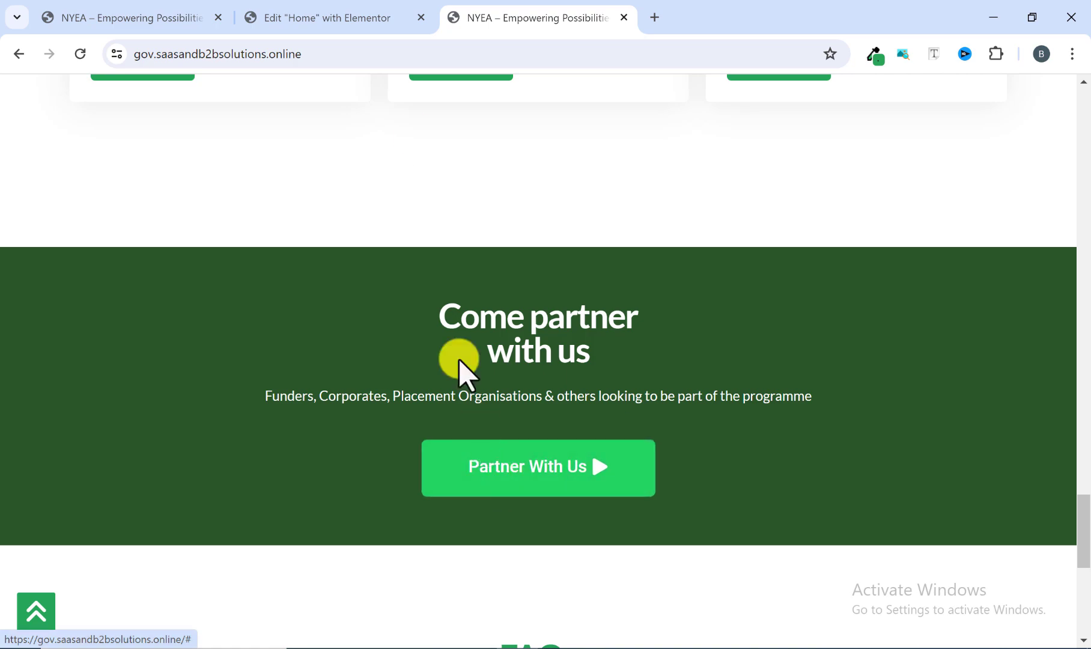
pyautogui.click(378, 14)
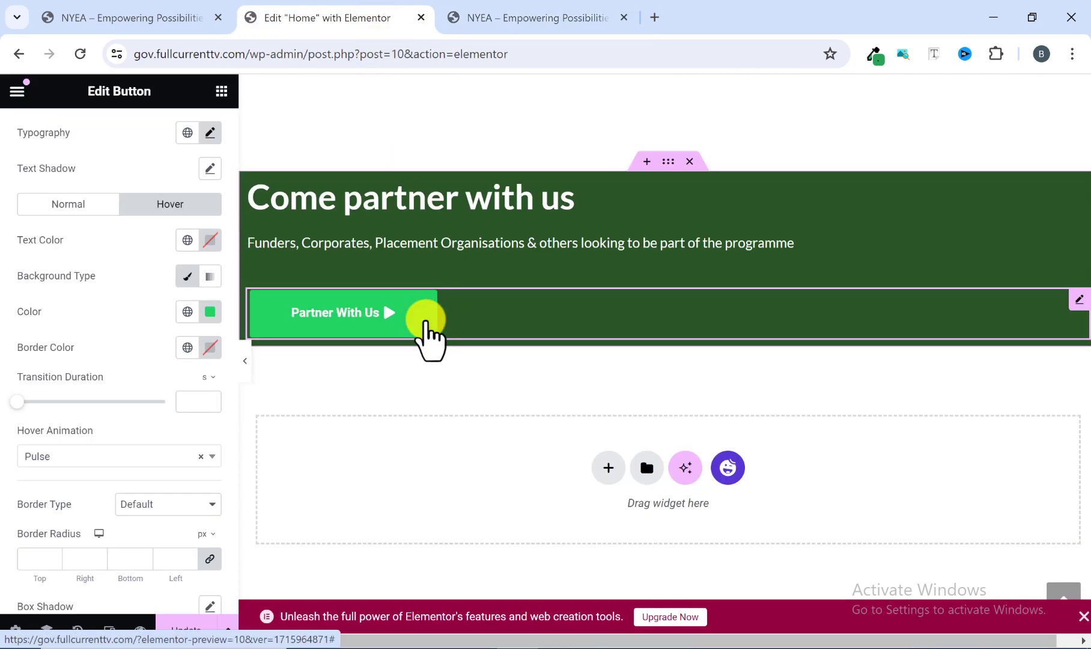
pyautogui.click(486, 12)
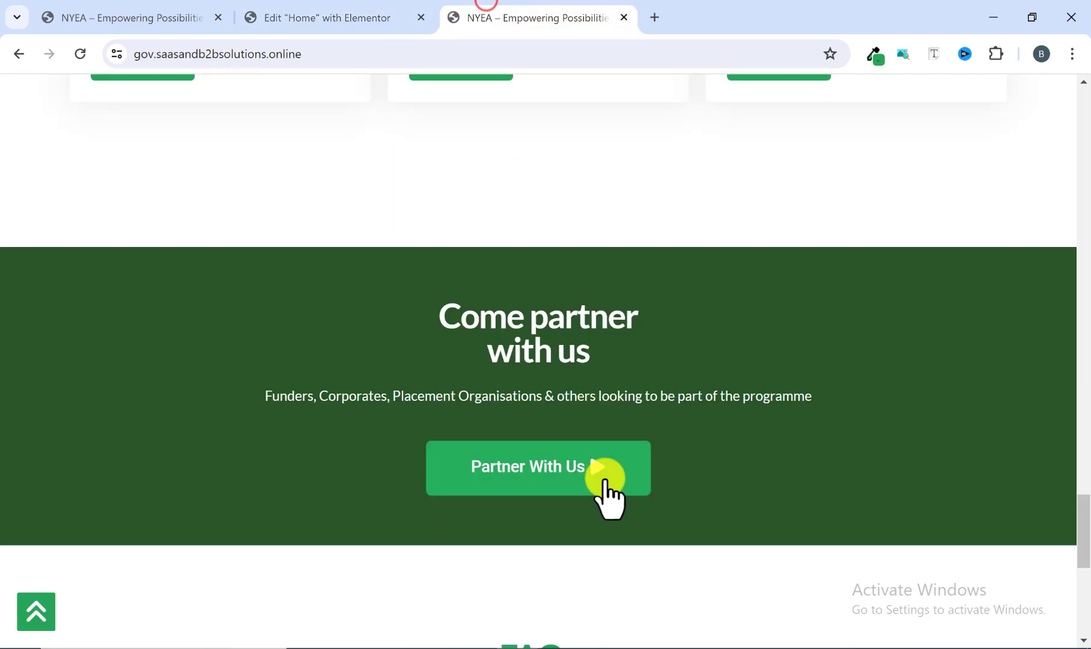
pyautogui.click(315, 14)
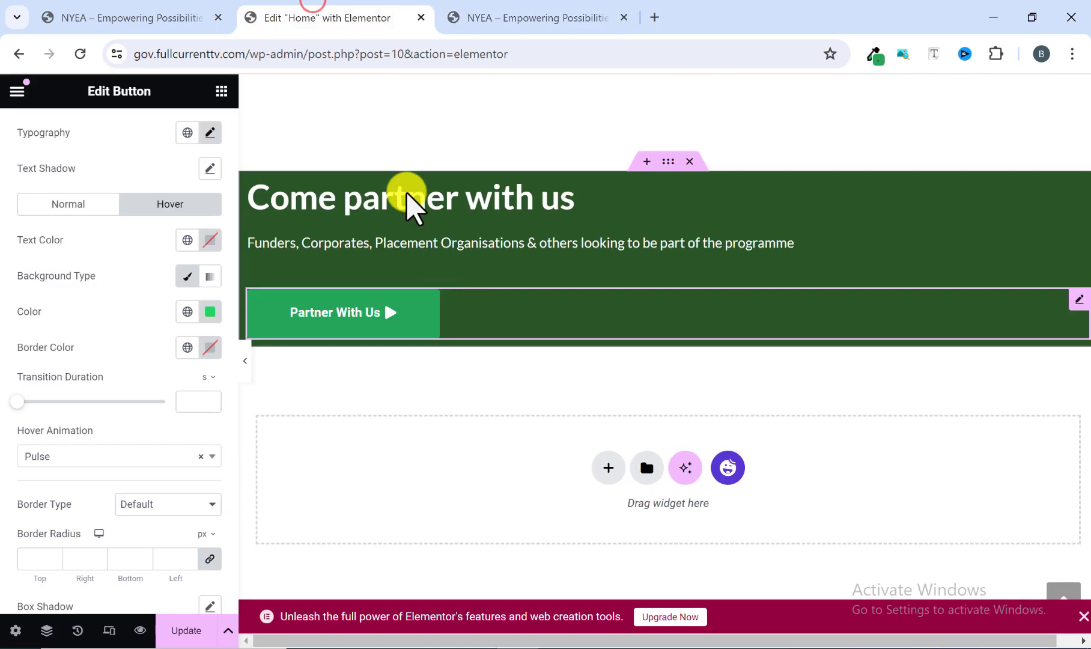
# Change the "Partner With Us" button's hover animation to Grow and update the page to compare with the reference.
pyautogui.scroll(-2, 187, 343)
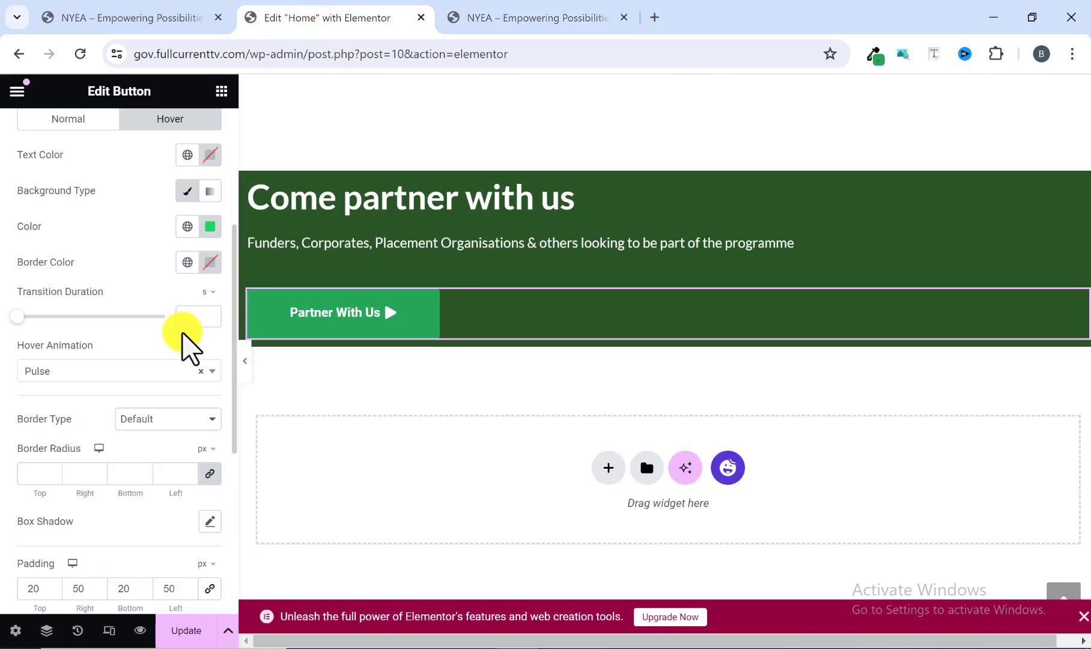
pyautogui.scroll(-2, 180, 360)
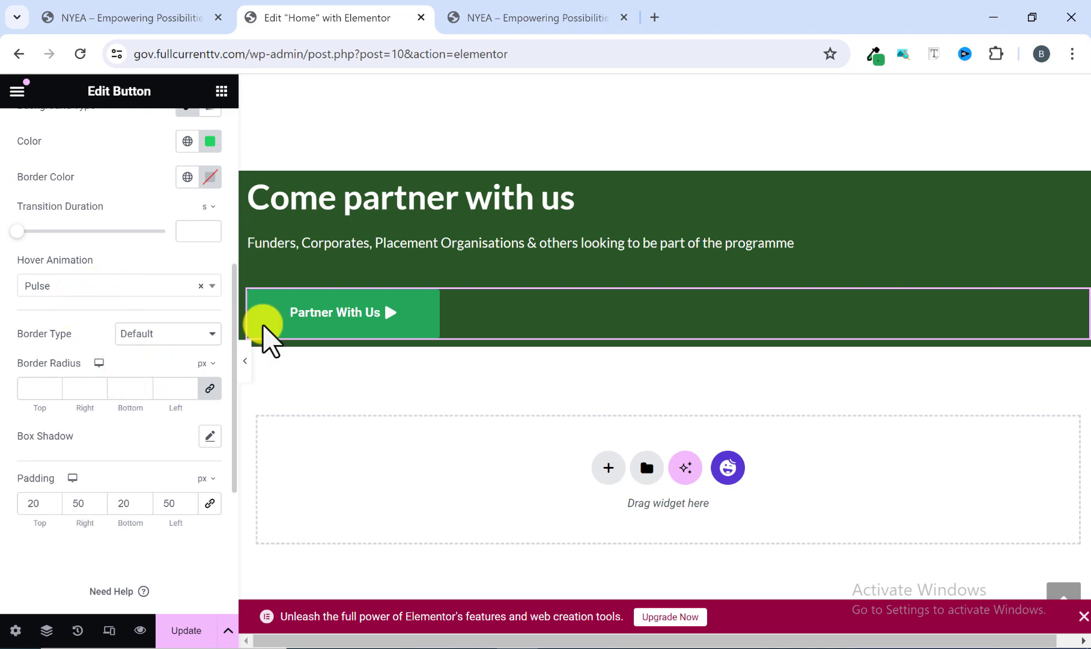
pyautogui.click(111, 286)
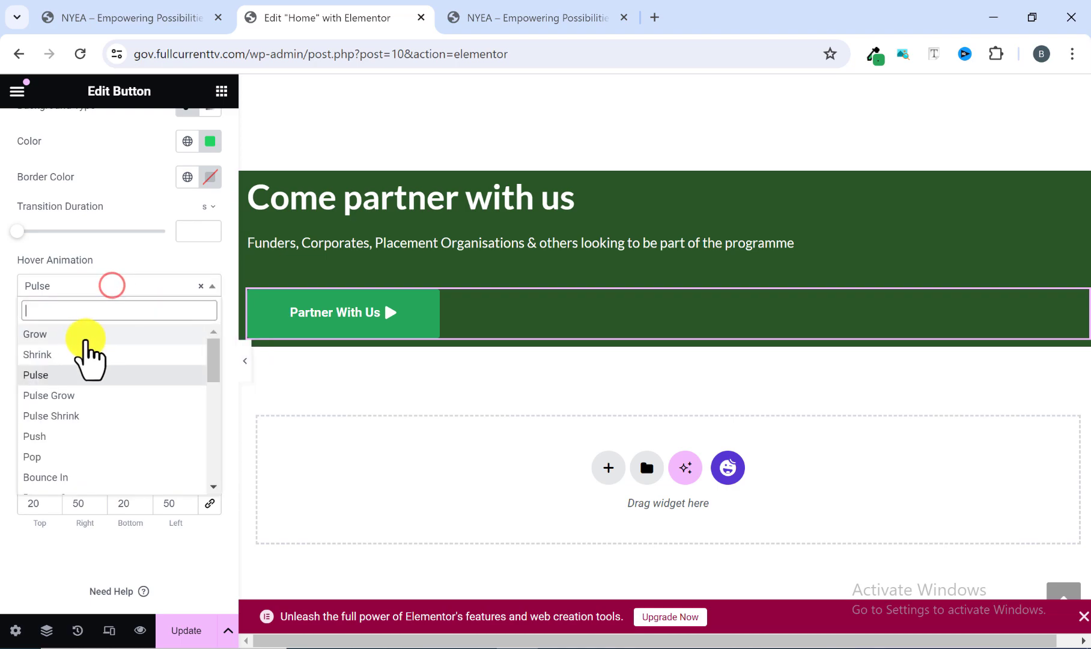
pyautogui.click(67, 333)
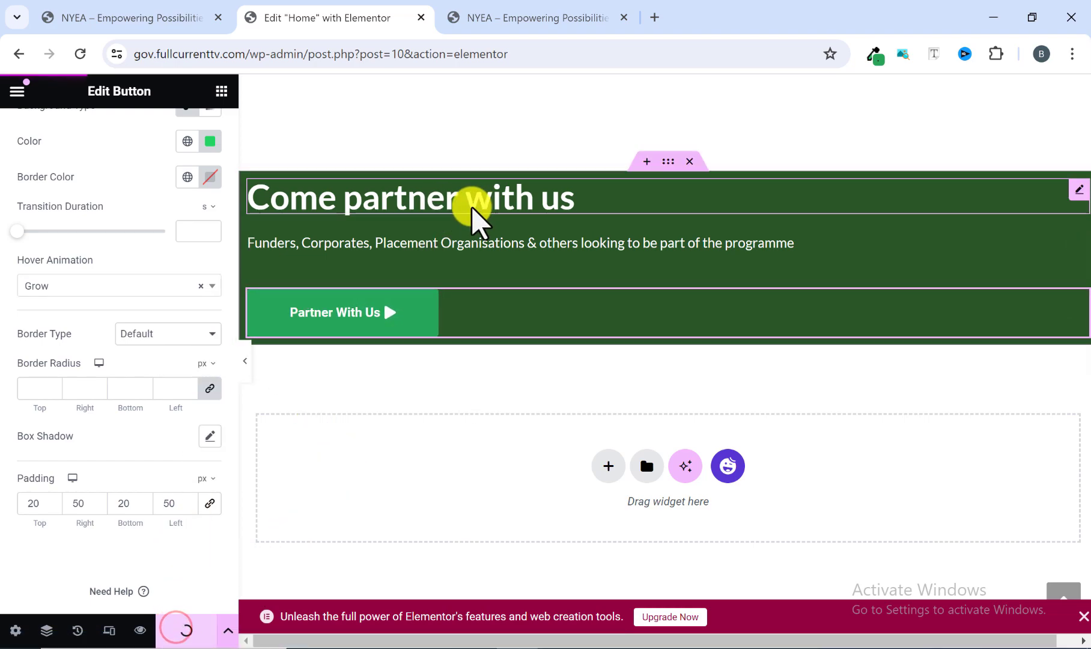
pyautogui.click(518, 13)
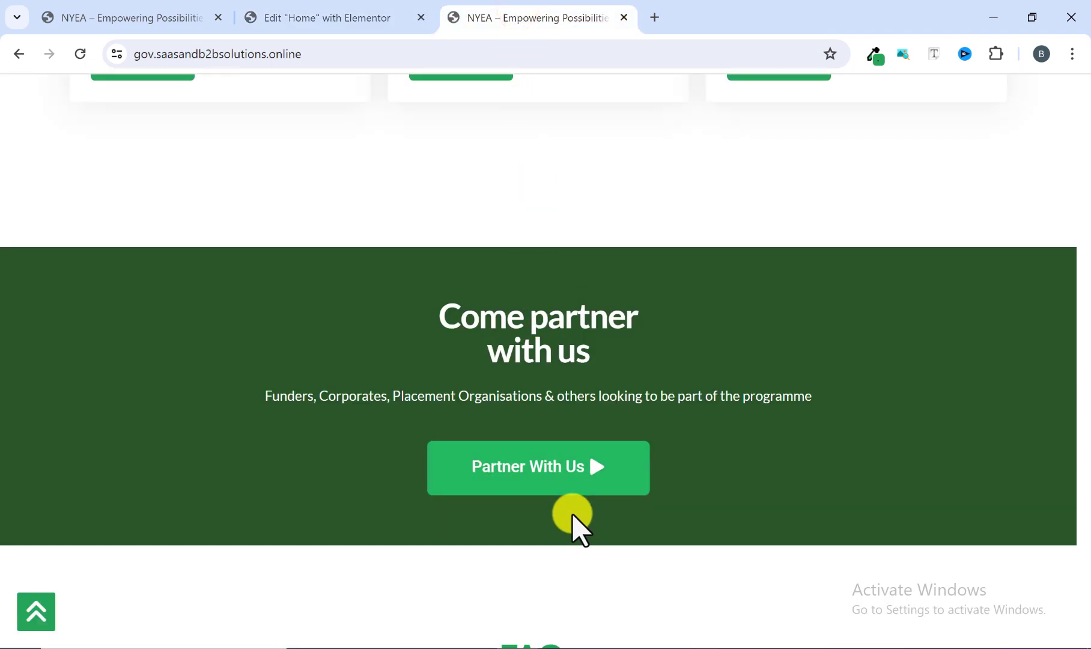
# Set the "Come partner with us" container's top and bottom padding to 50 px, with right and left at 0.
pyautogui.click(350, 17)
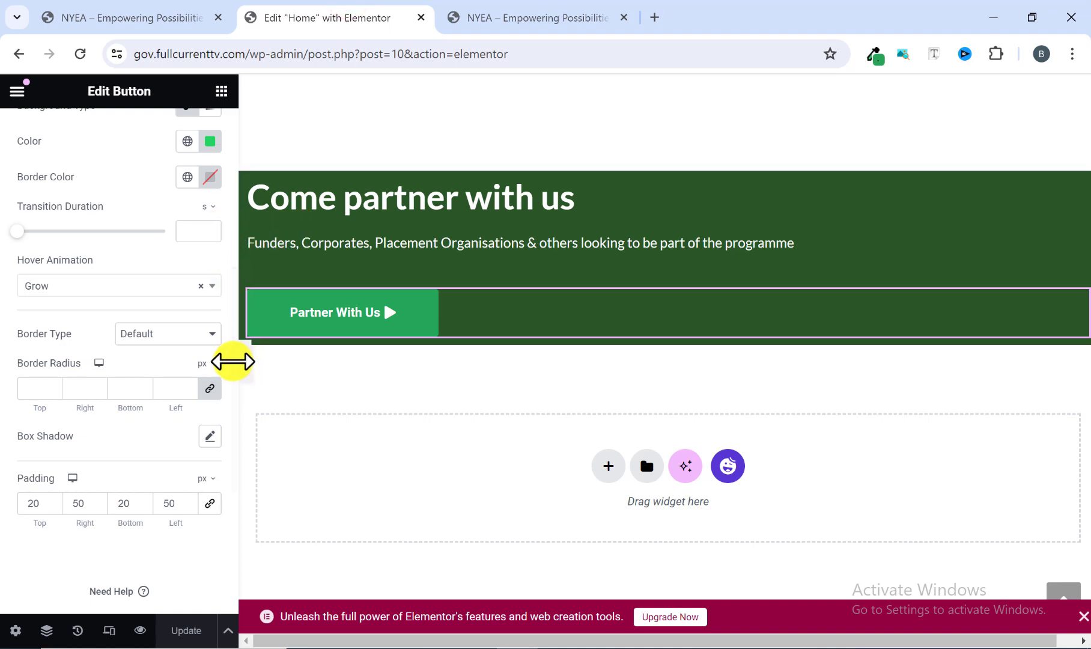
pyautogui.scroll(3, 596, 284)
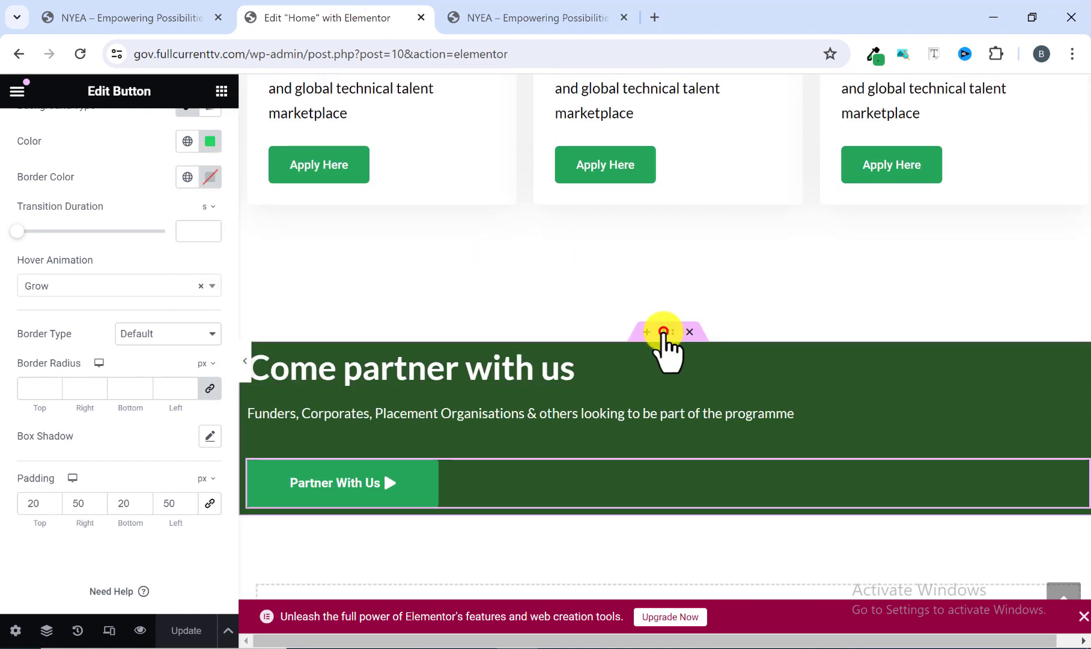
pyautogui.click(543, 442)
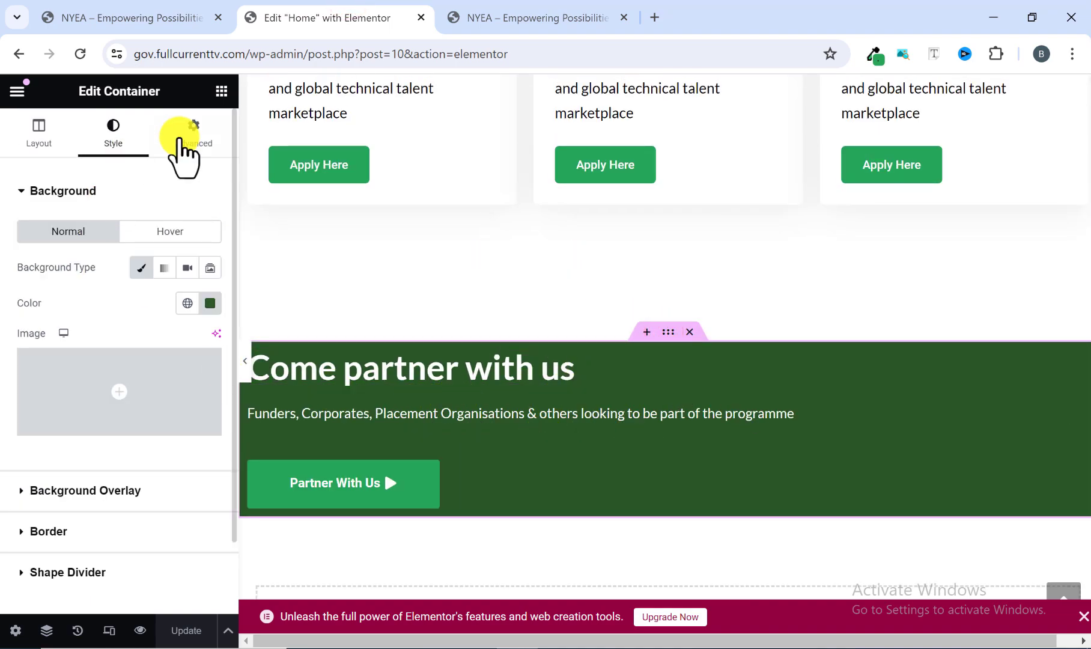
pyautogui.click(202, 139)
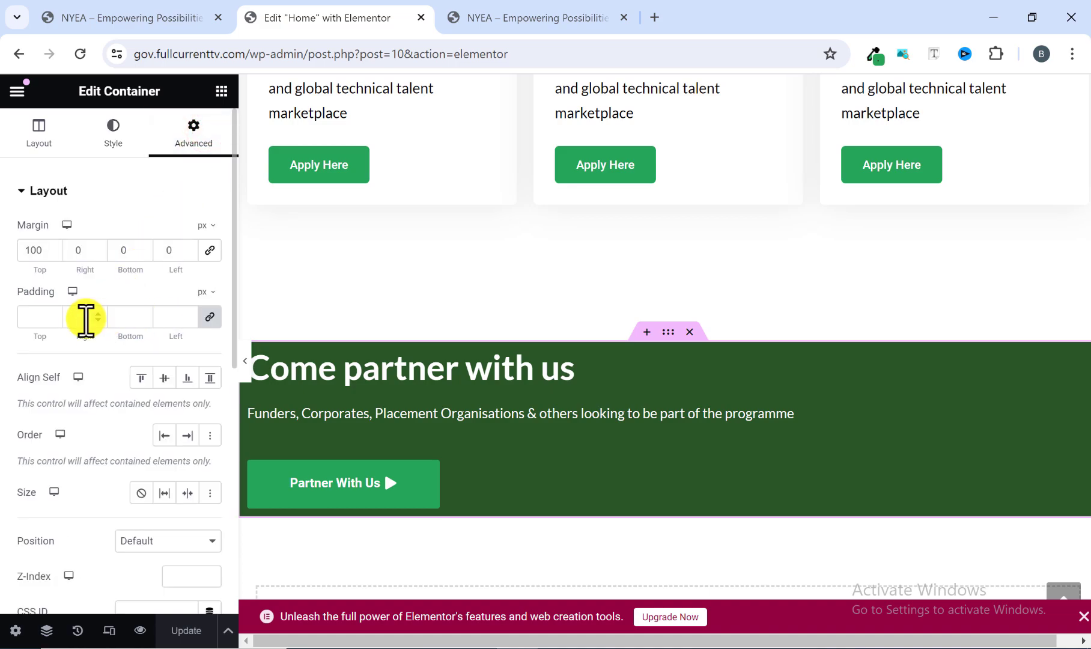
pyautogui.click(204, 315)
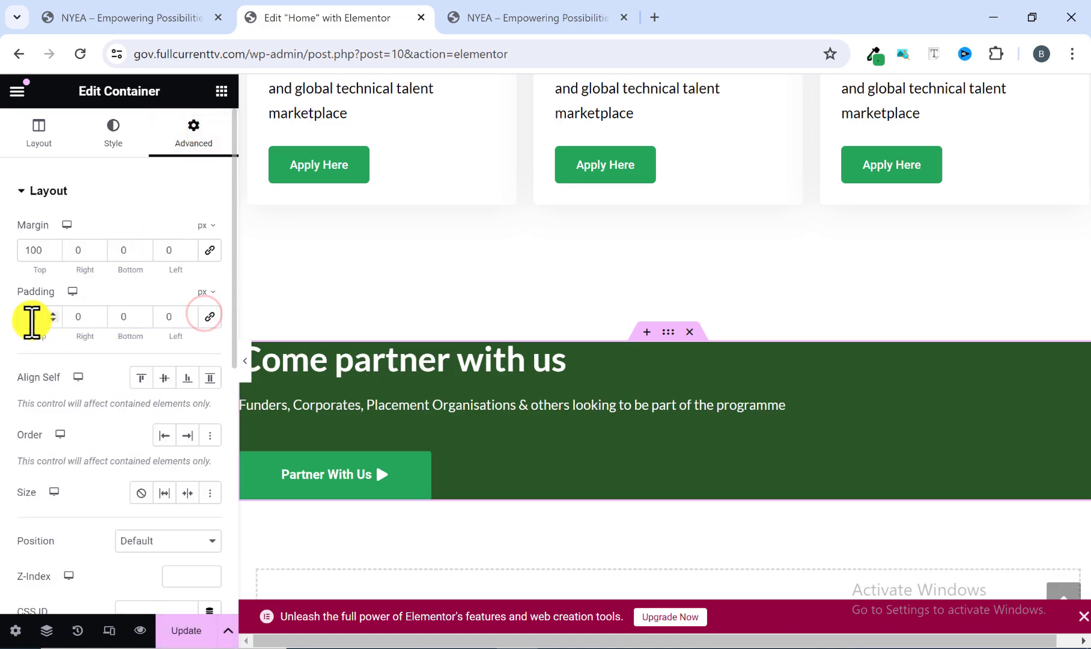
pyautogui.write('50')
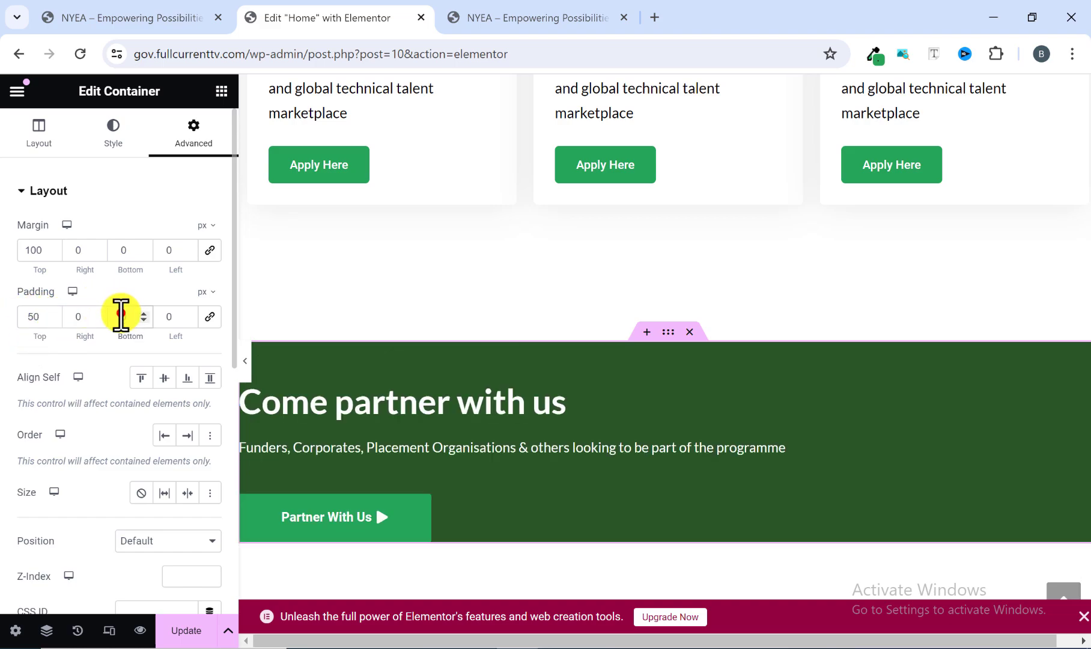
pyautogui.write('5')
pyautogui.scroll(-1, 618, 424)
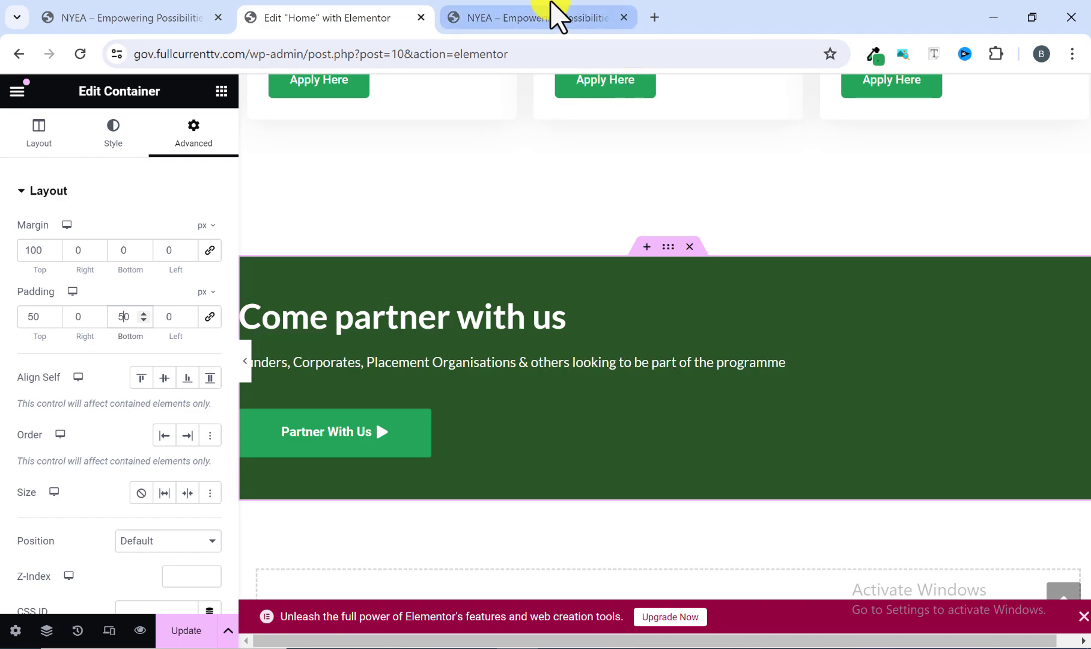
# Set the "Come partner with us" container's item alignment to Center, as in the reference section.
pyautogui.click(556, 17)
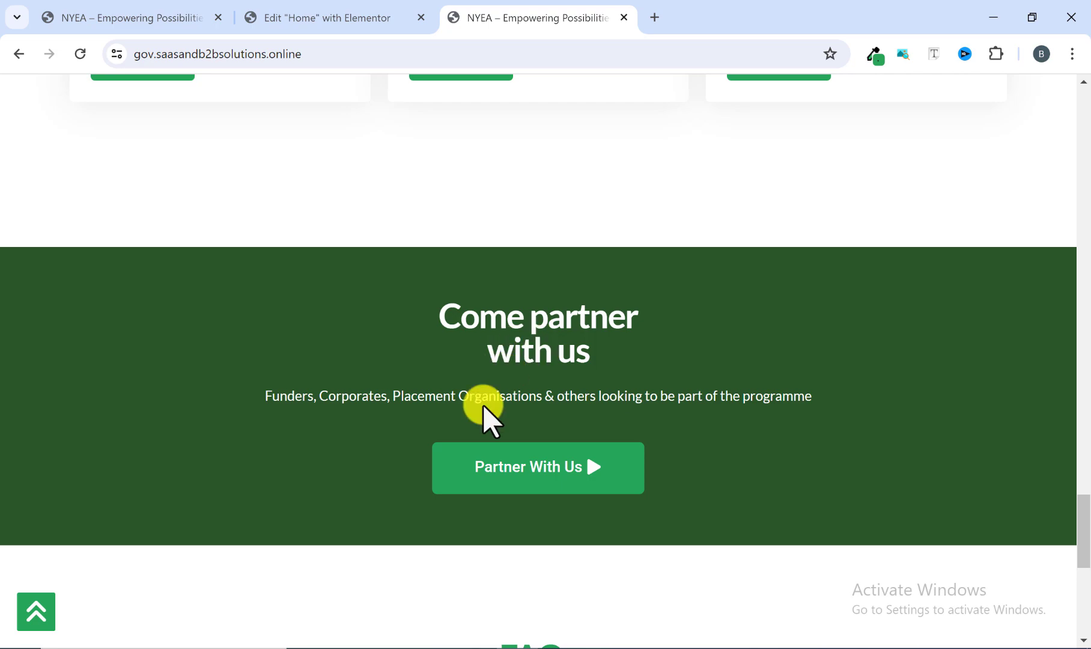
pyautogui.click(312, 17)
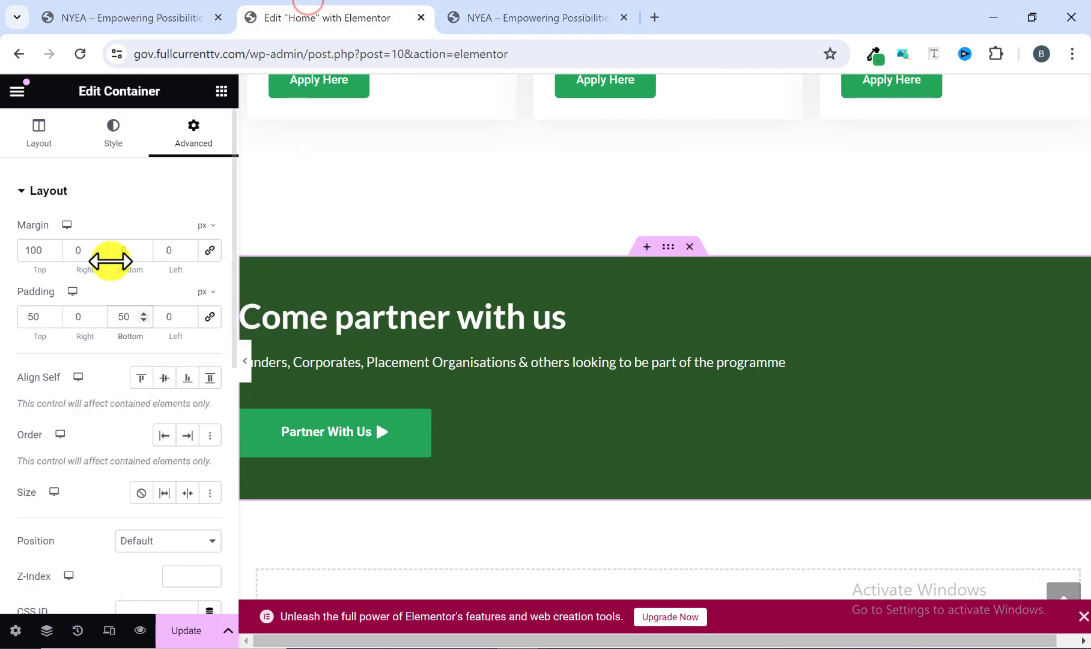
pyautogui.click(37, 129)
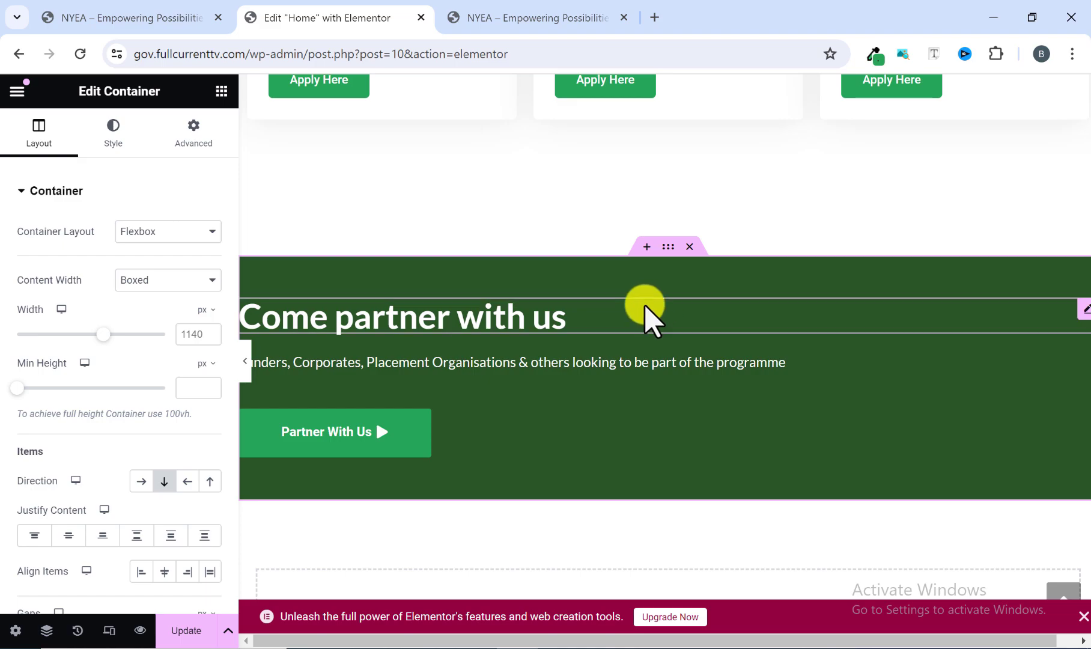
pyautogui.click(456, 322)
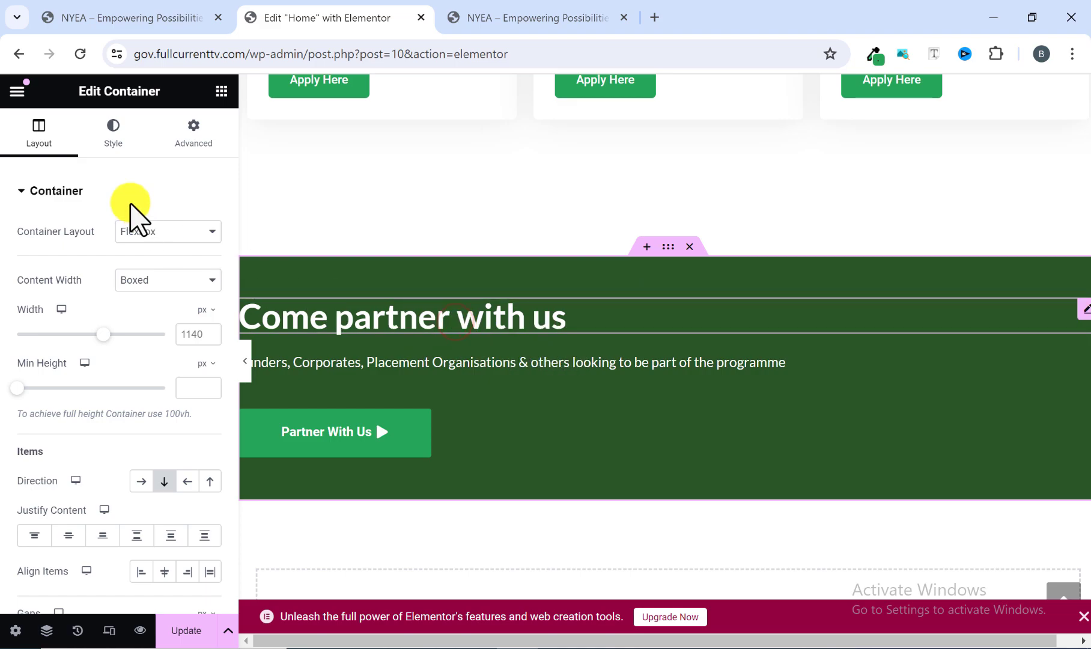
pyautogui.click(113, 126)
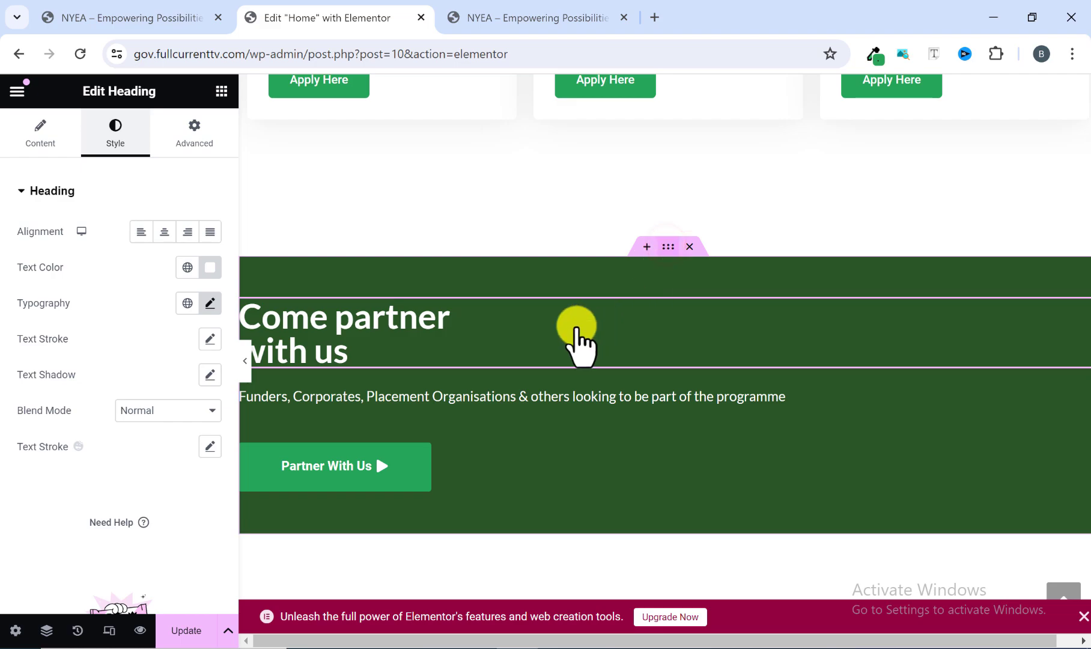
pyautogui.click(666, 247)
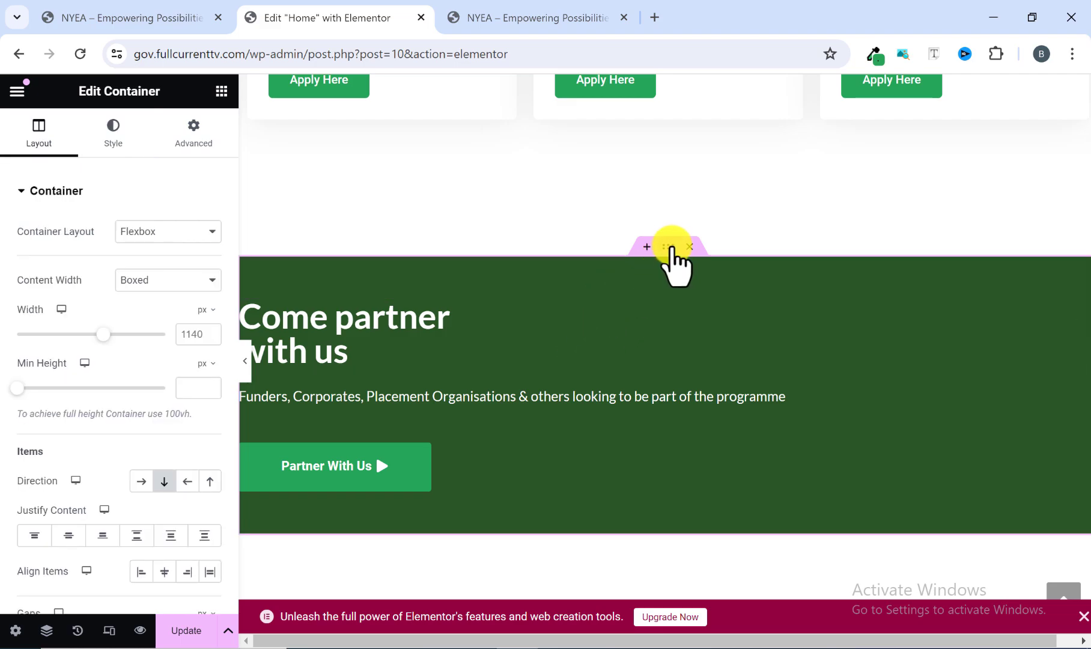
pyautogui.click(668, 247)
pyautogui.press('Delete')
pyautogui.hotkey('ctrl', 'z')
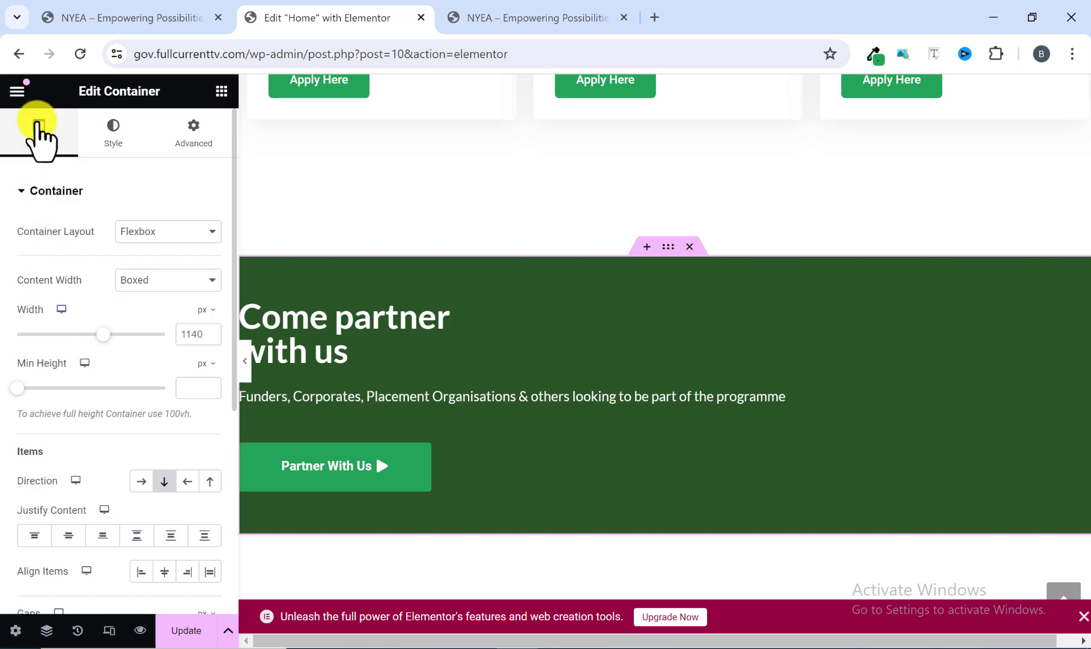
pyautogui.scroll(-1, 63, 393)
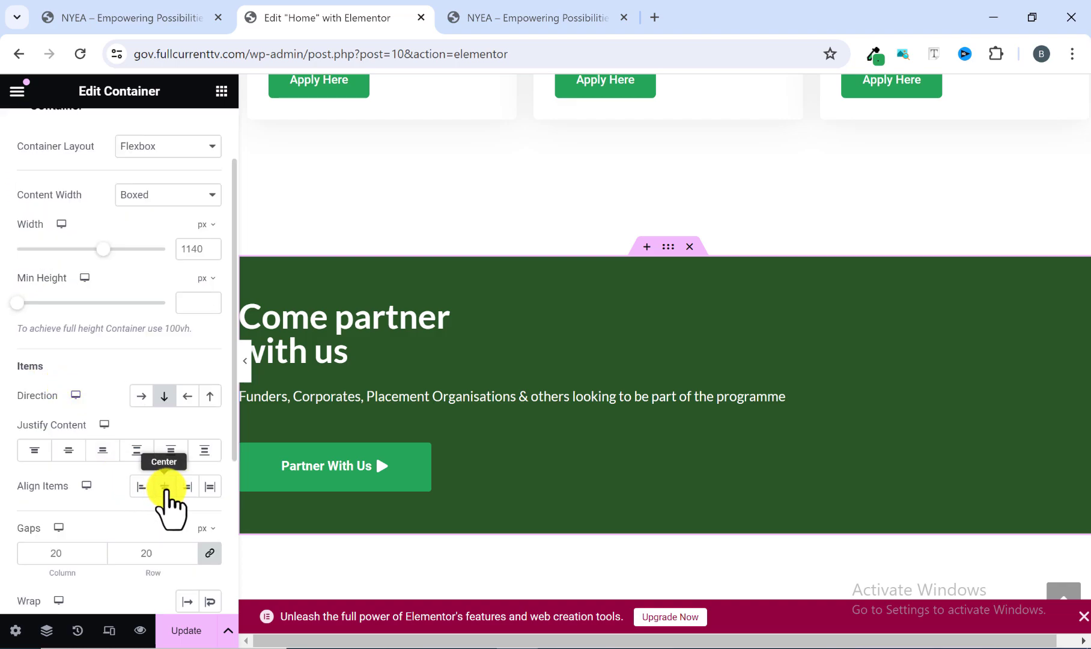
pyautogui.click(165, 487)
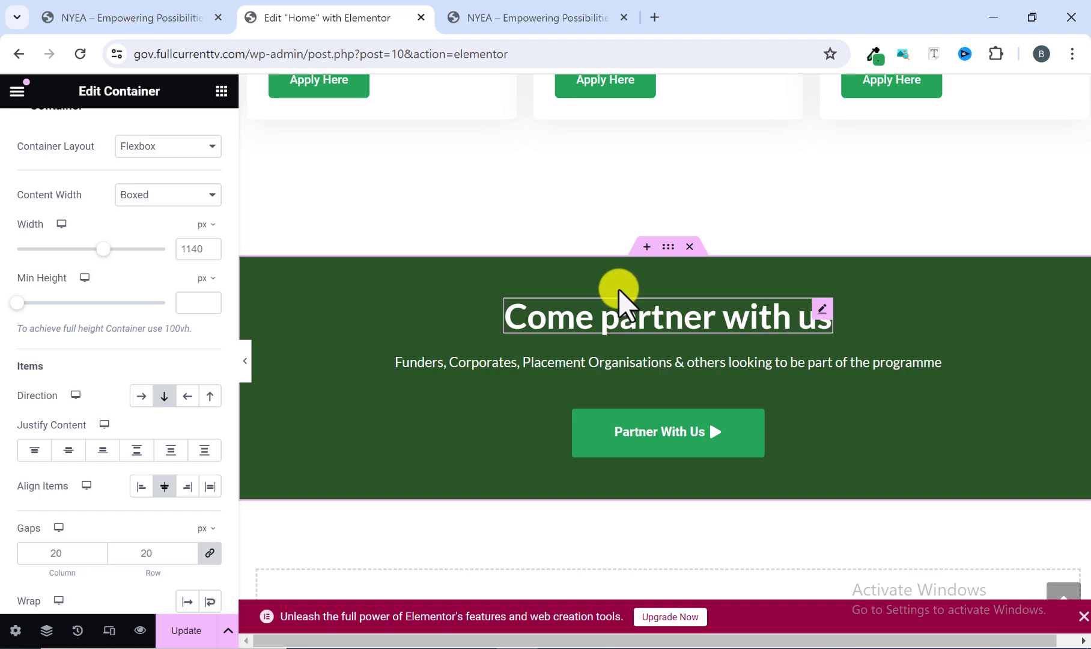
# Insert a <br> line break after "Come partner" in the heading's title, following the reference site.
pyautogui.click(572, 14)
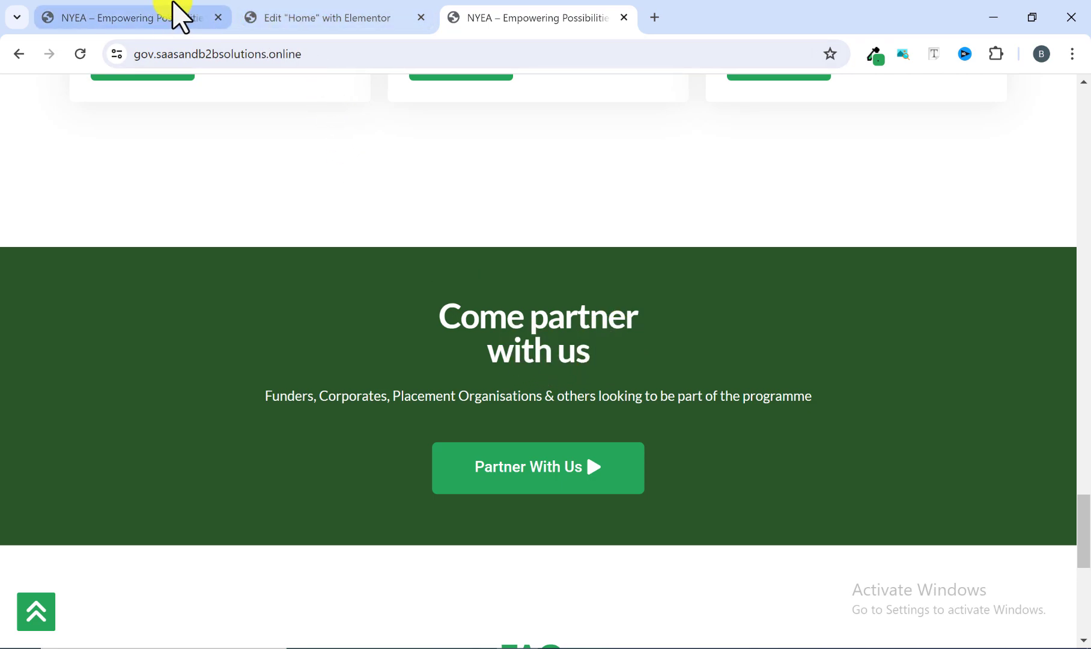
pyautogui.click(299, 18)
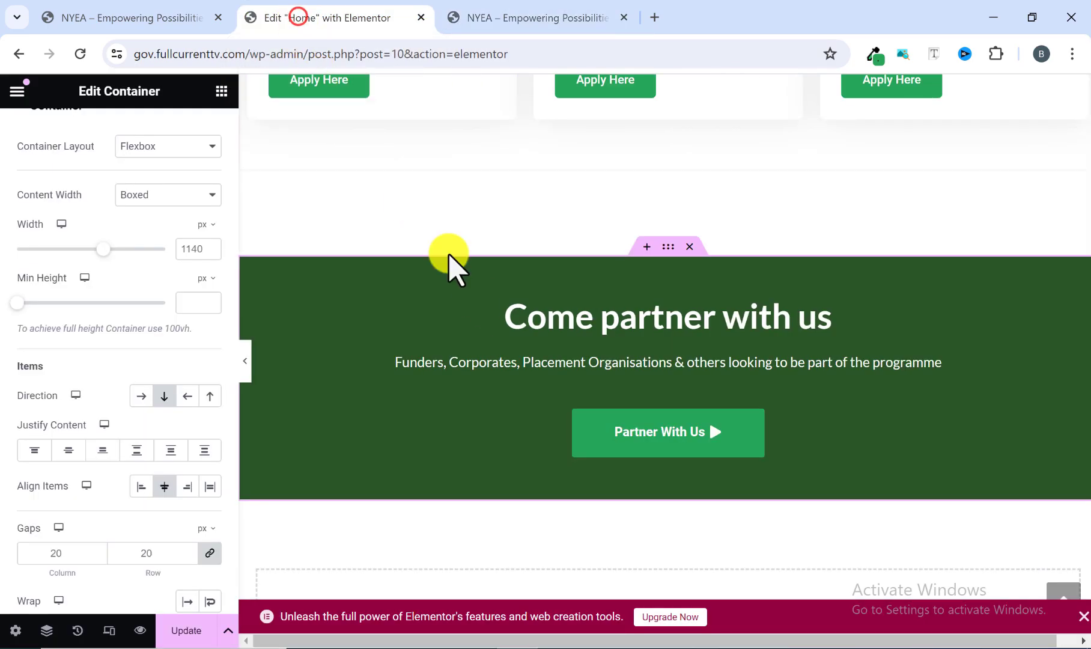
pyautogui.click(540, 318)
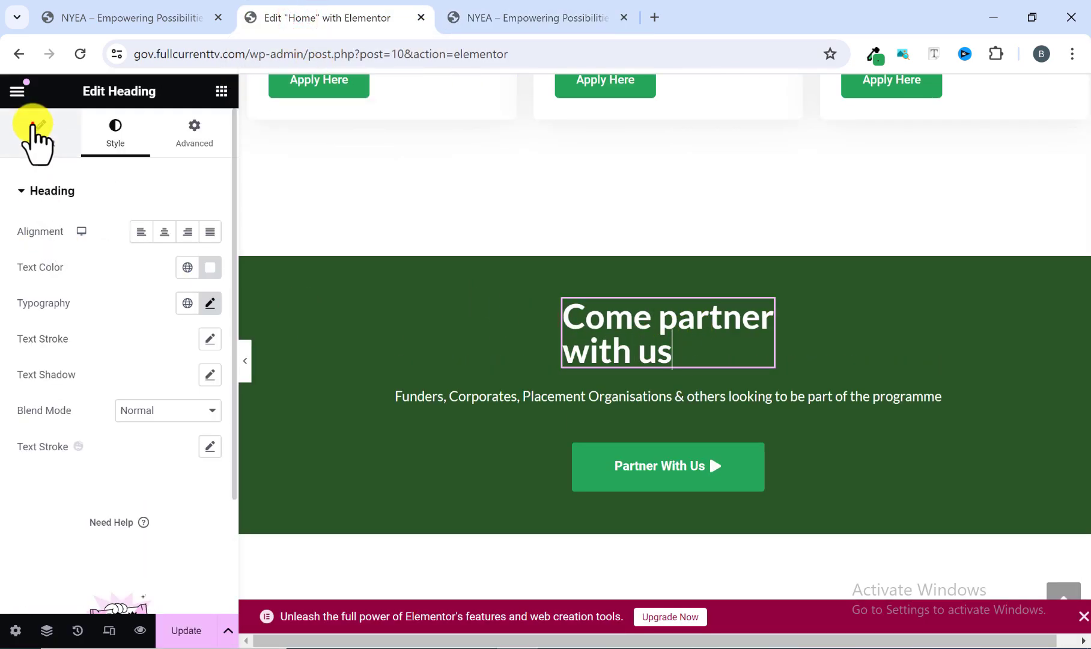
pyautogui.click(35, 142)
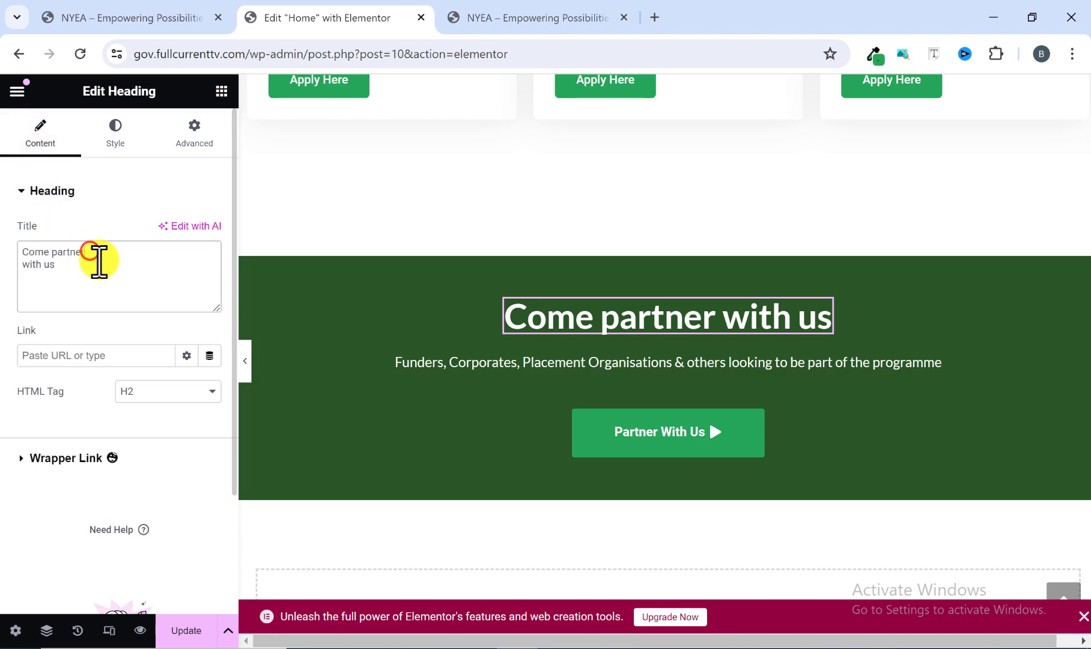
pyautogui.write('<b')
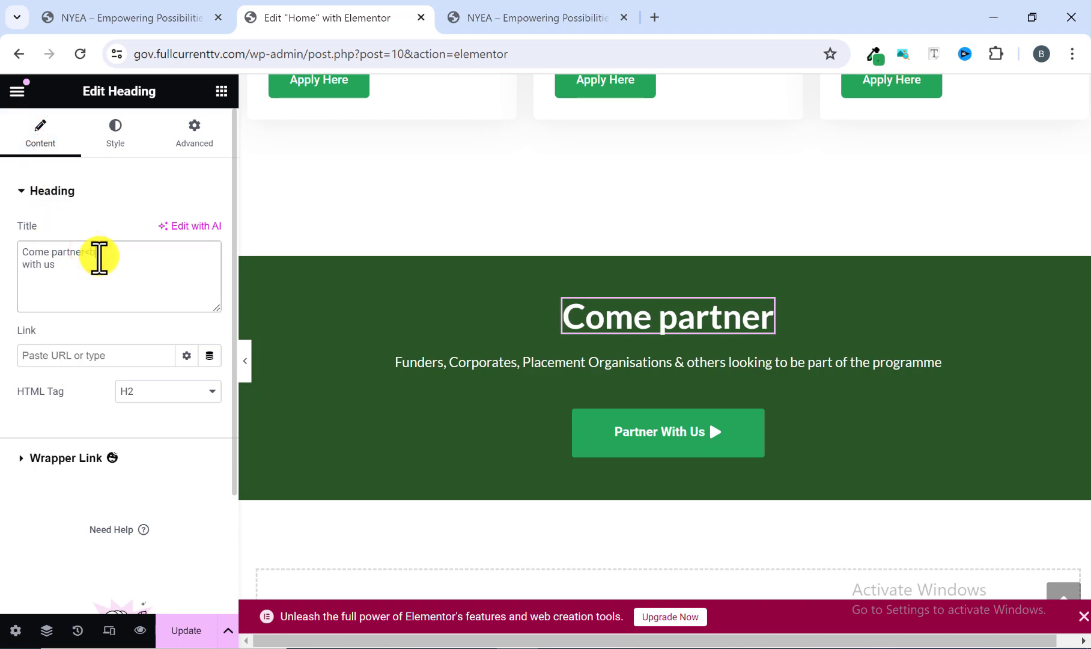
pyautogui.write('r>')
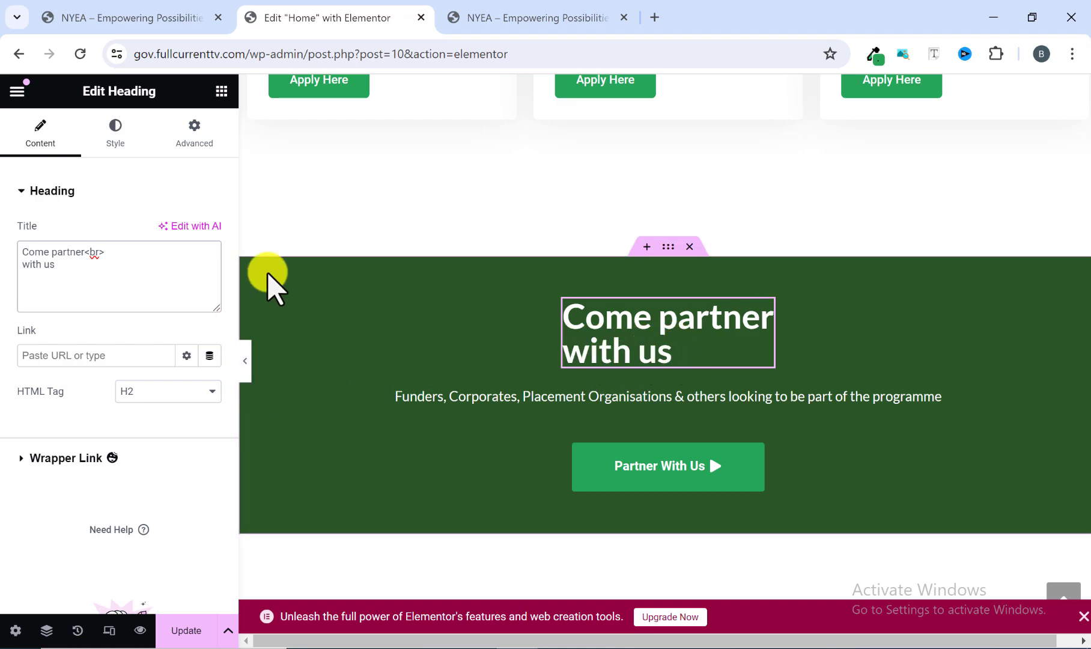
# Center the text of the "Come partner with us" heading and update the page.
pyautogui.click(118, 137)
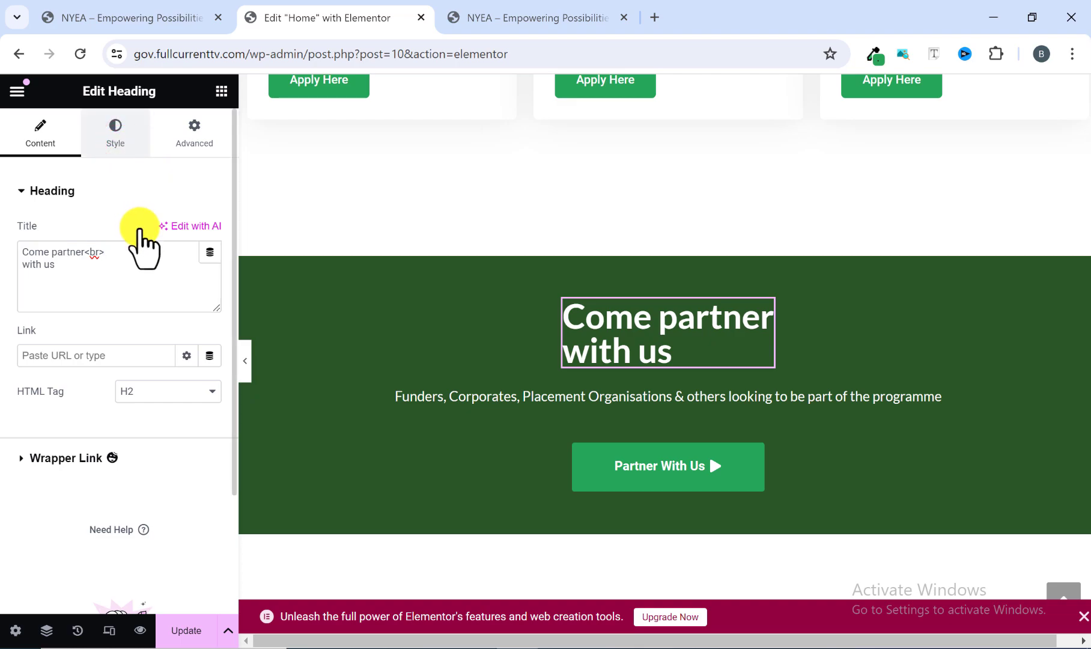
pyautogui.click(165, 231)
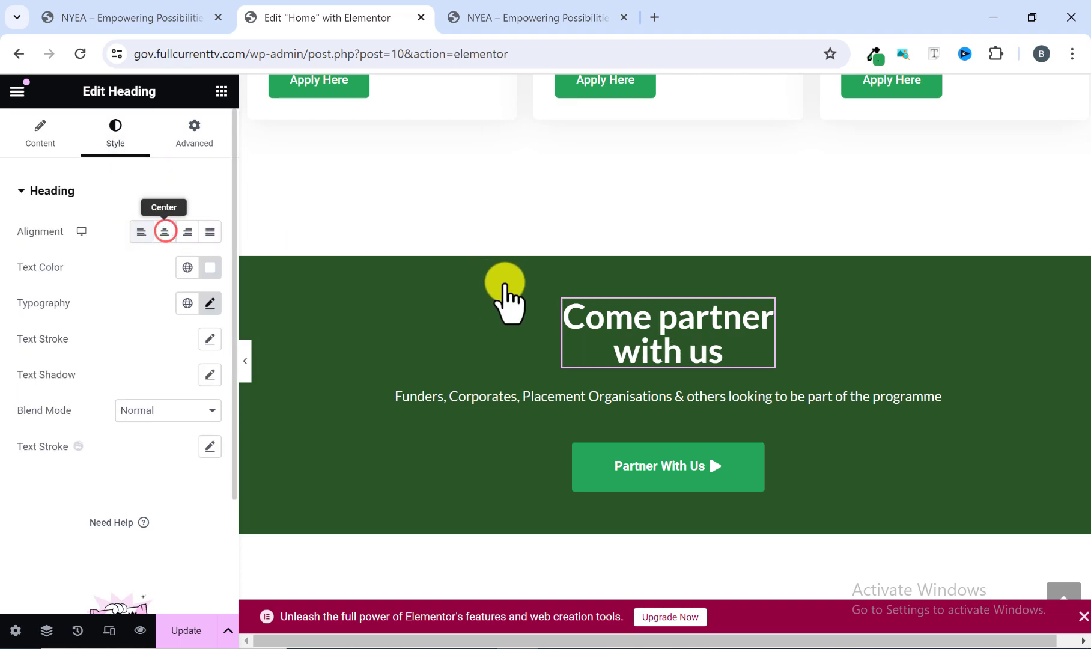
pyautogui.click(197, 631)
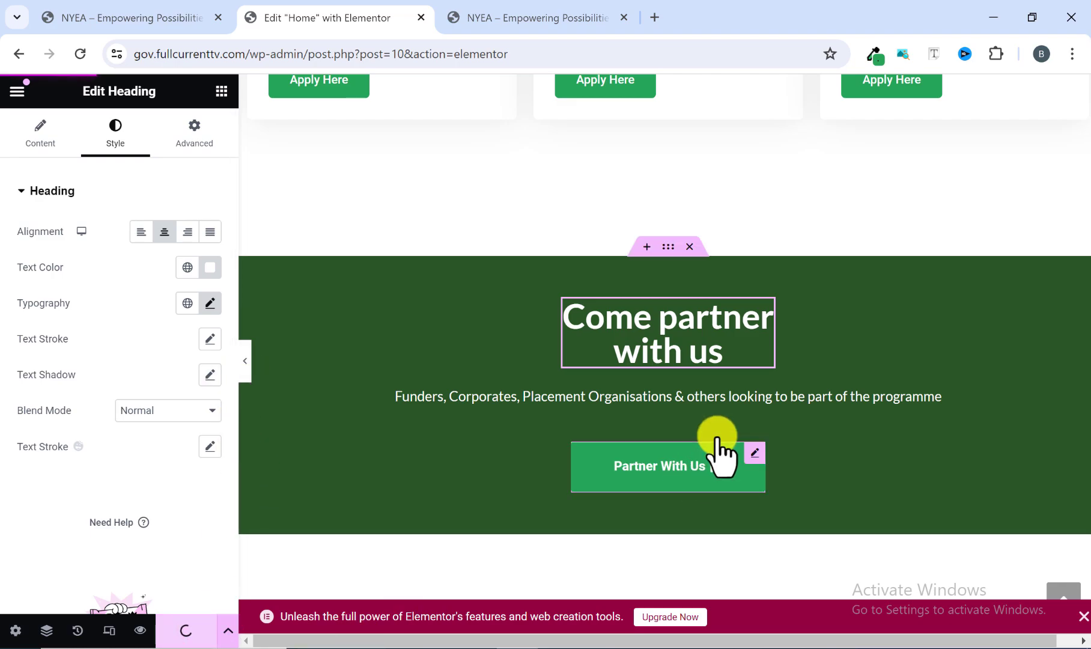
# Preview the rebuilt "Come partner with us" section at full width and compare it with the reference section.
pyautogui.scroll(-2, 316, 383)
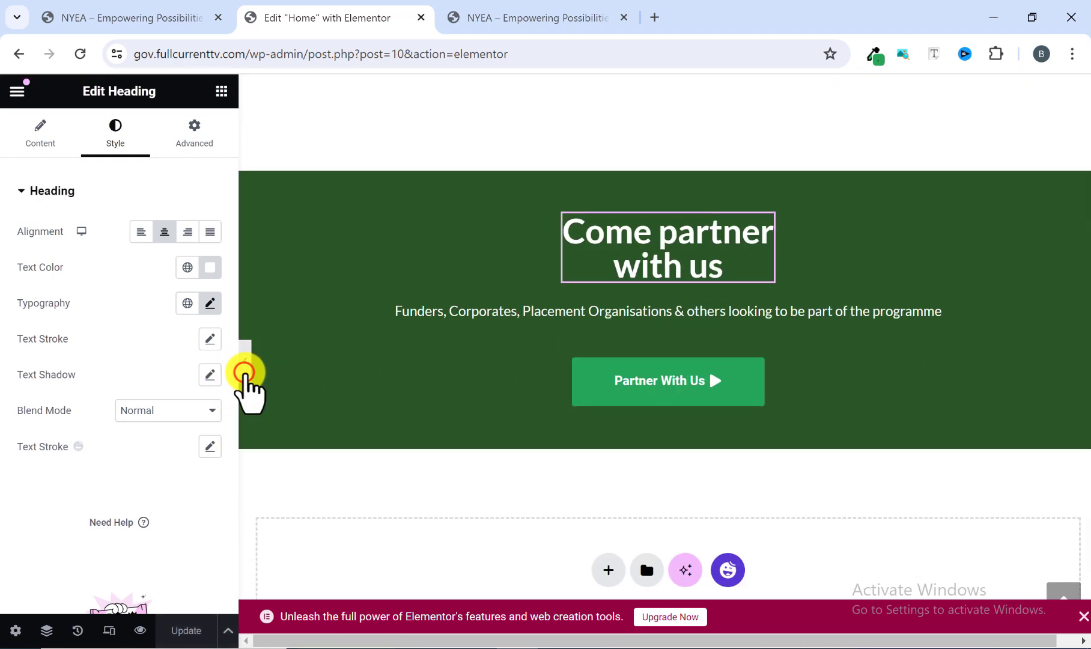
pyautogui.click(244, 374)
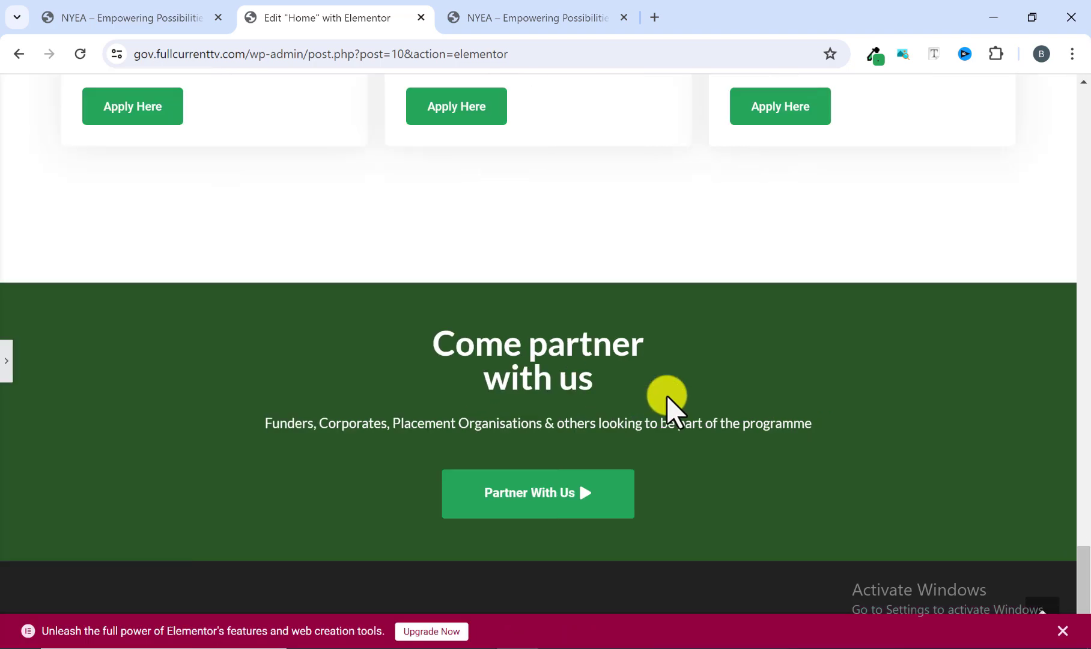
pyautogui.scroll(4, 550, 429)
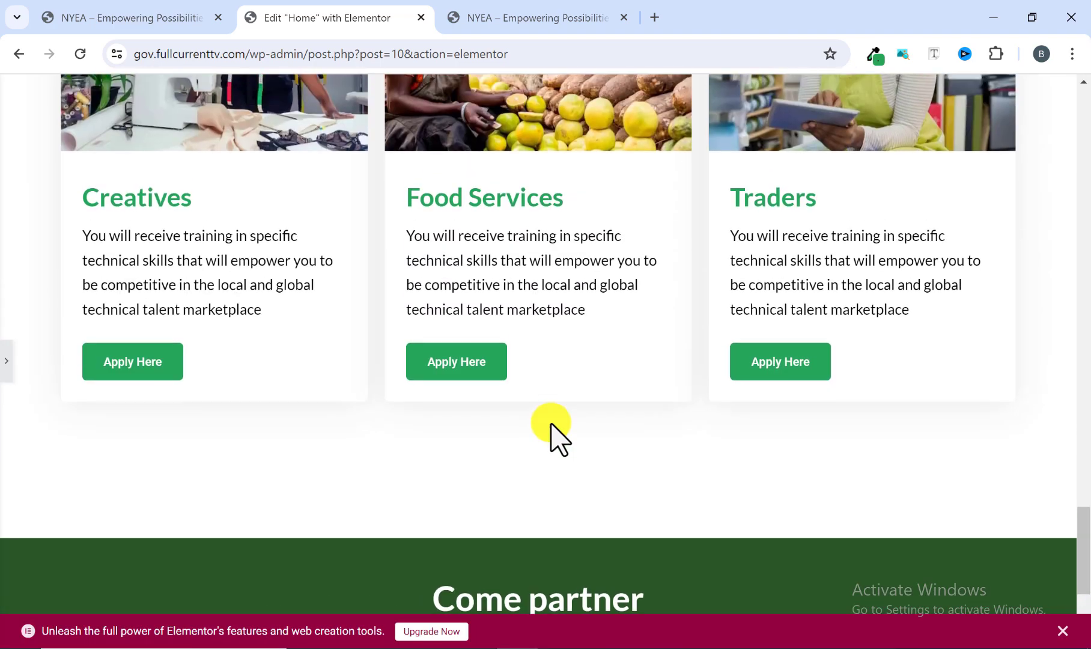
pyautogui.scroll(-4, 551, 429)
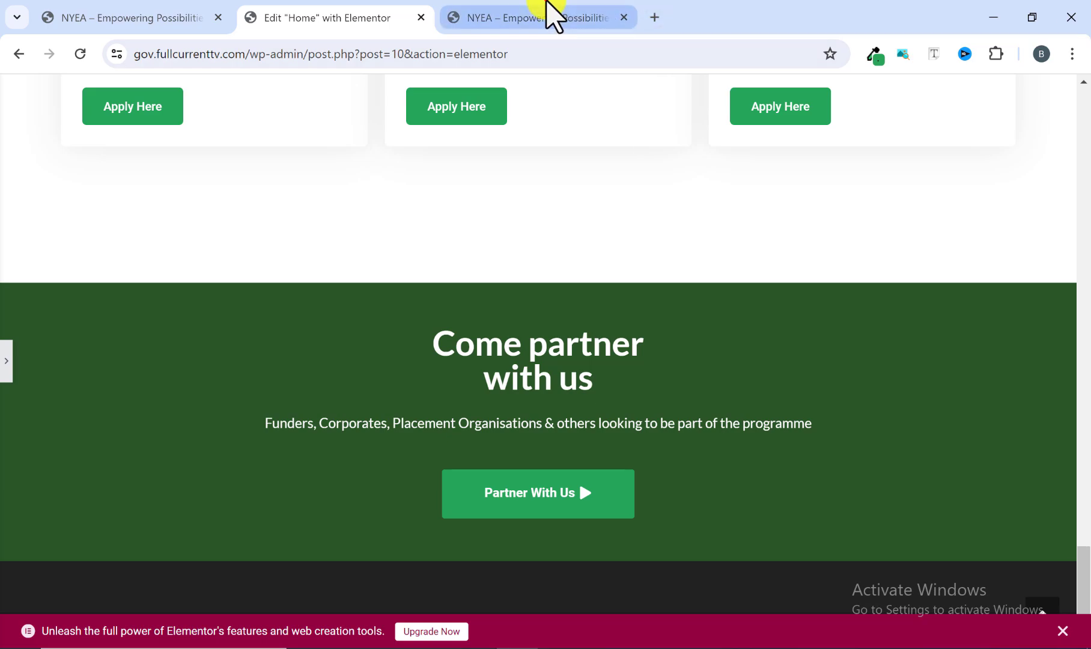
pyautogui.click(555, 15)
pyautogui.scroll(-1, 513, 367)
pyautogui.scroll(-1, 512, 367)
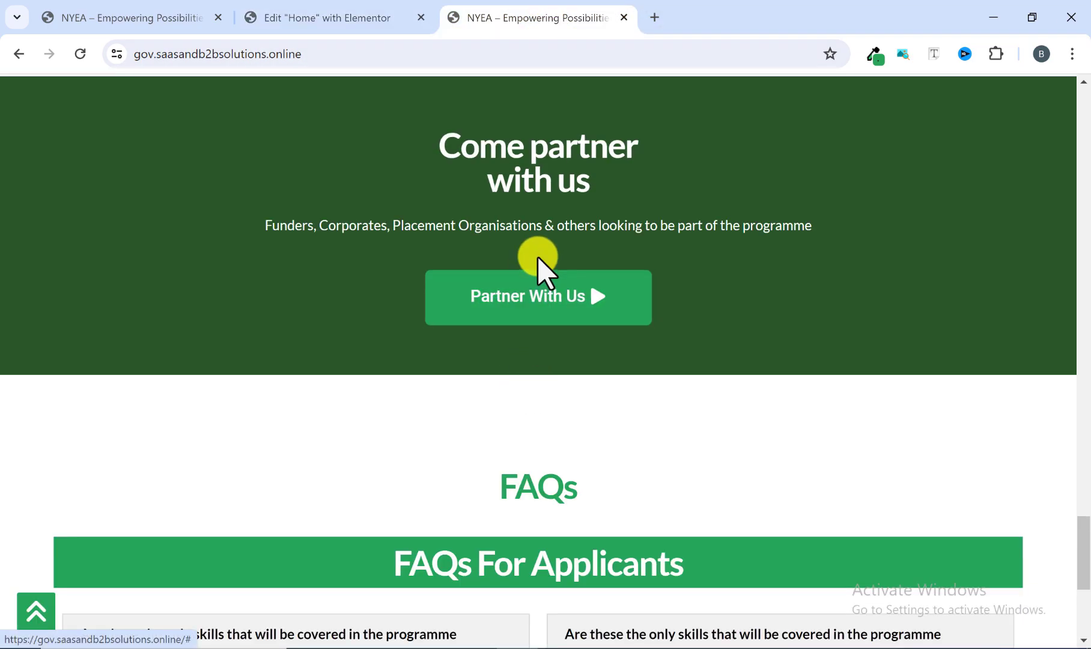
pyautogui.scroll(3, 539, 270)
pyautogui.scroll(-1, 539, 285)
pyautogui.scroll(2, 540, 282)
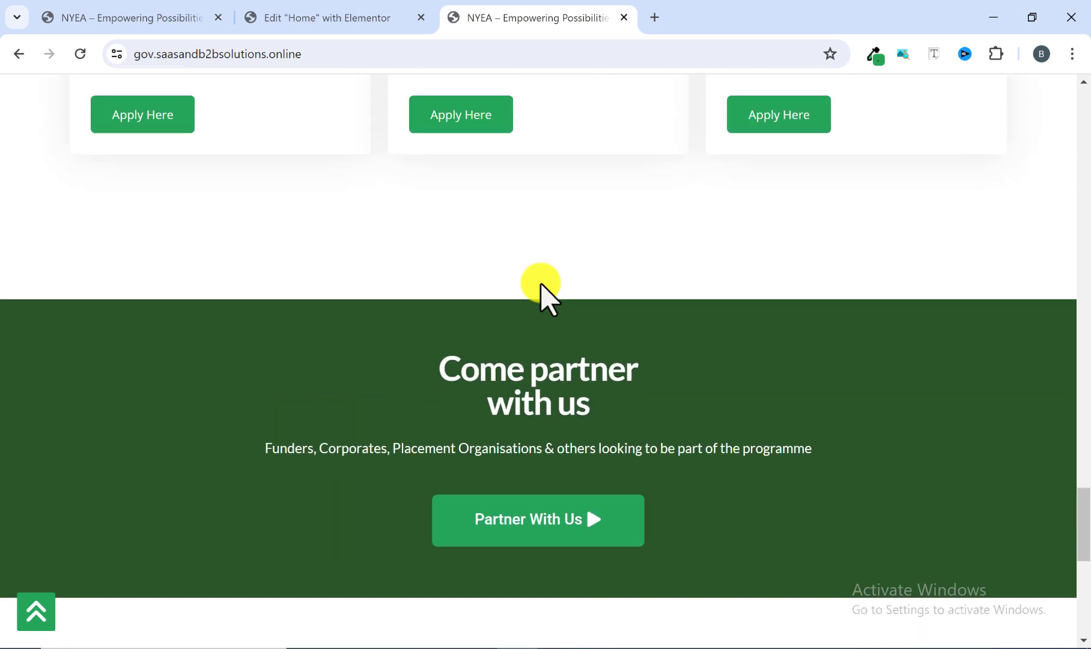
# Examine the layout of the FAQs section on the reference site and return to the Elementor editor.
pyautogui.scroll(-6, 540, 287)
pyautogui.scroll(-3, 539, 265)
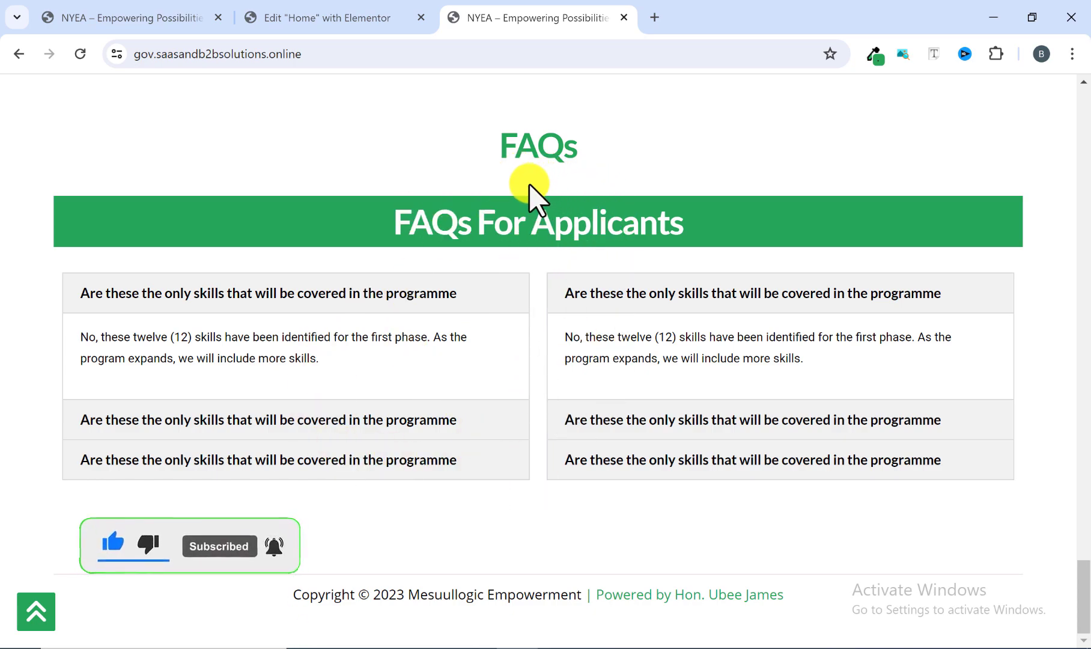
pyautogui.scroll(3, 675, 484)
pyautogui.scroll(-3, 518, 378)
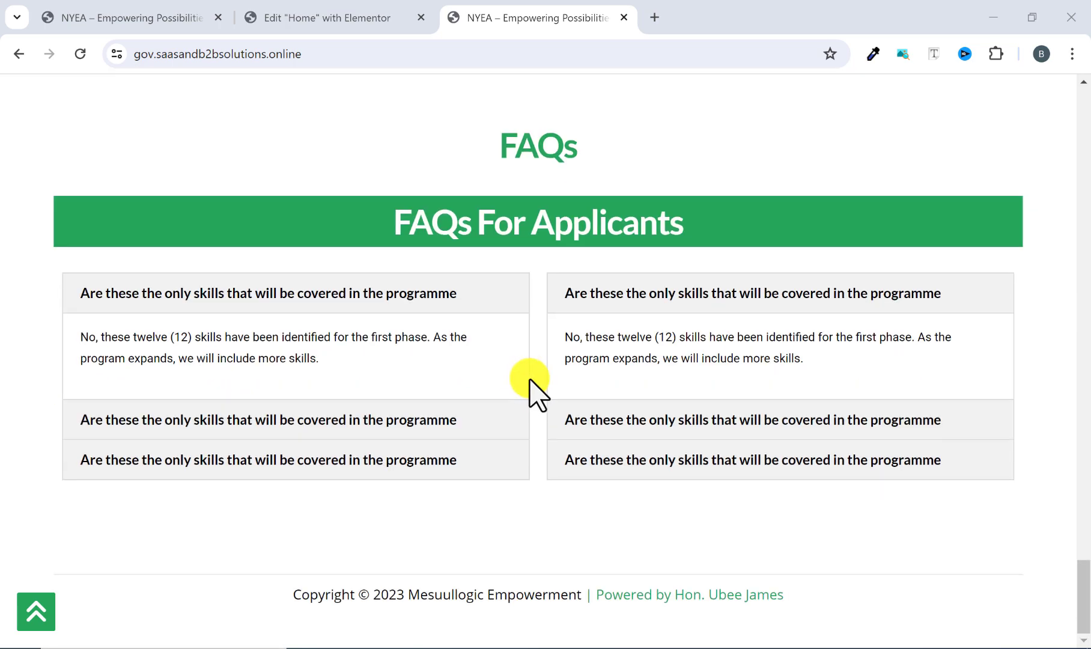
pyautogui.scroll(2, 533, 361)
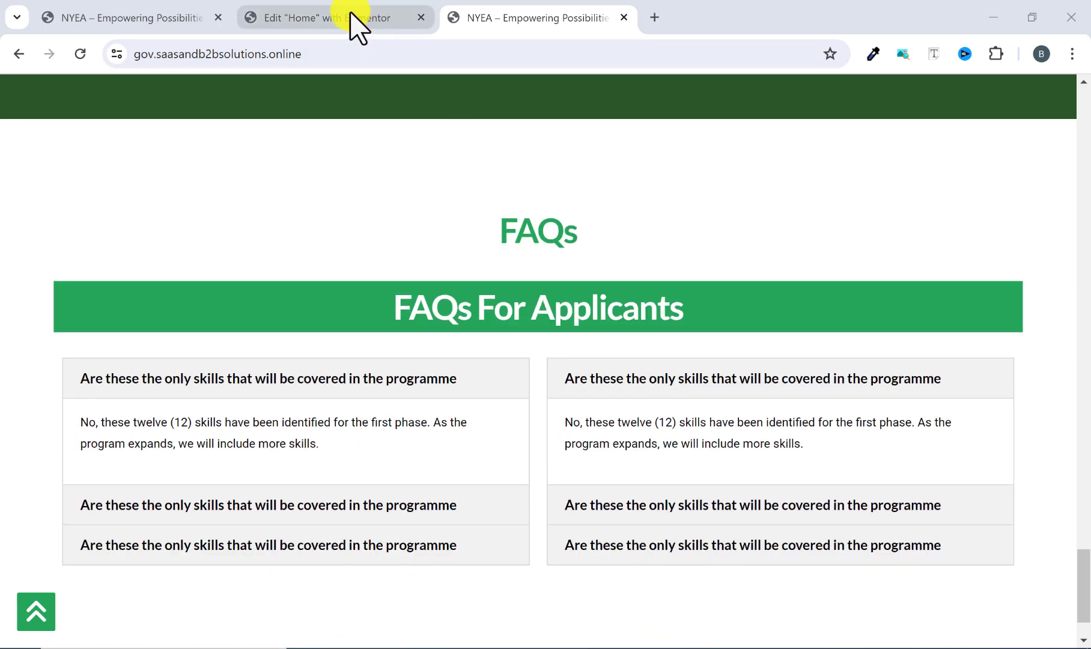
pyautogui.click(358, 24)
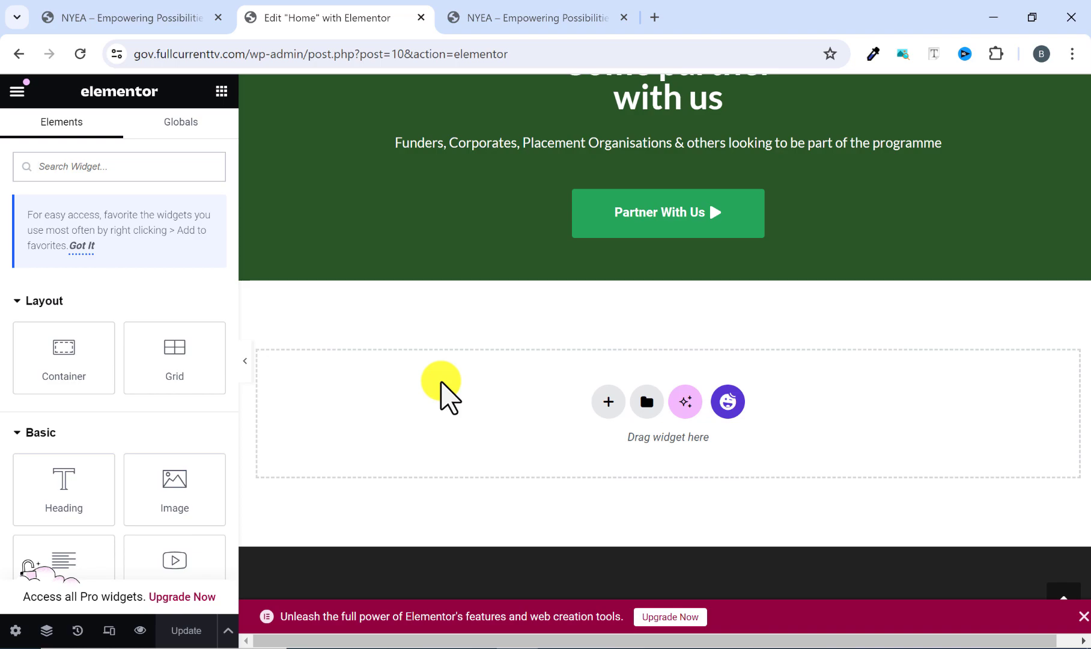
# Add a single-column Flexbox container with downward direction below the "Come partner with us" section.
pyautogui.click(600, 408)
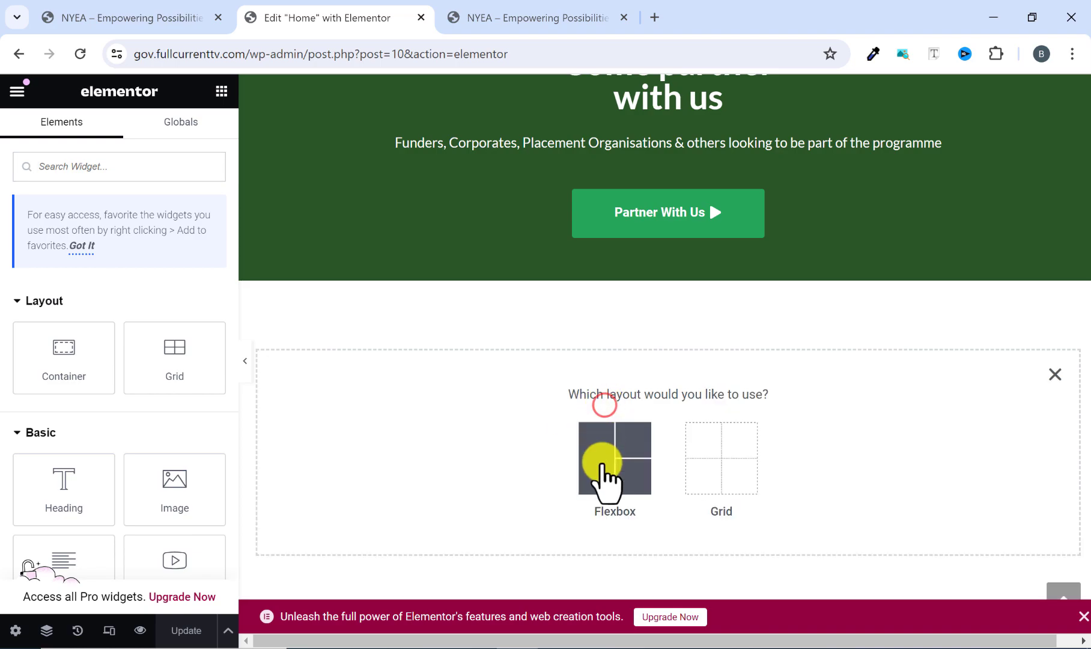
pyautogui.click(603, 464)
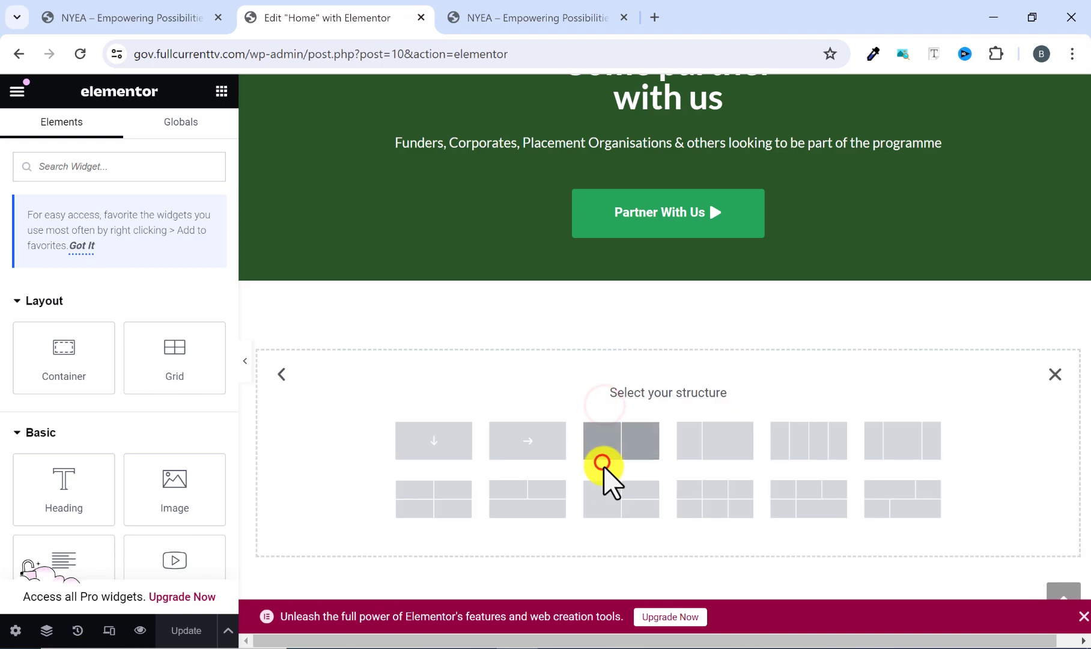
pyautogui.click(444, 441)
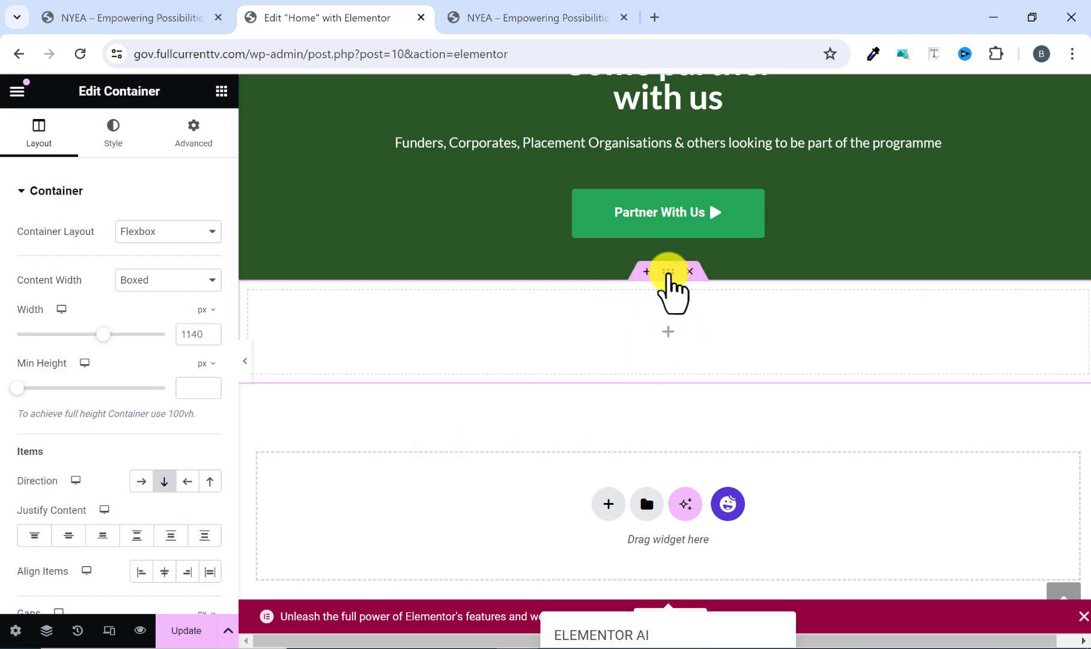
# Unlink the new container's margins, set its top margin to 100 px, and compare the spacing with the reference site.
pyautogui.click(668, 271)
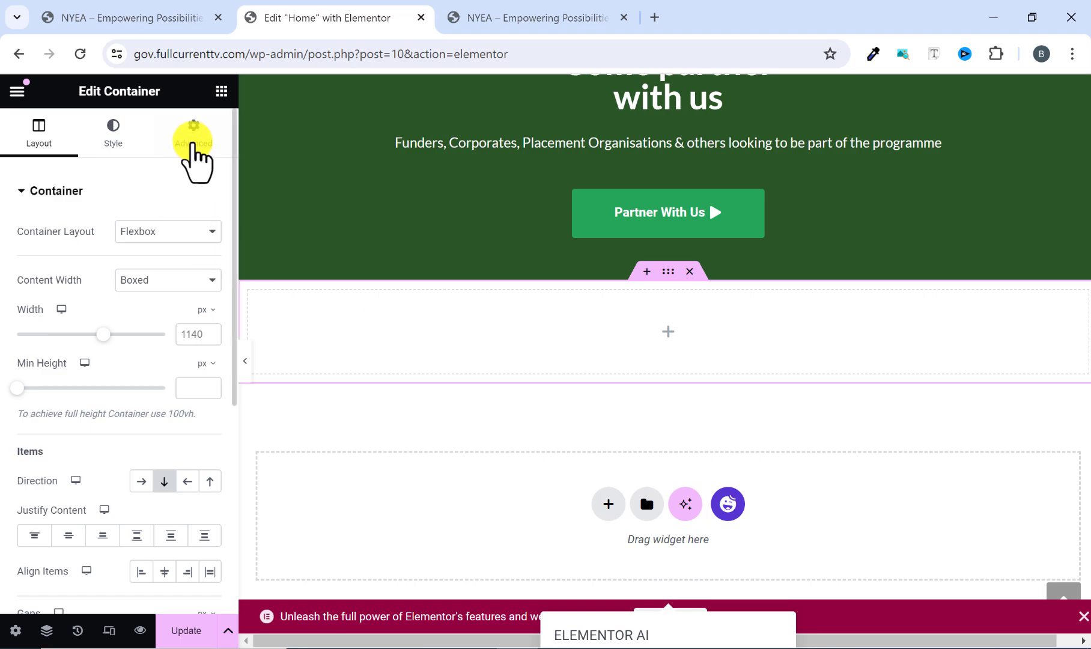
pyautogui.click(193, 135)
pyautogui.click(208, 250)
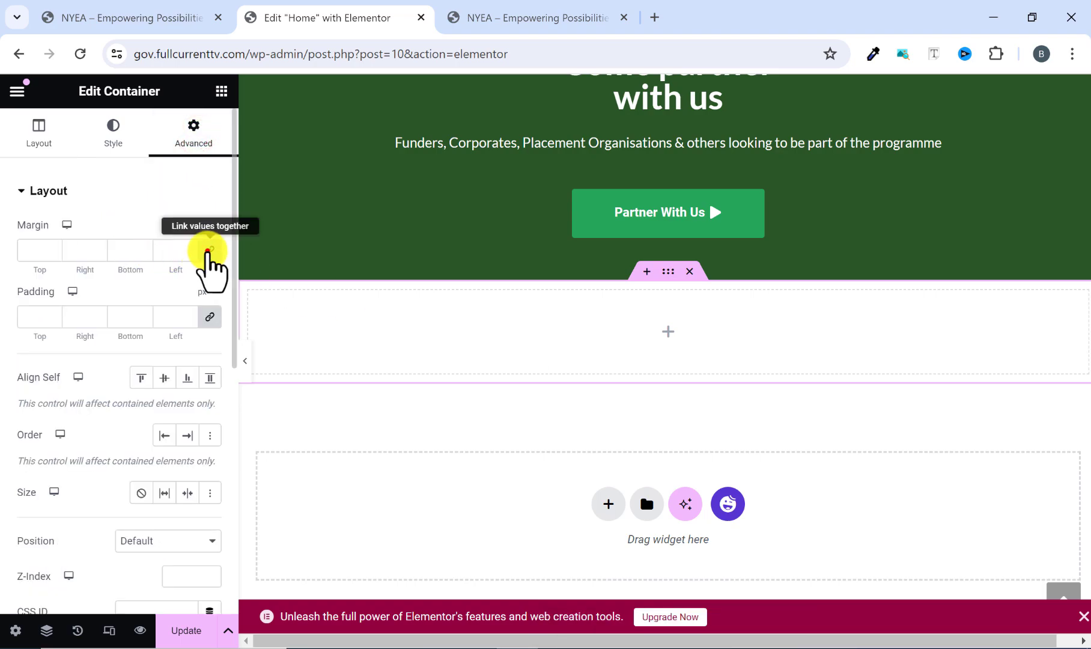
pyautogui.click(32, 251)
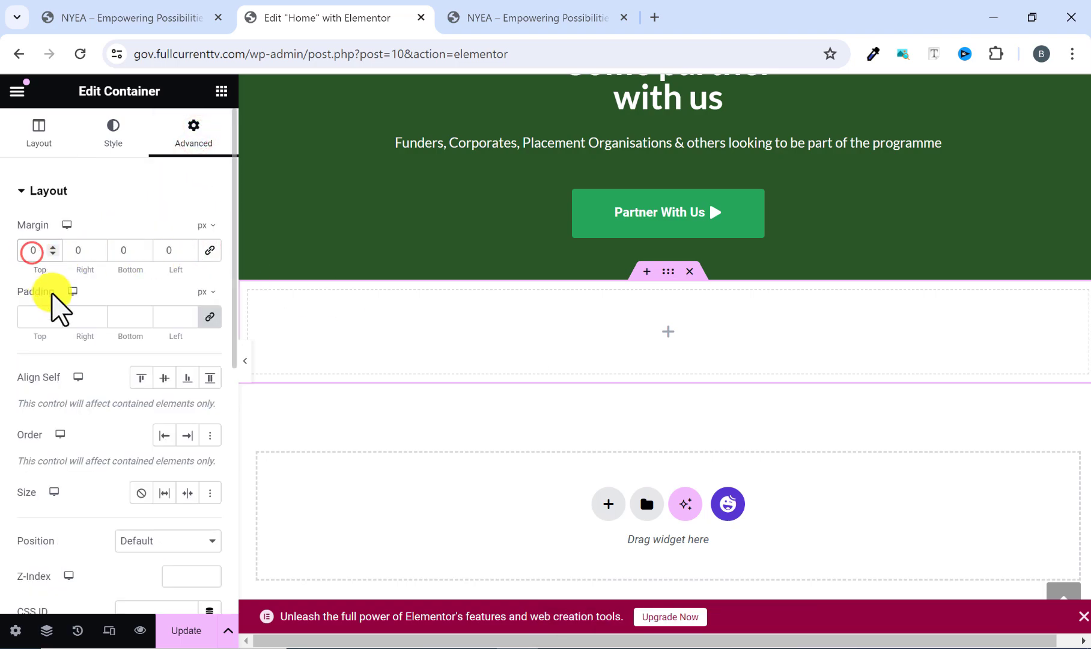
pyautogui.write('100')
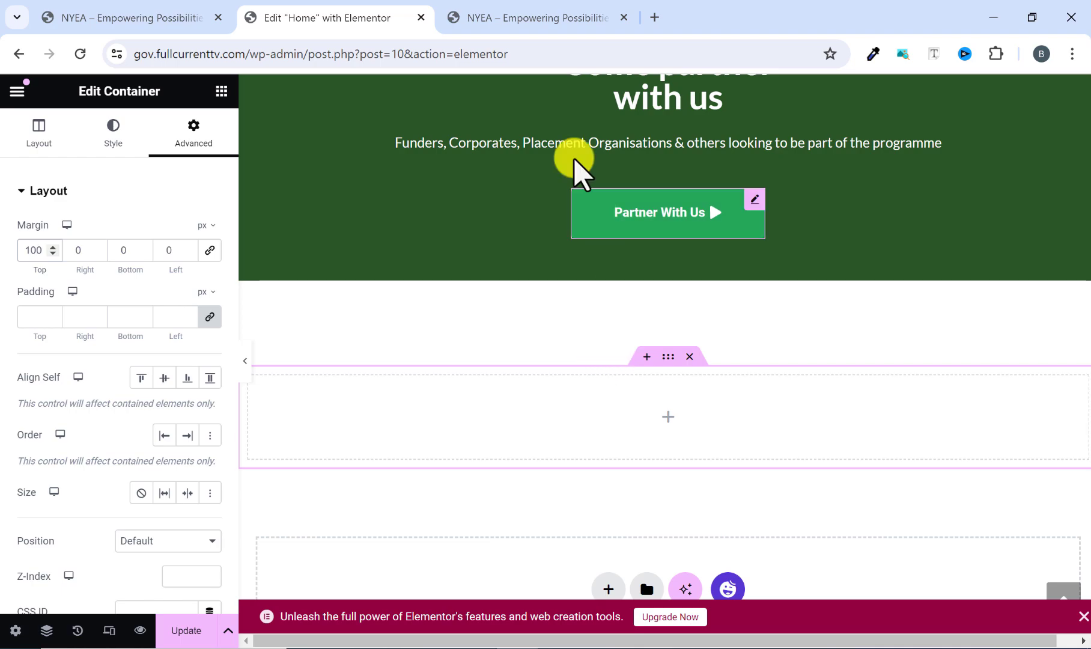
pyautogui.click(553, 18)
pyautogui.scroll(2, 507, 226)
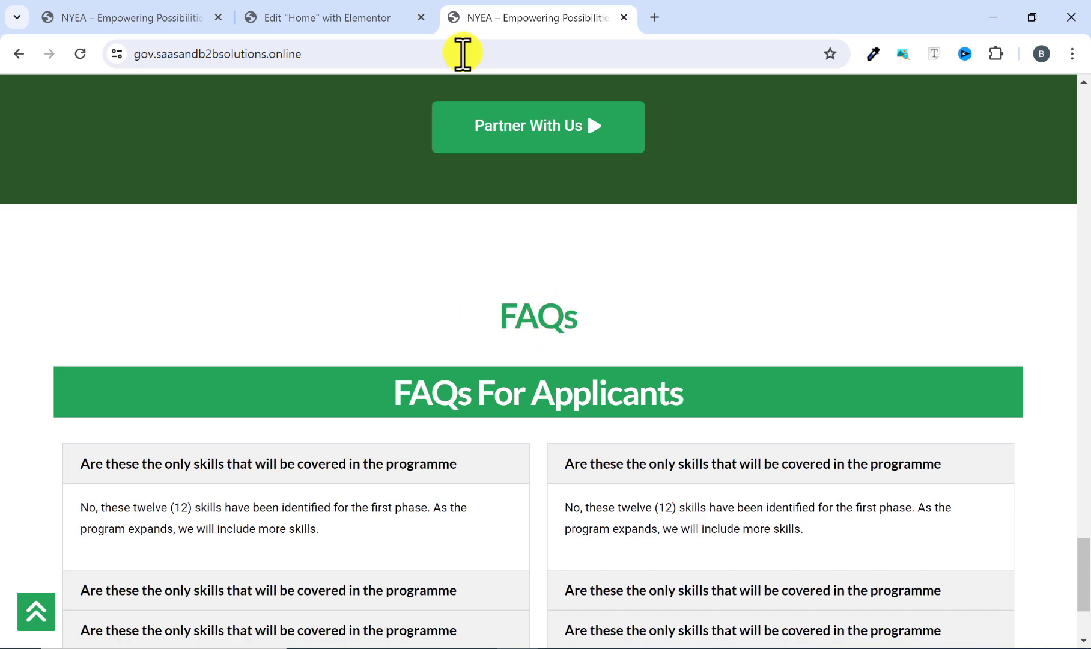
pyautogui.click(343, 17)
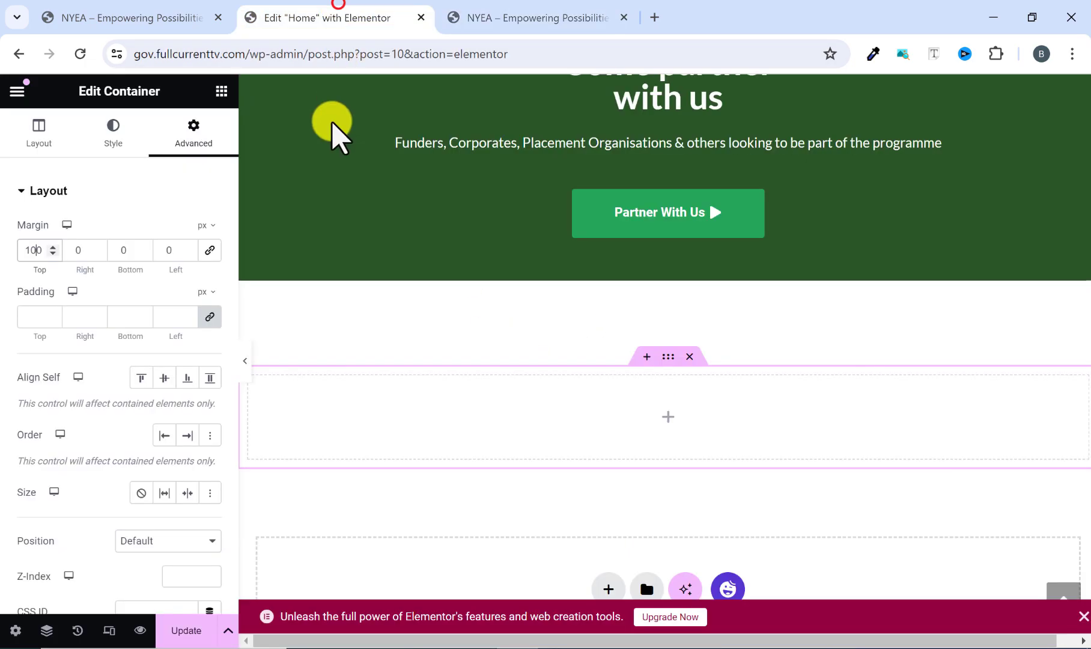
# Place a Heading widget inside the new container.
pyautogui.click(221, 93)
pyautogui.scroll(-1, 111, 394)
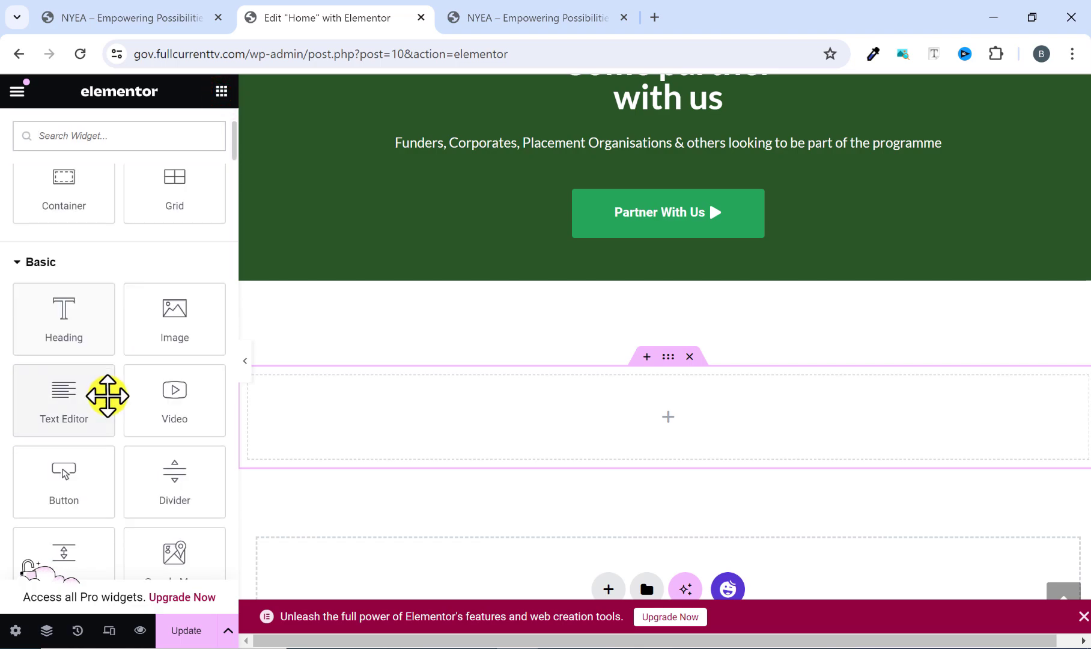
pyautogui.moveTo(67, 331); pyautogui.dragTo(529, 419)
# Replace the new heading's placeholder title with "FAQs", copied from the reference site.
pyautogui.tripleClick(158, 251)
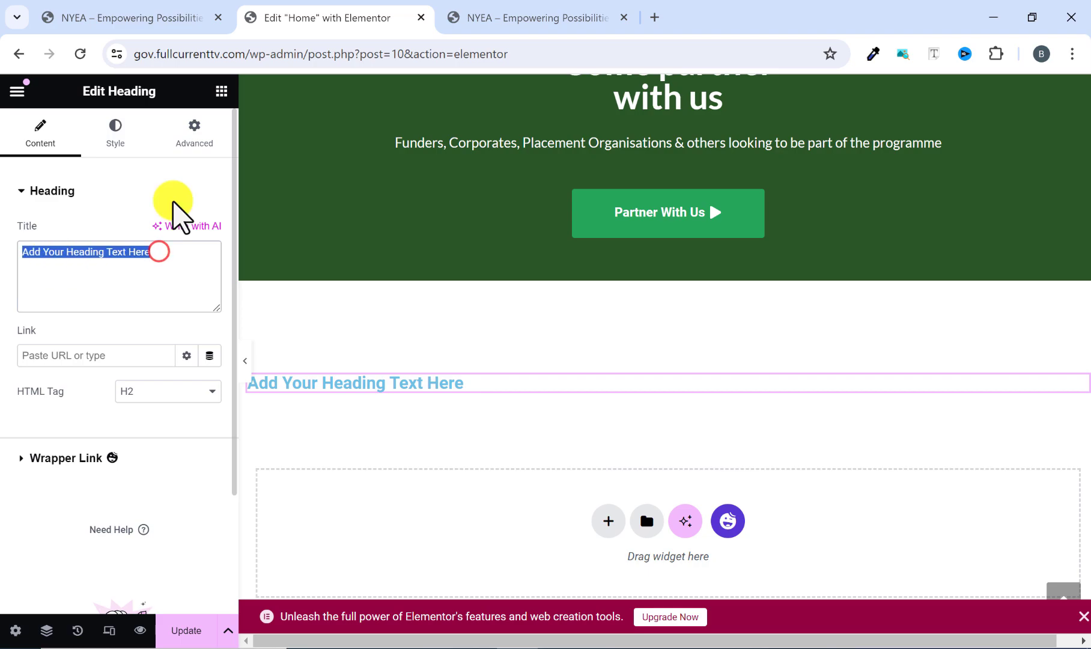
pyautogui.click(558, 15)
pyautogui.moveTo(591, 307); pyautogui.dragTo(478, 323)
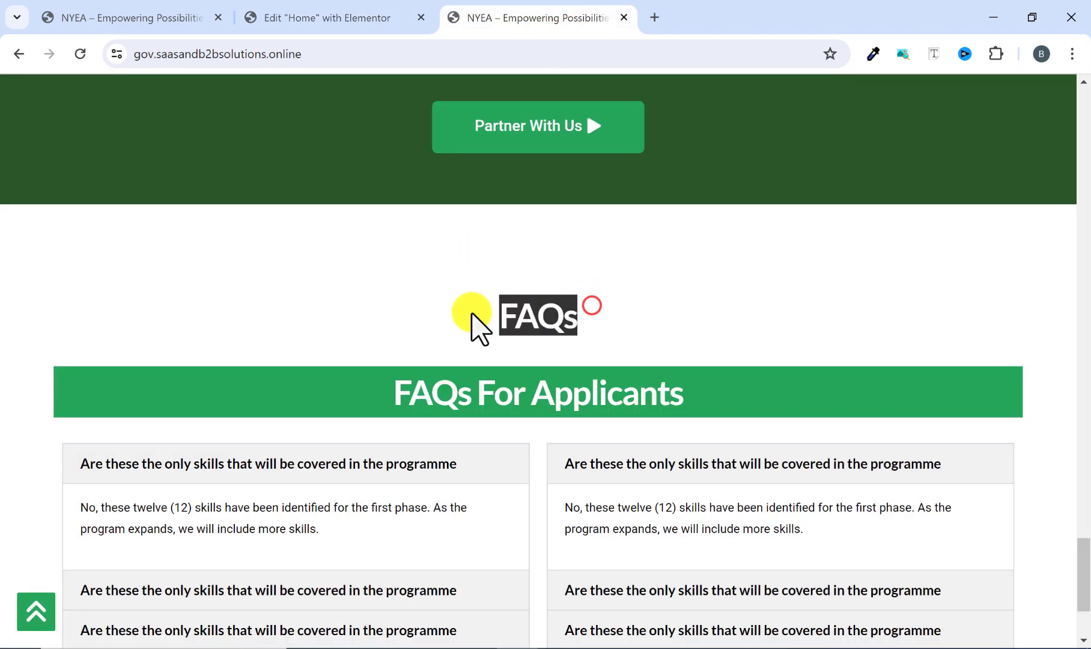
pyautogui.rightClick(524, 327)
pyautogui.click(525, 334)
pyautogui.click(370, 18)
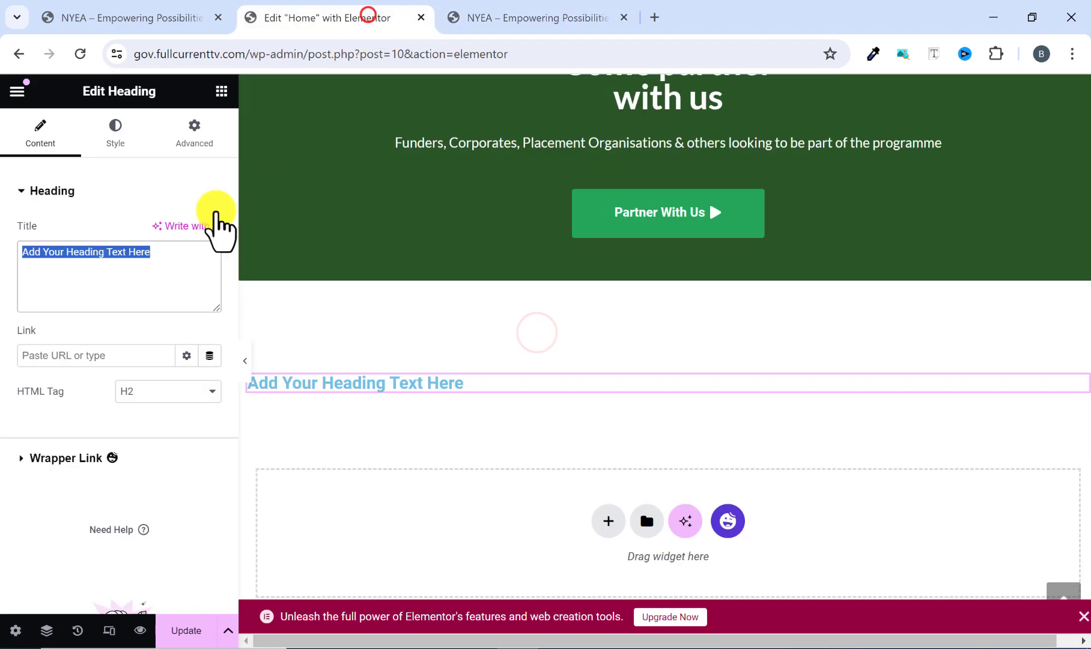
pyautogui.rightClick(142, 252)
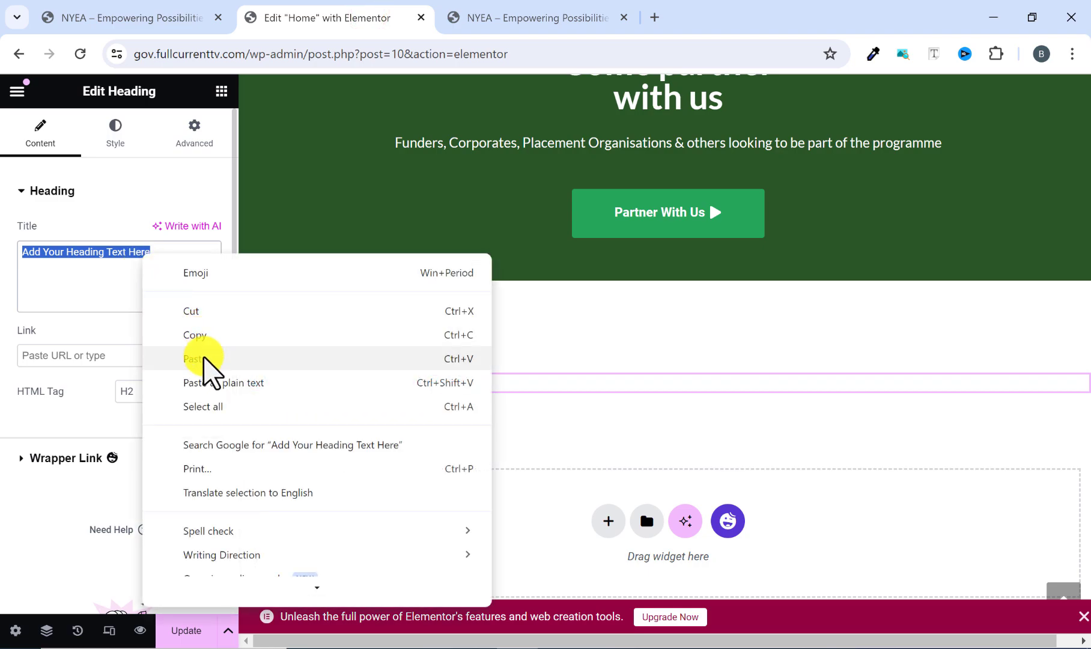
pyautogui.click(203, 358)
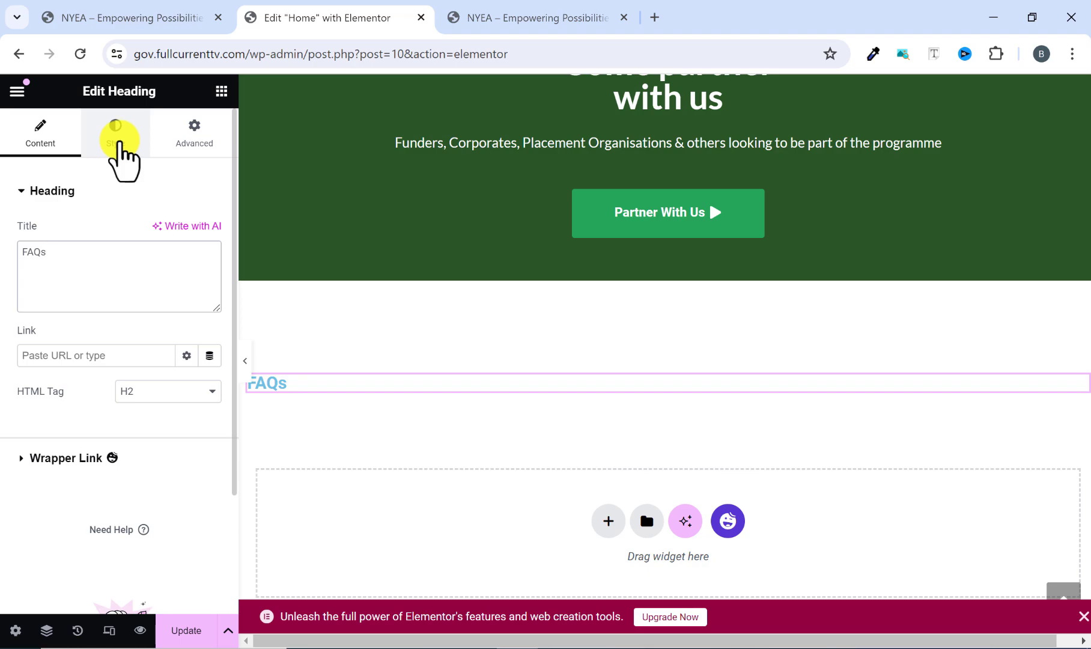
# Set the "FAQs" heading's text color to the global green #26A65B, matching the reference site.
pyautogui.click(116, 138)
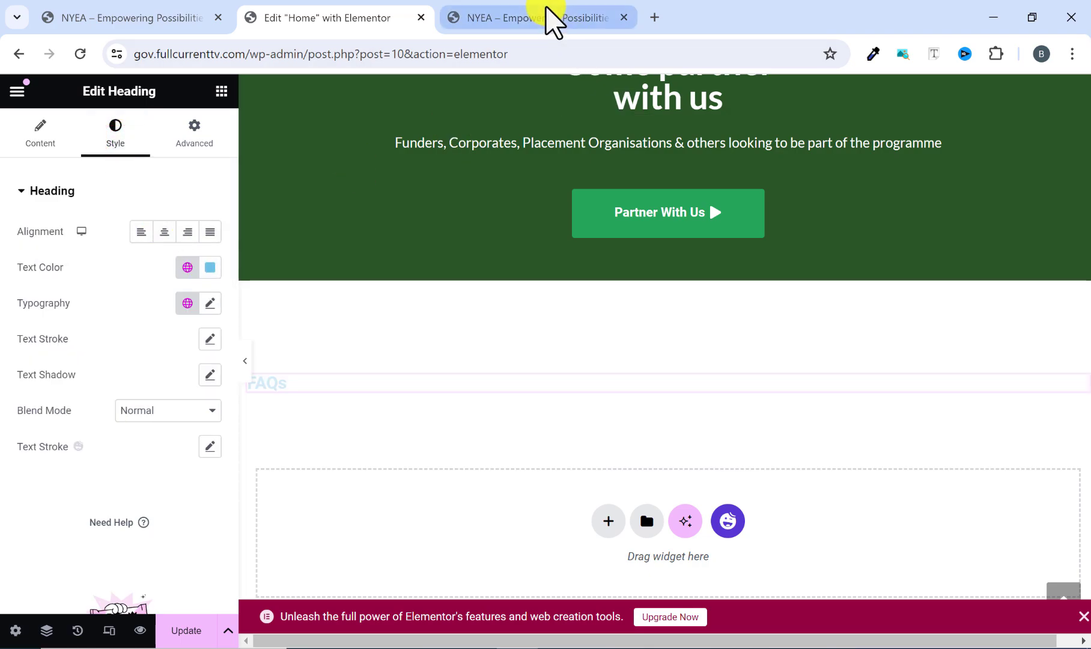
pyautogui.click(553, 21)
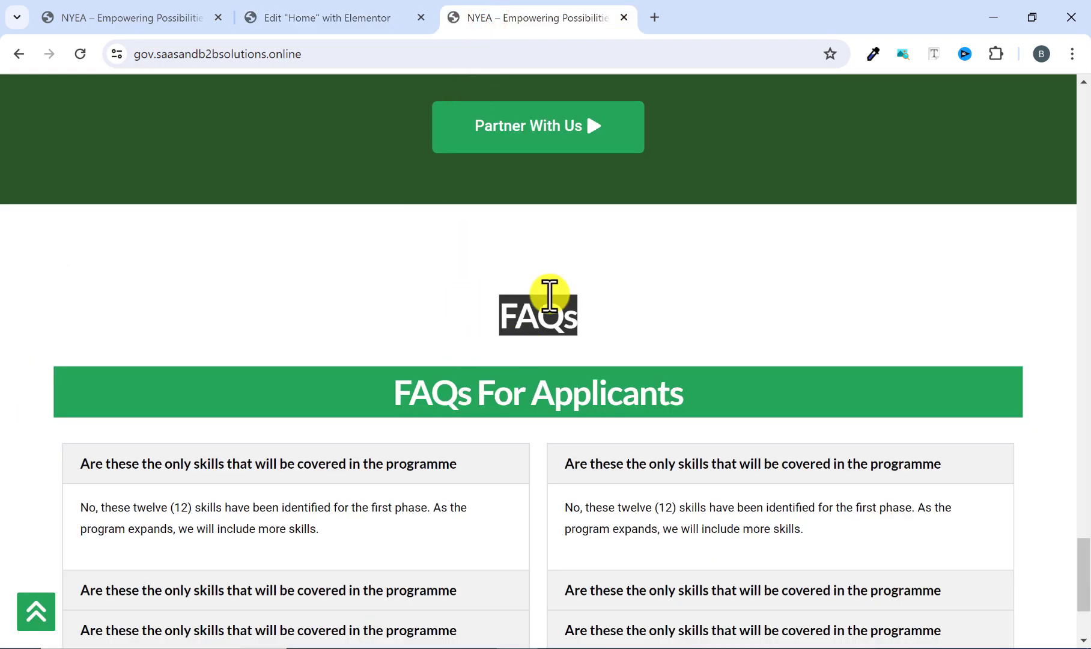
pyautogui.click(324, 15)
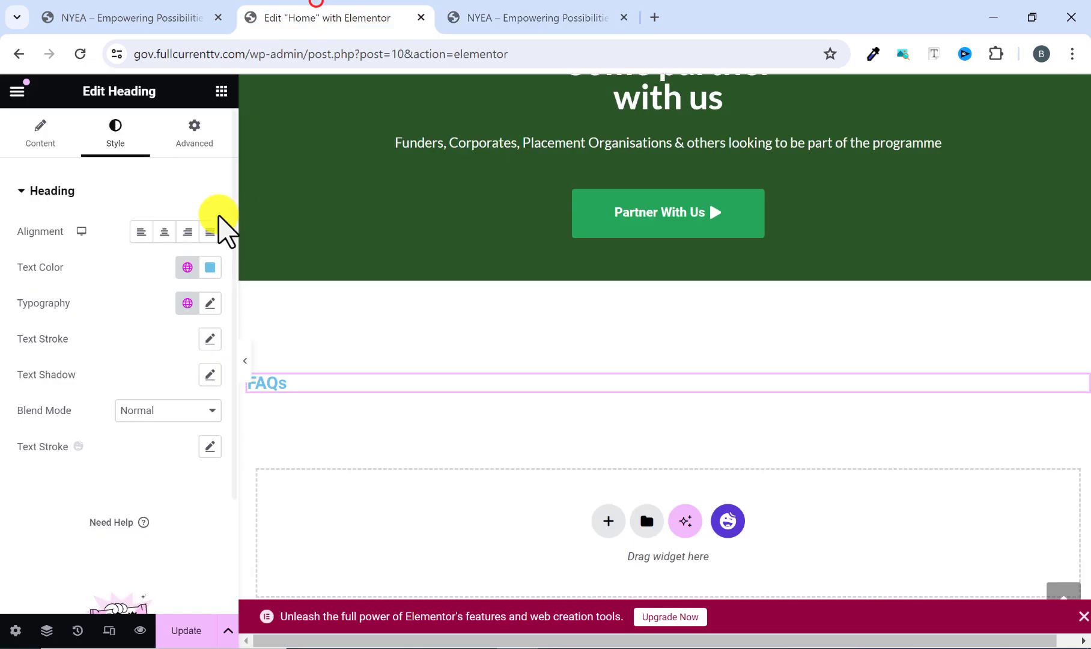
pyautogui.click(187, 268)
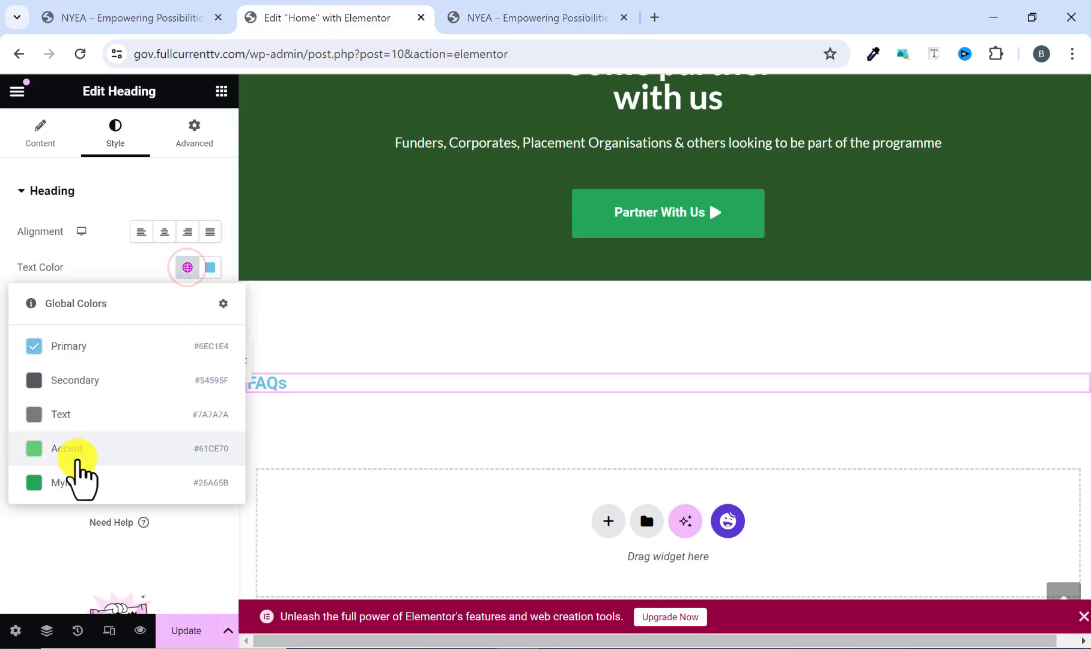
pyautogui.click(66, 482)
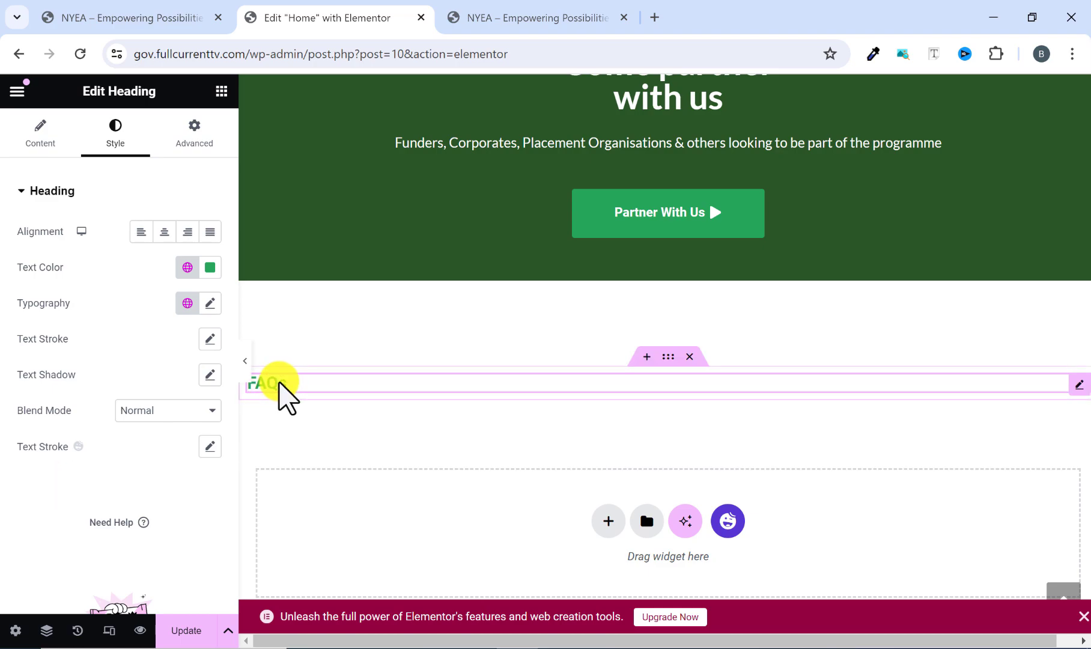
# Change the "FAQs" heading's font family to Lato, following the reference site.
pyautogui.click(209, 303)
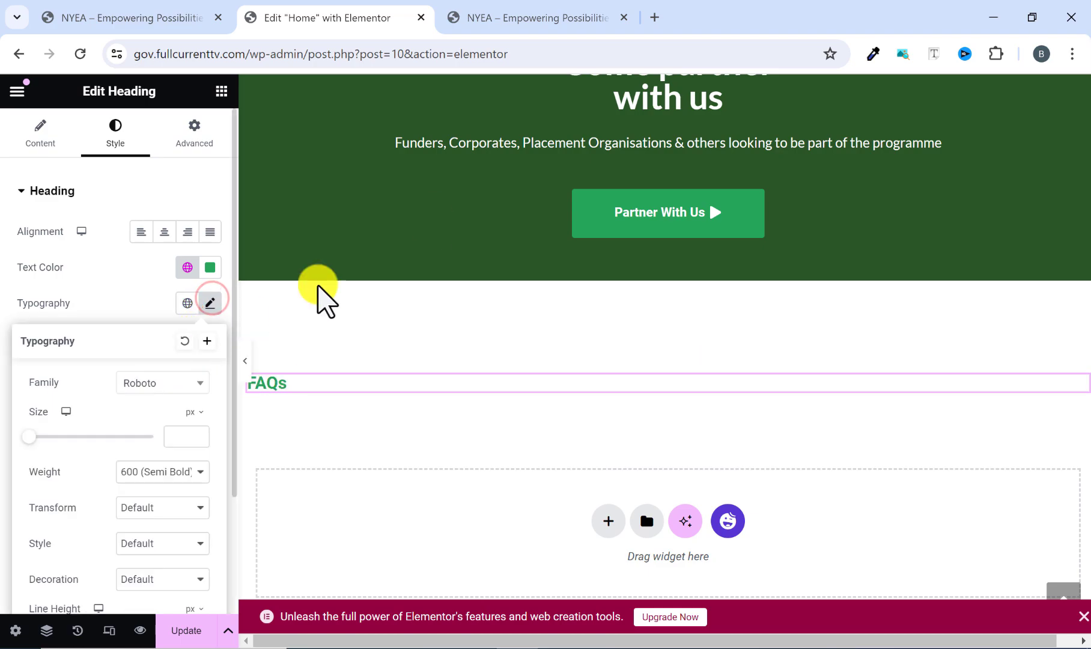
pyautogui.click(556, 21)
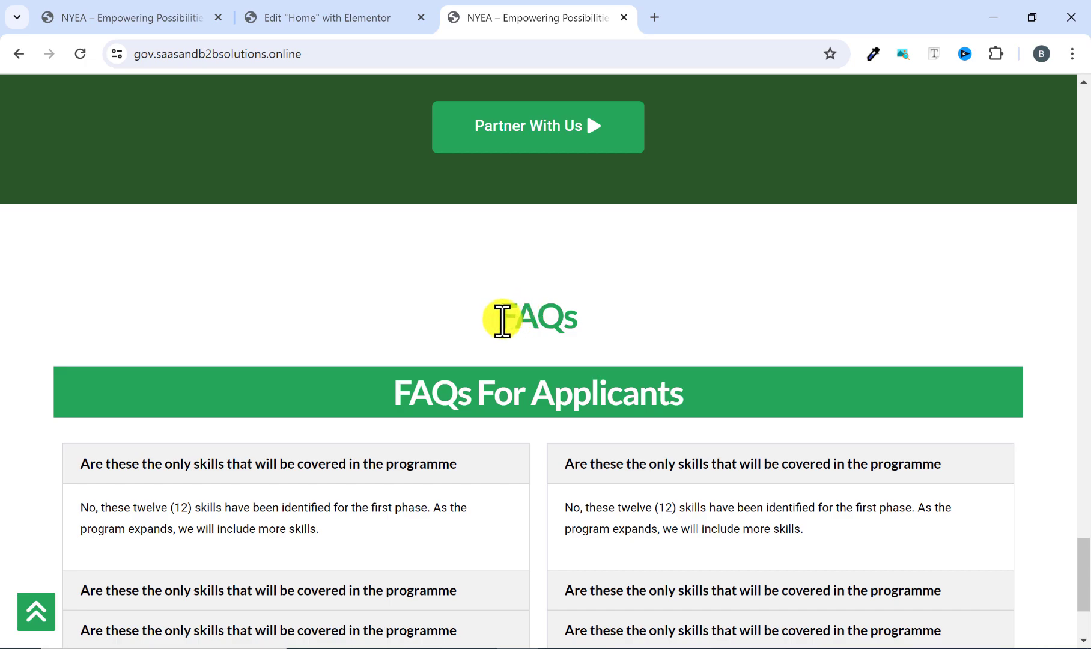
pyautogui.click(352, 13)
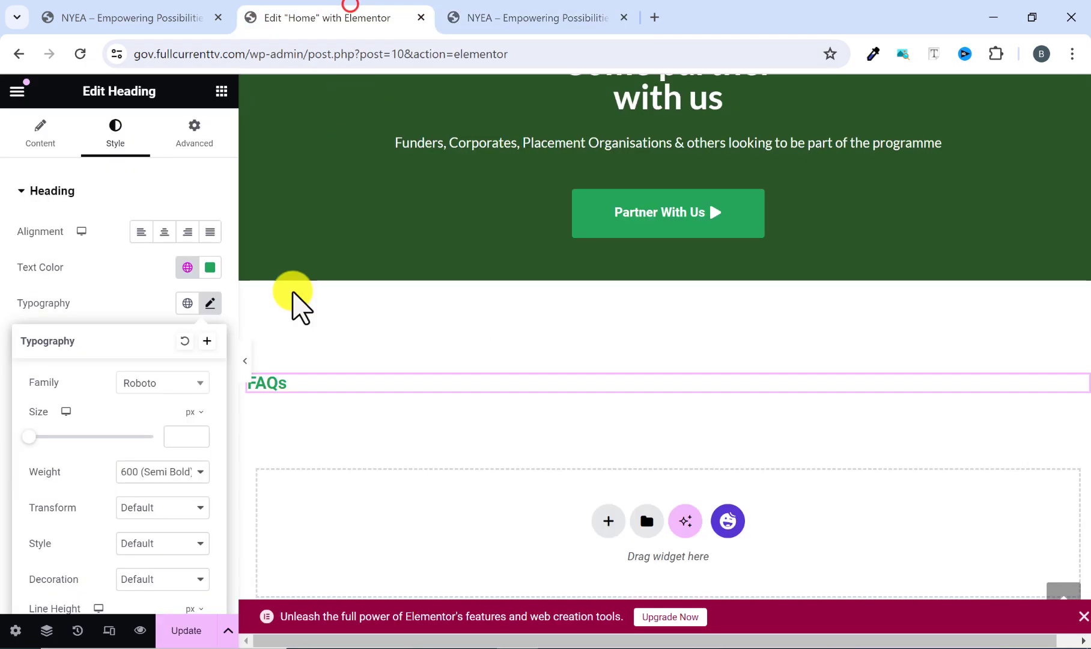
pyautogui.click(147, 378)
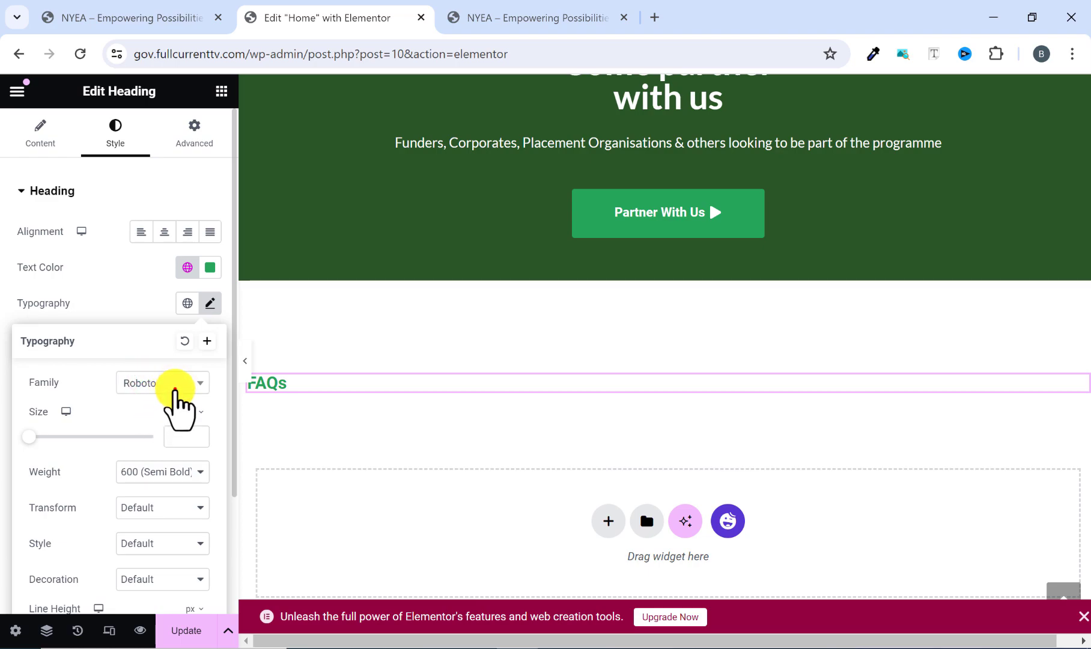
pyautogui.click(180, 385)
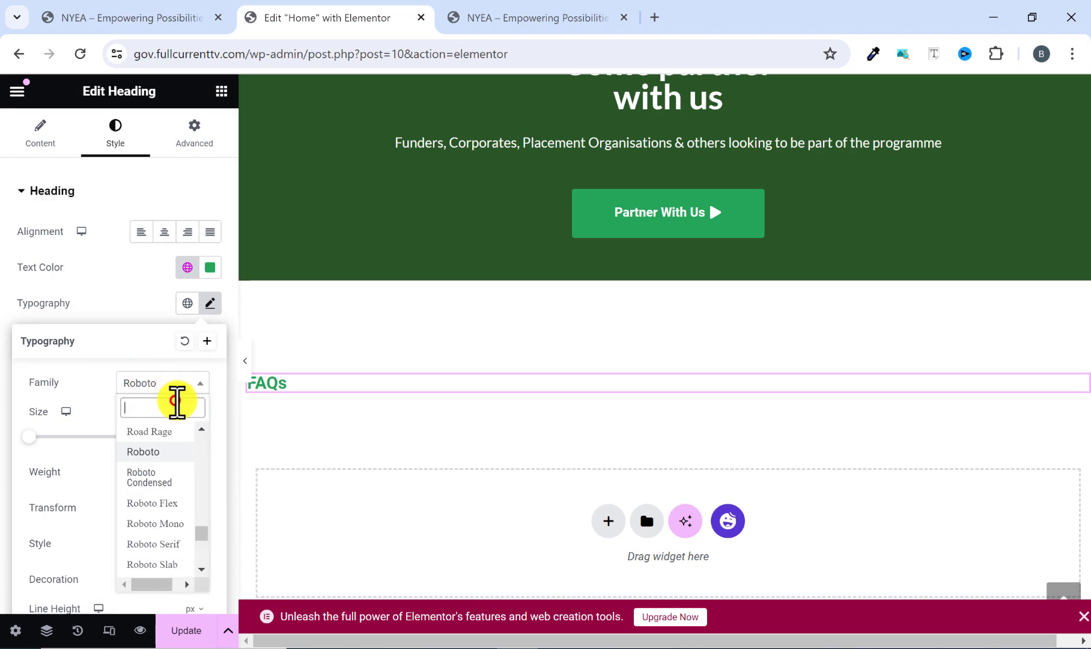
pyautogui.write('lato')
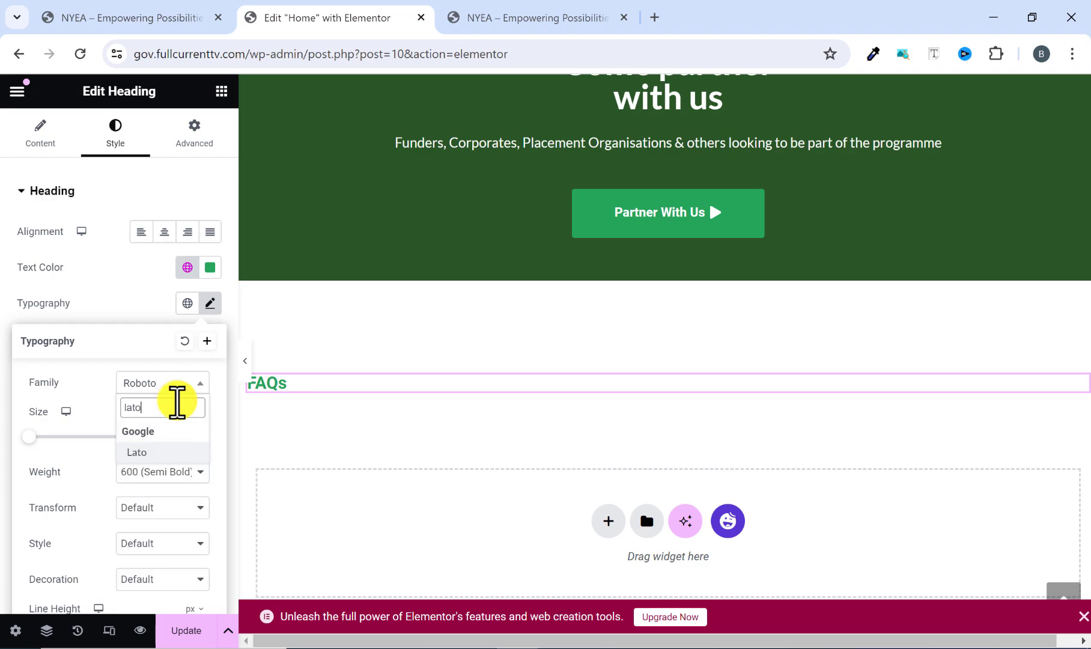
pyautogui.click(145, 451)
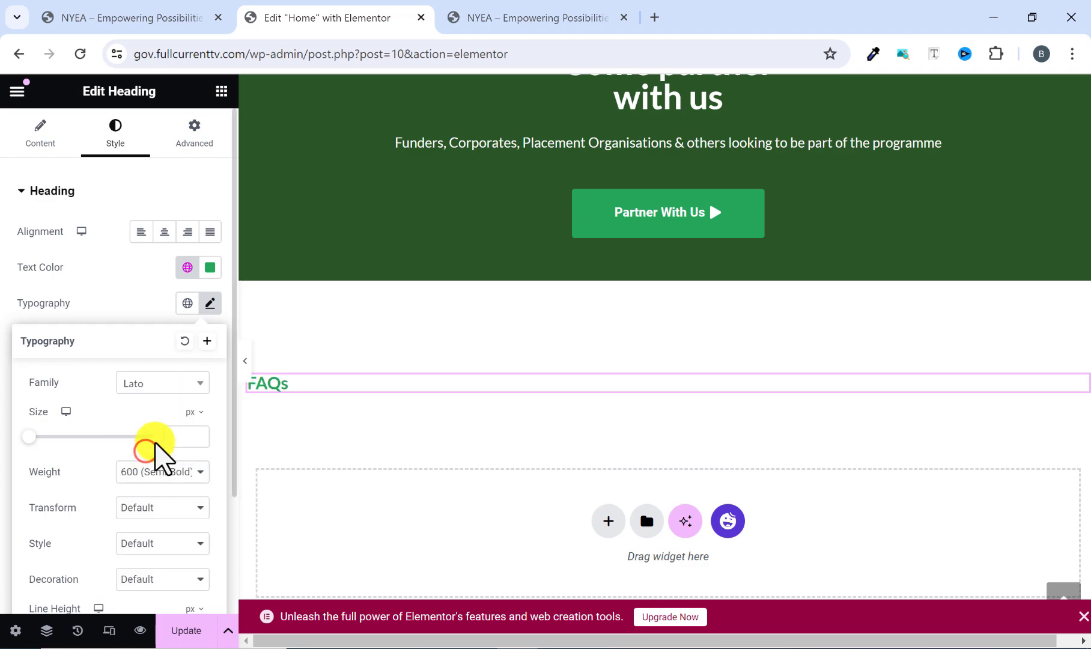
# Set the "FAQs" heading to 40 px with weight 700 (Bold) and center its text.
pyautogui.write('40')
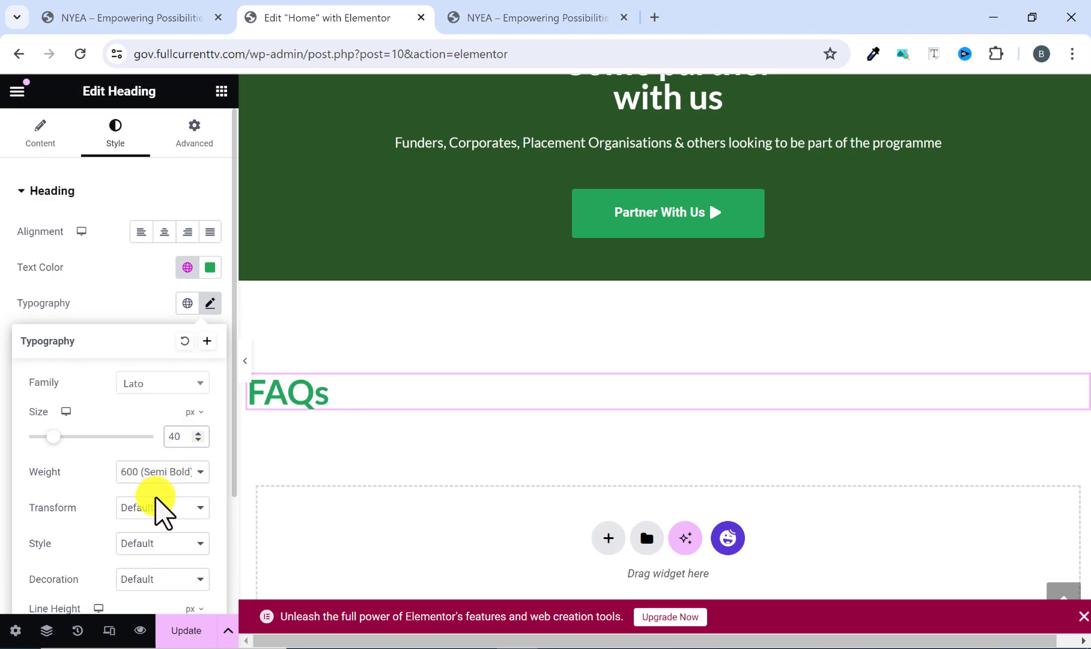
pyautogui.click(158, 468)
pyautogui.click(125, 562)
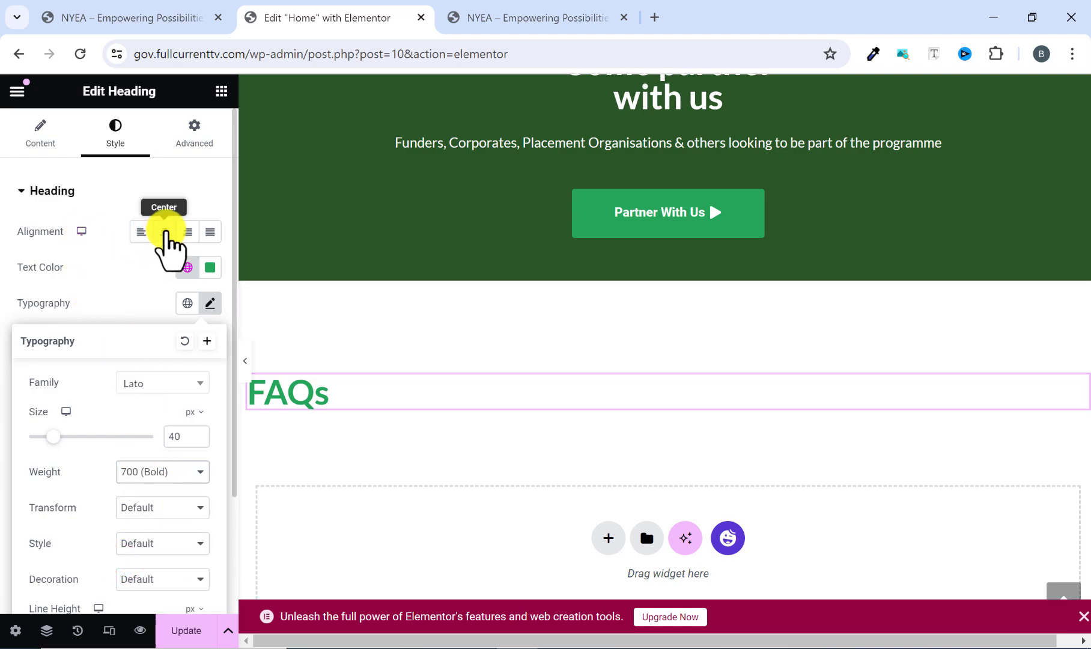
pyautogui.click(166, 231)
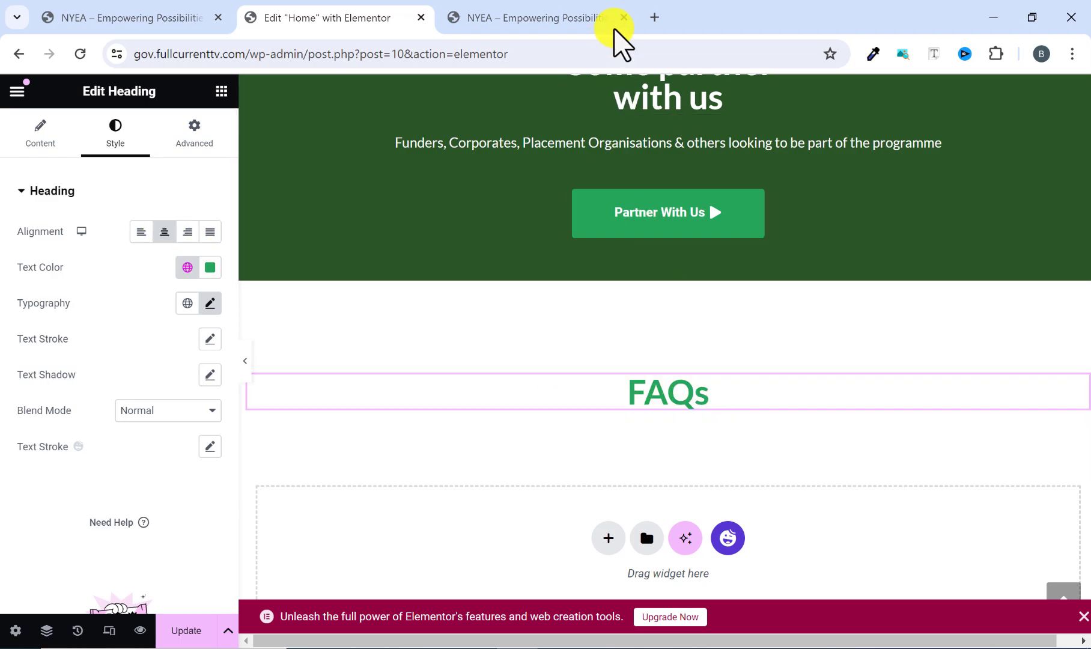
# Copy the "FAQs For Applicants" heading text from the reference site and return to the Elementor editor.
pyautogui.click(558, 8)
pyautogui.moveTo(697, 393); pyautogui.dragTo(396, 396)
pyautogui.rightClick(424, 393)
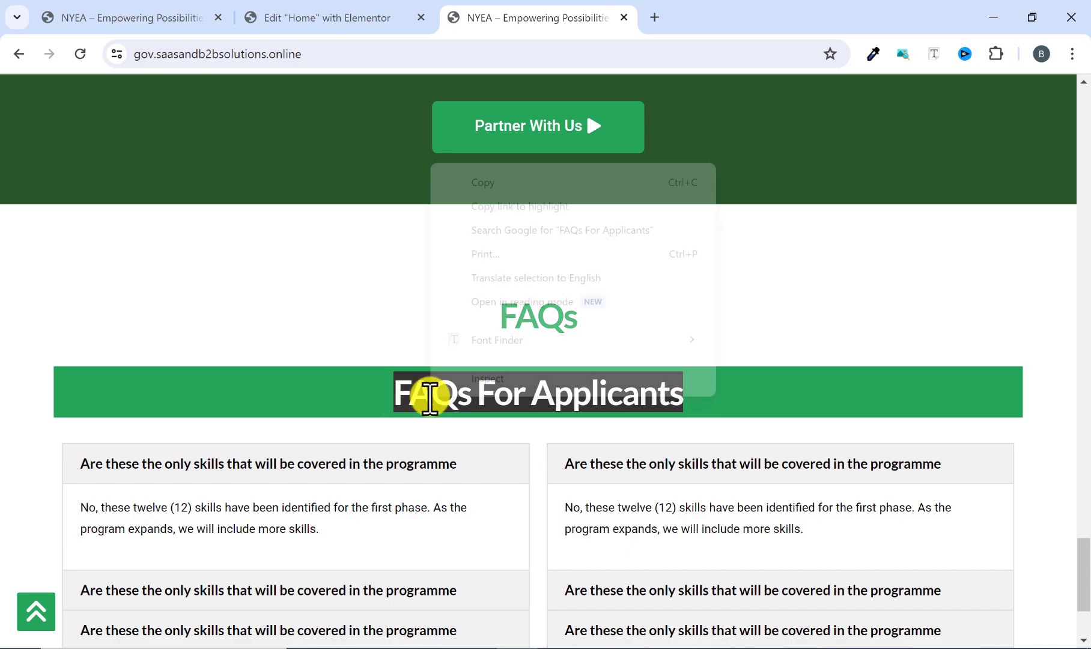
pyautogui.click(524, 180)
pyautogui.click(334, 17)
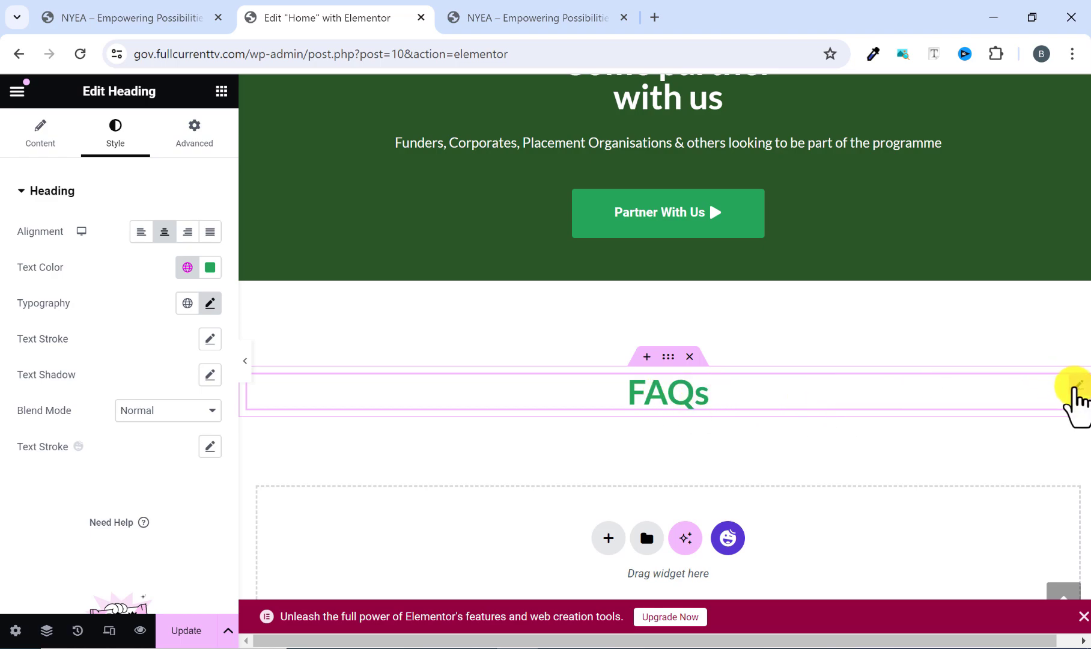
# Duplicate the "FAQs" heading and replace the copy's title with the copied text "FAQs For Applicants".
pyautogui.rightClick(1075, 399)
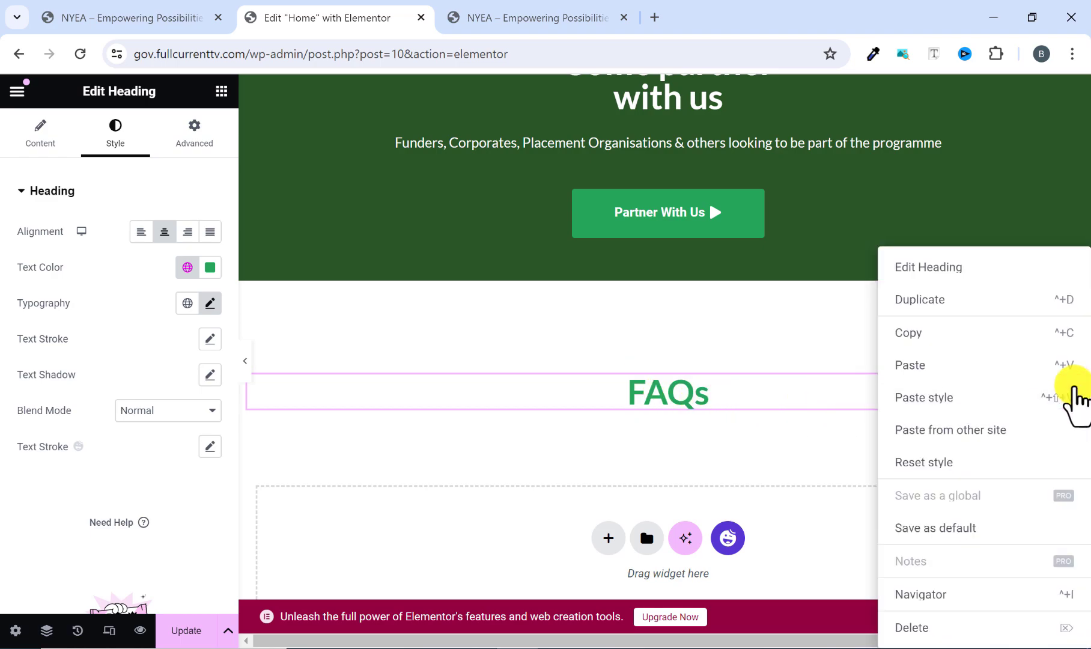
pyautogui.click(927, 300)
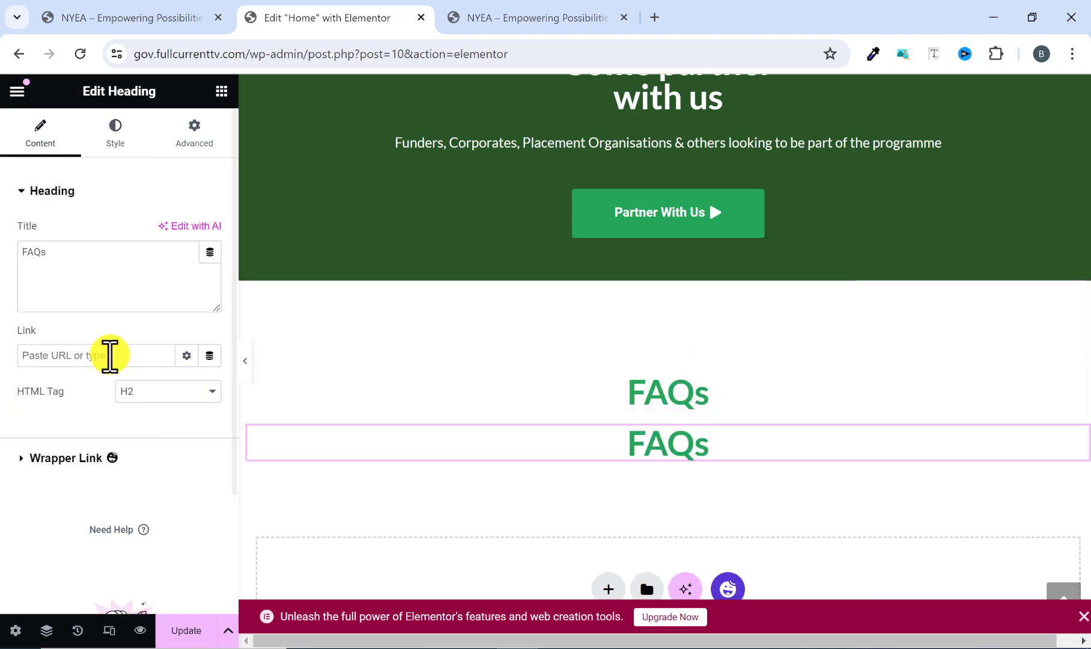
pyautogui.rightClick(66, 264)
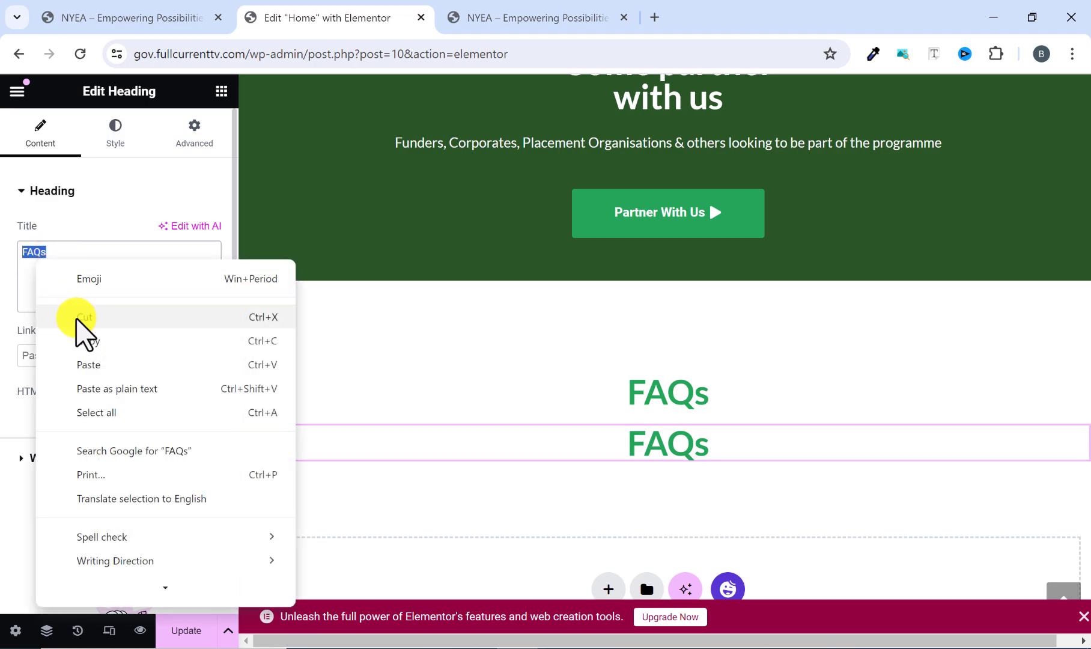
pyautogui.click(87, 357)
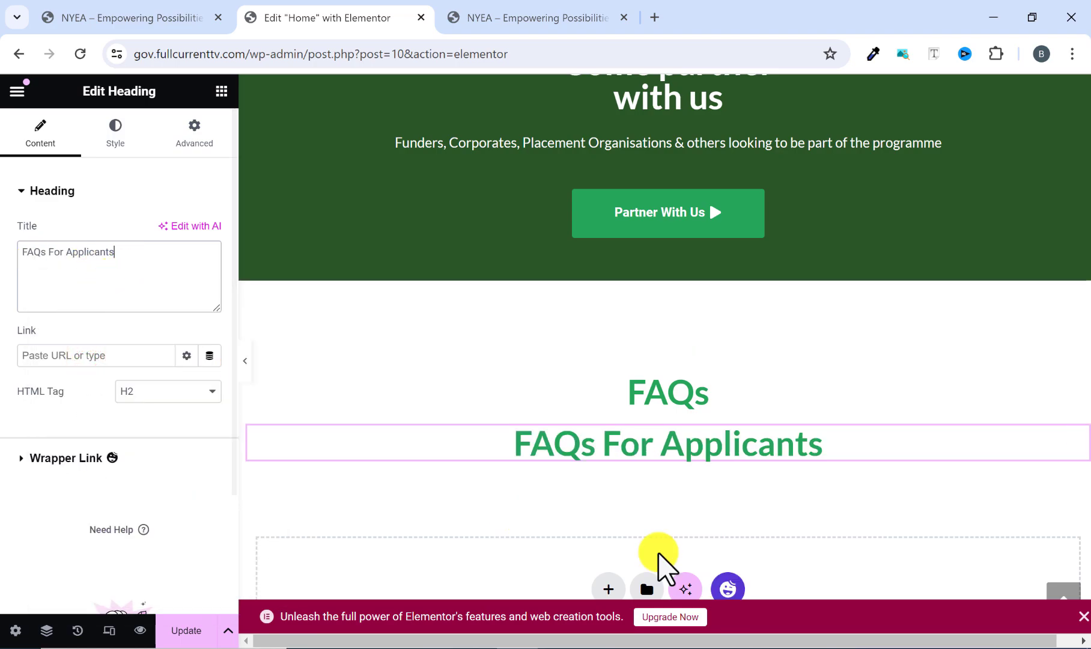
# Give the "FAQs For Applicants" heading a classic background in the global color MyMain1 (#26A65B), following the reference site.
pyautogui.click(598, 21)
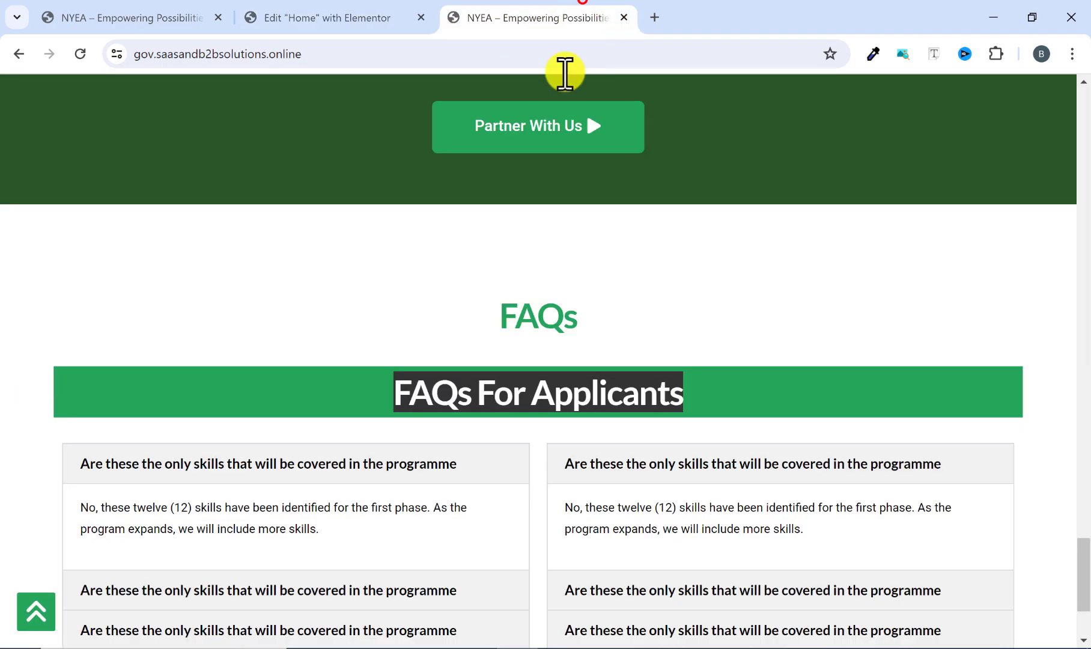
pyautogui.click(669, 338)
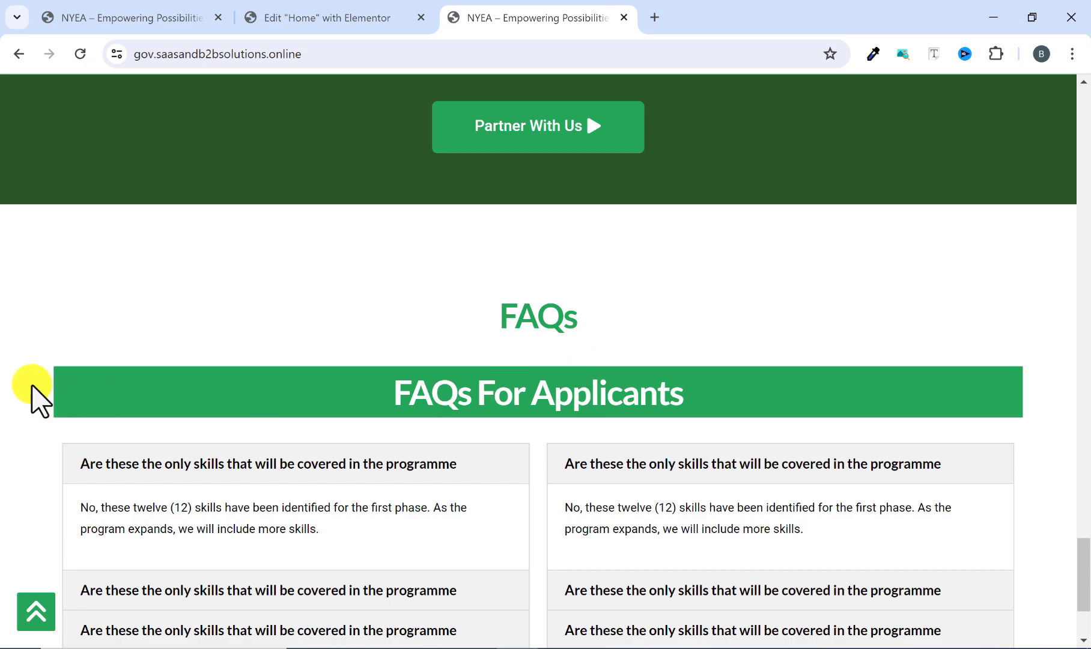
pyautogui.click(307, 13)
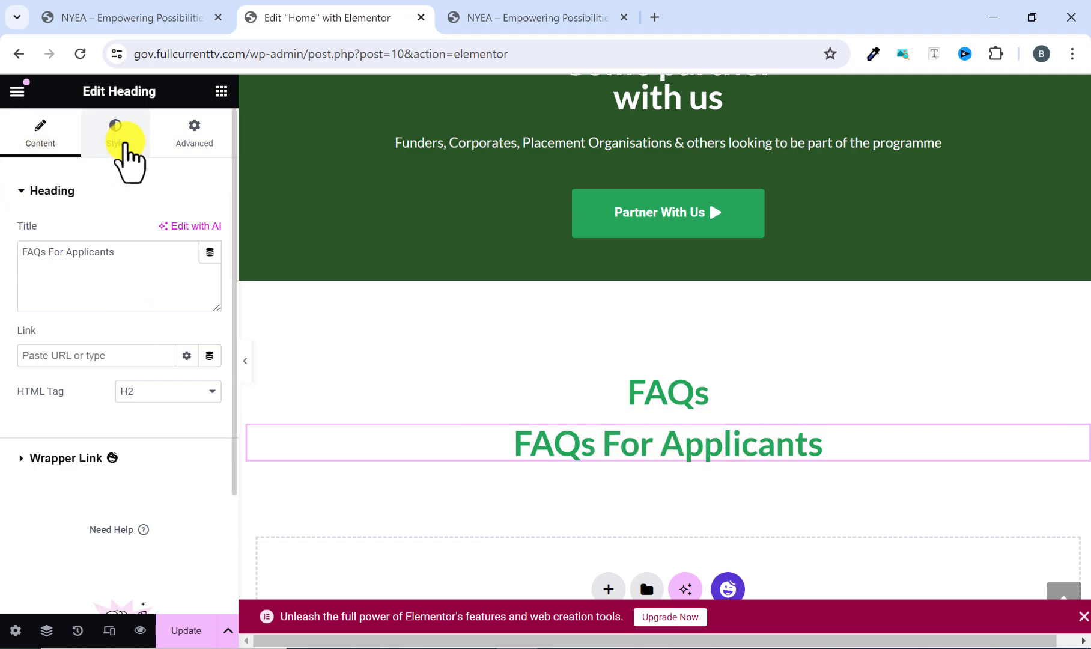
pyautogui.click(193, 133)
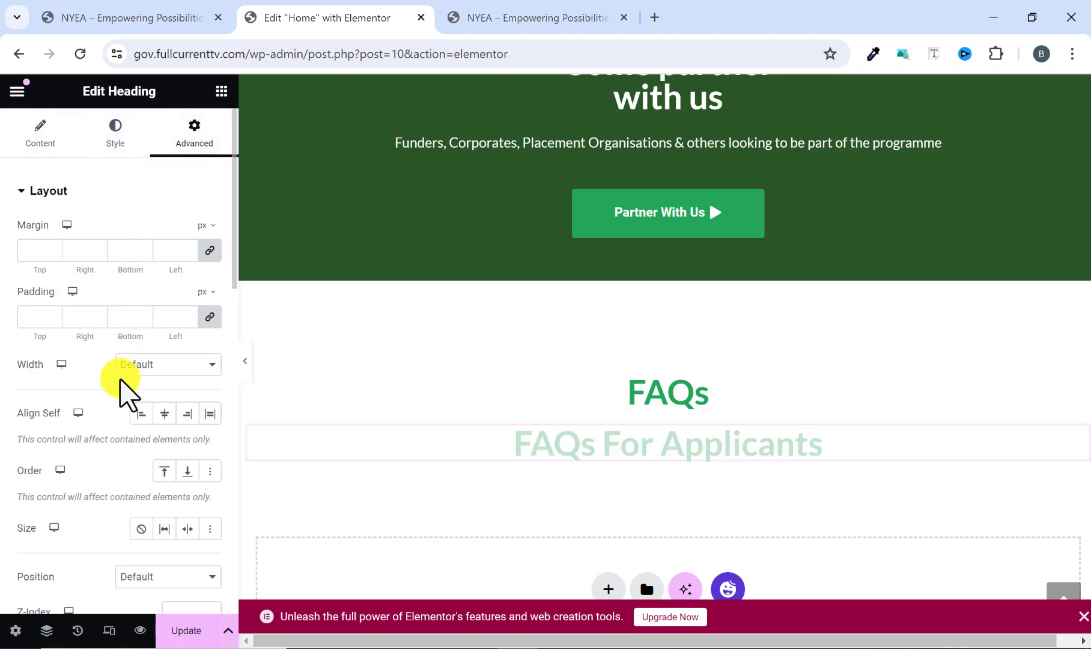
pyautogui.scroll(-5, 118, 387)
pyautogui.scroll(-3, 124, 411)
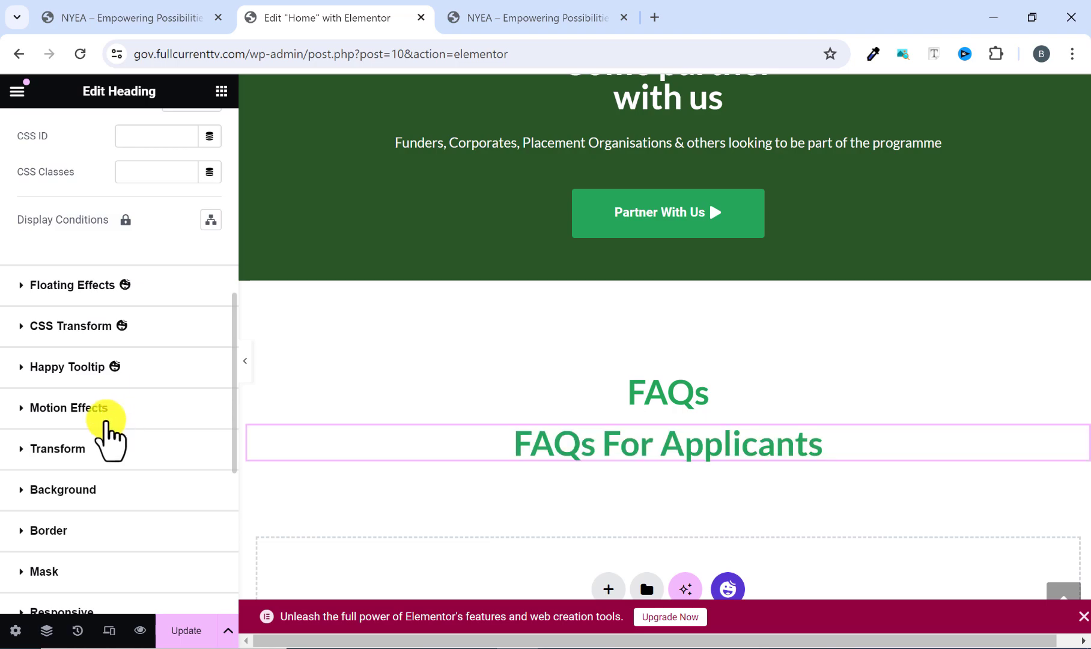
pyautogui.click(19, 488)
pyautogui.scroll(-4, 81, 453)
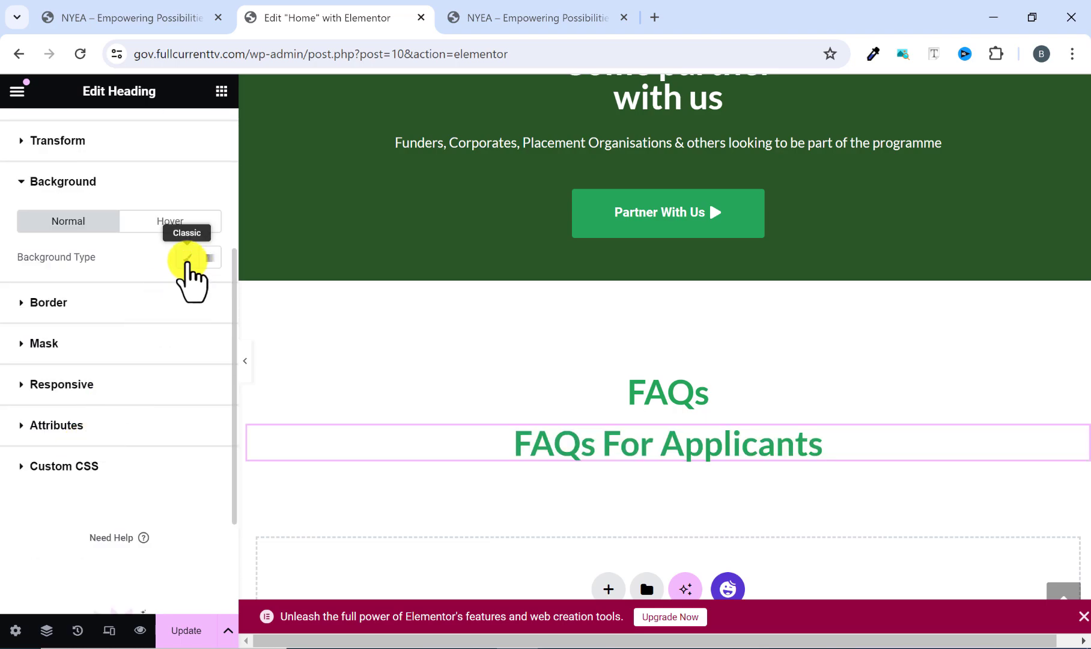
pyautogui.click(187, 259)
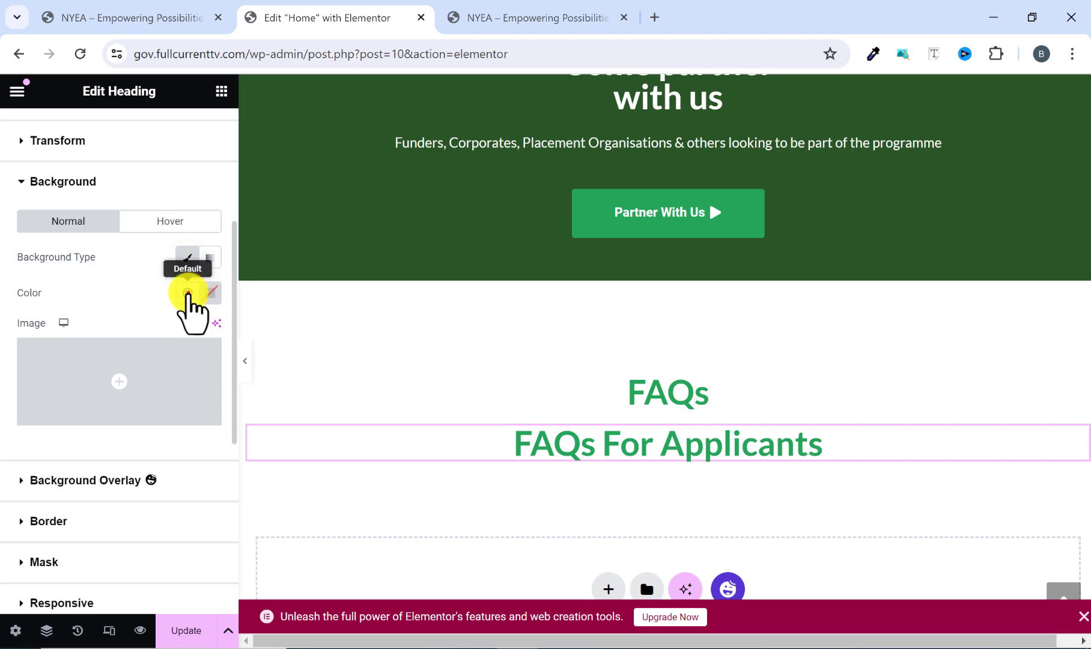
pyautogui.click(188, 293)
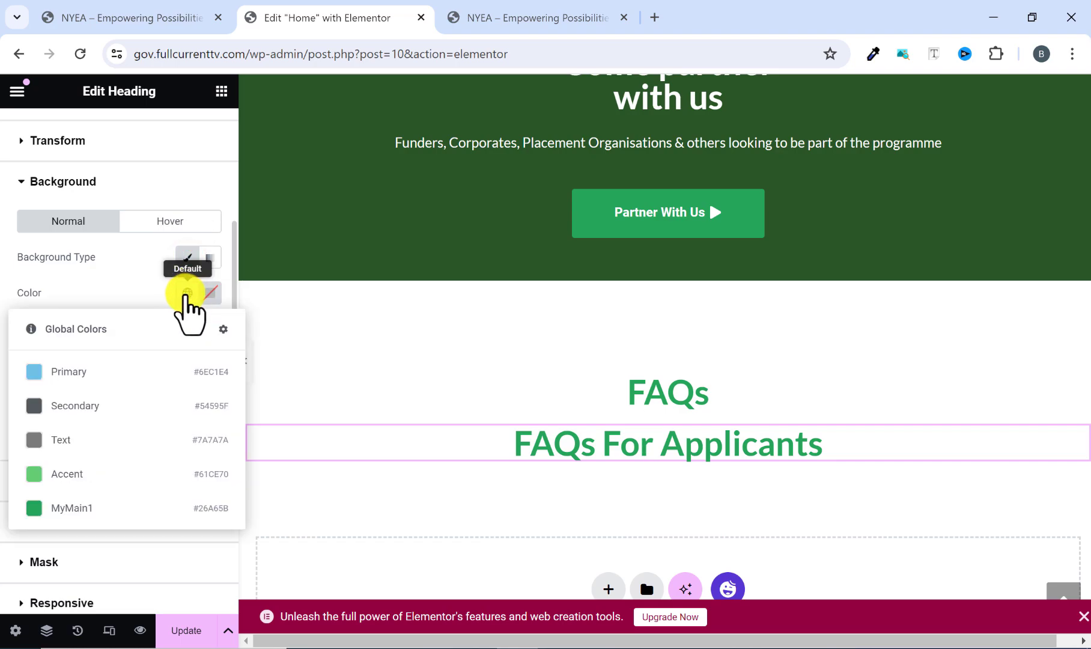
pyautogui.click(69, 509)
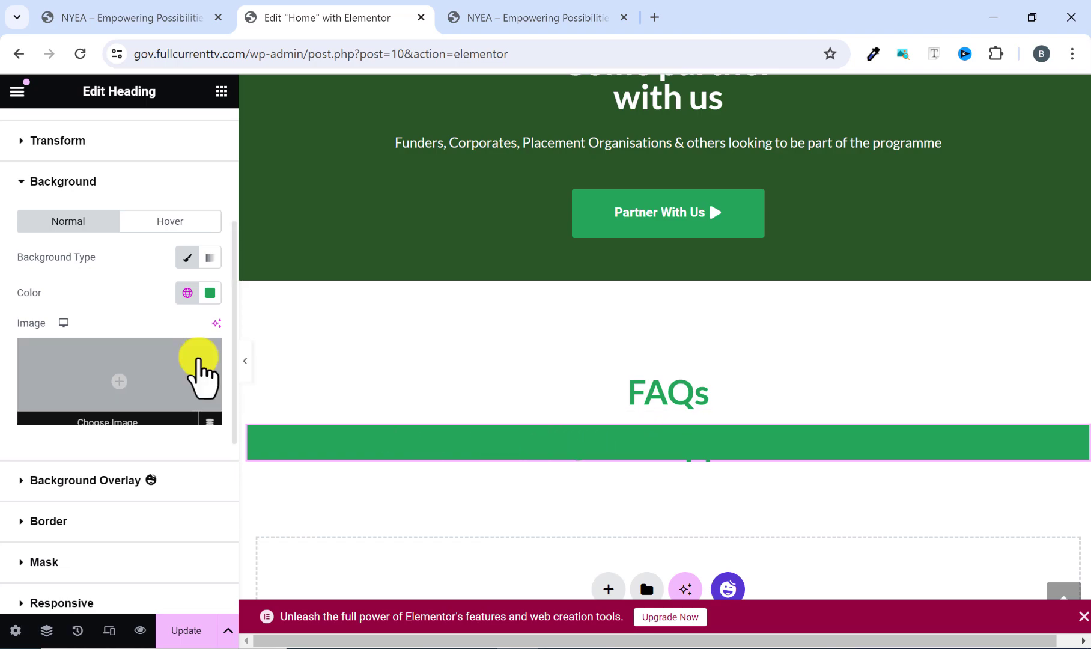
# Set the "FAQs For Applicants" heading's text color to white #FFFFFF and compare it with the reference site.
pyautogui.scroll(4, 199, 375)
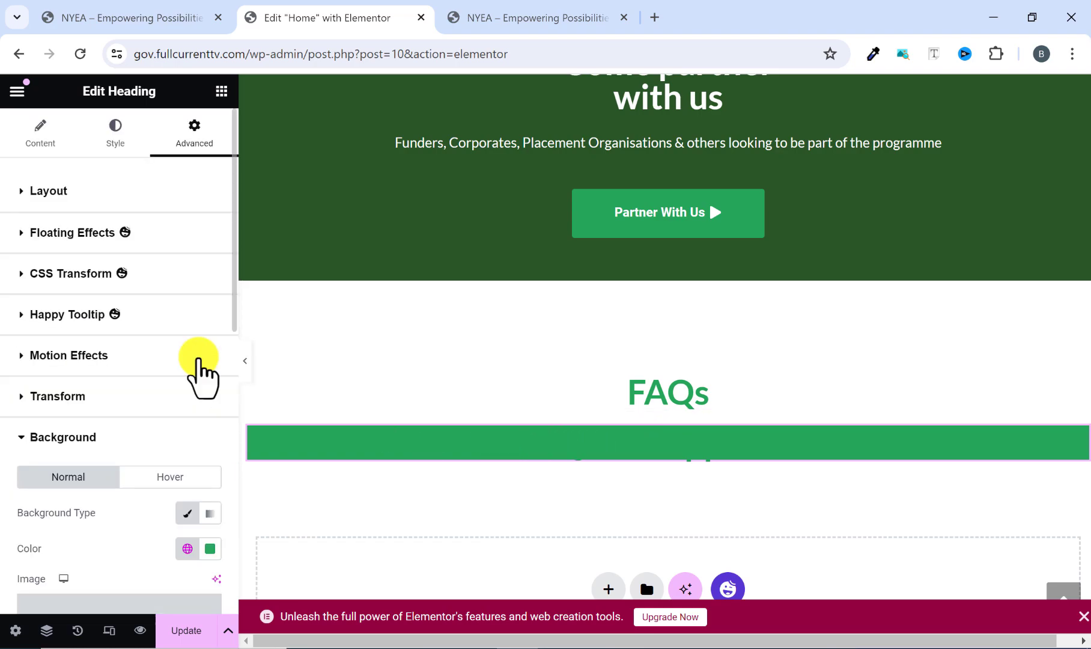
pyautogui.click(119, 138)
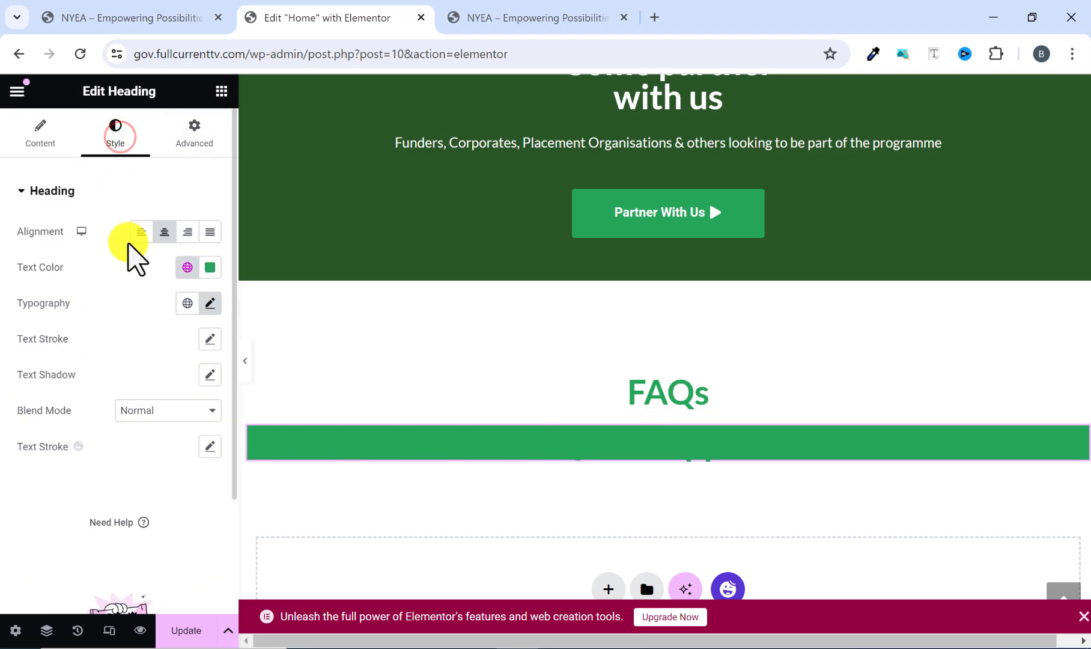
pyautogui.click(206, 268)
pyautogui.click(112, 337)
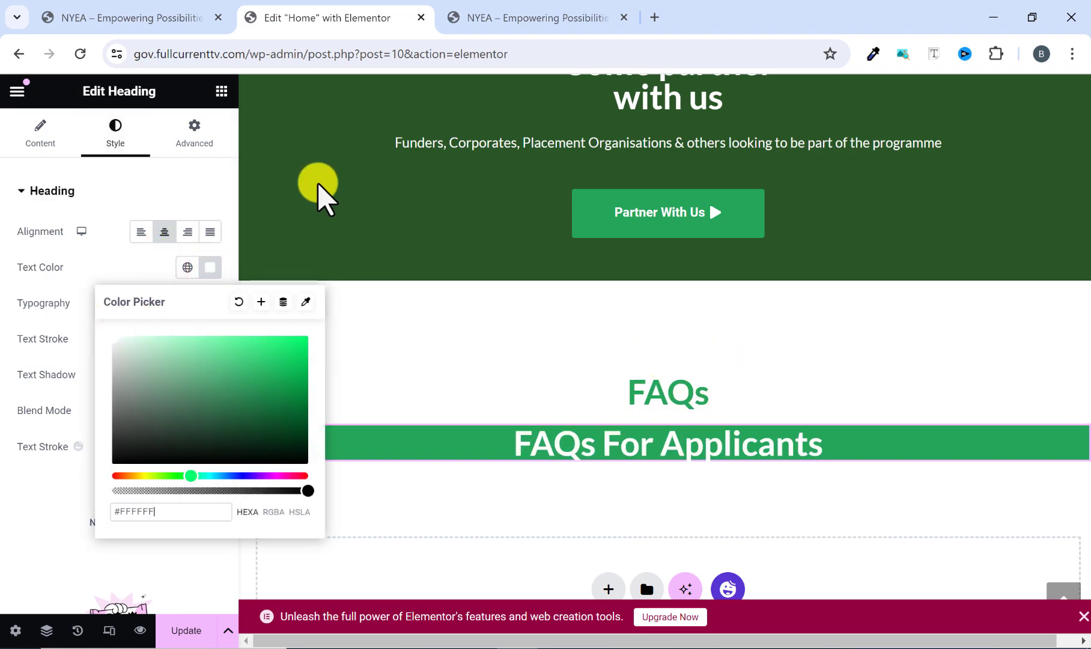
pyautogui.click(569, 21)
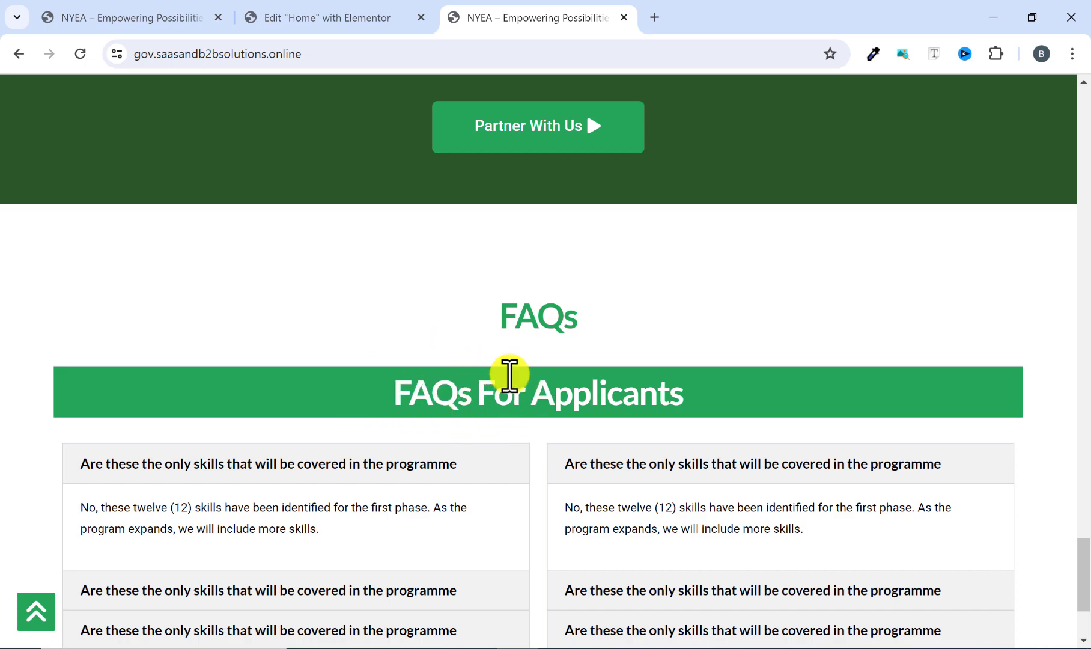
pyautogui.click(360, 17)
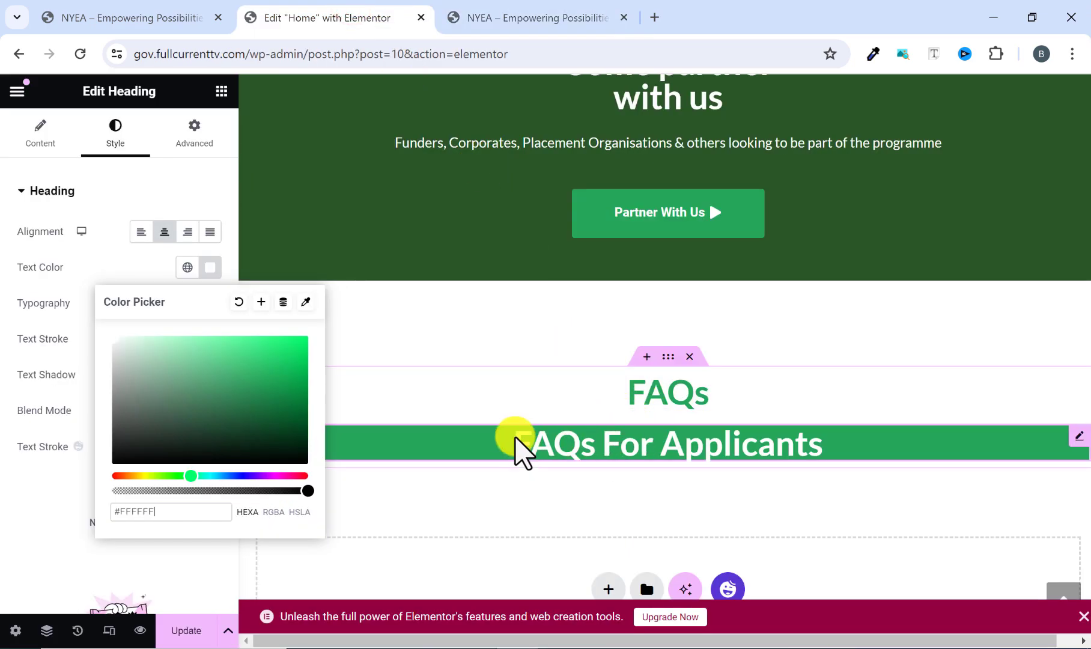
pyautogui.click(130, 267)
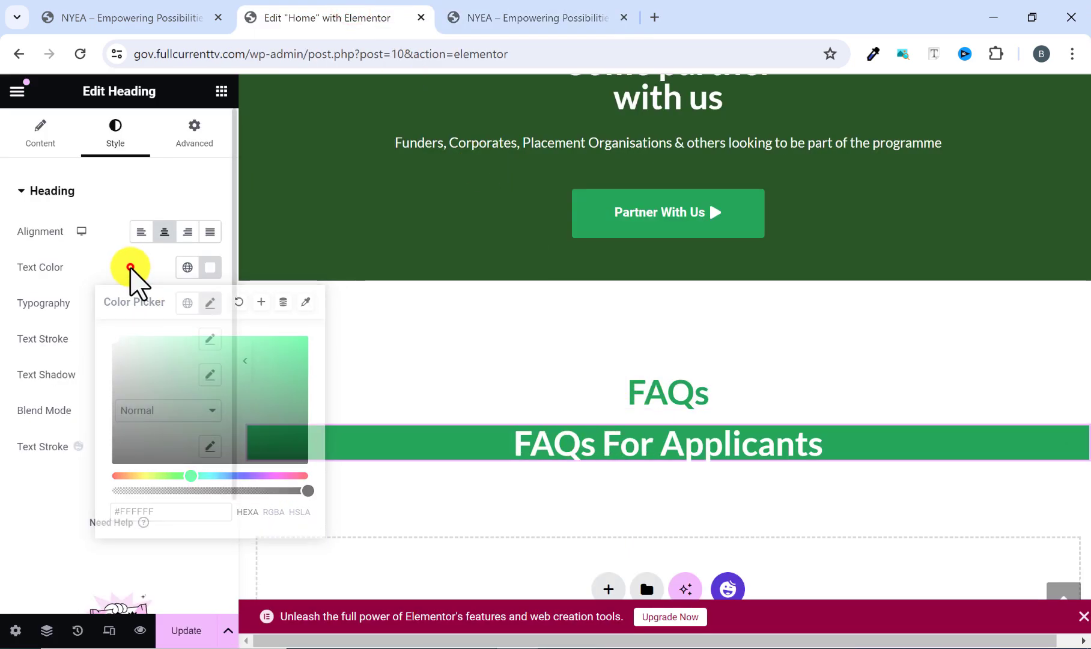
# Unlink the "FAQs For Applicants" heading's padding, set top and bottom to 10 px, and update the page.
pyautogui.click(197, 132)
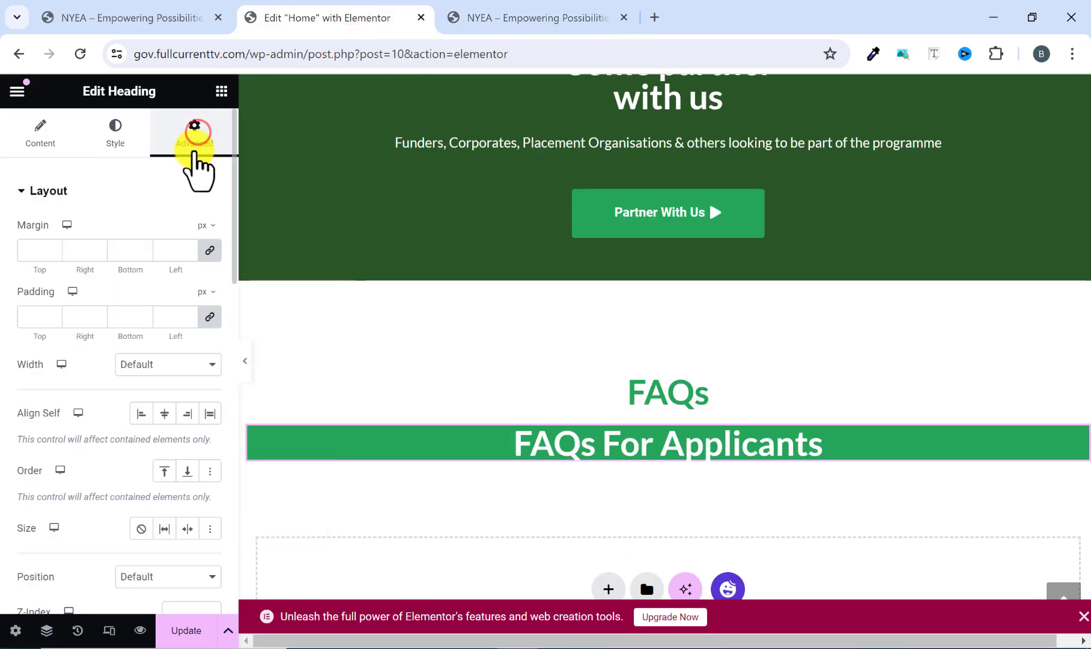
pyautogui.click(210, 317)
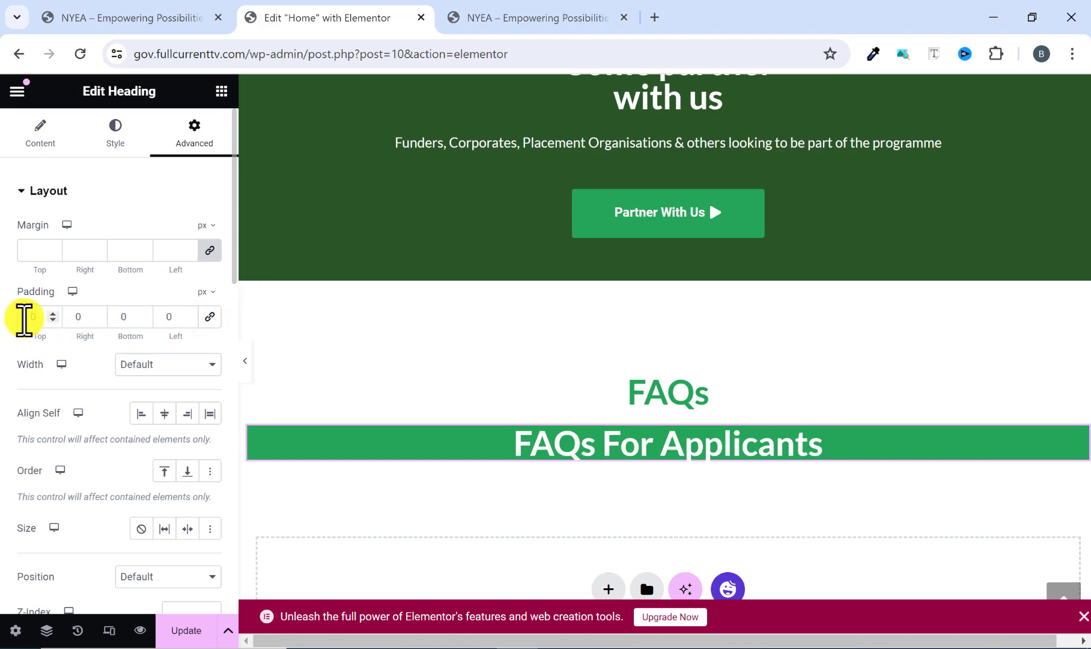
pyautogui.write('1')
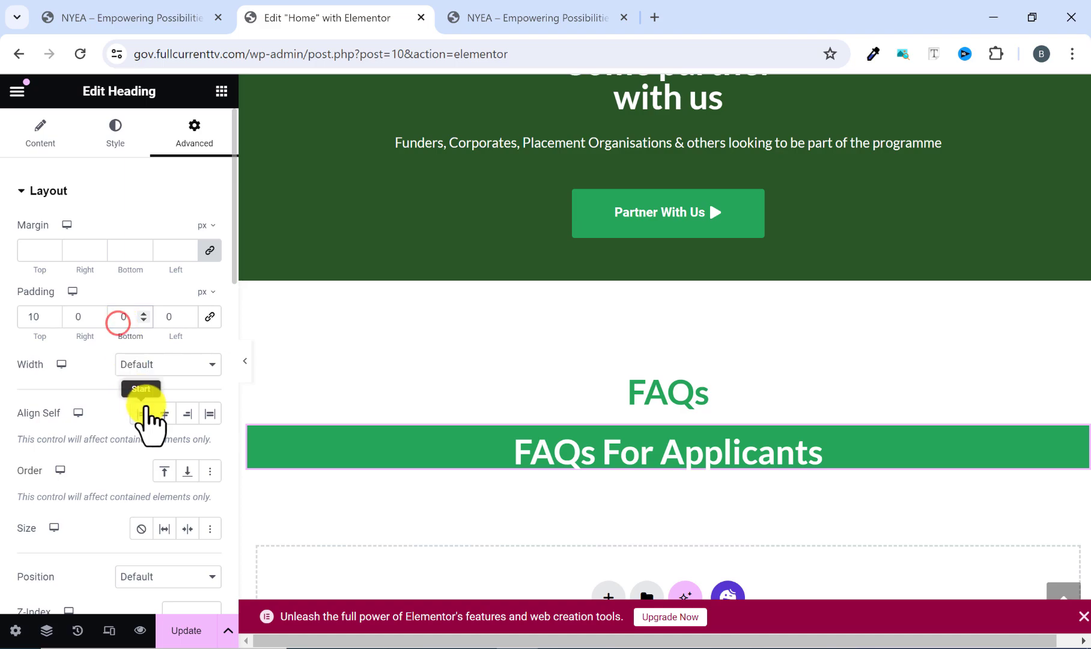
pyautogui.write('1')
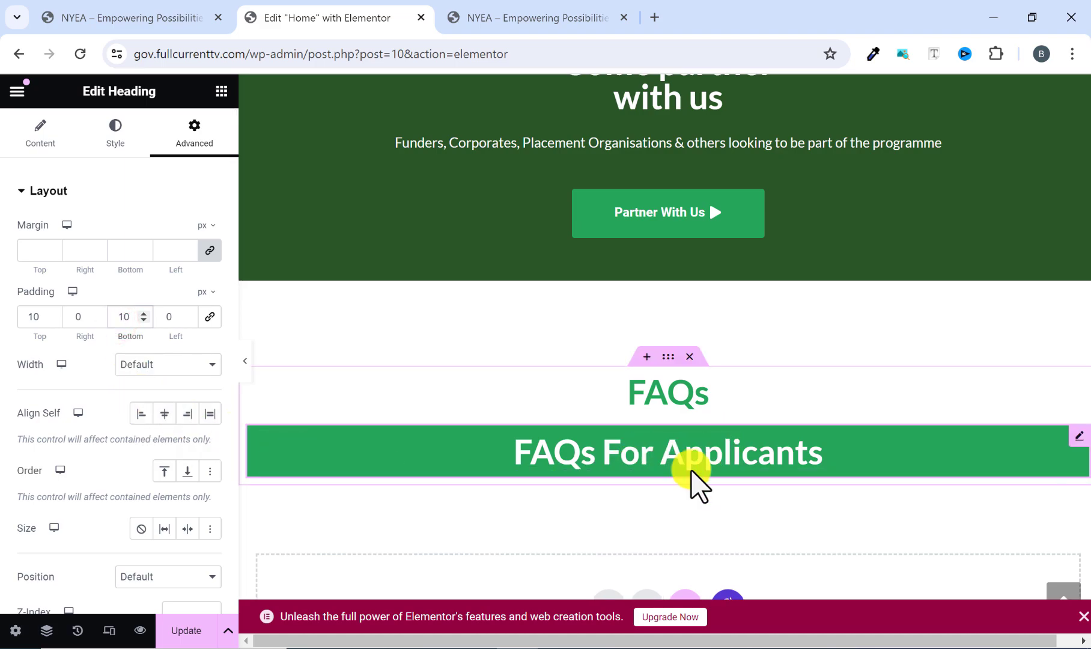
pyautogui.click(545, 24)
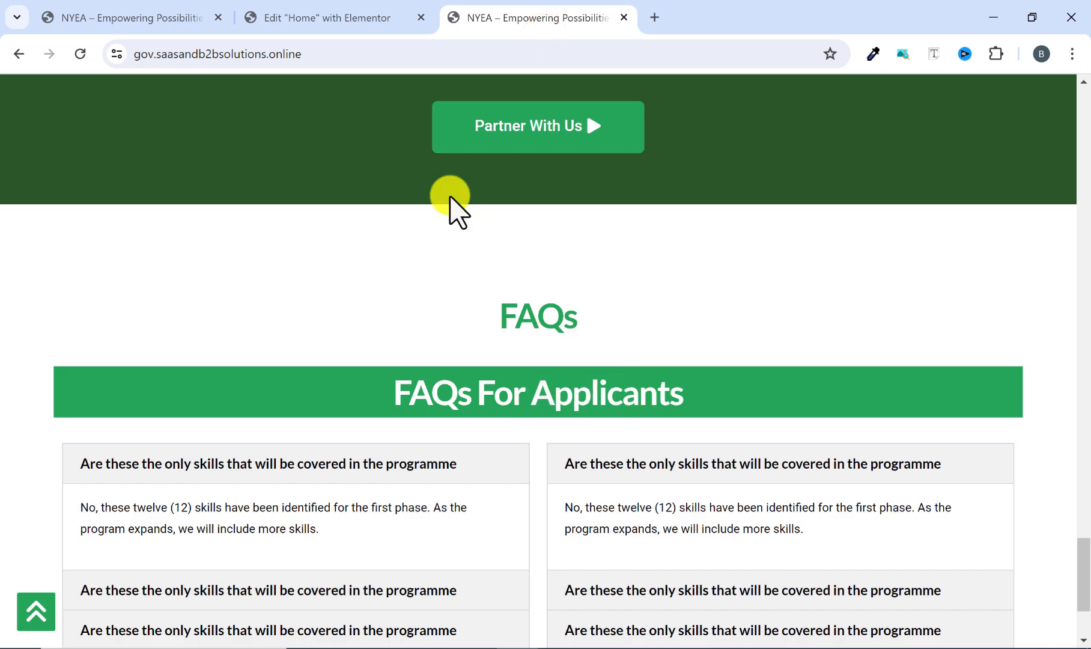
pyautogui.click(336, 24)
pyautogui.click(175, 631)
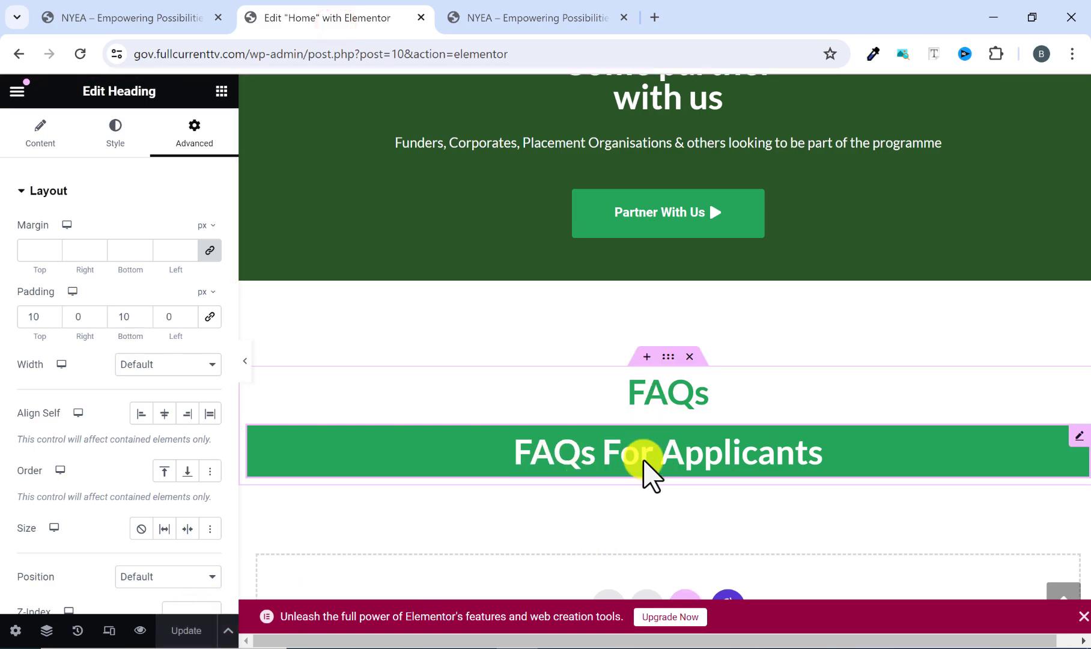
# Examine how the two-column FAQ accordions under "FAQs For Applicants" are laid out and expand on the reference site.
pyautogui.click(527, 17)
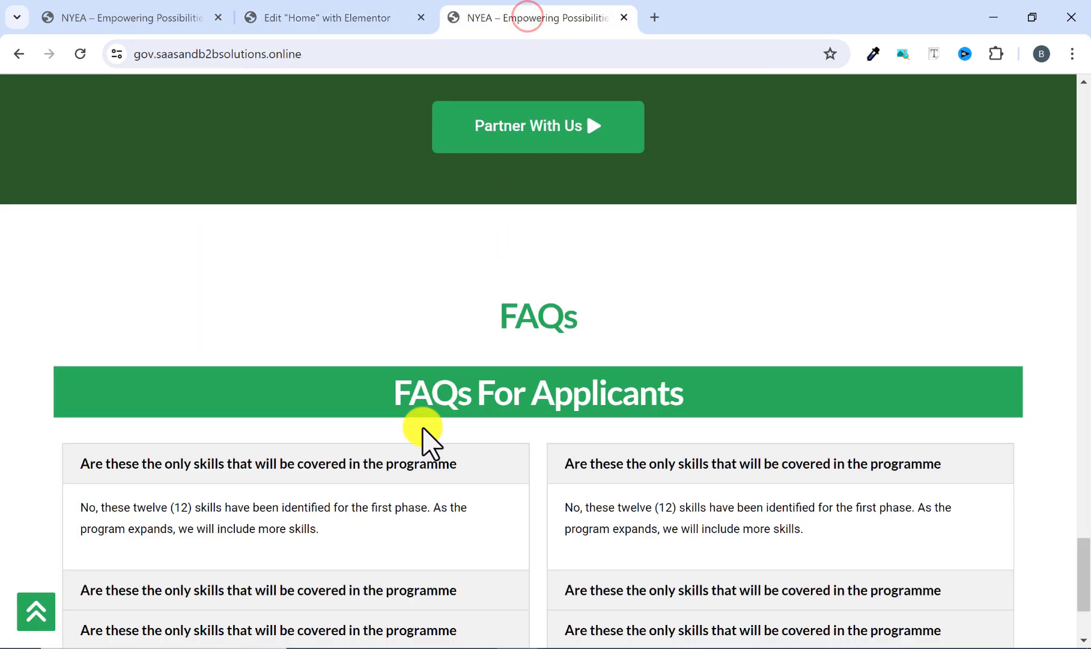
pyautogui.scroll(-2, 457, 469)
pyautogui.click(484, 388)
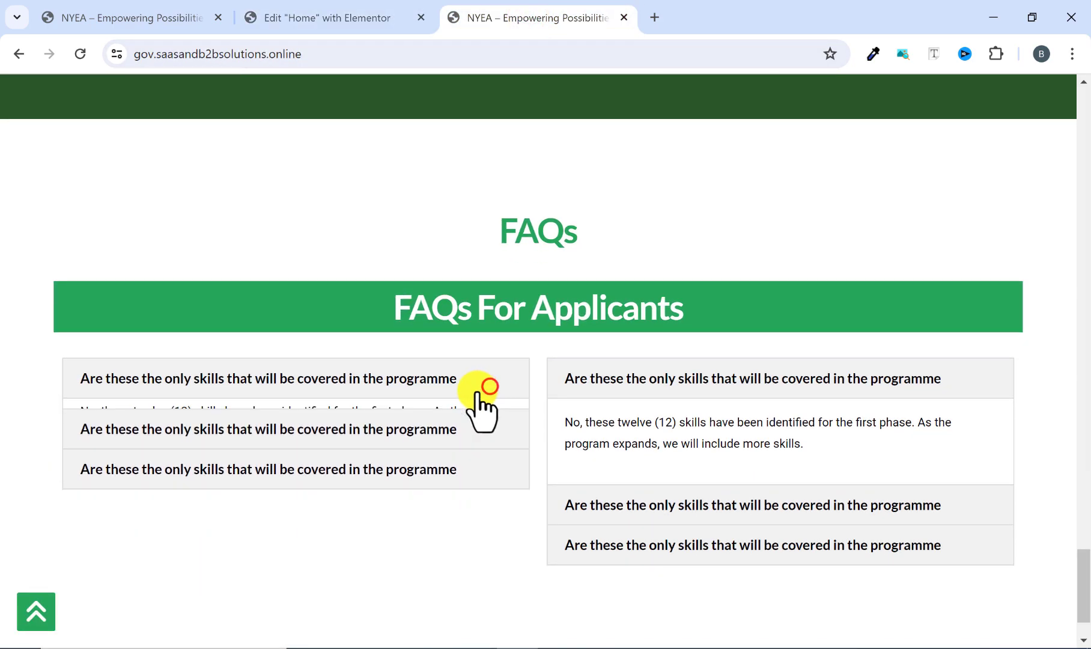
pyautogui.click(448, 381)
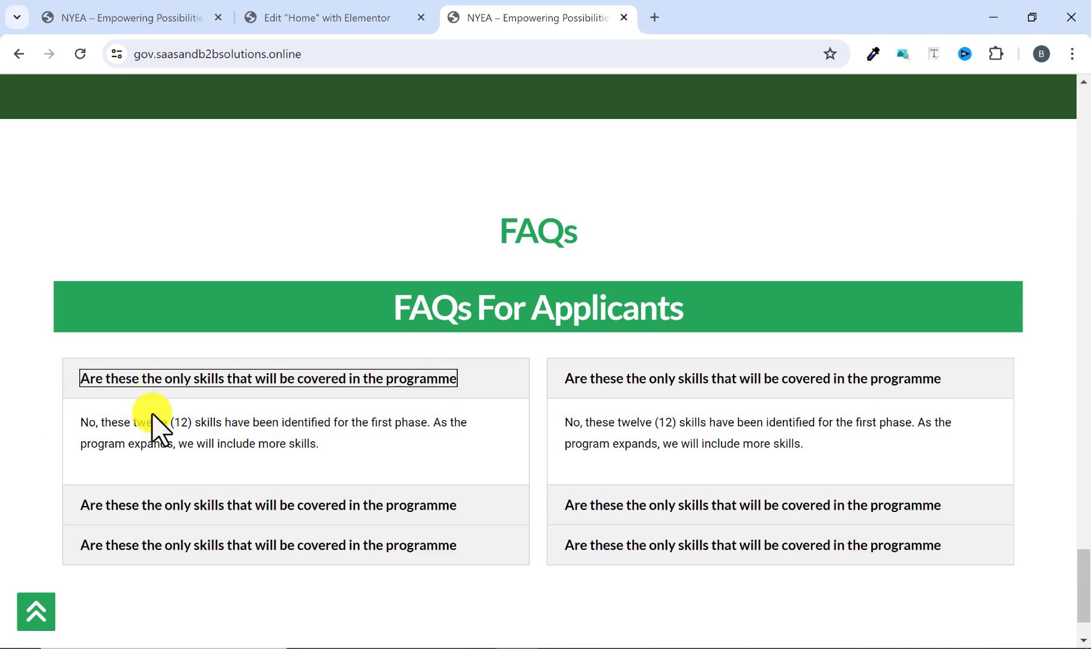
pyautogui.click(261, 373)
pyautogui.click(261, 372)
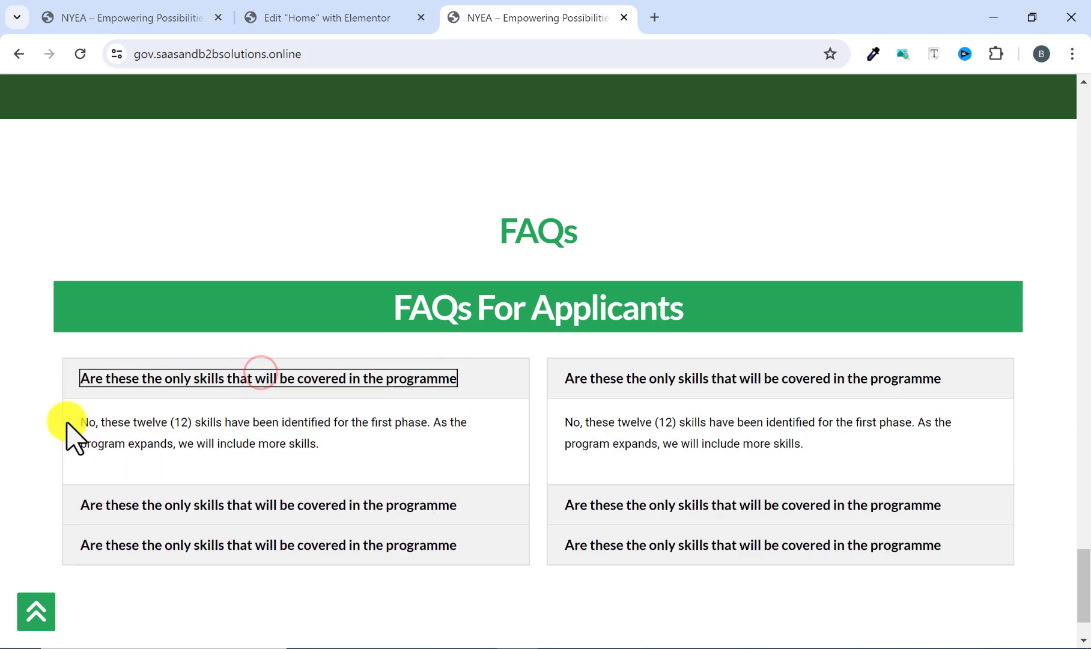
pyautogui.moveTo(76, 420); pyautogui.dragTo(357, 474)
pyautogui.click(366, 463)
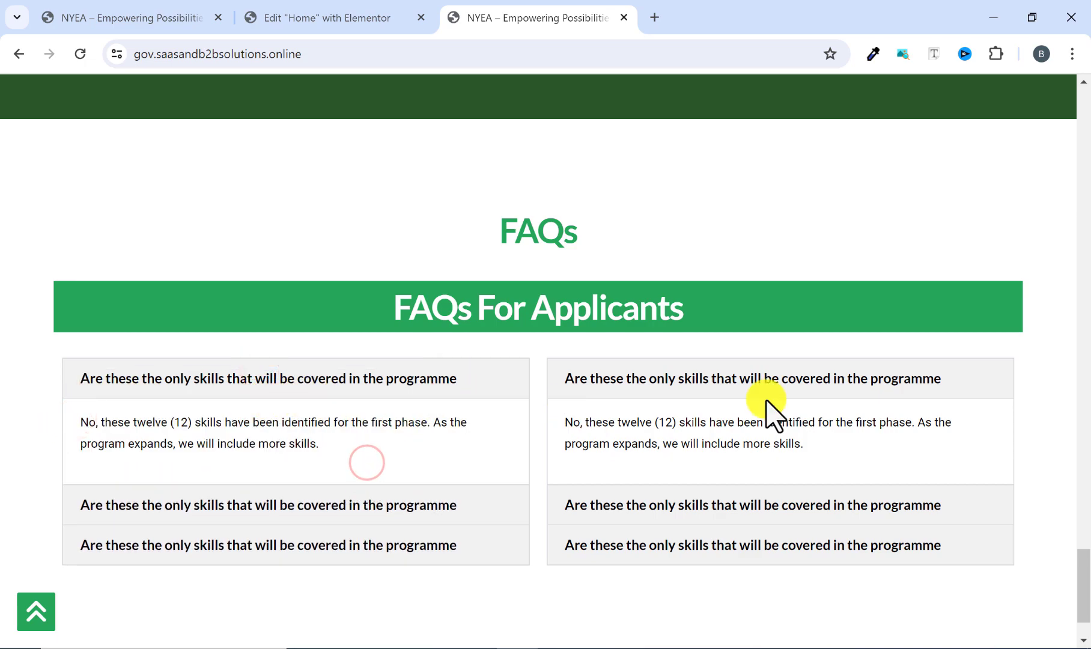
# Back in the Elementor editor, add a container below the "FAQs For Applicants" heading and reopen the widget list.
pyautogui.click(322, 19)
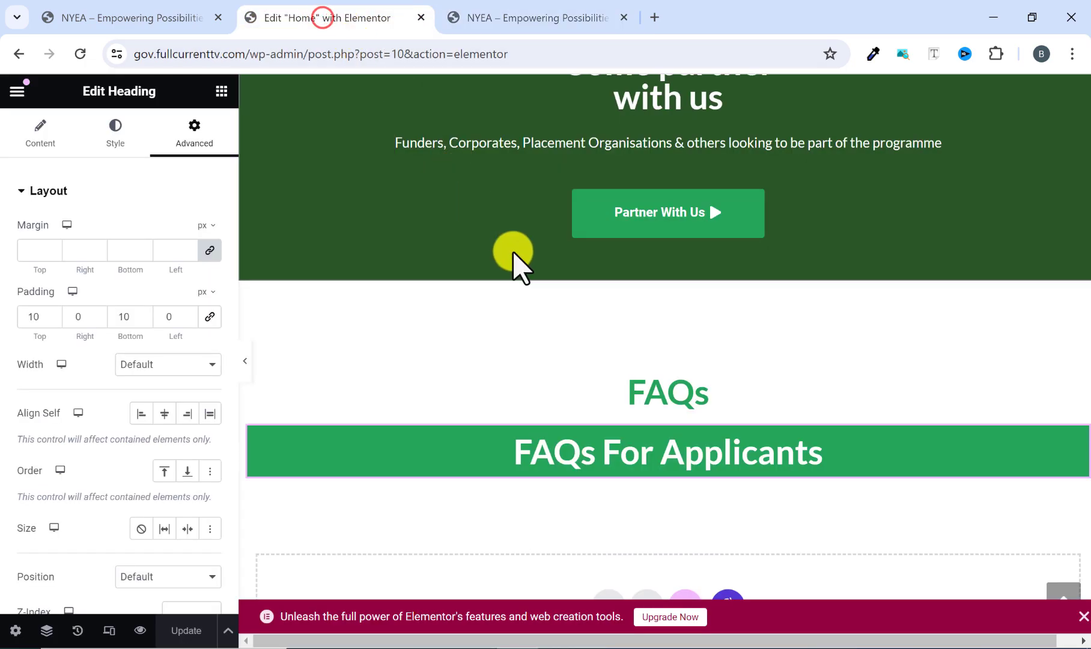
pyautogui.scroll(-3, 468, 370)
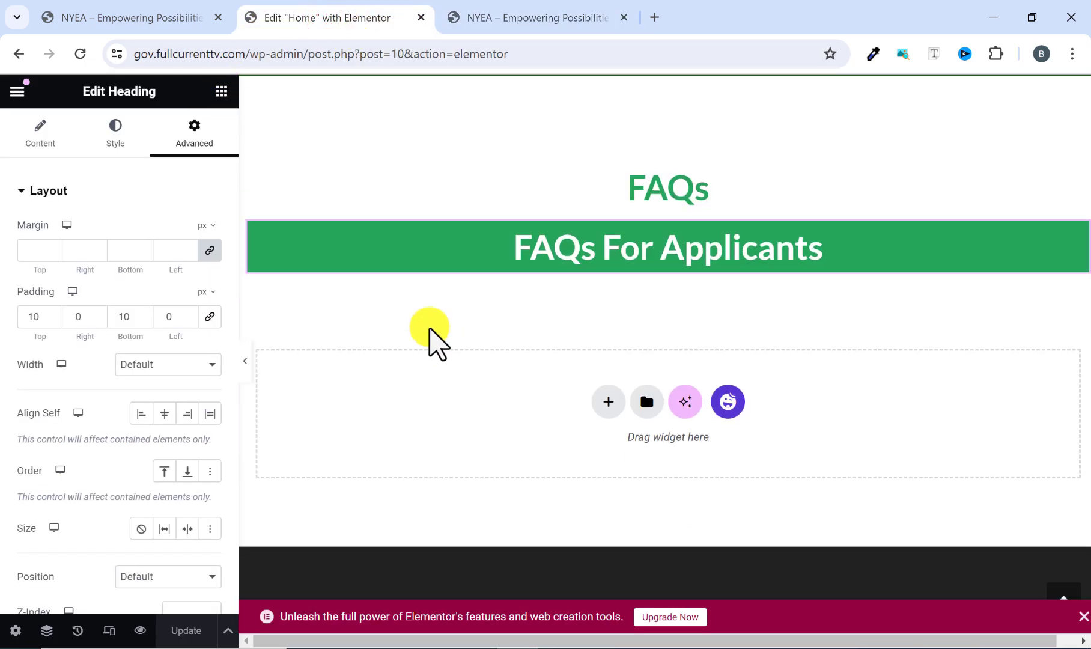
pyautogui.click(222, 91)
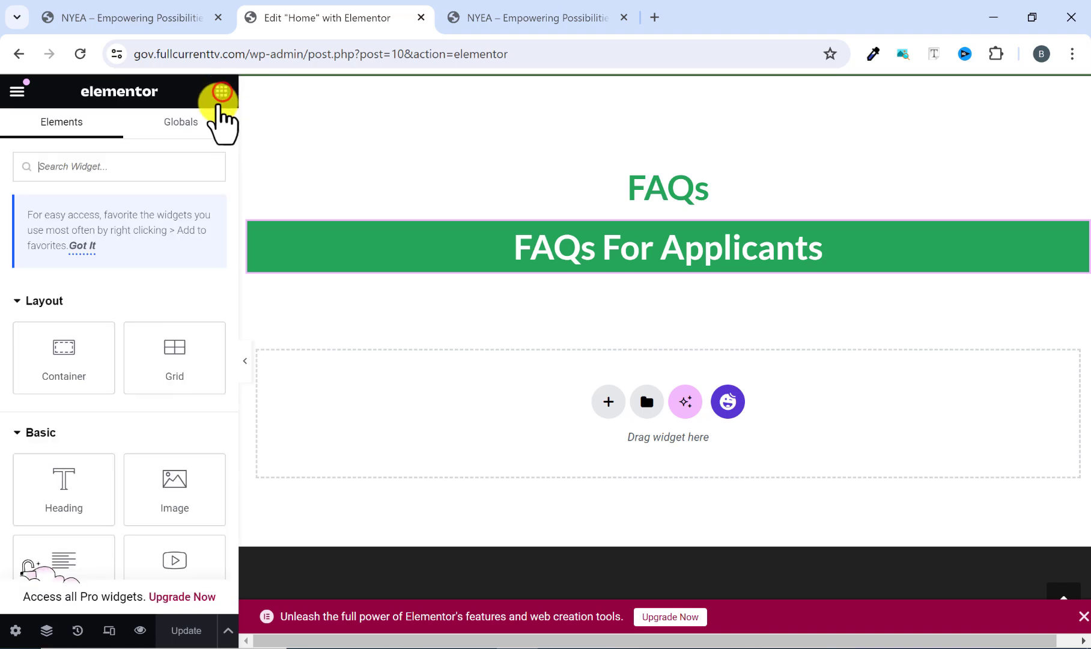
pyautogui.moveTo(53, 372); pyautogui.dragTo(446, 293)
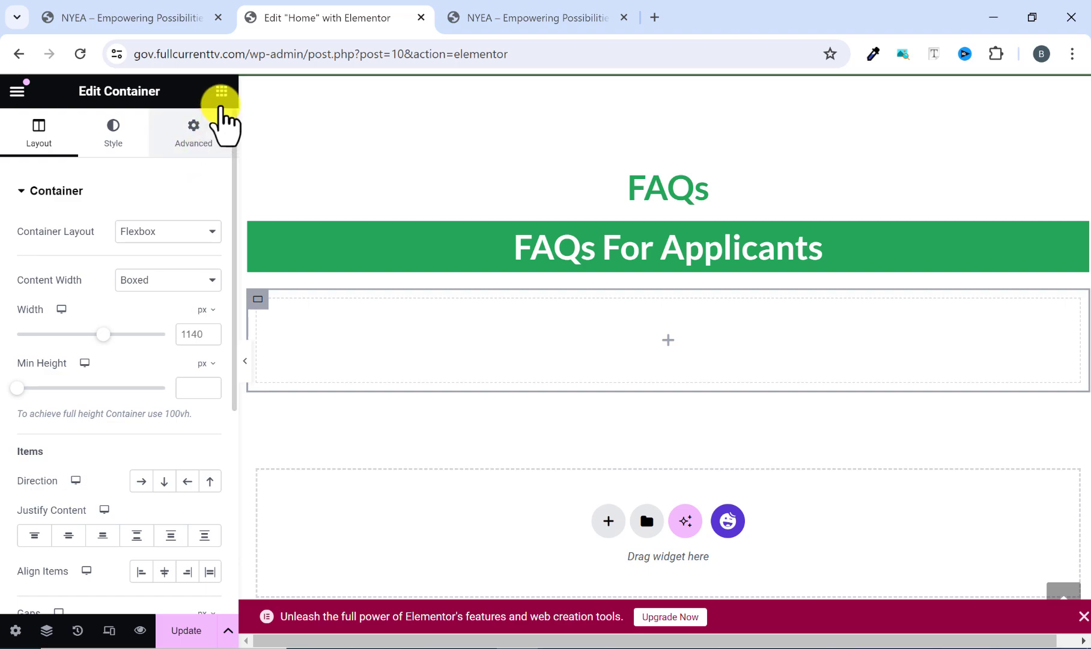
pyautogui.click(221, 91)
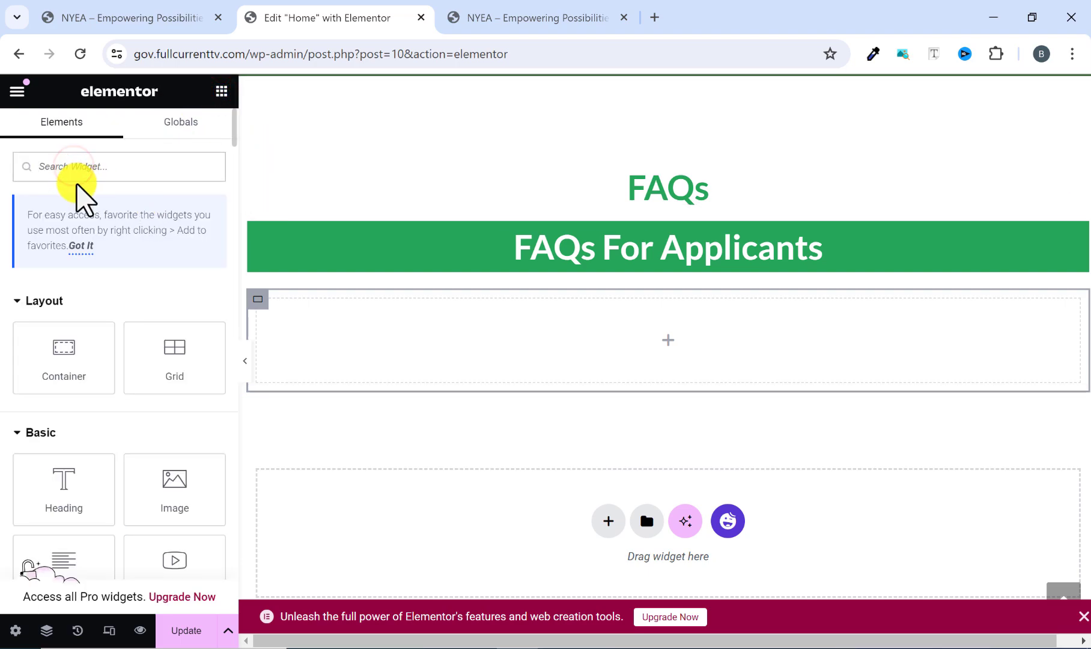
# Search the widget list for "accord" and check the FAQ accordion layout on the reference site.
pyautogui.write('accord')
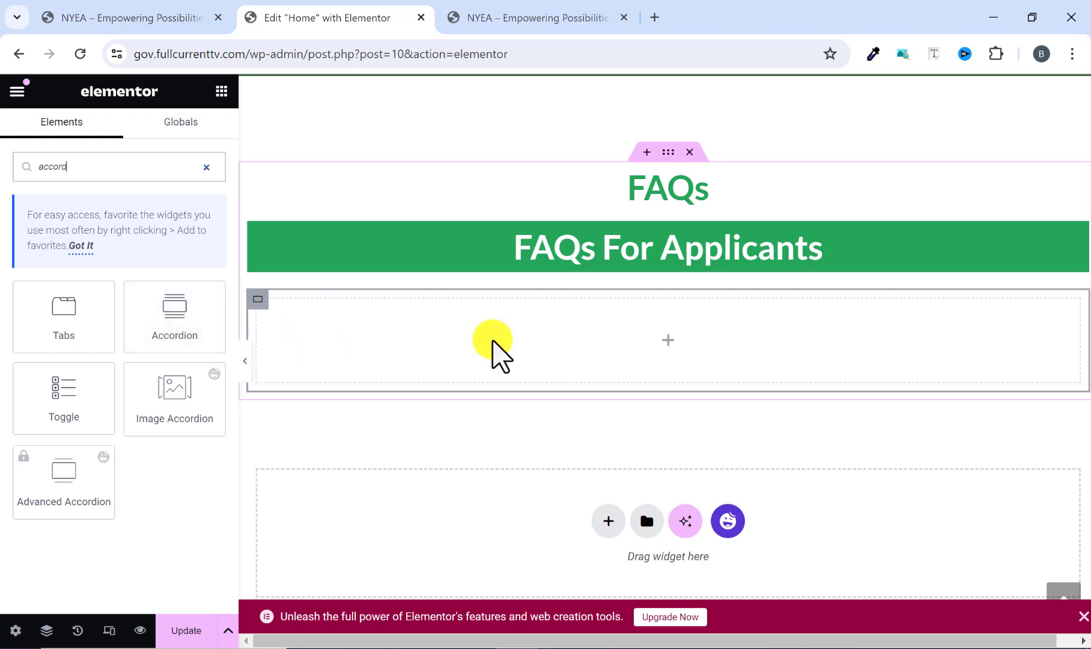
pyautogui.click(474, 15)
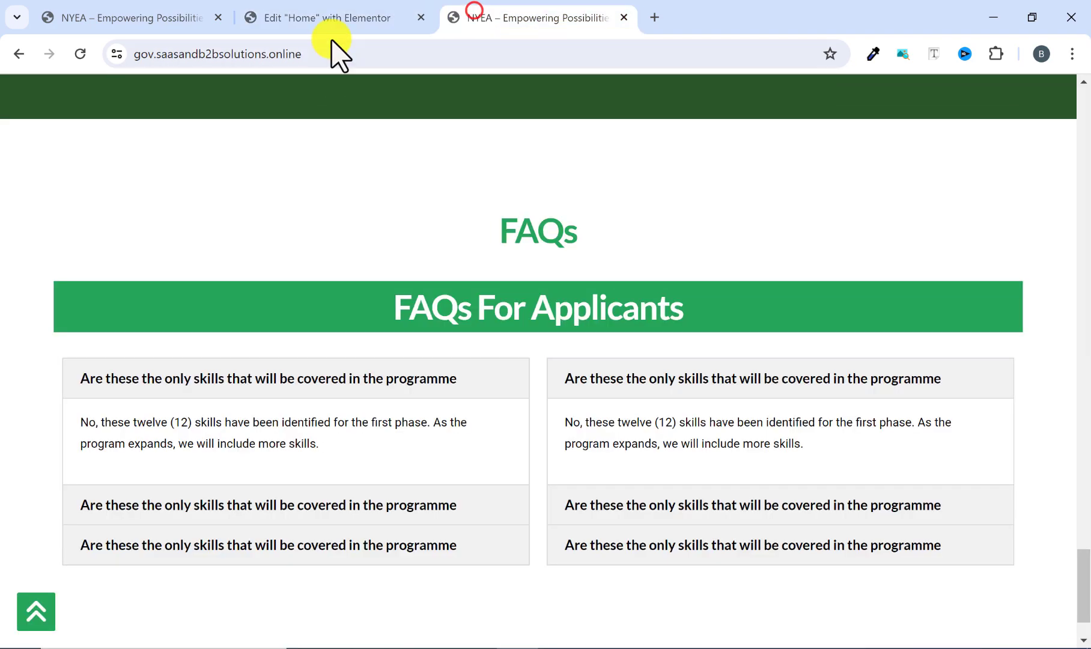
pyautogui.click(327, 16)
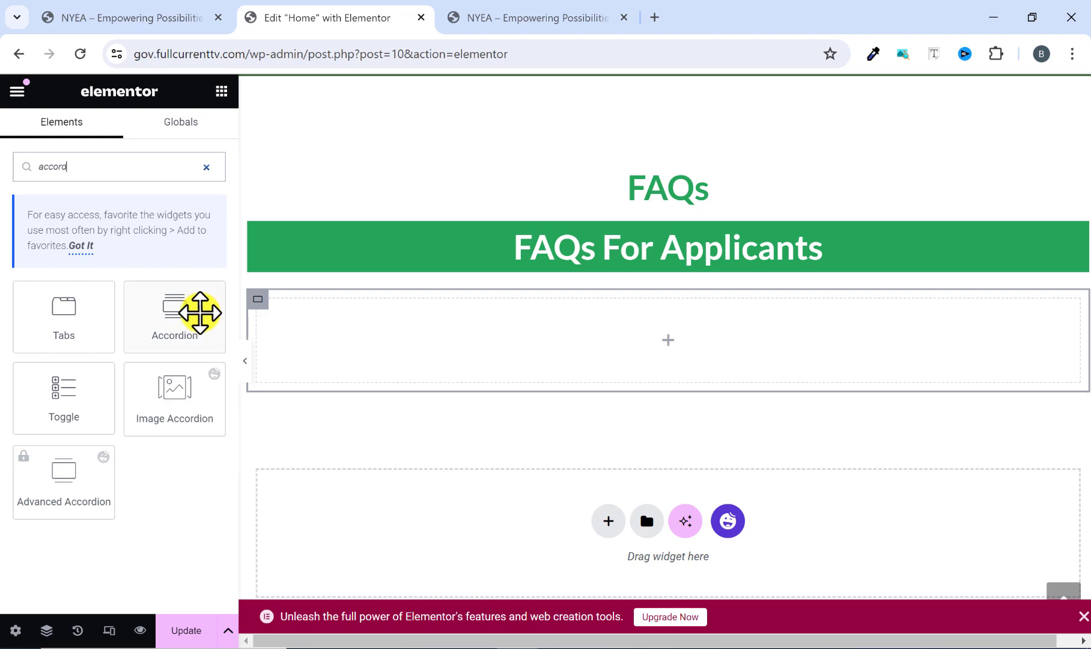
# Set the direction of the container below "FAQs For Applicants" to Row - horizontal and compare with the reference site's two columns.
pyautogui.click(259, 300)
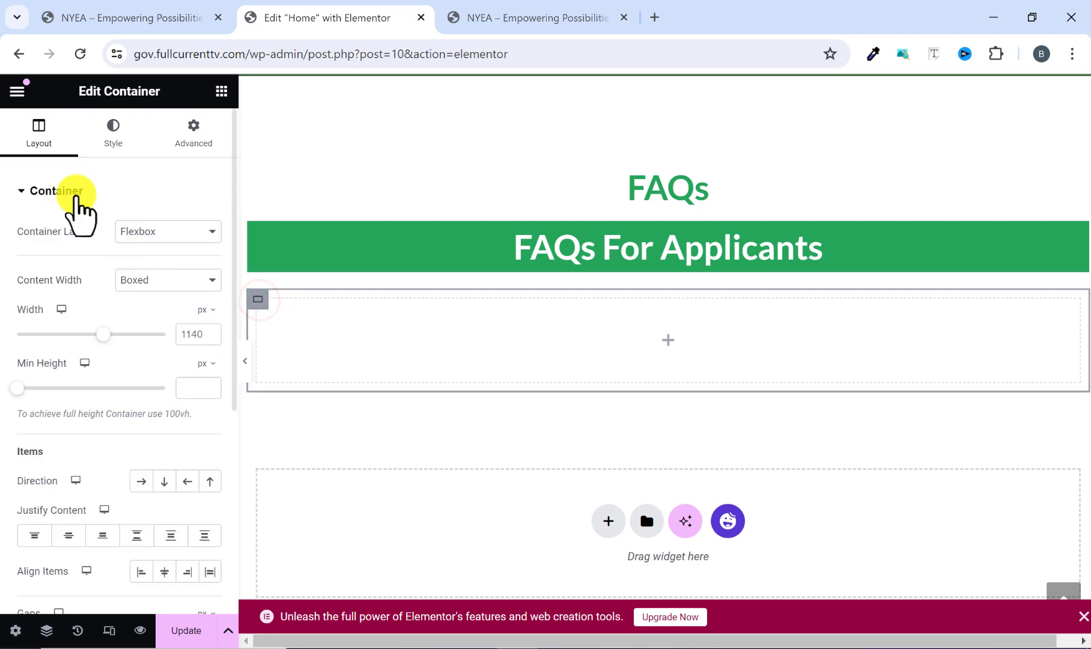
pyautogui.scroll(-2, 84, 463)
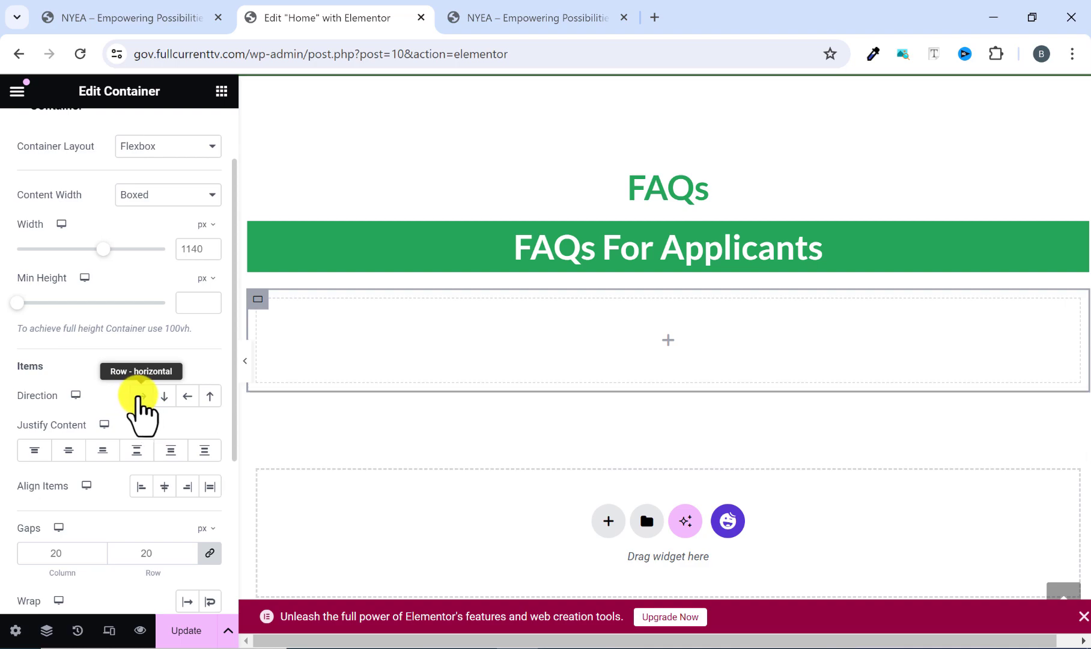
pyautogui.click(138, 395)
pyautogui.click(571, 13)
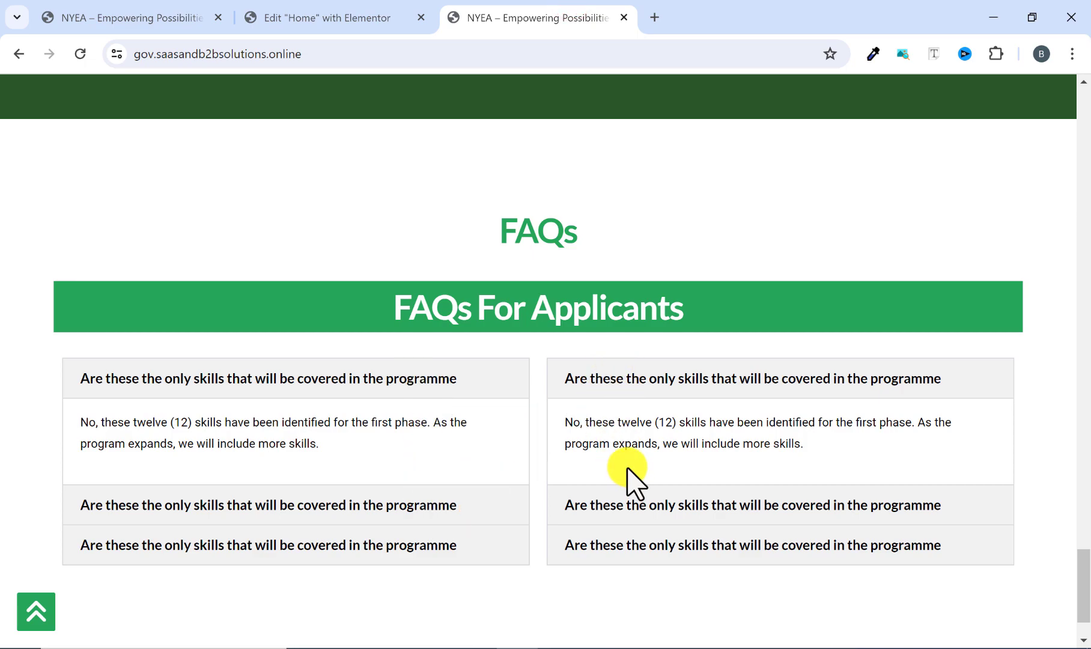
pyautogui.scroll(-2, 484, 403)
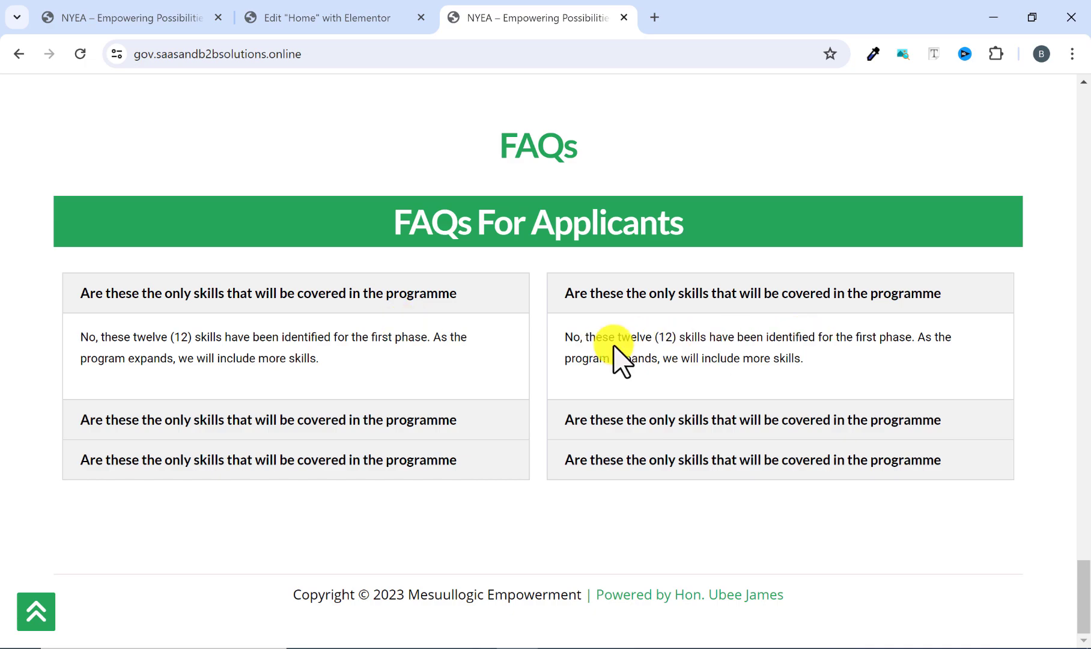
pyautogui.click(317, 11)
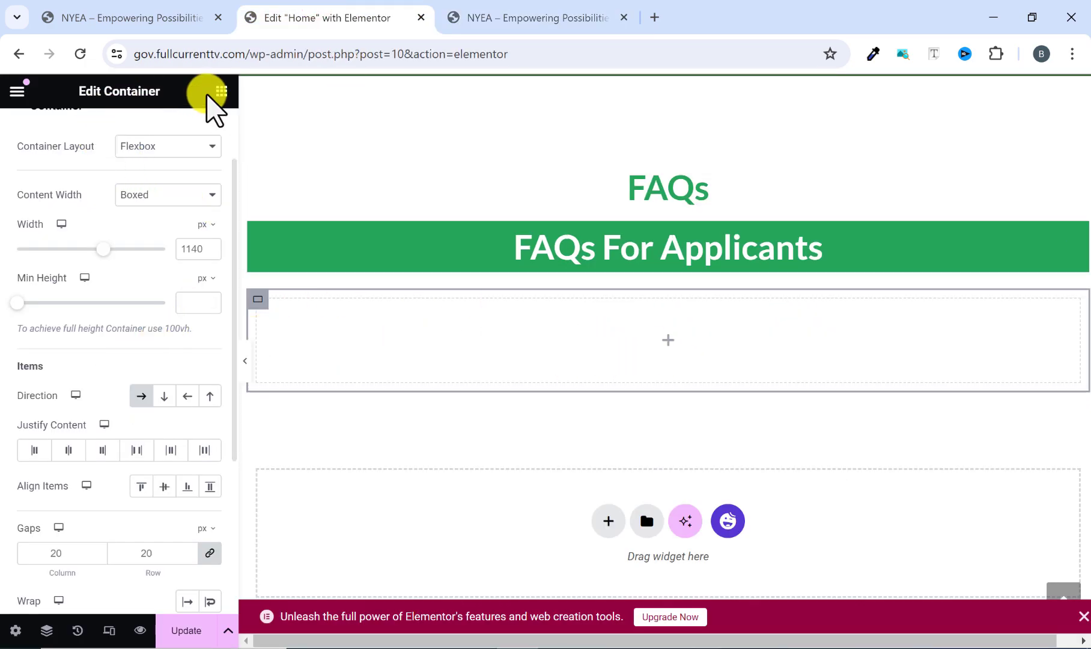
# Place two Accordion widgets side by side in the container below the "FAQs For Applicants" heading.
pyautogui.click(221, 91)
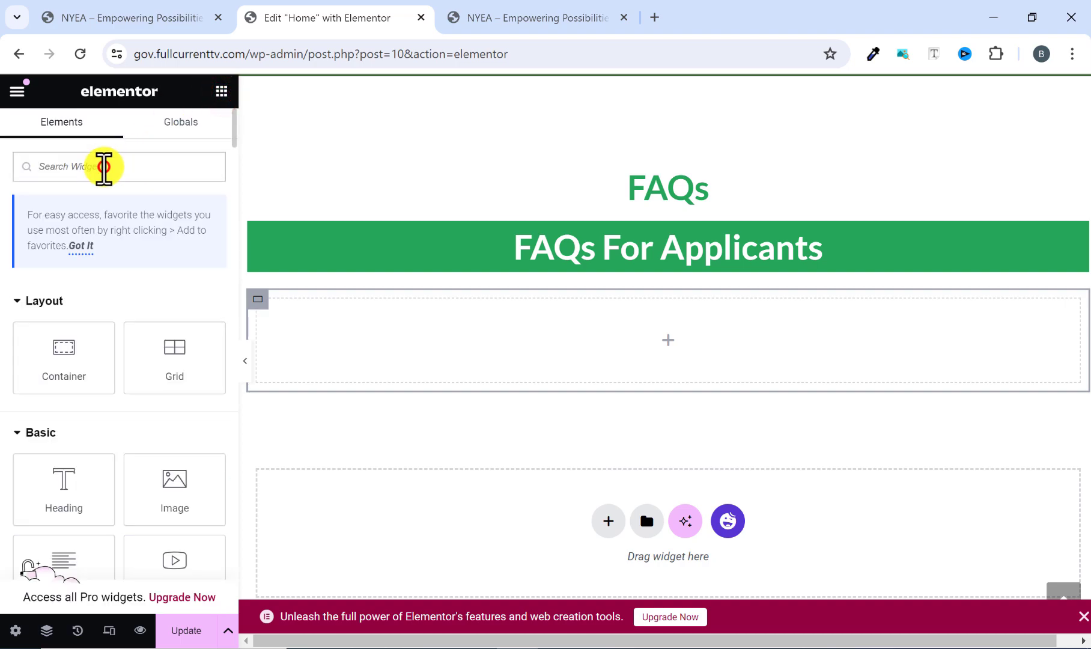
pyautogui.write('acc')
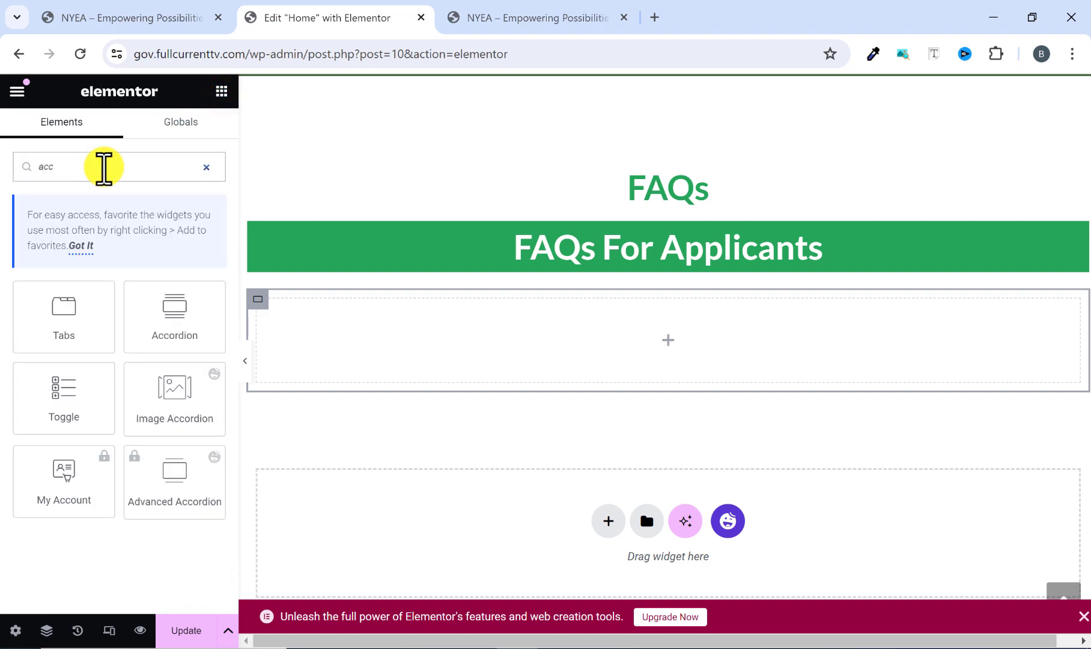
pyautogui.moveTo(173, 319); pyautogui.dragTo(409, 363)
pyautogui.click(316, 330)
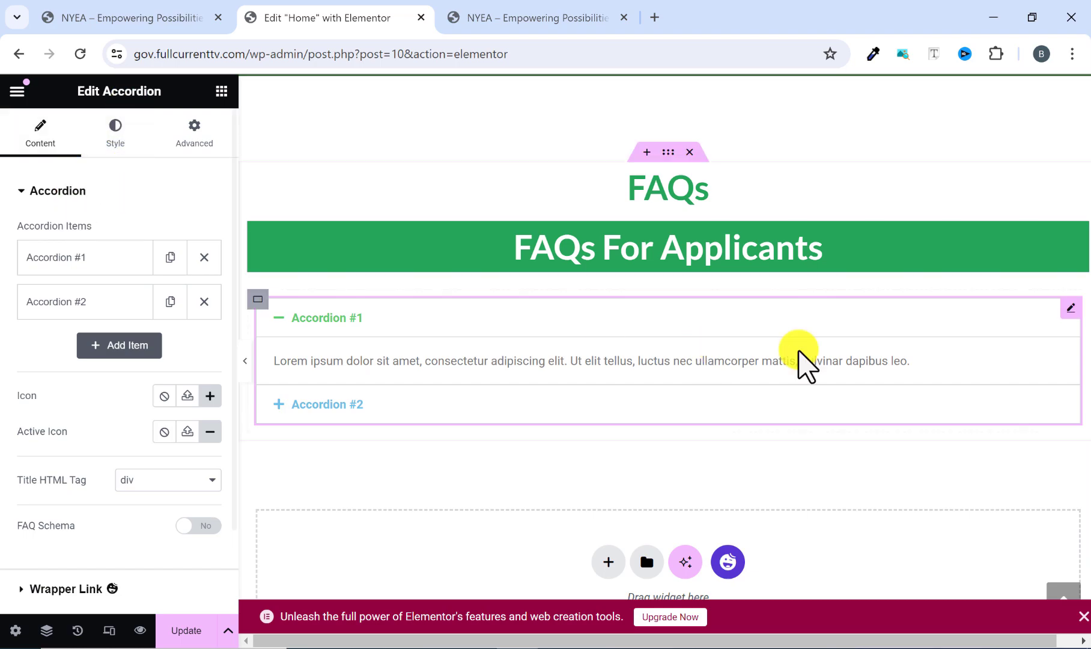
pyautogui.click(221, 91)
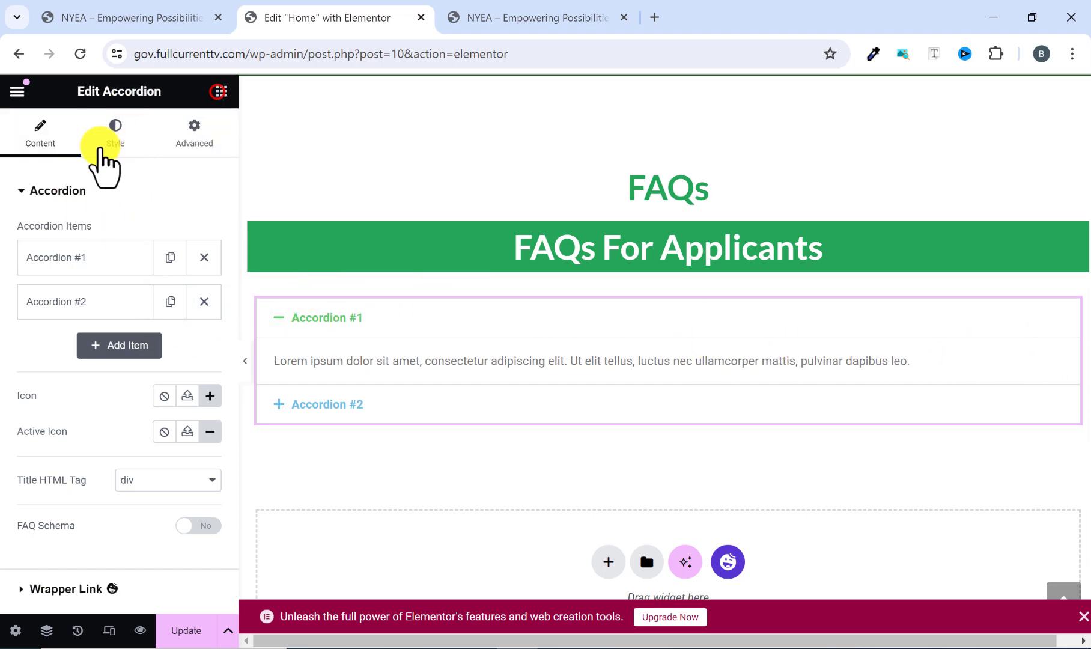
pyautogui.write('accor')
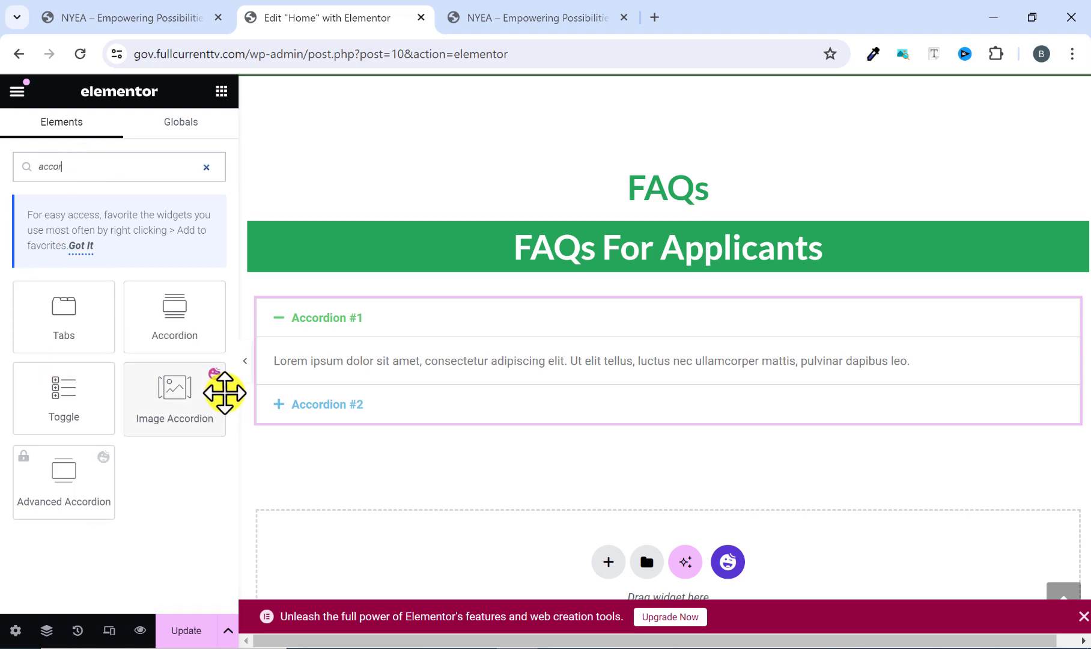
pyautogui.moveTo(175, 324); pyautogui.dragTo(1048, 365)
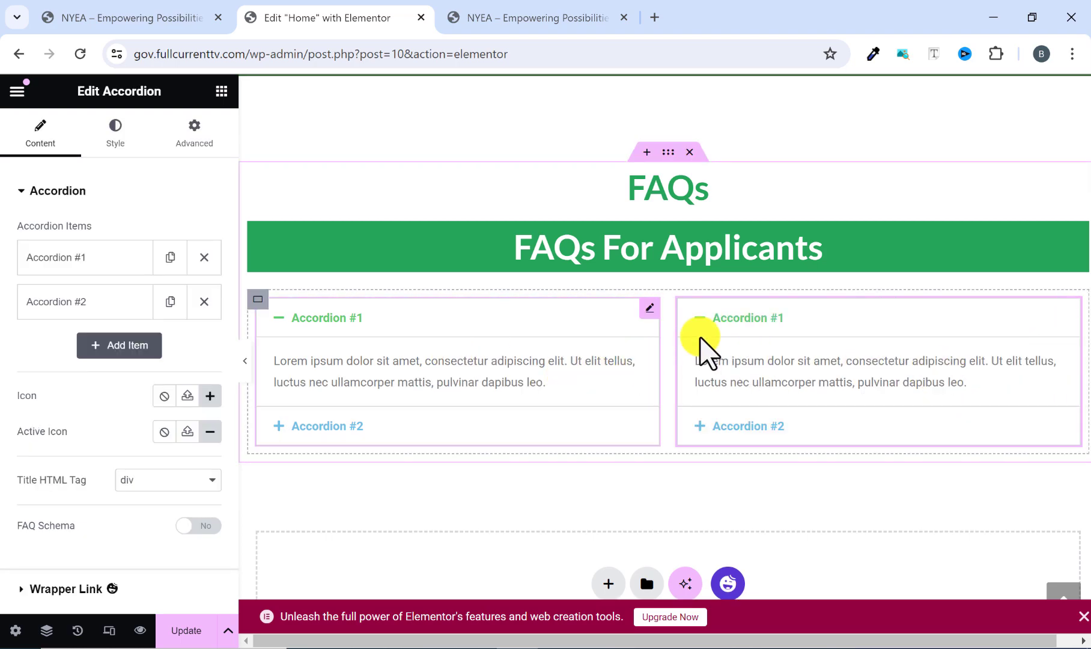
# Preview the two accordions without the editing panel, try collapsing the left one's first item, and compare them with the reference site.
pyautogui.click(553, 18)
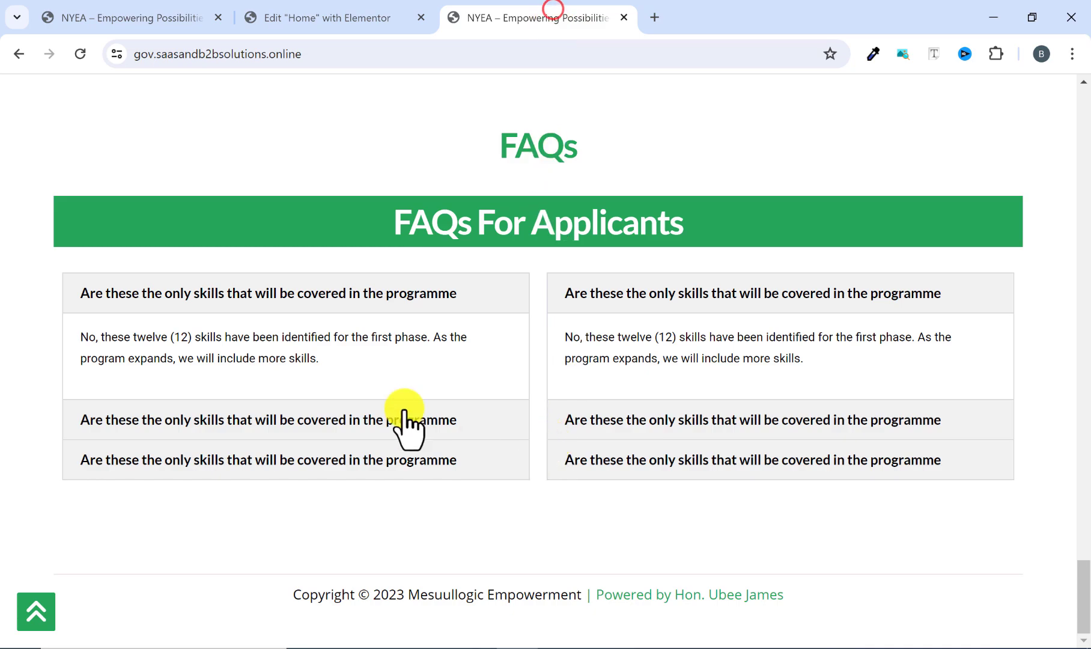
pyautogui.click(285, 4)
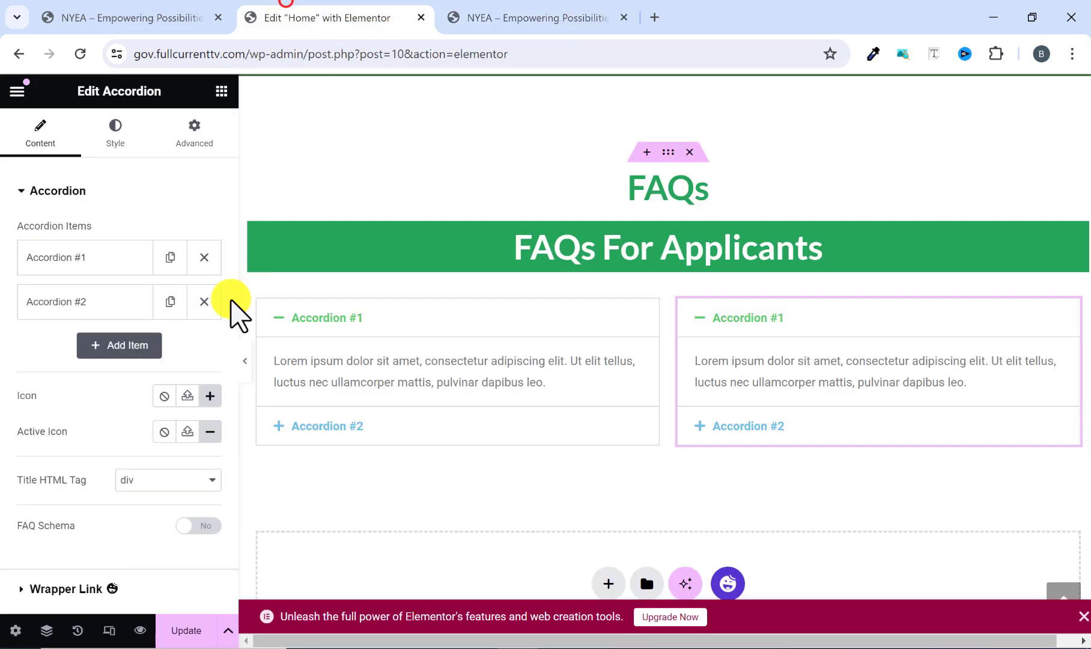
pyautogui.click(243, 364)
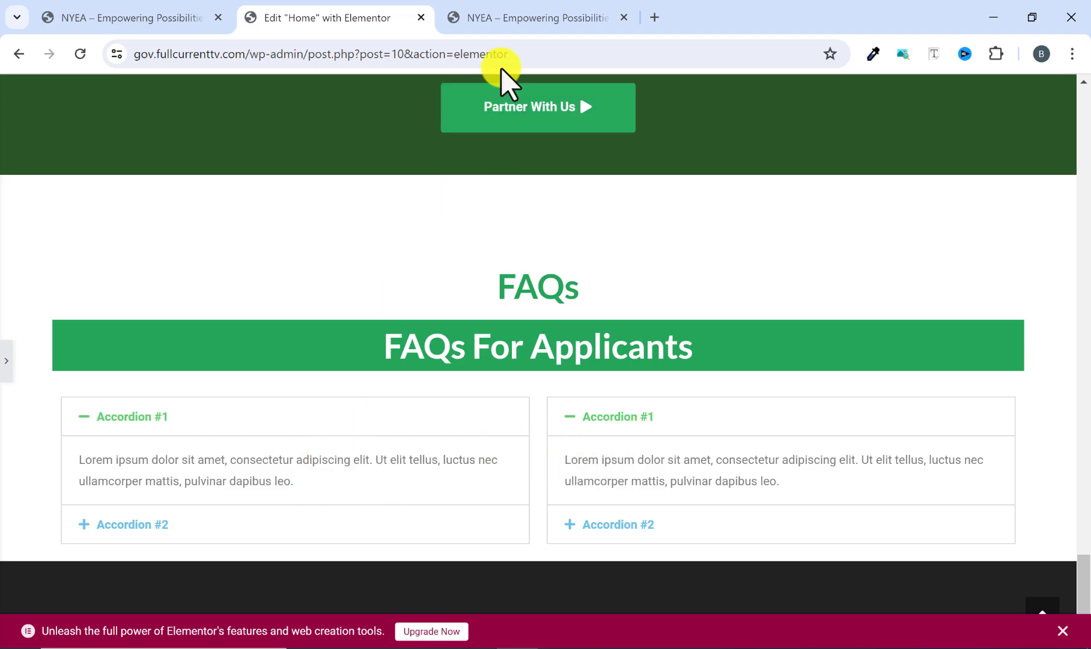
pyautogui.click(281, 415)
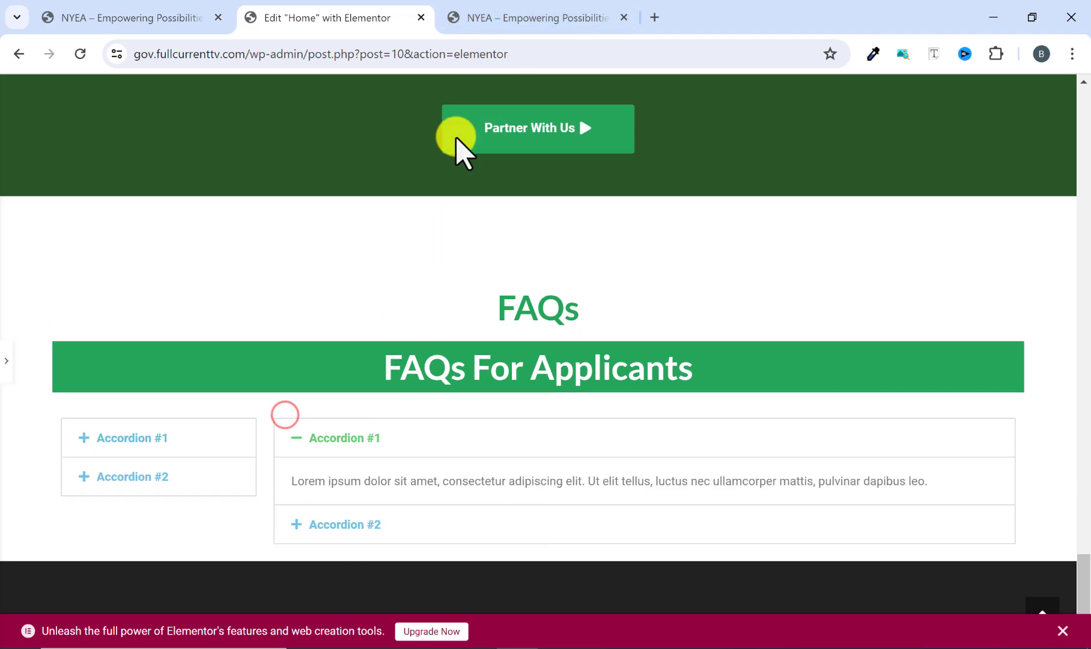
pyautogui.click(525, 23)
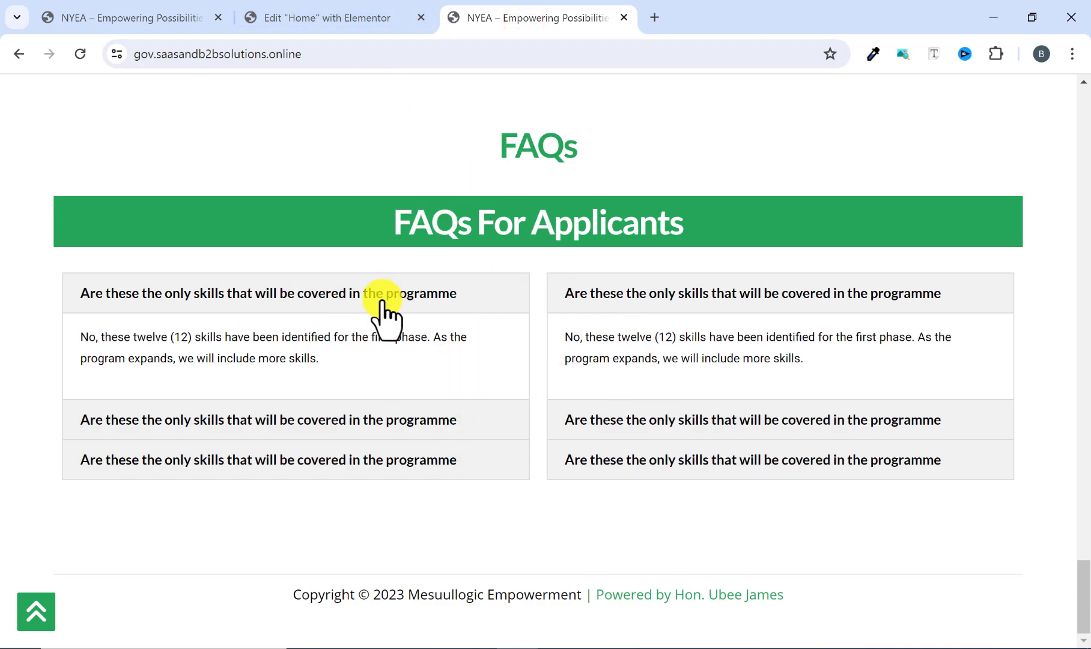
pyautogui.click(361, 9)
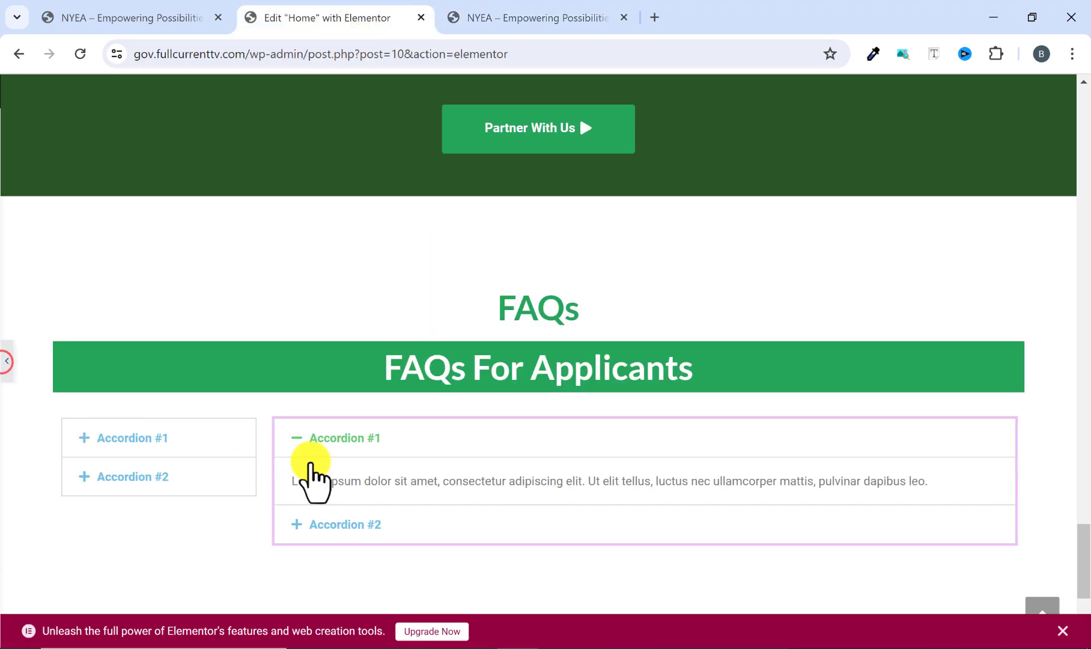
pyautogui.click(312, 462)
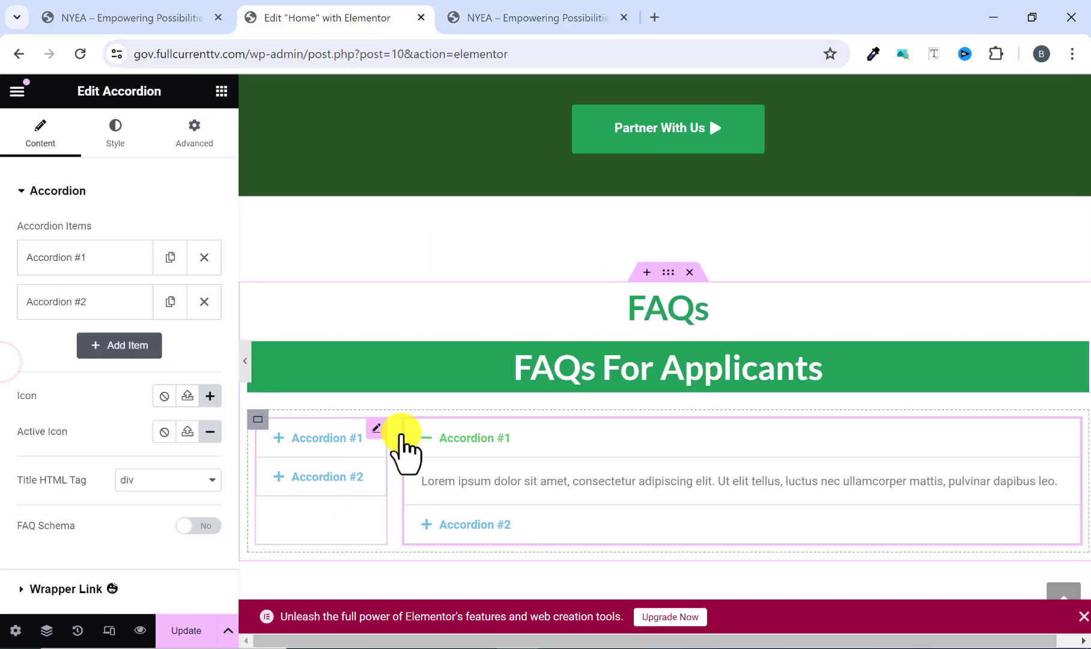
# Set the left accordion's first item title to "Are these the only skills that will be covered in the programme", copied from the reference site.
pyautogui.click(347, 443)
pyautogui.scroll(-1, 517, 458)
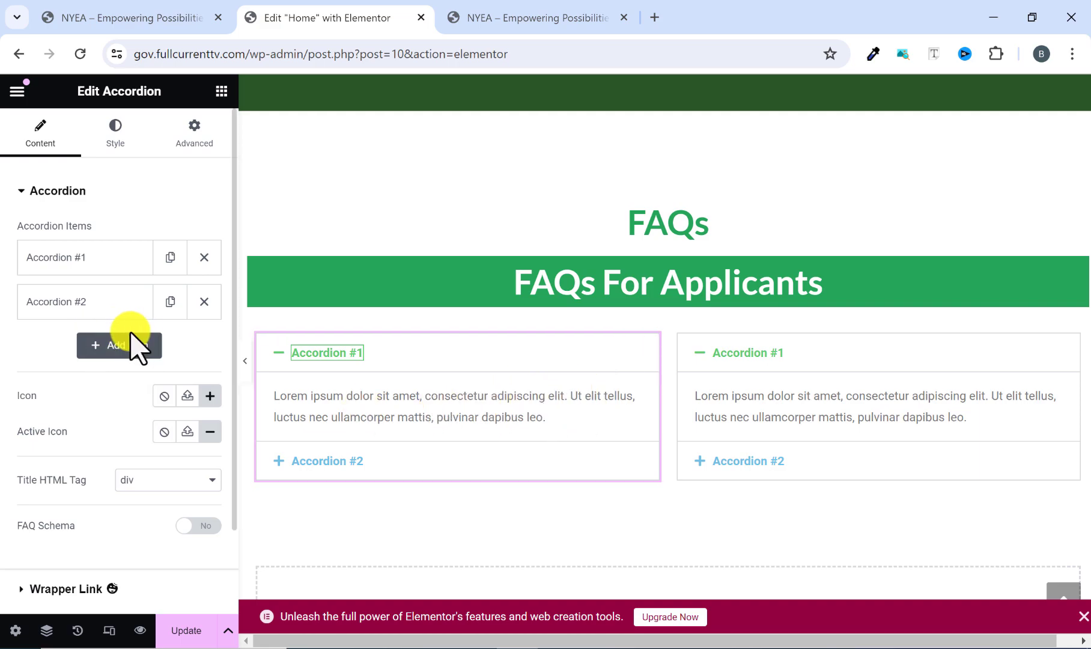
pyautogui.click(67, 255)
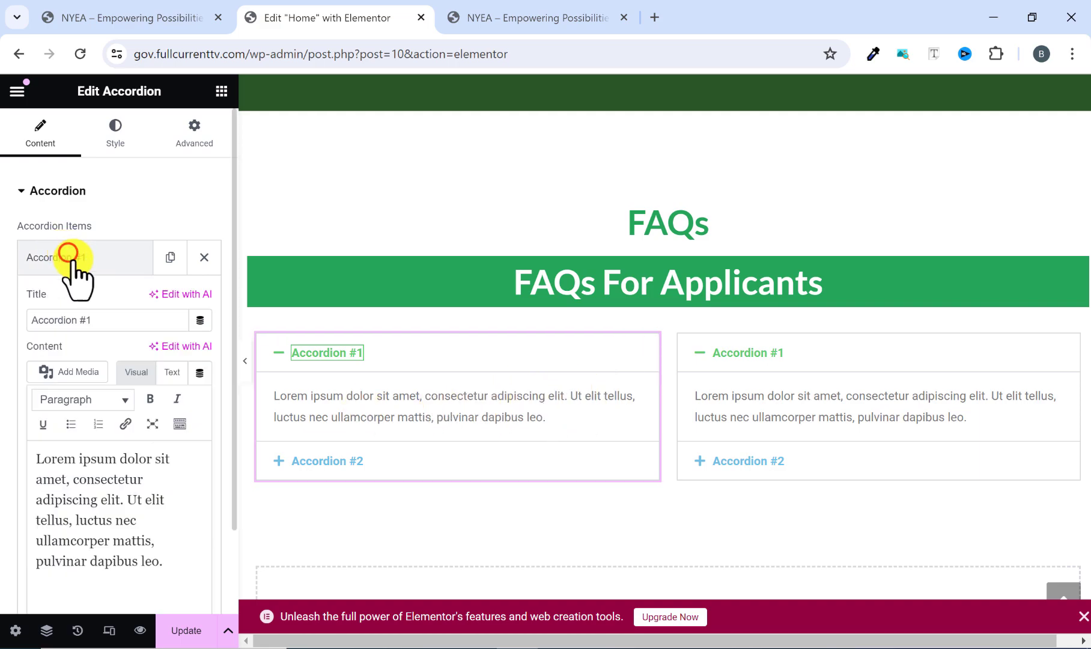
pyautogui.click(113, 317)
pyautogui.tripleClick(68, 320)
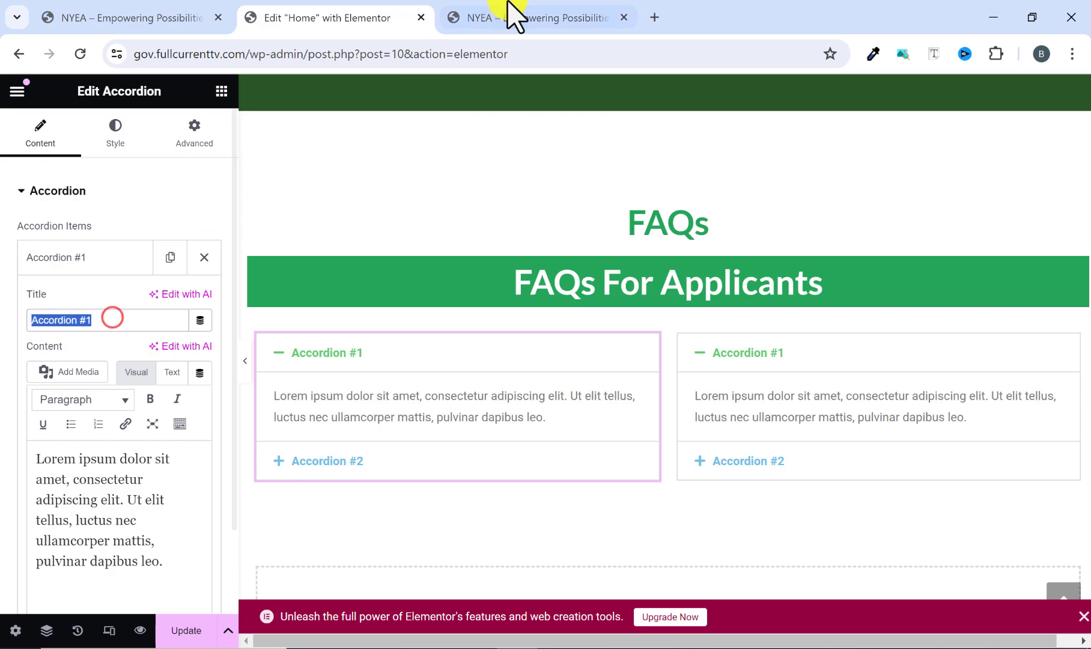
pyautogui.click(511, 14)
pyautogui.moveTo(472, 289); pyautogui.dragTo(90, 305)
pyautogui.rightClick(90, 304)
pyautogui.click(151, 308)
pyautogui.click(281, 19)
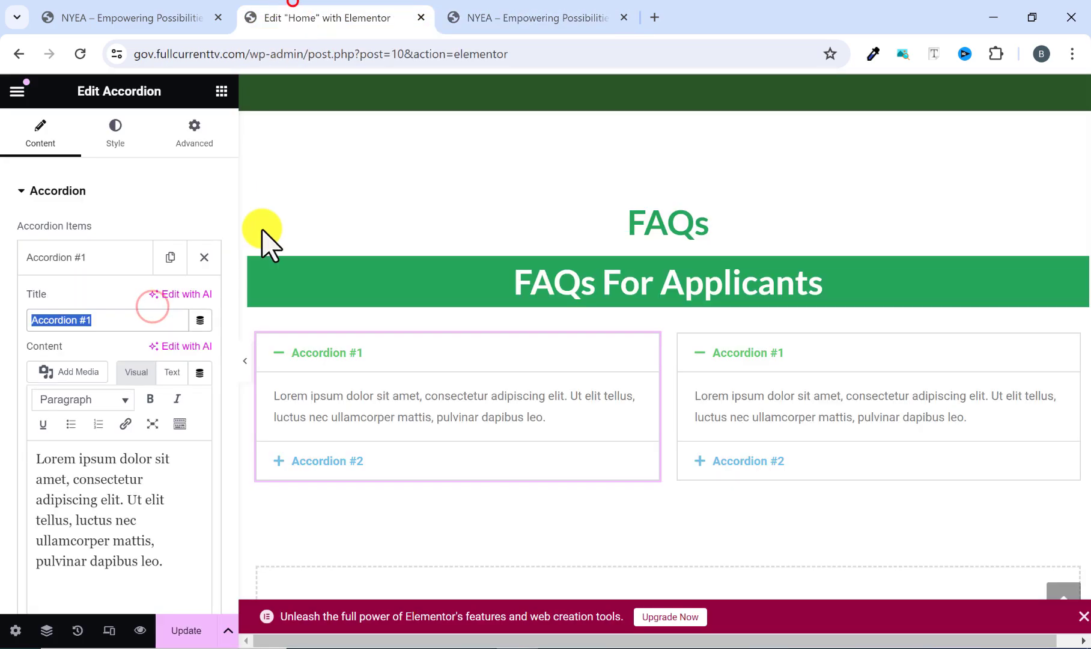
pyautogui.rightClick(69, 318)
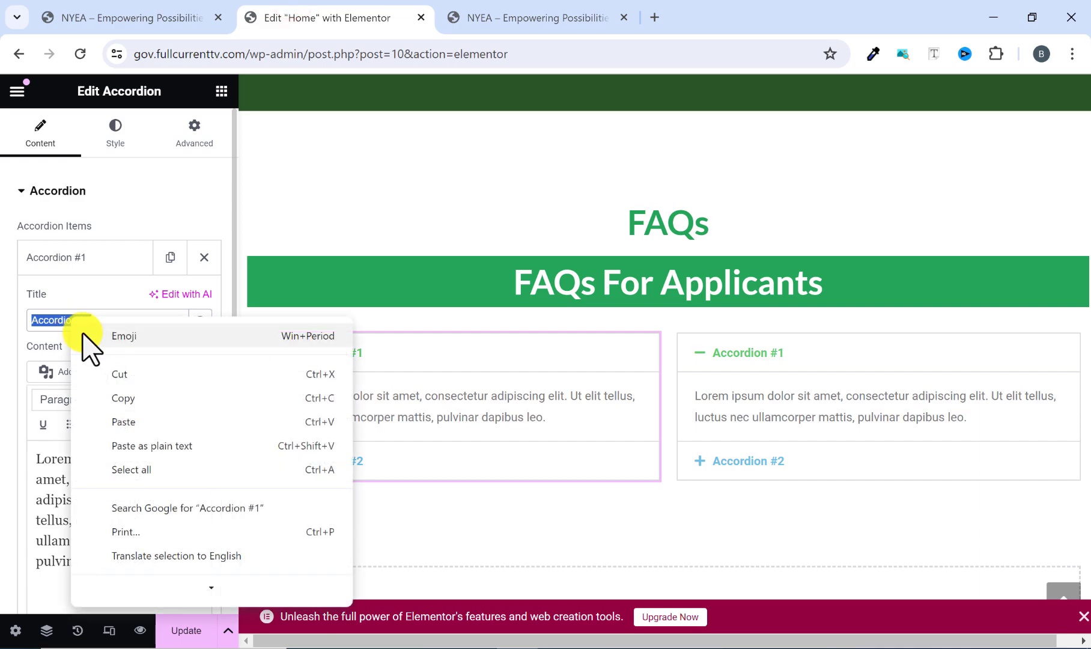
pyautogui.click(120, 423)
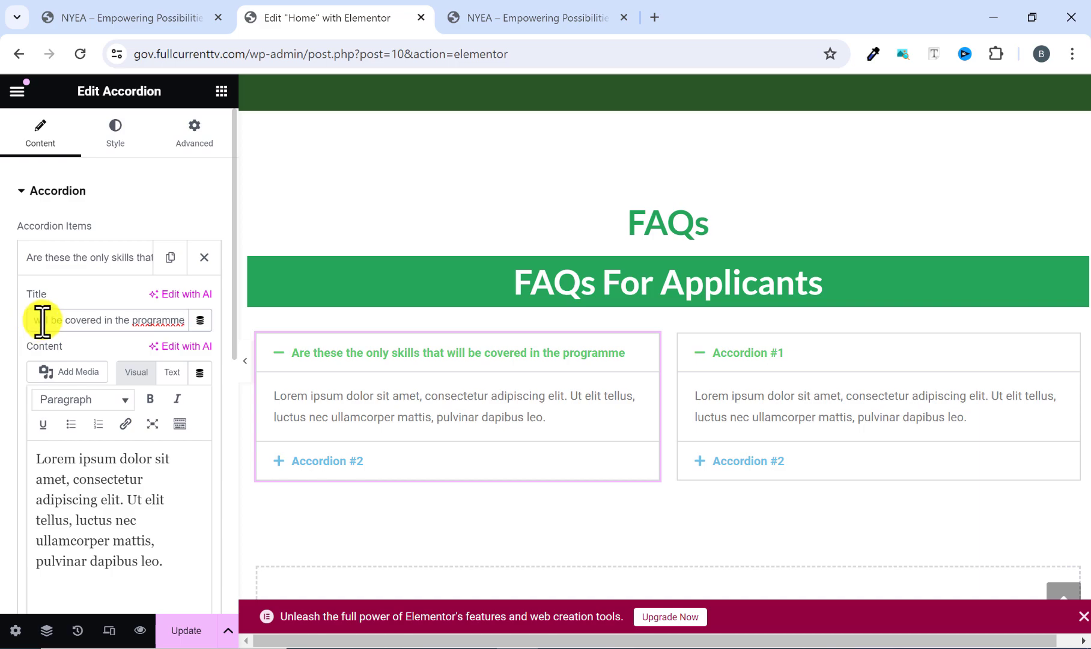
pyautogui.moveTo(36, 319); pyautogui.dragTo(114, 318)
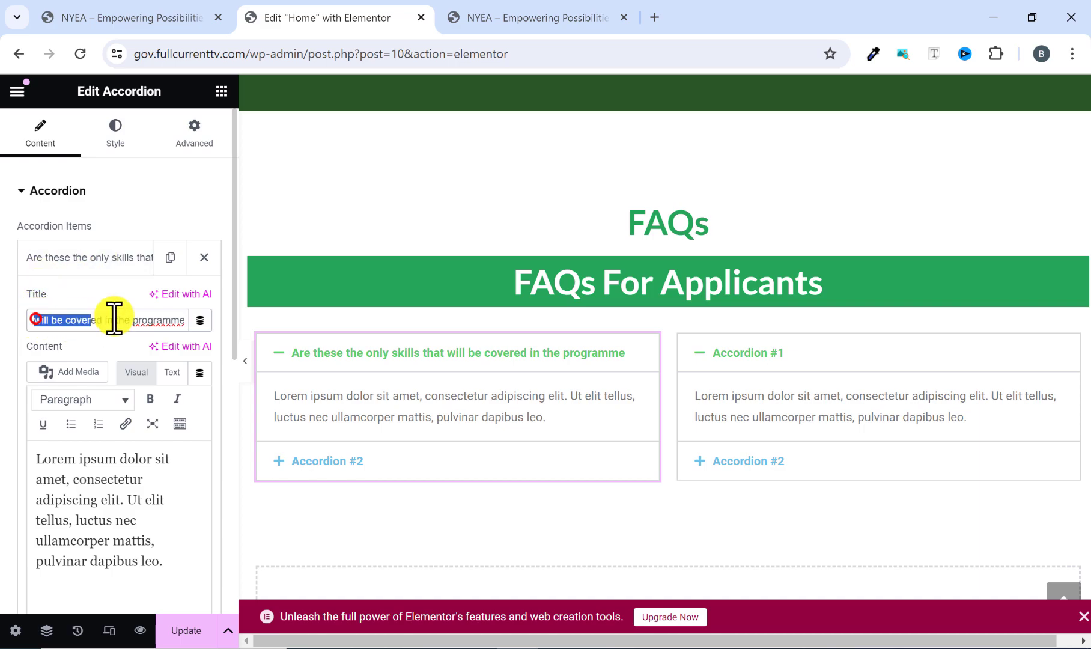
# Replace the first item's content with the reference answer beginning "No, these twelve (12) skills have been identified for the first phase" and close the item.
pyautogui.click(72, 484)
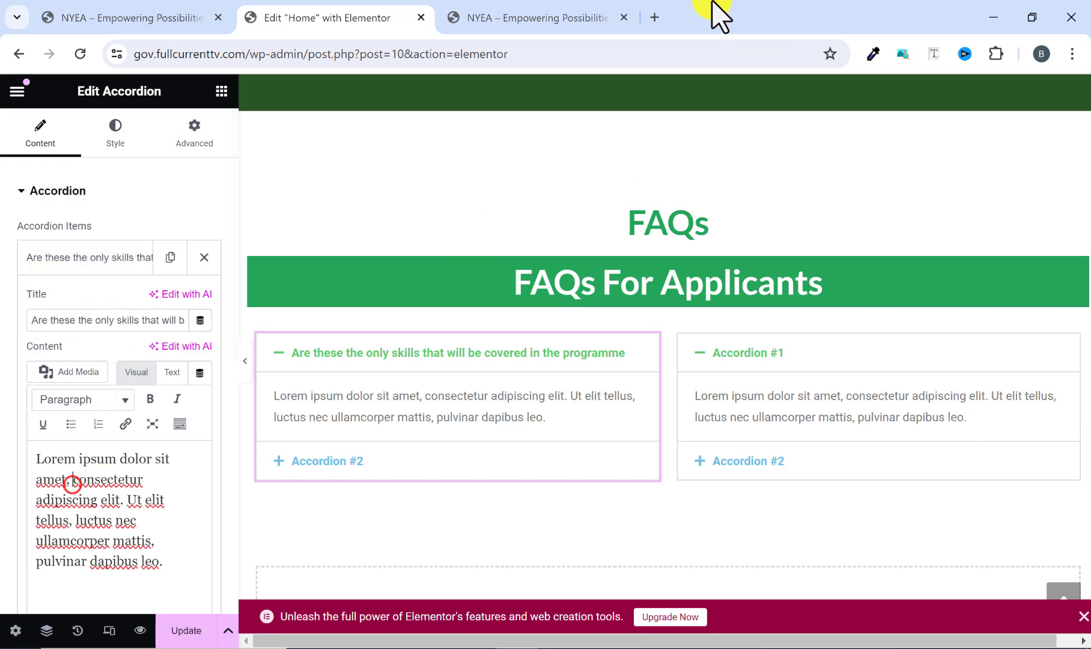
pyautogui.click(543, 12)
pyautogui.click(415, 296)
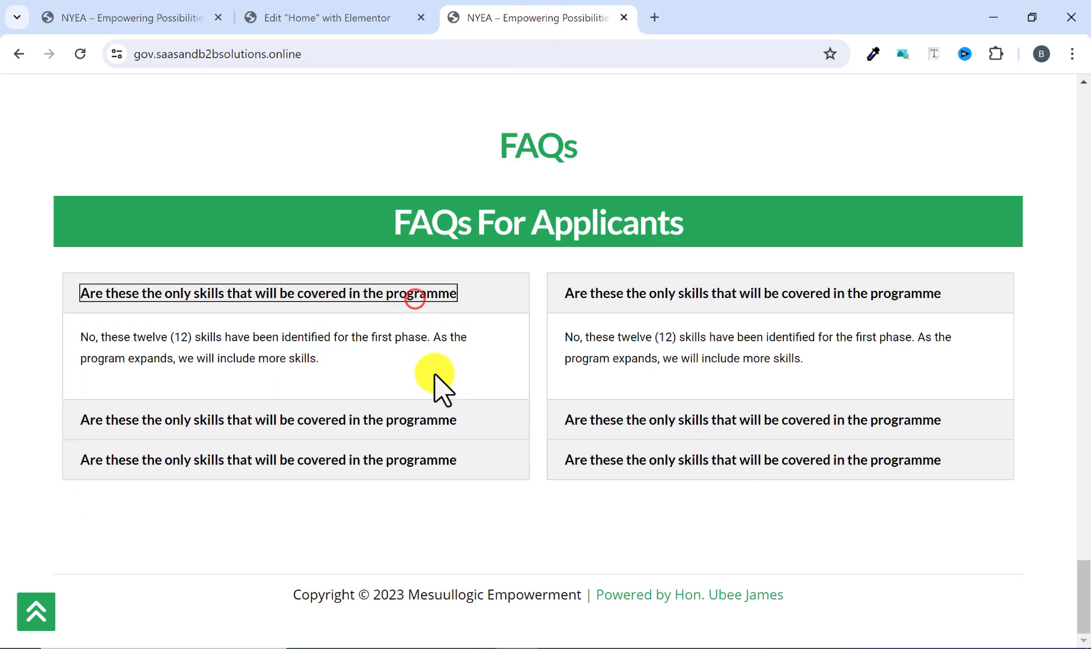
pyautogui.moveTo(363, 371); pyautogui.dragTo(93, 338)
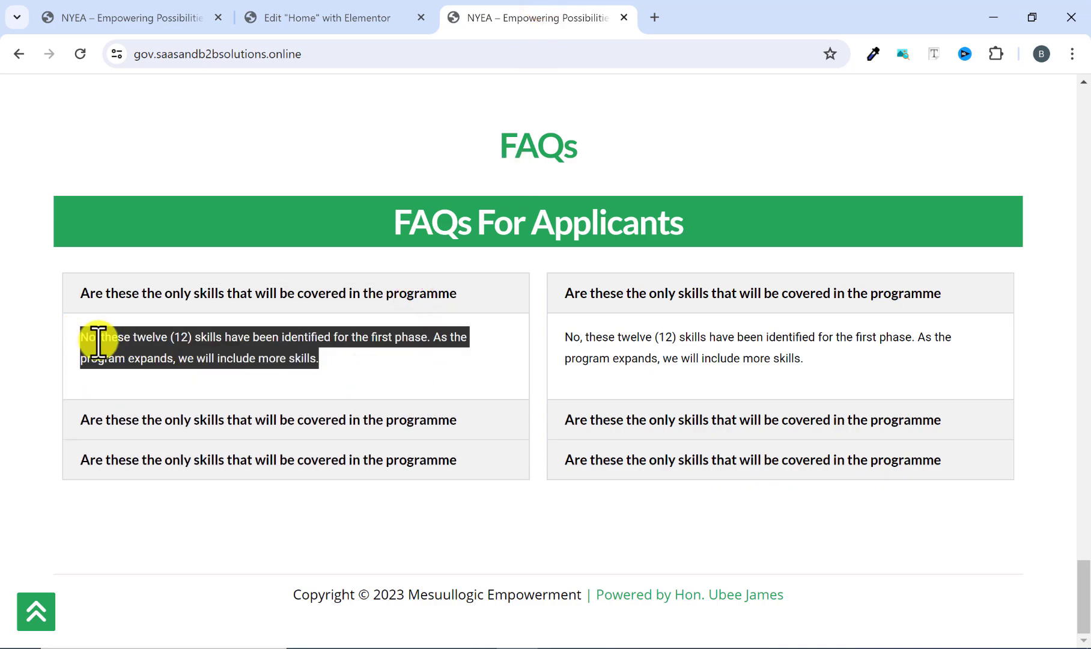
pyautogui.rightClick(102, 347)
pyautogui.click(146, 360)
pyautogui.click(330, 24)
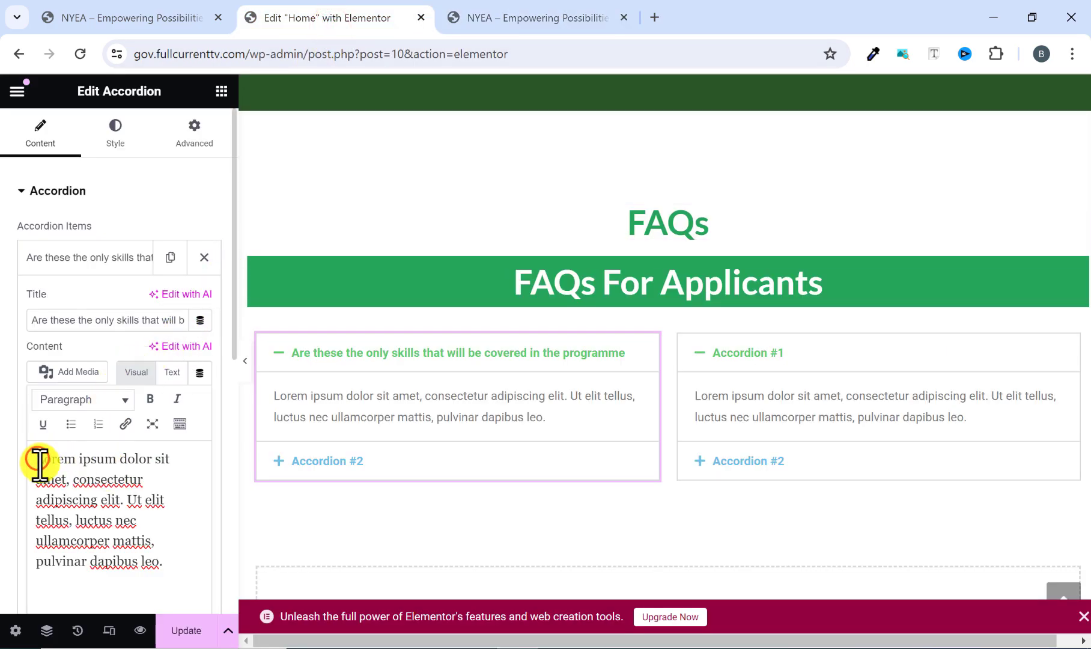
pyautogui.hotkey('ctrl', 'a')
pyautogui.hotkey('ctrl', 'v')
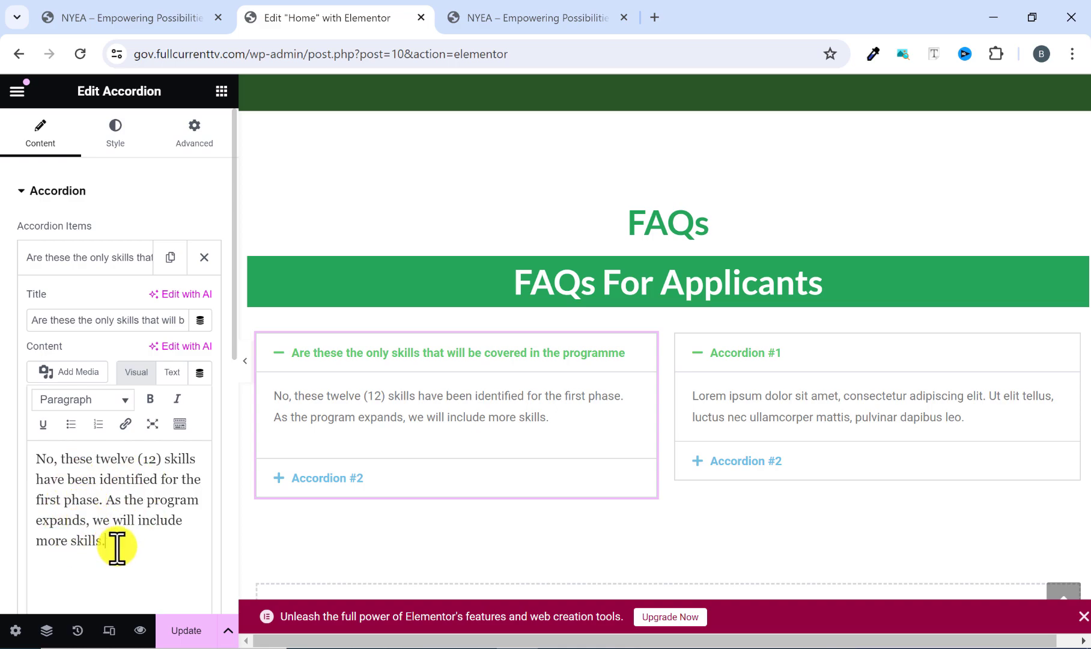
pyautogui.click(495, 15)
pyautogui.click(340, 18)
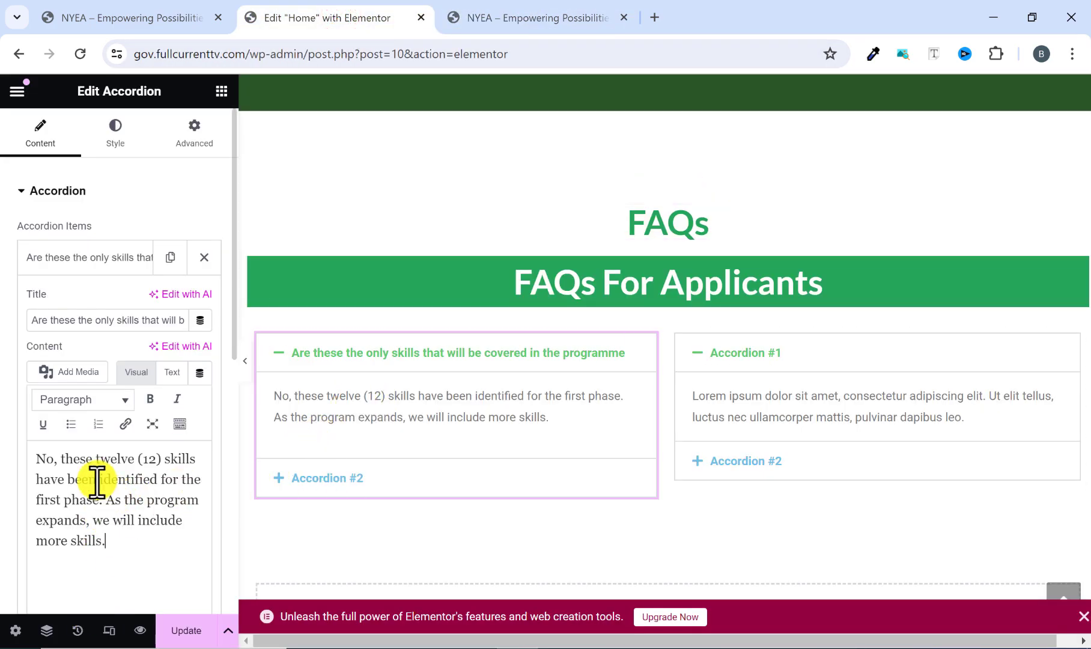
pyautogui.click(78, 260)
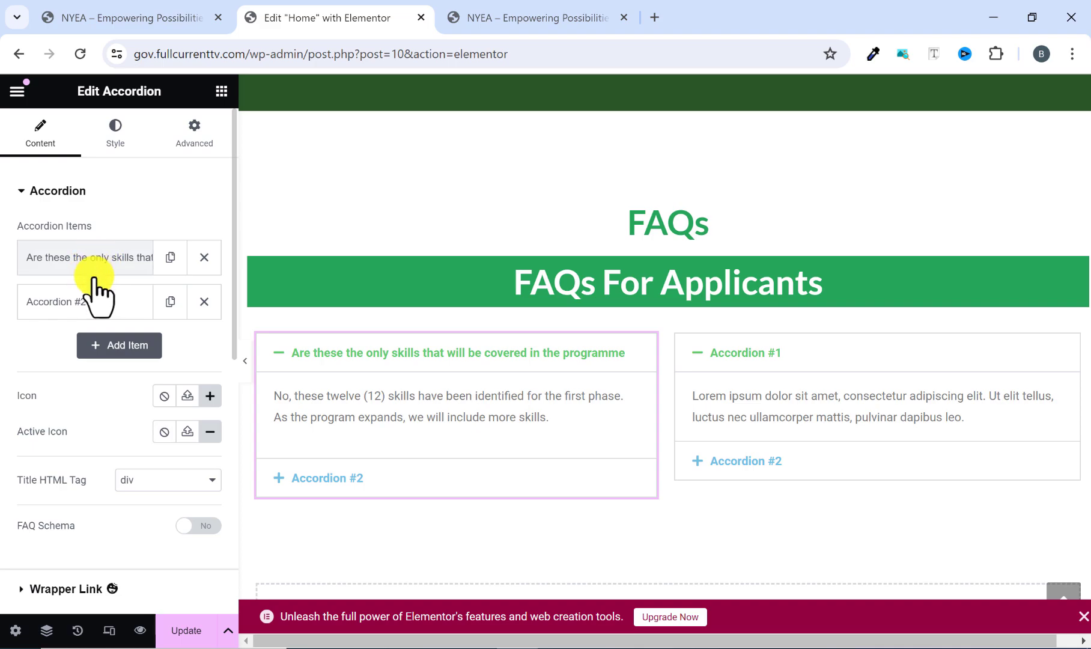
# Delete the left accordion's Accordion #2 item and set its icon to None, checking how the remaining item opens and closes.
pyautogui.click(204, 303)
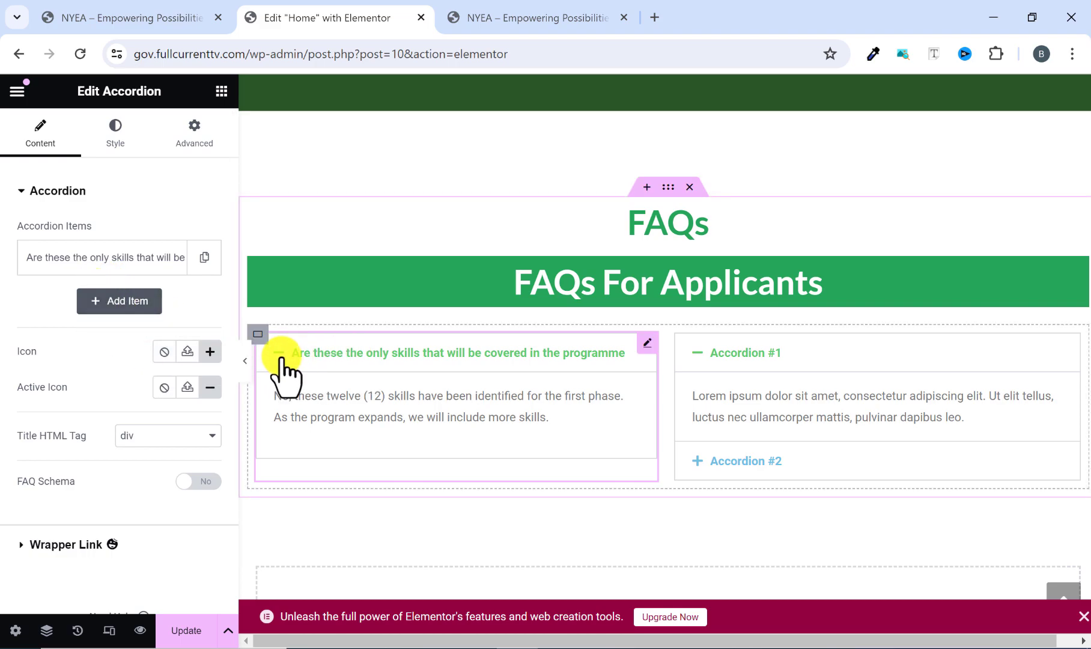
pyautogui.click(327, 359)
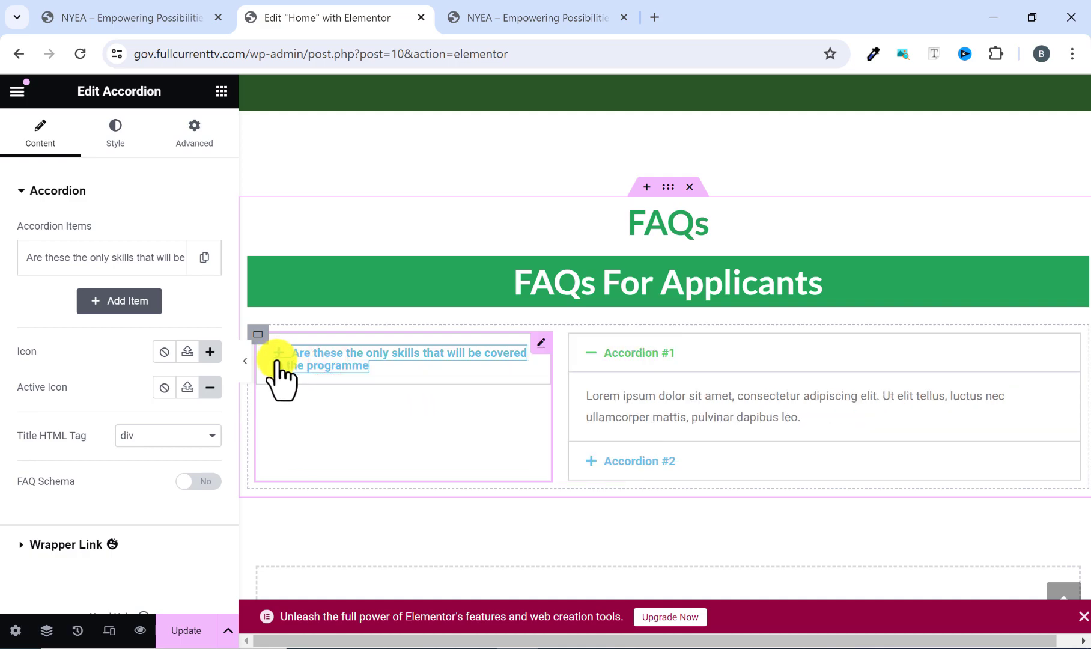
pyautogui.click(164, 351)
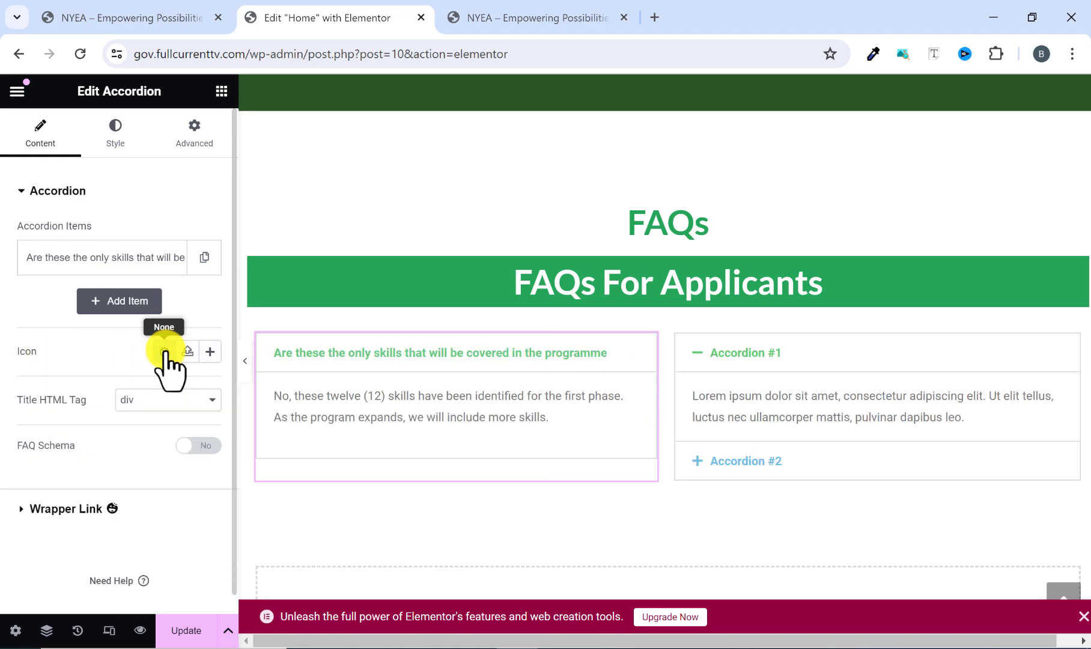
pyautogui.scroll(-1, 167, 372)
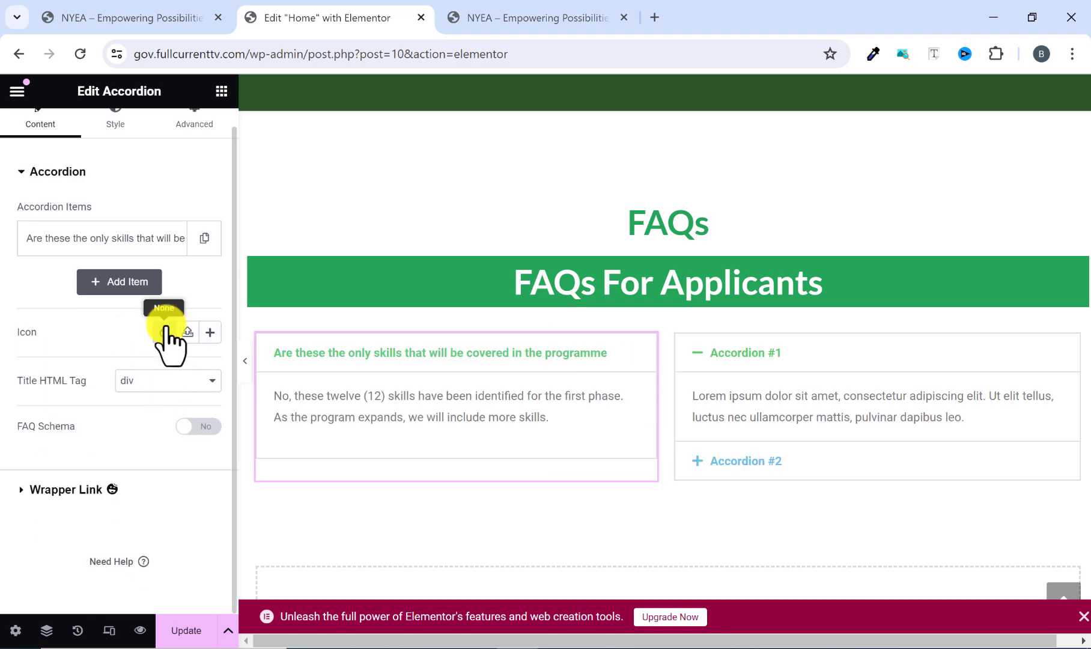
pyautogui.click(315, 355)
pyautogui.click(330, 356)
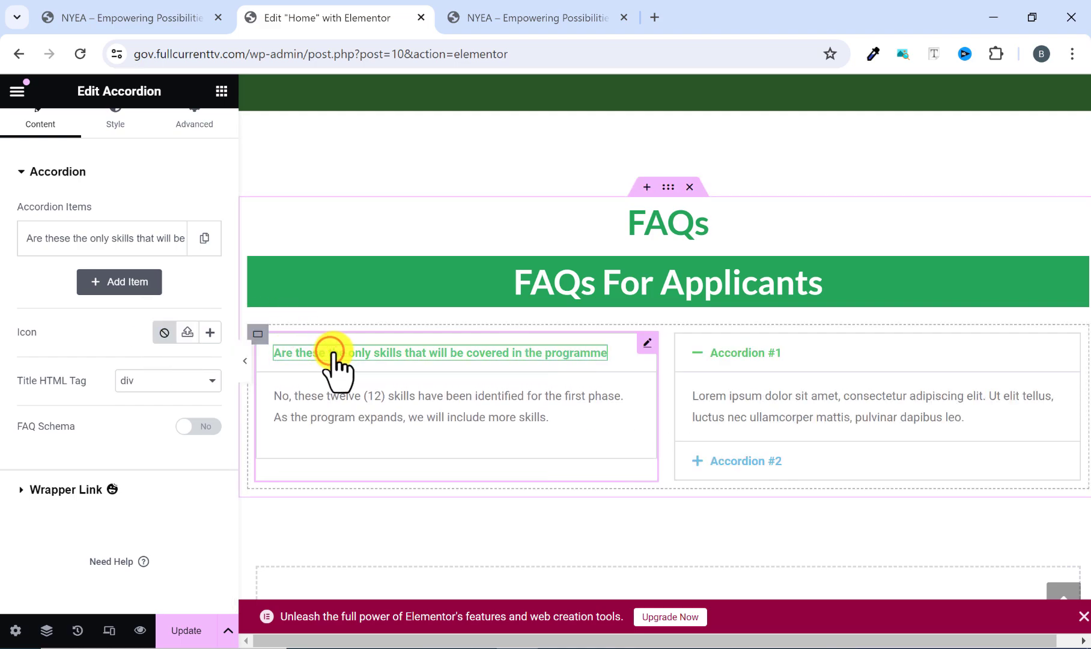
pyautogui.click(334, 352)
pyautogui.click(333, 352)
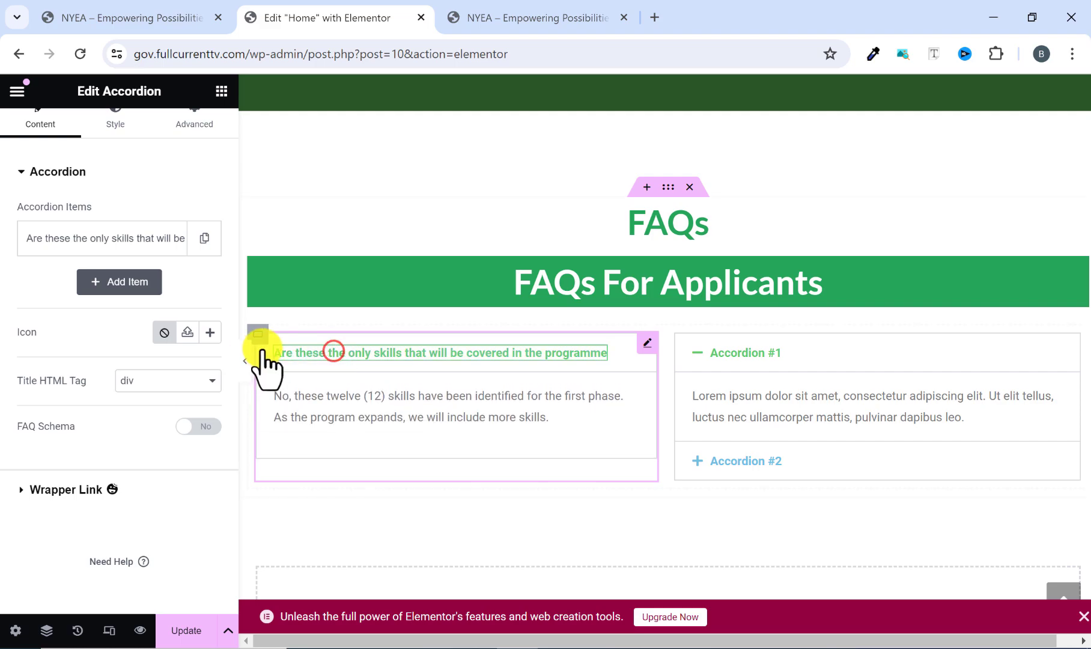
pyautogui.scroll(1, 102, 401)
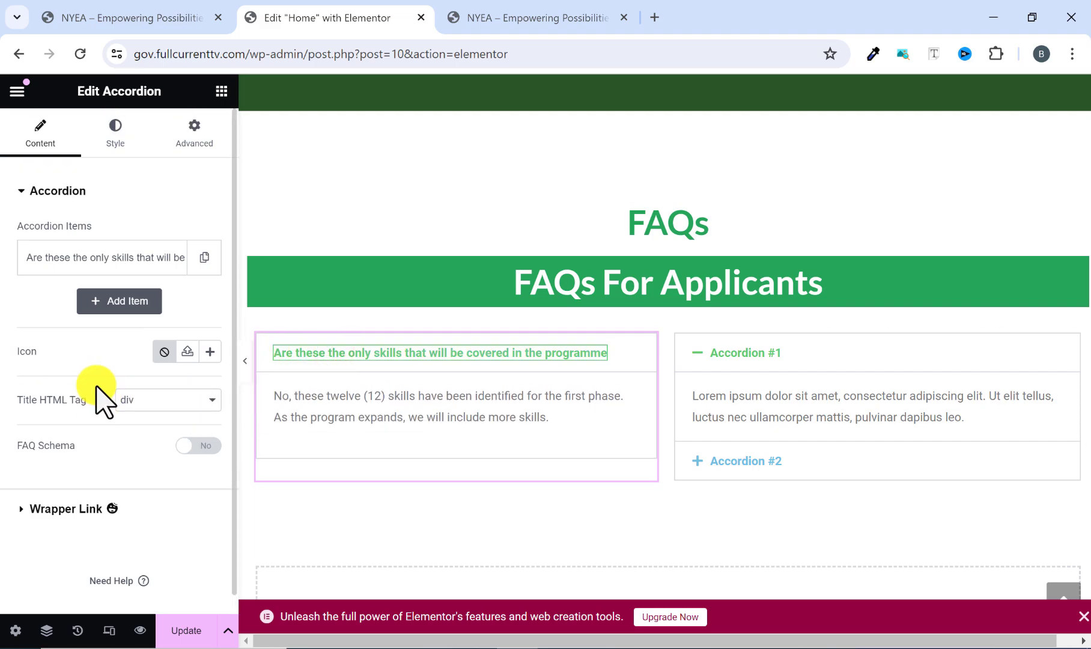
# Set the left accordion's title color to black, #000000, comparing it with the reference site's FAQ titles.
pyautogui.click(119, 128)
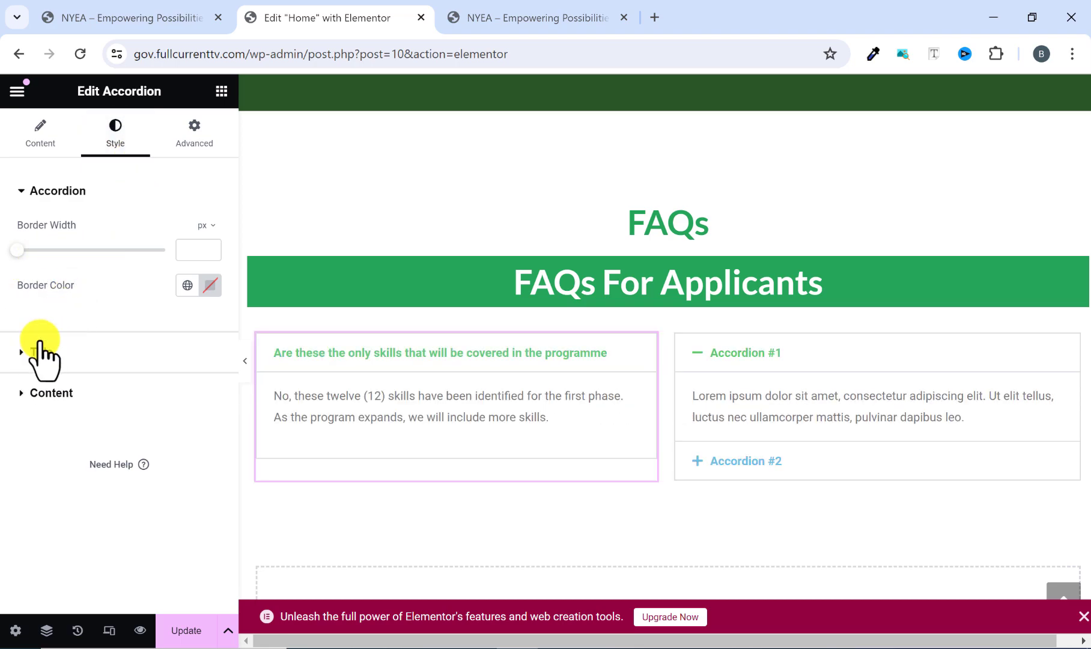
pyautogui.click(23, 354)
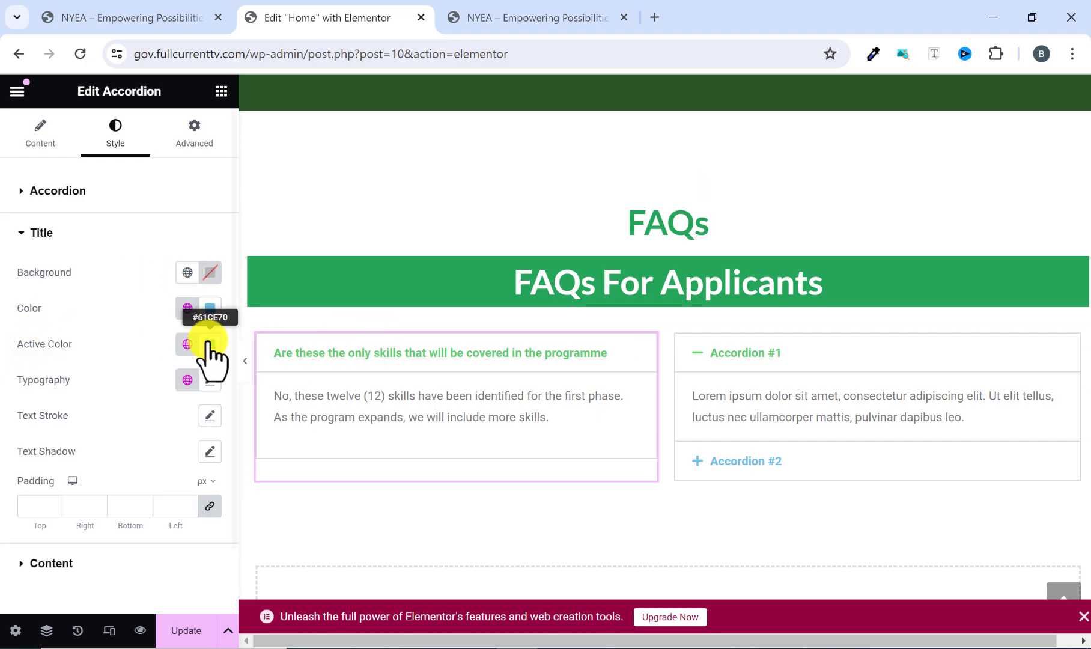
pyautogui.click(209, 310)
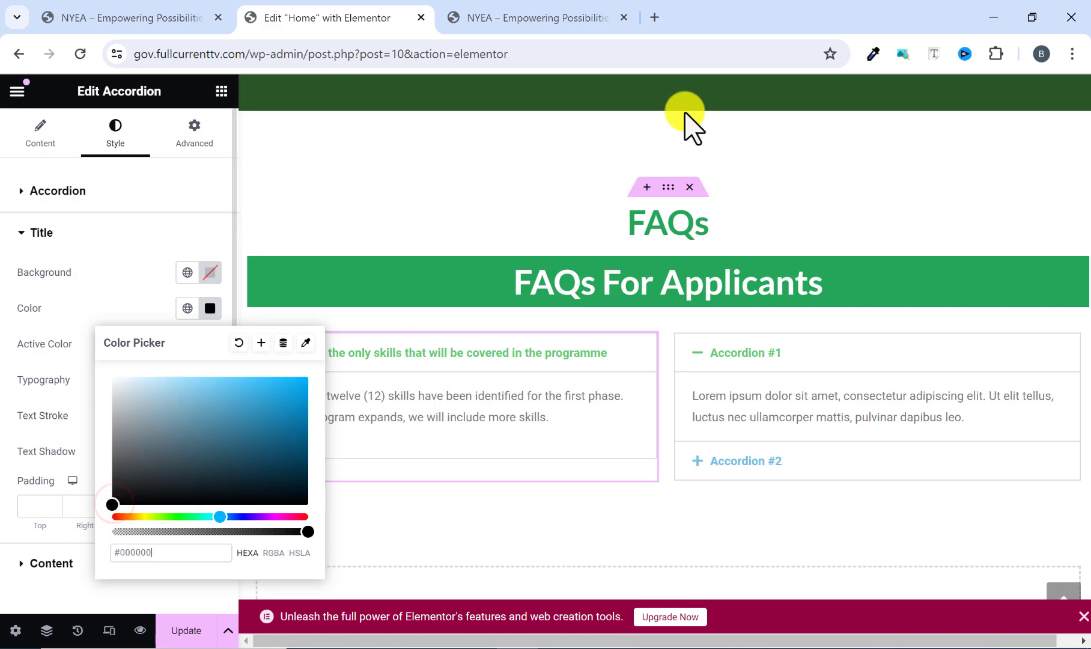
pyautogui.click(547, 12)
pyautogui.click(411, 293)
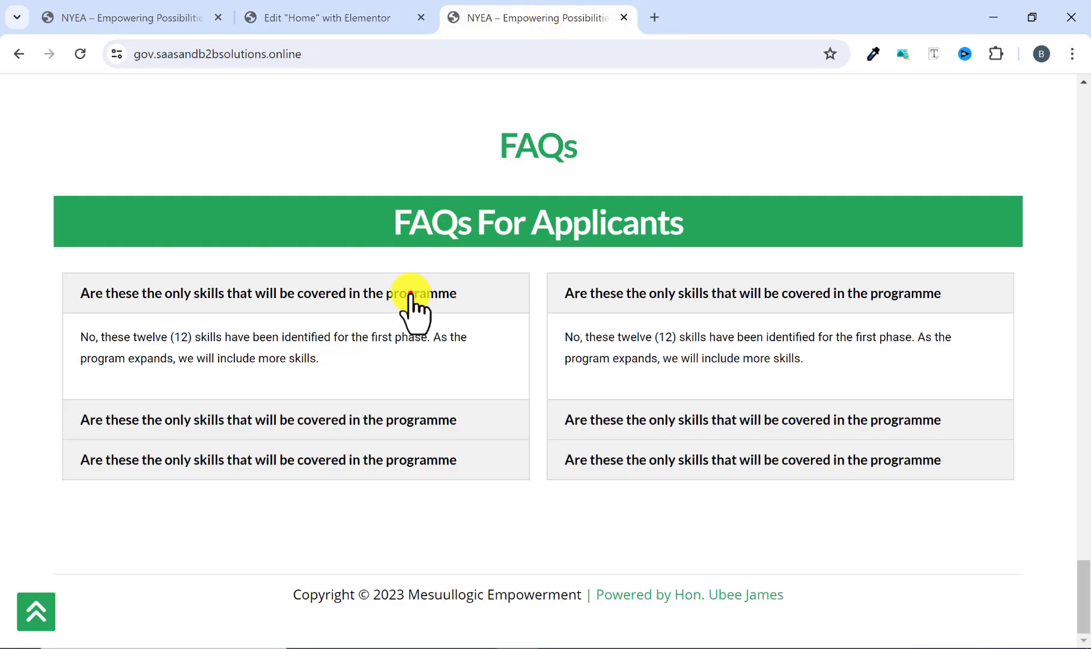
pyautogui.click(366, 15)
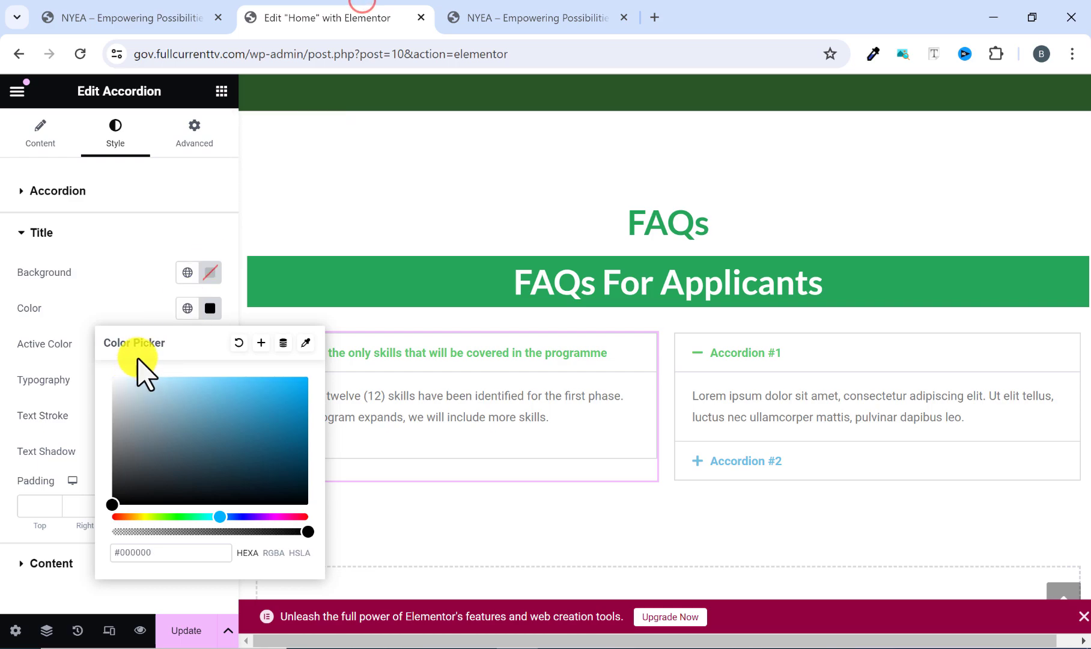
pyautogui.click(209, 308)
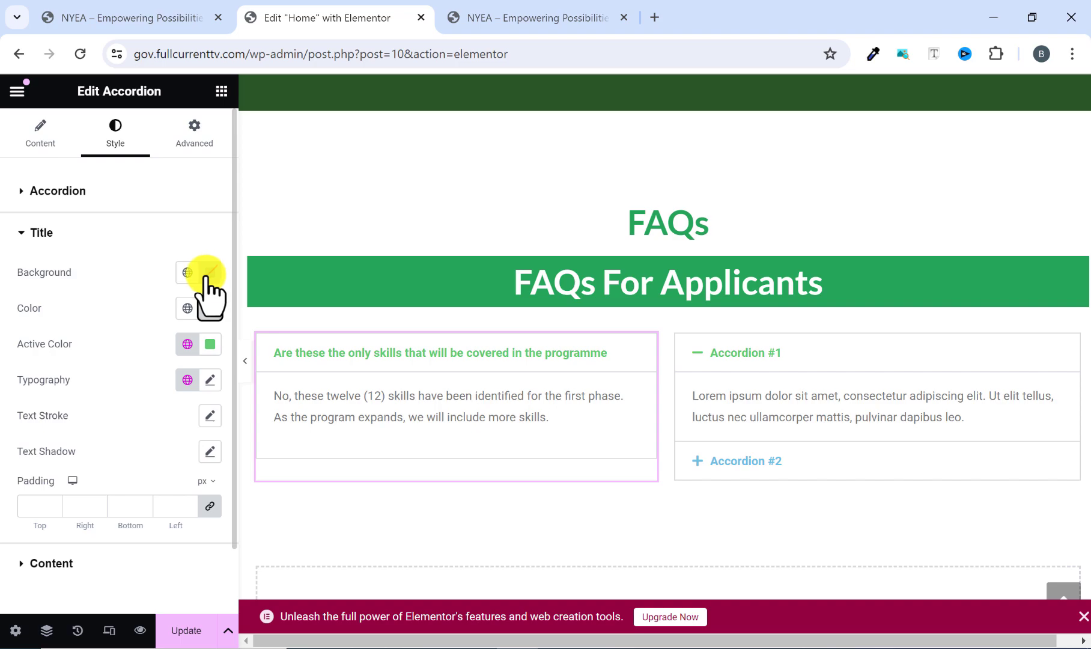
# Check the title bars on the reference site and set the left accordion's title background to #f1f1f1.
pyautogui.click(541, 11)
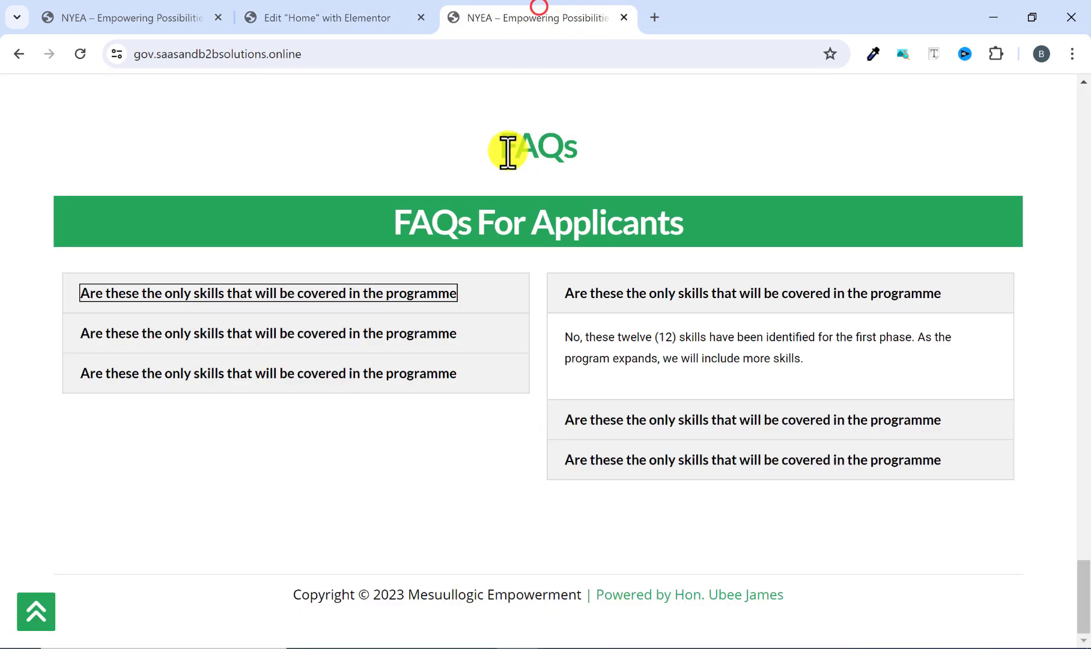
pyautogui.click(470, 290)
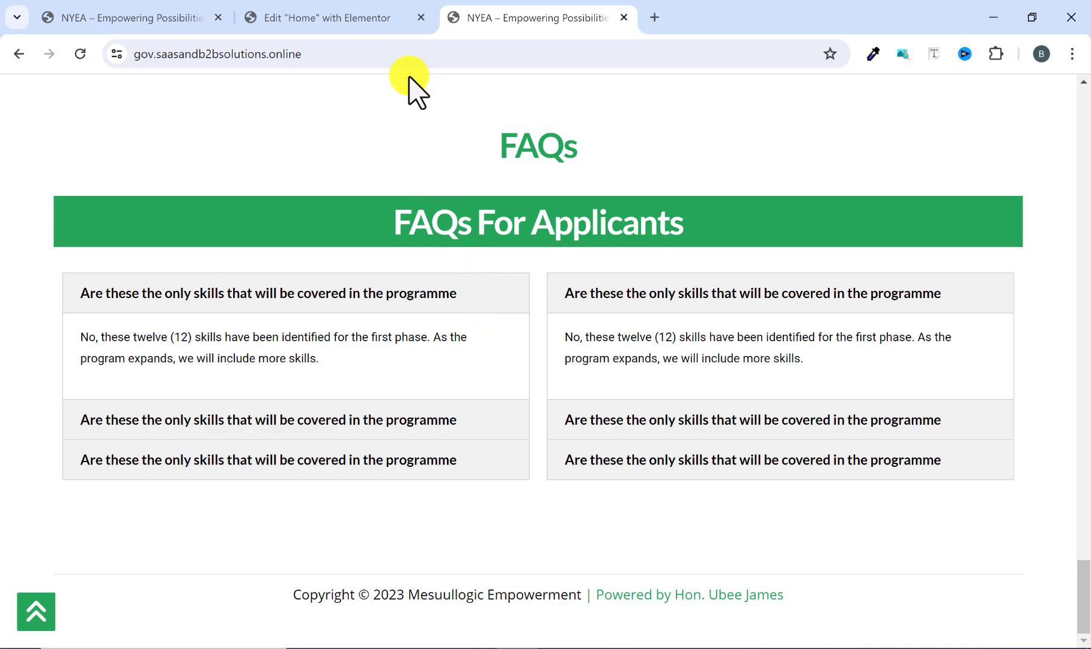
pyautogui.click(368, 24)
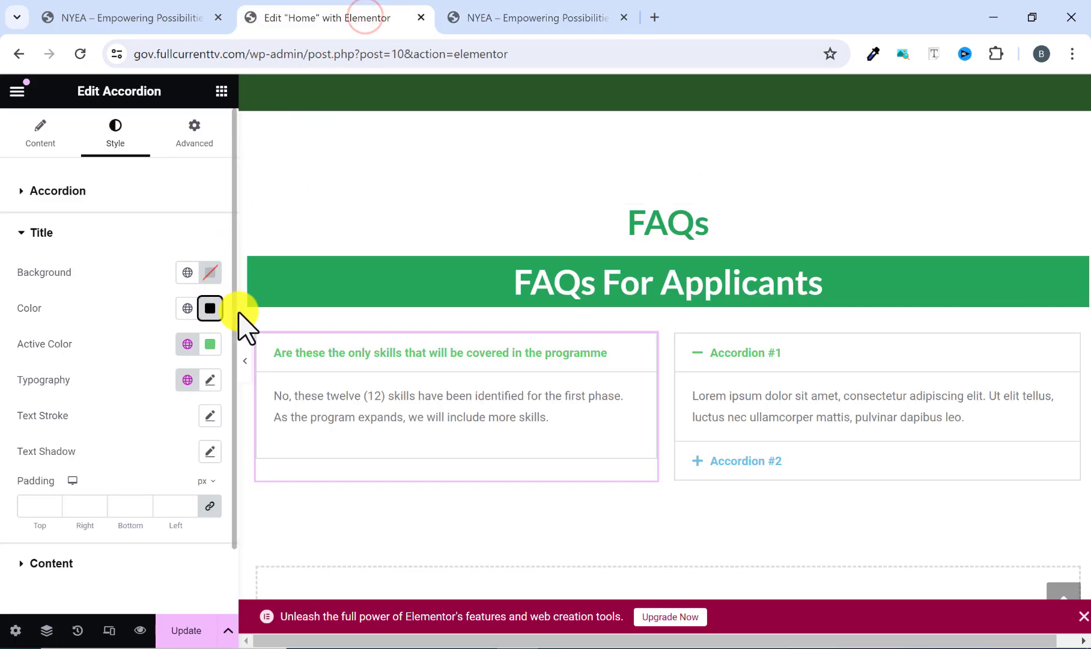
pyautogui.click(33, 191)
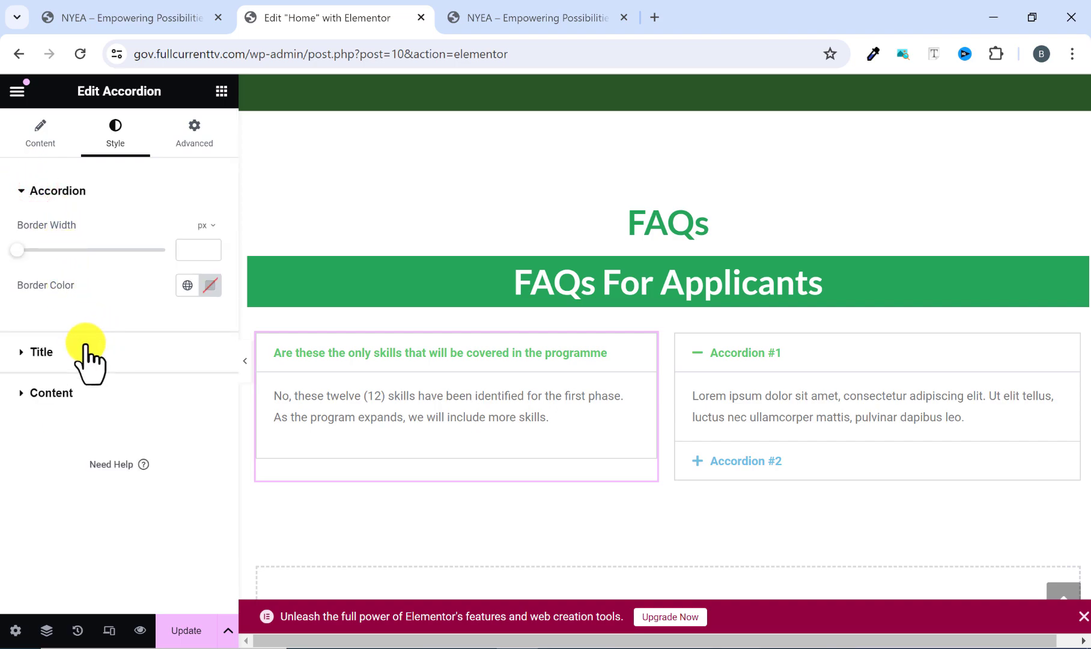
pyautogui.click(41, 354)
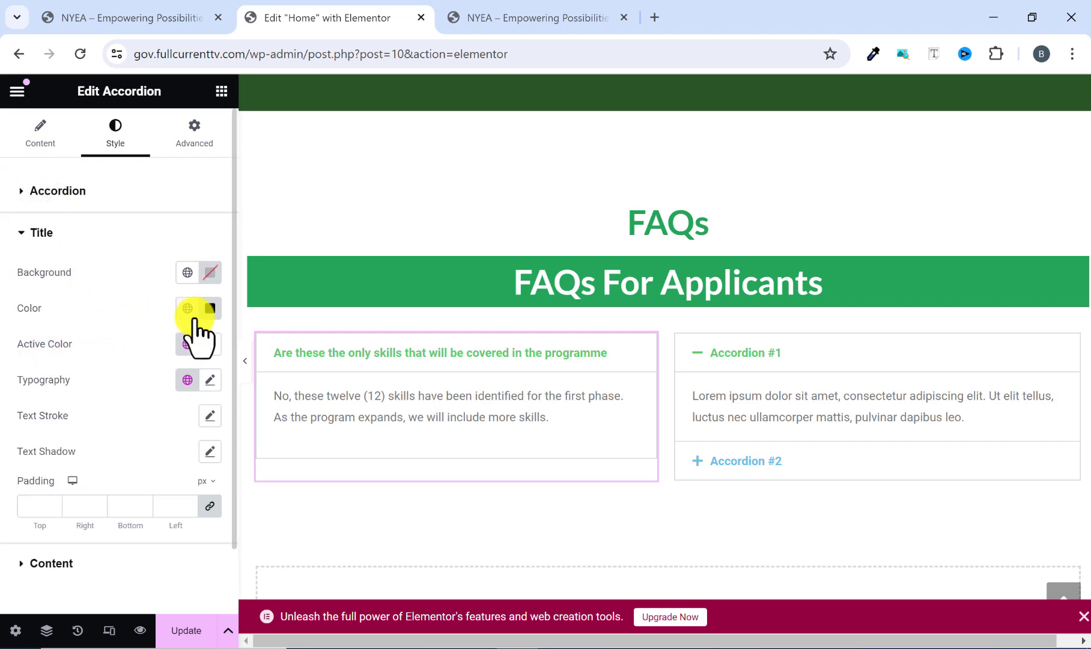
pyautogui.click(211, 274)
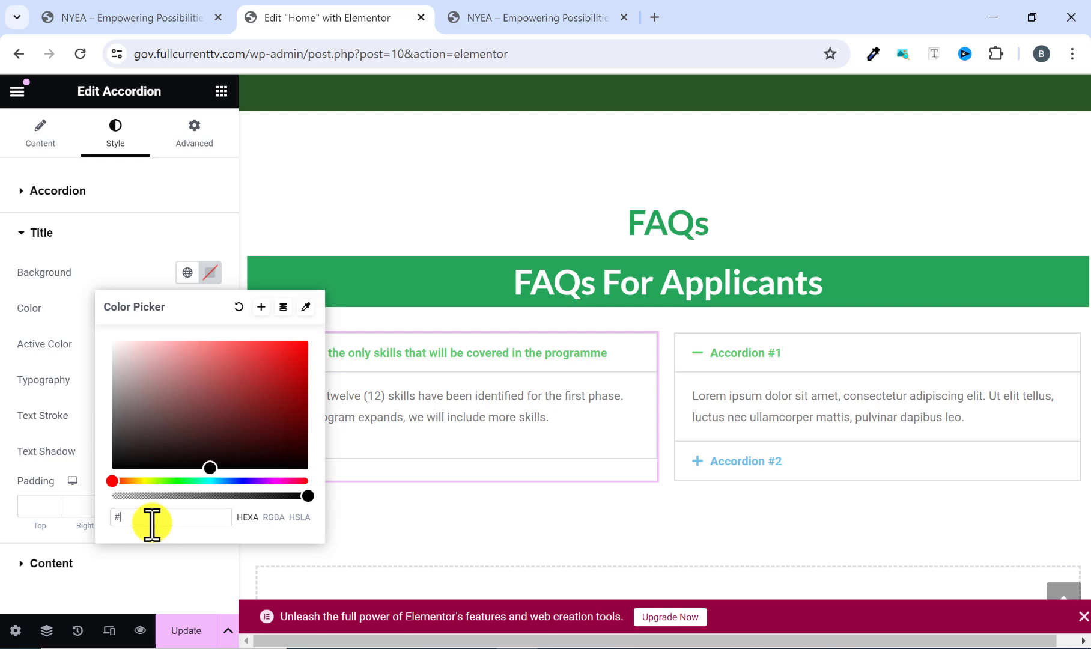
pyautogui.write('#f1f1')
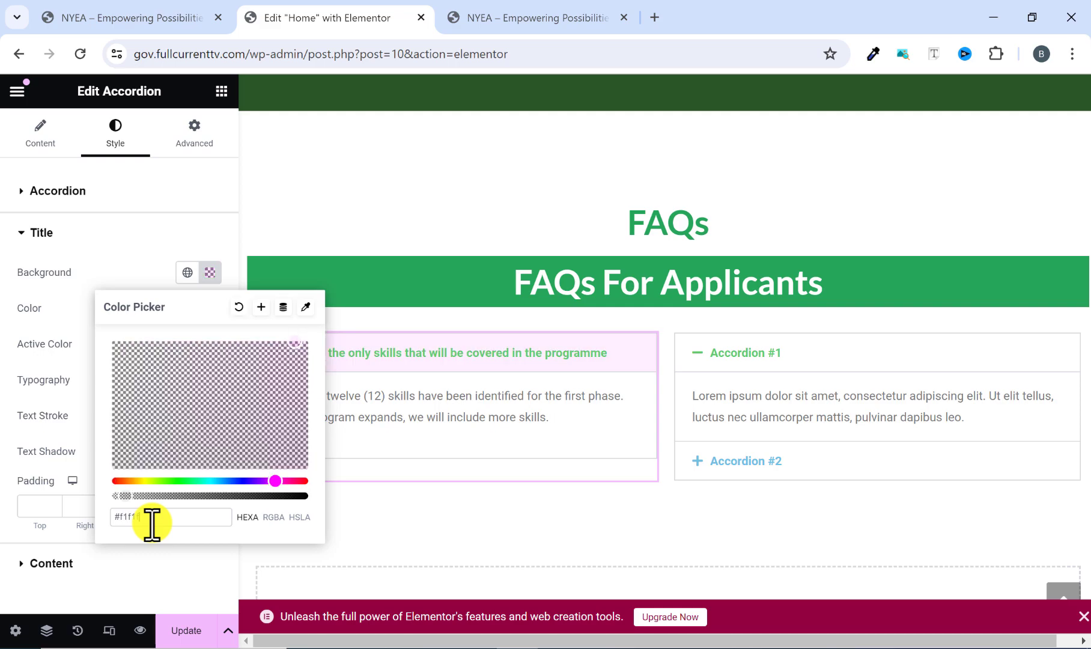
pyautogui.write('f1')
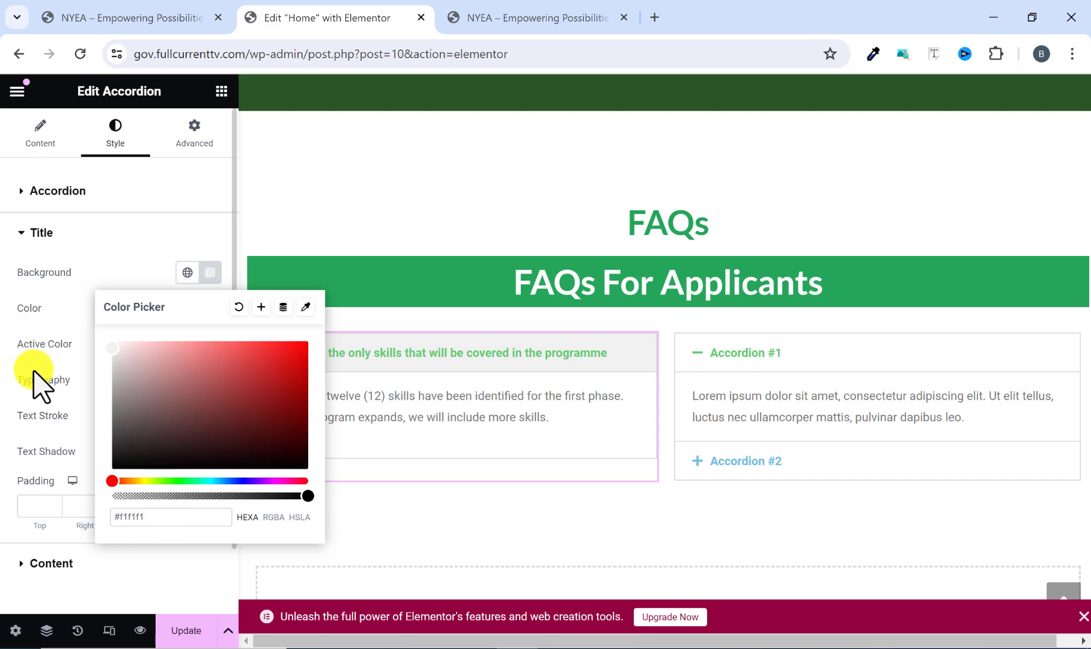
pyautogui.click(47, 368)
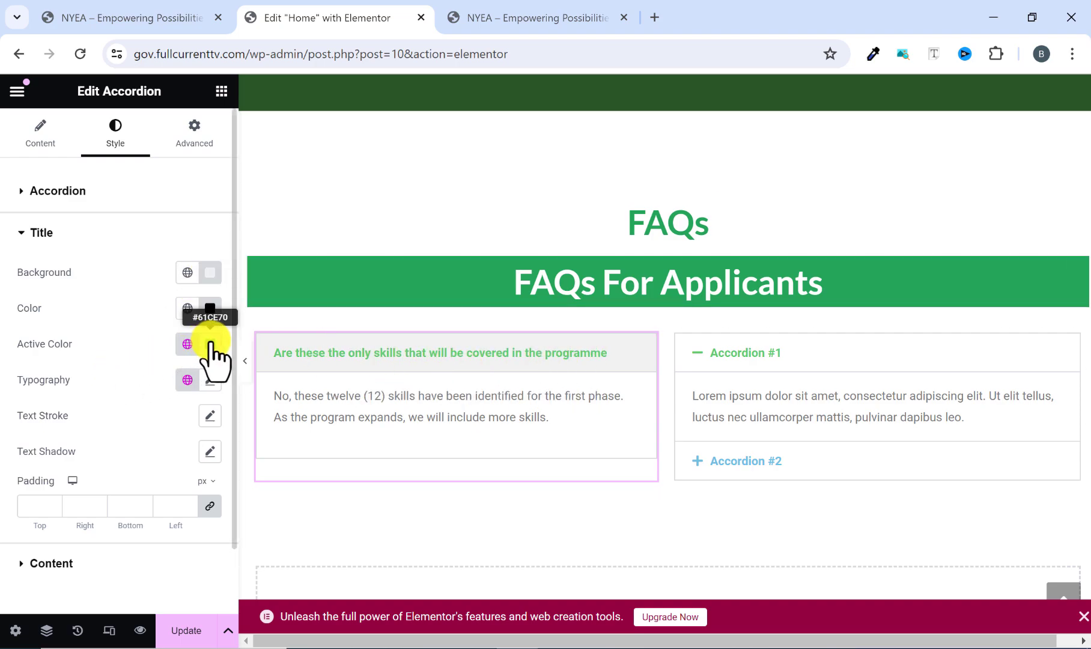
# Compare the open and closed titles on the reference site, set the title's active color to #000000, and test toggling the item.
pyautogui.click(601, 16)
pyautogui.click(352, 294)
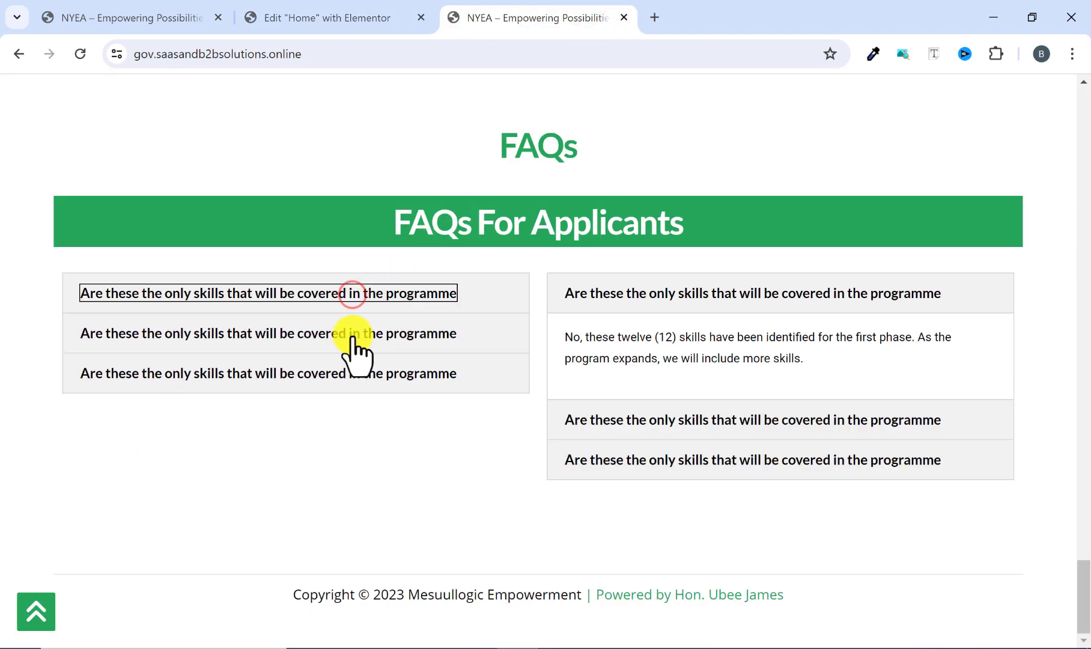
pyautogui.click(354, 295)
pyautogui.click(356, 294)
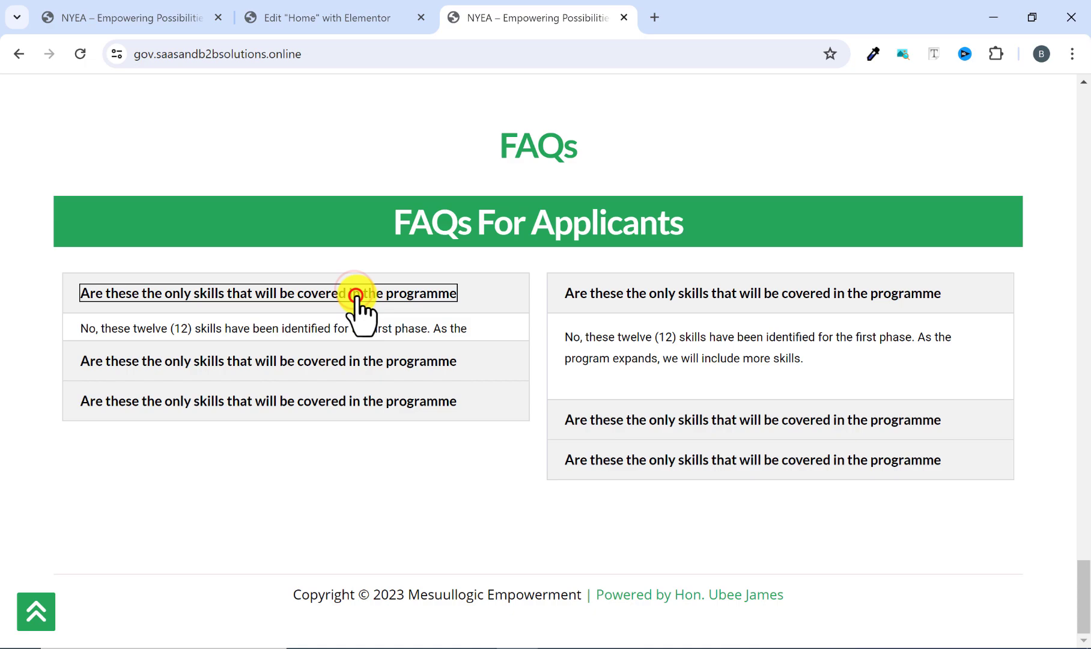
pyautogui.click(355, 15)
pyautogui.click(208, 342)
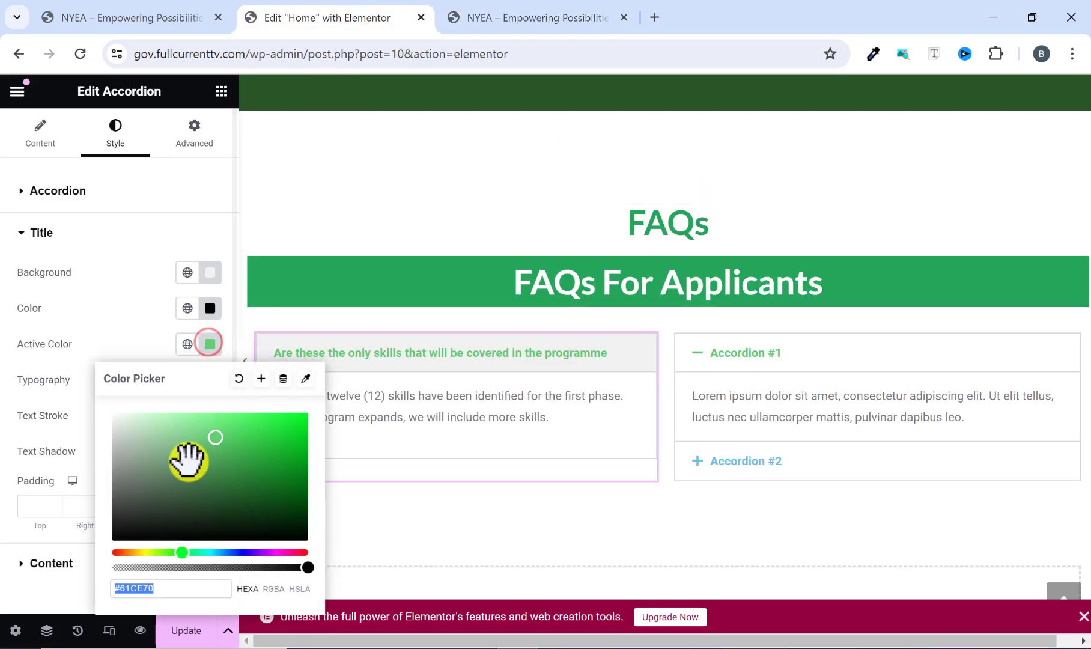
pyautogui.moveTo(114, 537); pyautogui.dragTo(100, 574)
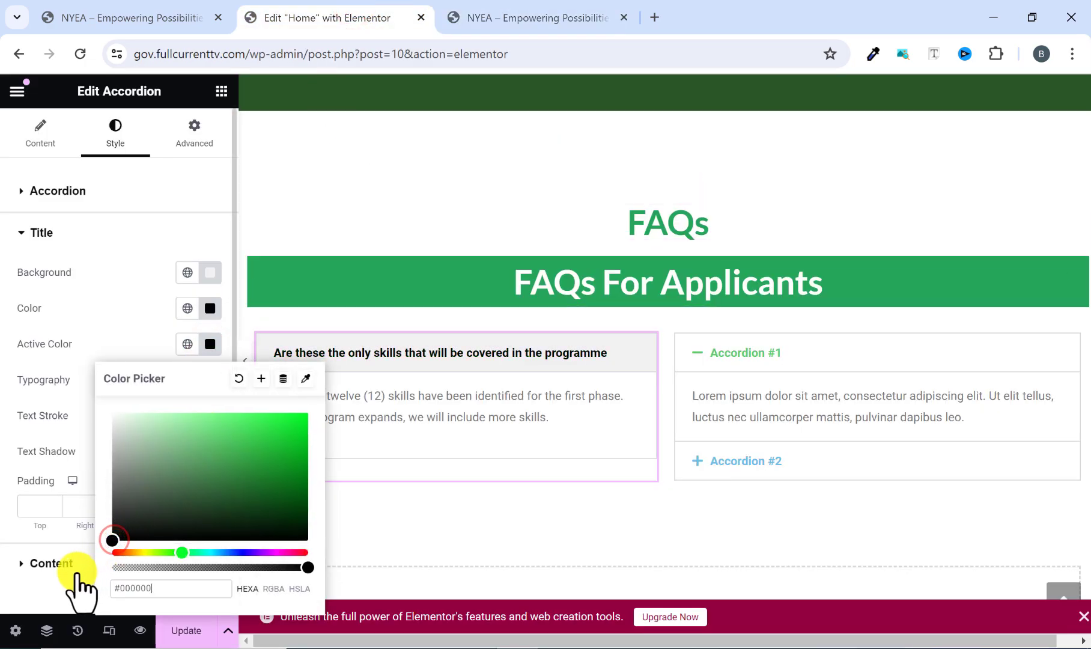
pyautogui.click(213, 347)
pyautogui.click(337, 359)
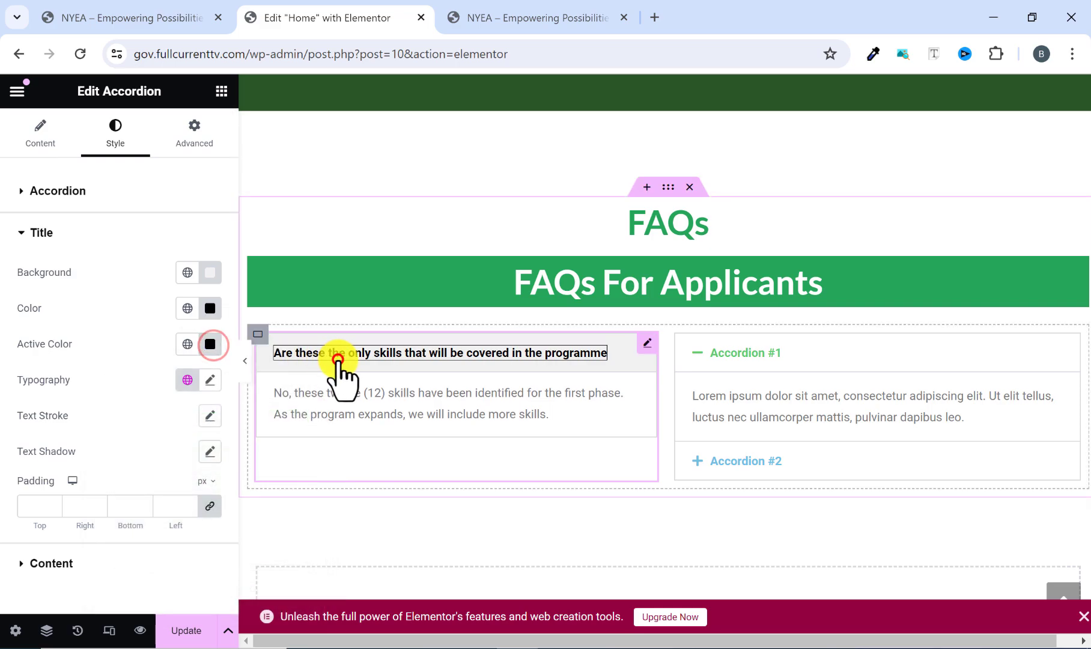
pyautogui.click(351, 356)
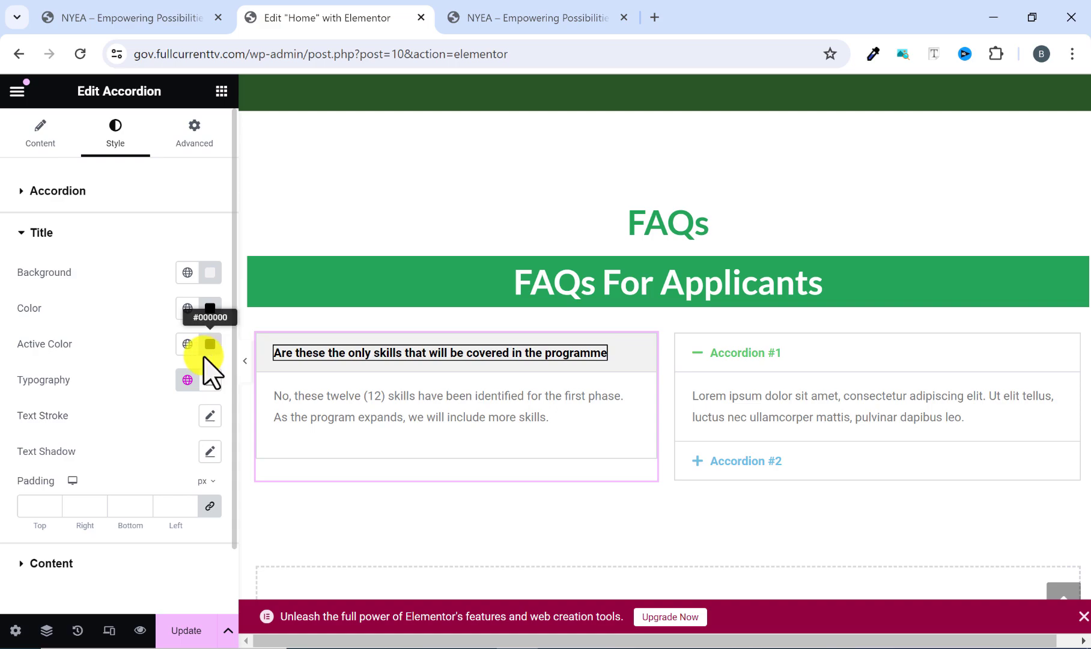
# Set the left accordion's title typography to the Lato font at 16 px.
pyautogui.click(210, 379)
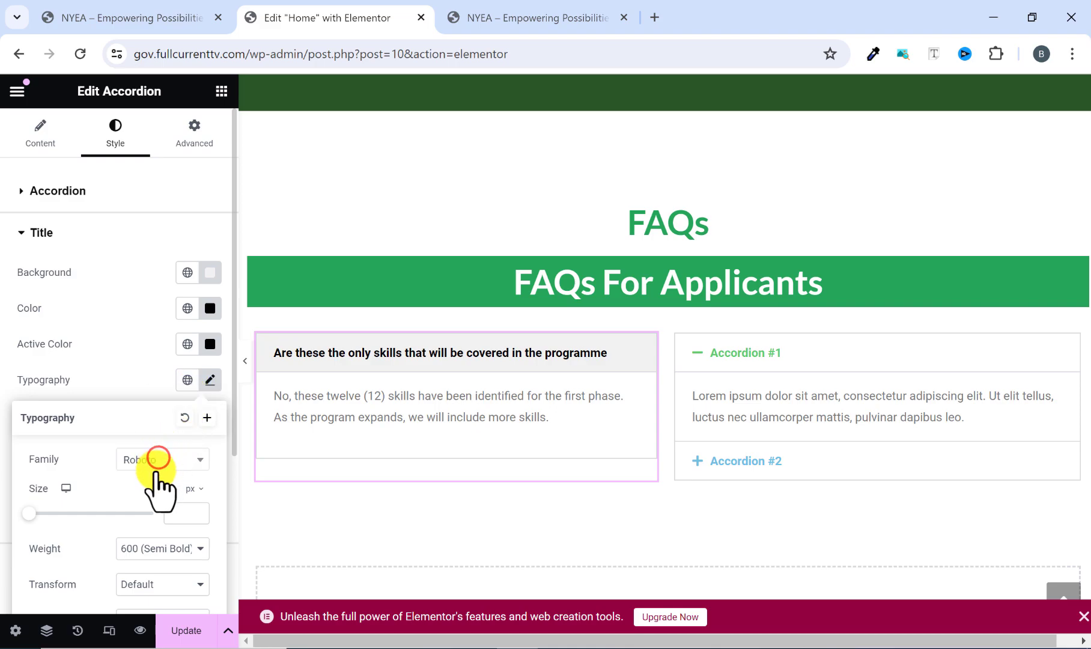
pyautogui.click(157, 459)
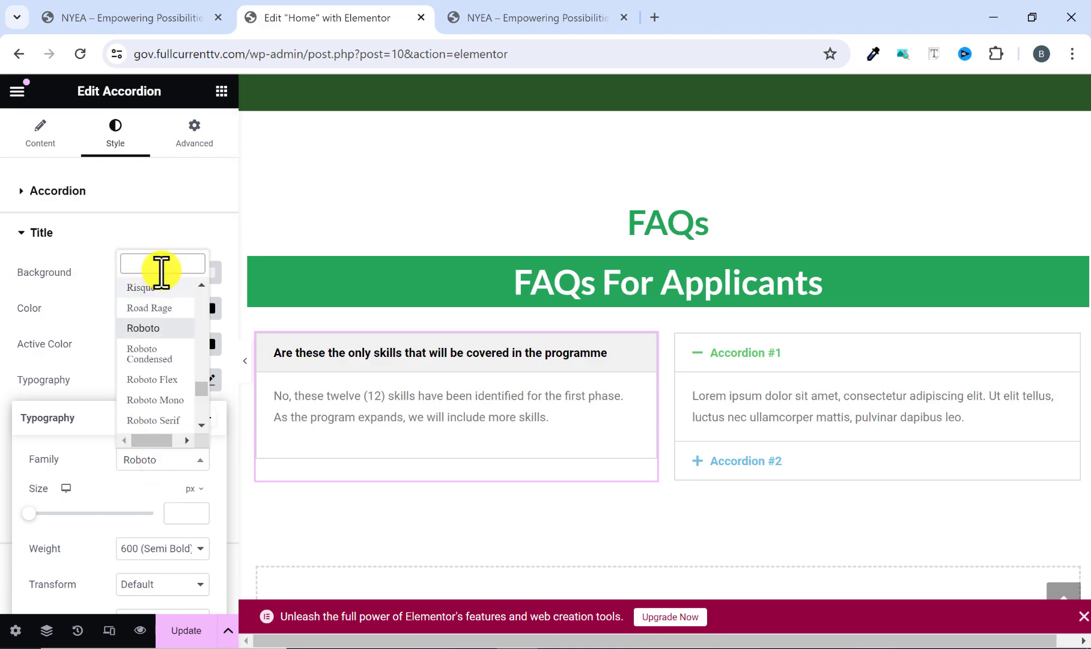
pyautogui.write('lato')
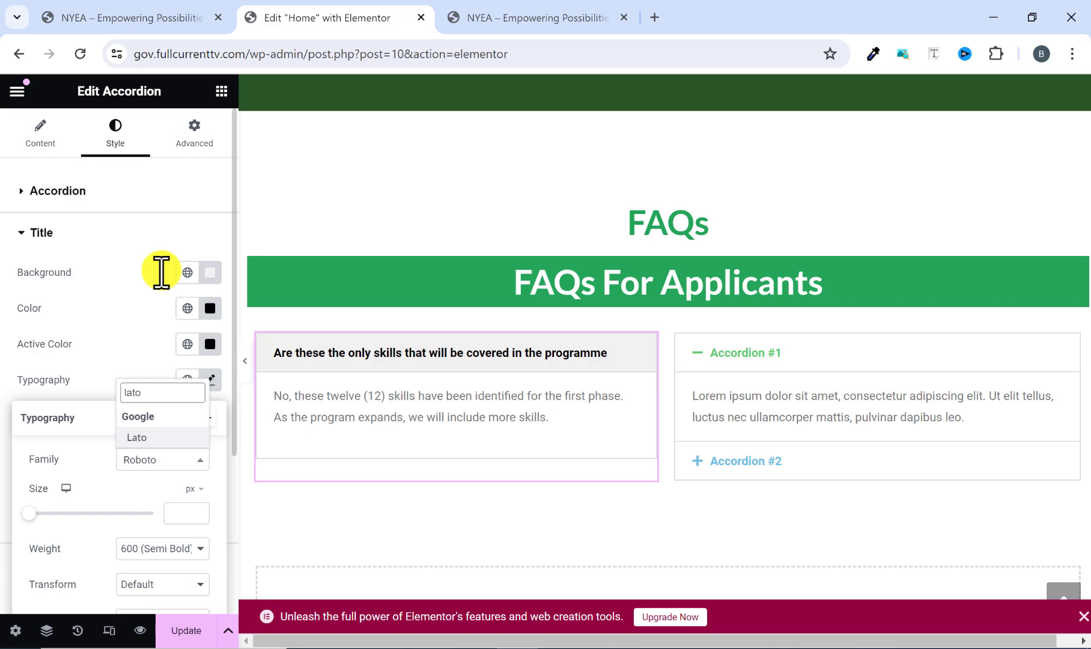
pyautogui.click(173, 438)
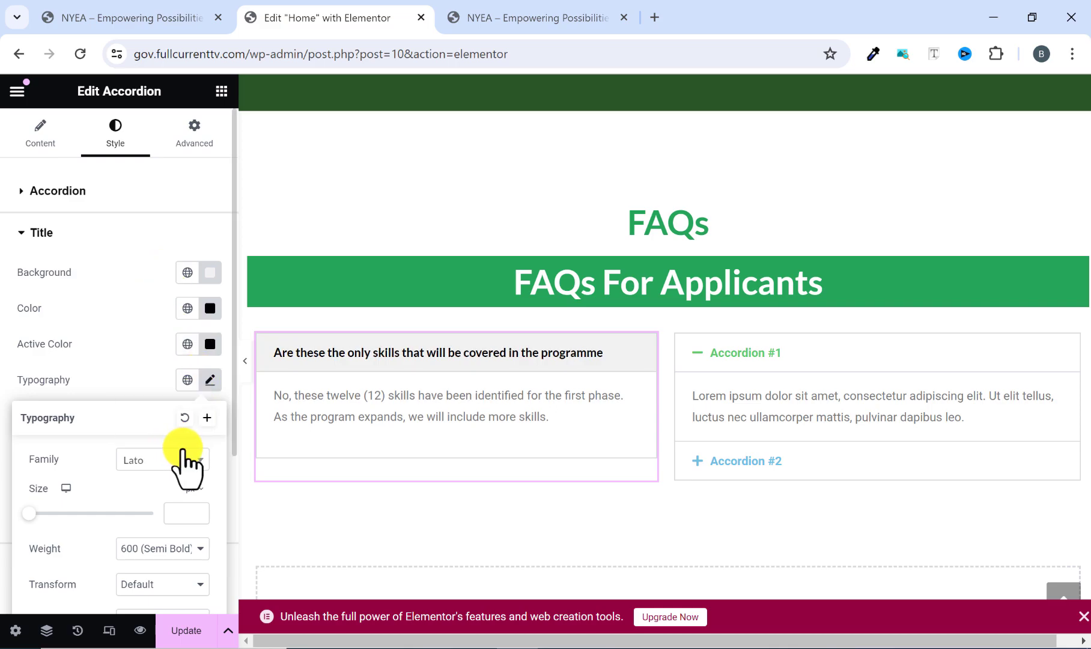
pyautogui.scroll(-1, 183, 504)
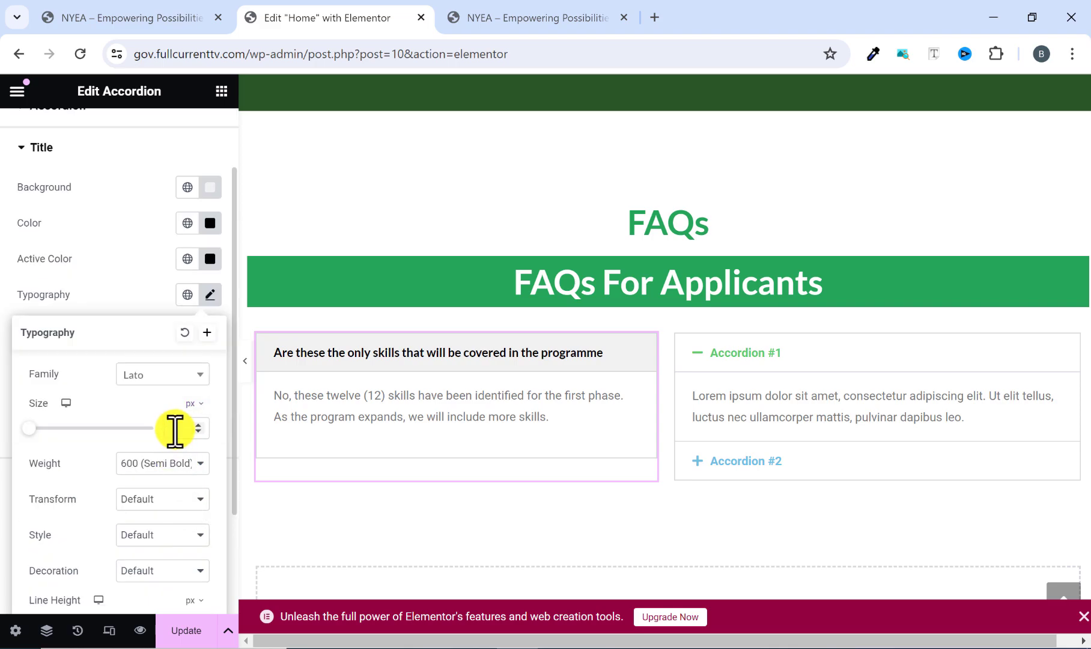
pyautogui.write('16')
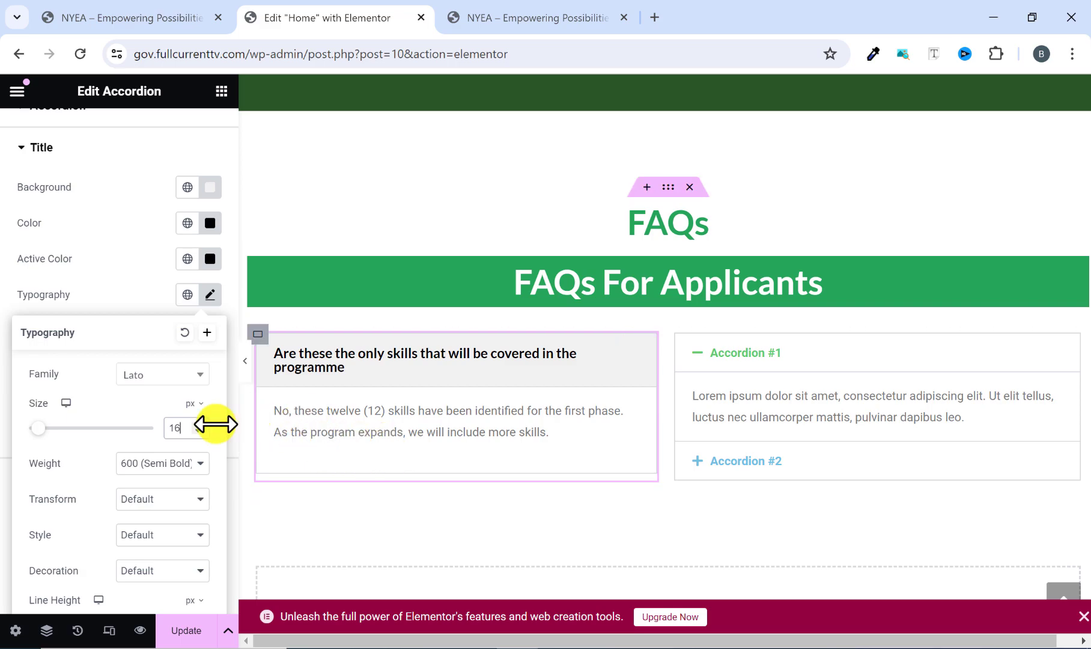
pyautogui.click(209, 294)
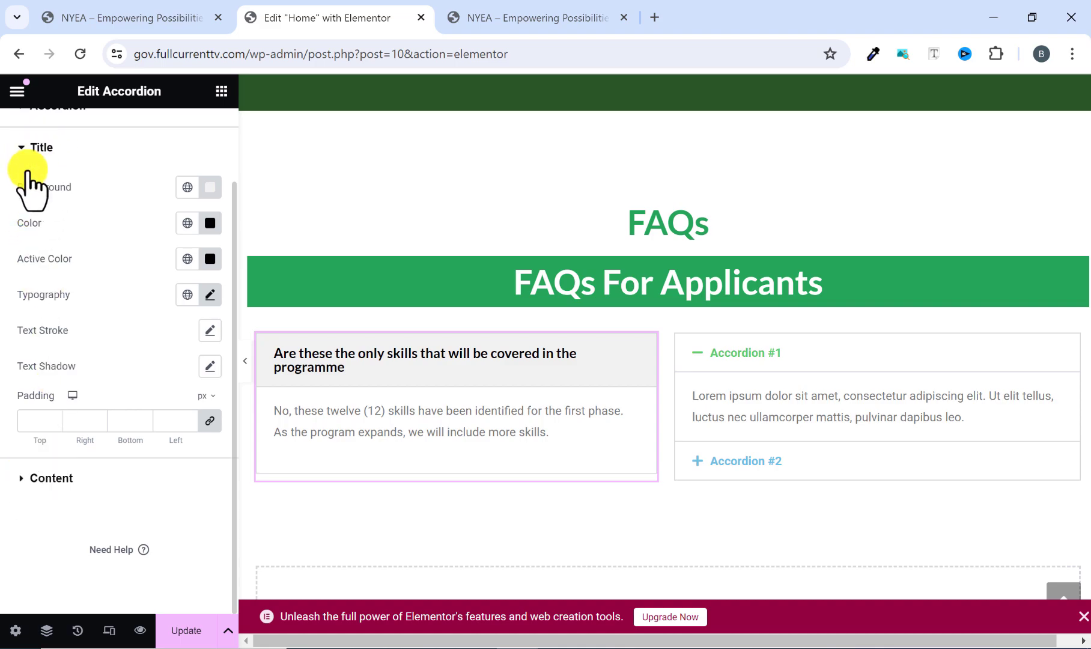
# Set the left accordion's content text color to black.
pyautogui.click(23, 478)
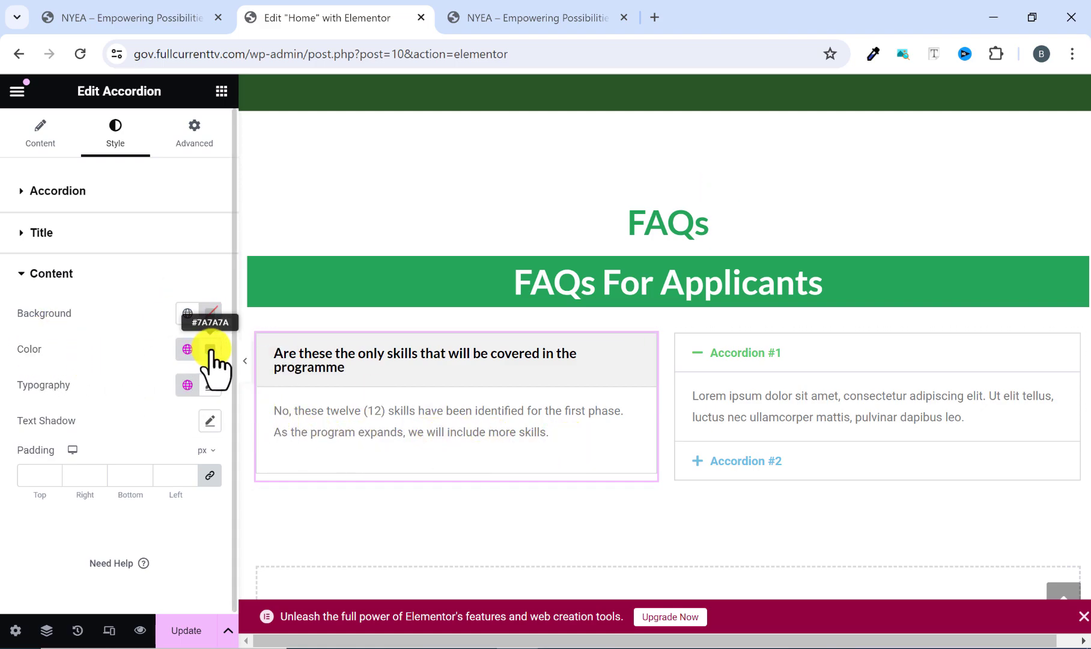
pyautogui.click(209, 349)
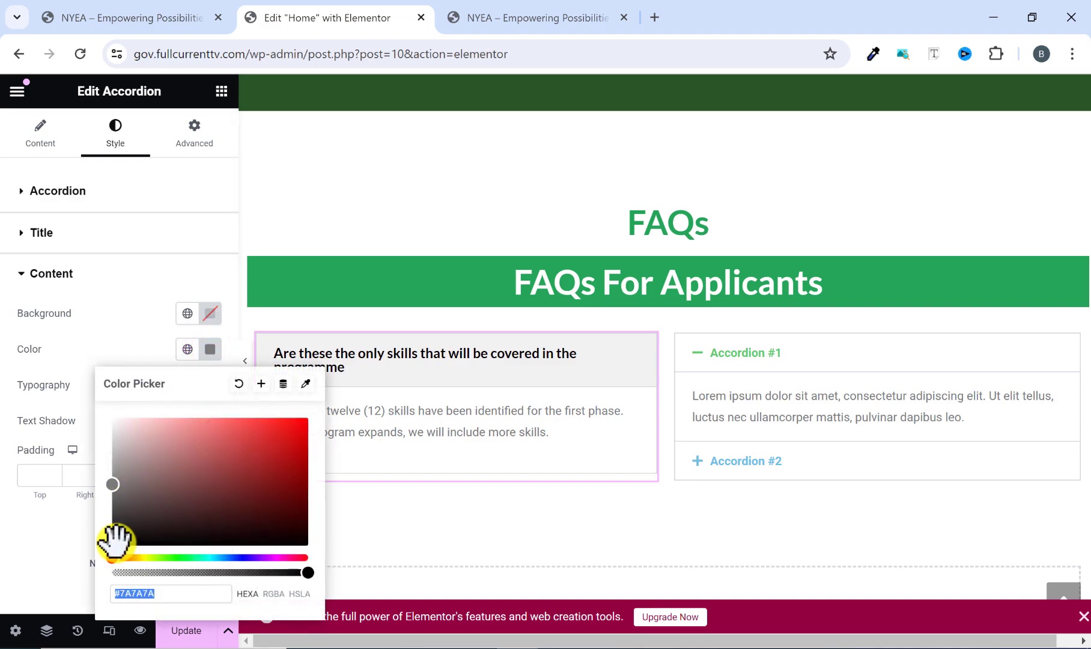
pyautogui.moveTo(116, 539); pyautogui.dragTo(77, 580)
pyautogui.click(66, 548)
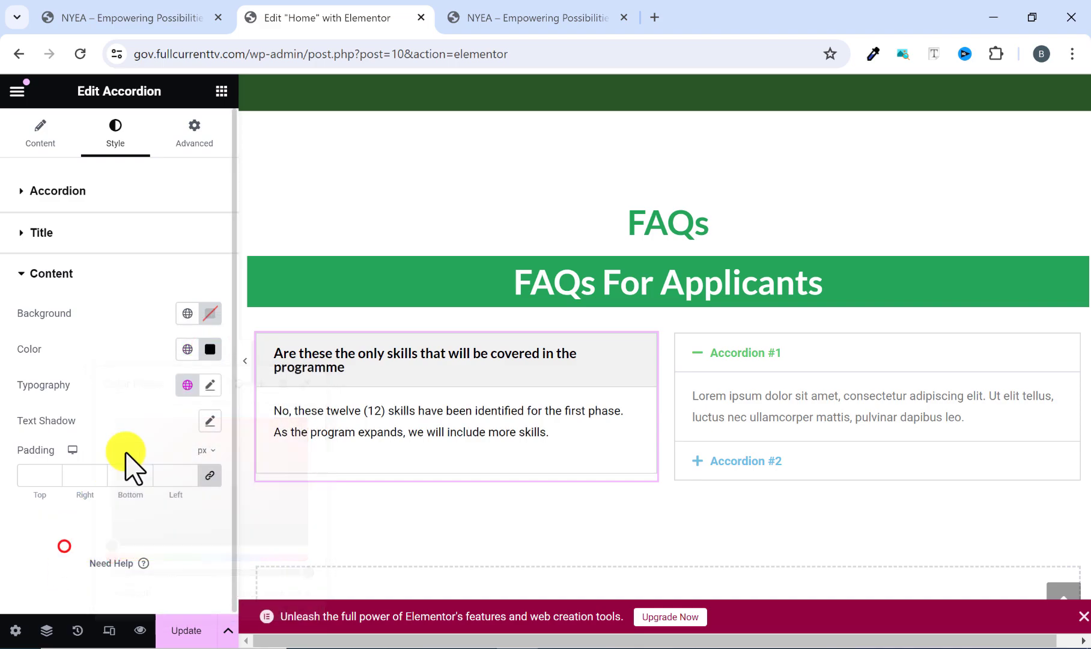
# Set the left accordion's content typography to the Lato font at 14 px and test toggling the item.
pyautogui.click(208, 385)
pyautogui.click(177, 467)
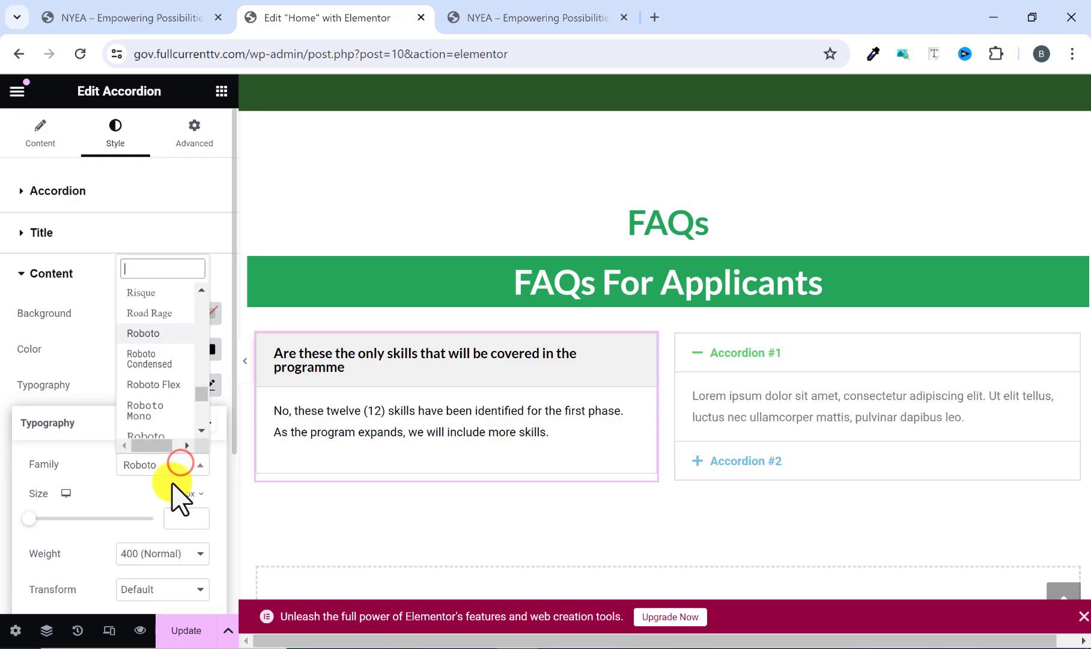
pyautogui.write('lato')
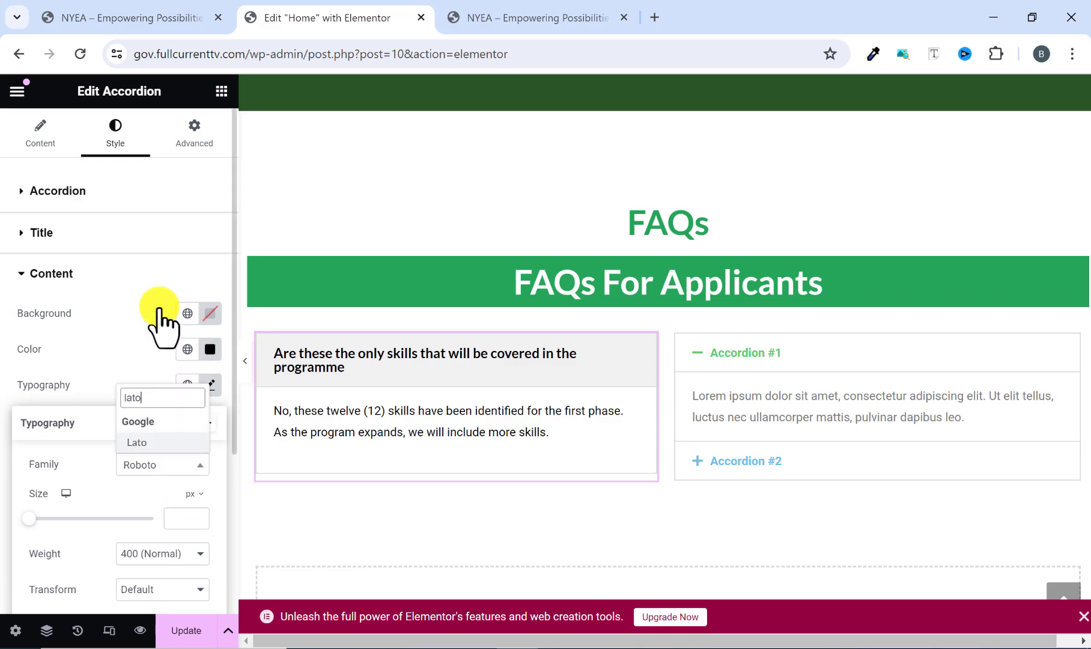
pyautogui.click(142, 443)
pyautogui.scroll(-2, 167, 468)
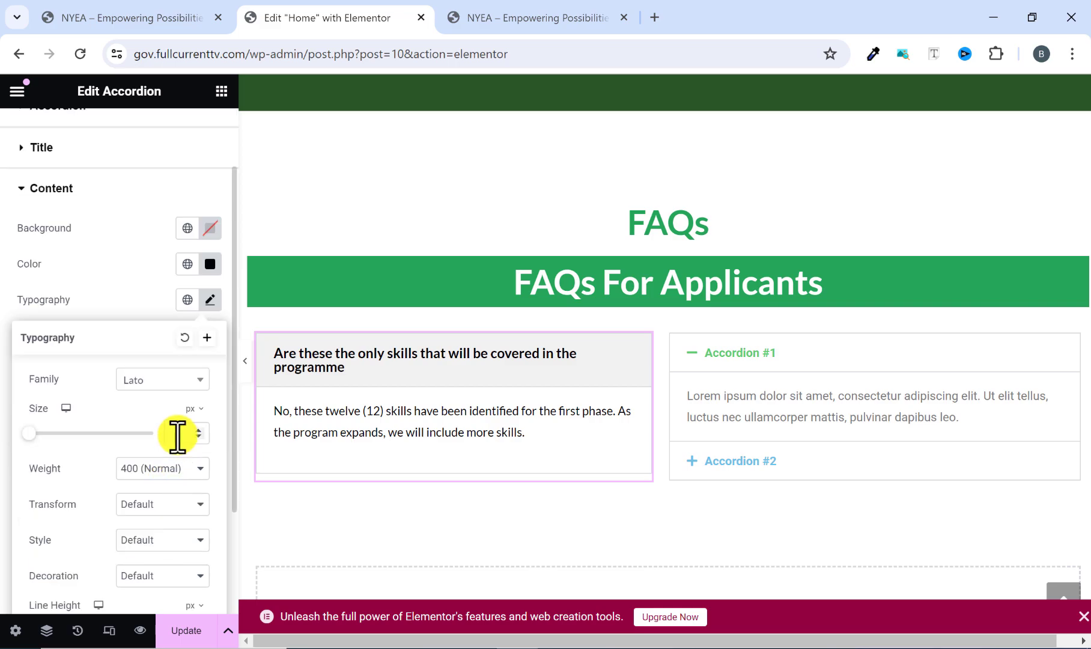
pyautogui.write('14')
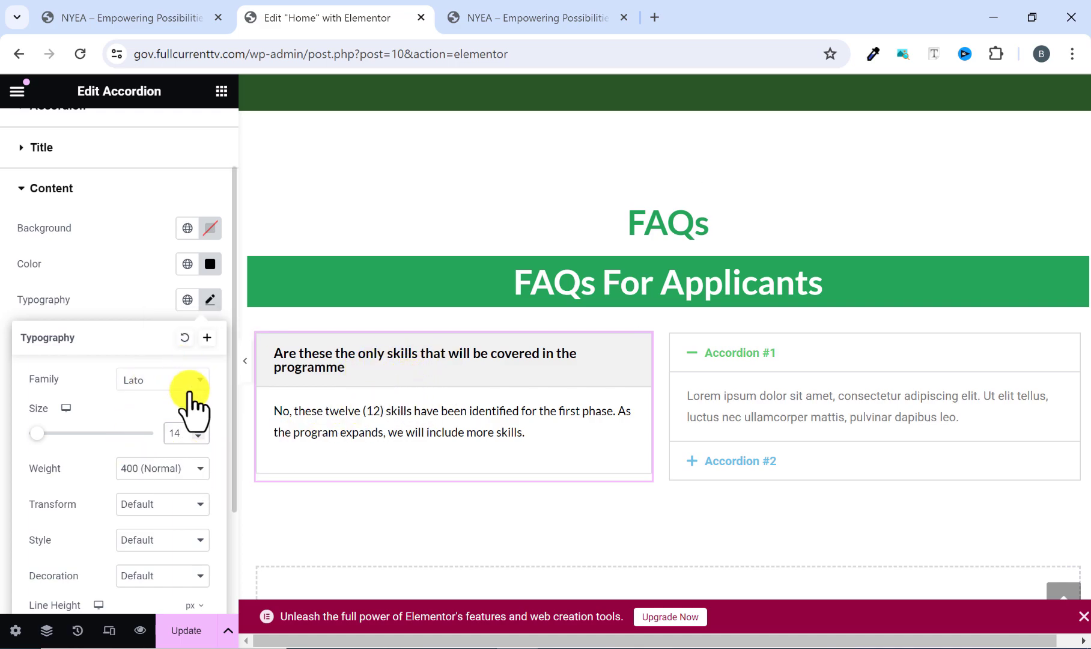
pyautogui.scroll(-3, 137, 456)
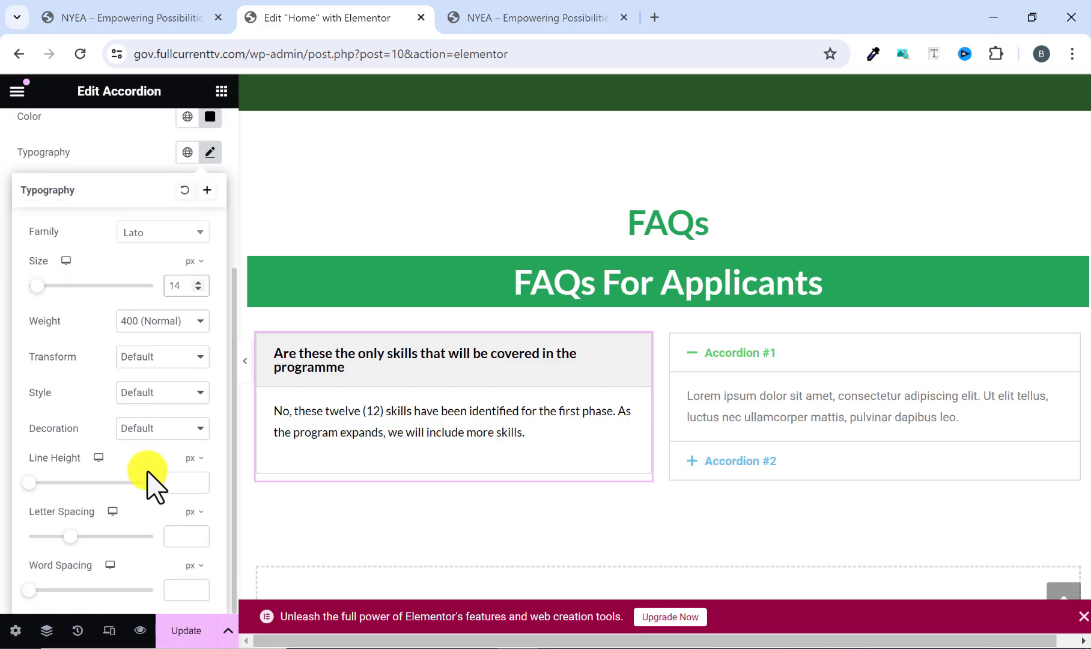
pyautogui.scroll(2, 149, 472)
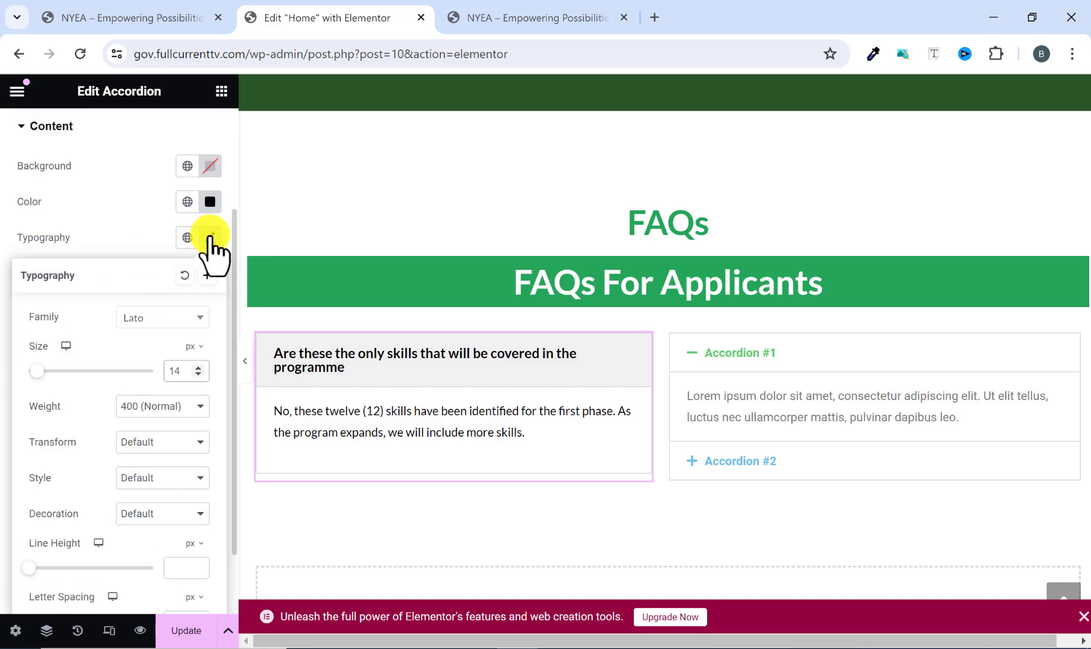
pyautogui.click(209, 237)
pyautogui.click(484, 355)
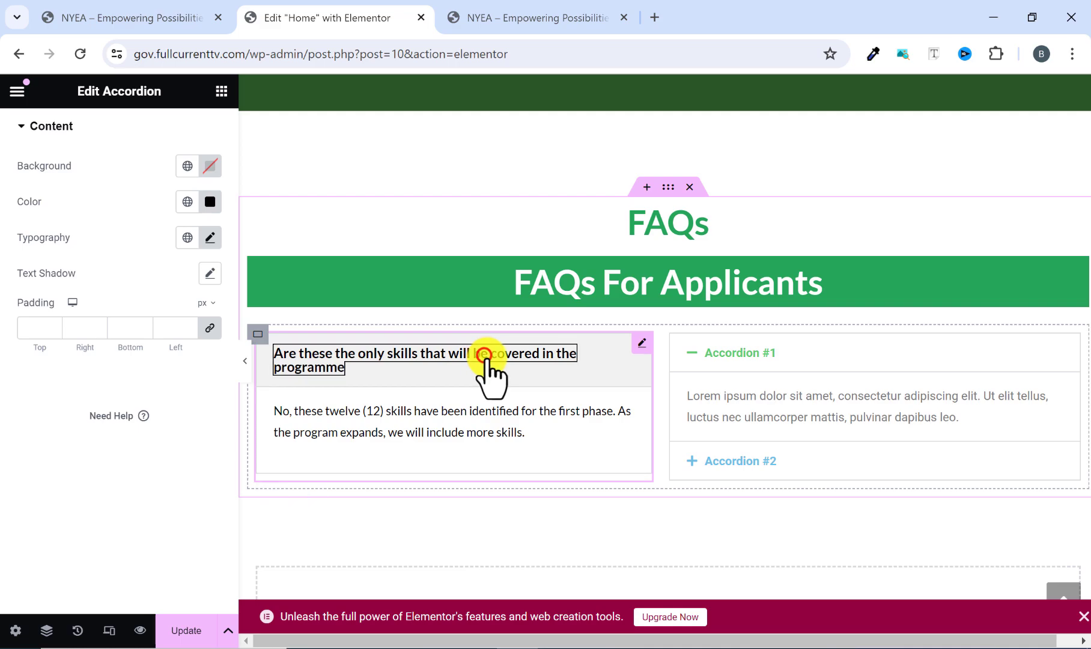
pyautogui.click(487, 356)
pyautogui.click(486, 356)
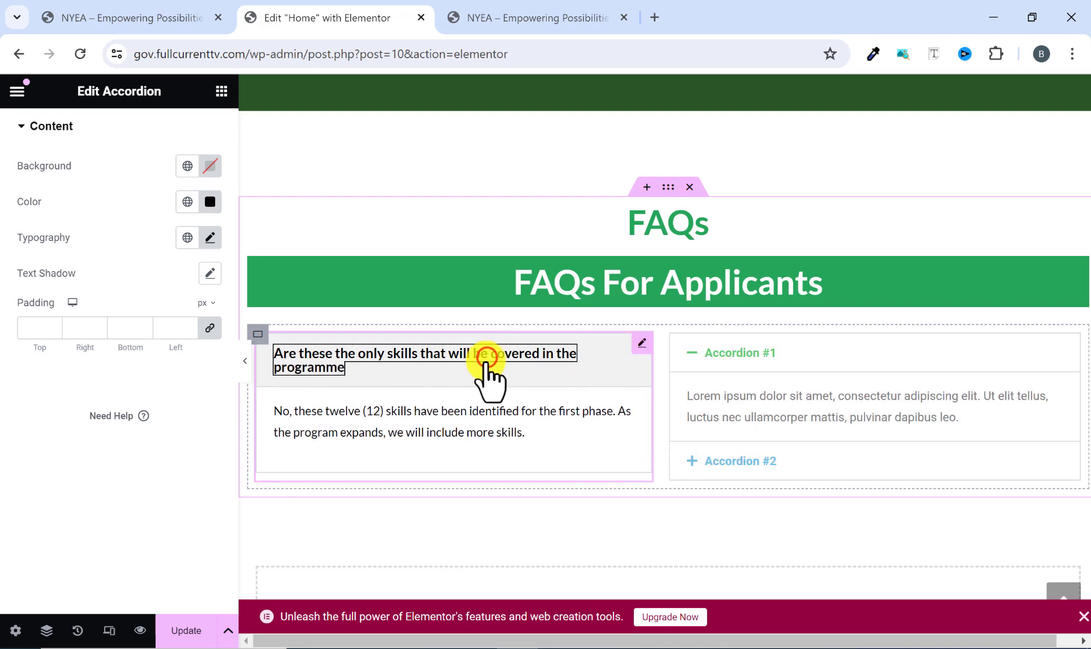
# Duplicate the left accordion's item twice to make three items, check the reference site, and test toggling the first item.
pyautogui.scroll(3, 93, 275)
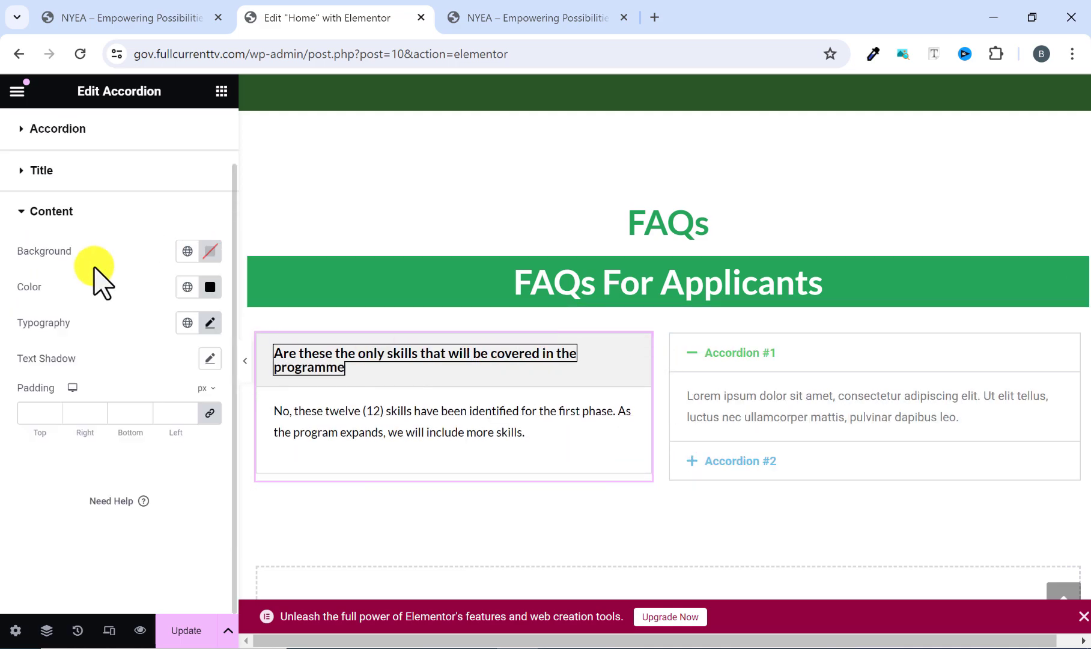
pyautogui.click(38, 145)
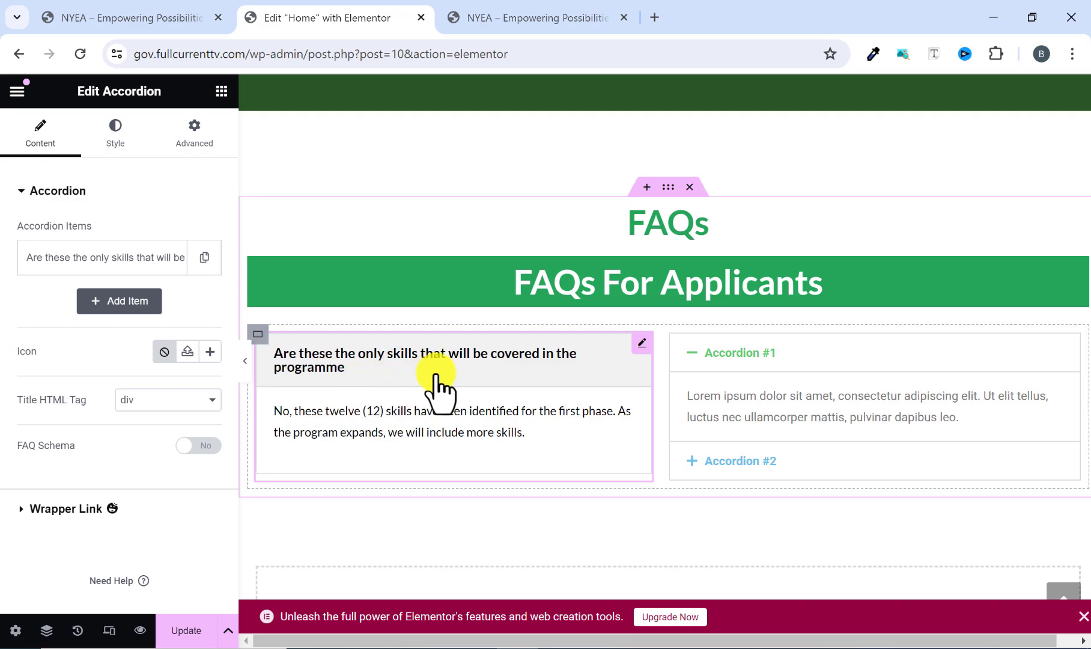
pyautogui.click(204, 257)
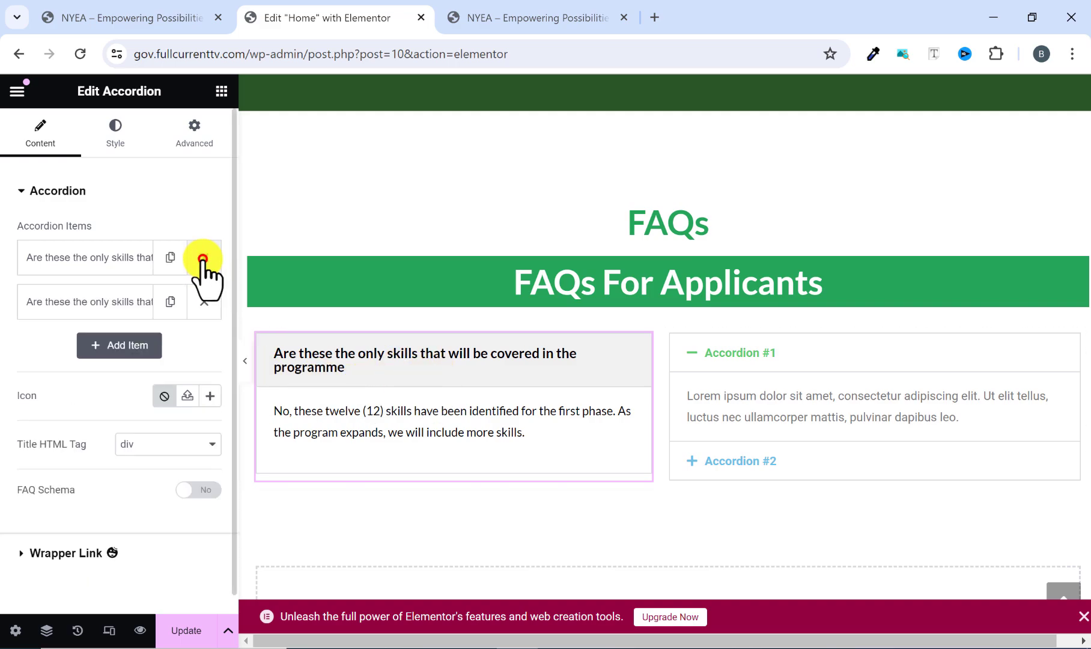
pyautogui.click(173, 304)
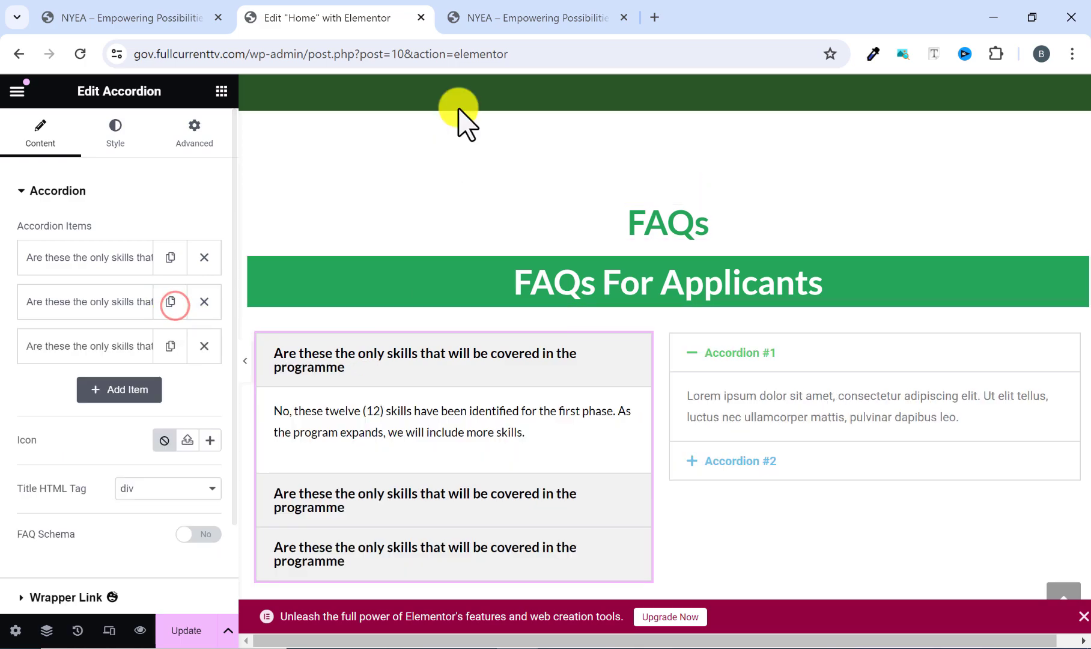
pyautogui.click(504, 18)
pyautogui.click(349, 5)
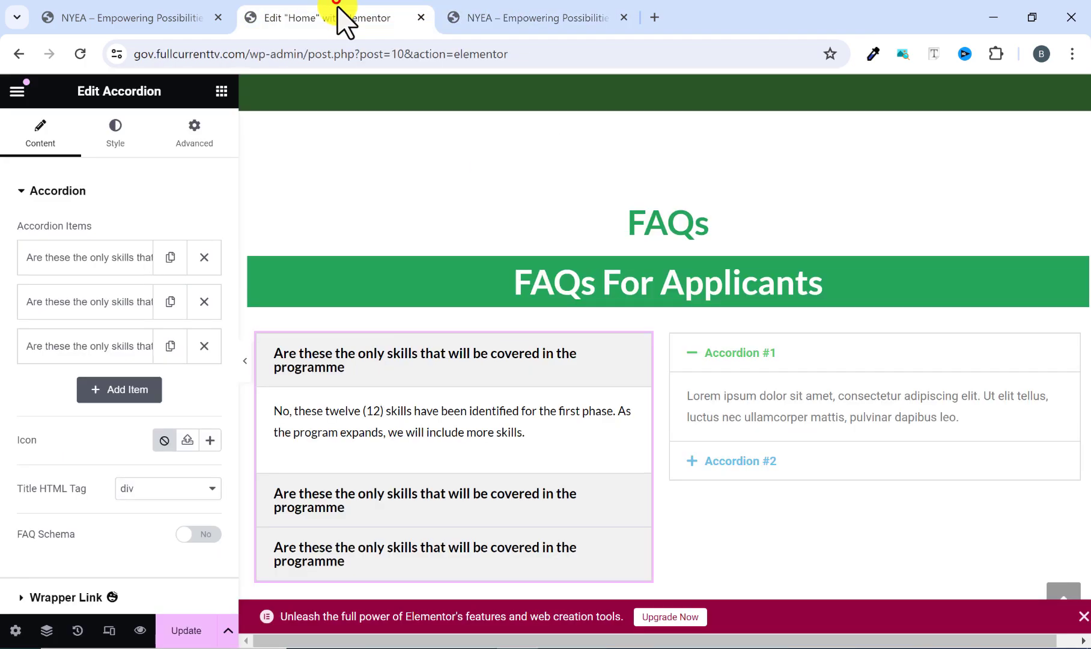
pyautogui.click(504, 366)
pyautogui.click(496, 368)
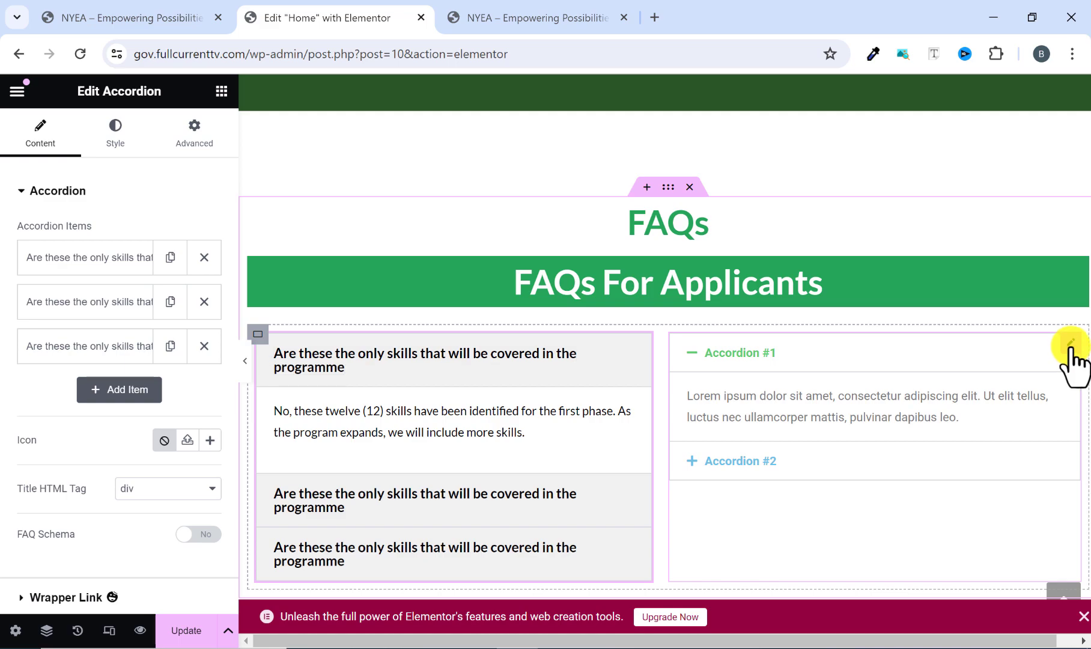
# Delete the unstyled right accordion and duplicate the styled FAQ accordion in its place.
pyautogui.rightClick(1025, 477)
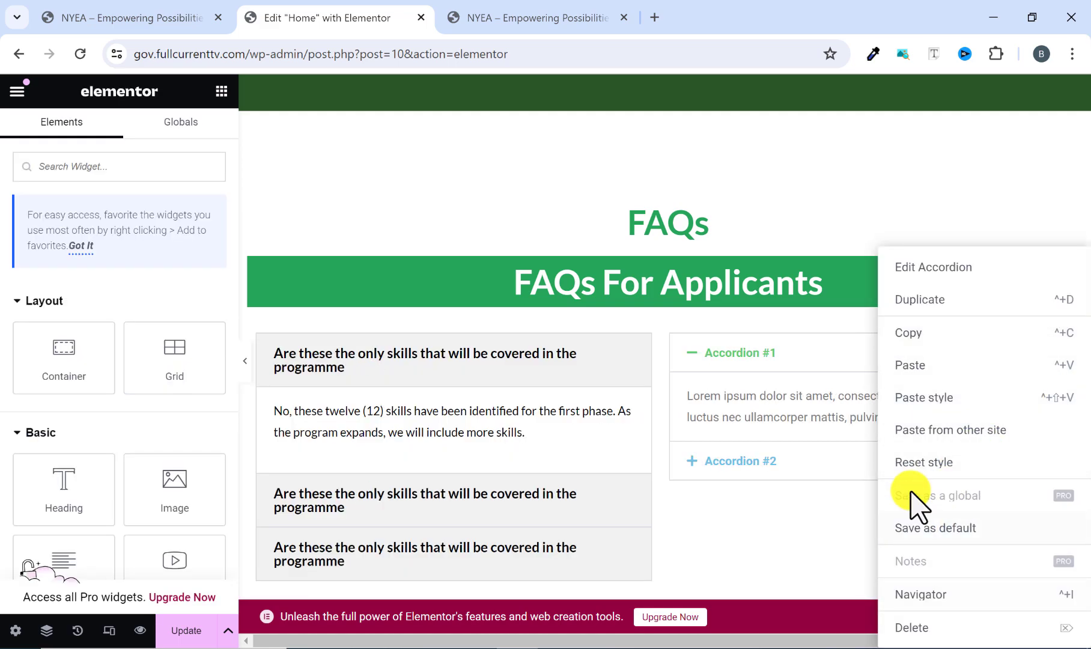
pyautogui.click(908, 629)
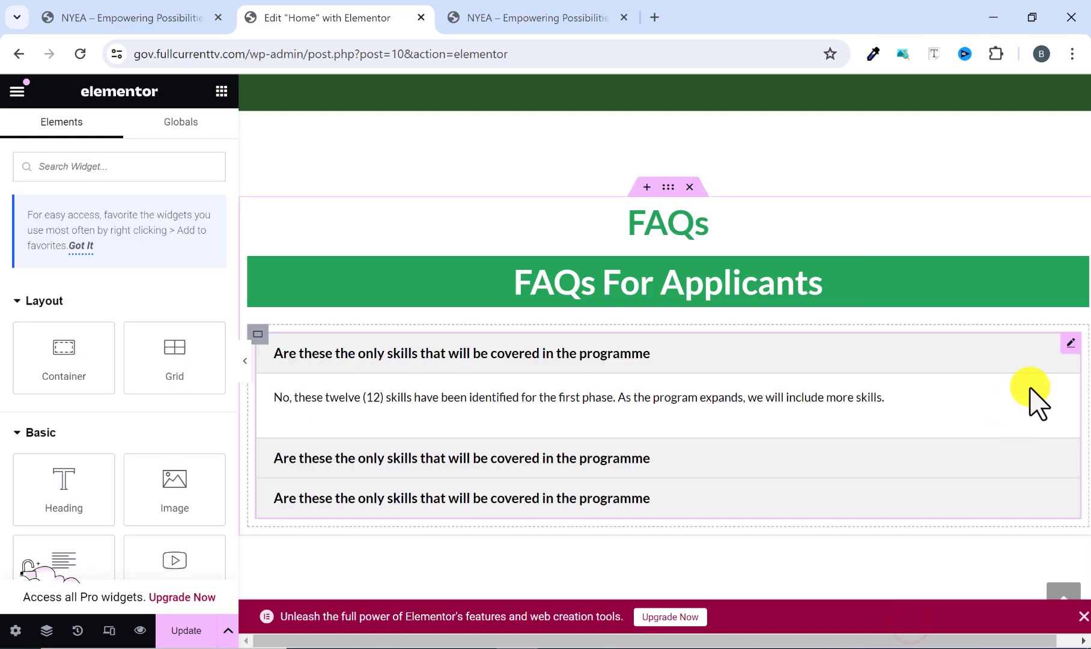
pyautogui.rightClick(1069, 348)
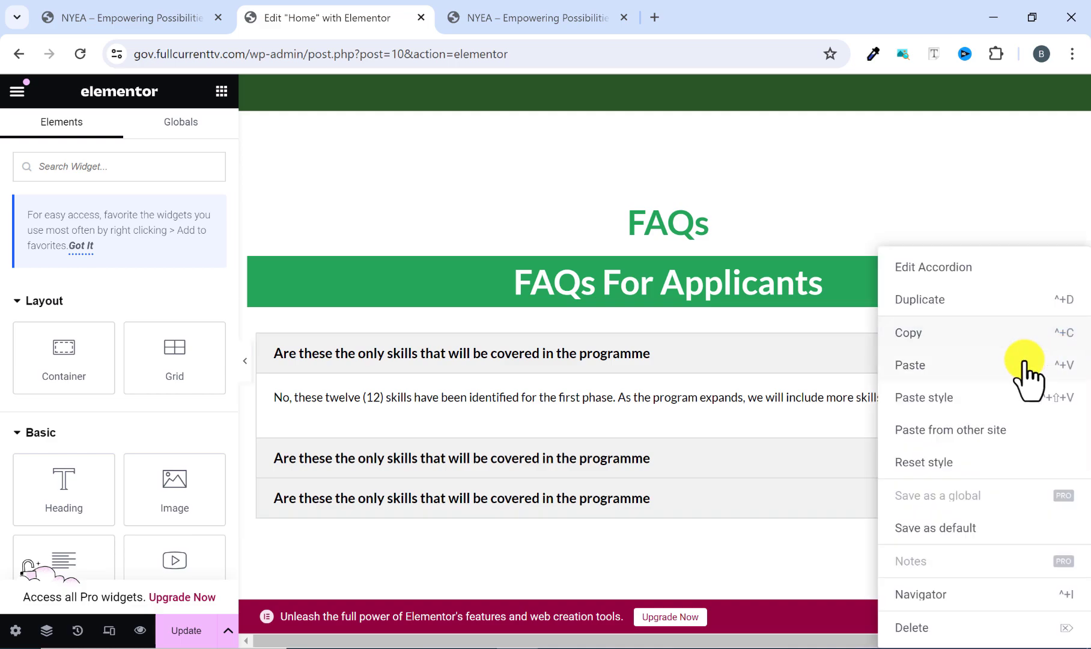
pyautogui.click(948, 306)
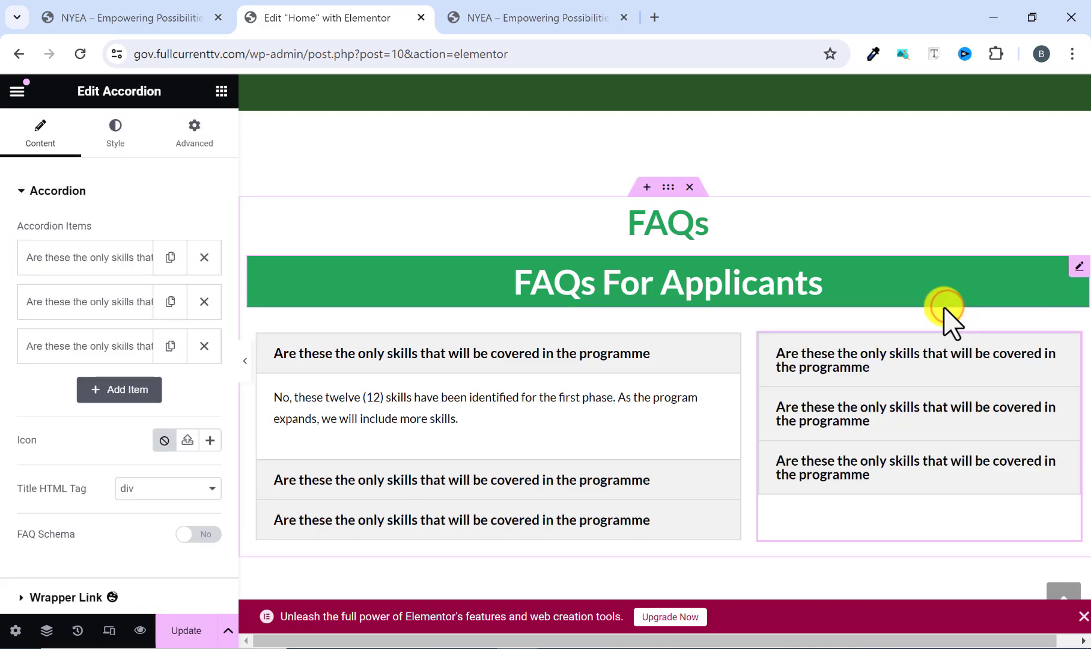
# Collapse the editing panel to preview the FAQs section and test toggling the first item of both accordions.
pyautogui.click(245, 361)
pyautogui.scroll(3, 799, 397)
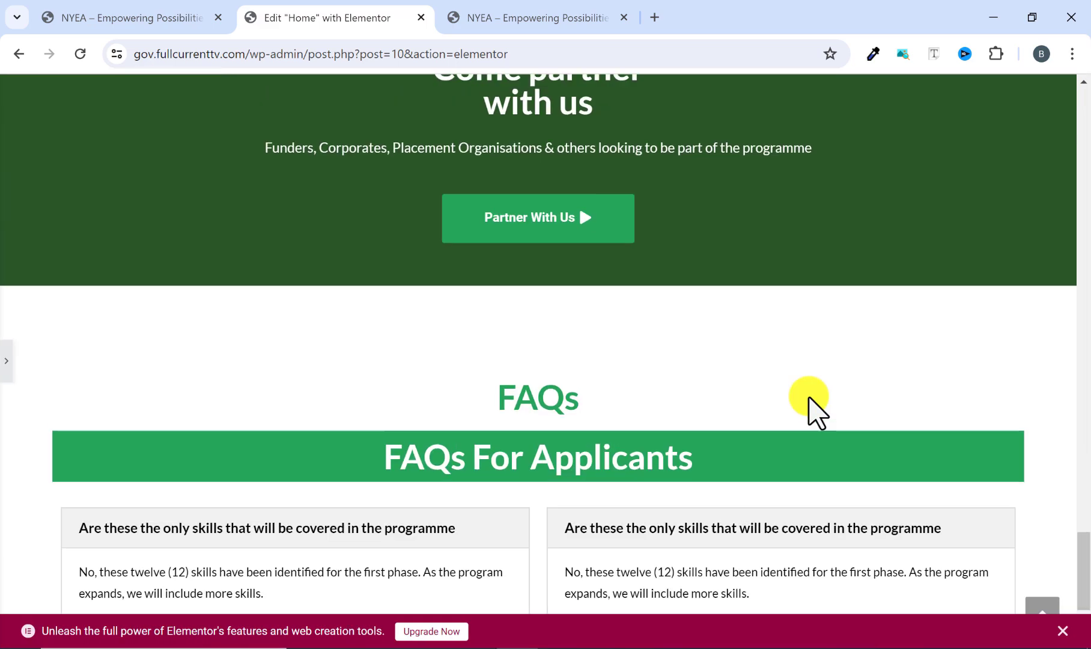
pyautogui.scroll(-3, 808, 406)
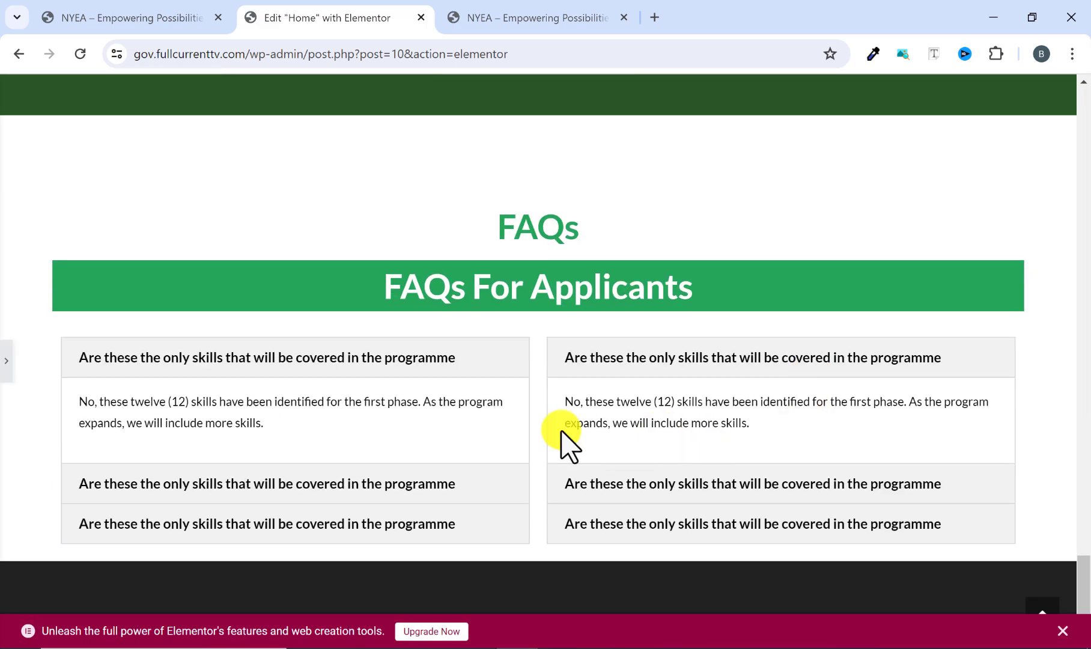
pyautogui.click(410, 361)
pyautogui.click(410, 361)
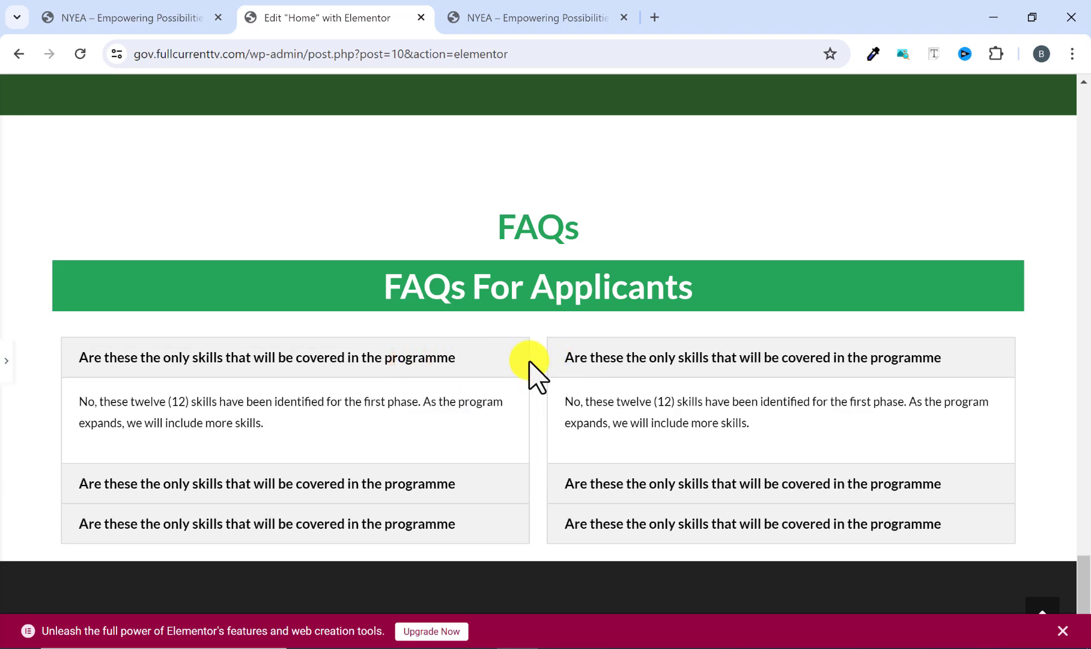
pyautogui.click(569, 357)
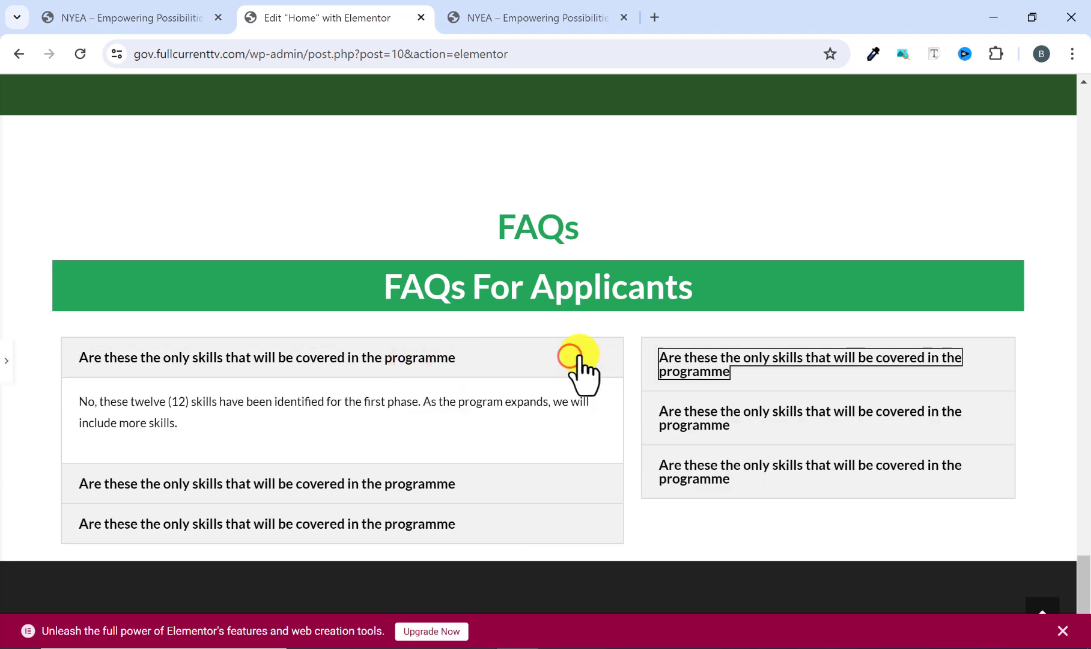
pyautogui.click(659, 361)
# Review the rebuilt home page from the hero section through the skills and training cards to the partner section.
pyautogui.scroll(3, 582, 370)
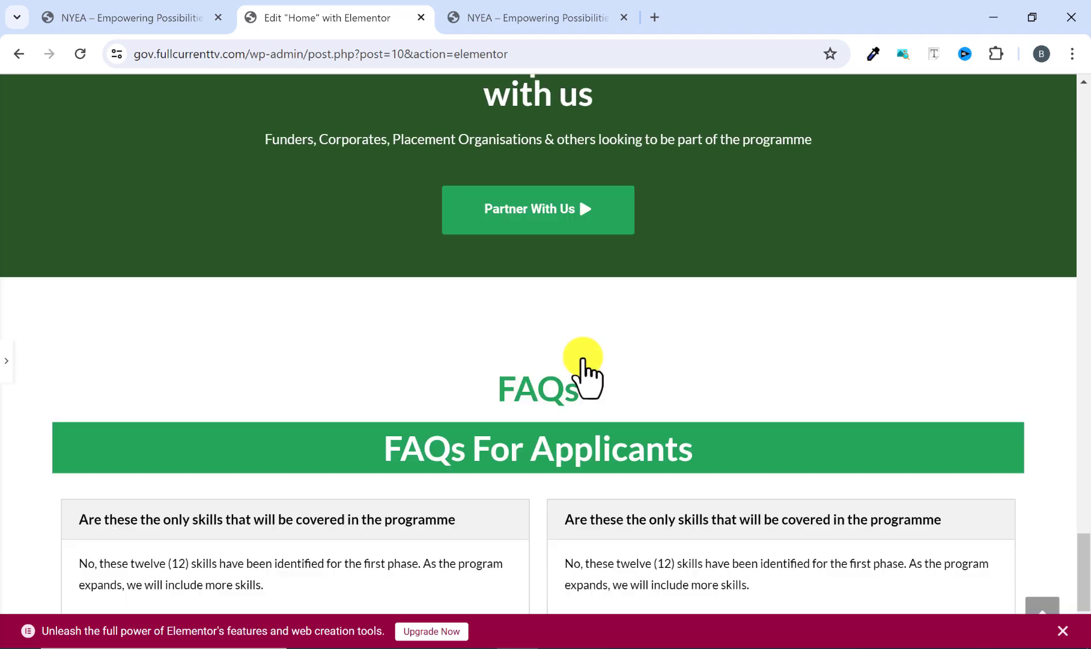
pyautogui.scroll(-3, 583, 369)
pyautogui.scroll(8, 583, 369)
pyautogui.scroll(12, 580, 366)
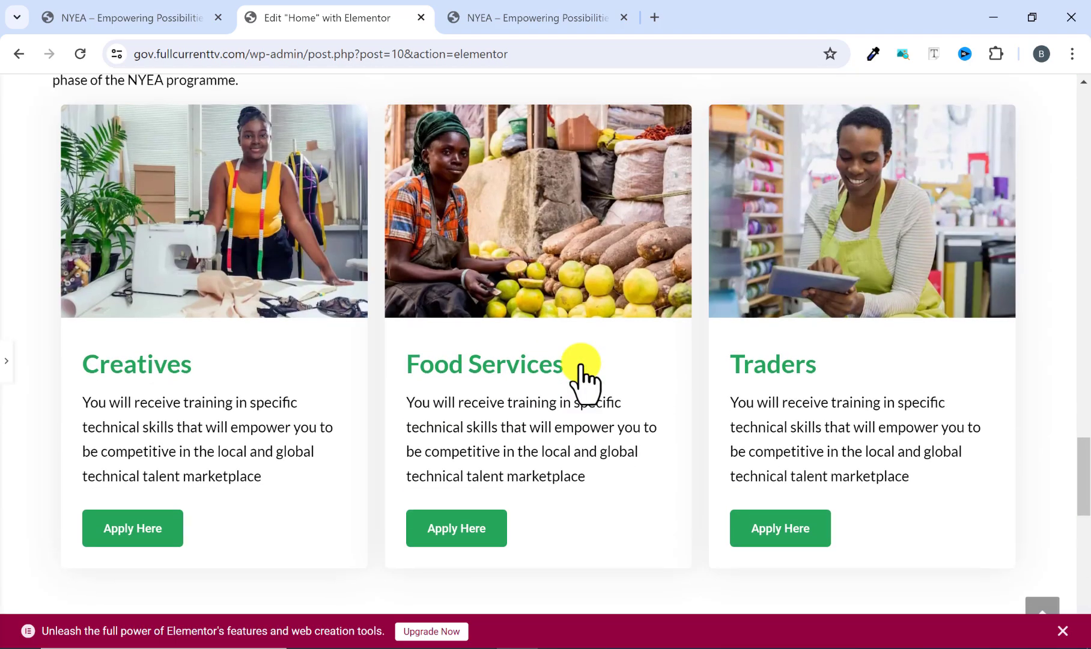
pyautogui.scroll(10, 580, 366)
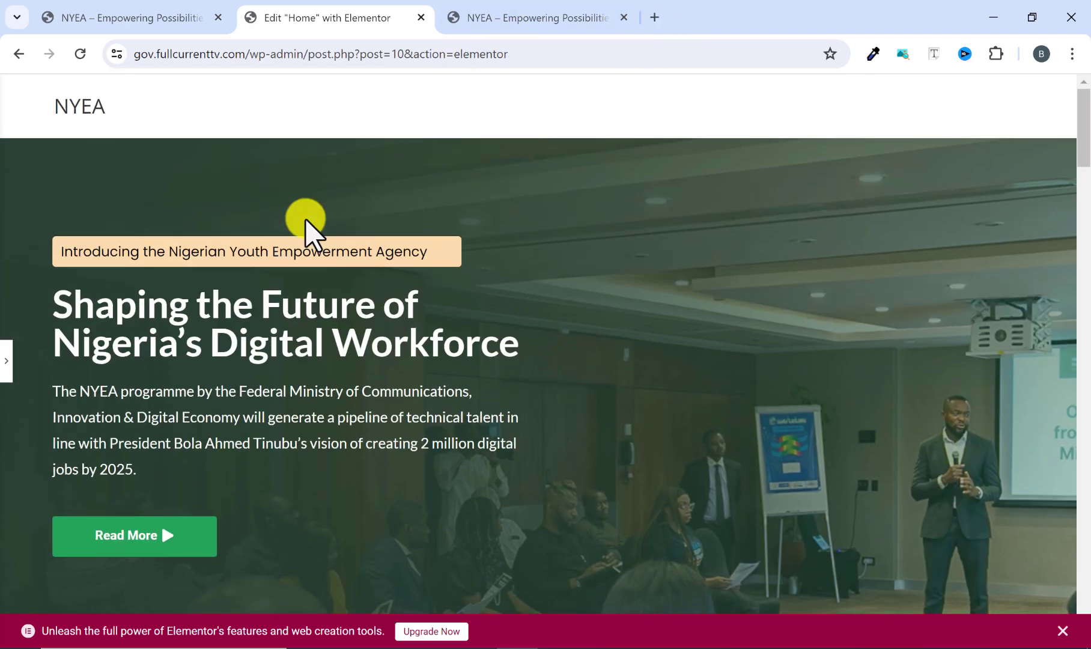
pyautogui.scroll(-1, 813, 309)
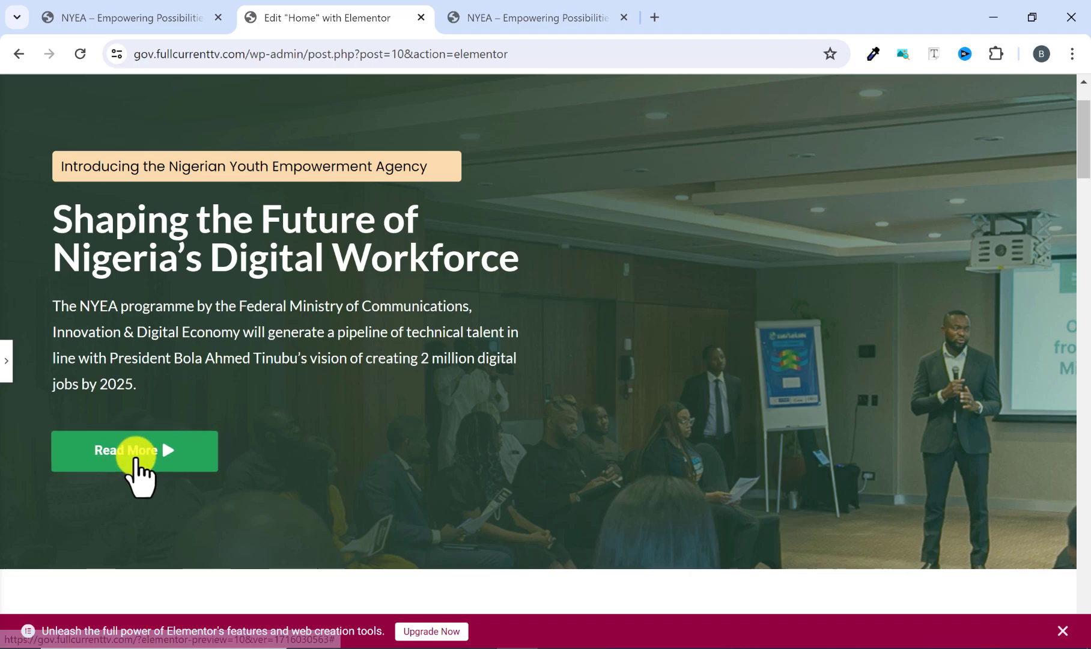
pyautogui.scroll(-3, 253, 393)
pyautogui.scroll(-4, 258, 372)
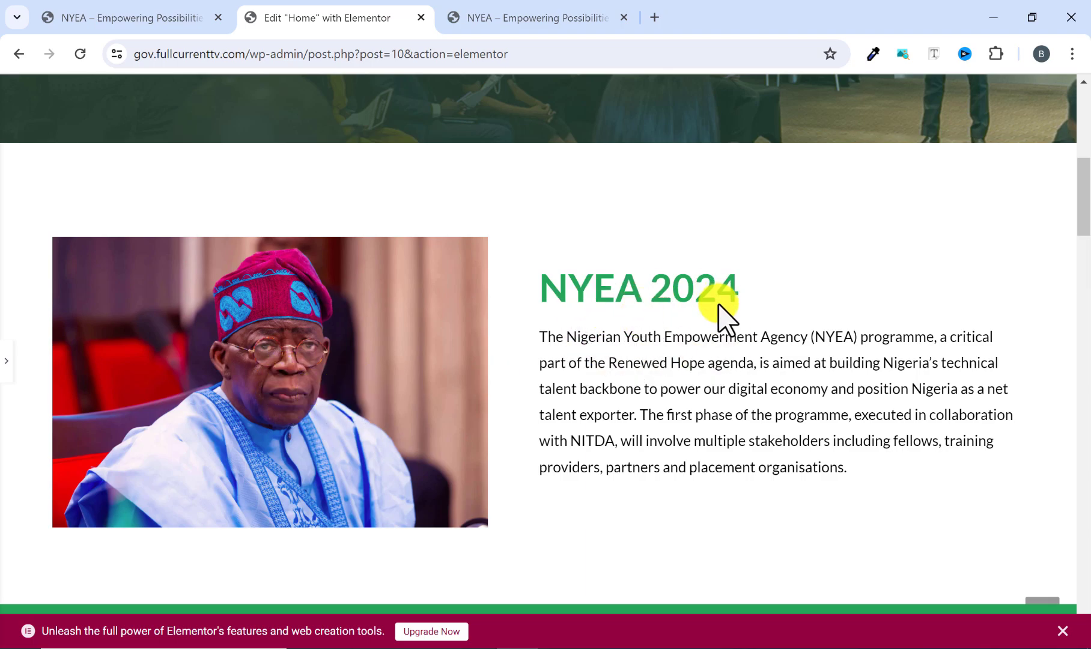
pyautogui.scroll(-7, 721, 397)
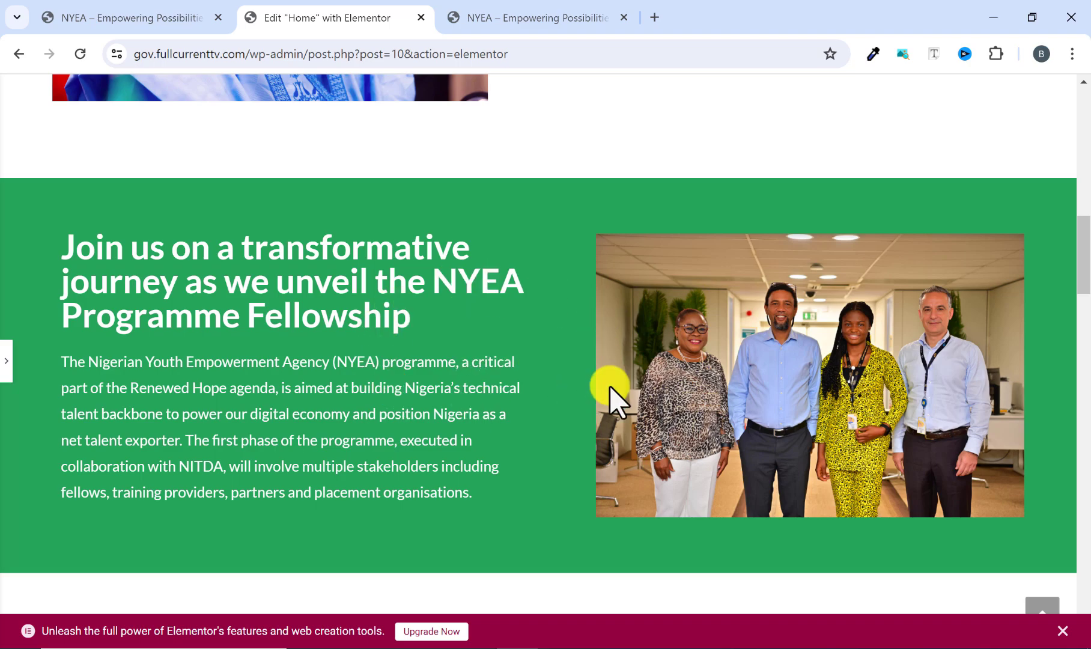
pyautogui.scroll(-8, 588, 382)
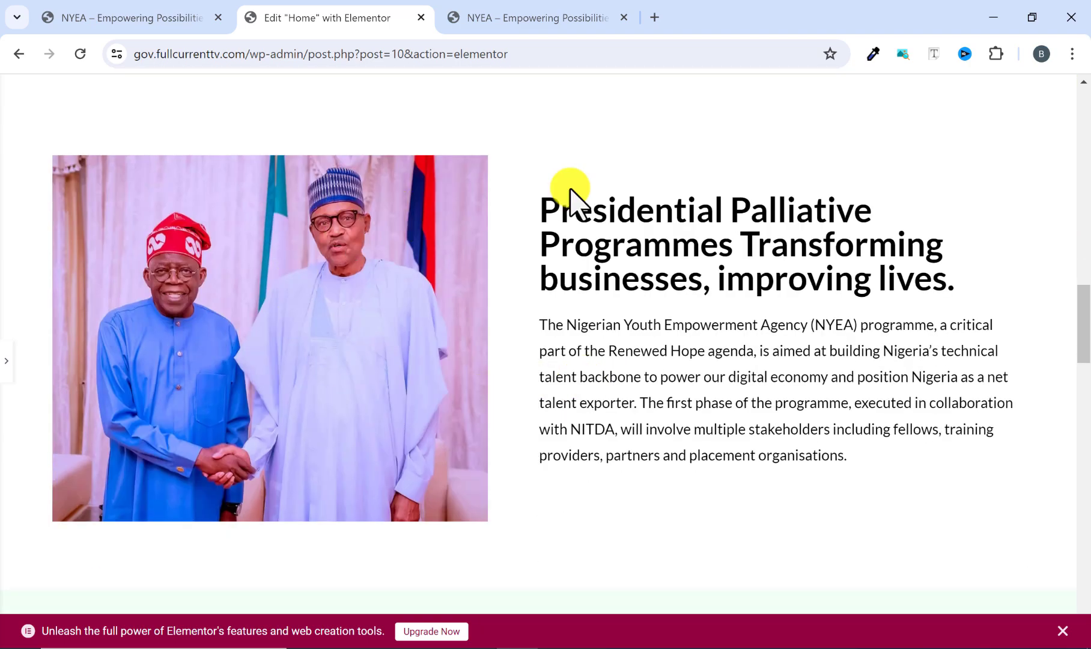
pyautogui.scroll(-7, 601, 360)
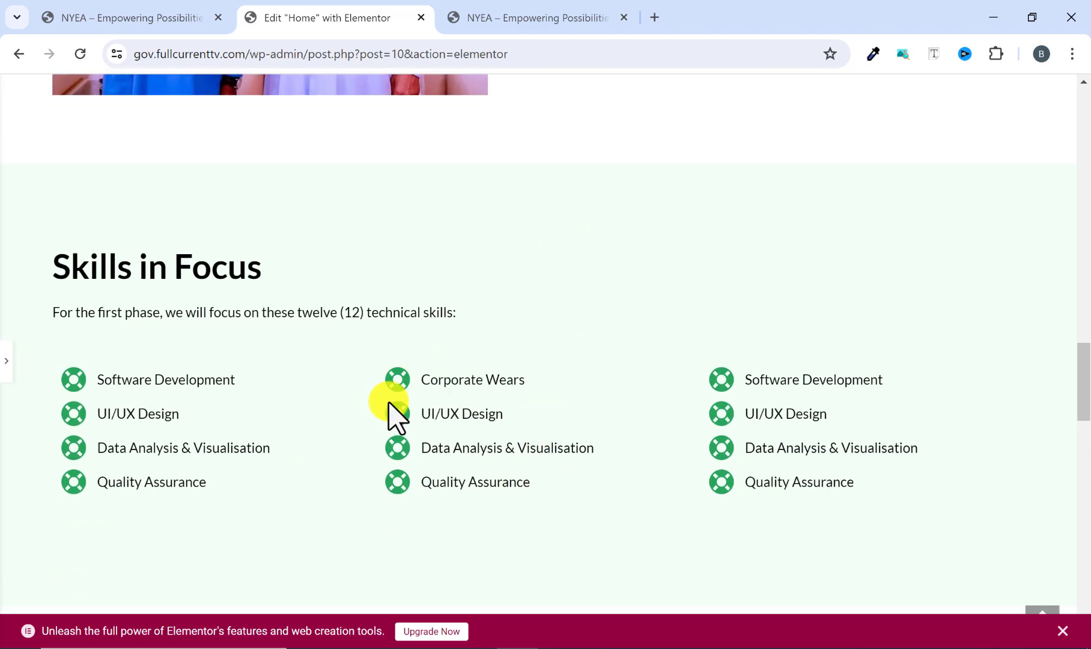
pyautogui.scroll(-3, 533, 198)
pyautogui.scroll(-10, 533, 197)
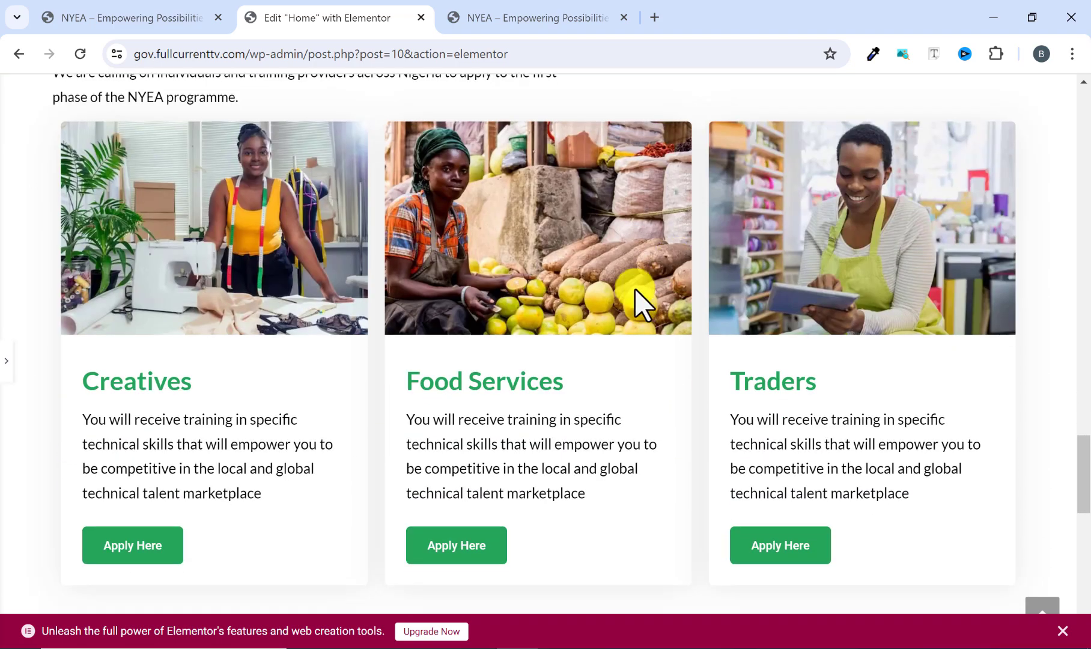
pyautogui.scroll(-5, 582, 334)
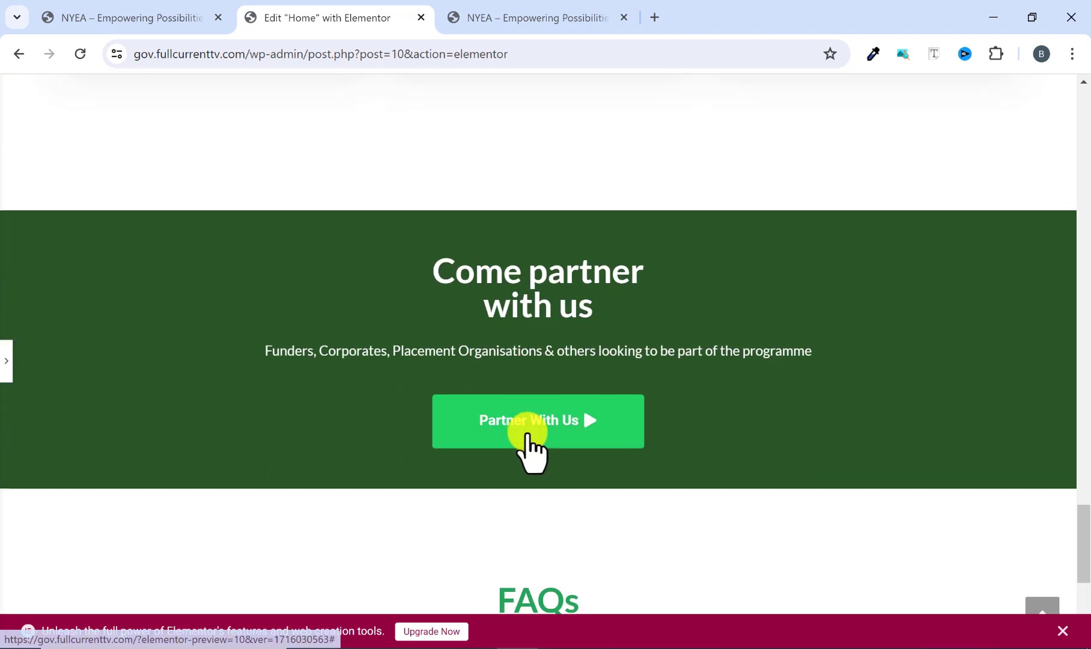
# Test collapsing and reopening the first item of the left accordion in the FAQs section.
pyautogui.scroll(-1, 528, 444)
pyautogui.scroll(-5, 538, 435)
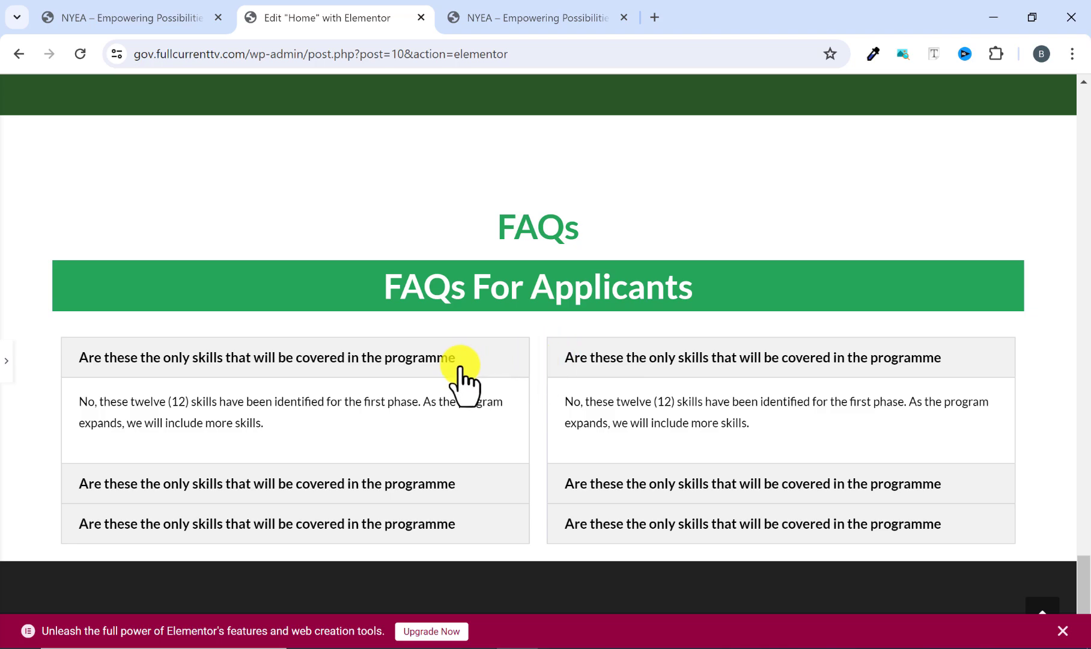
pyautogui.click(460, 363)
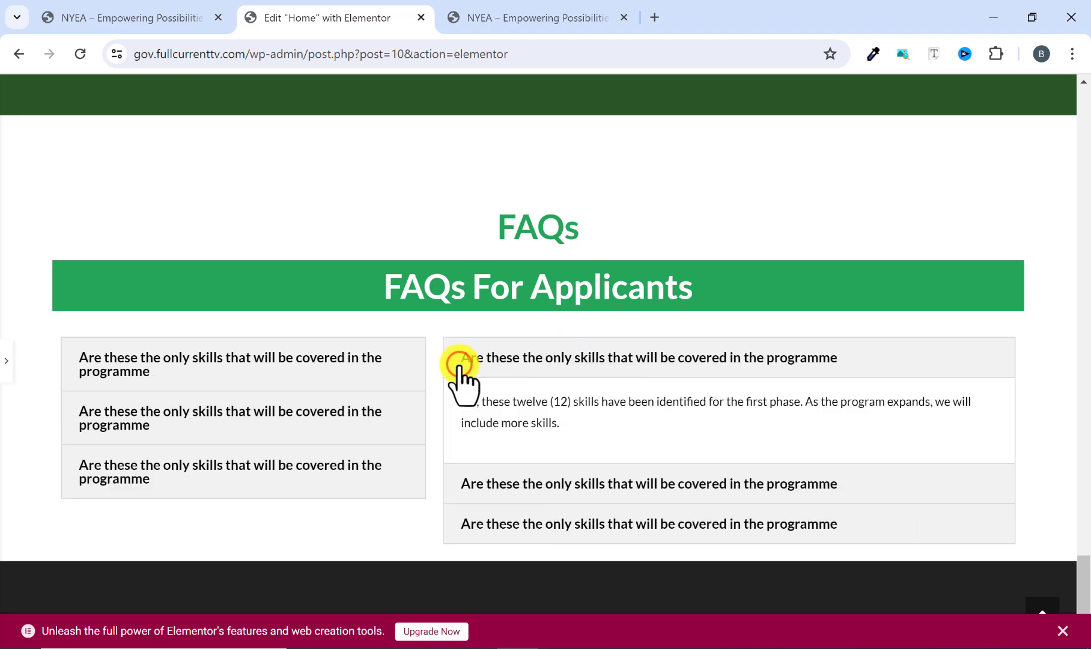
pyautogui.click(407, 367)
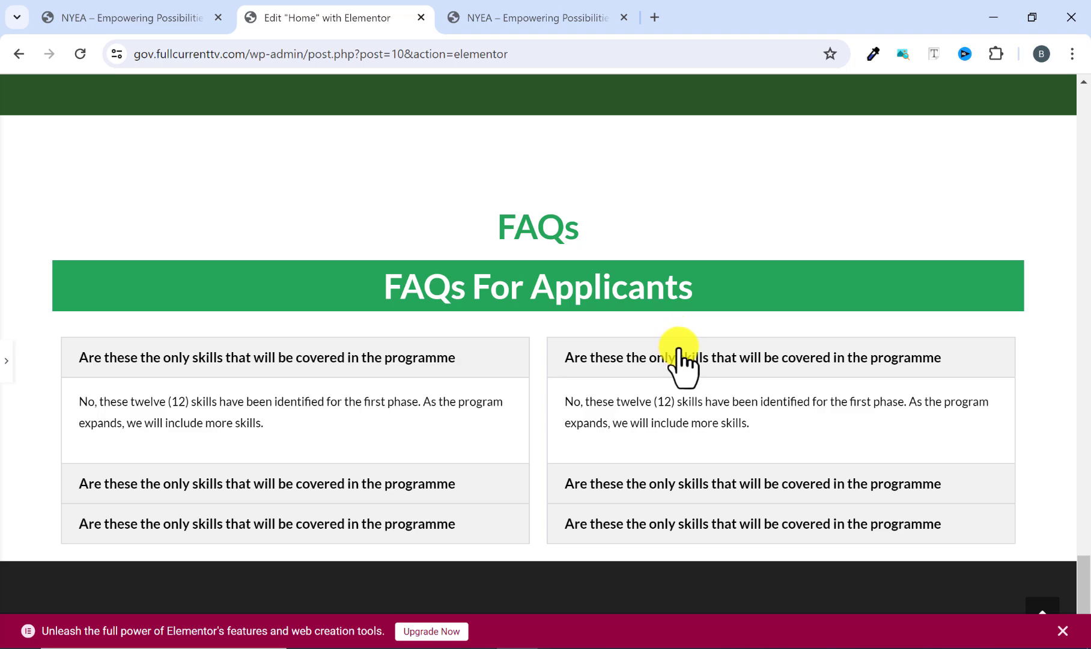
# Switch to the reference site and test toggling the first item of both FAQ accordions.
pyautogui.click(544, 17)
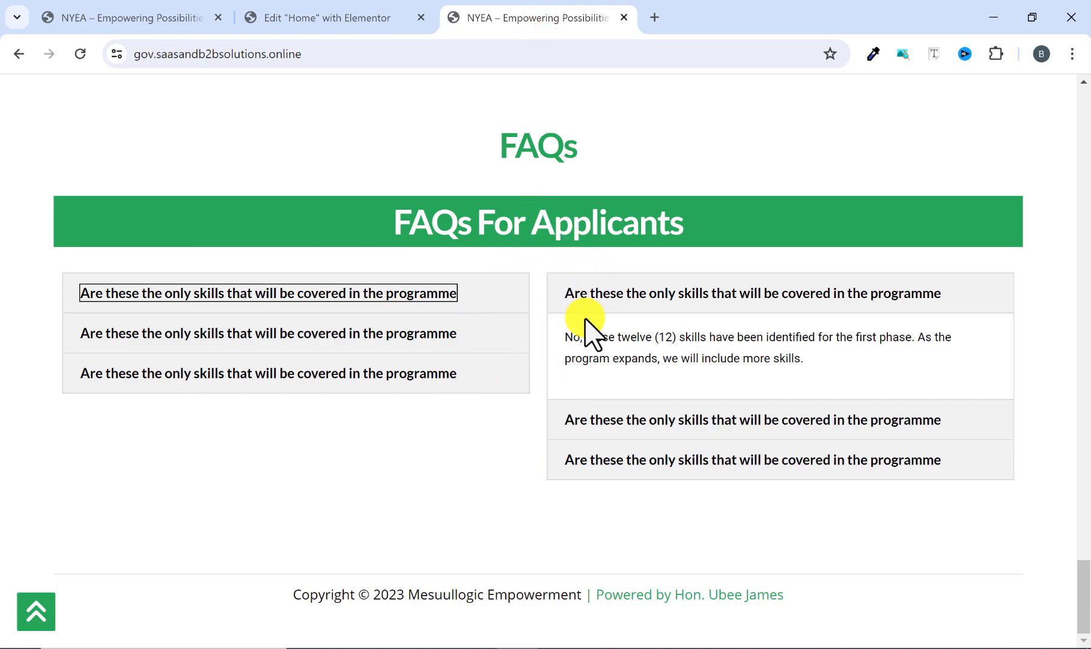
pyautogui.click(486, 294)
pyautogui.click(478, 286)
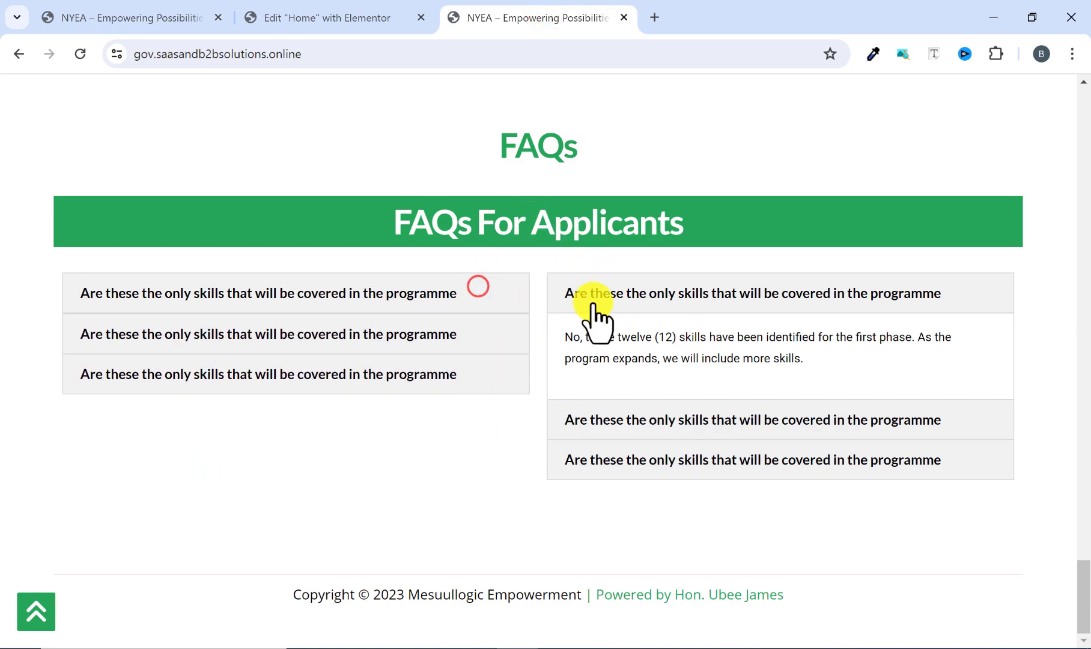
pyautogui.click(593, 308)
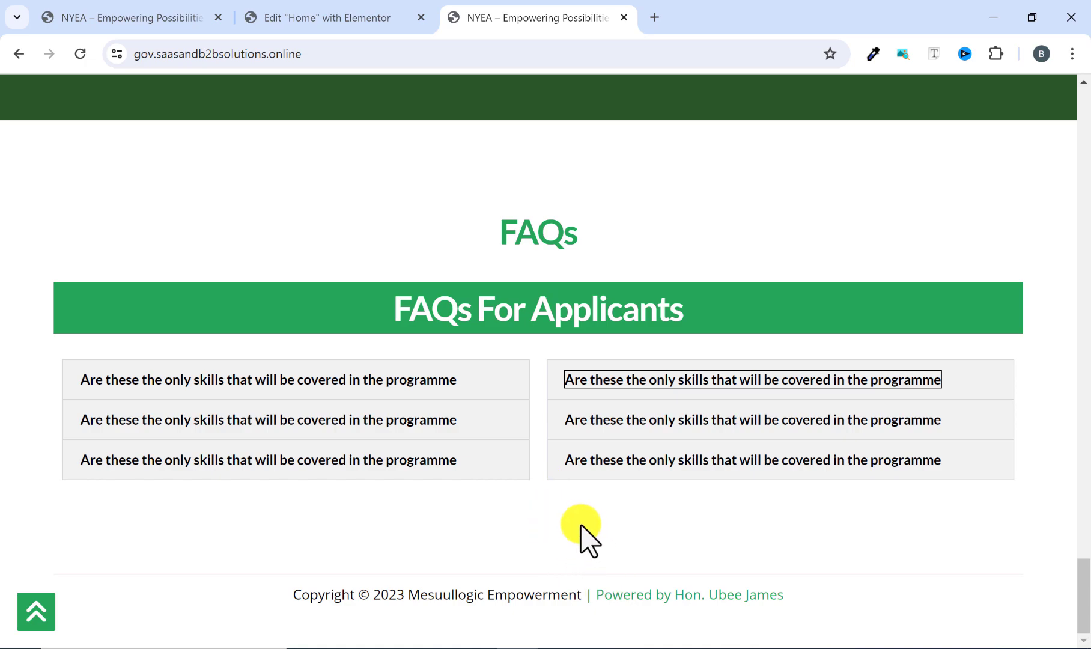
# Back in the Elementor editor, set the FAQs container's bottom margin to 100 px and collapse the editing panel to preview the section.
pyautogui.click(398, 24)
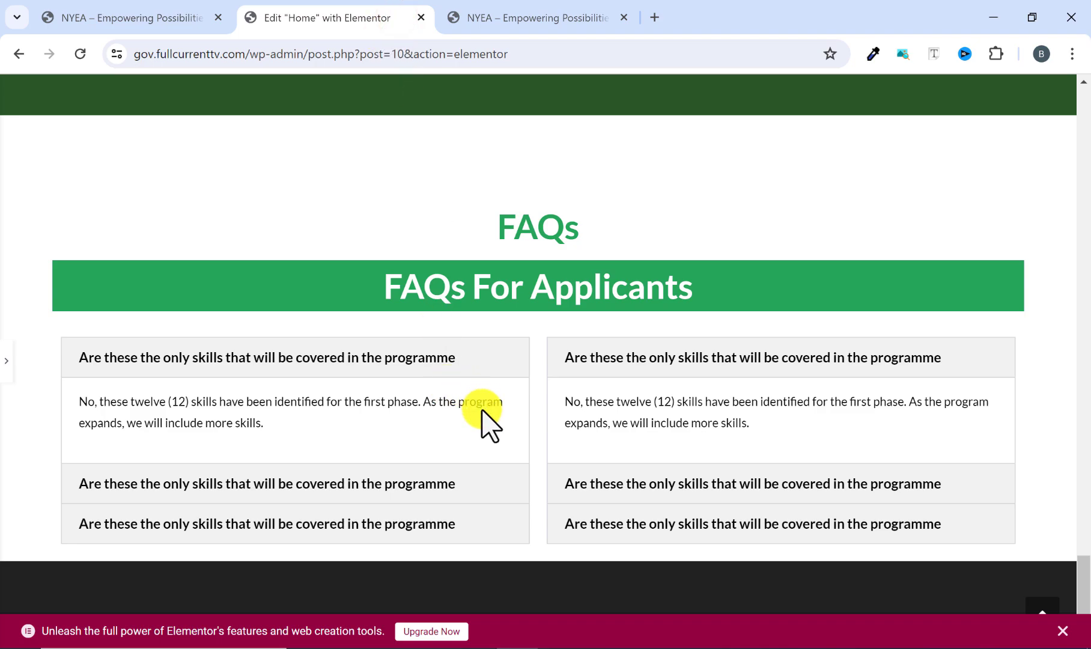
pyautogui.click(319, 391)
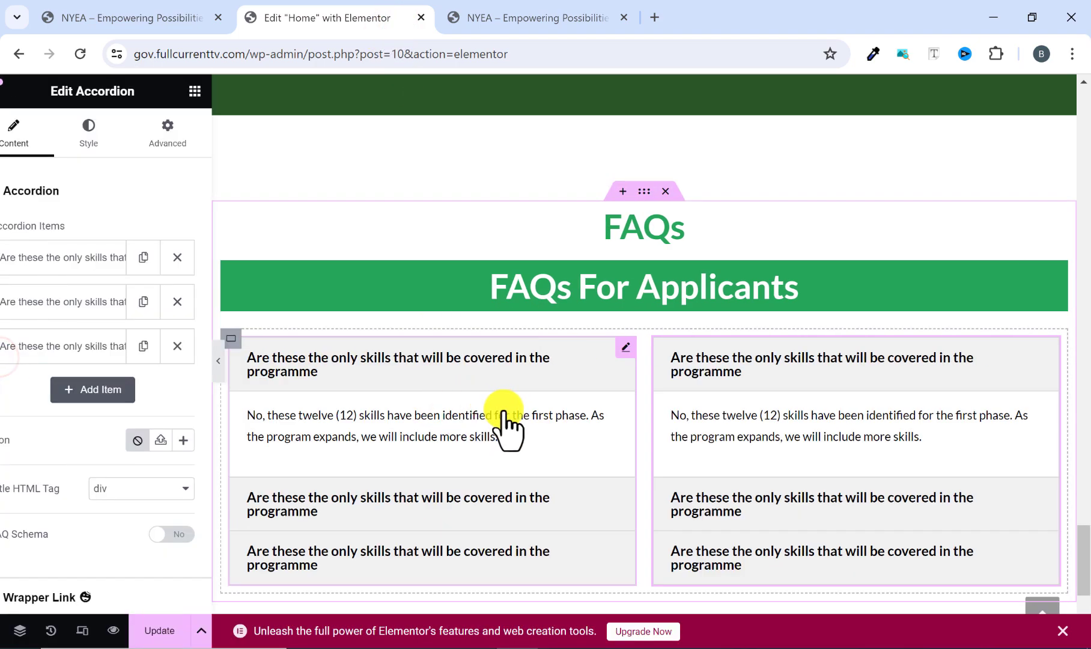
pyautogui.scroll(-3, 567, 448)
pyautogui.scroll(5, 571, 445)
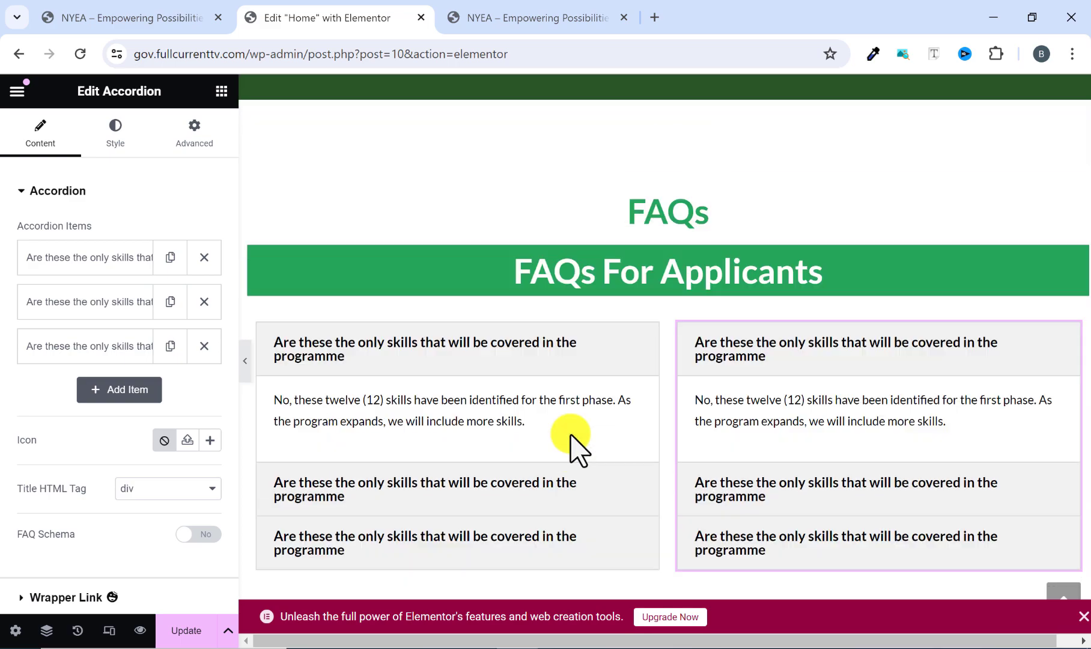
pyautogui.click(671, 276)
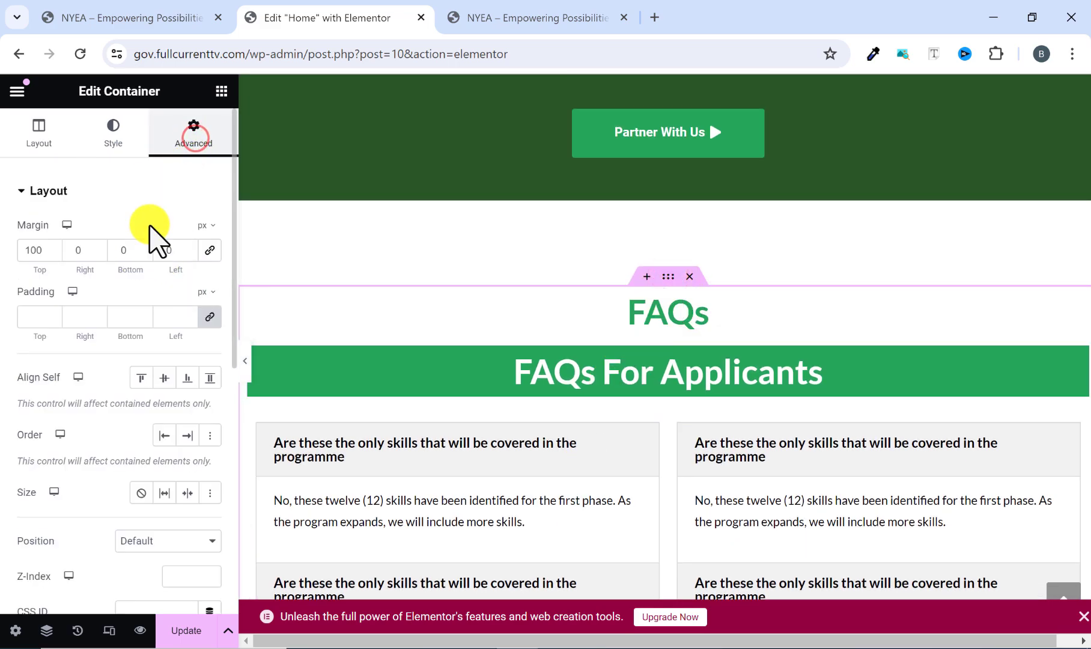
pyautogui.click(122, 253)
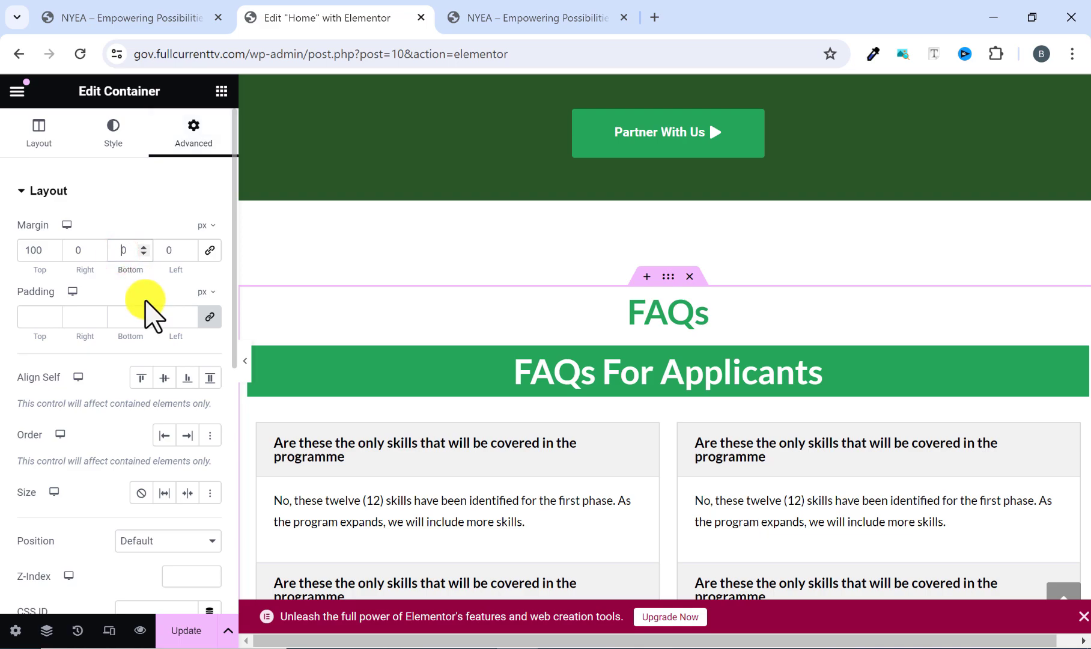
pyautogui.scroll(-7, 748, 402)
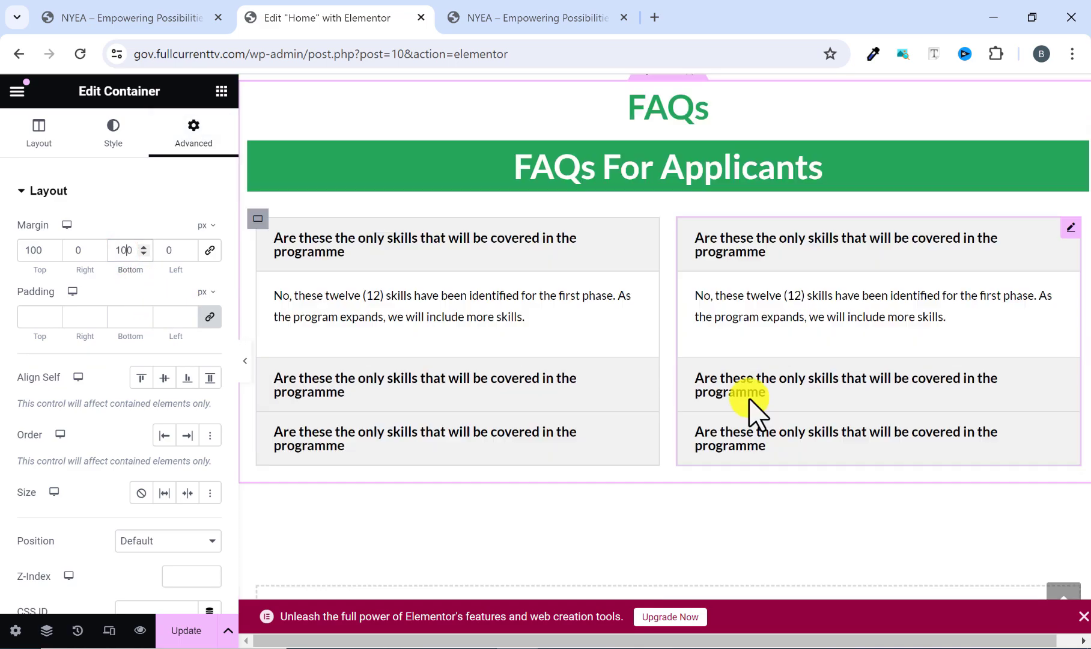
pyautogui.click(246, 361)
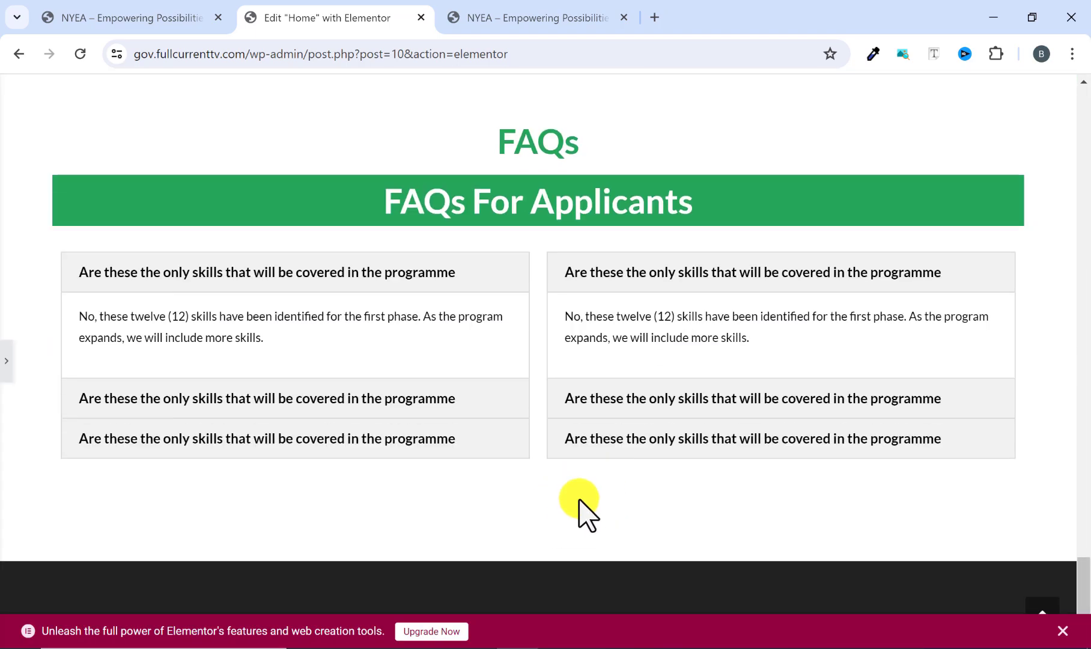
# Review the rebuilt home page from the FAQs up to the hero section and back down to the FAQs.
pyautogui.scroll(3, 578, 488)
pyautogui.scroll(20, 577, 488)
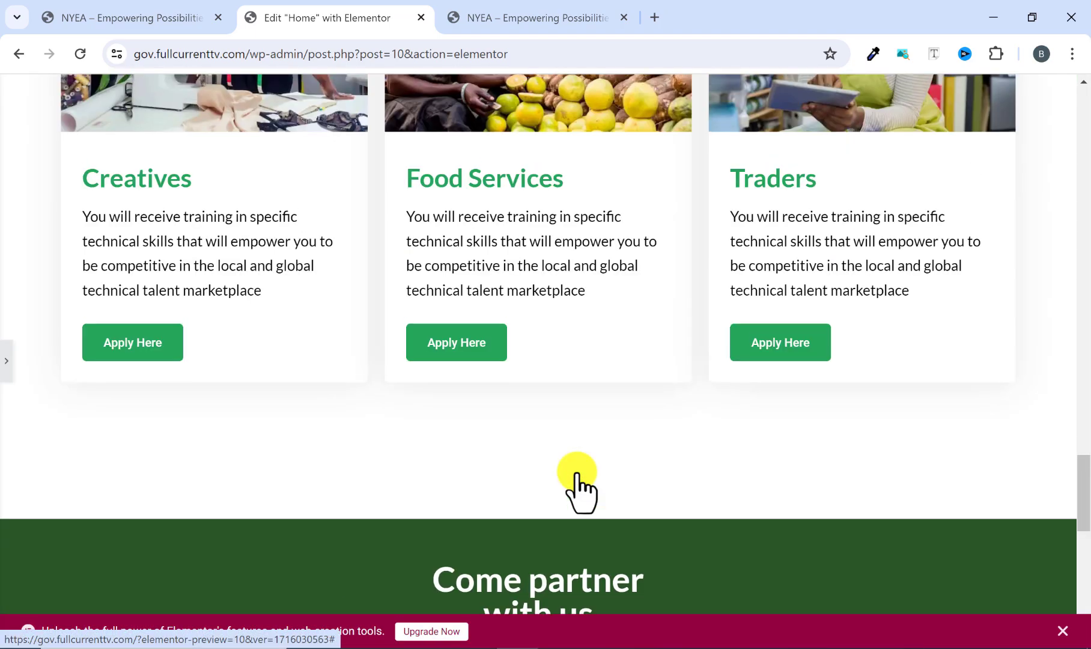
pyautogui.scroll(5, 578, 480)
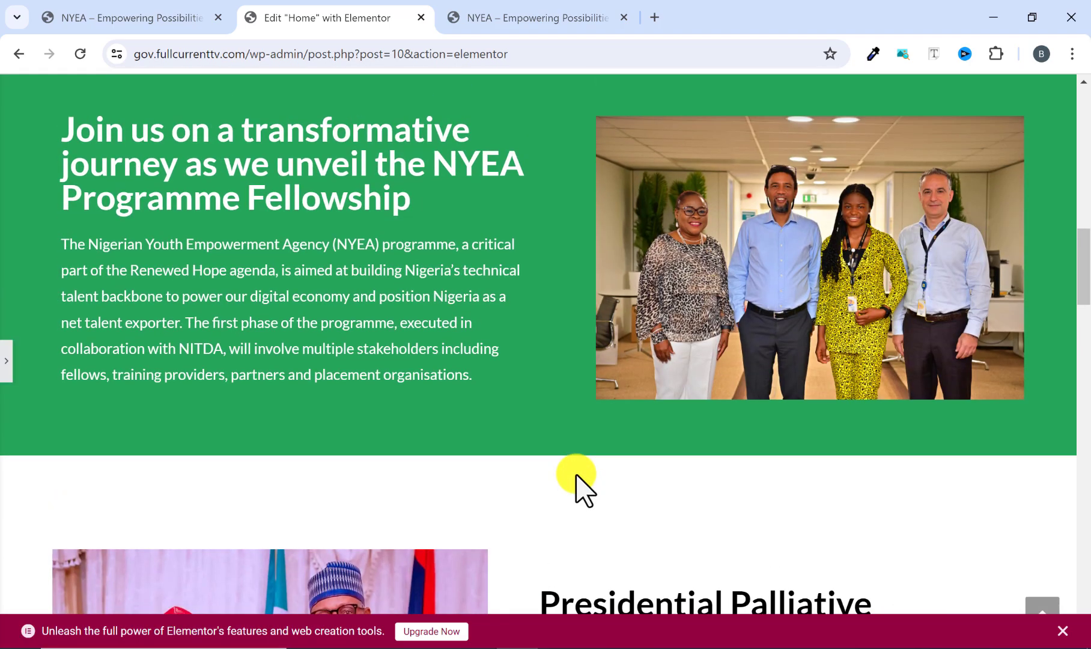
pyautogui.scroll(18, 576, 477)
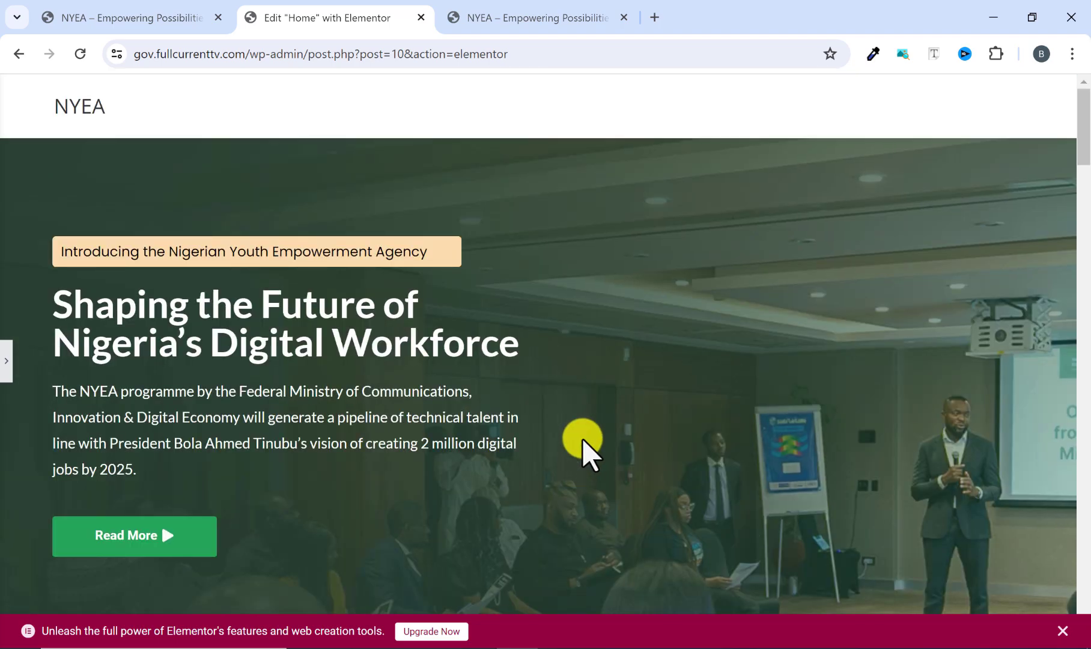
pyautogui.scroll(-18, 577, 457)
pyautogui.scroll(-20, 574, 455)
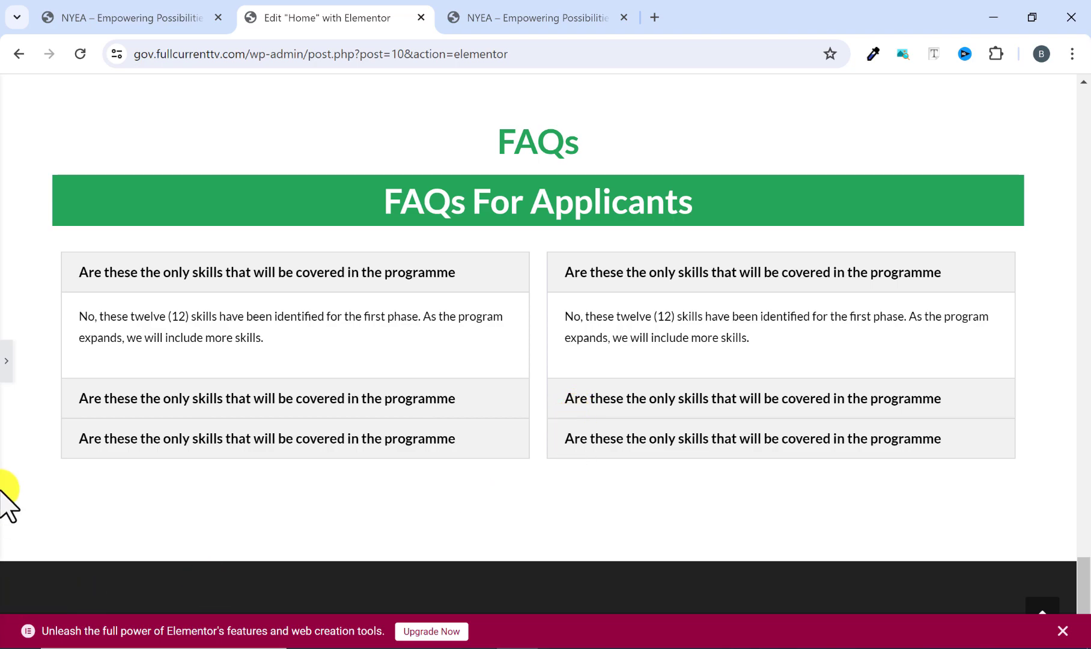
# Reopen the editing panel and check the FAQs section on the reference site before returning to the Elementor editor.
pyautogui.click(389, 354)
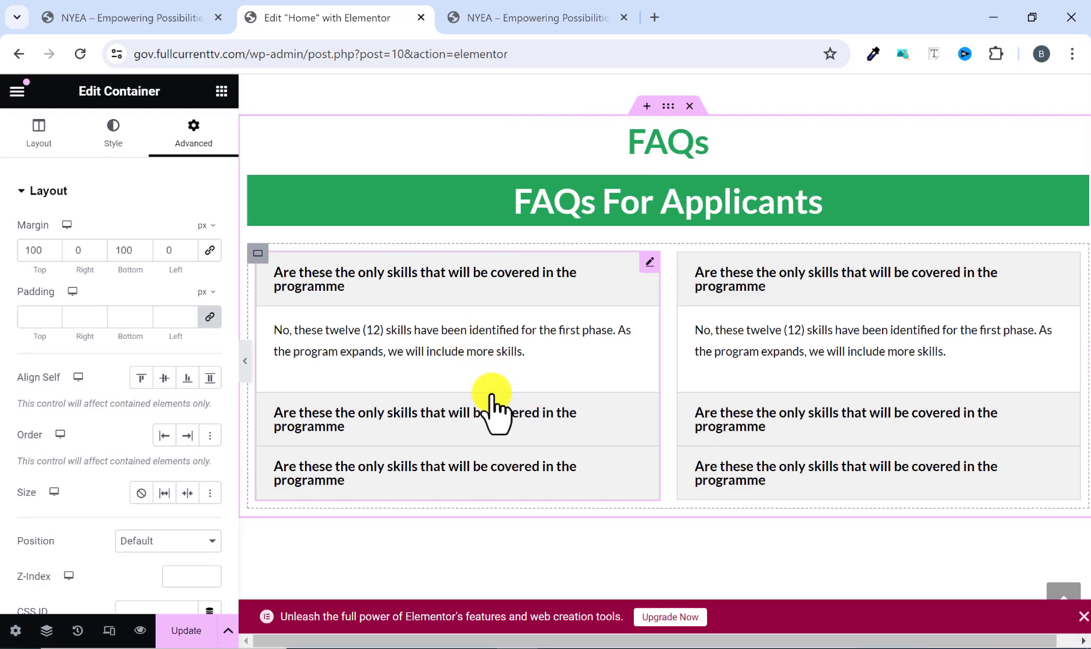
pyautogui.hotkey('ctrl', 'Tab')
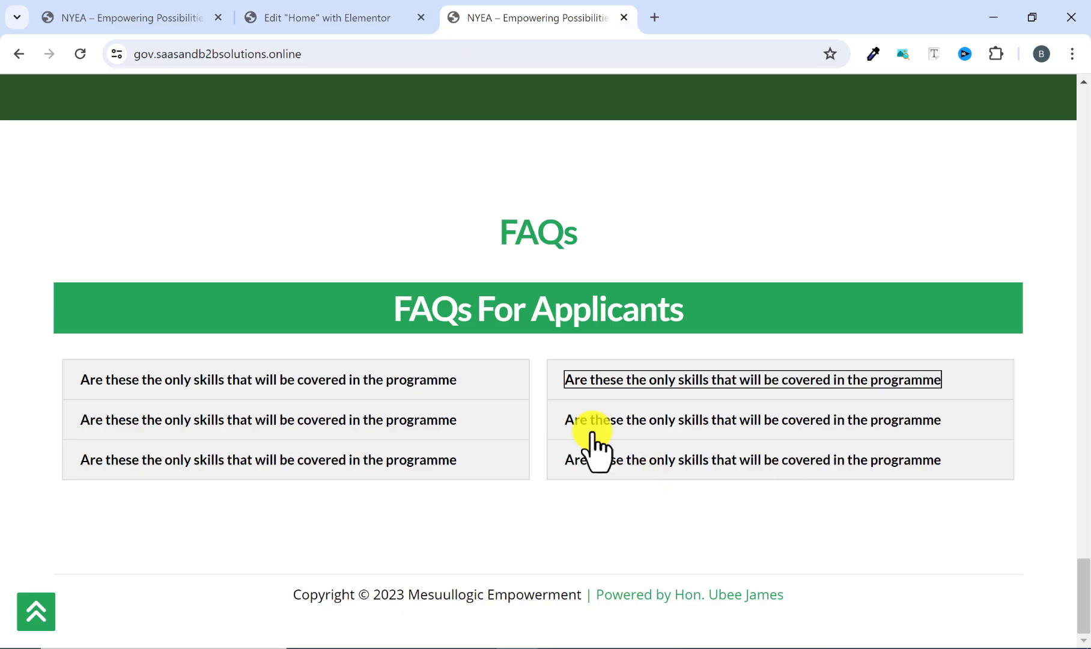
pyautogui.click(350, 9)
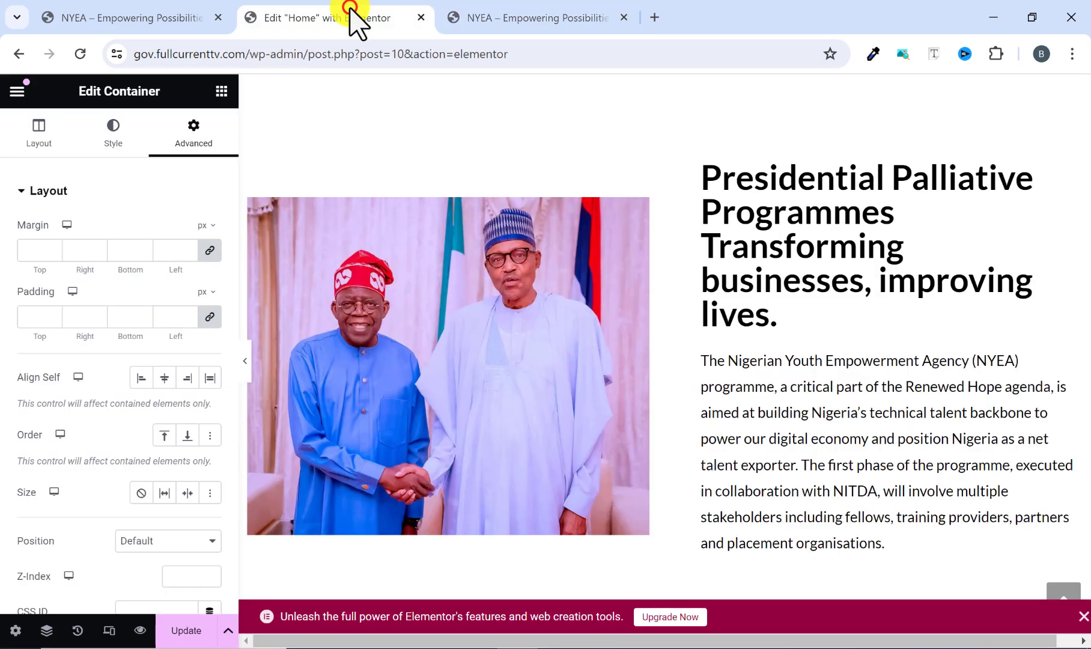
# Switch the editor to responsive mode with the mobile portrait view and inspect the hero section's layout.
pyautogui.scroll(10, 553, 372)
pyautogui.scroll(8, 554, 370)
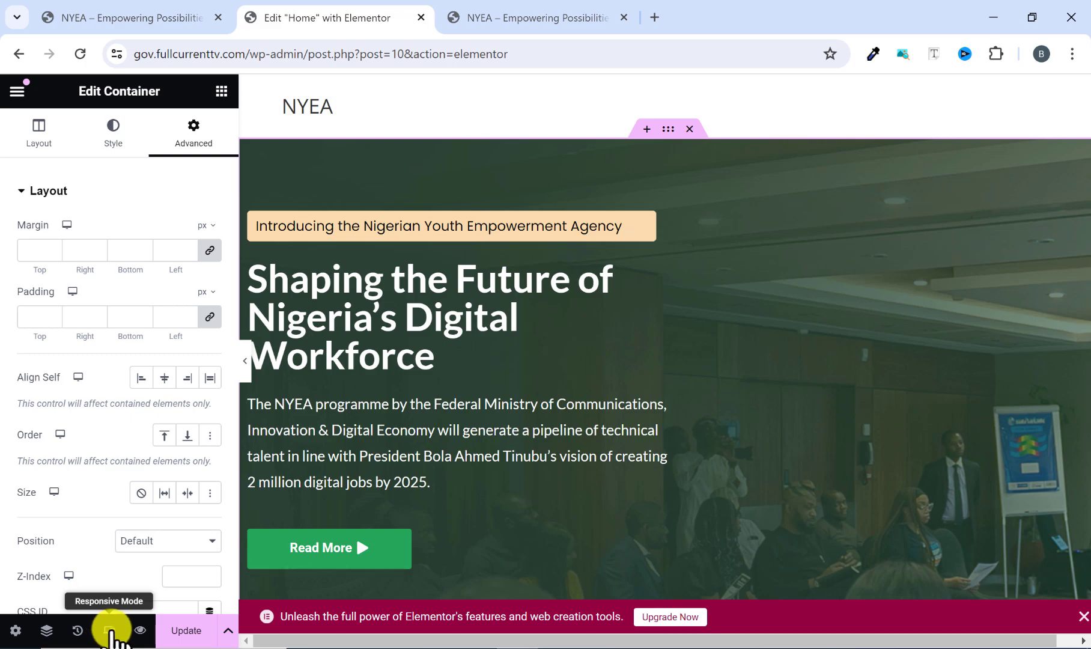
pyautogui.click(110, 632)
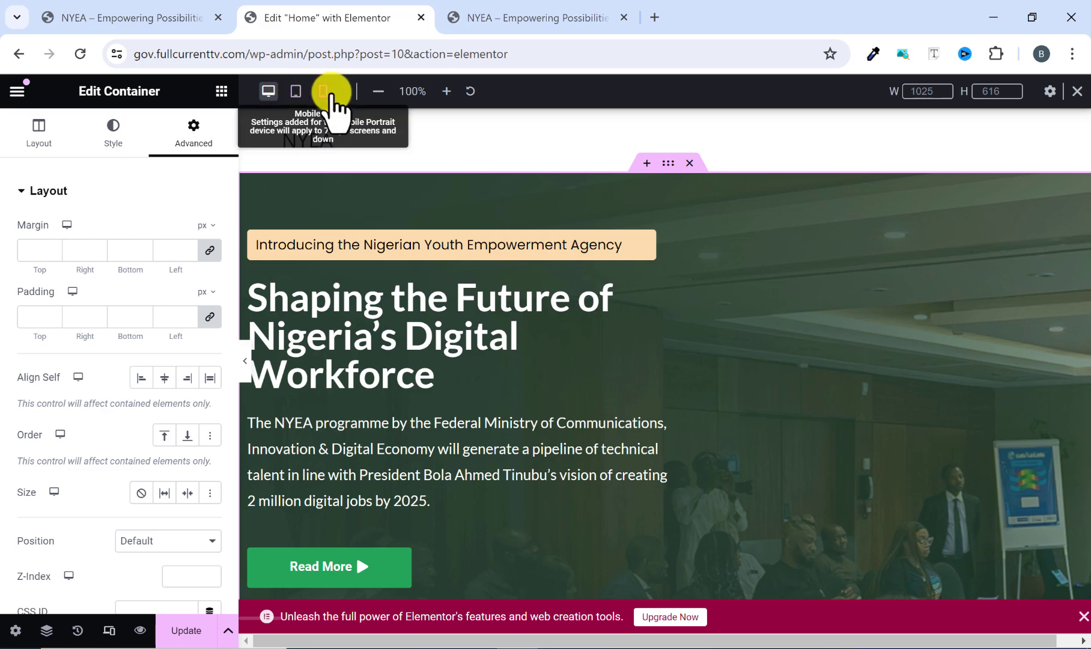
pyautogui.click(324, 93)
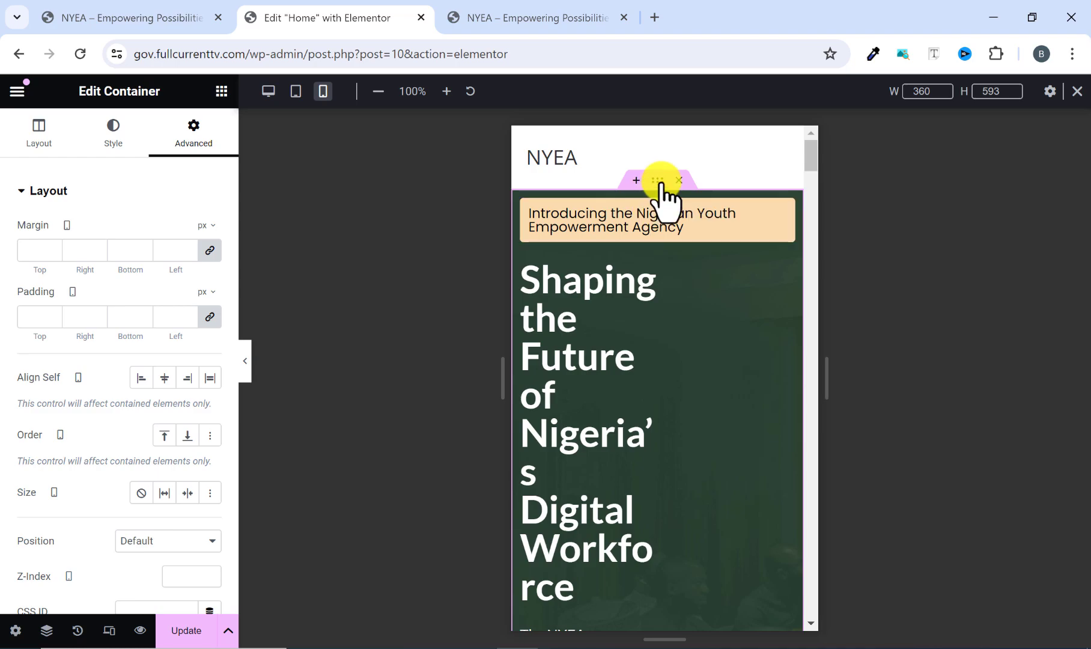
pyautogui.scroll(-3, 625, 289)
pyautogui.scroll(3, 628, 292)
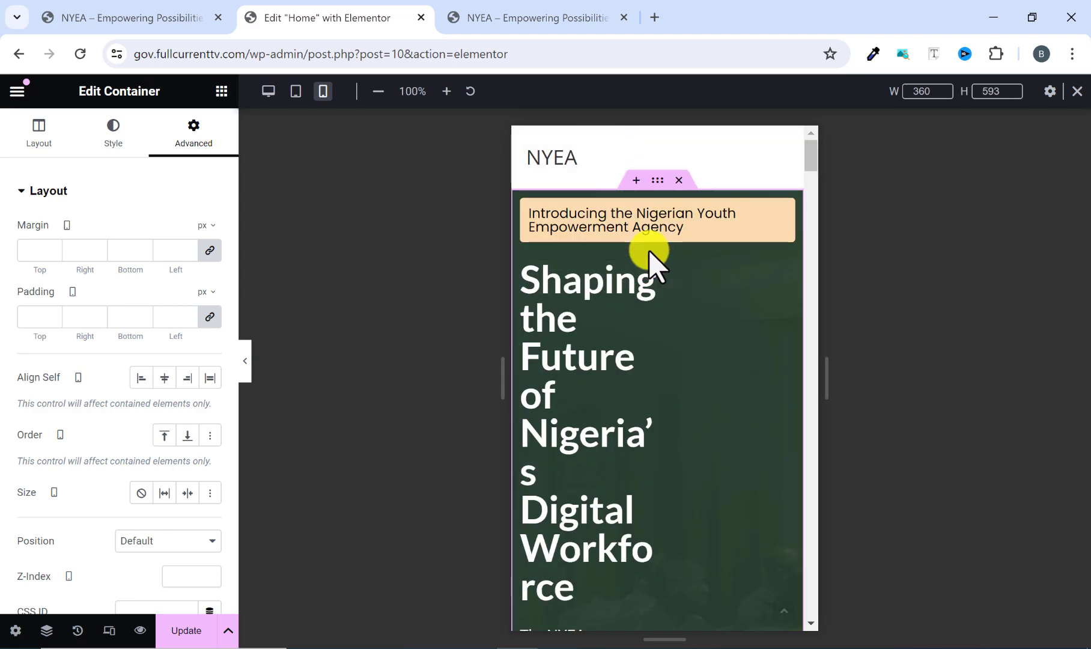
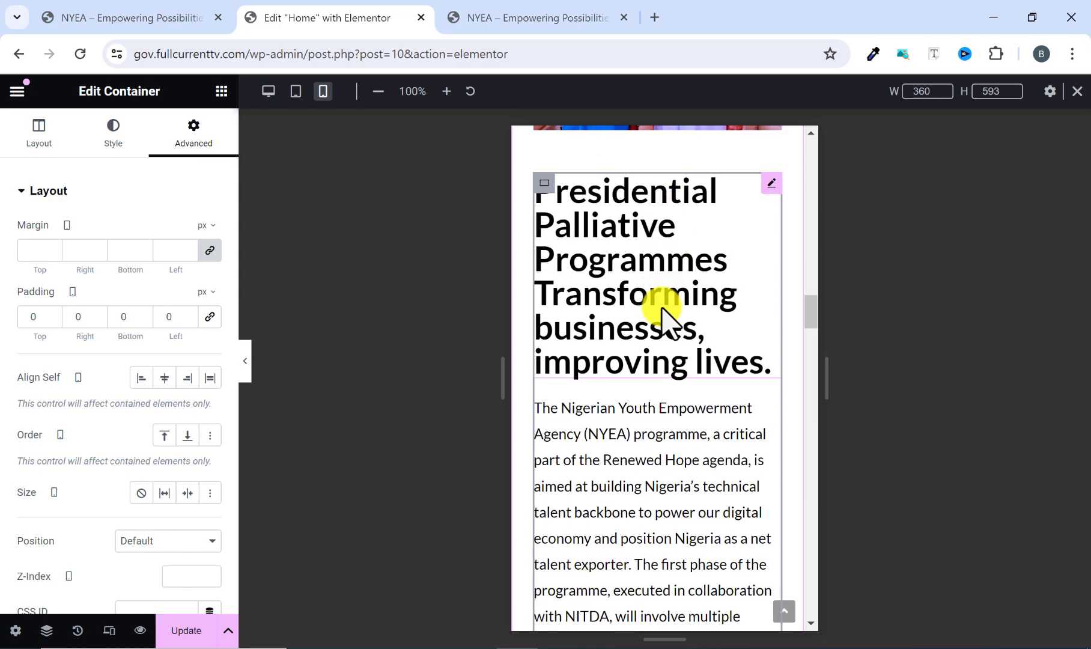
# Review the mobile preview around the Presidential Palliative Programmes section with the editing panel hidden and shown, checking text spacing.
pyautogui.click(247, 372)
pyautogui.scroll(5, 492, 329)
pyautogui.scroll(-4, 498, 300)
pyautogui.scroll(-5, 492, 269)
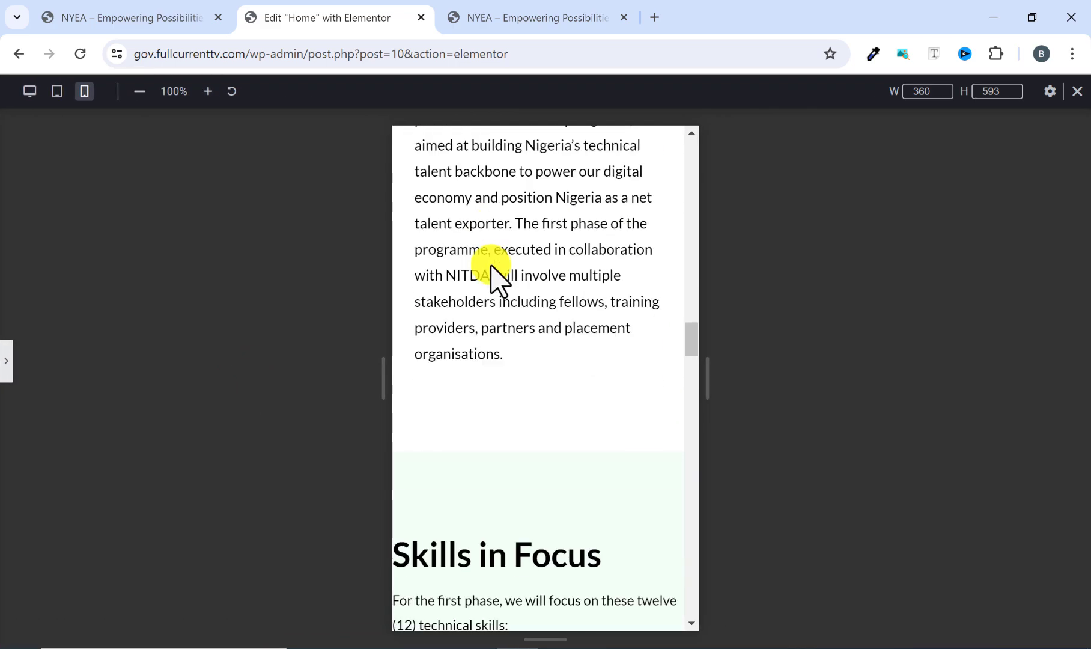
pyautogui.click(12, 360)
pyautogui.scroll(5, 556, 360)
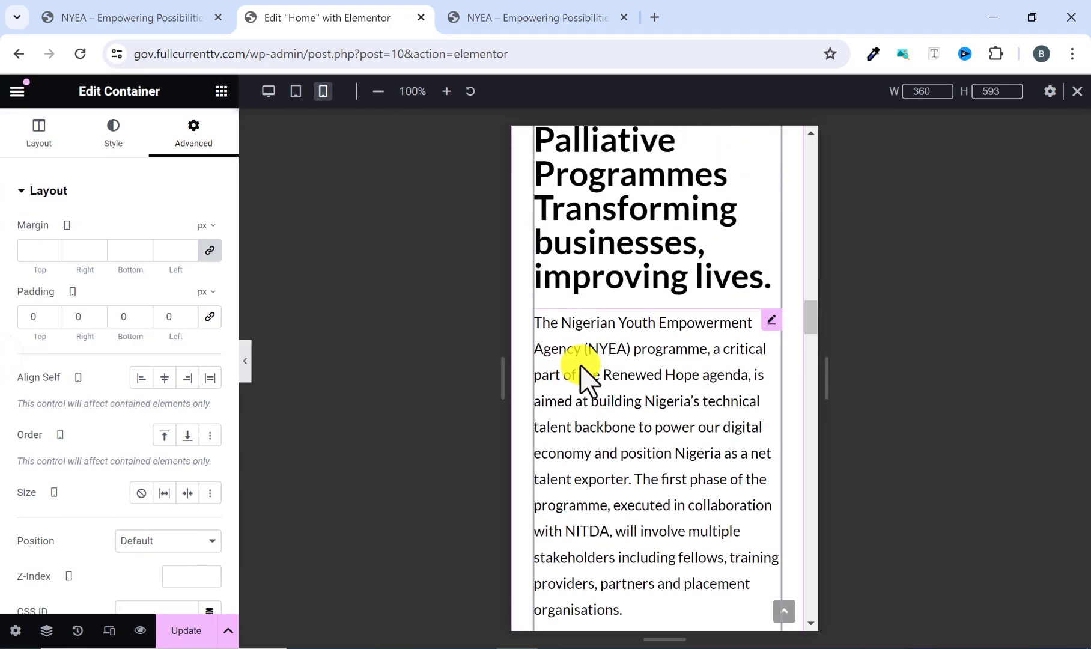
pyautogui.click(607, 295)
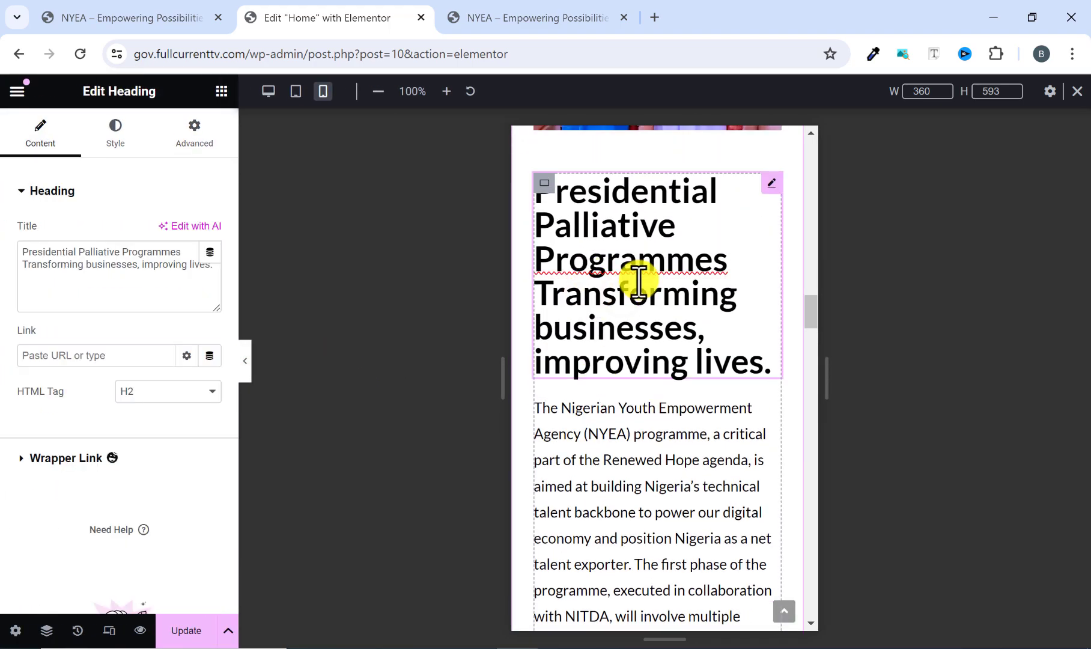
pyautogui.scroll(10, 622, 283)
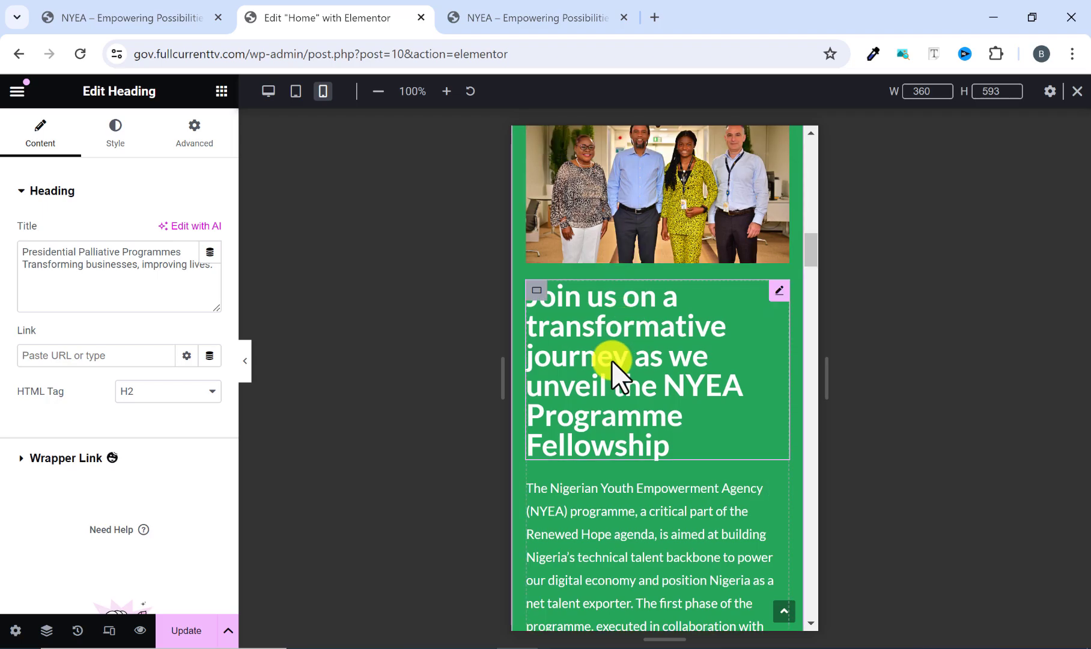
pyautogui.scroll(-5, 616, 371)
pyautogui.scroll(-12, 609, 355)
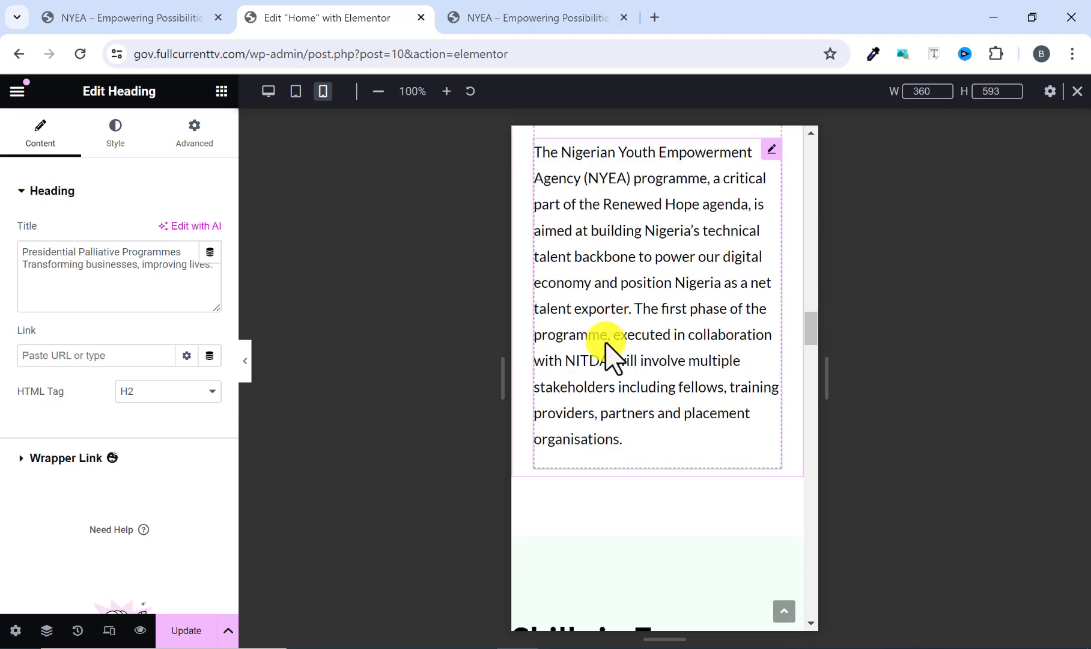
# Set the boxed content width of the Skills in Focus container to 90% for the mobile layout.
pyautogui.scroll(-5, 610, 336)
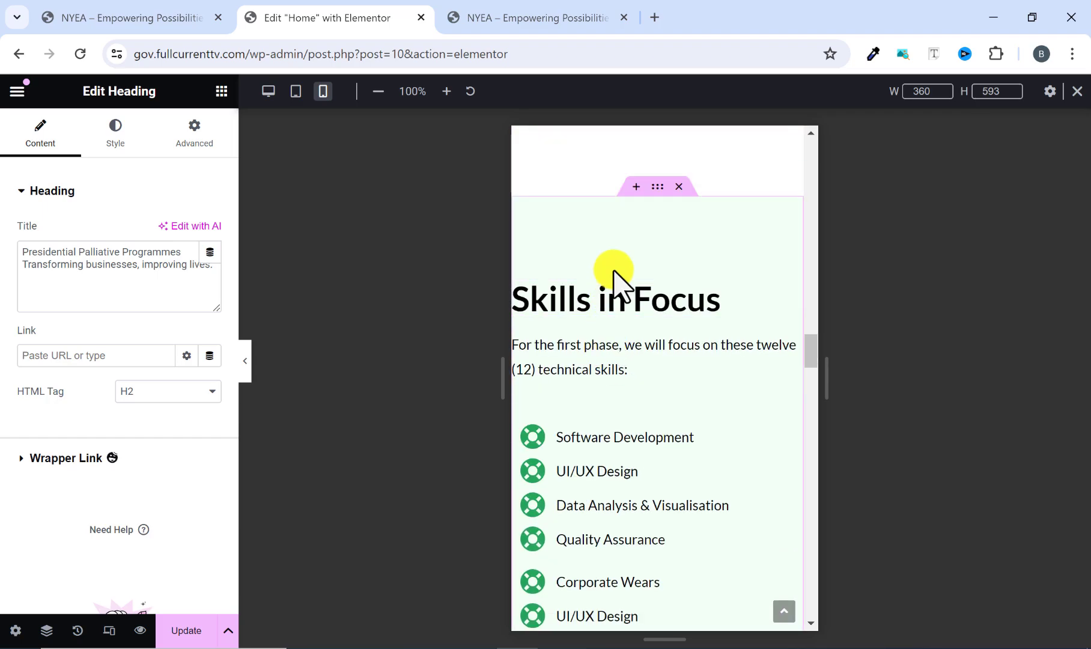
pyautogui.click(656, 186)
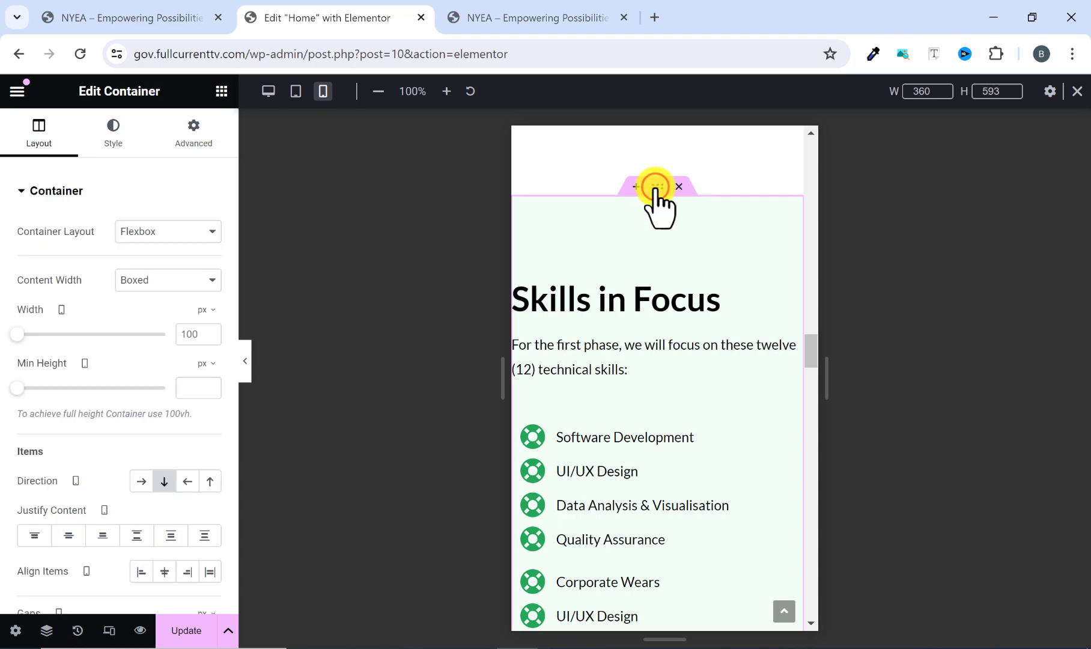
pyautogui.scroll(-4, 661, 213)
pyautogui.scroll(2, 658, 267)
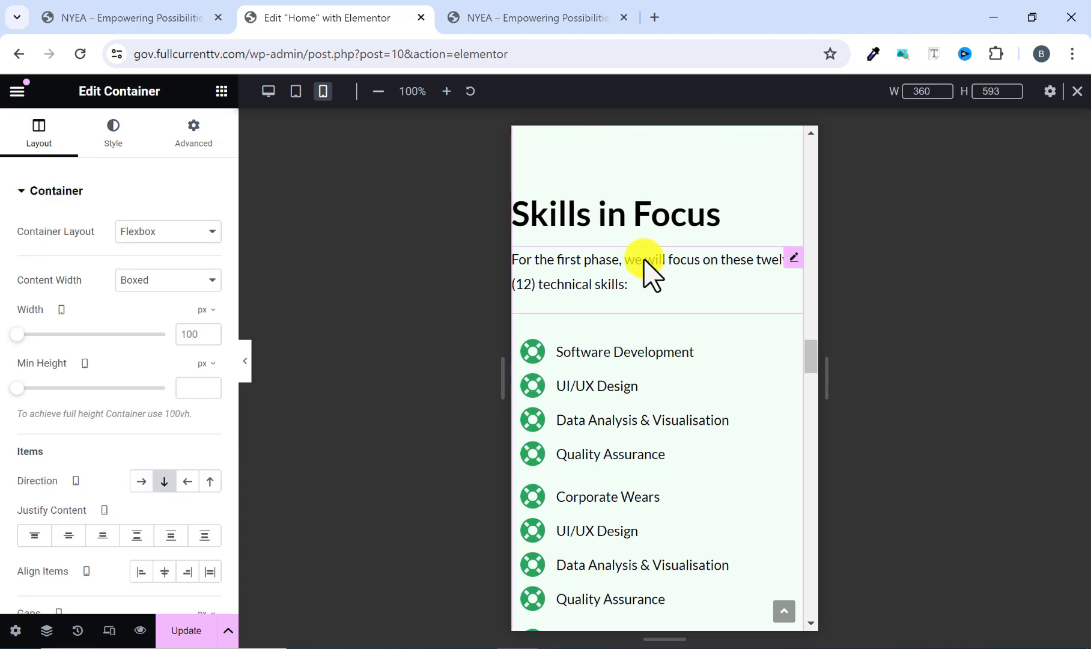
pyautogui.scroll(-1, 635, 265)
pyautogui.scroll(1, 635, 266)
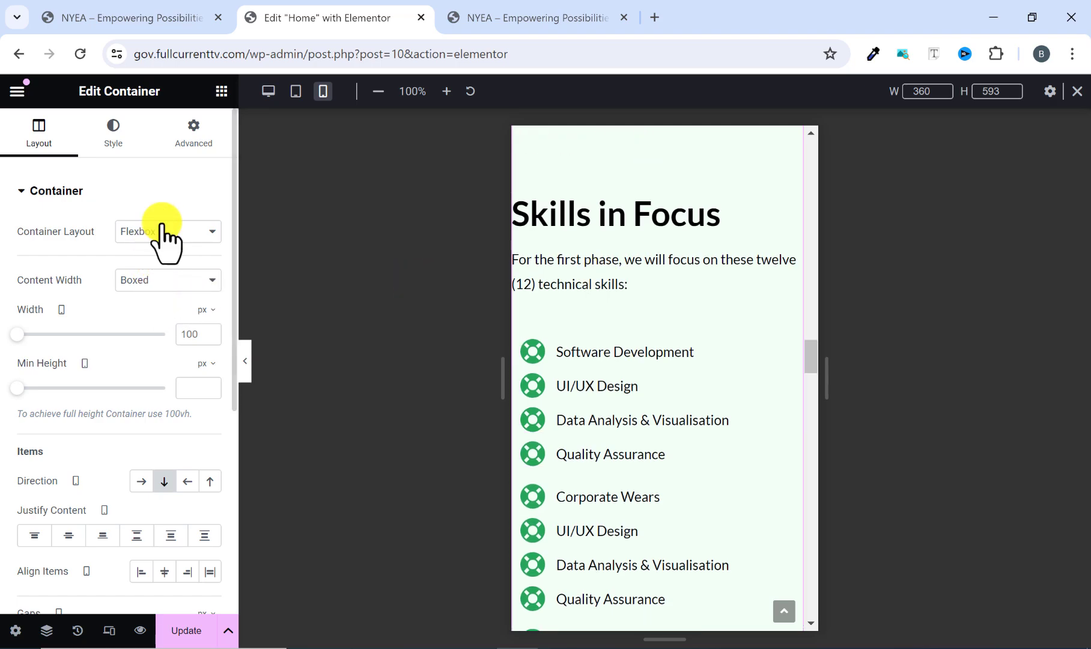
pyautogui.scroll(-1, 198, 283)
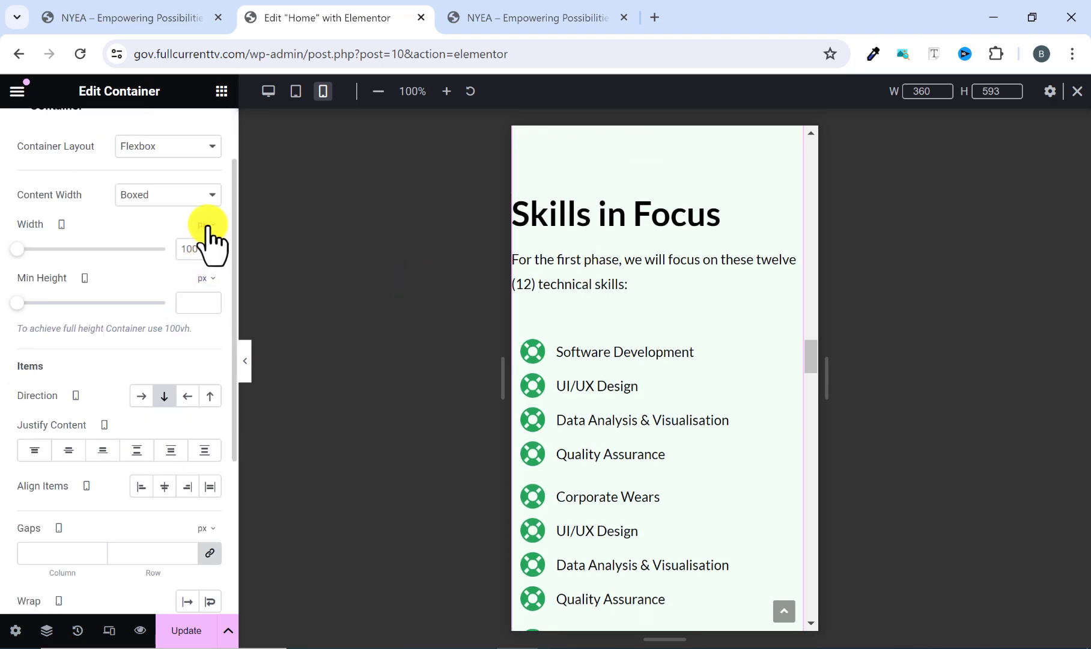
pyautogui.click(202, 249)
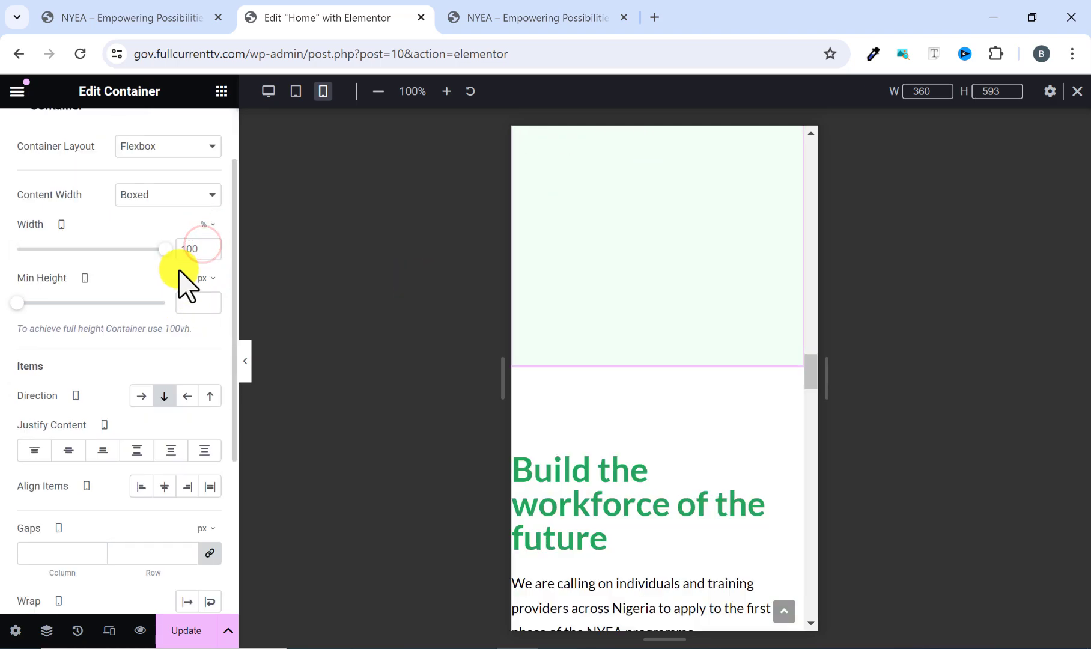
pyautogui.moveTo(167, 248); pyautogui.dragTo(152, 249)
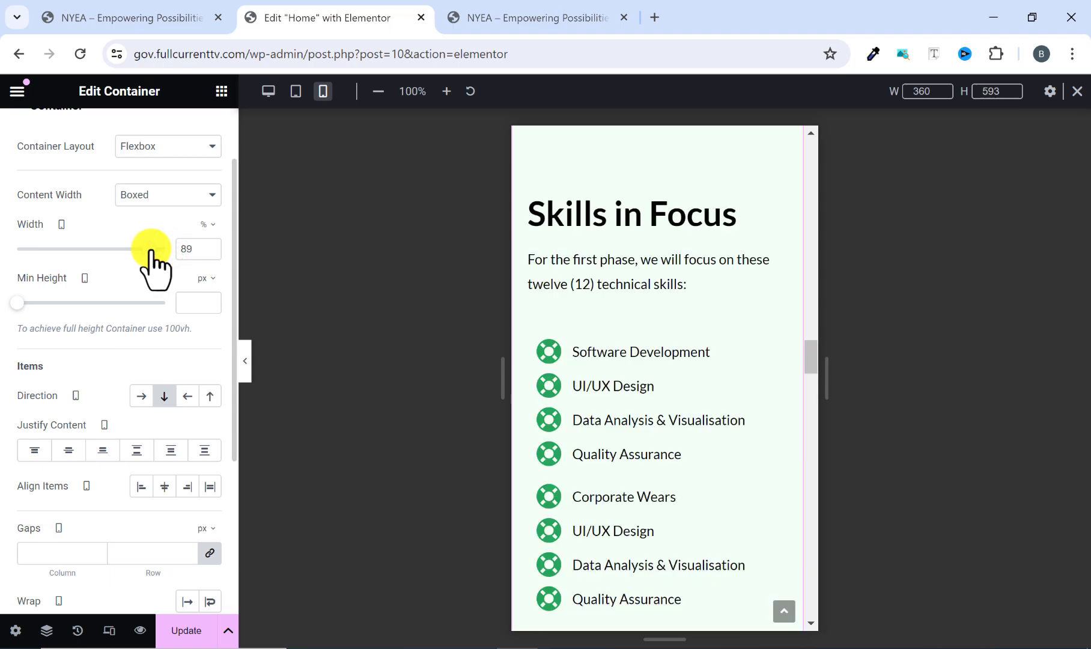
pyautogui.click(210, 245)
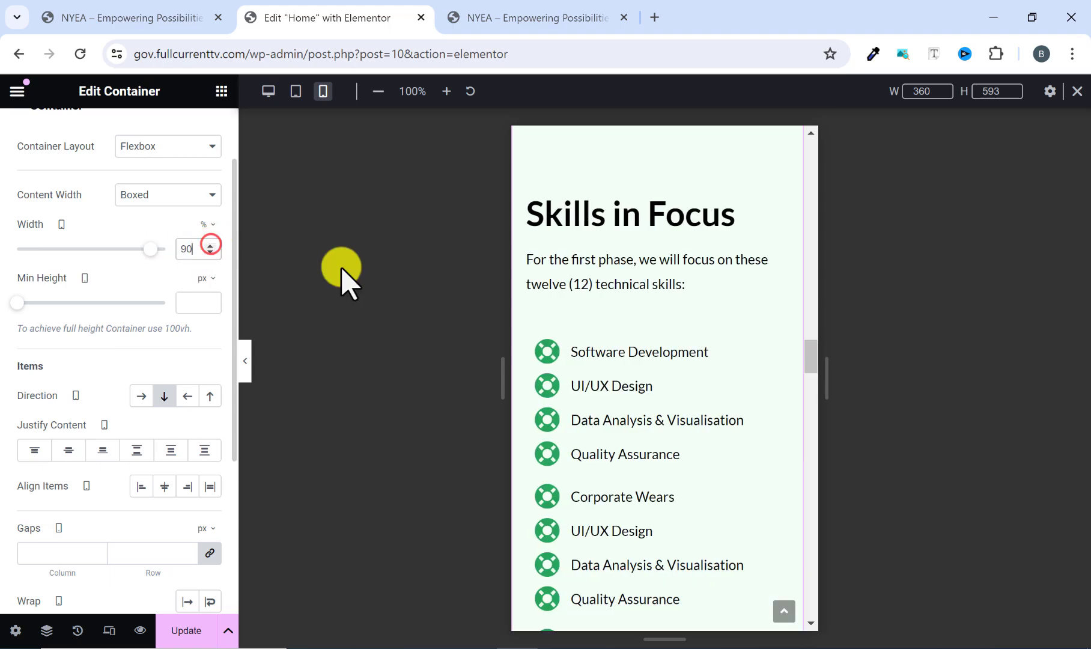
pyautogui.scroll(-4, 601, 289)
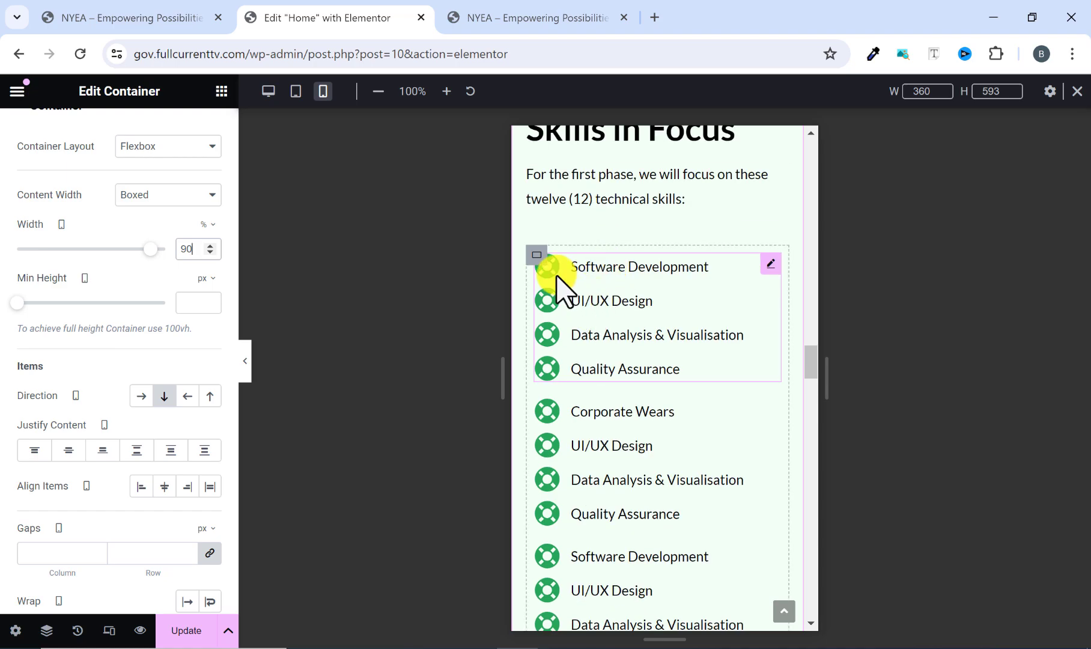
pyautogui.scroll(2, 598, 415)
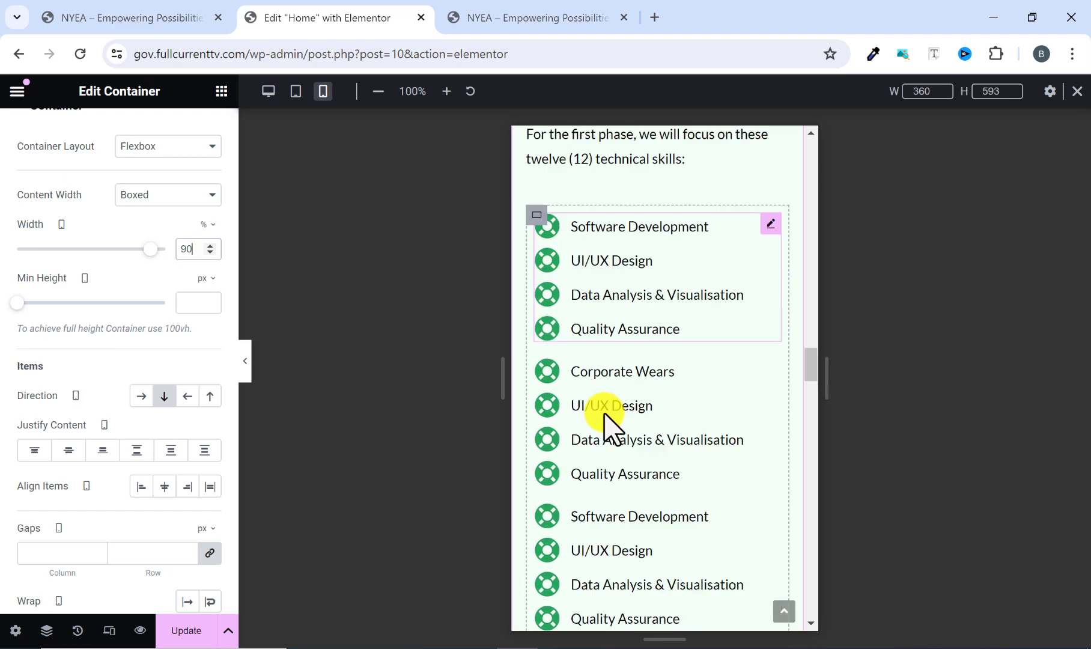
# Set the mobile content width of the "Build the workforce of the future" container to 90%.
pyautogui.scroll(-6, 609, 411)
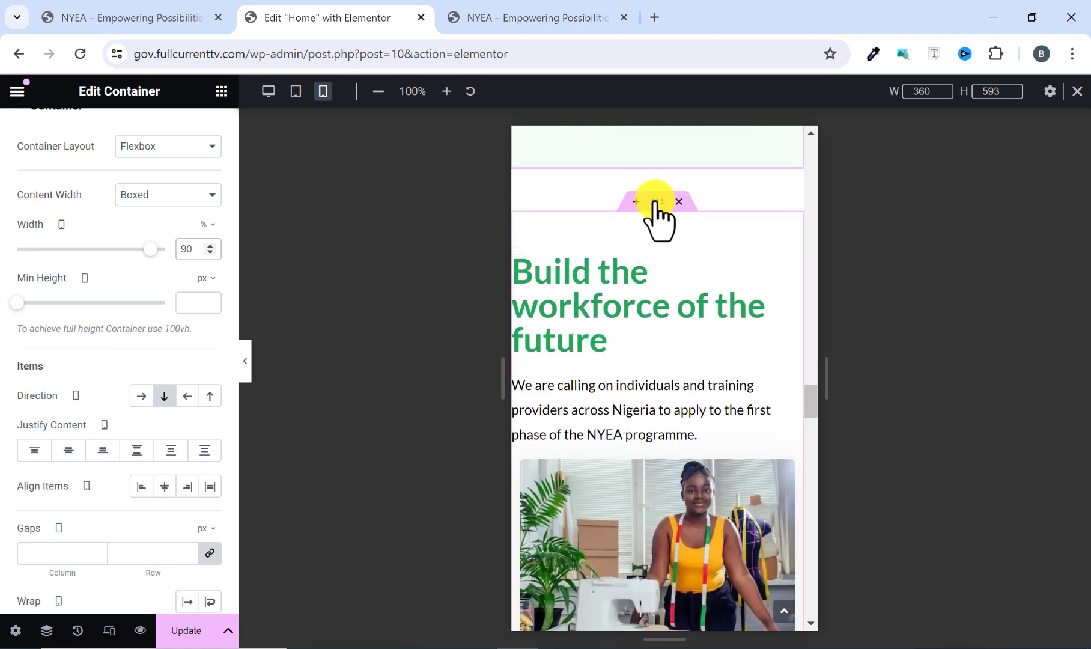
pyautogui.click(656, 200)
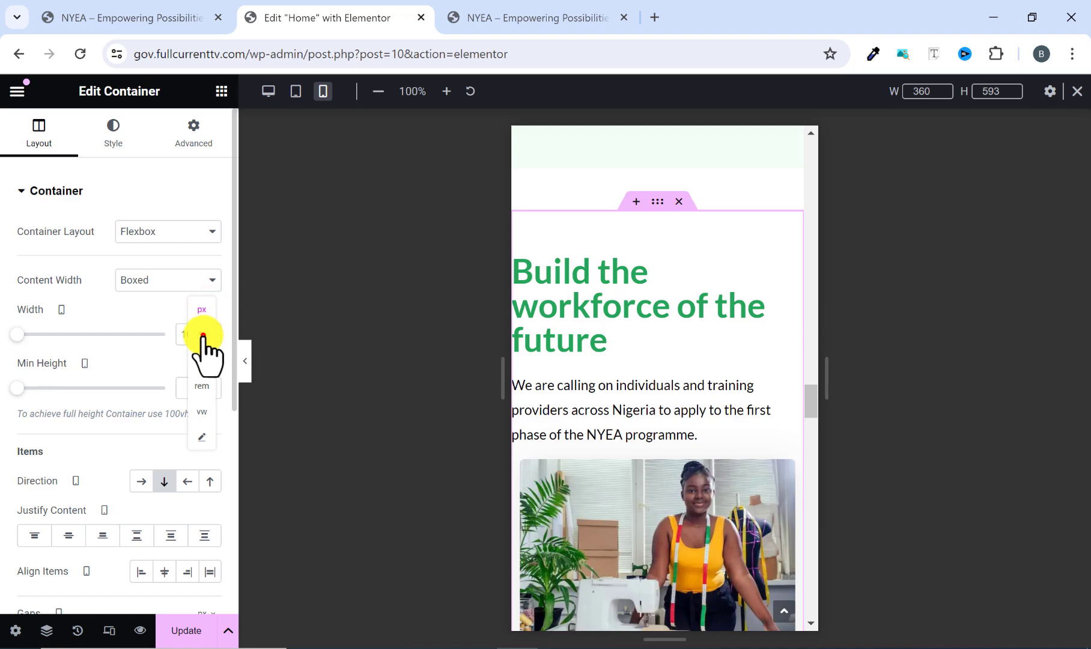
pyautogui.click(202, 335)
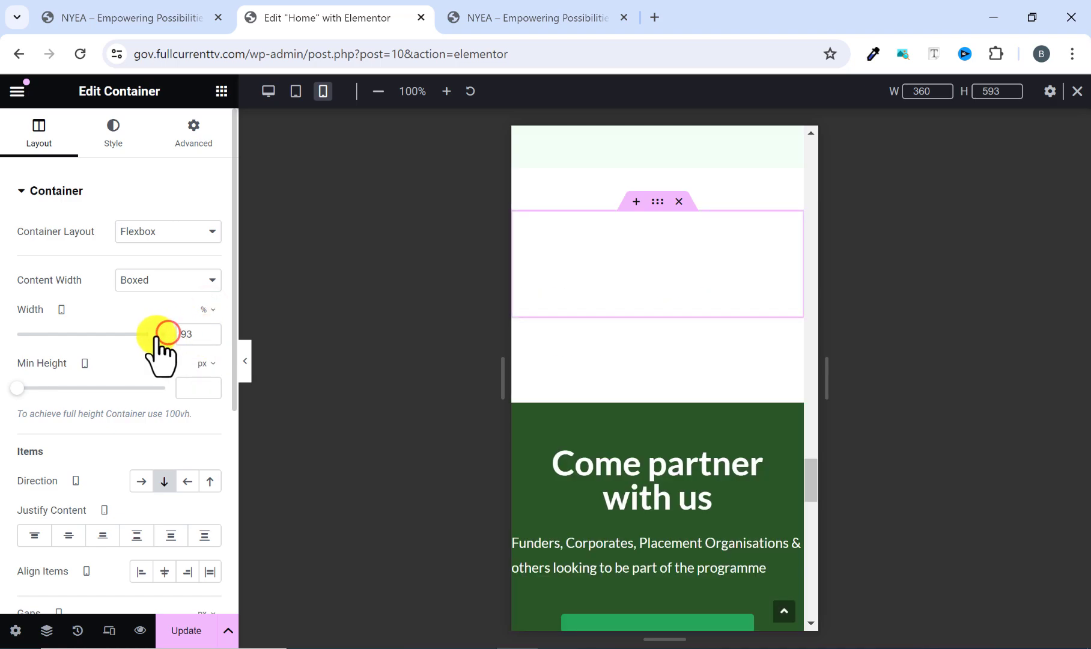
pyautogui.click(209, 338)
pyautogui.click(209, 338)
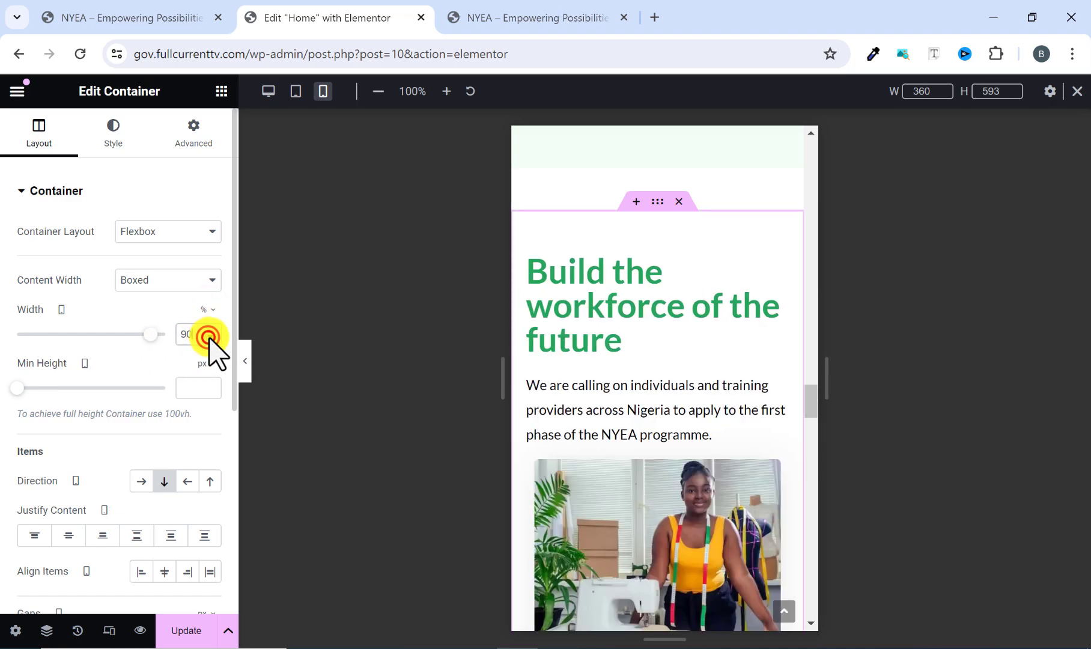
# Set the mobile padding to 0 on all sides of the container holding the Creatives and Traders cards.
pyautogui.scroll(-4, 628, 336)
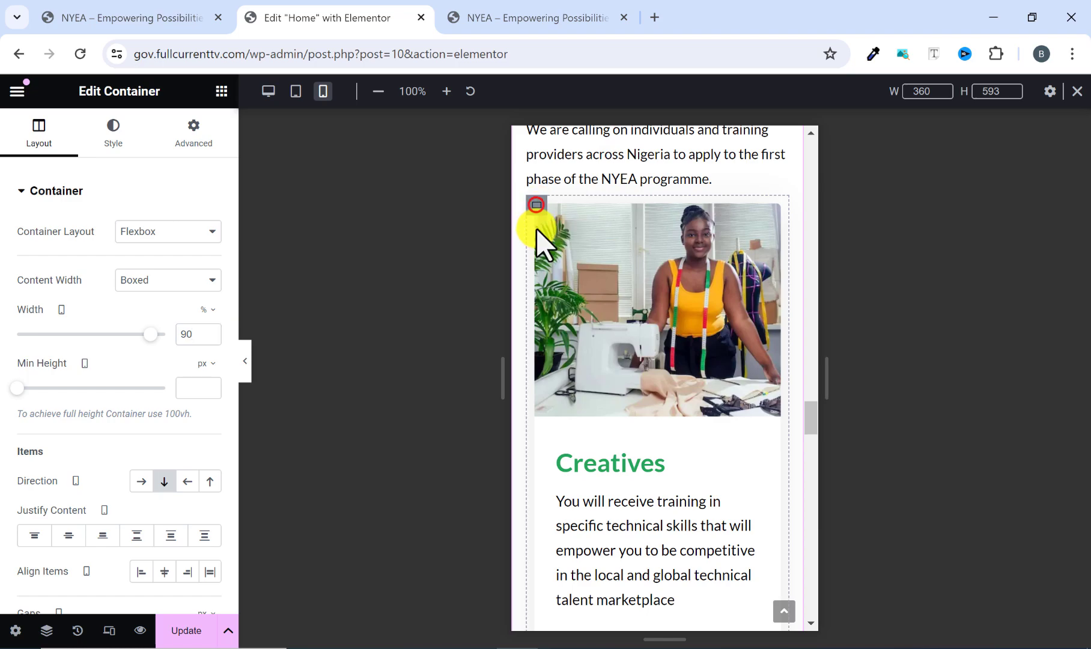
pyautogui.click(535, 204)
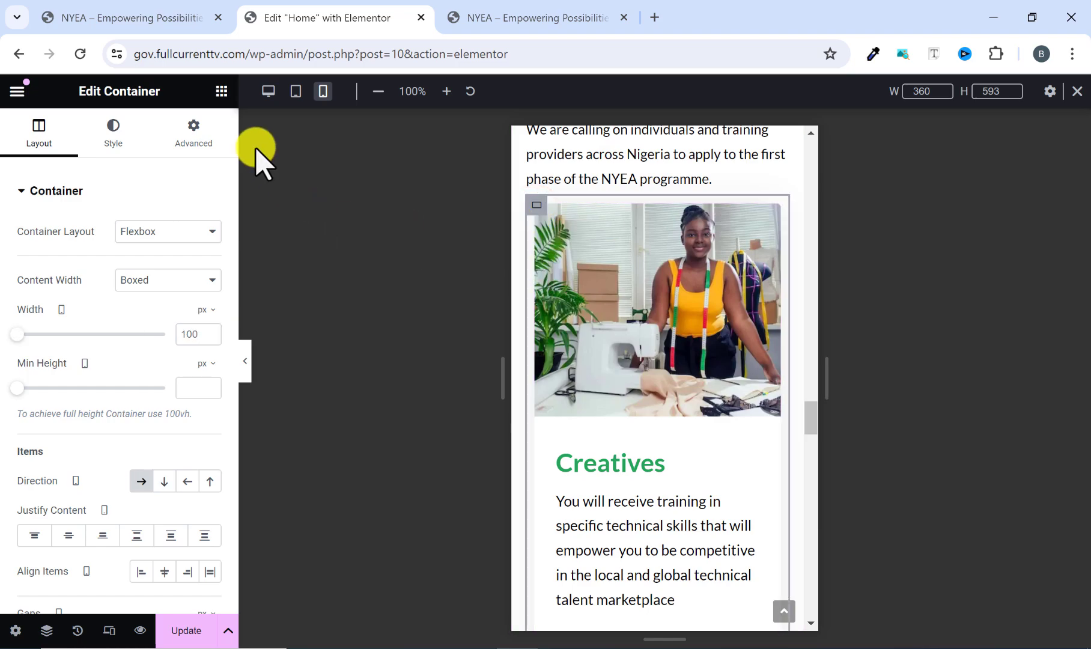
pyautogui.click(209, 139)
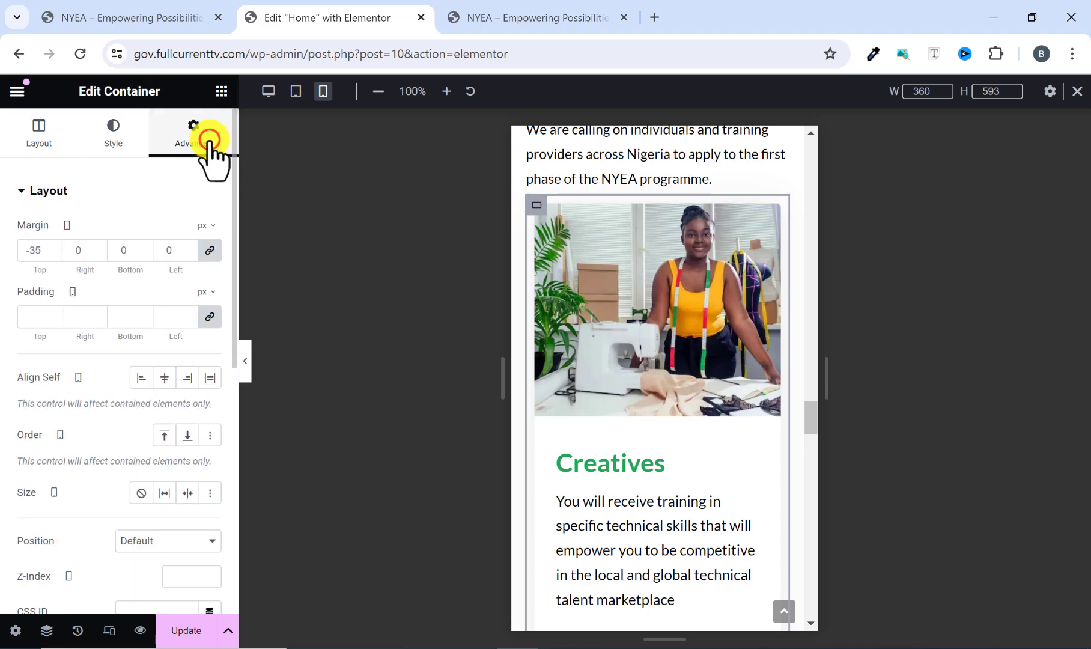
pyautogui.click(206, 317)
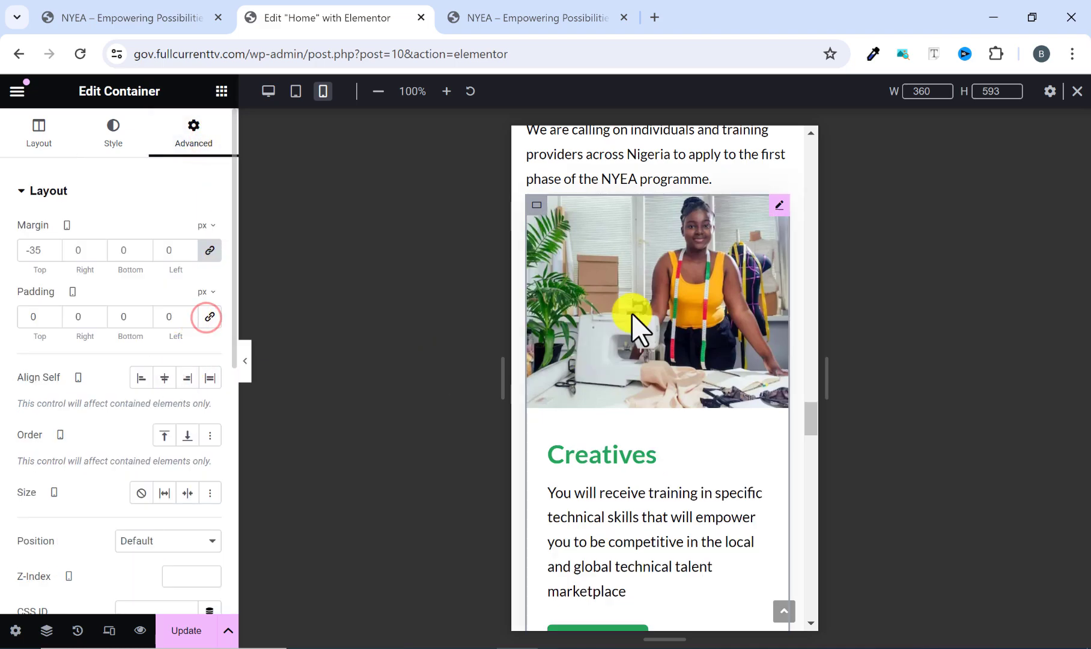
pyautogui.scroll(-9, 768, 327)
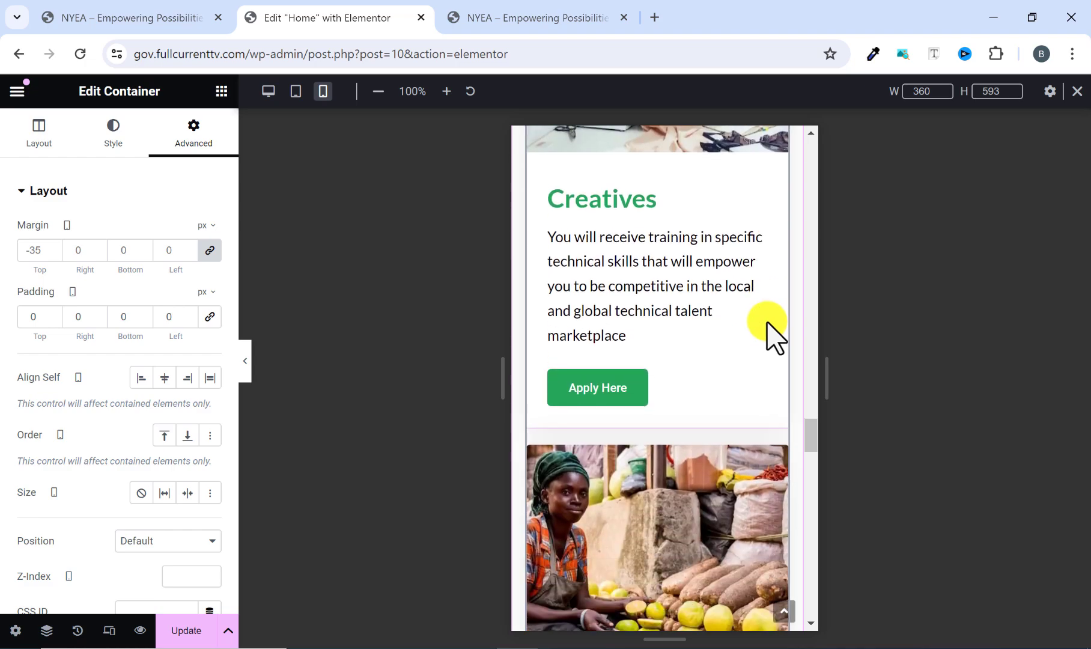
pyautogui.scroll(-10, 767, 324)
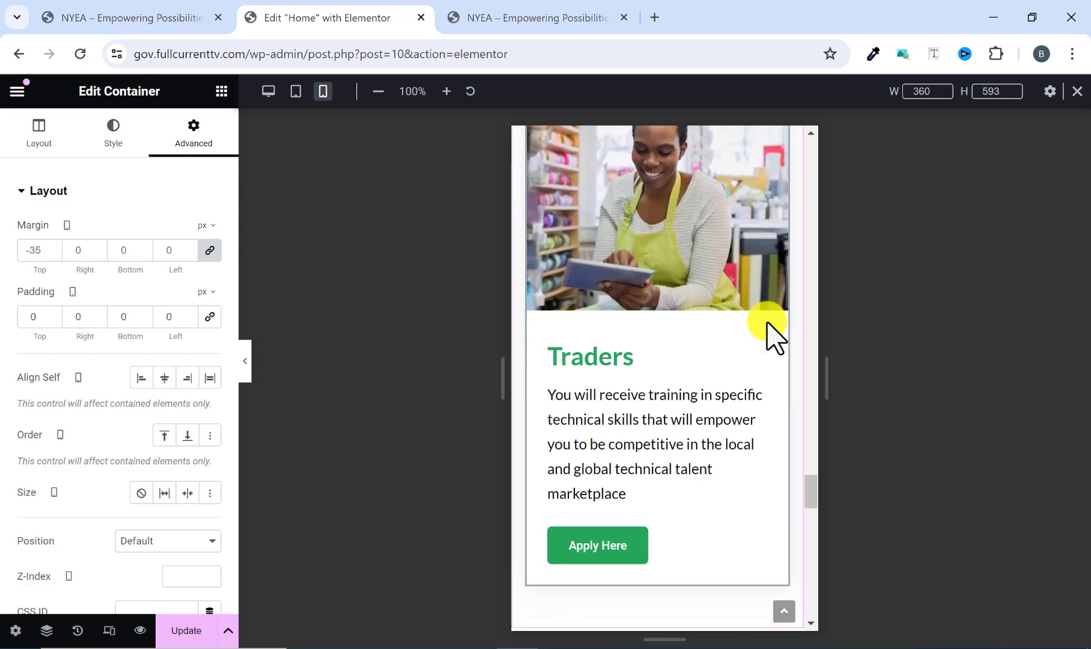
# Set the mobile content width of the "Come partner with us" container to 90%.
pyautogui.scroll(-5, 760, 325)
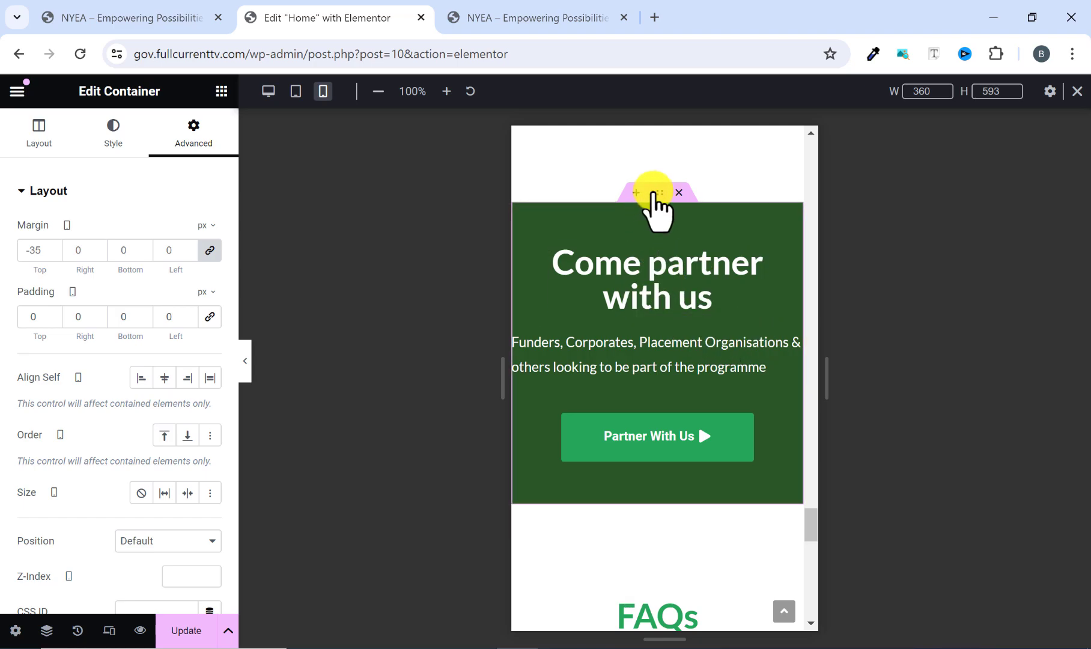
pyautogui.click(654, 192)
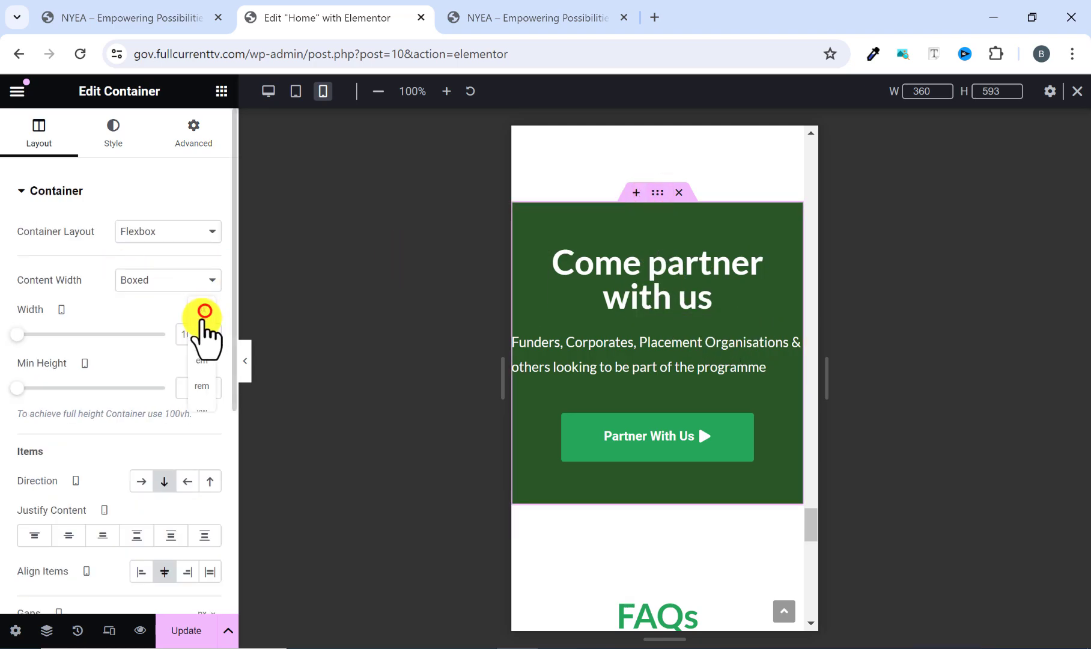
pyautogui.click(205, 310)
pyautogui.click(163, 334)
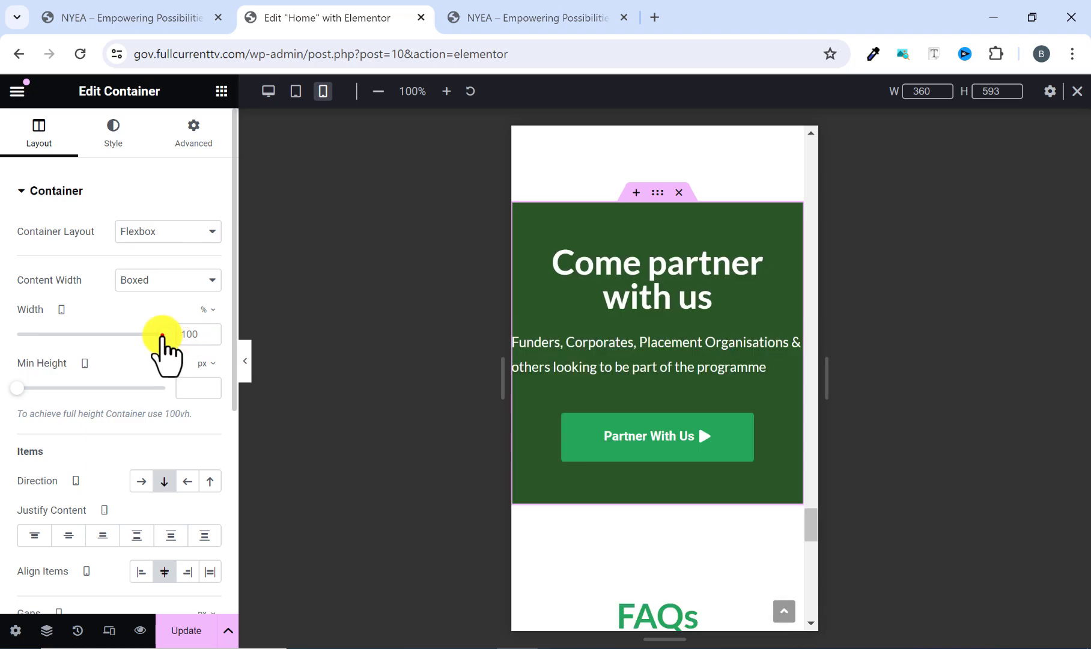
pyautogui.moveTo(162, 336); pyautogui.dragTo(149, 335)
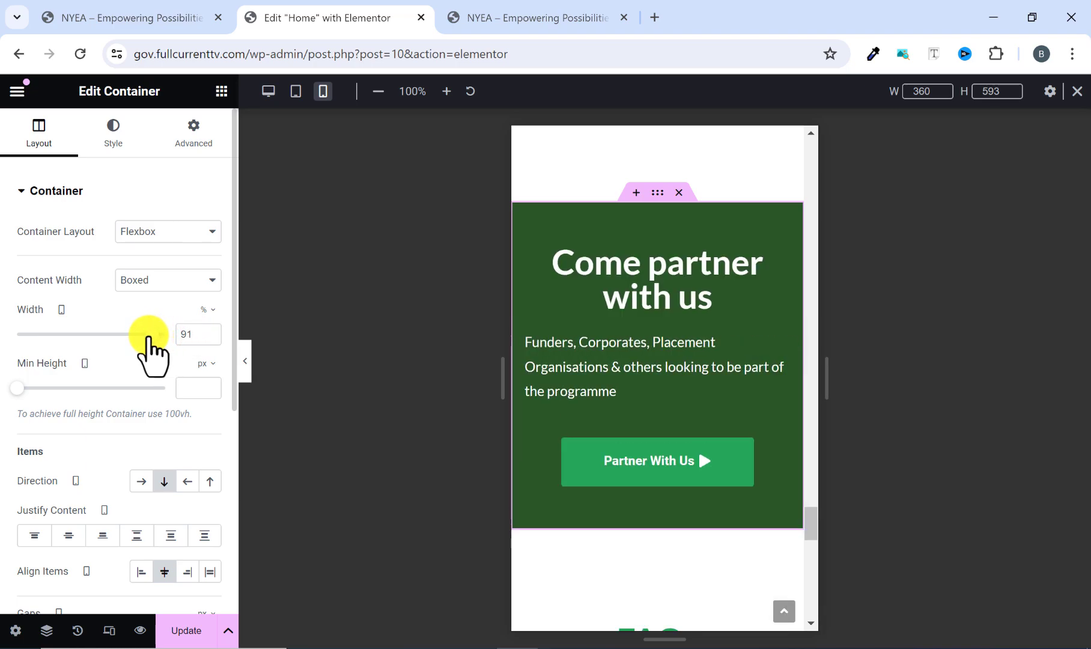
pyautogui.click(210, 338)
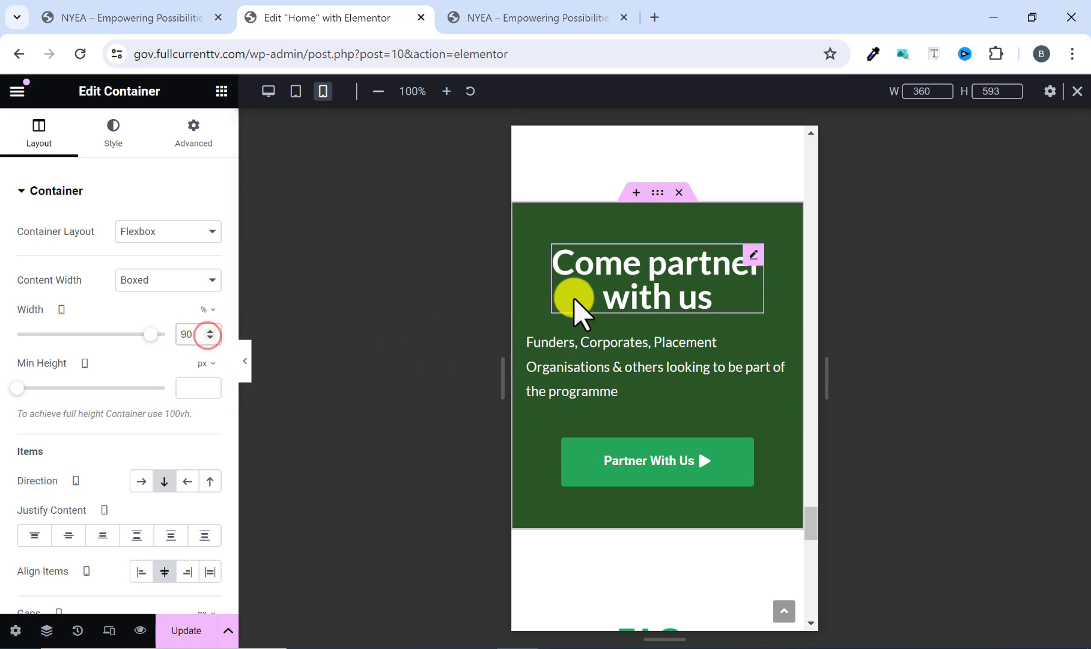
# Center-align the "Funders, Corporates, Placement Organisations" paragraph under the "Come partner with us" heading.
pyautogui.scroll(-6, 575, 295)
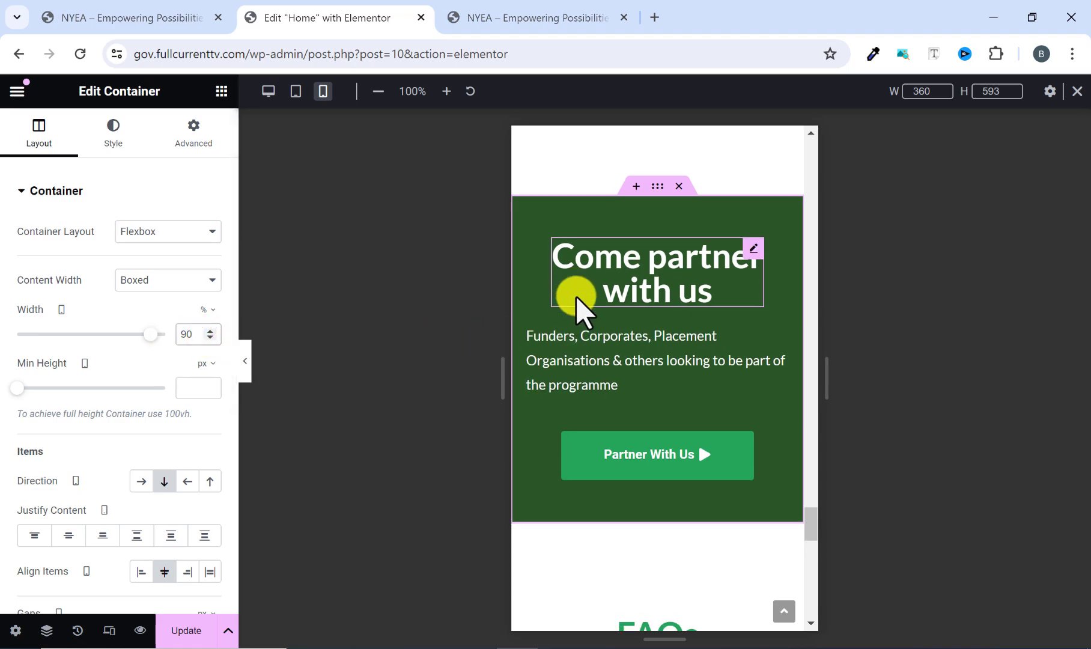
pyautogui.scroll(3, 575, 295)
pyautogui.scroll(2, 575, 296)
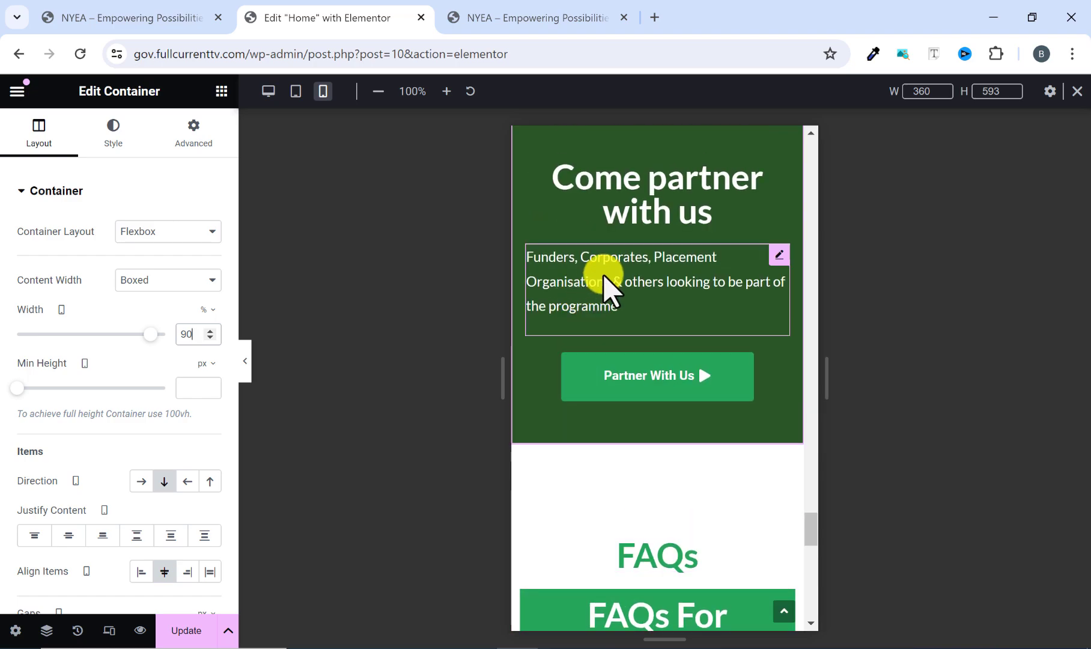
pyautogui.click(656, 259)
pyautogui.click(113, 139)
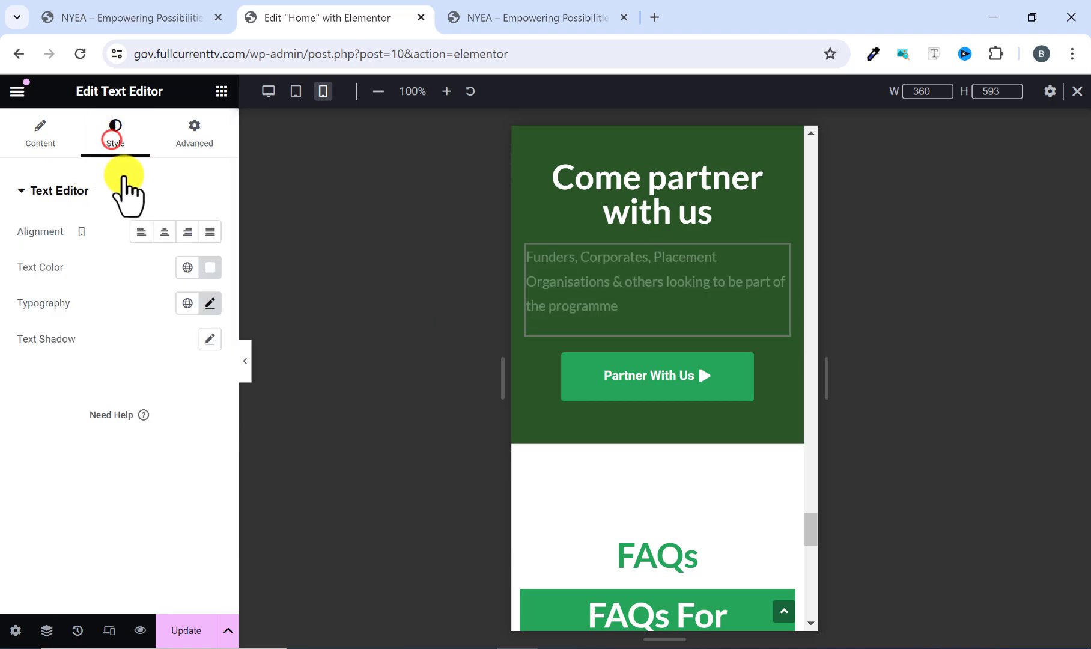
pyautogui.click(164, 231)
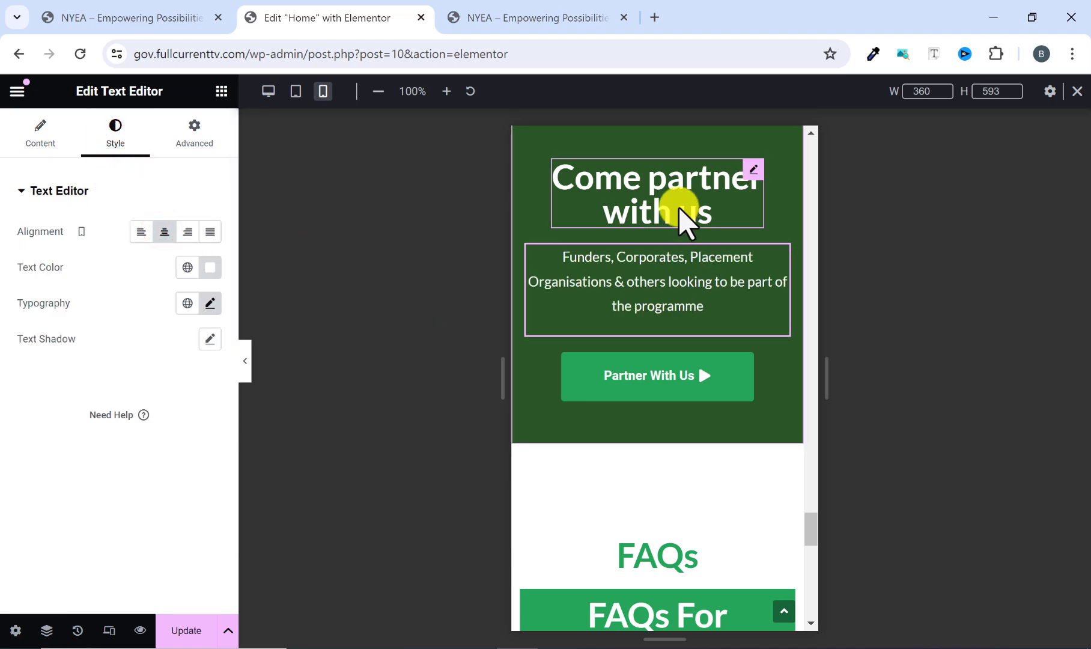
pyautogui.scroll(6, 635, 263)
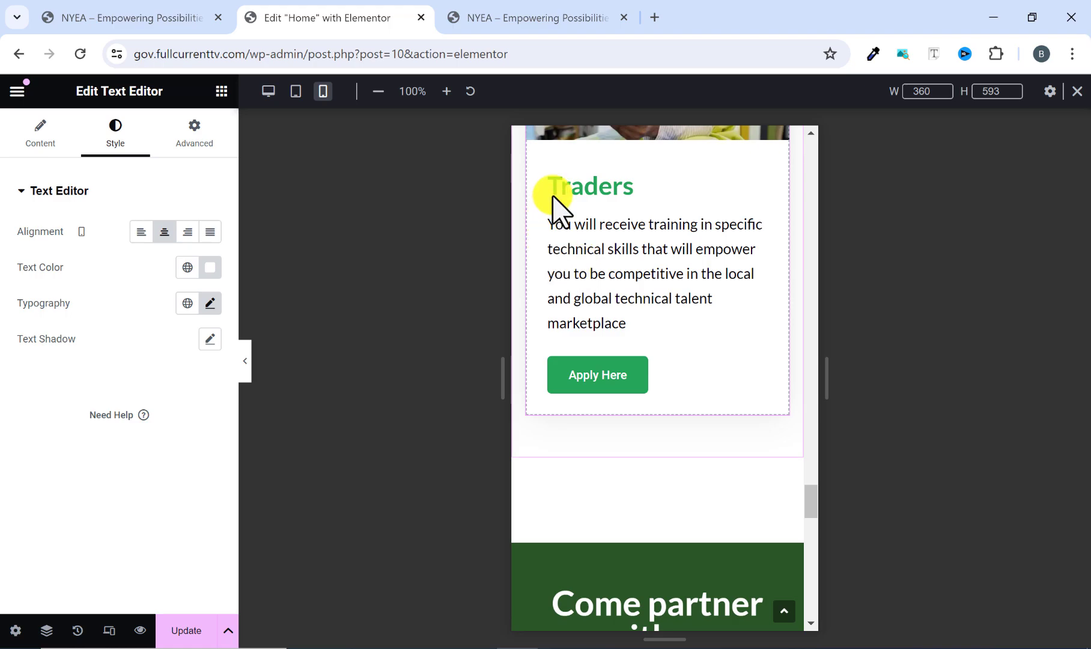
# Examine the mobile layout of the "Come partner with us" section and the FAQs heading and accordions below it.
pyautogui.scroll(-3, 594, 453)
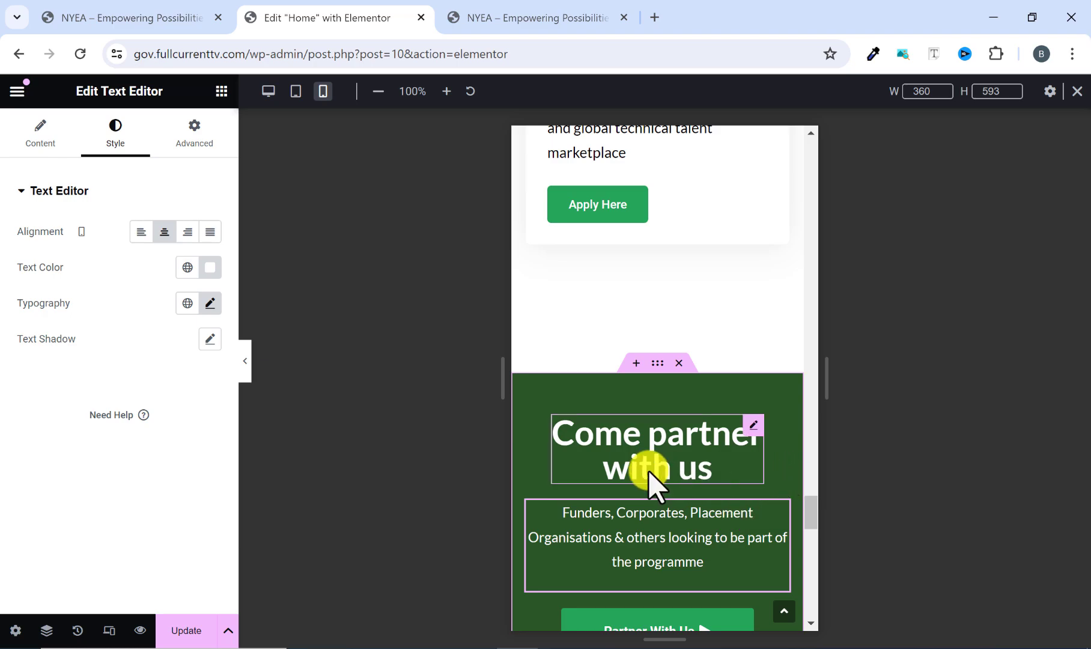
pyautogui.scroll(-3, 661, 499)
pyautogui.scroll(-4, 646, 457)
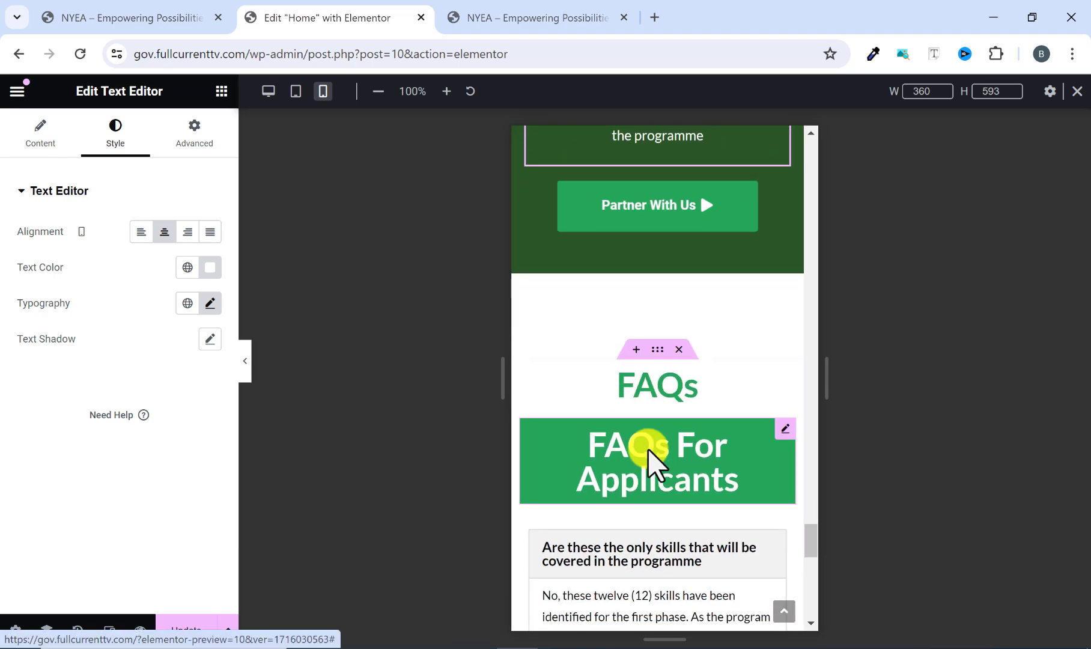
pyautogui.scroll(-3, 650, 438)
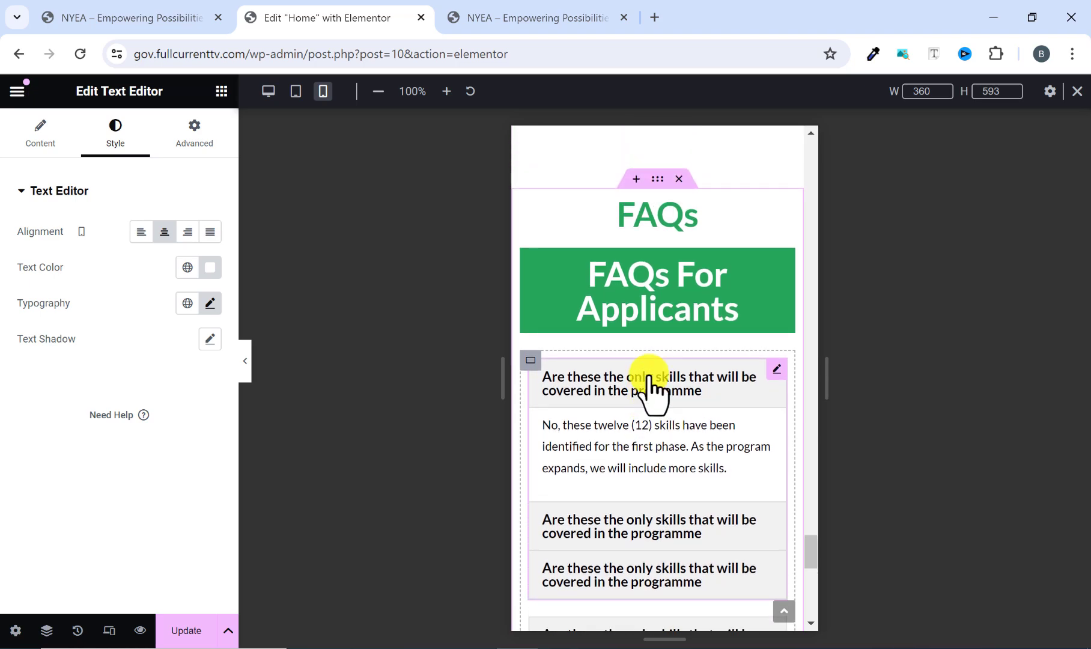
pyautogui.scroll(-10, 654, 319)
pyautogui.scroll(5, 651, 319)
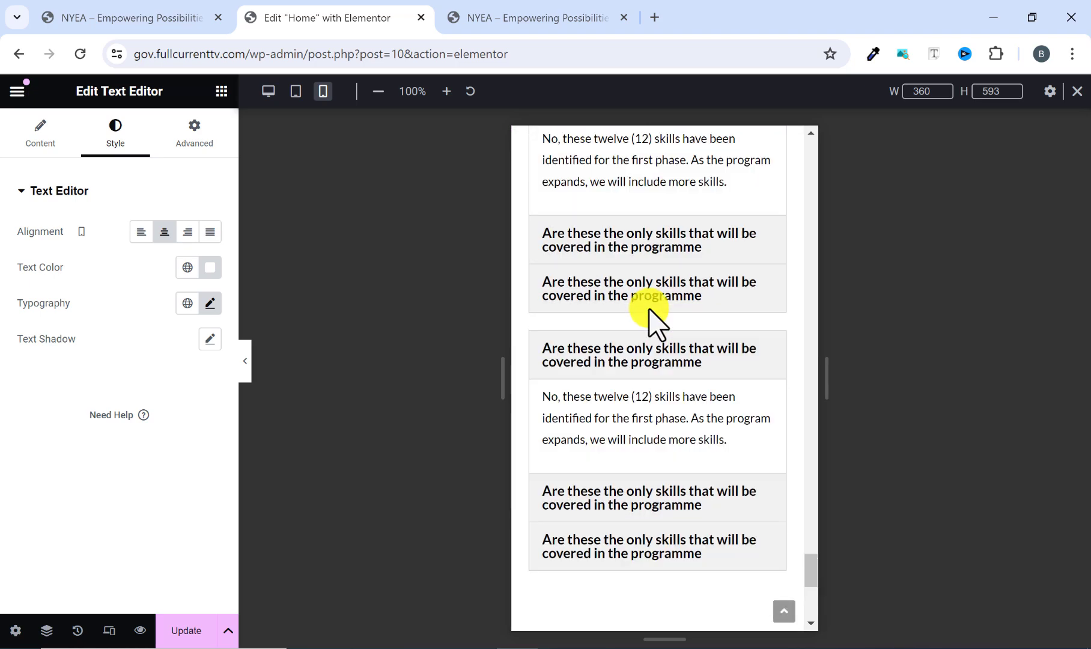
pyautogui.scroll(6, 651, 319)
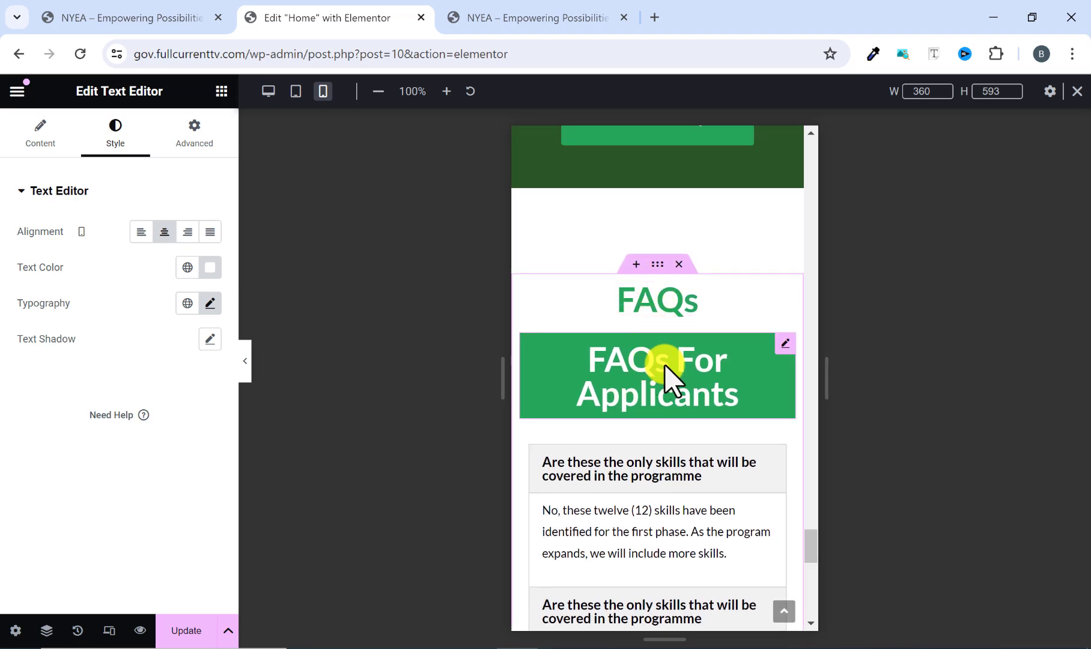
pyautogui.click(692, 364)
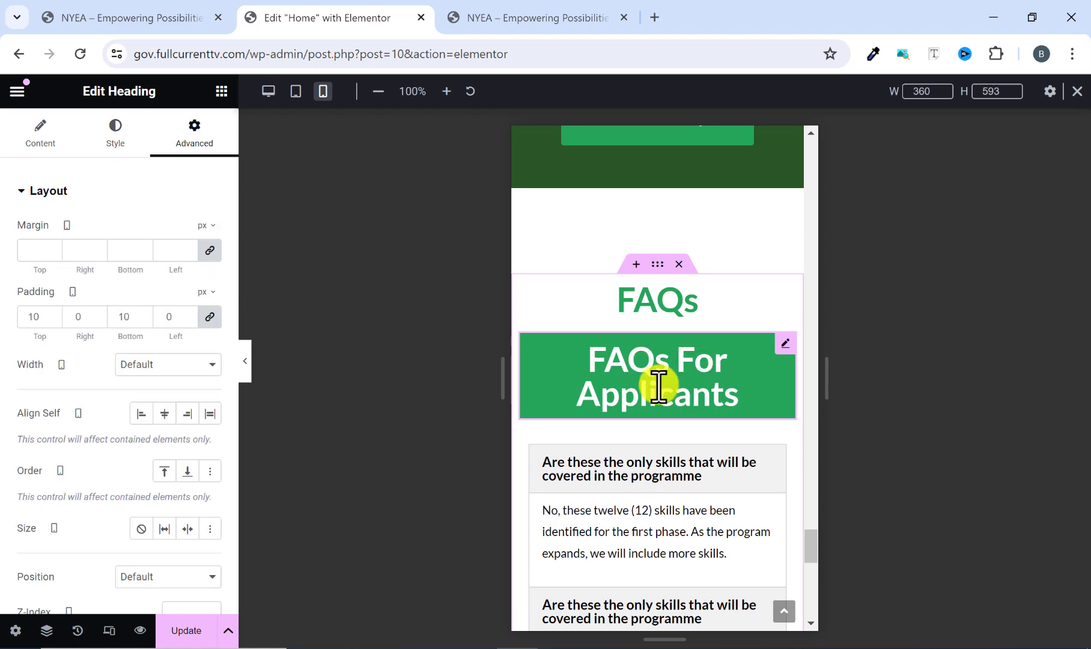
pyautogui.scroll(-5, 652, 386)
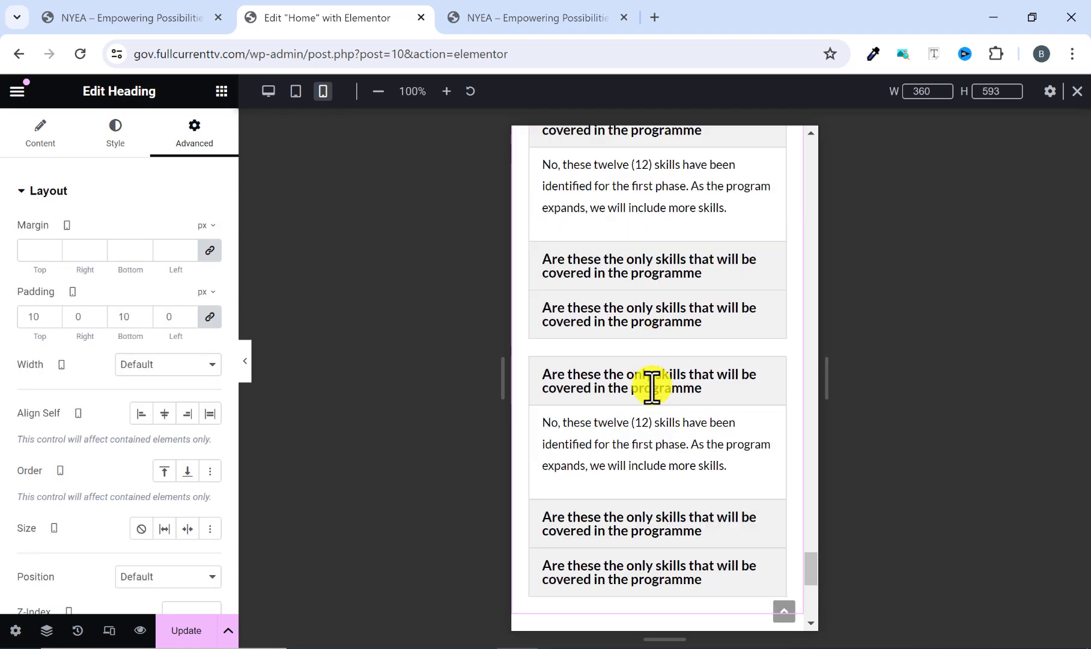
pyautogui.scroll(15, 651, 386)
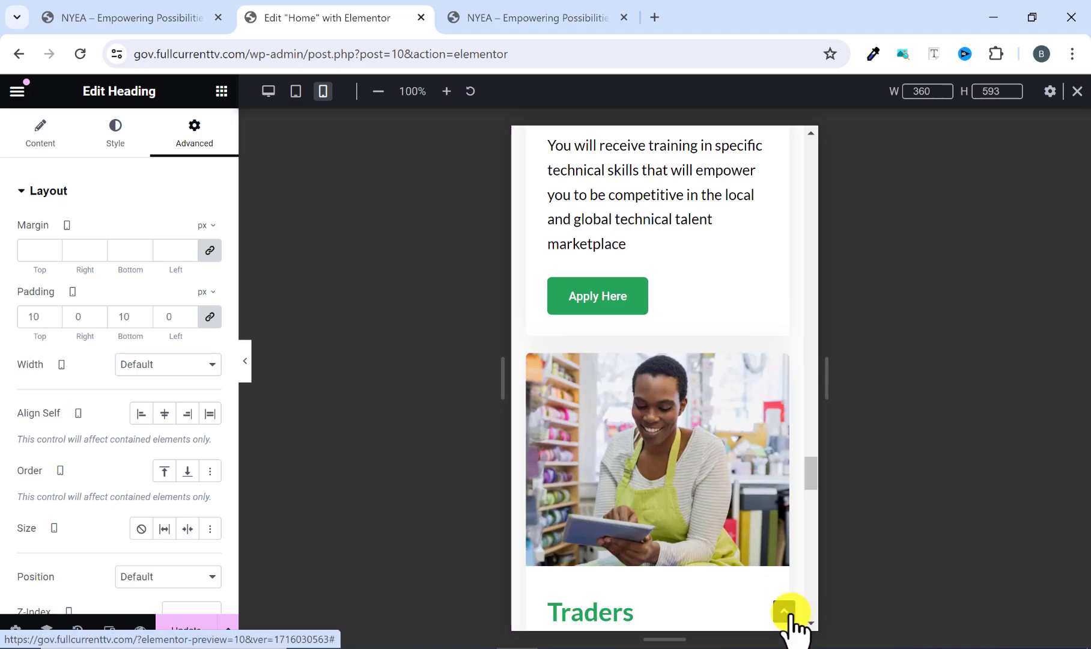
# Check the mobile layout from the hero section down to the Programme Fellowship section and save the page changes.
pyautogui.click(785, 611)
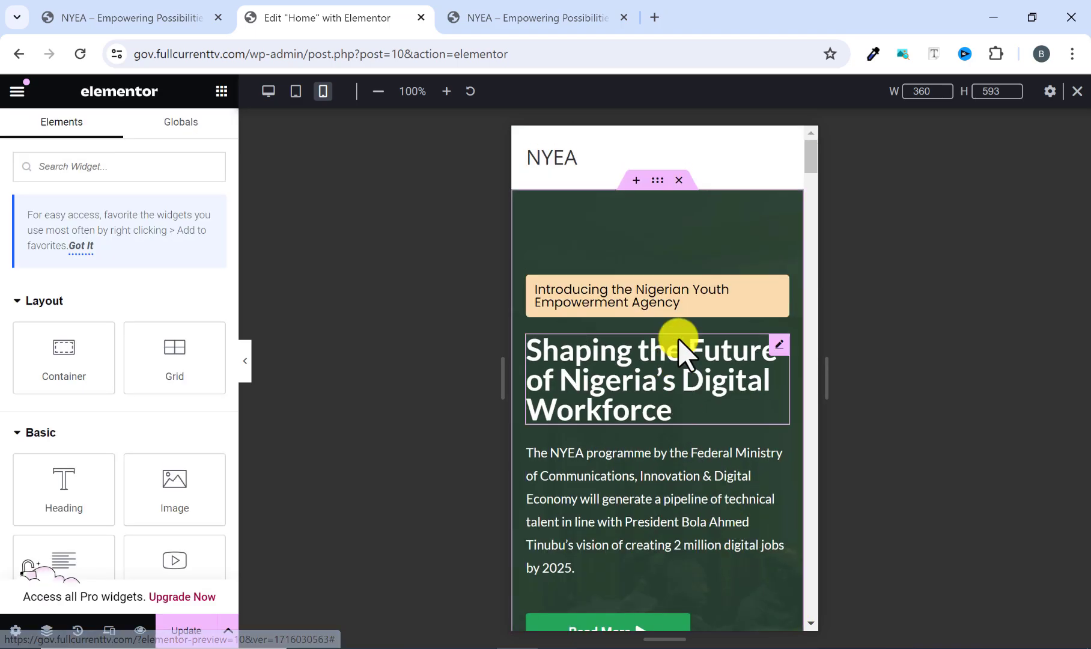
pyautogui.scroll(-4, 678, 337)
pyautogui.scroll(4, 679, 330)
pyautogui.scroll(-10, 672, 264)
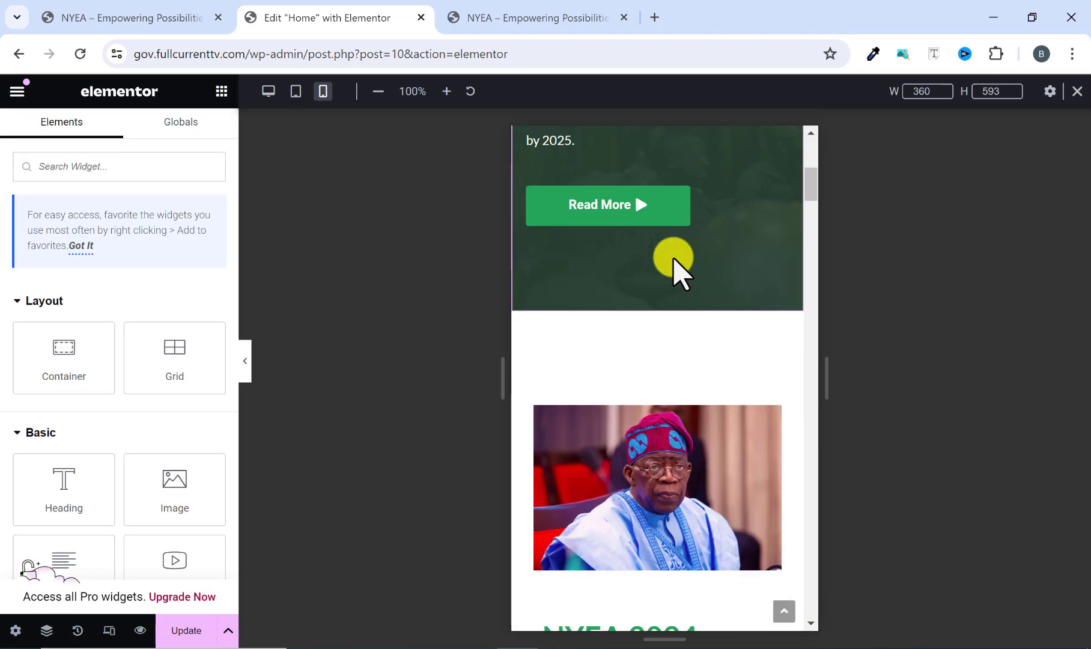
pyautogui.scroll(-15, 672, 265)
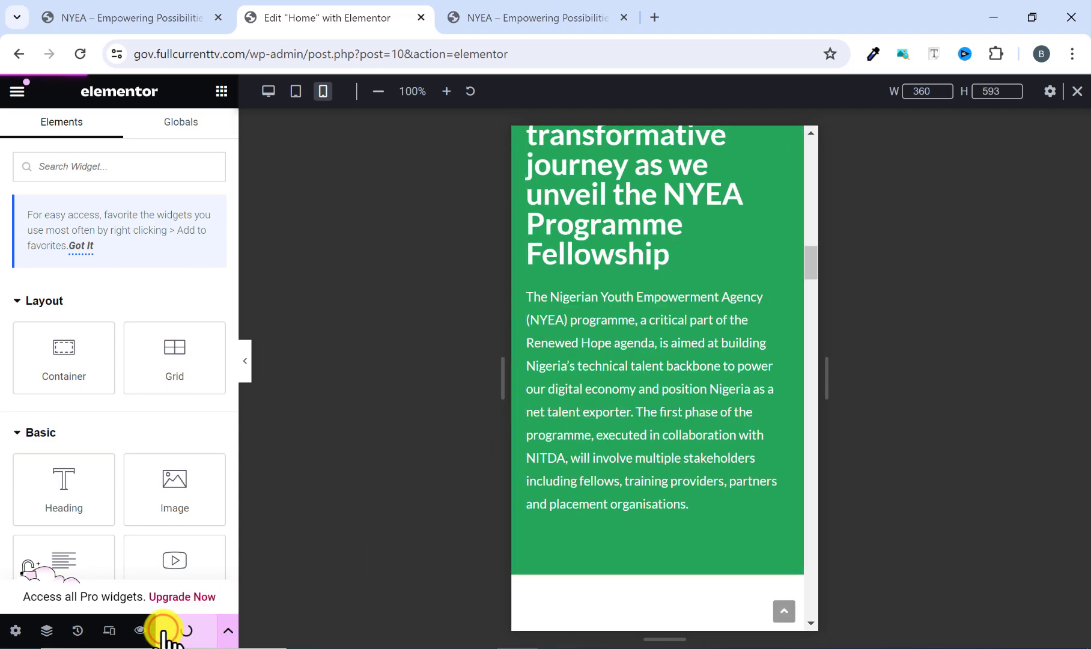
pyautogui.scroll(7, 565, 495)
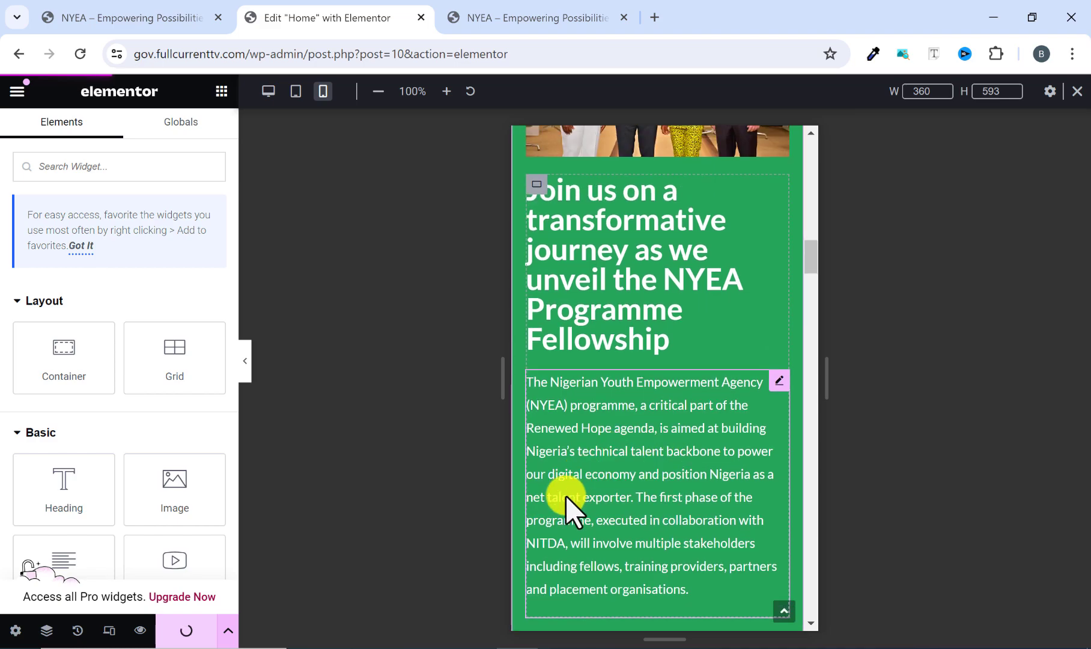
pyautogui.scroll(4, 657, 394)
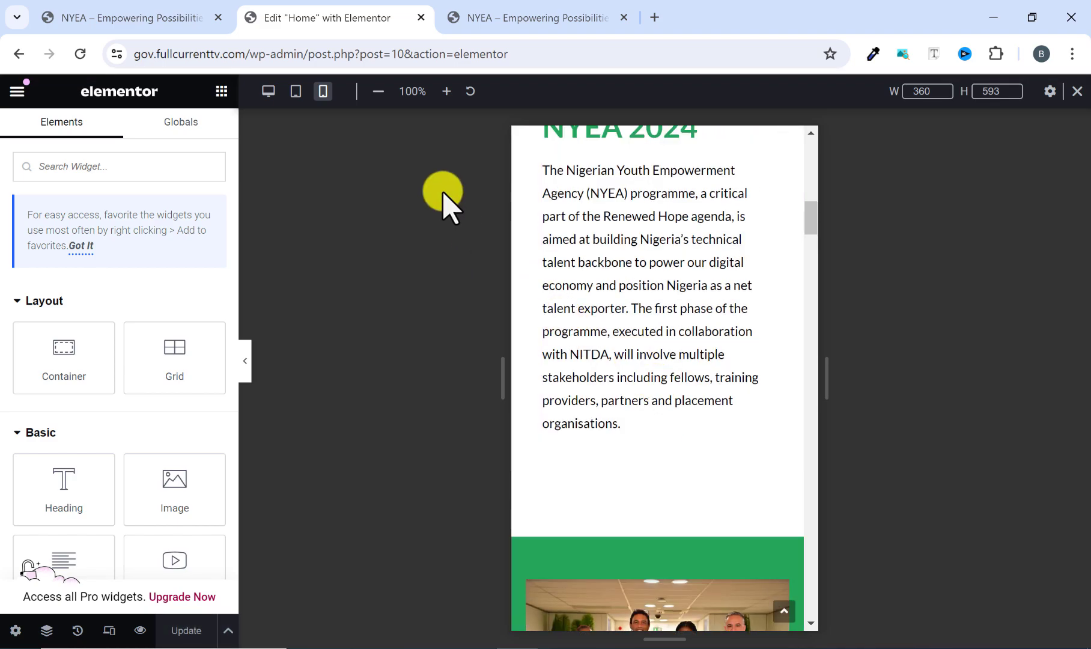
# Switch to the tablet portrait preview and set the width of the "Shaping the Future of Nigeria's Digital Workforce" heading to Full Width (100%).
pyautogui.click(298, 93)
pyautogui.scroll(10, 479, 276)
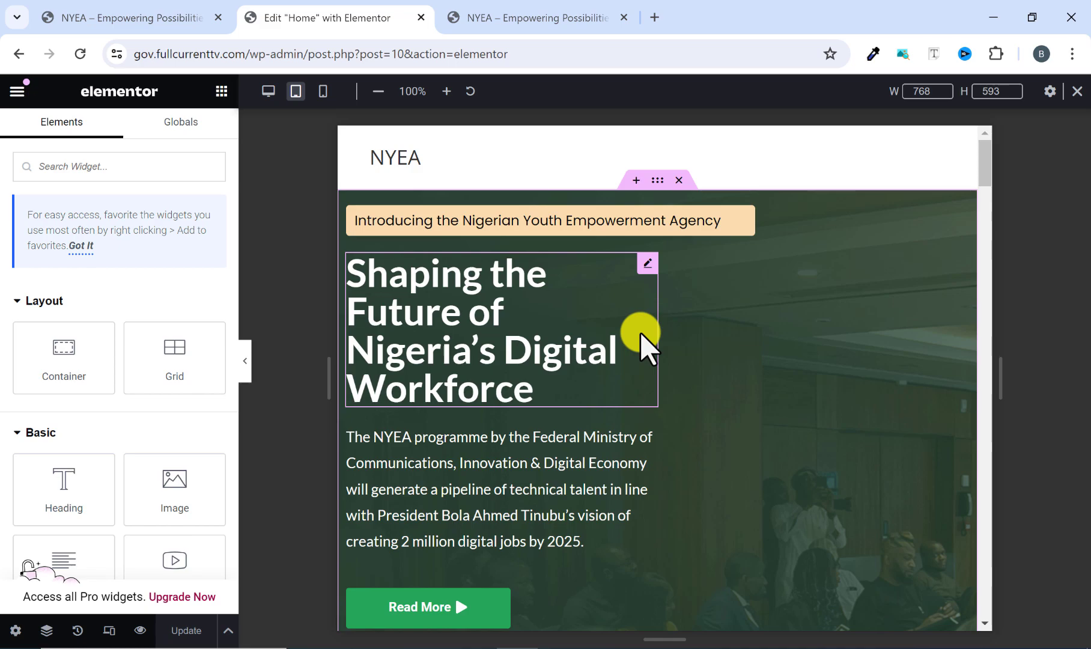
pyautogui.scroll(-3, 512, 327)
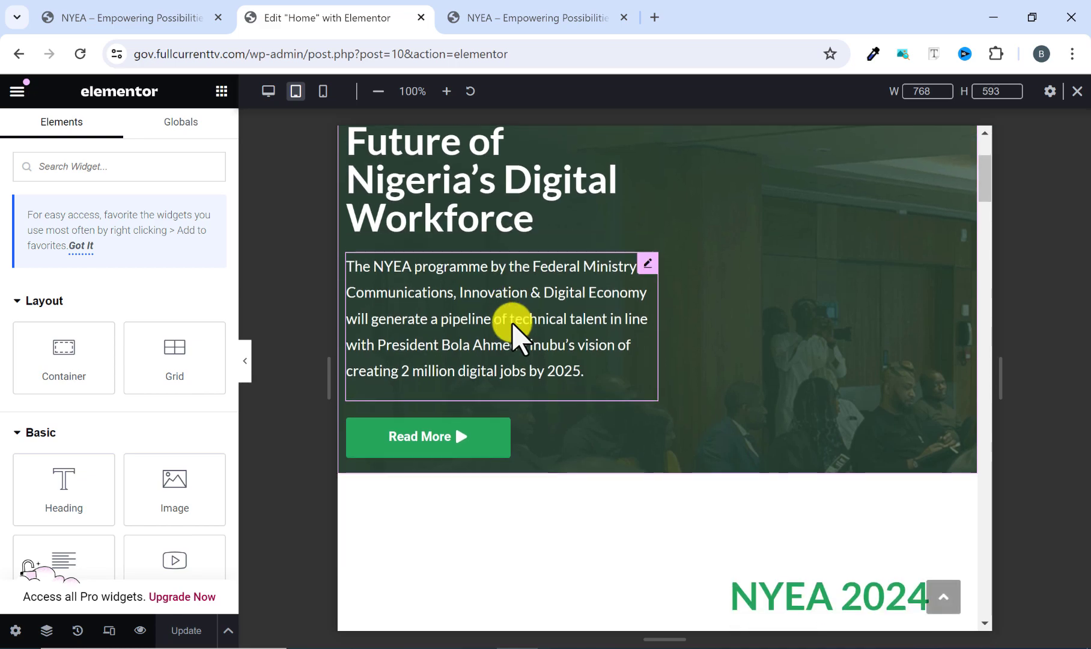
pyautogui.scroll(3, 513, 324)
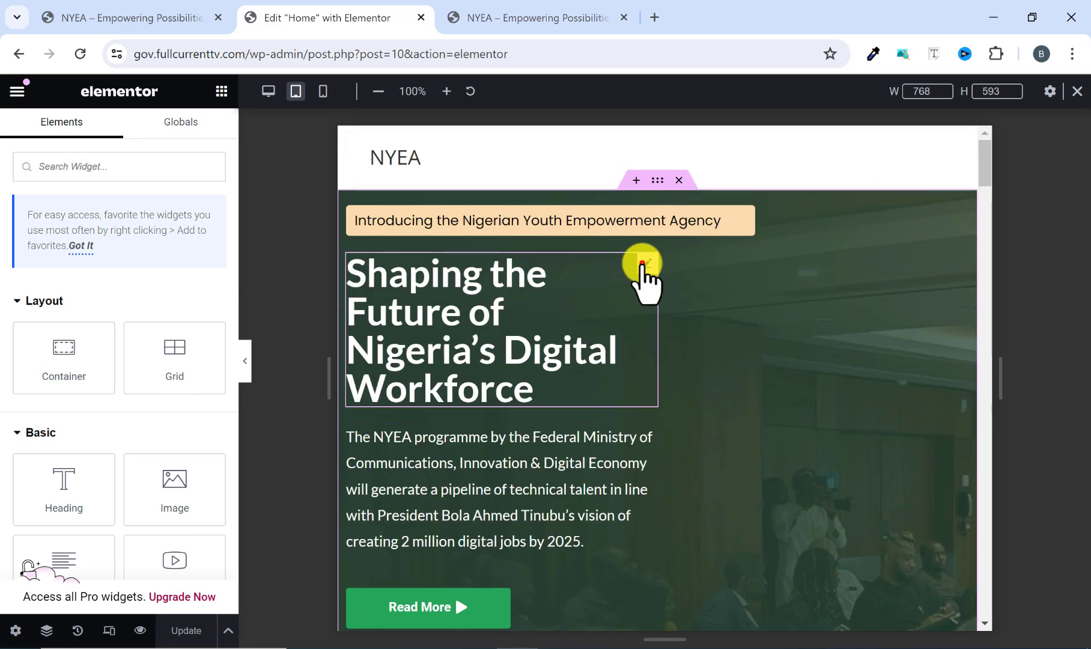
pyautogui.click(647, 265)
pyautogui.click(192, 137)
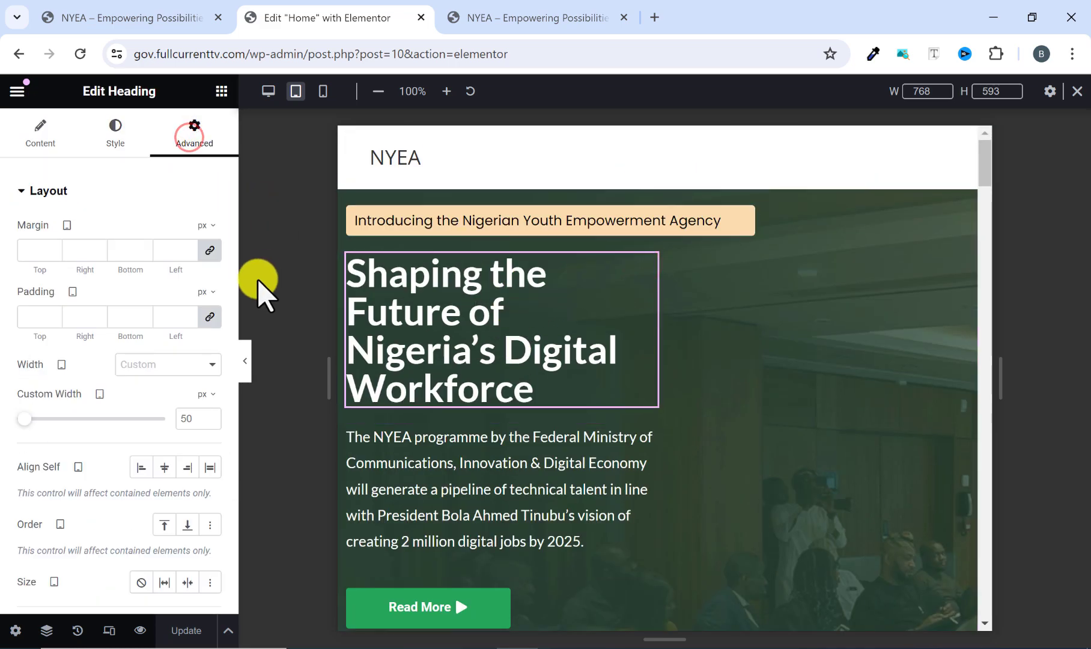
pyautogui.click(182, 364)
pyautogui.click(158, 395)
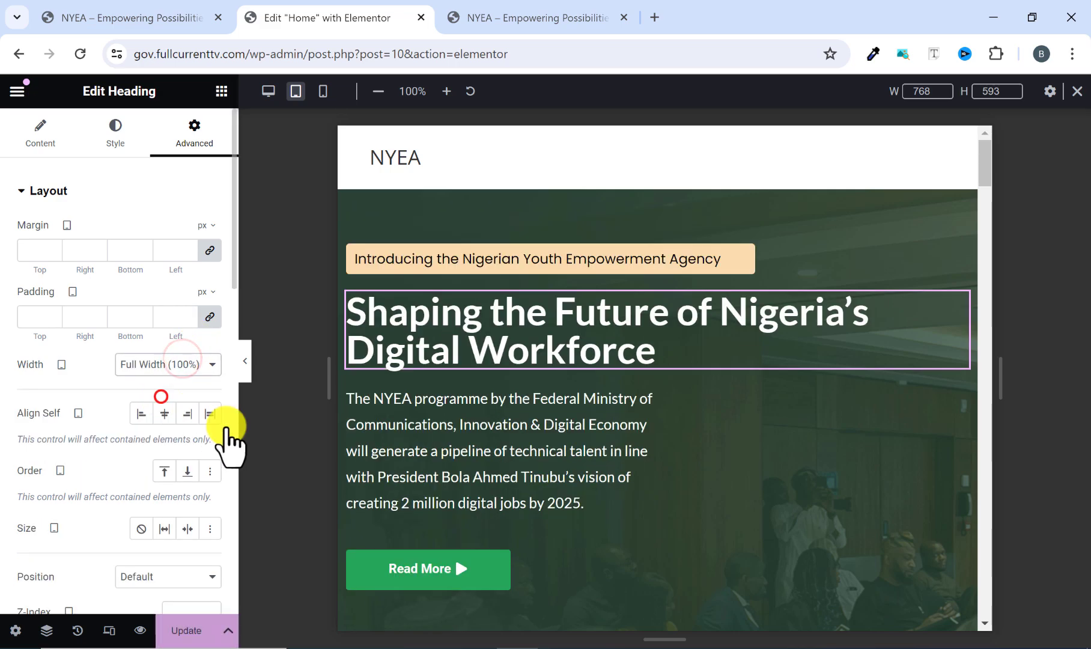
# Set the tablet width of the hero paragraph under the main heading to Full Width (100%).
pyautogui.click(505, 455)
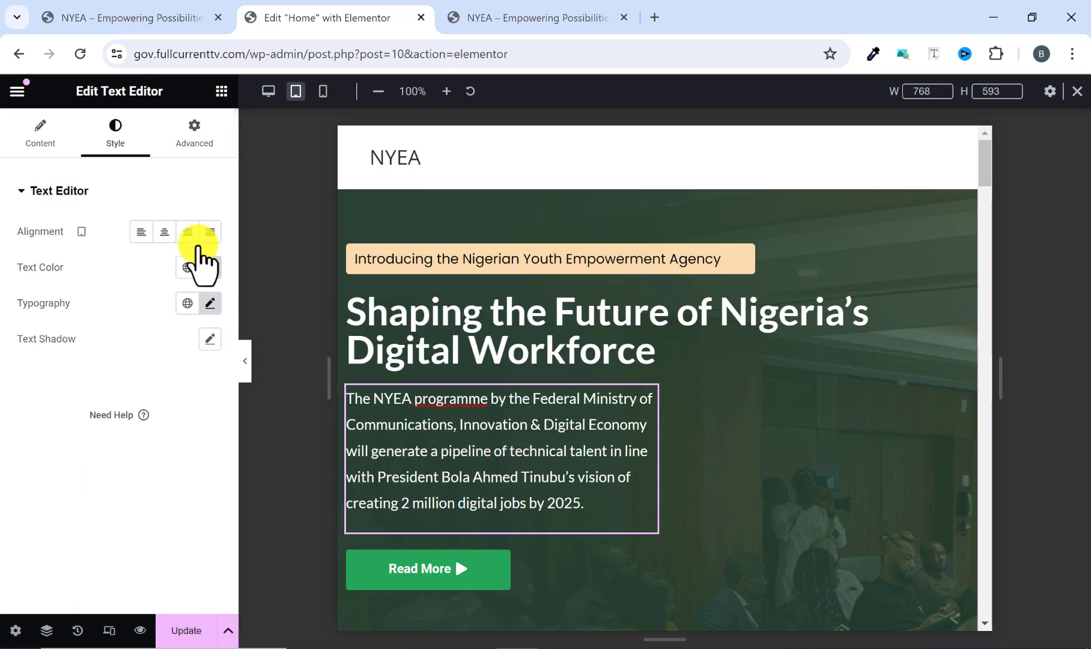
pyautogui.click(195, 135)
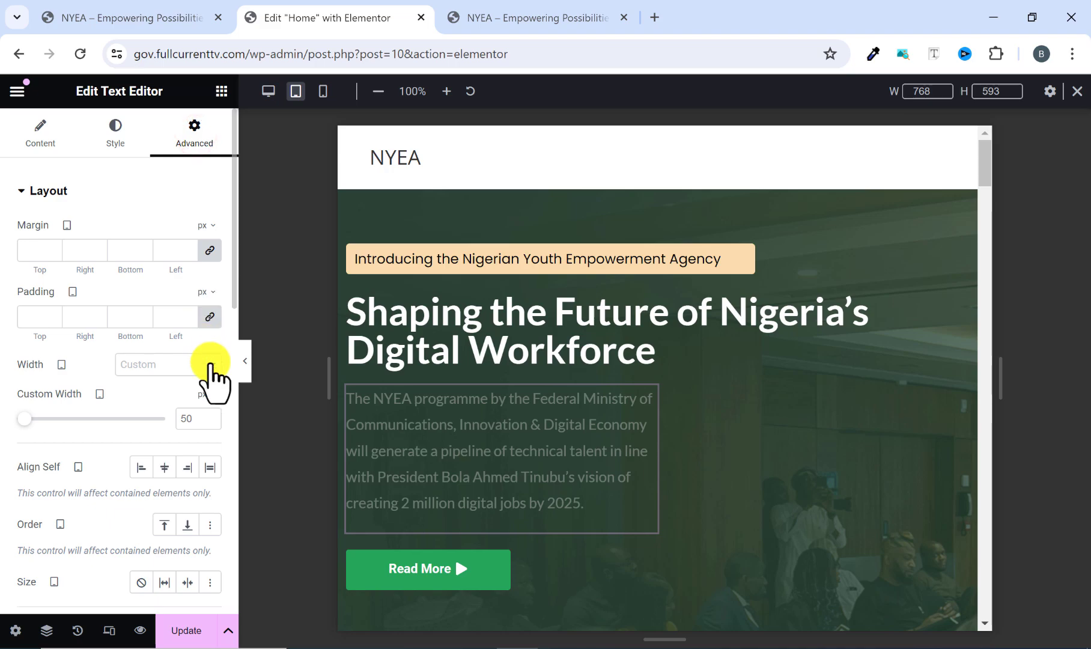
pyautogui.click(210, 364)
pyautogui.click(188, 396)
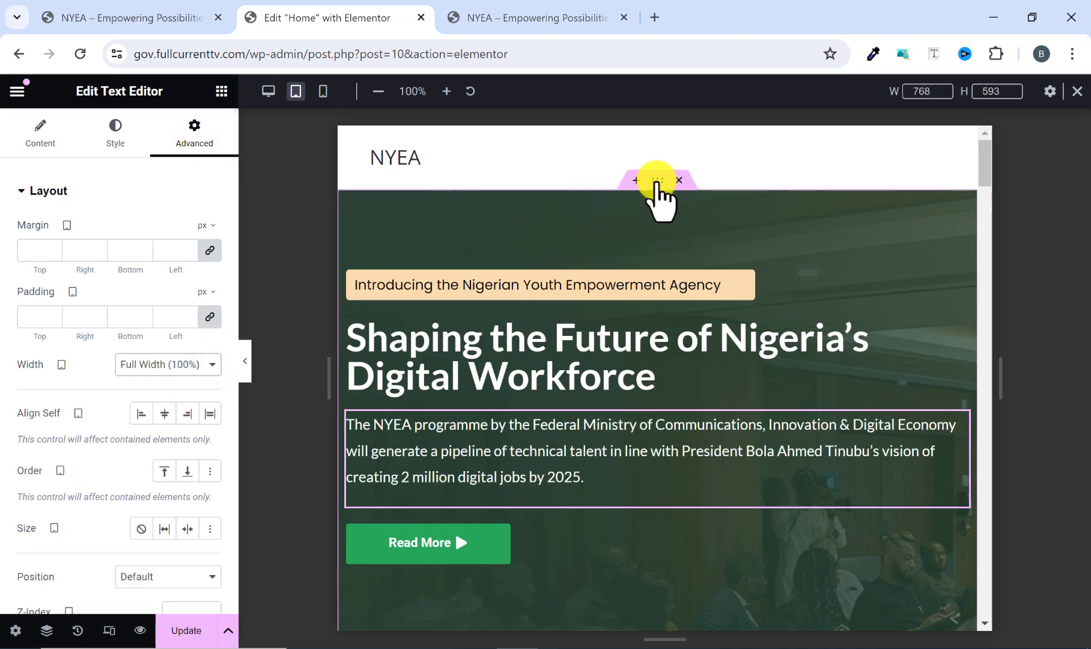
# Set the tablet content width of the hero container to 90%.
pyautogui.click(657, 180)
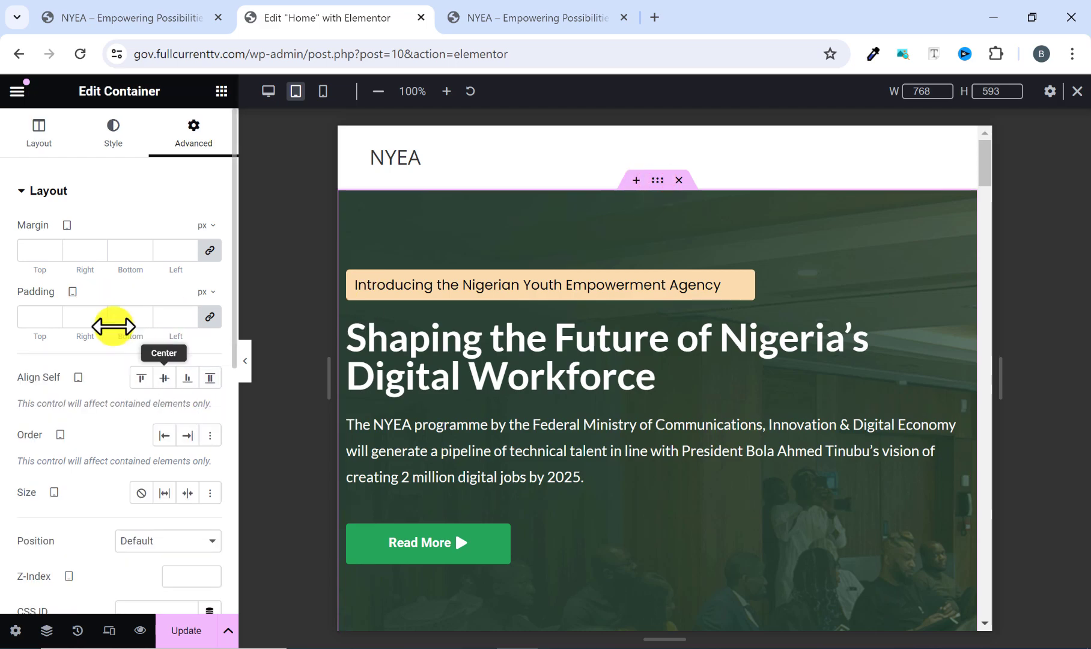
pyautogui.click(38, 147)
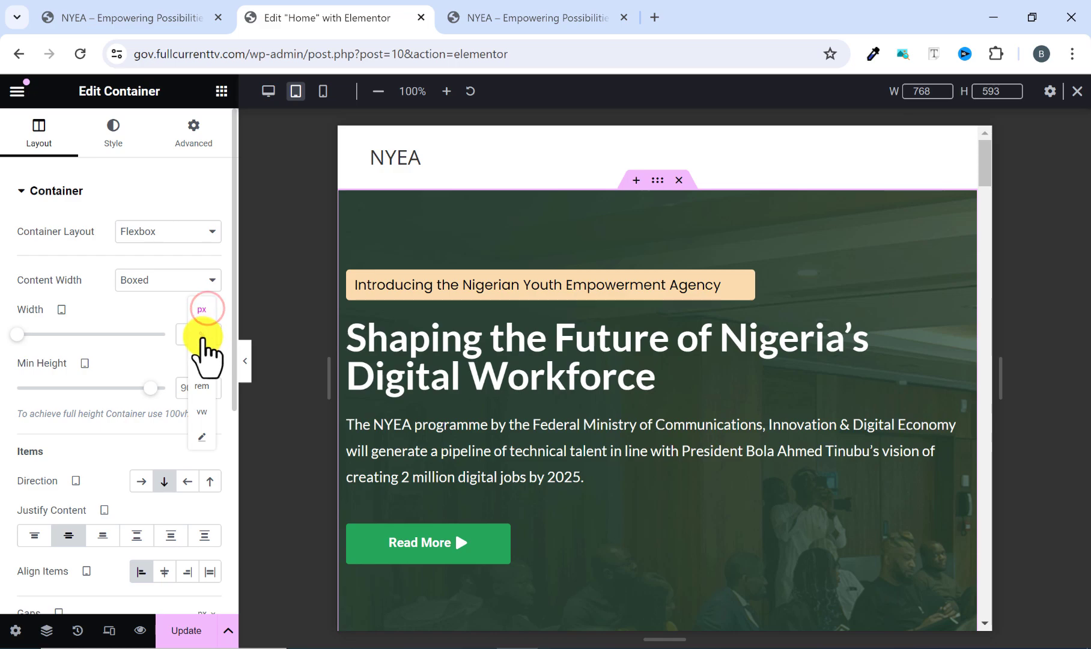
pyautogui.click(202, 335)
pyautogui.click(155, 334)
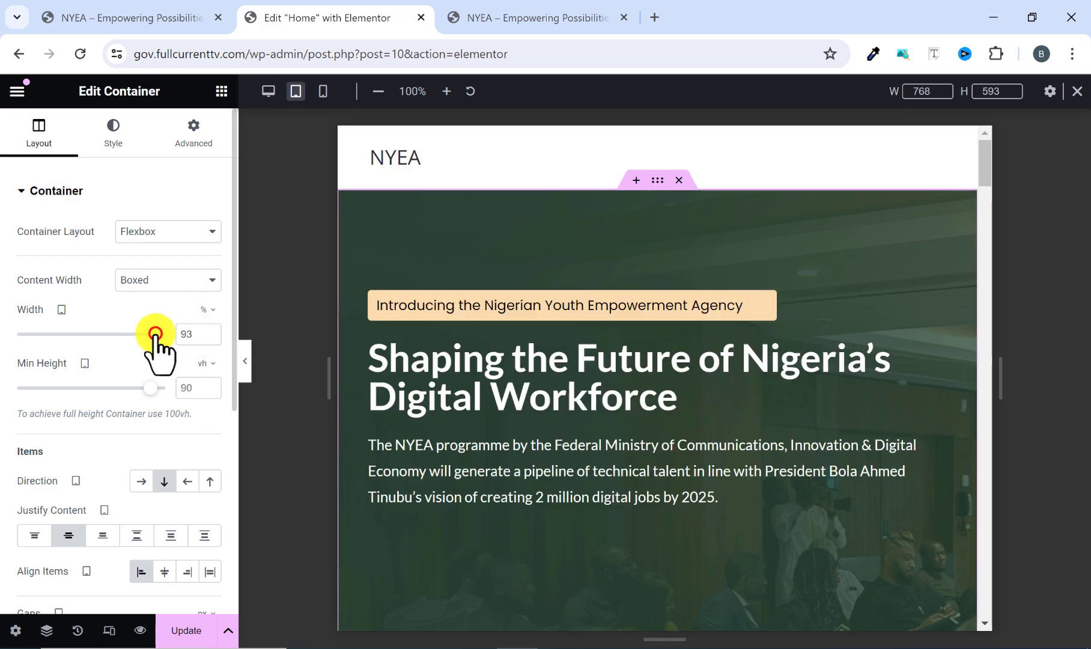
pyautogui.click(210, 334)
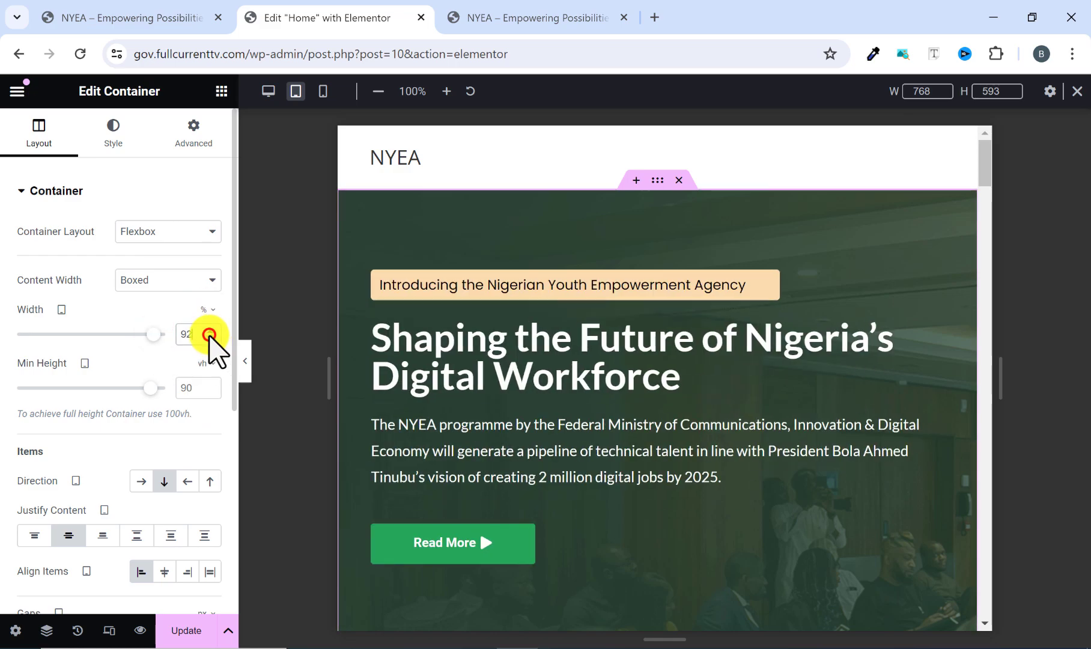
pyautogui.click(210, 334)
pyautogui.click(210, 334)
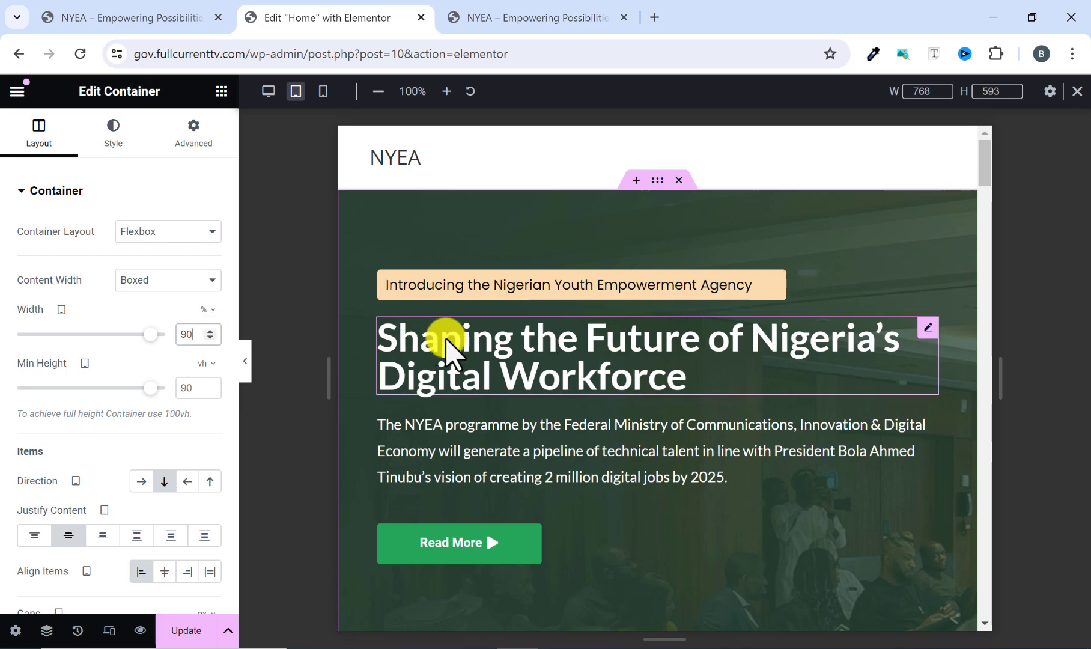
# Set the tablet direction of the NYEA 2024 section's container to Column - vertical so its image and text stack.
pyautogui.scroll(-3, 448, 348)
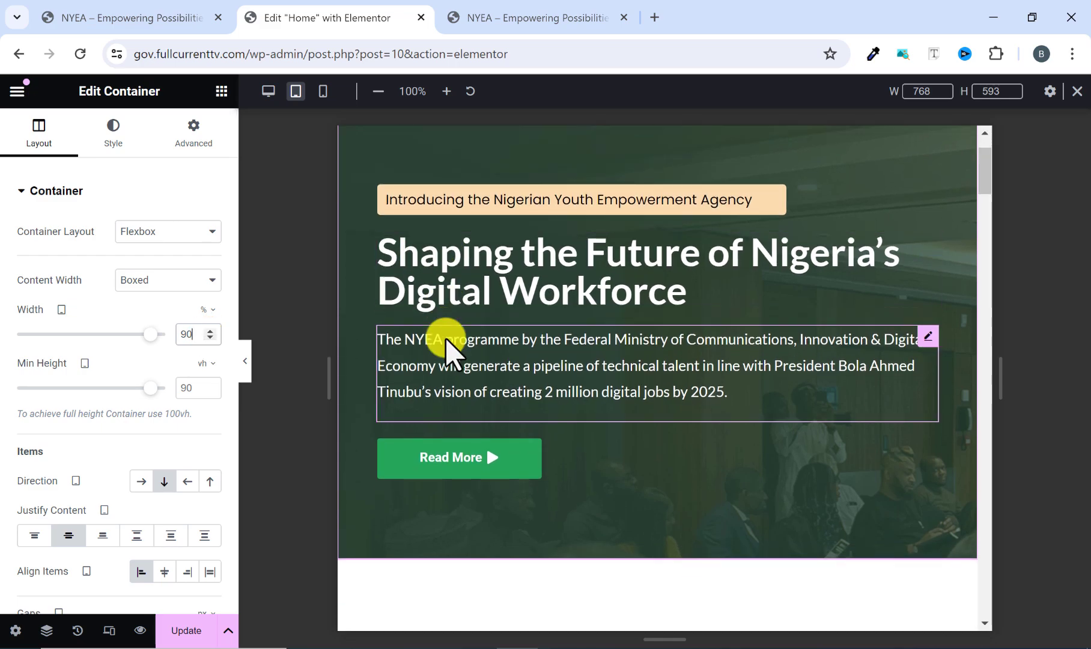
pyautogui.scroll(3, 445, 338)
pyautogui.scroll(-8, 446, 349)
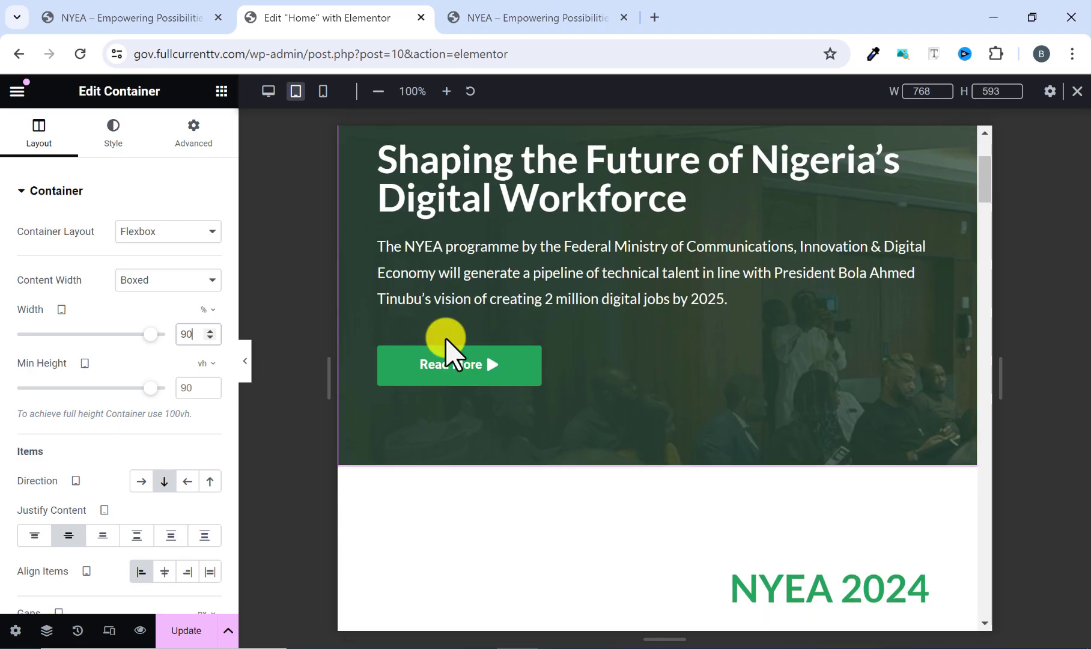
pyautogui.scroll(-3, 474, 336)
pyautogui.scroll(3, 499, 316)
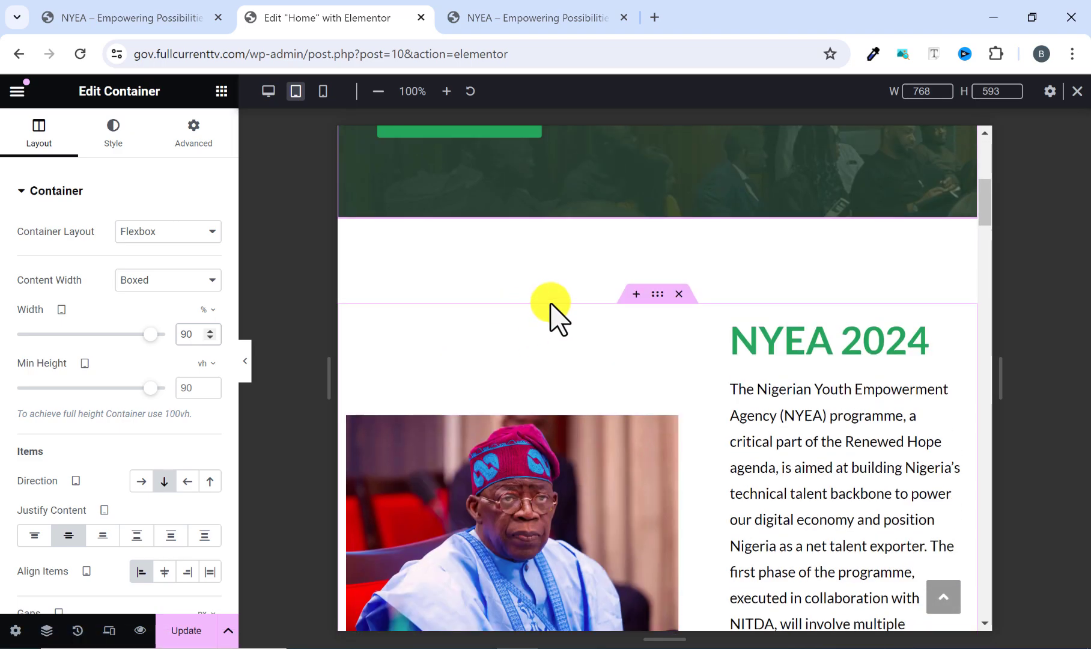
pyautogui.click(654, 292)
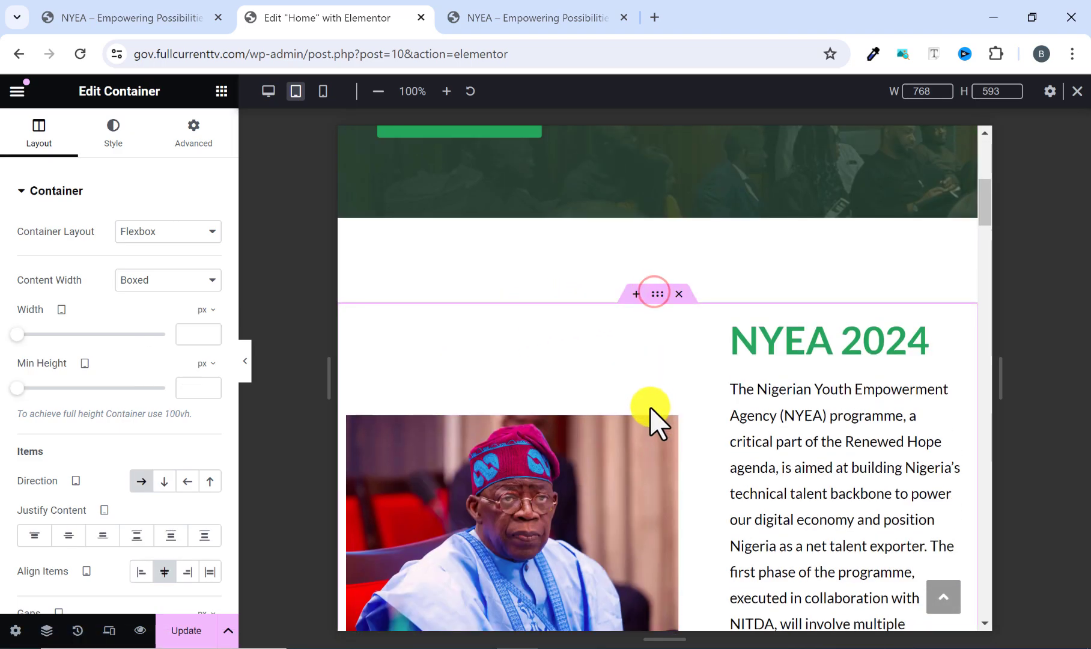
pyautogui.scroll(-1, 601, 420)
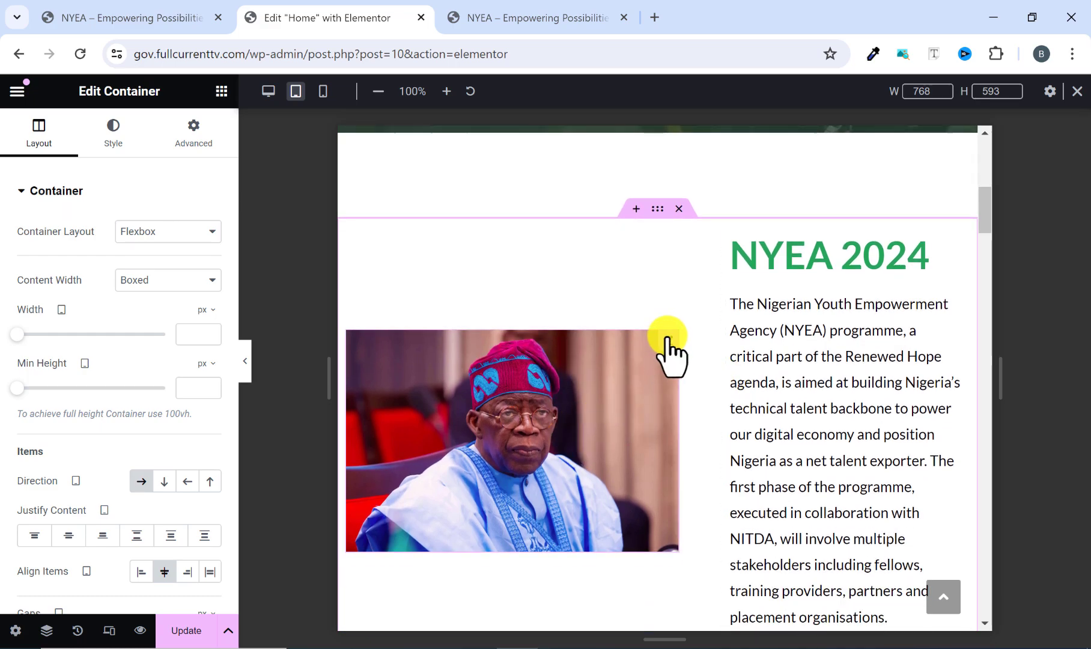
pyautogui.scroll(-1, 678, 376)
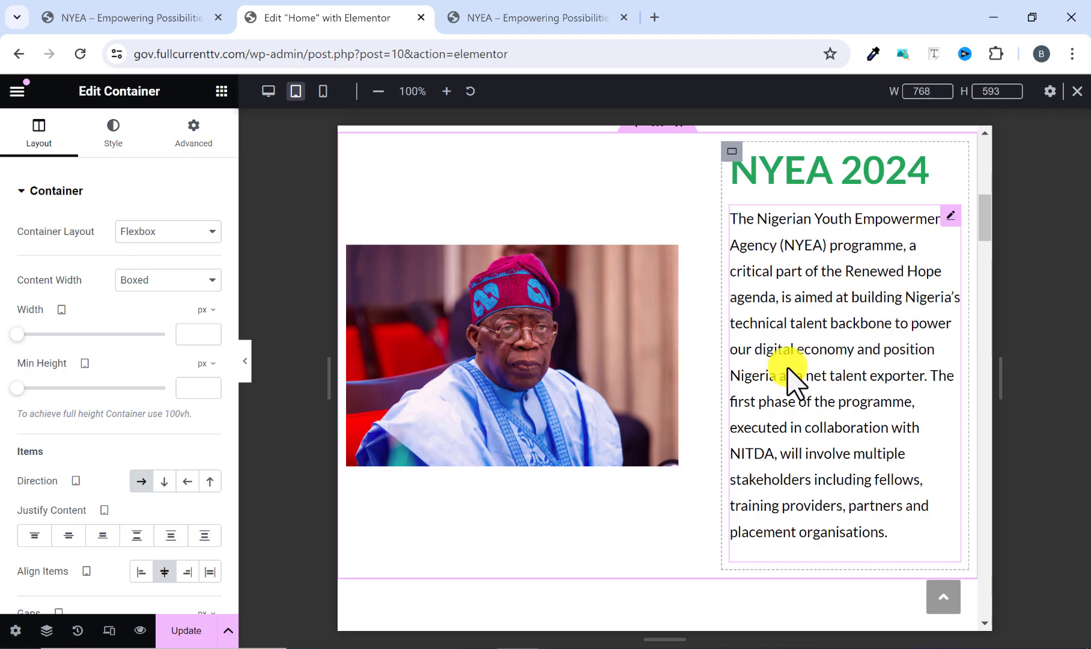
pyautogui.scroll(-3, 787, 379)
pyautogui.scroll(3, 784, 381)
pyautogui.scroll(3, 763, 387)
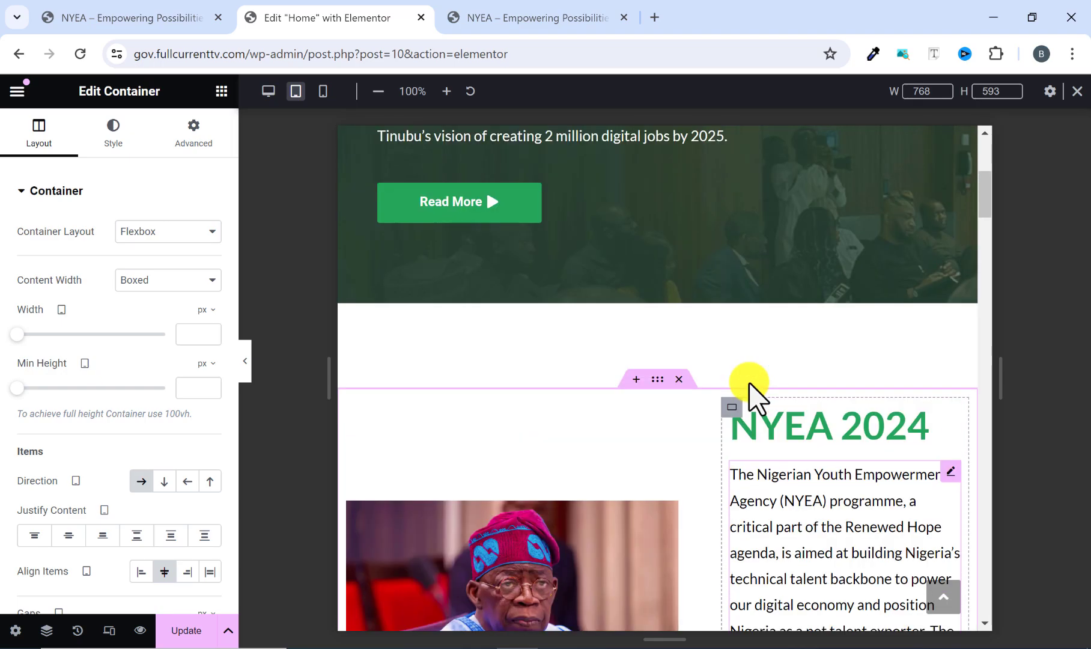
pyautogui.scroll(-1, 660, 421)
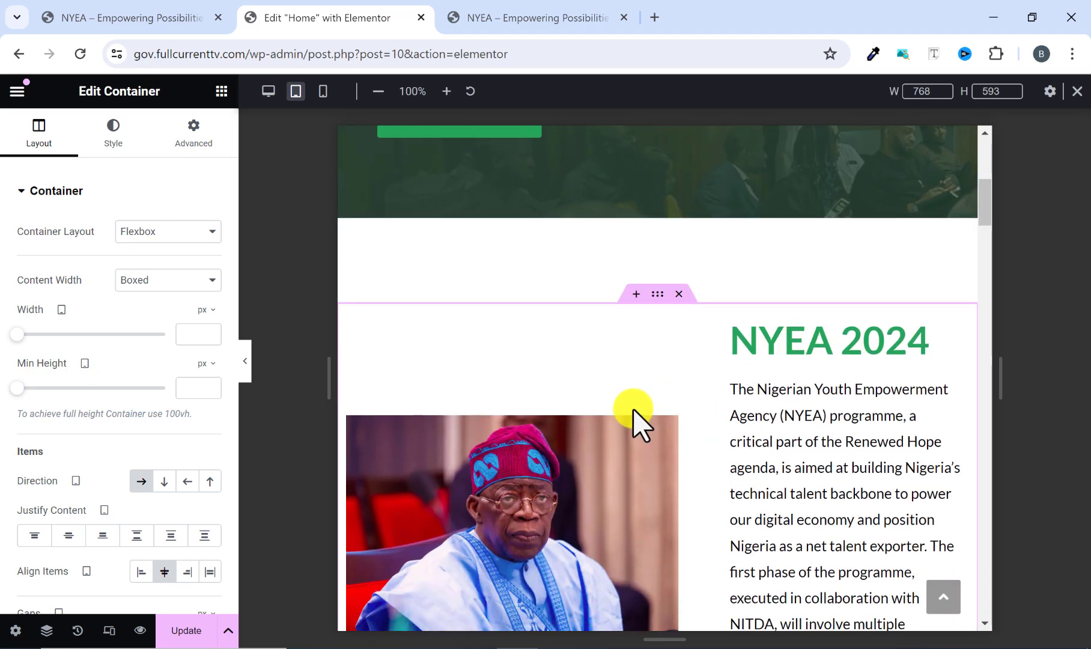
pyautogui.scroll(-3, 633, 409)
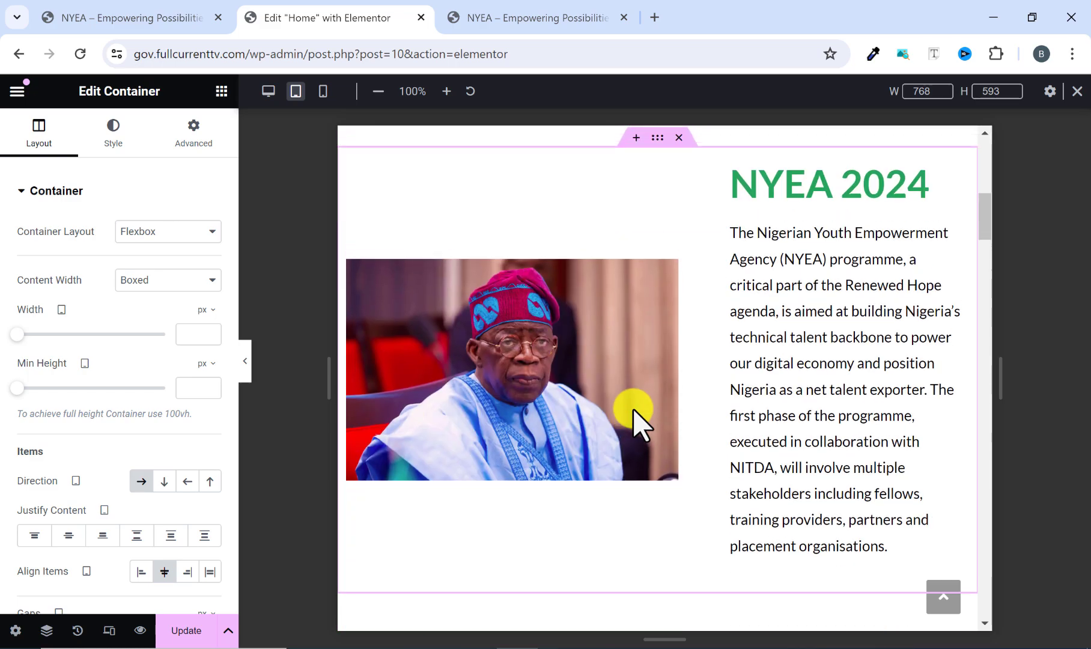
pyautogui.scroll(1, 638, 418)
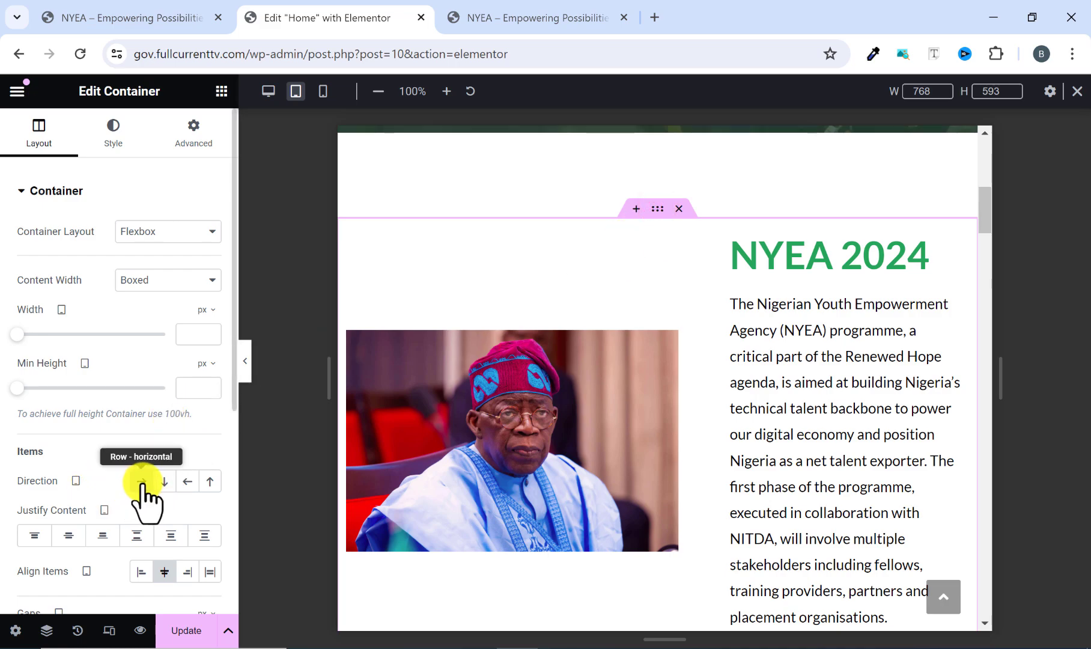
pyautogui.click(164, 480)
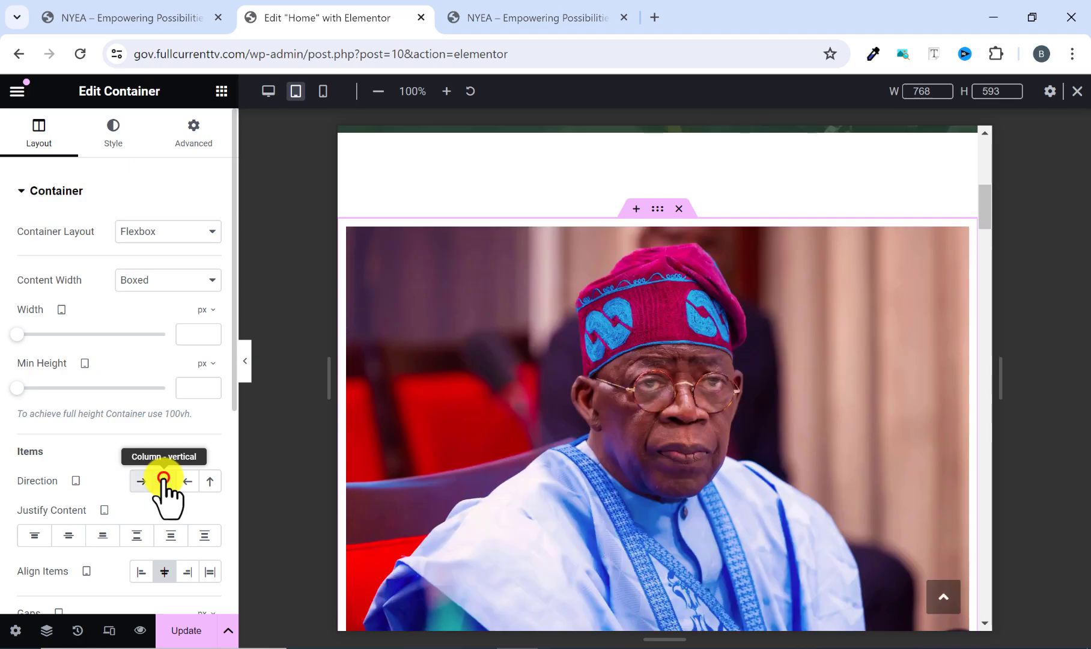
pyautogui.scroll(-5, 678, 341)
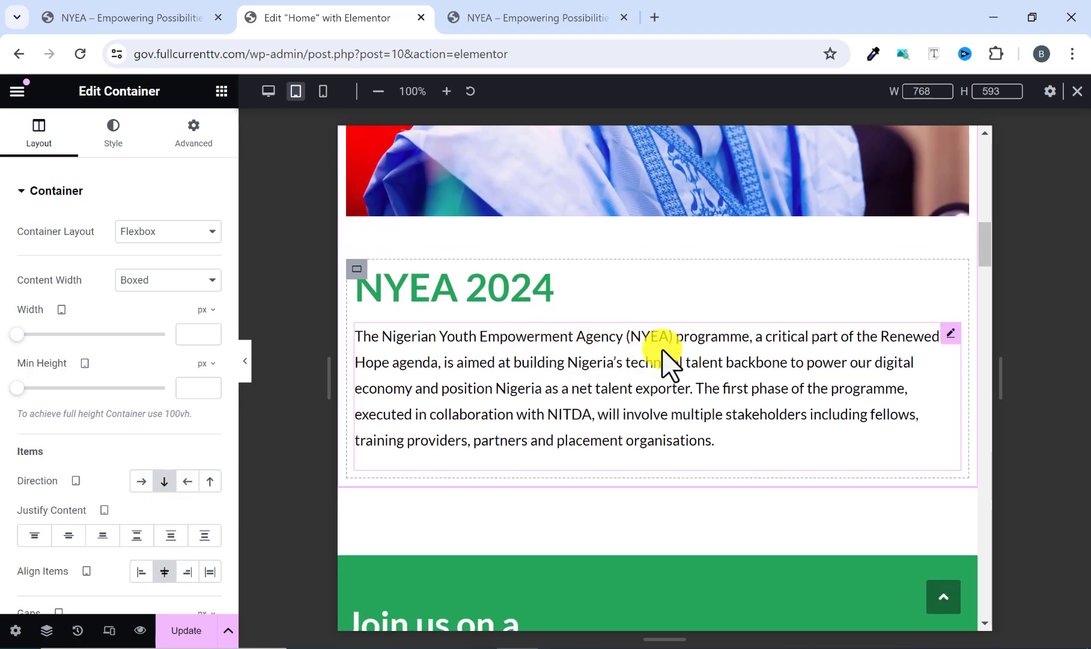
# Set the tablet content width of the NYEA 2024 container to 90%.
pyautogui.scroll(8, 662, 353)
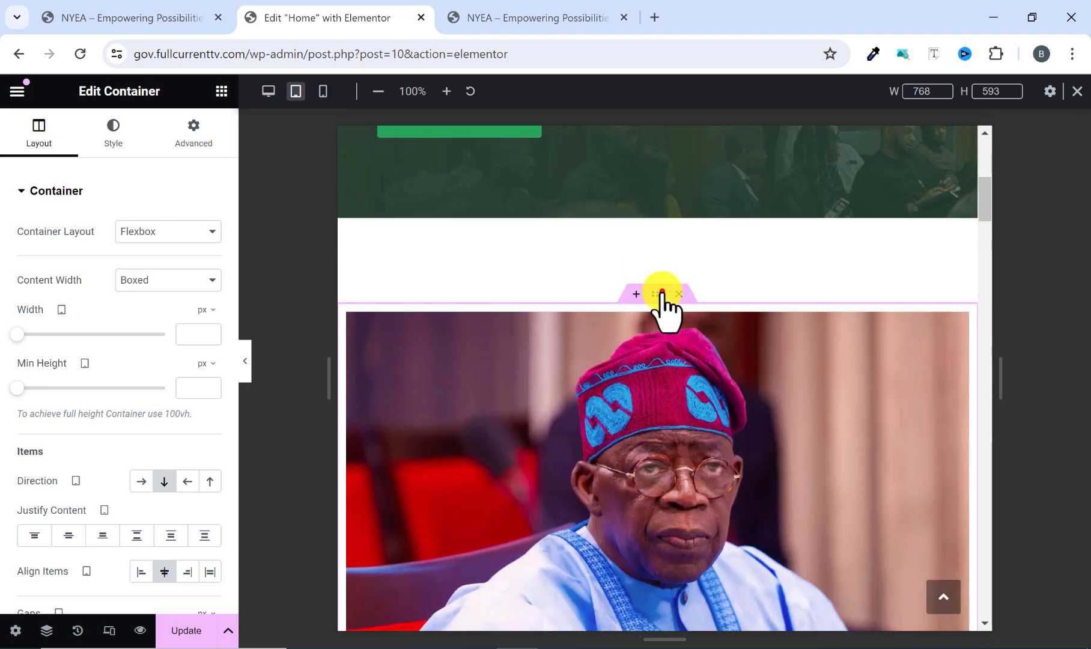
pyautogui.click(39, 133)
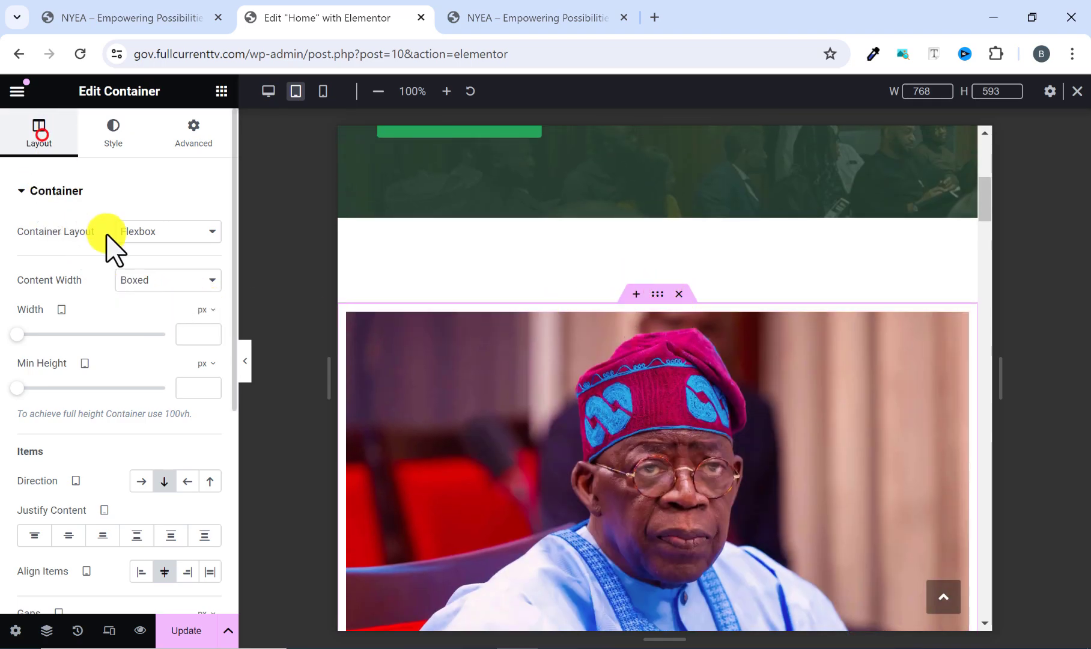
pyautogui.click(207, 309)
pyautogui.click(199, 332)
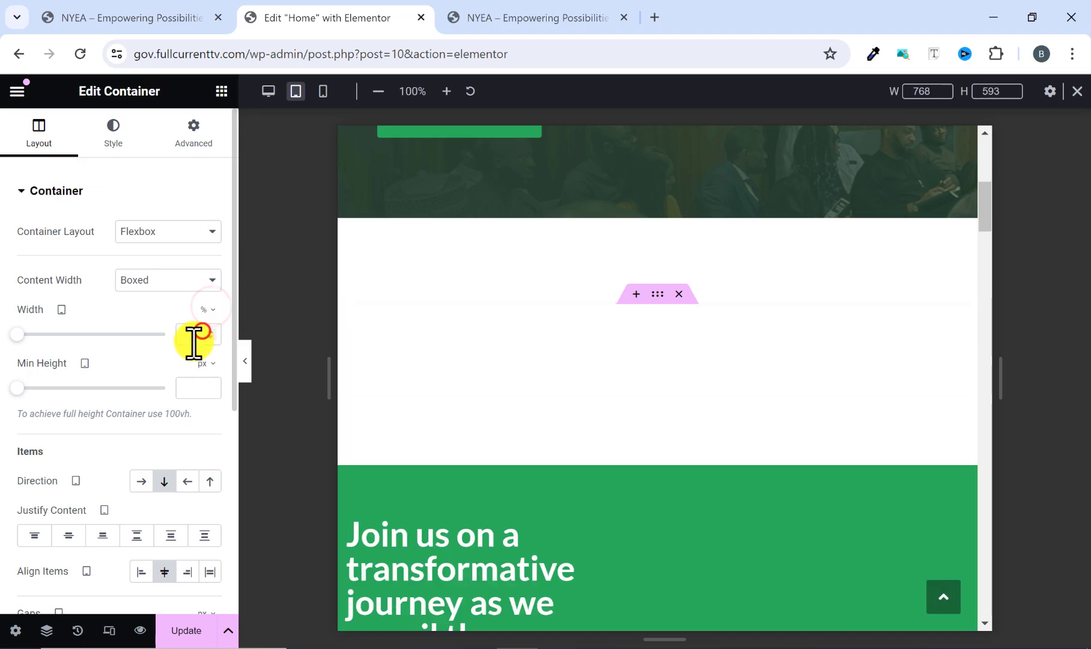
pyautogui.click(191, 339)
pyautogui.write('90')
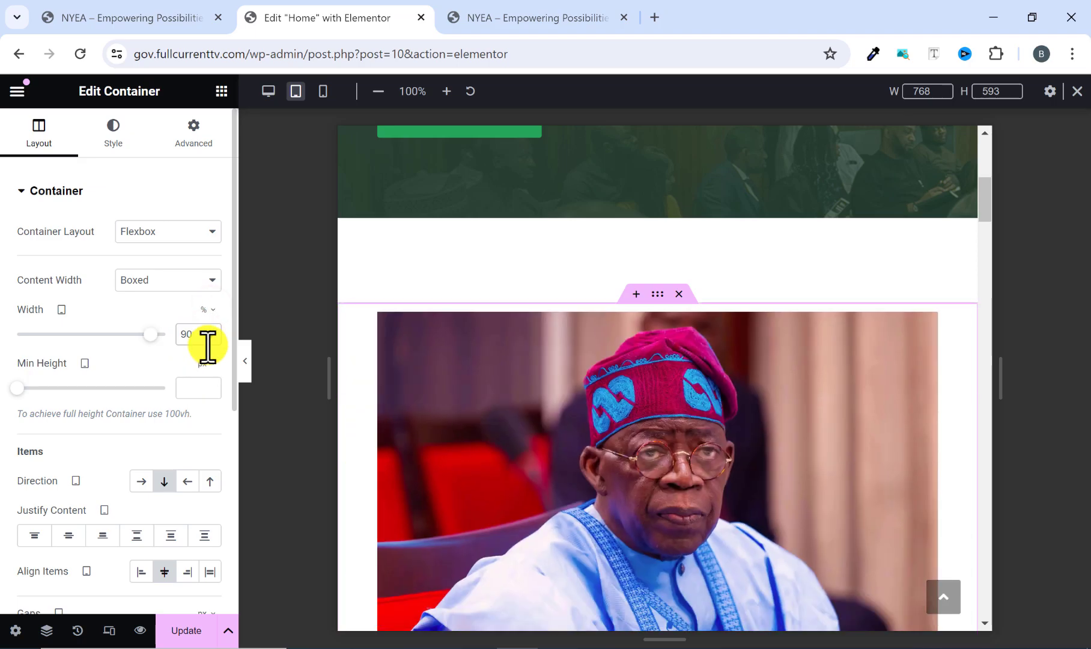
# Set the tablet direction of the green Programme Fellowship container to Column - vertical.
pyautogui.scroll(-6, 561, 421)
pyautogui.scroll(-3, 455, 421)
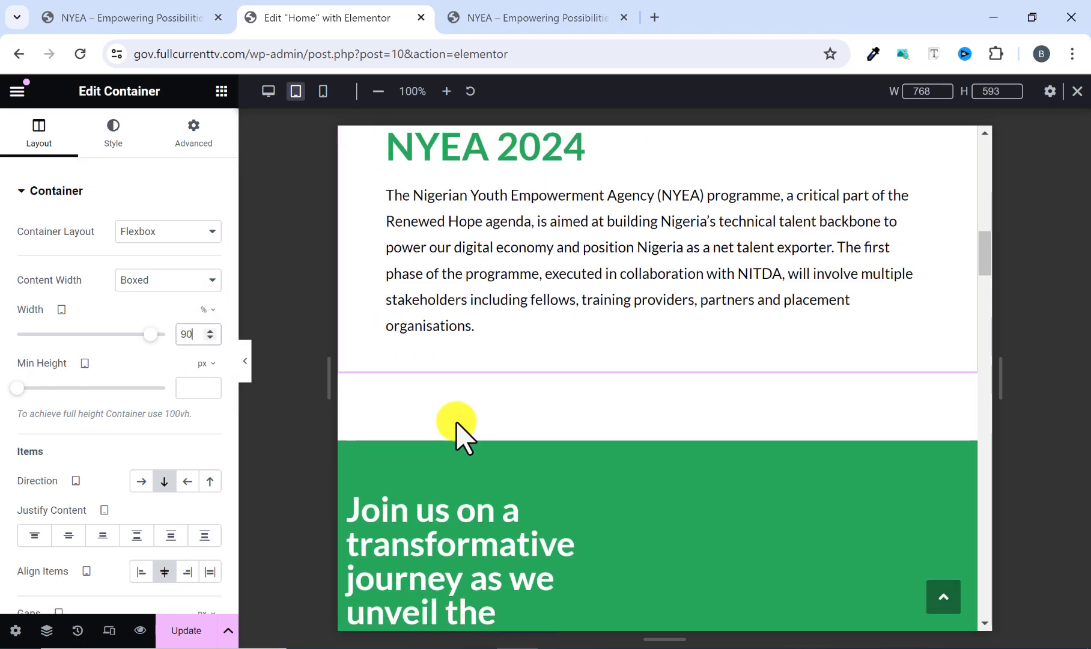
pyautogui.scroll(-4, 456, 421)
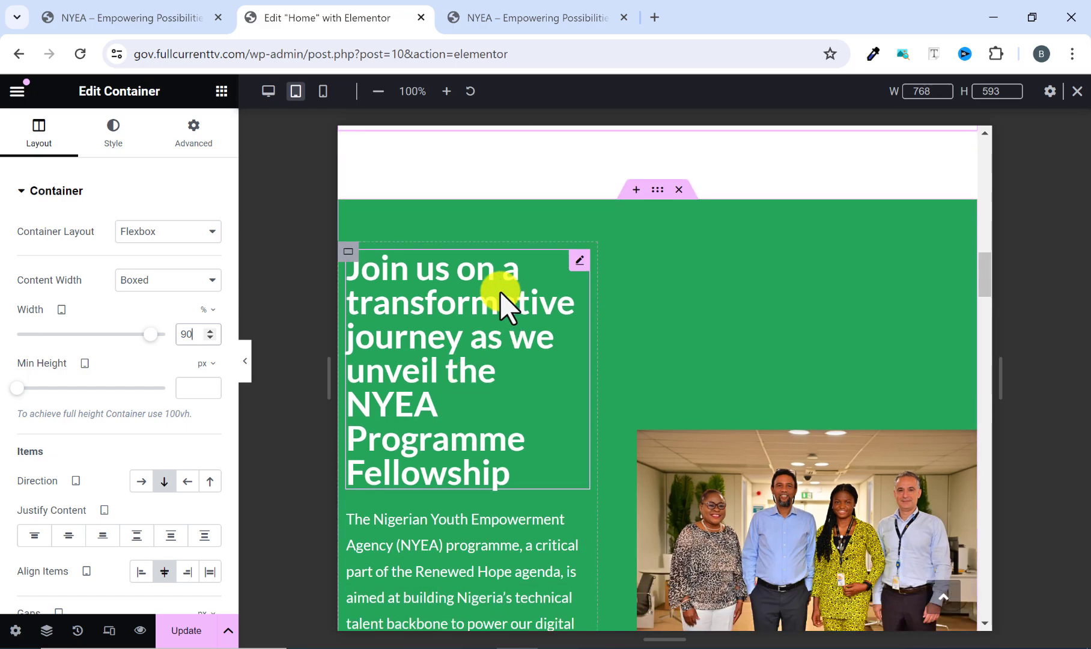
pyautogui.click(655, 190)
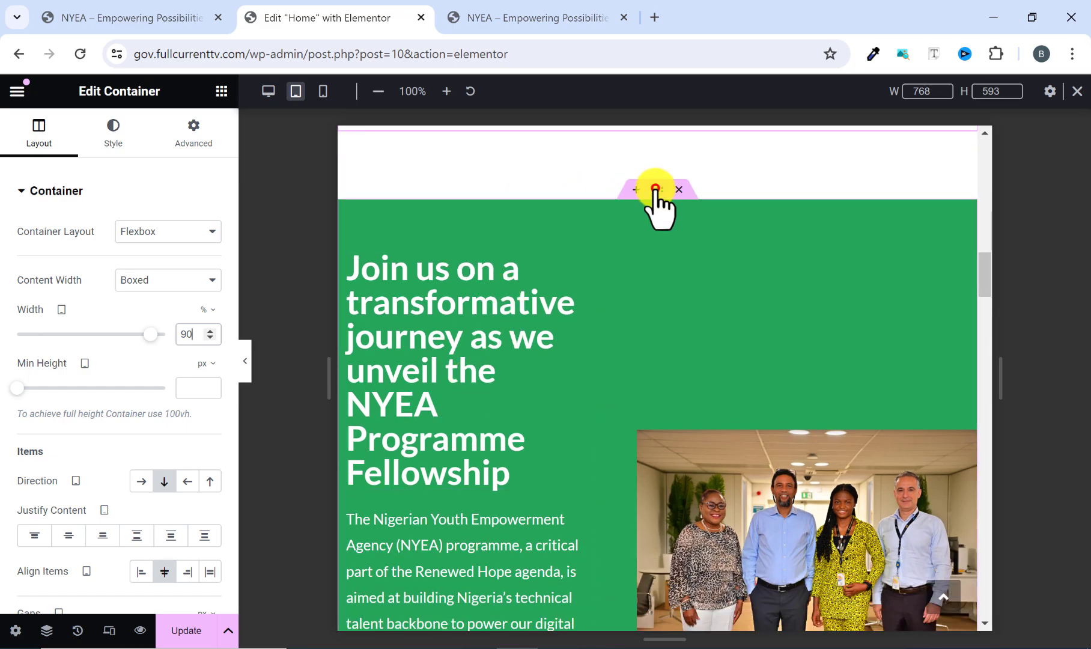
pyautogui.click(159, 480)
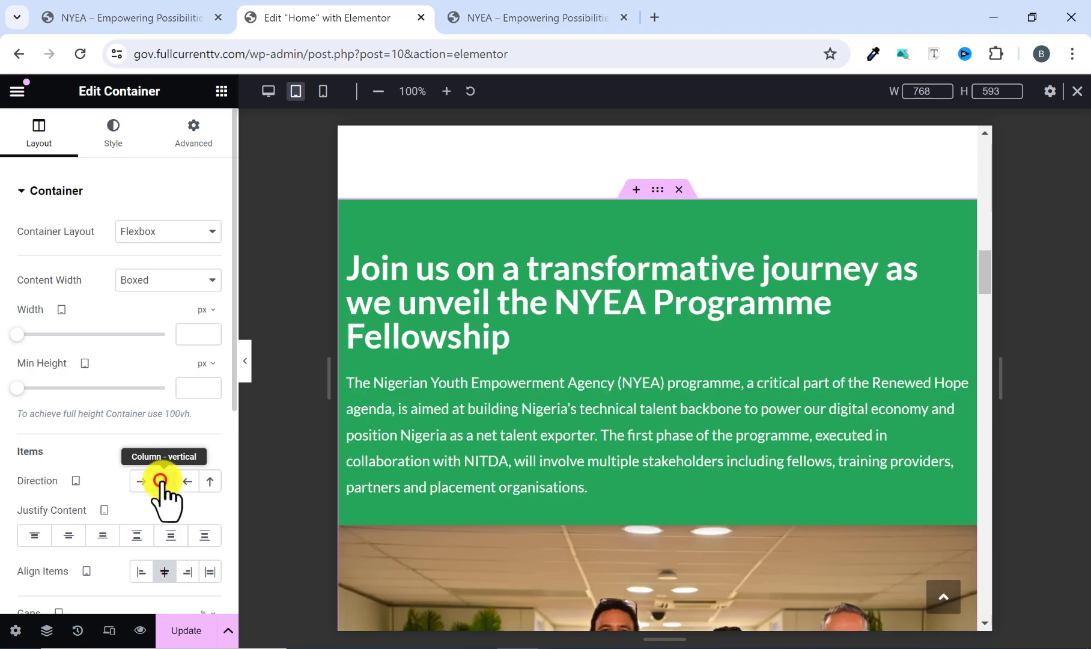
pyautogui.scroll(-2, 723, 380)
# Set the tablet content width of the green Programme Fellowship container to 90%.
pyautogui.scroll(2, 720, 390)
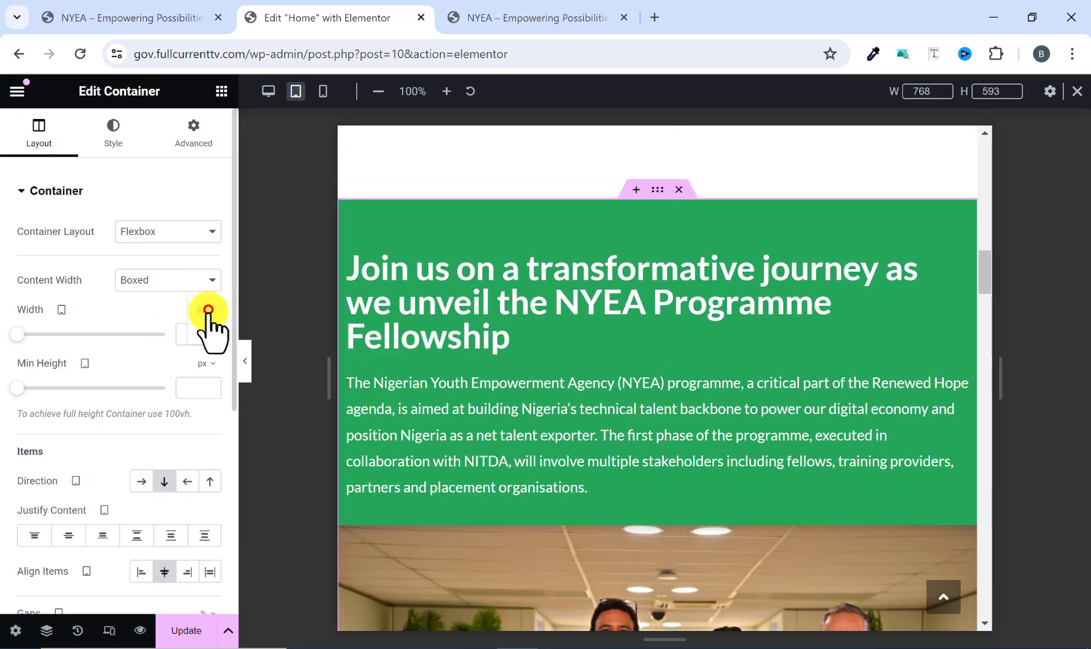
pyautogui.click(202, 331)
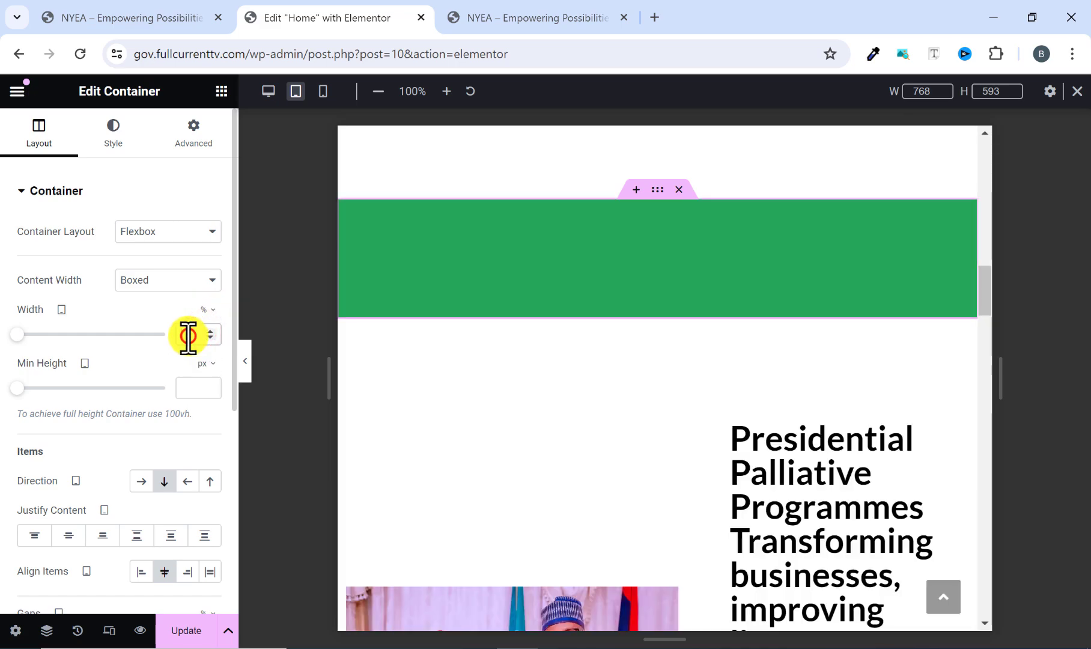
pyautogui.click(188, 334)
pyautogui.write('90')
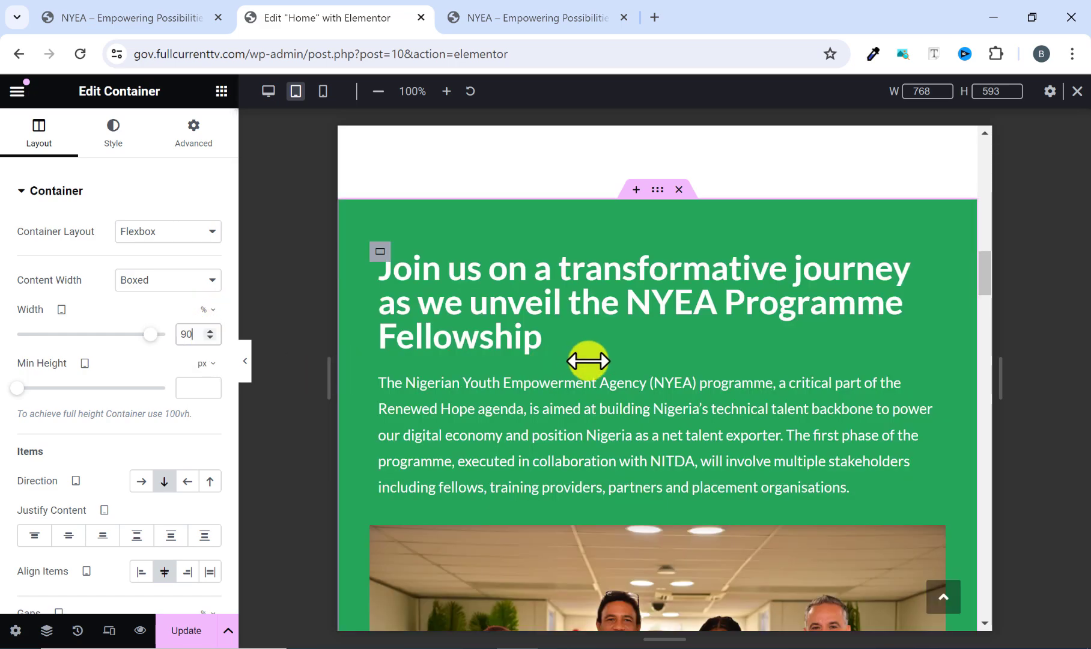
# Try the reversed column and horizontal row directions on the Programme Fellowship container, then return it to Column - vertical.
pyautogui.scroll(-1, 588, 362)
pyautogui.scroll(-4, 588, 395)
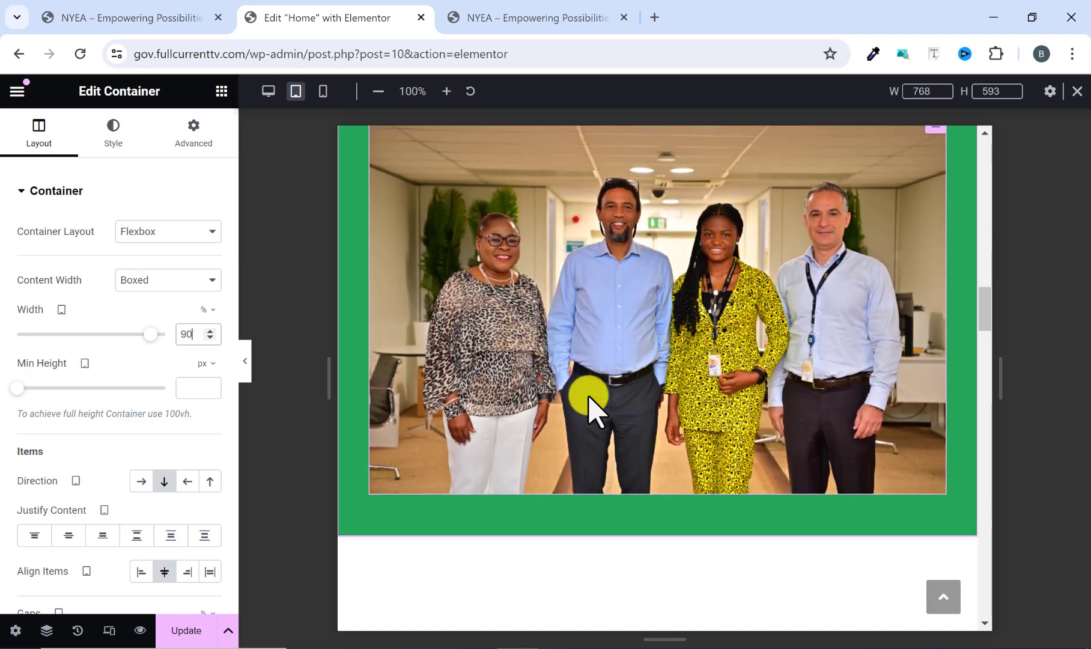
pyautogui.scroll(5, 588, 396)
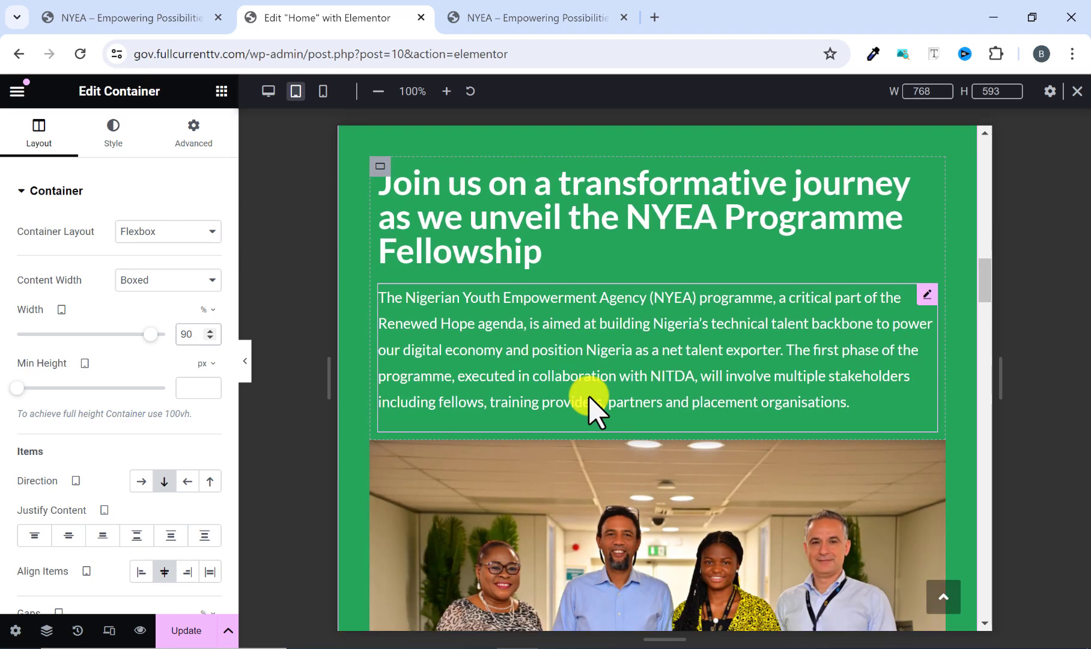
pyautogui.scroll(-5, 589, 397)
pyautogui.scroll(3, 652, 467)
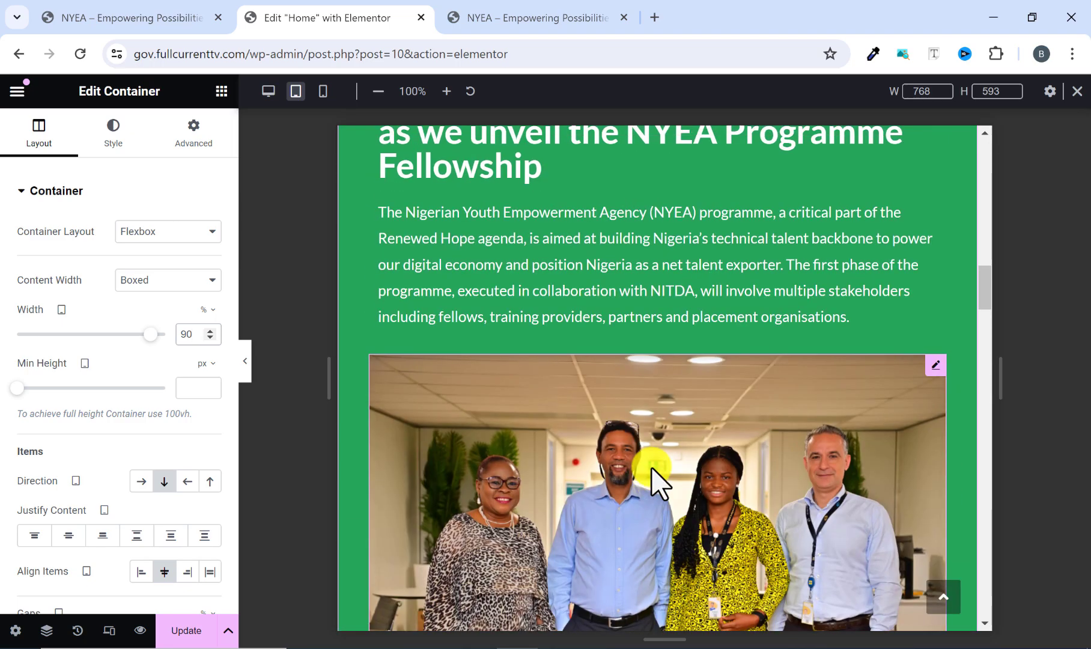
pyautogui.scroll(2, 651, 466)
pyautogui.scroll(-1, 649, 451)
pyautogui.scroll(3, 649, 449)
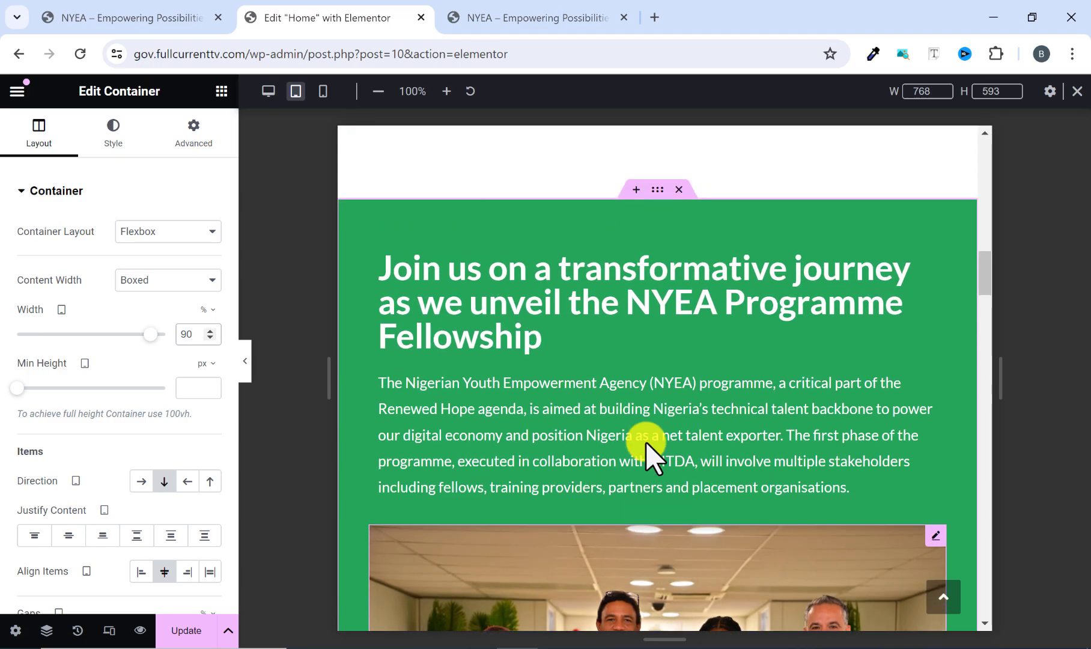
pyautogui.click(210, 482)
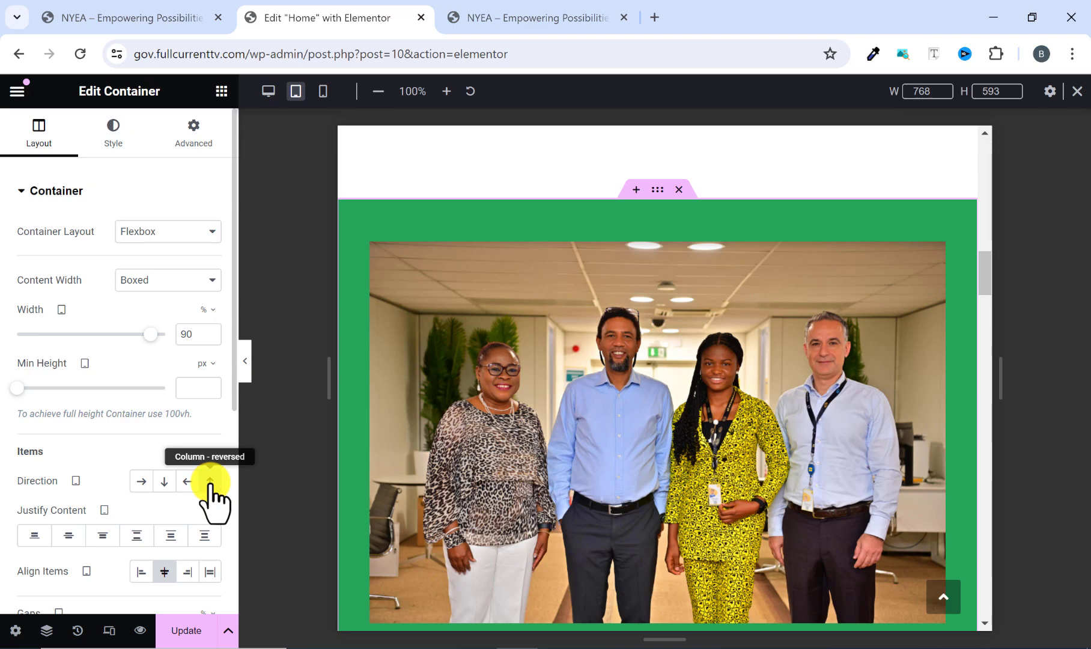
pyautogui.click(210, 483)
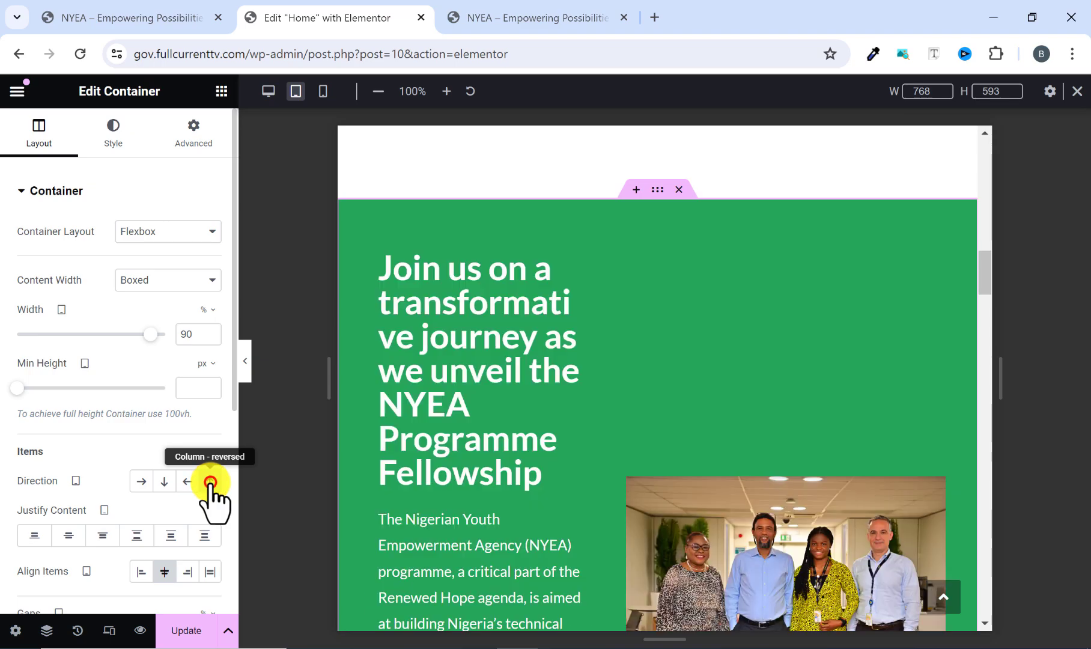
pyautogui.click(164, 481)
# Set the tablet direction of the Presidential Palliative Programmes container to Column - vertical.
pyautogui.scroll(-3, 651, 355)
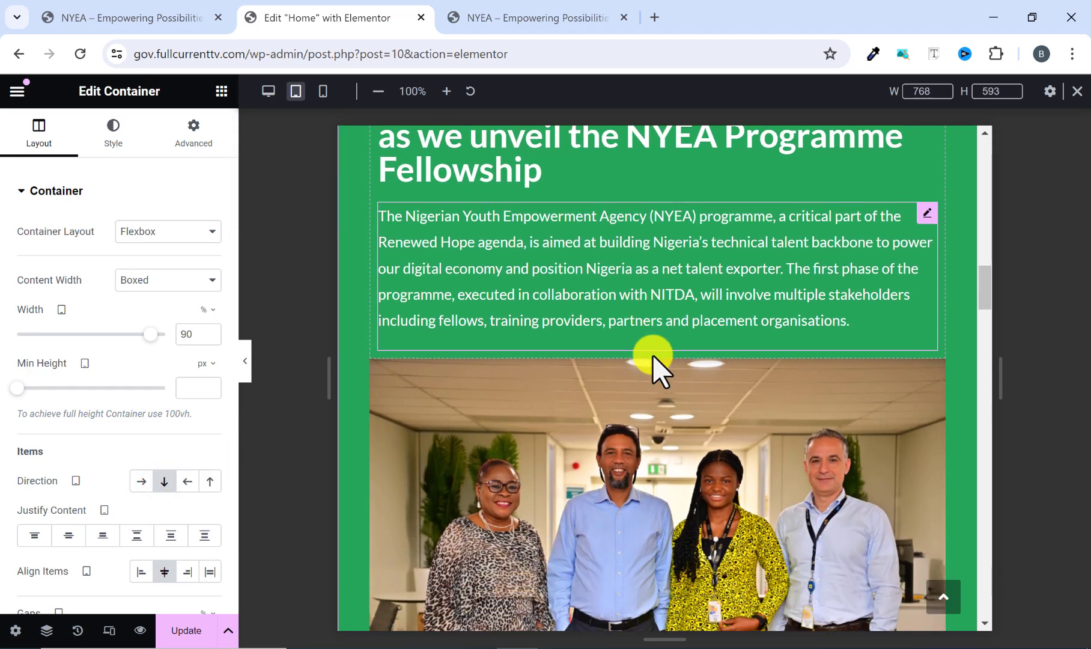
pyautogui.scroll(-8, 652, 356)
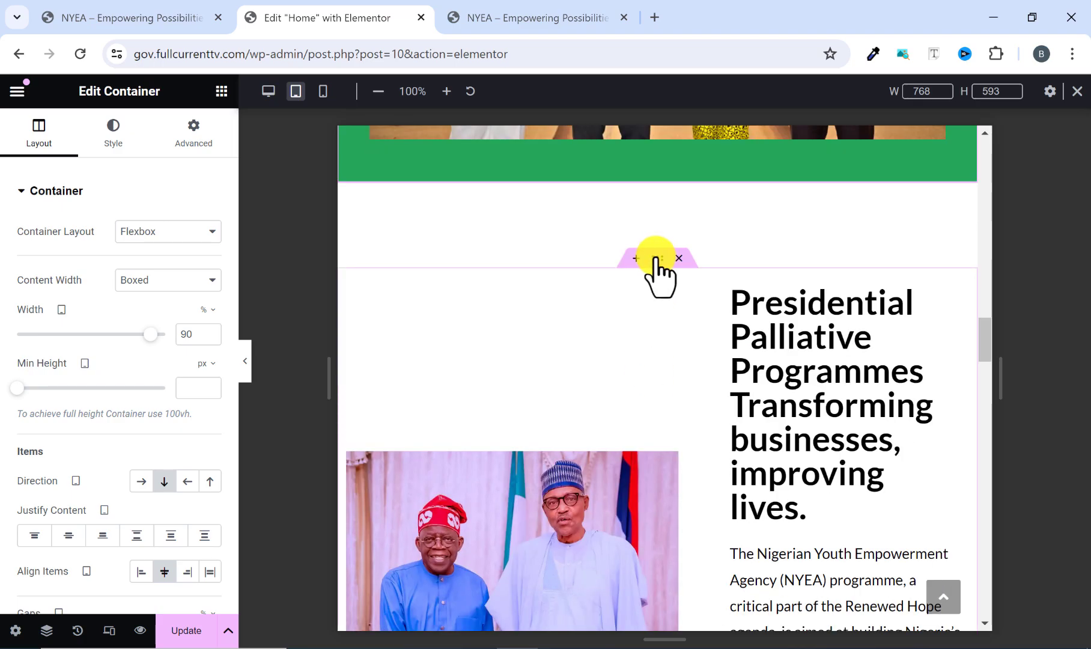
pyautogui.click(655, 258)
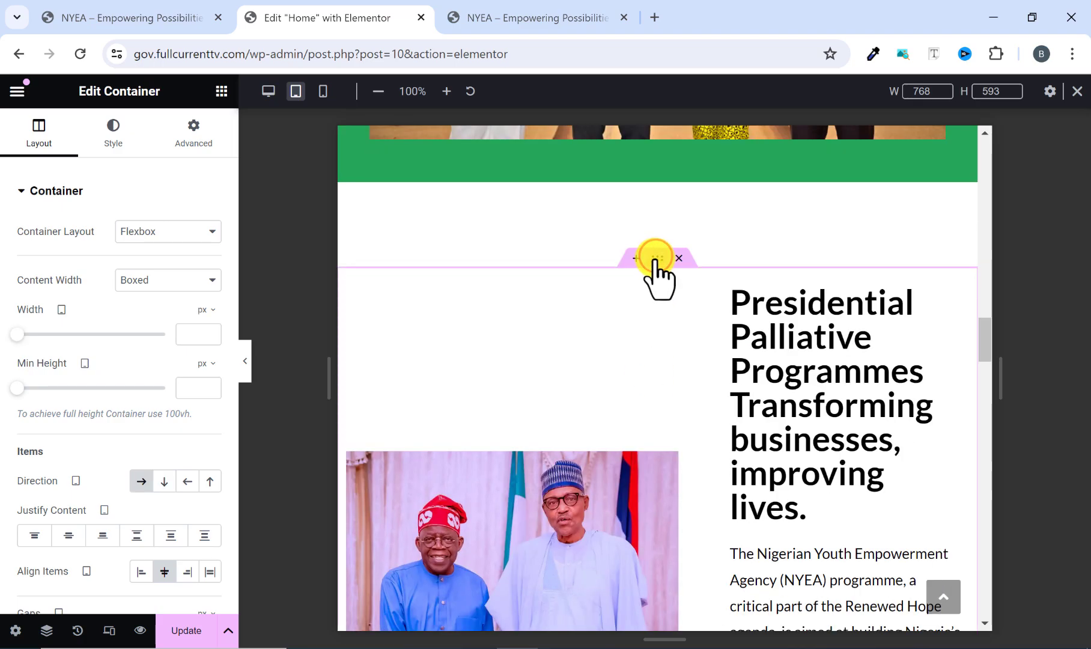
pyautogui.click(164, 481)
pyautogui.scroll(-7, 588, 445)
# Set the tablet content width of the Presidential Palliative Programmes container to 90%.
pyautogui.scroll(4, 593, 443)
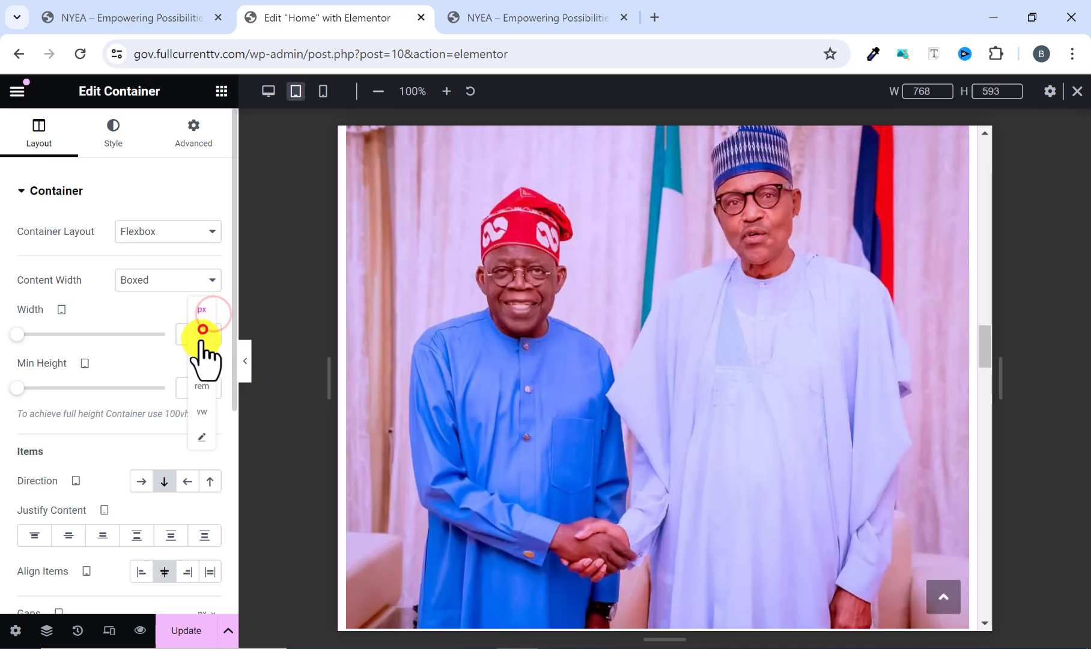
pyautogui.click(202, 329)
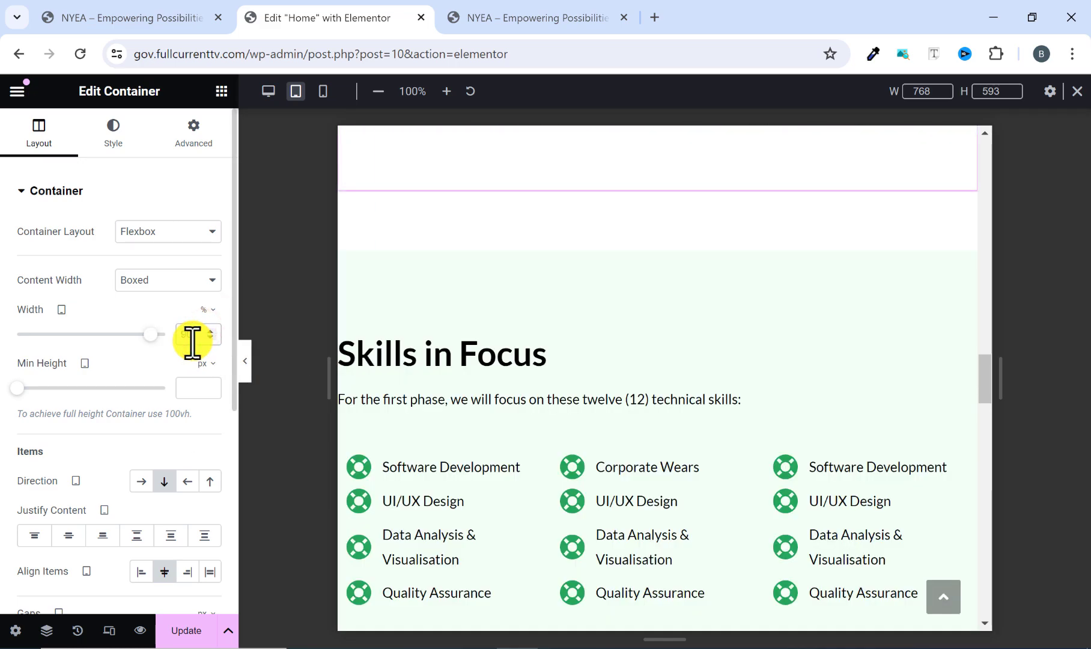
pyautogui.click(192, 334)
pyautogui.write('90')
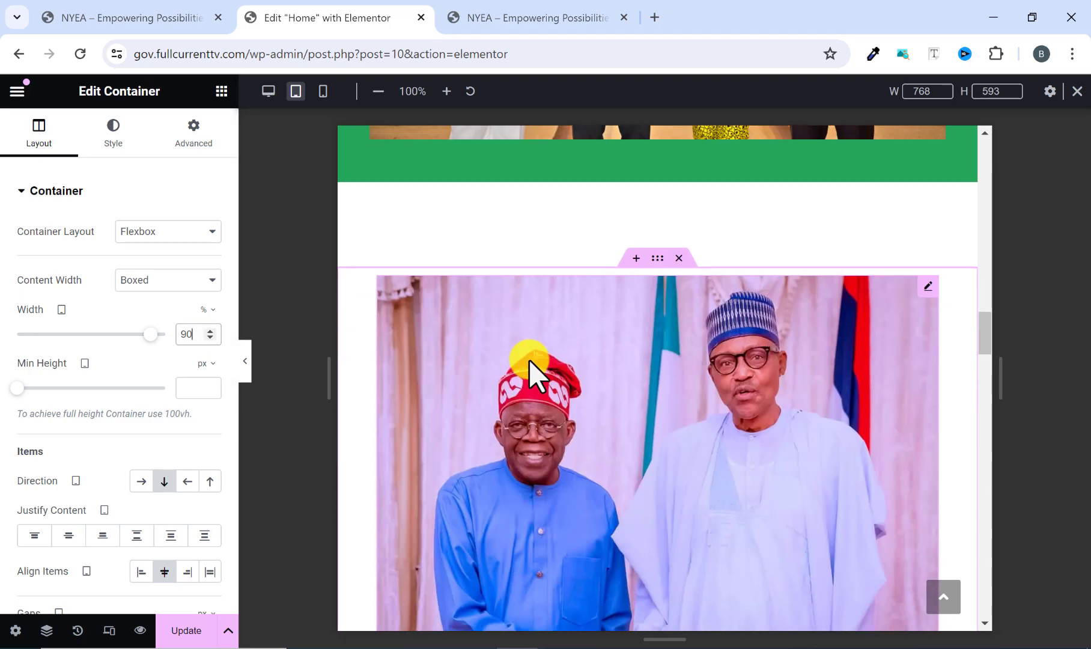
# Set the tablet content width of the Skills in Focus container to 90%.
pyautogui.scroll(-12, 528, 372)
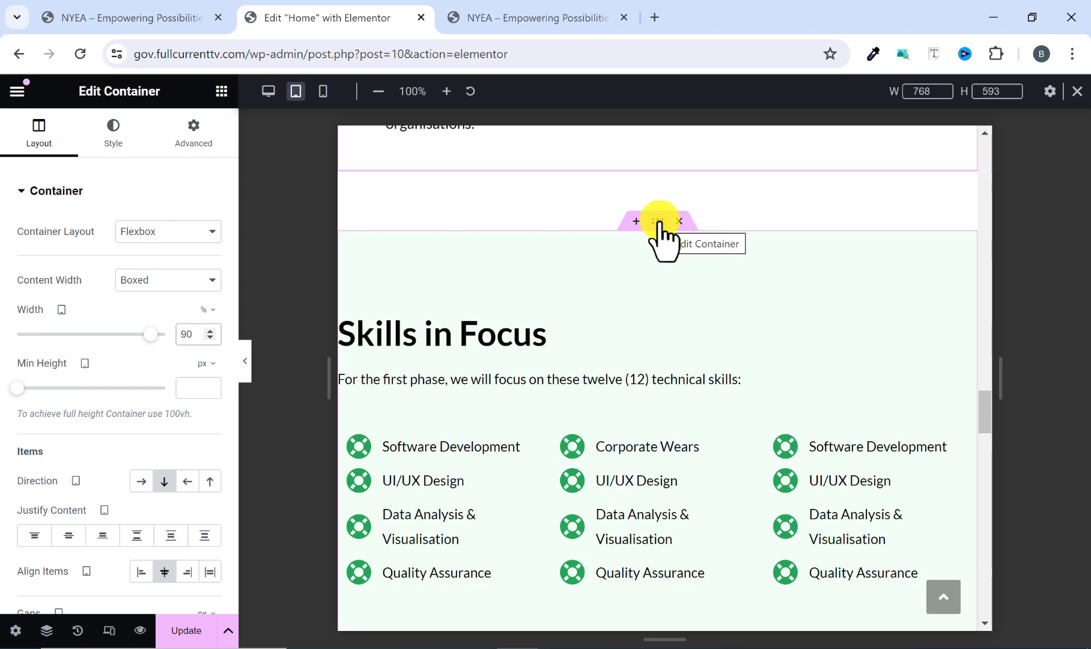
pyautogui.click(659, 220)
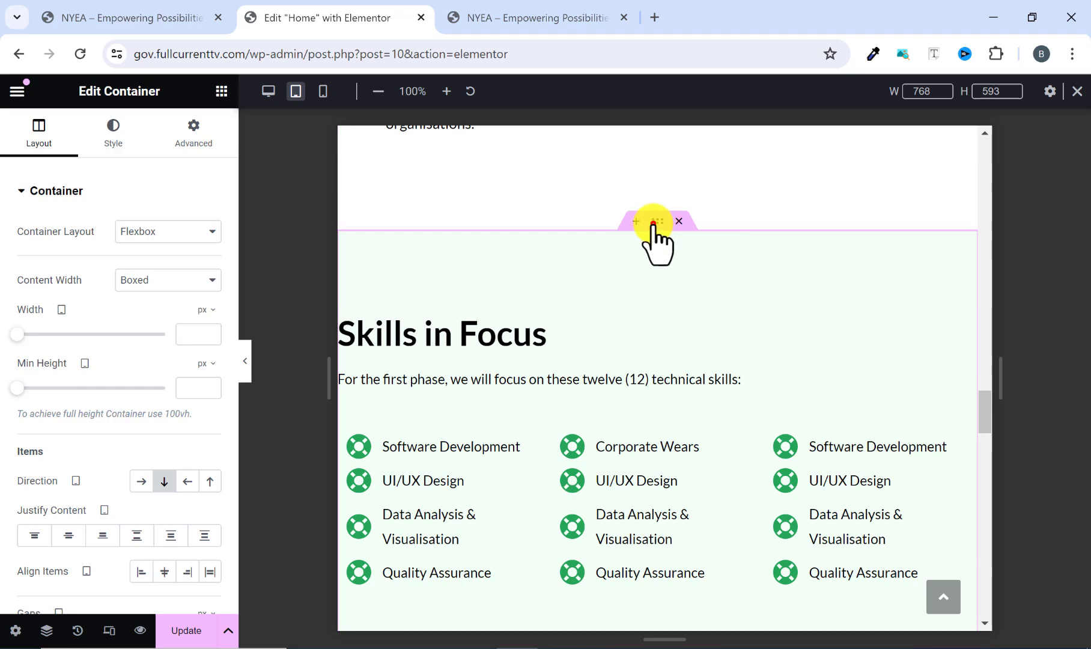
pyautogui.click(208, 309)
pyautogui.click(202, 334)
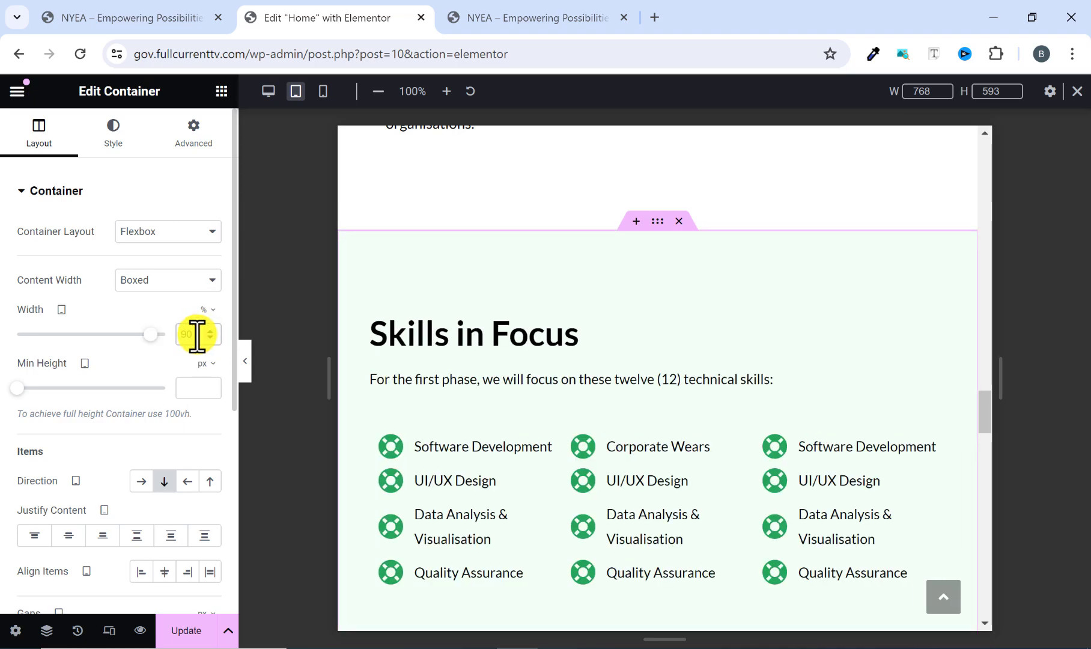
# Examine how the three skill lists in the Skills in Focus section fit the tablet width, using an unobstructed preview.
pyautogui.scroll(-4, 691, 457)
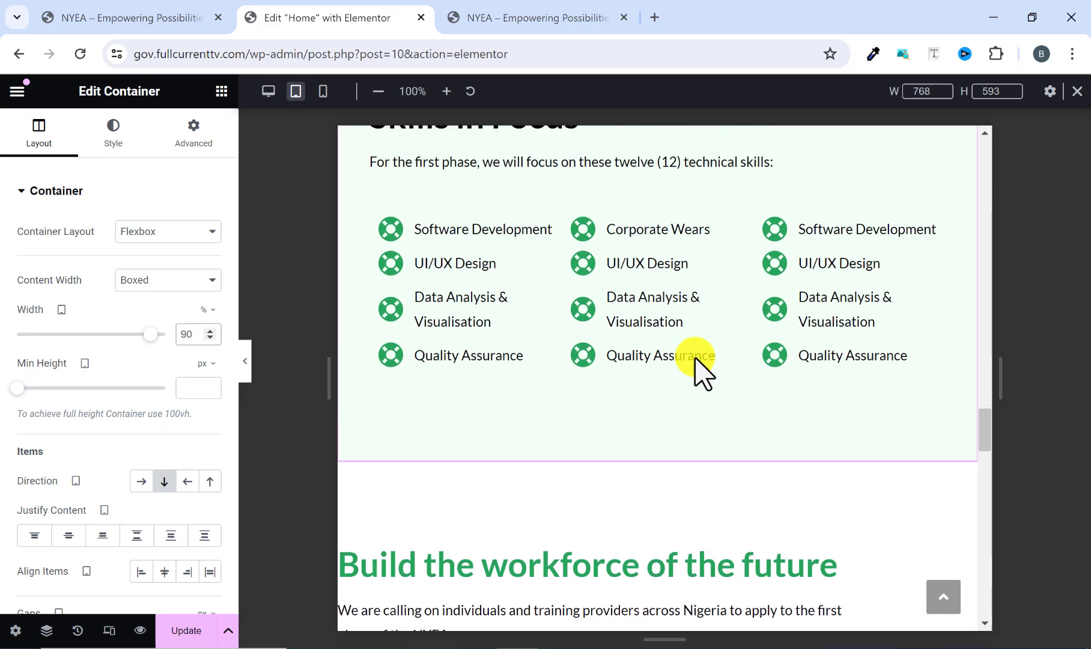
pyautogui.scroll(1, 697, 369)
pyautogui.scroll(2, 448, 349)
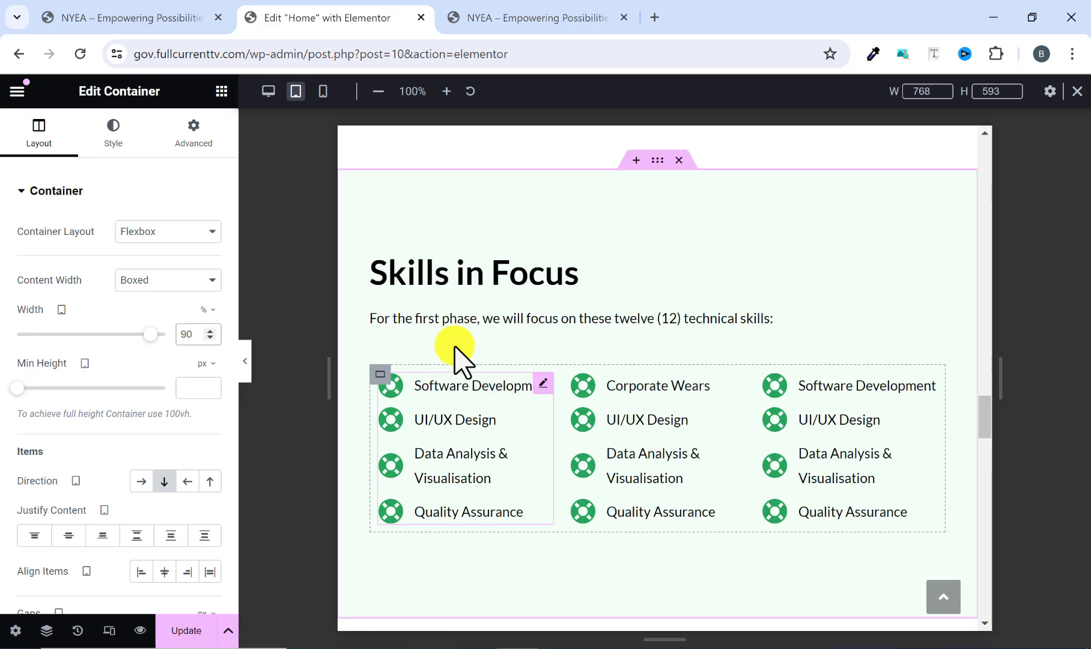
pyautogui.scroll(1, 480, 379)
pyautogui.scroll(-3, 514, 405)
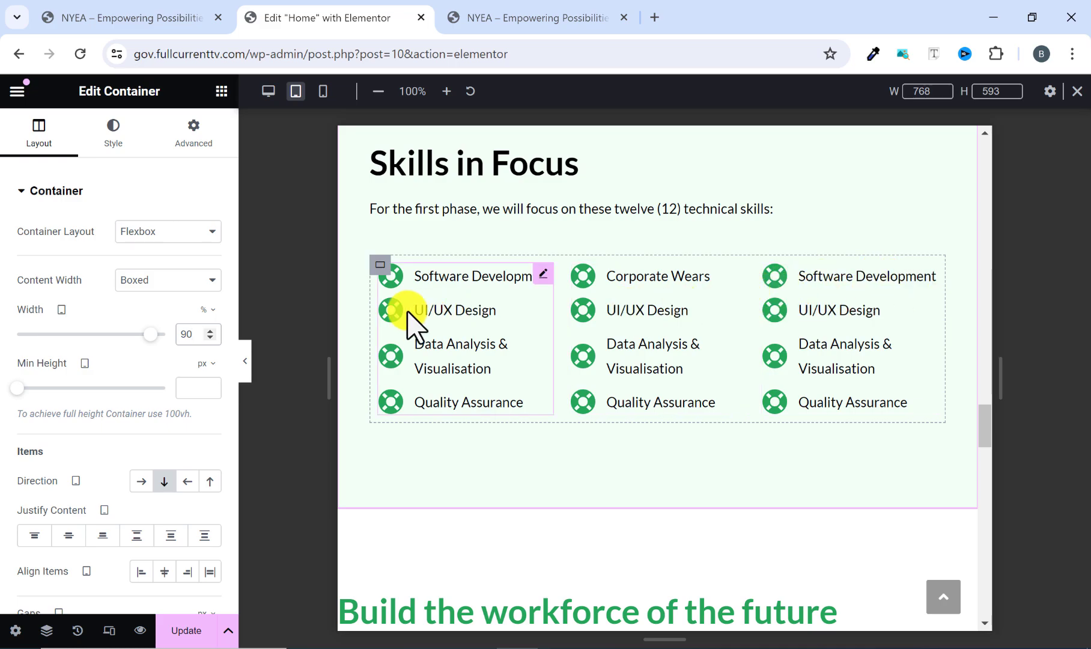
pyautogui.click(249, 364)
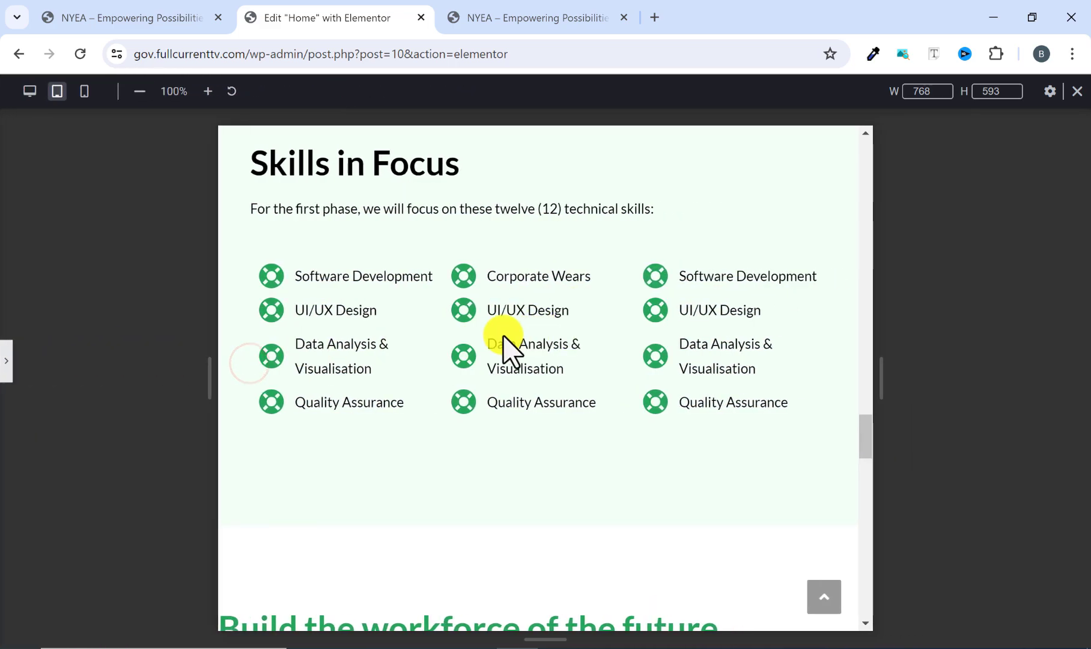
pyautogui.scroll(1, 620, 412)
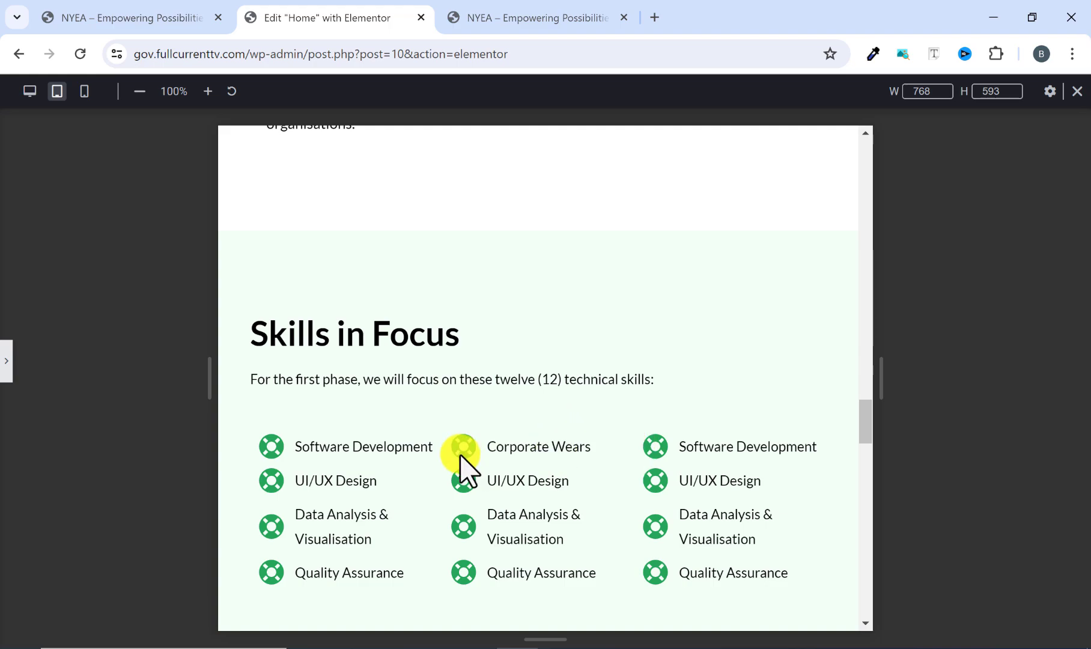
pyautogui.click(8, 361)
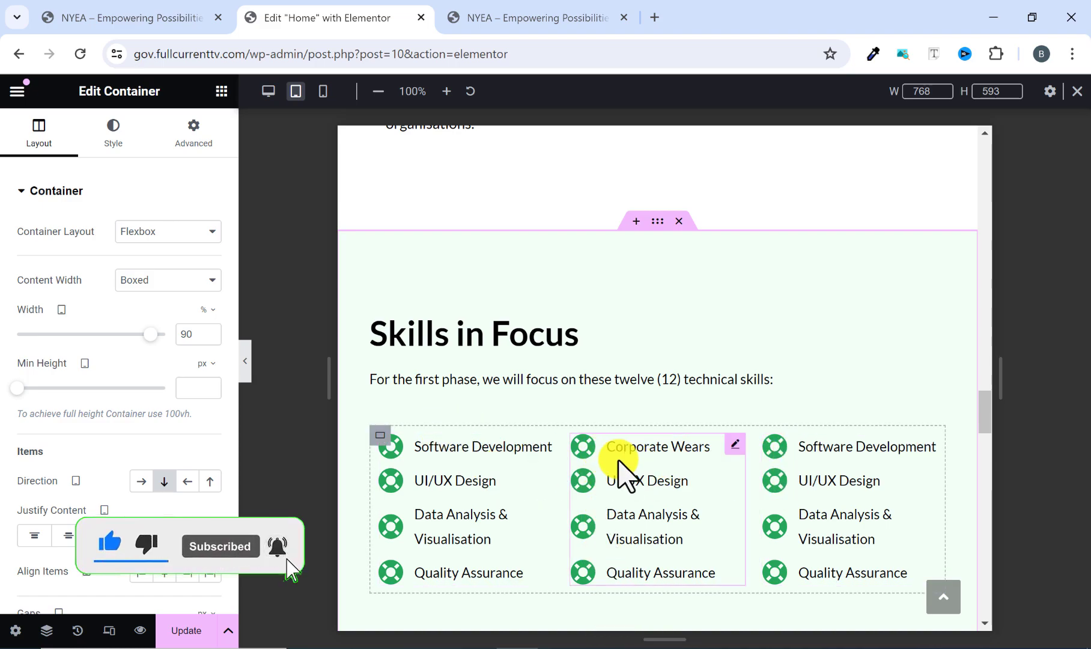
# Try a one-column tablet layout on the Skills in Focus grid and preview the stacked skill lists.
pyautogui.scroll(-3, 608, 465)
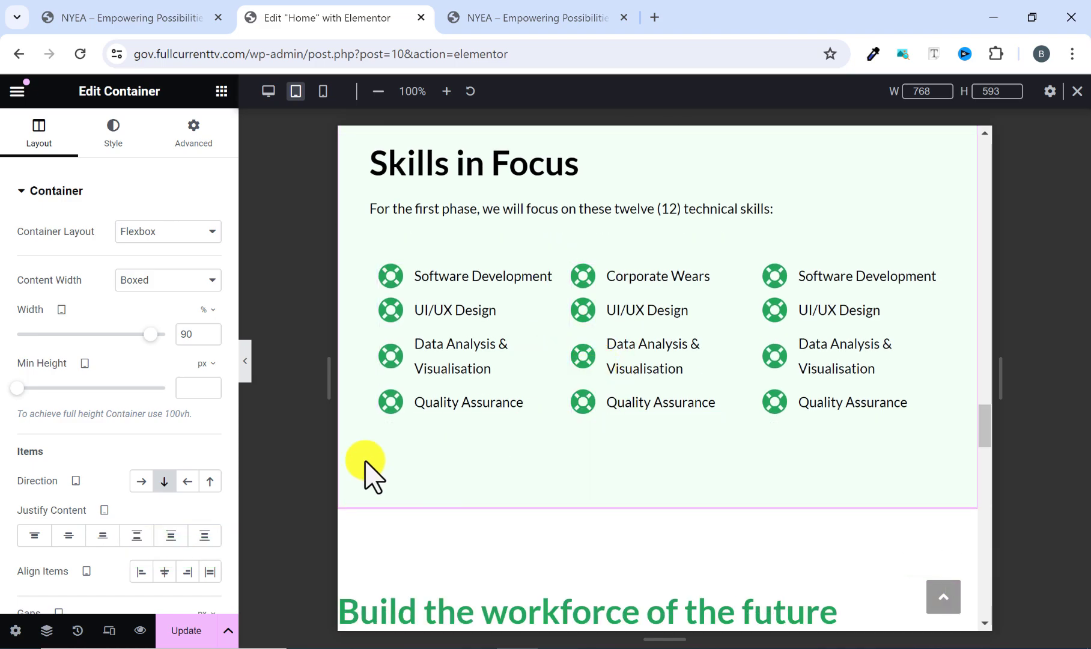
pyautogui.click(377, 263)
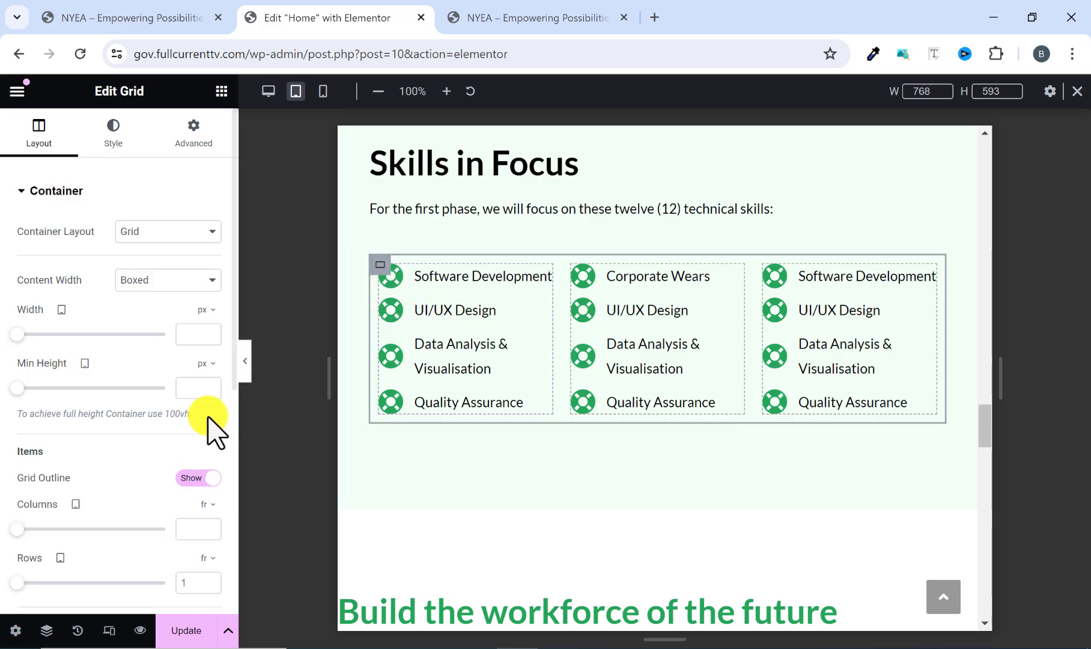
pyautogui.scroll(-2, 190, 439)
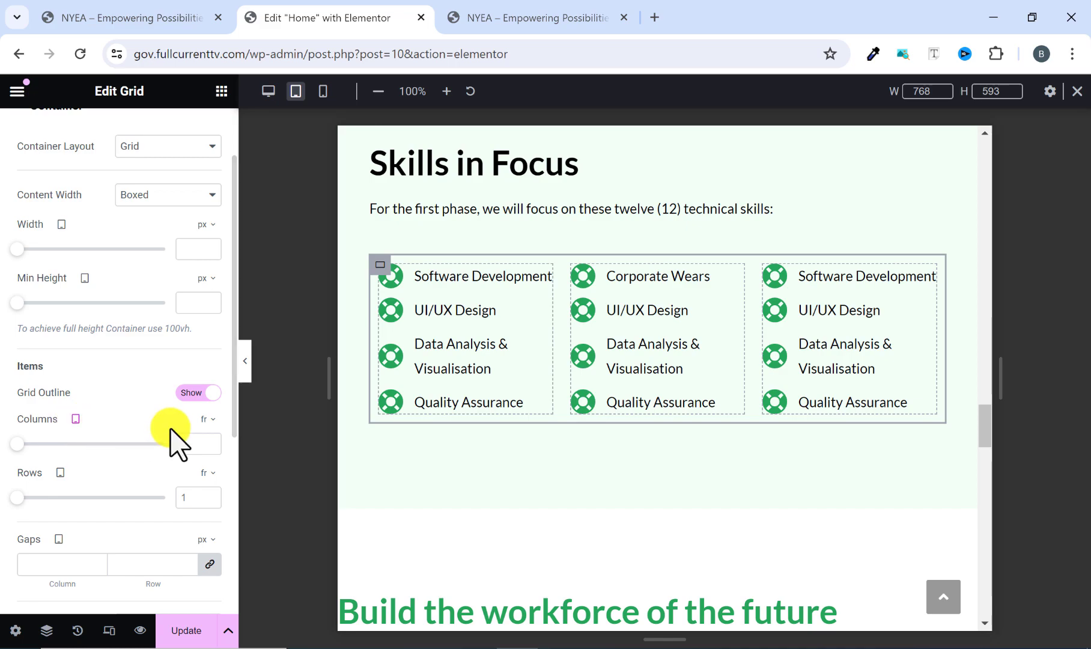
pyautogui.click(210, 441)
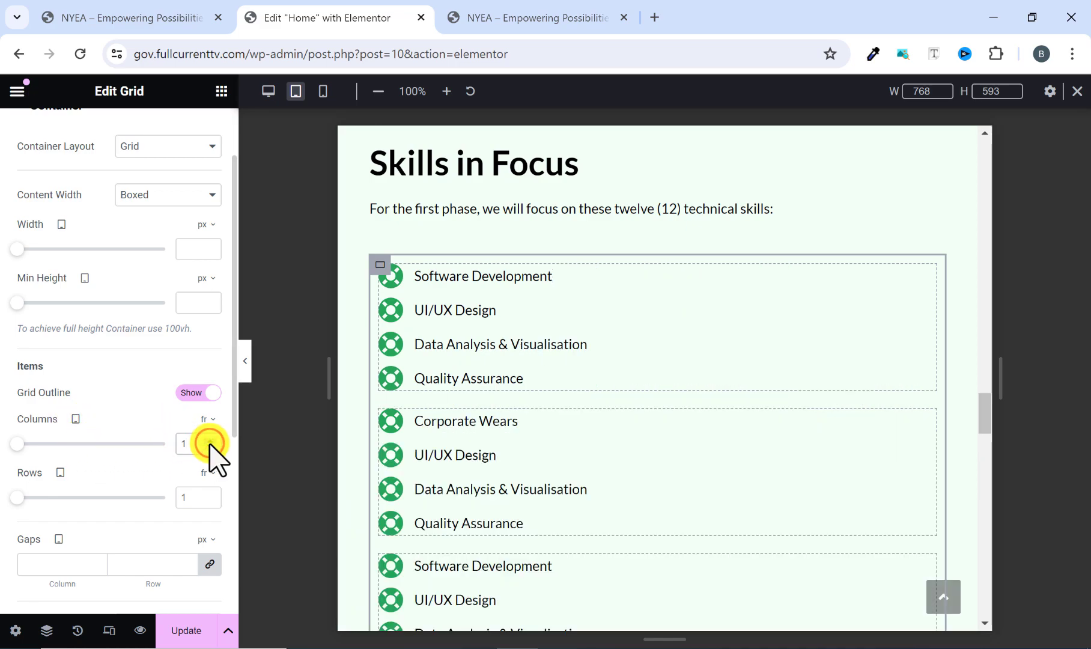
pyautogui.scroll(-2, 653, 317)
pyautogui.scroll(3, 642, 325)
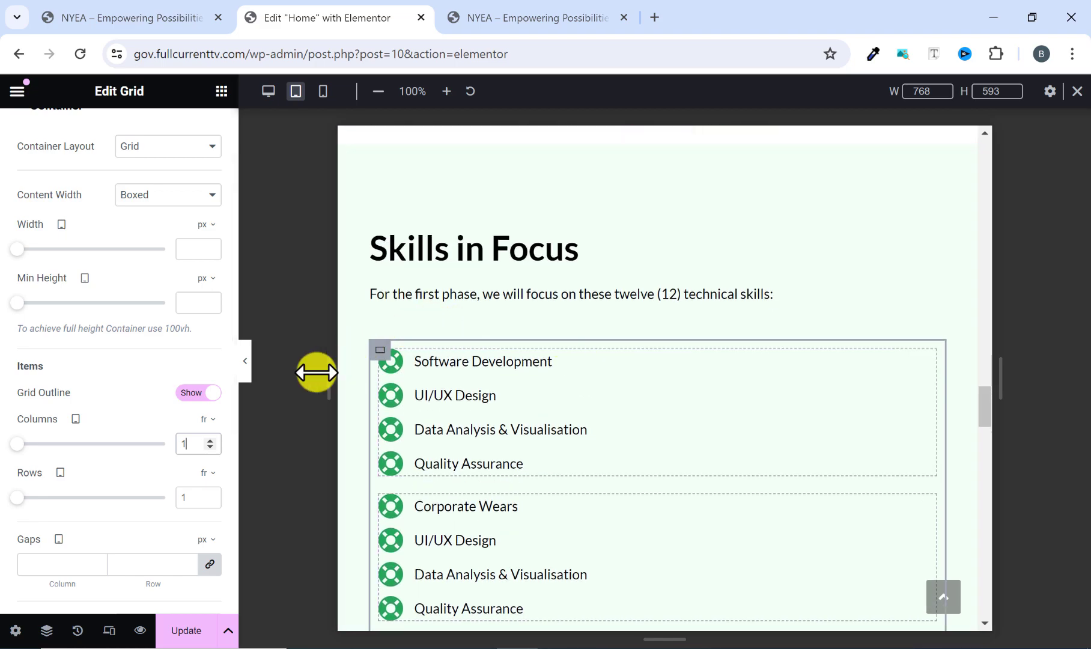
pyautogui.click(244, 365)
pyautogui.scroll(-2, 481, 325)
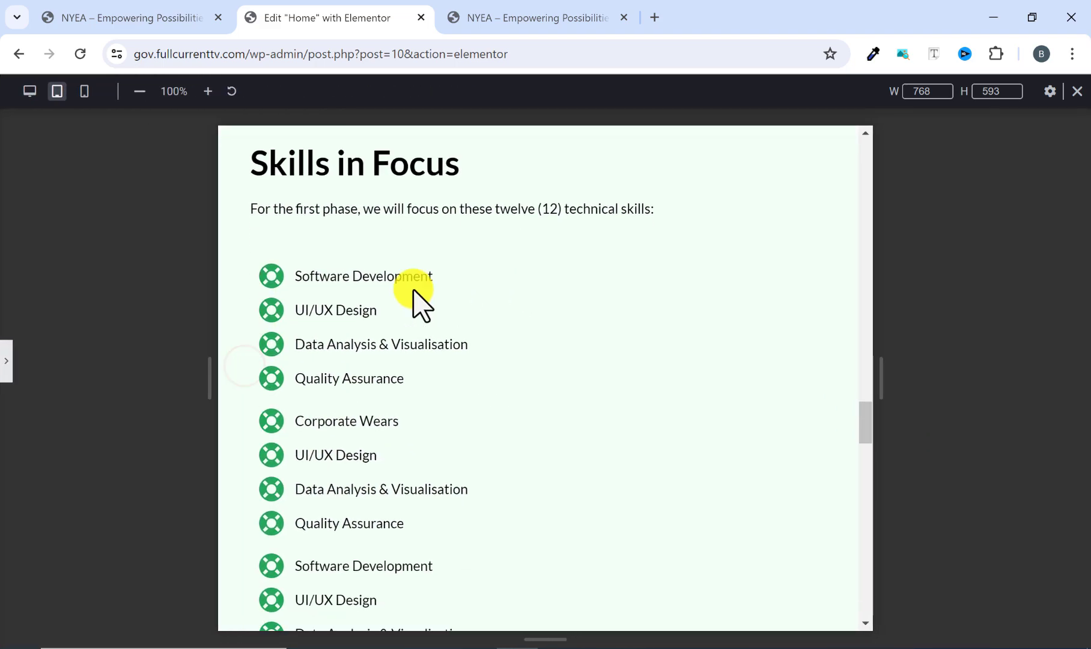
pyautogui.click(6, 364)
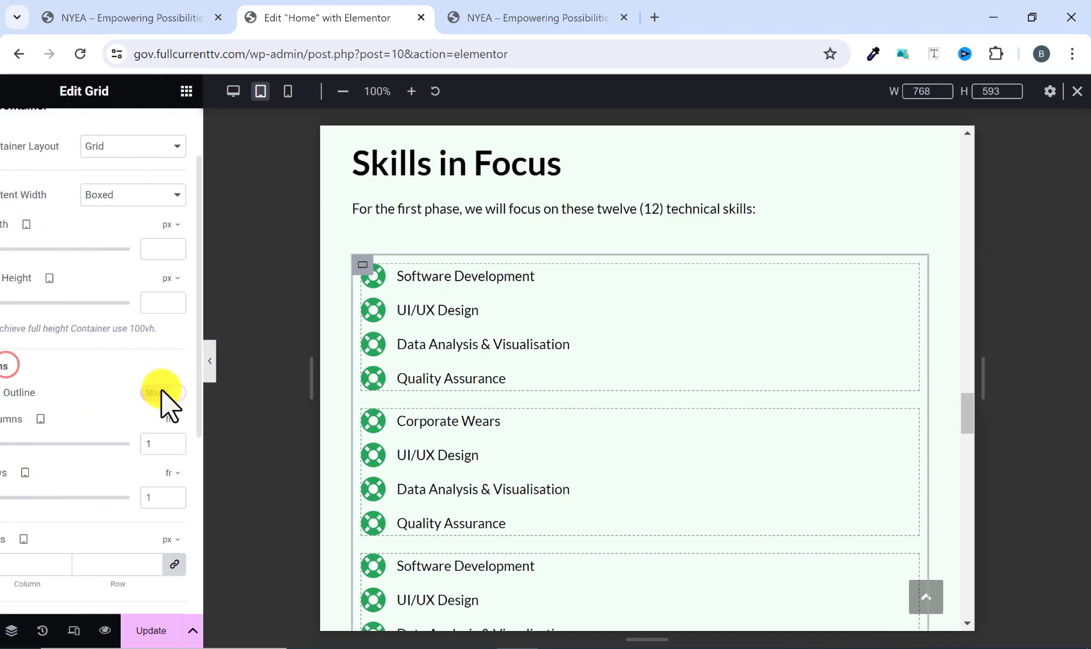
# Set the tablet column count of the Skills in Focus grid to 2 and preview the section.
pyautogui.click(209, 440)
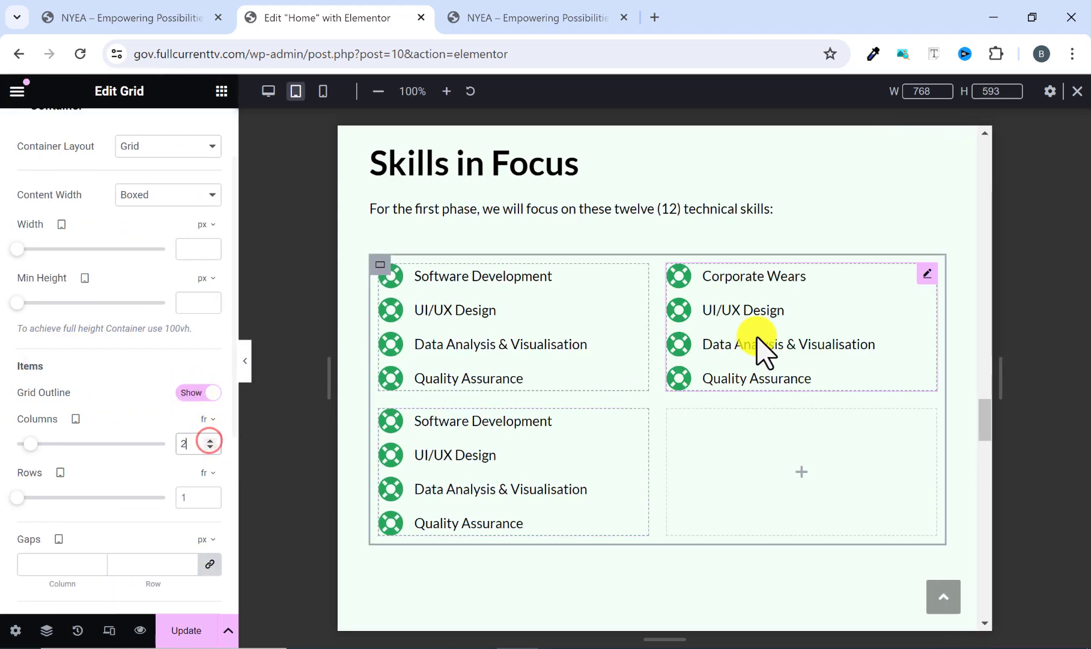
pyautogui.click(245, 366)
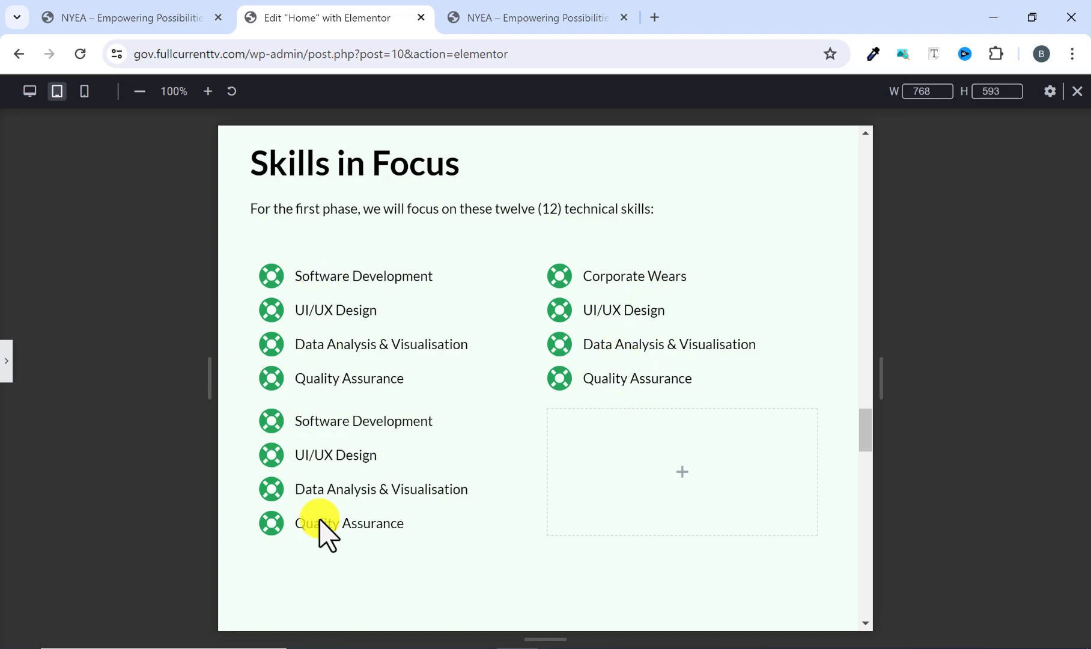
pyautogui.scroll(2, 490, 466)
pyautogui.scroll(-2, 490, 465)
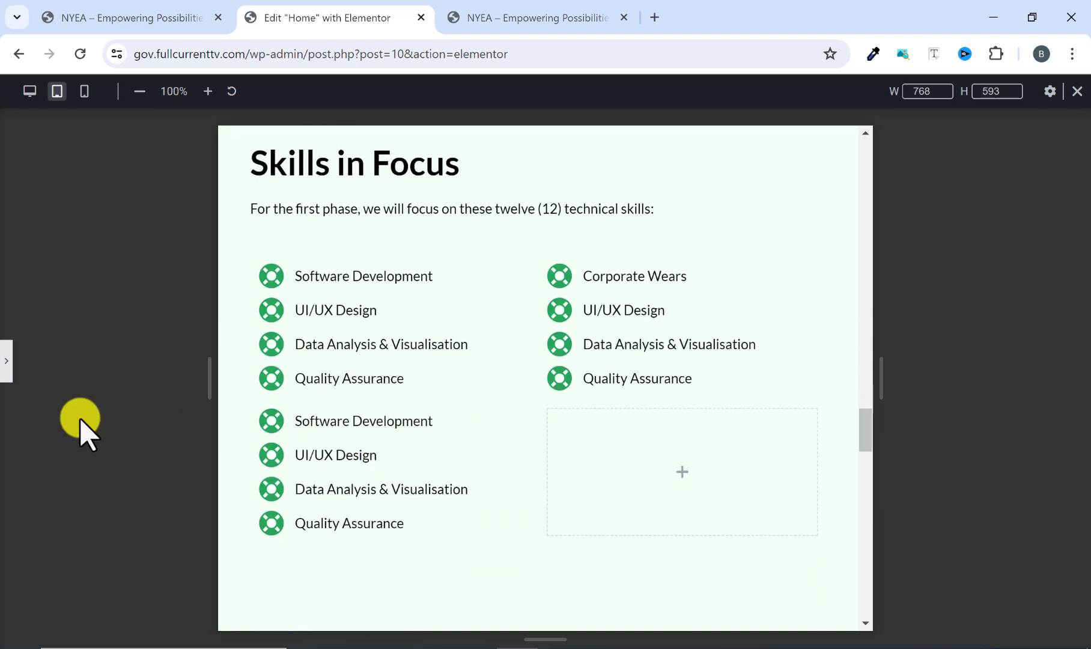
pyautogui.click(6, 368)
# Set the tablet content width of the "Build the workforce of the future" container to 90%.
pyautogui.scroll(-7, 610, 339)
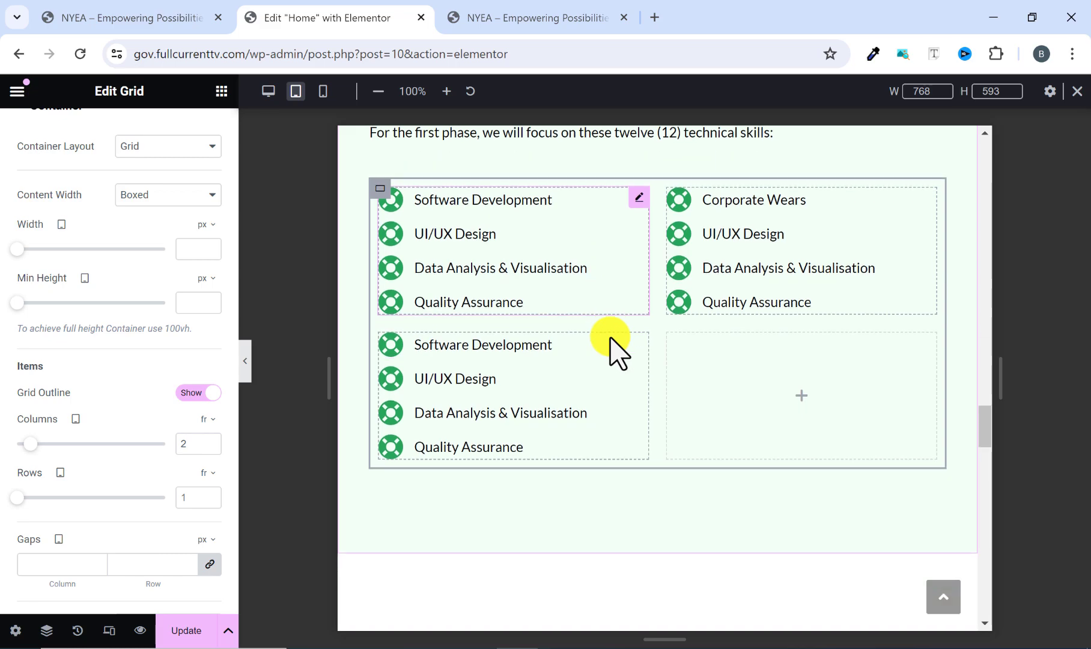
pyautogui.scroll(1, 610, 339)
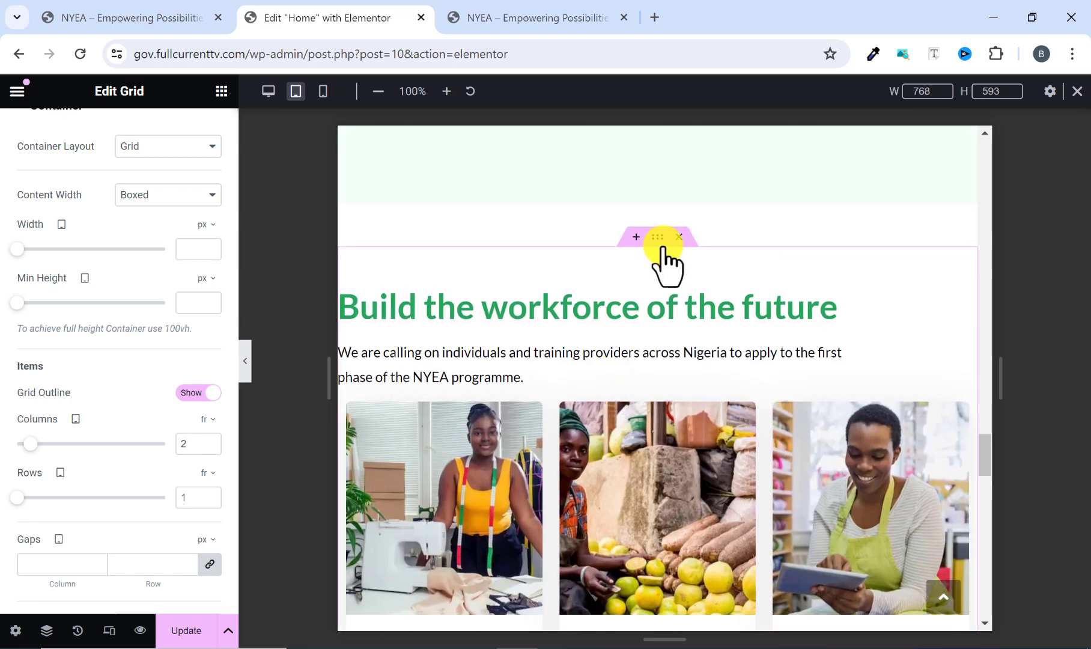
pyautogui.click(655, 239)
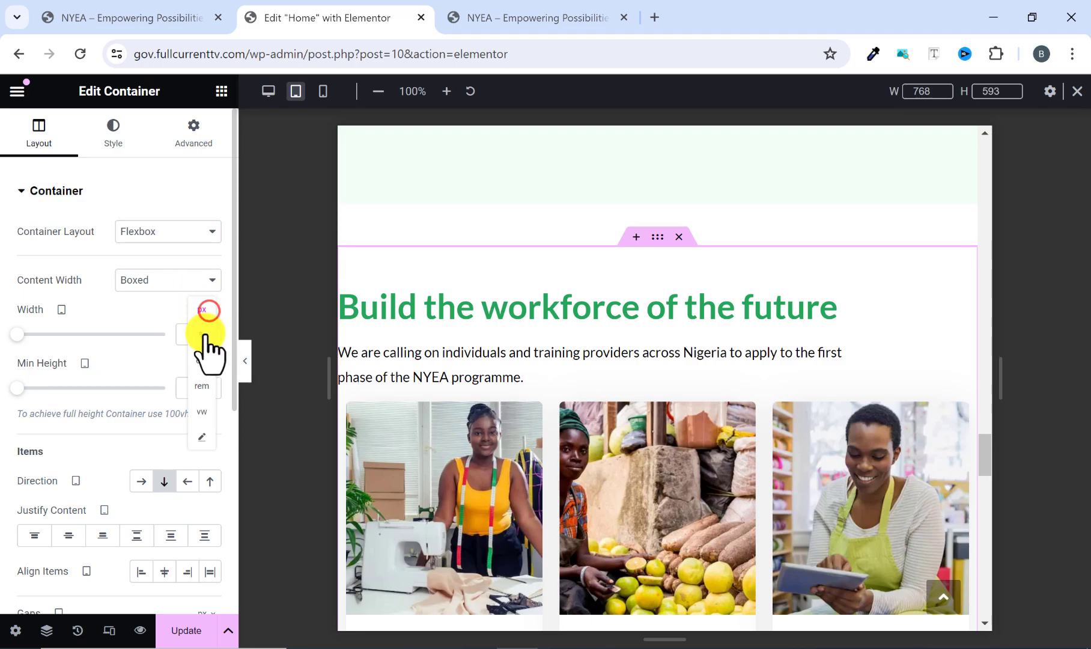
pyautogui.click(204, 333)
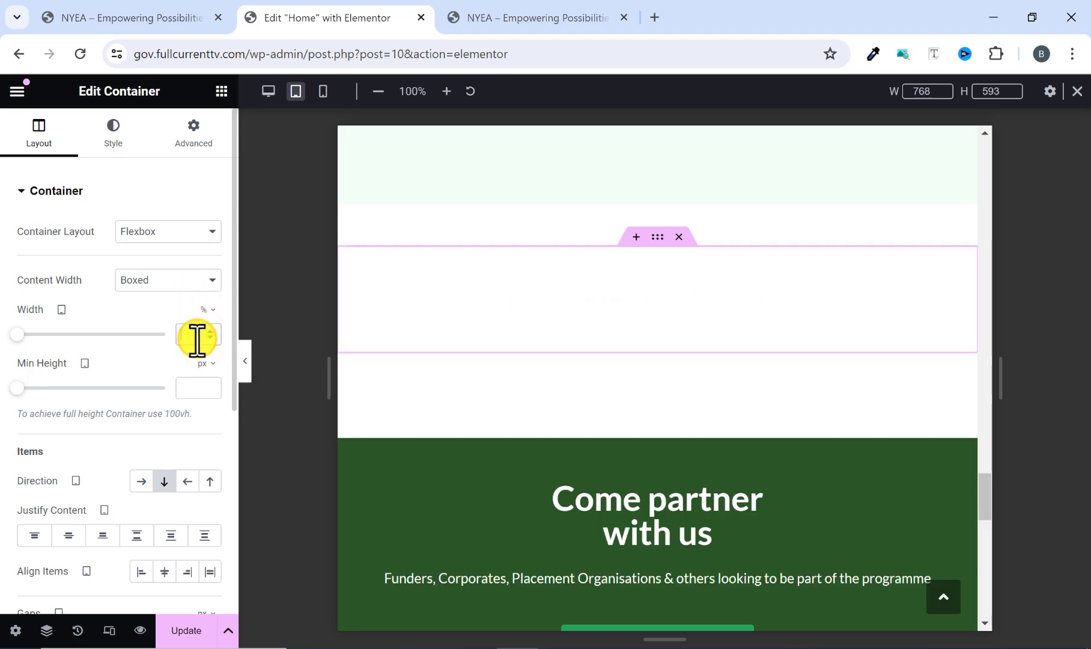
# Set the tablet direction of the container holding the Creatives, Food Services and Traders cards to Column - vertical and check the cards.
pyautogui.scroll(-2, 495, 363)
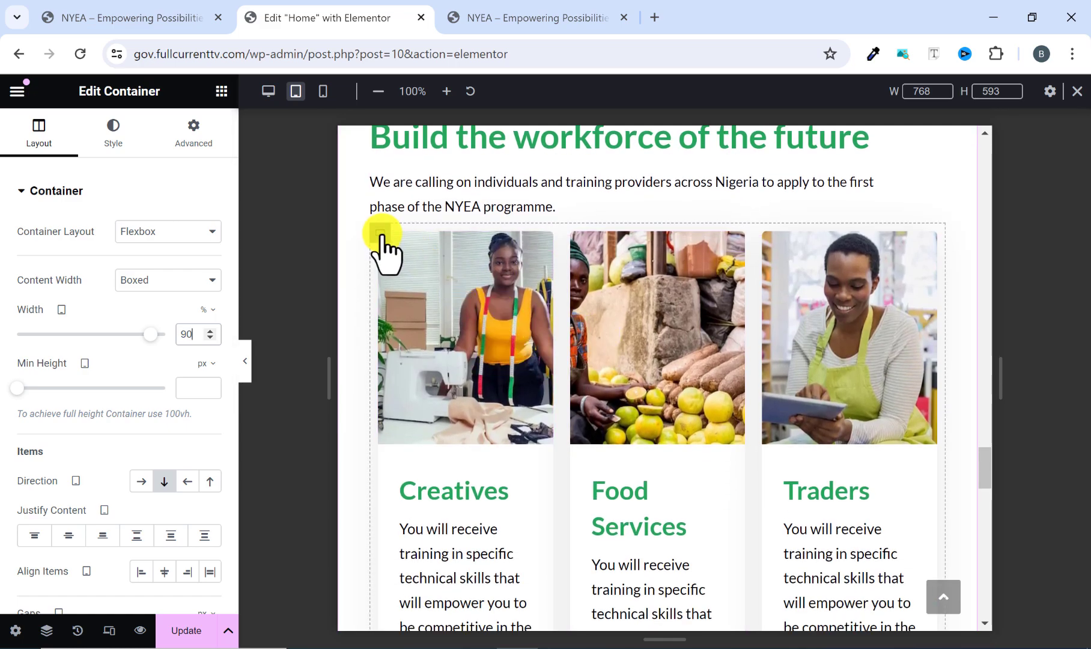
pyautogui.click(379, 232)
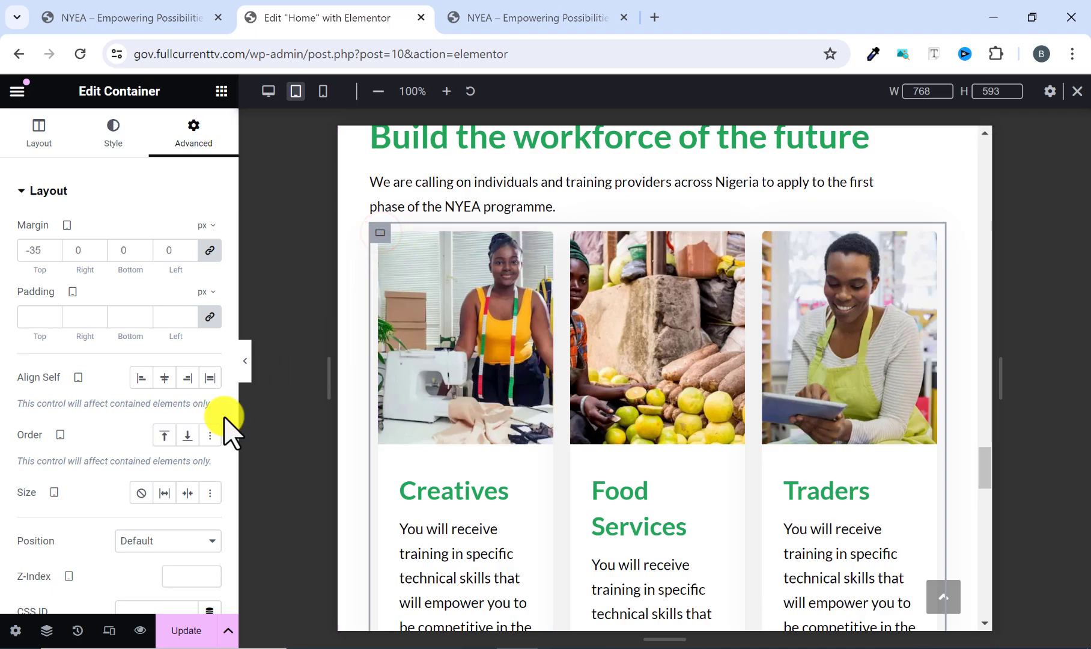
pyautogui.click(37, 142)
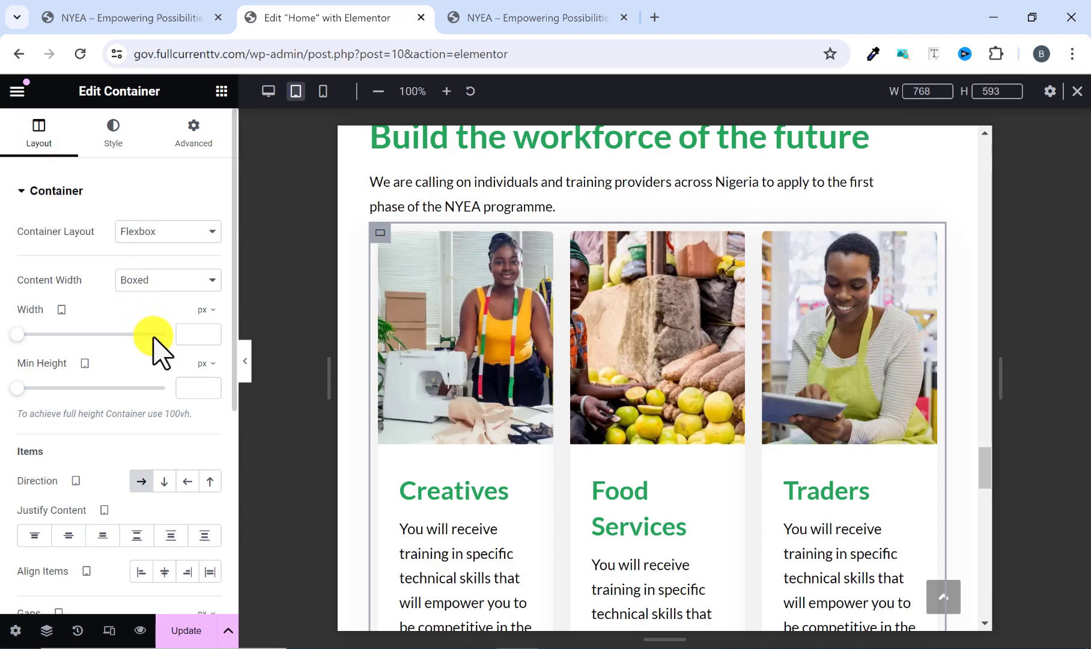
pyautogui.click(164, 481)
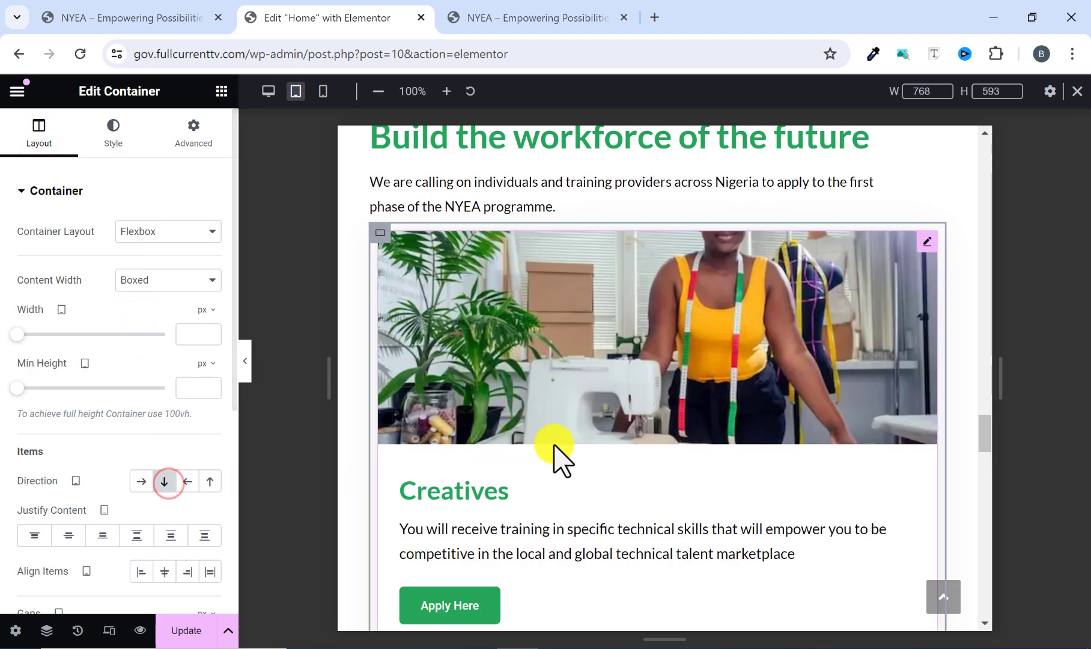
pyautogui.scroll(-2, 610, 408)
pyautogui.scroll(1, 612, 373)
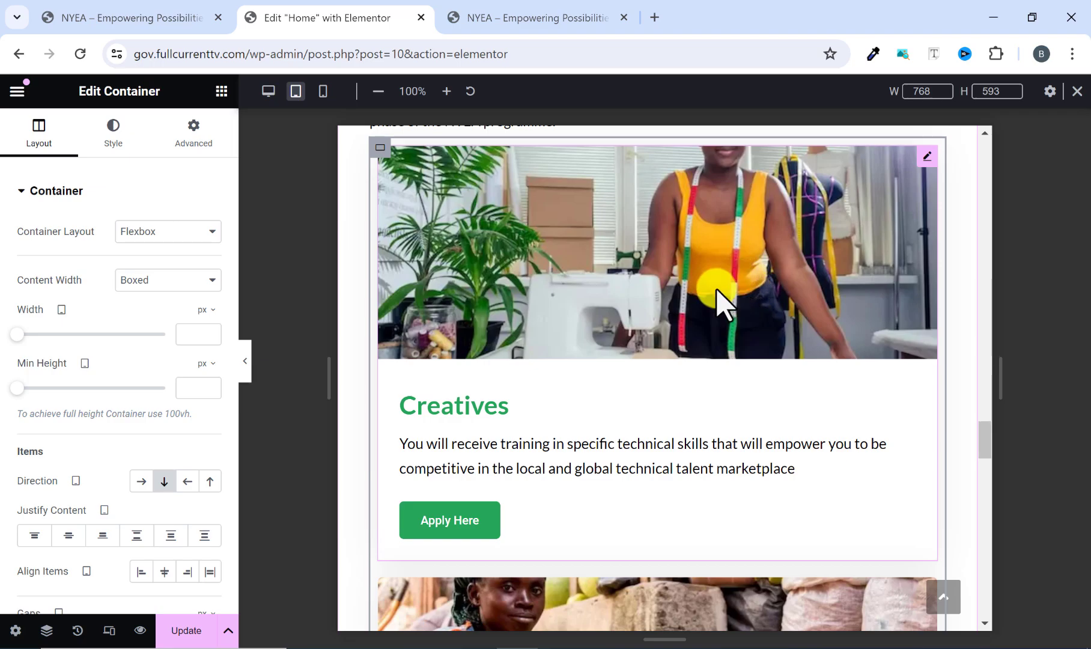
pyautogui.scroll(-3, 696, 303)
pyautogui.scroll(-6, 611, 371)
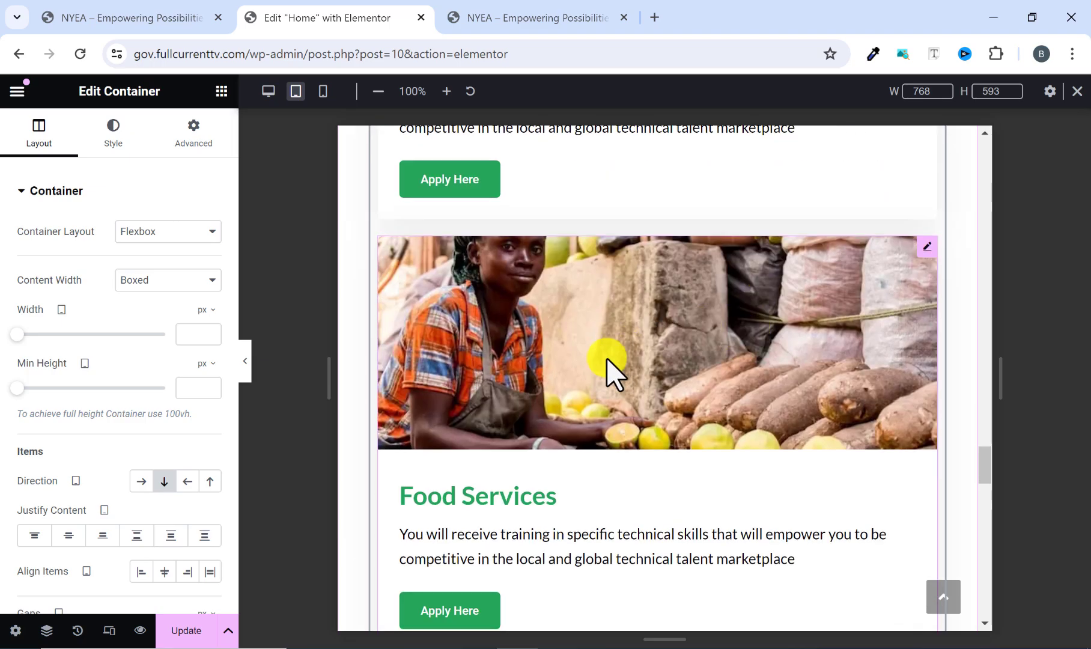
pyautogui.scroll(-4, 742, 389)
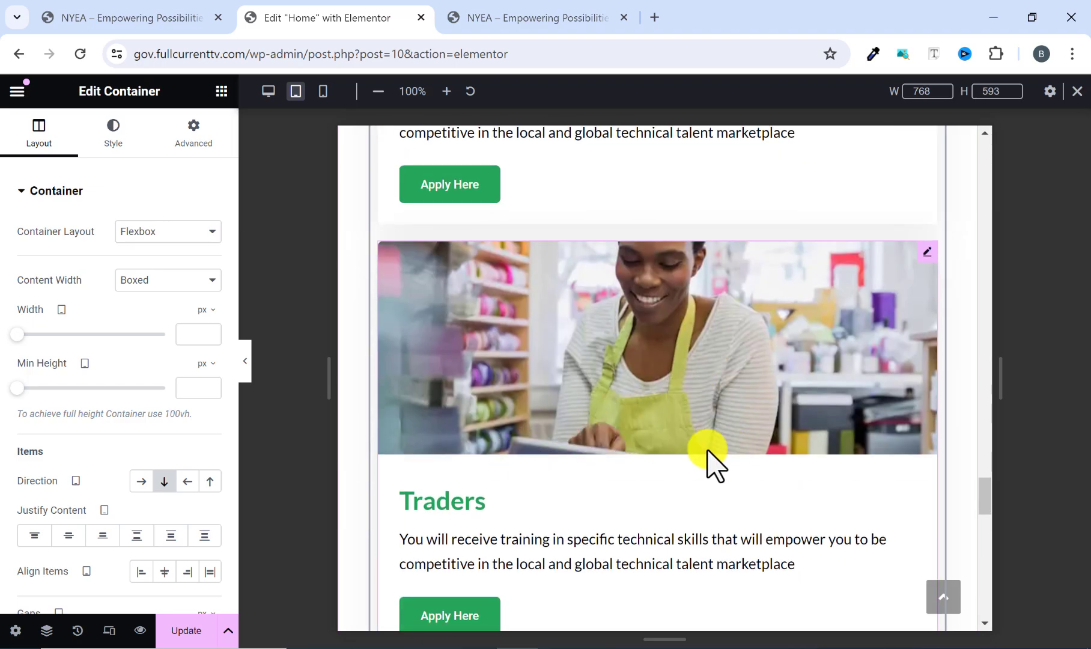
# Set the tablet direction of the container holding the two FAQs For Applicants accordions to Column - vertical.
pyautogui.scroll(-2, 706, 458)
pyautogui.scroll(-8, 707, 439)
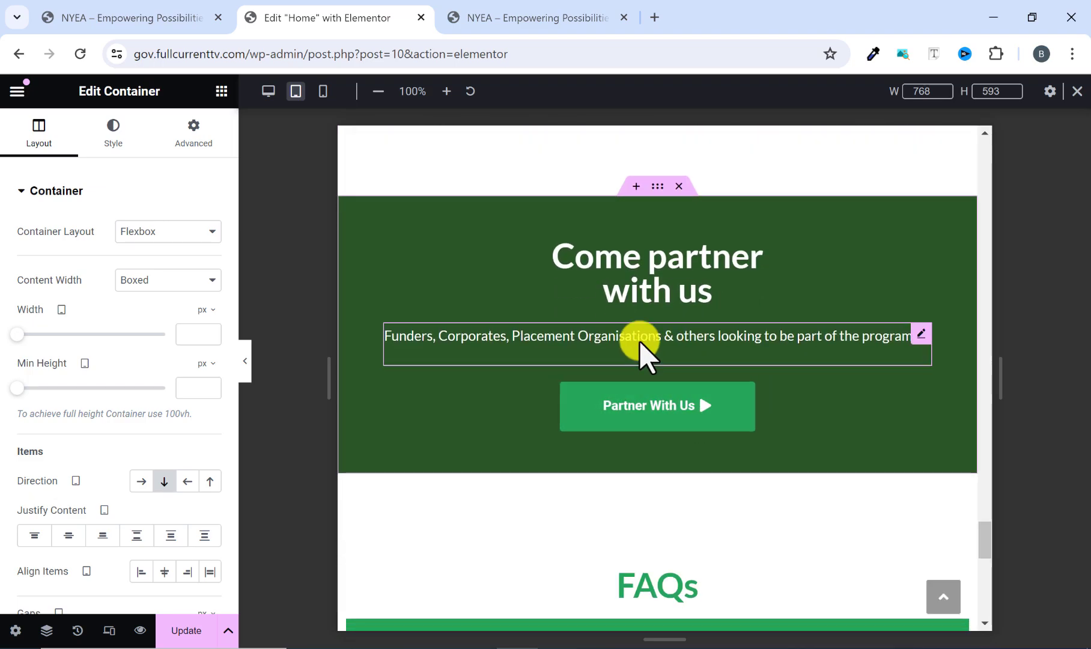
pyautogui.scroll(-6, 703, 360)
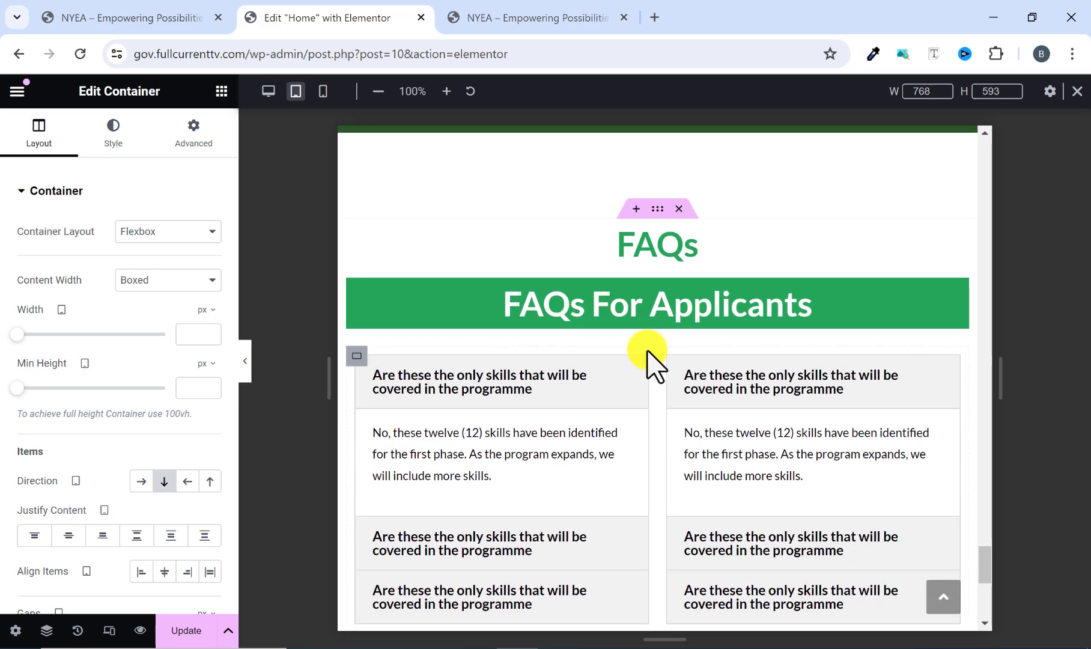
pyautogui.scroll(-3, 759, 354)
pyautogui.scroll(3, 739, 361)
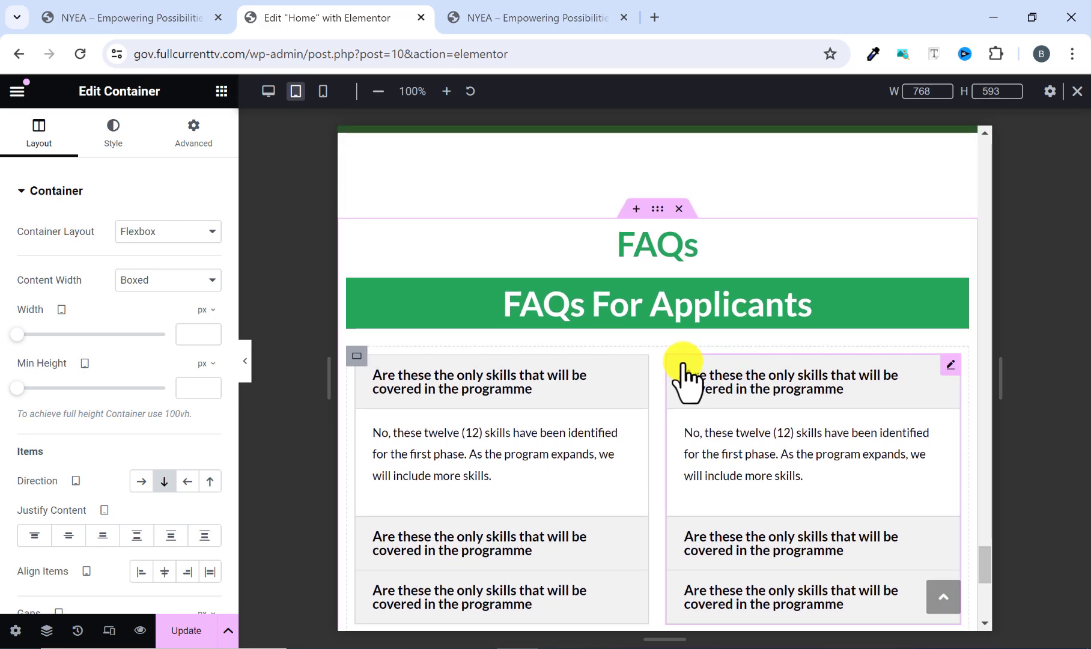
pyautogui.click(354, 354)
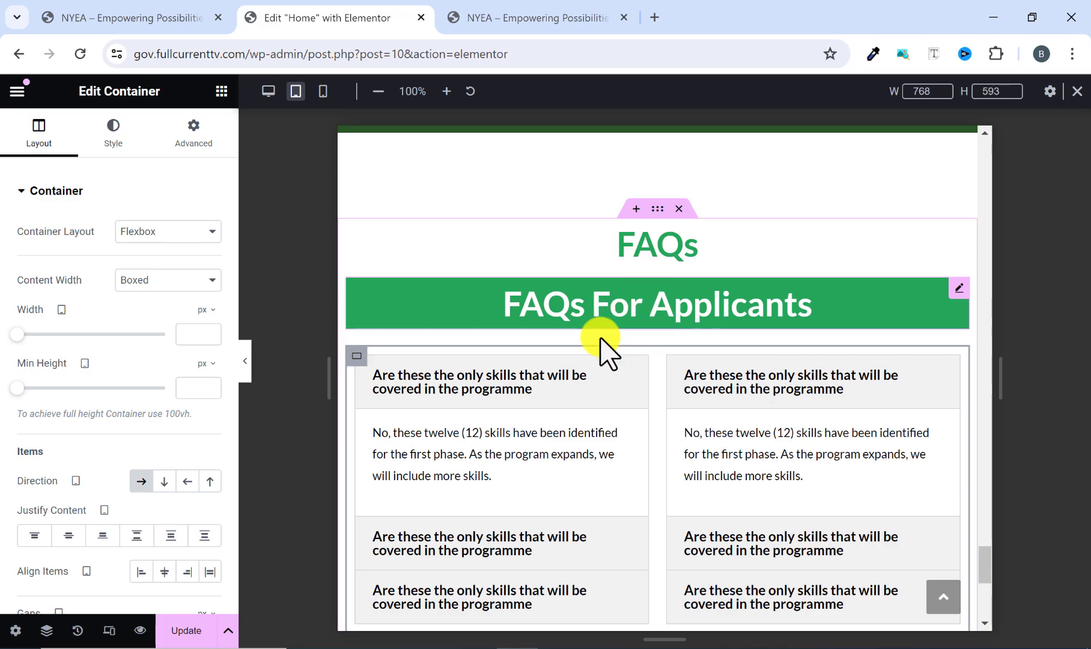
pyautogui.click(163, 483)
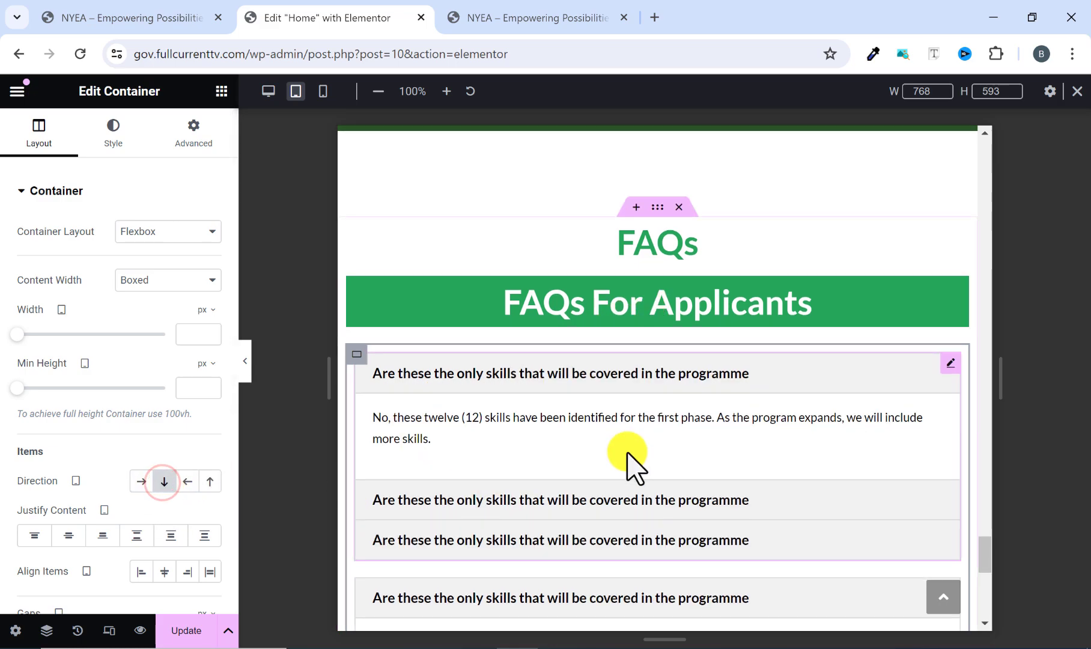
# Collapse the open items in both FAQs For Applicants accordions and check how they stack on tablet.
pyautogui.scroll(-5, 628, 462)
pyautogui.scroll(2, 631, 465)
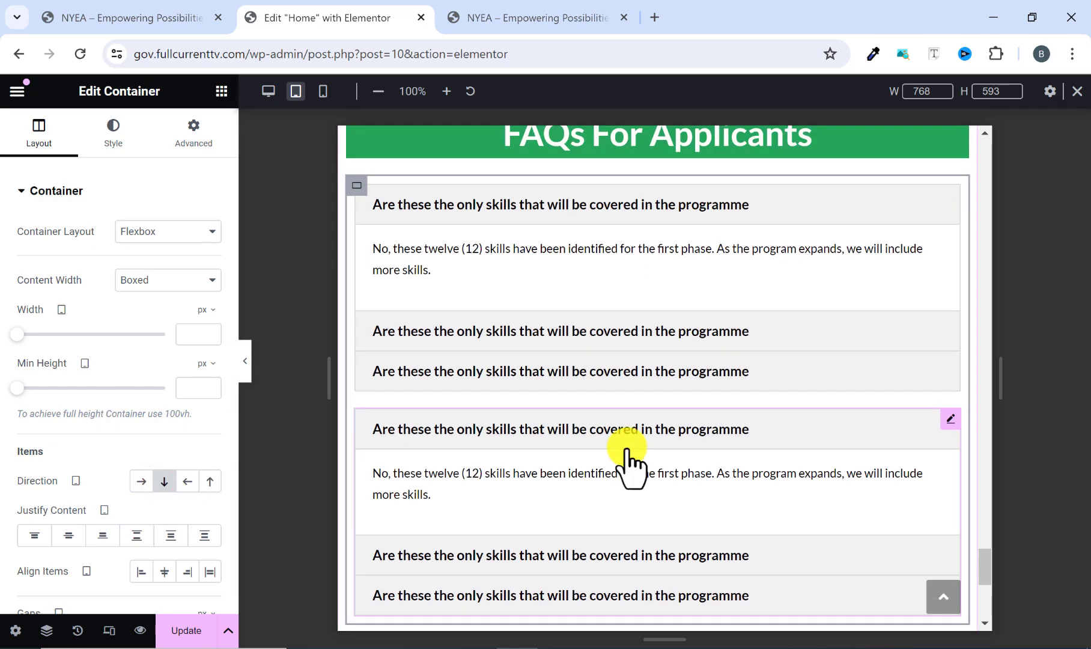
pyautogui.click(630, 428)
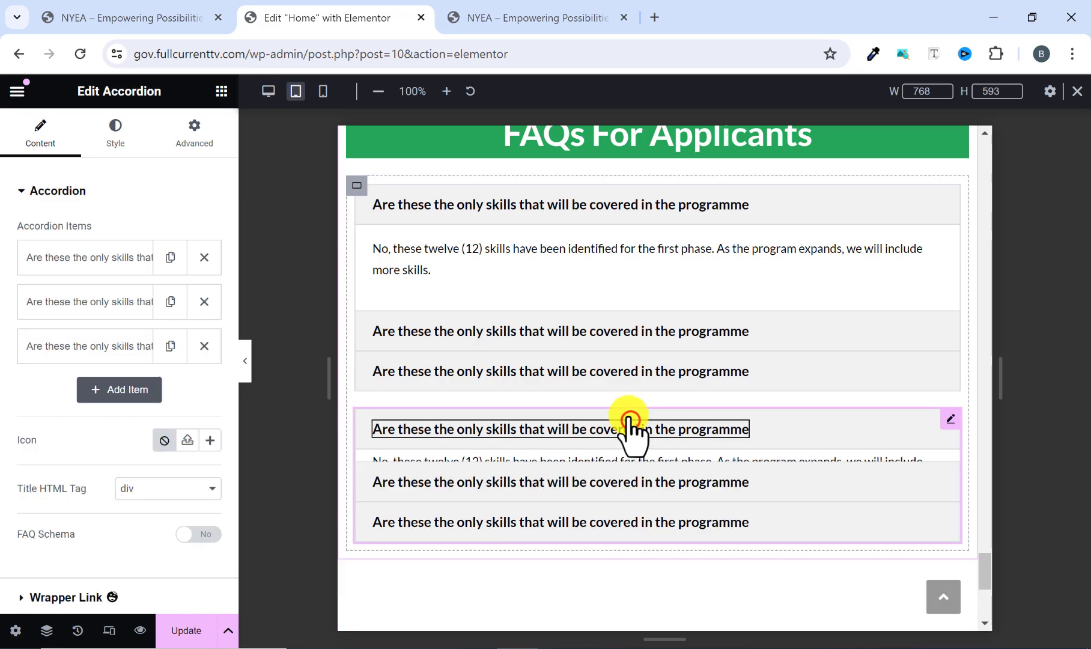
pyautogui.click(668, 219)
pyautogui.scroll(3, 611, 384)
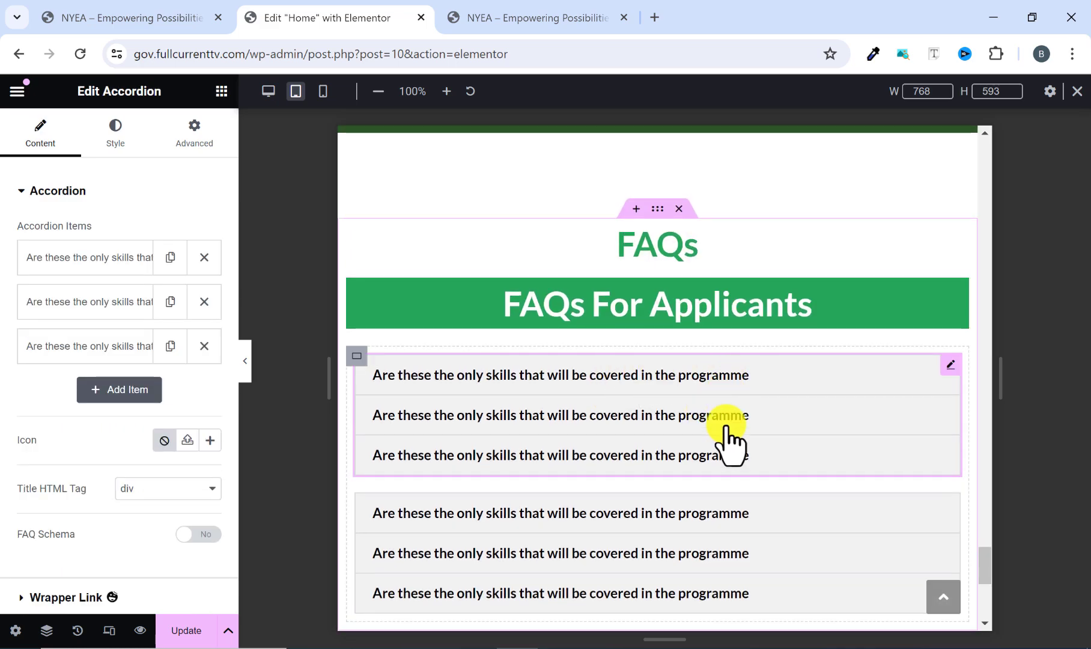
pyautogui.scroll(-2, 731, 446)
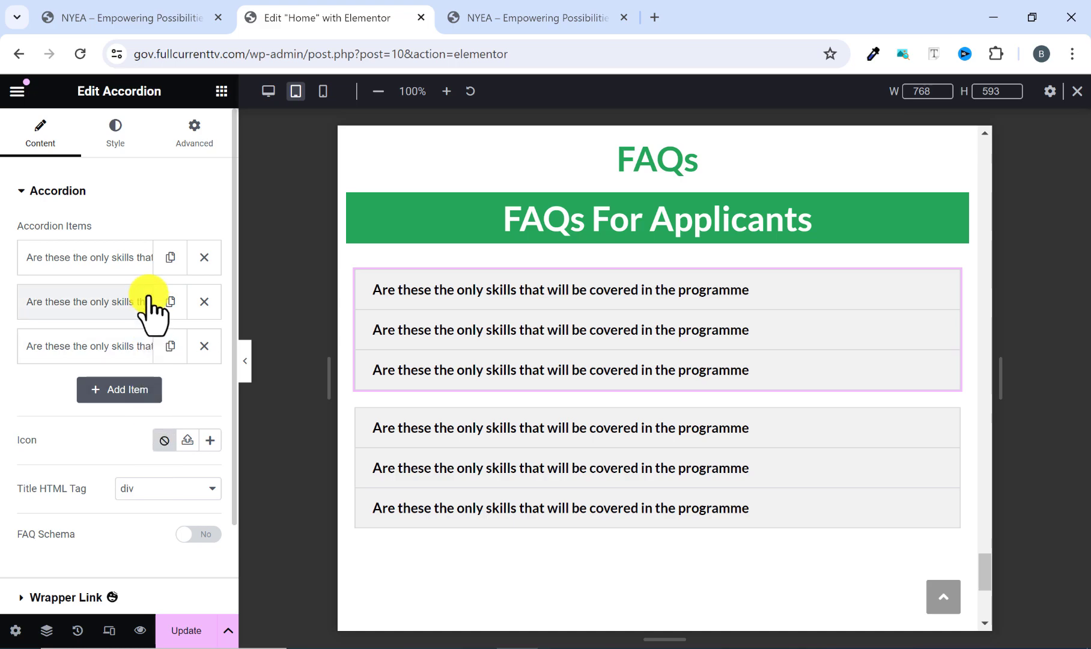
pyautogui.scroll(2, 660, 189)
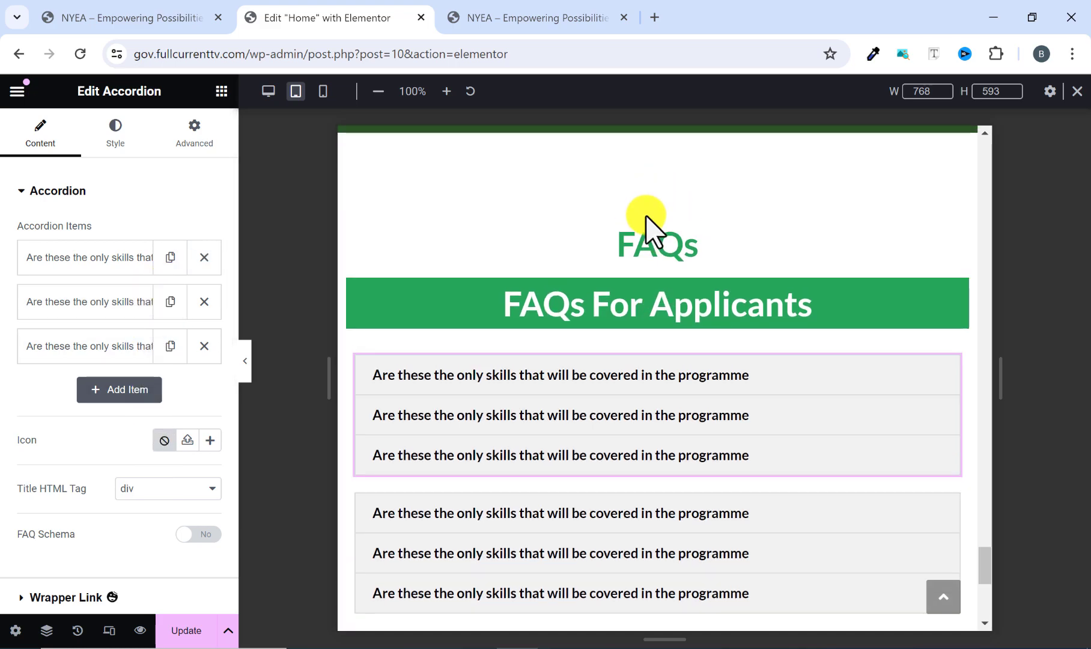
# Try the Row - horizontal tablet direction on the outer FAQs container and revert it to Column - vertical.
pyautogui.click(653, 210)
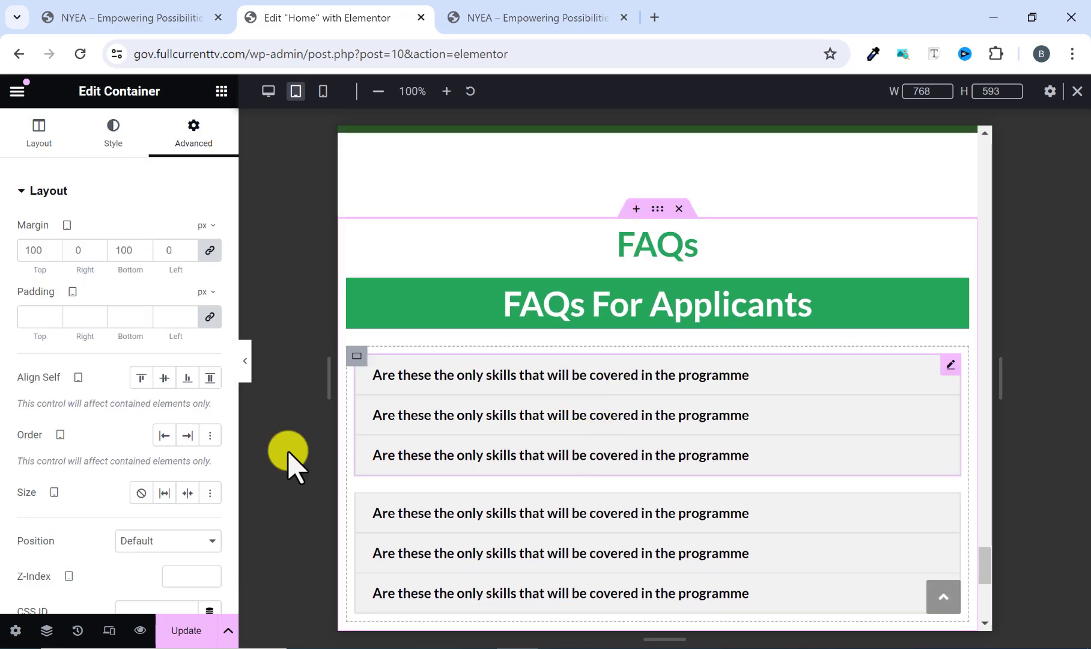
pyautogui.scroll(-3, 128, 361)
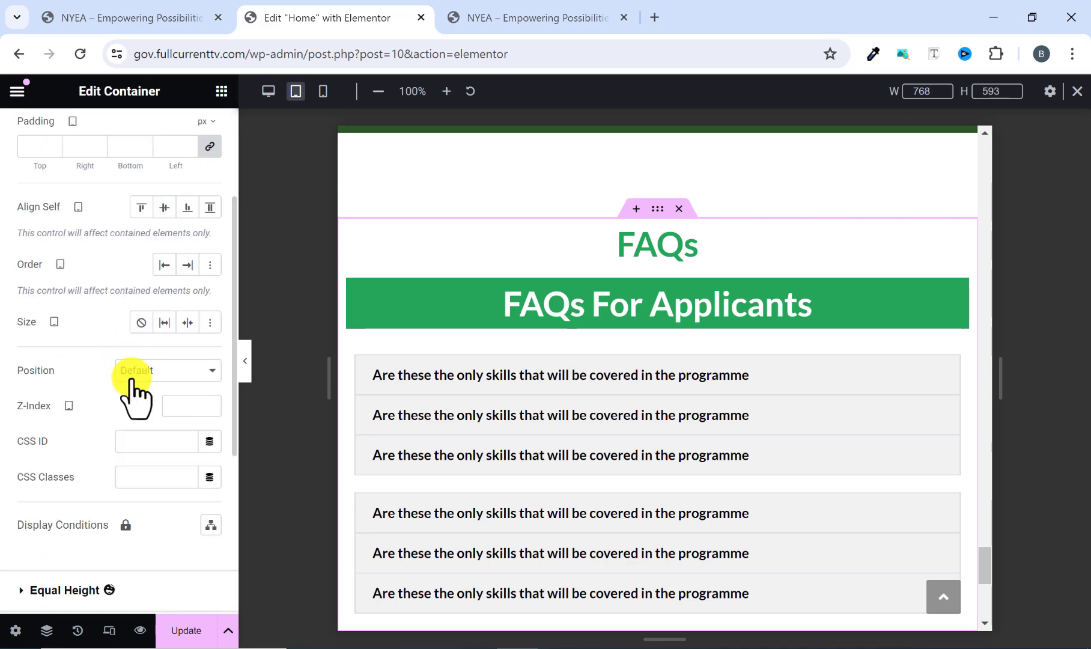
pyautogui.scroll(-4, 141, 355)
pyautogui.scroll(7, 68, 212)
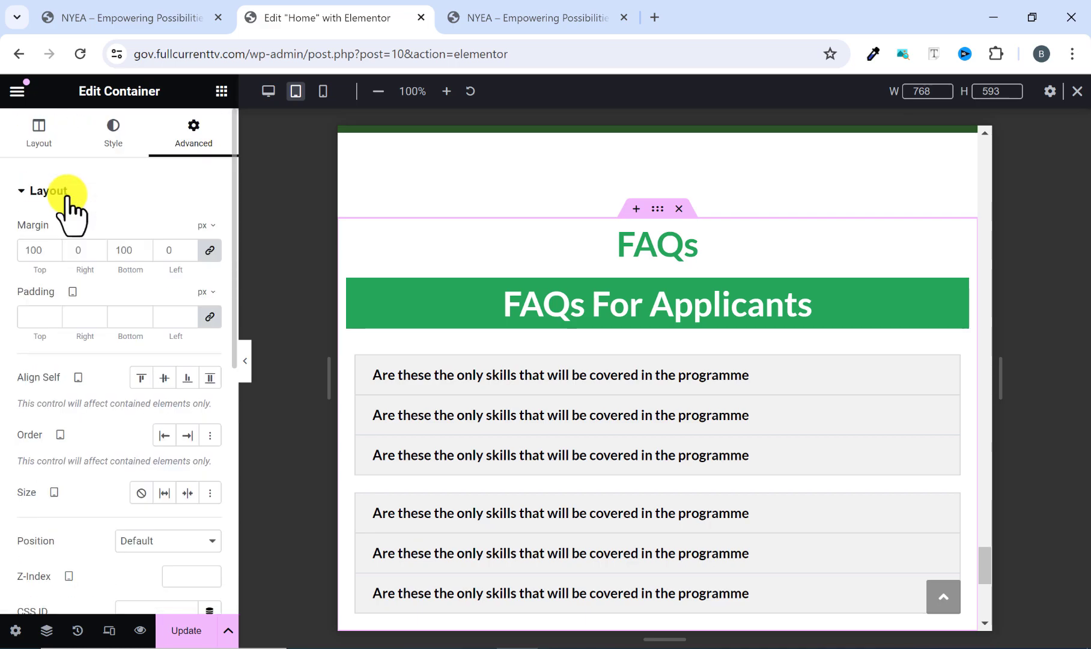
pyautogui.click(40, 126)
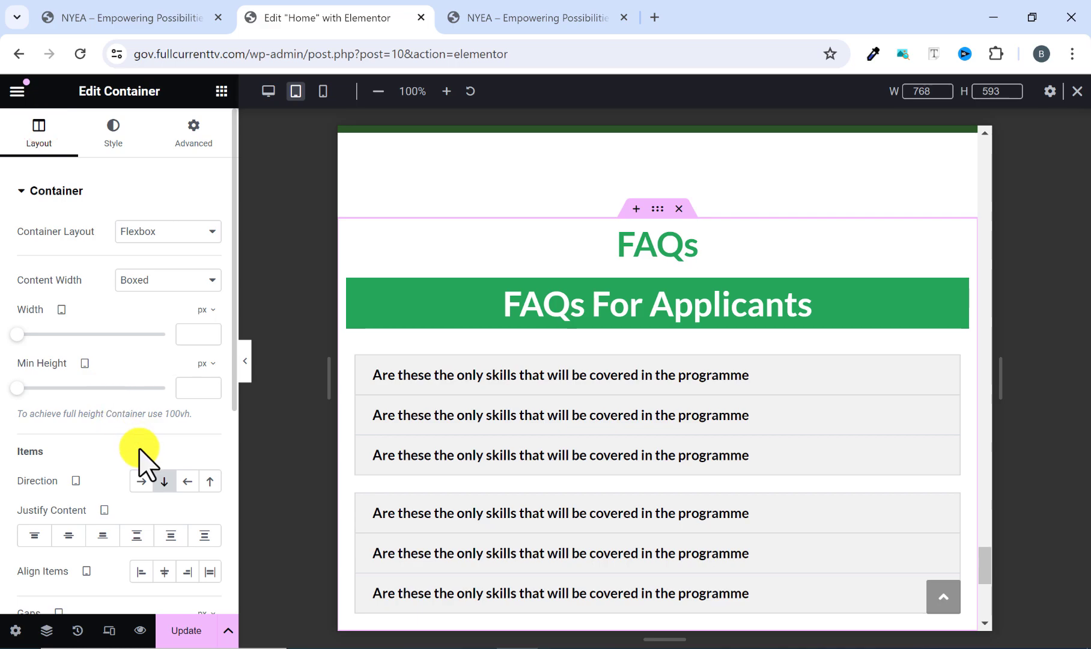
pyautogui.click(141, 482)
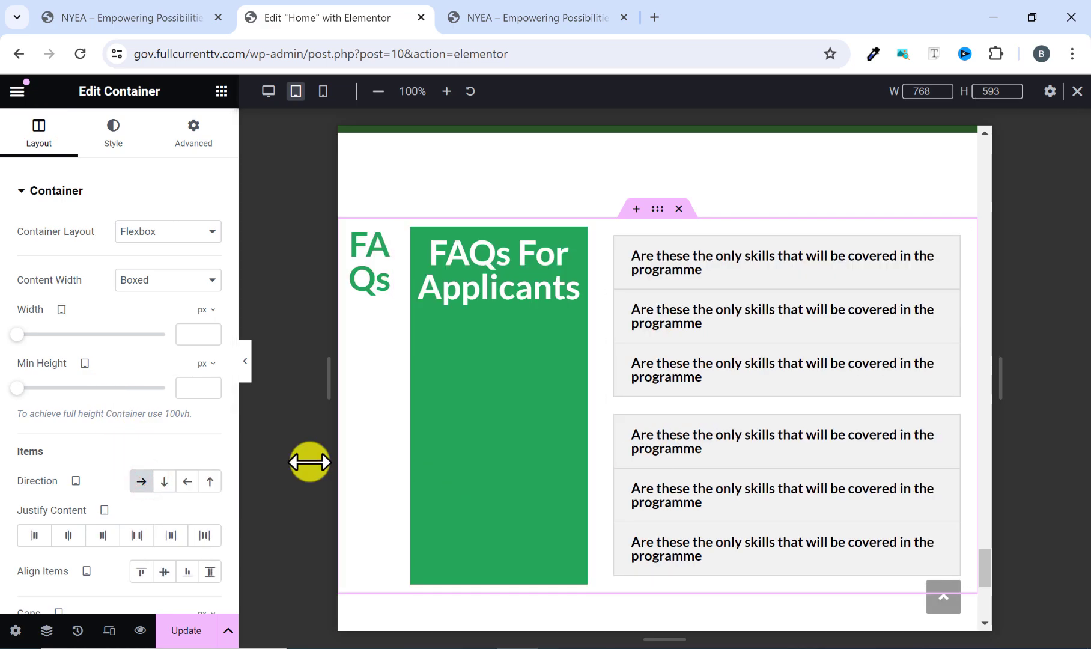
pyautogui.click(144, 480)
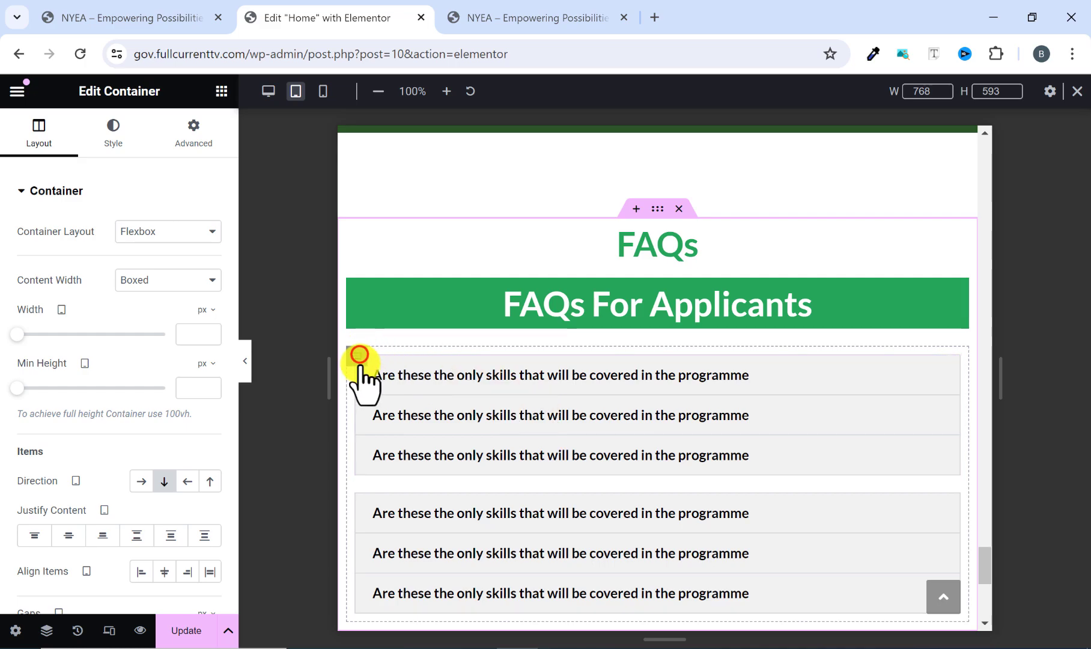
# Set the tablet direction of the inner container holding the two FAQ accordions to Row - horizontal.
pyautogui.click(359, 354)
pyautogui.click(144, 480)
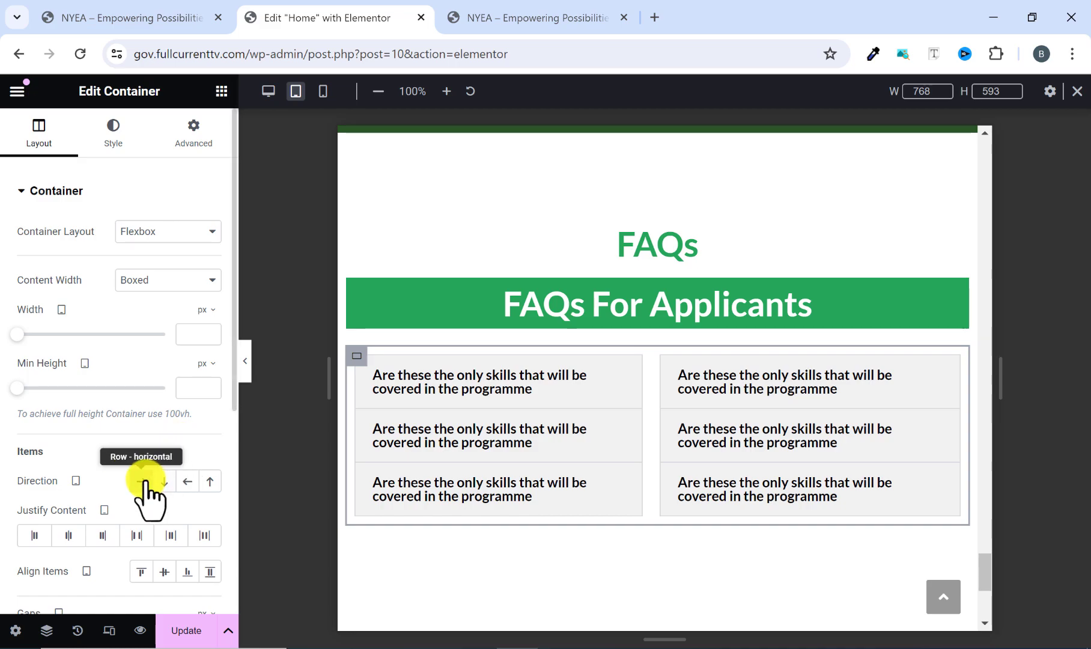
pyautogui.click(162, 480)
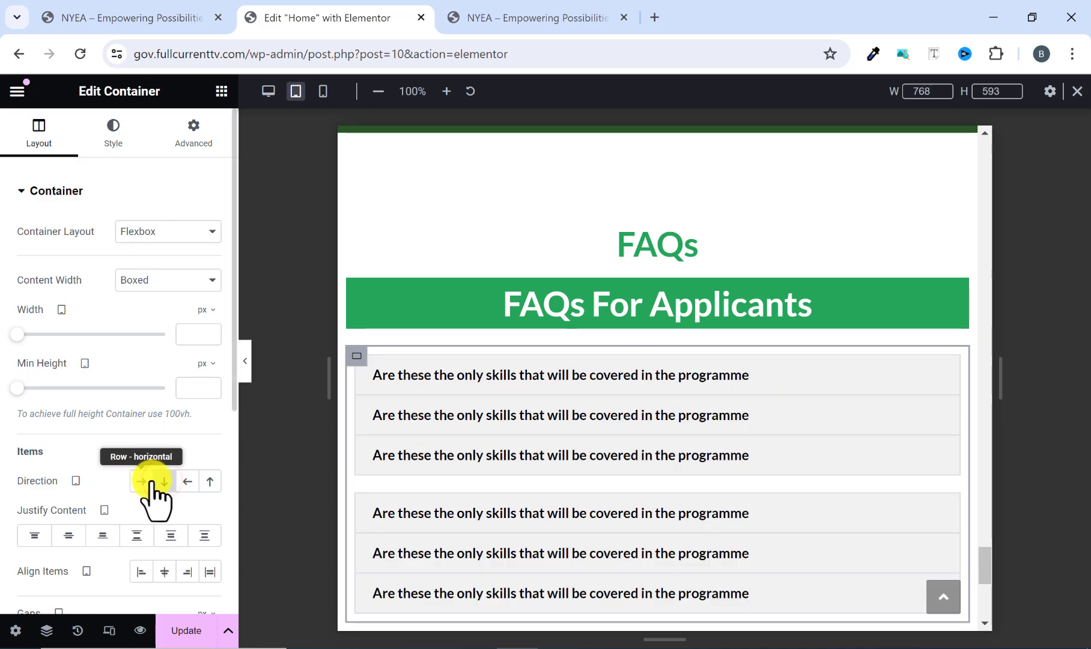
pyautogui.click(143, 481)
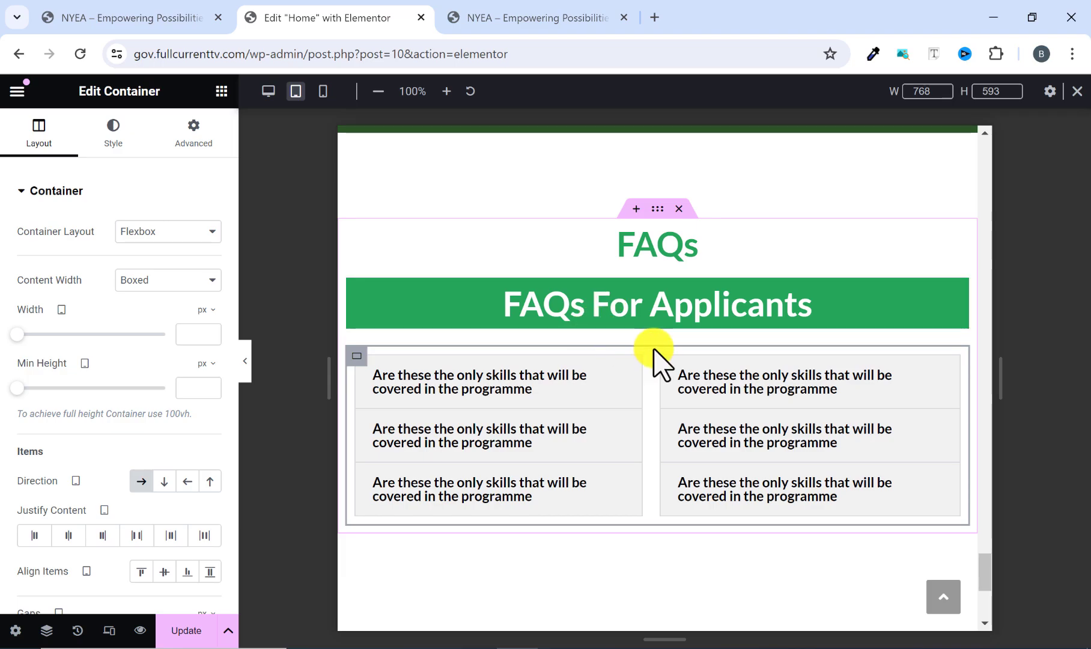
# Review the sections above the FAQs in the tablet preview, up to the Join us on a transformative journey section.
pyautogui.scroll(10, 658, 355)
pyautogui.scroll(10, 676, 341)
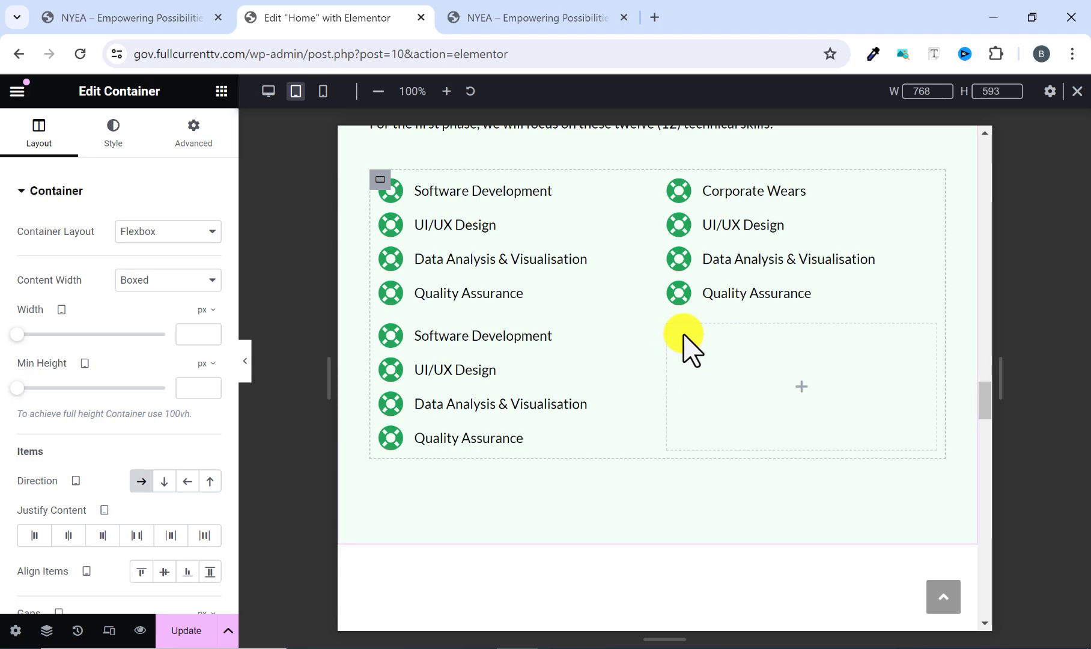
pyautogui.scroll(10, 676, 357)
pyautogui.scroll(10, 667, 354)
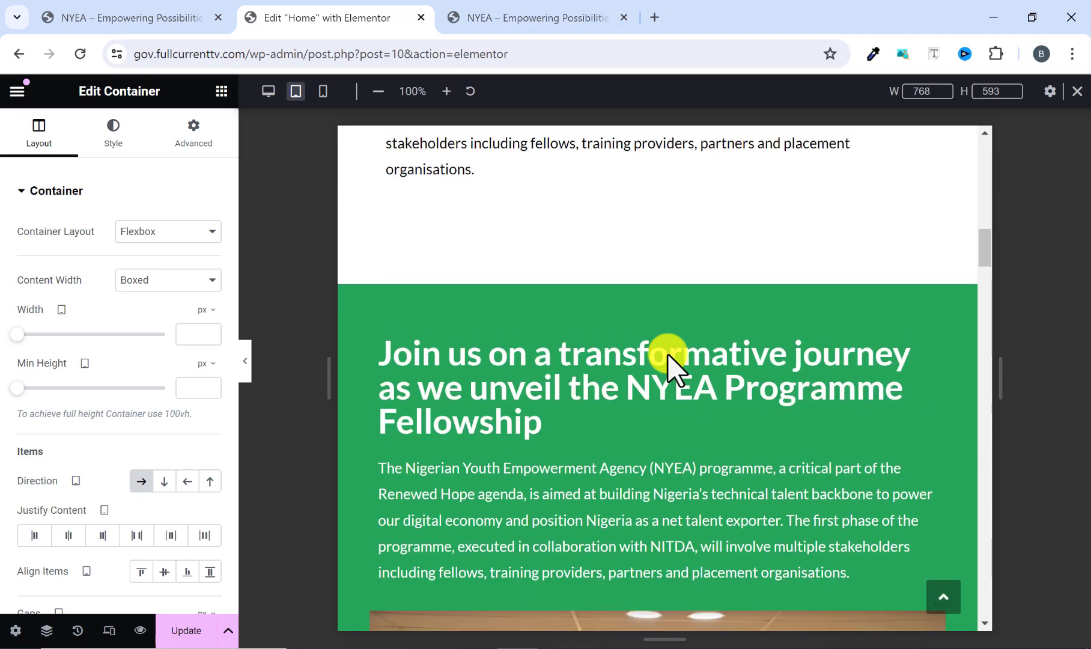
pyautogui.scroll(-10, 668, 355)
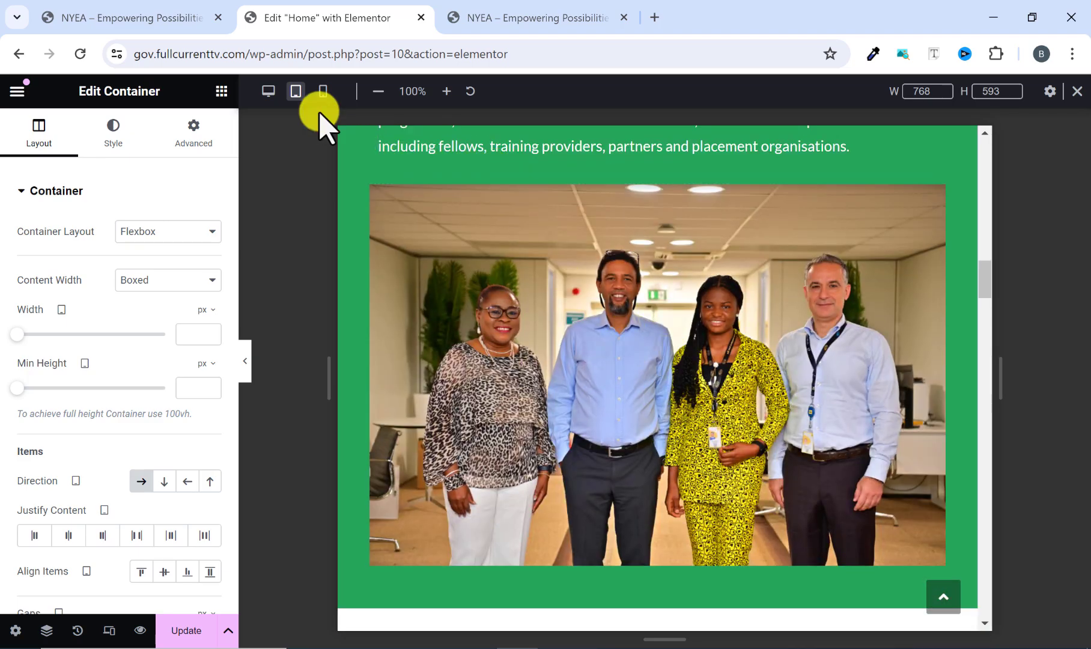
# Switch to the desktop preview, collapse the editing panel and review the whole home page from hero to FAQs.
pyautogui.click(260, 91)
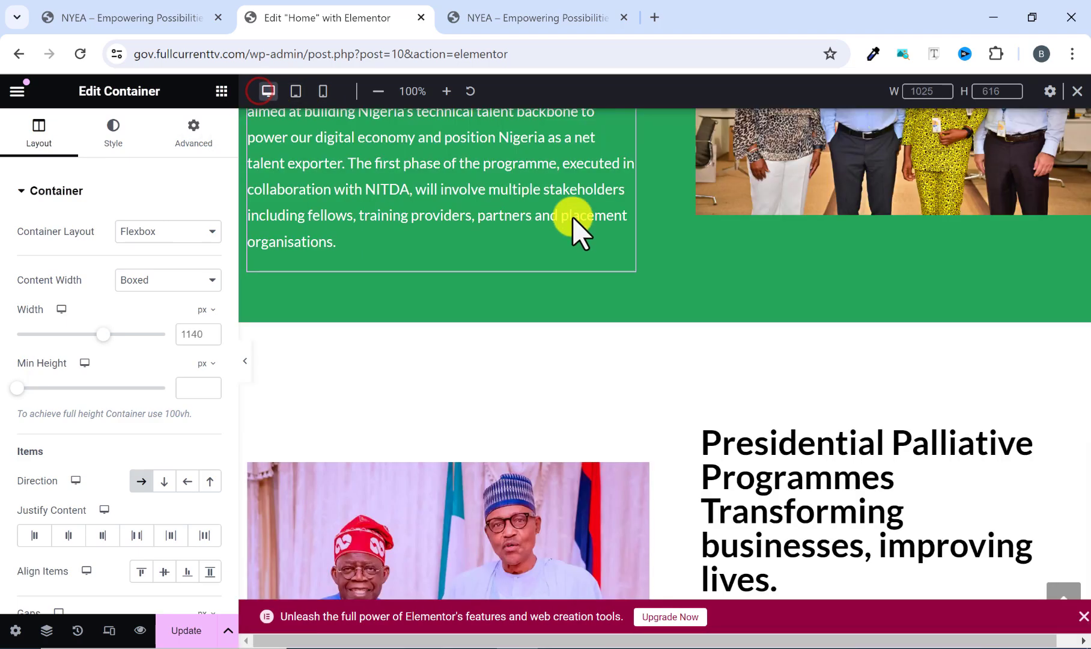
pyautogui.scroll(-15, 649, 258)
pyautogui.scroll(20, 645, 247)
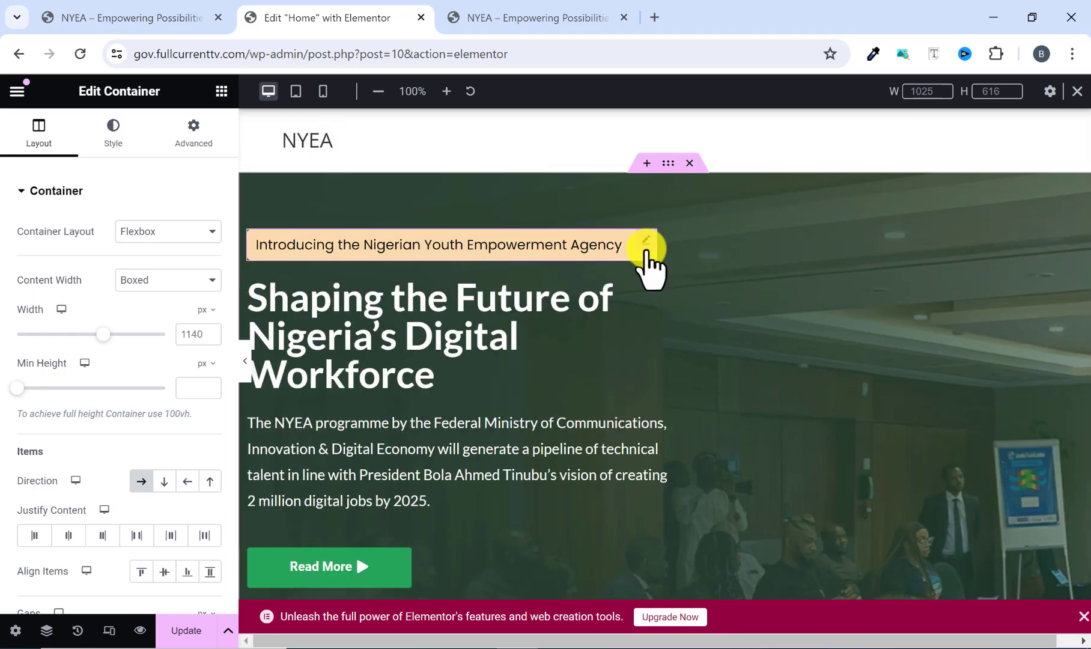
pyautogui.scroll(-3, 646, 253)
pyautogui.scroll(3, 646, 255)
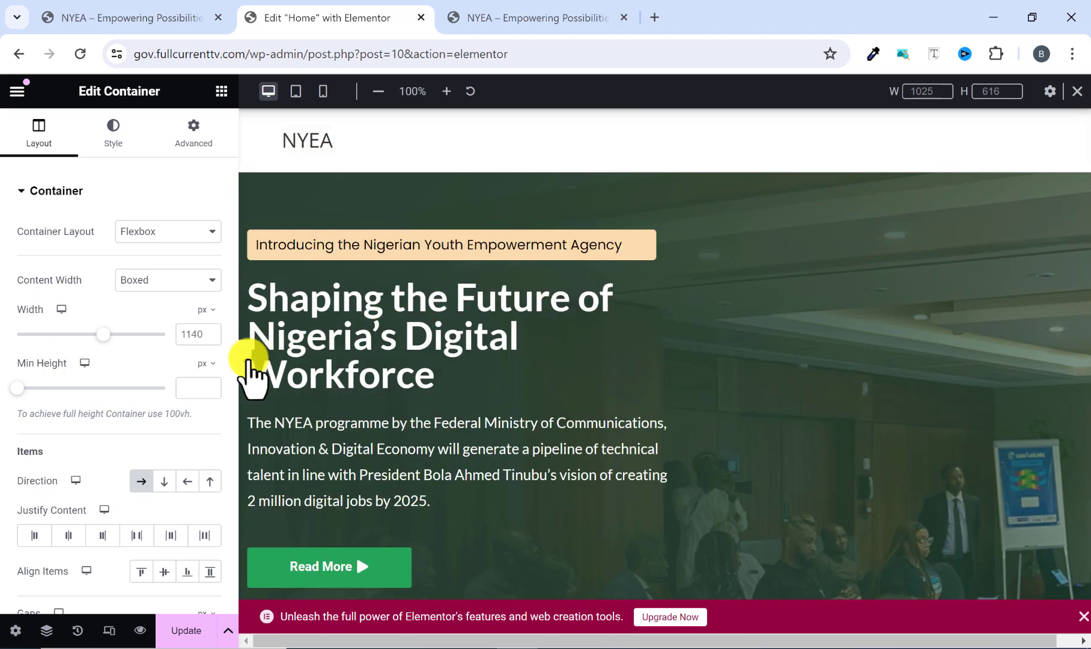
pyautogui.click(246, 360)
pyautogui.scroll(-15, 578, 308)
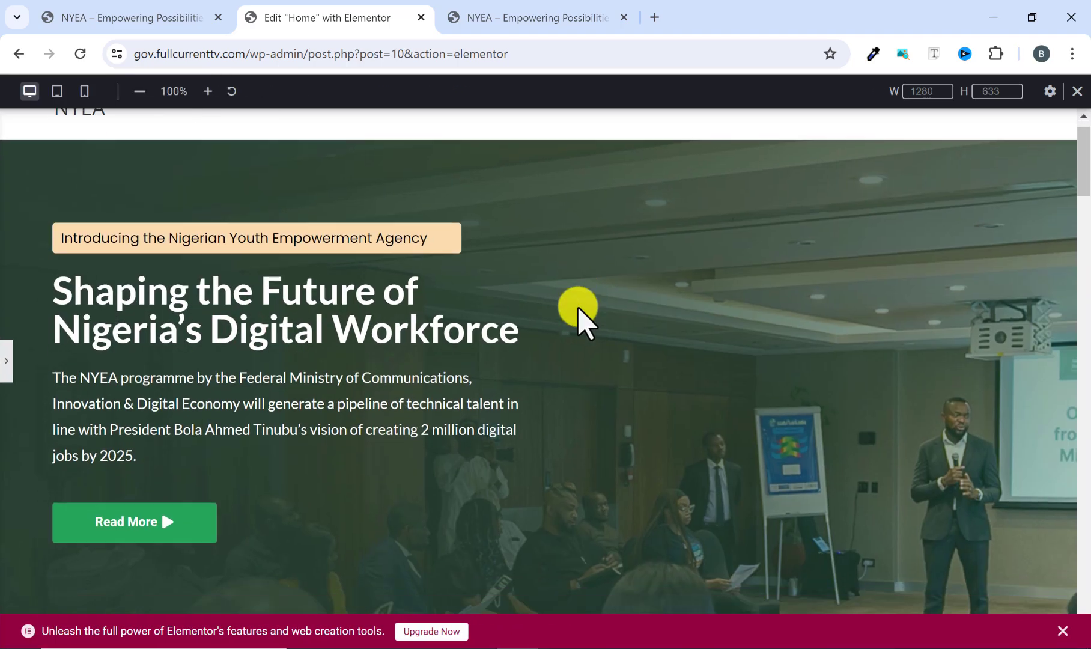
pyautogui.scroll(-20, 577, 307)
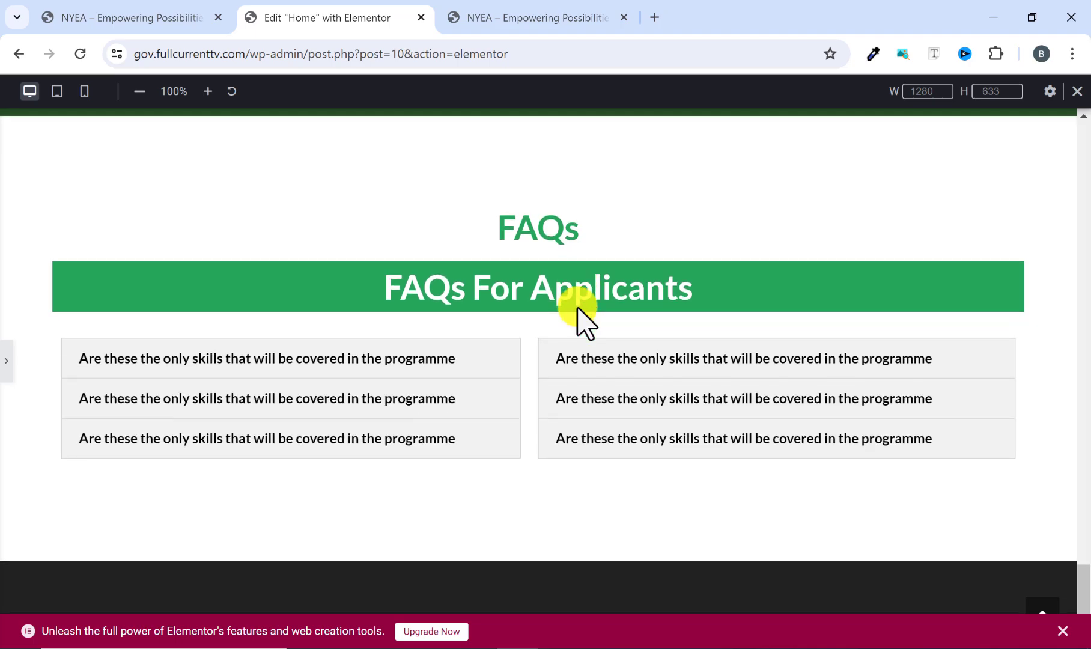
pyautogui.scroll(20, 232, 309)
pyautogui.scroll(15, 232, 309)
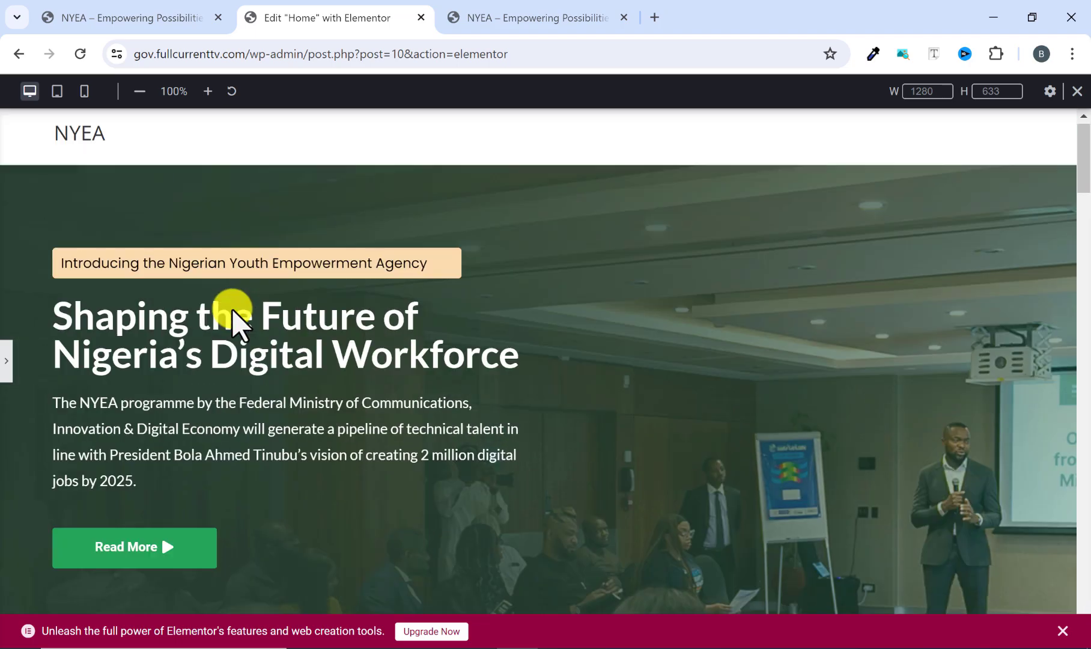
# Switch to the Tablet Portrait preview and review the home page's sections at full canvas width.
pyautogui.click(56, 93)
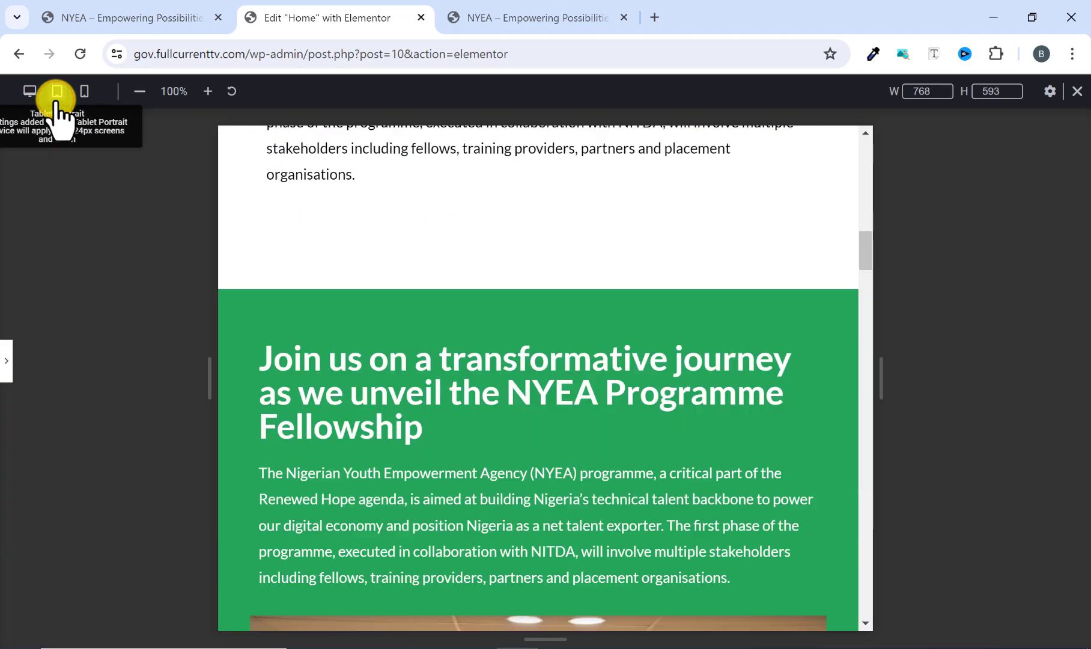
pyautogui.scroll(-15, 463, 329)
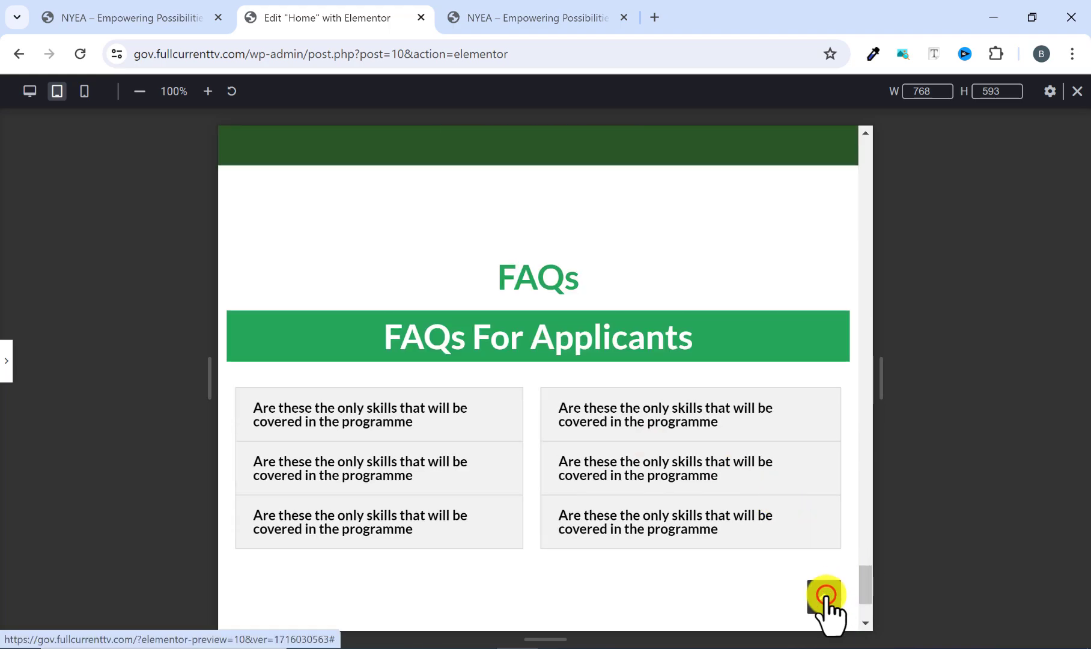
pyautogui.click(825, 594)
pyautogui.scroll(-10, 523, 378)
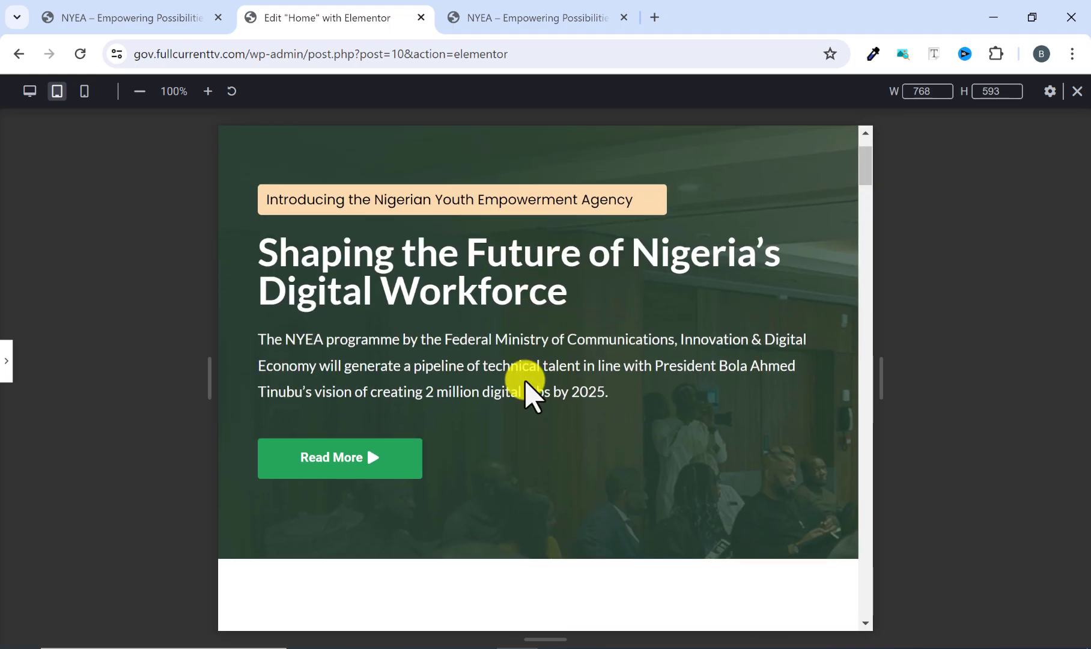
pyautogui.scroll(-15, 596, 390)
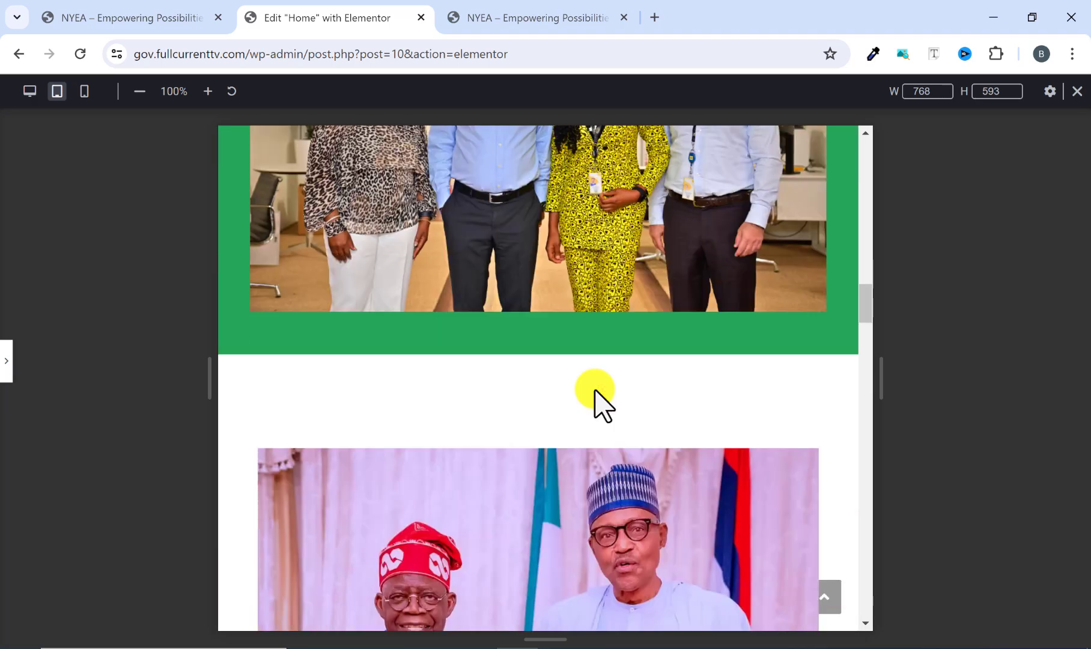
pyautogui.scroll(8, 590, 396)
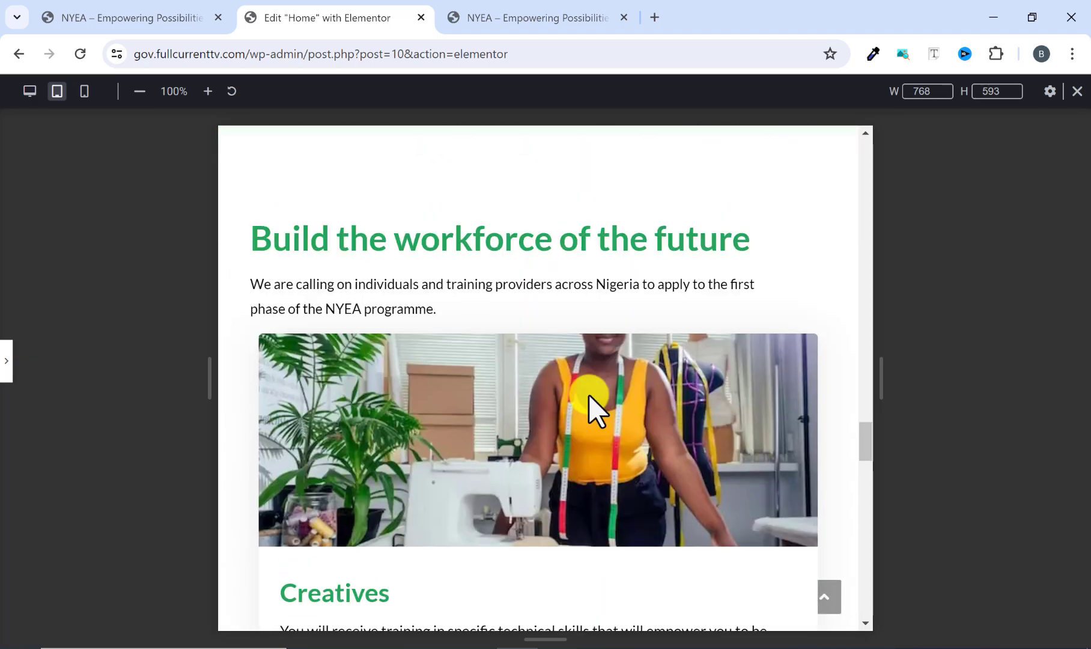
# Switch to the Mobile Portrait preview and review the page's sections, including NYEA 2024 and Skills in Focus.
pyautogui.click(84, 90)
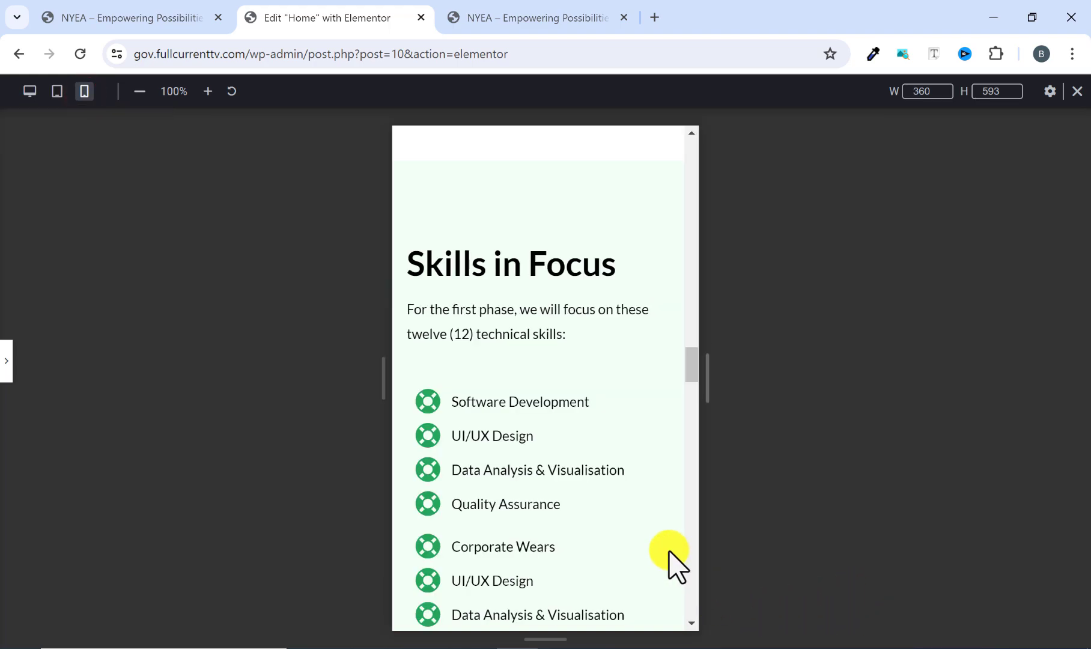
pyautogui.scroll(10, 652, 568)
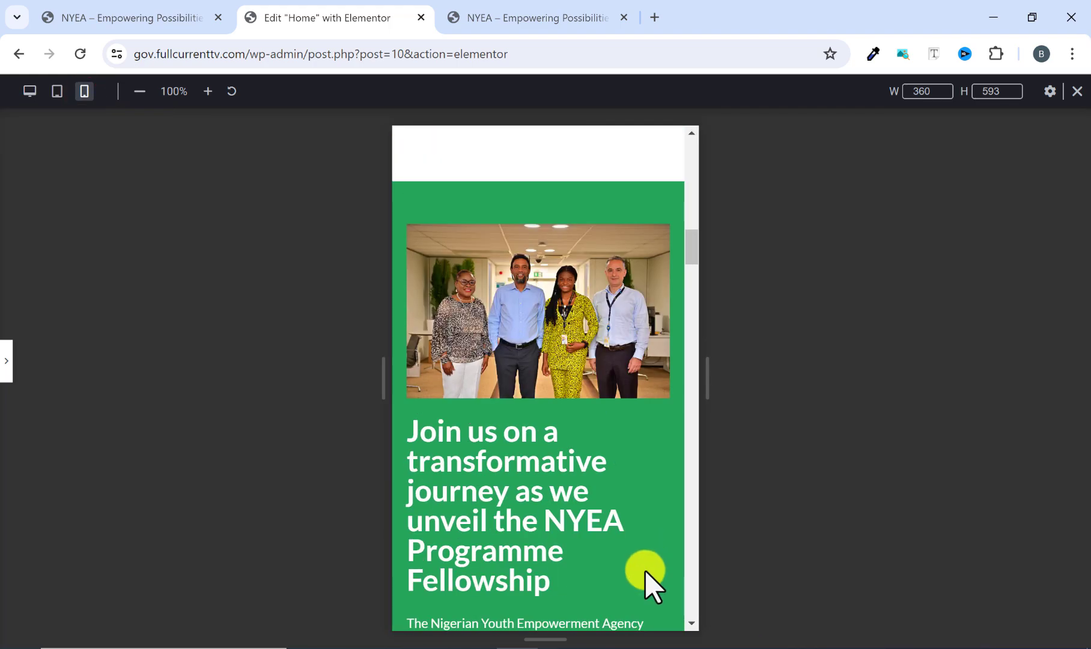
pyautogui.scroll(10, 645, 568)
pyautogui.scroll(-15, 645, 566)
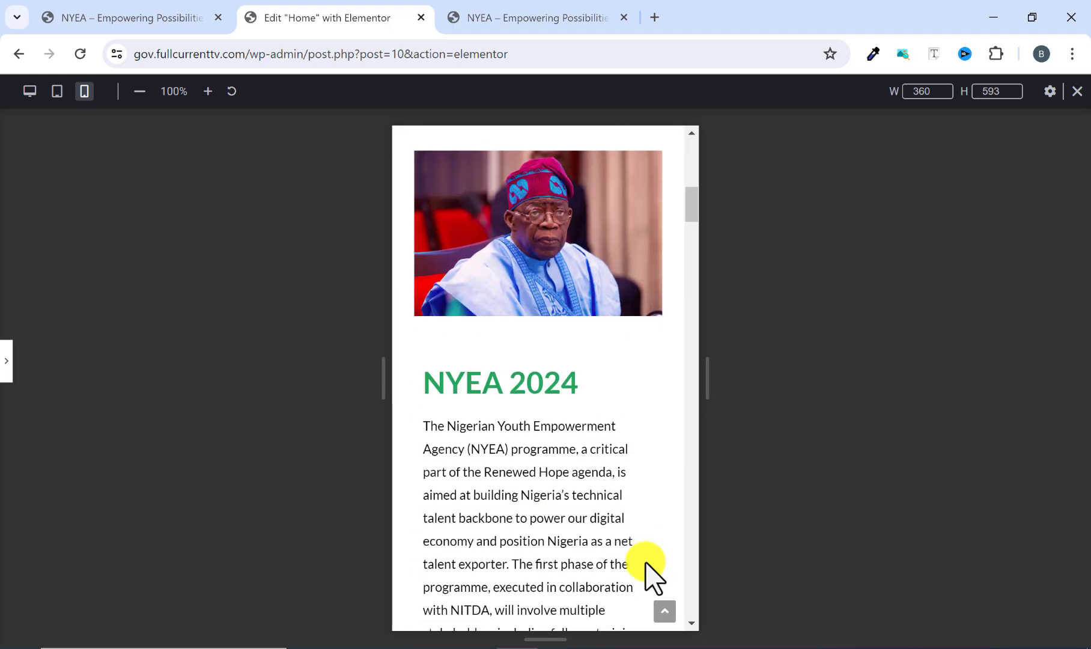
pyautogui.scroll(-15, 645, 559)
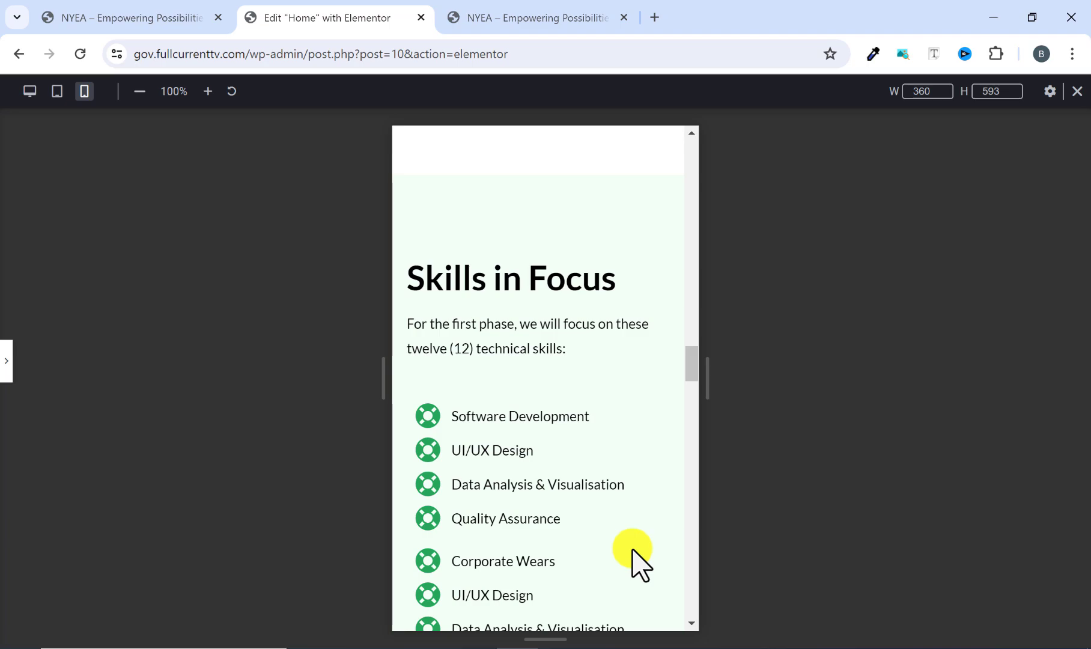
# Open the finished NYEA reference site and test its About Us header link, returning to the page's header.
pyautogui.click(516, 18)
pyautogui.scroll(10, 502, 231)
pyautogui.scroll(15, 503, 228)
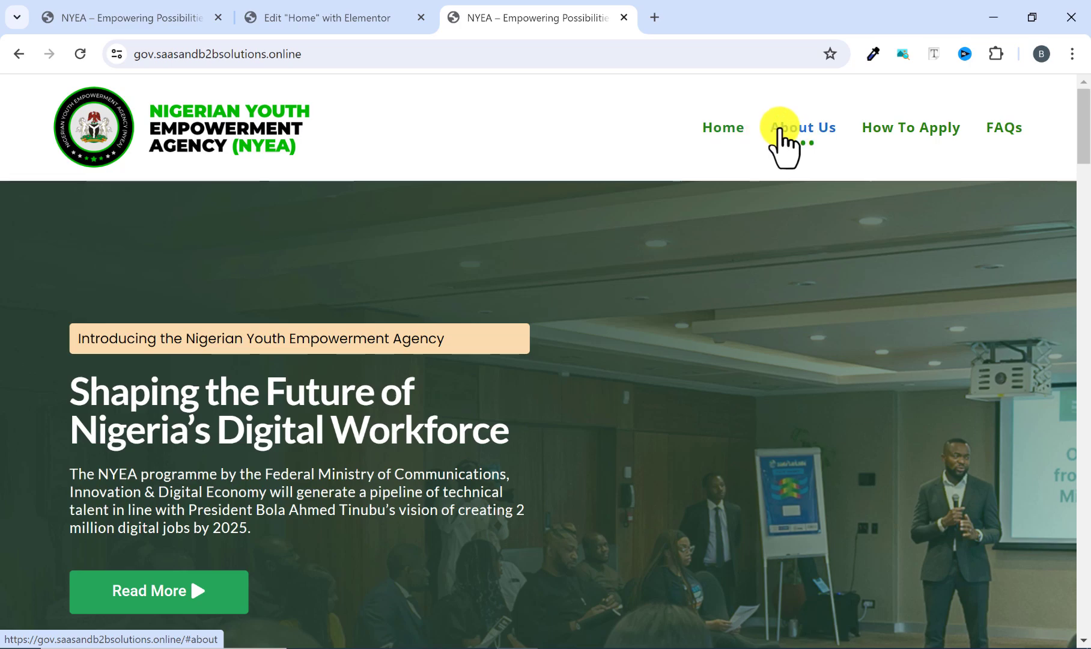
pyautogui.click(775, 128)
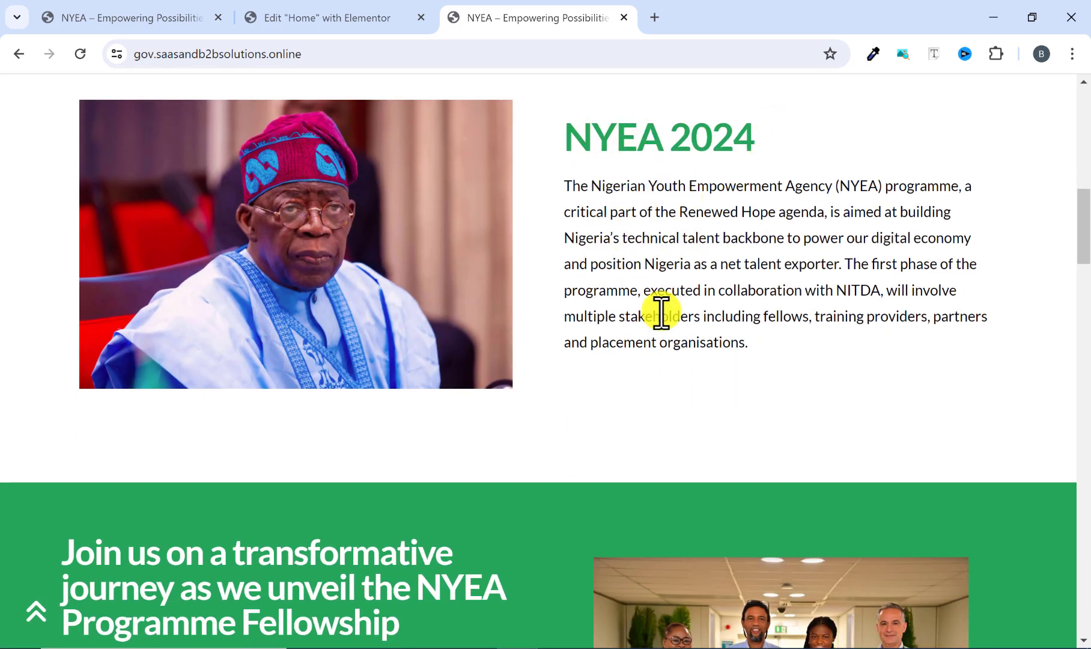
pyautogui.scroll(10, 661, 356)
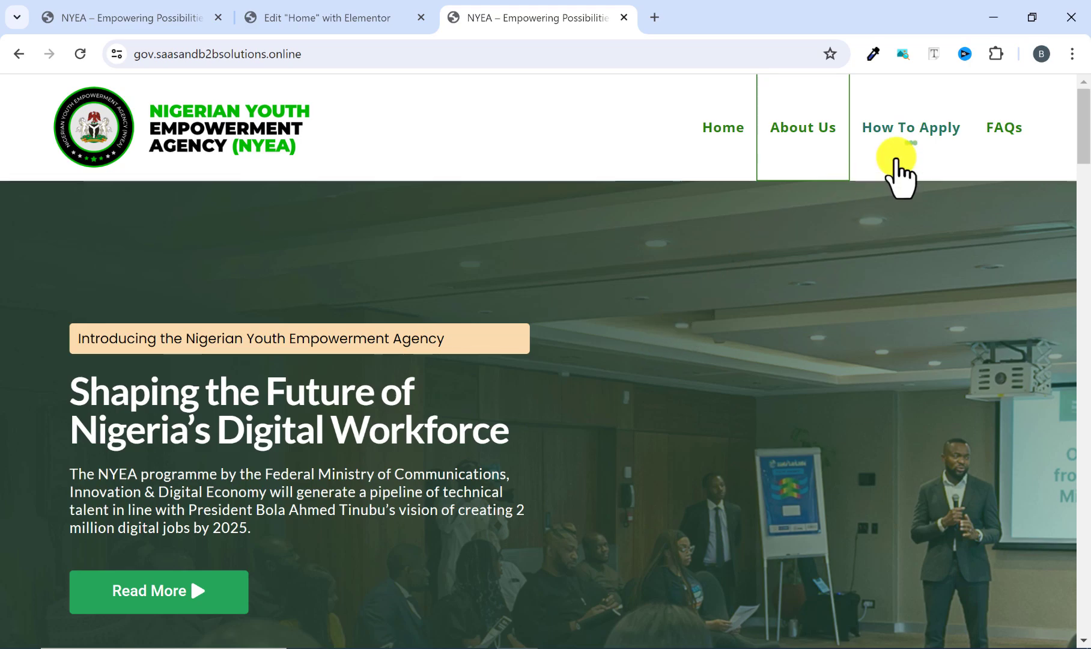
# Test the reference site's How To Apply header link, review the Build the workforce of the future section and return to the page top.
pyautogui.click(904, 131)
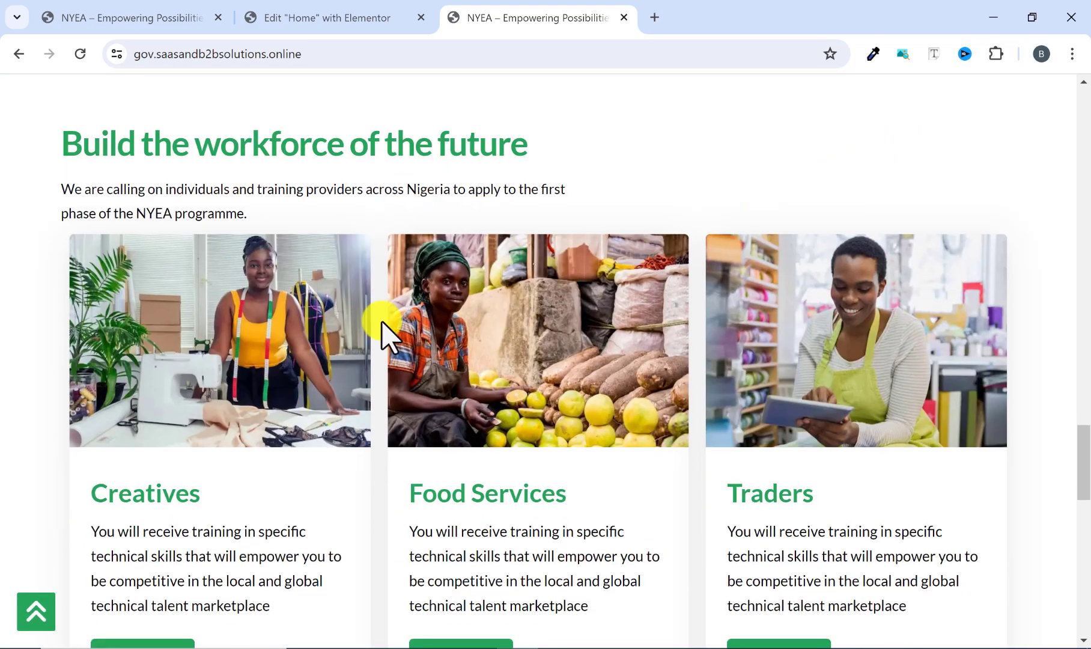
pyautogui.scroll(-3, 328, 408)
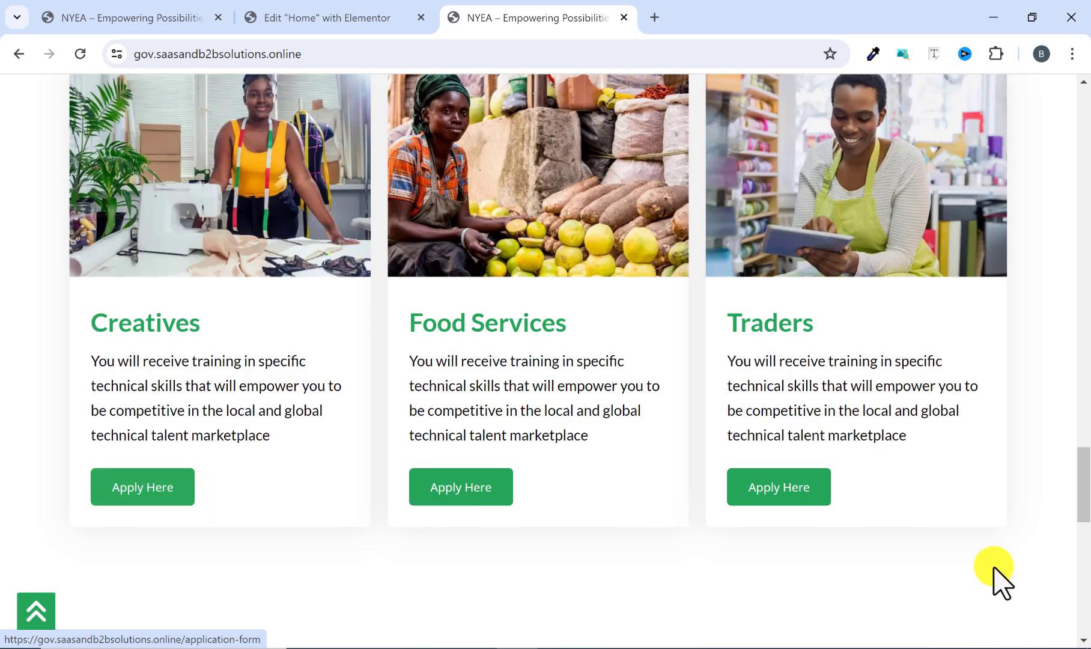
pyautogui.scroll(-1, 992, 627)
pyautogui.scroll(8, 997, 628)
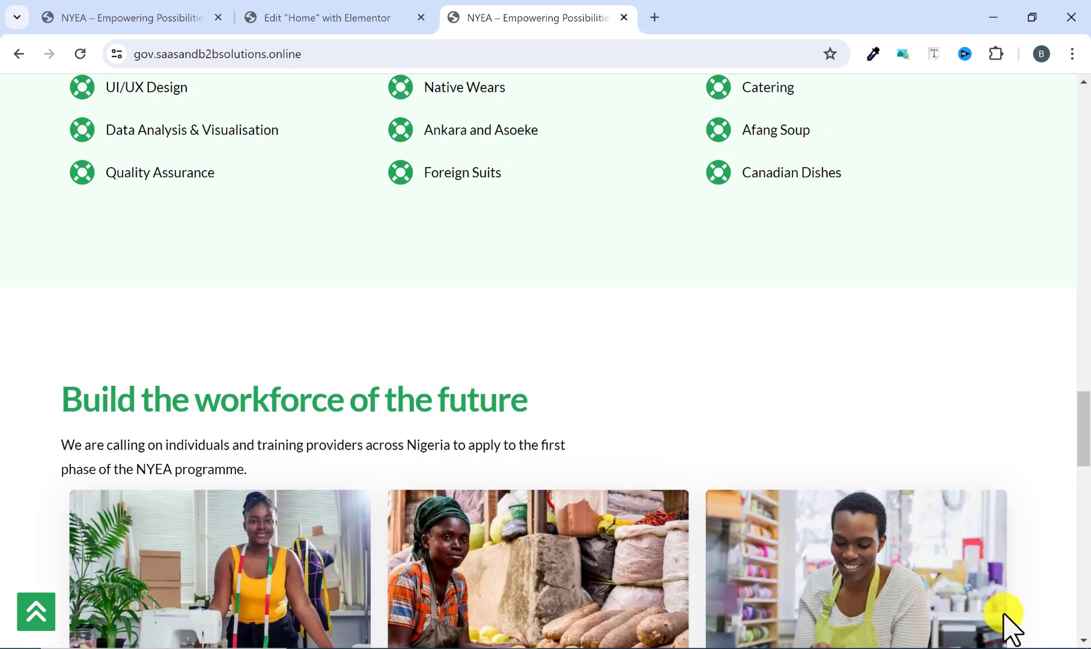
pyautogui.click(31, 610)
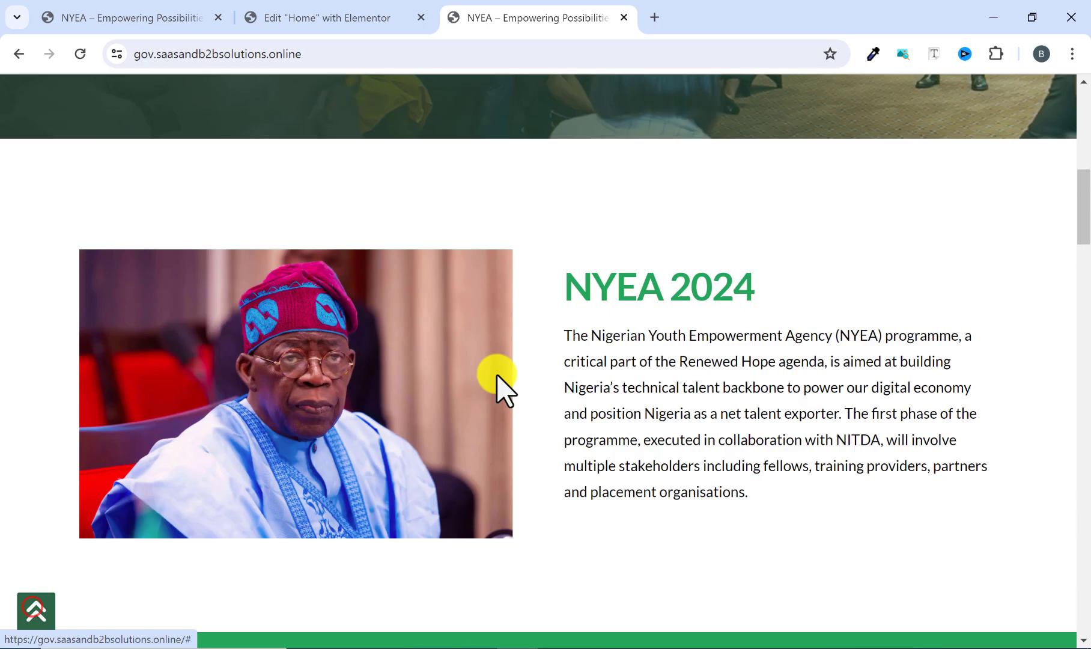
# Test the reference site's FAQs header link, look over the section above it and return to the page top.
pyautogui.click(1003, 129)
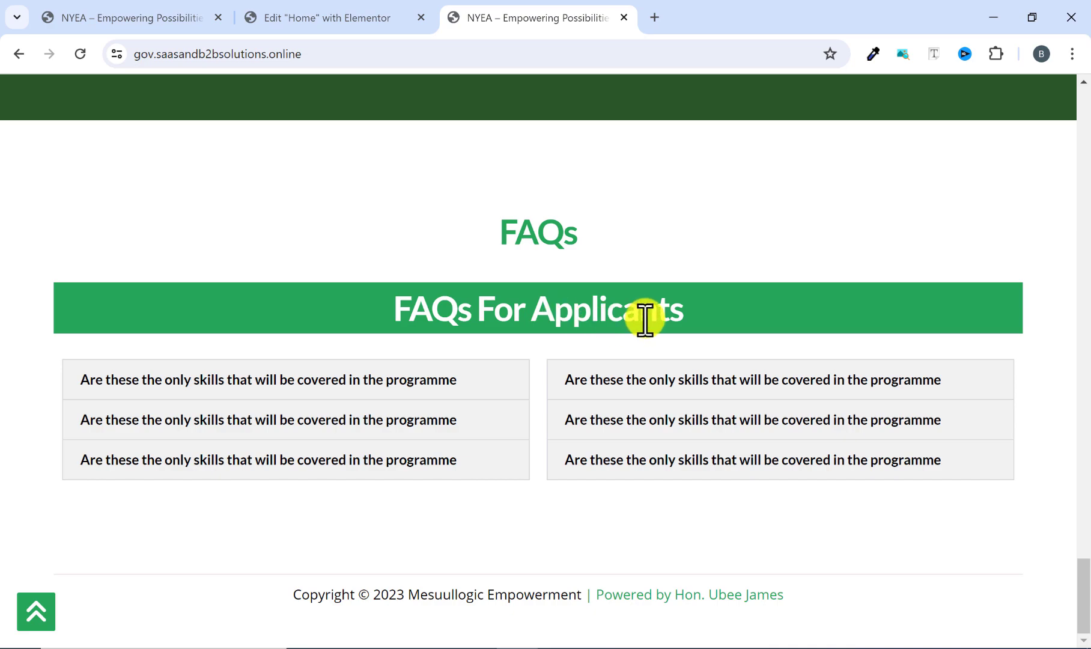
pyautogui.scroll(5, 643, 318)
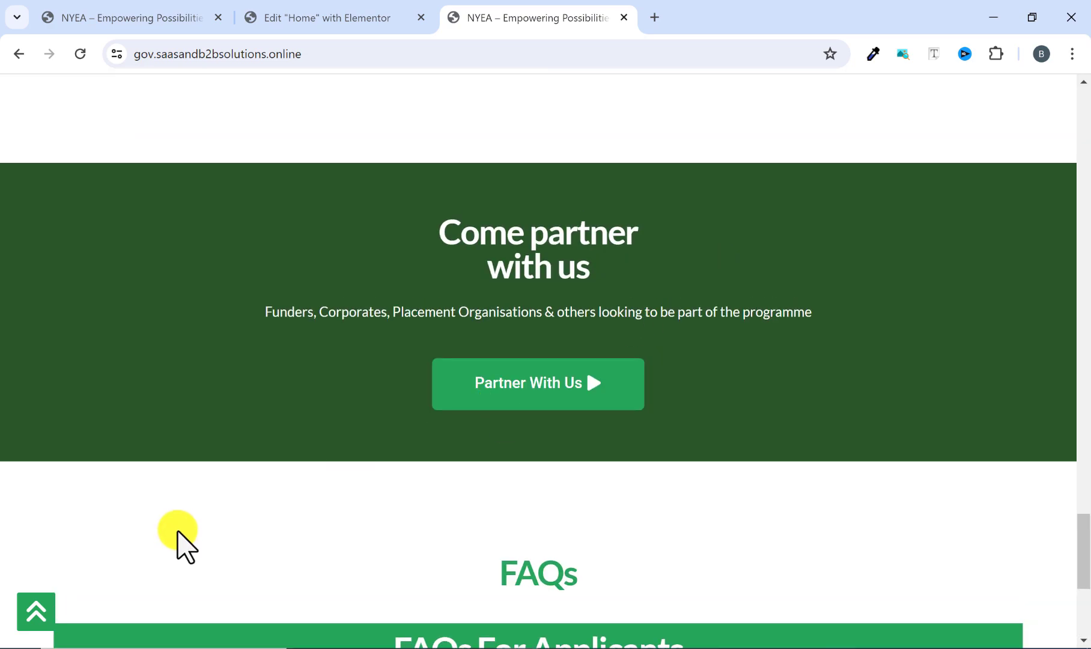
pyautogui.click(36, 611)
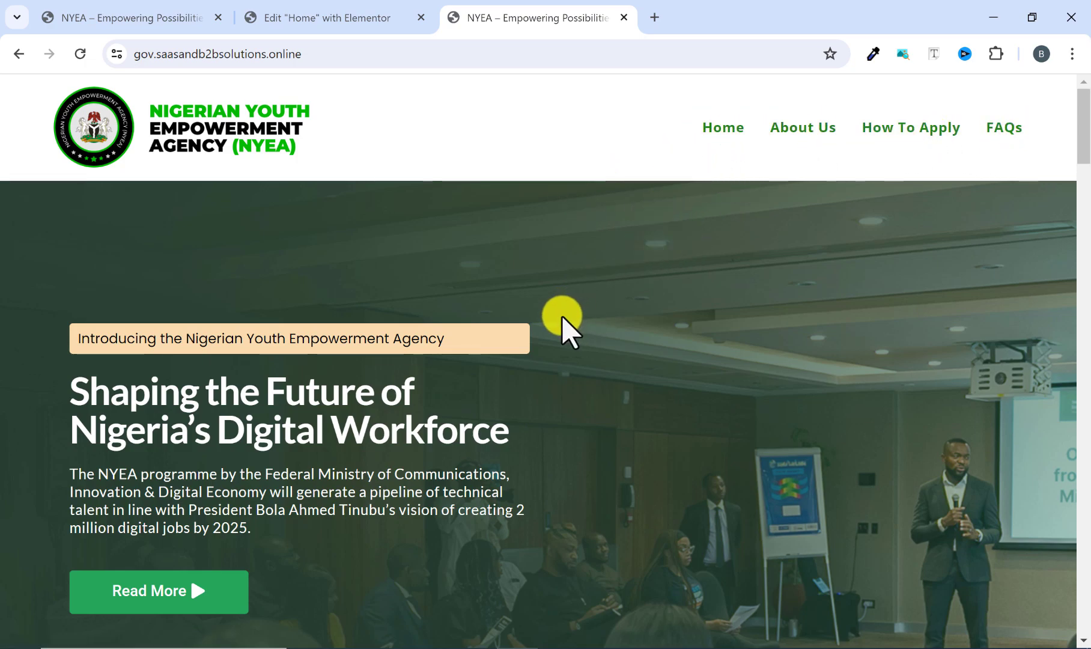
# Review the reference page's sections from the hero through NYEA 2024 and Skills in Focus to Build the workforce of the future.
pyautogui.scroll(-2, 564, 317)
pyautogui.scroll(-9, 544, 332)
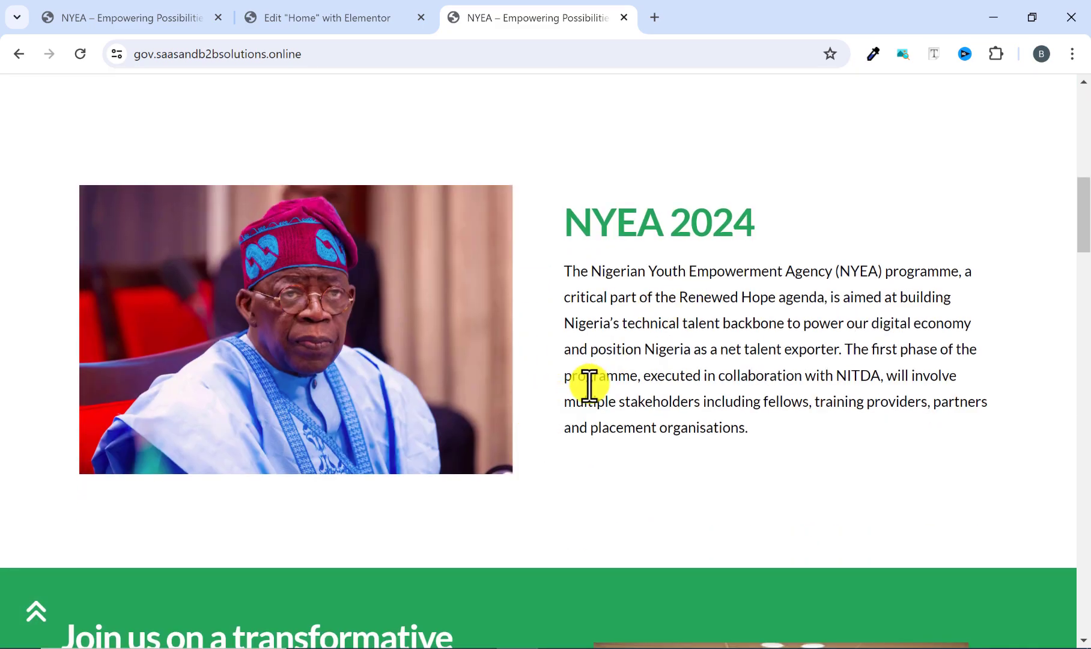
pyautogui.scroll(11, 585, 383)
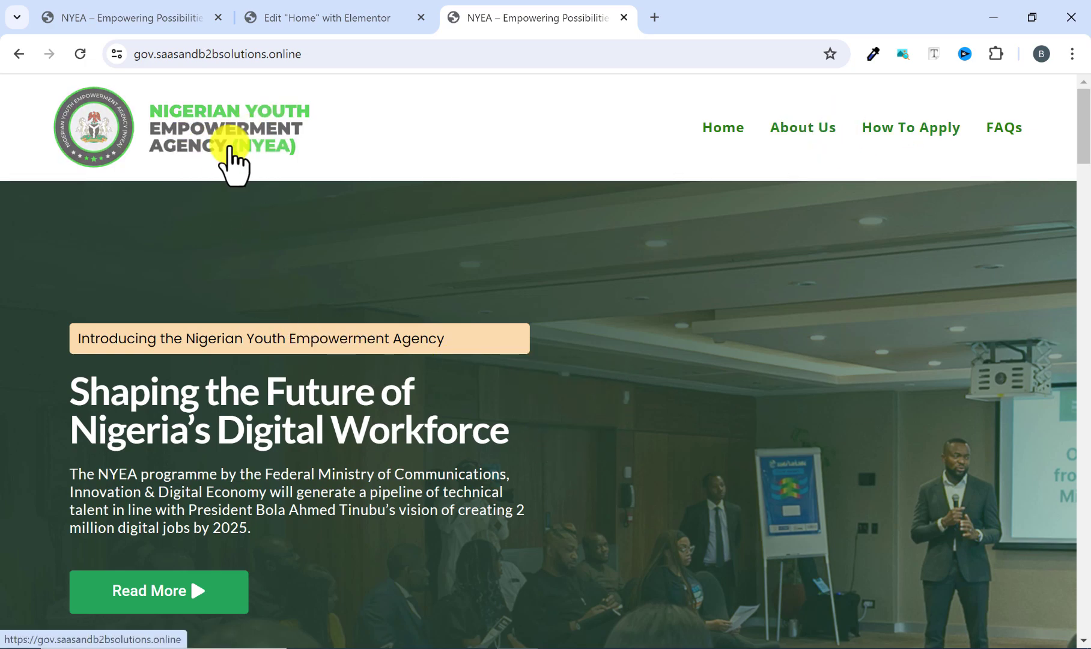
pyautogui.scroll(-15, 361, 316)
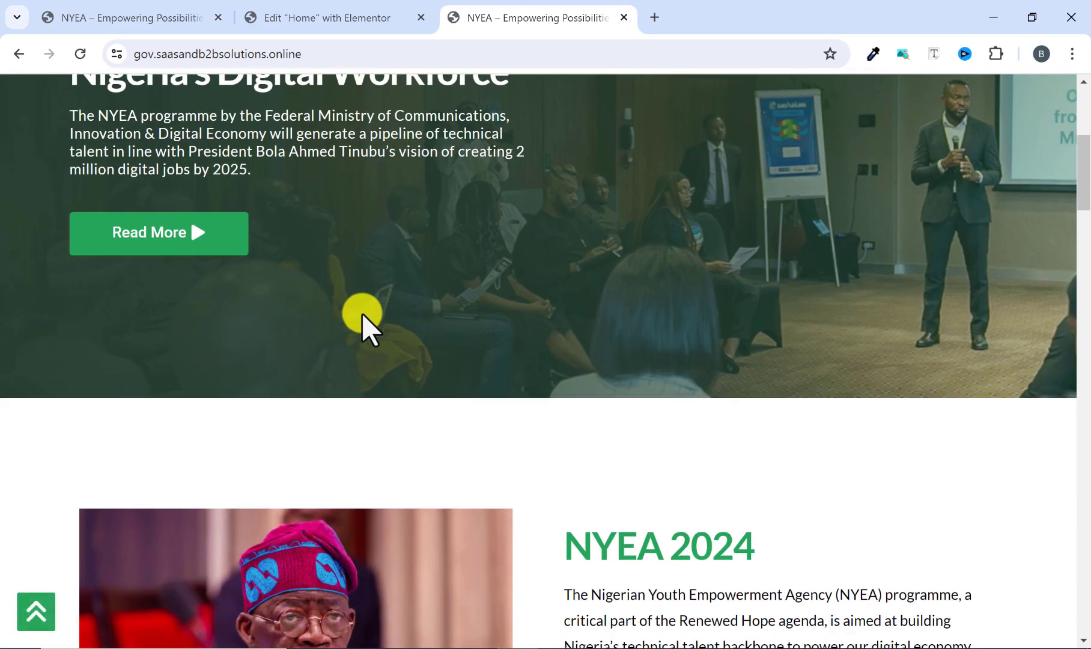
pyautogui.scroll(-15, 360, 316)
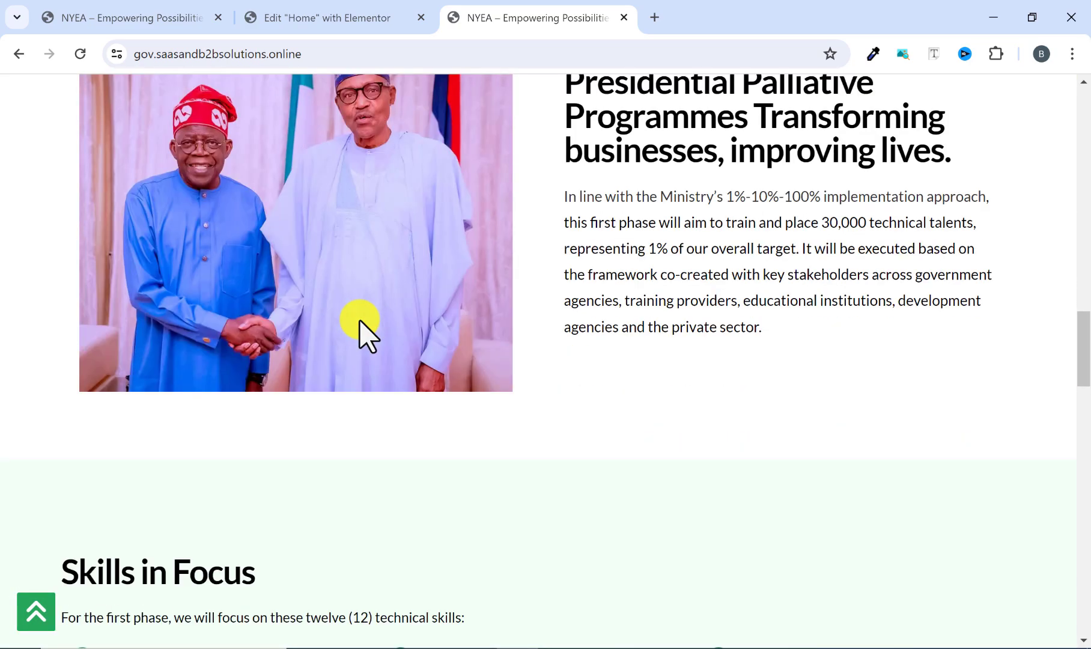
pyautogui.scroll(-2, 353, 270)
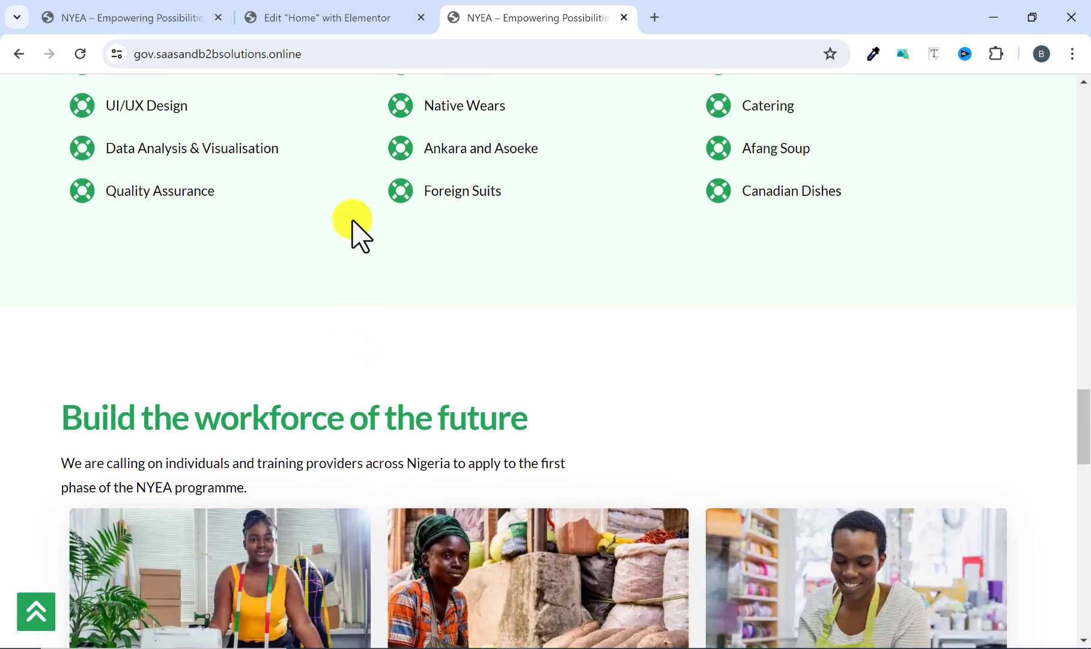
# Switch to the Elementor editor, expand the editing panel and set the home page to the desktop preview at its hero section.
pyautogui.click(335, 18)
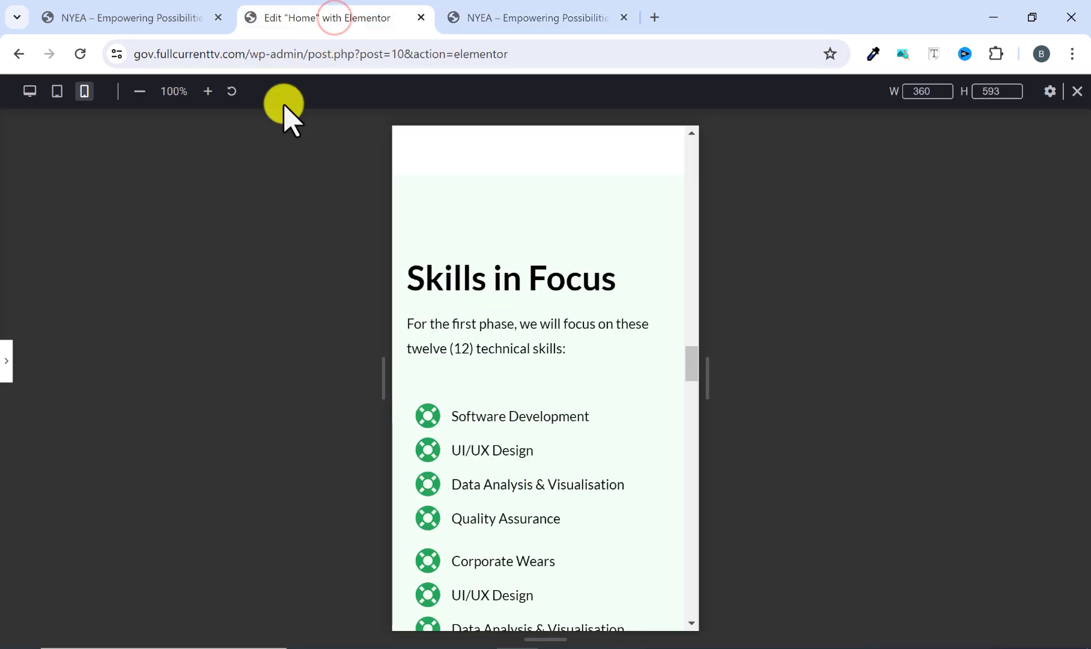
pyautogui.click(6, 360)
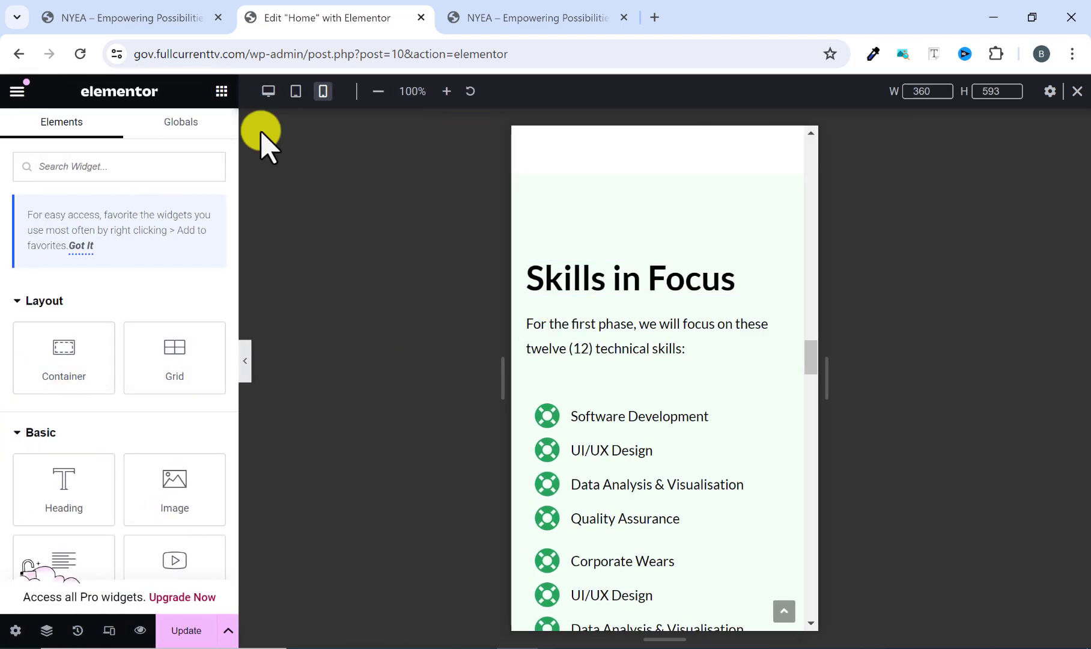
pyautogui.click(264, 95)
pyautogui.scroll(-5, 378, 251)
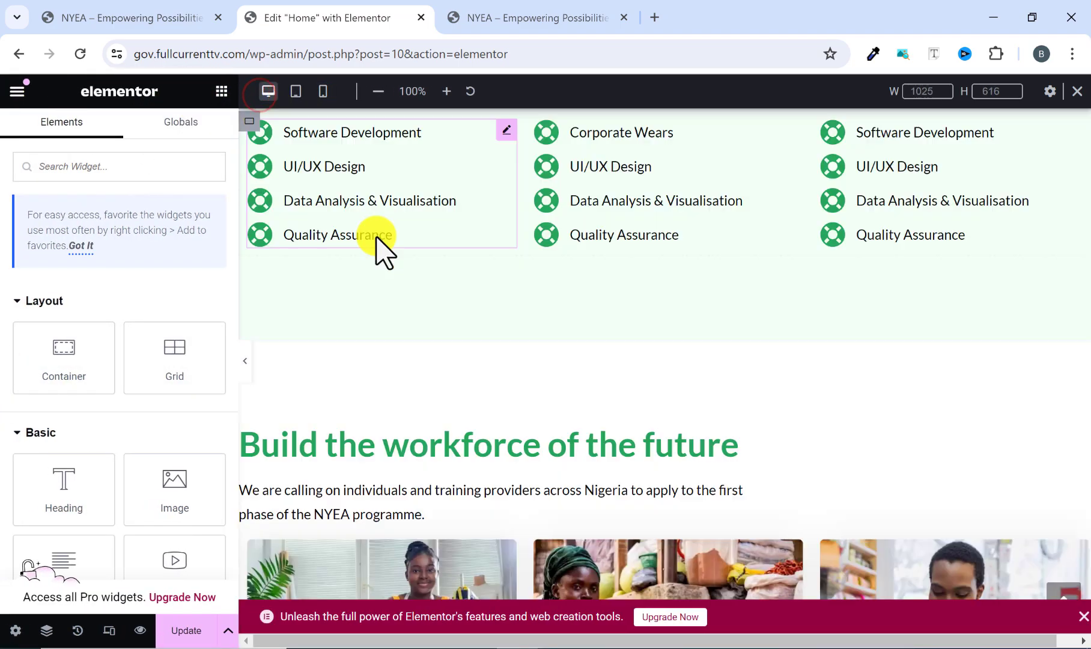
pyautogui.scroll(10, 354, 424)
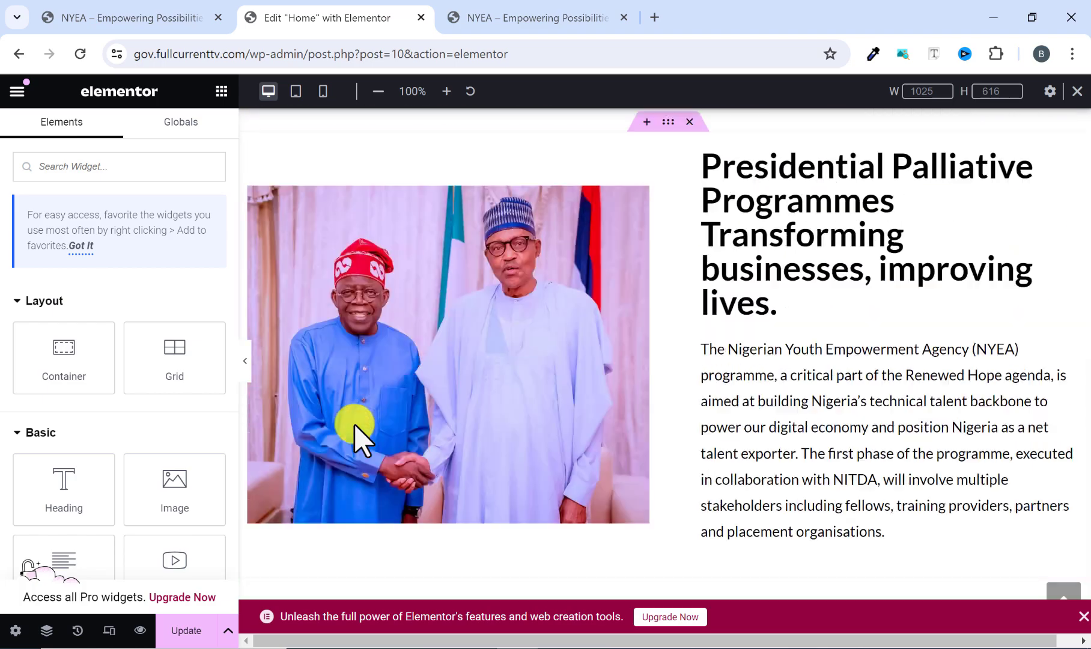
pyautogui.scroll(10, 354, 425)
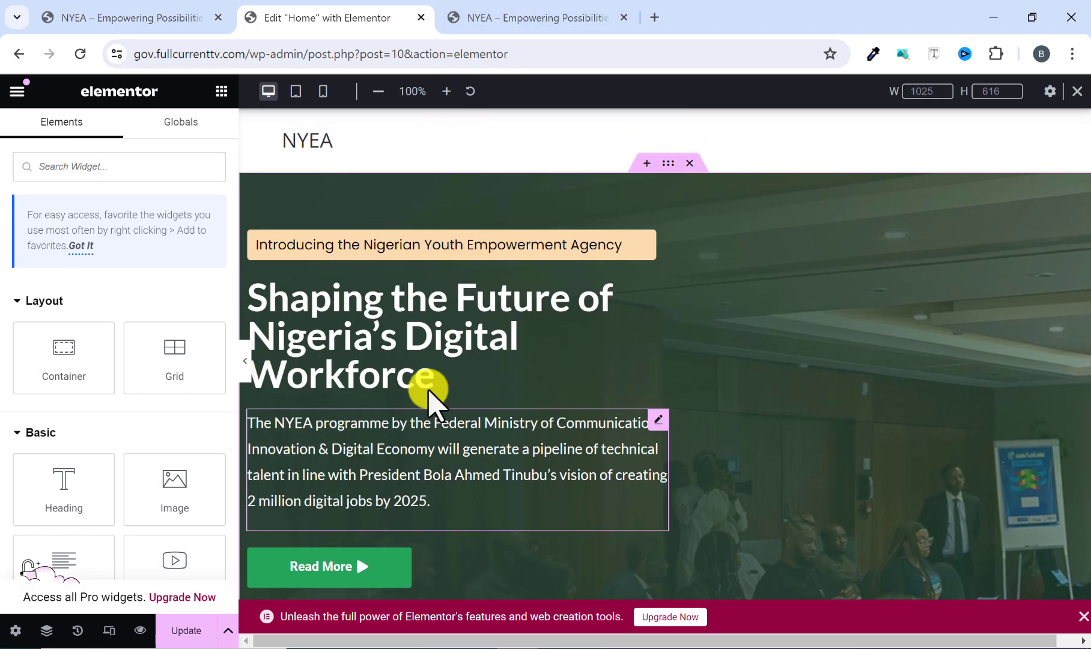
# Return to the top of the reference site to compare it with the home page, and switch back to the Elementor editor.
pyautogui.click(499, 17)
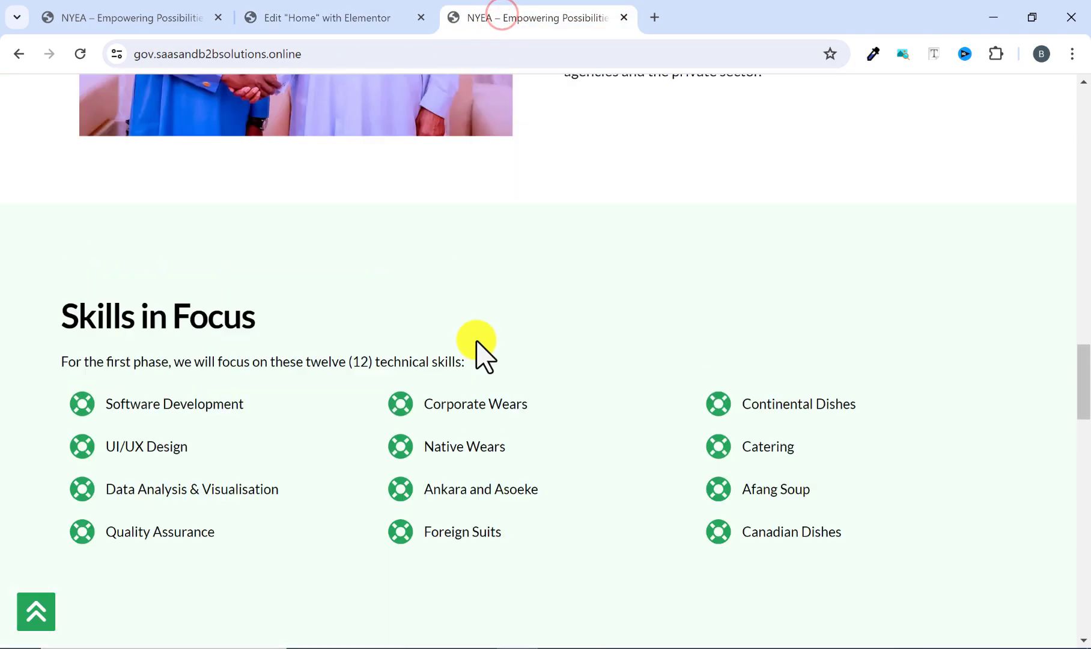
pyautogui.click(43, 625)
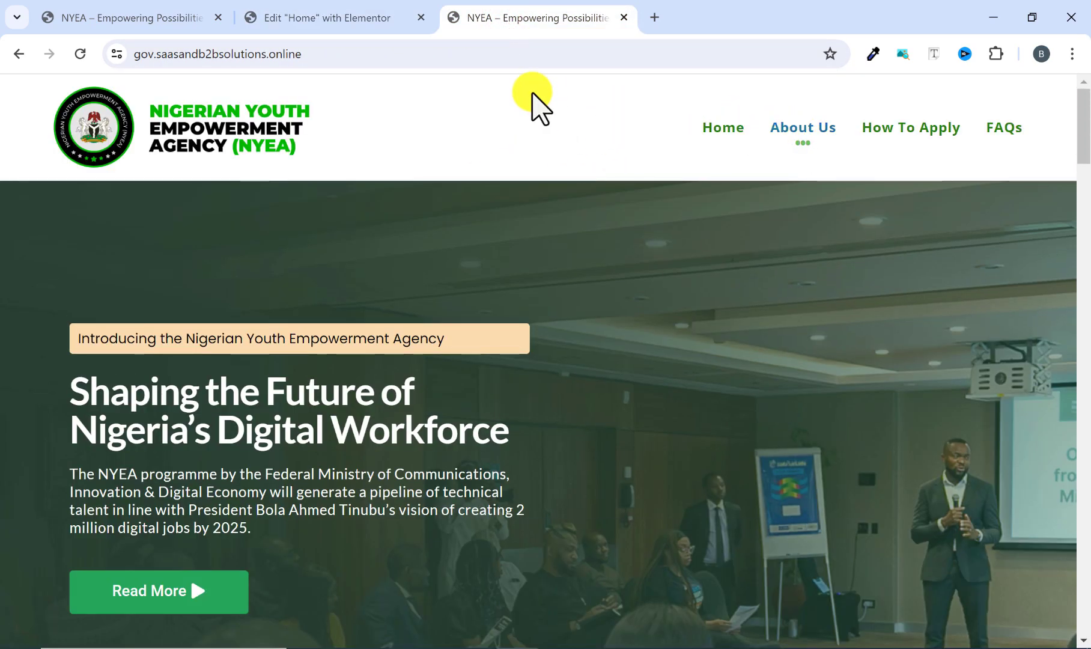
pyautogui.click(358, 17)
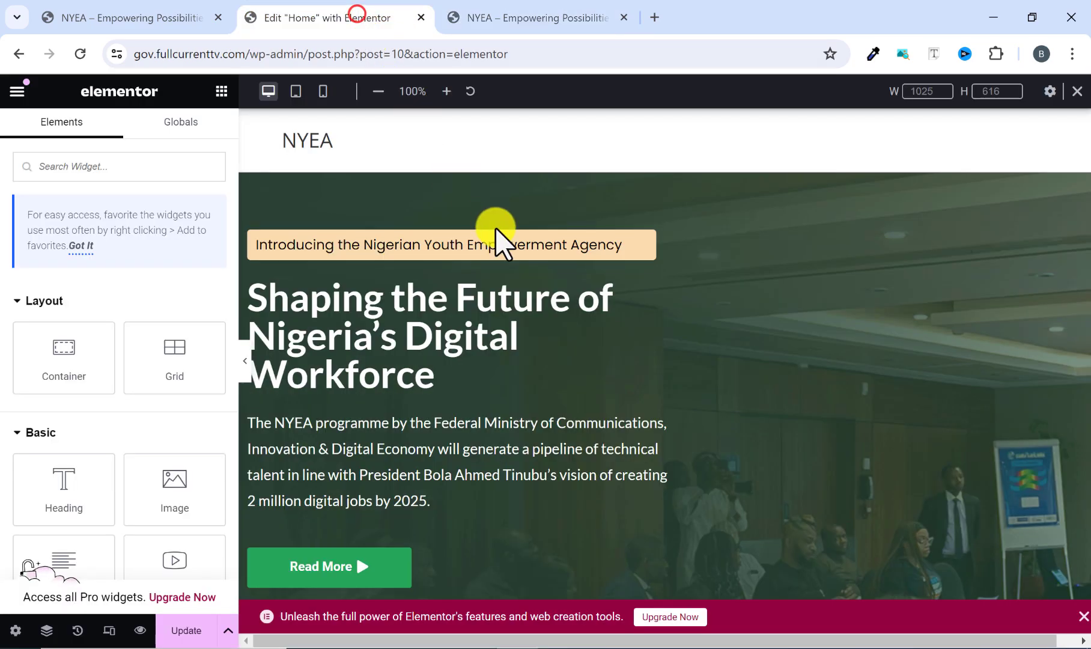
# Set the CSS ID of the NYEA 2024 section's container to about.
pyautogui.scroll(-7, 553, 371)
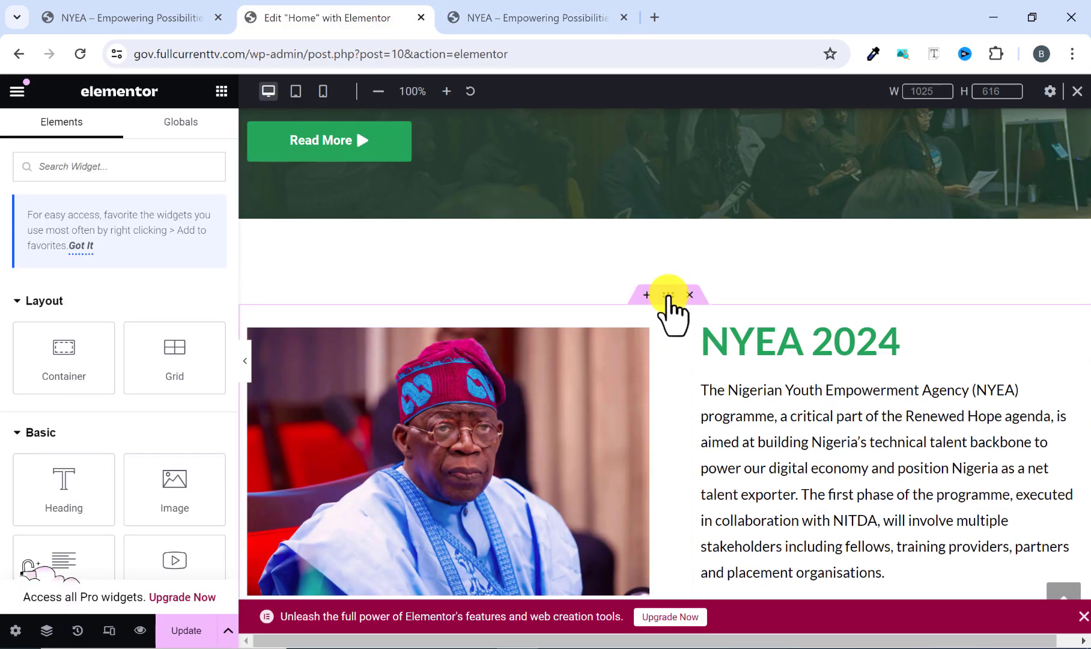
pyautogui.click(668, 296)
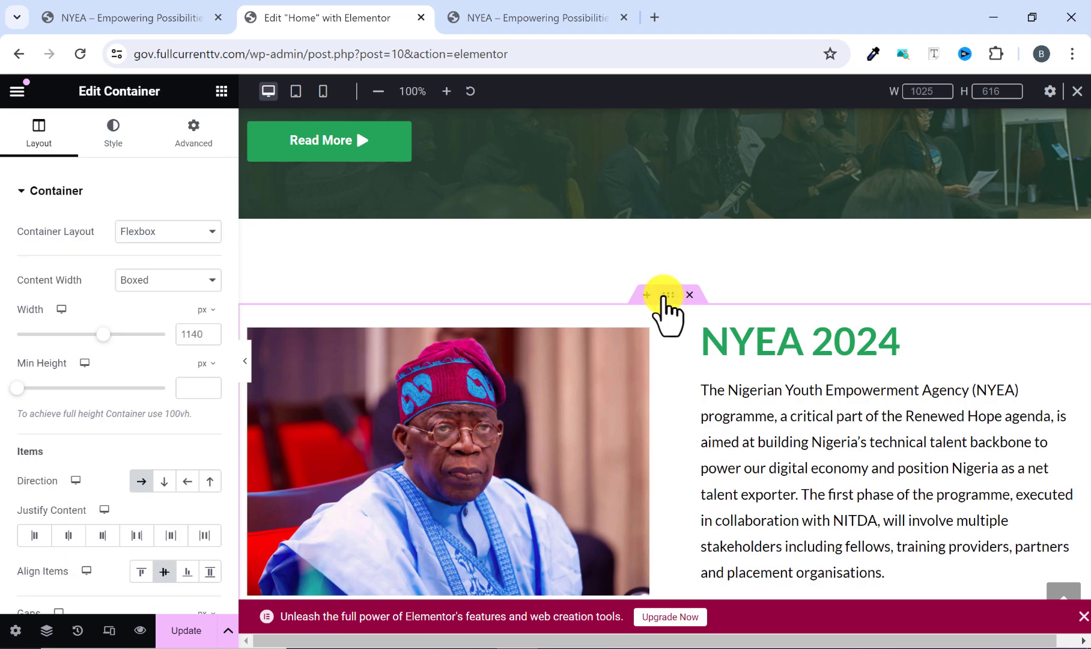
pyautogui.click(194, 139)
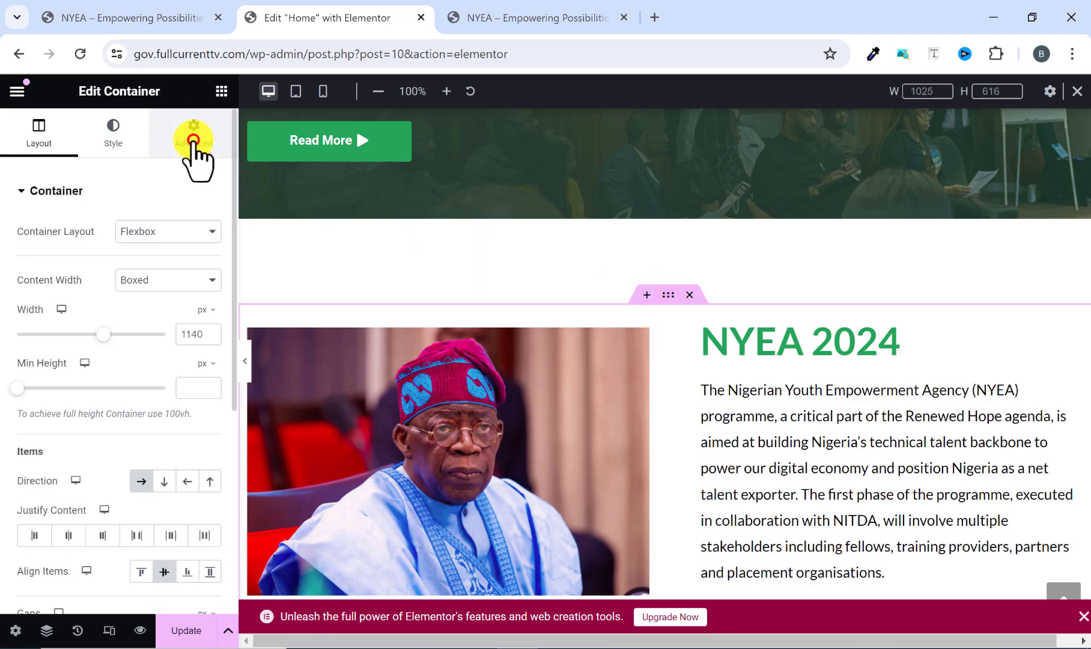
pyautogui.scroll(-3, 61, 451)
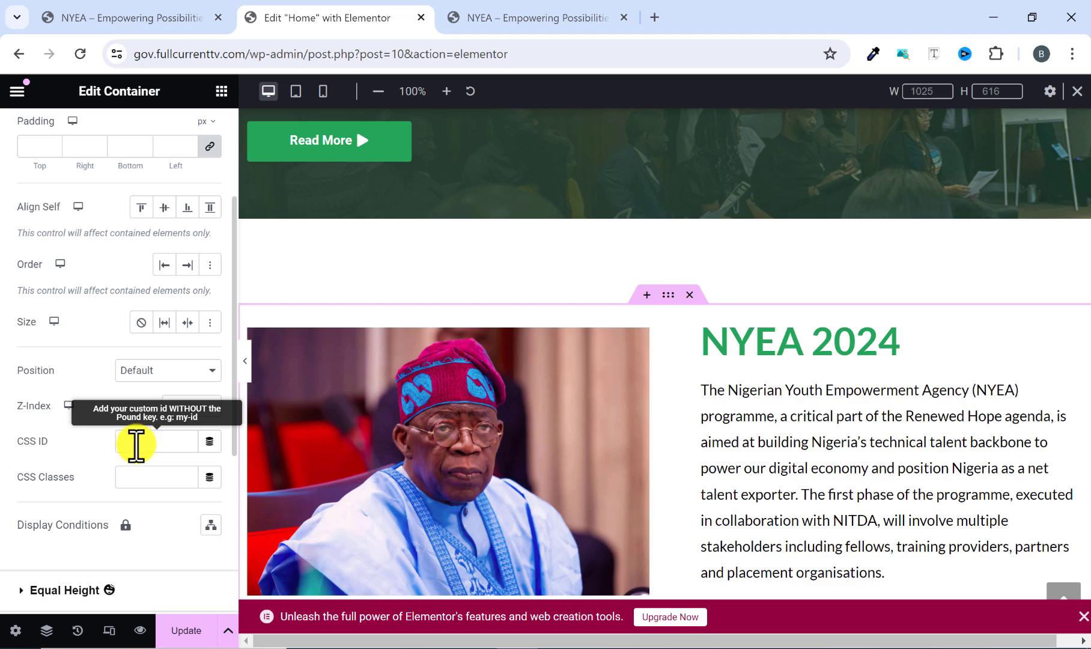
pyautogui.click(135, 444)
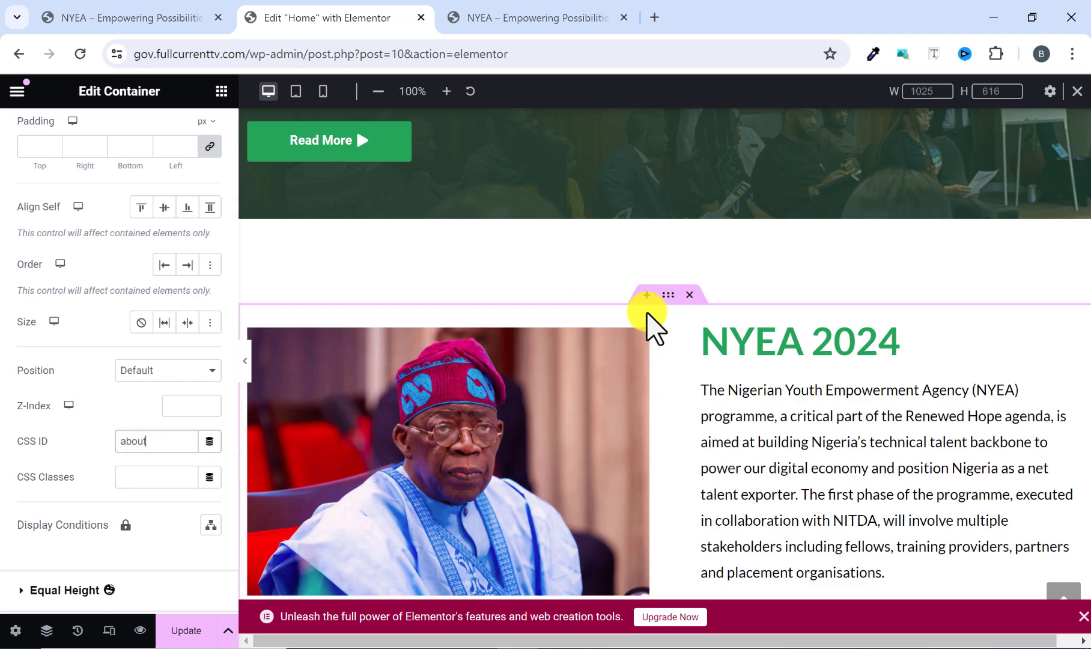
# Check the About Us and How To Apply header links on the reference site and return to the Elementor editor.
pyautogui.click(508, 17)
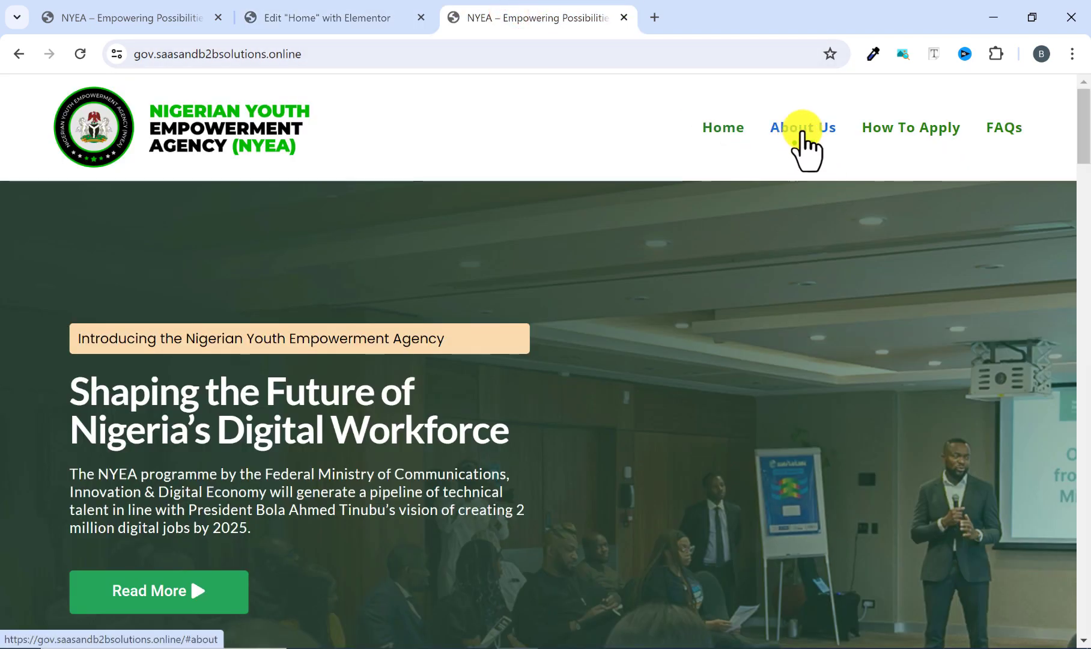
pyautogui.click(361, 17)
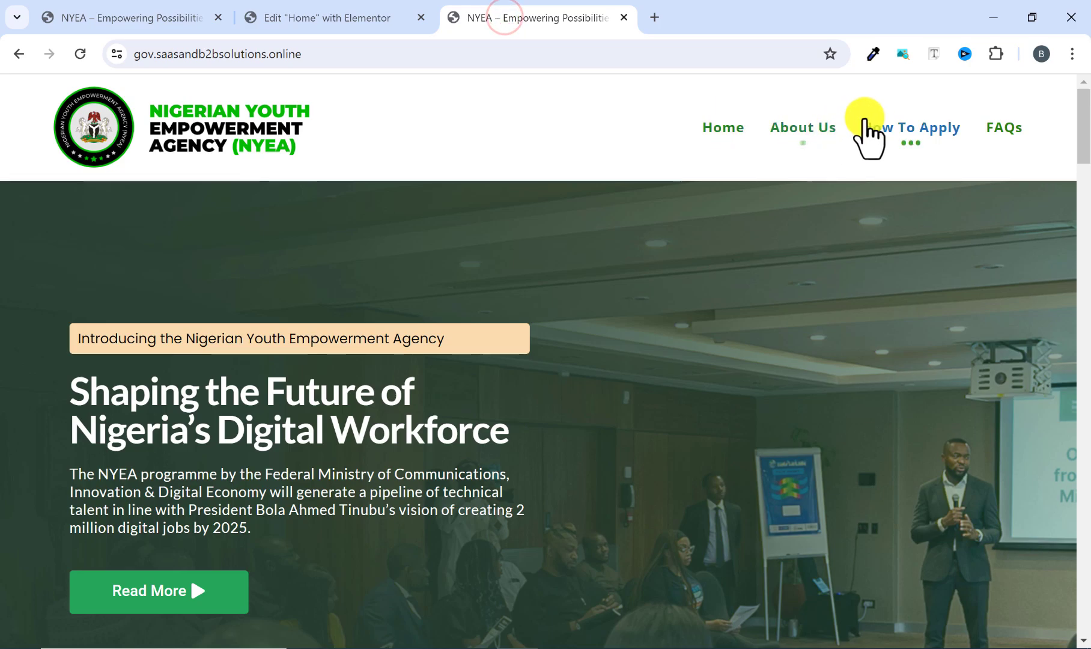
pyautogui.click(312, 12)
# Set the CSS ID of the Build the workforce of the future section's container to apply.
pyautogui.scroll(-5, 646, 318)
pyautogui.scroll(-12, 644, 311)
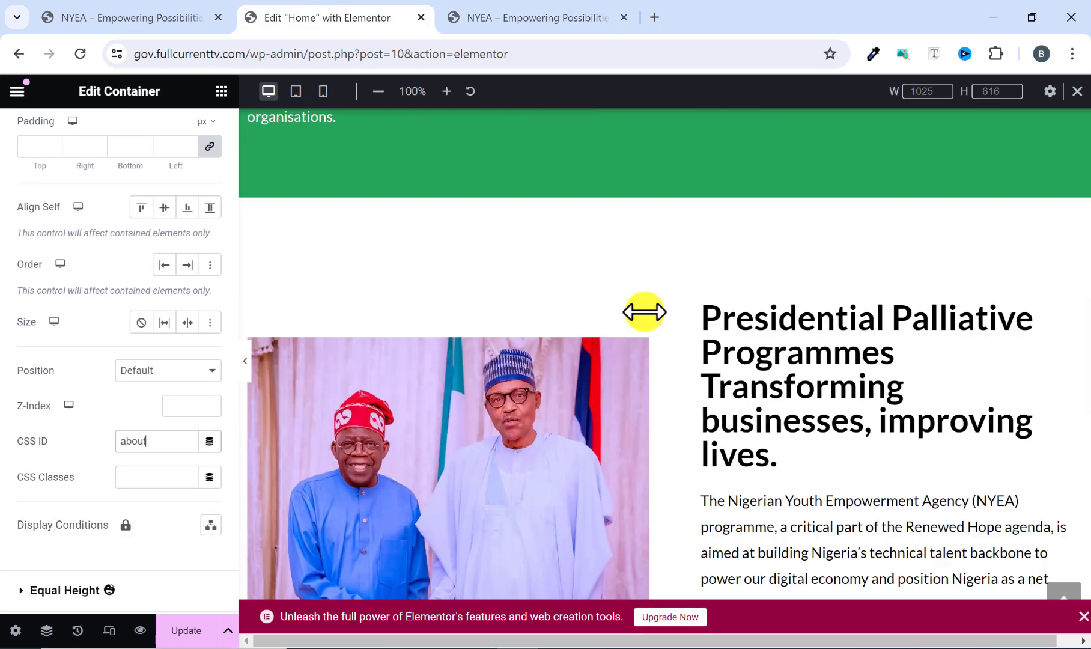
pyautogui.scroll(-5, 646, 312)
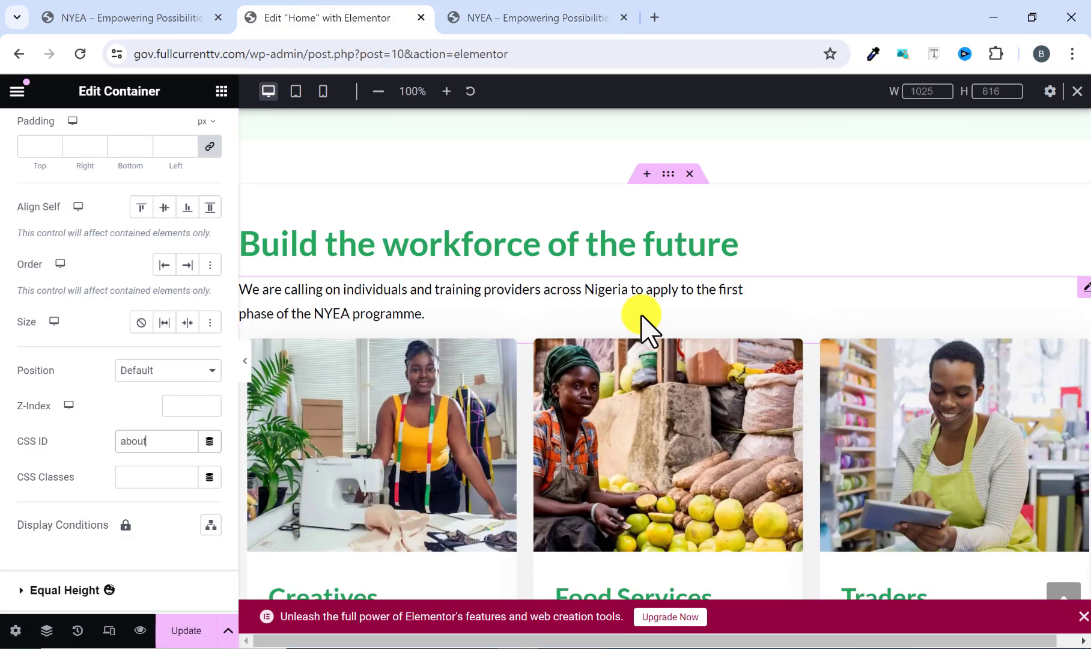
pyautogui.scroll(-3, 600, 349)
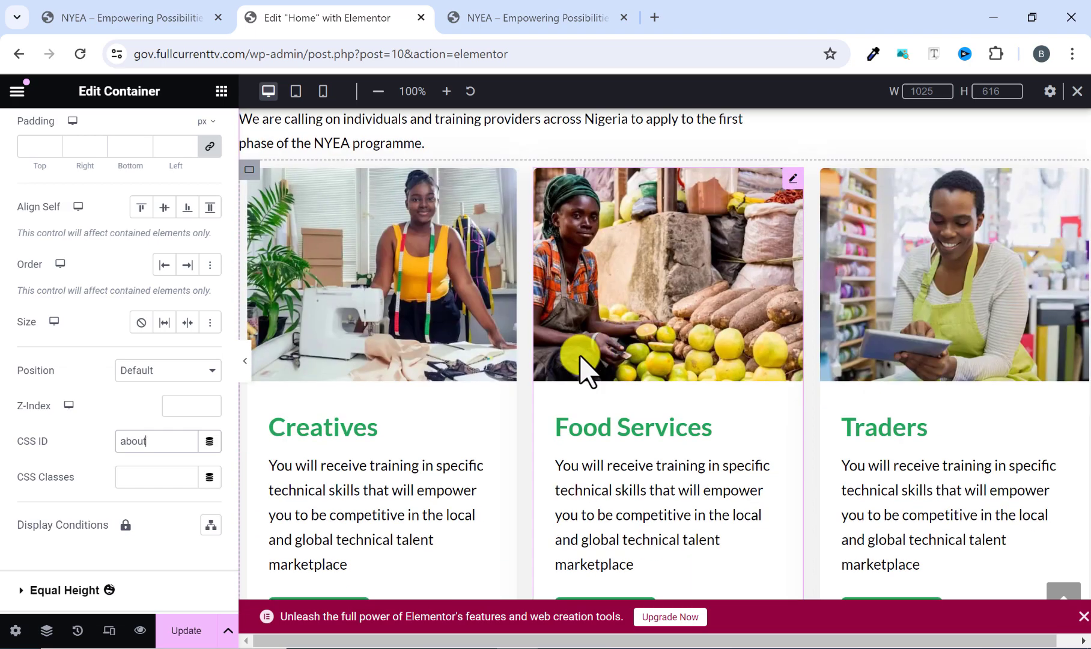
pyautogui.scroll(-3, 382, 433)
pyautogui.scroll(8, 345, 457)
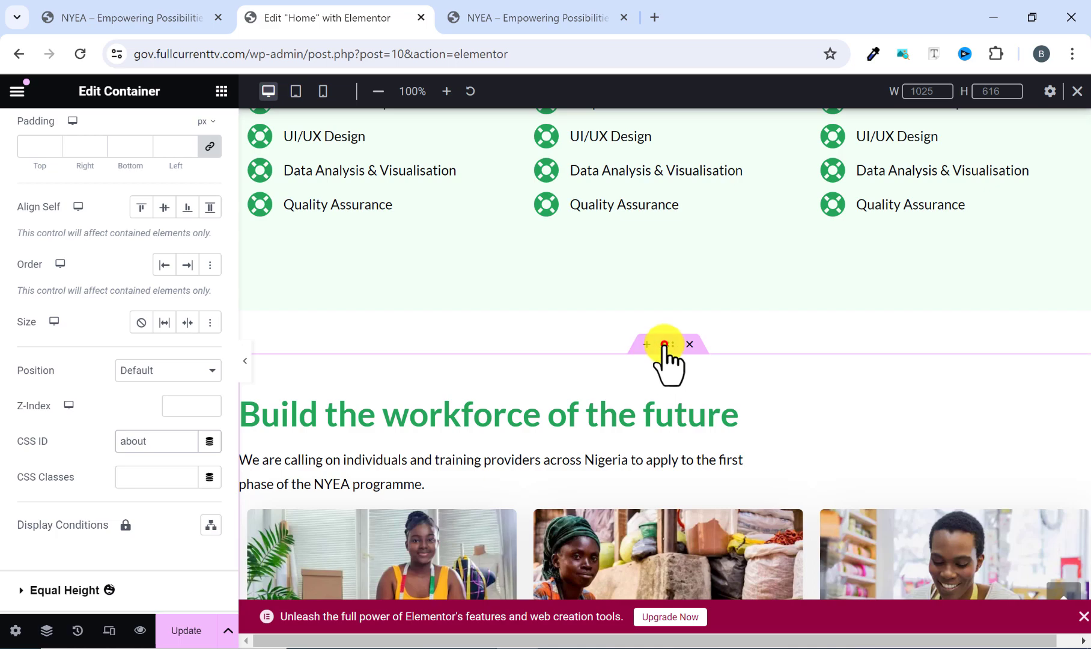
pyautogui.click(666, 344)
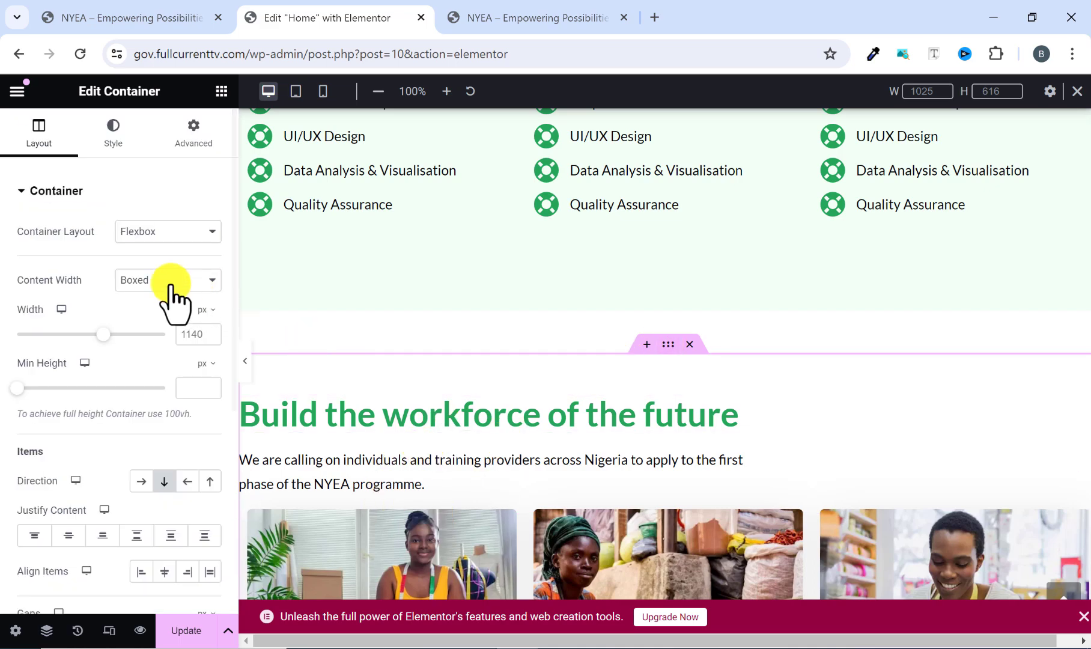
pyautogui.click(193, 144)
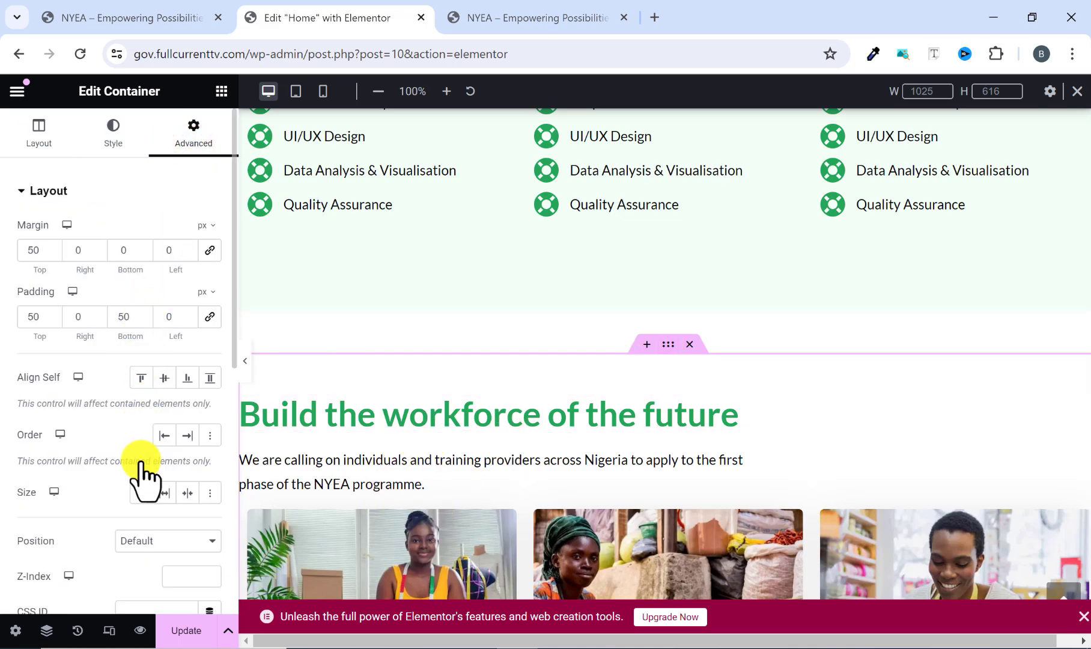
pyautogui.scroll(-3, 146, 479)
pyautogui.click(131, 440)
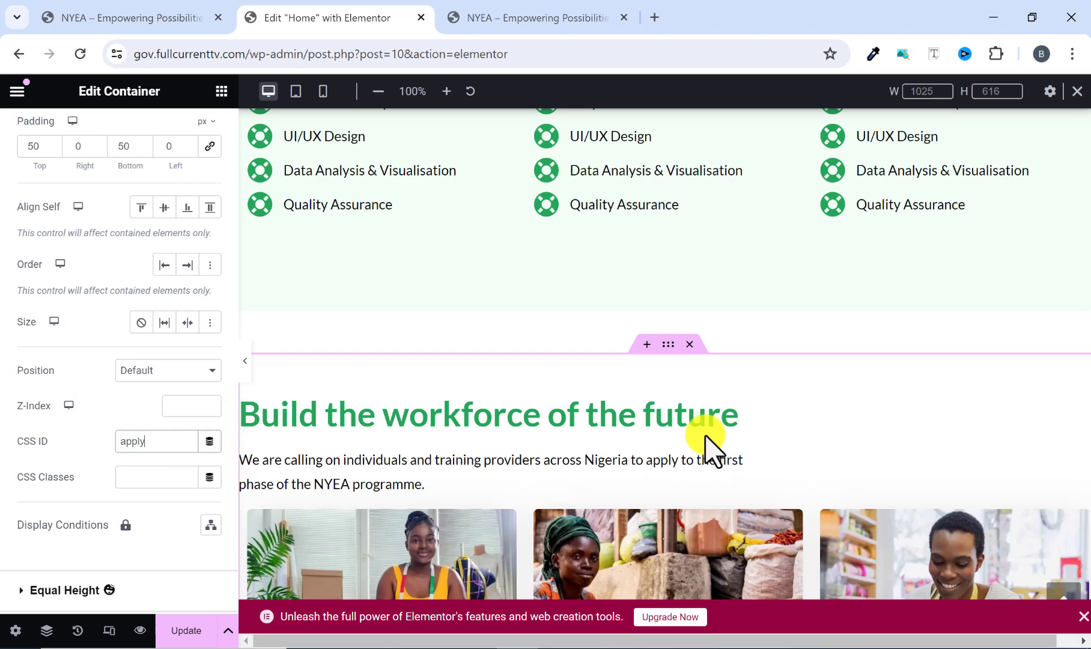
# Set the CSS ID of the FAQs section's container to faqs and update the page.
pyautogui.scroll(-4, 703, 447)
pyautogui.click(558, 13)
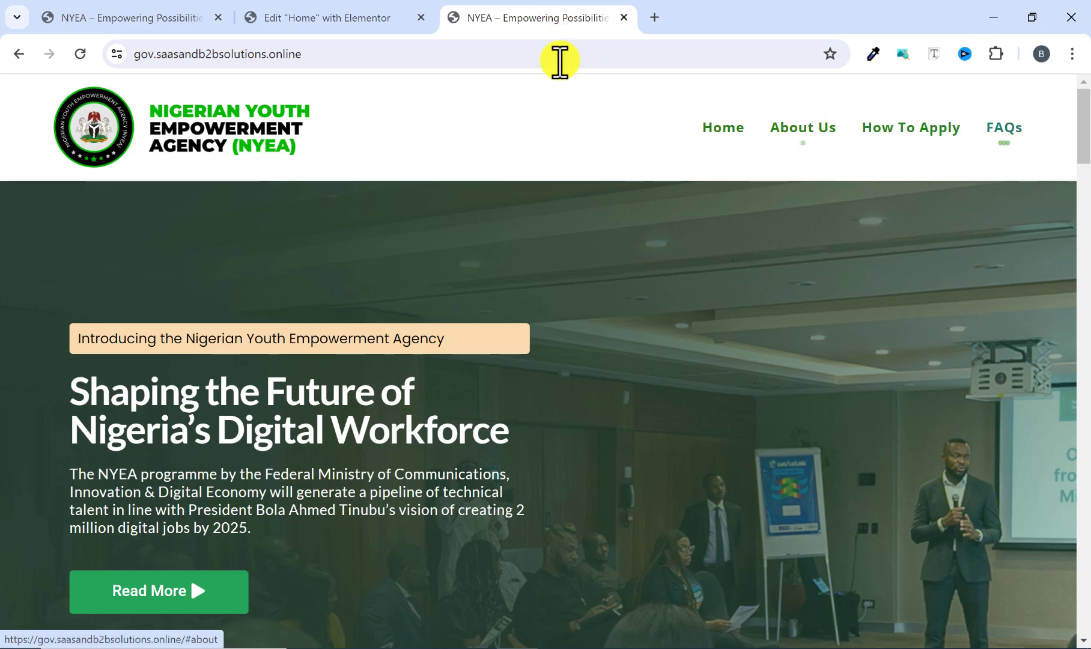
pyautogui.click(364, 12)
pyautogui.scroll(-15, 576, 328)
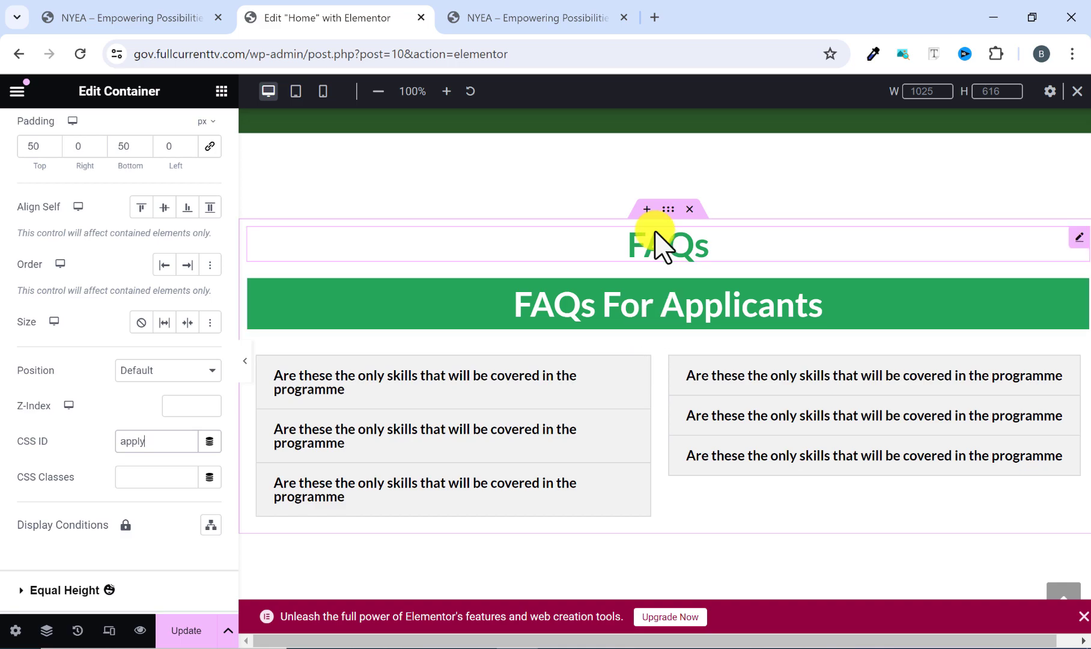
pyautogui.click(667, 209)
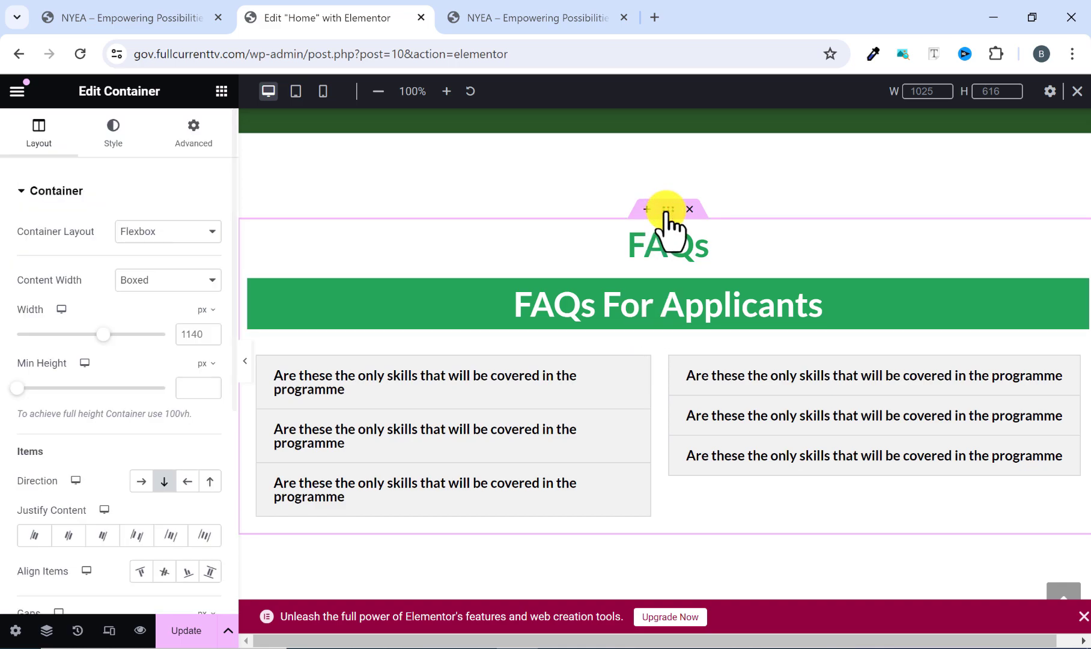
pyautogui.click(194, 144)
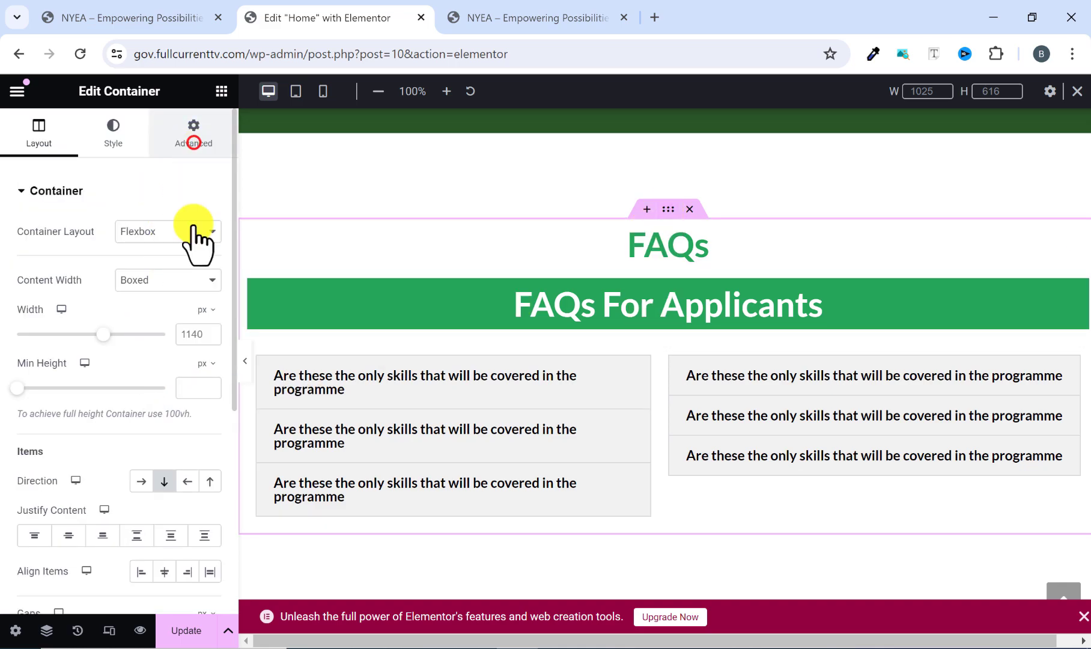
pyautogui.scroll(-3, 129, 475)
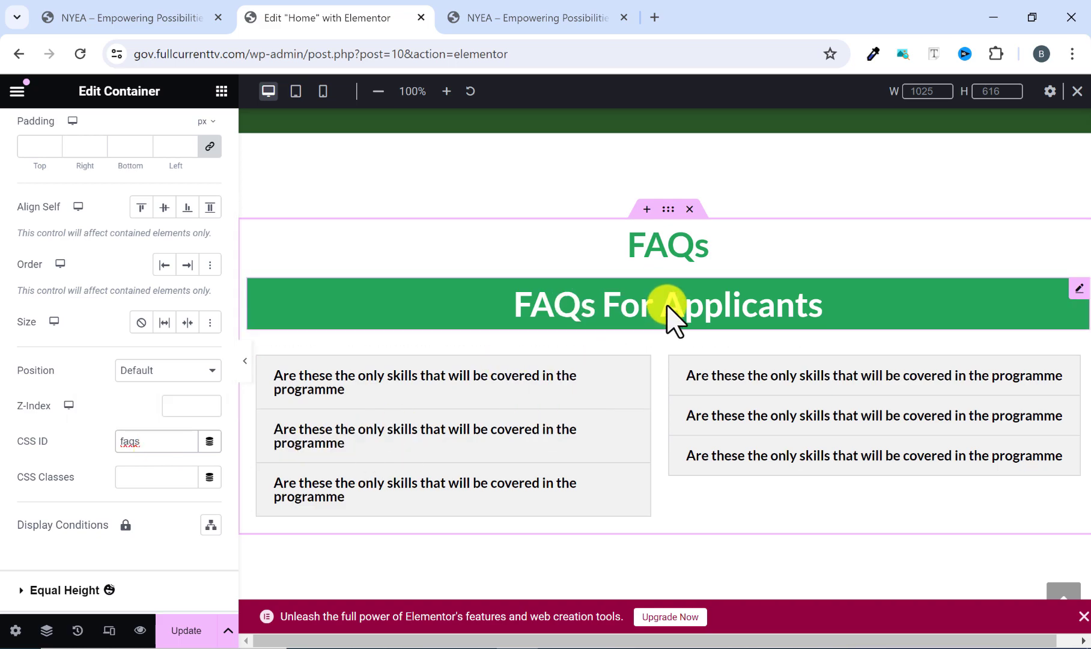
pyautogui.click(187, 632)
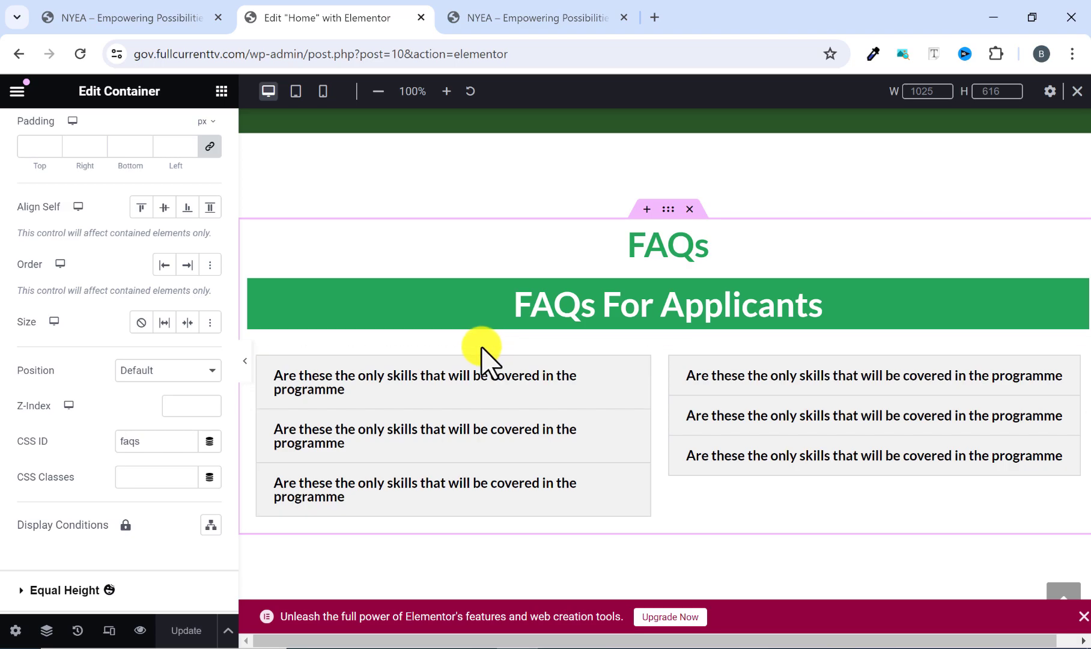
# Return to the top of the home page and compare its header with the reference site's header.
pyautogui.scroll(-10, 490, 361)
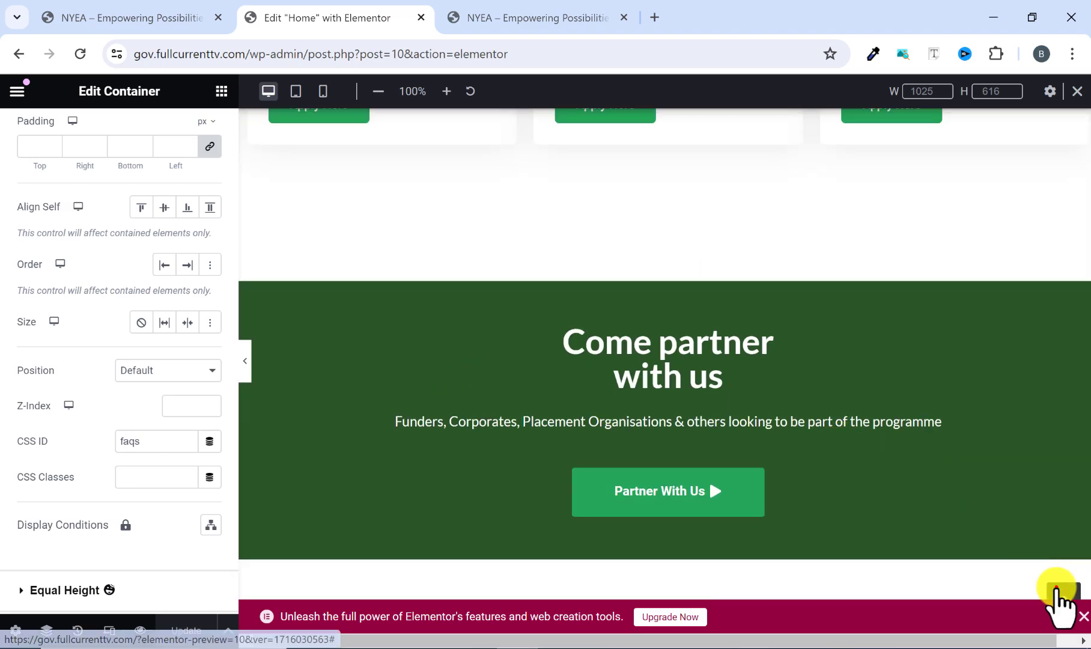
pyautogui.click(1057, 588)
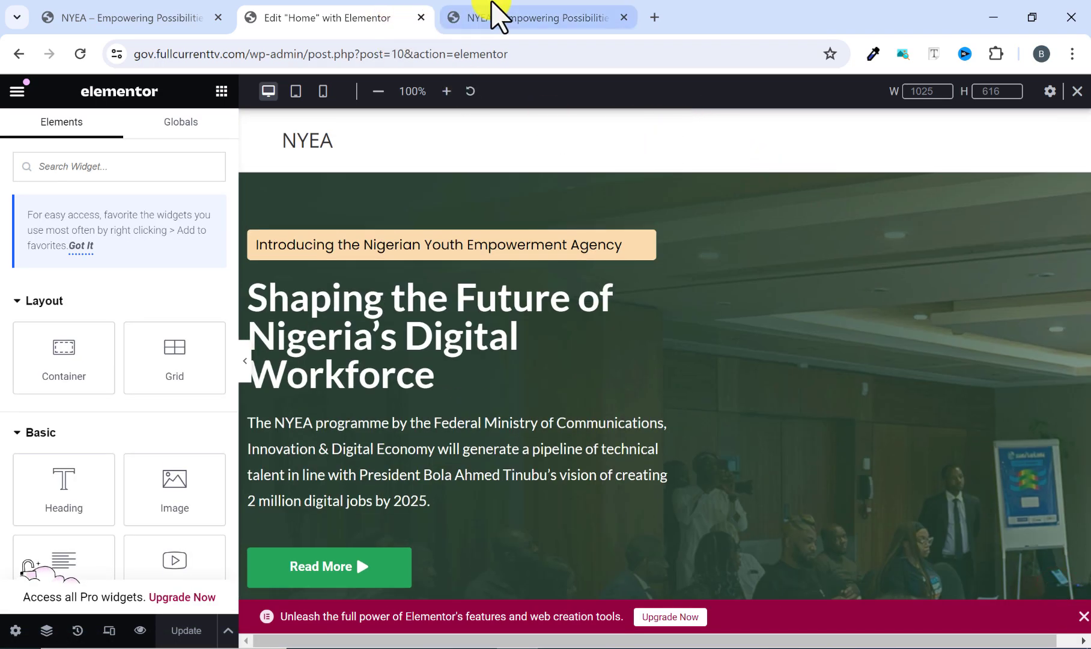
pyautogui.click(492, 5)
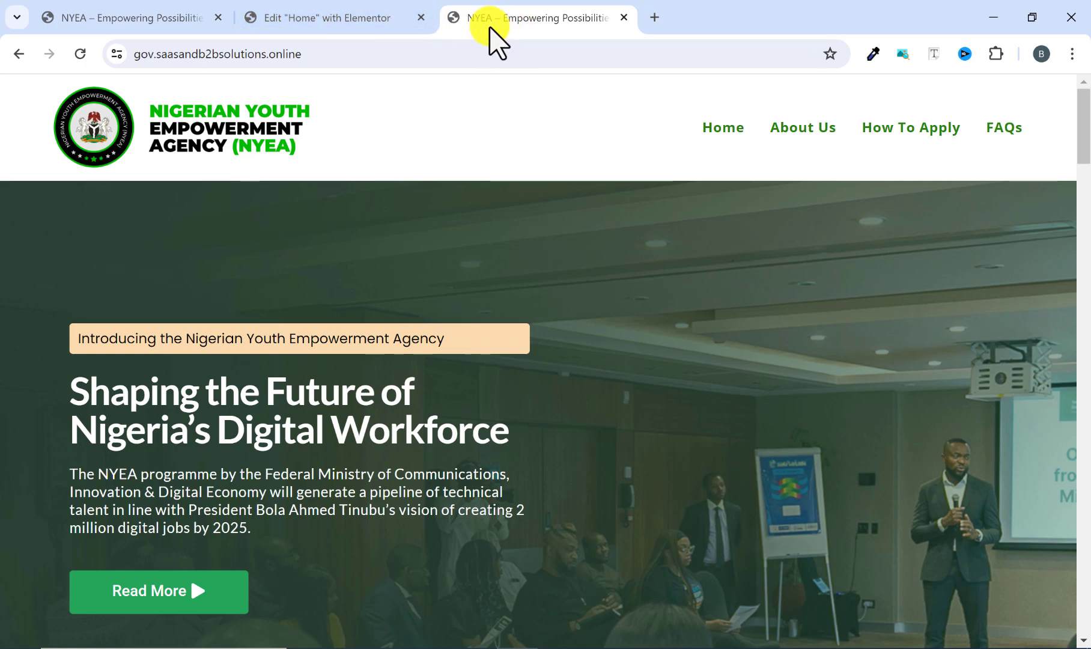
pyautogui.click(380, 20)
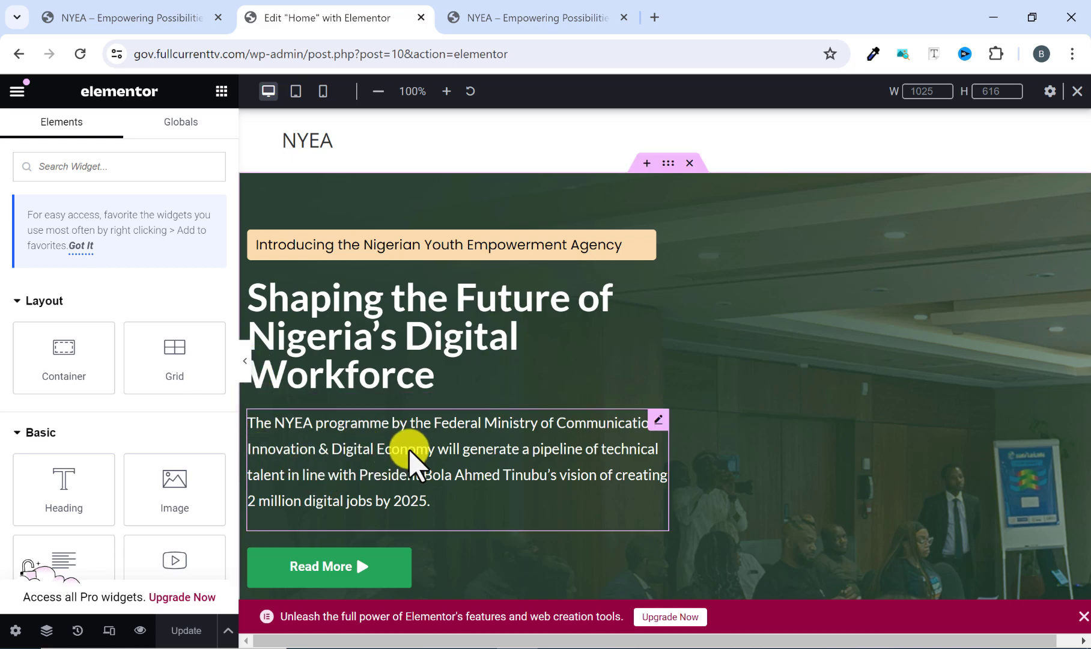
pyautogui.click(500, 28)
pyautogui.click(370, 19)
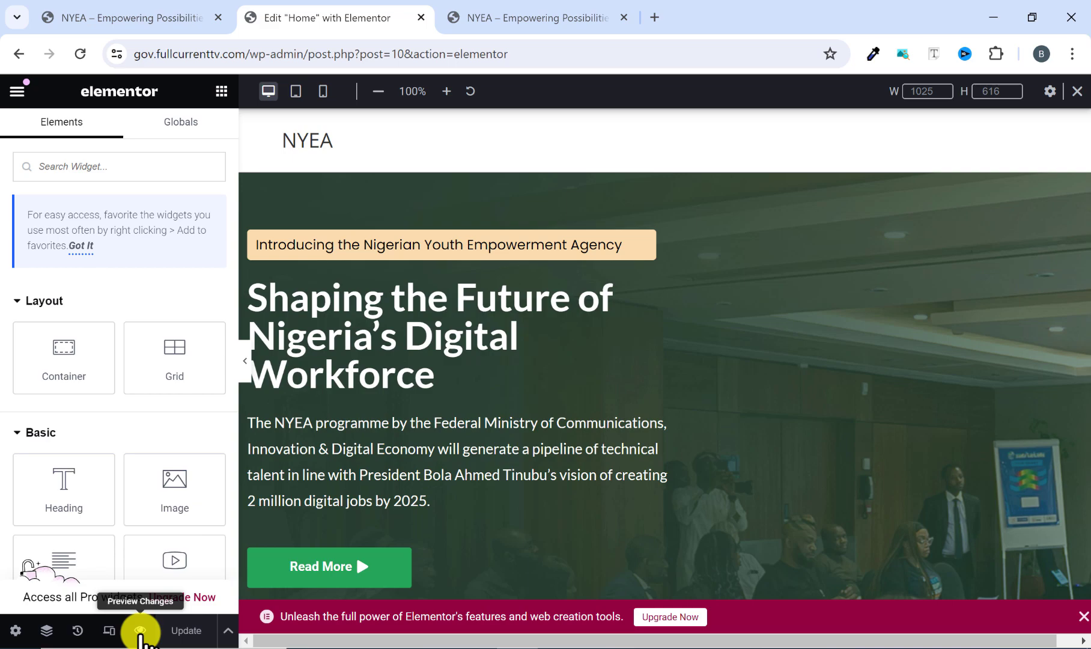
# Preview the home page, look through its sections down to the FAQs, and return to the top.
pyautogui.click(140, 631)
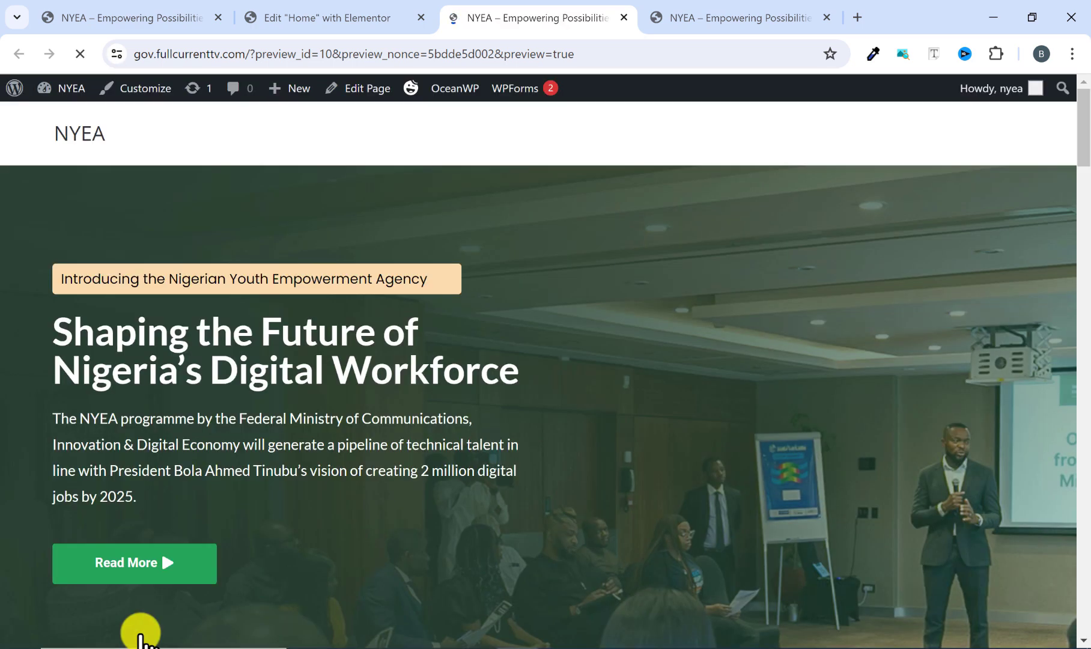
pyautogui.scroll(-4, 559, 432)
pyautogui.scroll(-15, 559, 432)
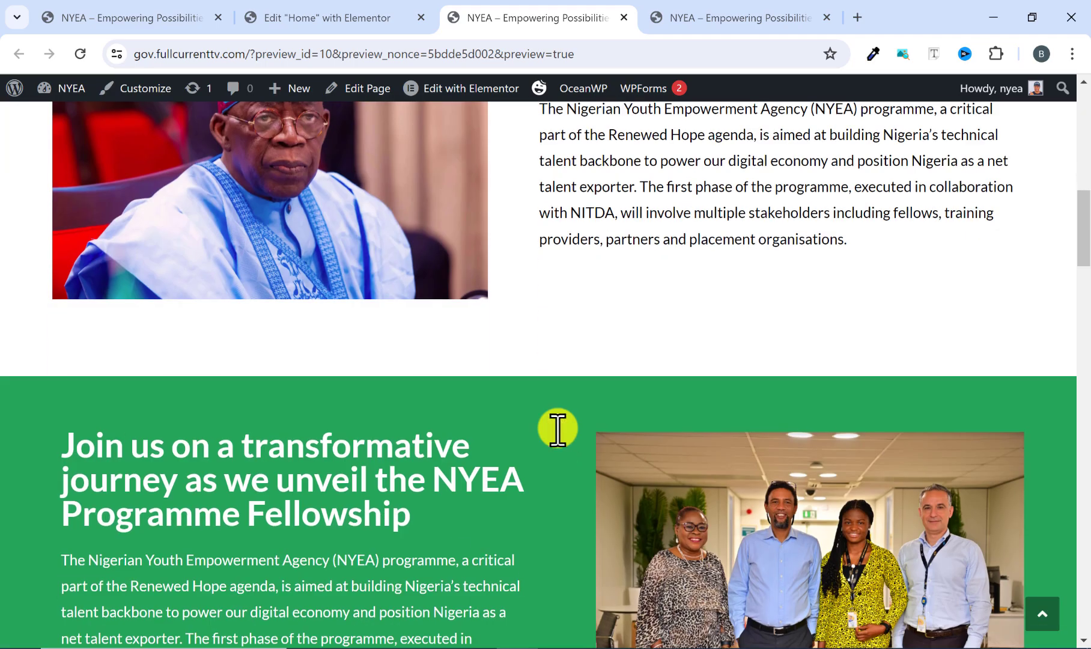
pyautogui.scroll(-18, 559, 433)
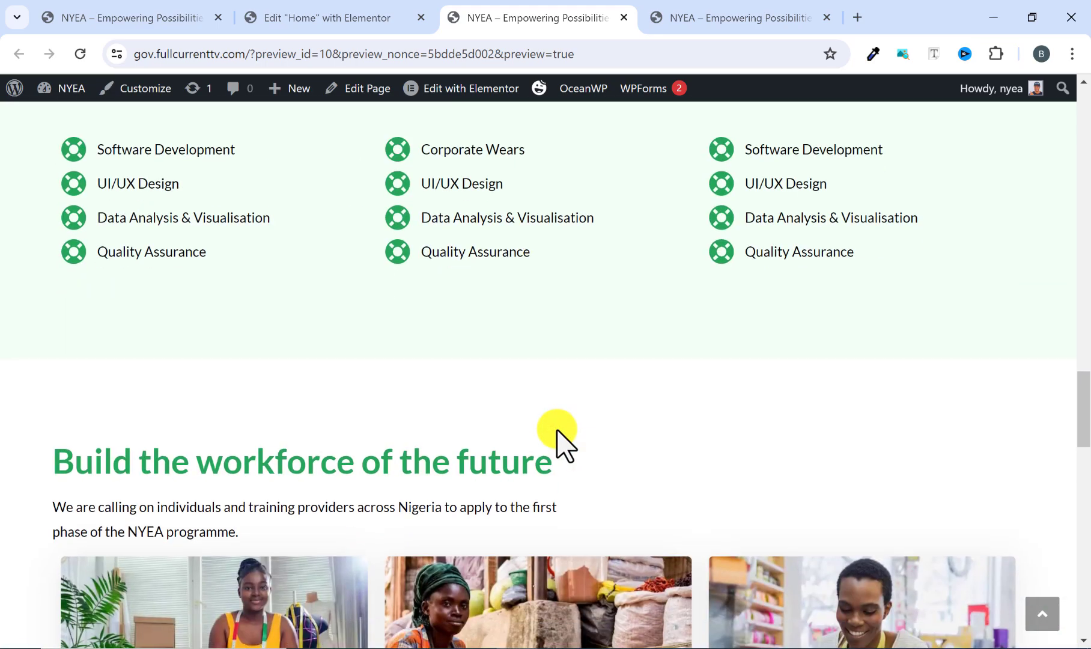
pyautogui.scroll(-8, 555, 432)
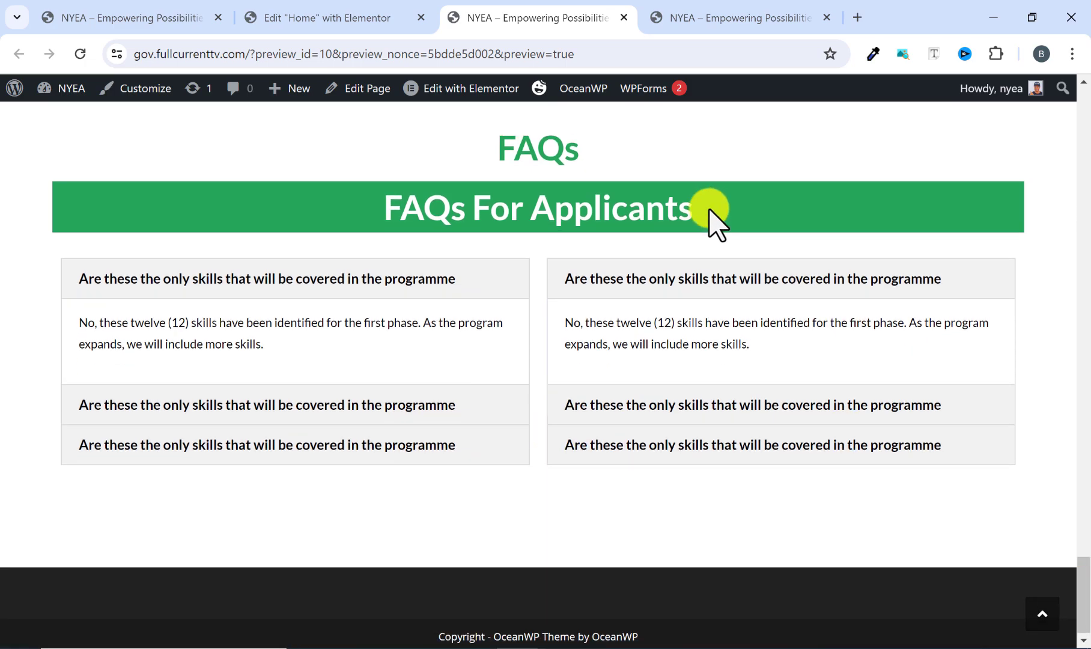
pyautogui.scroll(3, 621, 370)
pyautogui.scroll(3, 563, 470)
pyautogui.scroll(2, 557, 465)
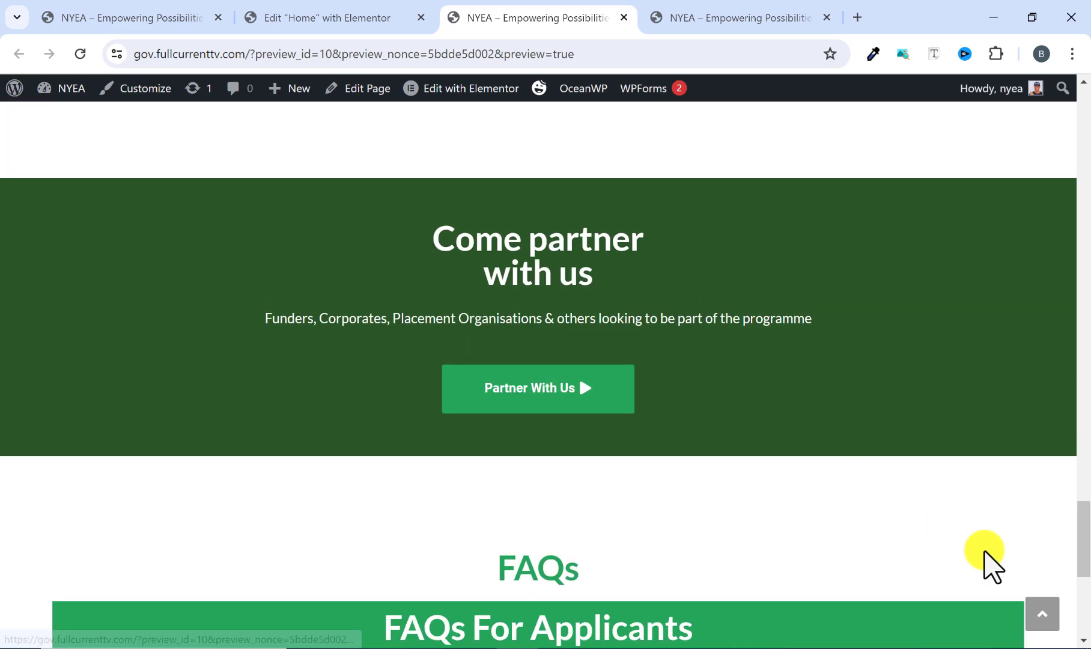
pyautogui.scroll(5, 602, 475)
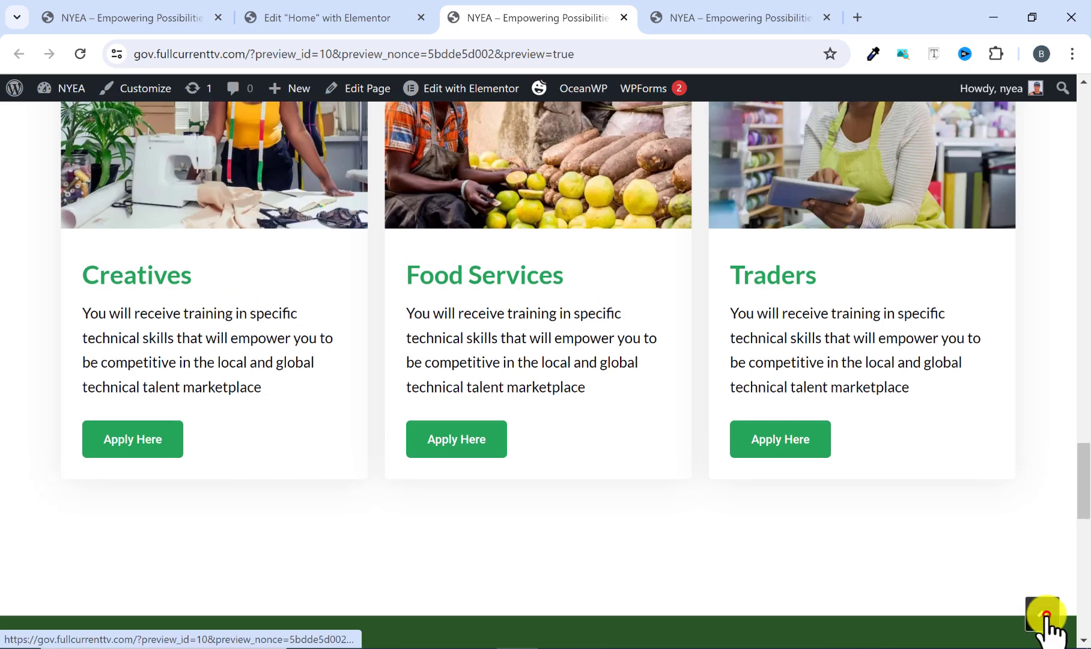
pyautogui.click(1044, 616)
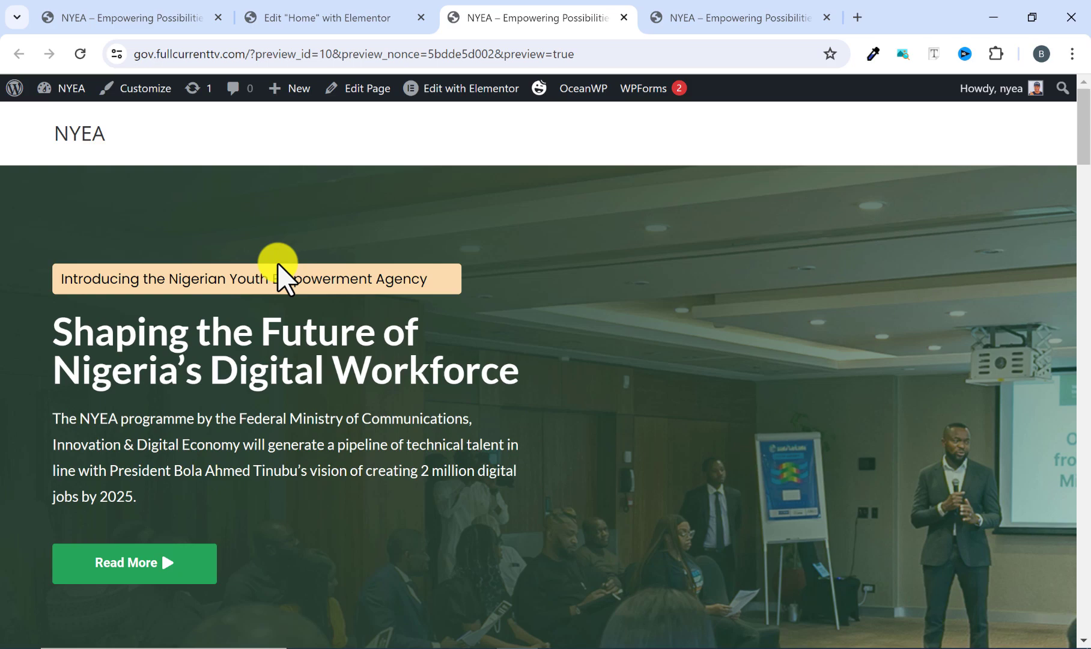
# Go from the page preview to the NYEA site's WordPress dashboard and look it over.
pyautogui.moveTo(52, 92)
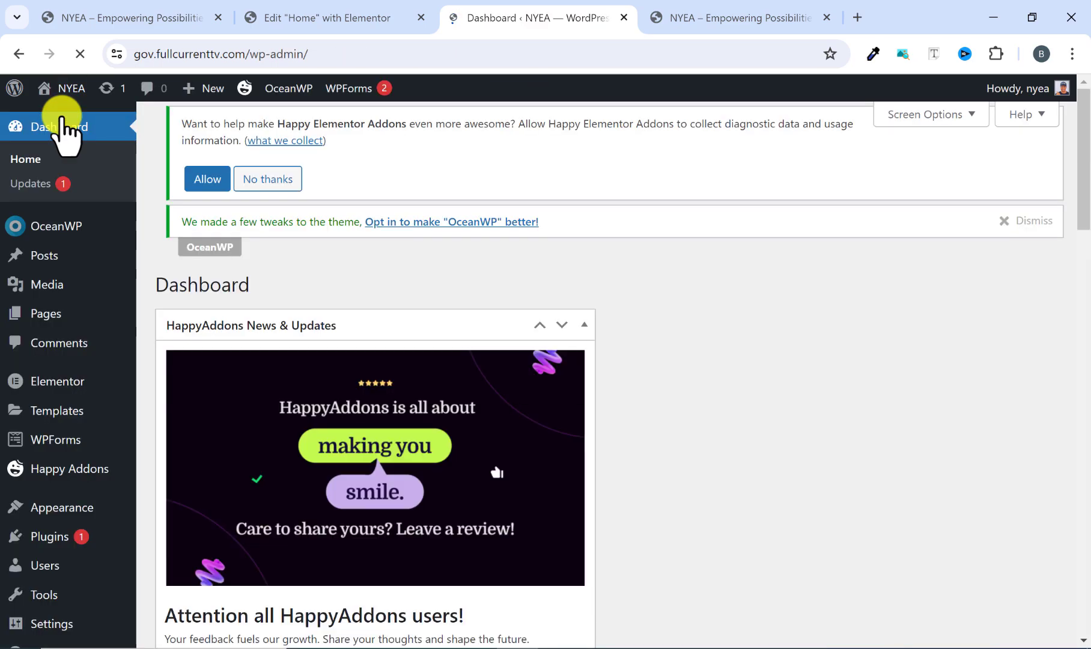
pyautogui.scroll(-3, 223, 390)
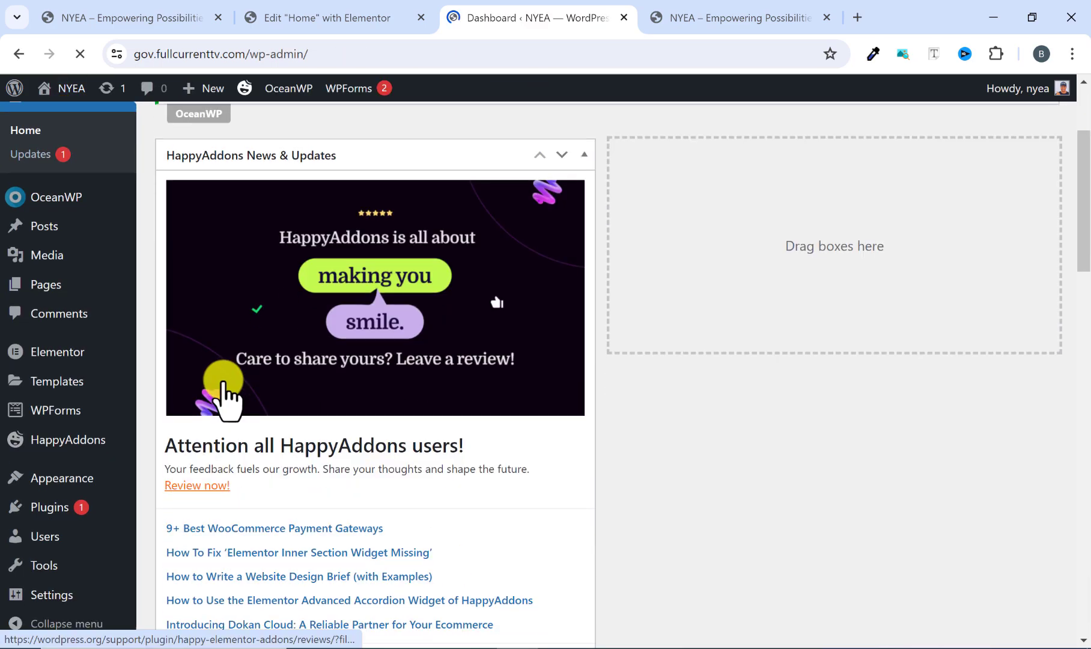
pyautogui.scroll(-5, 419, 413)
pyautogui.scroll(8, 415, 432)
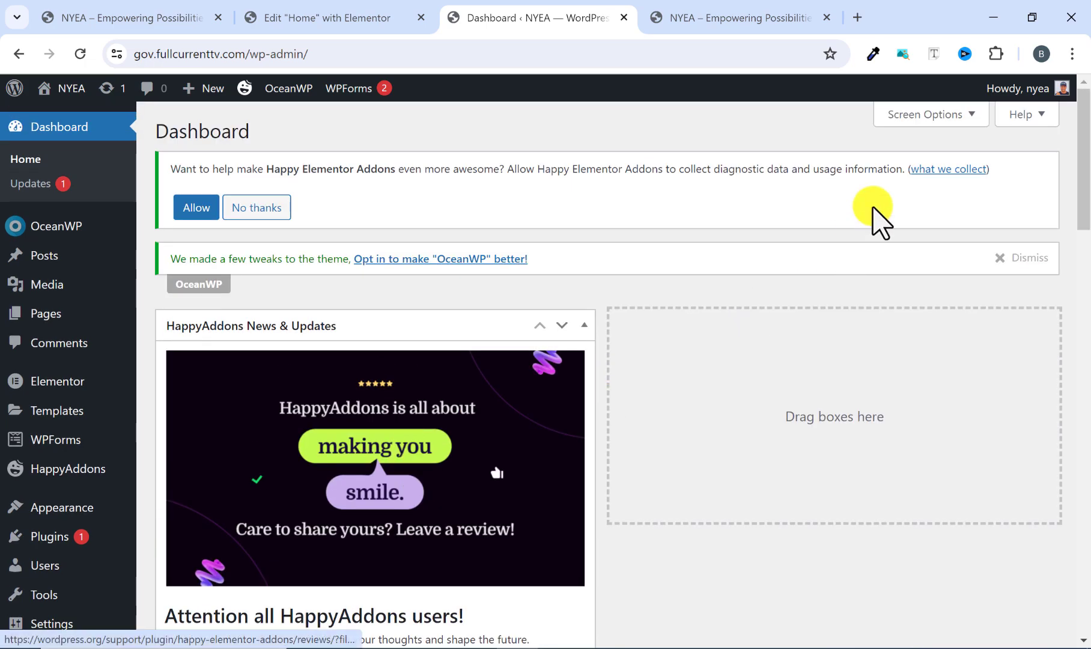
# Hide the Elementor Overview, OceanWP Overview, WPForms and HappyAddons News & Updates dashboard boxes and dismiss the OceanWP notice.
pyautogui.click(971, 114)
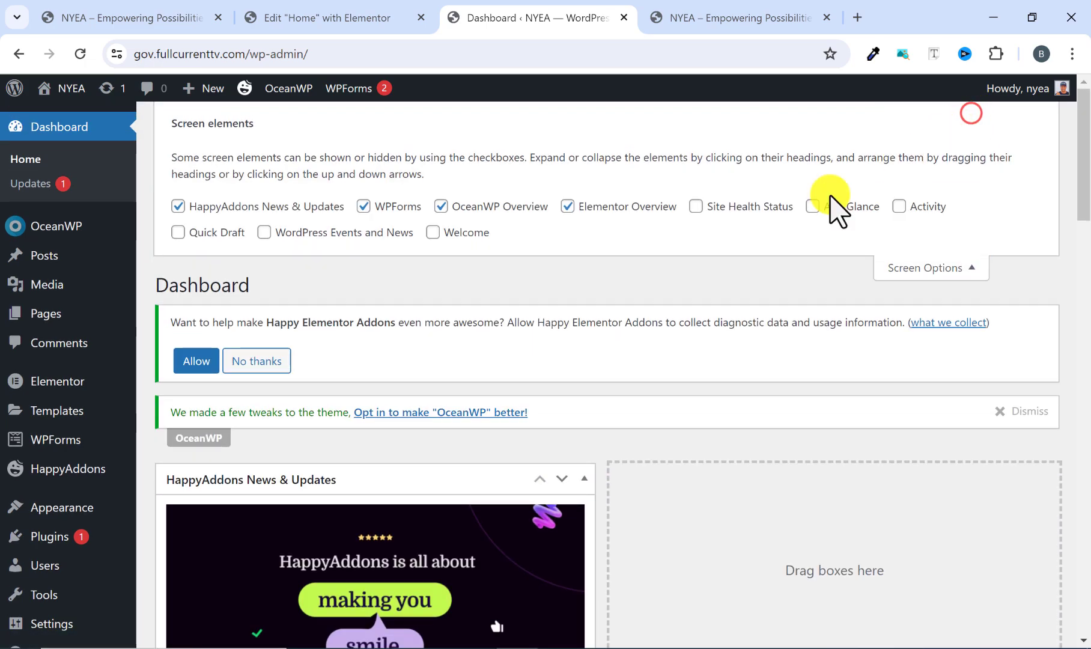
pyautogui.click(567, 206)
pyautogui.click(441, 207)
pyautogui.click(363, 206)
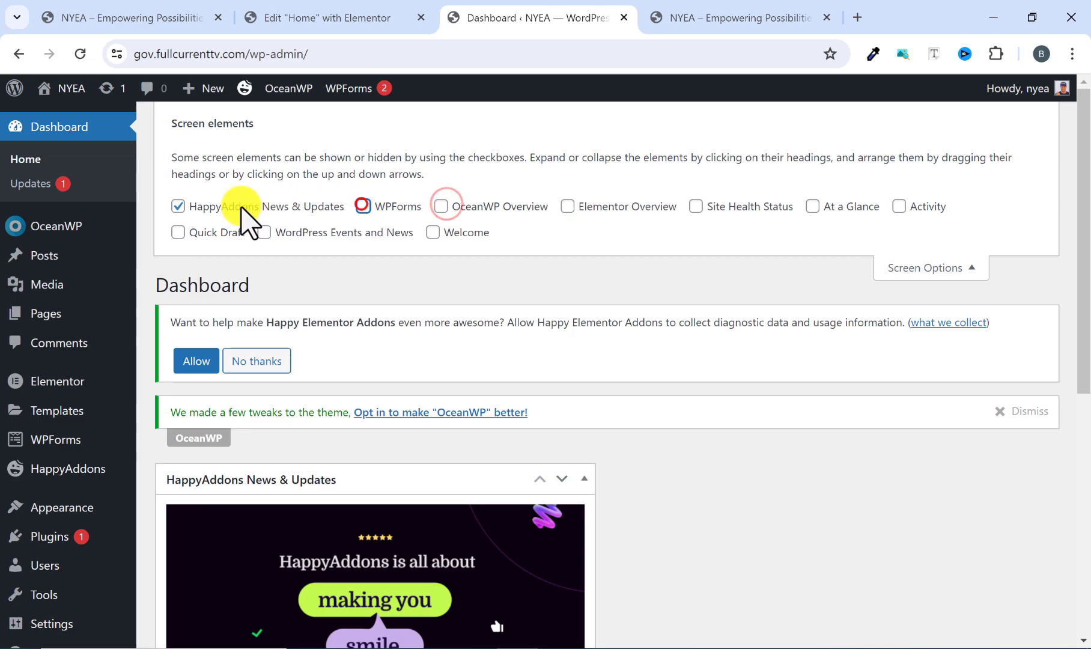
pyautogui.click(178, 207)
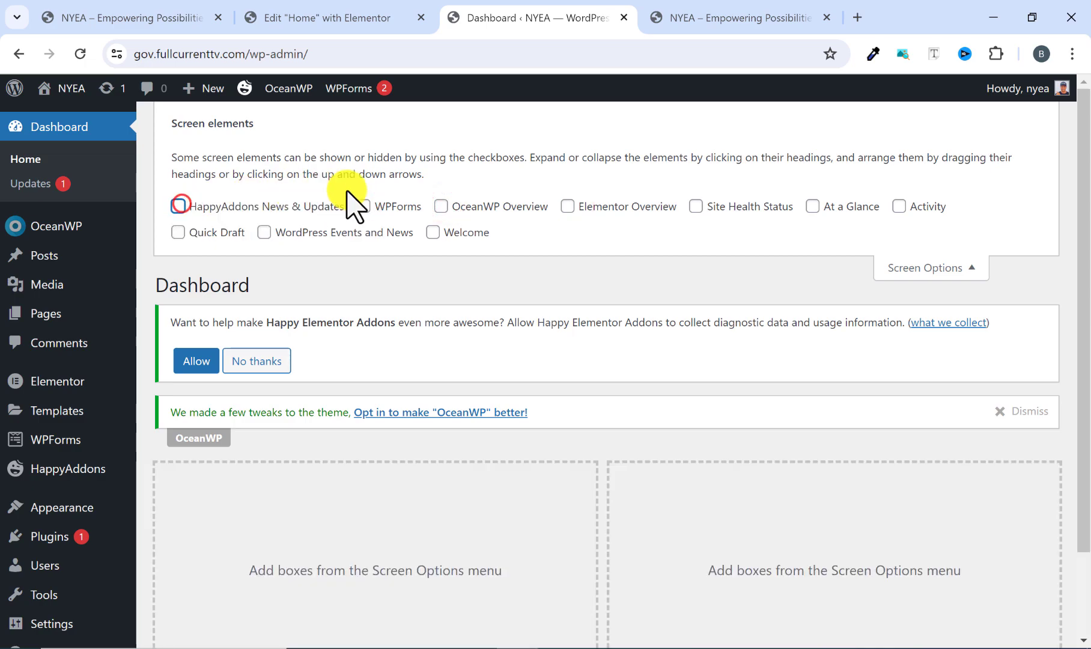
pyautogui.click(946, 264)
pyautogui.click(1001, 260)
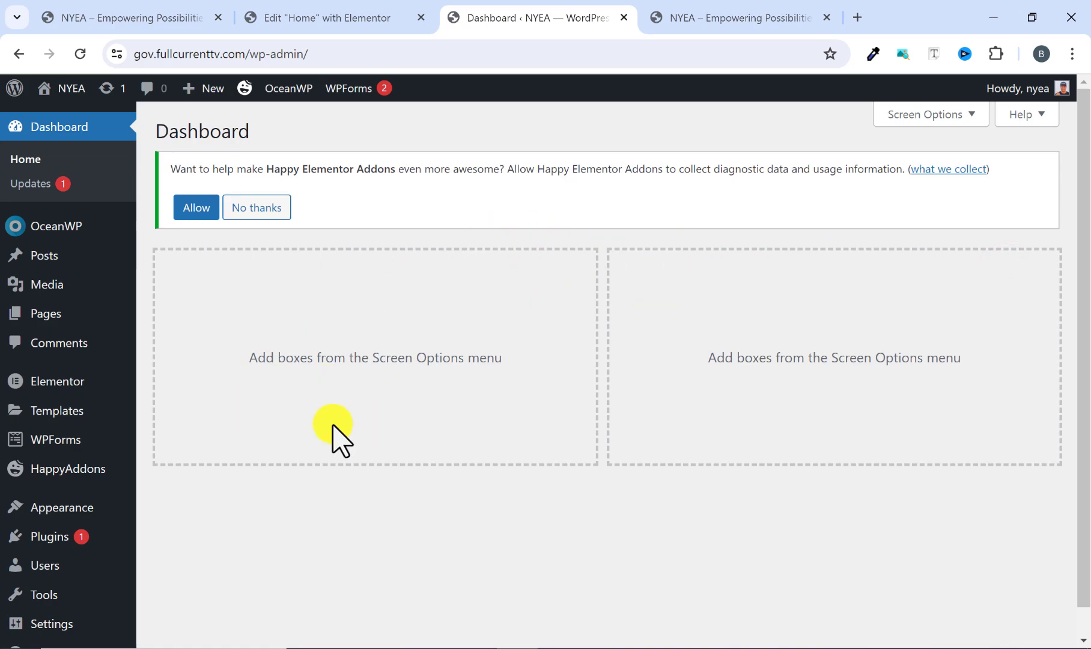
# Check the reference site's header navigation, and open the WordPress menu editor on the NYEA site.
pyautogui.click(685, 12)
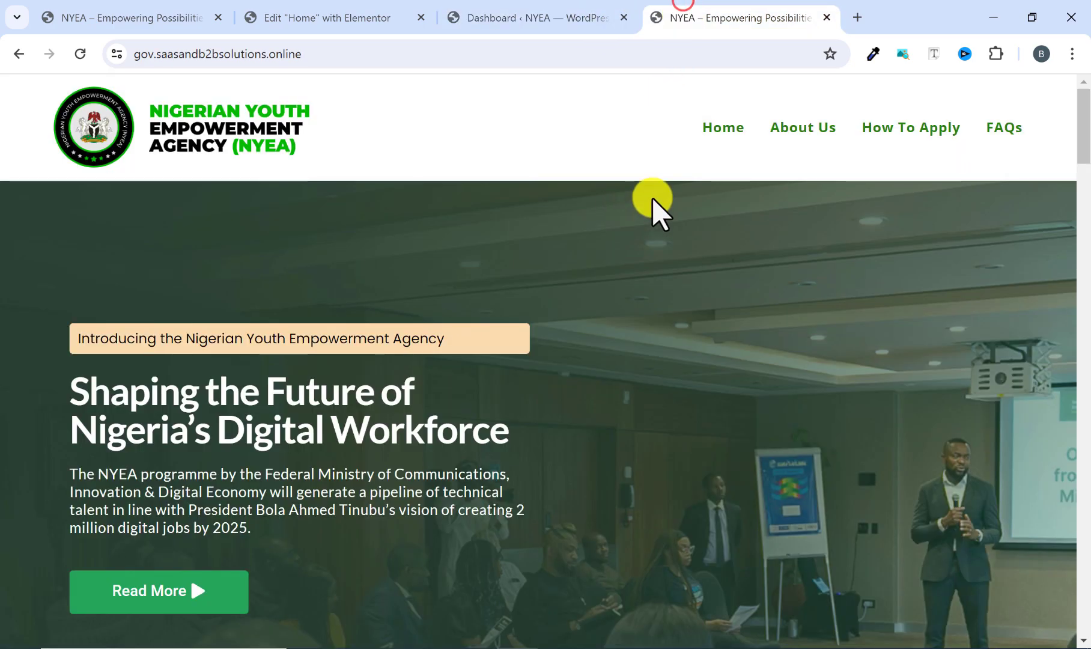
pyautogui.click(558, 21)
pyautogui.moveTo(59, 511)
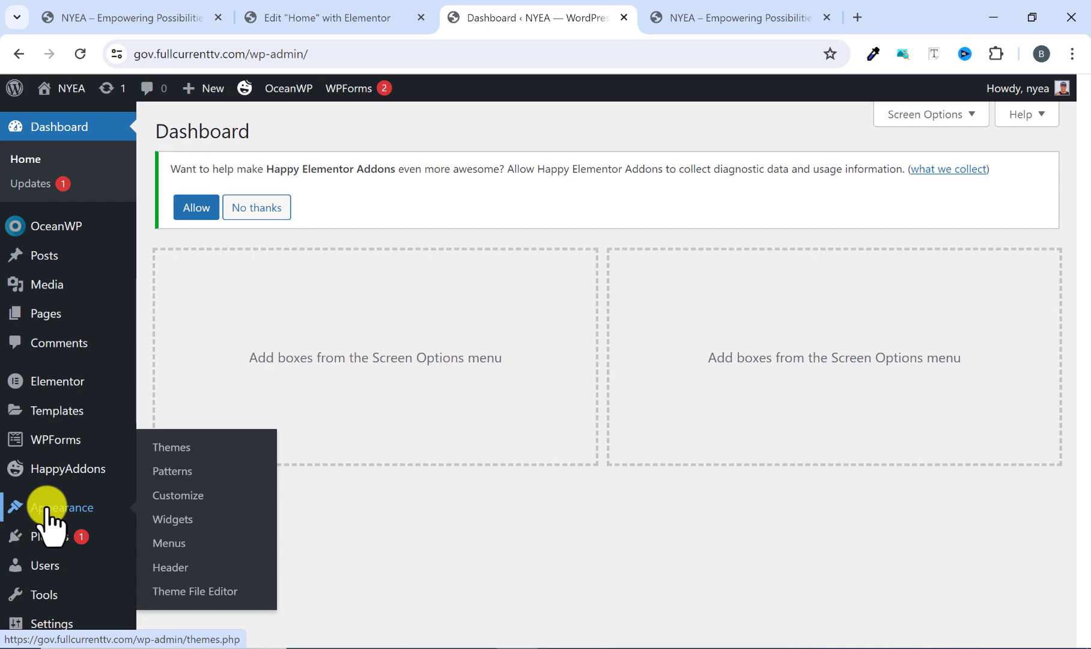
pyautogui.click(173, 543)
pyautogui.scroll(-2, 402, 464)
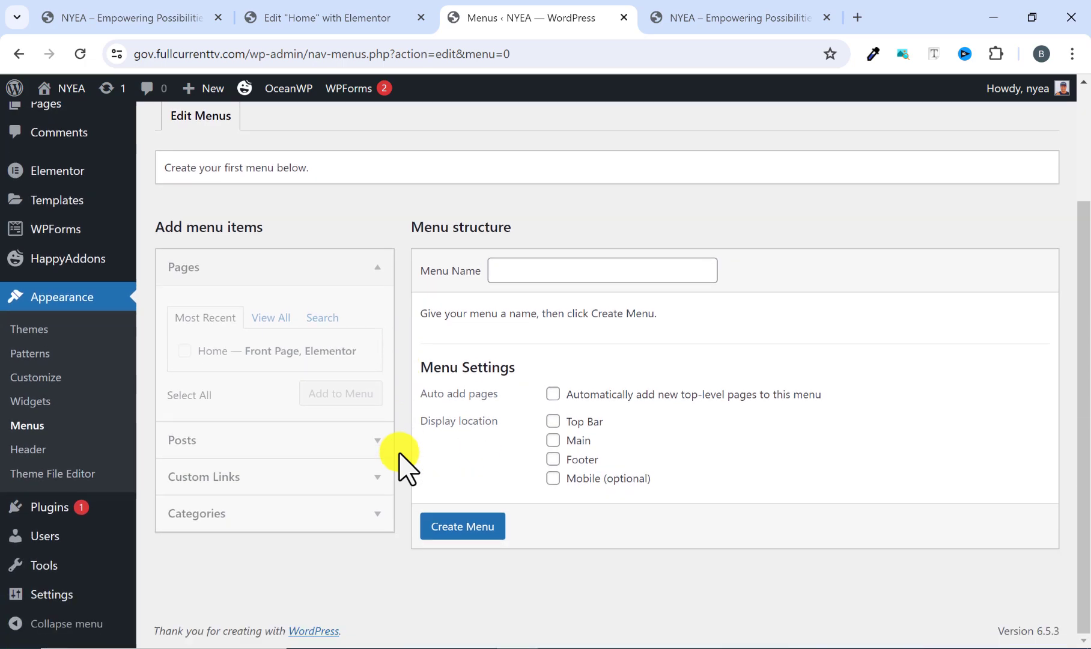
pyautogui.scroll(1, 468, 351)
pyautogui.scroll(2, 462, 351)
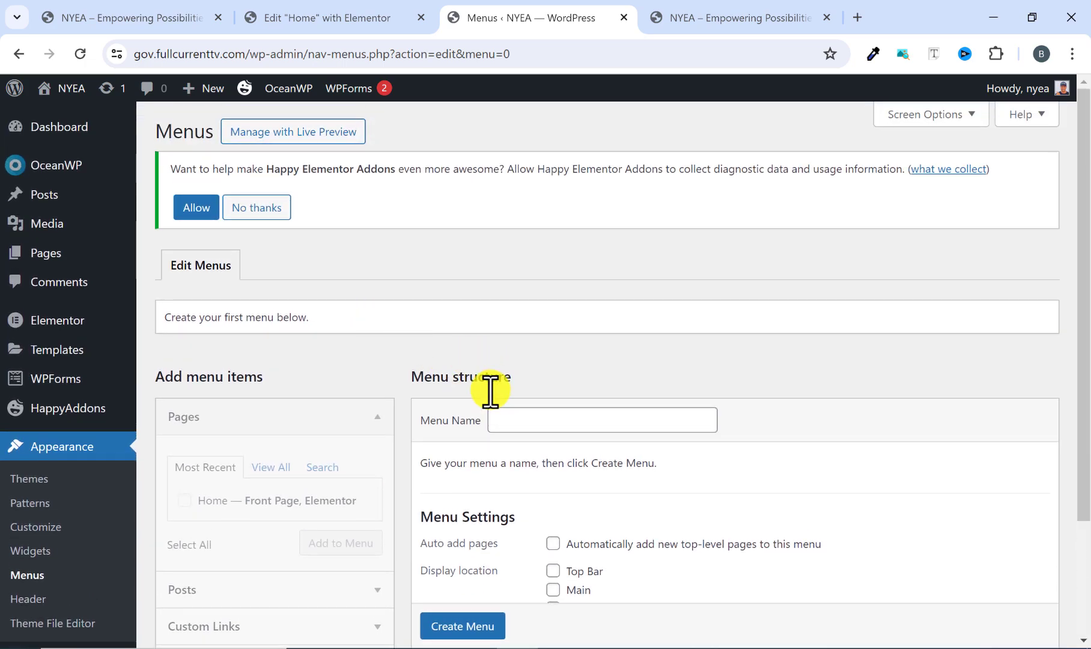
pyautogui.scroll(-2, 432, 366)
pyautogui.scroll(2, 418, 309)
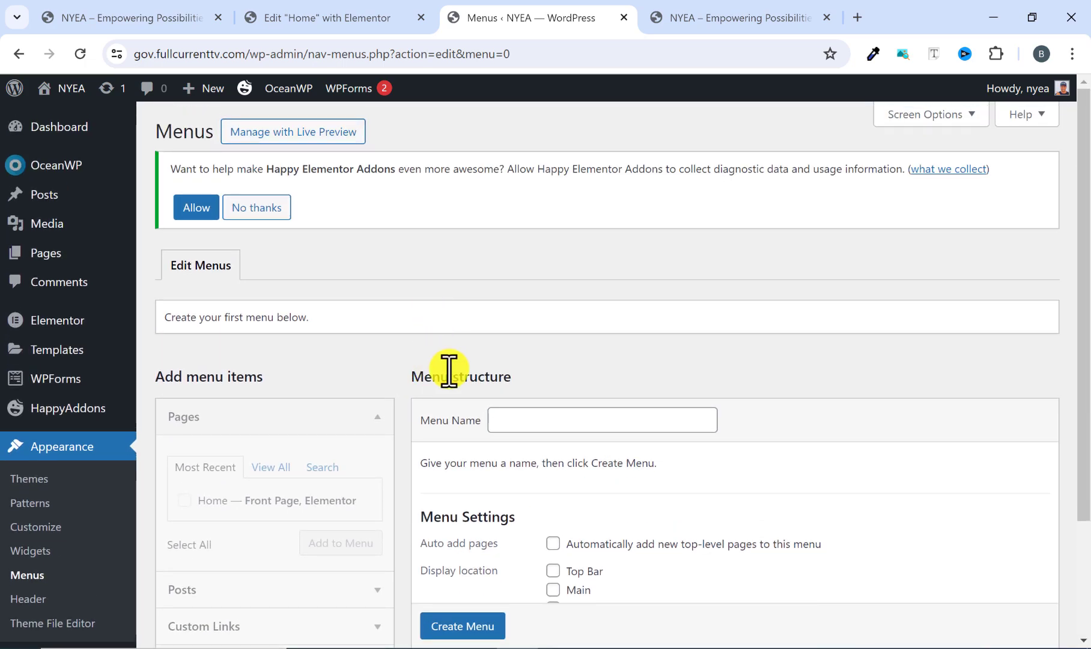
pyautogui.scroll(-2, 450, 397)
# Name the new menu Main Menu and check the reference site's header links.
pyautogui.click(507, 334)
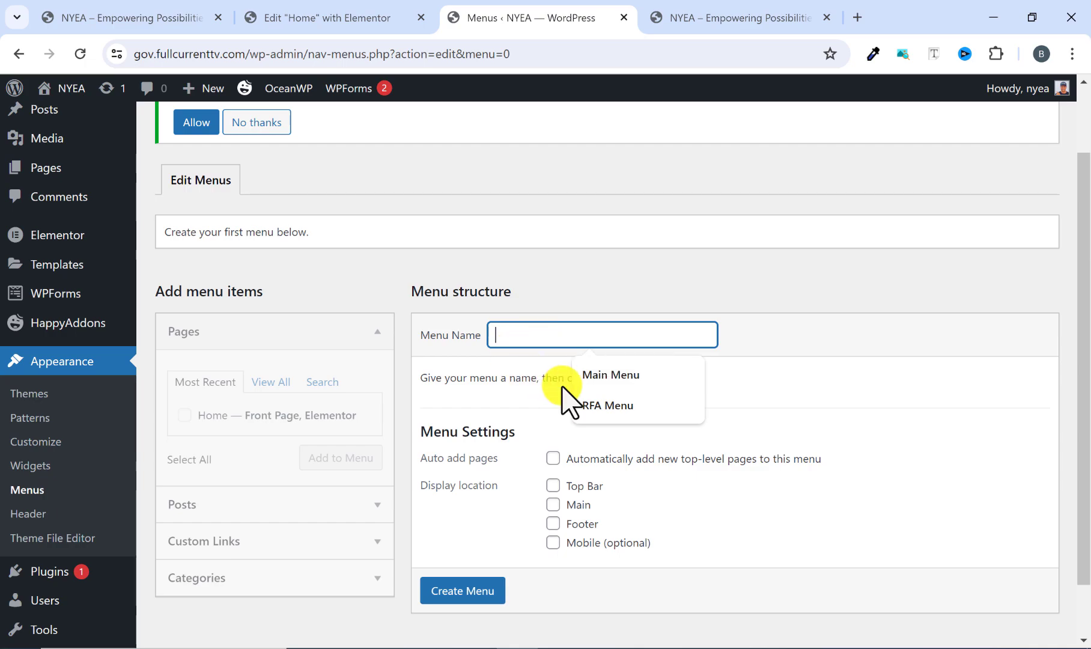
pyautogui.click(608, 378)
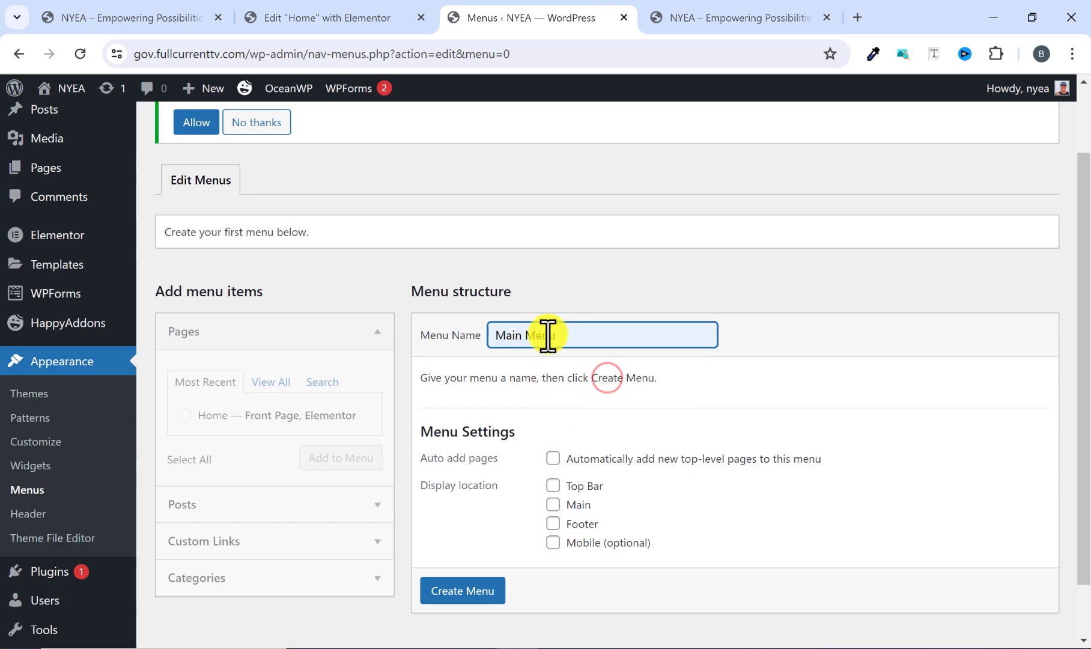
pyautogui.click(697, 9)
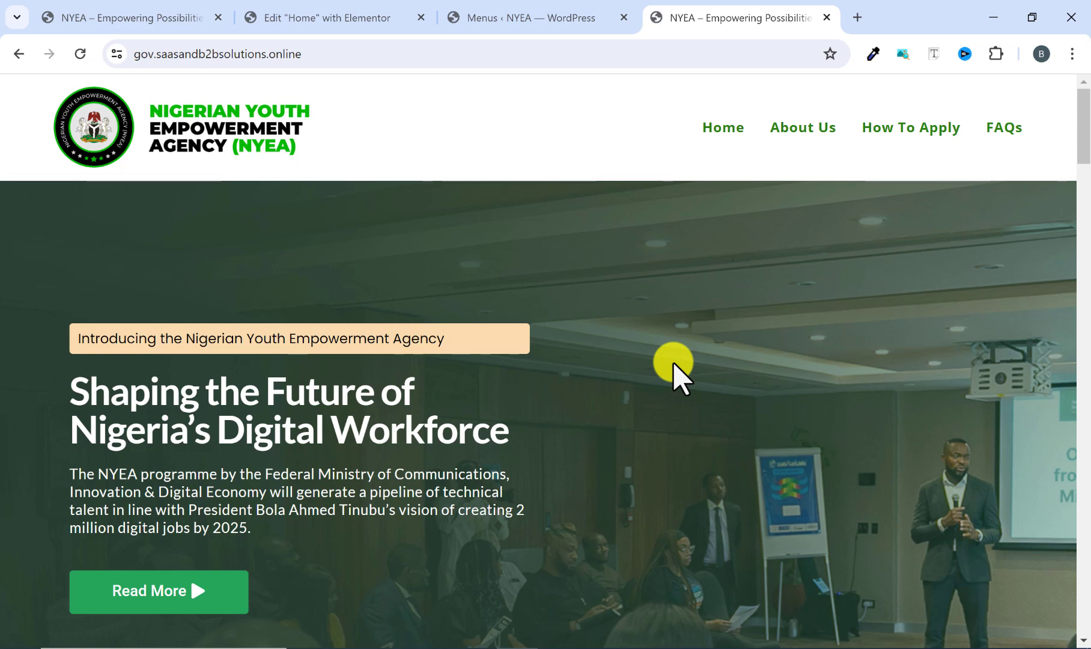
pyautogui.click(538, 18)
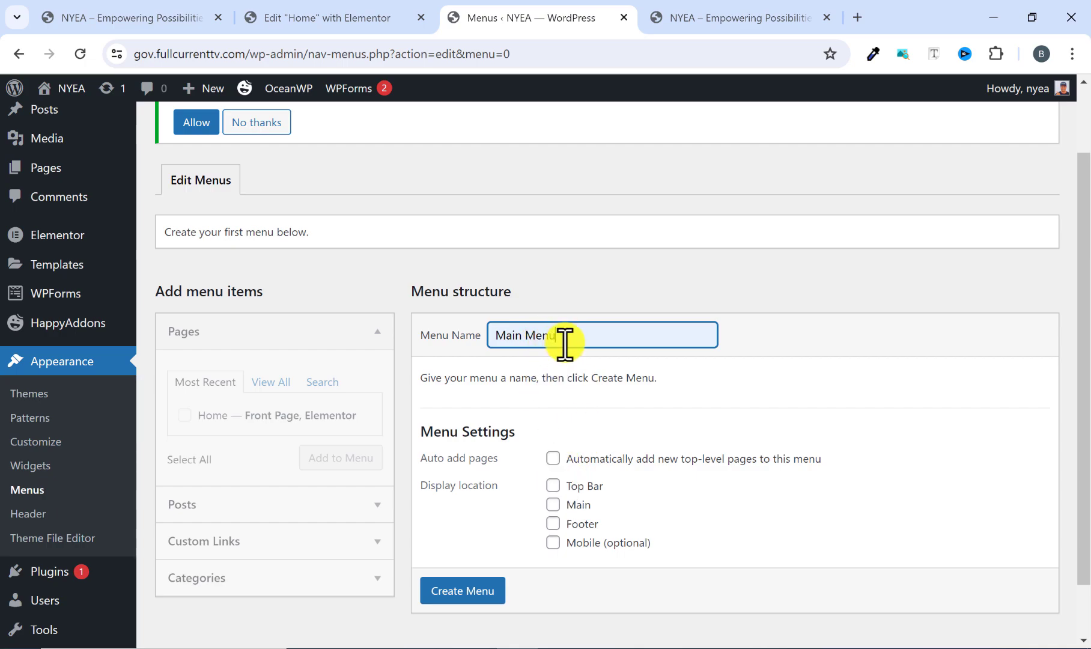
pyautogui.moveTo(565, 344); pyautogui.dragTo(484, 349)
pyautogui.click(498, 394)
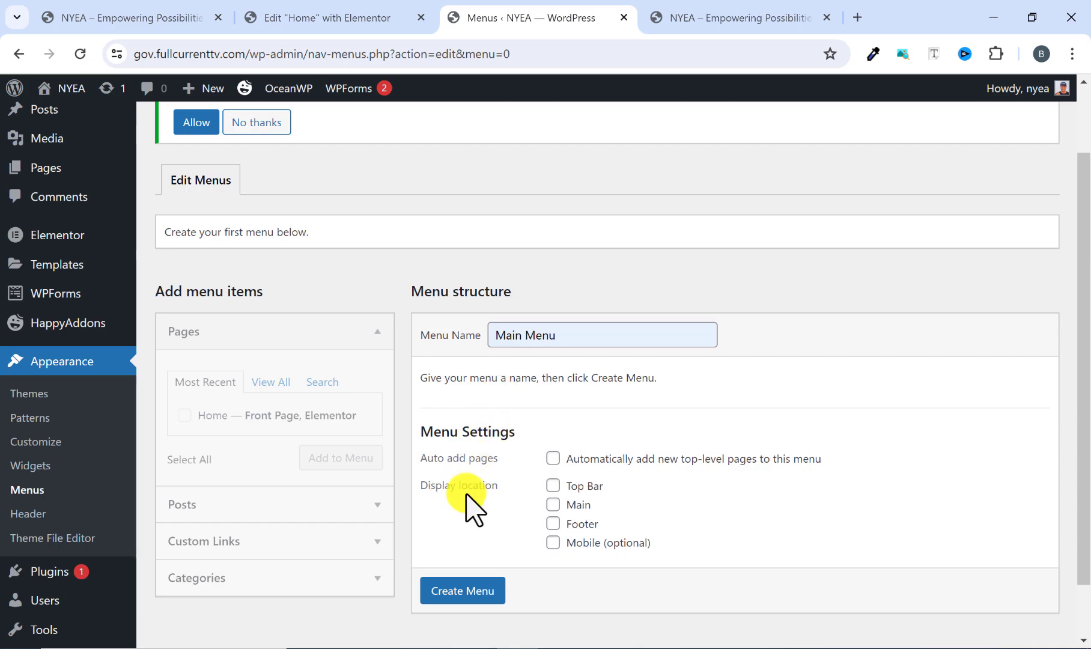
# Assign the new menu to the Main and Mobile (optional) display locations and create it.
pyautogui.click(553, 504)
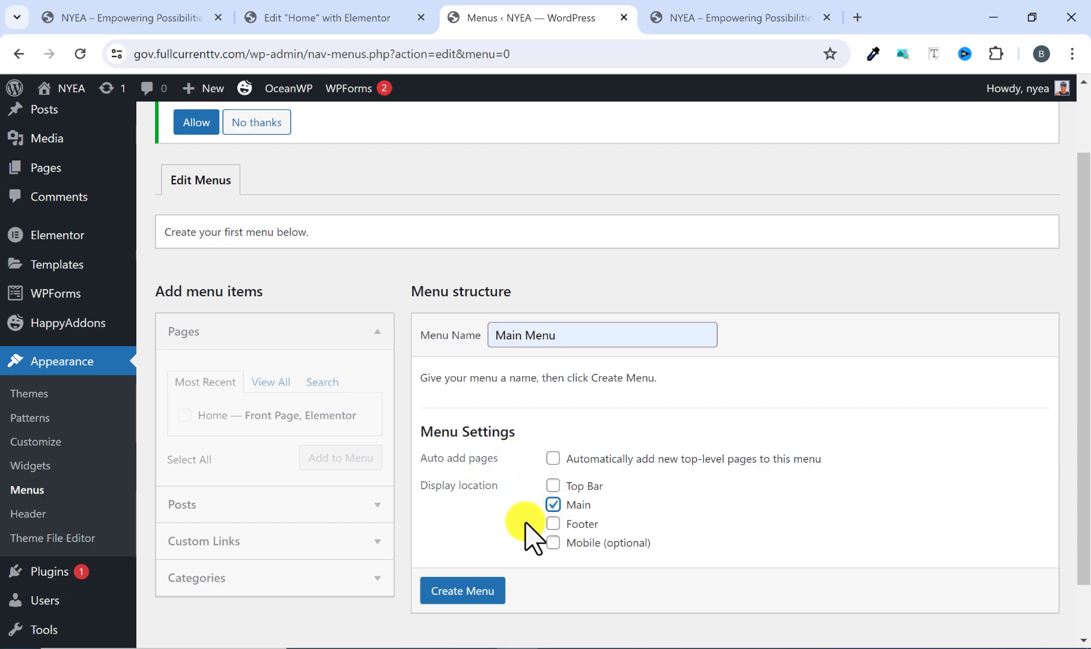
pyautogui.click(737, 16)
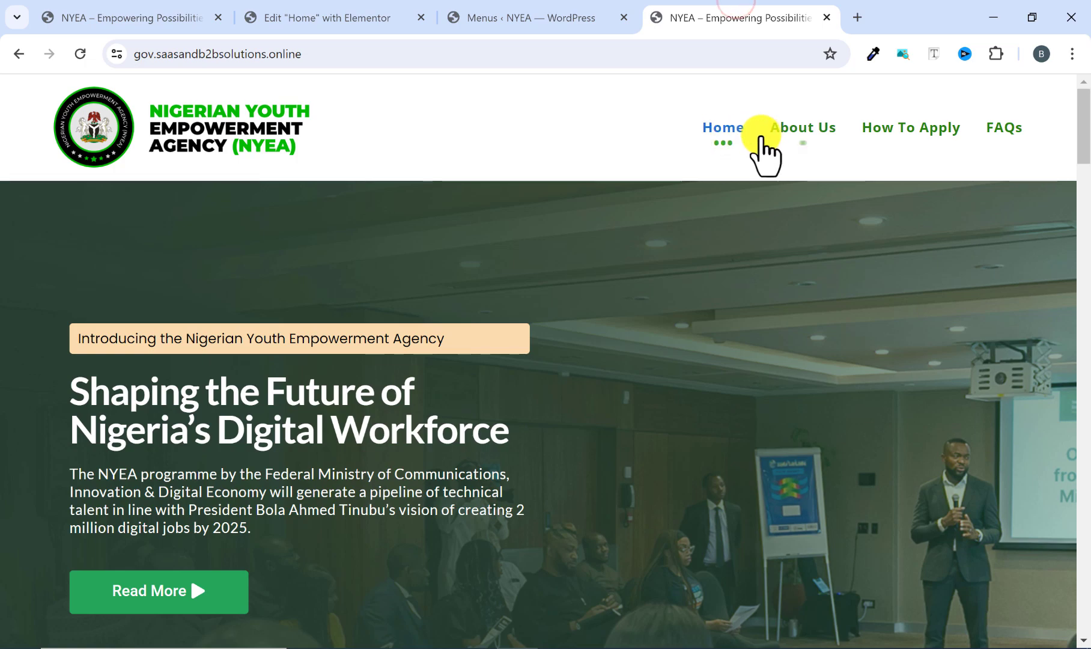
pyautogui.click(599, 25)
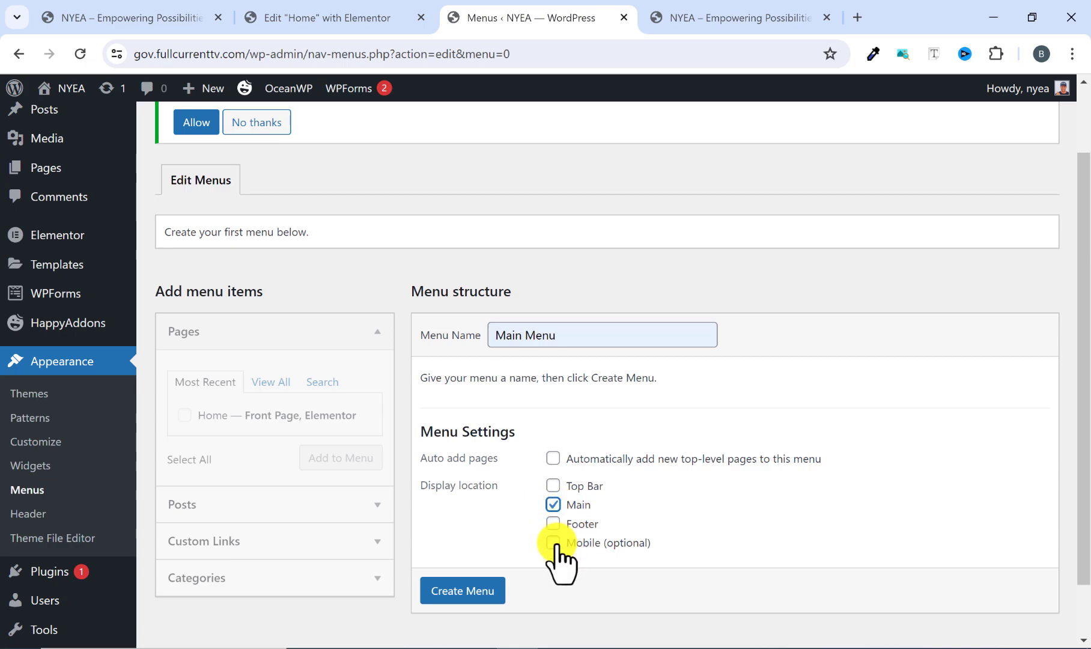
pyautogui.scroll(-1, 481, 588)
pyautogui.click(481, 587)
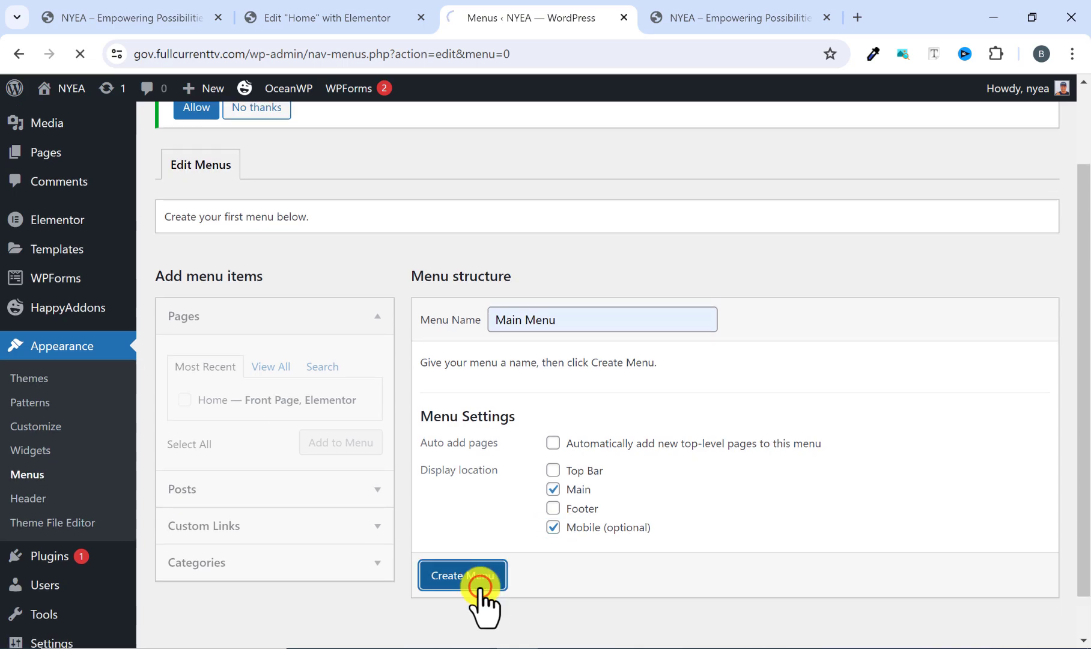
# Add the Home page as an item of Main Menu and save the menu.
pyautogui.scroll(-3, 553, 483)
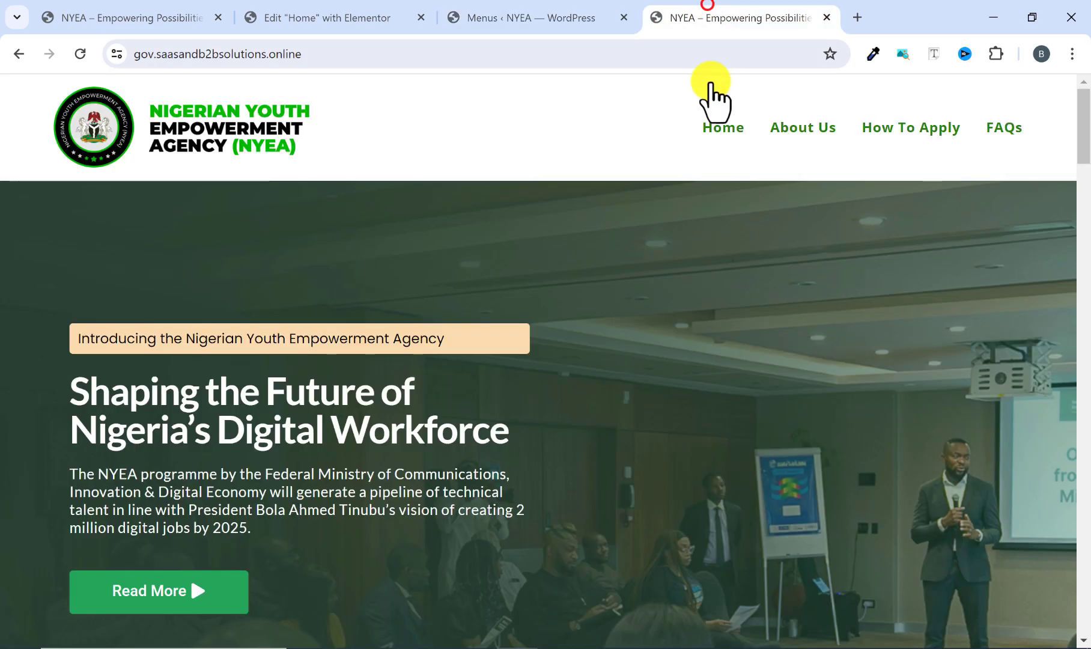
pyautogui.click(707, 14)
pyautogui.click(506, 13)
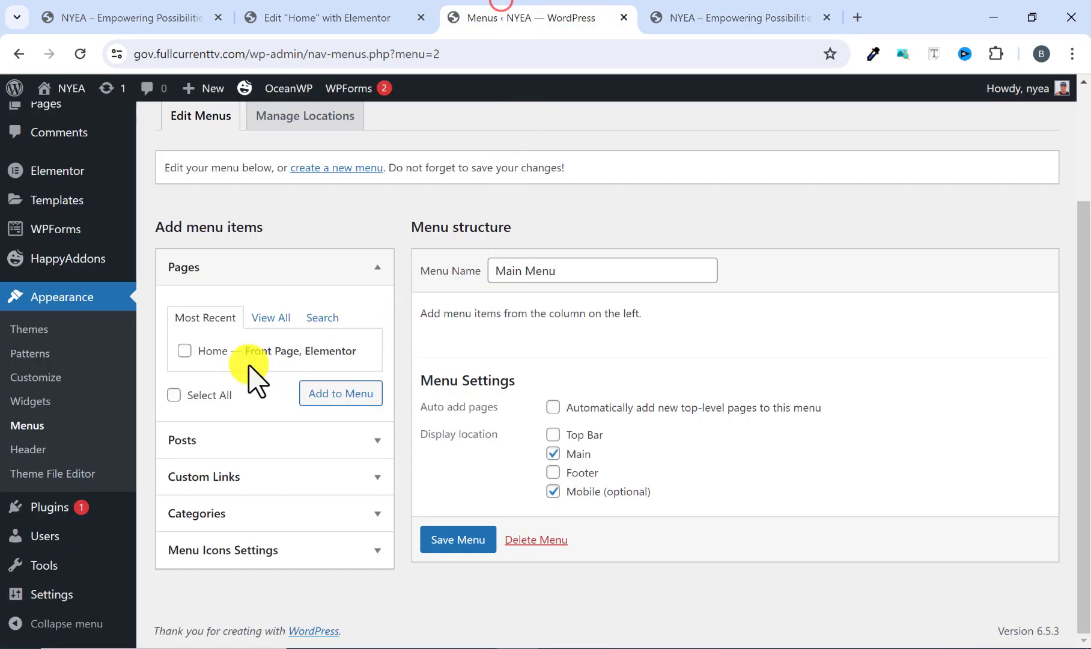
pyautogui.click(180, 351)
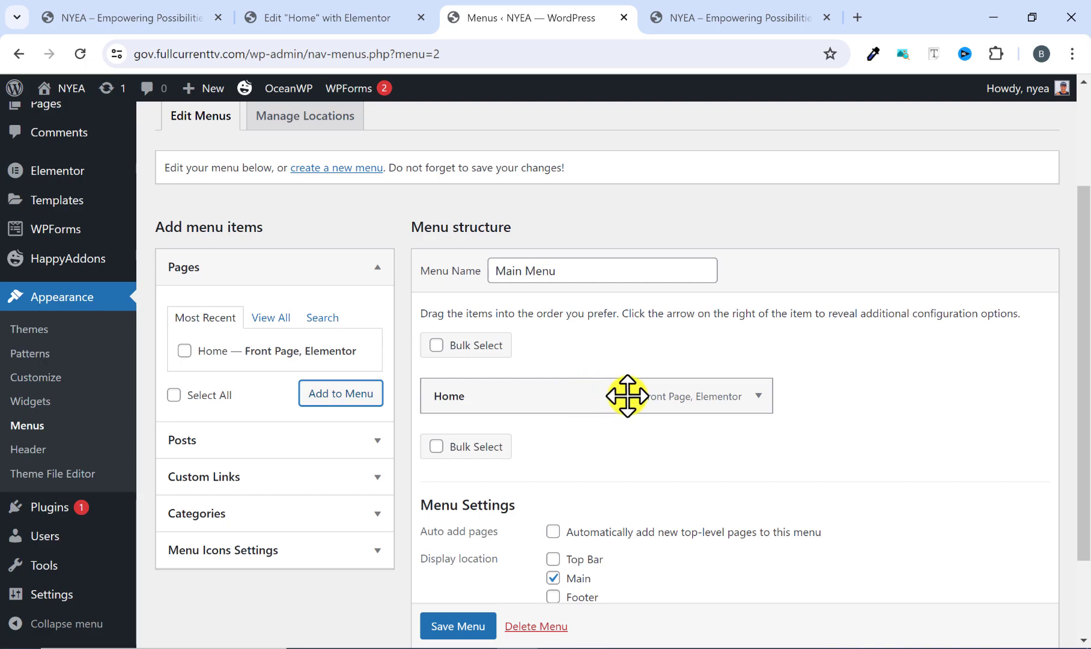
pyautogui.click(458, 623)
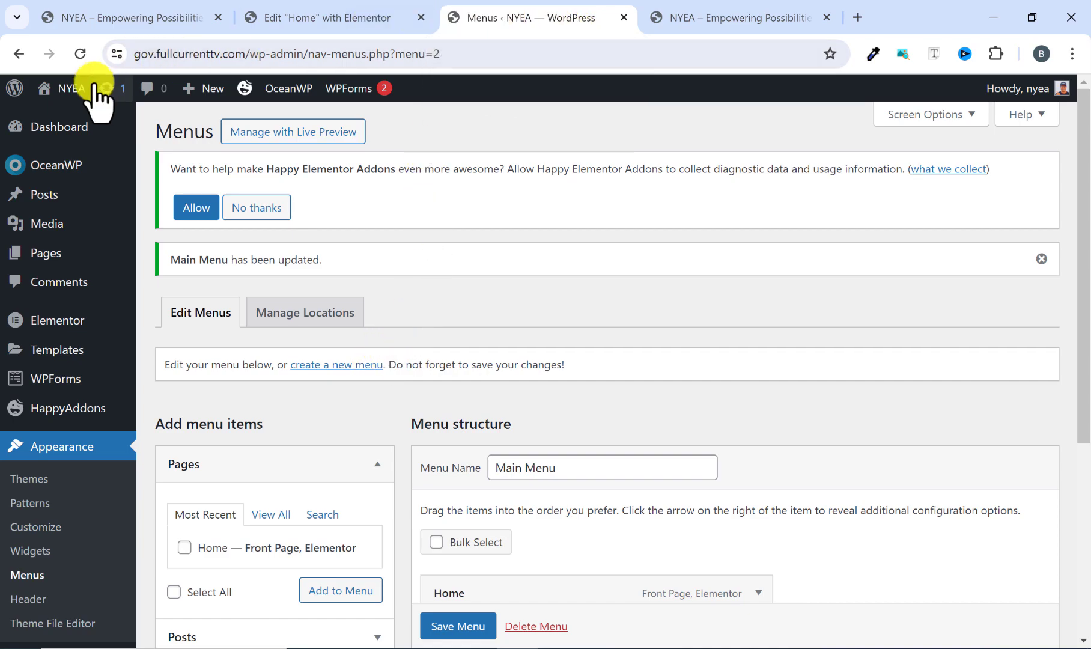
# Open the live NYEA site in a new browser tab and check its header menu.
pyautogui.moveTo(71, 88)
pyautogui.rightClick(60, 118)
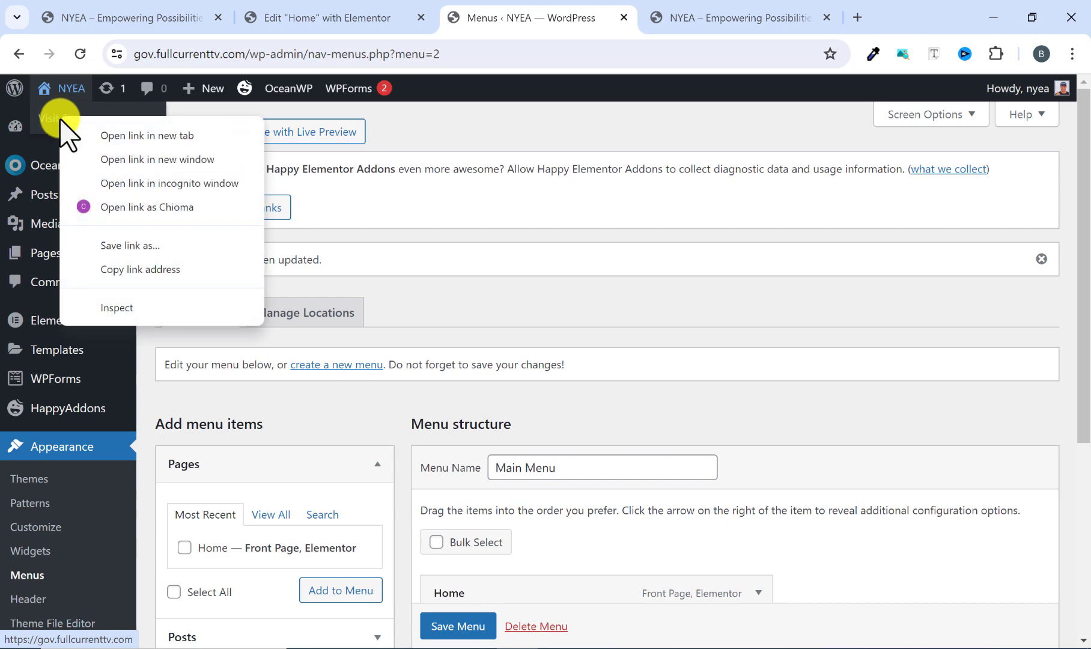
pyautogui.press('Escape')
pyautogui.middleClick(99, 132)
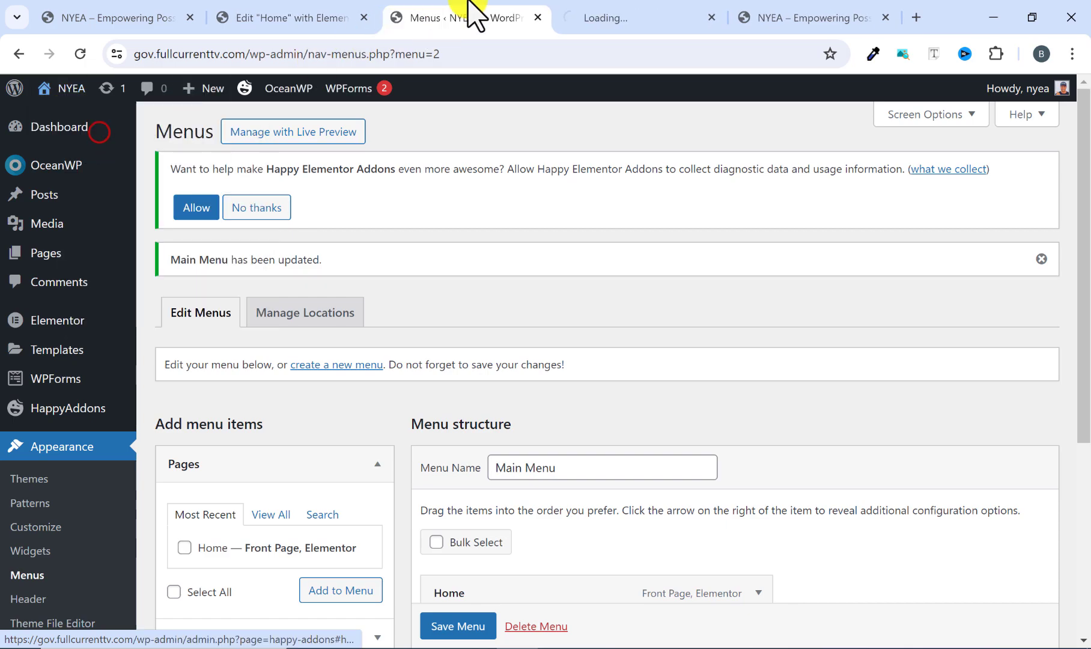
pyautogui.click(601, 15)
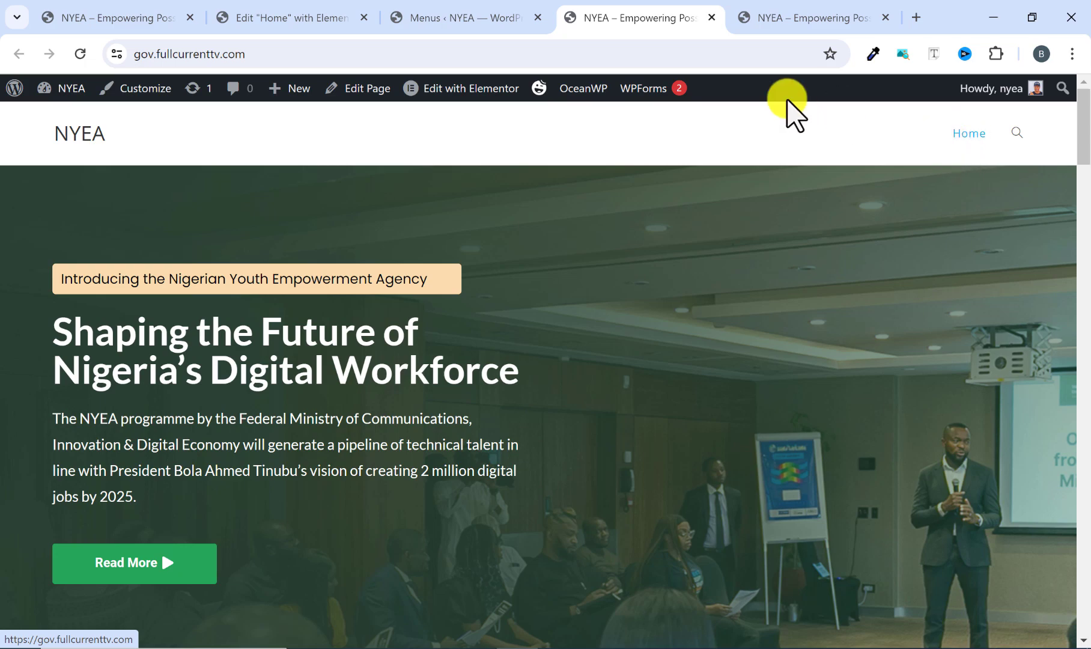
# Check which header links the reference site has besides Home, and return to the menu editor.
pyautogui.click(494, 17)
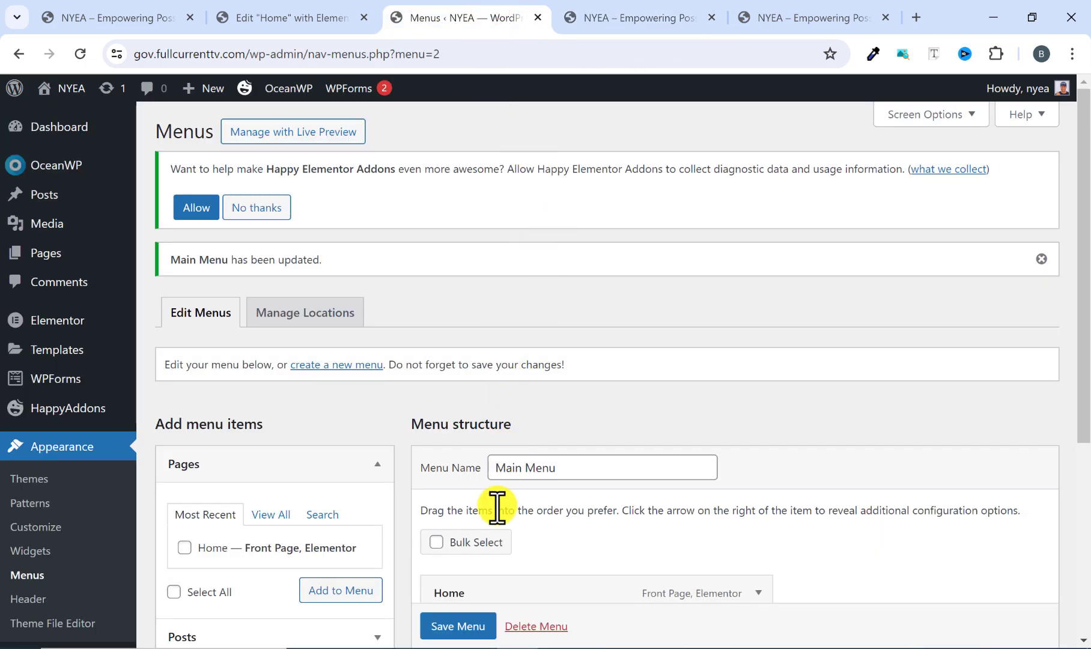
pyautogui.scroll(-3, 497, 510)
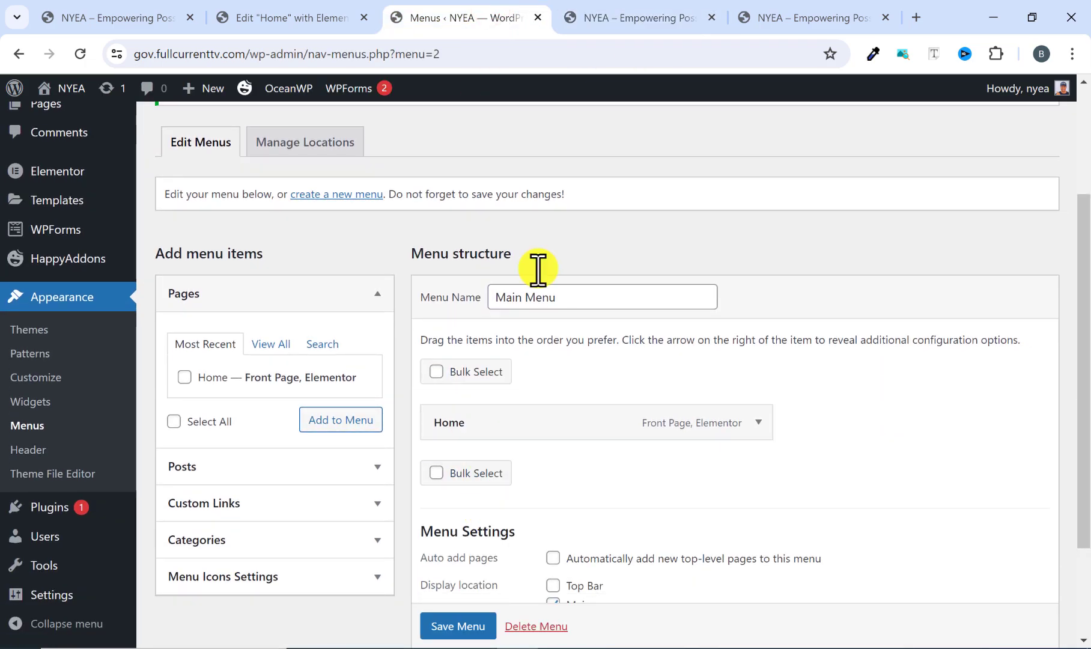
pyautogui.click(775, 14)
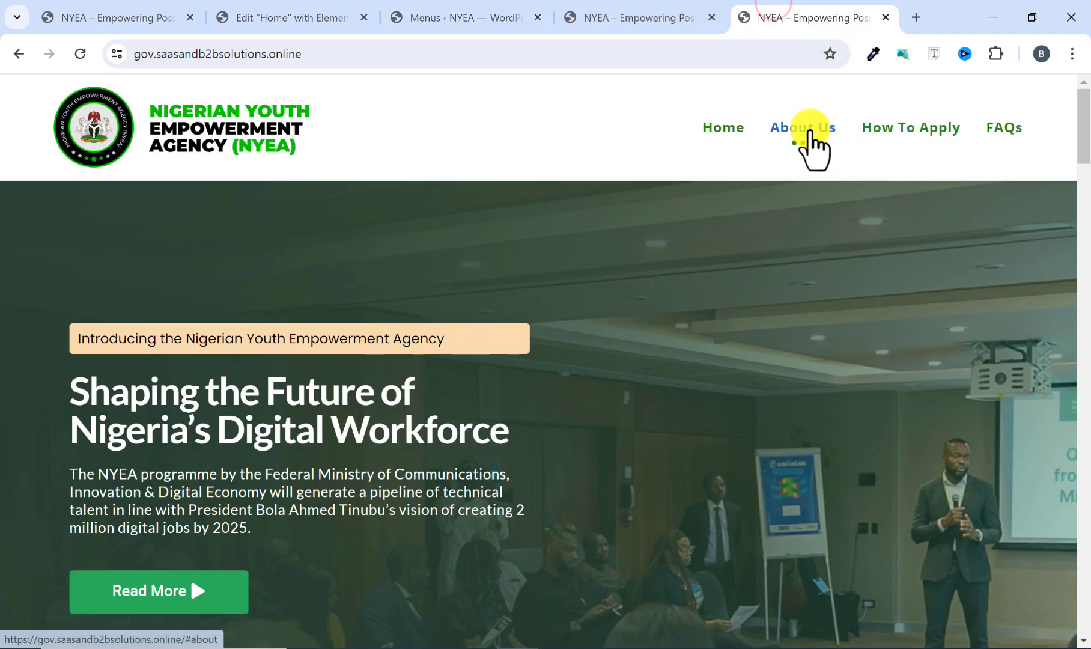
pyautogui.click(485, 15)
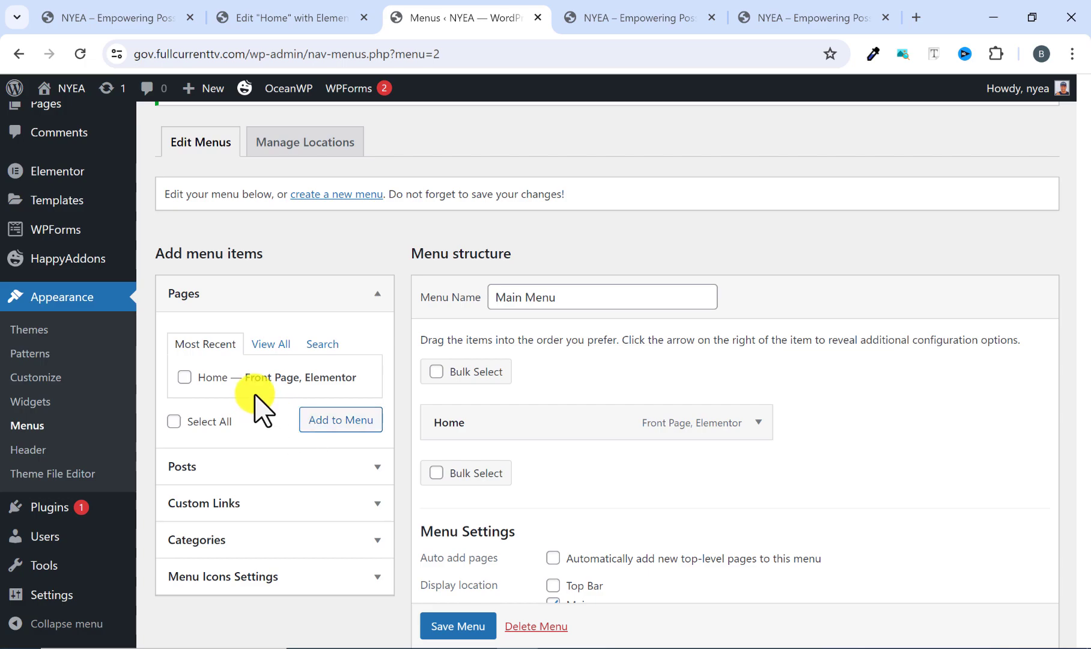
# Start a custom link menu item with the link text About Us and select its URL for entry.
pyautogui.scroll(-2, 252, 410)
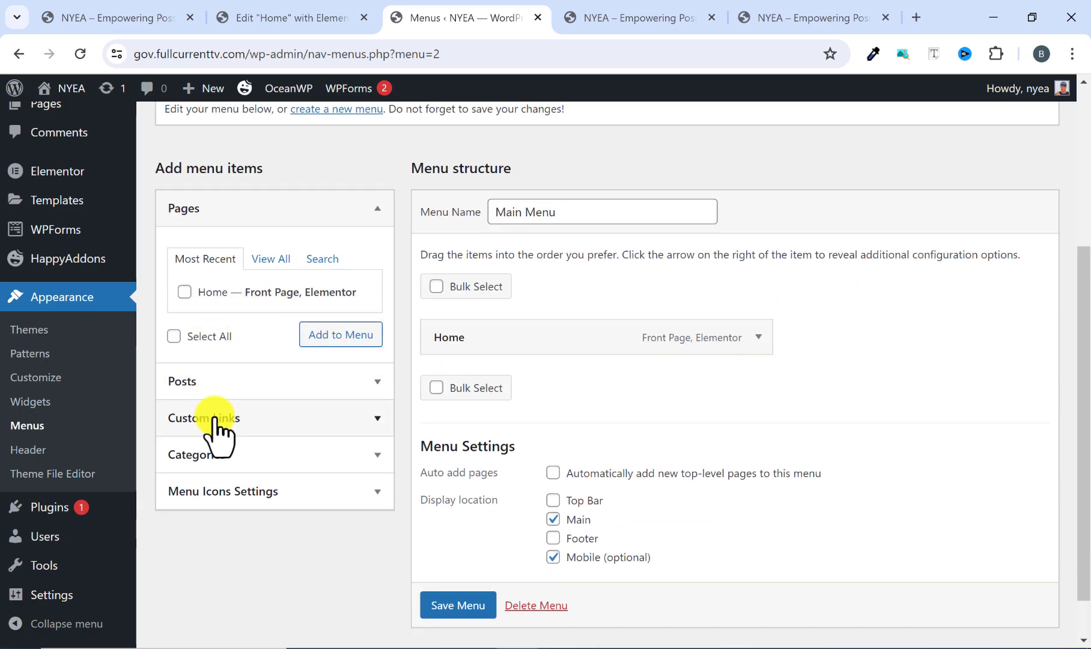
pyautogui.scroll(-1, 254, 432)
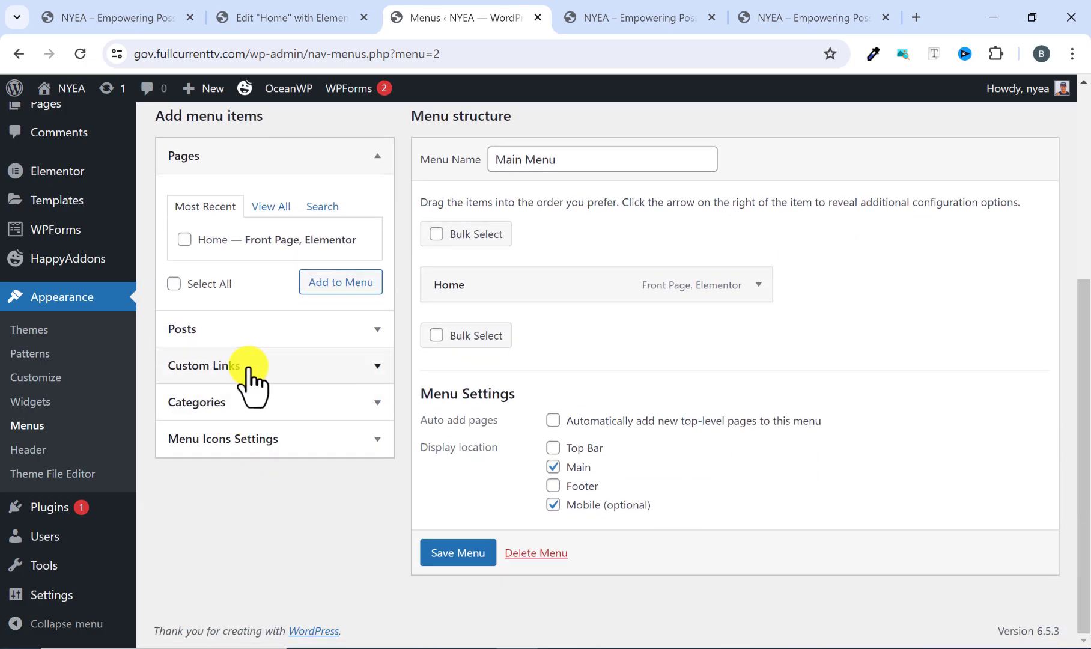
pyautogui.click(248, 366)
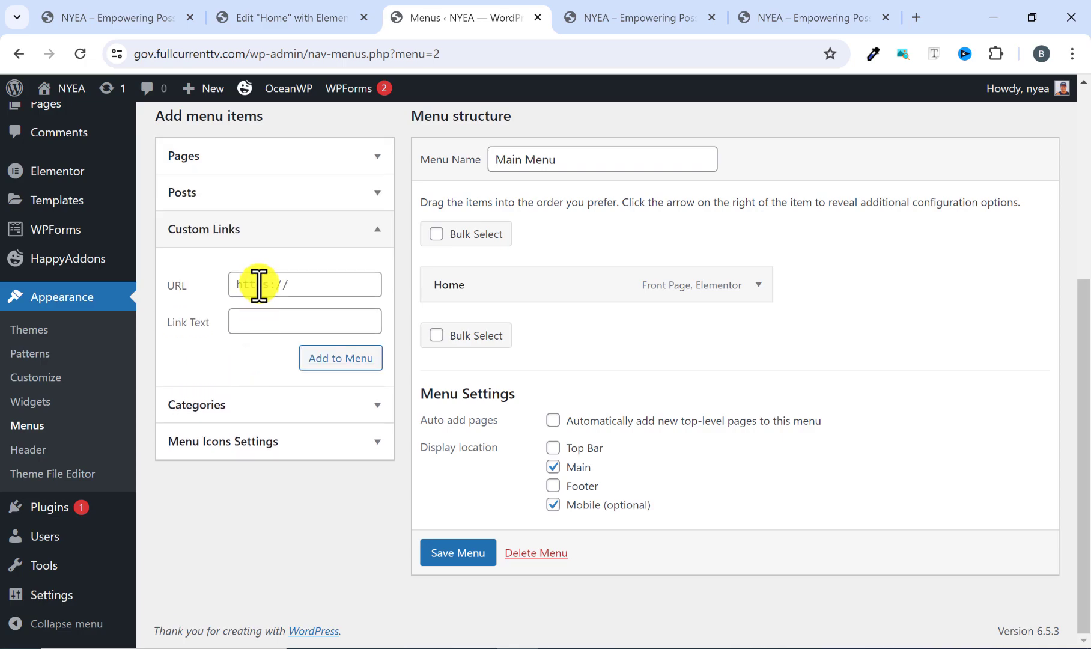
pyautogui.click(259, 325)
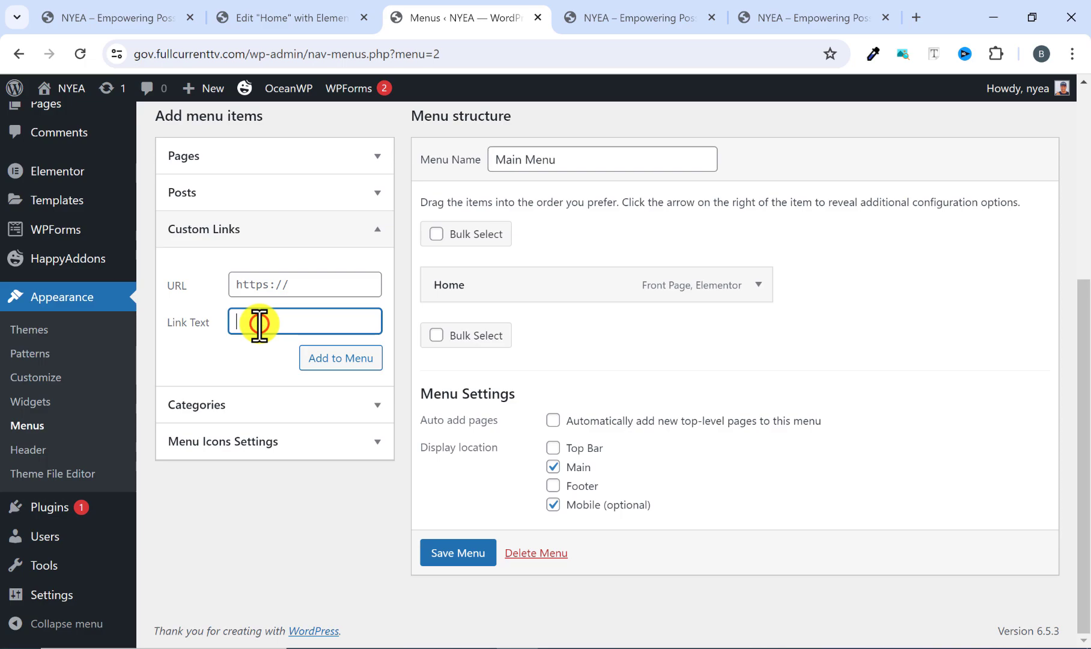
pyautogui.click(778, 15)
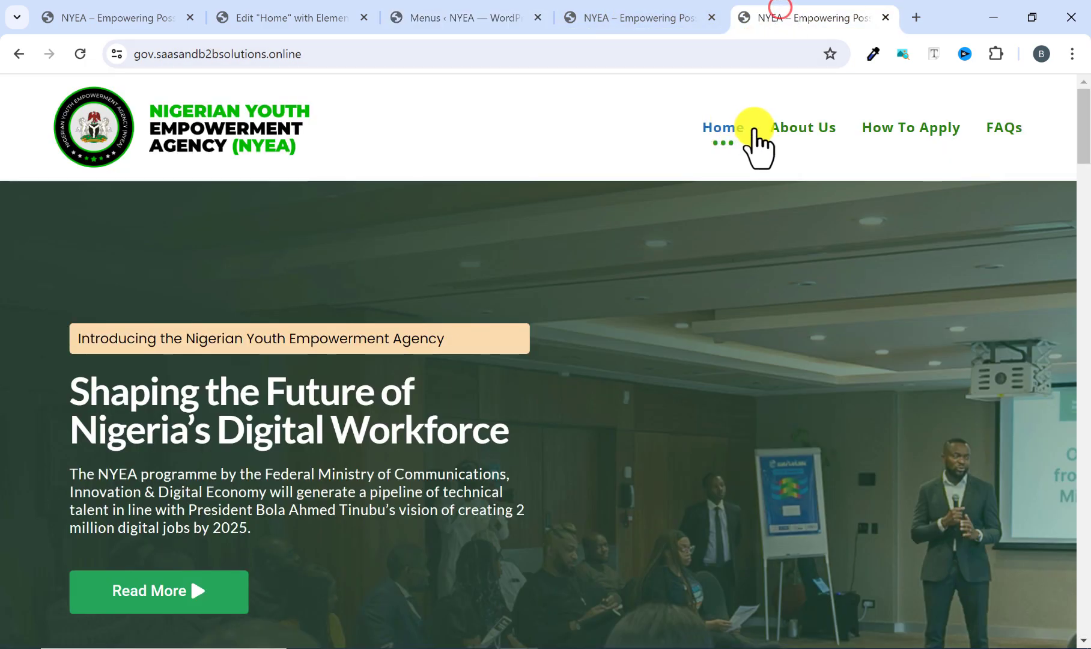
pyautogui.click(498, 17)
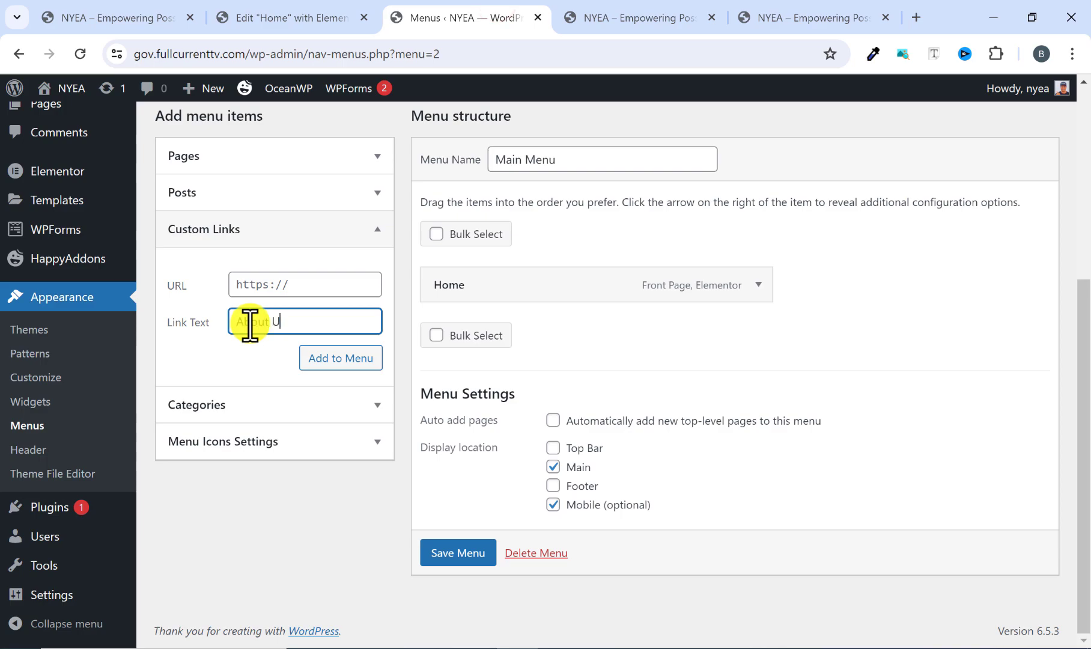
pyautogui.click(305, 283)
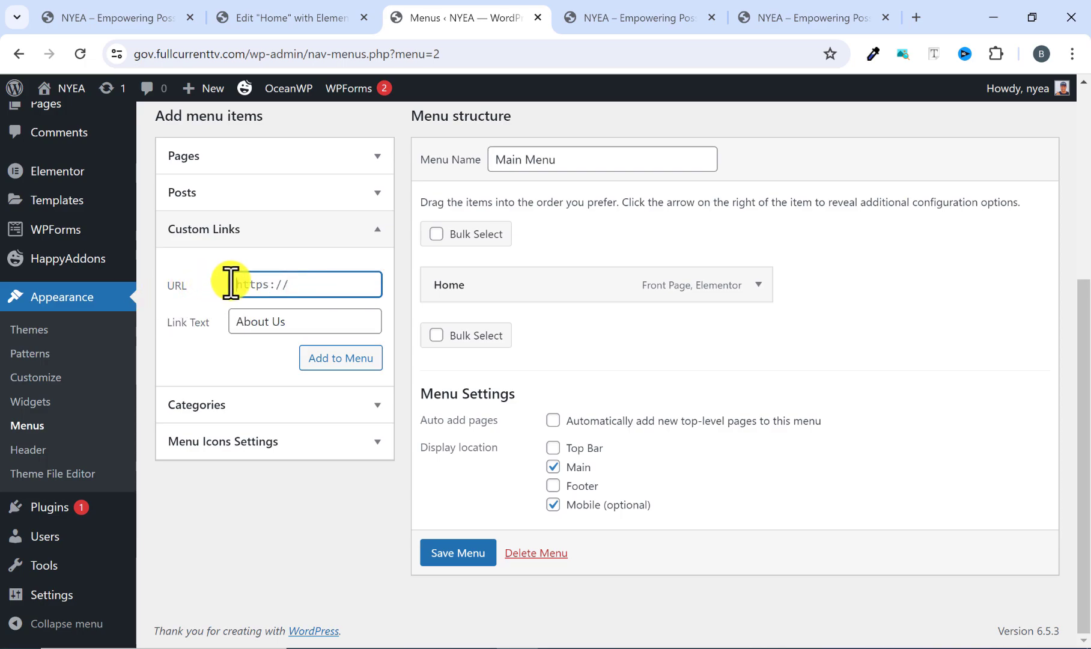
pyautogui.doubleClick(249, 287)
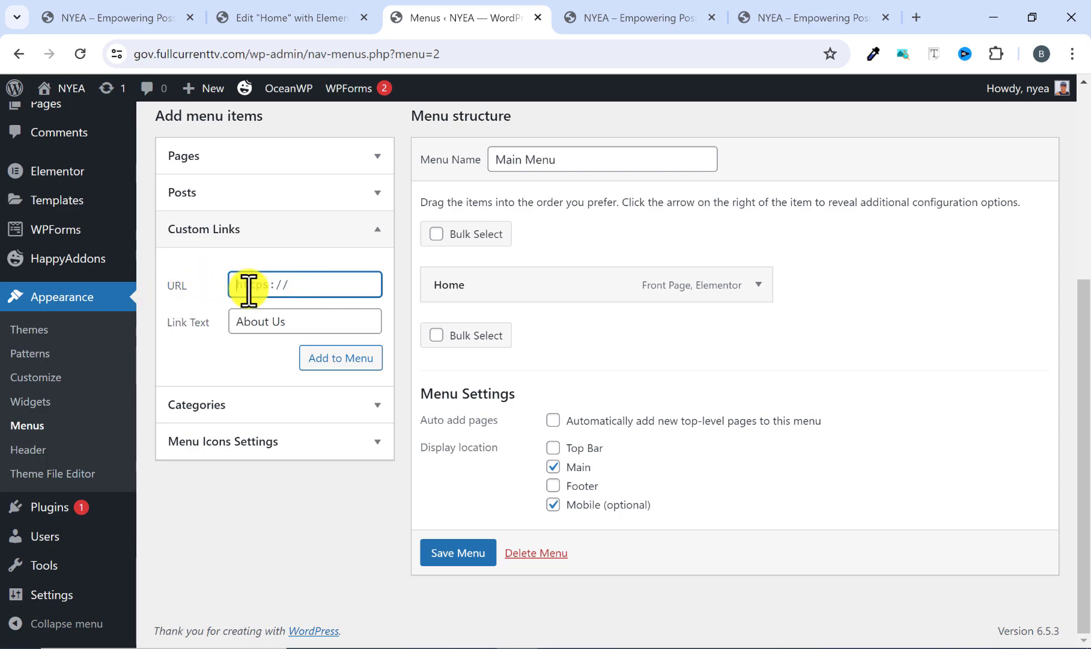
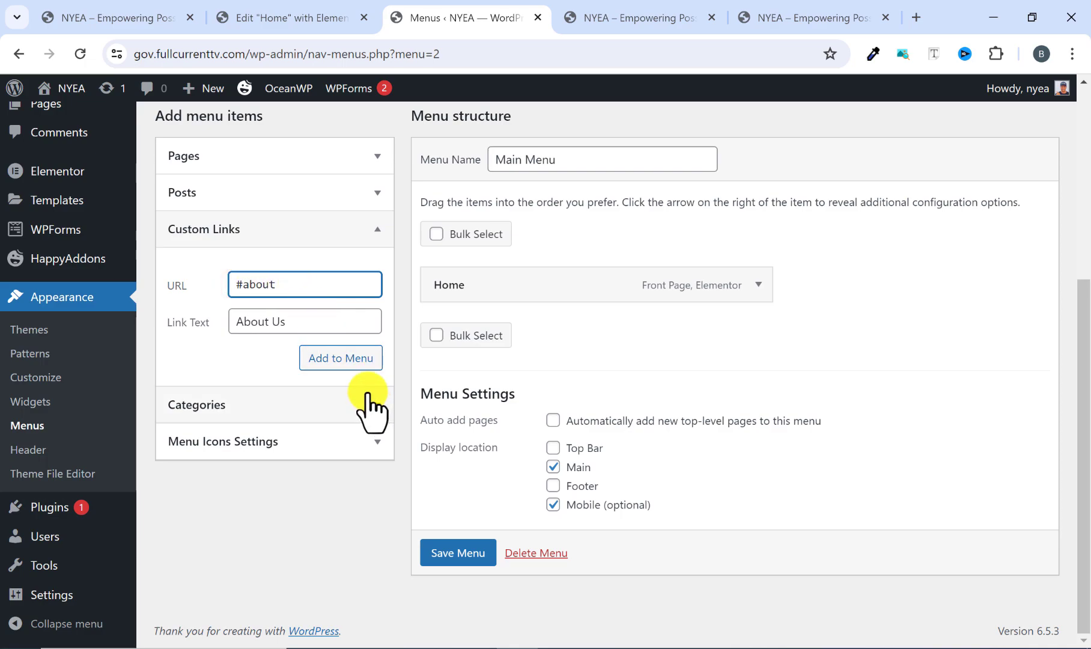
# Add two custom links to Main Menu: About Us with the URL #about and How To Apply with the URL #apply.
pyautogui.click(343, 357)
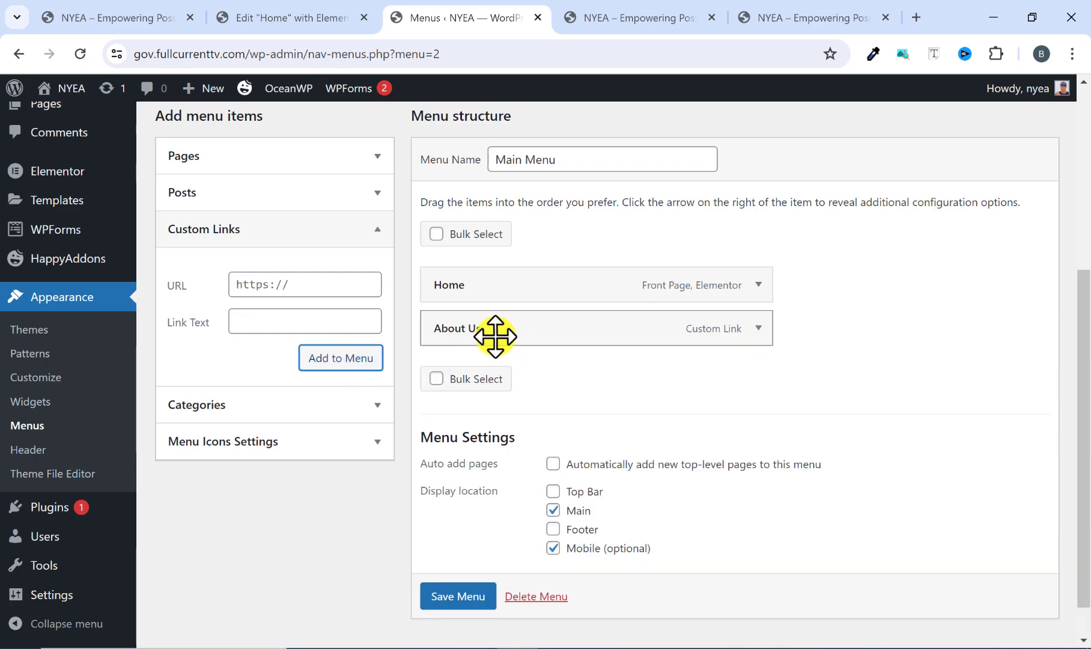
pyautogui.click(293, 319)
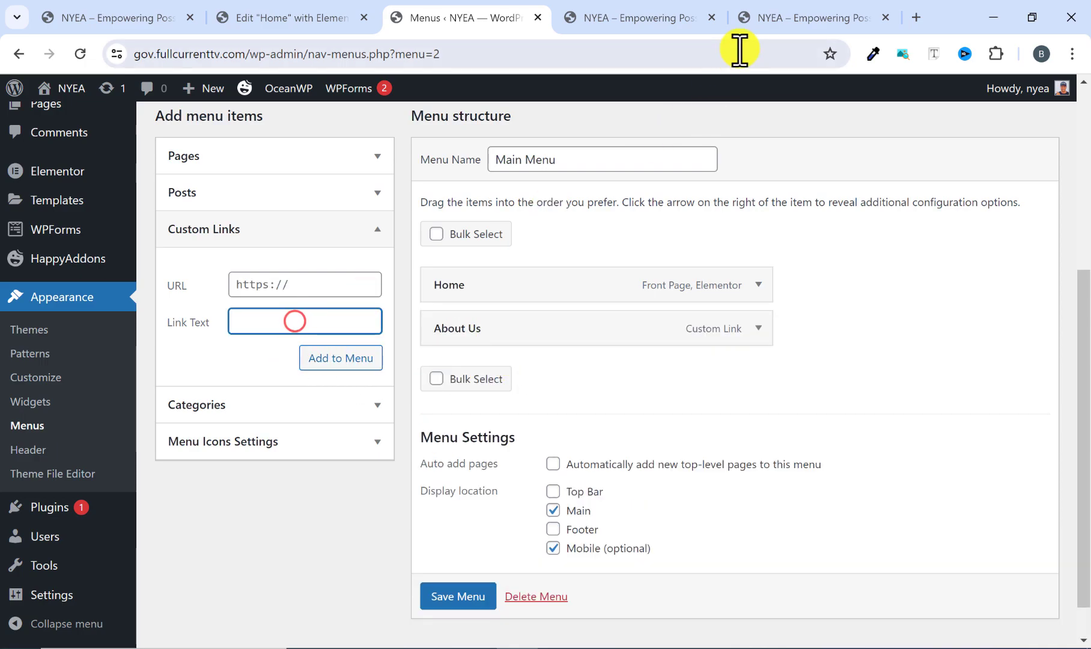
pyautogui.click(766, 22)
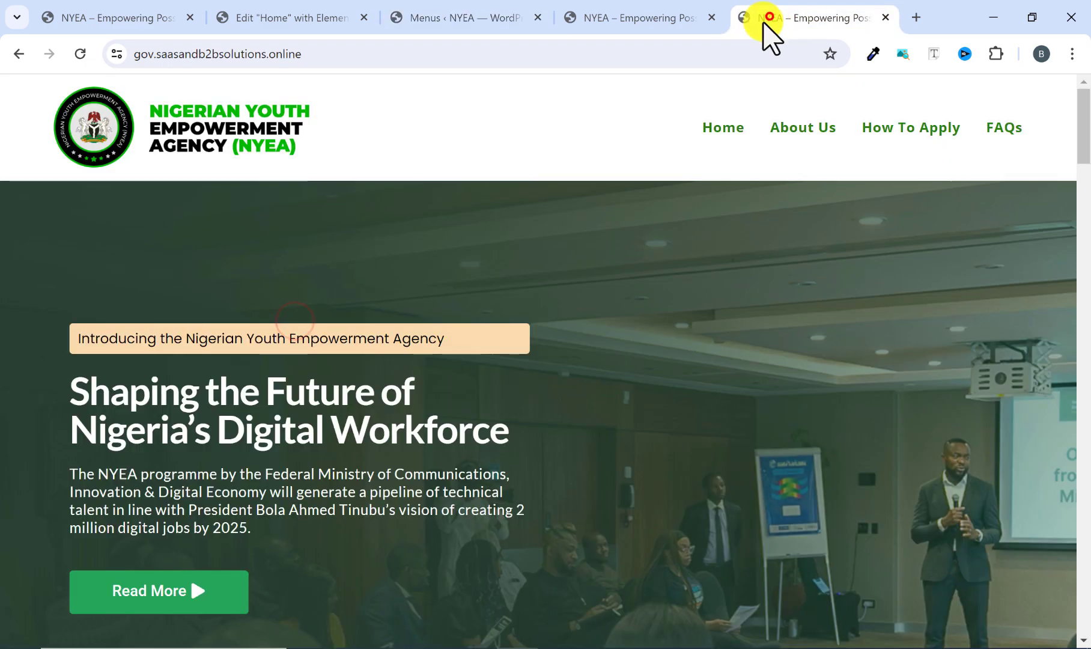
pyautogui.click(485, 11)
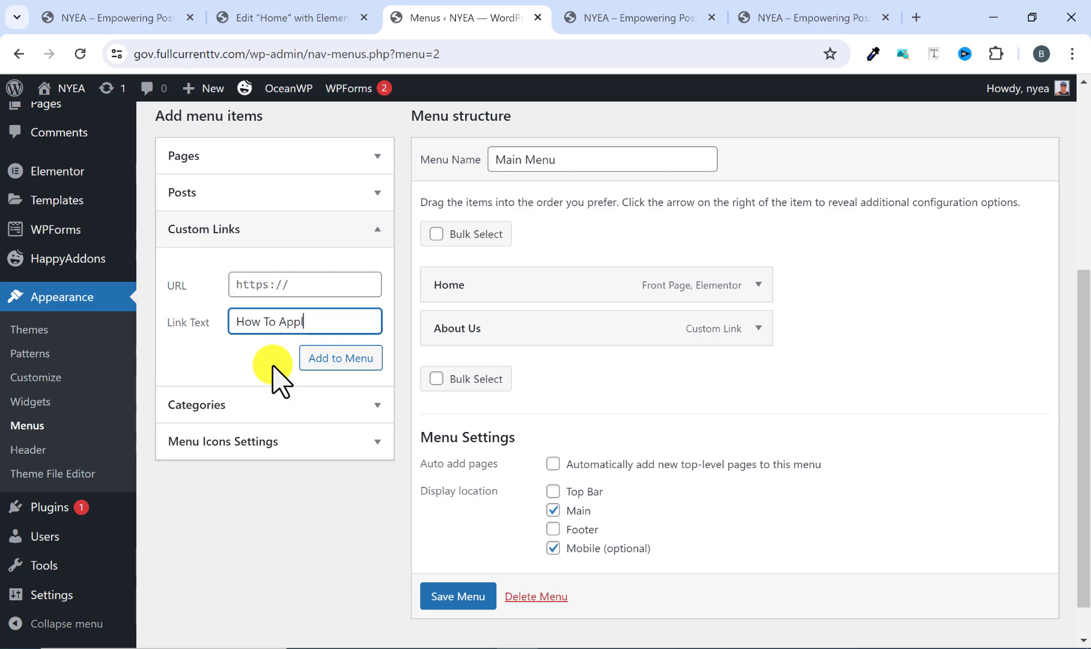
pyautogui.click(259, 286)
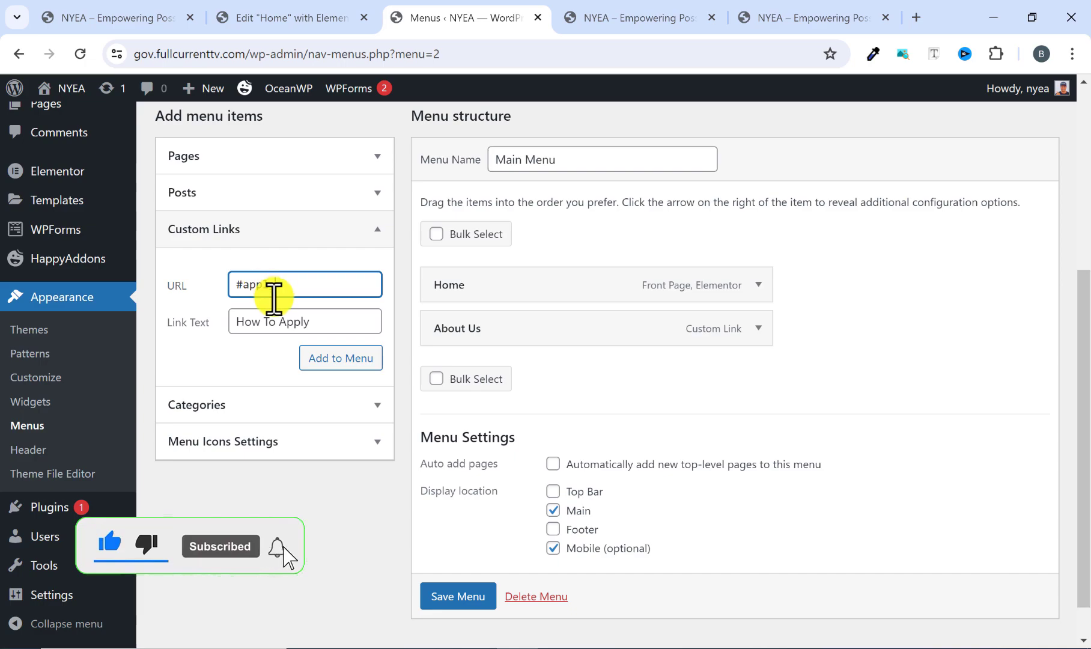
pyautogui.click(318, 355)
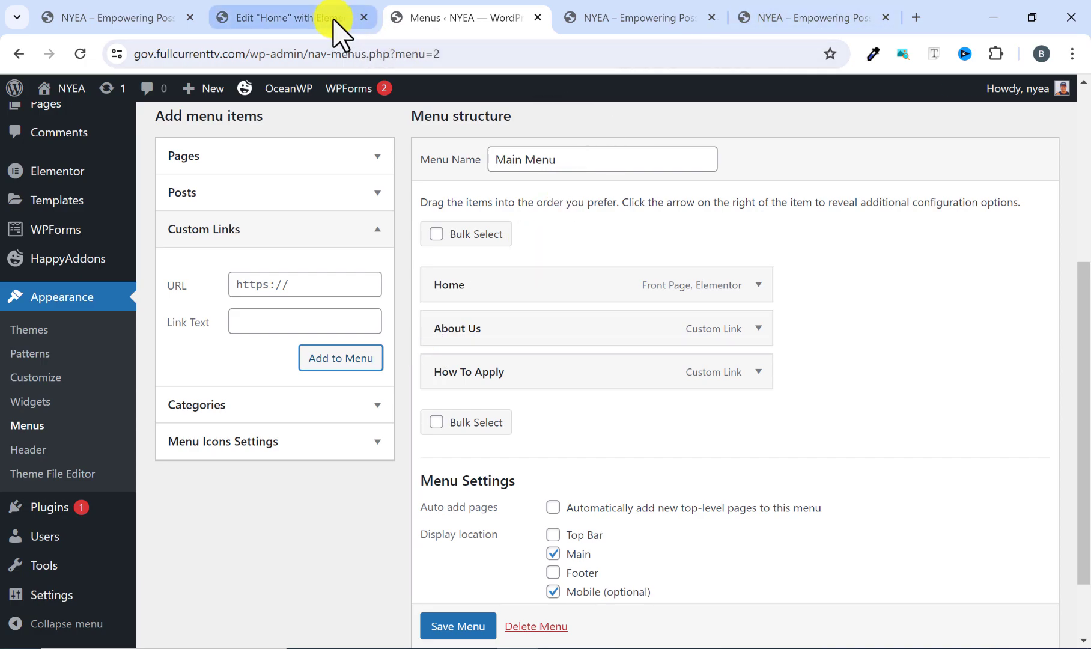
# Add a custom link with the link text FAQs and the URL #faqs to Main Menu.
pyautogui.click(320, 323)
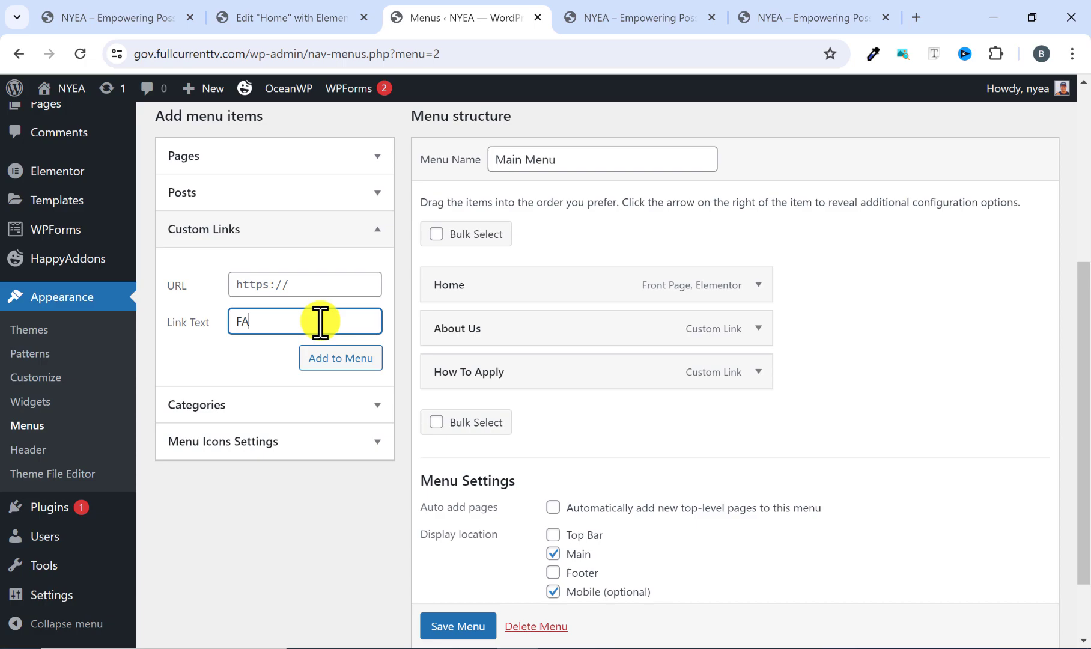
pyautogui.click(305, 279)
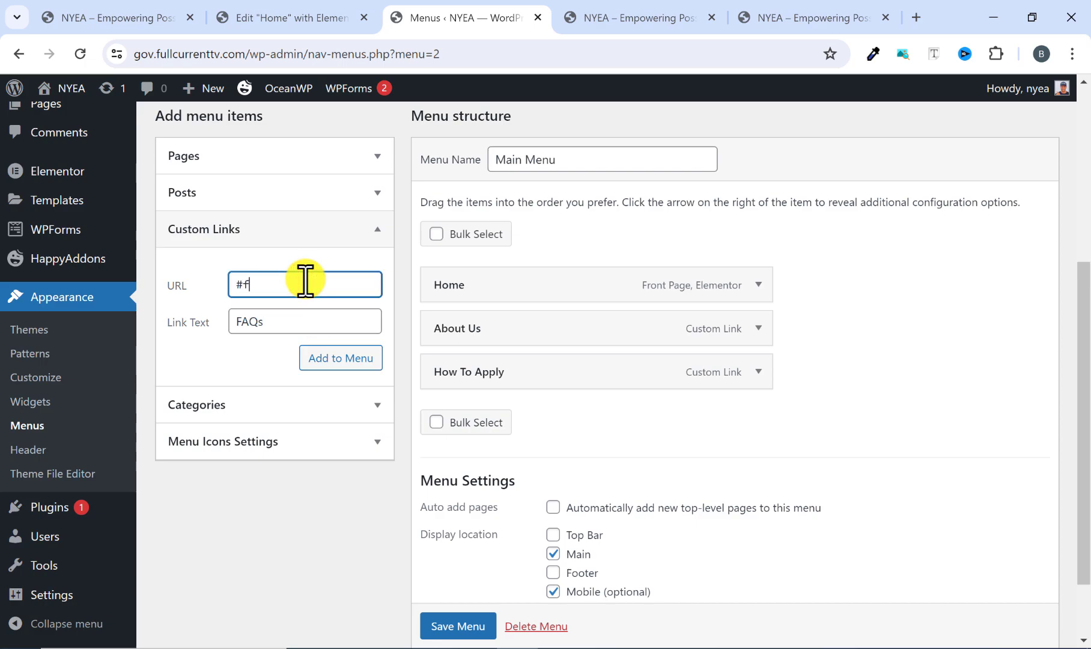
pyautogui.write('#faqs')
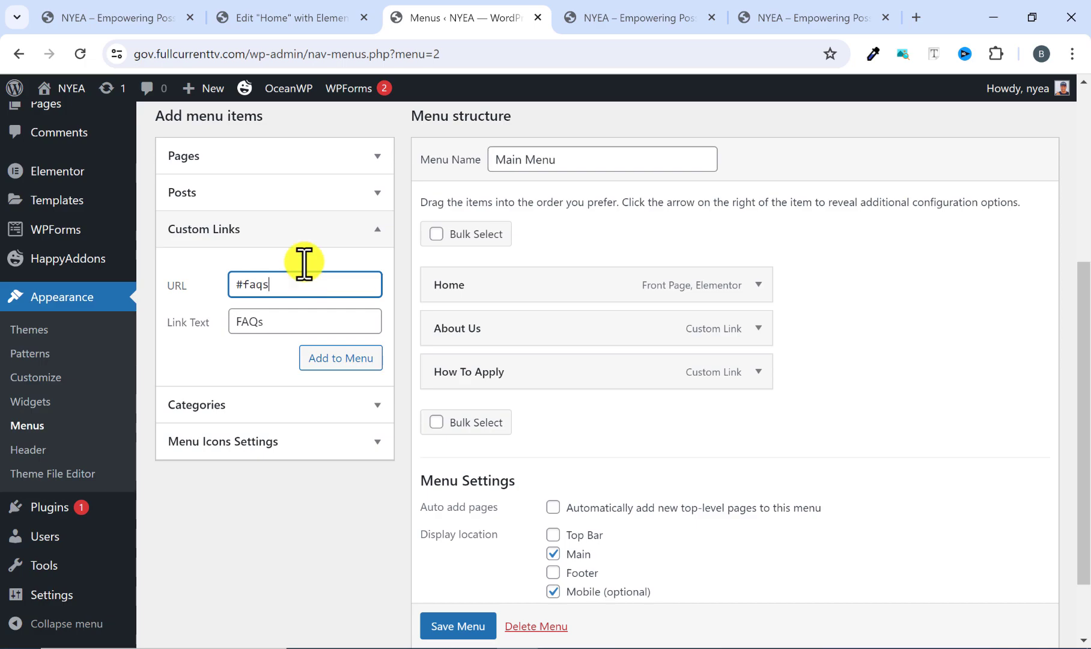
pyautogui.click(337, 360)
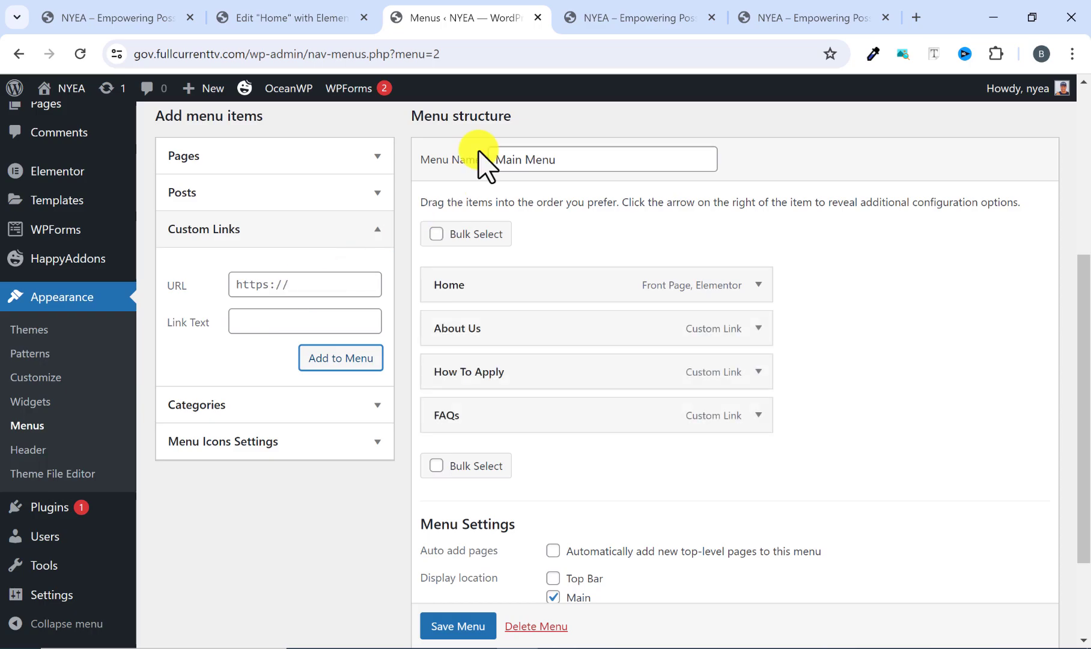
# Check the CSS ID of the FAQs section's container in the Elementor editor of the Home page.
pyautogui.click(322, 15)
pyautogui.scroll(-20, 349, 287)
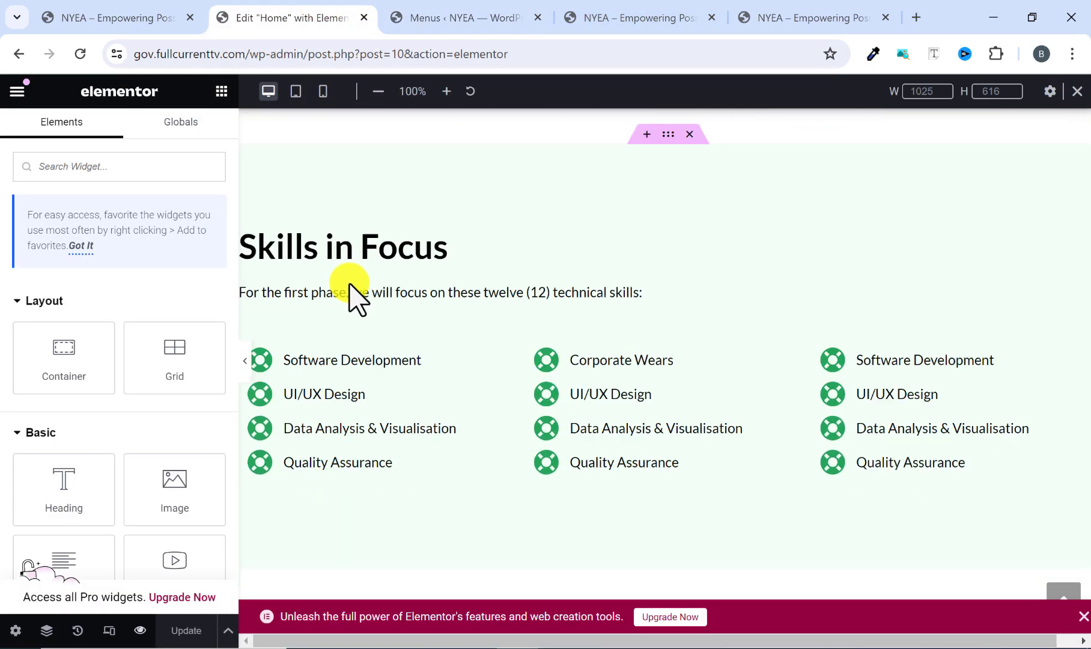
pyautogui.scroll(-10, 358, 298)
pyautogui.scroll(1, 662, 244)
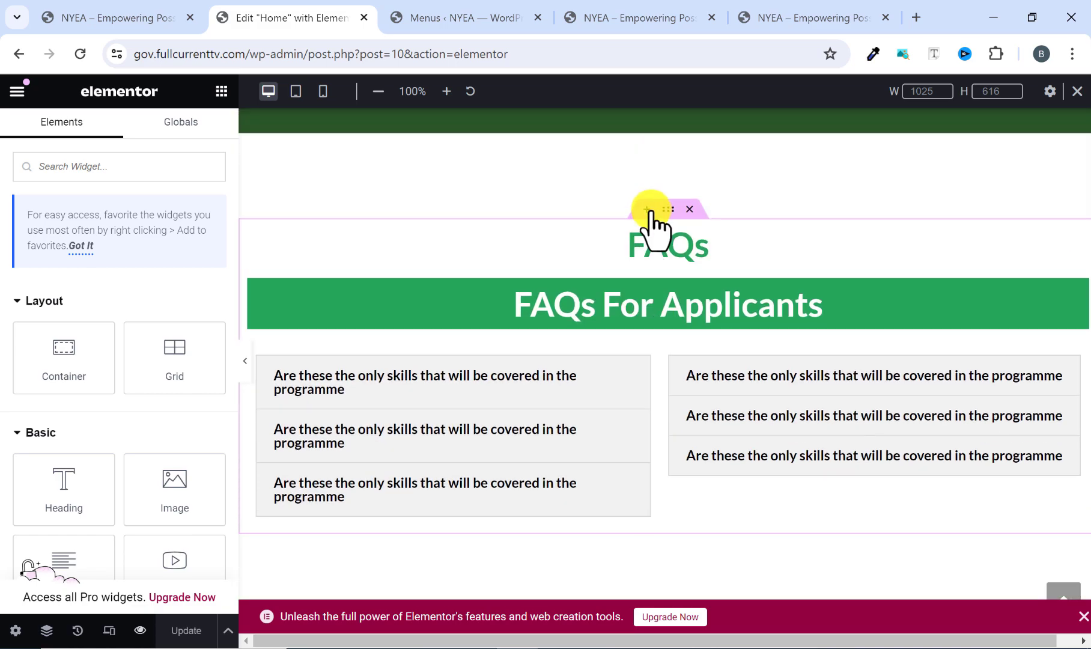
pyautogui.click(665, 209)
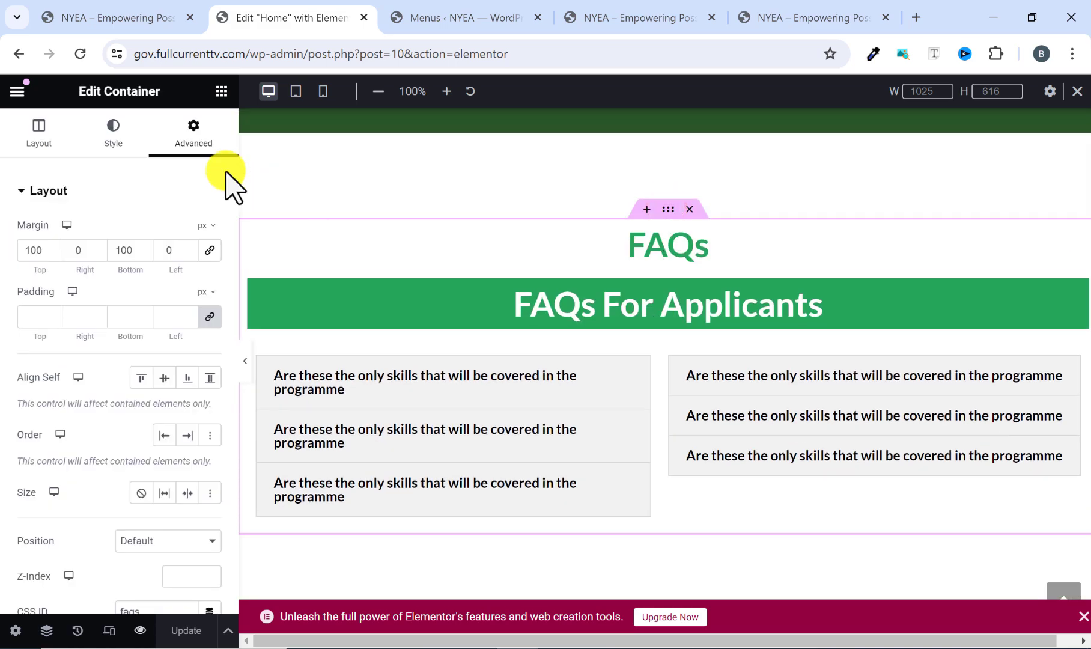
pyautogui.scroll(-1, 117, 433)
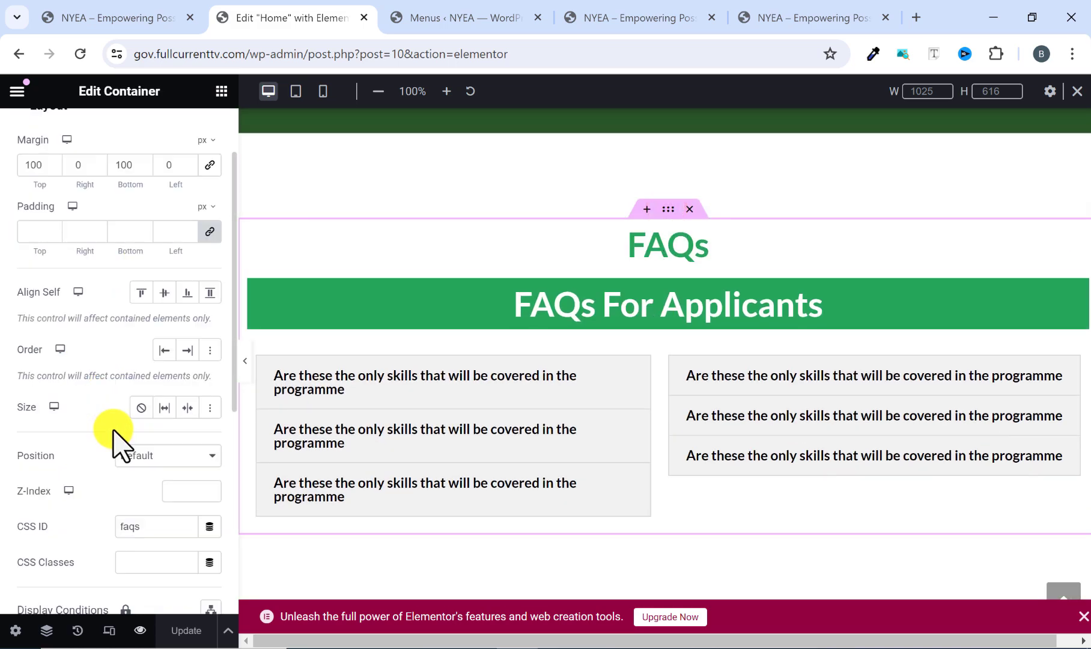
pyautogui.doubleClick(146, 526)
pyautogui.scroll(5, 388, 523)
pyautogui.scroll(6, 385, 523)
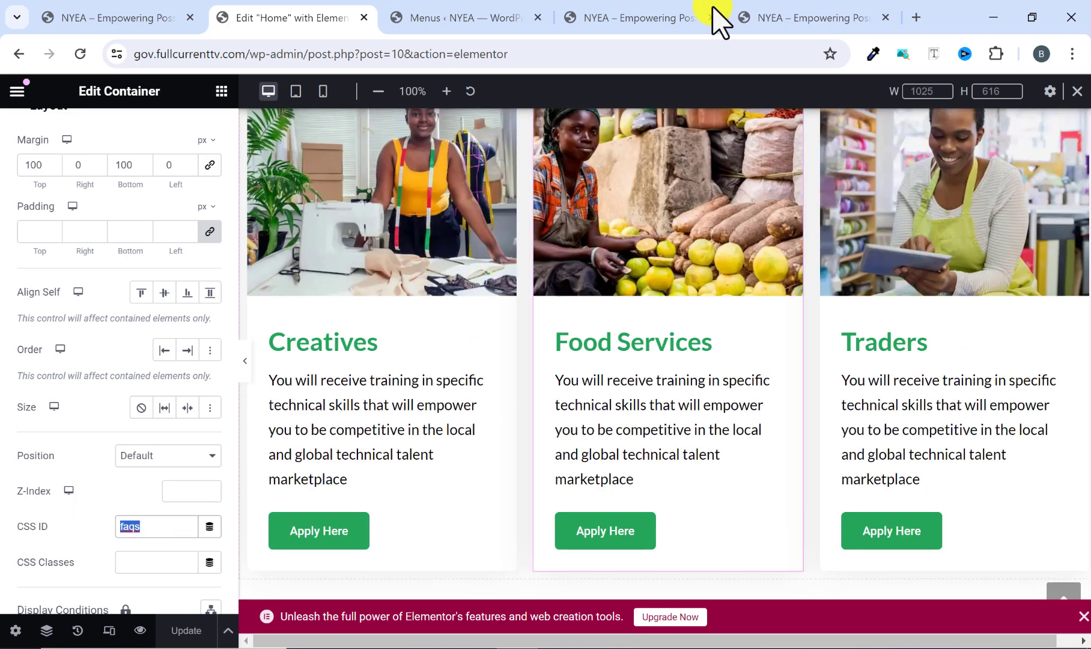
# Return to the menu editor and save Main Menu with its new custom links.
pyautogui.click(476, 18)
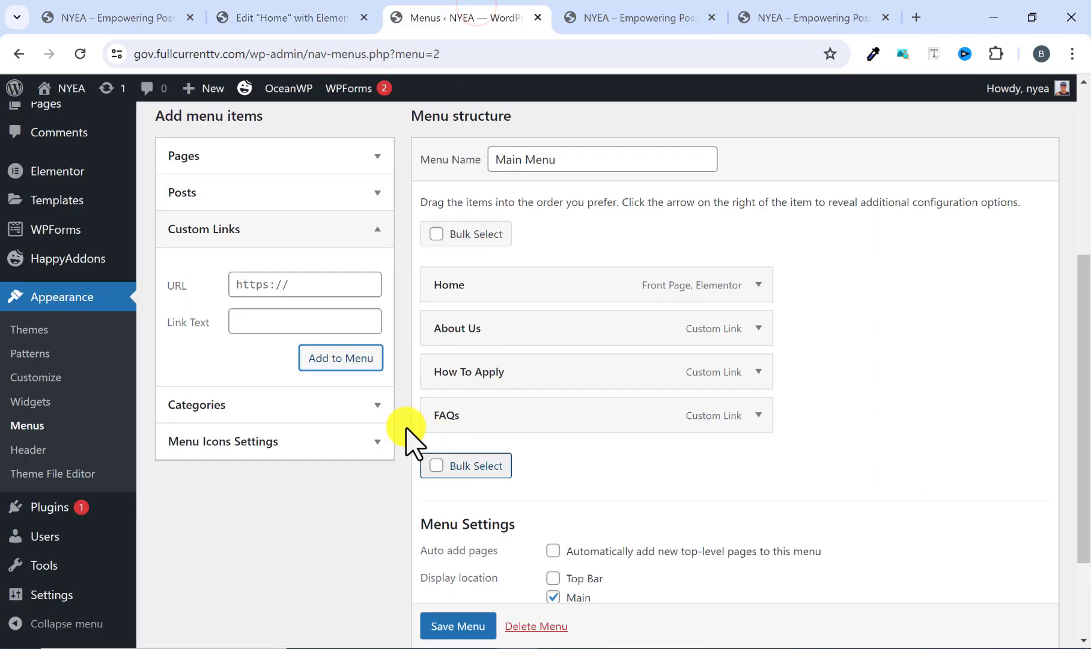
pyautogui.scroll(-2, 480, 469)
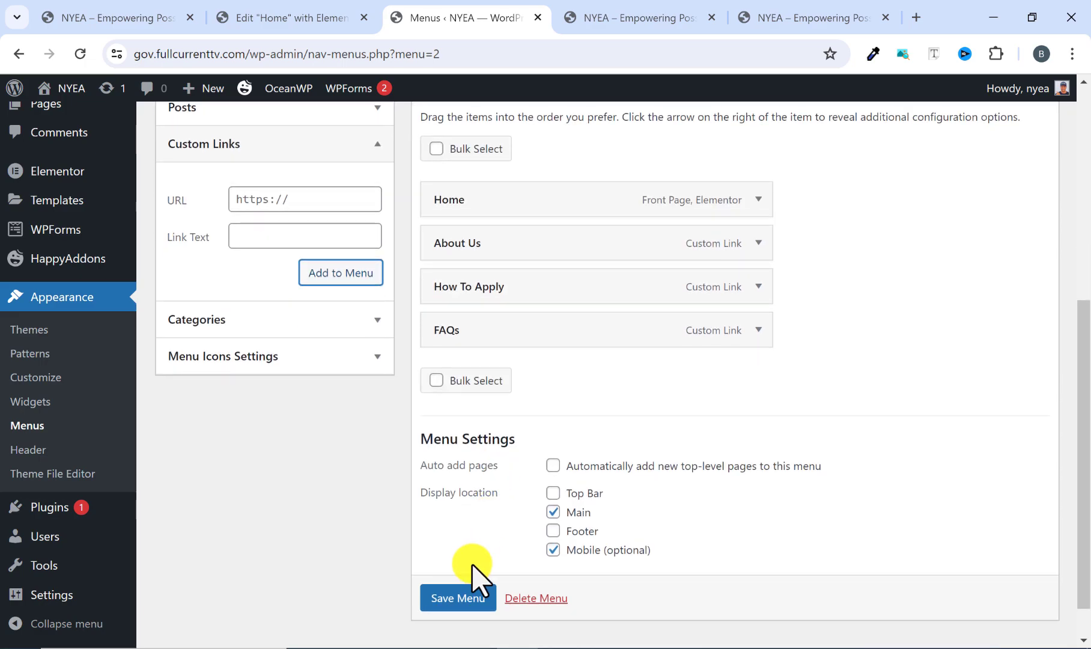
pyautogui.click(465, 595)
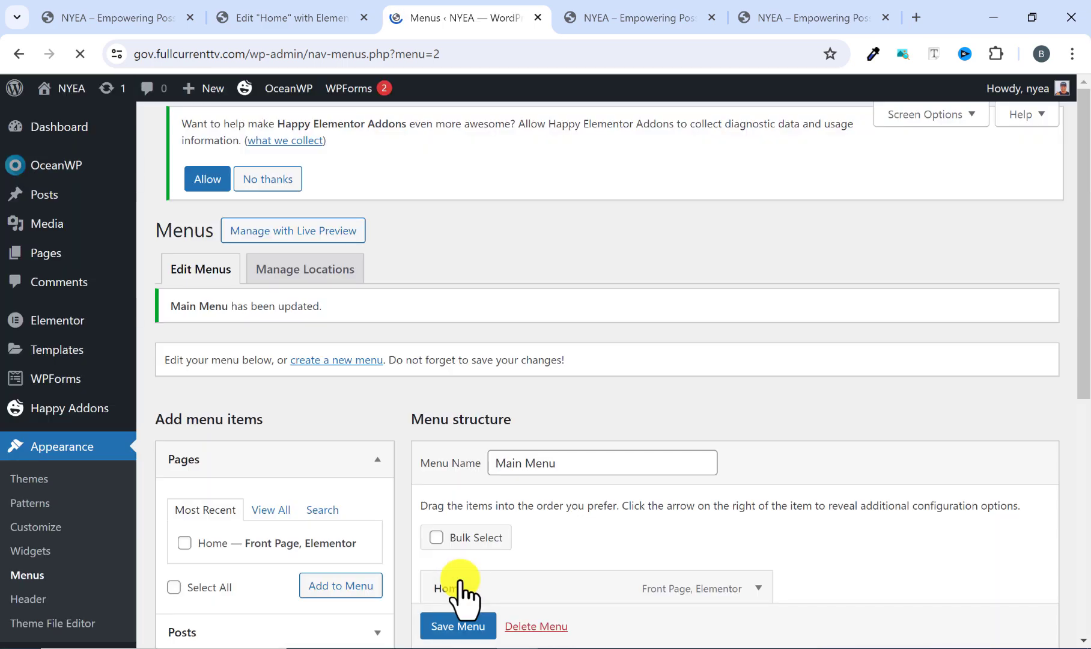
# Reload the live NYEA site and test the About Us, How To Apply and FAQs header links, returning to the page top after each.
pyautogui.click(608, 24)
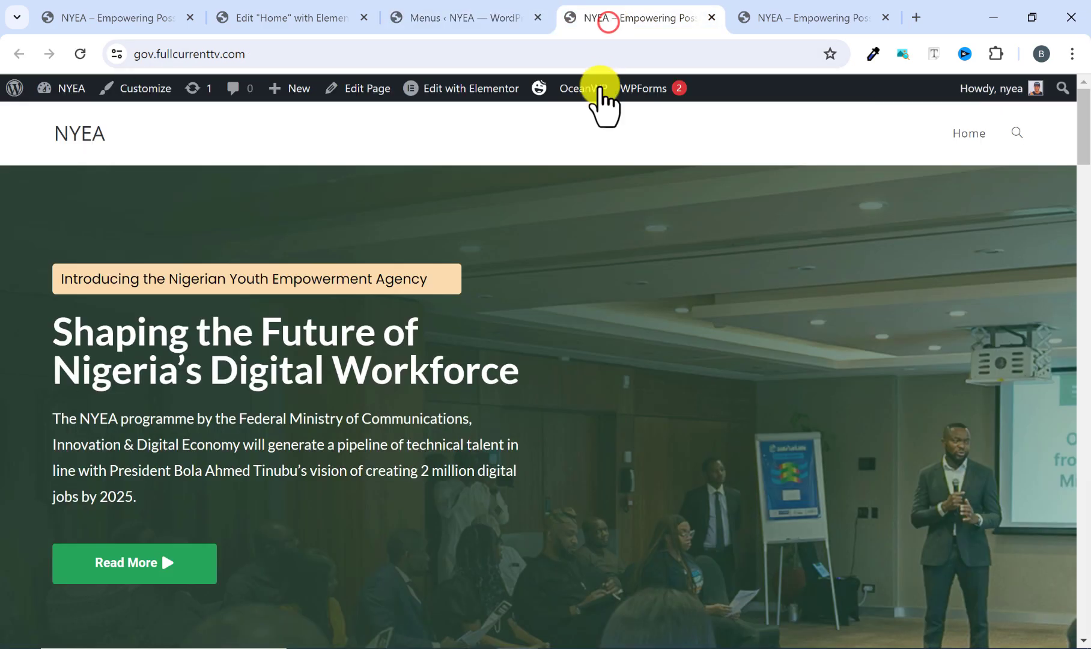
pyautogui.click(80, 53)
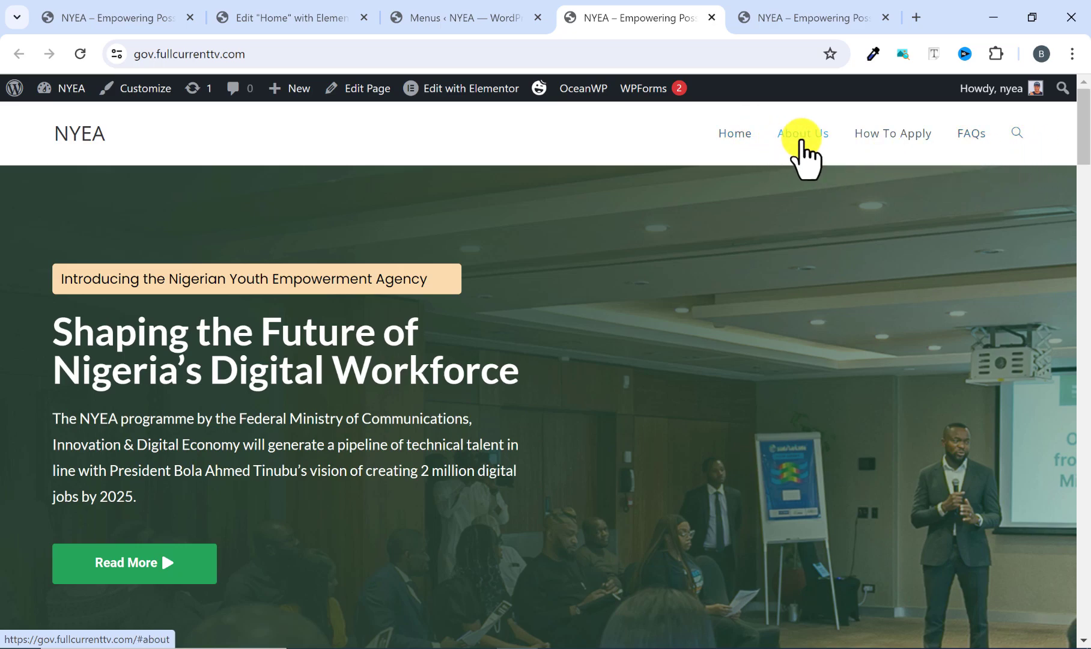
pyautogui.click(802, 138)
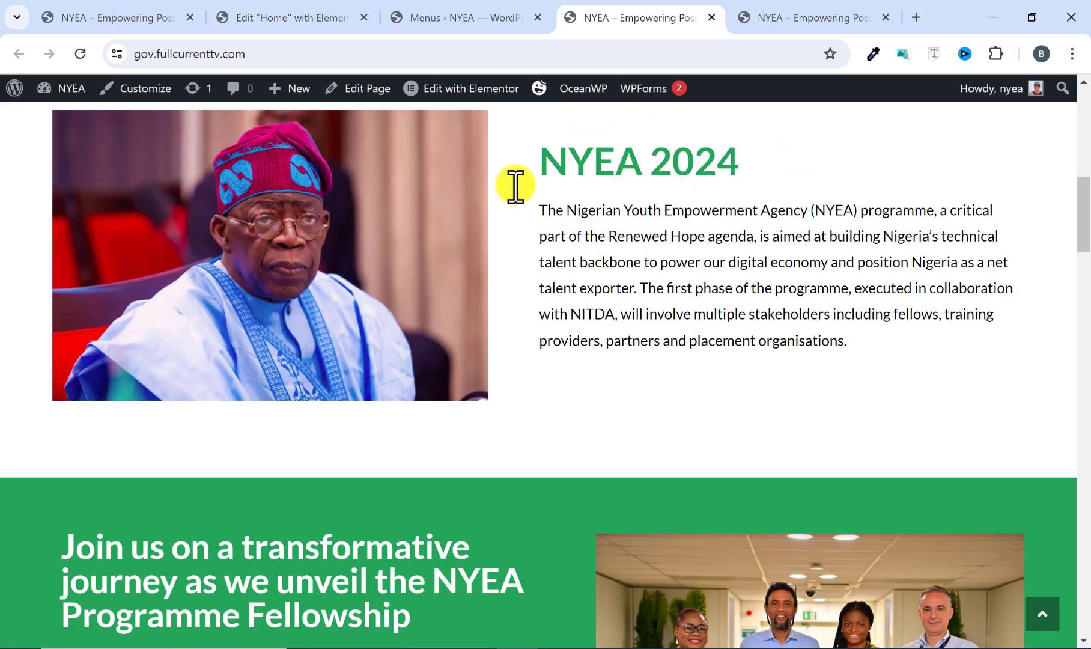
pyautogui.scroll(4, 706, 263)
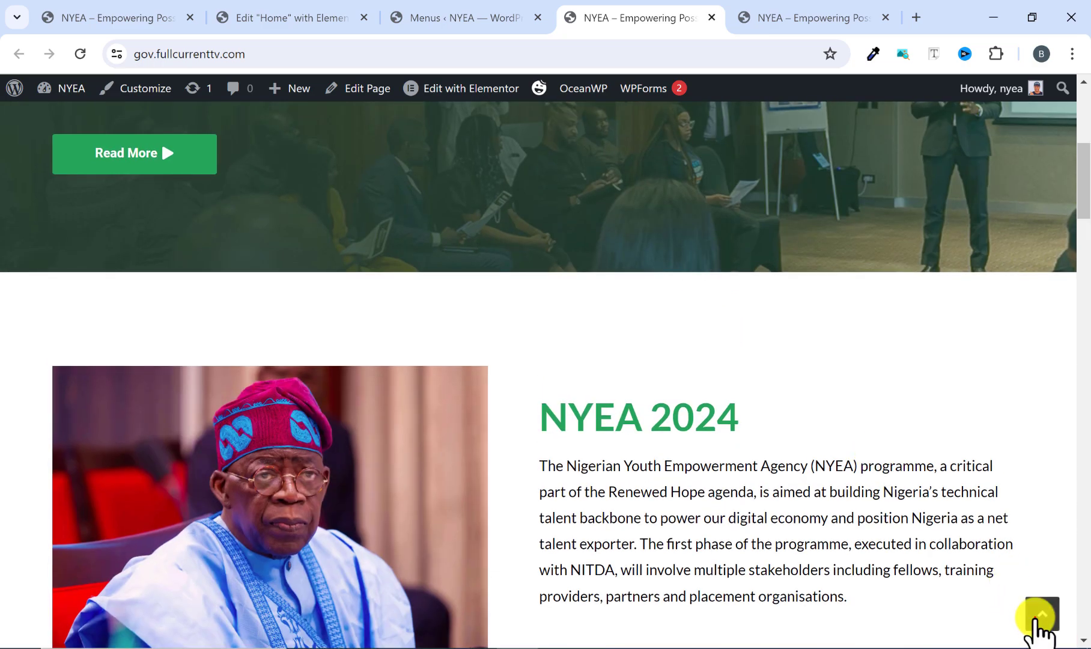
pyautogui.click(1039, 616)
pyautogui.click(876, 138)
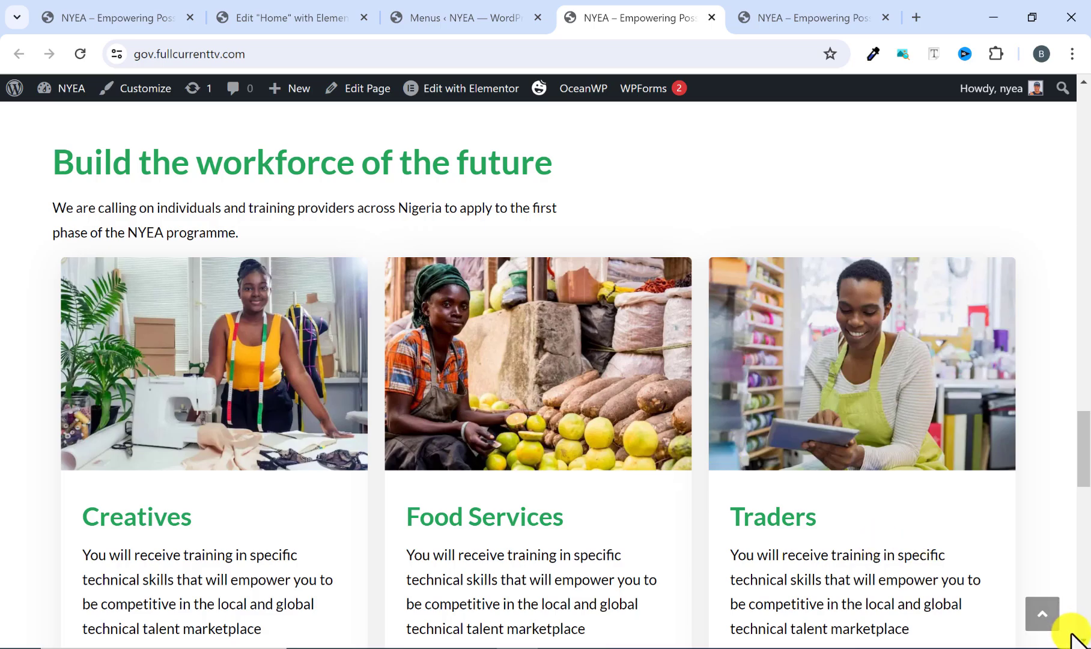
pyautogui.click(1042, 621)
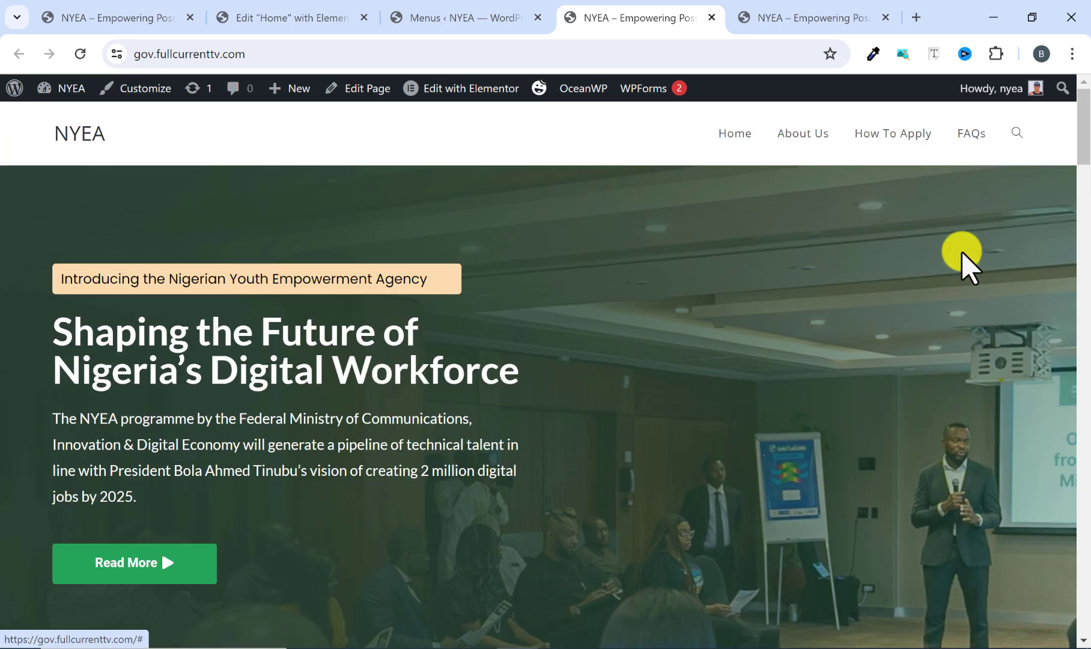
pyautogui.click(973, 135)
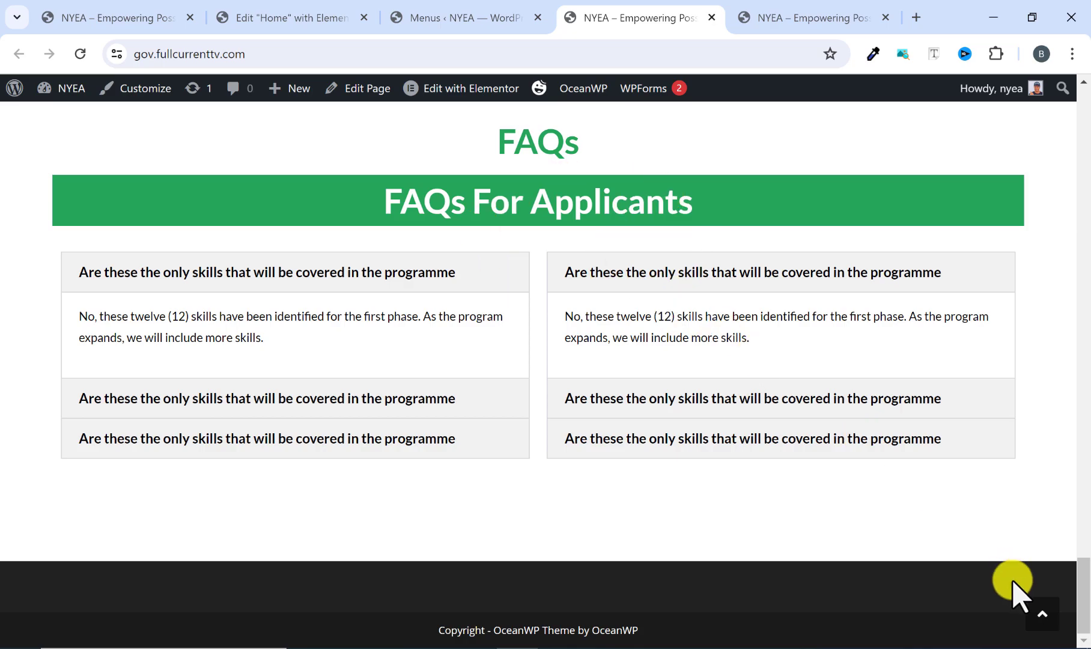
pyautogui.click(1037, 608)
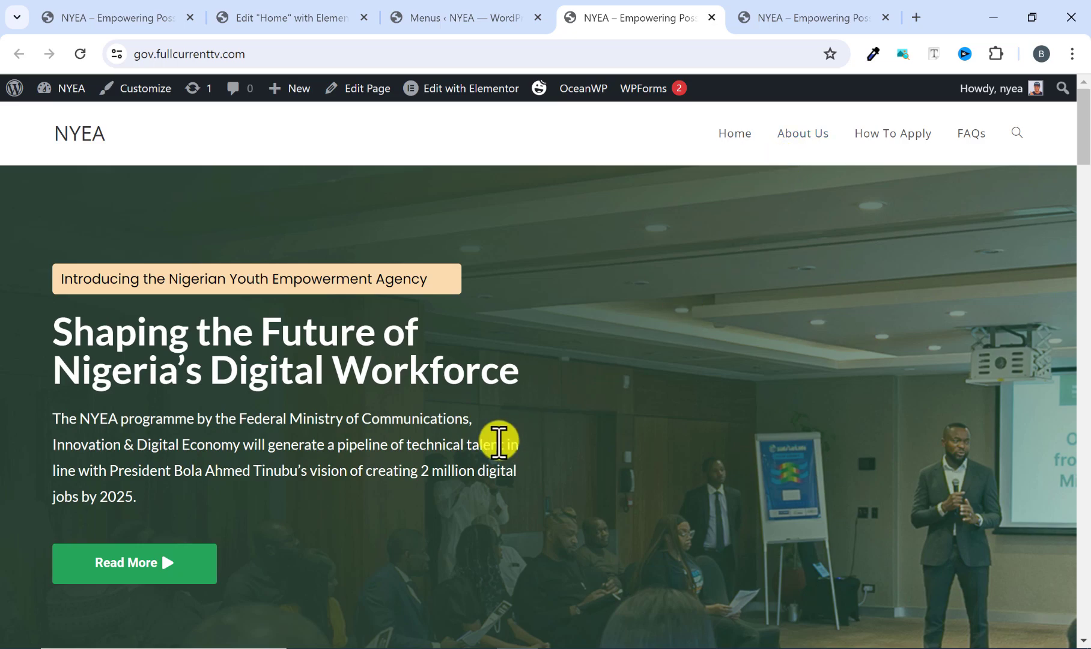
# Compare the live NYEA site's header and menu styling with the reference site's header.
pyautogui.scroll(-3, 444, 468)
pyautogui.scroll(-4, 444, 468)
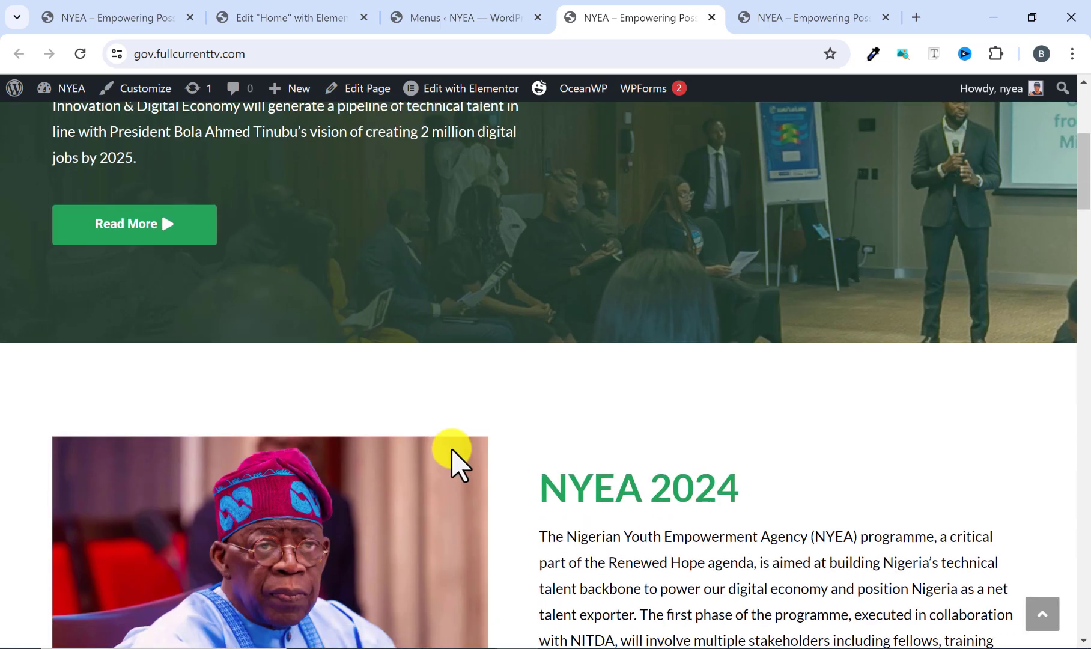
pyautogui.scroll(7, 548, 333)
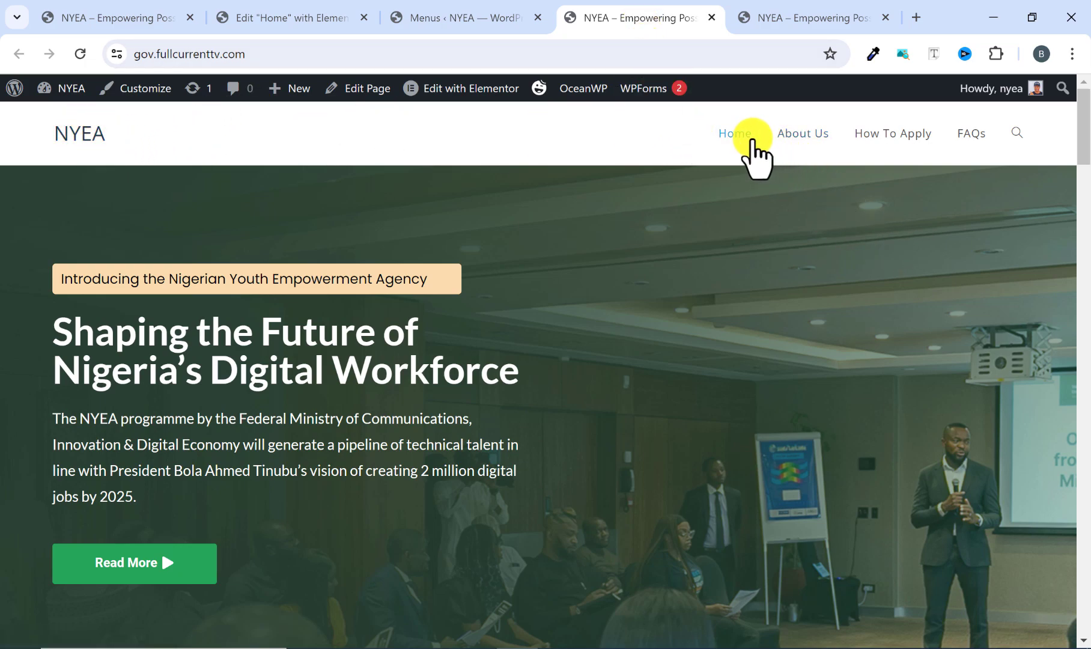
pyautogui.click(784, 21)
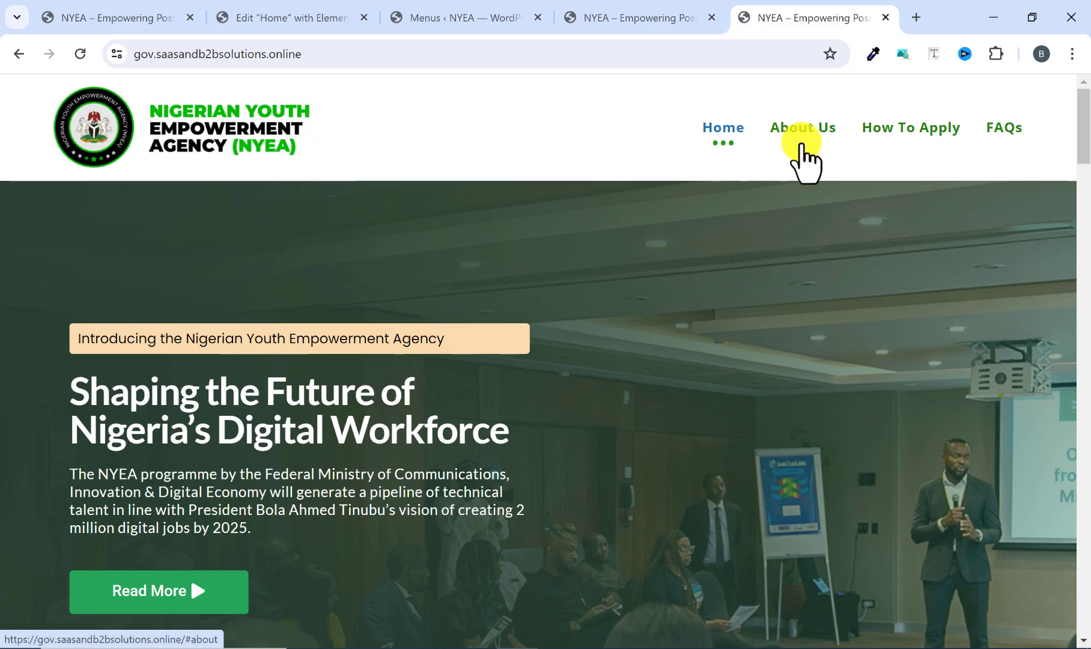
pyautogui.click(641, 21)
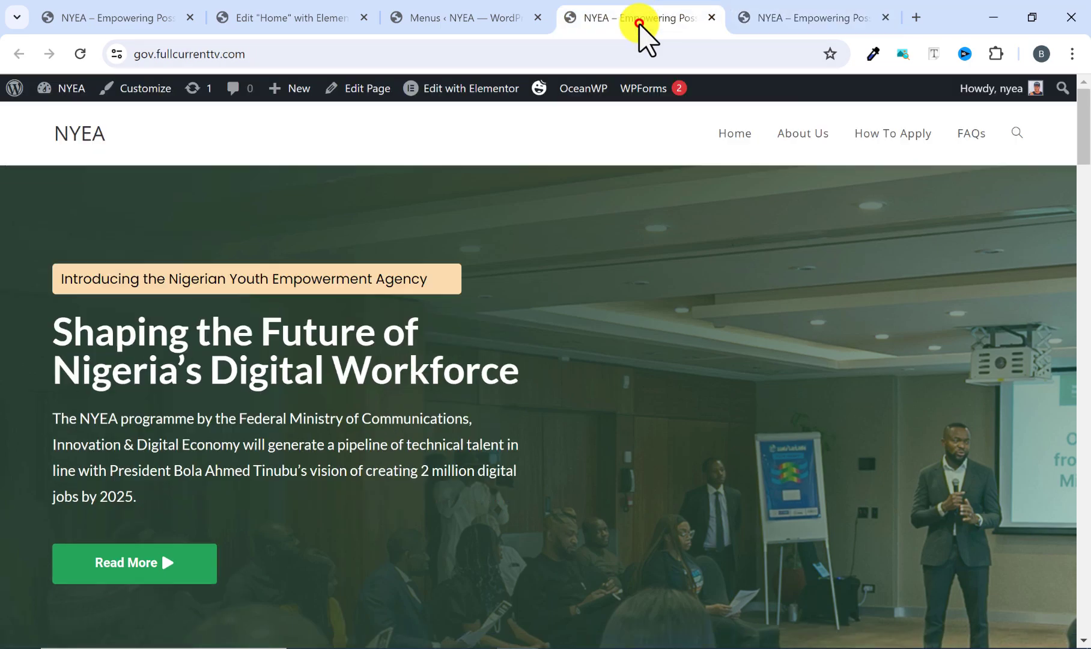
pyautogui.scroll(-7, 532, 264)
pyautogui.scroll(7, 521, 274)
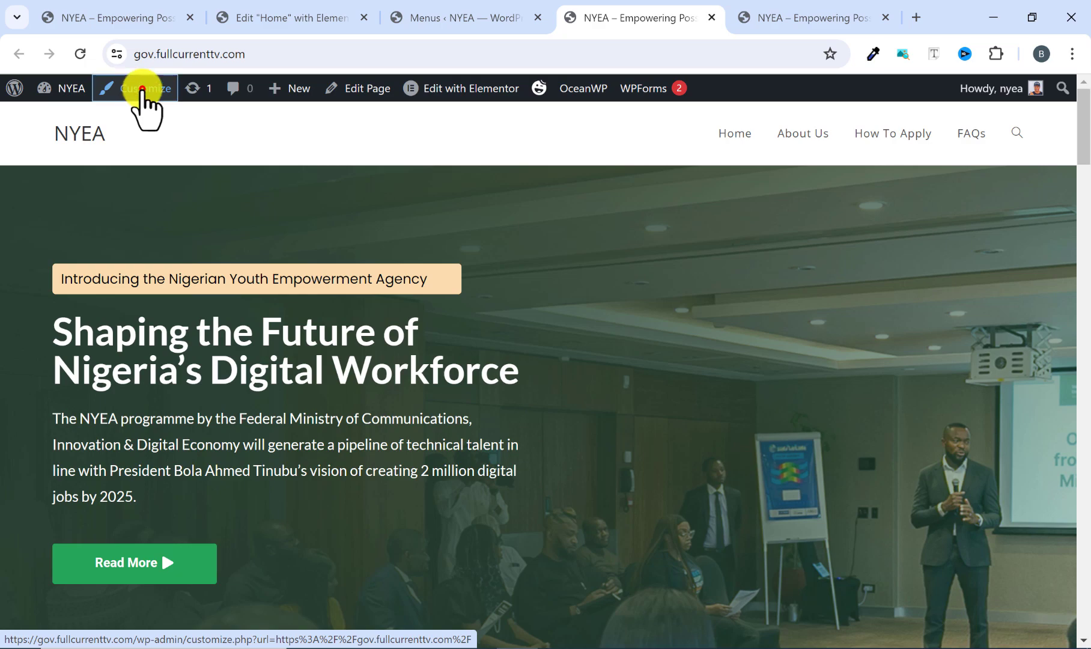
# Open the theme customizer for the live NYEA page and go to its Header settings.
pyautogui.click(142, 89)
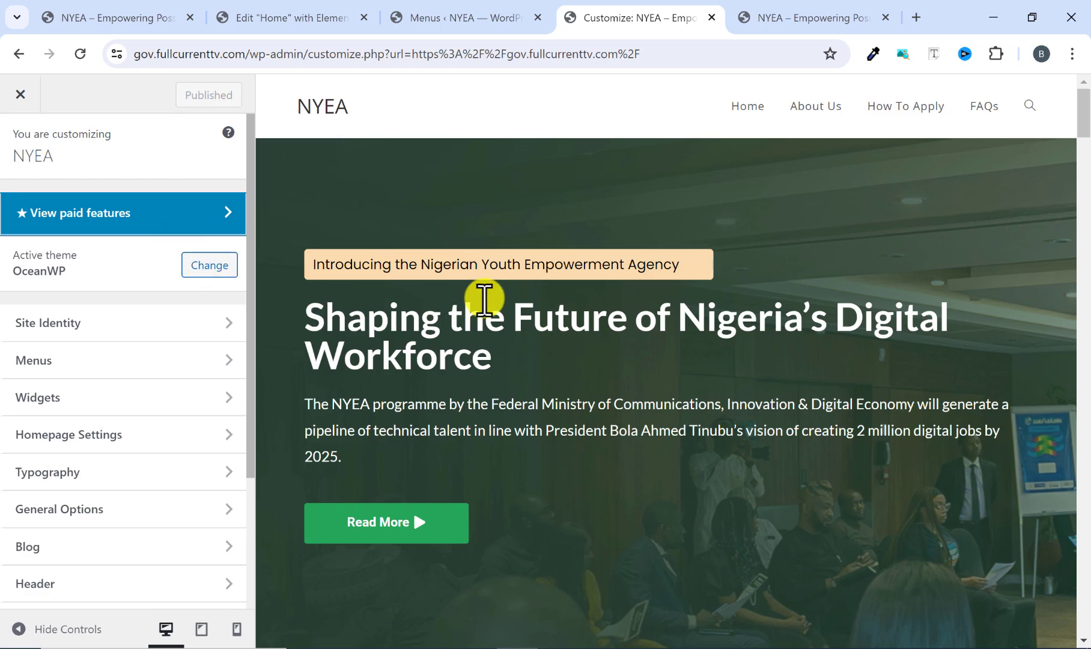
pyautogui.scroll(-15, 559, 263)
pyautogui.scroll(15, 560, 258)
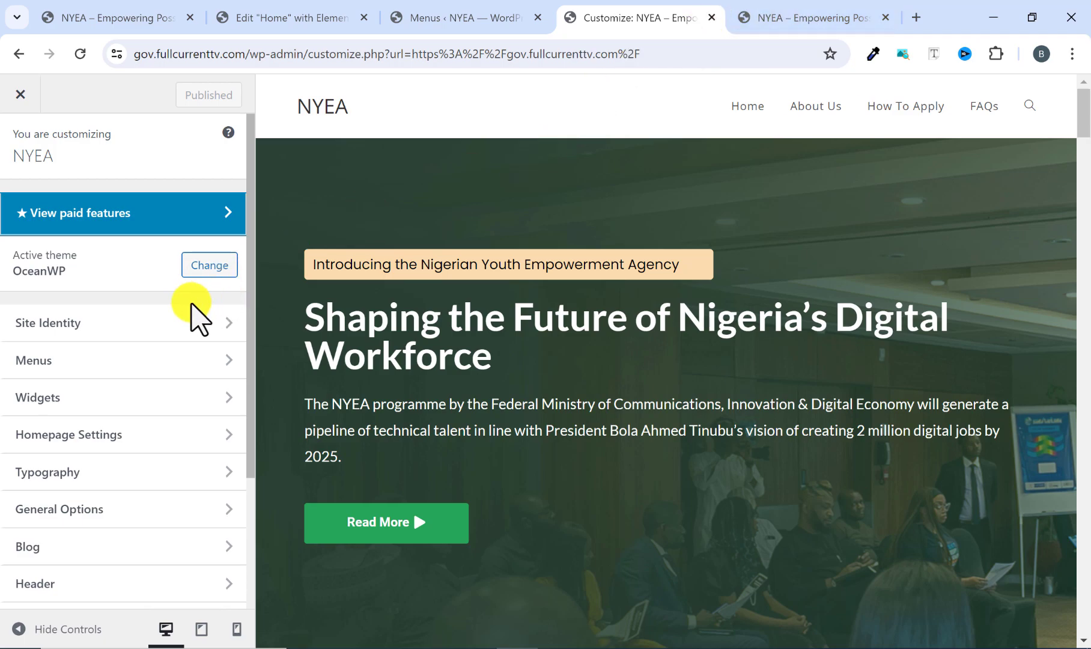
pyautogui.scroll(-3, 86, 366)
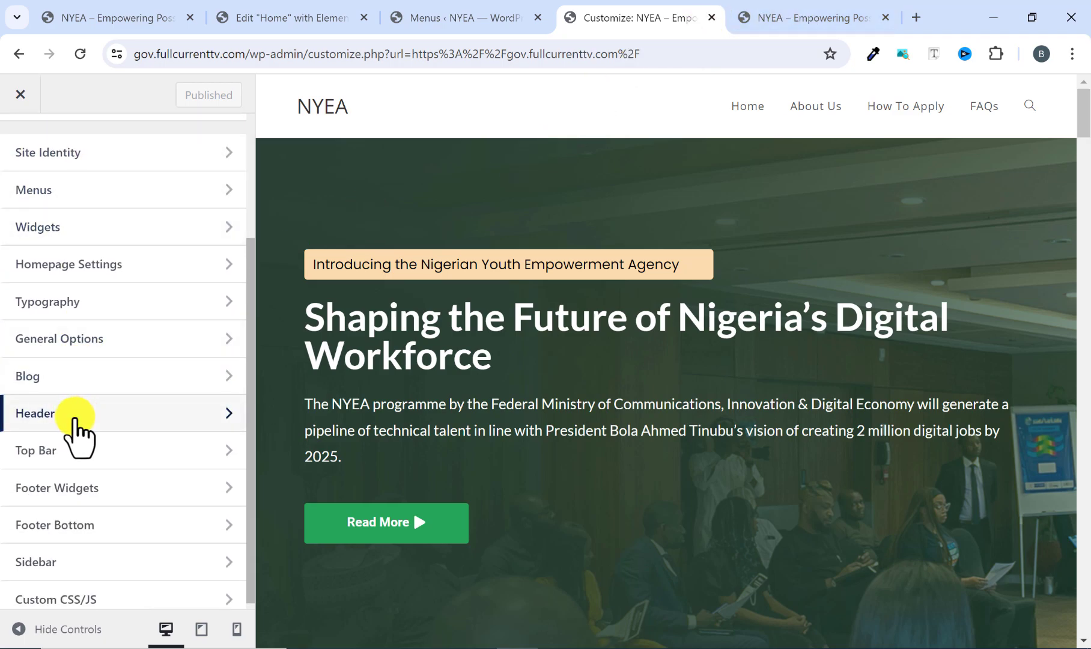
pyautogui.click(76, 417)
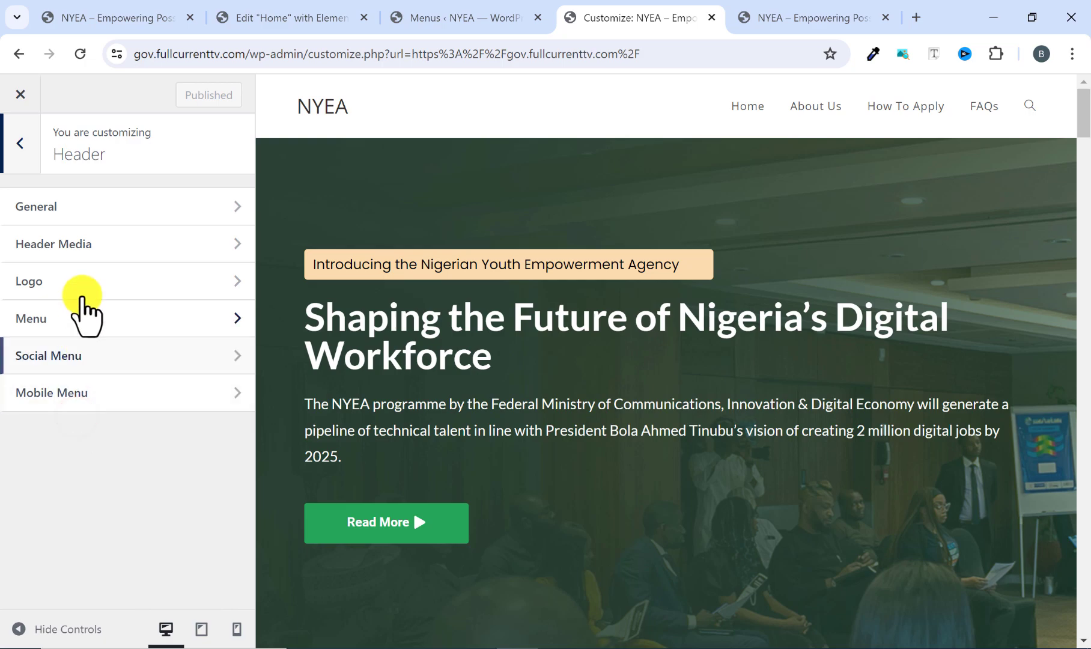
# Add NYEA-3.png from the media library as the header logo, skipping the cropping.
pyautogui.click(73, 285)
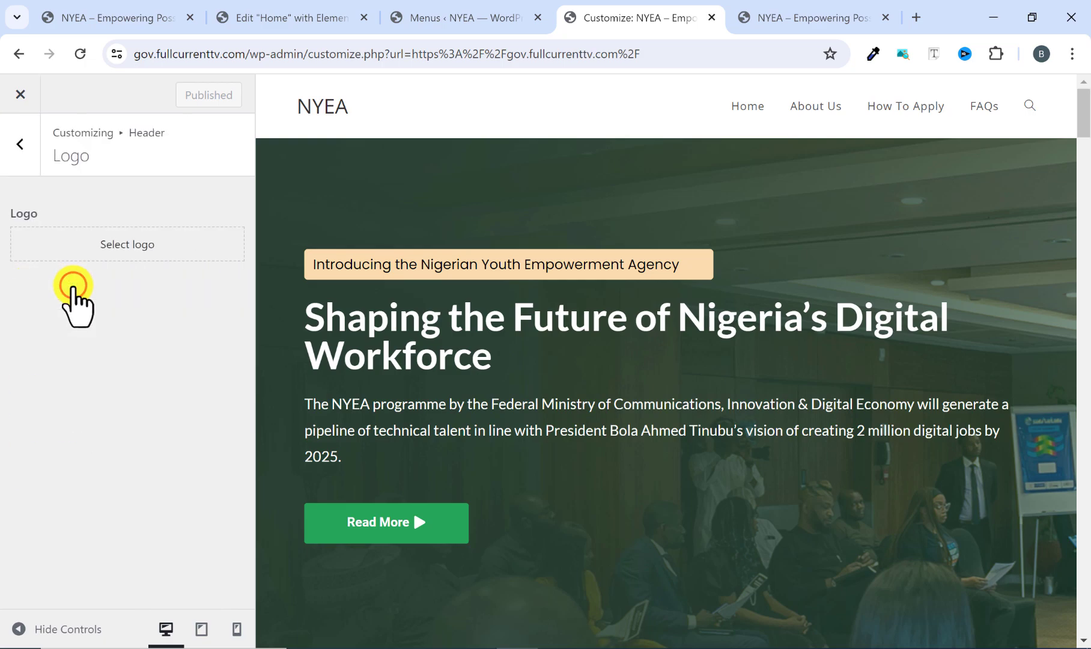
pyautogui.click(102, 245)
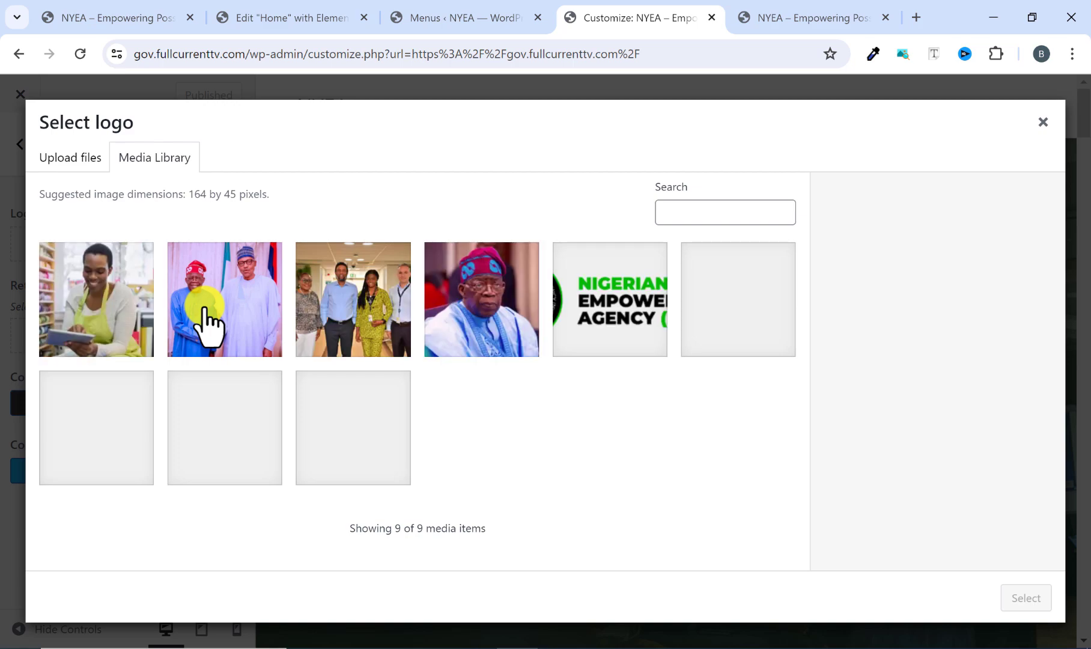
pyautogui.click(637, 317)
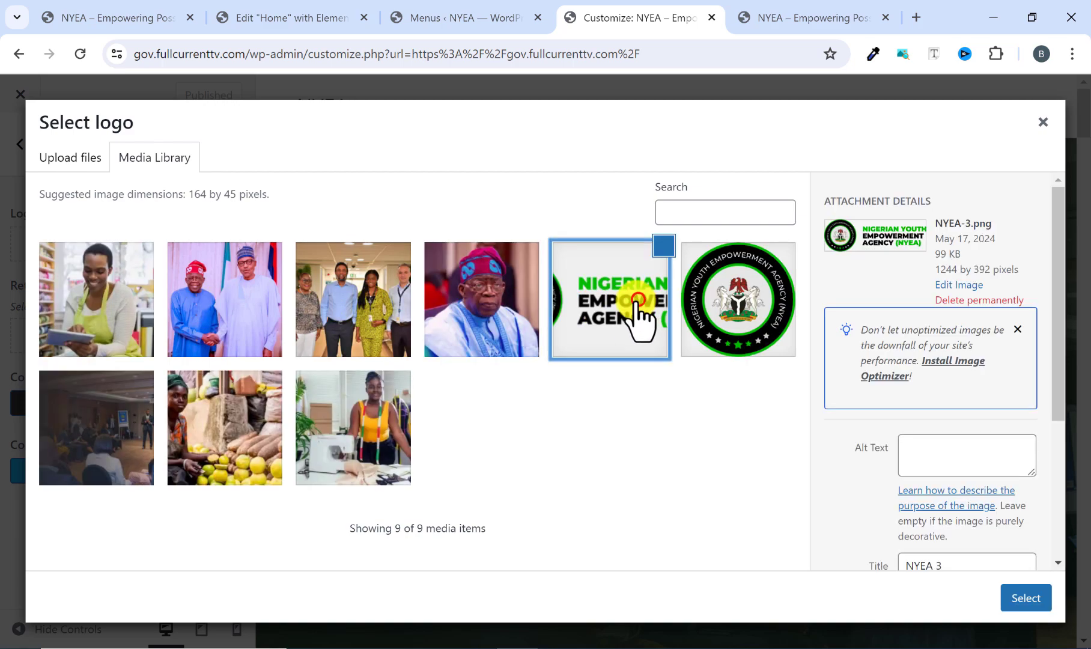
pyautogui.click(1025, 598)
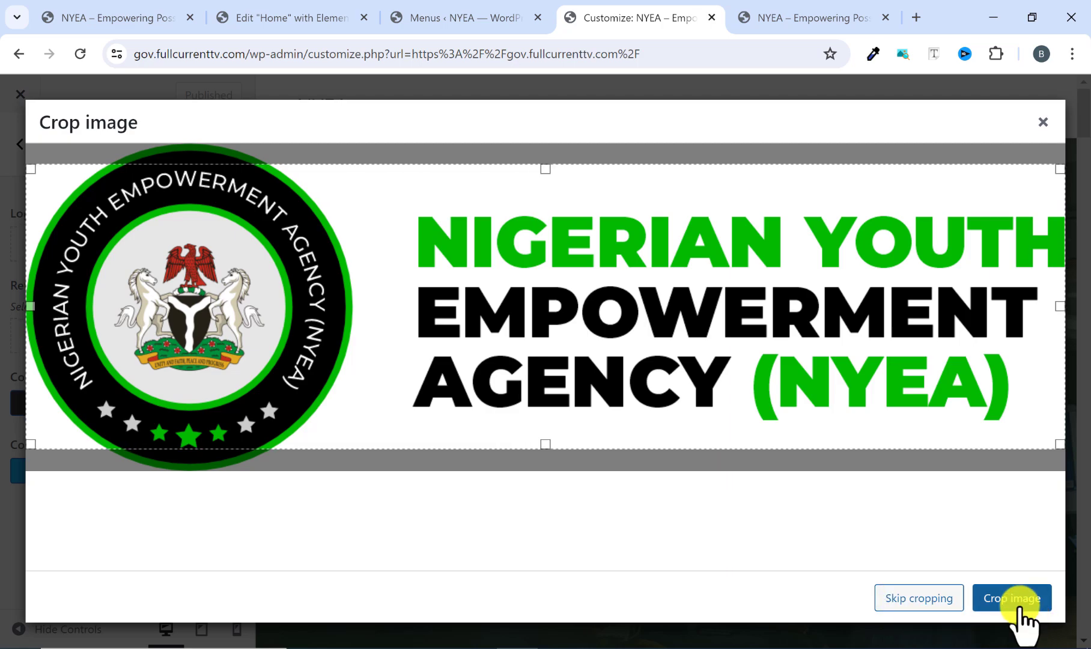
pyautogui.click(900, 601)
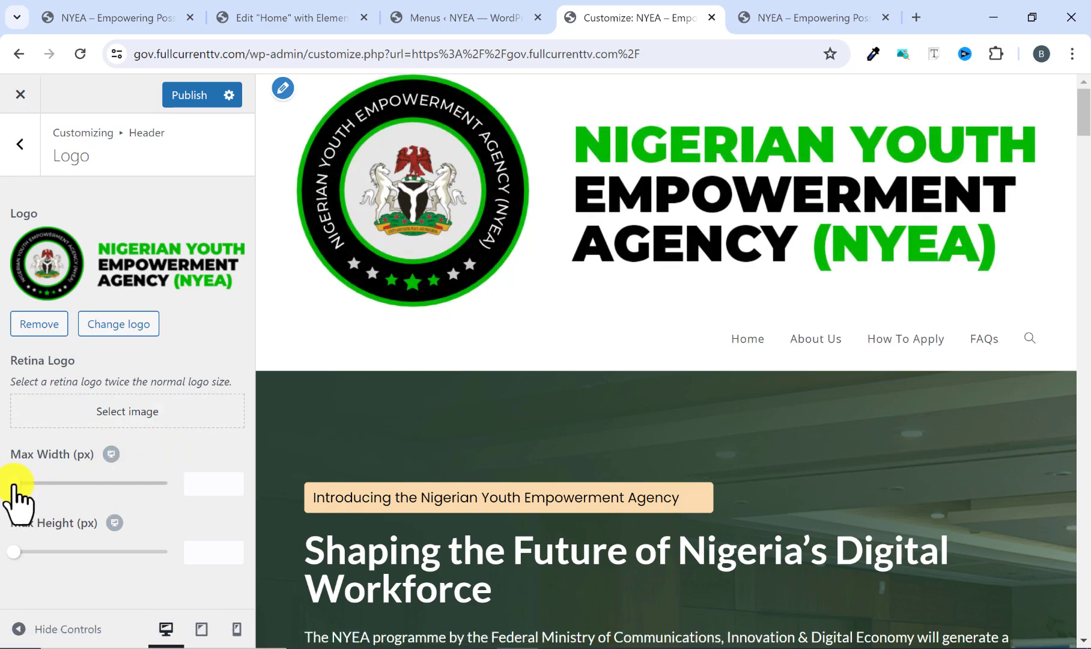
# Set the logo's maximum width to 270 px, comparing its size with the reference site's header logo, and publish the change.
pyautogui.moveTo(13, 483); pyautogui.dragTo(80, 485)
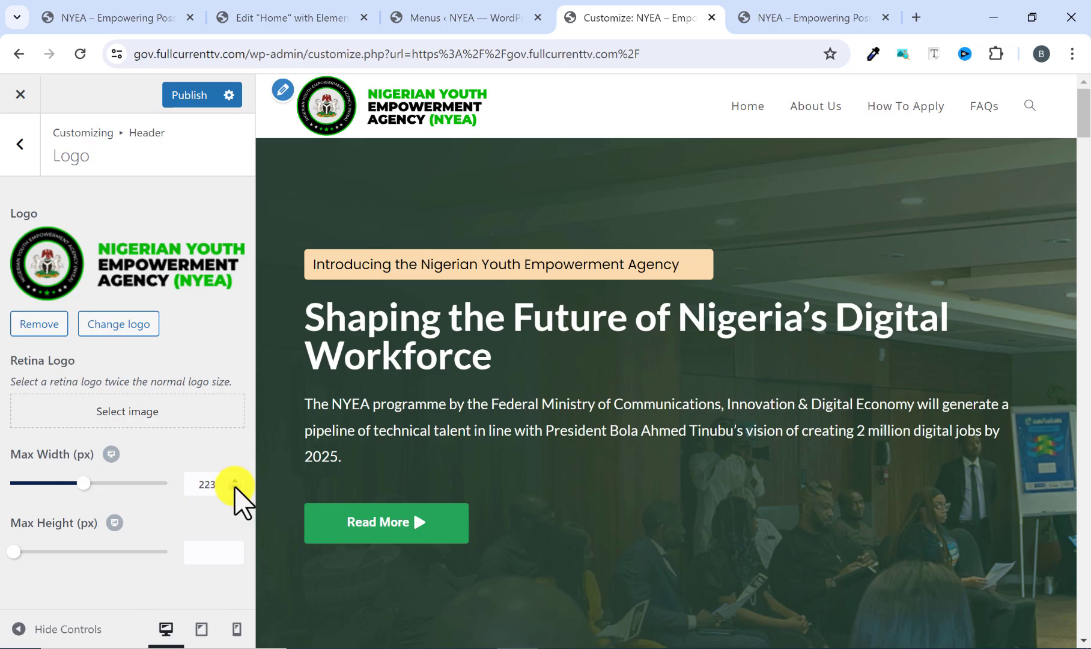
pyautogui.click(808, 7)
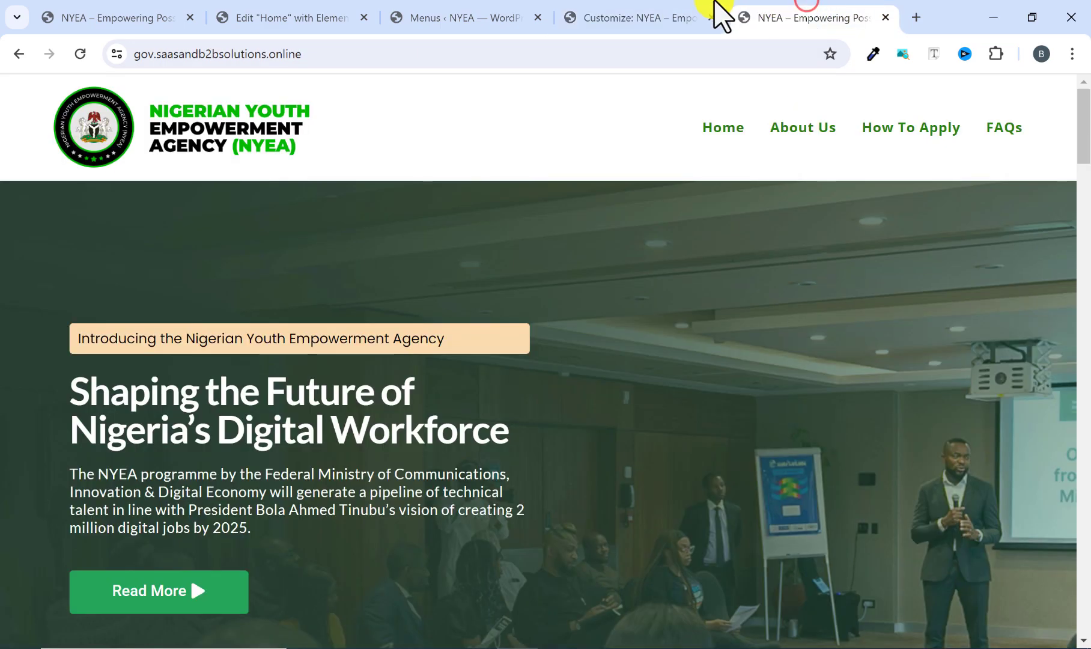
pyautogui.click(628, 13)
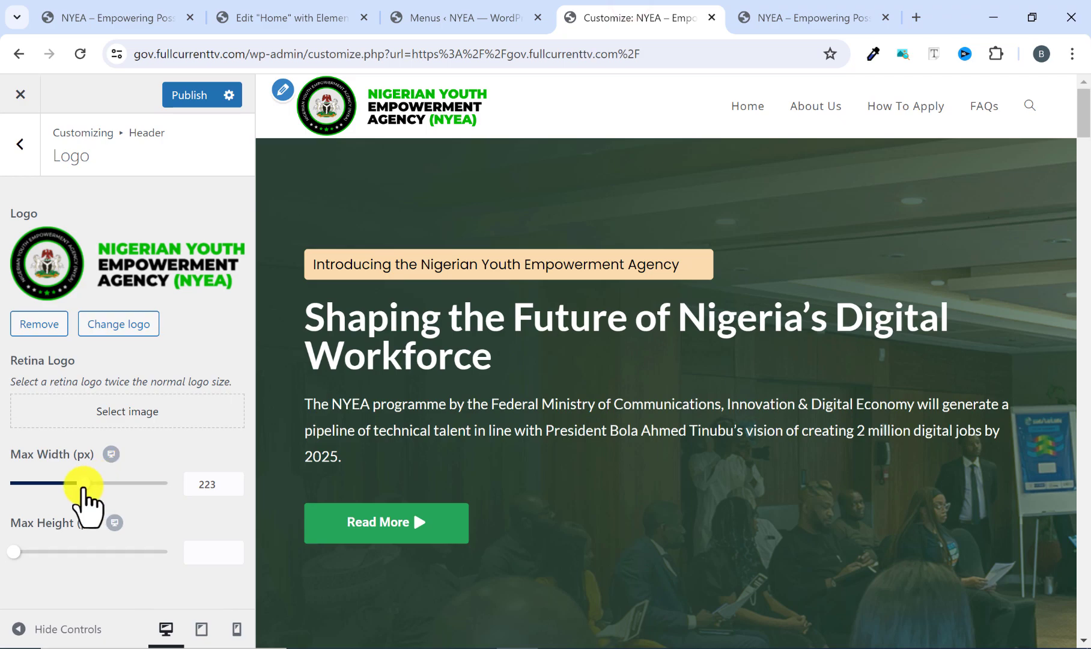
pyautogui.moveTo(83, 488); pyautogui.dragTo(98, 492)
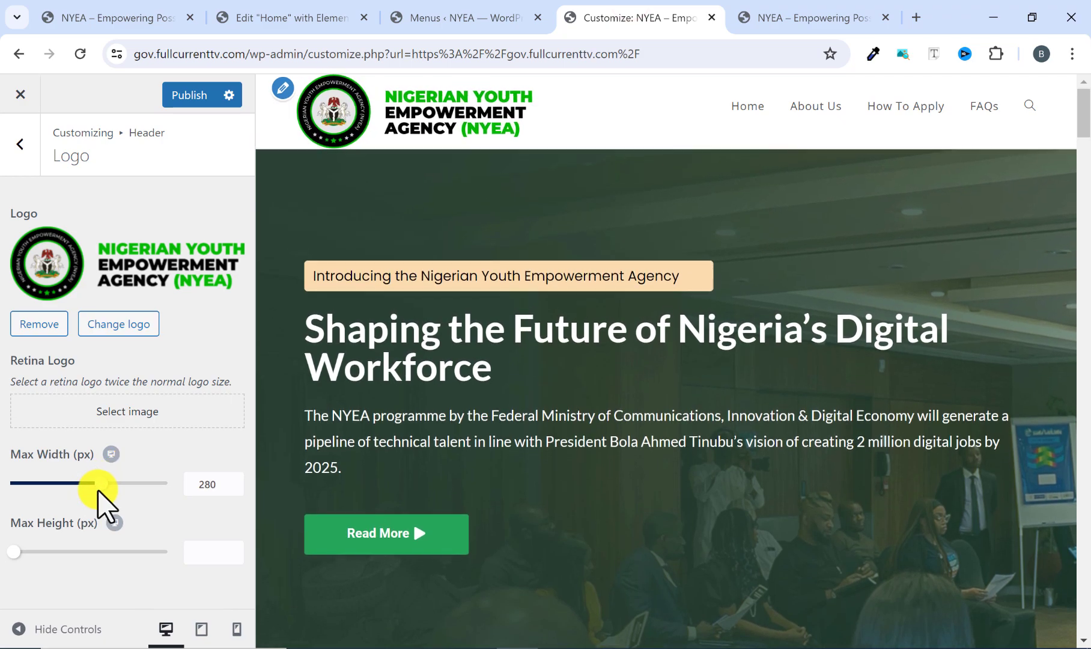
pyautogui.click(804, 9)
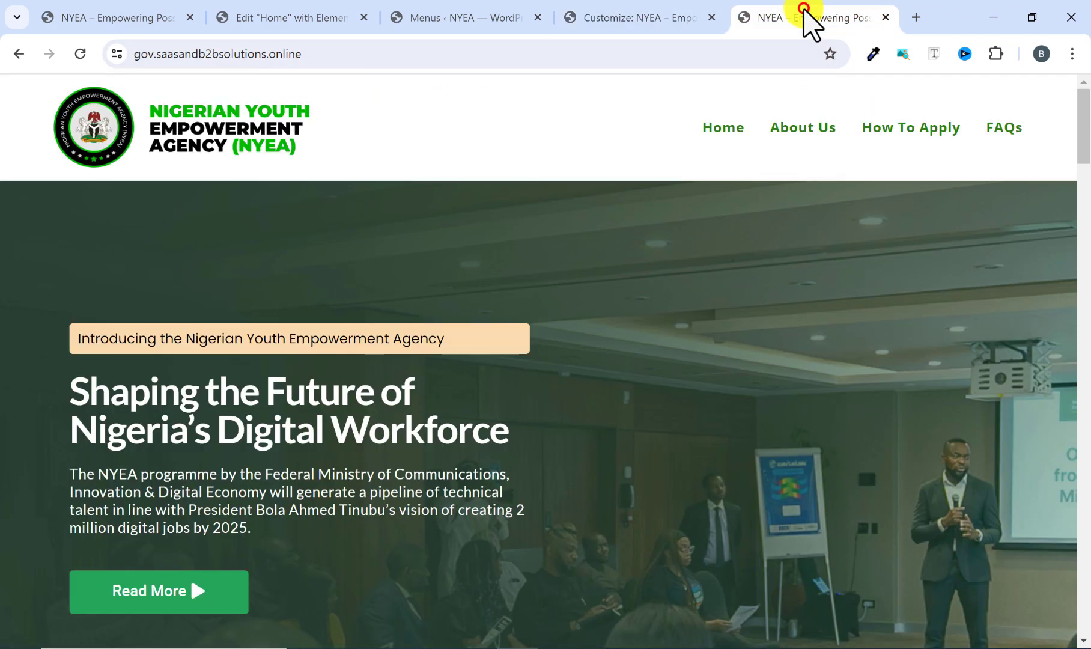
pyautogui.click(639, 17)
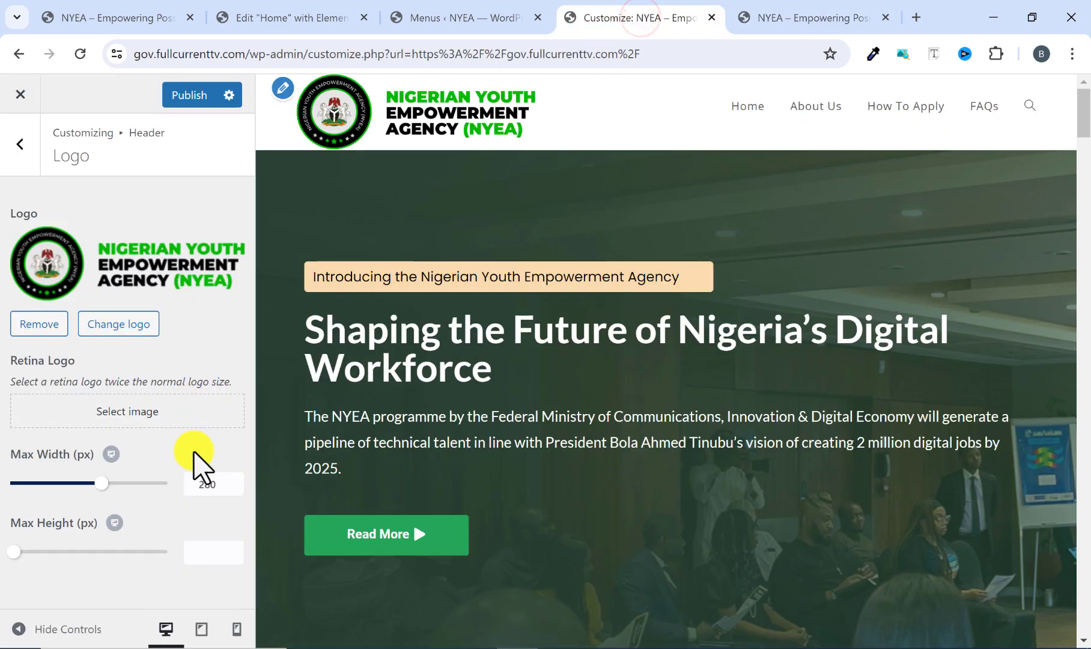
pyautogui.click(210, 484)
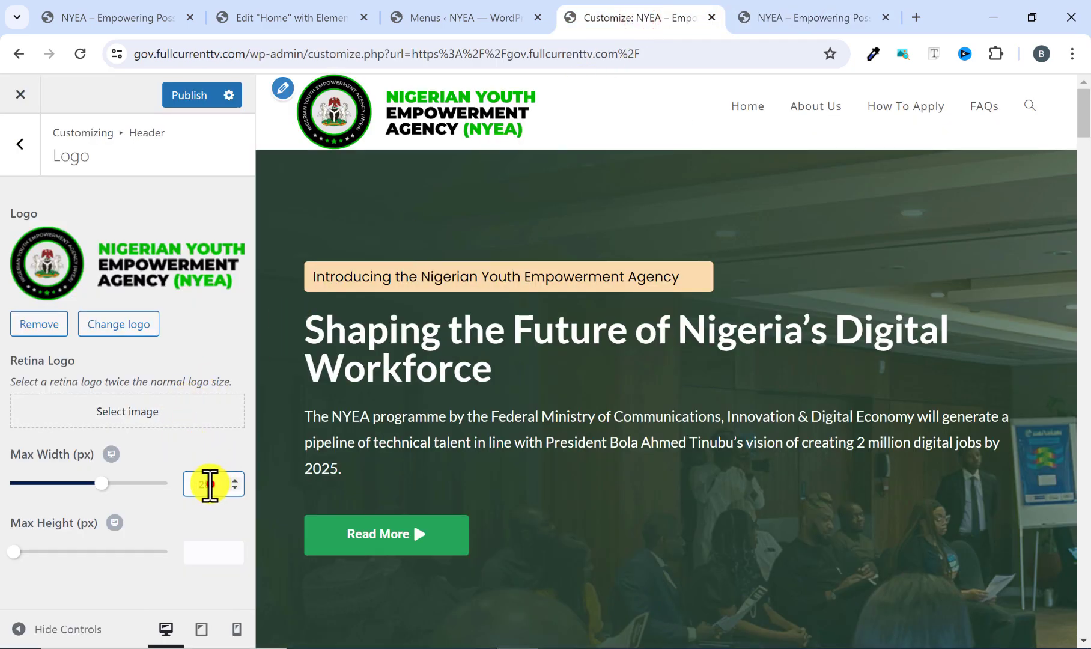
pyautogui.write('7')
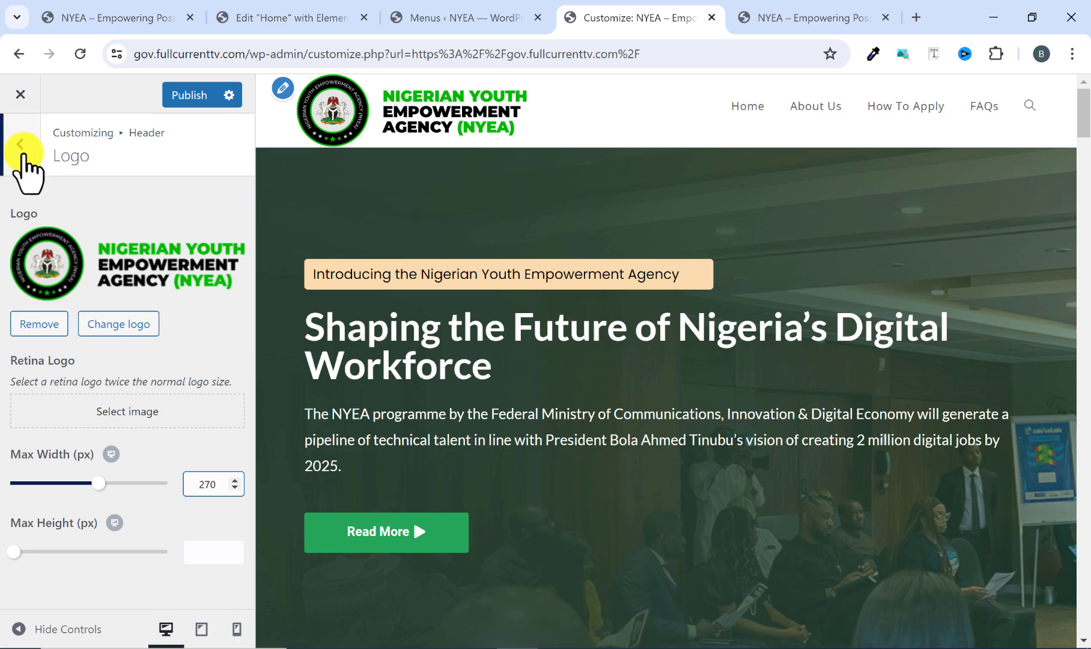
pyautogui.click(175, 96)
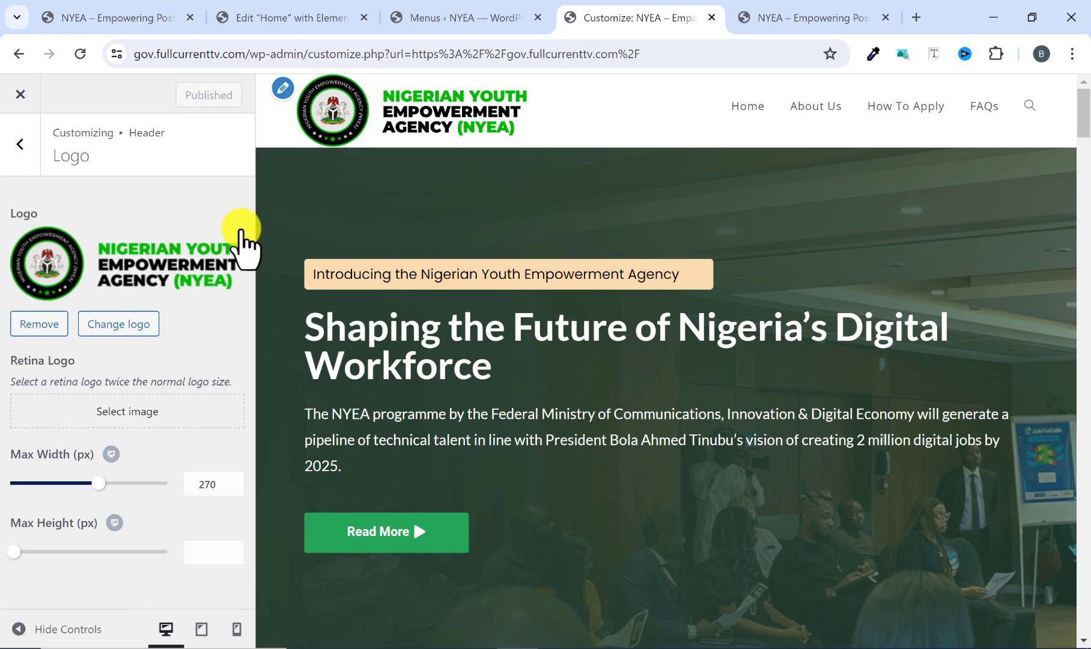
# Check the menu styling on the reference site and look in the customizer's Menus section for matching style options.
pyautogui.click(753, 17)
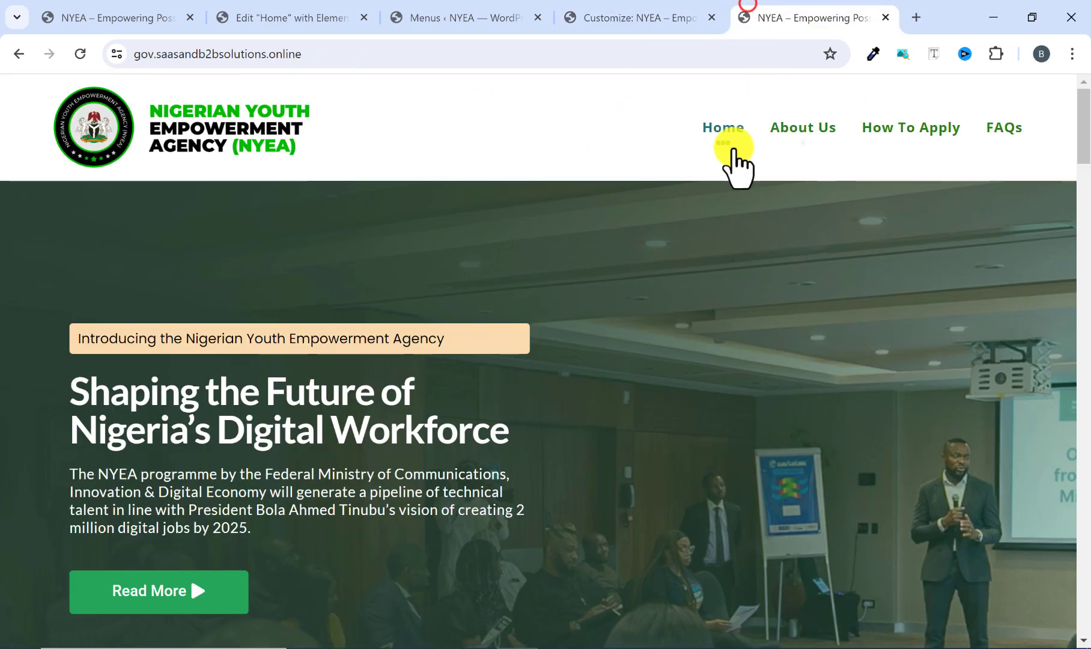
pyautogui.click(625, 19)
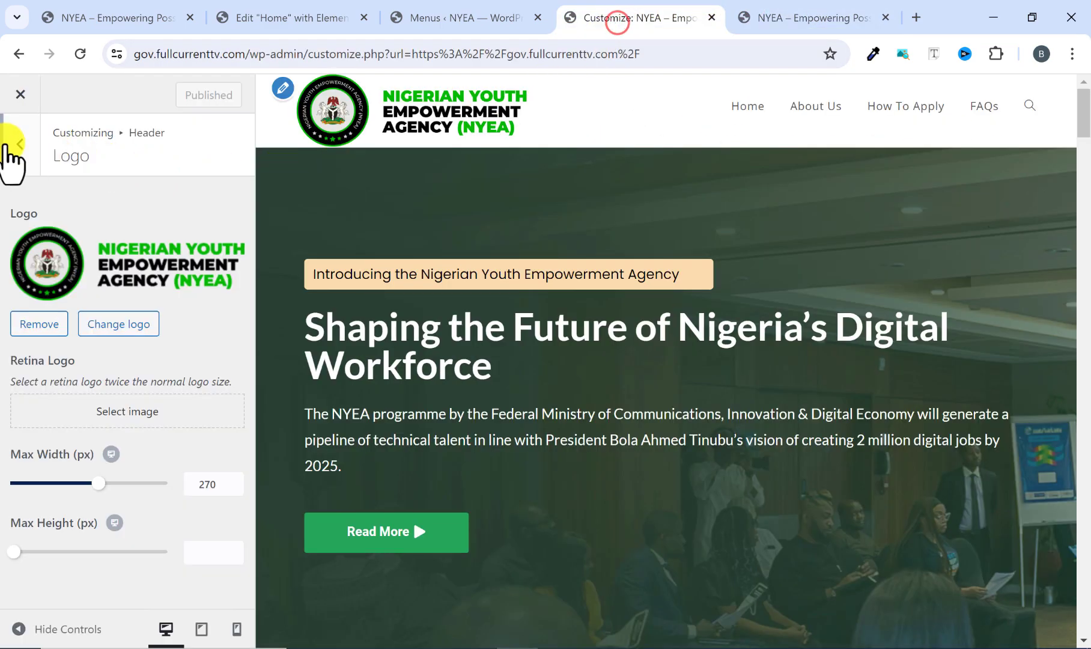
pyautogui.click(21, 147)
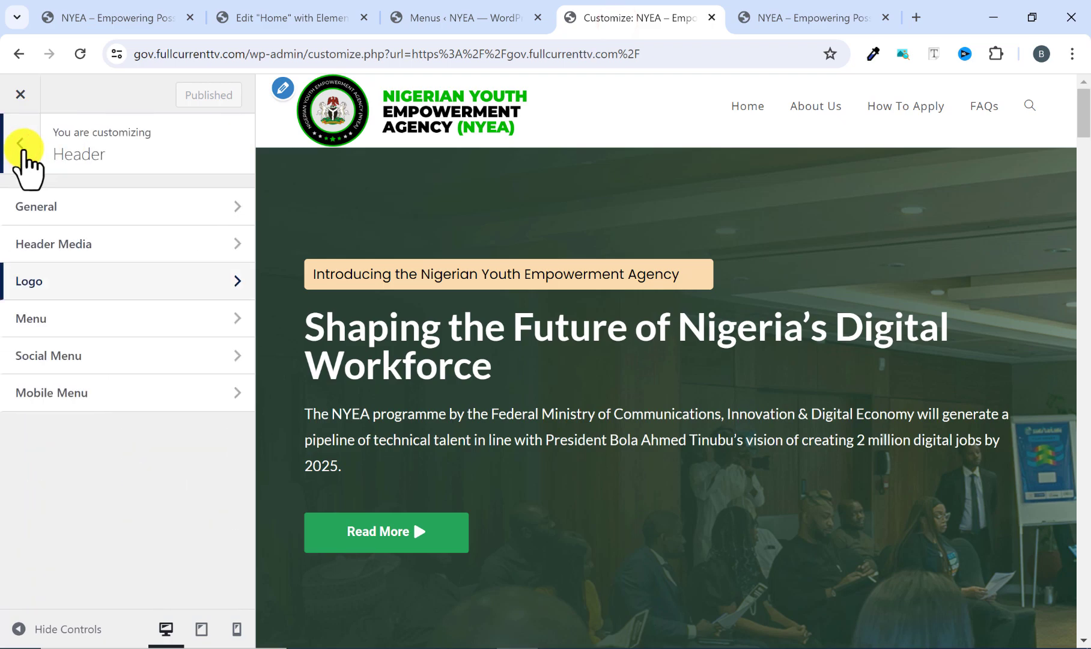
pyautogui.click(21, 147)
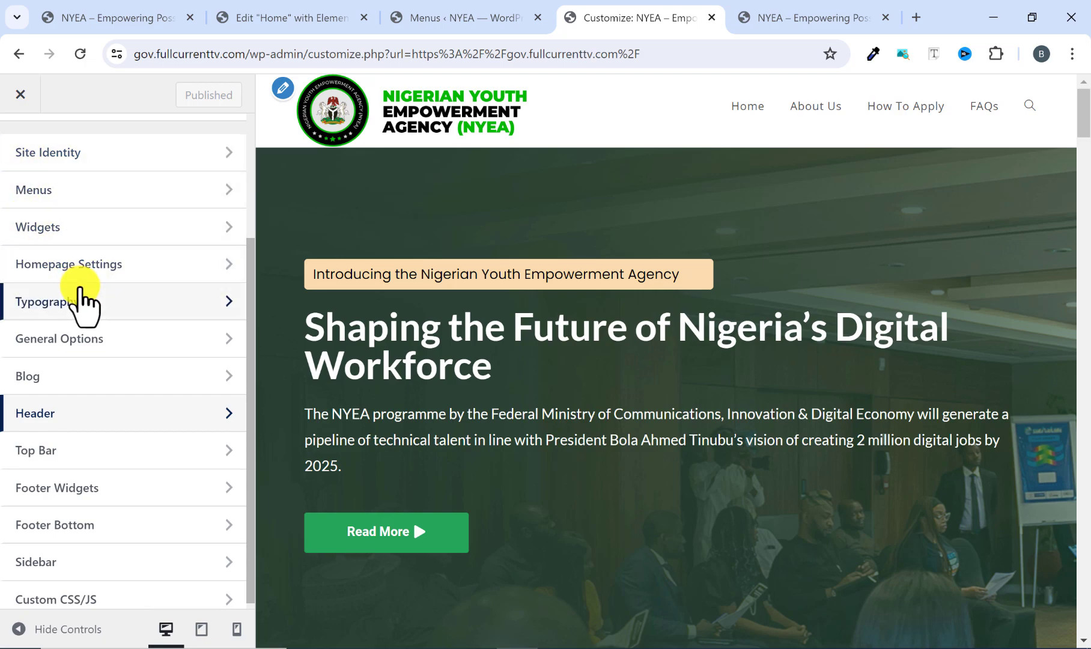
pyautogui.scroll(2, 81, 241)
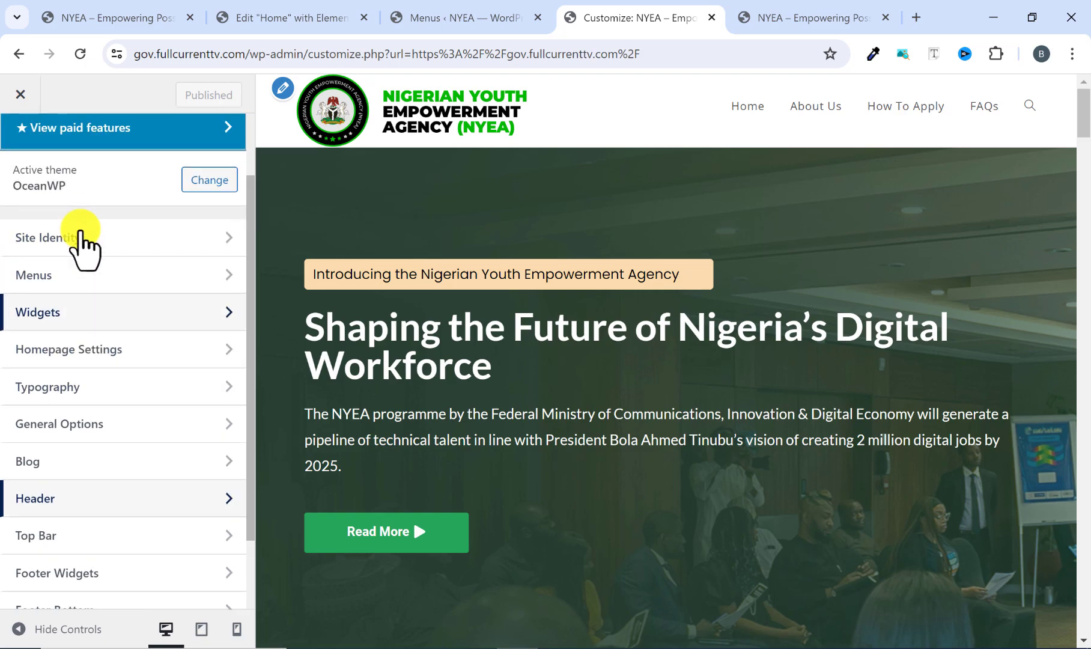
pyautogui.click(72, 275)
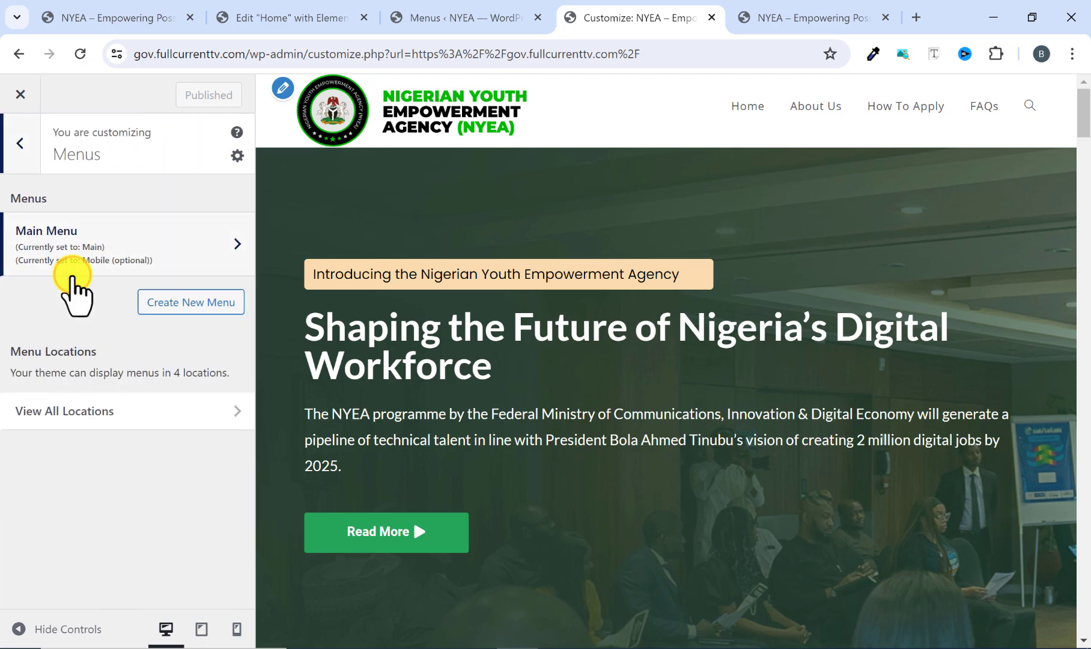
pyautogui.click(21, 144)
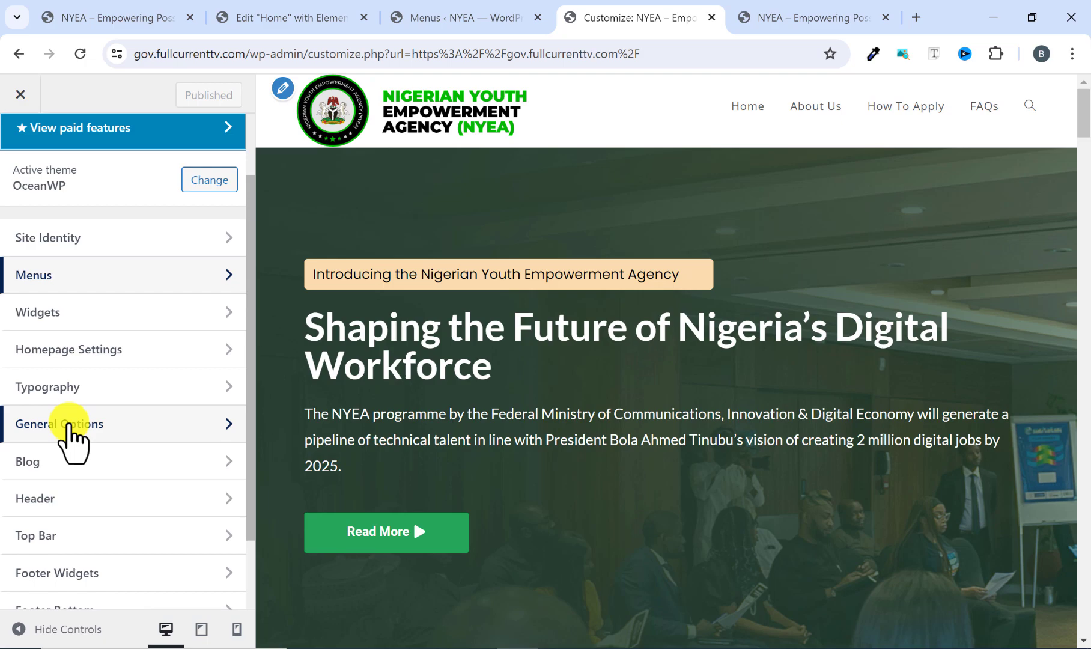
# Examine the General Styling and General Settings sections of General Options for controls that style the header menu.
pyautogui.click(69, 425)
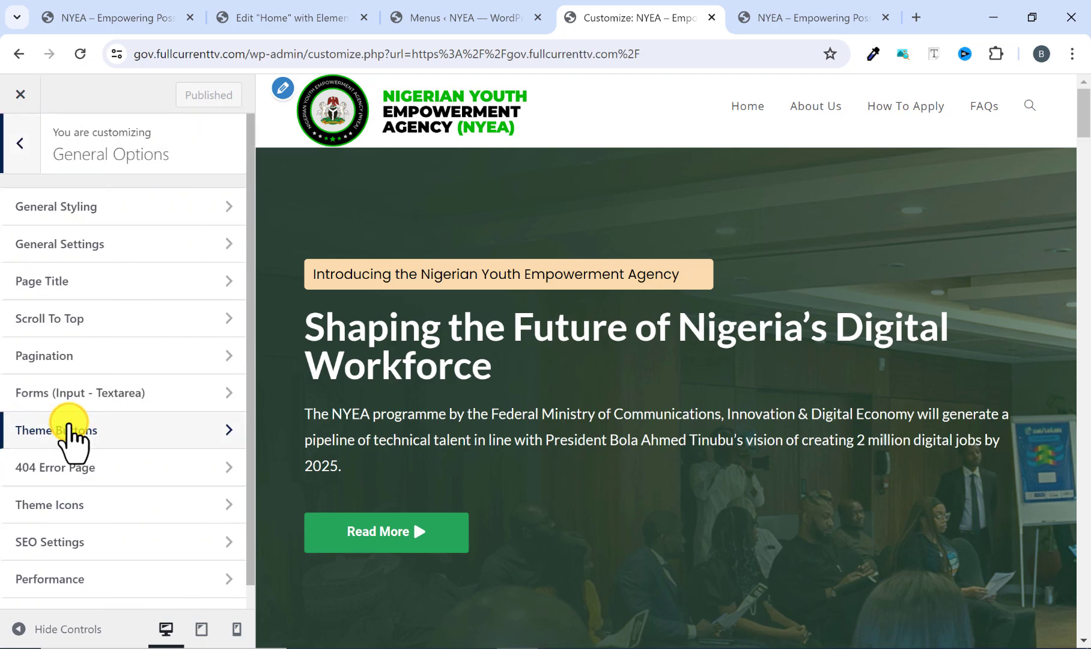
pyautogui.click(85, 210)
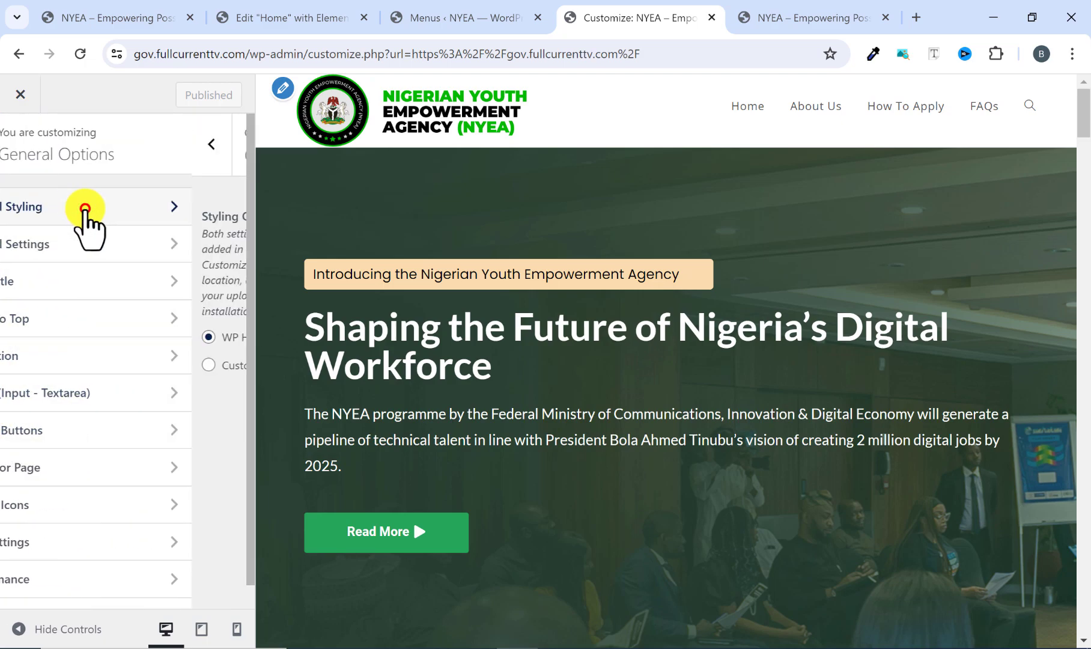
pyautogui.scroll(-6, 57, 440)
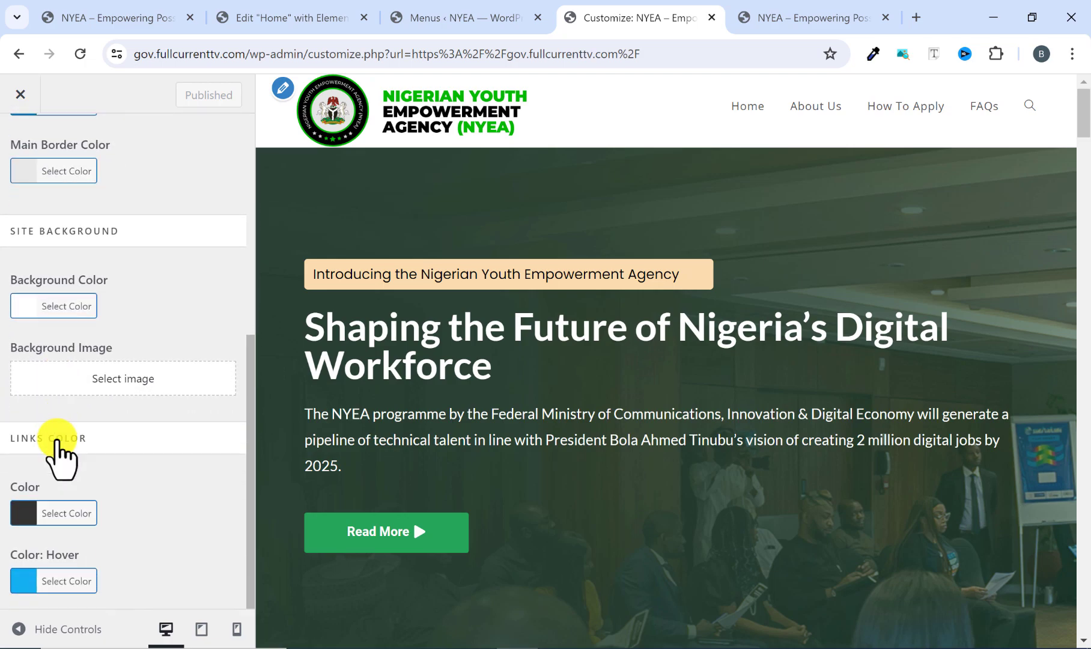
pyautogui.scroll(6, 53, 453)
pyautogui.click(31, 166)
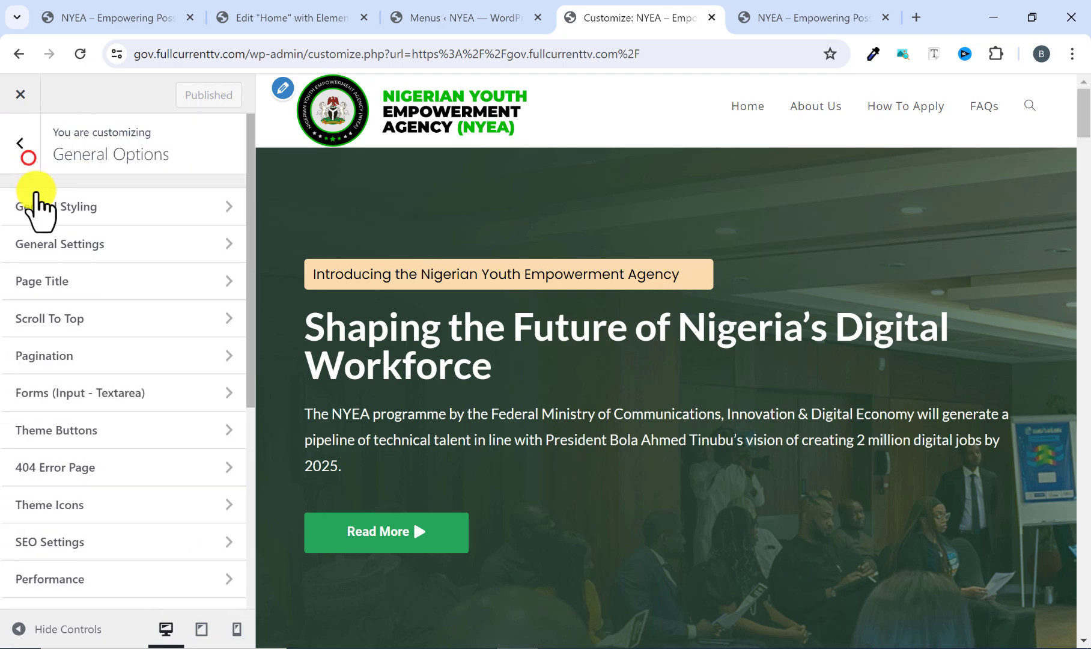
pyautogui.click(64, 241)
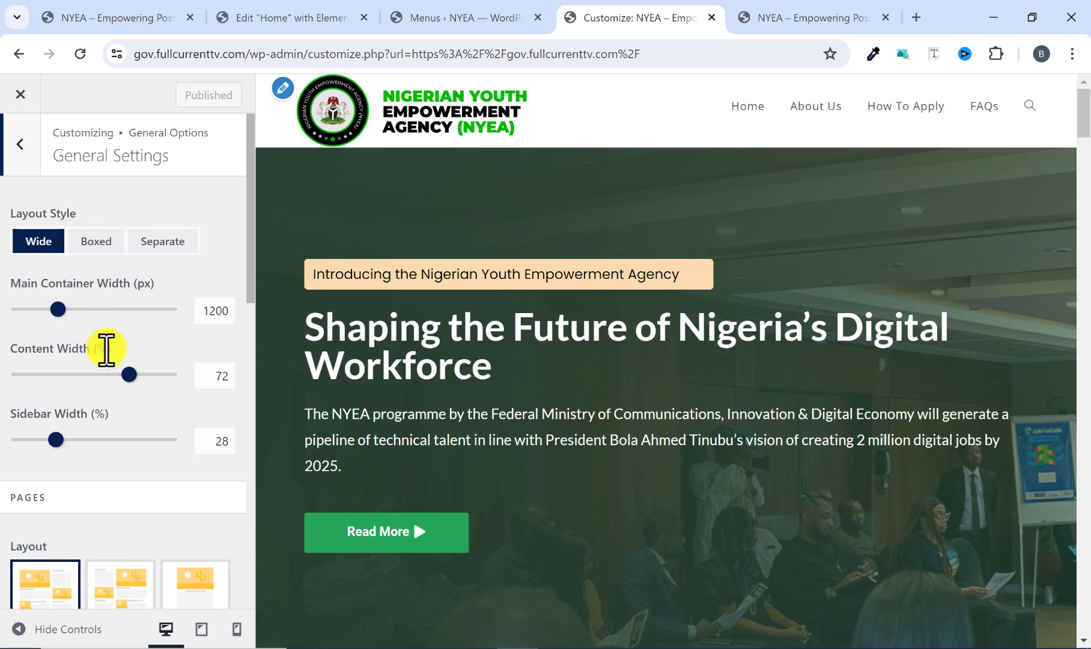
pyautogui.scroll(-4, 107, 354)
pyautogui.scroll(4, 107, 370)
pyautogui.click(21, 135)
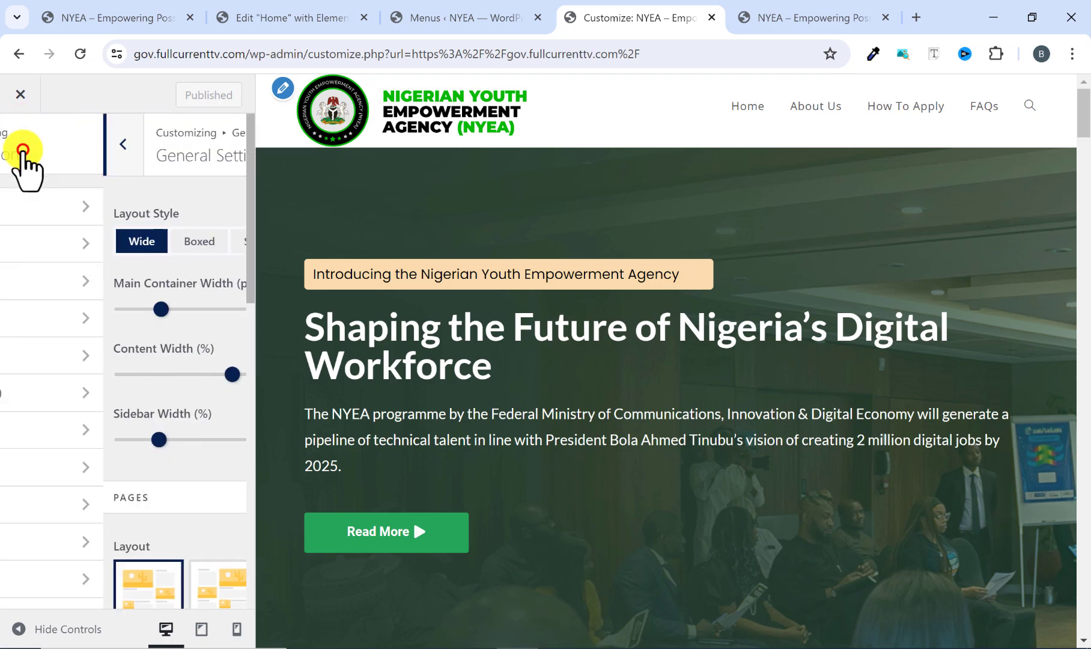
pyautogui.click(23, 155)
pyautogui.scroll(-2, 102, 385)
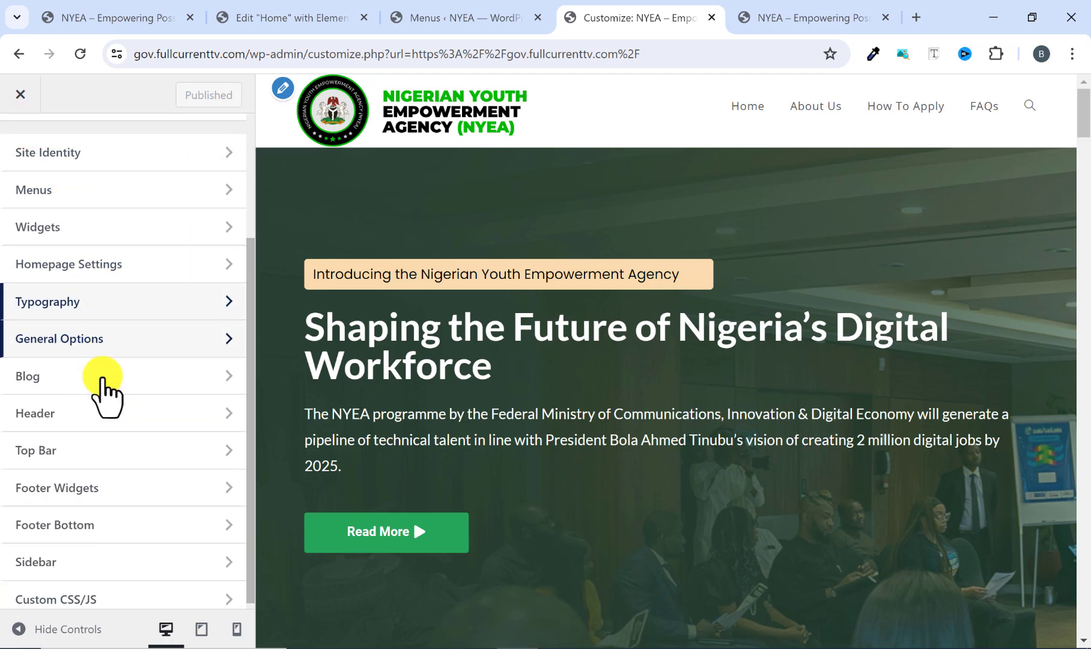
pyautogui.scroll(3, 102, 385)
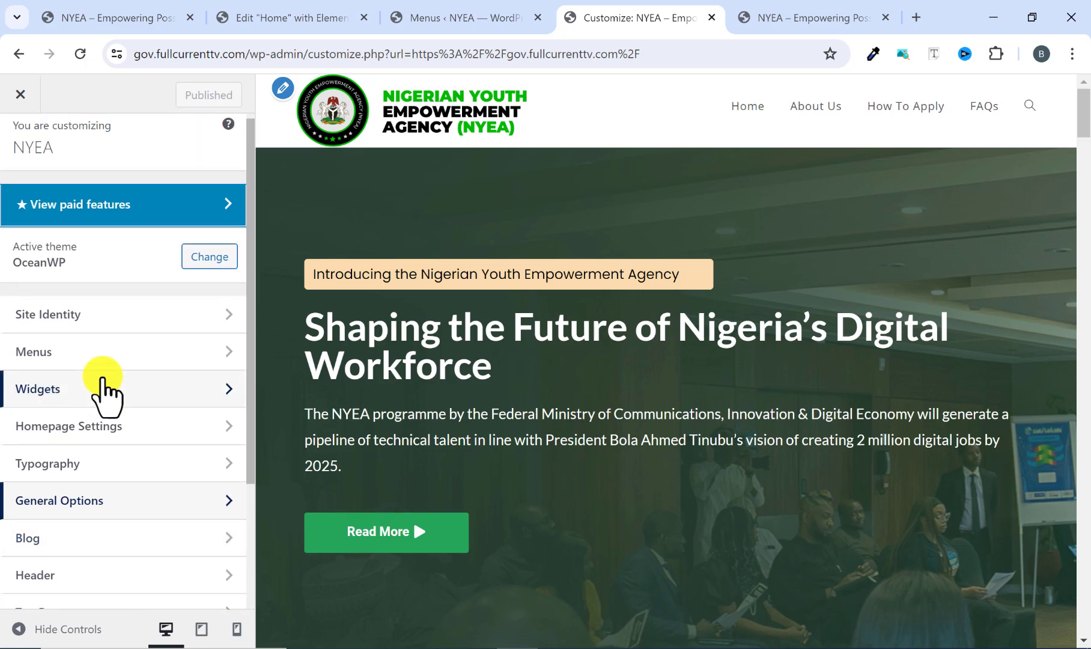
# Open the Menu settings of the Header section and check the link hover effect on the reference site's menu.
pyautogui.scroll(-2, 102, 388)
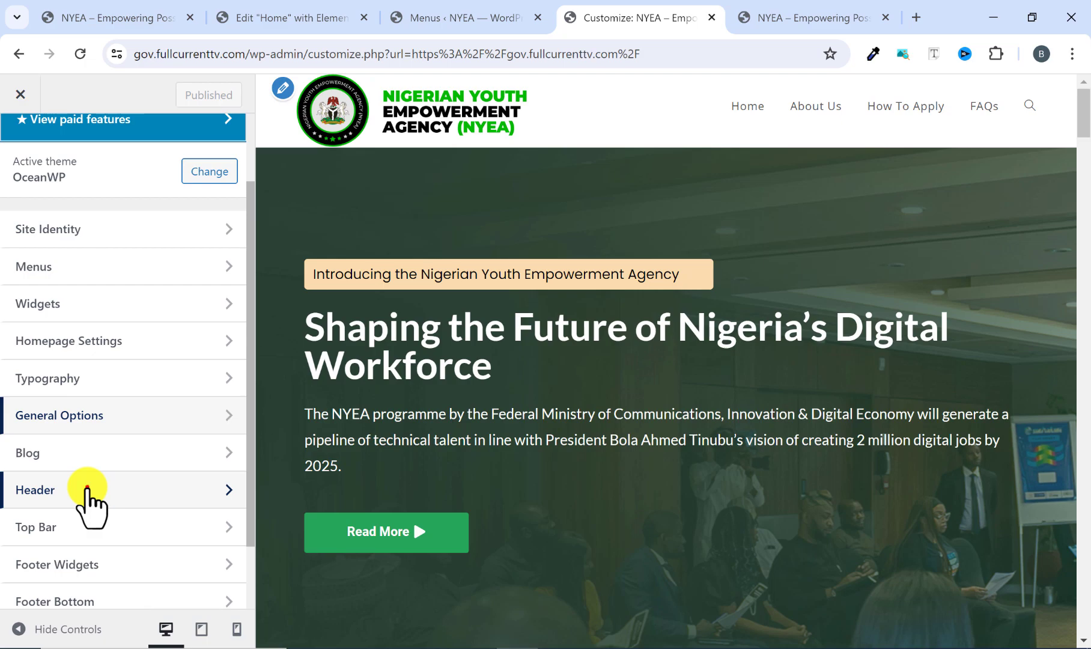
pyautogui.click(86, 490)
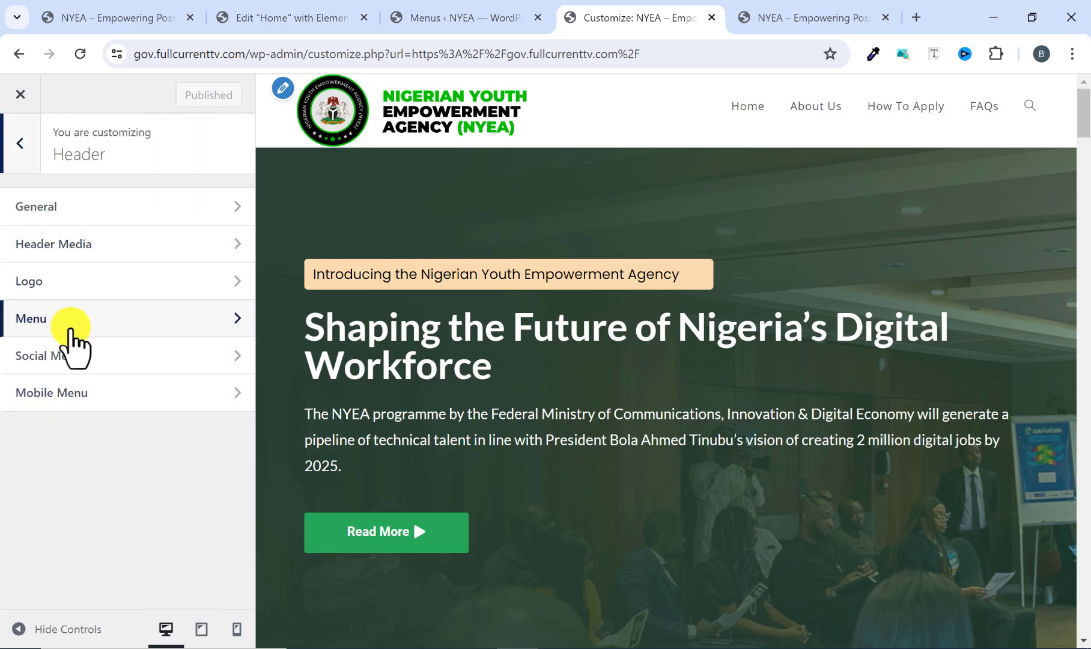
pyautogui.click(70, 325)
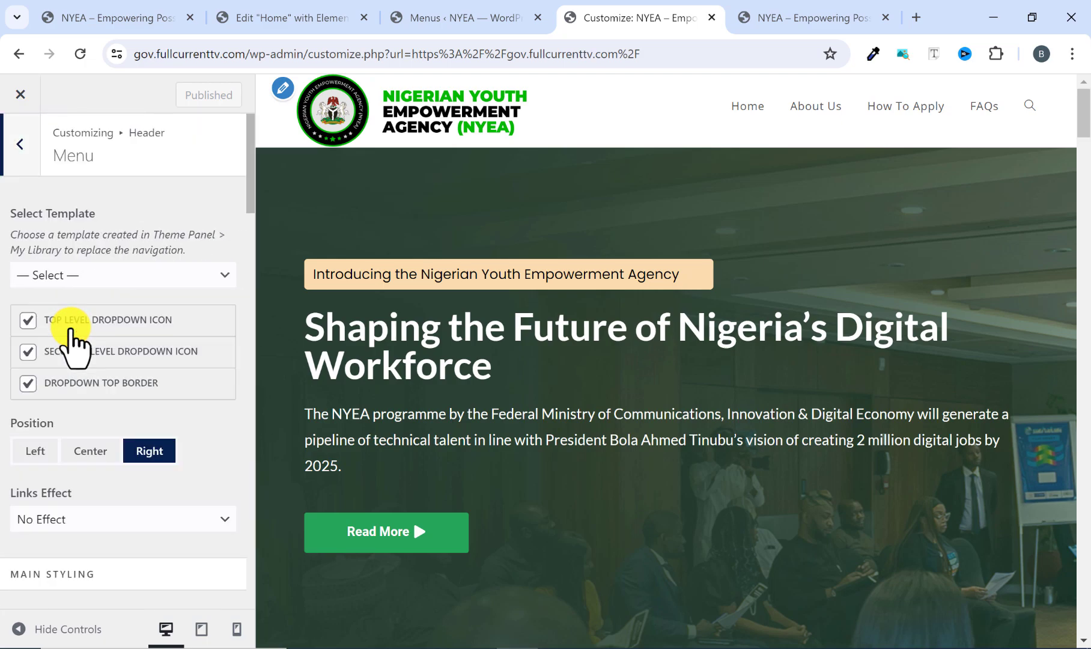
pyautogui.scroll(-3, 72, 340)
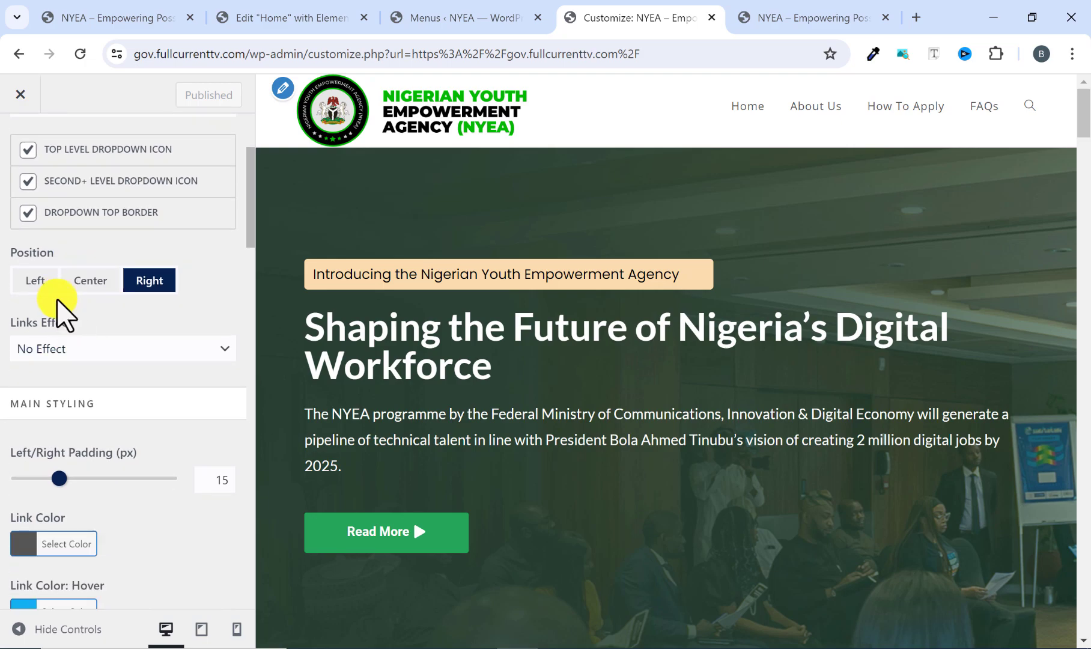
pyautogui.click(812, 8)
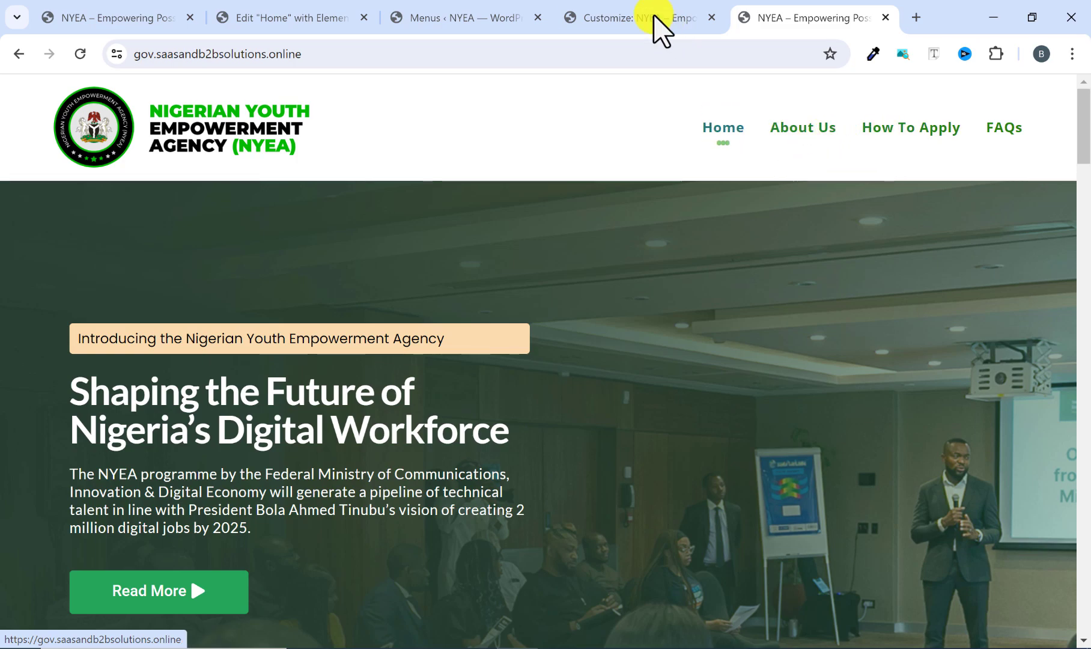
pyautogui.click(660, 31)
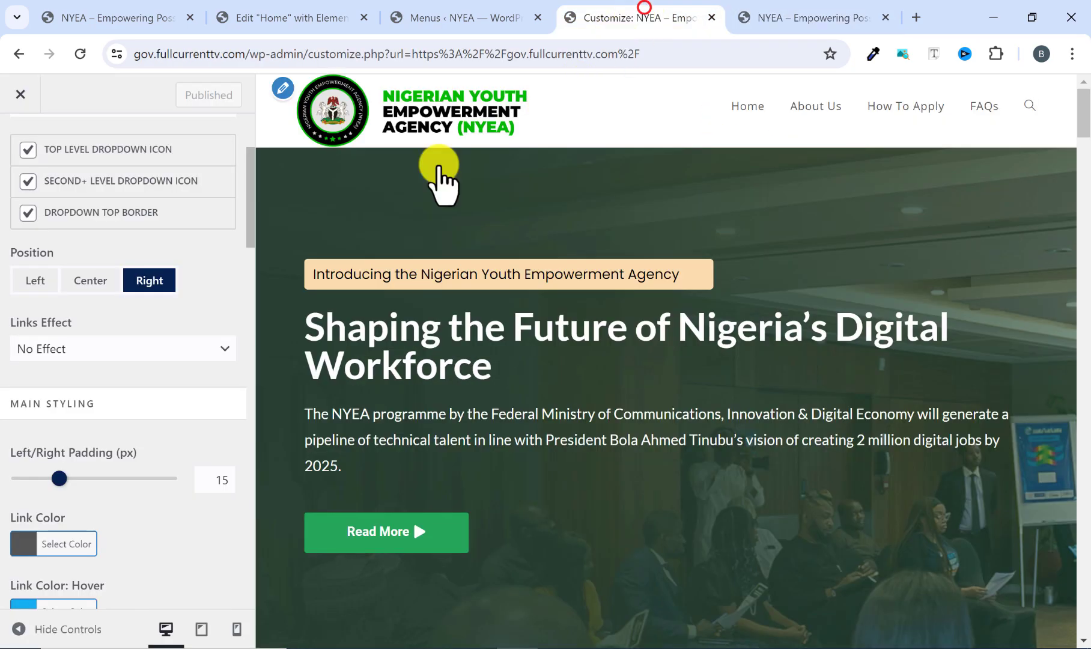
# Try the Brackets links effect on the header menu, set it to Tripple Dot Under and compare it with the reference site's menu.
pyautogui.click(55, 345)
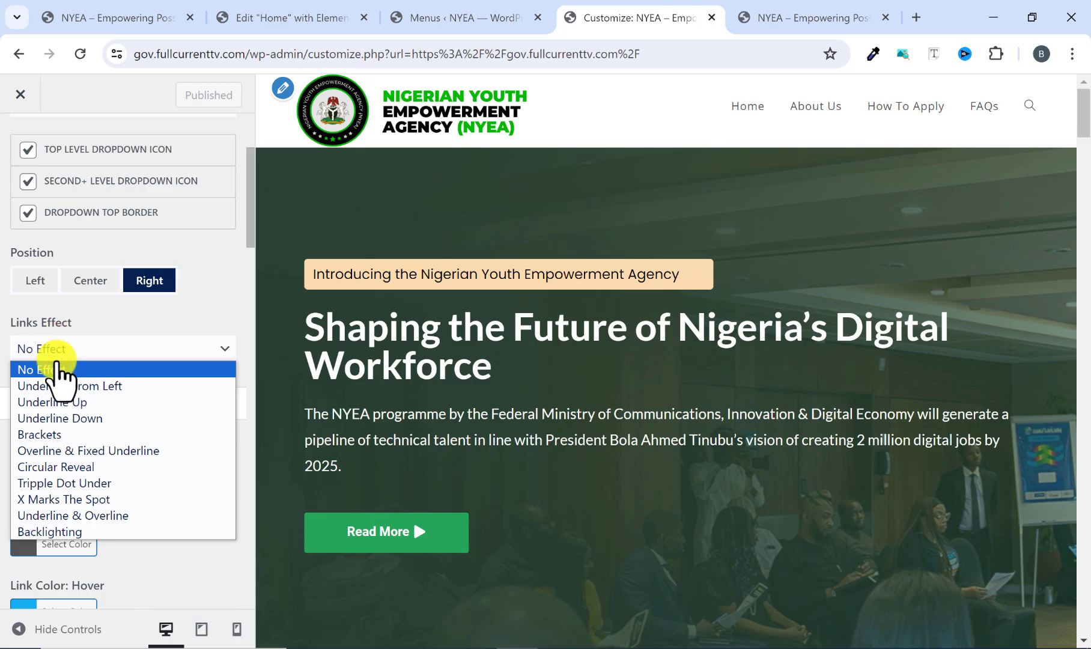
pyautogui.click(57, 435)
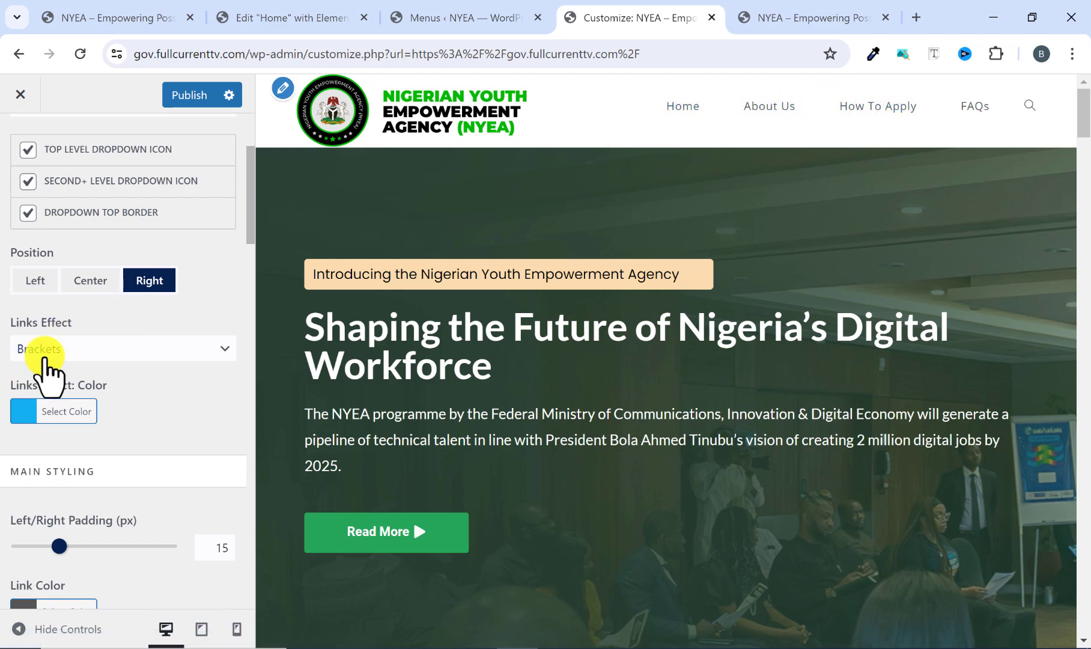
pyautogui.click(44, 352)
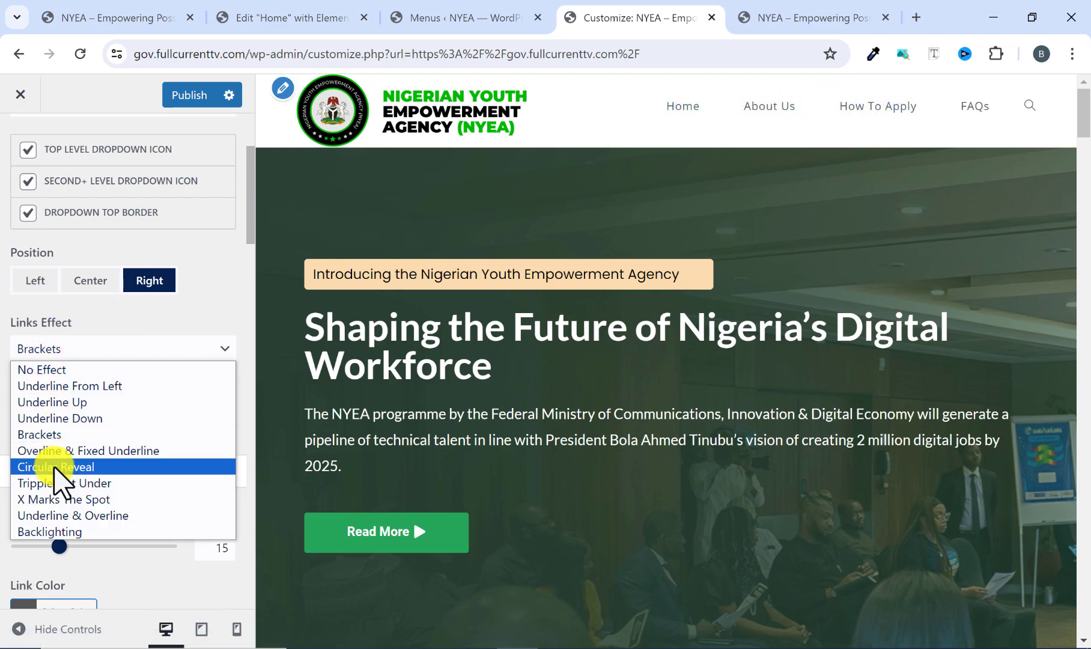
pyautogui.click(67, 484)
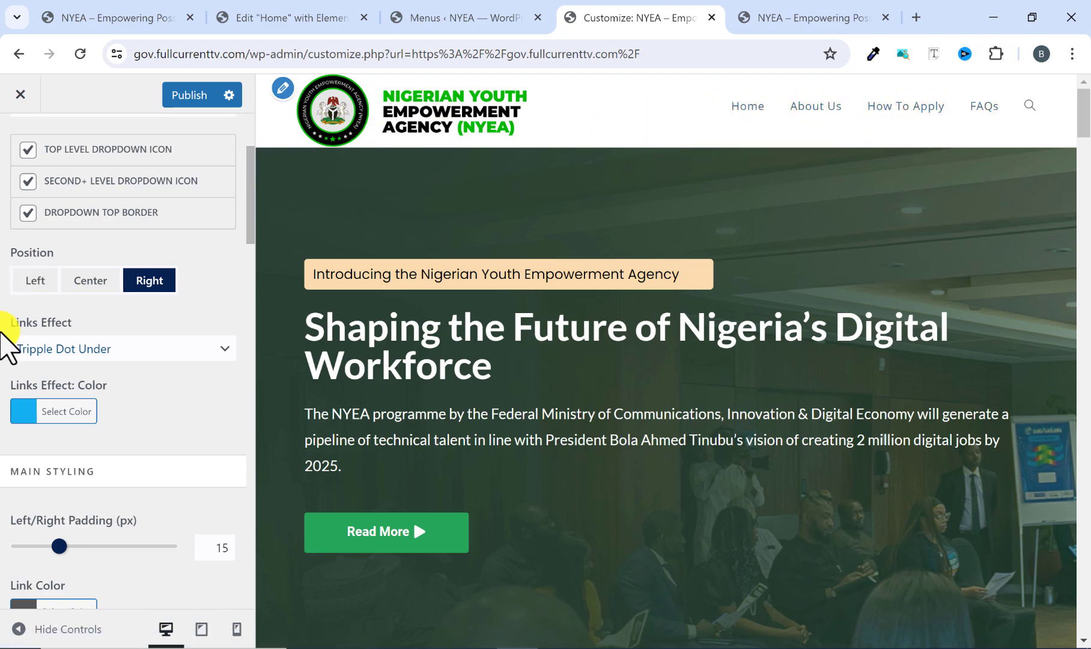
pyautogui.click(861, 8)
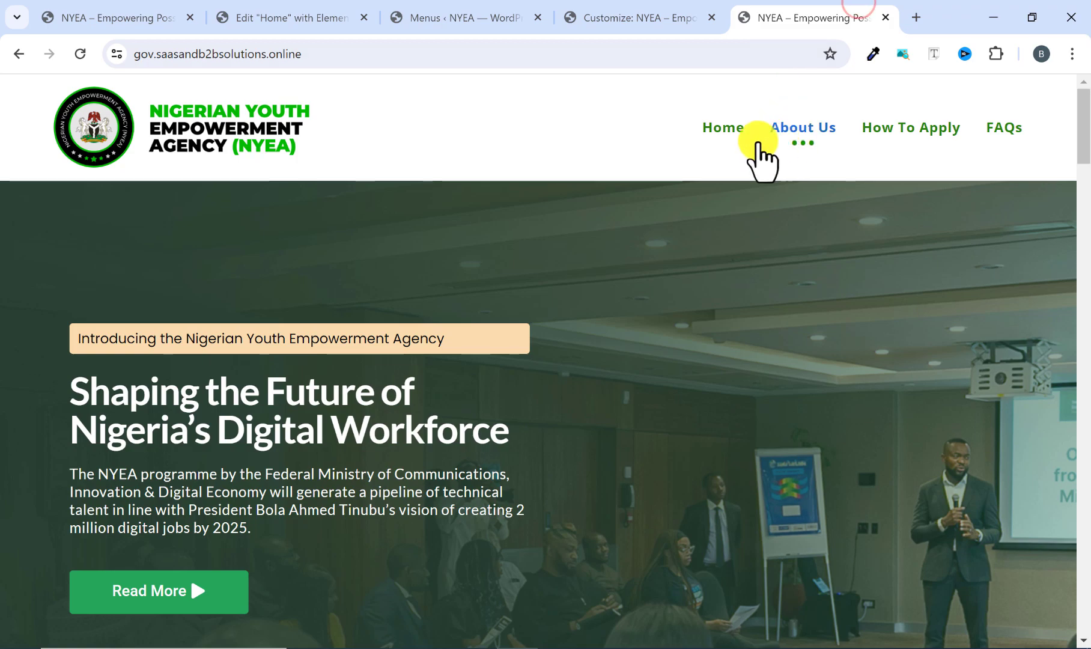
pyautogui.click(654, 18)
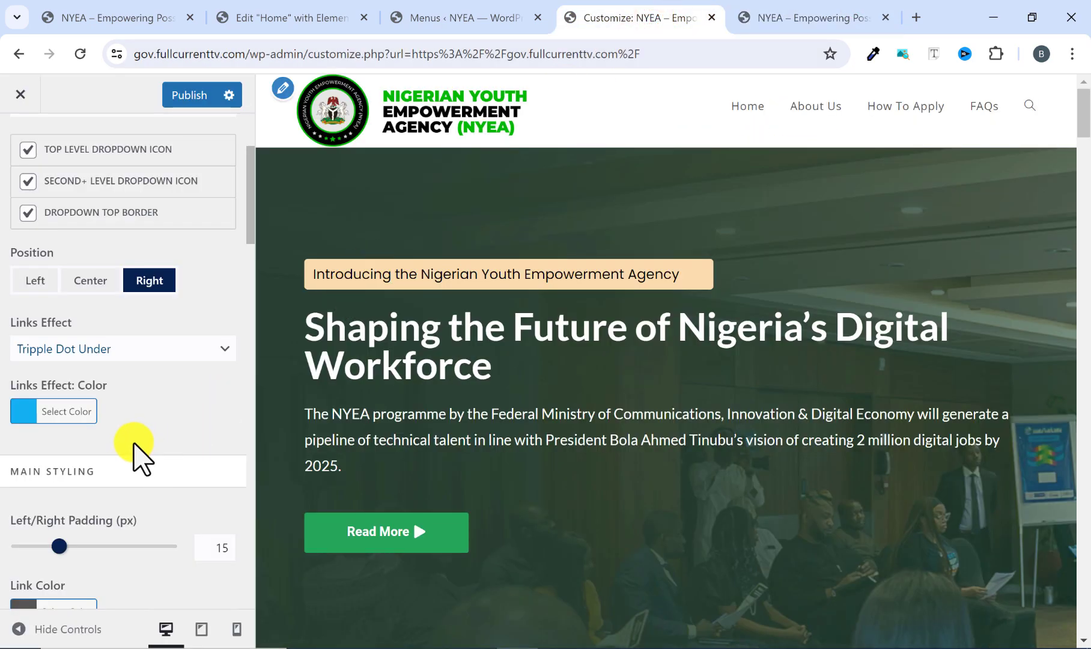
# Set the menu's links effect color to #26a65b, checking the reference site's menu first, and publish the change.
pyautogui.click(778, 20)
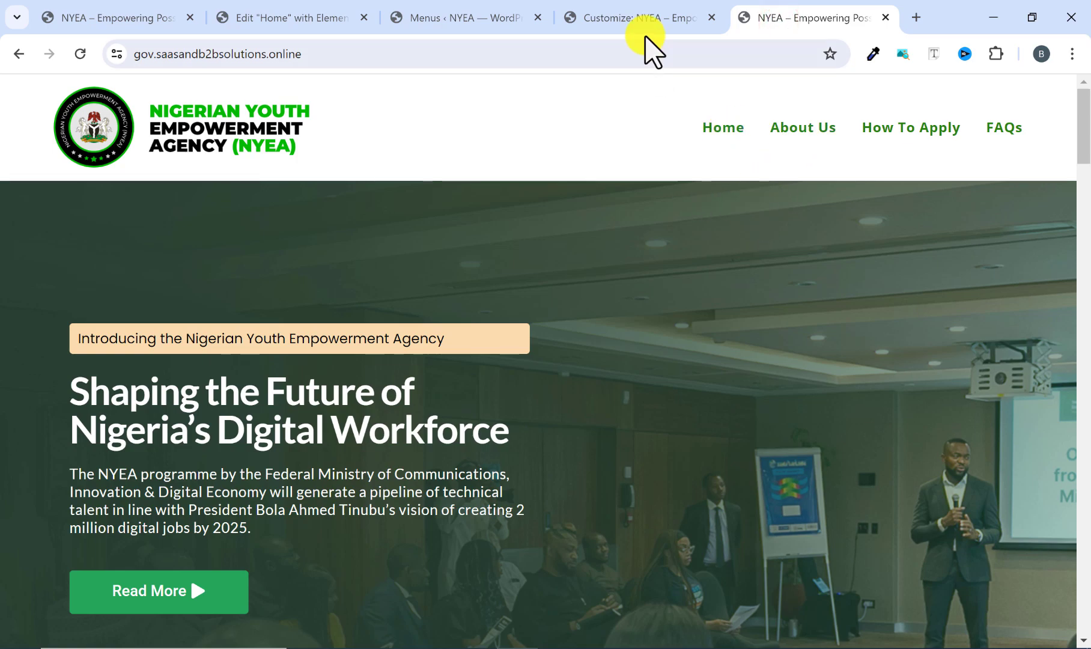
pyautogui.click(644, 14)
pyautogui.click(21, 421)
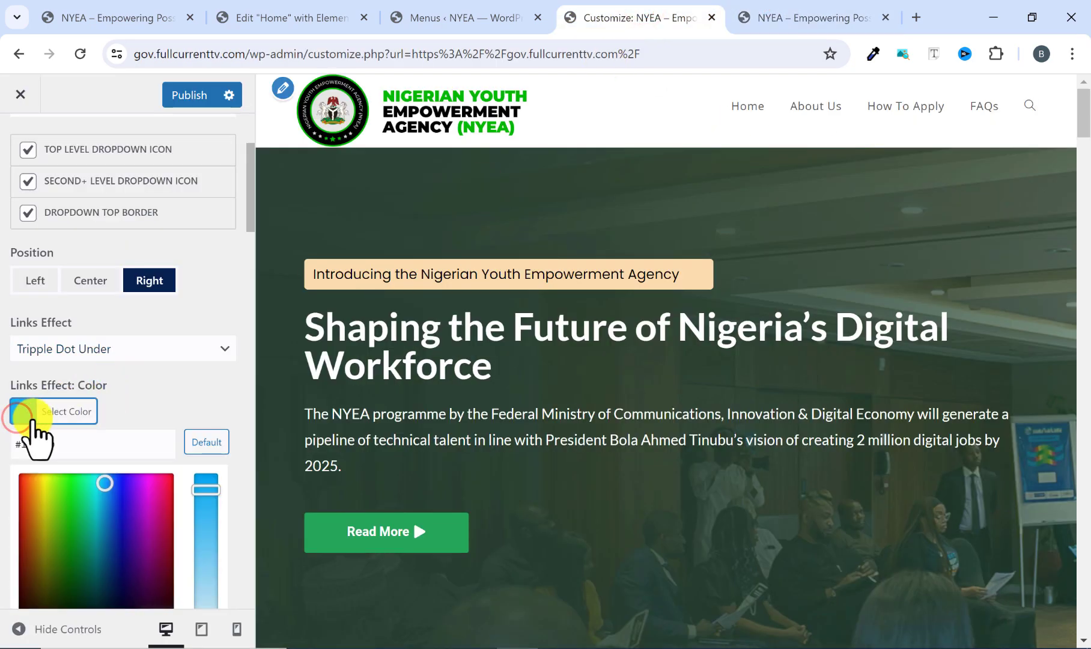
pyautogui.scroll(-3, 66, 441)
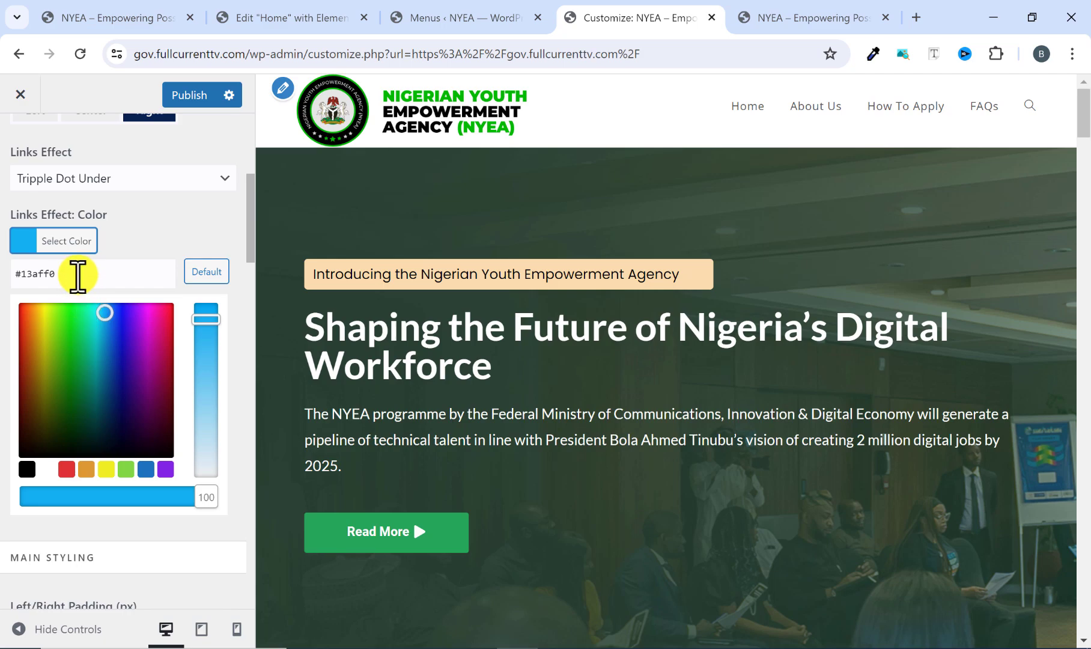
pyautogui.moveTo(71, 270); pyautogui.dragTo(25, 272)
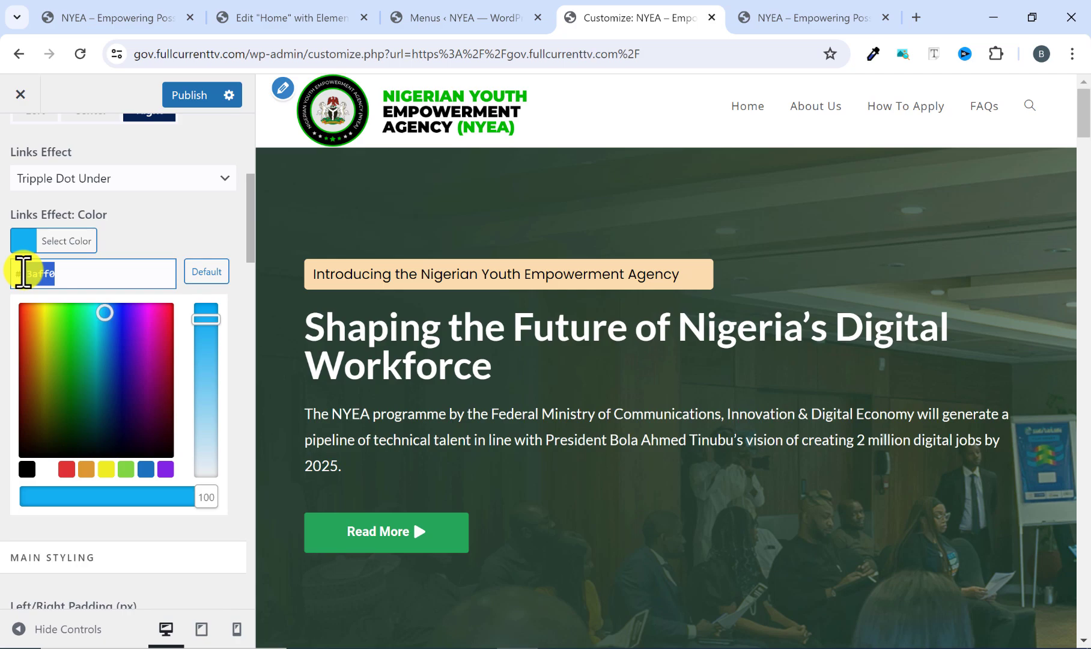
pyautogui.write('6')
pyautogui.write('6a65b')
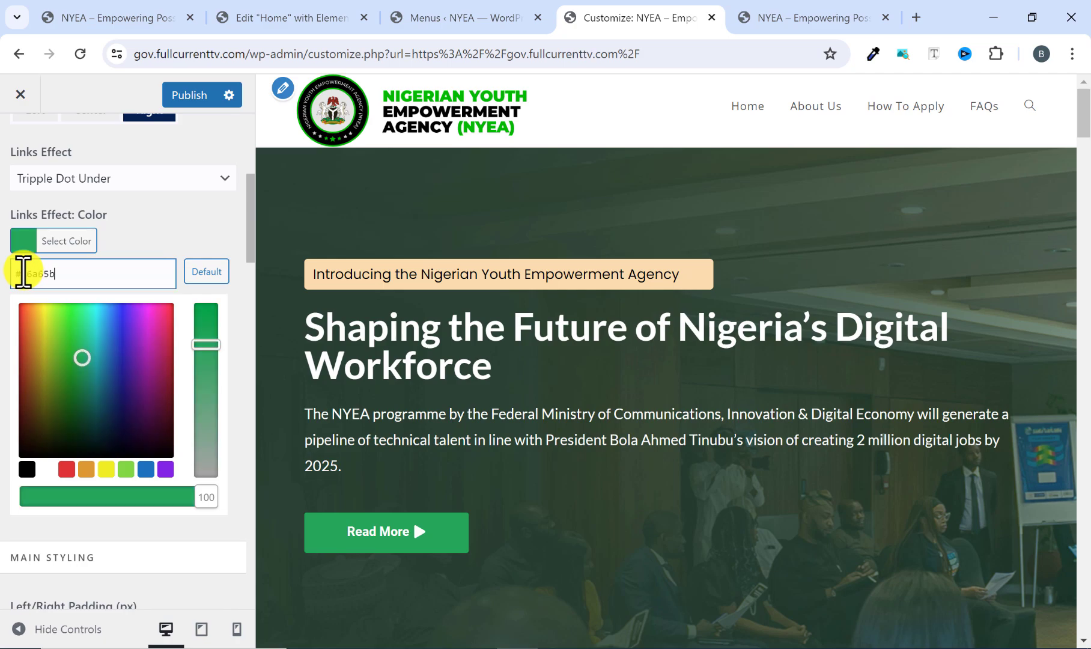
pyautogui.click(130, 240)
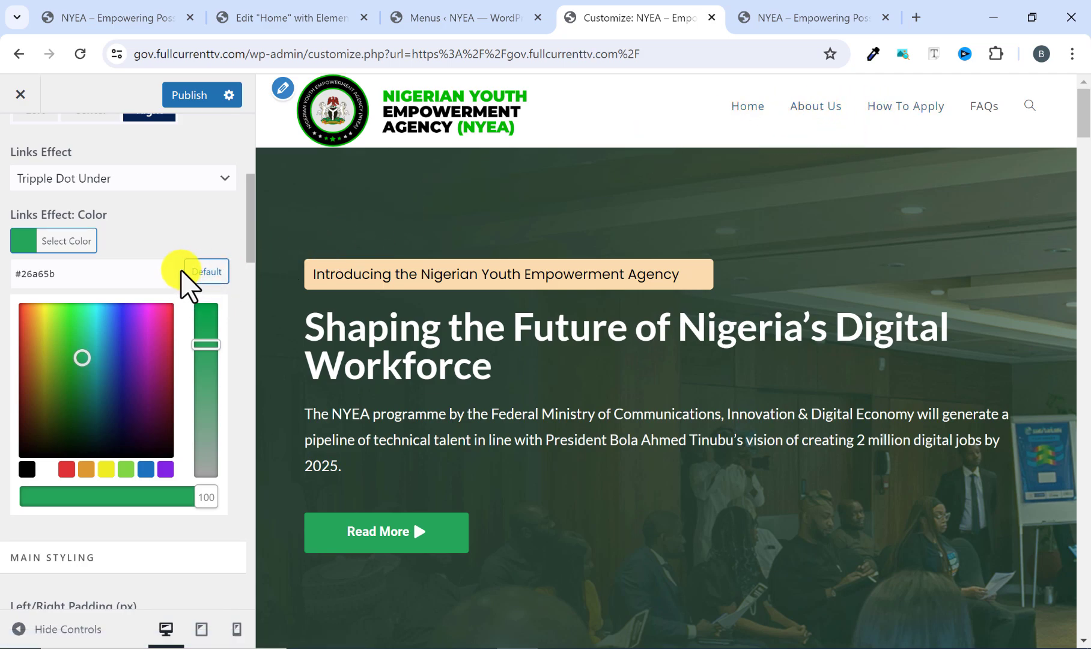
pyautogui.scroll(-3, 99, 541)
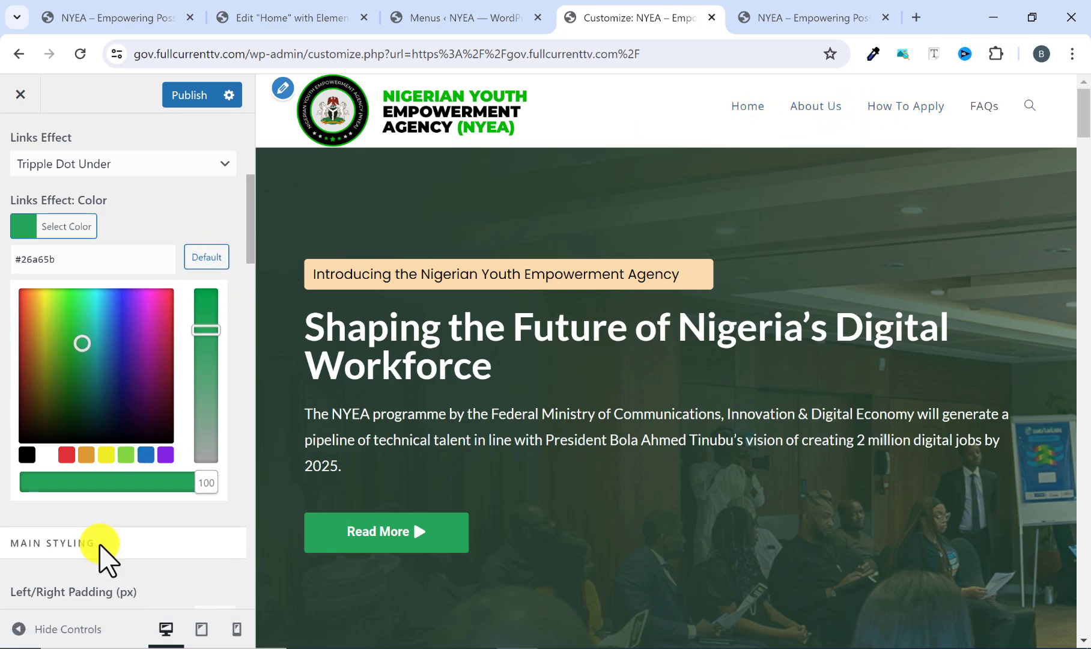
pyautogui.scroll(3, 118, 433)
pyautogui.click(205, 97)
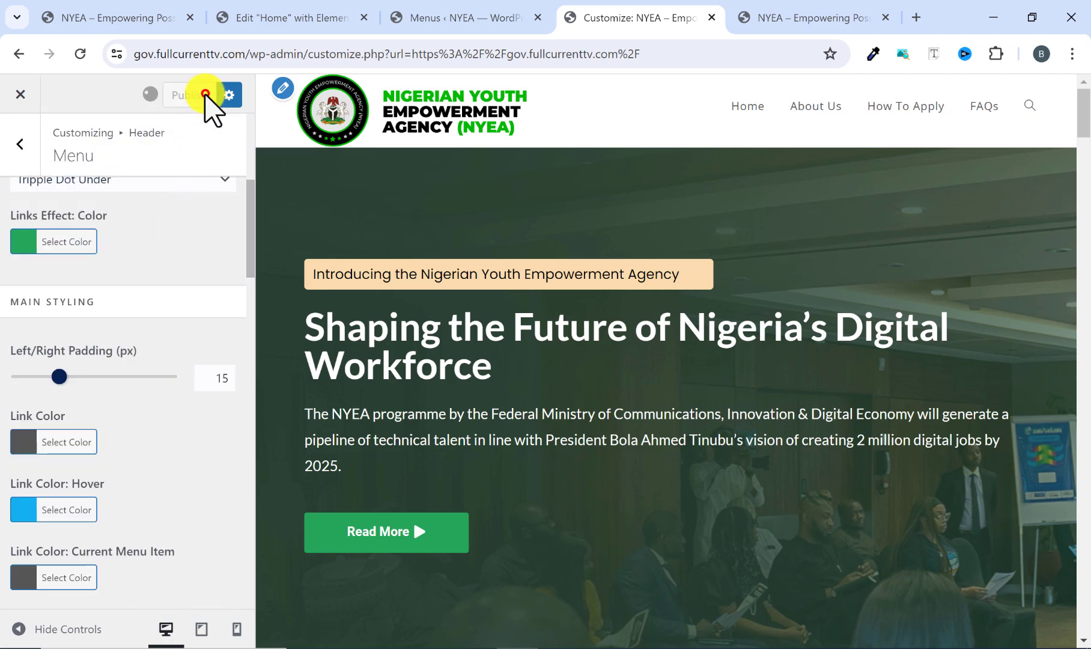
pyautogui.scroll(2, 68, 279)
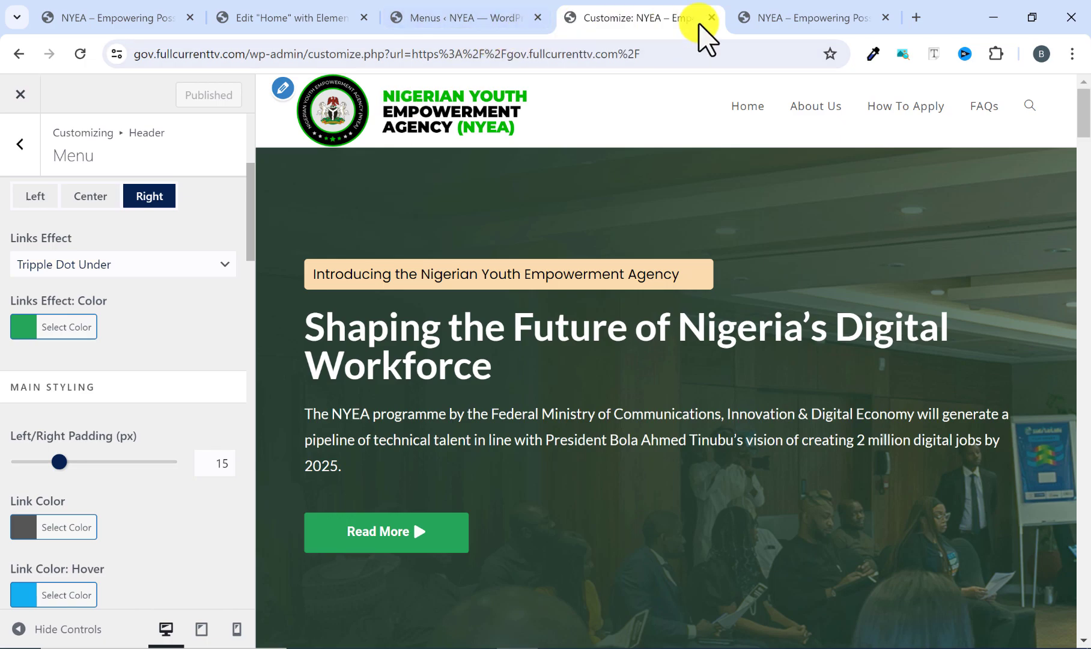
# Check the menu link color on the reference site, set the header menu's Link Color to #26a65b and publish the change.
pyautogui.click(762, 18)
pyautogui.click(632, 22)
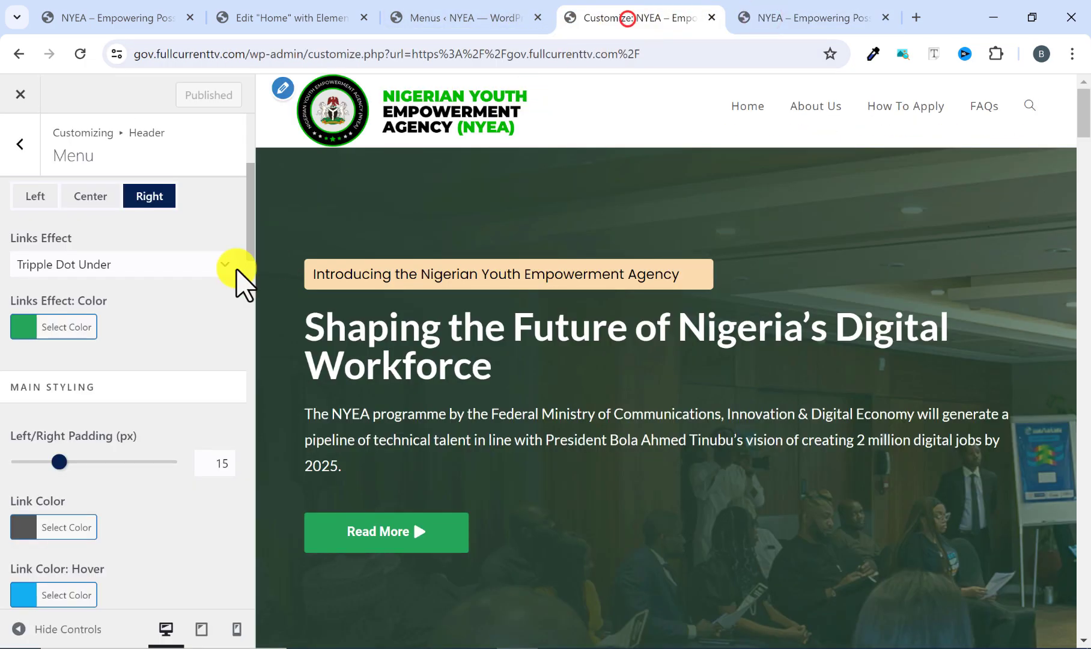
pyautogui.scroll(-3, 114, 369)
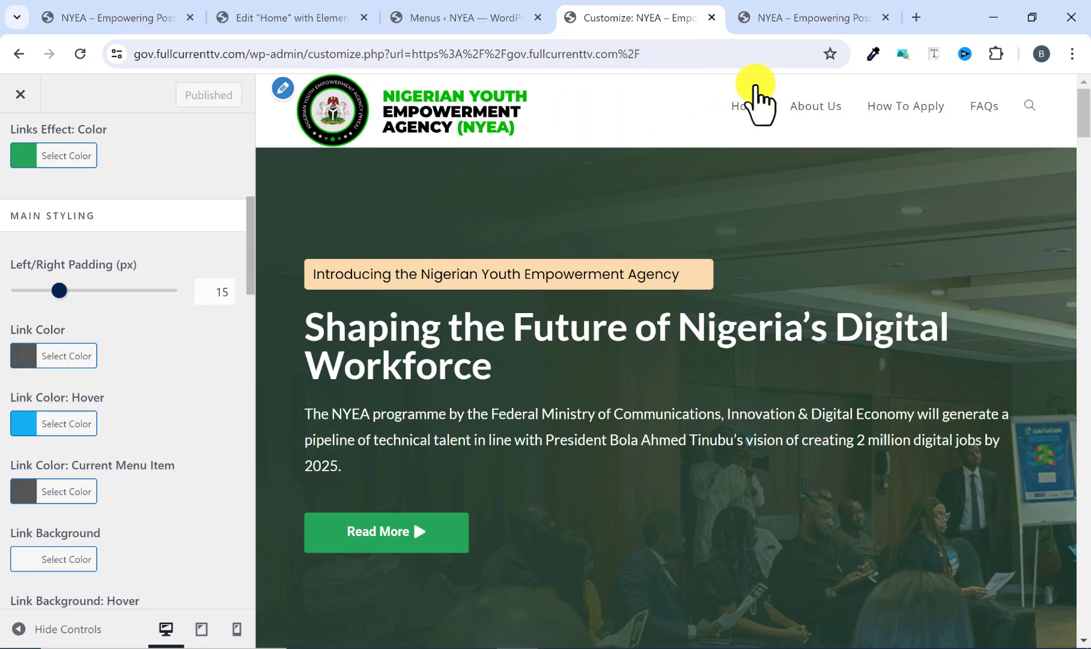
pyautogui.click(792, 18)
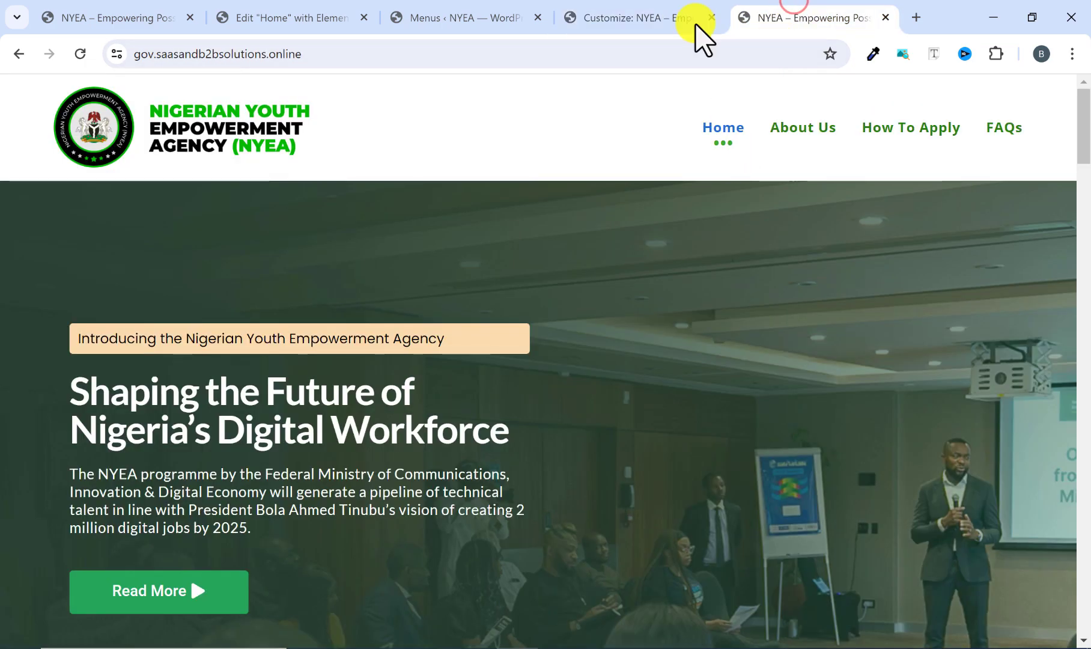
pyautogui.click(666, 18)
pyautogui.click(27, 356)
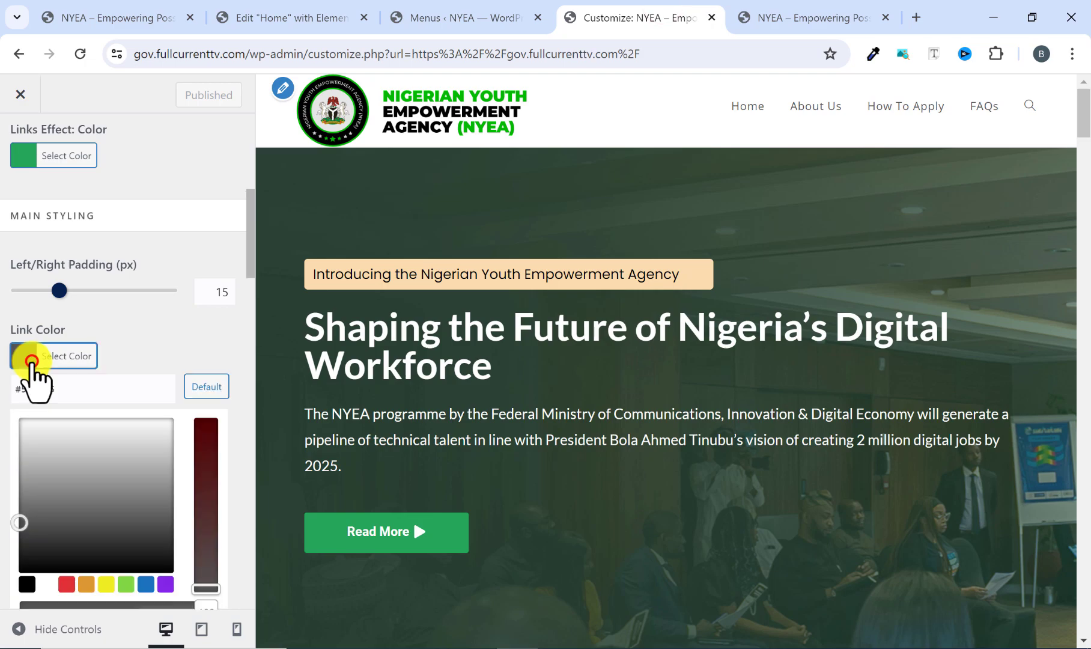
pyautogui.moveTo(53, 387); pyautogui.dragTo(26, 384)
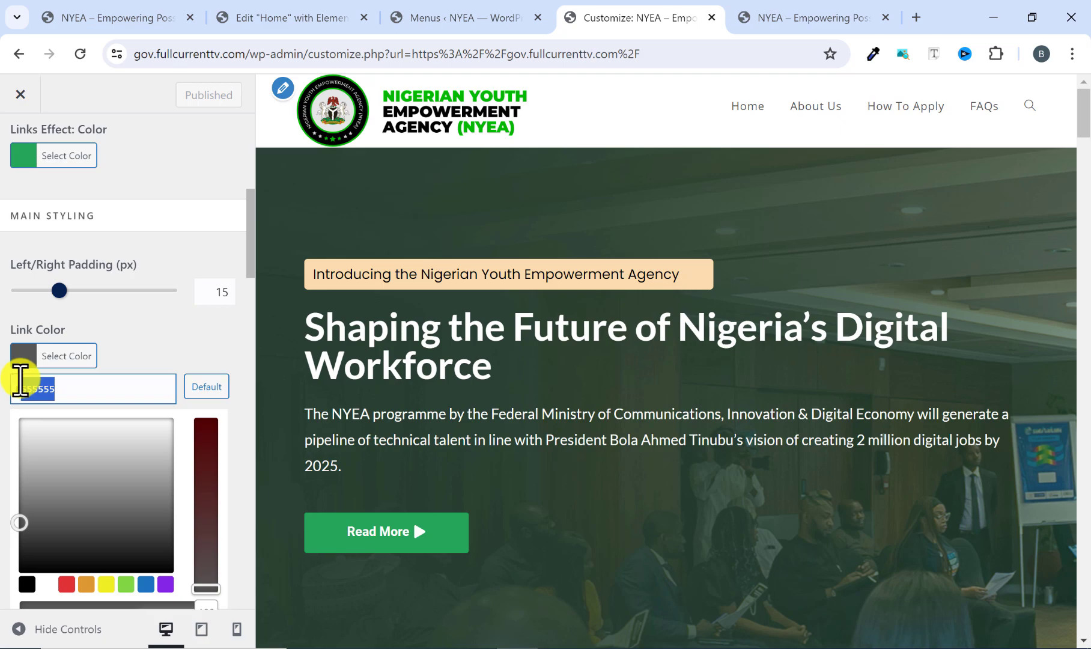
pyautogui.press('BackSpace')
pyautogui.write('5a')
pyautogui.write('6')
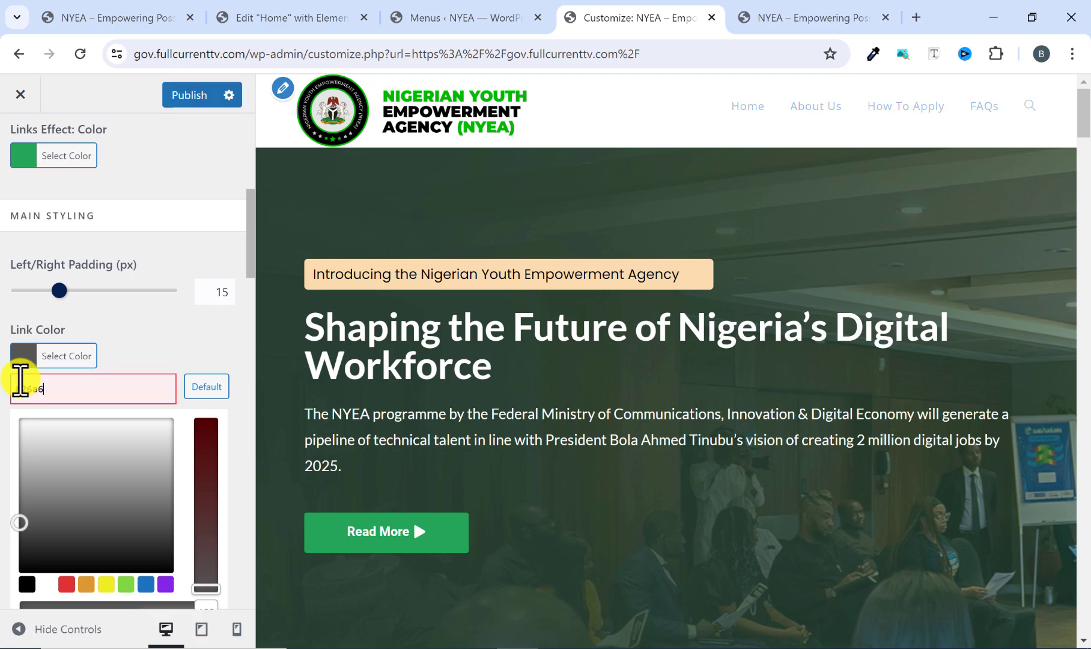
pyautogui.write('5b')
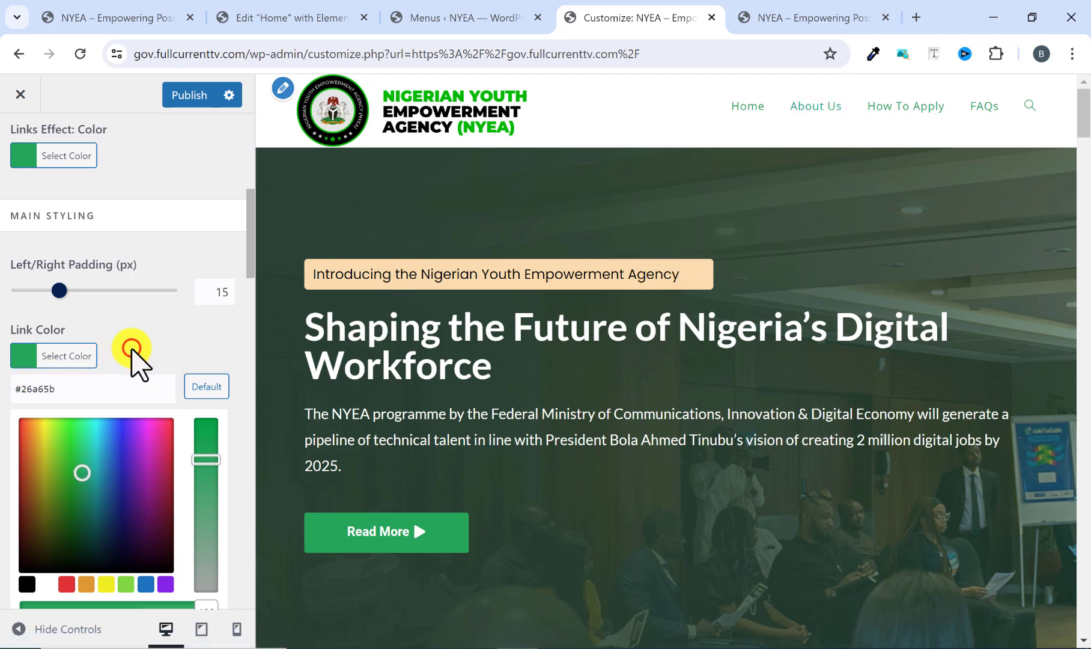
pyautogui.click(190, 96)
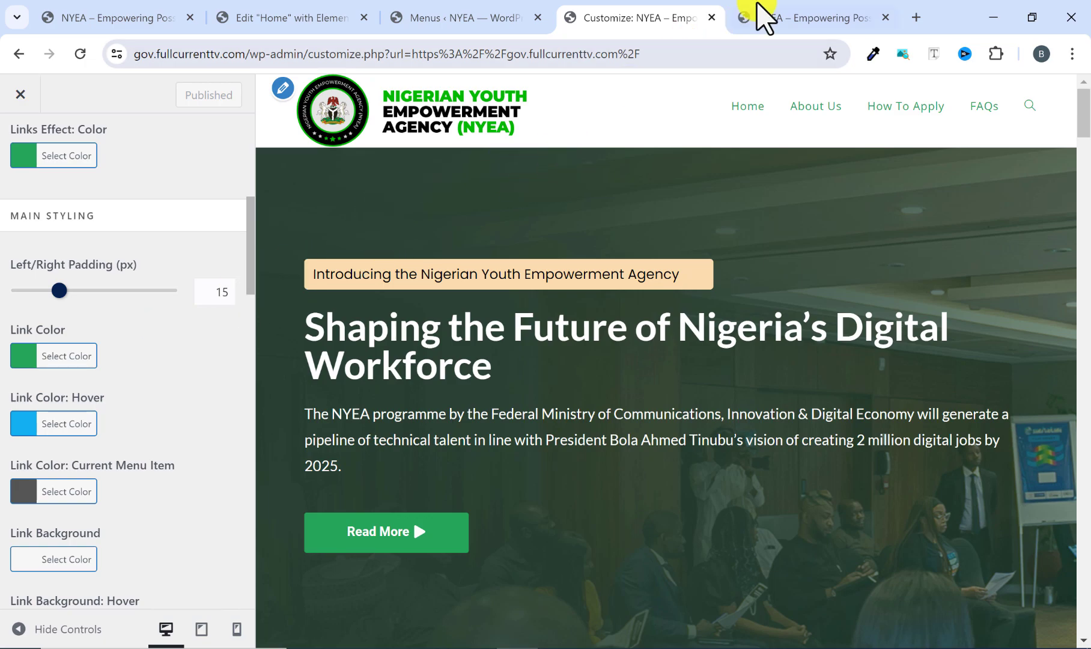
# Check the menu links' hover style on the reference site and look through the sections of its home page.
pyautogui.click(763, 17)
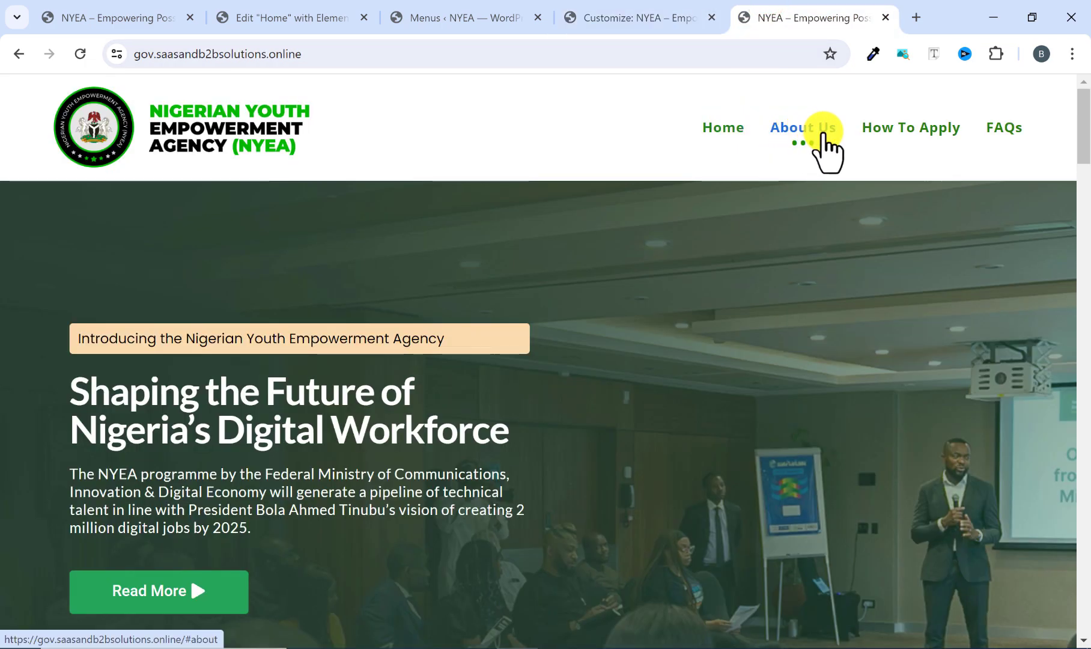
pyautogui.scroll(-5, 491, 378)
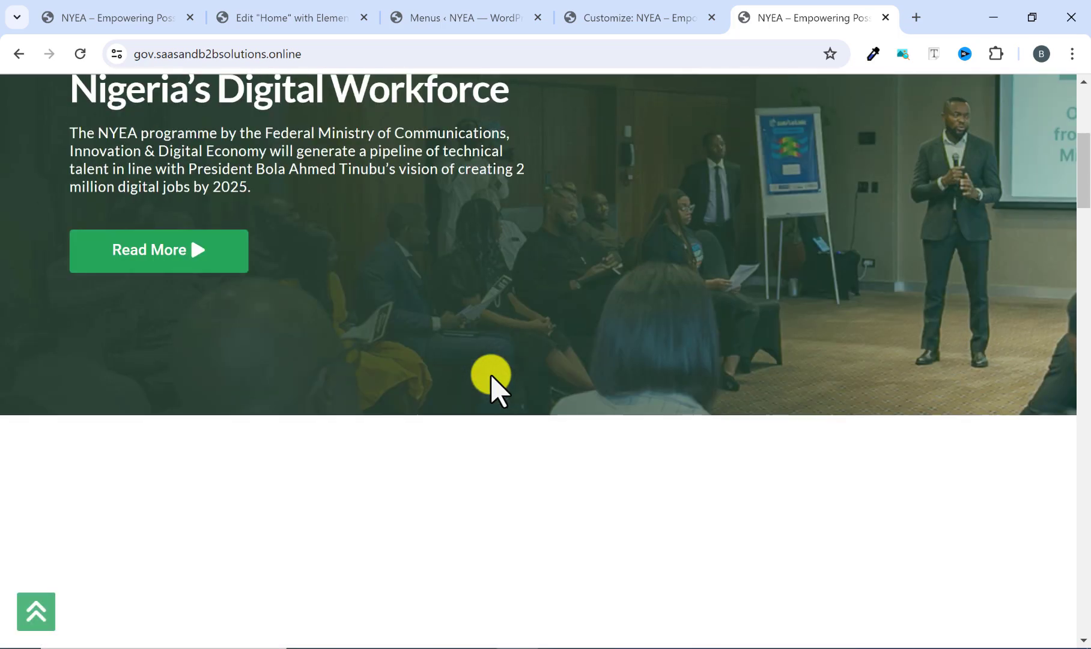
pyautogui.scroll(-6, 489, 381)
pyautogui.scroll(11, 490, 384)
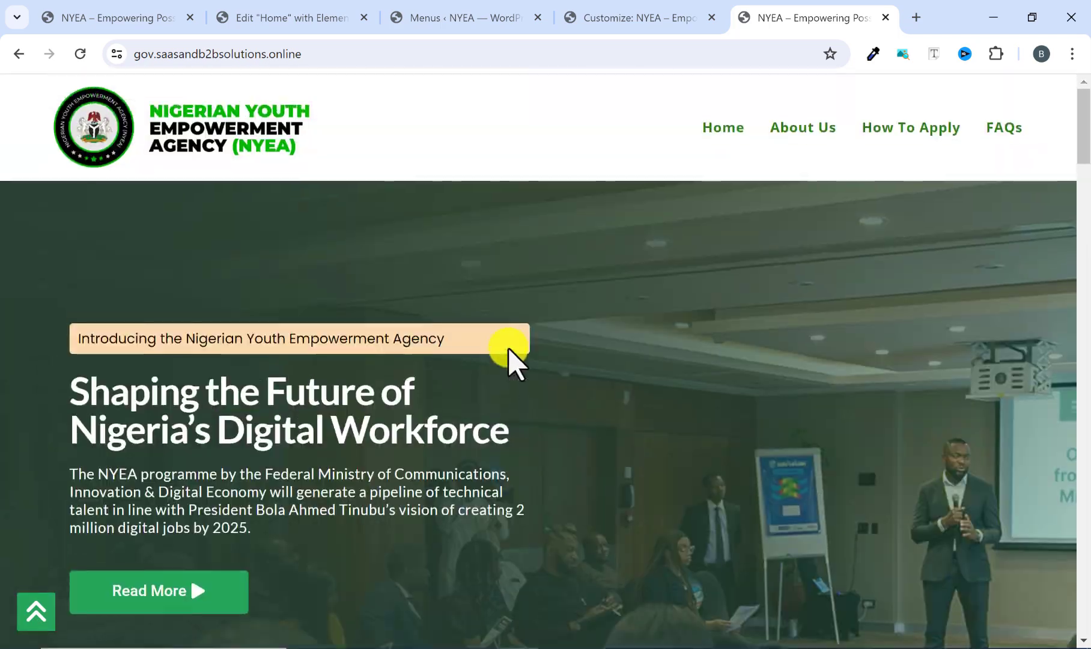
pyautogui.scroll(-20, 730, 511)
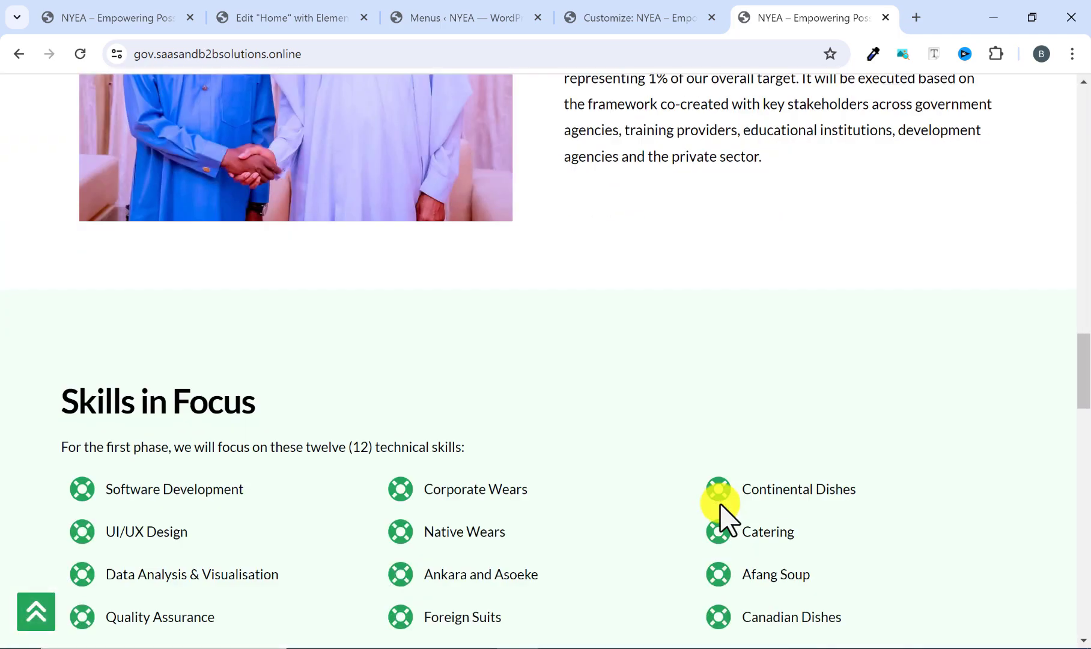
pyautogui.scroll(6, 718, 498)
pyautogui.click(621, 16)
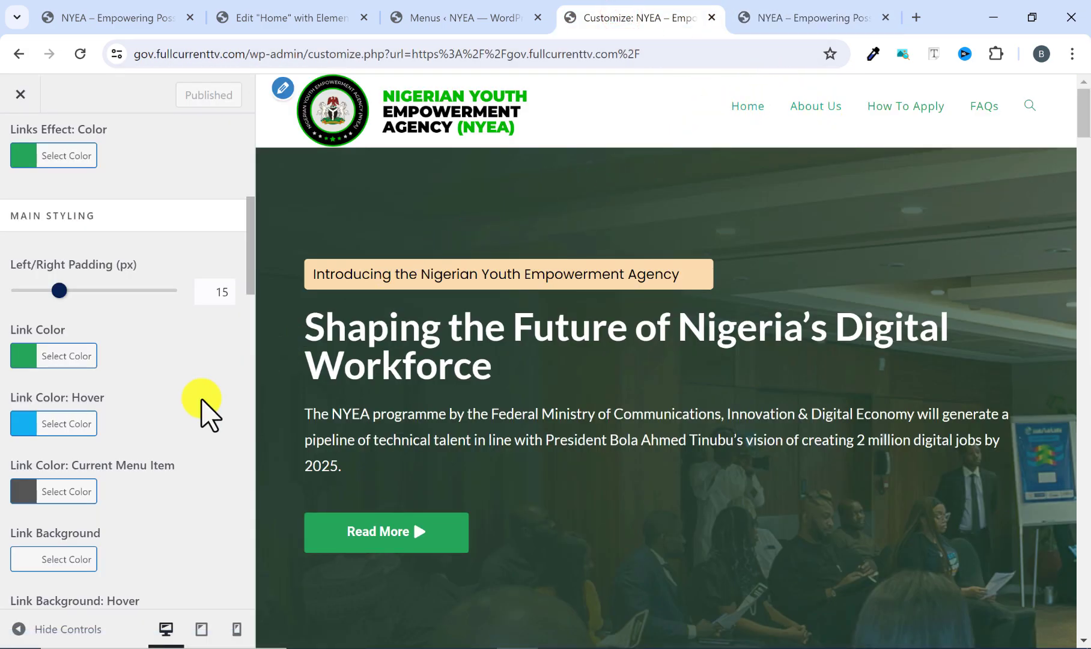
# Look through the header Menu styling options, test the link hover effect in the preview and compare it with the reference menu.
pyautogui.scroll(-4, 117, 462)
pyautogui.scroll(3, 84, 475)
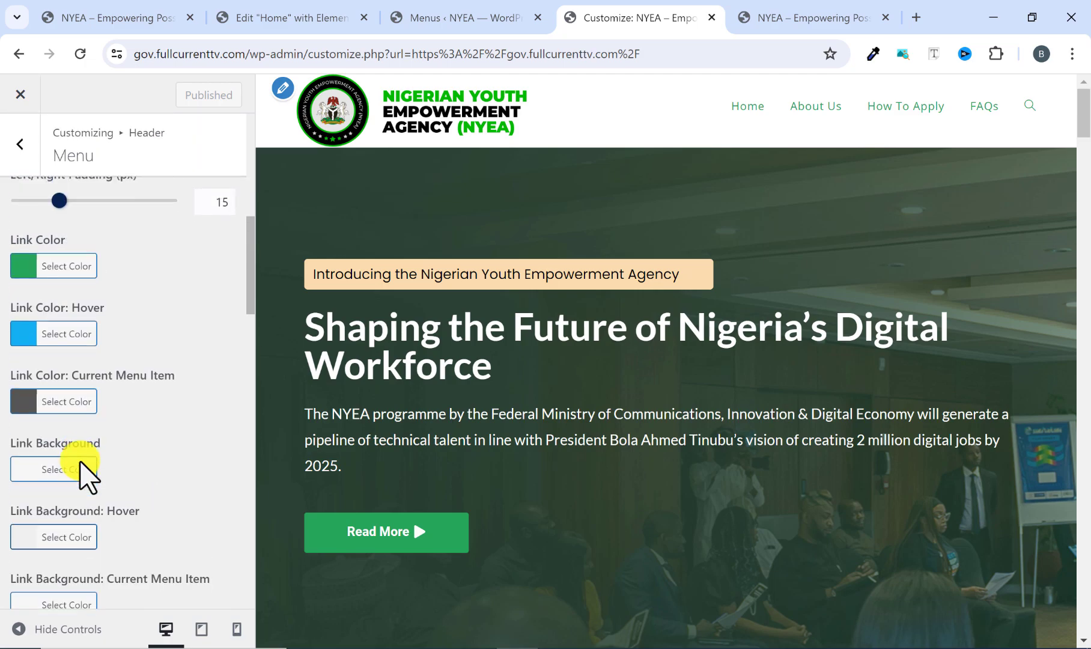
pyautogui.scroll(1, 84, 474)
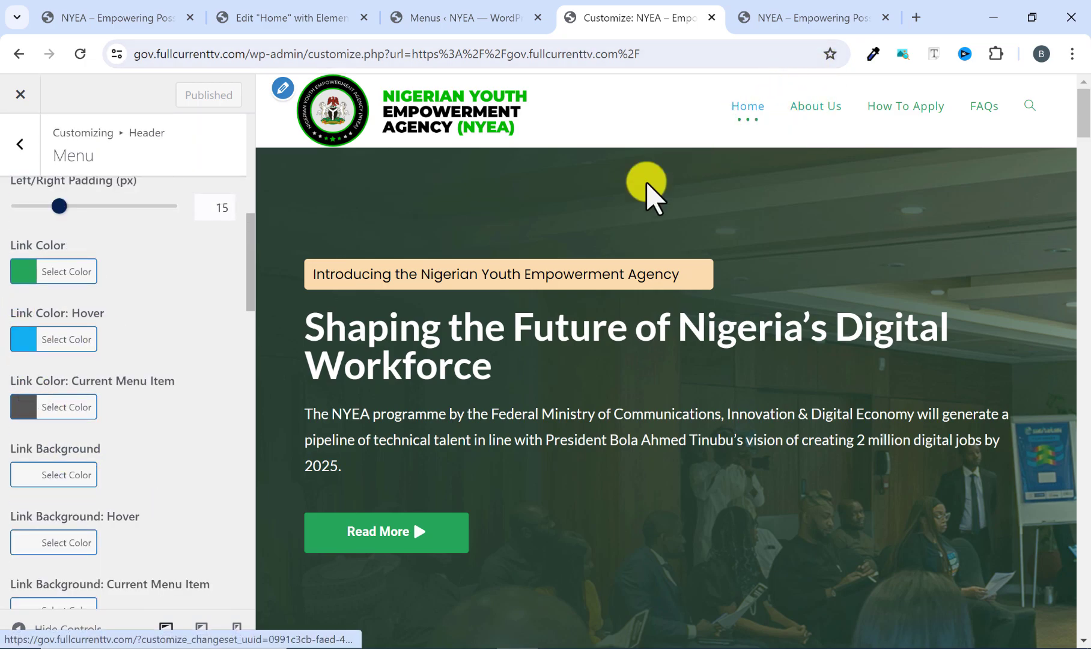
pyautogui.scroll(-2, 37, 419)
pyautogui.scroll(4, 48, 442)
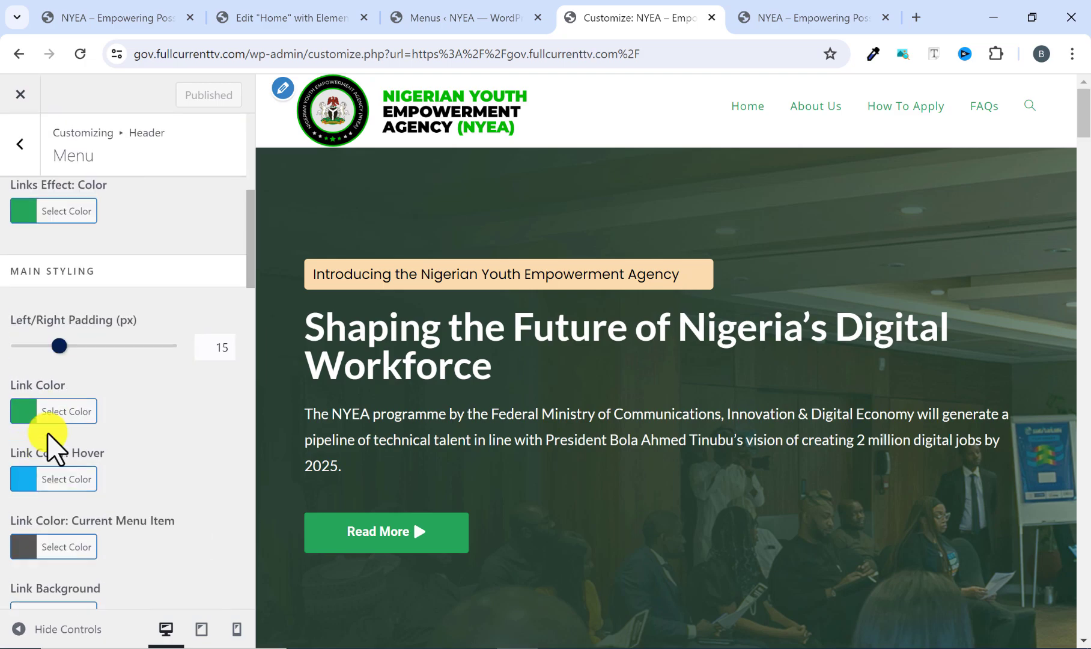
pyautogui.scroll(6, 48, 434)
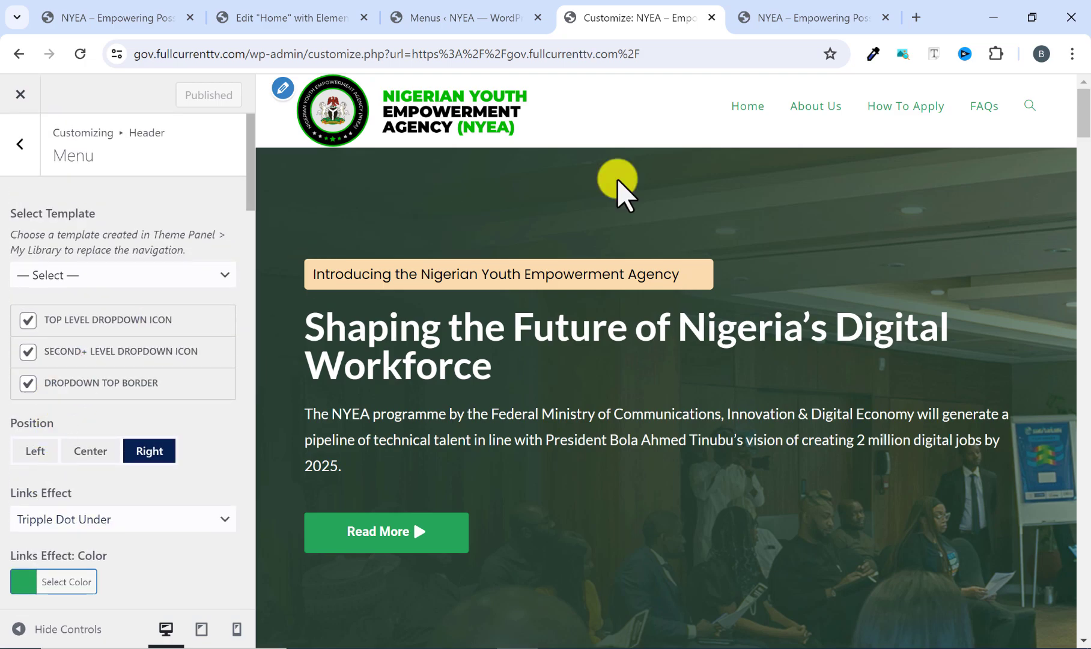
pyautogui.click(804, 23)
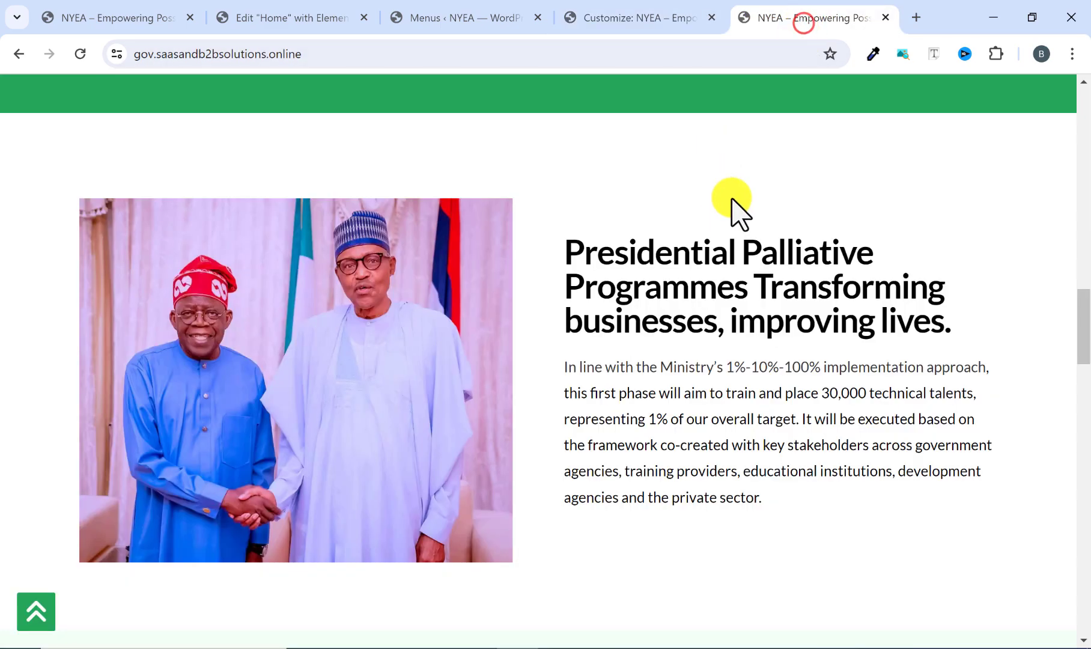
pyautogui.scroll(5, 731, 208)
pyautogui.scroll(10, 727, 259)
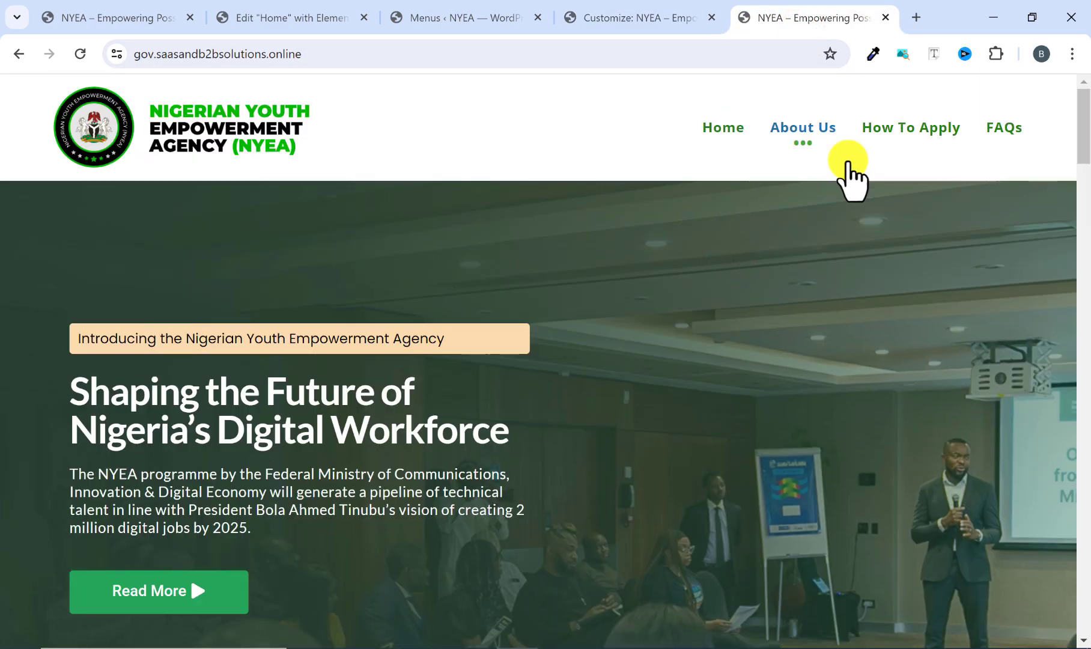
pyautogui.click(634, 23)
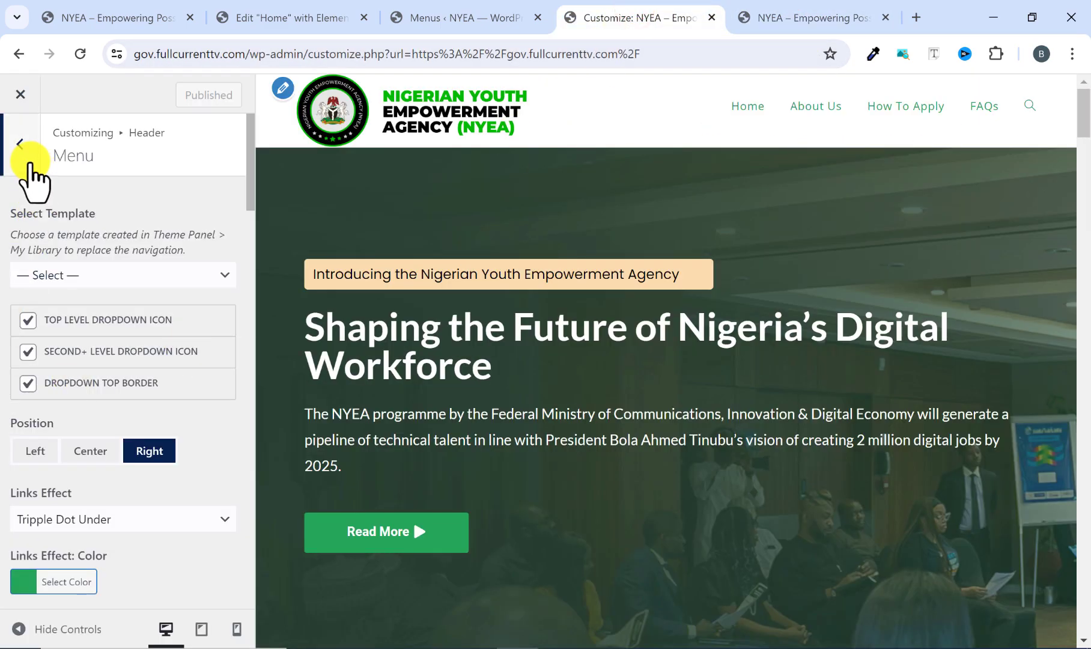
# Set the font family in the Main Menu typography settings to Poppins.
pyautogui.click(20, 145)
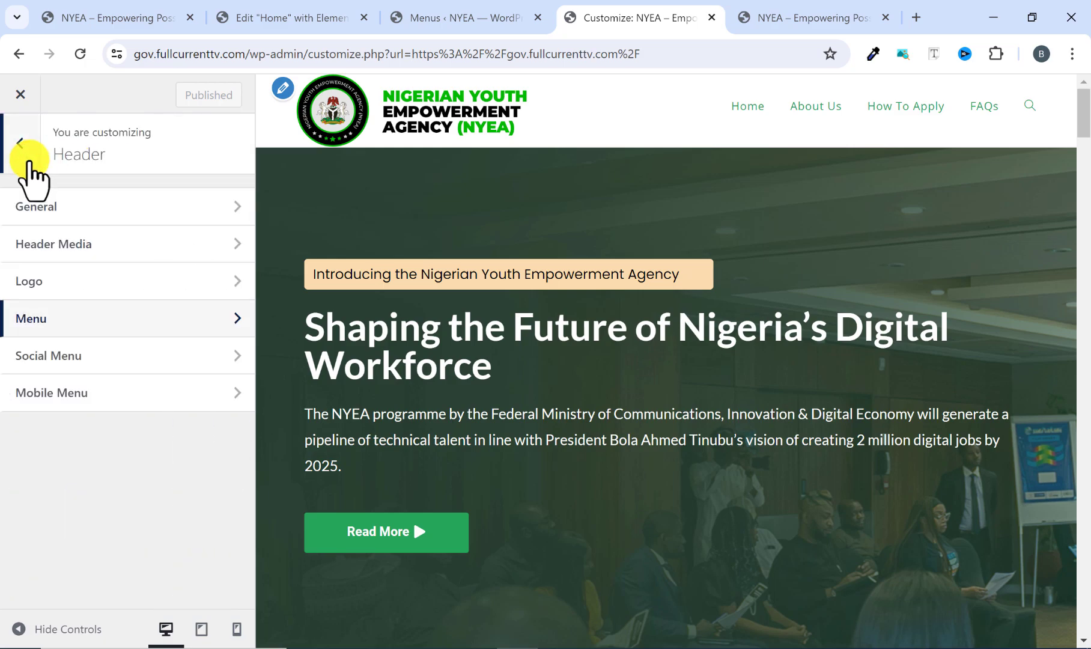
pyautogui.click(28, 160)
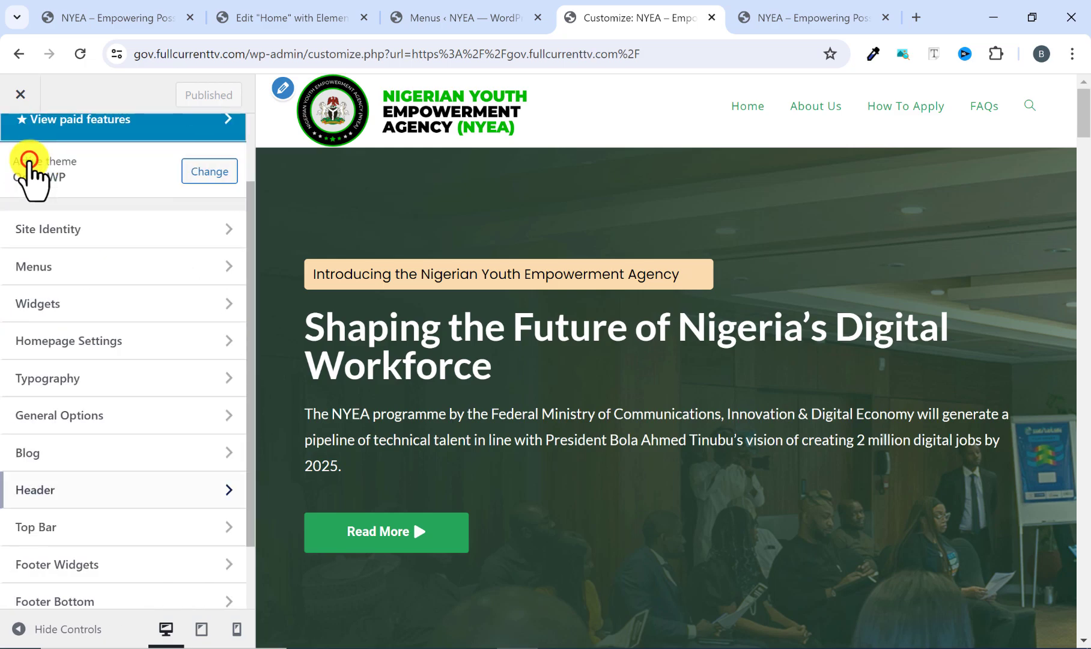
pyautogui.click(44, 378)
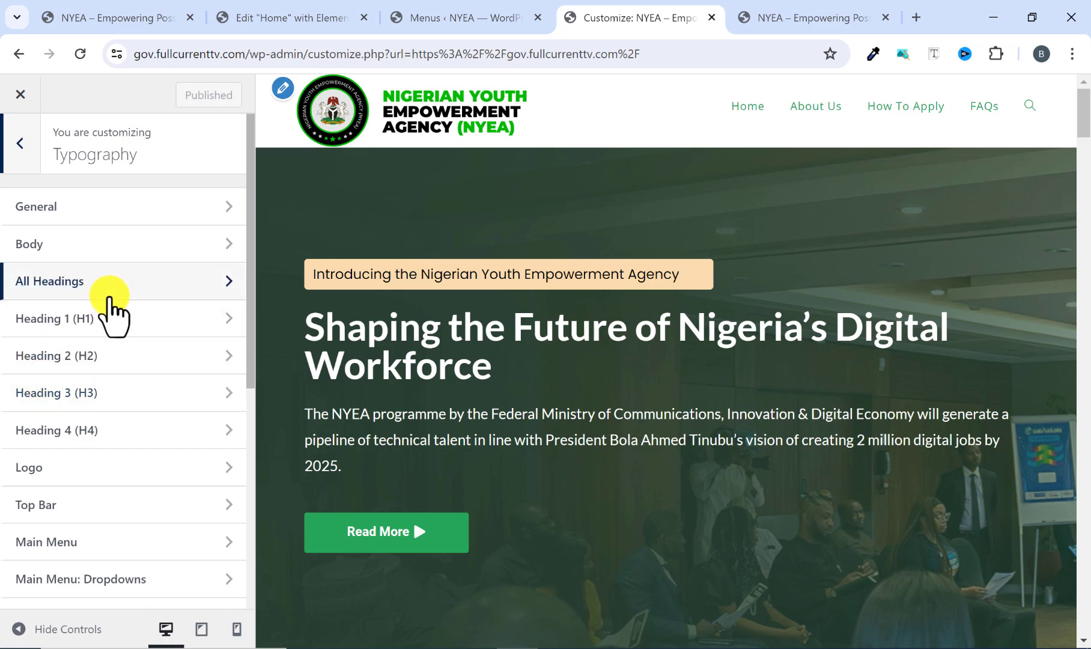
pyautogui.scroll(-2, 108, 298)
pyautogui.scroll(-3, 111, 310)
pyautogui.scroll(-2, 111, 309)
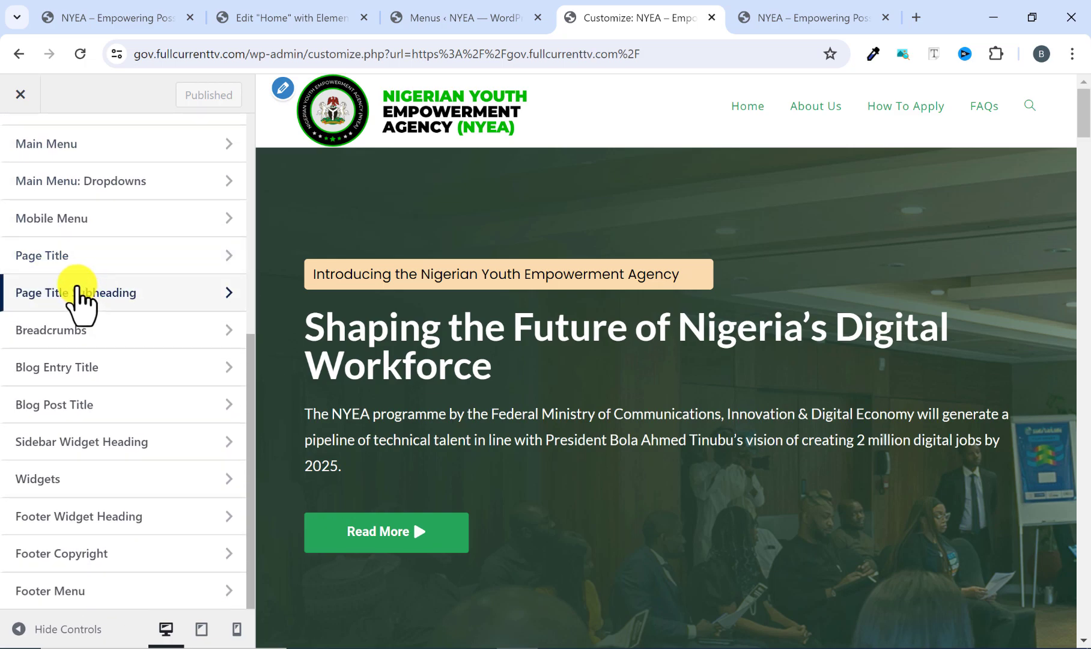
pyautogui.scroll(2, 67, 267)
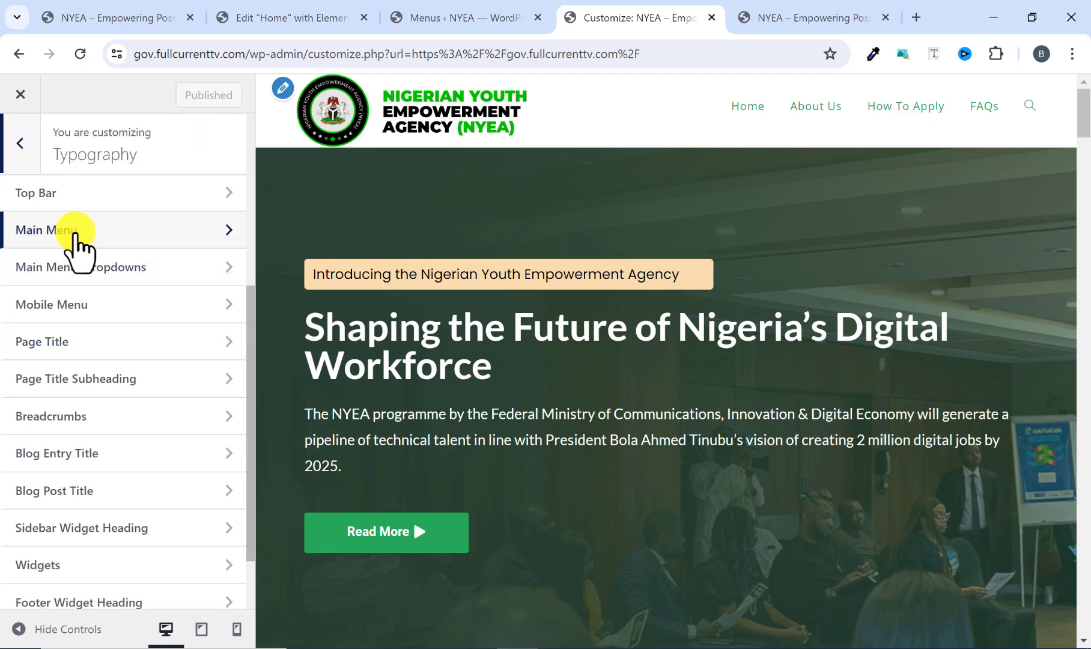
pyautogui.click(73, 230)
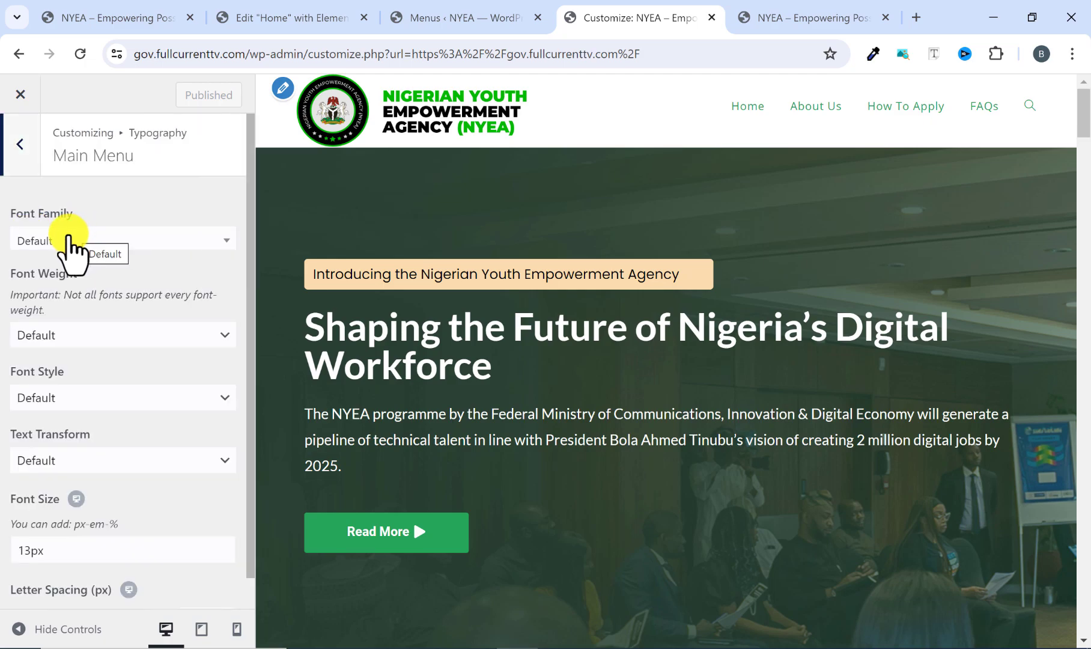
pyautogui.click(67, 239)
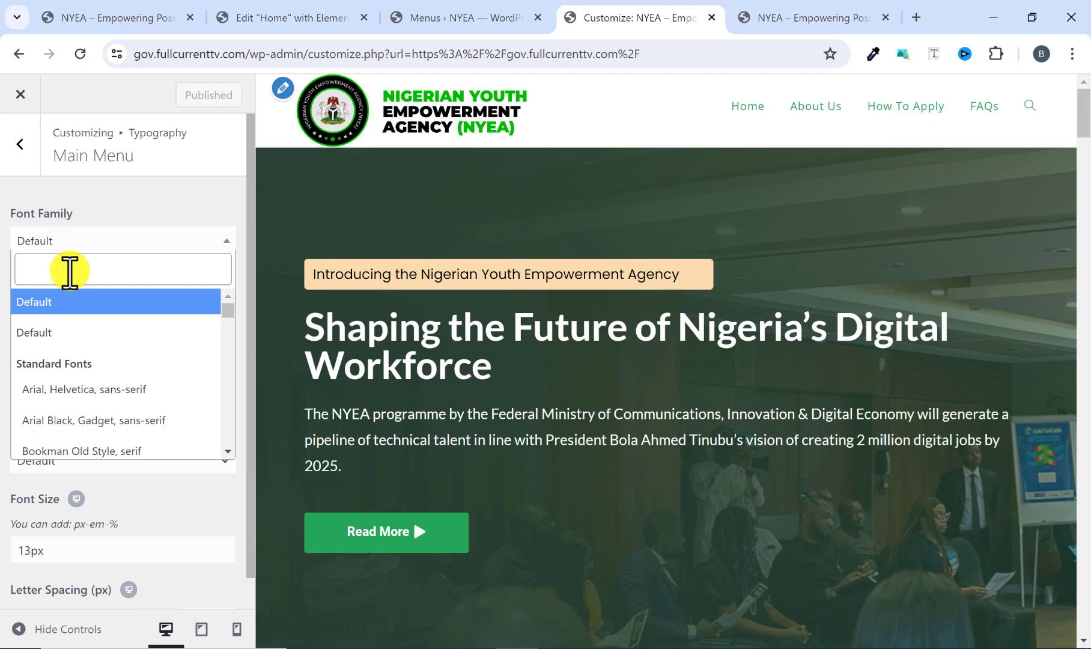
pyautogui.write('popp')
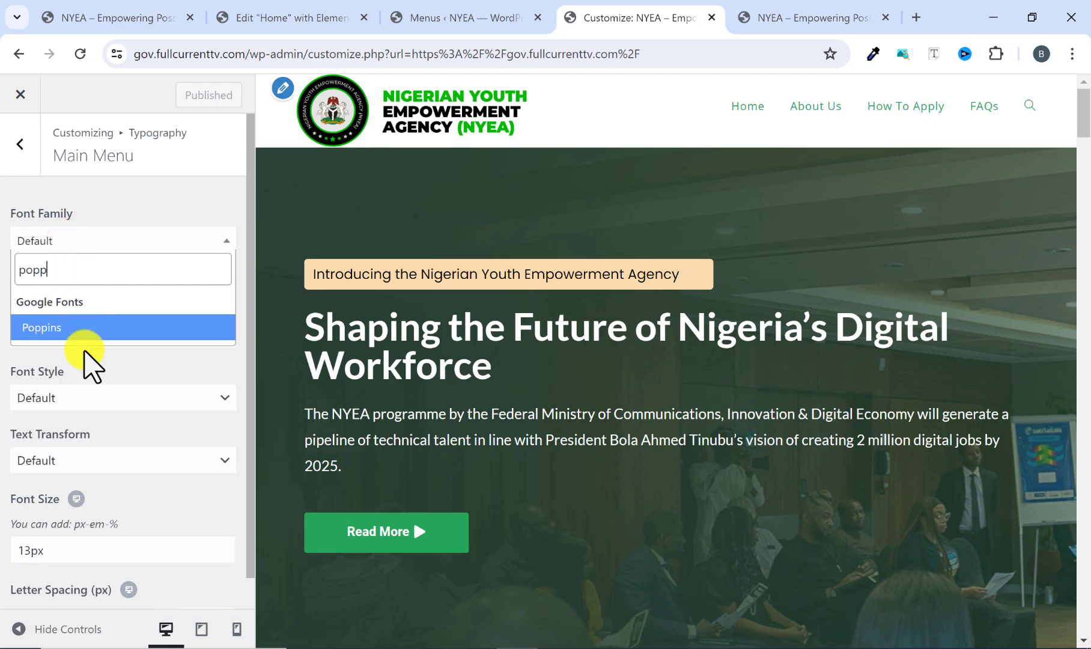
pyautogui.click(88, 328)
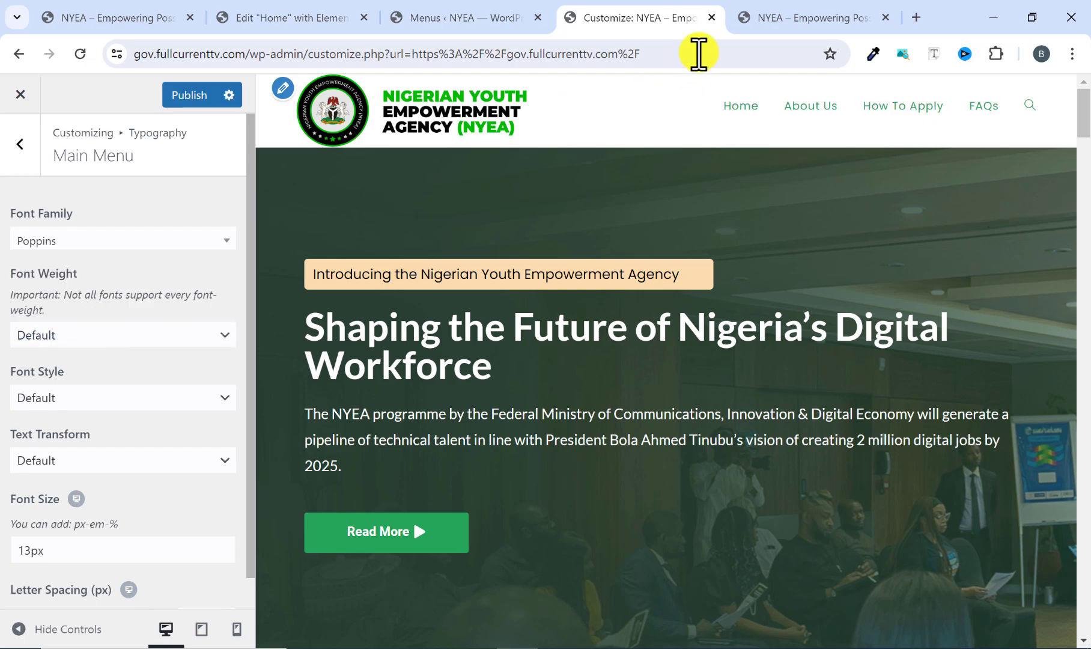
# Check the reference site's menu and try the Uppercase text transform on the main menu before restoring it to Default.
pyautogui.click(786, 21)
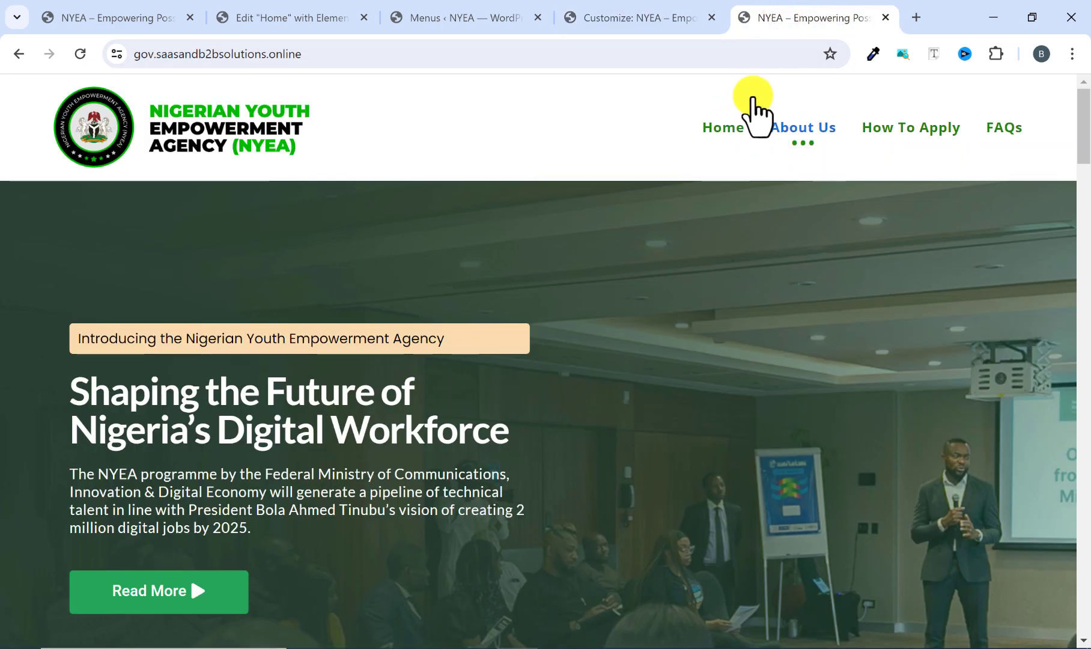
pyautogui.click(640, 17)
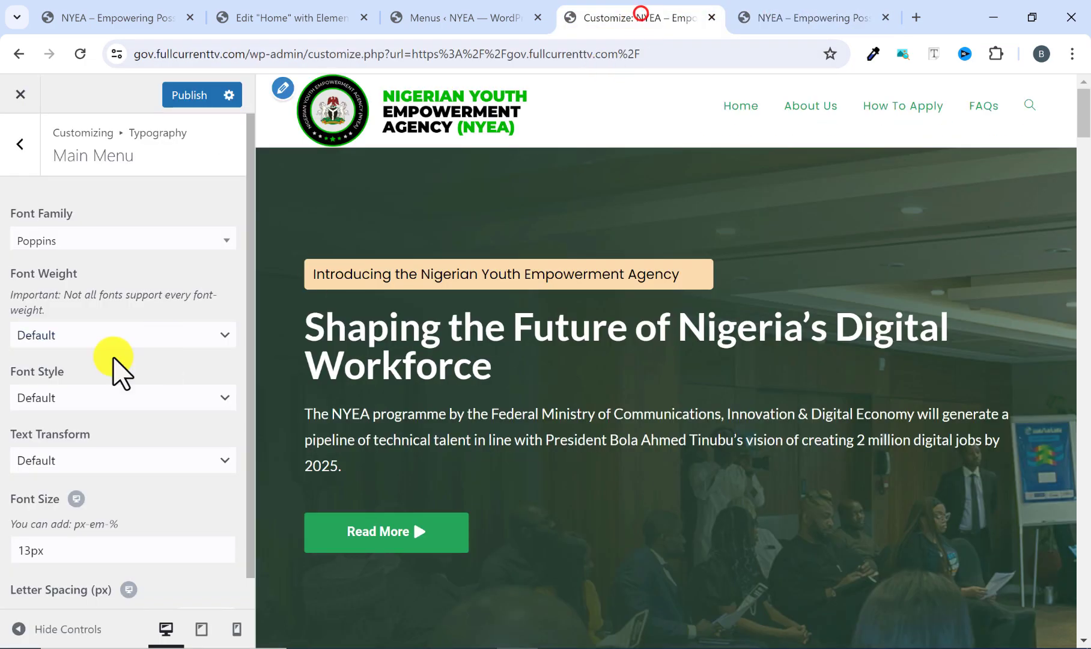
pyautogui.click(51, 393)
pyautogui.click(52, 397)
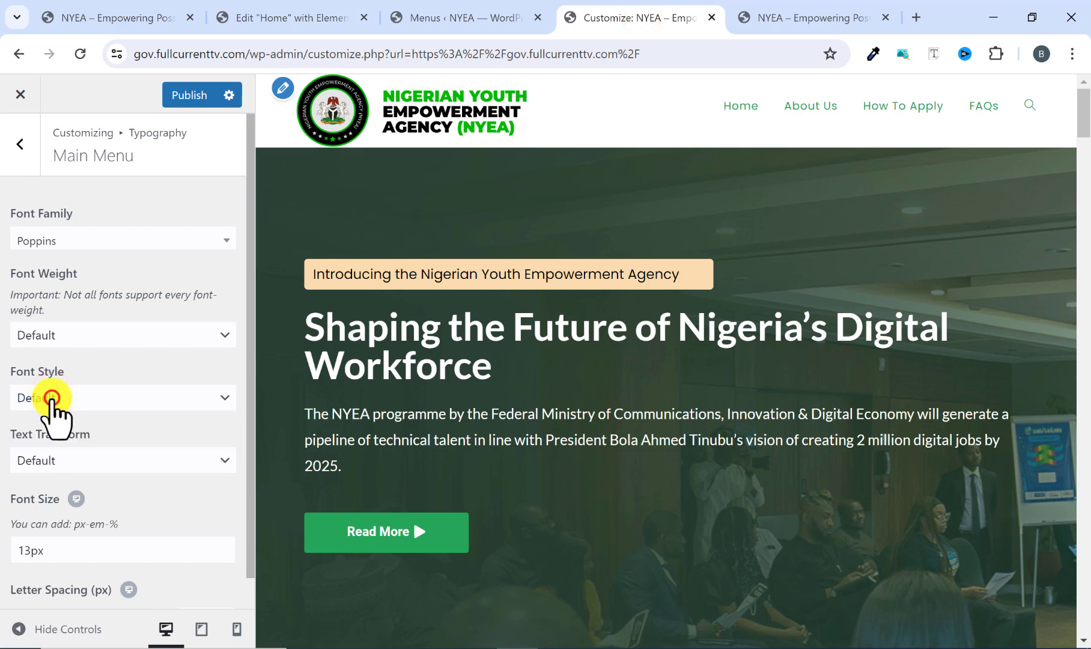
pyautogui.scroll(-1, 60, 459)
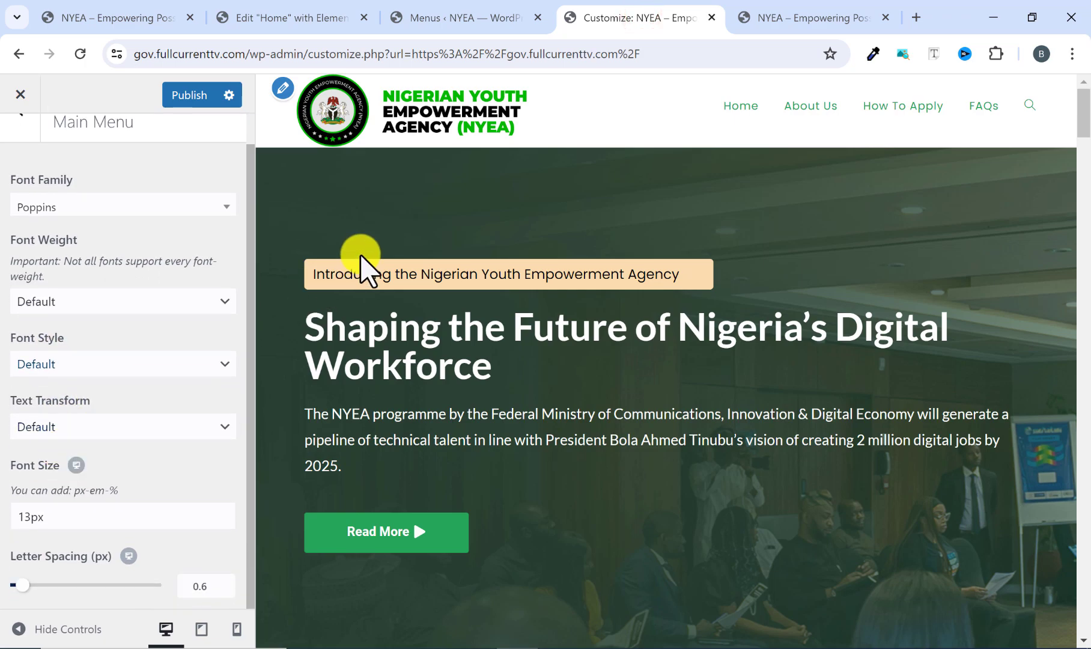
pyautogui.click(77, 424)
pyautogui.click(51, 494)
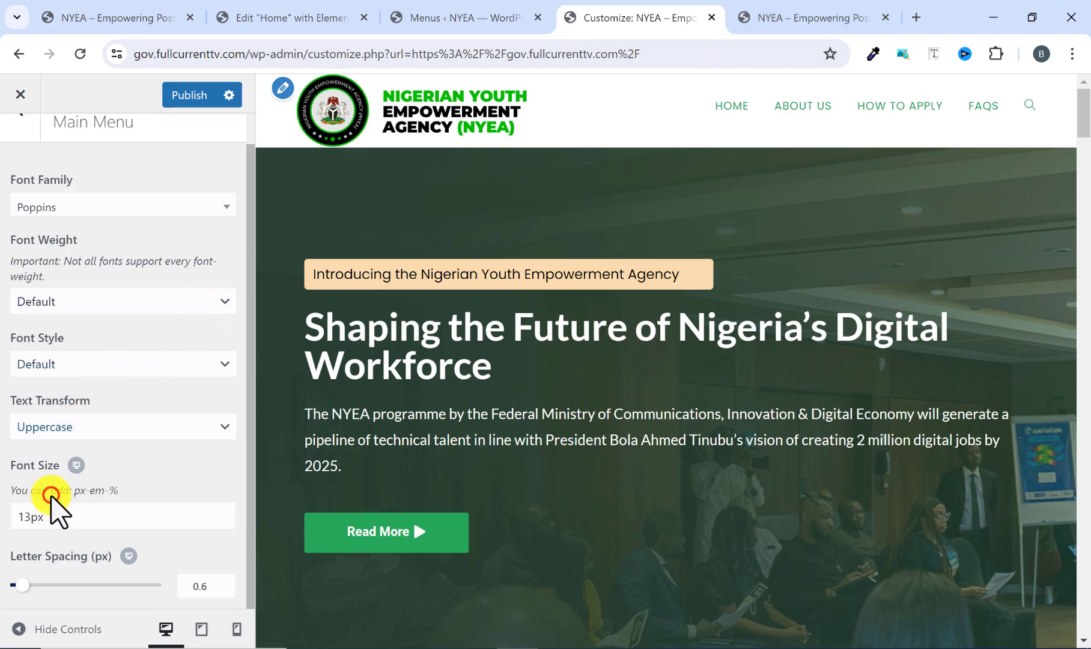
pyautogui.click(84, 425)
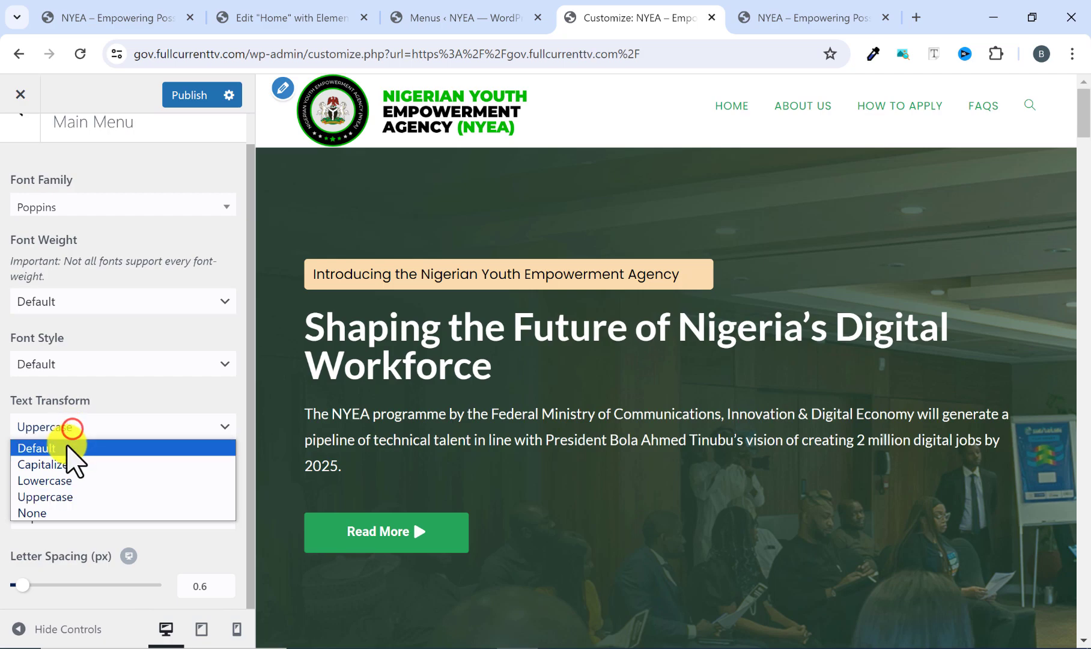
pyautogui.click(67, 445)
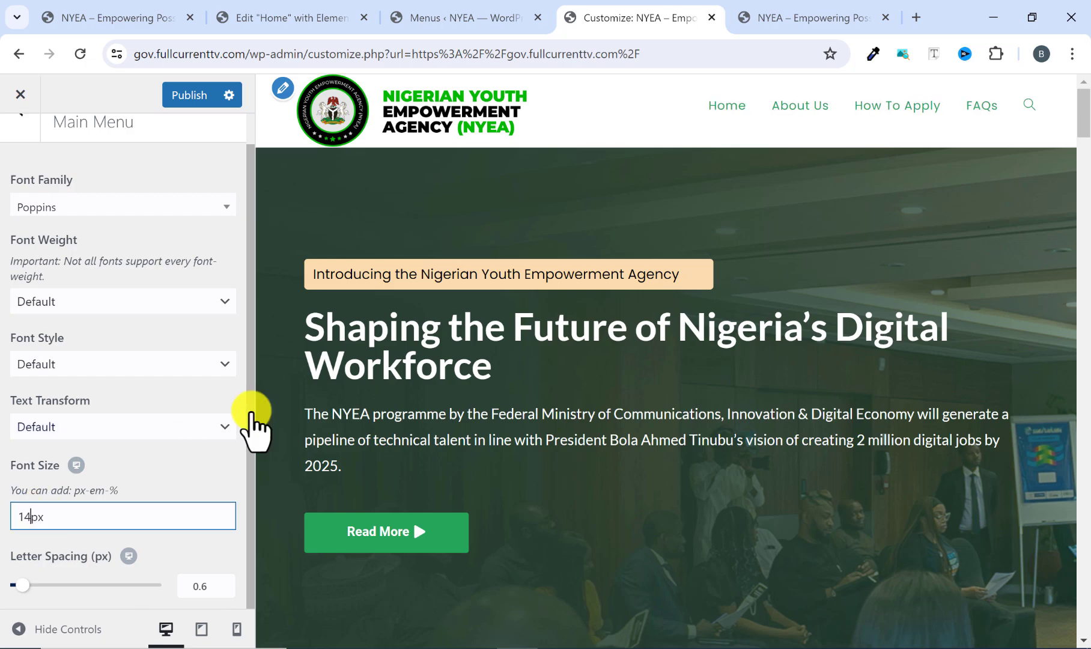
# Compare the menu text size with the reference site and set the main menu's font size to 15px.
pyautogui.click(765, 18)
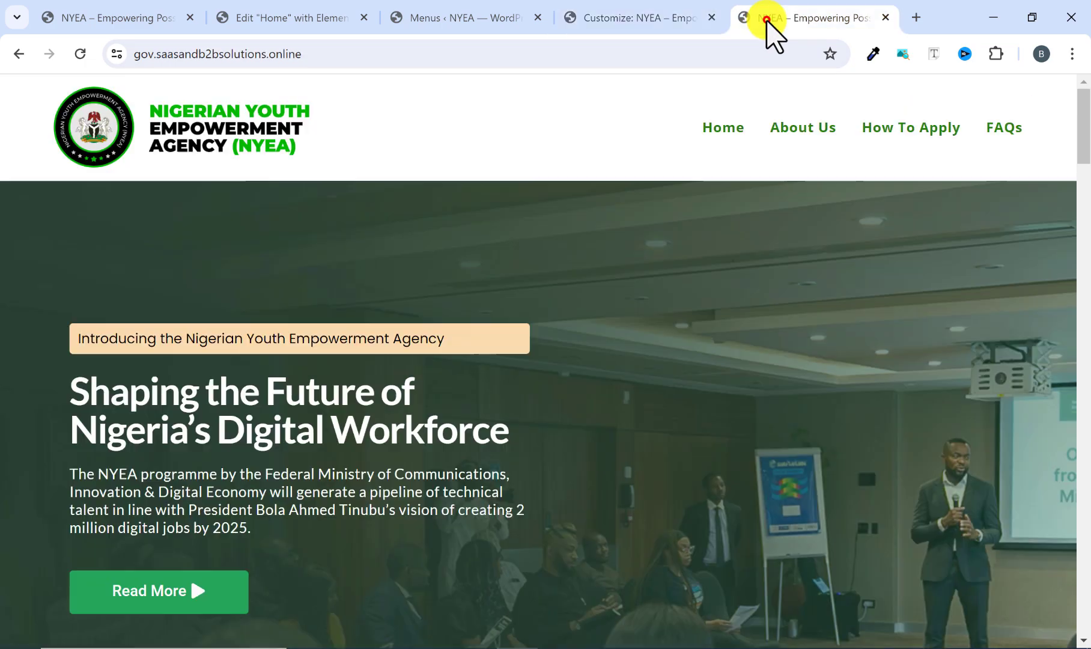
pyautogui.click(653, 18)
pyautogui.click(33, 516)
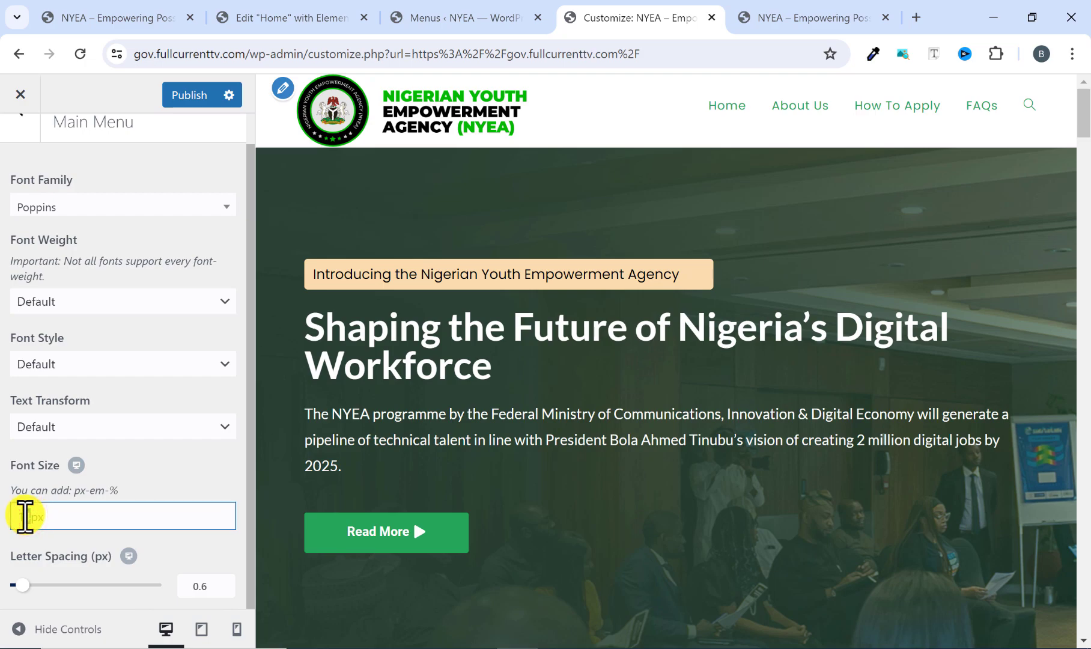
pyautogui.write('5')
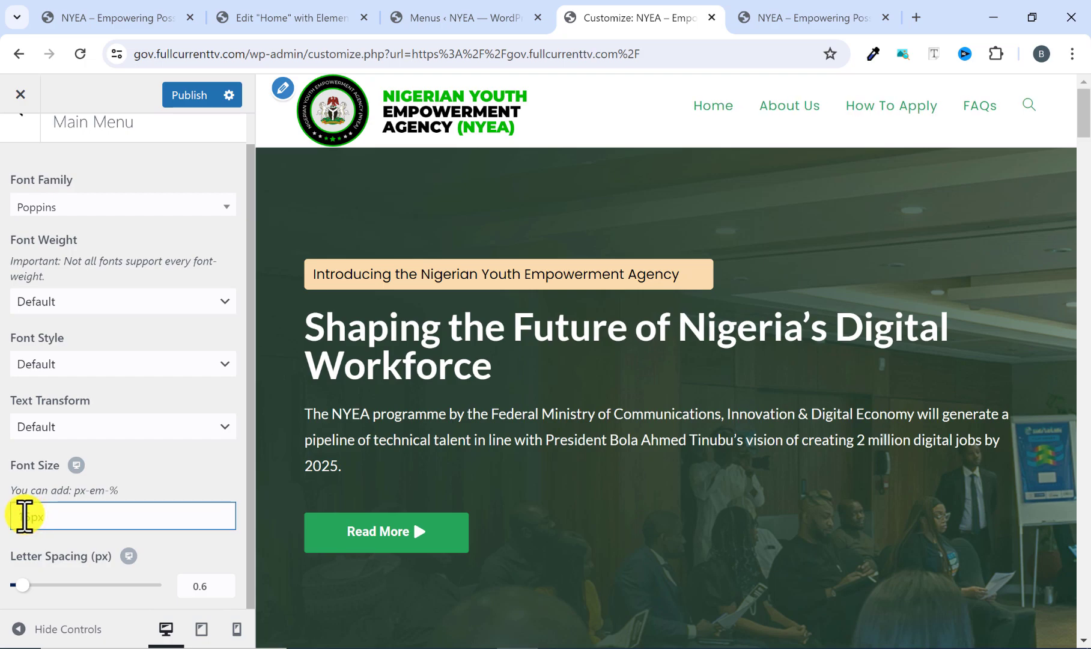
# Set the main menu's font weight to Semibold: 600, compare it with the reference site's menu and publish the change.
pyautogui.scroll(1, 102, 499)
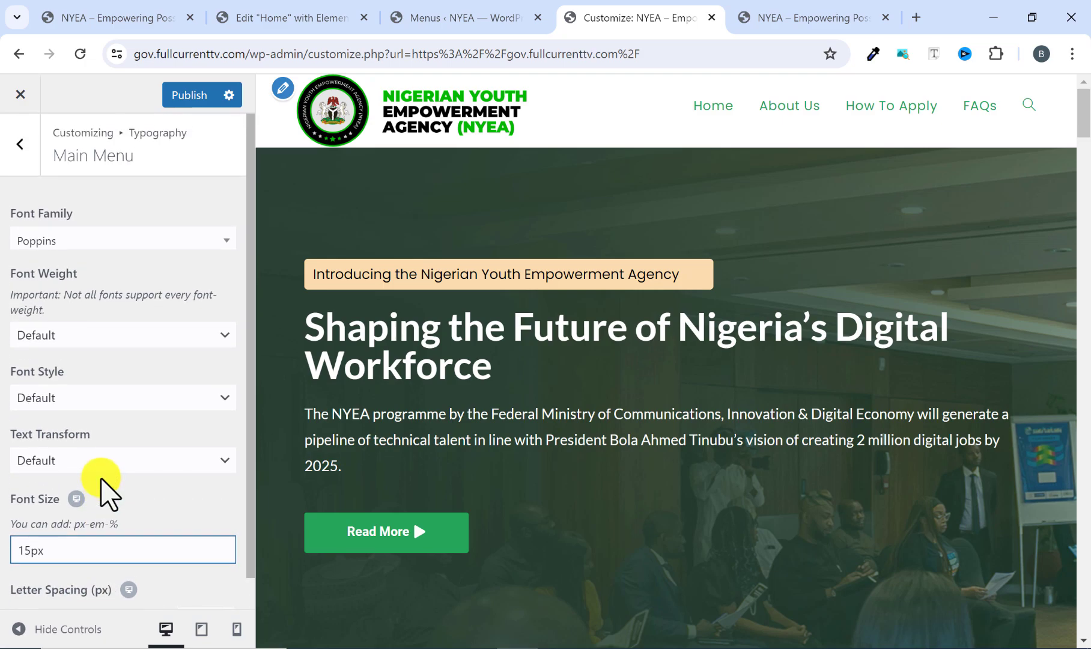
pyautogui.click(88, 334)
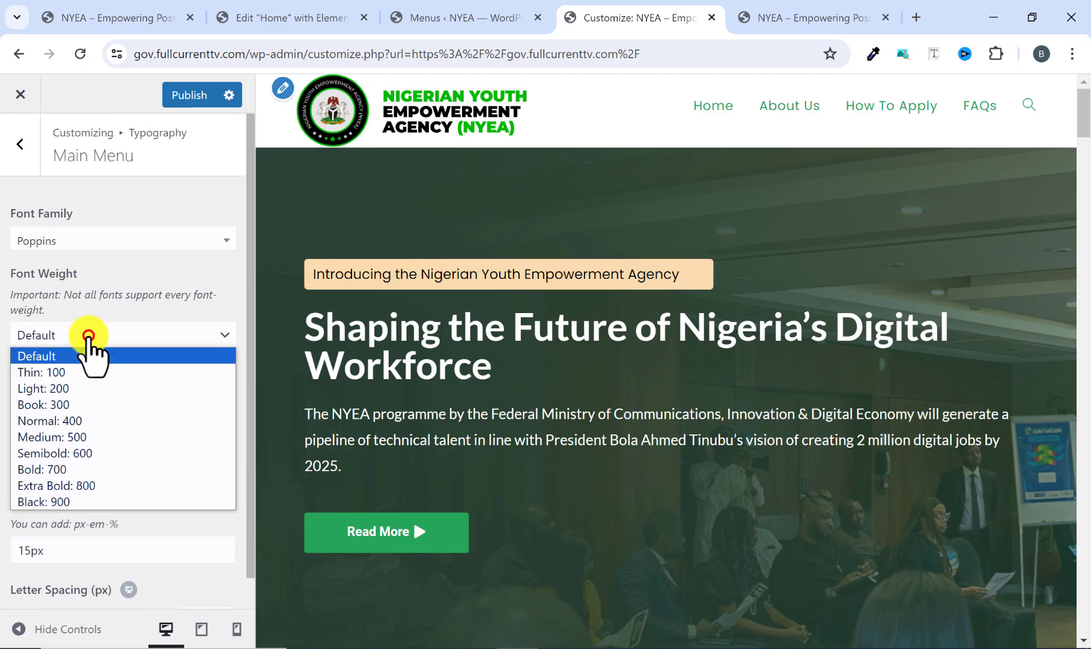
pyautogui.click(65, 452)
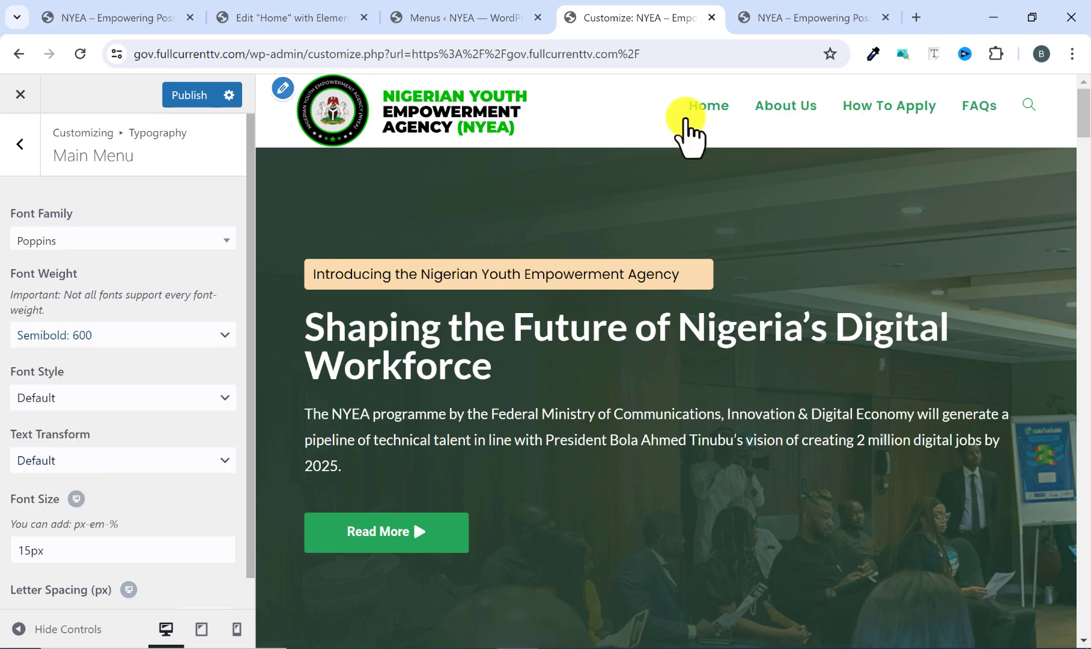
pyautogui.click(790, 17)
pyautogui.click(670, 17)
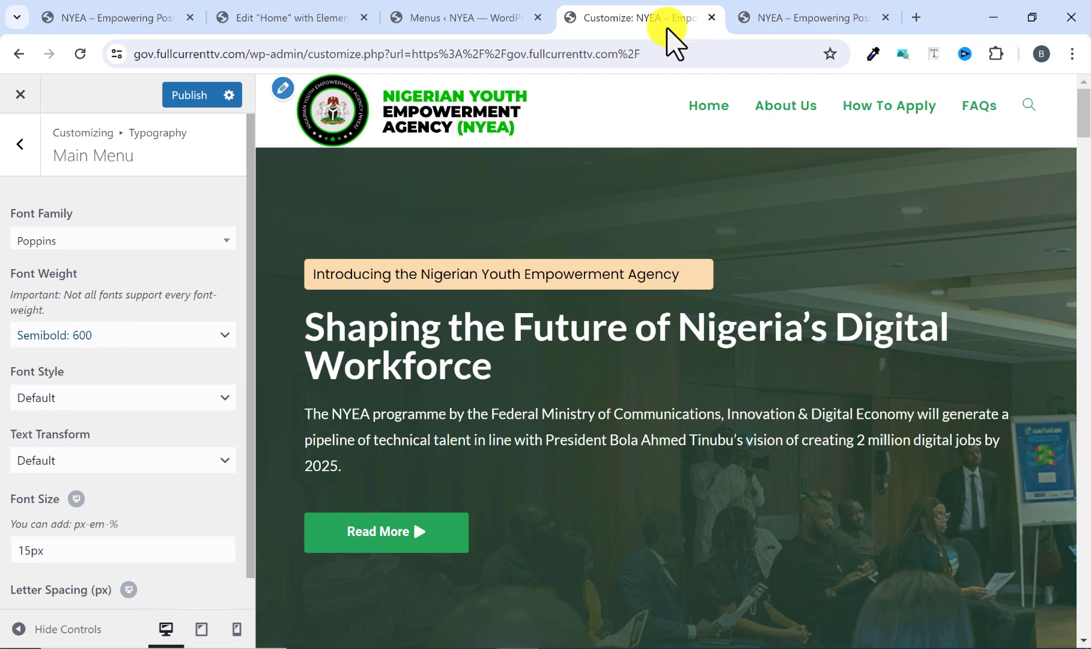
pyautogui.click(767, 6)
pyautogui.click(658, 9)
pyautogui.scroll(-1, 111, 293)
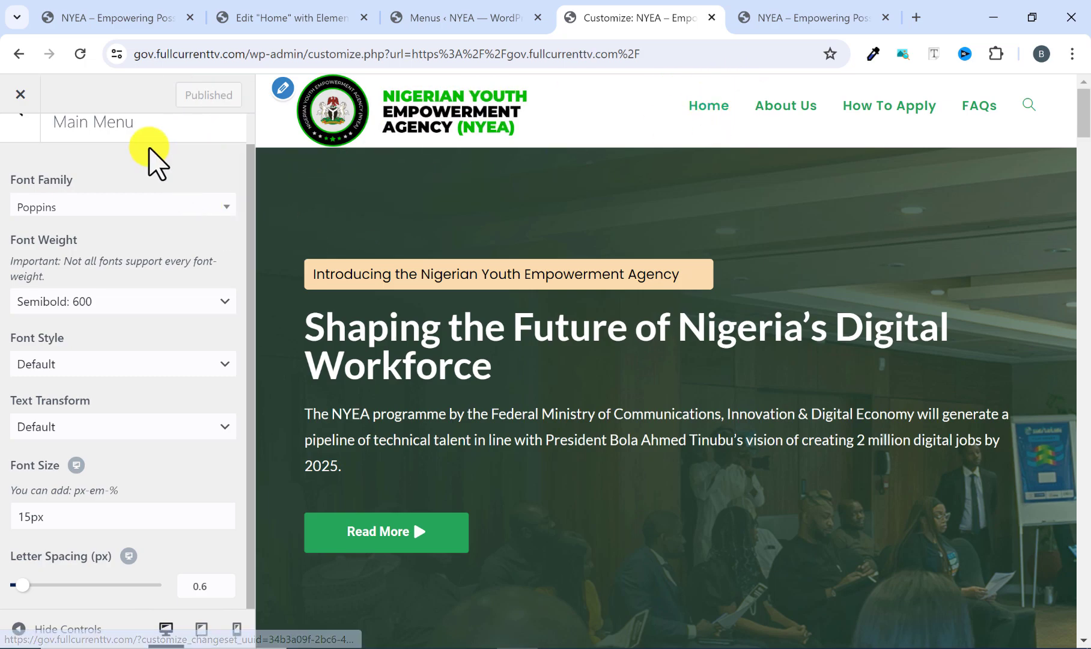
# Look through the remaining Typography sections and the header's General and Logo settings, then return to the main customizer list.
pyautogui.scroll(1, 86, 327)
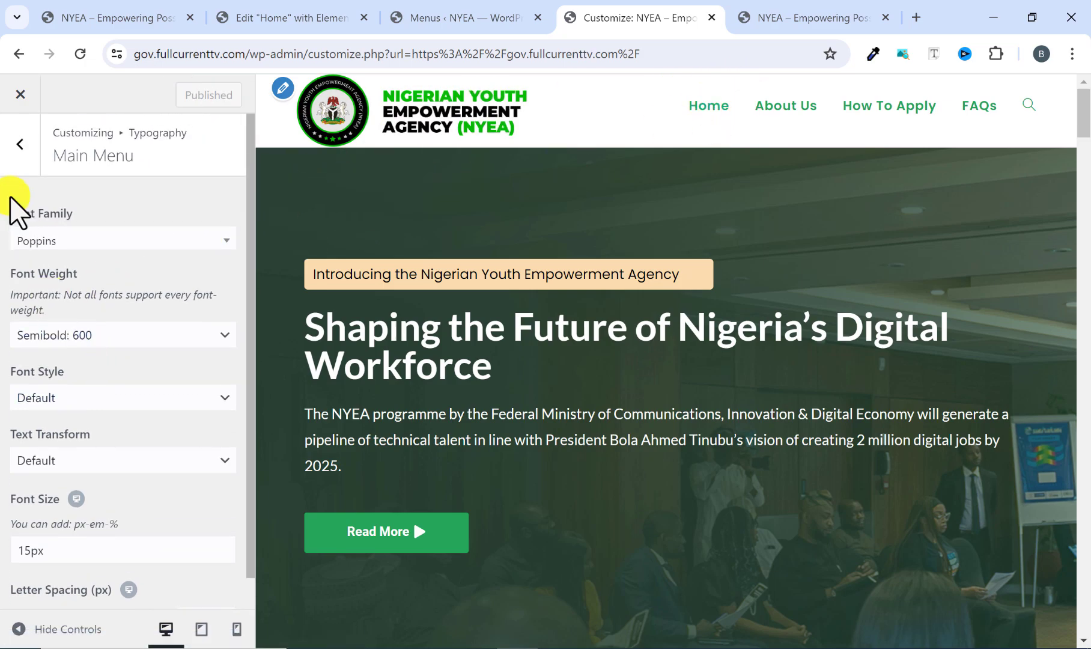
pyautogui.click(19, 149)
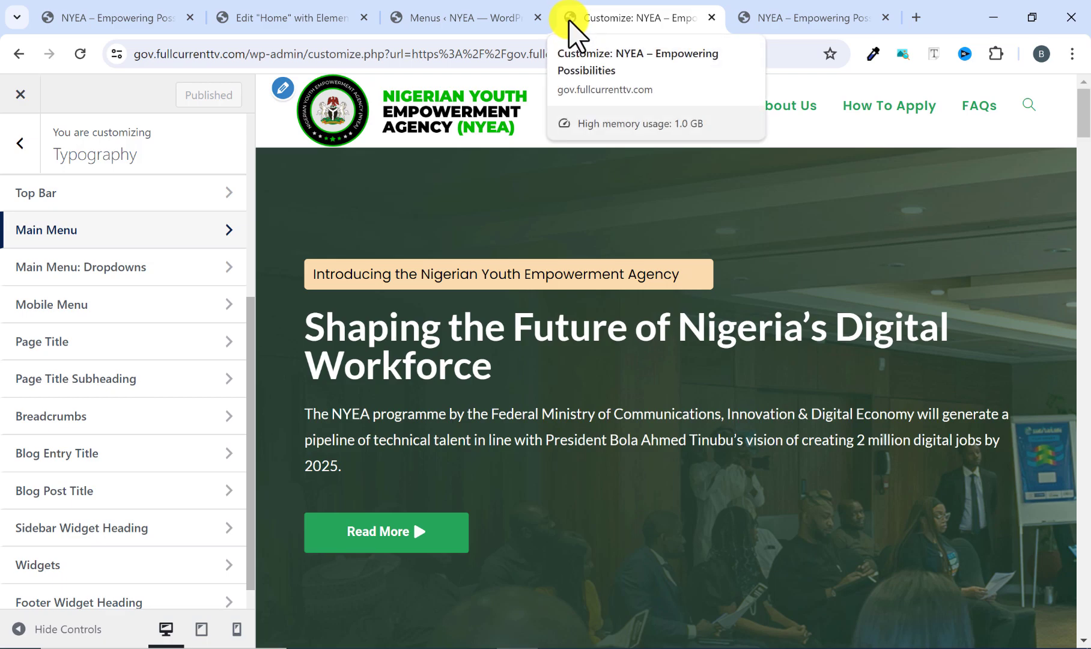
pyautogui.scroll(-1, 44, 219)
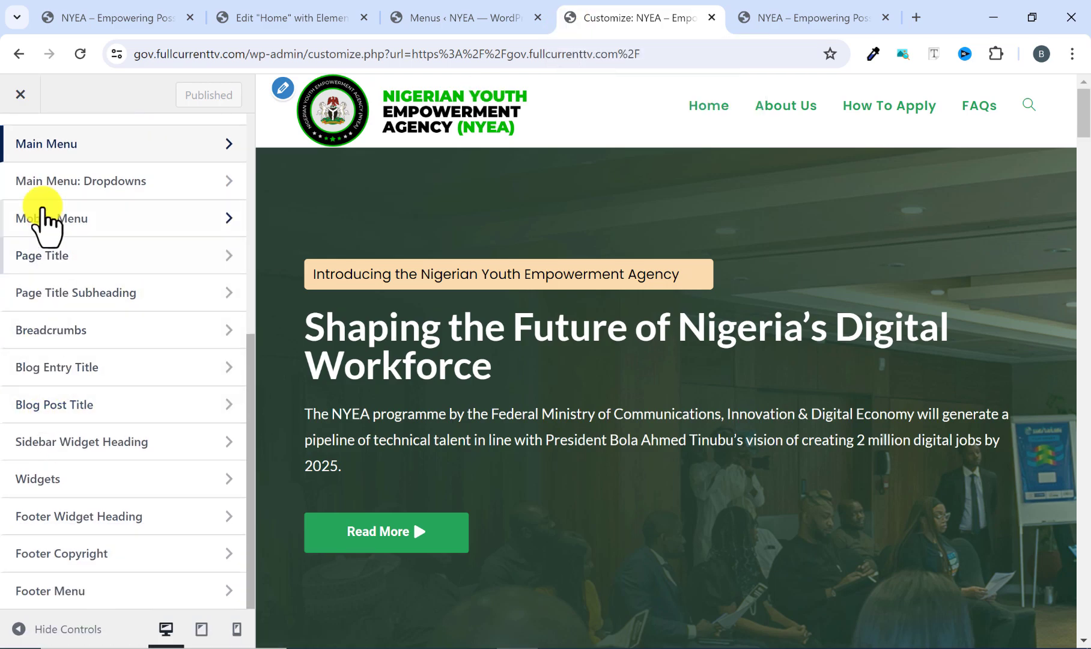
pyautogui.scroll(5, 29, 219)
pyautogui.click(23, 142)
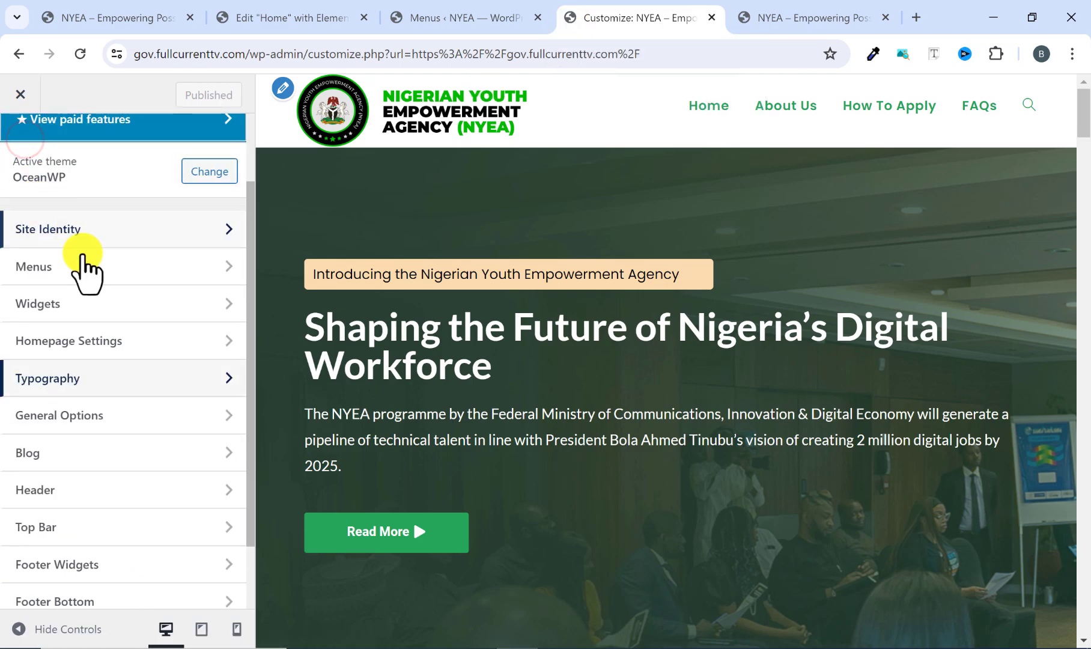
pyautogui.scroll(-2, 84, 396)
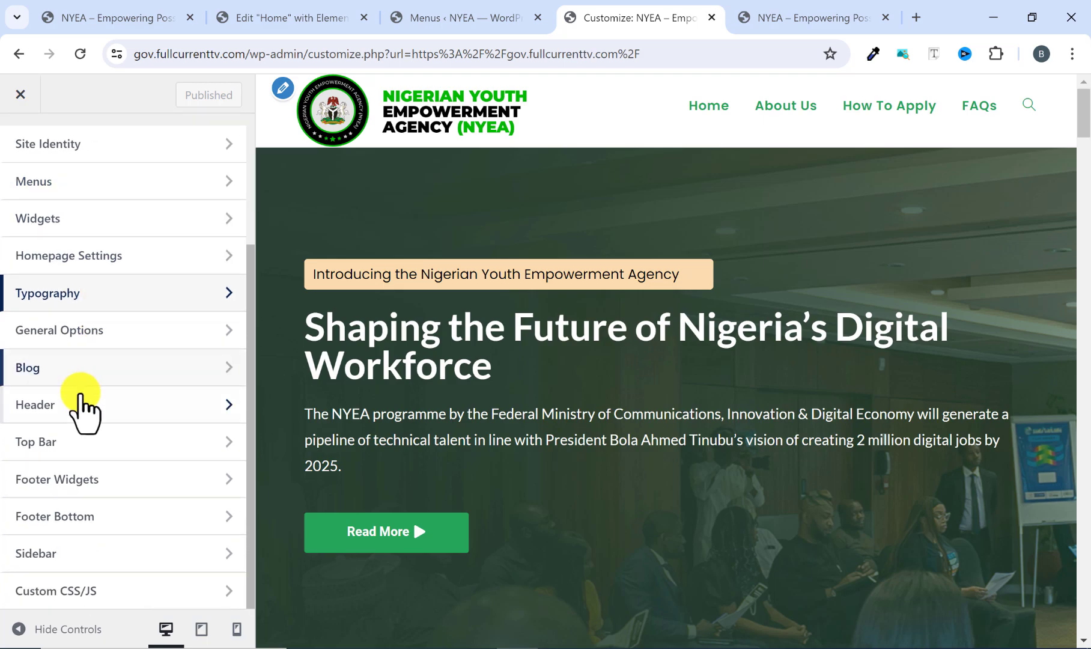
pyautogui.click(56, 410)
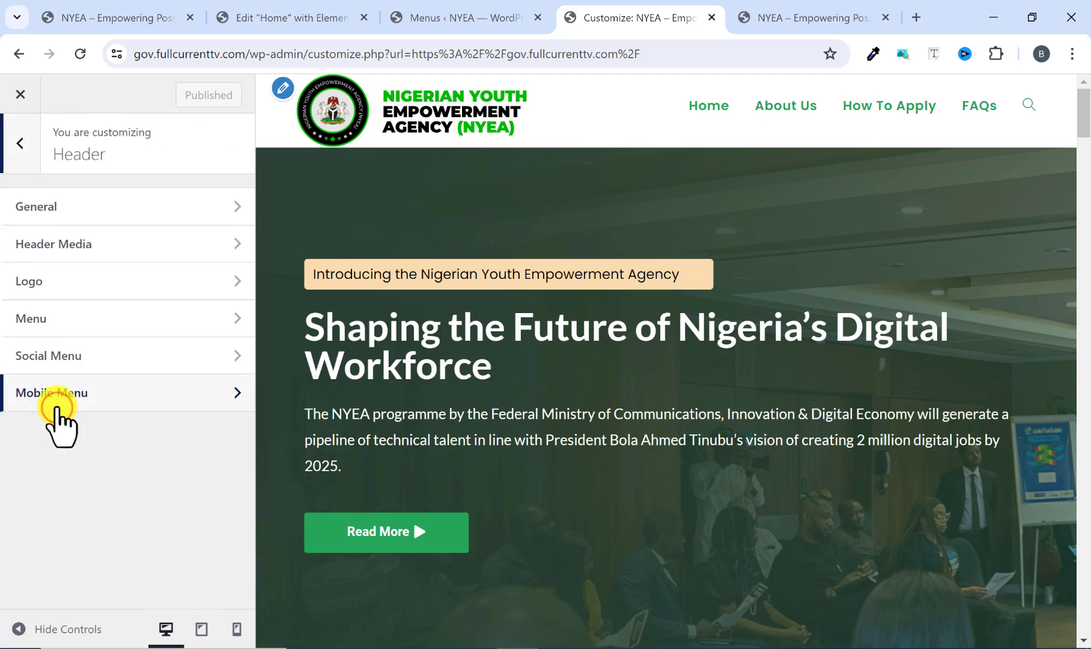
pyautogui.click(67, 215)
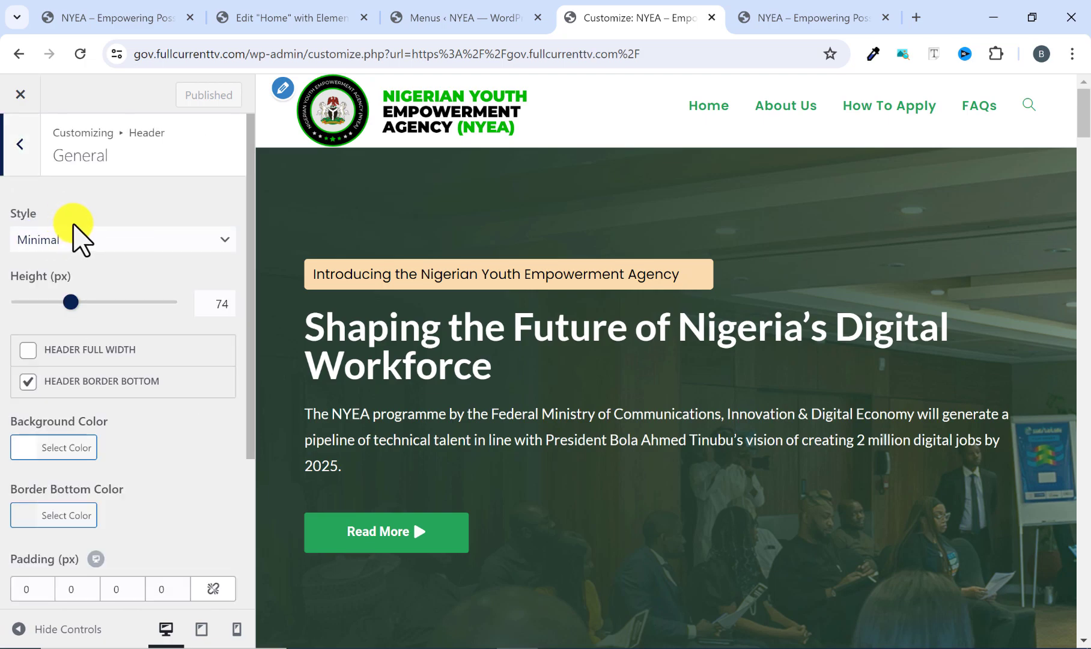
pyautogui.scroll(-3, 98, 334)
pyautogui.scroll(3, 98, 352)
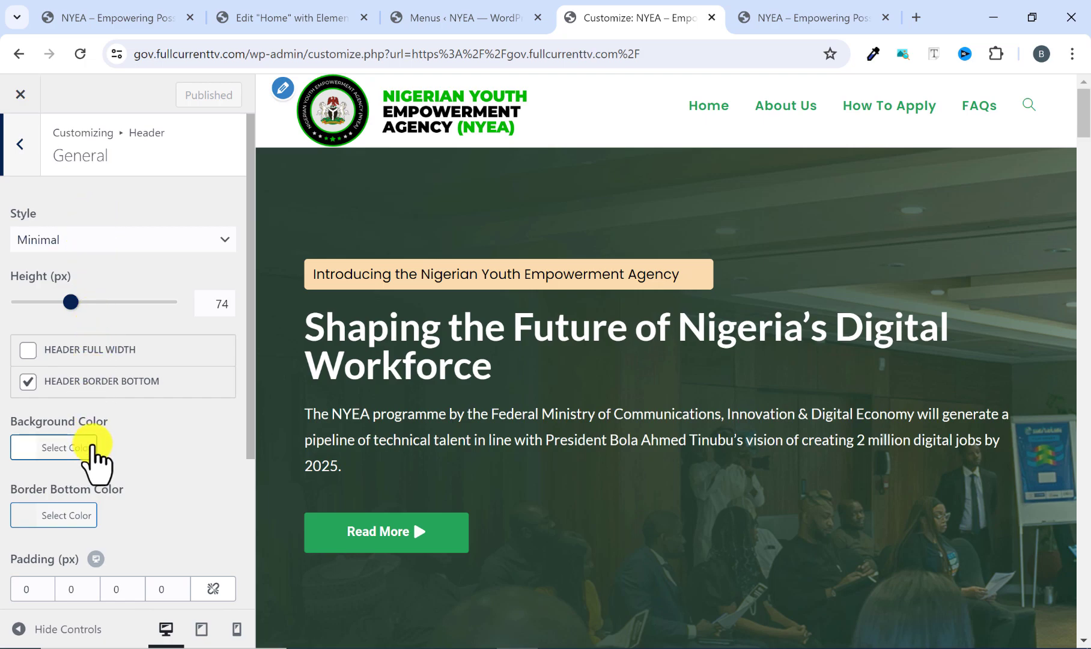
pyautogui.click(19, 144)
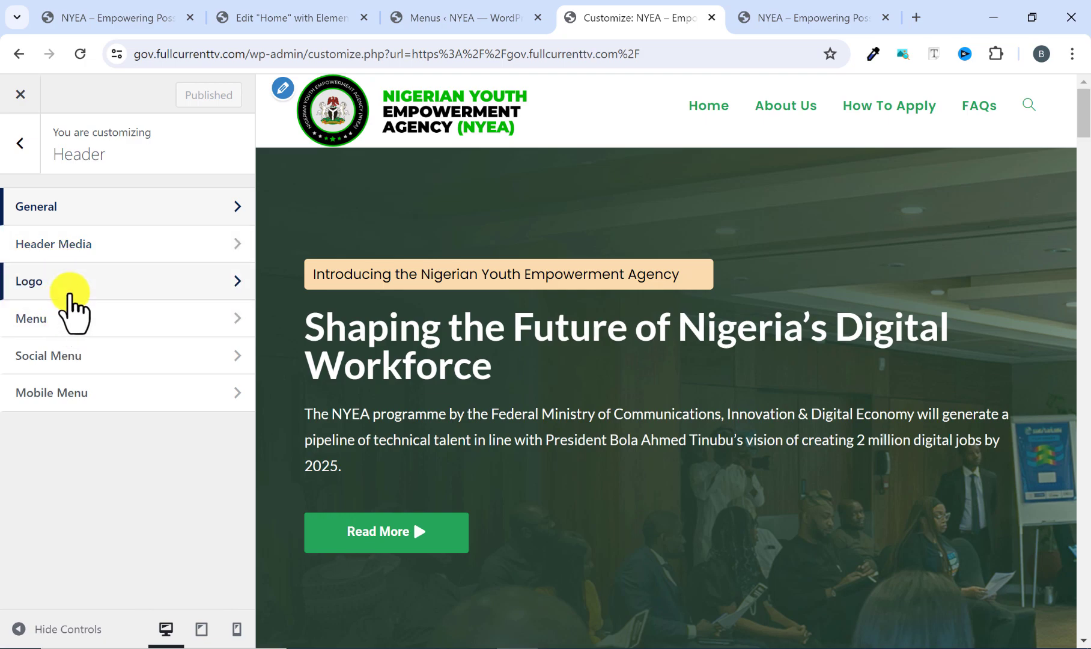
pyautogui.click(70, 293)
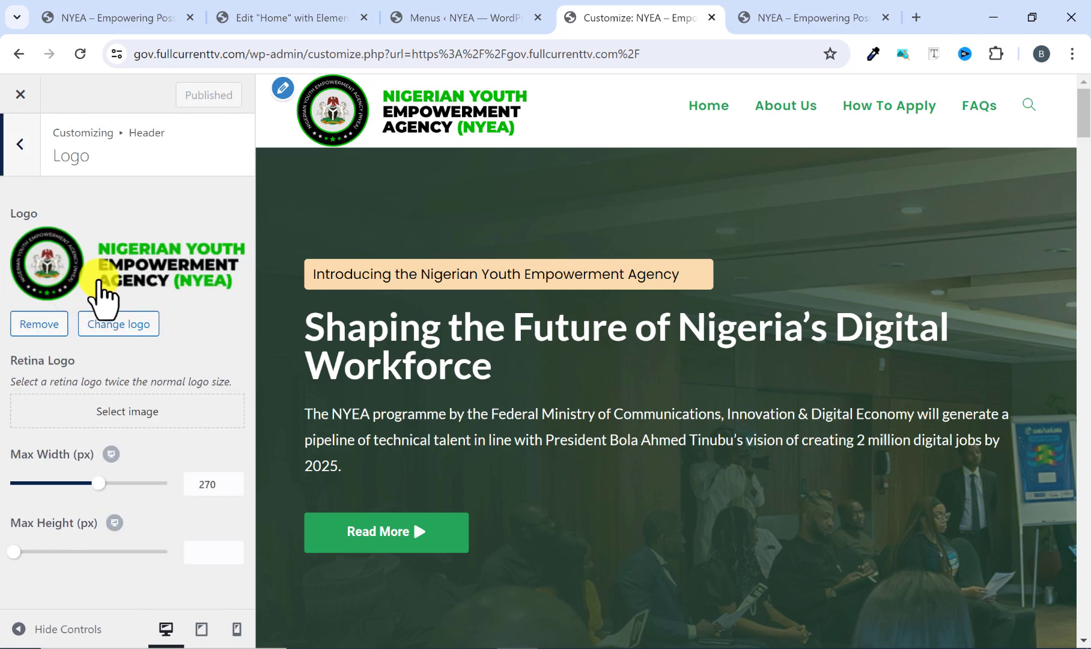
pyautogui.click(19, 147)
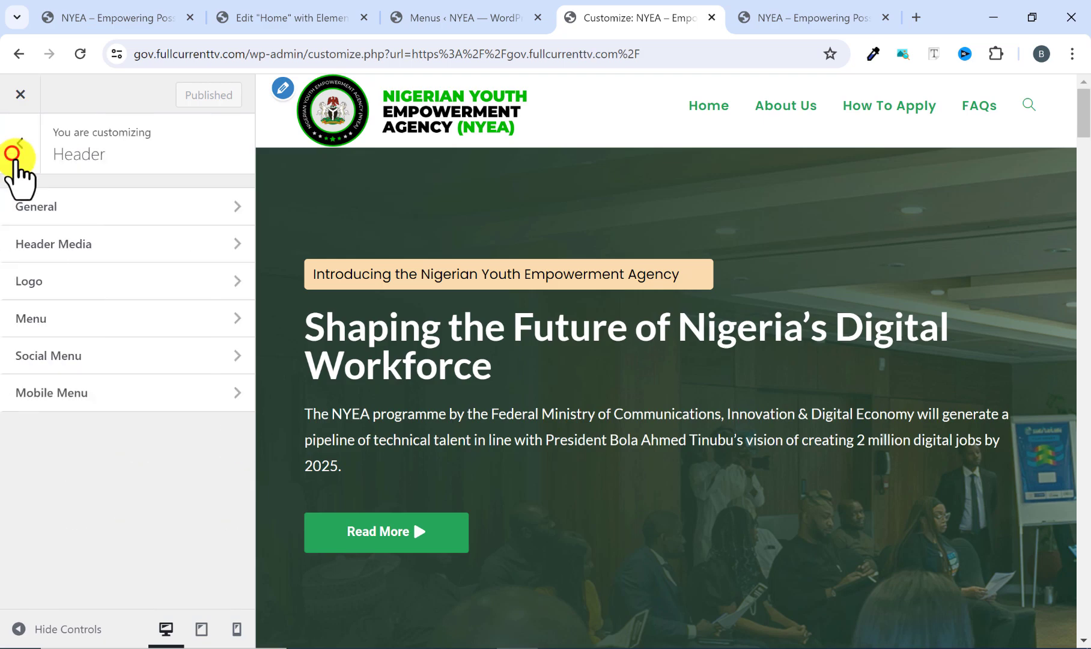
pyautogui.click(21, 151)
pyautogui.scroll(3, 68, 382)
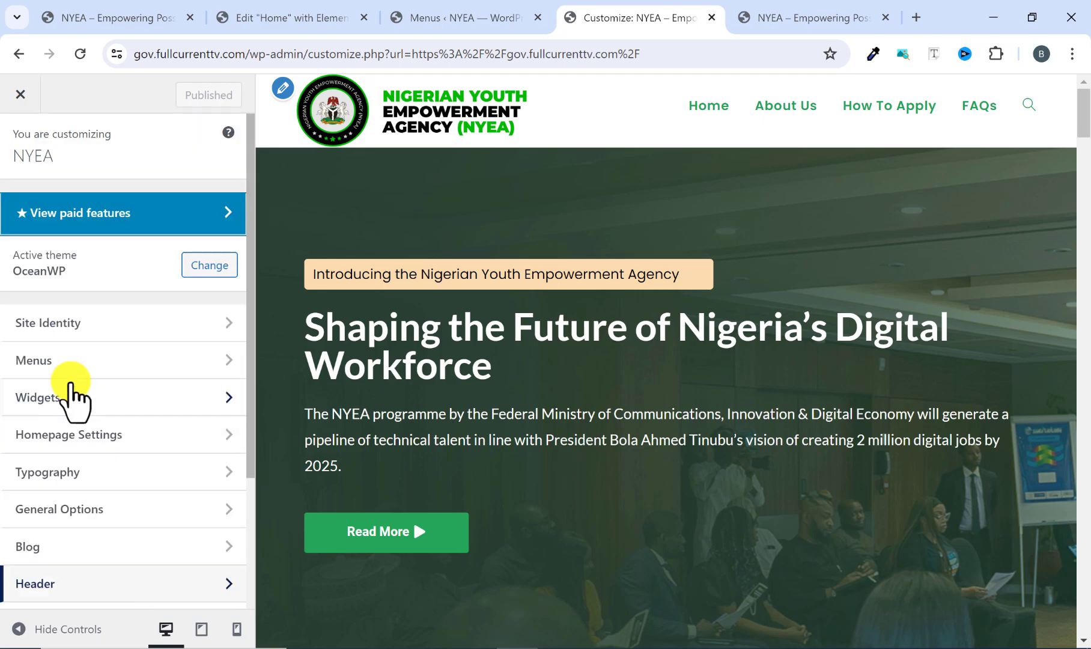
# Set NYEA-2.png from the media library as the site icon without cropping it and publish the change.
pyautogui.click(60, 325)
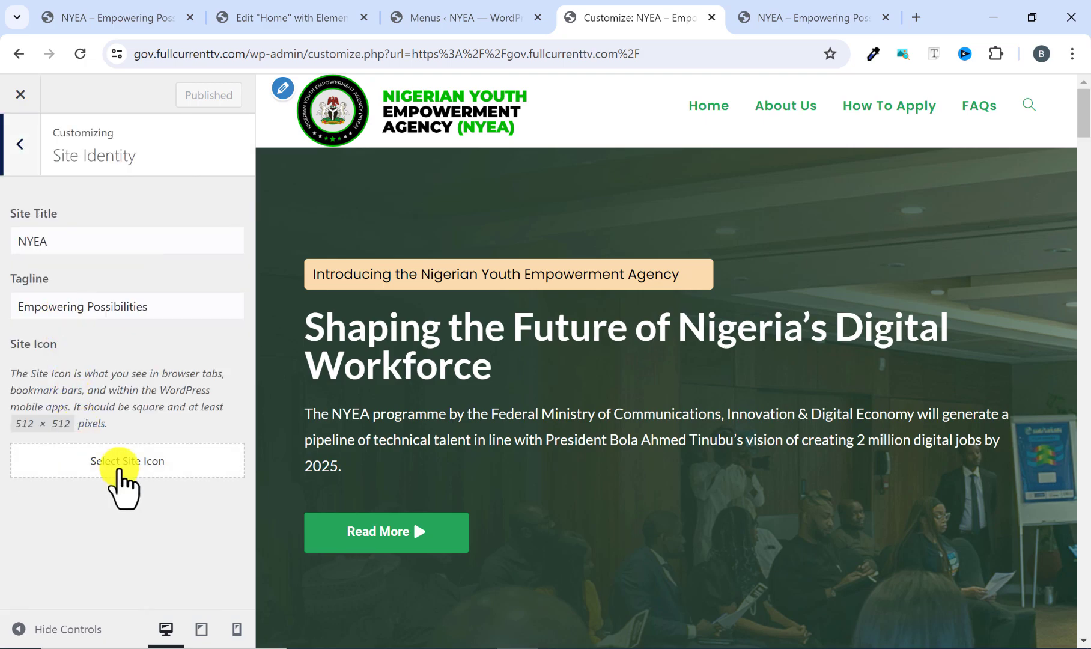
pyautogui.click(131, 461)
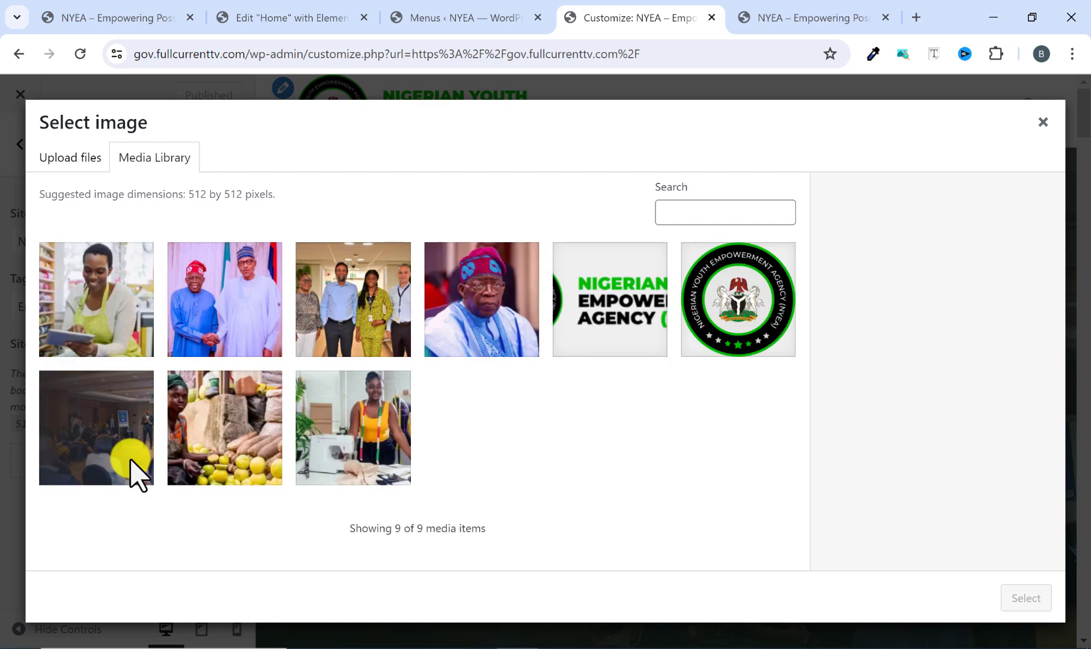
pyautogui.click(736, 333)
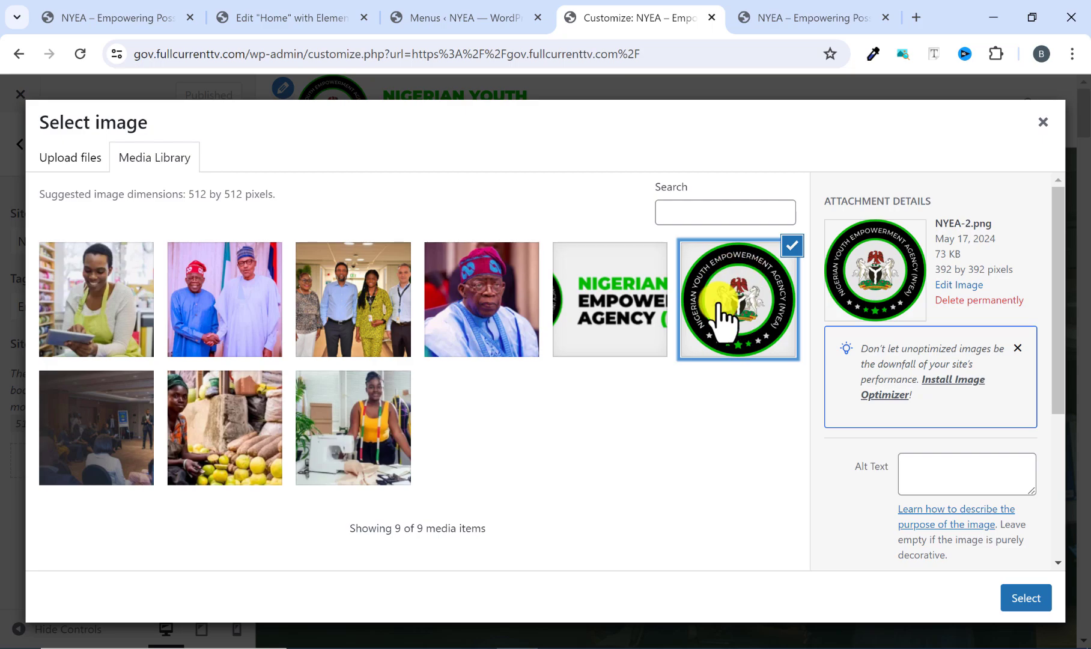
pyautogui.click(642, 314)
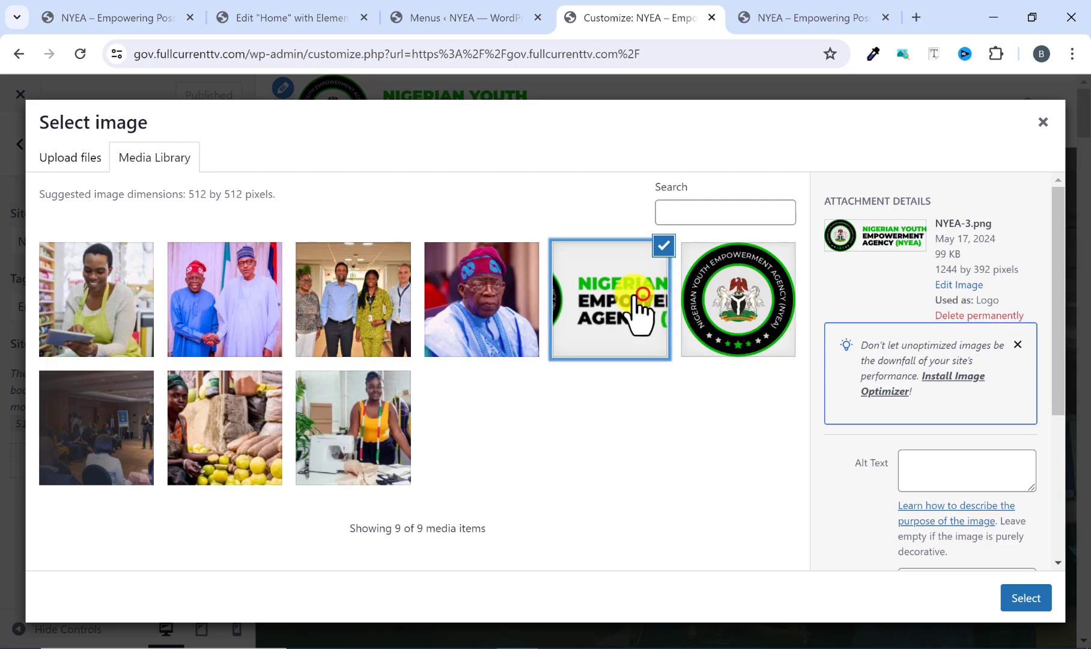
pyautogui.click(783, 294)
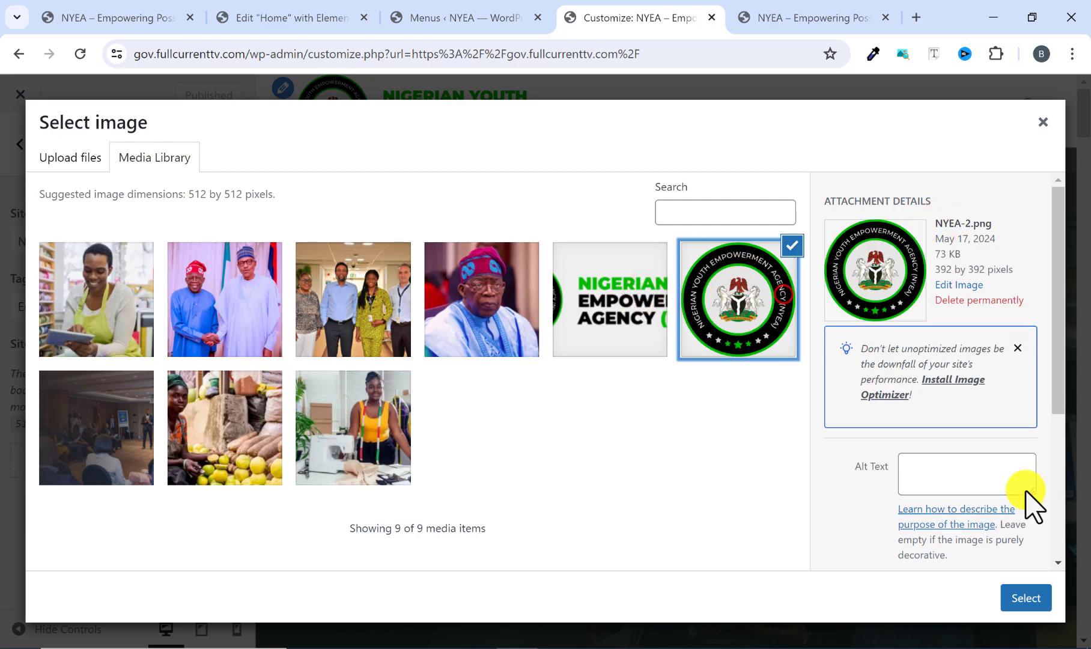
pyautogui.click(1025, 596)
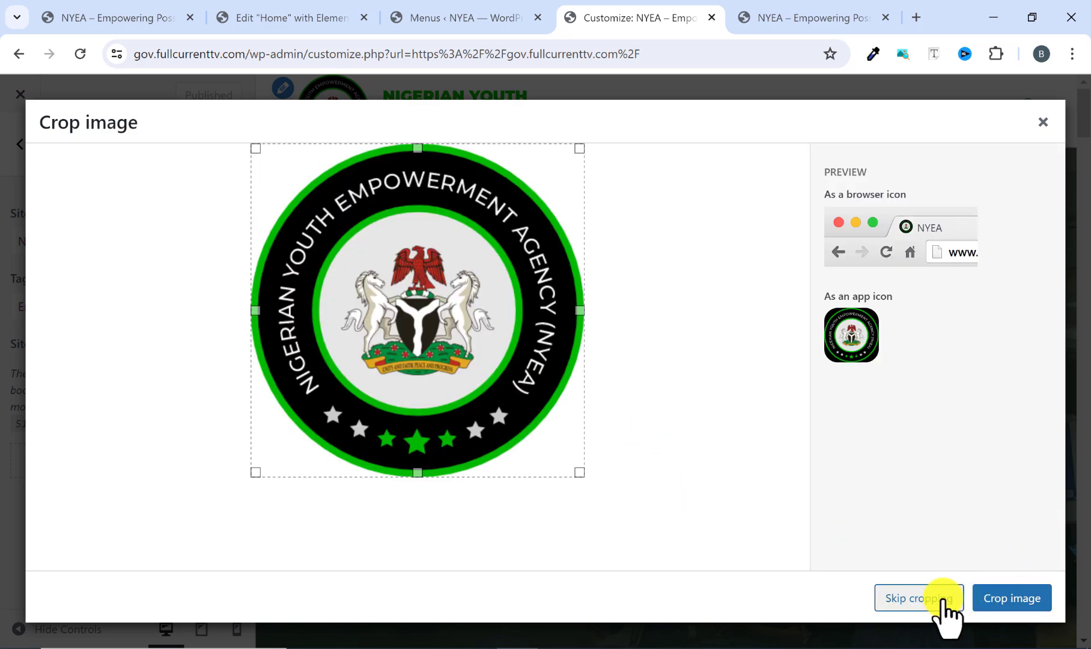
pyautogui.click(942, 597)
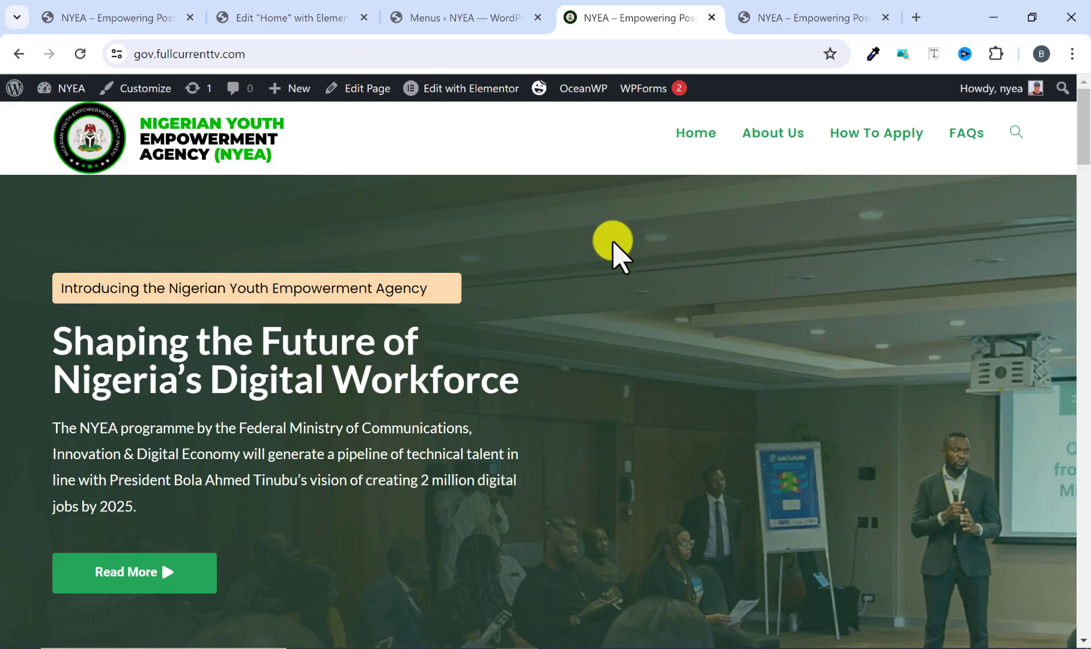
# Test the live site's About Us, How To Apply and FAQs menu links, returning to the page top after each.
pyautogui.scroll(-5, 612, 243)
pyautogui.scroll(8, 611, 250)
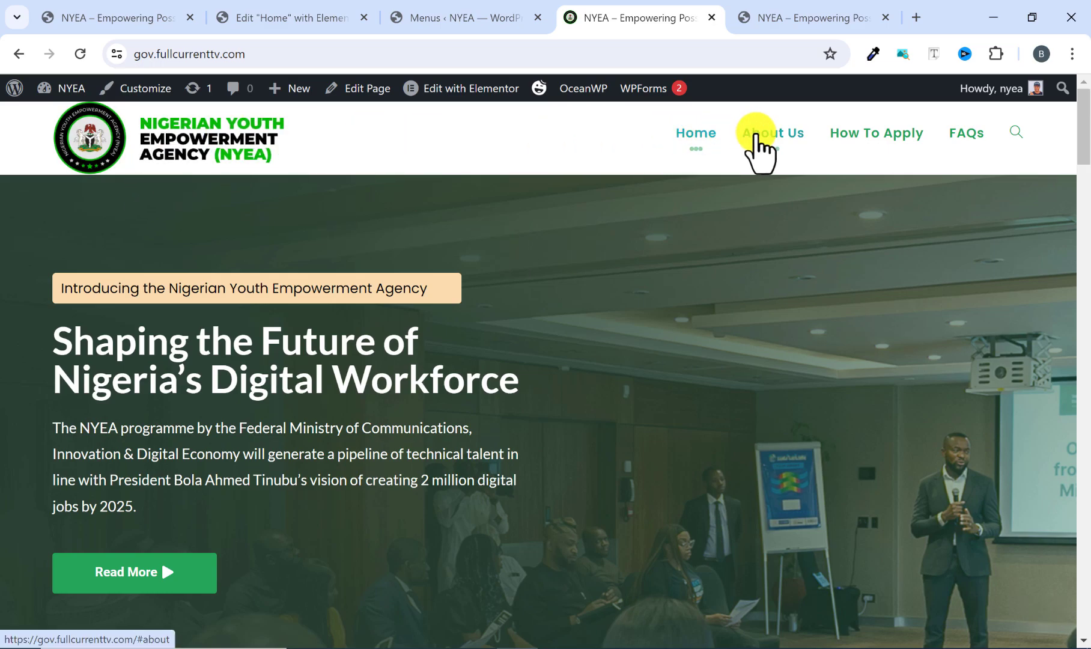
pyautogui.click(756, 136)
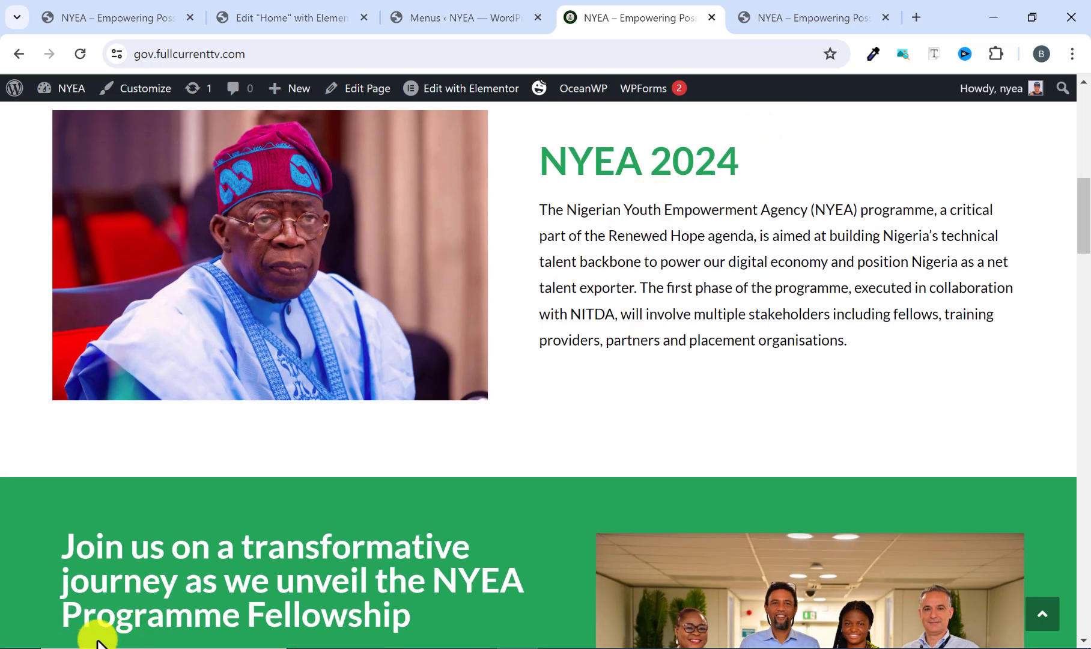
pyautogui.click(1042, 616)
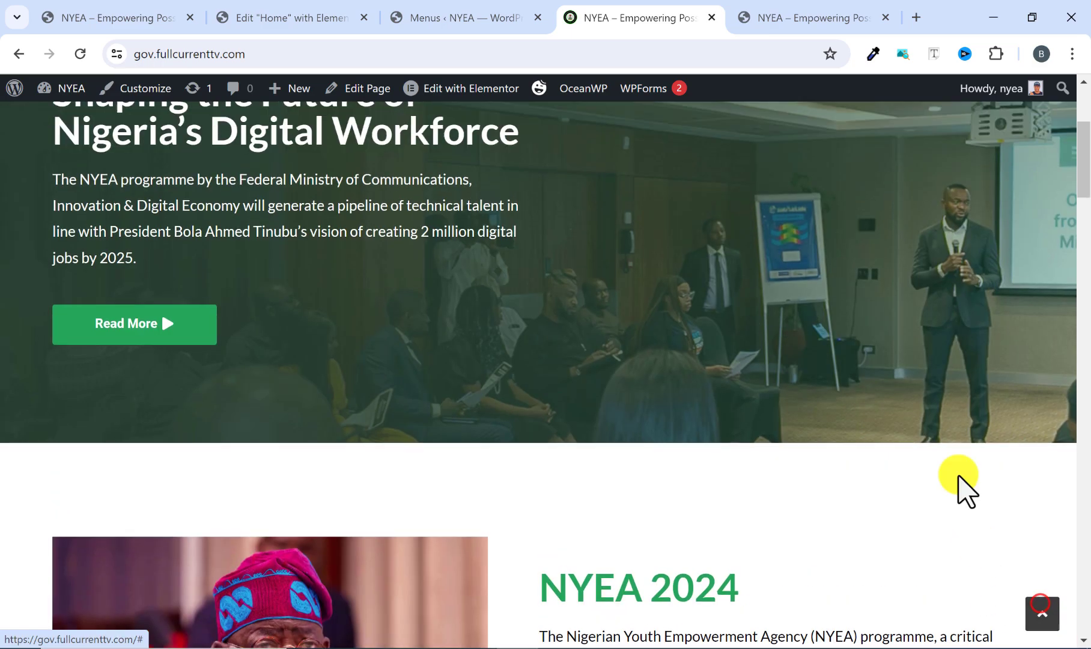
pyautogui.click(844, 134)
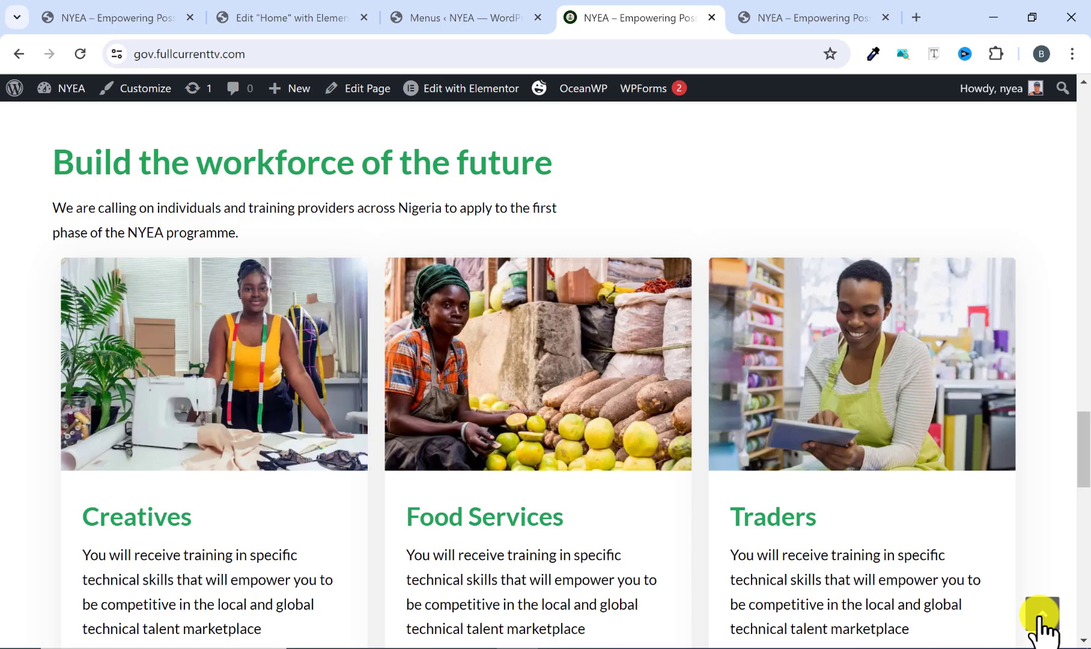
pyautogui.click(1041, 622)
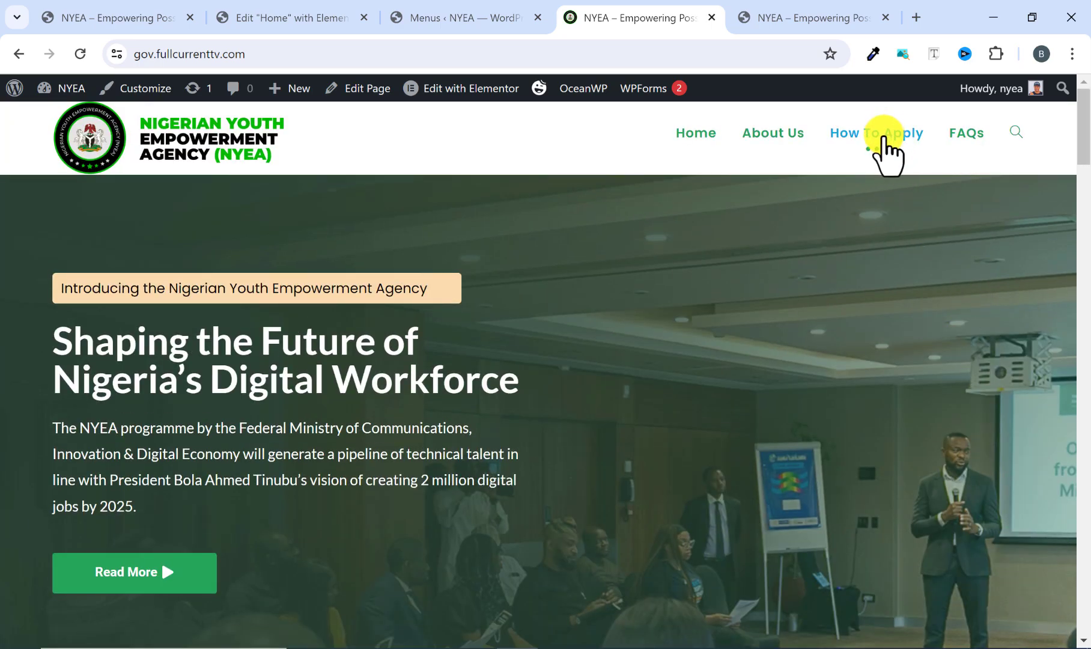
pyautogui.click(961, 133)
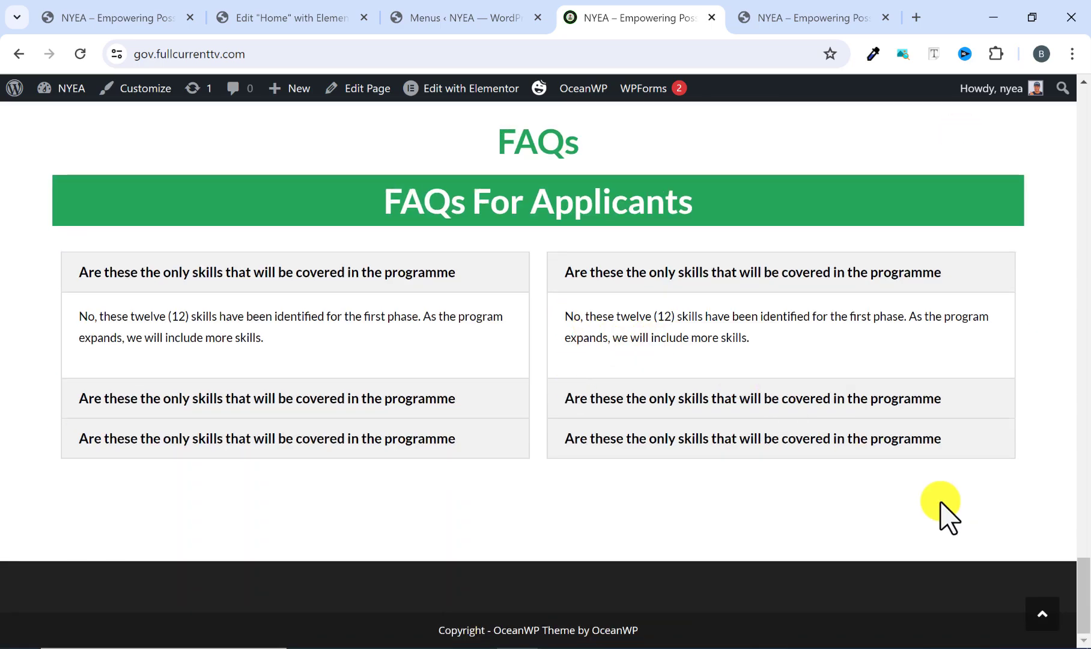
pyautogui.click(1039, 614)
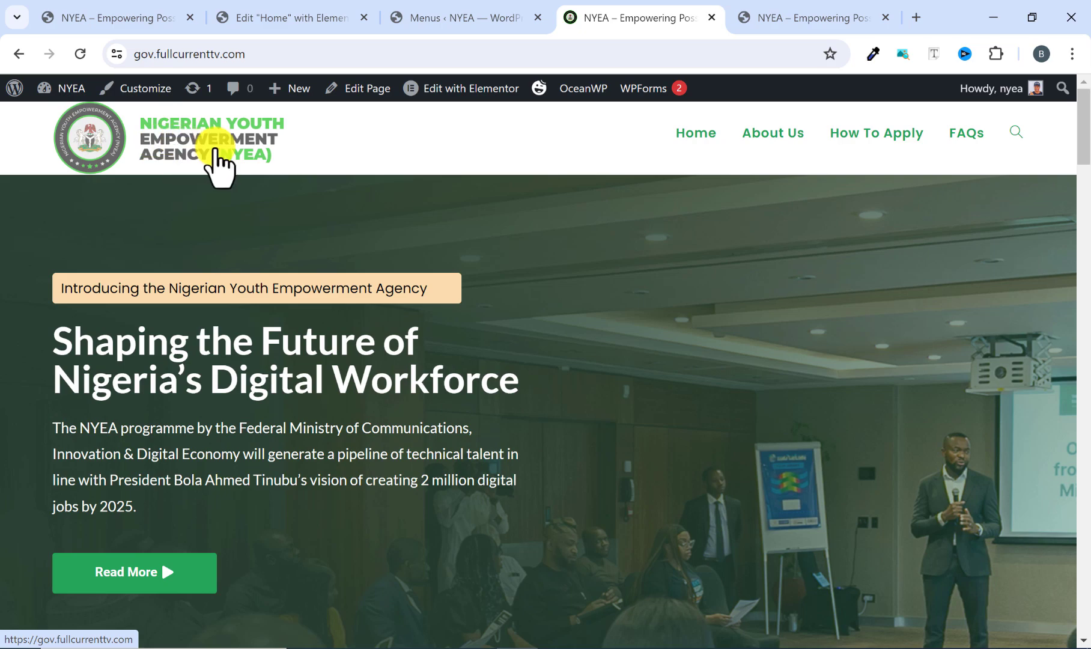
# Compare the live site's header and scroll-to-top button with those of the reference site.
pyautogui.click(801, 16)
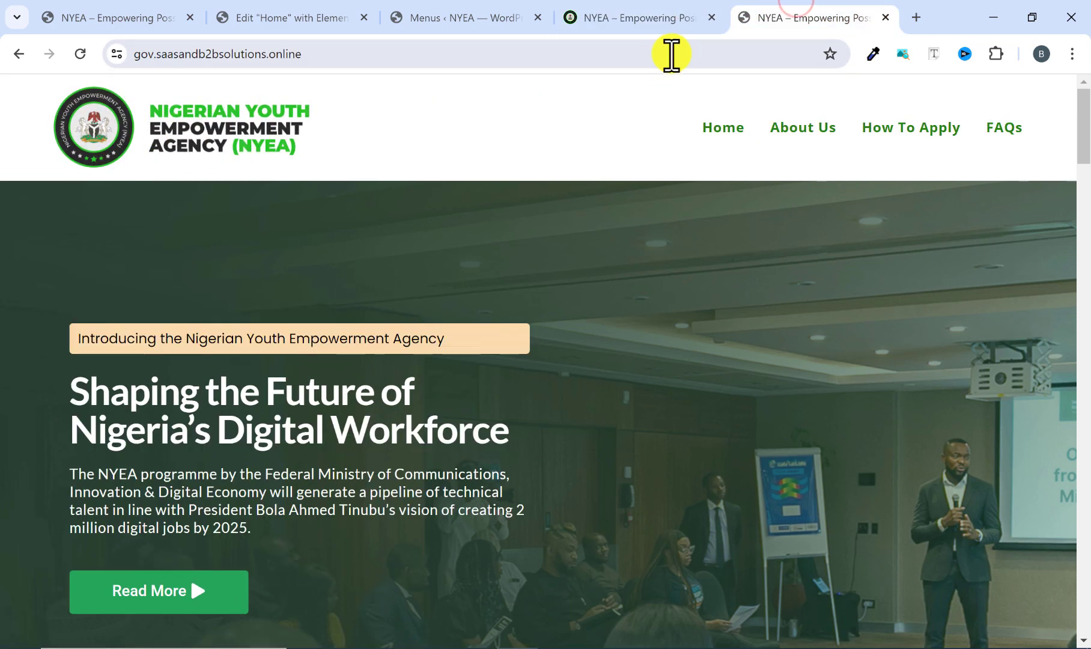
pyautogui.click(657, 17)
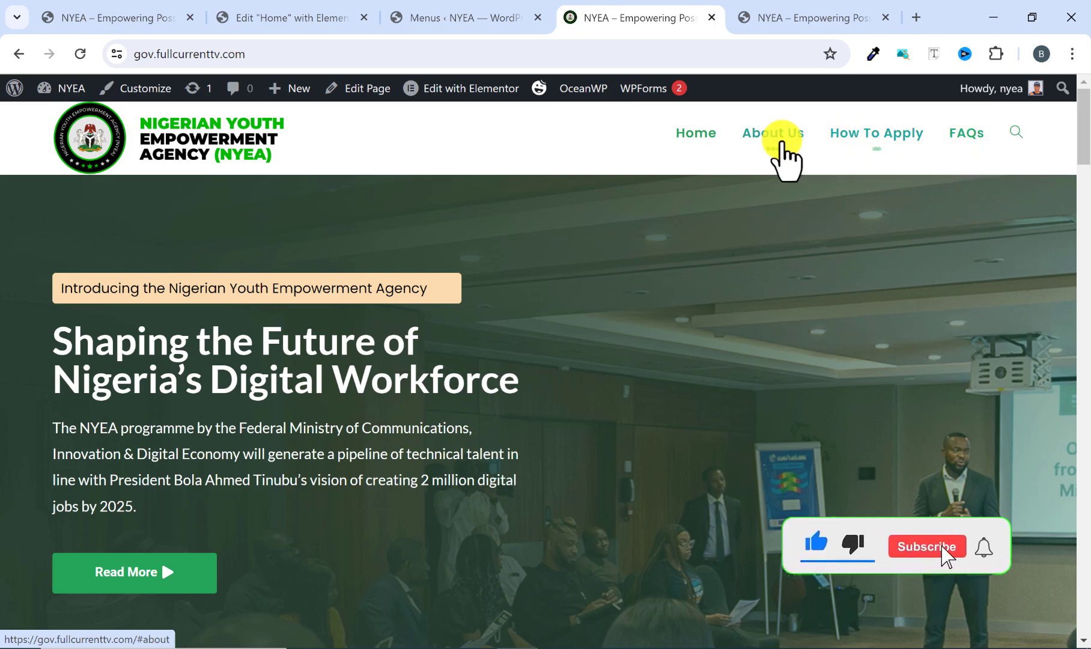
pyautogui.scroll(-2, 385, 426)
pyautogui.scroll(2, 384, 426)
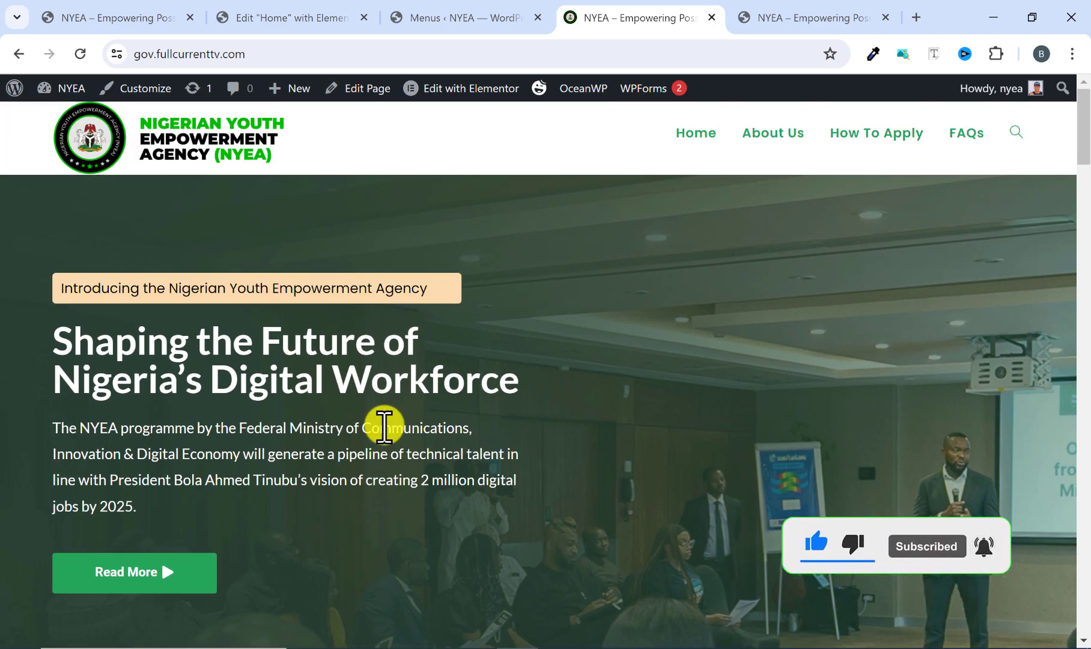
pyautogui.click(800, 17)
pyautogui.scroll(-10, 307, 496)
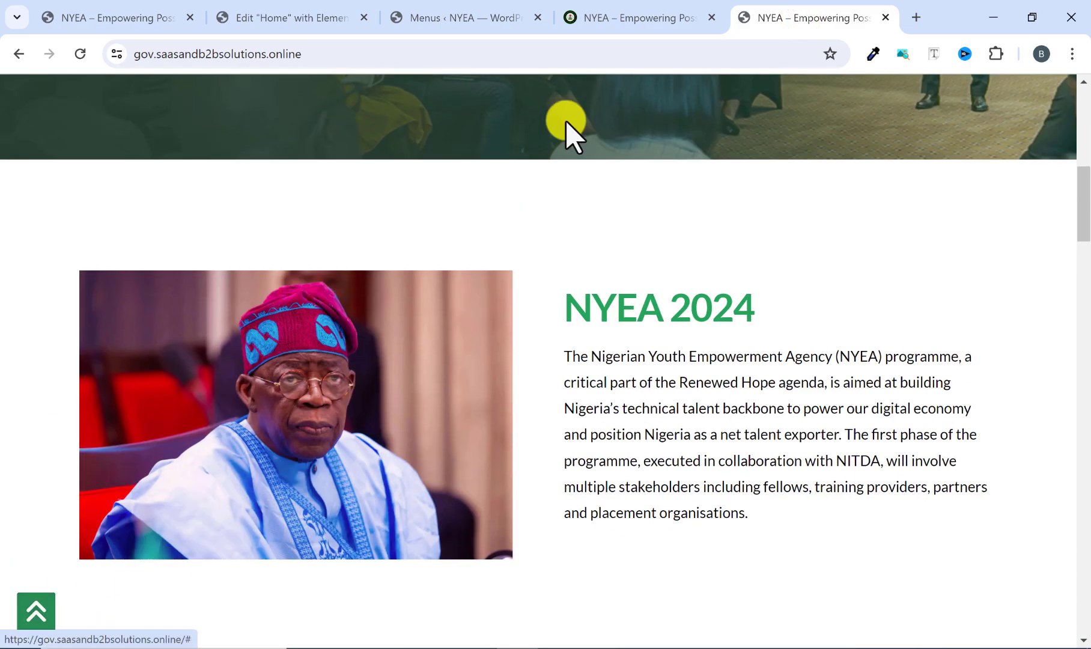
pyautogui.click(628, 18)
pyautogui.scroll(-8, 751, 481)
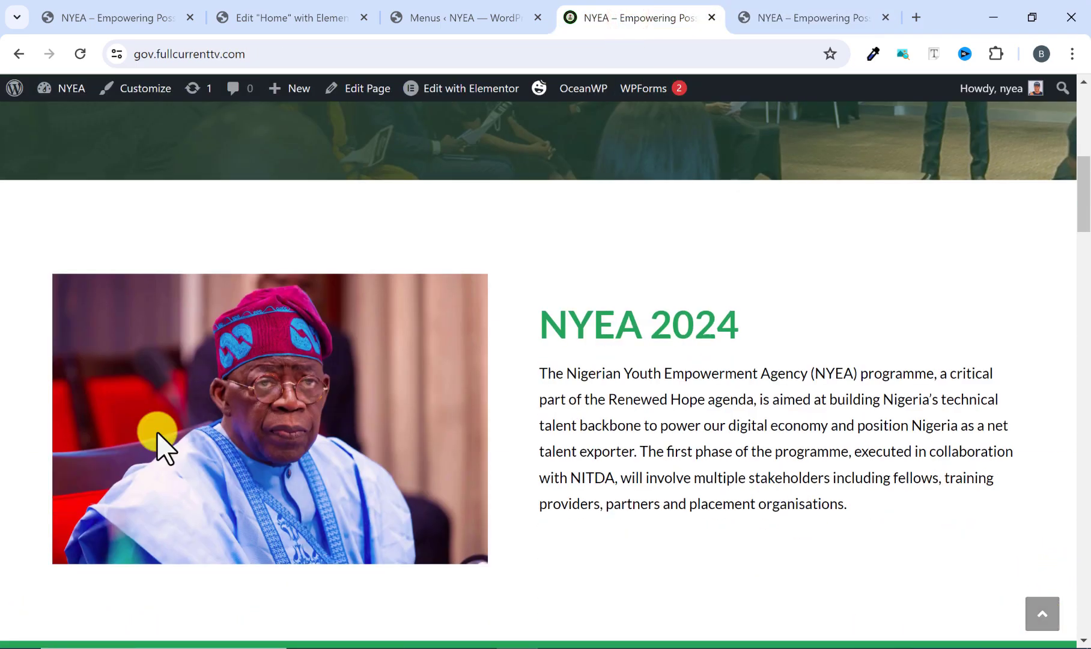
pyautogui.scroll(8, 260, 166)
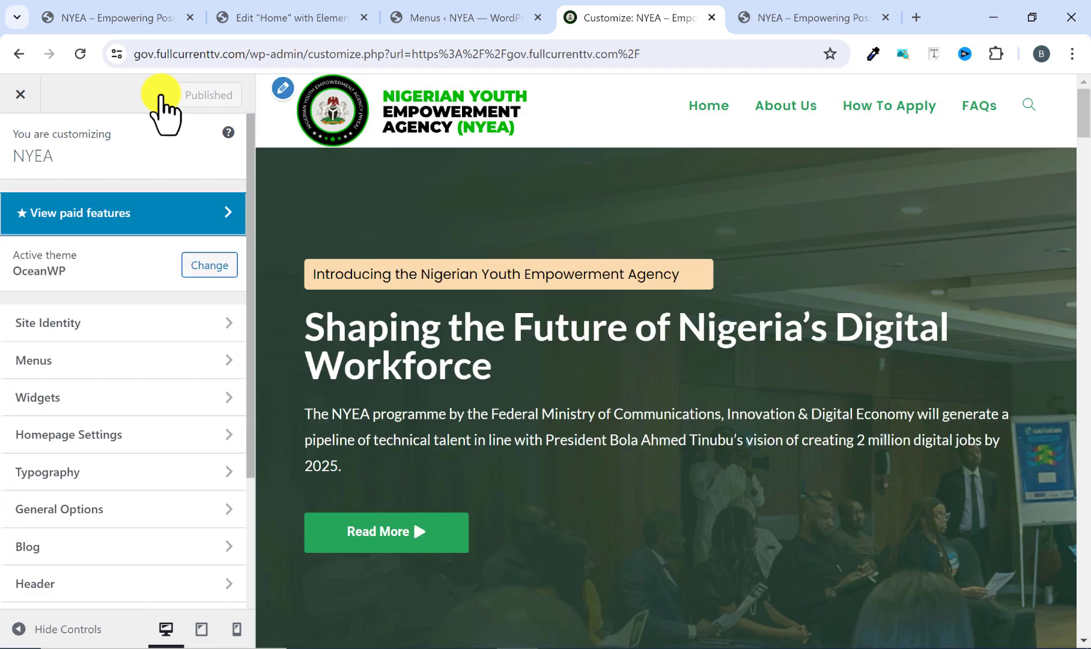
# In the customizer's Scroll To Top settings, choose the double-chevron arrow icon and set the button's position to Left, matching the reference site.
pyautogui.scroll(-1, 72, 409)
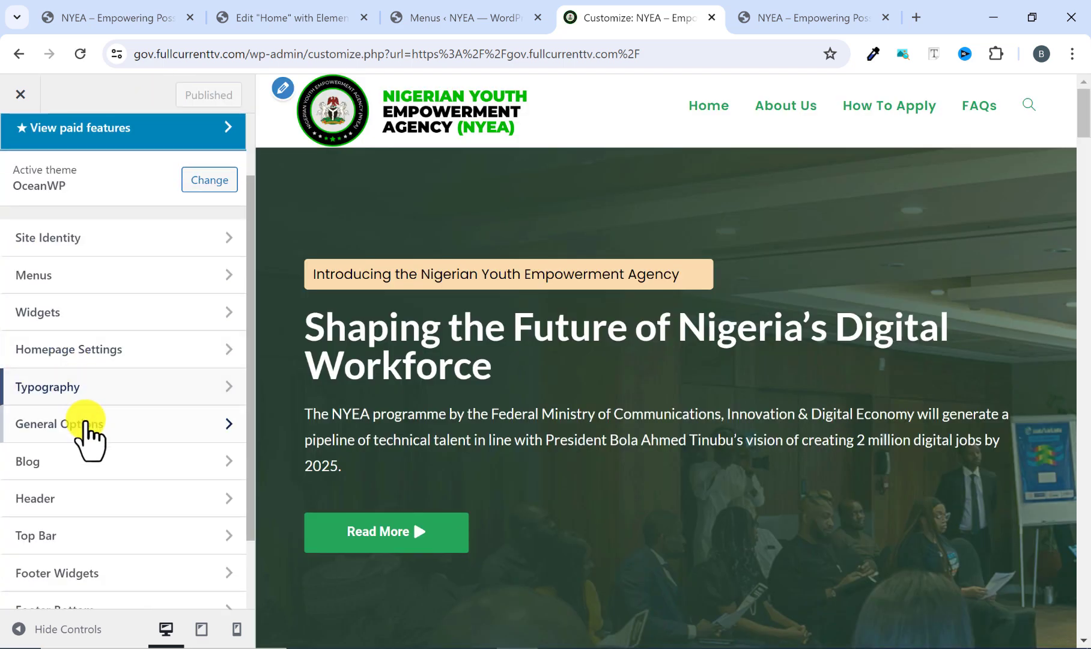
pyautogui.click(85, 420)
pyautogui.click(85, 318)
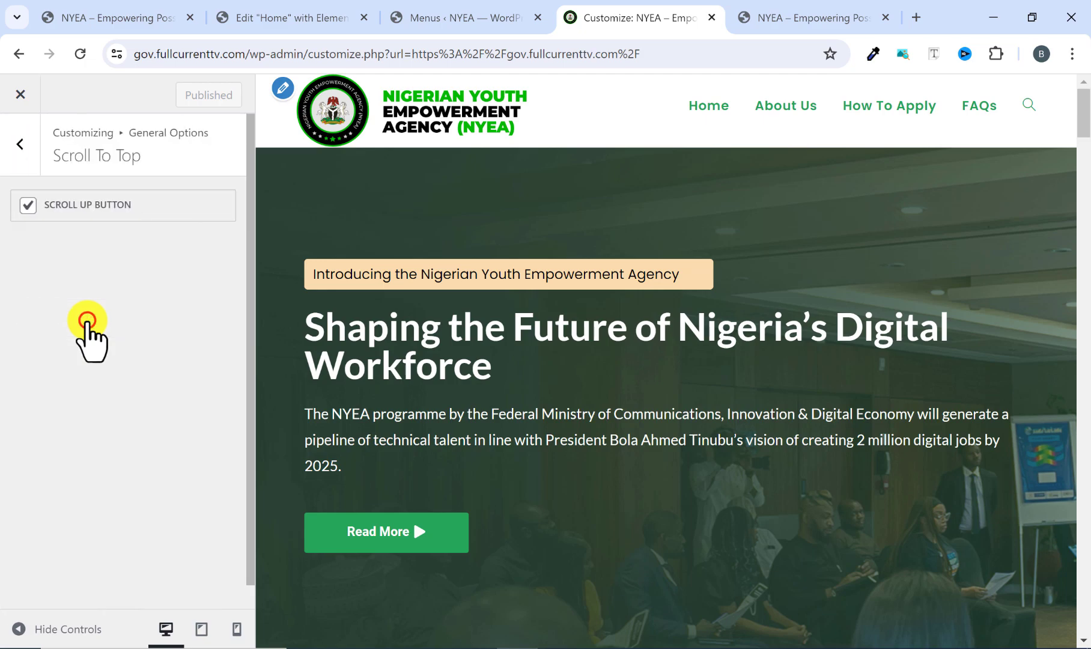
pyautogui.click(758, 12)
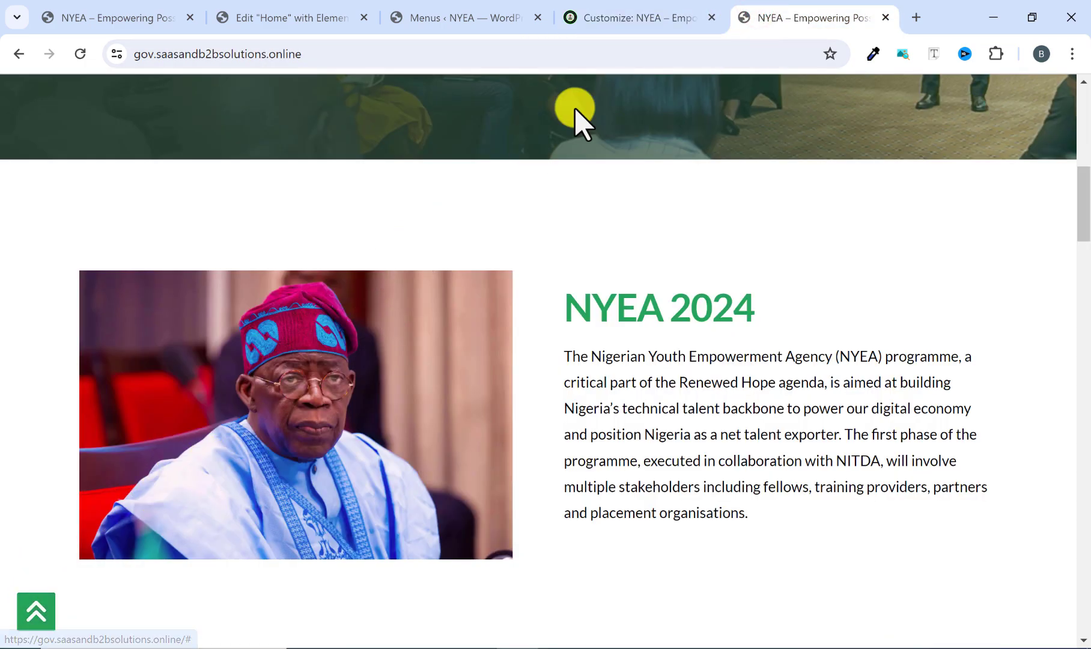
pyautogui.click(608, 27)
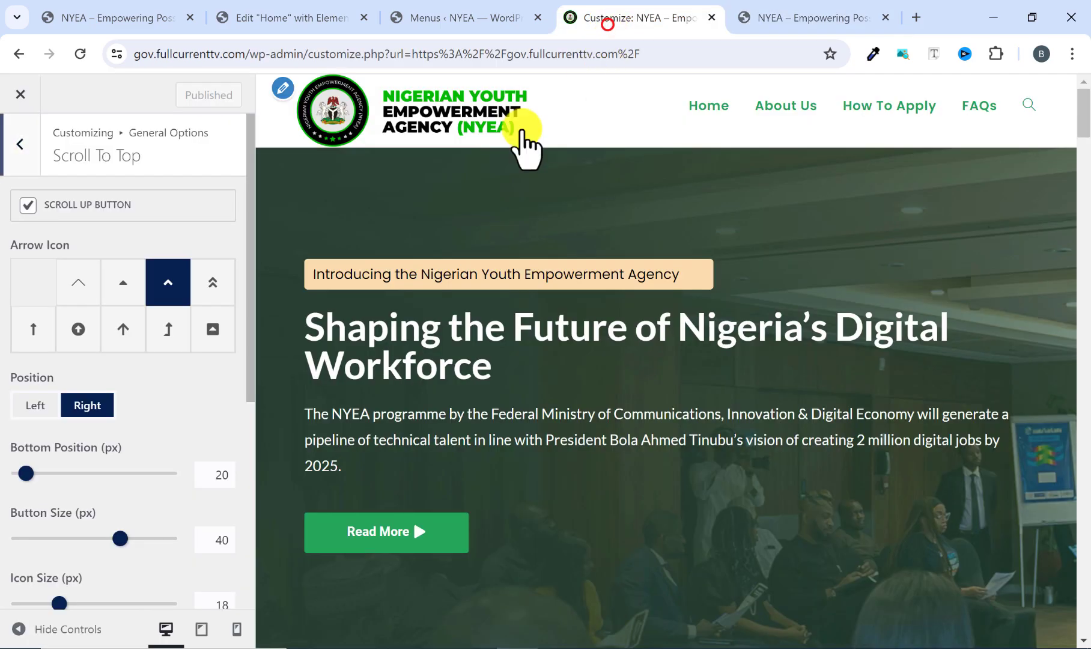
pyautogui.click(216, 287)
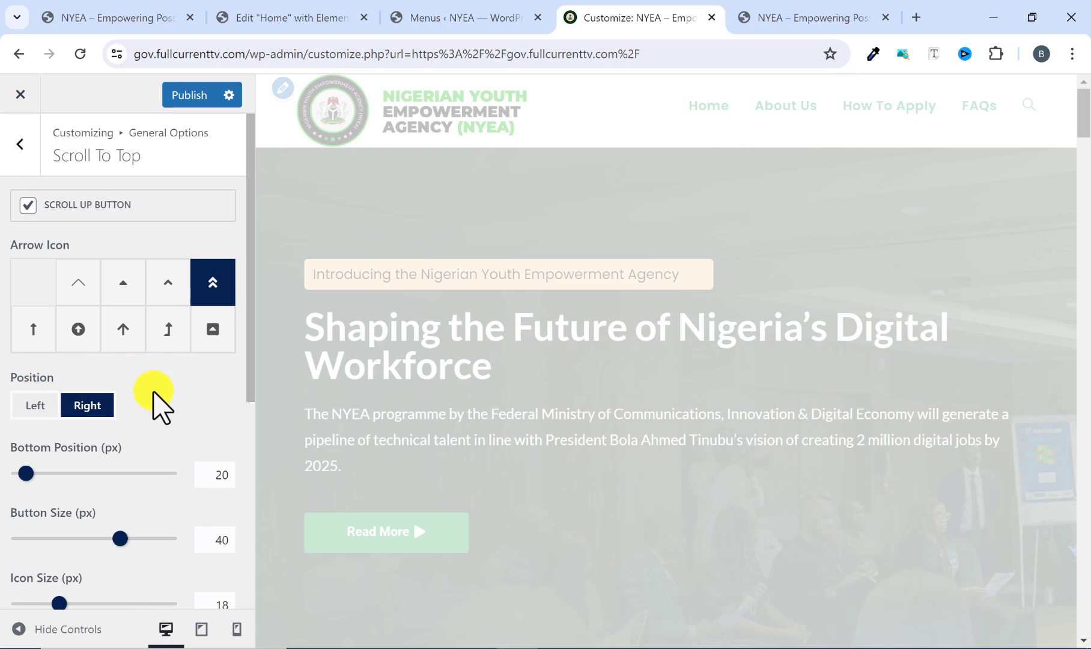
pyautogui.scroll(-10, 577, 518)
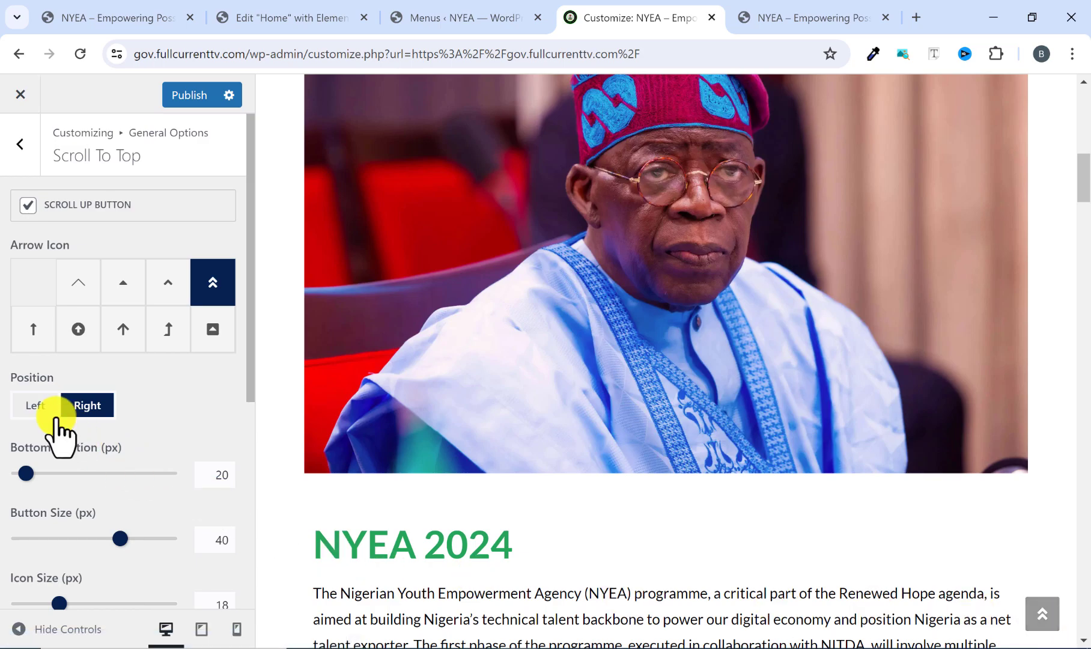
pyautogui.click(37, 405)
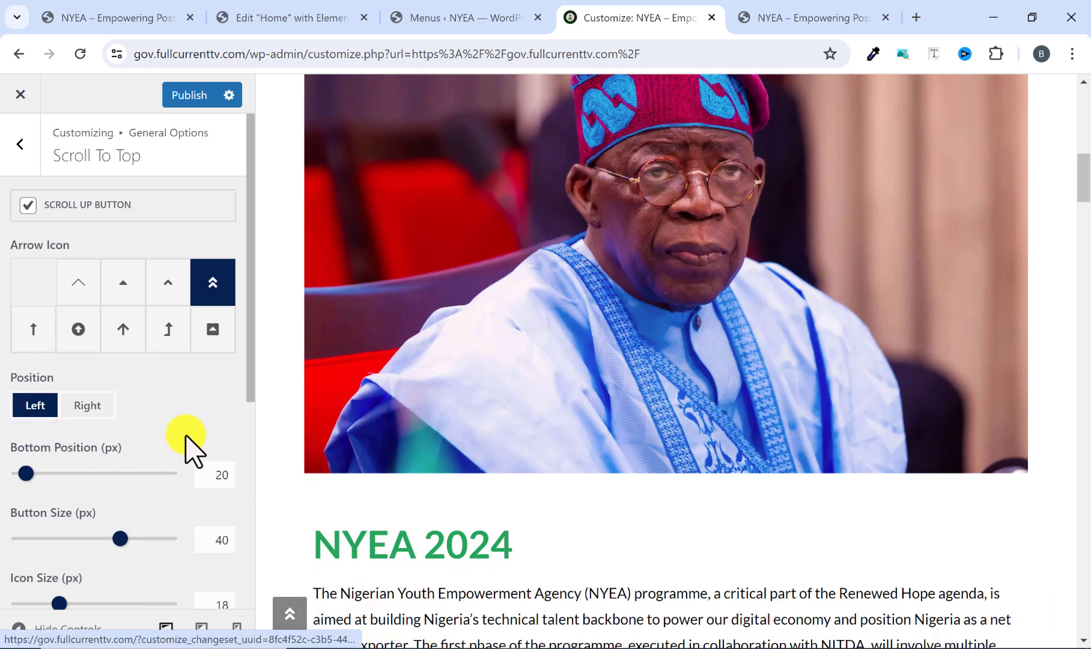
# Set the scroll-to-top button size to 45 px and its icon size to 23 px, checking the preview.
pyautogui.scroll(-2, 169, 421)
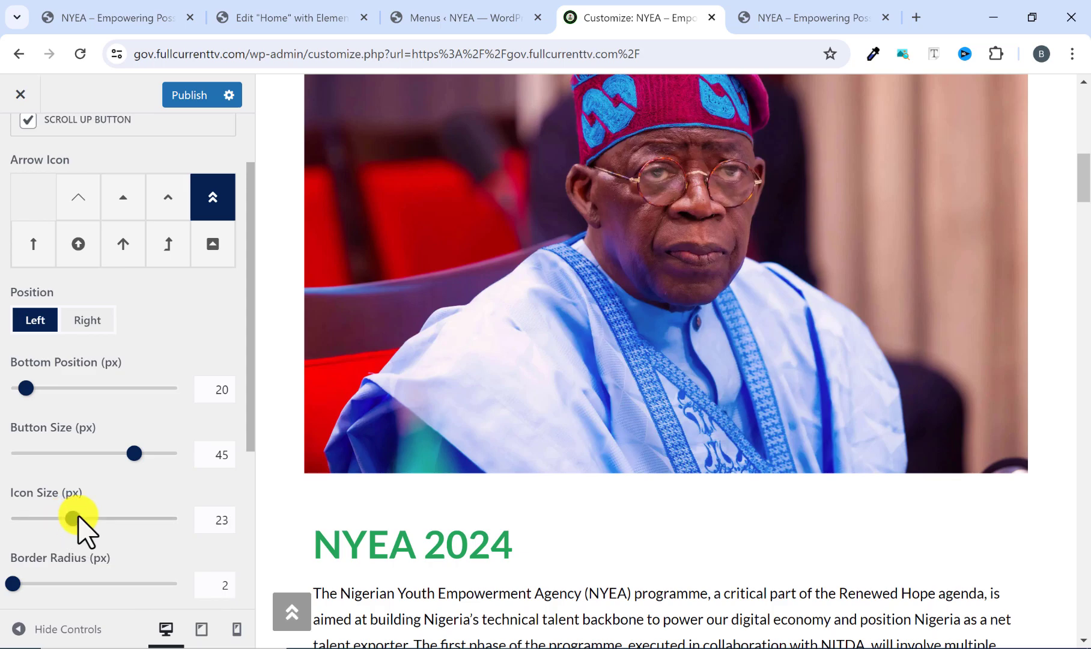
pyautogui.scroll(-6, 626, 580)
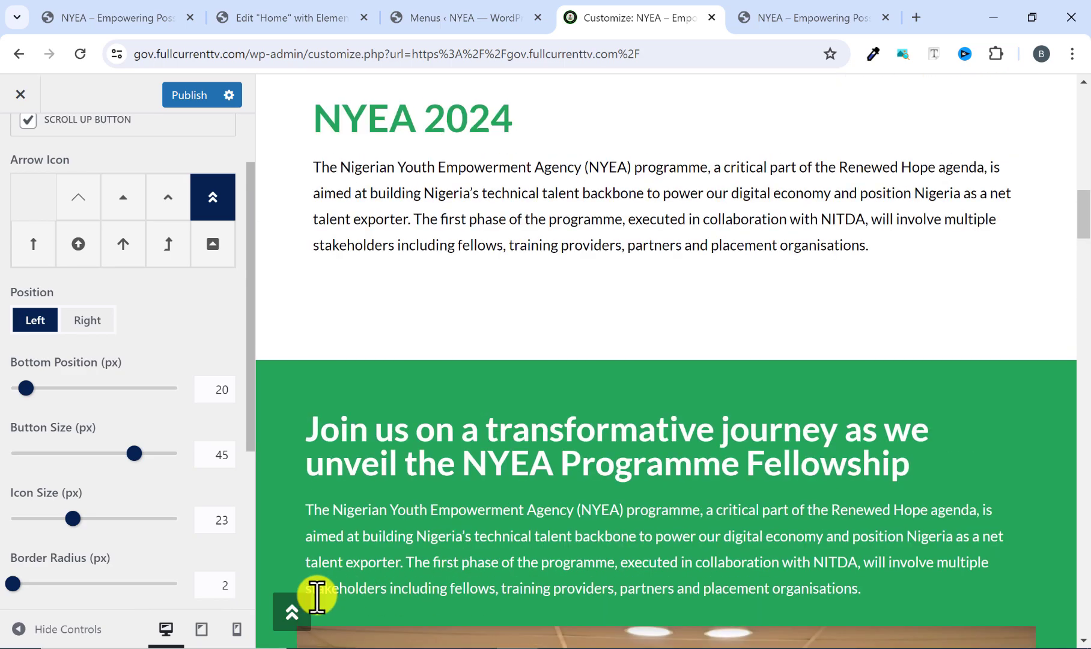
# Set the scroll-to-top button's background color to #26a65b and check it on the page preview.
pyautogui.scroll(-2, 112, 522)
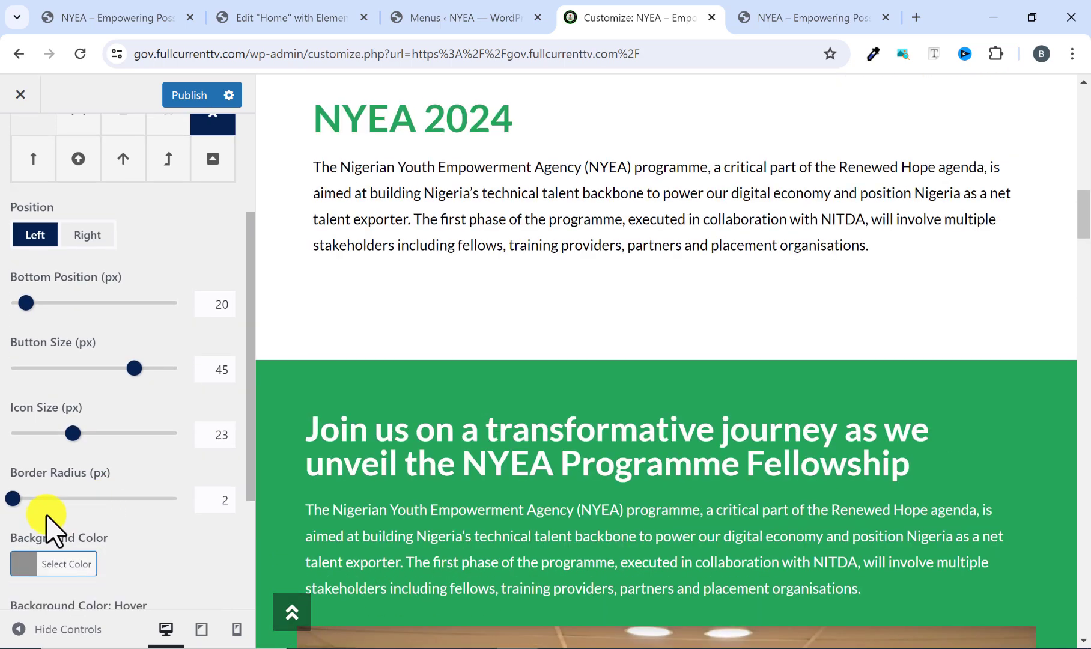
pyautogui.scroll(-4, 51, 529)
pyautogui.click(27, 377)
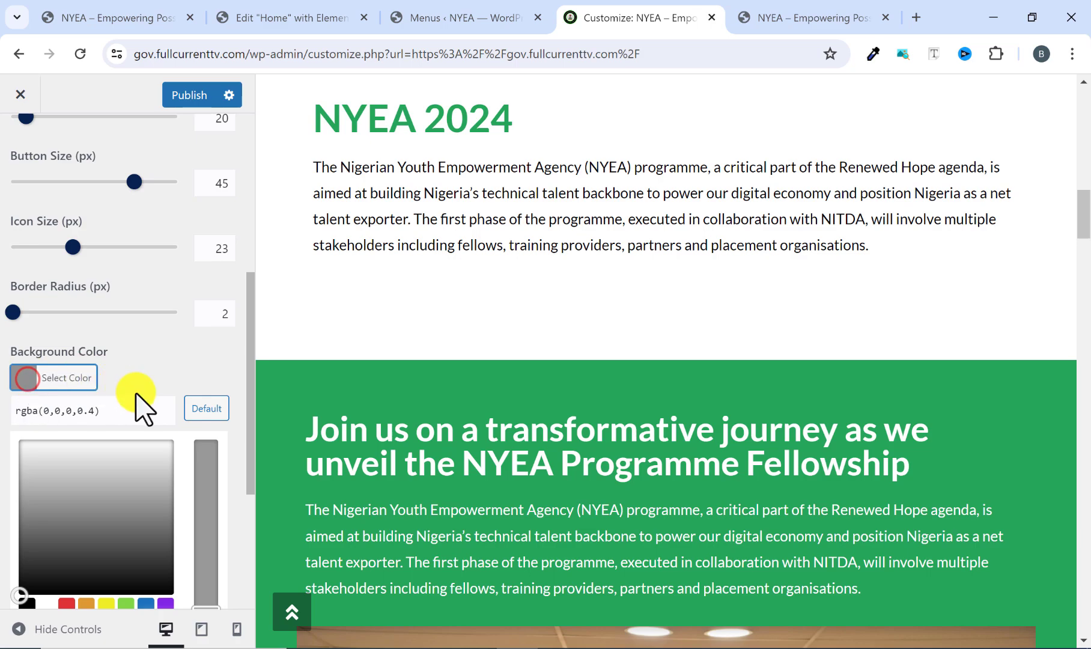
pyautogui.moveTo(114, 411); pyautogui.dragTo(12, 412)
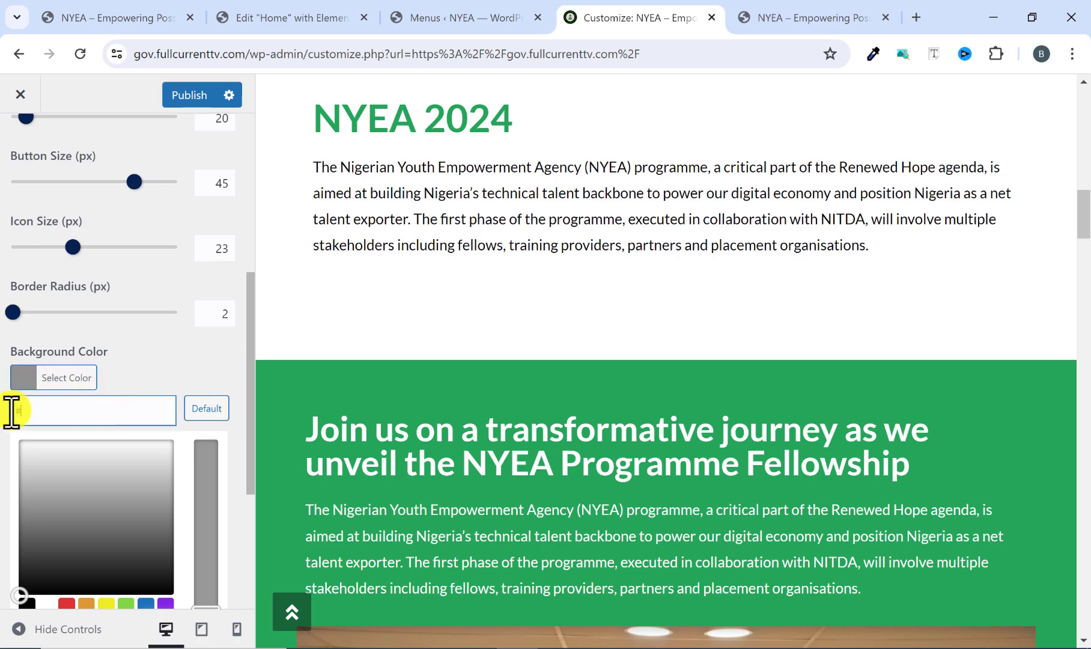
pyautogui.write('#26a')
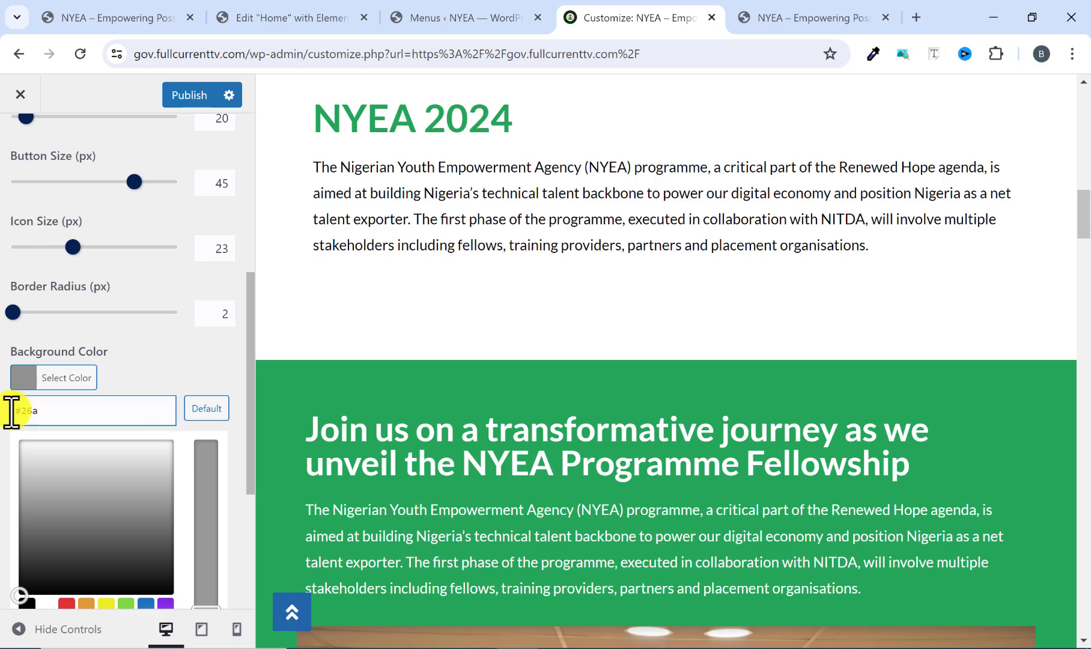
pyautogui.write('65b')
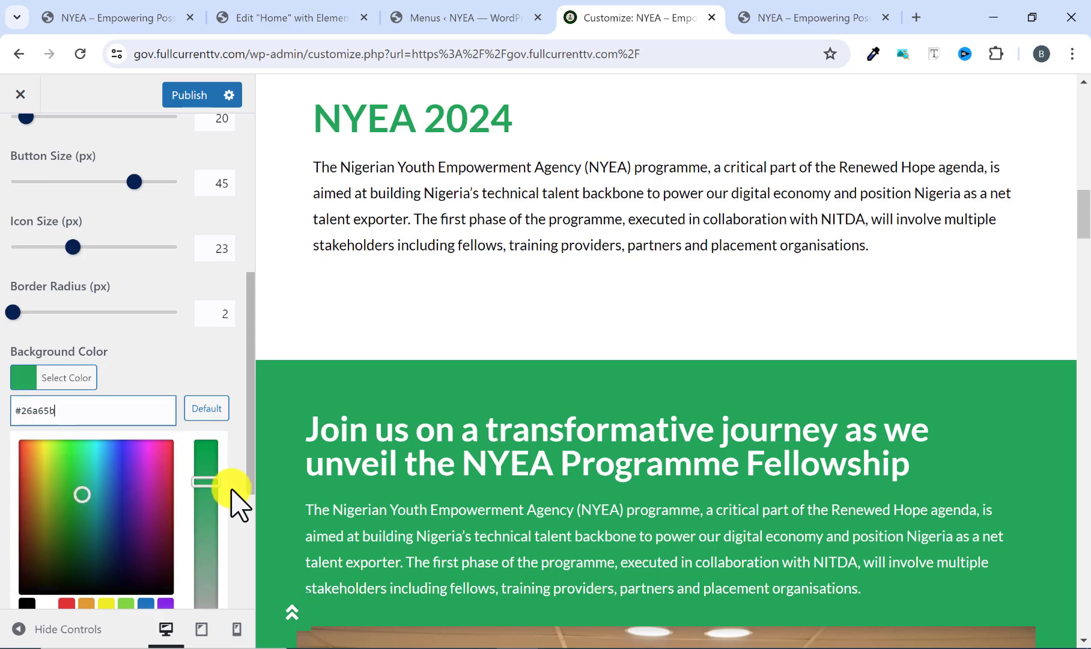
pyautogui.scroll(-15, 313, 561)
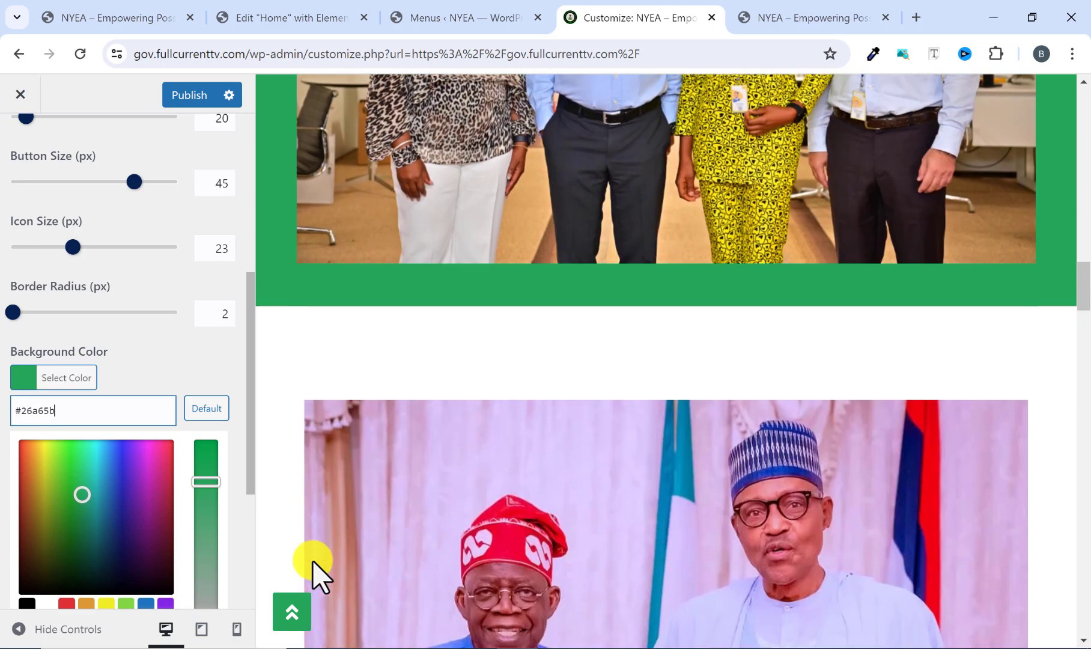
# Test the scroll-to-top button in the preview against the reference site's button and publish the customizer changes.
pyautogui.scroll(-20, 313, 561)
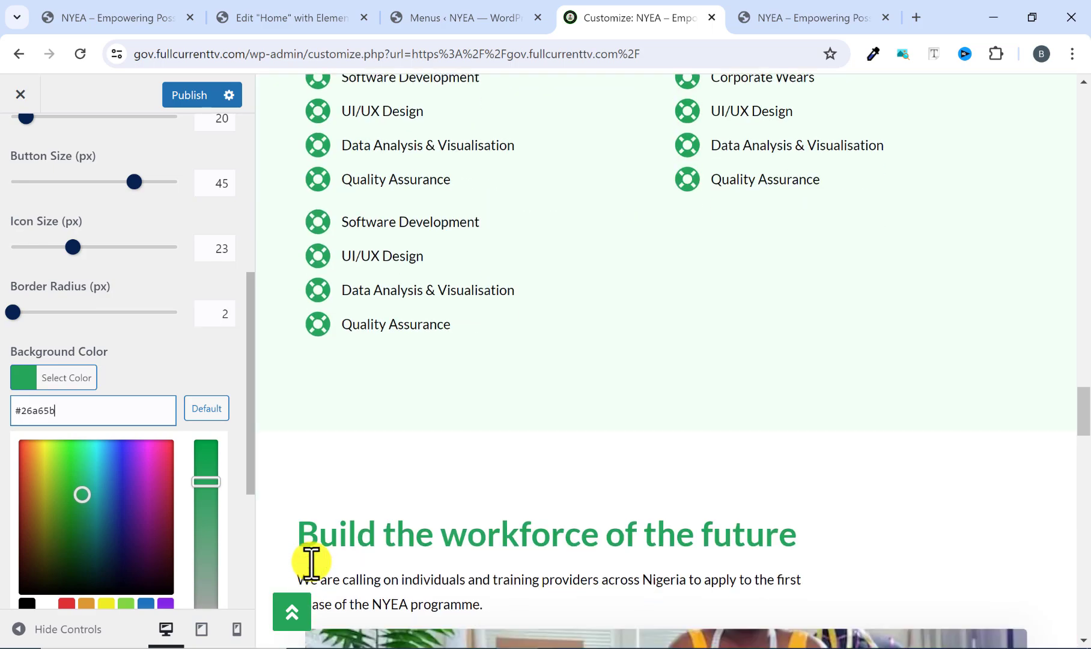
pyautogui.scroll(-20, 311, 562)
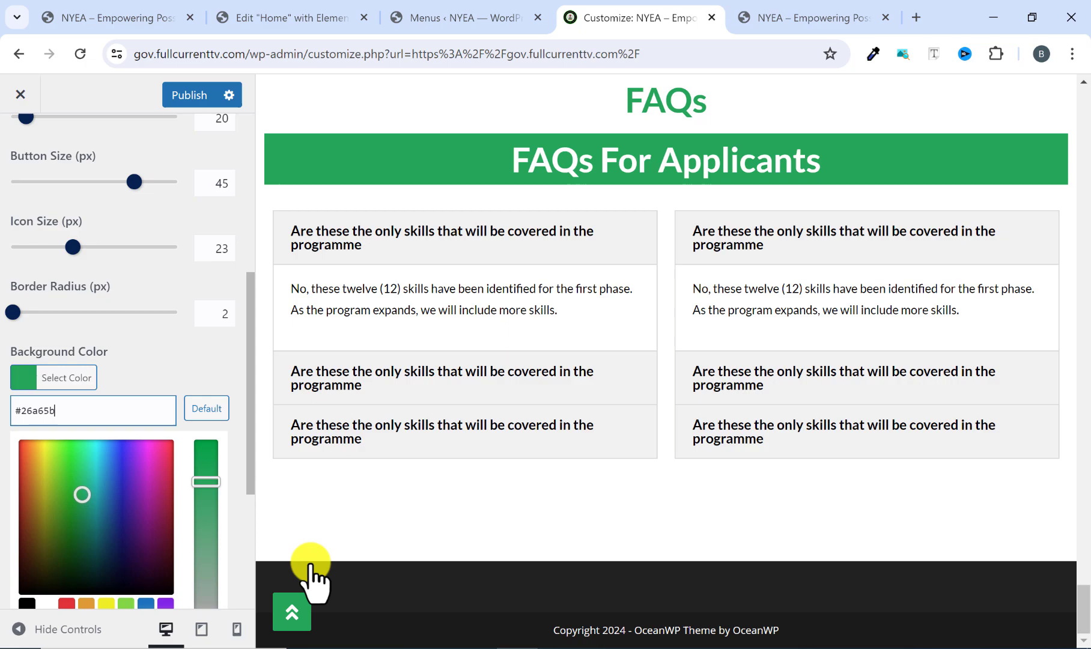
pyautogui.click(291, 619)
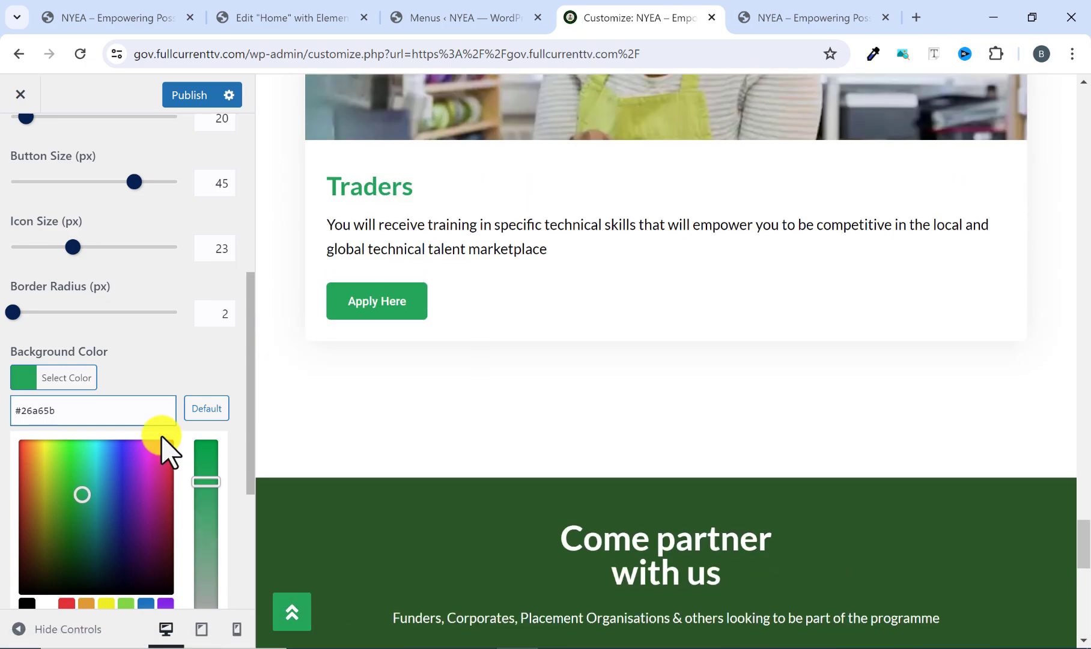
pyautogui.click(145, 356)
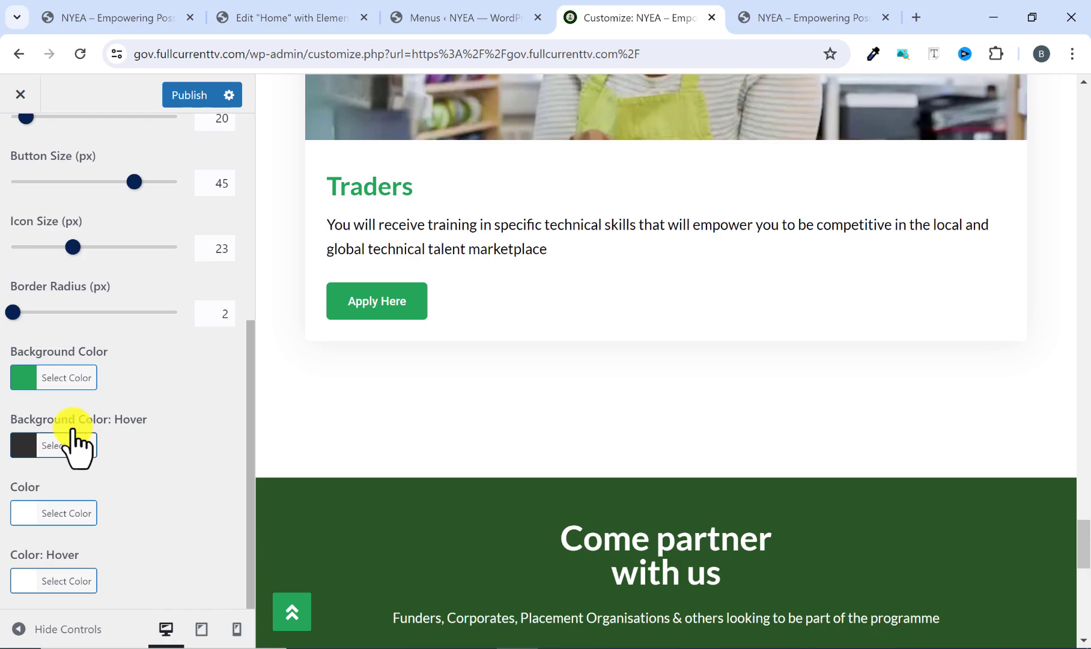
pyautogui.click(759, 13)
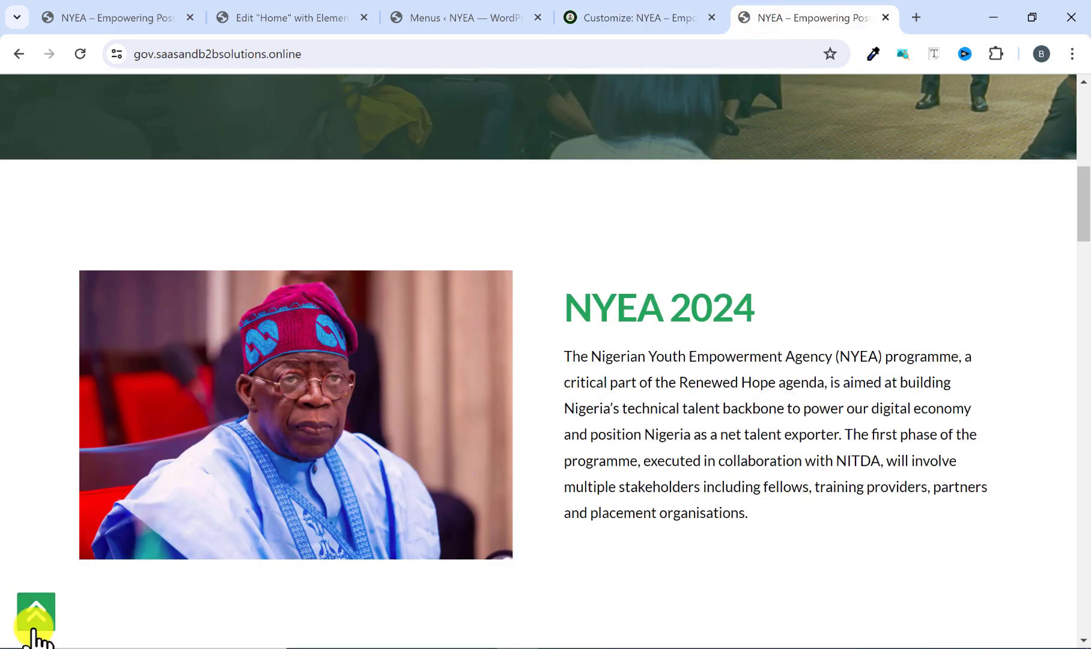
pyautogui.click(646, 13)
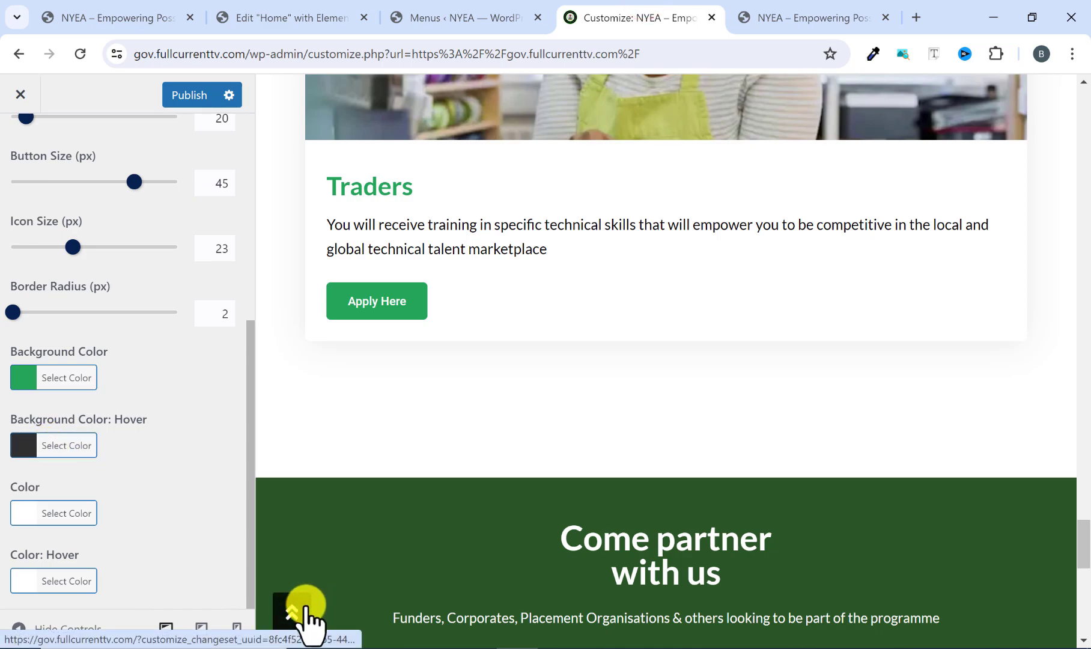
pyautogui.click(189, 94)
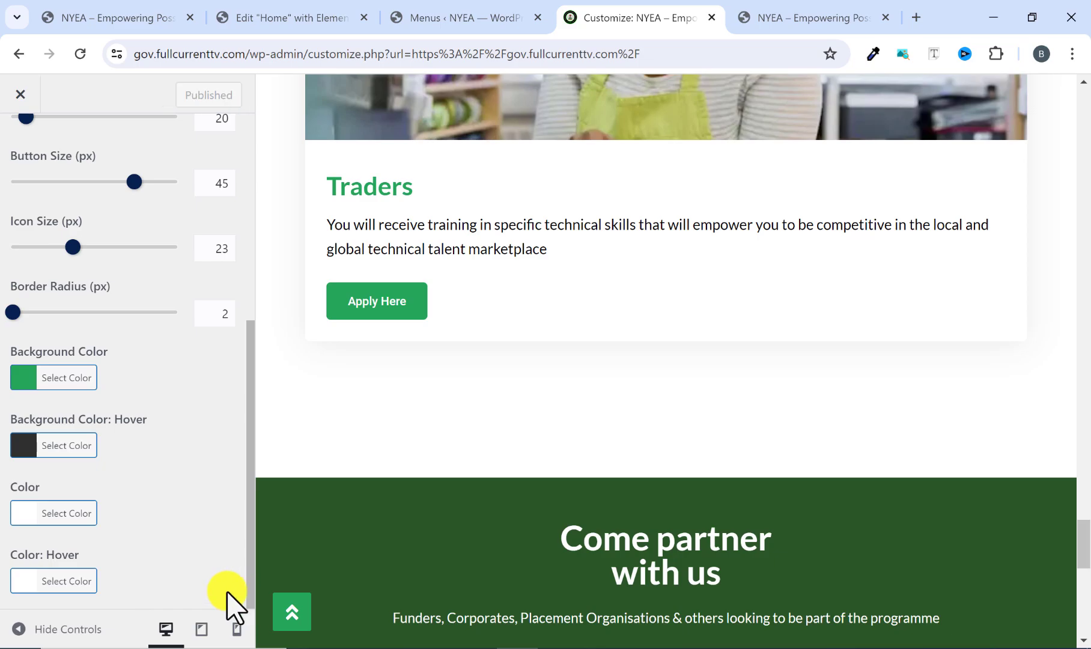
# Copy the full copyright and powered-by line from the footer of the reference site.
pyautogui.click(762, 13)
pyautogui.scroll(-20, 711, 239)
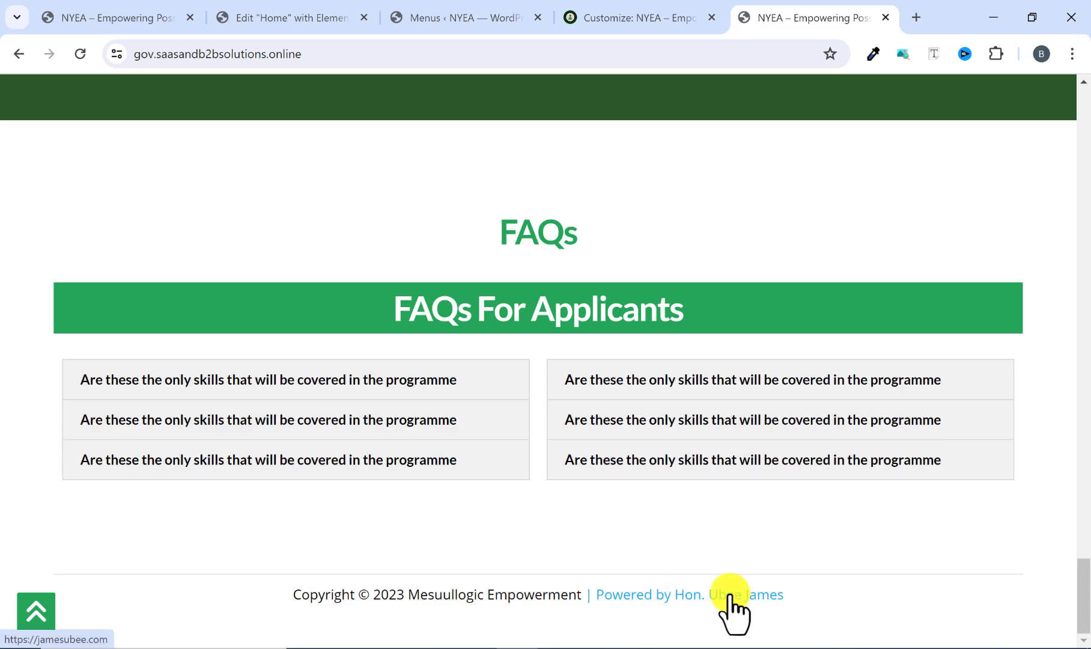
pyautogui.moveTo(287, 594); pyautogui.dragTo(783, 593)
pyautogui.rightClick(559, 595)
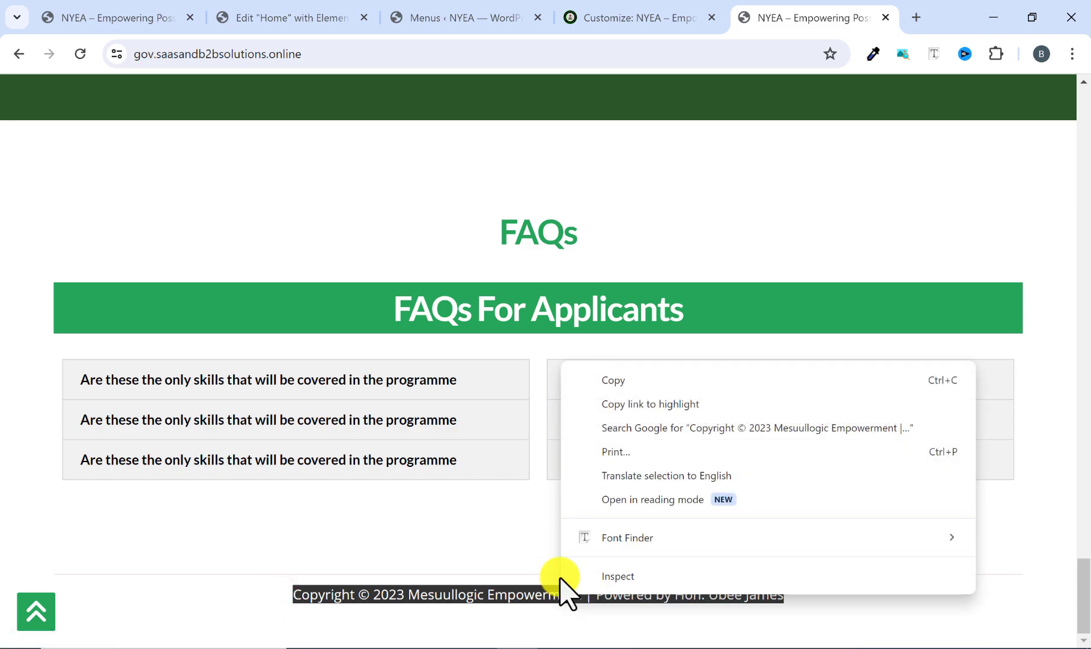
pyautogui.click(599, 379)
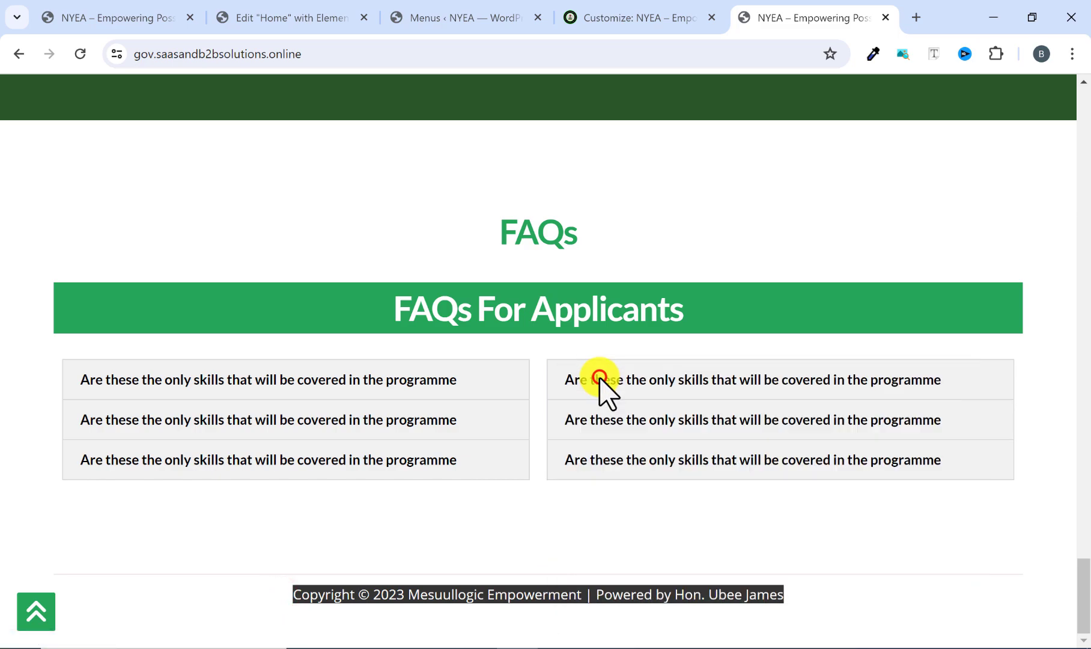
# In the customizer's Footer Bottom settings, replace the default copyright text with the copied reference line and check it in the preview's footer.
pyautogui.click(621, 13)
pyautogui.scroll(5, 99, 475)
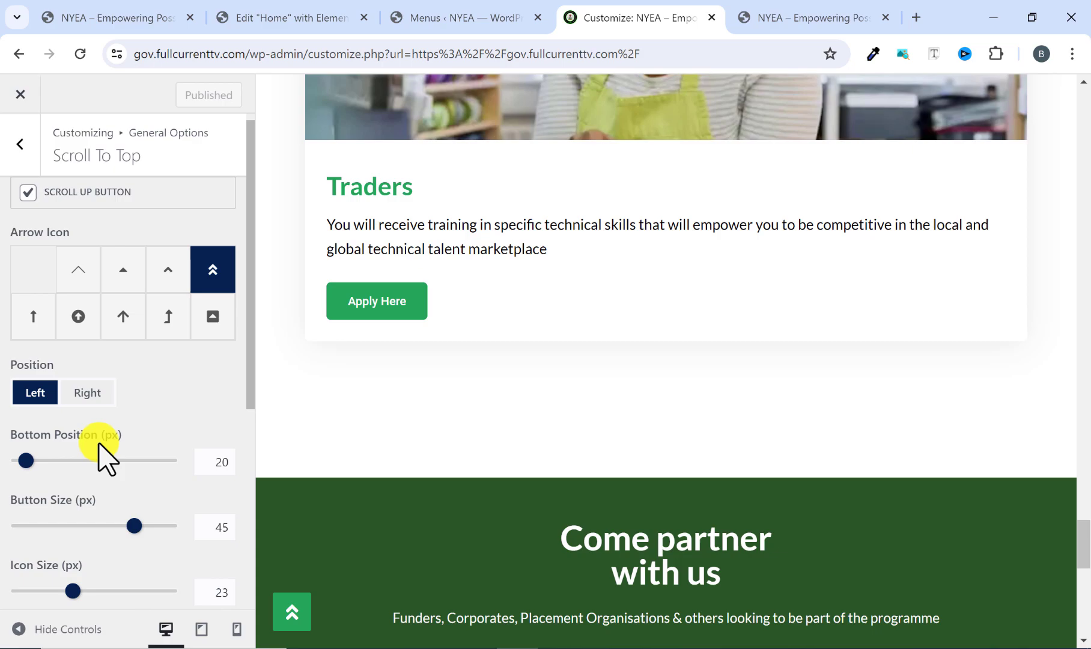
pyautogui.click(21, 143)
pyautogui.click(21, 143)
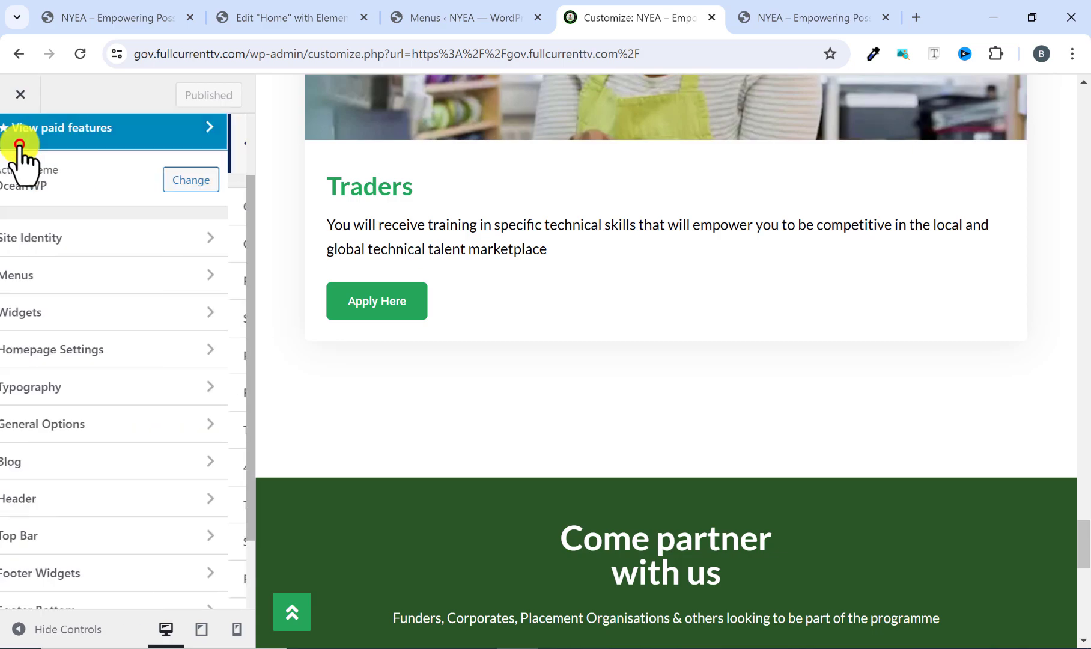
pyautogui.scroll(-2, 66, 445)
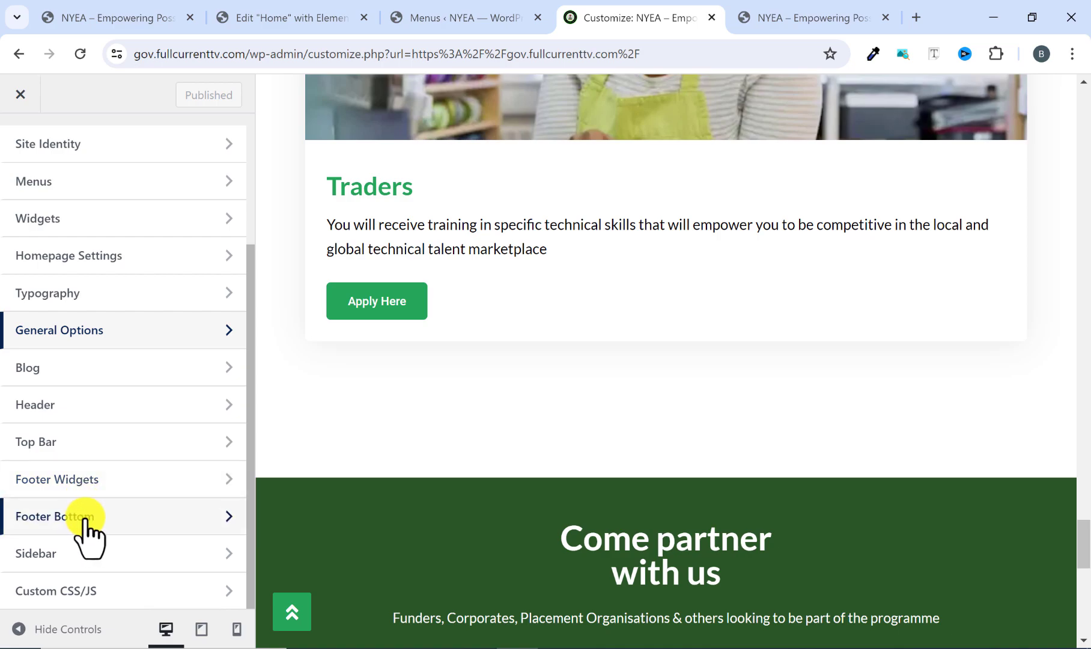
pyautogui.click(84, 518)
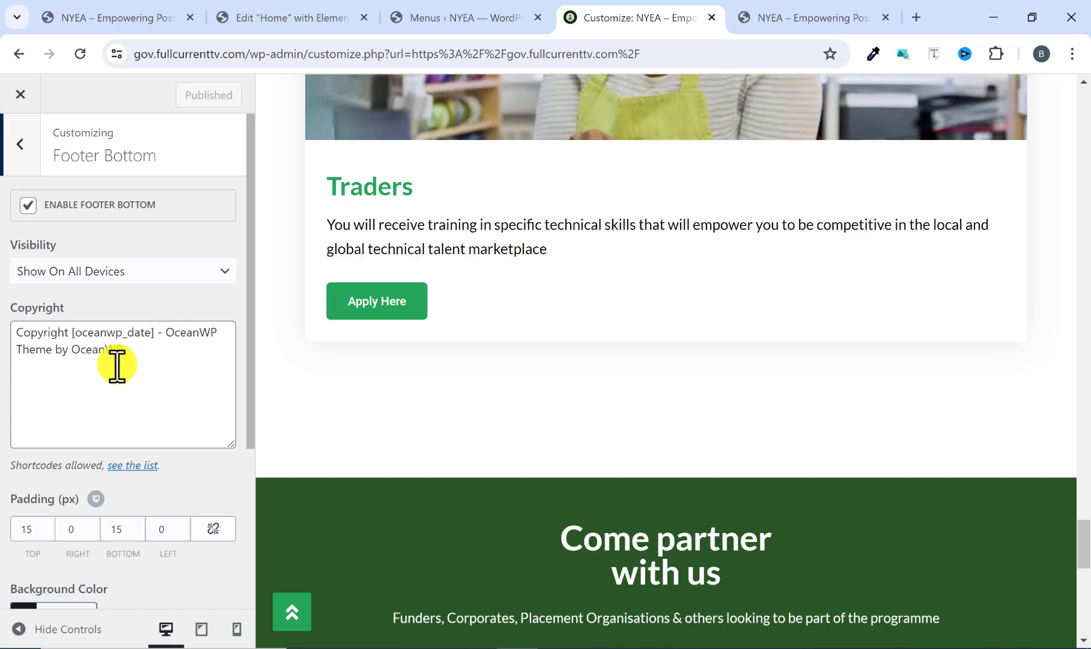
pyautogui.moveTo(126, 357); pyautogui.dragTo(18, 335)
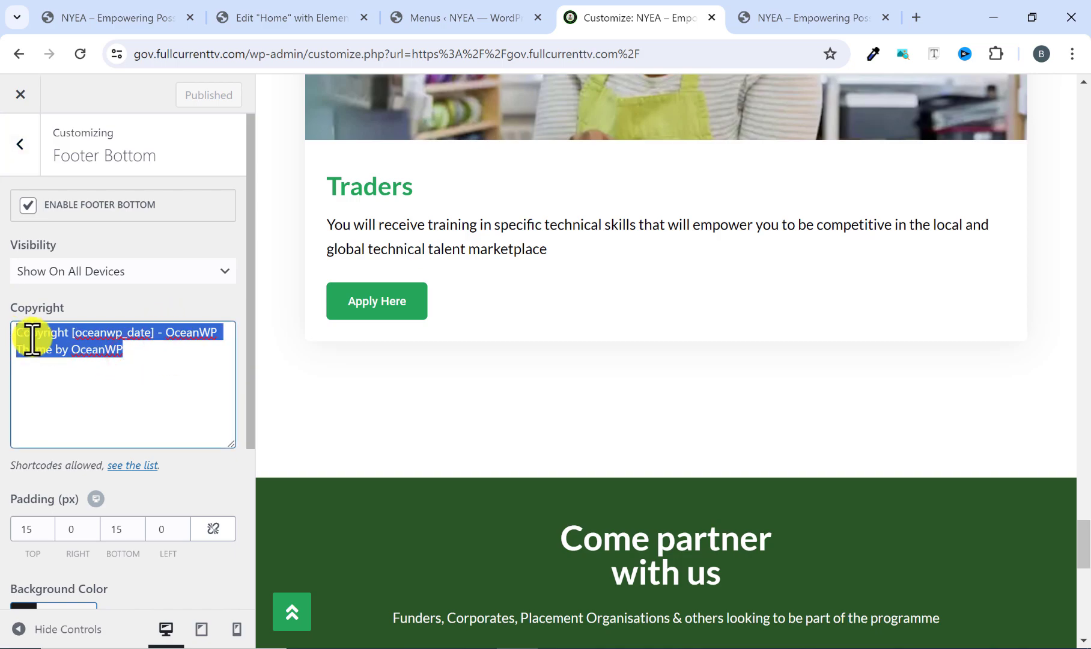
pyautogui.rightClick(31, 340)
pyautogui.click(83, 144)
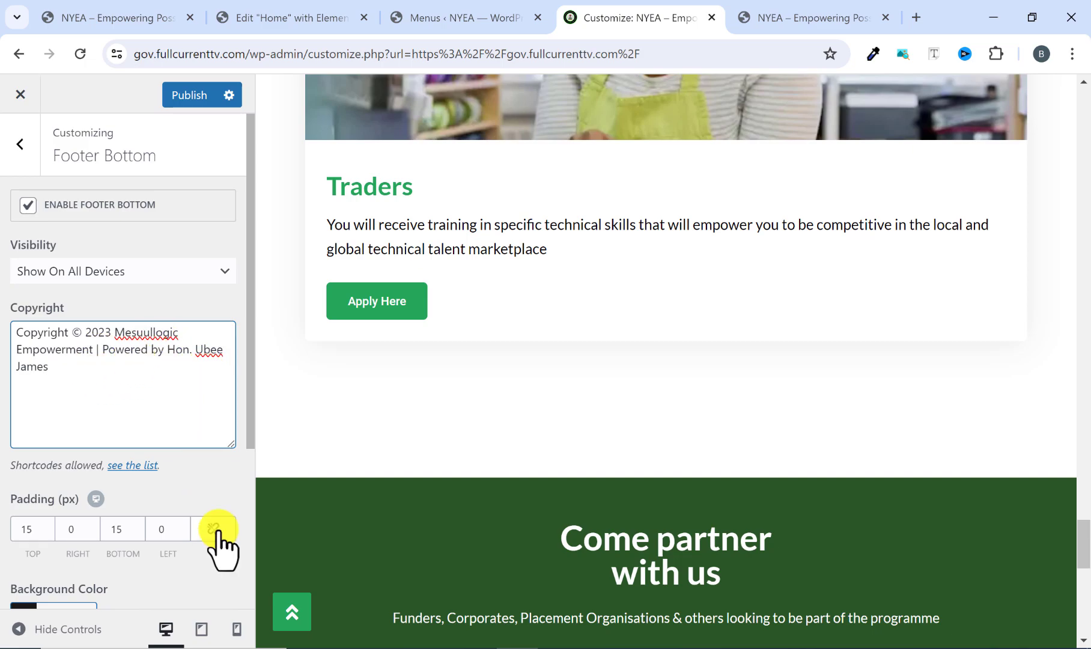
pyautogui.scroll(-10, 600, 501)
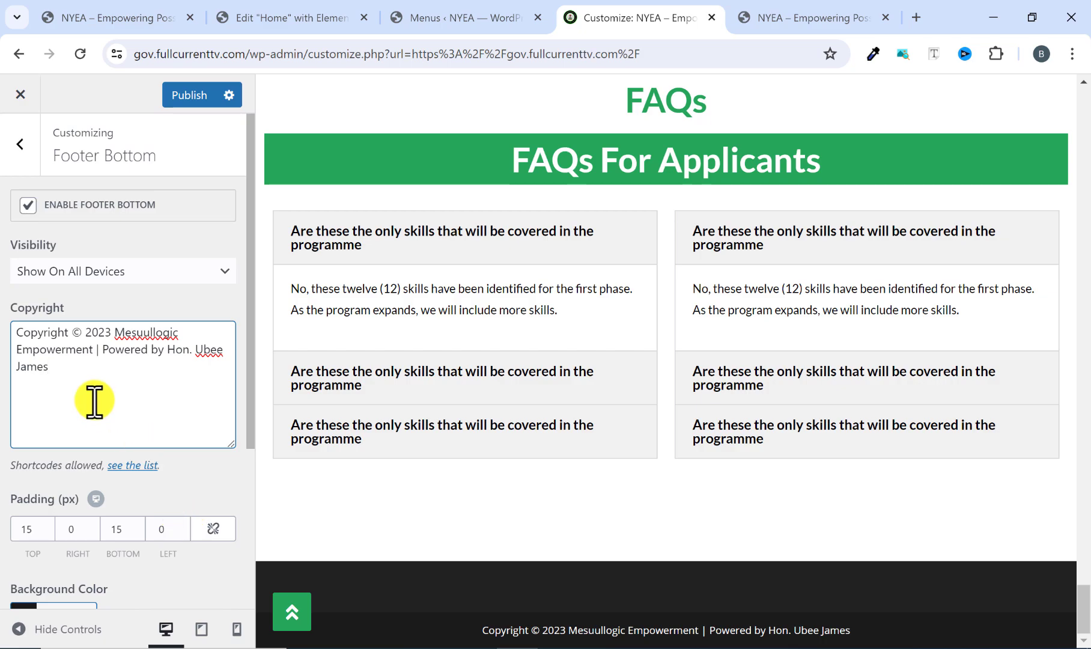
# Disable the footer widgets area in the customizer's Footer Widgets settings.
pyautogui.click(20, 155)
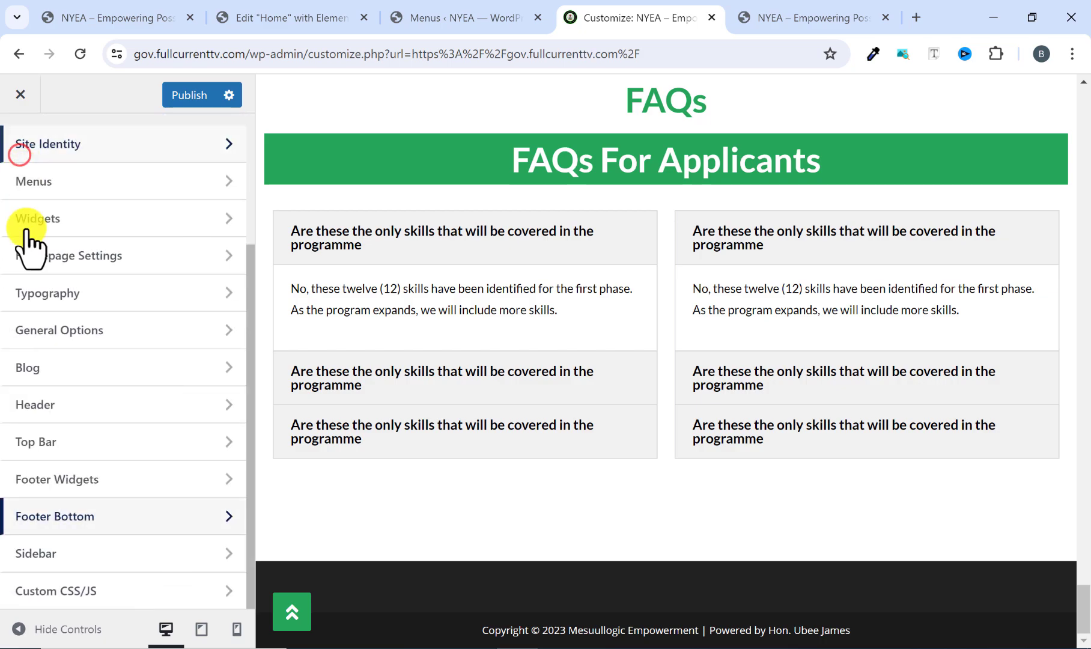
pyautogui.click(64, 477)
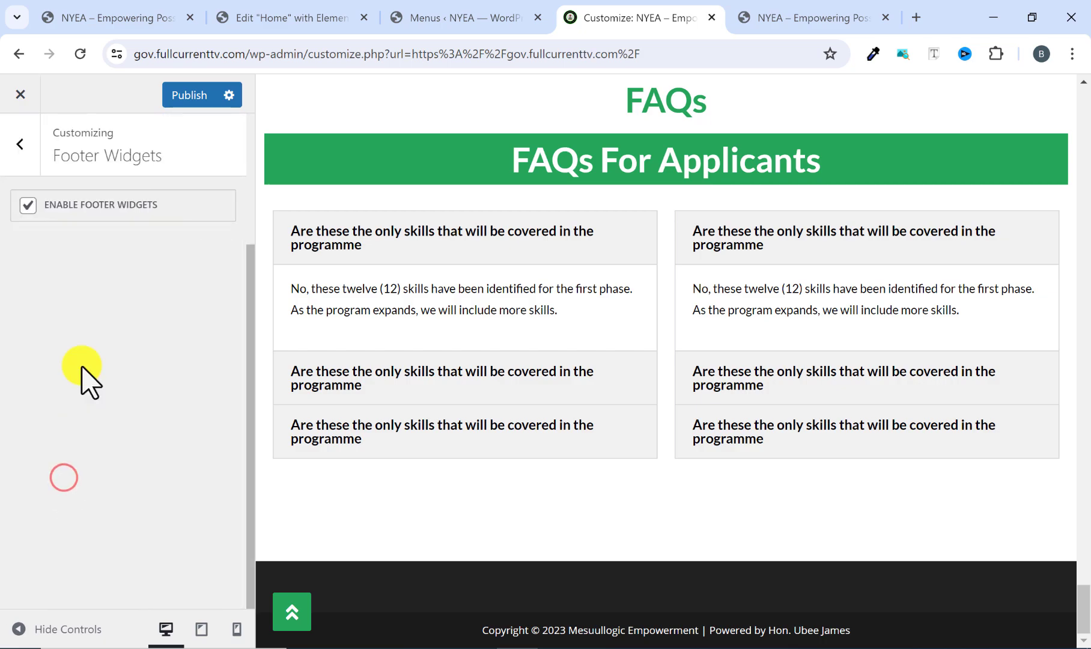
pyautogui.click(27, 206)
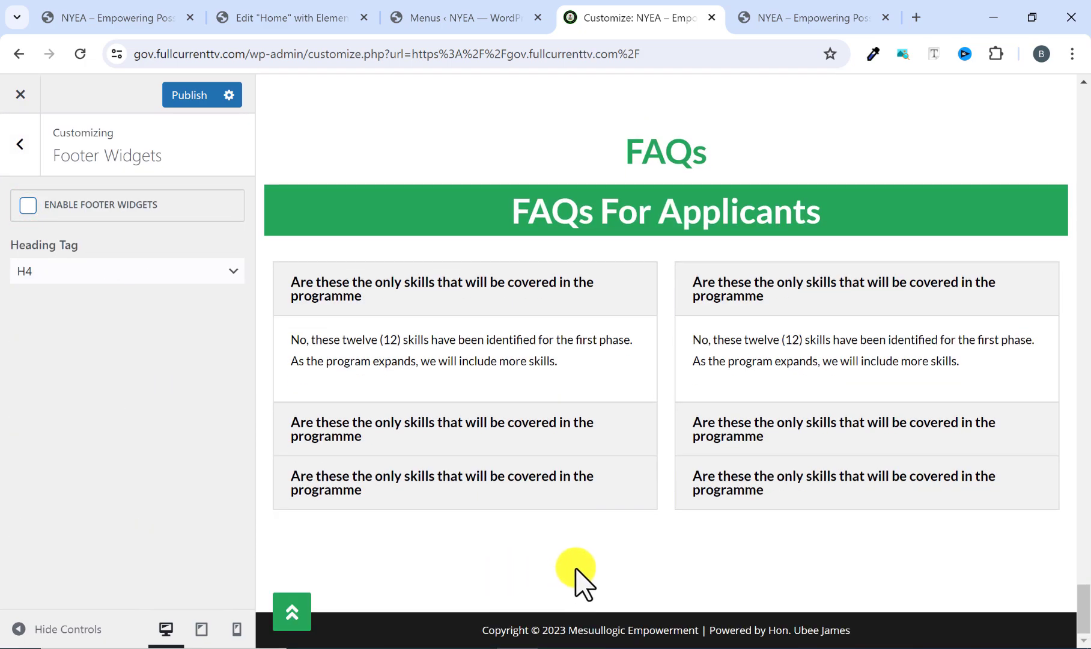
# Set the Footer Bottom background color to white (#ffffff), checking it against the reference site's footer.
pyautogui.click(769, 18)
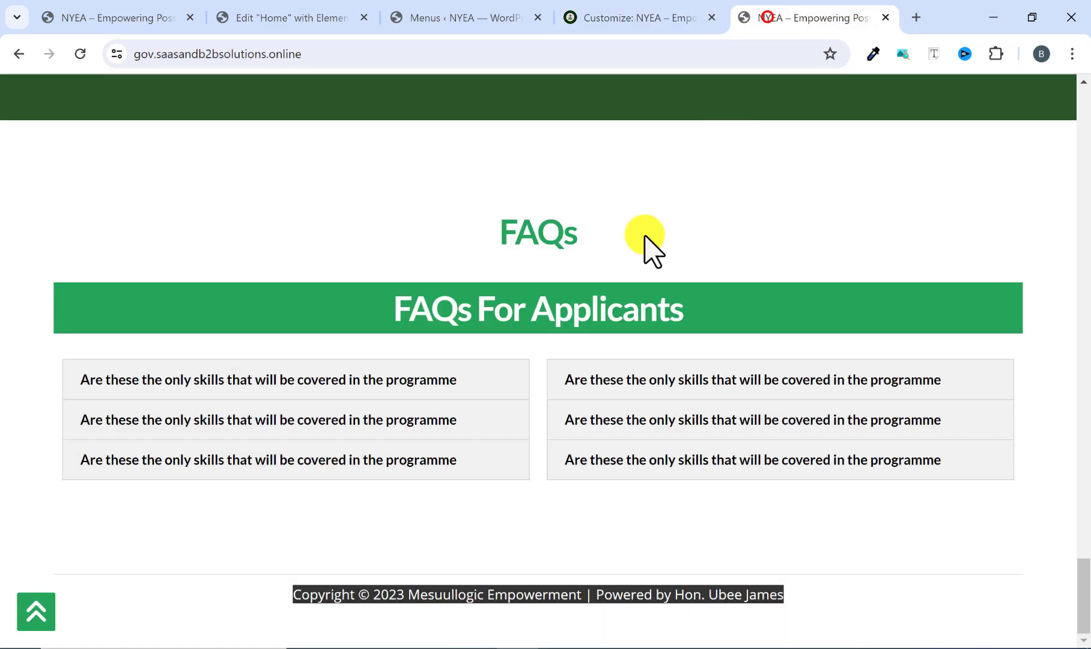
pyautogui.click(384, 545)
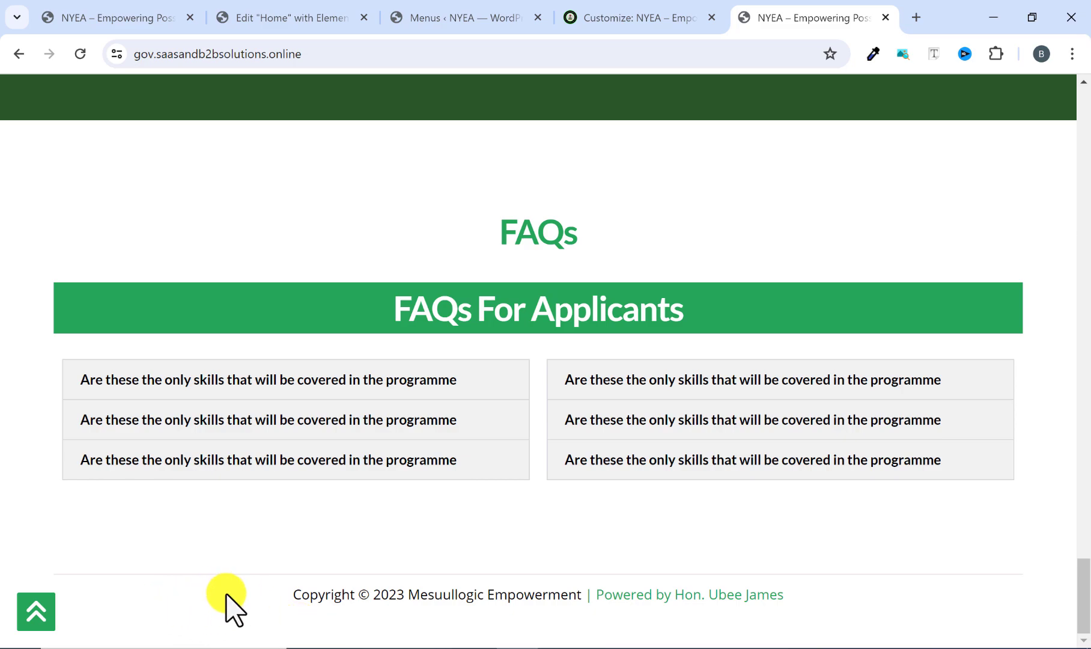
pyautogui.click(655, 11)
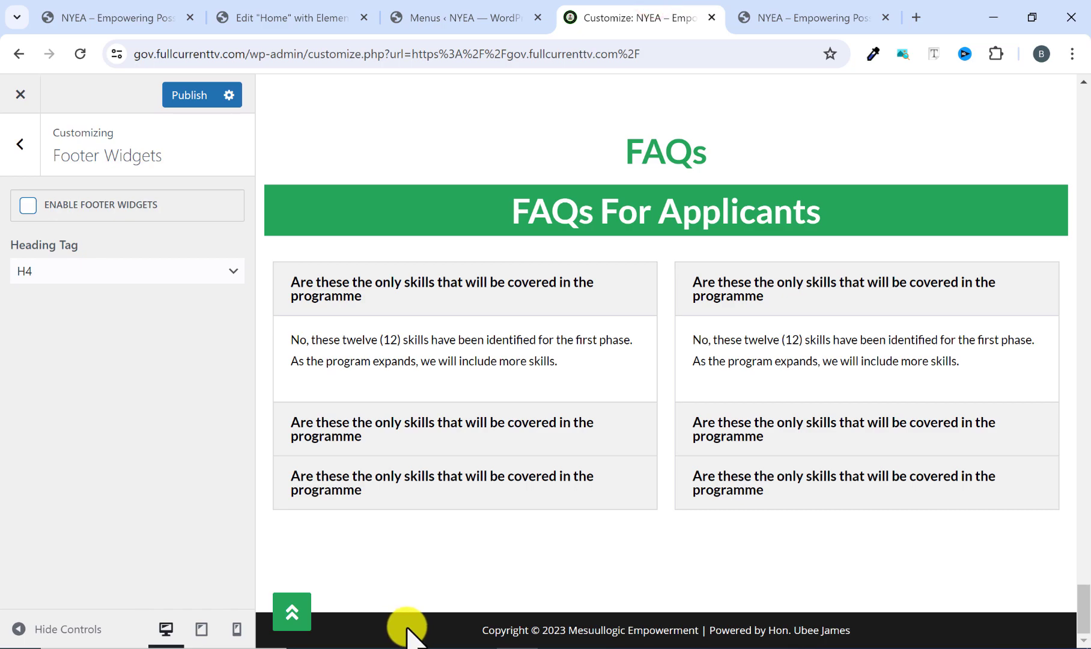
pyautogui.click(21, 144)
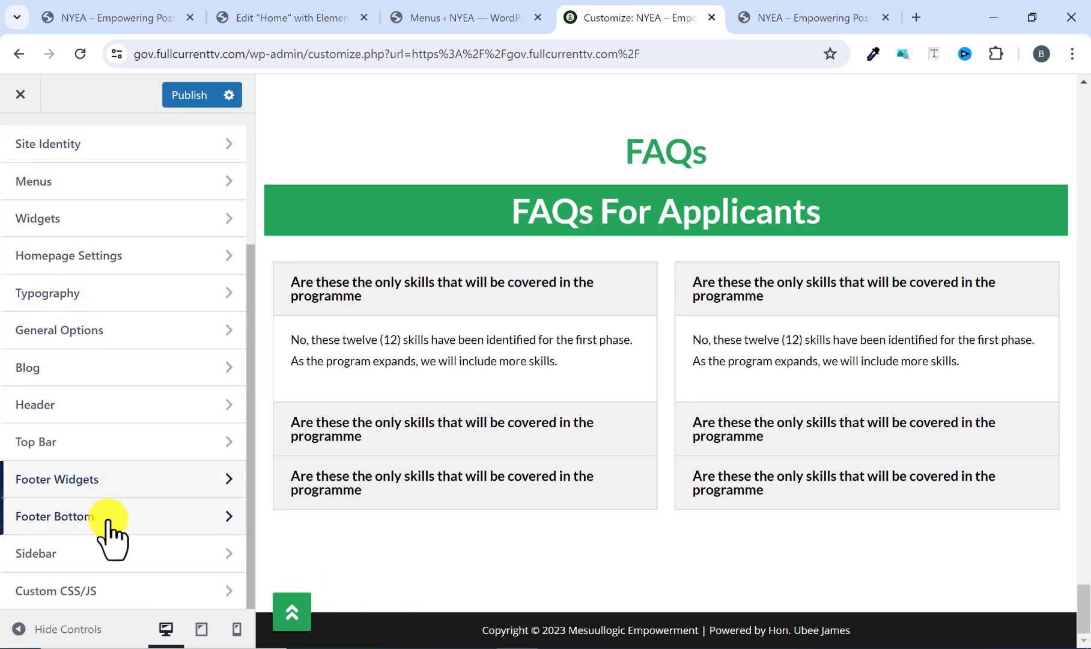
pyautogui.click(80, 515)
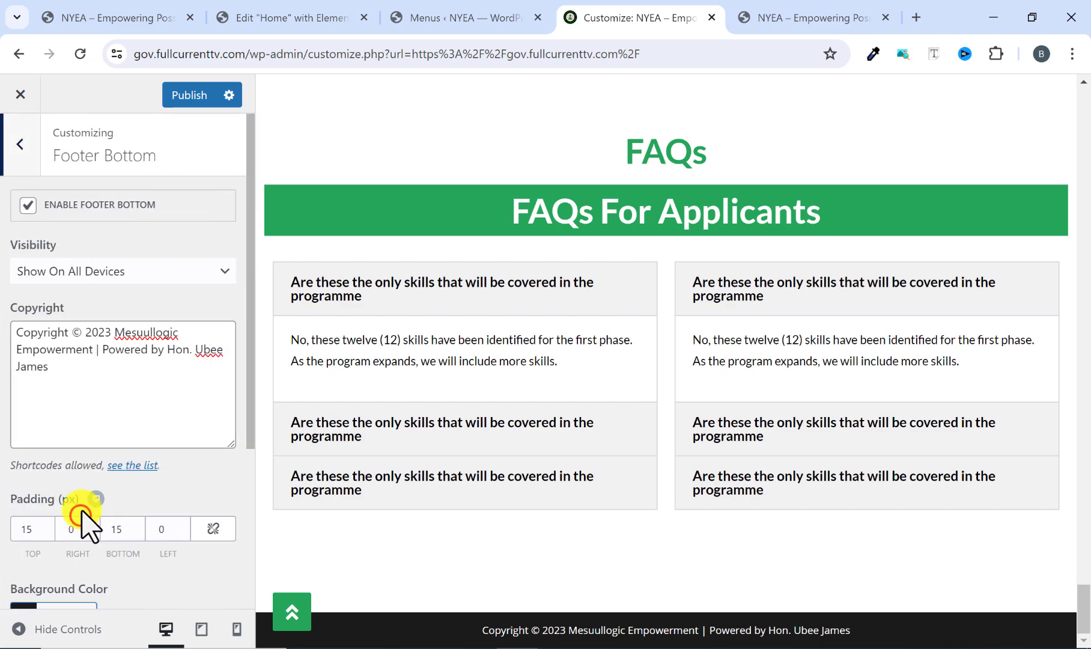
pyautogui.scroll(-3, 102, 421)
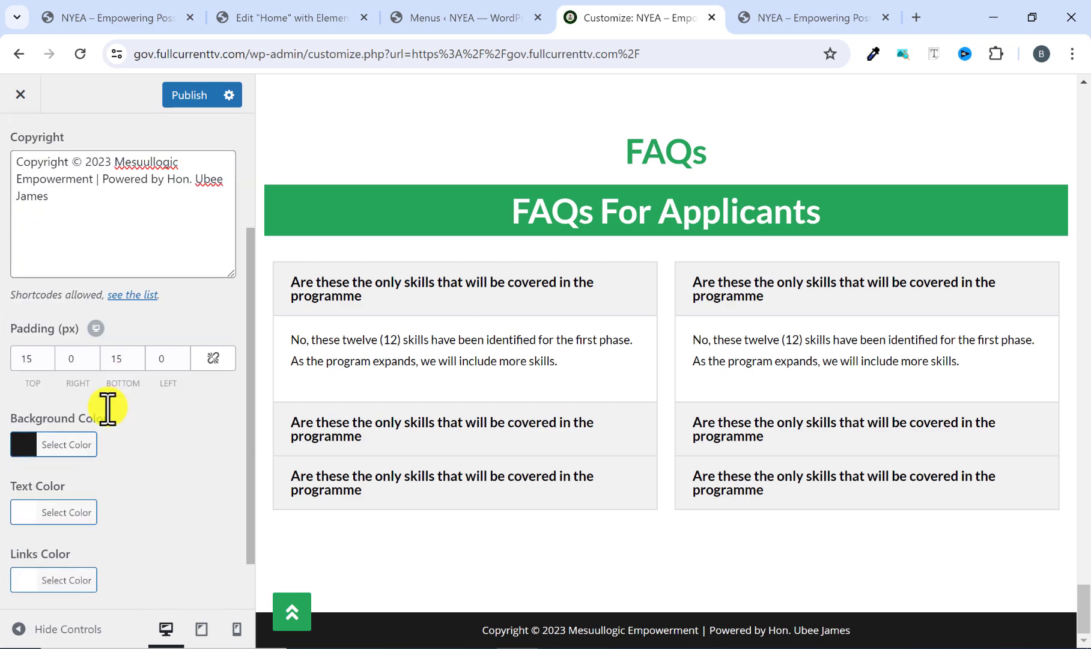
pyautogui.click(23, 460)
pyautogui.scroll(-3, 126, 514)
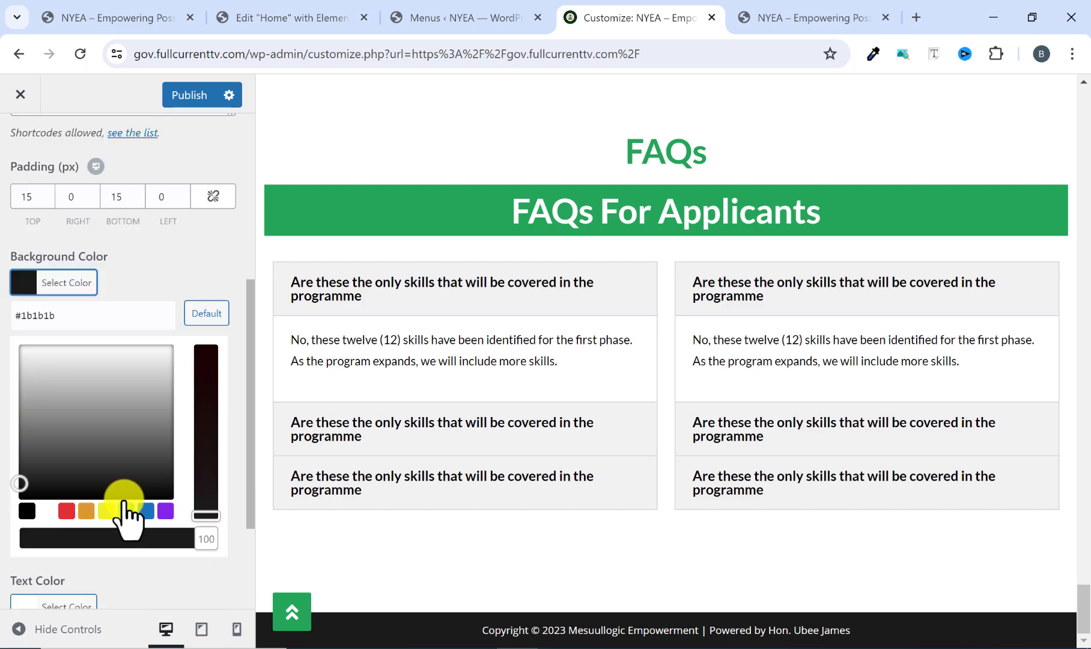
pyautogui.click(47, 503)
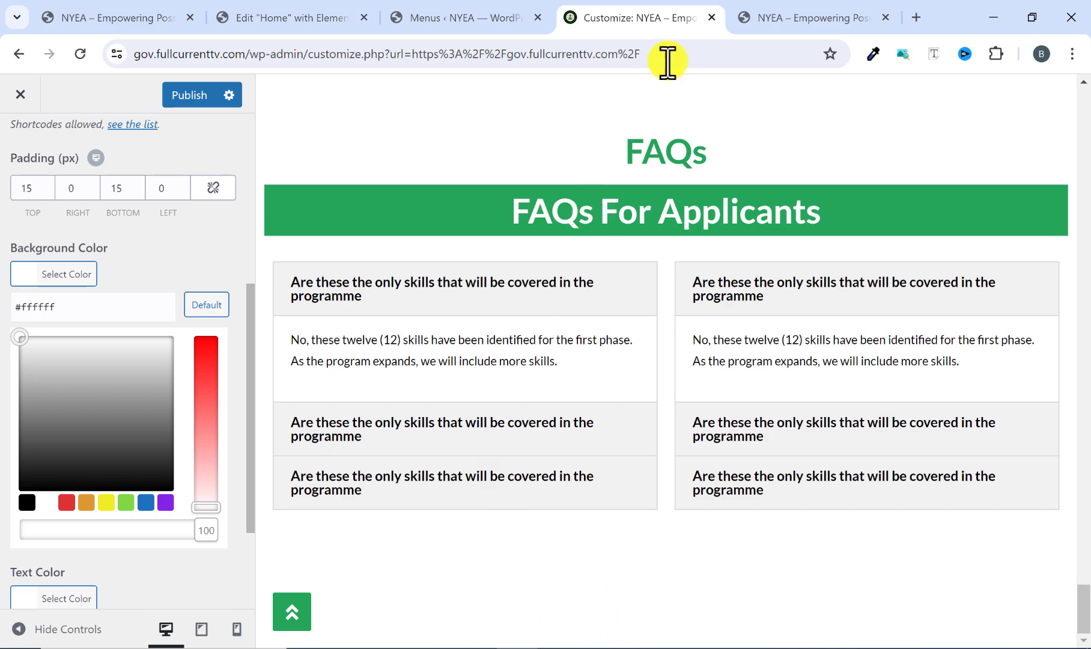
pyautogui.click(799, 9)
pyautogui.click(601, 17)
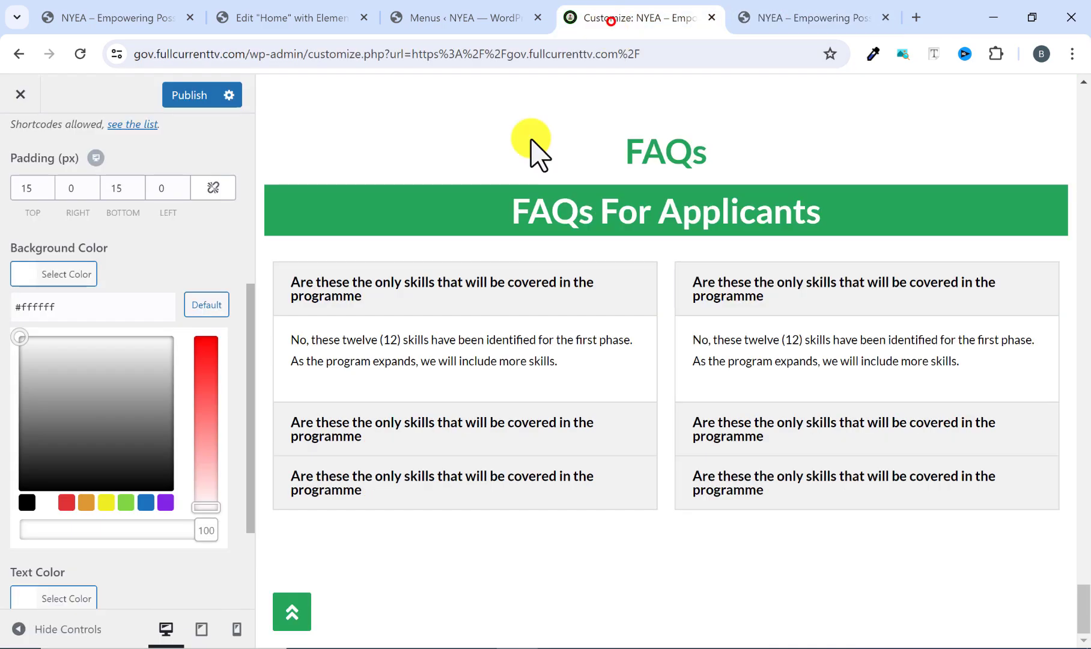
# Set the Footer Bottom text color to black (#000000) and close the color picker.
pyautogui.scroll(-3, 24, 528)
pyautogui.click(19, 445)
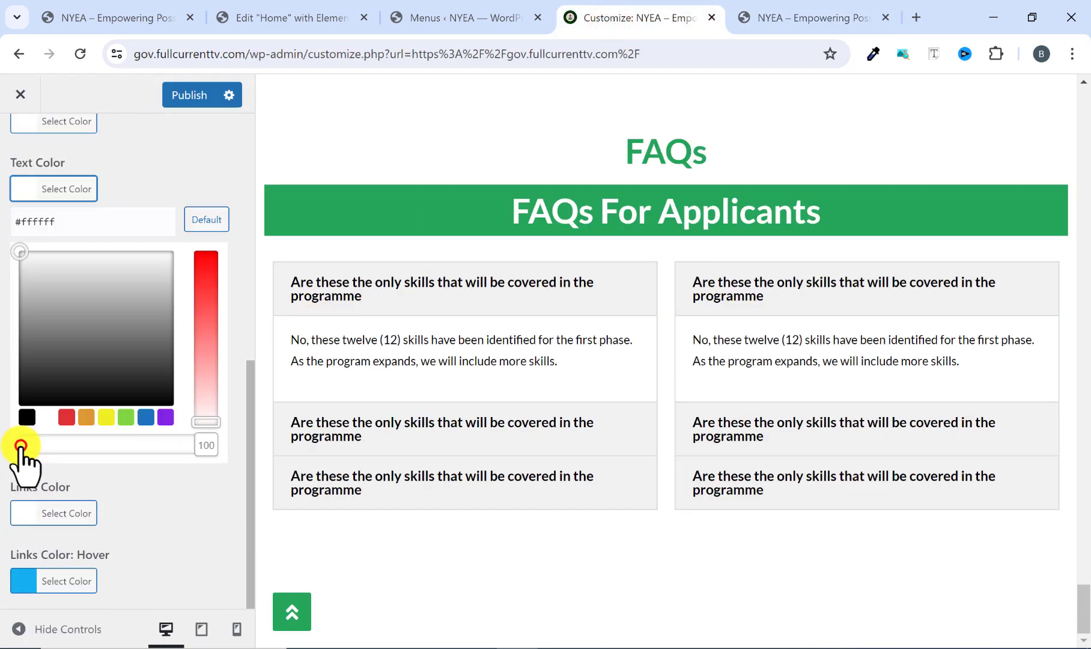
pyautogui.click(24, 416)
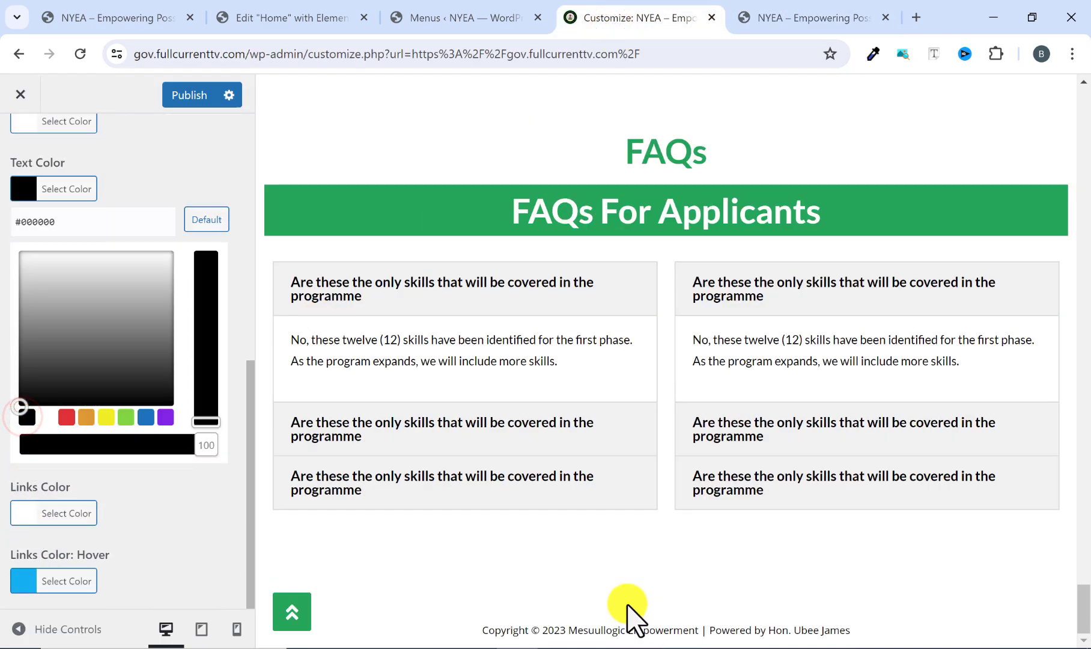
pyautogui.click(126, 496)
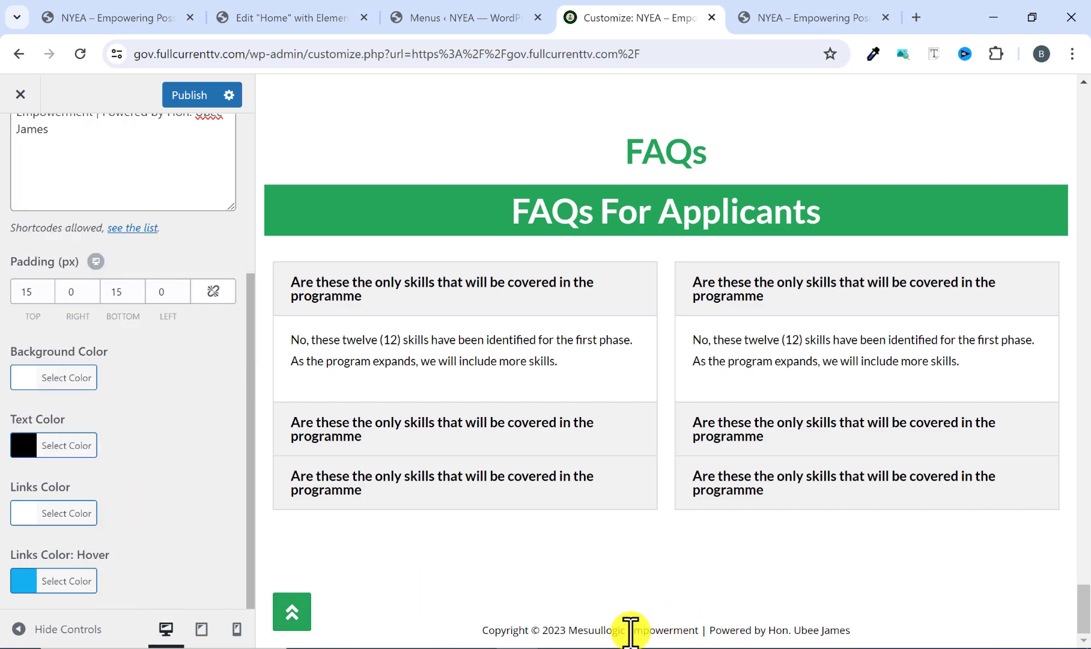
# Compare the restyled copyright footer in the preview with the footer on the reference site.
pyautogui.scroll(1, 123, 511)
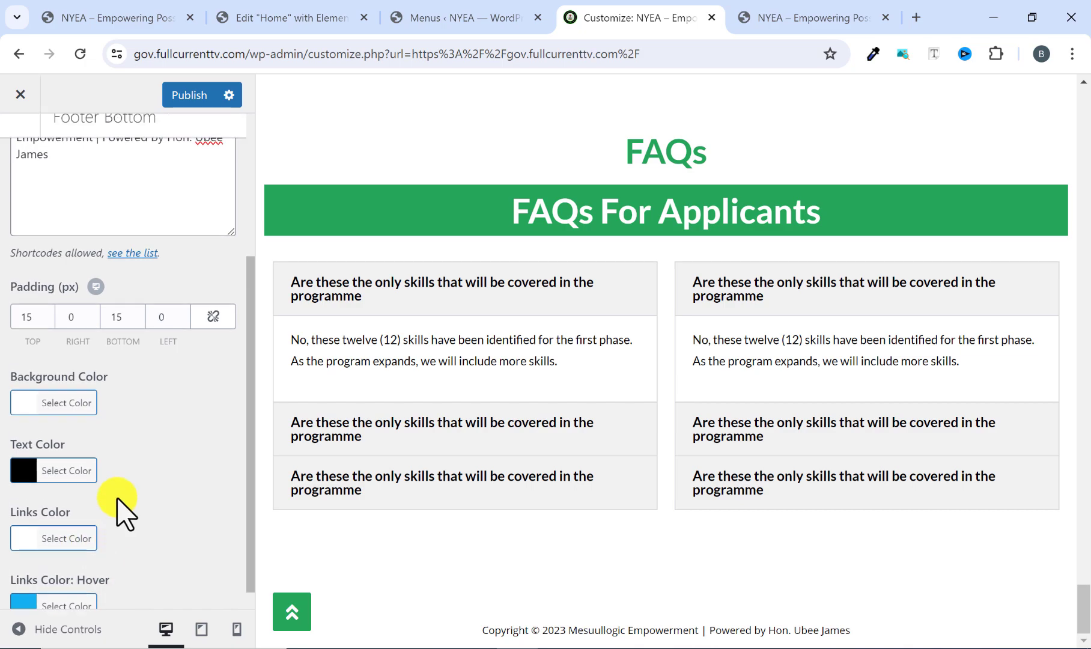
pyautogui.click(760, 17)
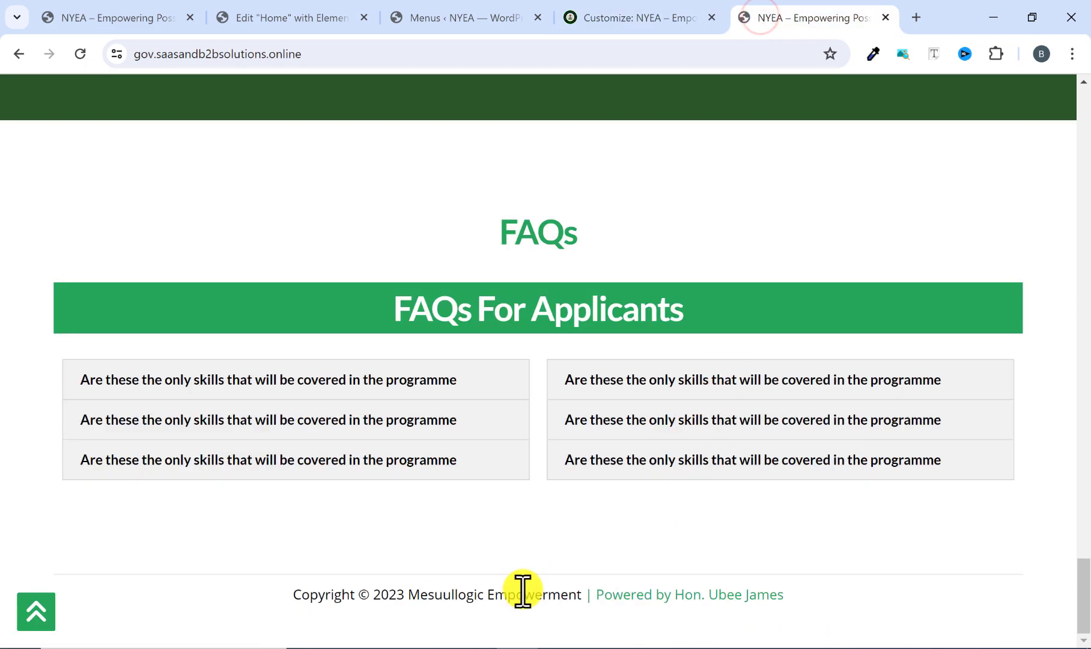
pyautogui.click(614, 19)
pyautogui.scroll(3, 24, 276)
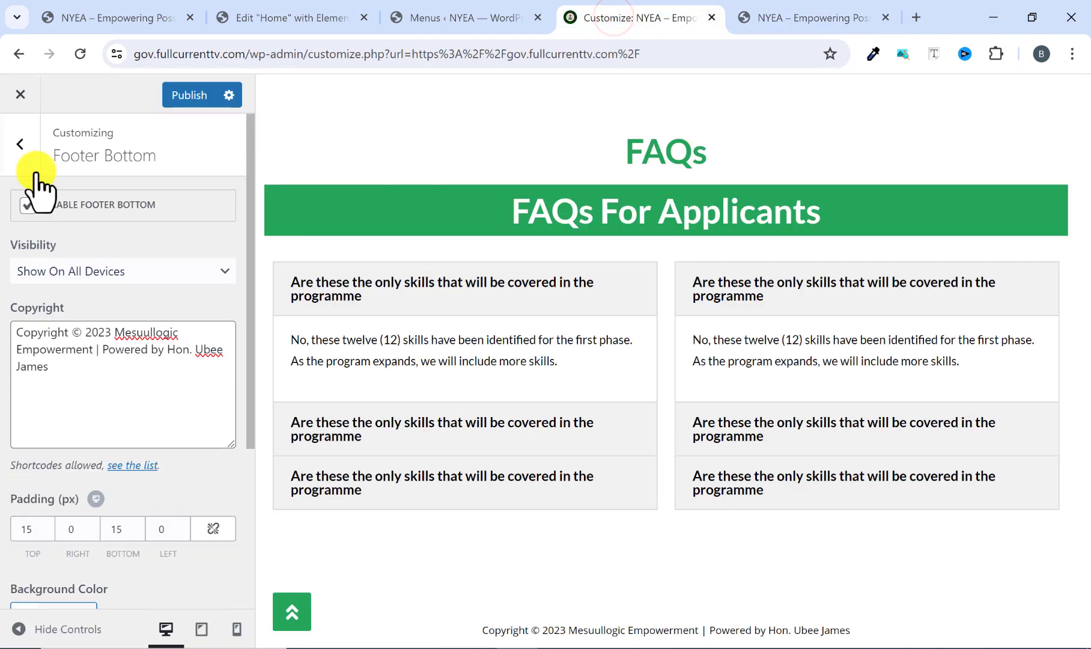
# Set the font family of the Footer Copyright typography to Lato, keeping the font style at Default.
pyautogui.click(27, 161)
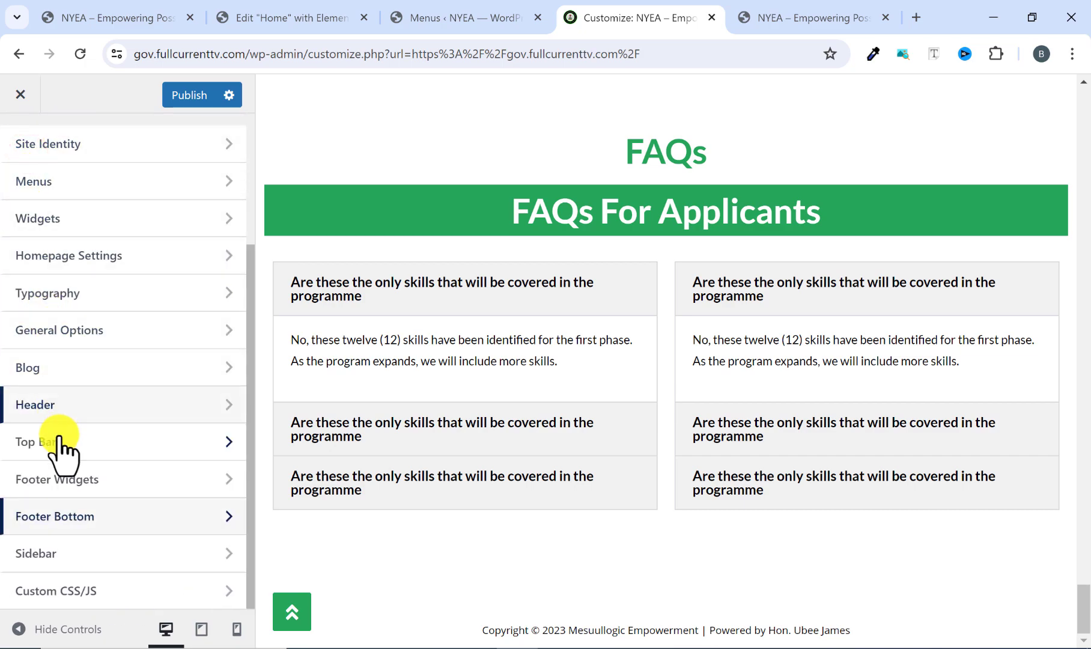
pyautogui.click(62, 295)
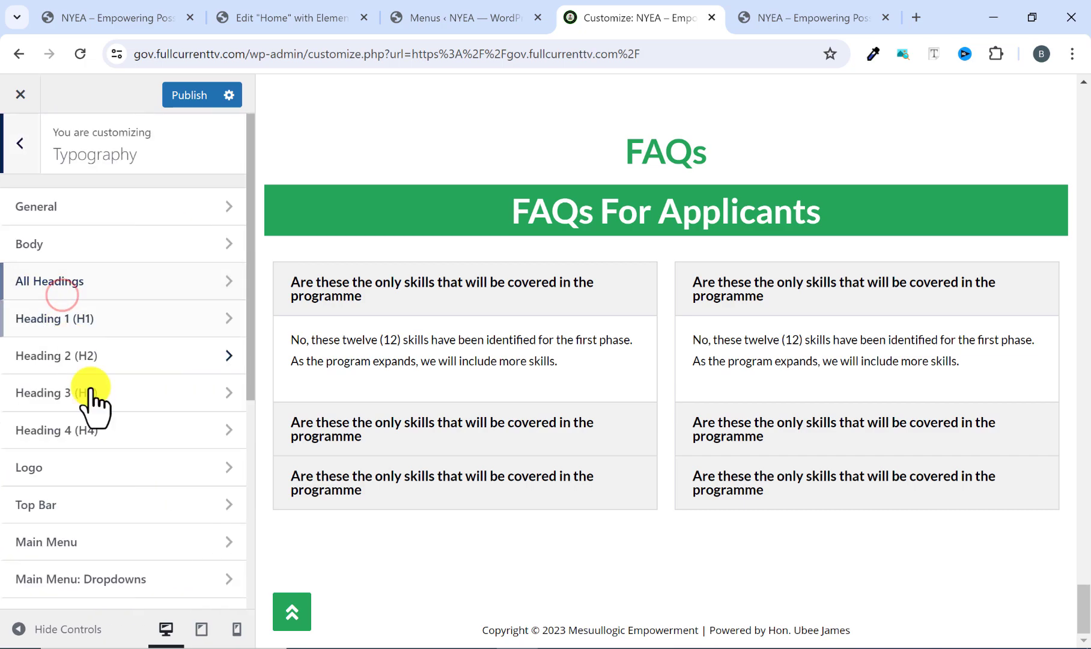
pyautogui.scroll(-6, 96, 420)
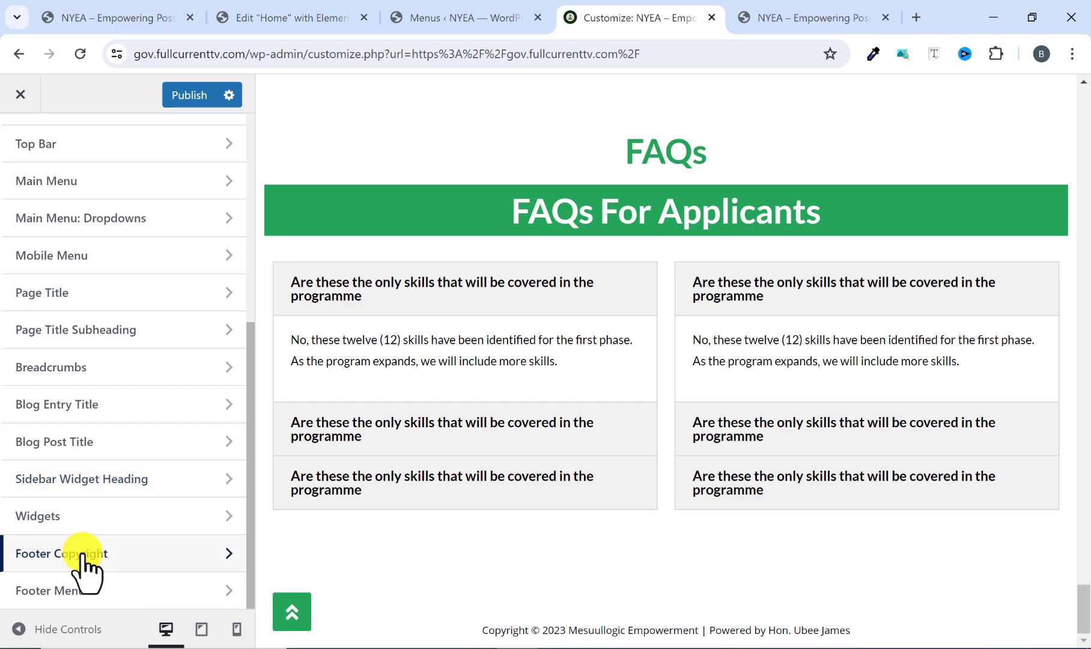
pyautogui.click(84, 557)
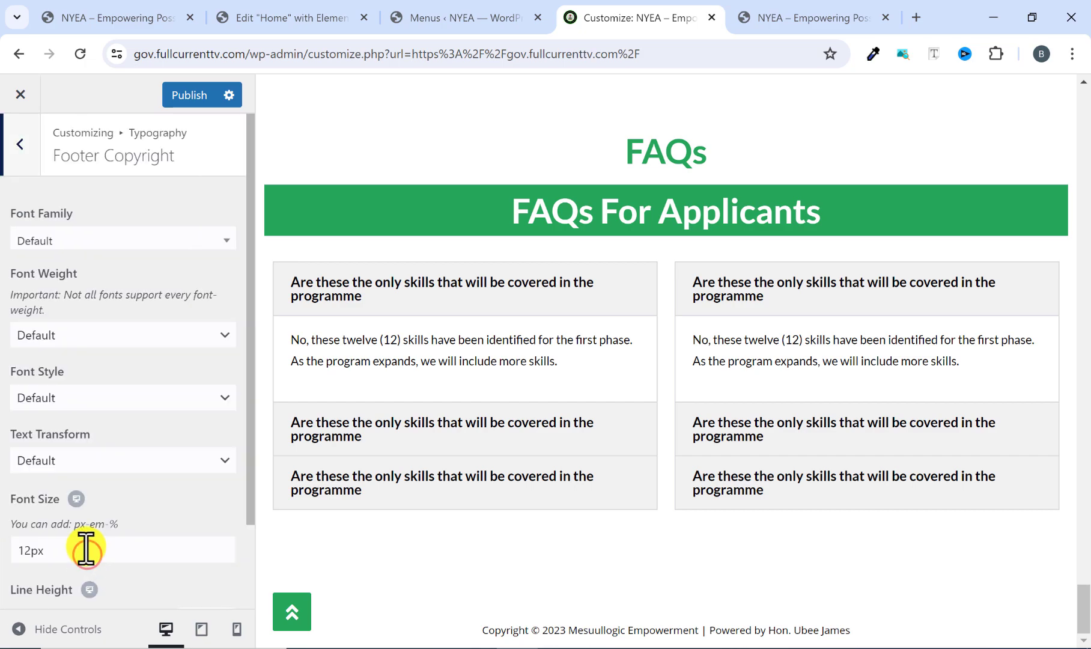
pyautogui.click(93, 237)
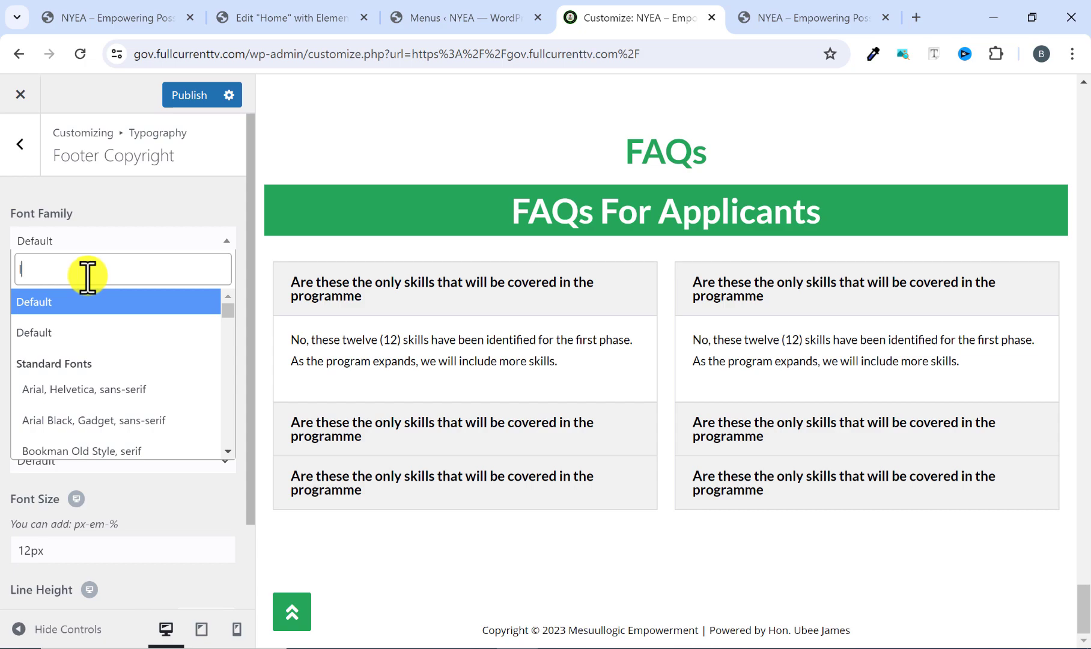
pyautogui.write('lato')
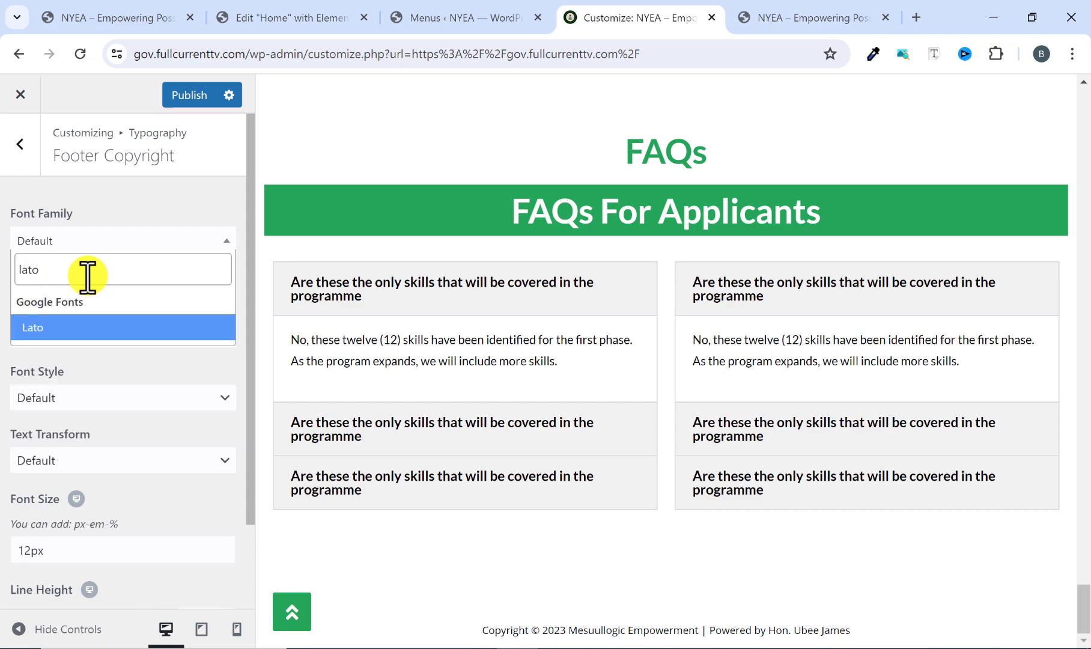
pyautogui.click(63, 330)
pyautogui.click(71, 394)
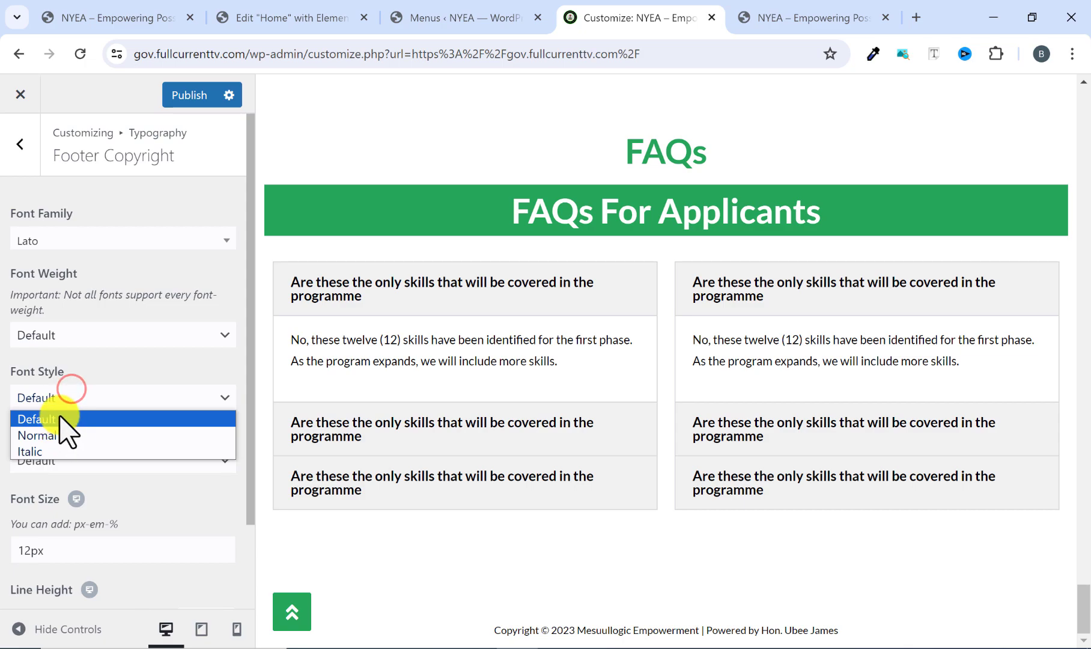
pyautogui.click(60, 414)
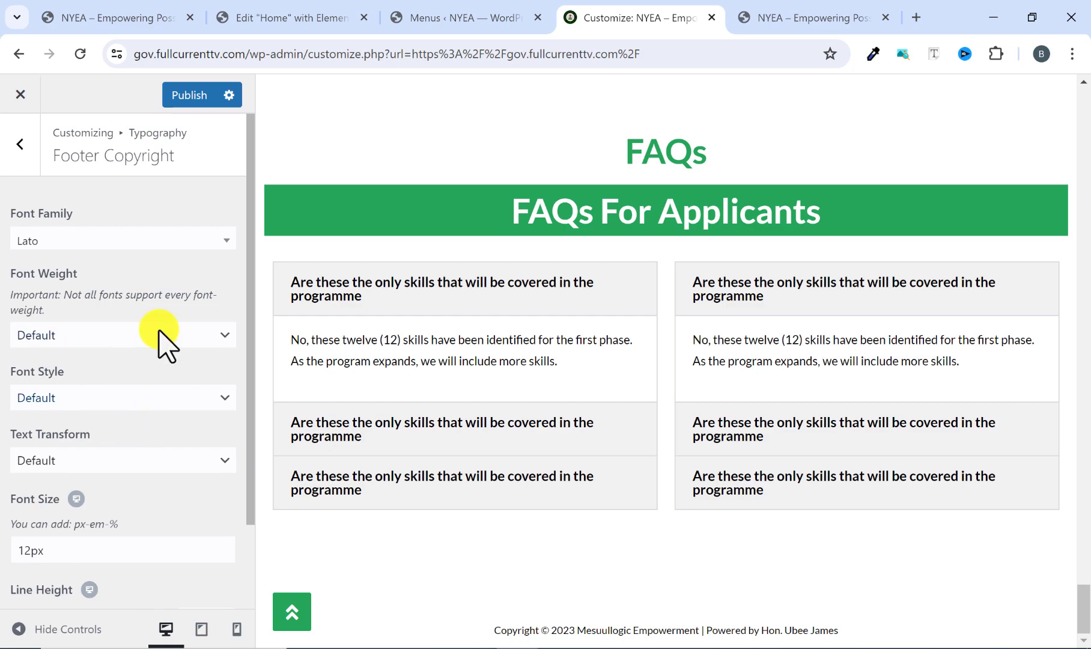
# Set the Footer Copyright font size to 15px, checking the text against the reference site's footer.
pyautogui.click(782, 13)
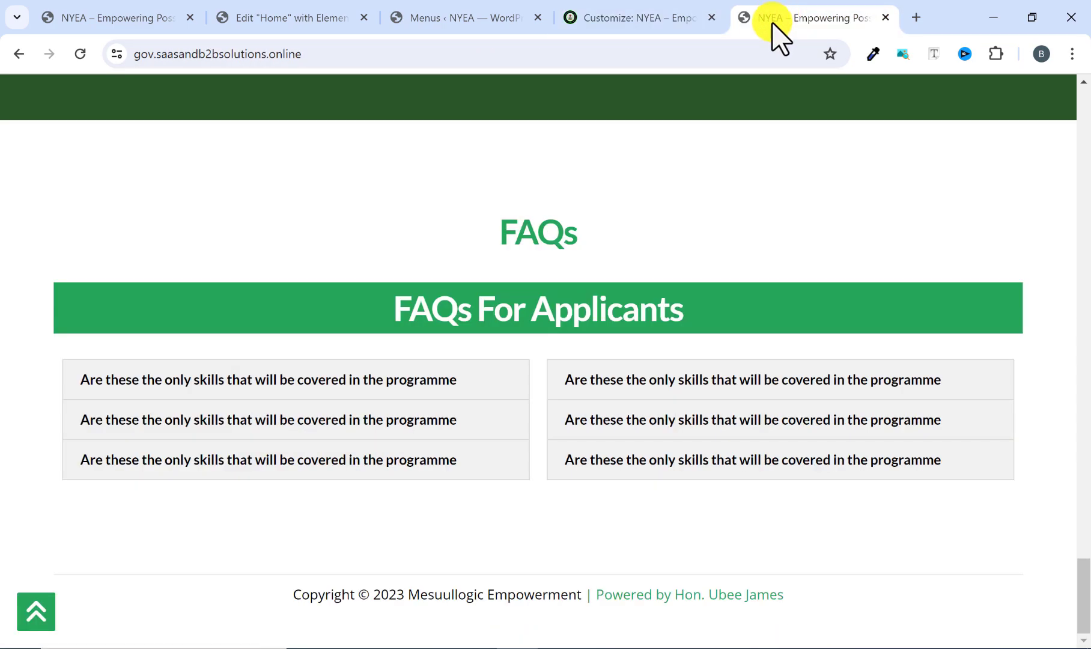
pyautogui.click(634, 17)
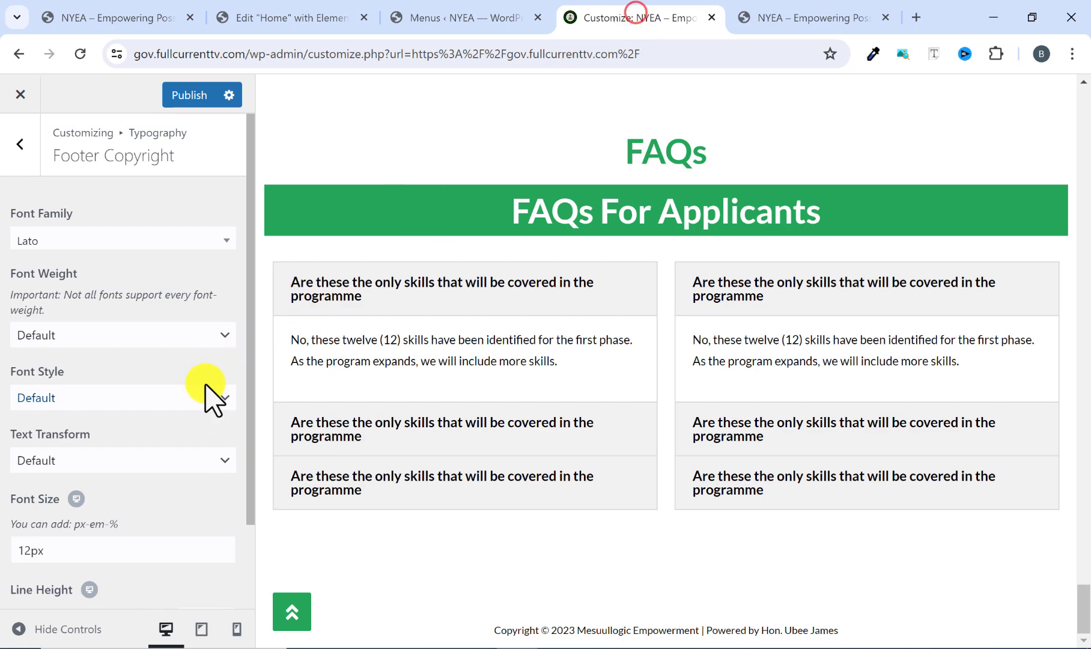
pyautogui.scroll(-2, 16, 487)
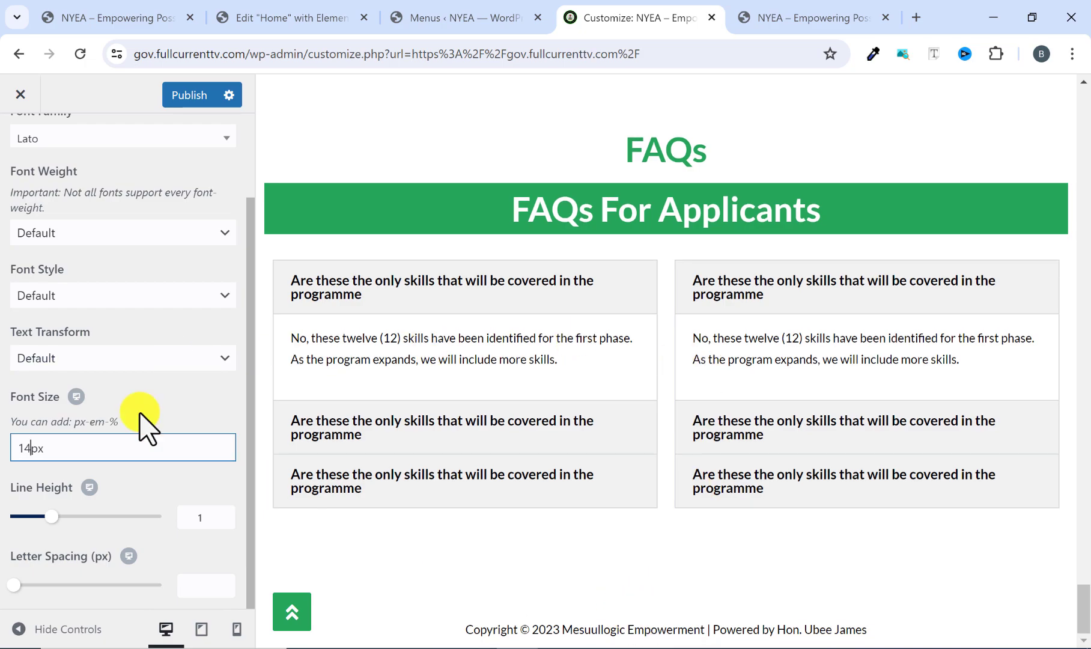
pyautogui.press('BackSpace')
pyautogui.write('5')
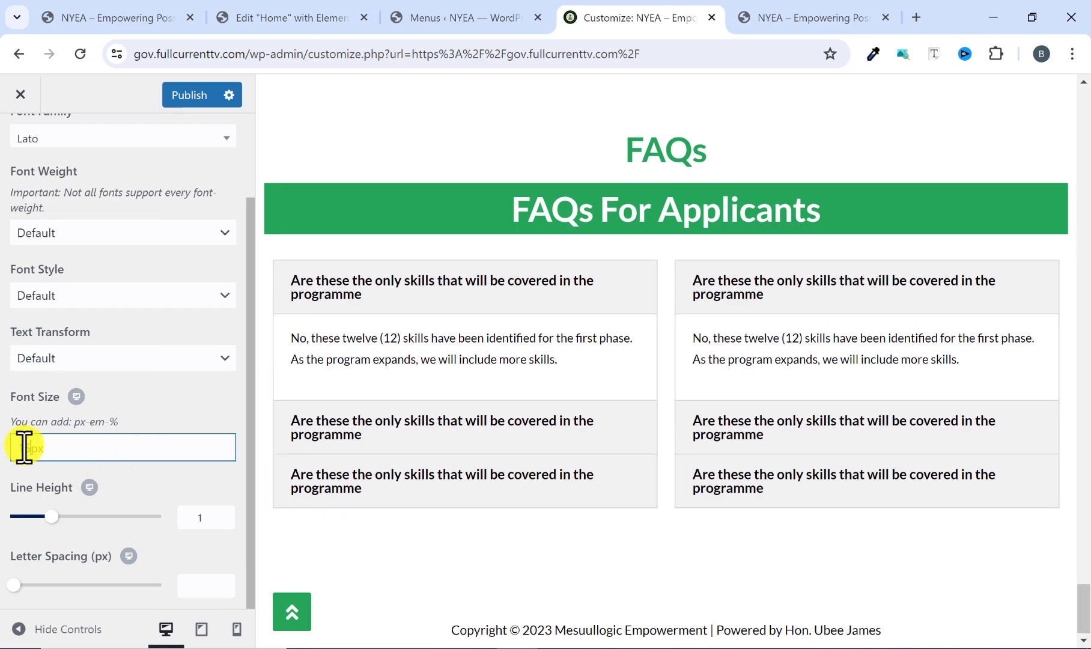
# Compare the copyright text with the reference site's footer and publish the customizer changes.
pyautogui.click(774, 17)
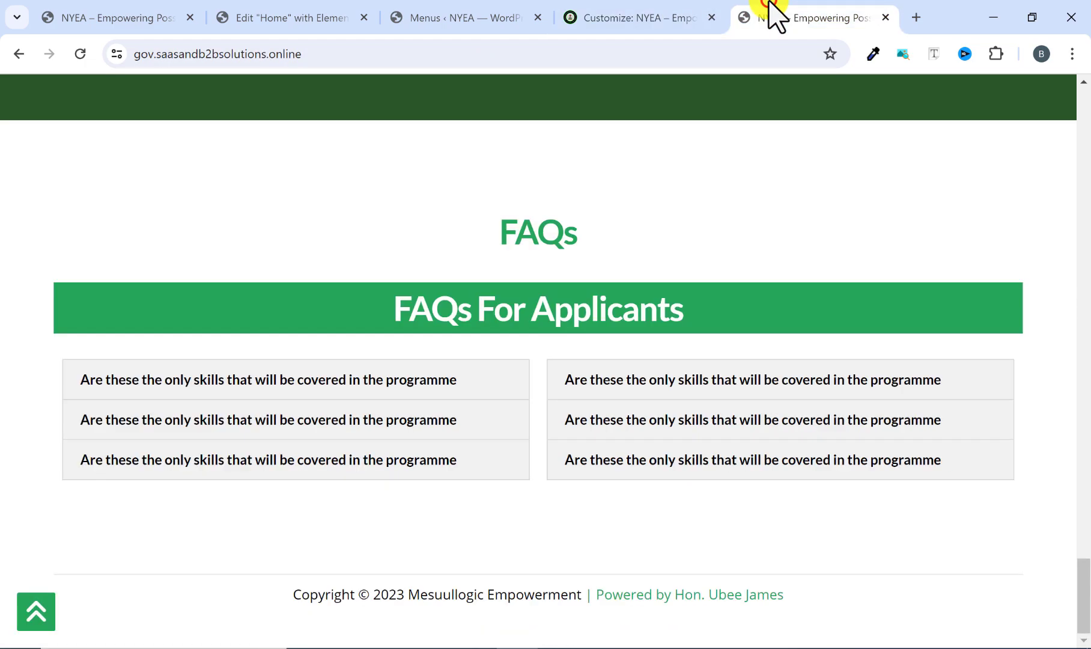
pyautogui.click(670, 13)
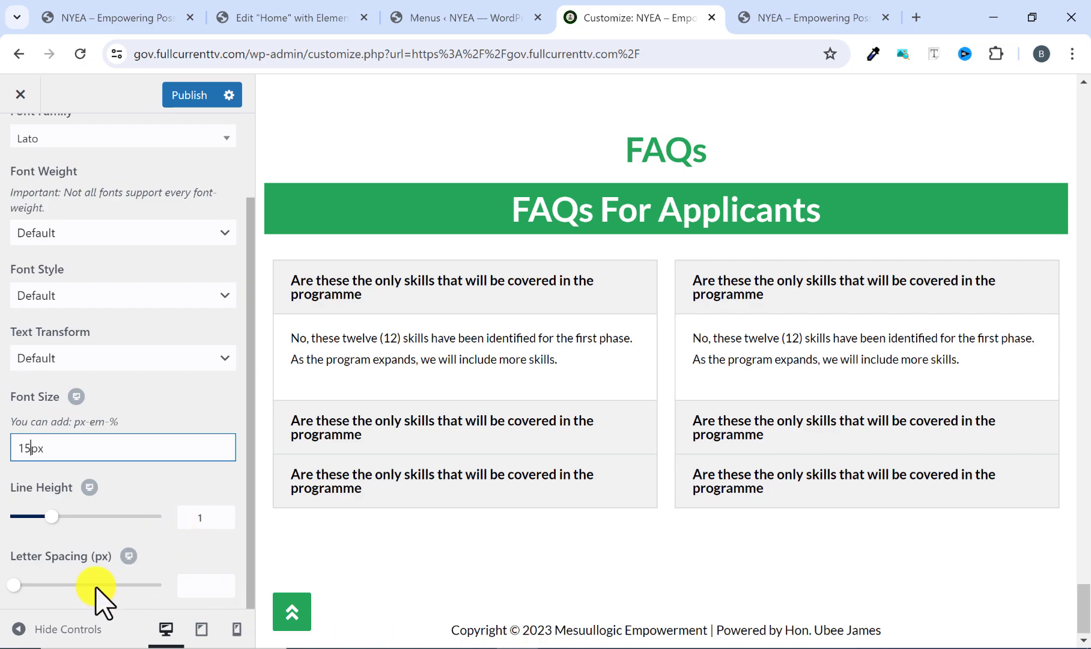
pyautogui.click(194, 96)
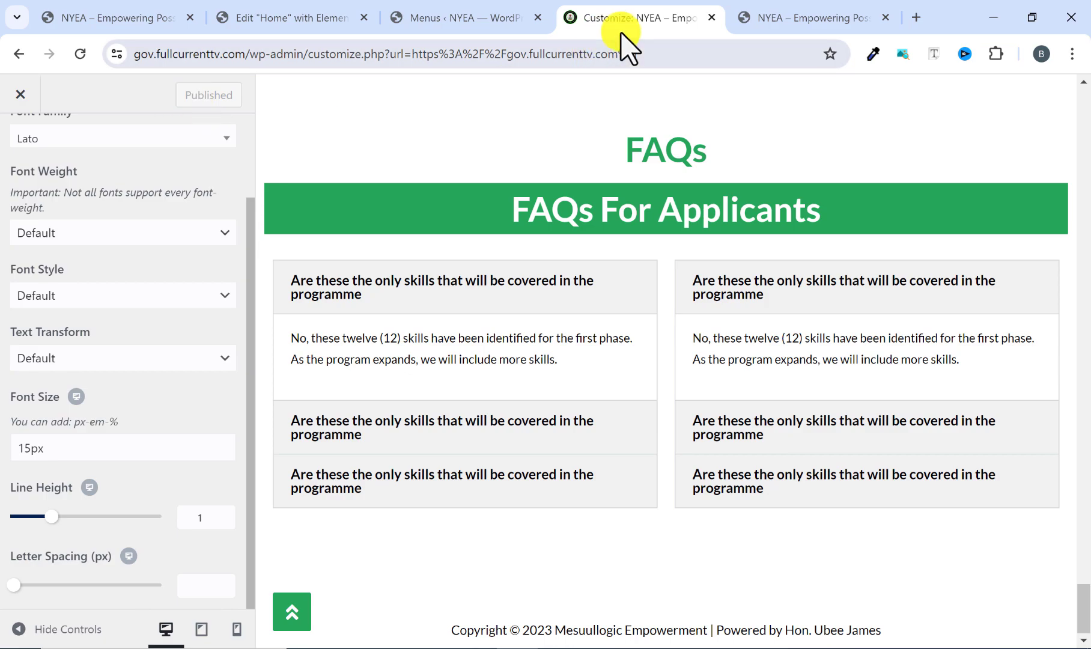
pyautogui.click(760, 17)
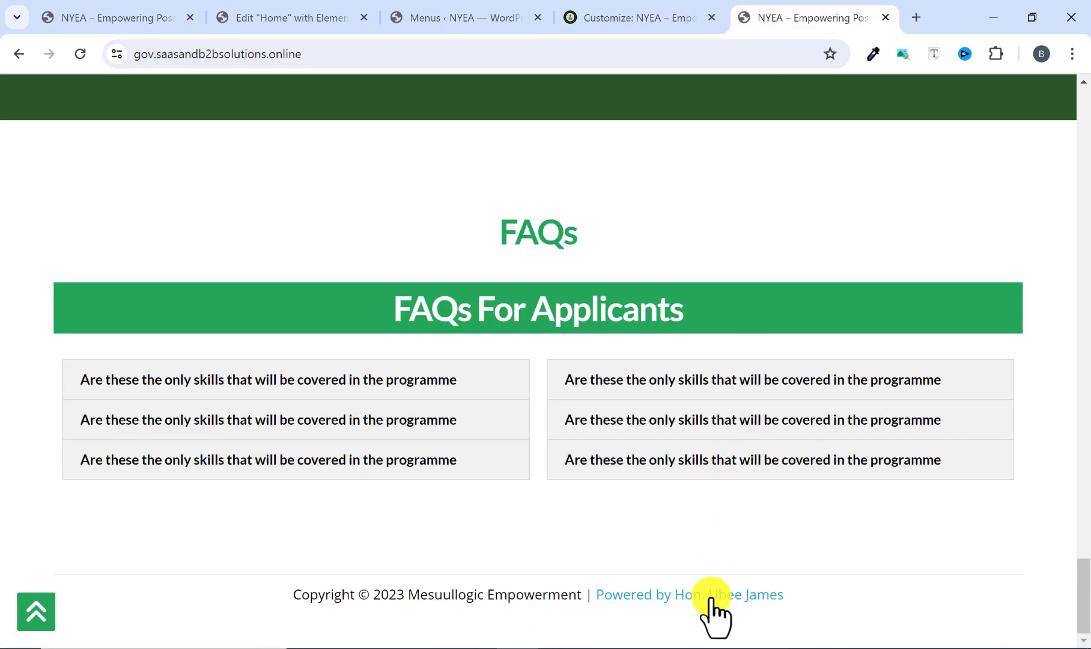
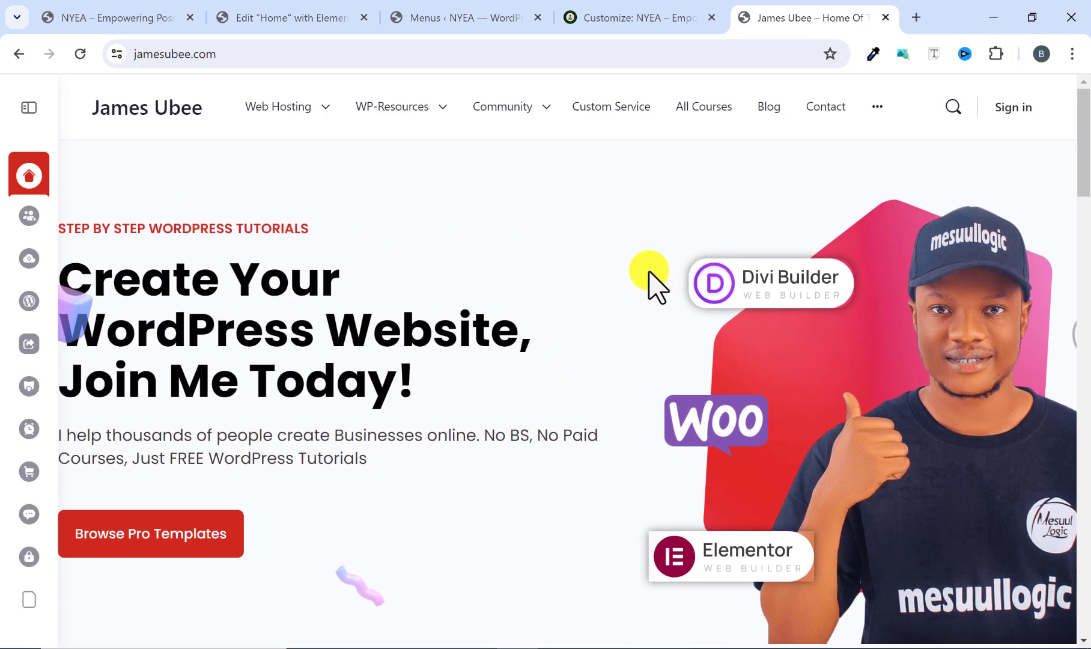
# Look through the home page behind the reference site's footer credit link, from hero to latest articles, and return to the reference site.
pyautogui.scroll(-8, 646, 294)
pyautogui.scroll(-12, 640, 300)
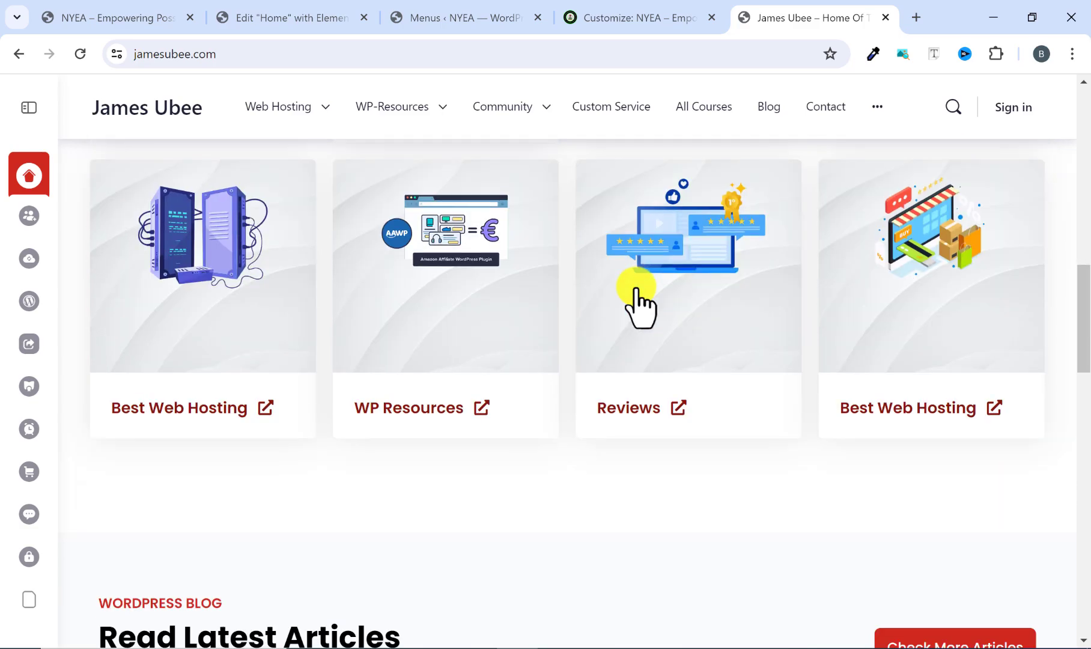
pyautogui.scroll(-1, 638, 300)
pyautogui.scroll(3, 638, 301)
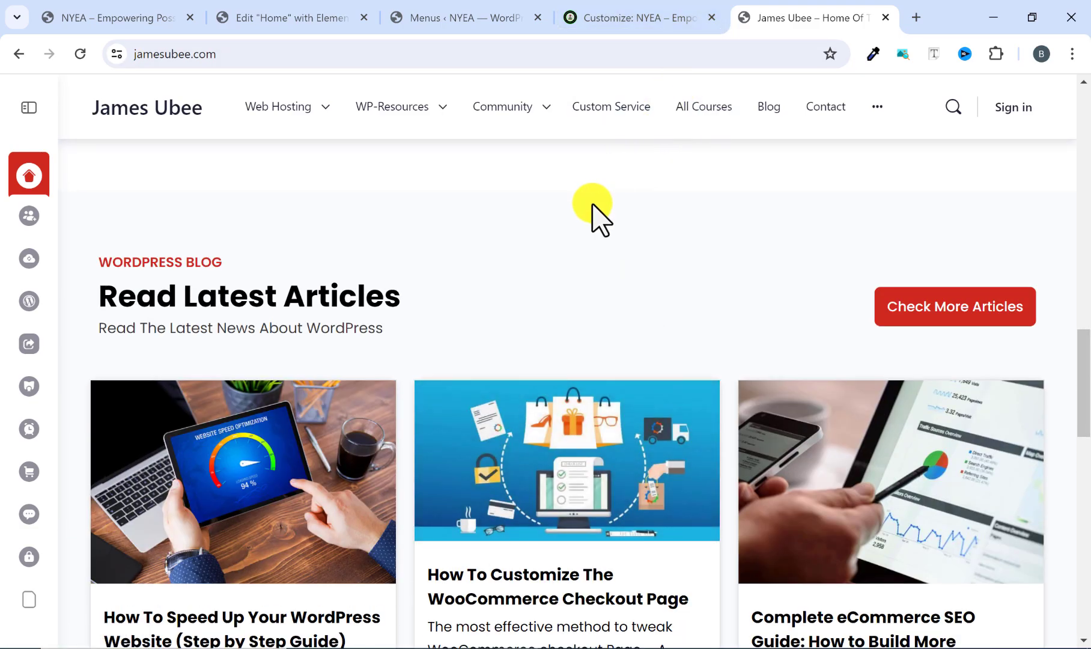
pyautogui.scroll(18, 603, 336)
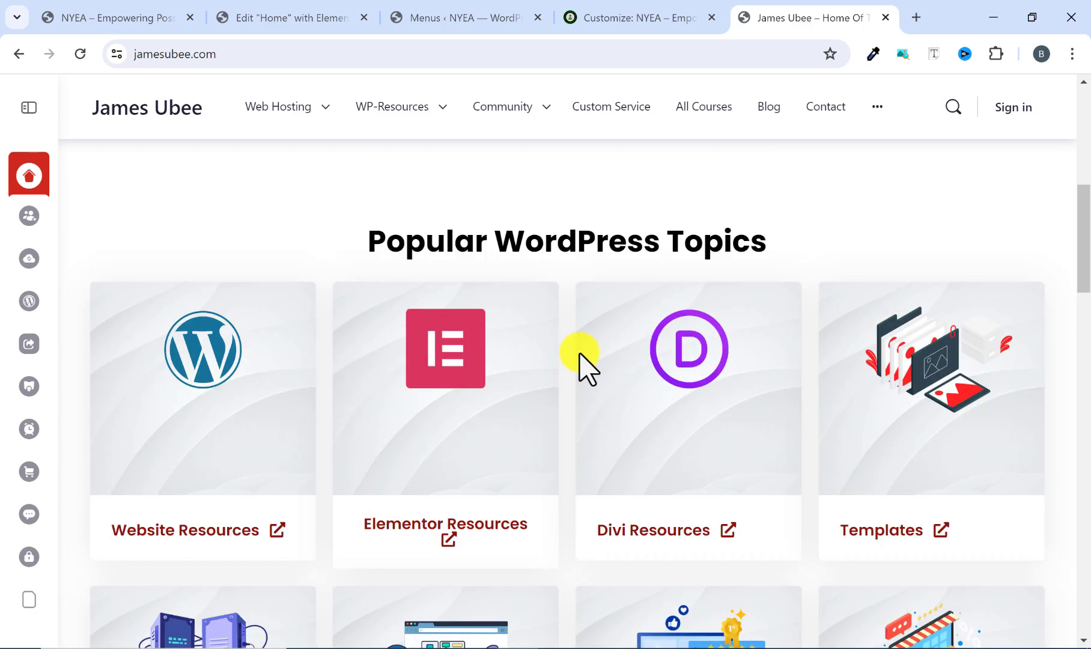
pyautogui.scroll(1, 619, 345)
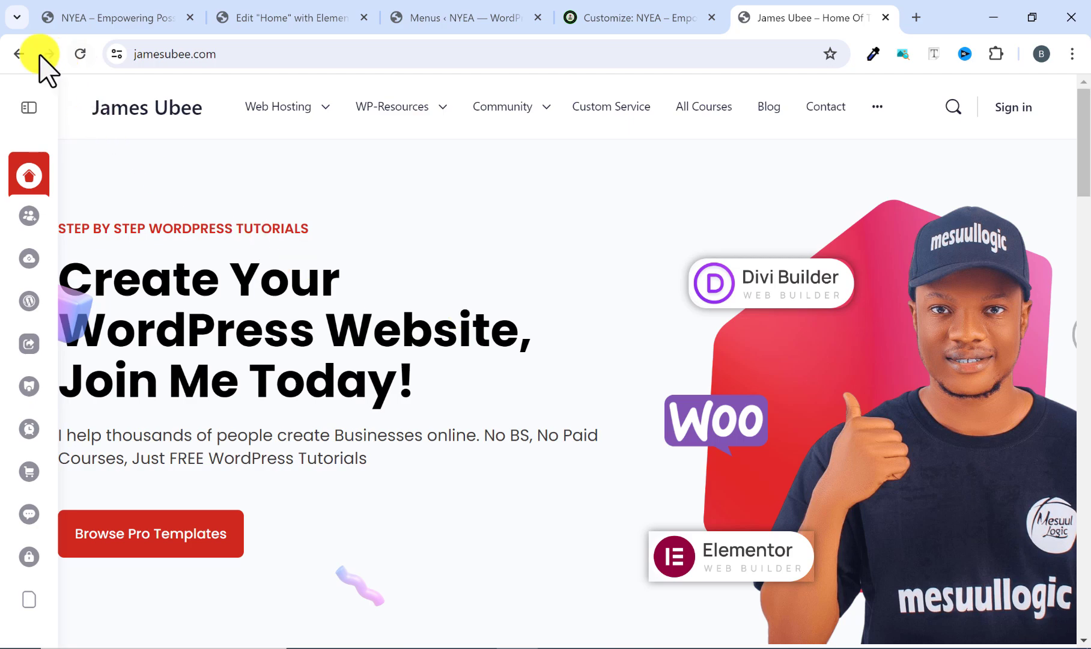
pyautogui.click(18, 54)
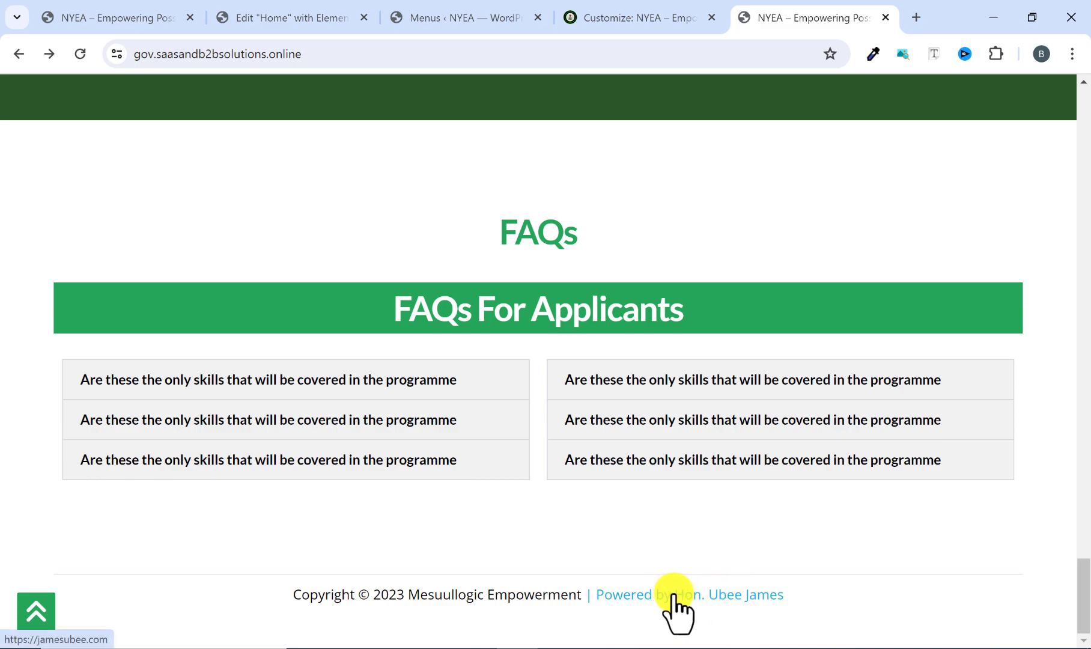
# Open the Footer Bottom settings in the customizer and check the linked credit in the reference site's footer.
pyautogui.click(647, 18)
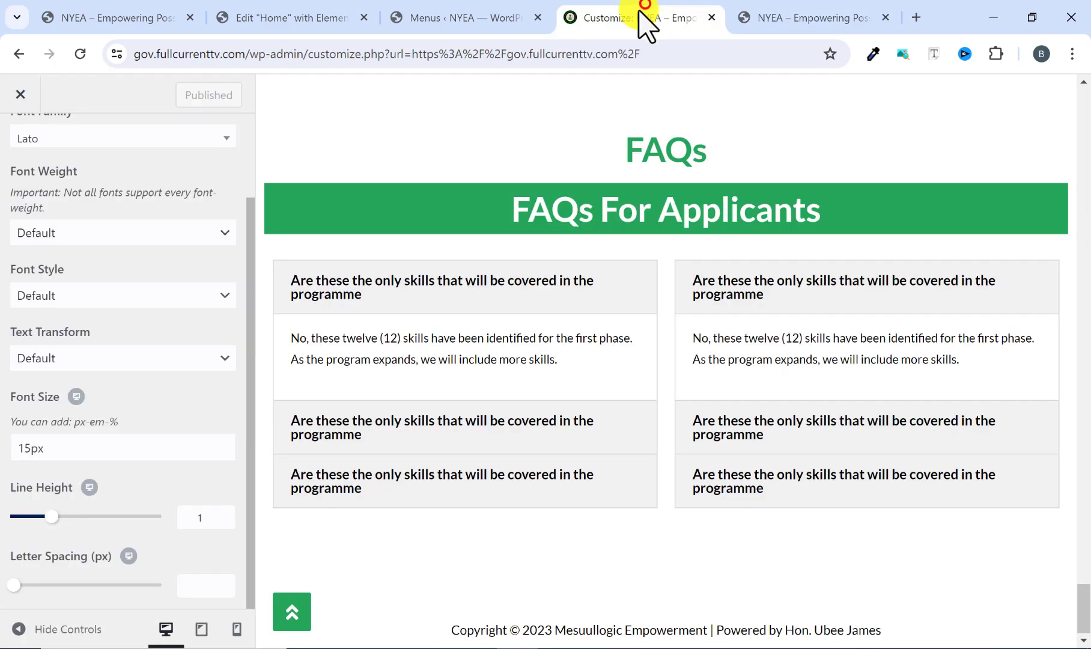
pyautogui.scroll(3, 95, 484)
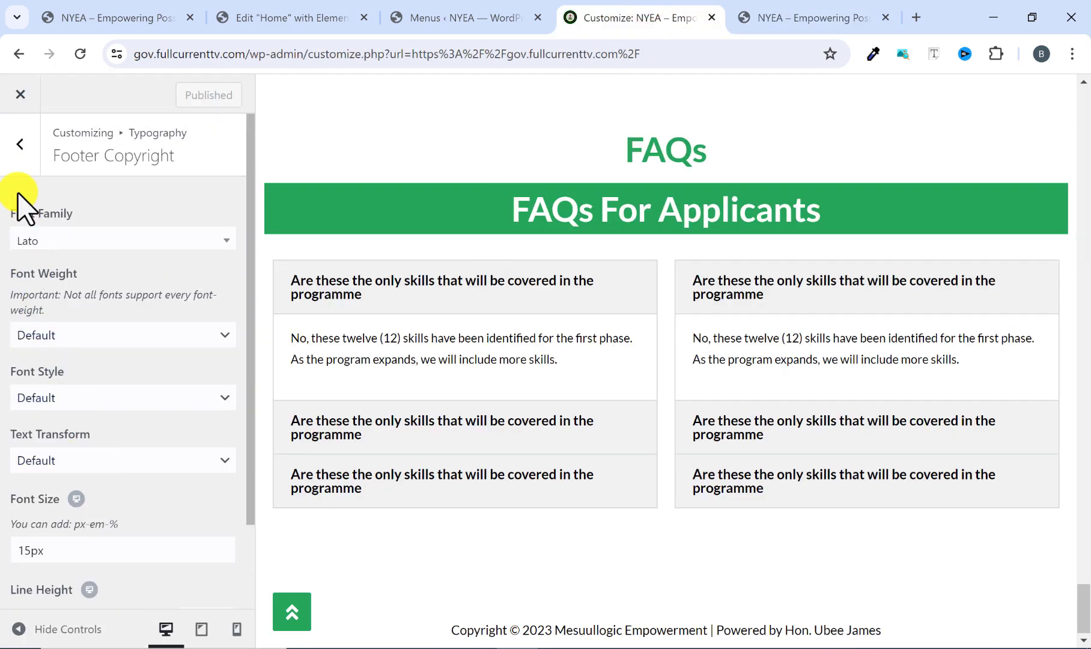
pyautogui.click(18, 144)
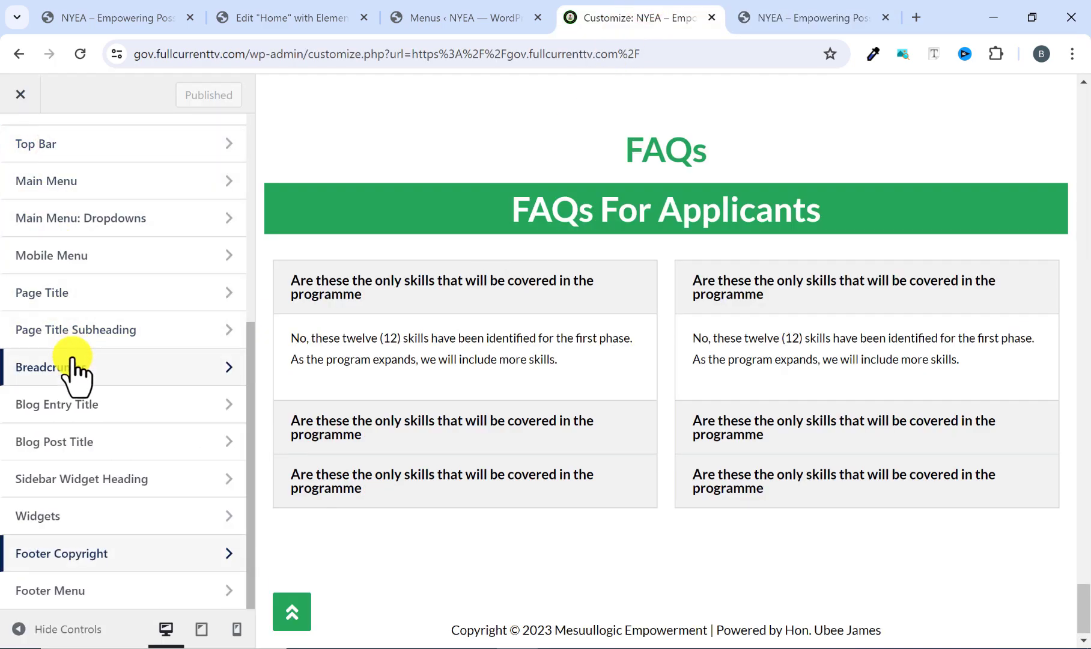
pyautogui.click(88, 556)
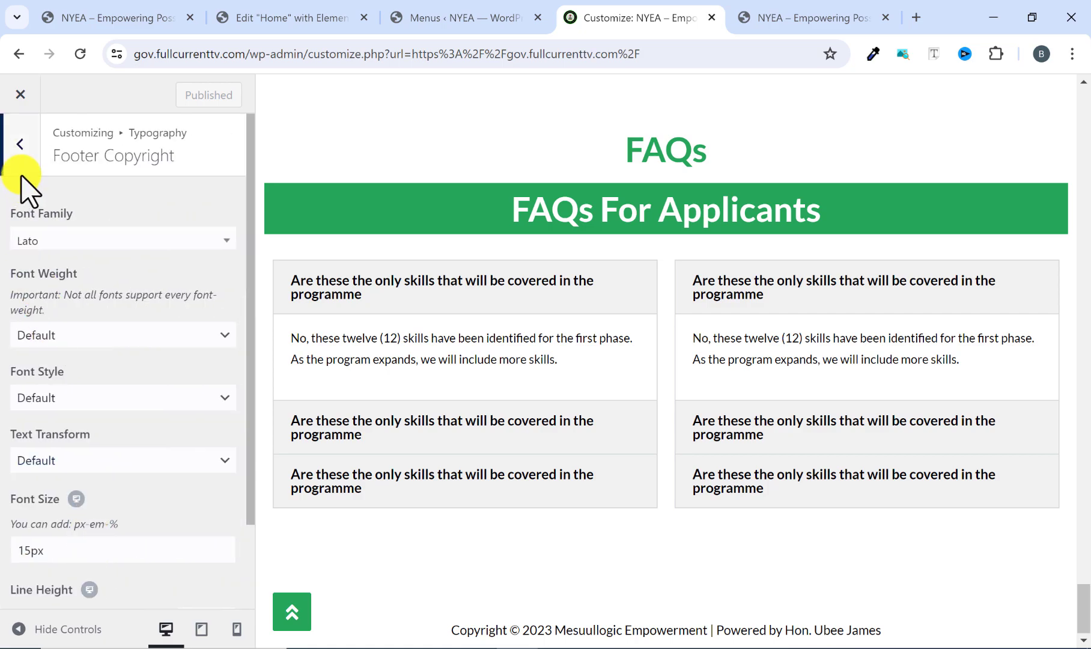
pyautogui.click(20, 144)
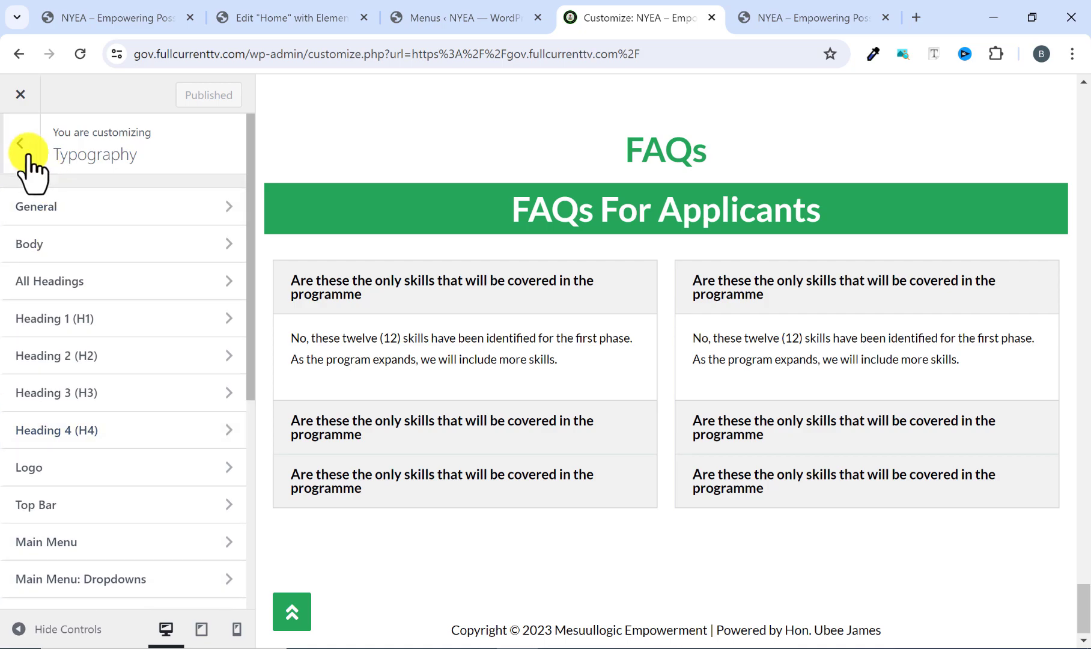
pyautogui.click(22, 146)
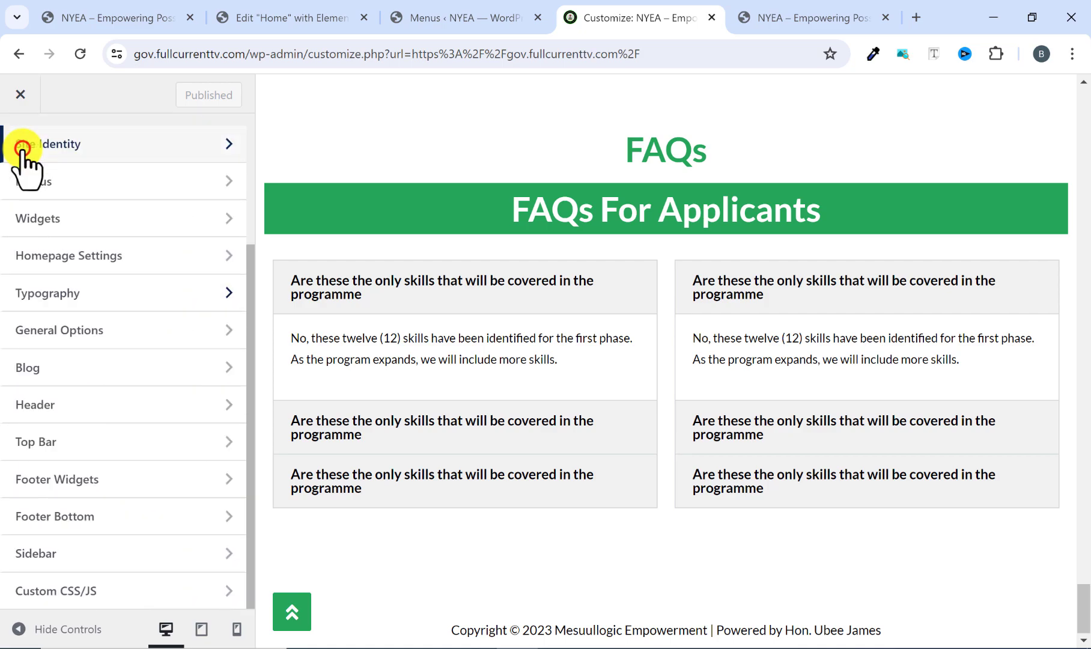
pyautogui.click(80, 516)
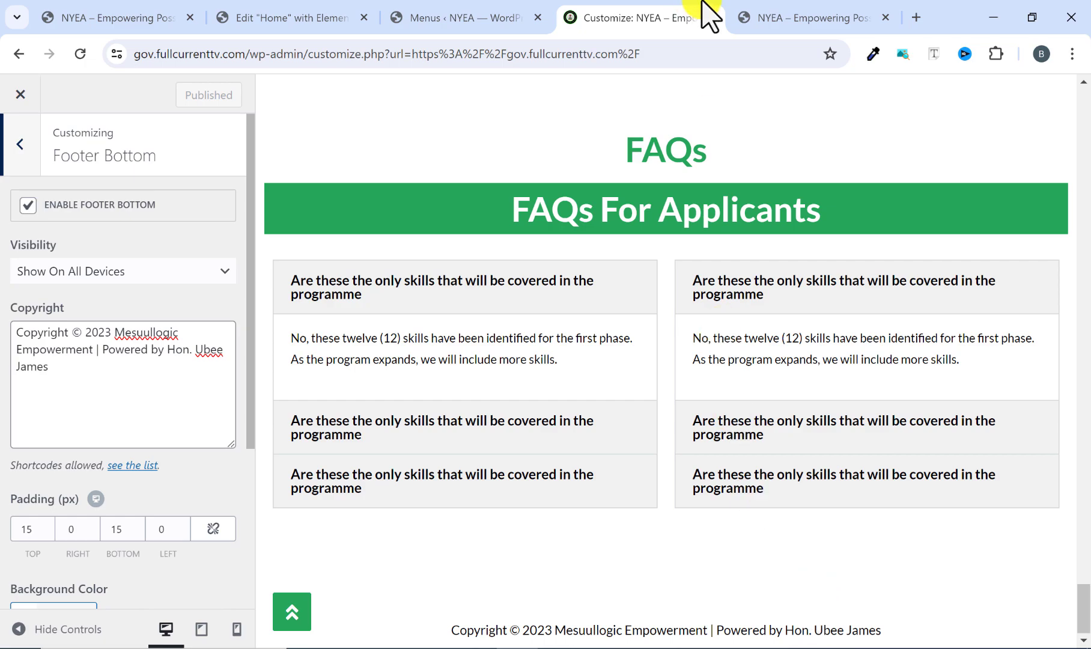
pyautogui.click(793, 17)
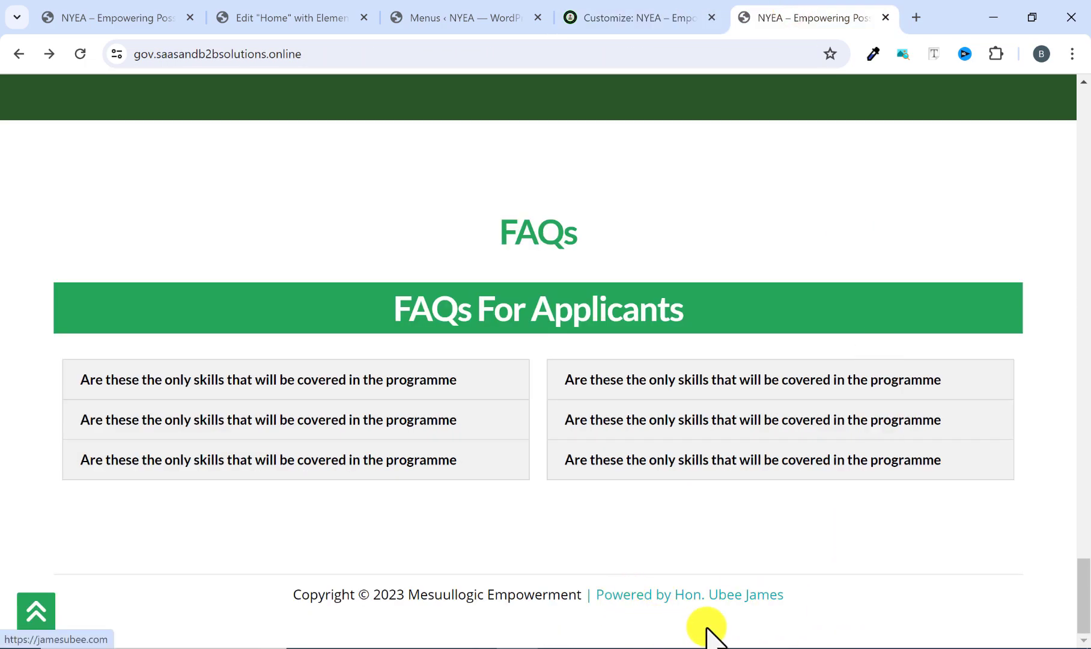
pyautogui.click(599, 13)
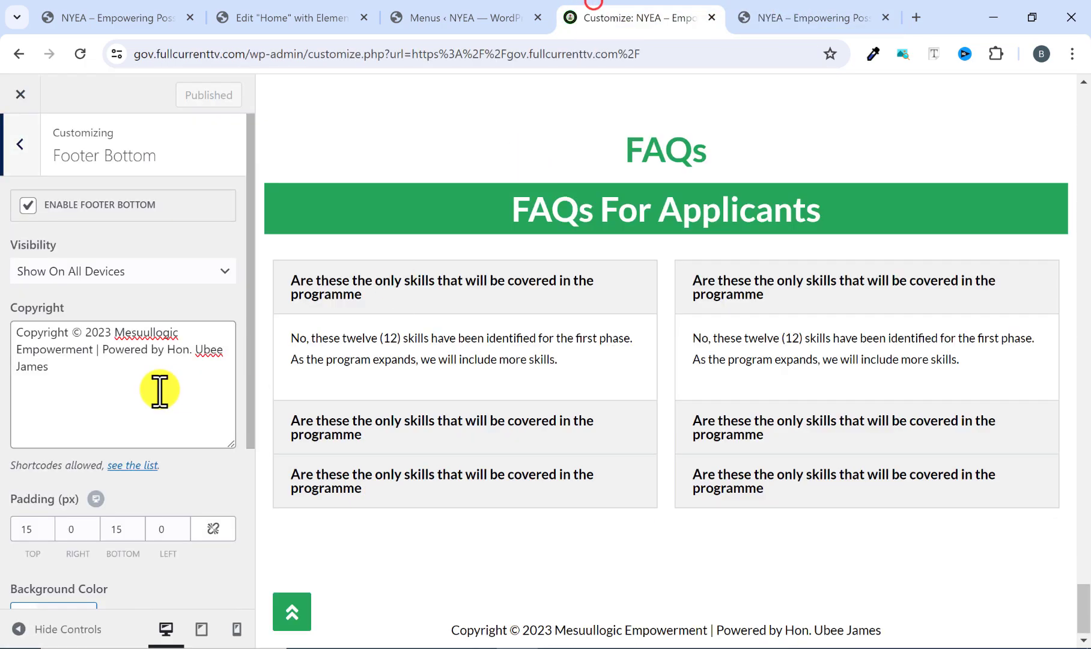
# Wrap the "Powered by" credit in the Copyright text in opening <a> and closing </a> tags.
pyautogui.click(102, 350)
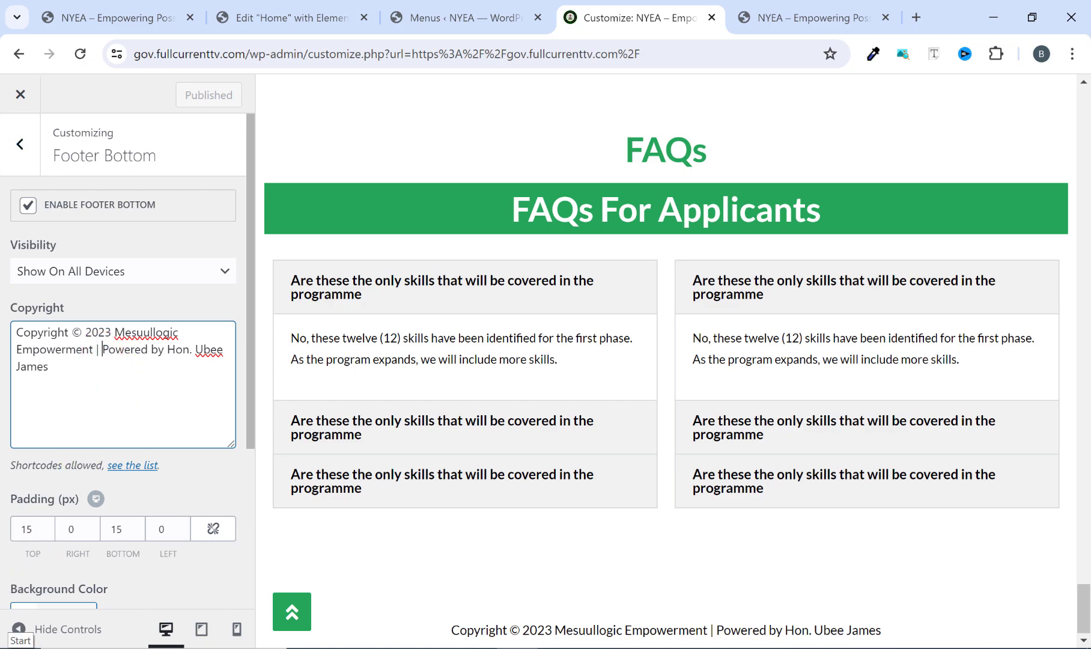
pyautogui.write('<a')
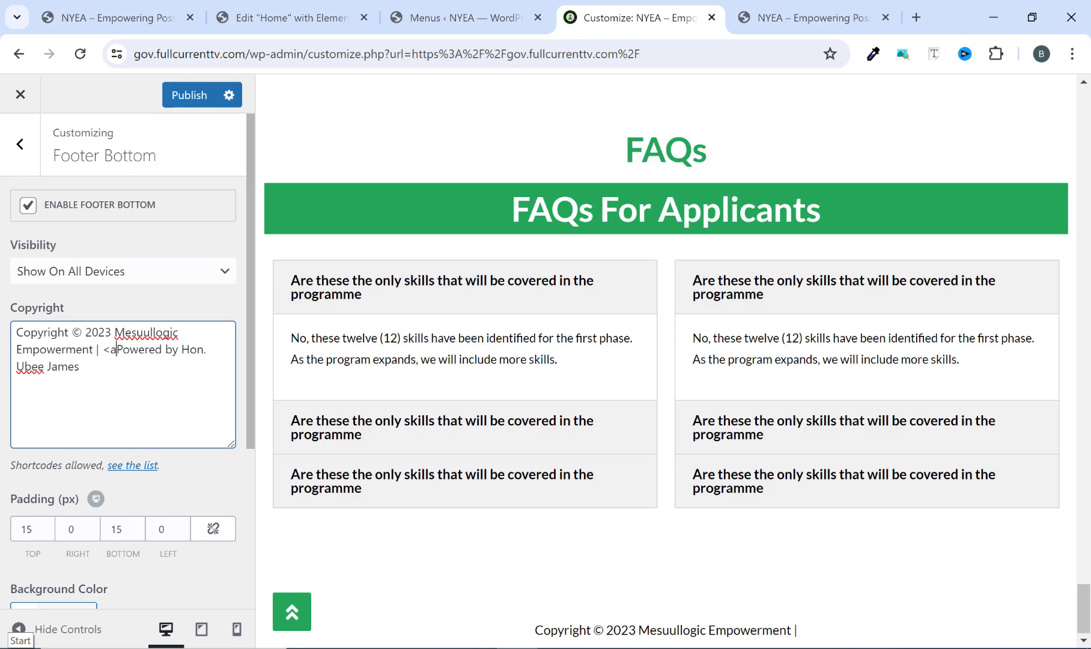
pyautogui.write('>')
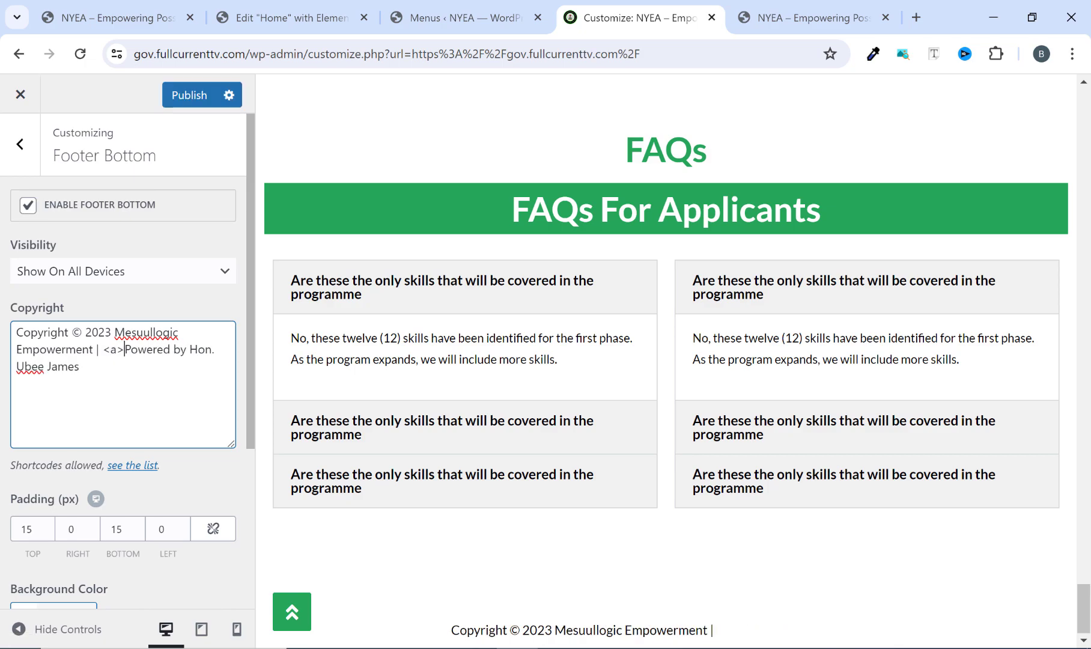
pyautogui.click(101, 371)
pyautogui.write('</a>')
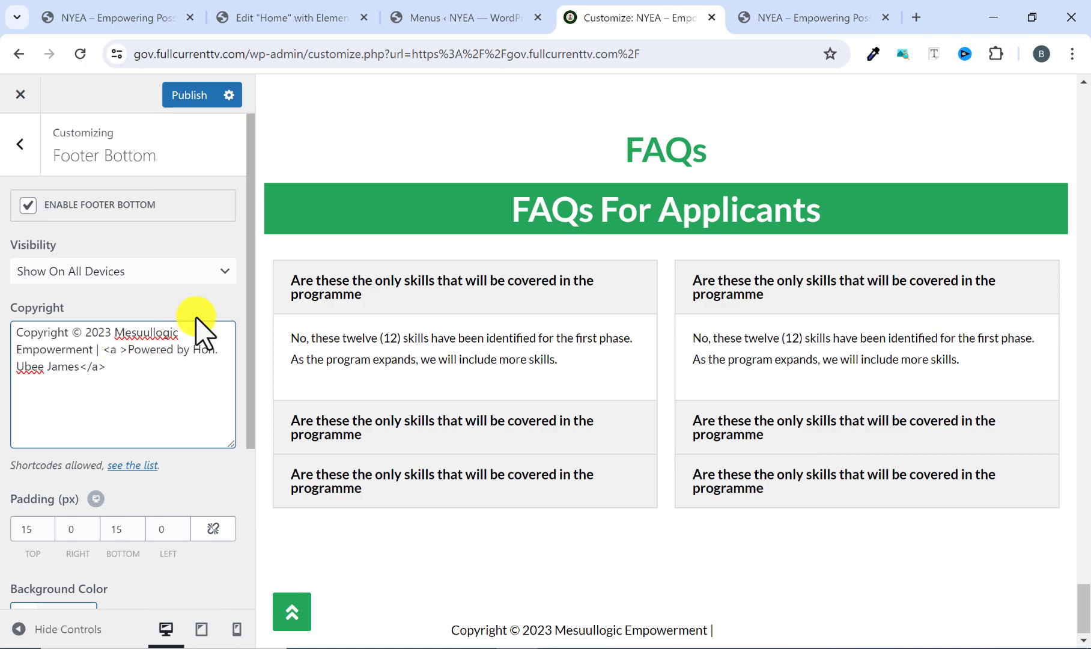
pyautogui.write('href')
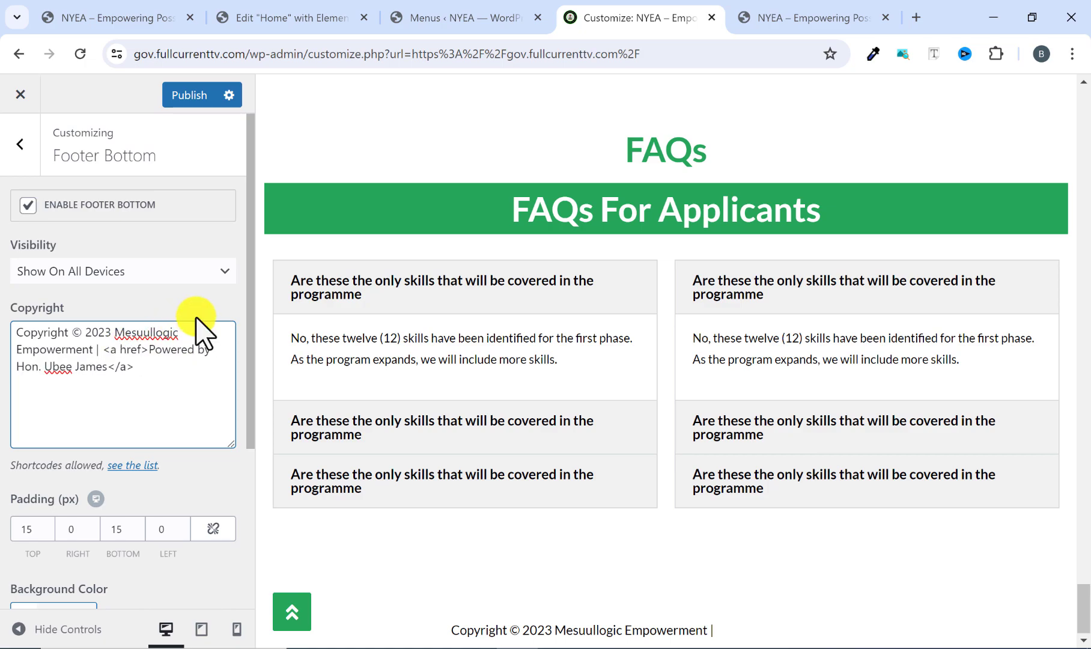
pyautogui.write('=""')
pyautogui.write('https')
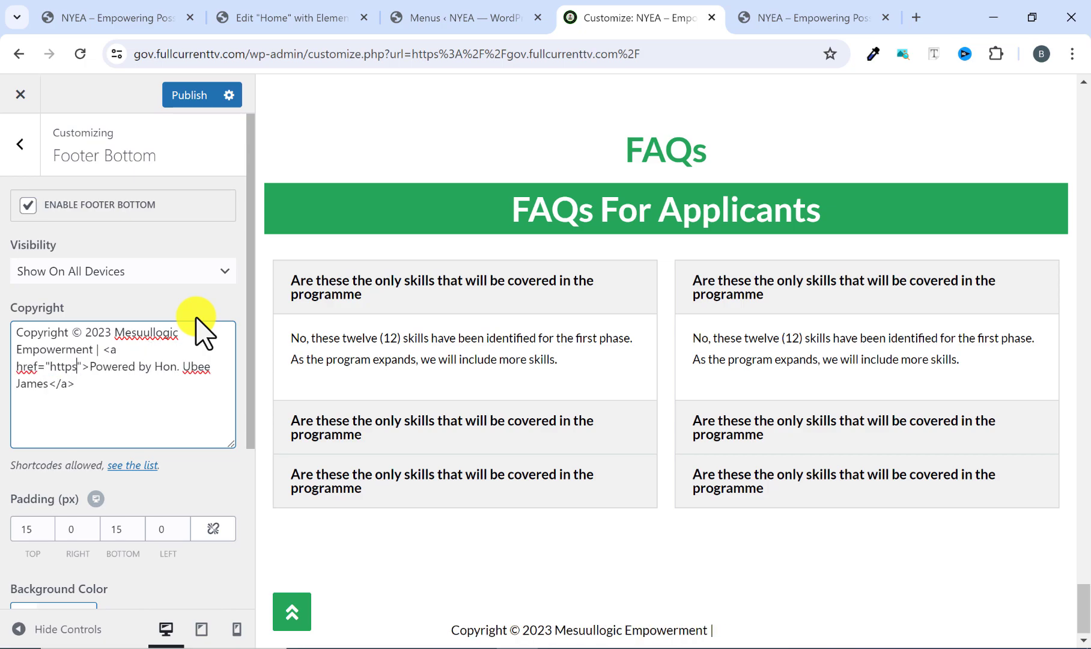
pyautogui.write('://james')
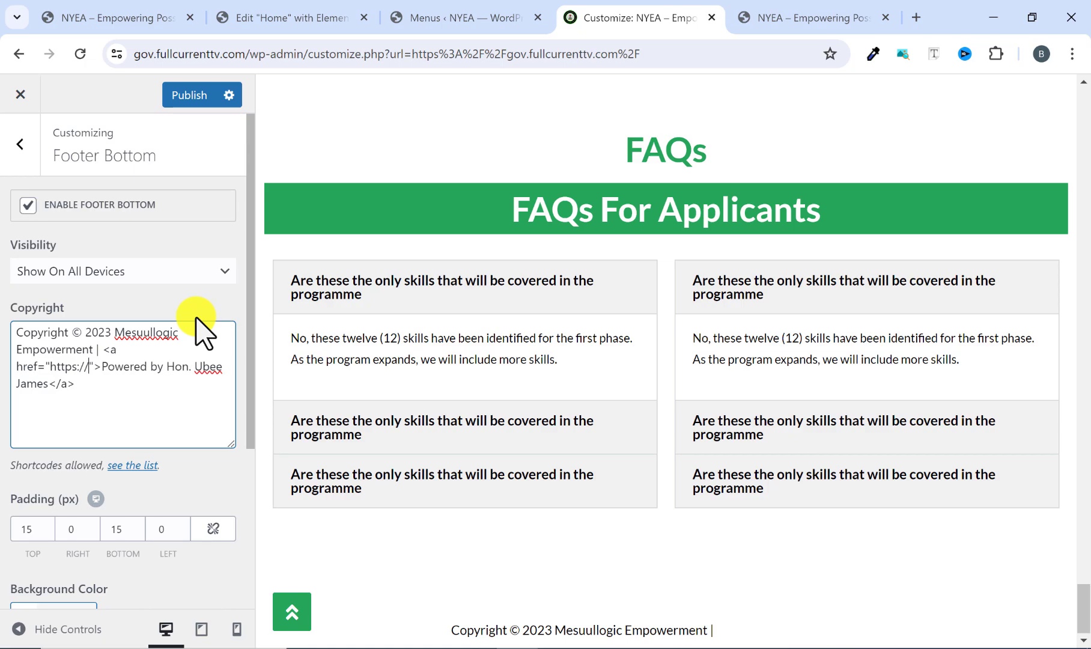
pyautogui.write('ub')
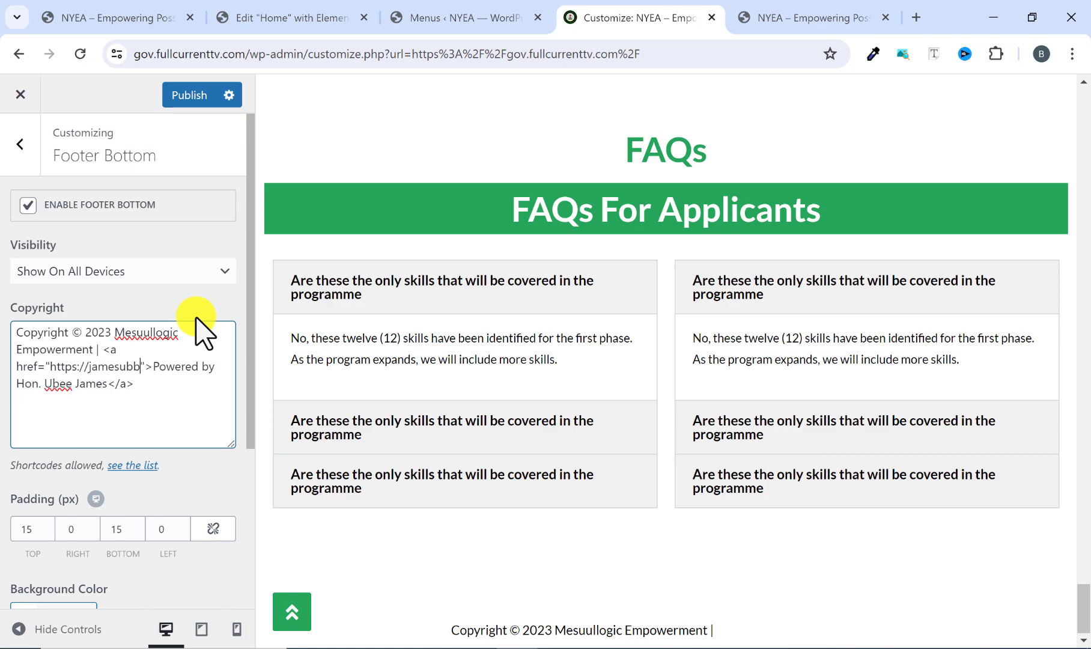
pyautogui.write('ee.com')
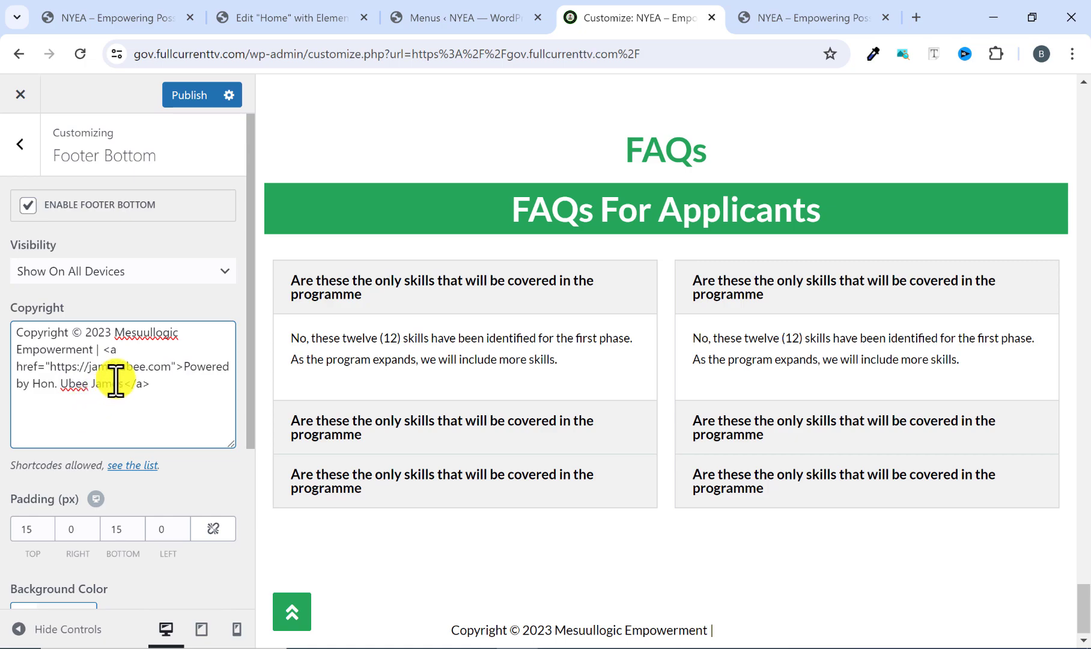
# Add the inline style "color: #26a65b" to the footer credit's link tag, after the href attribute.
pyautogui.click(174, 364)
pyautogui.write('sty')
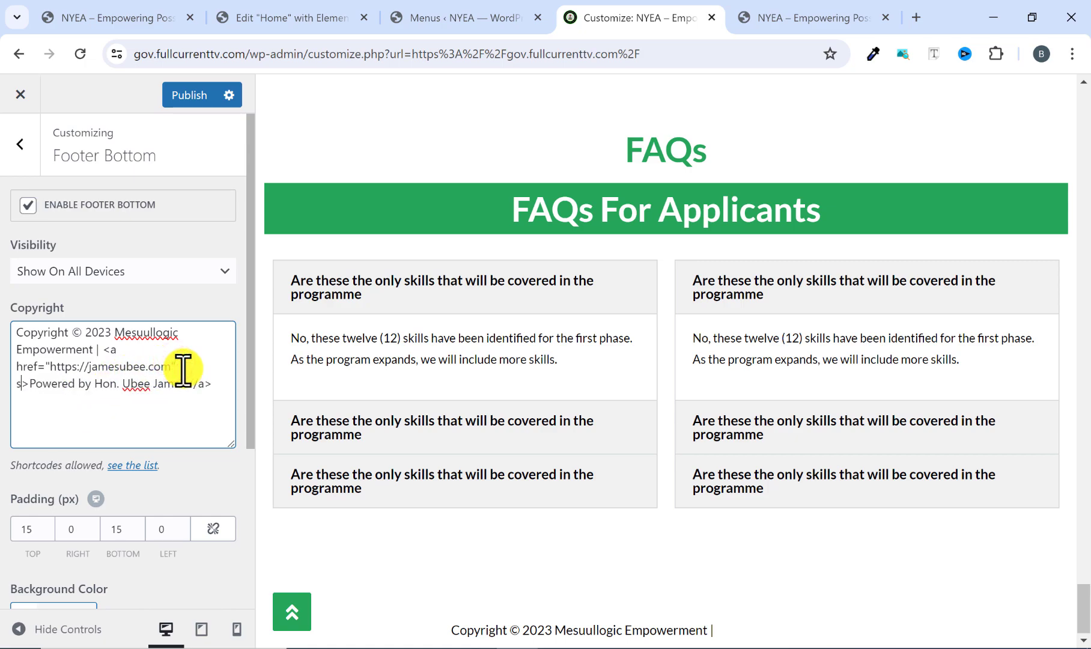
pyautogui.write('y')
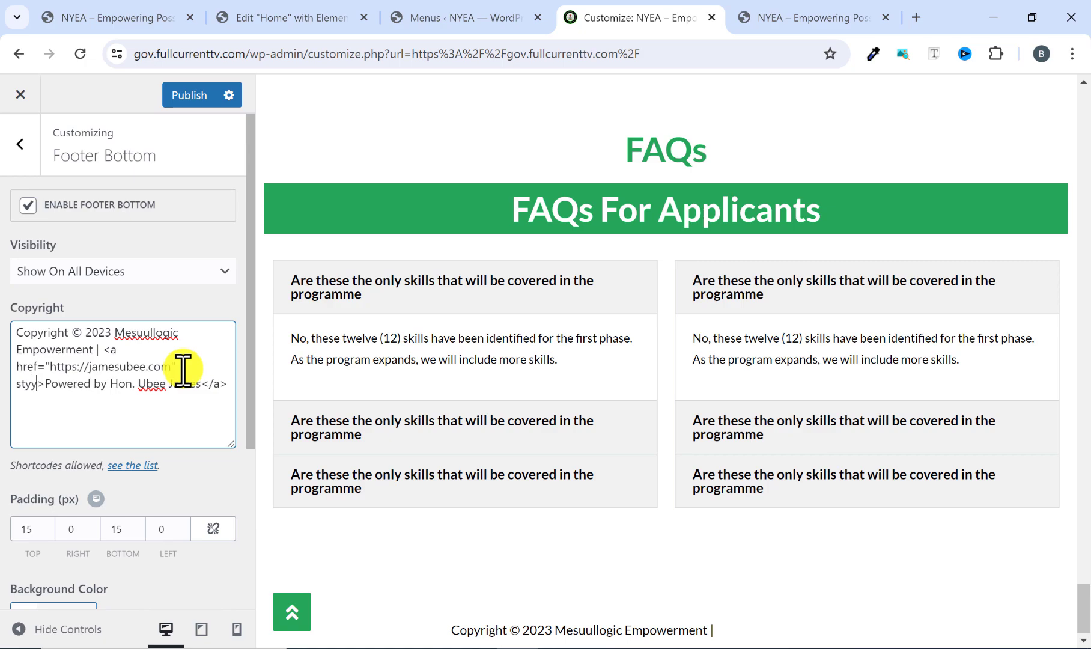
pyautogui.press('BackSpace')
pyautogui.write('le="')
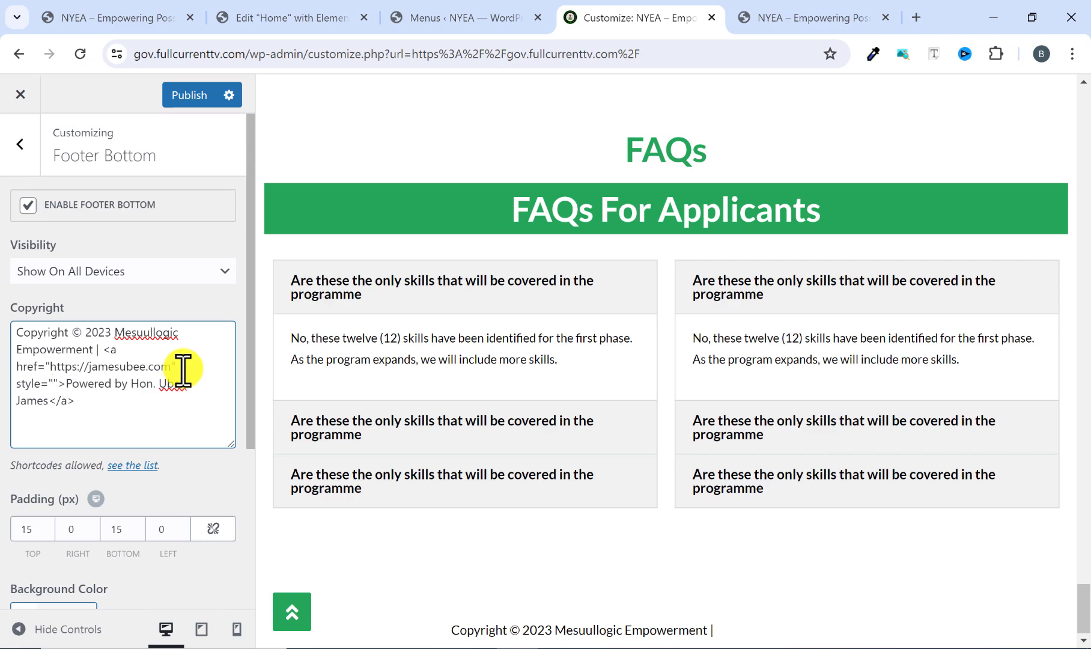
pyautogui.write('color')
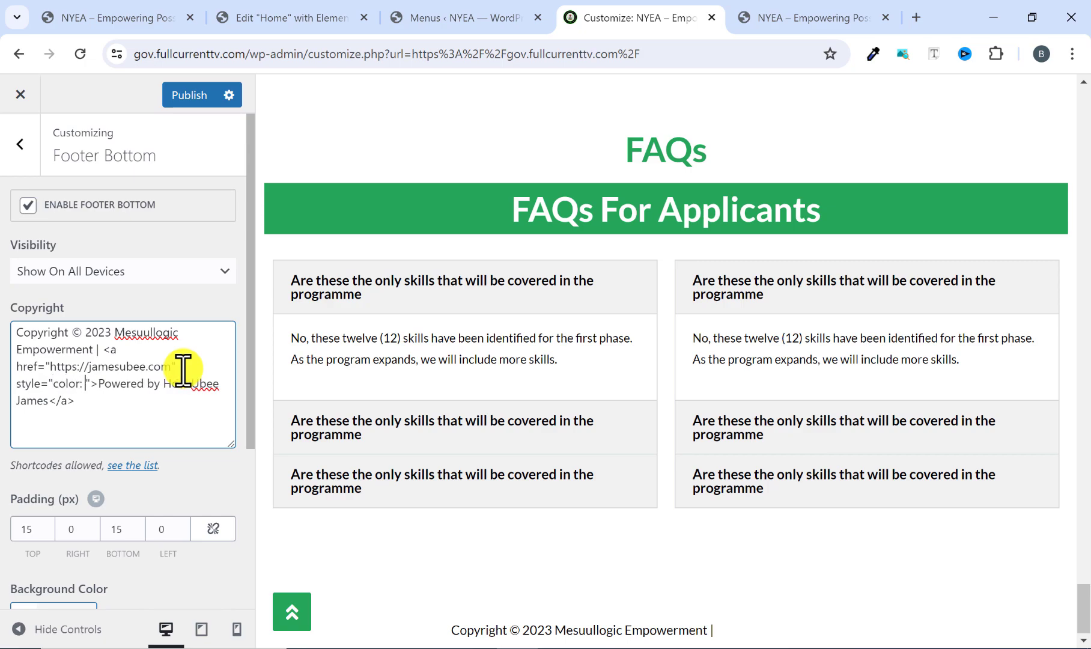
pyautogui.write(': #2')
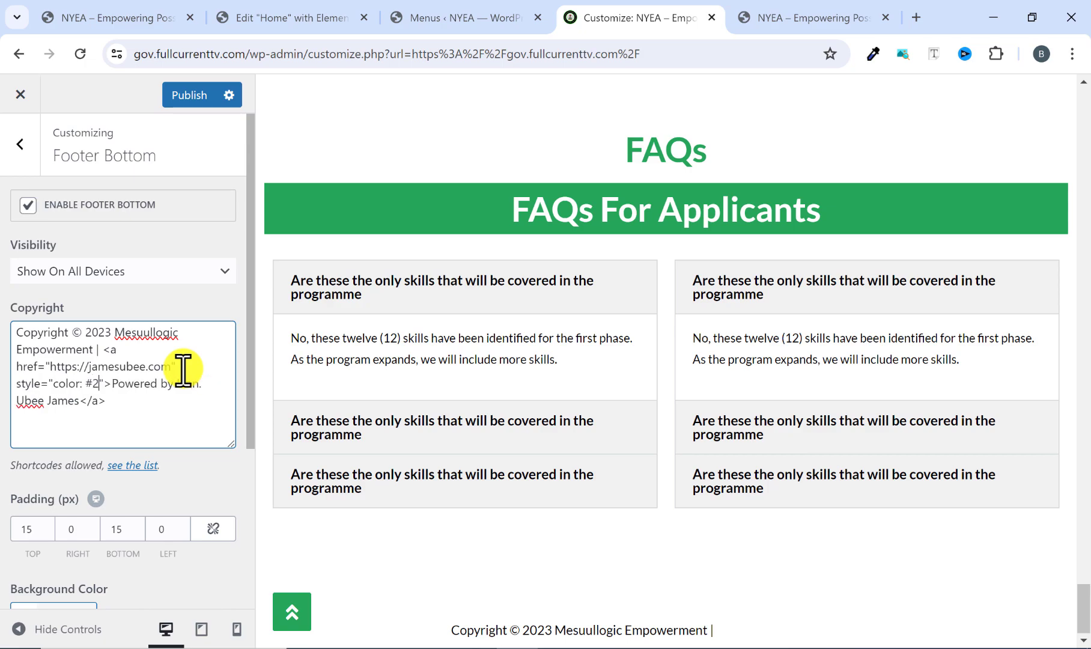
pyautogui.write('6a')
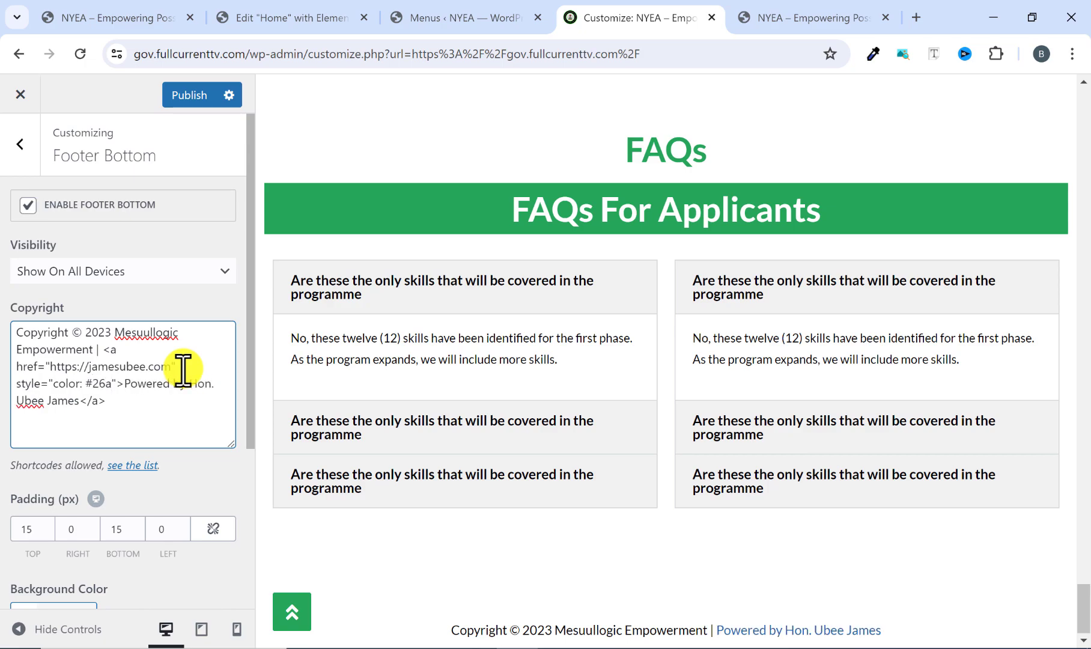
pyautogui.write('65b')
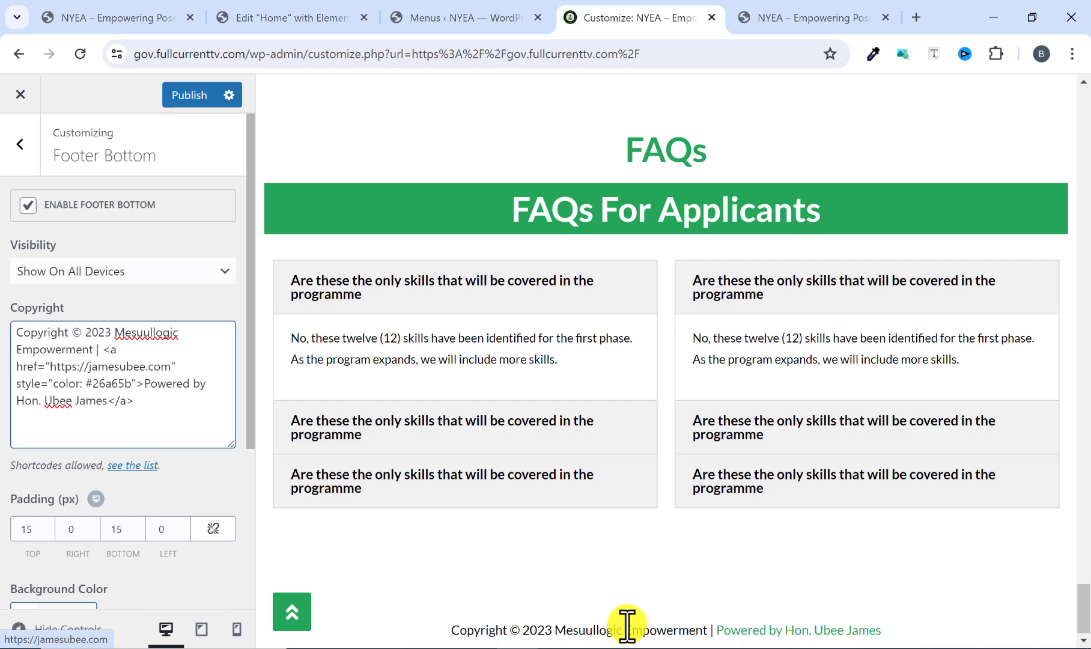
# Publish the linked footer credit, compare it with the reference site's footer, and review the remaining Footer Bottom settings.
pyautogui.click(190, 97)
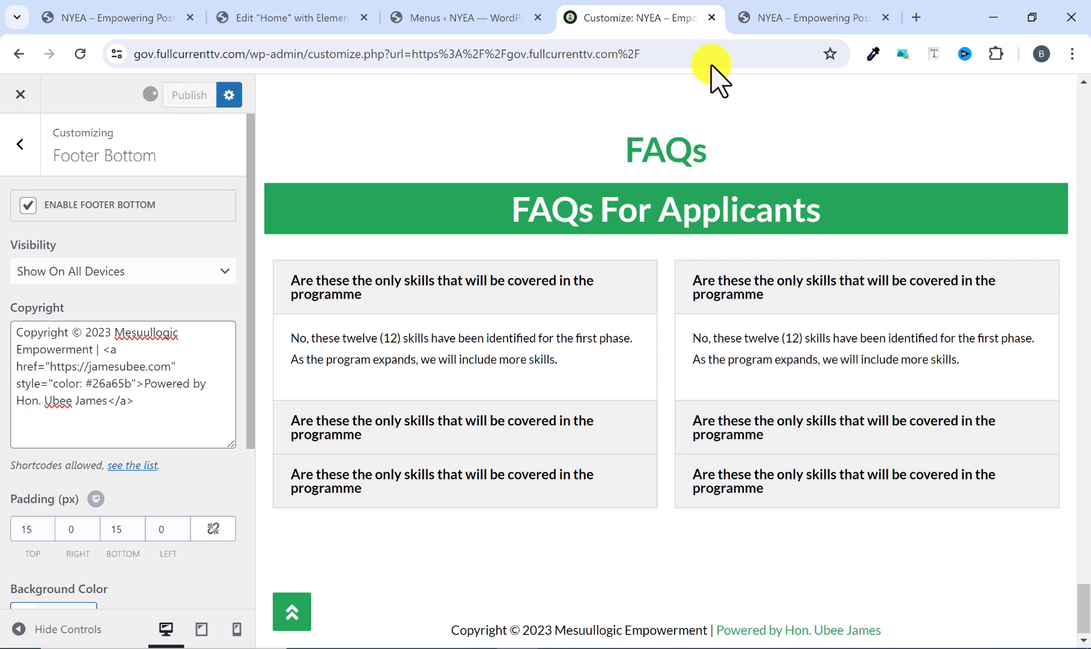
pyautogui.click(771, 18)
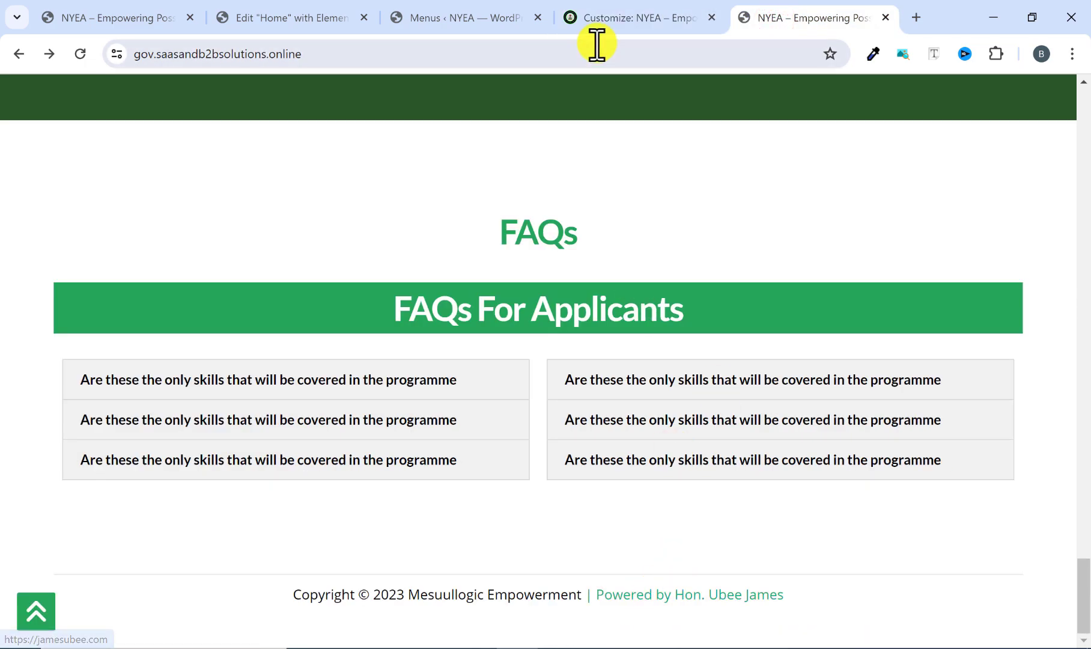
pyautogui.click(598, 20)
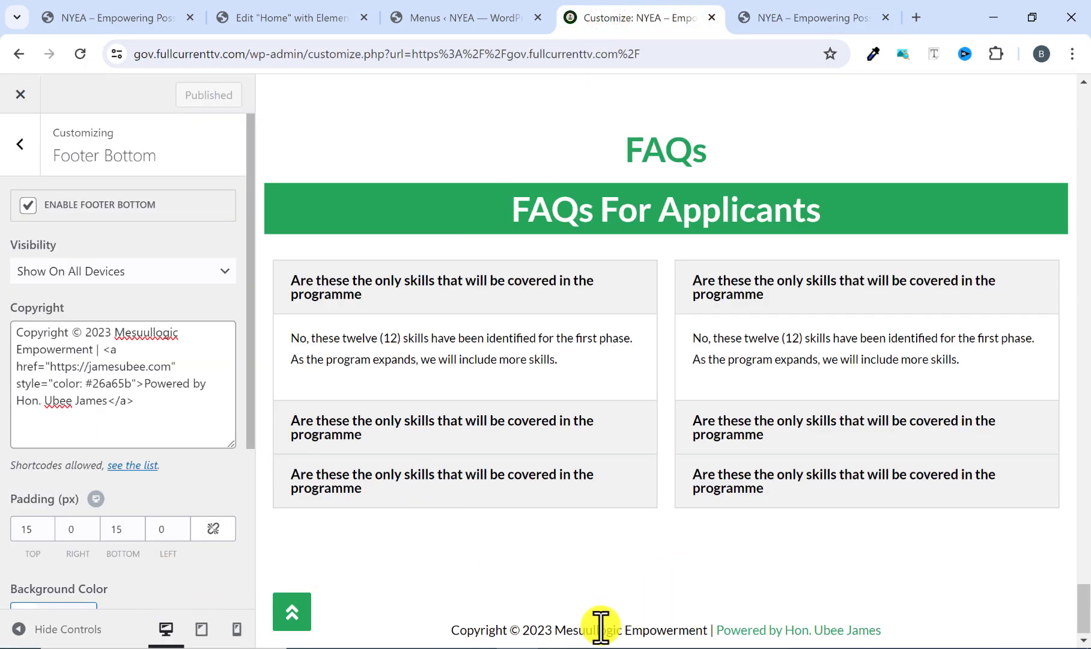
pyautogui.scroll(-3, 136, 538)
pyautogui.scroll(-1, 136, 538)
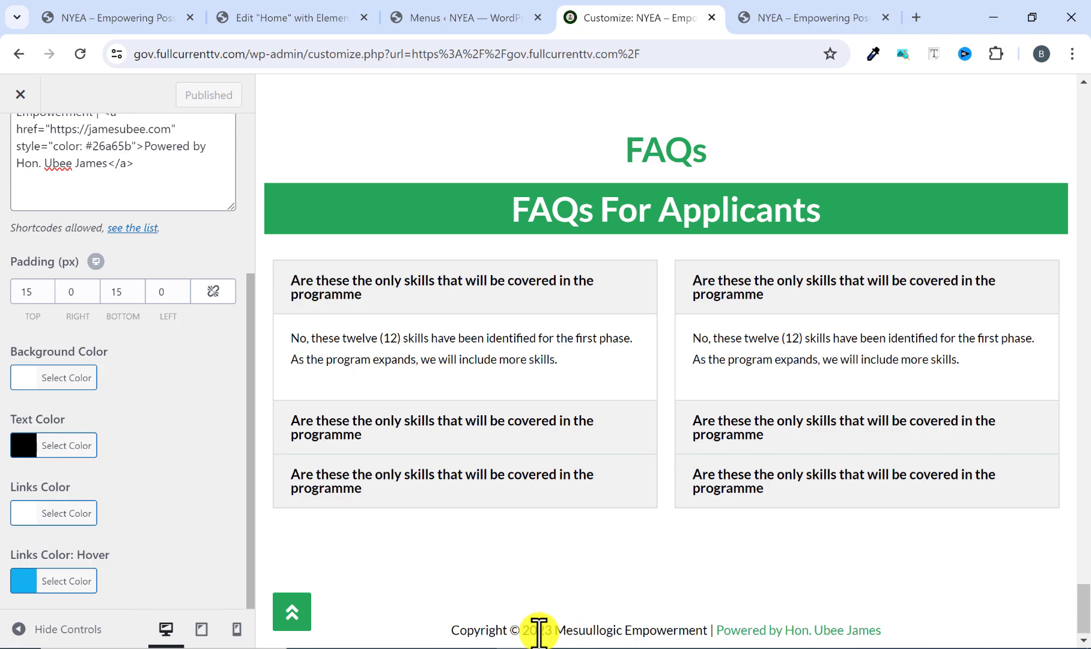
pyautogui.scroll(4, 127, 420)
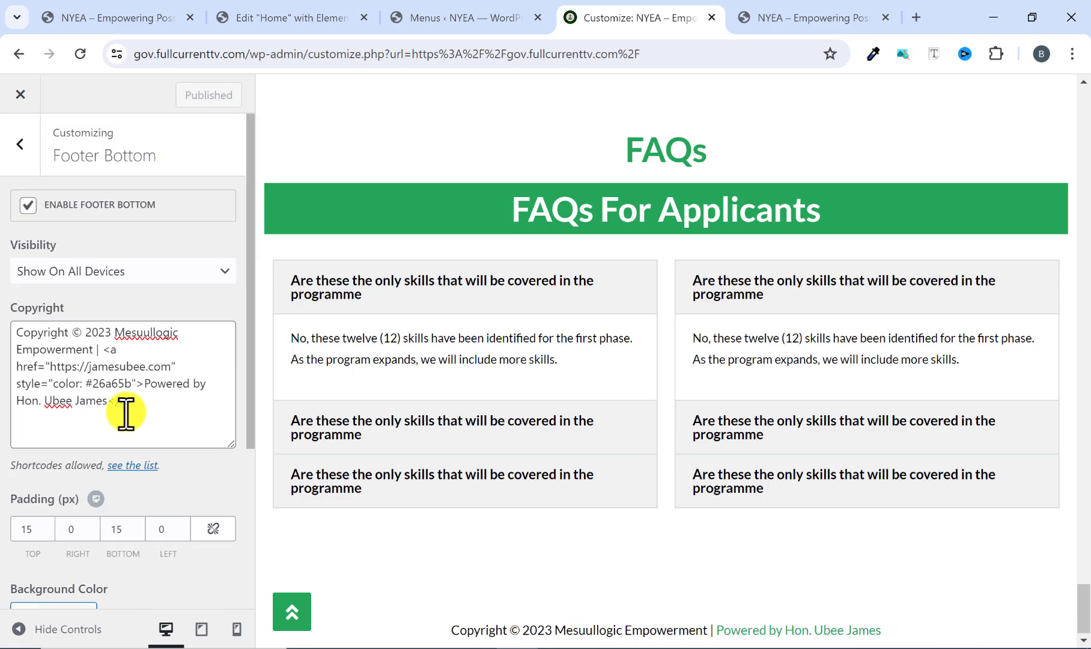
# Leave the Footer Bottom settings, close the customizer and review the sections of the live NYEA home page.
pyautogui.click(20, 144)
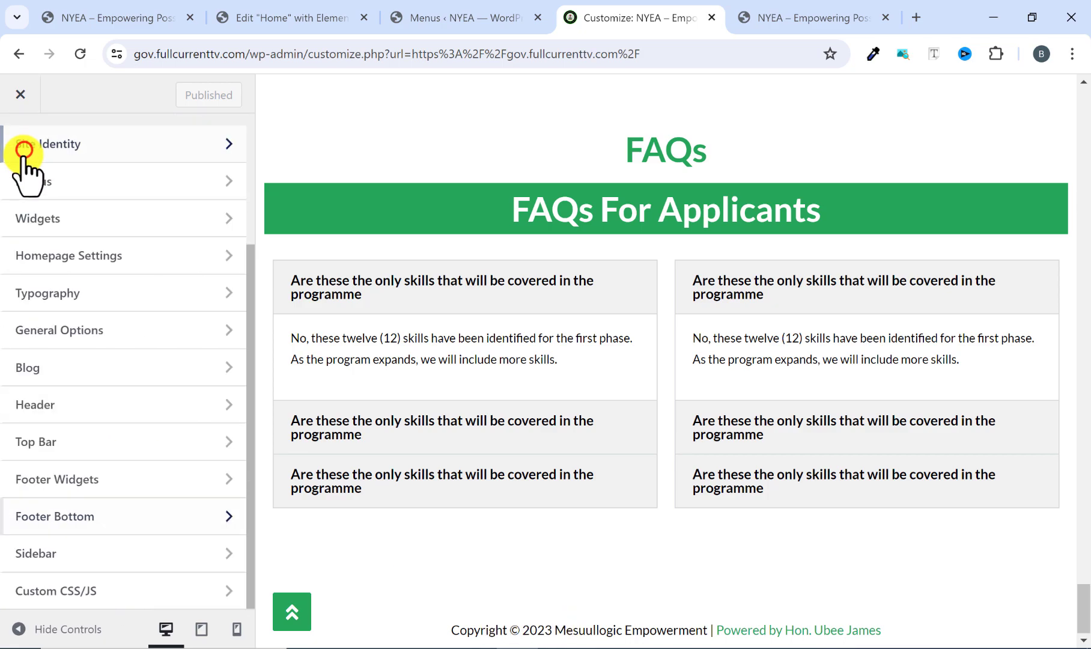
pyautogui.click(21, 96)
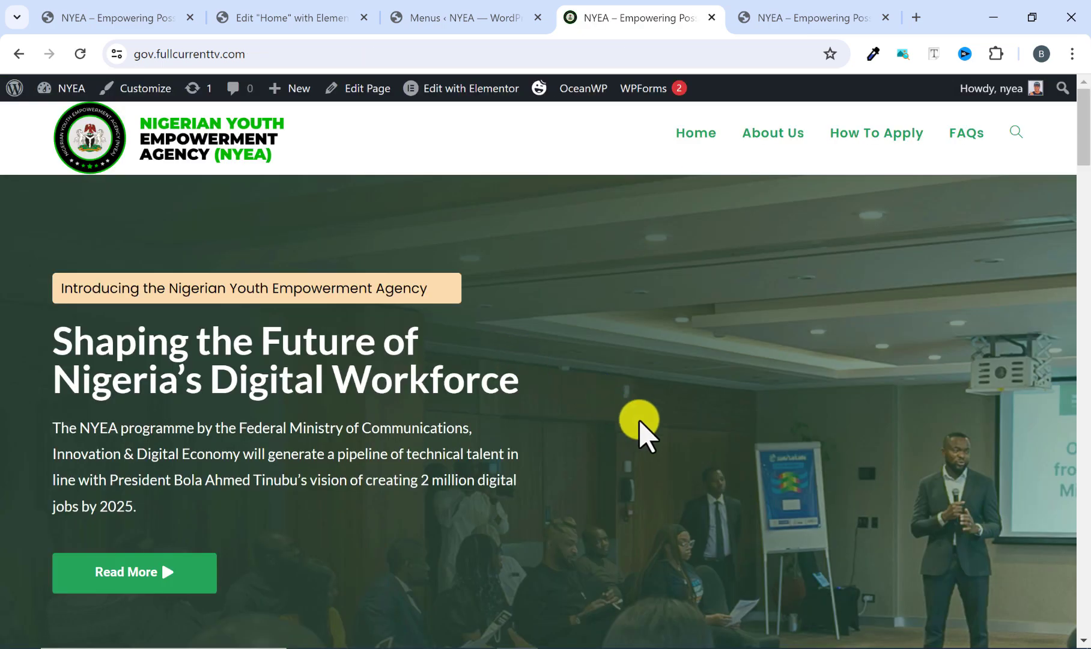
pyautogui.scroll(-15, 568, 358)
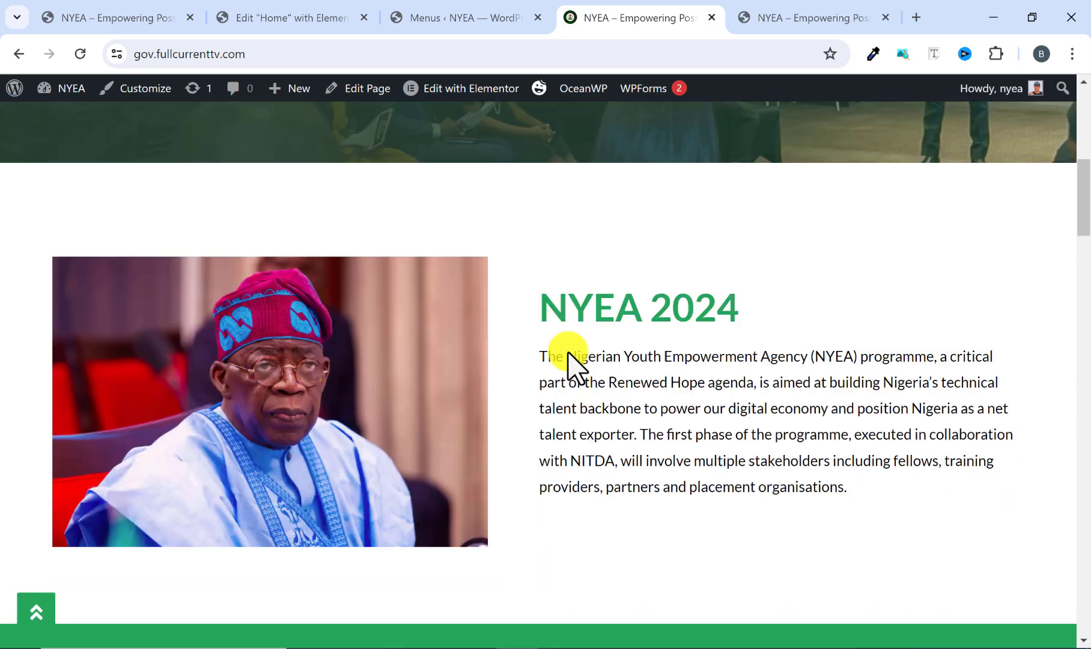
pyautogui.scroll(-20, 567, 353)
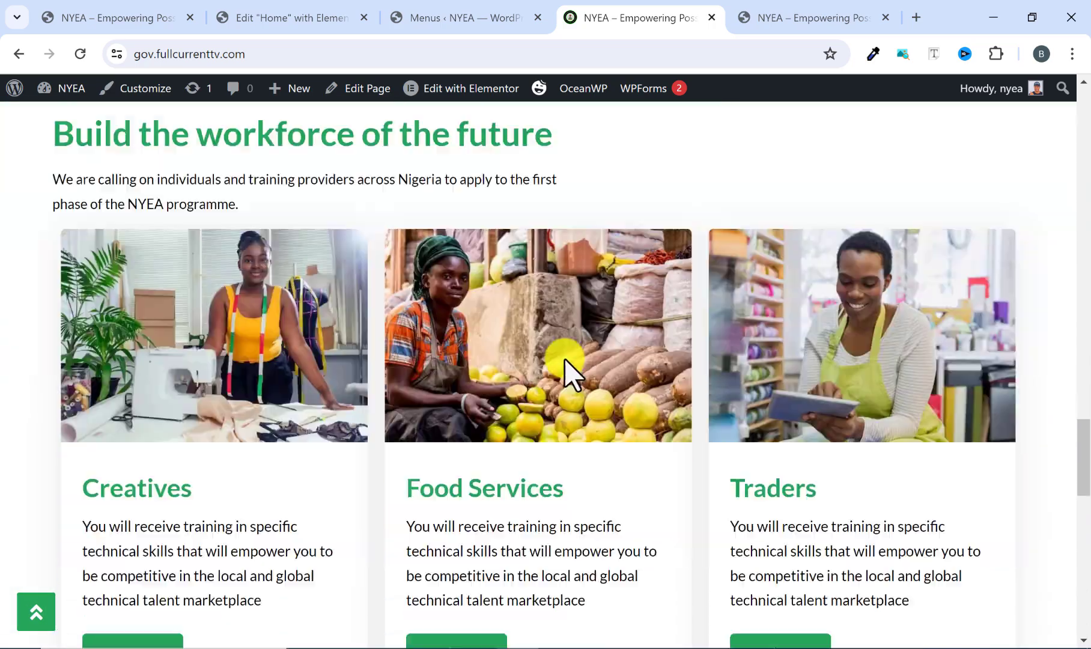
# Test the footer credit link, look through the jamesubee.com home page and return to the NYEA home page.
pyautogui.scroll(-10, 565, 366)
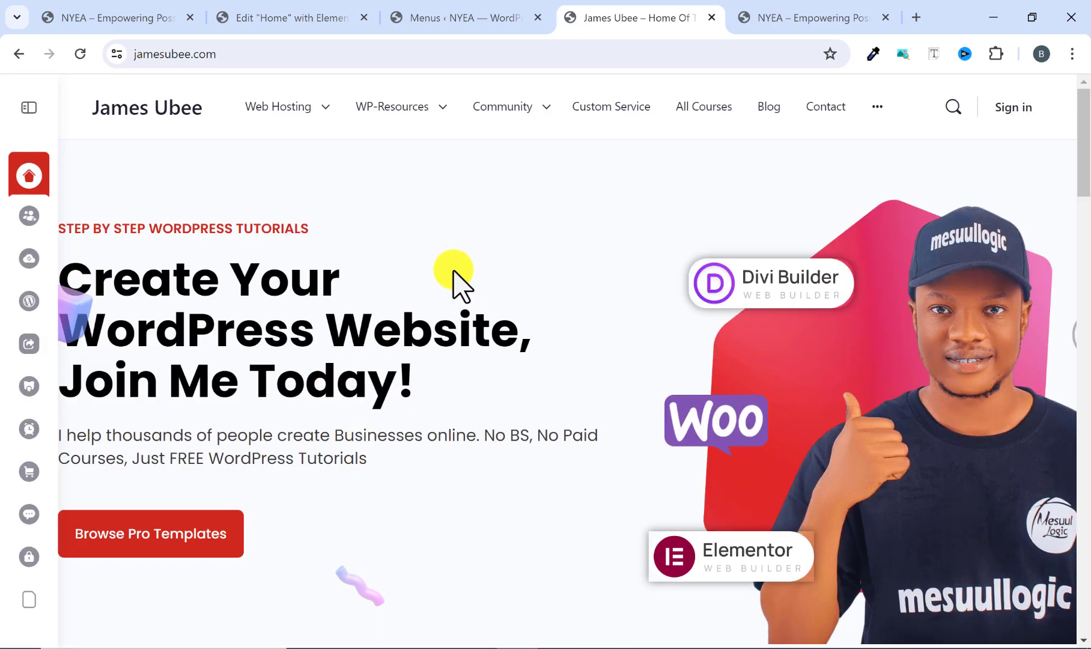
pyautogui.scroll(-5, 462, 288)
pyautogui.scroll(-4, 470, 341)
pyautogui.scroll(-12, 471, 340)
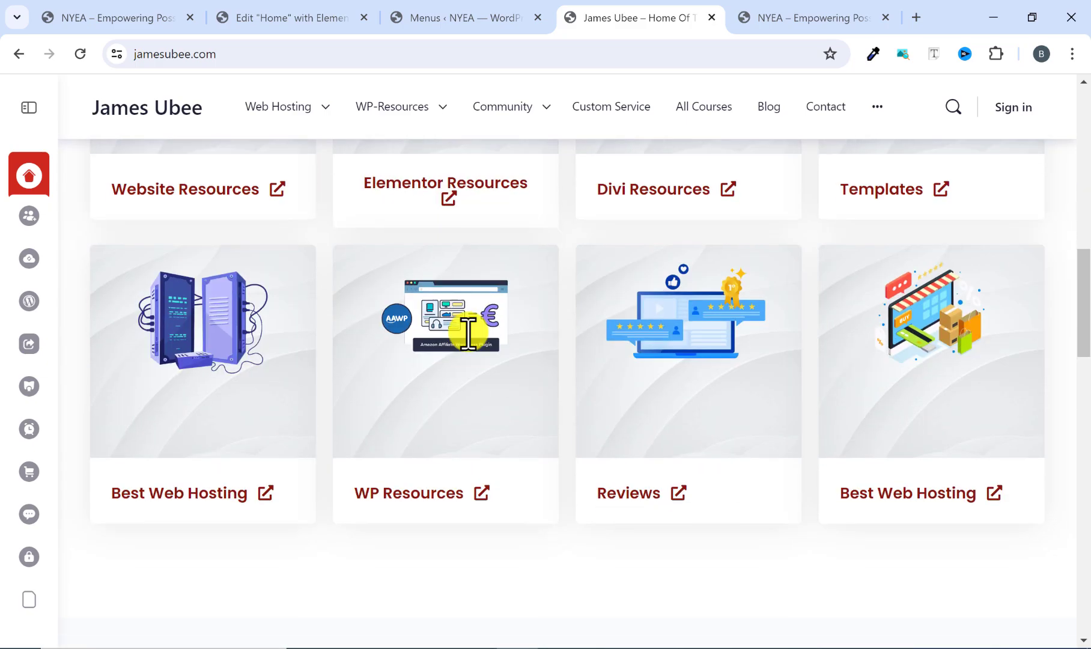
pyautogui.scroll(-12, 468, 347)
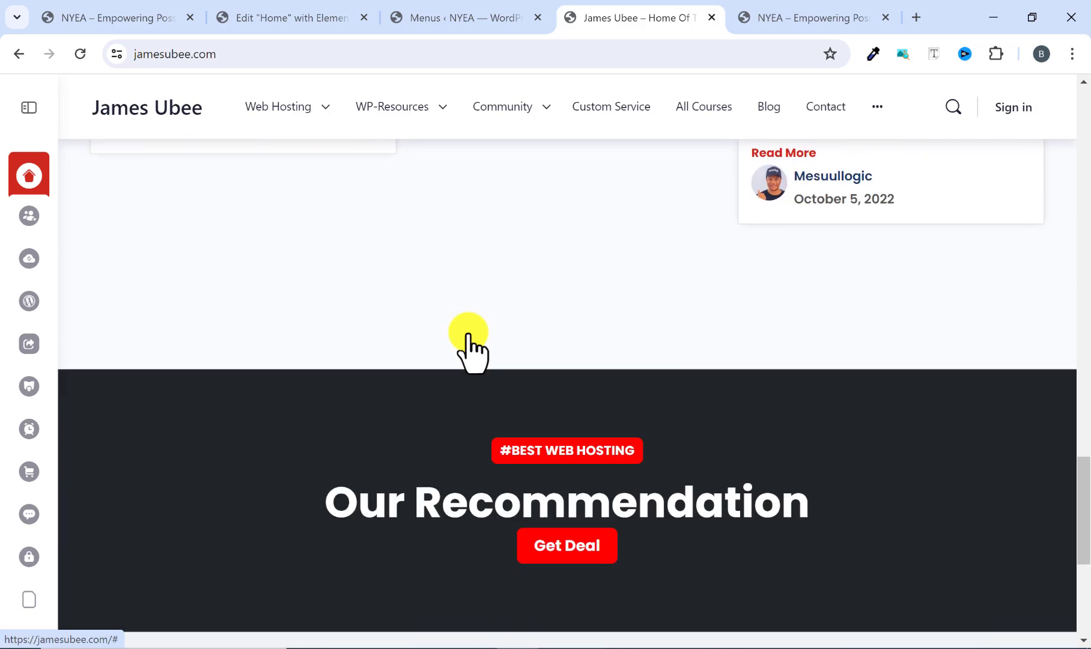
pyautogui.scroll(7, 472, 348)
pyautogui.scroll(15, 467, 340)
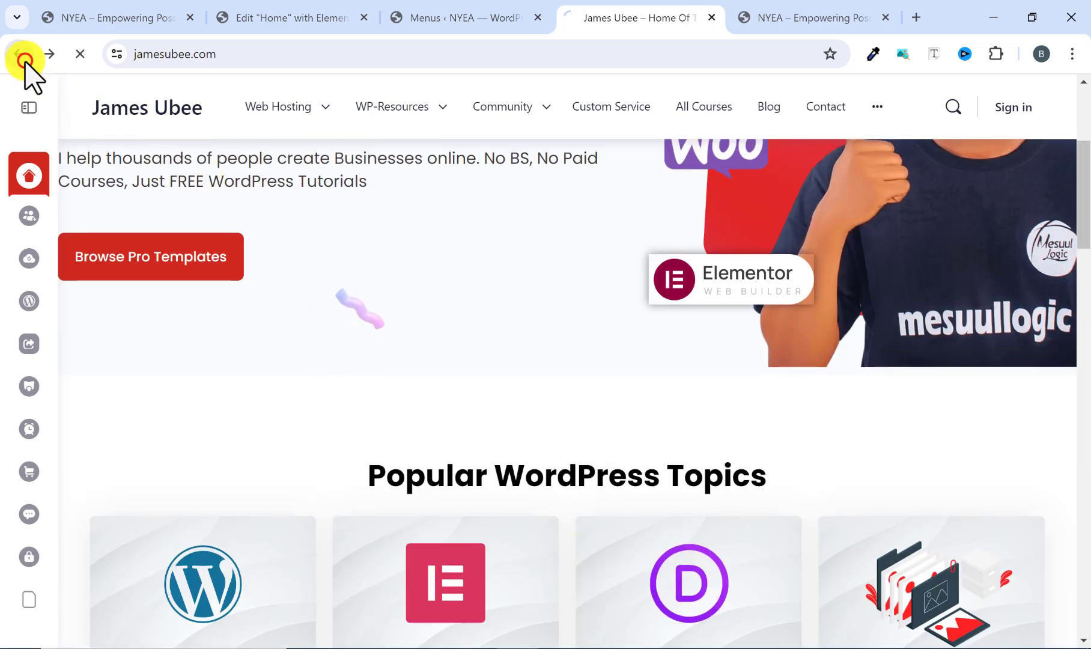
pyautogui.click(24, 59)
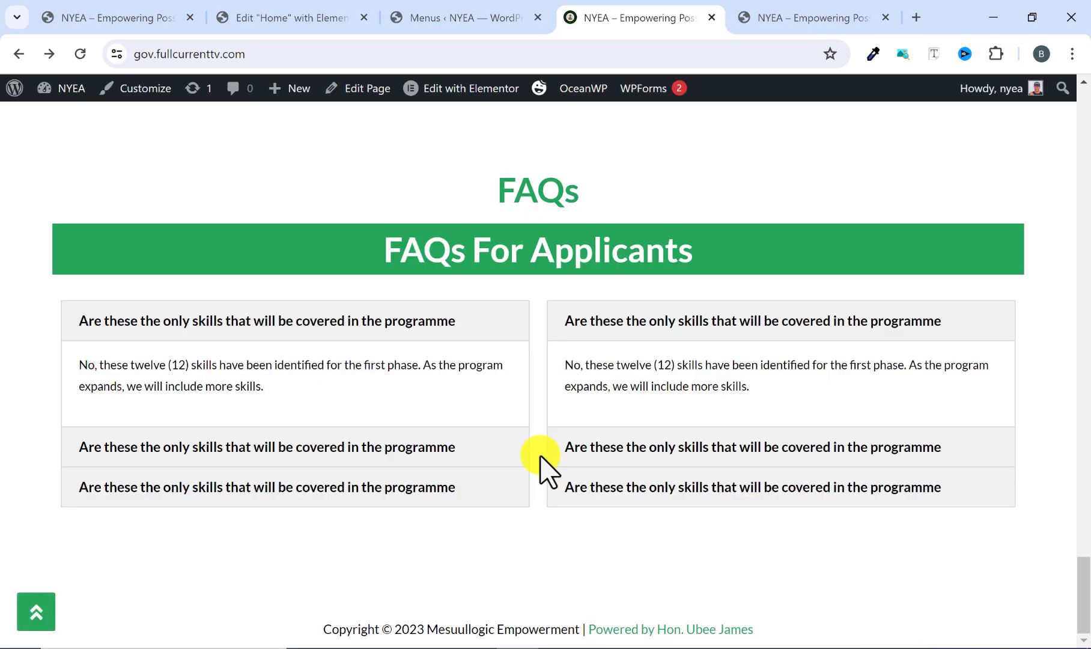
# Test the scroll-to-top button partway up the NYEA home page and check the header and hero section.
pyautogui.scroll(20, 540, 457)
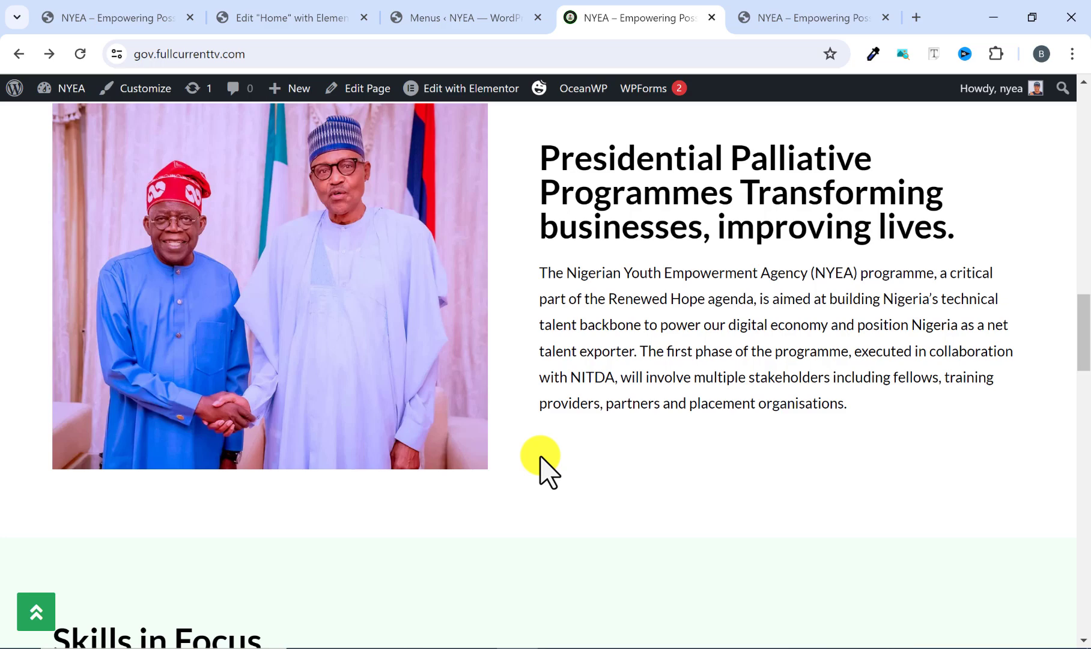
pyautogui.scroll(8, 540, 458)
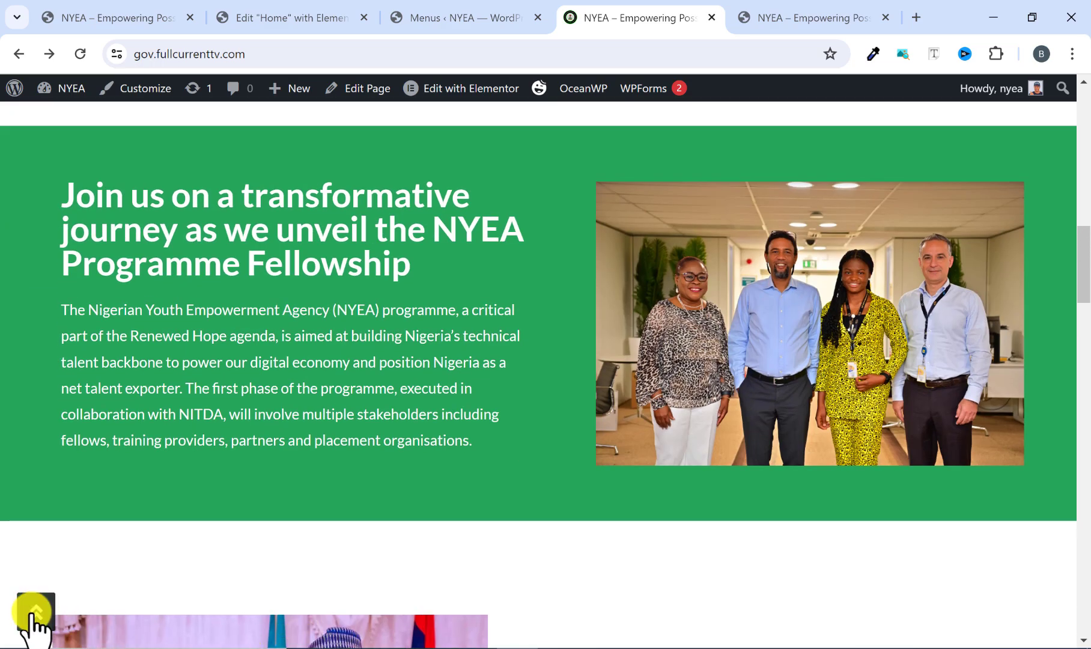
pyautogui.click(35, 612)
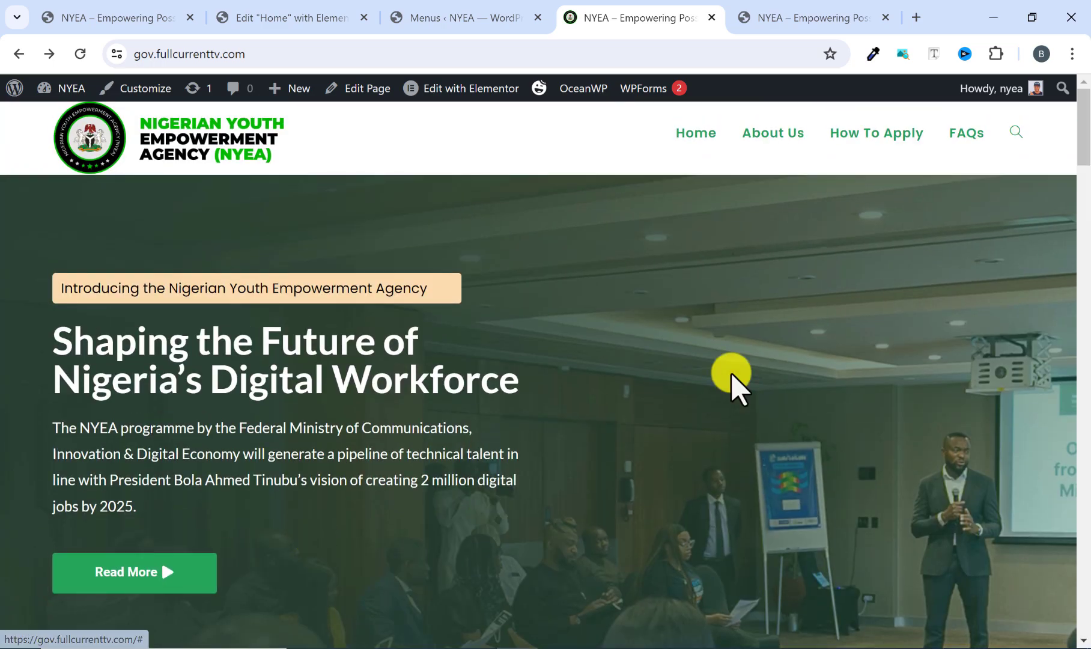
pyautogui.scroll(-3, 782, 246)
pyautogui.scroll(3, 790, 222)
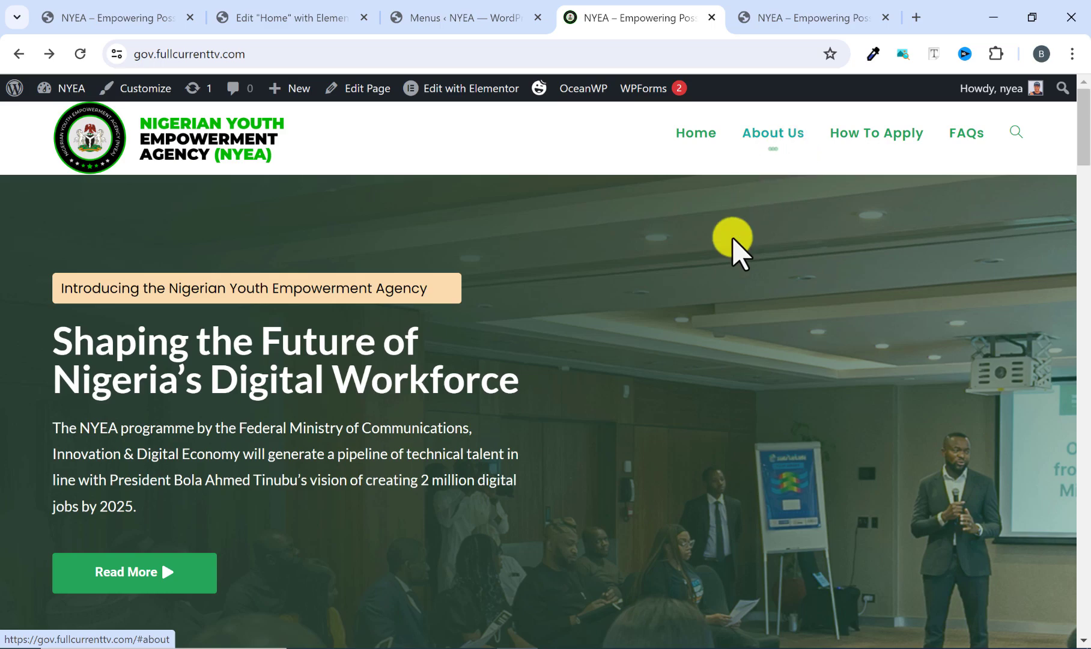
pyautogui.scroll(-4, 698, 297)
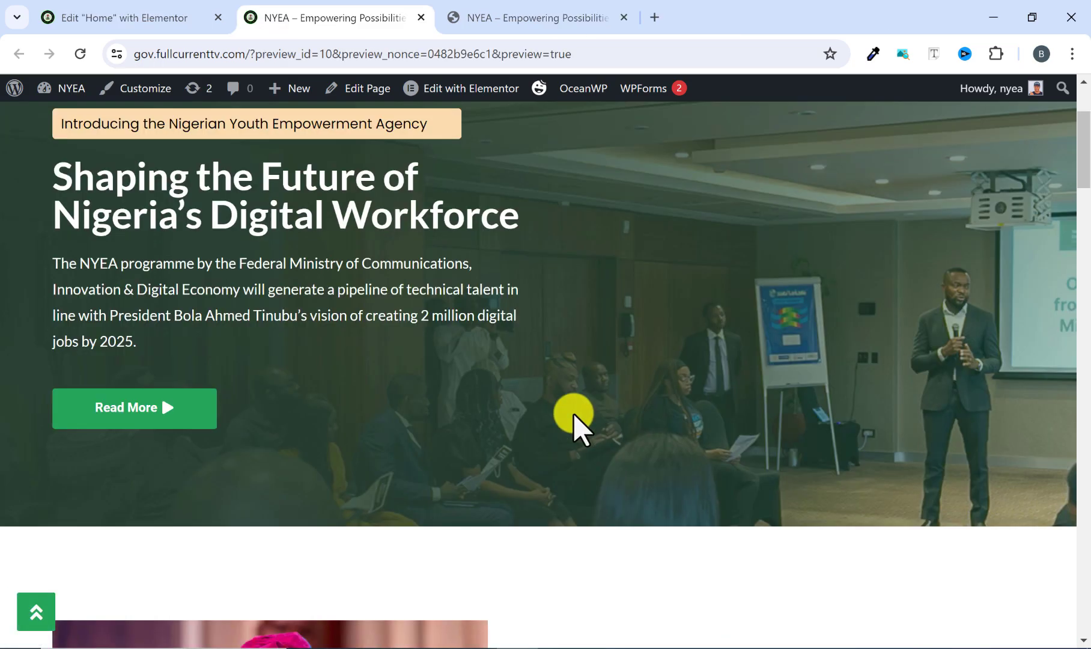
pyautogui.scroll(3, 572, 415)
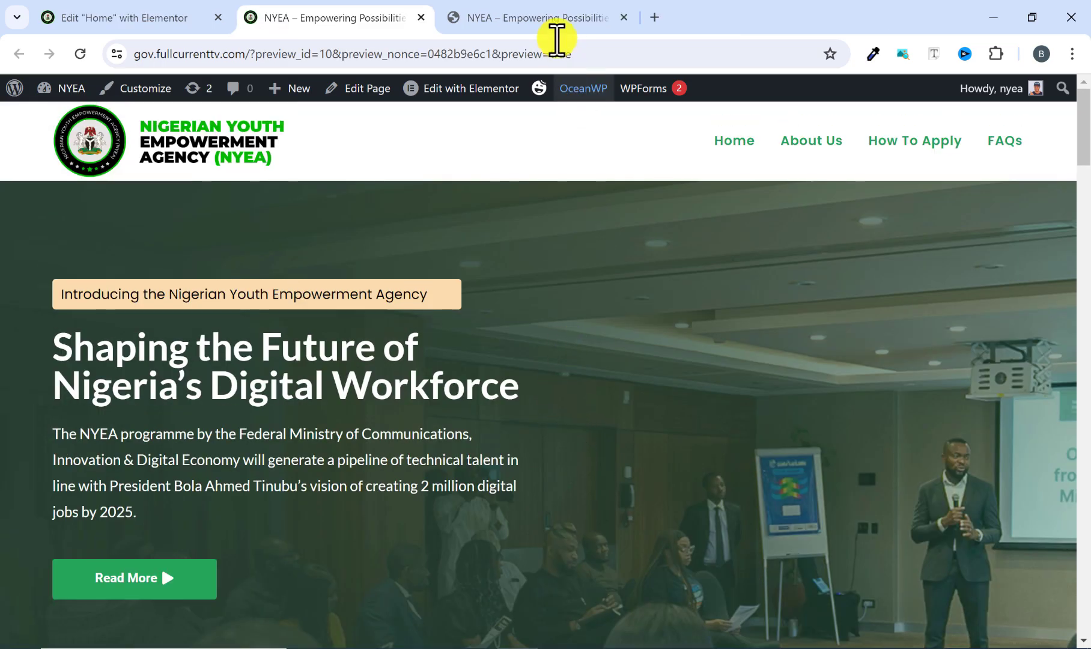
# On the reference site, open the application form from the Creatives card and examine its heading, intro text and fields.
pyautogui.click(541, 9)
pyautogui.scroll(-20, 426, 298)
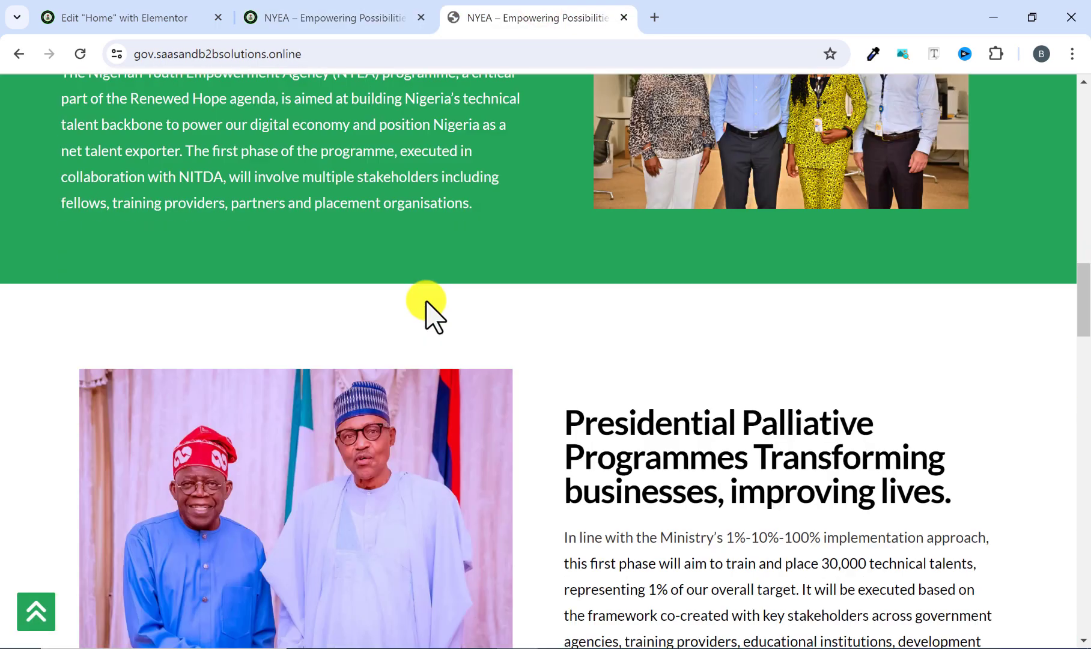
pyautogui.scroll(-5, 428, 310)
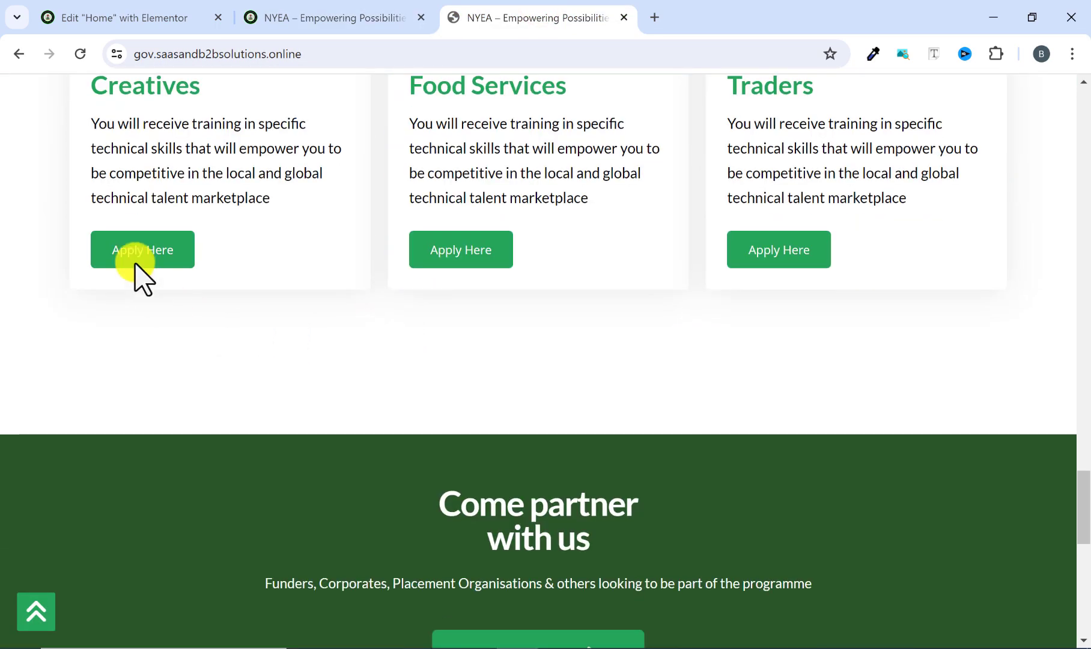
pyautogui.click(150, 259)
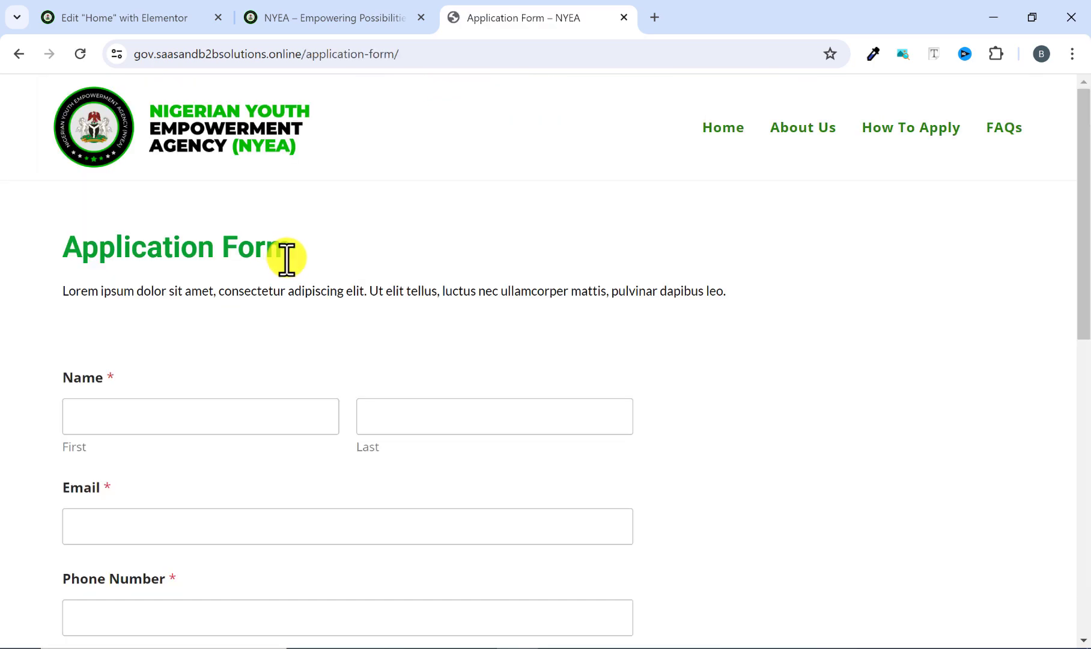
pyautogui.scroll(-3, 314, 312)
pyautogui.scroll(3, 198, 246)
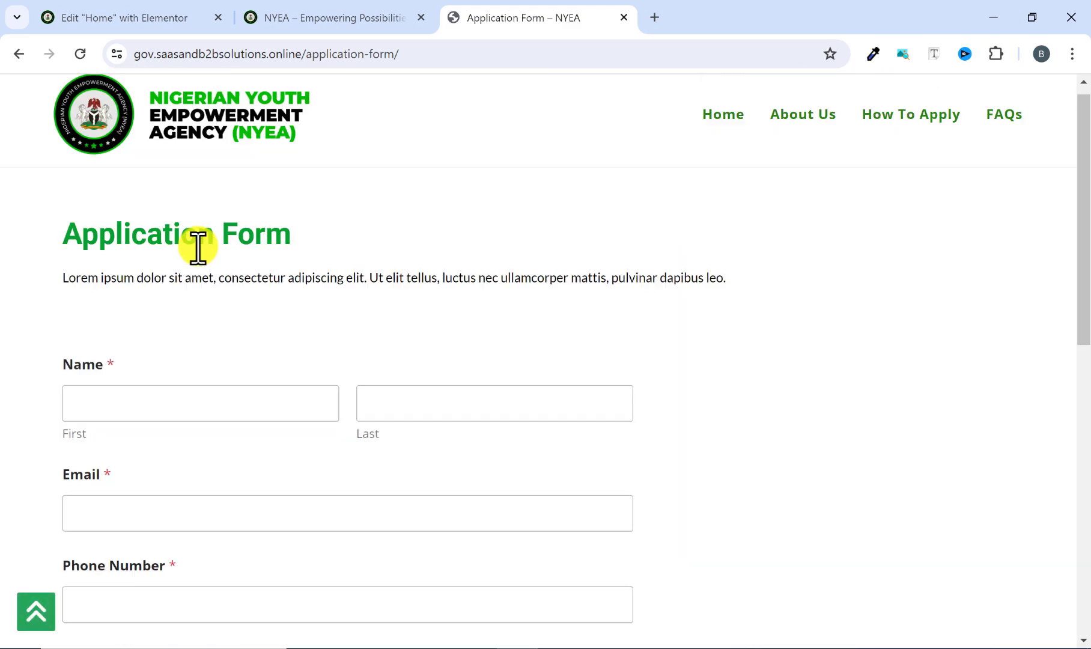
pyautogui.scroll(-3, 300, 241)
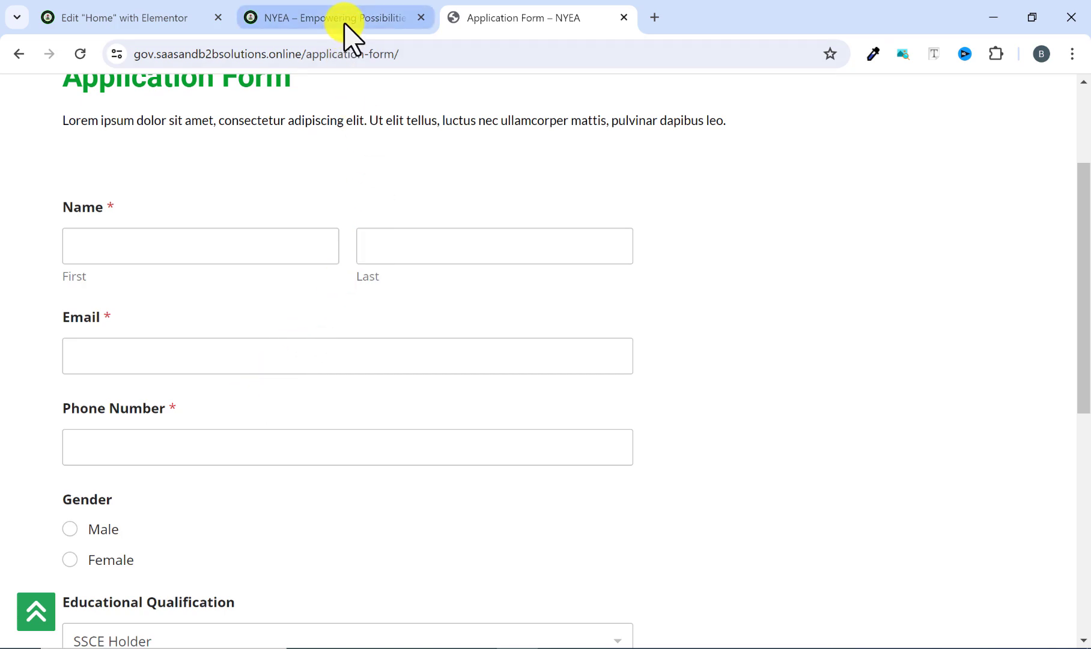
pyautogui.scroll(3, 251, 414)
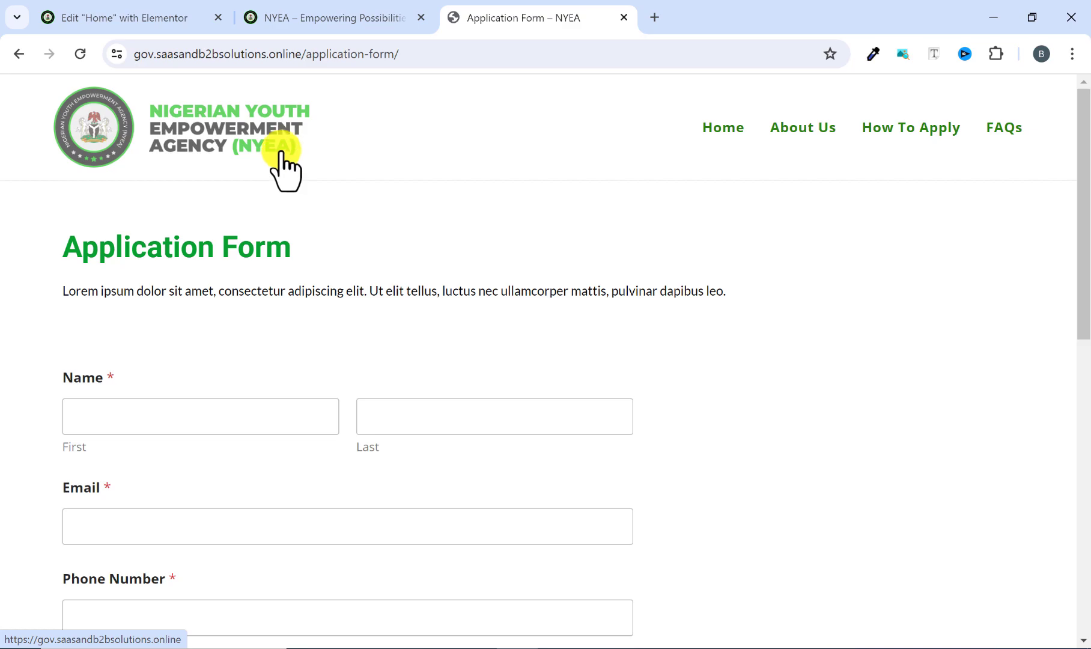
# Go back to the NYEA site and open its list of installed plugins from the WordPress dashboard.
pyautogui.click(300, 18)
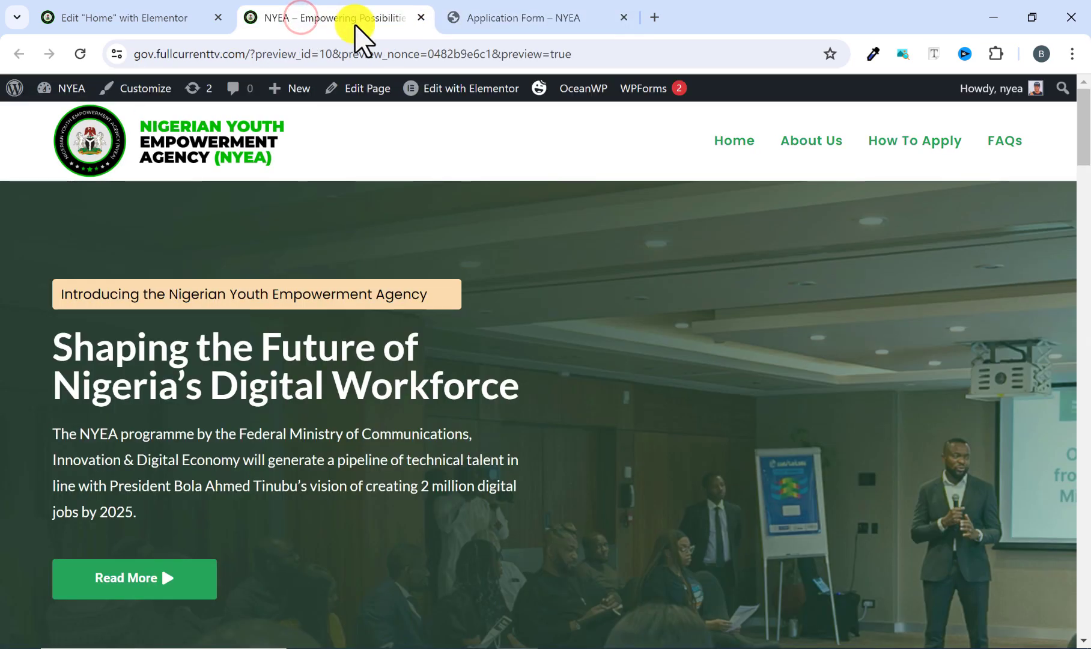
pyautogui.moveTo(67, 90)
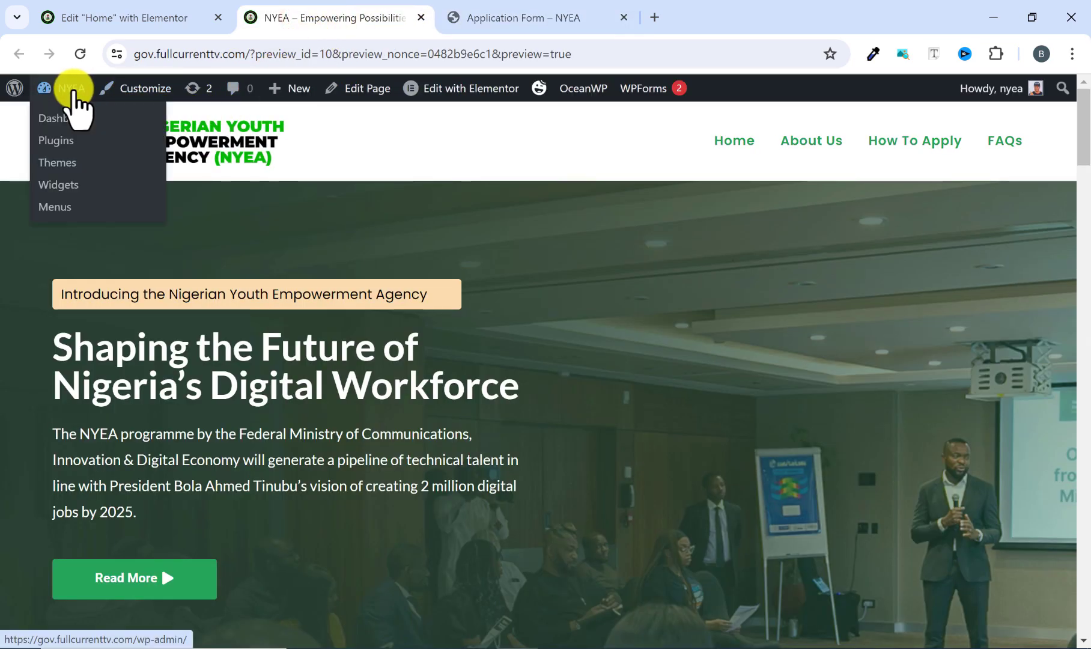
pyautogui.click(66, 119)
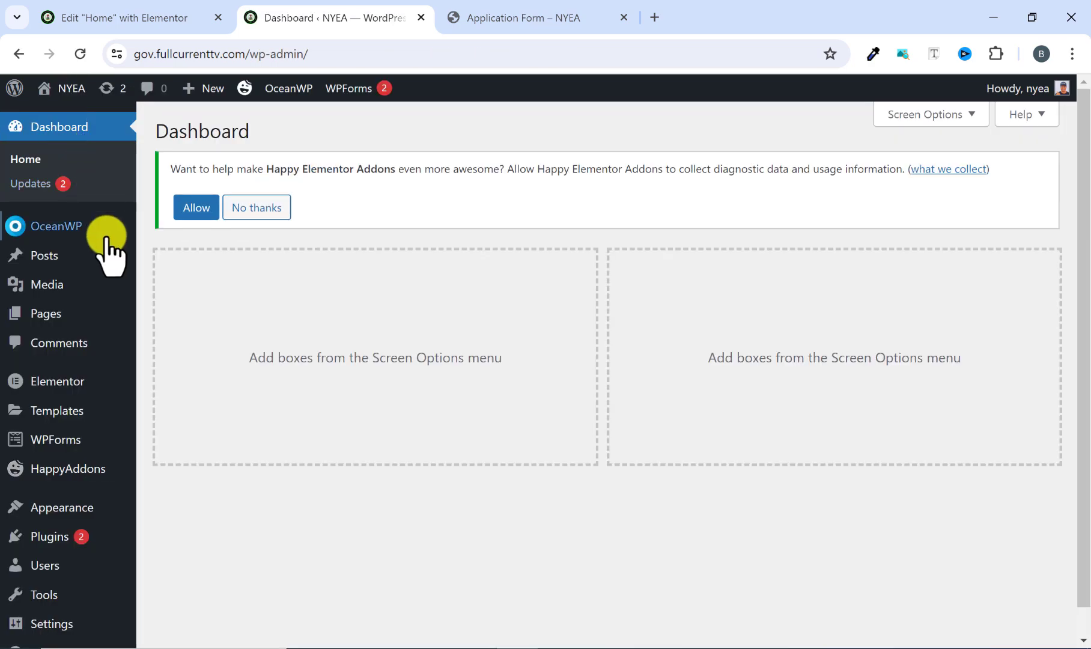
pyautogui.scroll(-1, 183, 318)
pyautogui.scroll(-1, 186, 325)
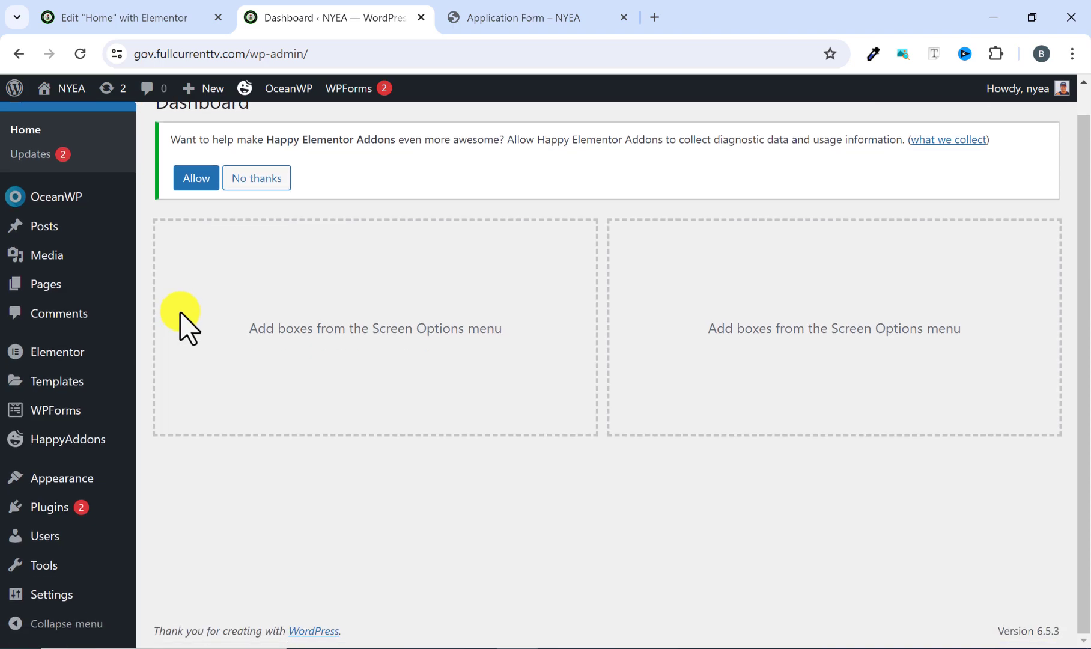
pyautogui.moveTo(349, 93)
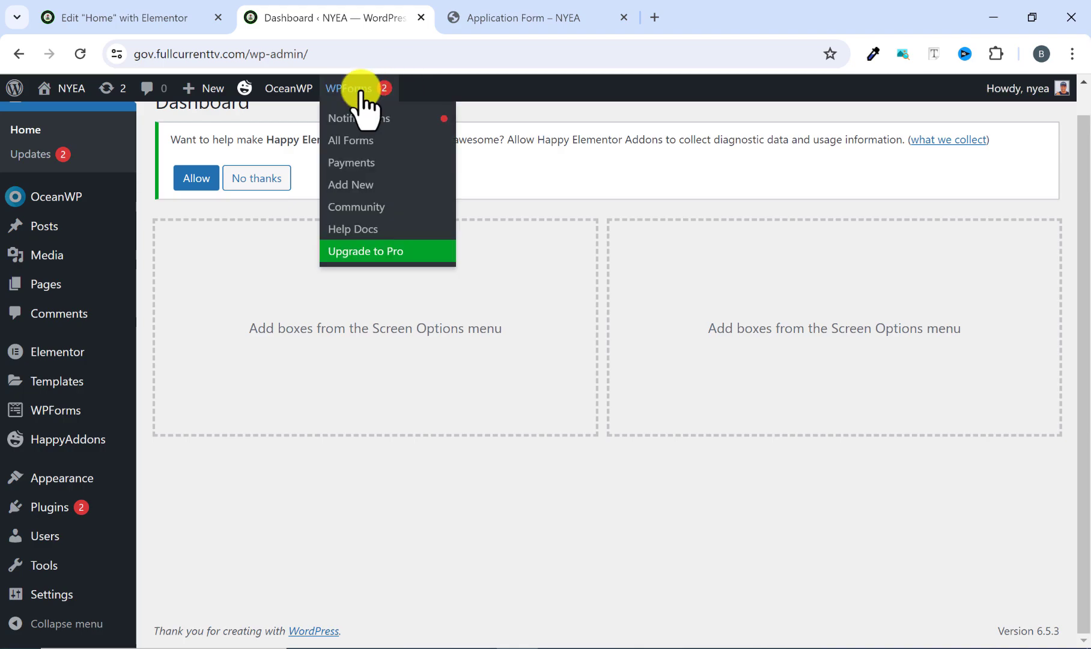
pyautogui.moveTo(58, 509)
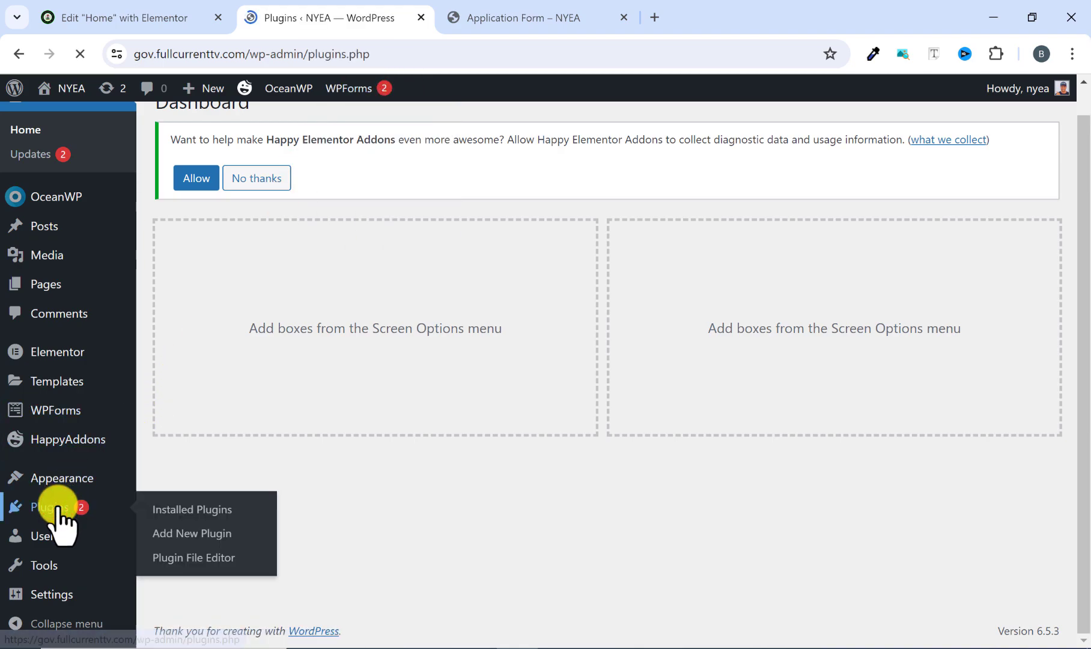
# Update the Elementor and Happy Elementor Addons plugins.
pyautogui.scroll(-10, 277, 456)
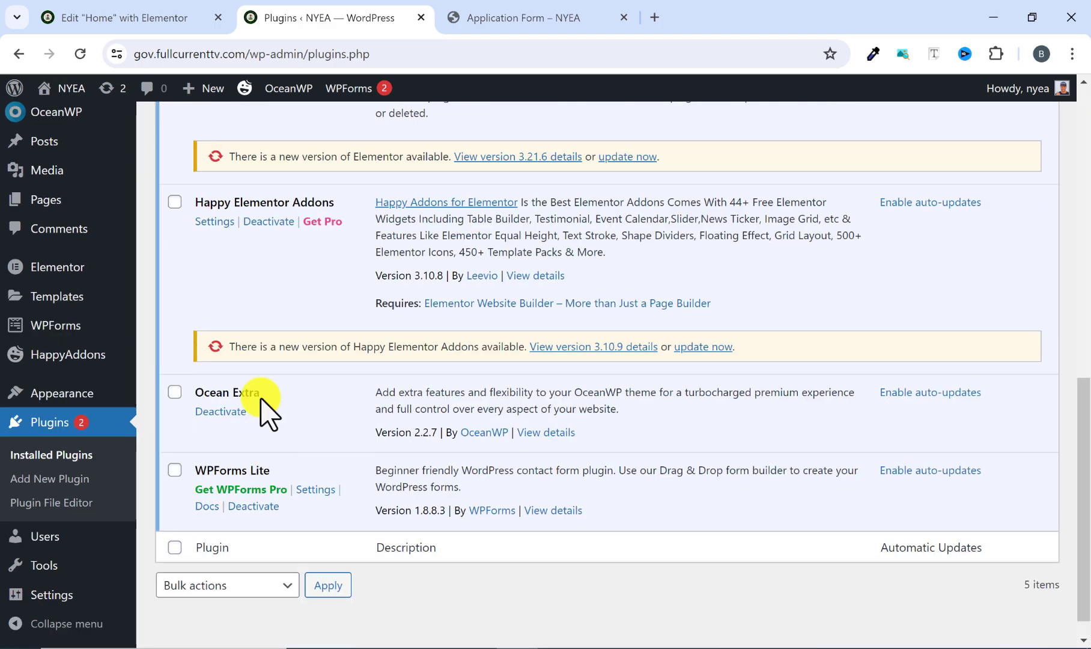
pyautogui.scroll(3, 252, 373)
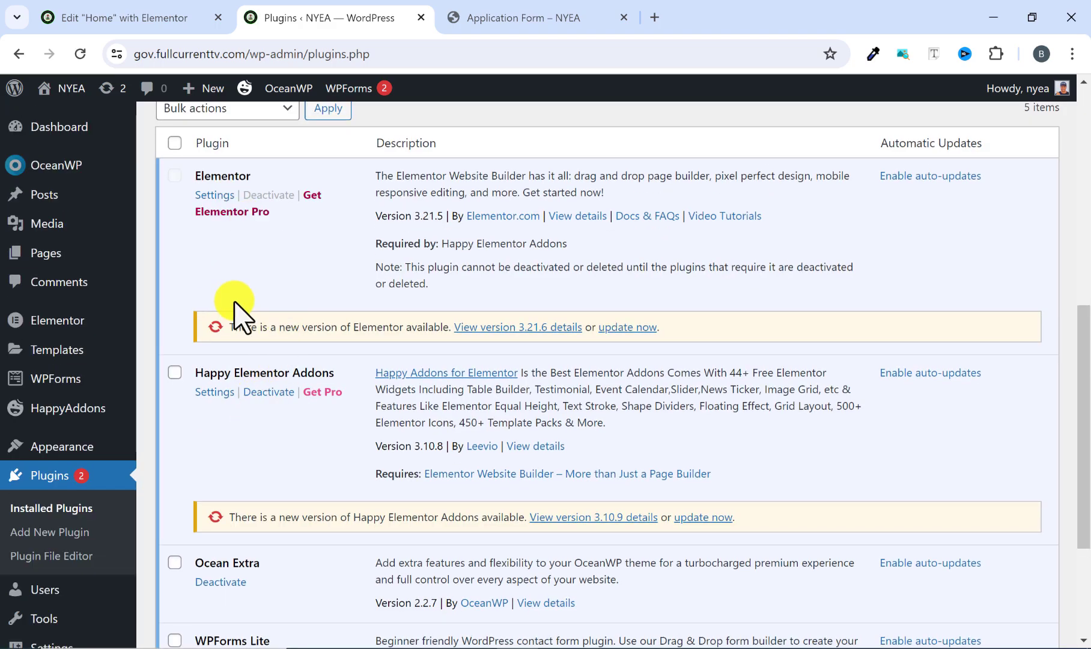
pyautogui.click(619, 329)
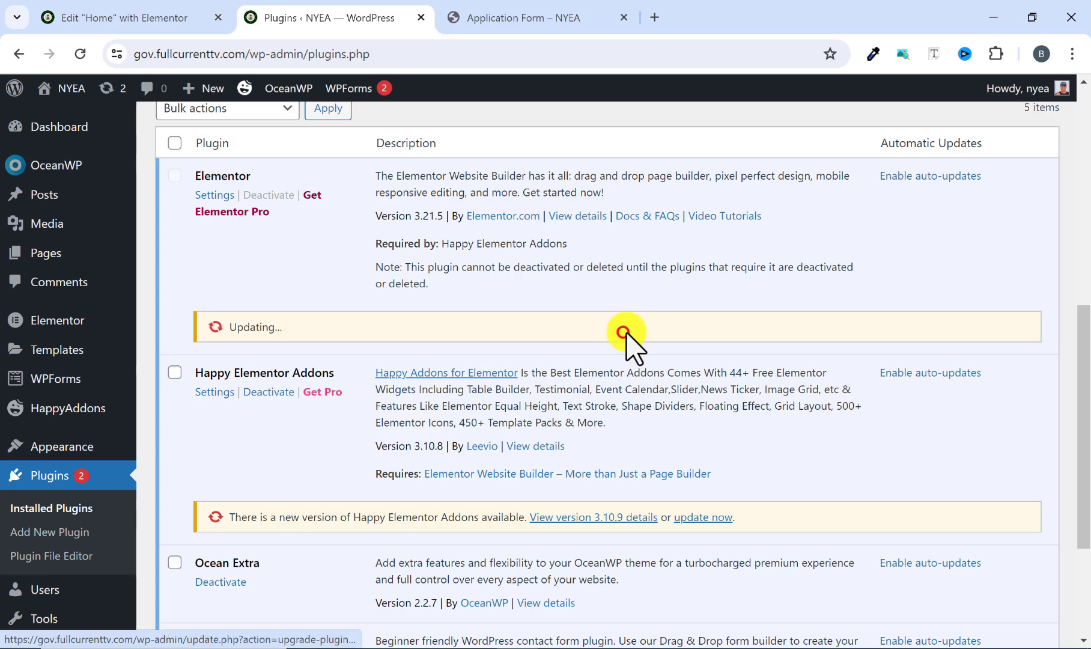
pyautogui.click(691, 517)
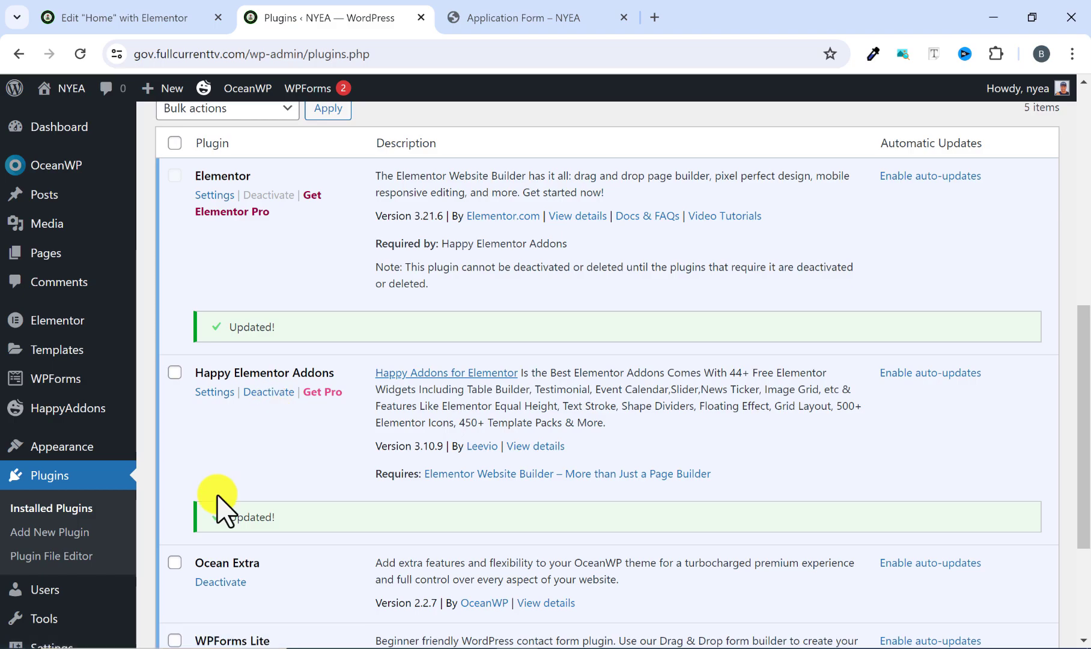
# Review the installed plugins, checking that WPForms Lite is available for building the form.
pyautogui.scroll(-2, 229, 480)
pyautogui.scroll(3, 264, 361)
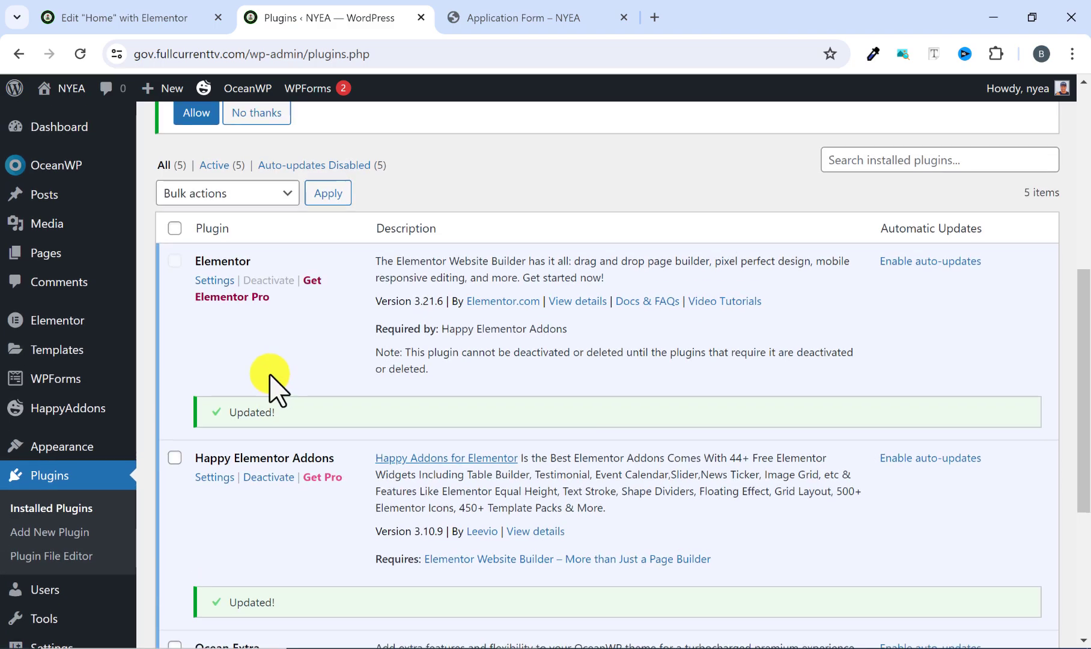
pyautogui.scroll(3, 234, 430)
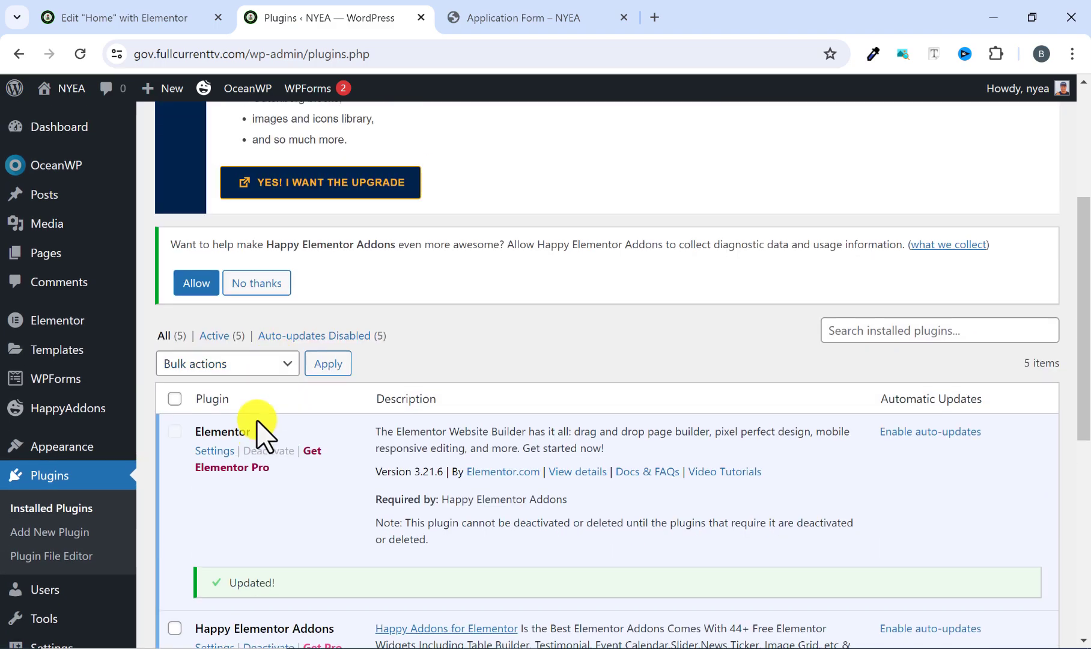
pyautogui.scroll(-7, 259, 432)
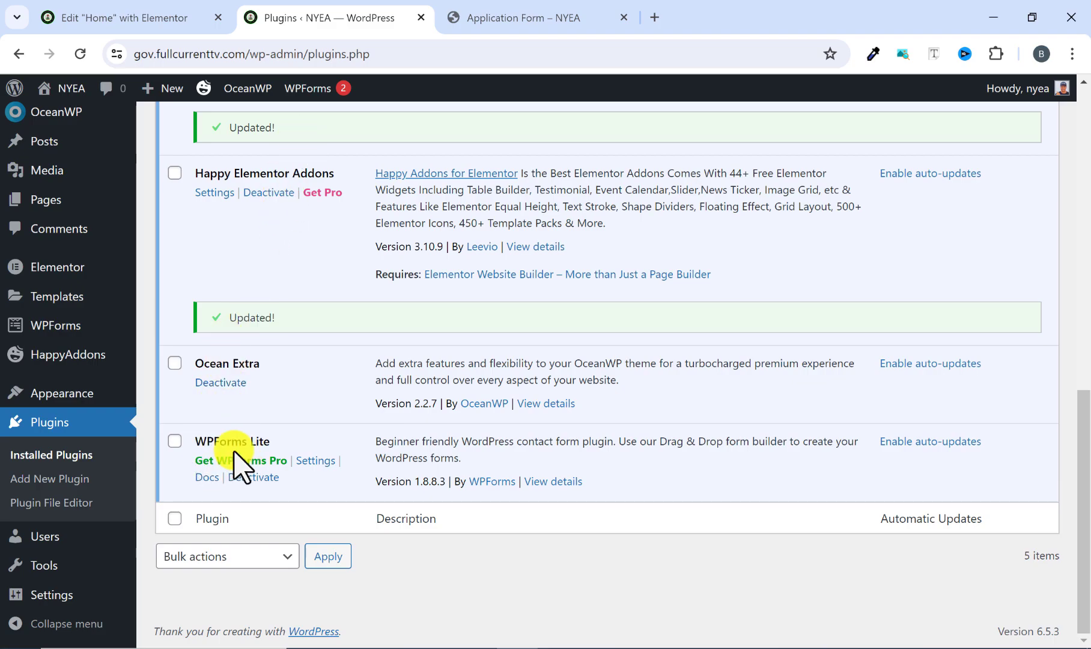
pyautogui.scroll(10, 227, 445)
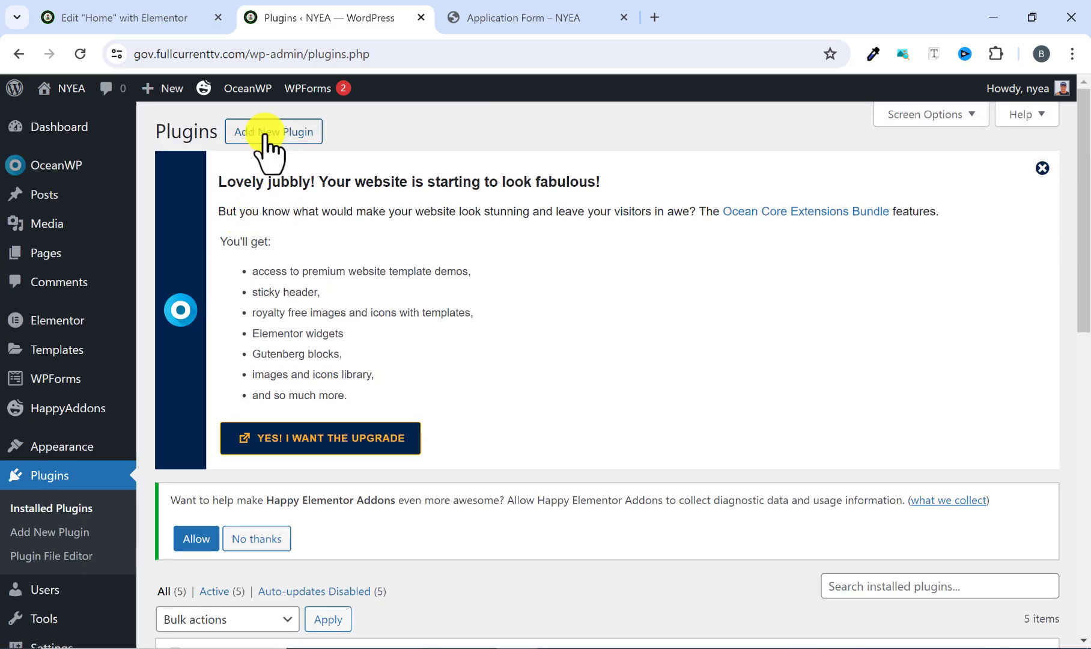
pyautogui.scroll(-10, 275, 341)
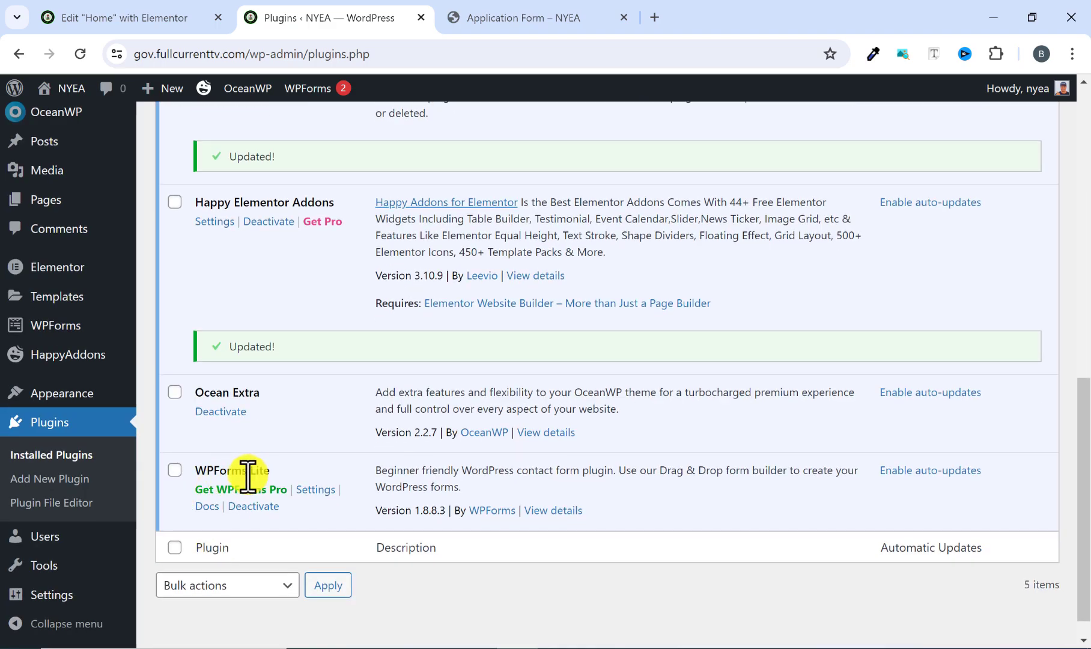
# Open the WPForms overview of all forms and dismiss the WPForms Challenge.
pyautogui.scroll(-1, 212, 477)
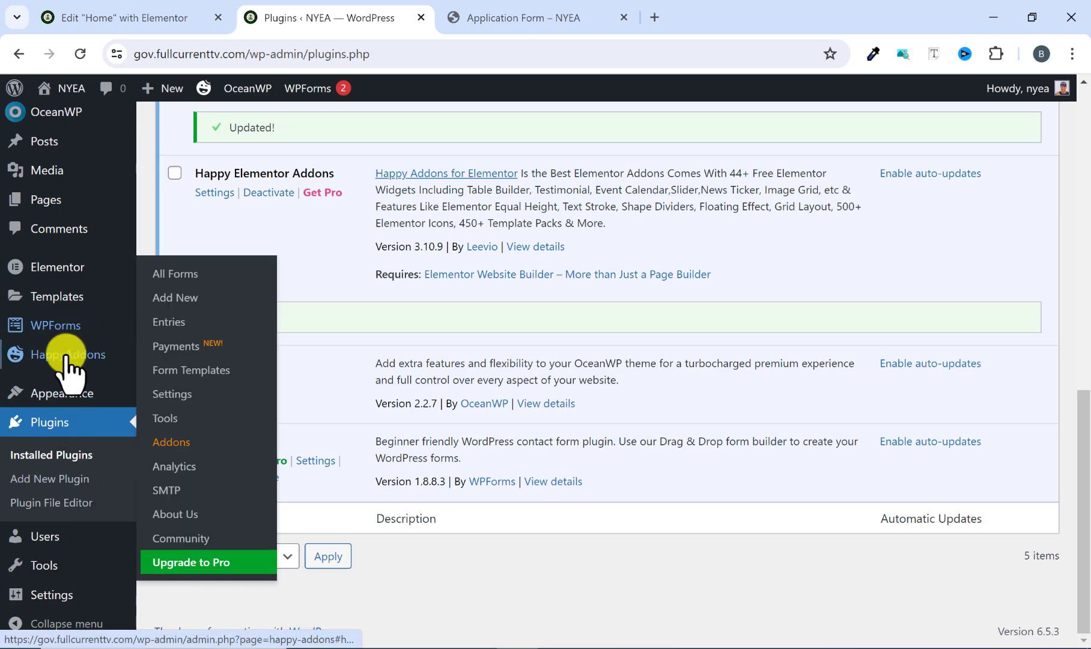
pyautogui.moveTo(305, 92)
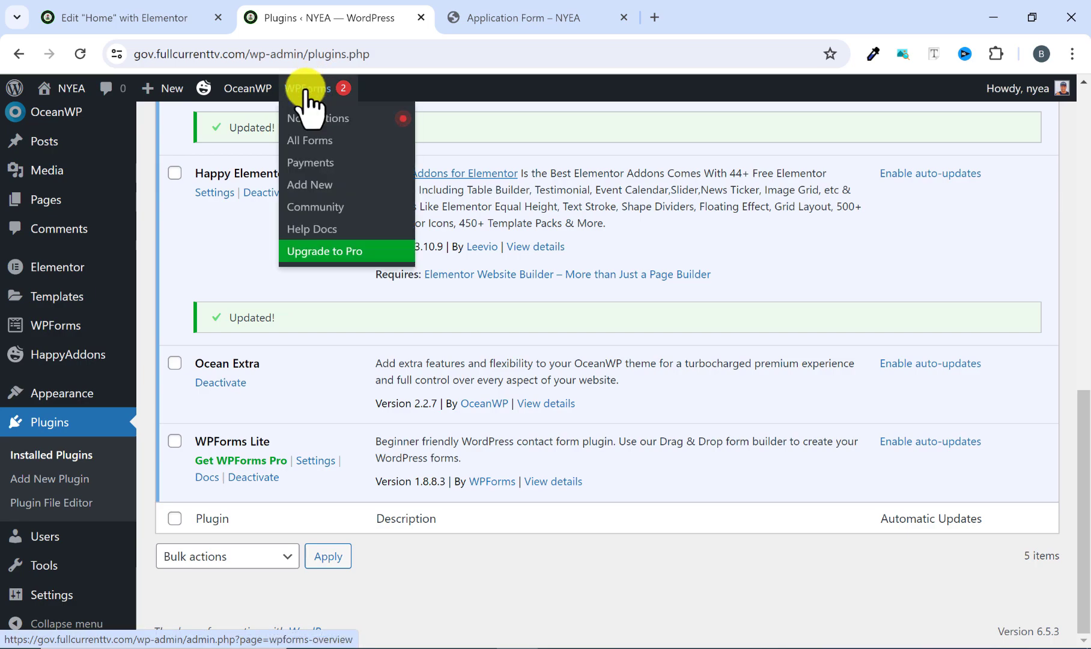
pyautogui.moveTo(53, 326)
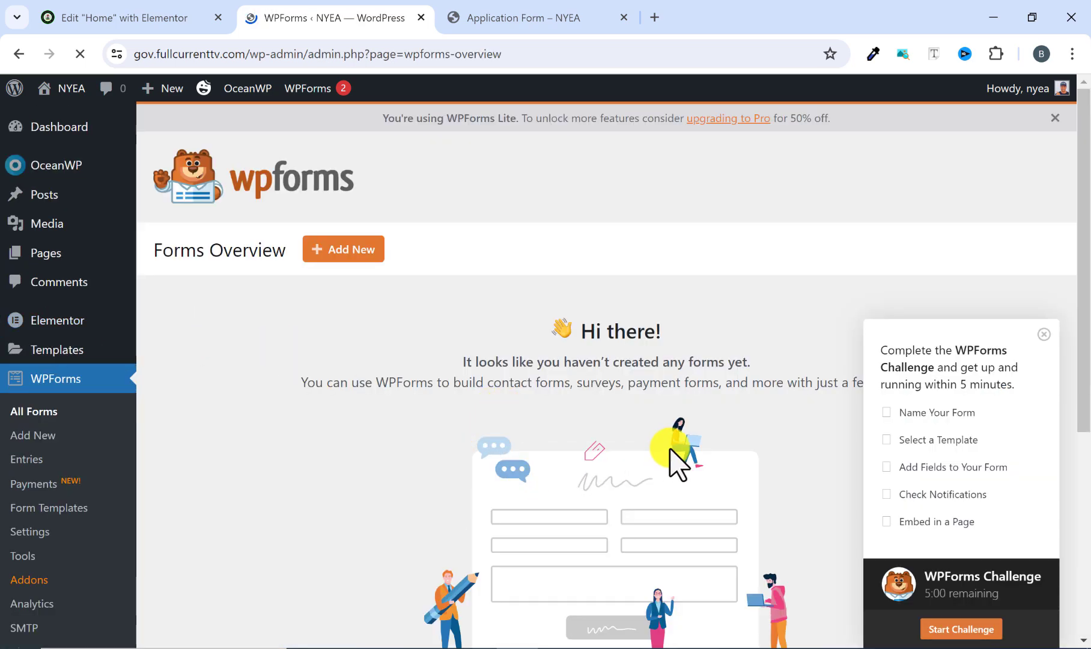
pyautogui.scroll(-3, 526, 390)
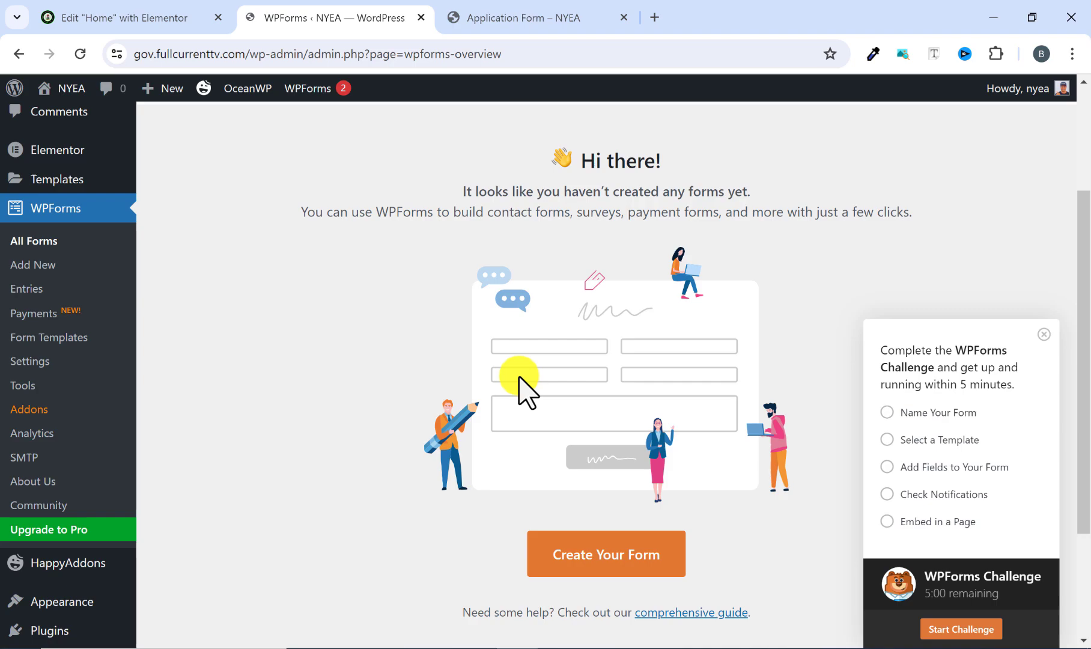
pyautogui.click(1044, 334)
pyautogui.scroll(3, 675, 439)
pyautogui.scroll(-5, 548, 395)
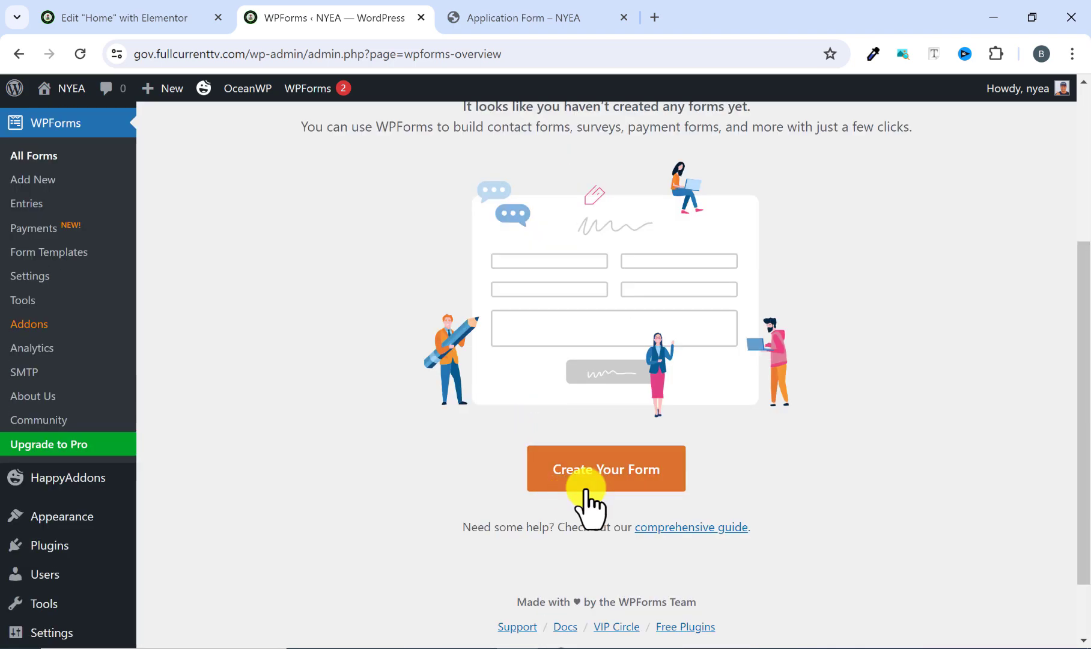
pyautogui.scroll(4, 540, 468)
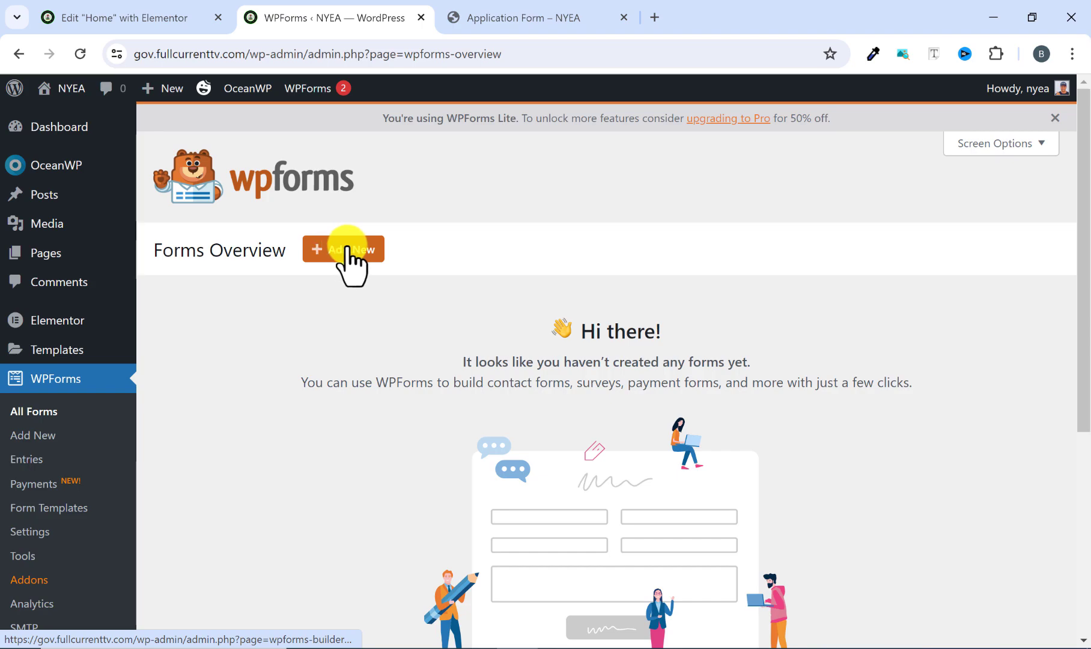
# Start a new form, browse the available templates and use the Simple Contact Form template.
pyautogui.scroll(-5, 390, 450)
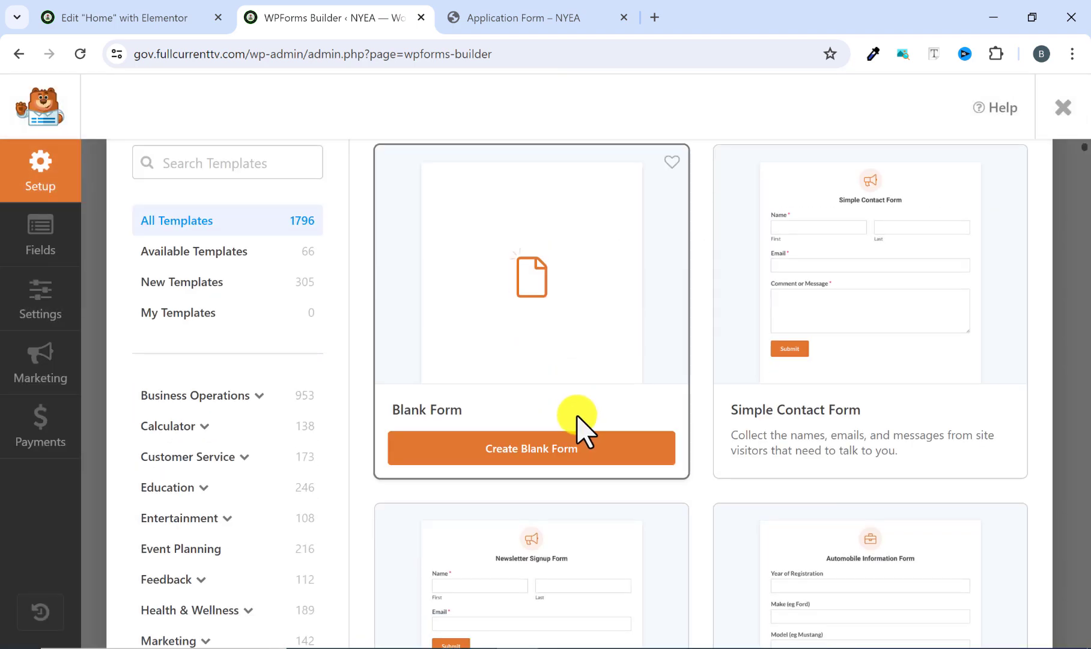
pyautogui.scroll(1, 568, 414)
pyautogui.scroll(-1, 433, 388)
pyautogui.scroll(-4, 499, 353)
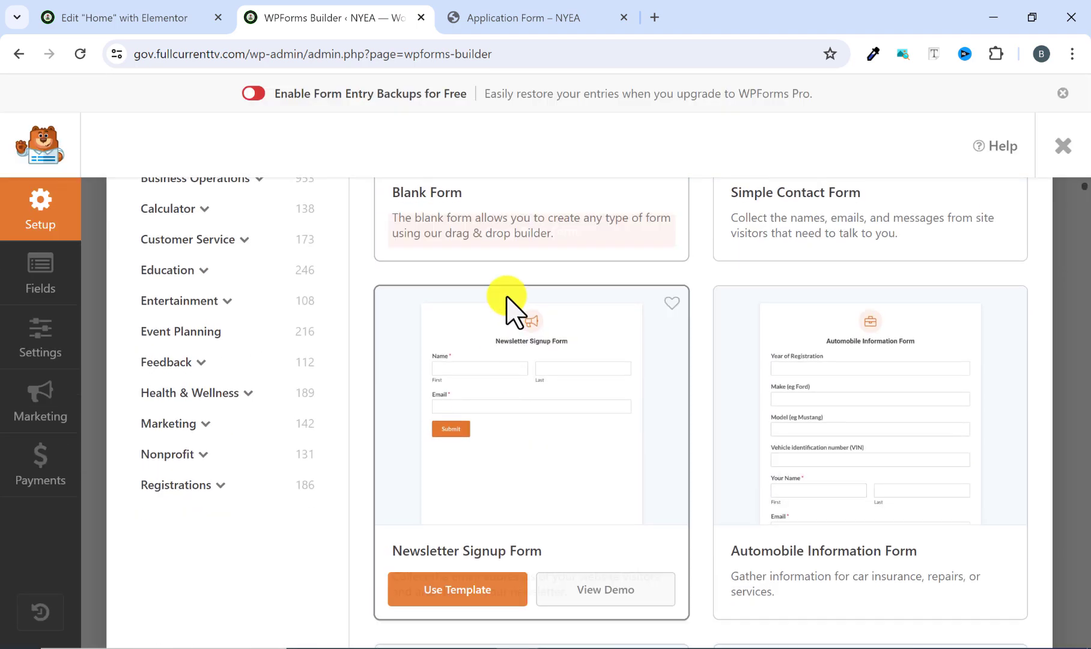
pyautogui.scroll(-3, 498, 384)
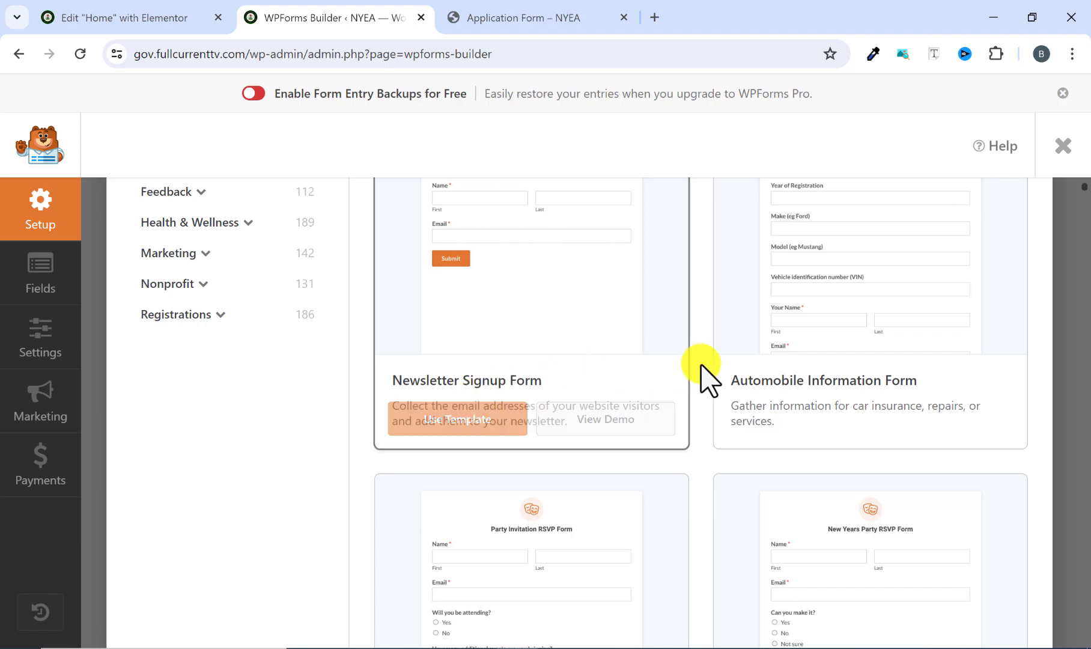
pyautogui.scroll(-3, 816, 385)
pyautogui.scroll(4, 781, 421)
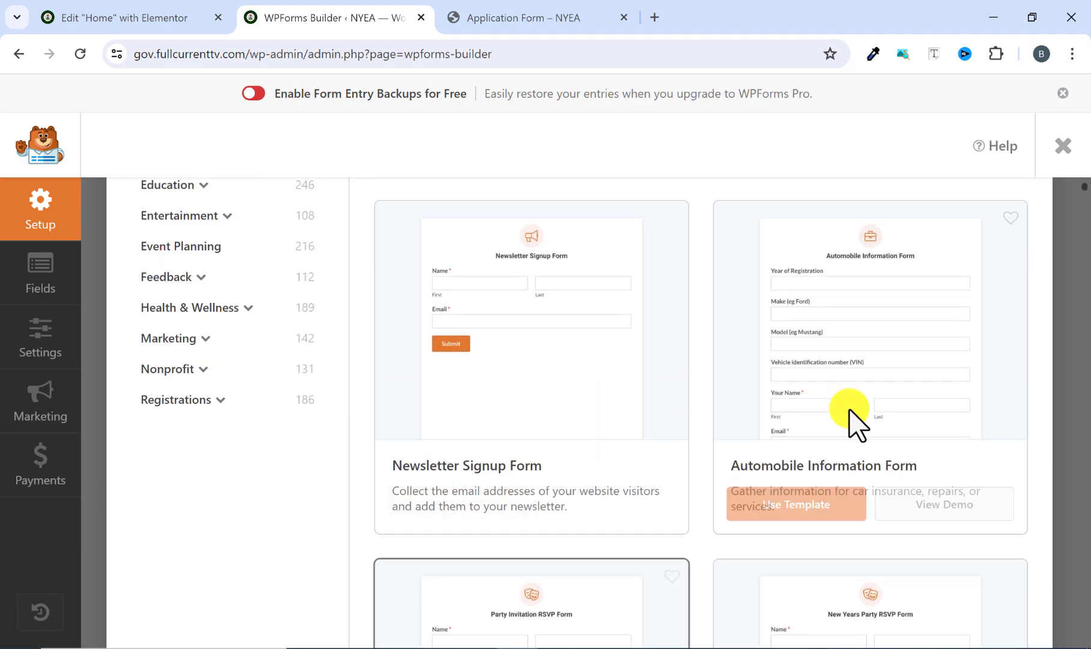
pyautogui.scroll(8, 625, 502)
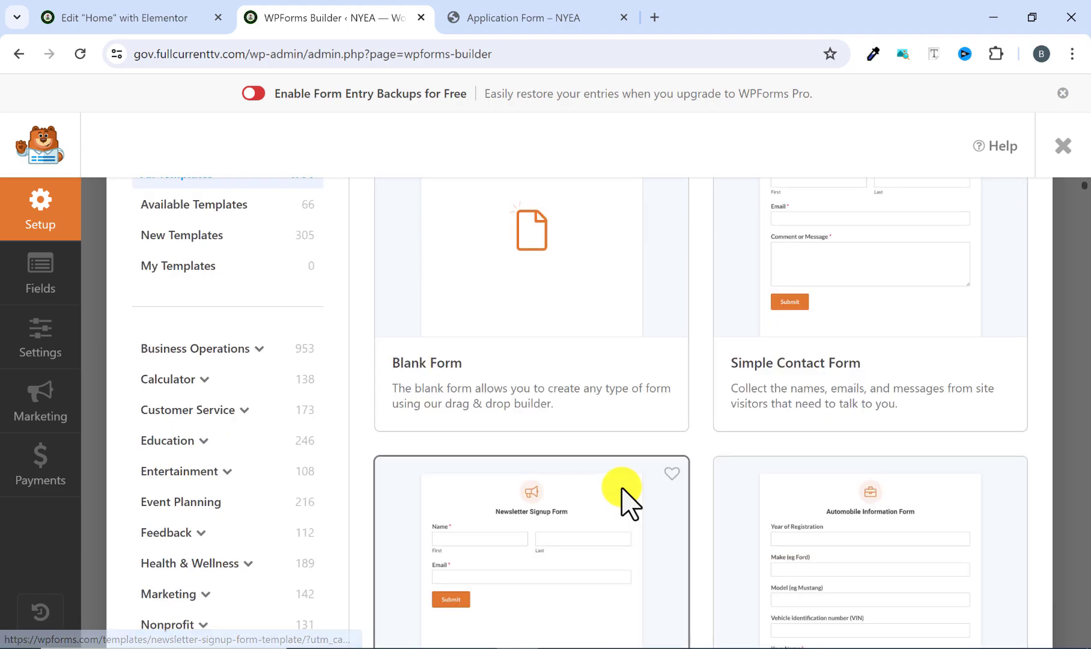
pyautogui.scroll(-3, 781, 433)
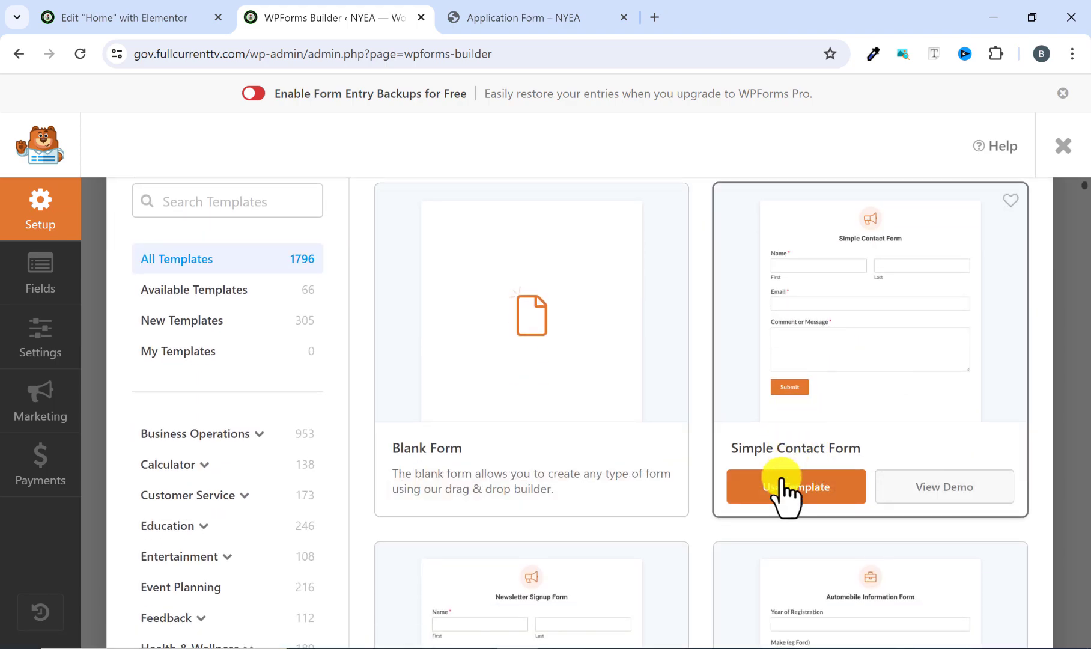
pyautogui.click(776, 492)
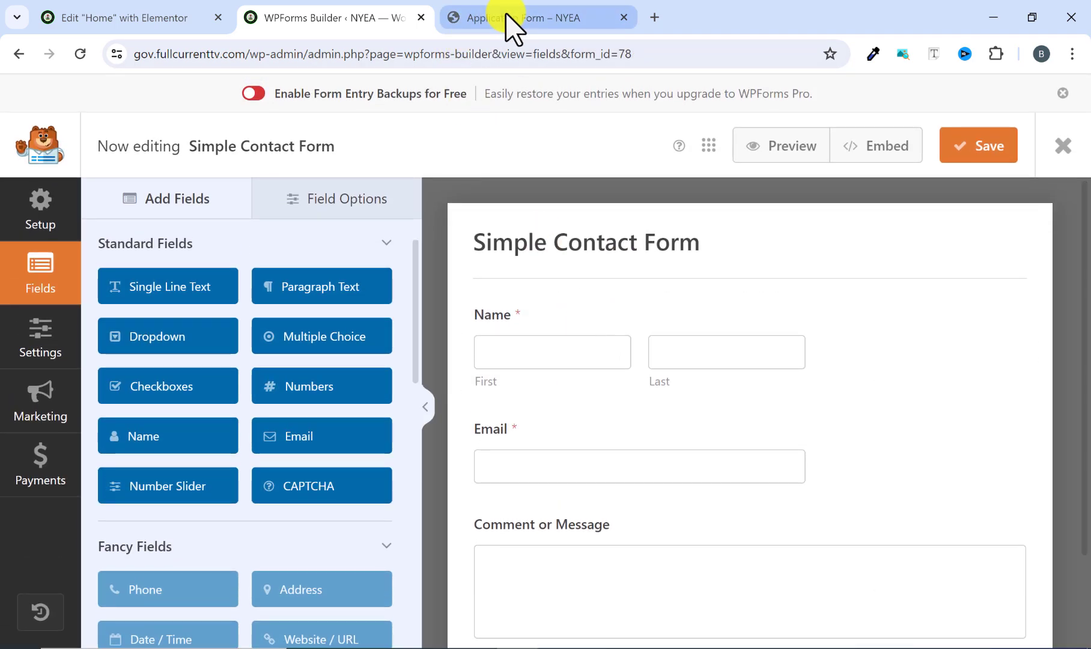
# Compare the fields of the reference site's application form with those in the new Simple Contact Form.
pyautogui.click(508, 16)
pyautogui.scroll(-4, 319, 293)
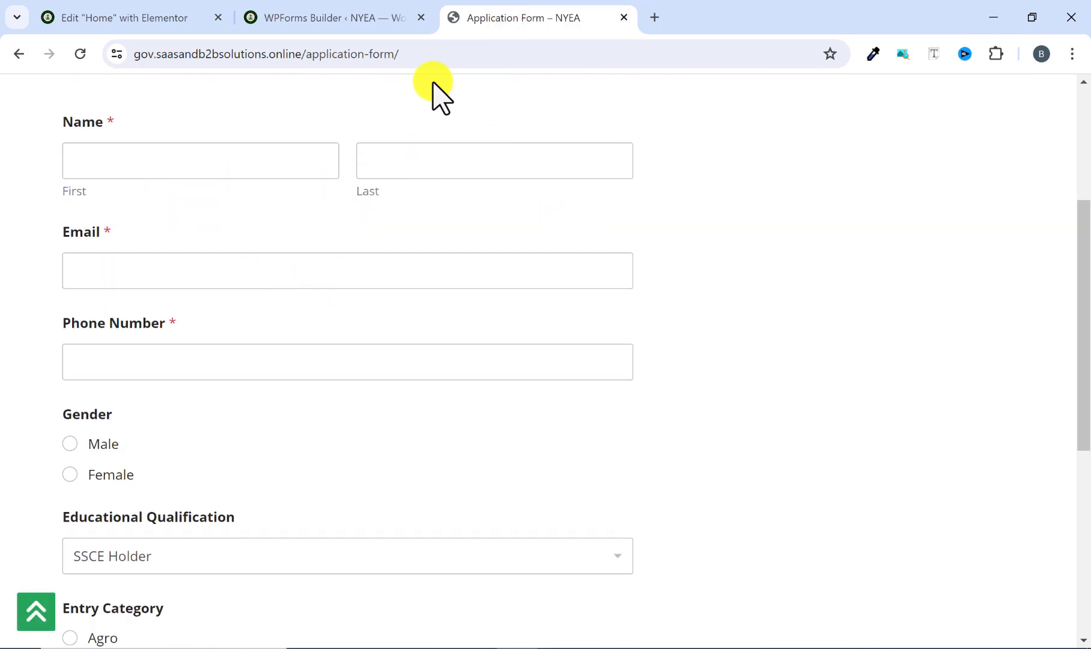
pyautogui.click(371, 17)
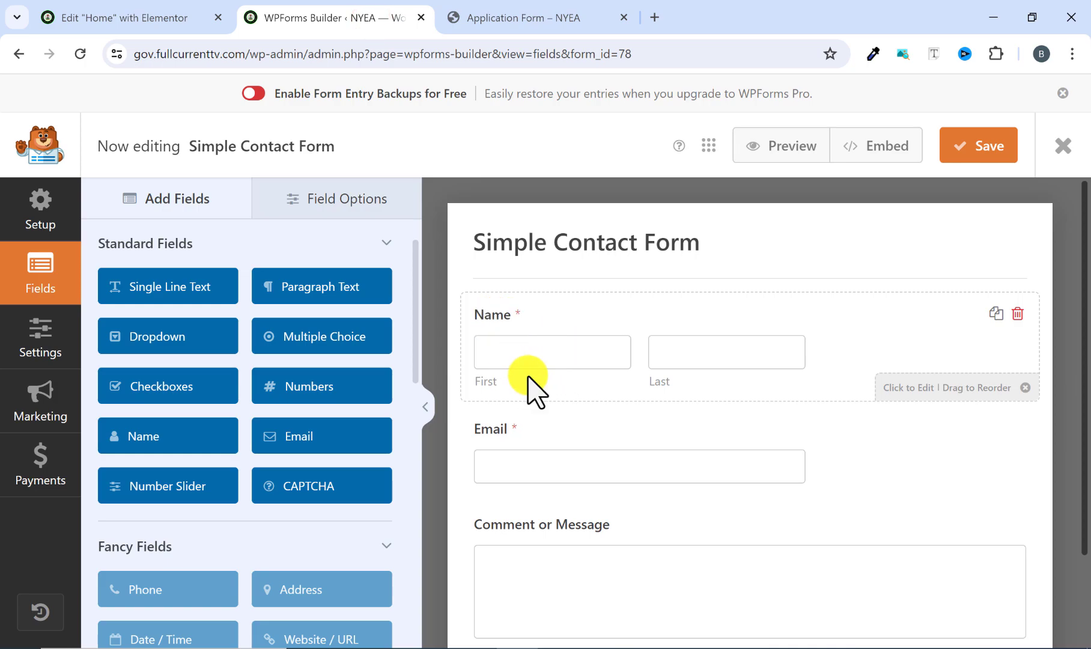
pyautogui.click(504, 18)
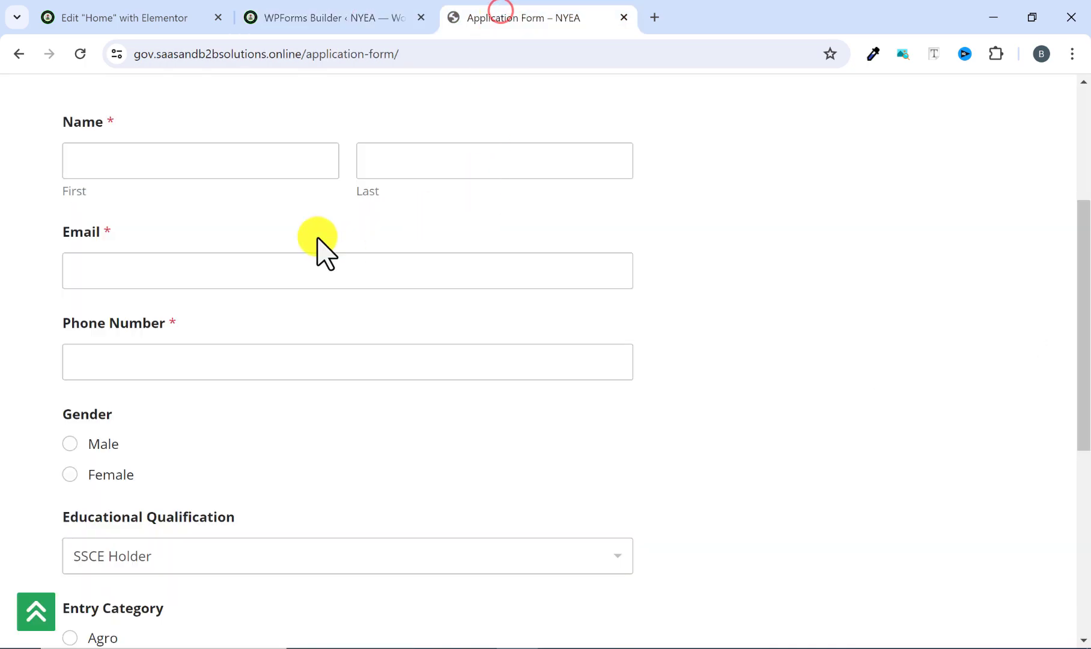
pyautogui.scroll(2, 146, 246)
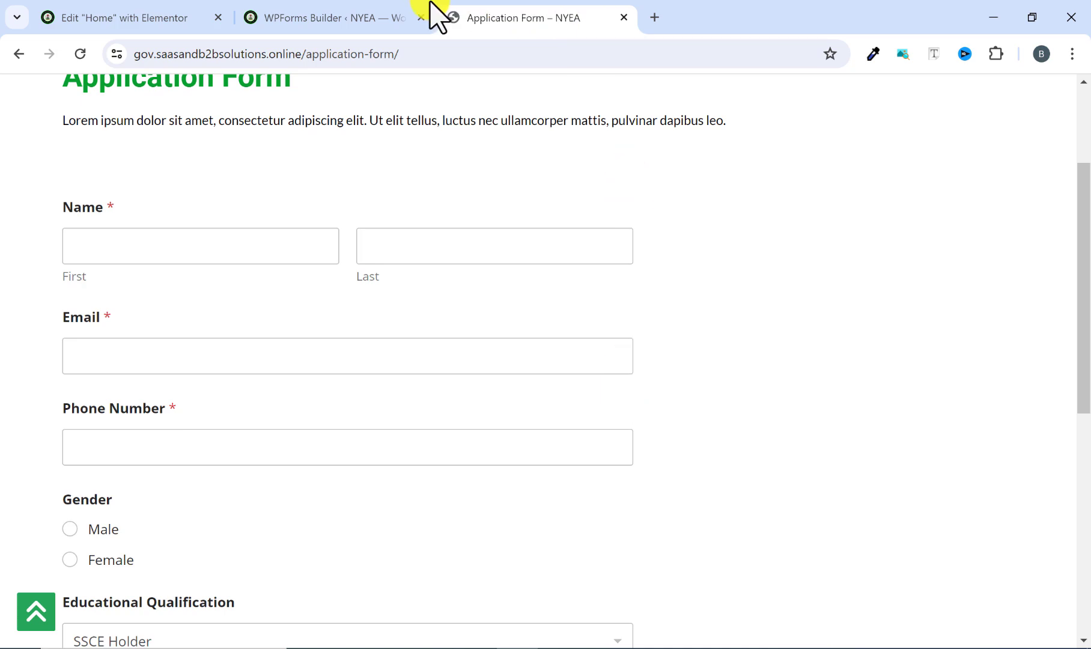
pyautogui.click(360, 18)
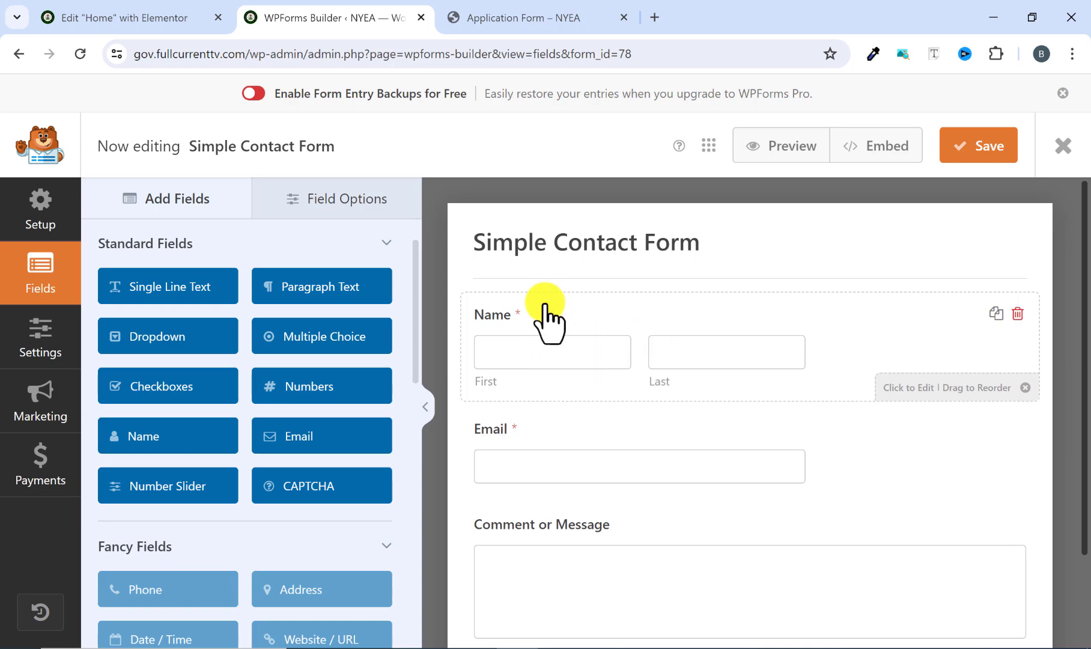
# Set the field size of the form's Name field to Large.
pyautogui.click(529, 321)
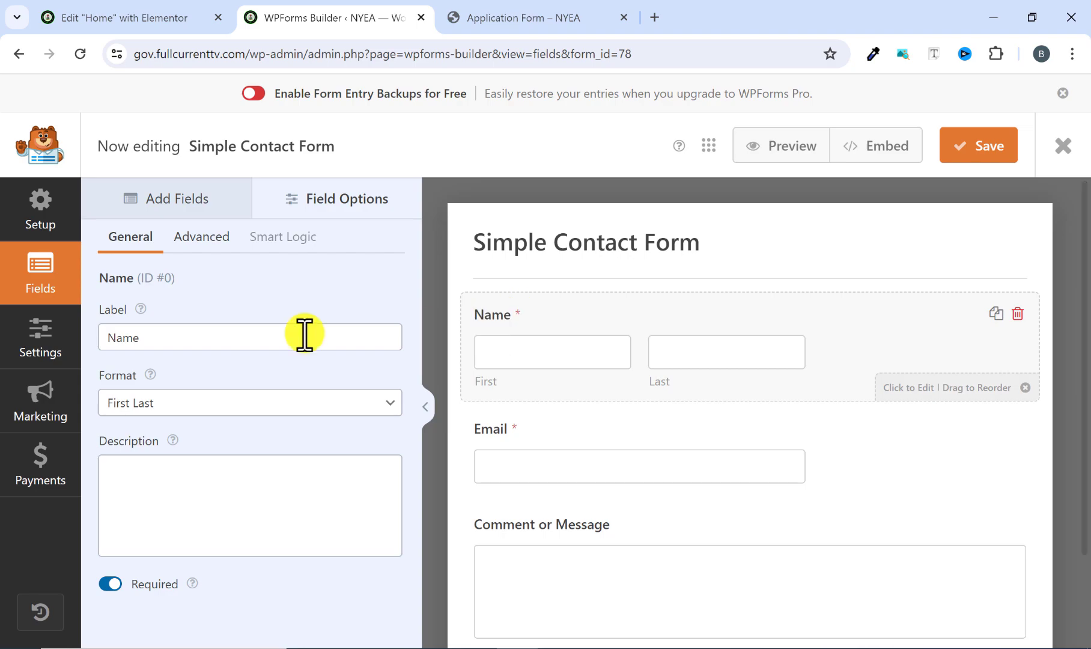
pyautogui.click(146, 343)
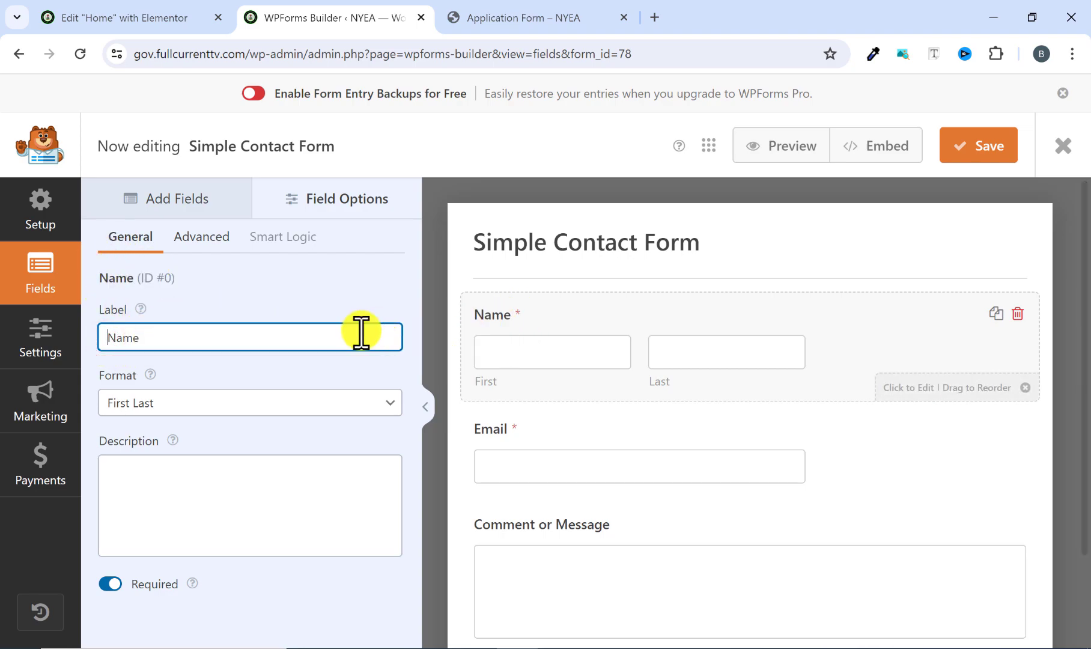
pyautogui.click(202, 236)
pyautogui.click(179, 345)
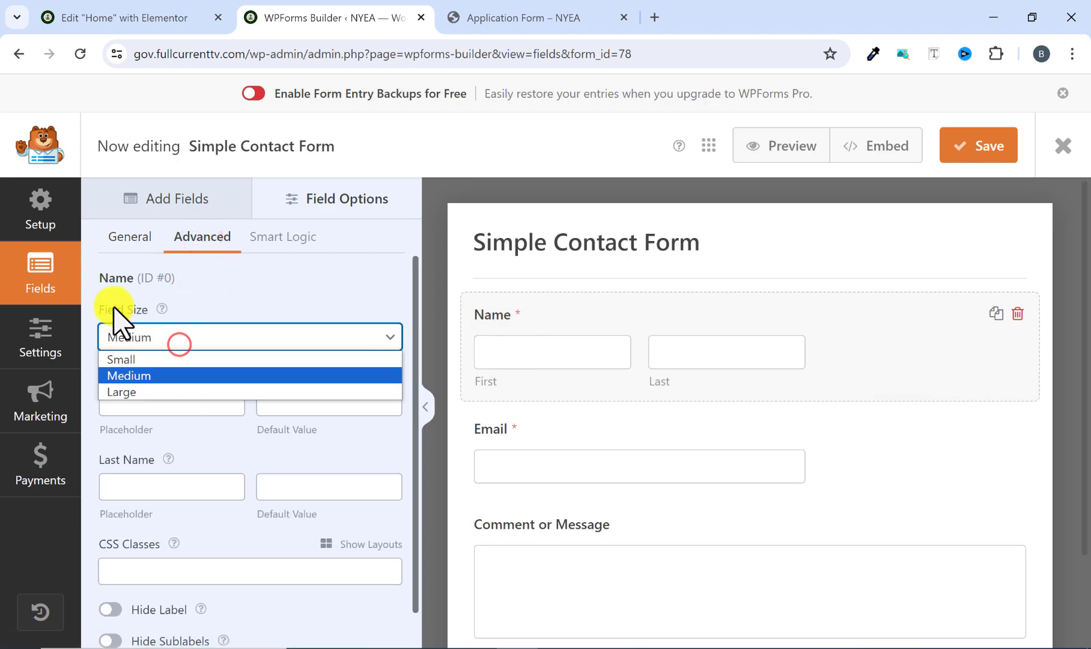
pyautogui.click(141, 392)
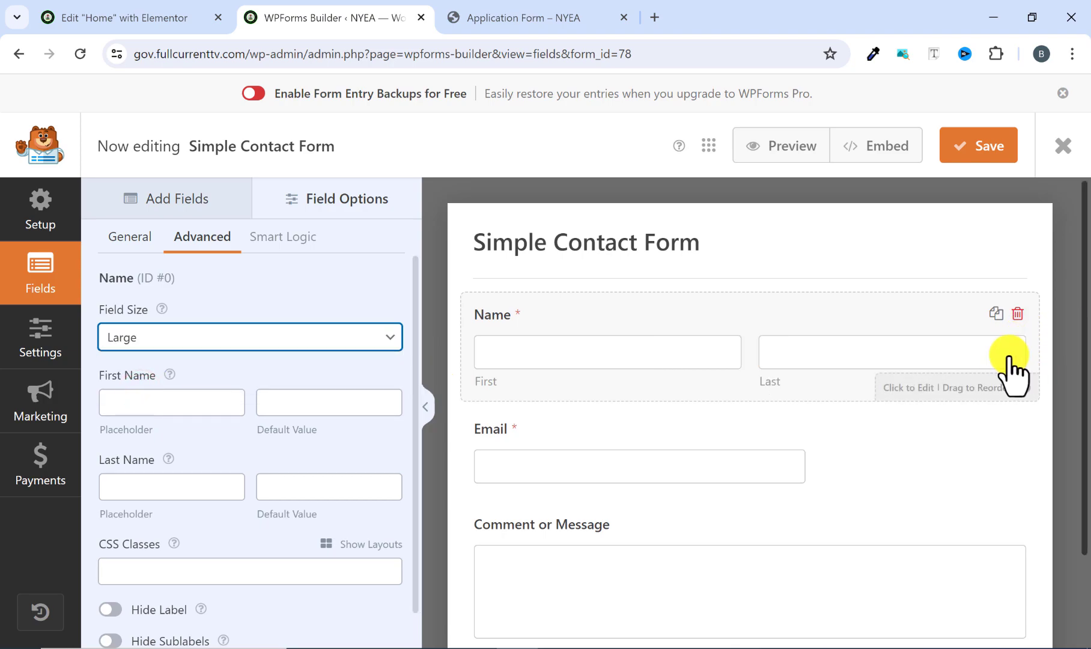
# Set the field size of the form's Email field to Large.
pyautogui.click(756, 423)
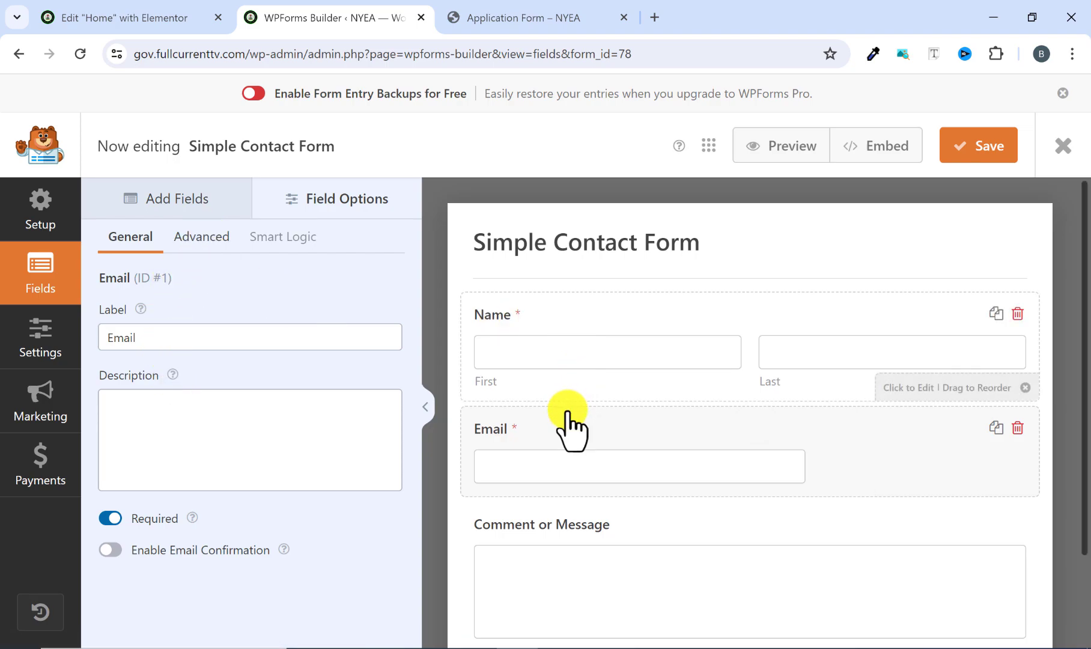
pyautogui.click(217, 237)
pyautogui.click(187, 345)
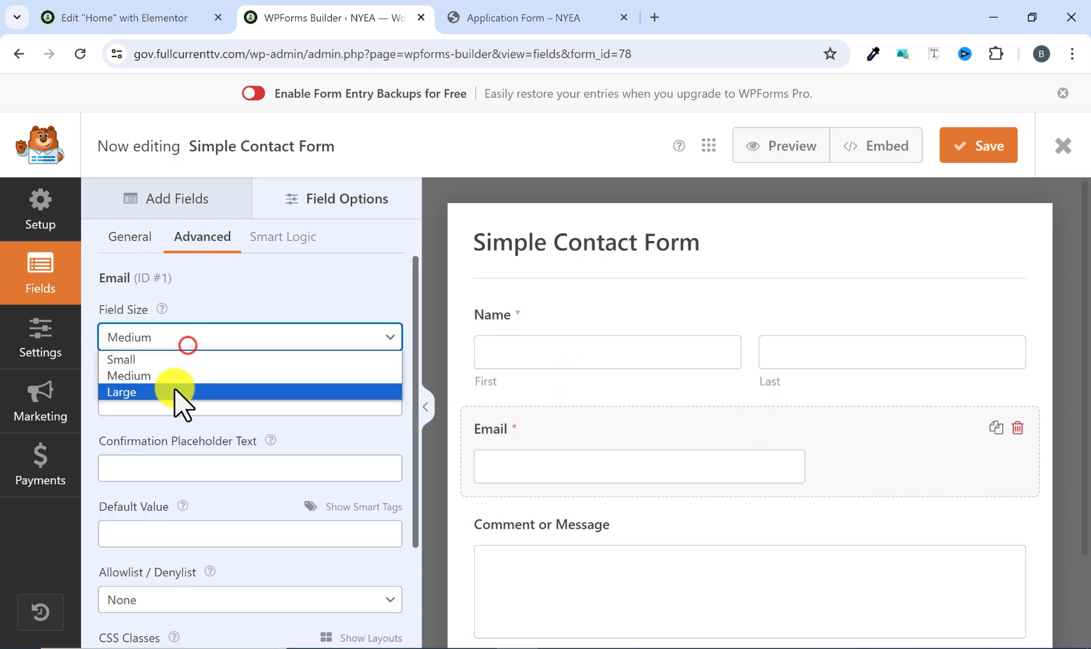
pyautogui.click(175, 392)
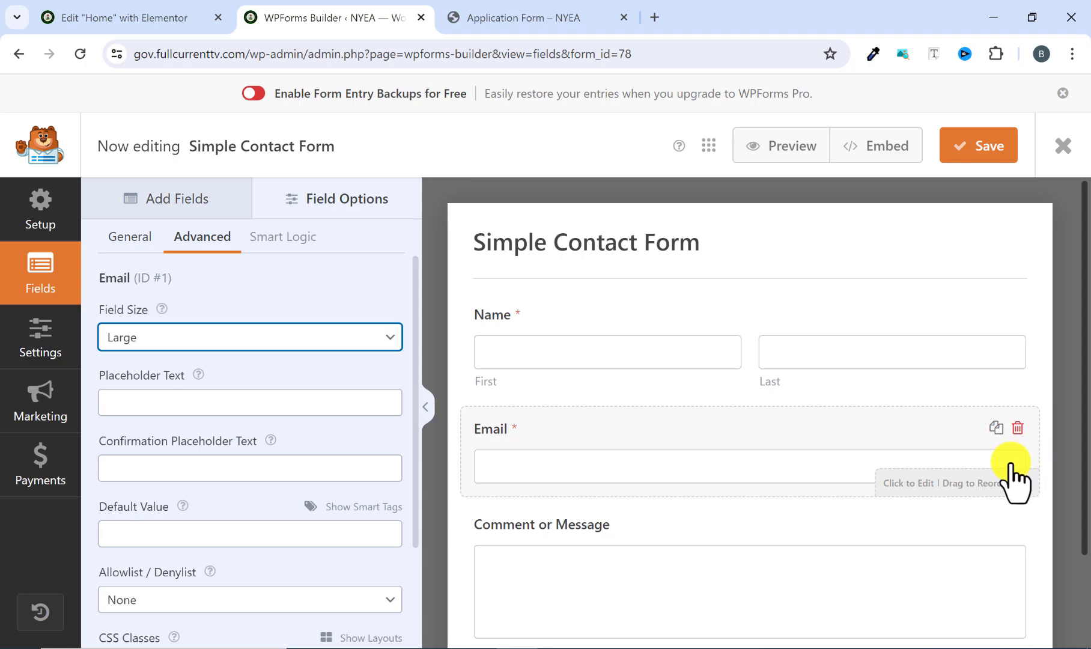
# Following the reference form, add a Single Line Text field between Email and Comment or Message and label it Phone Number.
pyautogui.scroll(-2, 990, 477)
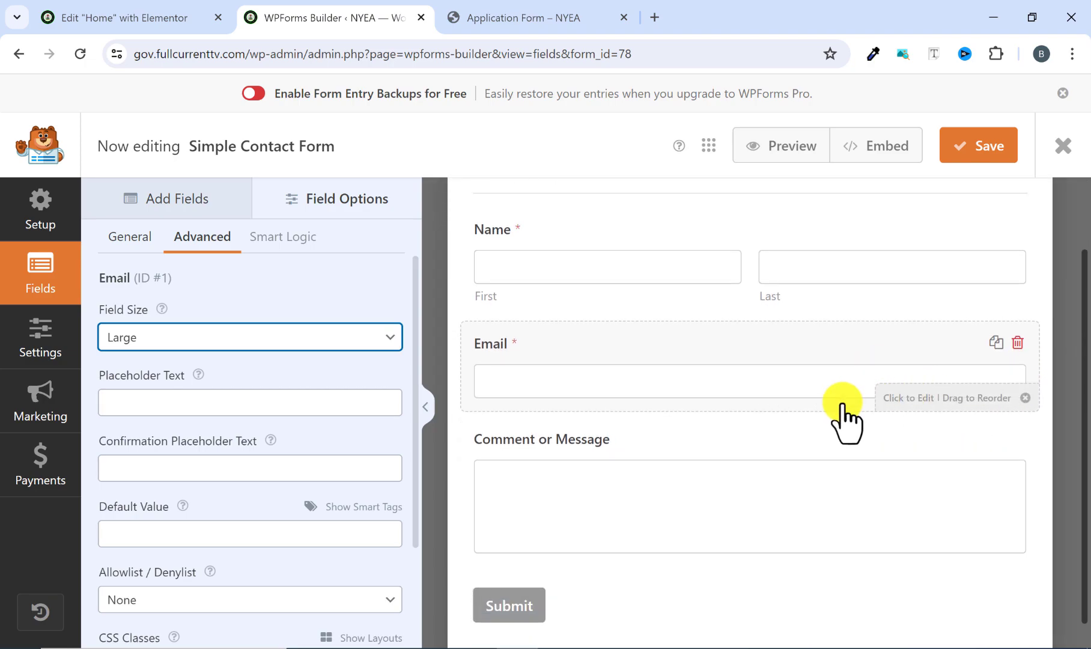
pyautogui.click(538, 19)
pyautogui.scroll(-2, 231, 327)
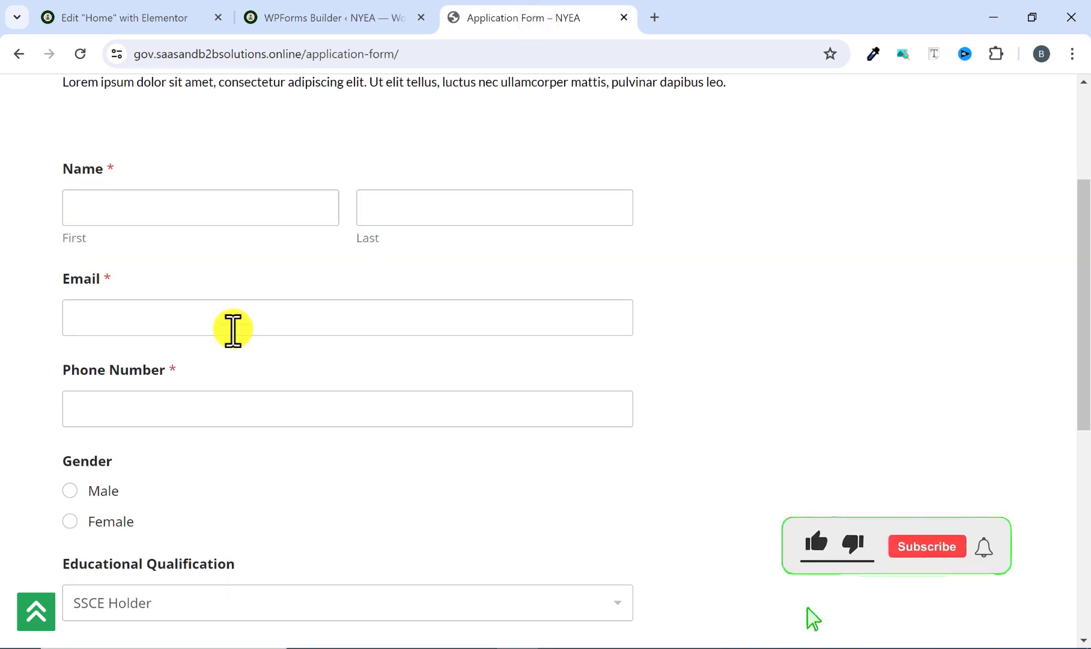
pyautogui.click(364, 20)
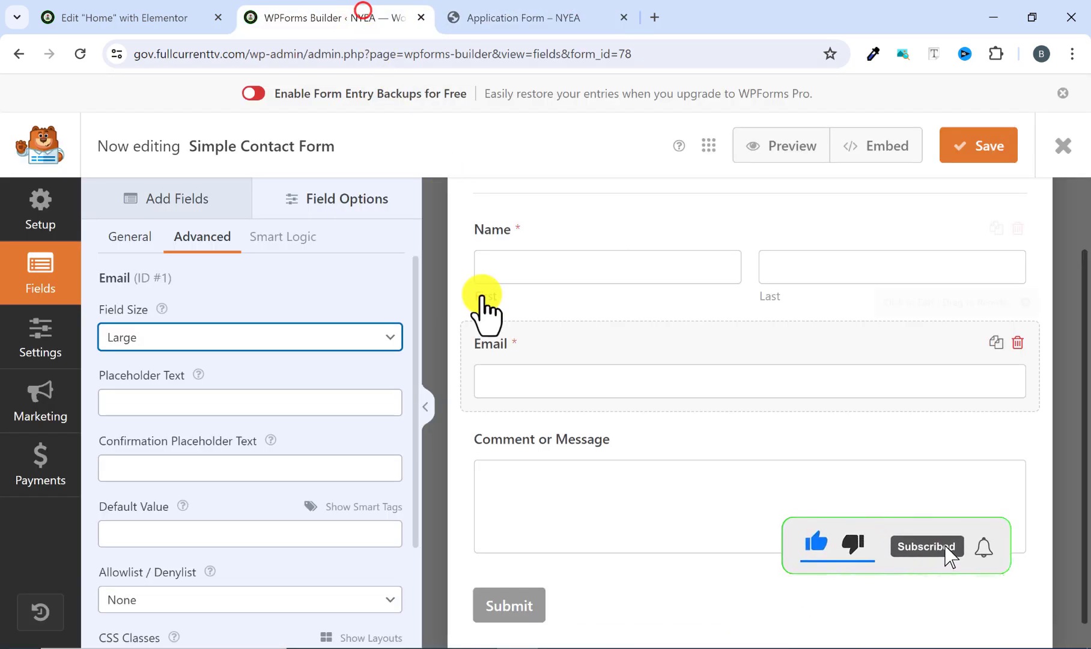
pyautogui.click(167, 200)
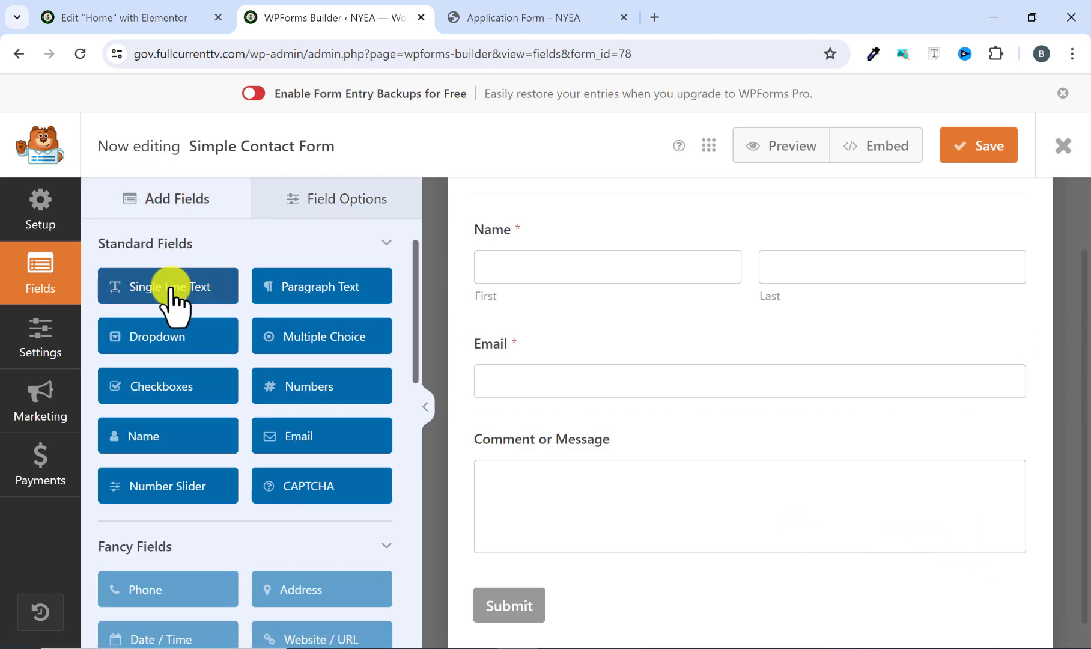
pyautogui.moveTo(171, 288); pyautogui.dragTo(565, 433)
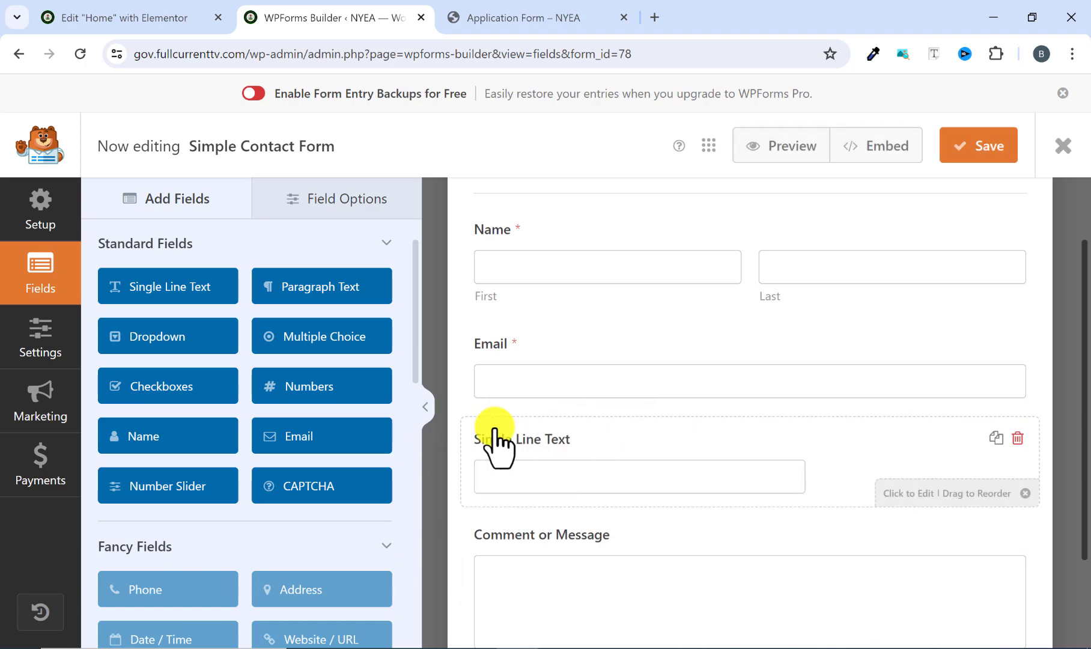
pyautogui.click(585, 444)
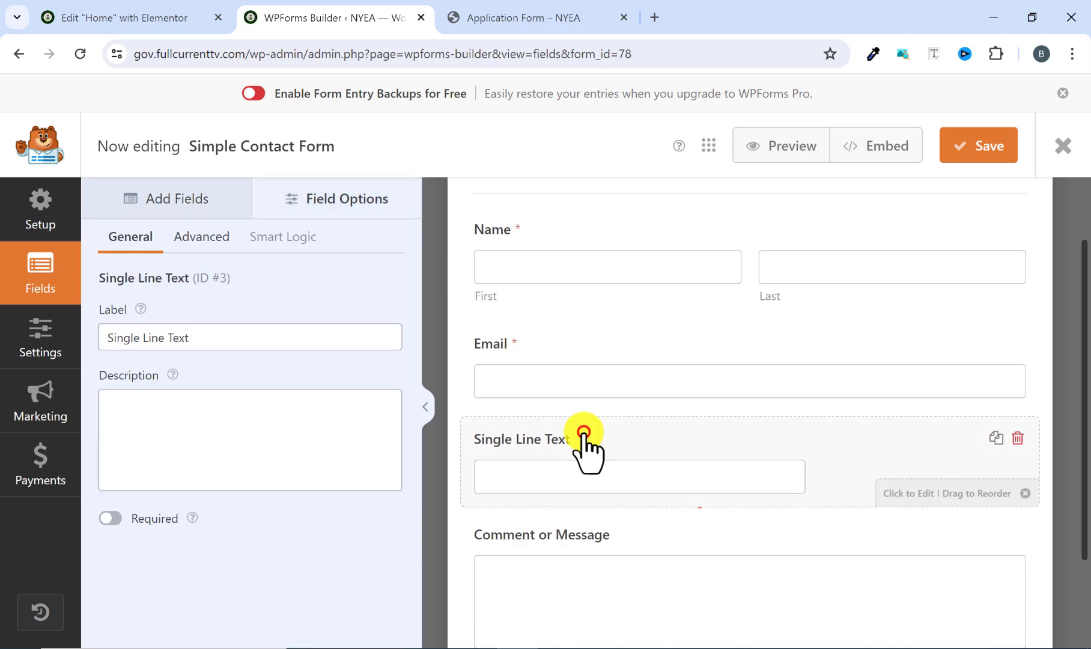
pyautogui.moveTo(215, 335); pyautogui.dragTo(90, 345)
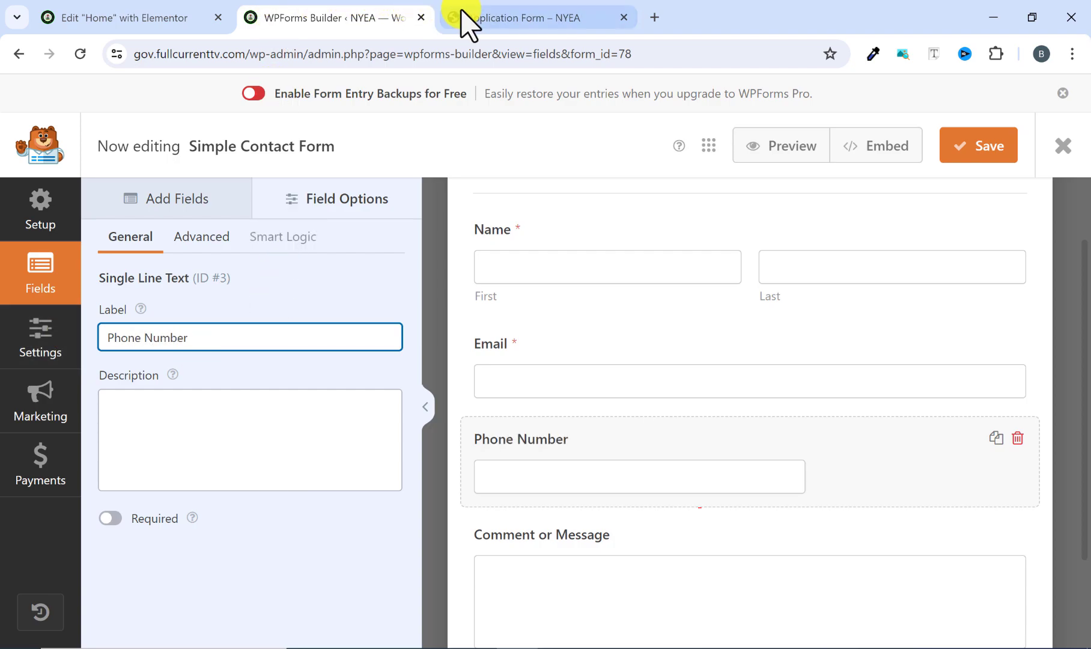
# Make the Phone Number field required, as in the reference form, and set its field size to Large.
pyautogui.click(486, 14)
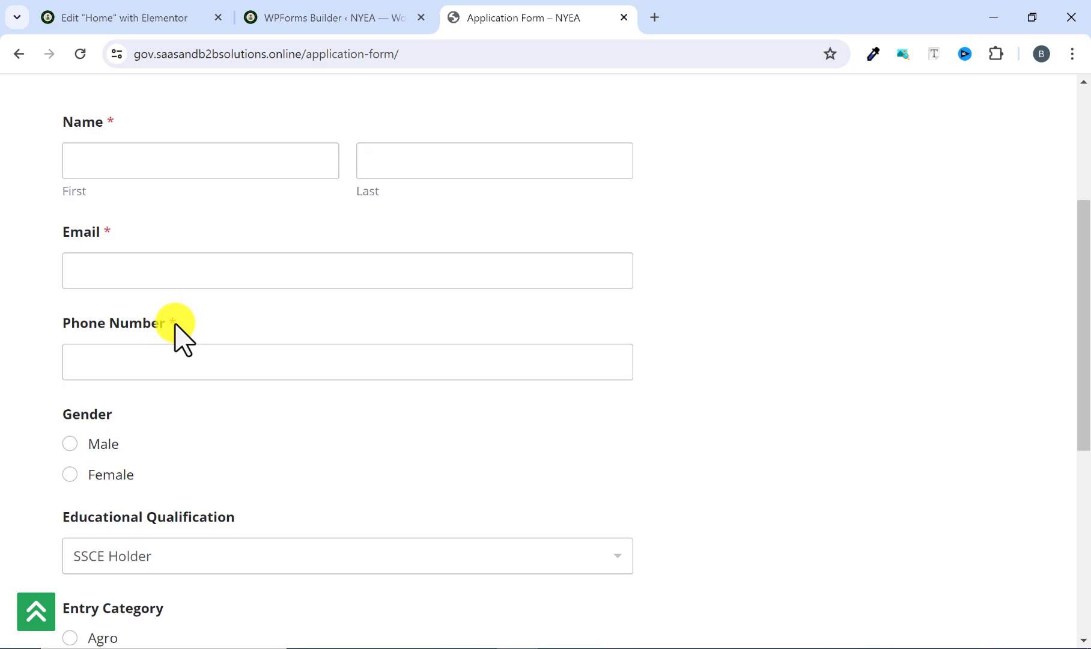
pyautogui.click(313, 18)
pyautogui.click(109, 517)
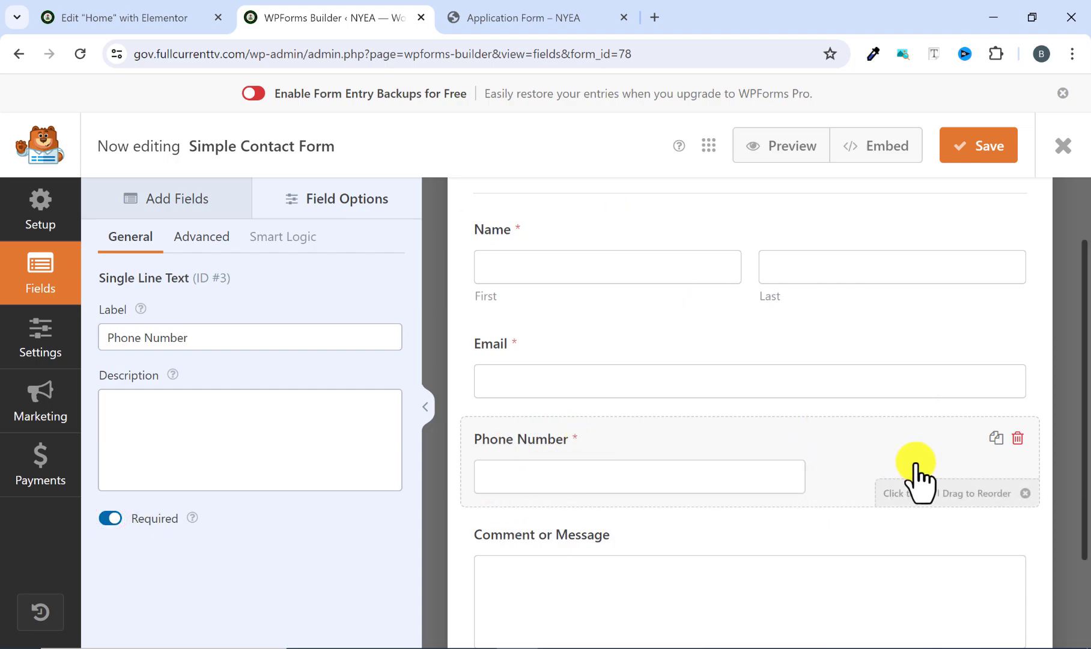
pyautogui.click(197, 236)
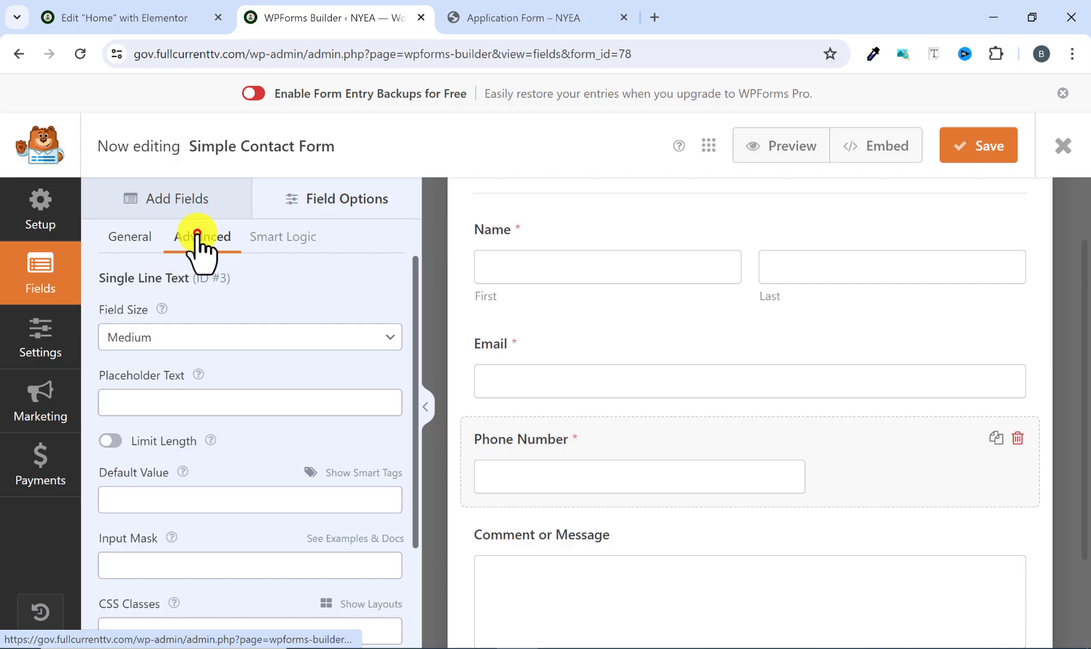
pyautogui.click(276, 338)
pyautogui.click(235, 386)
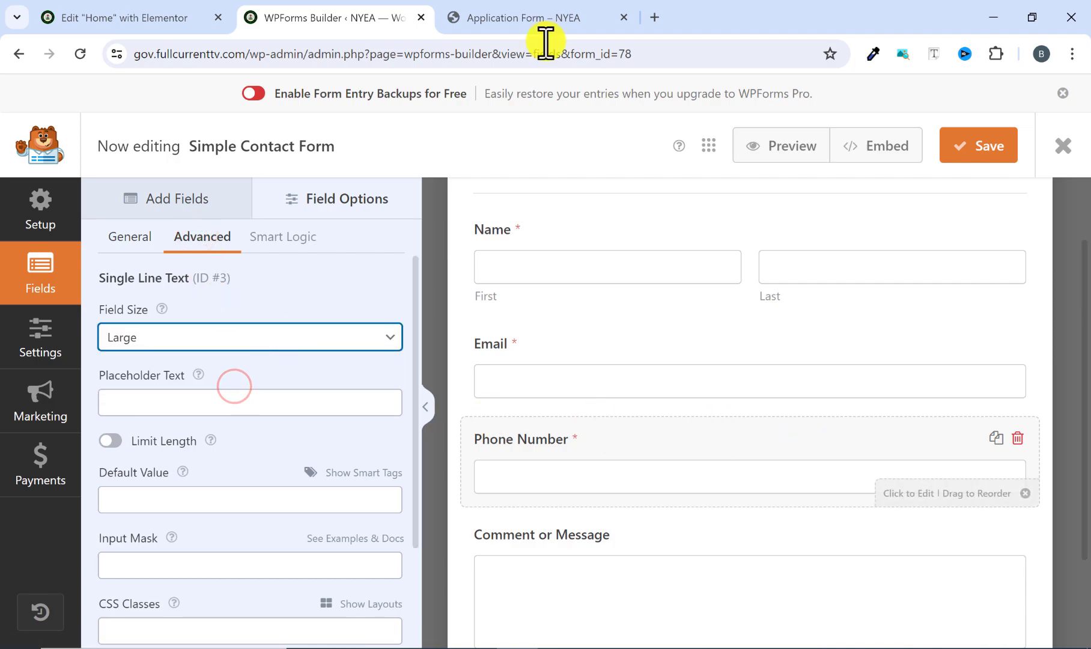
# Following the reference form, add a Multiple Choice field between Phone Number and Comment or Message and label it Gender.
pyautogui.click(514, 18)
pyautogui.scroll(-3, 238, 384)
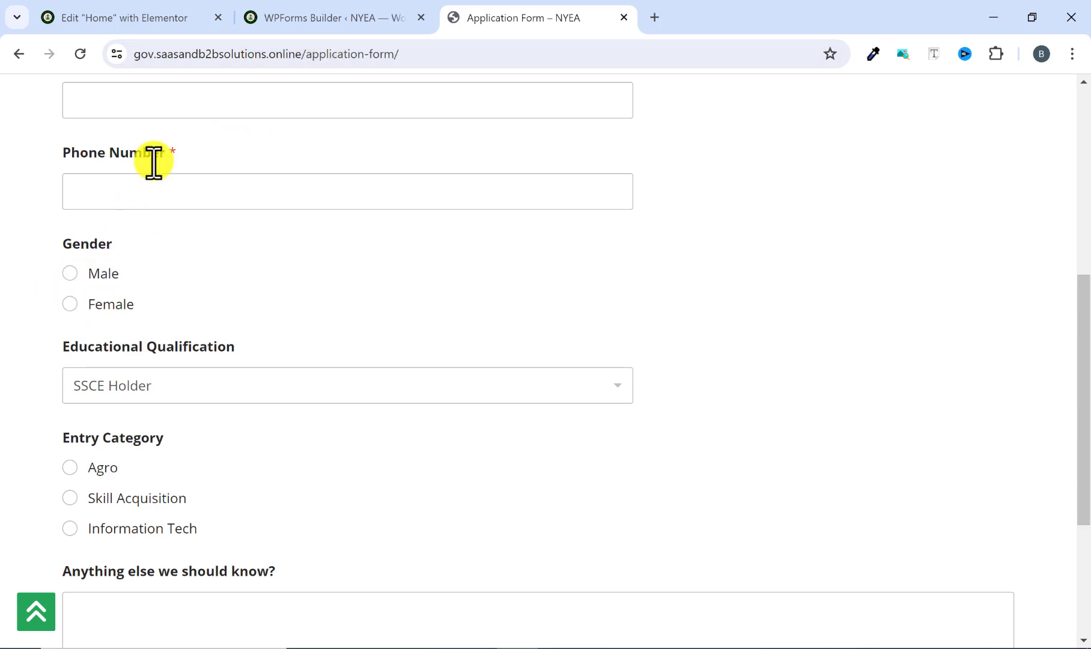
pyautogui.click(312, 8)
pyautogui.click(171, 195)
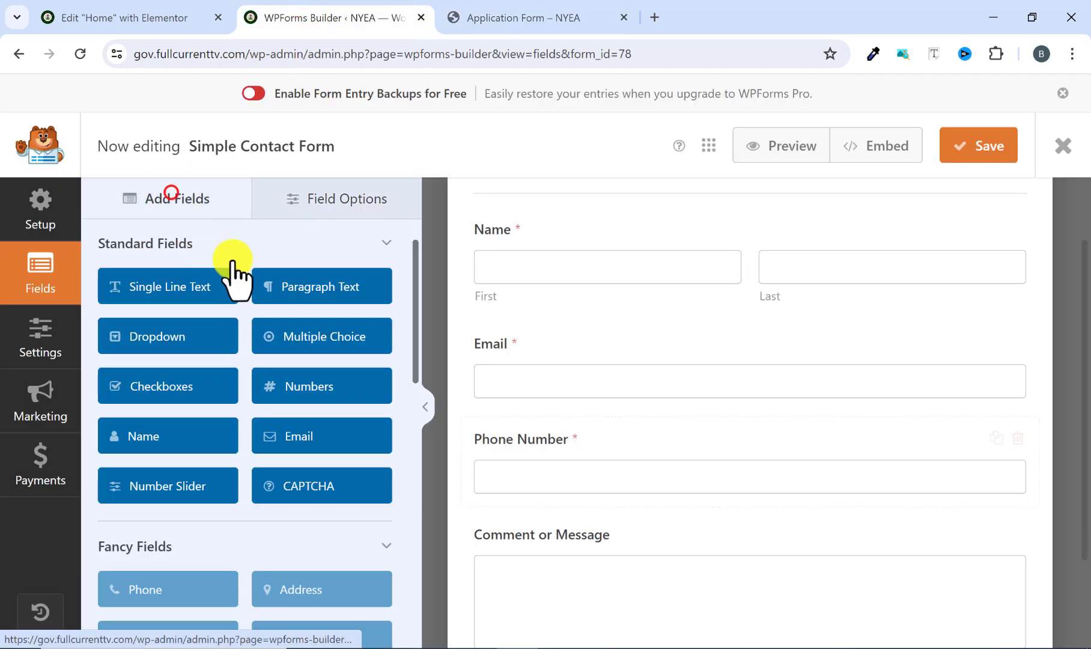
pyautogui.scroll(-2, 283, 319)
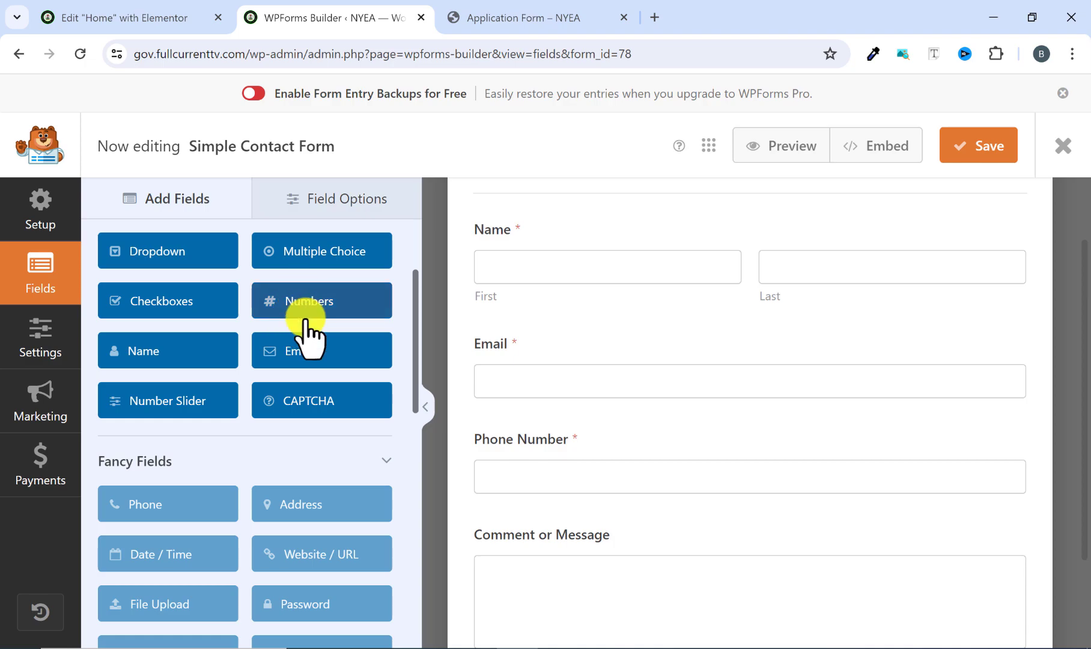
pyautogui.moveTo(333, 255); pyautogui.dragTo(565, 563)
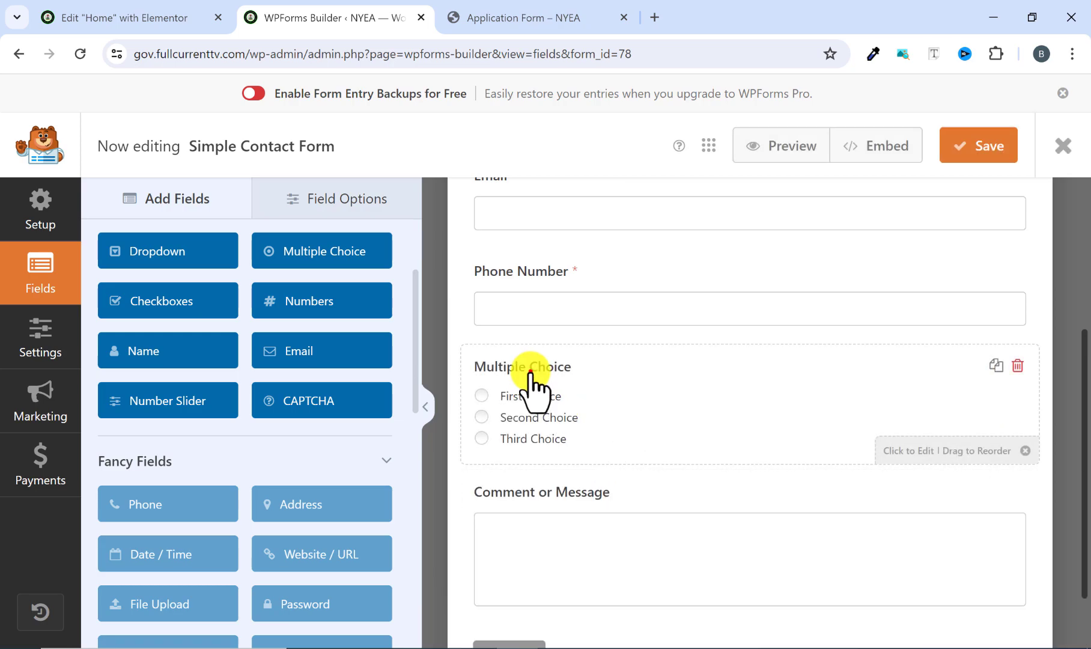
pyautogui.click(529, 370)
pyautogui.tripleClick(194, 339)
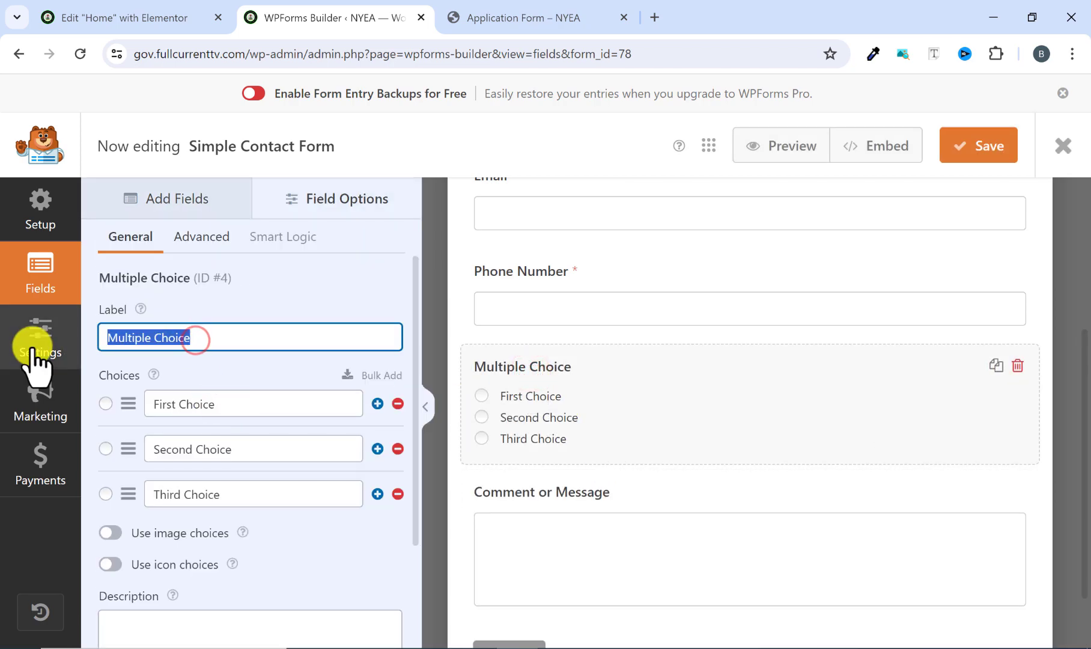
pyautogui.write('g')
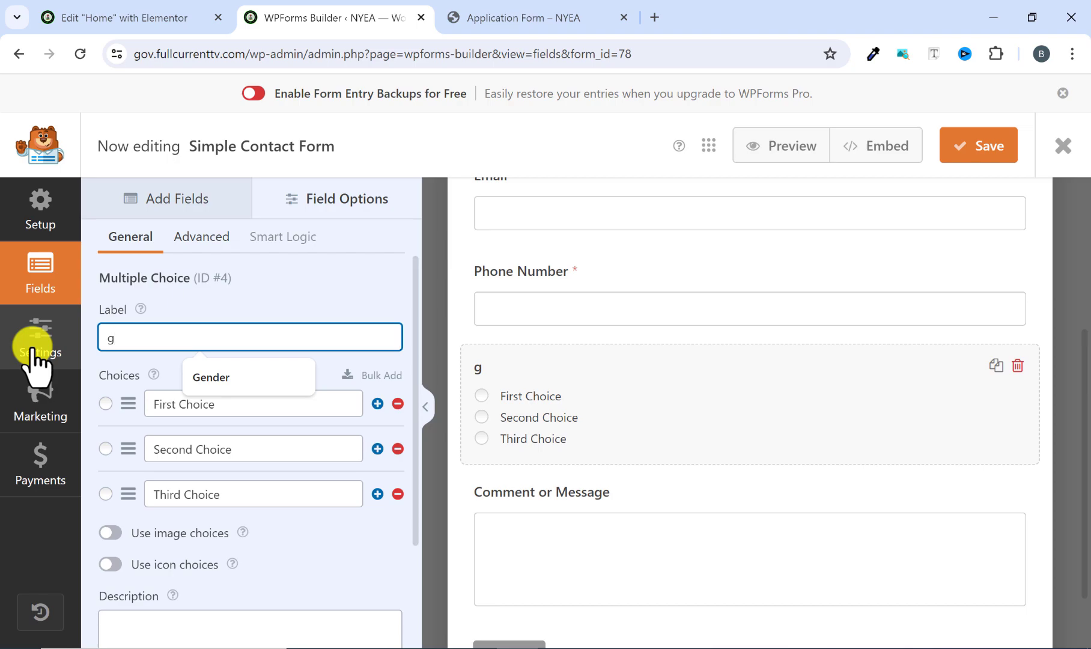
pyautogui.click(211, 377)
# Set the Gender field's first two choices to Male and Female and remove the third choice.
pyautogui.moveTo(218, 404); pyautogui.dragTo(116, 408)
pyautogui.write('Male')
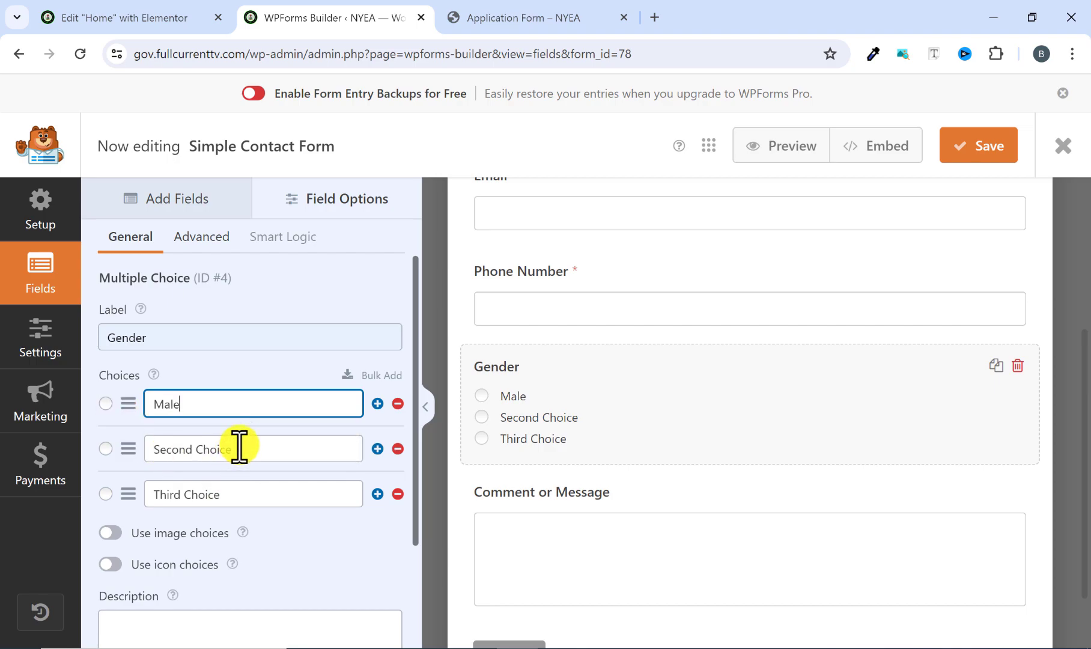
pyautogui.moveTo(239, 445); pyautogui.dragTo(127, 479)
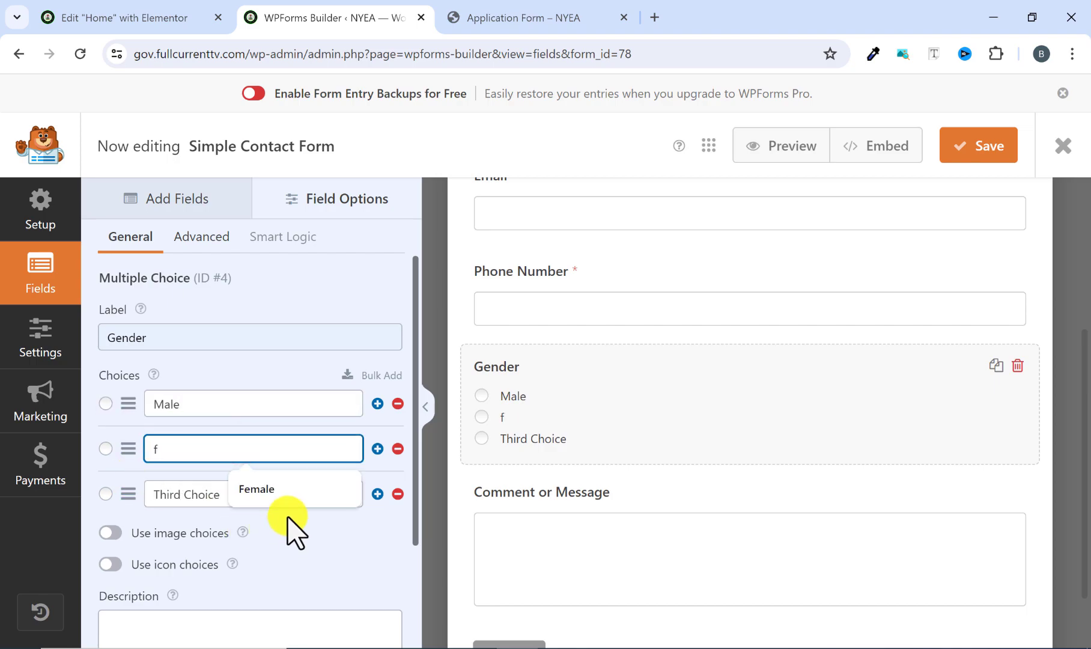
pyautogui.click(277, 491)
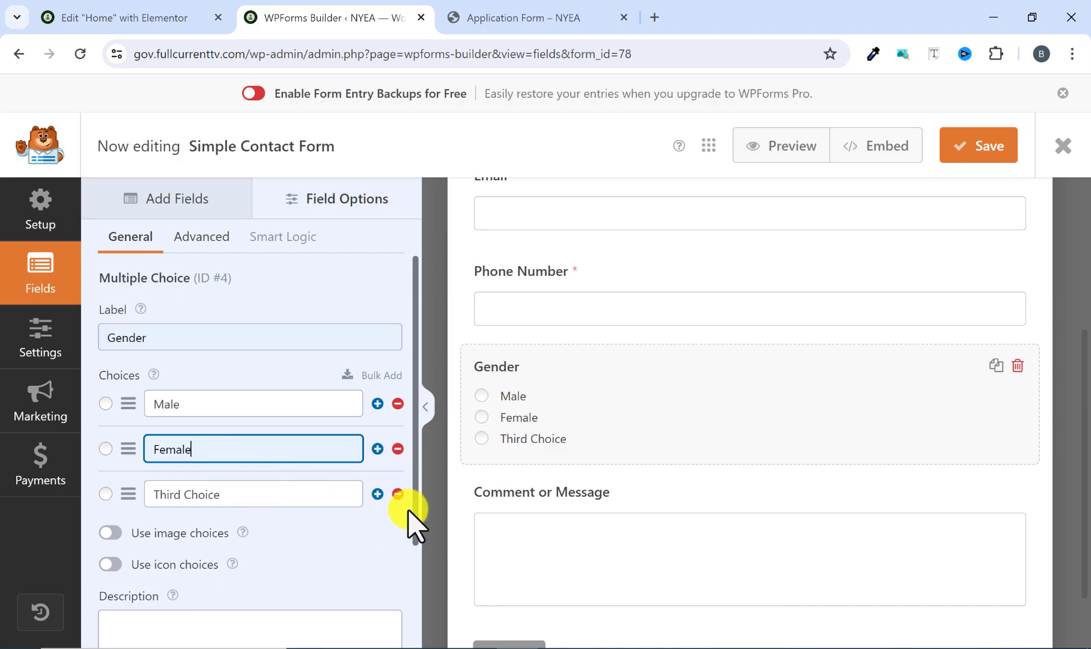
pyautogui.click(398, 494)
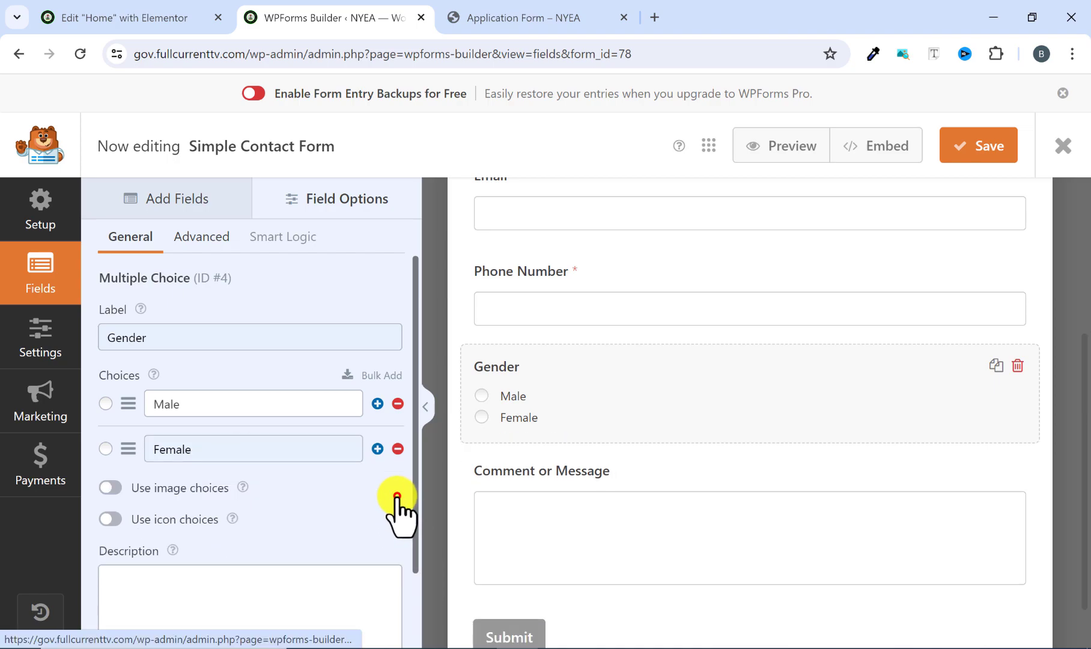
# Copy the Educational Qualification label from the reference form and examine the options in its dropdown.
pyautogui.click(548, 15)
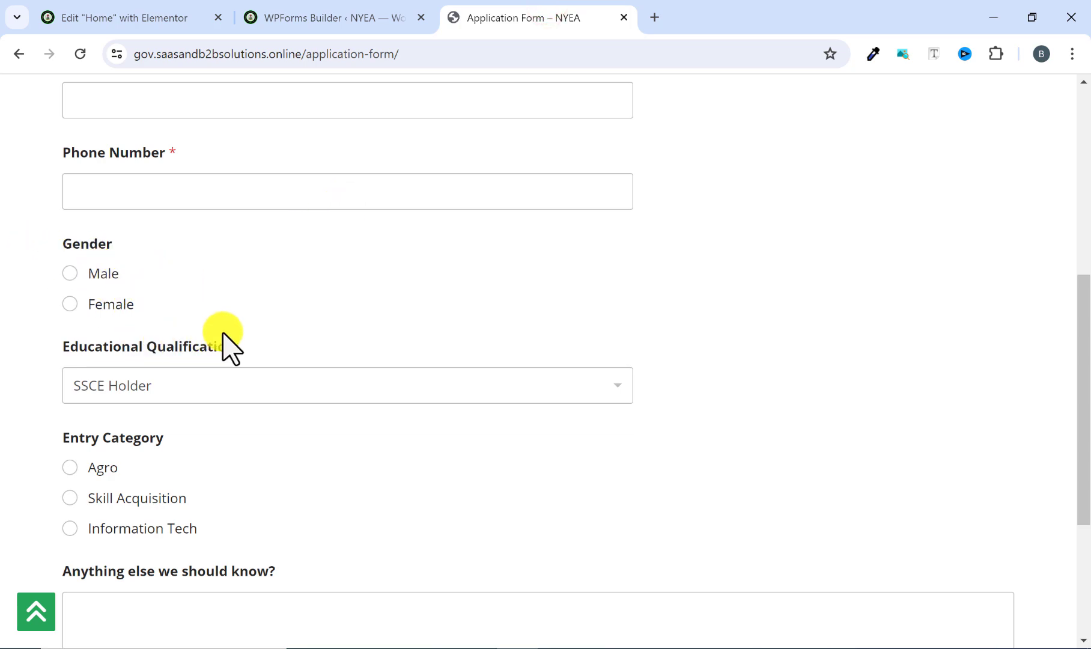
pyautogui.moveTo(256, 344); pyautogui.dragTo(30, 356)
pyautogui.rightClick(149, 353)
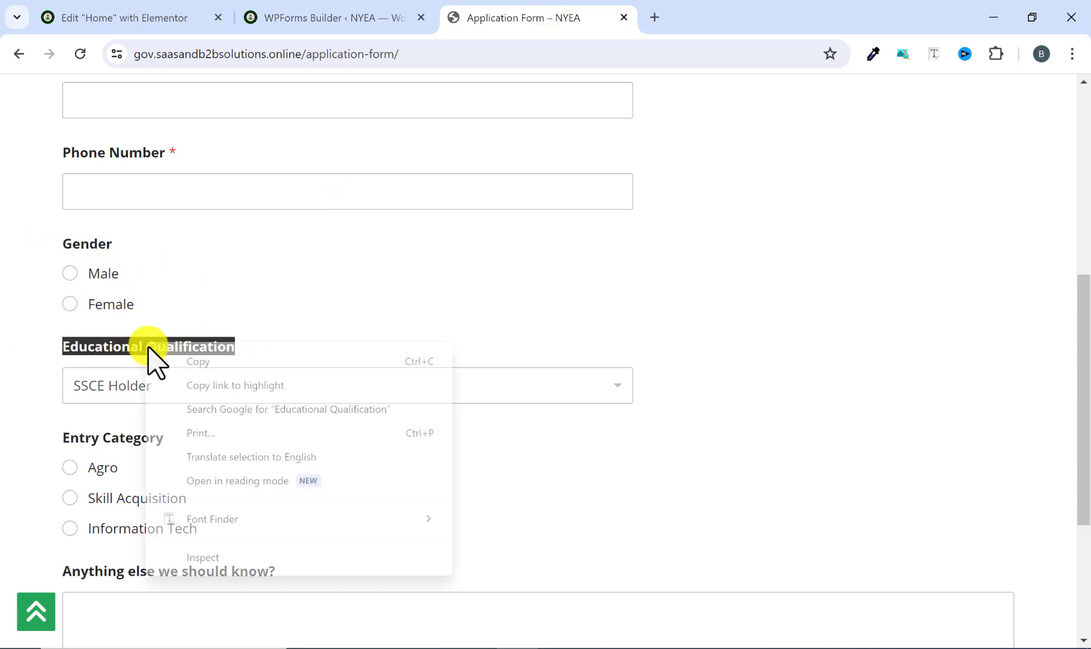
pyautogui.click(182, 354)
pyautogui.click(355, 14)
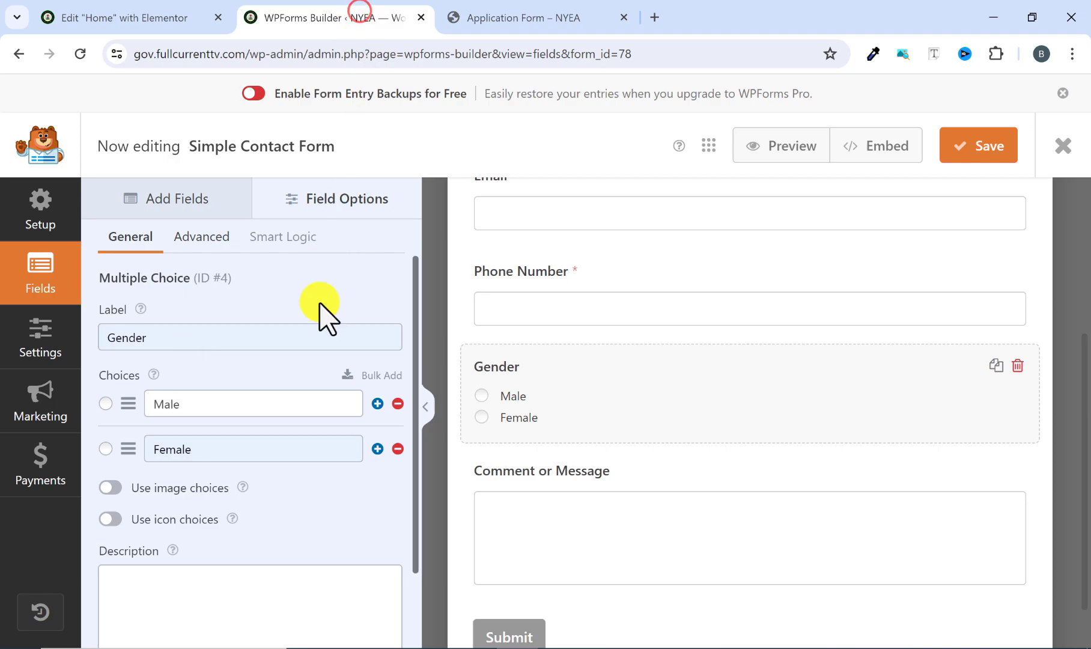
pyautogui.click(538, 10)
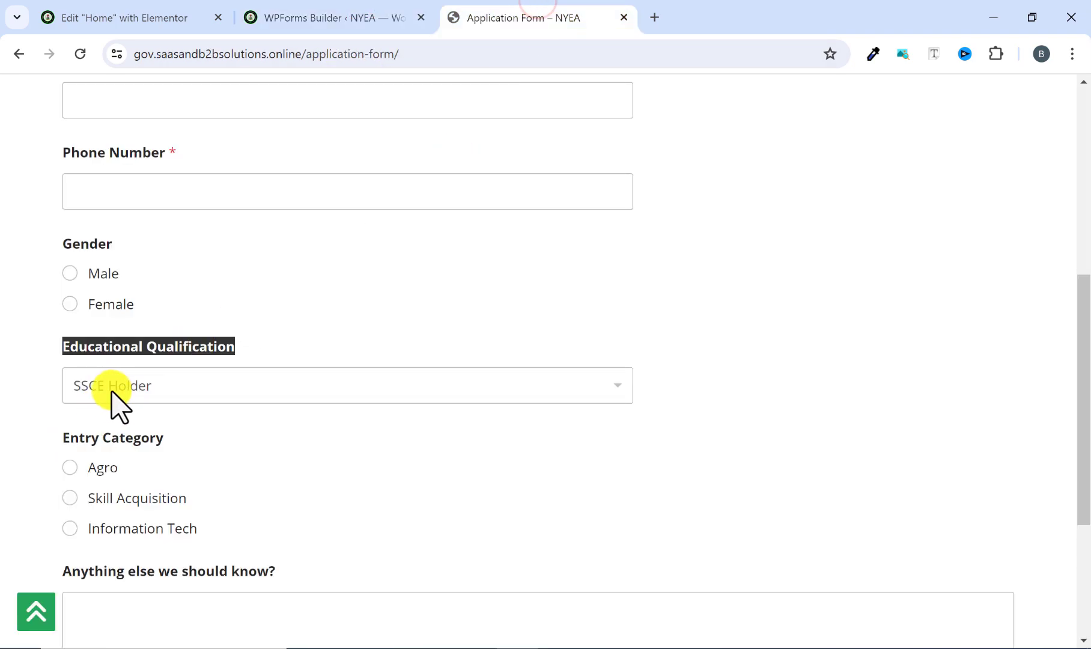
pyautogui.click(556, 392)
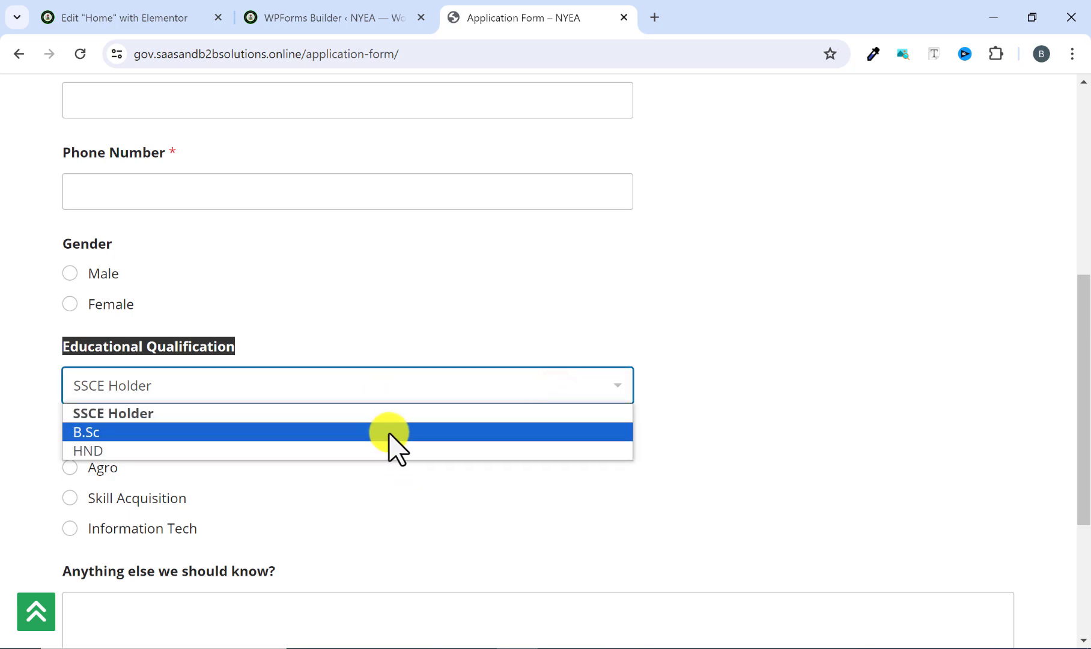
pyautogui.click(491, 396)
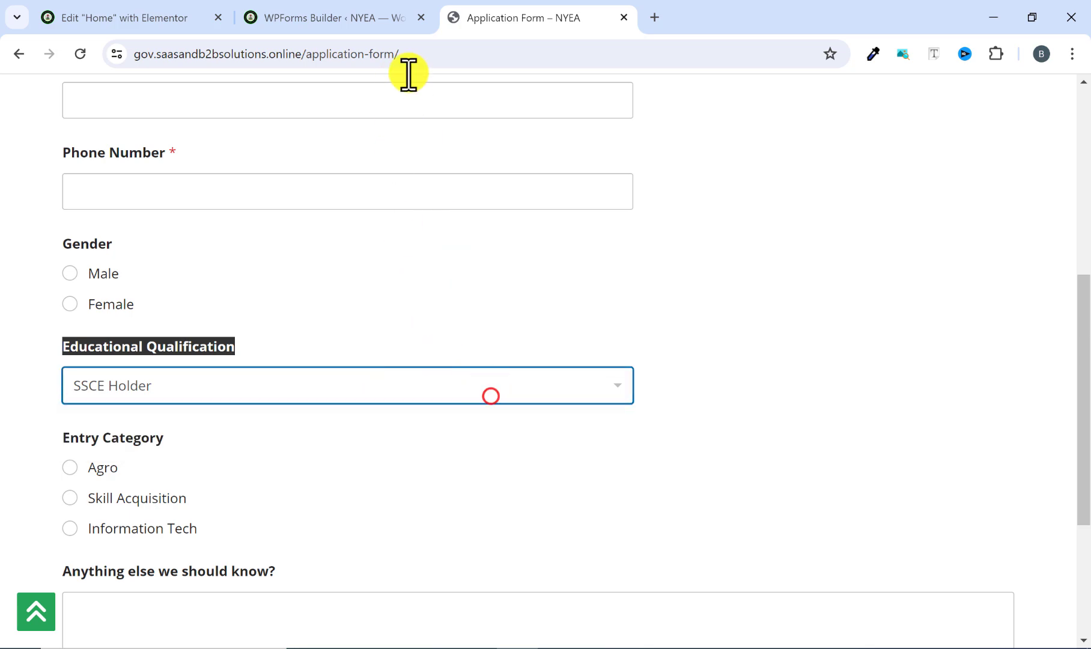
# Add a Dropdown field to the new form between Gender and Comment or Message.
pyautogui.click(350, 18)
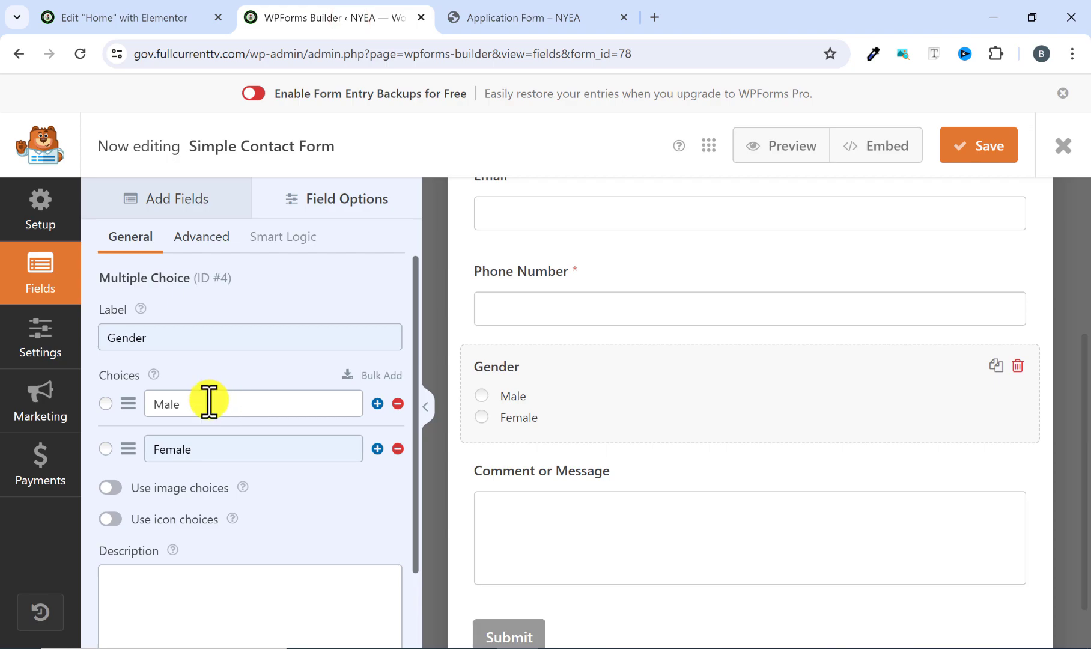
pyautogui.scroll(-2, 202, 413)
pyautogui.scroll(2, 180, 419)
pyautogui.click(183, 211)
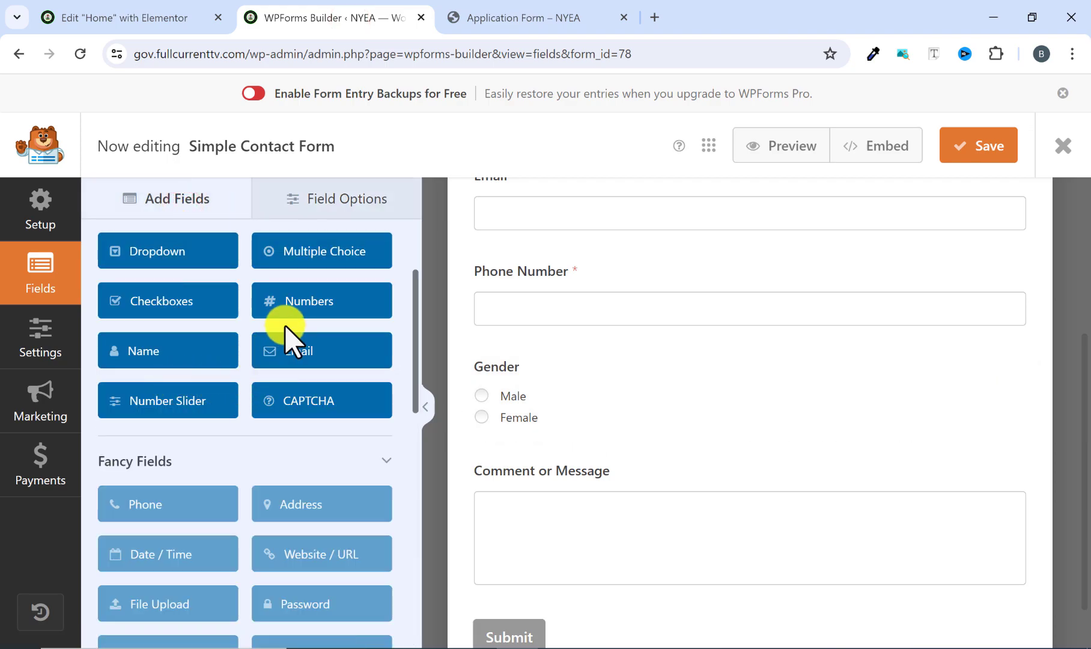
pyautogui.scroll(1, 248, 339)
pyautogui.scroll(2, 248, 340)
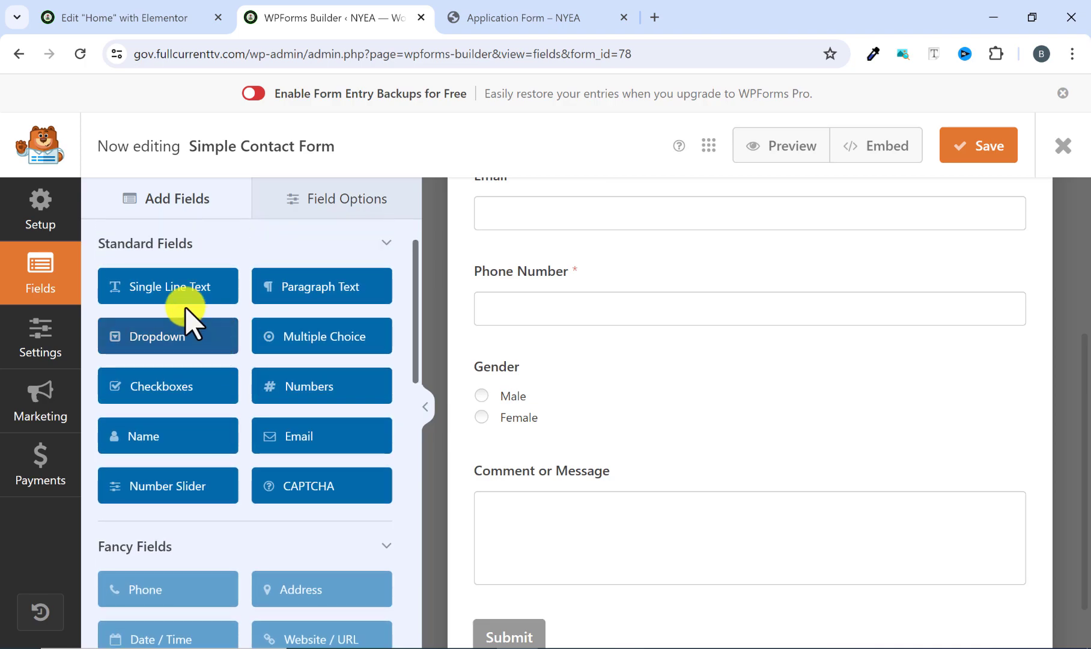
pyautogui.moveTo(172, 336); pyautogui.dragTo(558, 451)
pyautogui.scroll(-2, 586, 481)
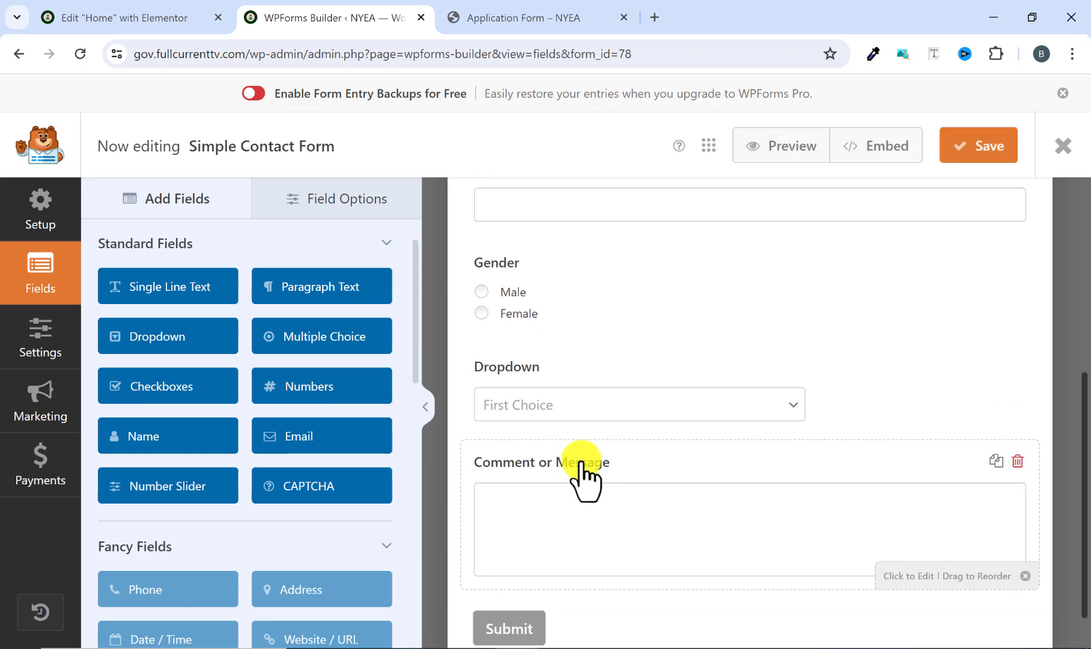
# Label the new Dropdown field Educational Qualification.
pyautogui.click(592, 395)
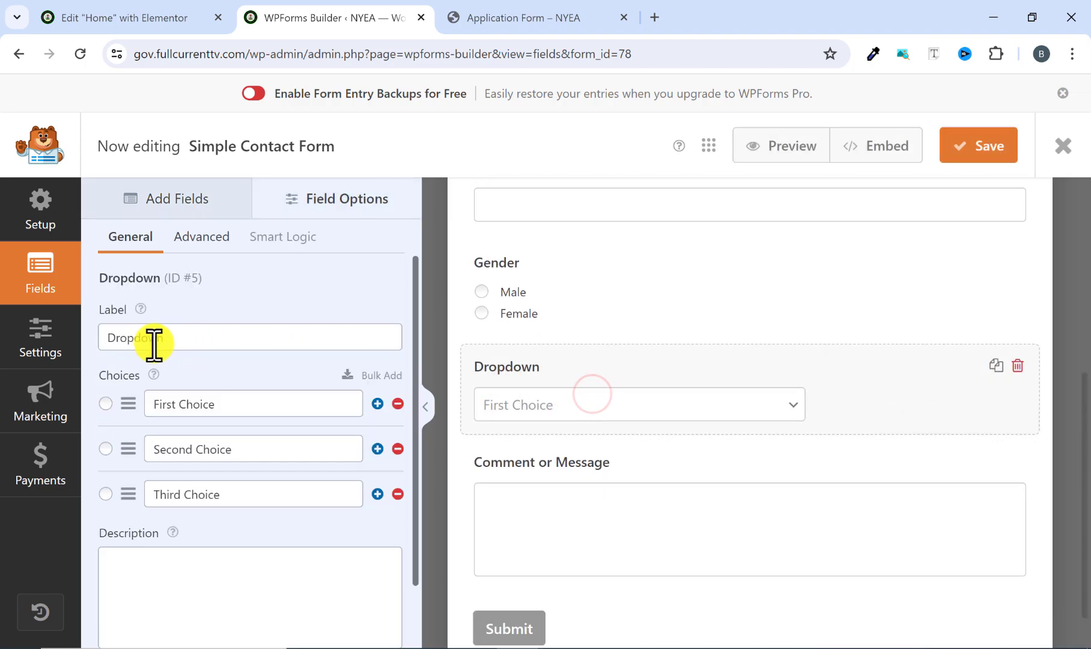
pyautogui.moveTo(172, 336); pyautogui.dragTo(96, 363)
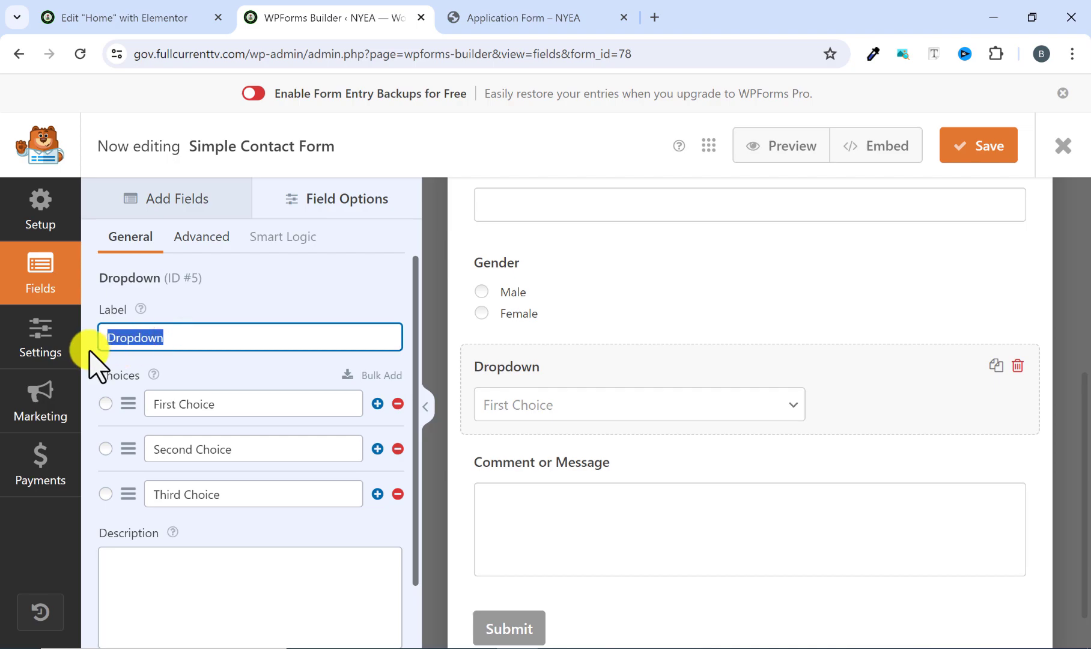
pyautogui.write('Edu')
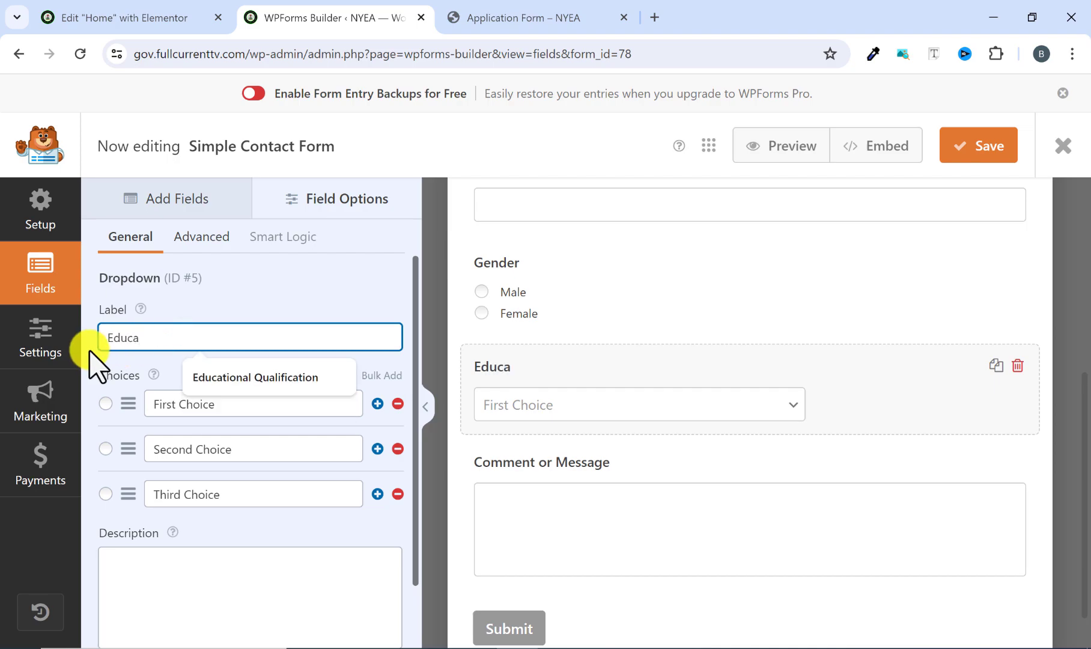
pyautogui.write('ca')
pyautogui.click(198, 377)
# Check the qualification options in the reference form's dropdown and set the new Educational Qualification field's first choice to SSCE.
pyautogui.click(477, 14)
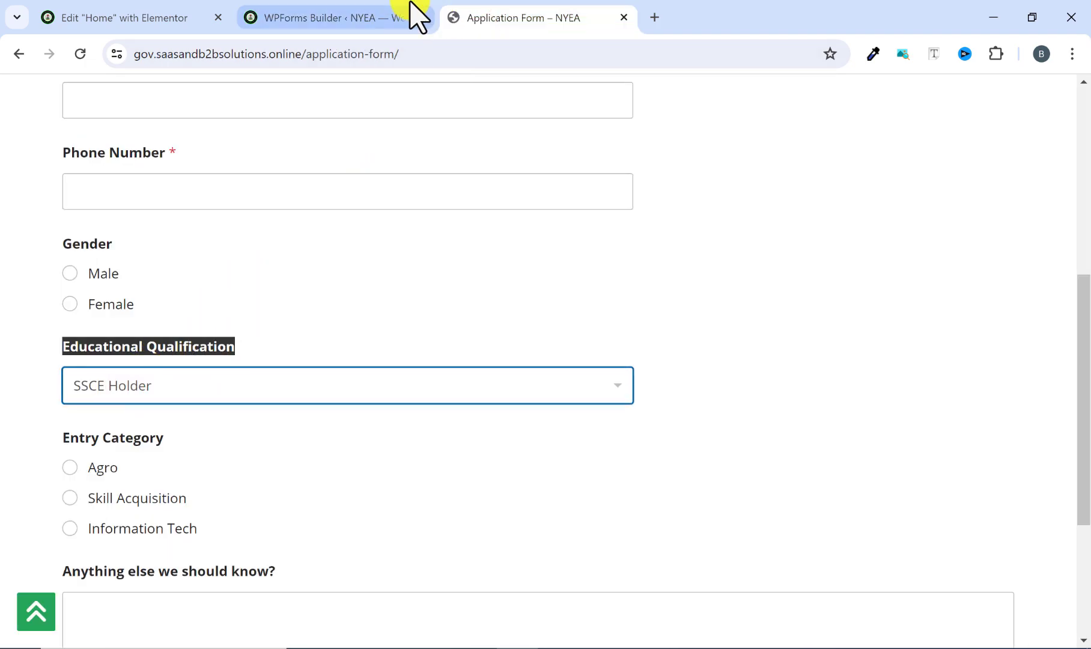
pyautogui.click(318, 16)
pyautogui.click(484, 18)
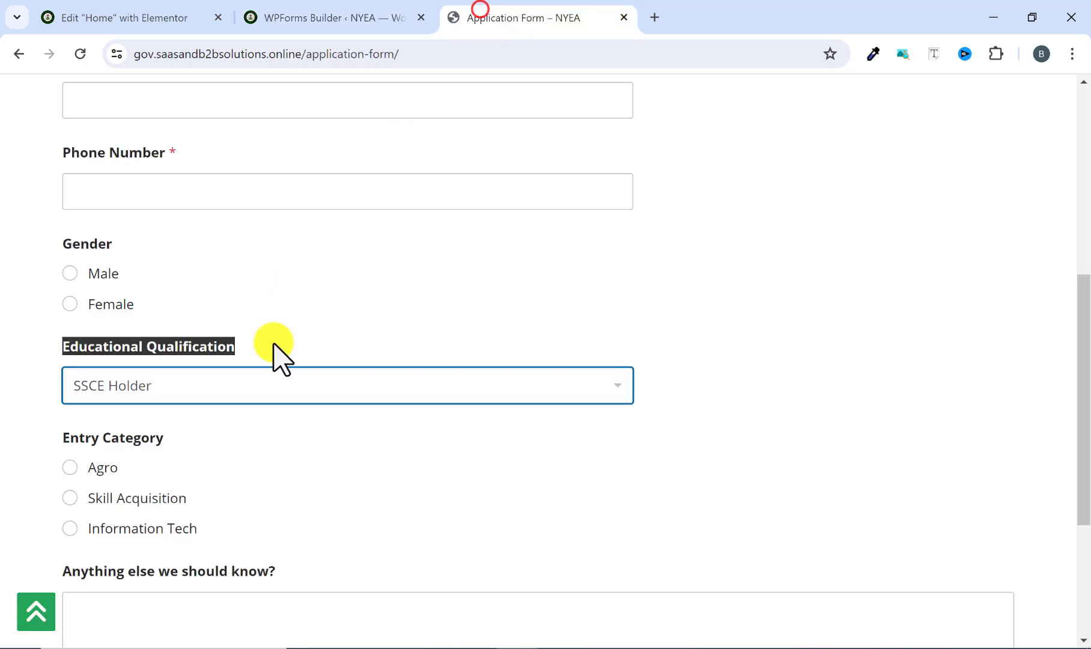
pyautogui.click(269, 386)
pyautogui.click(270, 385)
pyautogui.click(377, 27)
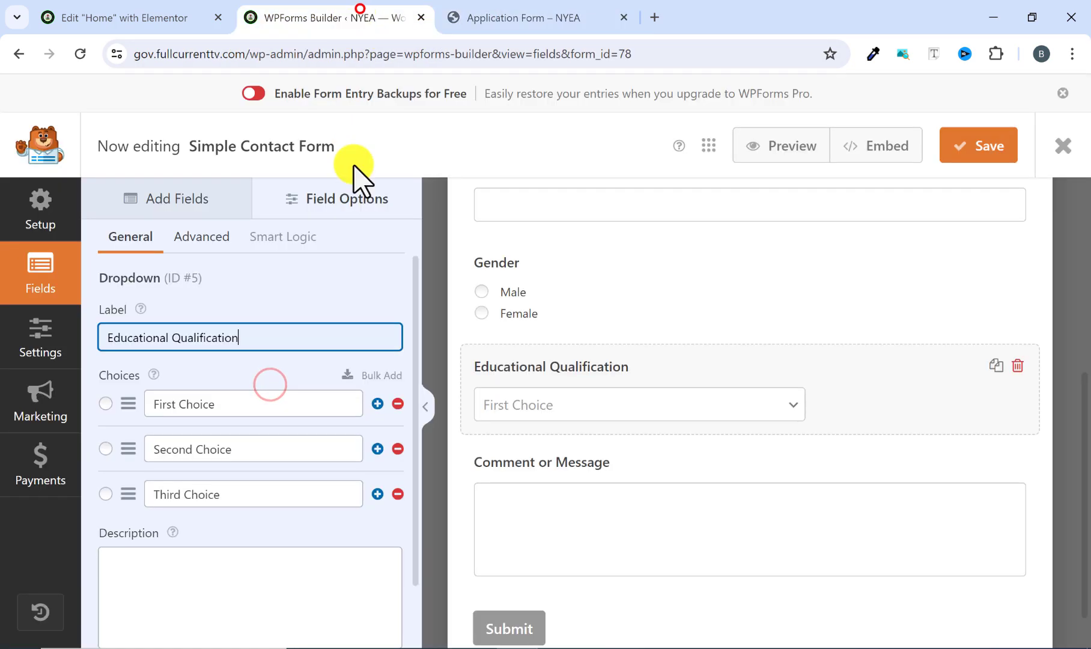
pyautogui.moveTo(255, 415); pyautogui.dragTo(102, 415)
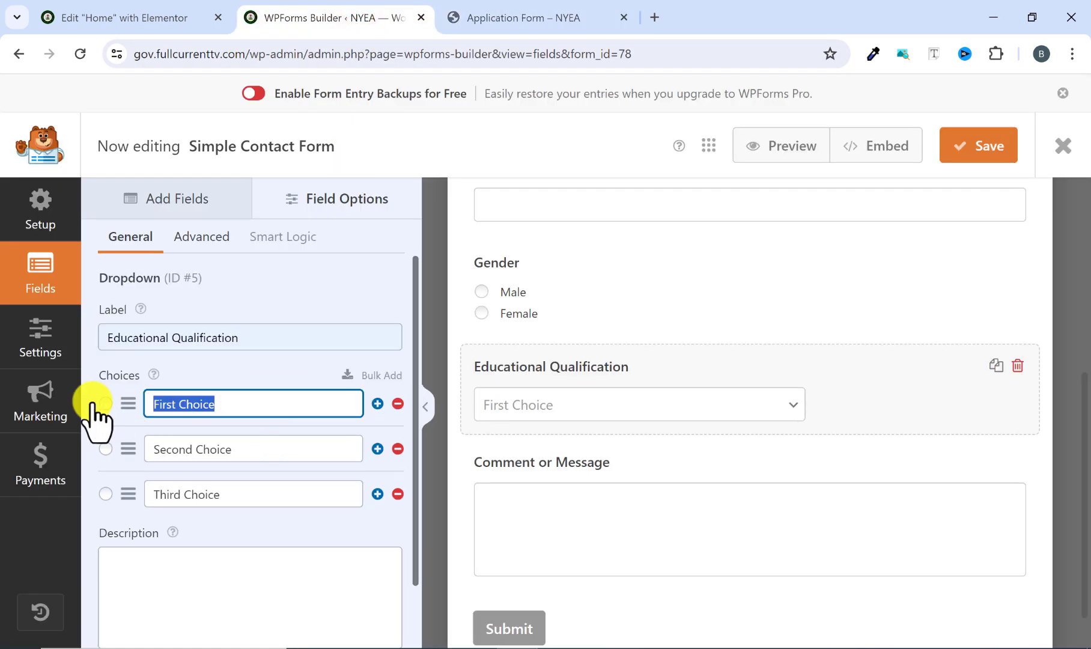
pyautogui.write('SSCE')
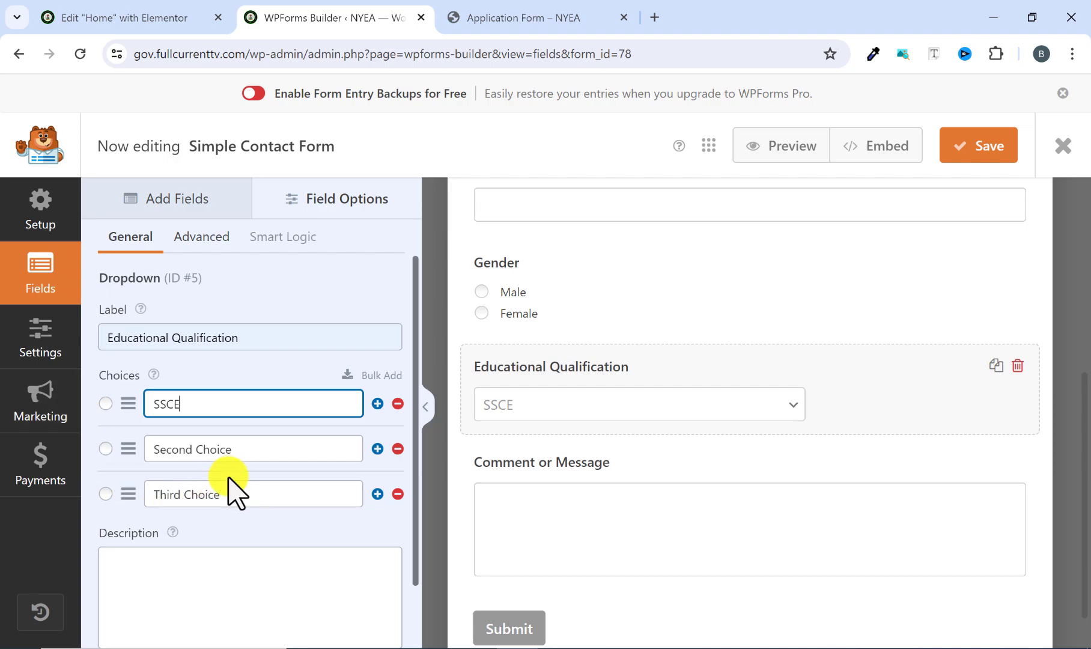
# Set the Educational Qualification field's second choice to HND and its third choice to B.Sc.
pyautogui.moveTo(238, 456); pyautogui.dragTo(120, 464)
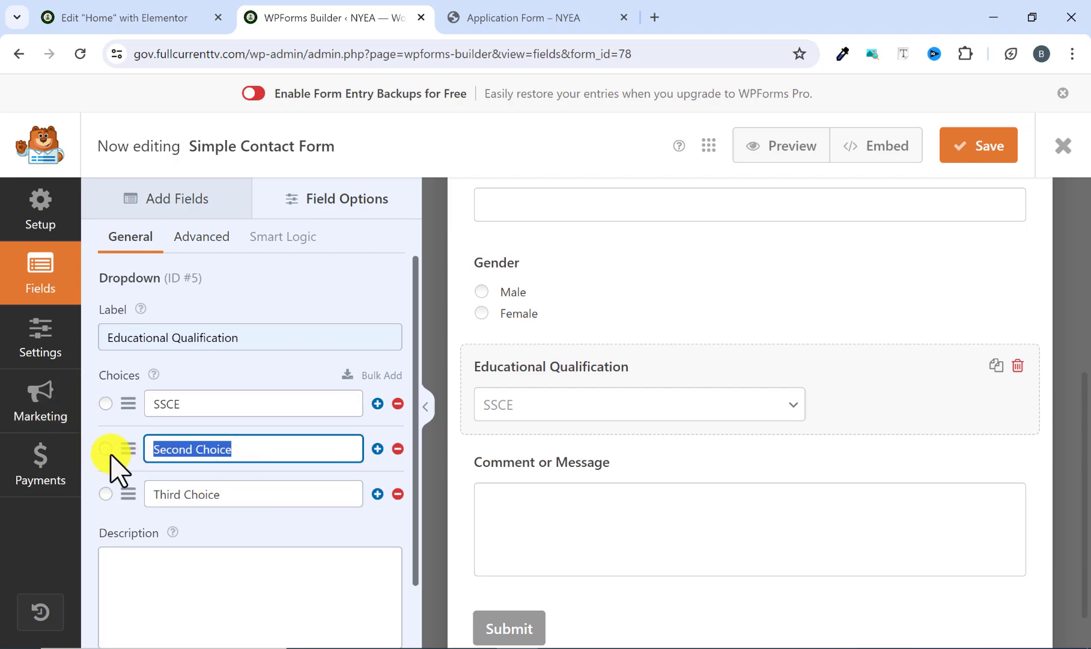
pyautogui.write('HND')
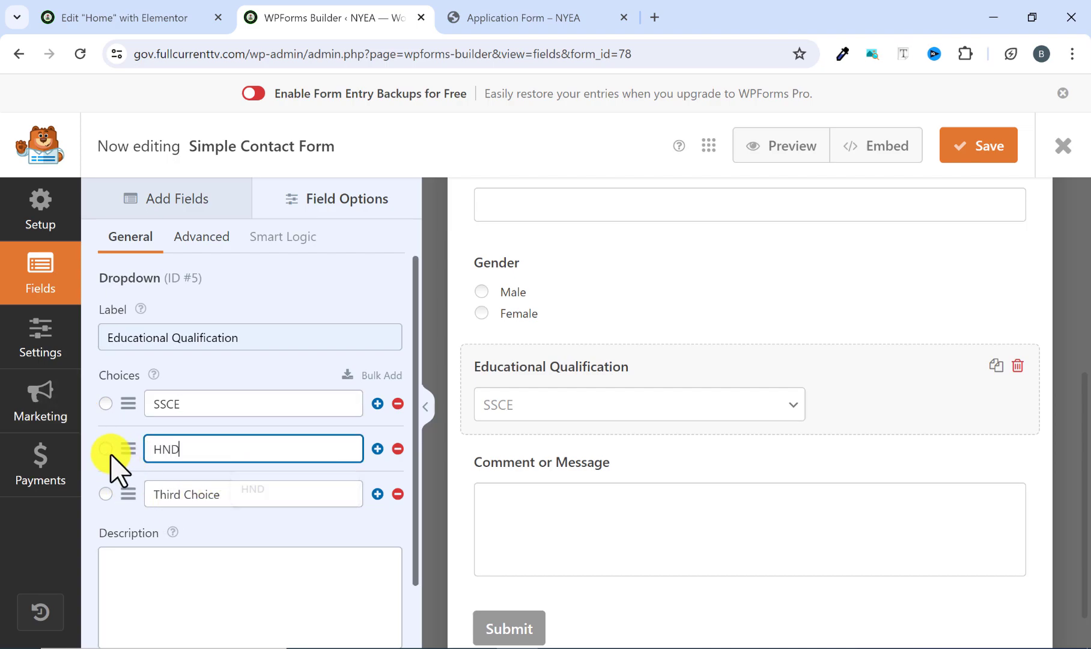
pyautogui.moveTo(221, 494); pyautogui.dragTo(124, 490)
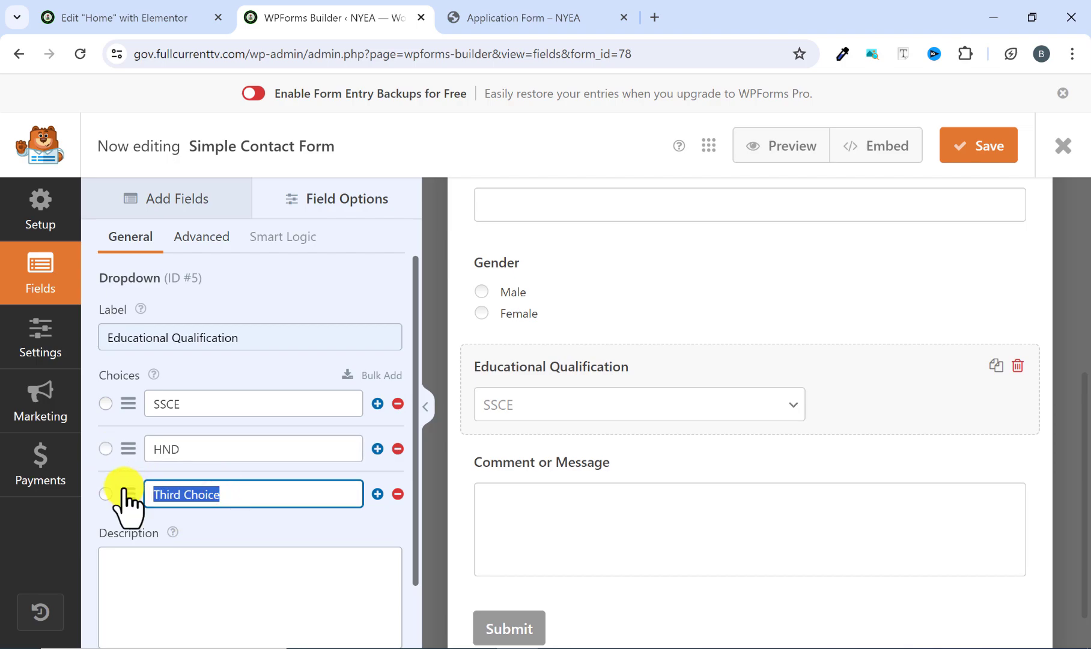
pyautogui.write('B')
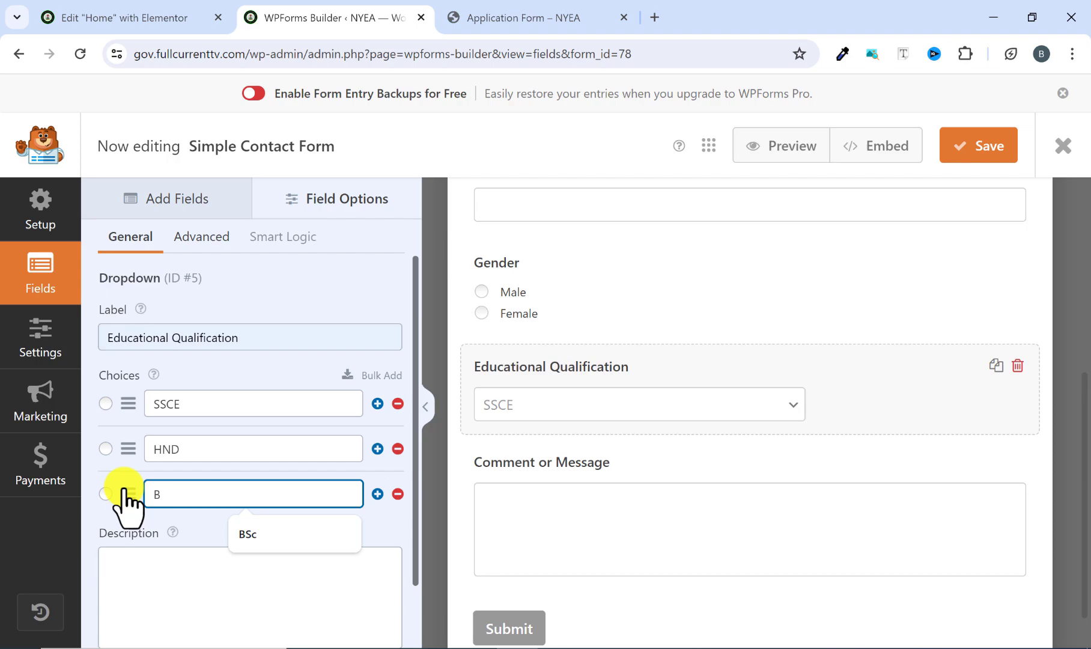
pyautogui.write('.Sc')
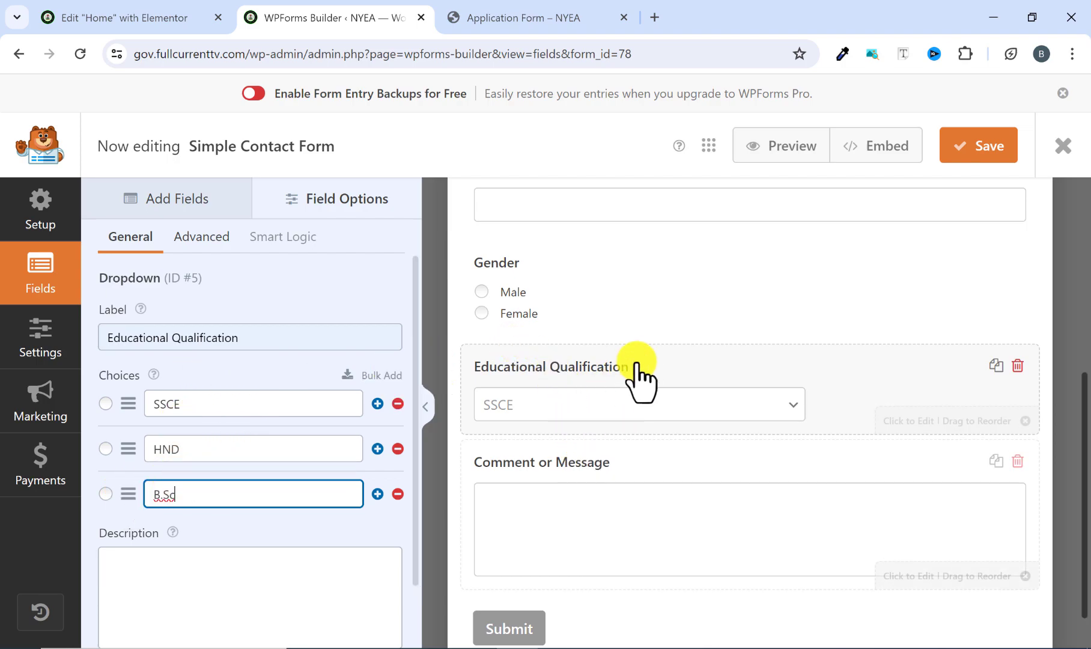
# Check the next reference form field and add a Multiple Choice field between Educational Qualification and Comment or Message.
pyautogui.click(504, 23)
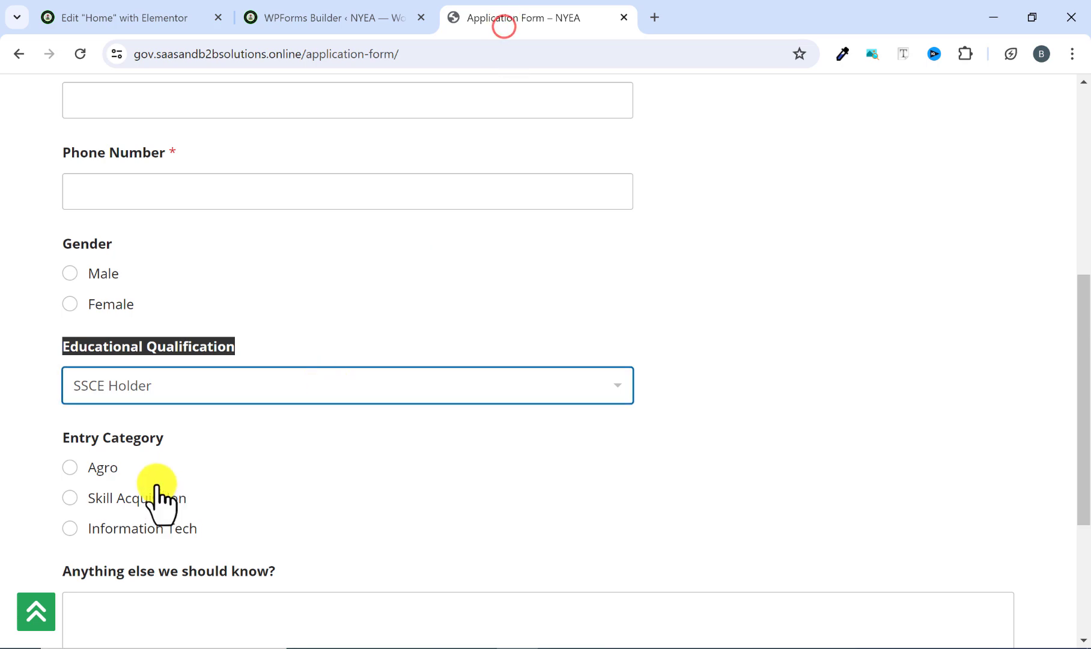
pyautogui.scroll(-3, 157, 504)
pyautogui.click(290, 11)
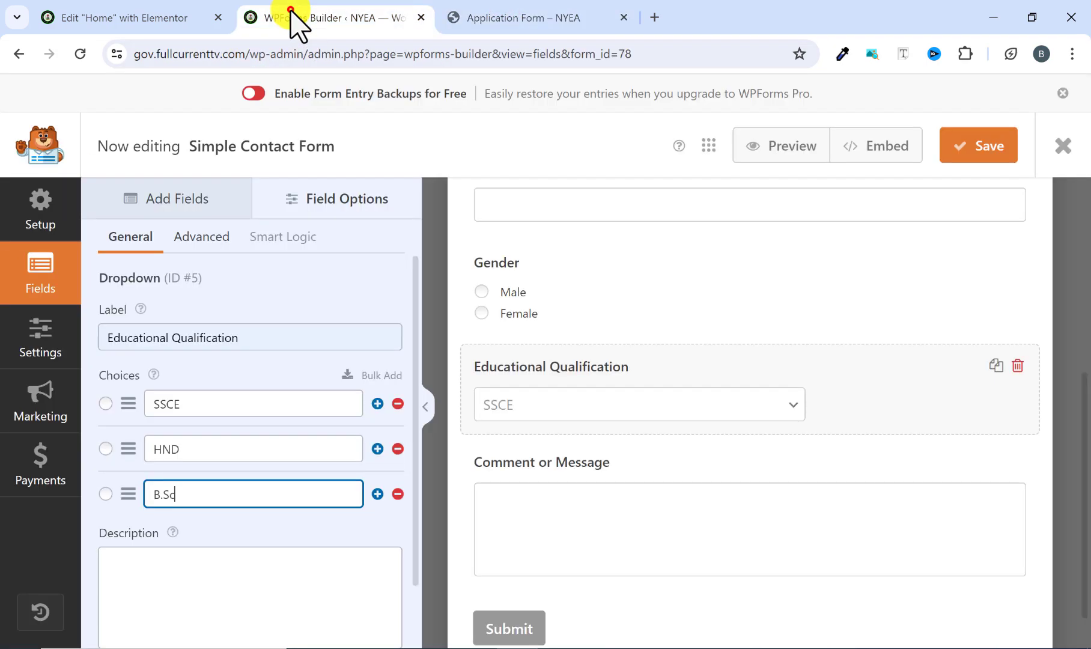
pyautogui.click(199, 183)
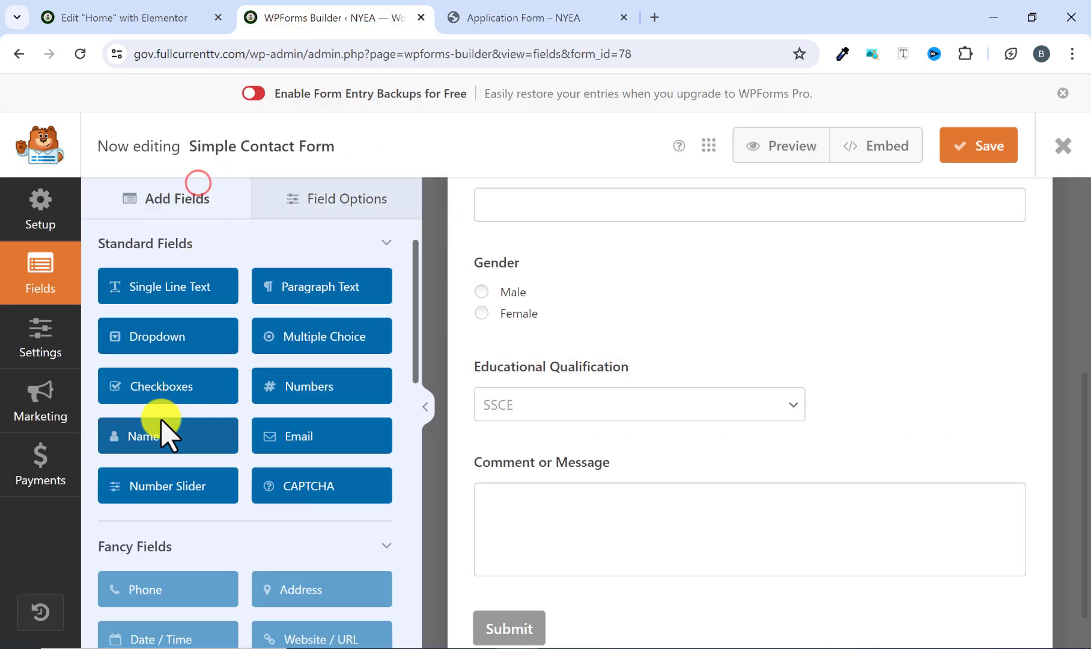
pyautogui.moveTo(289, 335); pyautogui.dragTo(524, 450)
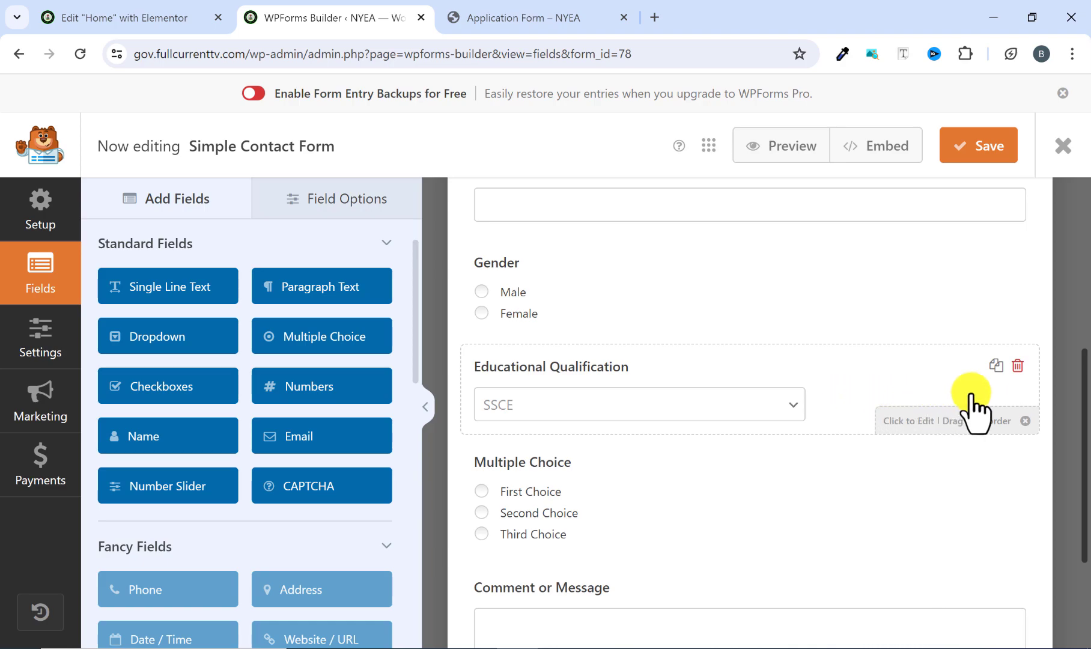
# Set the field size of the Educational Qualification dropdown to Large.
pyautogui.click(649, 378)
pyautogui.click(199, 236)
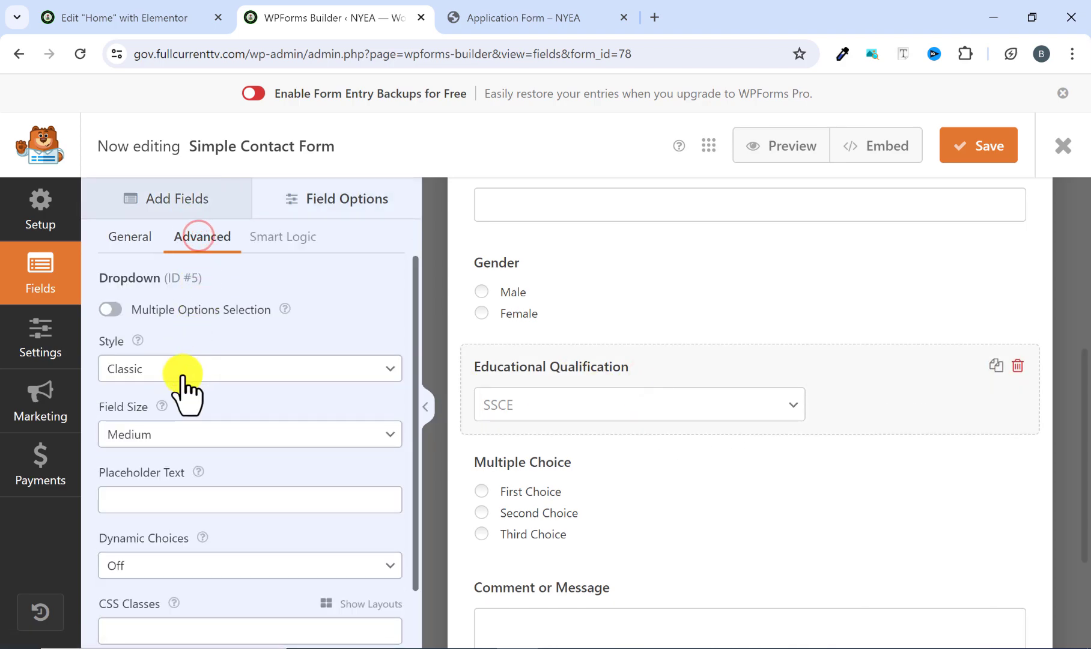
pyautogui.click(207, 433)
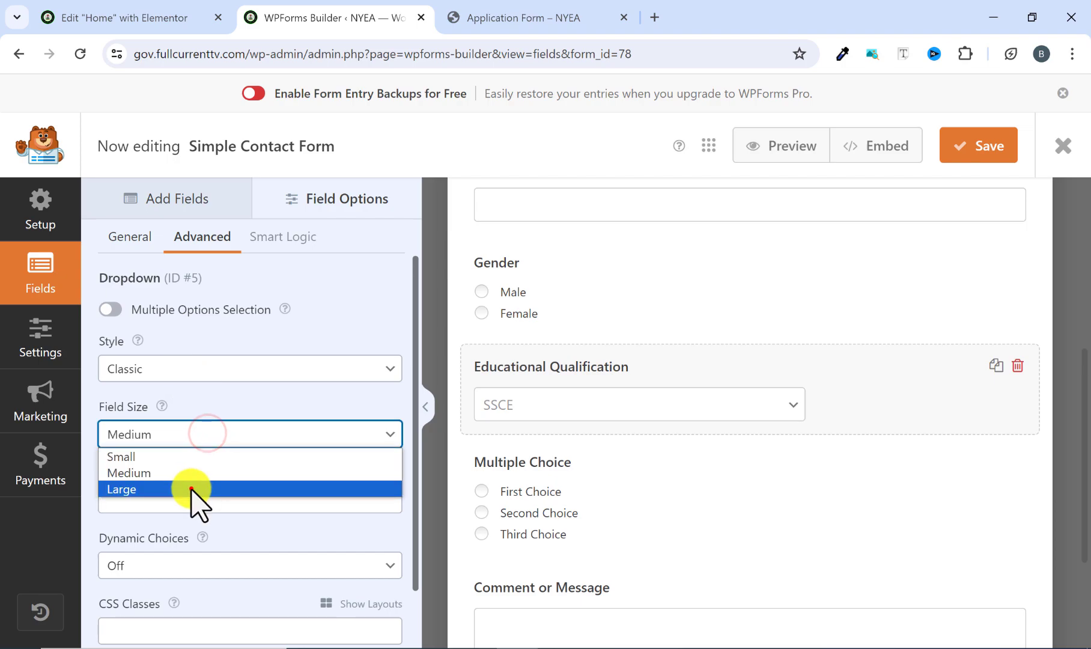
pyautogui.click(191, 488)
# Copy the Entry Category label from the reference form and use it as the label of the new Multiple Choice field.
pyautogui.click(595, 460)
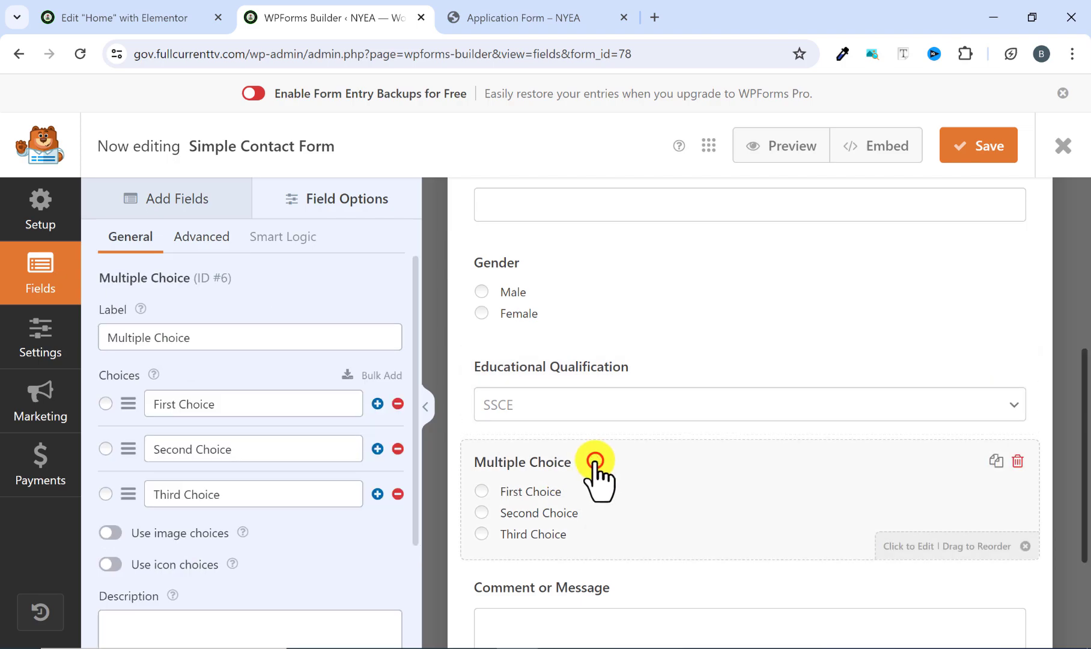
pyautogui.tripleClick(202, 331)
pyautogui.click(518, 17)
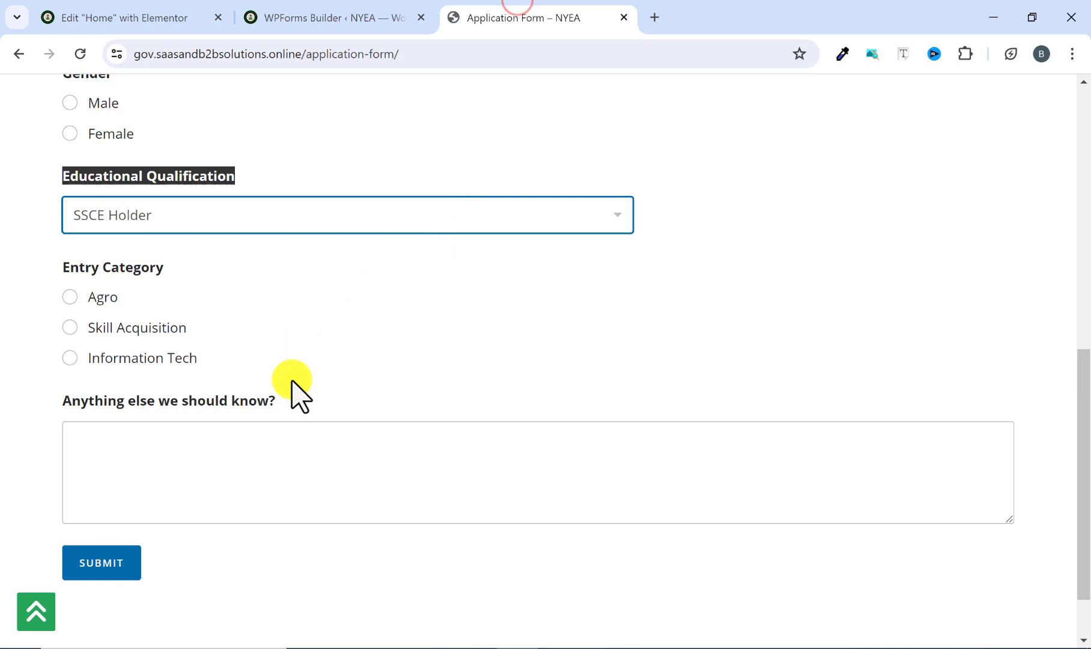
pyautogui.moveTo(170, 274); pyautogui.dragTo(30, 287)
pyautogui.rightClick(63, 274)
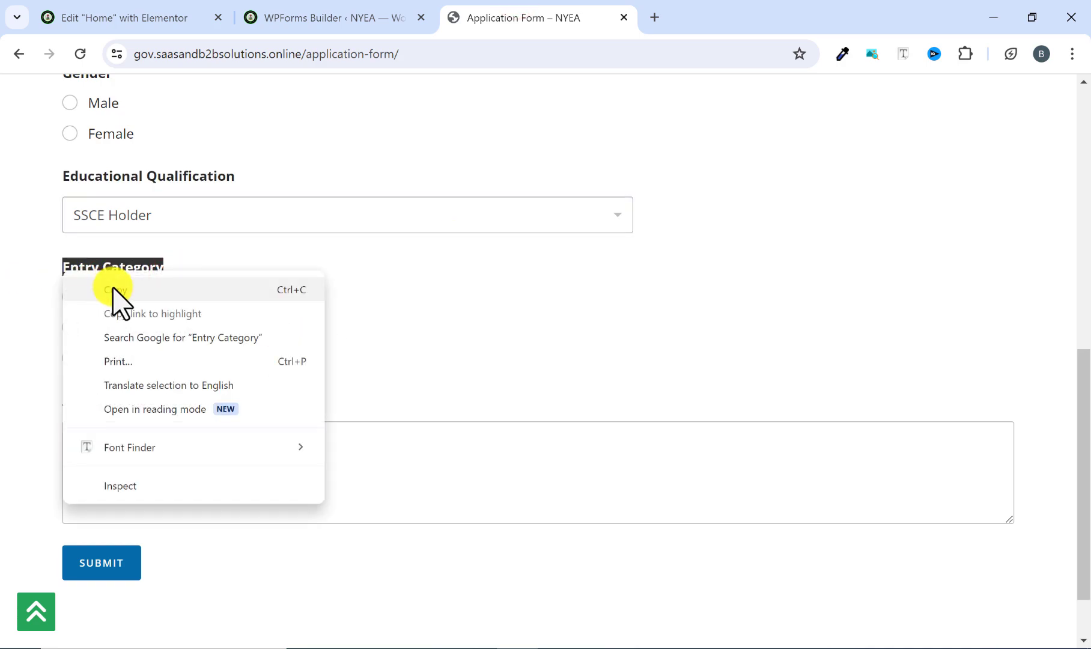
pyautogui.click(113, 286)
pyautogui.click(360, 13)
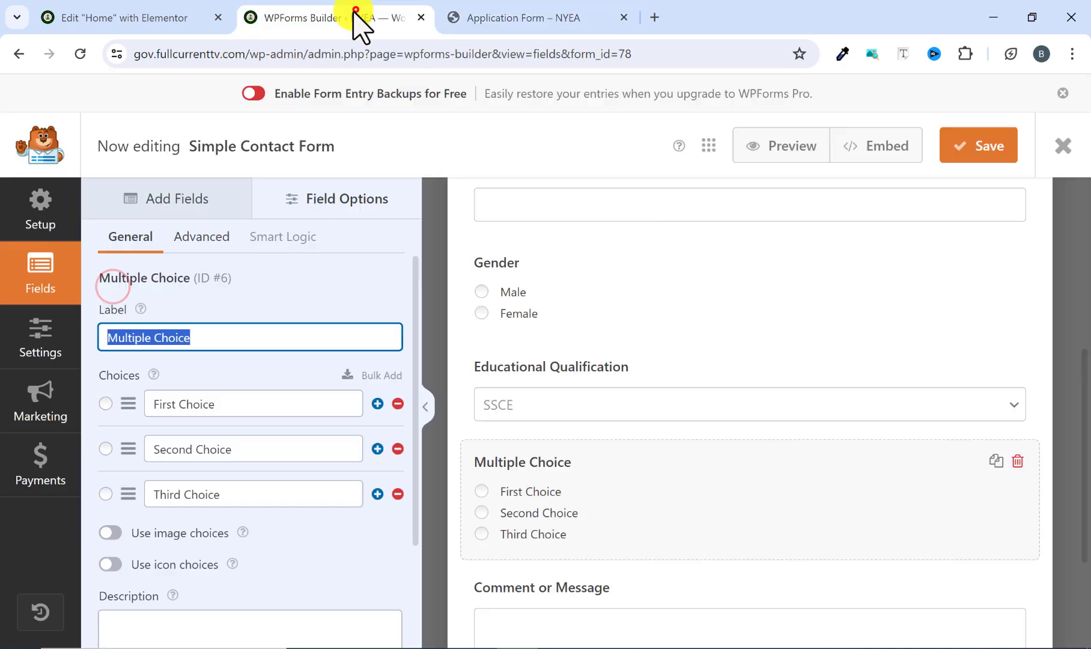
pyautogui.rightClick(204, 339)
pyautogui.click(280, 155)
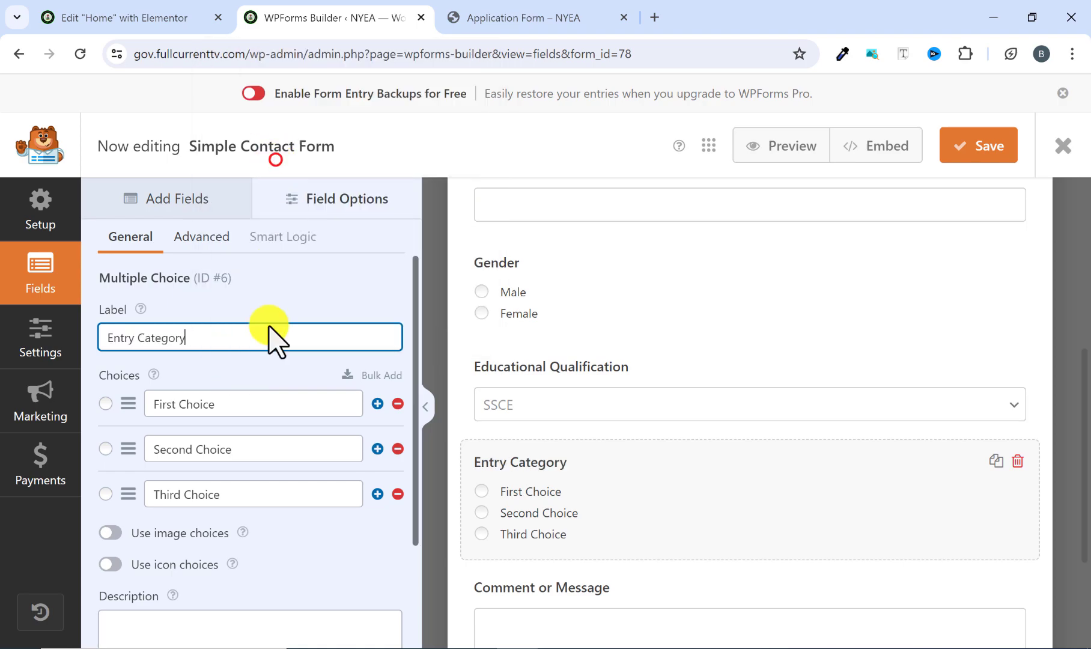
# Set the Entry Category choices to Agro, Skill Acquisition and Information Tech, following the reference form.
pyautogui.moveTo(233, 412); pyautogui.dragTo(140, 418)
pyautogui.click(516, 14)
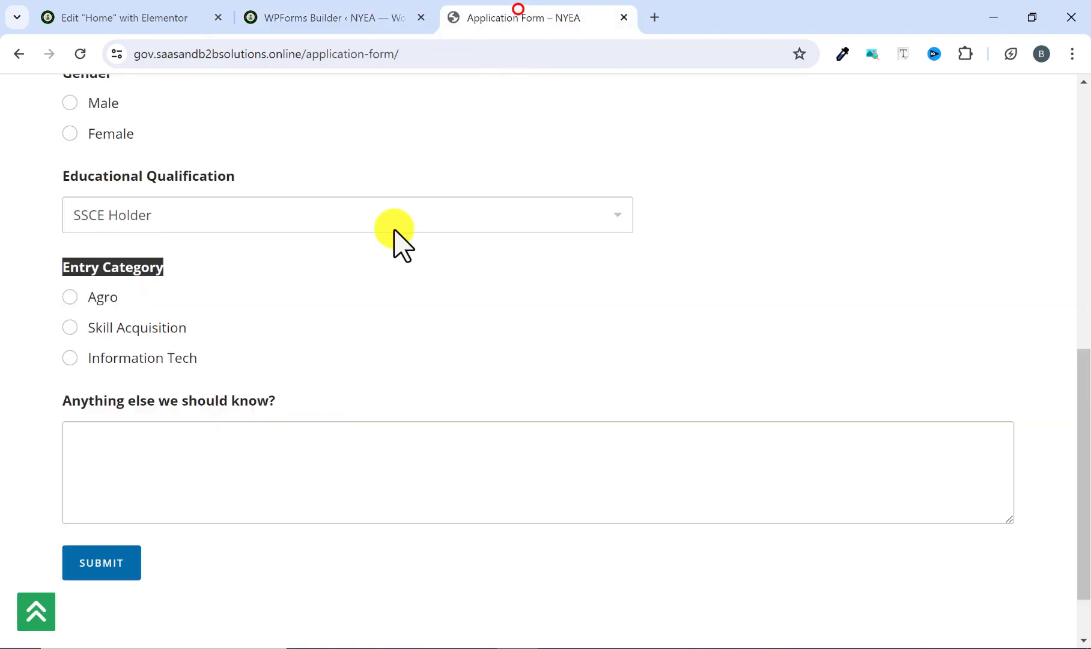
pyautogui.click(341, 18)
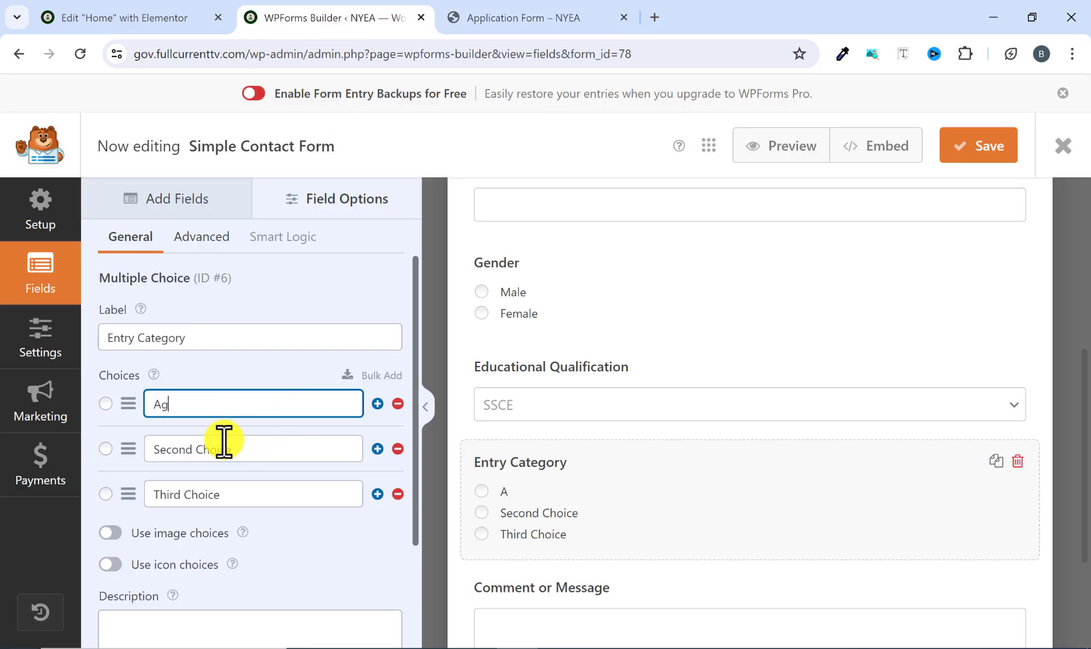
pyautogui.moveTo(238, 450); pyautogui.dragTo(168, 456)
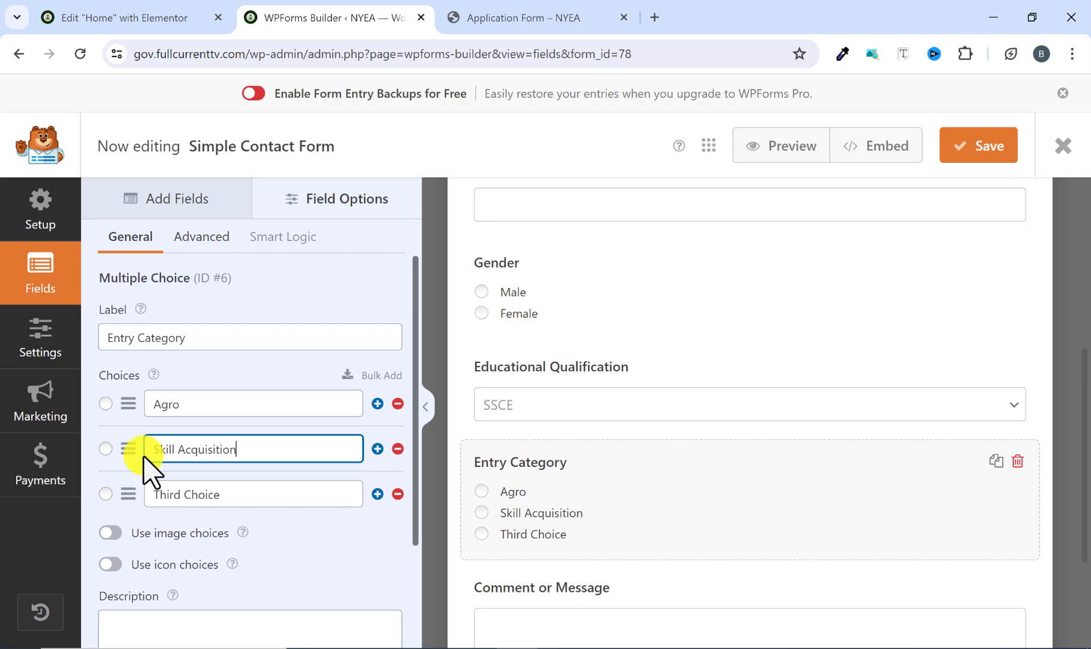
pyautogui.click(487, 18)
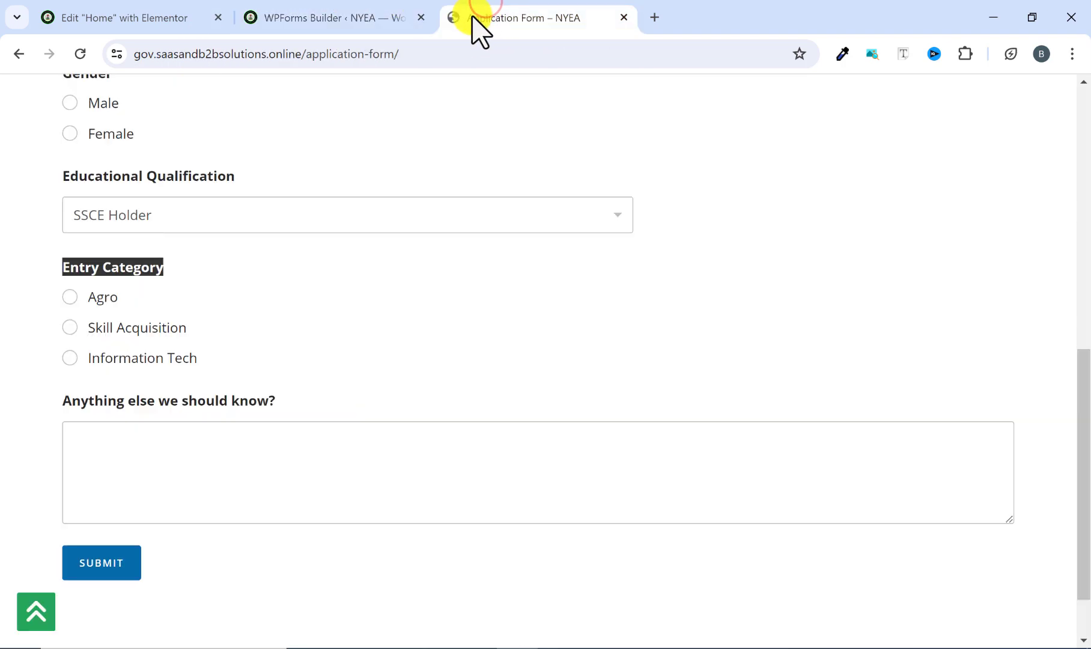
pyautogui.click(332, 17)
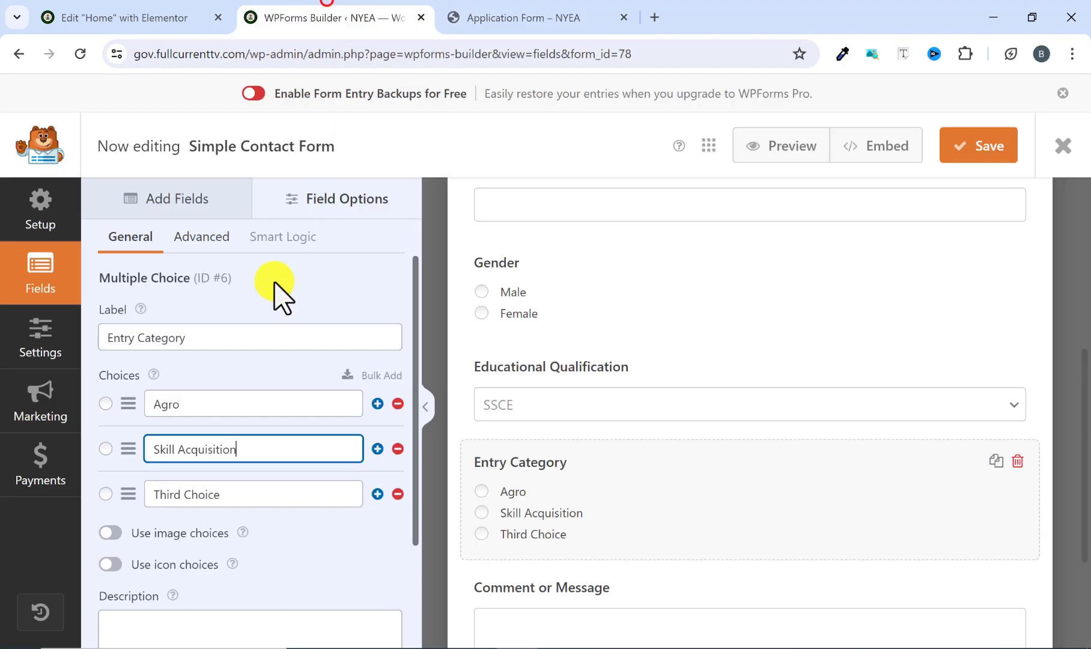
pyautogui.tripleClick(233, 503)
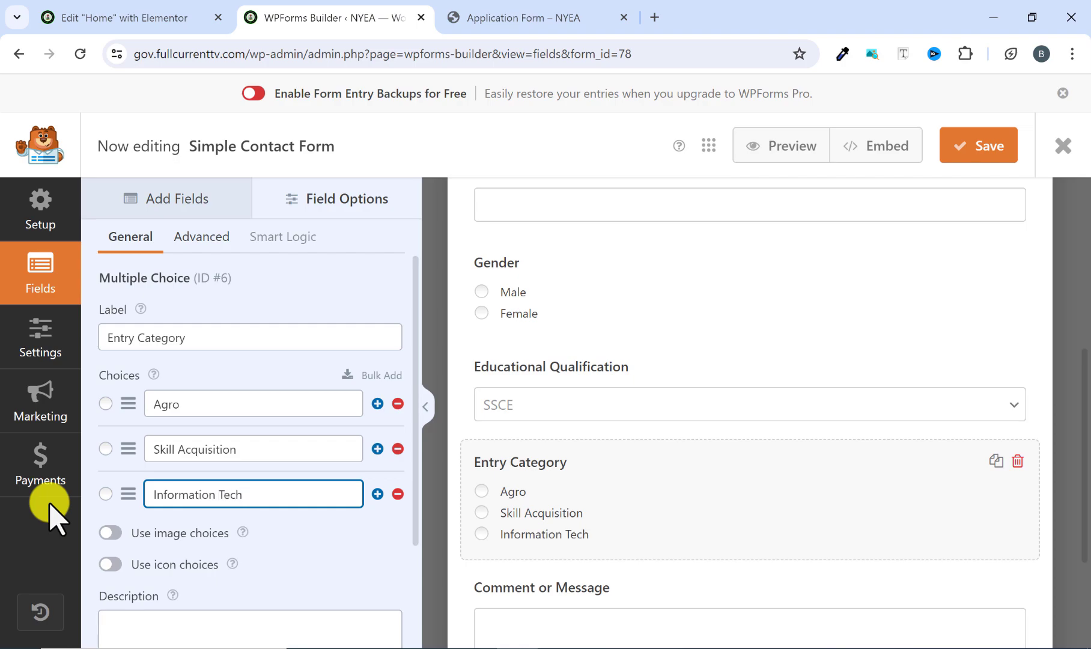
# Compare the end of the reference form with the new form and examine the programme category cards on the Elementor home page.
pyautogui.click(523, 17)
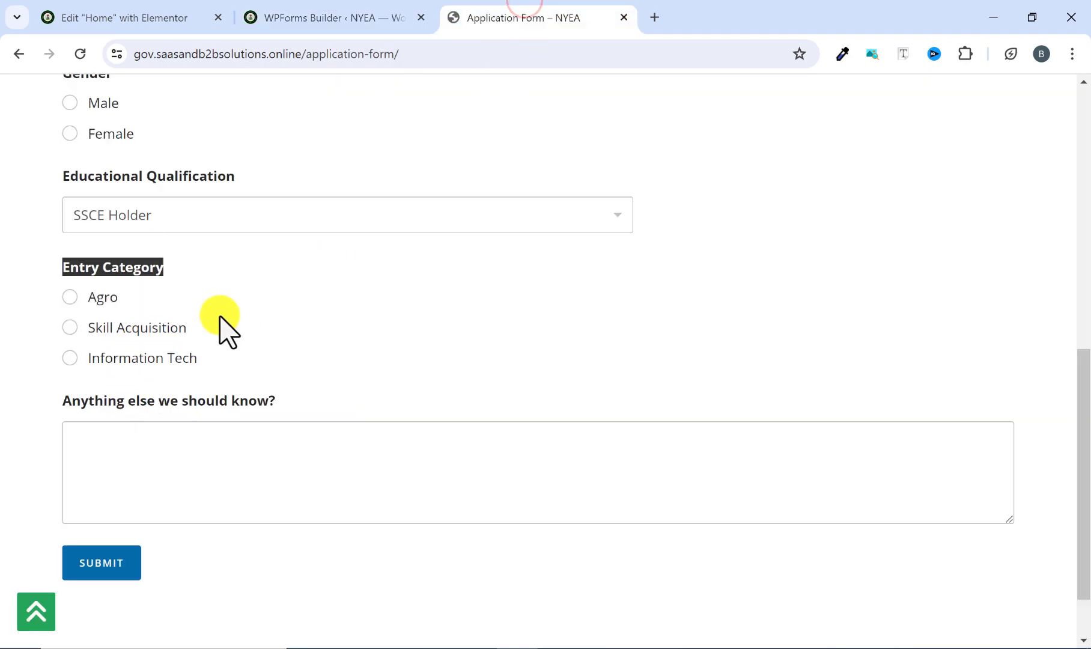
pyautogui.scroll(-2, 267, 306)
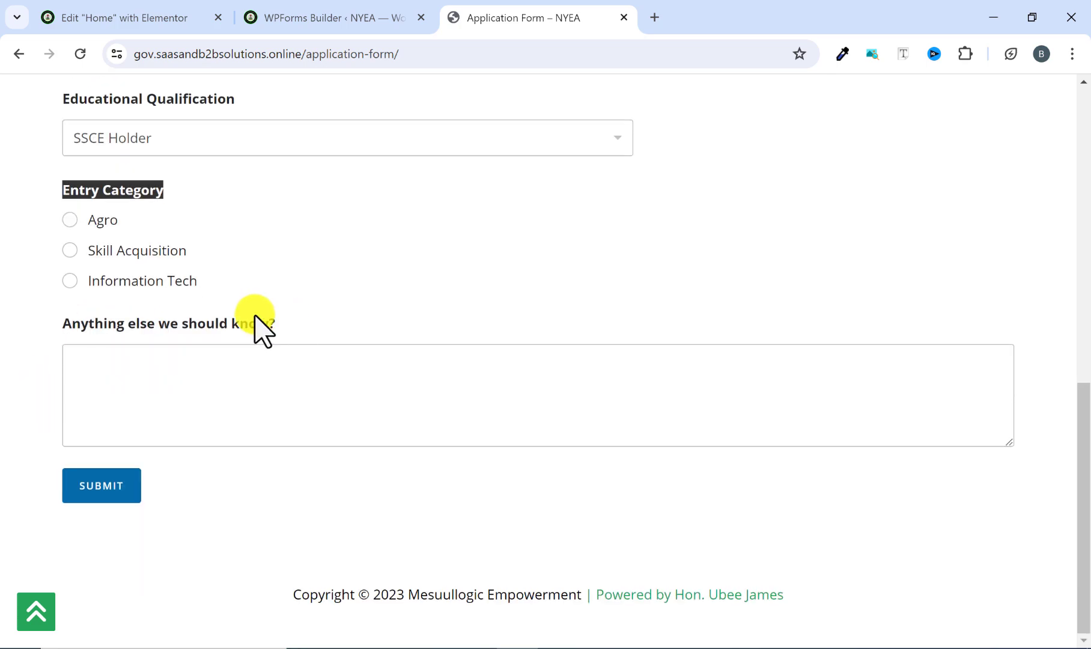
pyautogui.click(358, 16)
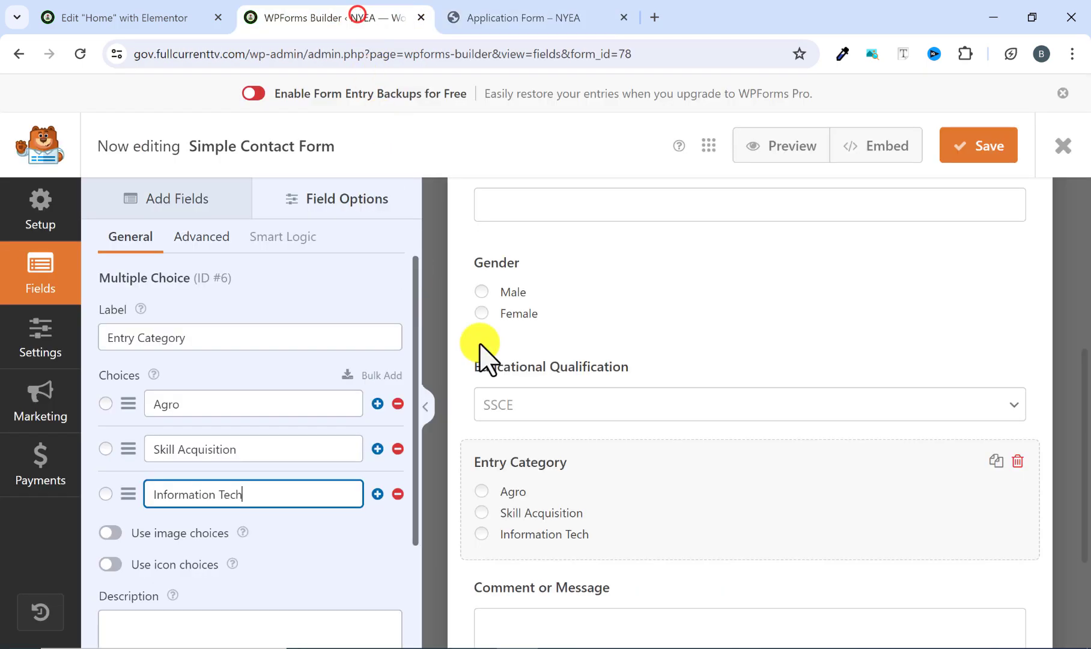
pyautogui.scroll(-1, 480, 345)
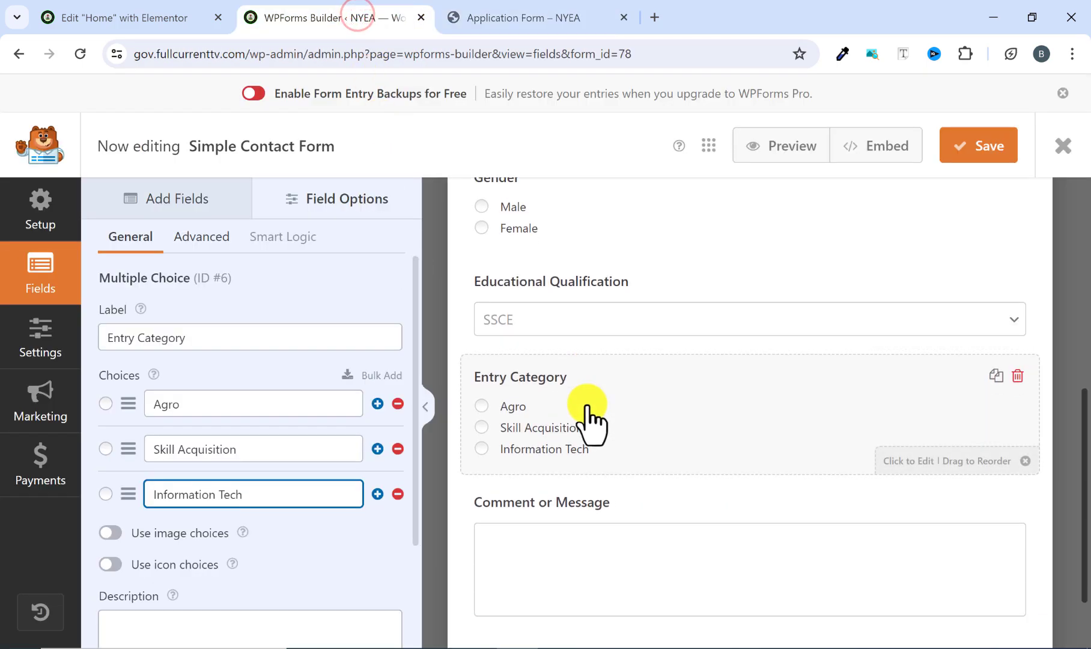
pyautogui.click(522, 18)
pyautogui.click(135, 18)
pyautogui.scroll(-5, 477, 324)
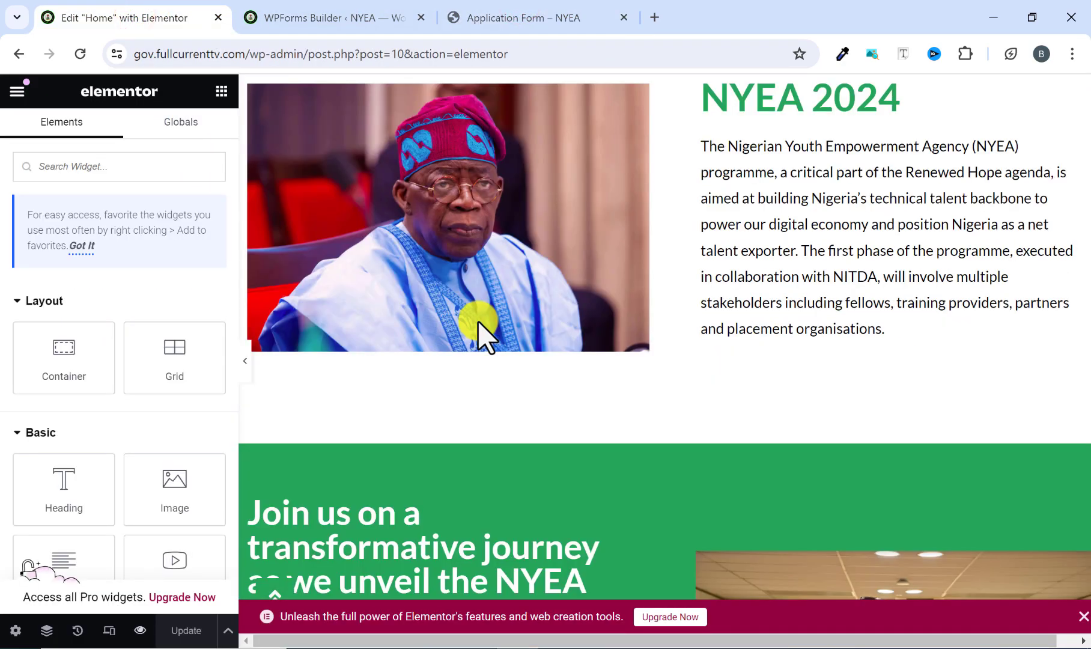
pyautogui.scroll(-20, 479, 322)
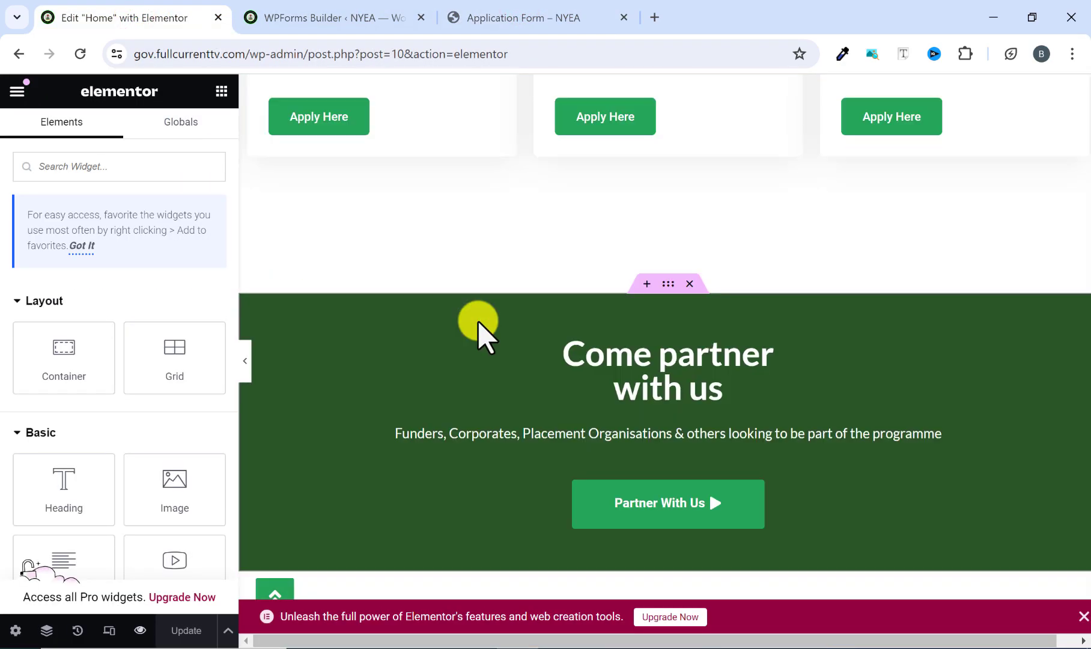
pyautogui.scroll(-2, 479, 323)
pyautogui.scroll(10, 479, 323)
pyautogui.scroll(-3, 397, 289)
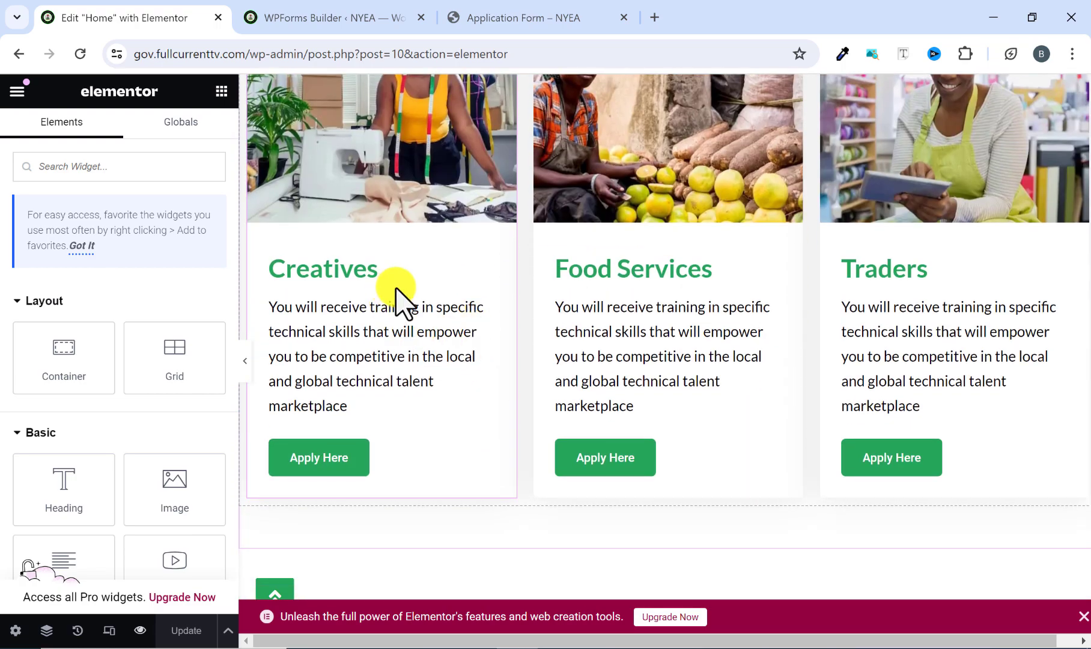
# Replace the first Entry Category choice in the new form with Creatives.
pyautogui.click(531, 24)
pyautogui.click(368, 13)
pyautogui.click(168, 404)
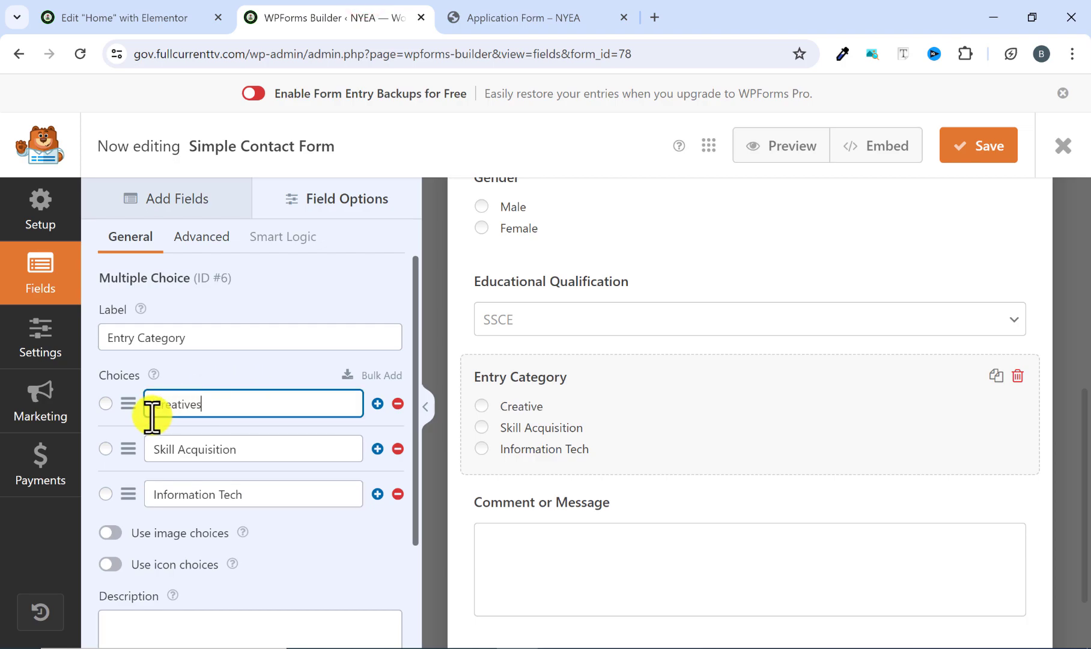
# Replace the second and third Entry Category choices with Food Services and Trader.
pyautogui.moveTo(259, 450); pyautogui.dragTo(150, 450)
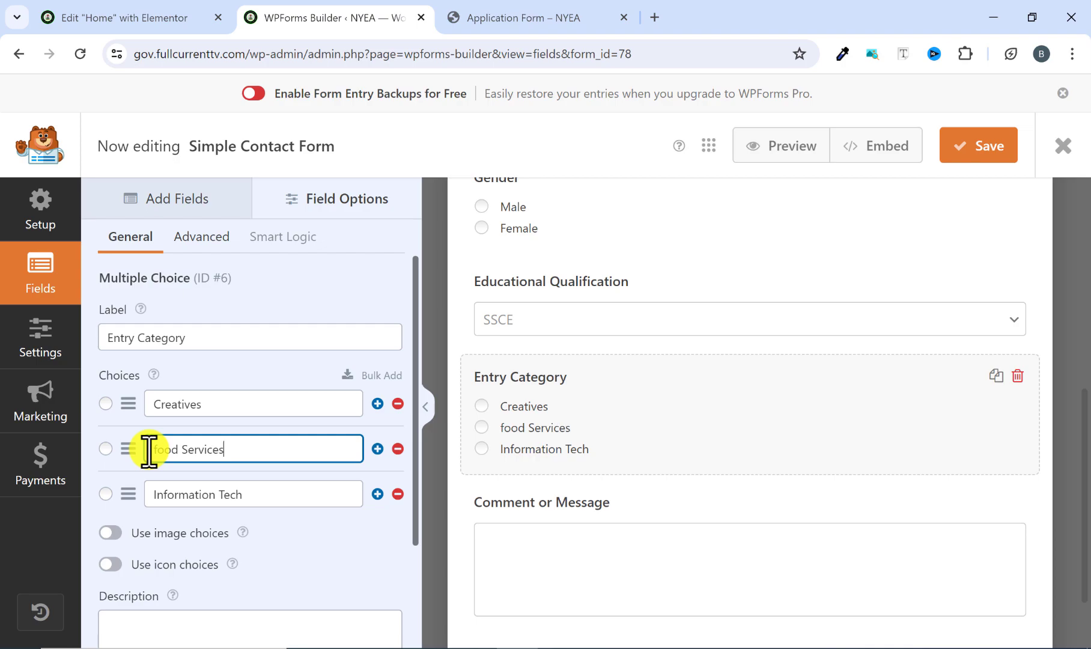
pyautogui.moveTo(263, 486); pyautogui.dragTo(124, 505)
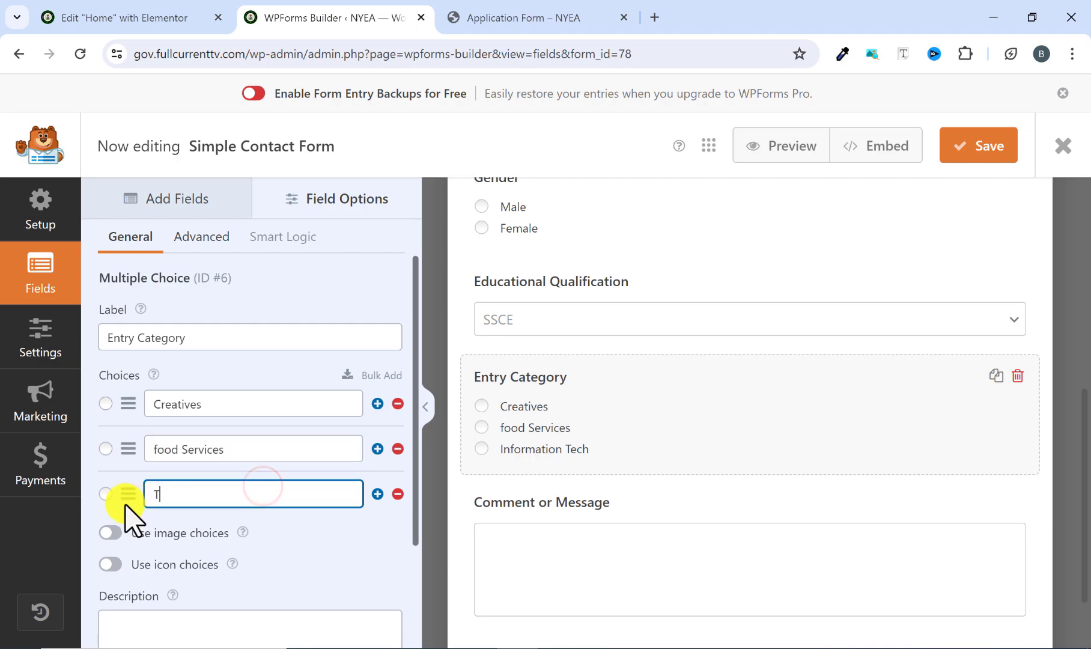
pyautogui.click(152, 447)
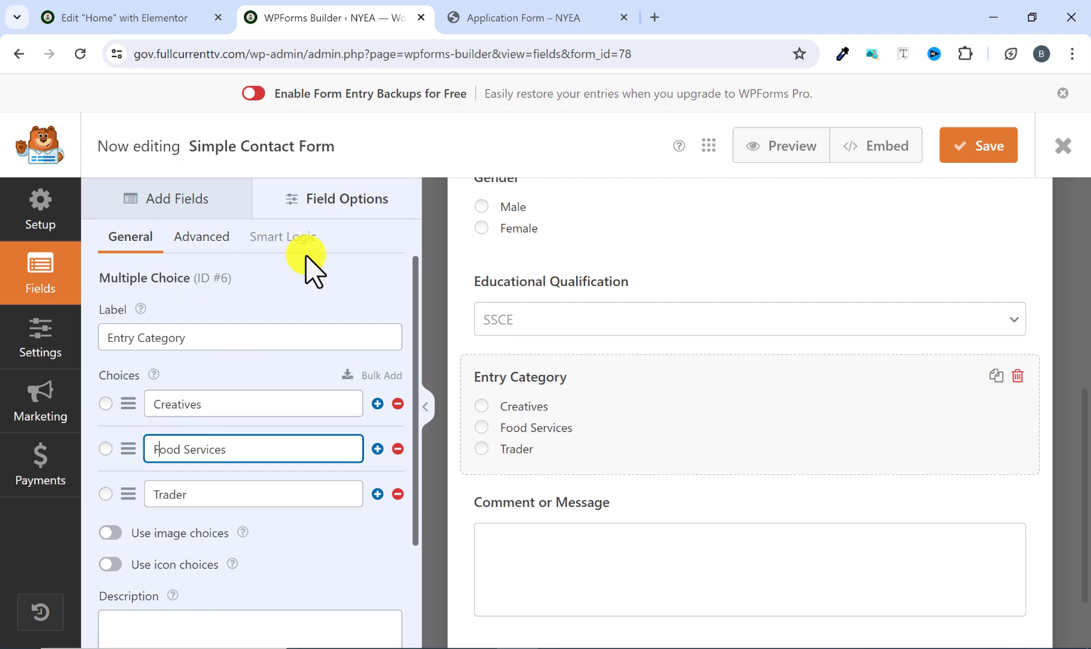
# Copy the "Anything else we should know?" label from the reference application form.
pyautogui.click(514, 18)
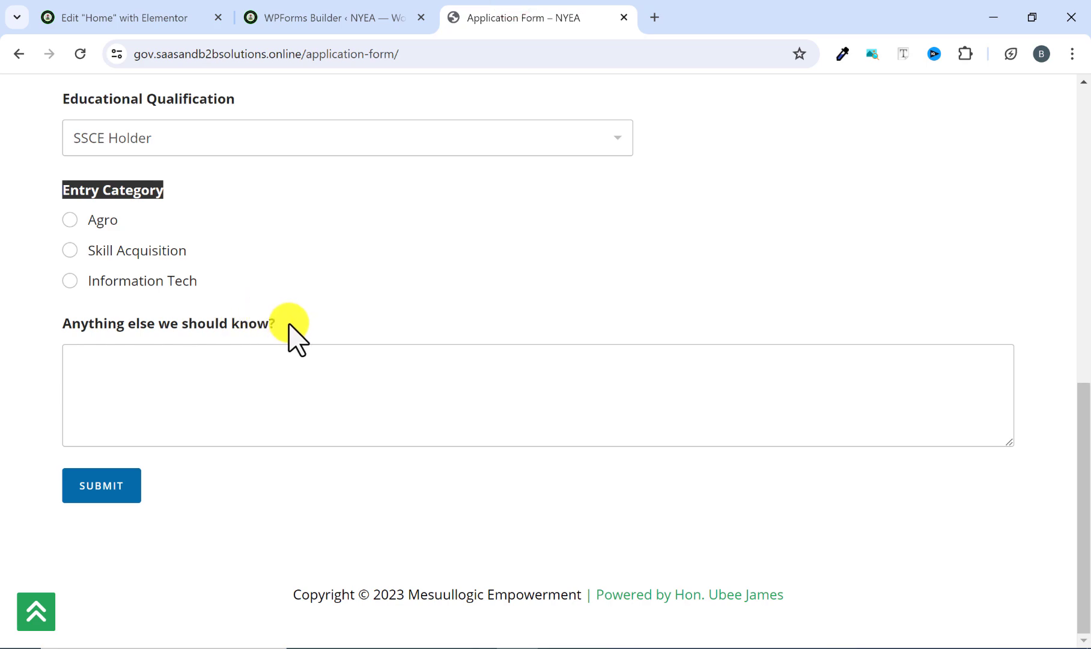
pyautogui.moveTo(289, 324); pyautogui.dragTo(36, 341)
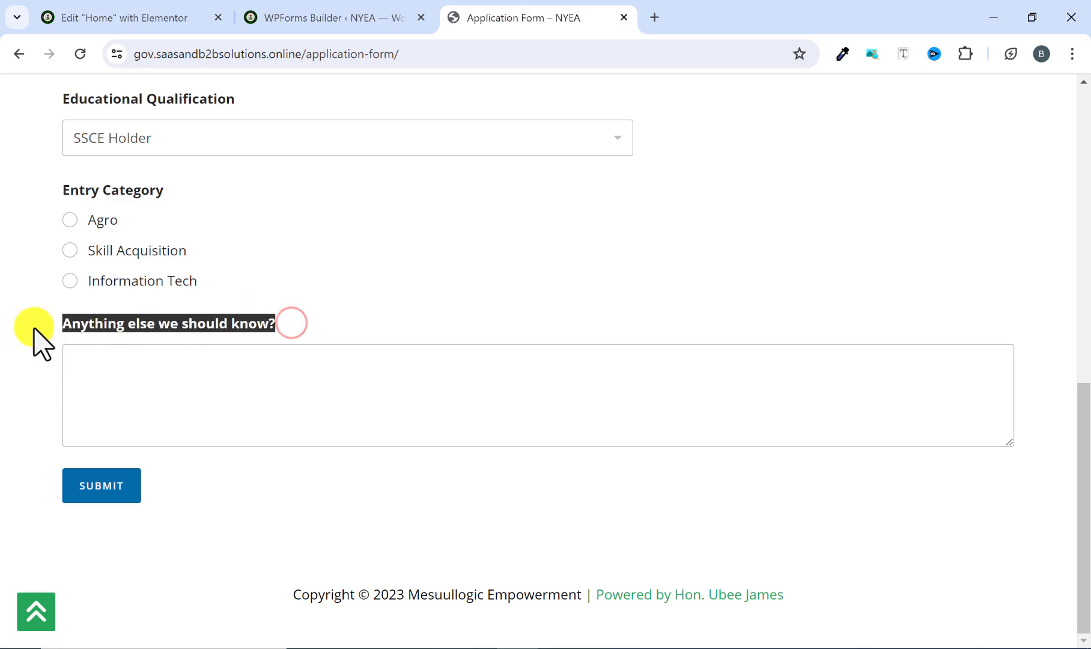
pyautogui.rightClick(128, 327)
pyautogui.click(173, 340)
# Relabel the Comment or Message field with the copied text "Anything else we should know?" and save the form.
pyautogui.click(337, 17)
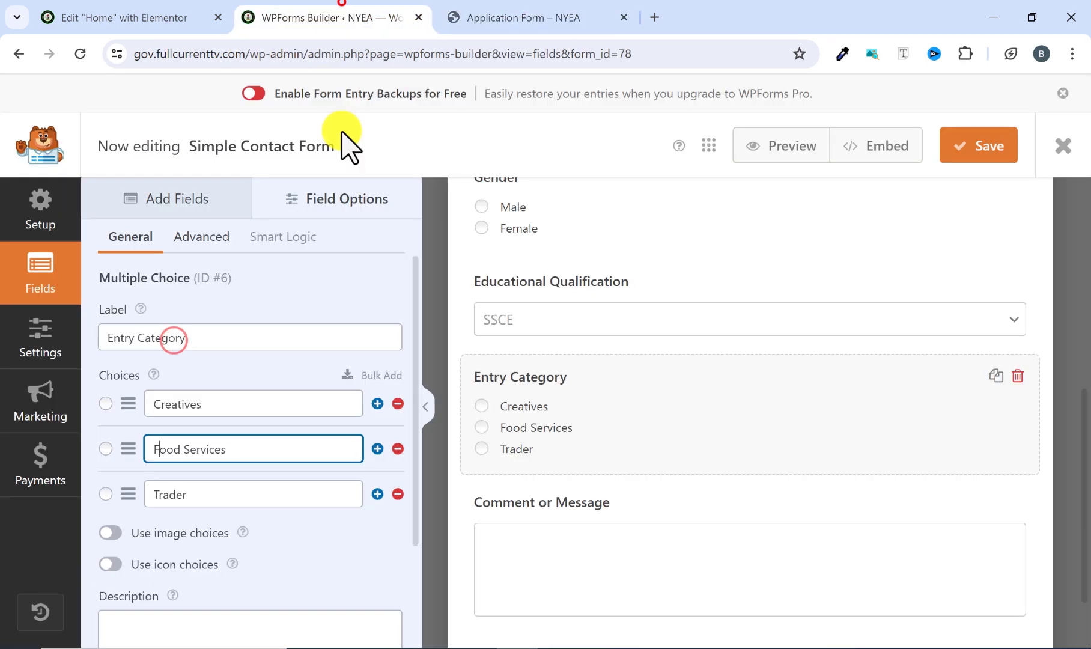
pyautogui.click(527, 502)
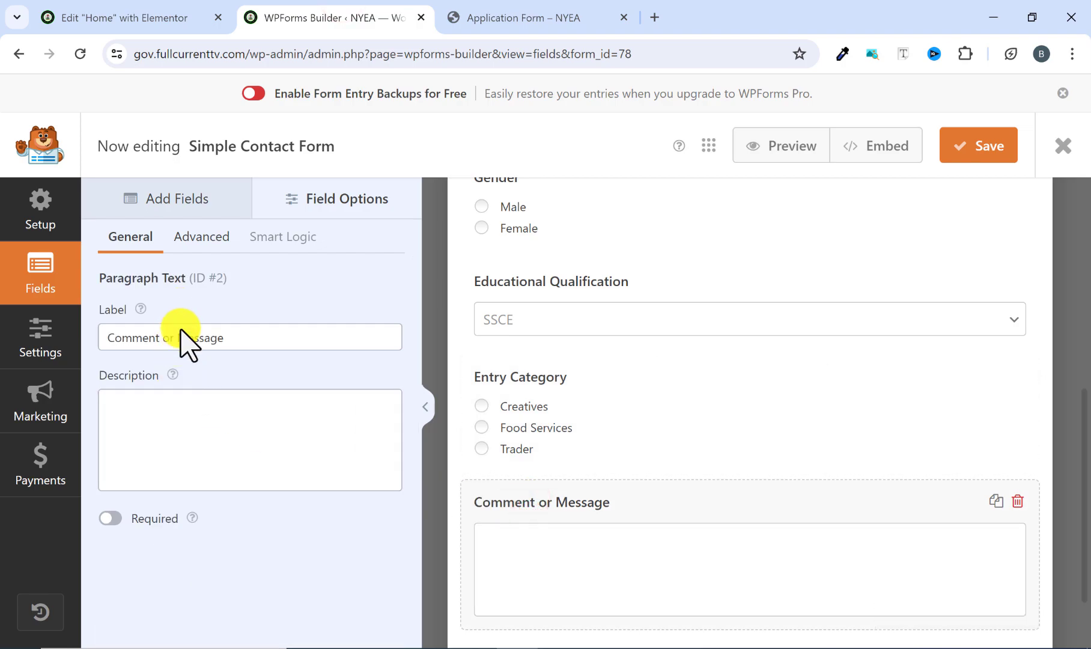
pyautogui.moveTo(224, 340); pyautogui.dragTo(97, 341)
pyautogui.rightClick(120, 336)
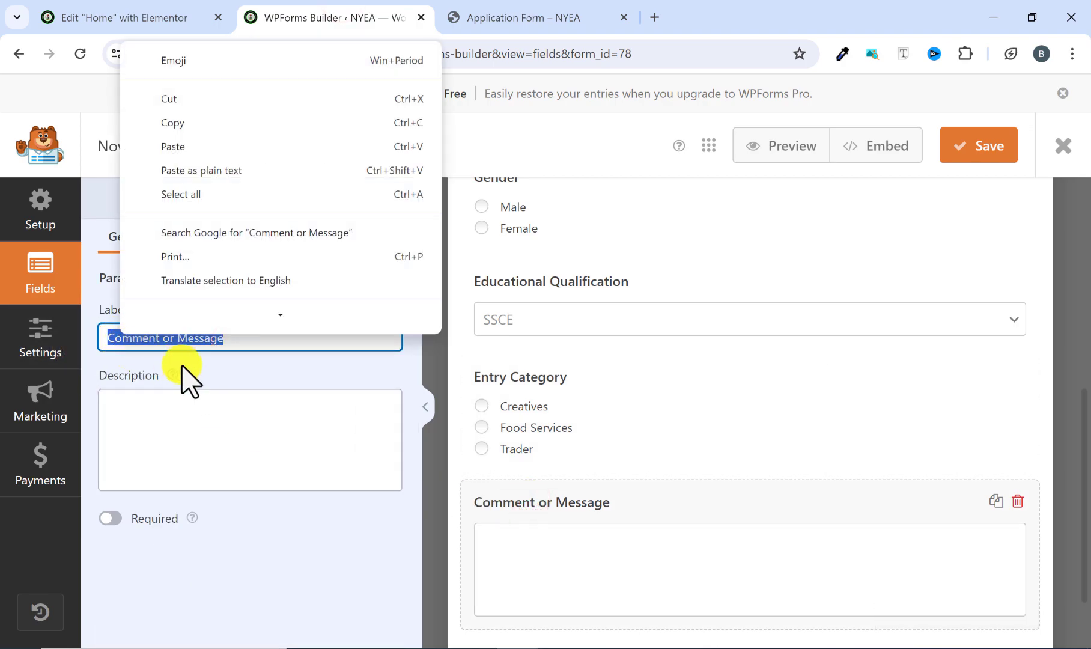
pyautogui.click(200, 146)
pyautogui.scroll(-2, 567, 499)
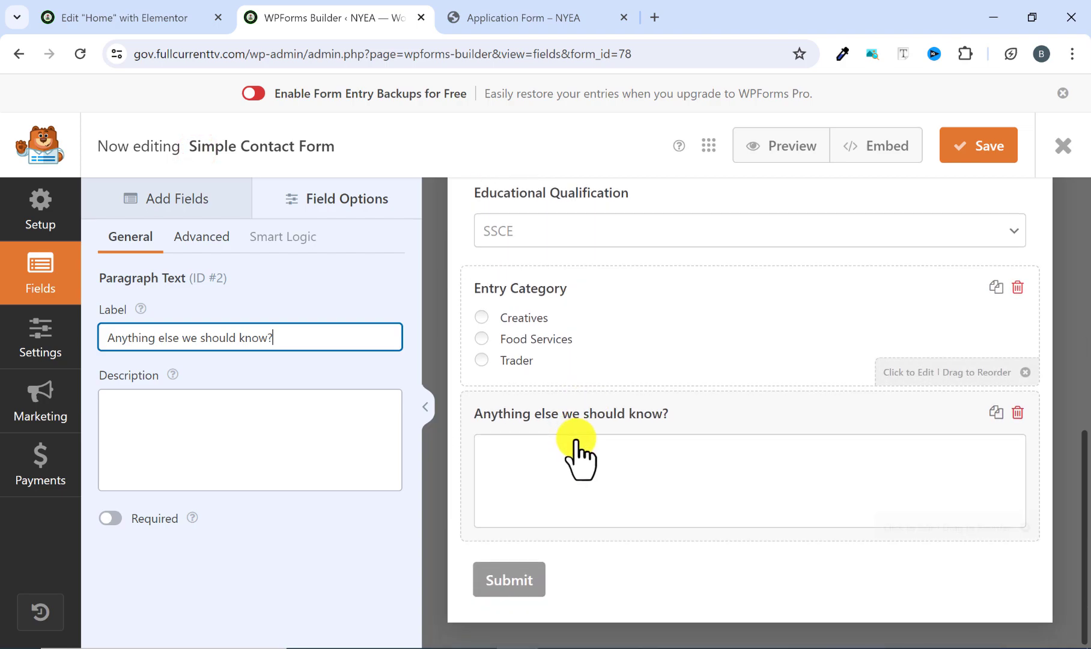
pyautogui.scroll(8, 565, 384)
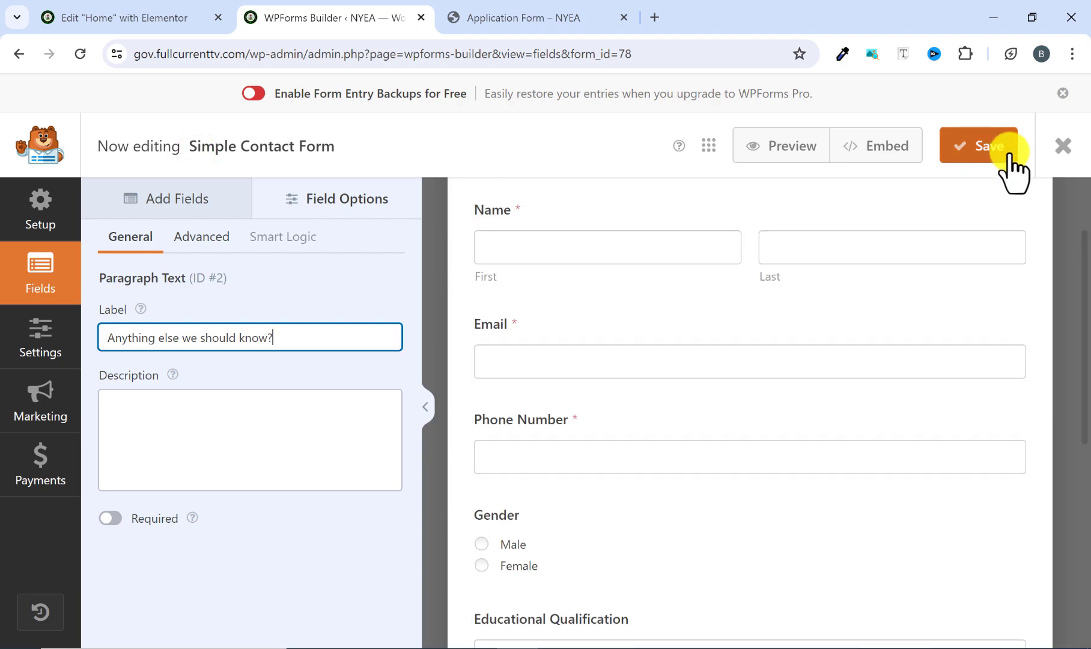
pyautogui.click(988, 147)
pyautogui.scroll(2, 696, 390)
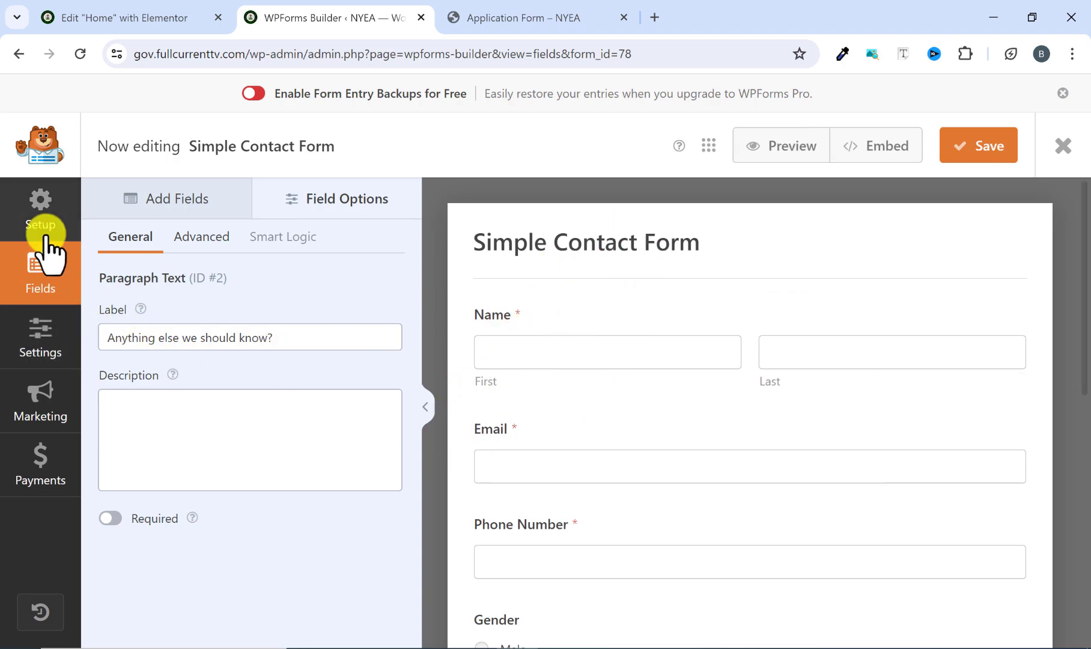
# Rename the form as NYEA in its general settings and compare the submit button text with the reference form.
pyautogui.click(41, 337)
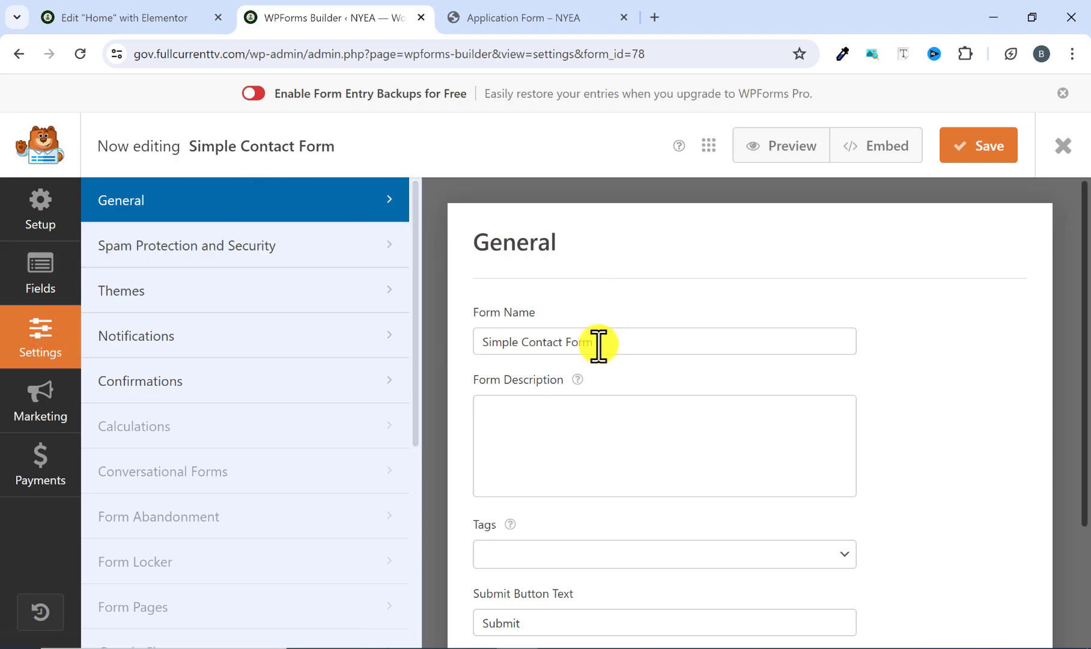
pyautogui.moveTo(598, 343); pyautogui.dragTo(472, 347)
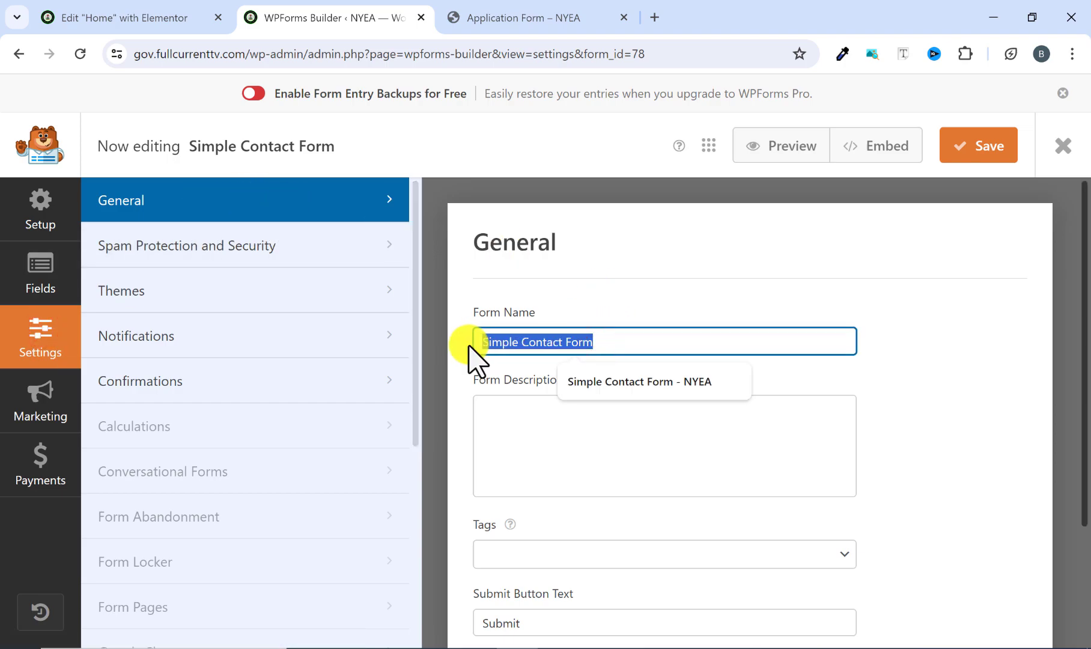
pyautogui.write('NYEA')
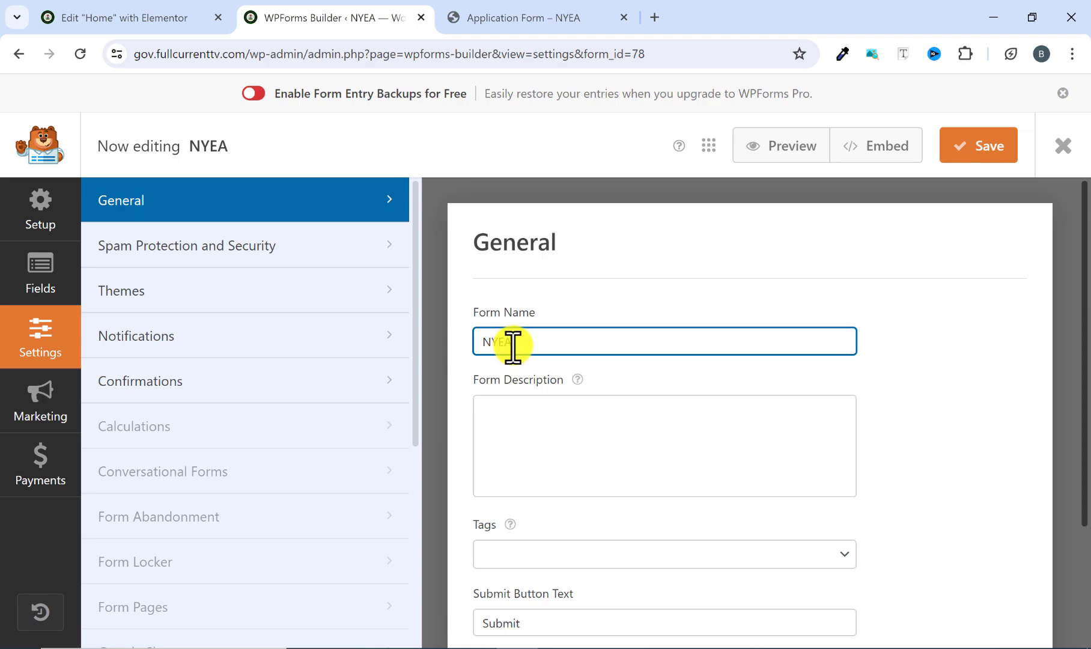
pyautogui.scroll(-3, 578, 348)
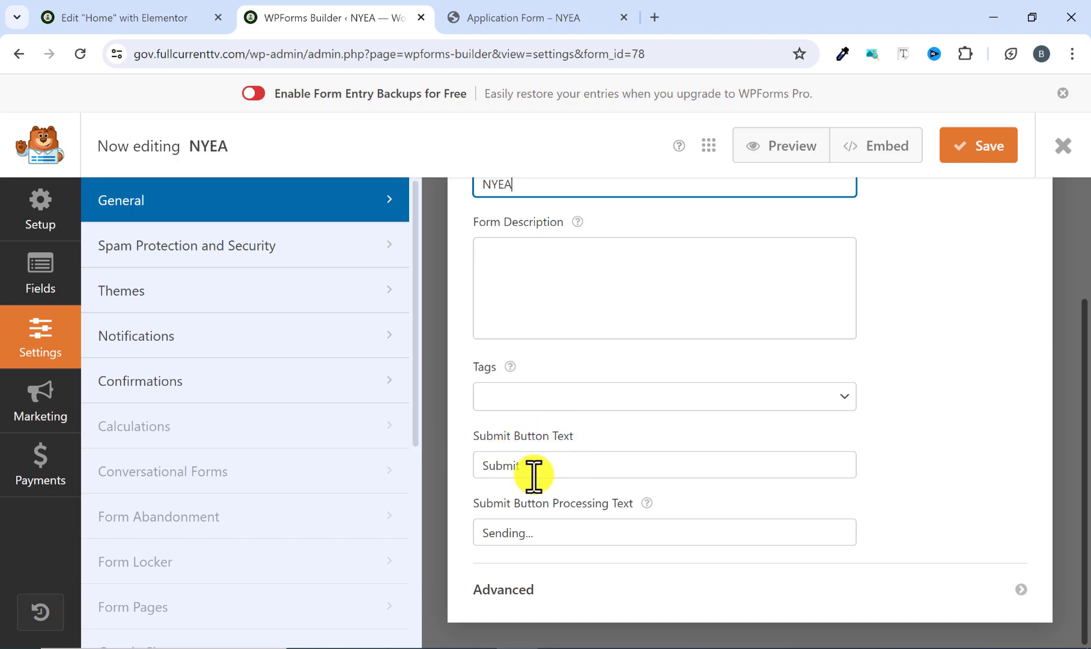
pyautogui.click(543, 27)
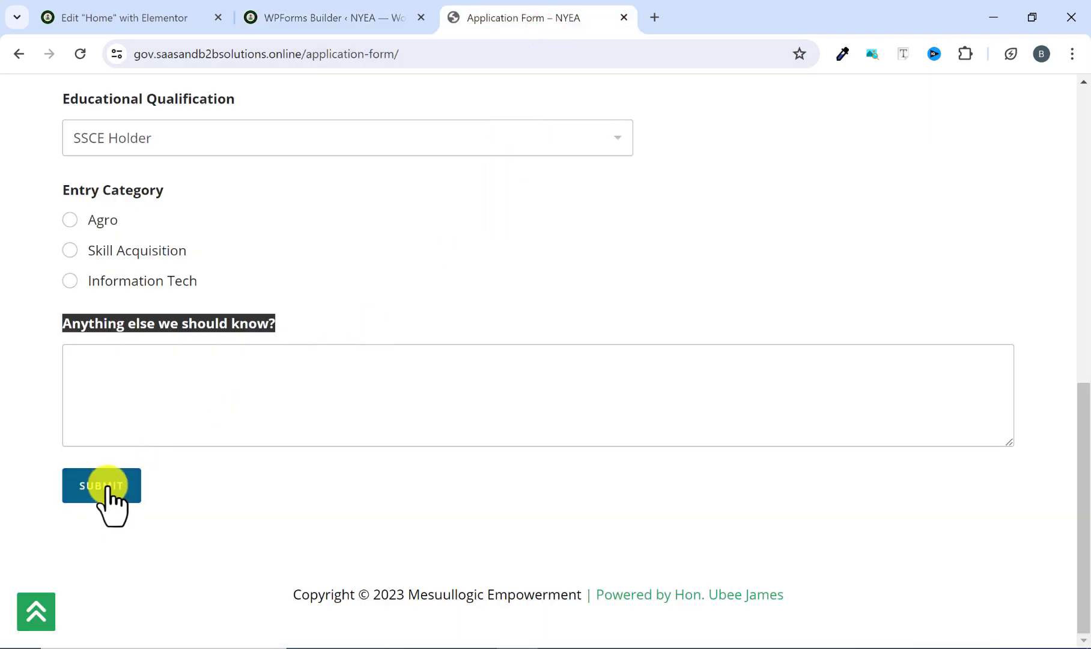
pyautogui.click(346, 13)
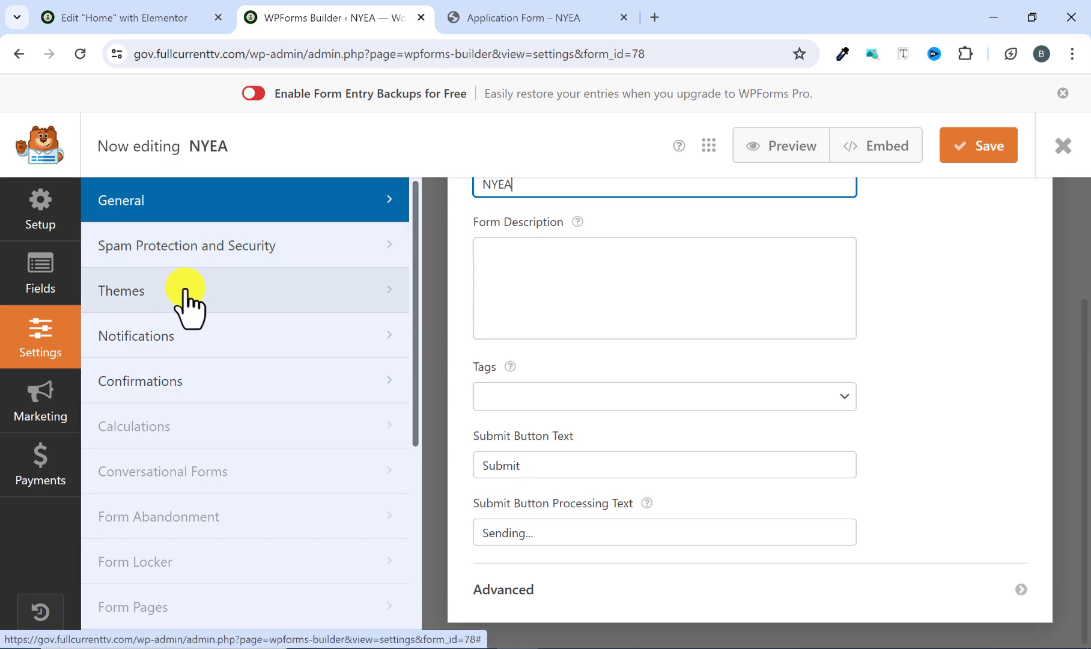
# Set the default notification's email subject line to "New Entry: NYEA".
pyautogui.click(183, 334)
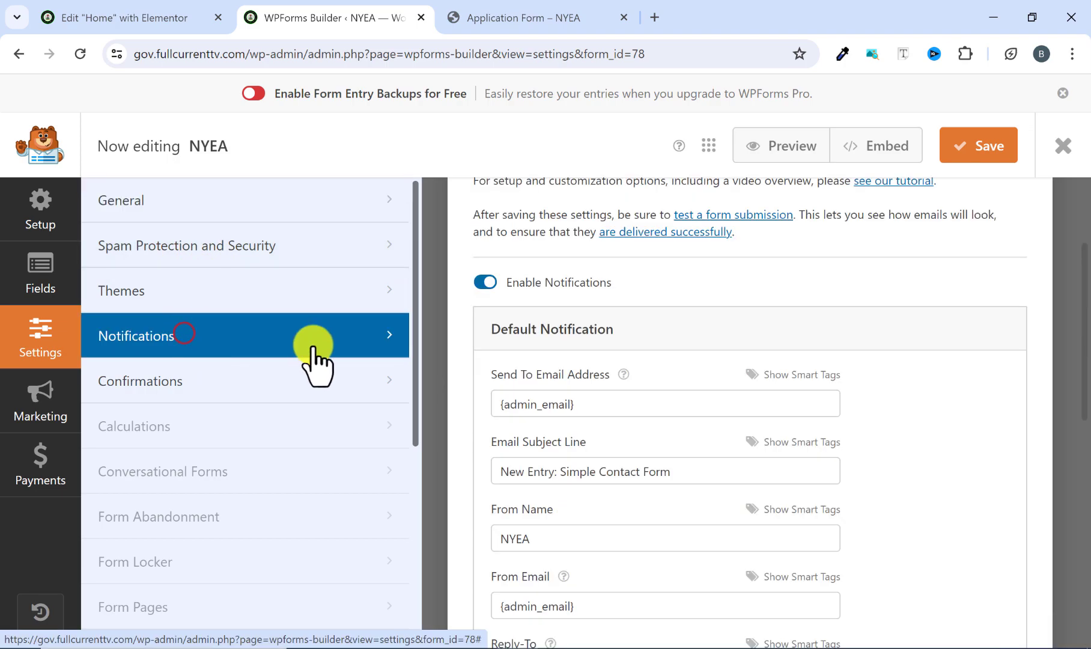
pyautogui.scroll(-1, 562, 383)
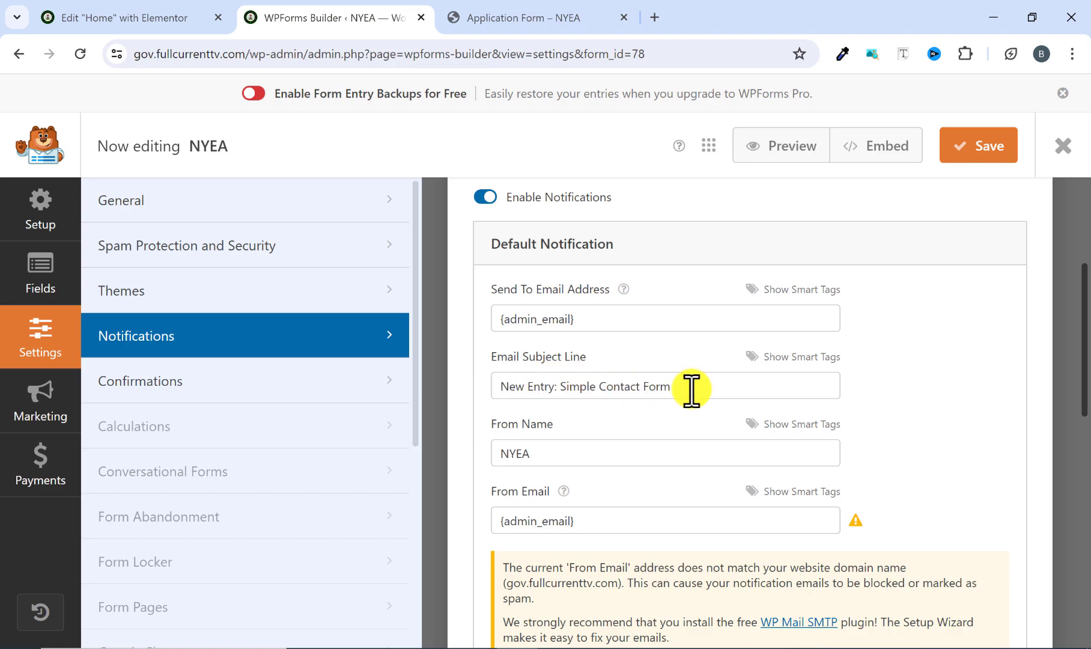
pyautogui.moveTo(686, 388); pyautogui.dragTo(563, 387)
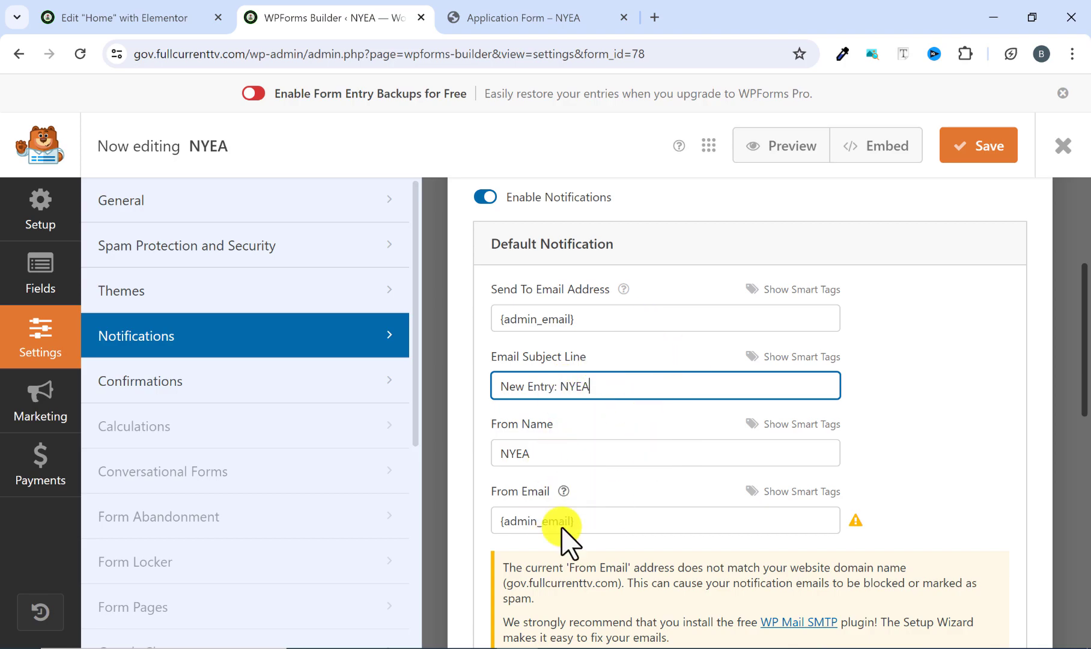
# Examine the form's default confirmation type options and message text, keeping Message as the type.
pyautogui.click(162, 385)
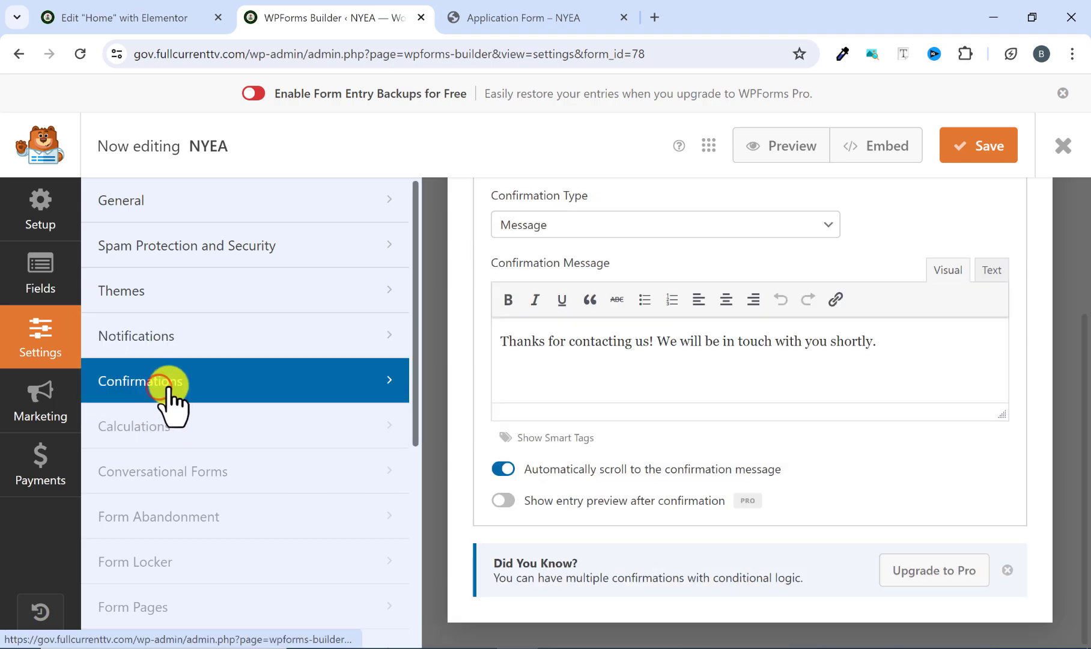
pyautogui.scroll(1, 541, 222)
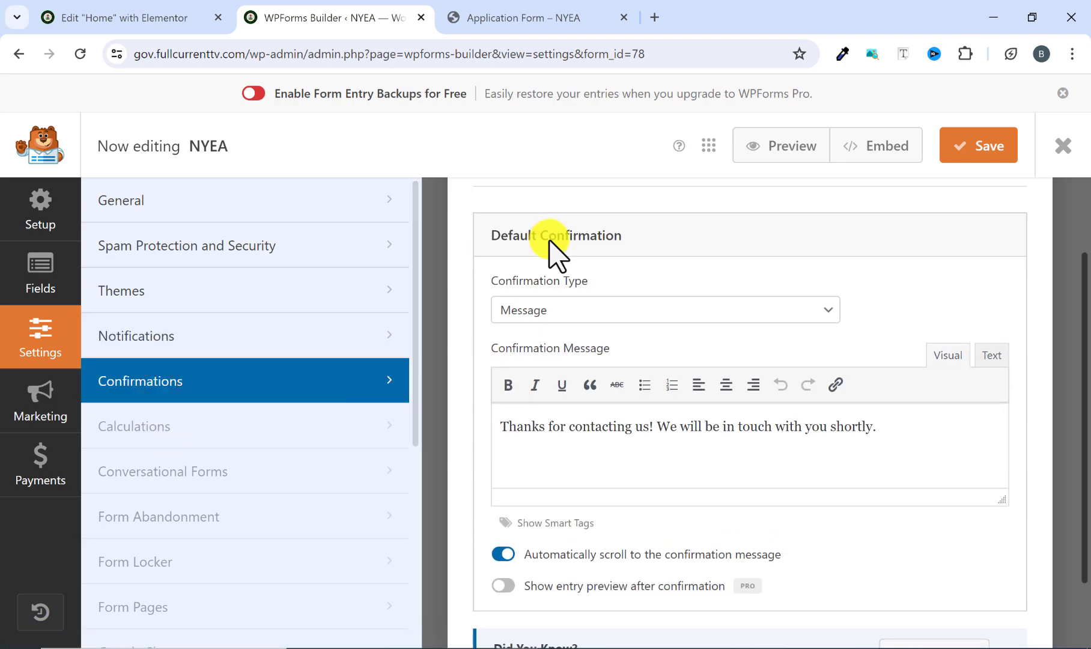
pyautogui.click(564, 311)
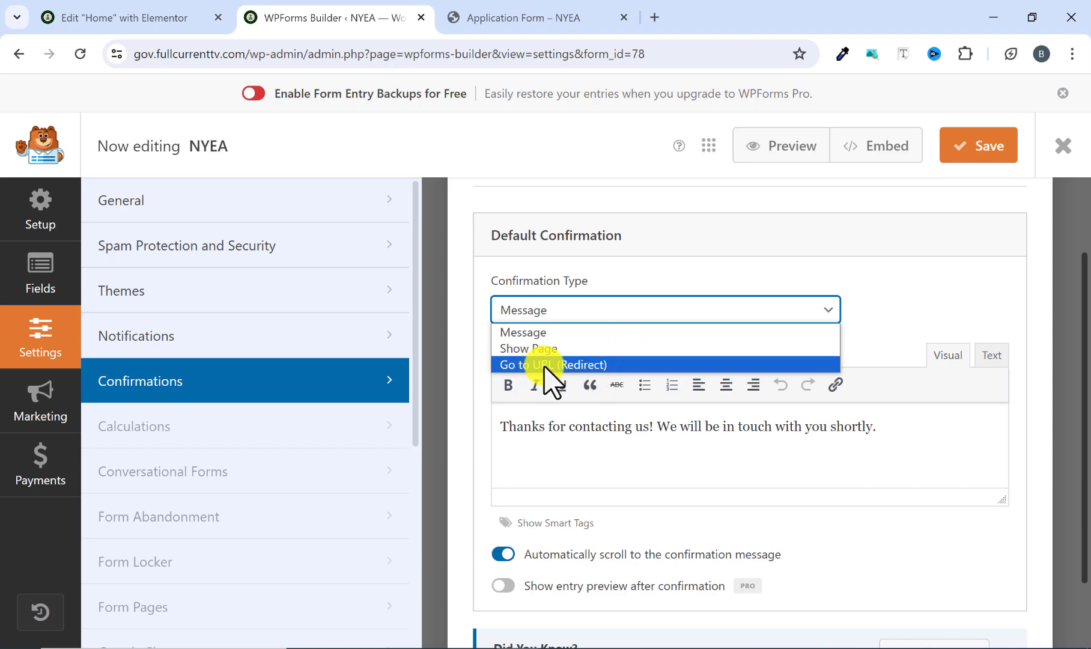
pyautogui.click(558, 332)
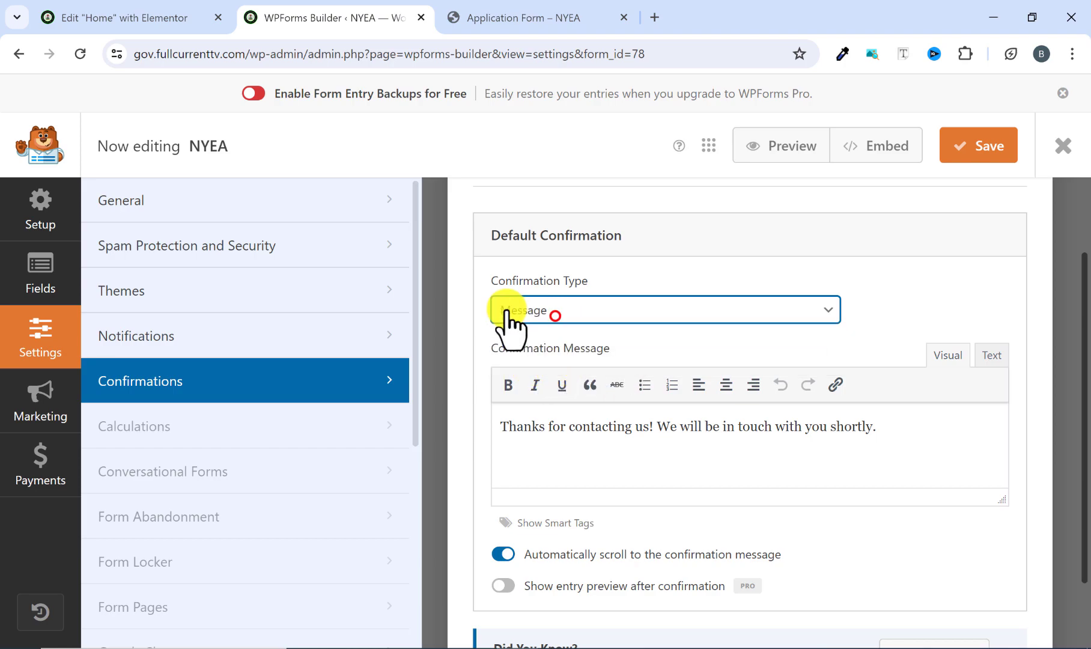
pyautogui.scroll(-2, 592, 370)
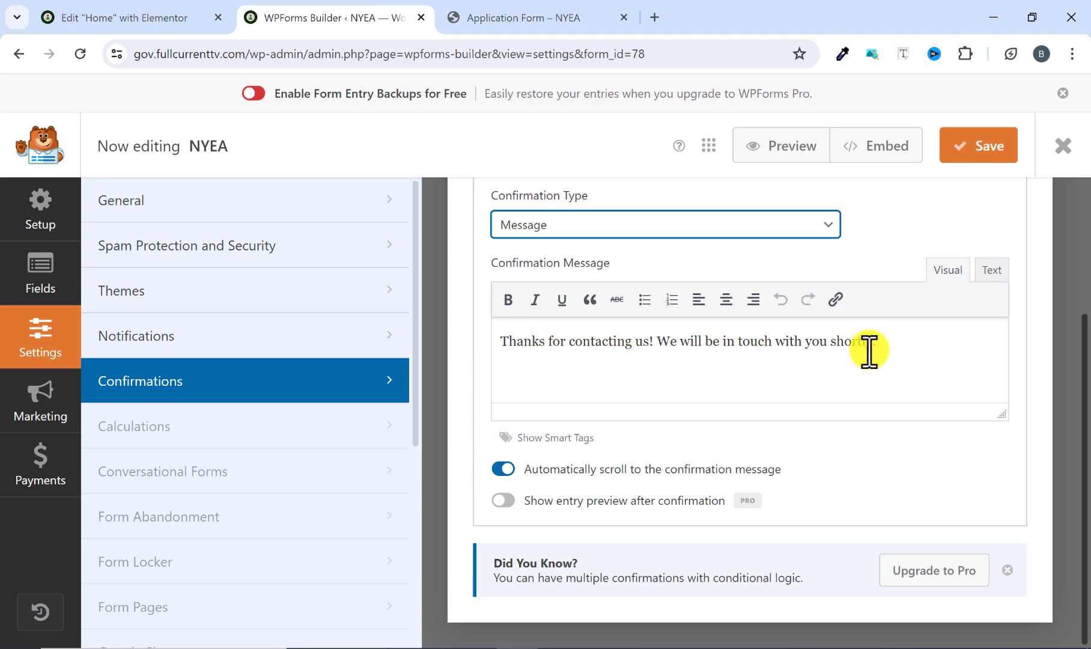
pyautogui.moveTo(884, 346); pyautogui.dragTo(646, 355)
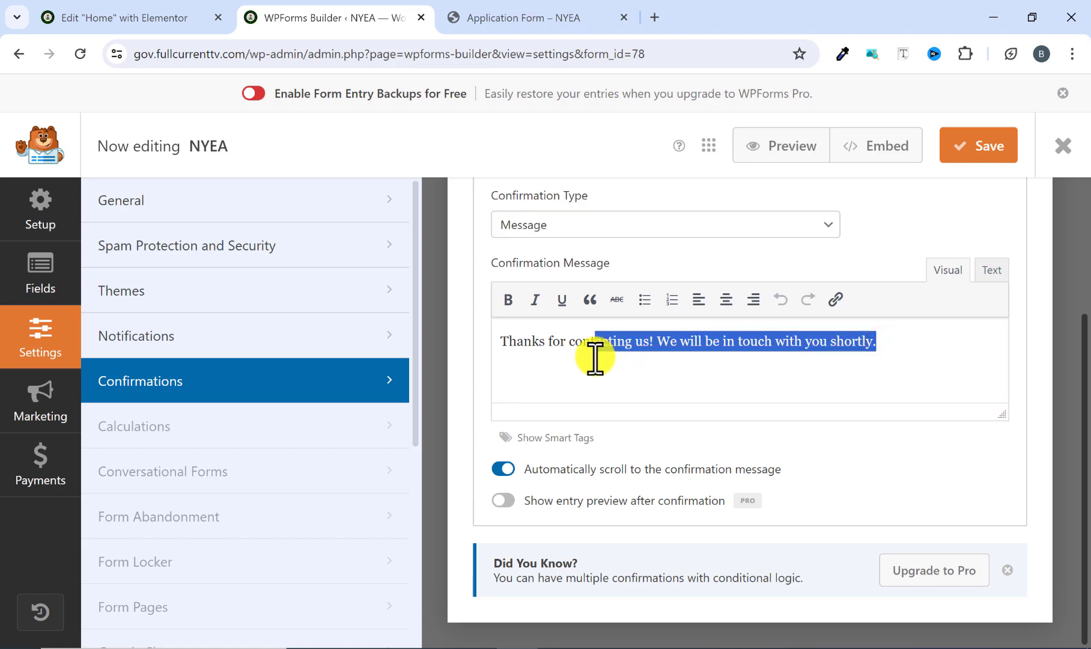
pyautogui.click(583, 416)
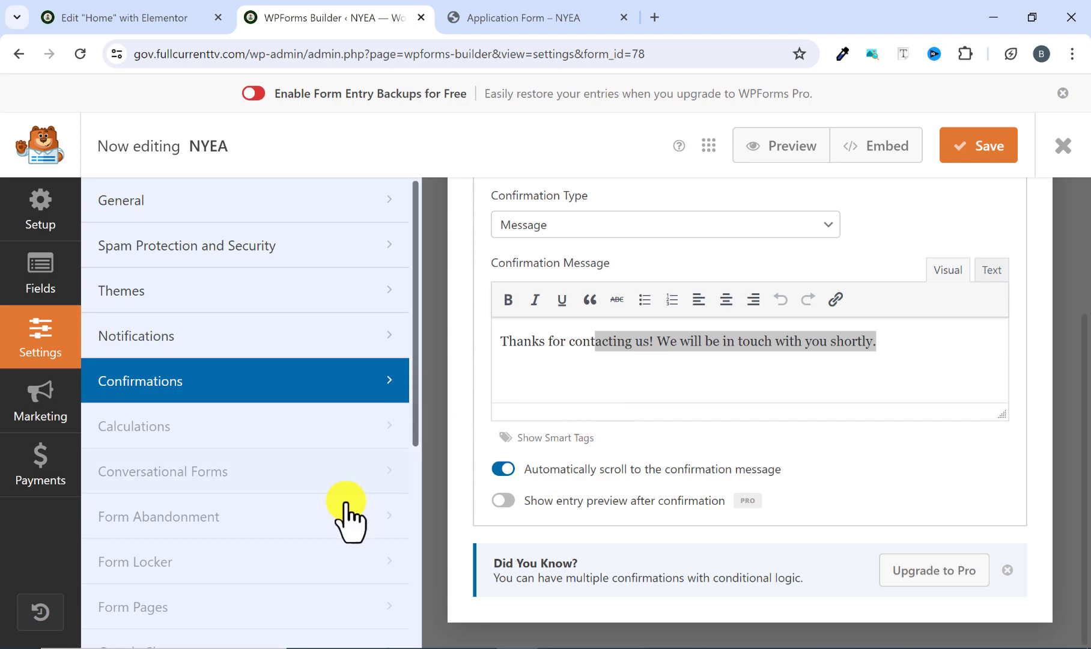
# Save the NYEA form, close the form builder and look over the form's entry in the forms overview.
pyautogui.click(966, 144)
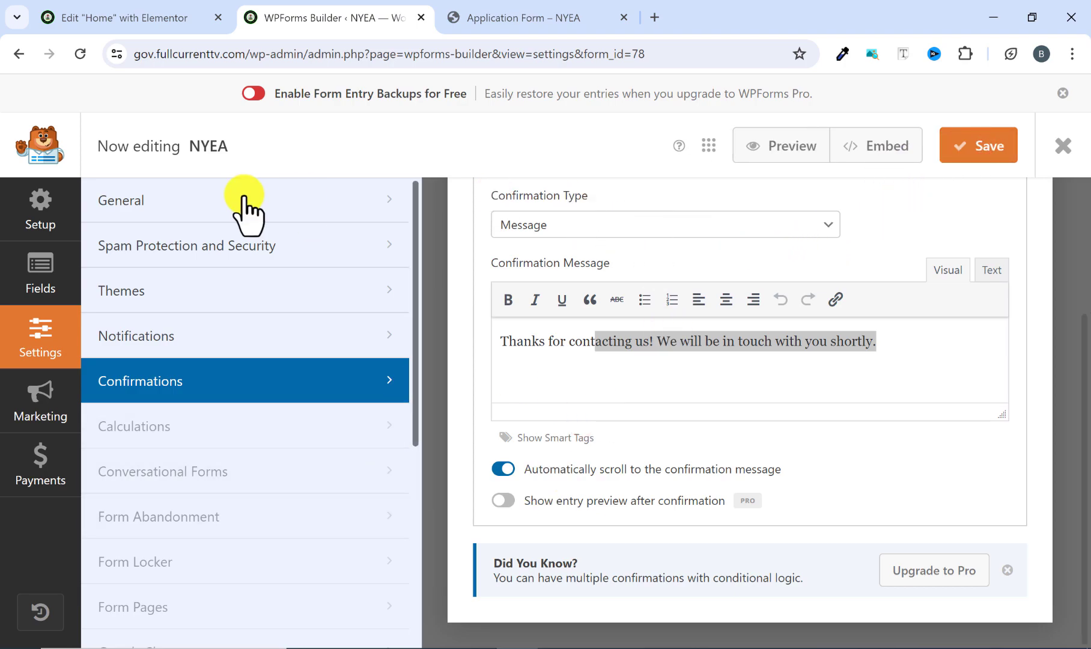
pyautogui.click(1061, 149)
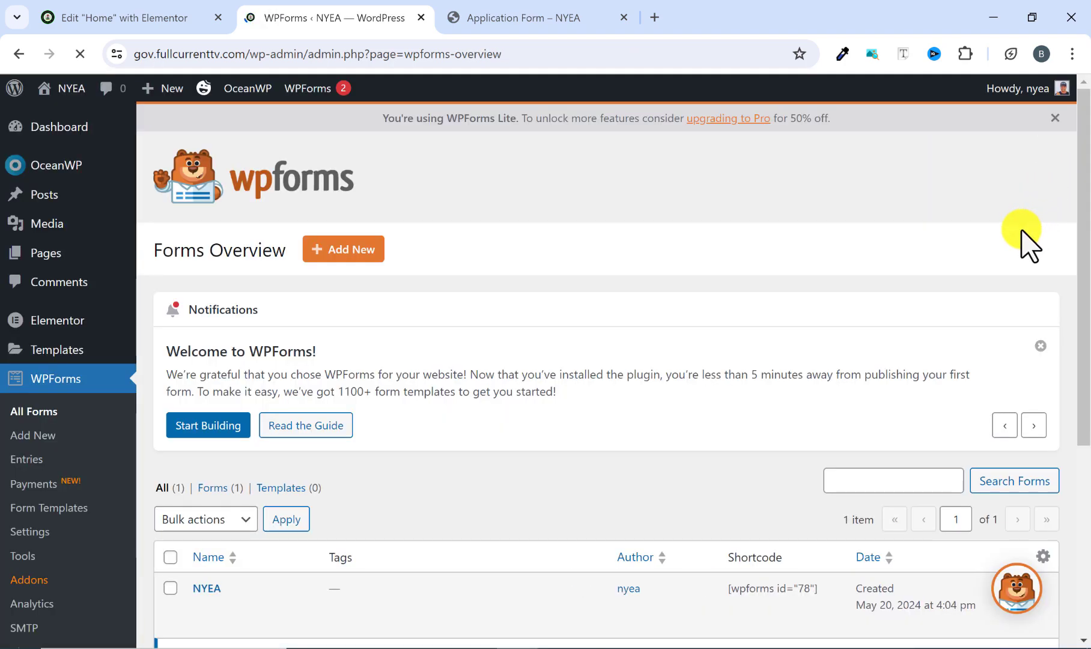
pyautogui.scroll(-3, 414, 375)
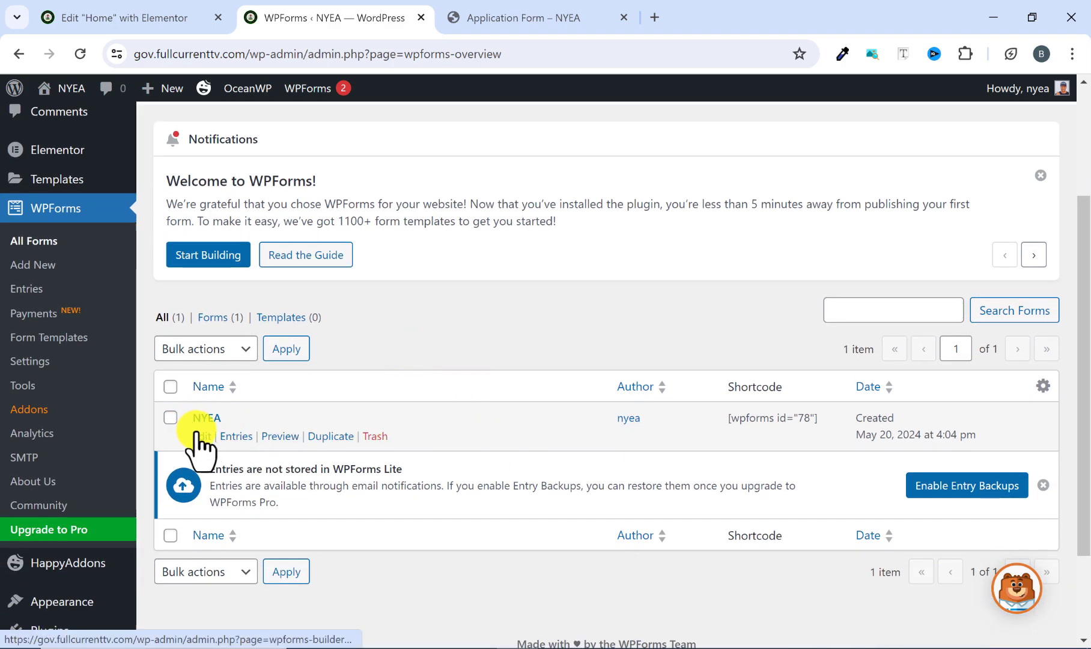
pyautogui.scroll(3, 198, 442)
pyautogui.scroll(-3, 364, 264)
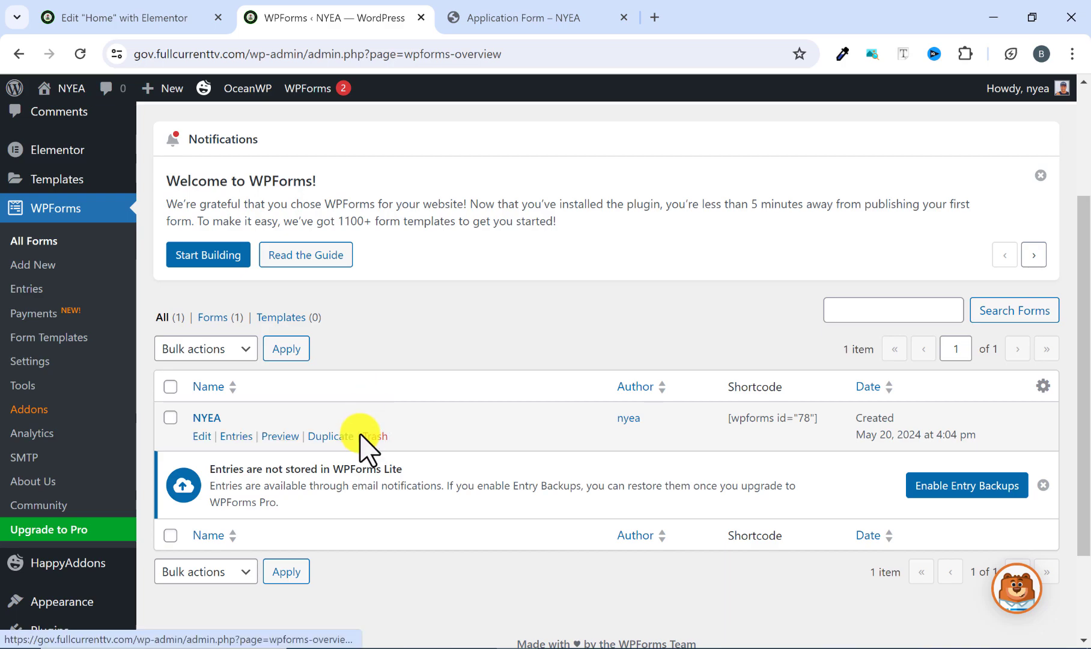
# Check the heading area of the reference Application Form page and open the list of pages in the WordPress dashboard.
pyautogui.click(546, 18)
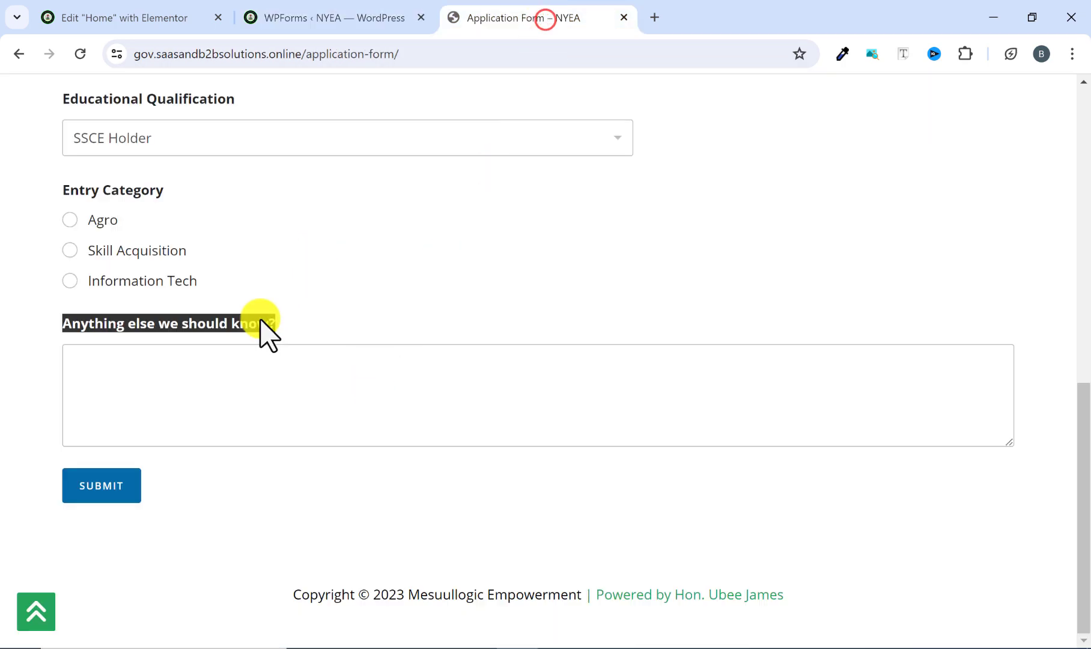
pyautogui.scroll(10, 282, 348)
pyautogui.scroll(1, 284, 354)
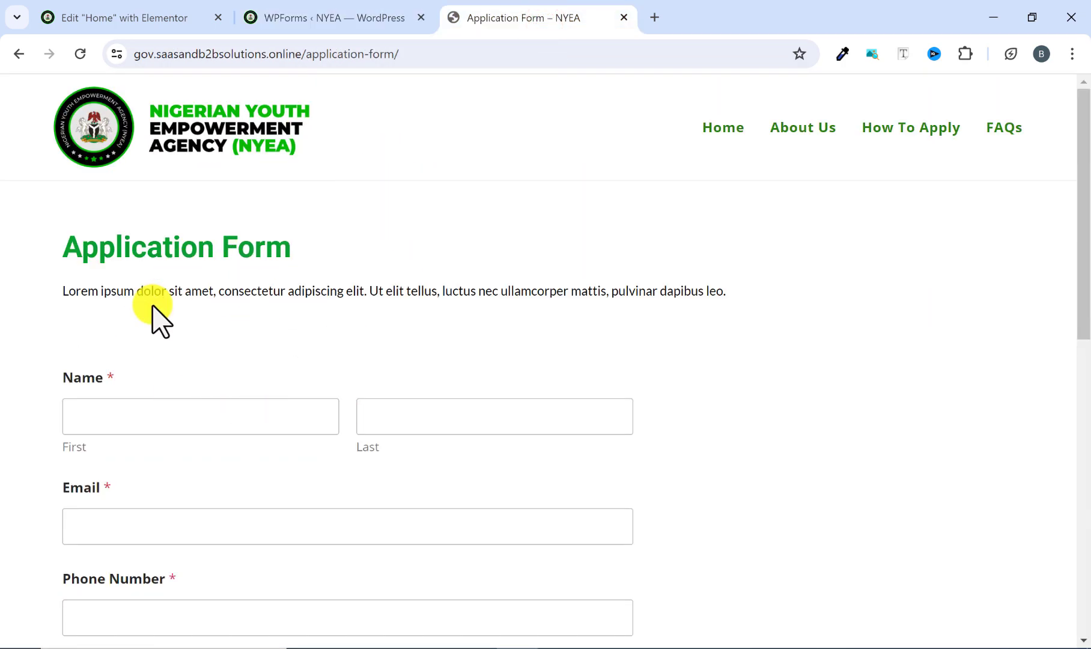
pyautogui.click(335, 18)
pyautogui.scroll(3, 37, 275)
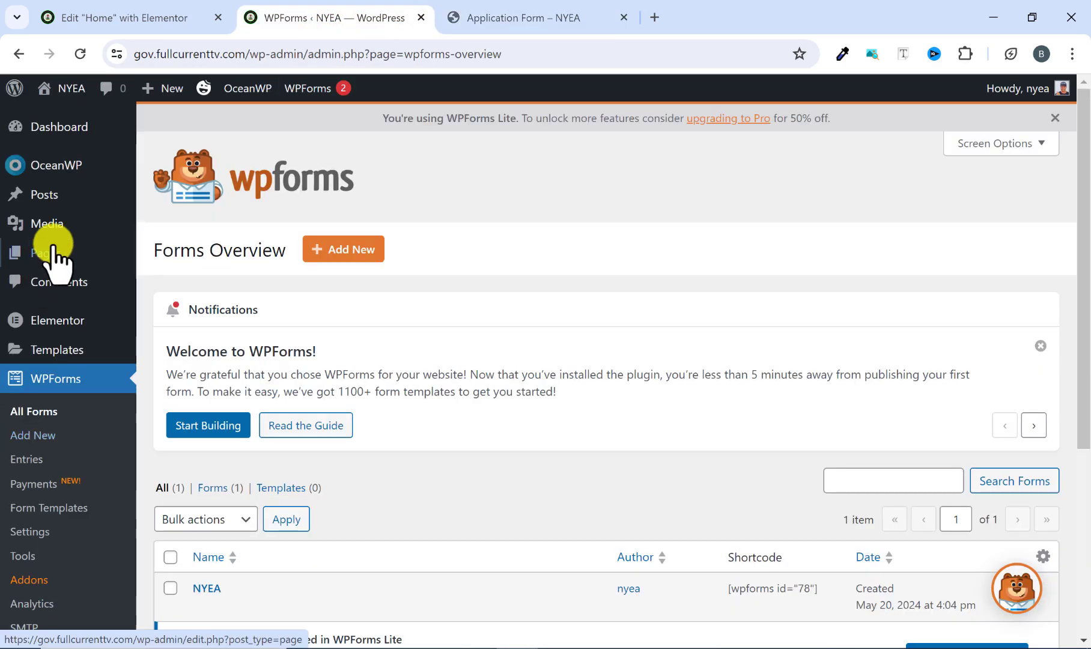
pyautogui.moveTo(55, 262)
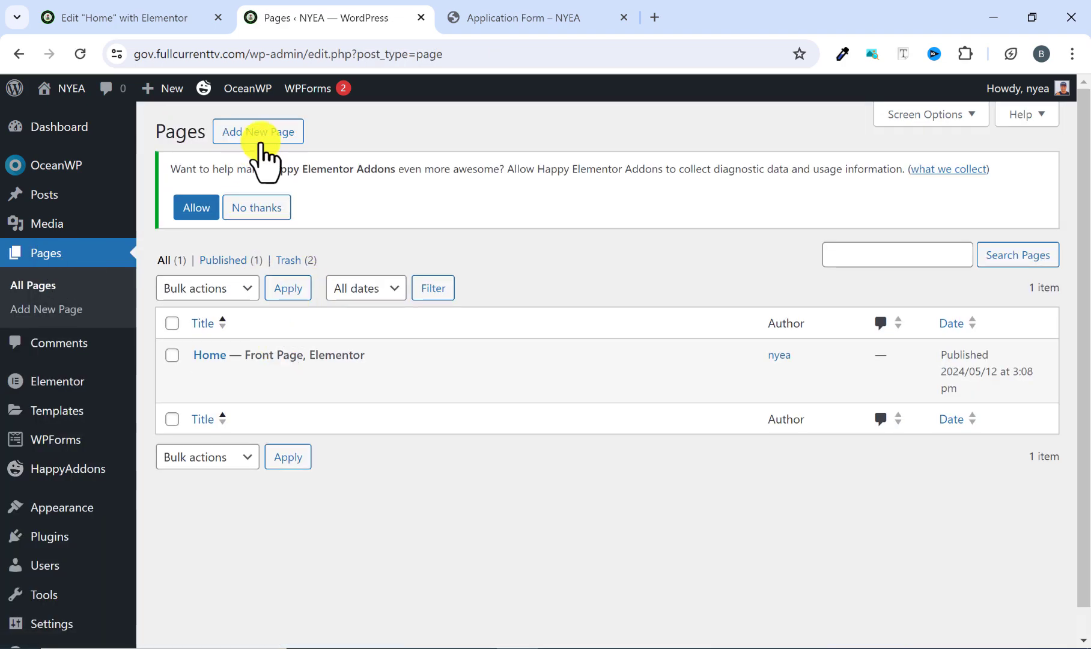
# Create a new page titled "Application Form" and publish it.
pyautogui.click(261, 137)
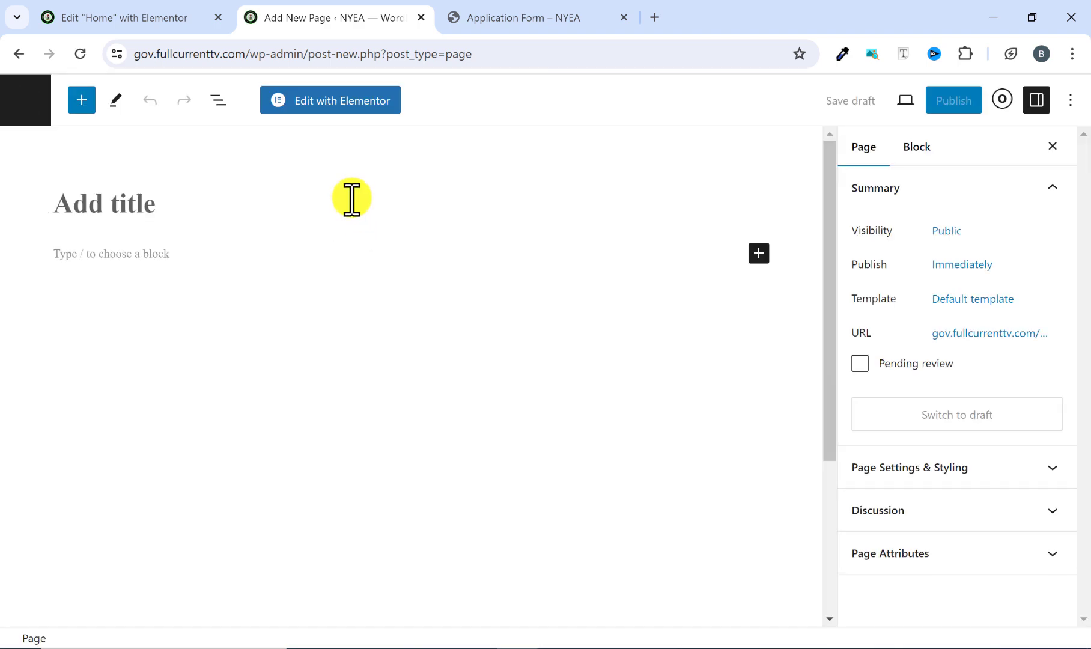
pyautogui.click(150, 204)
pyautogui.write('Application')
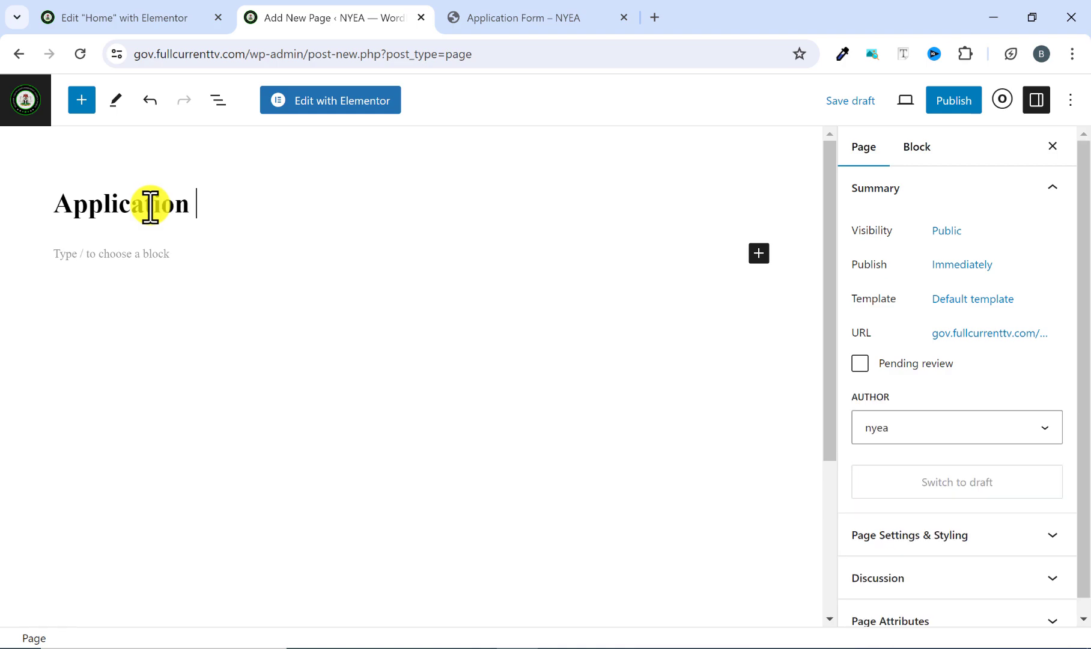
pyautogui.write(' Form')
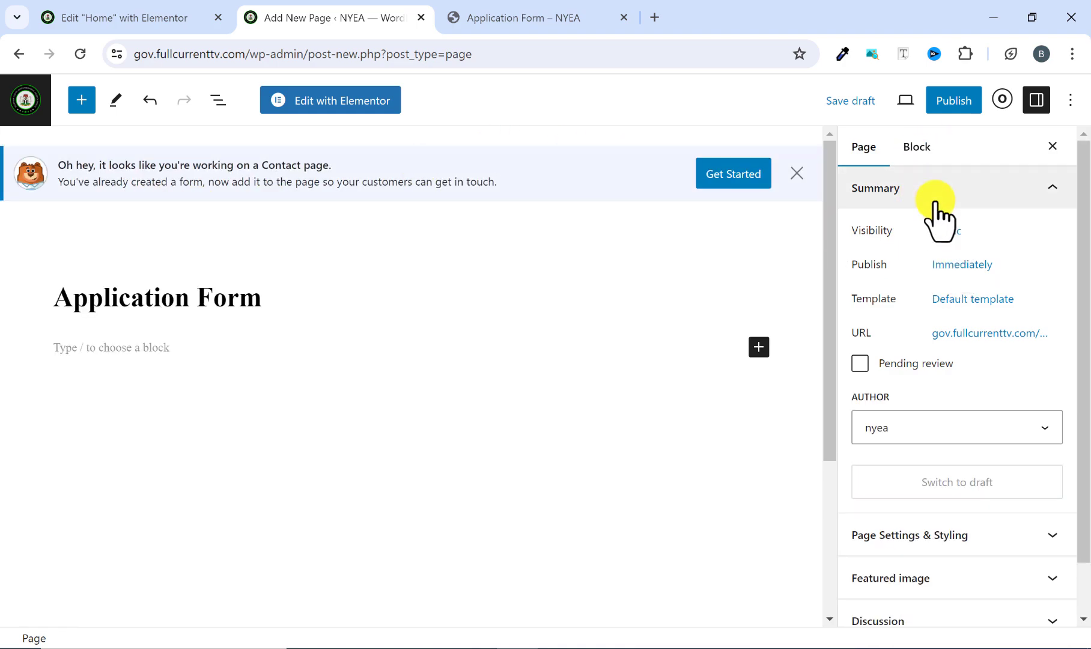
pyautogui.click(954, 102)
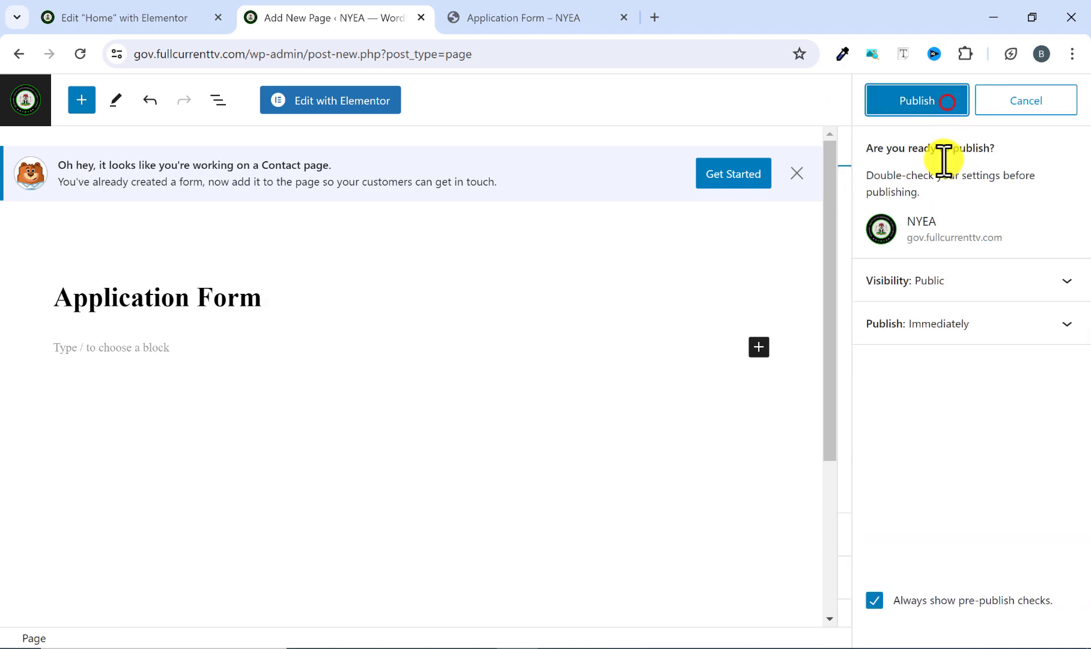
pyautogui.click(915, 102)
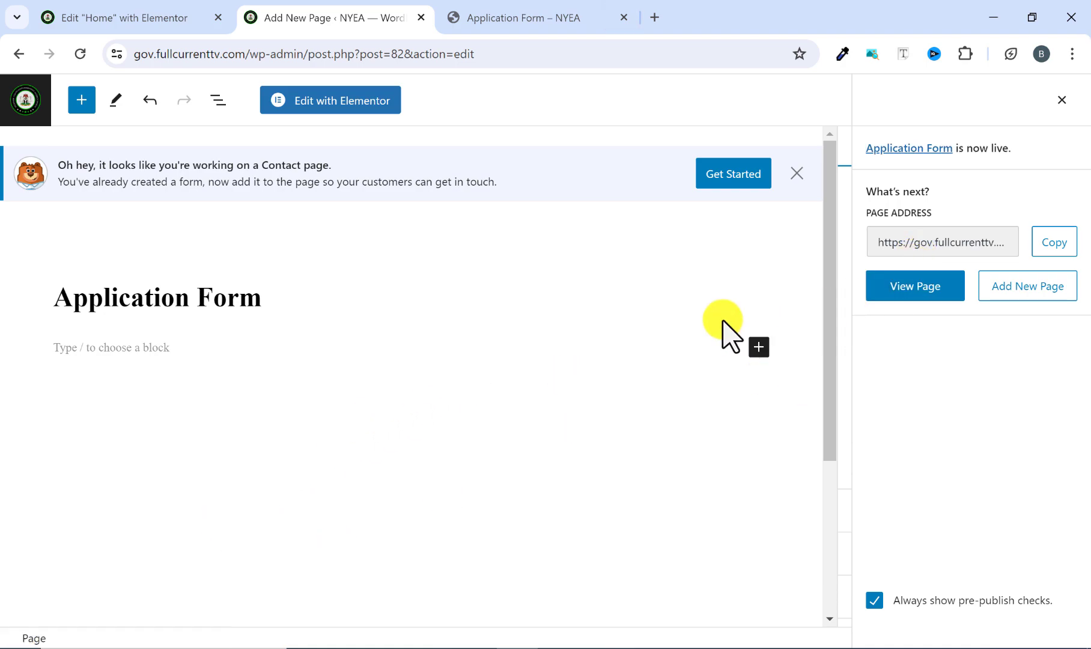
# Open the Application Form page in Elementor and check the layout of the reference Application Form page.
pyautogui.click(356, 100)
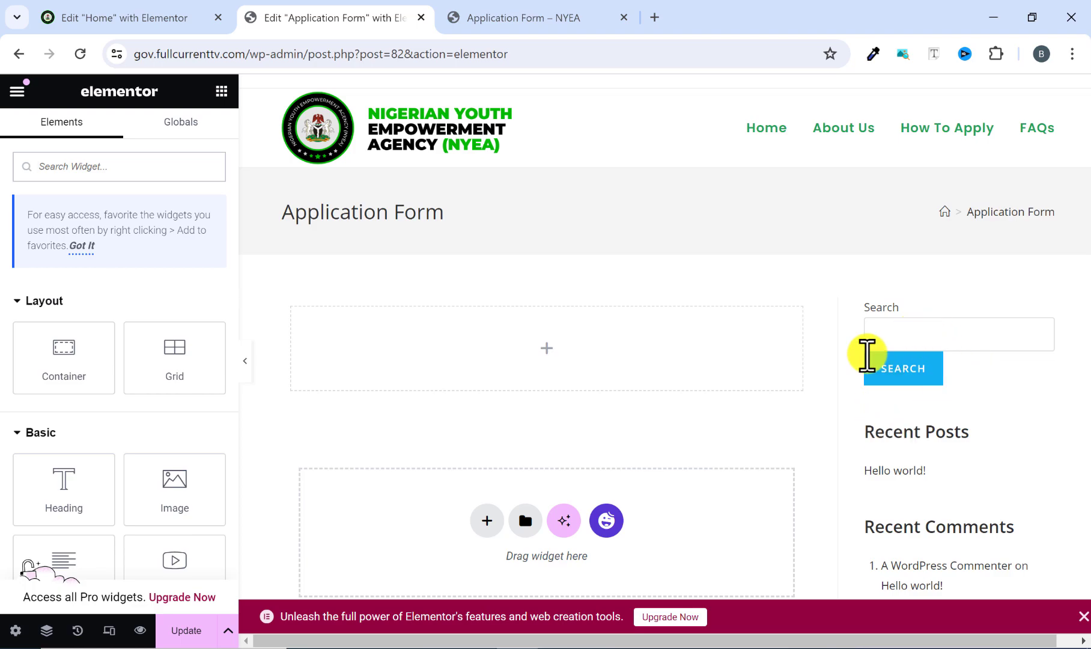
pyautogui.click(502, 8)
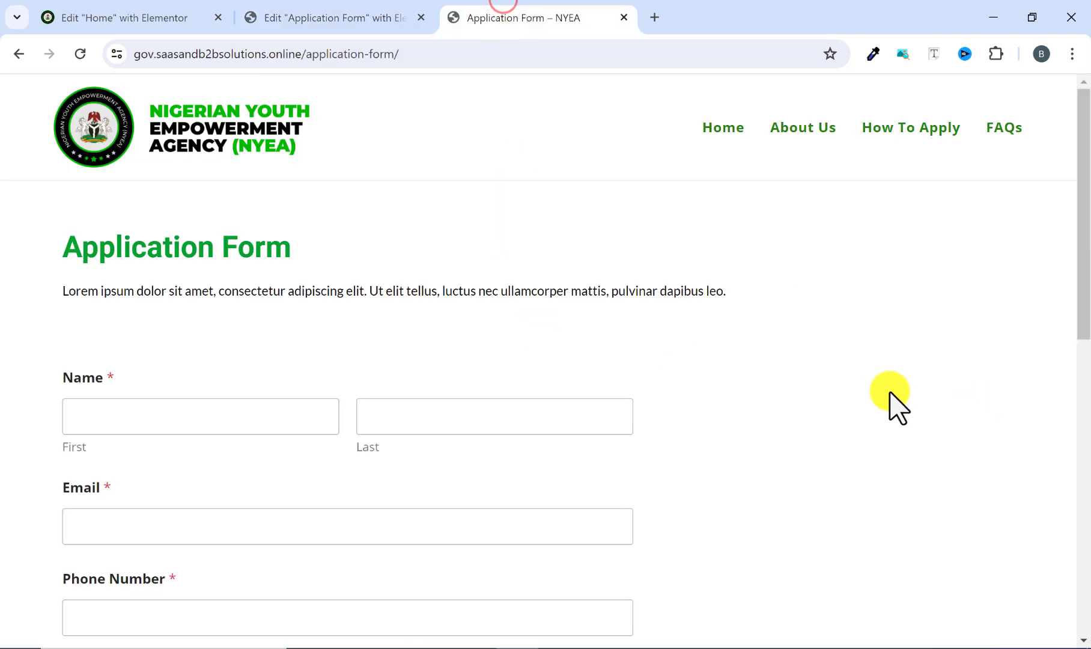
pyautogui.scroll(-7, 574, 409)
pyautogui.scroll(7, 574, 409)
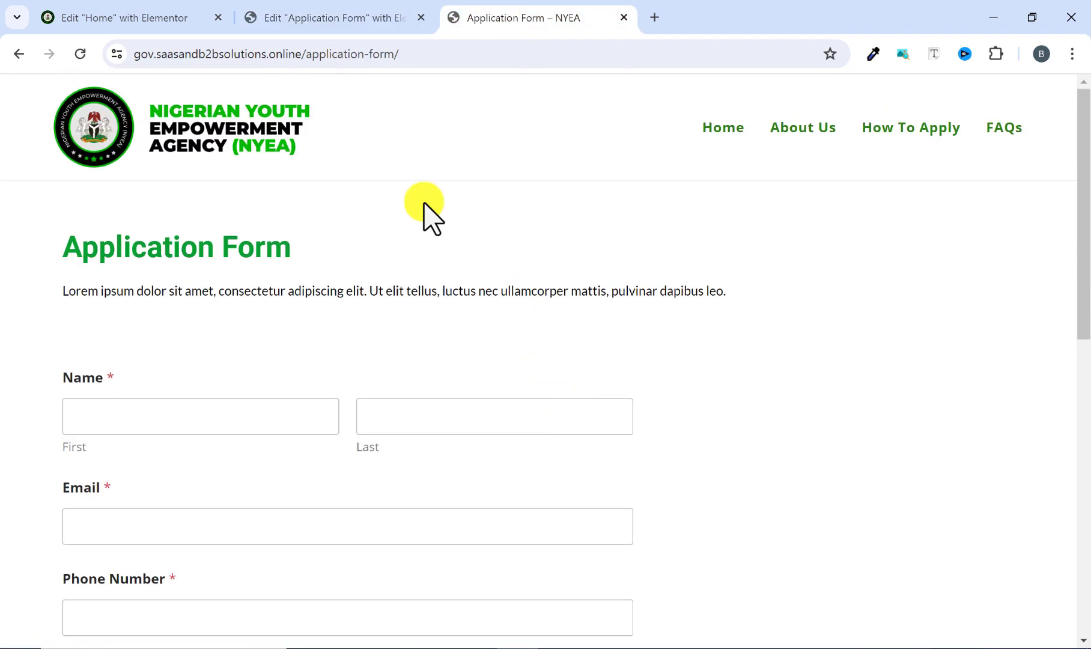
# Set the new Application Form page's layout to Elementor Full Width and update the page.
pyautogui.click(333, 18)
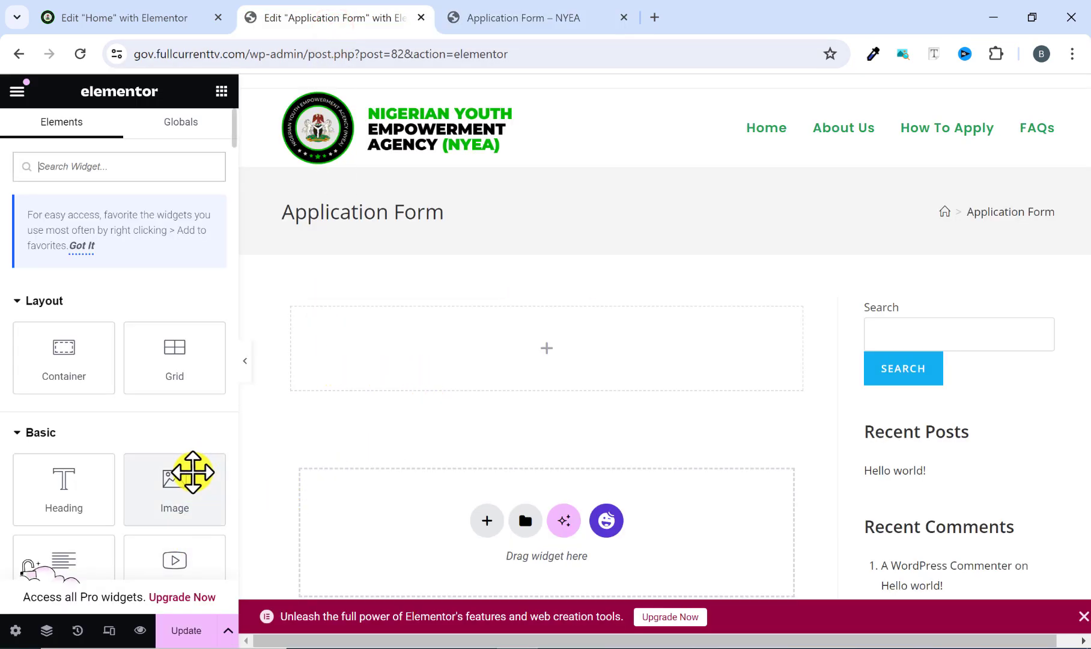
pyautogui.scroll(-1, 193, 472)
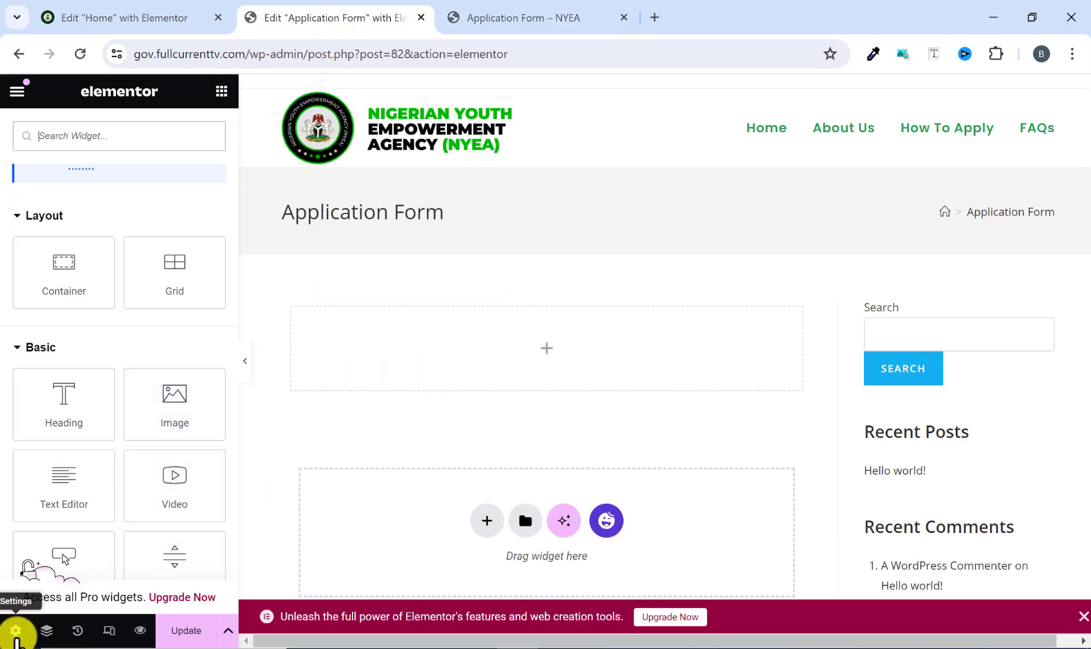
pyautogui.click(15, 630)
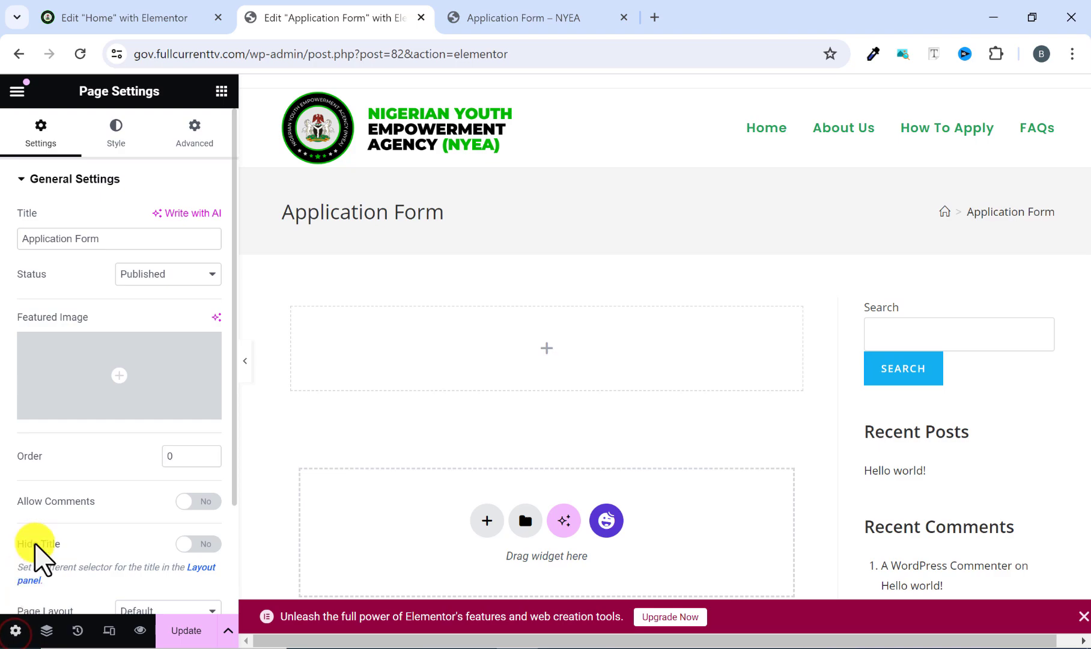
pyautogui.scroll(-2, 97, 483)
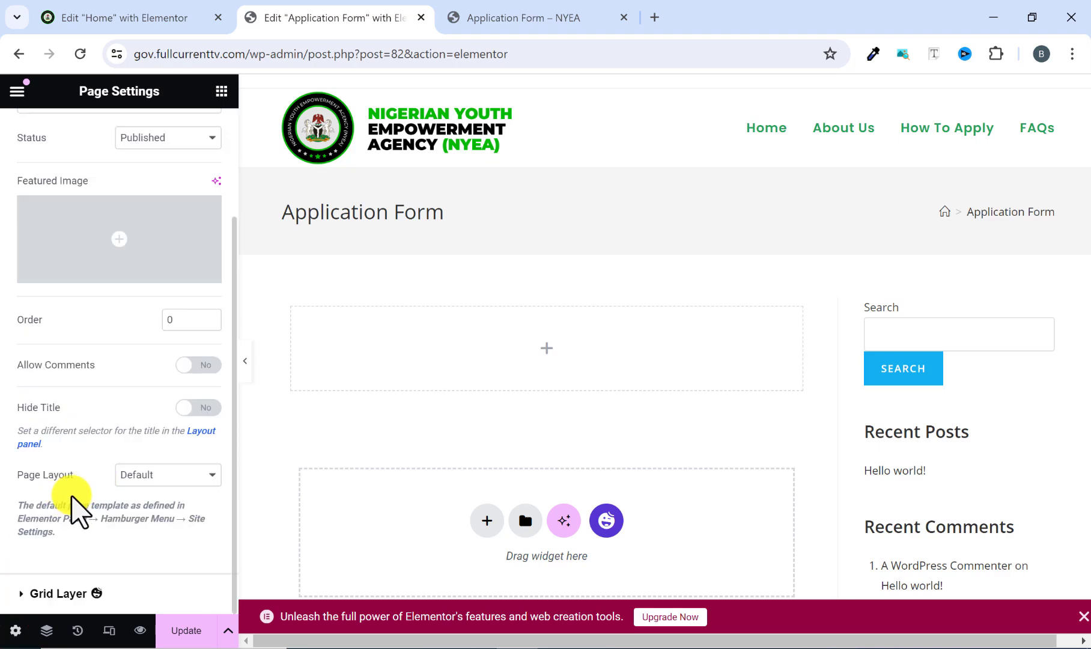
pyautogui.click(146, 475)
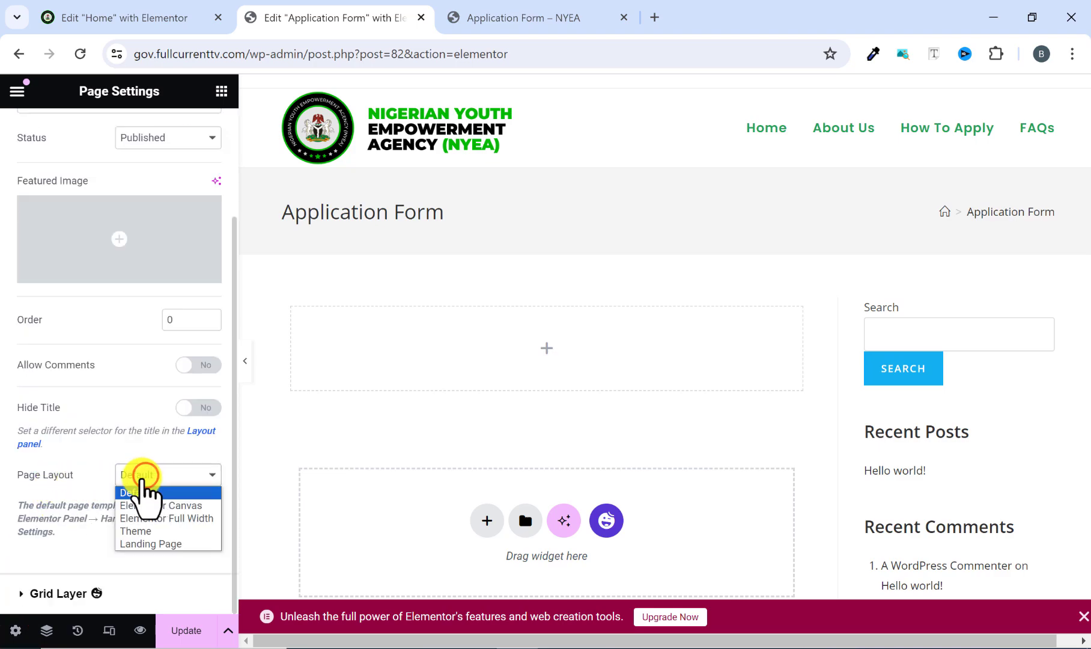
pyautogui.click(157, 518)
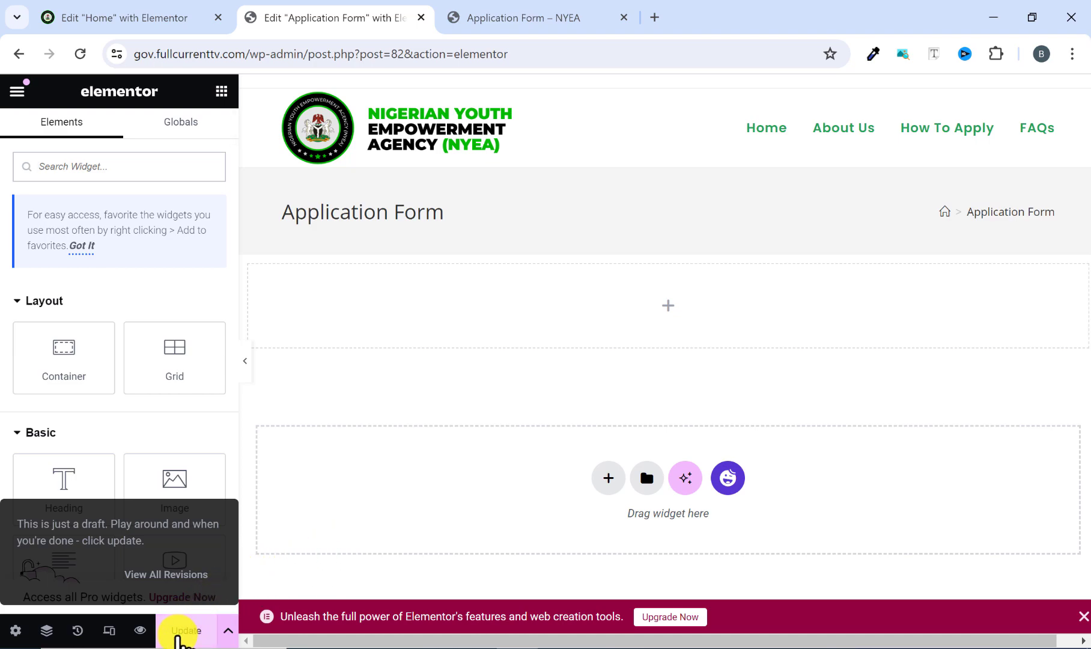
pyautogui.click(179, 636)
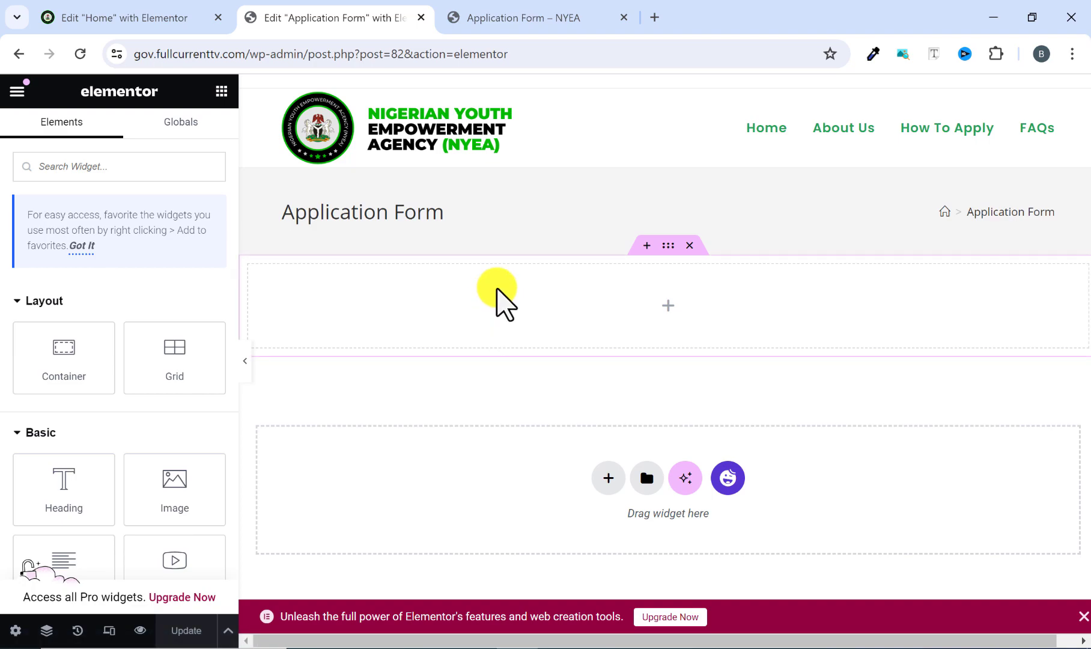
# Copy the "Application Form" heading text from the reference page.
pyautogui.click(497, 24)
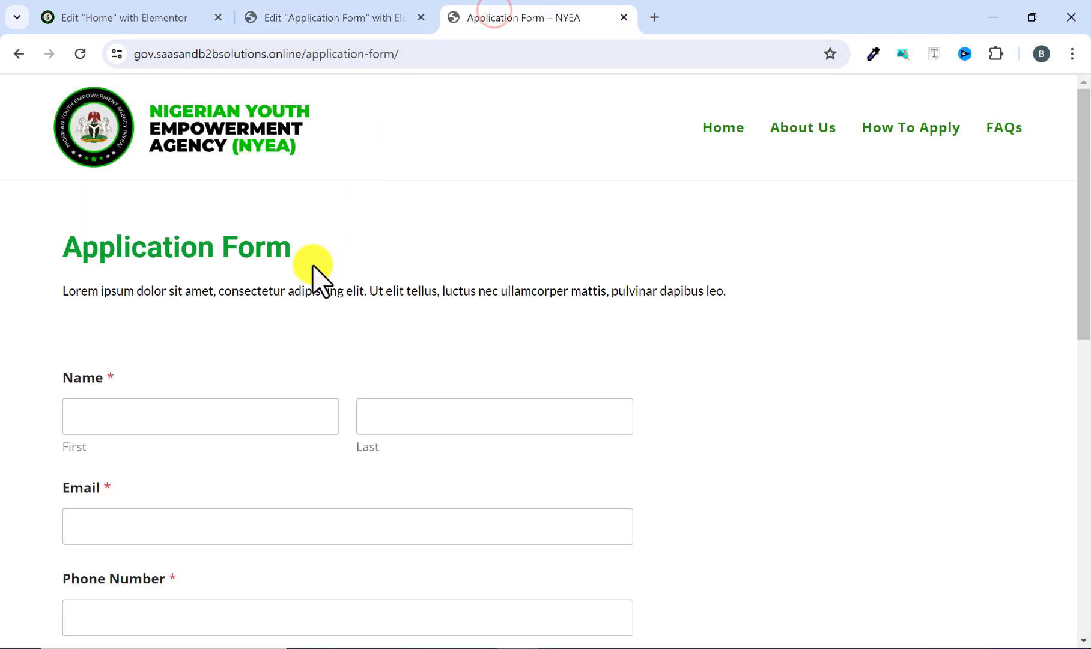
pyautogui.scroll(-1, 232, 256)
pyautogui.moveTo(60, 163); pyautogui.dragTo(291, 162)
pyautogui.rightClick(269, 172)
pyautogui.click(314, 180)
# Add a Heading widget to the page's empty container and replace its title with the copied text "Application Form".
pyautogui.click(350, 30)
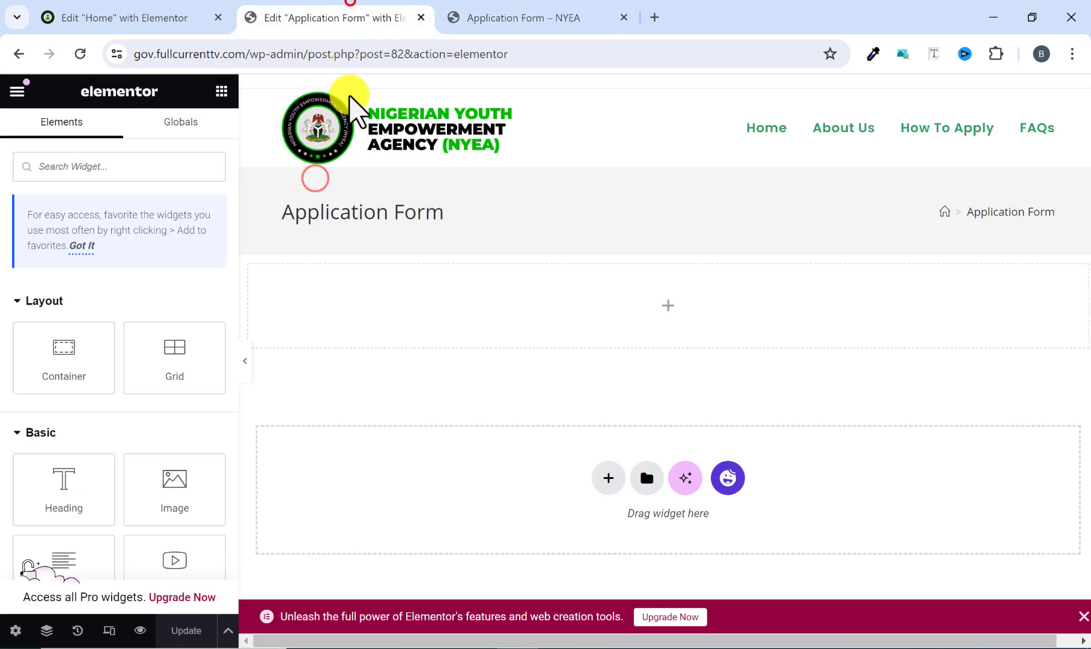
pyautogui.moveTo(66, 503); pyautogui.dragTo(502, 328)
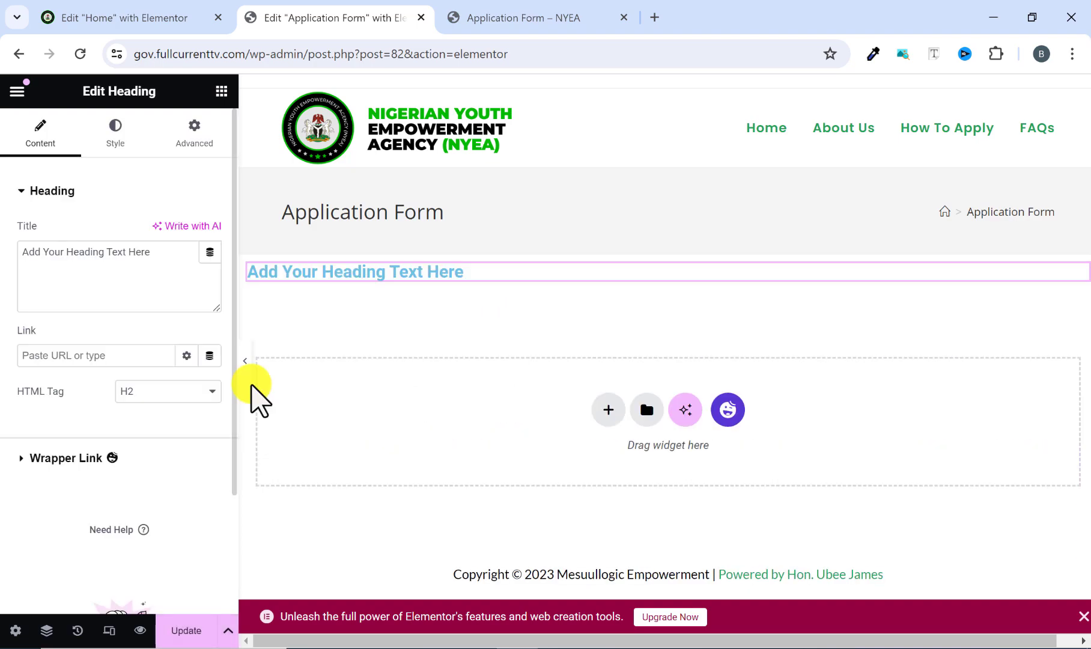
pyautogui.moveTo(161, 251); pyautogui.dragTo(2, 262)
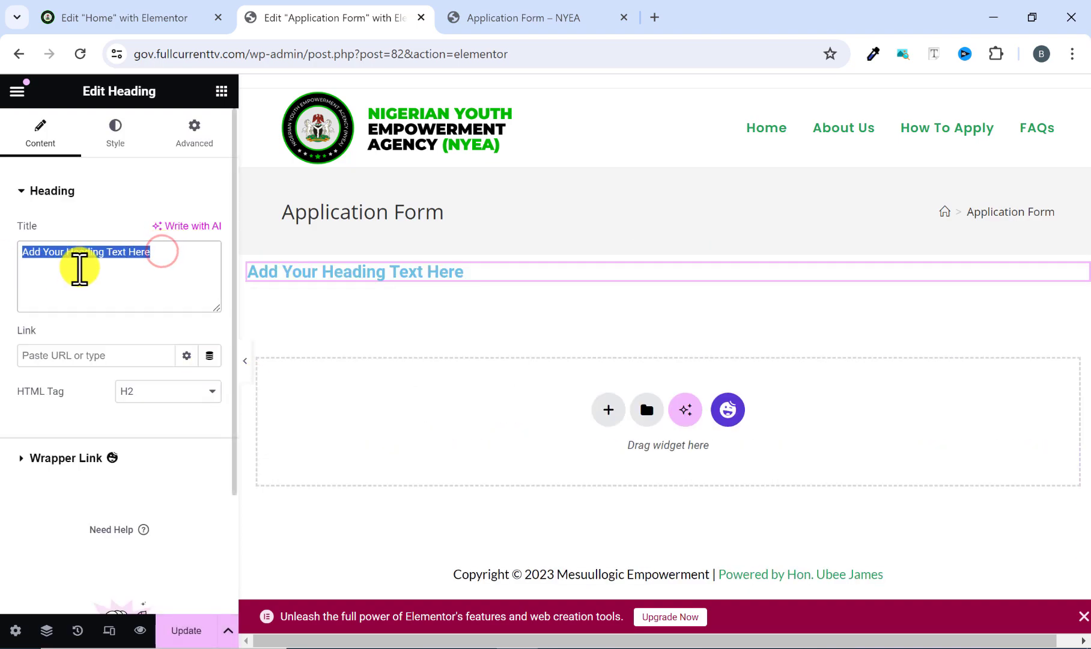
pyautogui.rightClick(82, 271)
pyautogui.click(132, 369)
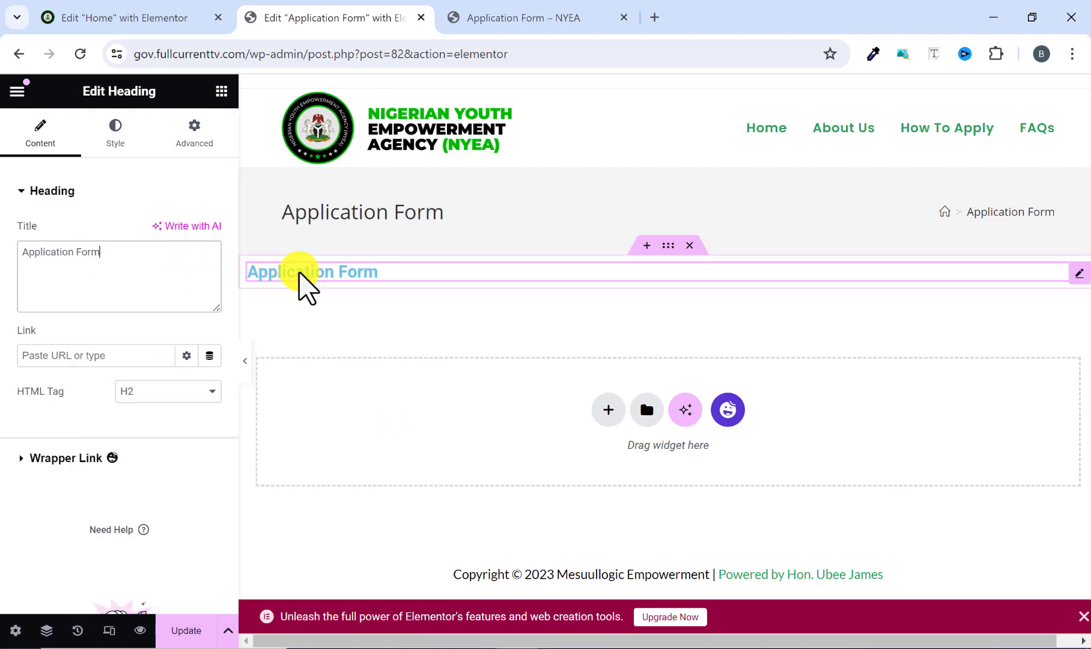
# Set the heading's text color to the green global color #26A65B.
pyautogui.click(113, 134)
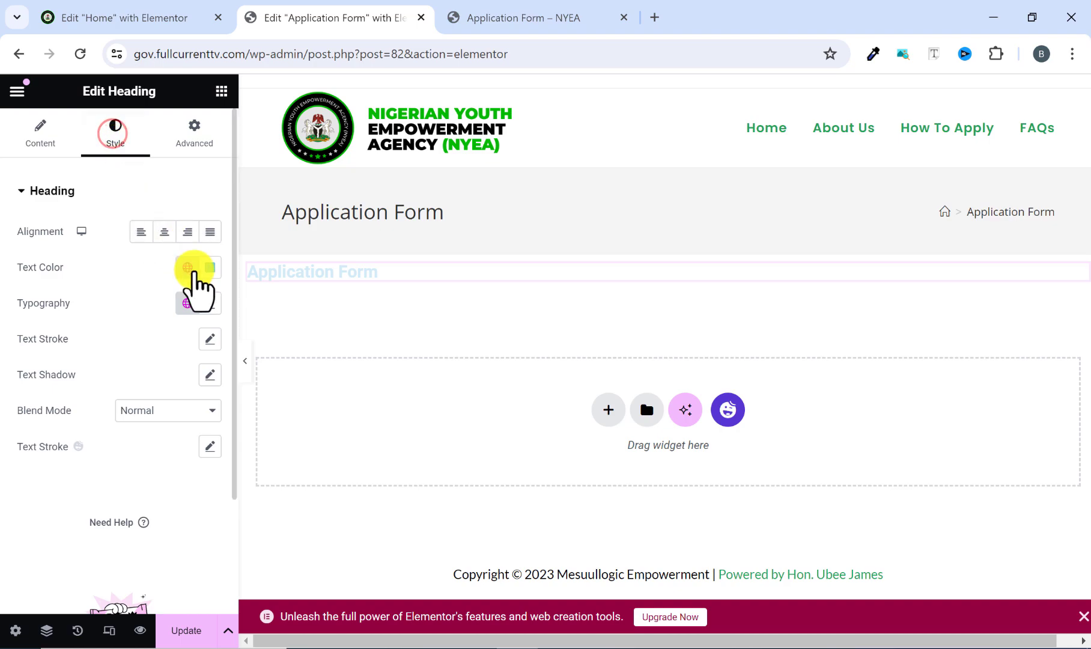
pyautogui.click(186, 268)
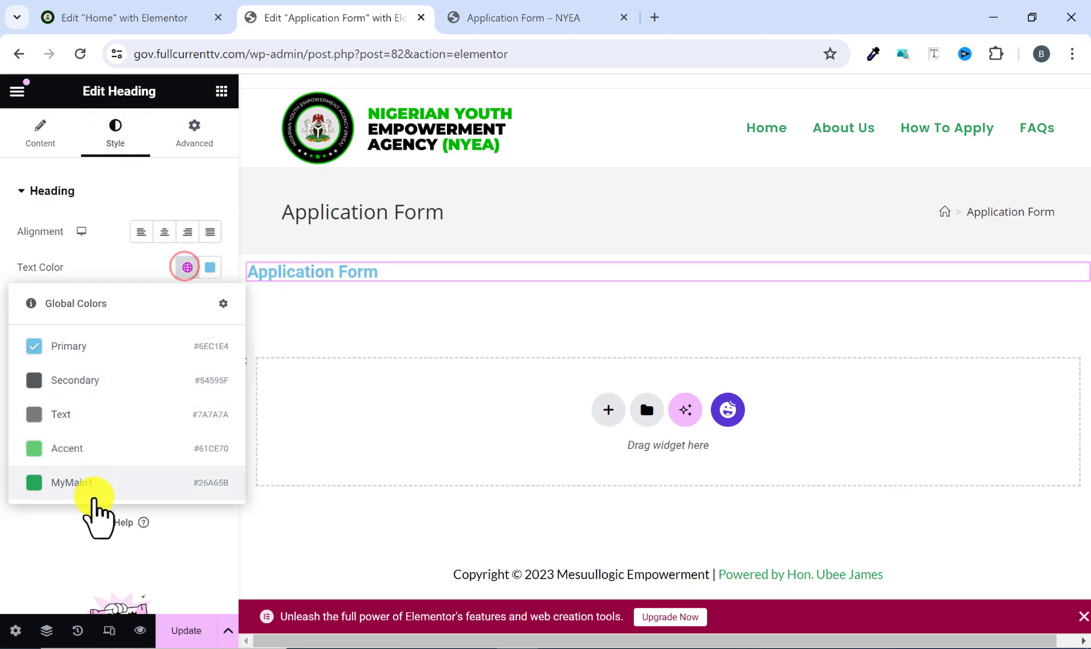
pyautogui.click(94, 497)
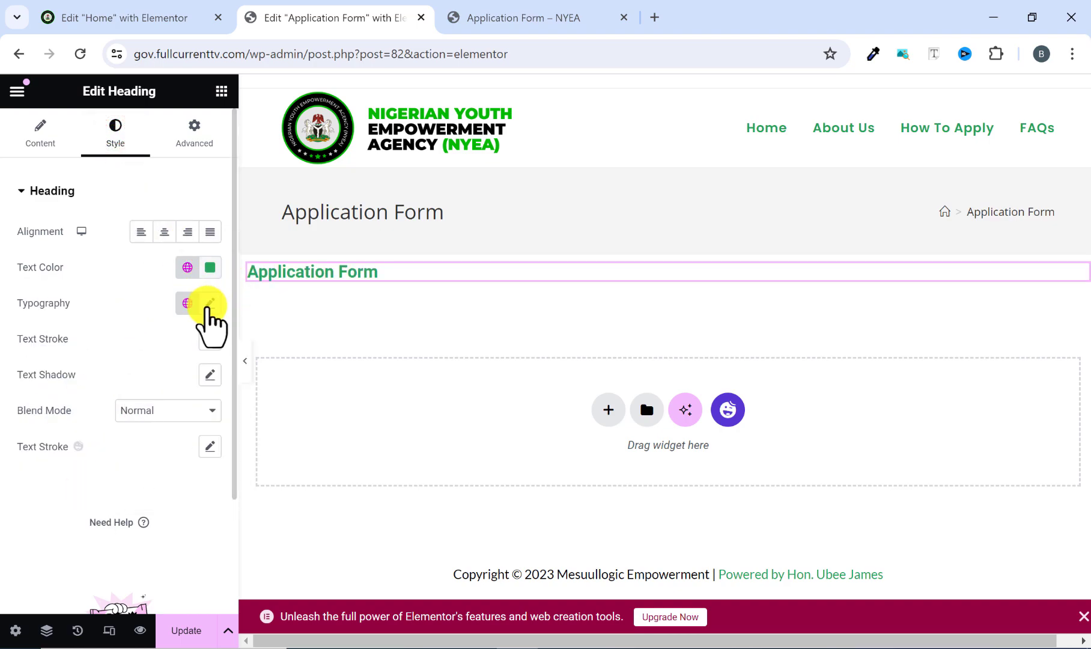
# Set the heading's typography to the Lato family, 40 px size and 700 (Bold) weight.
pyautogui.click(208, 303)
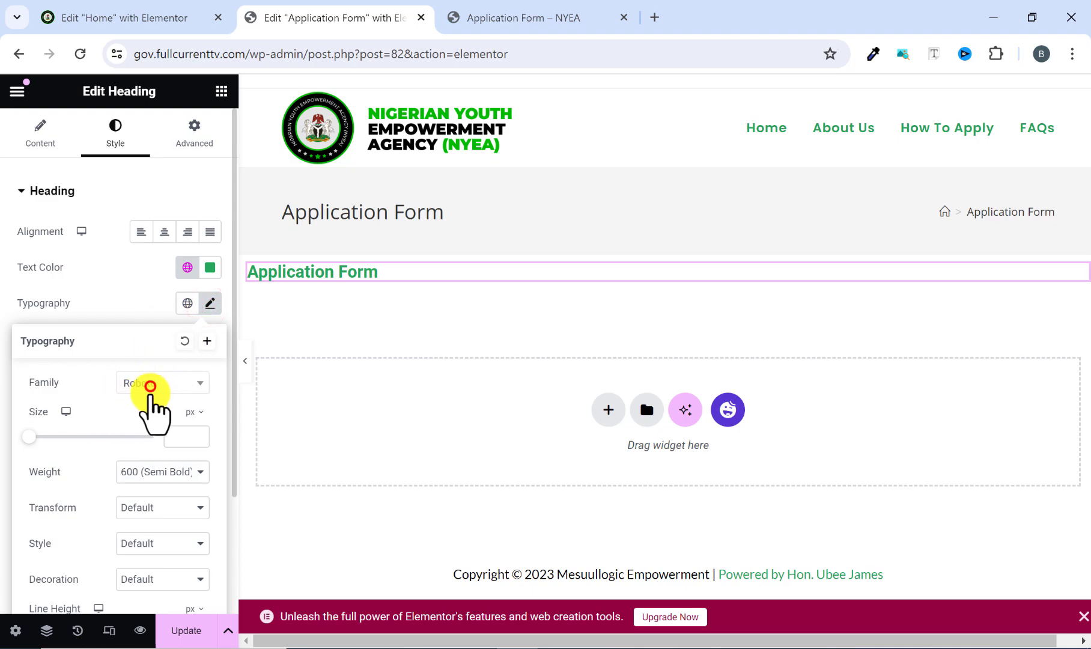
pyautogui.click(150, 386)
pyautogui.write('la')
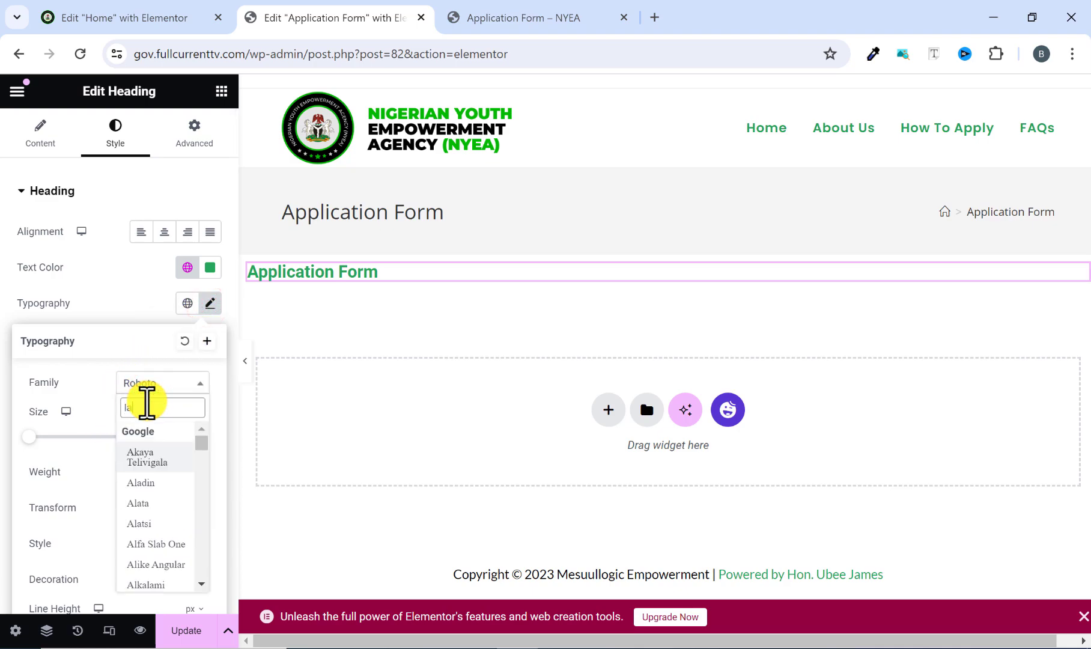
pyautogui.write('to')
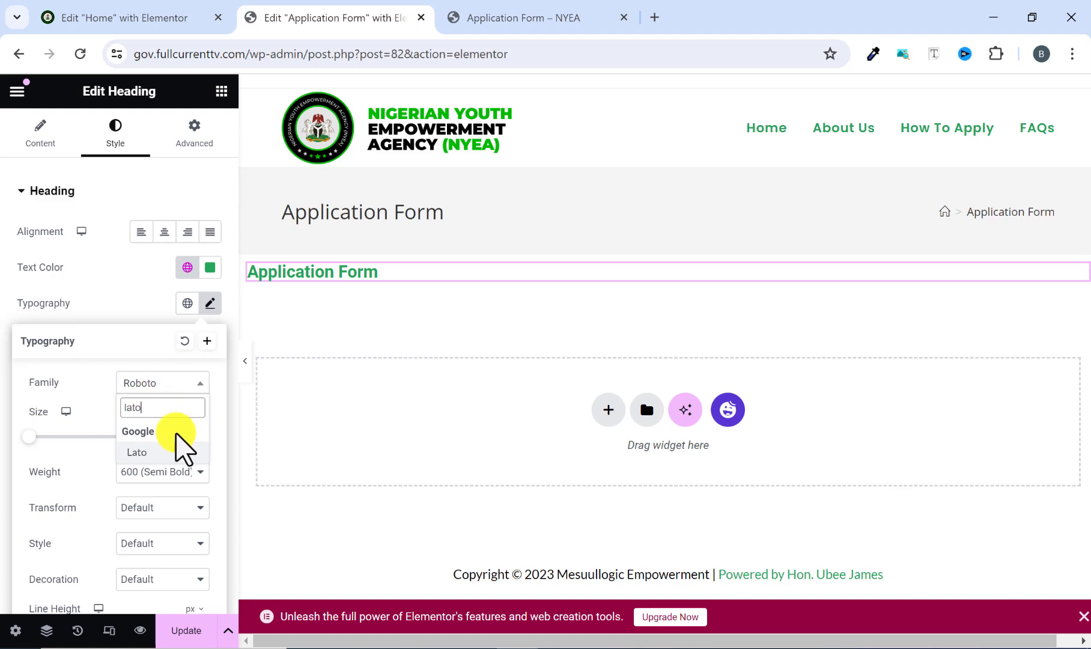
pyautogui.click(163, 451)
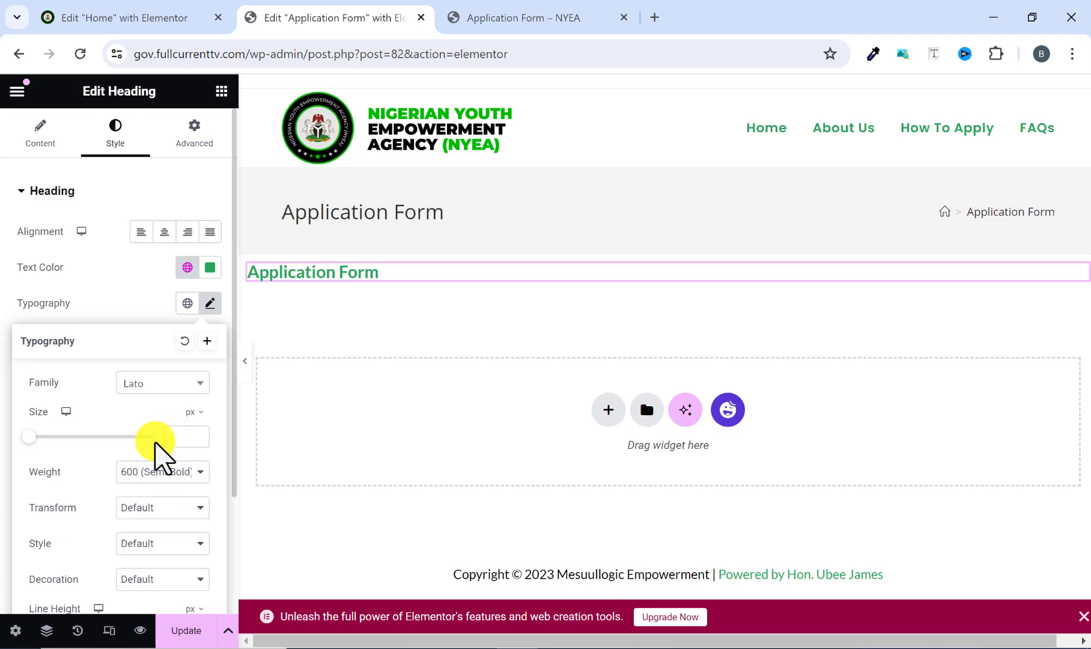
pyautogui.click(174, 437)
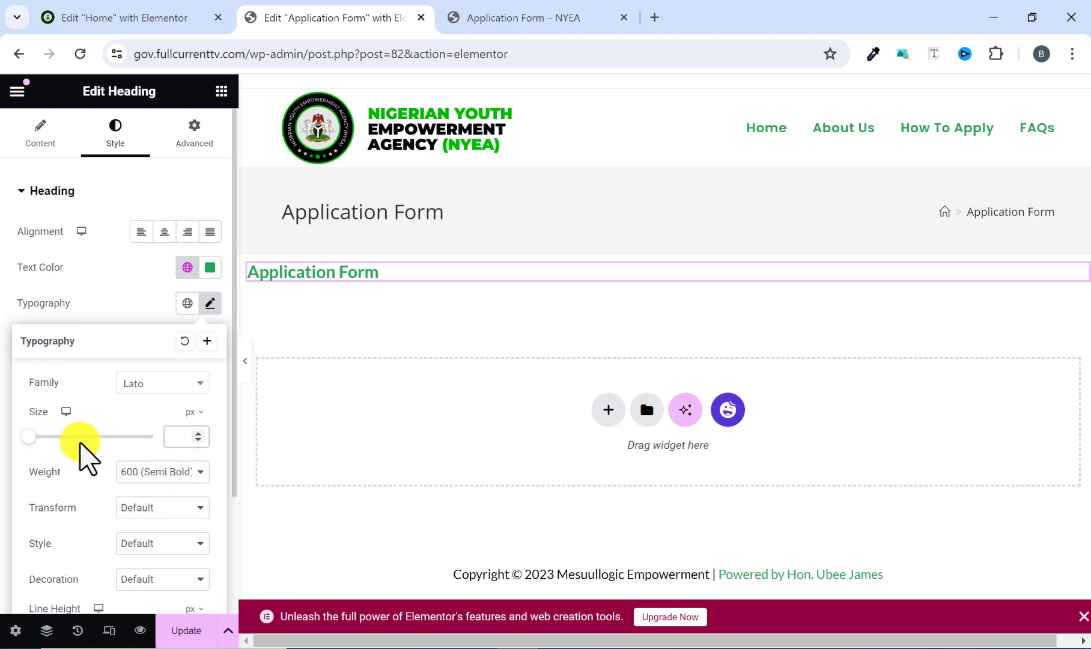
pyautogui.write('40')
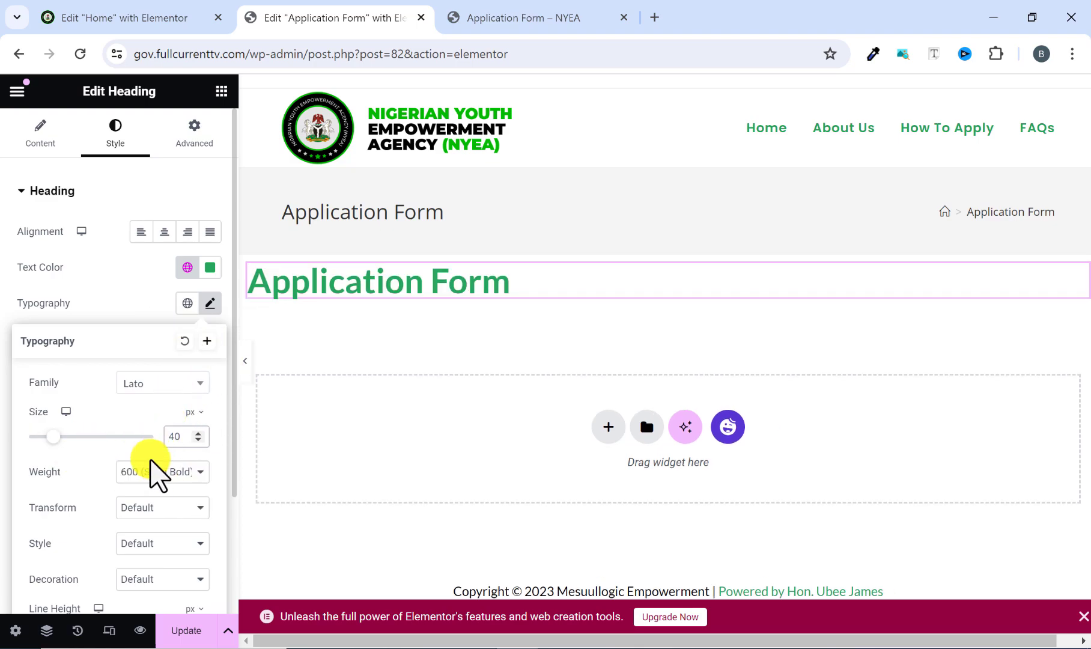
pyautogui.click(148, 475)
pyautogui.click(131, 567)
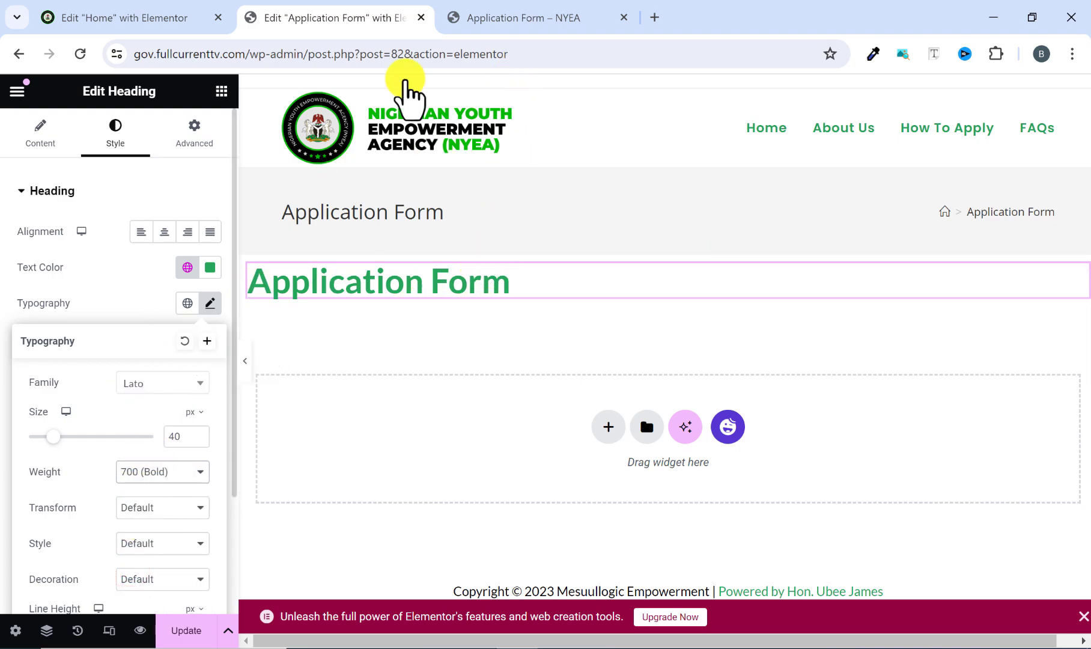
# Copy the Lorem ipsum paragraph below the heading on the reference Application Form page.
pyautogui.click(467, 13)
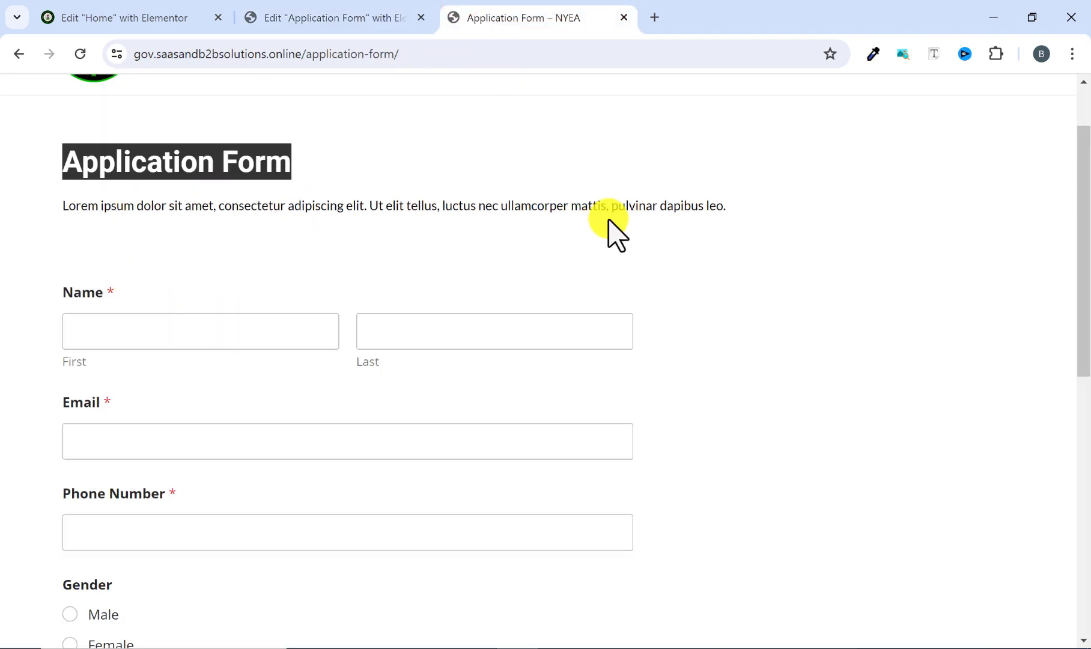
pyautogui.moveTo(743, 206); pyautogui.dragTo(25, 227)
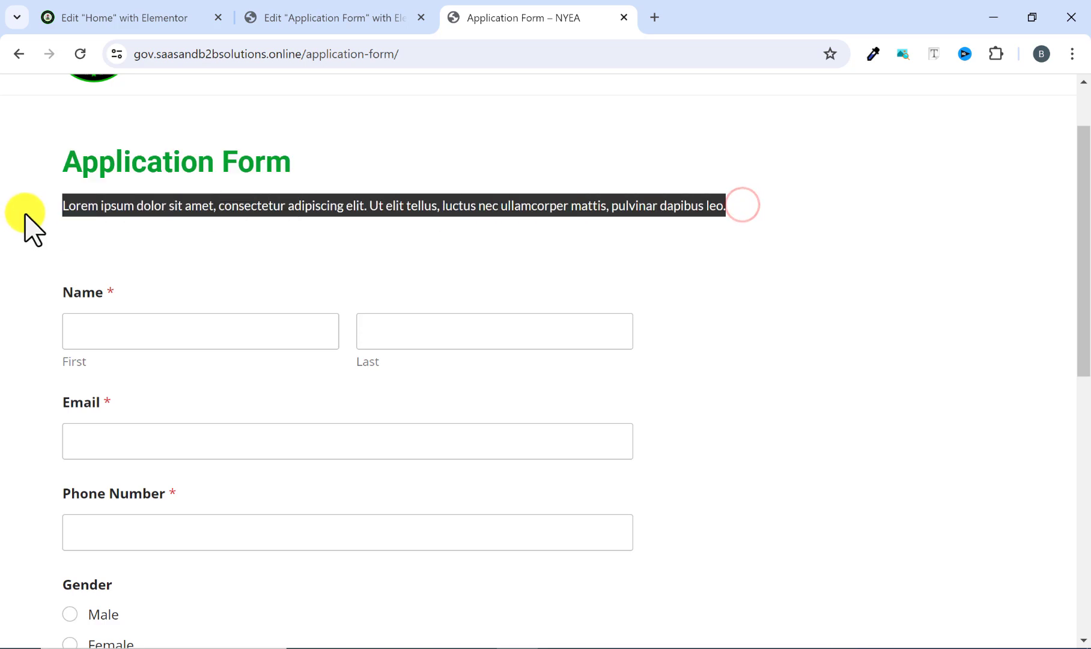
pyautogui.rightClick(112, 212)
pyautogui.click(156, 232)
# Add a Text Editor widget directly below the Application Form heading on the new page.
pyautogui.click(334, 18)
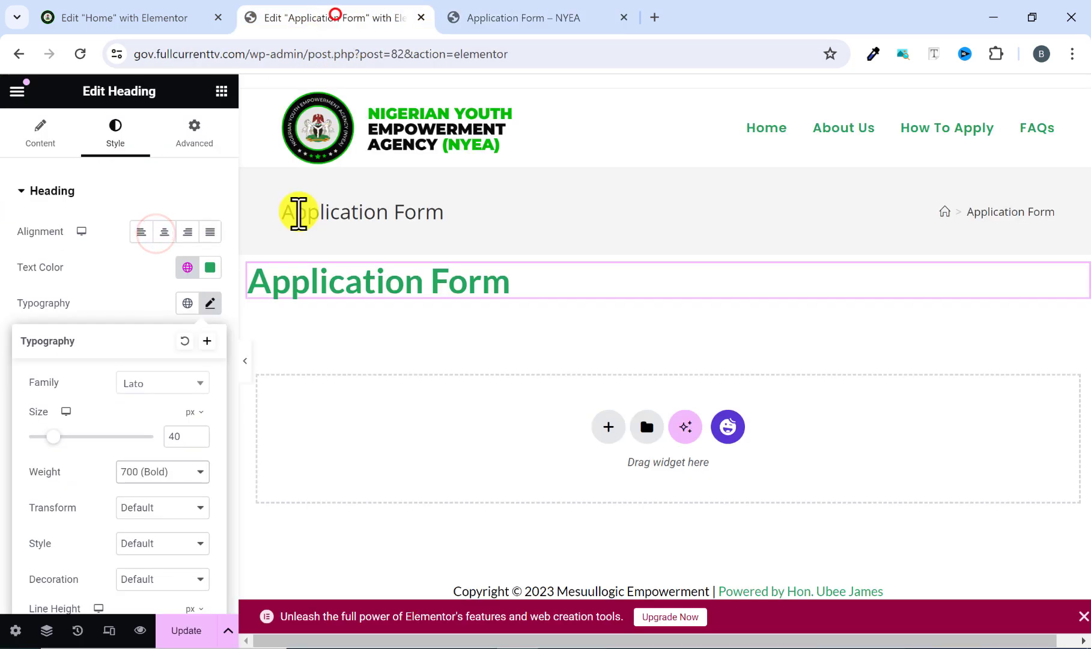
pyautogui.click(221, 91)
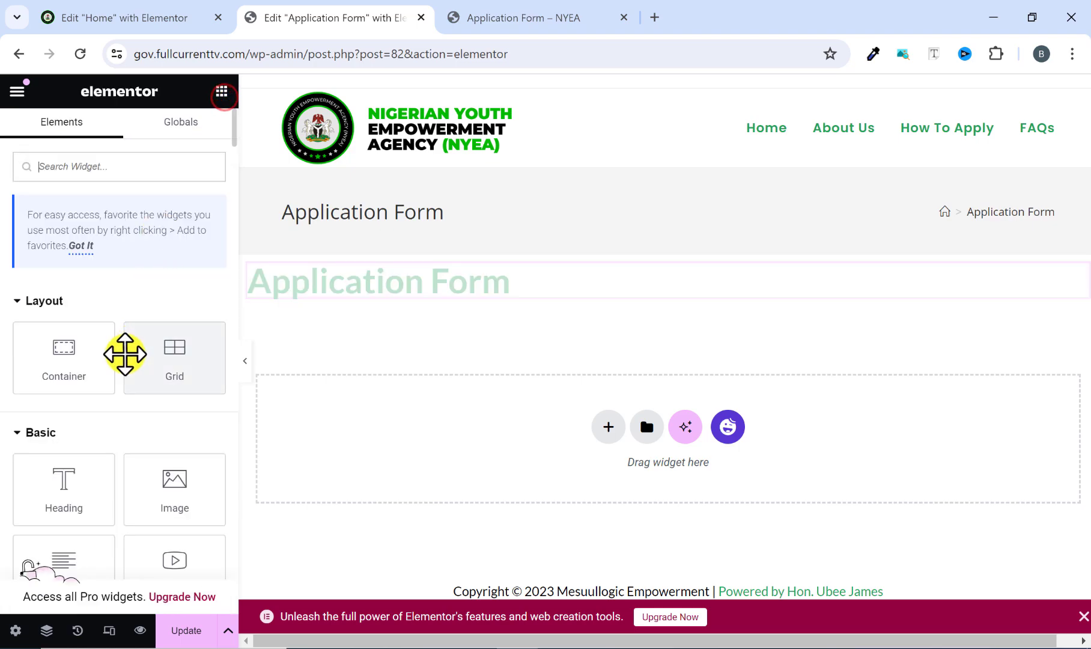
pyautogui.scroll(-2, 144, 468)
pyautogui.moveTo(70, 502); pyautogui.dragTo(353, 303)
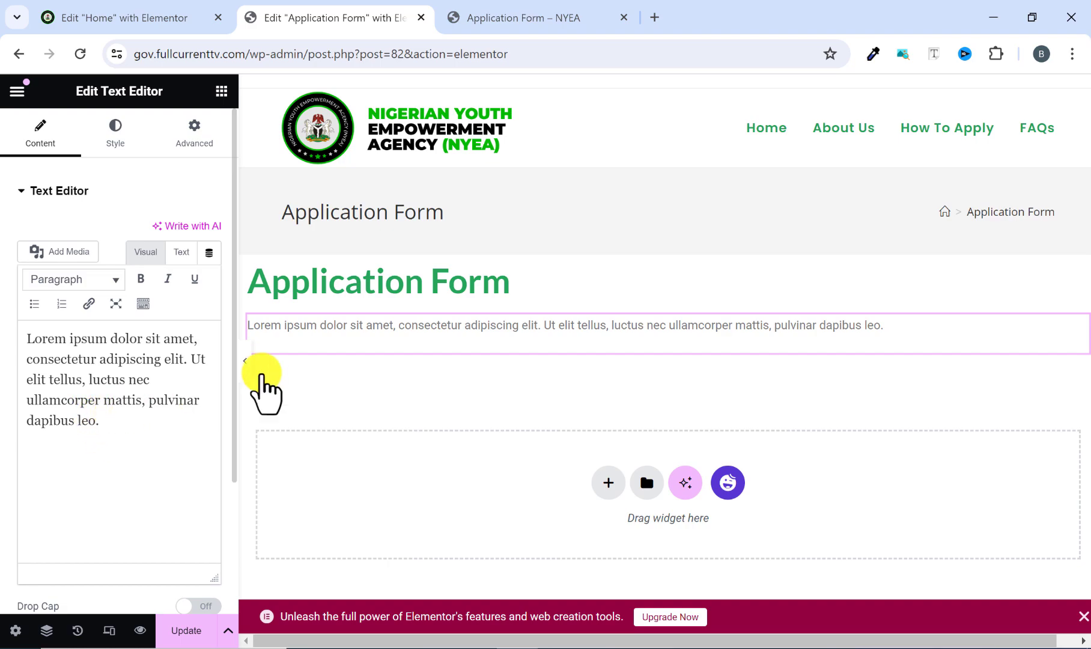
# Set the text color of the Lorem ipsum paragraph to black.
pyautogui.click(114, 137)
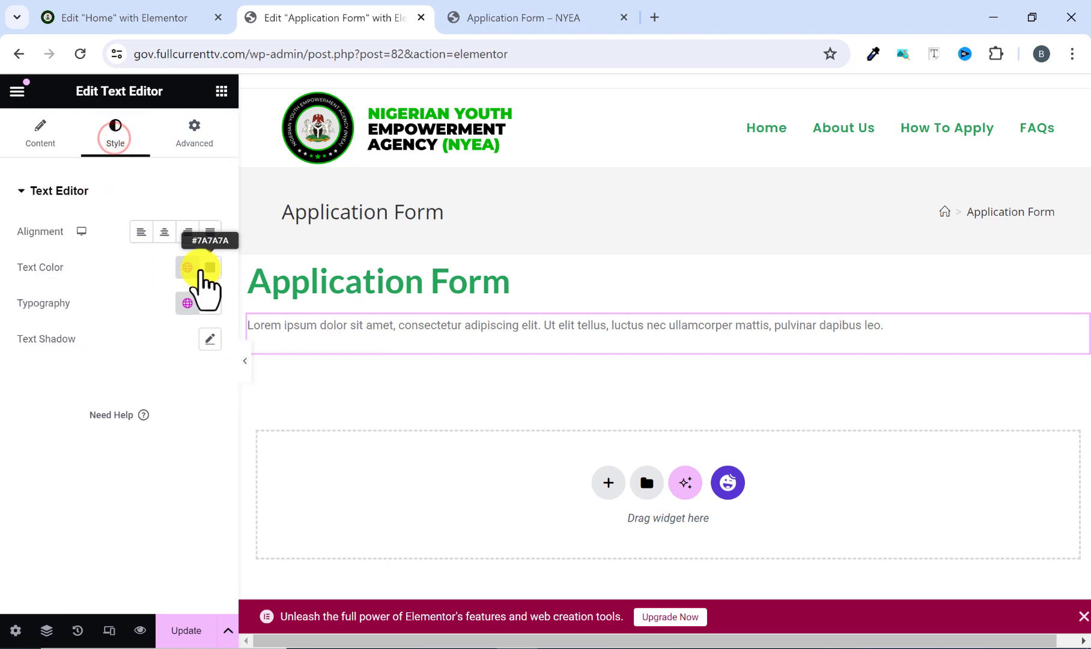
pyautogui.click(205, 271)
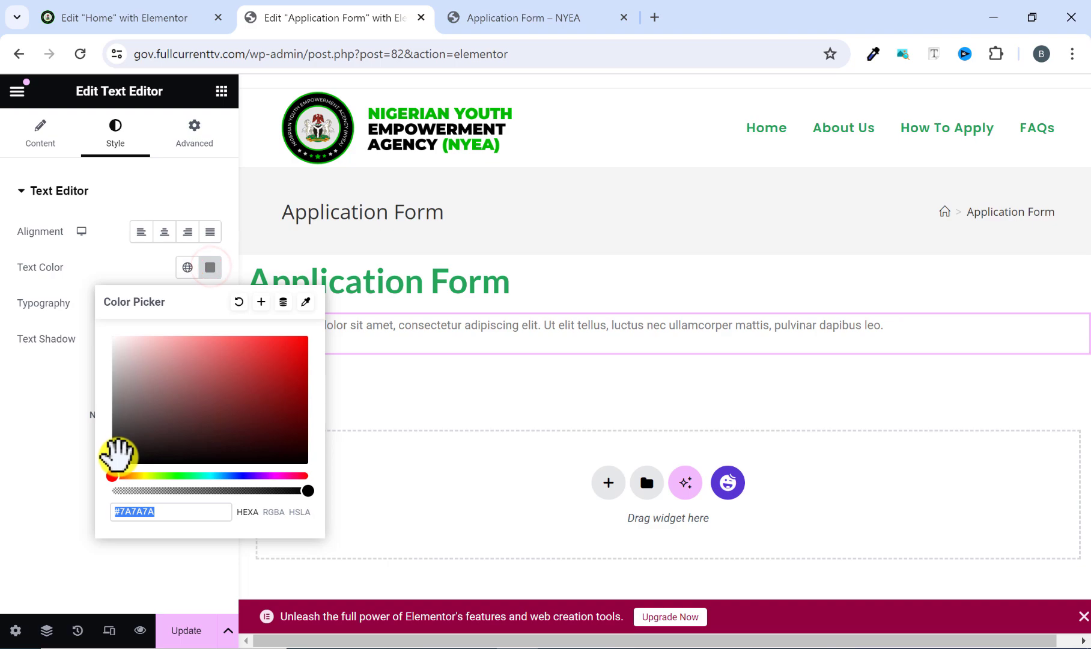
pyautogui.moveTo(118, 454); pyautogui.dragTo(98, 499)
pyautogui.click(53, 502)
# Set the Lorem ipsum paragraph's typography to the Lato family at 17 px size.
pyautogui.click(210, 307)
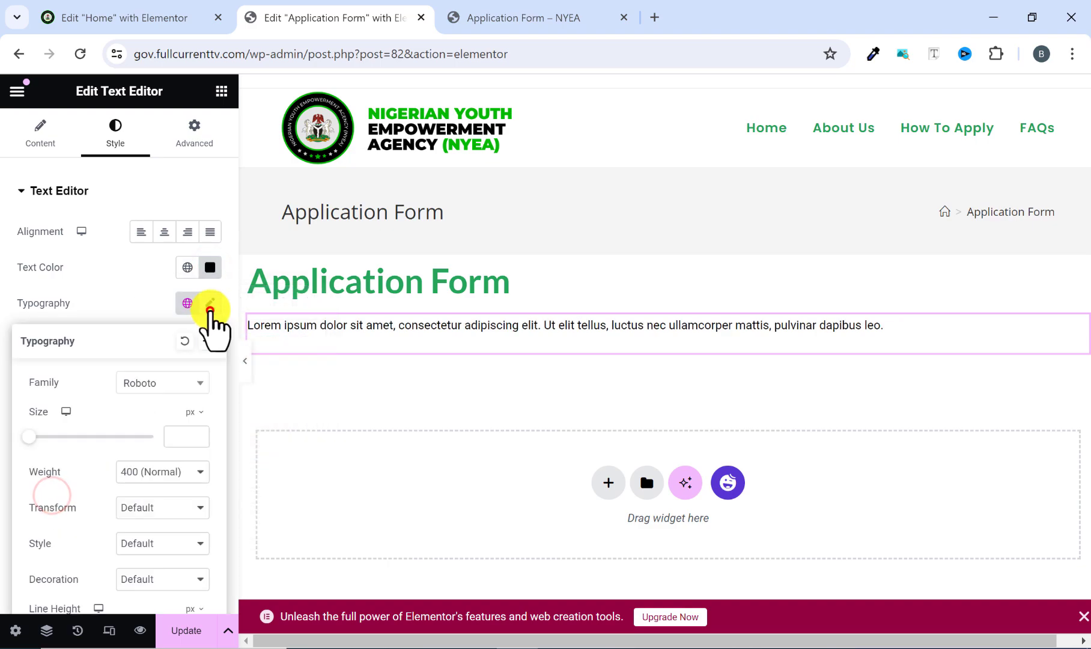
pyautogui.click(191, 383)
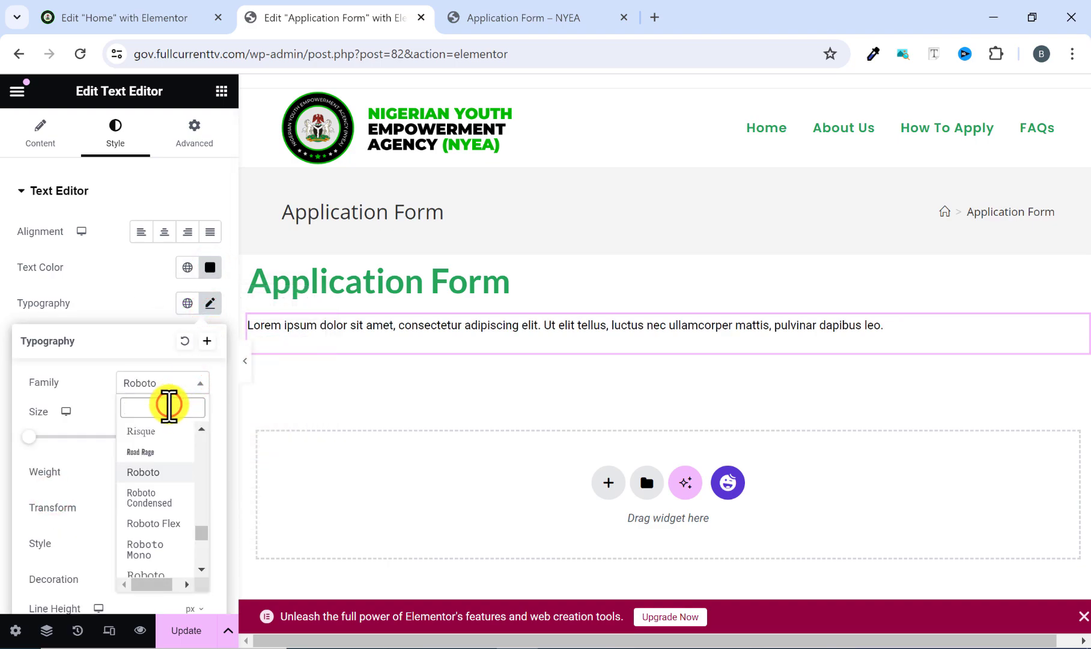
pyautogui.click(169, 406)
pyautogui.write('p')
pyautogui.press('BackSpace')
pyautogui.write('lato')
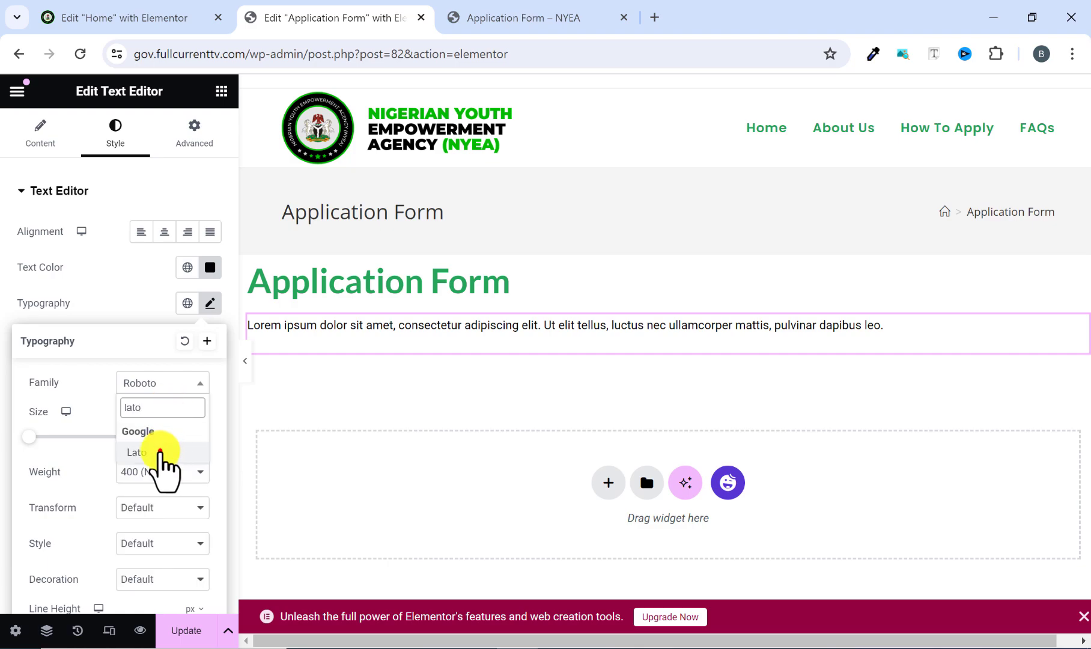
pyautogui.click(160, 451)
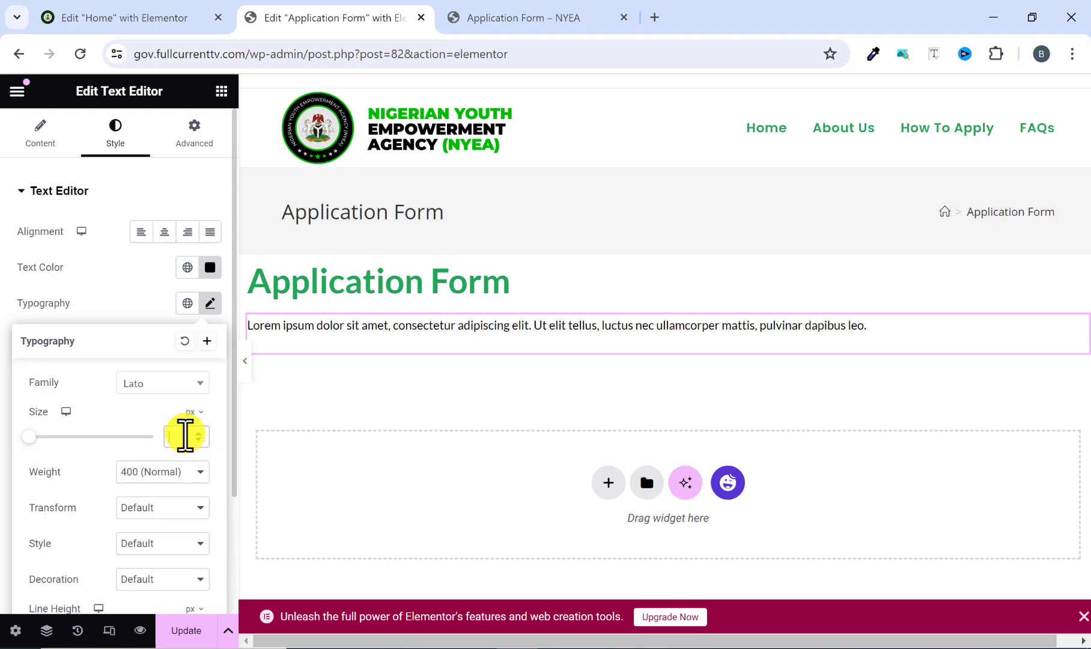
pyautogui.write('17')
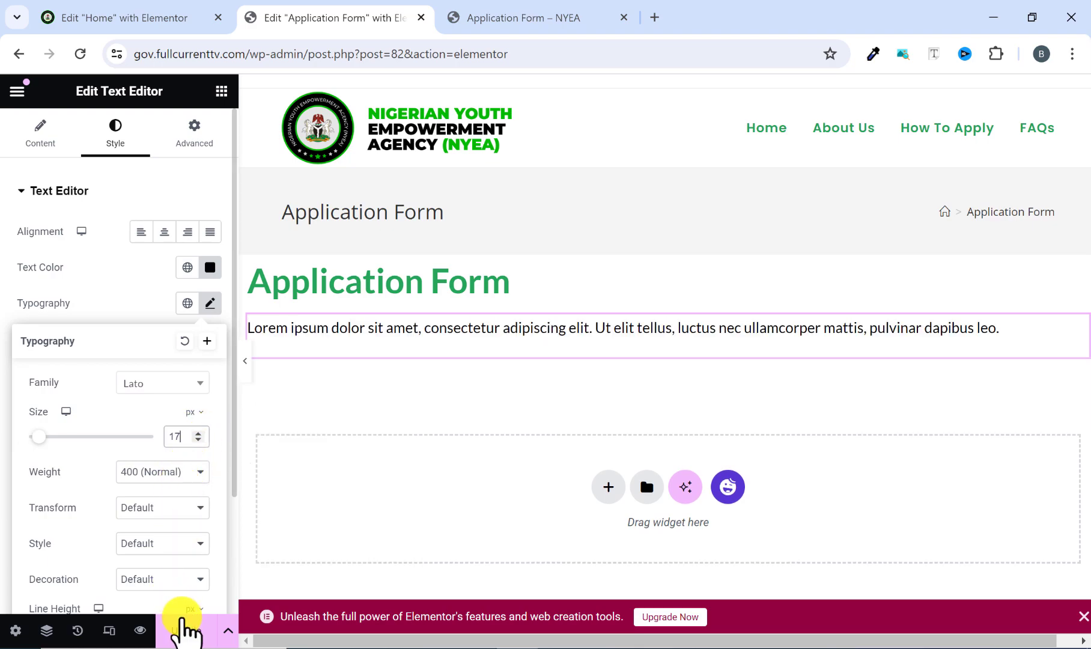
# Update the page and compare its heading and intro text with the reference Application Form page.
pyautogui.click(180, 630)
pyautogui.click(244, 361)
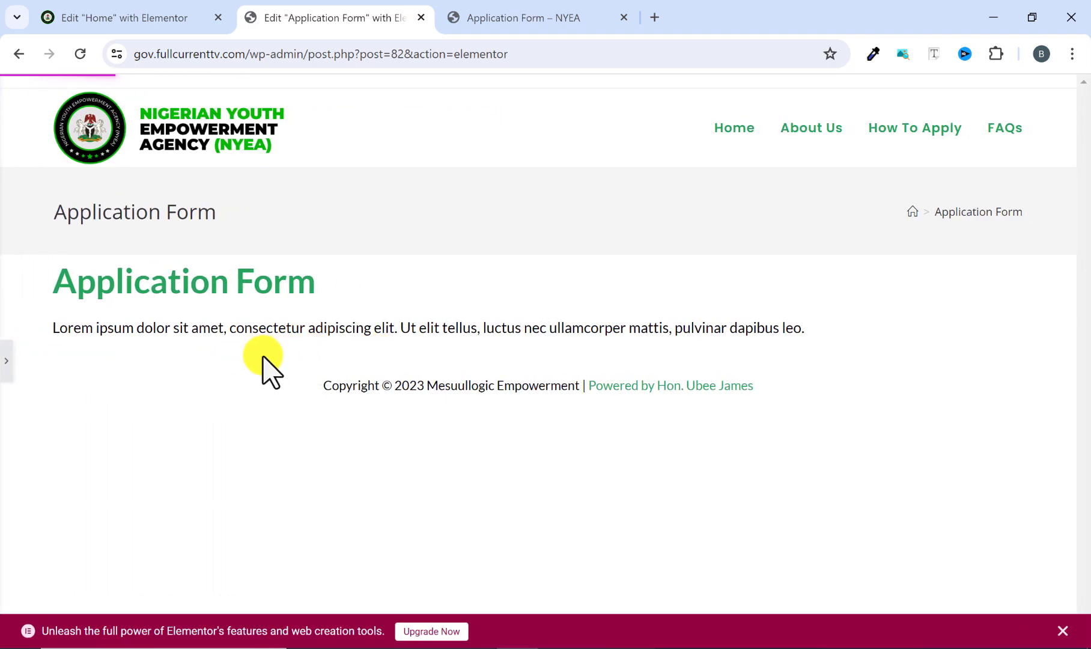
pyautogui.click(6, 369)
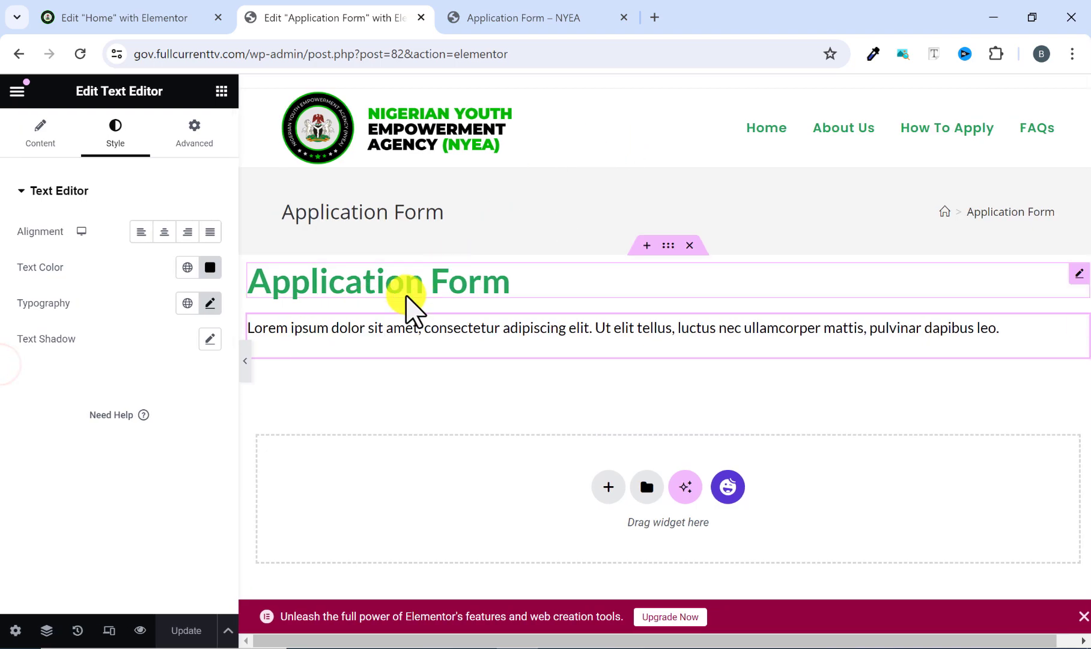
pyautogui.click(490, 14)
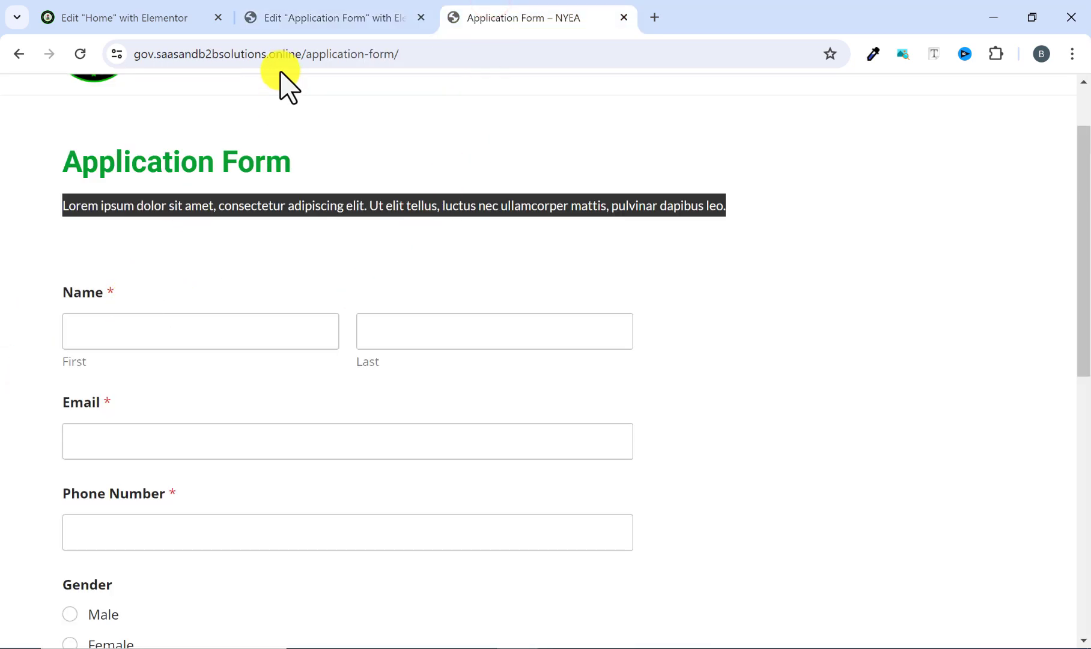
pyautogui.click(325, 12)
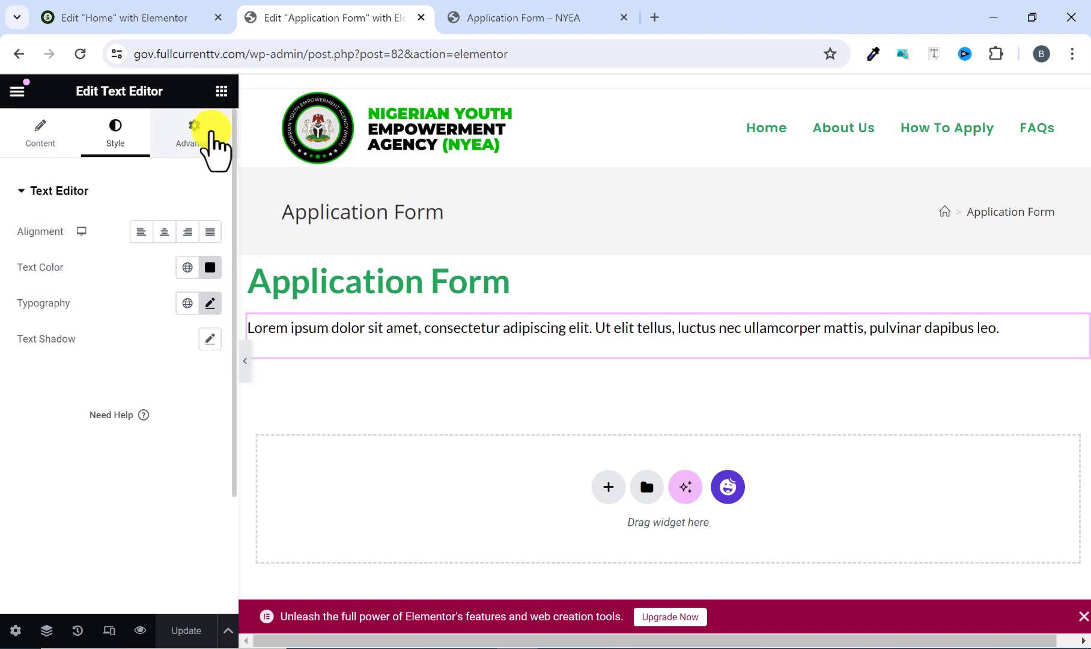
# Add a WPForms widget below the intro paragraph and choose NYEA as its form.
pyautogui.click(218, 92)
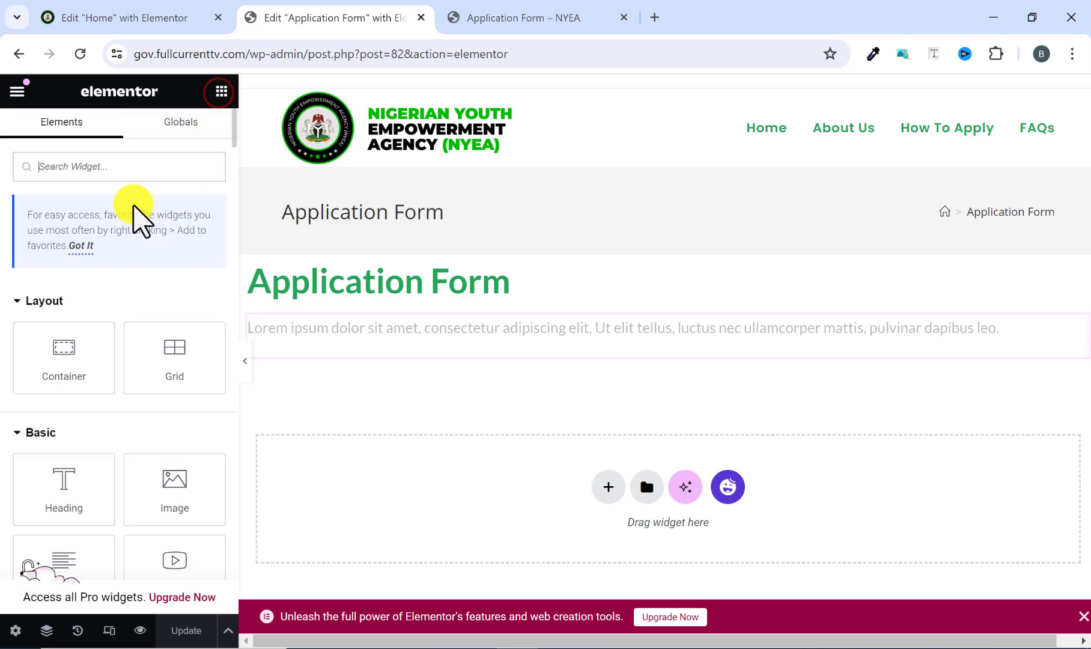
pyautogui.write('form')
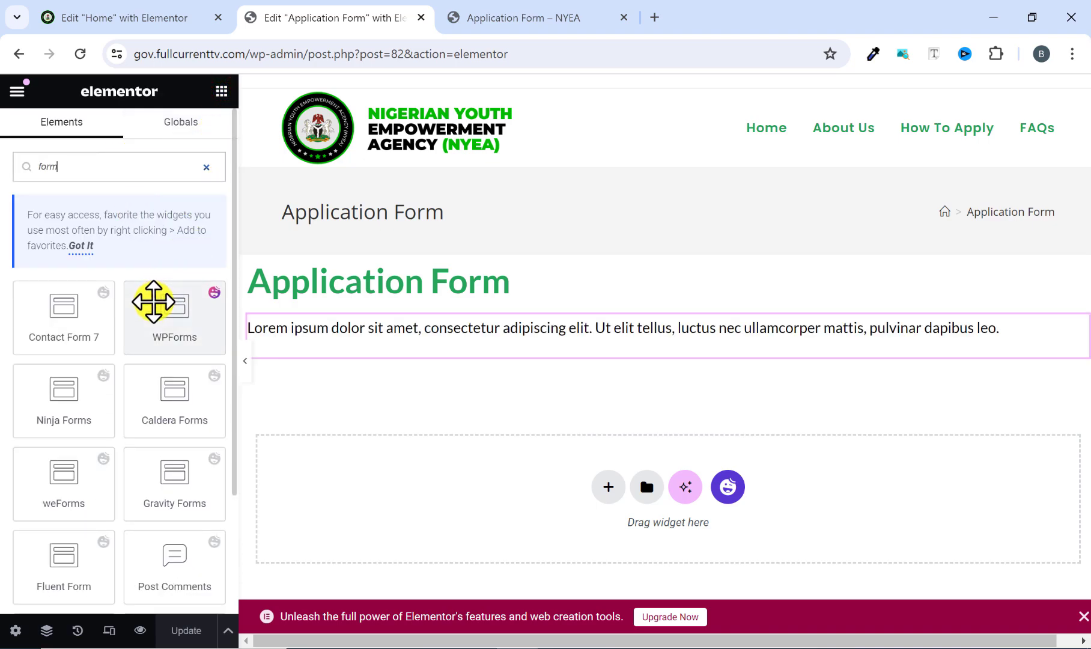
pyautogui.scroll(-2, 150, 317)
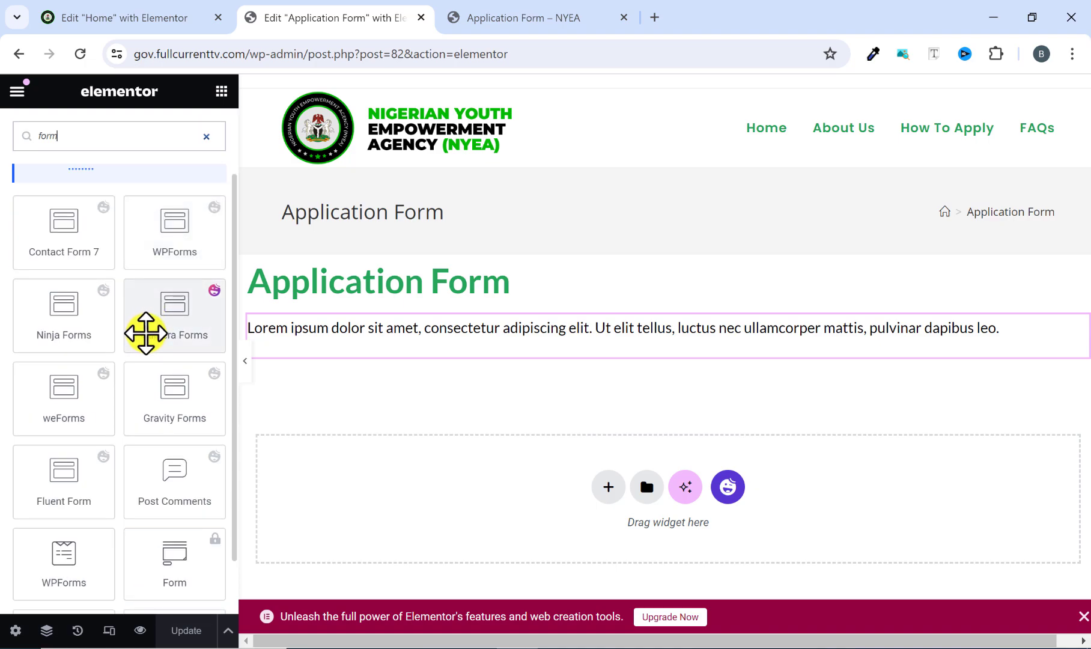
pyautogui.scroll(2, 145, 333)
pyautogui.scroll(-2, 141, 337)
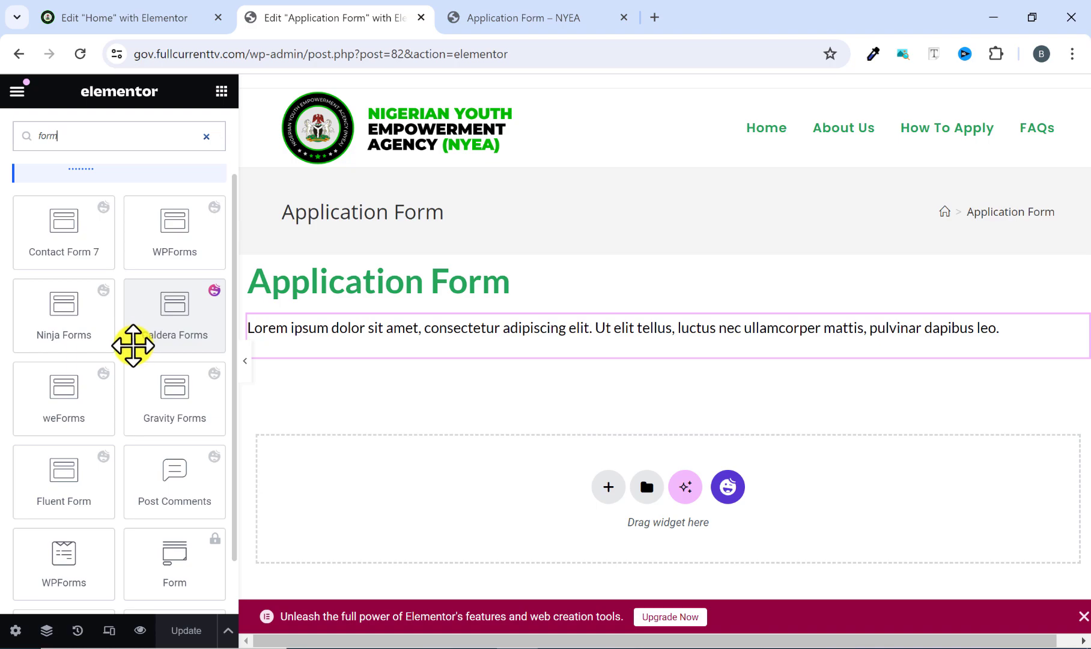
pyautogui.scroll(-2, 132, 345)
pyautogui.moveTo(63, 506); pyautogui.dragTo(356, 351)
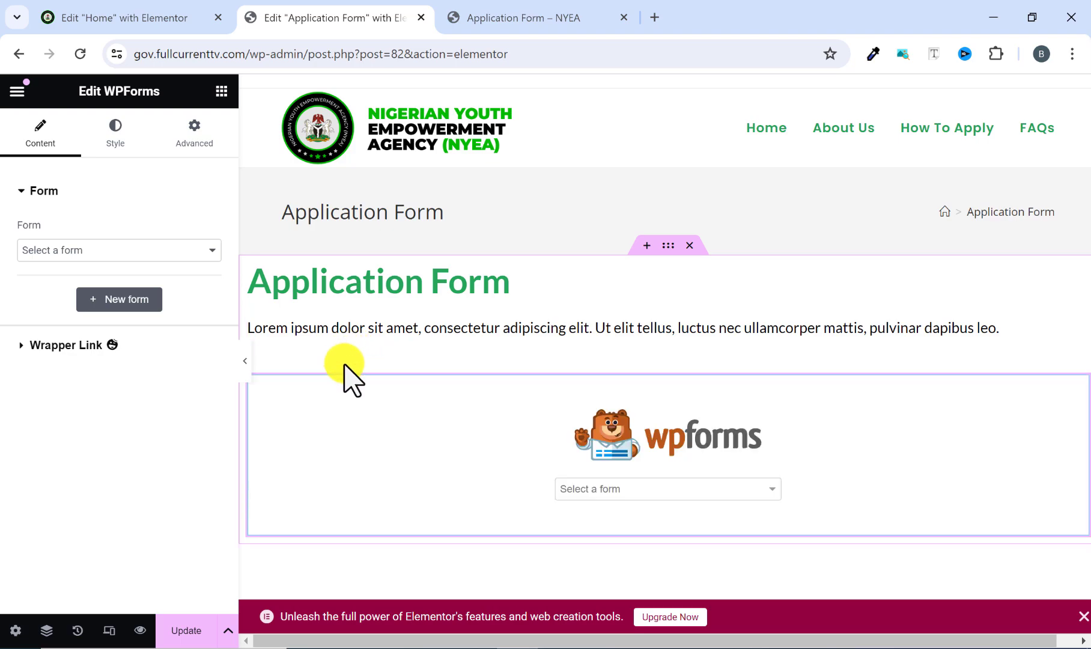
pyautogui.click(592, 490)
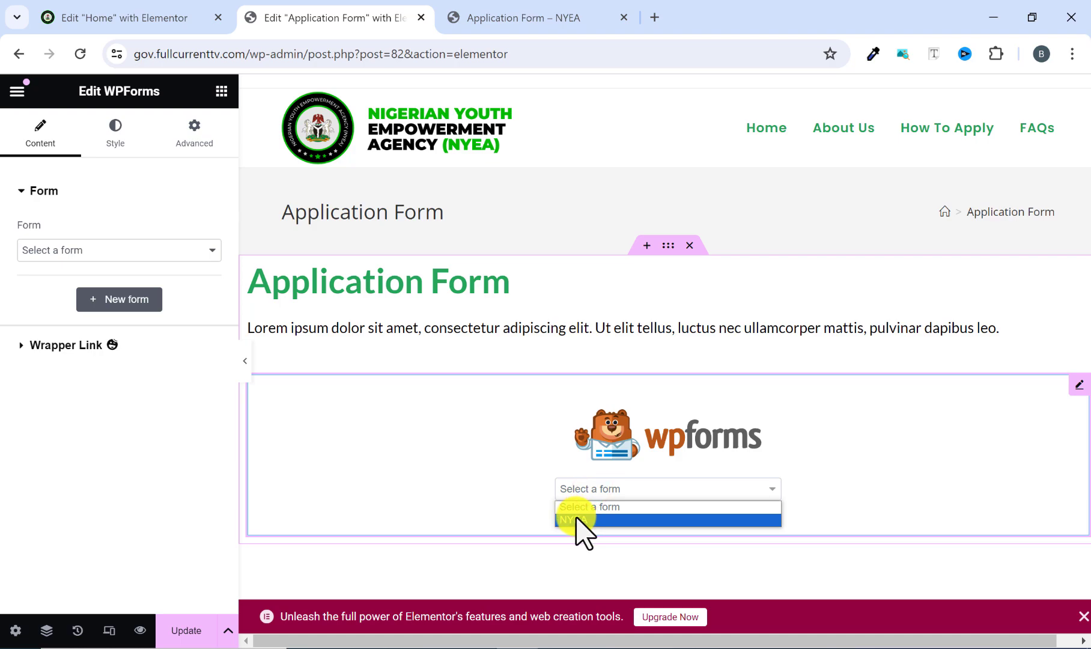
pyautogui.click(570, 519)
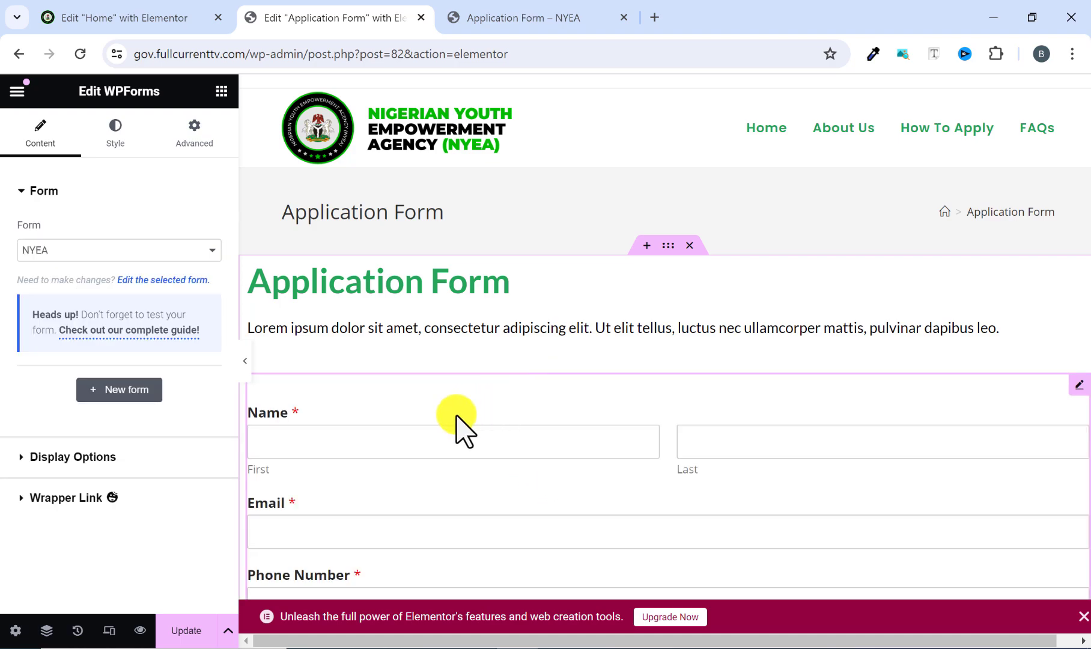
# Preview the page without the editing panel and examine the whole form, from the name fields to the submit button.
pyautogui.scroll(-3, 458, 422)
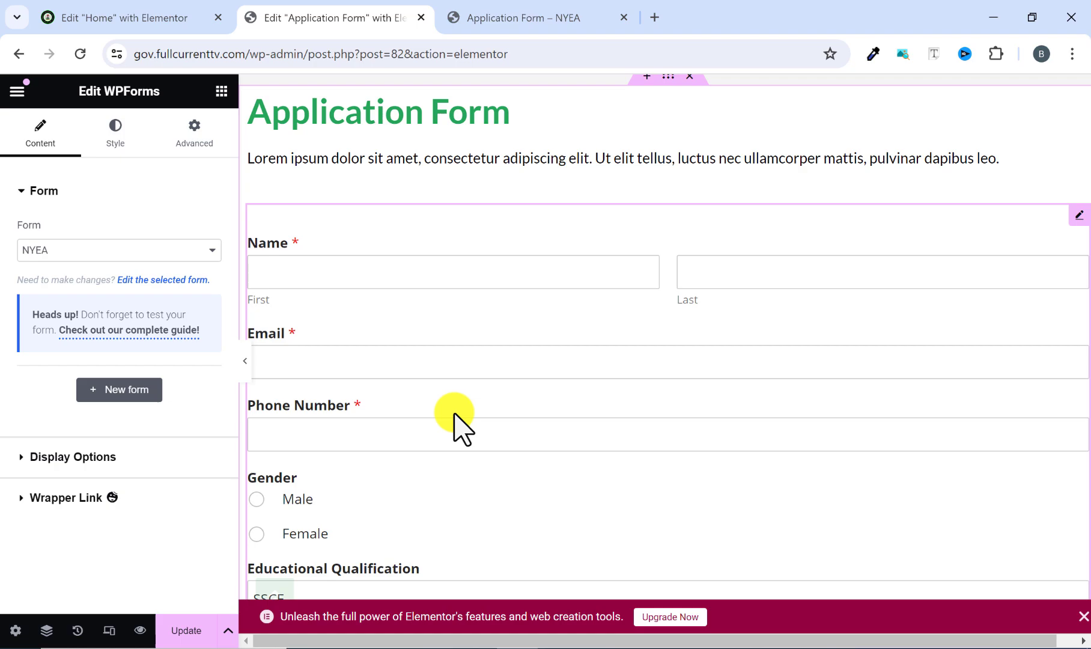
pyautogui.click(245, 360)
pyautogui.scroll(3, 377, 299)
pyautogui.scroll(-5, 377, 306)
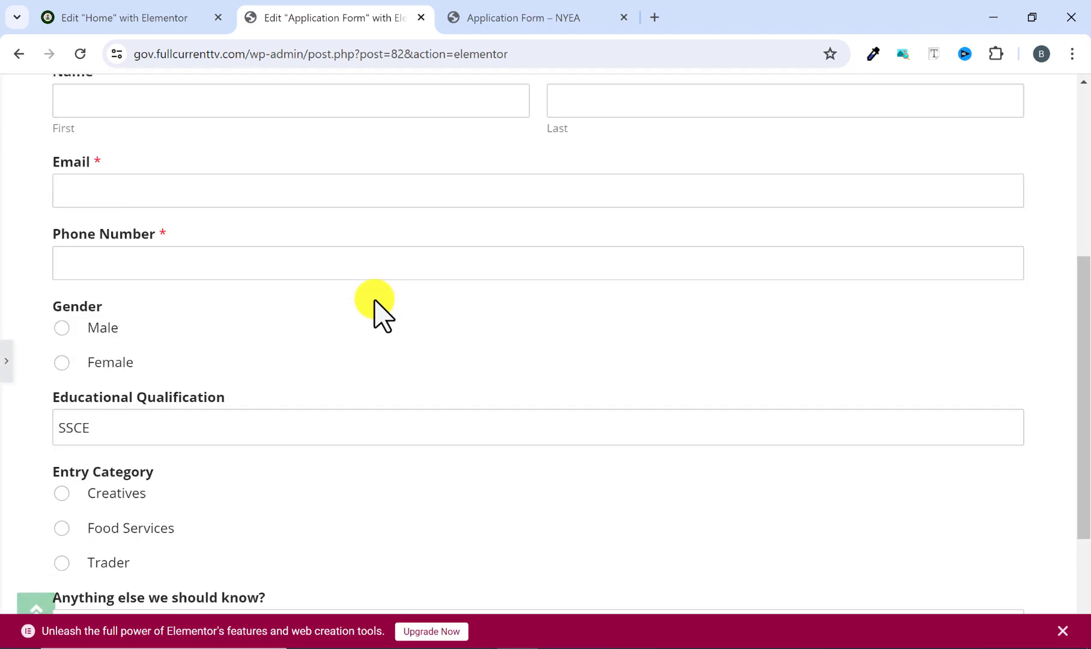
pyautogui.scroll(5, 373, 299)
pyautogui.scroll(-7, 373, 300)
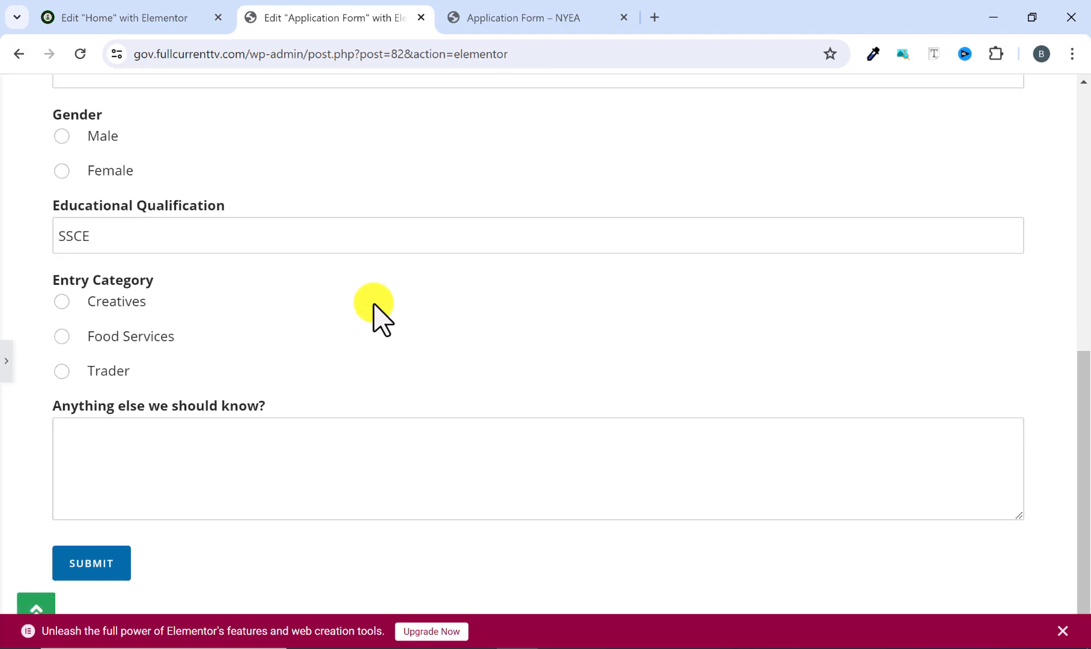
pyautogui.scroll(7, 373, 303)
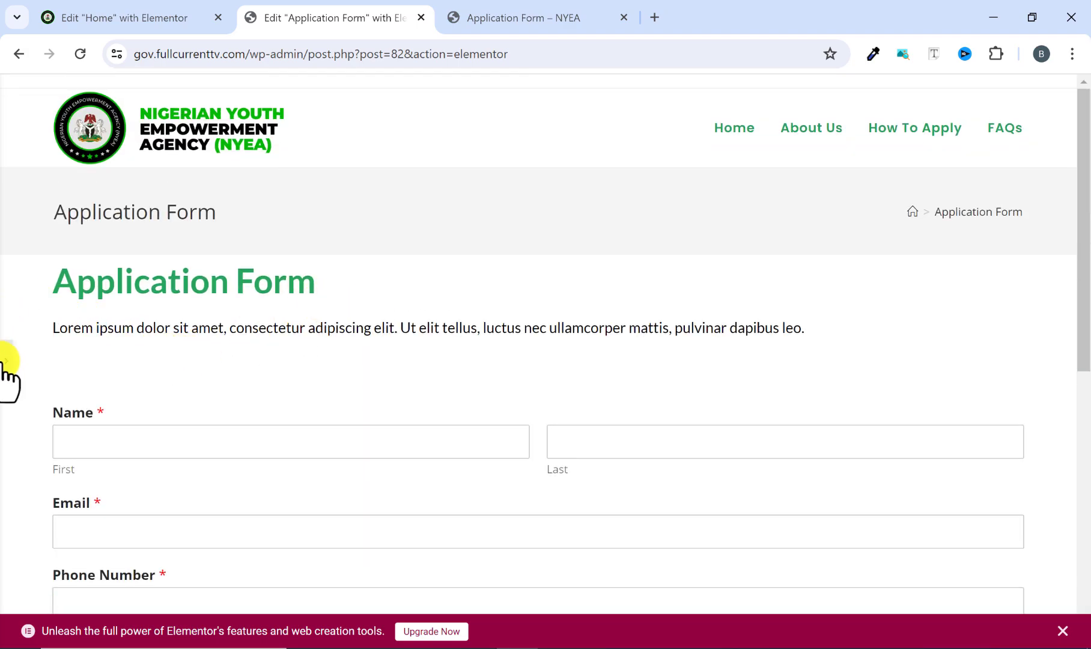
pyautogui.click(6, 363)
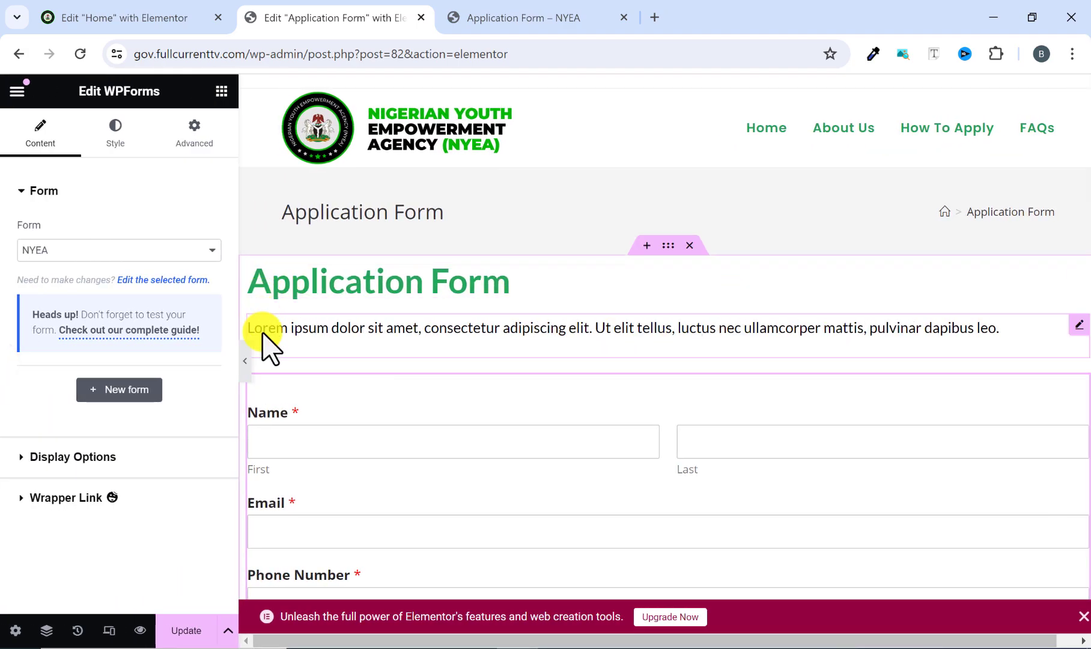
pyautogui.click(244, 362)
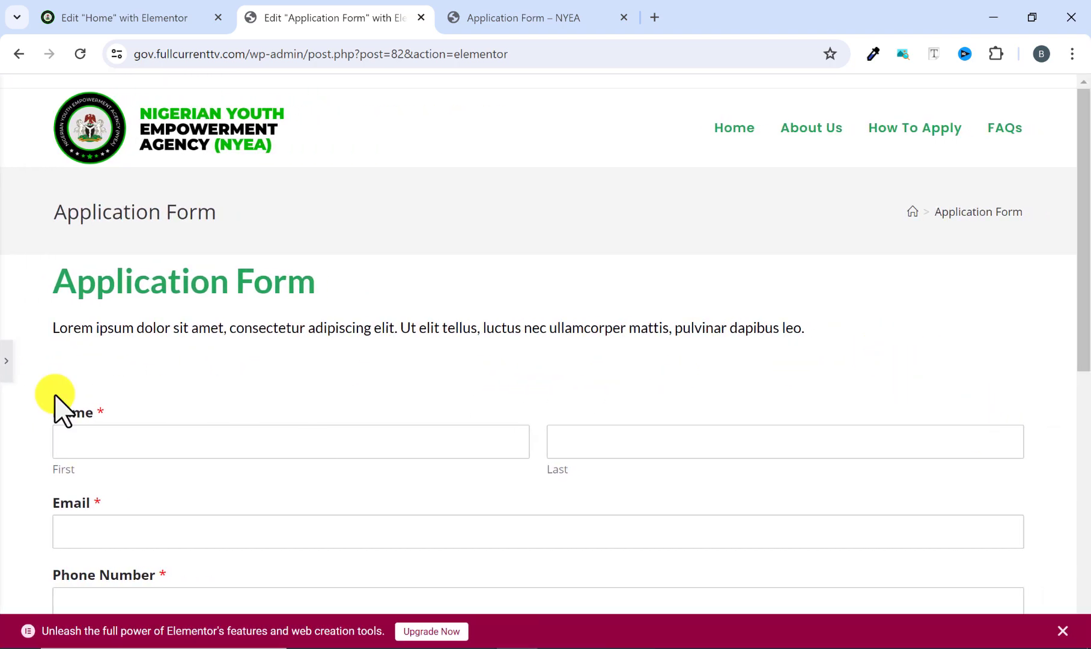
pyautogui.click(11, 355)
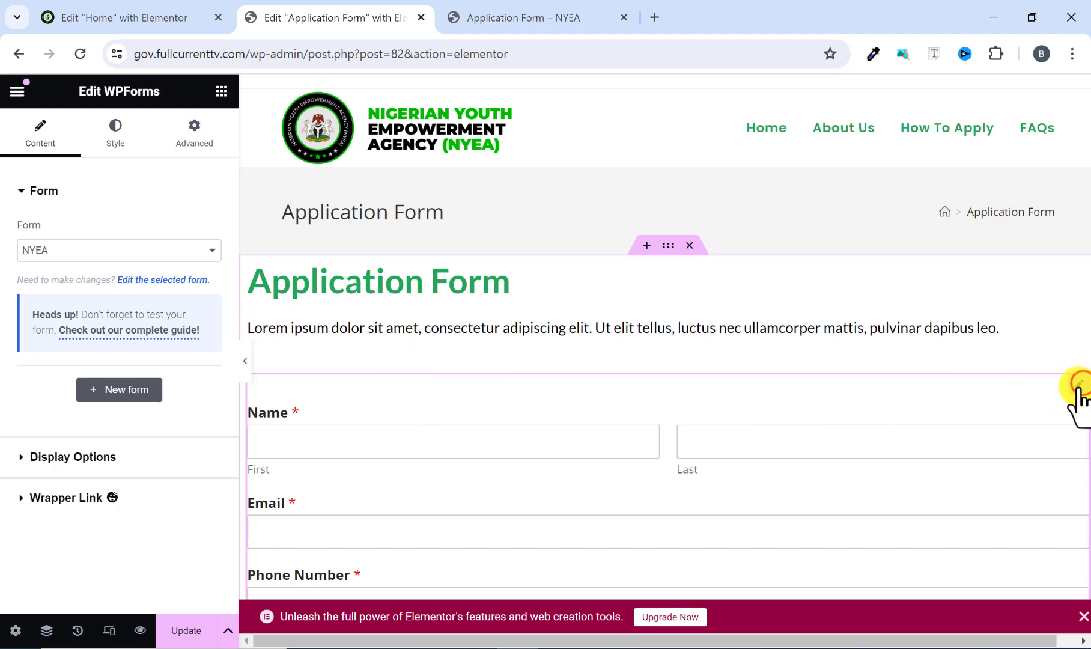
# Give the WPForms widget a custom width of 75%.
pyautogui.click(192, 158)
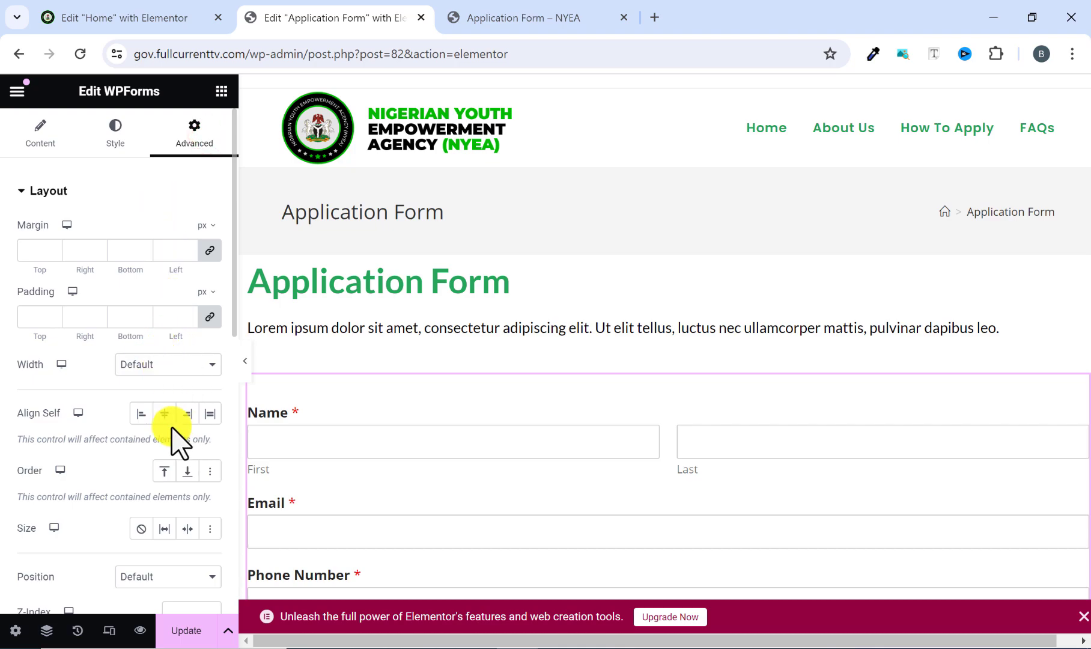
pyautogui.scroll(-2, 175, 432)
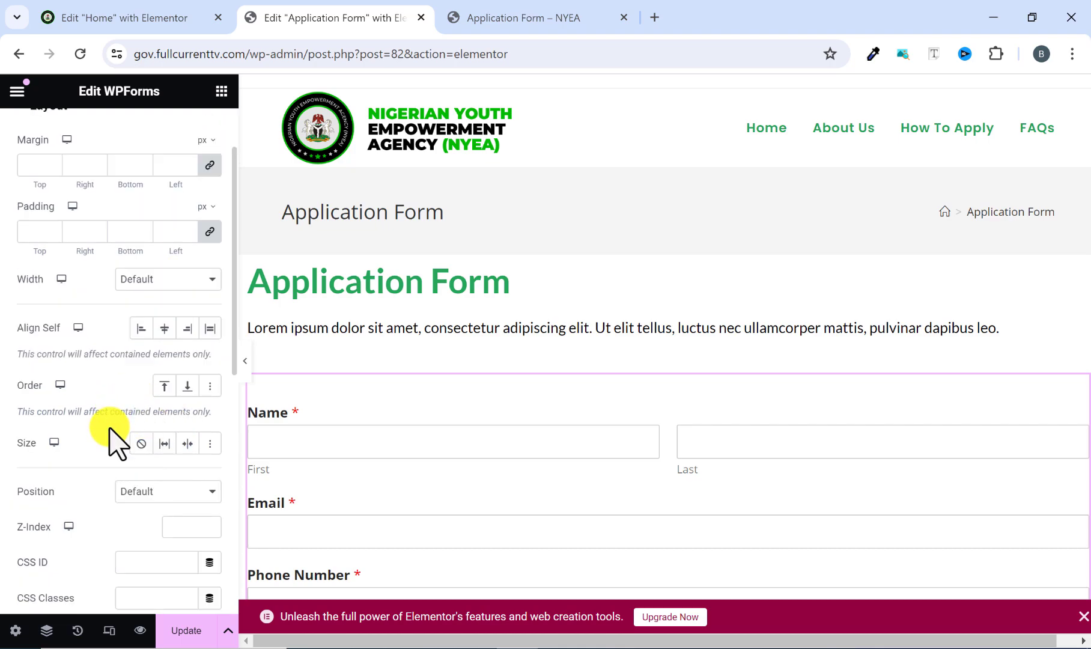
pyautogui.scroll(-2, 110, 436)
pyautogui.scroll(4, 105, 430)
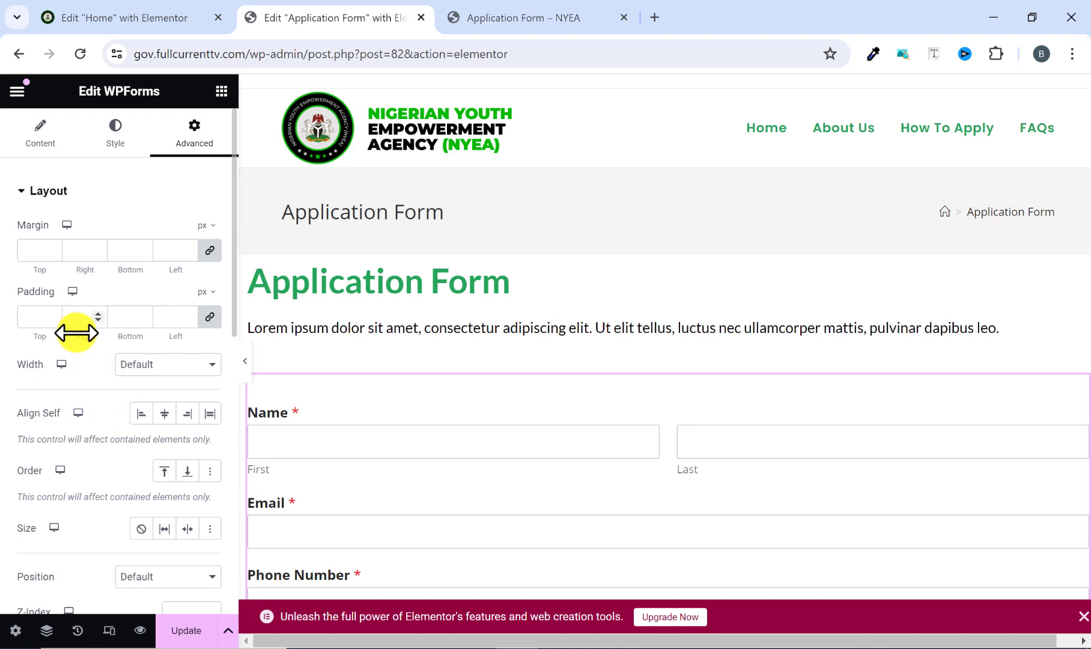
pyautogui.scroll(-1, 73, 337)
pyautogui.scroll(1, 98, 312)
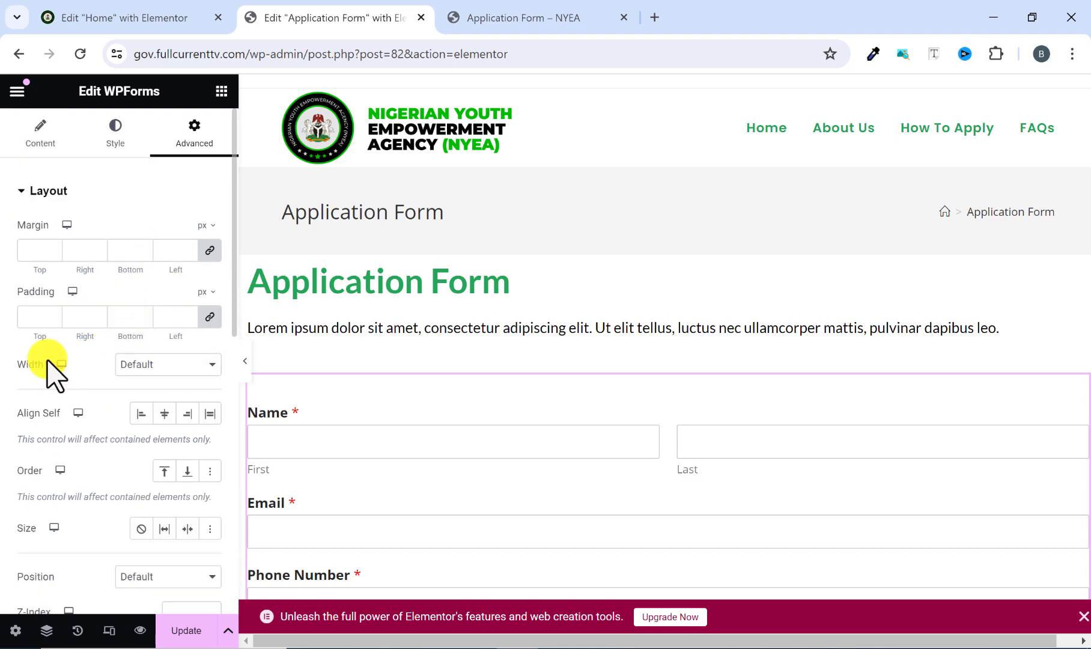
pyautogui.click(141, 364)
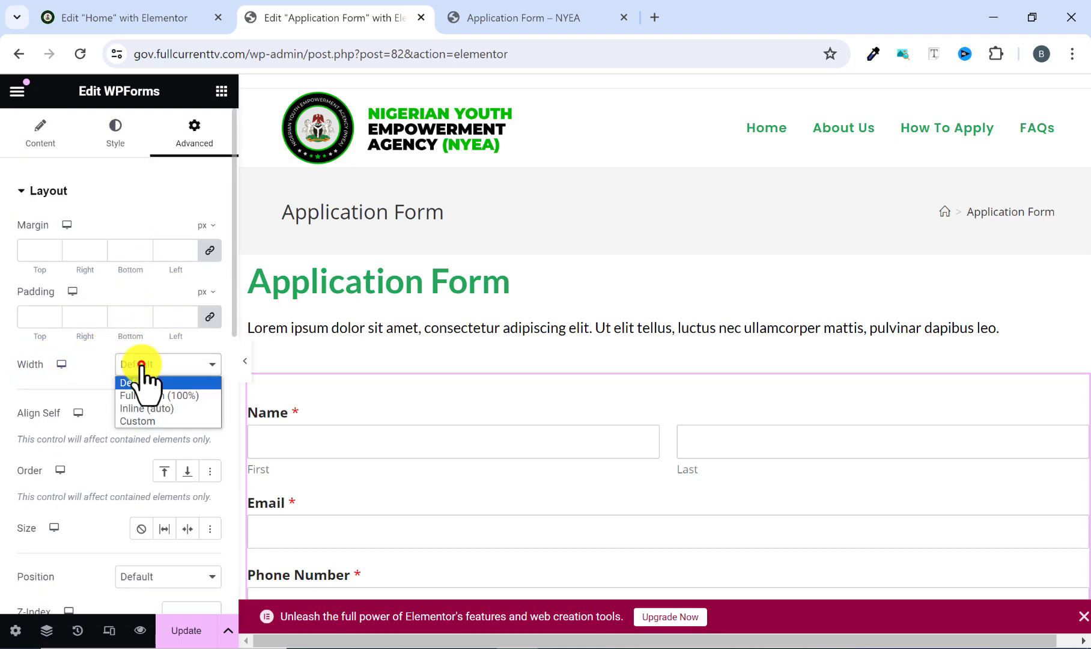
pyautogui.click(144, 421)
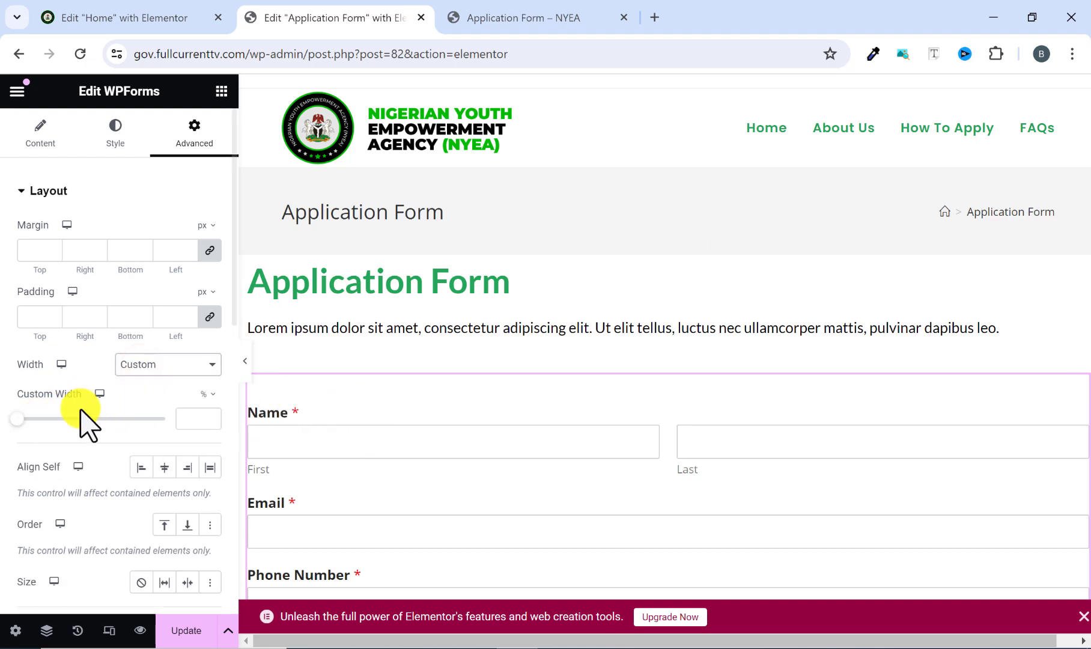
pyautogui.moveTo(17, 419); pyautogui.dragTo(129, 419)
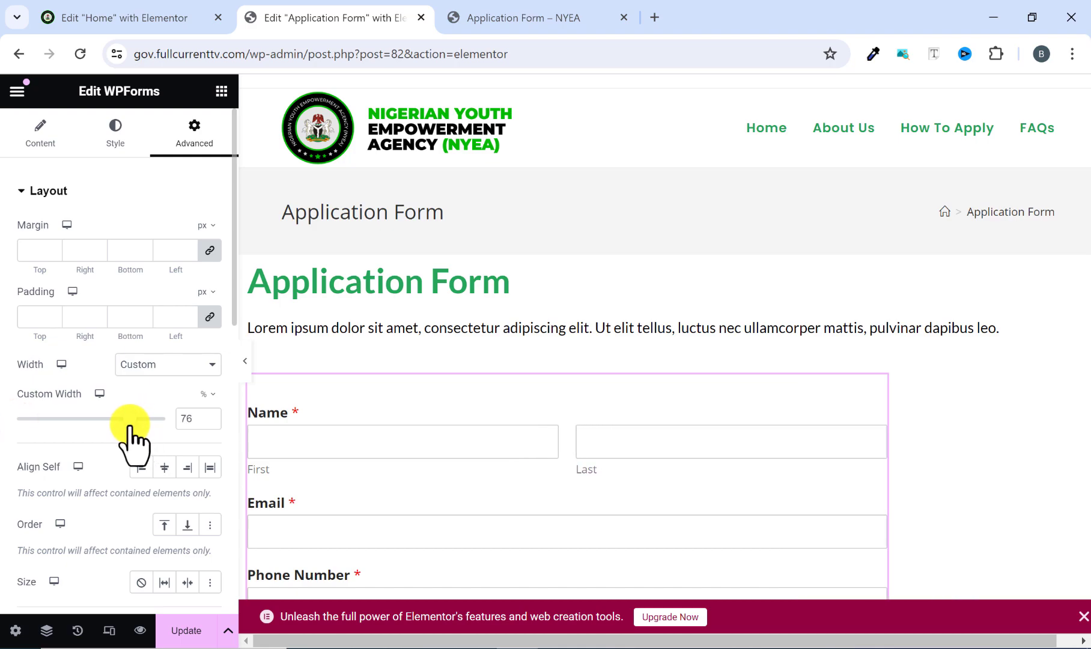
pyautogui.click(208, 418)
# Preview the page without the editing panel and check how the form's fields look at the custom width.
pyautogui.click(246, 365)
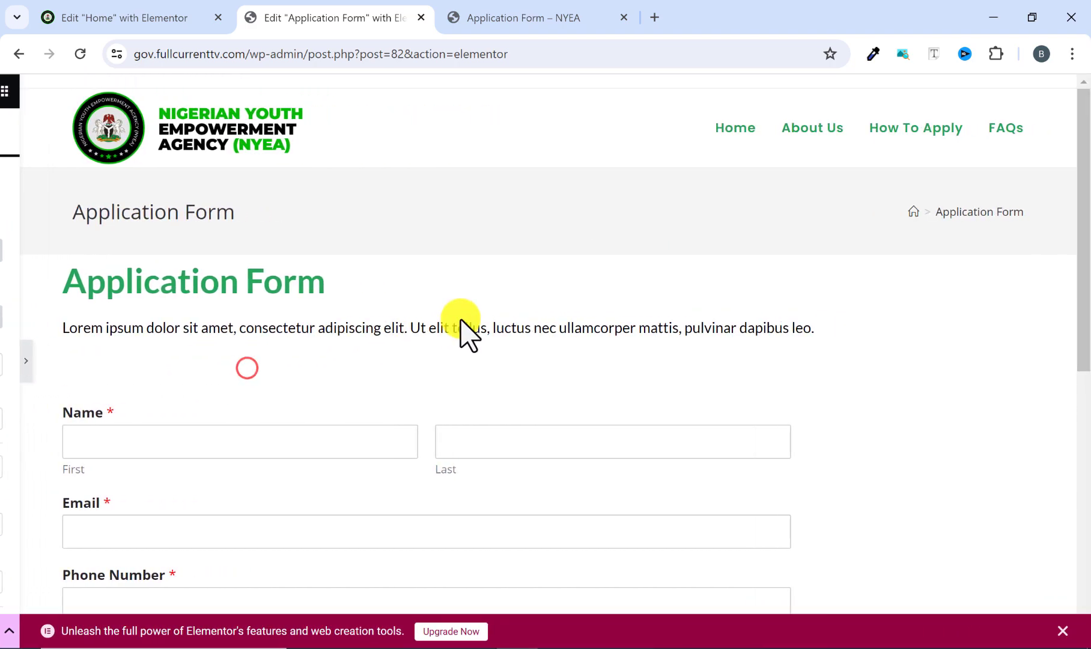
pyautogui.scroll(-4, 465, 327)
pyautogui.scroll(-1, 472, 322)
pyautogui.scroll(5, 472, 321)
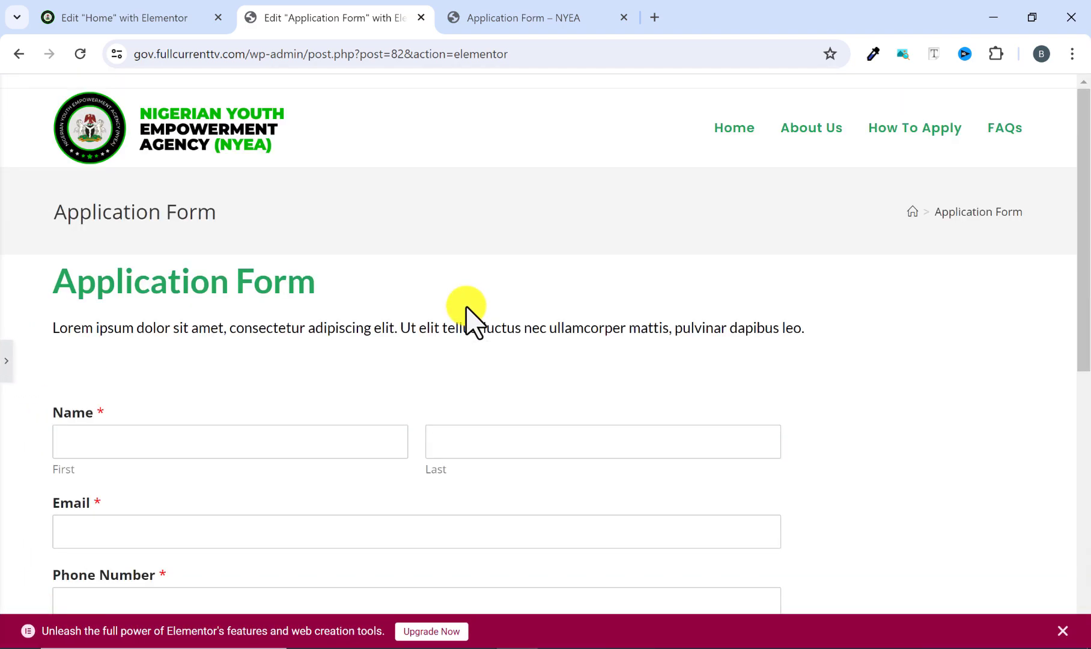
pyautogui.scroll(-2, 467, 316)
pyautogui.scroll(2, 467, 317)
pyautogui.click(10, 367)
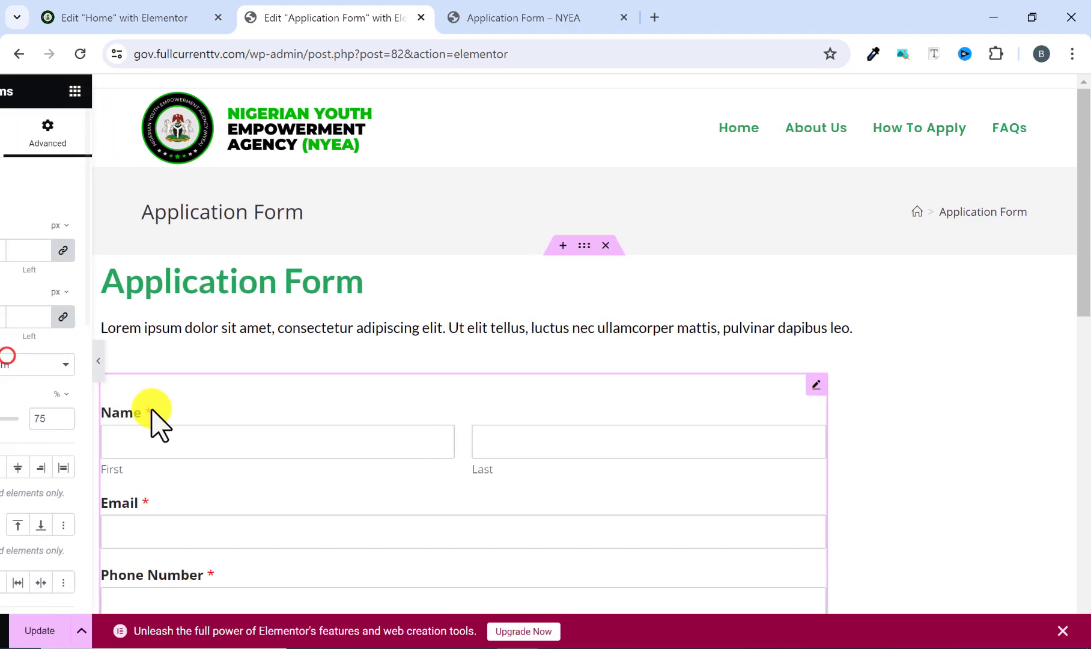
# Save the Application Form page with the resized form and look over the form in the editor.
pyautogui.click(198, 632)
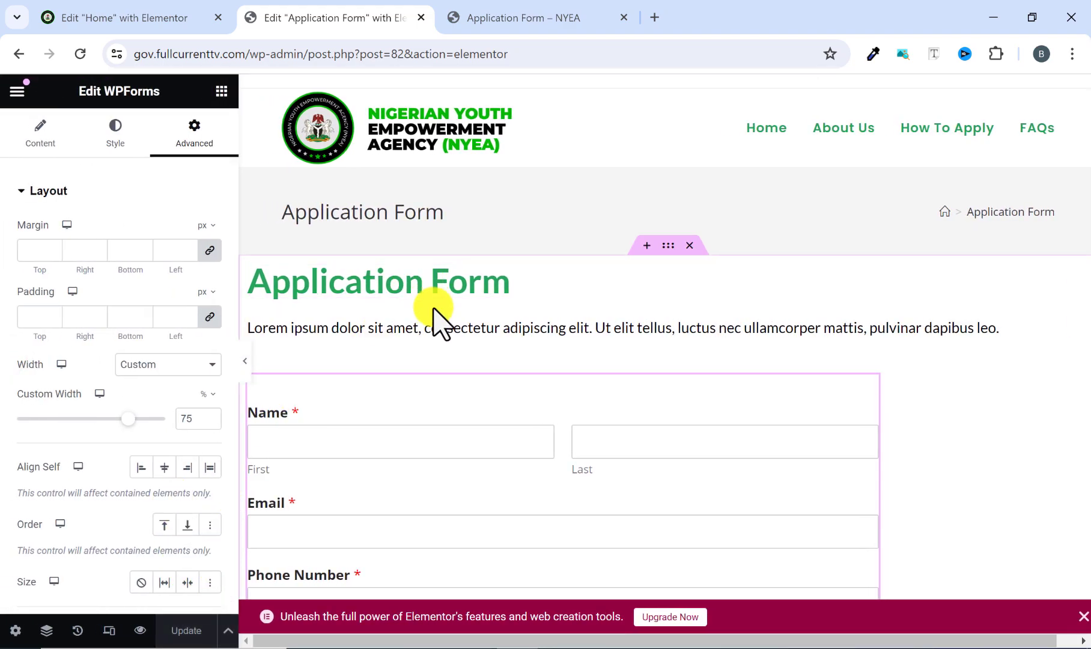
pyautogui.scroll(-10, 432, 310)
pyautogui.scroll(-5, 424, 324)
pyautogui.scroll(5, 423, 324)
# Compare the reference site's application form, down to its submit button, with the form on the page being edited.
pyautogui.click(502, 16)
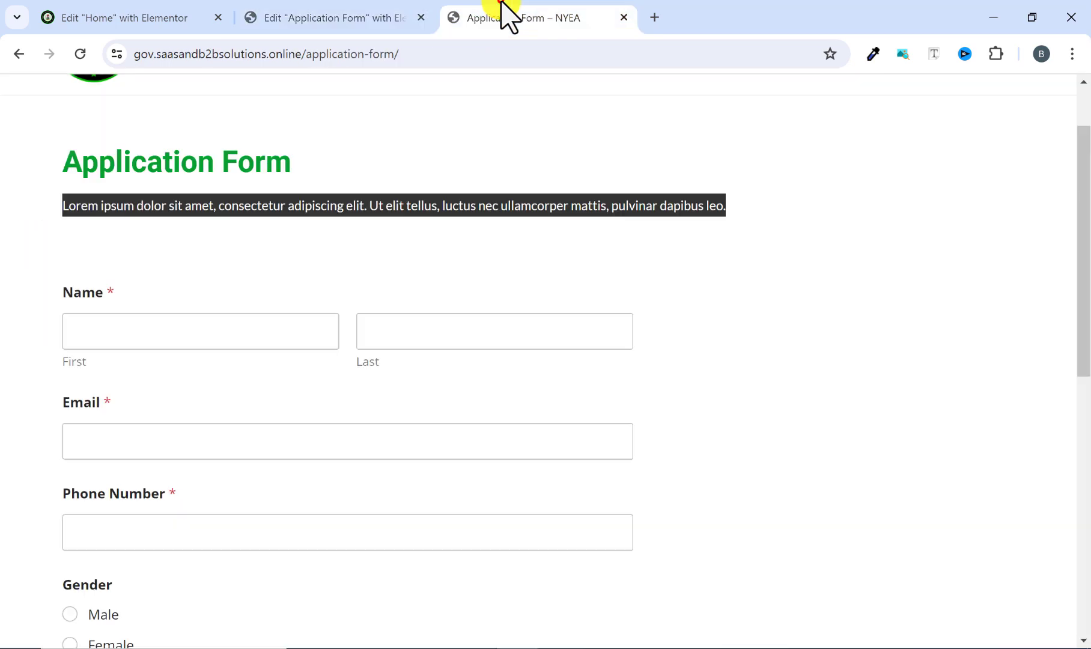
pyautogui.scroll(-2, 193, 414)
pyautogui.scroll(-8, 193, 415)
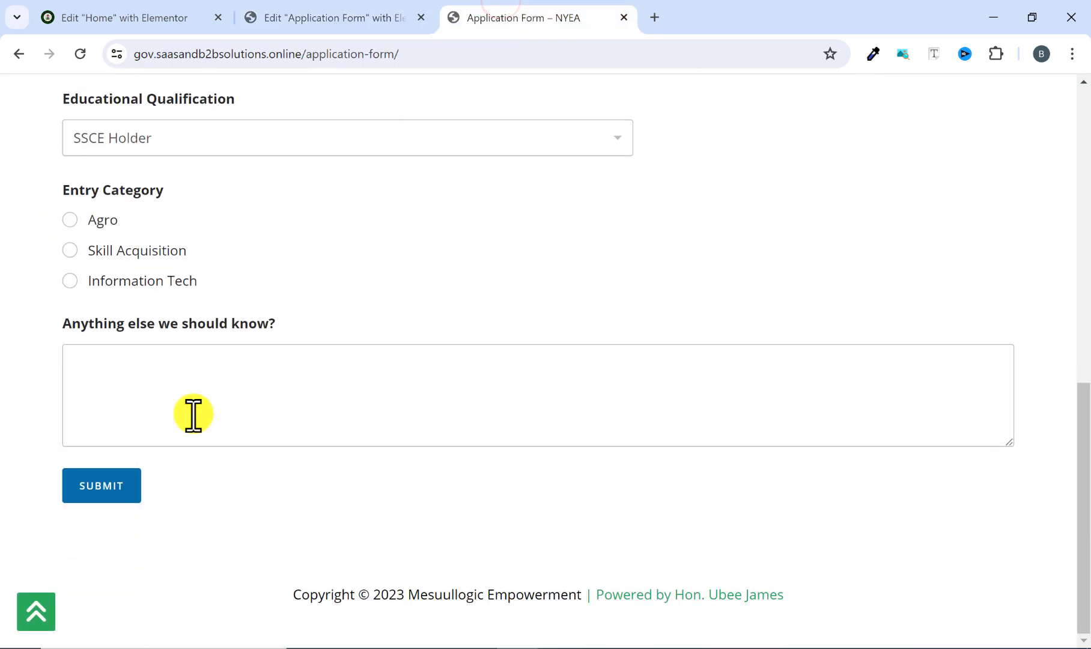
pyautogui.click(377, 18)
pyautogui.scroll(-6, 341, 366)
pyautogui.scroll(1, 306, 332)
pyautogui.scroll(12, 307, 327)
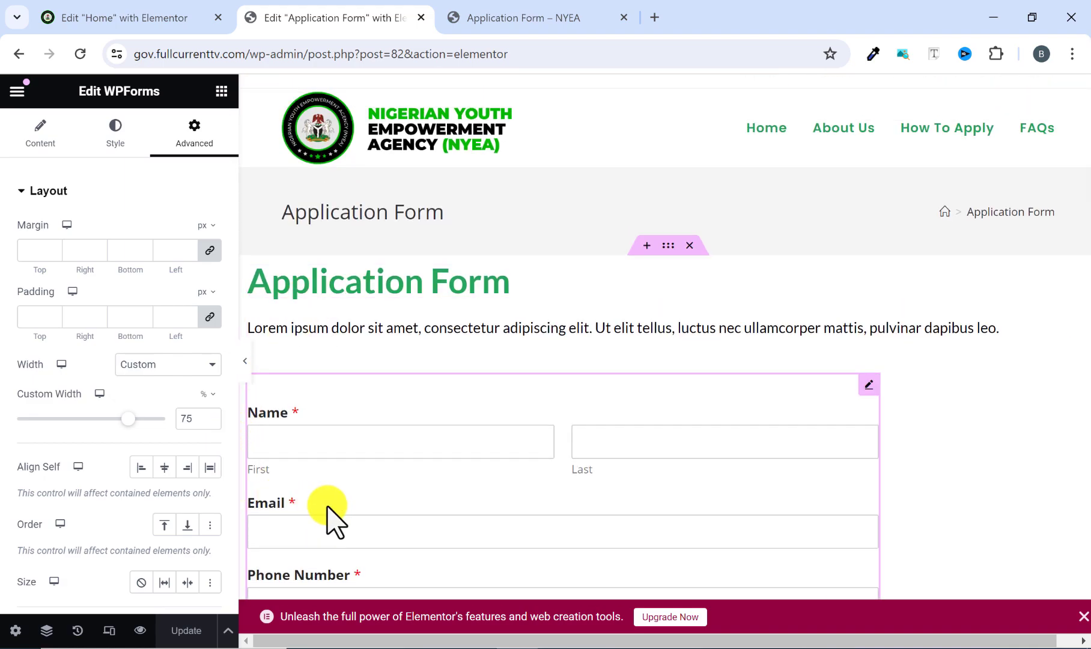
# Leave the editor for the live Application Form page and check the form from the name fields to the submit button.
pyautogui.click(17, 91)
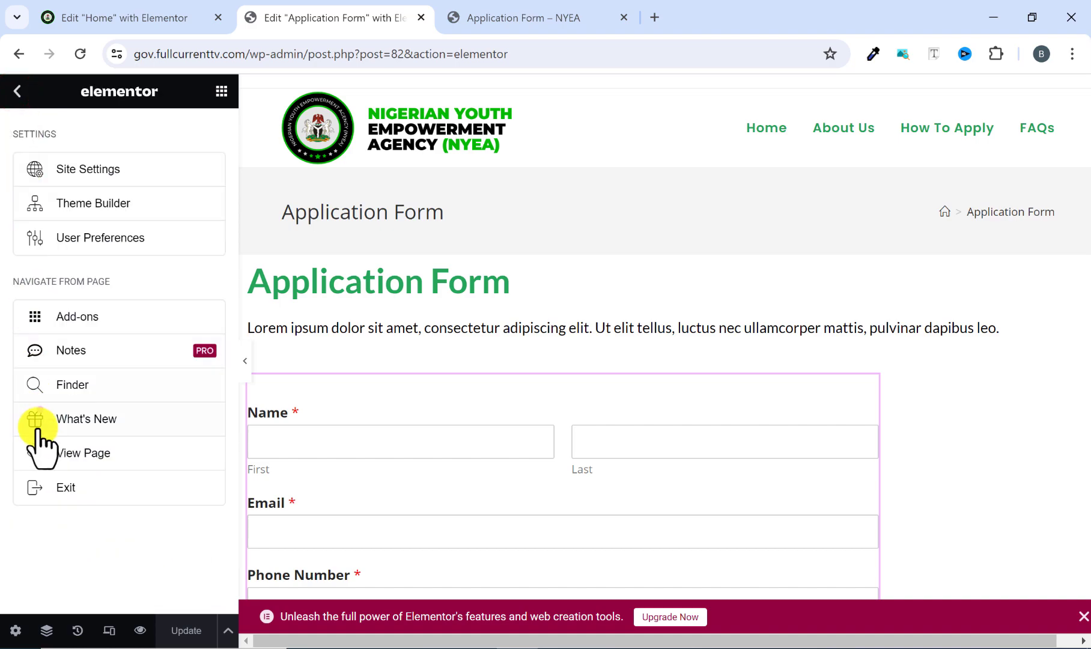
pyautogui.click(77, 453)
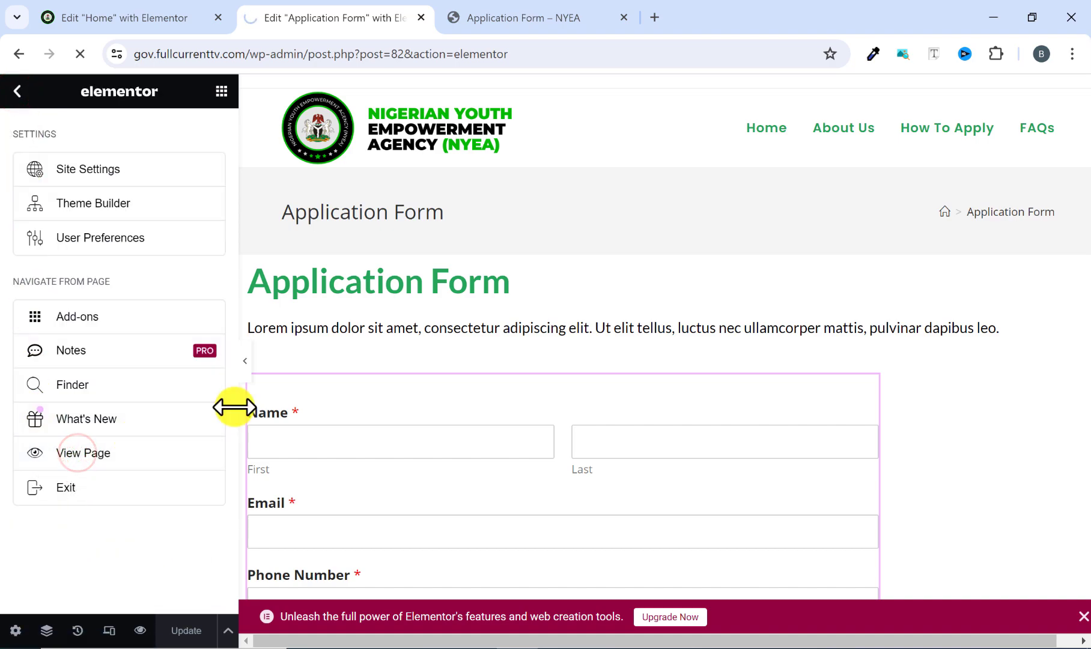
pyautogui.scroll(-5, 240, 396)
pyautogui.scroll(-4, 257, 371)
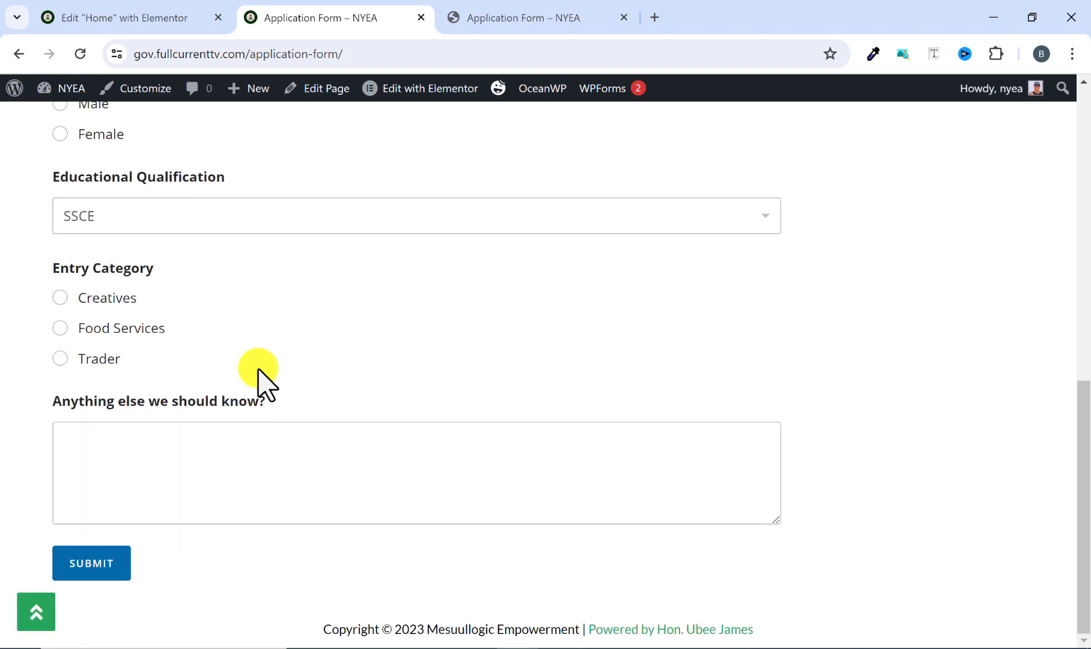
pyautogui.scroll(10, 166, 569)
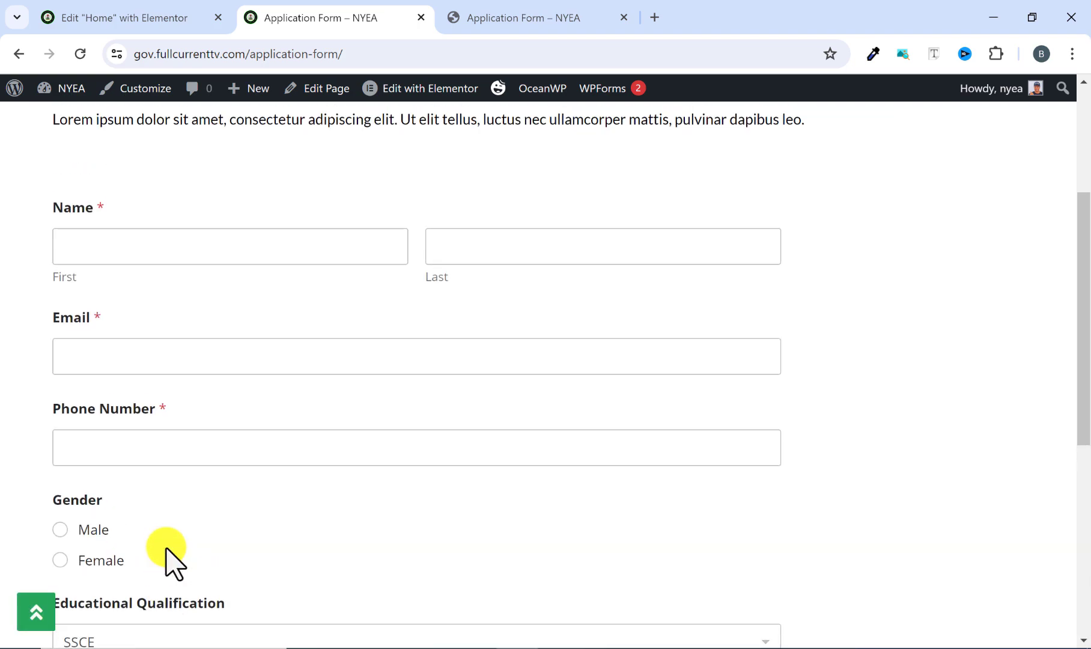
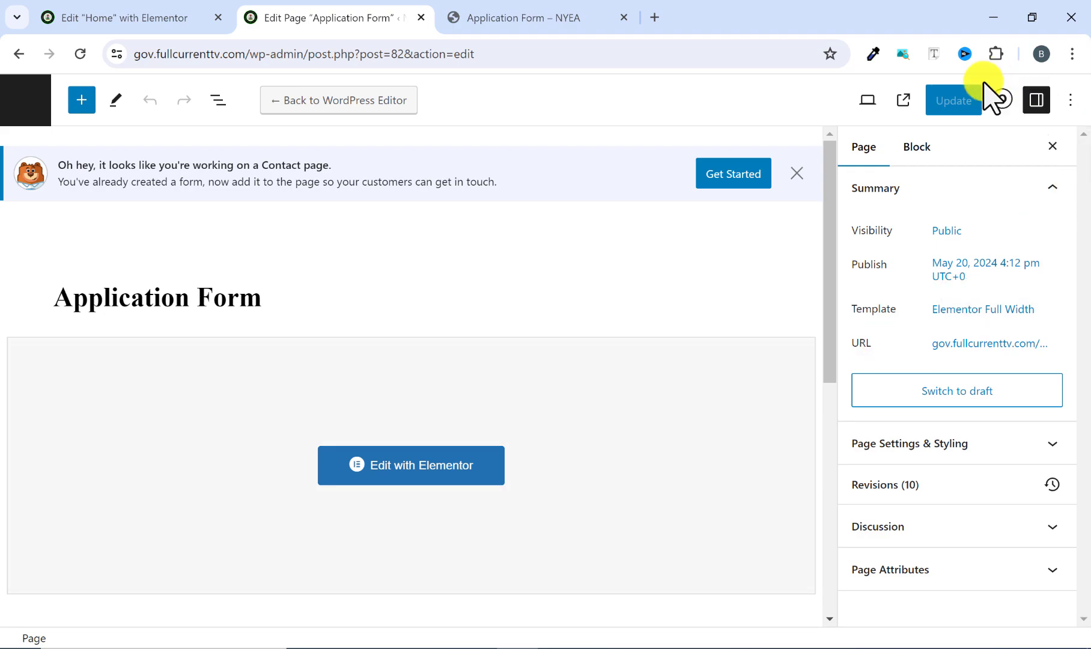
# Disable the page title display for the Application Form page and save the page.
pyautogui.click(999, 101)
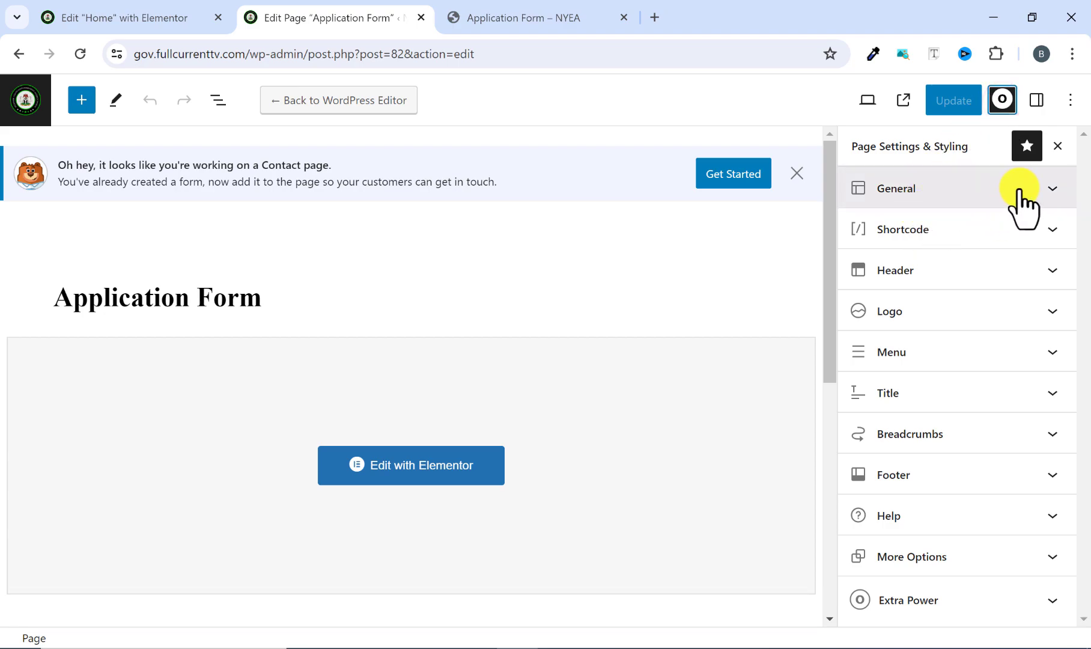
pyautogui.click(937, 401)
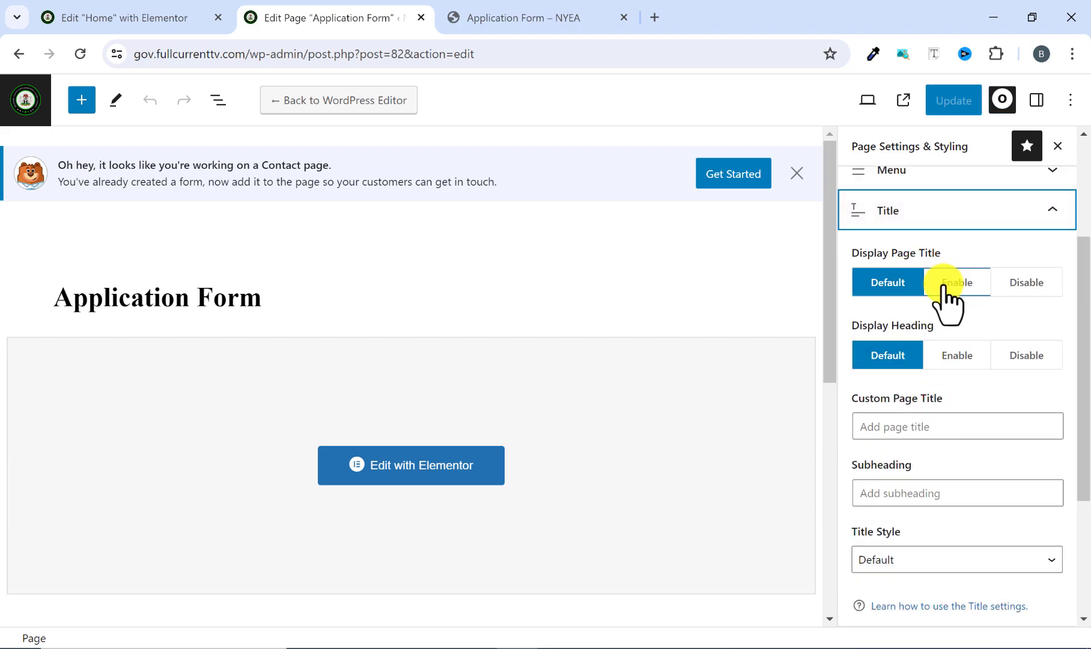
pyautogui.click(1029, 286)
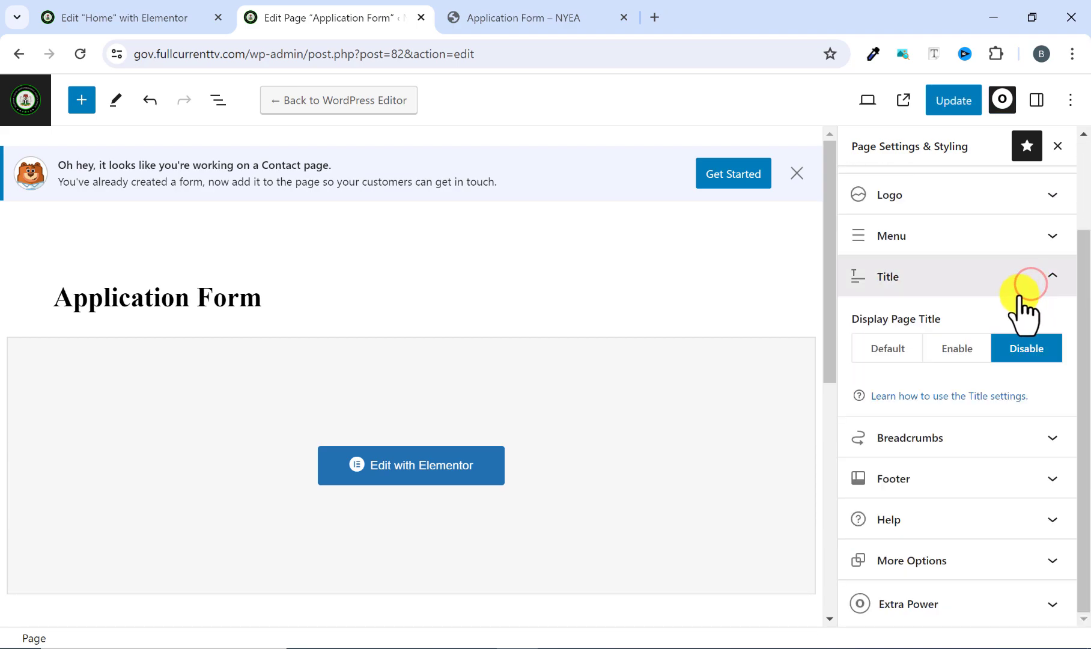
pyautogui.scroll(2, 956, 355)
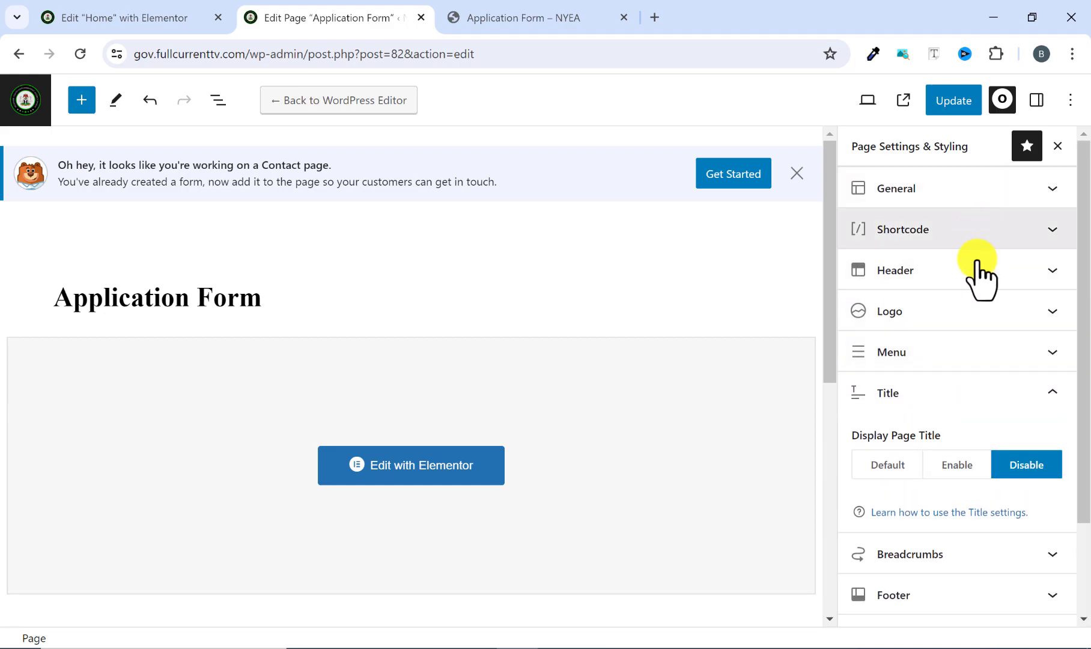
pyautogui.click(955, 99)
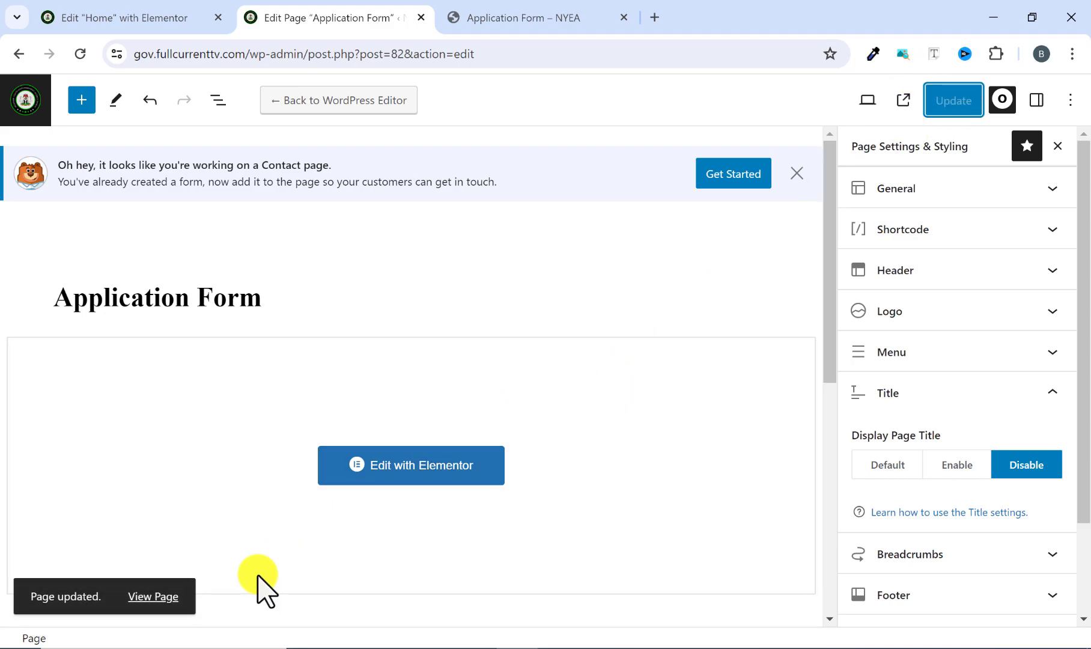
# View the live Application Form page and check its heading and form with the page title disabled.
pyautogui.click(166, 599)
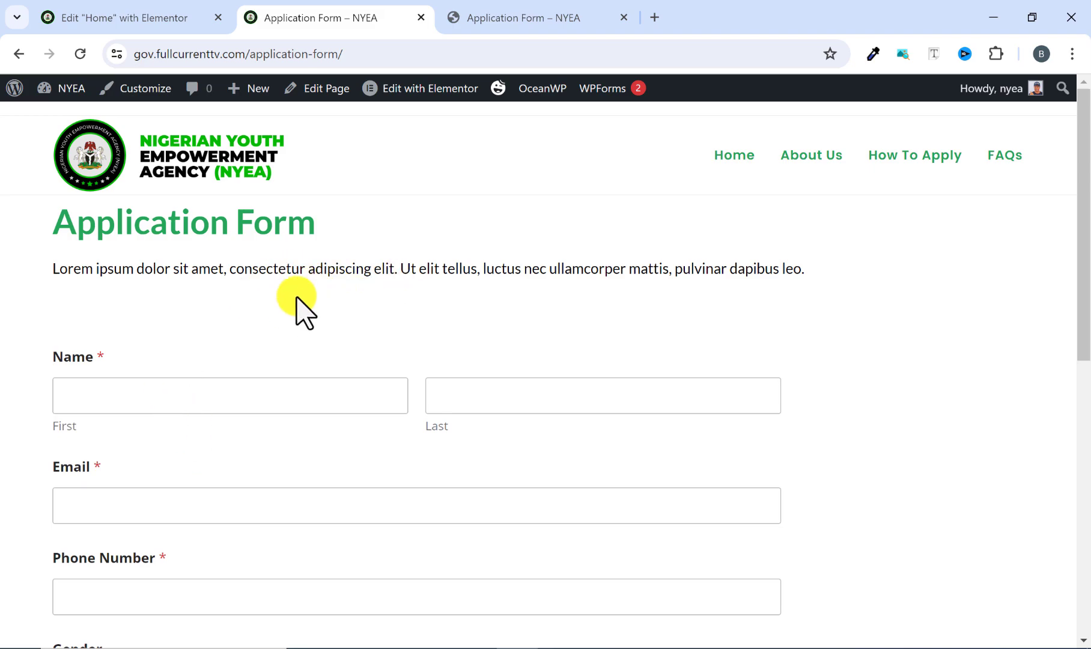
pyautogui.scroll(-3, 385, 324)
pyautogui.scroll(3, 385, 324)
pyautogui.scroll(-9, 499, 310)
pyautogui.scroll(5, 496, 315)
pyautogui.scroll(4, 494, 332)
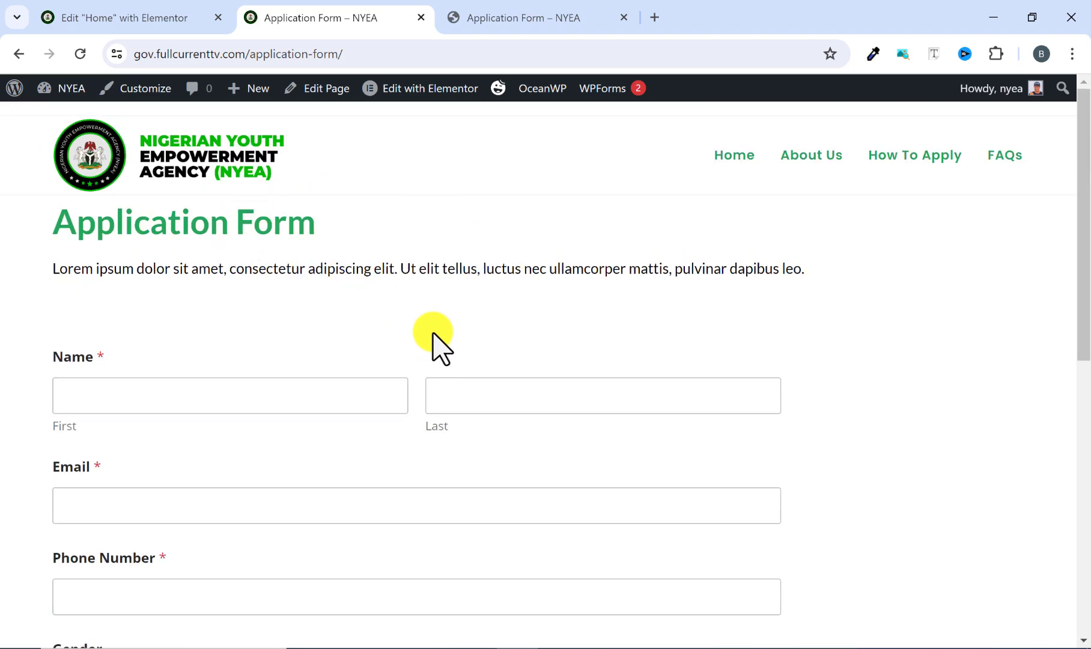
# Go to the reference site's home page and examine where the Apply Here buttons on the three cards lead.
pyautogui.click(481, 18)
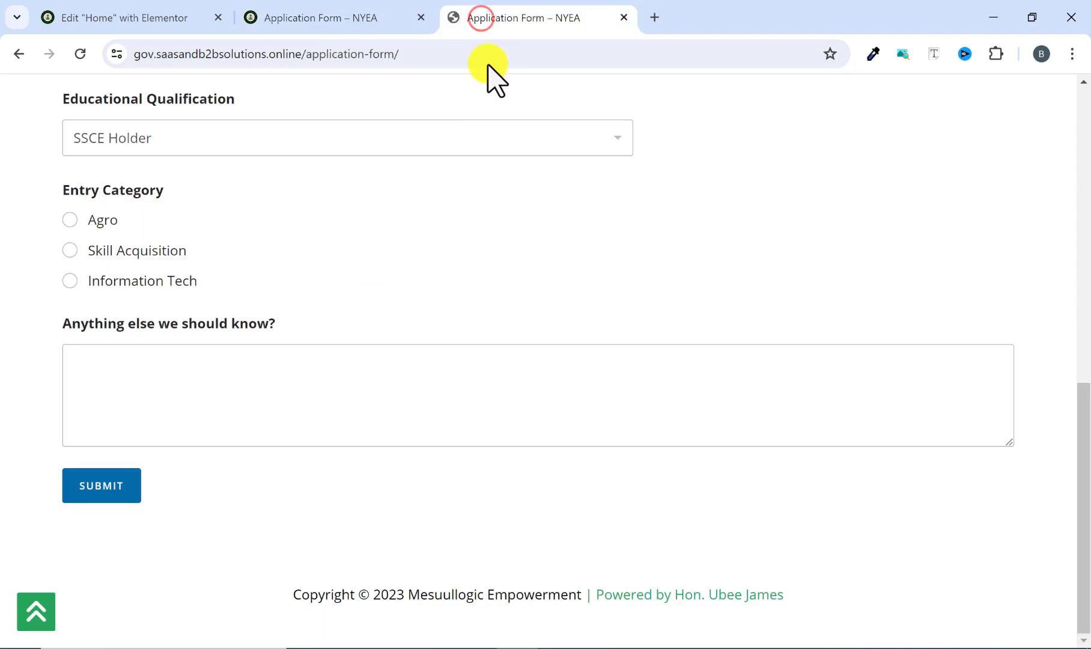
pyautogui.scroll(10, 384, 455)
pyautogui.click(191, 158)
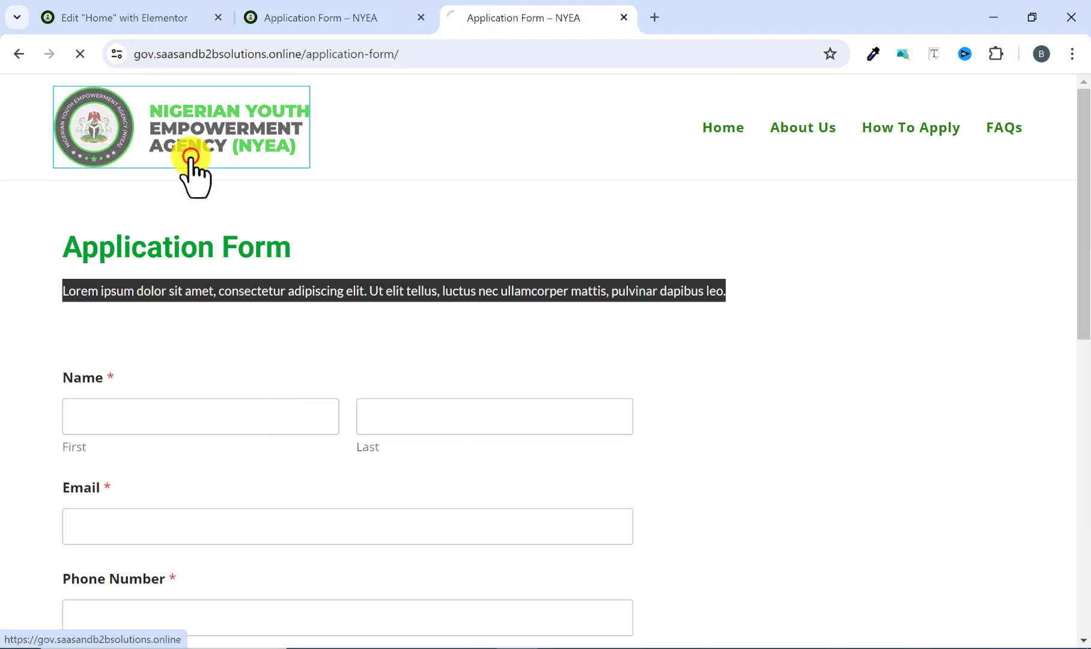
pyautogui.scroll(-10, 366, 351)
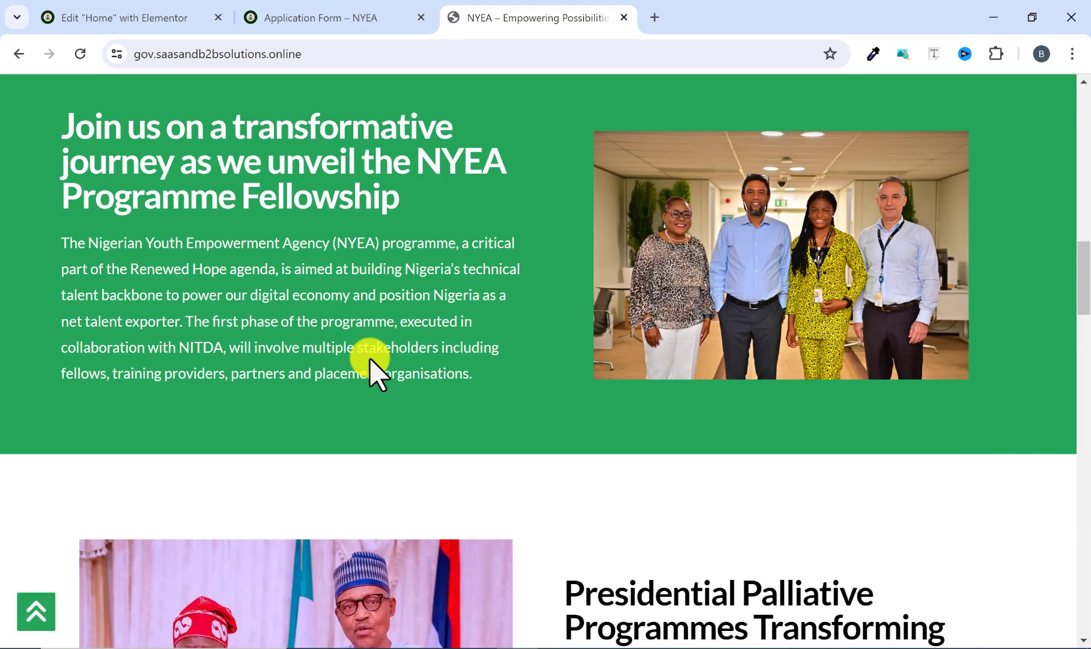
pyautogui.scroll(-15, 369, 359)
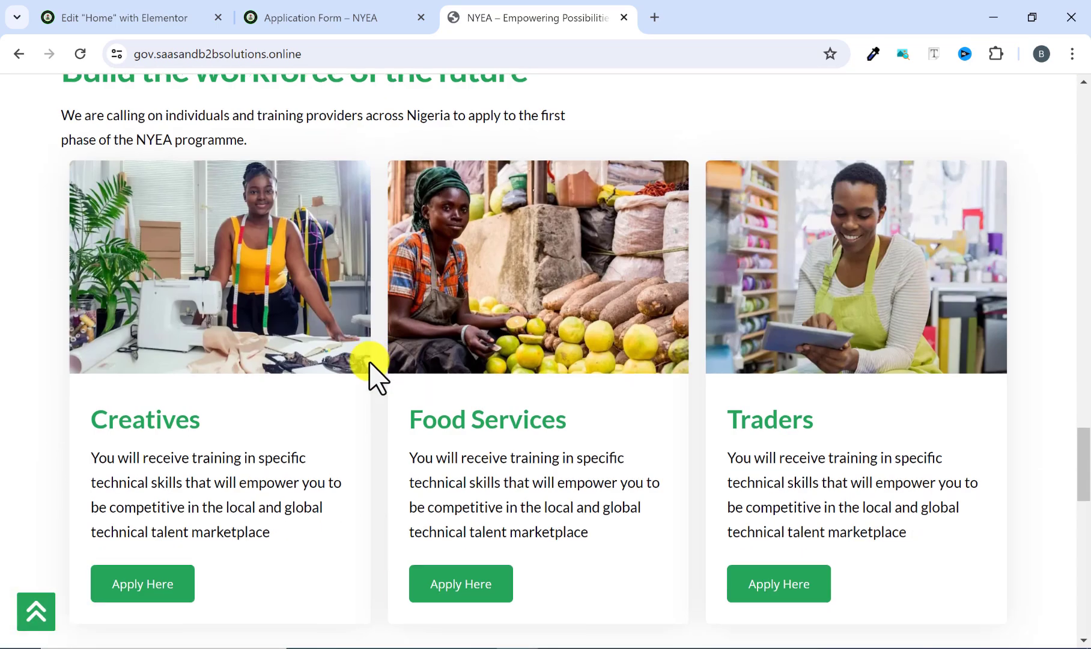
pyautogui.scroll(-3, 369, 364)
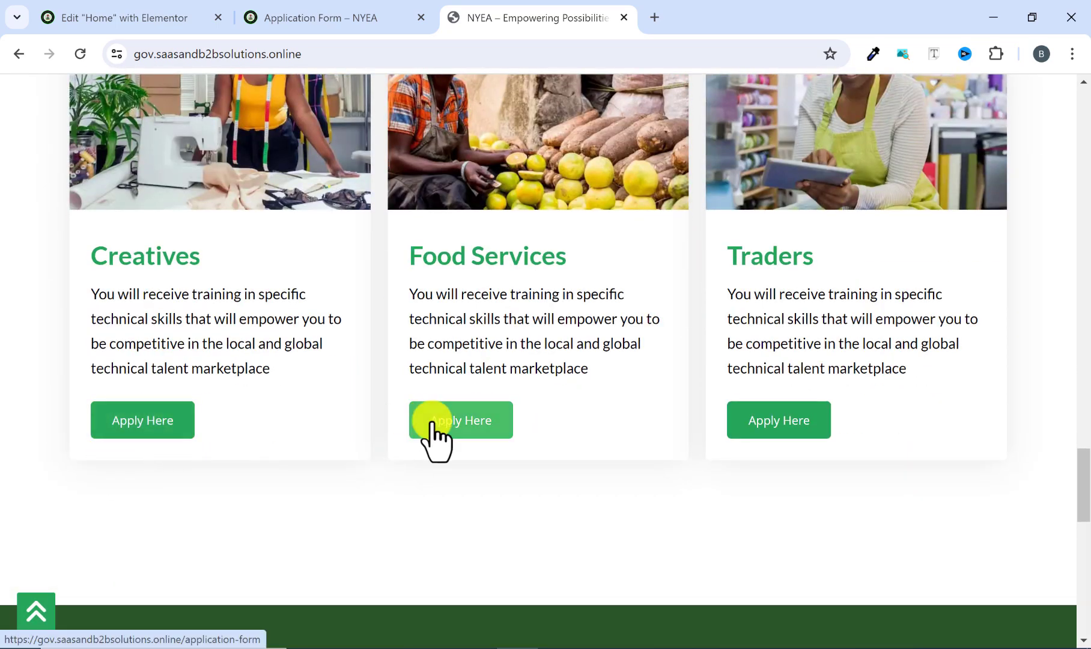
pyautogui.scroll(-8, 755, 436)
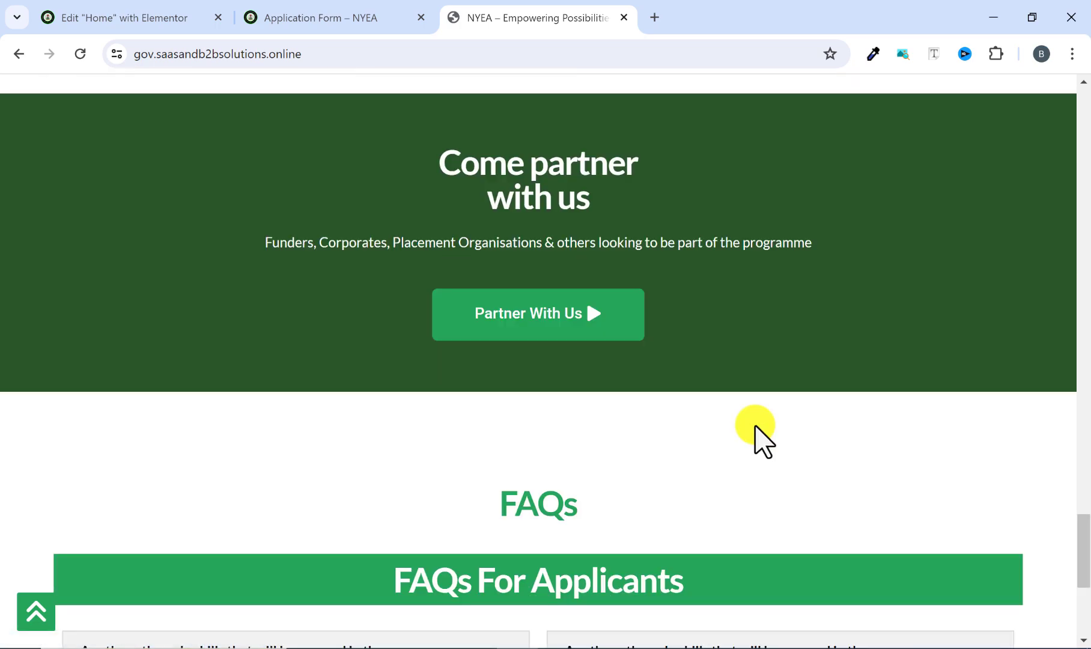
pyautogui.scroll(-3, 760, 439)
pyautogui.scroll(-3, 665, 349)
pyautogui.scroll(10, 658, 345)
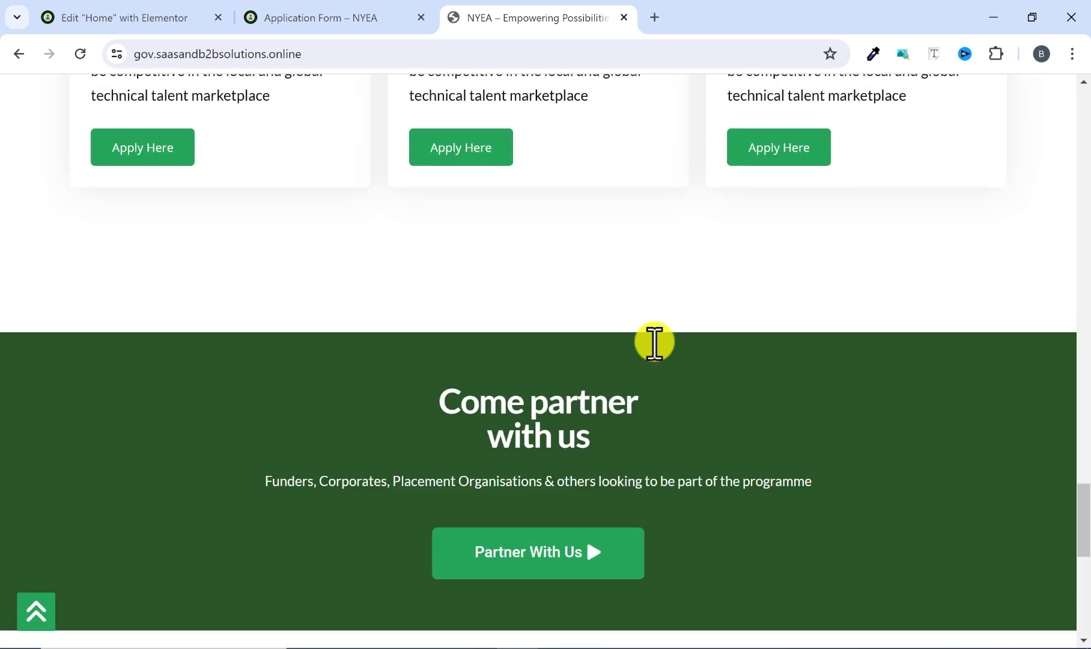
pyautogui.scroll(10, 660, 354)
pyautogui.scroll(-9, 673, 330)
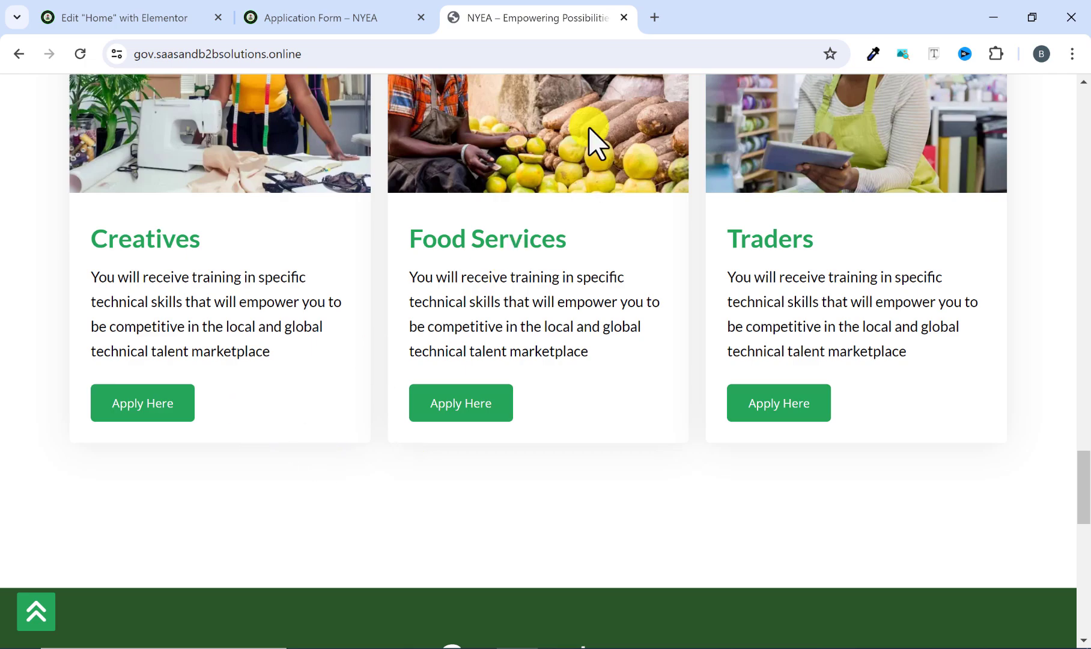
# Copy the full URL of the rebuilt site's live Application Form page.
pyautogui.click(331, 19)
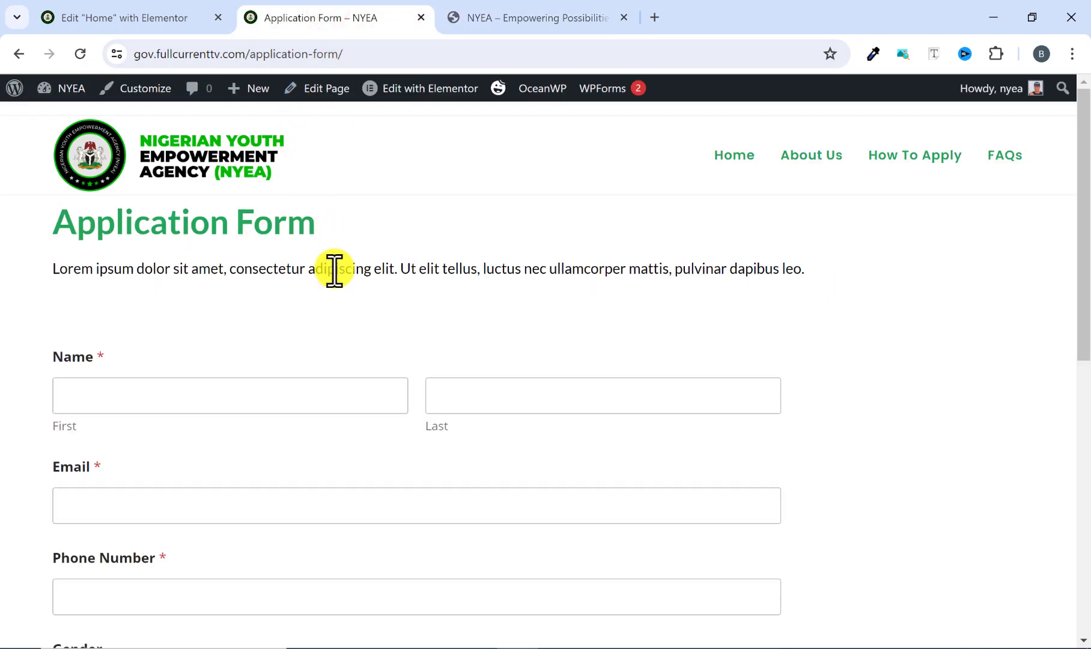
pyautogui.moveTo(344, 54); pyautogui.dragTo(312, 57)
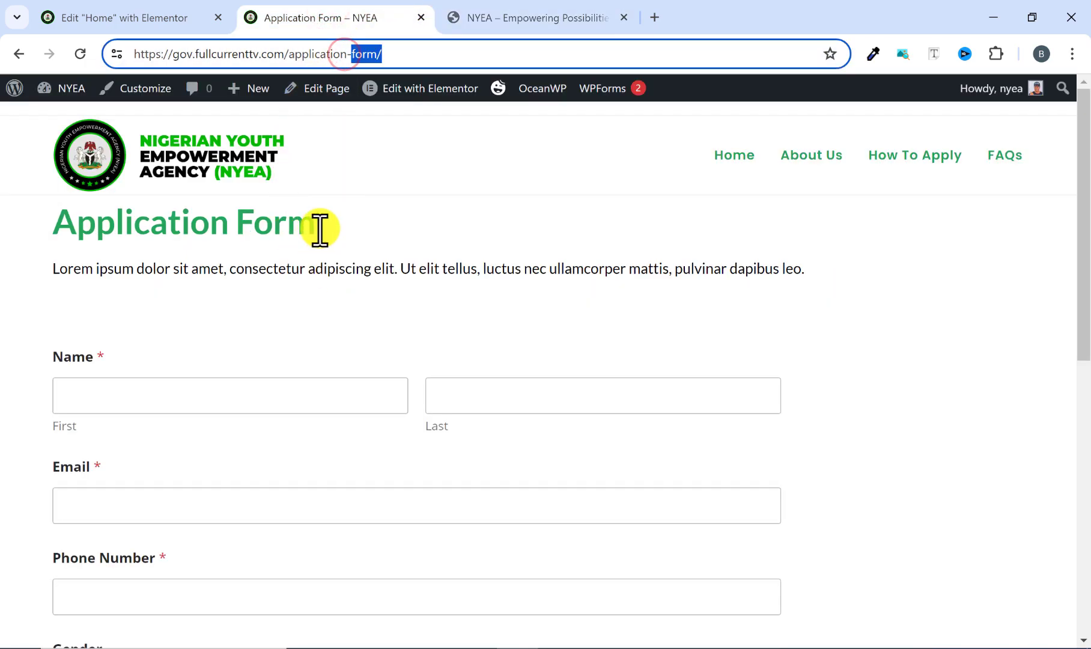
pyautogui.moveTo(391, 55); pyautogui.dragTo(120, 67)
pyautogui.rightClick(184, 56)
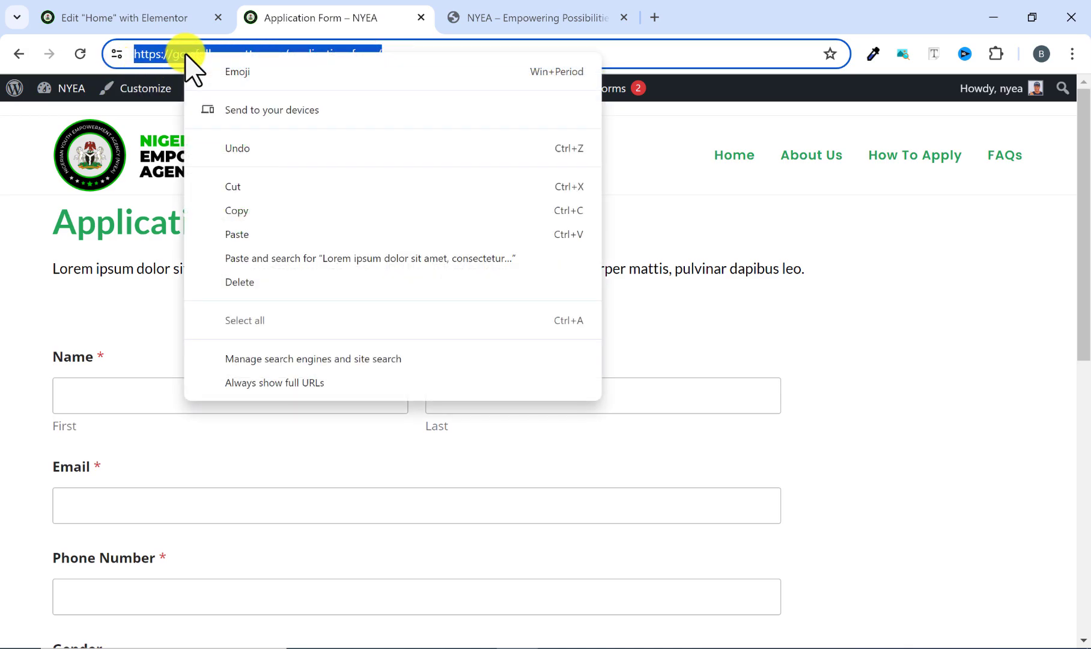
pyautogui.click(241, 210)
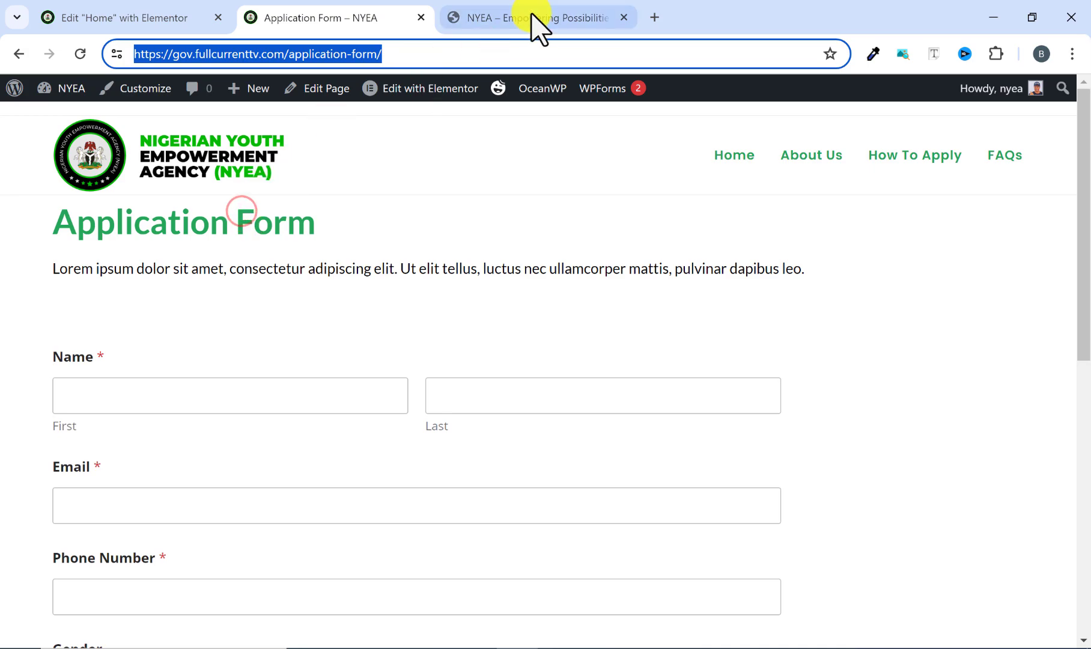
pyautogui.click(153, 13)
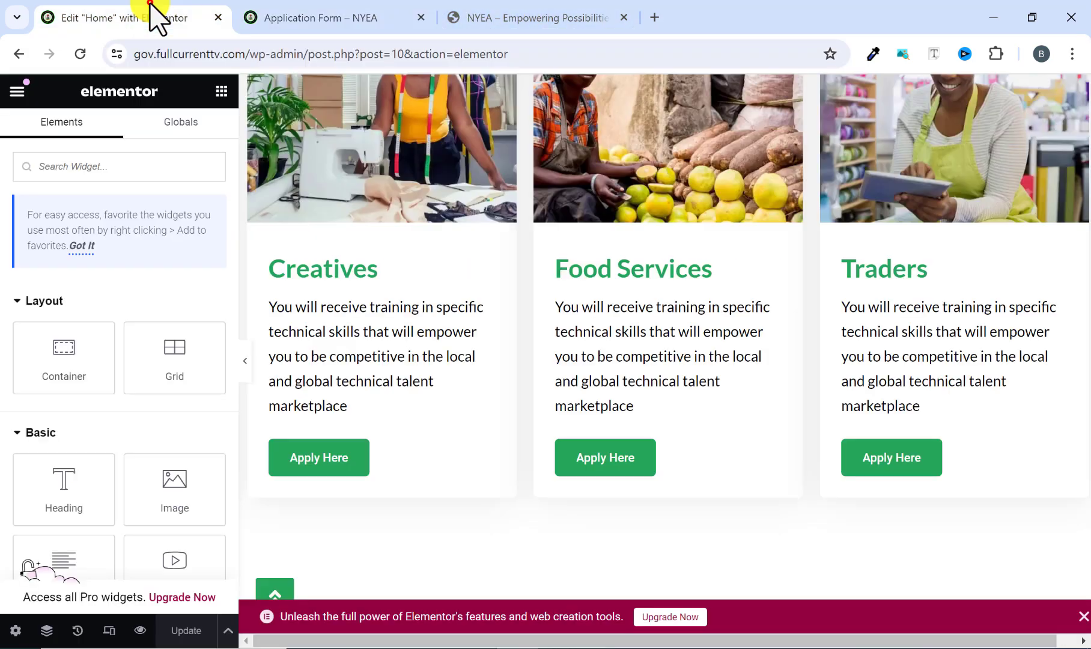
pyautogui.click(309, 452)
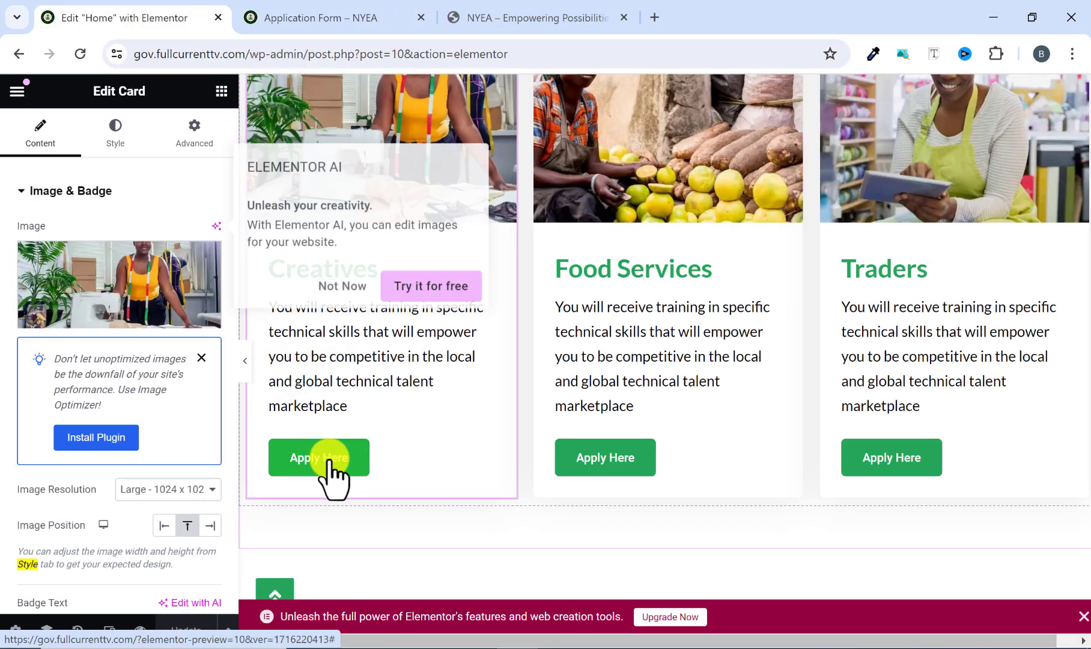
pyautogui.scroll(-5, 174, 439)
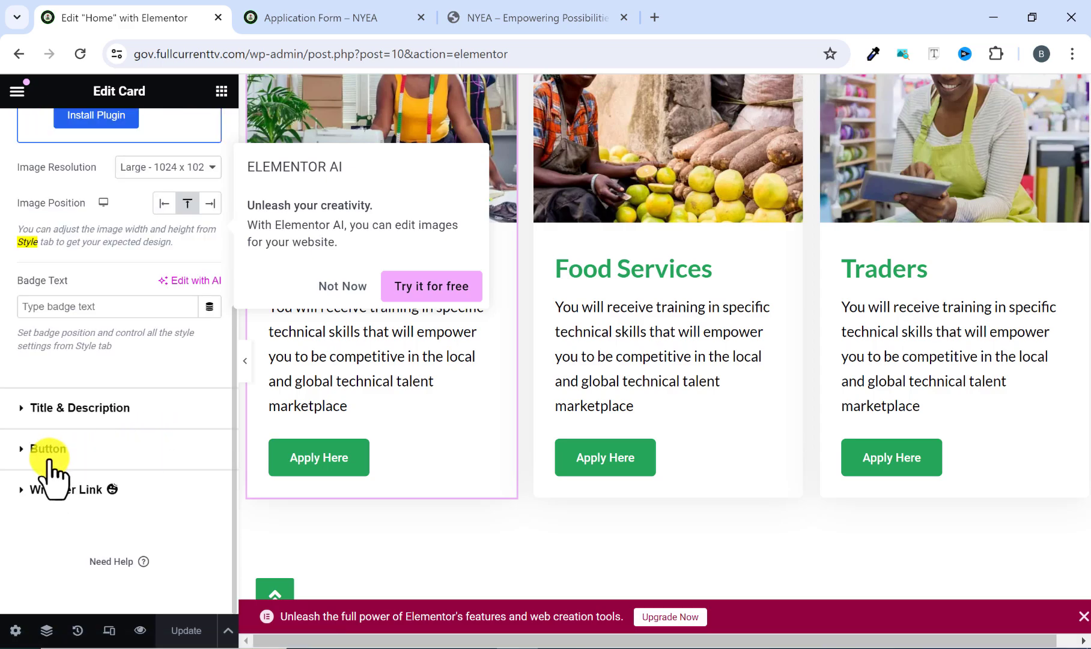
pyautogui.click(16, 449)
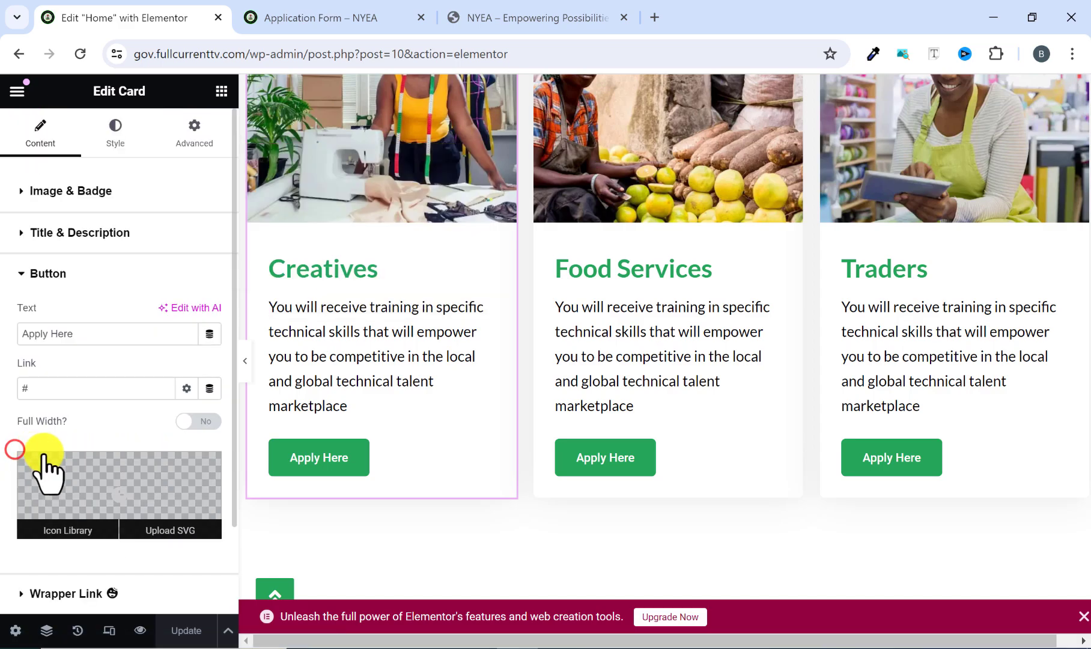
pyautogui.rightClick(36, 388)
pyautogui.click(111, 121)
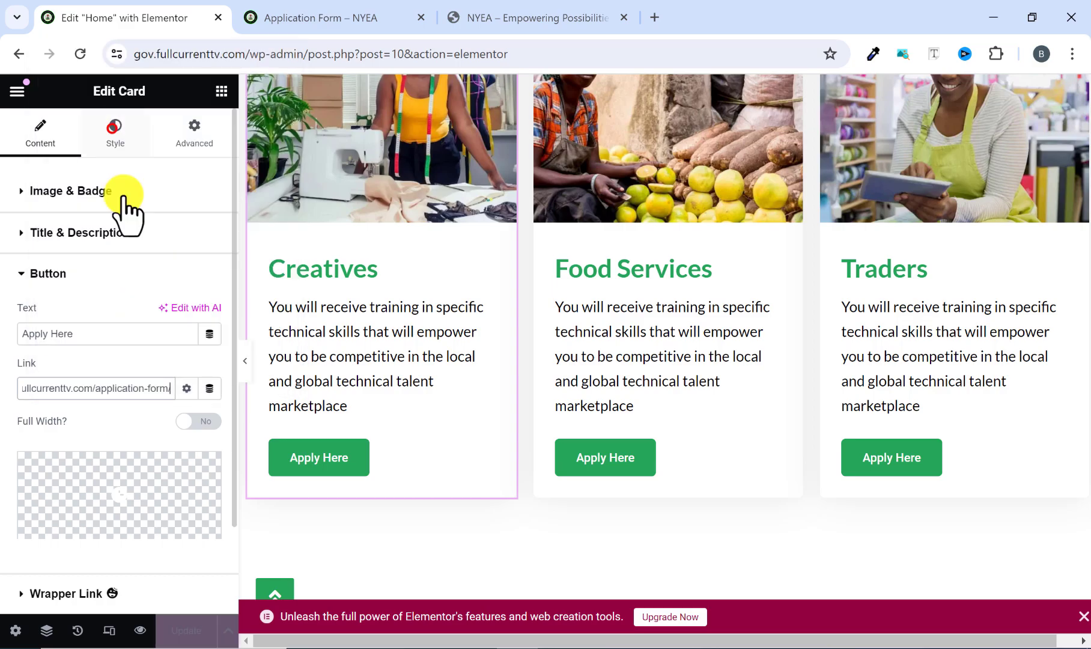
# Replace the Food Services card's button link with the copied application form URL.
pyautogui.click(605, 457)
pyautogui.scroll(-3, 117, 495)
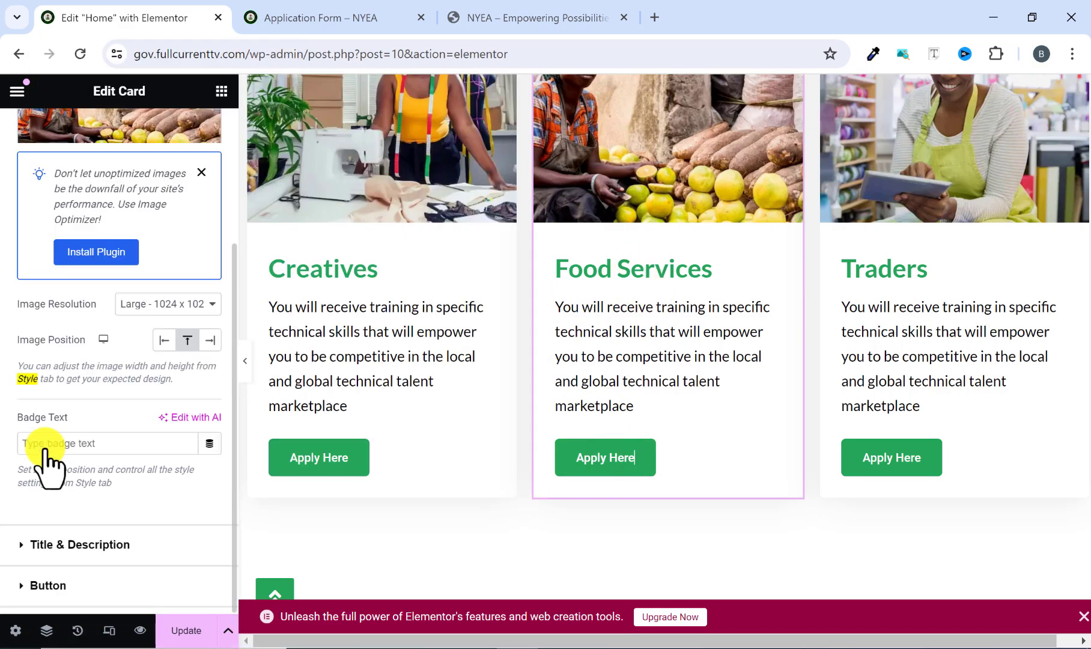
pyautogui.scroll(-2, 47, 461)
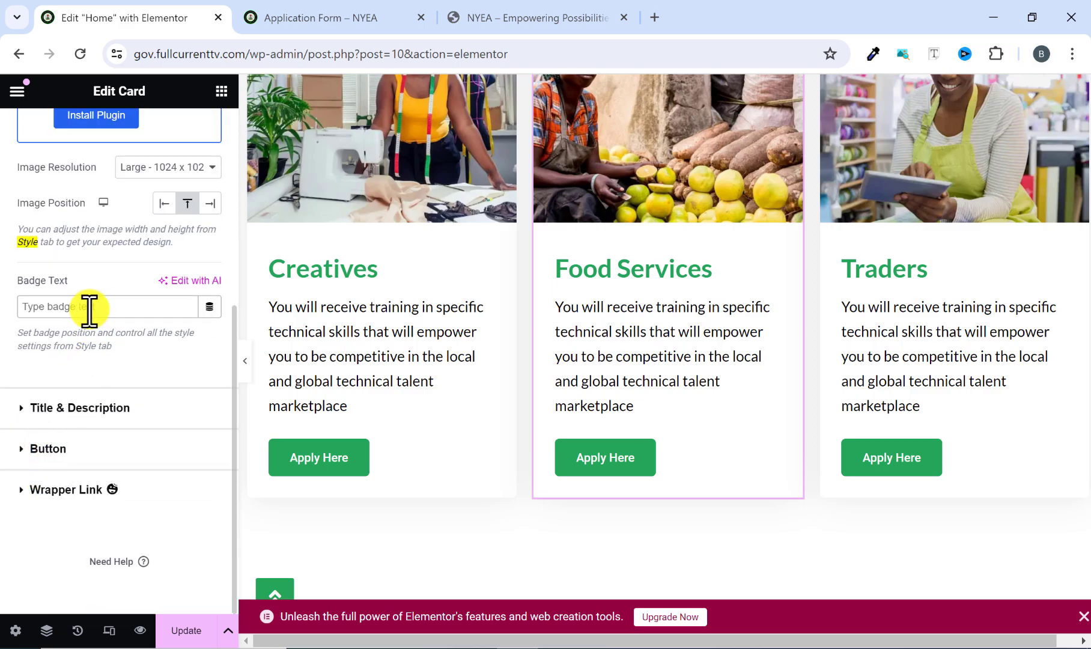
pyautogui.click(38, 449)
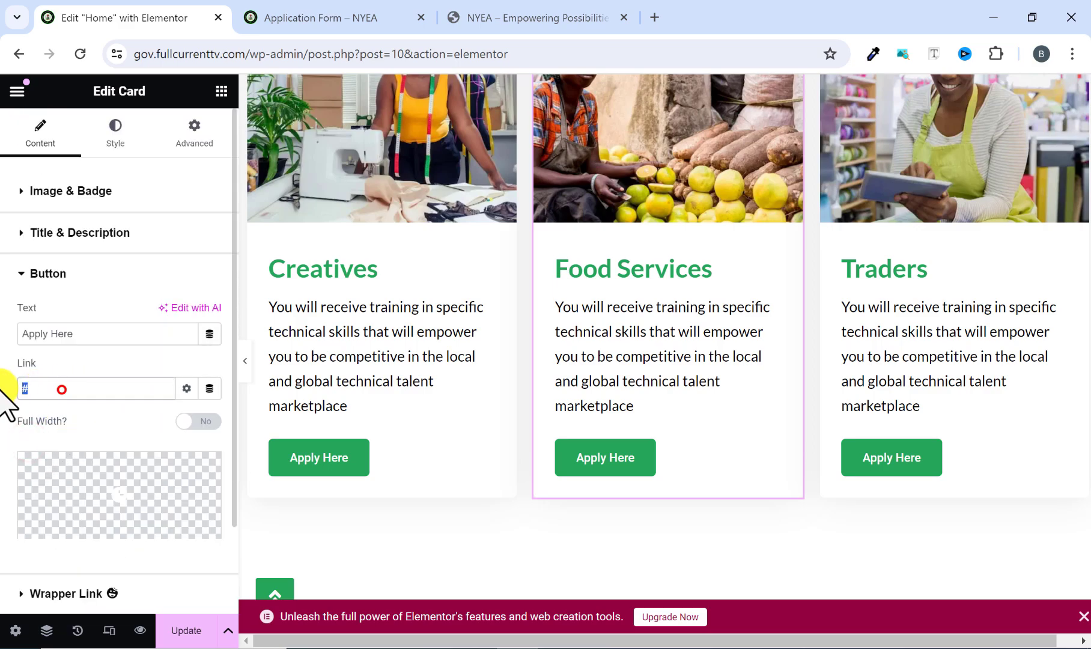
pyautogui.rightClick(30, 388)
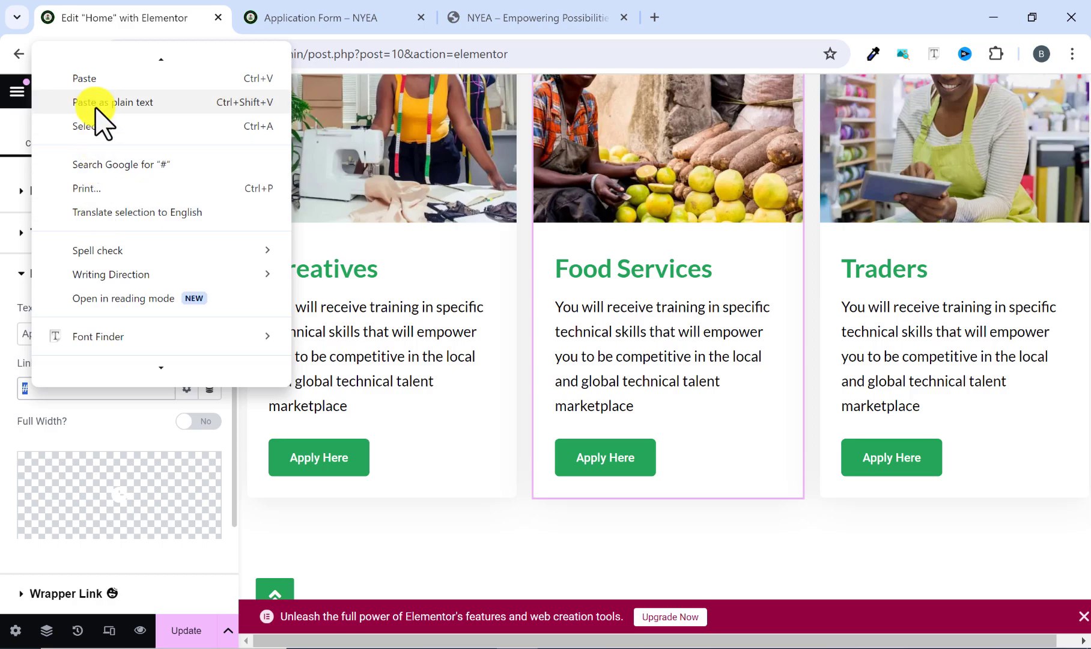
pyautogui.click(97, 84)
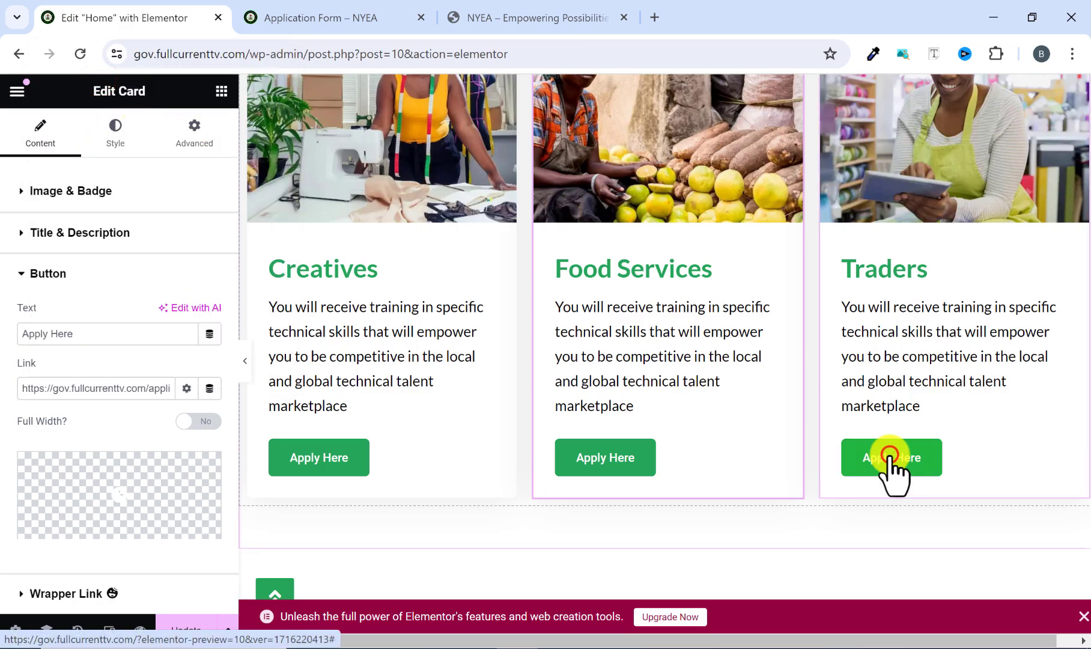
# Point the Traders card's Apply Here button to the copied application form URL.
pyautogui.click(892, 456)
pyautogui.scroll(-3, 129, 487)
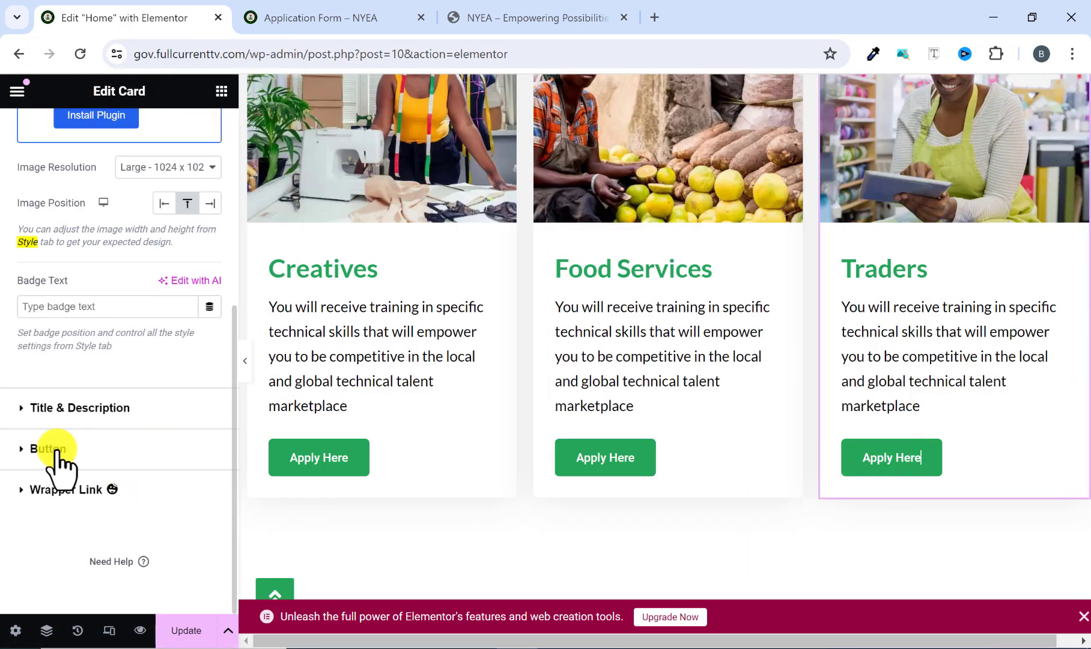
pyautogui.click(21, 448)
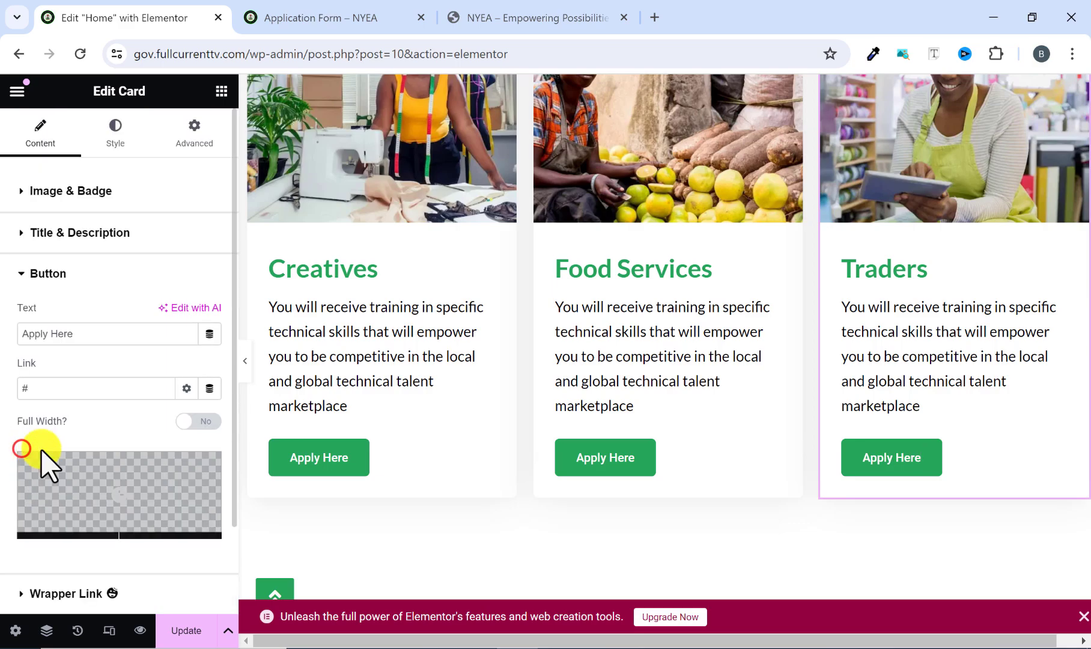
pyautogui.rightClick(29, 388)
pyautogui.click(106, 125)
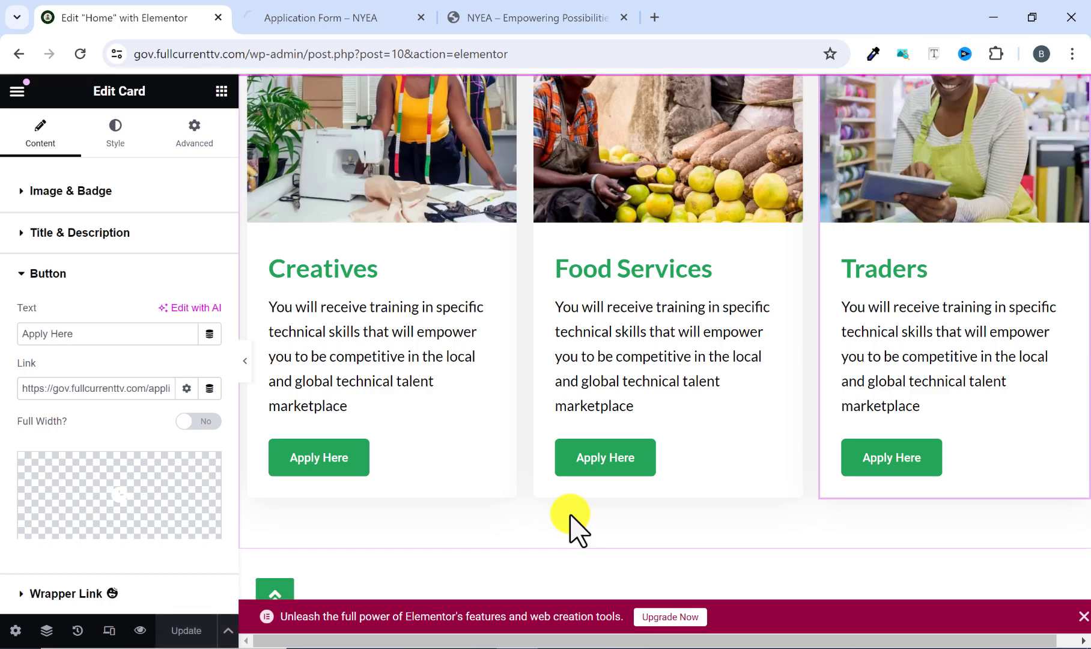
# Look over the Home page in the editor, from the FAQs back up to the hero section.
pyautogui.scroll(-10, 663, 475)
pyautogui.scroll(-5, 681, 468)
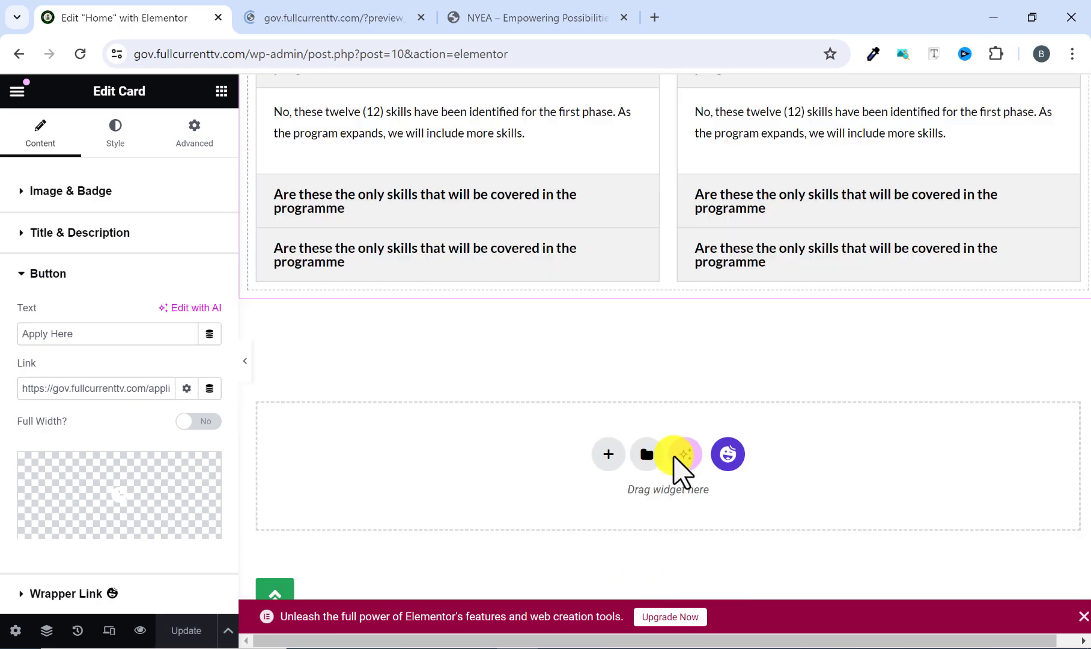
pyautogui.scroll(15, 679, 471)
pyautogui.scroll(15, 670, 460)
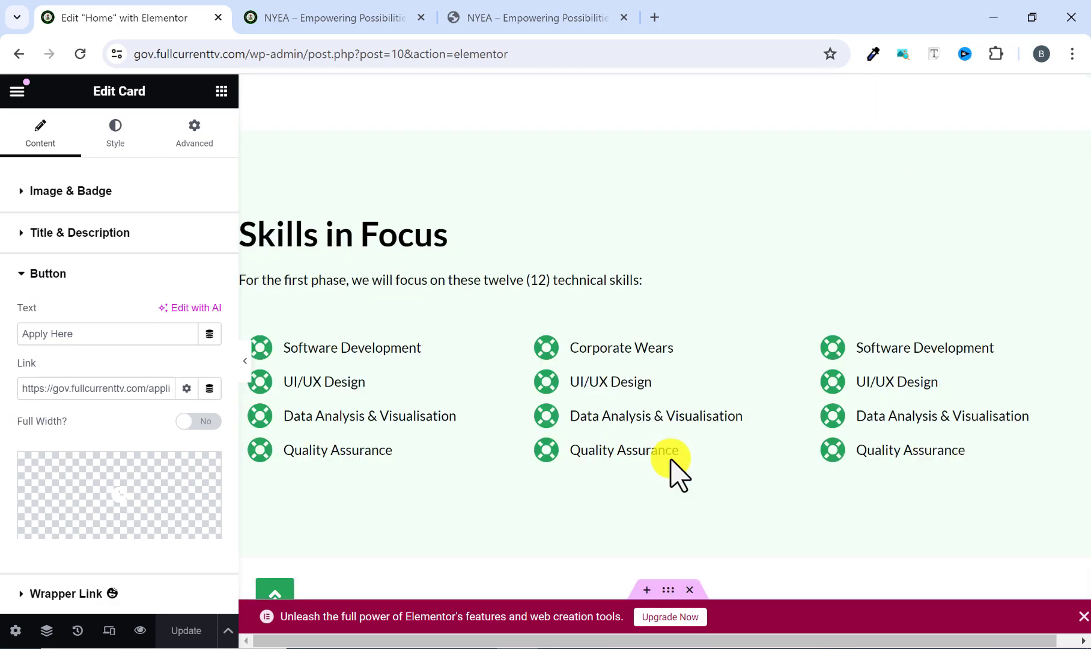
pyautogui.scroll(2, 668, 462)
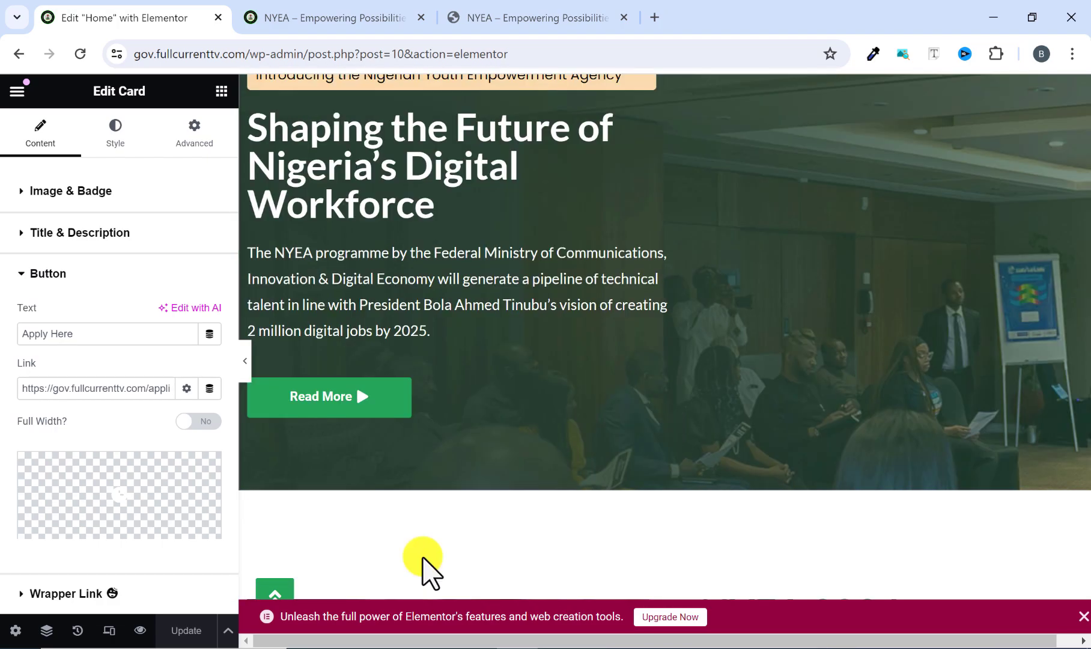
# Preview the Home page and test the Creatives card's Apply Here link.
pyautogui.click(139, 630)
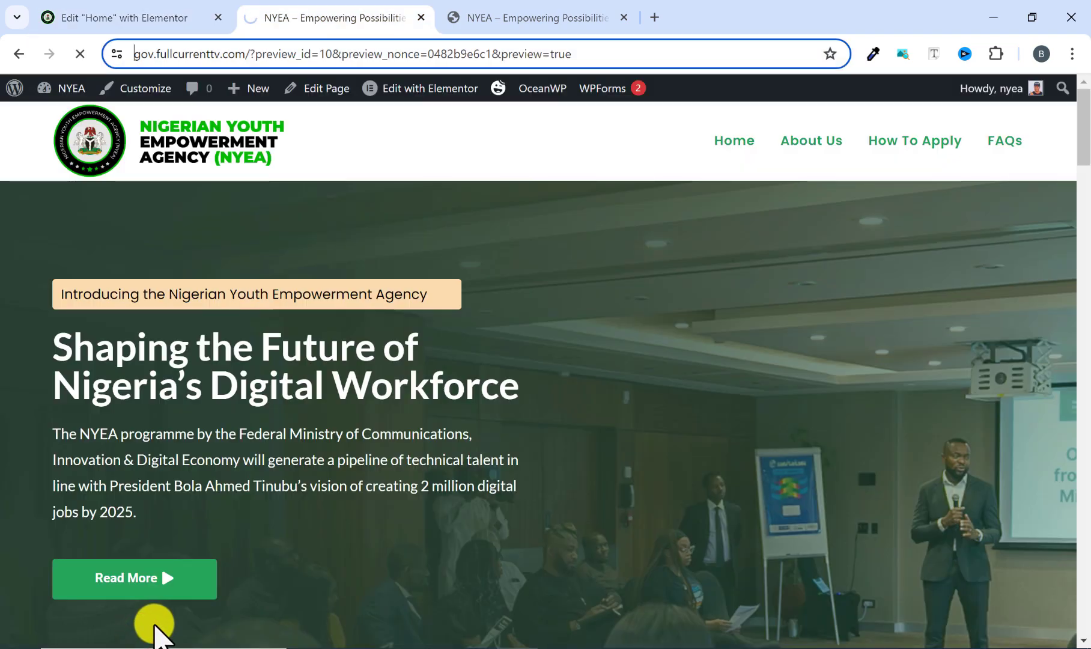
pyautogui.scroll(-15, 316, 354)
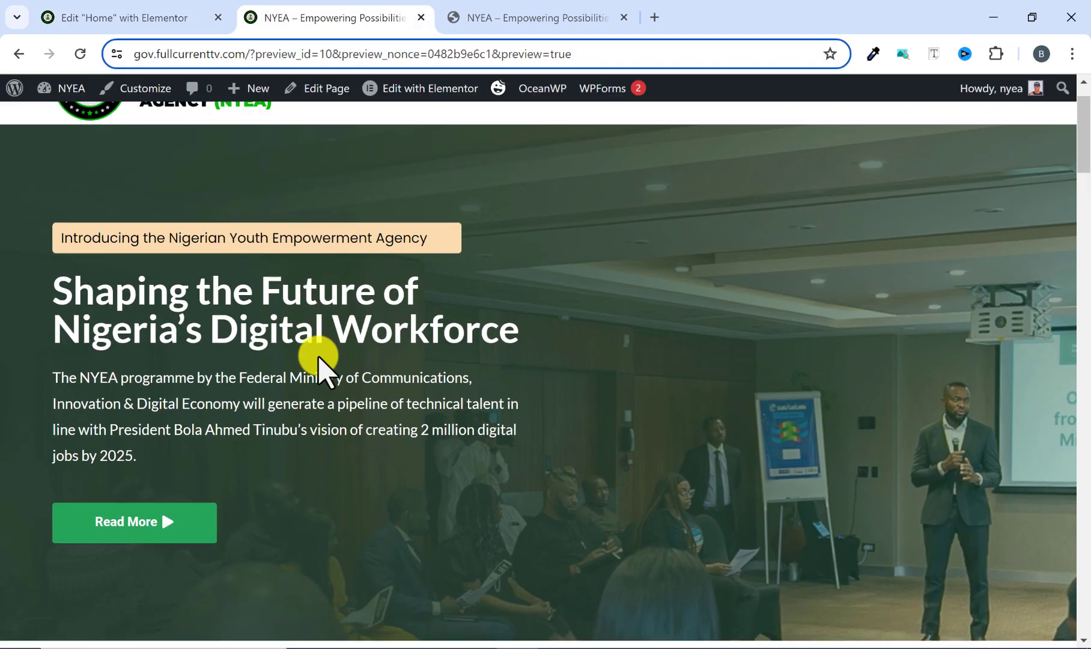
pyautogui.scroll(-12, 316, 366)
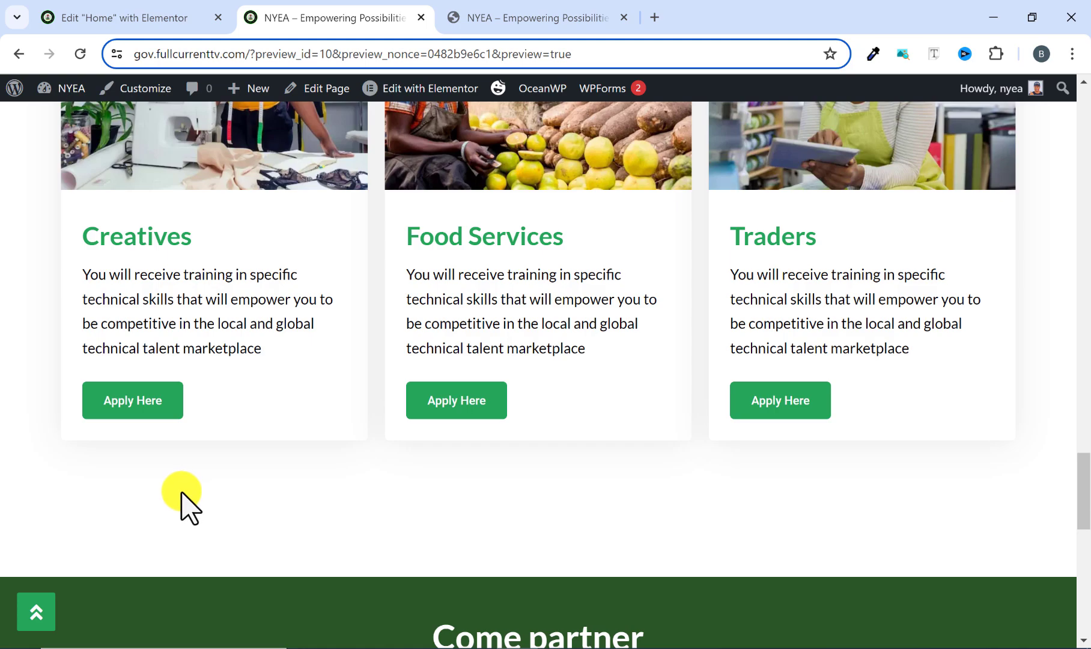
pyautogui.click(126, 410)
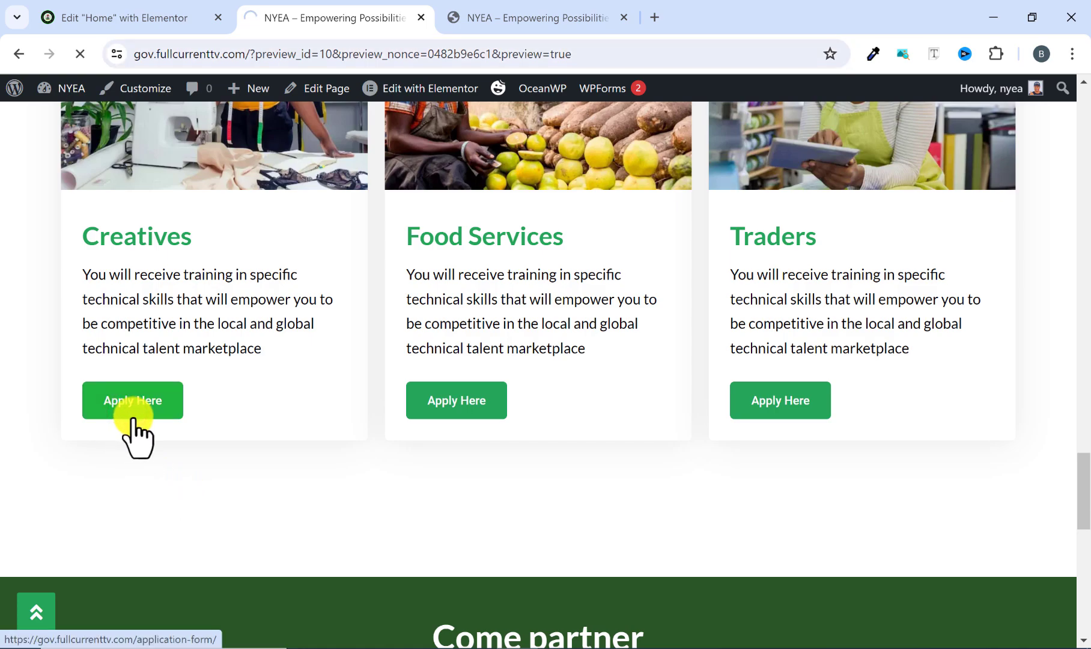
# Review the Application Form page from its heading and name fields down to the submit button.
pyautogui.scroll(-3, 227, 317)
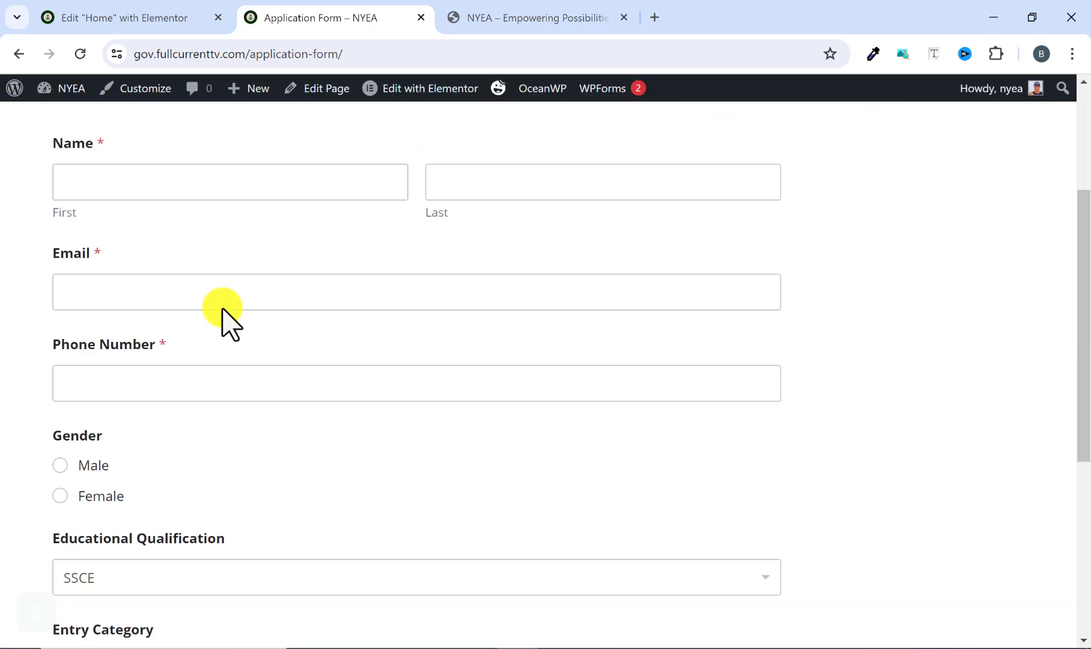
pyautogui.scroll(3, 146, 354)
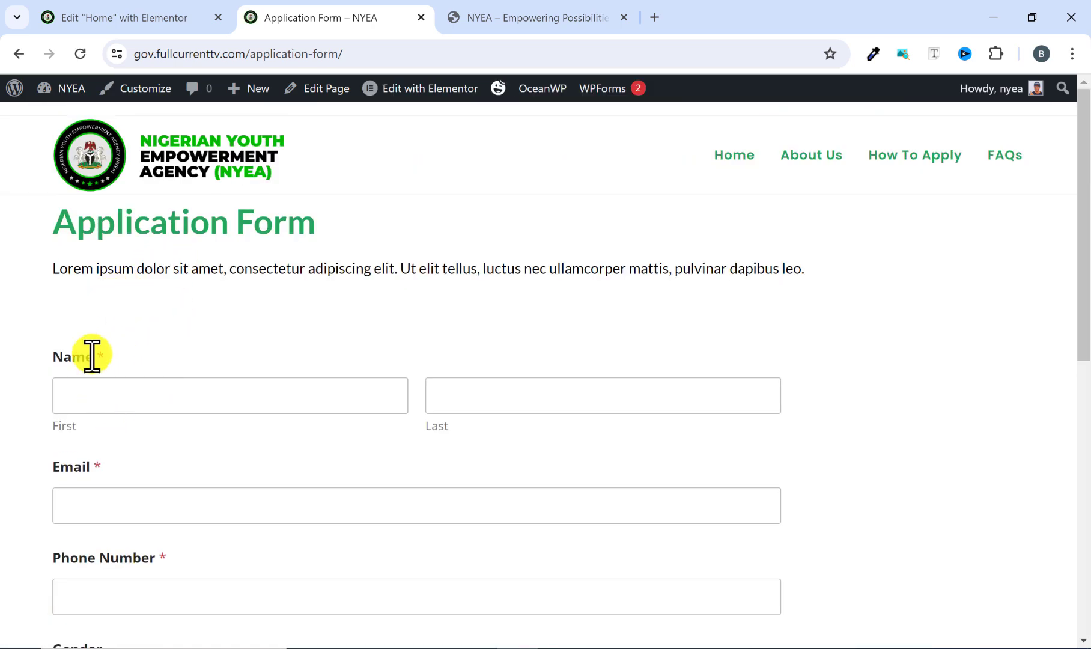
pyautogui.click(94, 391)
pyautogui.click(425, 450)
pyautogui.scroll(-7, 420, 453)
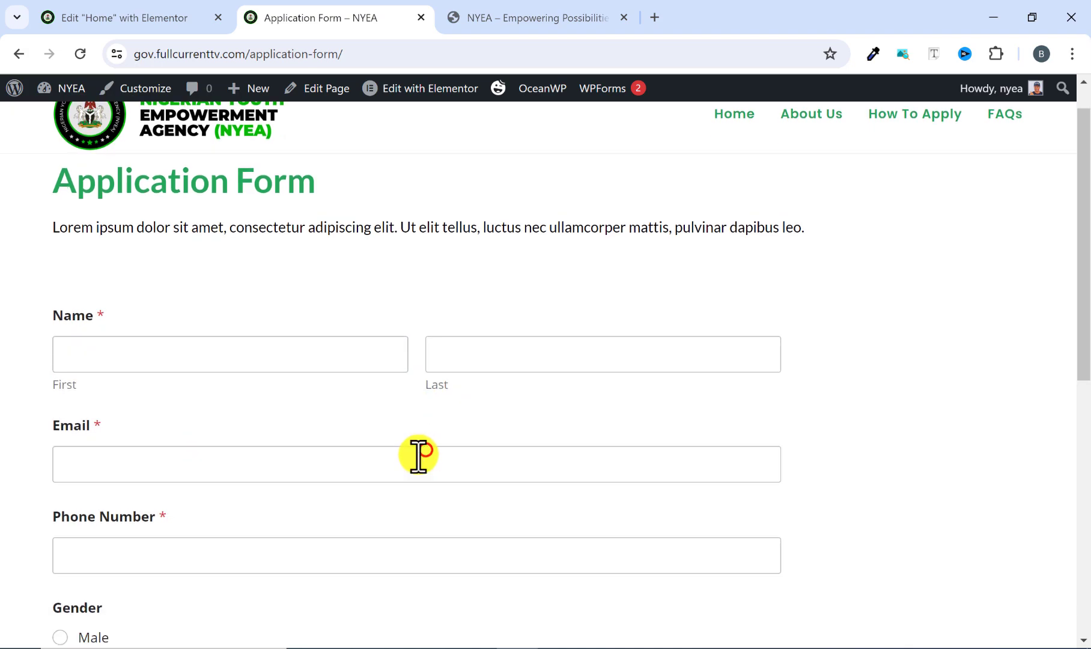
pyautogui.scroll(-1, 198, 529)
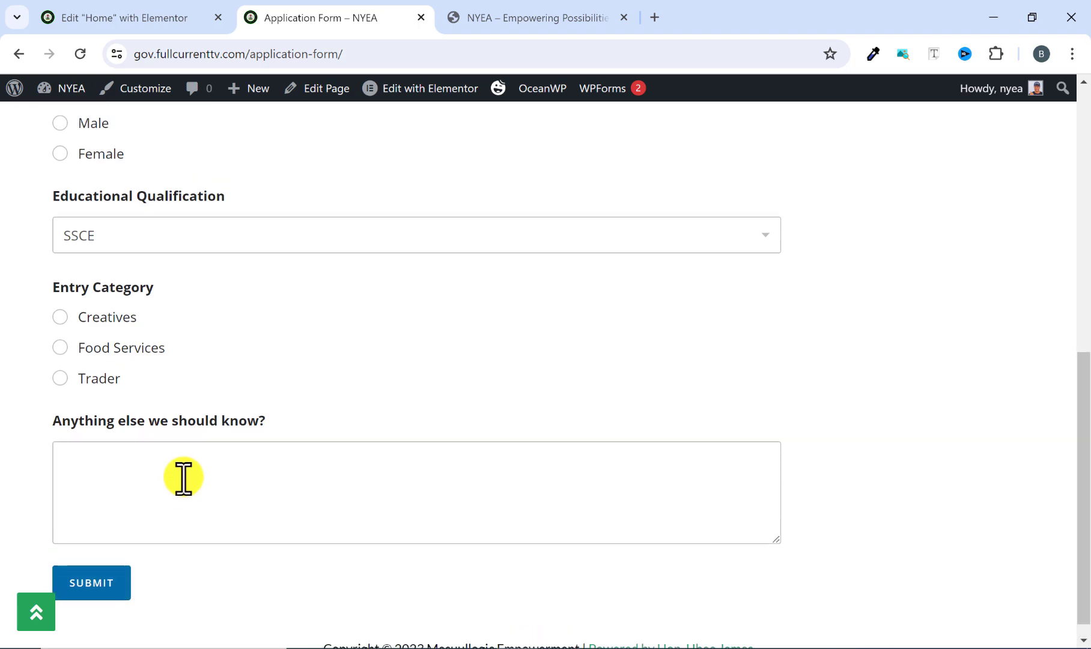
pyautogui.scroll(9, 182, 478)
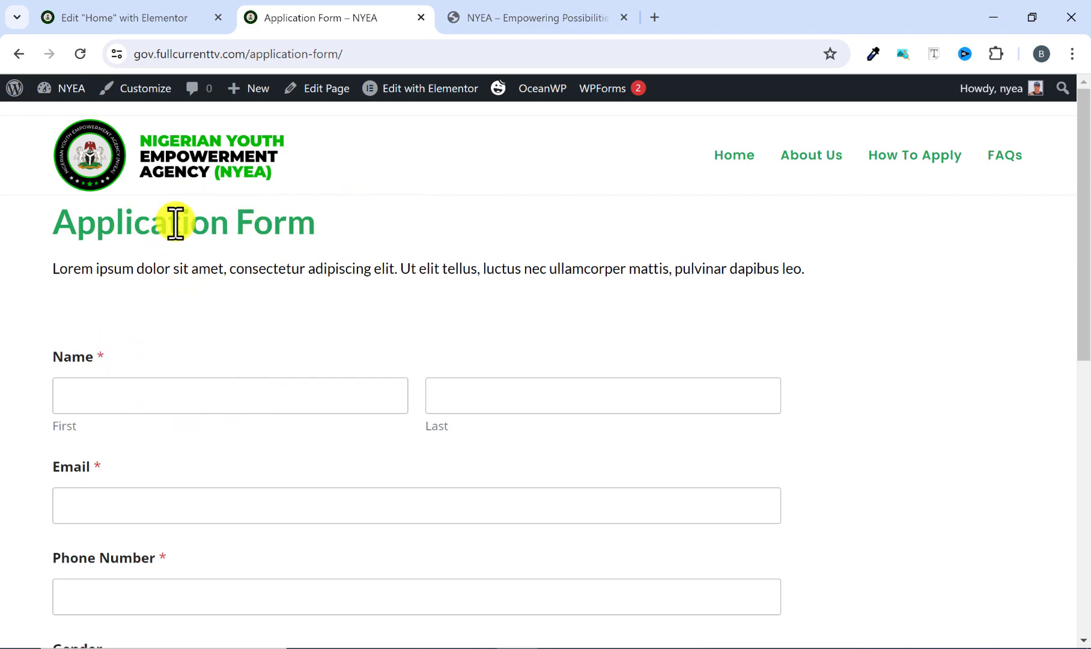
# Open the Application Form page in Elementor and give the heading's container an unlinked top margin of 50 px.
pyautogui.click(411, 91)
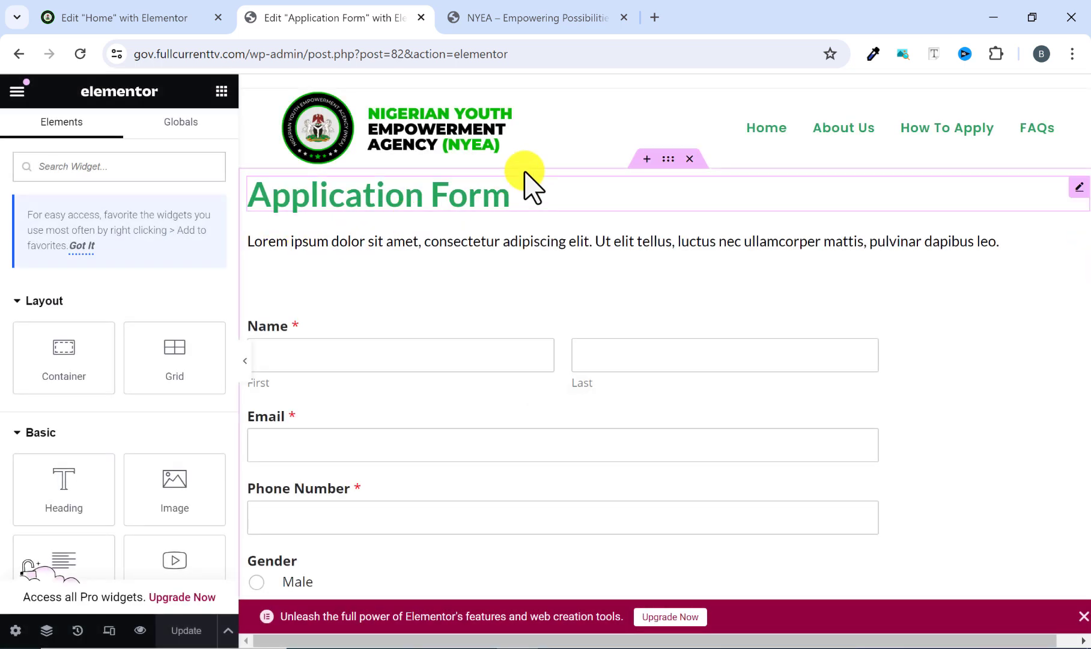
pyautogui.click(667, 159)
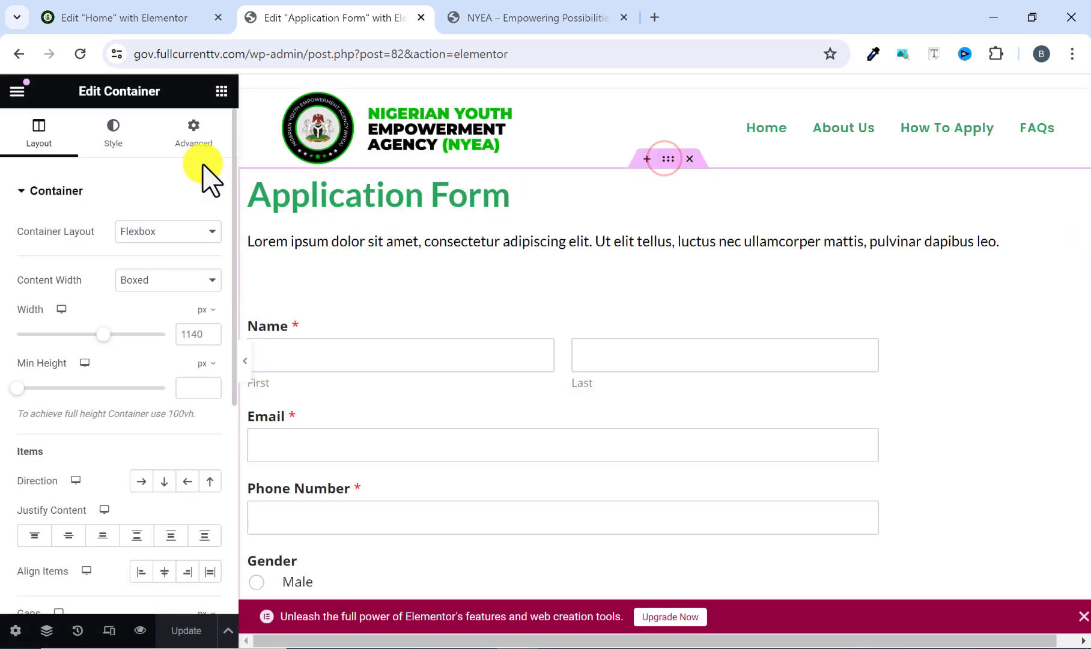
pyautogui.click(189, 154)
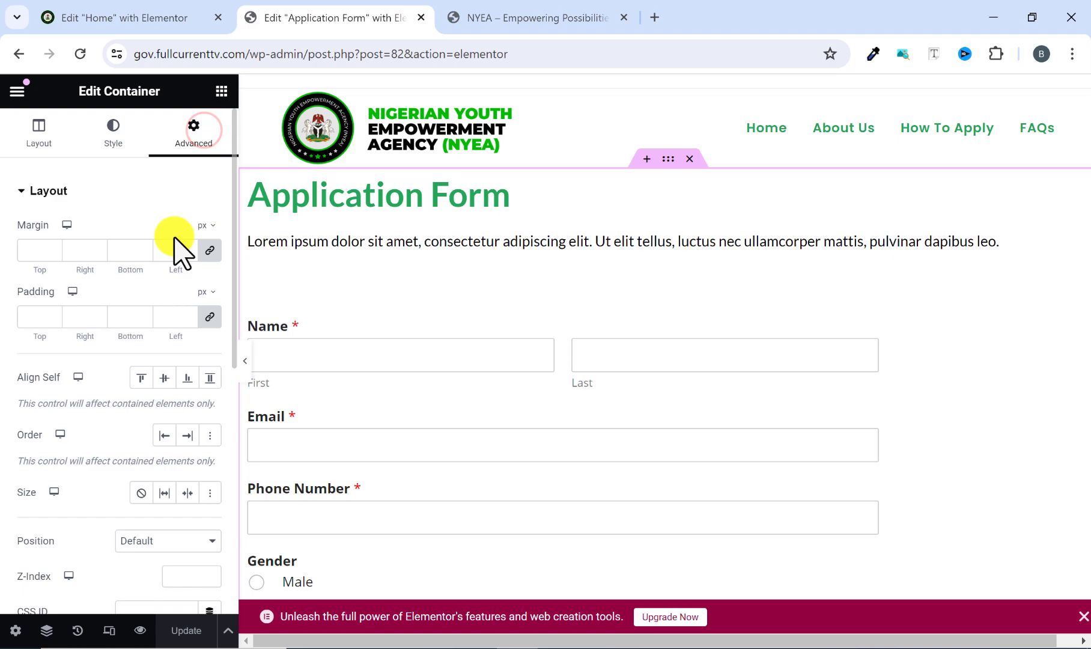
pyautogui.click(210, 251)
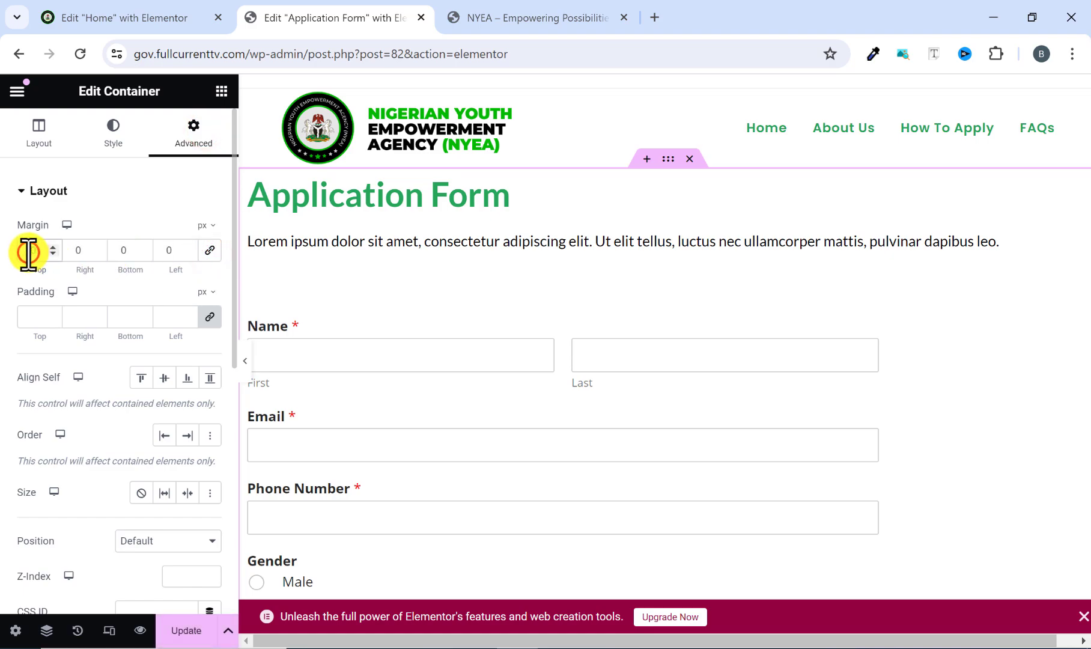
pyautogui.write('5')
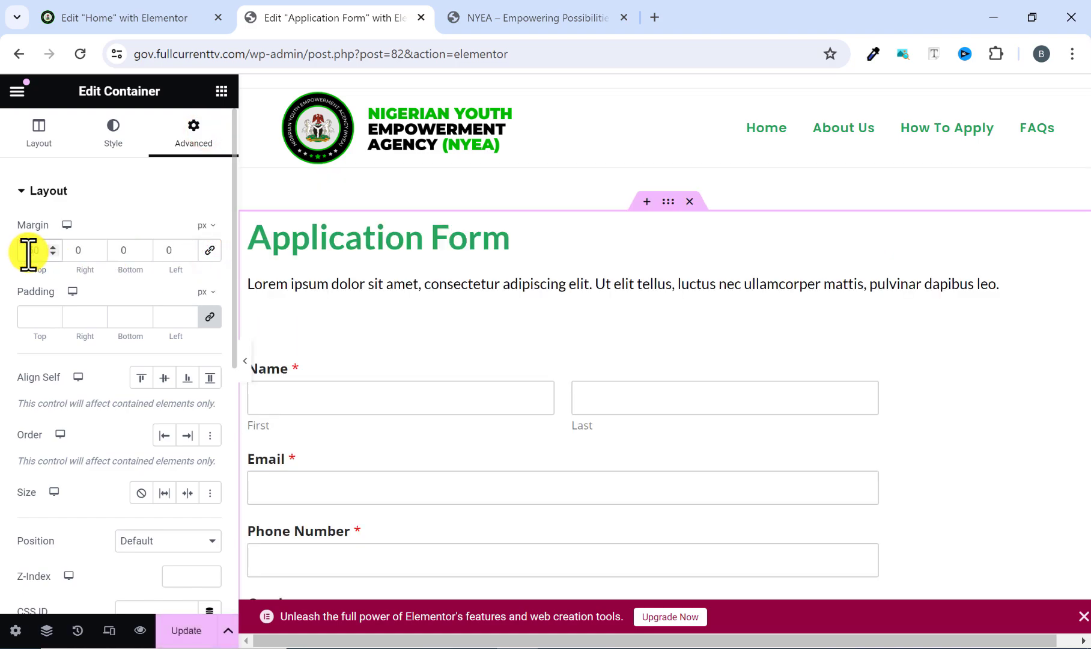
pyautogui.click(244, 363)
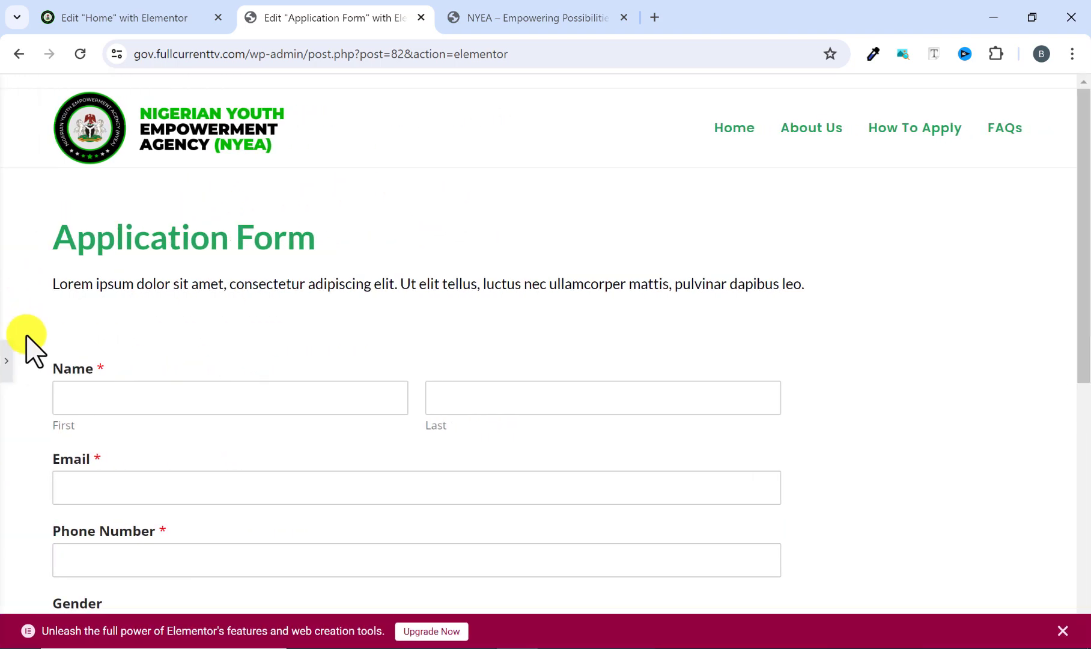
# Set the Application Form container's top margin to 70 px, check the spacing and update the page.
pyautogui.click(6, 364)
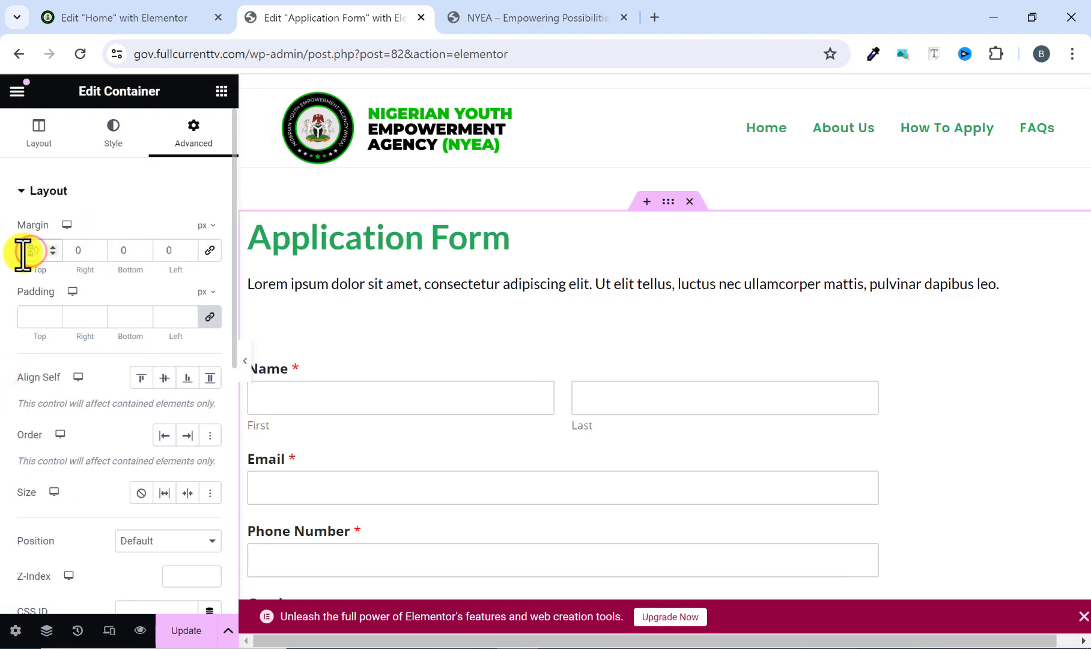
pyautogui.write('70')
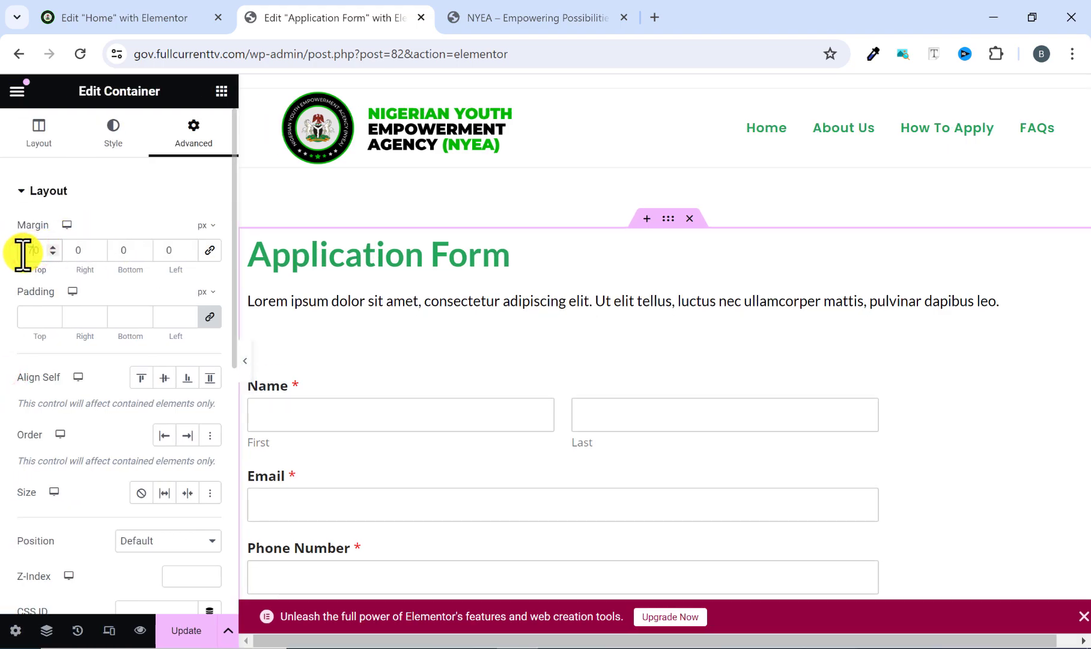
pyautogui.click(243, 364)
pyautogui.scroll(-3, 168, 276)
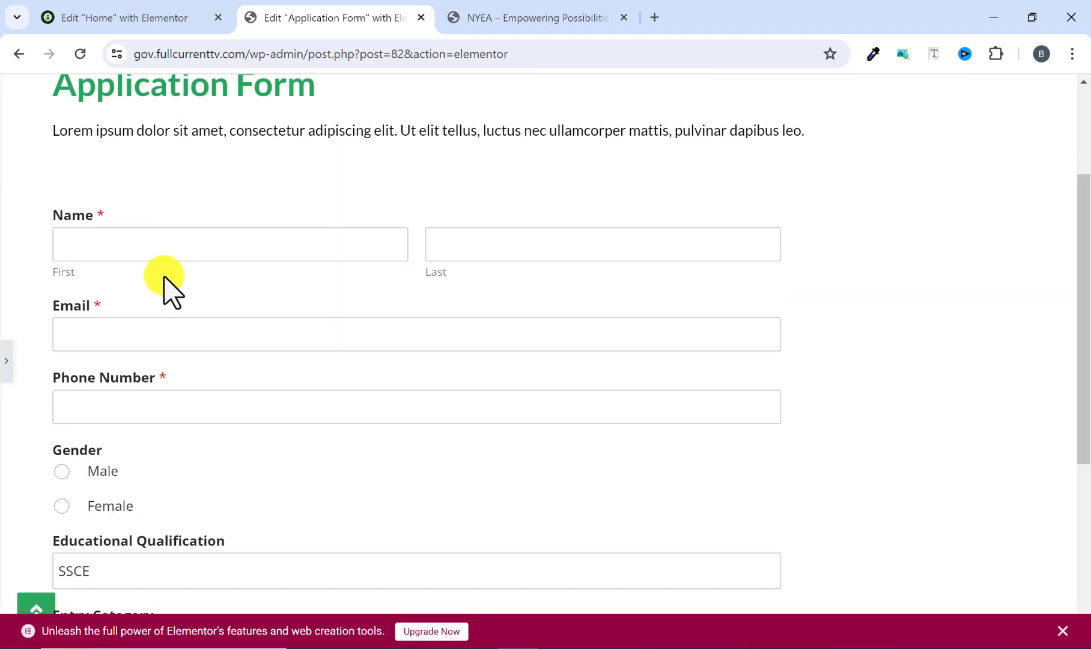
pyautogui.scroll(3, 159, 282)
pyautogui.scroll(-8, 178, 294)
pyautogui.scroll(6, 170, 327)
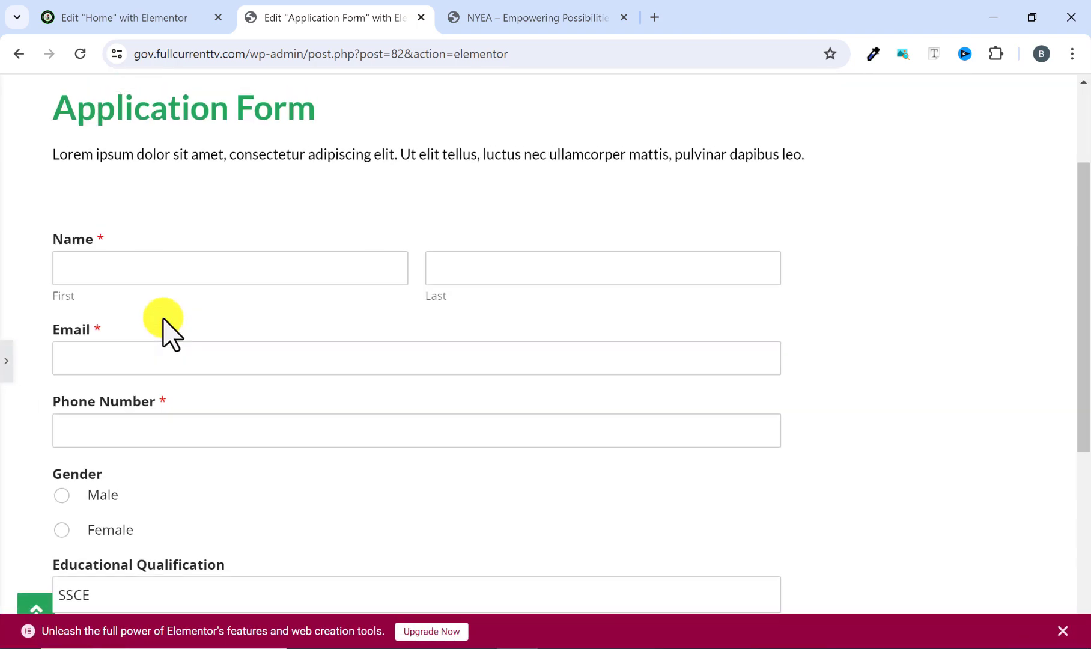
pyautogui.scroll(2, 171, 334)
pyautogui.click(7, 363)
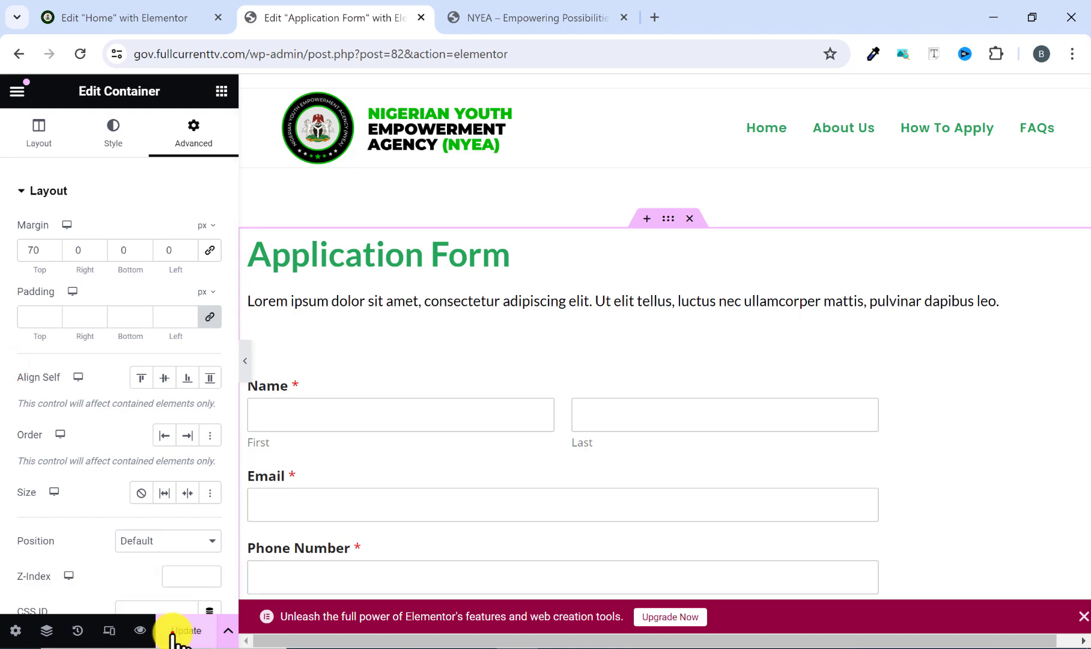
pyautogui.click(172, 631)
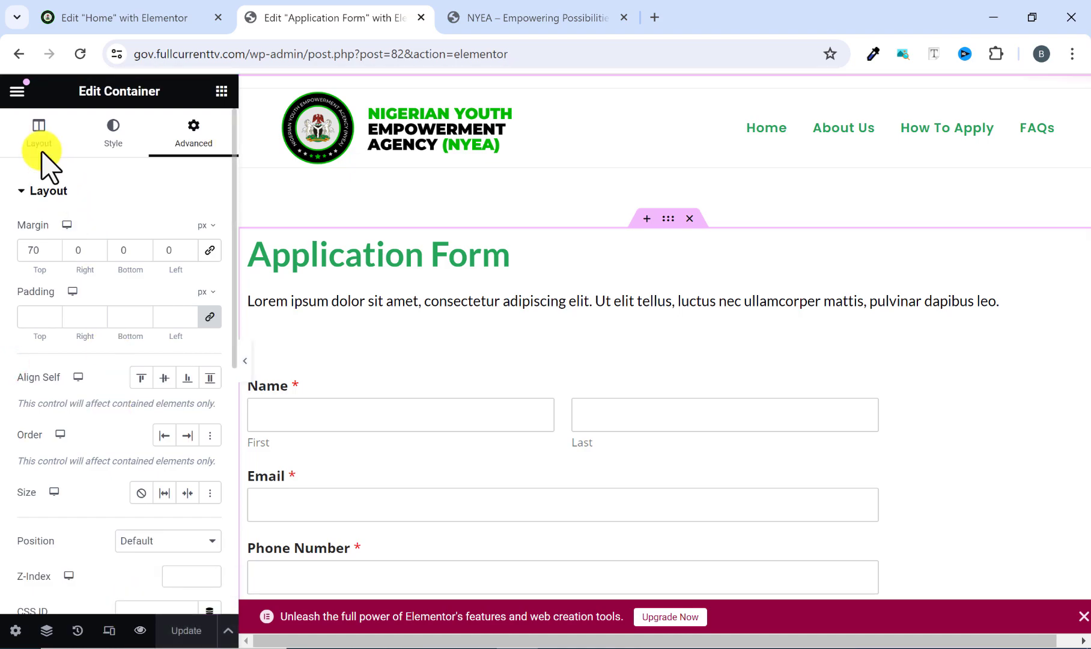
# Leave the editor for the live Application Form page, follow the site logo to the home page and look over its upper sections.
pyautogui.click(16, 91)
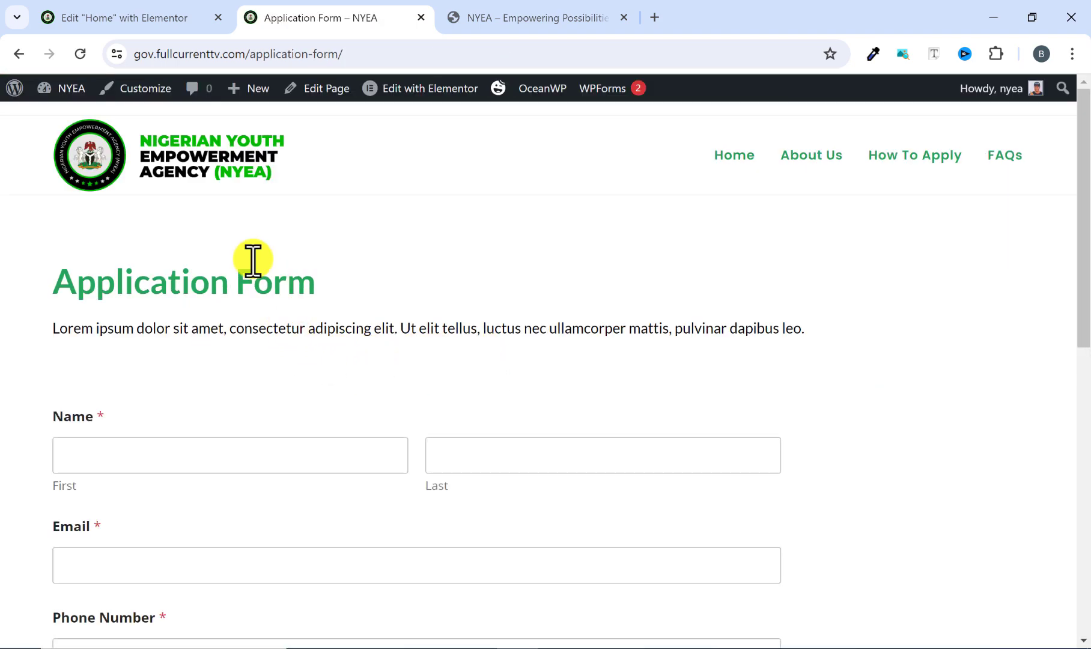
pyautogui.click(192, 171)
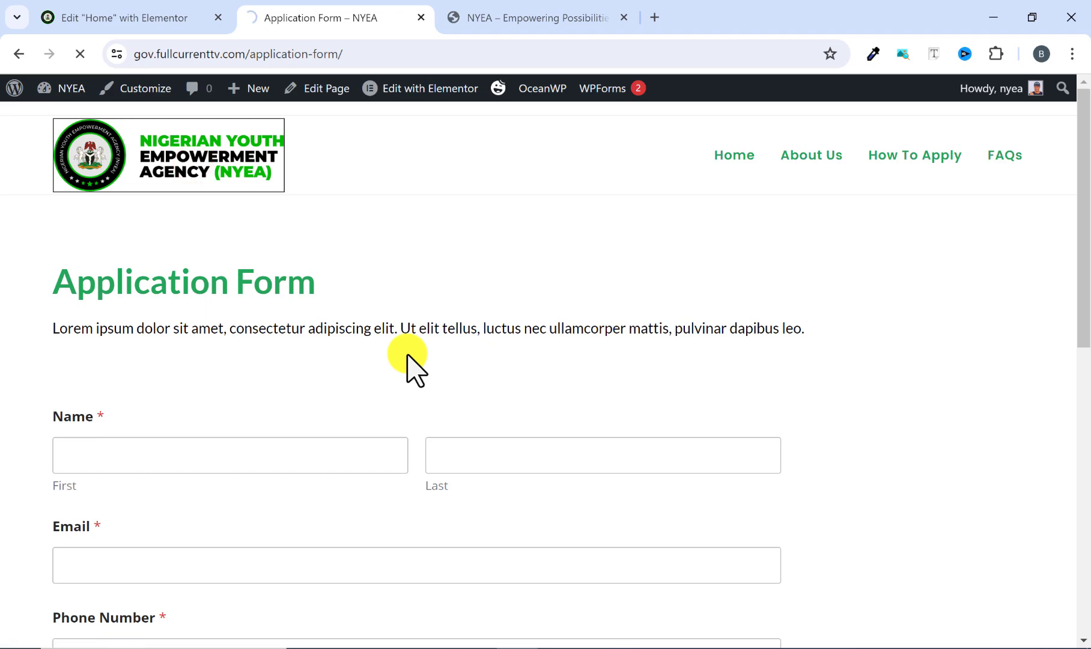
pyautogui.scroll(-12, 429, 364)
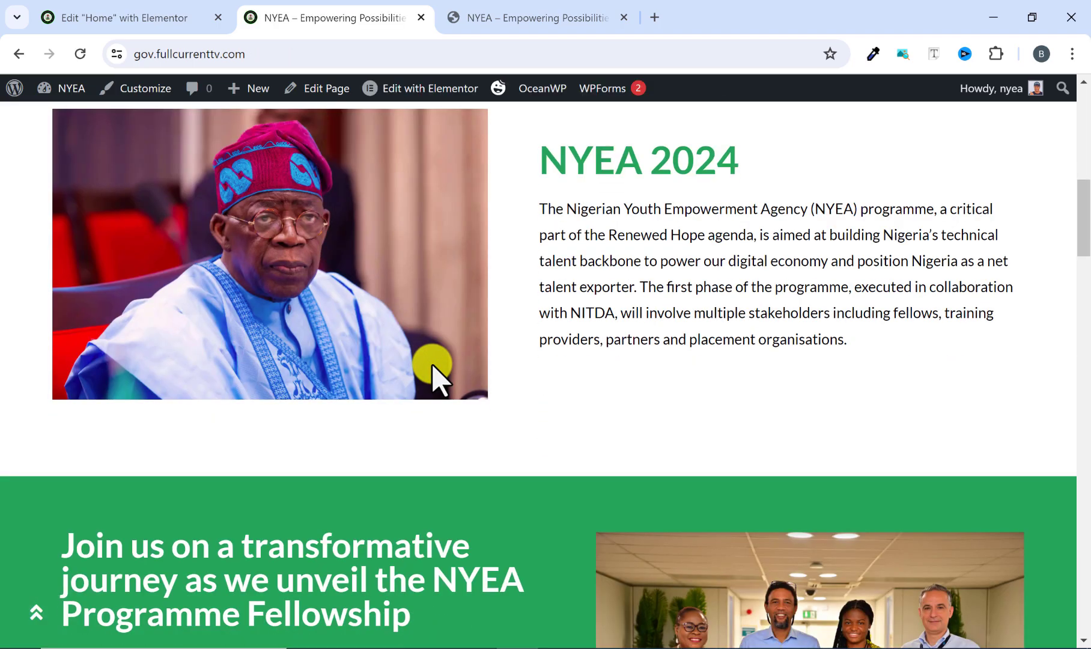
pyautogui.scroll(-8, 430, 364)
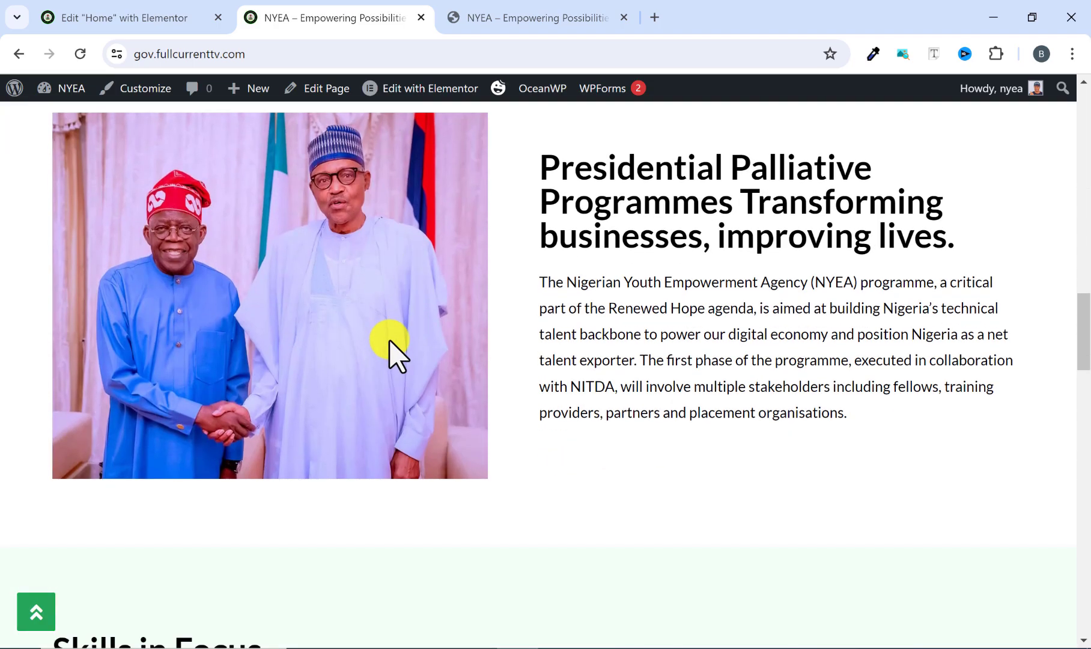
pyautogui.scroll(4, 390, 346)
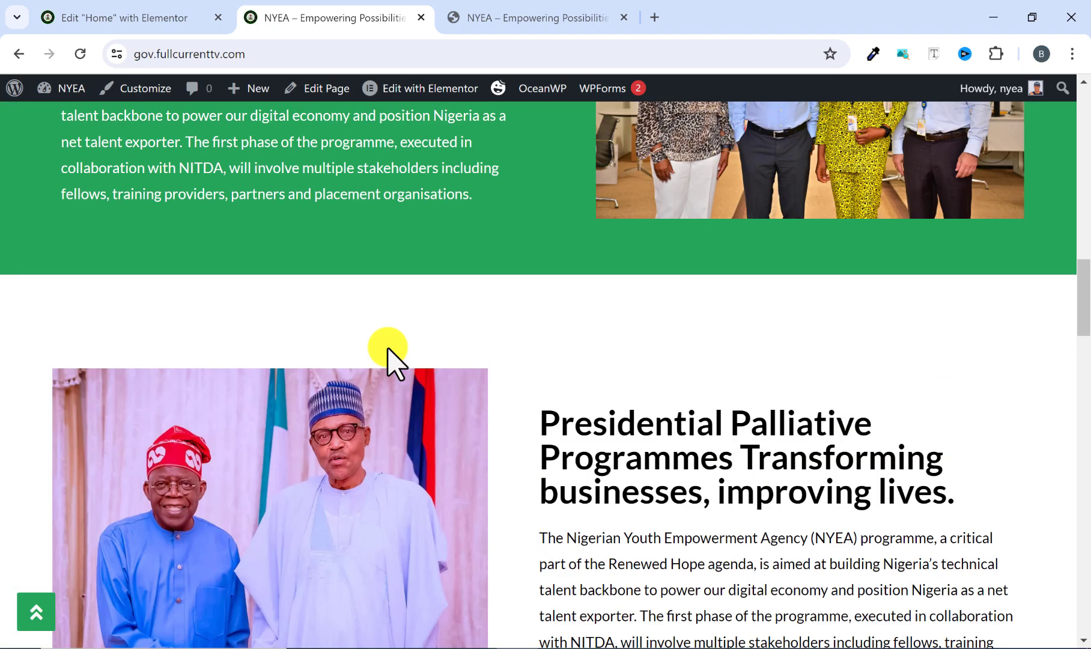
pyautogui.scroll(-9, 388, 346)
pyautogui.scroll(11, 388, 348)
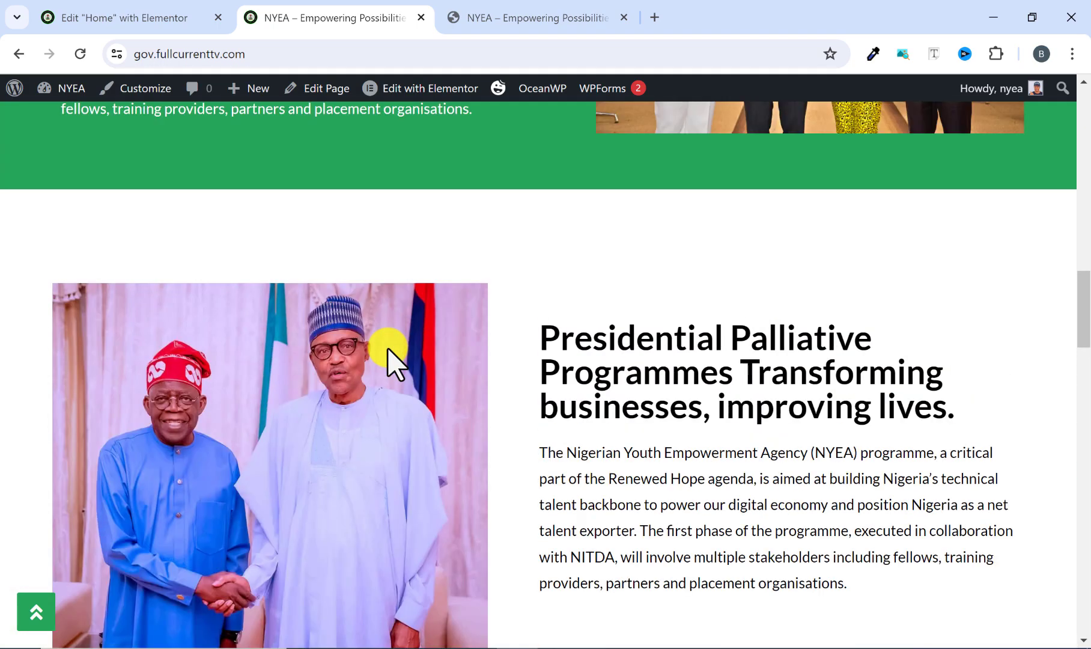
pyautogui.scroll(5, 388, 348)
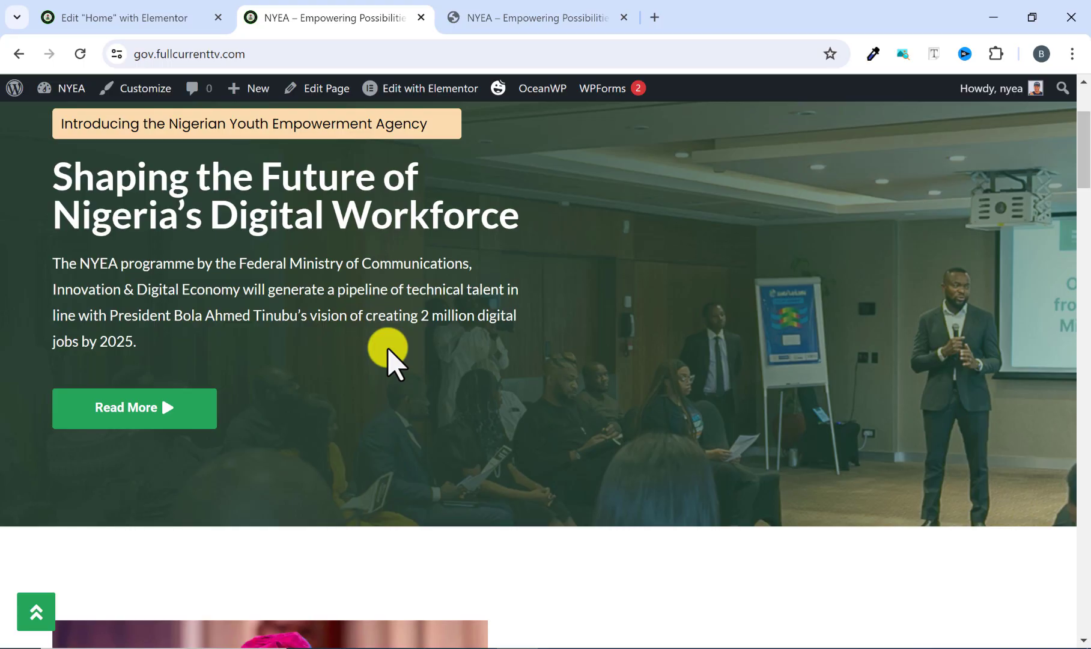
pyautogui.scroll(3, 378, 361)
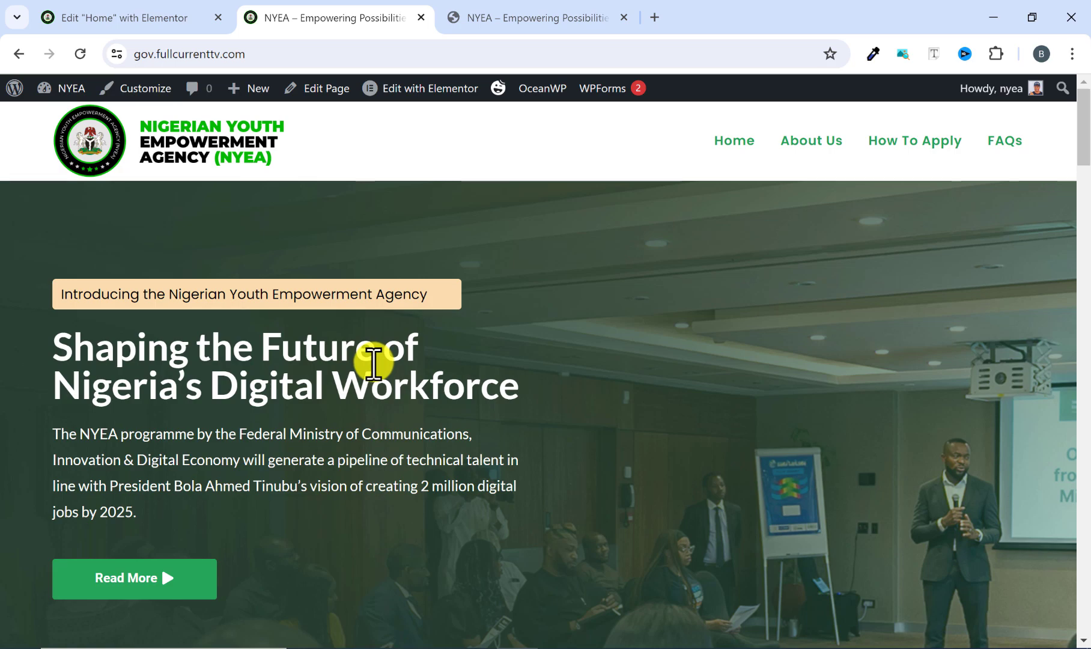
# Review the live home page from the hero section down to the FAQs.
pyautogui.scroll(-10, 374, 363)
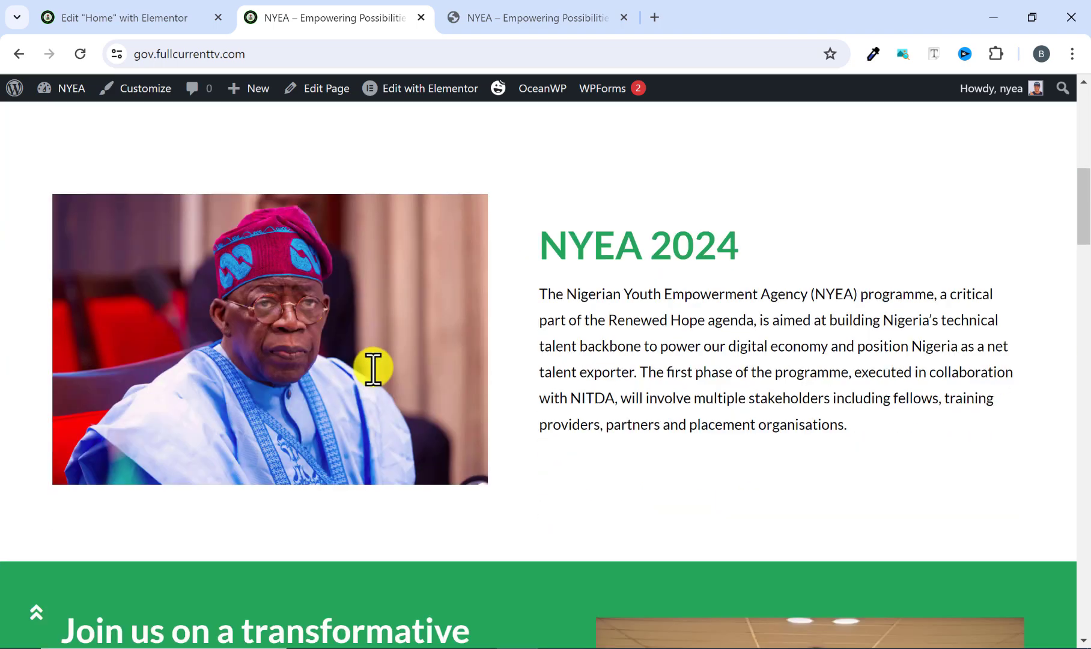
pyautogui.scroll(-4, 373, 368)
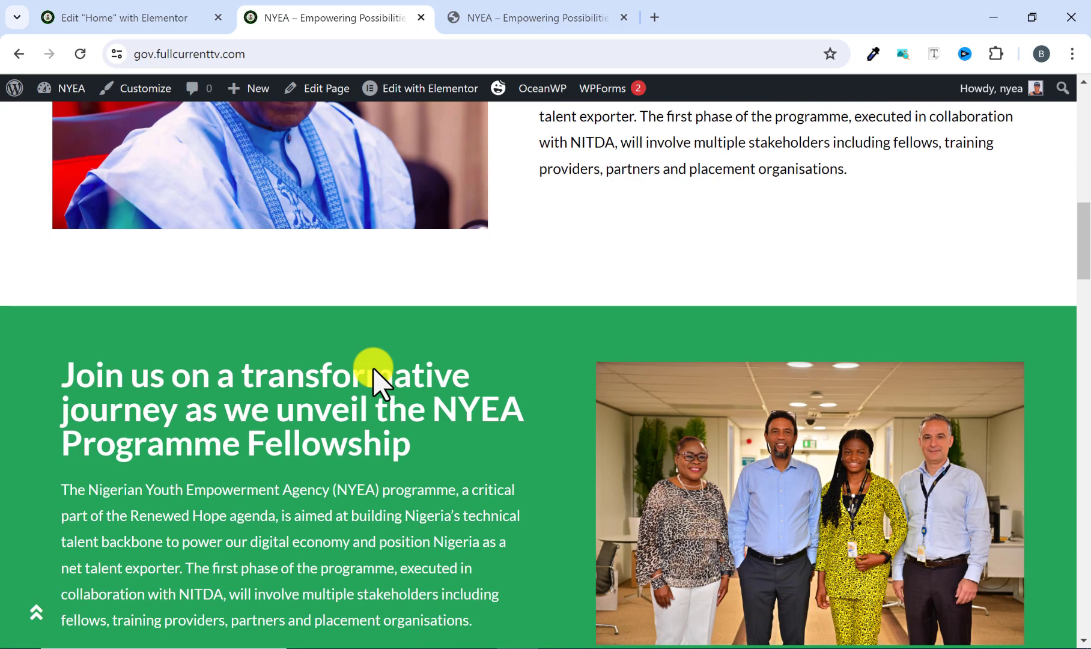
pyautogui.scroll(-4, 373, 367)
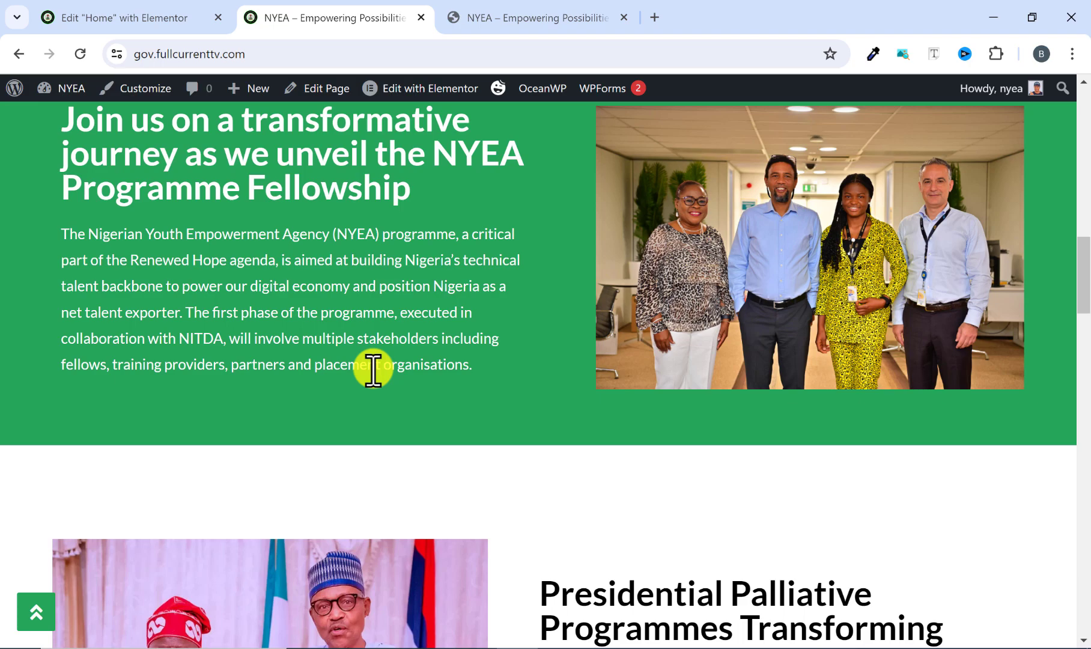
pyautogui.scroll(-15, 373, 368)
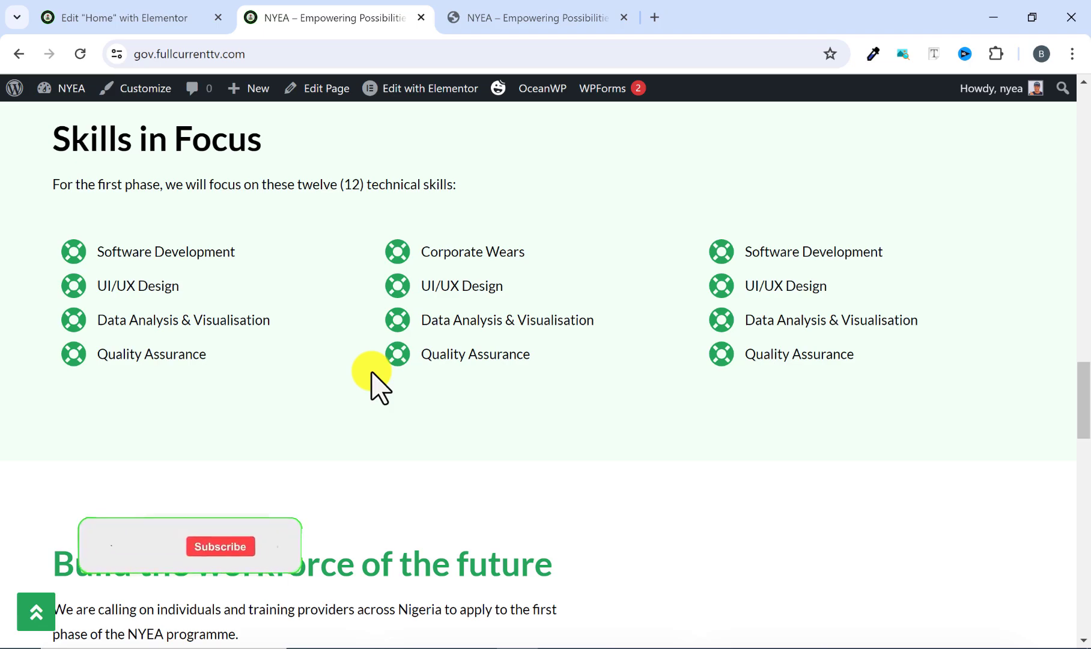
pyautogui.scroll(-3, 373, 379)
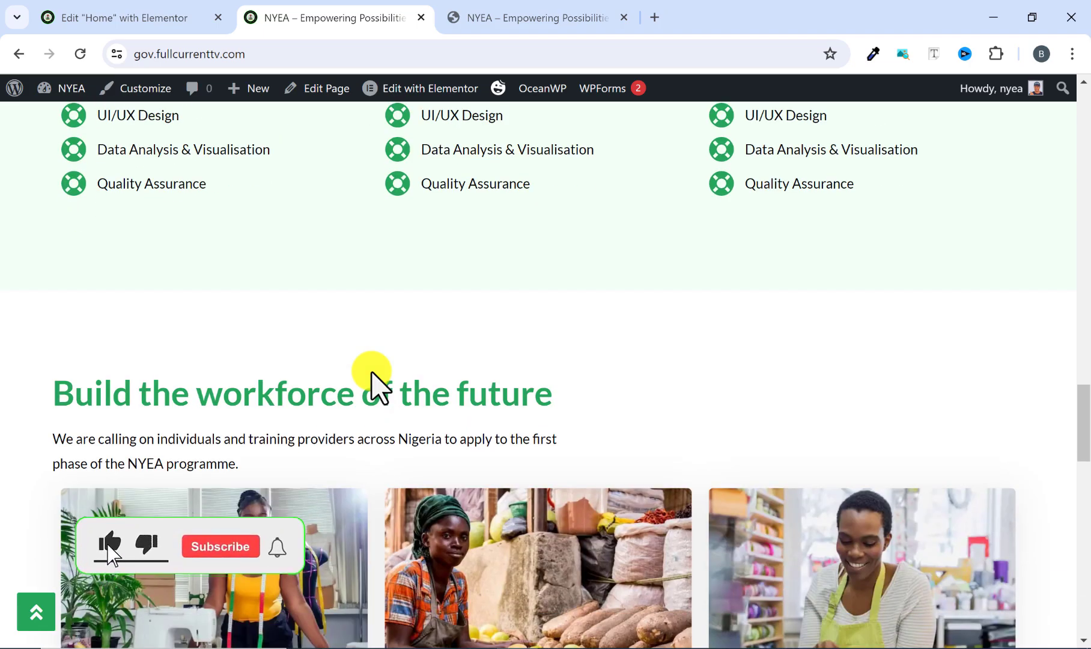
pyautogui.scroll(-12, 372, 373)
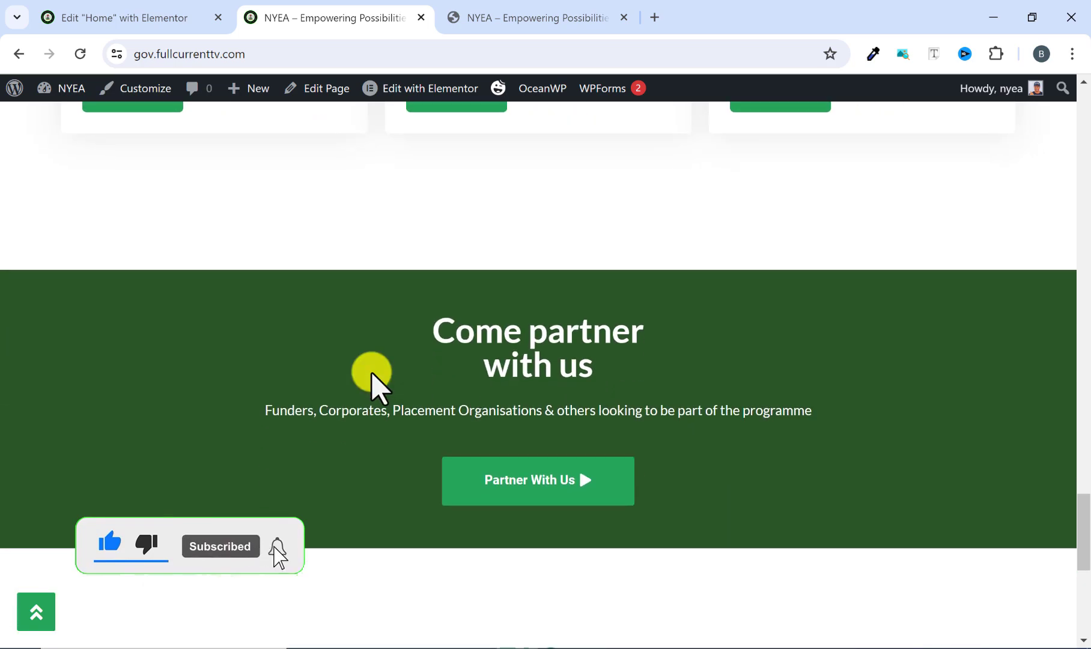
pyautogui.scroll(-5, 372, 373)
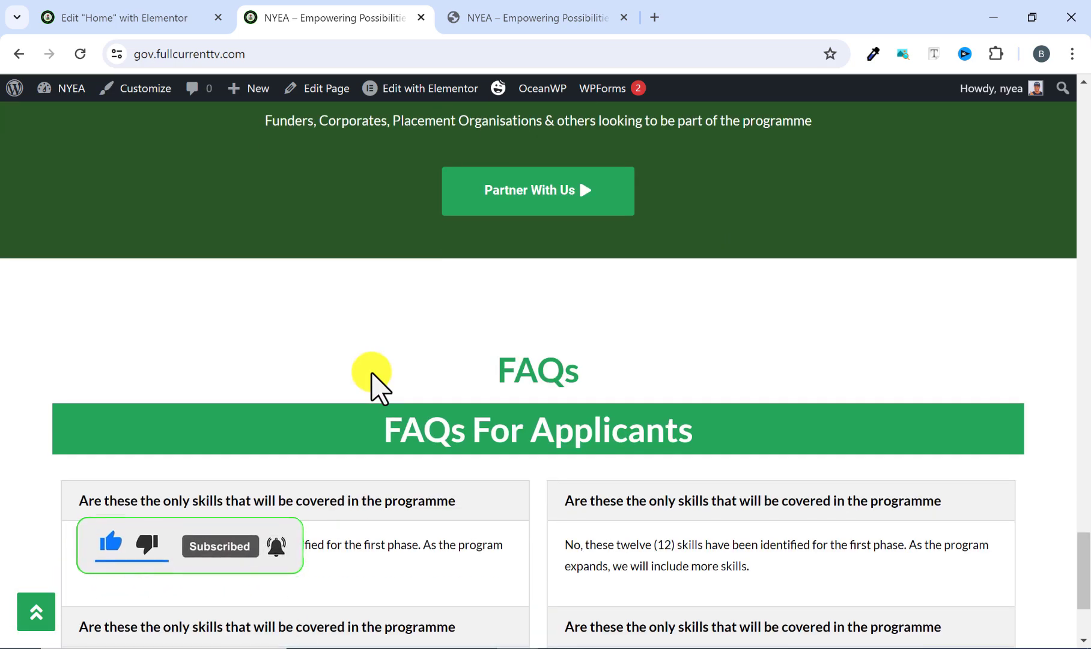